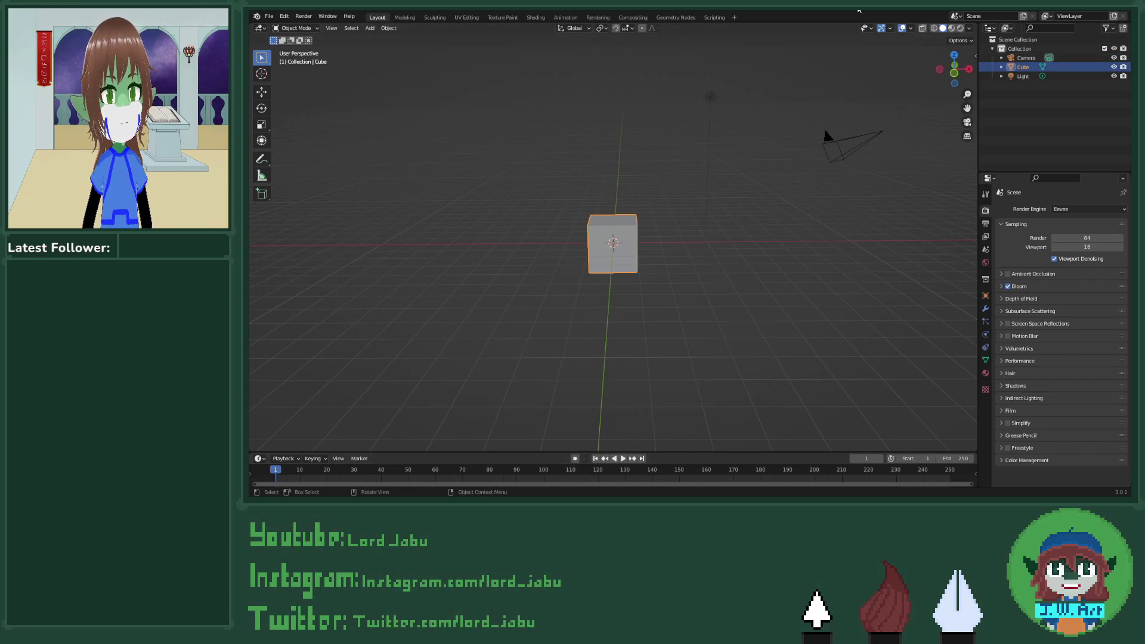
Step: Hide the camera and delete the light
{"action": "left_click", "coordinate": [844, 147]}
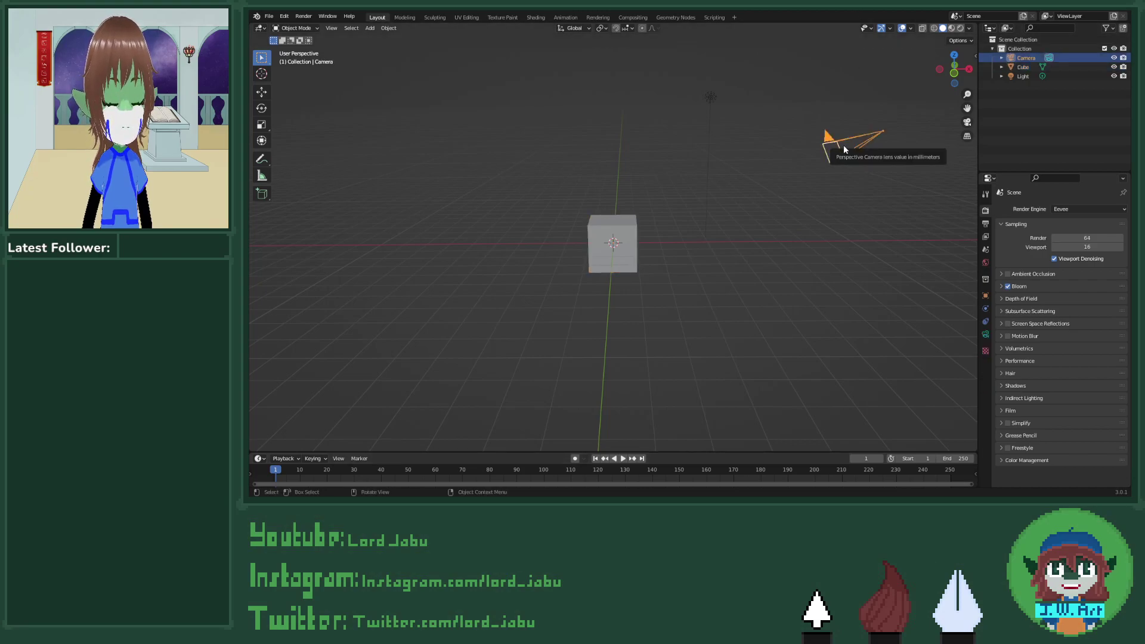
{"action": "key", "text": "h"}
{"action": "left_click", "coordinate": [710, 96]}
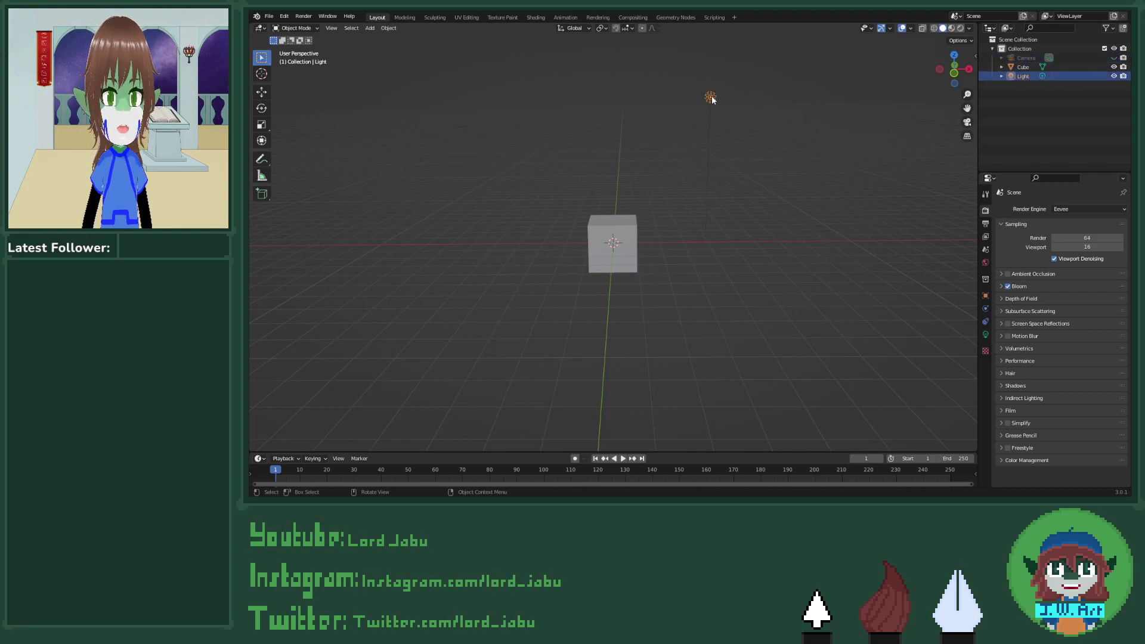
{"action": "key", "text": "x"}
{"action": "left_click", "coordinate": [712, 97]}
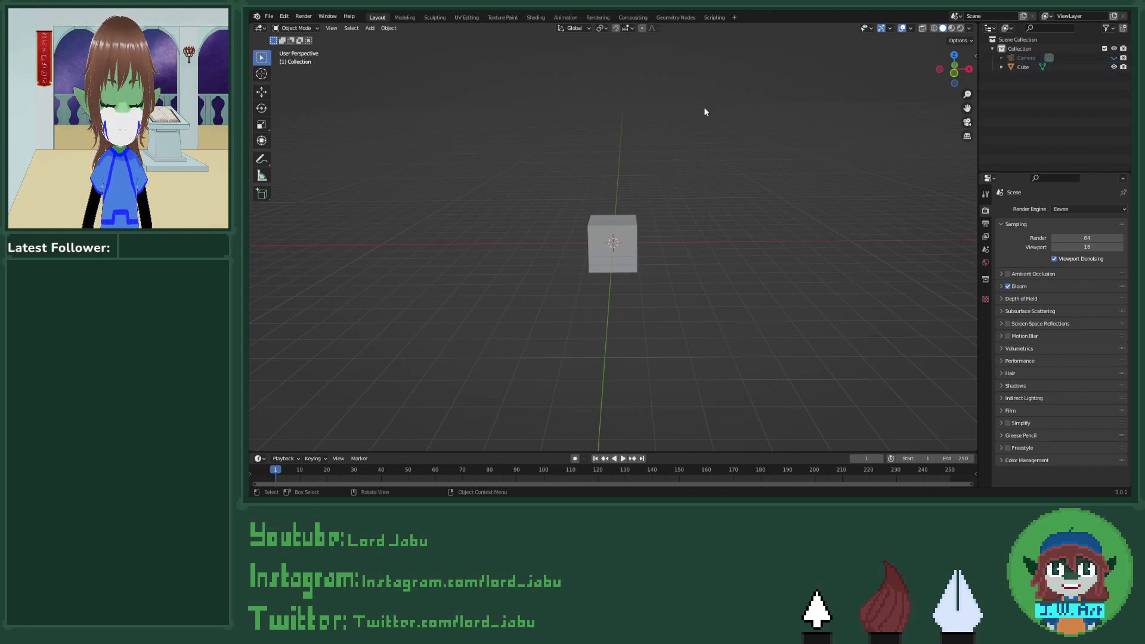
Step: Delete the default cube
{"action": "middle_click_drag", "start_coordinate": [703, 106], "coordinate": [738, 170]}
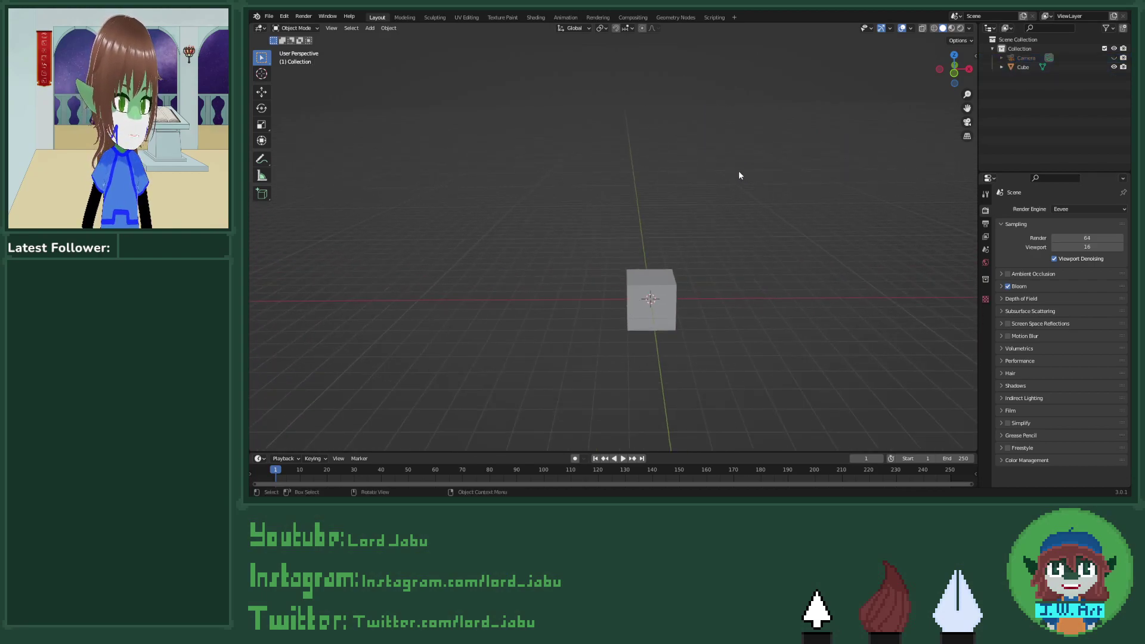
{"action": "left_click", "coordinate": [658, 287]}
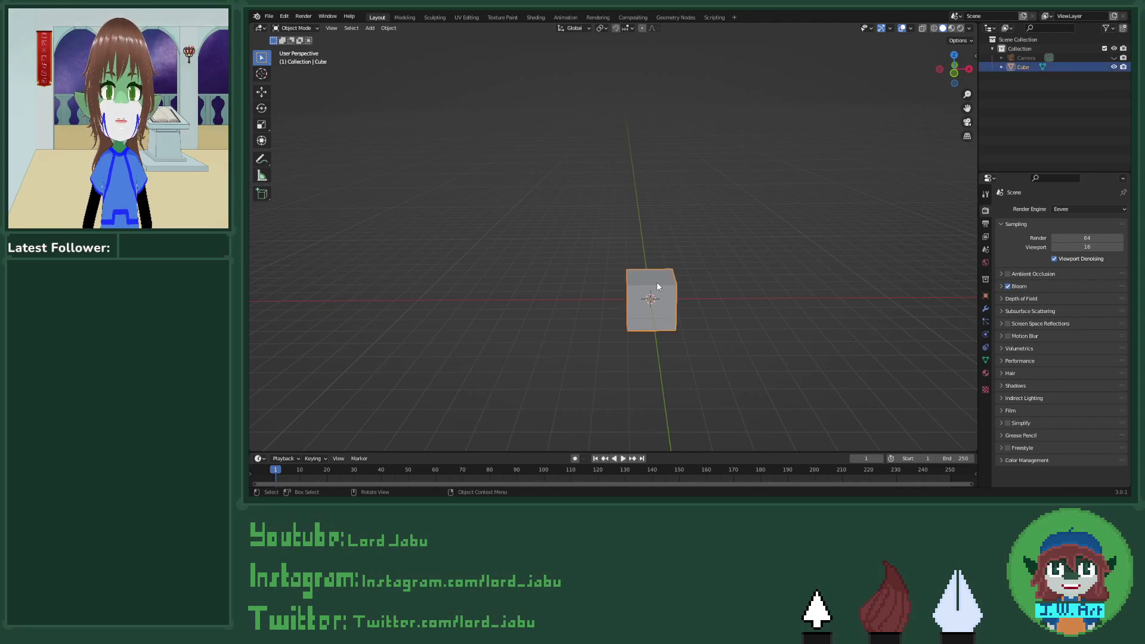
{"action": "key", "text": "x"}
{"action": "left_click", "coordinate": [656, 284]}
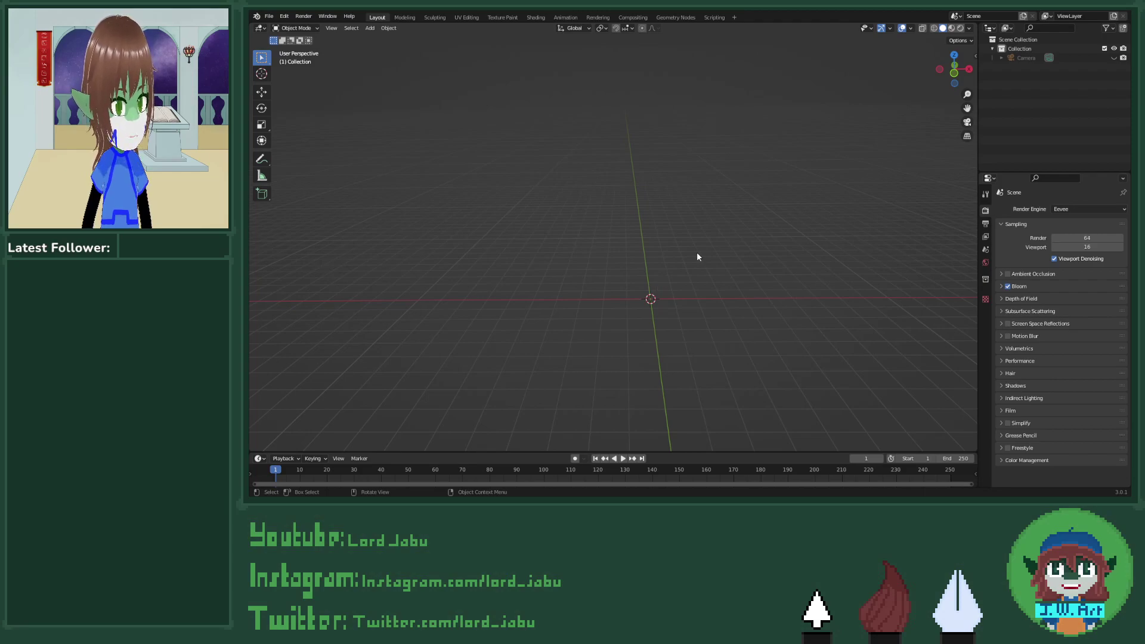
Step: Keep Eevee as the render engine and bring up the Add > Mesh shape list
{"action": "left_click", "coordinate": [1092, 208]}
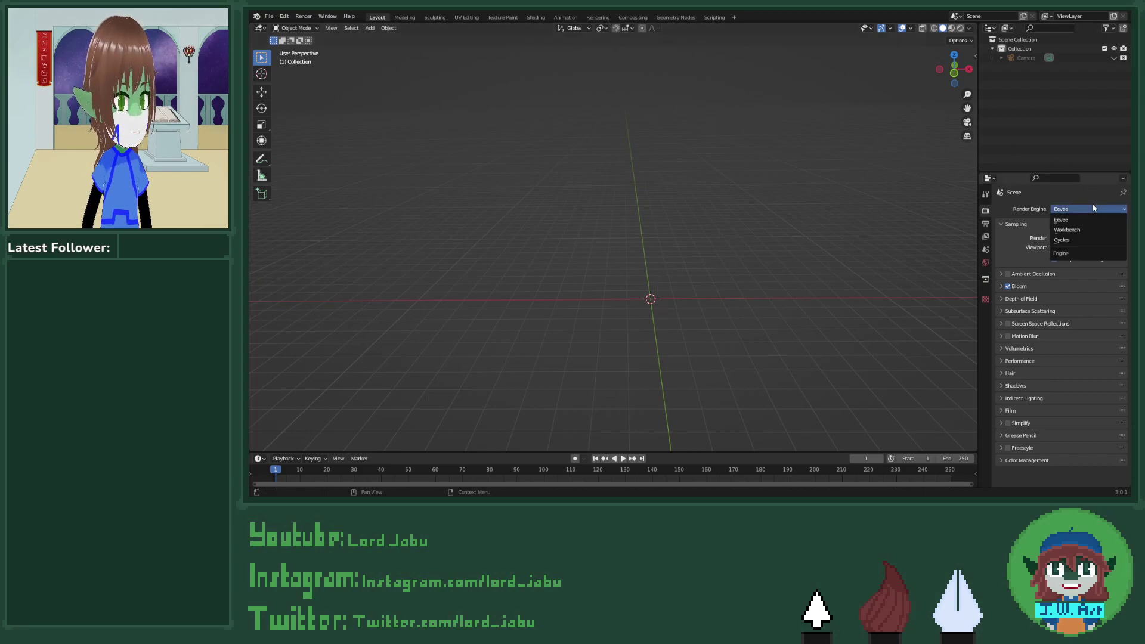
{"action": "left_click", "coordinate": [1092, 204]}
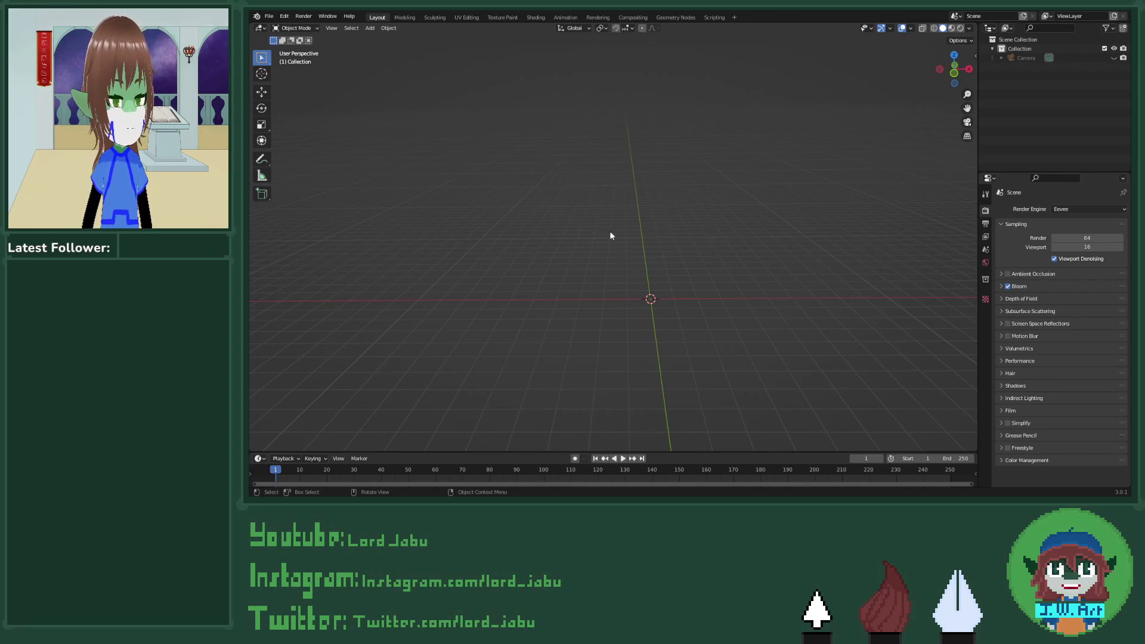
{"action": "key", "text": "shift+a"}
{"action": "mouse_move", "coordinate": [646, 252]}
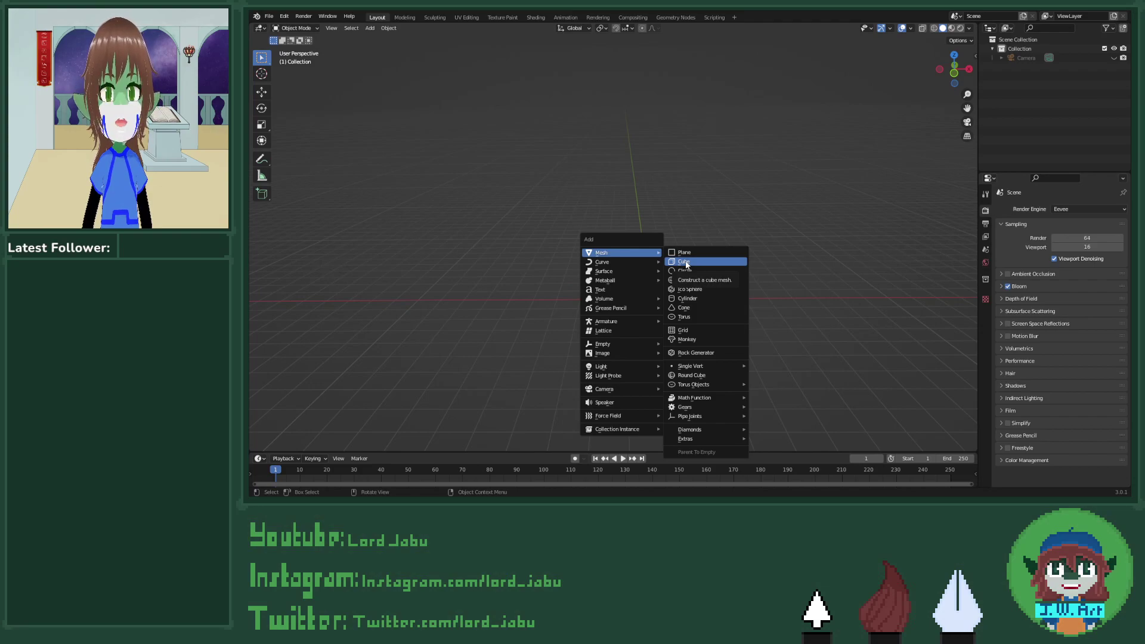
Step: Add a cylinder and set its vertex count to 16 in the Add Cylinder panel
{"action": "left_click", "coordinate": [678, 298]}
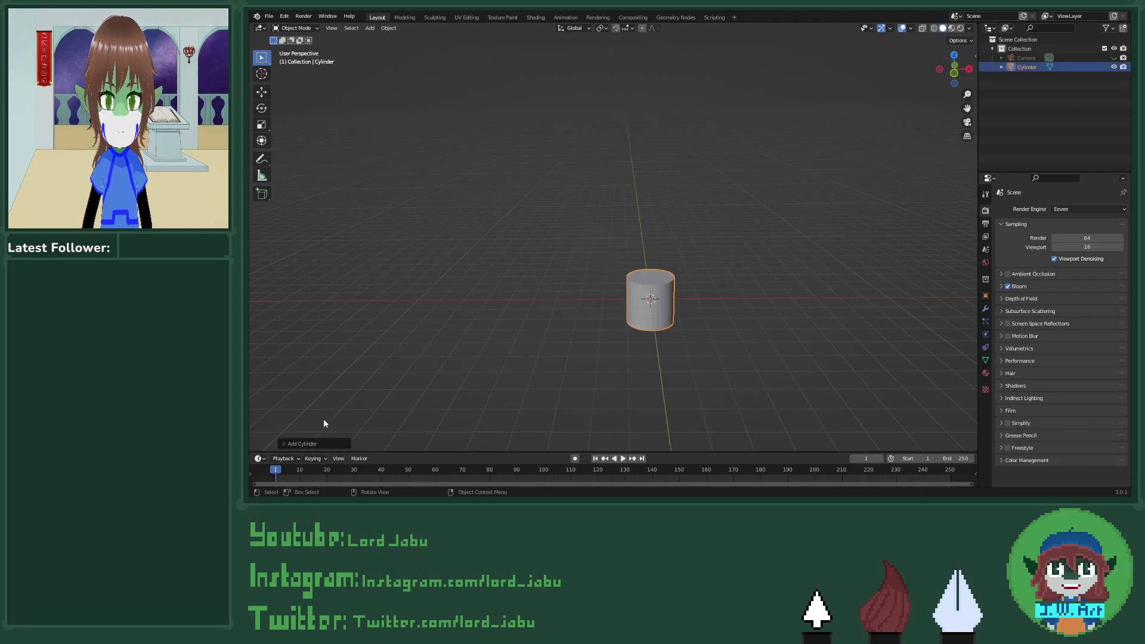
{"action": "left_click", "coordinate": [309, 443]}
{"action": "left_click", "coordinate": [386, 332]}
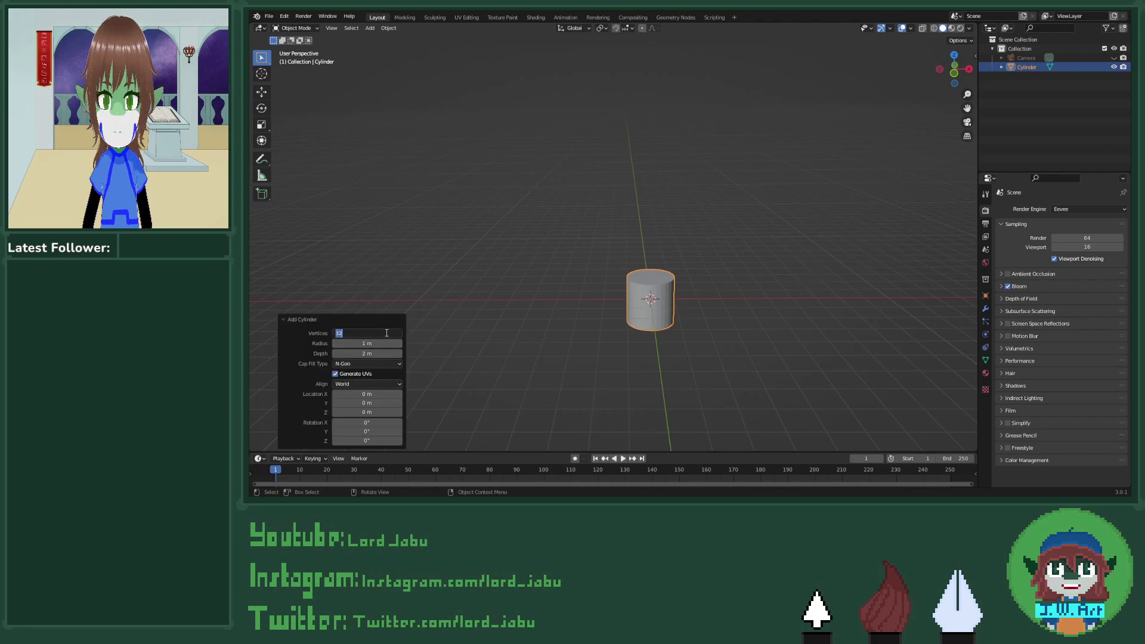
{"action": "type", "text": "16"}
{"action": "key", "text": "Return"}
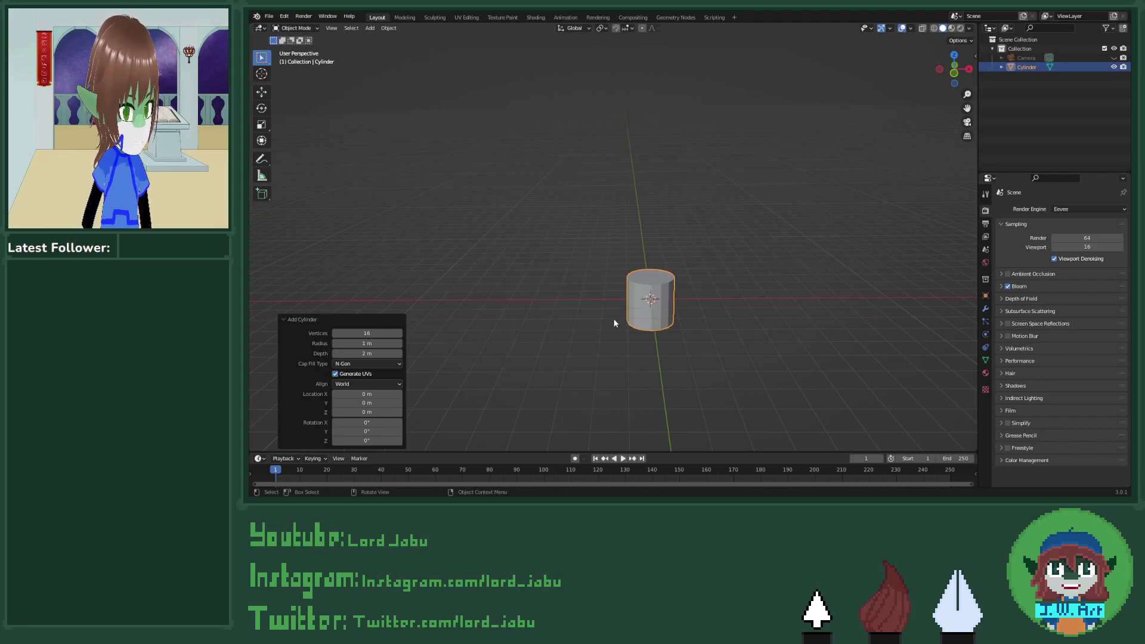
{"action": "middle_click_drag", "start_coordinate": [589, 329], "coordinate": [738, 313]}
{"action": "left_click", "coordinate": [713, 298]}
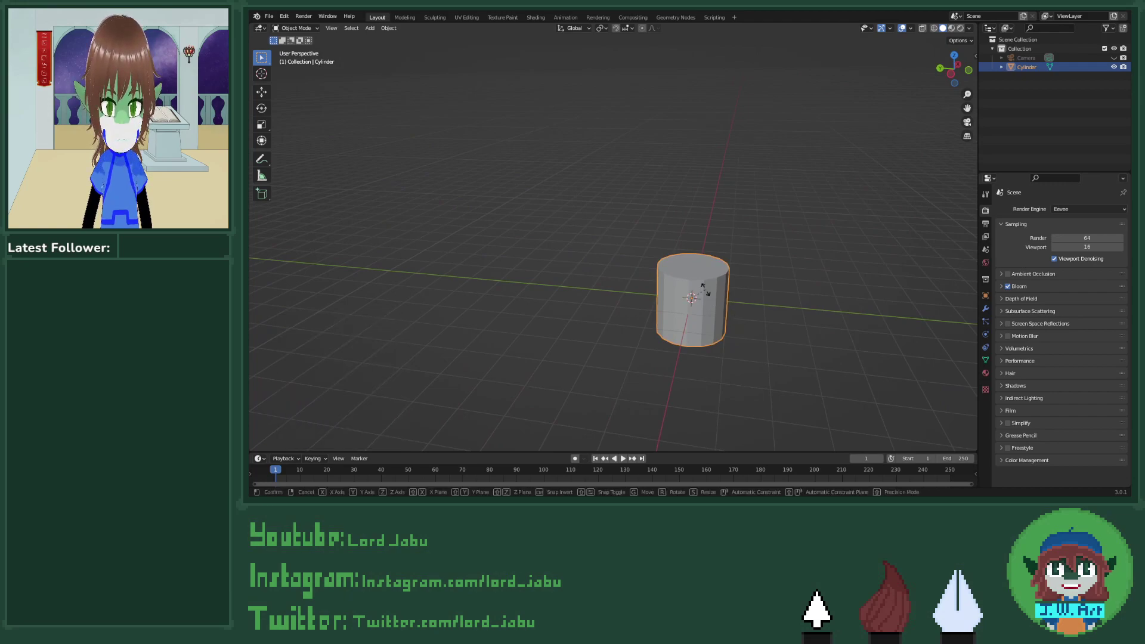
Step: Rotate the cylinder 90° about X to lay it on its side
{"action": "key", "text": "r"}
{"action": "key", "text": "y"}
{"action": "key", "text": "9"}
{"action": "key", "text": "0"}
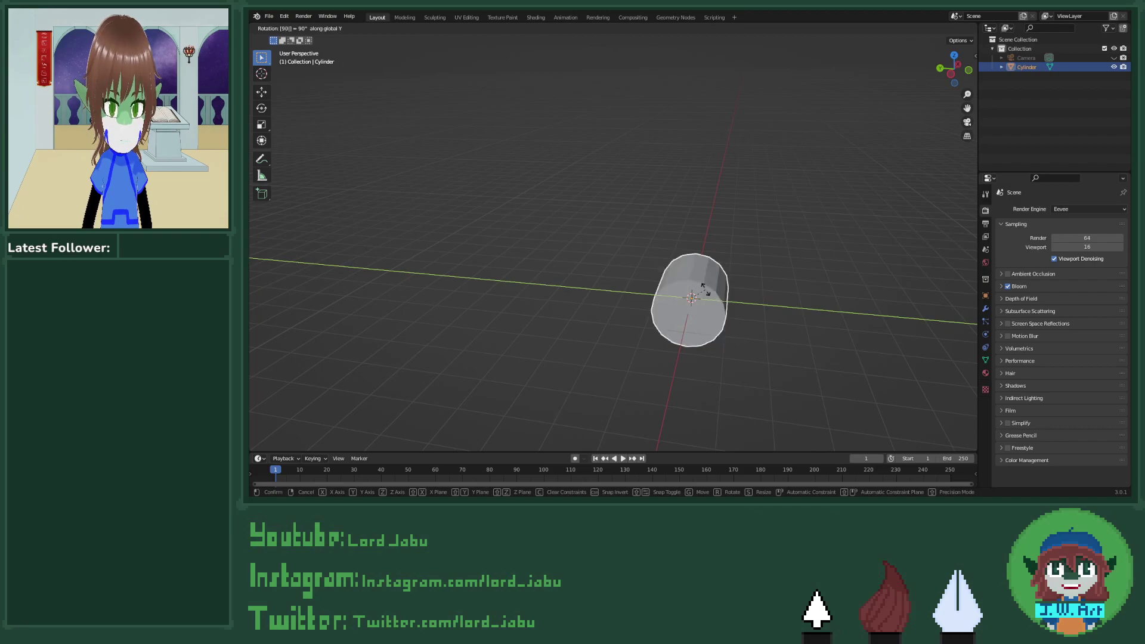
{"action": "key", "text": "Escape"}
{"action": "key", "text": "r"}
{"action": "key", "text": "x"}
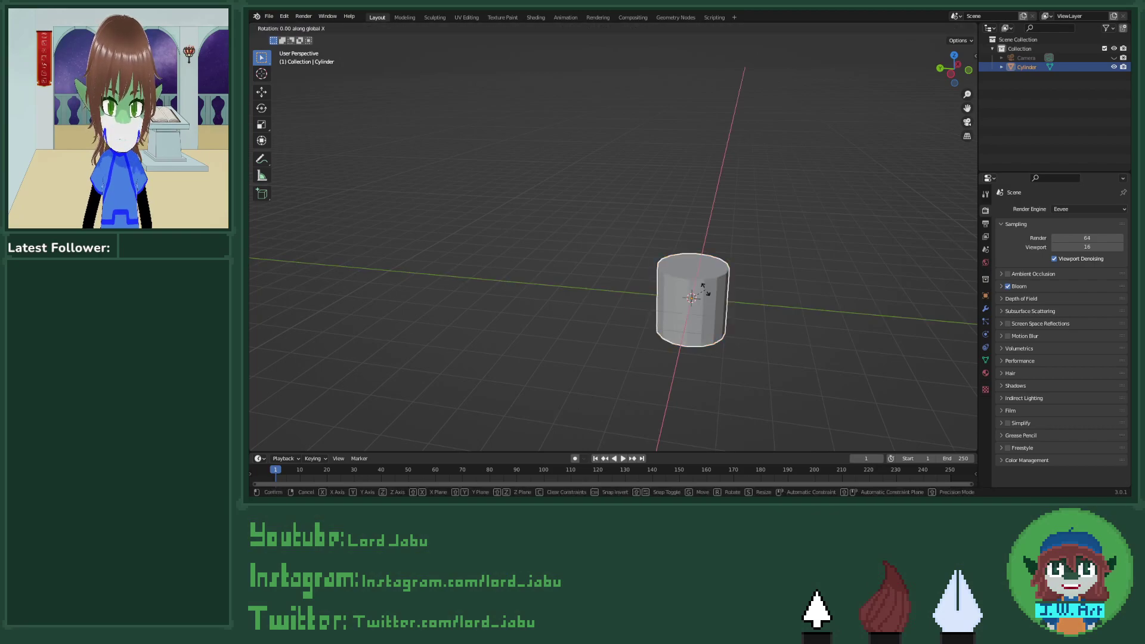
{"action": "key", "text": "9"}
{"action": "key", "text": "0"}
{"action": "key", "text": "Return"}
{"action": "middle_click_drag", "start_coordinate": [712, 301], "coordinate": [799, 327]}
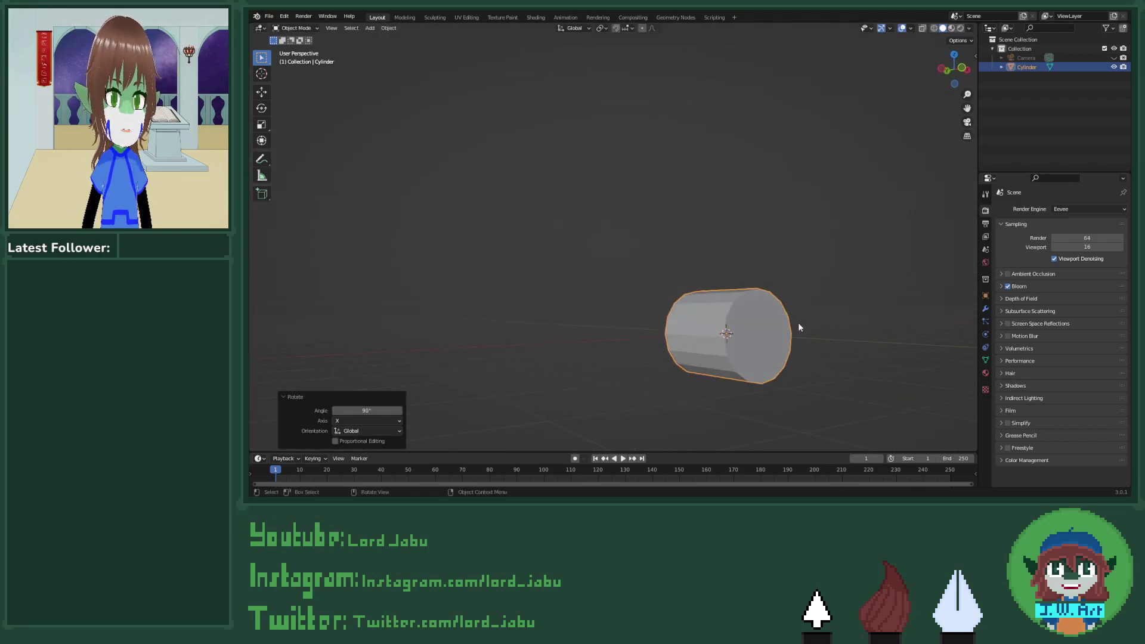
{"action": "middle_click_drag", "start_coordinate": [872, 354], "coordinate": [688, 322]}
Step: Raise the cylinder 2.539 m along Z
{"action": "key", "text": "g"}
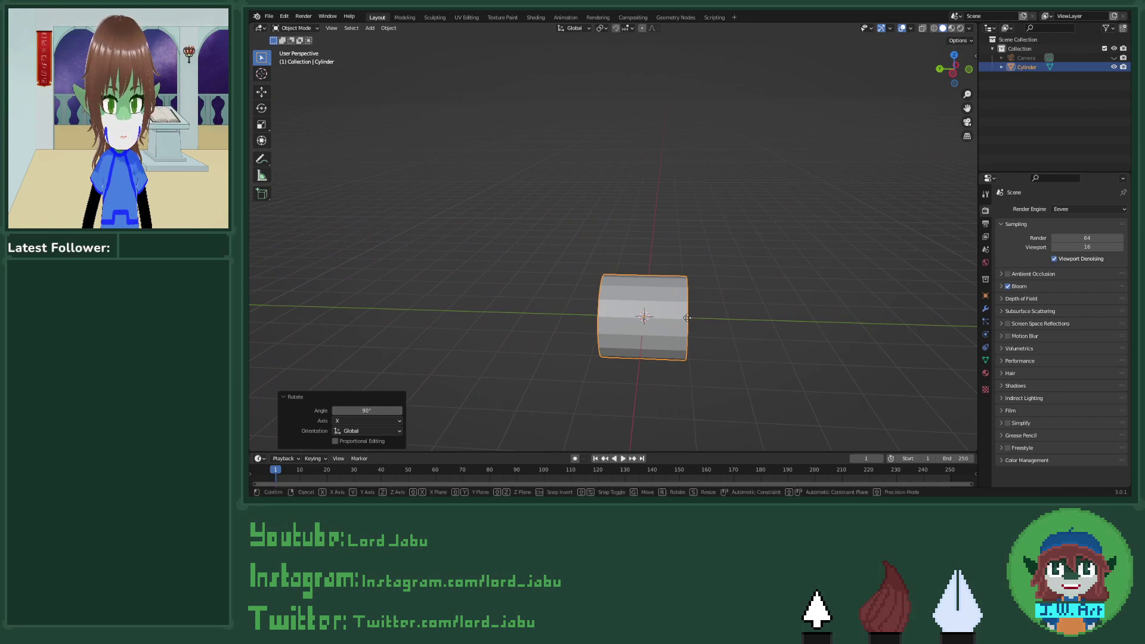
{"action": "key", "text": "z"}
{"action": "left_click", "coordinate": [692, 222]}
{"action": "middle_click_drag", "start_coordinate": [691, 222], "coordinate": [717, 308], "text": "shift"}
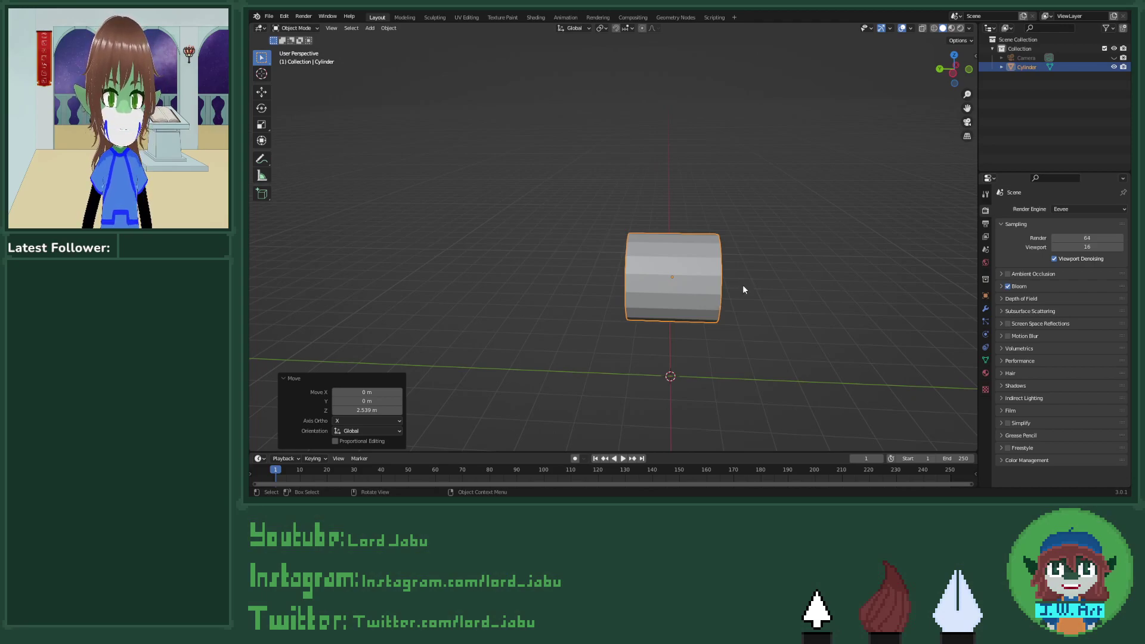
{"action": "middle_click_drag", "start_coordinate": [742, 284], "coordinate": [681, 281]}
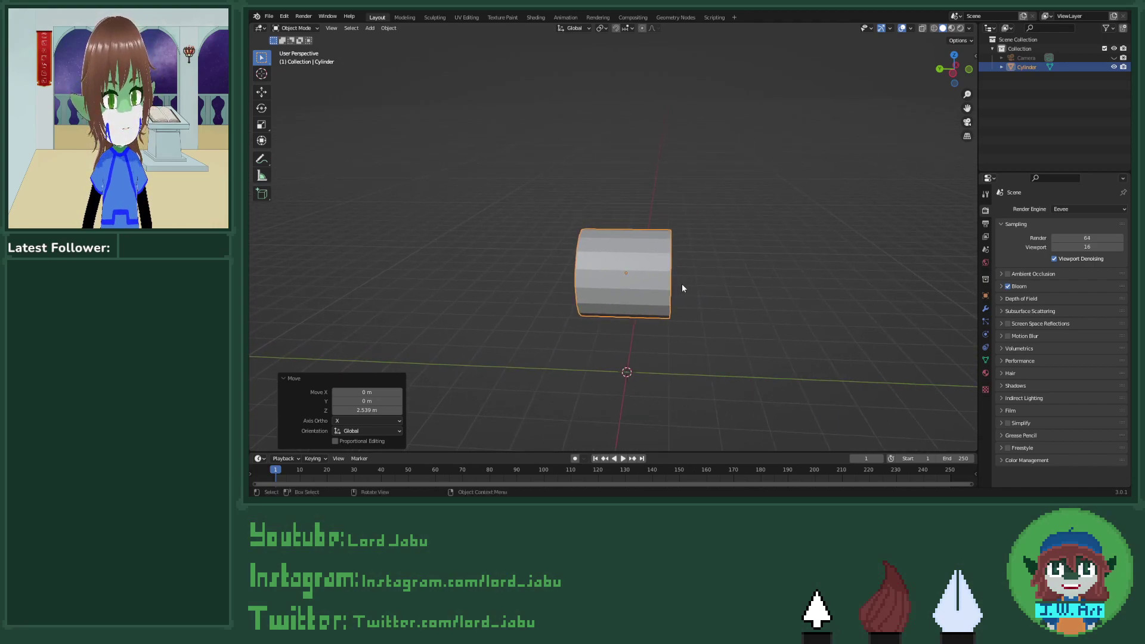
Step: In Edit Mode with X-ray, extrude the right end ring and scale it to 0.610
{"action": "key", "text": "Tab"}
{"action": "middle_click_drag", "start_coordinate": [682, 283], "coordinate": [725, 255]}
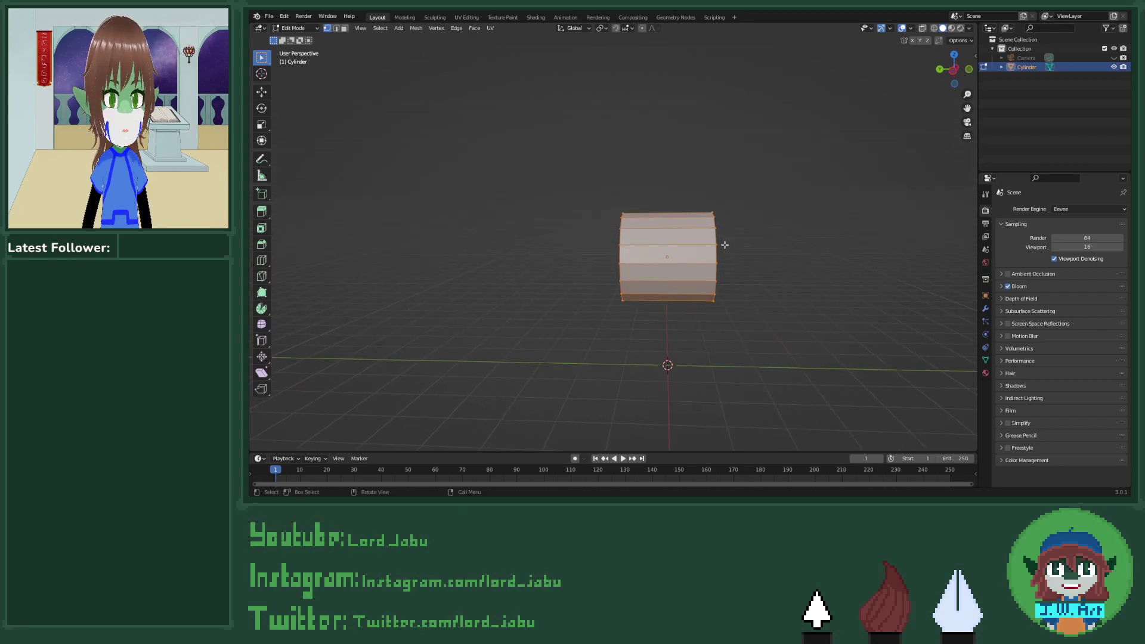
{"action": "key", "text": "alt+z"}
{"action": "left_click_drag", "start_coordinate": [703, 240], "coordinate": [759, 345]}
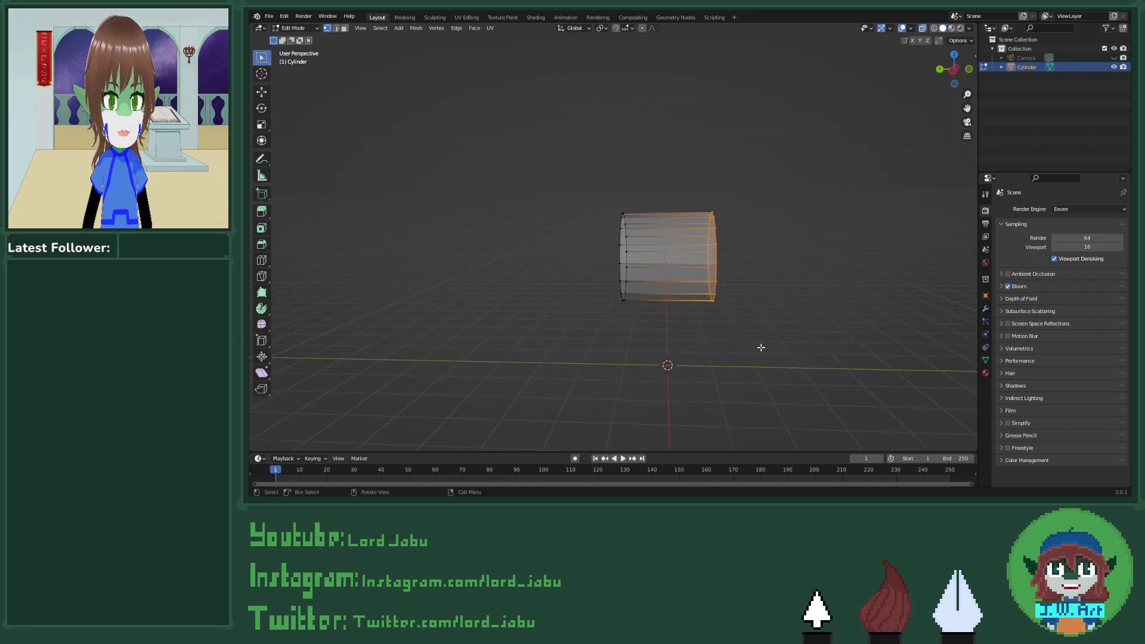
{"action": "middle_click_drag", "start_coordinate": [759, 345], "coordinate": [699, 341]}
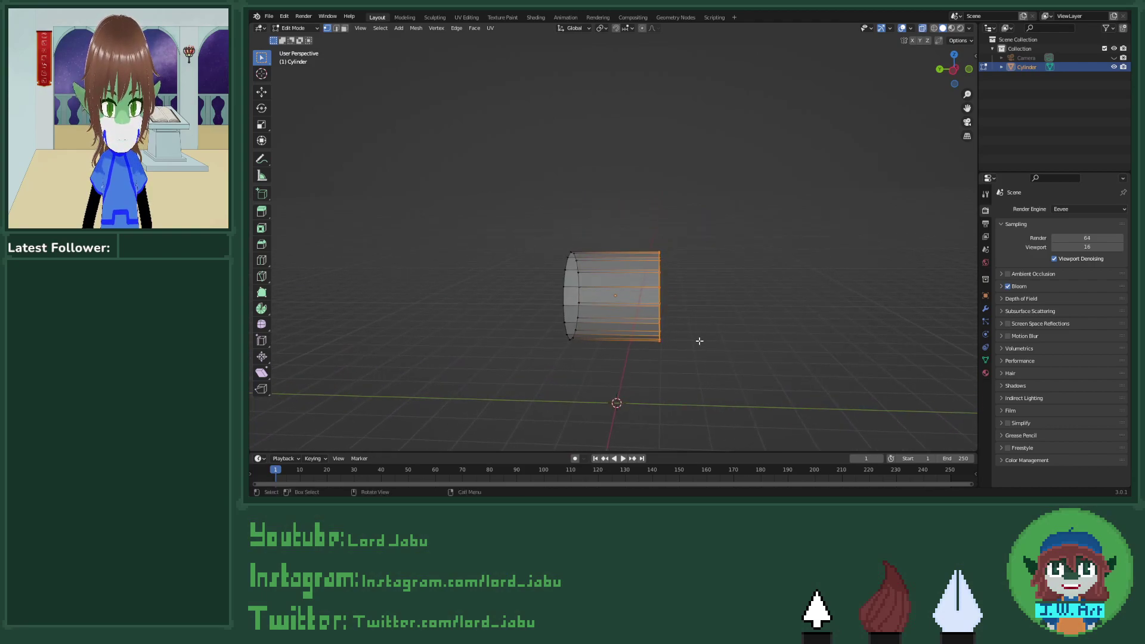
{"action": "key", "text": "e"}
{"action": "left_click", "coordinate": [873, 349]}
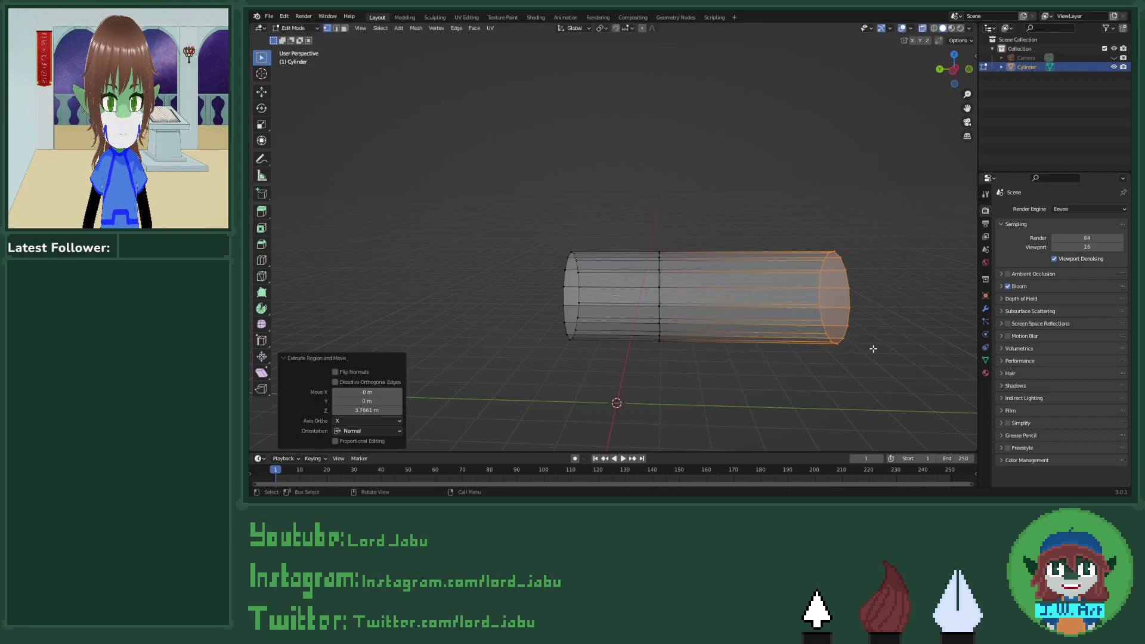
{"action": "key", "text": "s"}
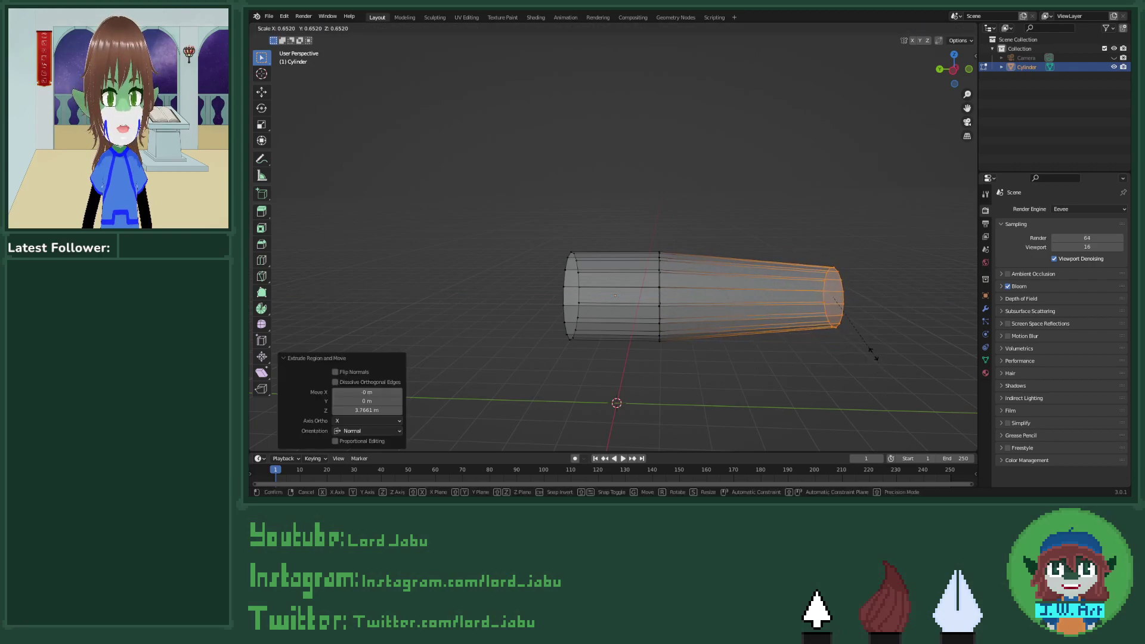
{"action": "left_click", "coordinate": [871, 351]}
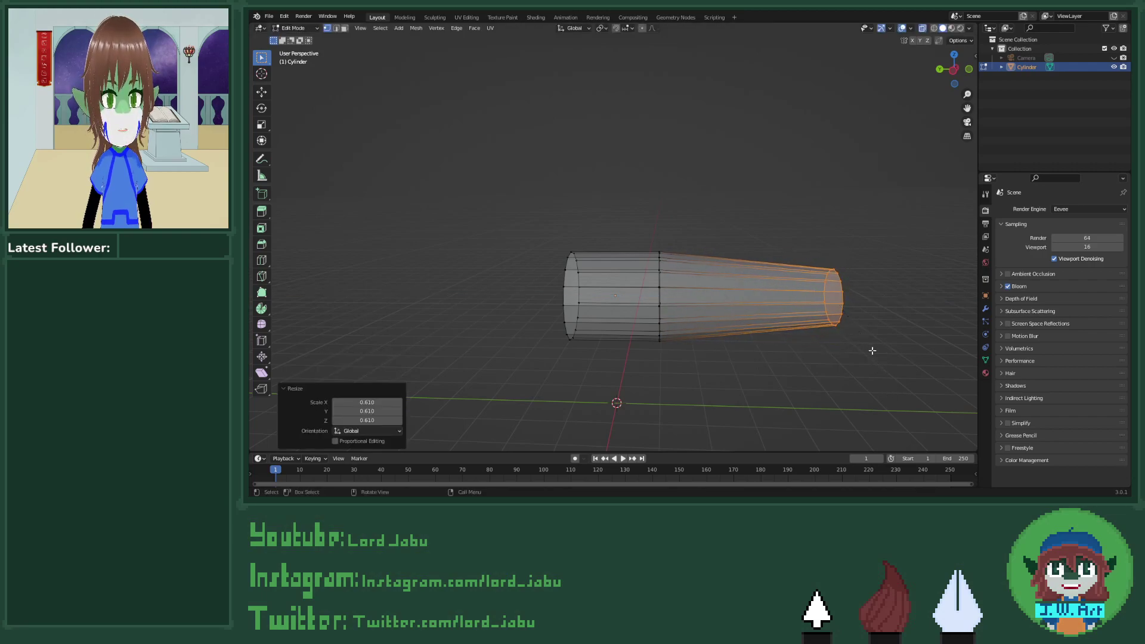
Step: Extrude the end ring a short step, narrow it, then extrude it once more
{"action": "middle_click_drag", "start_coordinate": [872, 350], "coordinate": [752, 318]}
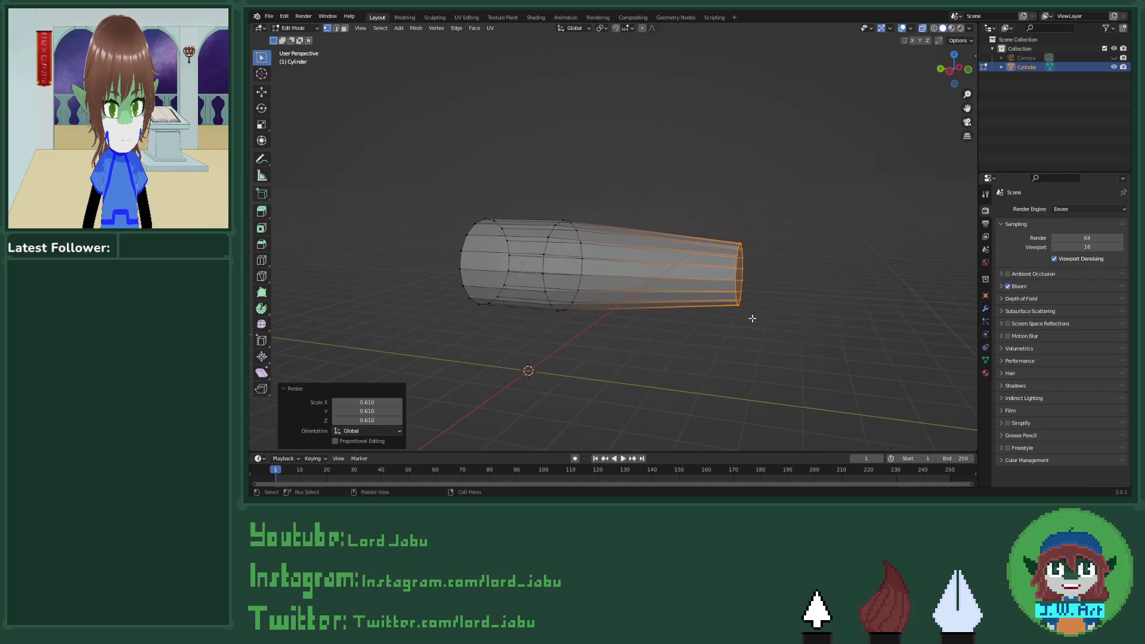
{"action": "key", "text": "e"}
{"action": "left_click", "coordinate": [761, 319]}
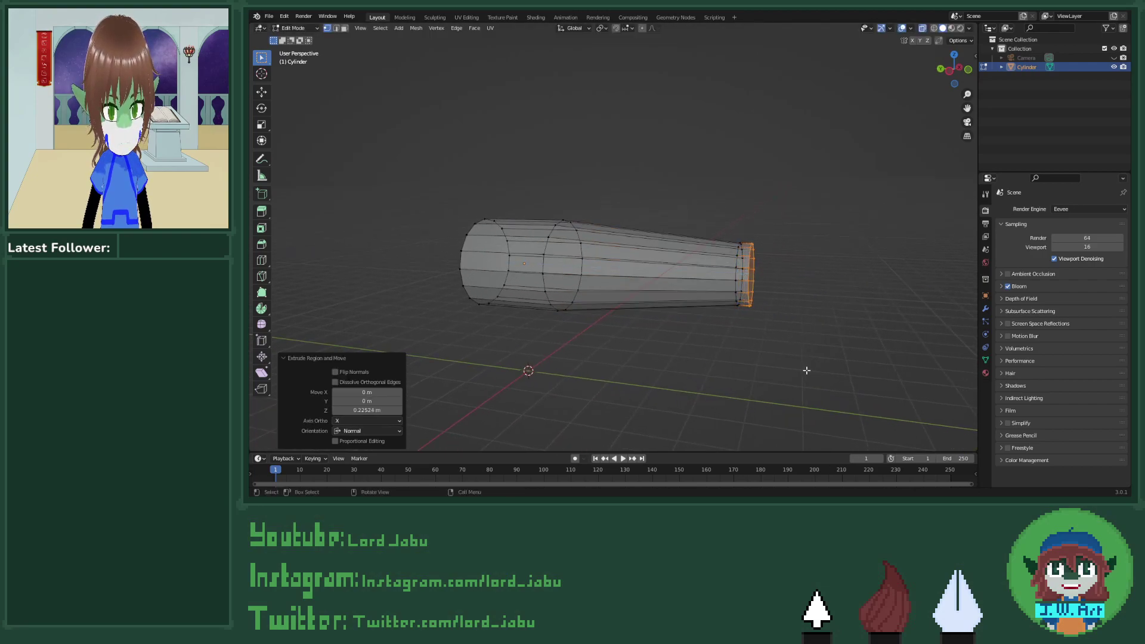
{"action": "key", "text": "s"}
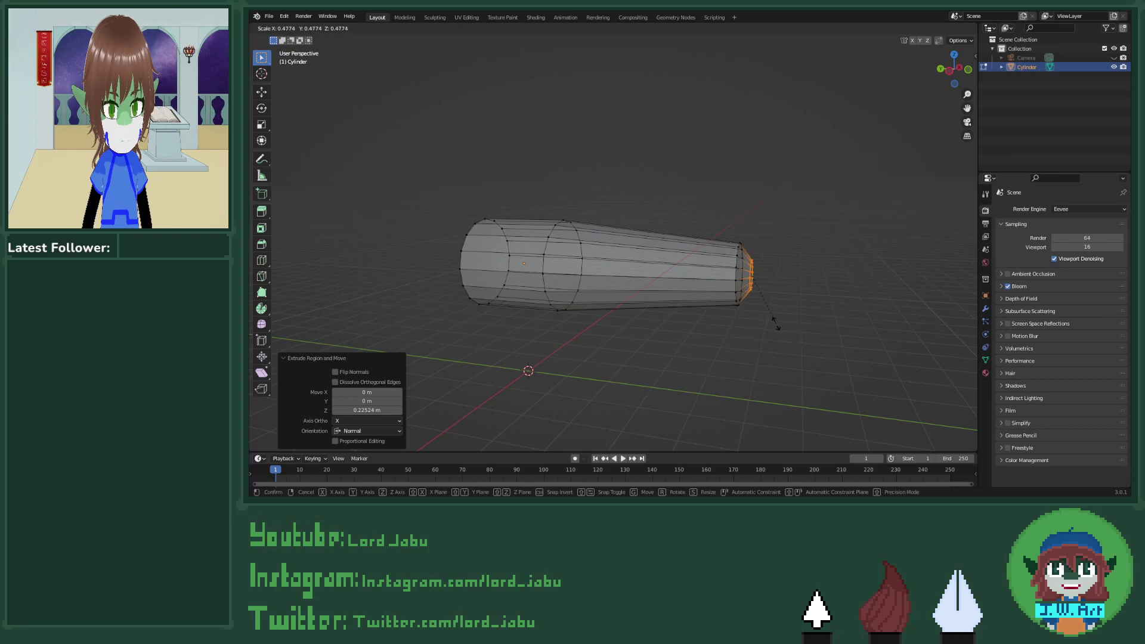
{"action": "left_click", "coordinate": [778, 328]}
{"action": "mouse_move", "coordinate": [779, 330]}
{"action": "middle_mouse_down"}
{"action": "mouse_move", "coordinate": [738, 344]}
{"action": "mouse_move", "coordinate": [756, 375]}
{"action": "mouse_move", "coordinate": [768, 346]}
{"action": "middle_mouse_up"}
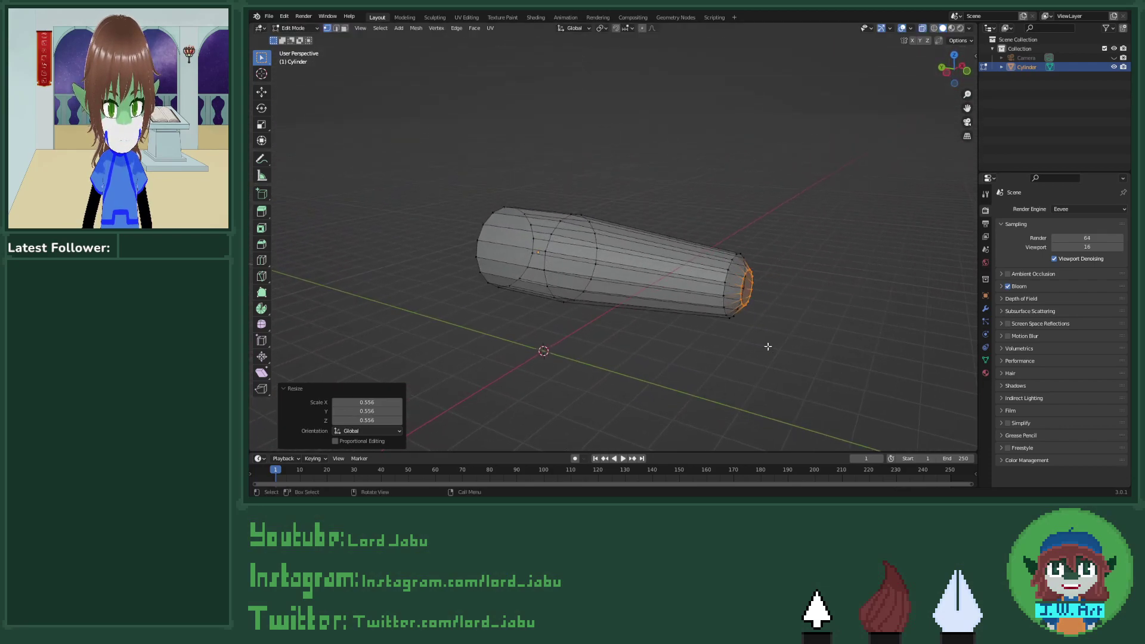
{"action": "key", "text": "e"}
{"action": "left_click", "coordinate": [776, 349]}
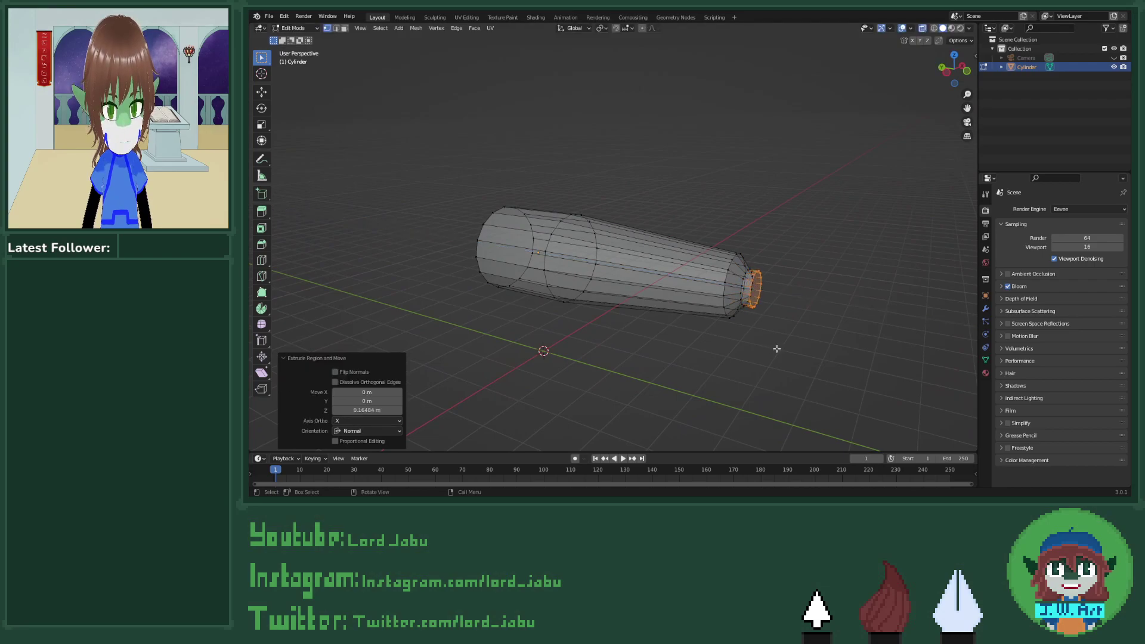
Step: Move the end ring along Y and shrink it to 0.296 for a narrow tip
{"action": "key", "text": "g"}
{"action": "key", "text": "x"}
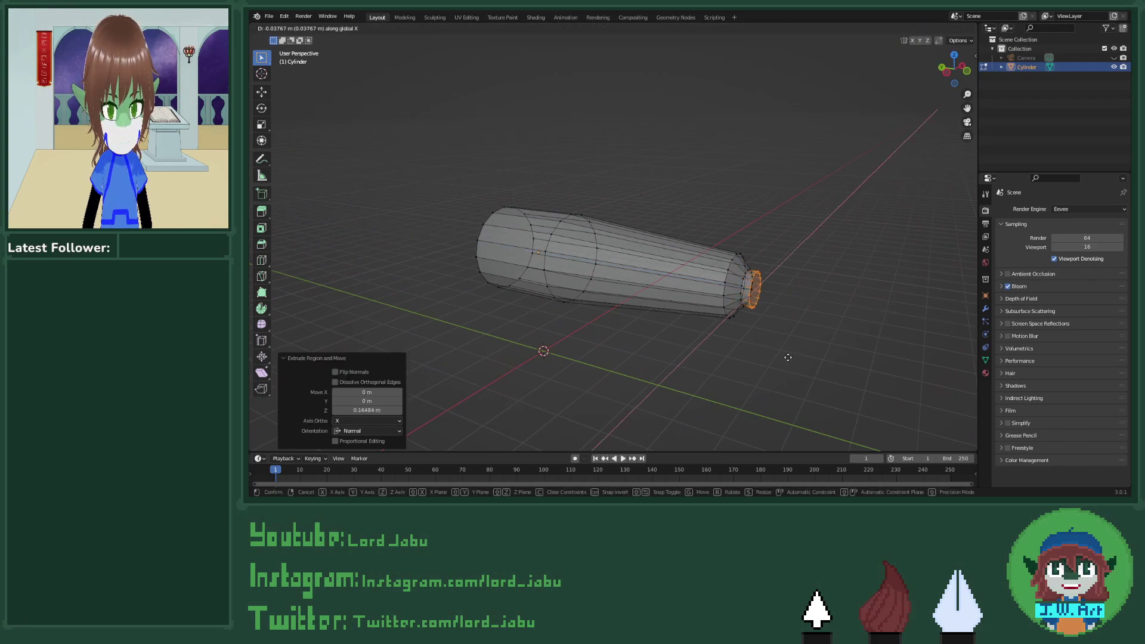
{"action": "key", "text": "y"}
{"action": "left_click", "coordinate": [787, 354]}
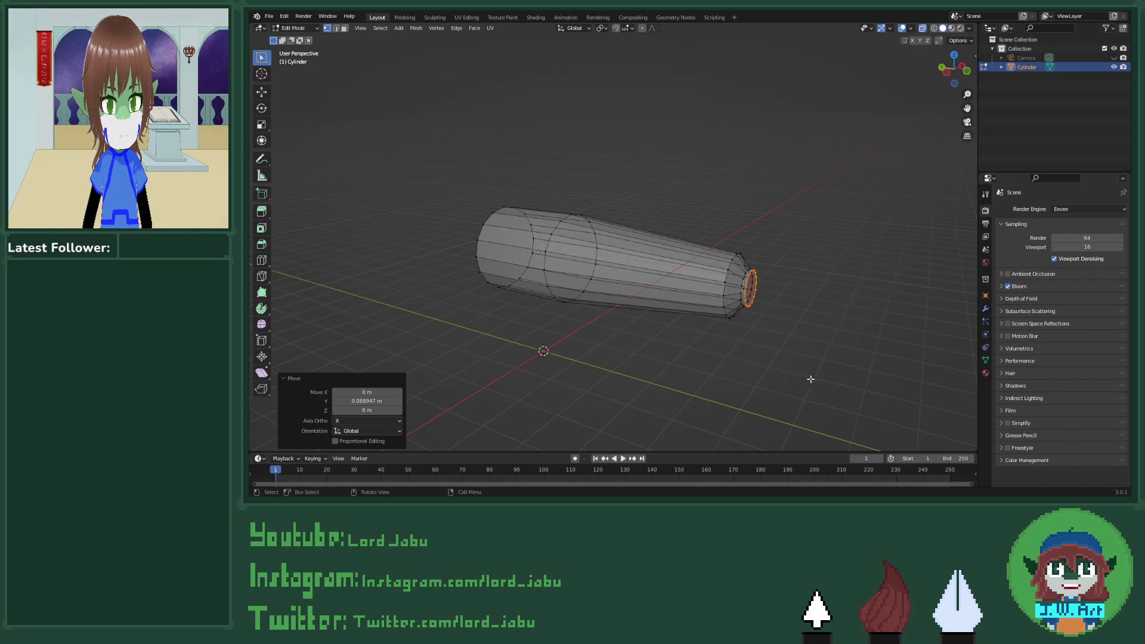
{"action": "key", "text": "s"}
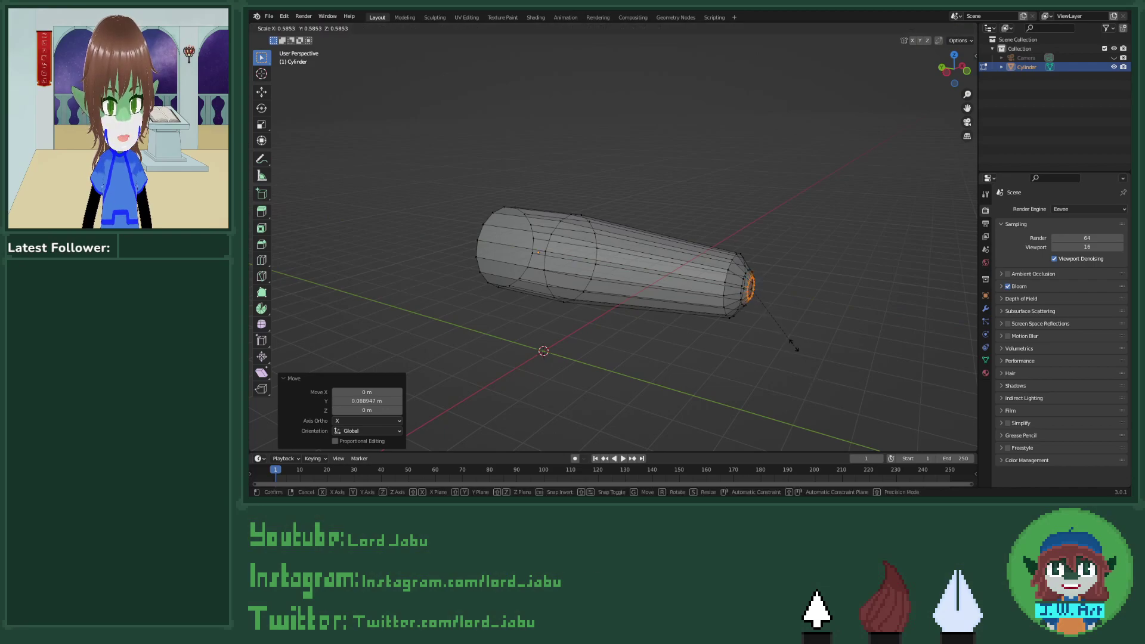
{"action": "left_click", "coordinate": [787, 309]}
{"action": "mouse_move", "coordinate": [787, 308]}
{"action": "middle_mouse_down"}
{"action": "mouse_move", "coordinate": [784, 327]}
{"action": "mouse_move", "coordinate": [682, 327]}
{"action": "mouse_move", "coordinate": [806, 314]}
{"action": "middle_mouse_up"}
{"action": "scroll", "coordinate": [673, 288], "scroll_direction": "up", "scroll_amount": 2}
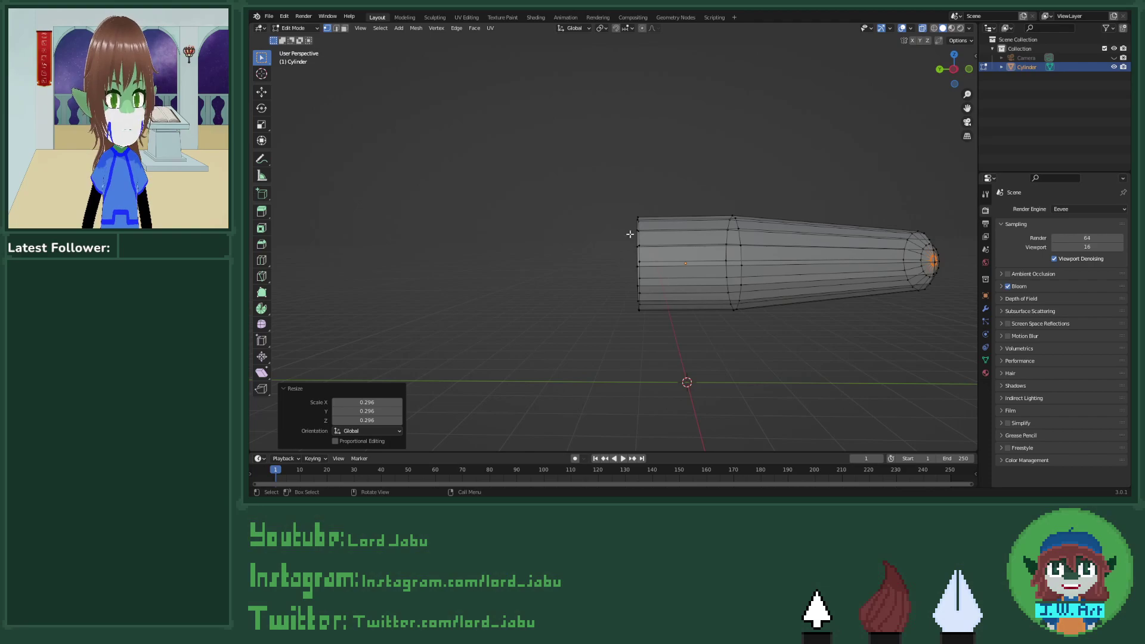
Step: Extrude the wide left end and scale the new loop to 0.596
{"action": "left_click_drag", "start_coordinate": [603, 195], "coordinate": [664, 332]}
{"action": "middle_click_drag", "start_coordinate": [638, 324], "coordinate": [672, 369], "text": "shift"}
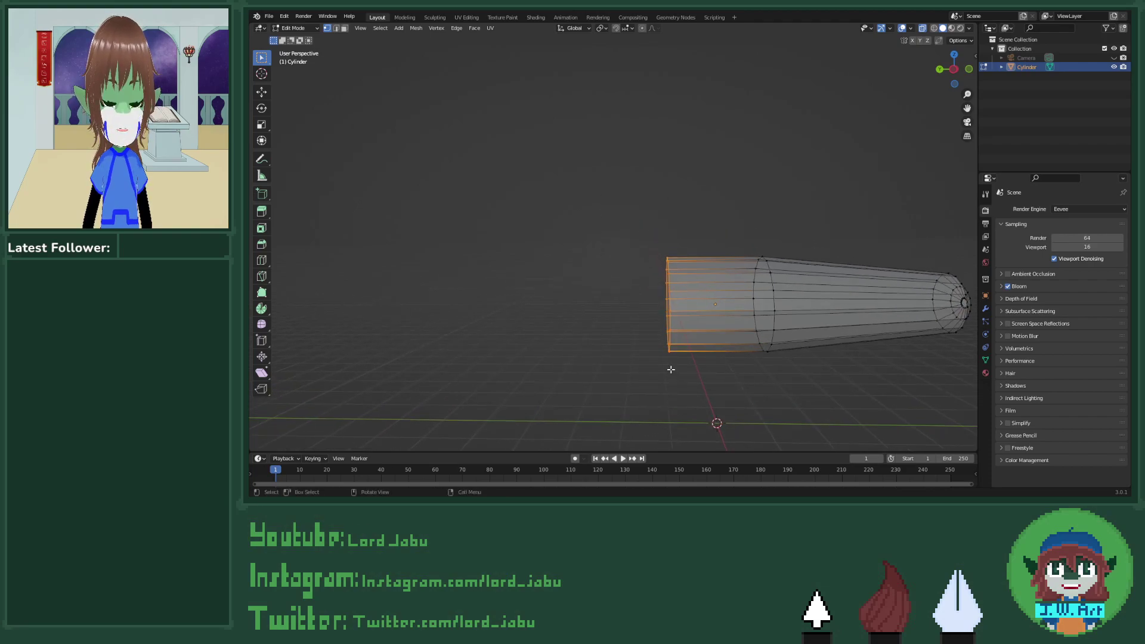
{"action": "key", "text": "e"}
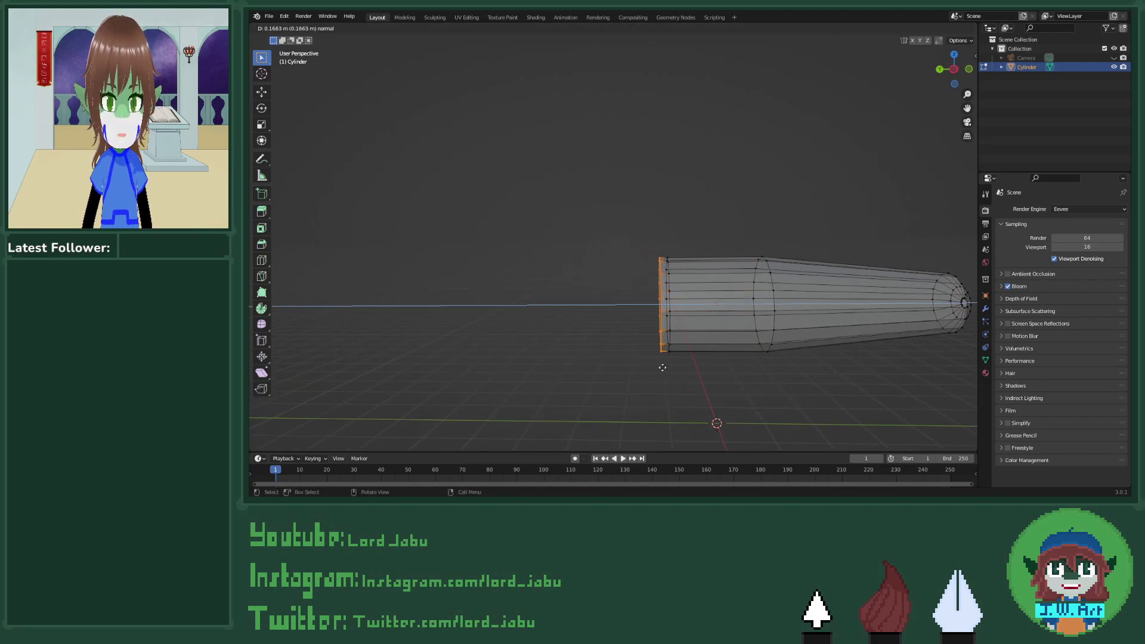
{"action": "left_click", "coordinate": [639, 356]}
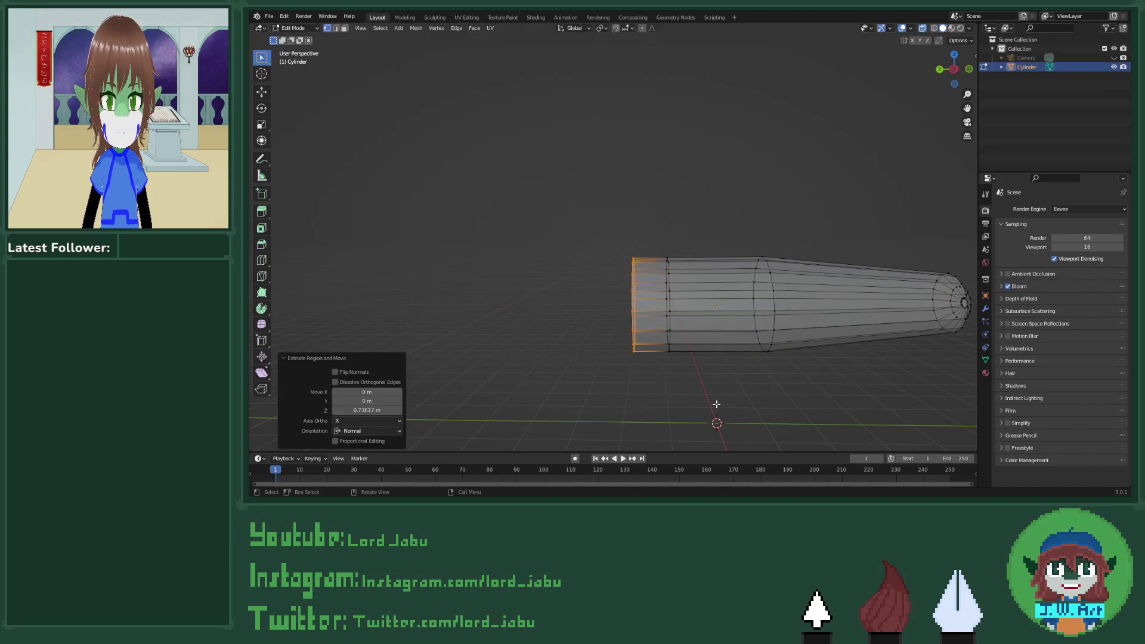
{"action": "key", "text": "s"}
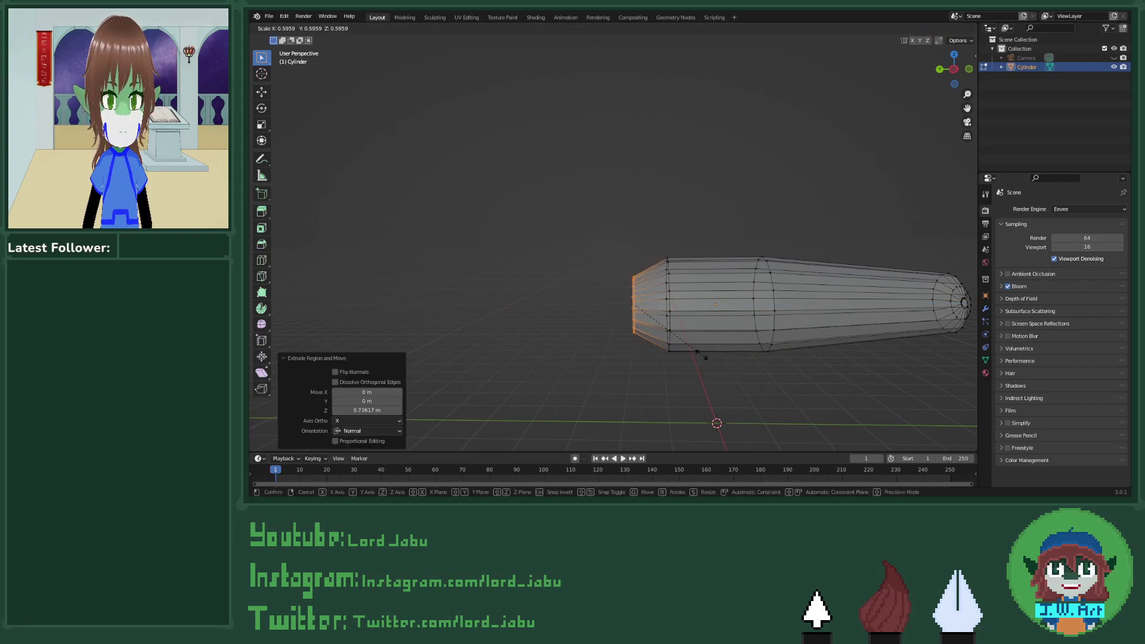
{"action": "left_click", "coordinate": [702, 356]}
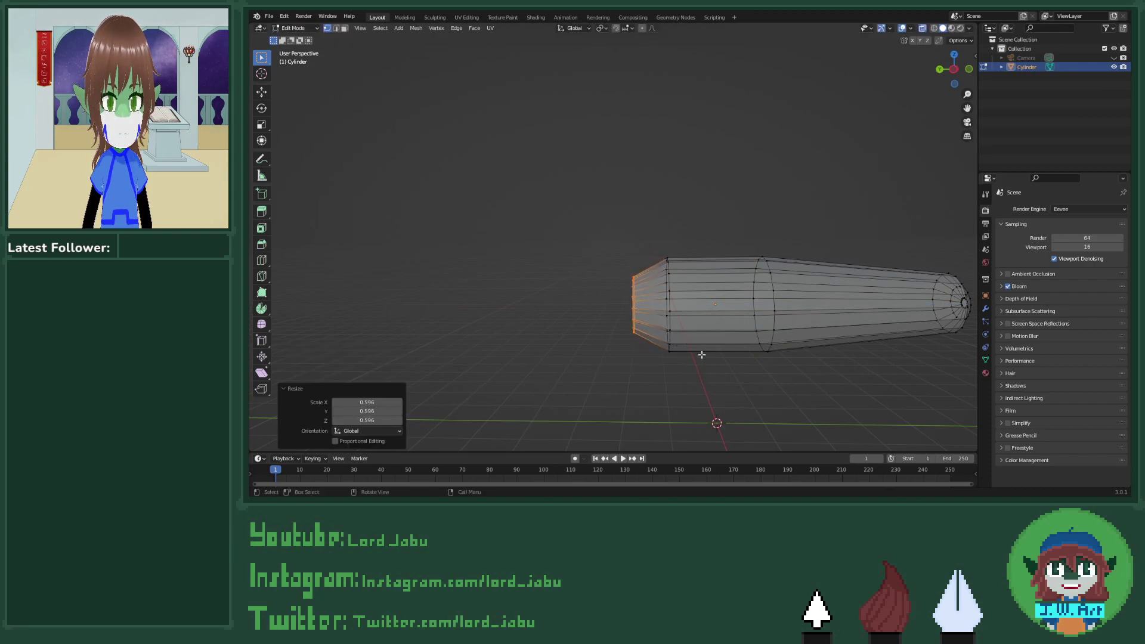
Step: Add an edge loop near the nose, scale the cap to 0.771, push it -0.148 m along Y, then exit to Object Mode
{"action": "key", "text": "ctrl+r"}
{"action": "left_click", "coordinate": [659, 342]}
{"action": "left_click", "coordinate": [660, 343]}
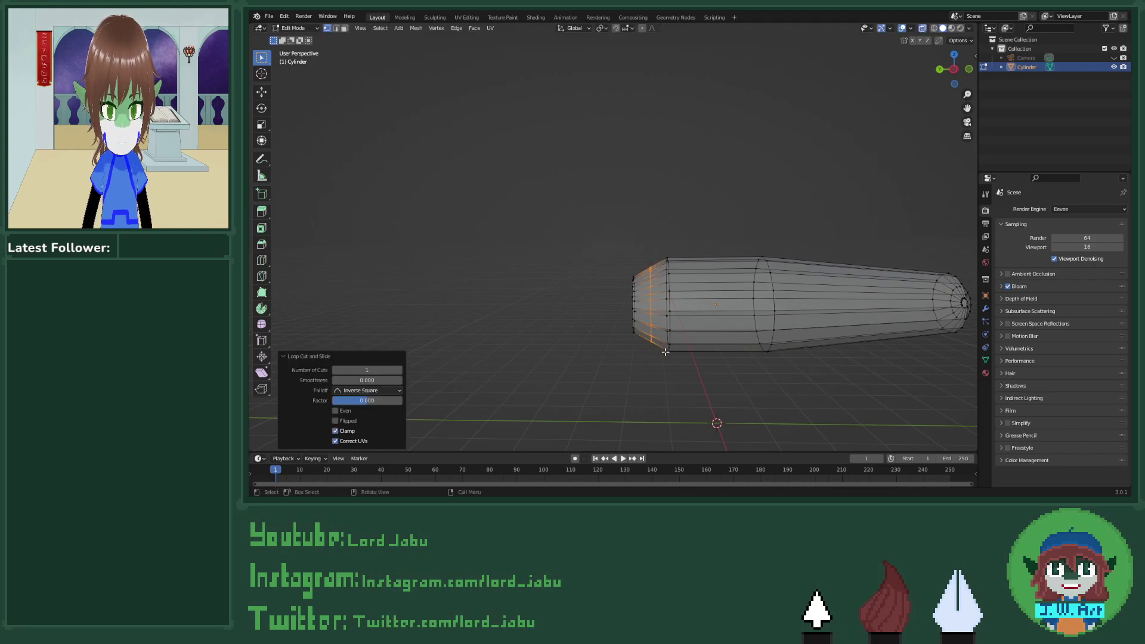
{"action": "left_click_drag", "start_coordinate": [611, 257], "coordinate": [641, 353]}
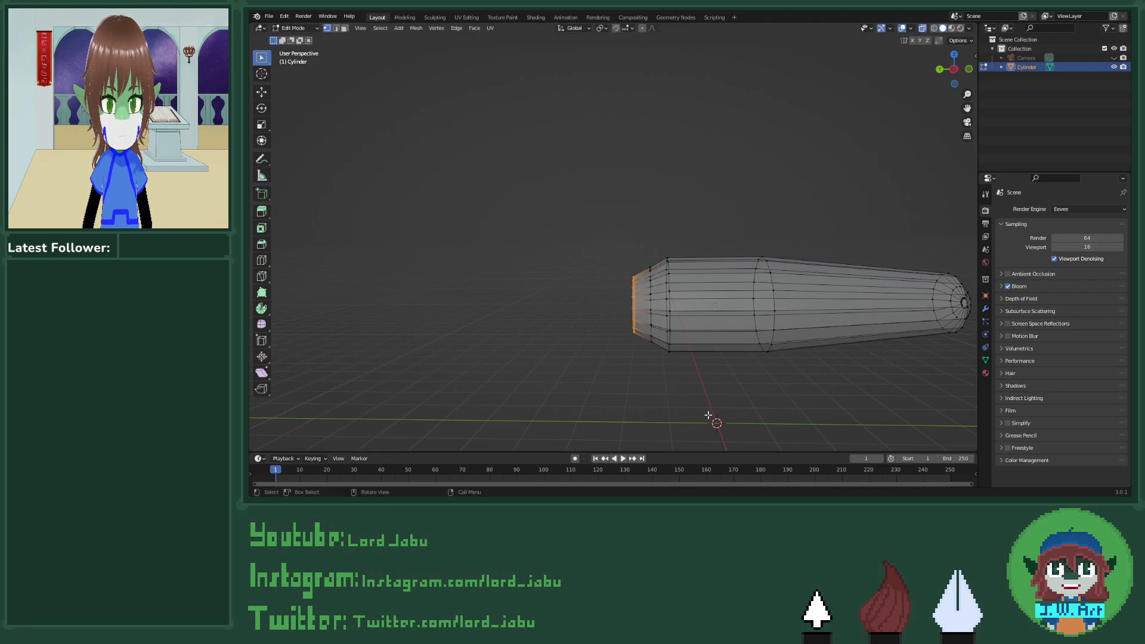
{"action": "key", "text": "s"}
{"action": "left_click", "coordinate": [701, 387]}
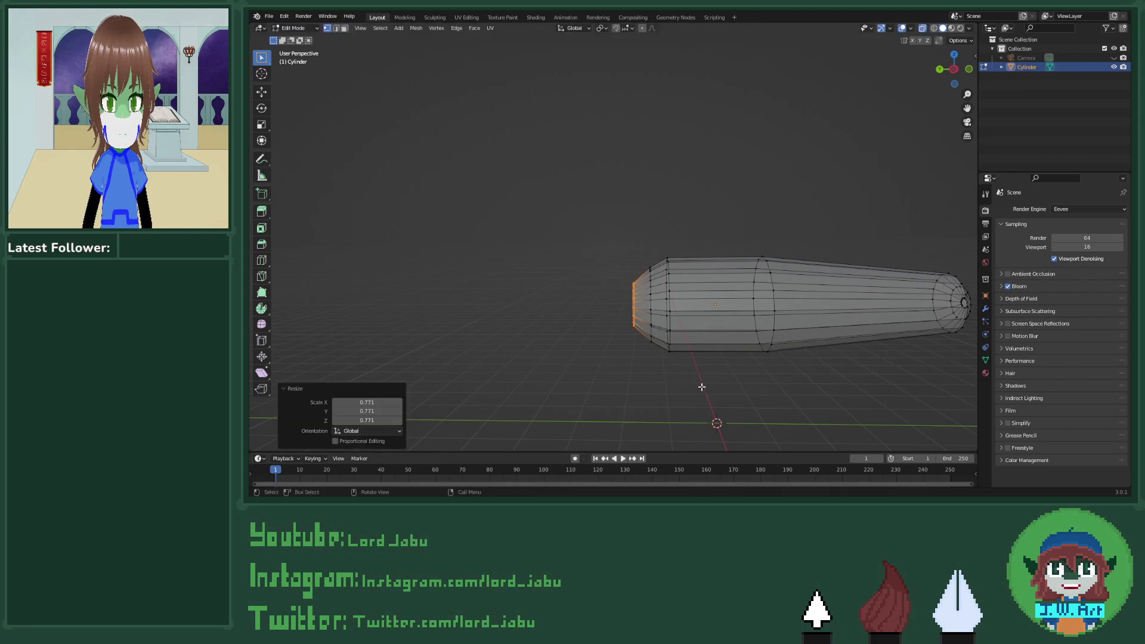
{"action": "key", "text": "g"}
{"action": "key", "text": "y"}
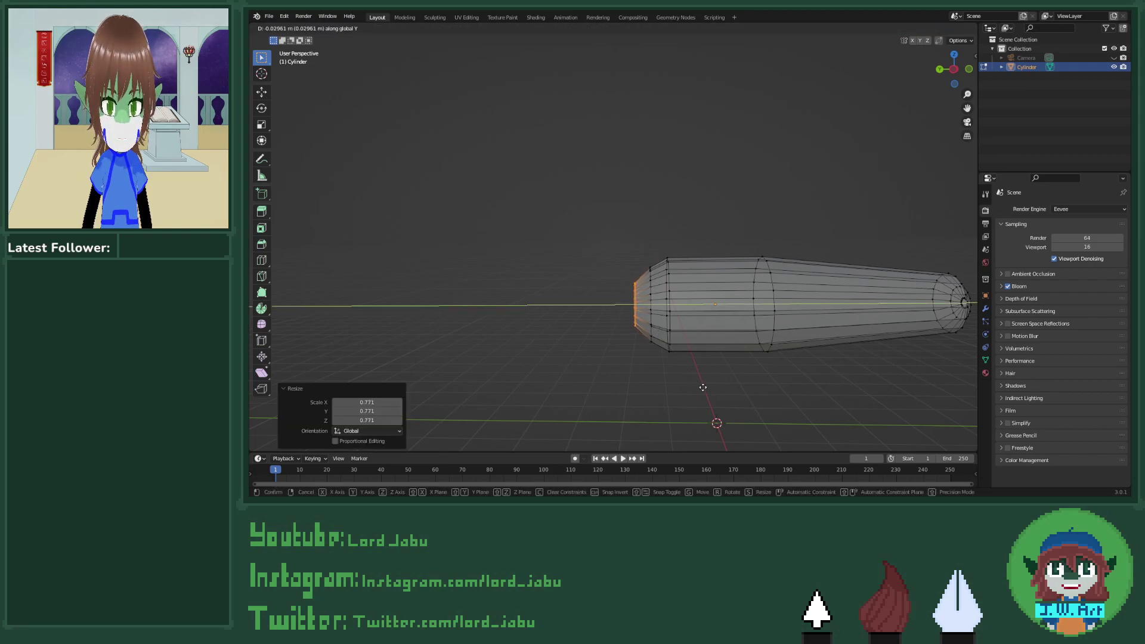
{"action": "left_click", "coordinate": [709, 387]}
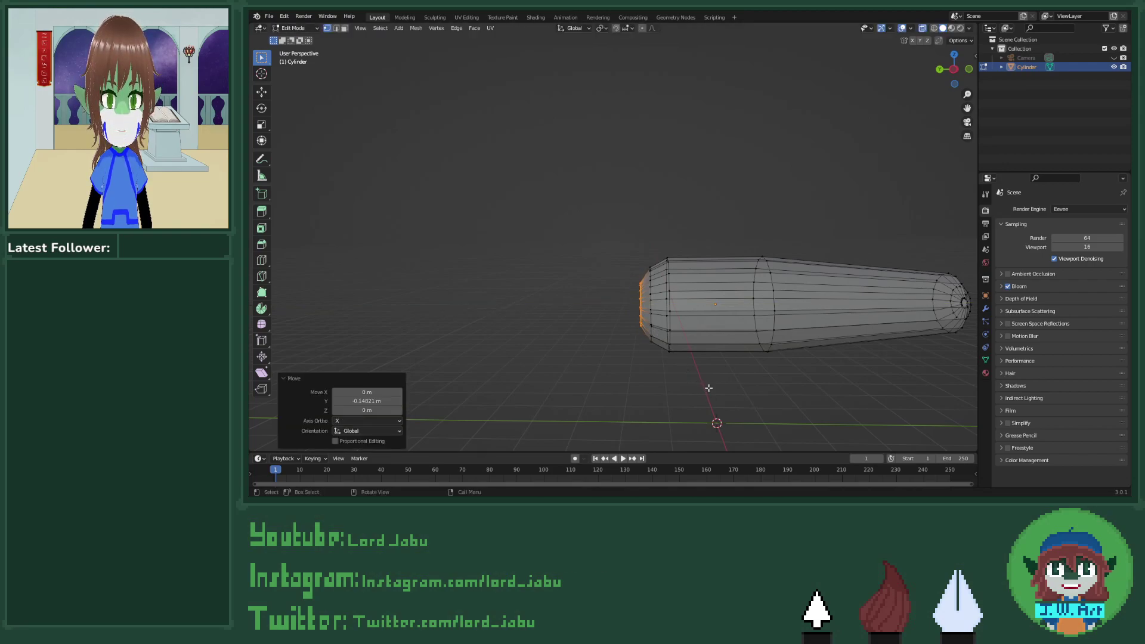
{"action": "middle_click_drag", "start_coordinate": [707, 272], "coordinate": [663, 286], "text": "shift"}
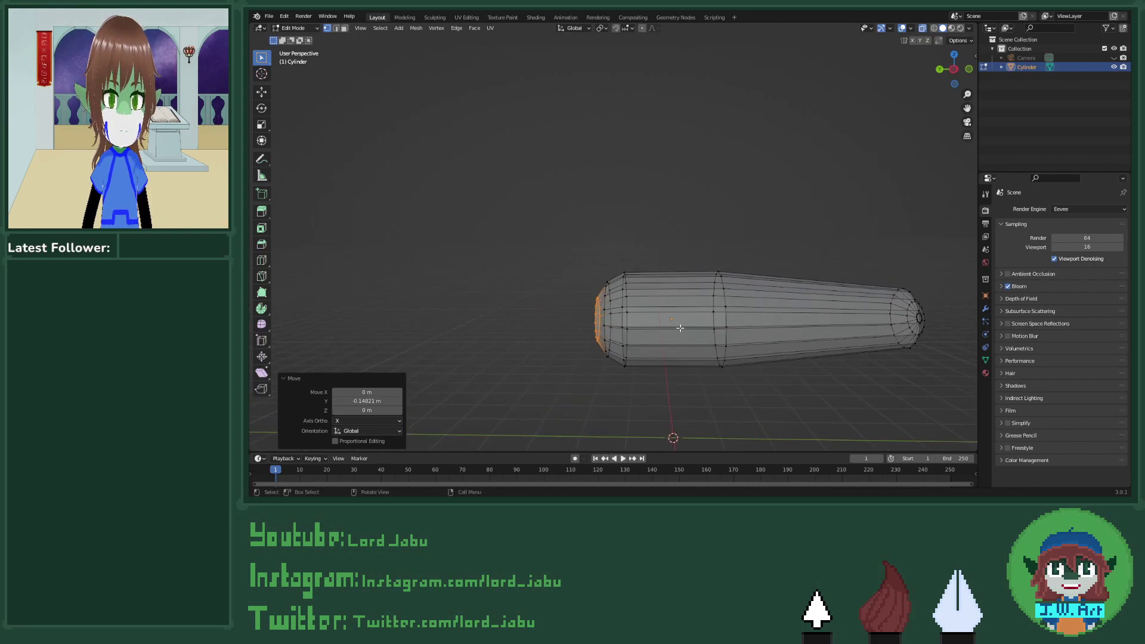
{"action": "middle_click_drag", "start_coordinate": [680, 327], "coordinate": [707, 336]}
{"action": "key", "text": "Tab"}
Step: Try Texture and Material colouring with different studio lights in Viewport Shading
{"action": "left_click", "coordinate": [967, 29]}
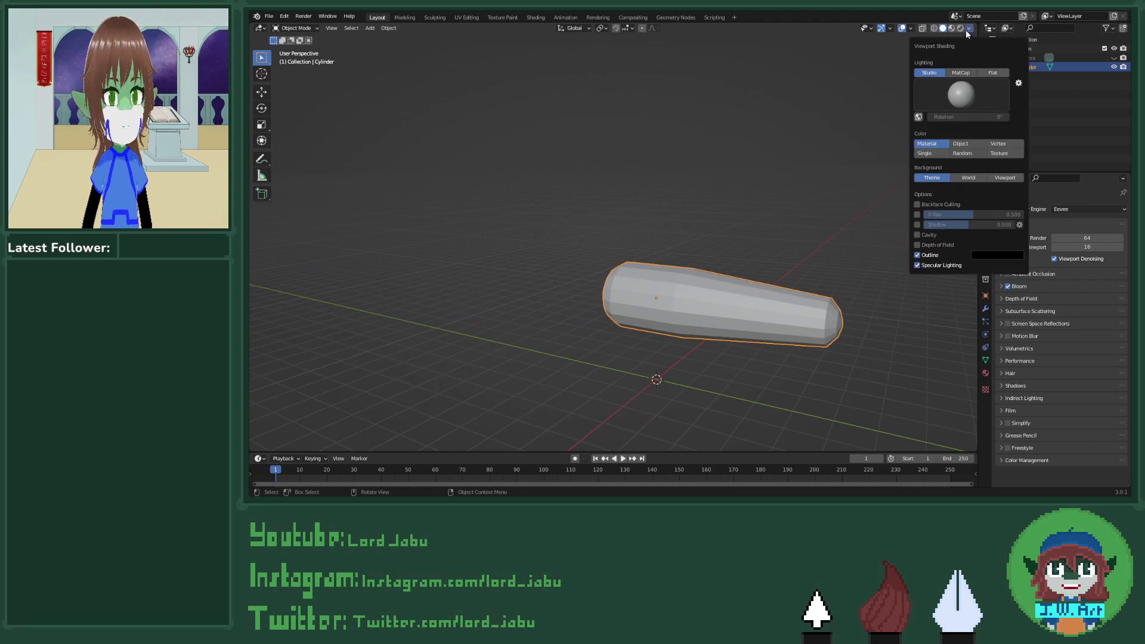
{"action": "left_click", "coordinate": [997, 154]}
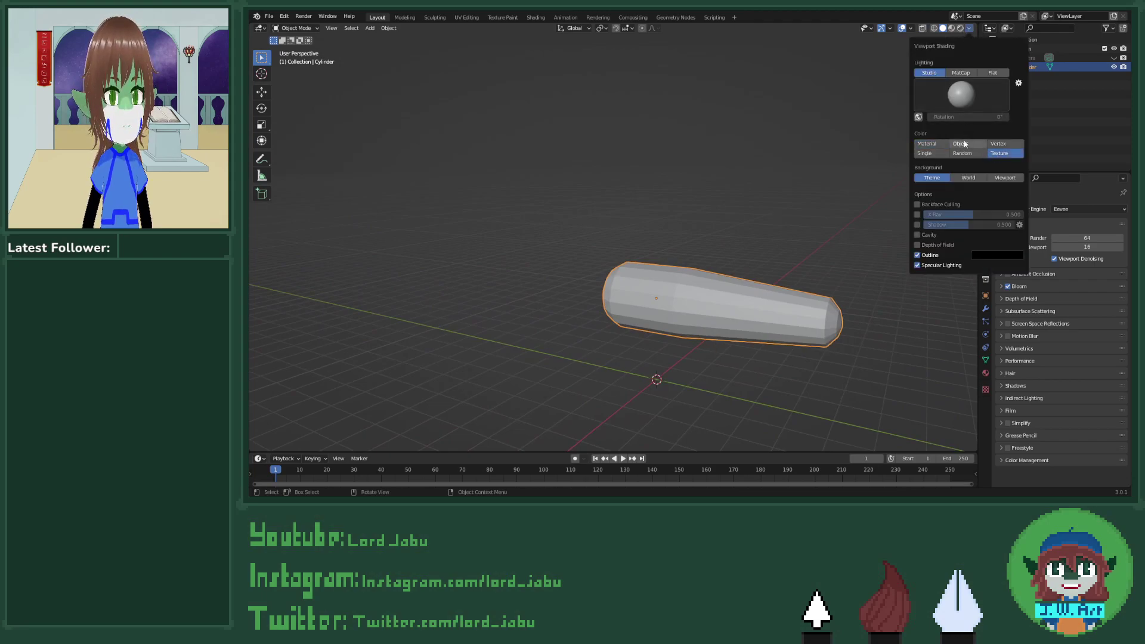
{"action": "left_click", "coordinate": [961, 96]}
{"action": "left_click", "coordinate": [933, 131]}
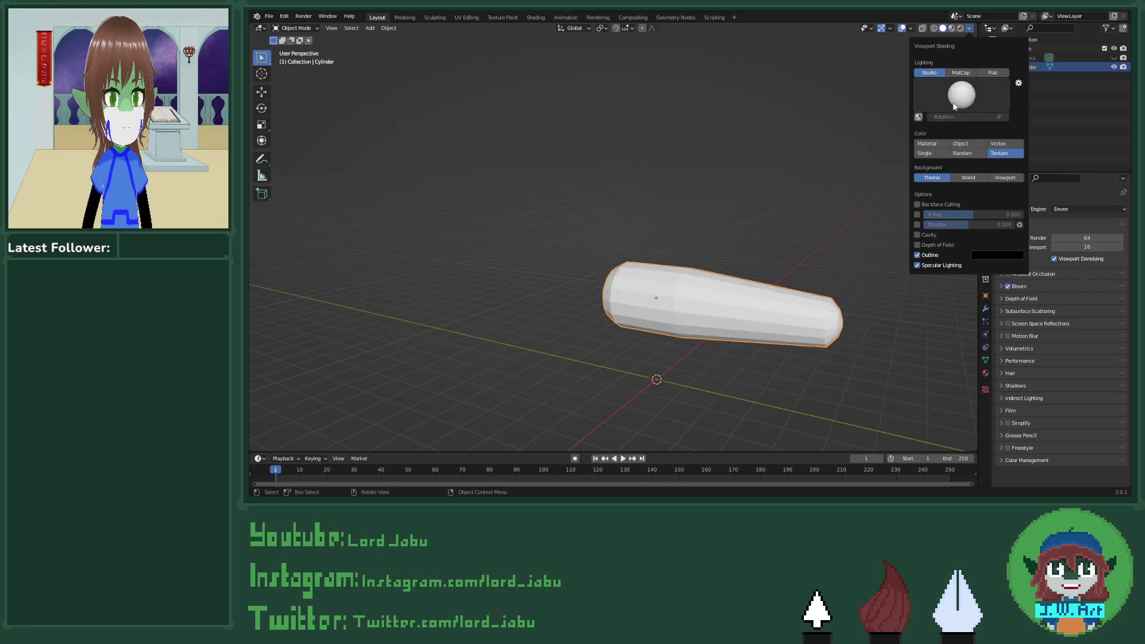
{"action": "left_click", "coordinate": [927, 144]}
{"action": "left_click", "coordinate": [961, 94]}
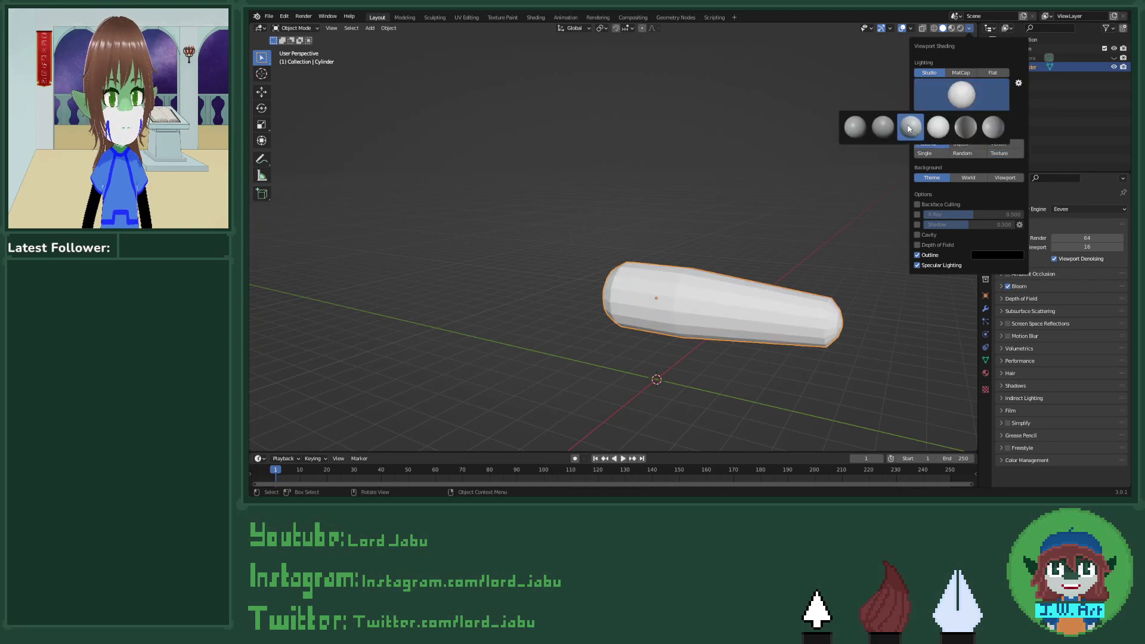
{"action": "left_click", "coordinate": [895, 130]}
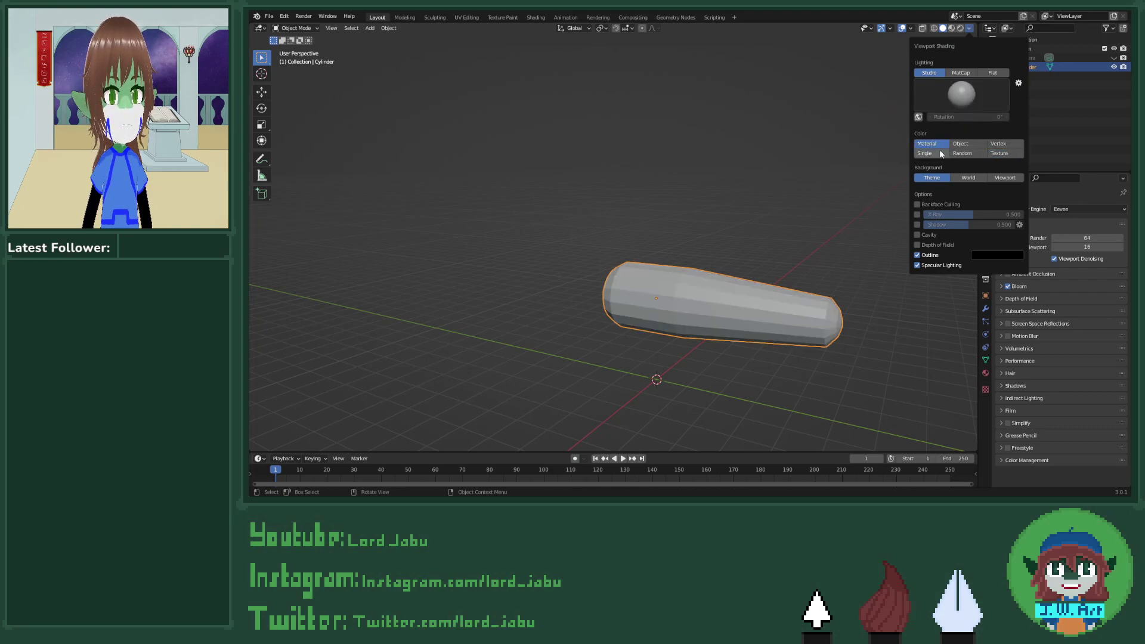
{"action": "left_click", "coordinate": [996, 155]}
{"action": "left_click", "coordinate": [968, 98]}
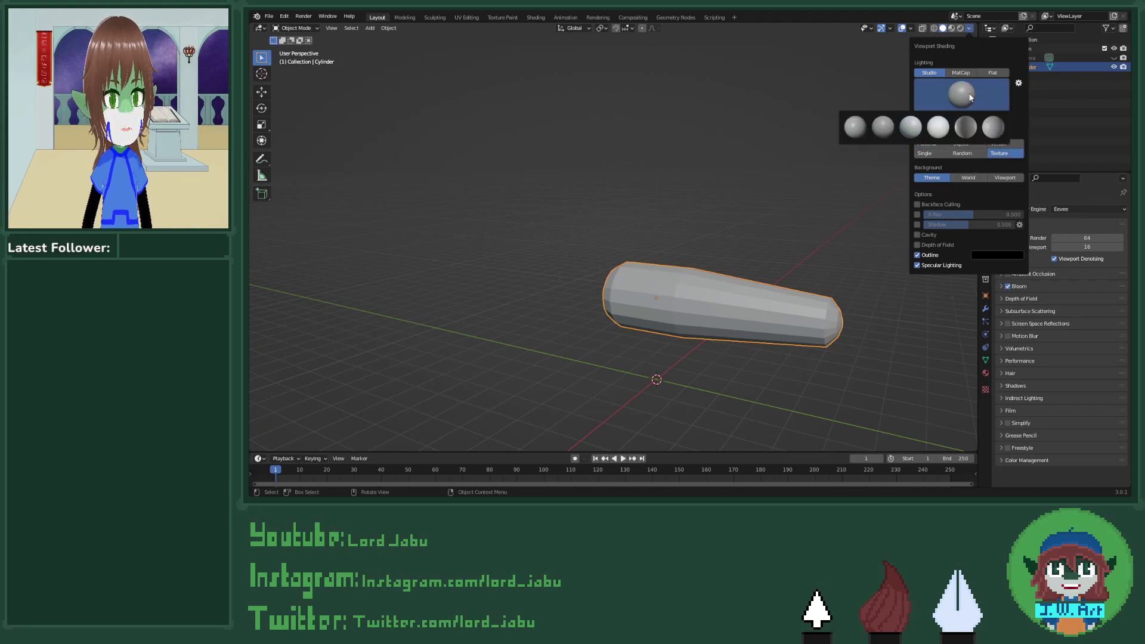
{"action": "left_click", "coordinate": [989, 74]}
Step: Switch viewport lighting to MatCap and apply the tan MatCap after trying rainbow and red
{"action": "left_click", "coordinate": [961, 72]}
{"action": "left_click", "coordinate": [961, 95]}
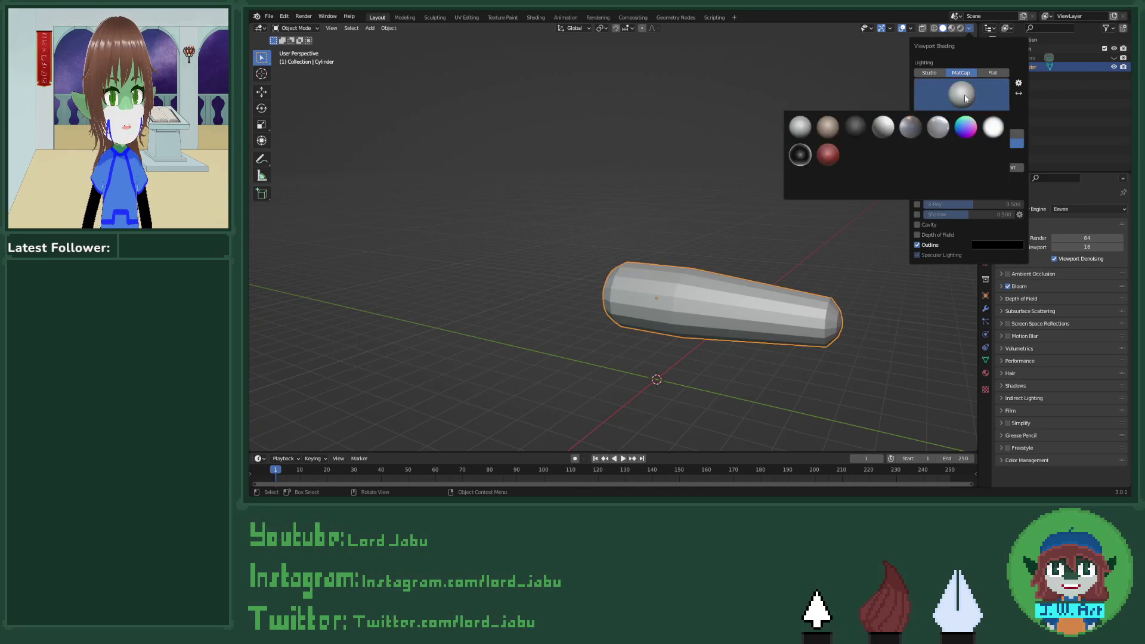
{"action": "left_click", "coordinate": [964, 127]}
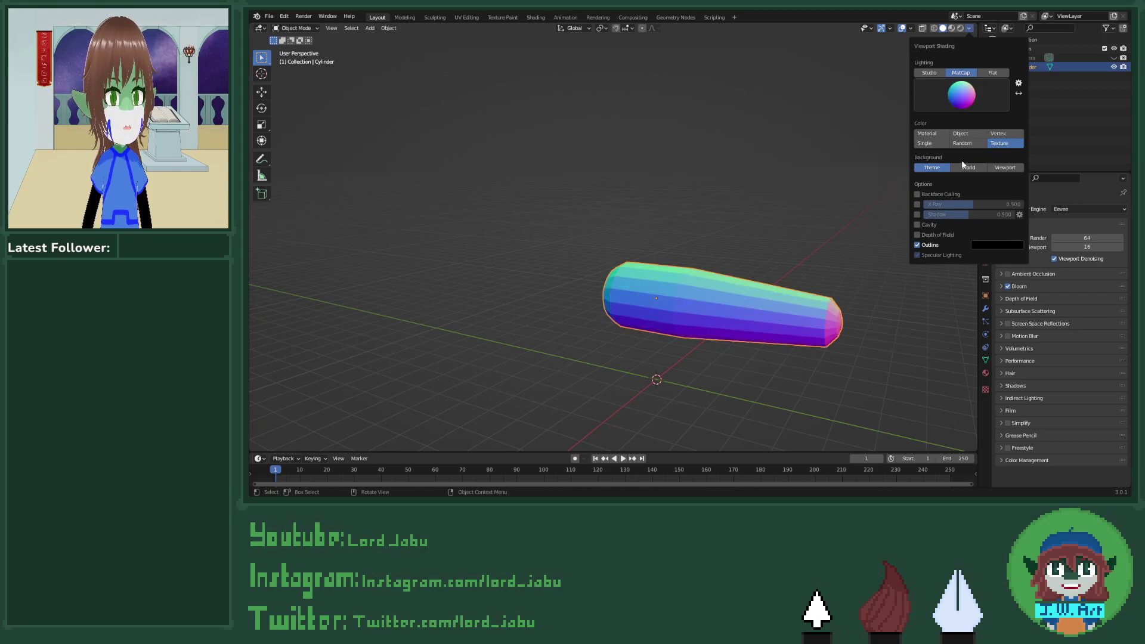
{"action": "left_click", "coordinate": [973, 105]}
{"action": "left_click", "coordinate": [918, 179]}
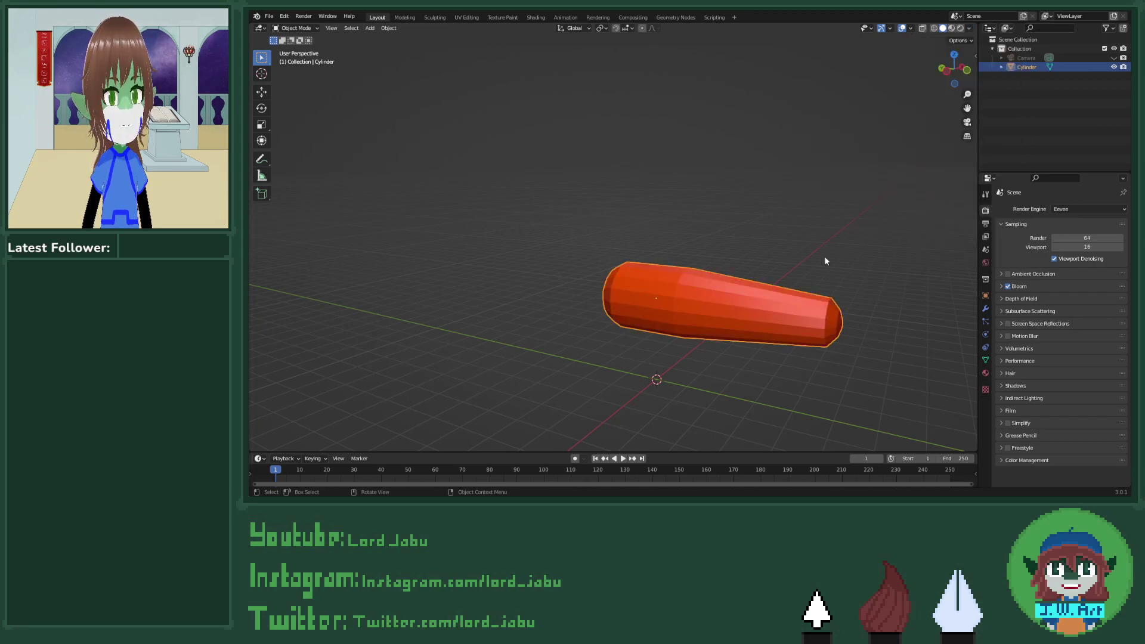
{"action": "left_click", "coordinate": [968, 28]}
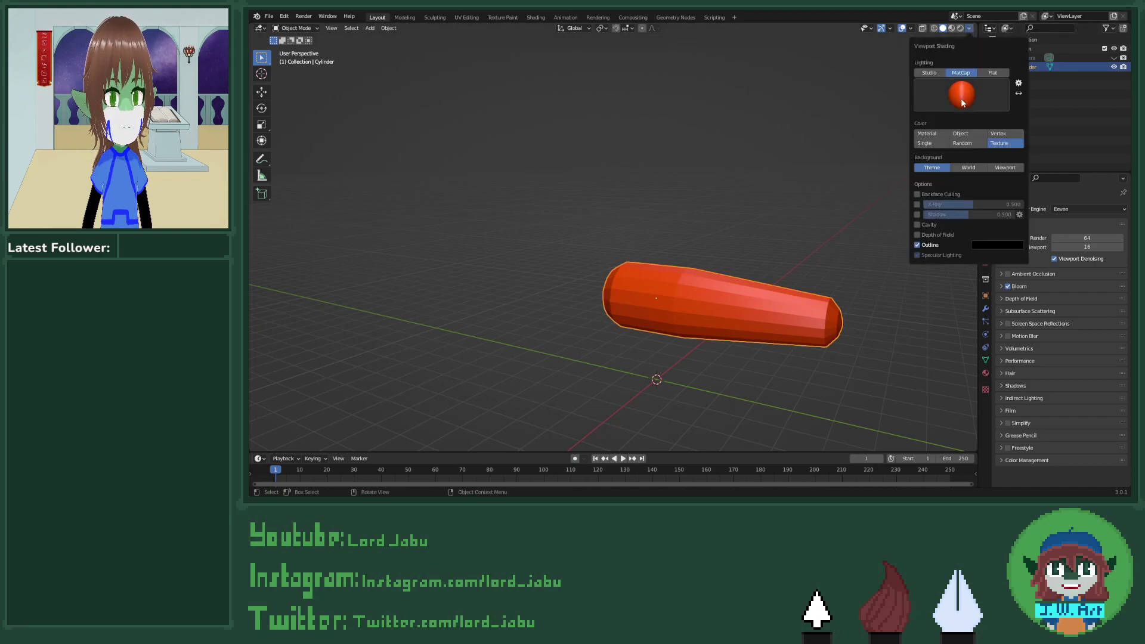
{"action": "left_click", "coordinate": [961, 102]}
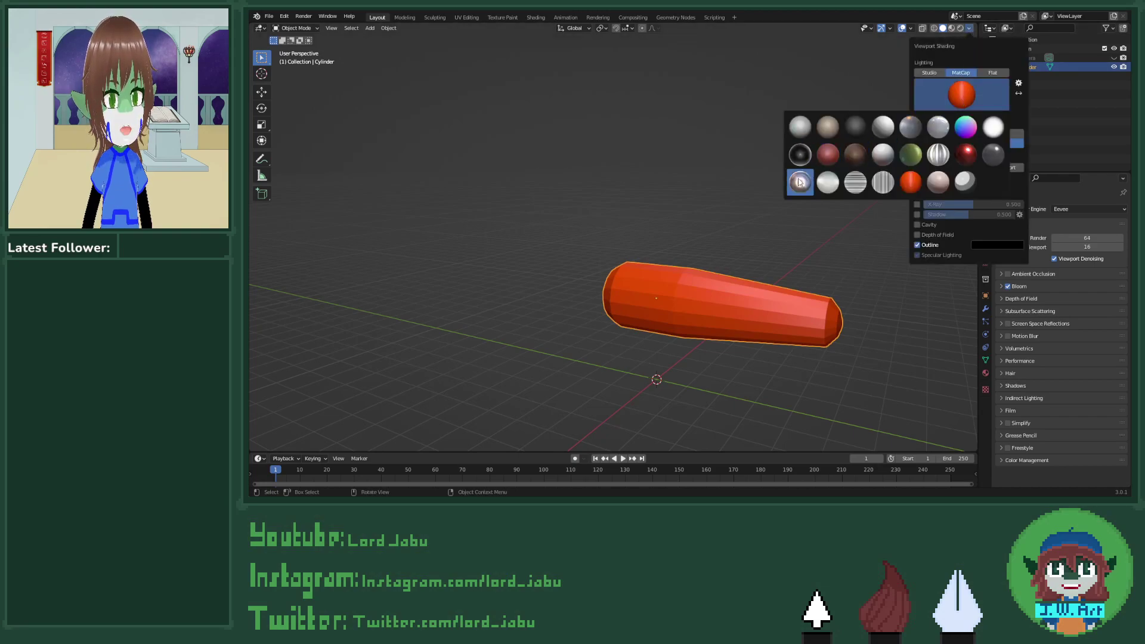
{"action": "left_click", "coordinate": [821, 127]}
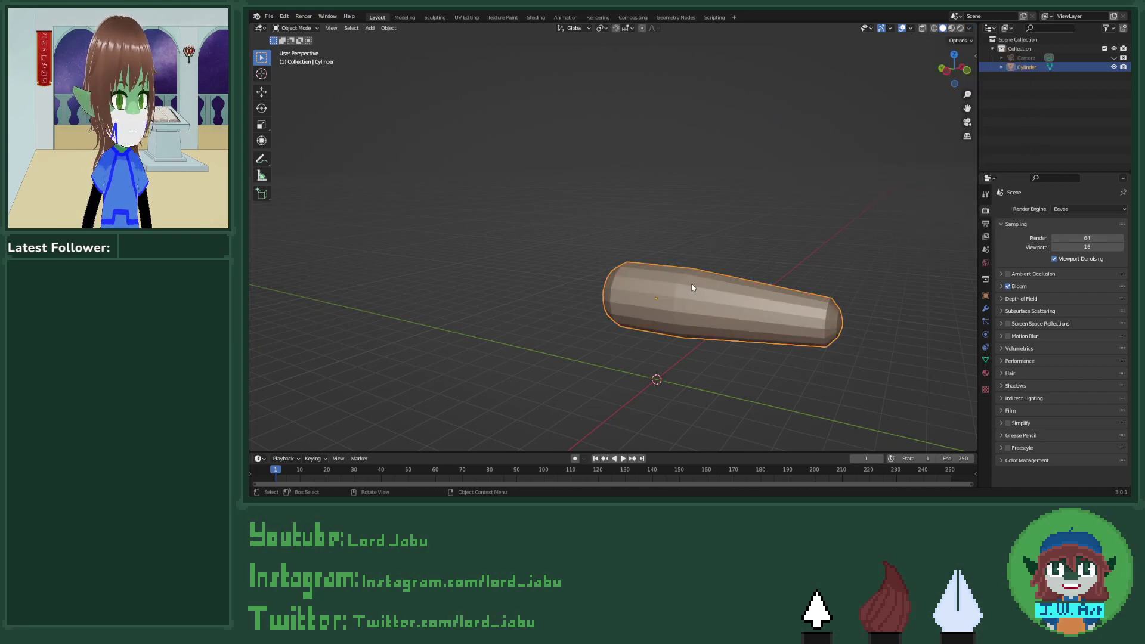
Step: Add a second cylinder, Cylinder.001, to the scene
{"action": "middle_click_drag", "start_coordinate": [699, 242], "coordinate": [725, 239]}
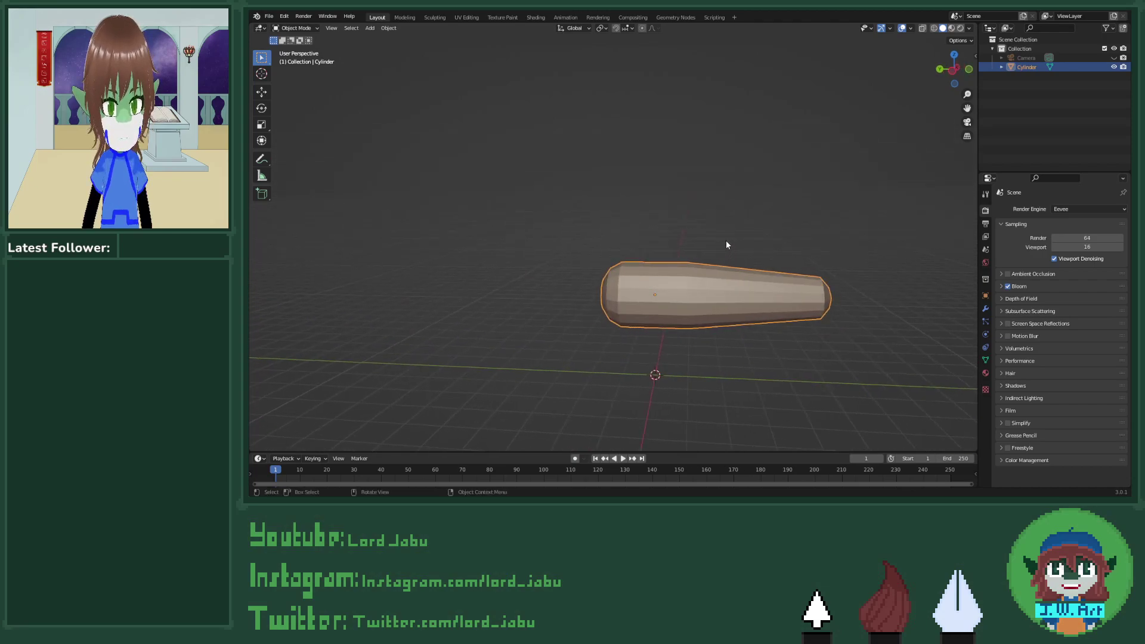
{"action": "key", "text": "shift+a"}
{"action": "mouse_move", "coordinate": [724, 241]}
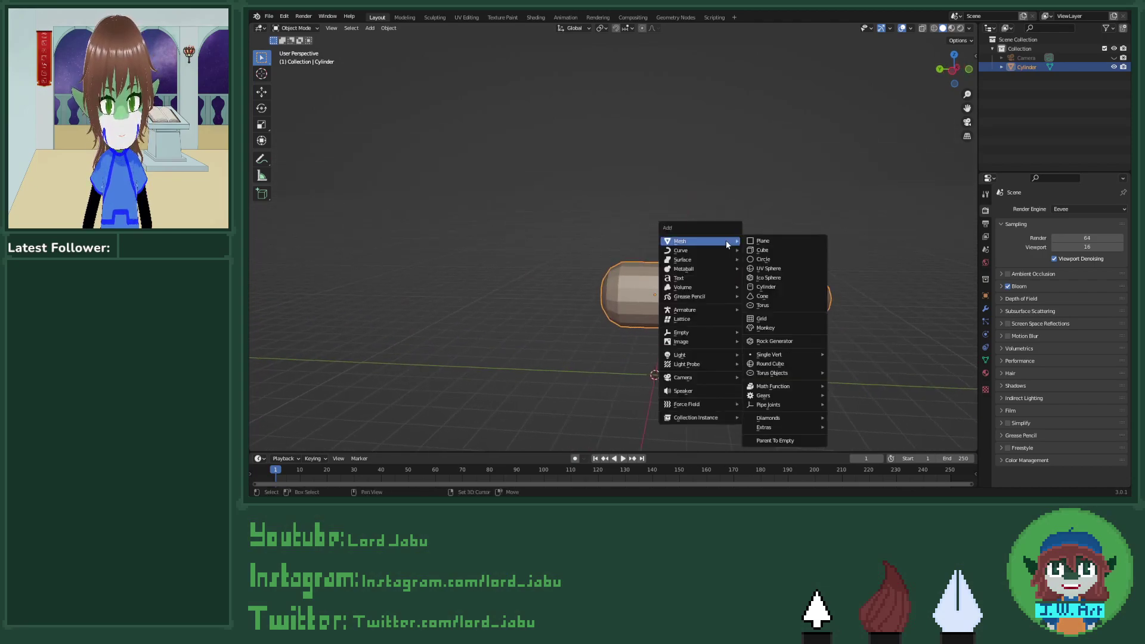
{"action": "left_click", "coordinate": [774, 286]}
{"action": "mouse_move", "coordinate": [782, 294]}
{"action": "middle_mouse_down"}
{"action": "mouse_move", "coordinate": [710, 310]}
{"action": "mouse_move", "coordinate": [771, 286]}
{"action": "middle_mouse_up"}
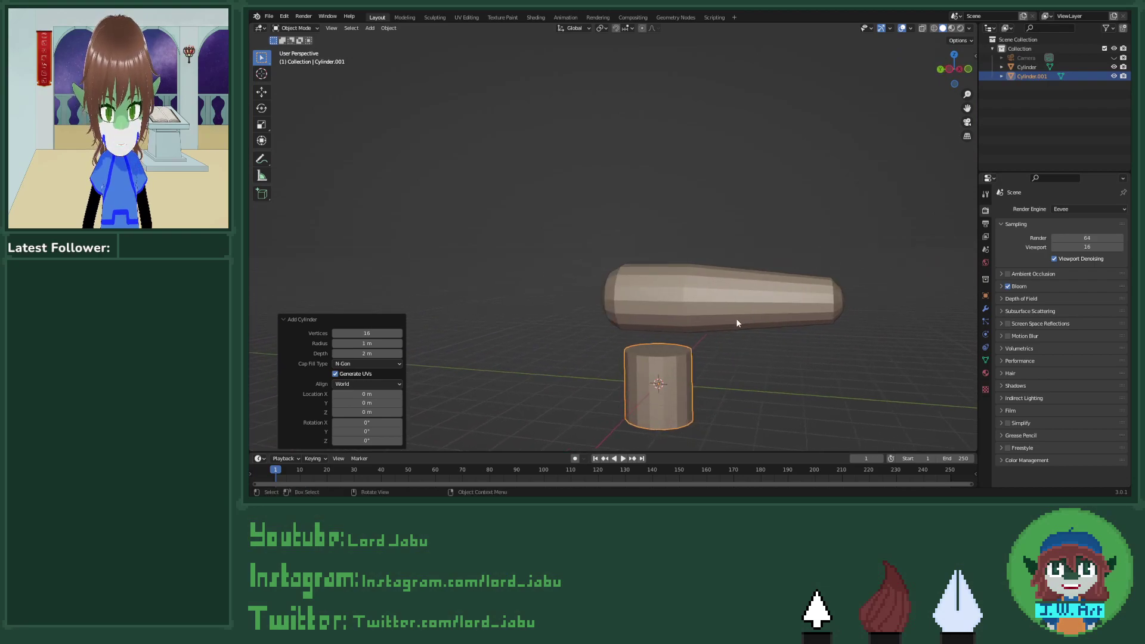
Step: Rotate Cylinder.001 90° about Y, undoing an initial X rotation
{"action": "key", "text": "r"}
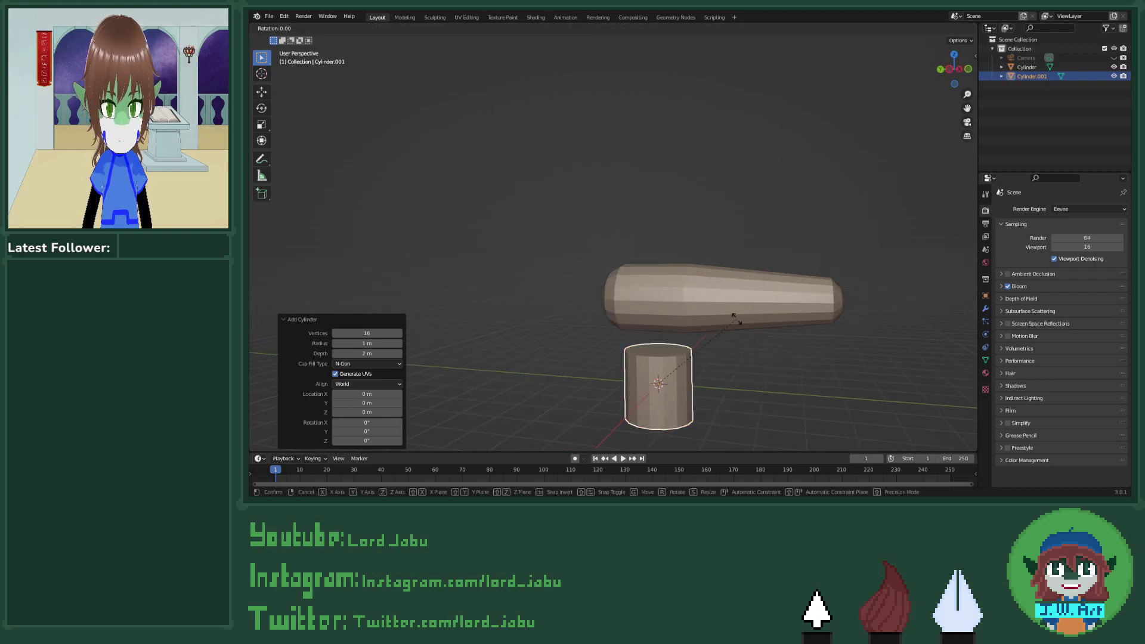
{"action": "type", "text": "x90"}
{"action": "key", "text": "Return"}
{"action": "right_click", "coordinate": [737, 320]}
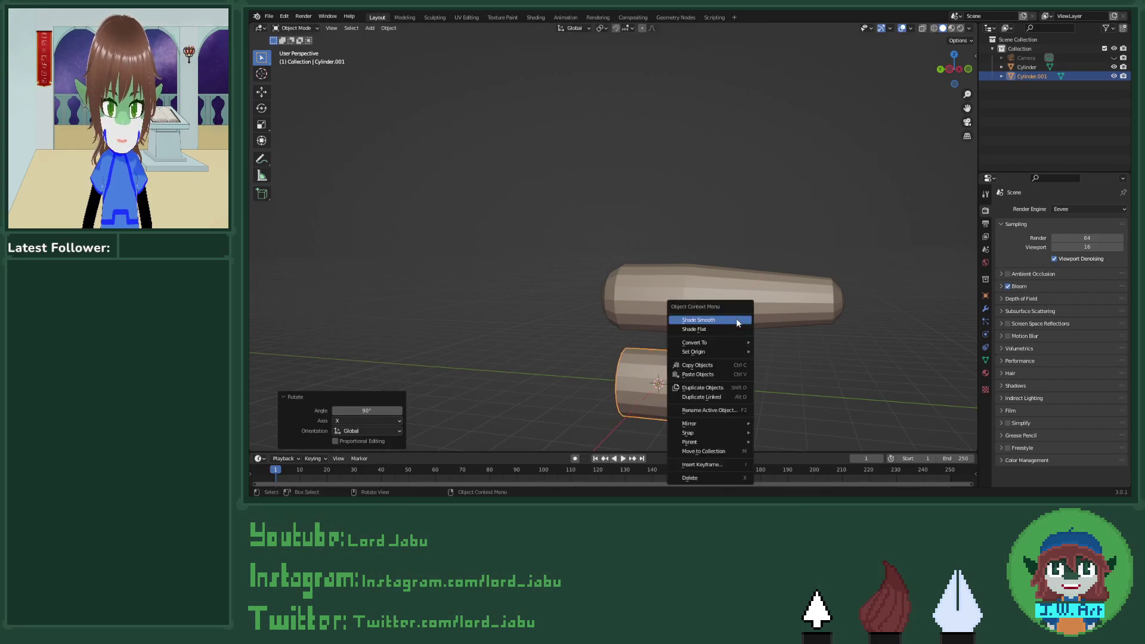
{"action": "key", "text": "ctrl+z"}
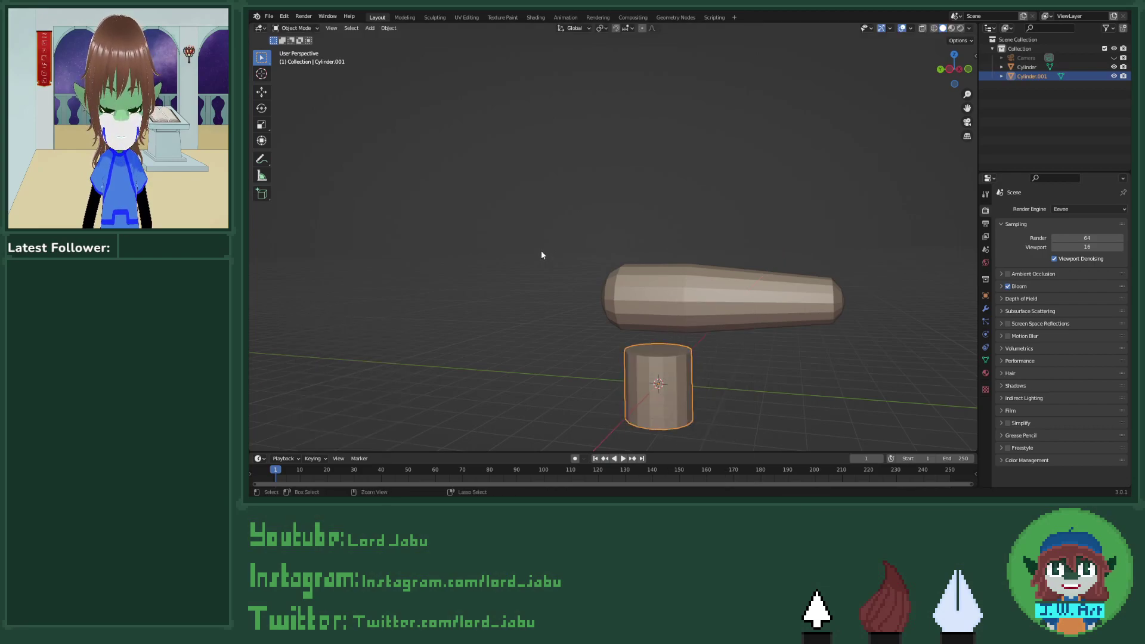
{"action": "key", "text": "r"}
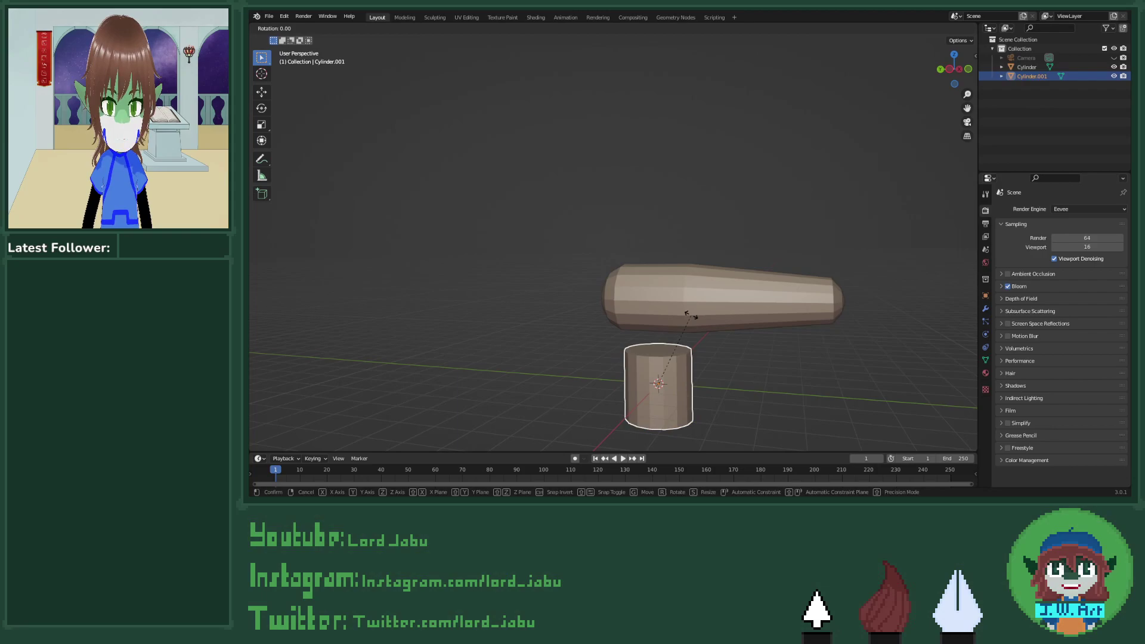
{"action": "type", "text": "y90"}
{"action": "key", "text": "Return"}
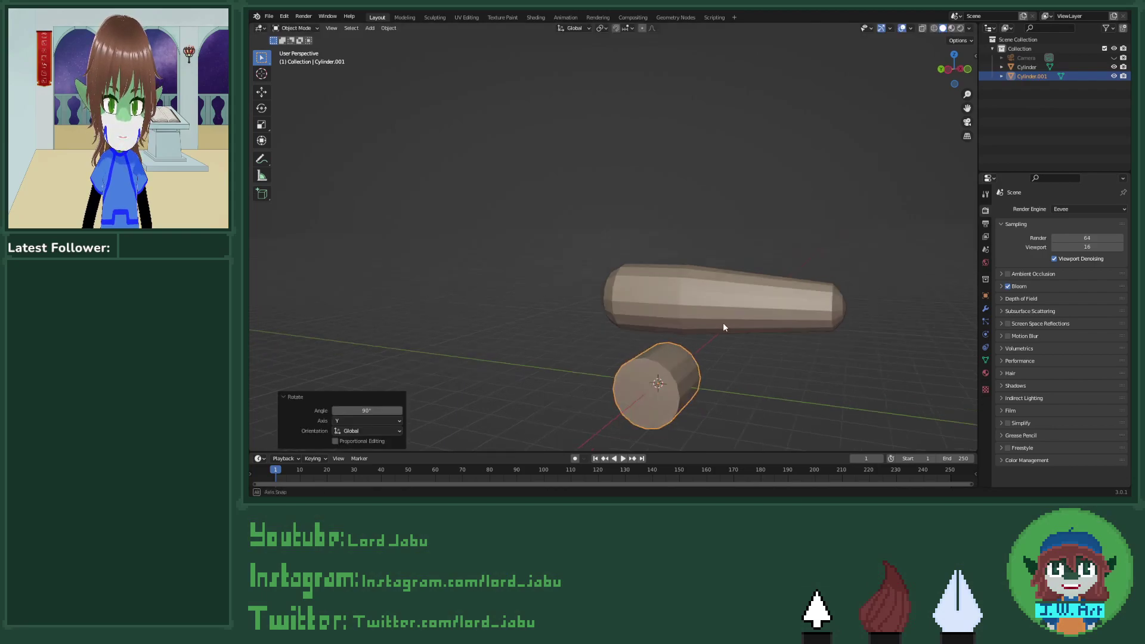
{"action": "mouse_move", "coordinate": [722, 322]}
{"action": "middle_mouse_down"}
{"action": "mouse_move", "coordinate": [662, 328]}
{"action": "mouse_move", "coordinate": [720, 316]}
{"action": "middle_mouse_up"}
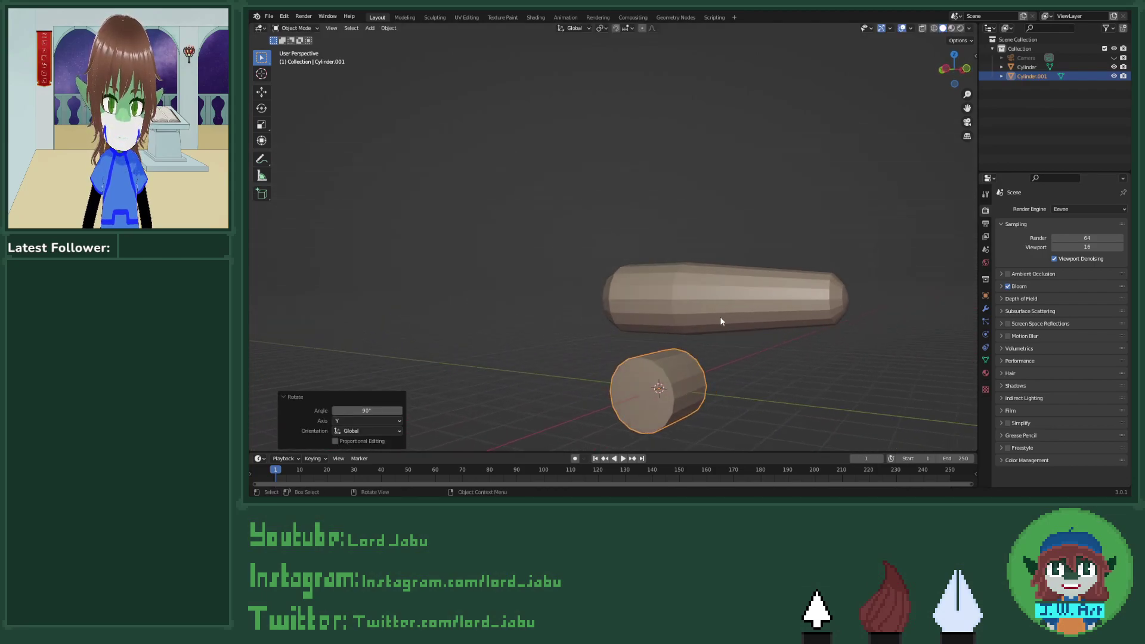
Step: Raise Cylinder.001 and stretch it to 2.03 along X
{"action": "key", "text": "g"}
{"action": "key", "text": "z"}
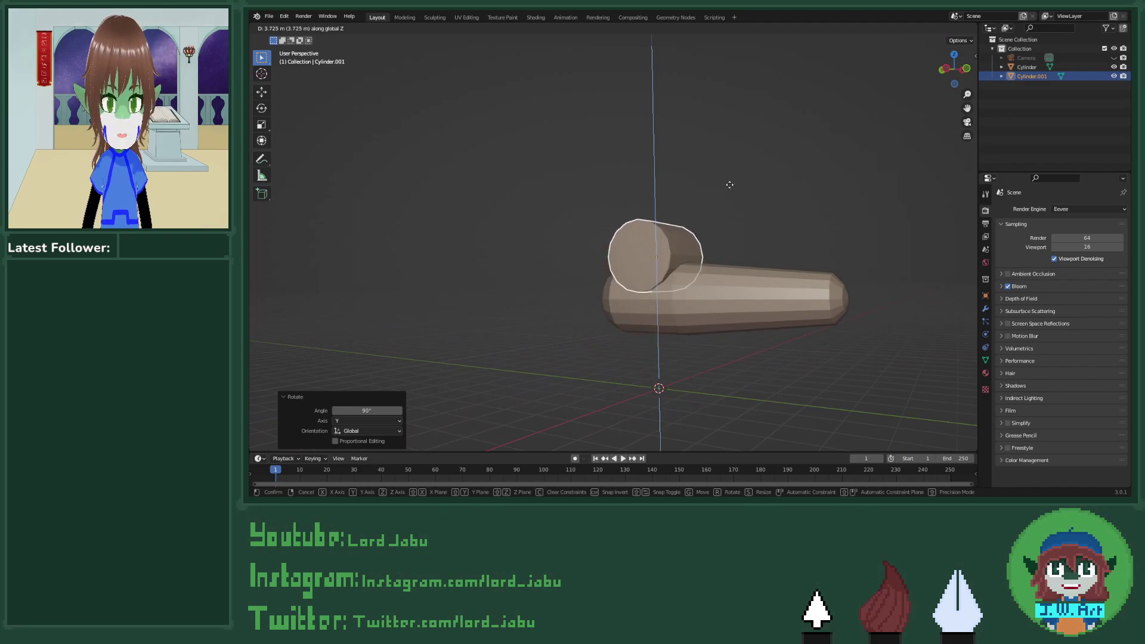
{"action": "left_click", "coordinate": [729, 185]}
{"action": "middle_click_drag", "start_coordinate": [742, 217], "coordinate": [675, 258]}
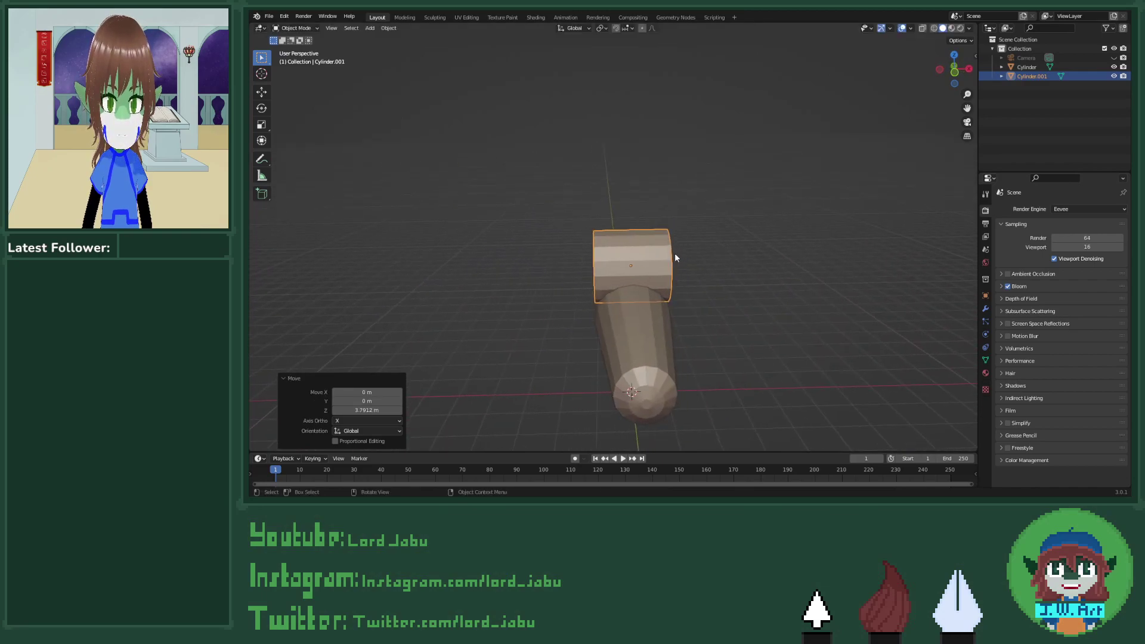
{"action": "key", "text": "s"}
{"action": "key", "text": "x"}
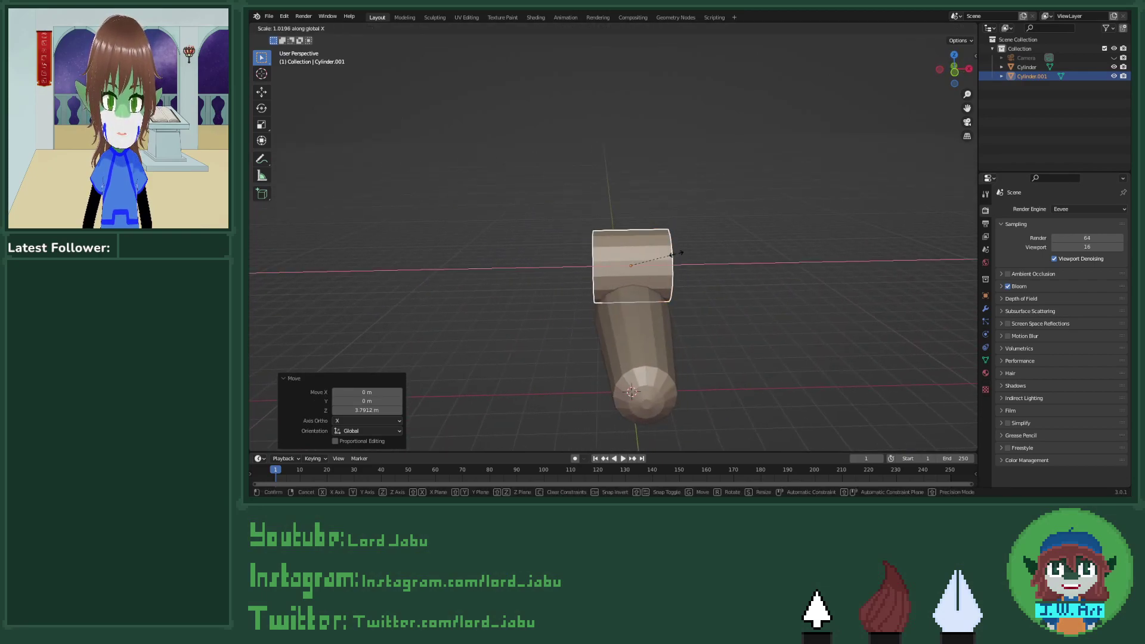
{"action": "left_click", "coordinate": [718, 251]}
Step: Position Cylinder.001 across the fuselage top with Z and Y moves, finishing with a 0.043731 m lift
{"action": "middle_click_drag", "start_coordinate": [717, 250], "coordinate": [760, 285]}
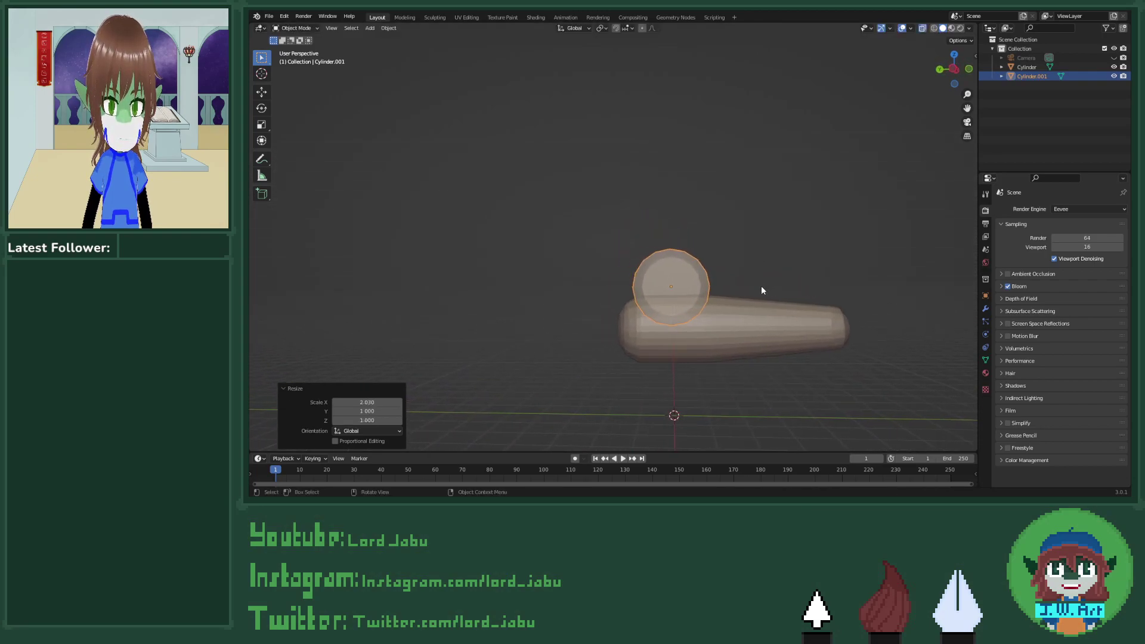
{"action": "key", "text": "g"}
{"action": "key", "text": "z"}
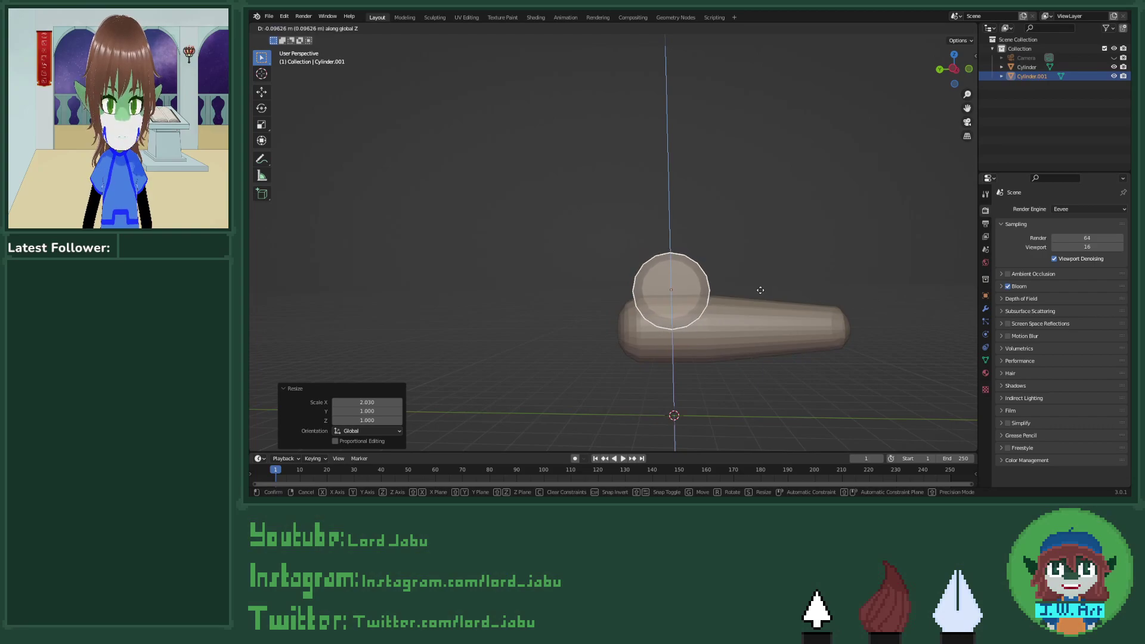
{"action": "left_click", "coordinate": [760, 296]}
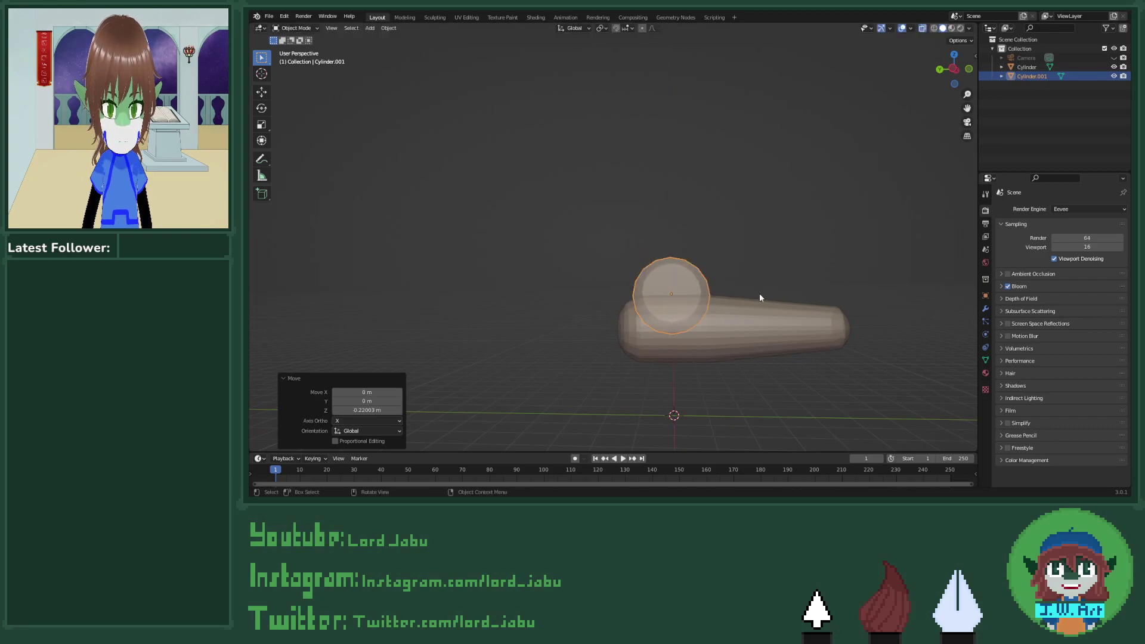
{"action": "key", "text": "g"}
{"action": "key", "text": "y"}
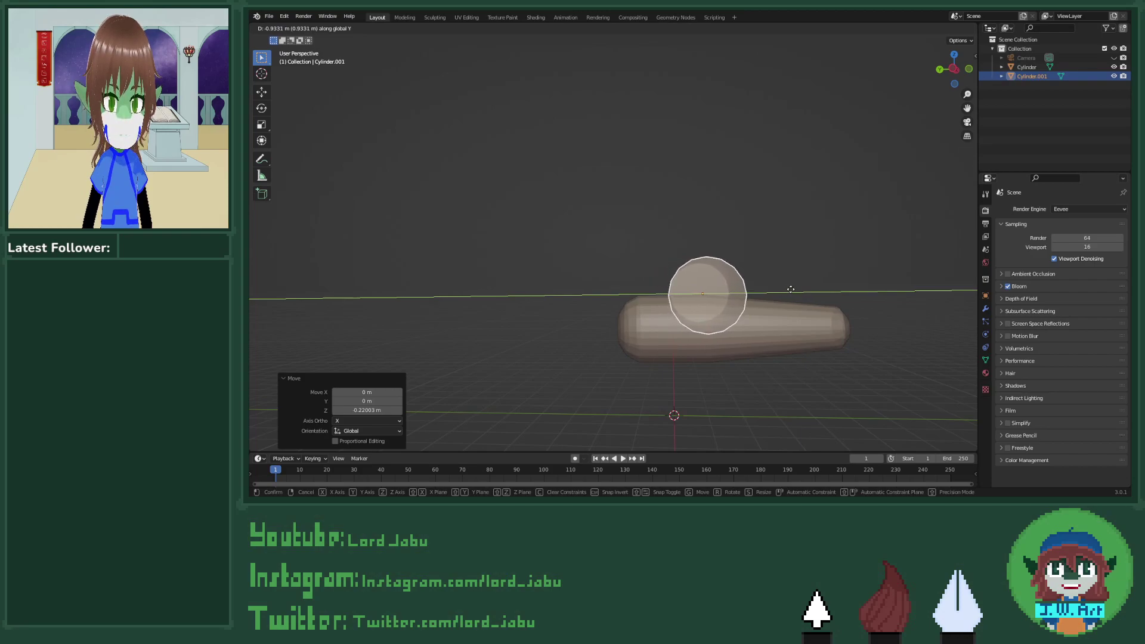
{"action": "left_click", "coordinate": [790, 288]}
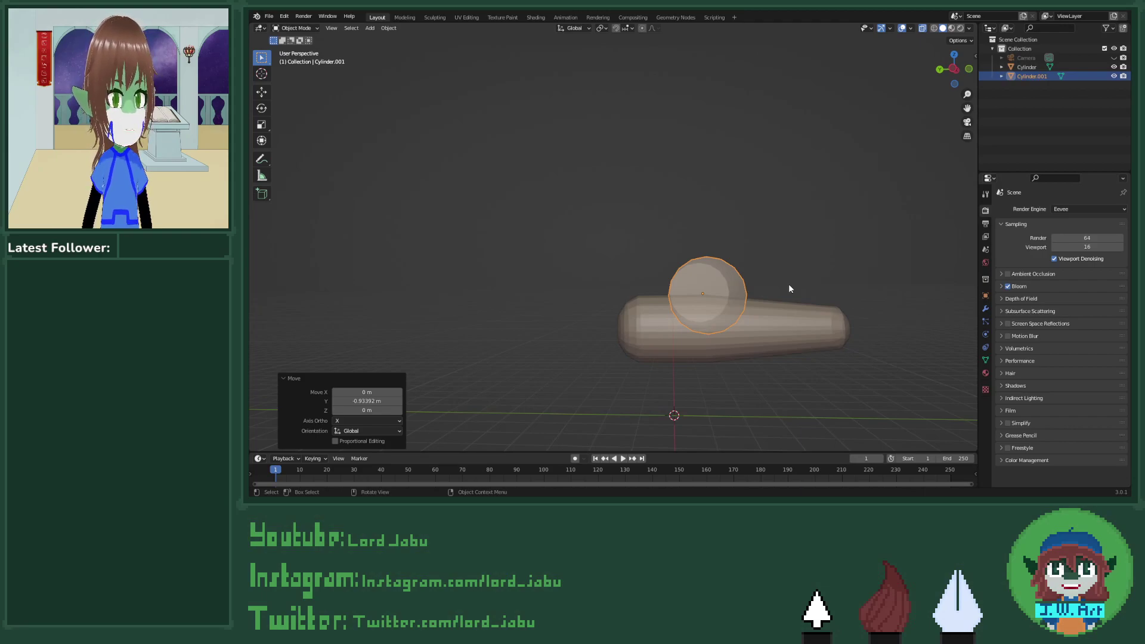
{"action": "mouse_move", "coordinate": [788, 288]}
{"action": "middle_mouse_down"}
{"action": "mouse_move", "coordinate": [764, 314]}
{"action": "mouse_move", "coordinate": [718, 319]}
{"action": "mouse_move", "coordinate": [799, 307]}
{"action": "mouse_move", "coordinate": [799, 273]}
{"action": "mouse_move", "coordinate": [801, 294]}
{"action": "middle_mouse_up"}
{"action": "key", "text": "g"}
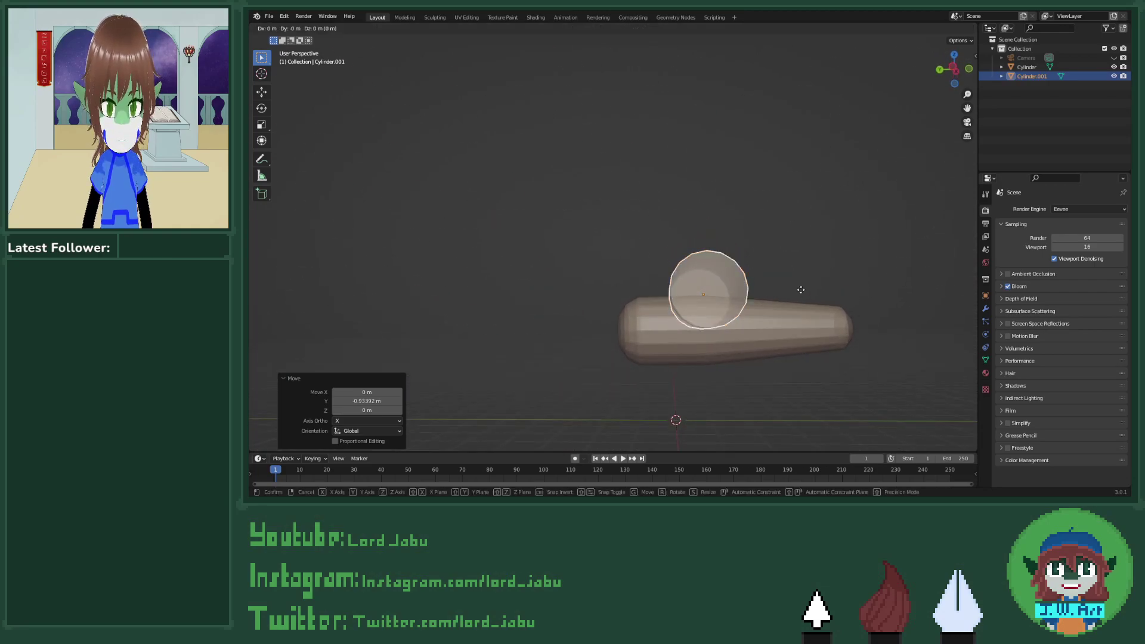
{"action": "key", "text": "z"}
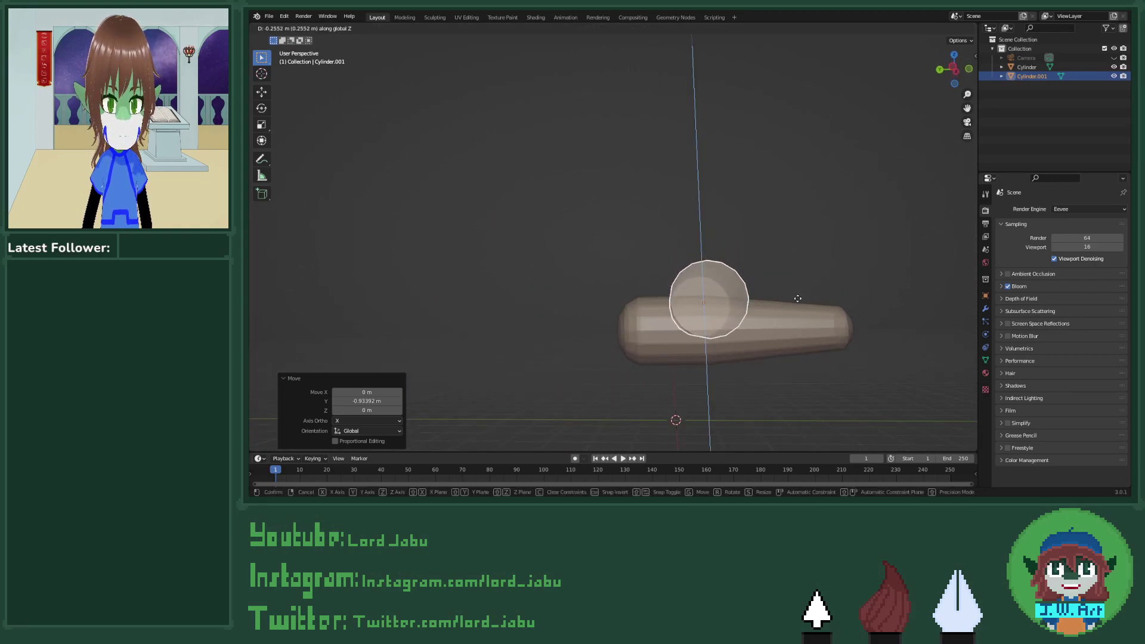
{"action": "left_click", "coordinate": [796, 288]}
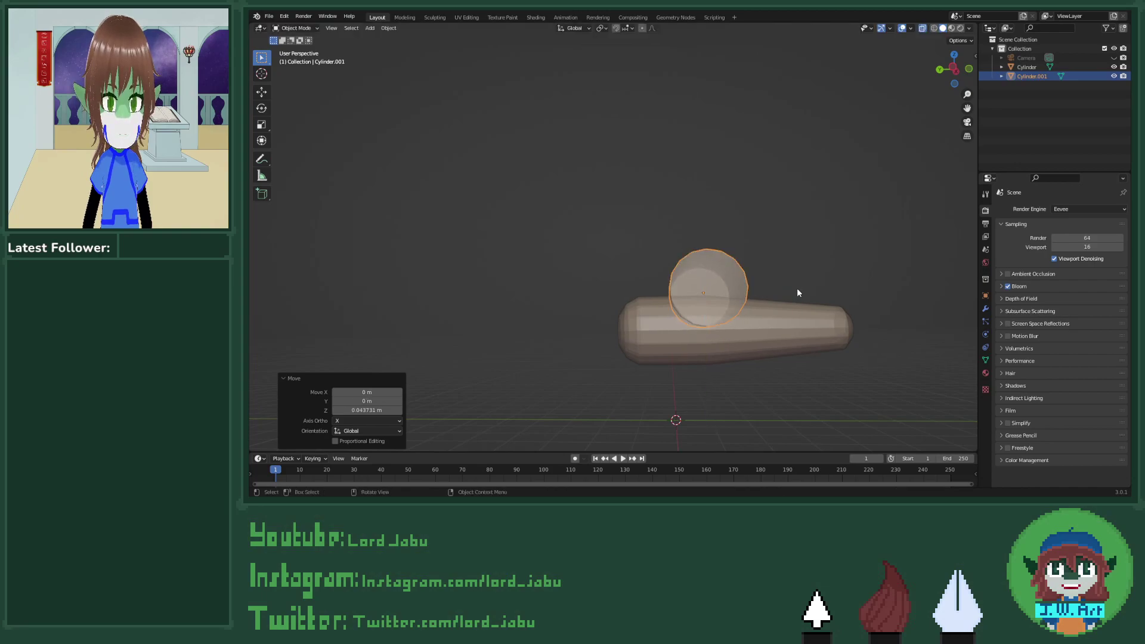
{"action": "middle_click_drag", "start_coordinate": [797, 287], "coordinate": [769, 327]}
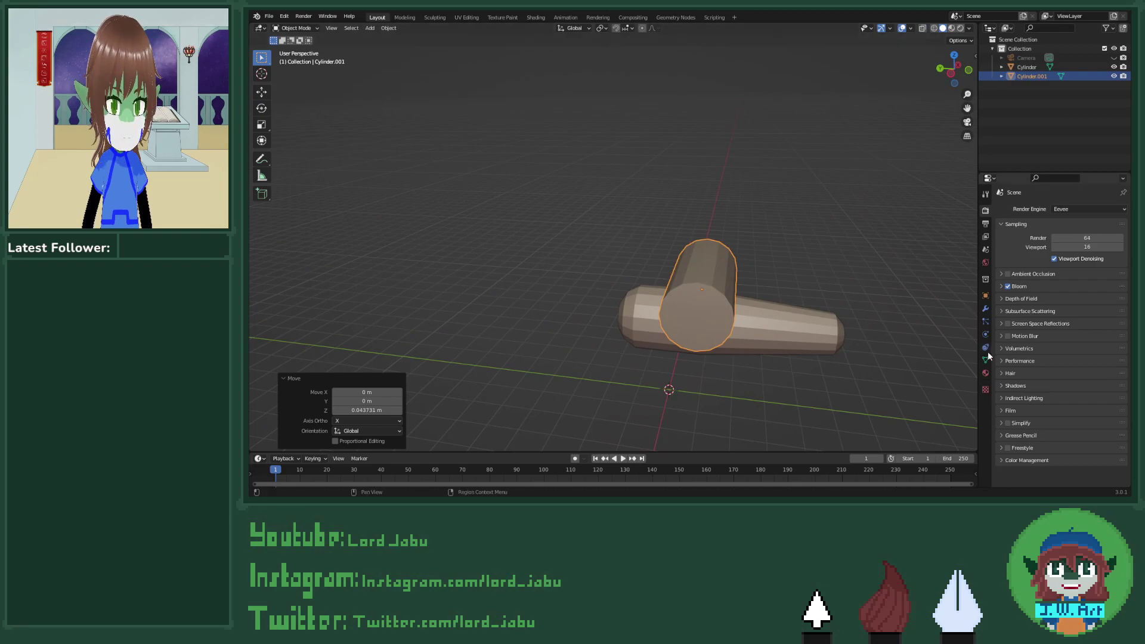
Step: Undo a Boolean added to the wrong cylinder and select the fuselage instead
{"action": "left_click", "coordinate": [984, 308]}
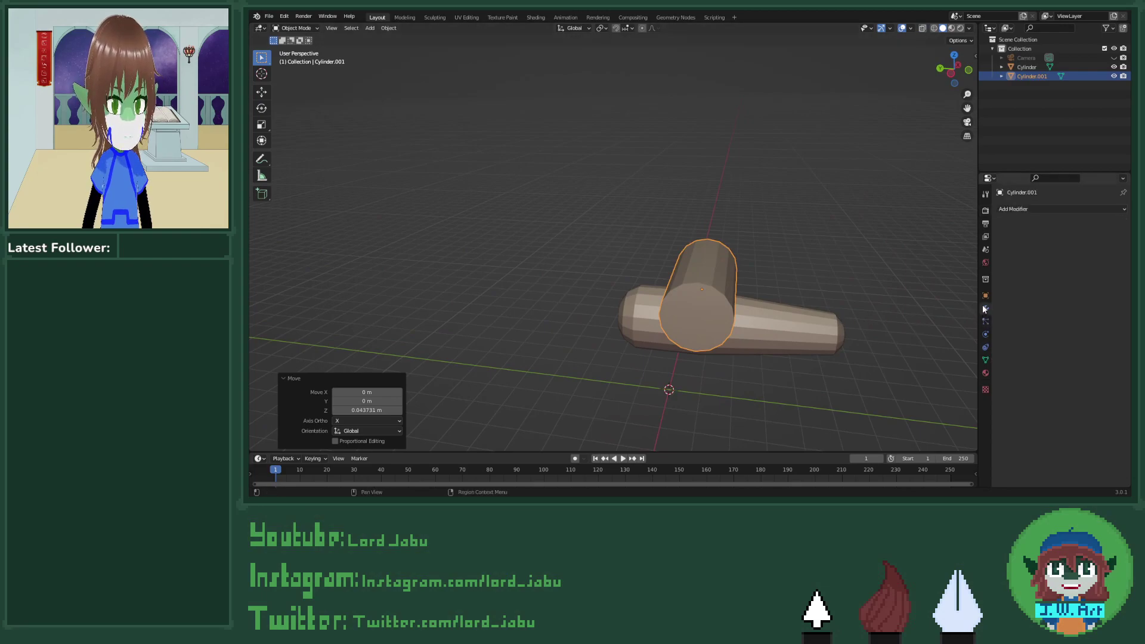
{"action": "left_click", "coordinate": [1050, 210]}
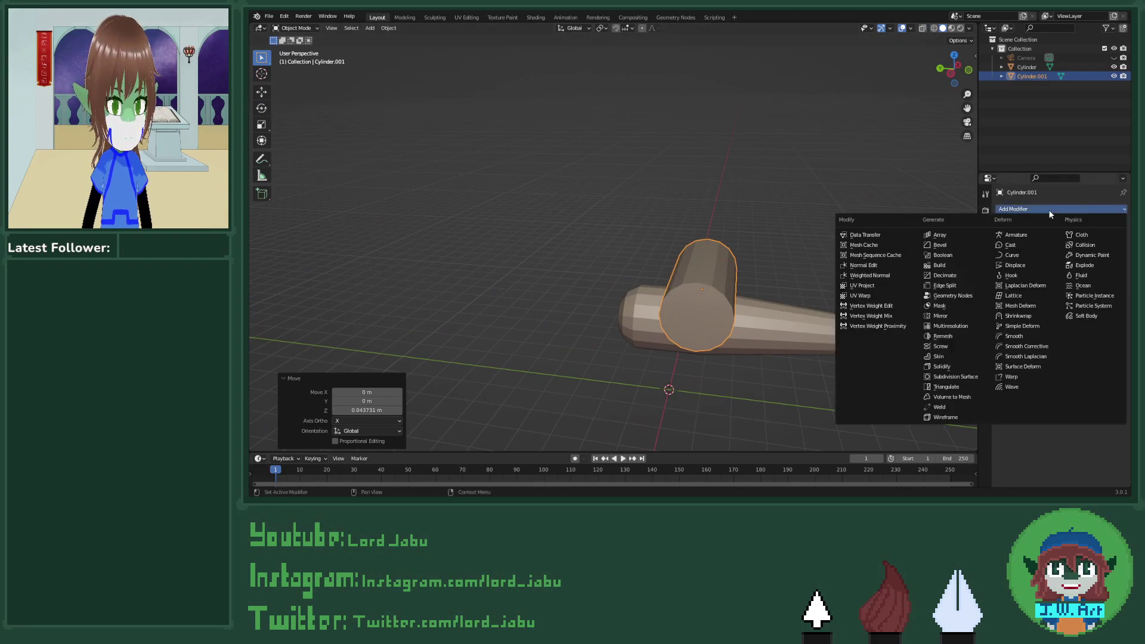
{"action": "left_click", "coordinate": [955, 255]}
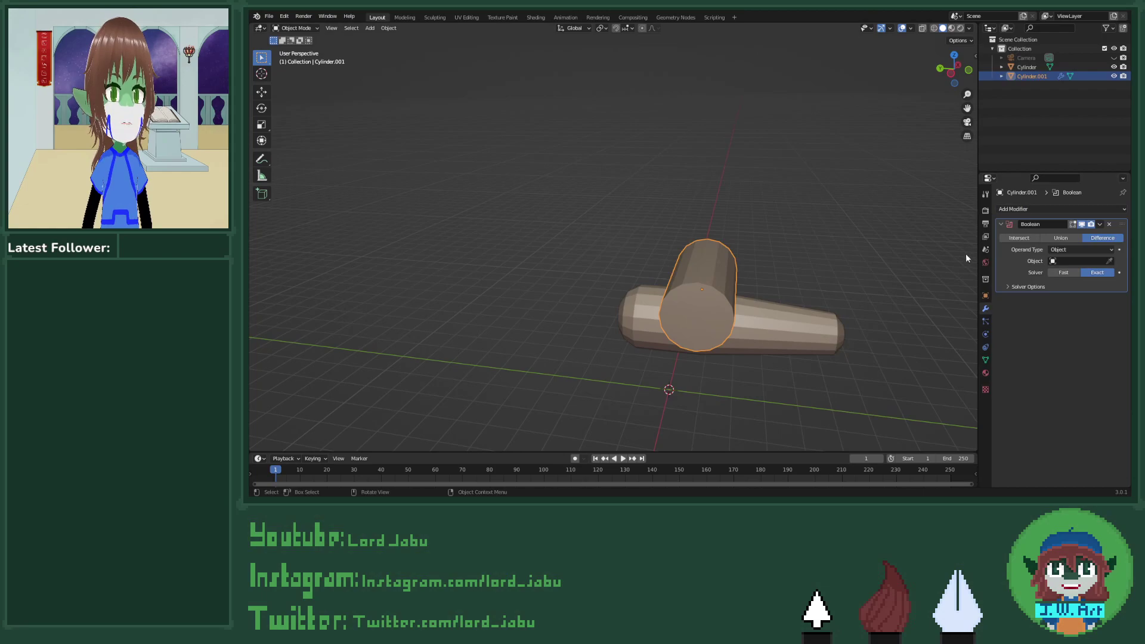
{"action": "key", "text": "ctrl+z"}
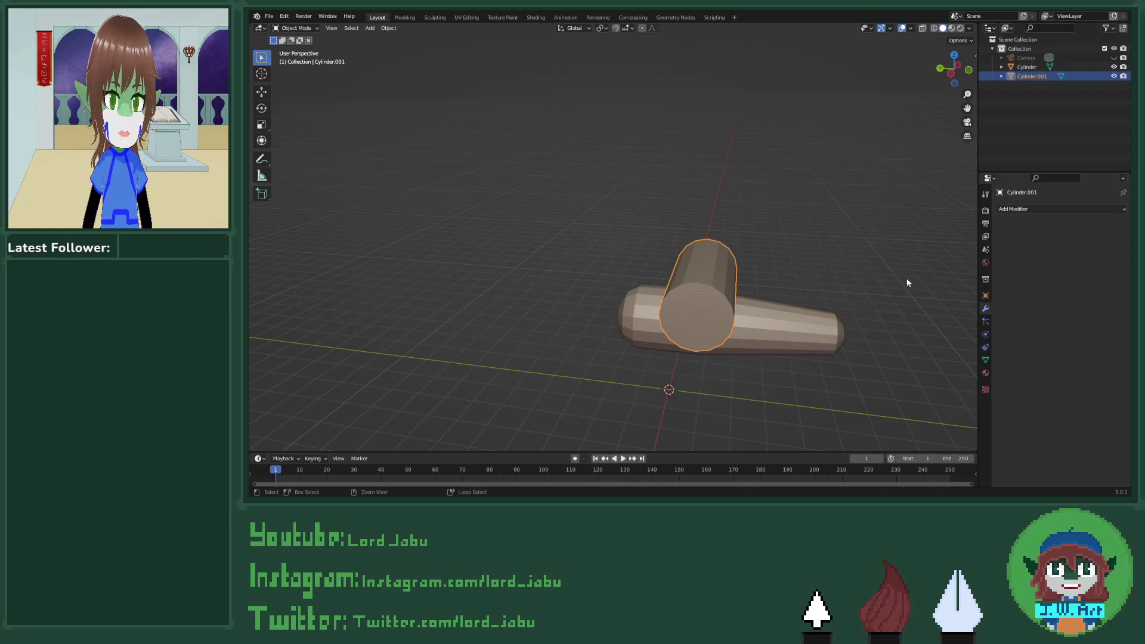
{"action": "left_click", "coordinate": [767, 329]}
{"action": "left_click", "coordinate": [1062, 207]}
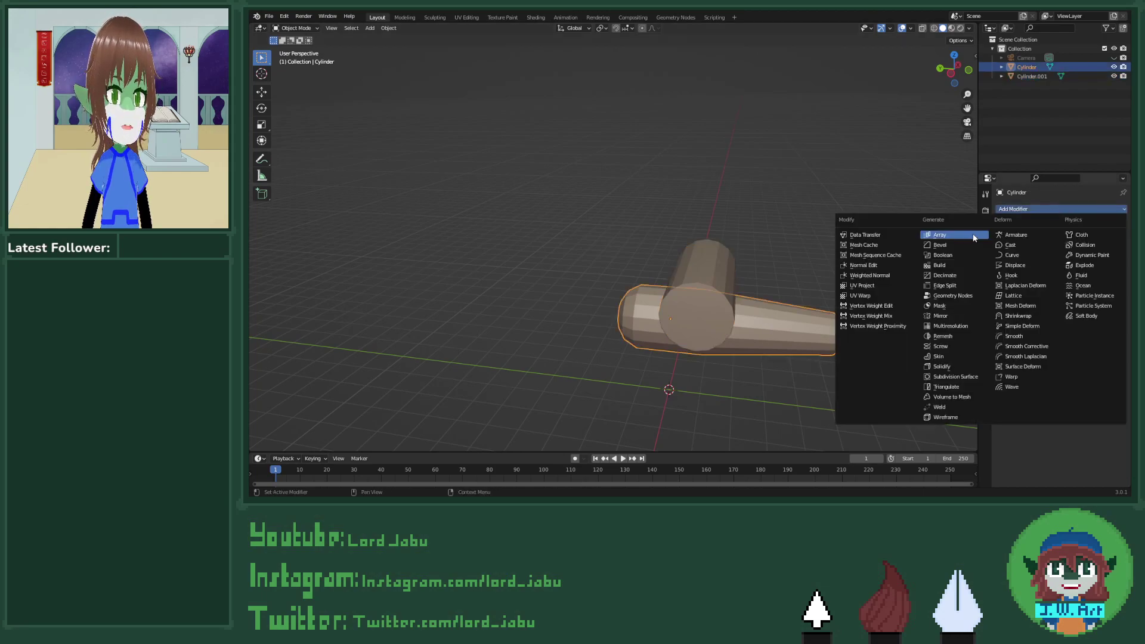
Step: Apply all transforms to the fuselage and Cylinder.001 with Ctrl+A
{"action": "key", "text": "ctrl+a"}
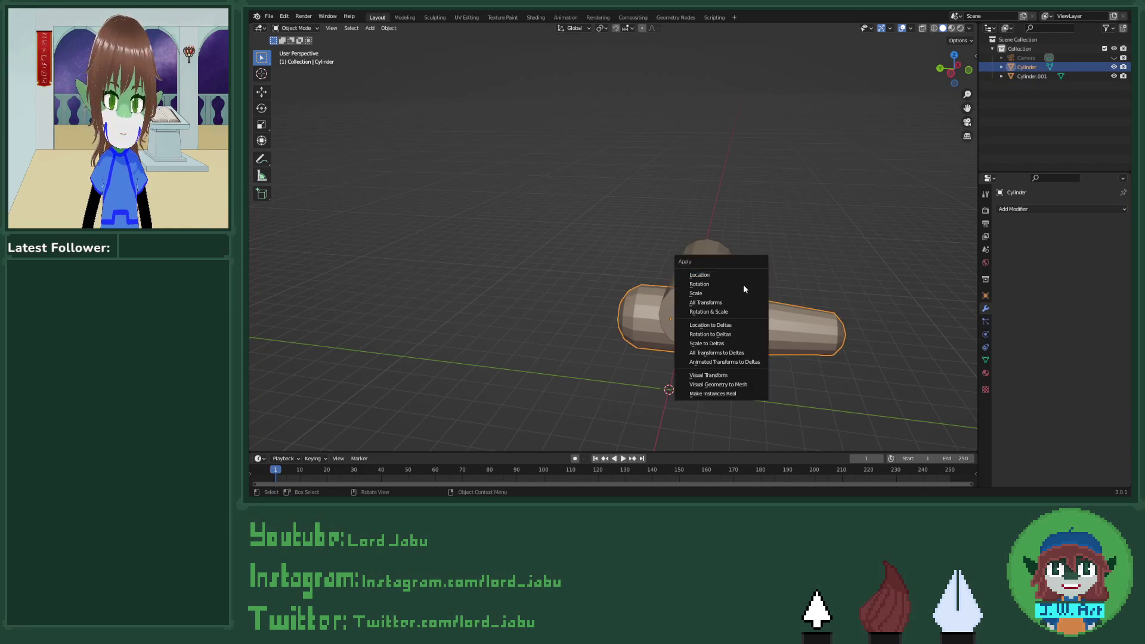
{"action": "left_click", "coordinate": [735, 299]}
{"action": "key", "text": "ctrl+z"}
{"action": "key", "text": "ctrl+a"}
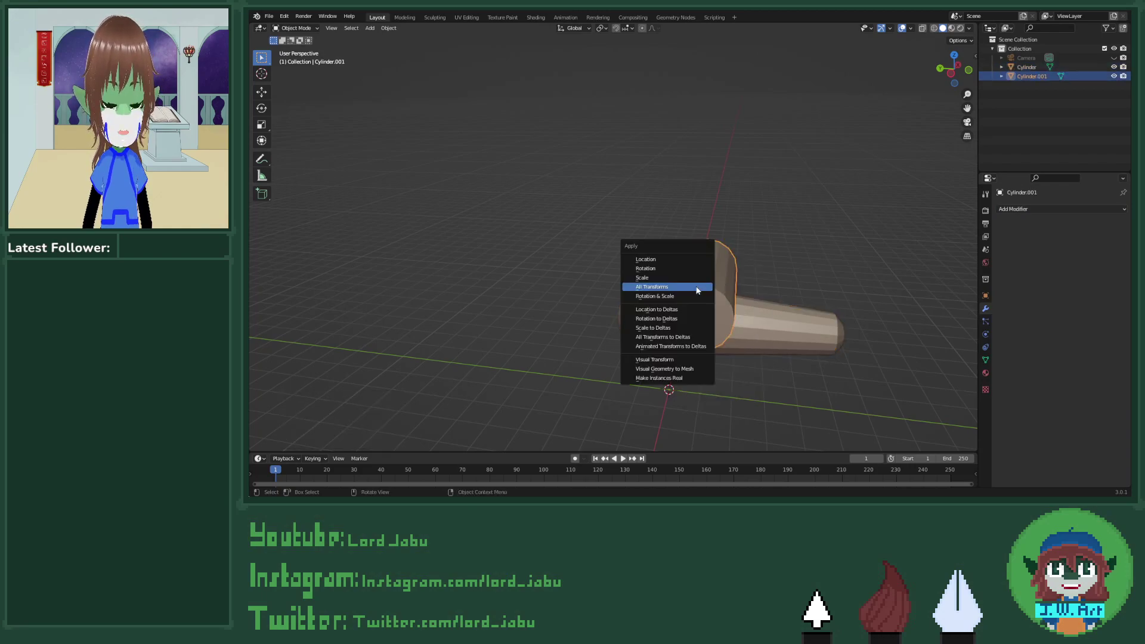
{"action": "left_click", "coordinate": [696, 287]}
{"action": "key", "text": "ctrl+z"}
Step: Give the fuselage a Boolean Difference modifier with Cylinder.001 as the cutting object
{"action": "left_click", "coordinate": [1036, 208]}
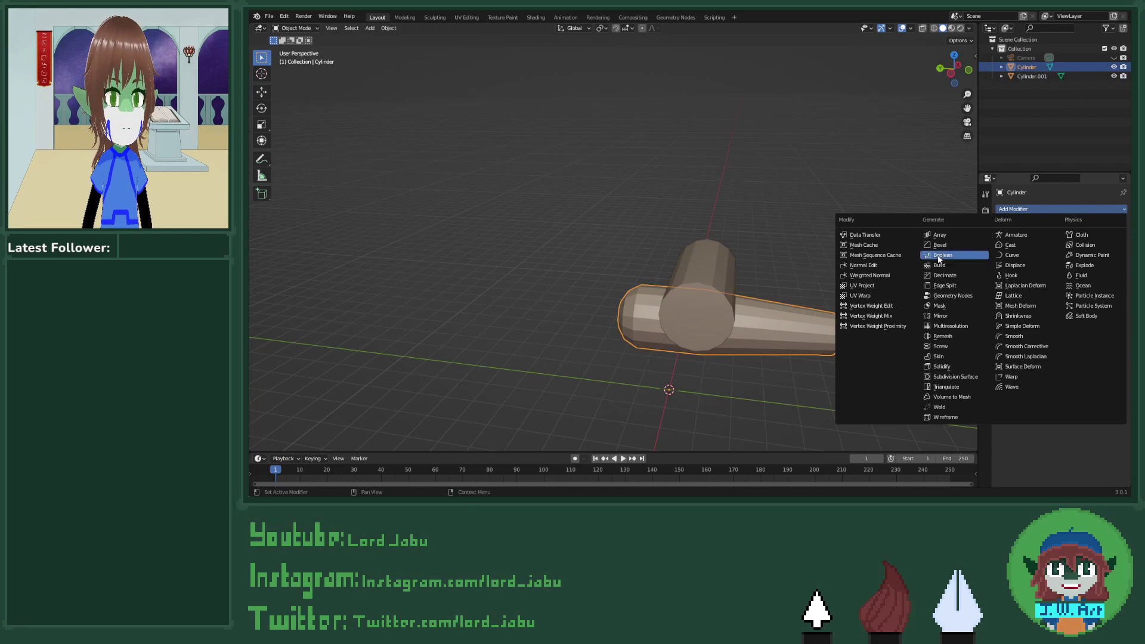
{"action": "left_click", "coordinate": [937, 256]}
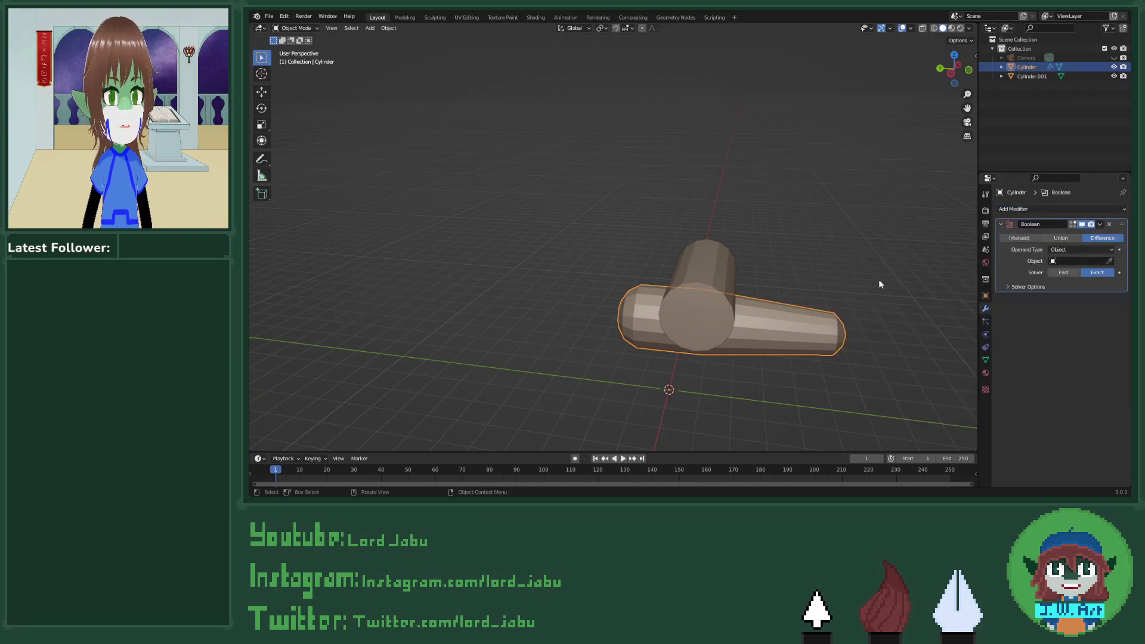
{"action": "left_click", "coordinate": [1109, 263]}
{"action": "left_click", "coordinate": [712, 262]}
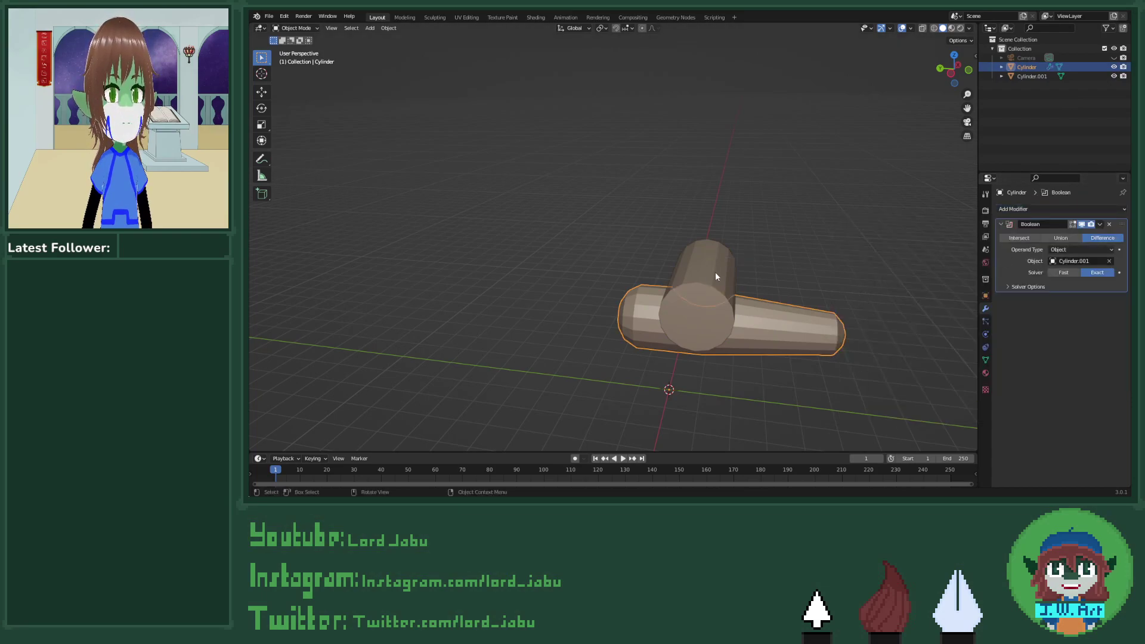
{"action": "middle_click_drag", "start_coordinate": [714, 271], "coordinate": [782, 268]}
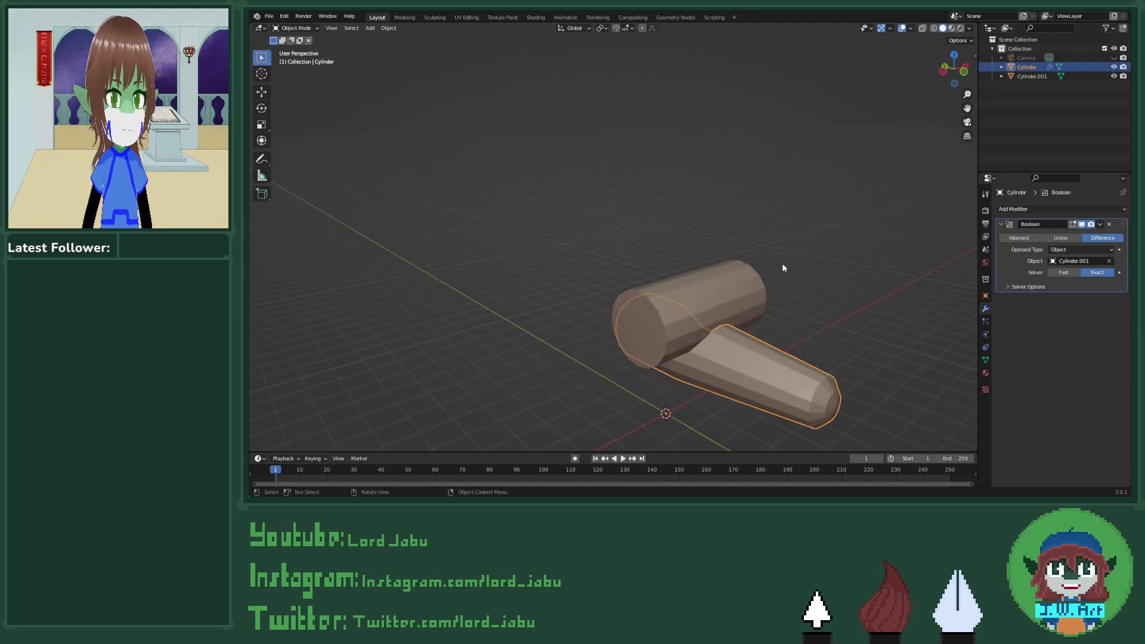
Step: Toggle the visibility of Cylinder.001, fuselage and Camera to check the notch
{"action": "left_click", "coordinate": [1113, 76]}
{"action": "middle_click_drag", "start_coordinate": [894, 197], "coordinate": [774, 224]}
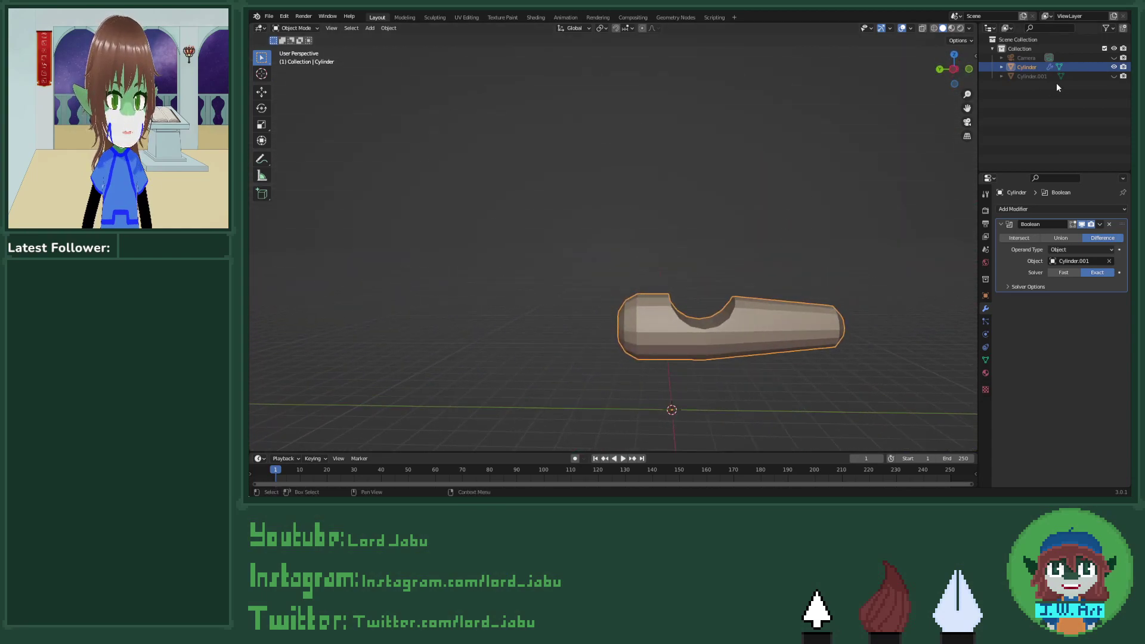
{"action": "left_click", "coordinate": [1113, 66]}
{"action": "left_click", "coordinate": [1113, 67]}
{"action": "left_click", "coordinate": [1113, 57]}
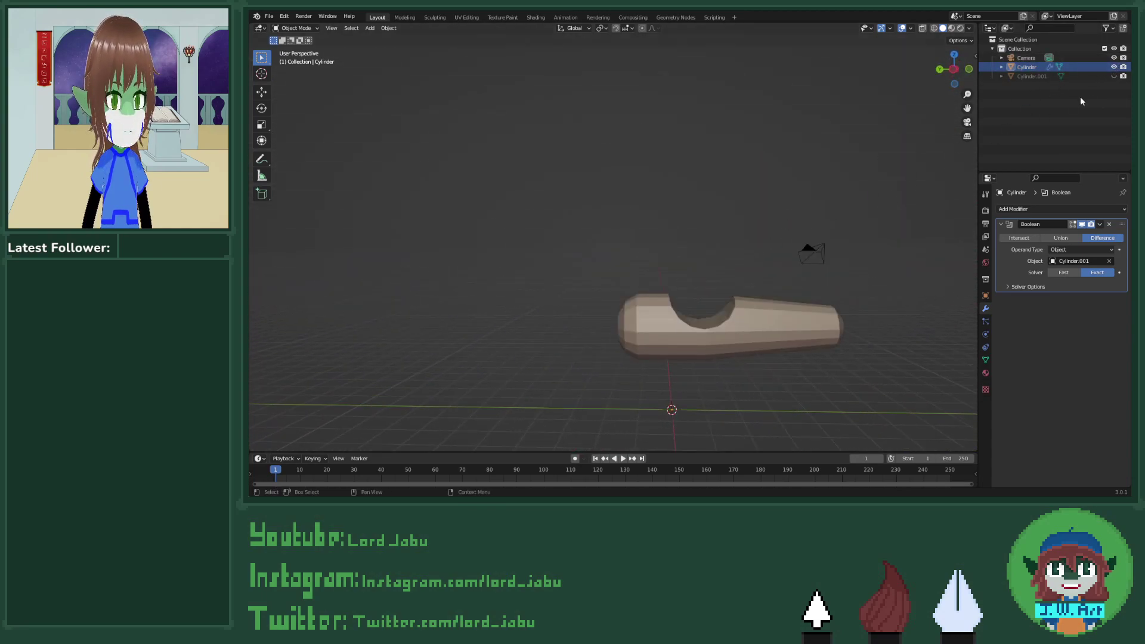
{"action": "left_click", "coordinate": [1113, 57]}
{"action": "left_click", "coordinate": [1113, 77]}
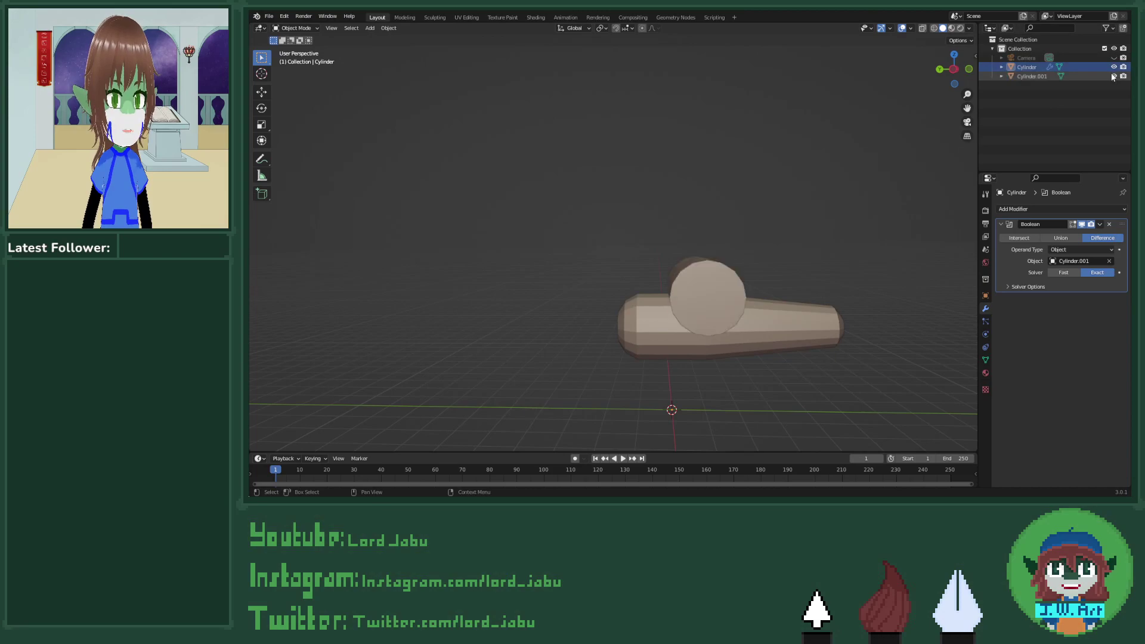
Step: Raise Cylinder.001 along Z and slide it along Y across the fuselage top, with X-ray on
{"action": "left_click", "coordinate": [700, 295]}
{"action": "key", "text": "g"}
{"action": "key", "text": "z"}
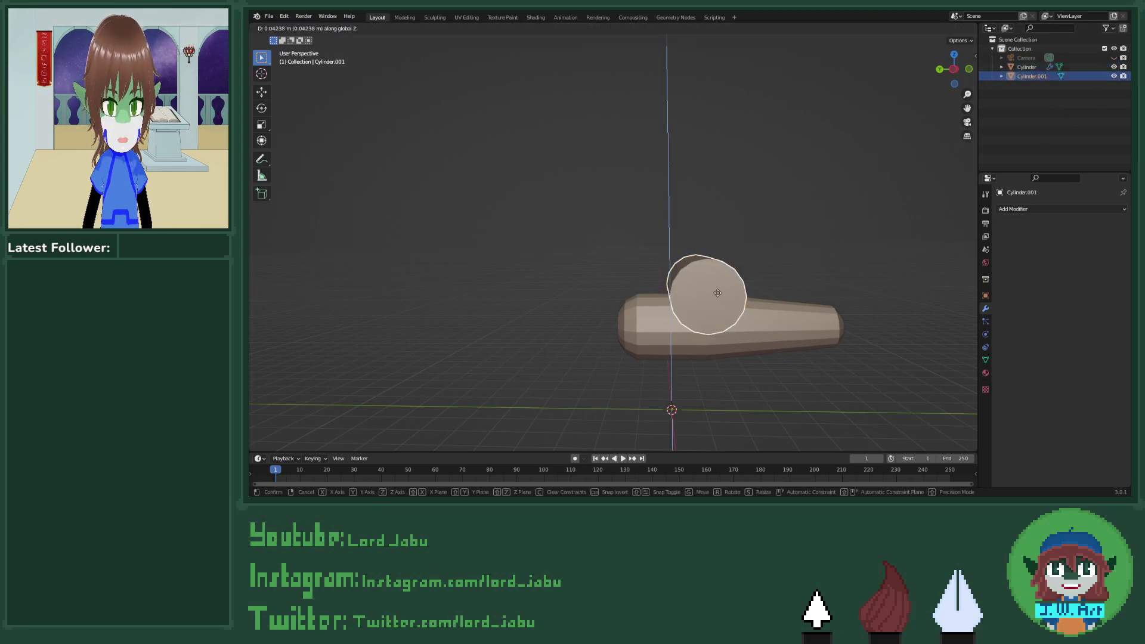
{"action": "left_click", "coordinate": [717, 286]}
{"action": "middle_click_drag", "start_coordinate": [775, 256], "coordinate": [843, 245]}
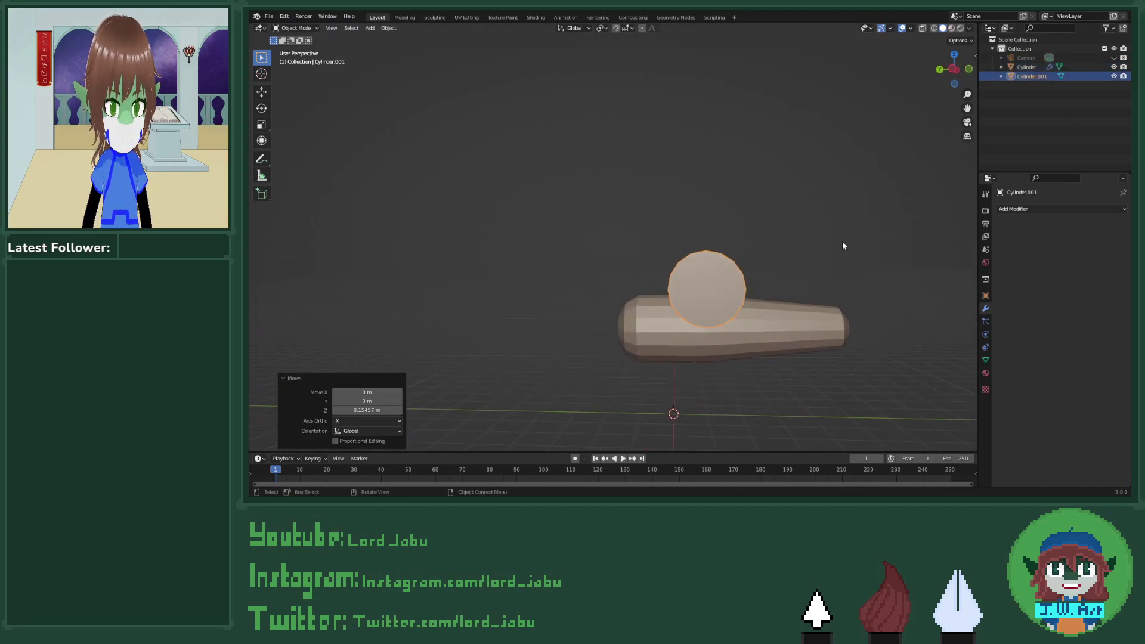
{"action": "key", "text": "alt+z"}
{"action": "middle_click_drag", "start_coordinate": [746, 230], "coordinate": [725, 249]}
{"action": "key", "text": "g"}
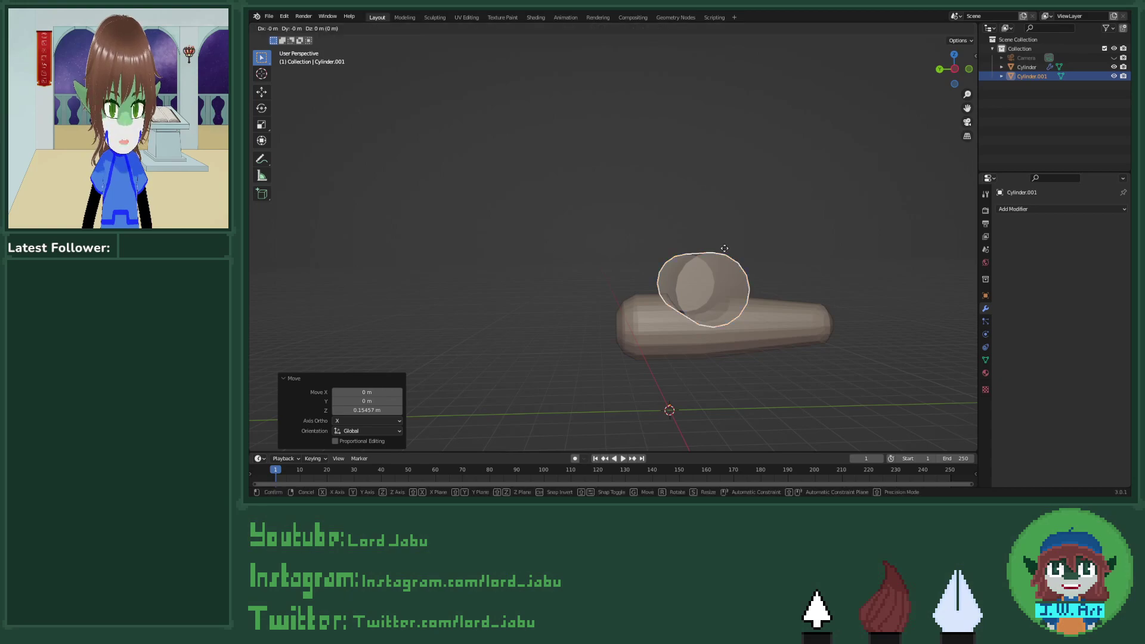
{"action": "key", "text": "y"}
{"action": "left_click", "coordinate": [718, 245]}
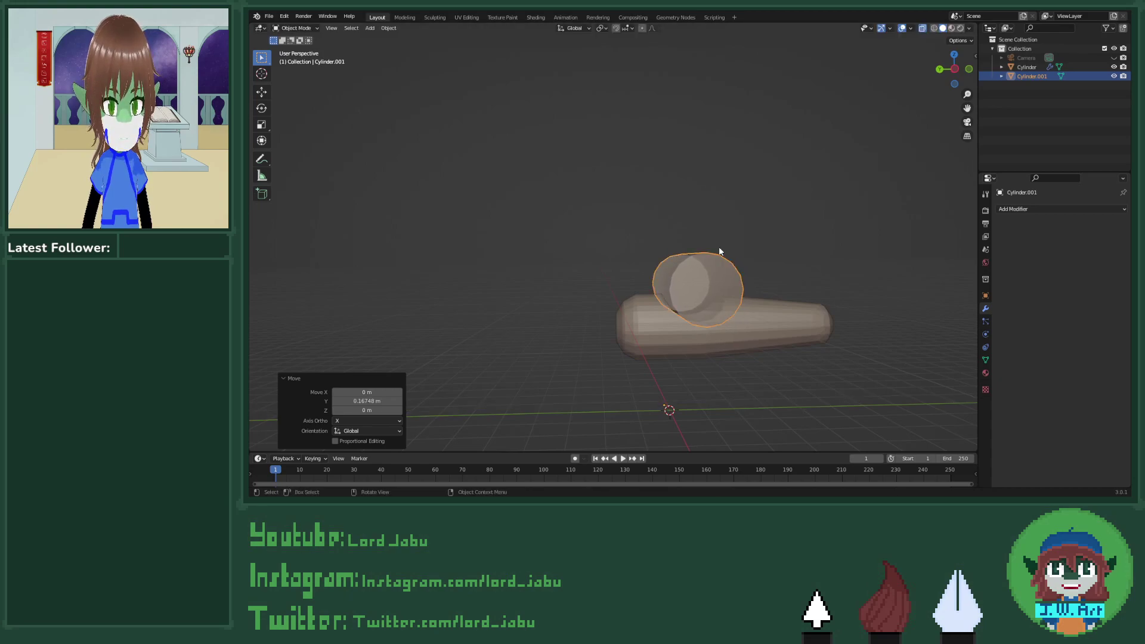
{"action": "middle_click_drag", "start_coordinate": [718, 245], "coordinate": [741, 365]}
Step: Apply the fuselage's Boolean modifier permanently, then select the cutter cylinder
{"action": "left_click", "coordinate": [743, 348]}
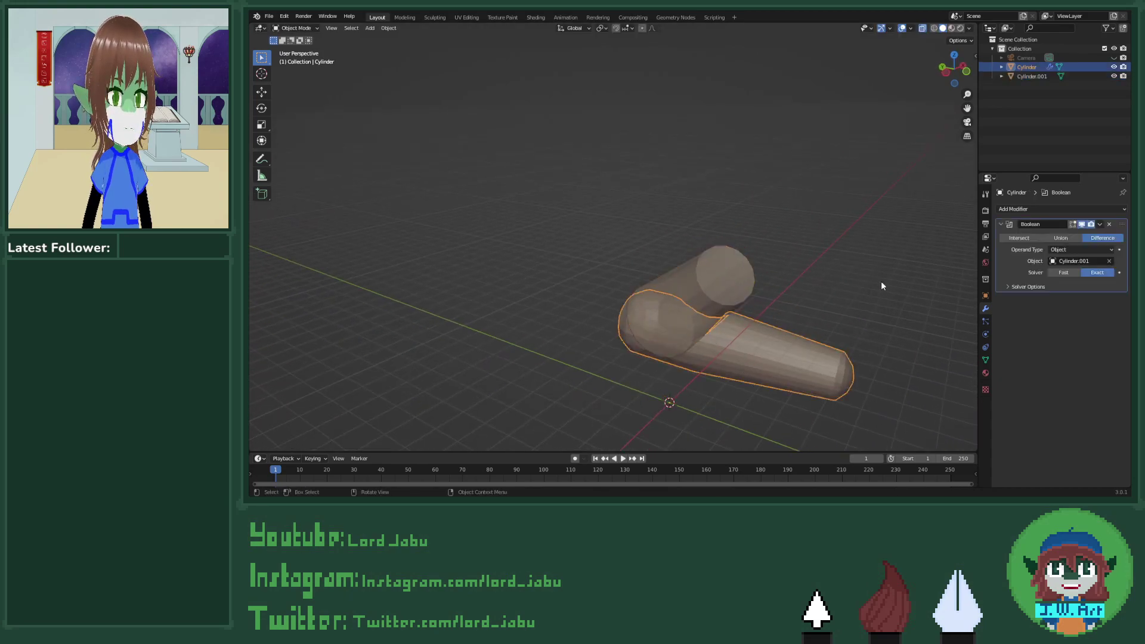
{"action": "left_click", "coordinate": [1099, 225]}
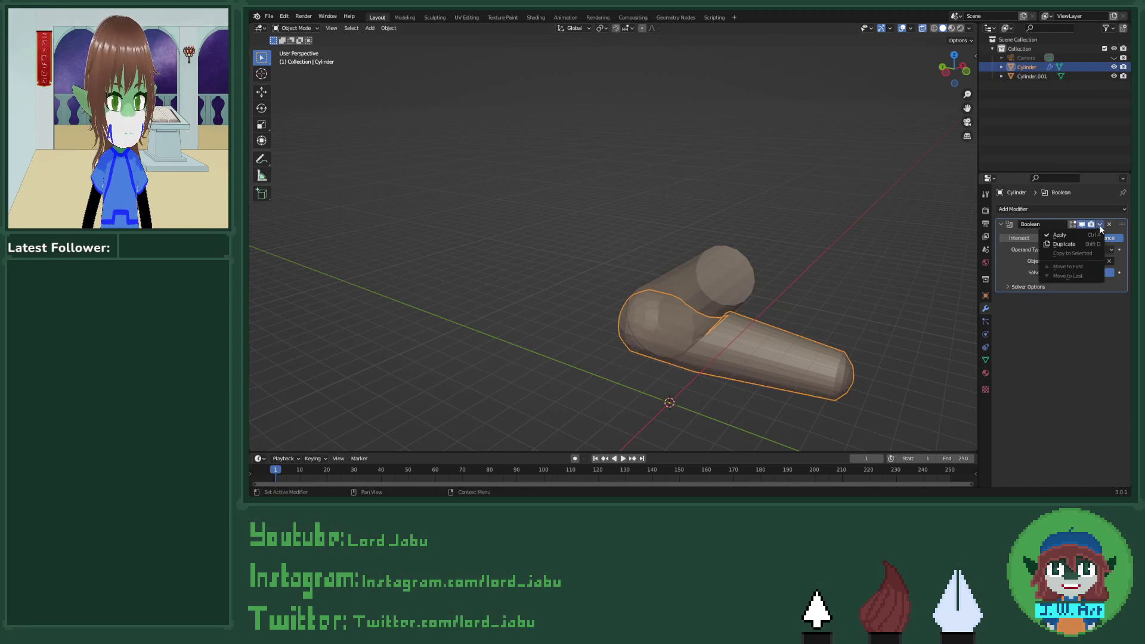
{"action": "left_click", "coordinate": [1078, 235]}
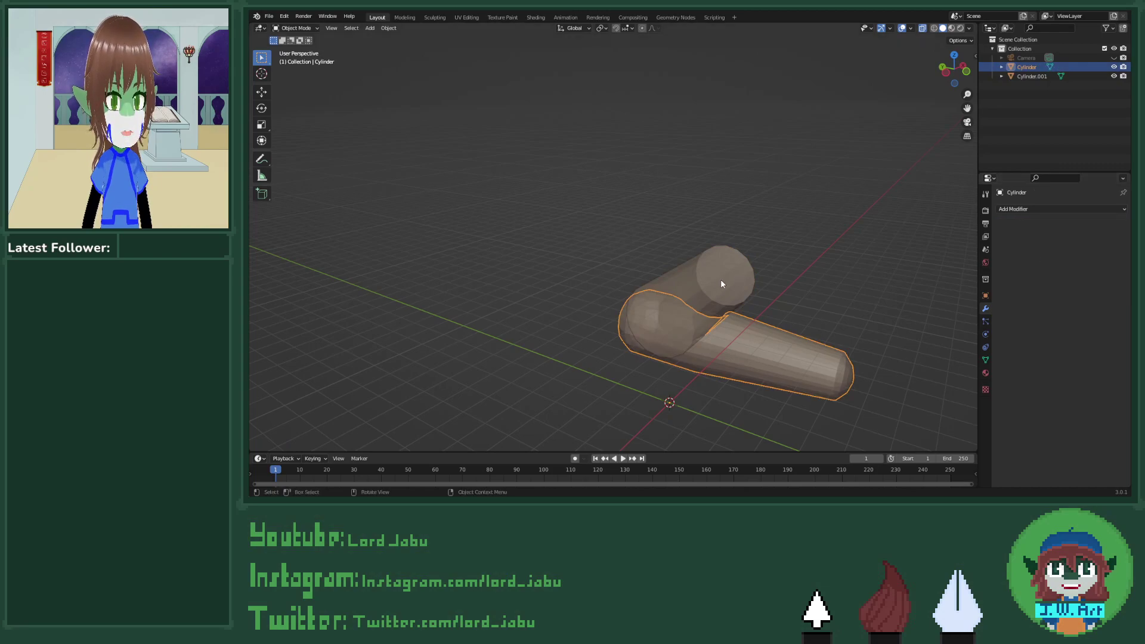
{"action": "left_click", "coordinate": [707, 291]}
Step: Hide the cutter cylinder and orbit to inspect the notched fuselage
{"action": "key", "text": "h"}
{"action": "mouse_move", "coordinate": [706, 288]}
{"action": "middle_mouse_down"}
{"action": "mouse_move", "coordinate": [649, 313]}
{"action": "mouse_move", "coordinate": [703, 296]}
{"action": "middle_mouse_up"}
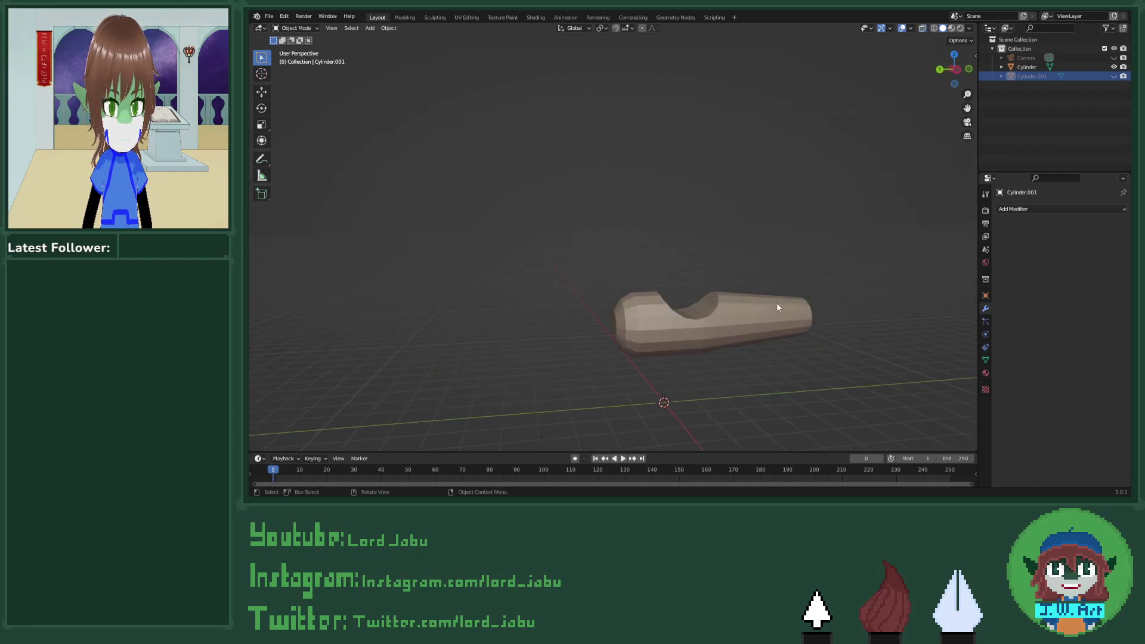
{"action": "middle_click_drag", "start_coordinate": [796, 299], "coordinate": [761, 276]}
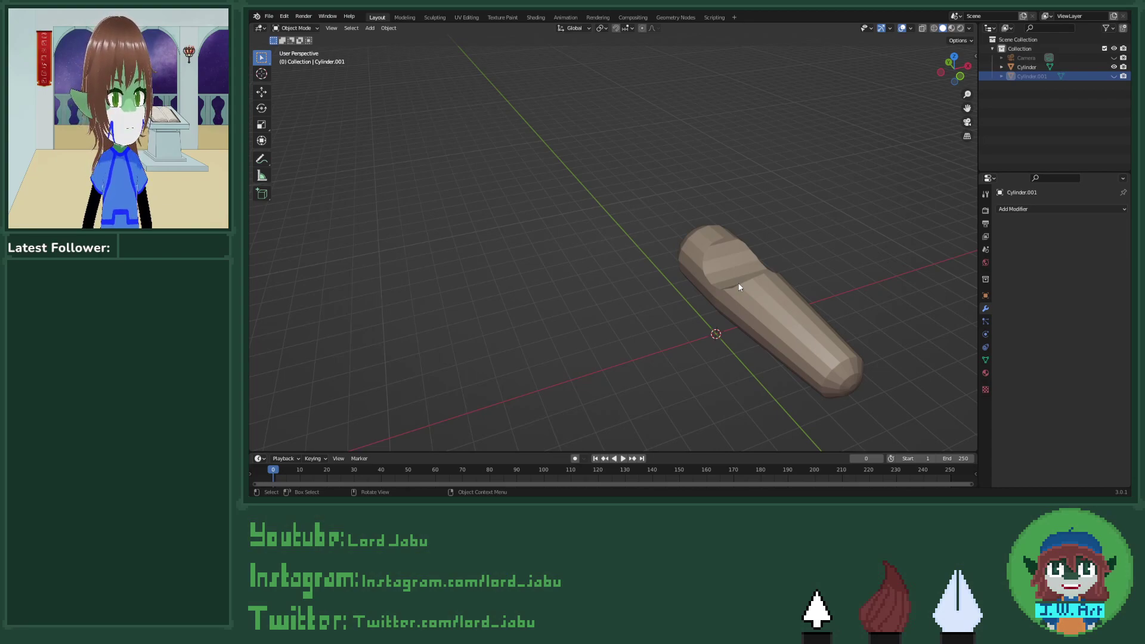
{"action": "middle_click_drag", "start_coordinate": [714, 273], "coordinate": [740, 253]}
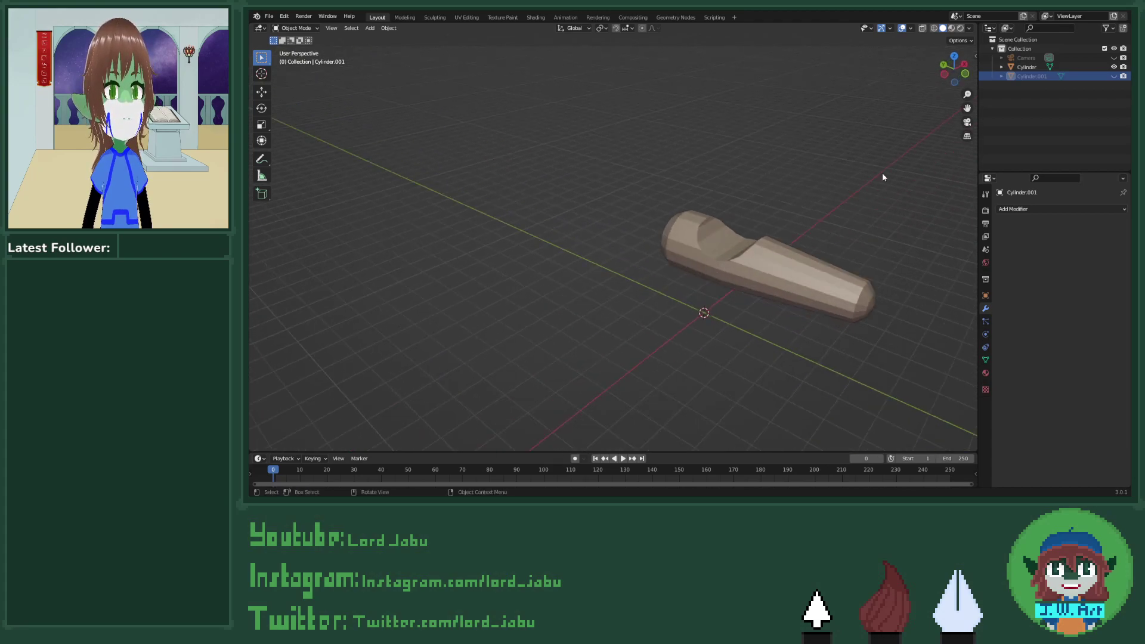
Step: Unhide Cylinder.001 and delete it, then inspect the cut fuselage
{"action": "left_click", "coordinate": [1113, 76]}
{"action": "key", "text": "x"}
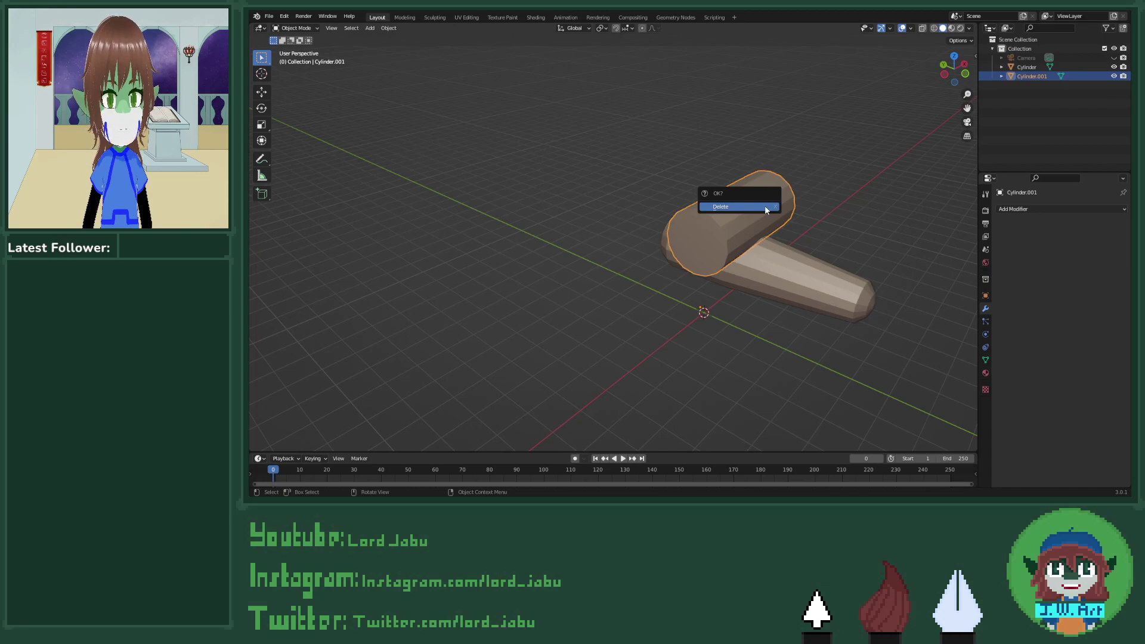
{"action": "left_click", "coordinate": [764, 205]}
{"action": "scroll", "coordinate": [775, 224], "scroll_direction": "up", "scroll_amount": 4}
{"action": "middle_click_drag", "start_coordinate": [827, 234], "coordinate": [763, 164]}
{"action": "middle_click_drag", "start_coordinate": [795, 246], "coordinate": [717, 319], "text": "shift"}
{"action": "middle_click_drag", "start_coordinate": [727, 254], "coordinate": [642, 249]}
Step: In Edit Mode face select, delete the four curved notch faces of the fuselage
{"action": "left_click", "coordinate": [620, 264]}
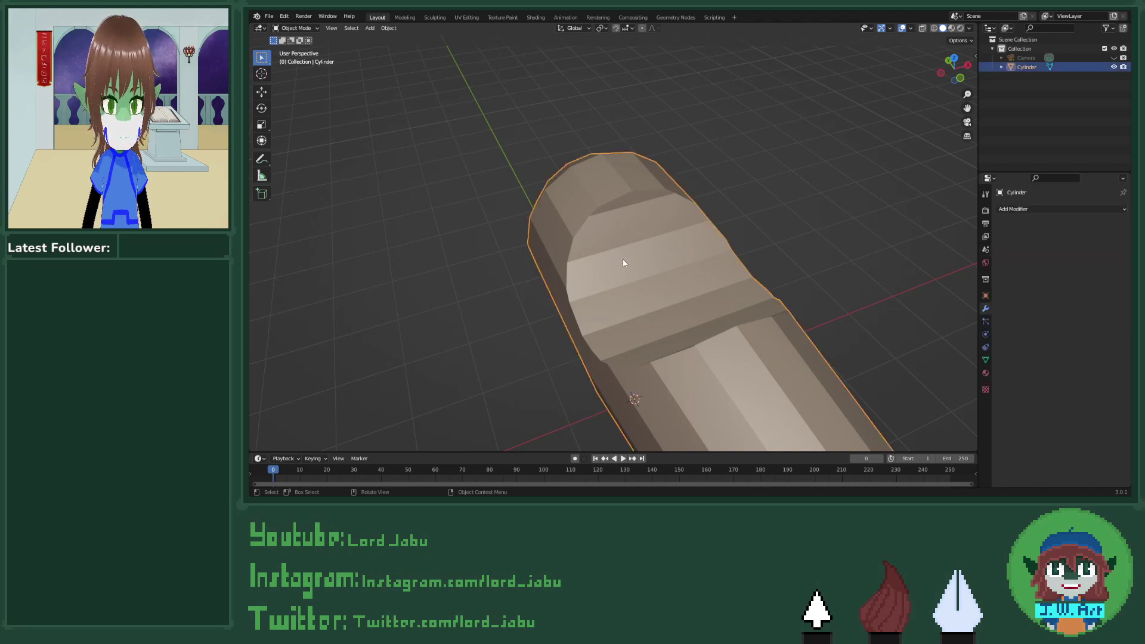
{"action": "key", "text": "Tab"}
{"action": "middle_click_drag", "start_coordinate": [624, 262], "coordinate": [628, 233]}
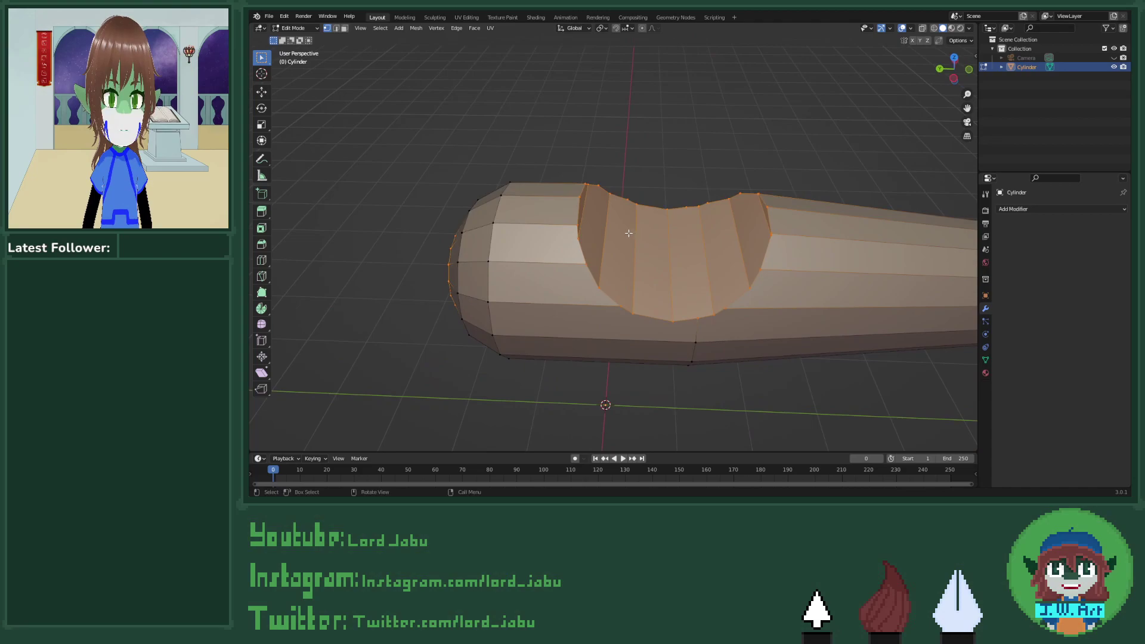
{"action": "key", "text": "3"}
{"action": "left_click", "coordinate": [617, 243]}
{"action": "left_click", "coordinate": [665, 249], "text": "shift"}
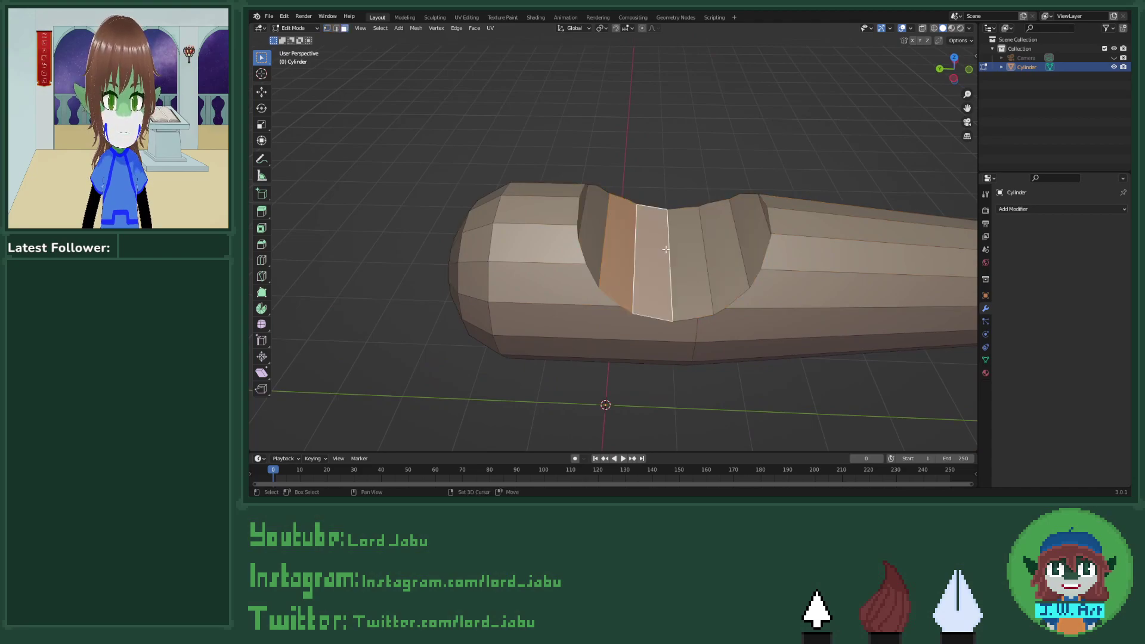
{"action": "left_click", "coordinate": [683, 249], "text": "shift"}
{"action": "left_click", "coordinate": [713, 242], "text": "shift"}
{"action": "key", "text": "x"}
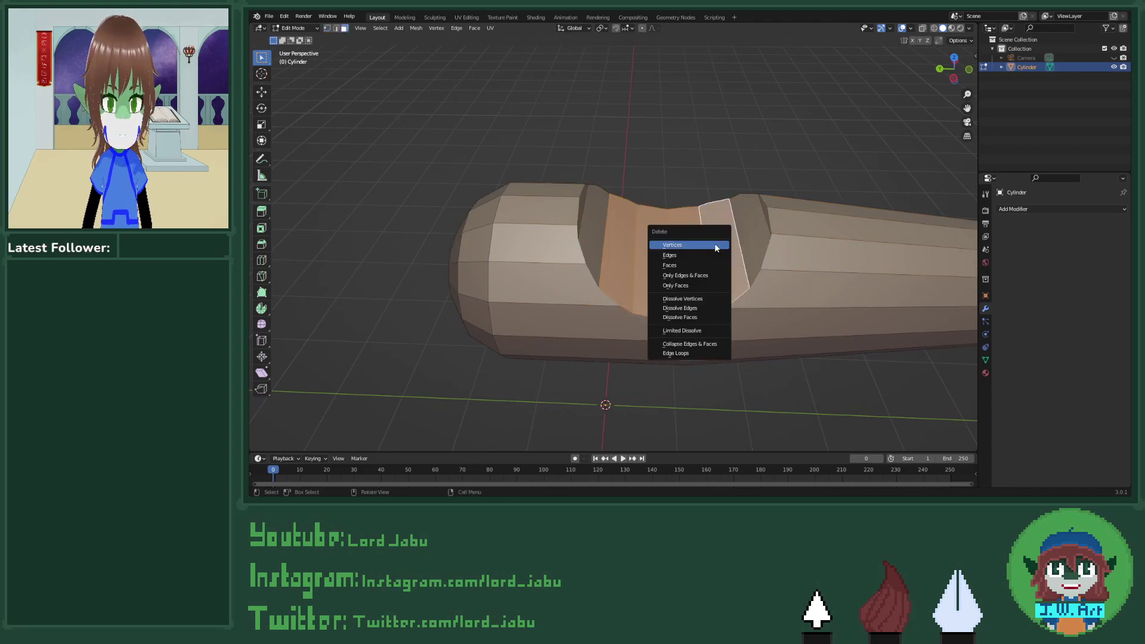
{"action": "left_click", "coordinate": [690, 265]}
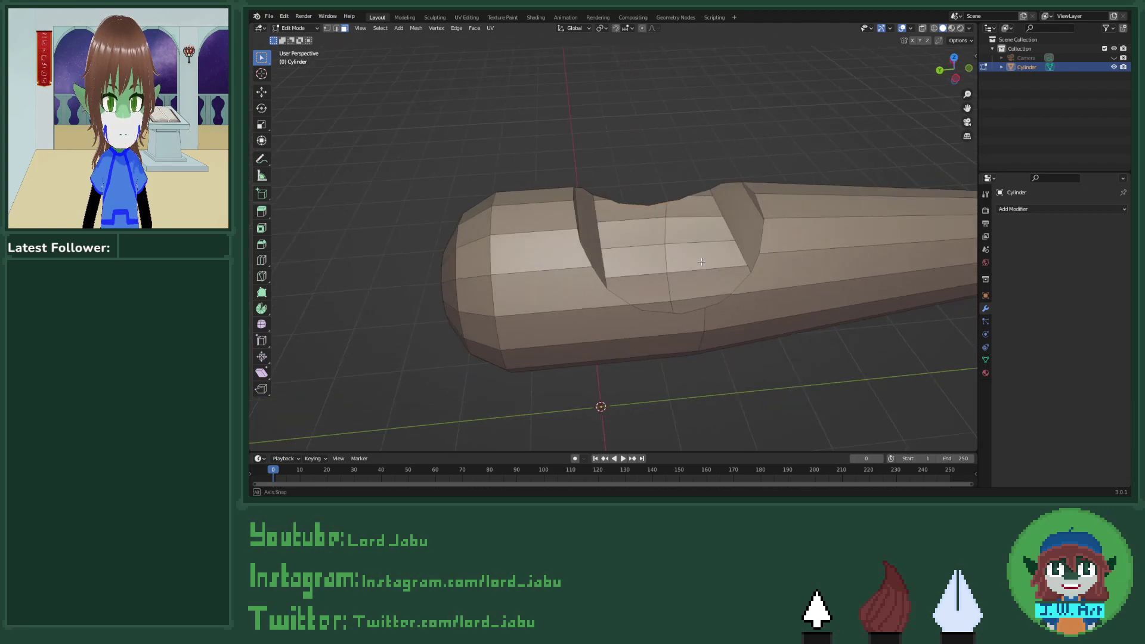
Step: Orbit and zoom around the fuselage to inspect the open cockpit hole's edges
{"action": "middle_click_drag", "start_coordinate": [689, 264], "coordinate": [691, 223]}
{"action": "scroll", "coordinate": [705, 269], "scroll_direction": "down", "scroll_amount": 3}
{"action": "scroll", "coordinate": [705, 269], "scroll_direction": "up", "scroll_amount": 5}
{"action": "middle_click_drag", "start_coordinate": [561, 218], "coordinate": [587, 249]}
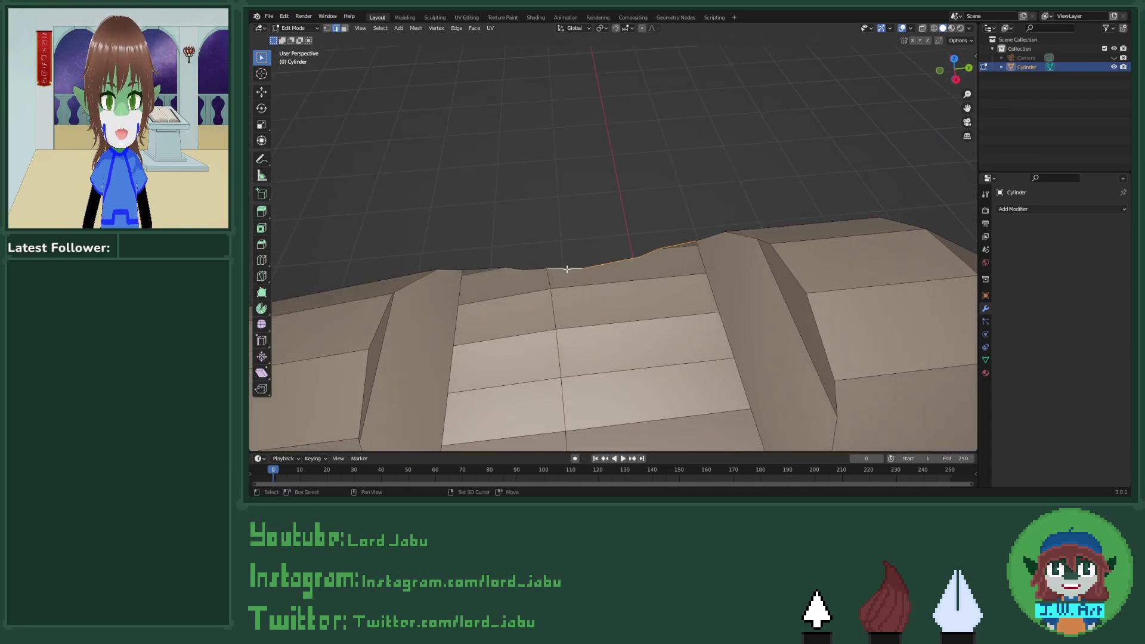
{"action": "middle_click_drag", "start_coordinate": [570, 265], "coordinate": [586, 302]}
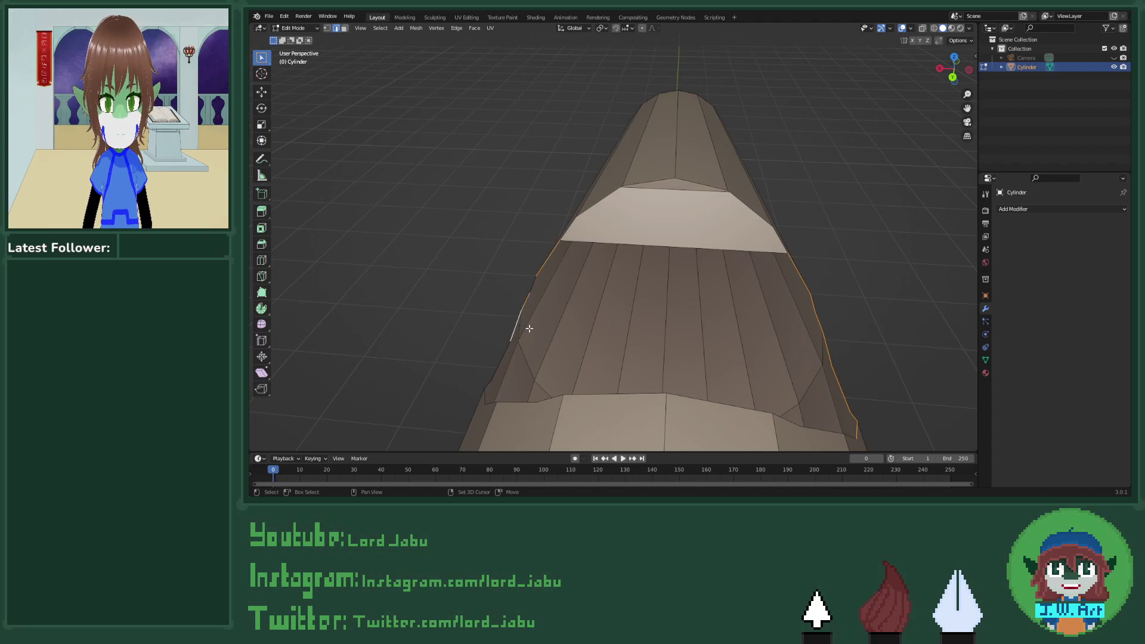
{"action": "middle_click_drag", "start_coordinate": [529, 328], "coordinate": [573, 274]}
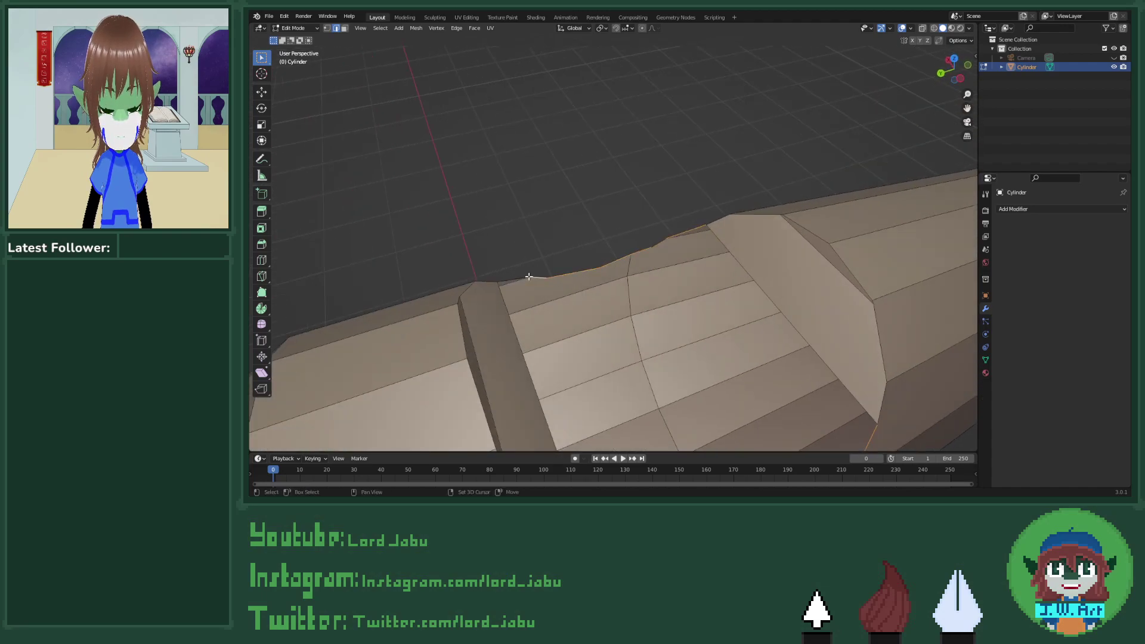
{"action": "middle_click_drag", "start_coordinate": [489, 282], "coordinate": [743, 276]}
Step: Narrow the hole's selected rim edges by scaling them along X
{"action": "key", "text": "s"}
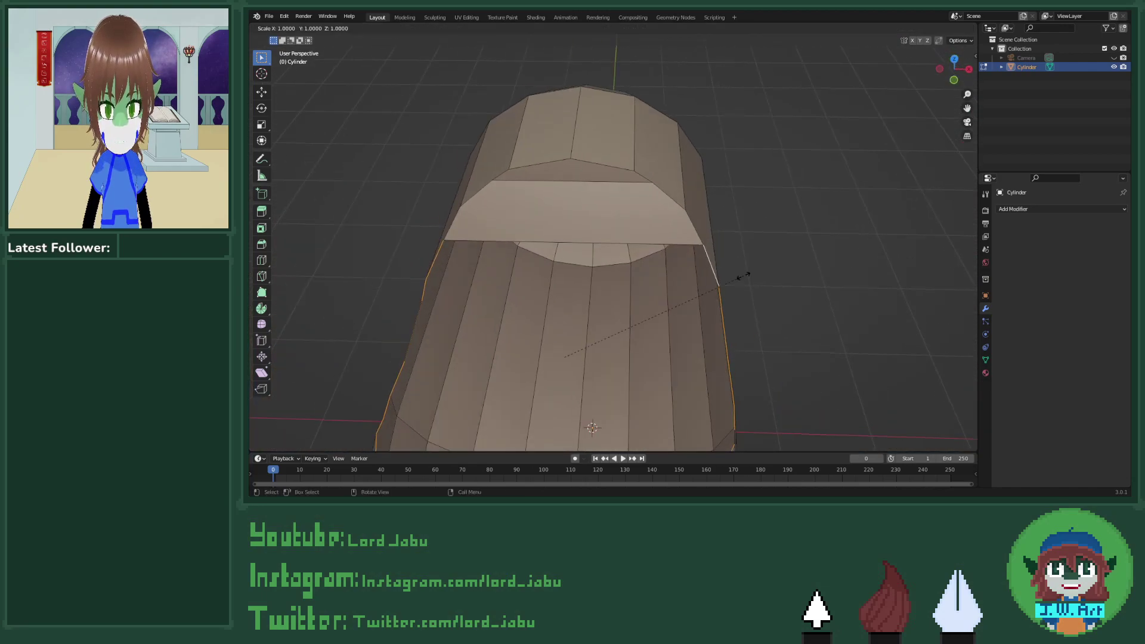
{"action": "key", "text": "x"}
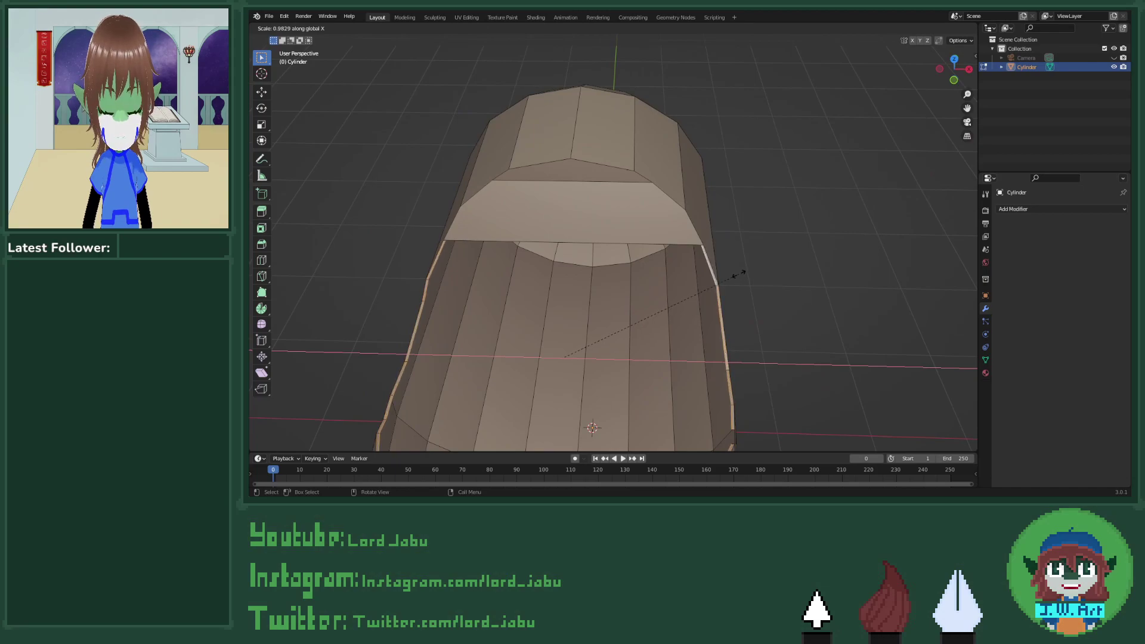
{"action": "left_click", "coordinate": [735, 274]}
{"action": "middle_click_drag", "start_coordinate": [735, 274], "coordinate": [685, 281]}
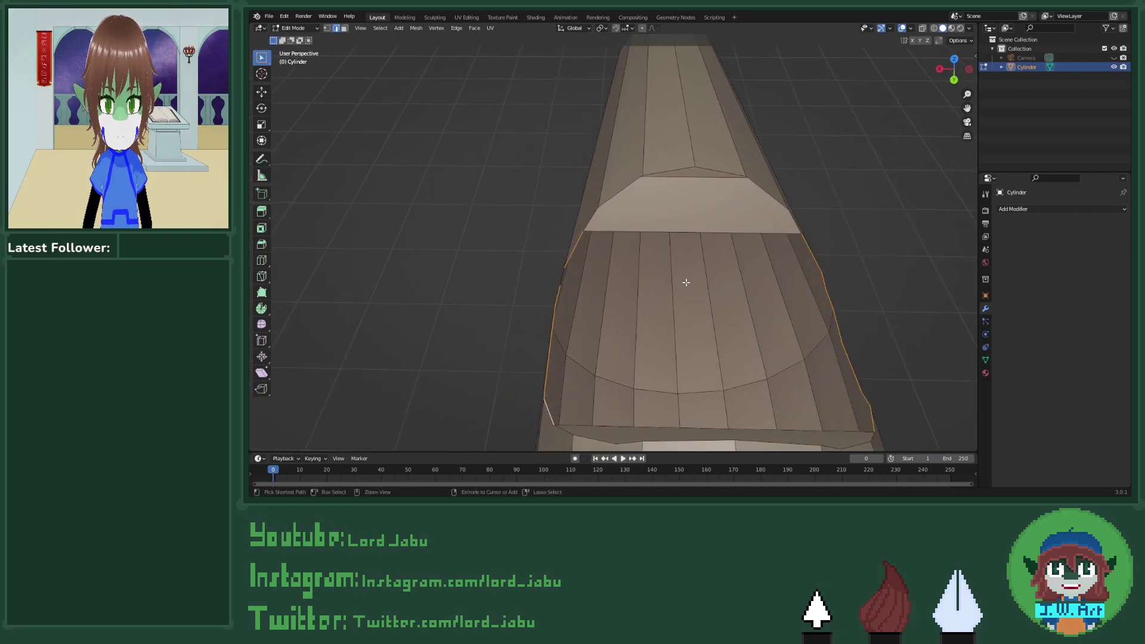
Step: Extrude the hole's boundary edges, scale them inward on X and lower them along Z
{"action": "key", "text": "e"}
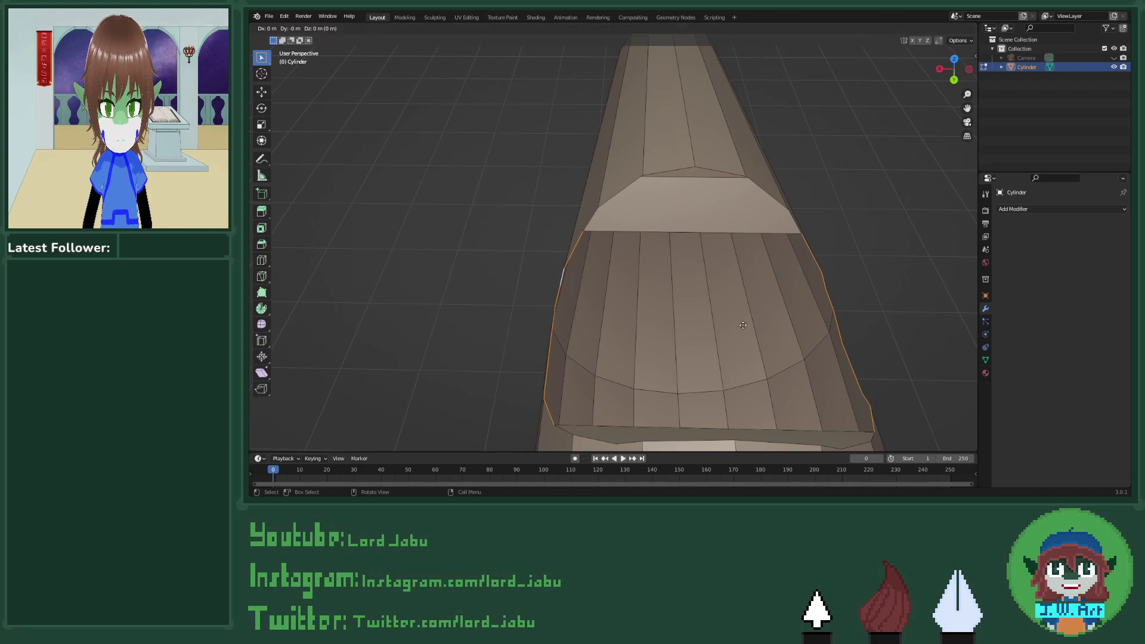
{"action": "key", "text": "s"}
{"action": "key", "text": "x"}
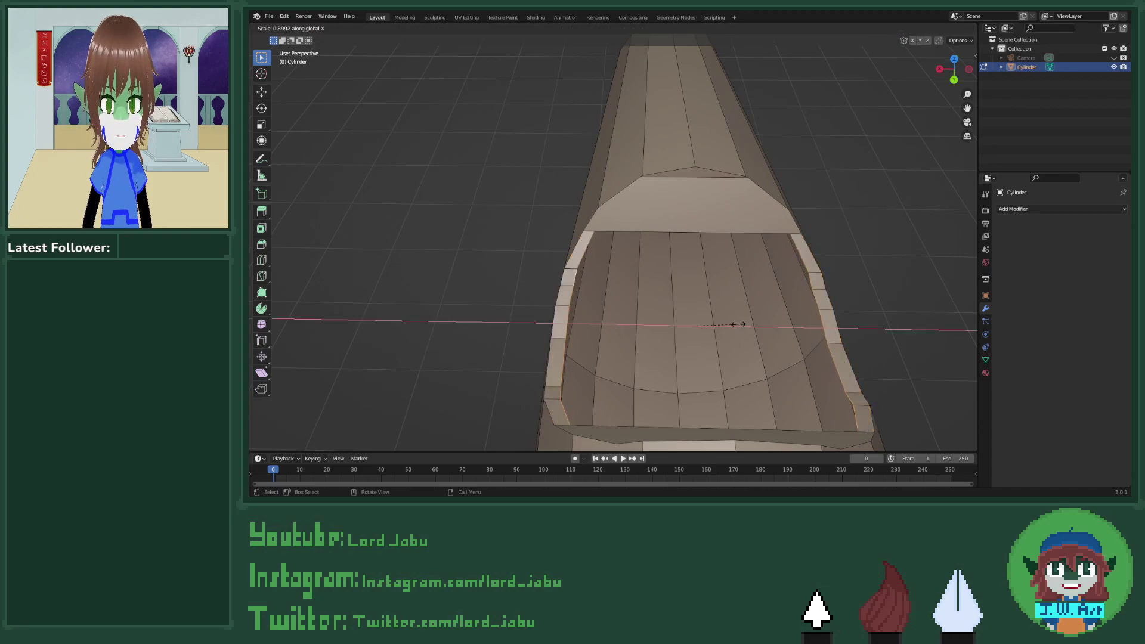
{"action": "left_click", "coordinate": [738, 324]}
{"action": "middle_click_drag", "start_coordinate": [738, 324], "coordinate": [739, 290]}
{"action": "key", "text": "g"}
{"action": "key", "text": "z"}
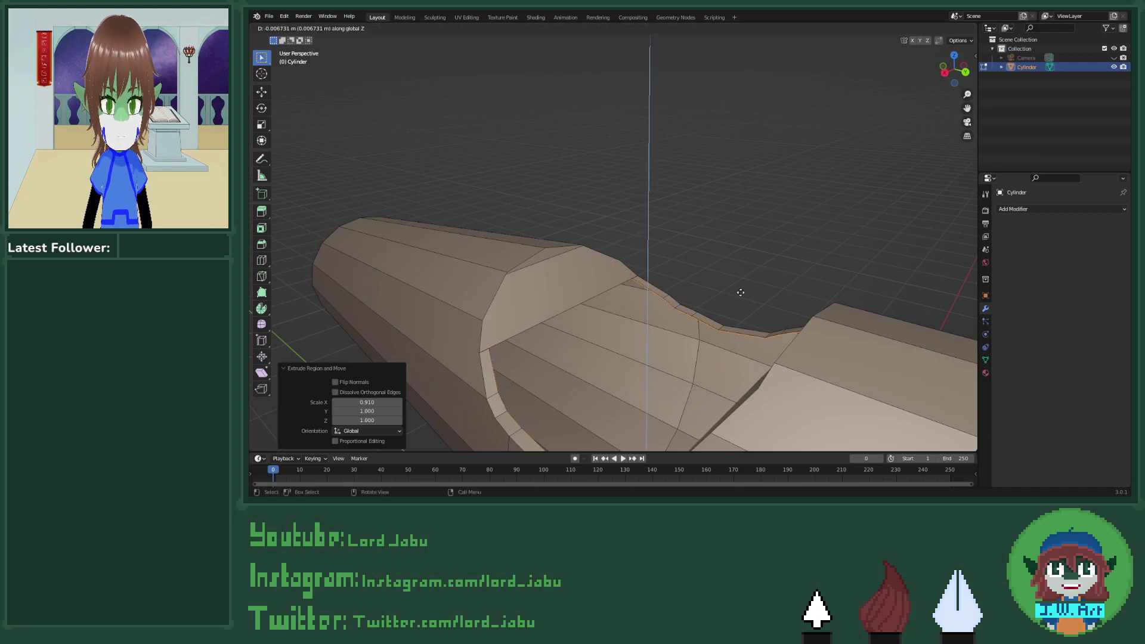
{"action": "left_click", "coordinate": [741, 333]}
{"action": "middle_click_drag", "start_coordinate": [741, 334], "coordinate": [680, 263]}
Step: Lower the straight edge across the hole along Z
{"action": "left_click", "coordinate": [668, 218]}
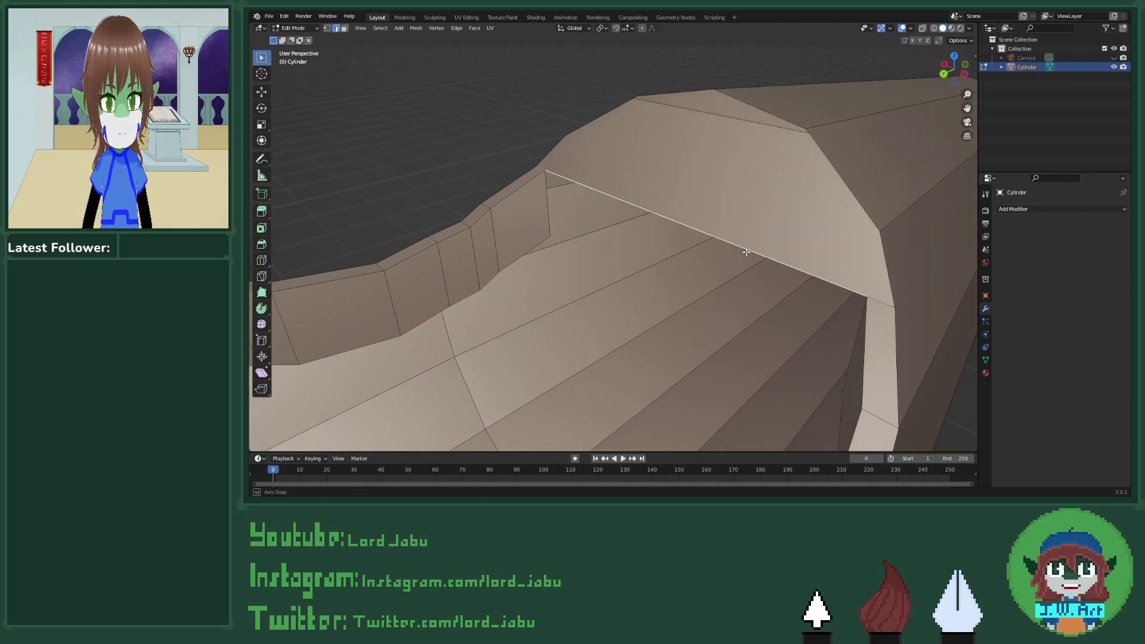
{"action": "middle_click_drag", "start_coordinate": [668, 218], "coordinate": [727, 244]}
{"action": "key", "text": "g"}
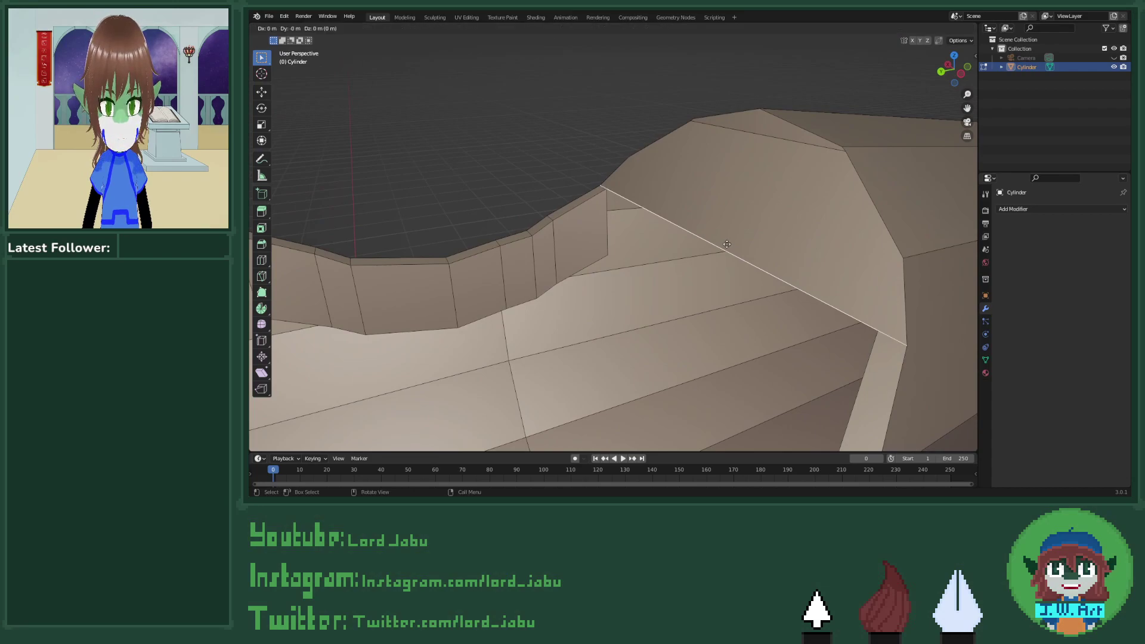
{"action": "key", "text": "z"}
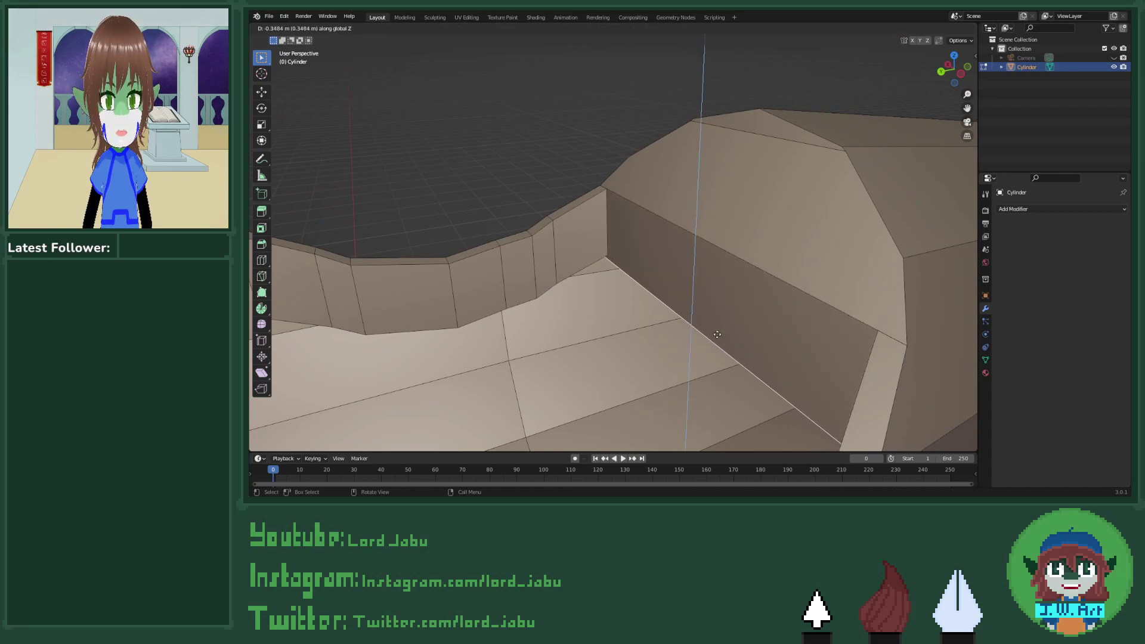
{"action": "left_click", "coordinate": [679, 381]}
{"action": "middle_click_drag", "start_coordinate": [745, 293], "coordinate": [806, 223], "text": "shift"}
{"action": "key", "text": "g"}
{"action": "key", "text": "z"}
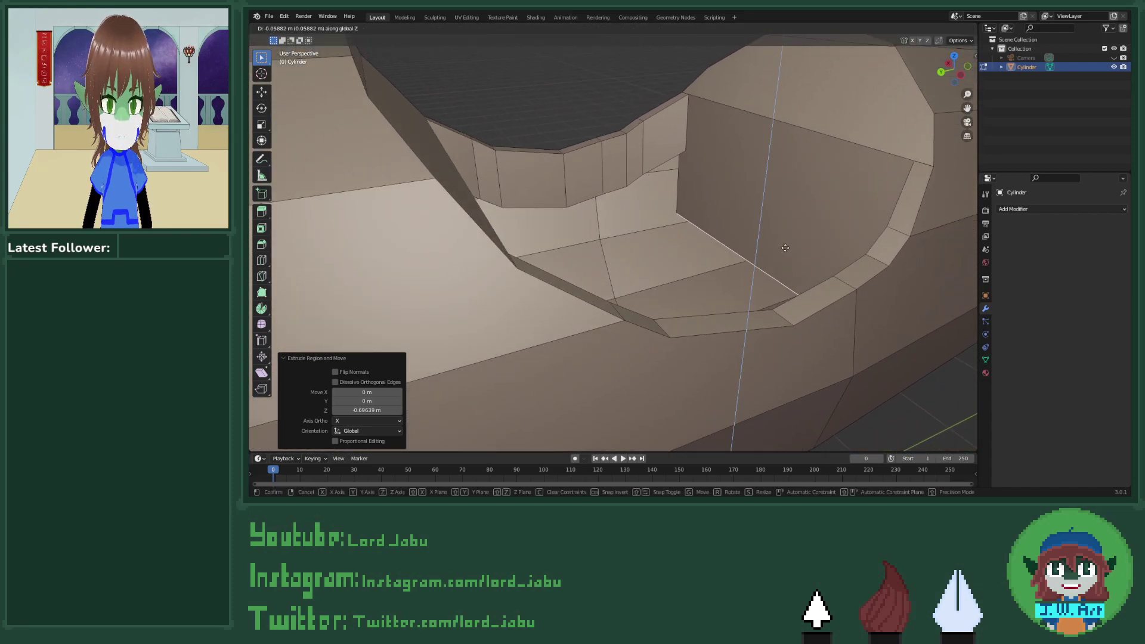
{"action": "left_click", "coordinate": [776, 289]}
{"action": "middle_click_drag", "start_coordinate": [775, 289], "coordinate": [661, 268]}
{"action": "scroll", "coordinate": [682, 274], "scroll_direction": "up", "scroll_amount": 5}
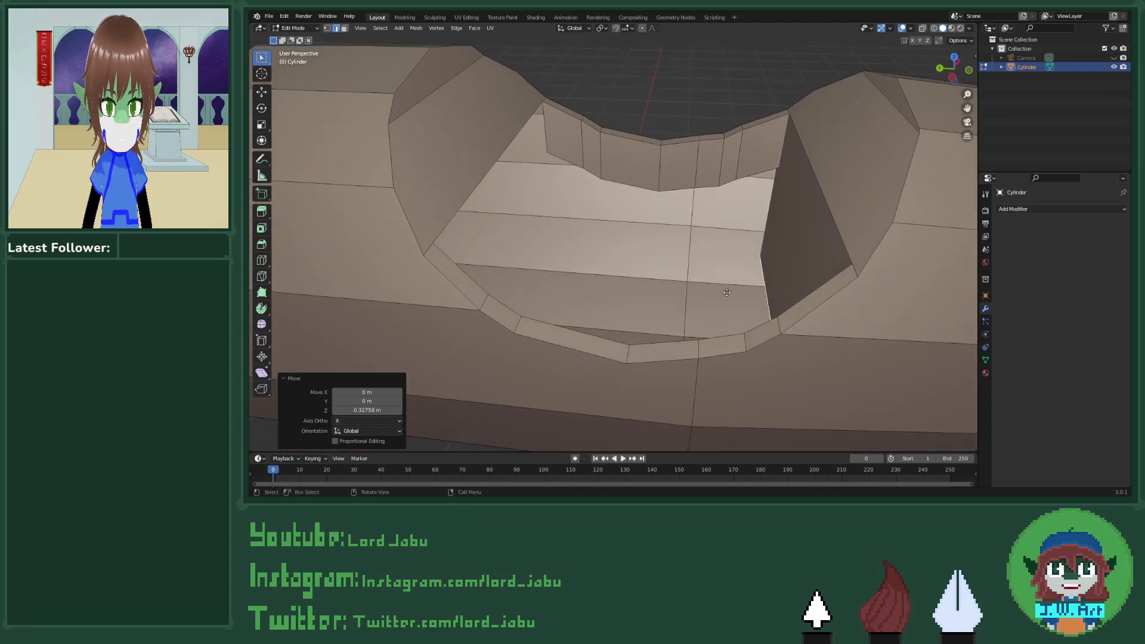
Step: Move the selected face along the Y axis
{"action": "key", "text": "g"}
{"action": "key", "text": "y"}
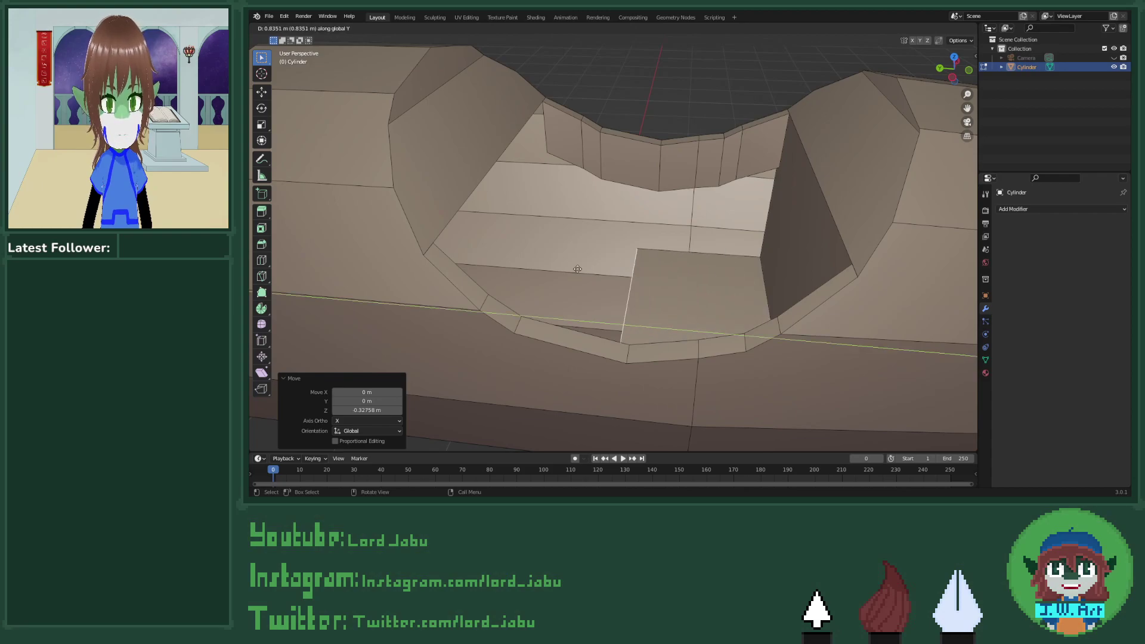
{"action": "left_click", "coordinate": [480, 263]}
{"action": "middle_click_drag", "start_coordinate": [585, 255], "coordinate": [625, 120]}
Step: Extrude the top rim edge straight down about 1 m to form the back wall
{"action": "left_click", "coordinate": [643, 119]}
{"action": "key", "text": "e"}
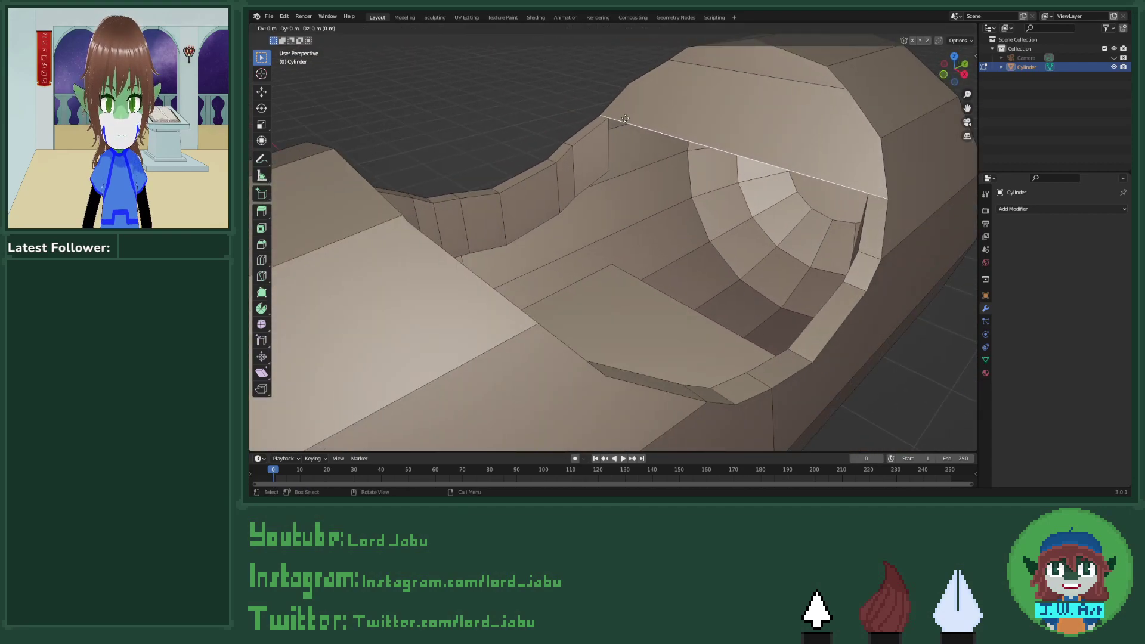
{"action": "key", "text": "z"}
{"action": "left_click", "coordinate": [621, 277]}
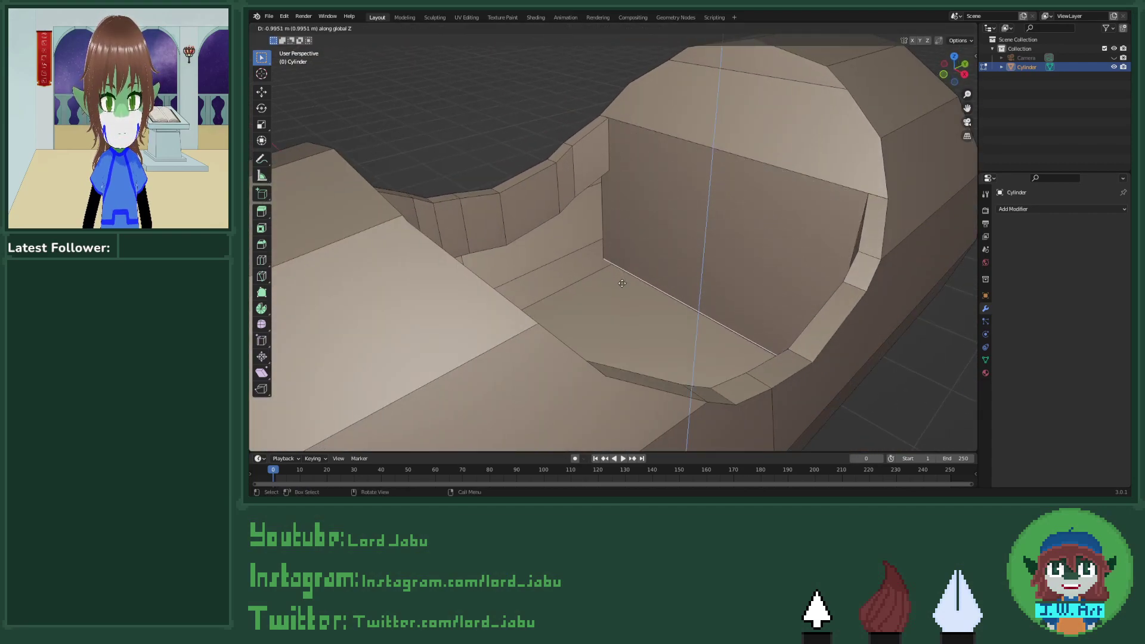
{"action": "scroll", "coordinate": [622, 279], "scroll_direction": "up", "scroll_amount": 5}
{"action": "middle_click_drag", "start_coordinate": [675, 276], "coordinate": [735, 316], "text": "shift"}
Step: Merge the wall's bottom edge with the floor edge At Center
{"action": "left_click", "coordinate": [653, 313]}
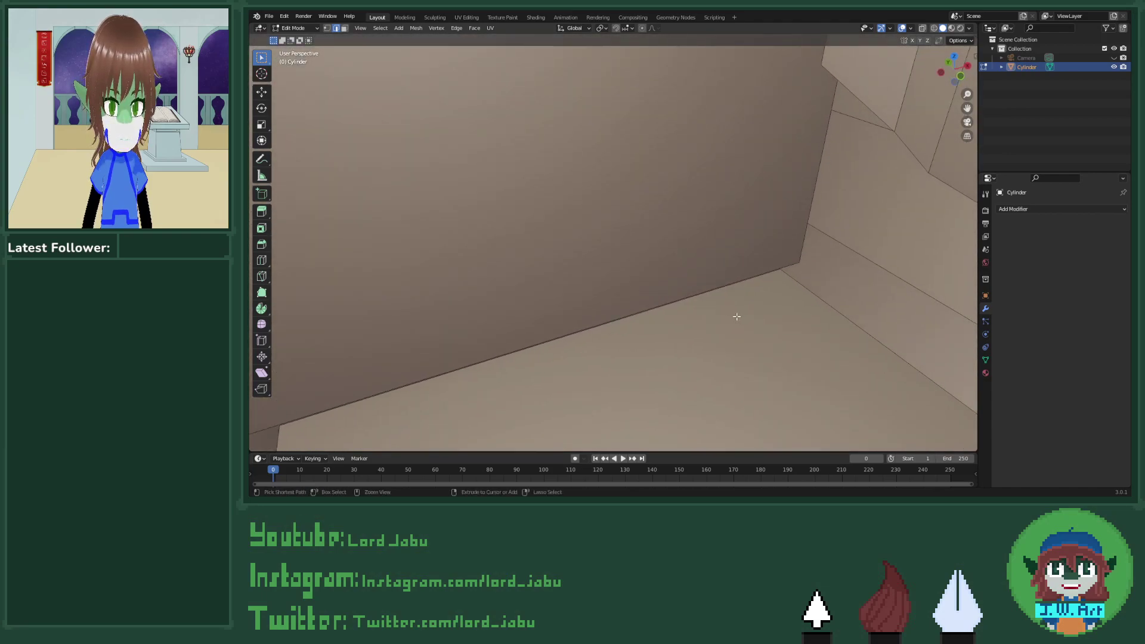
{"action": "left_click", "coordinate": [727, 304]}
{"action": "left_click", "coordinate": [745, 281]}
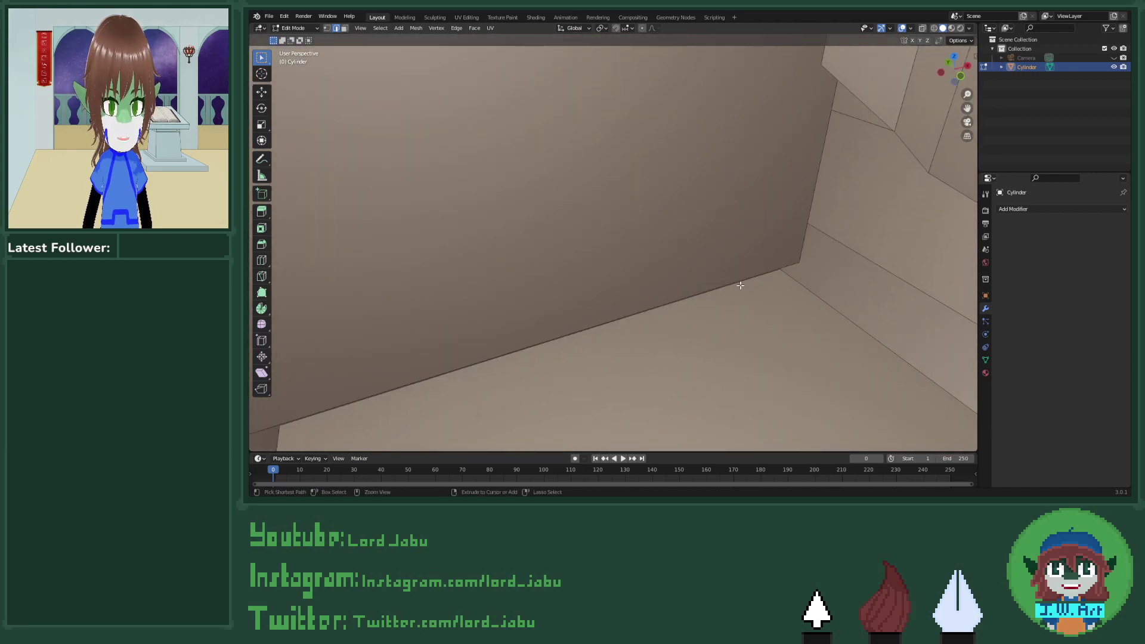
{"action": "left_click", "coordinate": [748, 283], "text": "alt"}
{"action": "middle_click_drag", "start_coordinate": [754, 278], "coordinate": [607, 298]}
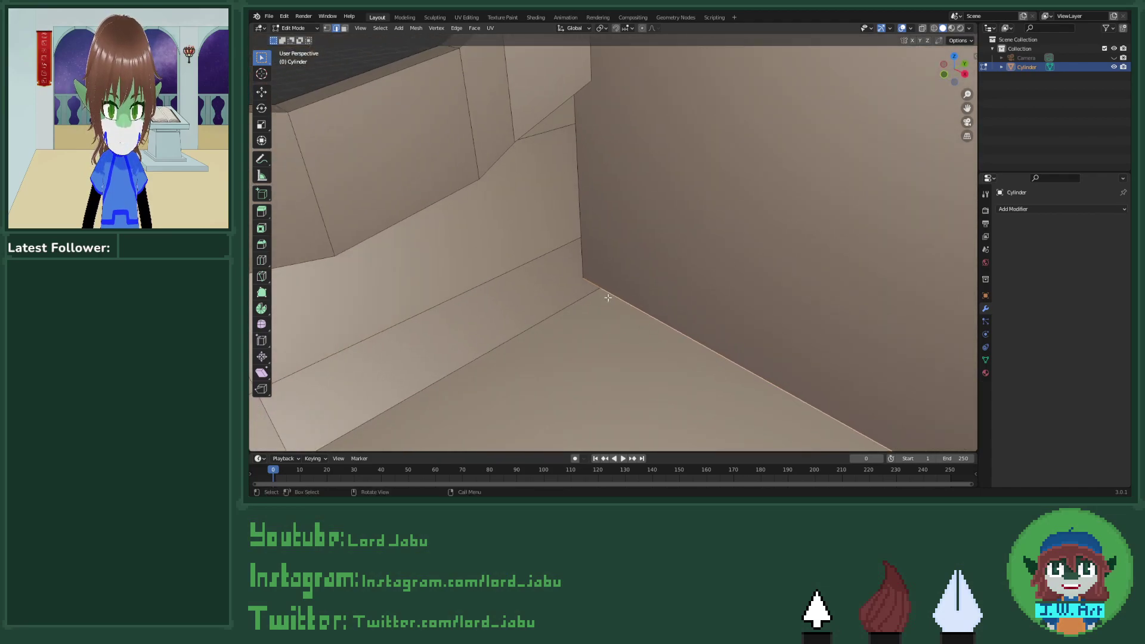
{"action": "key", "text": "m"}
{"action": "left_click", "coordinate": [608, 298]}
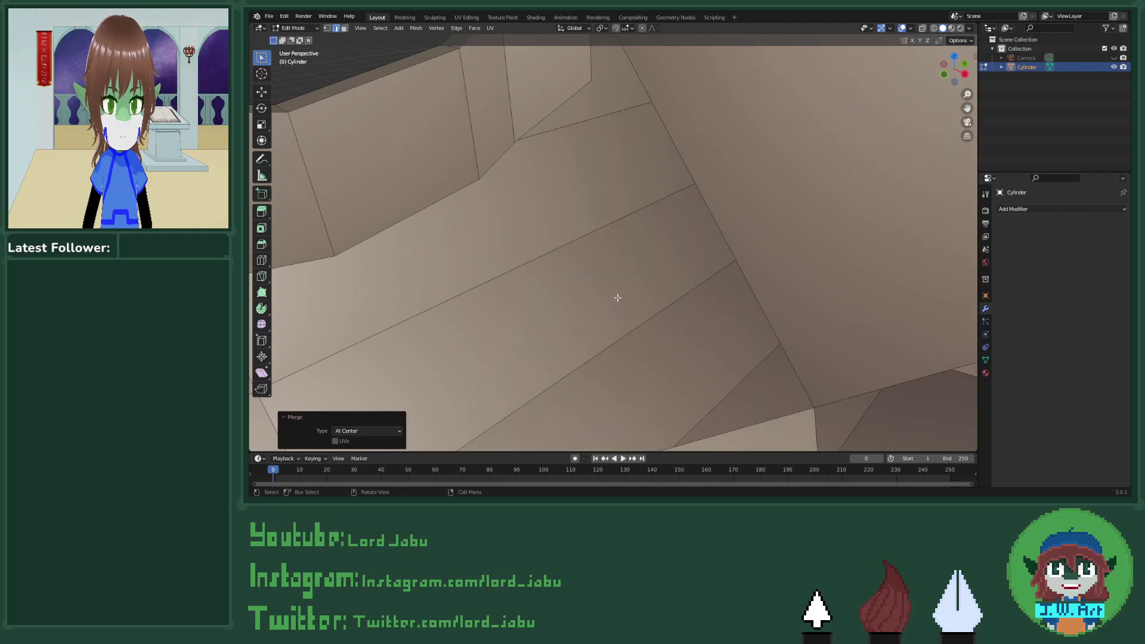
{"action": "middle_click_drag", "start_coordinate": [617, 298], "coordinate": [663, 300]}
Step: Merge the wall's two bottom corner vertices into the floor At Center
{"action": "scroll", "coordinate": [642, 253], "scroll_direction": "up", "scroll_amount": 8}
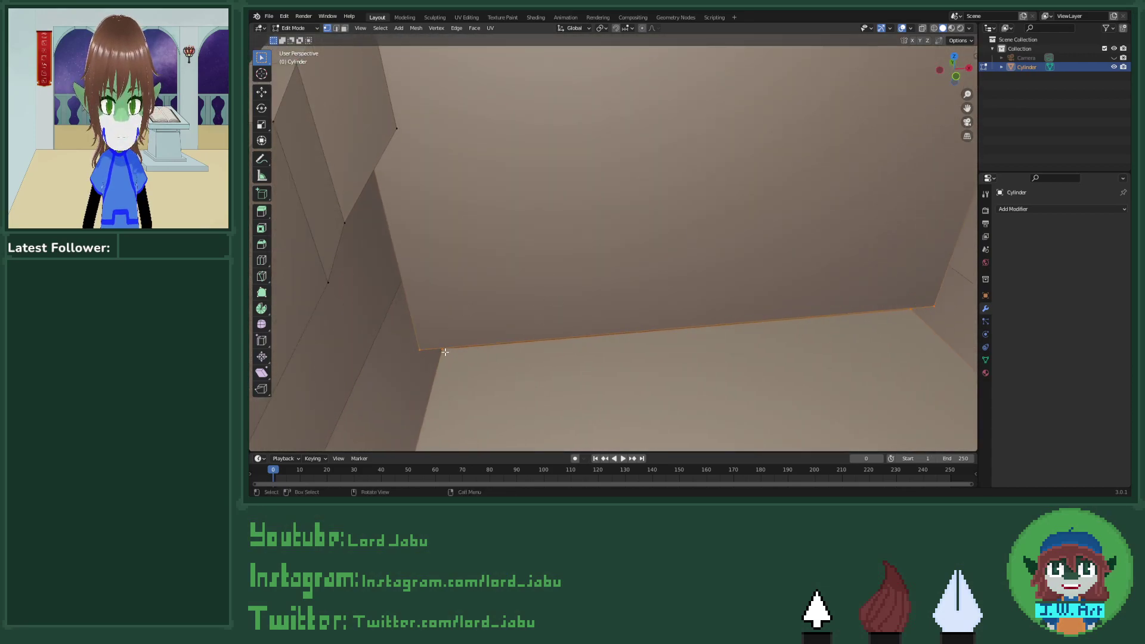
{"action": "left_click", "coordinate": [437, 353]}
{"action": "key", "text": "m"}
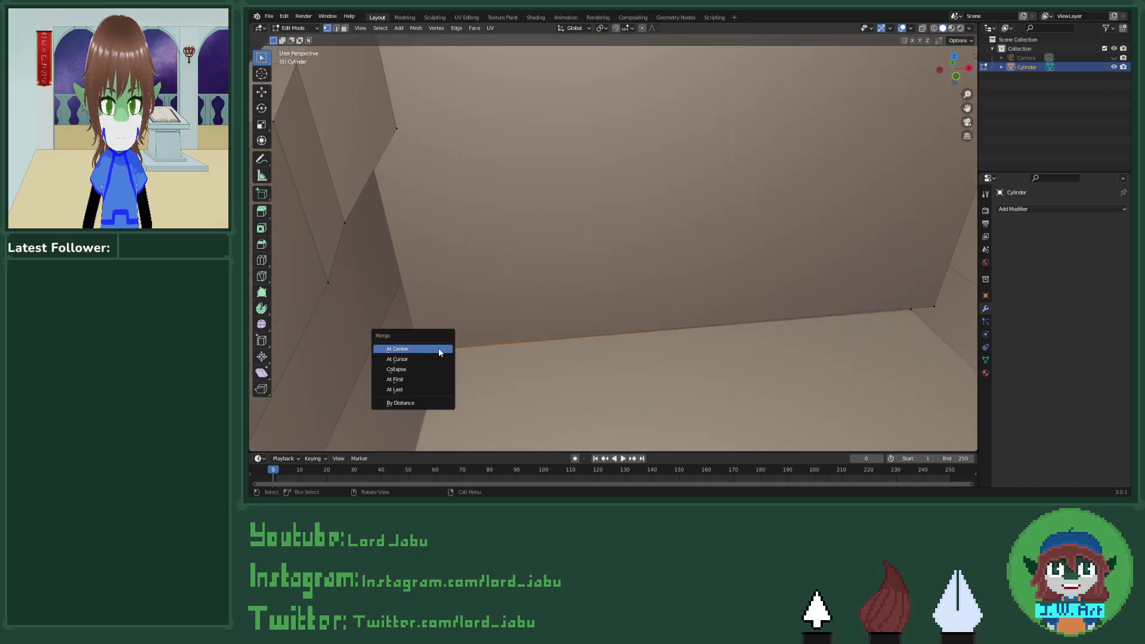
{"action": "left_click", "coordinate": [438, 348]}
{"action": "middle_click_drag", "start_coordinate": [438, 348], "coordinate": [801, 303]}
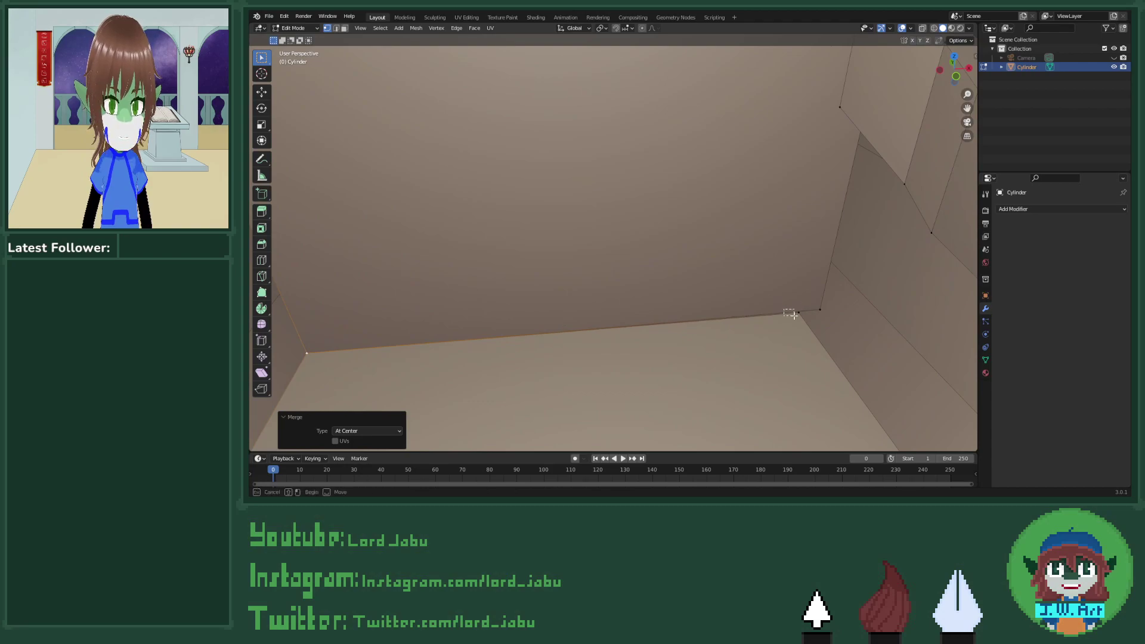
{"action": "left_click", "coordinate": [798, 312]}
{"action": "key", "text": "m"}
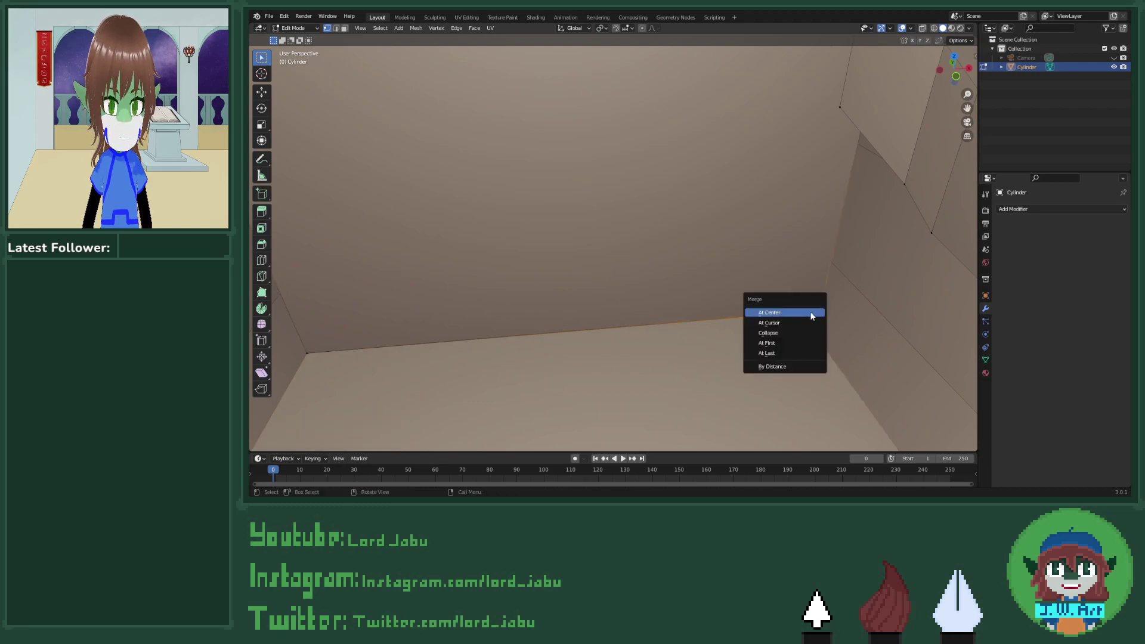
{"action": "left_click", "coordinate": [787, 314]}
{"action": "middle_click_drag", "start_coordinate": [786, 314], "coordinate": [715, 294]}
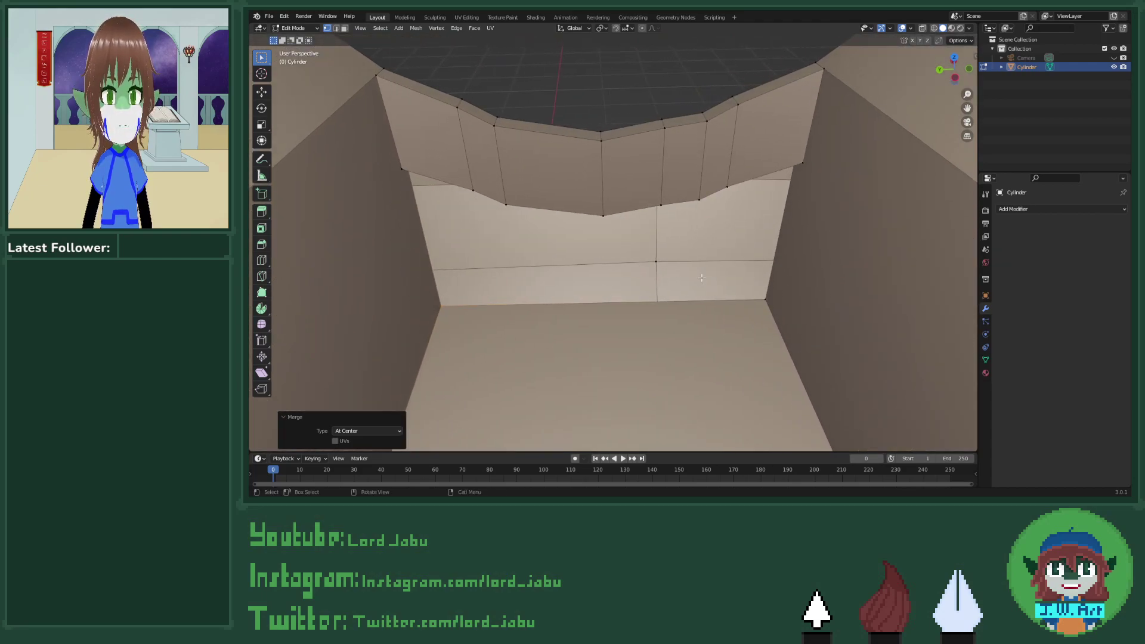
Step: Extrude six vertices along the front rim's lower edge straight down along Z
{"action": "left_click", "coordinate": [401, 171]}
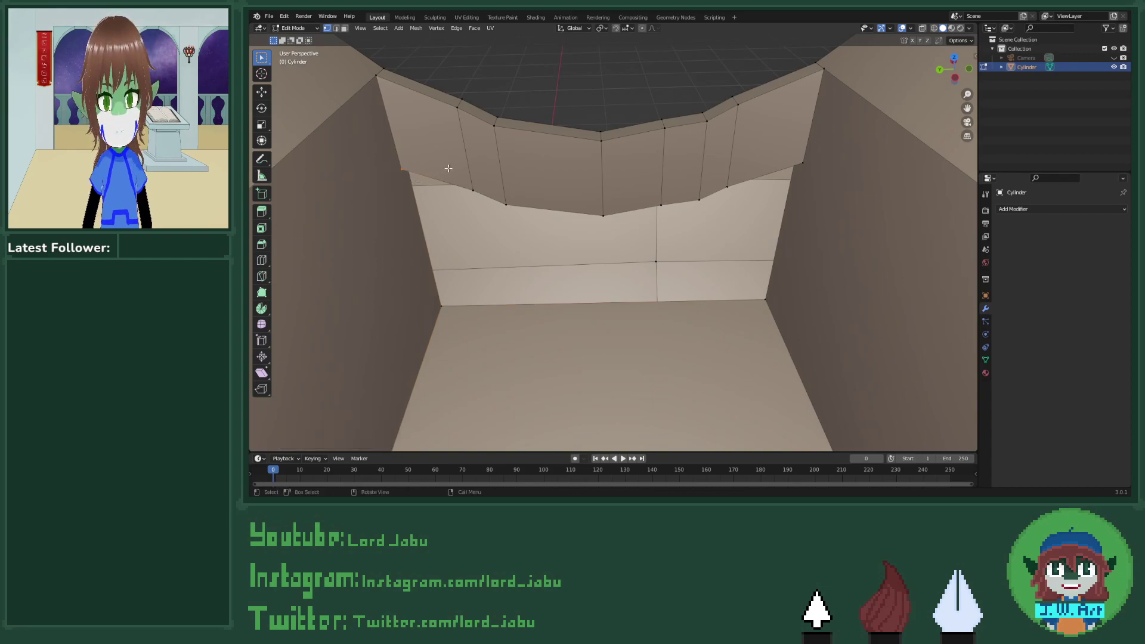
{"action": "left_click", "coordinate": [472, 190], "text": "shift"}
{"action": "left_click", "coordinate": [506, 204], "text": "shift"}
{"action": "left_click", "coordinate": [602, 214], "text": "shift"}
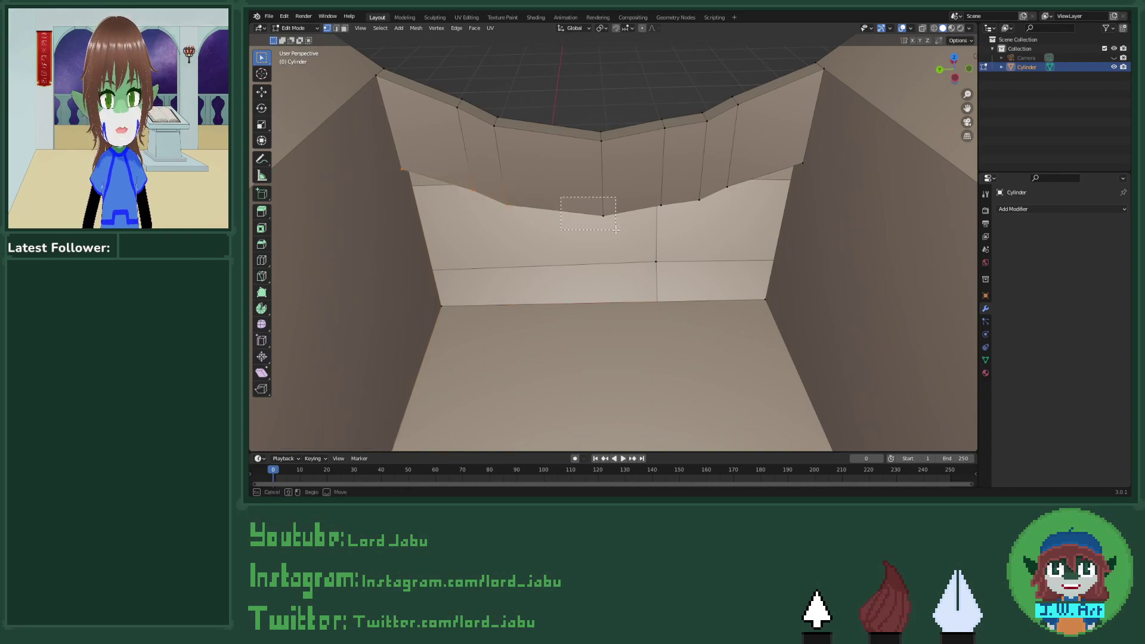
{"action": "left_click", "coordinate": [660, 205], "text": "shift"}
{"action": "left_click", "coordinate": [699, 199], "text": "shift"}
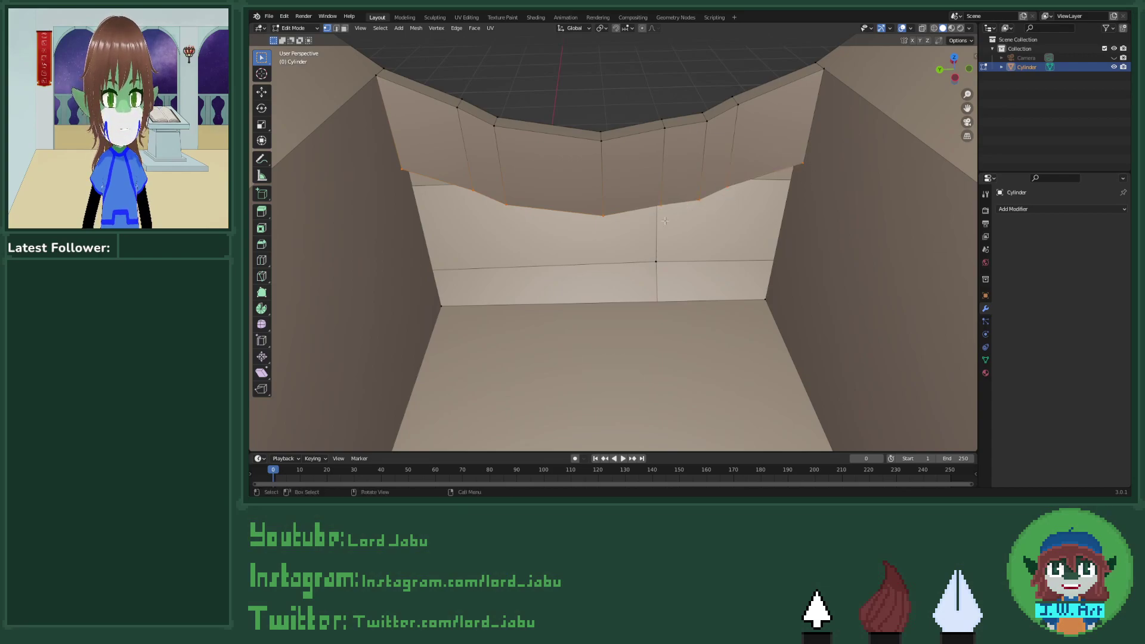
{"action": "middle_click_drag", "start_coordinate": [665, 221], "coordinate": [639, 201]}
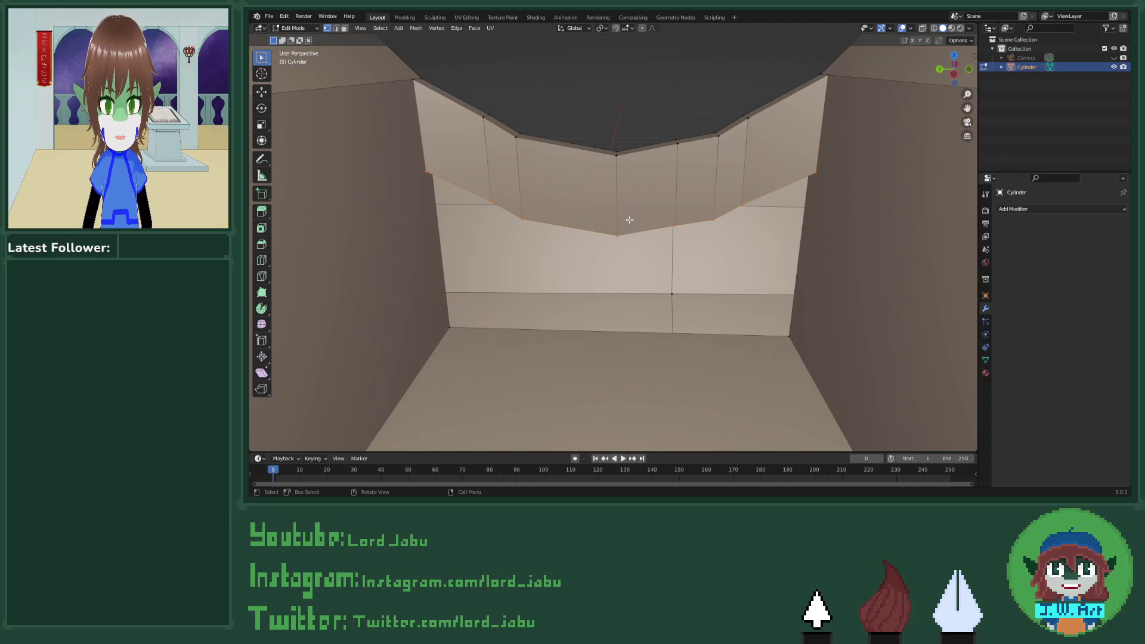
{"action": "key", "text": "e"}
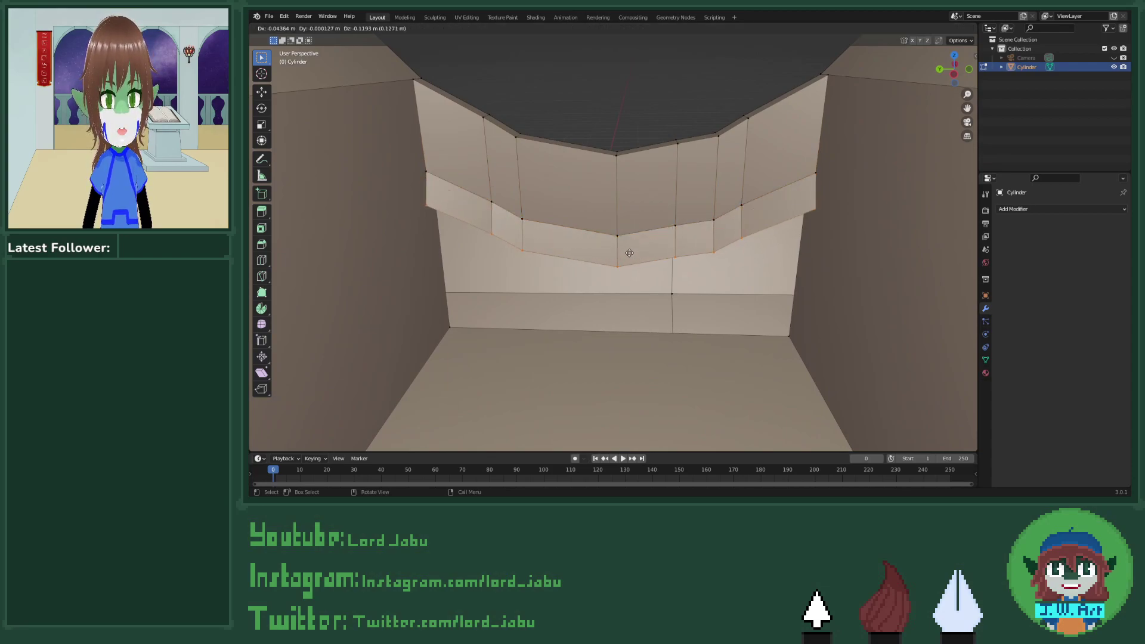
{"action": "key", "text": "z"}
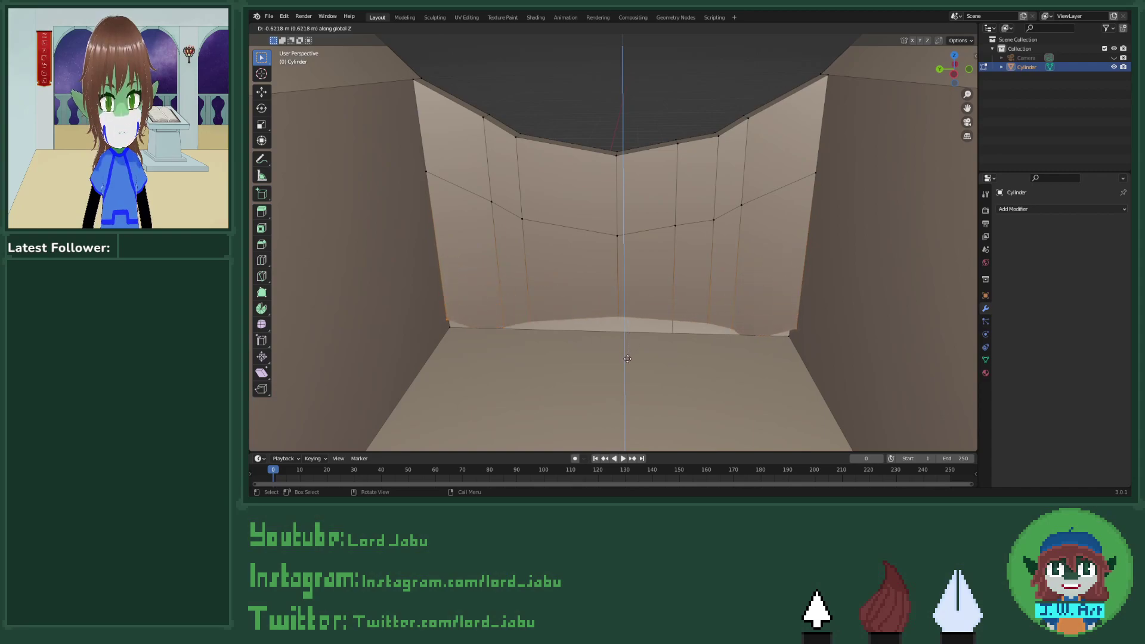
{"action": "left_click", "coordinate": [618, 305]}
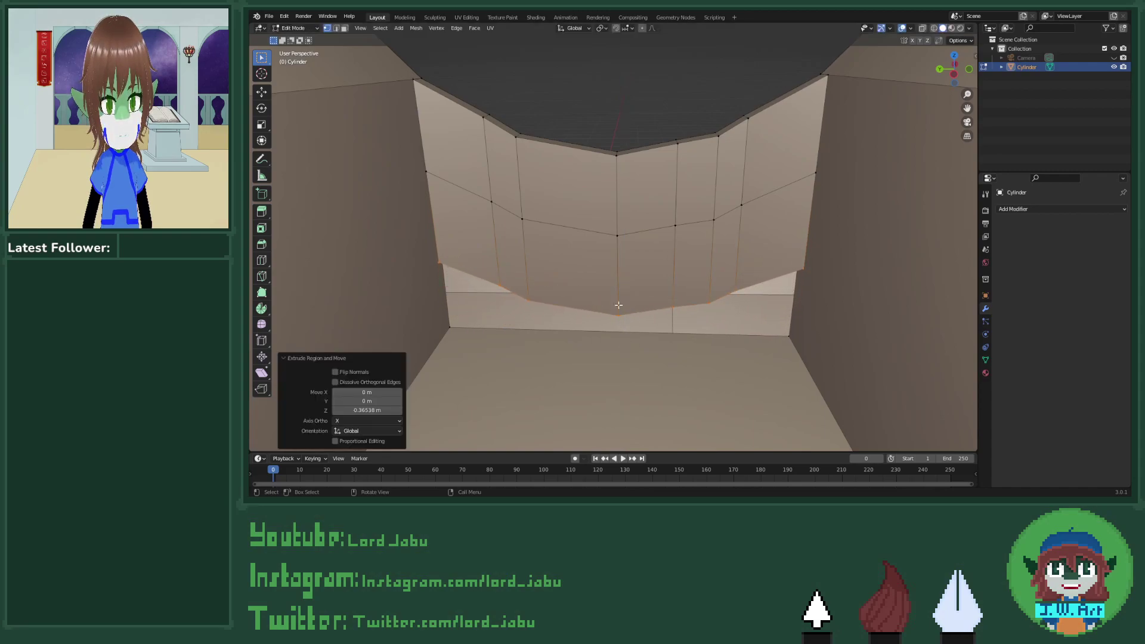
{"action": "middle_click_drag", "start_coordinate": [438, 263], "coordinate": [597, 250]}
Step: Orbit around the cockpit-cut fuselage, toggling out of Edit Mode and back in
{"action": "scroll", "coordinate": [553, 292], "scroll_direction": "down", "scroll_amount": 6}
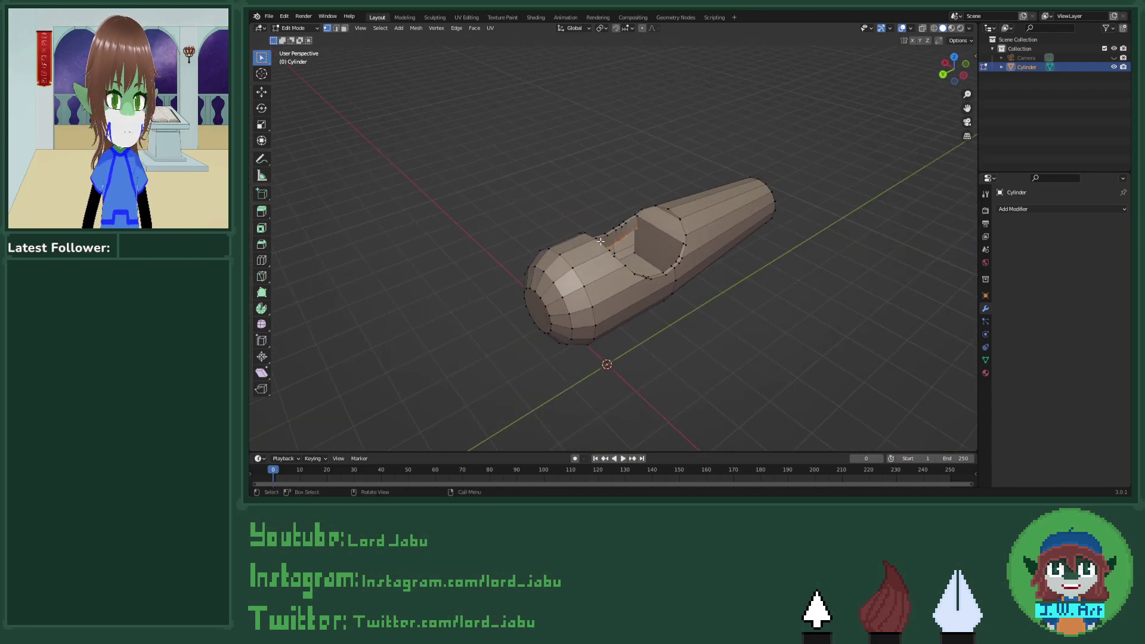
{"action": "scroll", "coordinate": [700, 251], "scroll_direction": "up", "scroll_amount": 2}
{"action": "middle_click_drag", "start_coordinate": [700, 251], "coordinate": [574, 263]}
{"action": "scroll", "coordinate": [624, 255], "scroll_direction": "down", "scroll_amount": 3}
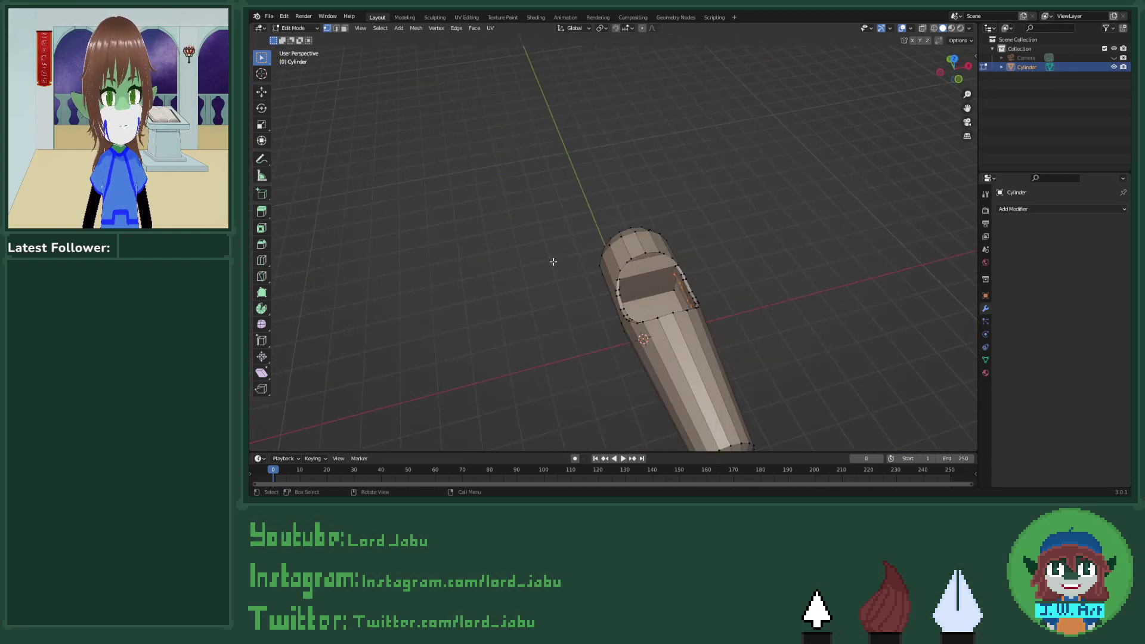
{"action": "middle_click_drag", "start_coordinate": [530, 272], "coordinate": [656, 248]}
{"action": "key", "text": "Tab"}
{"action": "middle_click_drag", "start_coordinate": [722, 295], "coordinate": [651, 297]}
{"action": "key", "text": "Tab"}
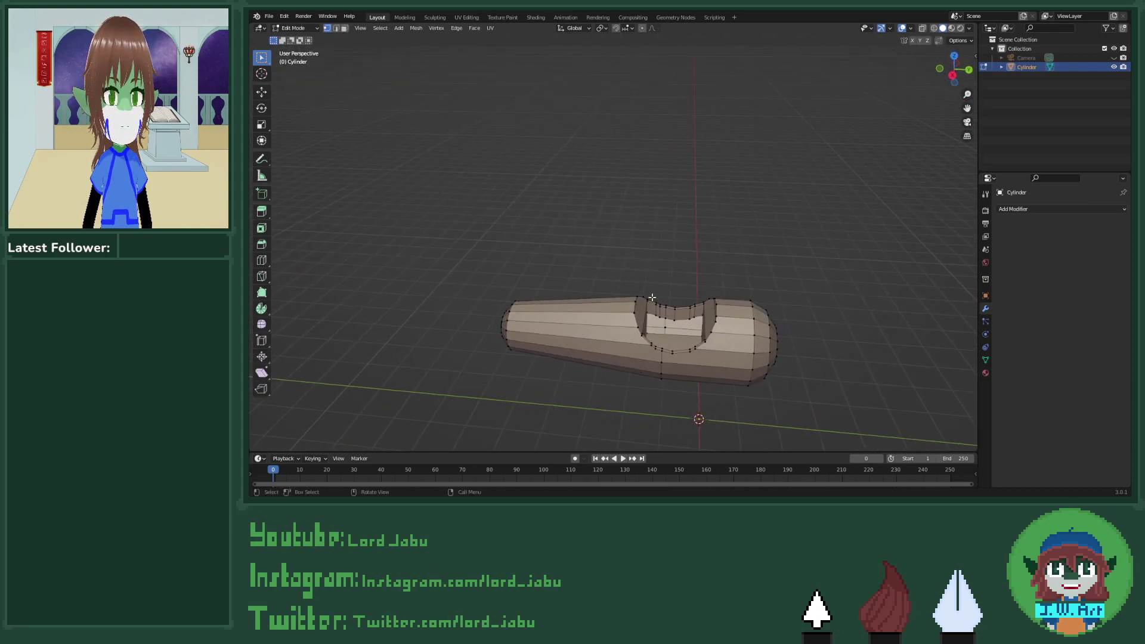
{"action": "right_click", "coordinate": [683, 284]}
Step: Leave fuselage editing and add a new flat plane at the origin
{"action": "key", "text": "Tab"}
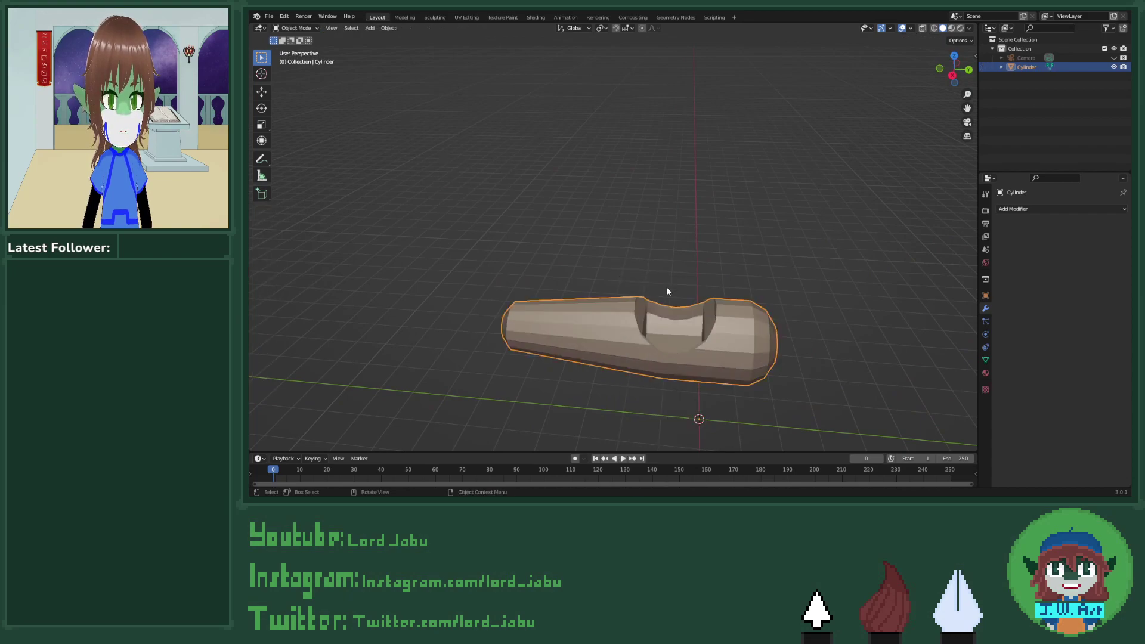
{"action": "middle_click_drag", "start_coordinate": [667, 286], "coordinate": [720, 305]}
{"action": "key", "text": "shift+a"}
{"action": "mouse_move", "coordinate": [720, 305]}
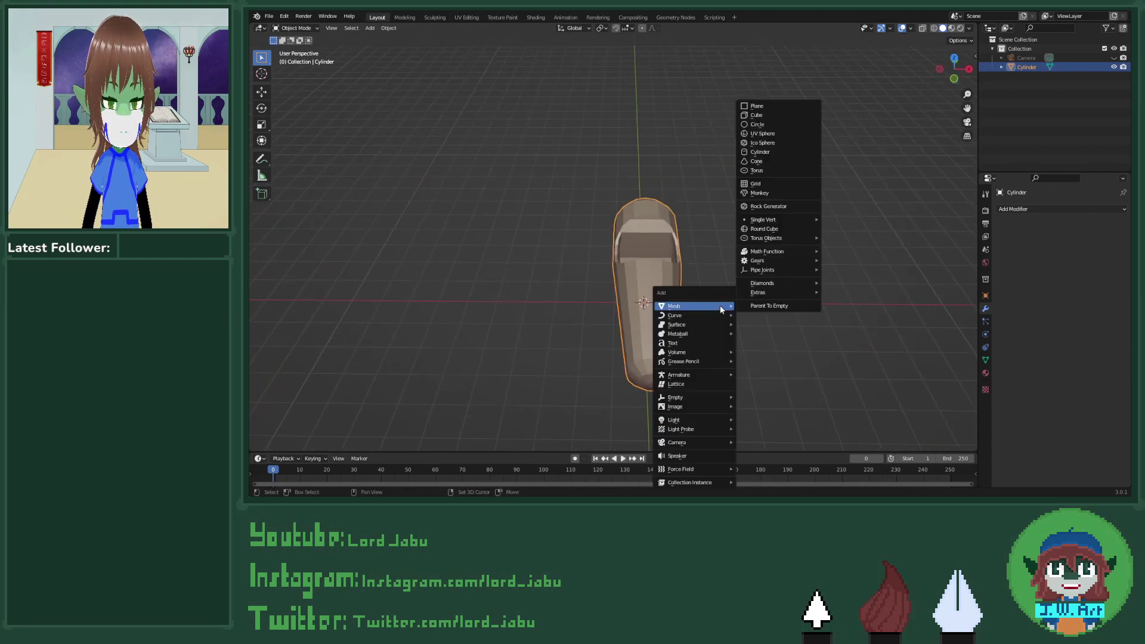
{"action": "left_click", "coordinate": [769, 111]}
Step: Raise the new plane vertically above the fuselage
{"action": "middle_click_drag", "start_coordinate": [772, 189], "coordinate": [713, 214]}
{"action": "key", "text": "g"}
{"action": "key", "text": "z"}
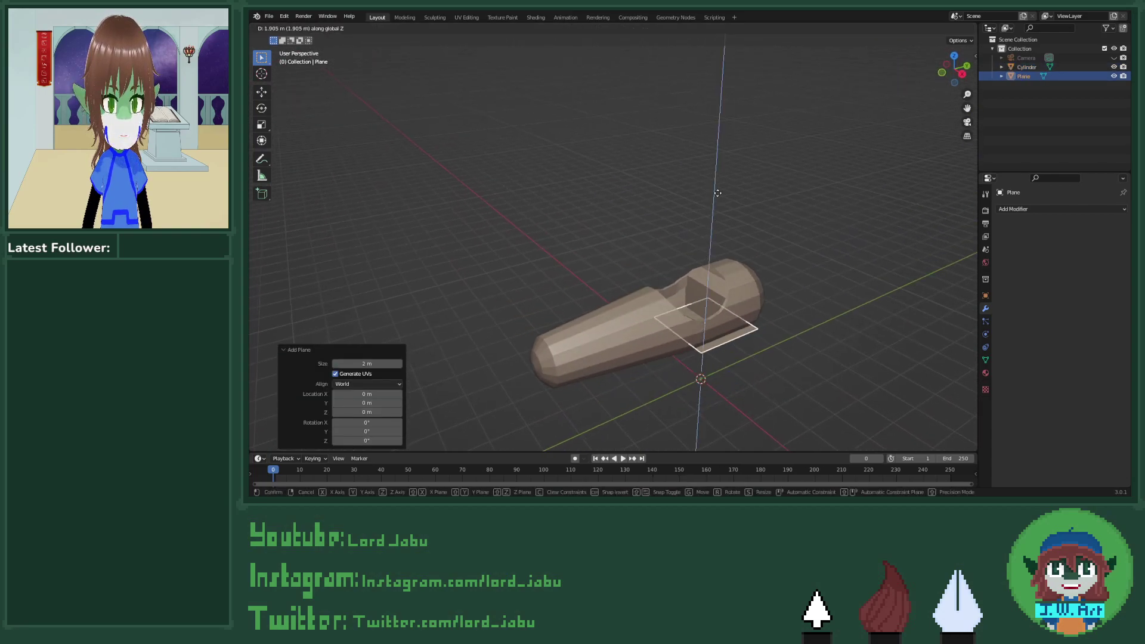
{"action": "left_click", "coordinate": [732, 126]}
{"action": "middle_click_drag", "start_coordinate": [734, 130], "coordinate": [647, 271]}
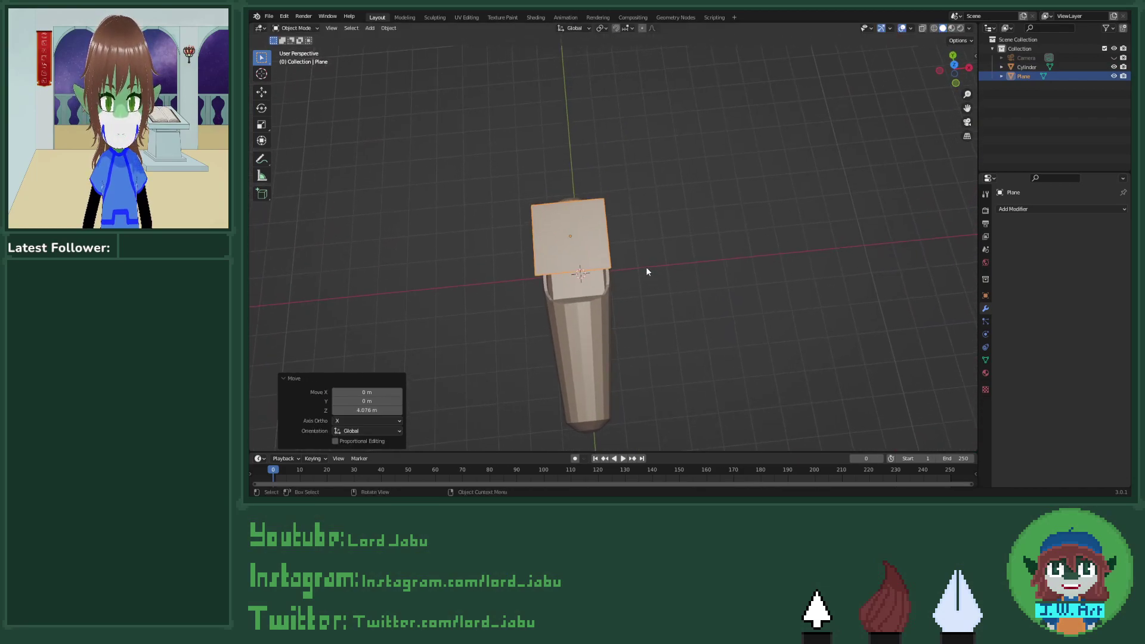
{"action": "key", "text": "ctrl+z"}
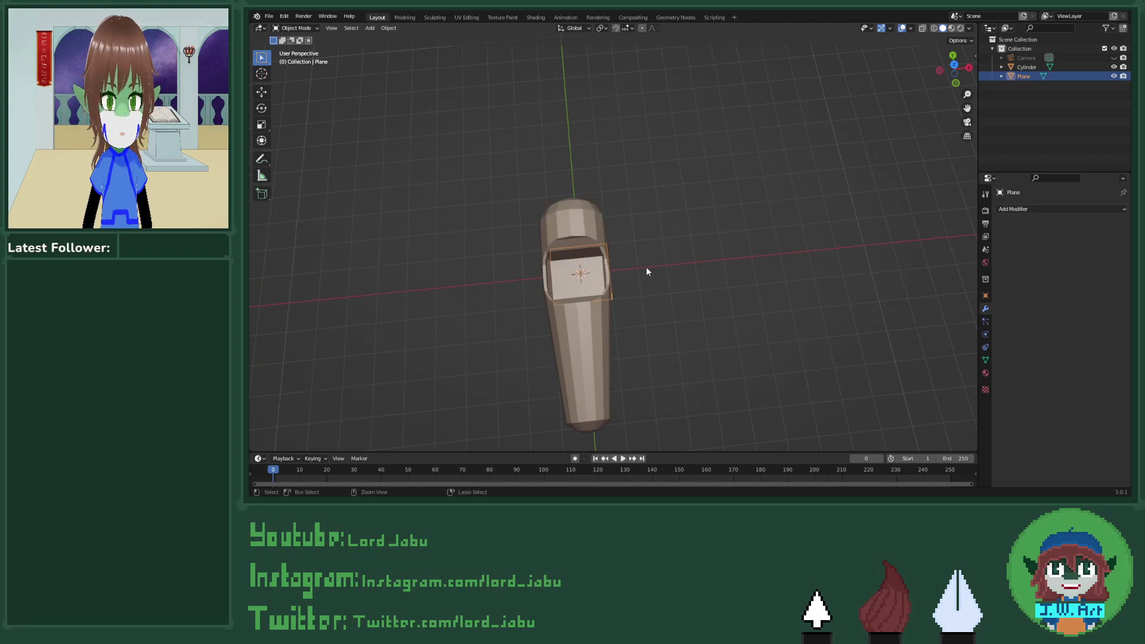
{"action": "key", "text": "ctrl+shift+z"}
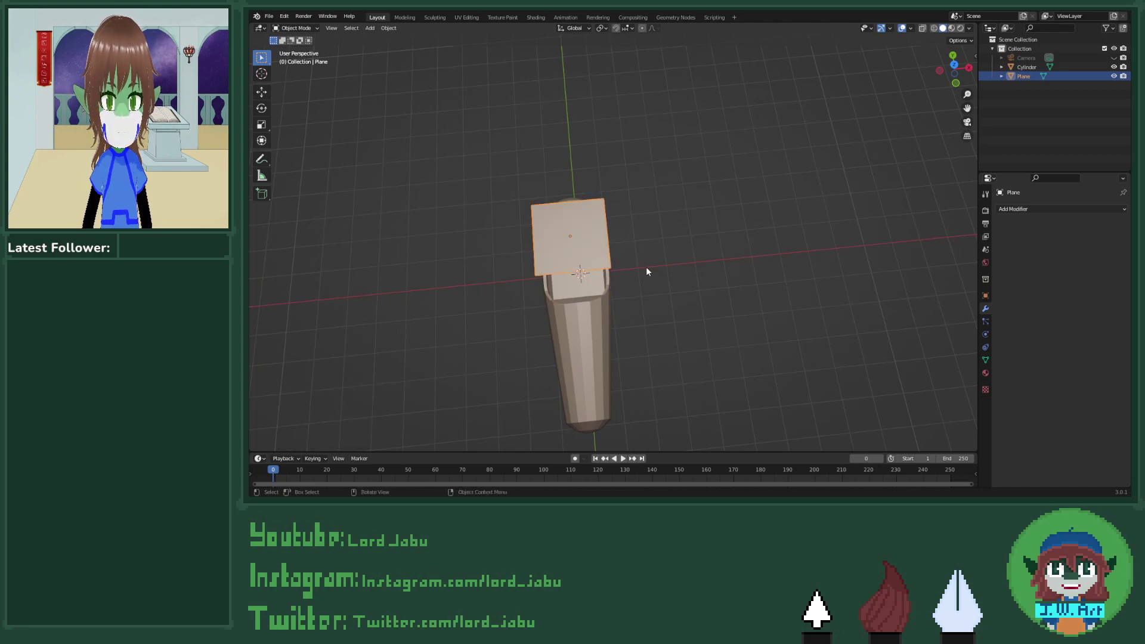
Step: Stretch the plane along X to 4.306 wide
{"action": "key", "text": "s"}
{"action": "key", "text": "x"}
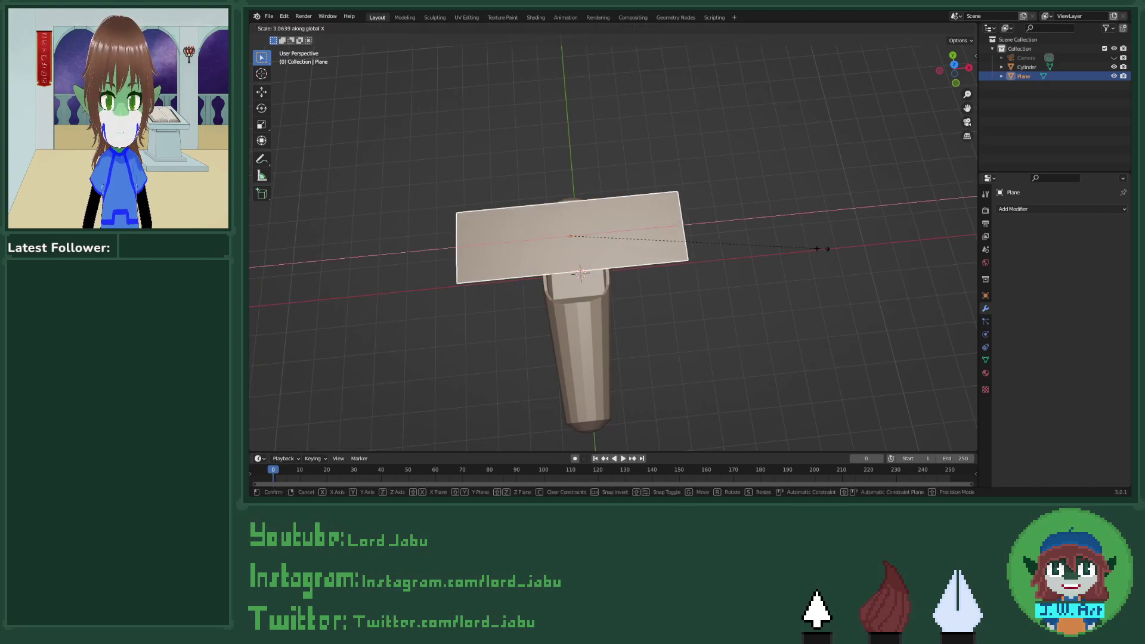
{"action": "left_click", "coordinate": [924, 244]}
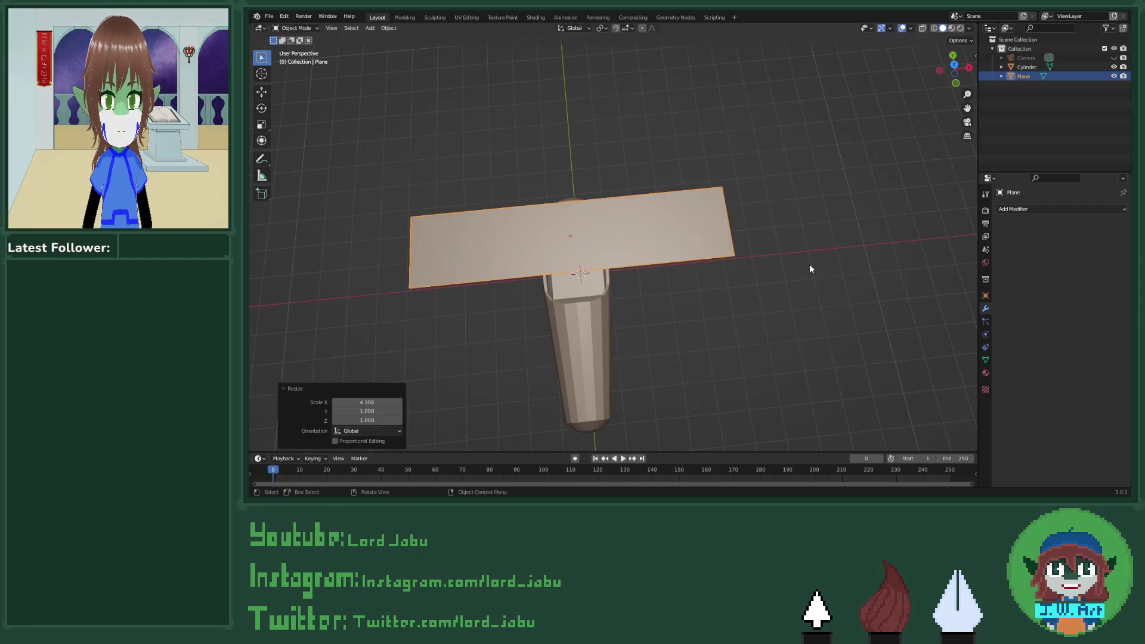
Step: Set the plane about 0.64 m above the fuselage and enter Edit Mode
{"action": "middle_click_drag", "start_coordinate": [810, 266], "coordinate": [847, 186]}
{"action": "key", "text": "g"}
{"action": "key", "text": "z"}
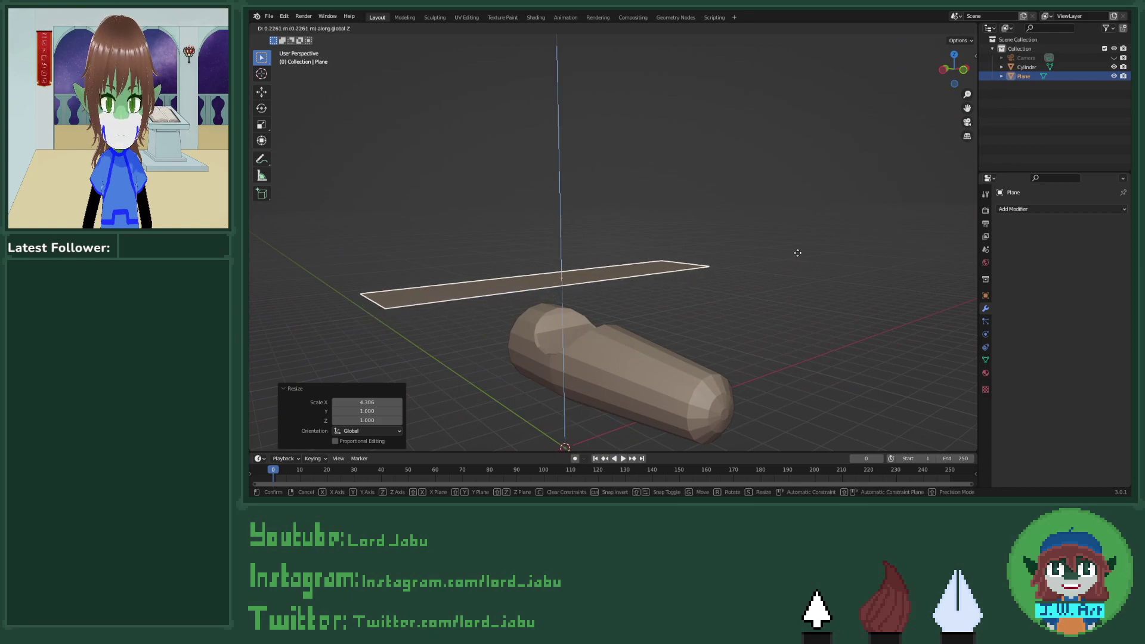
{"action": "left_click", "coordinate": [800, 237]}
{"action": "middle_click_drag", "start_coordinate": [800, 237], "coordinate": [763, 255]}
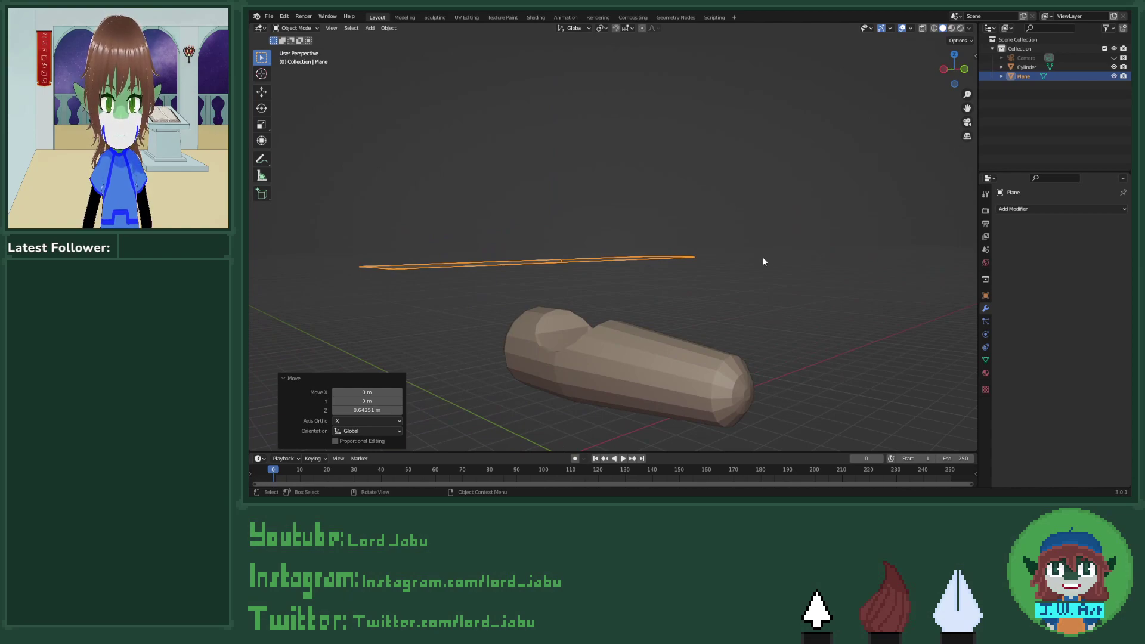
{"action": "key", "text": "z"}
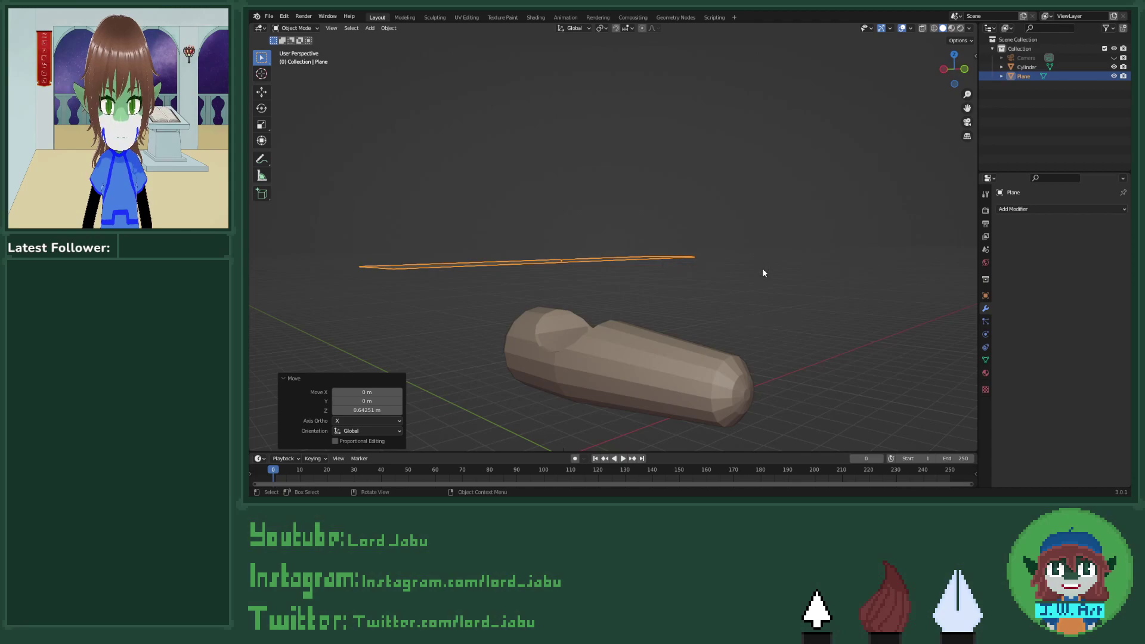
{"action": "key", "text": "Tab"}
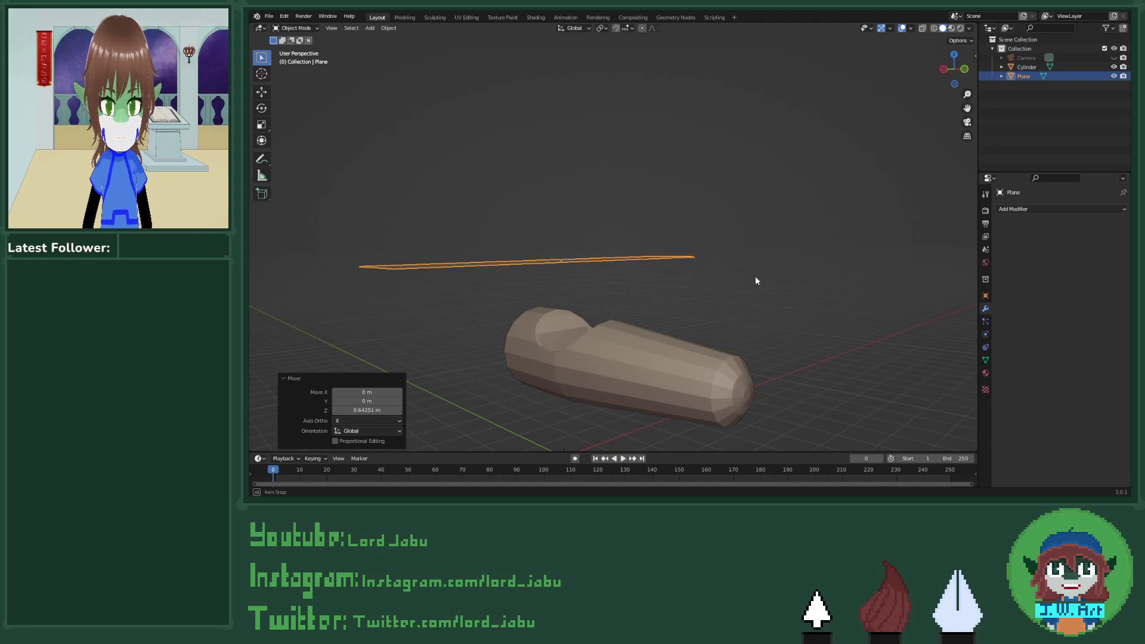
{"action": "mouse_move", "coordinate": [755, 280]}
{"action": "middle_mouse_down"}
{"action": "mouse_move", "coordinate": [828, 294]}
{"action": "mouse_move", "coordinate": [830, 271]}
{"action": "mouse_move", "coordinate": [766, 276]}
{"action": "middle_mouse_up"}
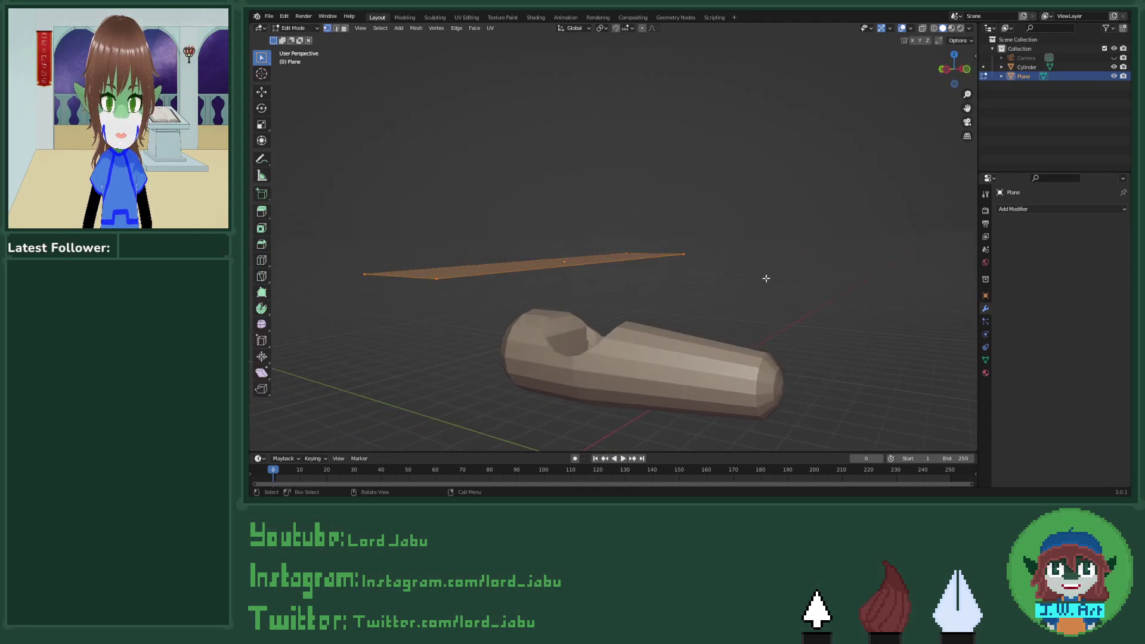
Step: Extrude the wing plane slightly along Z and add a centred loop cut across it
{"action": "key", "text": "e"}
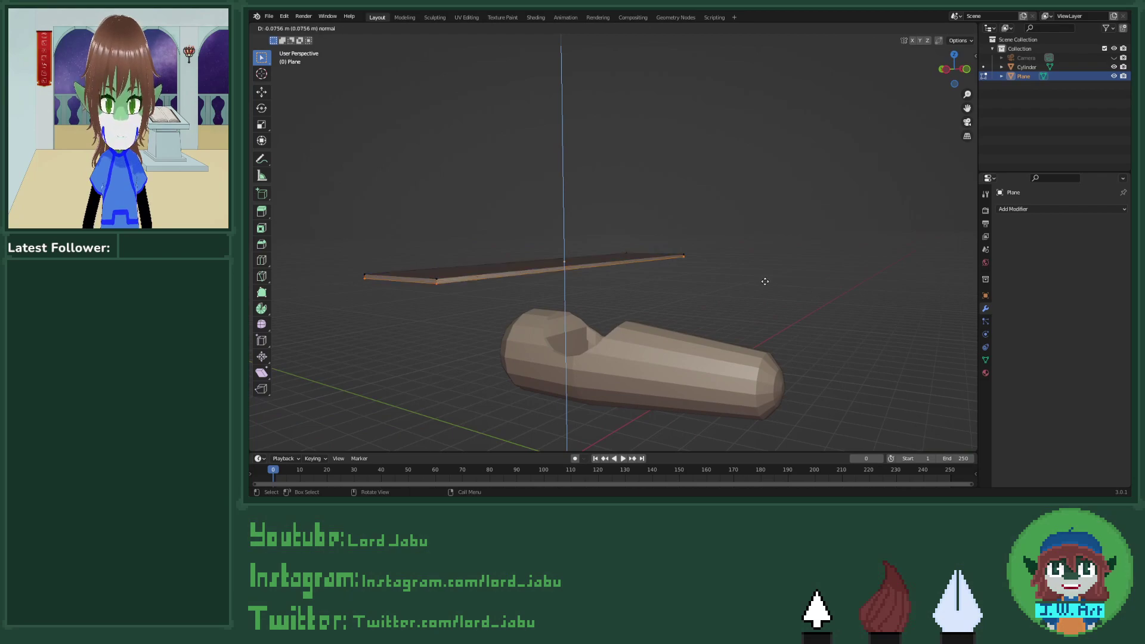
{"action": "key", "text": "z"}
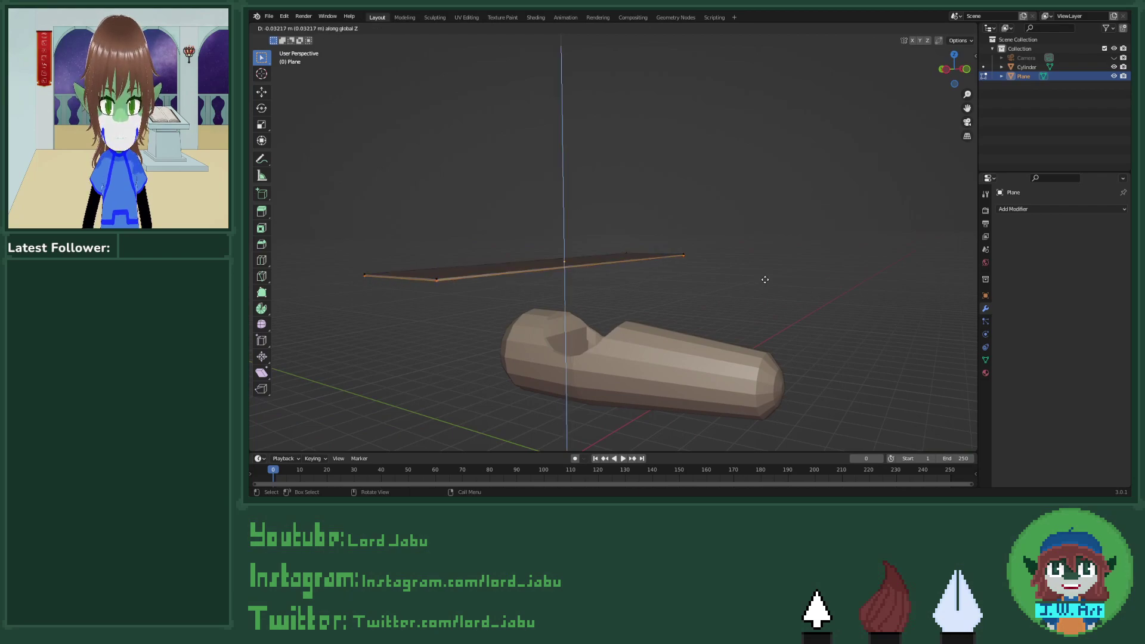
{"action": "left_click", "coordinate": [767, 276]}
{"action": "middle_click_drag", "start_coordinate": [767, 276], "coordinate": [732, 304]}
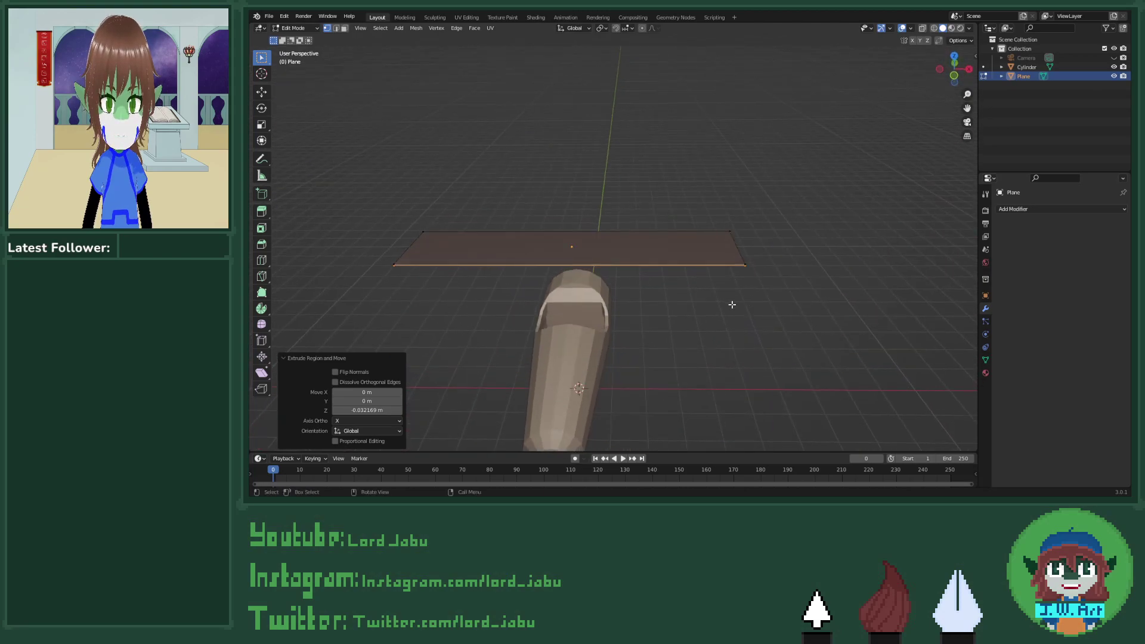
{"action": "key", "text": "ctrl+r"}
{"action": "left_click", "coordinate": [588, 265]}
{"action": "right_click", "coordinate": [588, 264]}
{"action": "middle_click_drag", "start_coordinate": [777, 298], "coordinate": [648, 250]}
Step: Merge corner vertices At Last to taper one wing end
{"action": "left_click", "coordinate": [620, 213]}
{"action": "scroll", "coordinate": [648, 250], "scroll_direction": "up", "scroll_amount": 2}
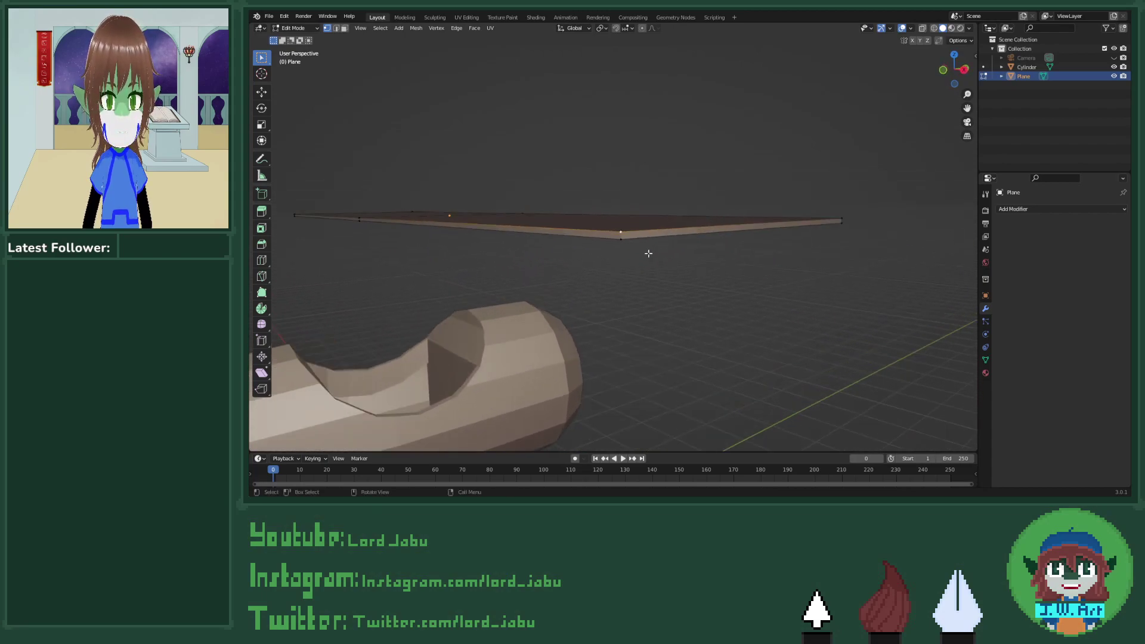
{"action": "key", "text": "m"}
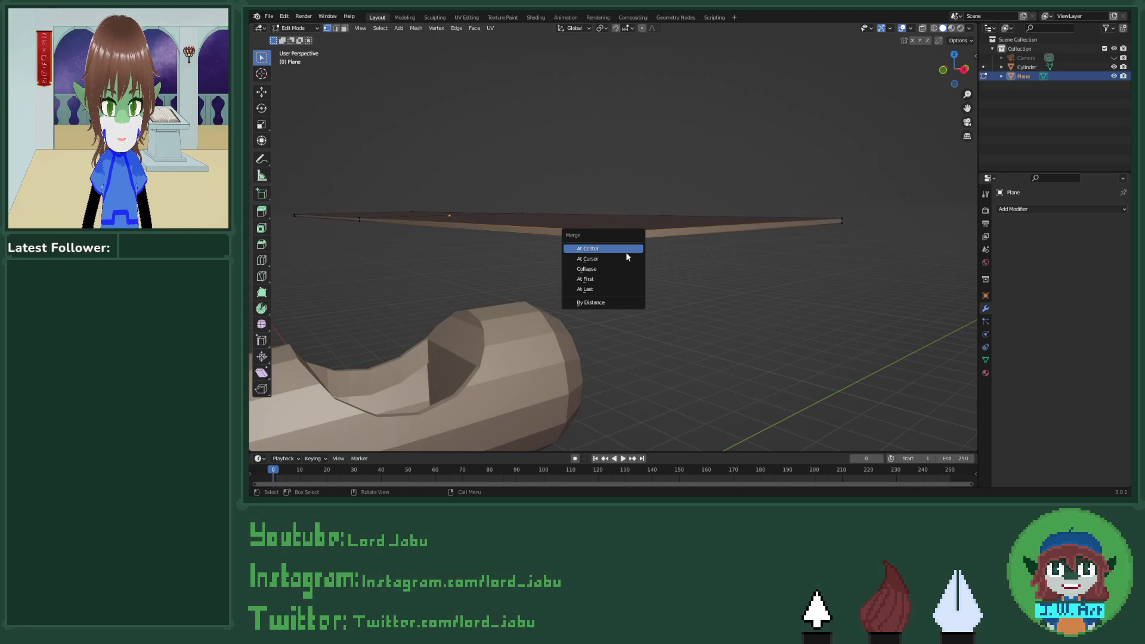
{"action": "left_click", "coordinate": [581, 289]}
{"action": "middle_click_drag", "start_coordinate": [582, 289], "coordinate": [864, 244]}
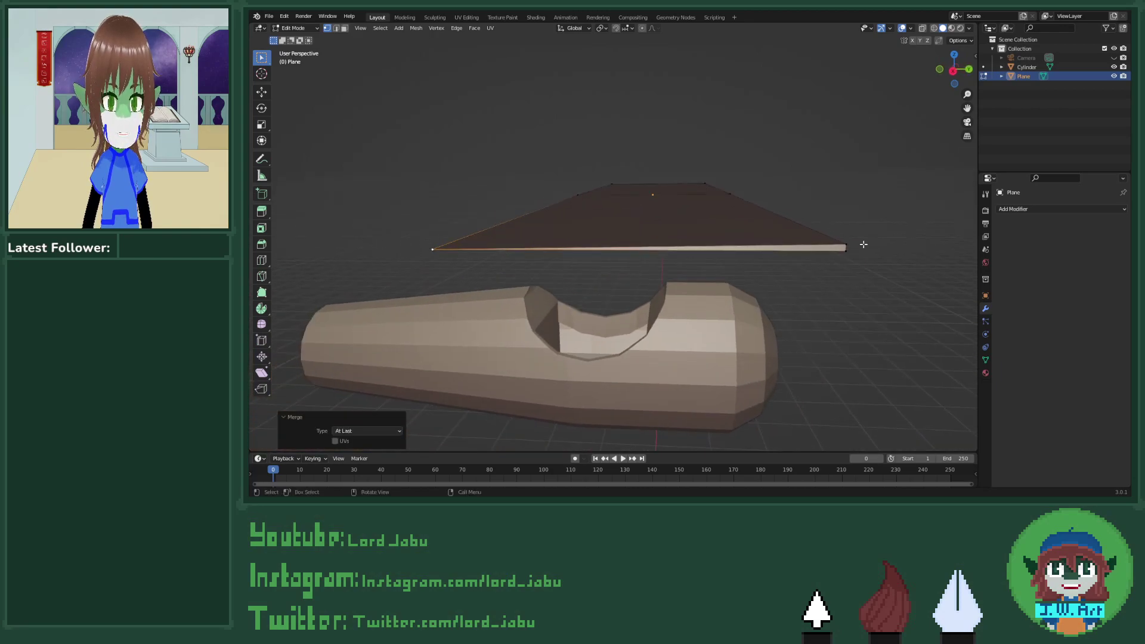
{"action": "left_click", "coordinate": [844, 245]}
{"action": "left_click", "coordinate": [846, 252], "text": "shift"}
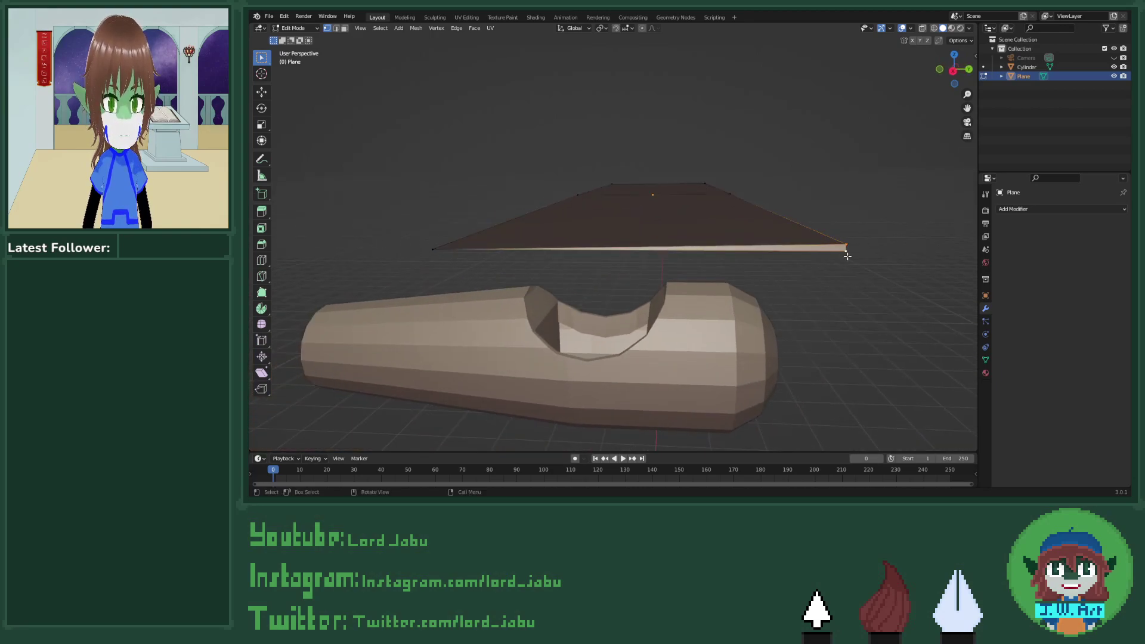
{"action": "key", "text": "m"}
{"action": "left_click", "coordinate": [848, 259]}
{"action": "middle_click_drag", "start_coordinate": [914, 273], "coordinate": [563, 229]}
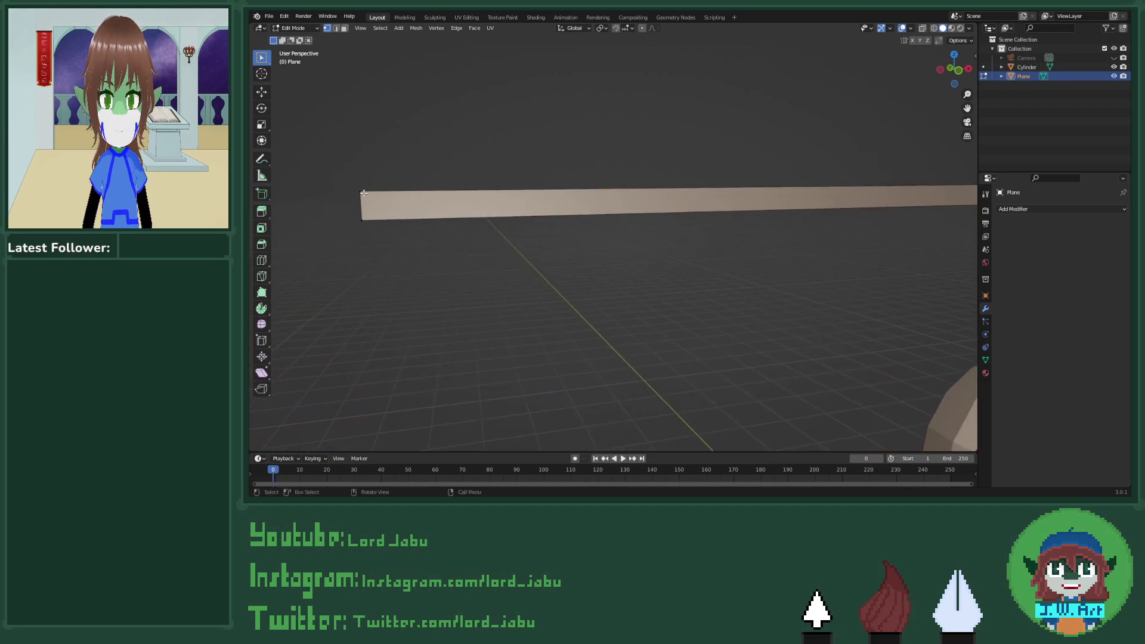
Step: Merge the left-end top and bottom corner vertices into a single point
{"action": "left_click", "coordinate": [363, 193]}
{"action": "left_click", "coordinate": [361, 219], "text": "shift"}
{"action": "key", "text": "m"}
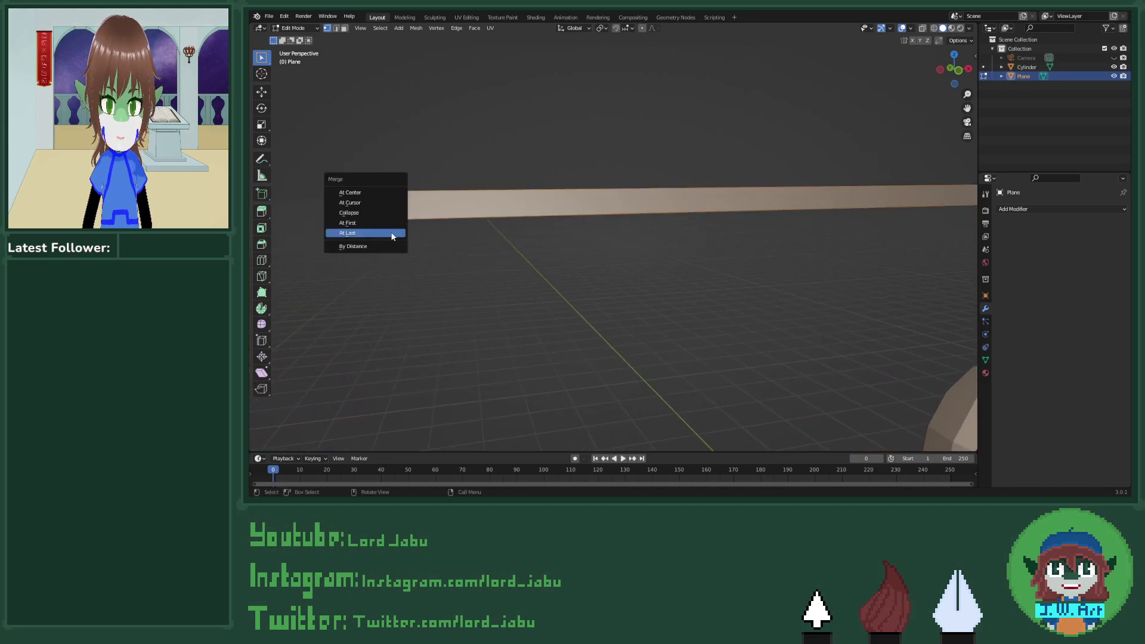
{"action": "left_click", "coordinate": [391, 233]}
{"action": "middle_click_drag", "start_coordinate": [391, 233], "coordinate": [634, 246]}
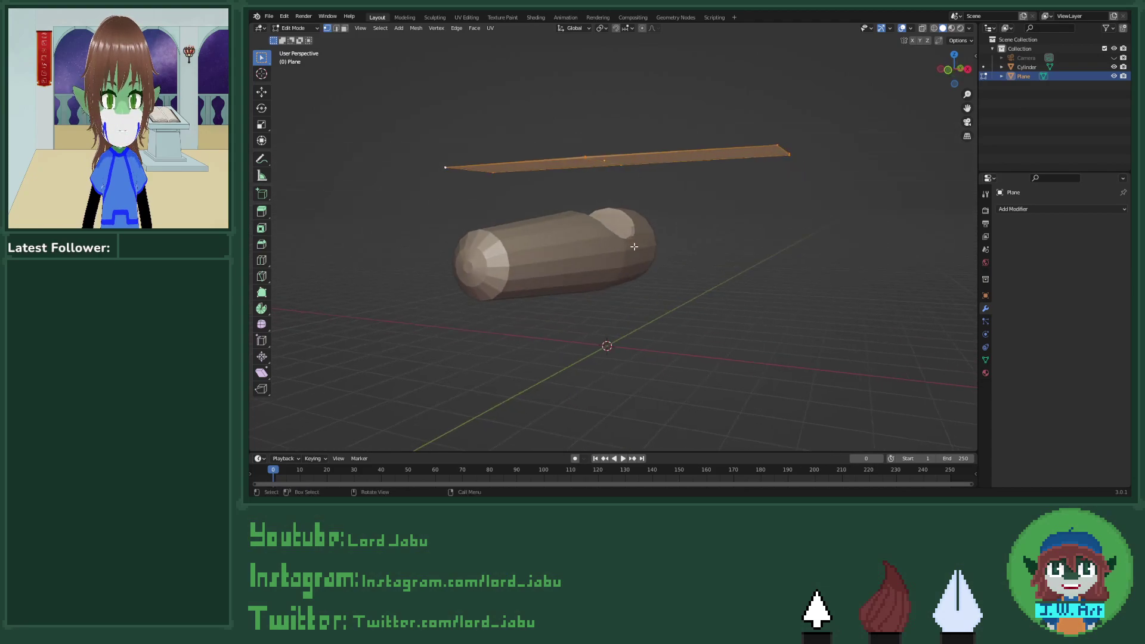
Step: Duplicate the wing straight down along Z to sit below the fuselage
{"action": "key", "text": "shift+d"}
{"action": "key", "text": "z"}
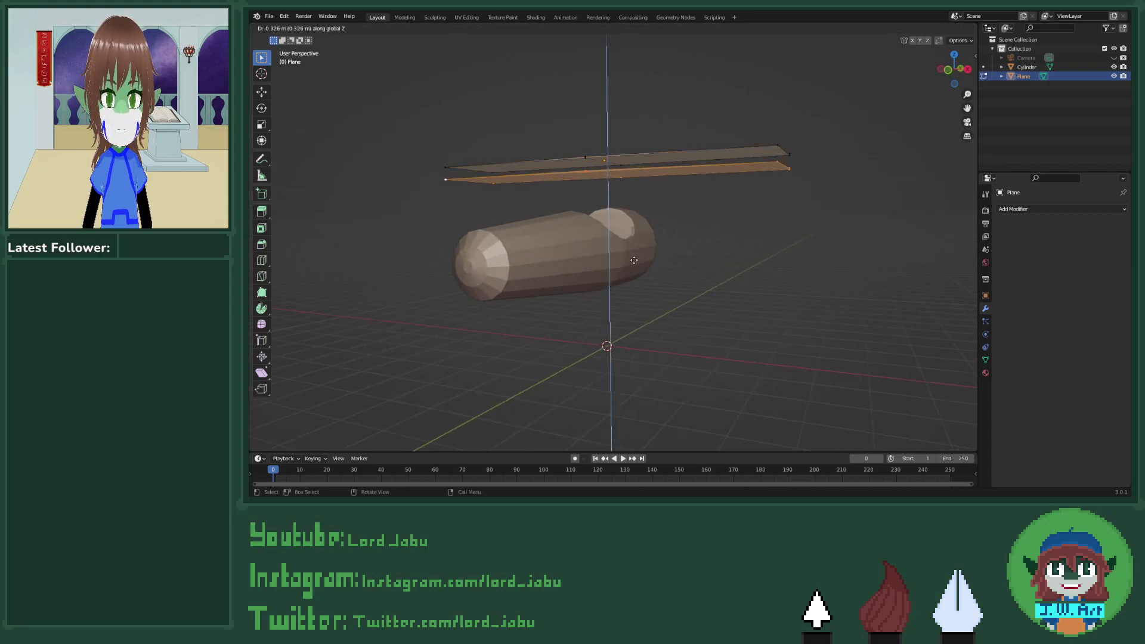
{"action": "left_click", "coordinate": [634, 364]}
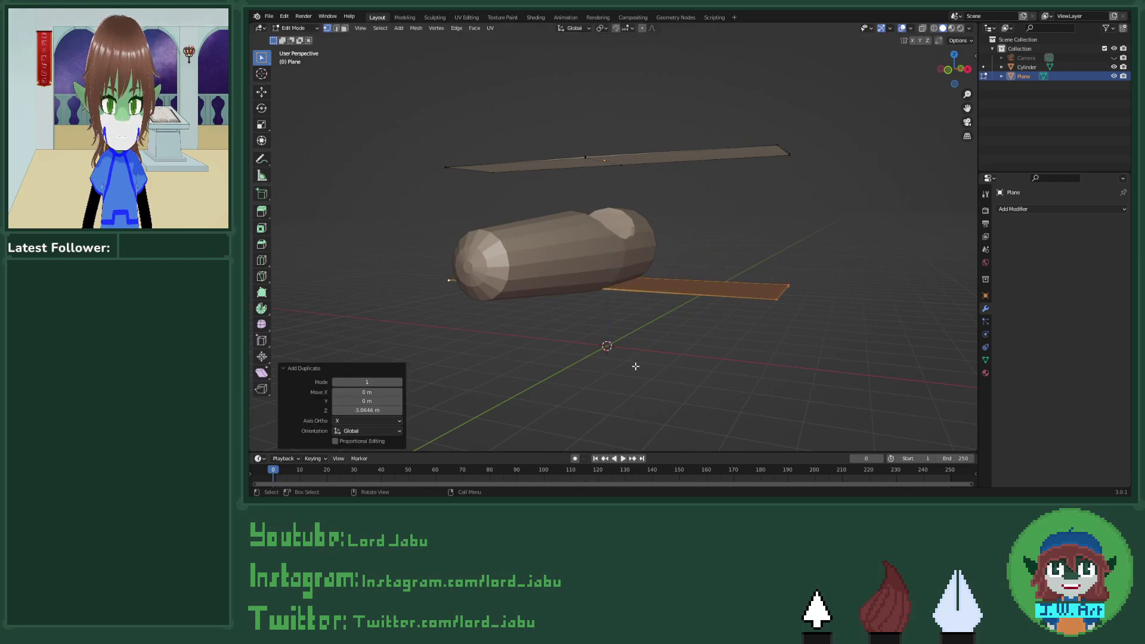
{"action": "middle_click_drag", "start_coordinate": [634, 365], "coordinate": [414, 300]}
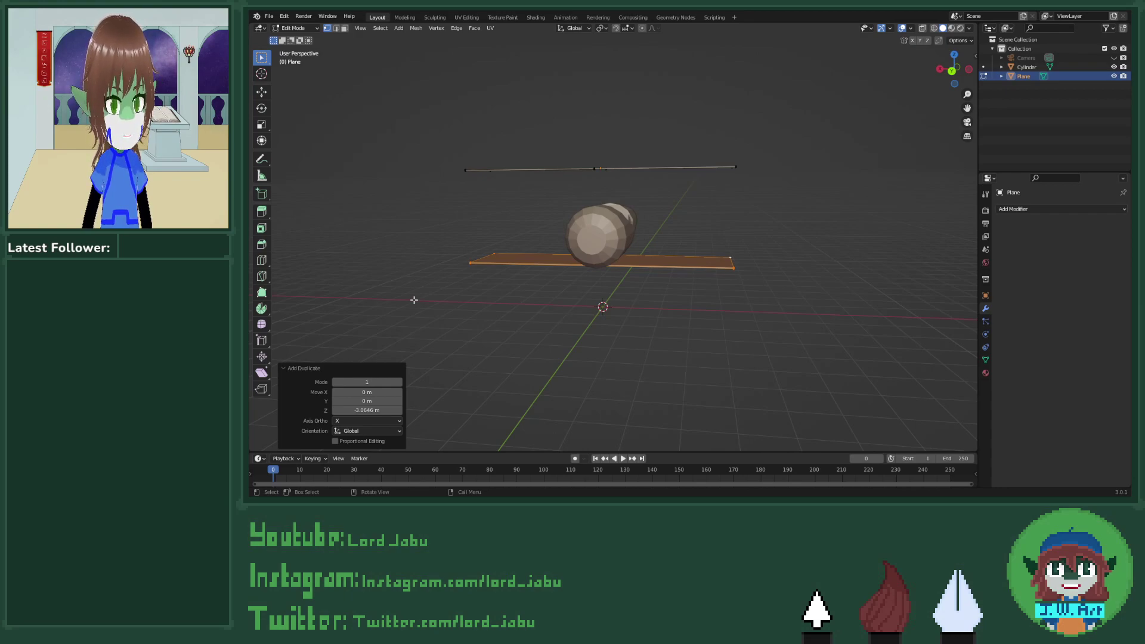
{"action": "middle_click_drag", "start_coordinate": [415, 299], "coordinate": [544, 263]}
Step: Raise the selected wing edge about 0.17 m along Z
{"action": "key", "text": "g"}
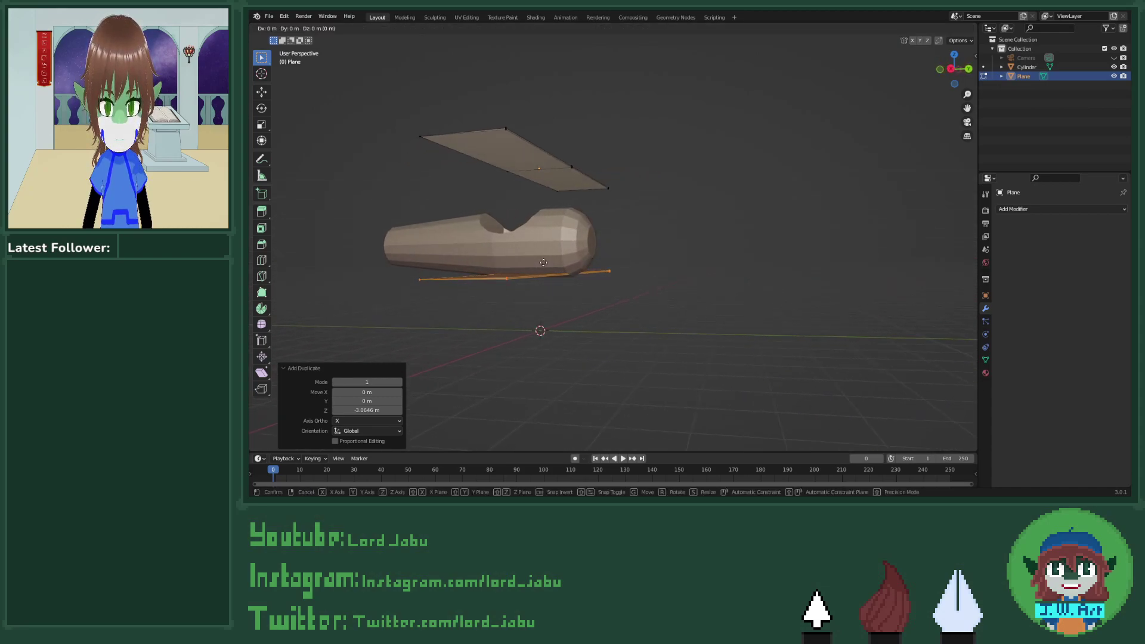
{"action": "key", "text": "z"}
{"action": "left_click", "coordinate": [543, 256]}
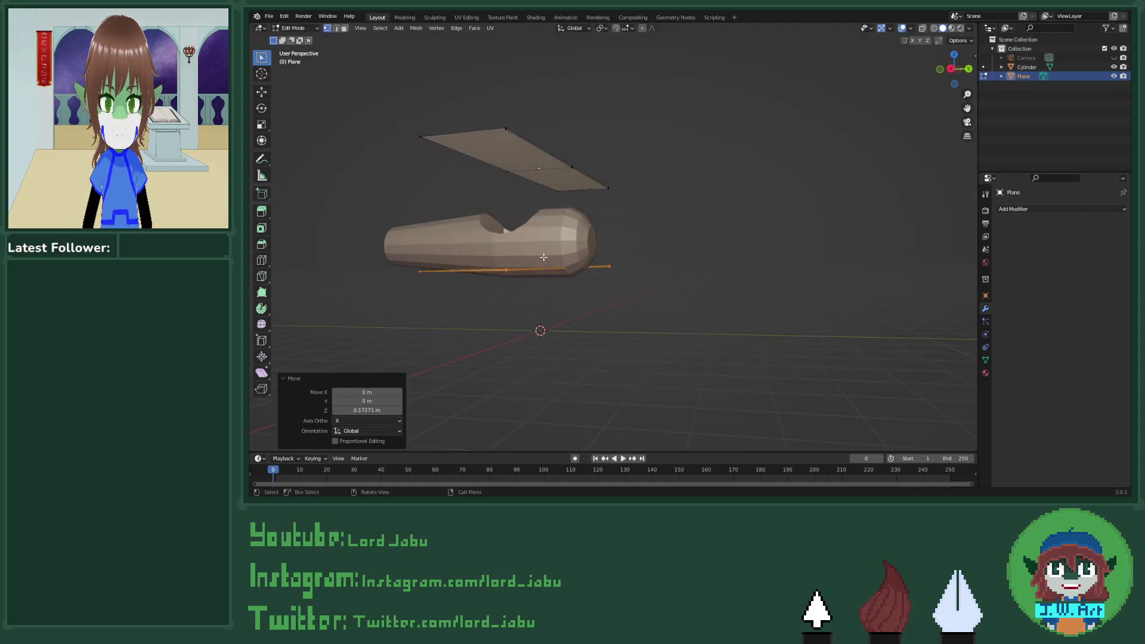
{"action": "middle_click_drag", "start_coordinate": [543, 256], "coordinate": [586, 276]}
{"action": "middle_click_drag", "start_coordinate": [670, 262], "coordinate": [625, 296]}
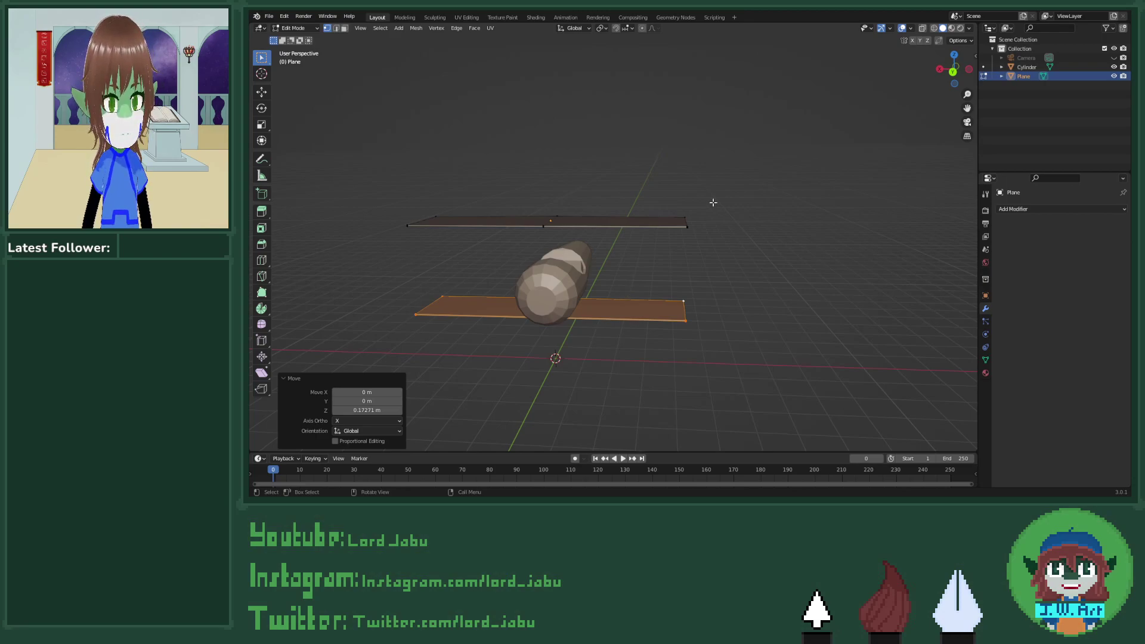
Step: Return to Object Mode and rename the fuselage object to 'plane body'
{"action": "middle_click_drag", "start_coordinate": [725, 218], "coordinate": [727, 346]}
{"action": "key", "text": "Tab"}
{"action": "left_click", "coordinate": [726, 343]}
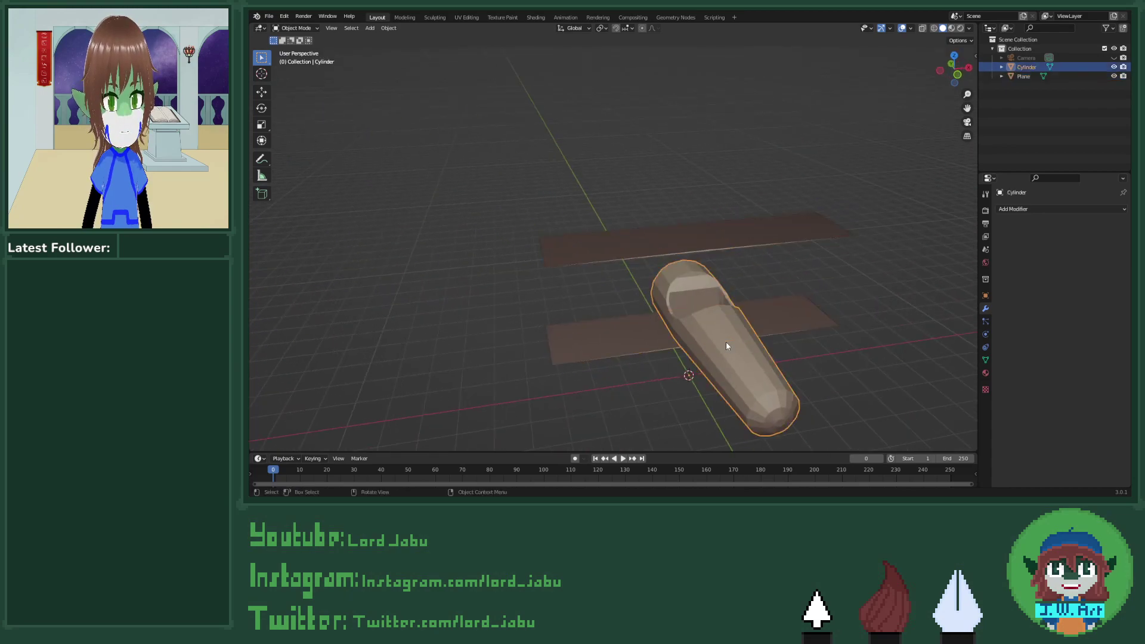
{"action": "double_click", "coordinate": [1026, 67]}
{"action": "type", "text": "plane body"}
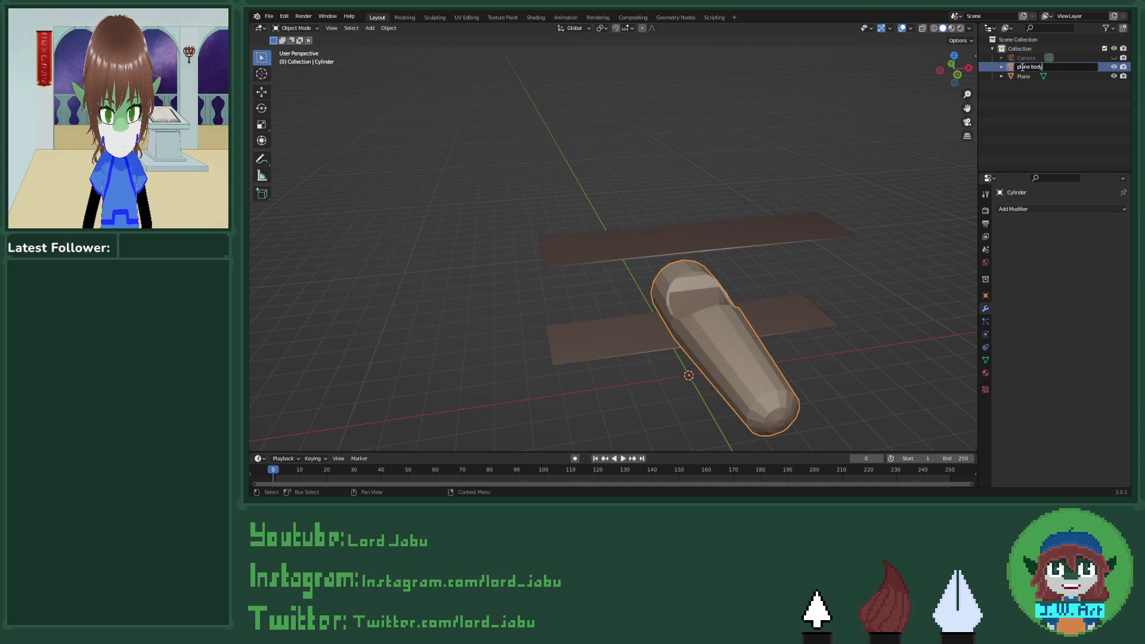
{"action": "key", "text": "Return"}
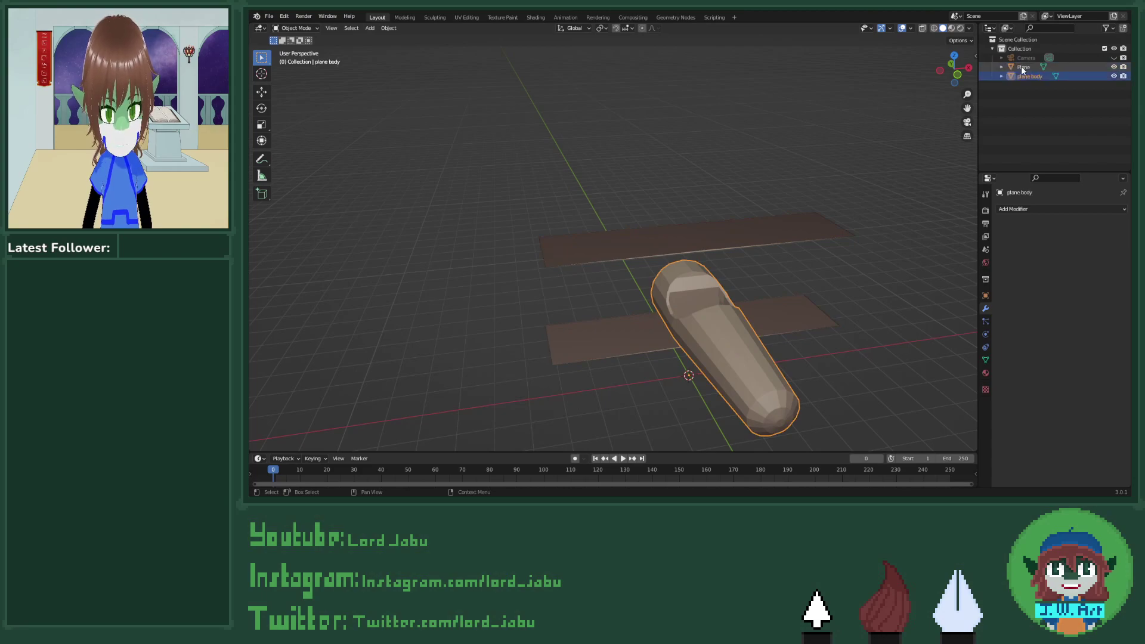
Step: Rename the wings object to 'plane wings'
{"action": "left_click", "coordinate": [1021, 67]}
{"action": "double_click", "coordinate": [1020, 67]}
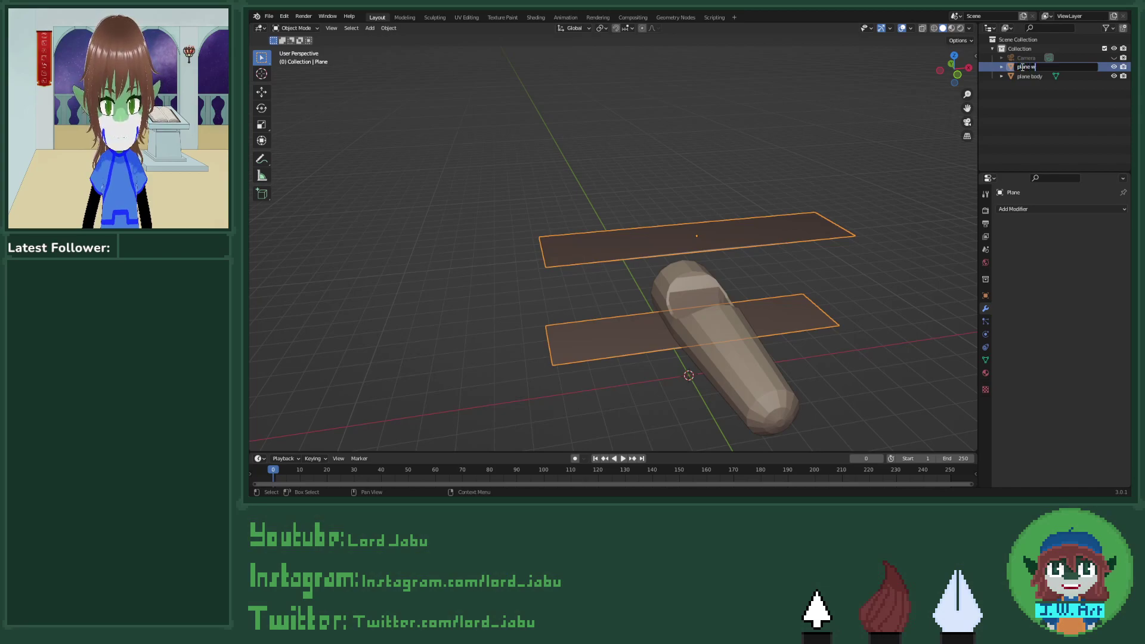
{"action": "type", "text": "plane wings"}
{"action": "key", "text": "Return"}
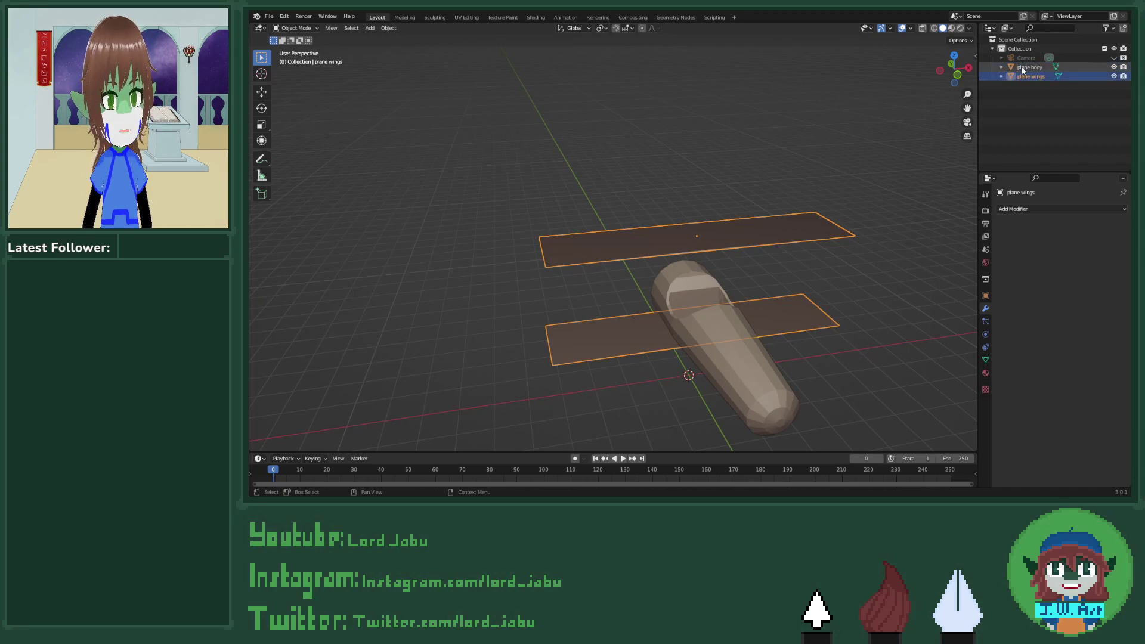
Step: Toggle the collection's visibility off and back on to check the airplane
{"action": "key", "text": "m"}
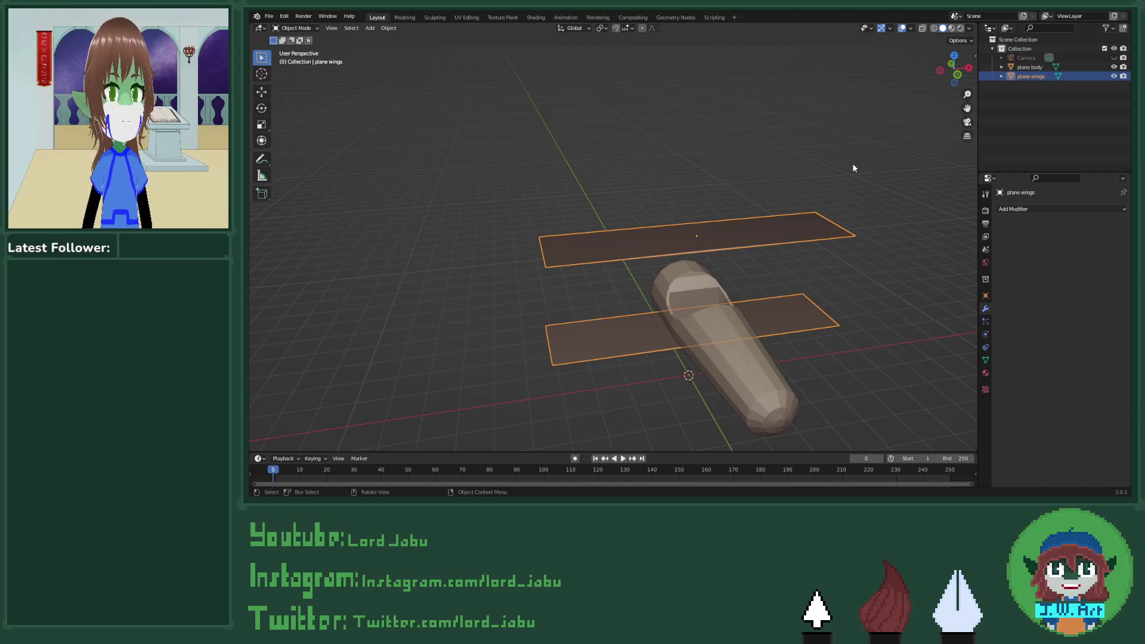
{"action": "middle_click_drag", "start_coordinate": [660, 201], "coordinate": [683, 226]}
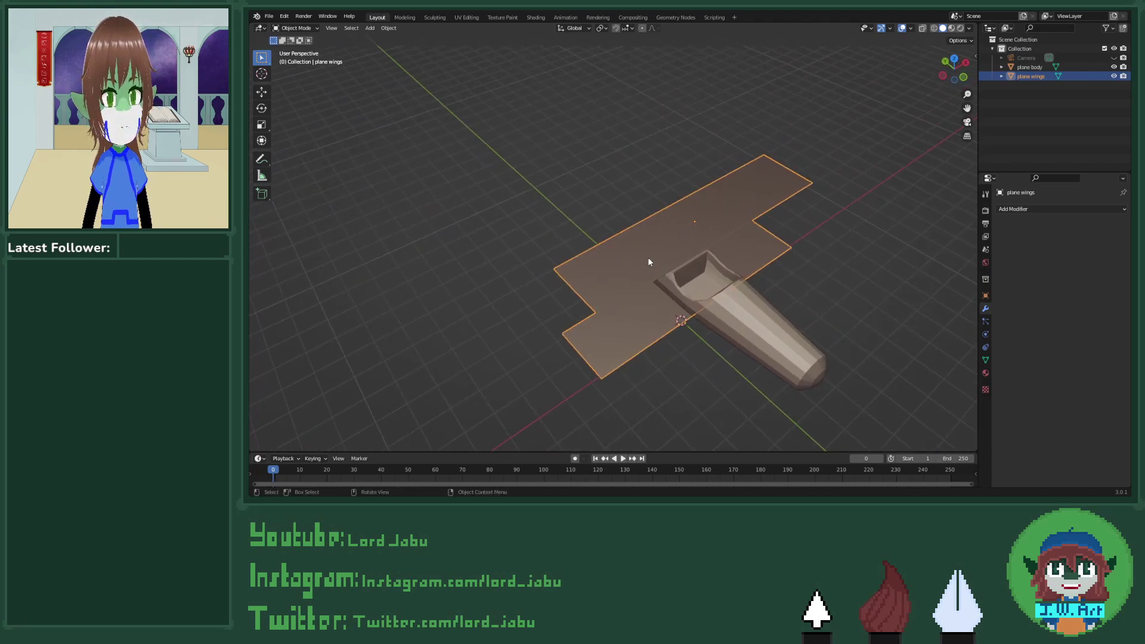
{"action": "left_click", "coordinate": [1112, 51]}
{"action": "left_click", "coordinate": [1112, 52]}
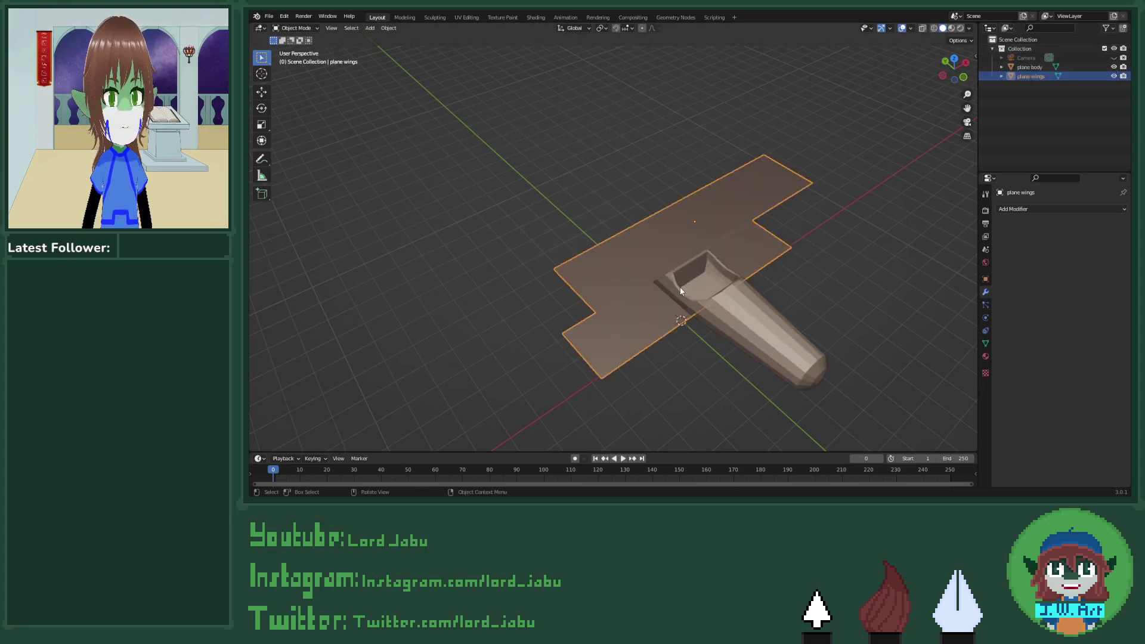
{"action": "mouse_move", "coordinate": [680, 291]}
{"action": "middle_mouse_down"}
{"action": "mouse_move", "coordinate": [652, 295]}
{"action": "mouse_move", "coordinate": [702, 238]}
{"action": "mouse_move", "coordinate": [678, 234]}
{"action": "mouse_move", "coordinate": [728, 194]}
{"action": "mouse_move", "coordinate": [644, 267]}
{"action": "mouse_move", "coordinate": [620, 267]}
{"action": "mouse_move", "coordinate": [722, 270]}
{"action": "mouse_move", "coordinate": [677, 261]}
{"action": "mouse_move", "coordinate": [717, 242]}
{"action": "mouse_move", "coordinate": [646, 308]}
{"action": "mouse_move", "coordinate": [693, 310]}
{"action": "mouse_move", "coordinate": [578, 324]}
{"action": "mouse_move", "coordinate": [742, 289]}
{"action": "mouse_move", "coordinate": [657, 315]}
{"action": "mouse_move", "coordinate": [535, 306]}
{"action": "mouse_move", "coordinate": [679, 287]}
{"action": "middle_mouse_up"}
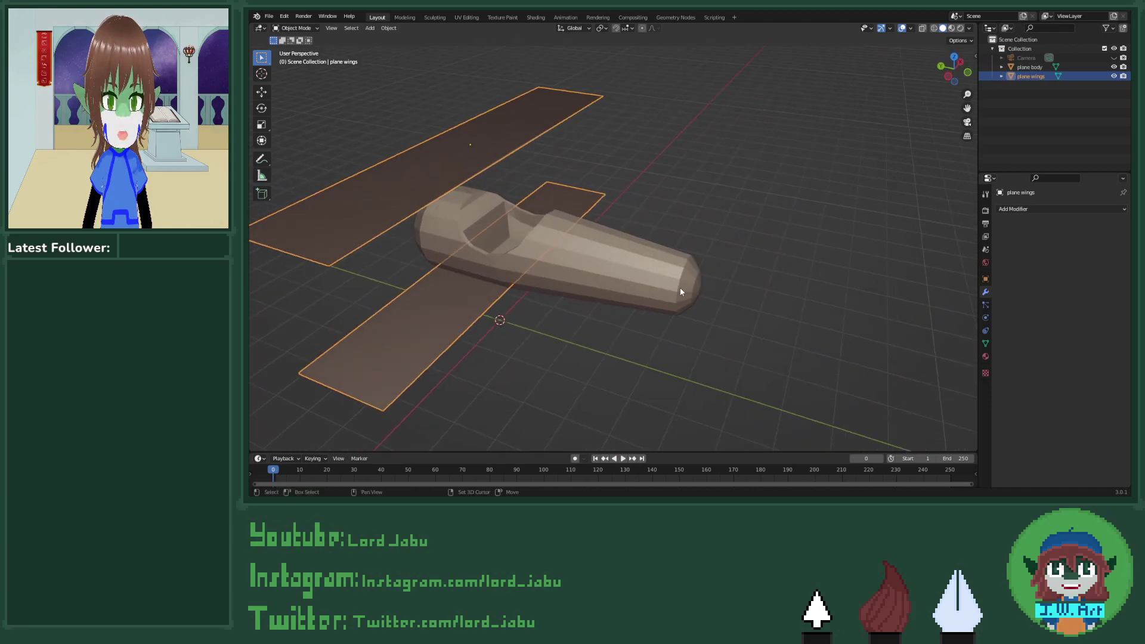
{"action": "key", "text": "shift+a"}
Step: Add a new plane and move it along Y to the fuselage's tail end
{"action": "mouse_move", "coordinate": [681, 290]}
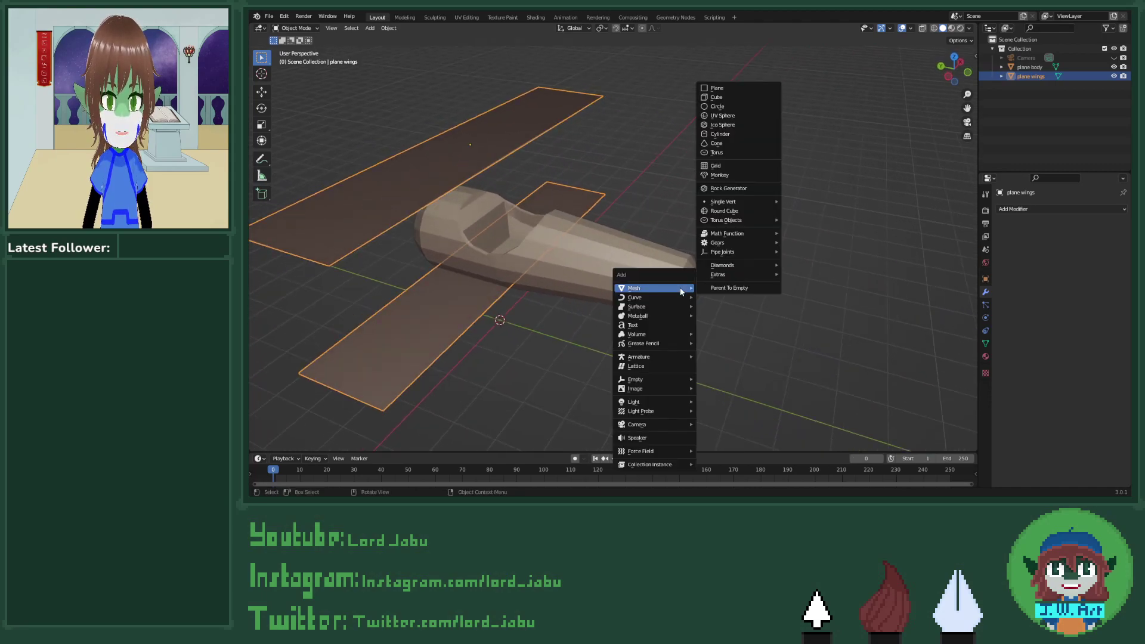
{"action": "left_click", "coordinate": [720, 88]}
{"action": "middle_click_drag", "start_coordinate": [719, 89], "coordinate": [628, 182]}
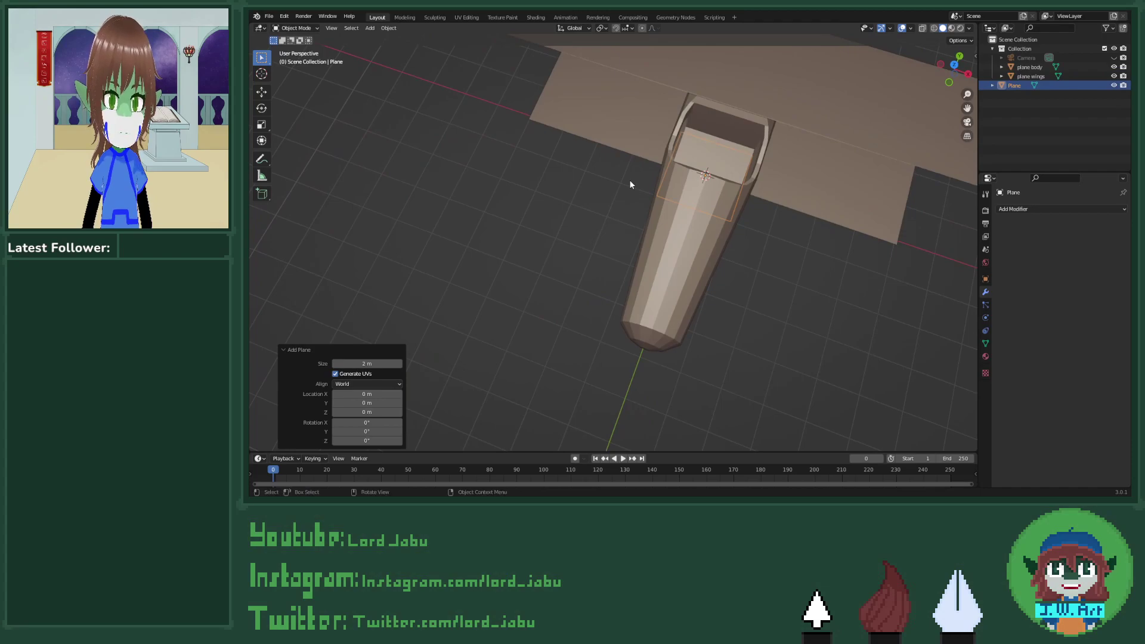
{"action": "key", "text": "KP_7"}
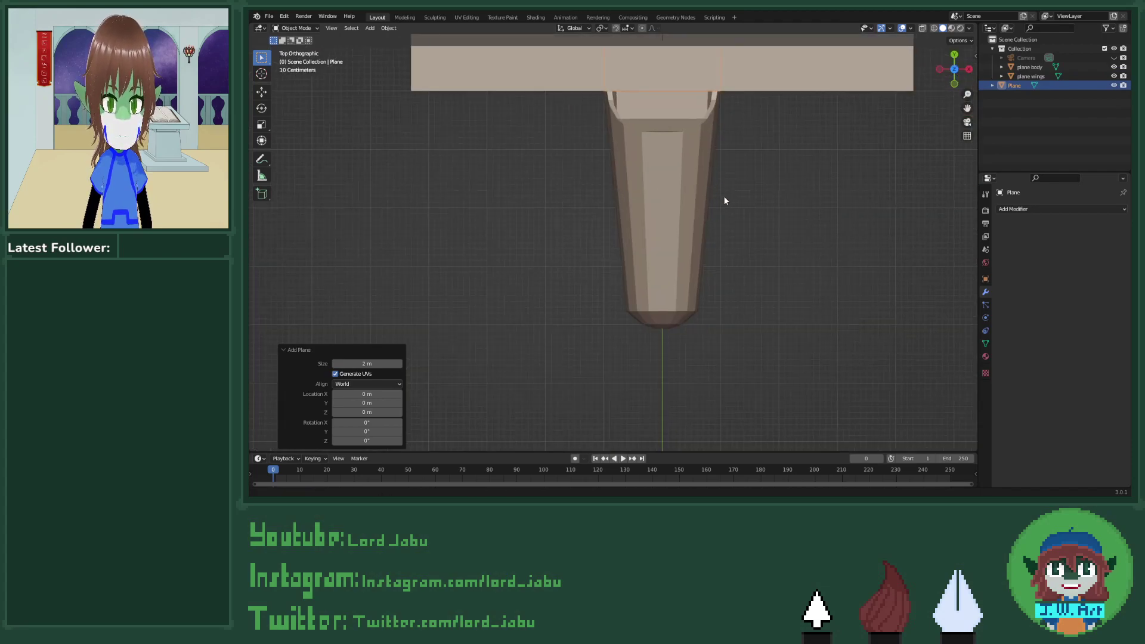
{"action": "middle_click_drag", "start_coordinate": [724, 195], "coordinate": [682, 213], "text": "shift"}
{"action": "scroll", "coordinate": [682, 214], "scroll_direction": "down", "scroll_amount": 3}
{"action": "key", "text": "g"}
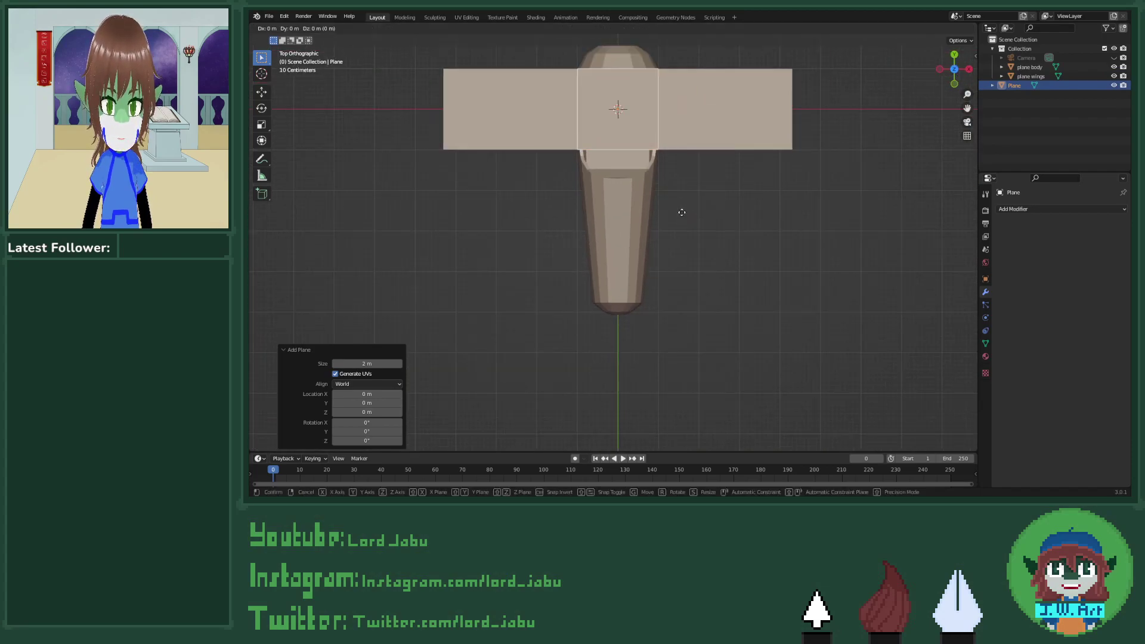
{"action": "key", "text": "y"}
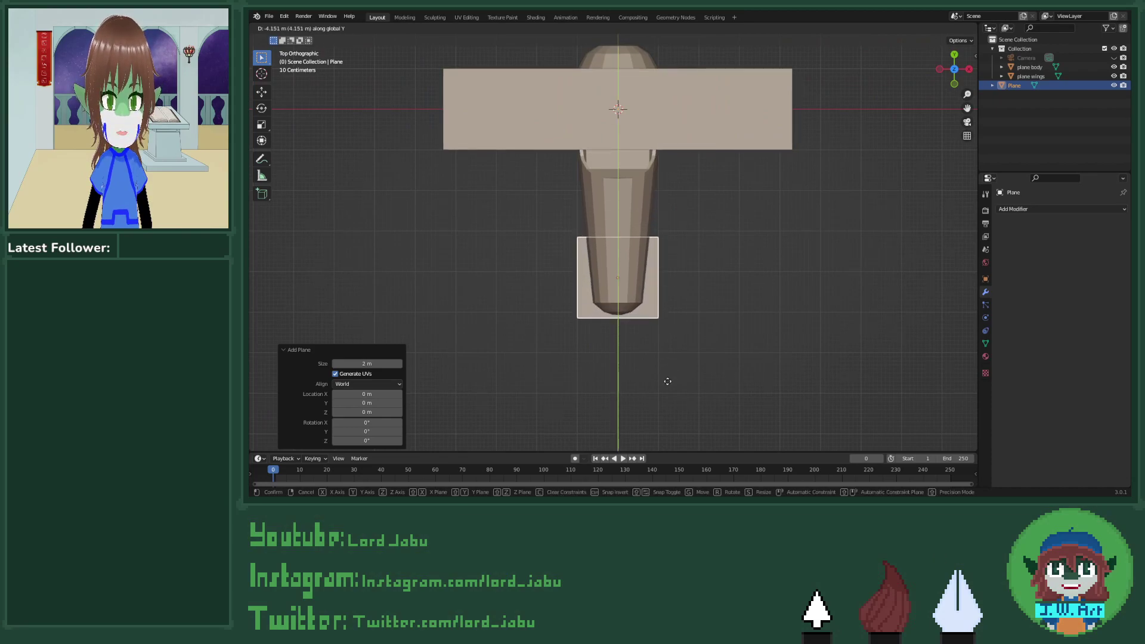
{"action": "left_click", "coordinate": [669, 391]}
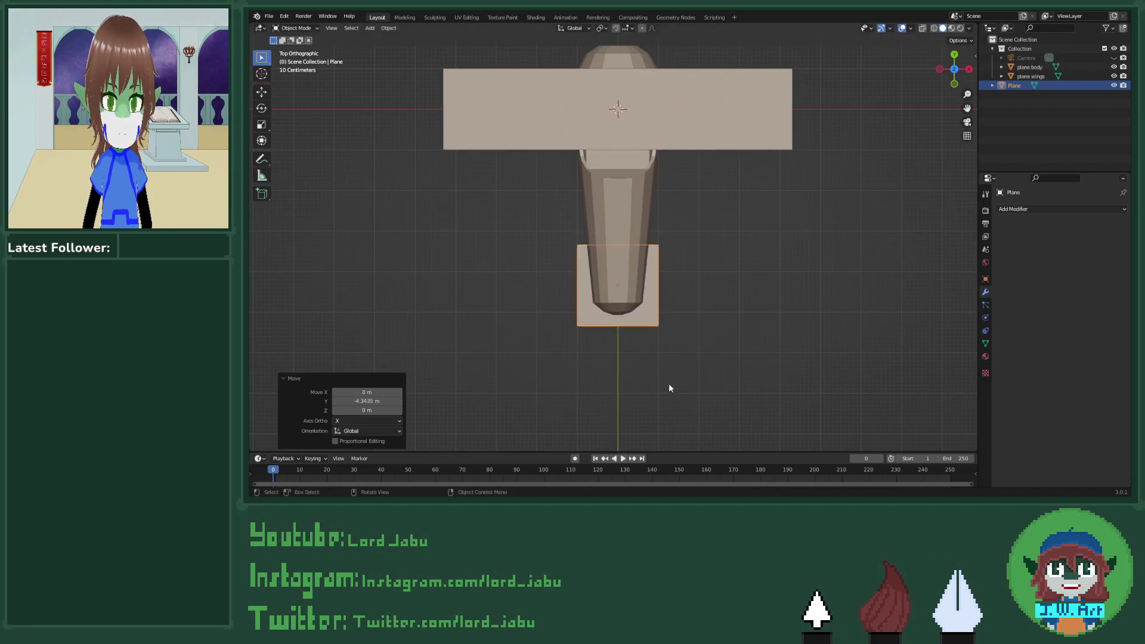
Step: Raise the tail plane 2.59 m along Z level with the fuselage and enter Edit Mode
{"action": "key", "text": "g"}
{"action": "key", "text": "Escape"}
{"action": "middle_click_drag", "start_coordinate": [746, 375], "coordinate": [664, 304]}
{"action": "key", "text": "z"}
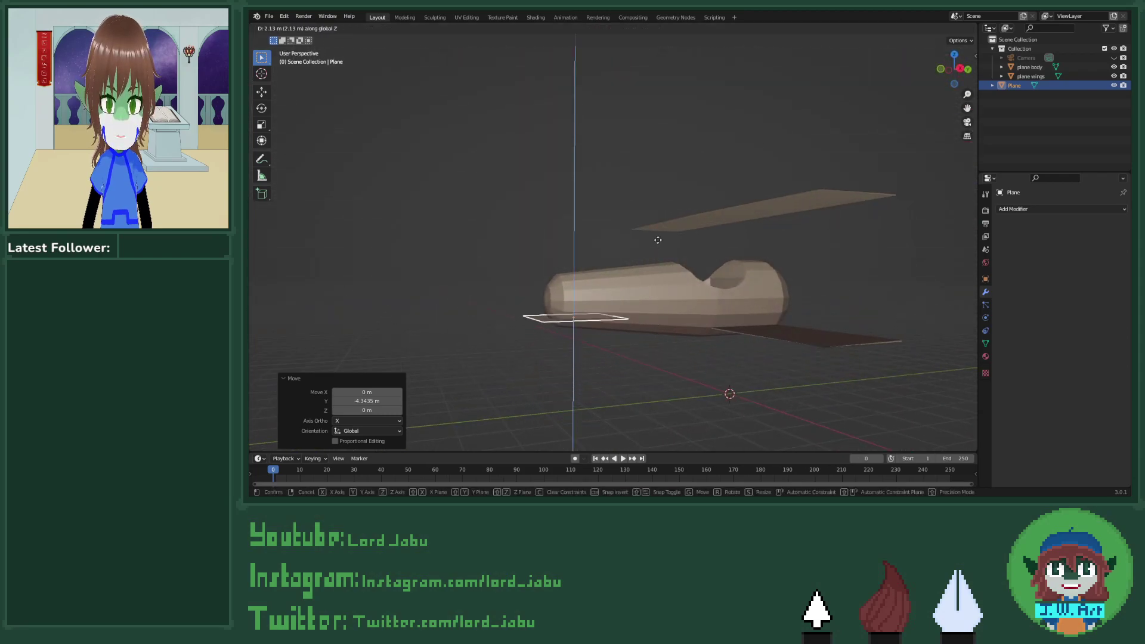
{"action": "left_click", "coordinate": [660, 220]}
{"action": "middle_click_drag", "start_coordinate": [661, 220], "coordinate": [668, 344]}
{"action": "scroll", "coordinate": [668, 344], "scroll_direction": "up", "scroll_amount": 3}
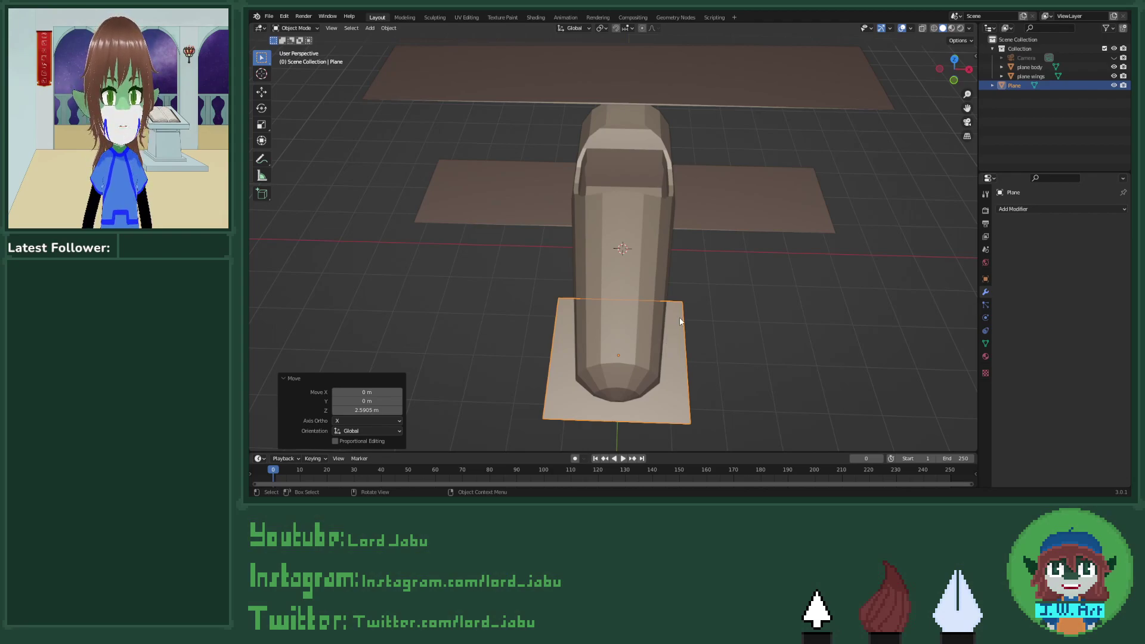
{"action": "mouse_move", "coordinate": [680, 321]}
{"action": "middle_mouse_down"}
{"action": "mouse_move", "coordinate": [775, 276]}
{"action": "mouse_move", "coordinate": [728, 283]}
{"action": "mouse_move", "coordinate": [672, 316]}
{"action": "middle_mouse_up"}
{"action": "scroll", "coordinate": [774, 277], "scroll_direction": "down", "scroll_amount": 3}
{"action": "key", "text": "Tab"}
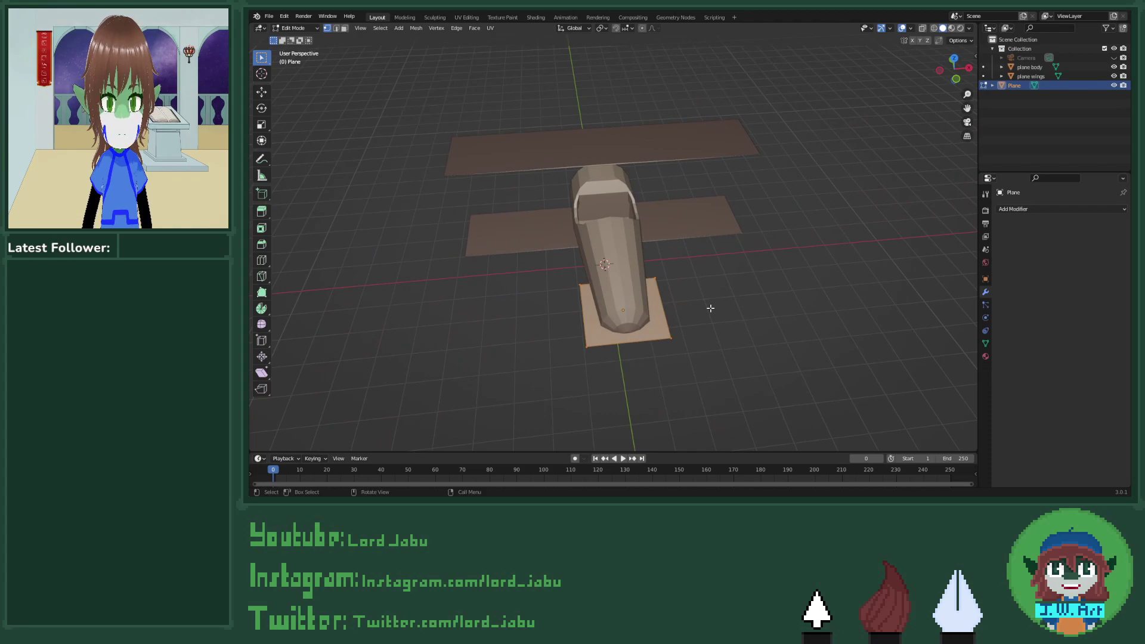
Step: Slide the tail face 1.72 m left along X and add a Mirror modifier
{"action": "key", "text": "g"}
{"action": "key", "text": "x"}
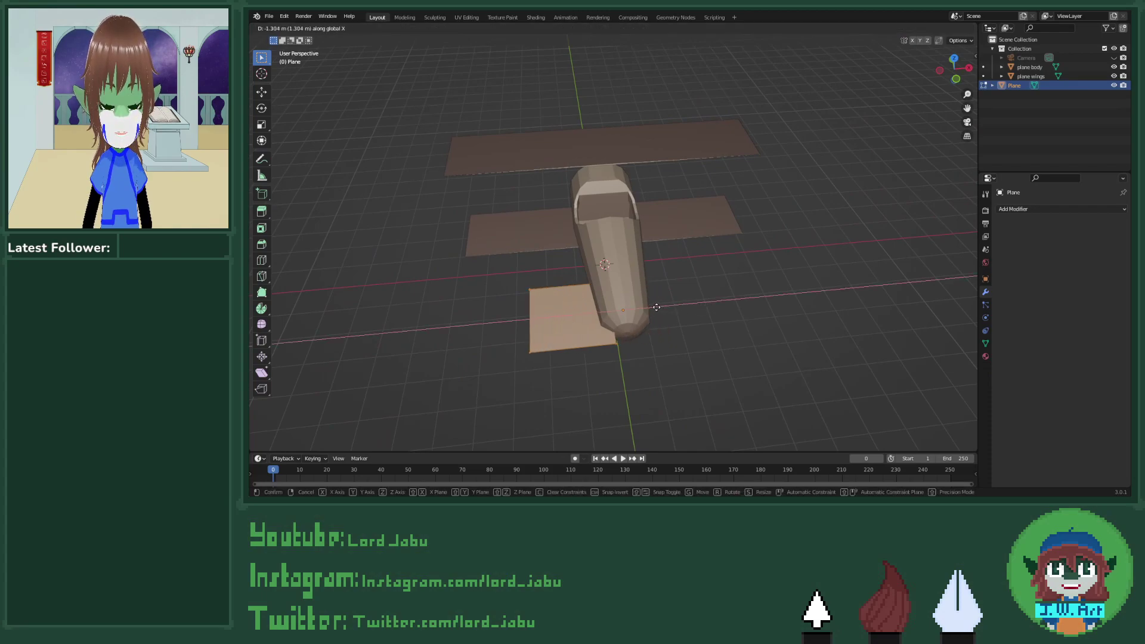
{"action": "left_click", "coordinate": [640, 307]}
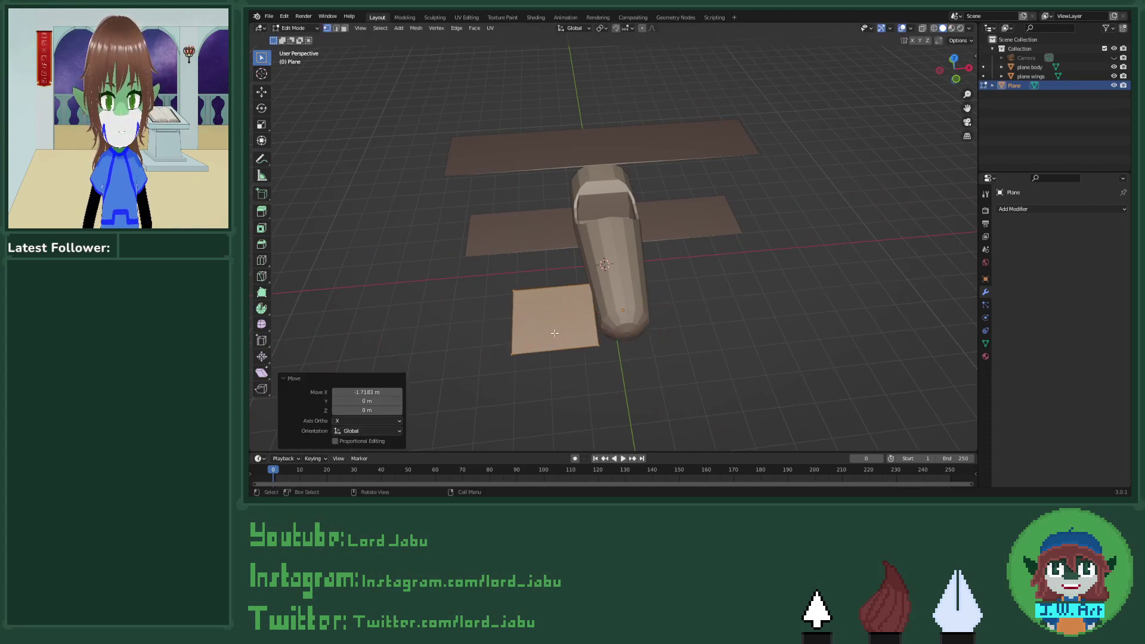
{"action": "left_click", "coordinate": [1016, 209]}
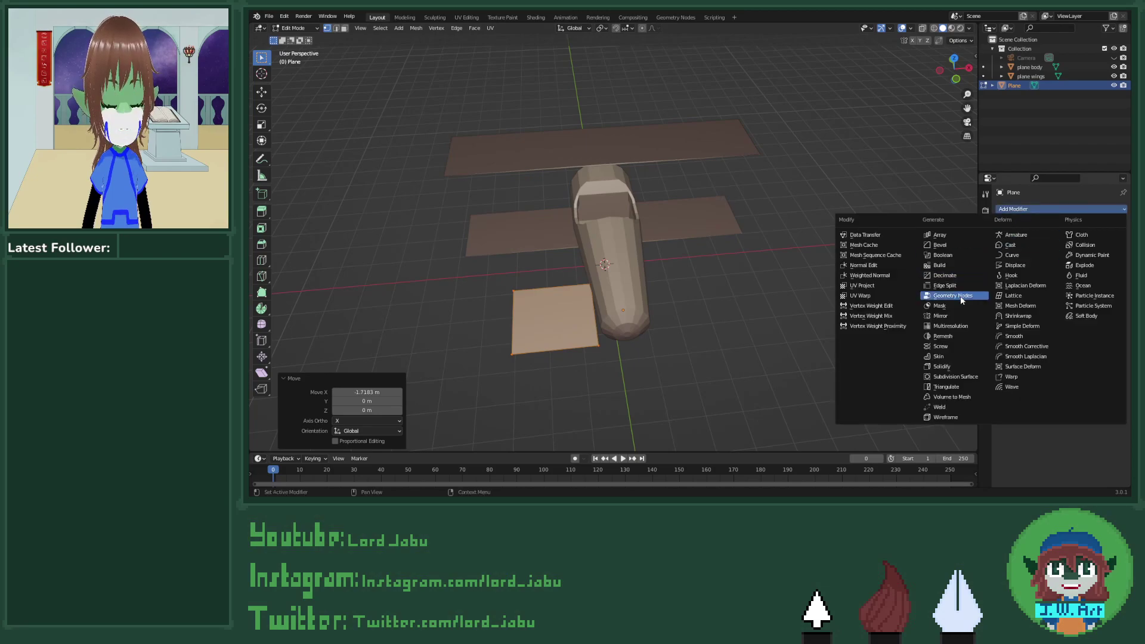
{"action": "left_click", "coordinate": [943, 316]}
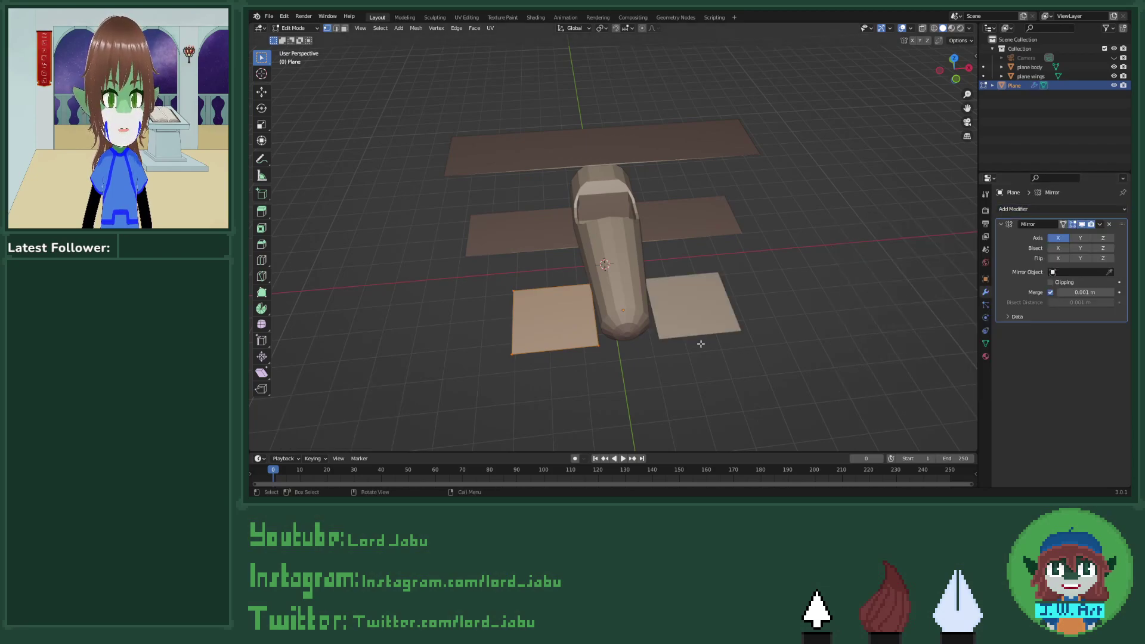
Step: From top view, push the inner bottom corner vertex 0.216 m along X under the fuselage
{"action": "middle_click_drag", "start_coordinate": [701, 343], "coordinate": [716, 277]}
{"action": "scroll", "coordinate": [751, 322], "scroll_direction": "up", "scroll_amount": 3}
{"action": "key", "text": "grave"}
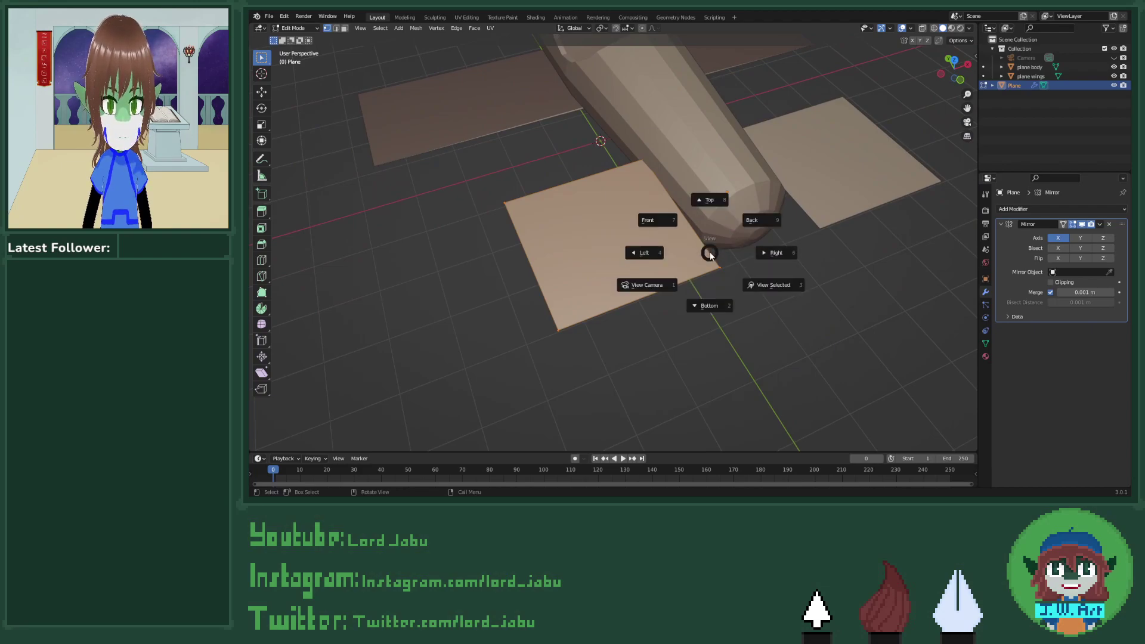
{"action": "key", "text": "8"}
{"action": "scroll", "coordinate": [709, 252], "scroll_direction": "up", "scroll_amount": 2}
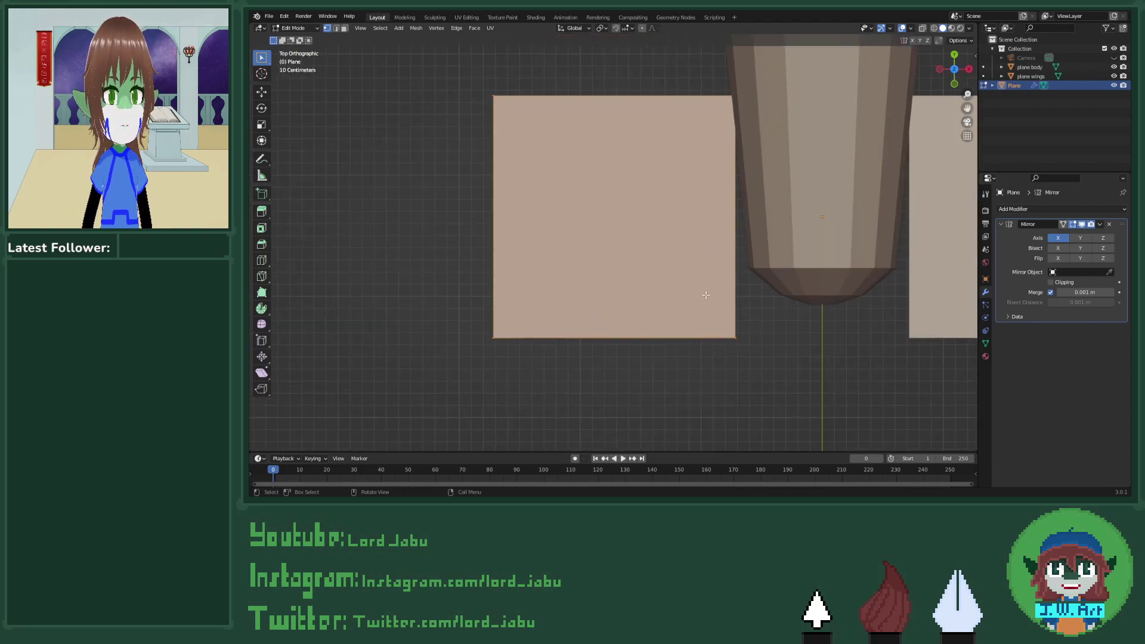
{"action": "left_click_drag", "start_coordinate": [689, 296], "coordinate": [756, 374]}
{"action": "key", "text": "g"}
{"action": "key", "text": "x"}
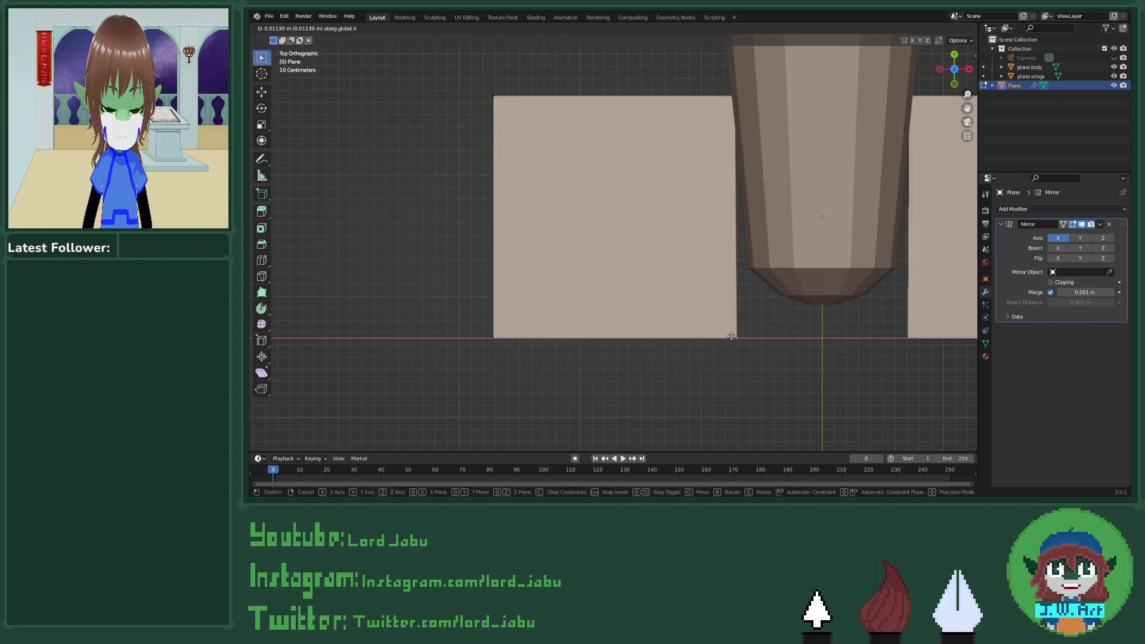
{"action": "left_click", "coordinate": [756, 333]}
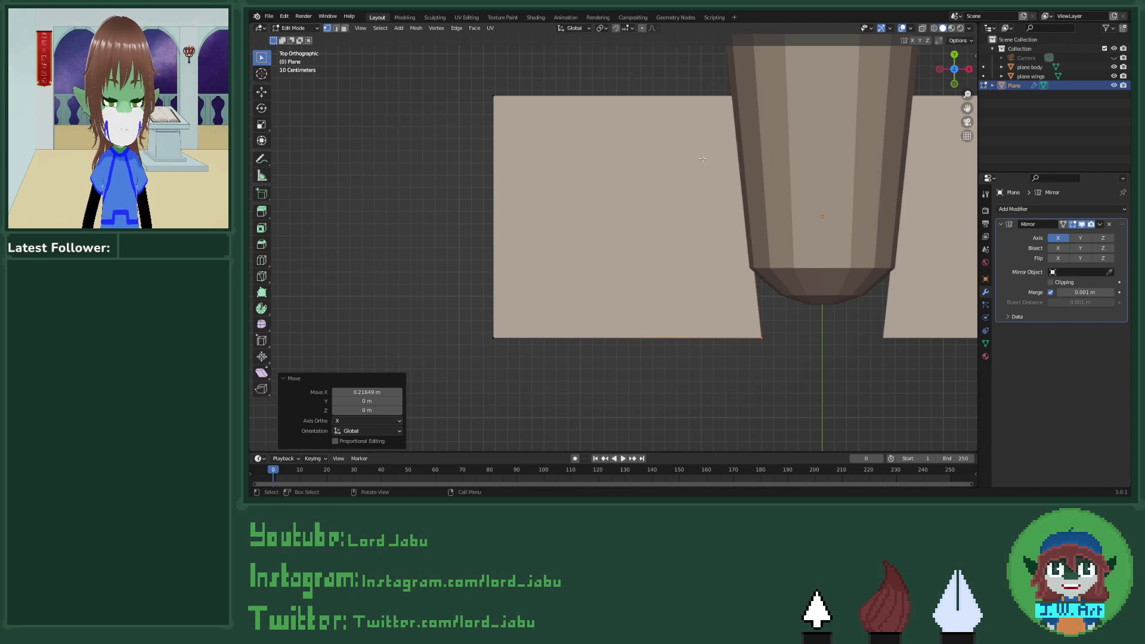
Step: Knife-cut a two-segment diagonal from the top edge to the left edge of the tail plane
{"action": "key", "text": "k"}
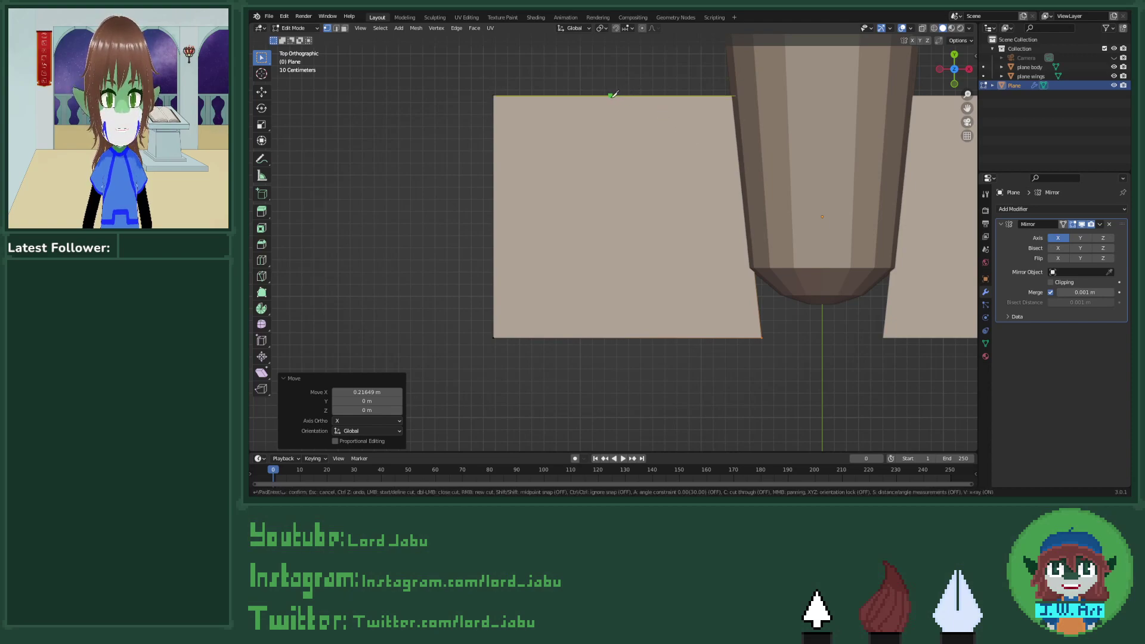
{"action": "left_click", "coordinate": [608, 95]}
{"action": "left_click", "coordinate": [523, 160]}
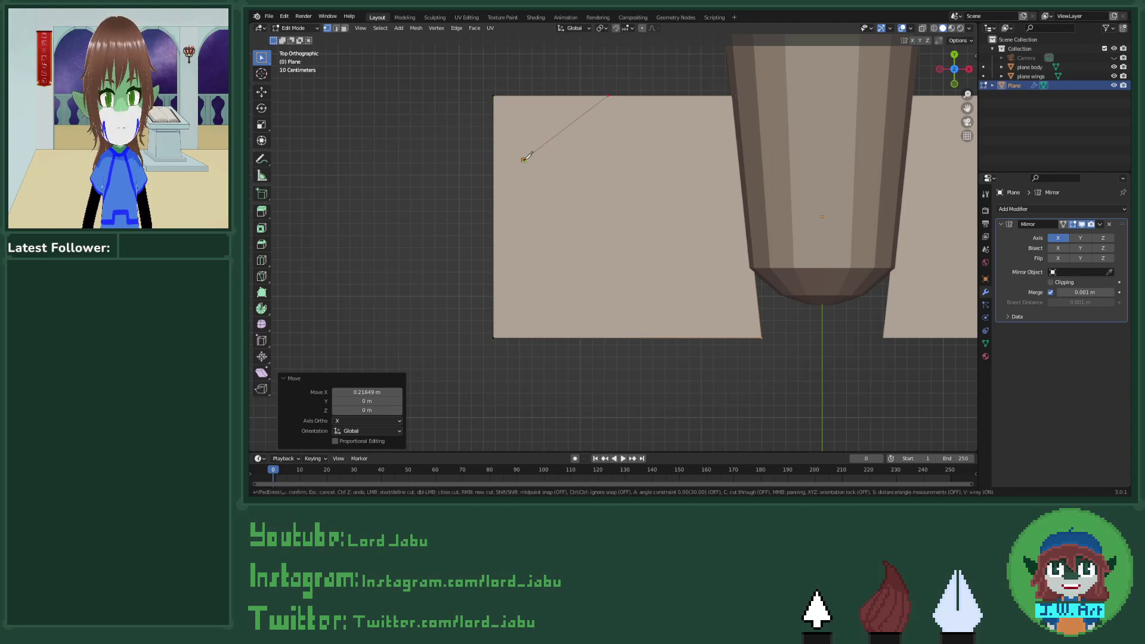
{"action": "left_click", "coordinate": [493, 208]}
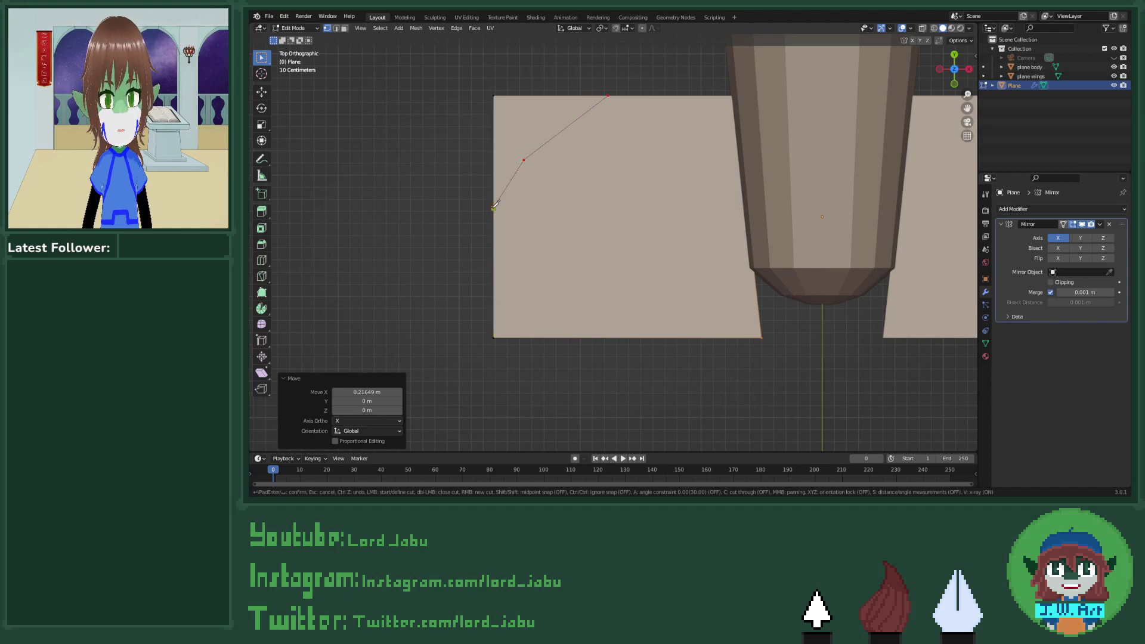
{"action": "key", "text": "Return"}
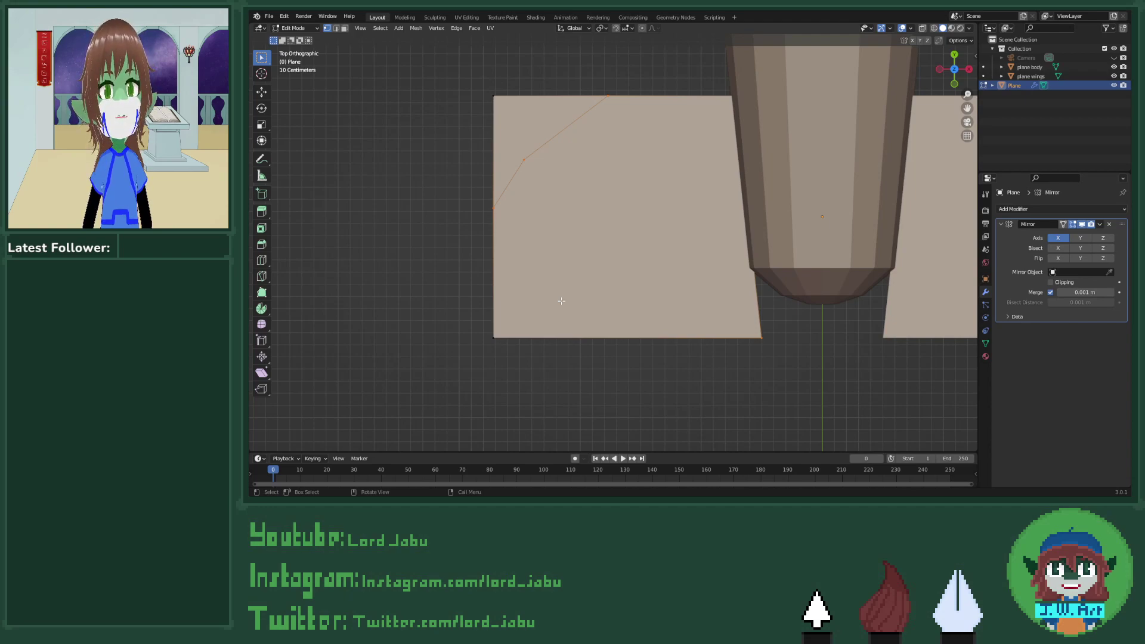
Step: Vertex-slide the top and middle cut points along their edges, the middle to factor 0.245
{"action": "left_click", "coordinate": [613, 103]}
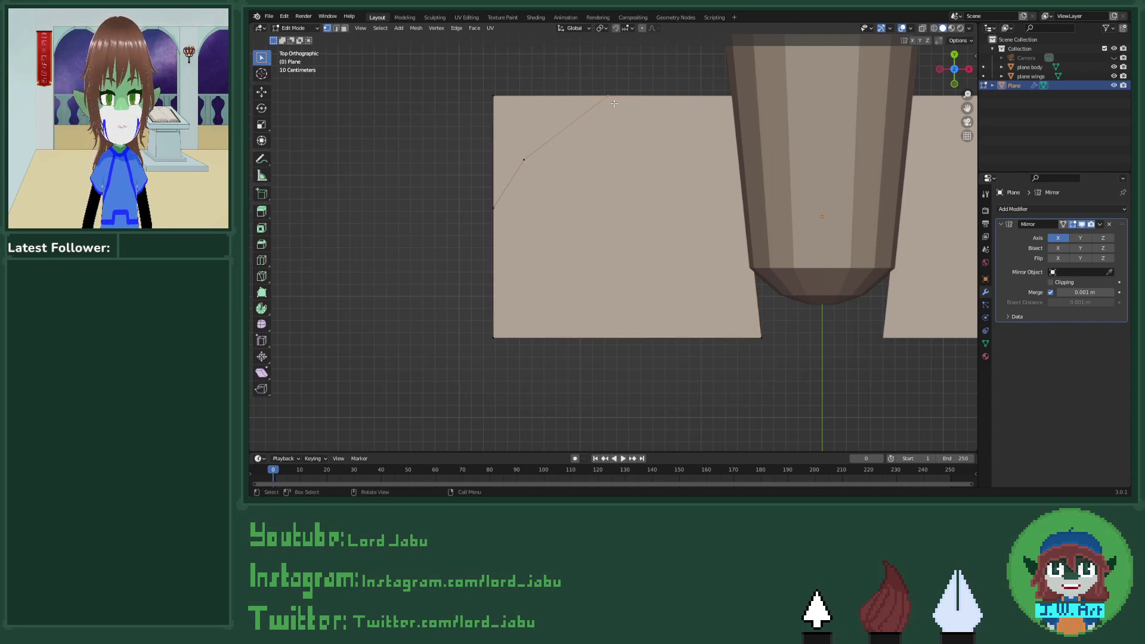
{"action": "key", "text": "shift+v"}
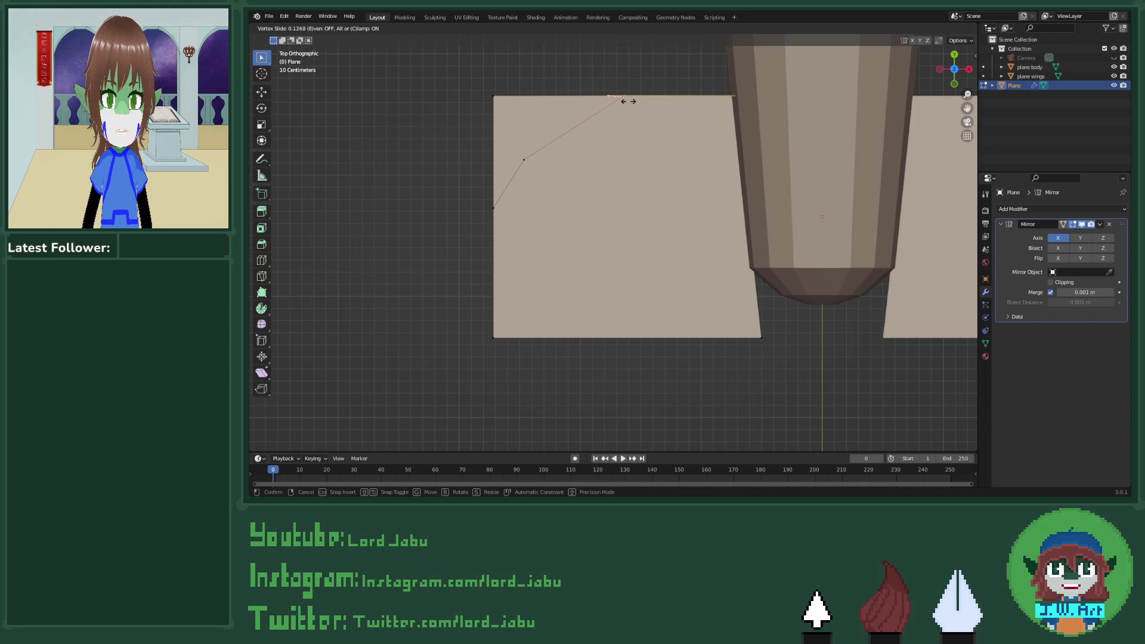
{"action": "left_click", "coordinate": [646, 103]}
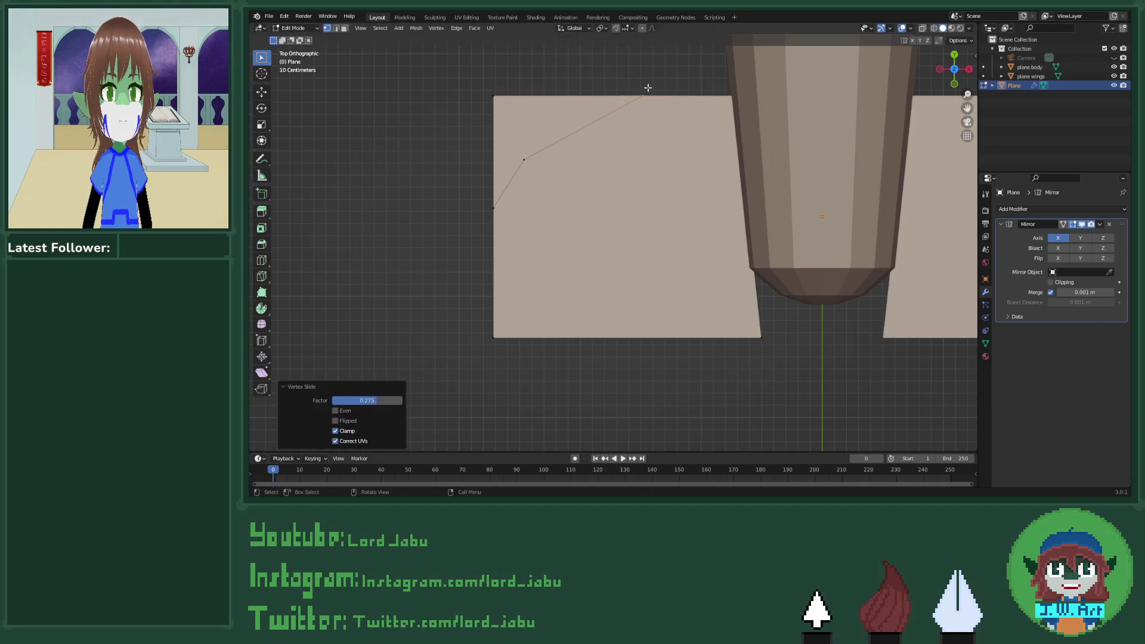
{"action": "left_click", "coordinate": [522, 159]}
{"action": "key", "text": "shift+v"}
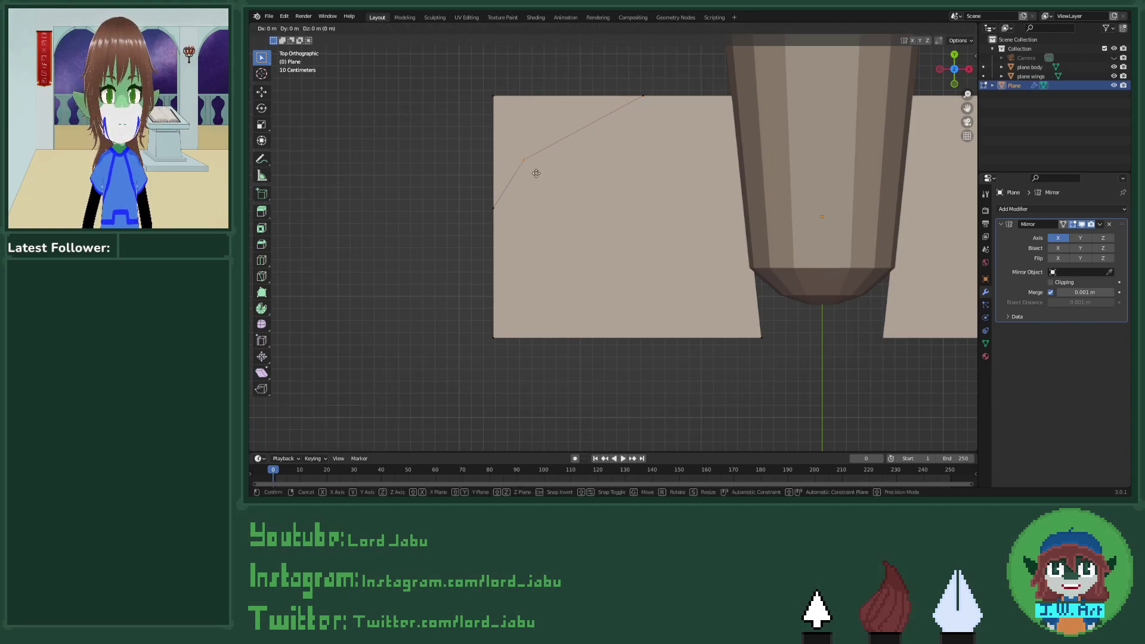
{"action": "left_click", "coordinate": [564, 157]}
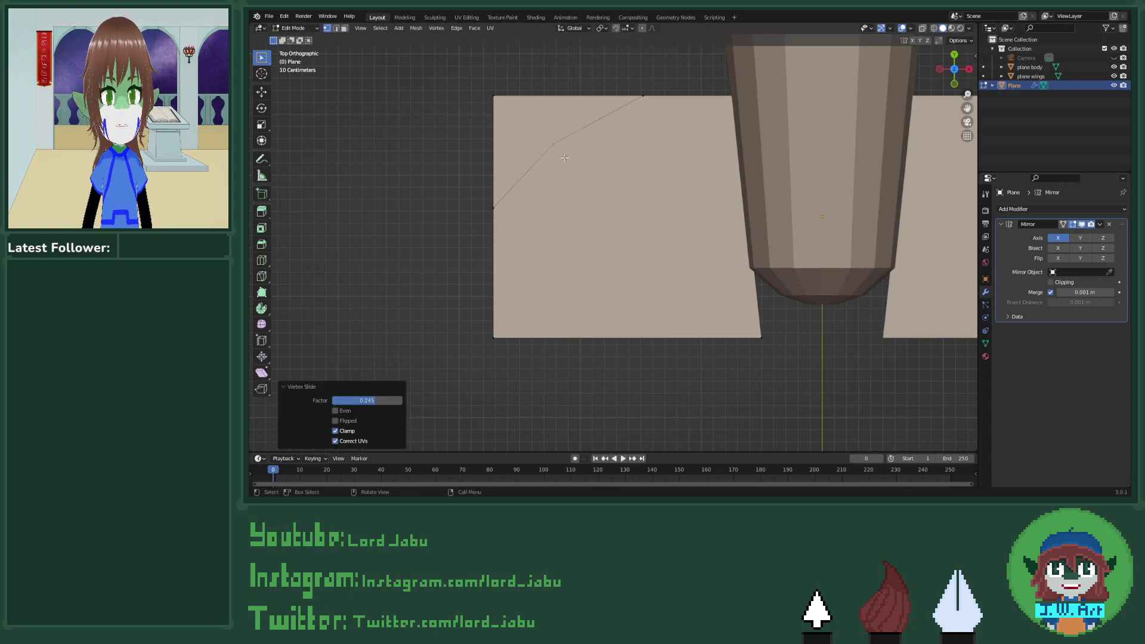
{"action": "mouse_move", "coordinate": [621, 242]}
{"action": "middle_mouse_down", "text": "shift"}
{"action": "mouse_move", "coordinate": [621, 187]}
{"action": "mouse_move", "coordinate": [637, 245]}
{"action": "middle_mouse_up", "text": "shift"}
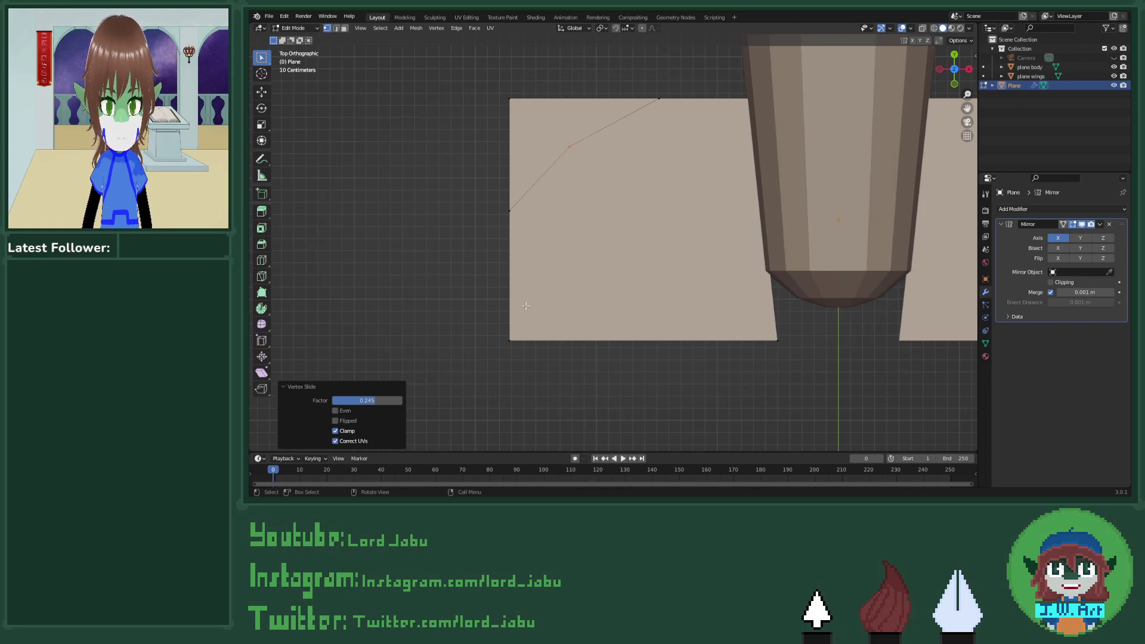
Step: Knife-cut a swept lower edge from the left edge to the inner edge of the tail plane
{"action": "key", "text": "k"}
{"action": "left_click", "coordinate": [509, 285]}
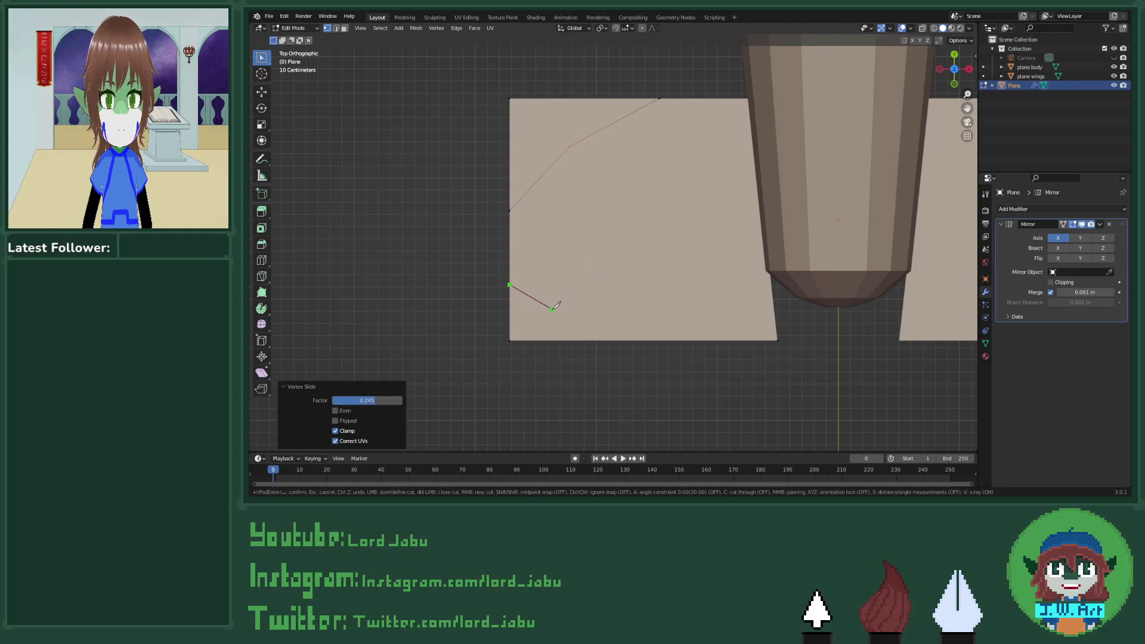
{"action": "left_click", "coordinate": [570, 317]}
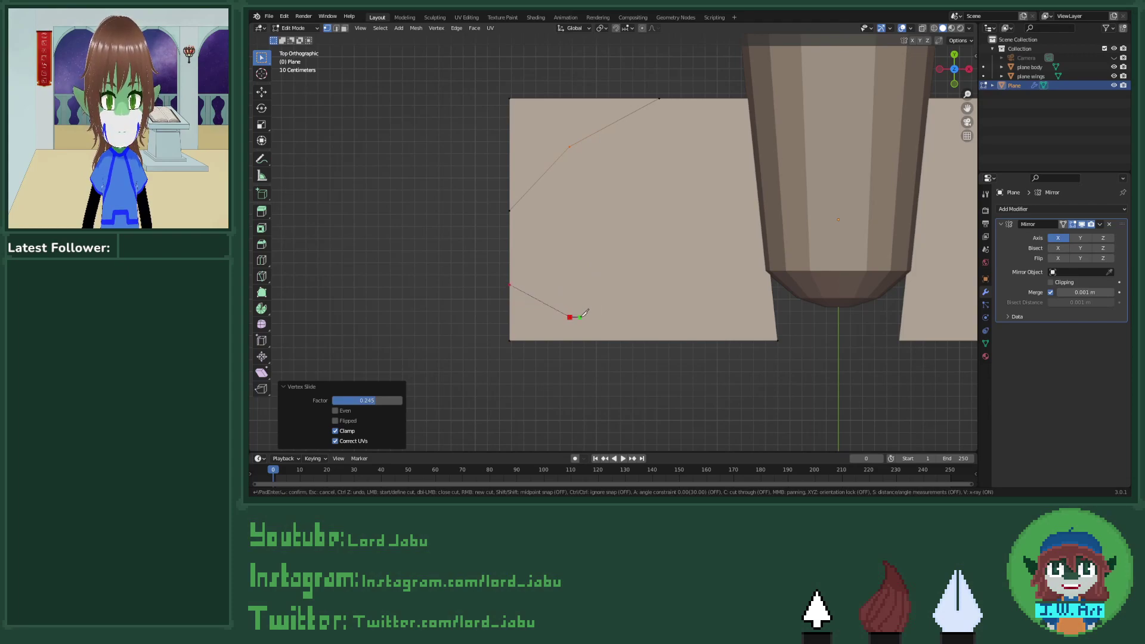
{"action": "left_click", "coordinate": [657, 271]}
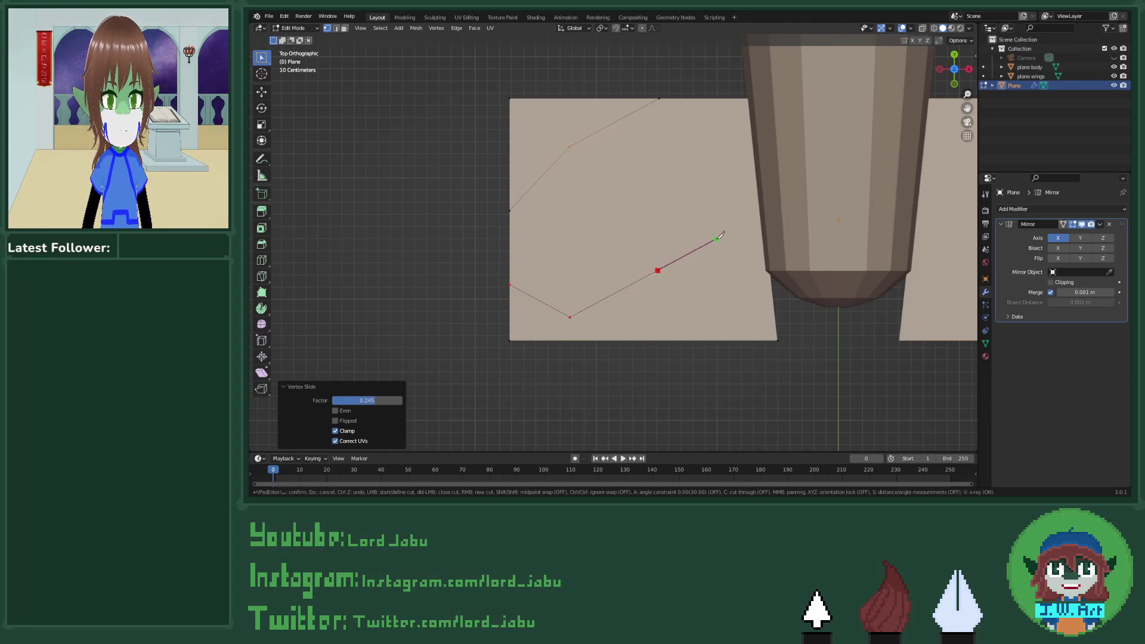
{"action": "left_click", "coordinate": [716, 241]}
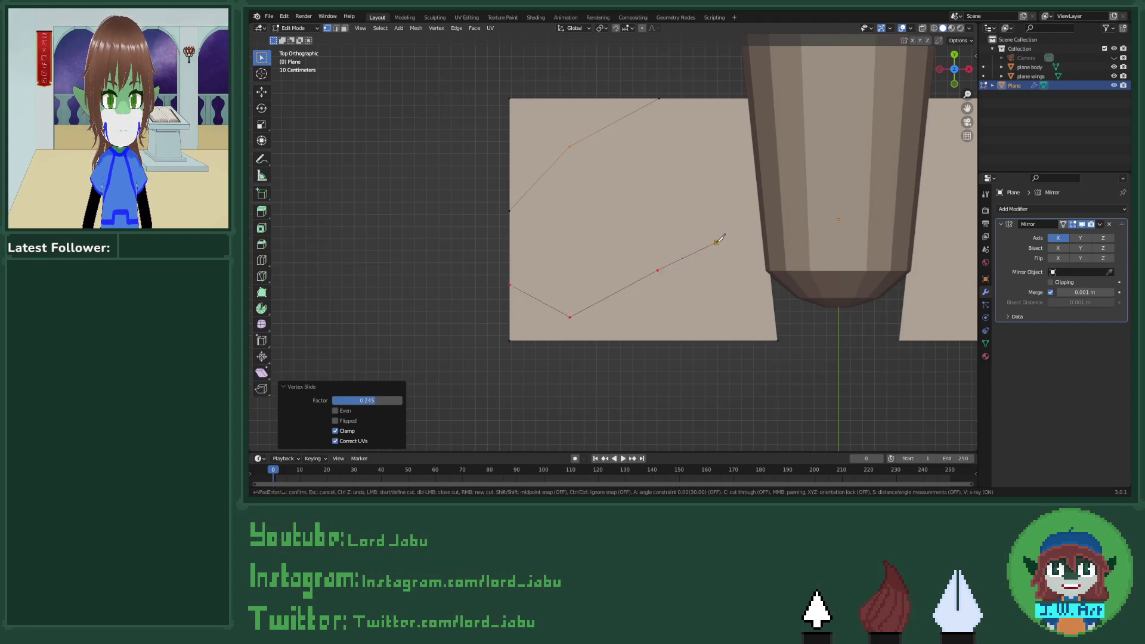
{"action": "left_click", "coordinate": [766, 237]}
{"action": "key", "text": "Return"}
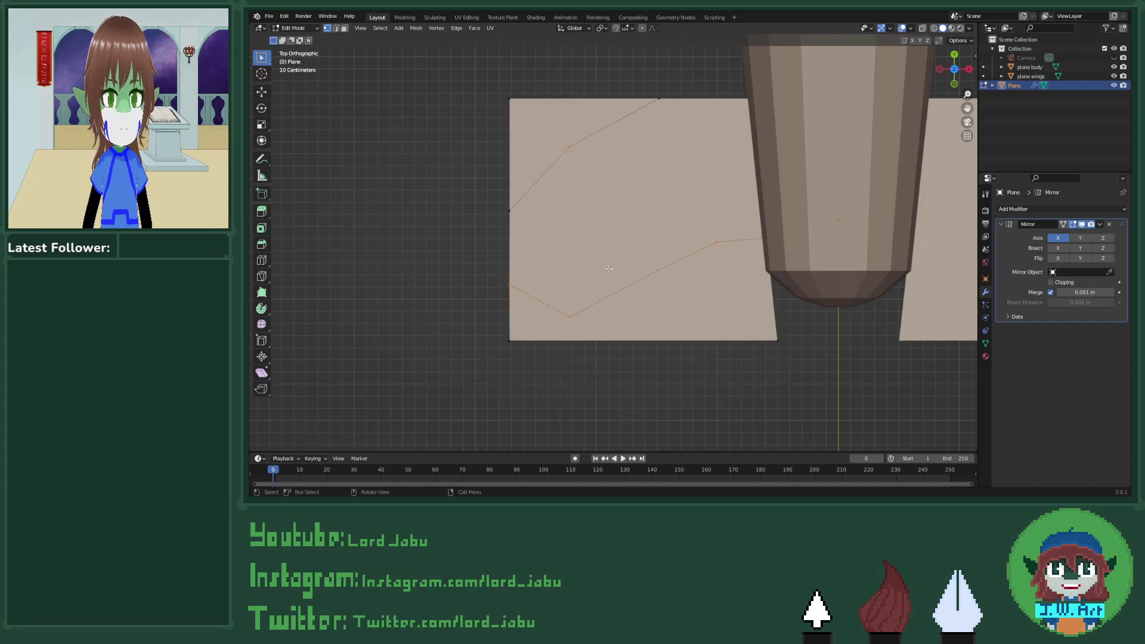
Step: Delete the lower and upper trimmed-off corner faces
{"action": "key", "text": "3"}
{"action": "left_click", "coordinate": [675, 301]}
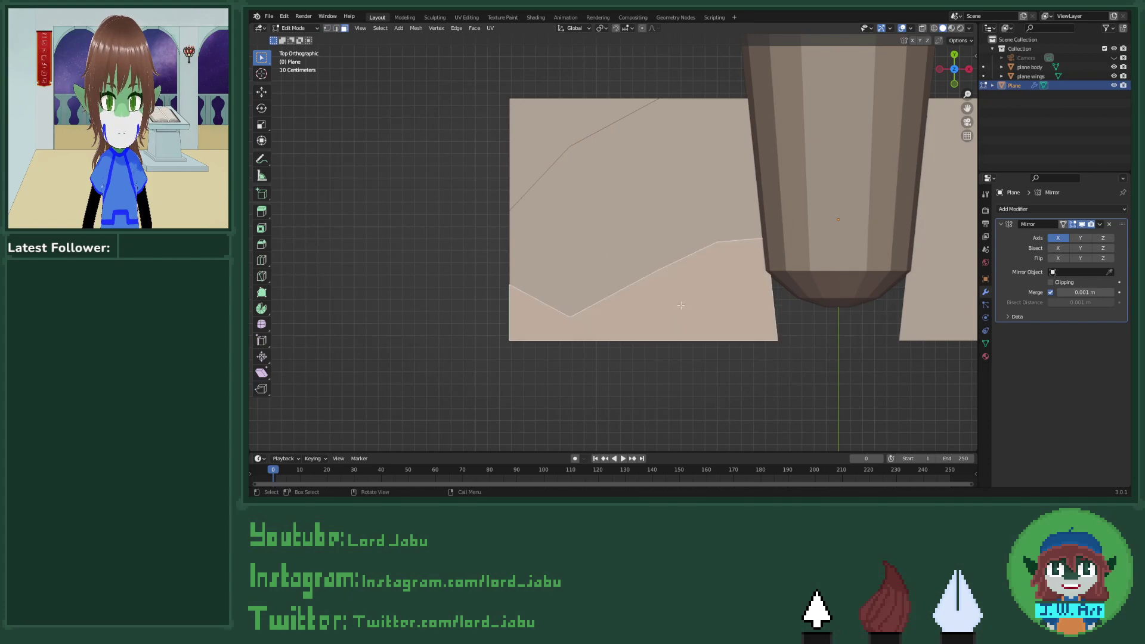
{"action": "left_click", "coordinate": [543, 148], "text": "shift"}
{"action": "key", "text": "x"}
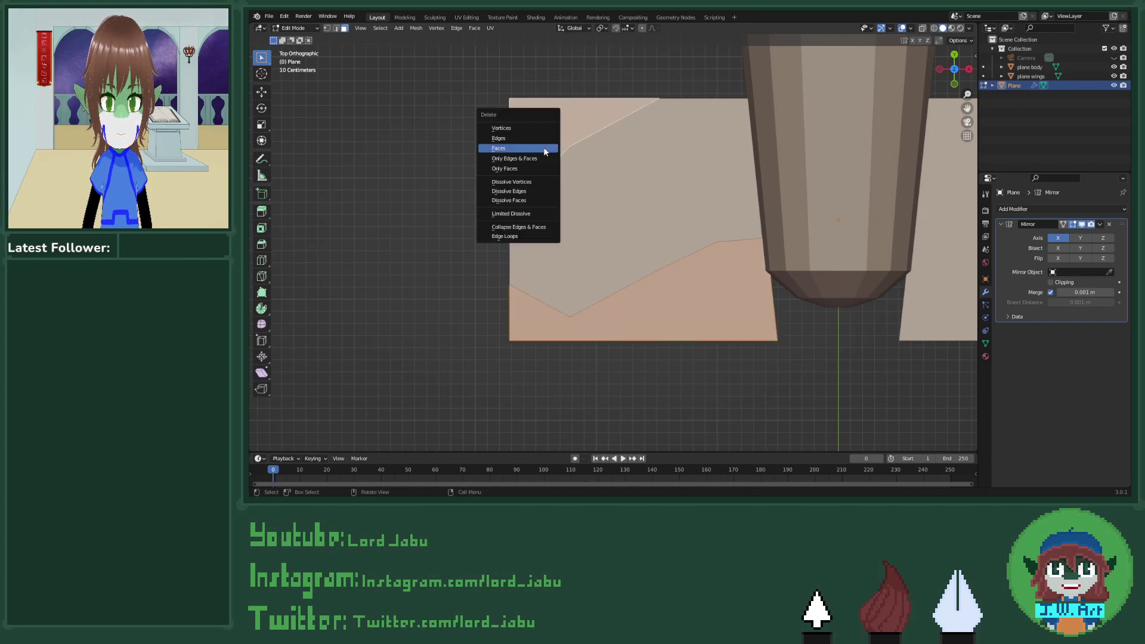
{"action": "left_click", "coordinate": [544, 152]}
{"action": "middle_click_drag", "start_coordinate": [519, 171], "coordinate": [610, 200]}
Step: Scale the tail faces to 0.828, shift them 0.184 m along X, then switch to vertex select
{"action": "scroll", "coordinate": [610, 200], "scroll_direction": "up", "scroll_amount": 5}
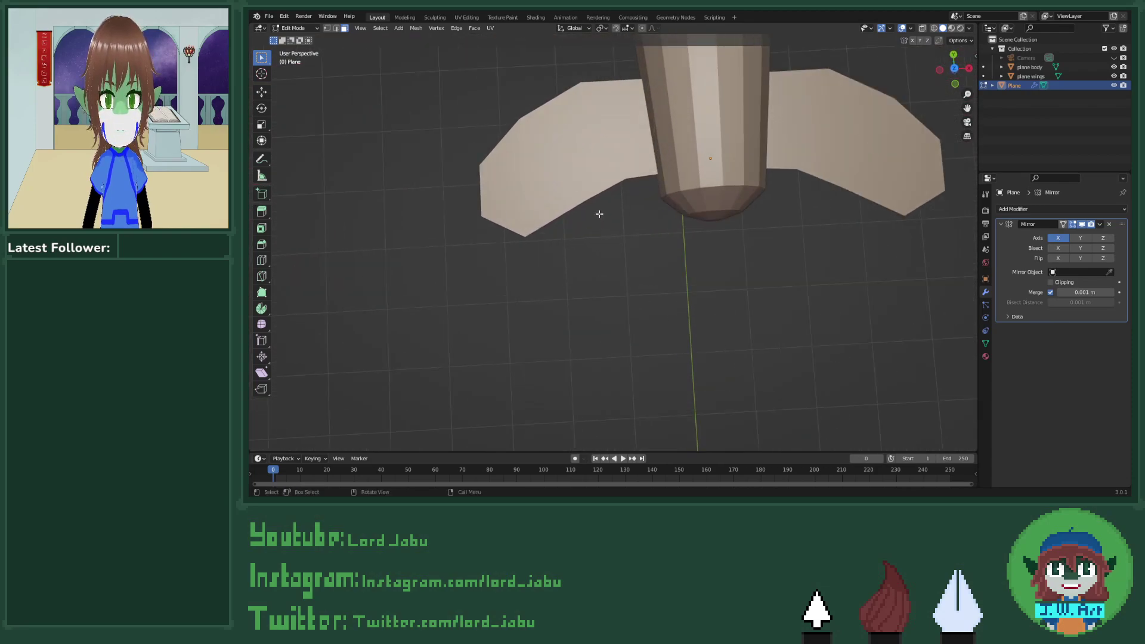
{"action": "middle_click_drag", "start_coordinate": [619, 218], "coordinate": [672, 294], "text": "shift"}
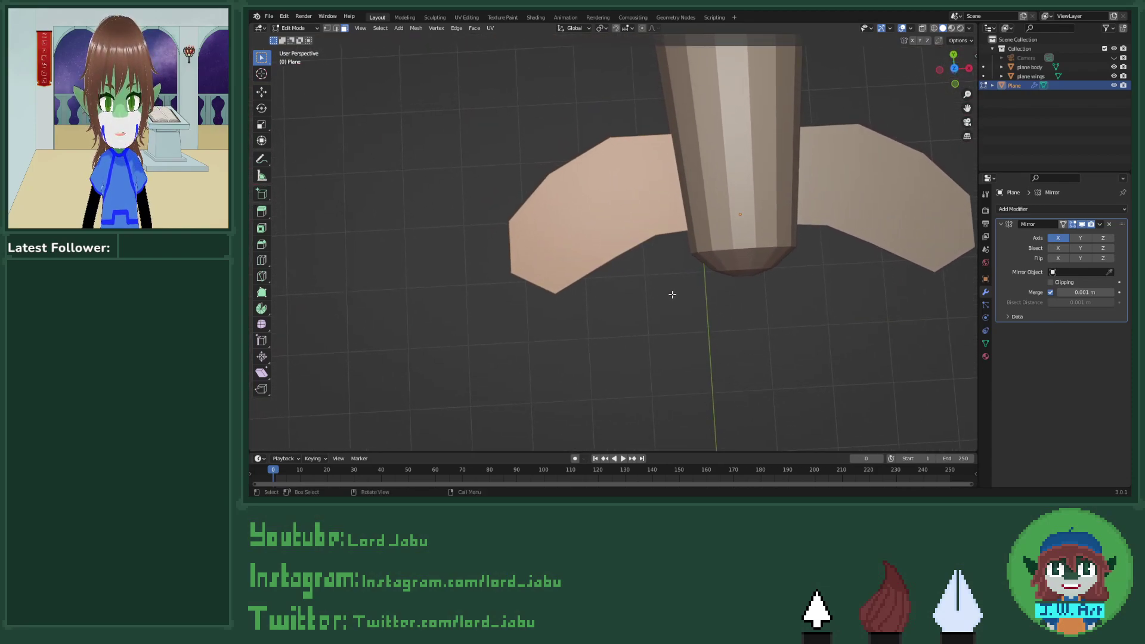
{"action": "key", "text": "s"}
{"action": "left_click", "coordinate": [661, 279]}
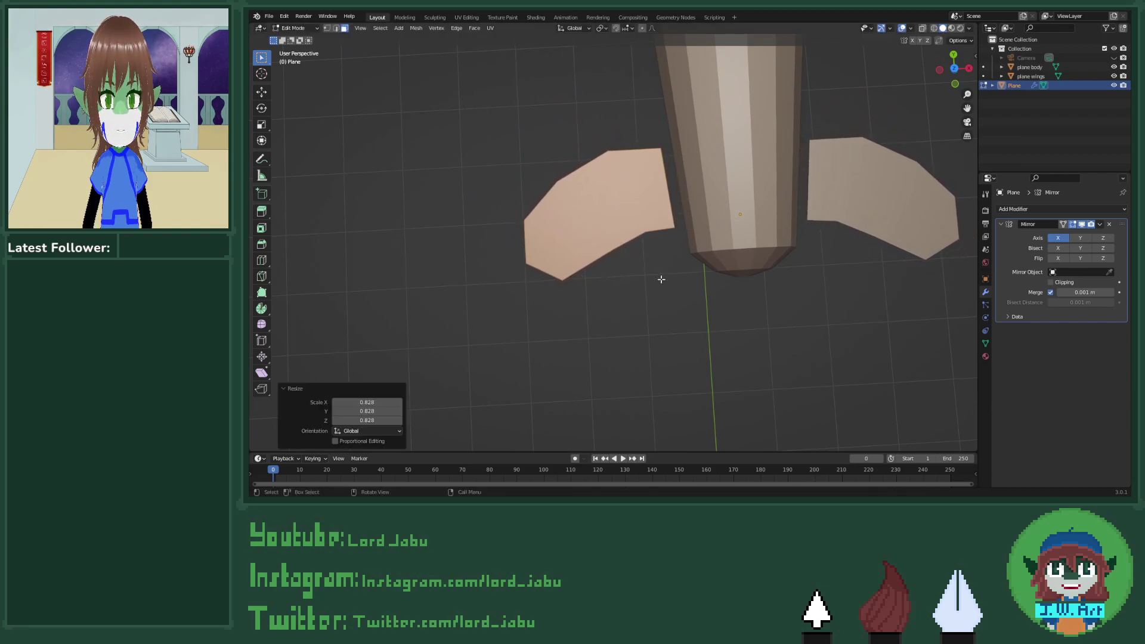
{"action": "key", "text": "g"}
{"action": "key", "text": "x"}
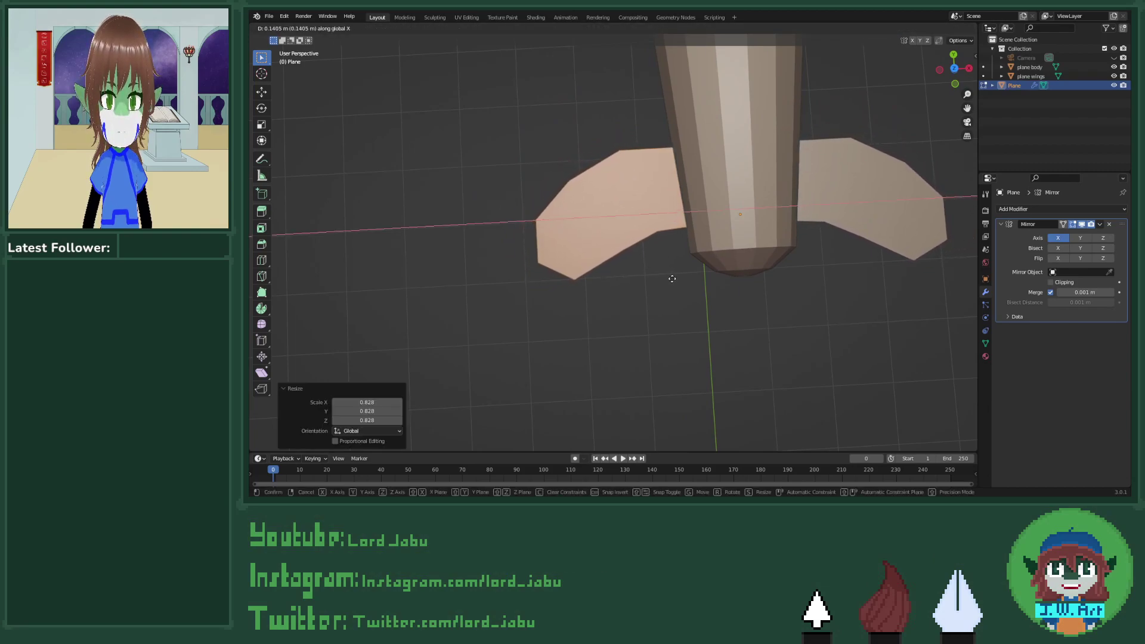
{"action": "left_click", "coordinate": [675, 278]}
{"action": "mouse_move", "coordinate": [624, 273]}
{"action": "middle_mouse_down"}
{"action": "mouse_move", "coordinate": [685, 248]}
{"action": "mouse_move", "coordinate": [737, 164]}
{"action": "mouse_move", "coordinate": [591, 300]}
{"action": "mouse_move", "coordinate": [615, 279]}
{"action": "middle_mouse_up"}
{"action": "key", "text": "1"}
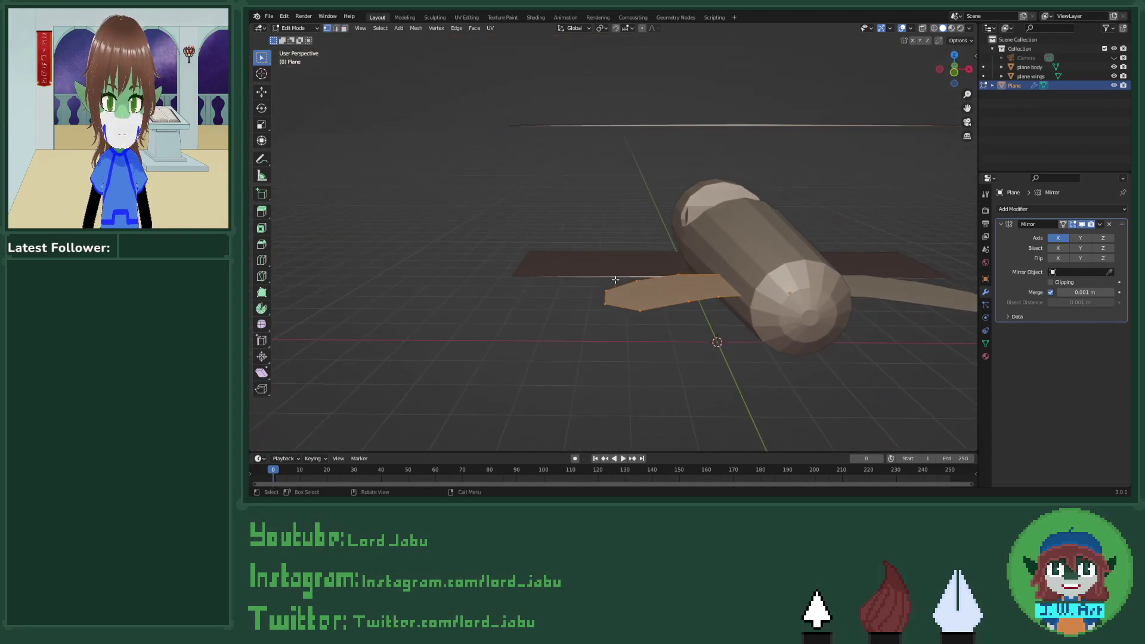
Step: With Smooth proportional editing, lower the tail plane's outer vertices 0.083 m along Z
{"action": "left_click", "coordinate": [655, 28]}
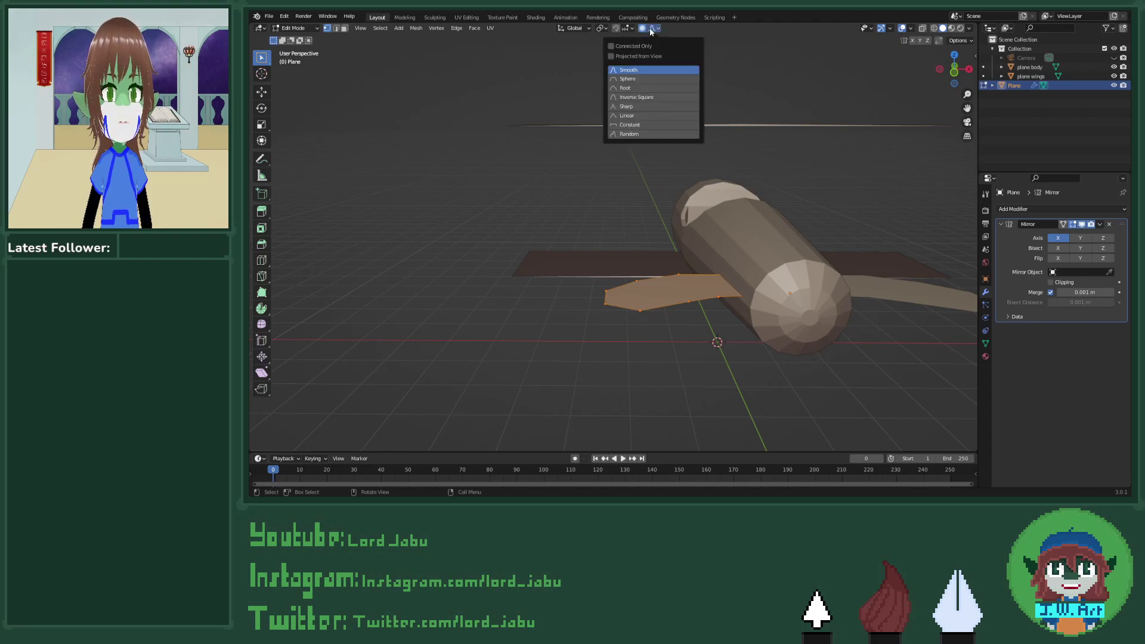
{"action": "left_click", "coordinate": [644, 31]}
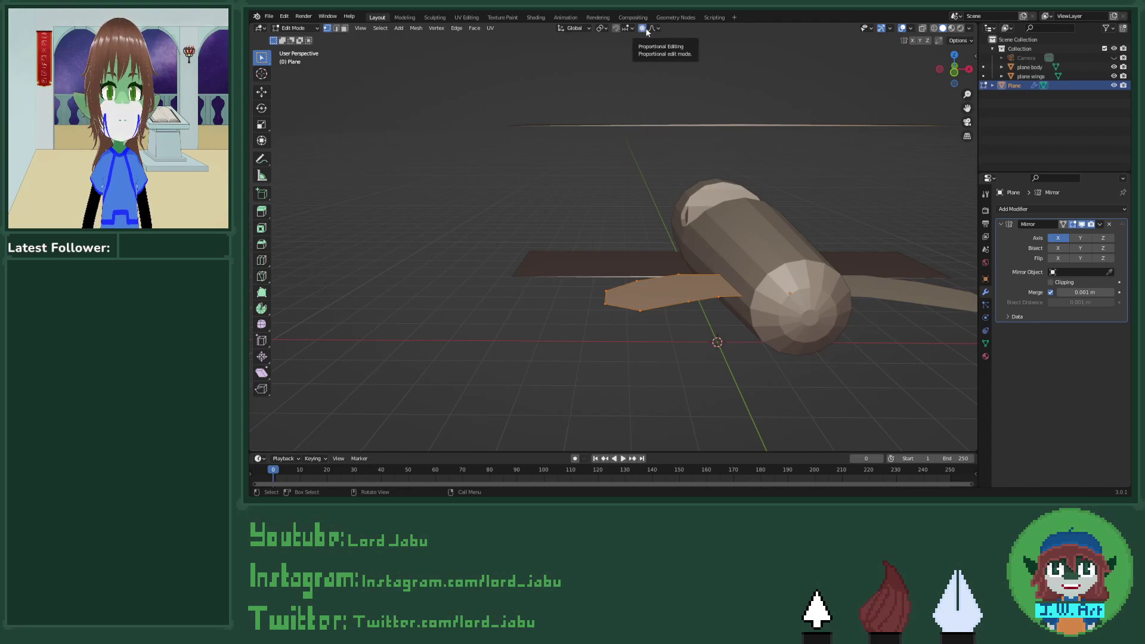
{"action": "middle_click_drag", "start_coordinate": [637, 316], "coordinate": [554, 187]}
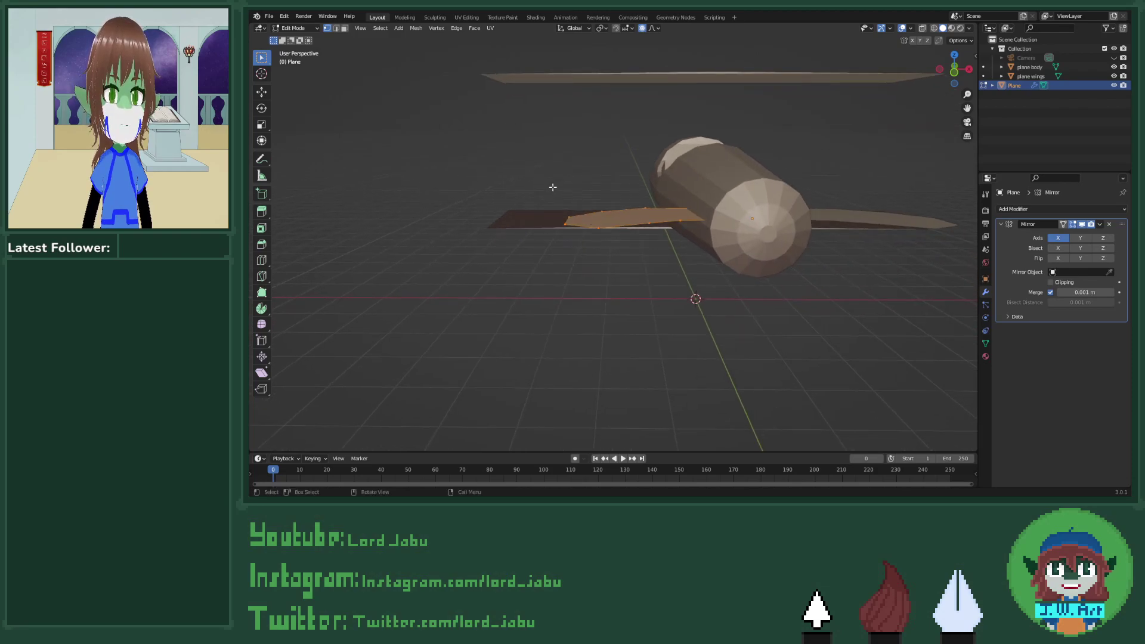
{"action": "left_click_drag", "start_coordinate": [553, 187], "coordinate": [633, 260]}
{"action": "key", "text": "g"}
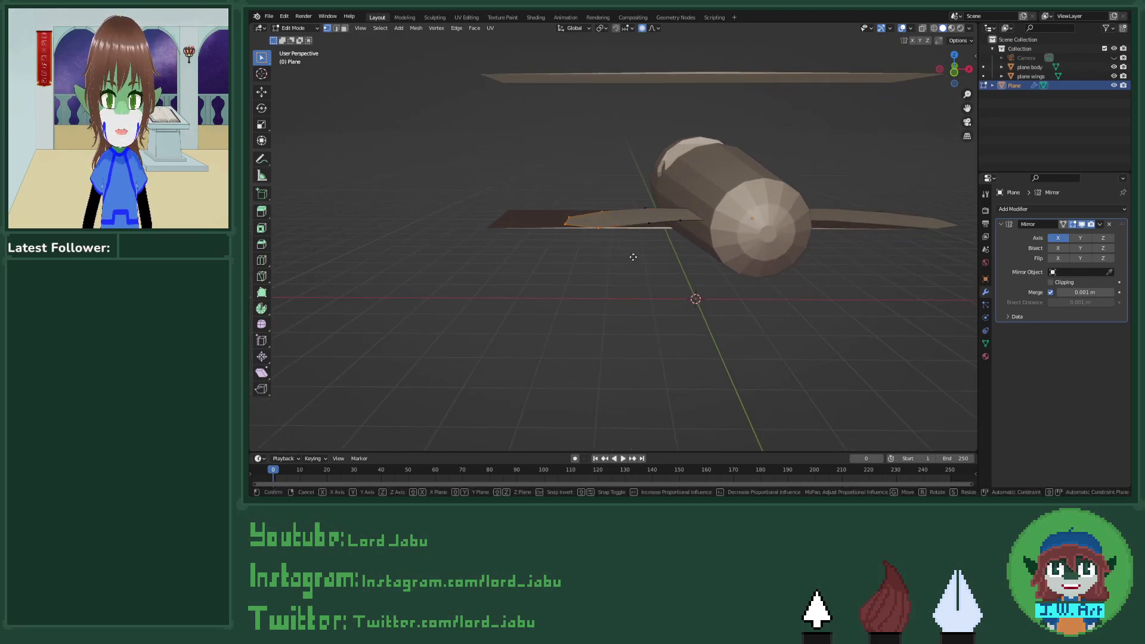
{"action": "key", "text": "z"}
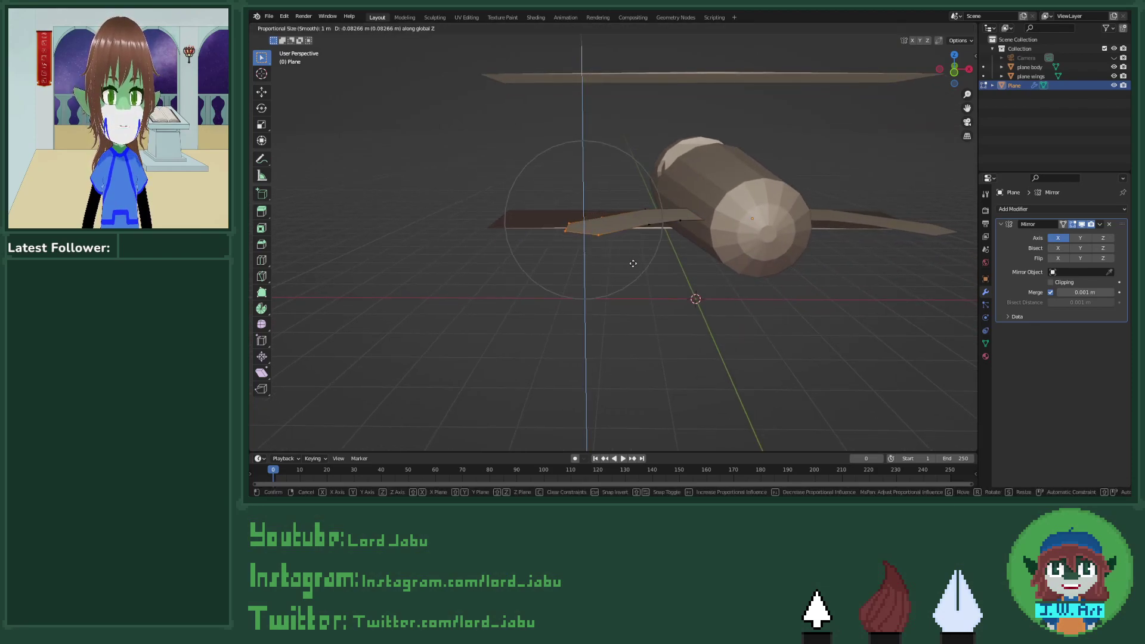
{"action": "left_click", "coordinate": [633, 262]}
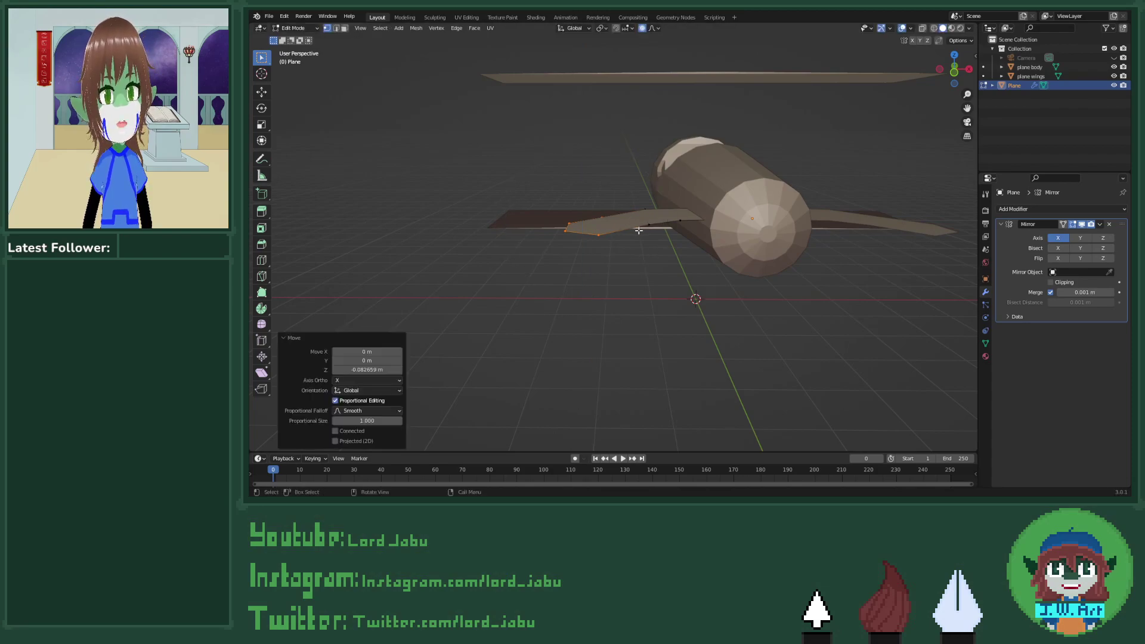
Step: Reselect the tail plane vertices and readjust them vertically to about 0.046671 m lower
{"action": "scroll", "coordinate": [662, 277], "scroll_direction": "up", "scroll_amount": 4}
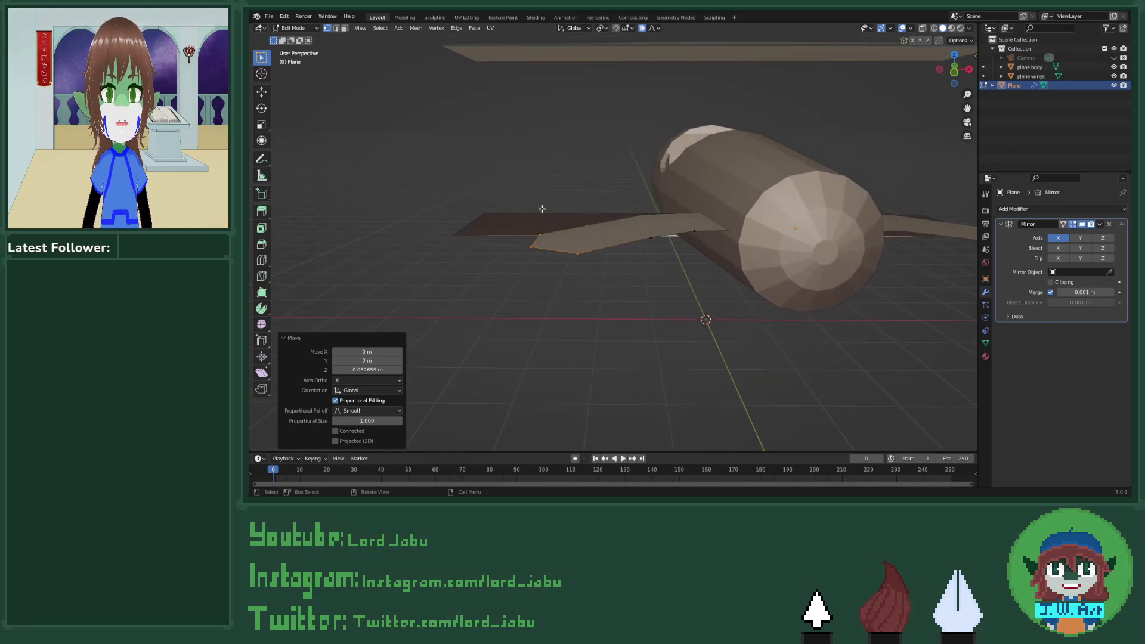
{"action": "left_click_drag", "start_coordinate": [508, 204], "coordinate": [615, 304]}
{"action": "key", "text": "g"}
{"action": "key", "text": "z"}
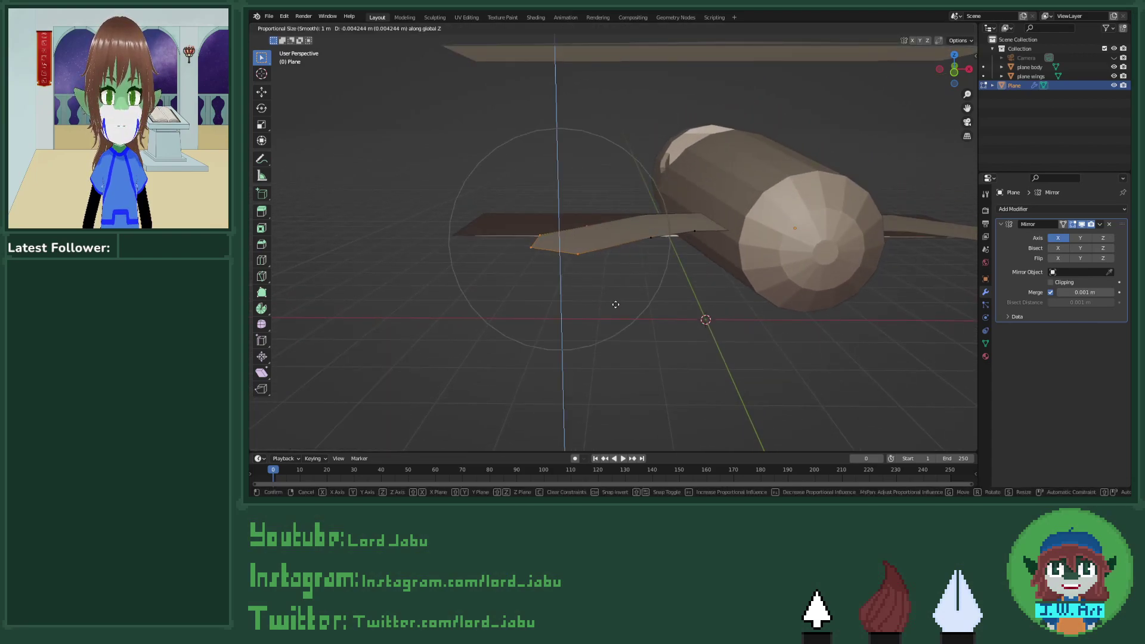
{"action": "left_click", "coordinate": [614, 309]}
Step: Start extruding the tail plane's edge constrained to the Z axis
{"action": "middle_click_drag", "start_coordinate": [615, 309], "coordinate": [551, 259]}
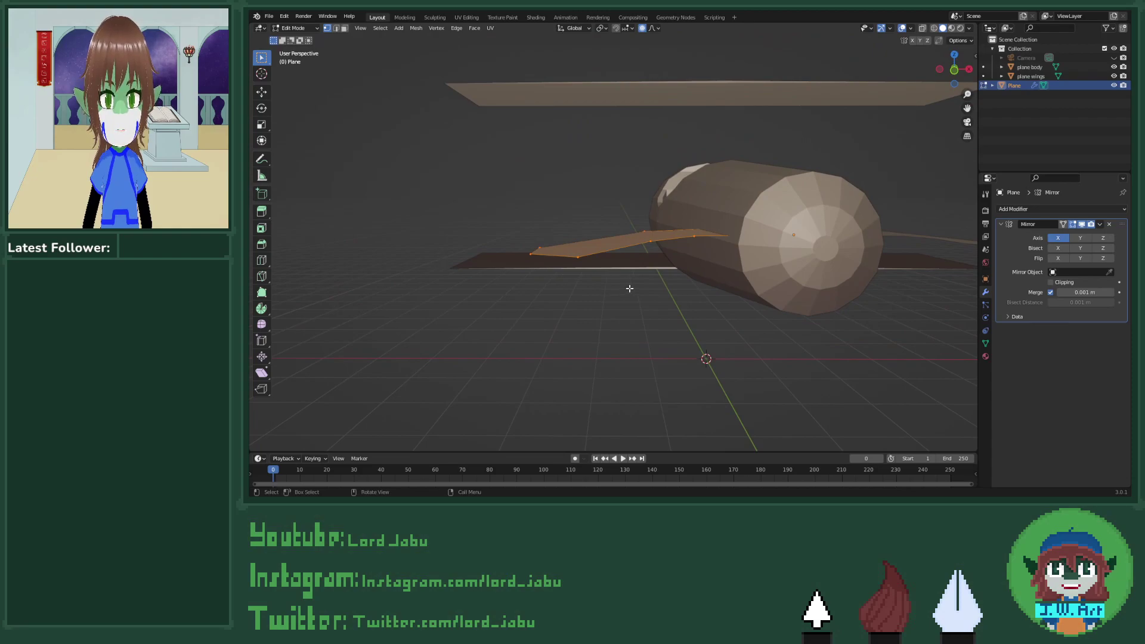
{"action": "key", "text": "g"}
{"action": "key", "text": "z"}
{"action": "key", "text": "z"}
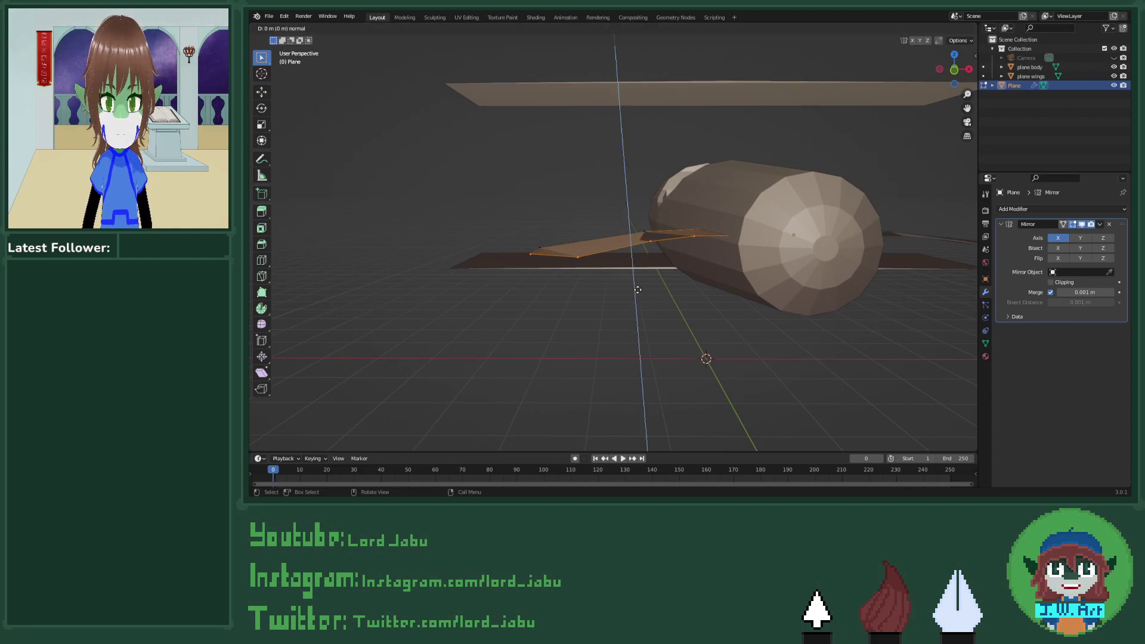
{"action": "key", "text": "z"}
{"action": "key", "text": "z"}
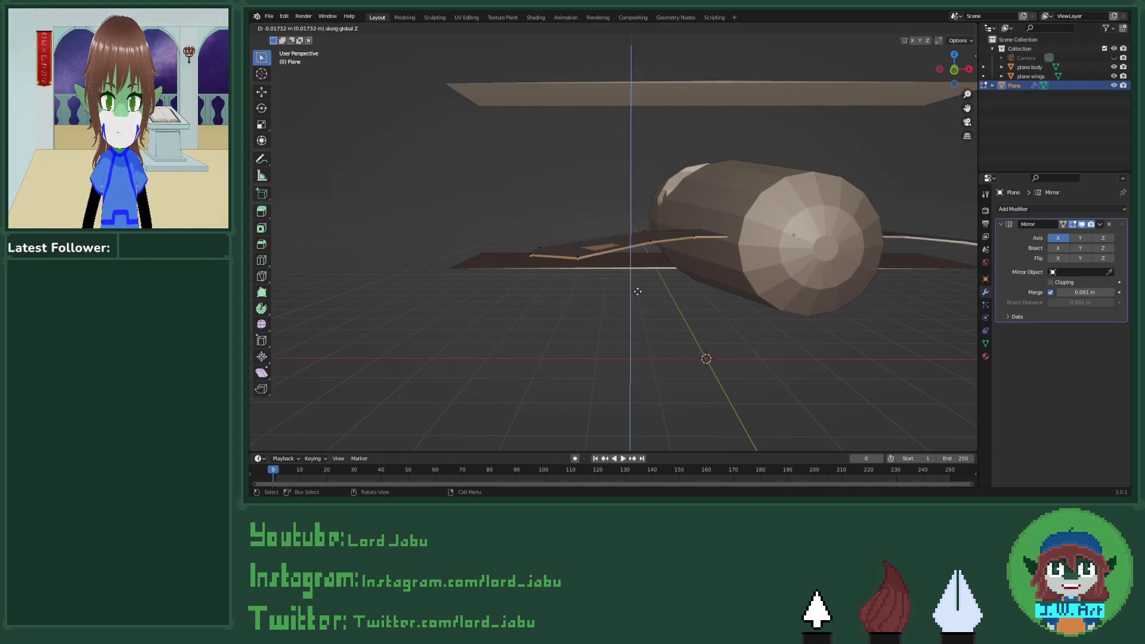
Step: Finish the extrusion at about 0.03 m, then merge two tail vertex pairs At Last
{"action": "left_click", "coordinate": [637, 293]}
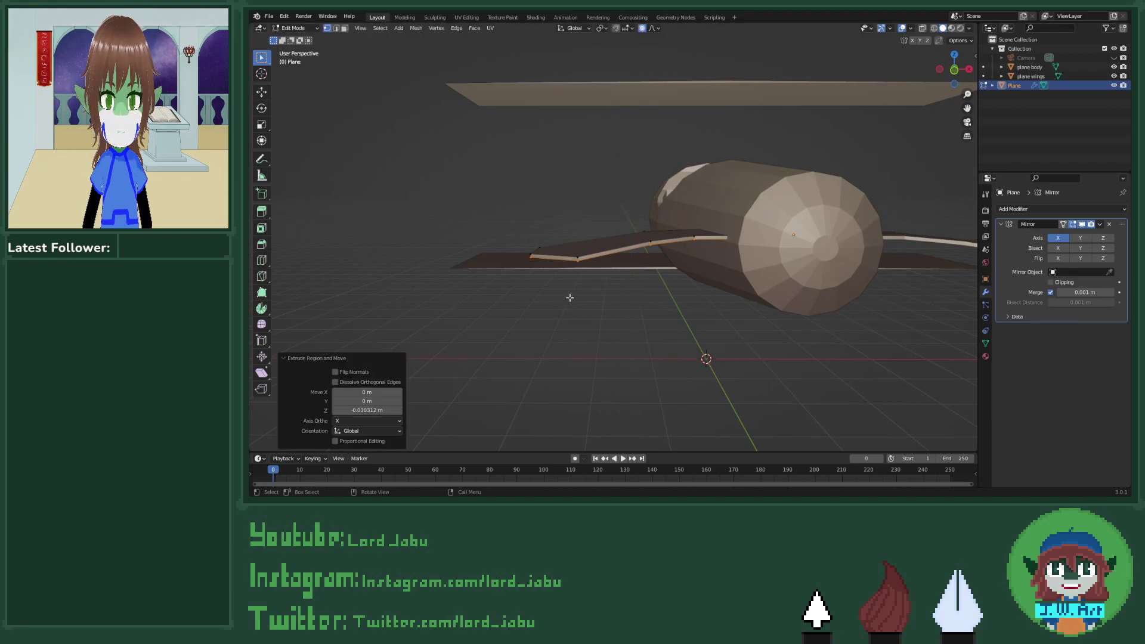
{"action": "middle_click_drag", "start_coordinate": [638, 292], "coordinate": [570, 305]}
{"action": "left_click", "coordinate": [586, 307]}
{"action": "key", "text": "m"}
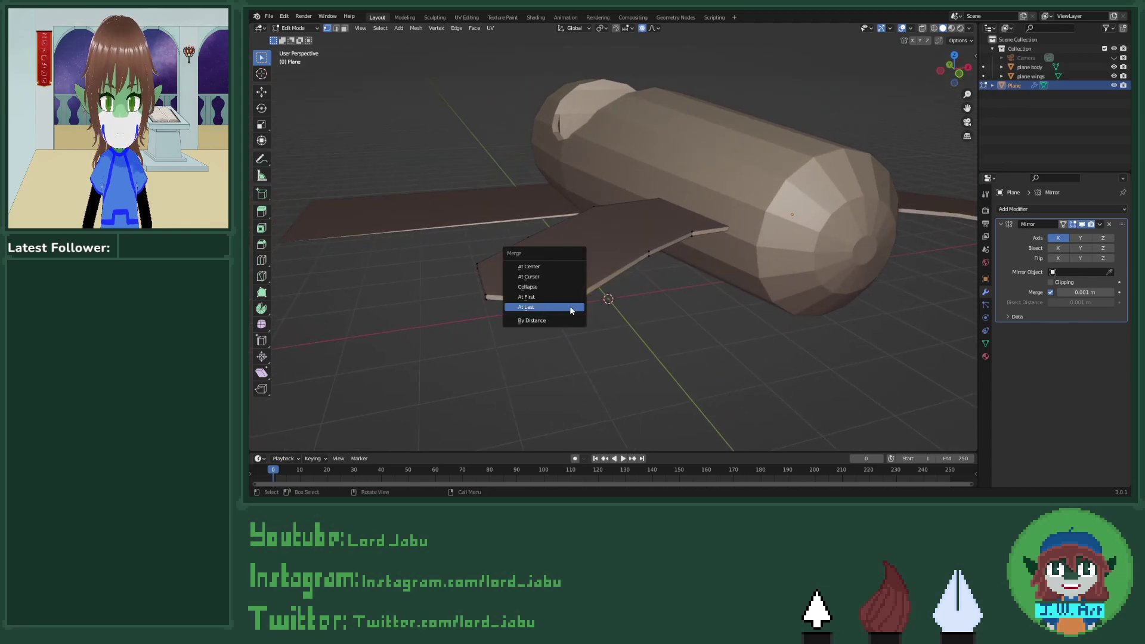
{"action": "left_click", "coordinate": [570, 308]}
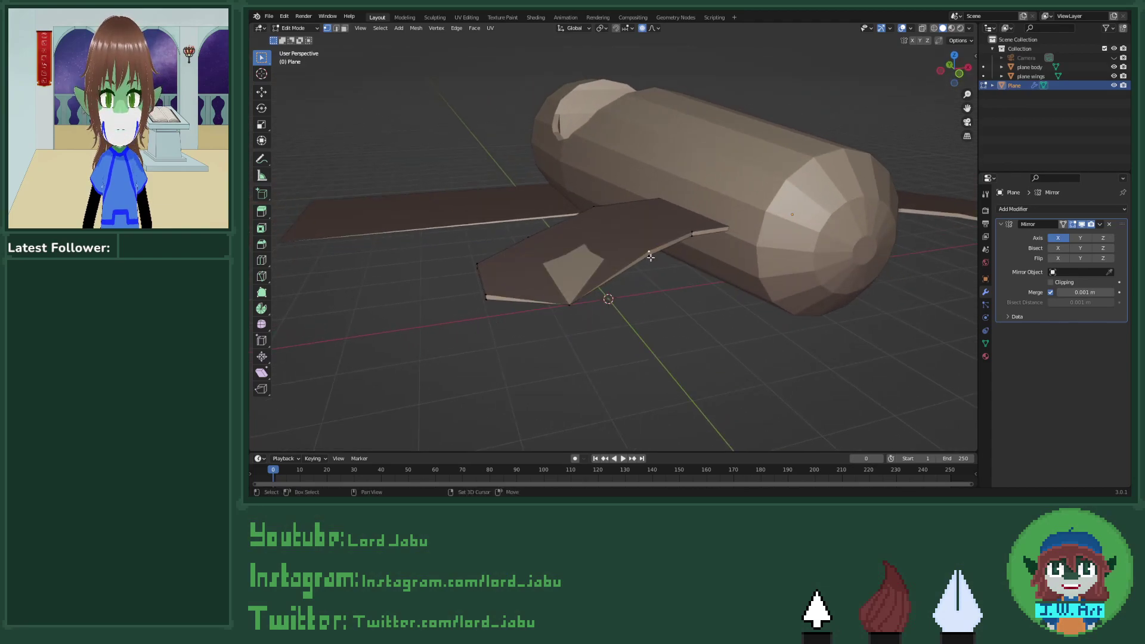
{"action": "left_click", "coordinate": [648, 255], "text": "shift"}
{"action": "key", "text": "m"}
{"action": "left_click", "coordinate": [637, 263]}
Step: Merge two more tail vertex pairs At Last, using X-ray to reach the vertex near the fuselage
{"action": "middle_click_drag", "start_coordinate": [636, 263], "coordinate": [573, 269]}
{"action": "left_click", "coordinate": [730, 247], "text": "shift"}
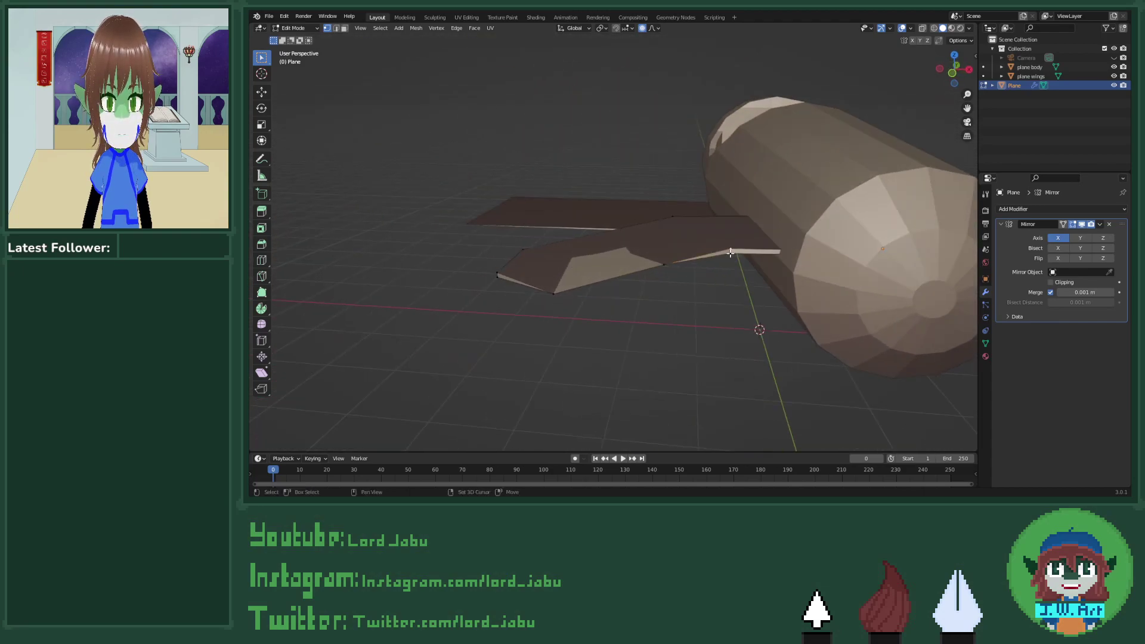
{"action": "key", "text": "m"}
{"action": "left_click", "coordinate": [730, 254]}
{"action": "middle_click_drag", "start_coordinate": [731, 254], "coordinate": [678, 261]}
{"action": "key", "text": "alt+z"}
{"action": "left_click", "coordinate": [669, 256], "text": "shift"}
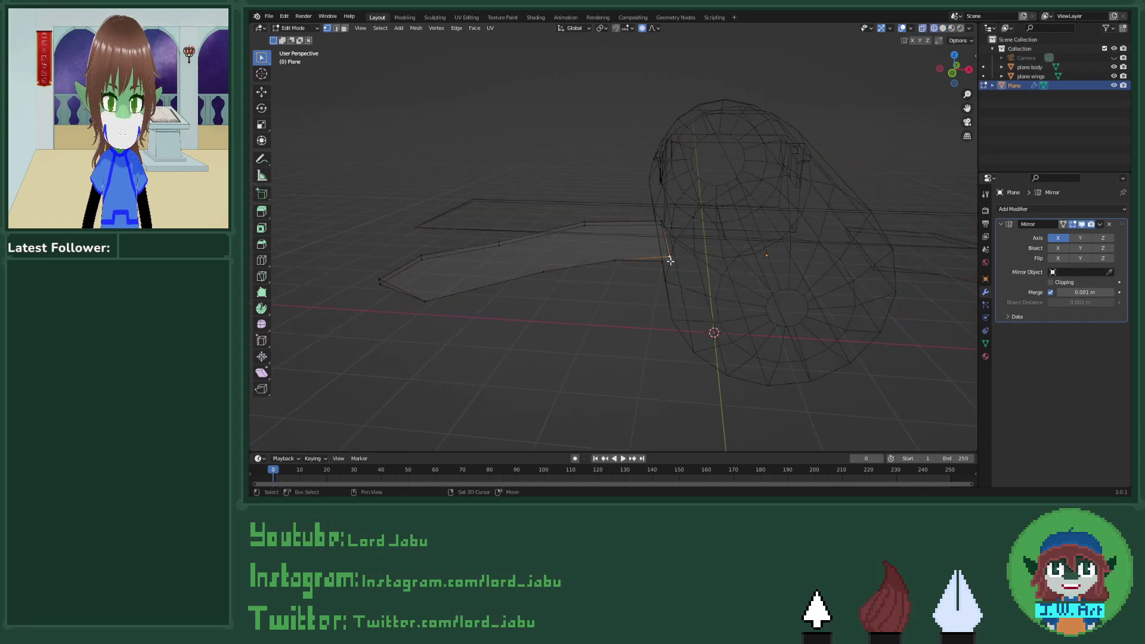
{"action": "key", "text": "m"}
{"action": "left_click", "coordinate": [669, 258]}
{"action": "key", "text": "alt+z"}
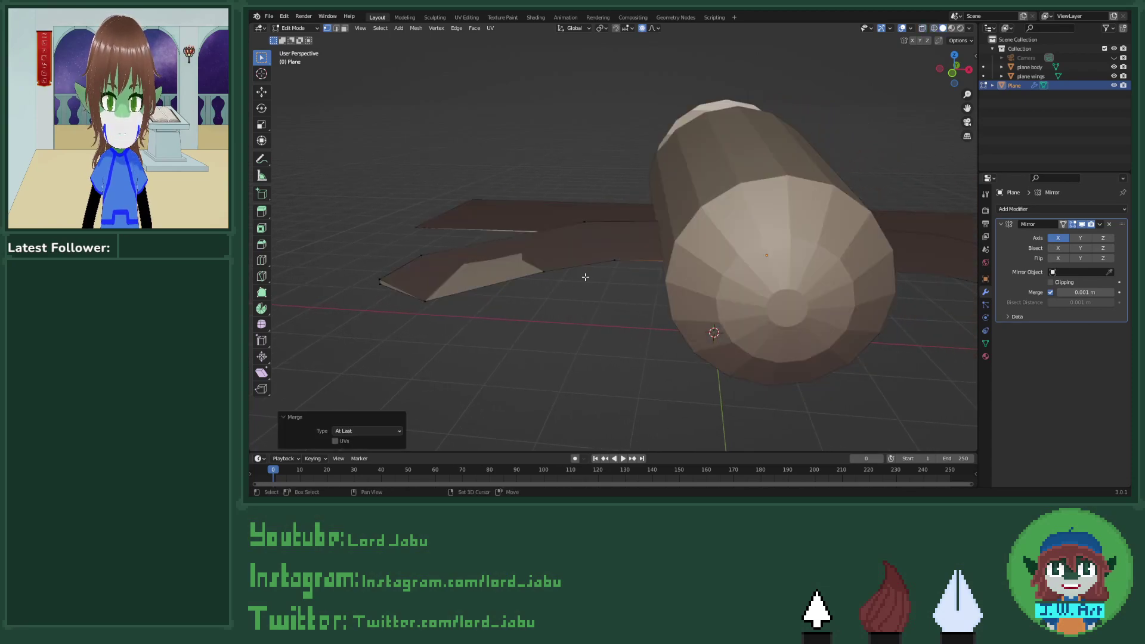
Step: Merge the bottom corner vertices of the tail plane At Last, viewing it see-through
{"action": "mouse_move", "coordinate": [585, 274]}
{"action": "middle_mouse_down"}
{"action": "mouse_move", "coordinate": [673, 286]}
{"action": "mouse_move", "coordinate": [596, 291]}
{"action": "mouse_move", "coordinate": [698, 276]}
{"action": "mouse_move", "coordinate": [590, 303]}
{"action": "mouse_move", "coordinate": [646, 307]}
{"action": "mouse_move", "coordinate": [549, 312]}
{"action": "mouse_move", "coordinate": [642, 294]}
{"action": "mouse_move", "coordinate": [624, 303]}
{"action": "middle_mouse_up"}
{"action": "key", "text": "alt+z"}
{"action": "key", "text": "shift+z"}
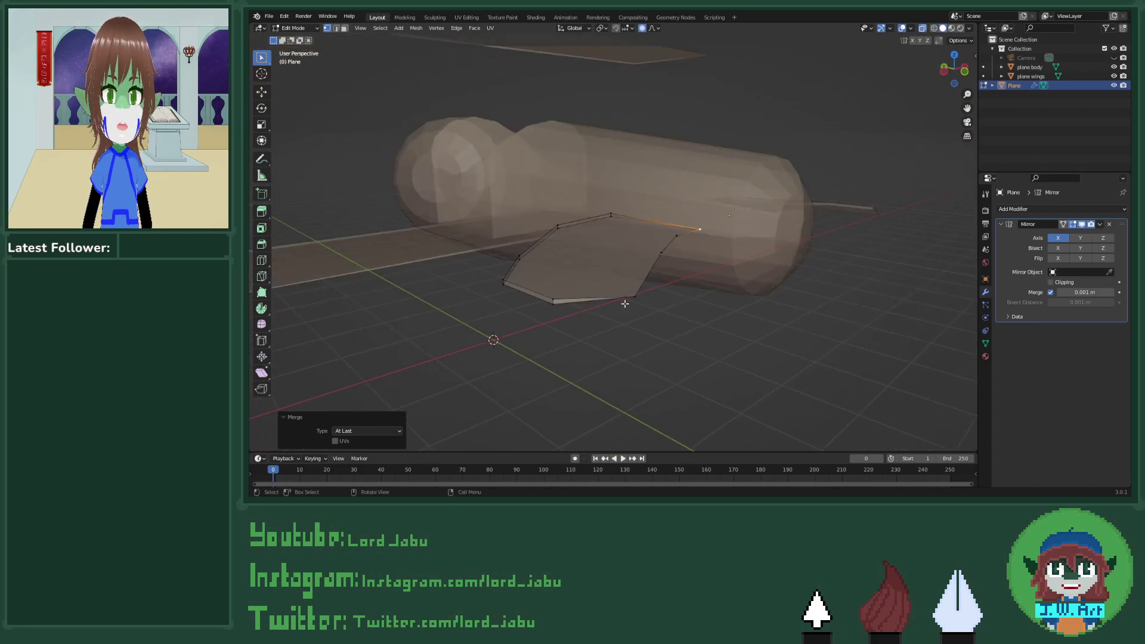
{"action": "left_click", "coordinate": [552, 298]}
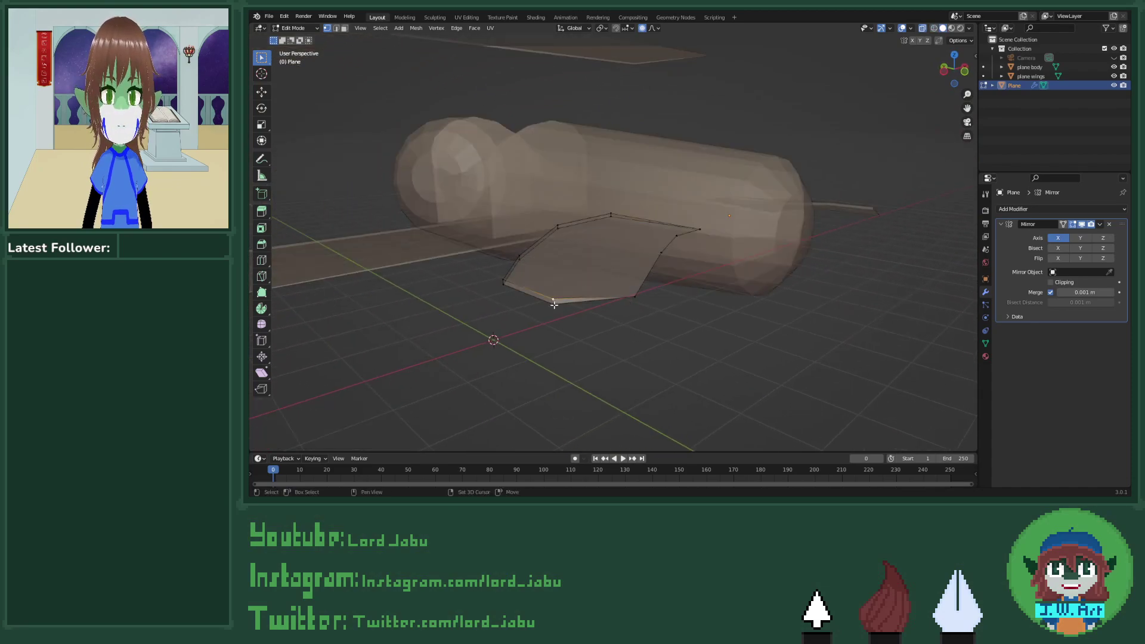
{"action": "left_click", "coordinate": [553, 304], "text": "shift"}
{"action": "key", "text": "m"}
{"action": "left_click", "coordinate": [555, 306]}
{"action": "middle_click_drag", "start_coordinate": [555, 306], "coordinate": [599, 299]}
Step: Return to Object Mode and orbit and zoom around the airplane to inspect the swept tail fins
{"action": "key", "text": "Tab"}
{"action": "scroll", "coordinate": [670, 283], "scroll_direction": "down", "scroll_amount": 4}
{"action": "middle_click_drag", "start_coordinate": [675, 288], "coordinate": [653, 267]}
{"action": "scroll", "coordinate": [642, 283], "scroll_direction": "up", "scroll_amount": 3}
{"action": "scroll", "coordinate": [692, 257], "scroll_direction": "up", "scroll_amount": 4}
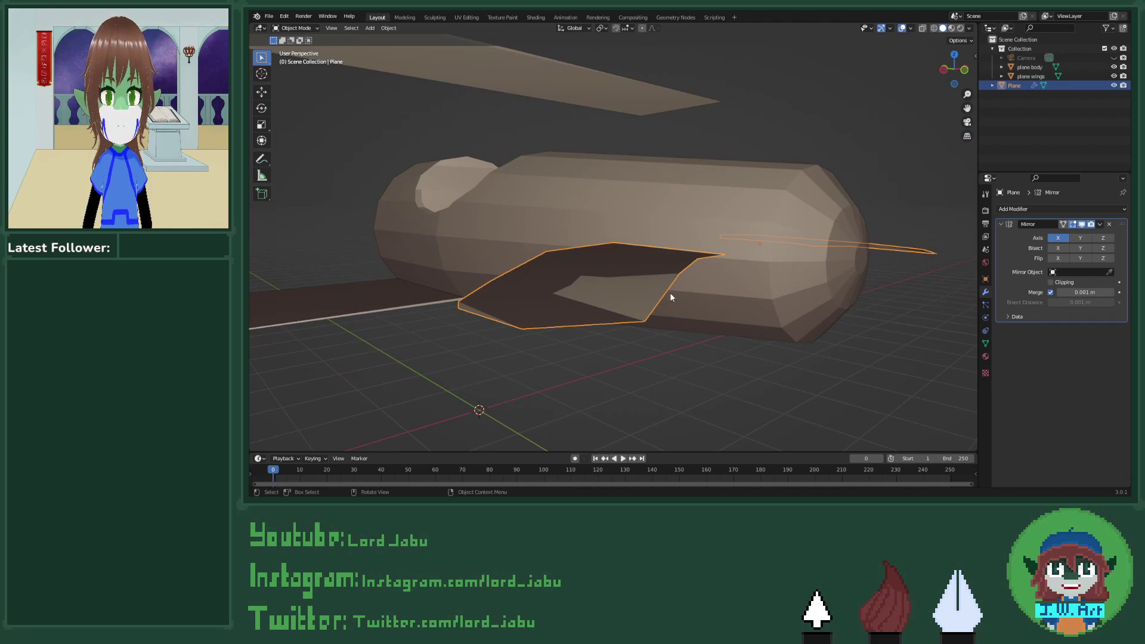
{"action": "middle_click_drag", "start_coordinate": [670, 292], "coordinate": [714, 265]}
{"action": "scroll", "coordinate": [691, 264], "scroll_direction": "down", "scroll_amount": 3}
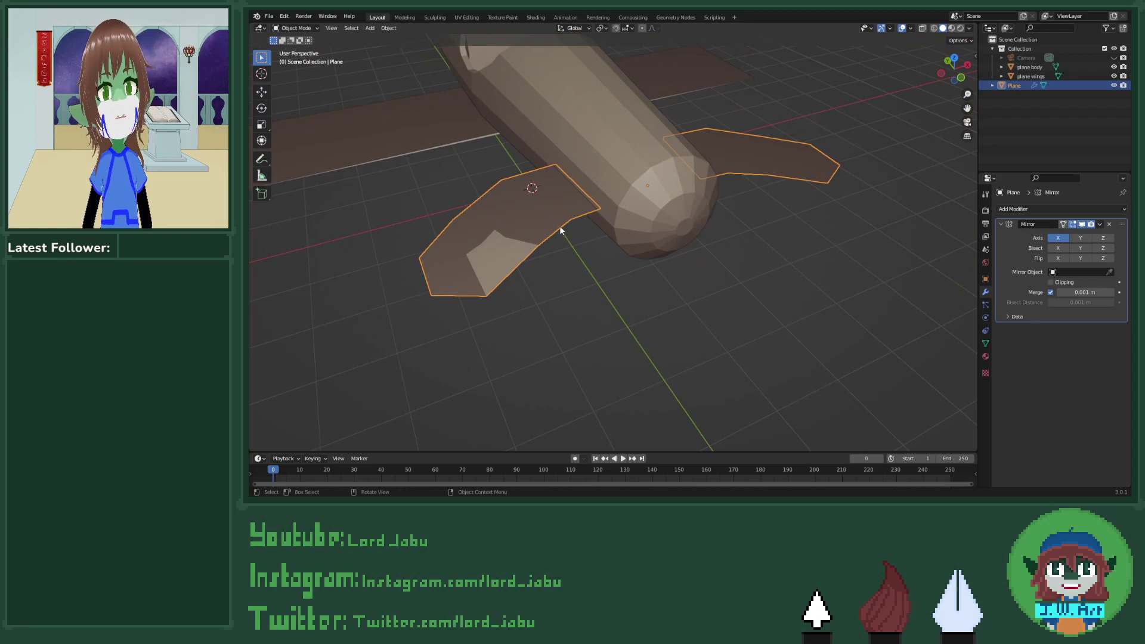
{"action": "middle_click_drag", "start_coordinate": [560, 226], "coordinate": [638, 179]}
{"action": "scroll", "coordinate": [638, 179], "scroll_direction": "up", "scroll_amount": 5}
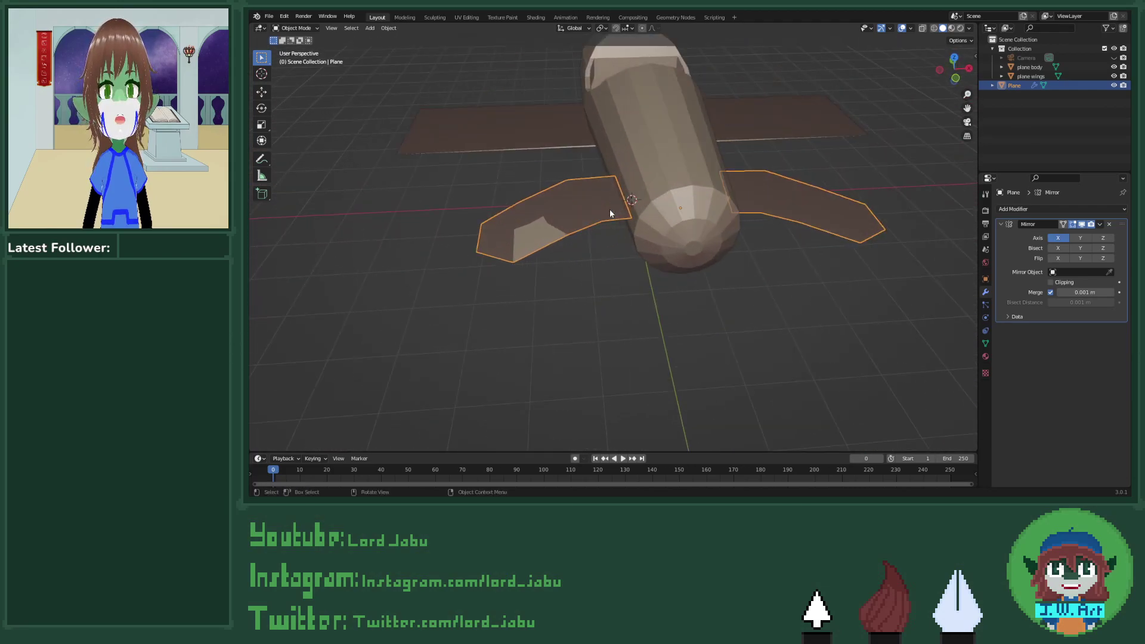
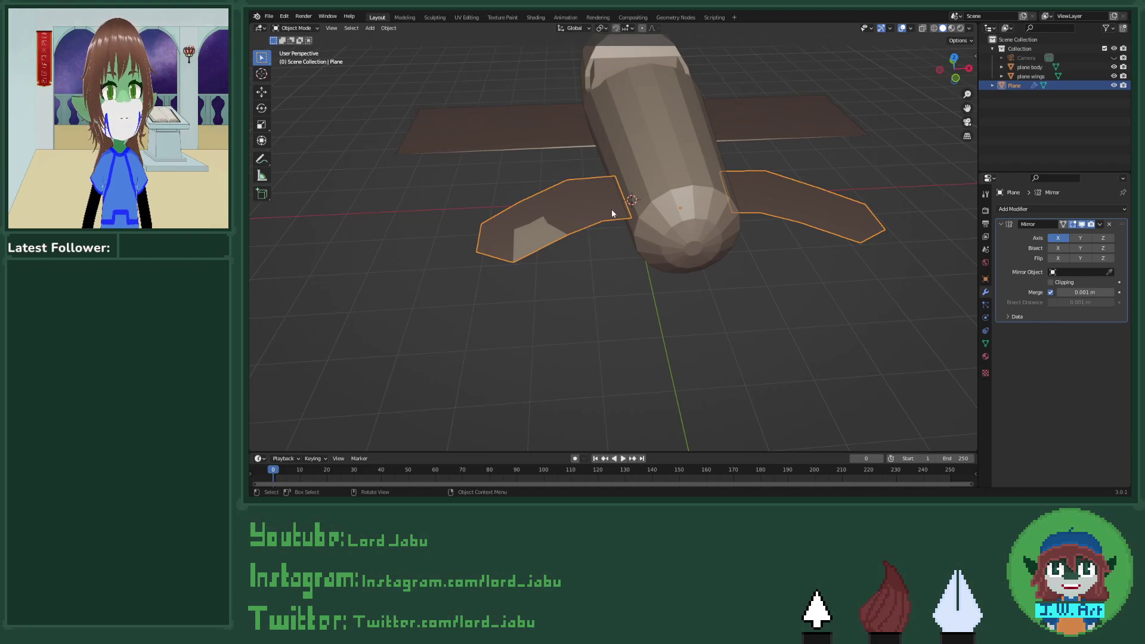
Step: Add a torus, scale it up about 9.3 times, then undo it
{"action": "scroll", "coordinate": [610, 208], "scroll_direction": "down", "scroll_amount": 6}
{"action": "middle_click_drag", "start_coordinate": [636, 181], "coordinate": [744, 215]}
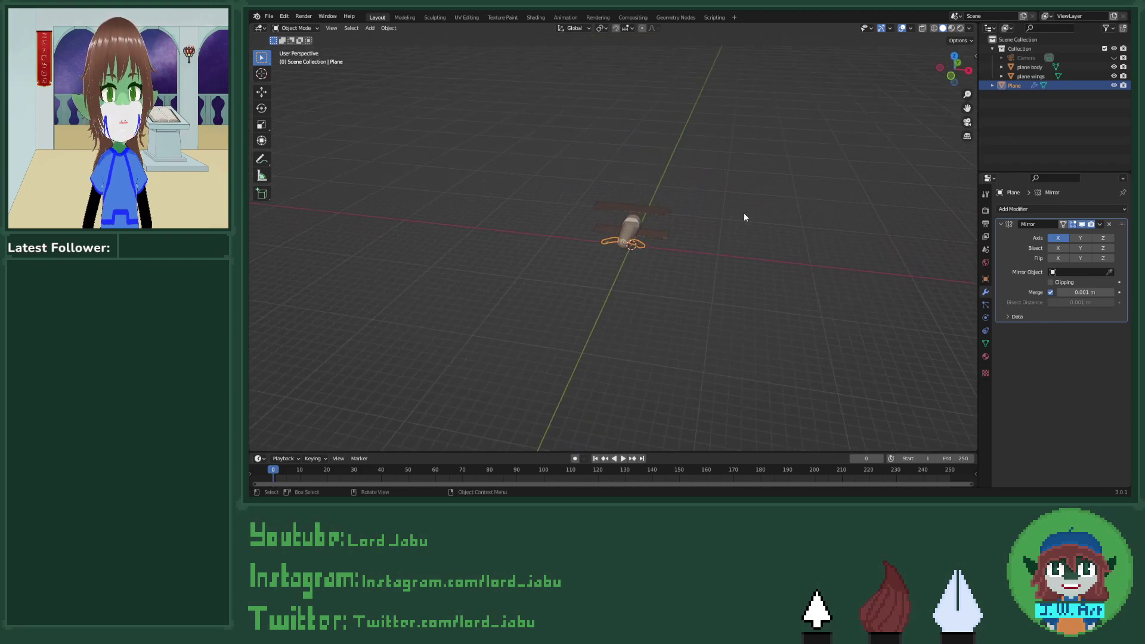
{"action": "left_click", "coordinate": [744, 214]}
{"action": "key", "text": "shift+a"}
{"action": "mouse_move", "coordinate": [744, 215]}
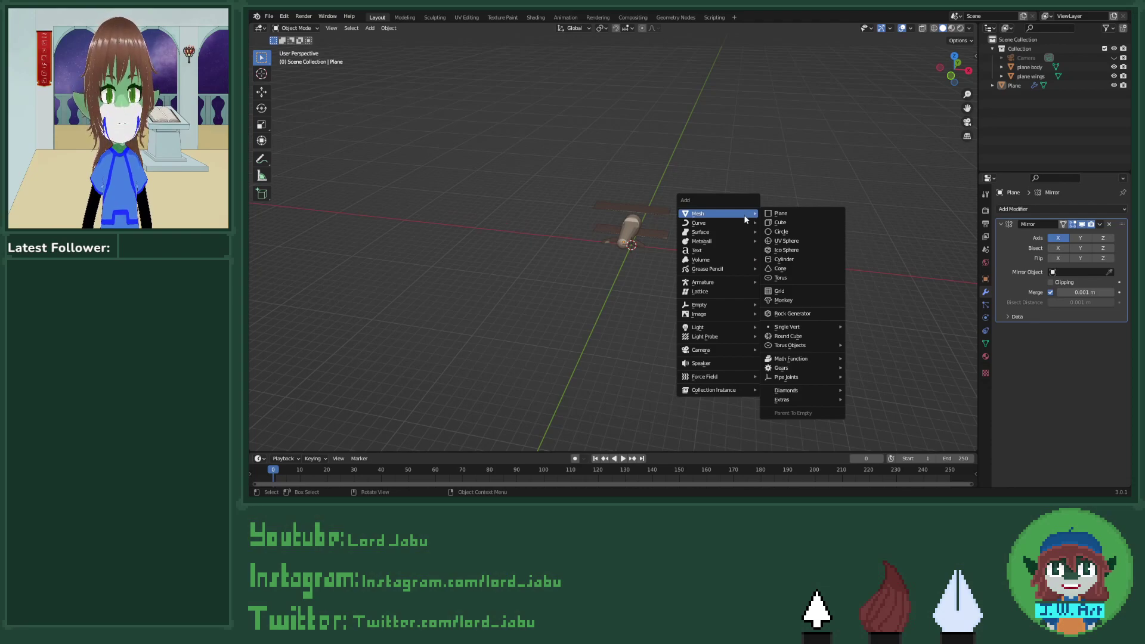
{"action": "left_click", "coordinate": [784, 278]}
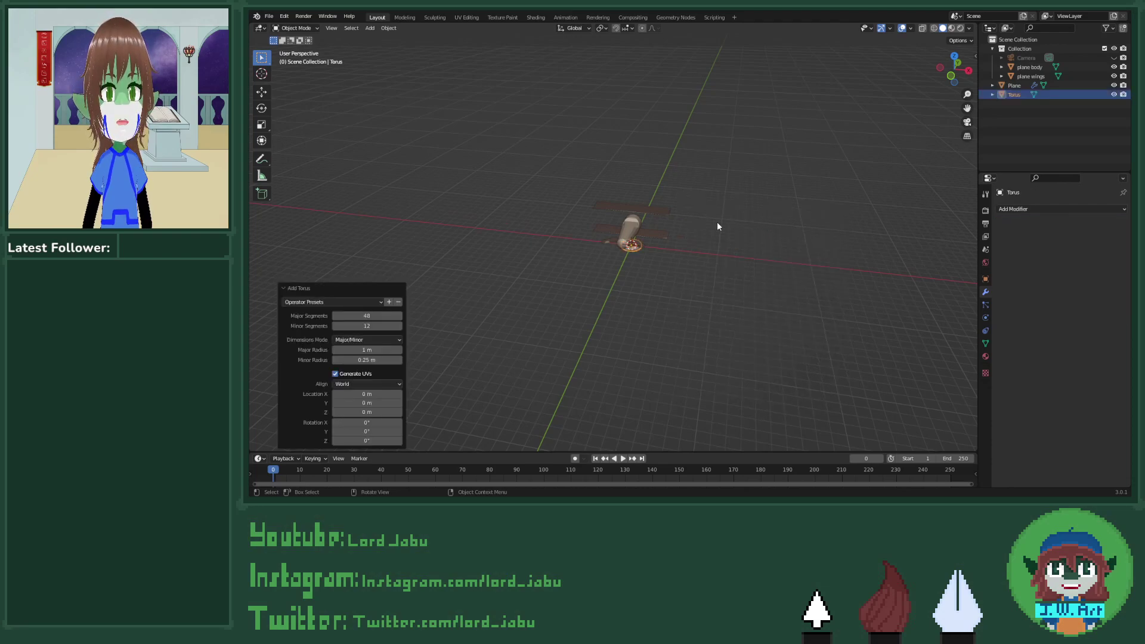
{"action": "key", "text": "s"}
{"action": "left_click", "coordinate": [922, 289]}
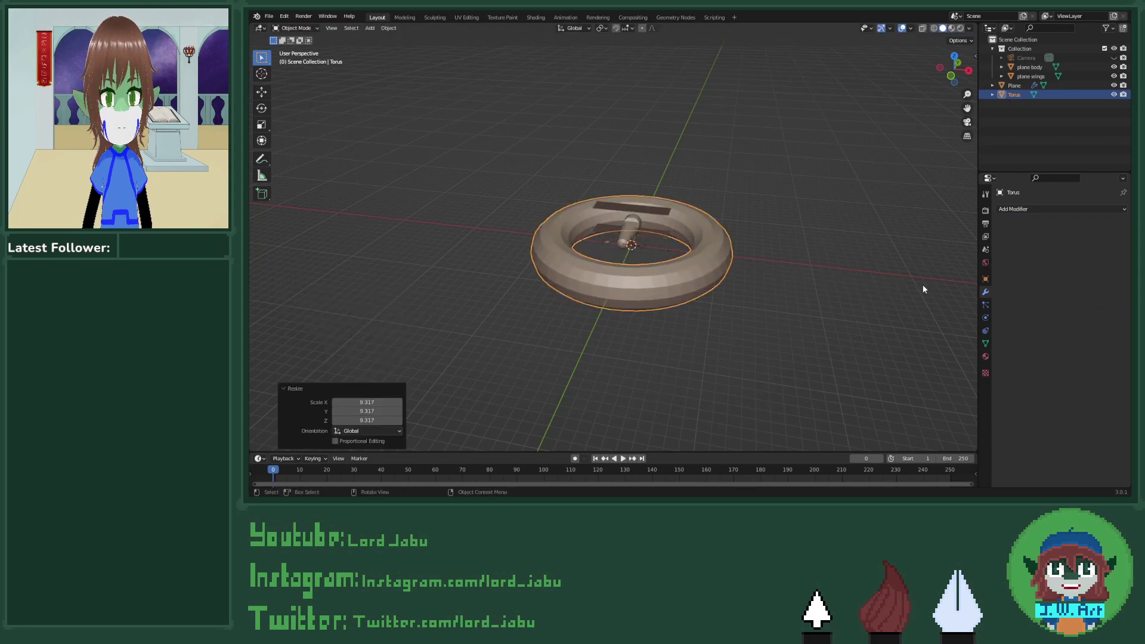
{"action": "key", "text": "ctrl+z"}
{"action": "key", "text": "ctrl+z"}
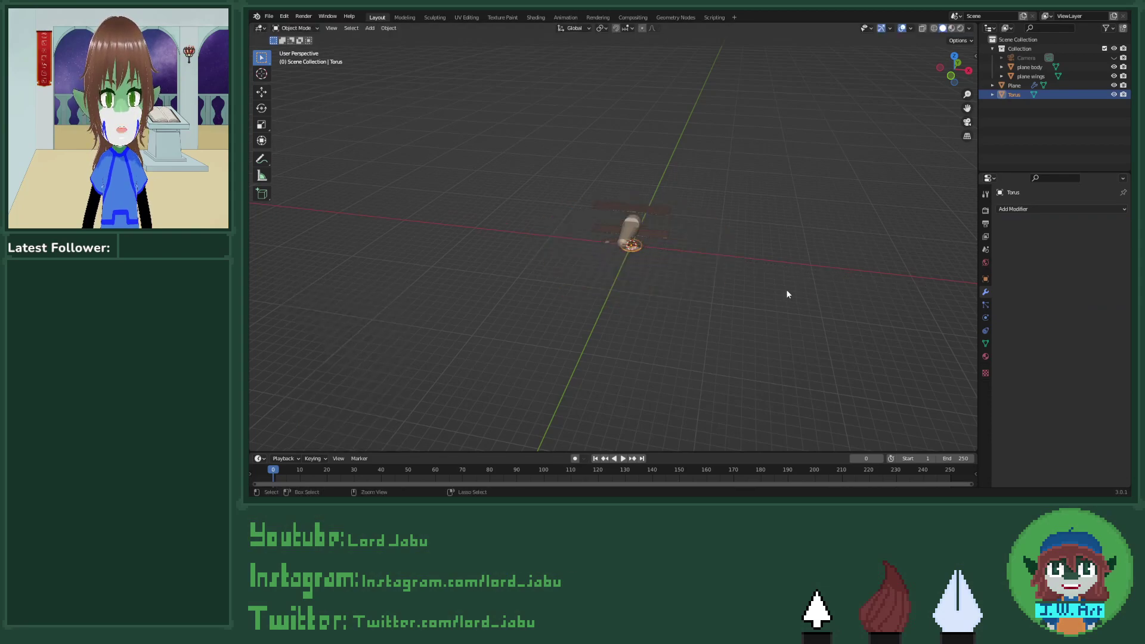
Step: Select the wings object and enter Edit Mode on its mesh
{"action": "scroll", "coordinate": [656, 245], "scroll_direction": "up", "scroll_amount": 5}
{"action": "middle_click_drag", "start_coordinate": [656, 245], "coordinate": [693, 261]}
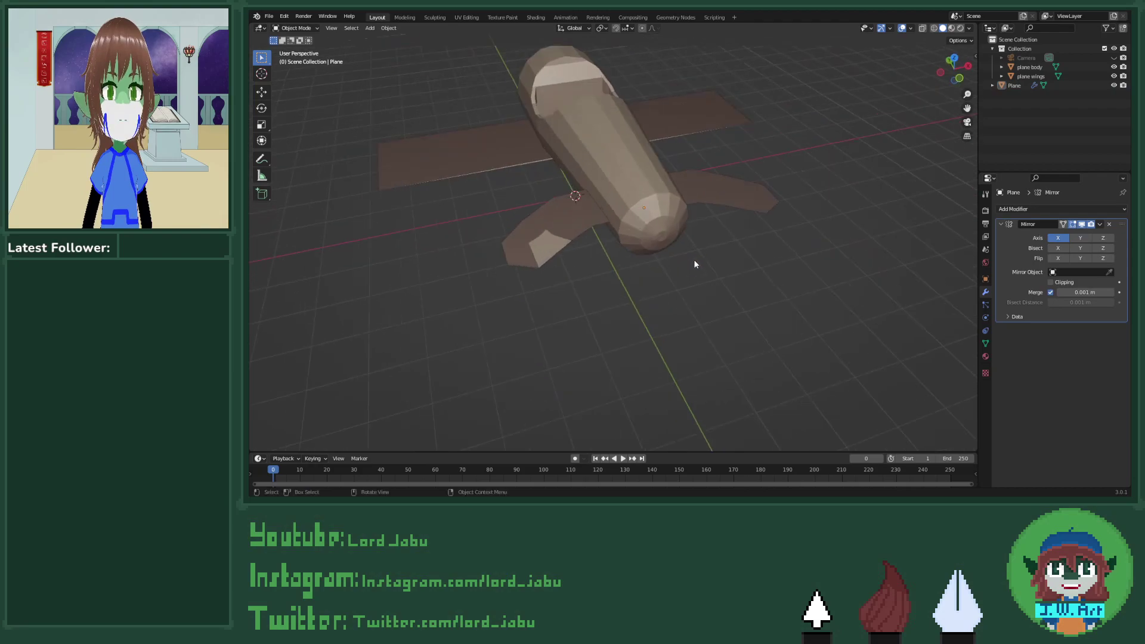
{"action": "left_click", "coordinate": [572, 234]}
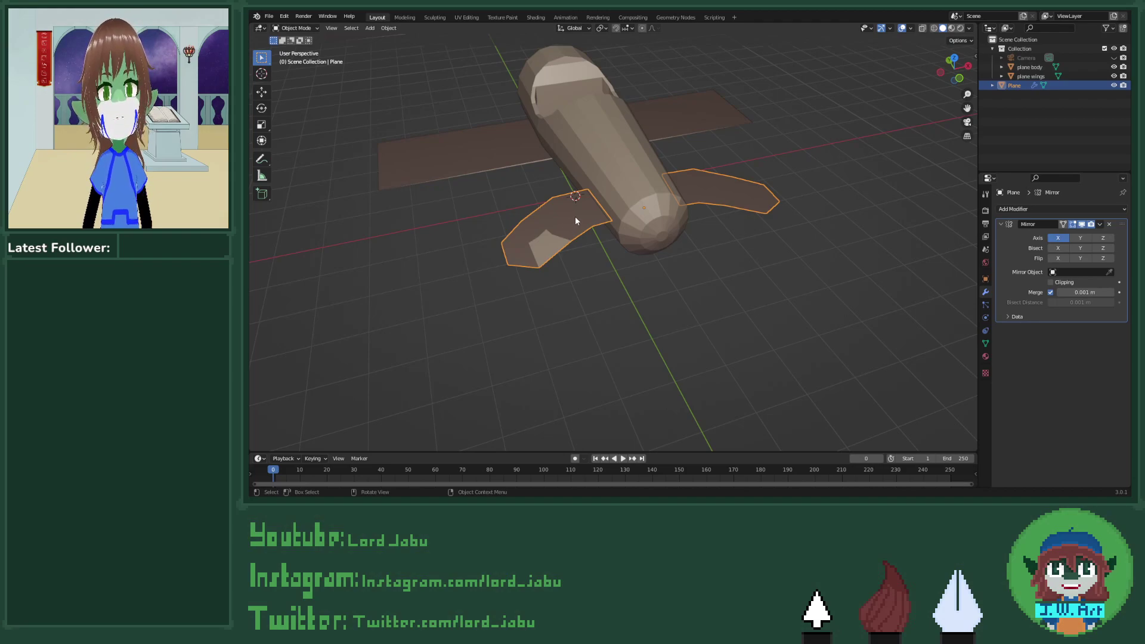
{"action": "middle_click_drag", "start_coordinate": [572, 262], "coordinate": [716, 253], "text": "shift"}
{"action": "scroll", "coordinate": [710, 252], "scroll_direction": "up", "scroll_amount": 5}
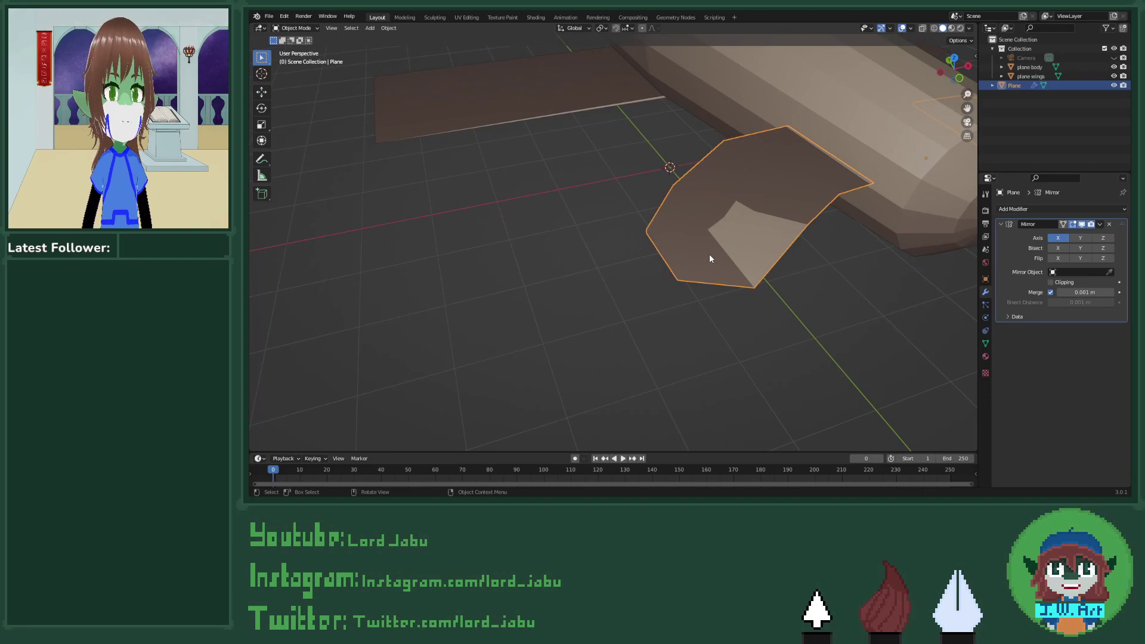
{"action": "key", "text": "Tab"}
{"action": "middle_click_drag", "start_coordinate": [665, 161], "coordinate": [675, 271]}
Step: Move the connected angled wing piece about 0.19 m along Y with smooth proportional falloff
{"action": "key", "text": "ctrl+l"}
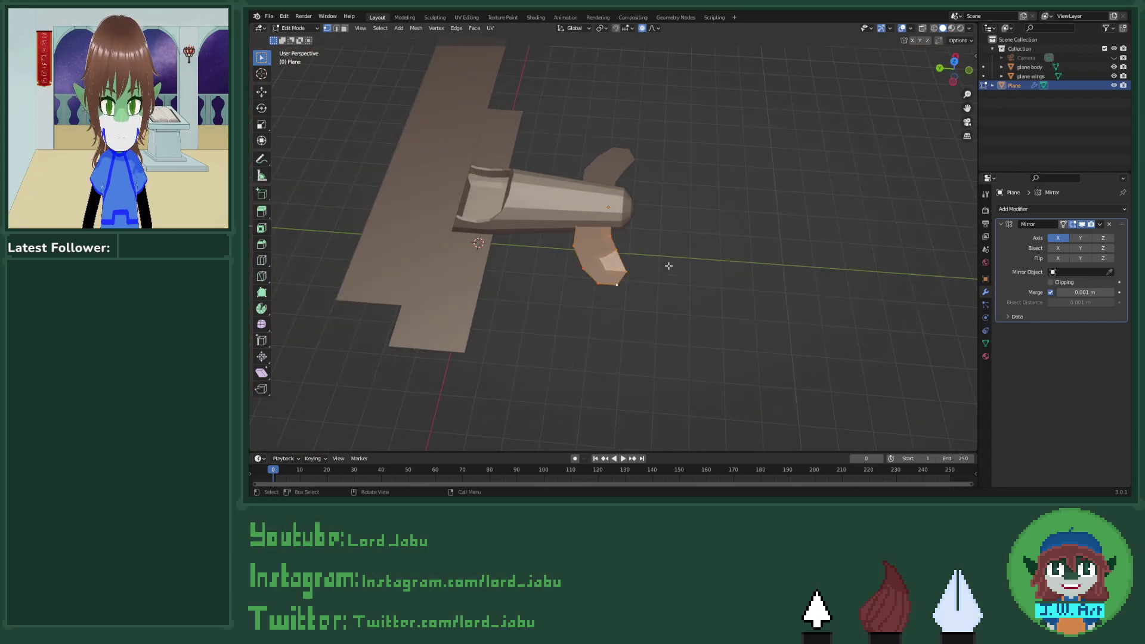
{"action": "key", "text": "g"}
{"action": "key", "text": "y"}
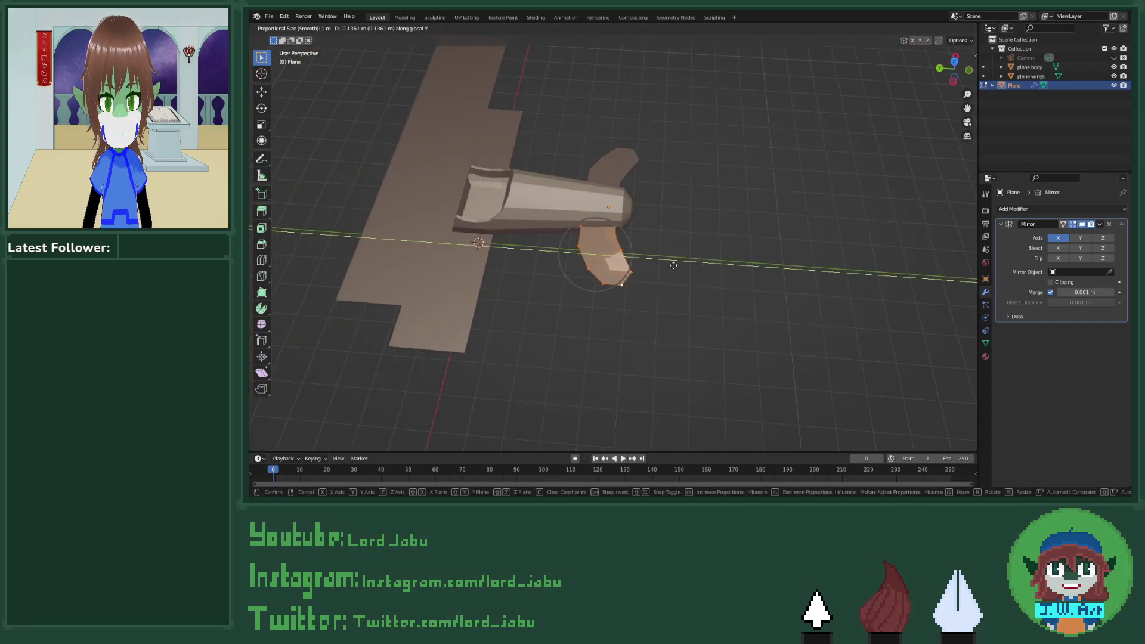
{"action": "left_click", "coordinate": [675, 265]}
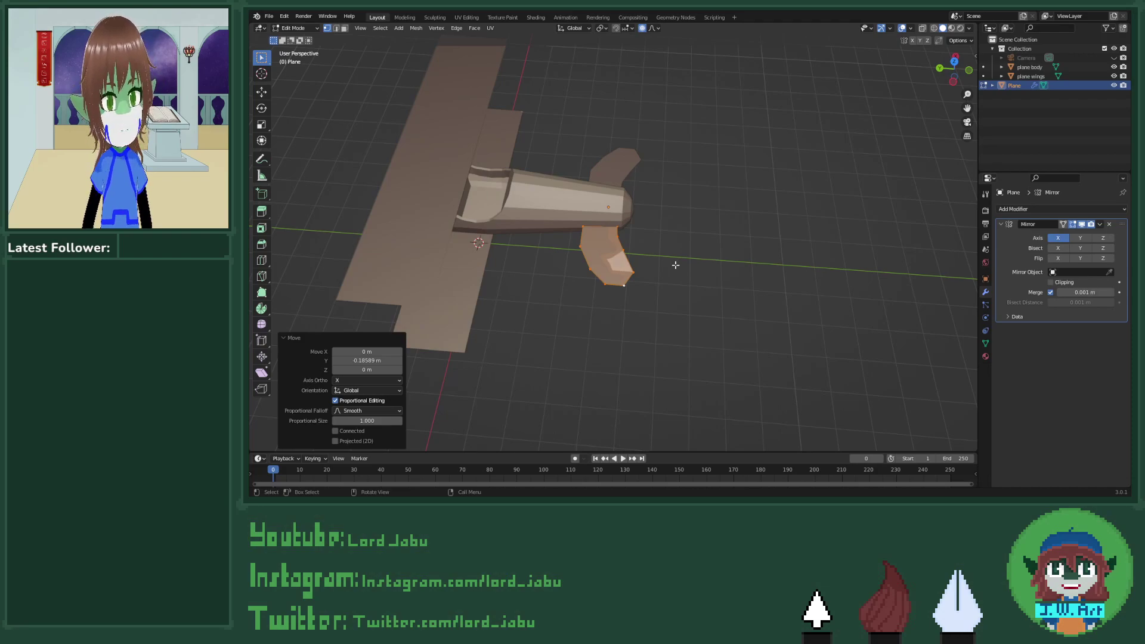
{"action": "middle_click_drag", "start_coordinate": [669, 263], "coordinate": [638, 282]}
Step: Raise a copy of the angled piece about 2.2 m and separate it into its own object
{"action": "key", "text": "g"}
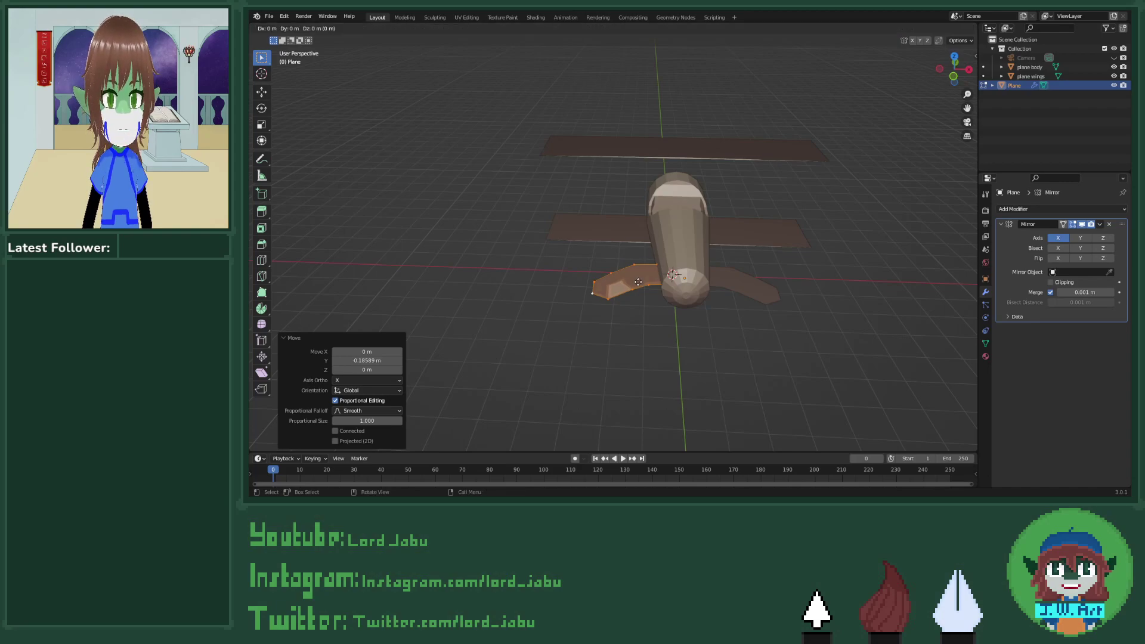
{"action": "key", "text": "z"}
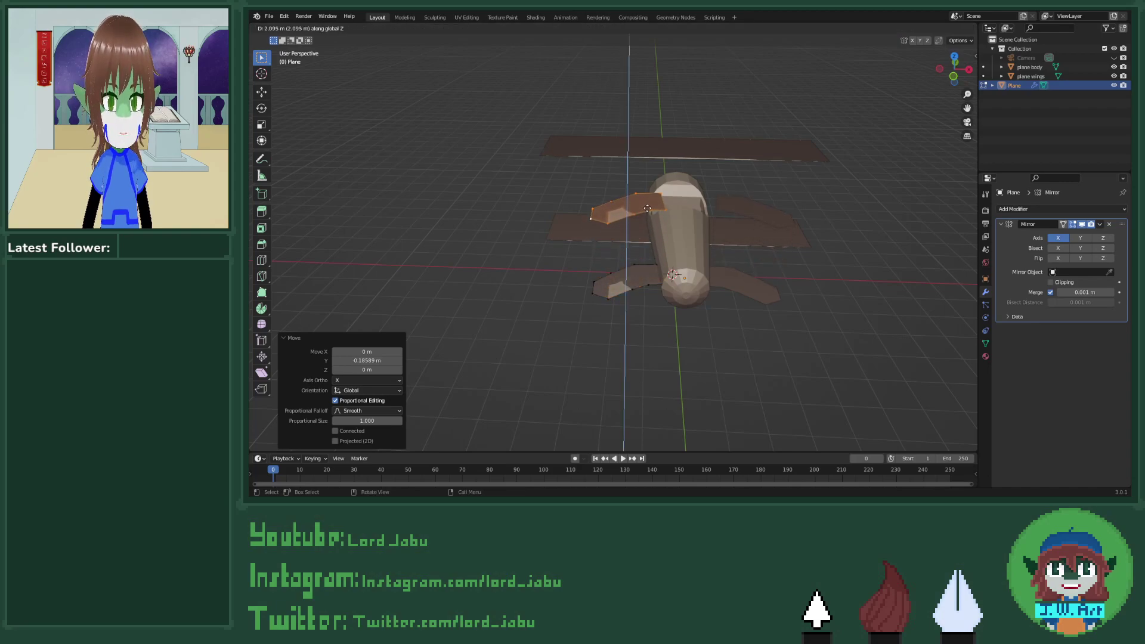
{"action": "left_click", "coordinate": [661, 204]}
{"action": "key", "text": "p"}
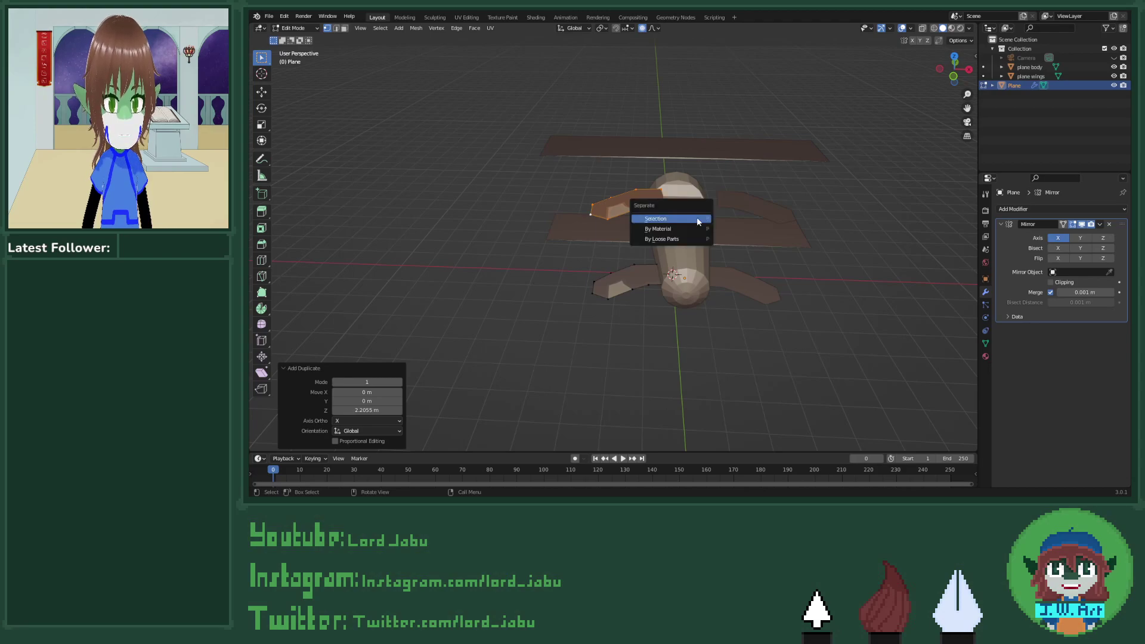
{"action": "left_click", "coordinate": [698, 221]}
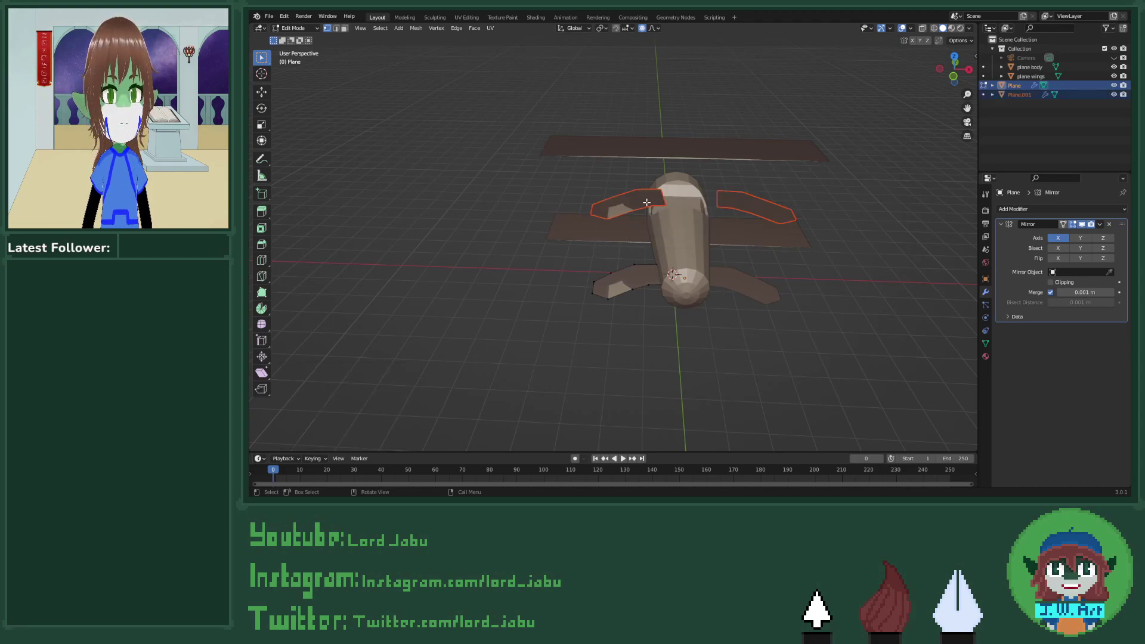
Step: Select Plane.001 in Edit Mode and remove its Mirror modifier
{"action": "key", "text": "Tab"}
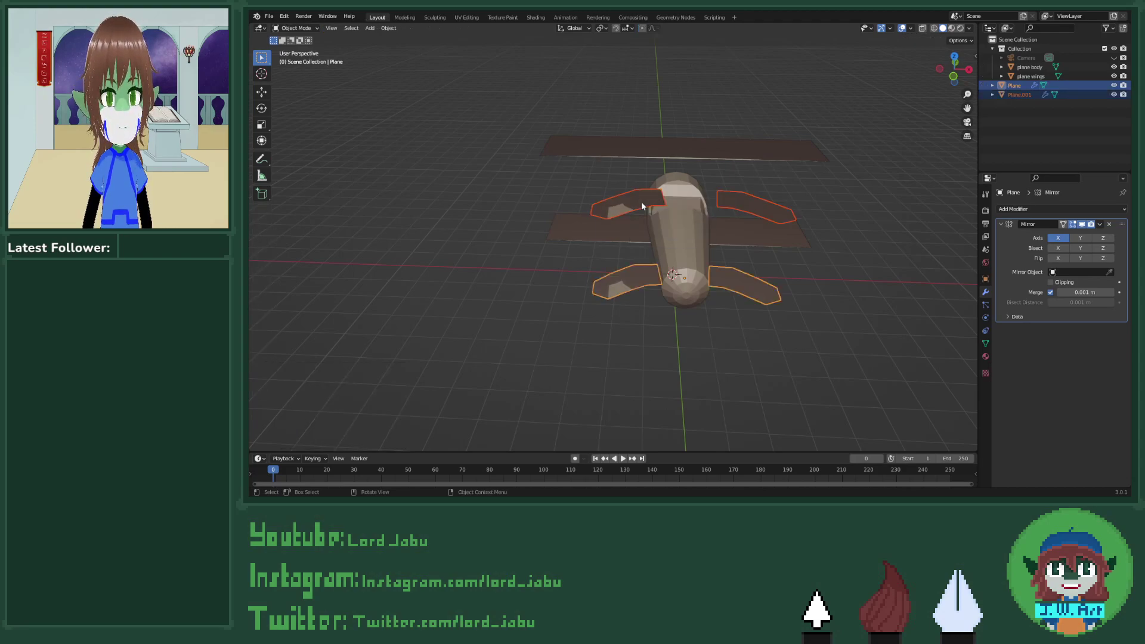
{"action": "left_click", "coordinate": [641, 205]}
{"action": "key", "text": "Tab"}
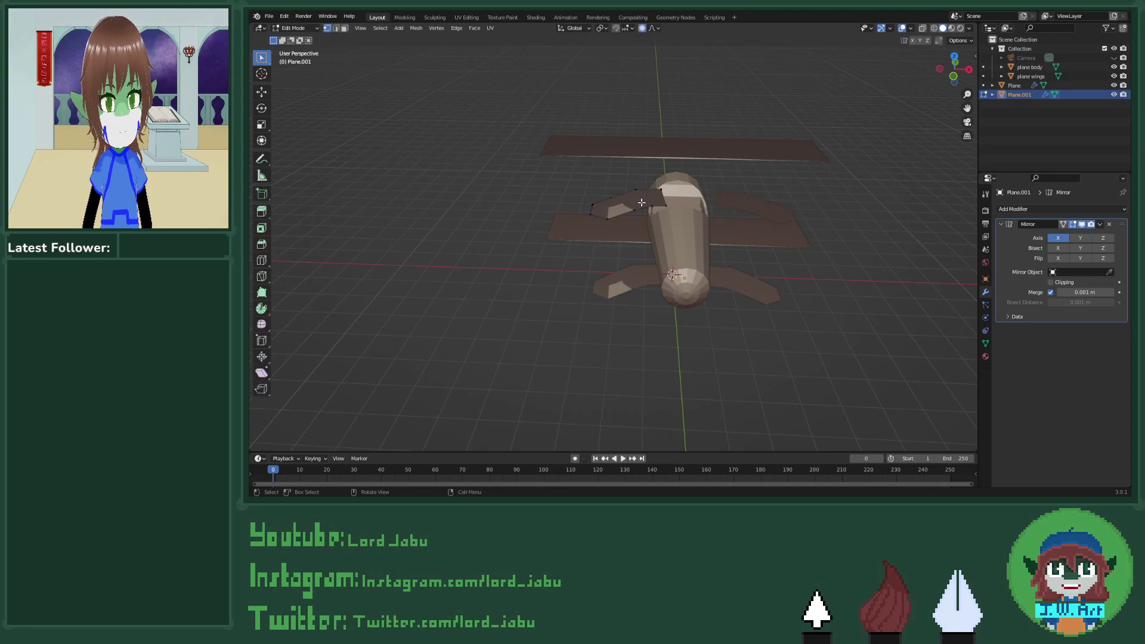
{"action": "scroll", "coordinate": [639, 182], "scroll_direction": "up", "scroll_amount": 2}
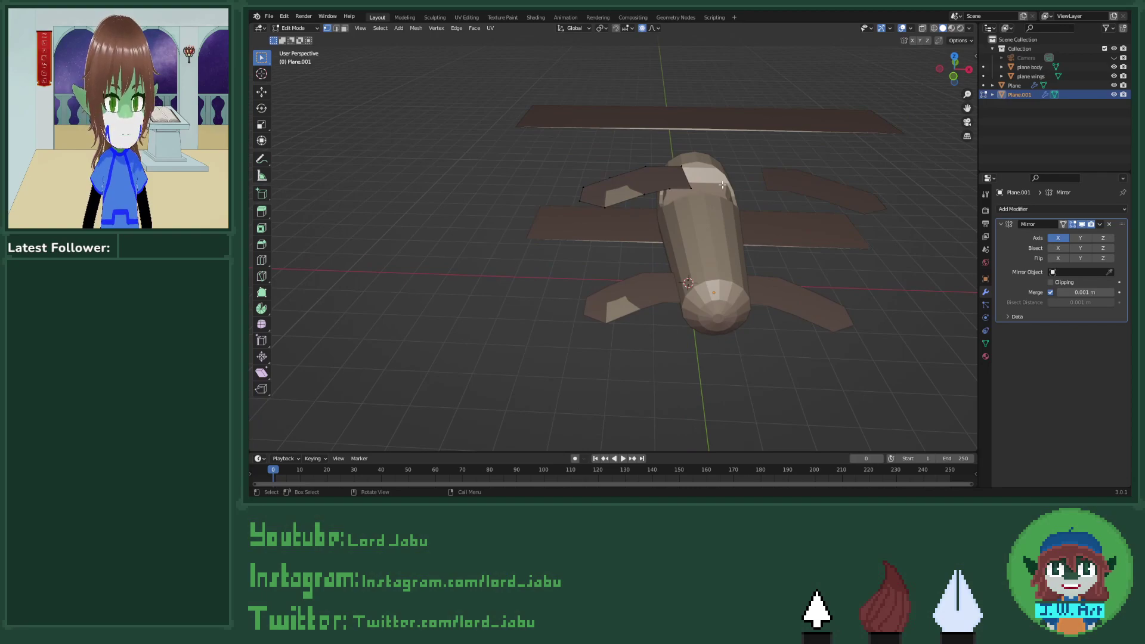
{"action": "left_click", "coordinate": [1108, 224]}
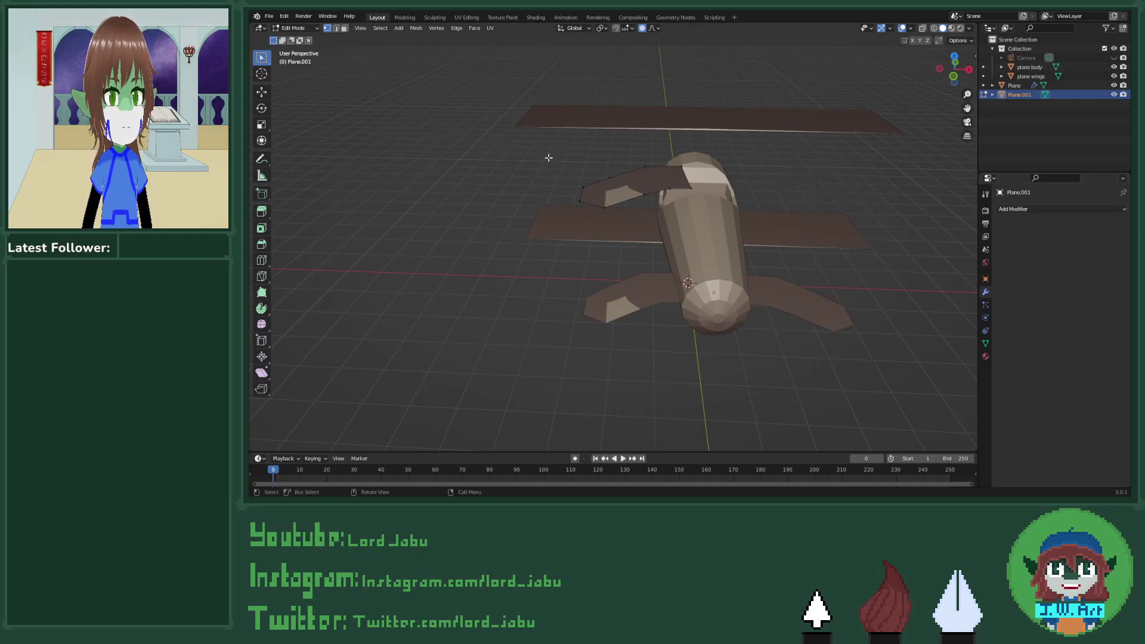
Step: Rotate the whole piece 90° around Y so it stands upright
{"action": "key", "text": "l"}
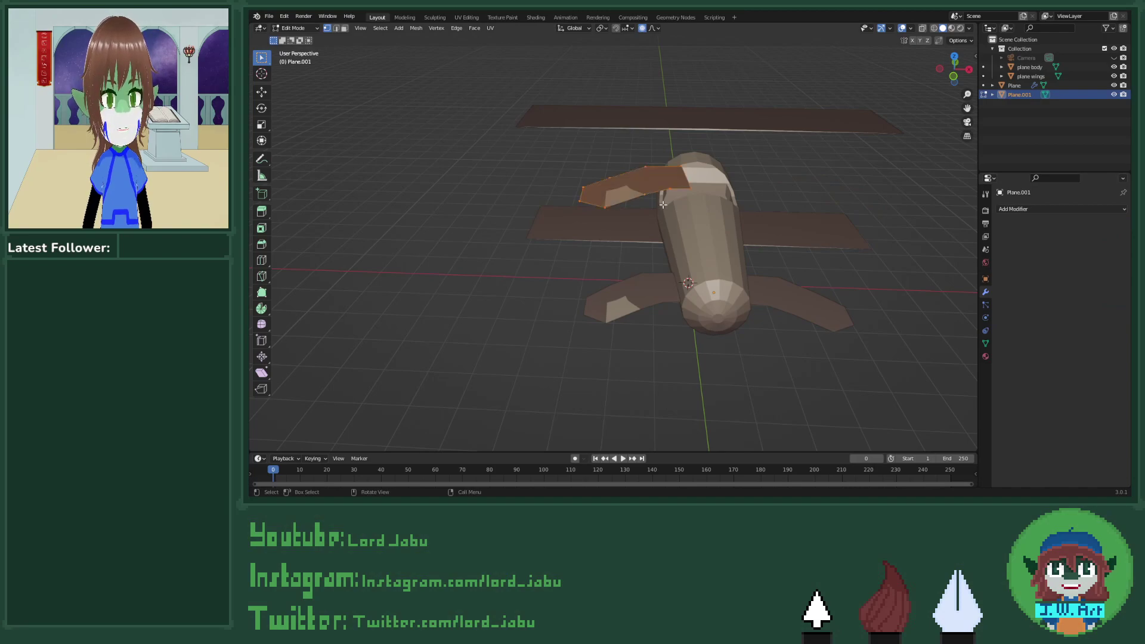
{"action": "key", "text": "r"}
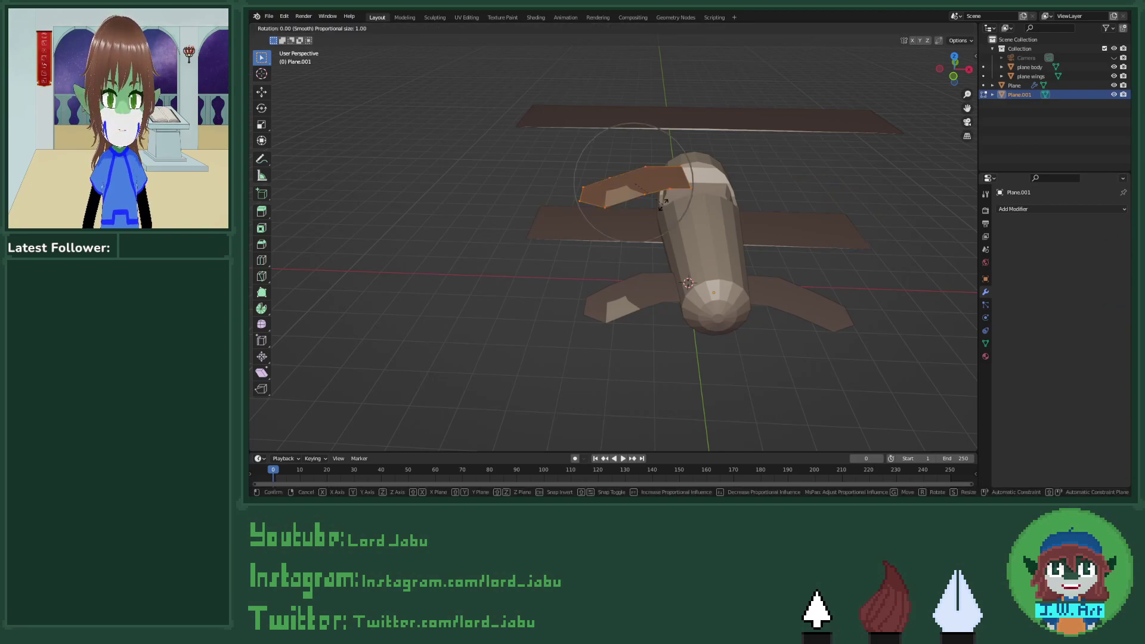
{"action": "type", "text": "y90"}
{"action": "key", "text": "Return"}
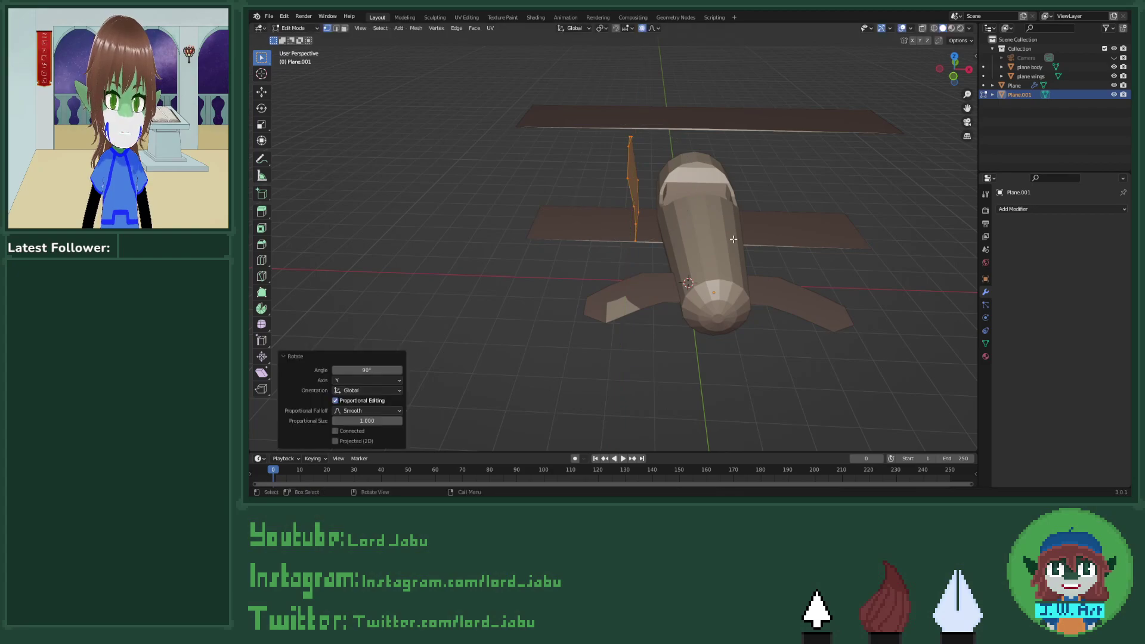
{"action": "middle_click_drag", "start_coordinate": [740, 249], "coordinate": [653, 259]}
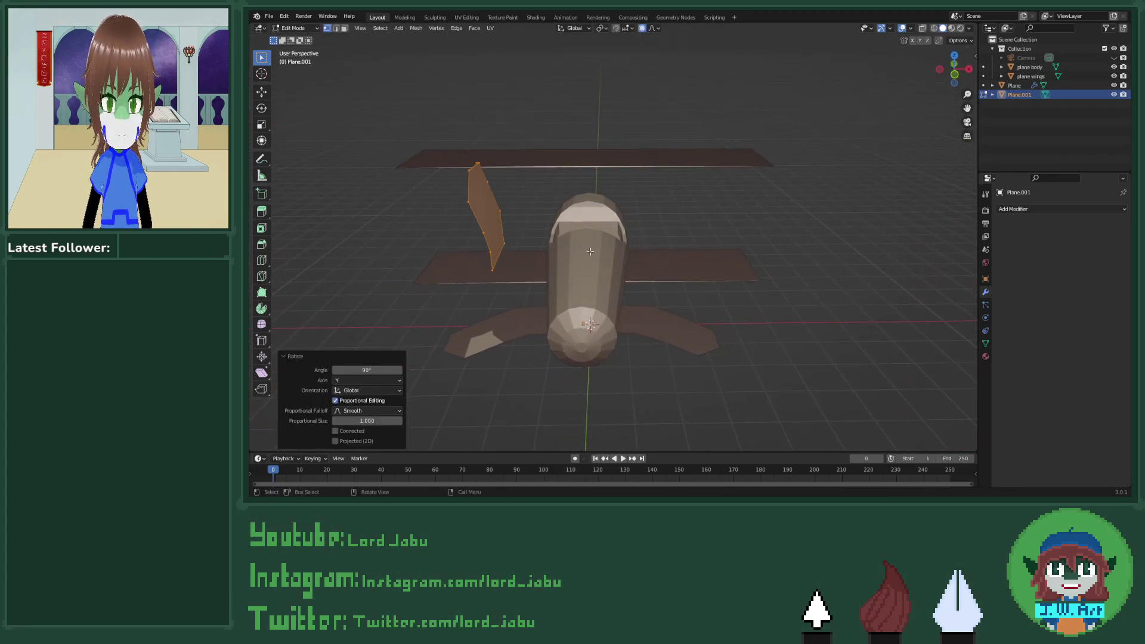
{"action": "right_click", "coordinate": [493, 223]}
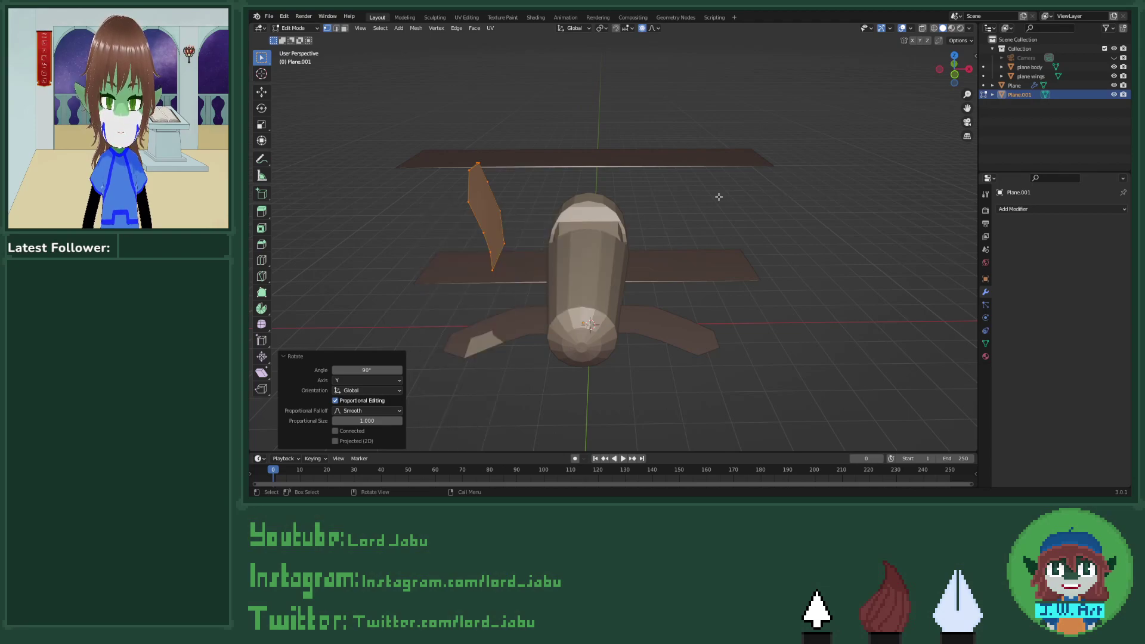
{"action": "key", "text": "Tab"}
{"action": "right_click", "coordinate": [491, 213]}
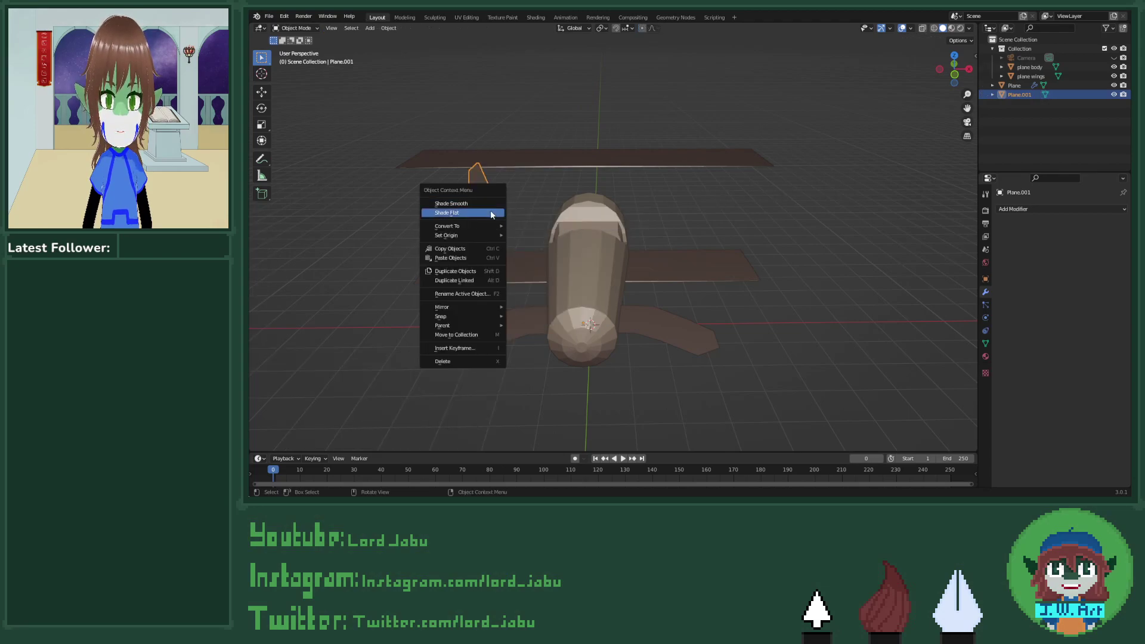
Step: Shade the strut flat and try Location Y 0 in the properties, then undo it
{"action": "left_click", "coordinate": [491, 213]}
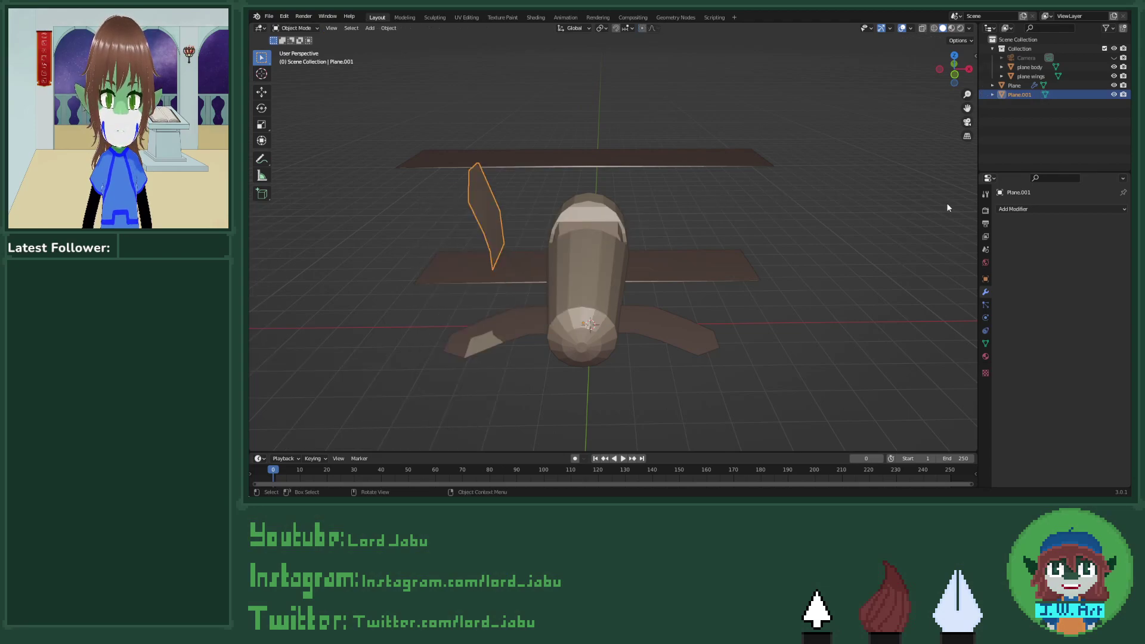
{"action": "left_click", "coordinate": [984, 250]}
{"action": "left_click", "coordinate": [985, 263]}
{"action": "left_click", "coordinate": [986, 279]}
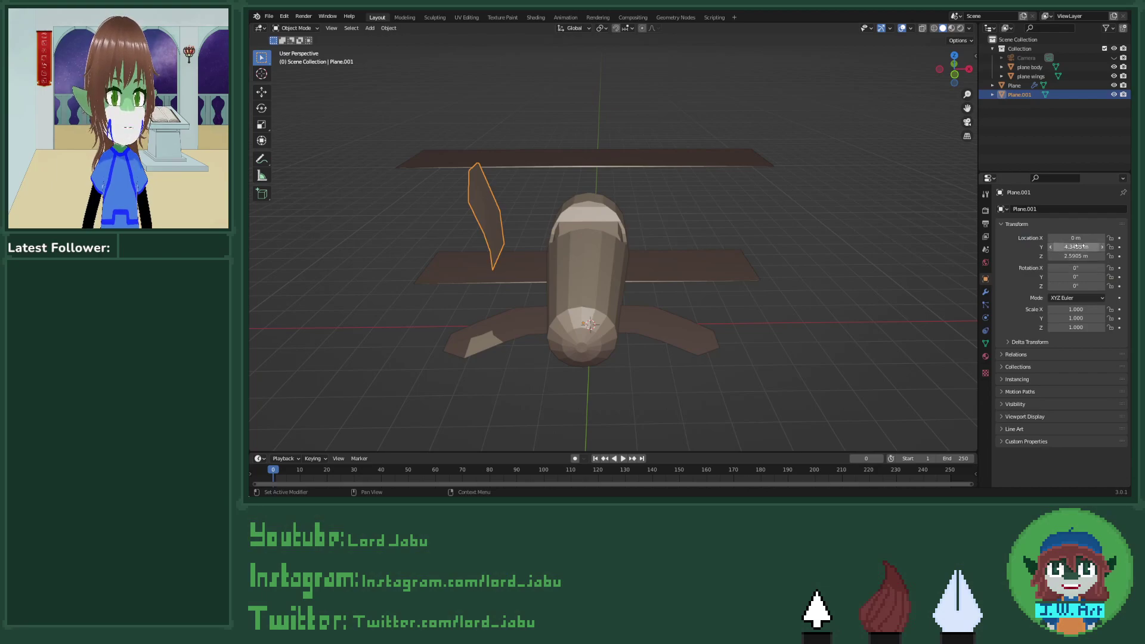
{"action": "left_click", "coordinate": [1079, 248]}
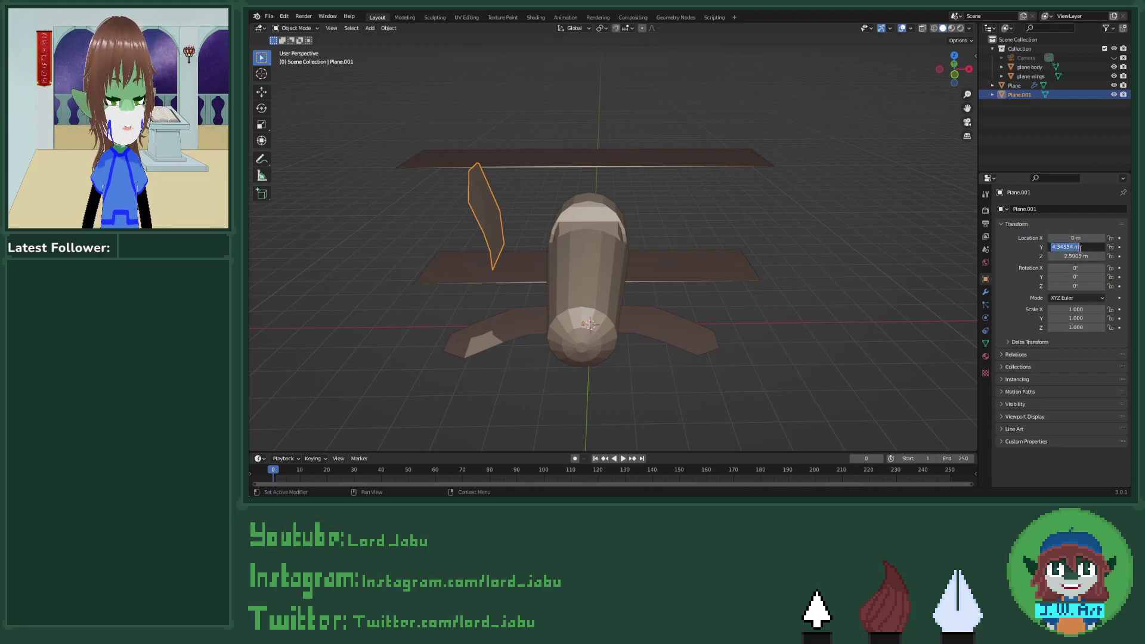
{"action": "type", "text": "0"}
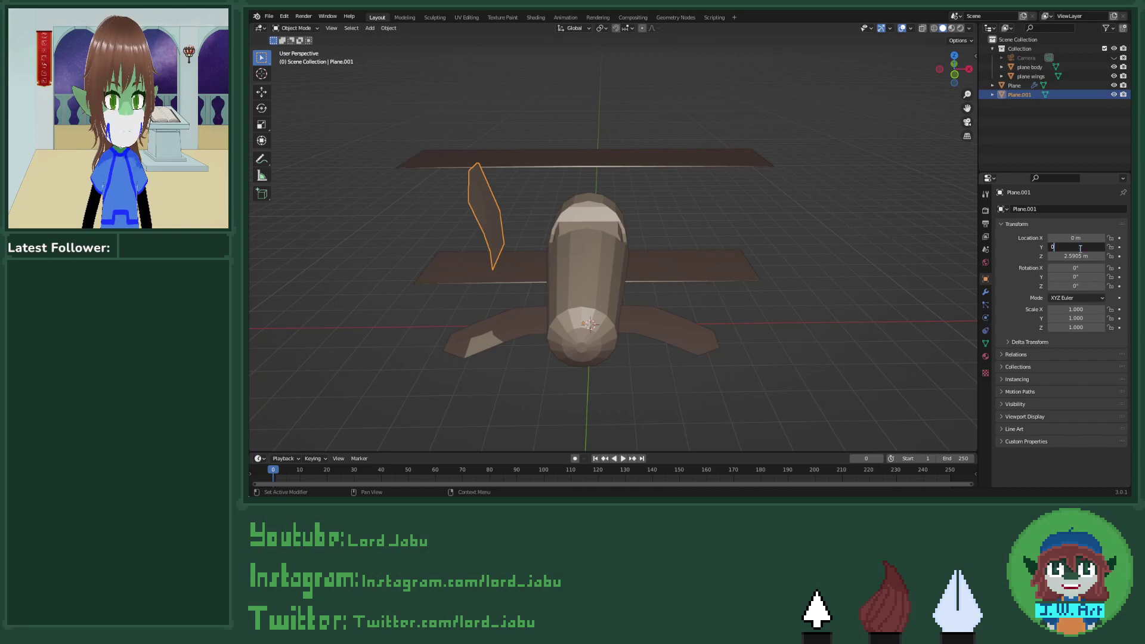
{"action": "key", "text": "Return"}
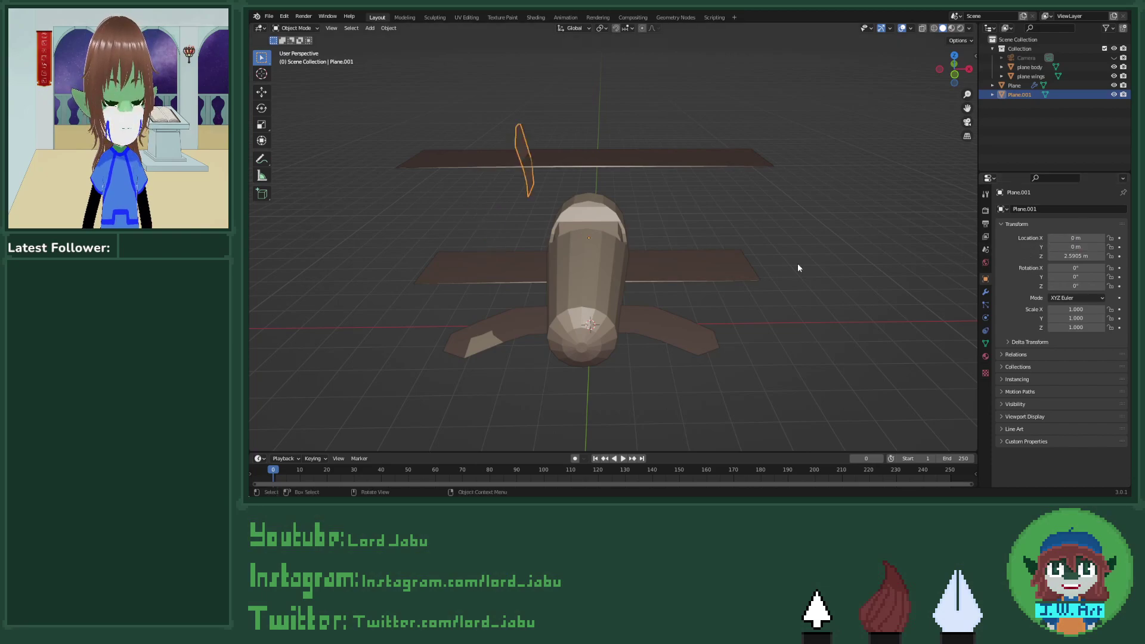
{"action": "key", "text": "ctrl+z"}
{"action": "middle_click_drag", "start_coordinate": [798, 268], "coordinate": [874, 263]}
Step: Set the fin's origin to its geometry and its Location X to 0 m
{"action": "right_click", "coordinate": [562, 259]}
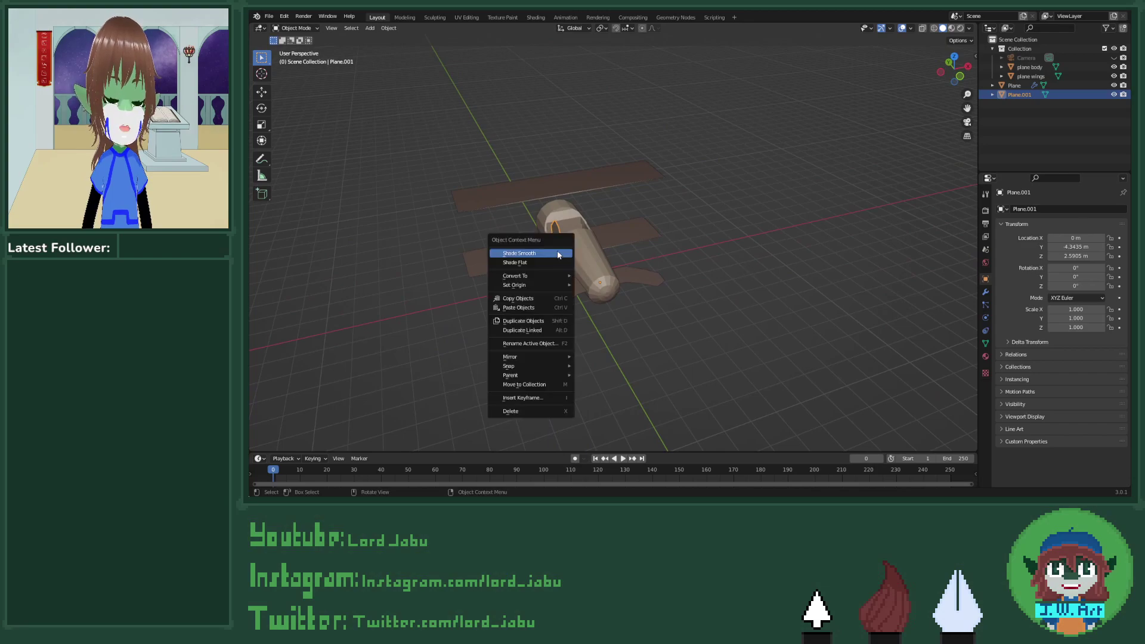
{"action": "mouse_move", "coordinate": [530, 281]}
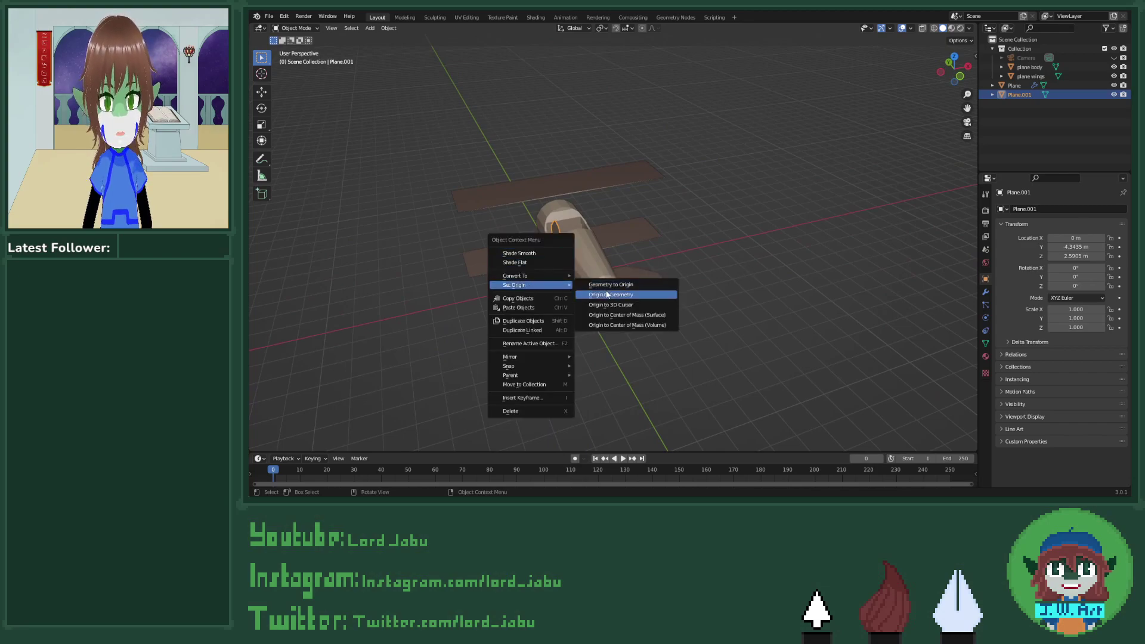
{"action": "left_click", "coordinate": [611, 295]}
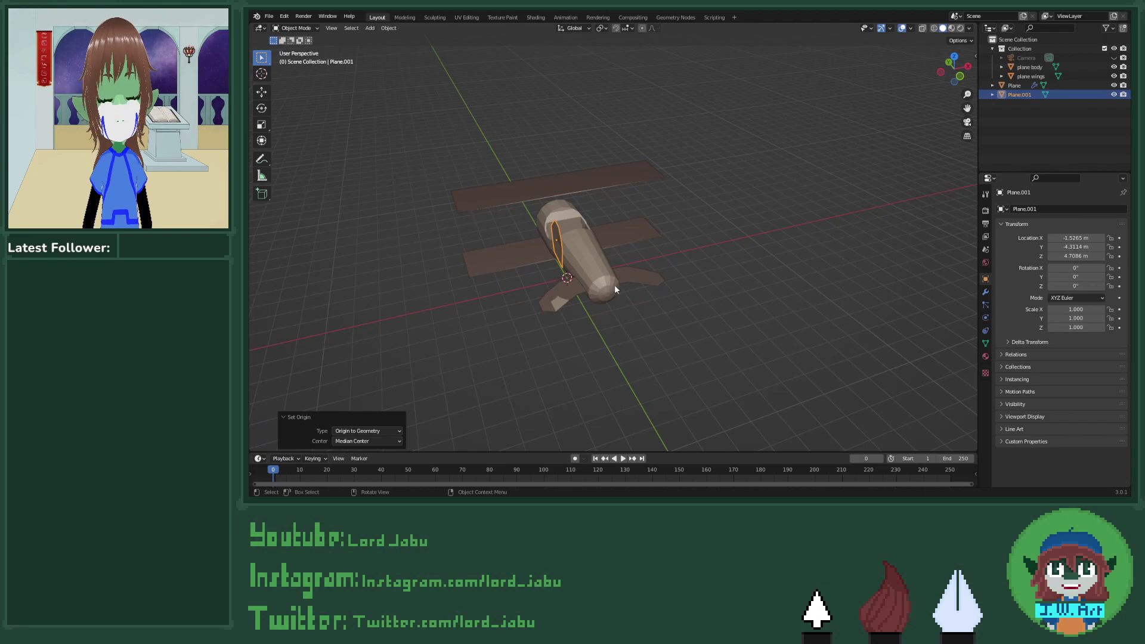
{"action": "left_click", "coordinate": [1079, 238]}
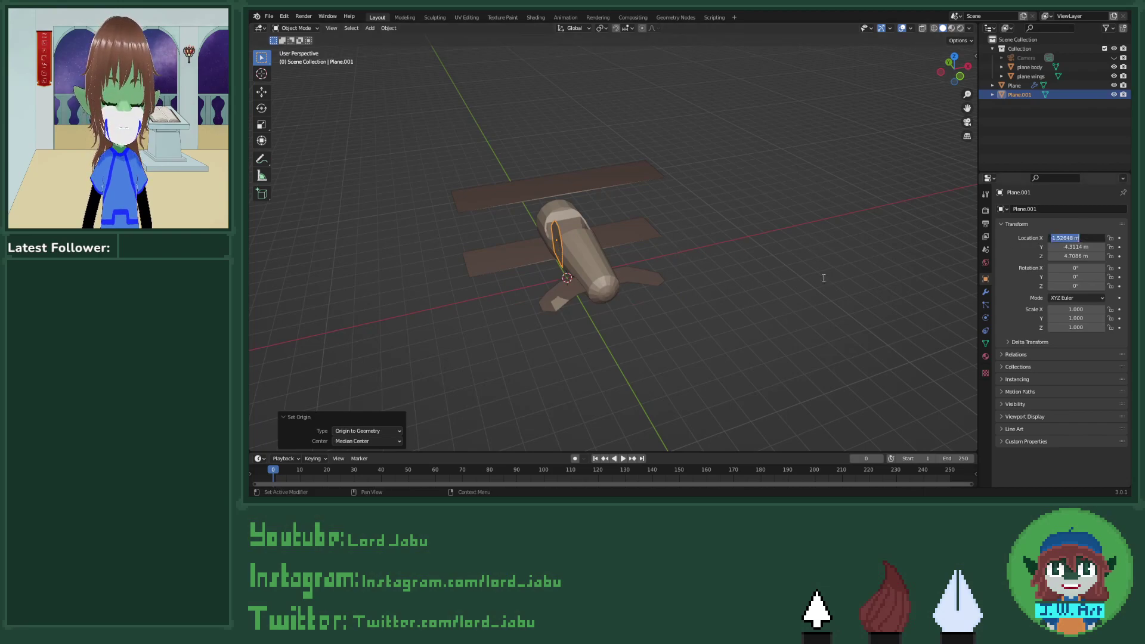
{"action": "type", "text": "0"}
{"action": "key", "text": "Return"}
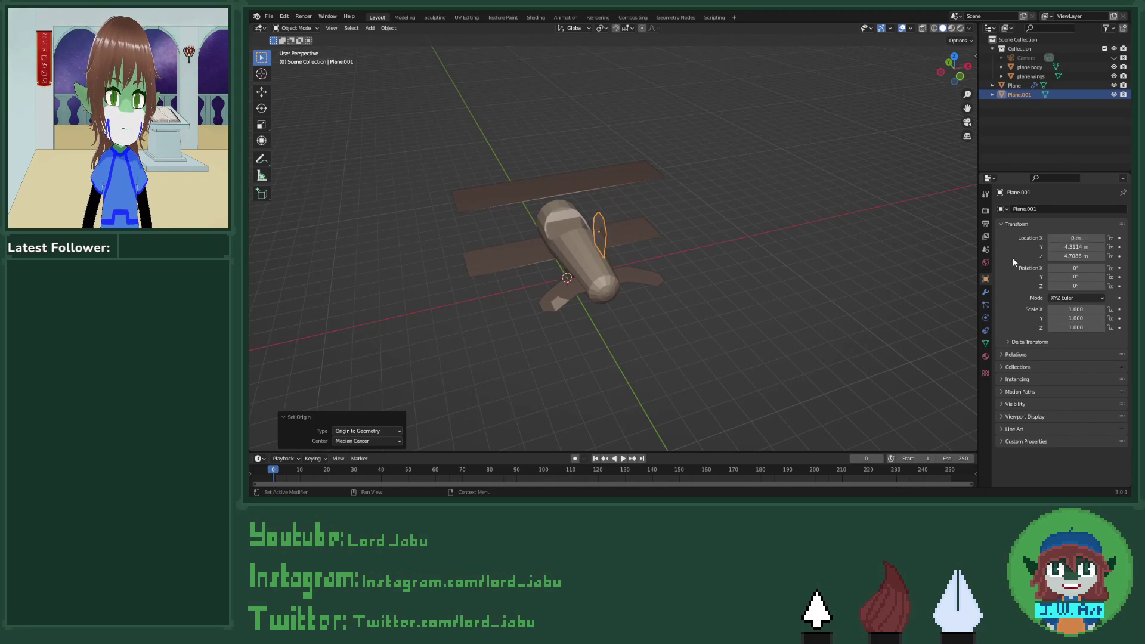
{"action": "middle_click_drag", "start_coordinate": [894, 269], "coordinate": [851, 255]}
{"action": "scroll", "coordinate": [689, 266], "scroll_direction": "up", "scroll_amount": 4}
{"action": "mouse_move", "coordinate": [690, 266]}
{"action": "middle_mouse_down"}
{"action": "mouse_move", "coordinate": [713, 273]}
{"action": "mouse_move", "coordinate": [685, 275]}
{"action": "middle_mouse_up"}
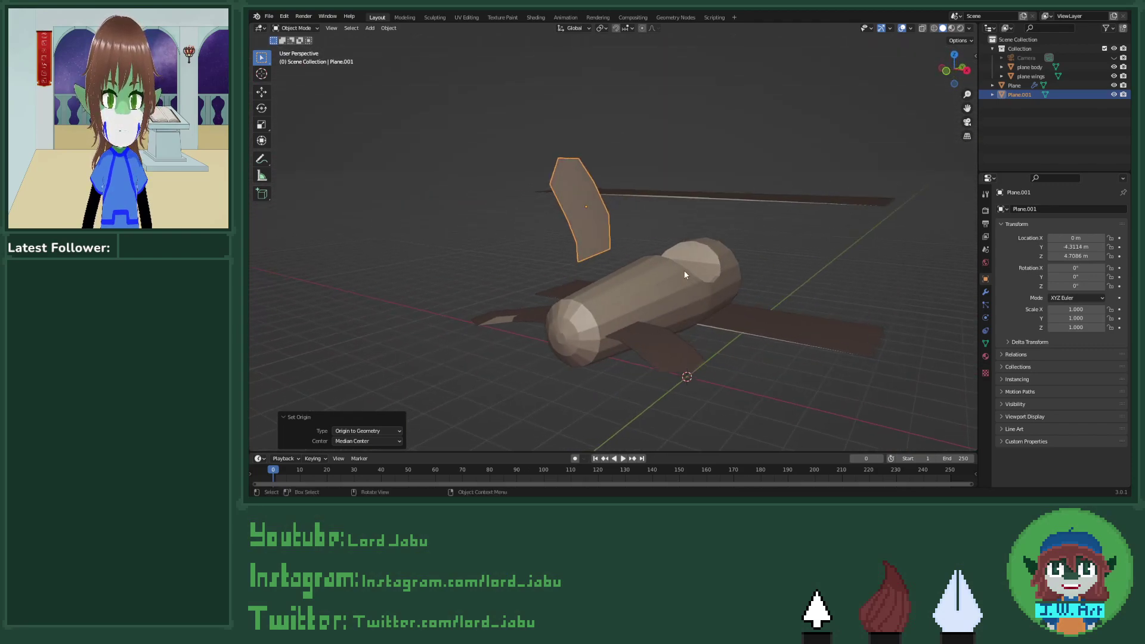
Step: Lower the upper tail fin along Z, shorten its height, and lower it further
{"action": "key", "text": "g"}
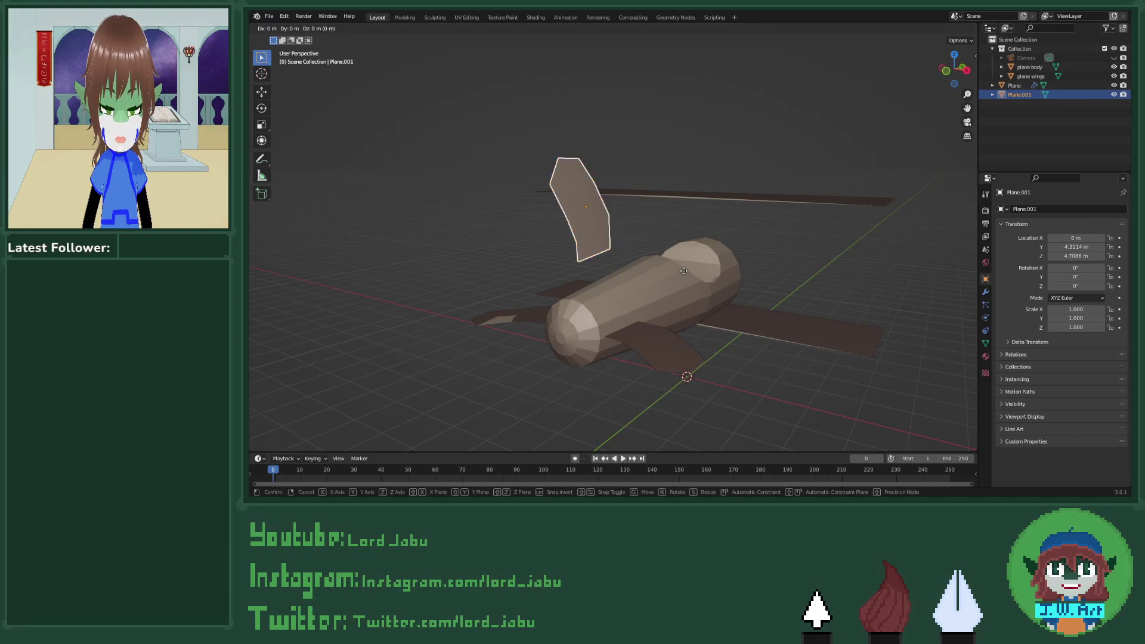
{"action": "key", "text": "z"}
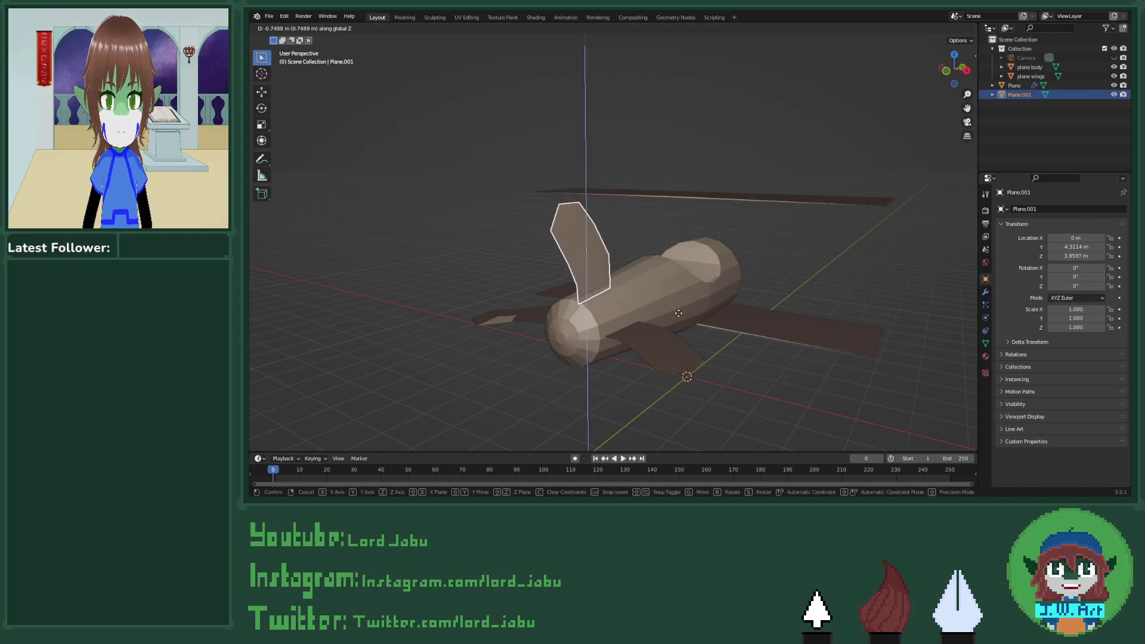
{"action": "left_click", "coordinate": [679, 313]}
{"action": "mouse_move", "coordinate": [678, 313]}
{"action": "middle_mouse_down"}
{"action": "mouse_move", "coordinate": [699, 309]}
{"action": "mouse_move", "coordinate": [682, 295]}
{"action": "middle_mouse_up"}
{"action": "key", "text": "s"}
{"action": "key", "text": "z"}
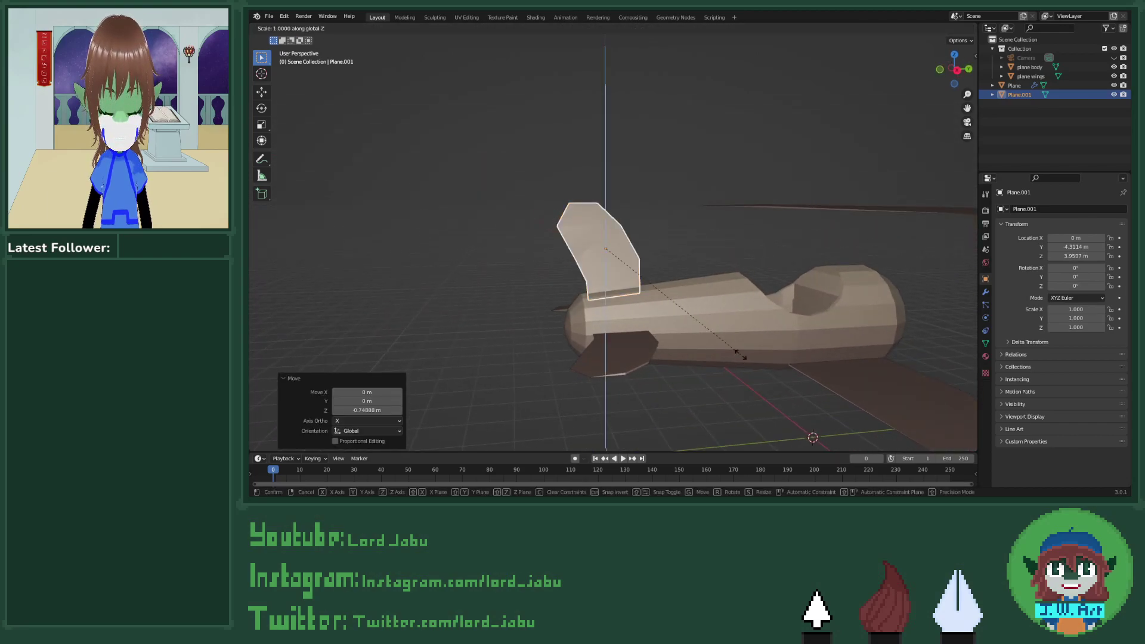
{"action": "left_click", "coordinate": [731, 324]}
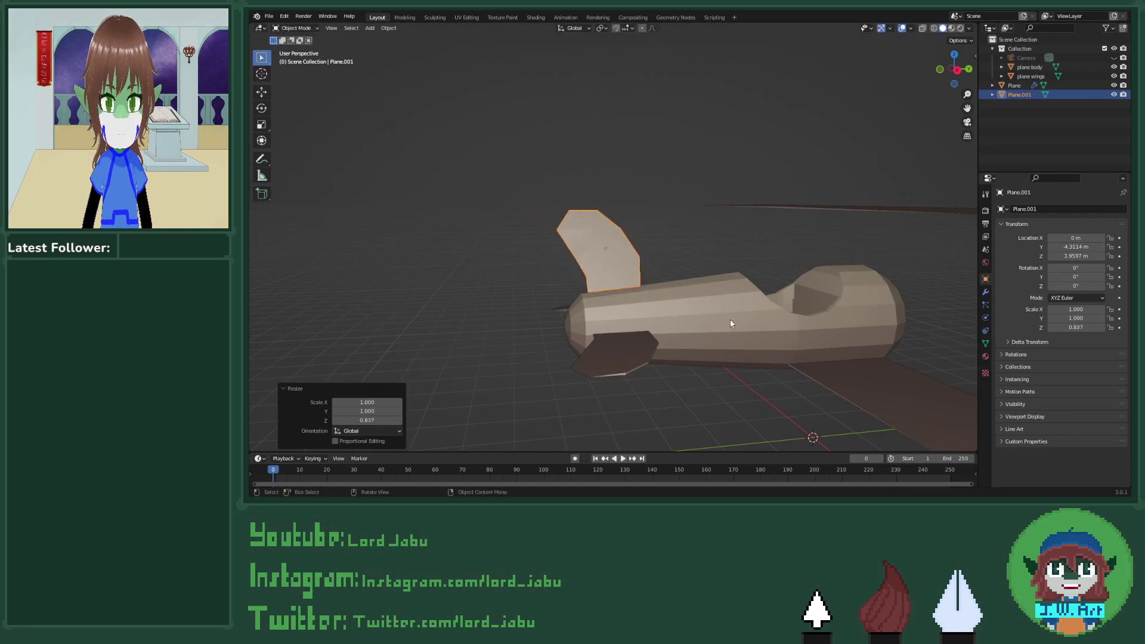
{"action": "key", "text": "g"}
{"action": "key", "text": "z"}
{"action": "left_click", "coordinate": [731, 323]}
{"action": "mouse_move", "coordinate": [730, 323]}
{"action": "middle_mouse_down"}
{"action": "mouse_move", "coordinate": [865, 340]}
{"action": "mouse_move", "coordinate": [671, 320]}
{"action": "mouse_move", "coordinate": [736, 307]}
{"action": "middle_mouse_up"}
Step: Scale the fin to 0.726 in Z and settle it at Z 3.7971 m
{"action": "scroll", "coordinate": [753, 325], "scroll_direction": "up", "scroll_amount": 3}
{"action": "scroll", "coordinate": [752, 320], "scroll_direction": "down", "scroll_amount": 6}
{"action": "scroll", "coordinate": [664, 294], "scroll_direction": "up", "scroll_amount": 5}
{"action": "key", "text": "s"}
{"action": "key", "text": "z"}
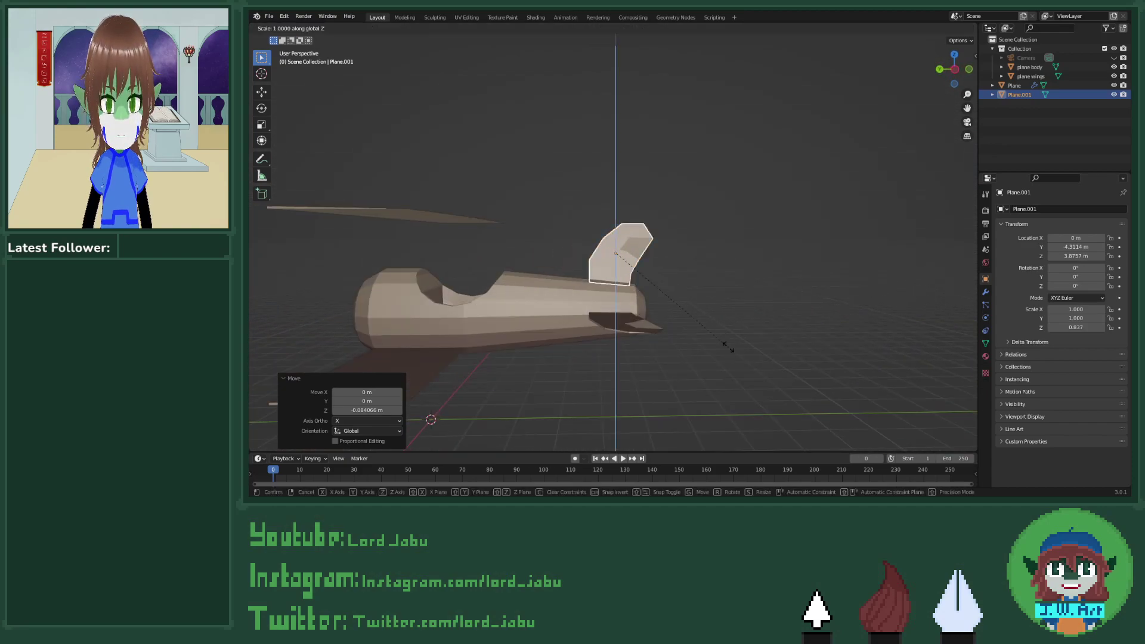
{"action": "left_click", "coordinate": [717, 327]}
{"action": "key", "text": "g"}
{"action": "key", "text": "z"}
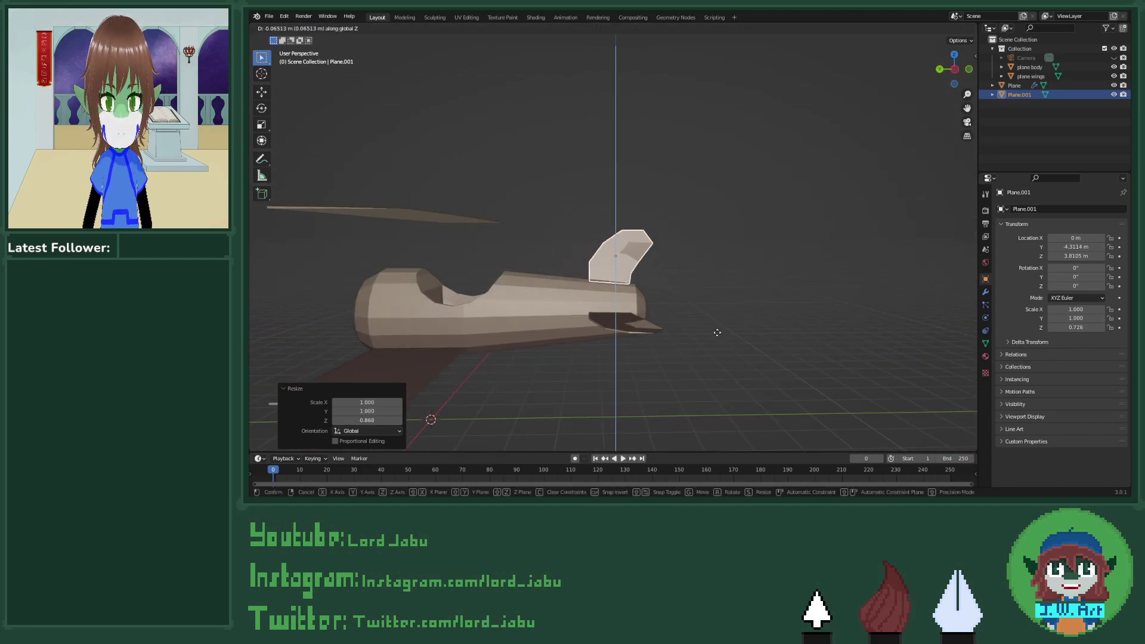
{"action": "left_click", "coordinate": [717, 332]}
{"action": "middle_click_drag", "start_coordinate": [718, 332], "coordinate": [681, 286]}
Step: Deselect the upper fin and select the side tail fins object
{"action": "left_click", "coordinate": [659, 337]}
{"action": "scroll", "coordinate": [659, 332], "scroll_direction": "down", "scroll_amount": 3}
{"action": "scroll", "coordinate": [699, 325], "scroll_direction": "up", "scroll_amount": 2}
{"action": "left_click", "coordinate": [643, 299]}
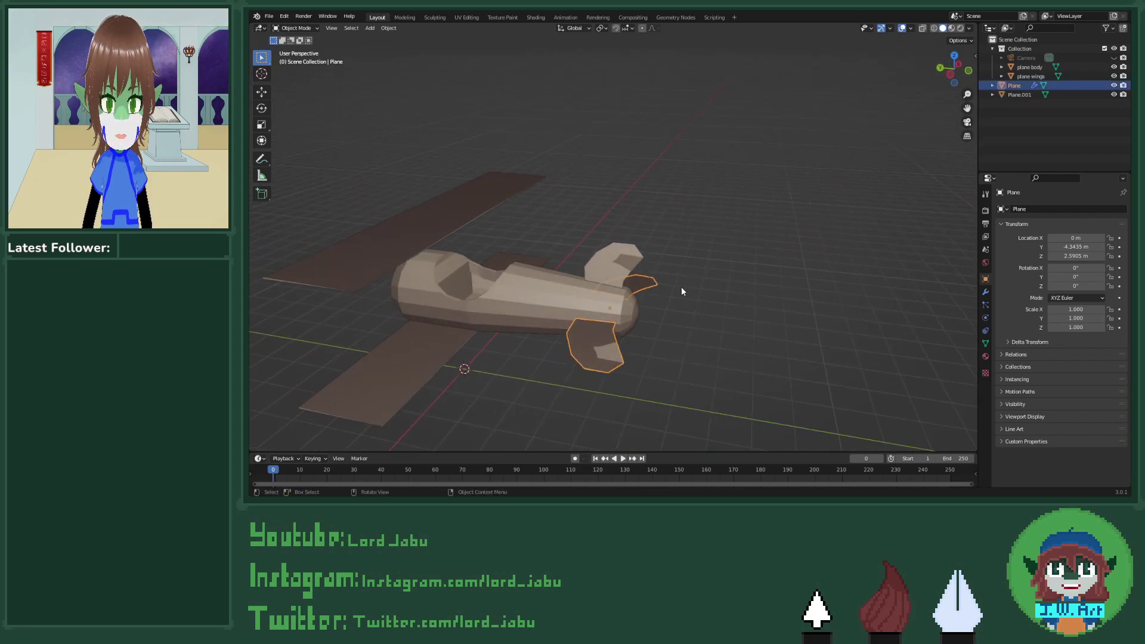
Step: Add the upper fin to the selection and join the side fins into Plane.001
{"action": "left_click", "coordinate": [599, 266], "text": "shift"}
{"action": "middle_click_drag", "start_coordinate": [599, 266], "coordinate": [758, 288]}
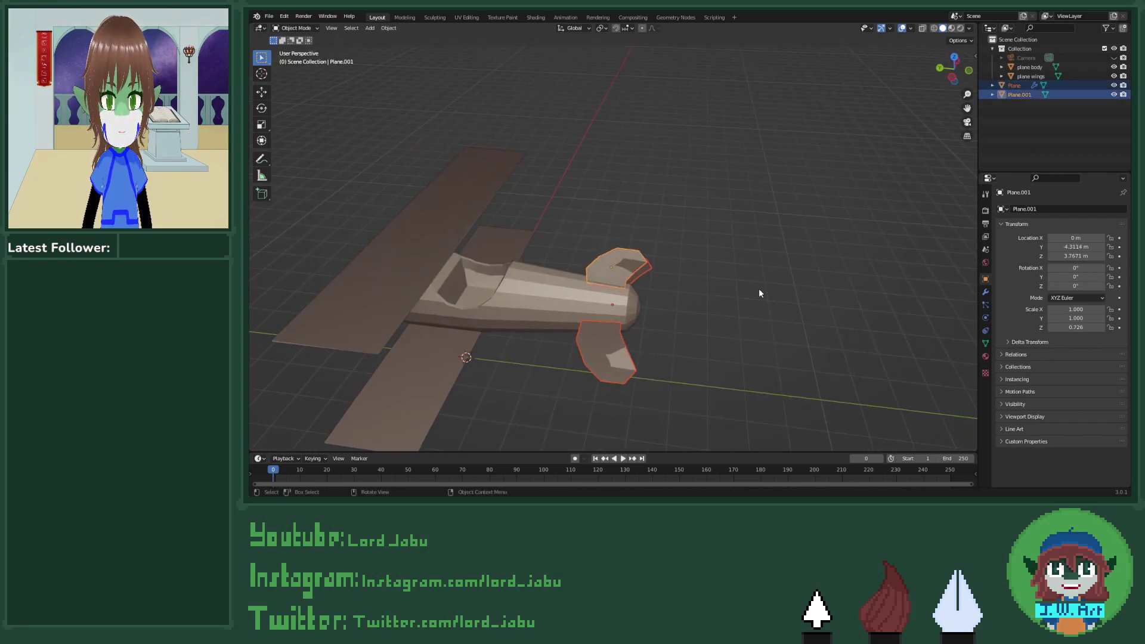
{"action": "key", "text": "ctrl+j"}
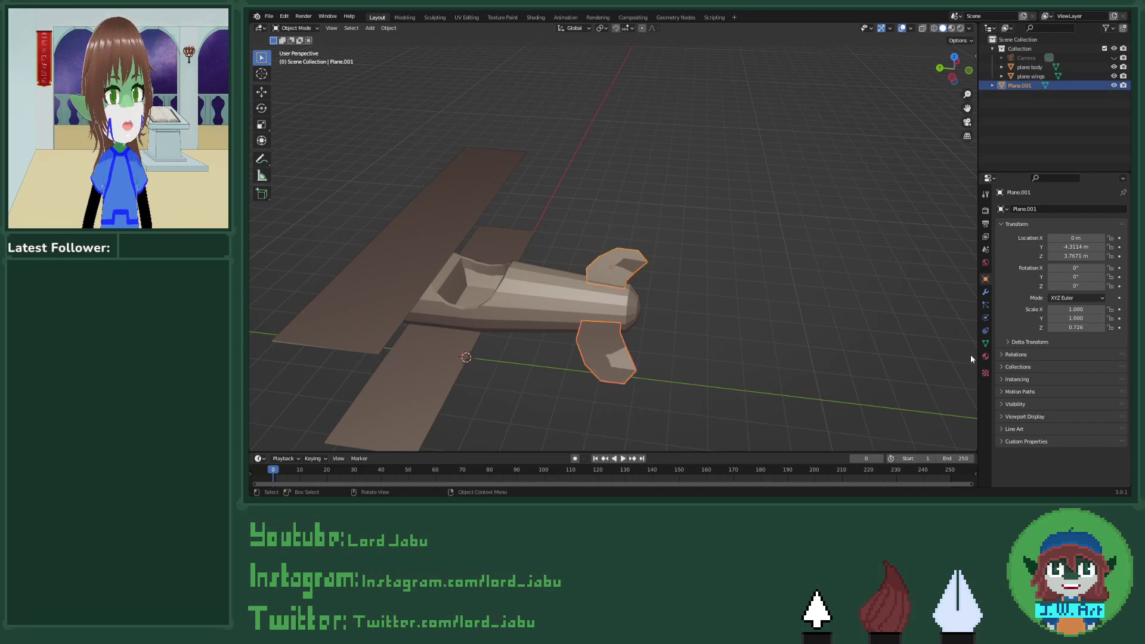
{"action": "left_click", "coordinate": [985, 356]}
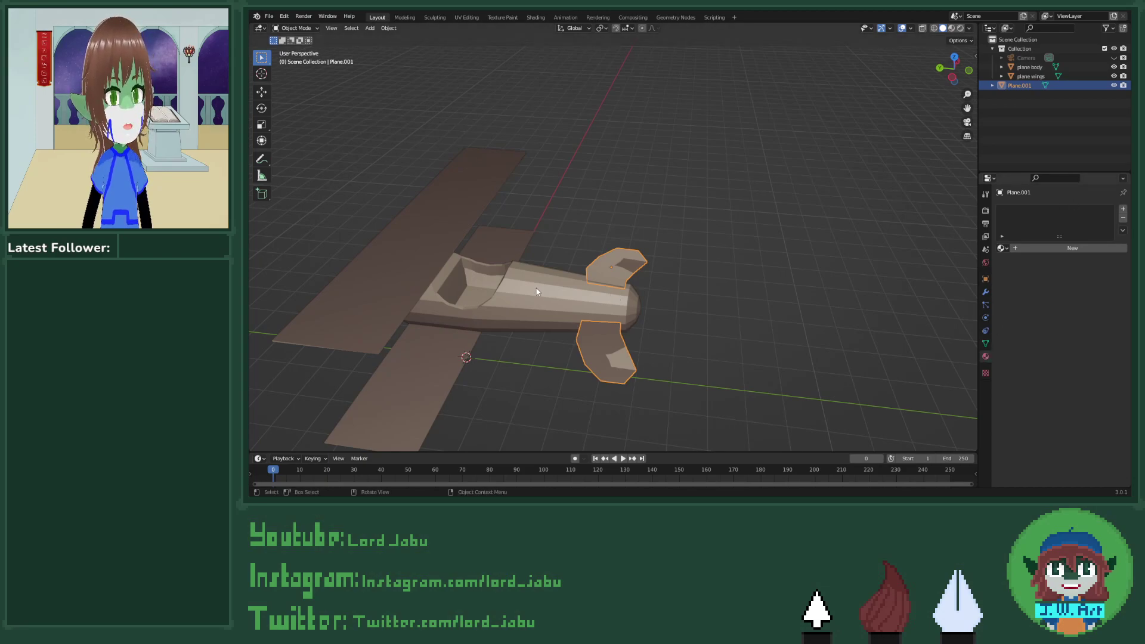
Step: Create a new material named 'tail fins' for the joined fins
{"action": "left_click", "coordinate": [1078, 247]}
{"action": "double_click", "coordinate": [1039, 248]}
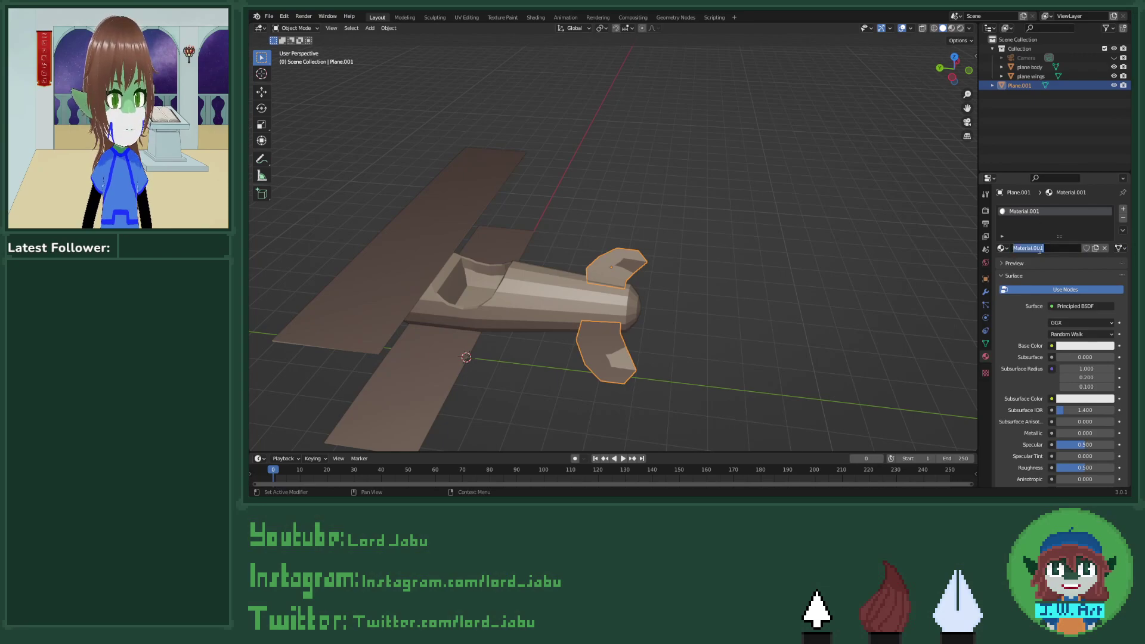
{"action": "type", "text": "tail"}
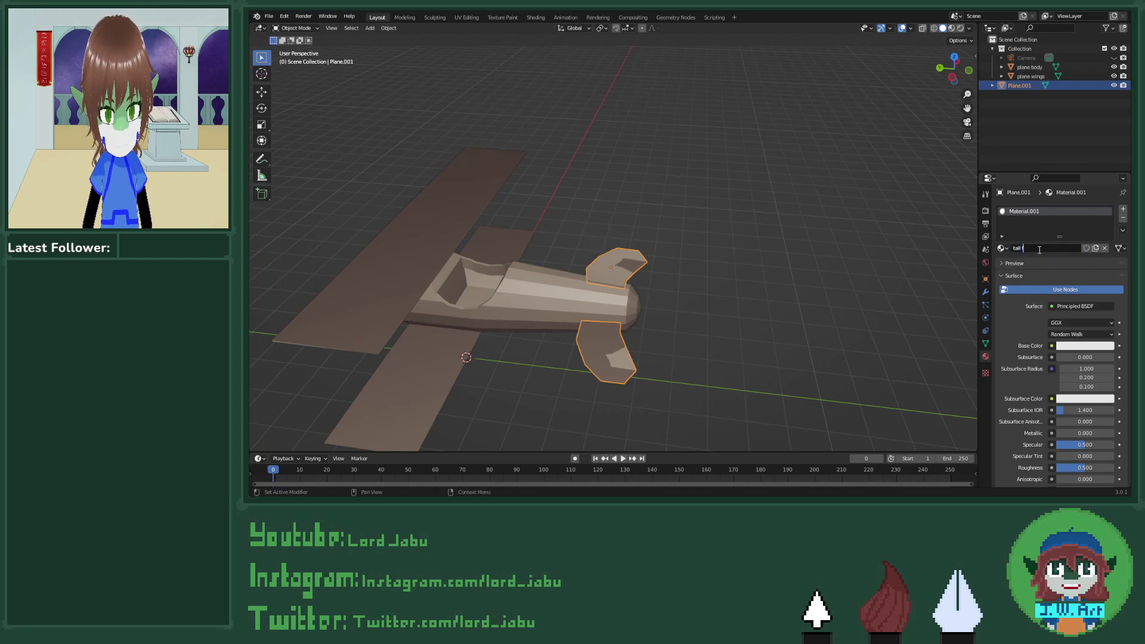
{"action": "type", "text": " fins"}
{"action": "key", "text": "Return"}
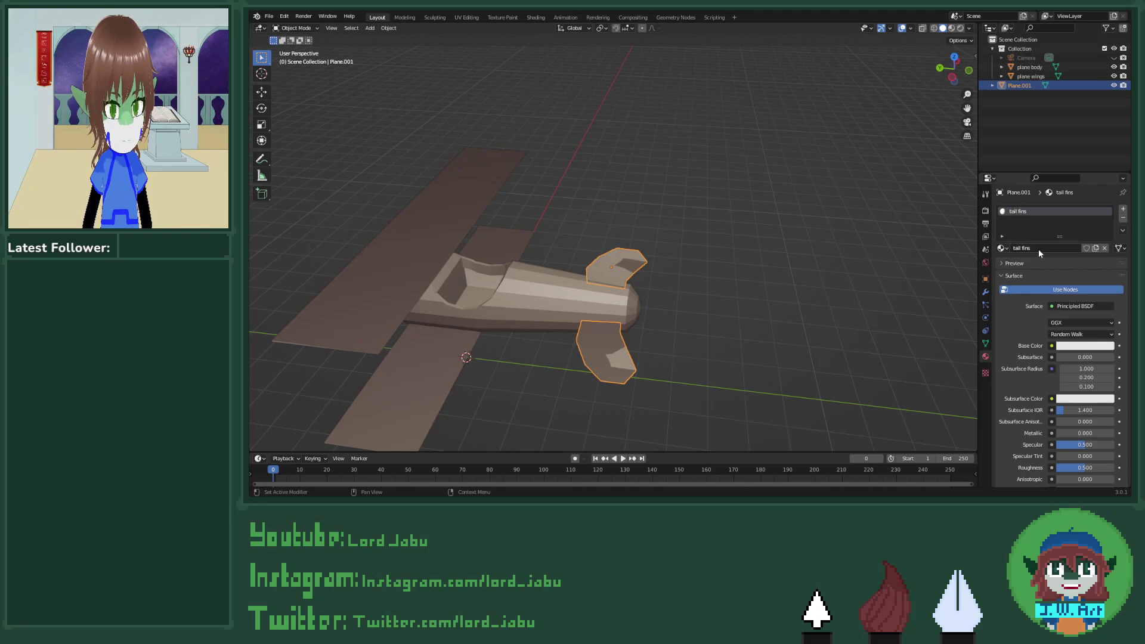
Step: Undo back to the separate, still-mirrored side fins
{"action": "left_click", "coordinate": [553, 303]}
{"action": "middle_click_drag", "start_coordinate": [553, 302], "coordinate": [730, 295]}
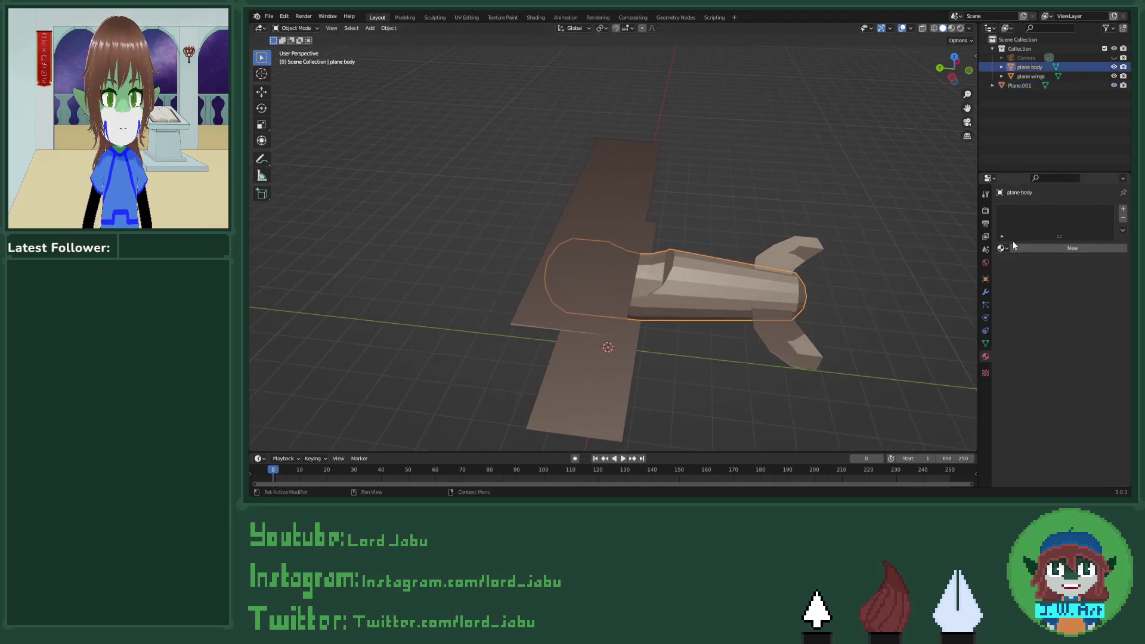
{"action": "middle_click_drag", "start_coordinate": [806, 355], "coordinate": [793, 318]}
{"action": "key", "text": "ctrl+z"}
{"action": "key", "text": "ctrl+z"}
{"action": "key", "text": "ctrl+z"}
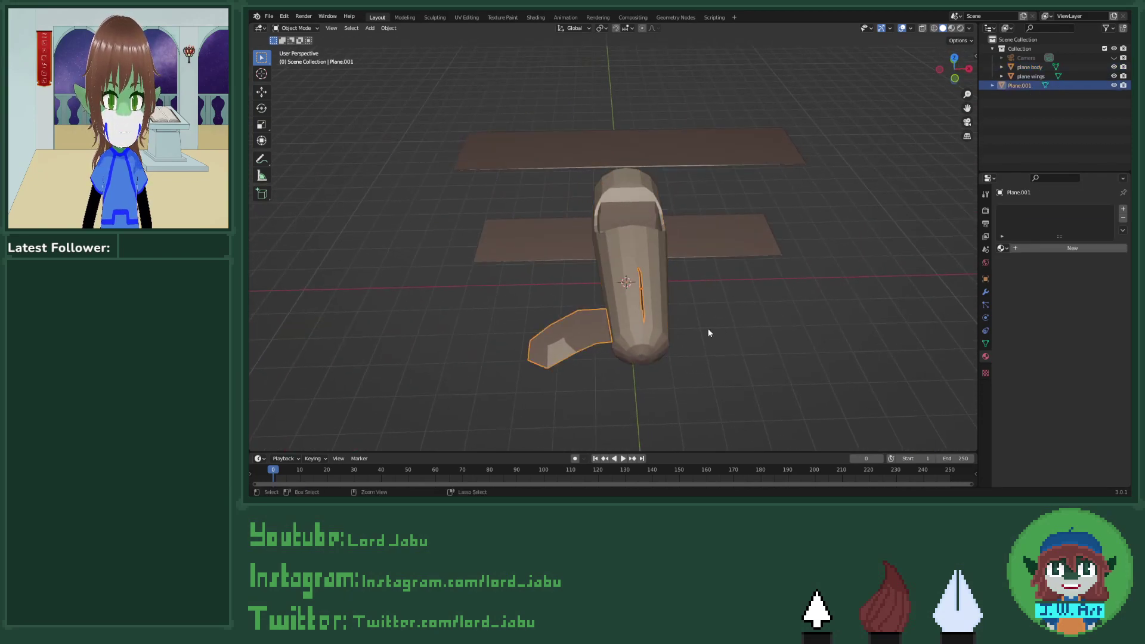
Step: Apply the side fins' Mirror modifier to make the mirrored fin real geometry
{"action": "middle_click_drag", "start_coordinate": [707, 328], "coordinate": [762, 311]}
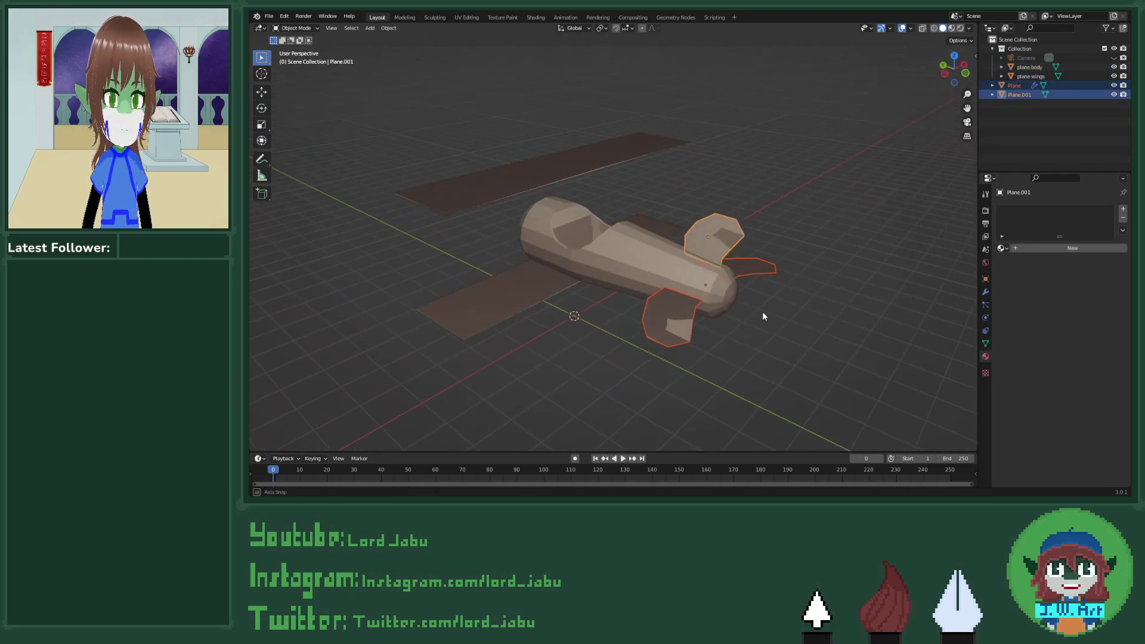
{"action": "left_click", "coordinate": [750, 268]}
{"action": "left_click", "coordinate": [985, 291]}
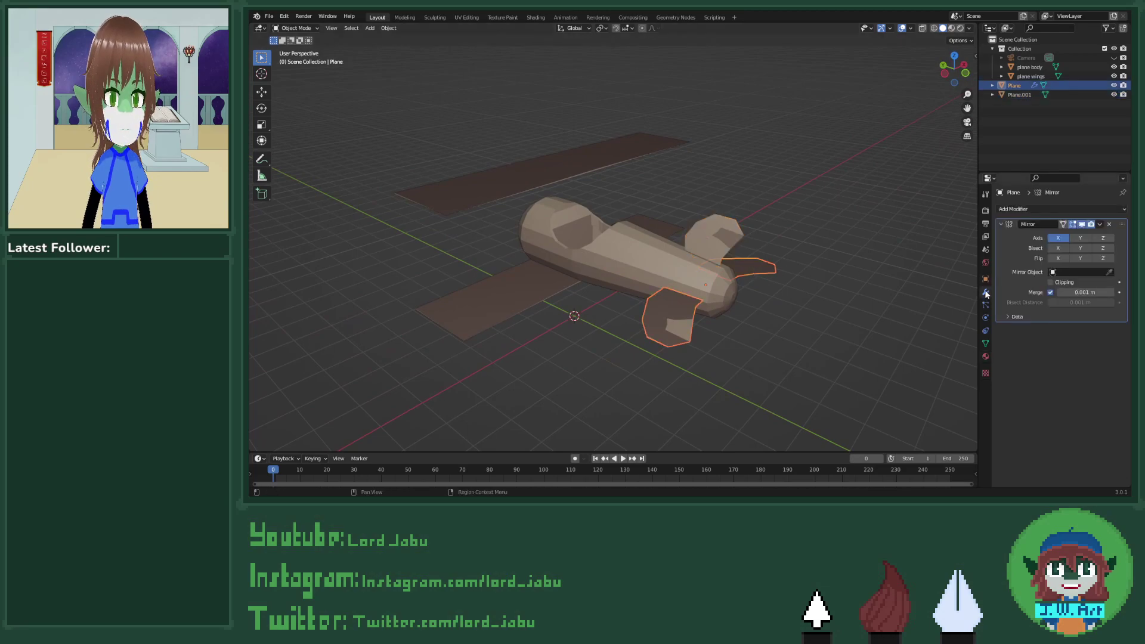
{"action": "left_click", "coordinate": [1101, 226]}
{"action": "left_click", "coordinate": [1067, 235]}
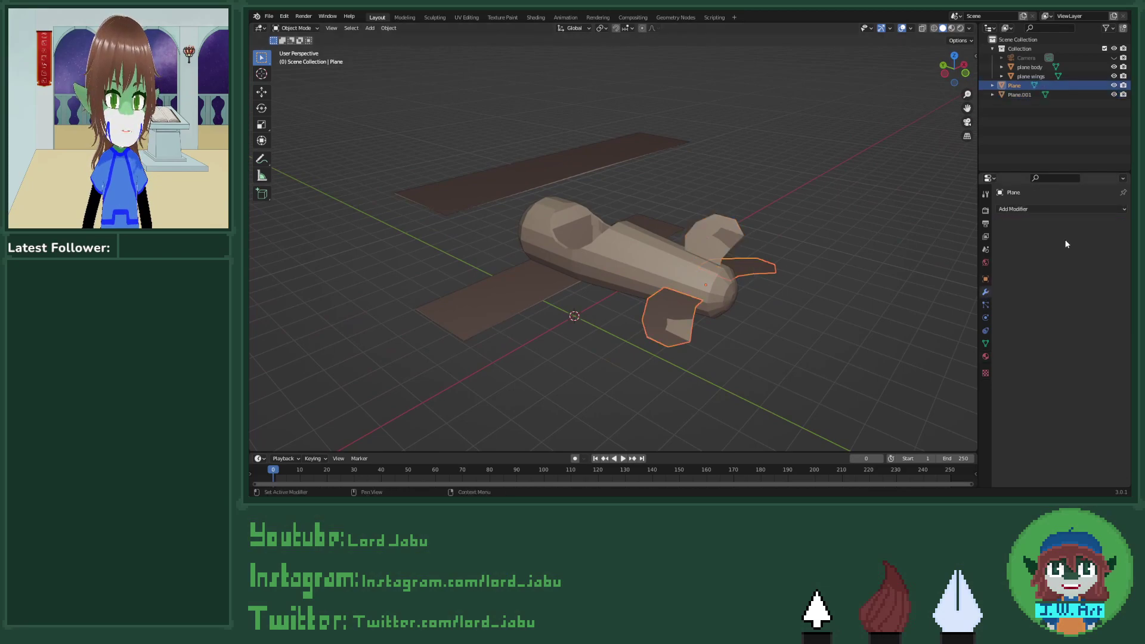
Step: Join the side fins into the upper fin Plane.001 again
{"action": "left_click", "coordinate": [716, 234], "text": "shift"}
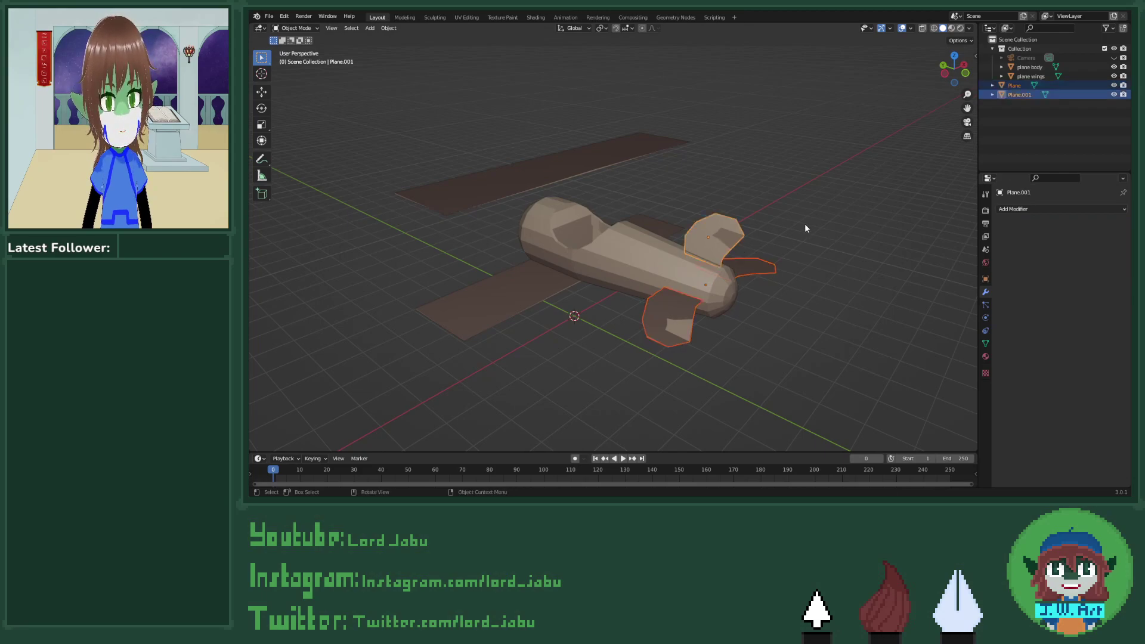
{"action": "key", "text": "ctrl+j"}
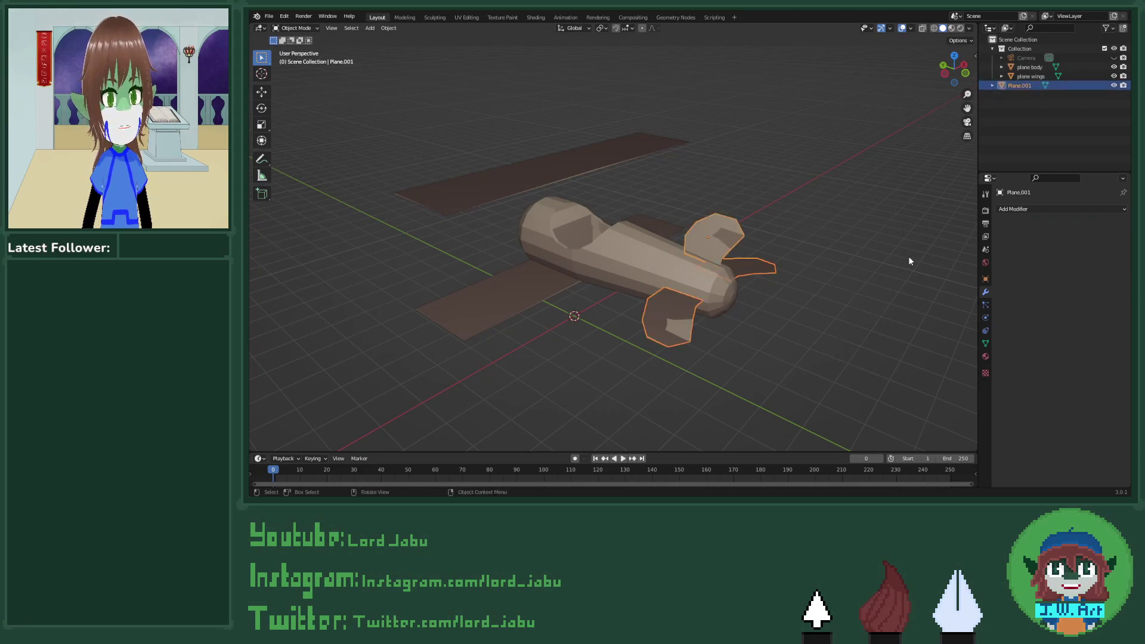
{"action": "left_click", "coordinate": [984, 356]}
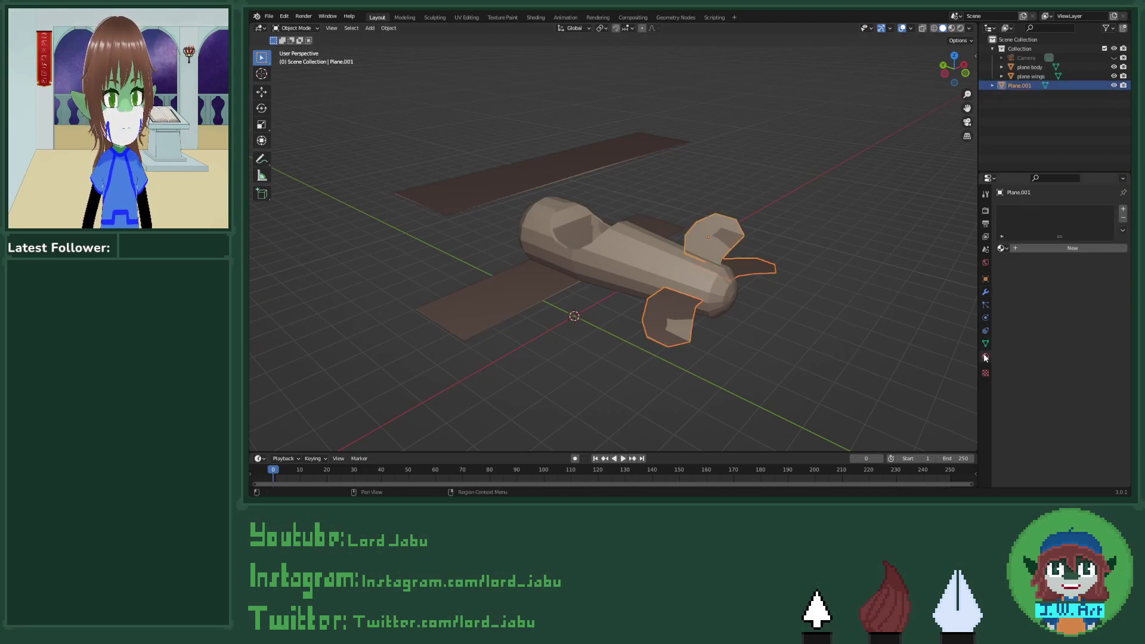
Step: Assign the existing material, rename it 'tail fins', and save Streaming through the clouds.blend
{"action": "left_click", "coordinate": [1005, 249]}
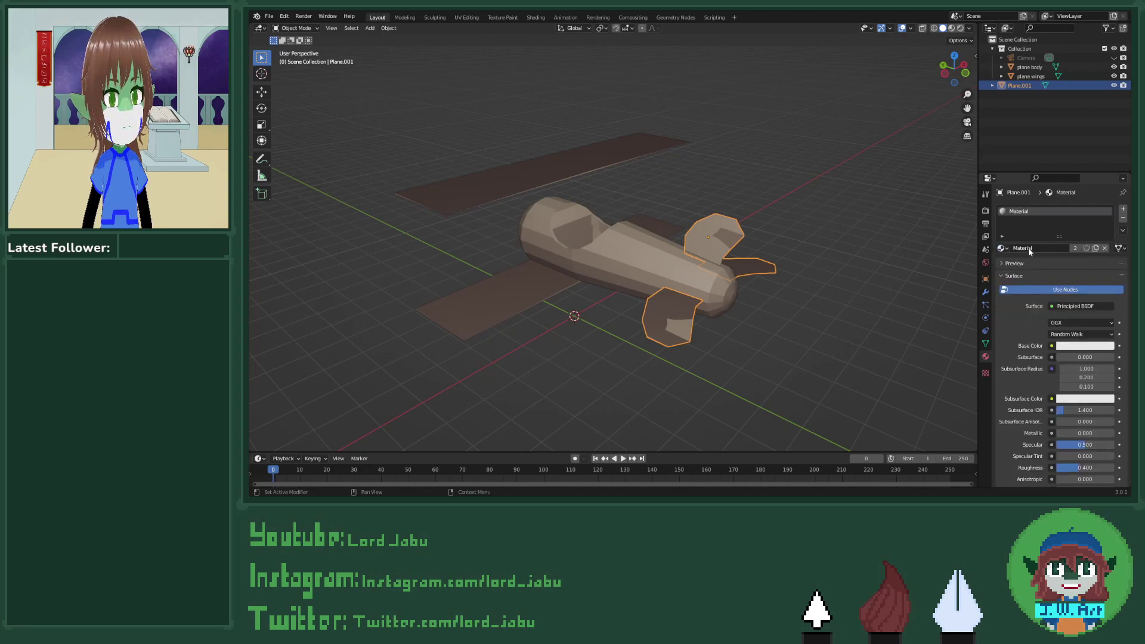
{"action": "key", "text": "BackSpace"}
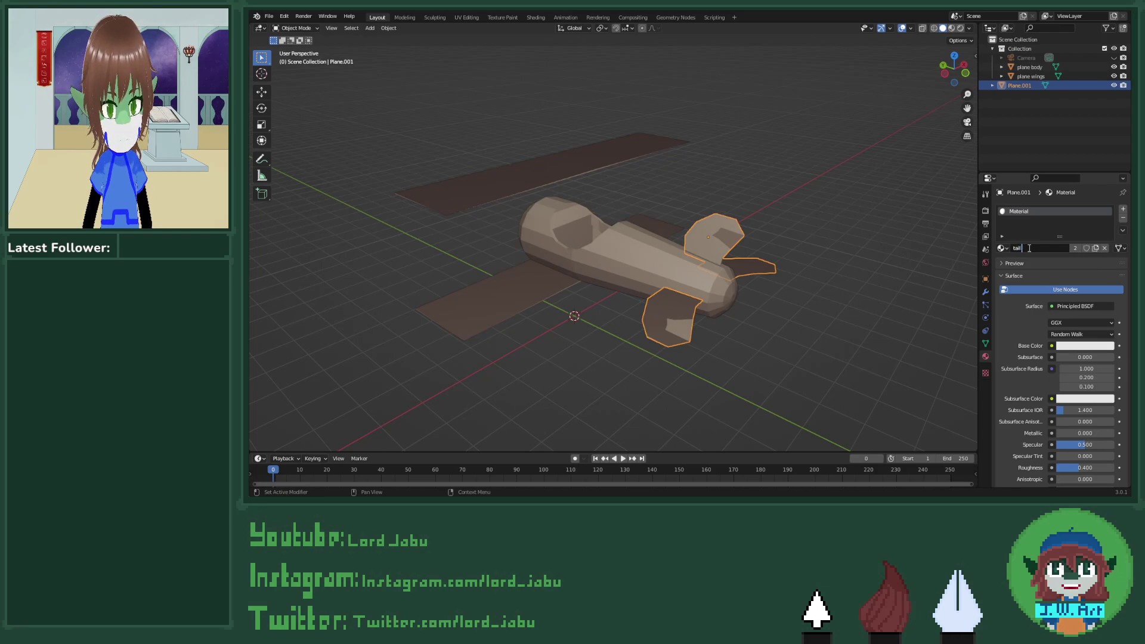
{"action": "key", "text": "Return"}
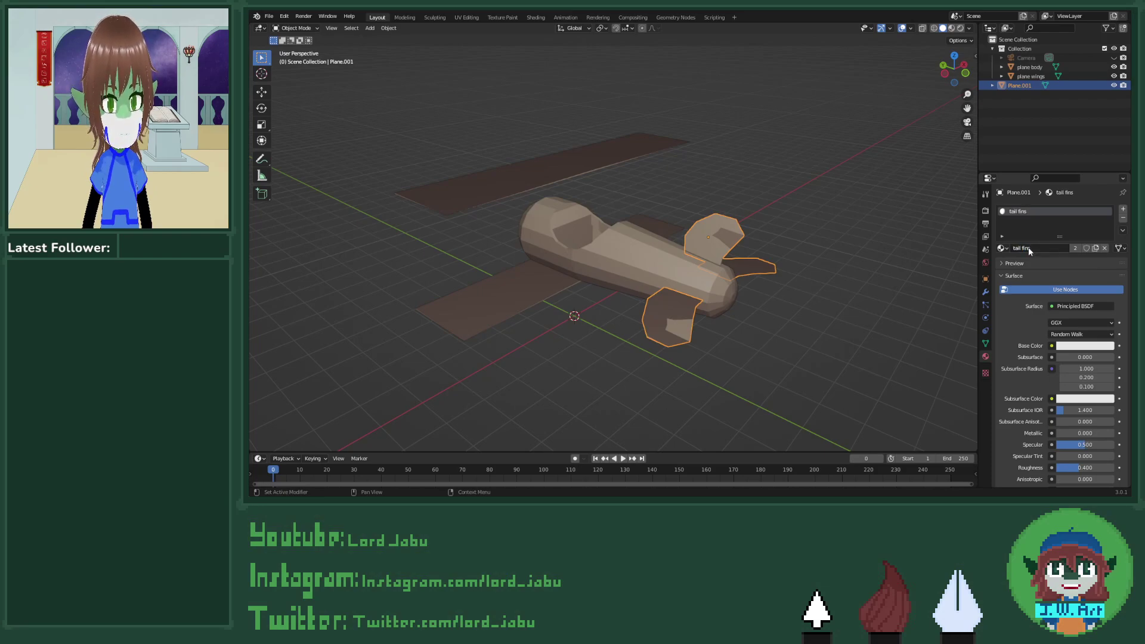
{"action": "middle_click_drag", "start_coordinate": [781, 318], "coordinate": [781, 321]}
{"action": "key", "text": "ctrl+s"}
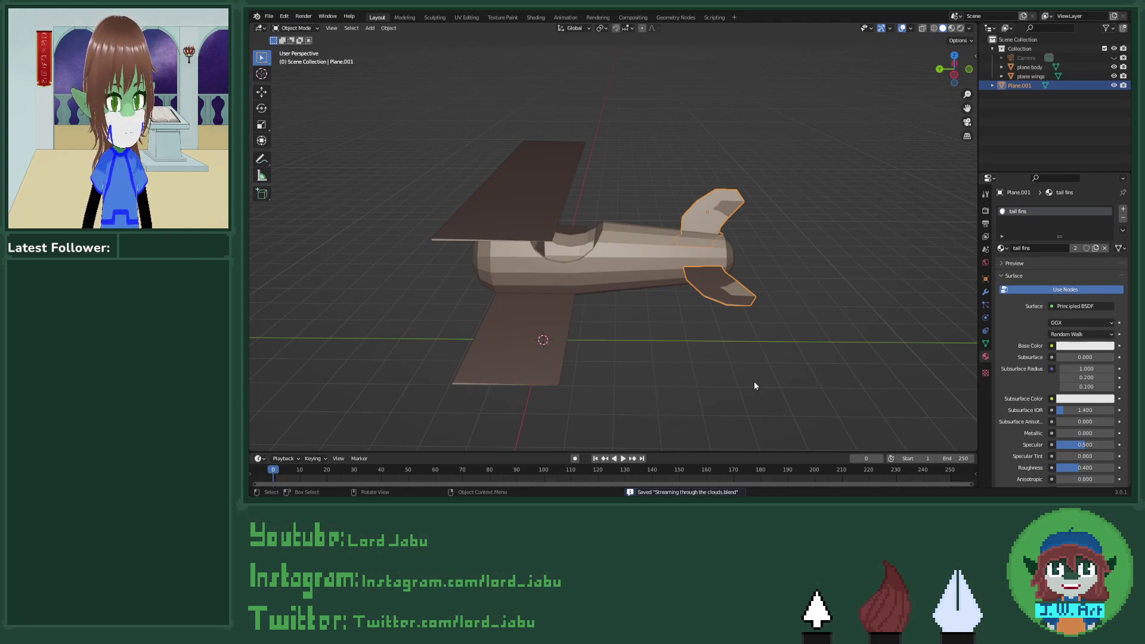
{"action": "middle_click_drag", "start_coordinate": [810, 339], "coordinate": [775, 376]}
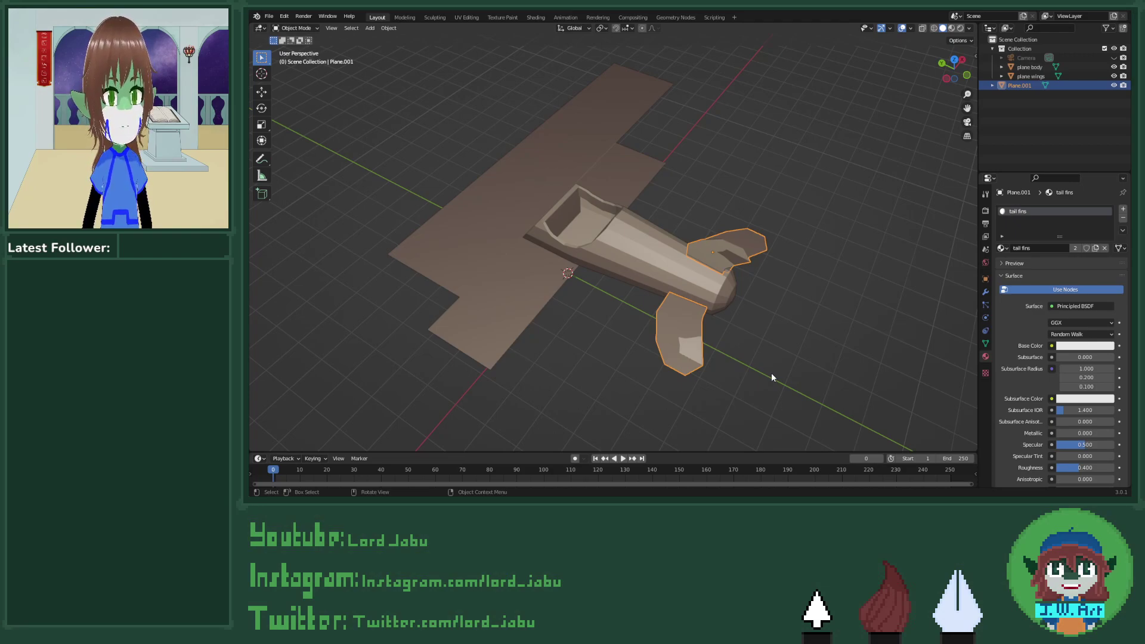
{"action": "middle_click_drag", "start_coordinate": [807, 378], "coordinate": [790, 350]}
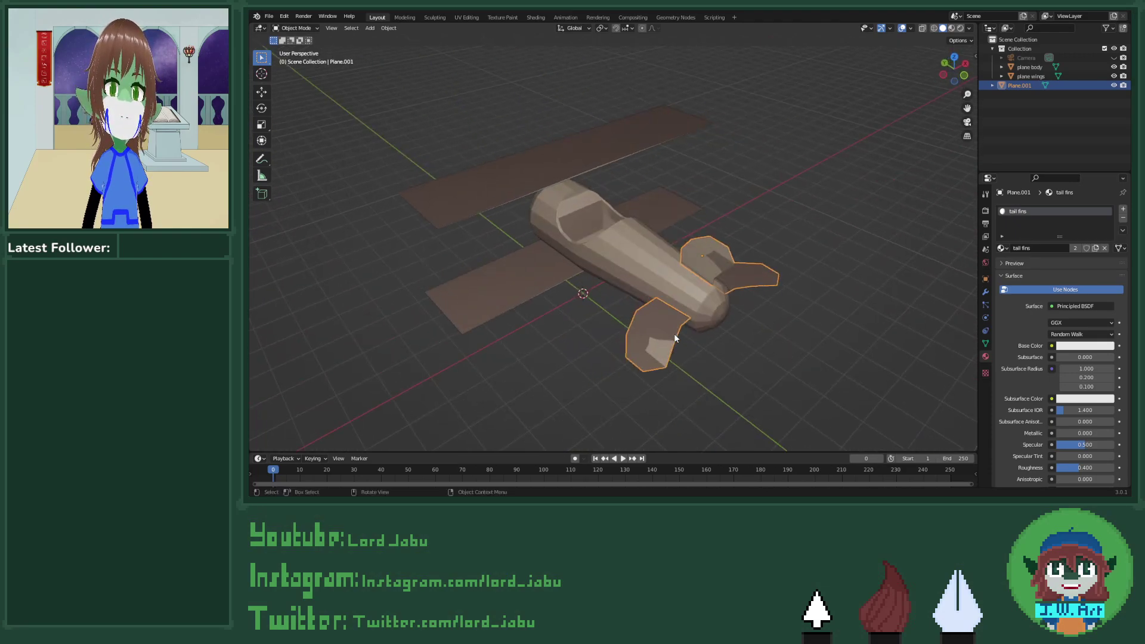
{"action": "middle_click_drag", "start_coordinate": [638, 313], "coordinate": [900, 244]}
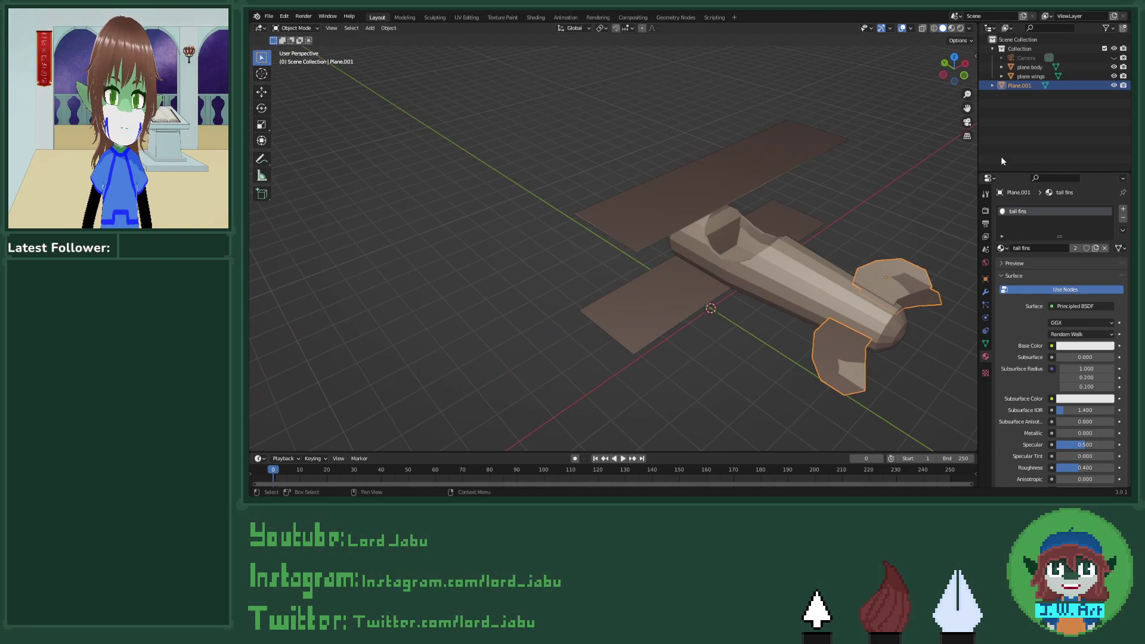
Step: Rename Plane.001 to 'tail fins' and move it into Collection
{"action": "double_click", "coordinate": [1025, 90]}
{"action": "type", "text": "ta"}
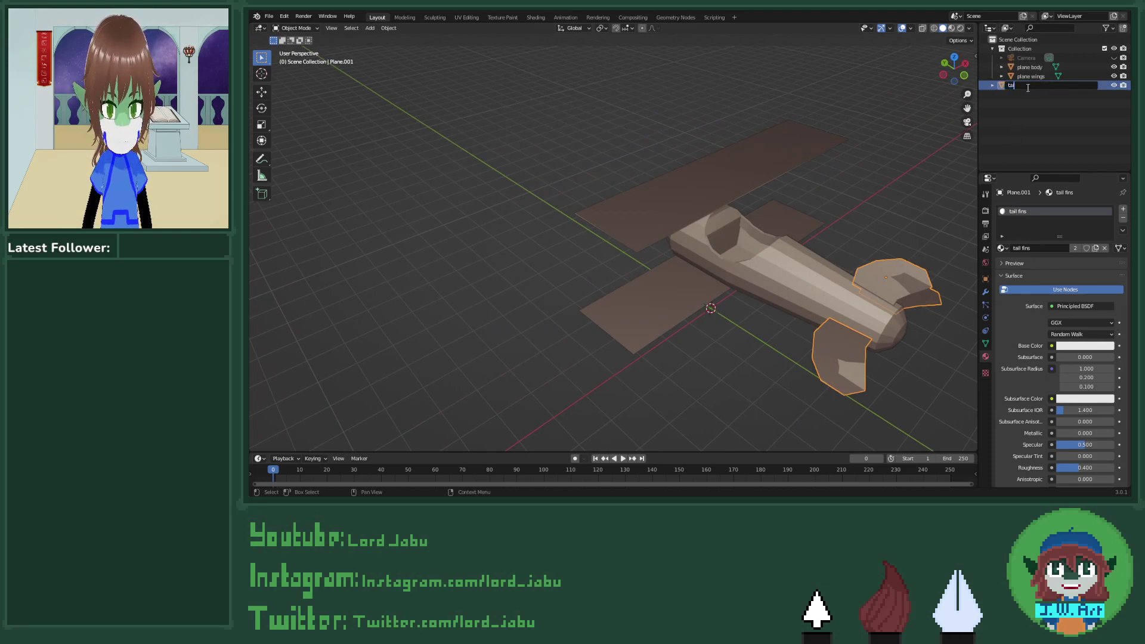
{"action": "type", "text": "il fins"}
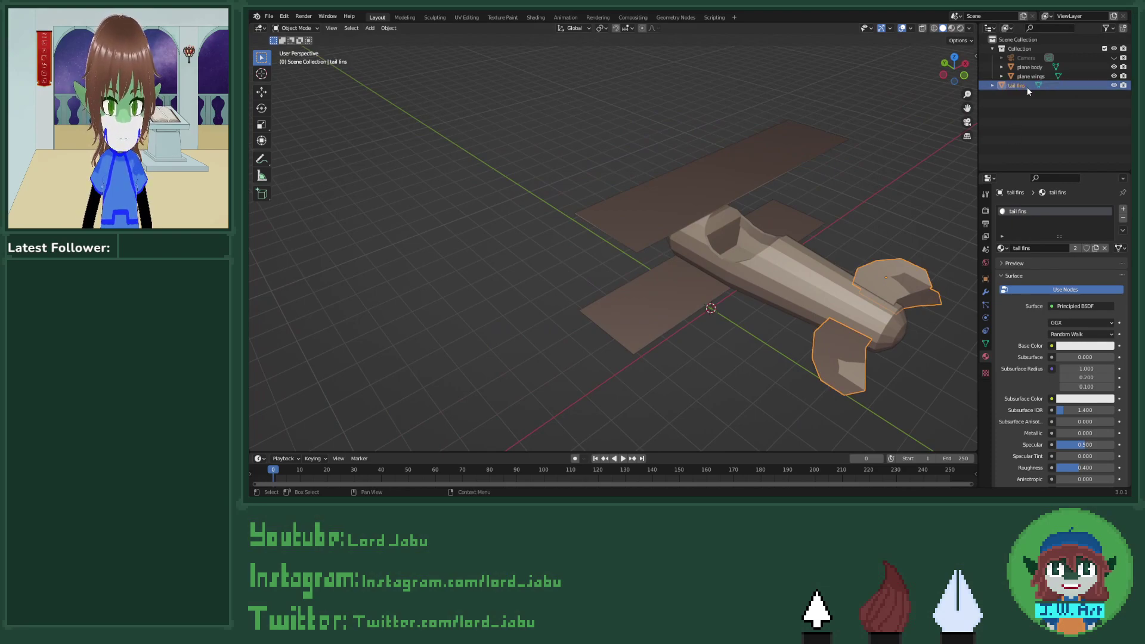
{"action": "key", "text": "Return"}
{"action": "key", "text": "m"}
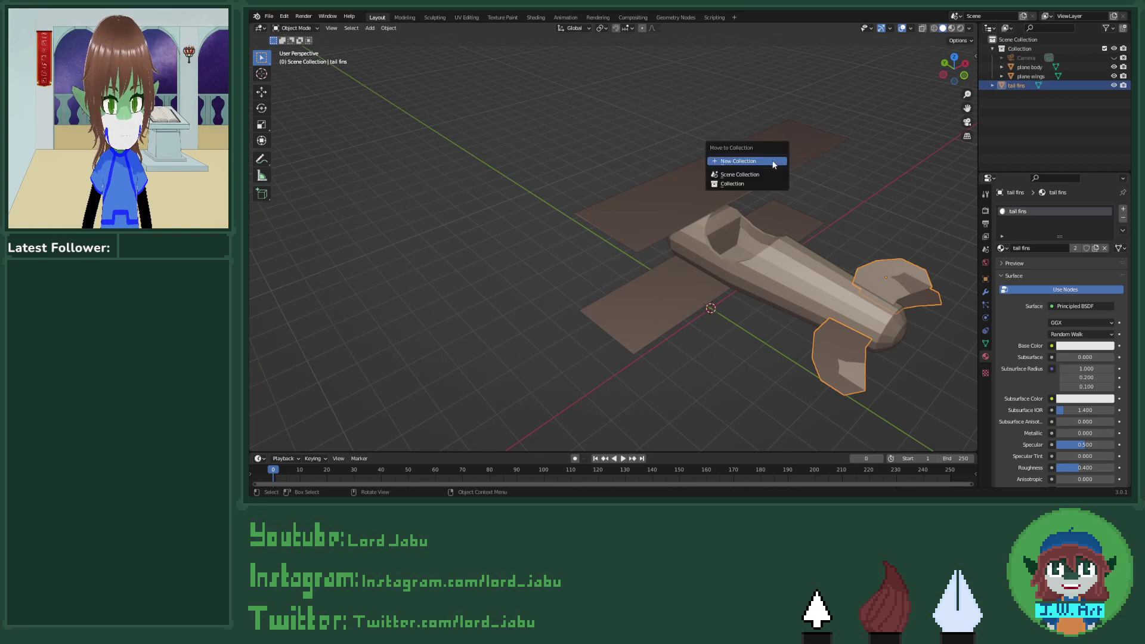
{"action": "left_click", "coordinate": [749, 183]}
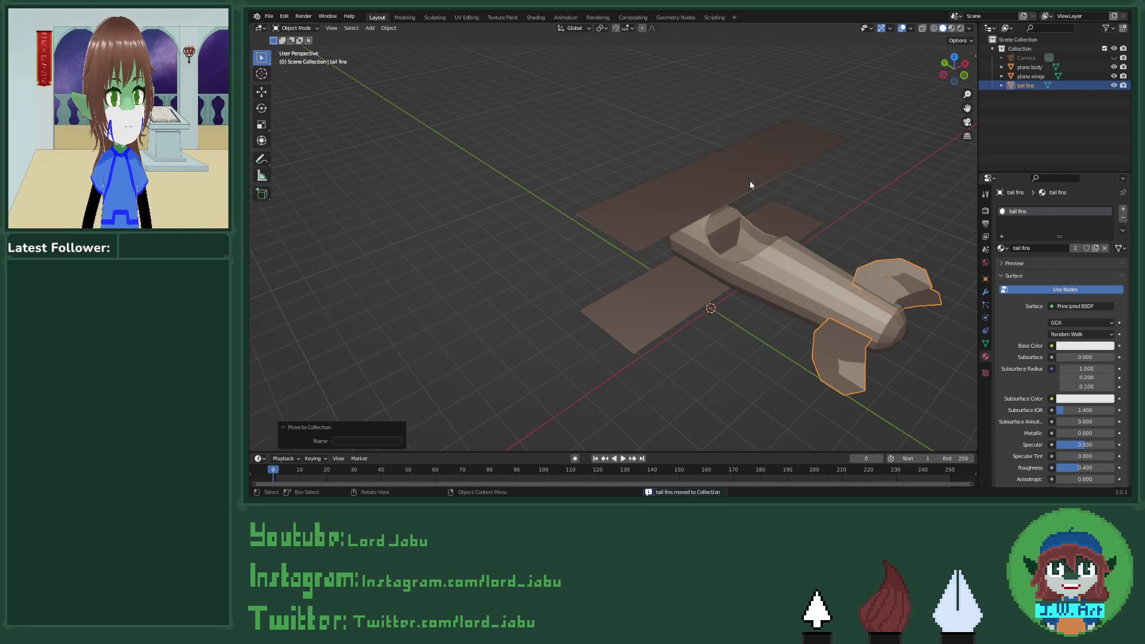
{"action": "left_click", "coordinate": [992, 49]}
{"action": "left_click", "coordinate": [992, 49]}
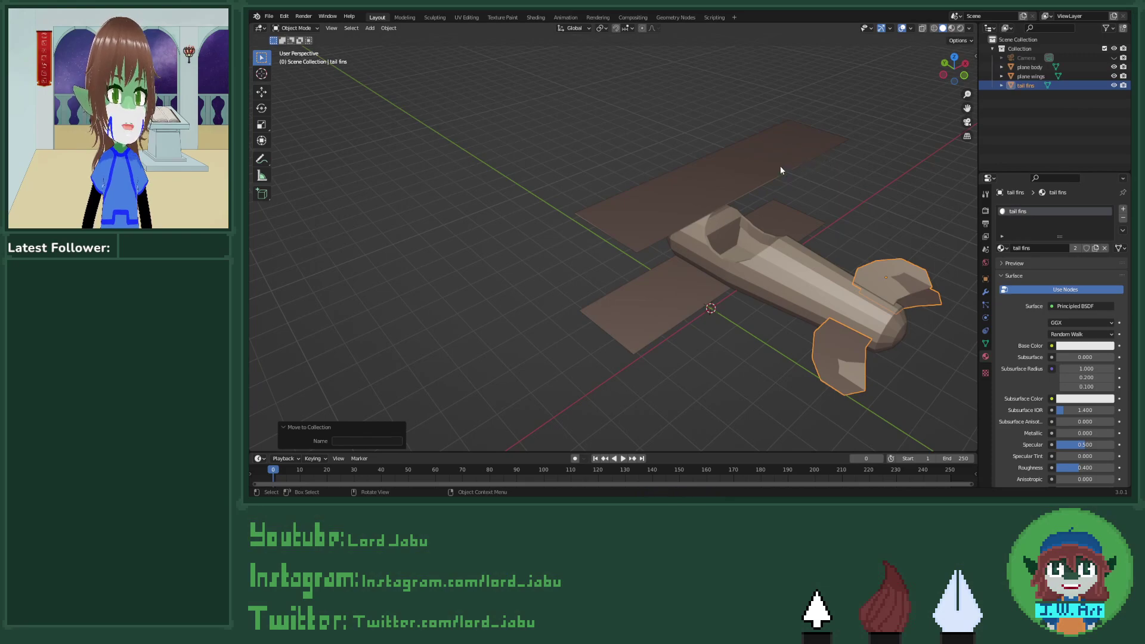
Step: Enter Edit Mode on the plane body and select all its faces in face mode
{"action": "middle_click_drag", "start_coordinate": [717, 226], "coordinate": [775, 206]}
{"action": "scroll", "coordinate": [623, 162], "scroll_direction": "up", "scroll_amount": 2}
{"action": "scroll", "coordinate": [622, 162], "scroll_direction": "down", "scroll_amount": 3}
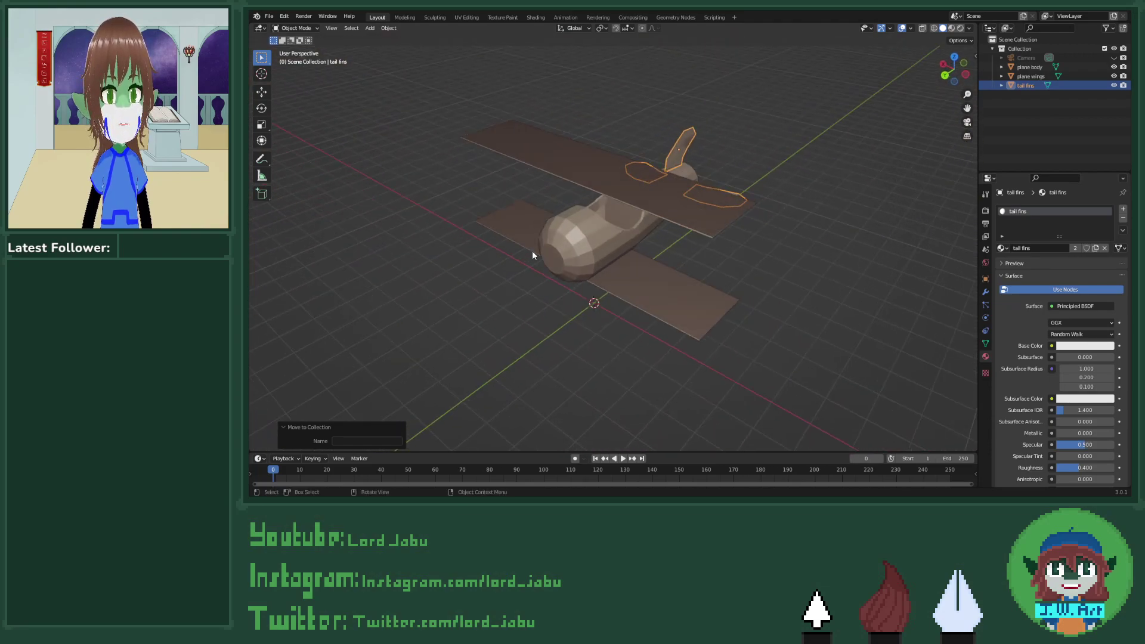
{"action": "middle_click_drag", "start_coordinate": [701, 277], "coordinate": [664, 239]}
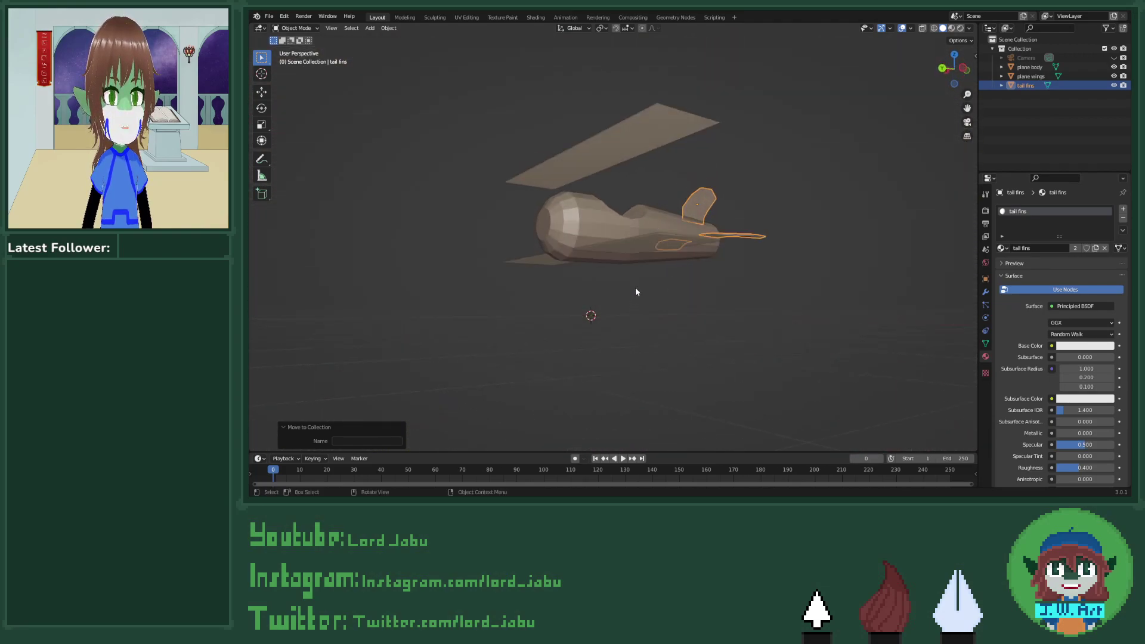
{"action": "mouse_move", "coordinate": [636, 292]}
{"action": "middle_mouse_down"}
{"action": "mouse_move", "coordinate": [602, 306]}
{"action": "mouse_move", "coordinate": [627, 288]}
{"action": "mouse_move", "coordinate": [732, 300]}
{"action": "mouse_move", "coordinate": [637, 306]}
{"action": "mouse_move", "coordinate": [614, 292]}
{"action": "middle_mouse_up"}
{"action": "scroll", "coordinate": [695, 295], "scroll_direction": "up", "scroll_amount": 4}
{"action": "scroll", "coordinate": [732, 299], "scroll_direction": "down", "scroll_amount": 3}
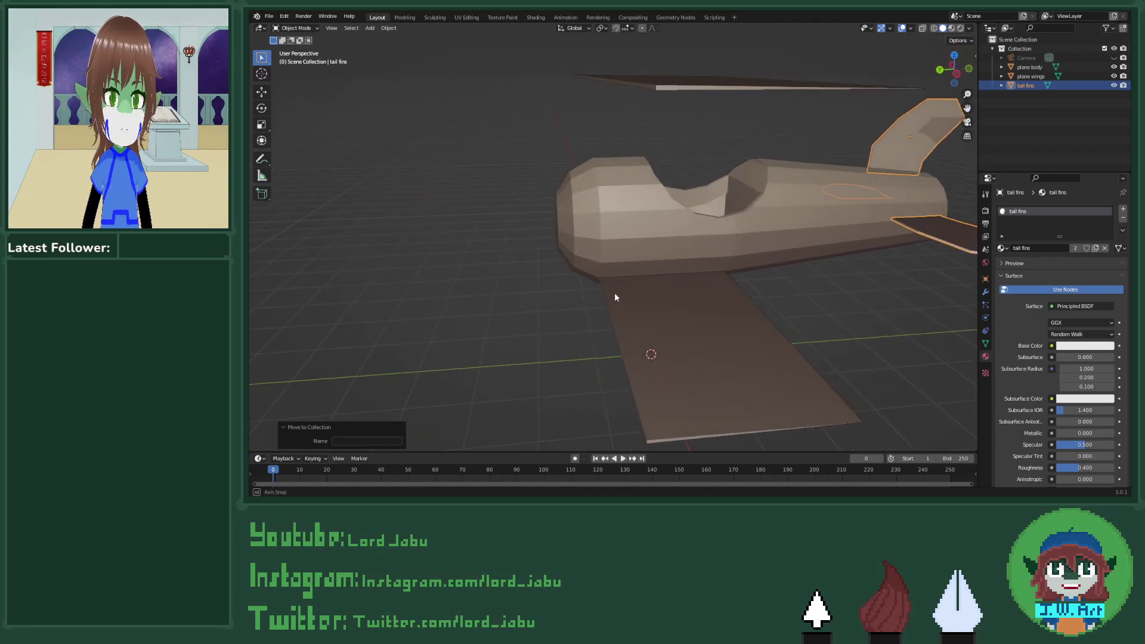
{"action": "left_click", "coordinate": [644, 227]}
{"action": "key", "text": "Tab"}
{"action": "middle_click_drag", "start_coordinate": [644, 227], "coordinate": [775, 207]}
{"action": "key", "text": "3"}
{"action": "key", "text": "a"}
{"action": "key", "text": "KP_4"}
{"action": "key", "text": "KP_4"}
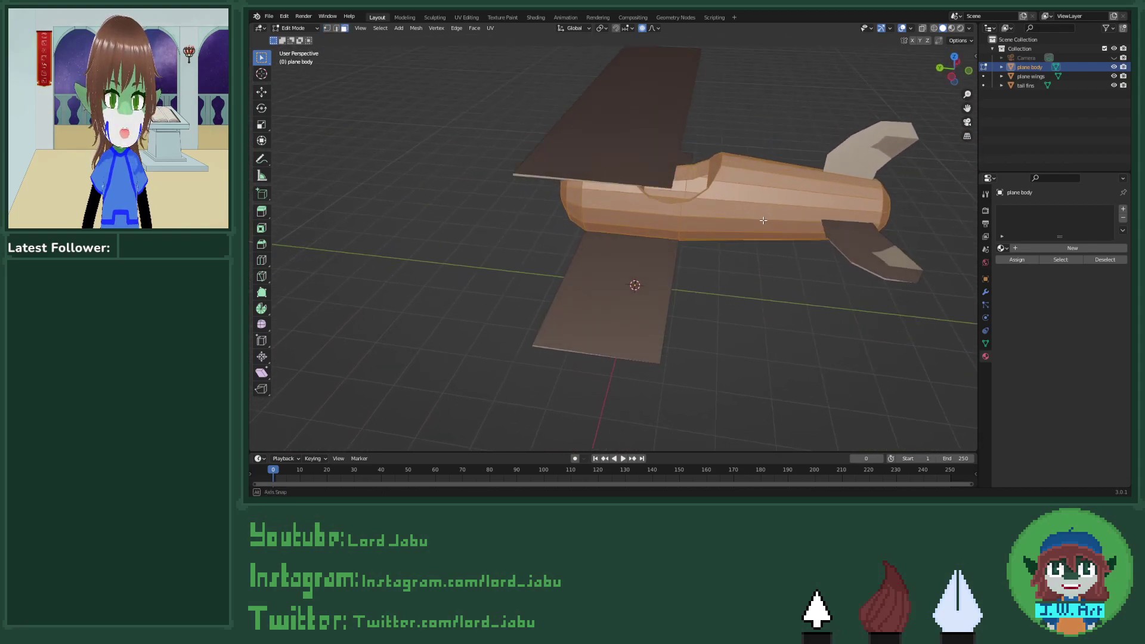
Step: Create a new material for the plane body and name it 'plain body'
{"action": "left_click", "coordinate": [1037, 245]}
{"action": "double_click", "coordinate": [1037, 247]}
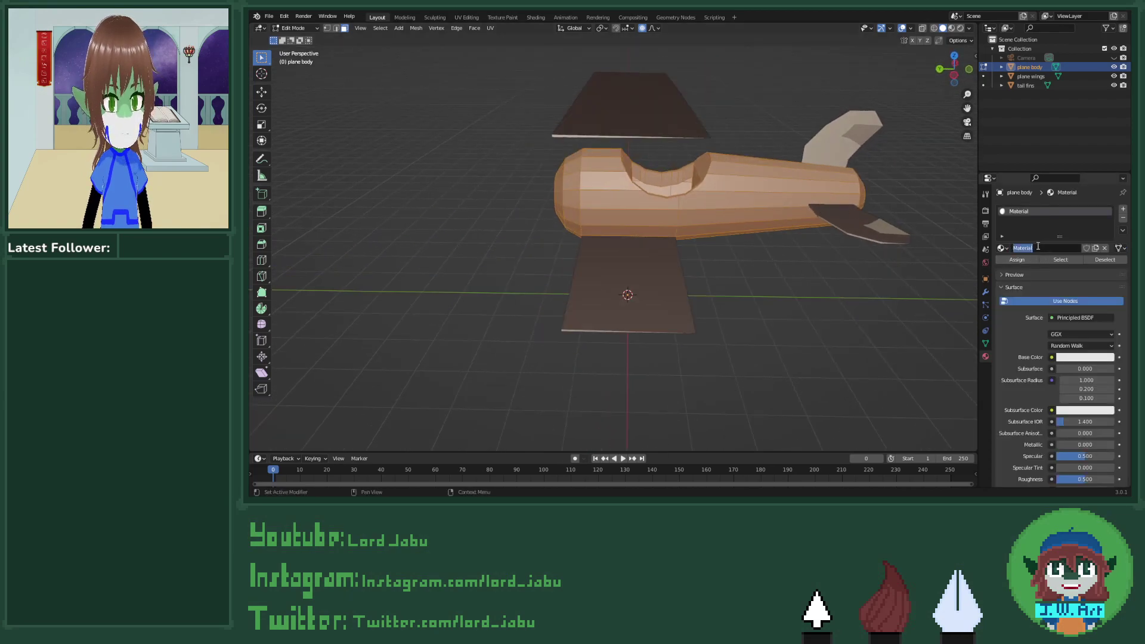
{"action": "type", "text": "e"}
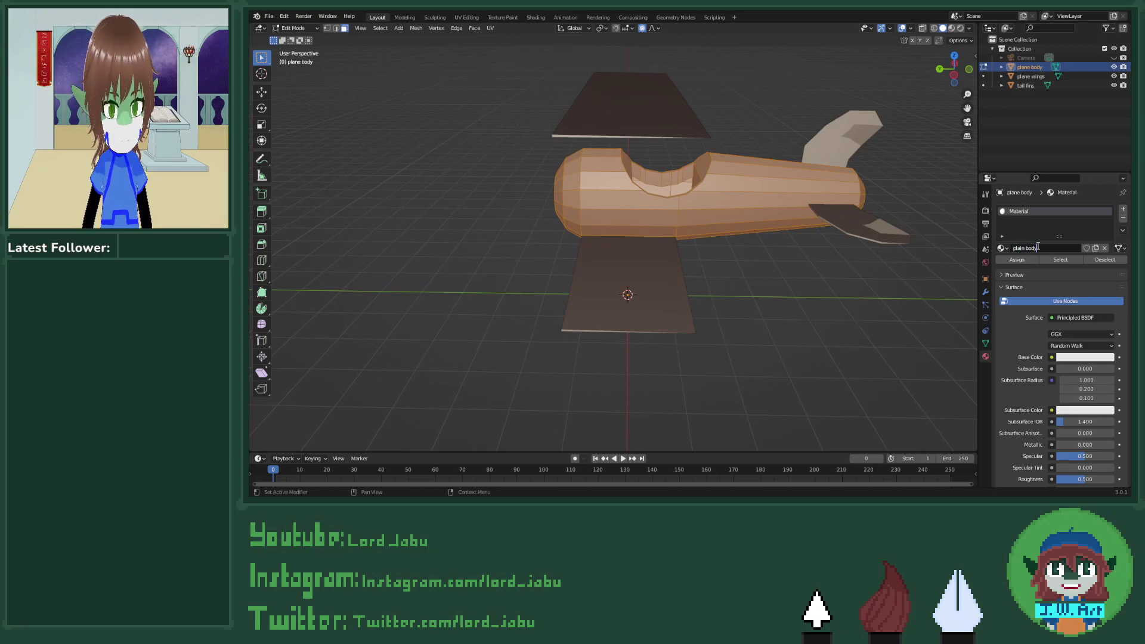
{"action": "key", "text": "Return"}
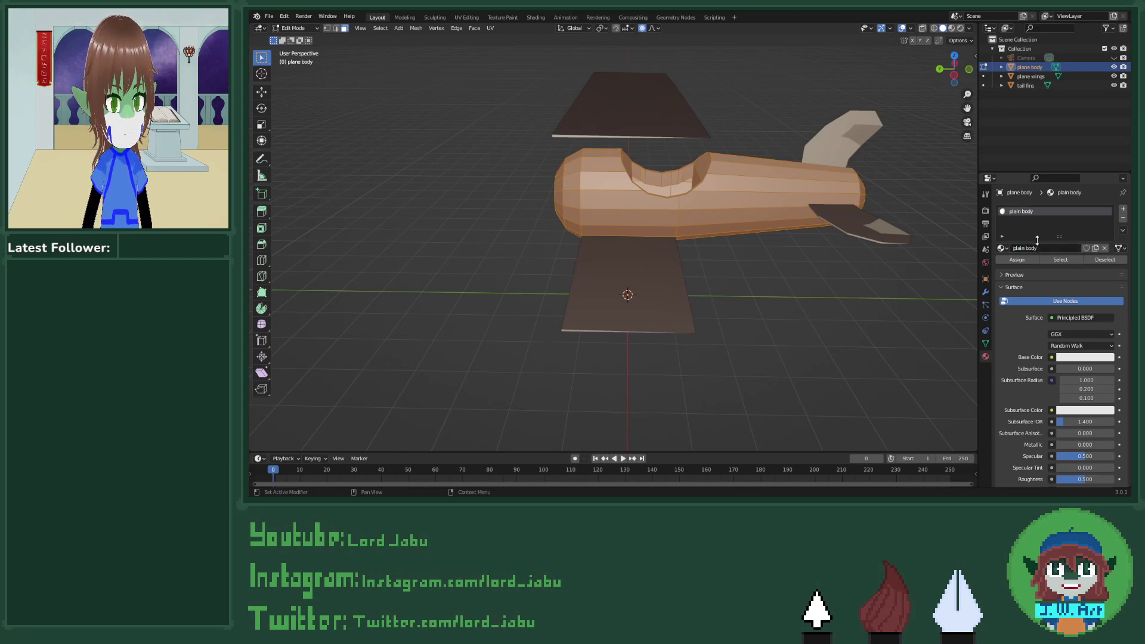
{"action": "middle_click_drag", "start_coordinate": [775, 203], "coordinate": [812, 184]}
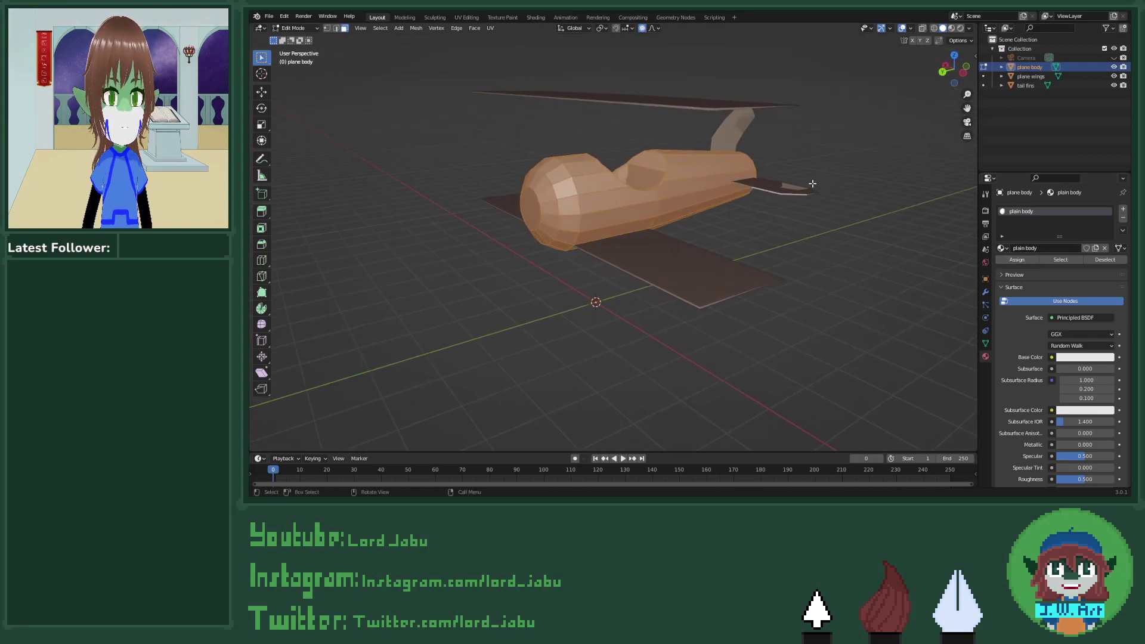
{"action": "scroll", "coordinate": [812, 183], "scroll_direction": "up", "scroll_amount": 3}
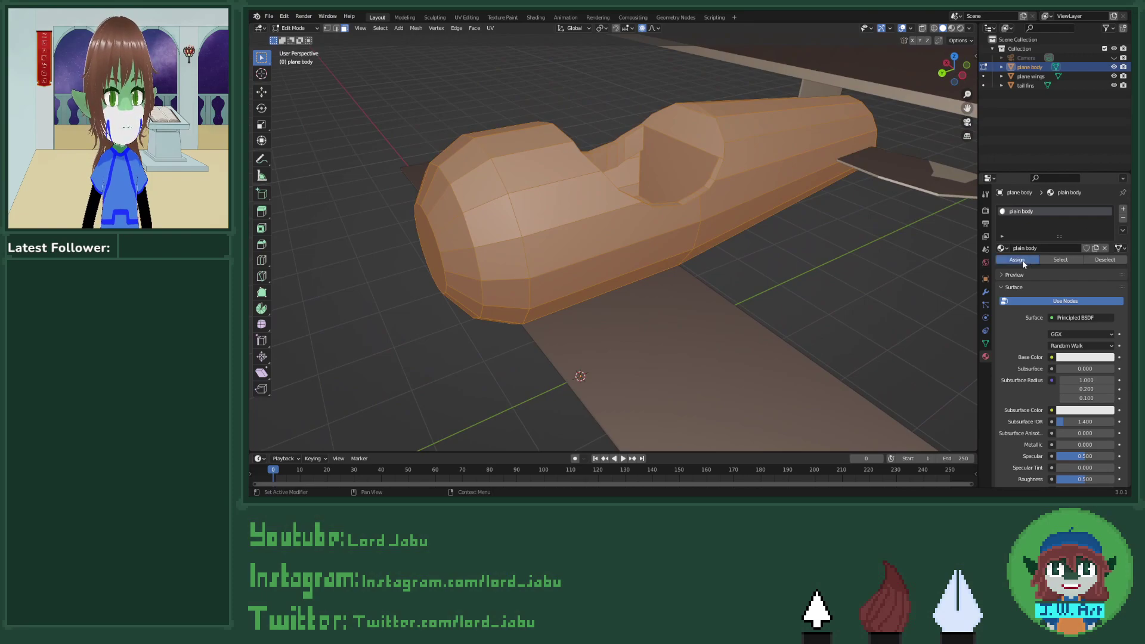
Step: Select several nose faces and the lower-left faces of the front ring
{"action": "middle_click_drag", "start_coordinate": [572, 226], "coordinate": [632, 200]}
{"action": "left_click", "coordinate": [631, 200]}
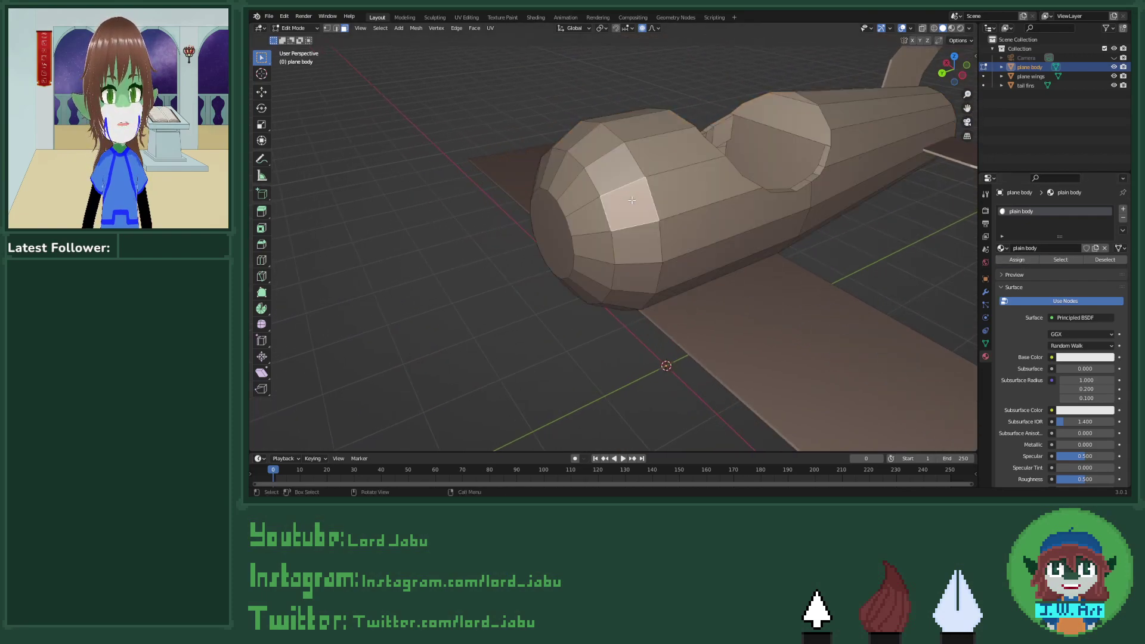
{"action": "left_click", "coordinate": [614, 169], "text": "shift"}
{"action": "left_click", "coordinate": [585, 136], "text": "shift"}
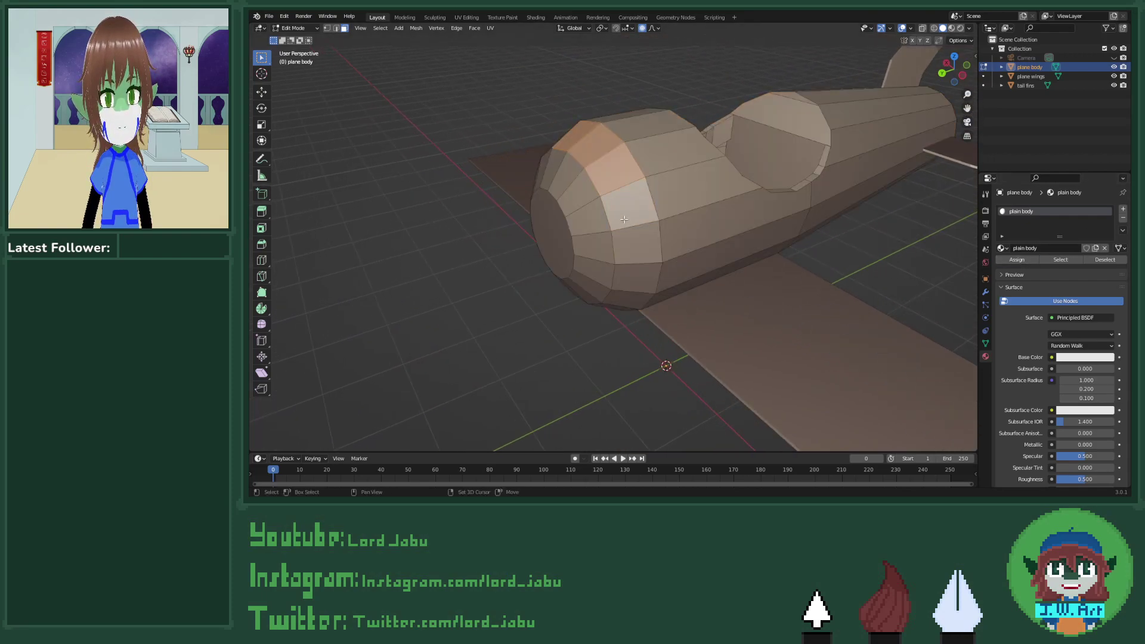
{"action": "left_click", "coordinate": [632, 246], "text": "shift"}
{"action": "left_click", "coordinate": [623, 296], "text": "shift"}
{"action": "middle_click_drag", "start_coordinate": [623, 296], "coordinate": [597, 301]}
{"action": "left_click", "coordinate": [598, 301], "text": "shift"}
{"action": "left_click", "coordinate": [569, 299], "text": "shift"}
{"action": "left_click", "coordinate": [539, 289], "text": "shift"}
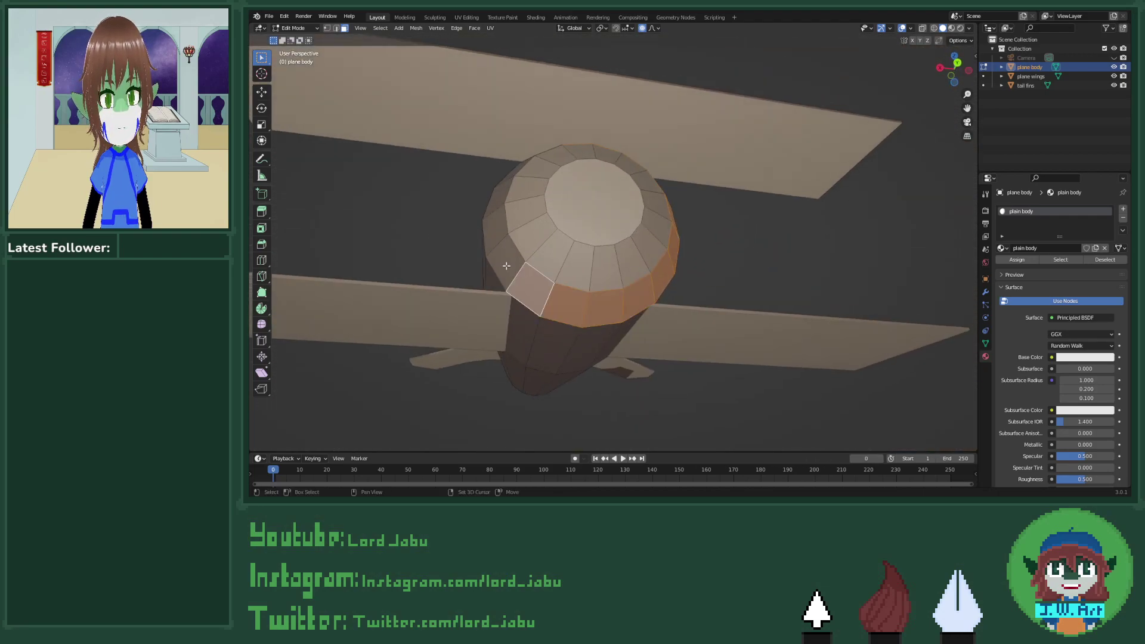
{"action": "left_click", "coordinate": [517, 270], "text": "shift"}
{"action": "left_click", "coordinate": [500, 241], "text": "shift"}
Step: Add the remaining upper, lower and right ring faces plus the nose's inner cap face
{"action": "middle_click_drag", "start_coordinate": [500, 240], "coordinate": [609, 200]}
{"action": "left_click", "coordinate": [563, 205], "text": "shift"}
{"action": "left_click", "coordinate": [556, 235], "text": "shift"}
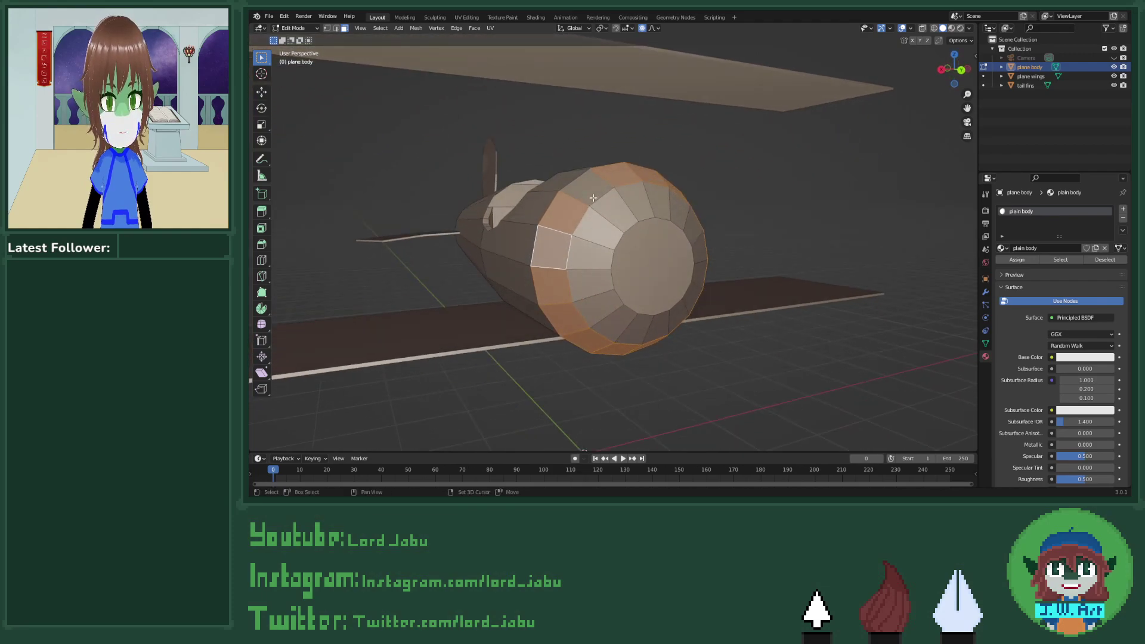
{"action": "left_click", "coordinate": [609, 200], "text": "shift"}
{"action": "left_click", "coordinate": [597, 240], "text": "shift"}
{"action": "left_click", "coordinate": [590, 256], "text": "shift"}
{"action": "left_click", "coordinate": [590, 285], "text": "shift"}
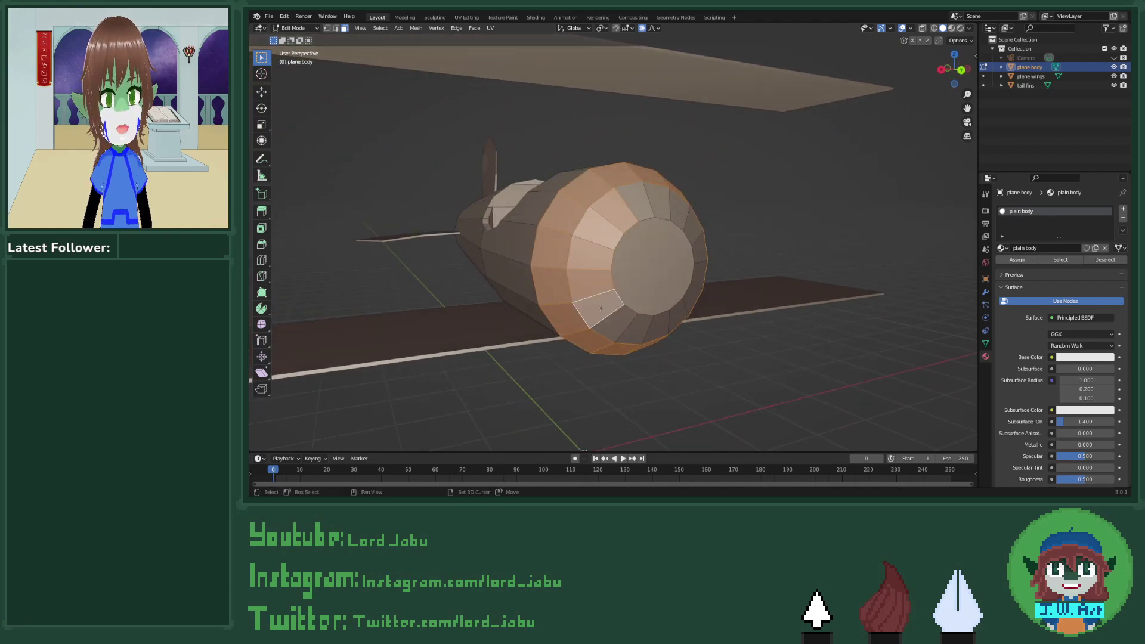
{"action": "left_click", "coordinate": [603, 313], "text": "shift"}
{"action": "left_click", "coordinate": [635, 329], "text": "shift"}
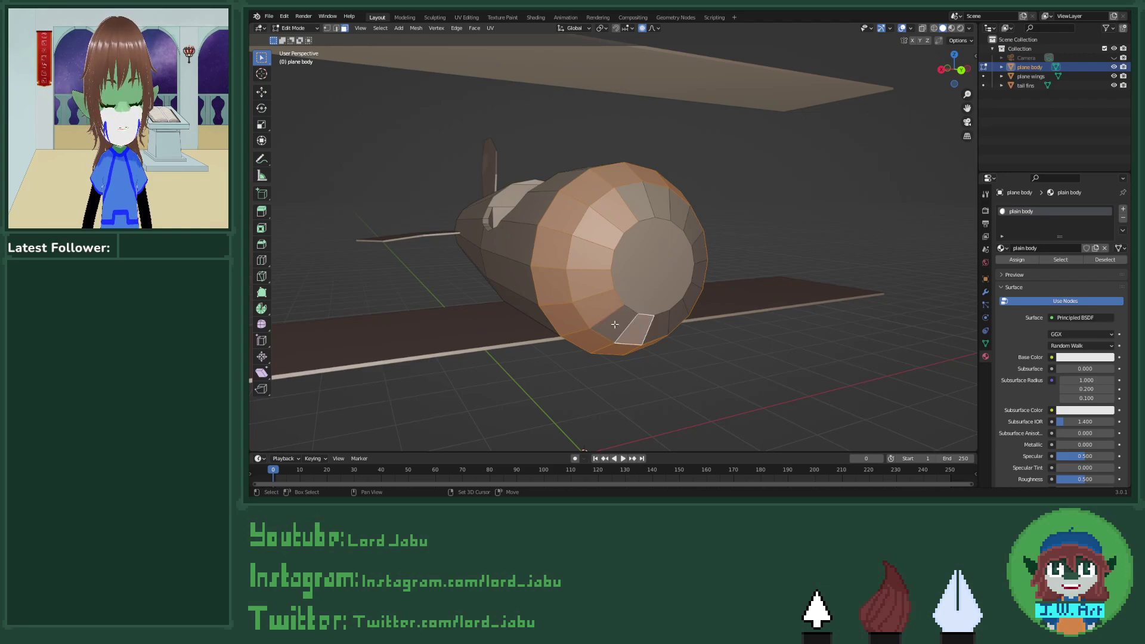
{"action": "left_click", "coordinate": [659, 325], "text": "shift"}
{"action": "left_click", "coordinate": [677, 313], "text": "shift"}
{"action": "left_click", "coordinate": [693, 297], "text": "shift"}
{"action": "left_click", "coordinate": [701, 272], "text": "shift"}
{"action": "left_click", "coordinate": [701, 244], "text": "shift"}
{"action": "left_click", "coordinate": [695, 221], "text": "shift"}
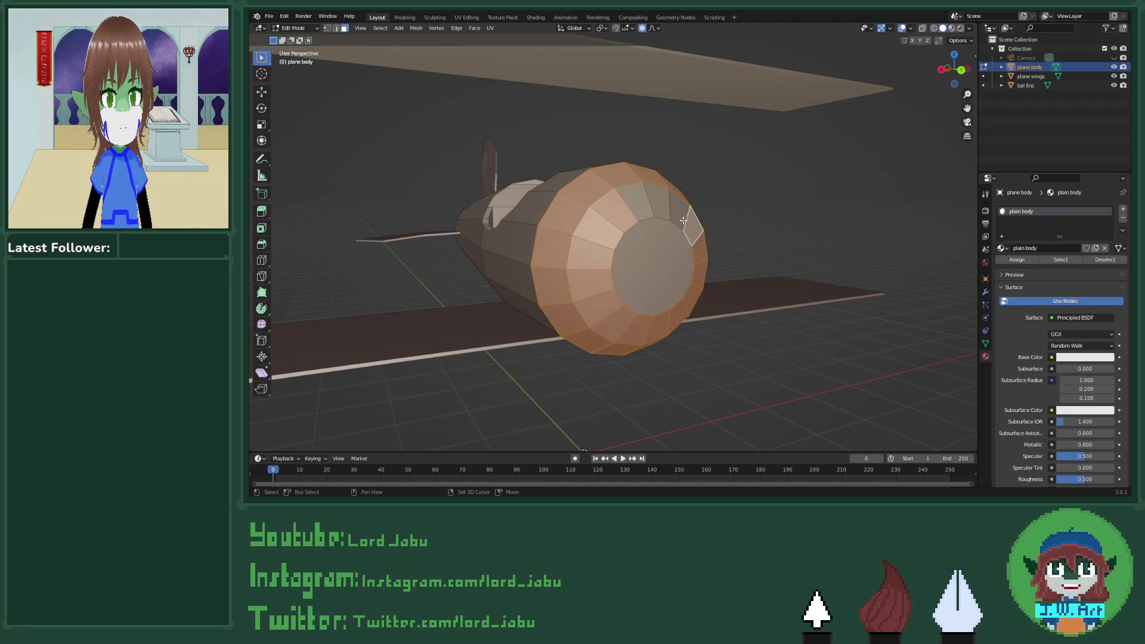
{"action": "left_click", "coordinate": [680, 203], "text": "shift"}
{"action": "left_click", "coordinate": [656, 200], "text": "shift"}
{"action": "left_click", "coordinate": [637, 209], "text": "shift"}
{"action": "left_click", "coordinate": [649, 236], "text": "shift"}
{"action": "middle_click_drag", "start_coordinate": [650, 237], "coordinate": [636, 284]}
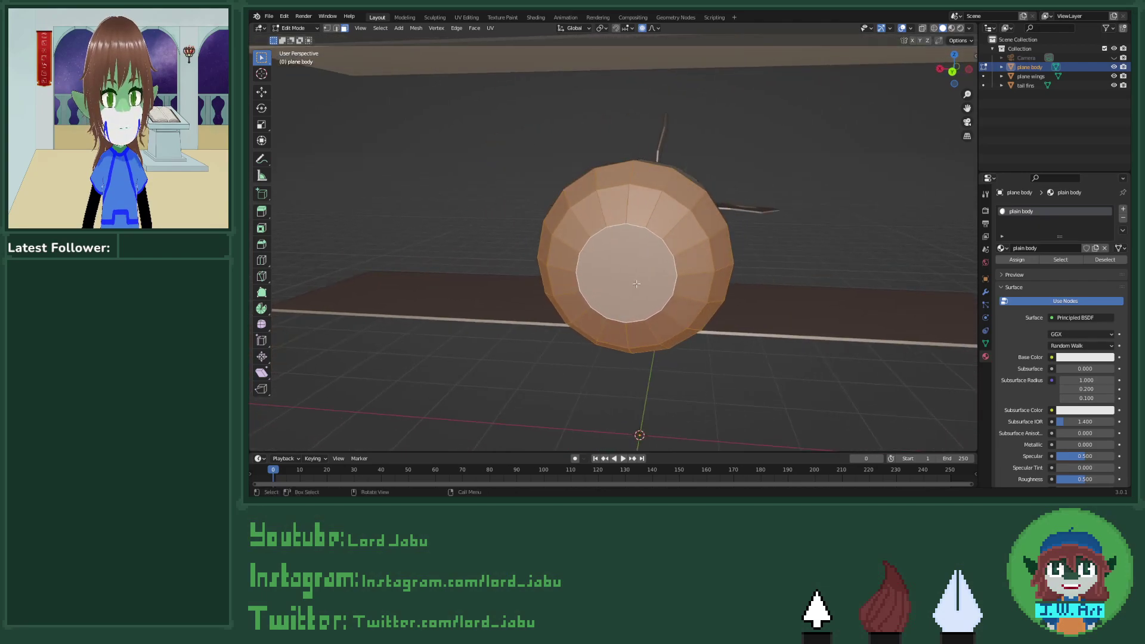
Step: Add a second material slot holding a new material named 'propeller base'
{"action": "left_click", "coordinate": [1123, 209]}
{"action": "left_click", "coordinate": [1030, 267]}
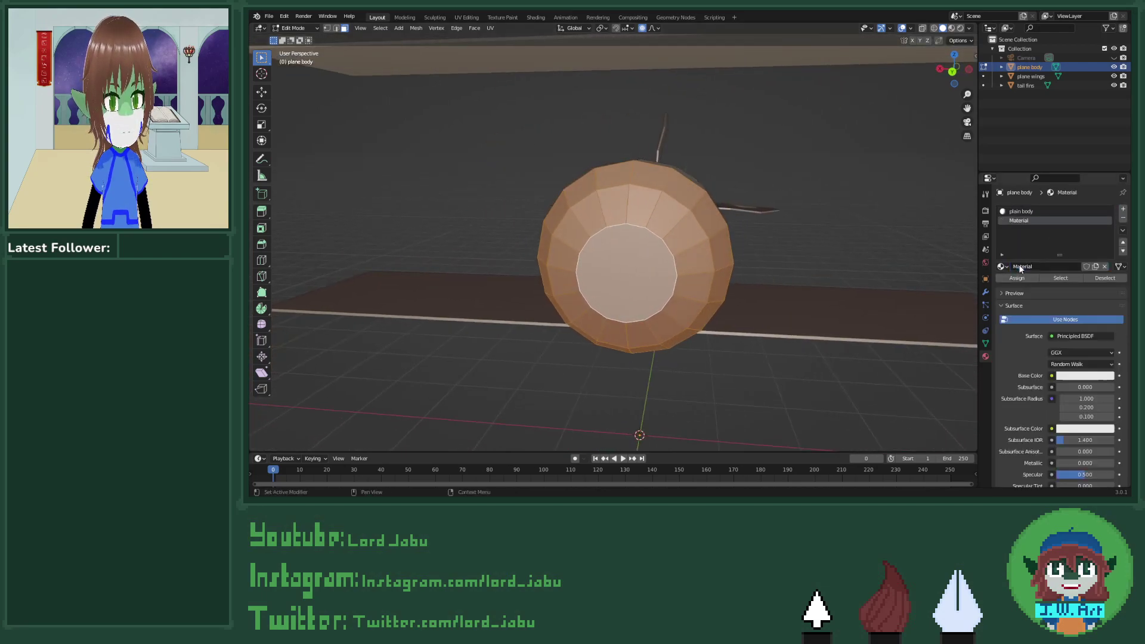
{"action": "double_click", "coordinate": [1032, 266]}
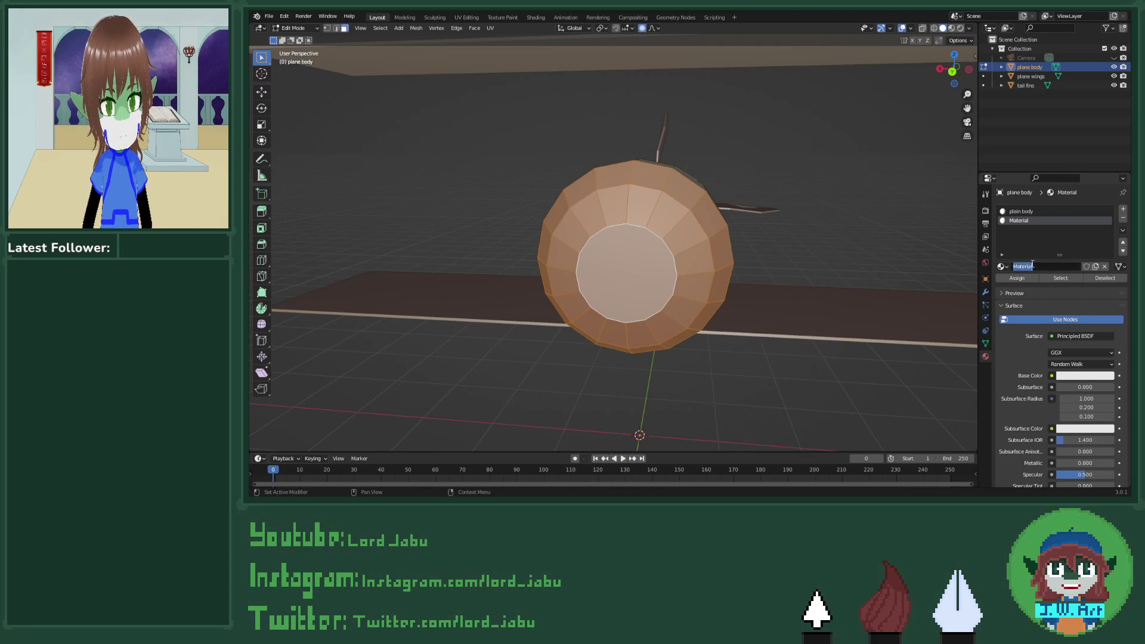
{"action": "type", "text": "propeller base"}
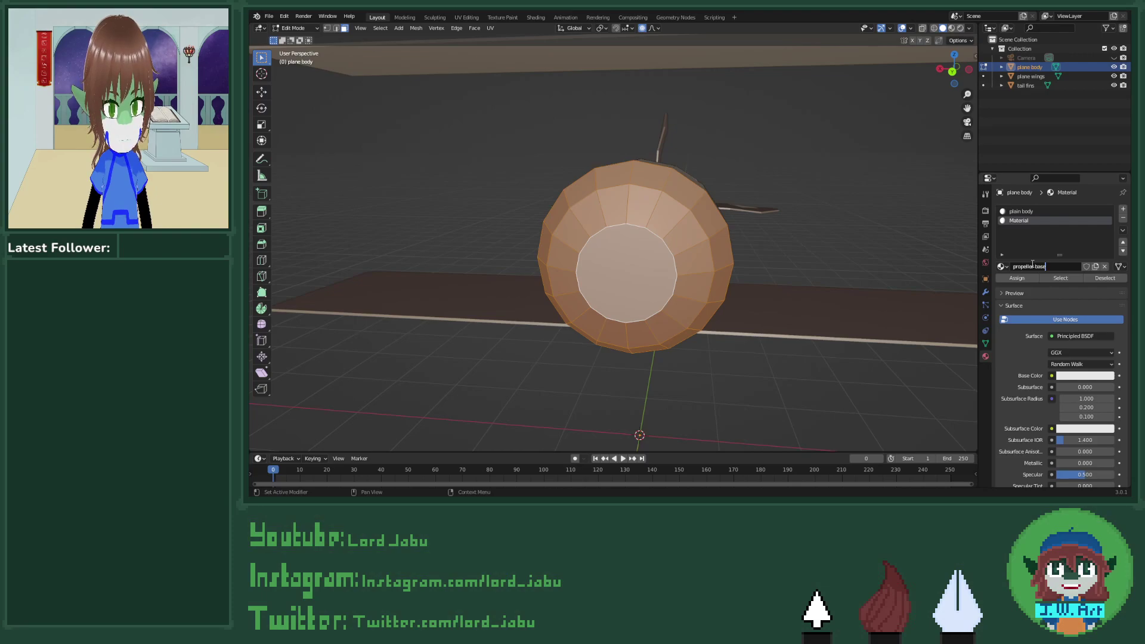
{"action": "key", "text": "Return"}
{"action": "mouse_move", "coordinate": [704, 334]}
{"action": "middle_mouse_down"}
{"action": "mouse_move", "coordinate": [667, 339]}
{"action": "mouse_move", "coordinate": [715, 335]}
{"action": "middle_mouse_up"}
Step: Select only the inner nose face and inset it into a ring
{"action": "key", "text": "Tab"}
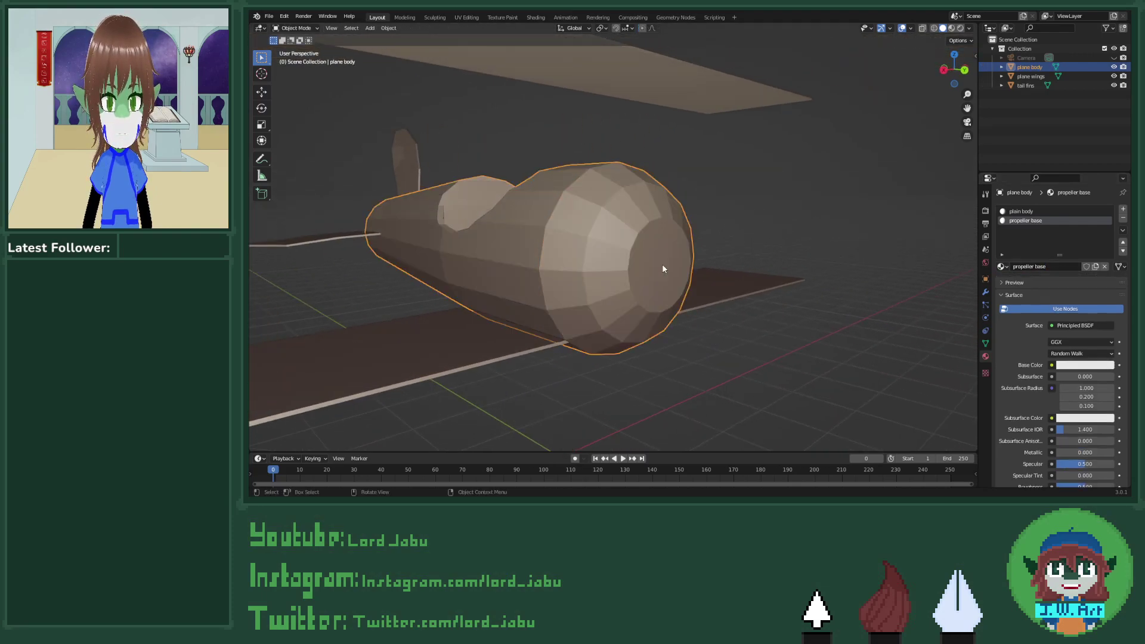
{"action": "middle_click_drag", "start_coordinate": [661, 263], "coordinate": [655, 286]}
{"action": "key", "text": "Tab"}
{"action": "left_click", "coordinate": [650, 280]}
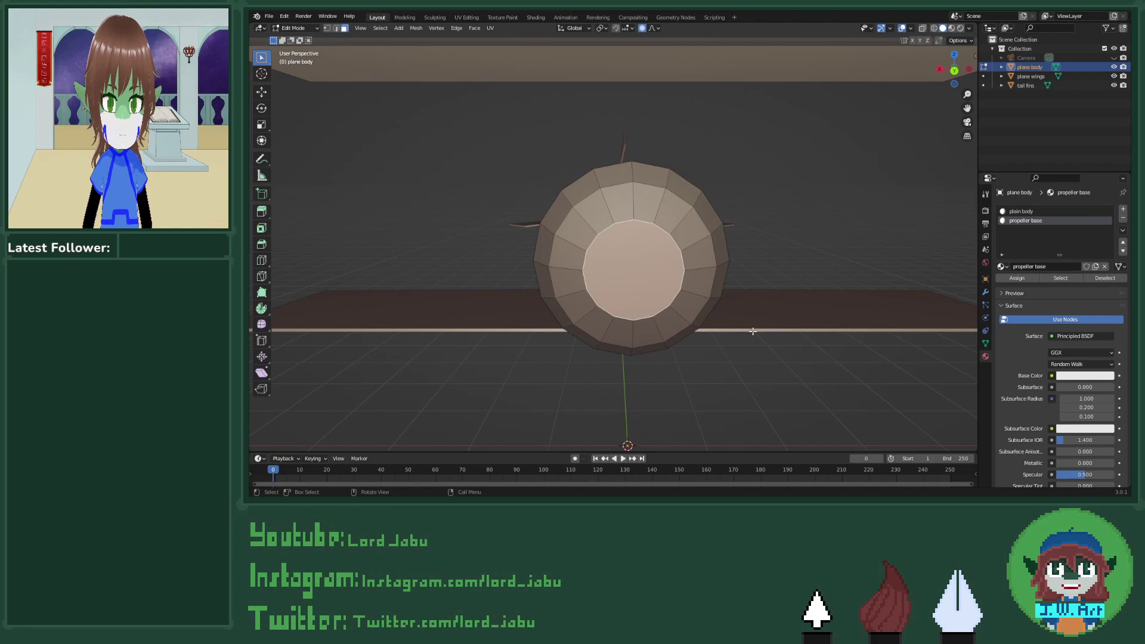
{"action": "key", "text": "i"}
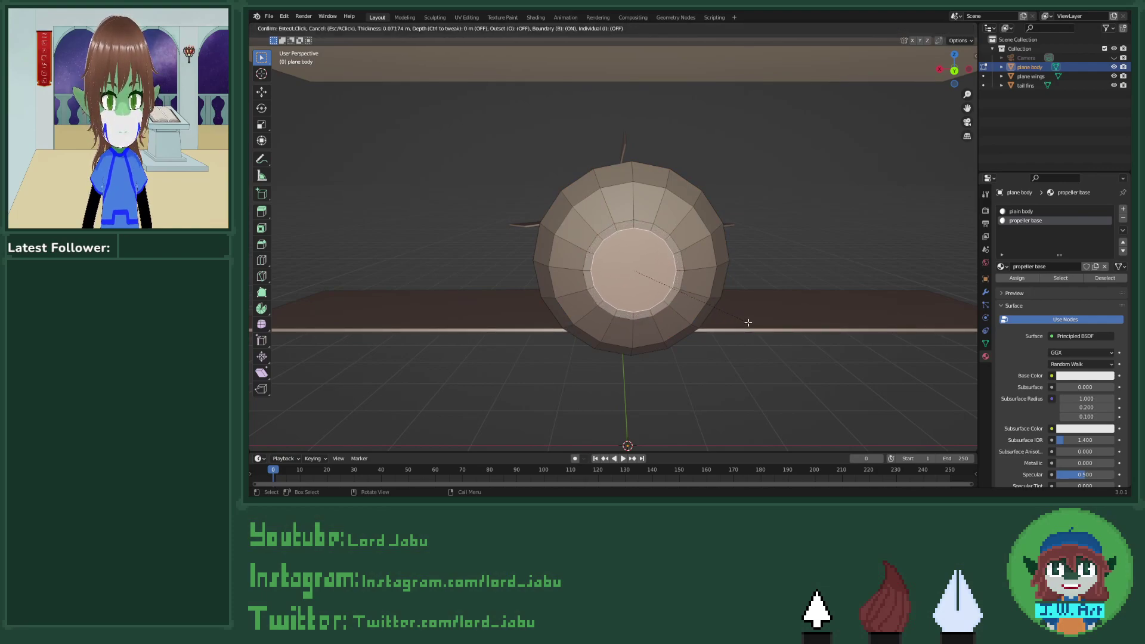
{"action": "left_click", "coordinate": [749, 323]}
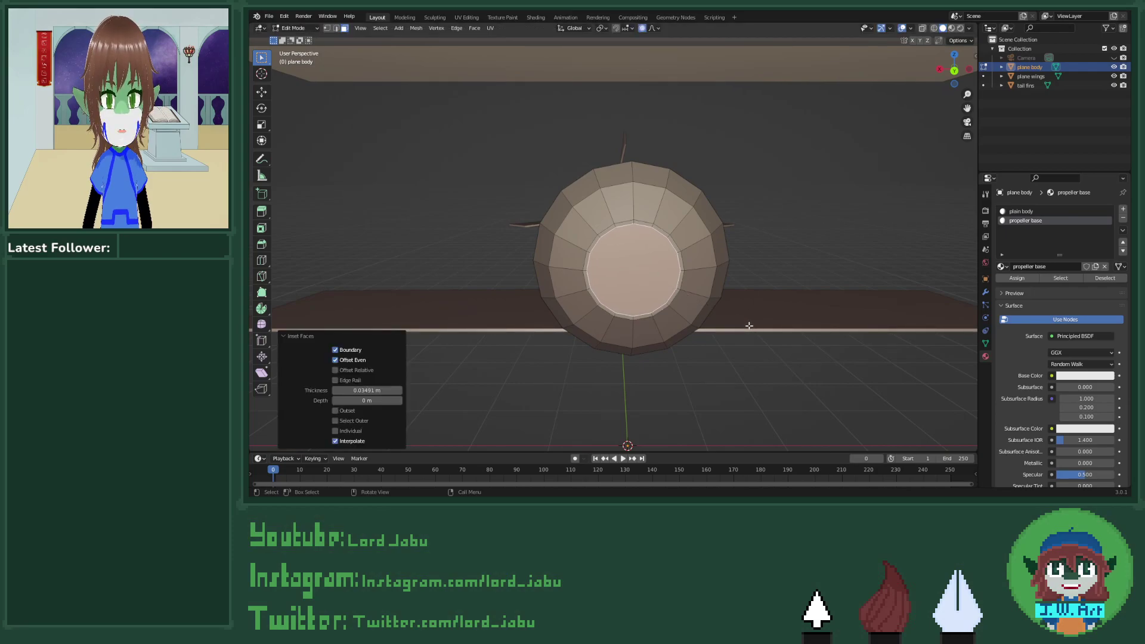
Step: Push the inset face along Y, inset it again, and extrude it outward
{"action": "middle_click_drag", "start_coordinate": [747, 325], "coordinate": [674, 339]}
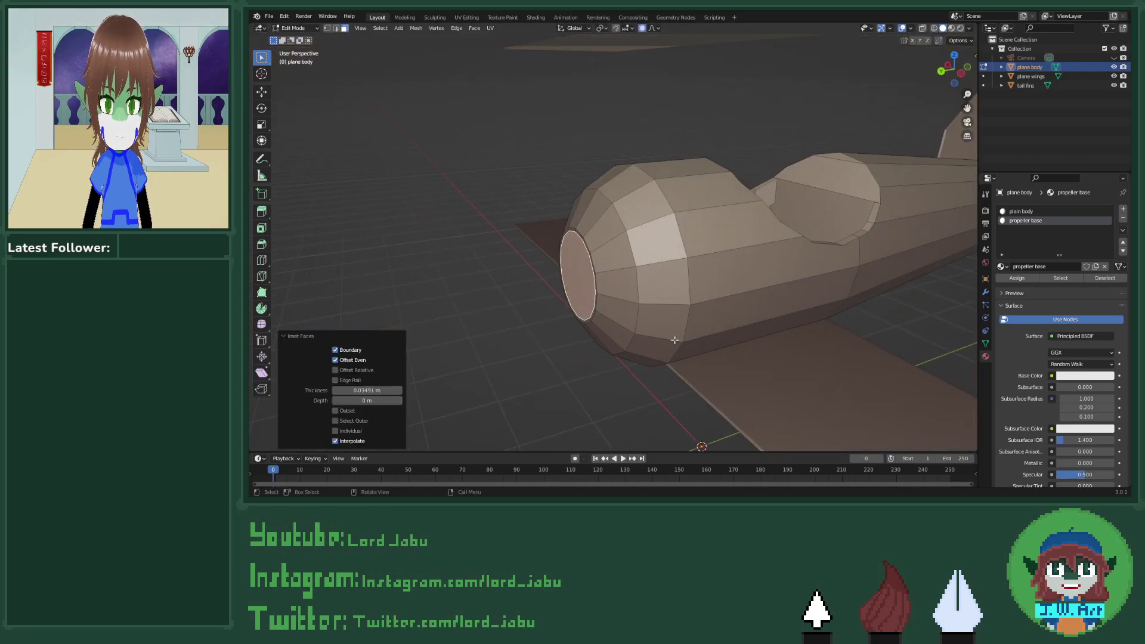
{"action": "key", "text": "g"}
{"action": "key", "text": "y"}
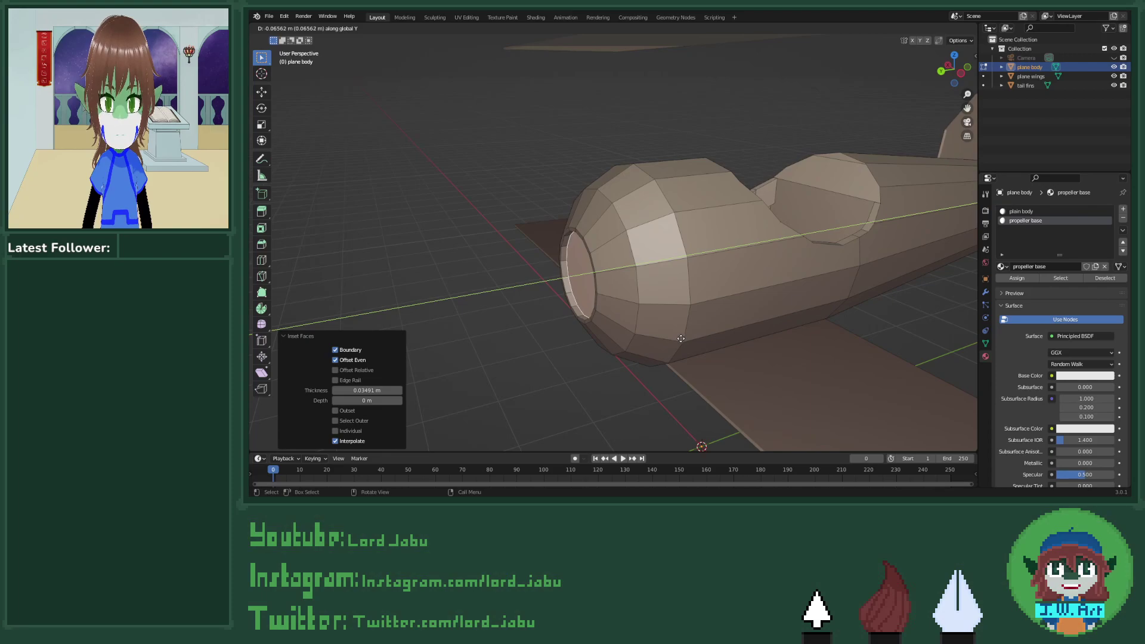
{"action": "left_click", "coordinate": [680, 338]}
{"action": "middle_click_drag", "start_coordinate": [681, 338], "coordinate": [690, 366]}
{"action": "key", "text": "i"}
{"action": "left_click", "coordinate": [756, 353]}
{"action": "key", "text": "e"}
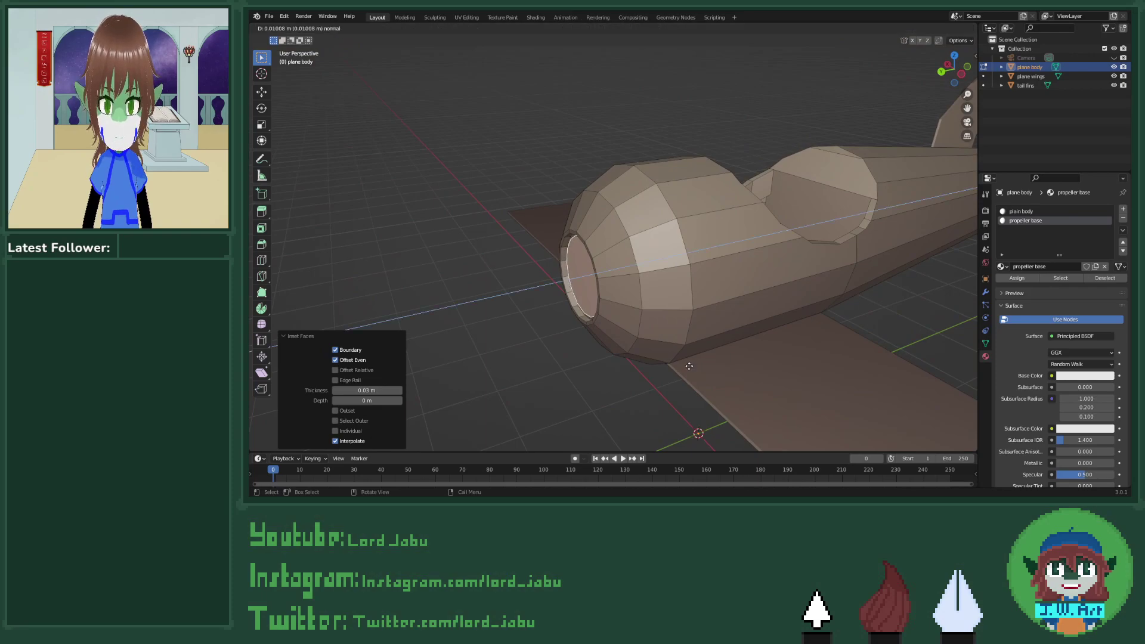
{"action": "left_click", "coordinate": [674, 366]}
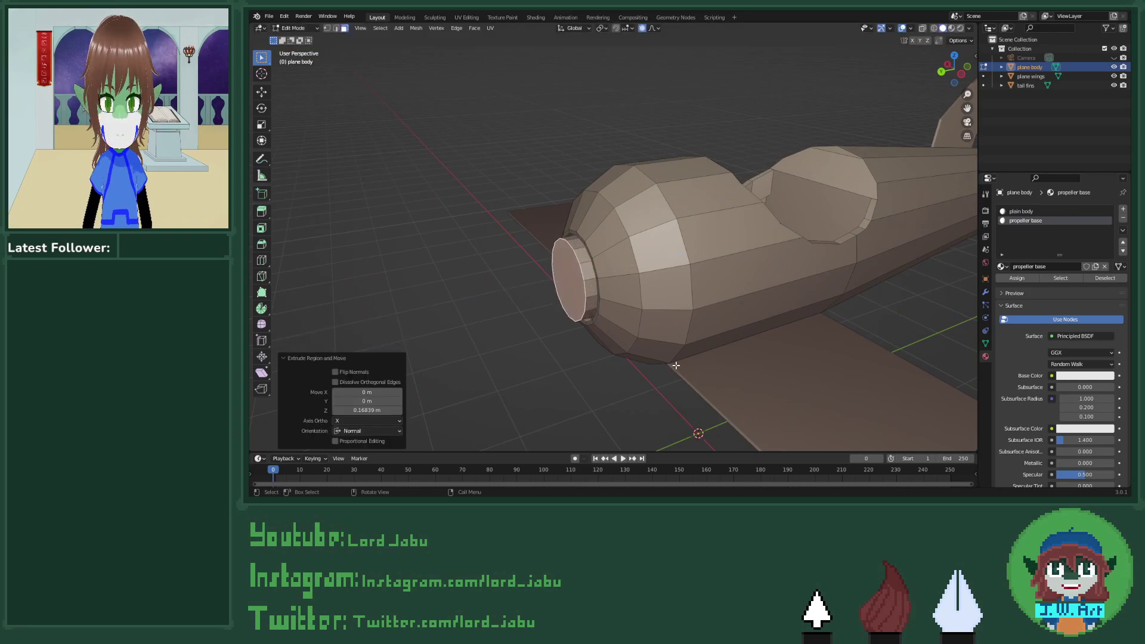
Step: With proportional editing off, scale the extruded face to about 0.74 and select the propeller base faces
{"action": "middle_click_drag", "start_coordinate": [674, 366], "coordinate": [760, 269]}
{"action": "key", "text": "s"}
{"action": "right_click", "coordinate": [766, 350]}
{"action": "key", "text": "o"}
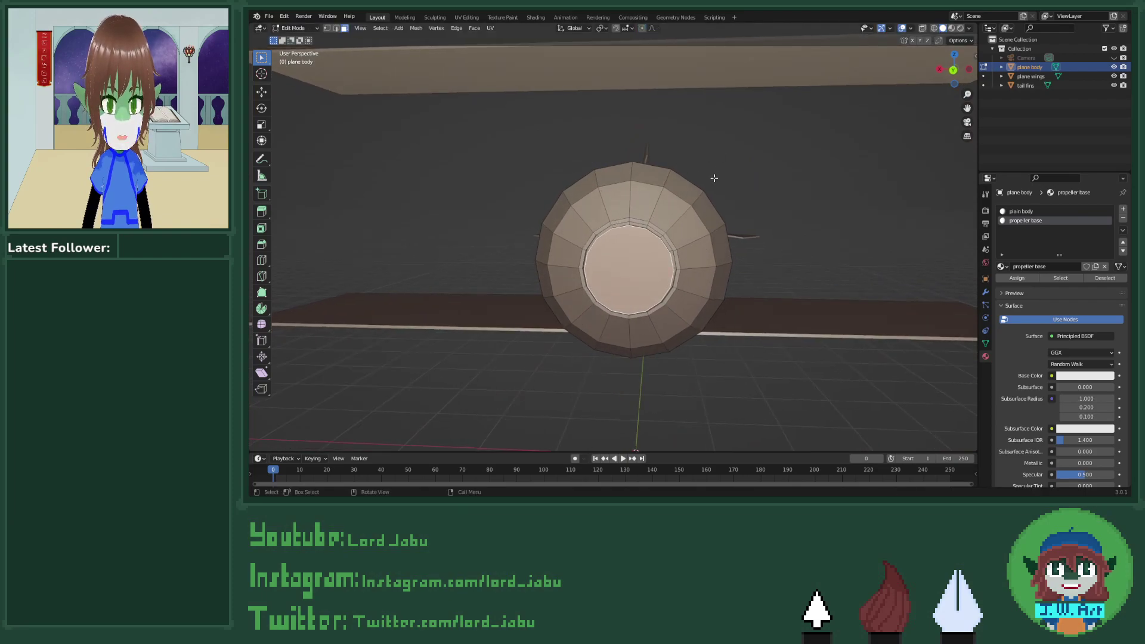
{"action": "key", "text": "s"}
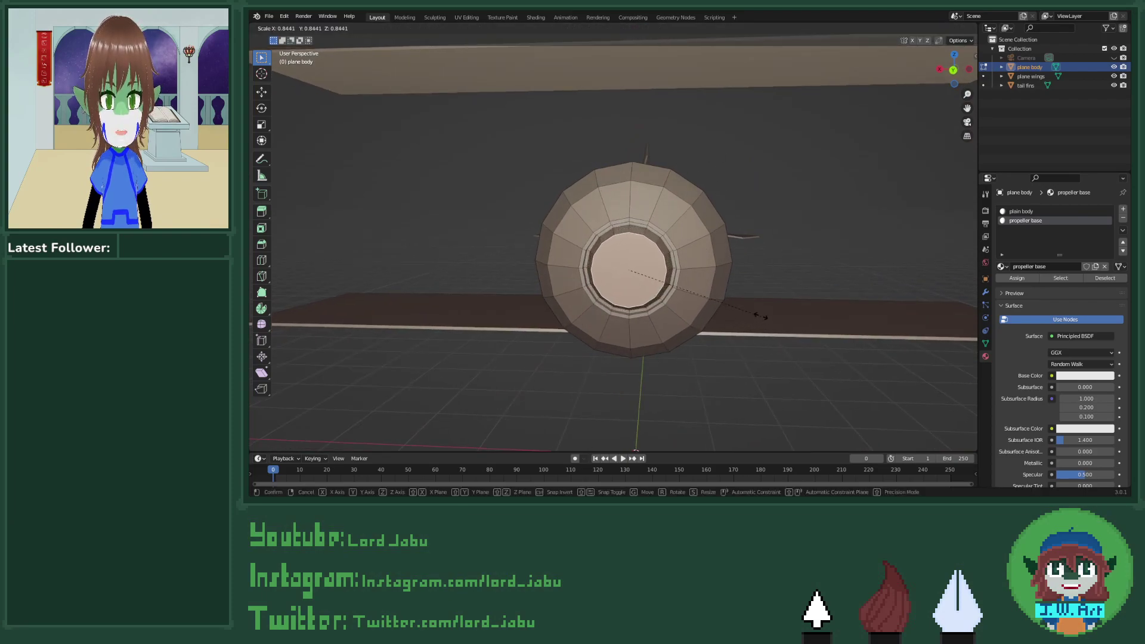
{"action": "left_click", "coordinate": [746, 288]}
{"action": "middle_click_drag", "start_coordinate": [746, 288], "coordinate": [754, 314]}
{"action": "left_click", "coordinate": [1061, 277]}
Step: Hide the plane wings object to expose the fuselage
{"action": "scroll", "coordinate": [754, 314], "scroll_direction": "up", "scroll_amount": 4}
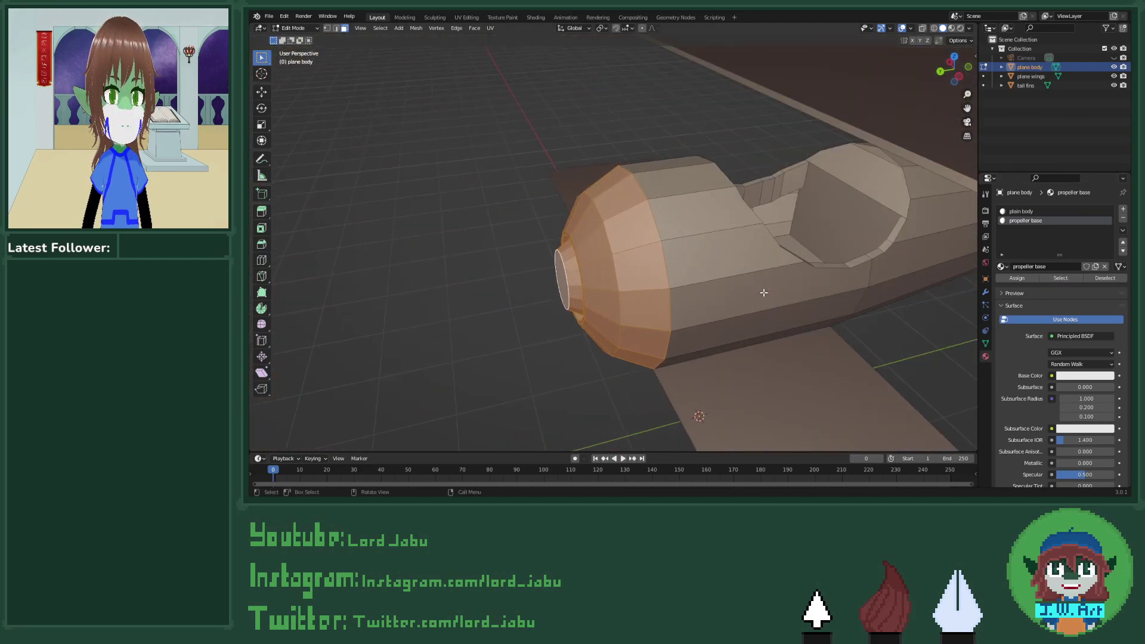
{"action": "left_click", "coordinate": [1114, 76]}
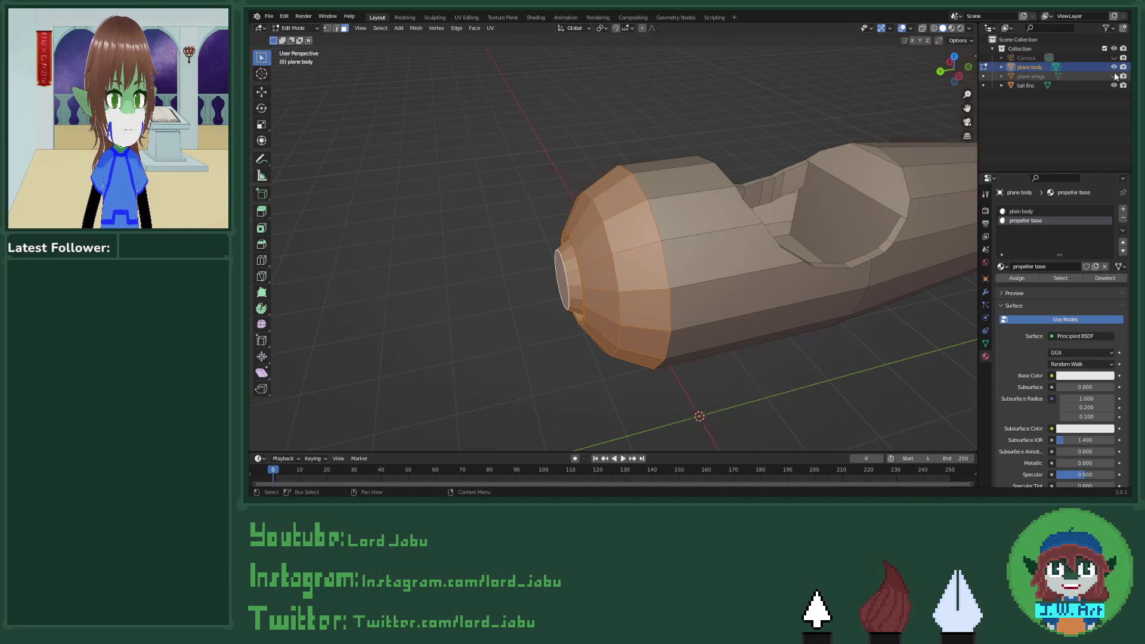
{"action": "middle_click_drag", "start_coordinate": [887, 217], "coordinate": [626, 217]}
{"action": "scroll", "coordinate": [775, 236], "scroll_direction": "up", "scroll_amount": 5}
Step: Select the cockpit floor and its surrounding inner wall faces
{"action": "left_click", "coordinate": [736, 293]}
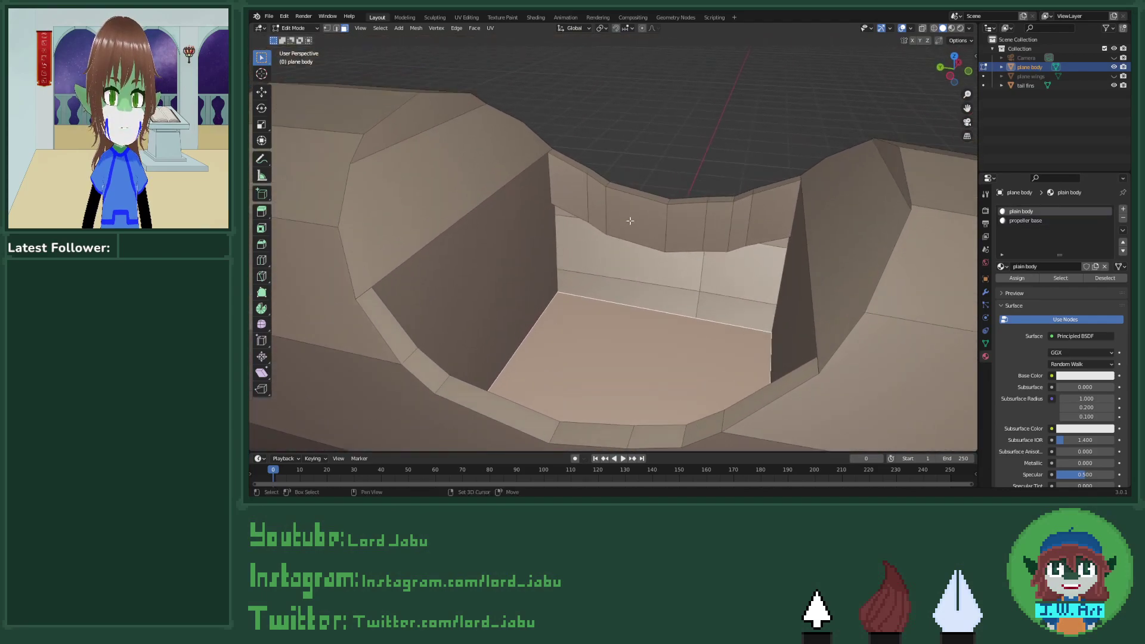
{"action": "left_click", "coordinate": [598, 215], "text": "shift"}
{"action": "left_click", "coordinate": [598, 214], "text": "shift"}
{"action": "left_click", "coordinate": [575, 200], "text": "shift"}
{"action": "left_click", "coordinate": [676, 215], "text": "shift"}
{"action": "left_click", "coordinate": [719, 226], "text": "shift"}
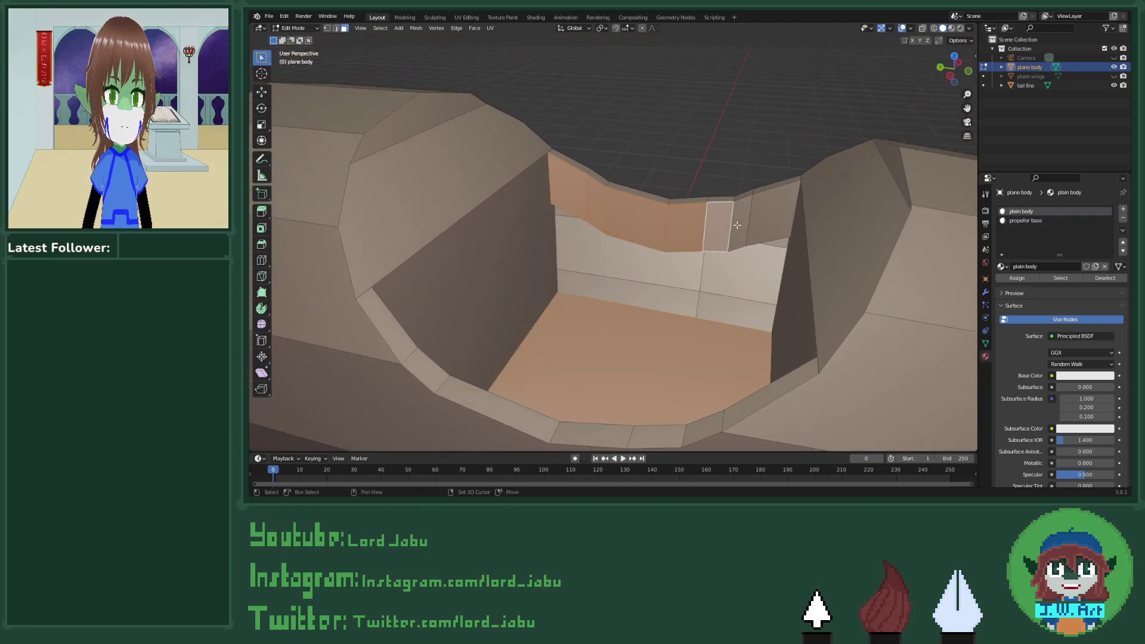
{"action": "left_click", "coordinate": [739, 225], "text": "shift"}
{"action": "left_click", "coordinate": [764, 223], "text": "shift"}
{"action": "middle_click_drag", "start_coordinate": [766, 223], "coordinate": [745, 251]}
{"action": "left_click", "coordinate": [745, 251], "text": "shift"}
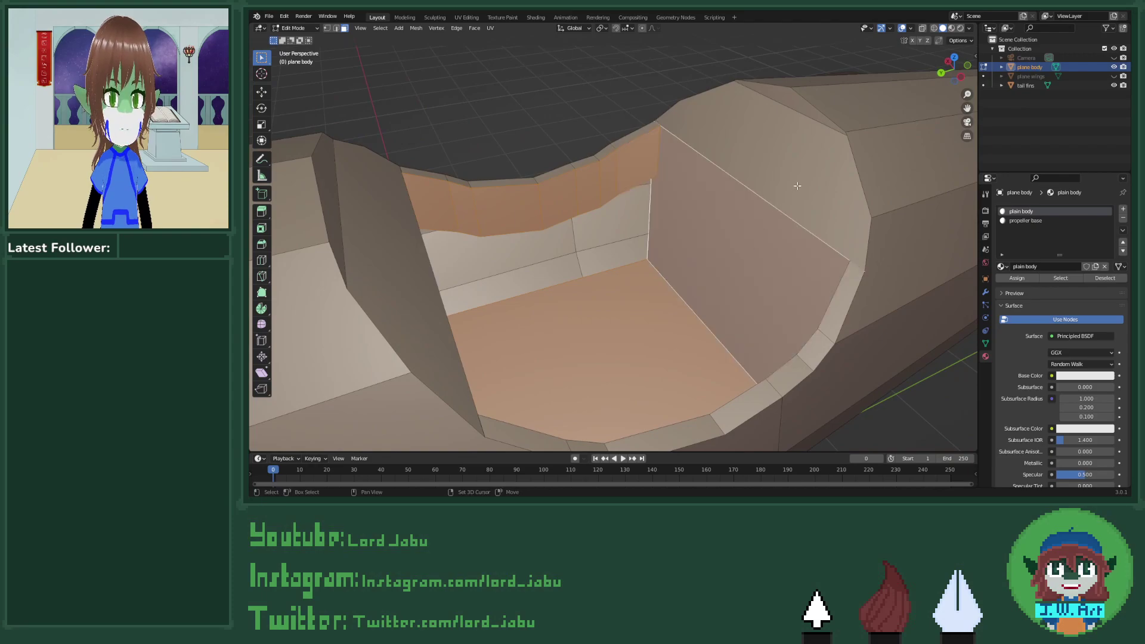
{"action": "left_click", "coordinate": [794, 184], "text": "shift"}
{"action": "left_click", "coordinate": [834, 305], "text": "shift"}
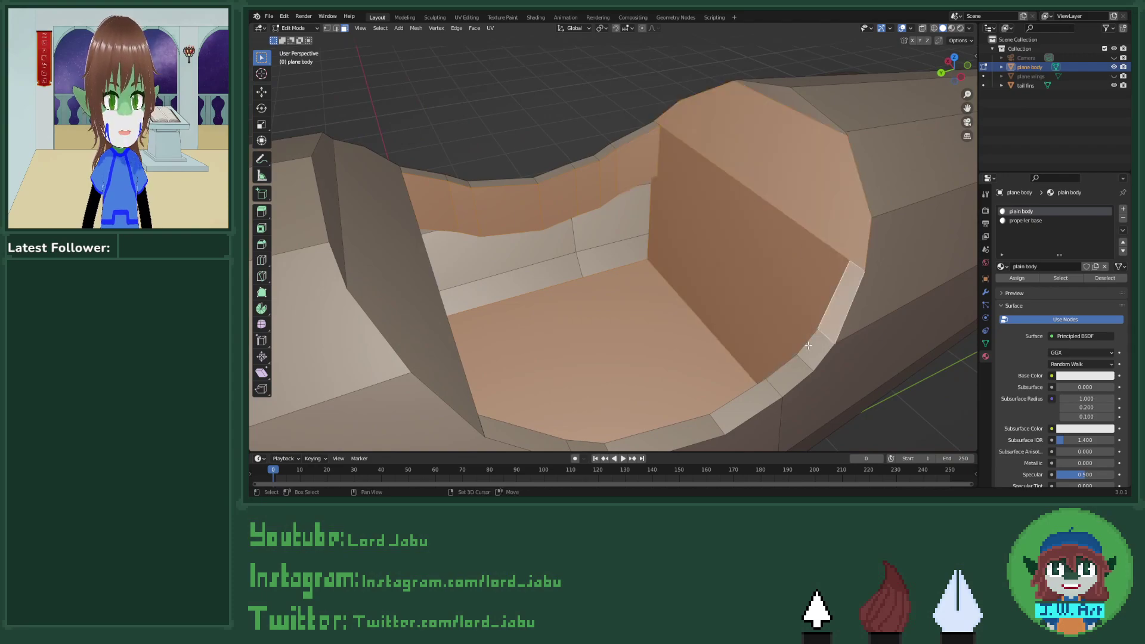
{"action": "left_click", "coordinate": [799, 322], "text": "shift"}
{"action": "middle_click_drag", "start_coordinate": [800, 322], "coordinate": [832, 230]}
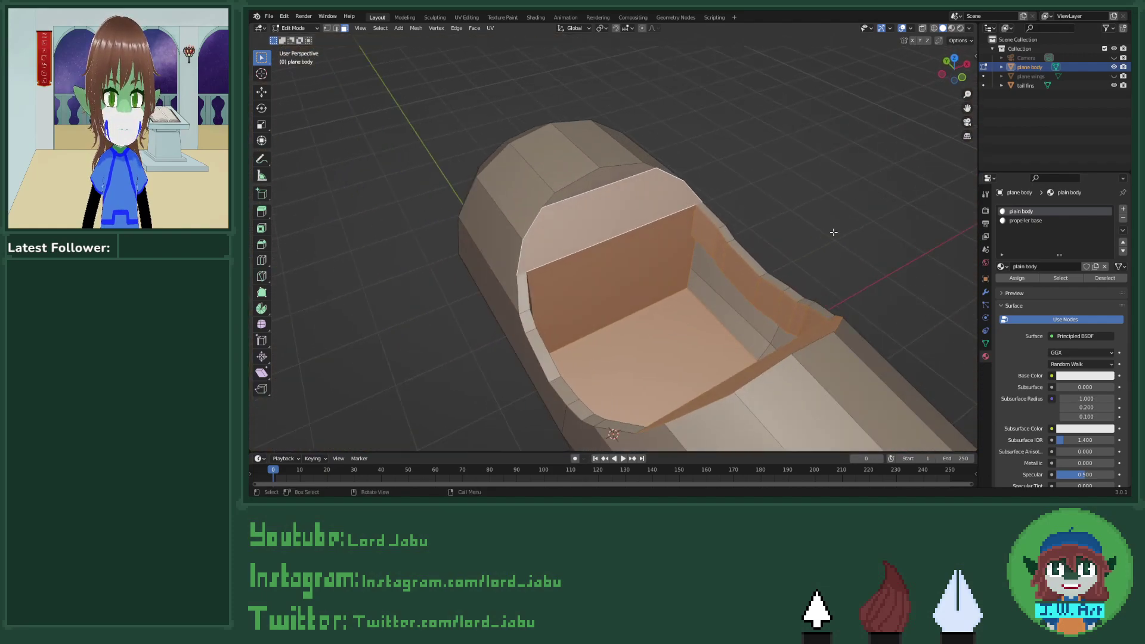
Step: Add a new material named 'plane interior' and assign it to the cockpit faces
{"action": "left_click", "coordinate": [1122, 210]}
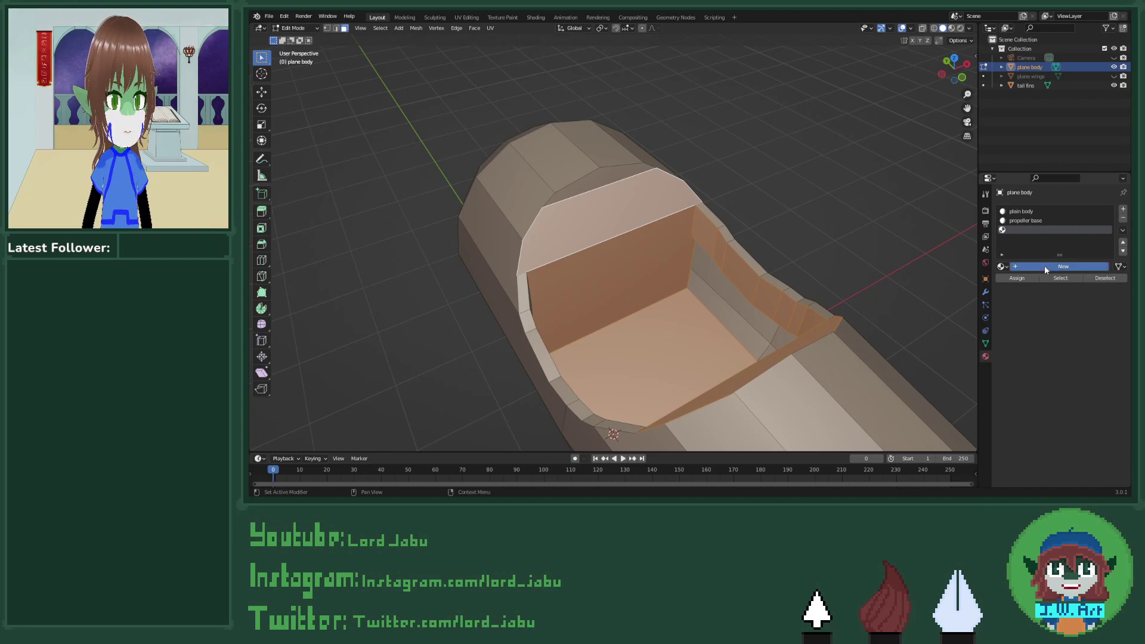
{"action": "left_click", "coordinate": [1045, 266]}
{"action": "double_click", "coordinate": [1027, 266]}
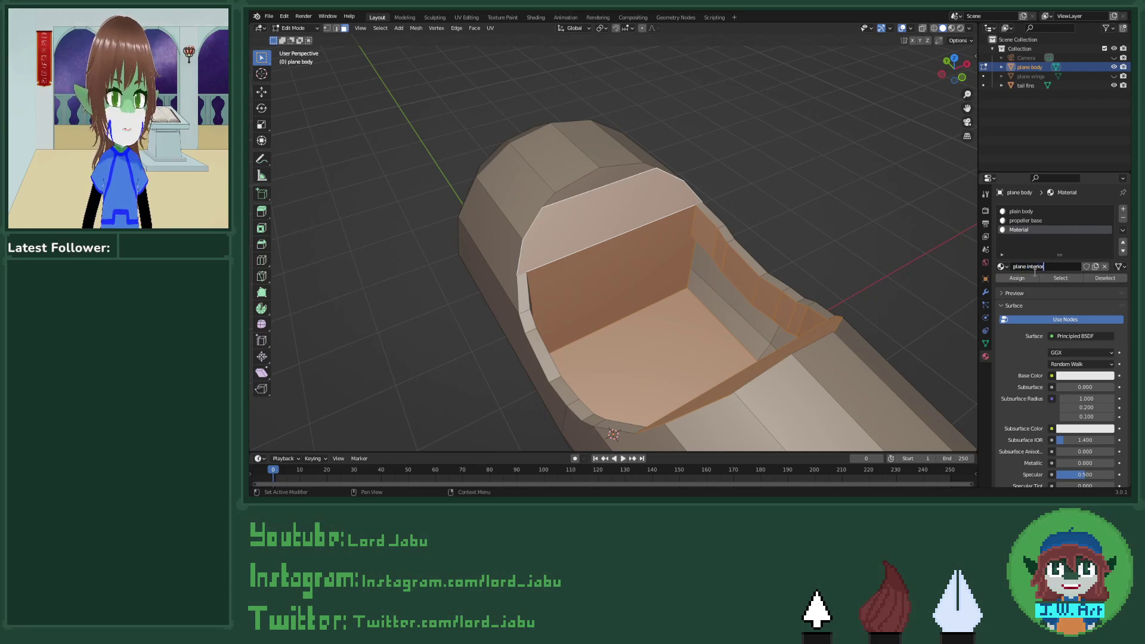
{"action": "key", "text": "Return"}
{"action": "left_click", "coordinate": [1017, 278]}
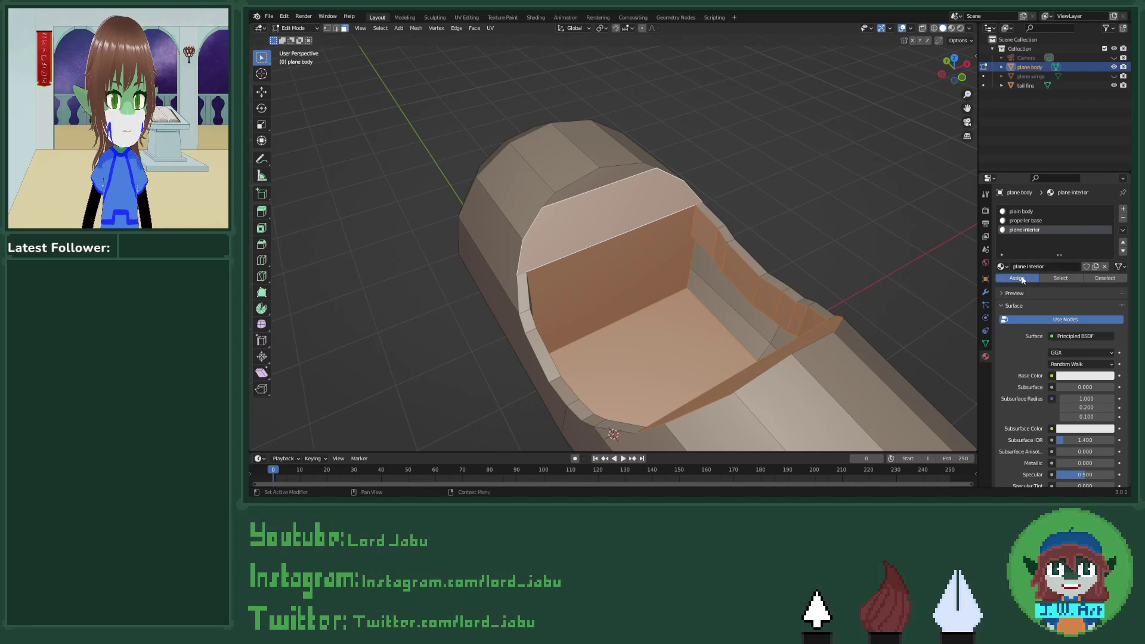
{"action": "middle_click_drag", "start_coordinate": [833, 304], "coordinate": [763, 247]}
{"action": "scroll", "coordinate": [882, 292], "scroll_direction": "down", "scroll_amount": 4}
{"action": "scroll", "coordinate": [854, 294], "scroll_direction": "up", "scroll_amount": 3}
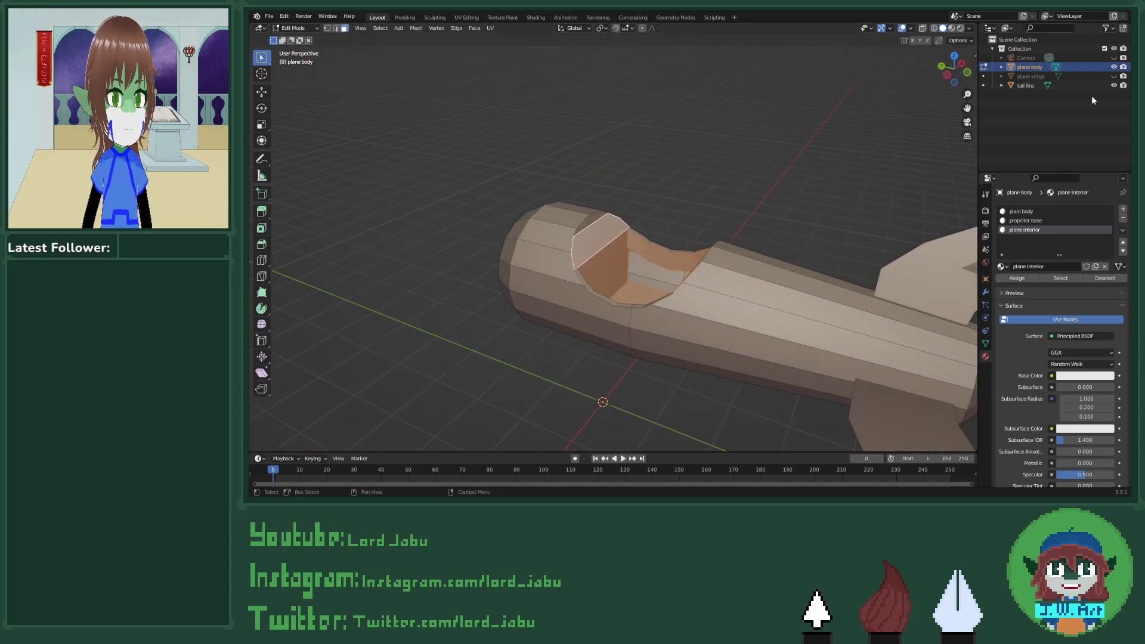
Step: Make the plane wings visible again and bring up the Shift+A add menu
{"action": "left_click", "coordinate": [1114, 76]}
{"action": "middle_click_drag", "start_coordinate": [685, 197], "coordinate": [796, 232]}
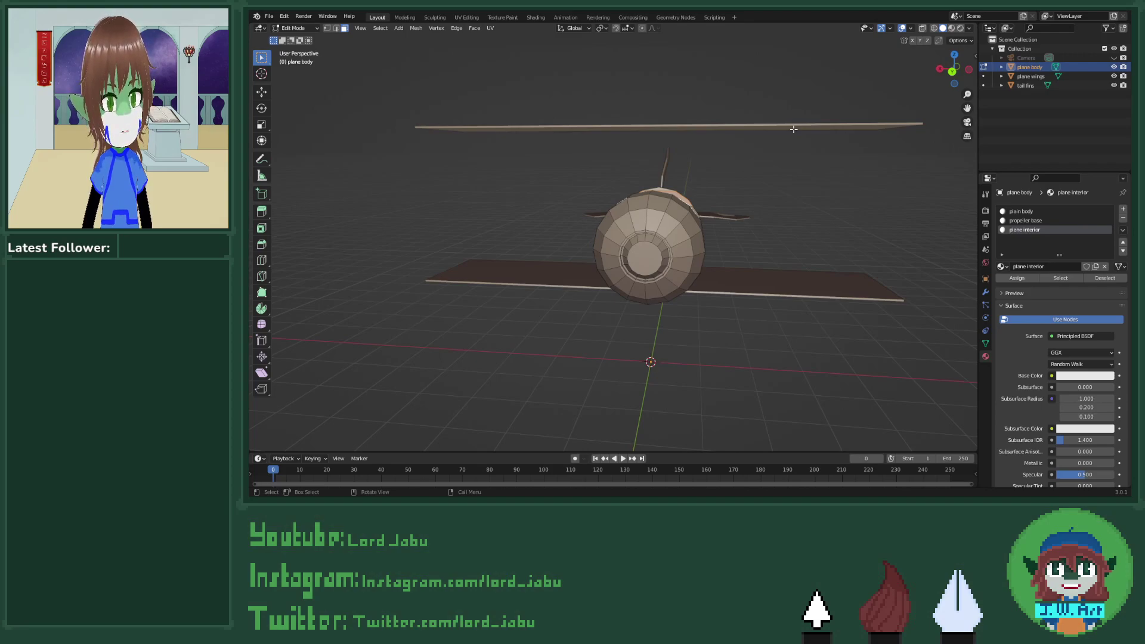
{"action": "middle_click_drag", "start_coordinate": [793, 129], "coordinate": [636, 173]}
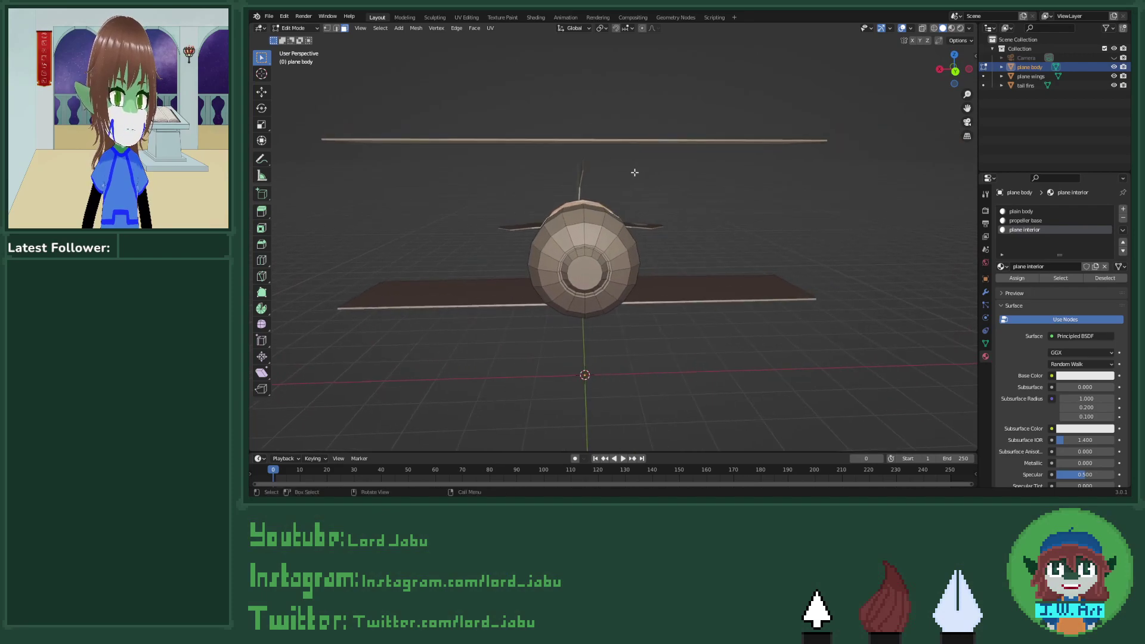
{"action": "middle_click_drag", "start_coordinate": [902, 200], "coordinate": [856, 231]}
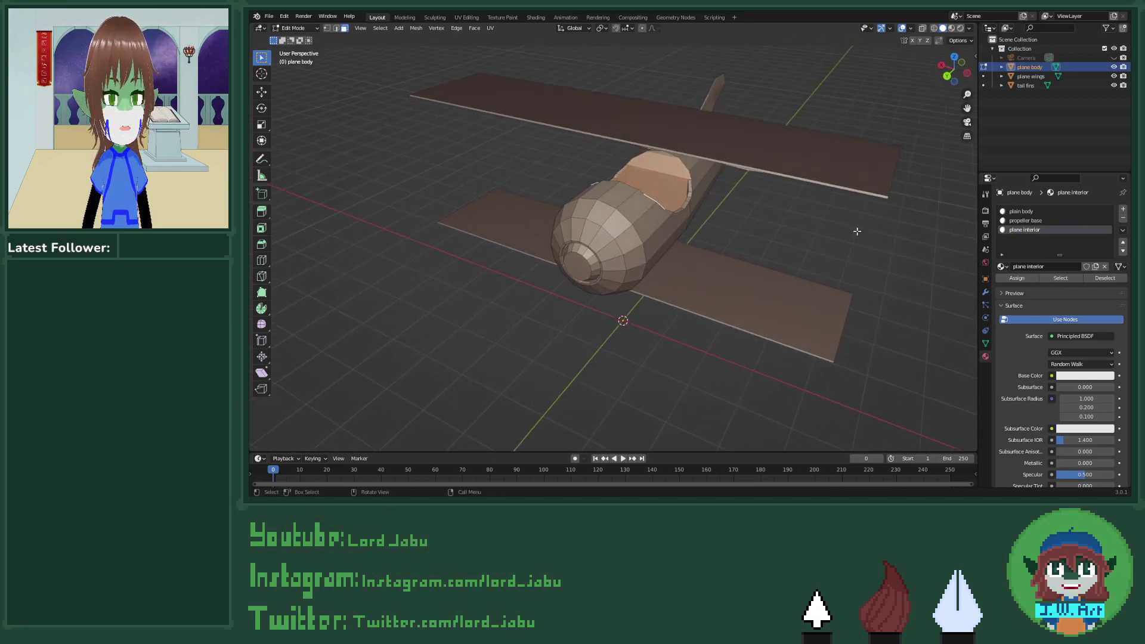
{"action": "key", "text": "shift+a"}
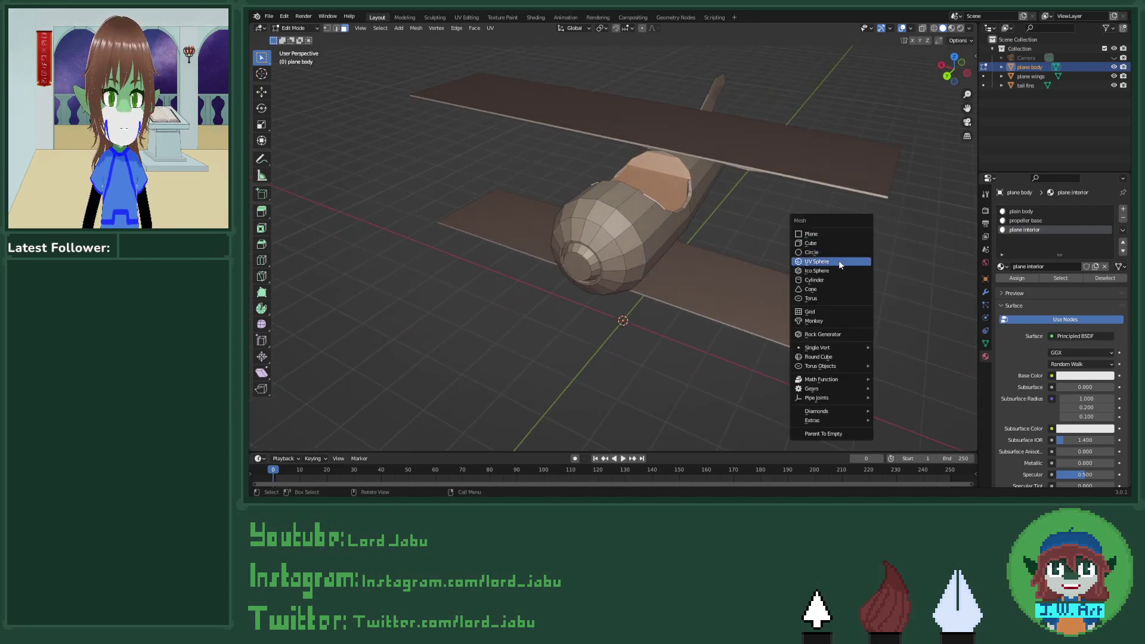
Step: Add an 8-sided cylinder and thin it to a 0.04 m radius rod
{"action": "left_click", "coordinate": [835, 280]}
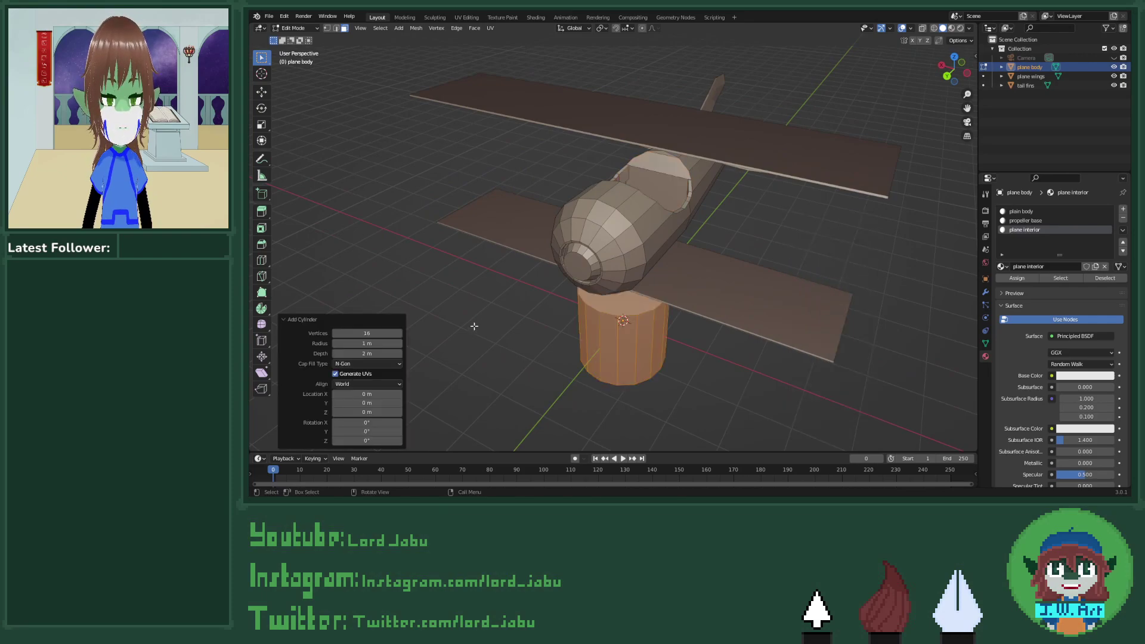
{"action": "left_click", "coordinate": [390, 334]}
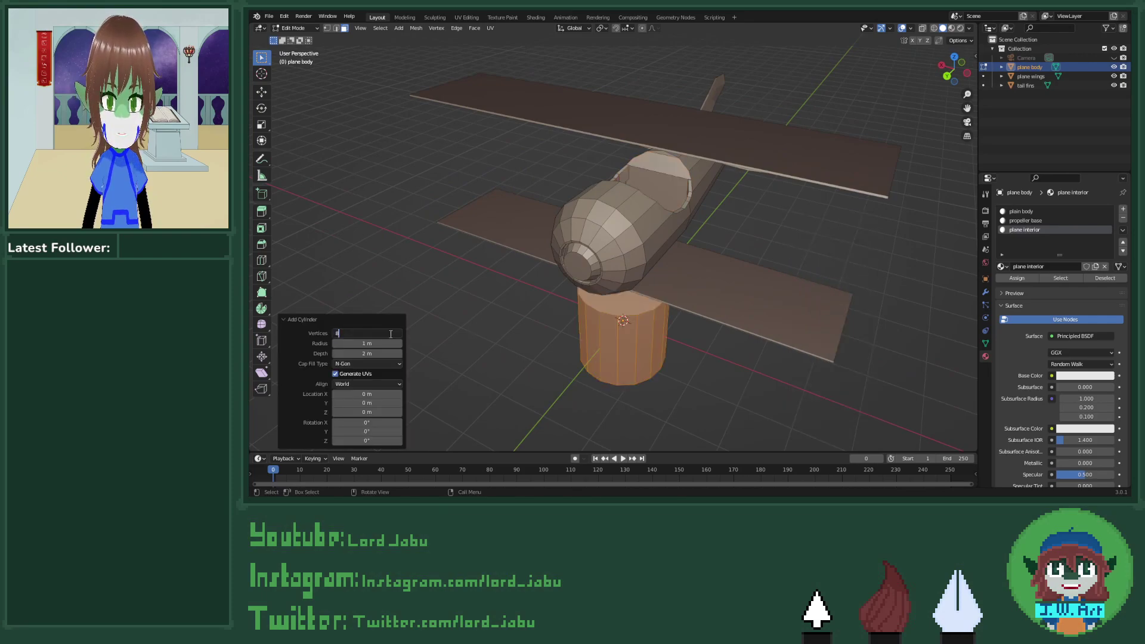
{"action": "type", "text": "8"}
{"action": "key", "text": "Return"}
{"action": "middle_click_drag", "start_coordinate": [538, 303], "coordinate": [542, 295]}
{"action": "middle_click_drag", "start_coordinate": [480, 348], "coordinate": [417, 367]}
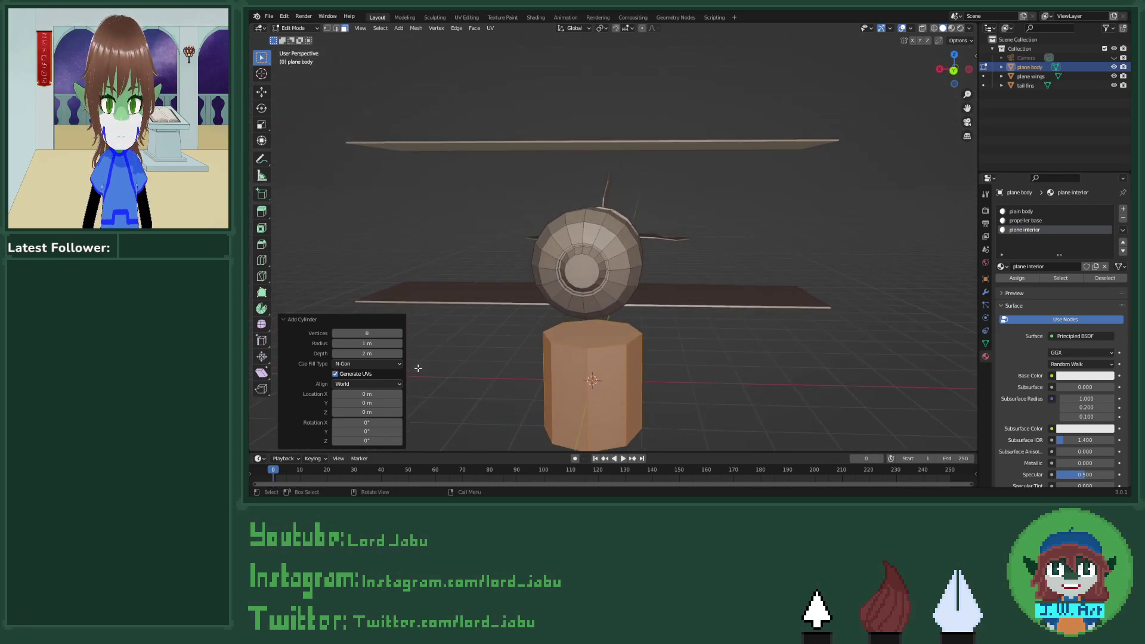
{"action": "left_click_drag", "start_coordinate": [381, 346], "coordinate": [313, 346]}
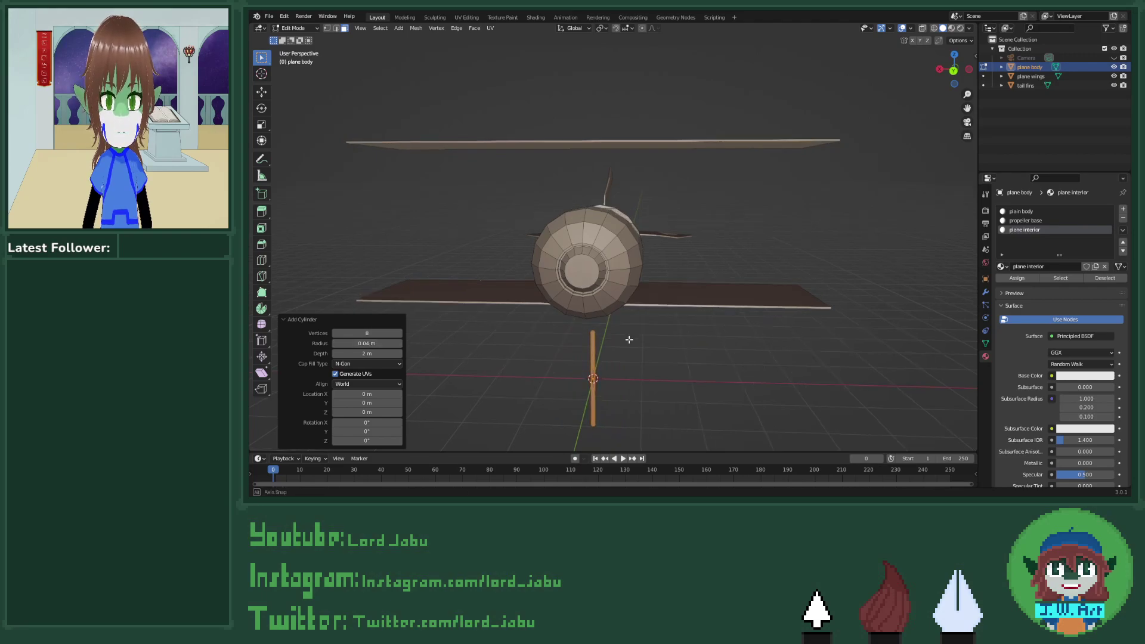
{"action": "middle_click_drag", "start_coordinate": [628, 334], "coordinate": [642, 371]}
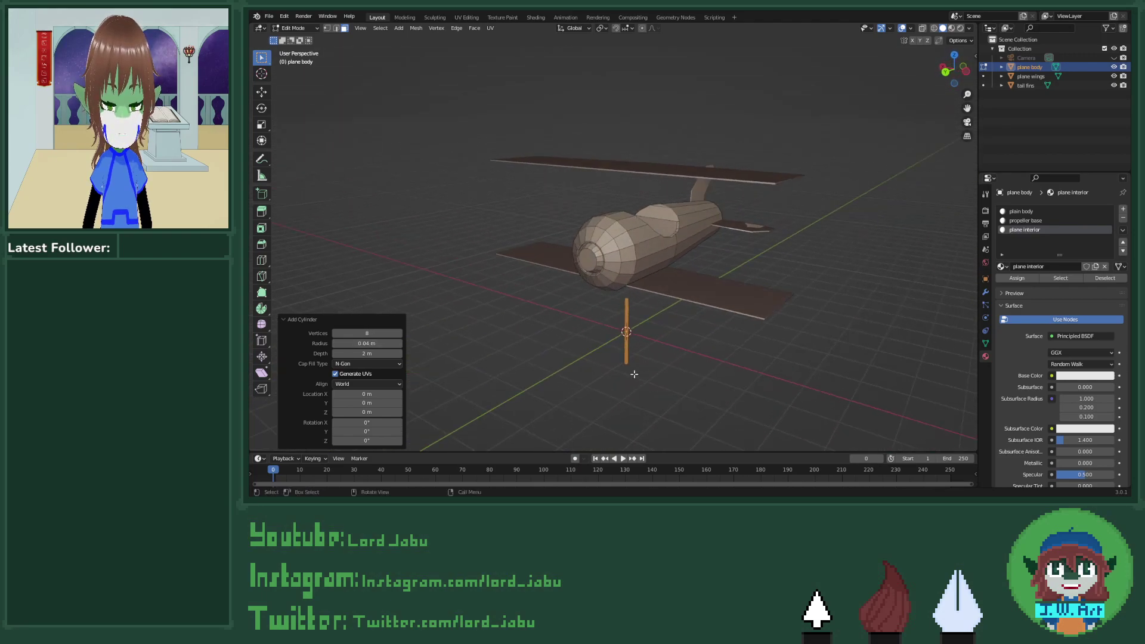
Step: Raise the rod vertically and slide it along X to stand between the wings
{"action": "key", "text": "g"}
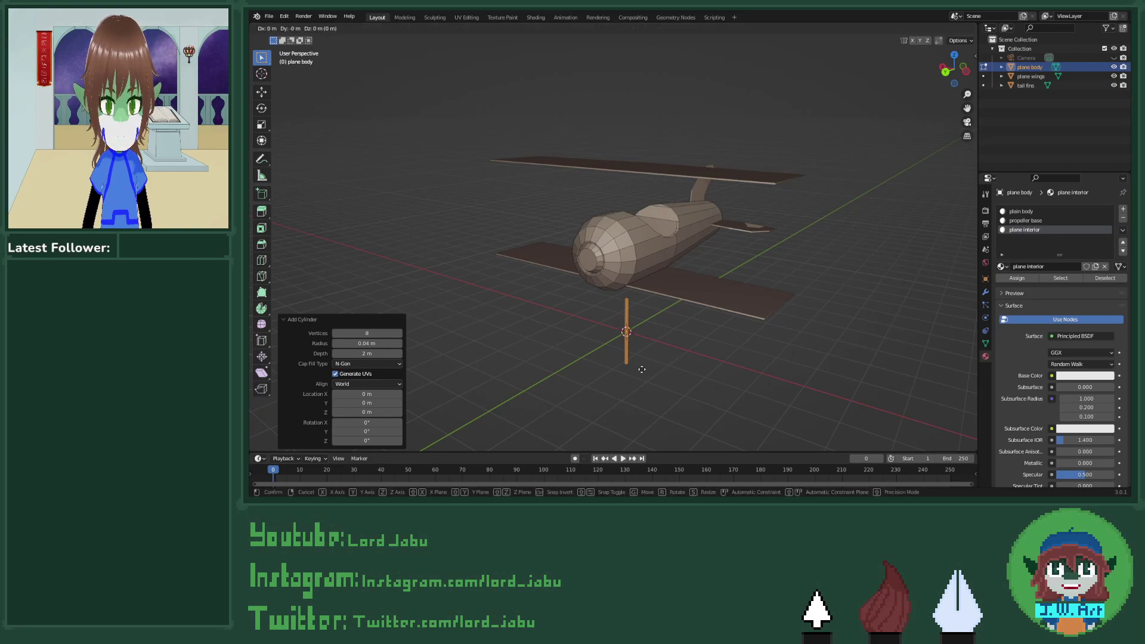
{"action": "key", "text": "z"}
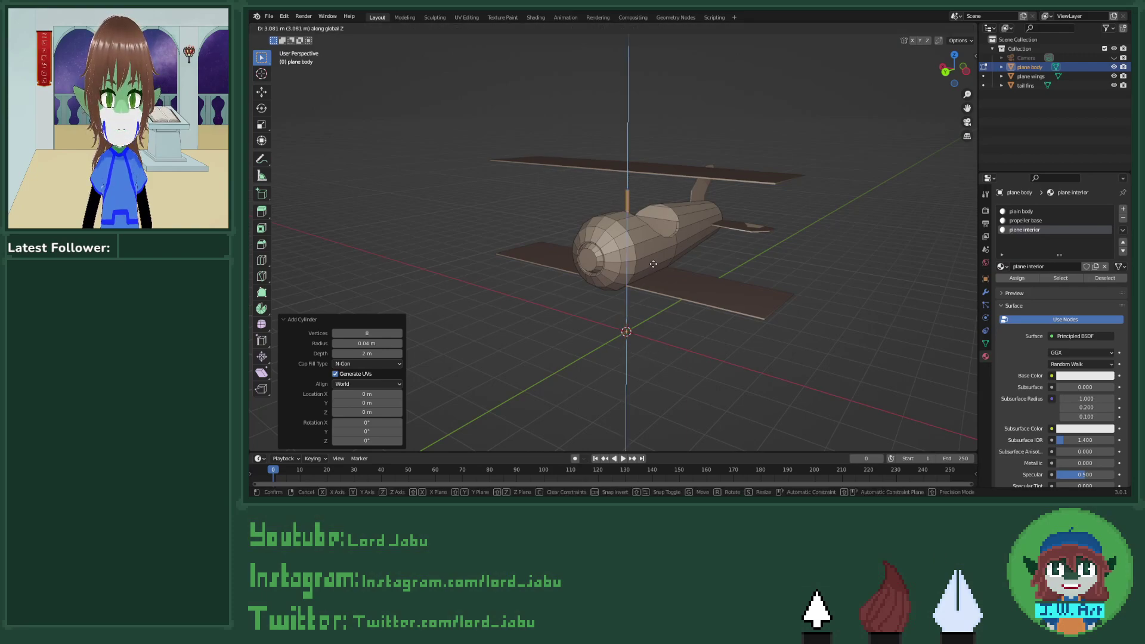
{"action": "left_click", "coordinate": [653, 264]}
{"action": "mouse_move", "coordinate": [656, 265]}
{"action": "middle_mouse_down"}
{"action": "mouse_move", "coordinate": [685, 274]}
{"action": "mouse_move", "coordinate": [690, 262]}
{"action": "mouse_move", "coordinate": [689, 290]}
{"action": "mouse_move", "coordinate": [665, 274]}
{"action": "middle_mouse_up"}
{"action": "key", "text": "Tab"}
{"action": "key", "text": "Tab"}
{"action": "key", "text": "g"}
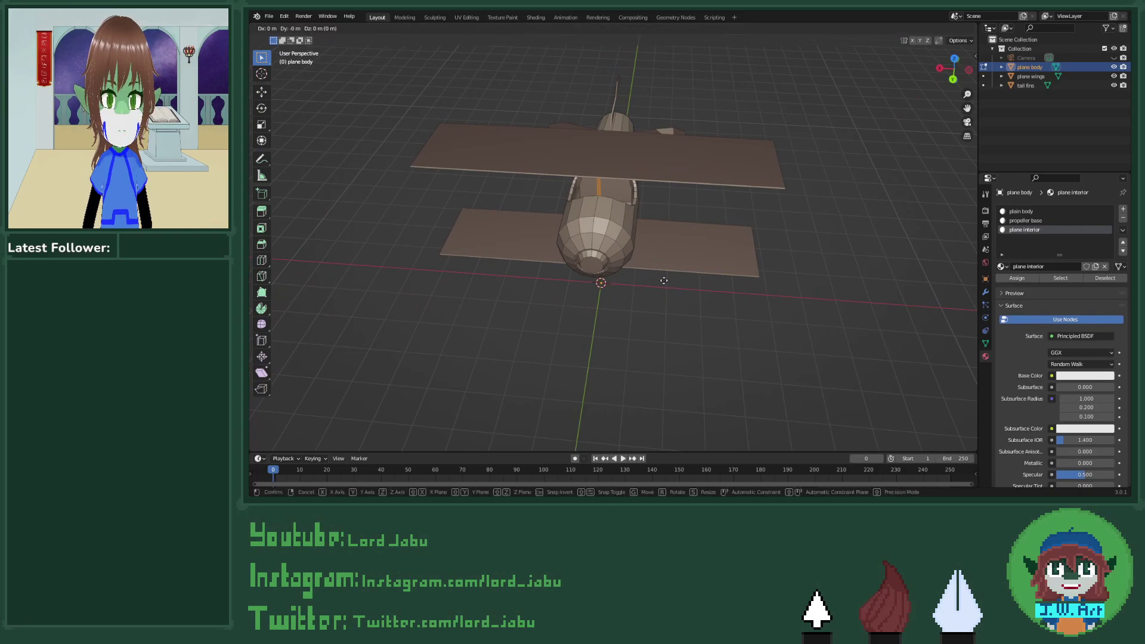
{"action": "key", "text": "x"}
{"action": "left_click", "coordinate": [763, 292]}
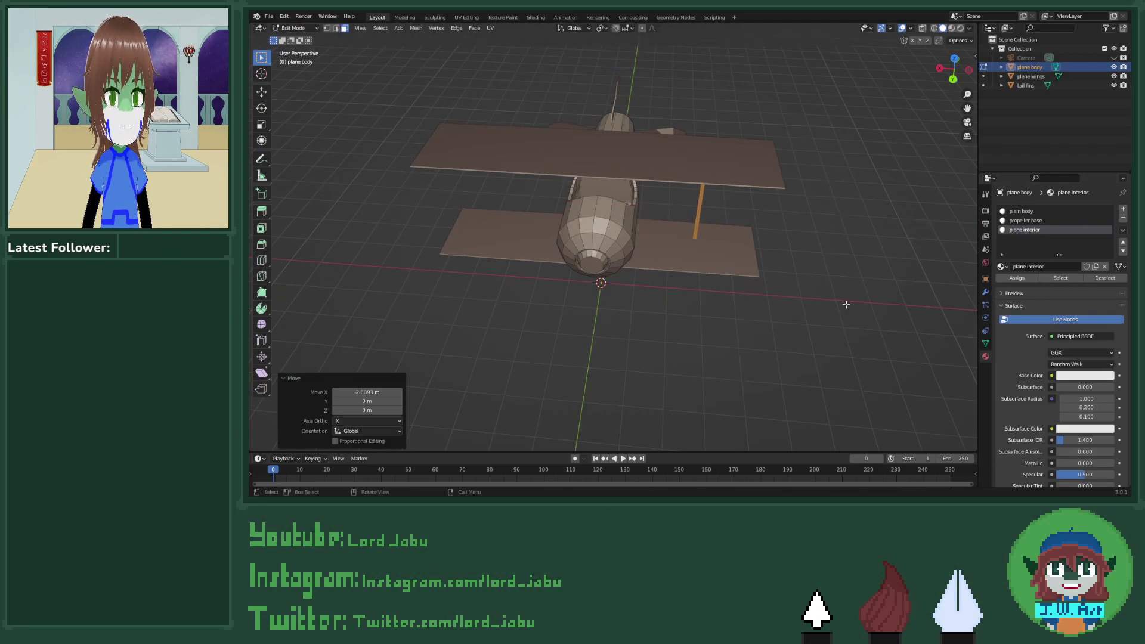
{"action": "key", "text": "Tab"}
{"action": "key", "text": "Tab"}
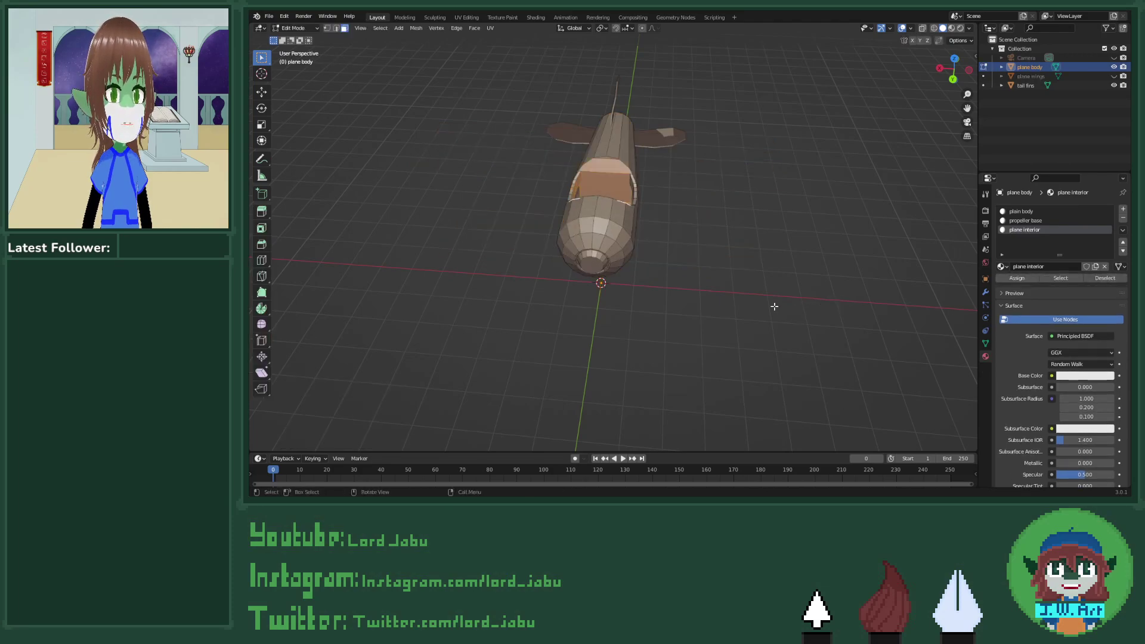
{"action": "key", "text": "Tab"}
Step: Deselect the body, show the plane wings, and add a new cylinder mesh
{"action": "left_click", "coordinate": [669, 298]}
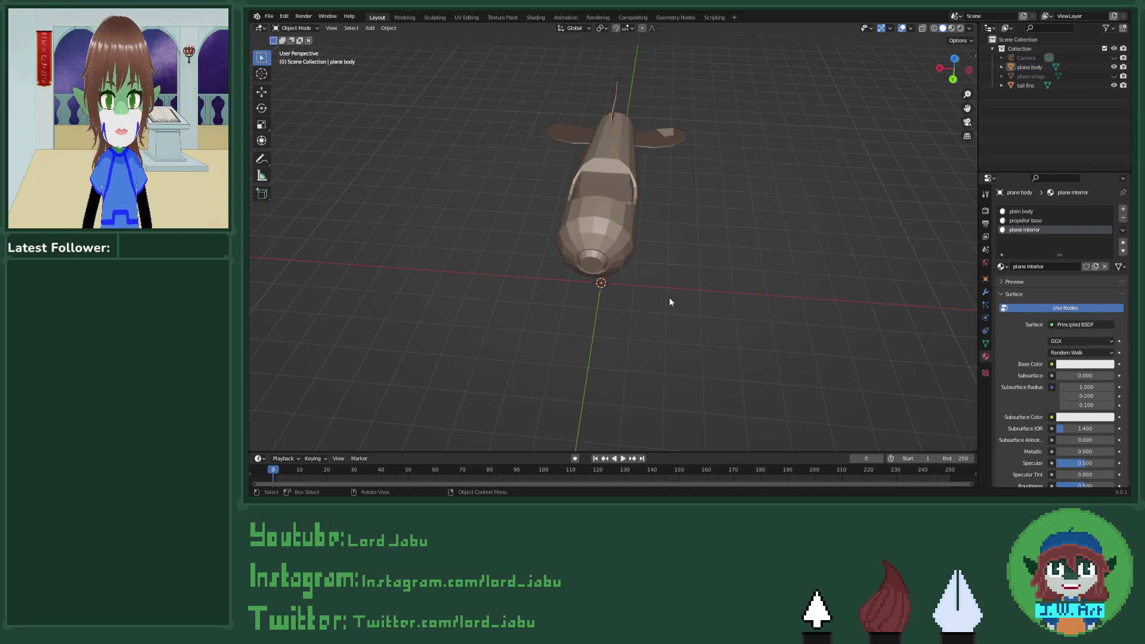
{"action": "left_click", "coordinate": [1113, 76]}
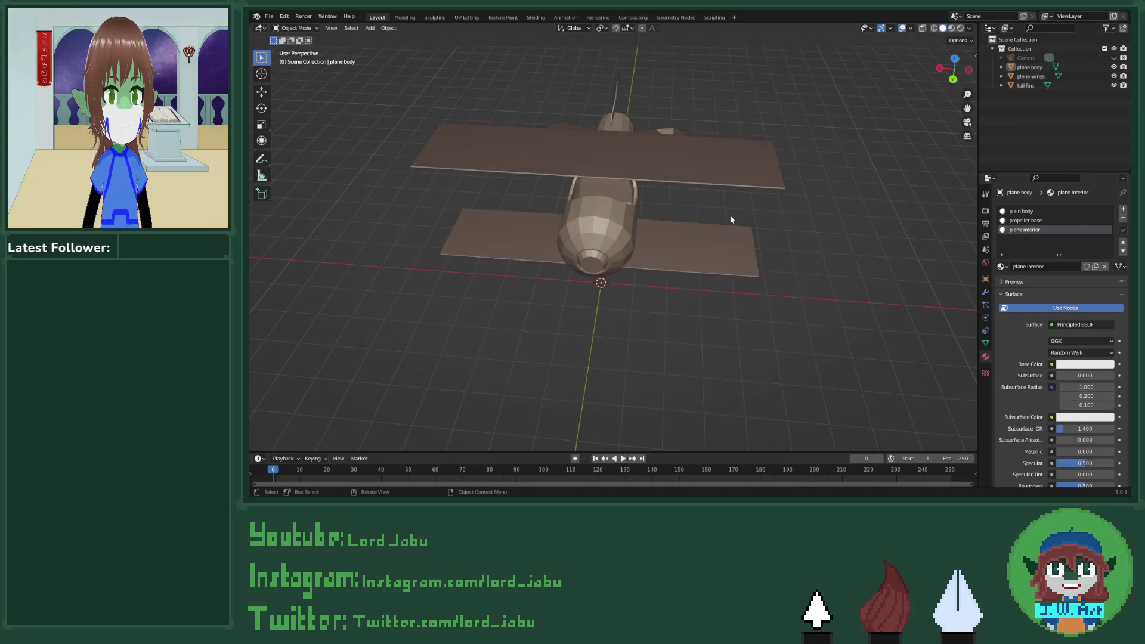
{"action": "key", "text": "shift+a"}
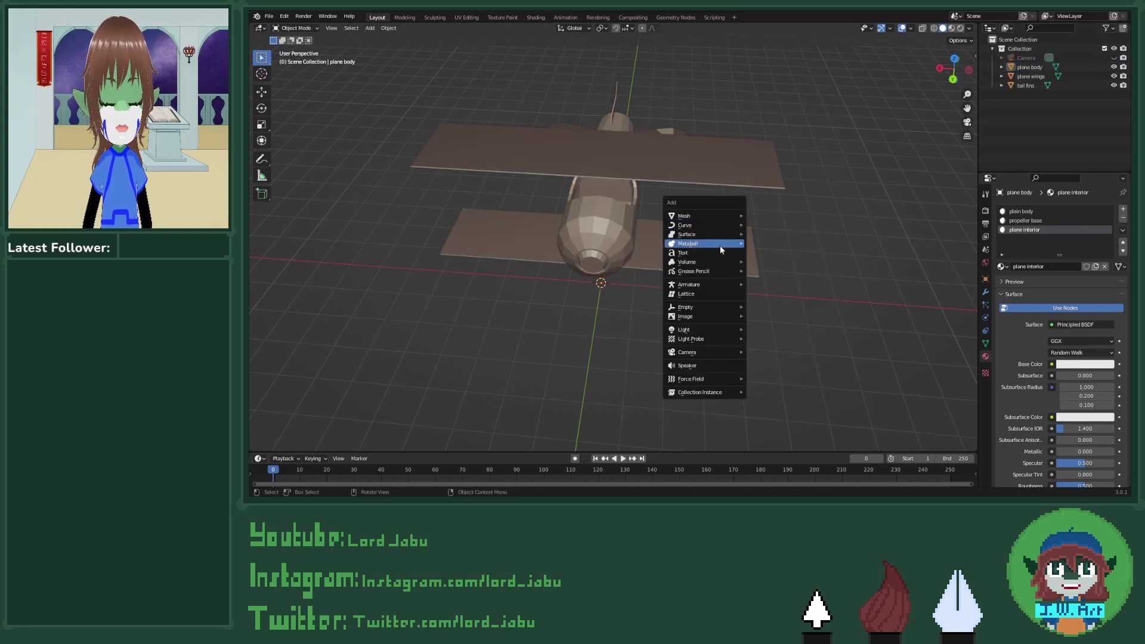
{"action": "mouse_move", "coordinate": [720, 243]}
{"action": "mouse_move", "coordinate": [727, 216]}
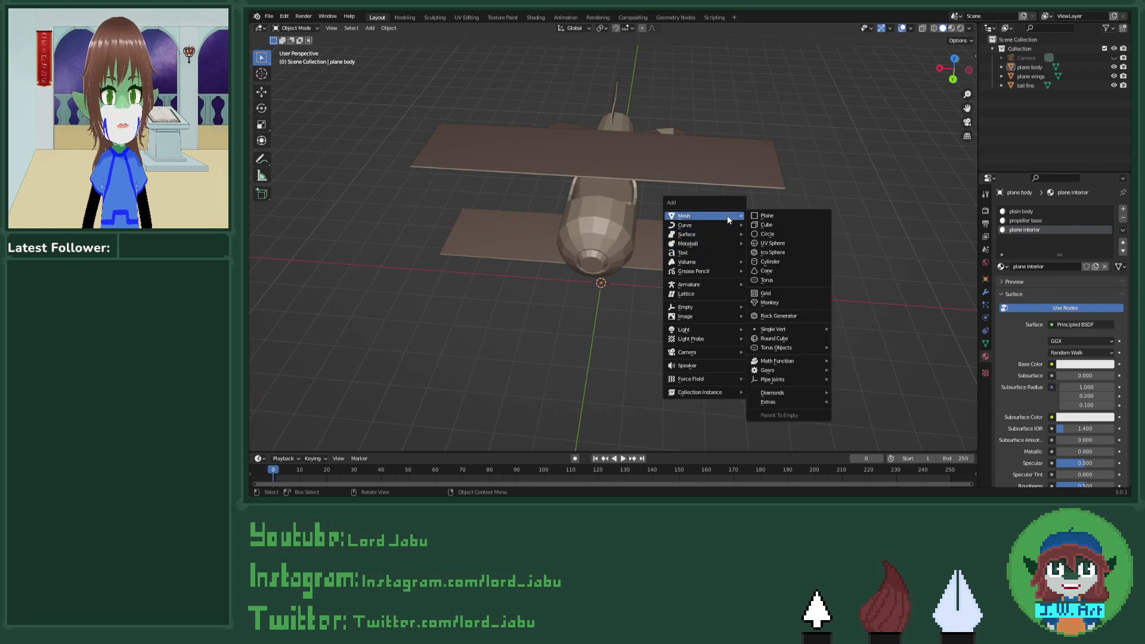
{"action": "left_click", "coordinate": [791, 265]}
{"action": "middle_click_drag", "start_coordinate": [720, 292], "coordinate": [720, 252]}
Step: Raise the cylinder 3.0697 m up into the fuselage, then edit the plane body mesh
{"action": "key", "text": "g"}
{"action": "key", "text": "z"}
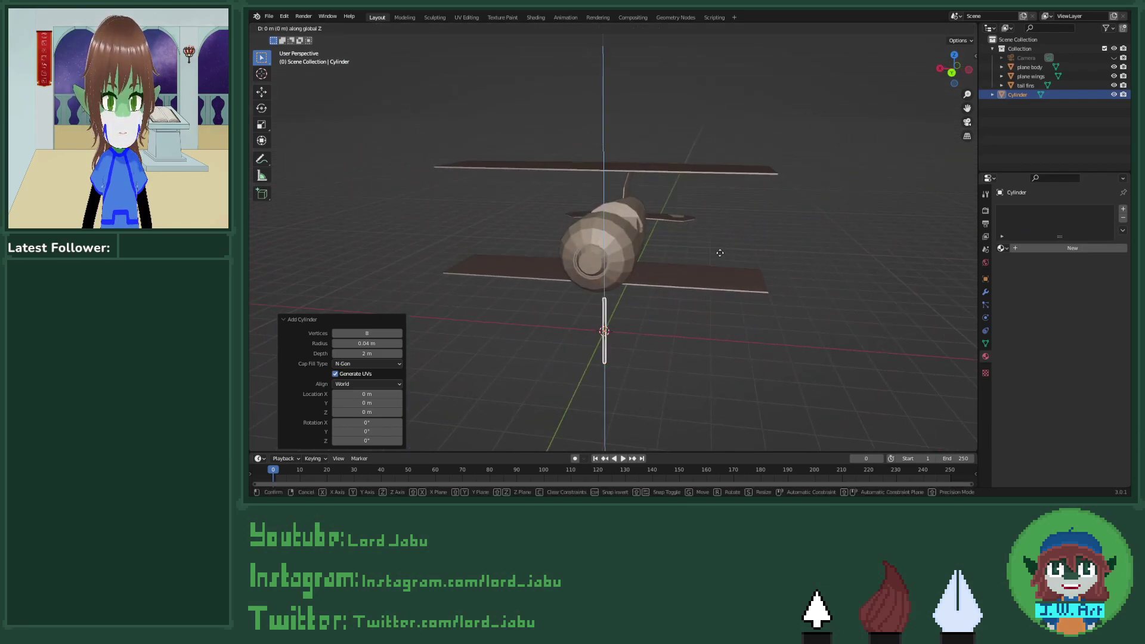
{"action": "left_click", "coordinate": [734, 167]}
{"action": "middle_click_drag", "start_coordinate": [735, 168], "coordinate": [678, 223]}
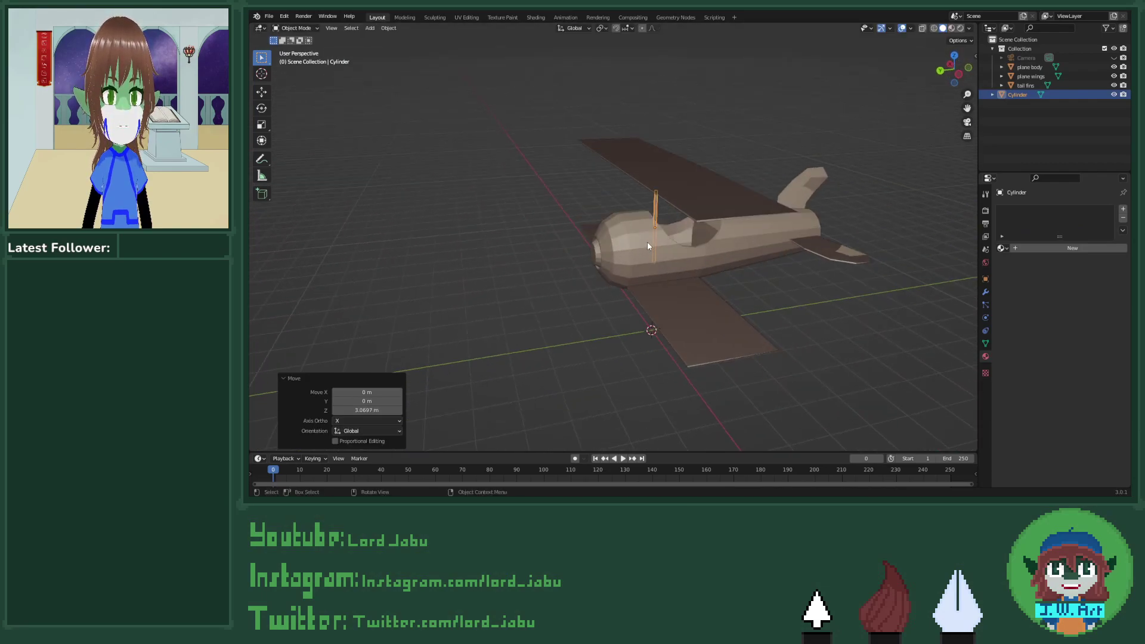
{"action": "left_click", "coordinate": [662, 251], "text": "shift"}
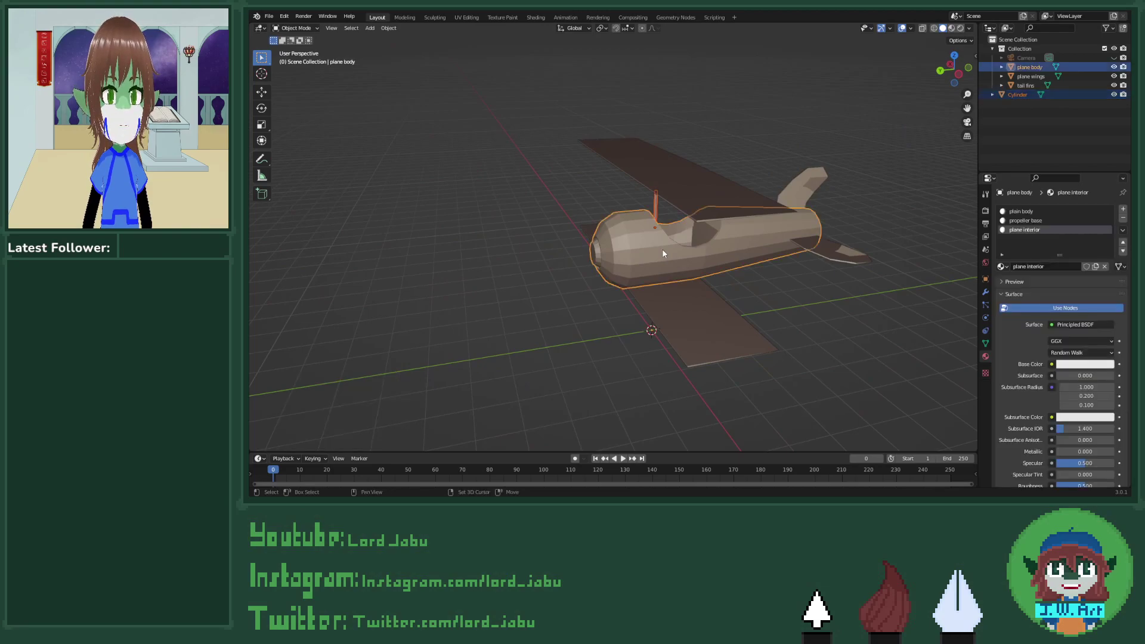
{"action": "key", "text": "Tab"}
{"action": "scroll", "coordinate": [681, 258], "scroll_direction": "up", "scroll_amount": 5}
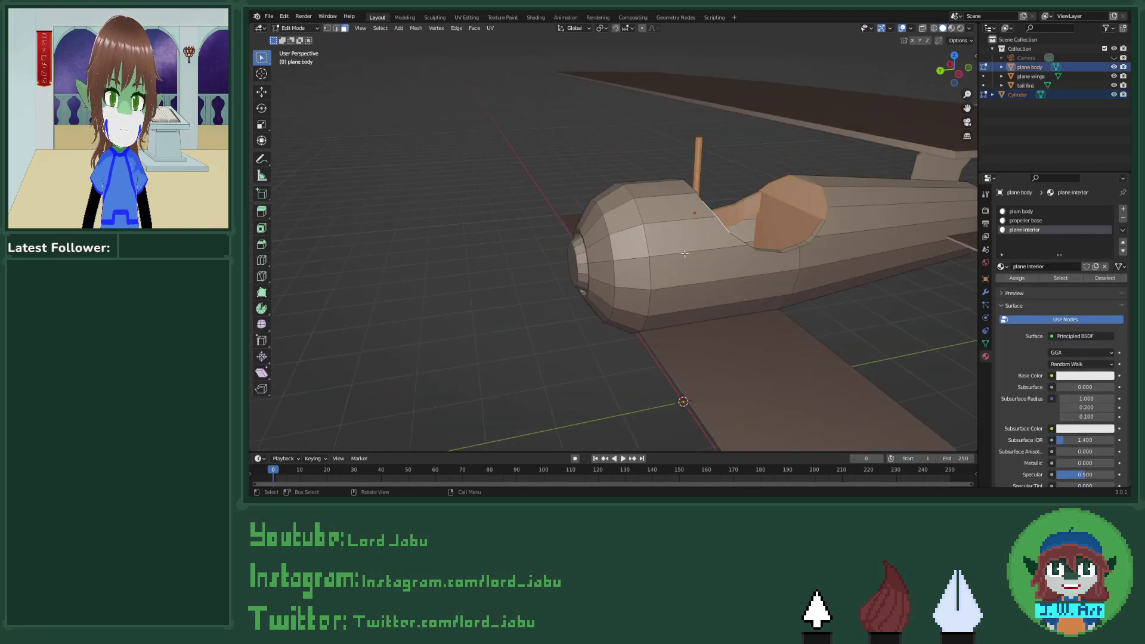
{"action": "middle_click_drag", "start_coordinate": [681, 257], "coordinate": [628, 251]}
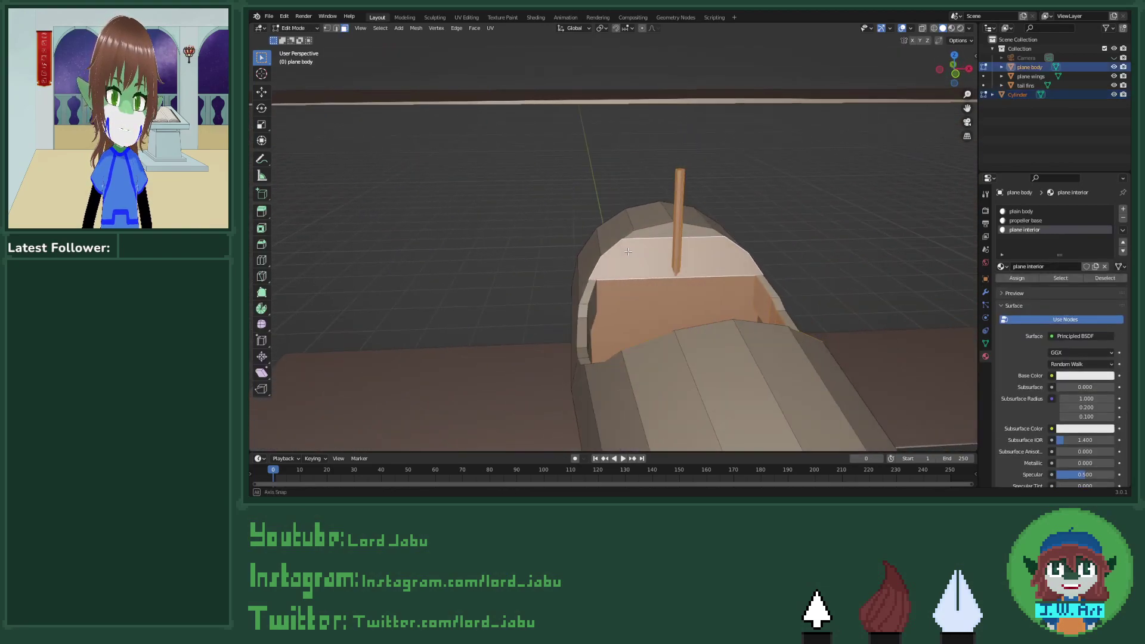
Step: Inspect the pole's mesh around the cockpit, switching between vertex and face selection
{"action": "left_click", "coordinate": [686, 267]}
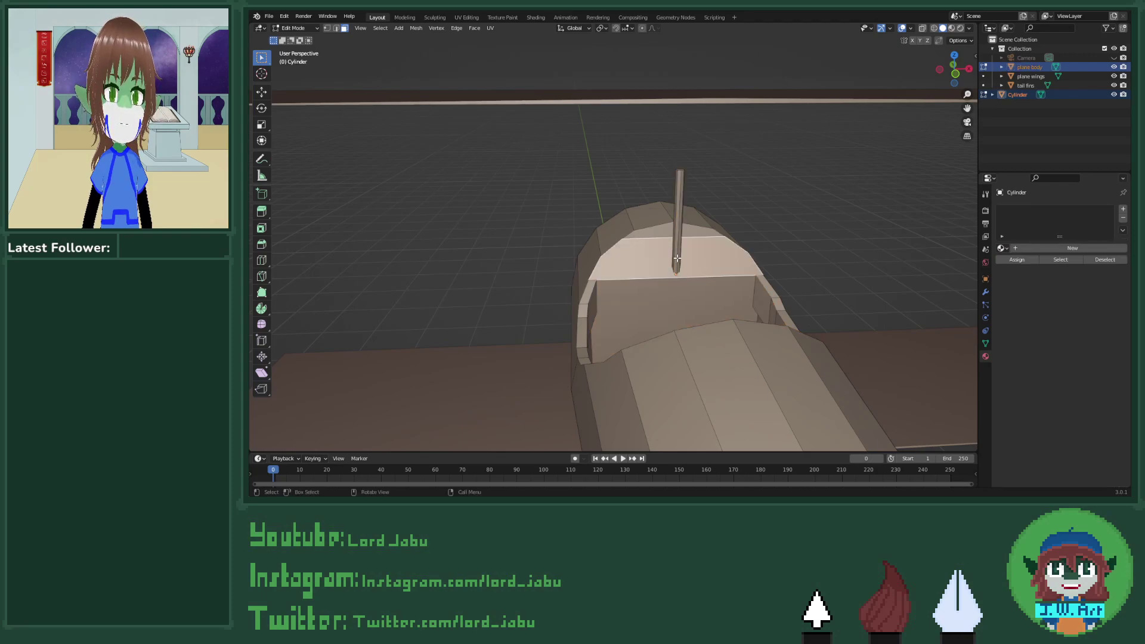
{"action": "middle_click_drag", "start_coordinate": [660, 282], "coordinate": [676, 284]}
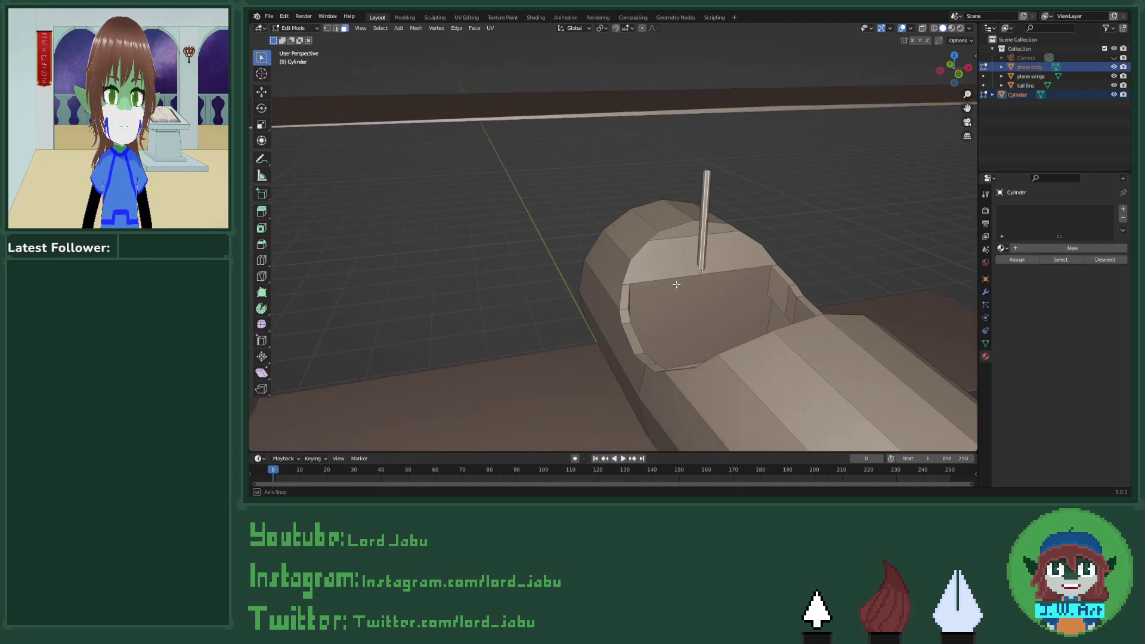
{"action": "scroll", "coordinate": [694, 280], "scroll_direction": "up", "scroll_amount": 3}
{"action": "key", "text": "1"}
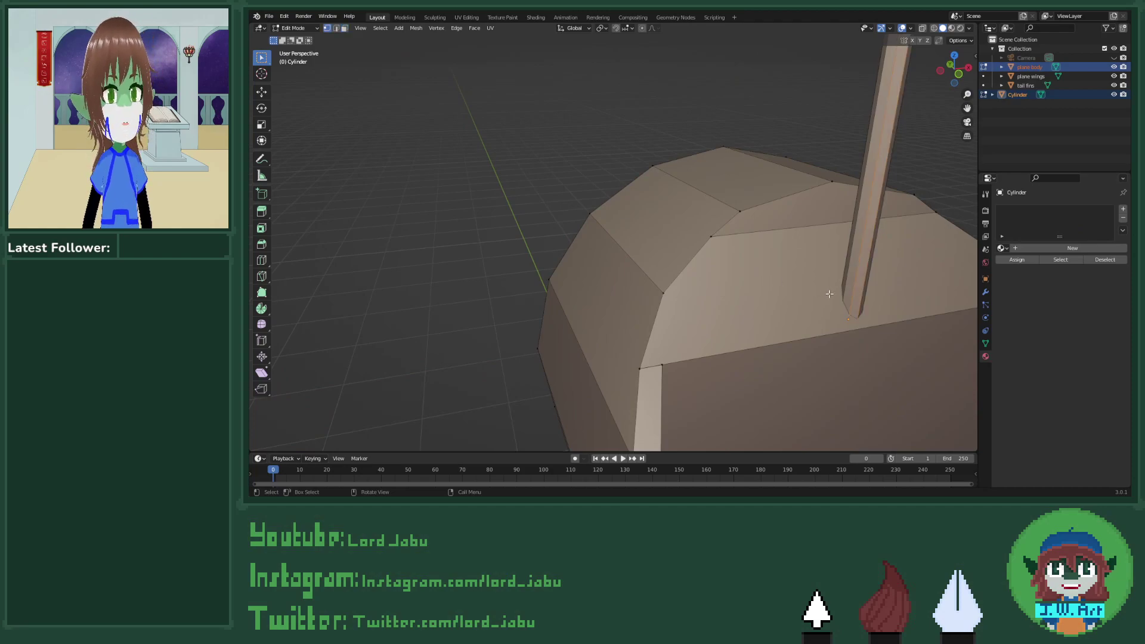
{"action": "key", "text": "3"}
{"action": "scroll", "coordinate": [826, 295], "scroll_direction": "down", "scroll_amount": 3}
{"action": "middle_click_drag", "start_coordinate": [826, 294], "coordinate": [849, 285]}
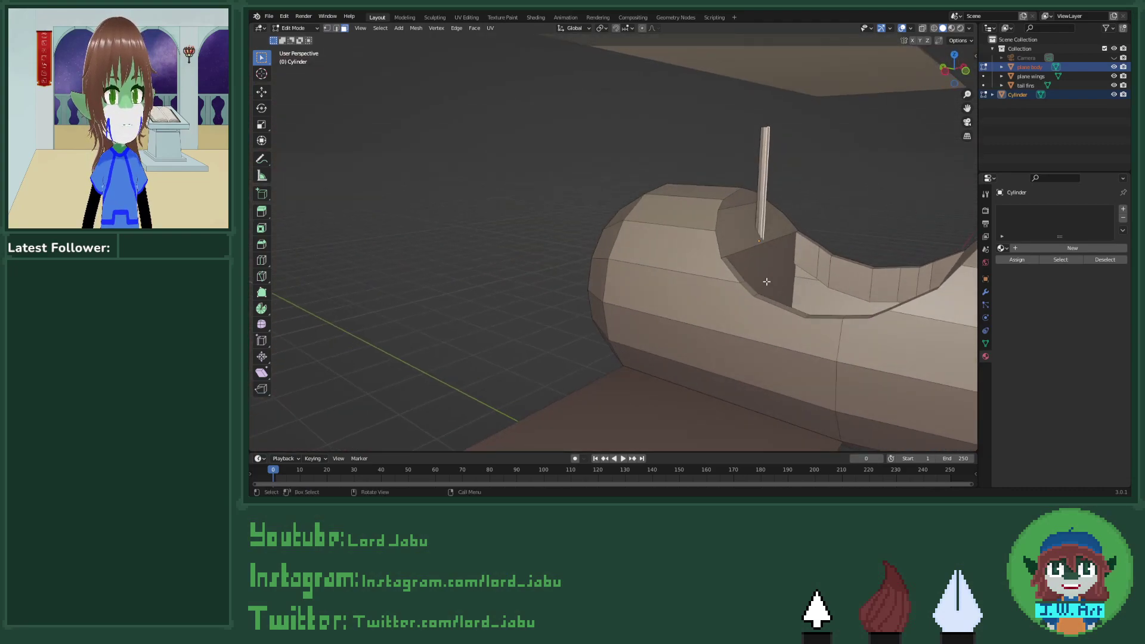
{"action": "scroll", "coordinate": [766, 281], "scroll_direction": "down", "scroll_amount": 3}
{"action": "middle_click_drag", "start_coordinate": [766, 281], "coordinate": [850, 279]}
Step: Return to Object Mode with only the Cylinder selected, starting and cancelling an X move
{"action": "key", "text": "Tab"}
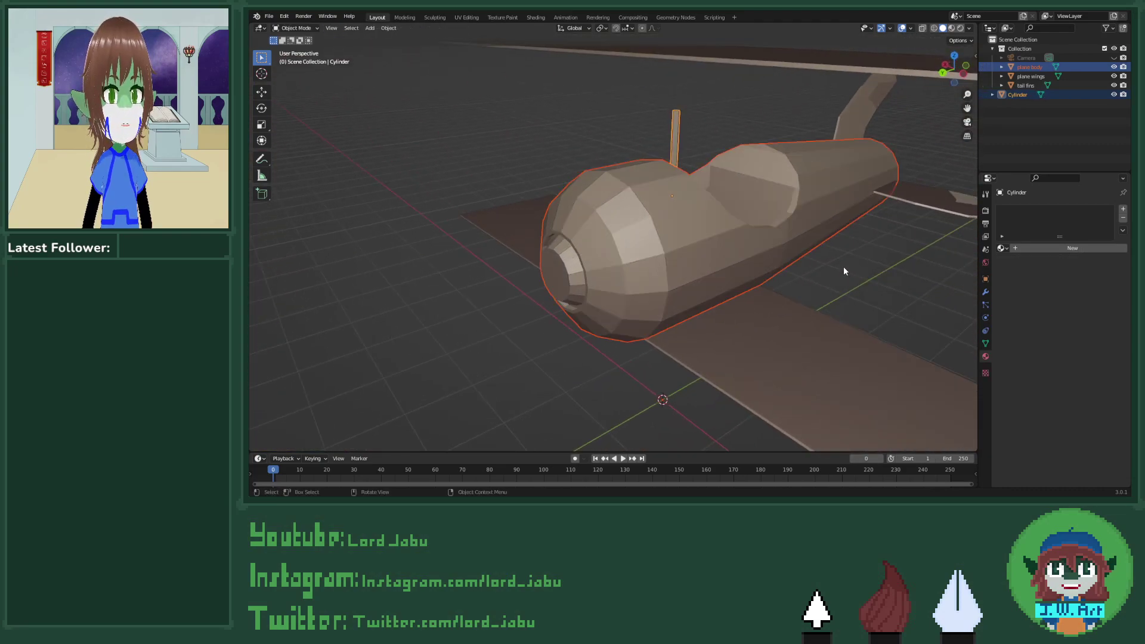
{"action": "left_click", "coordinate": [675, 138]}
{"action": "middle_click_drag", "start_coordinate": [660, 160], "coordinate": [700, 224]}
{"action": "scroll", "coordinate": [717, 184], "scroll_direction": "down", "scroll_amount": 3}
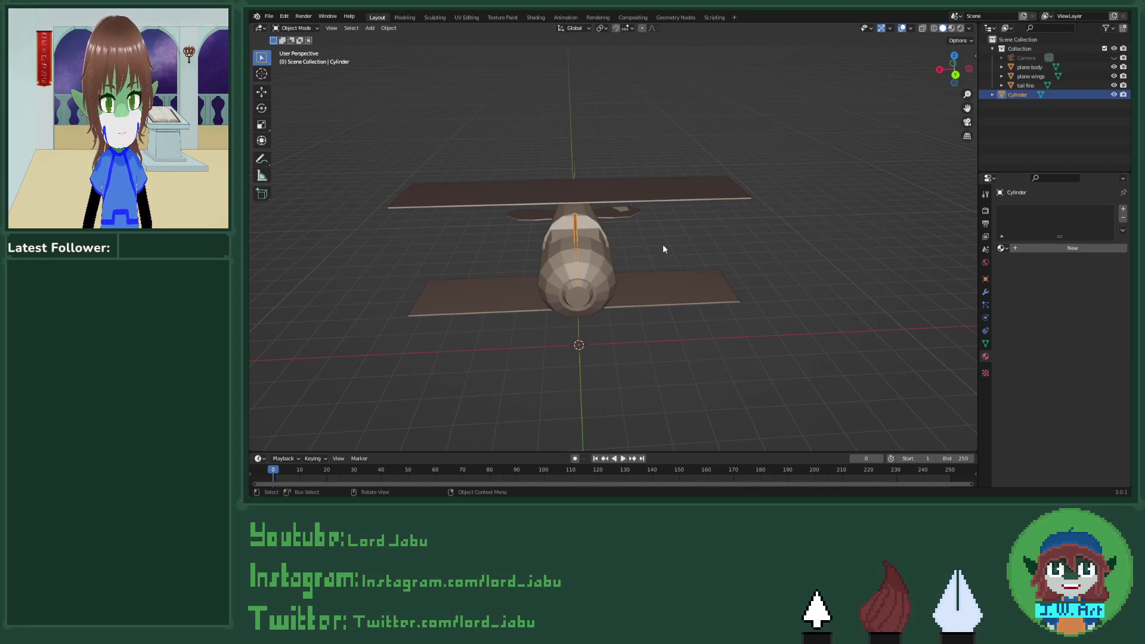
{"action": "key", "text": "g"}
{"action": "key", "text": "x"}
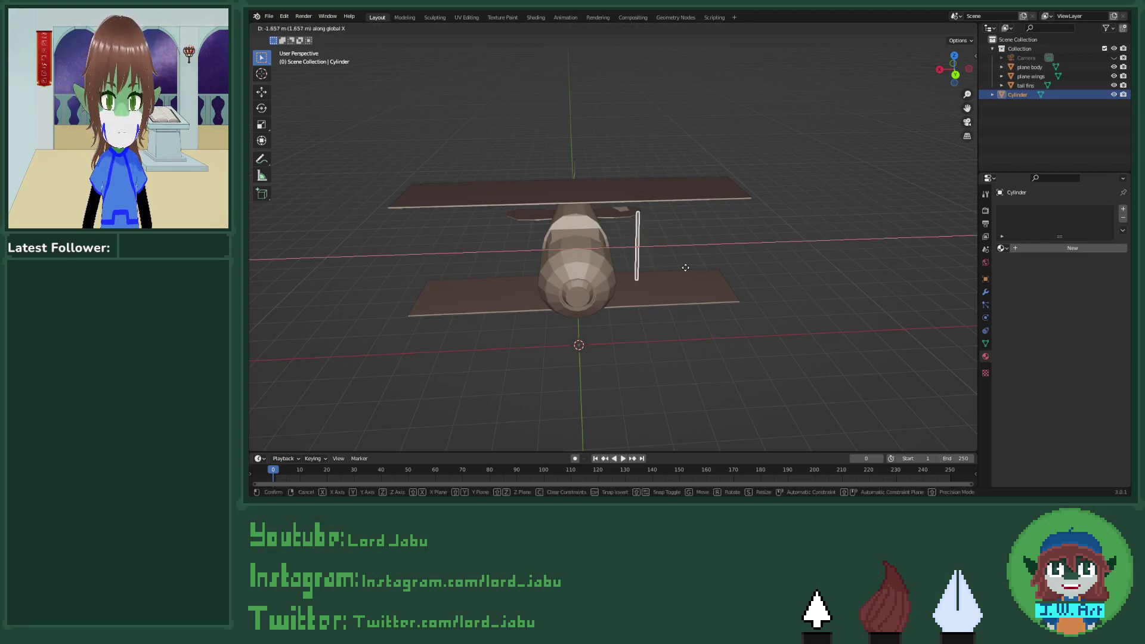
{"action": "key", "text": "Escape"}
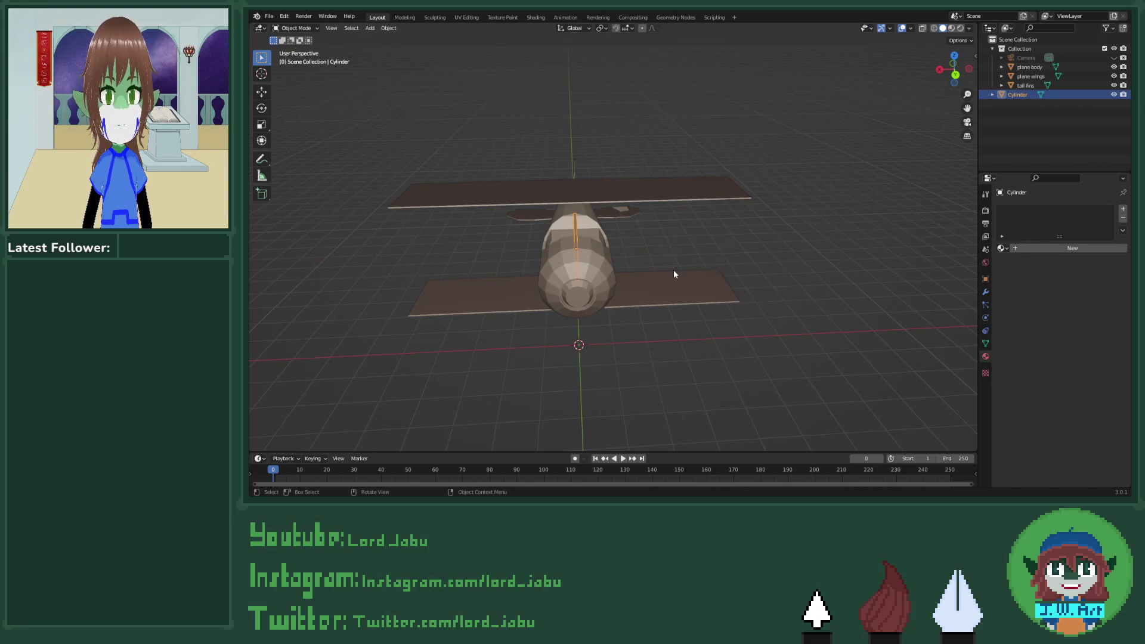
Step: Add a Mirror modifier to the pole while in Edit Mode
{"action": "key", "text": "Tab"}
{"action": "mouse_move", "coordinate": [672, 269]}
{"action": "middle_mouse_down"}
{"action": "mouse_move", "coordinate": [631, 271]}
{"action": "mouse_move", "coordinate": [685, 271]}
{"action": "middle_mouse_up"}
{"action": "left_click", "coordinate": [985, 292]}
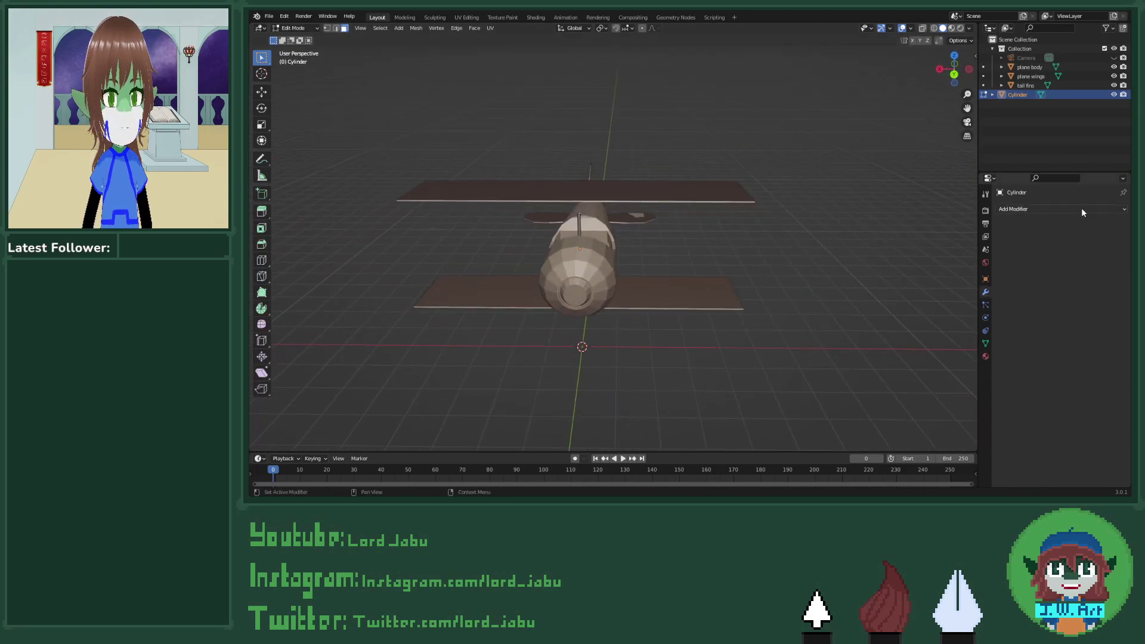
{"action": "left_click", "coordinate": [1081, 209]}
{"action": "left_click", "coordinate": [941, 316]}
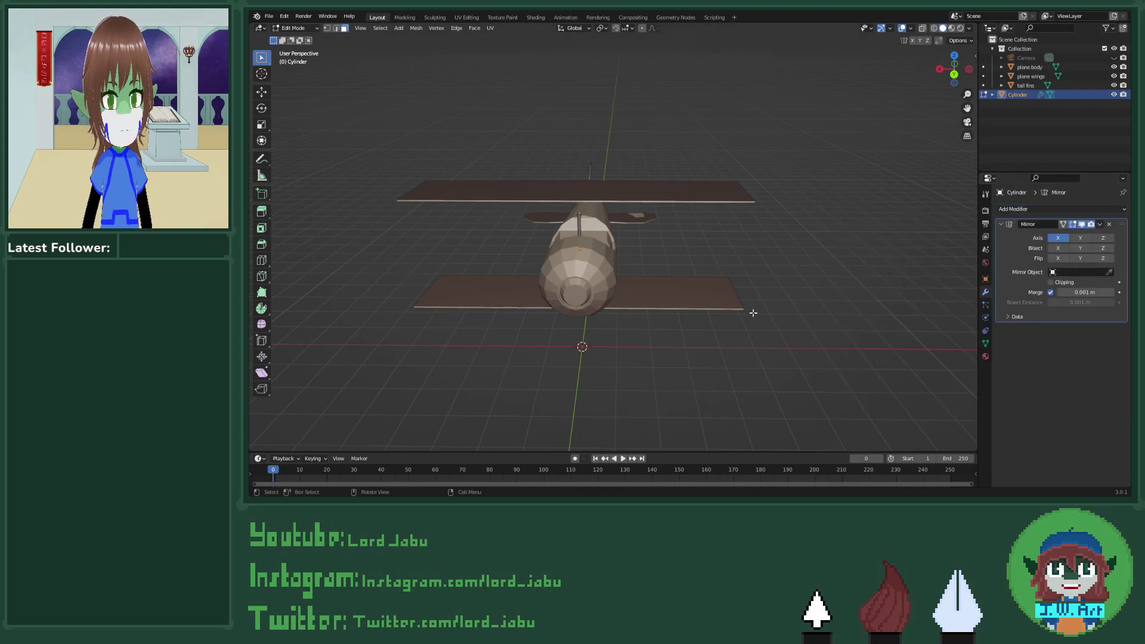
{"action": "key", "text": "s"}
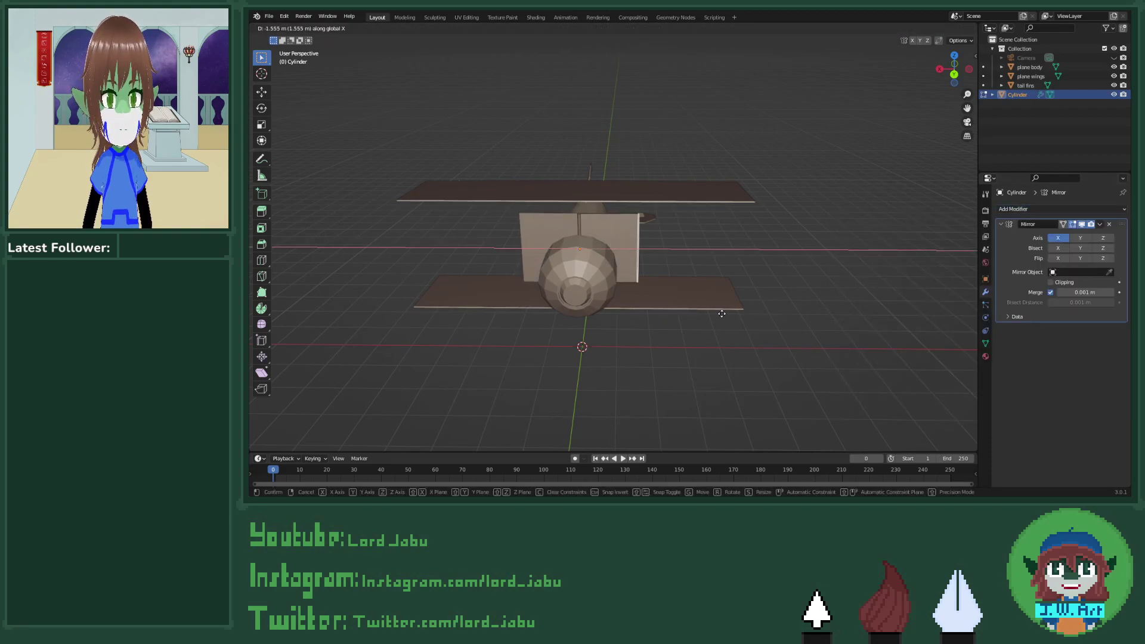
{"action": "key", "text": "Escape"}
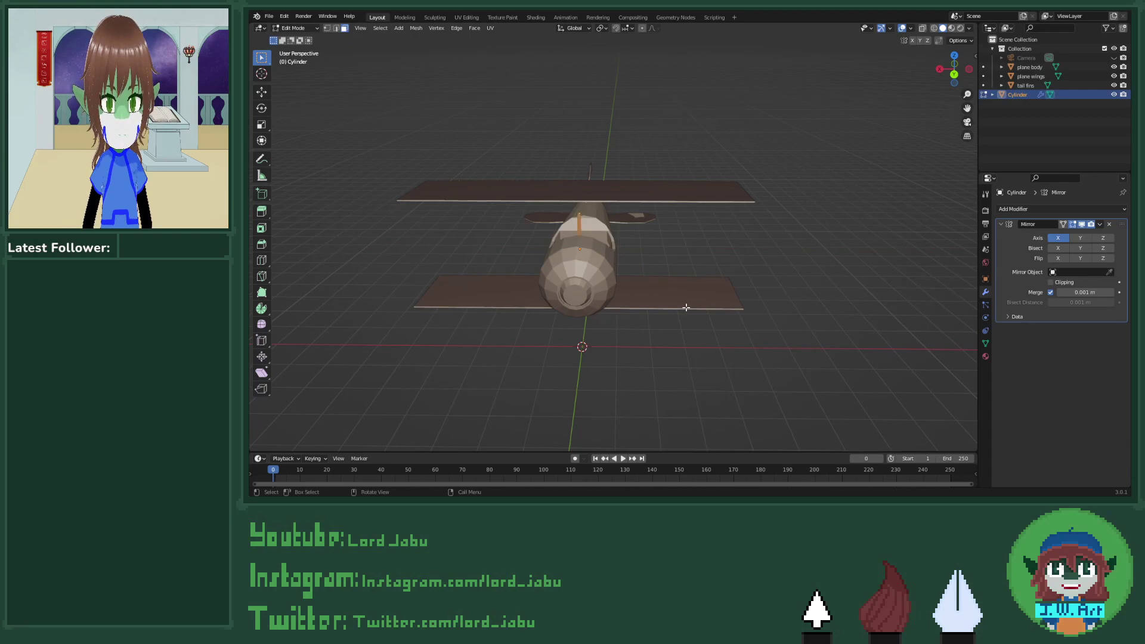
Step: Move the strut along X and Y so it sits out on the wings
{"action": "key", "text": "g"}
{"action": "key", "text": "x"}
{"action": "left_click", "coordinate": [751, 307]}
{"action": "middle_click_drag", "start_coordinate": [751, 306], "coordinate": [671, 311]}
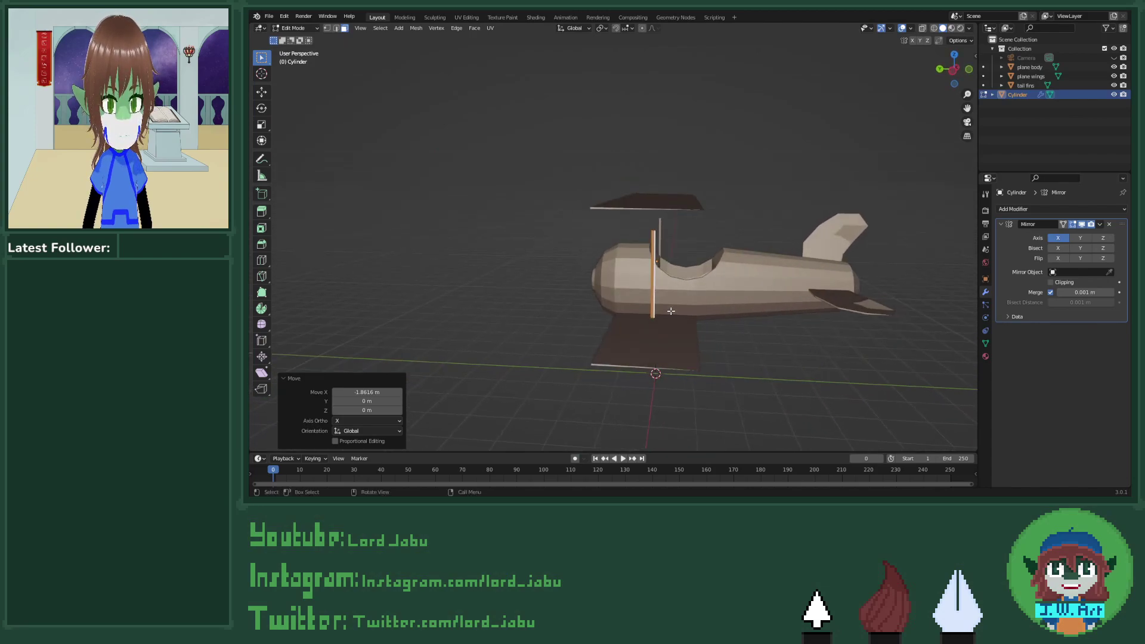
{"action": "key", "text": "g"}
{"action": "key", "text": "y"}
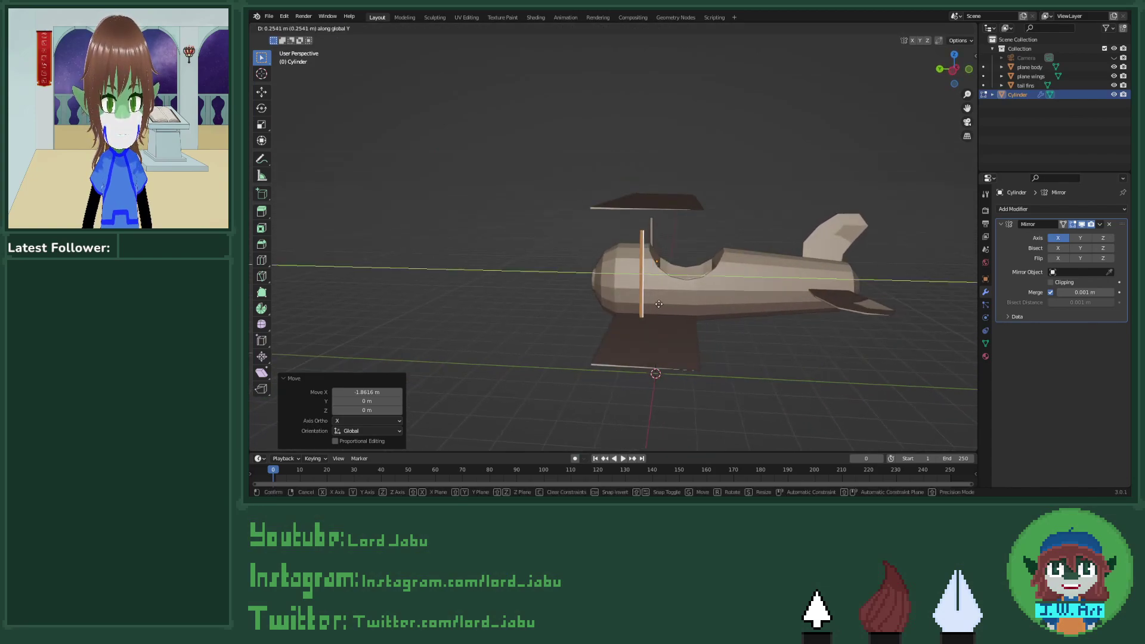
{"action": "left_click", "coordinate": [639, 299]}
{"action": "middle_click_drag", "start_coordinate": [639, 299], "coordinate": [754, 318]}
{"action": "key", "text": "g"}
{"action": "key", "text": "x"}
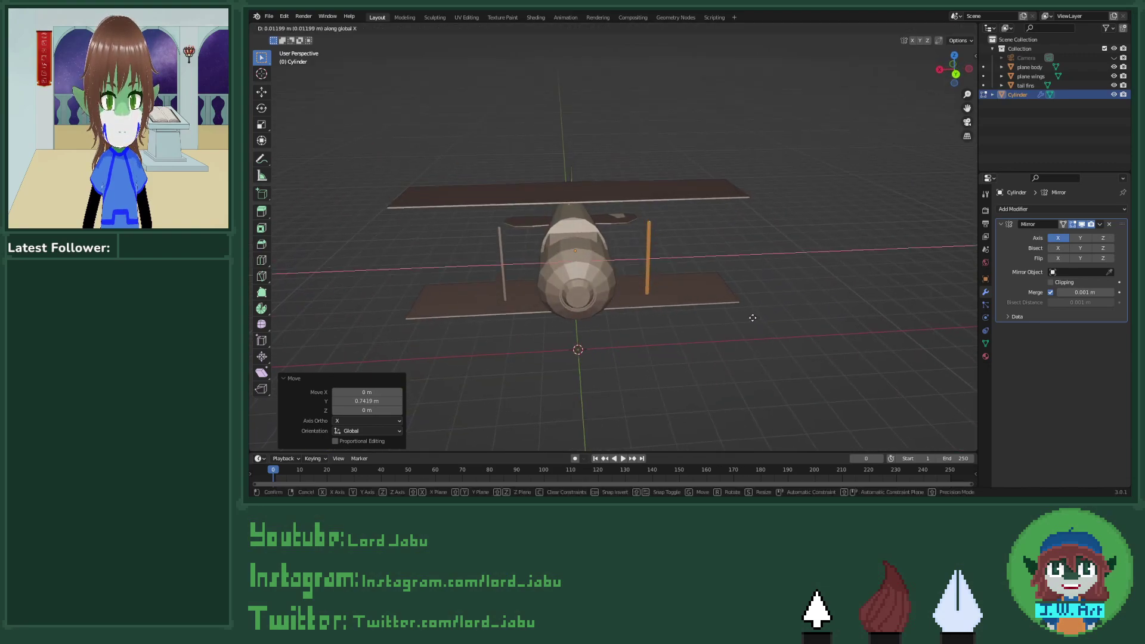
{"action": "left_click", "coordinate": [723, 315]}
Step: Rescale the strut vertically to 0.901 and start raising it along Z
{"action": "middle_click_drag", "start_coordinate": [723, 315], "coordinate": [695, 365]}
{"action": "key", "text": "s"}
{"action": "key", "text": "z"}
{"action": "left_click", "coordinate": [690, 332]}
{"action": "key", "text": "z"}
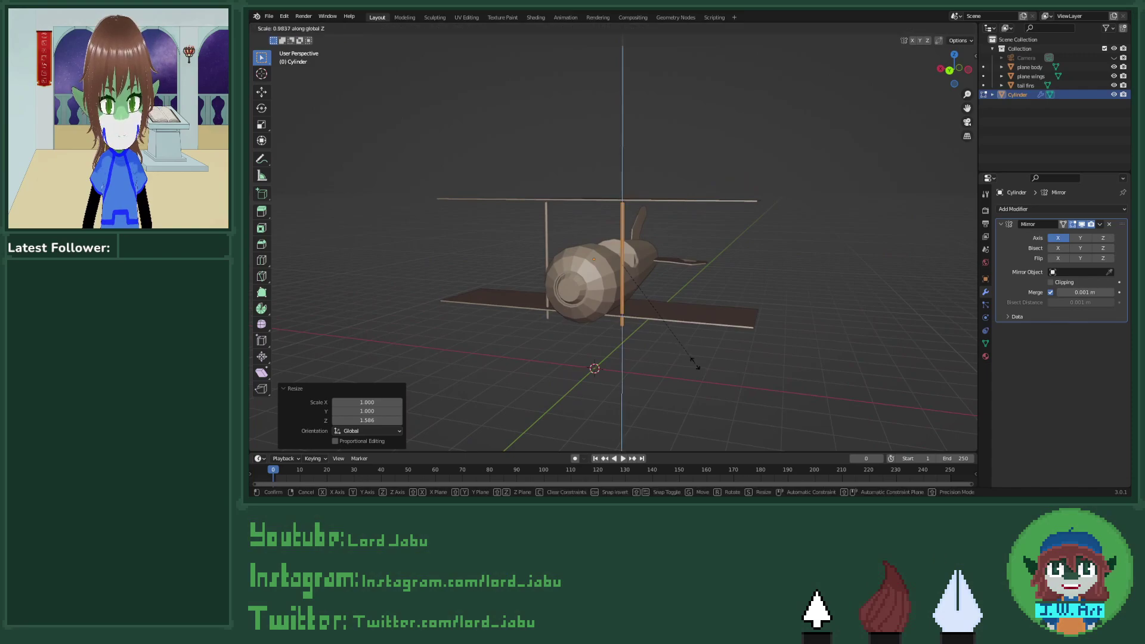
{"action": "left_click", "coordinate": [687, 356]}
{"action": "key", "text": "g"}
{"action": "key", "text": "z"}
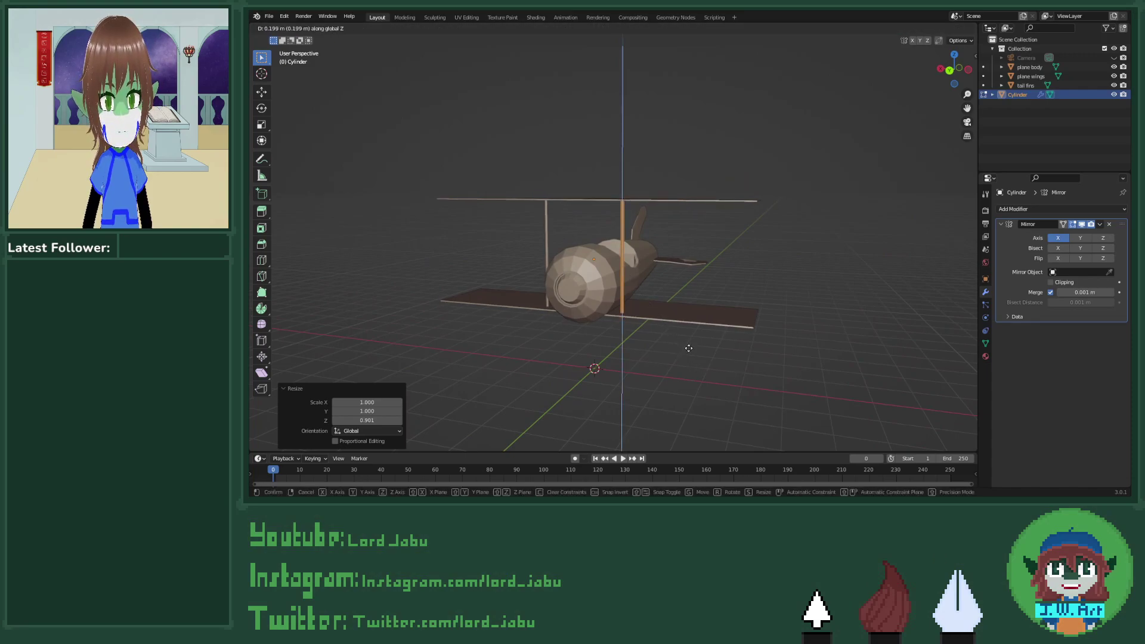
Step: Confirm the strut's raised position and stretch it slightly taller along Z
{"action": "left_click", "coordinate": [688, 348]}
{"action": "middle_click_drag", "start_coordinate": [684, 342], "coordinate": [658, 383]}
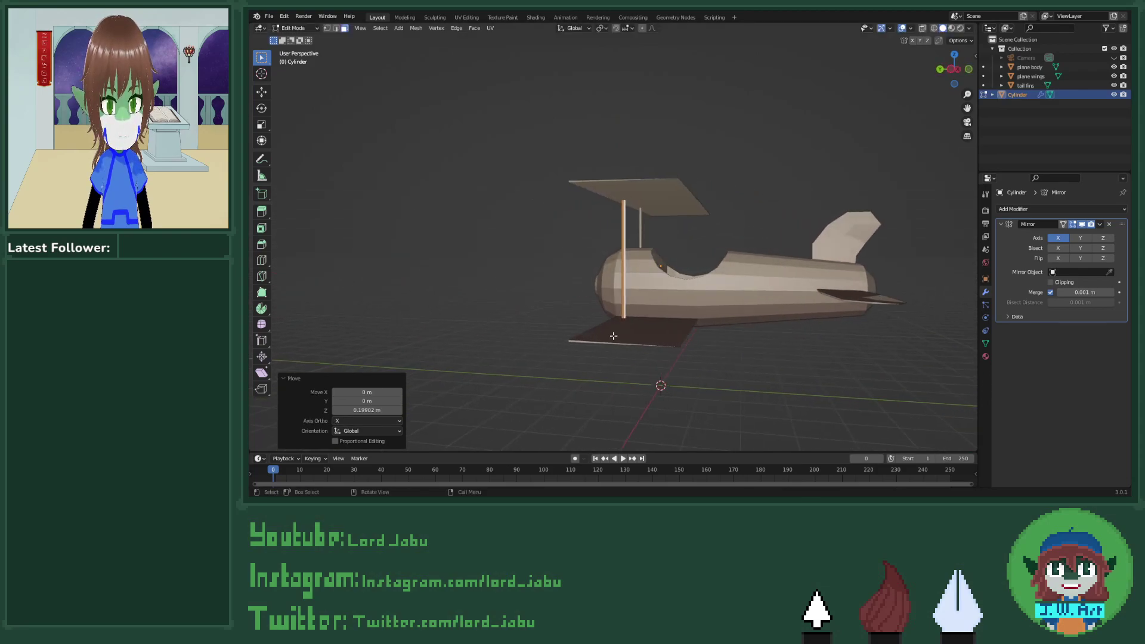
{"action": "scroll", "coordinate": [647, 336], "scroll_direction": "up", "scroll_amount": 5}
{"action": "key", "text": "s"}
{"action": "key", "text": "z"}
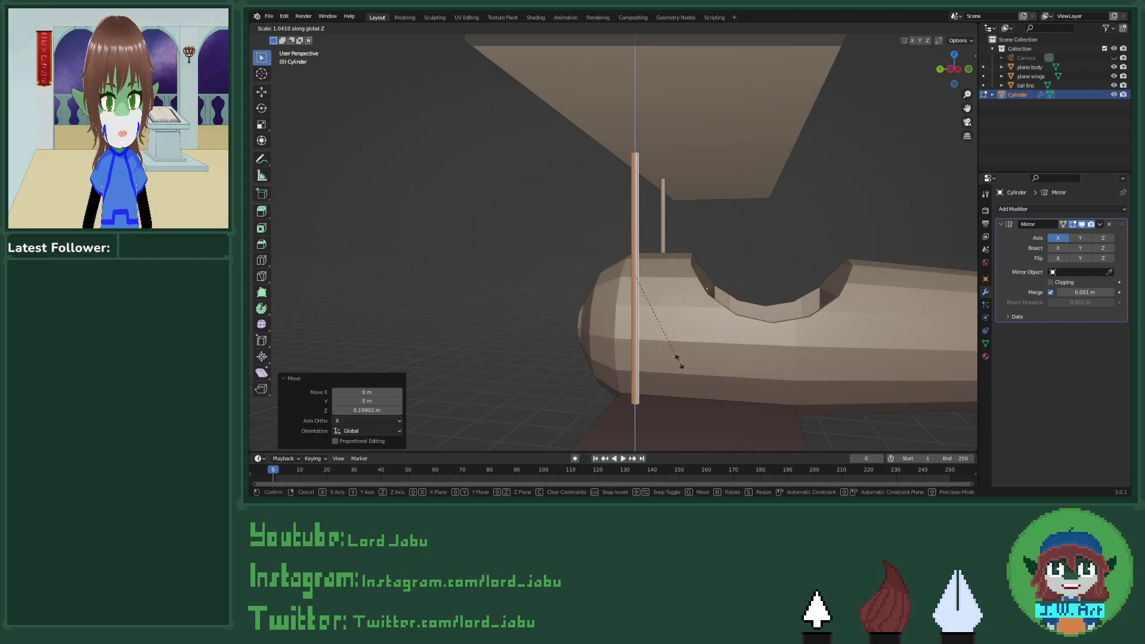
{"action": "left_click", "coordinate": [677, 359]}
Step: Scale the strut down evenly, lower it about 0.018 m, and scale it to 0.985
{"action": "middle_click_drag", "start_coordinate": [677, 359], "coordinate": [725, 346]}
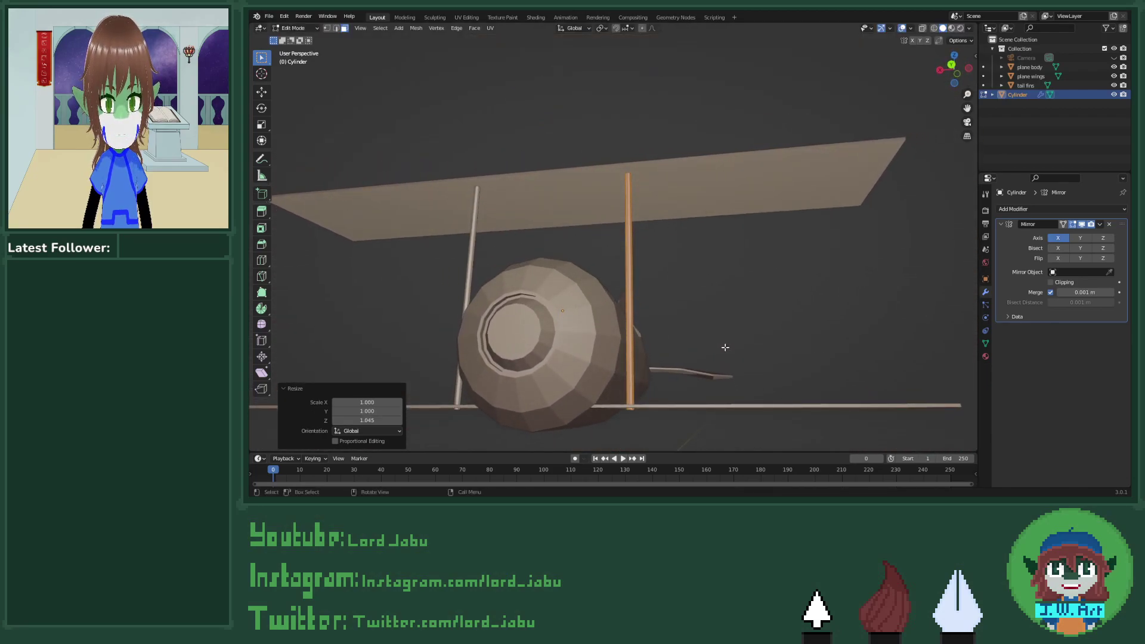
{"action": "key", "text": "s"}
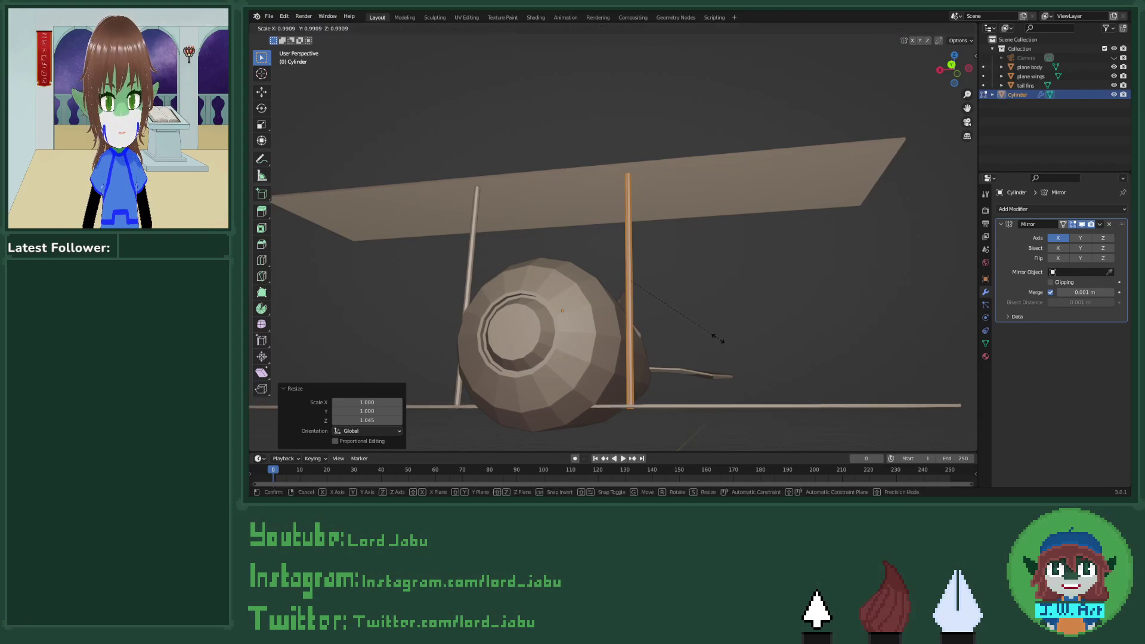
{"action": "left_click", "coordinate": [710, 327]}
{"action": "middle_click_drag", "start_coordinate": [708, 330], "coordinate": [725, 300]}
{"action": "key", "text": "g"}
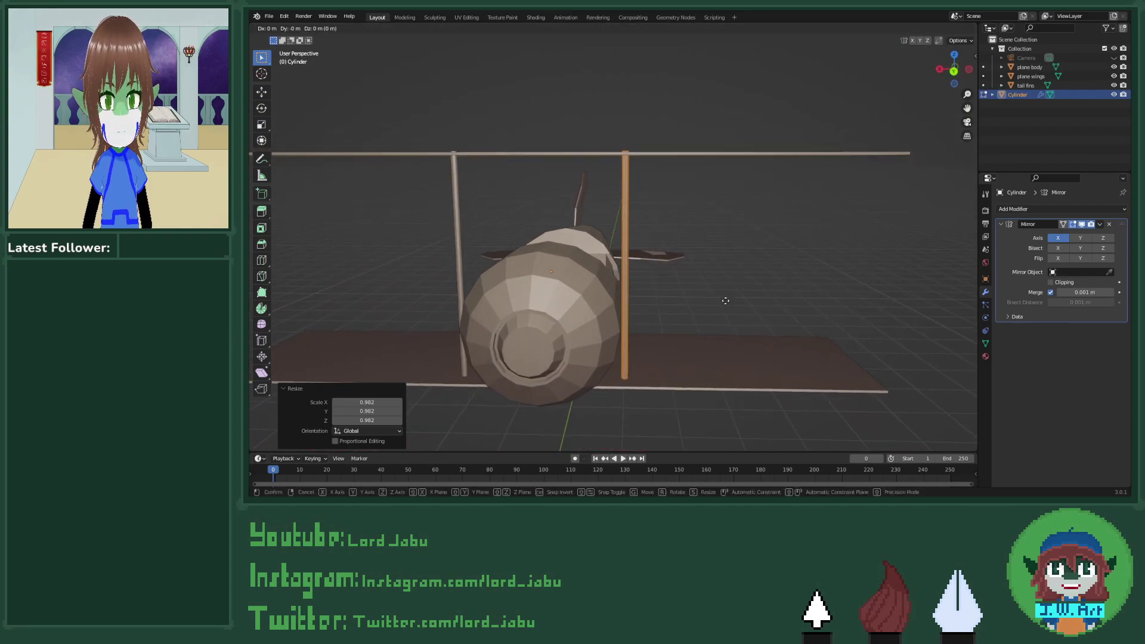
{"action": "key", "text": "z"}
{"action": "left_click", "coordinate": [725, 301]}
{"action": "key", "text": "s"}
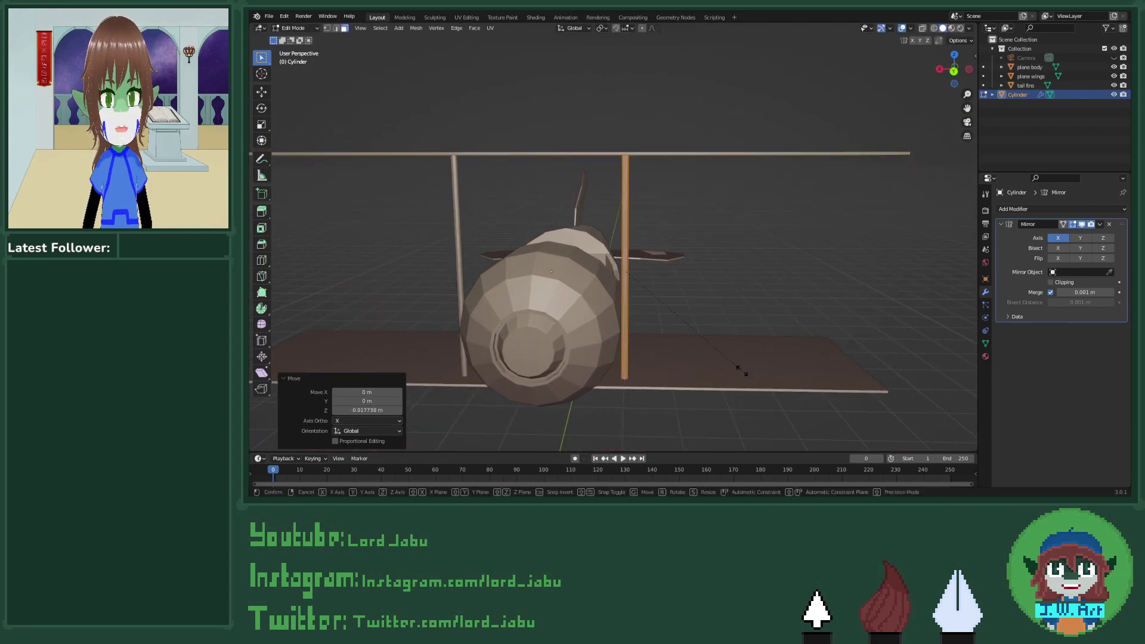
{"action": "left_click", "coordinate": [728, 354]}
{"action": "middle_click_drag", "start_coordinate": [727, 356], "coordinate": [666, 387]}
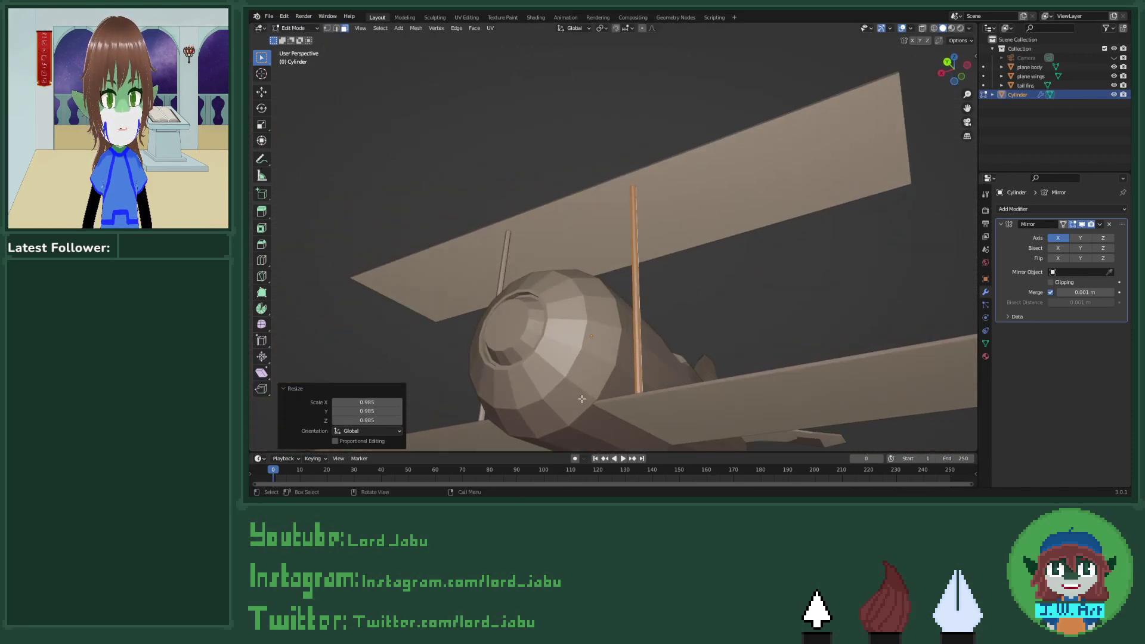
{"action": "middle_click_drag", "start_coordinate": [703, 279], "coordinate": [744, 326]}
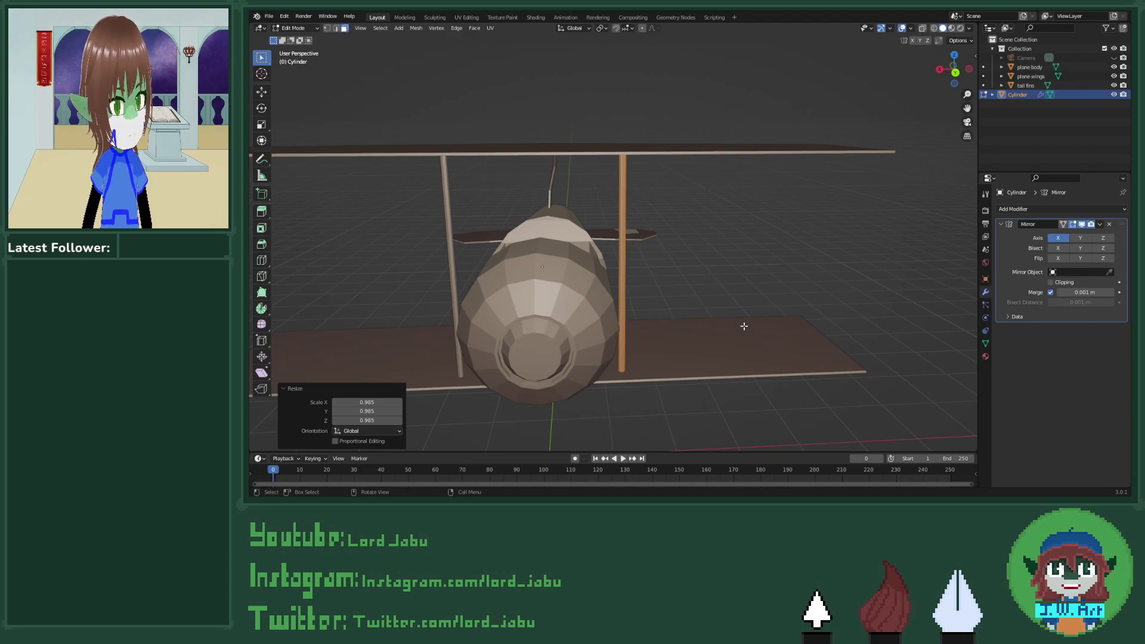
Step: Enable Y mirroring so the struts also repeat front-to-back
{"action": "left_click", "coordinate": [1080, 237]}
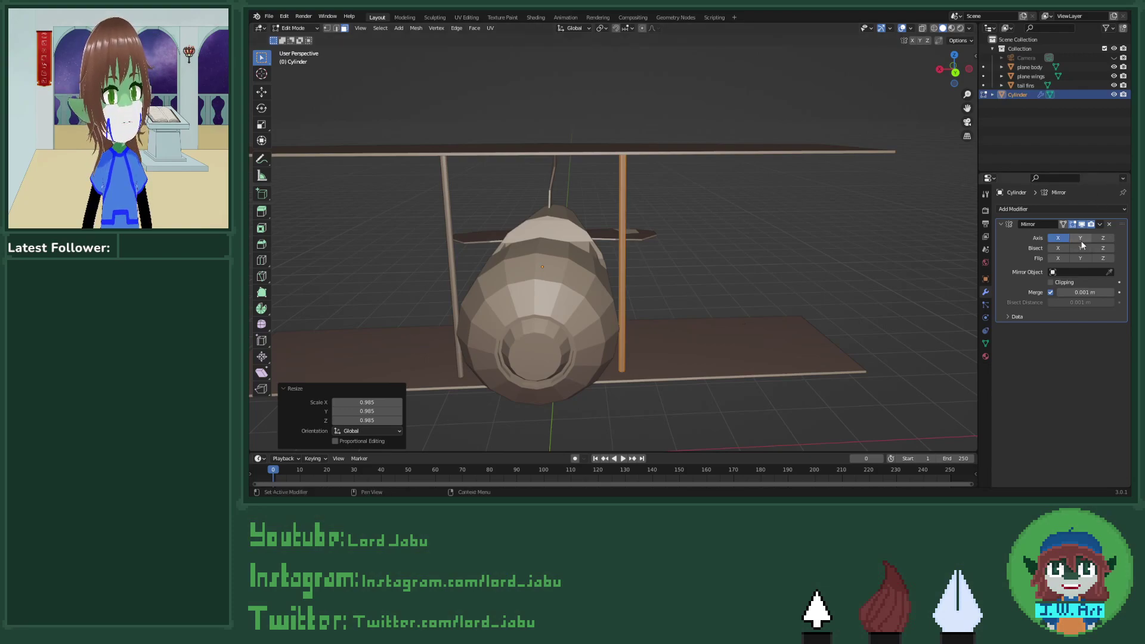
{"action": "middle_click_drag", "start_coordinate": [930, 280], "coordinate": [853, 301]}
{"action": "mouse_move", "coordinate": [775, 317]}
{"action": "middle_mouse_down"}
{"action": "mouse_move", "coordinate": [722, 337]}
{"action": "mouse_move", "coordinate": [743, 342]}
{"action": "mouse_move", "coordinate": [729, 332]}
{"action": "mouse_move", "coordinate": [739, 322]}
{"action": "mouse_move", "coordinate": [780, 320]}
{"action": "middle_mouse_up"}
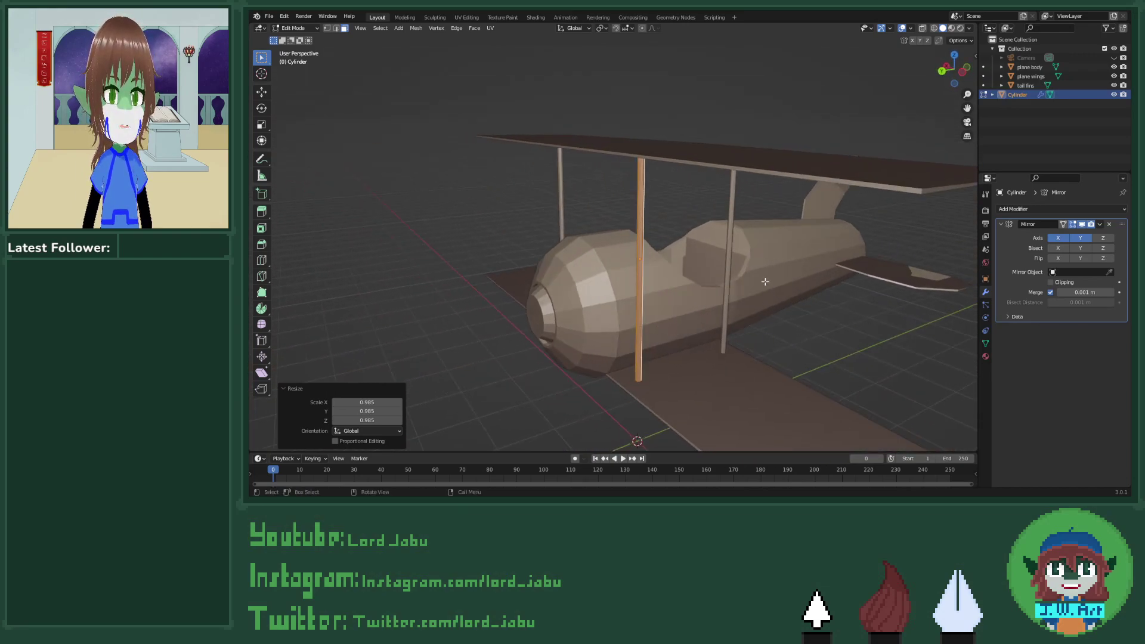
{"action": "middle_click_drag", "start_coordinate": [693, 257], "coordinate": [769, 267]}
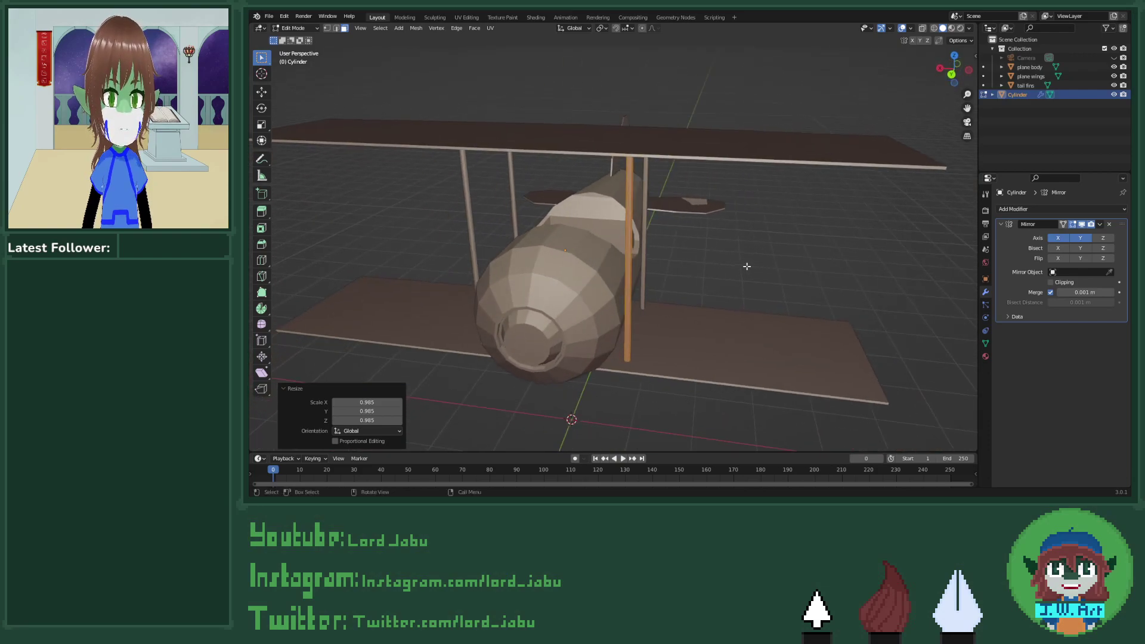
Step: Duplicate the strut and place the copy about 1.6555 m further along X on the wing
{"action": "key", "text": "shift+d"}
{"action": "key", "text": "x"}
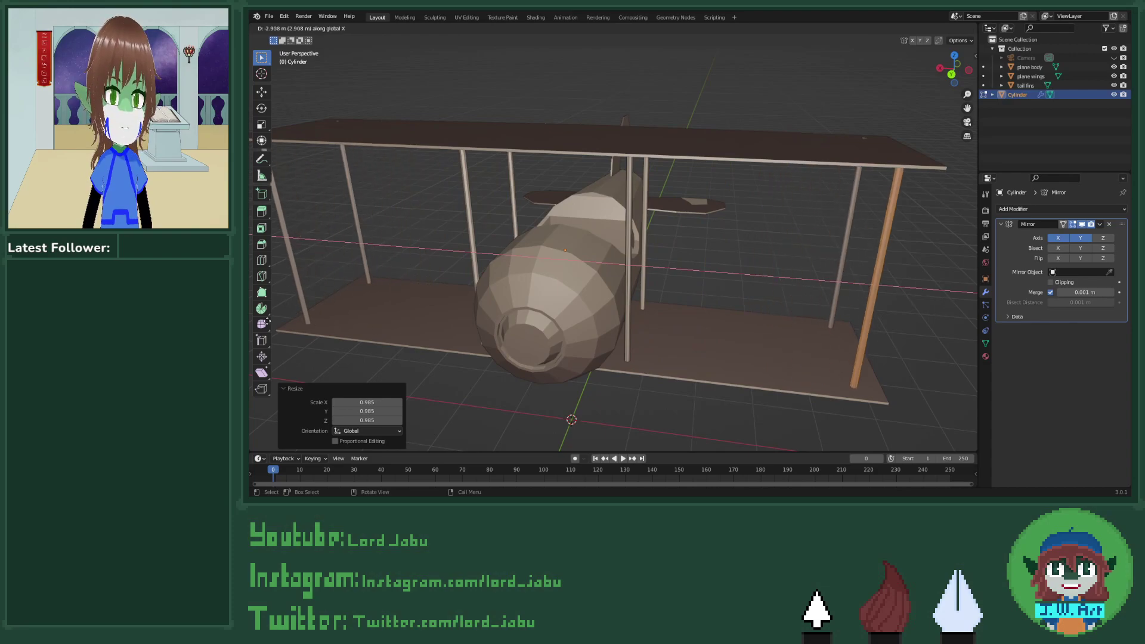
{"action": "left_click", "coordinate": [283, 323]}
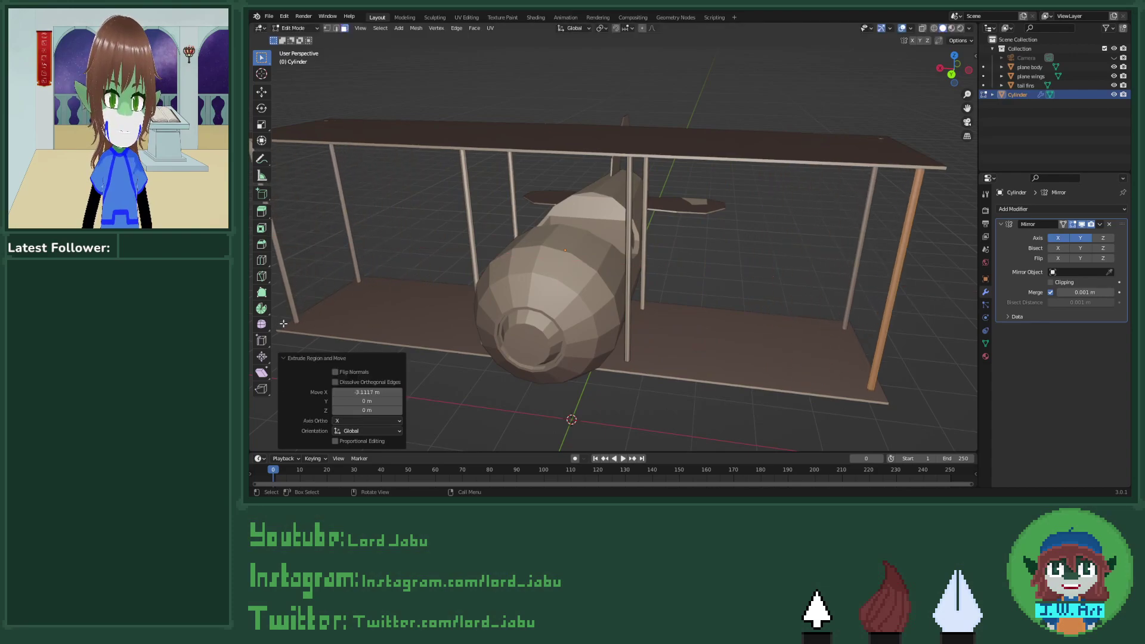
{"action": "middle_click_drag", "start_coordinate": [283, 323], "coordinate": [589, 310]}
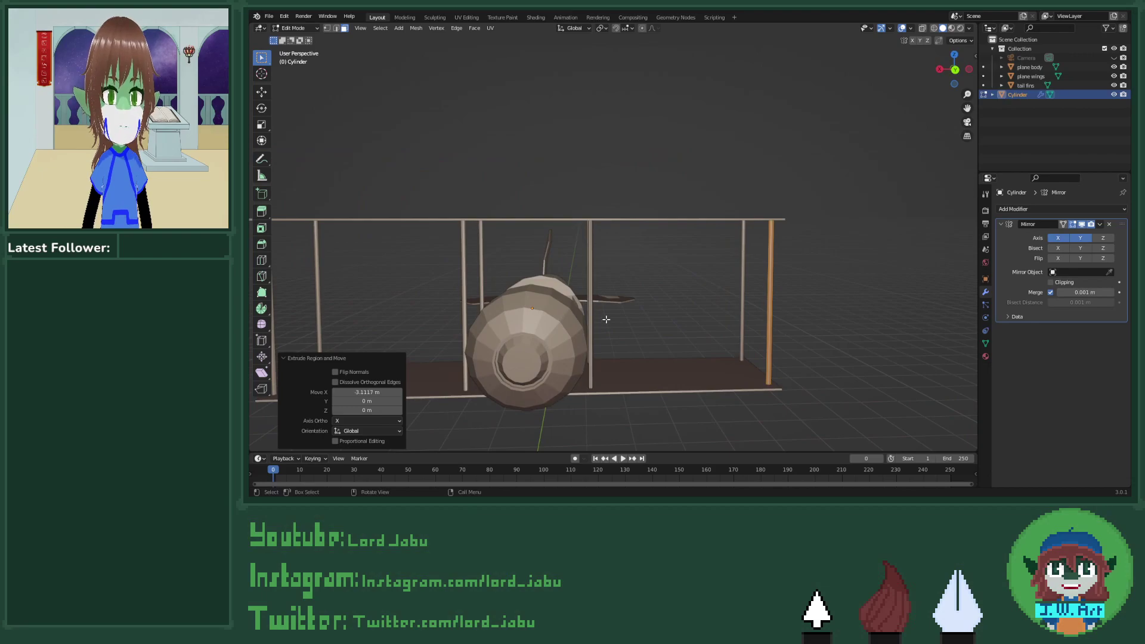
{"action": "middle_click_drag", "start_coordinate": [674, 352], "coordinate": [656, 348]}
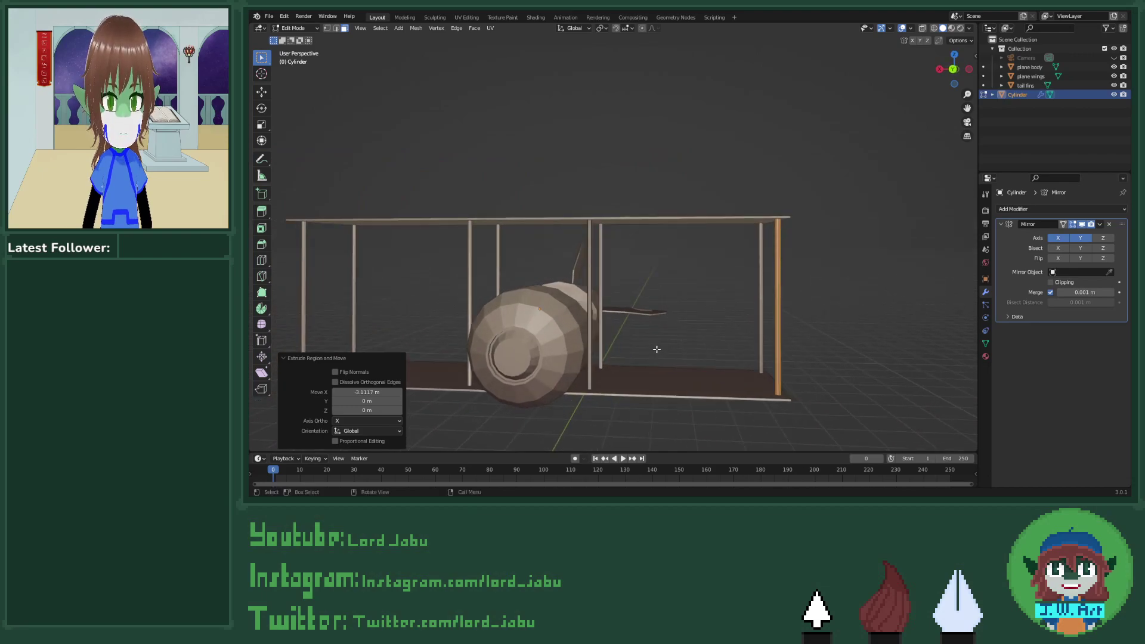
{"action": "key", "text": "g"}
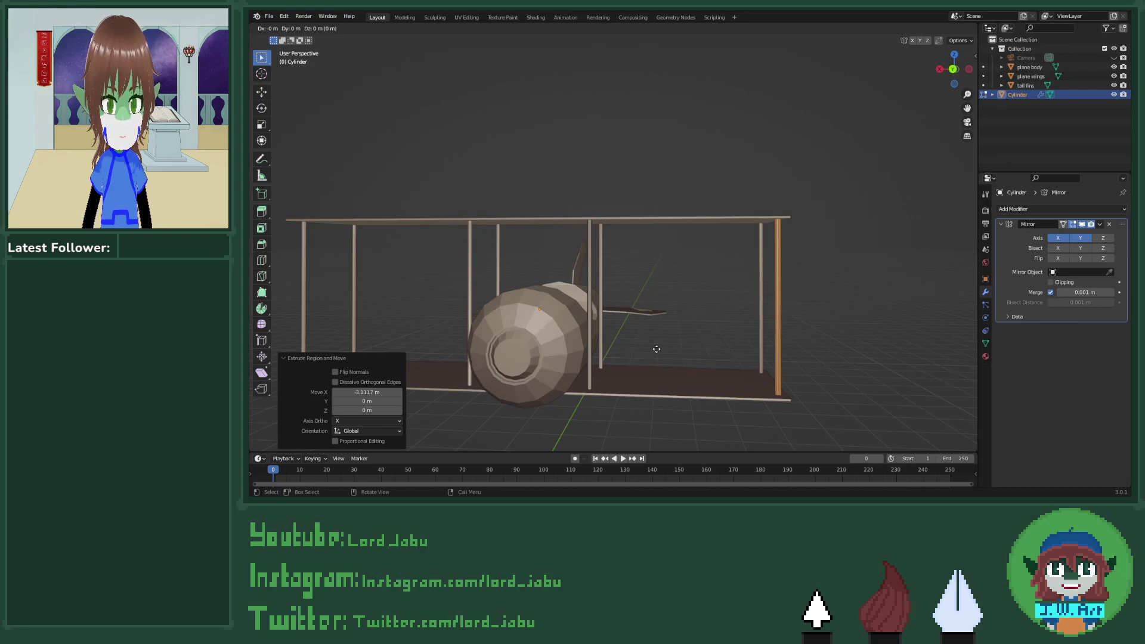
{"action": "key", "text": "x"}
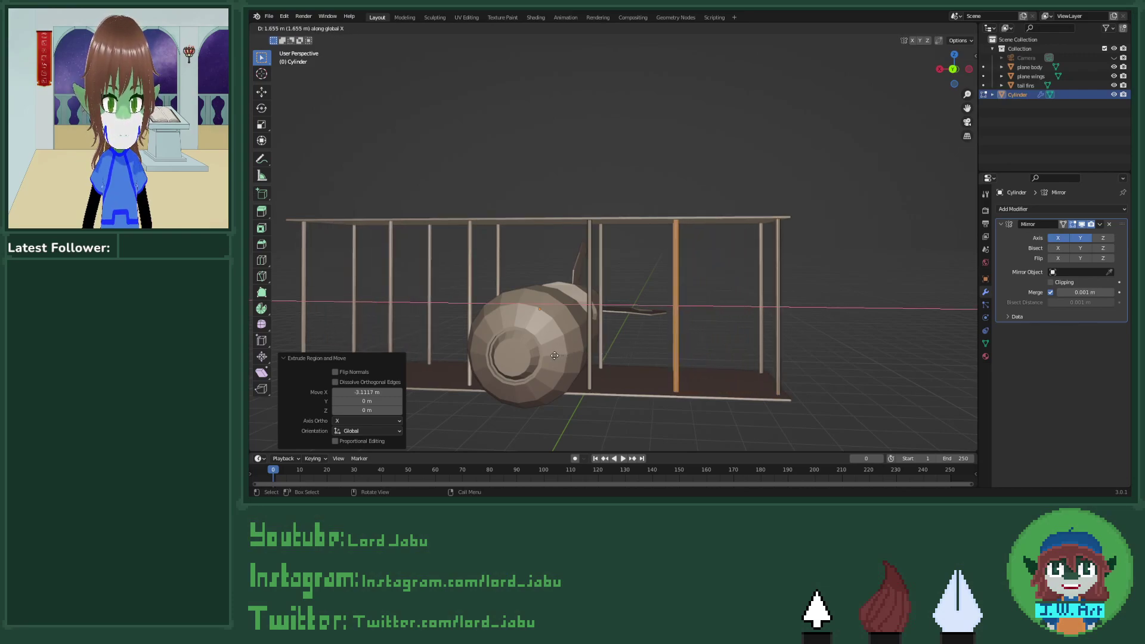
{"action": "left_click", "coordinate": [555, 355]}
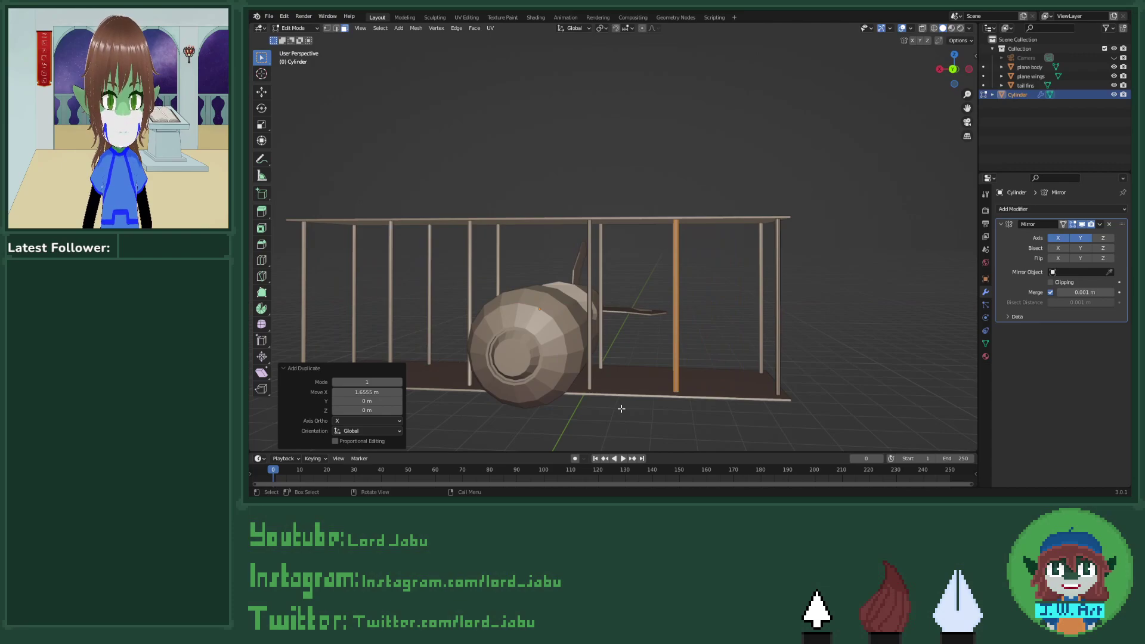
Step: Tilt the strut 47.2° about Y, then abandon an attempt to lengthen it
{"action": "key", "text": "r"}
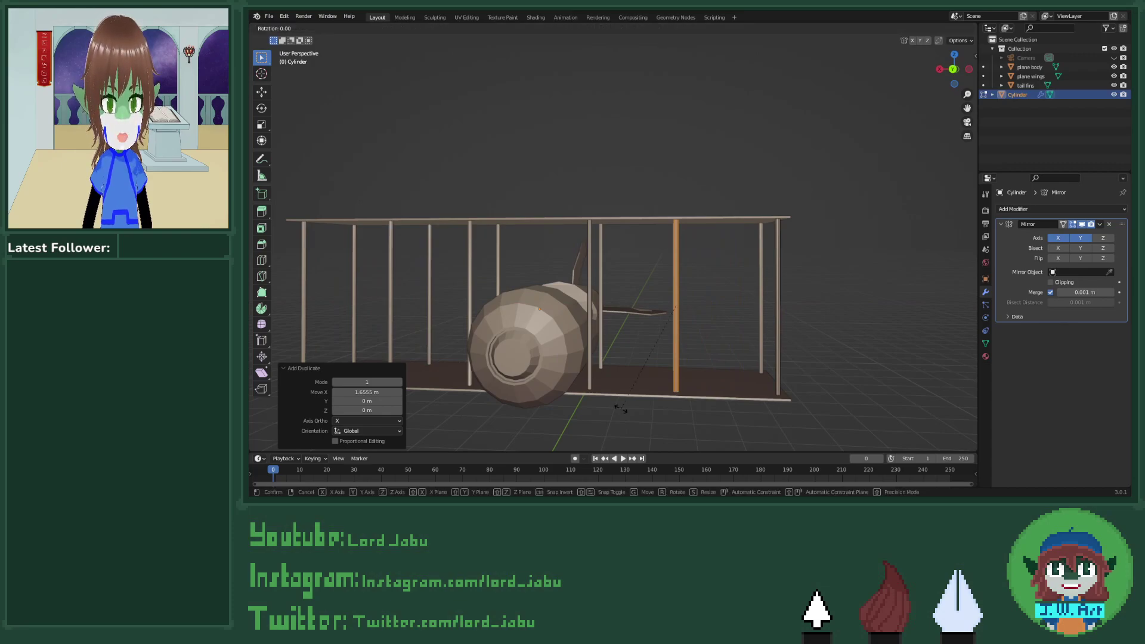
{"action": "key", "text": "y"}
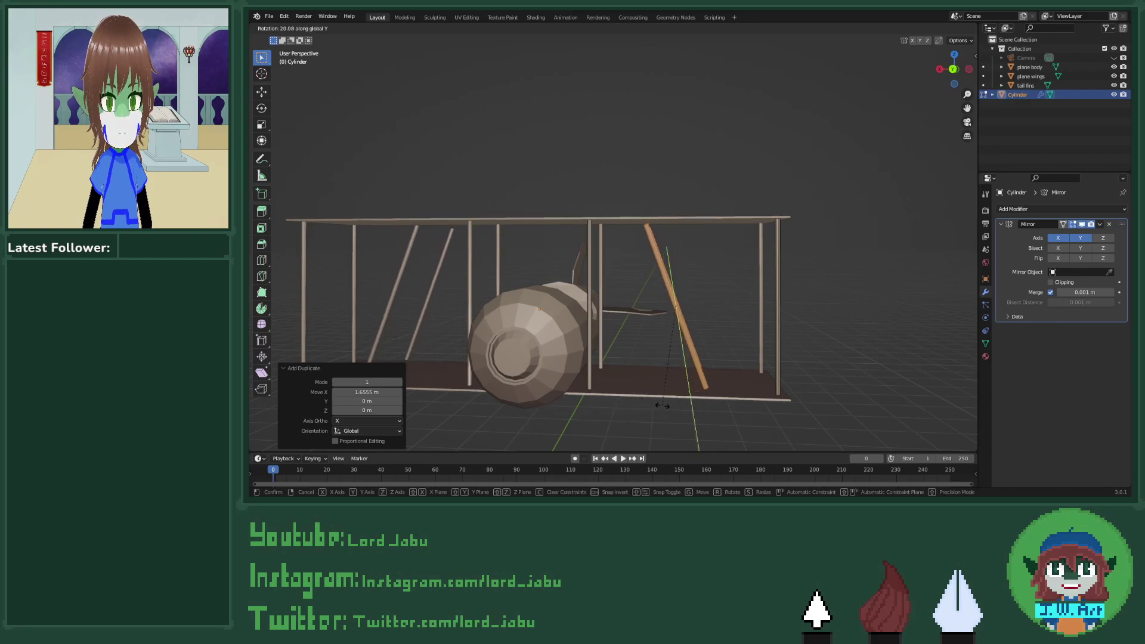
{"action": "left_click", "coordinate": [704, 387]}
{"action": "key", "text": "s"}
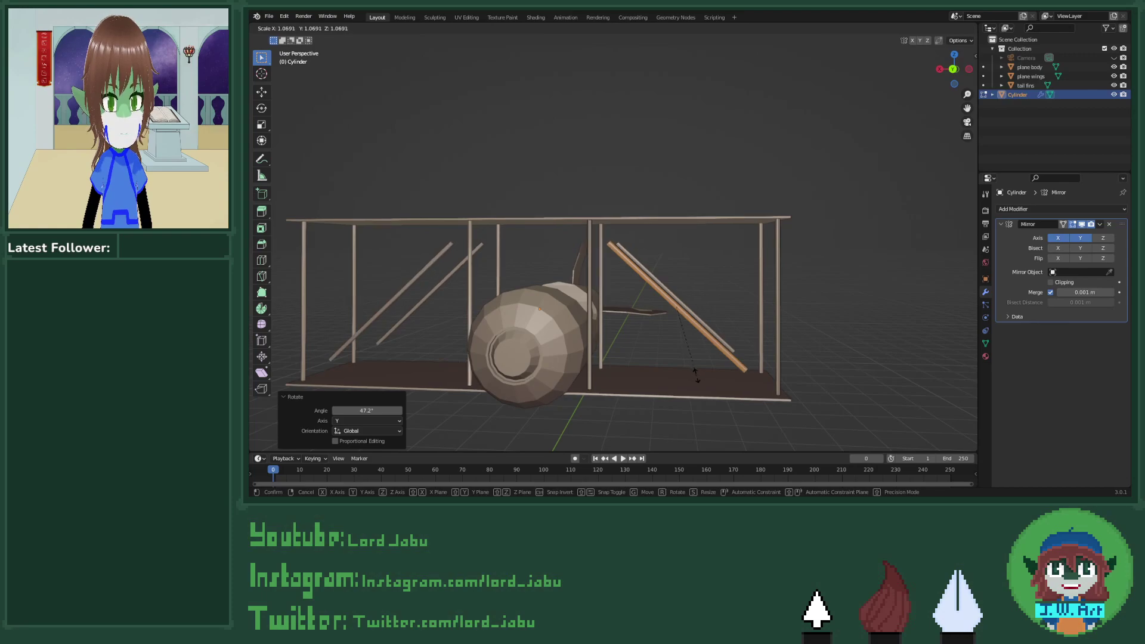
{"action": "right_click", "coordinate": [714, 401]}
Step: Undo the tilt, stretch the strut to Z 2.046, and rotate it 46.5° about Y
{"action": "key", "text": "ctrl+z"}
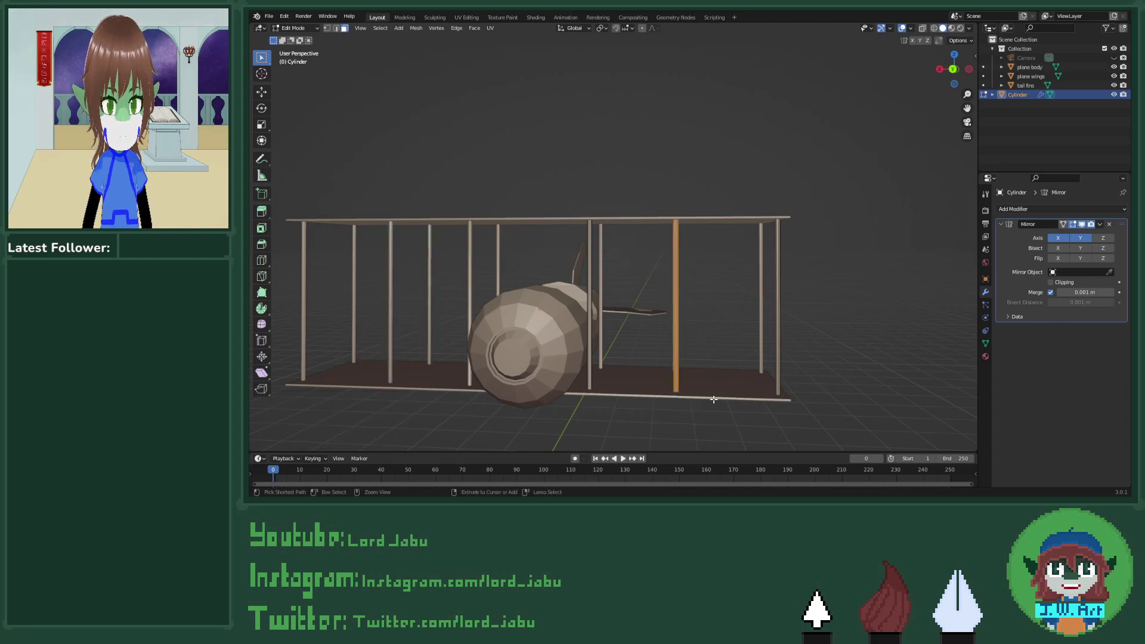
{"action": "key", "text": "s"}
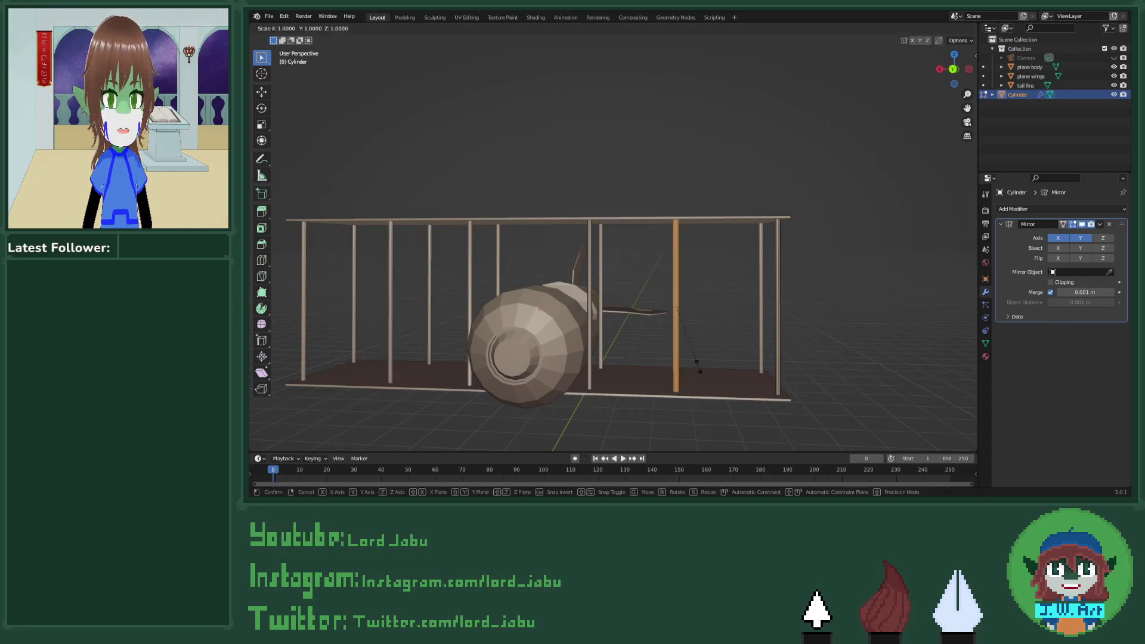
{"action": "key", "text": "z"}
{"action": "left_click", "coordinate": [738, 423]}
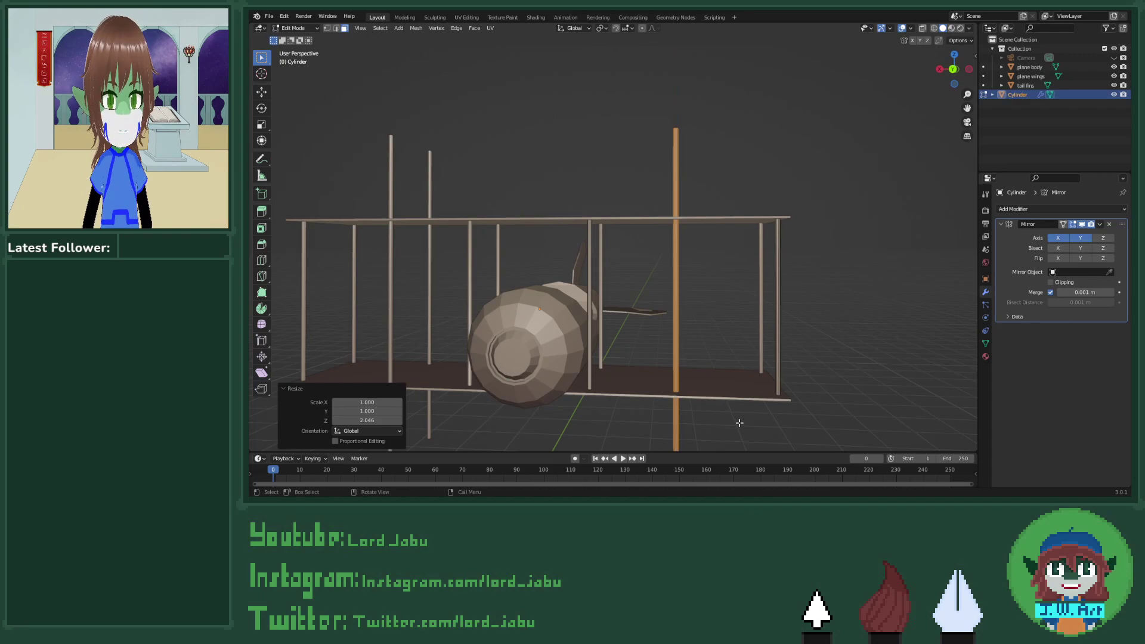
{"action": "key", "text": "r"}
{"action": "key", "text": "y"}
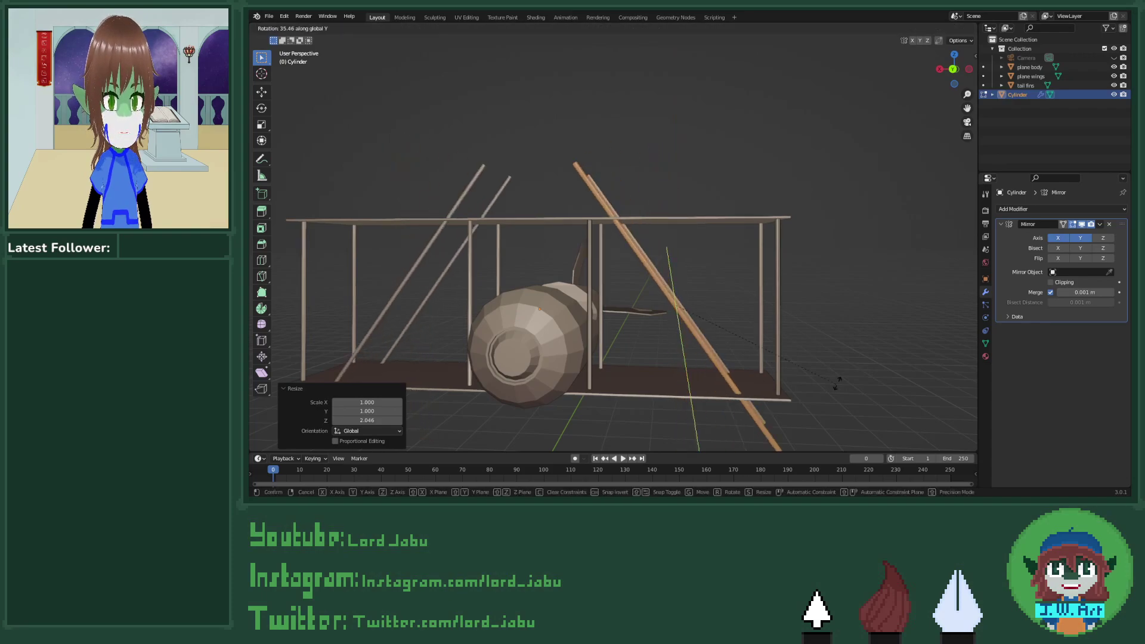
{"action": "left_click", "coordinate": [842, 351]}
Step: Separate the diagonal braces into new object Cylinder.001 and return to Object Mode
{"action": "middle_click_drag", "start_coordinate": [809, 383], "coordinate": [725, 389]}
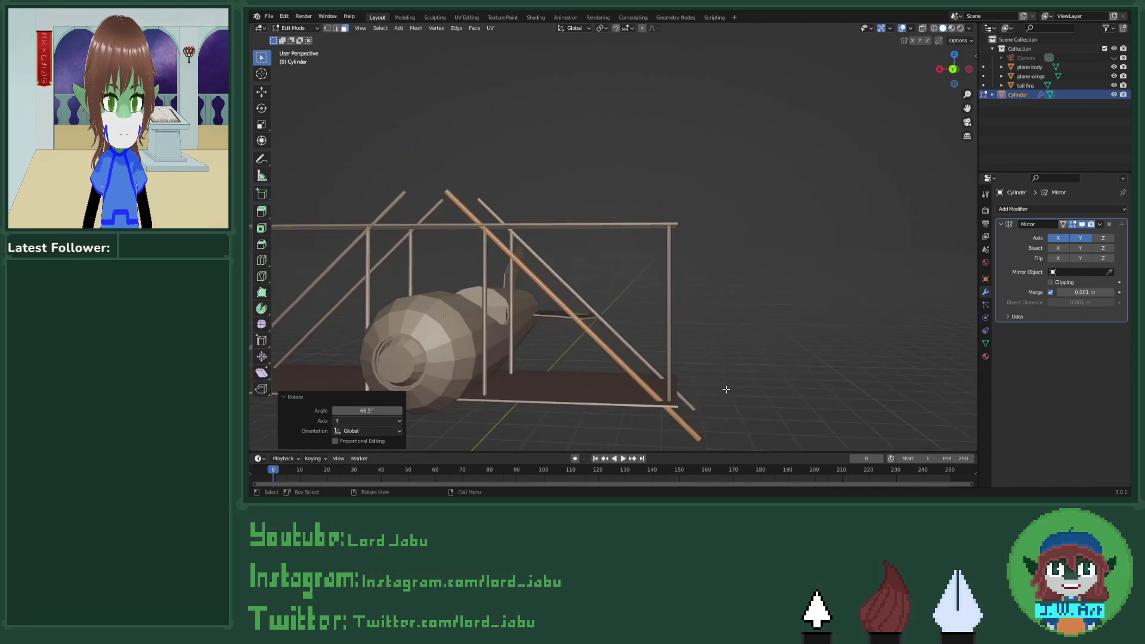
{"action": "key", "text": "p"}
{"action": "left_click", "coordinate": [725, 388]}
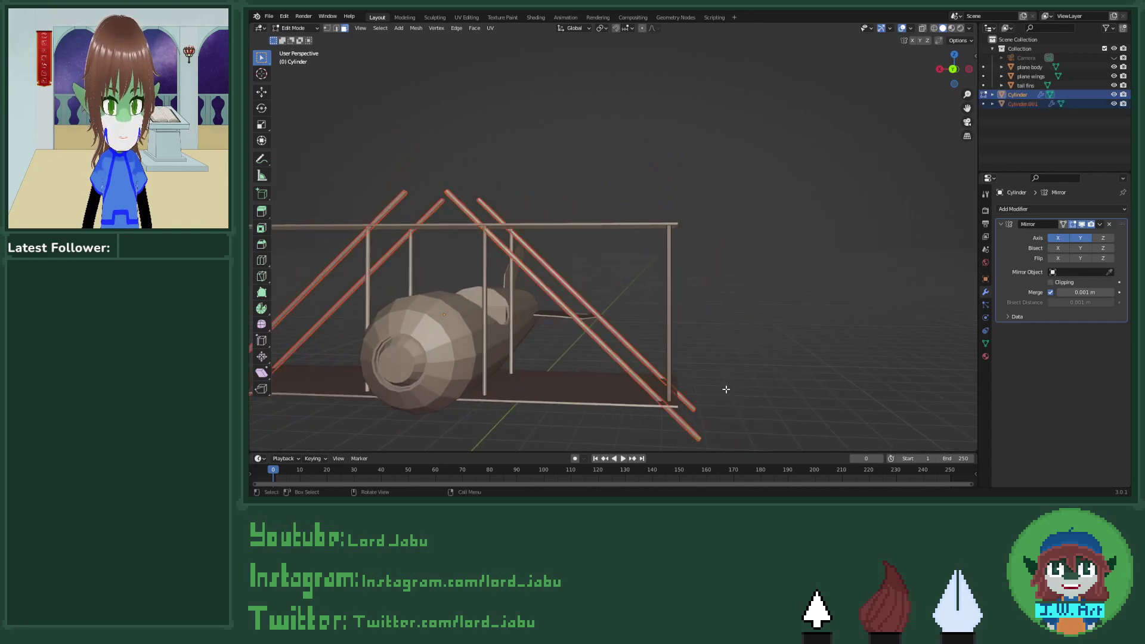
{"action": "key", "text": "Tab"}
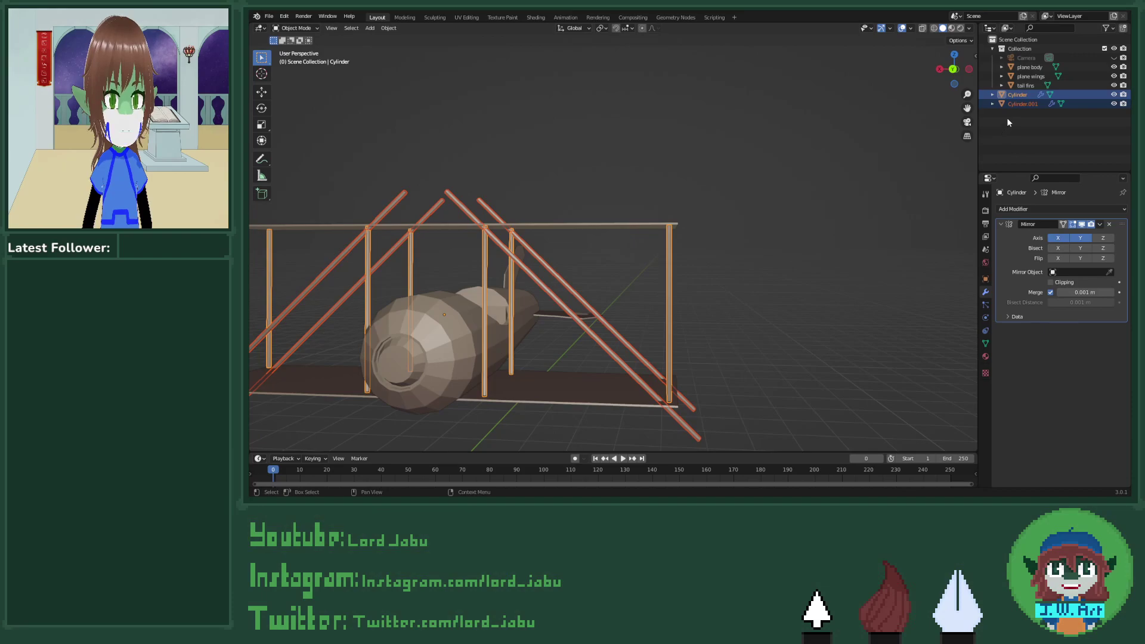
Step: Edit Cylinder.001 and raise one diagonal brace slightly along Z
{"action": "left_click", "coordinate": [1021, 104]}
{"action": "key", "text": "Tab"}
{"action": "middle_click_drag", "start_coordinate": [802, 266], "coordinate": [558, 331]}
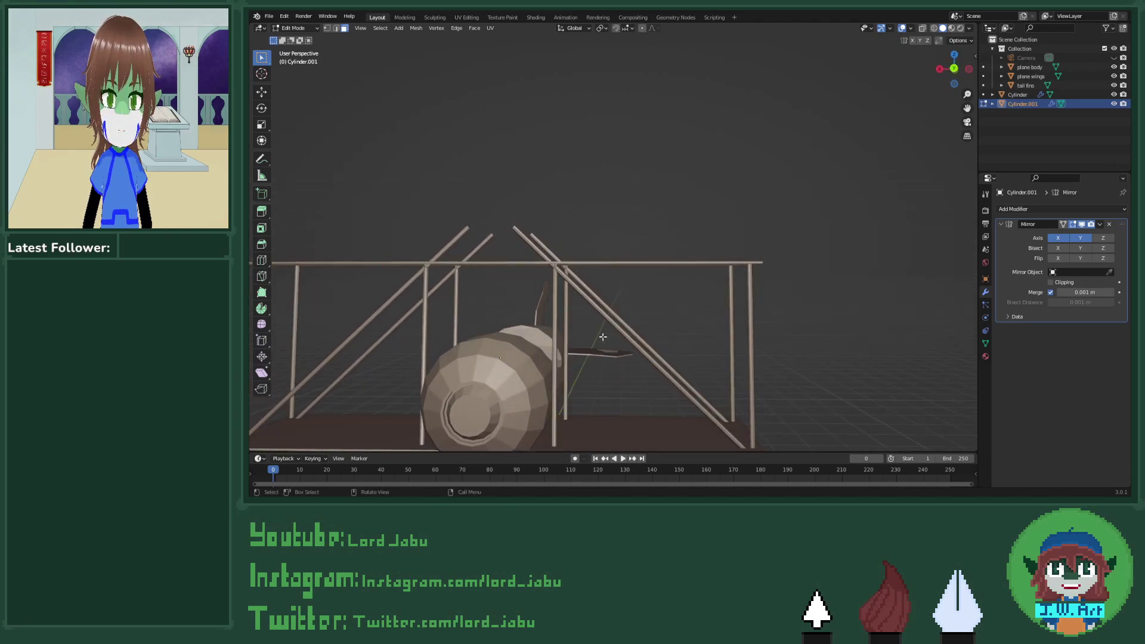
{"action": "left_click", "coordinate": [629, 313]}
{"action": "middle_click_drag", "start_coordinate": [625, 317], "coordinate": [636, 320], "text": "shift"}
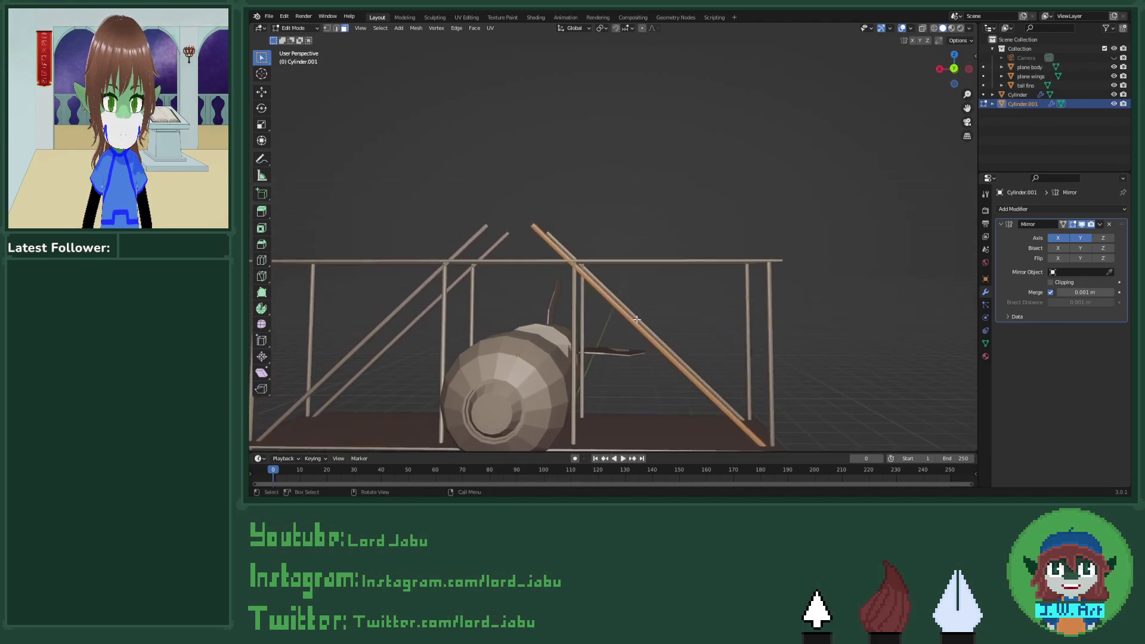
{"action": "key", "text": "g"}
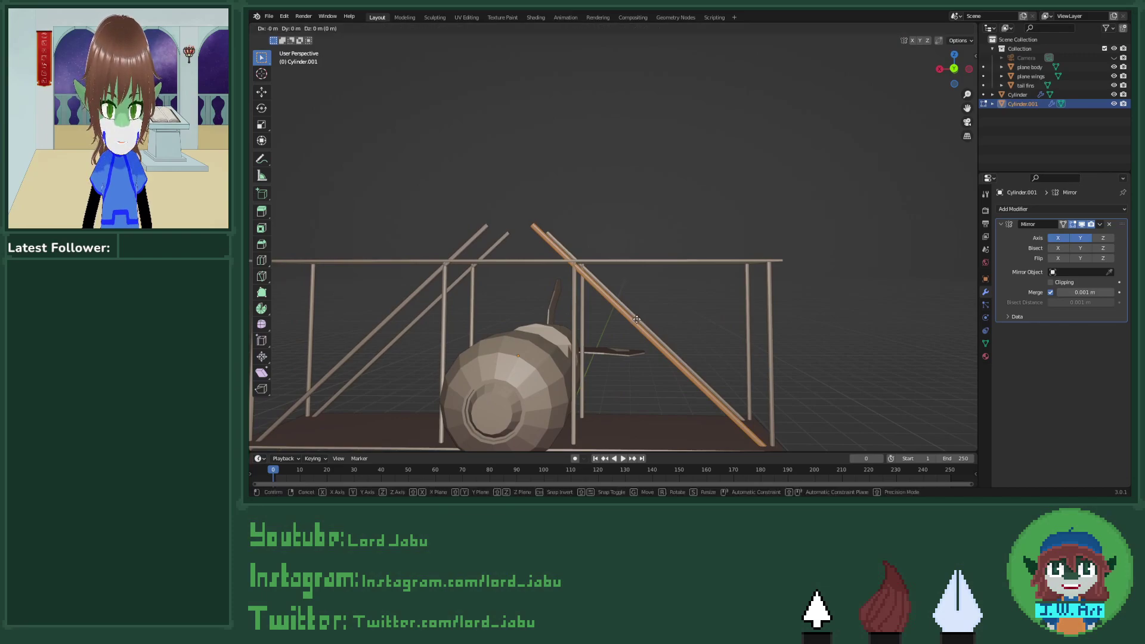
{"action": "key", "text": "z"}
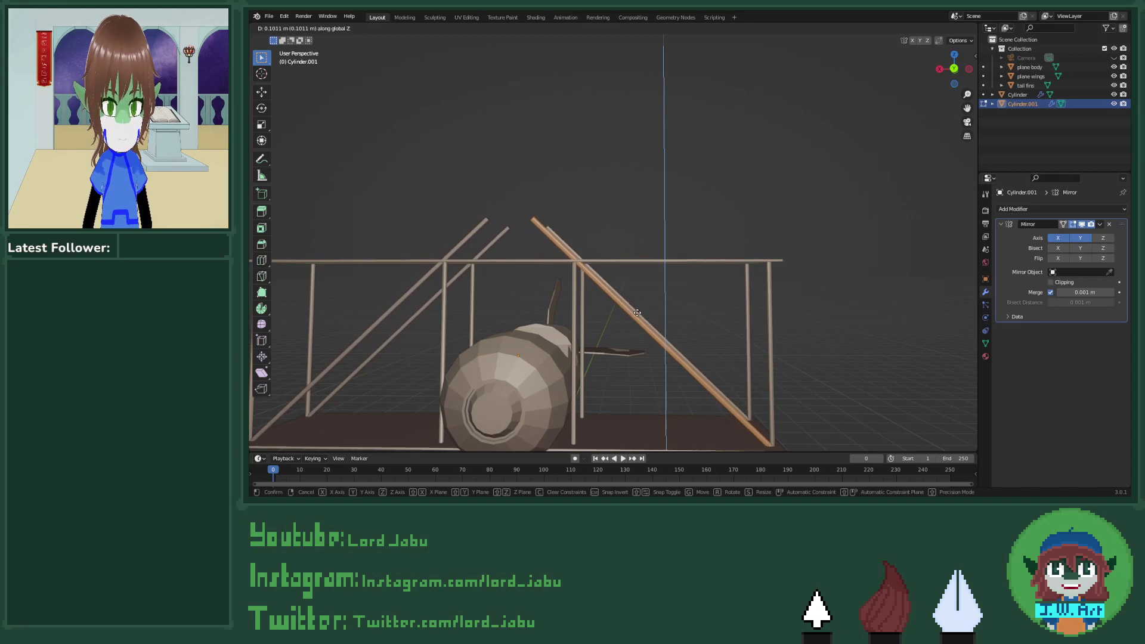
{"action": "left_click", "coordinate": [637, 313]}
Step: Copy the brace in place and flip the copy 180° about Y
{"action": "middle_click_drag", "start_coordinate": [637, 313], "coordinate": [635, 338]}
{"action": "scroll", "coordinate": [603, 317], "scroll_direction": "down", "scroll_amount": 2}
{"action": "key", "text": "g"}
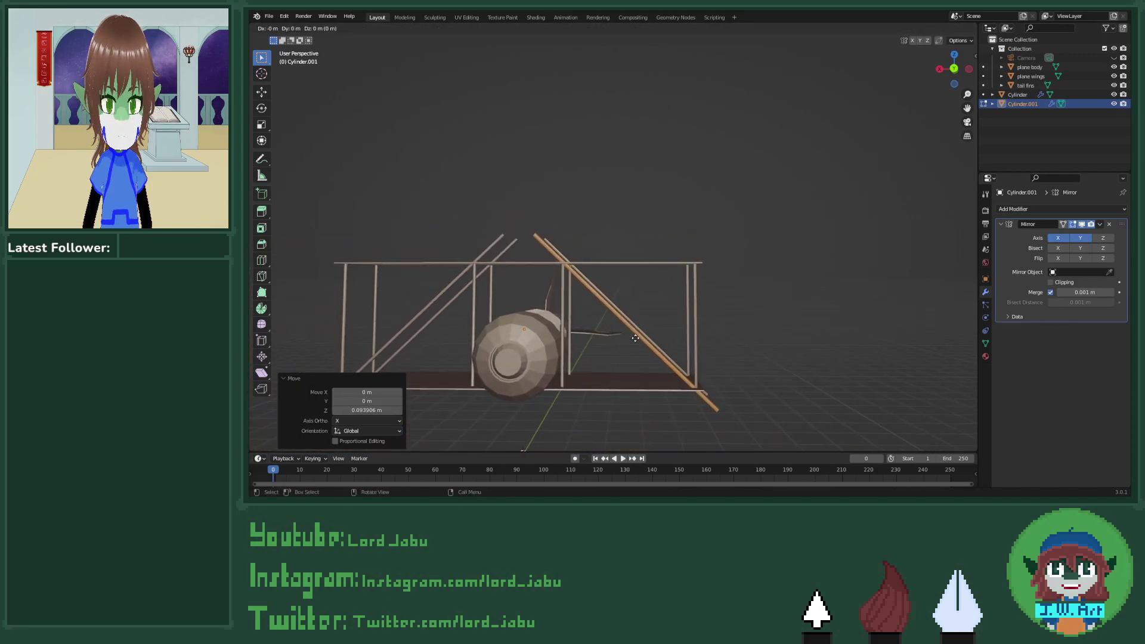
{"action": "right_click", "coordinate": [635, 337]}
{"action": "type", "text": "r"}
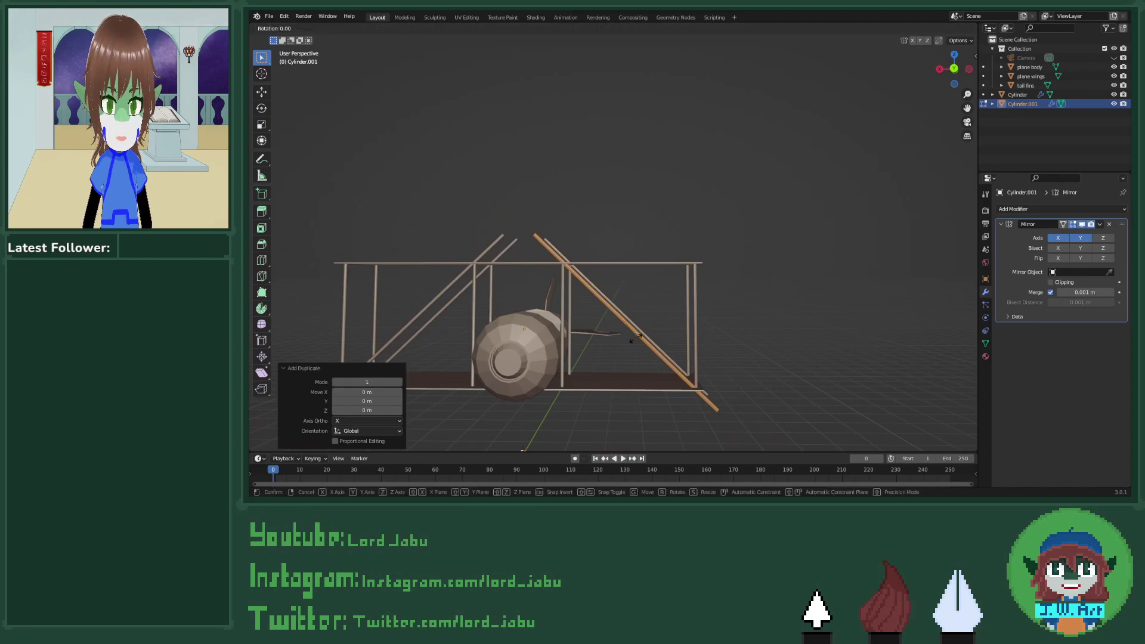
{"action": "type", "text": "y180"}
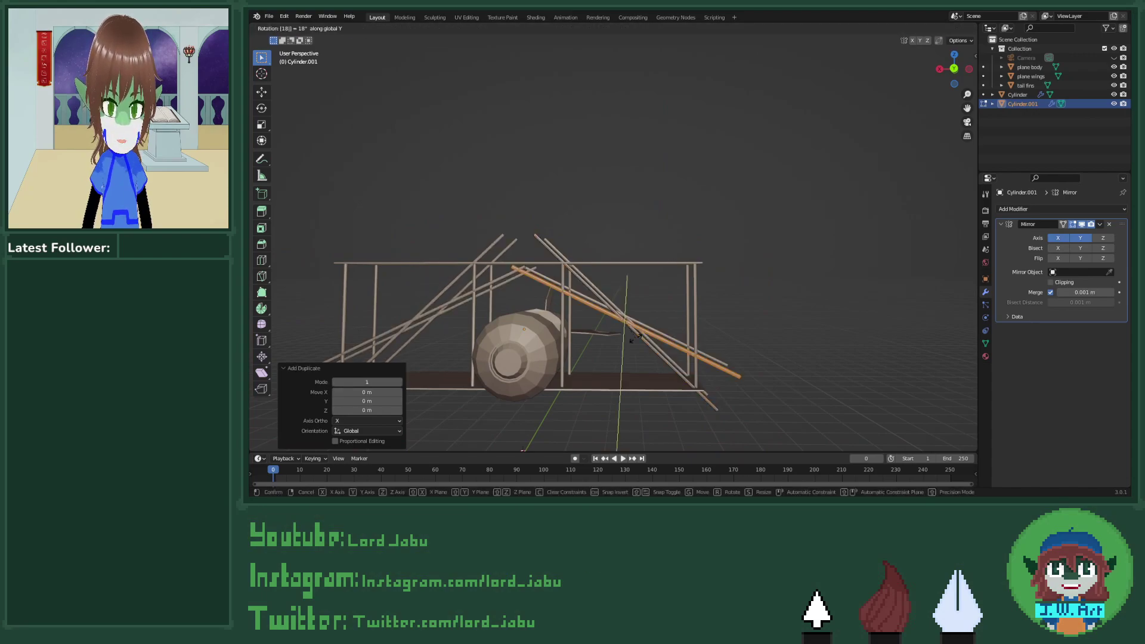
{"action": "key", "text": "Return"}
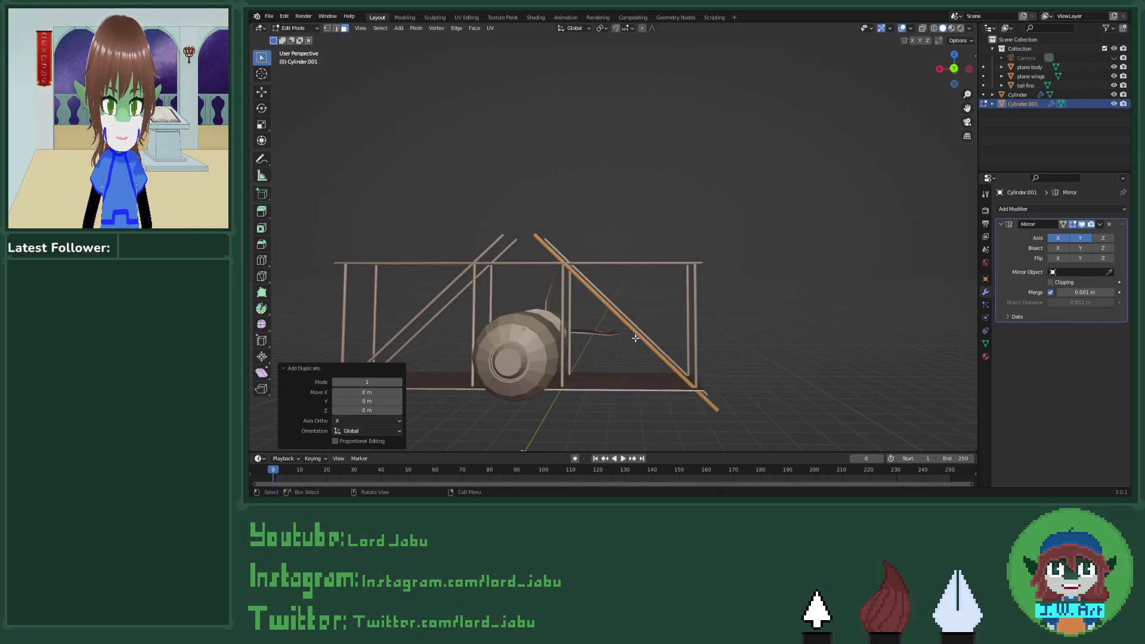
Step: Duplicate the brace again and turn the copy 90° about Y to form an X
{"action": "key", "text": "shift+d"}
{"action": "type", "text": "ry90"}
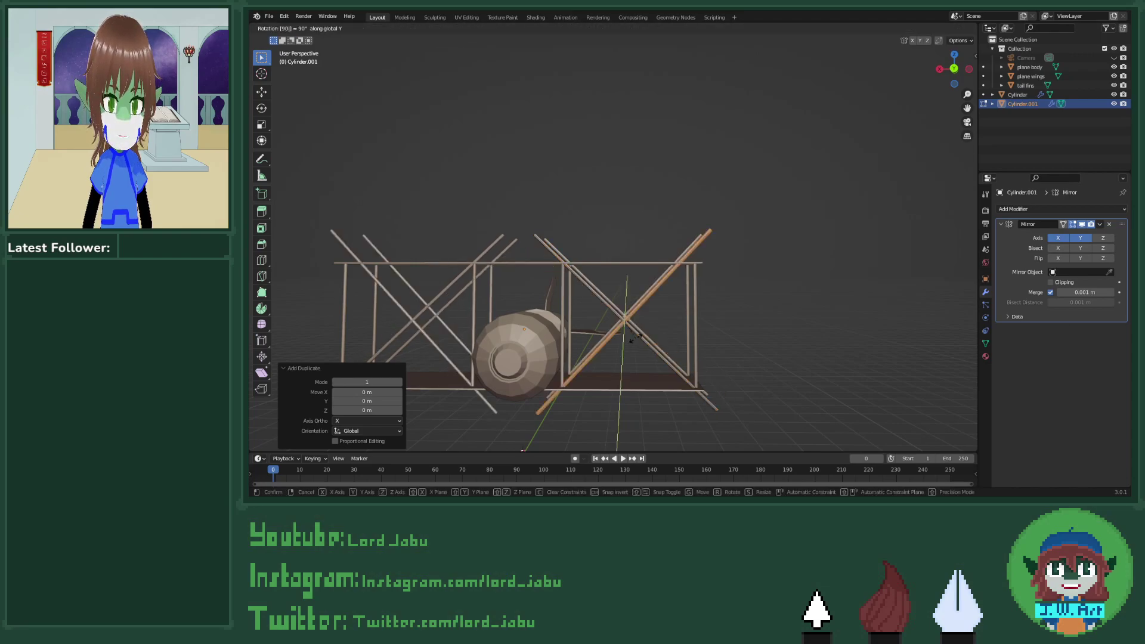
{"action": "key", "text": "Return"}
{"action": "middle_click_drag", "start_coordinate": [635, 337], "coordinate": [641, 382]}
{"action": "scroll", "coordinate": [642, 366], "scroll_direction": "up", "scroll_amount": 4}
{"action": "scroll", "coordinate": [692, 250], "scroll_direction": "up", "scroll_amount": 4}
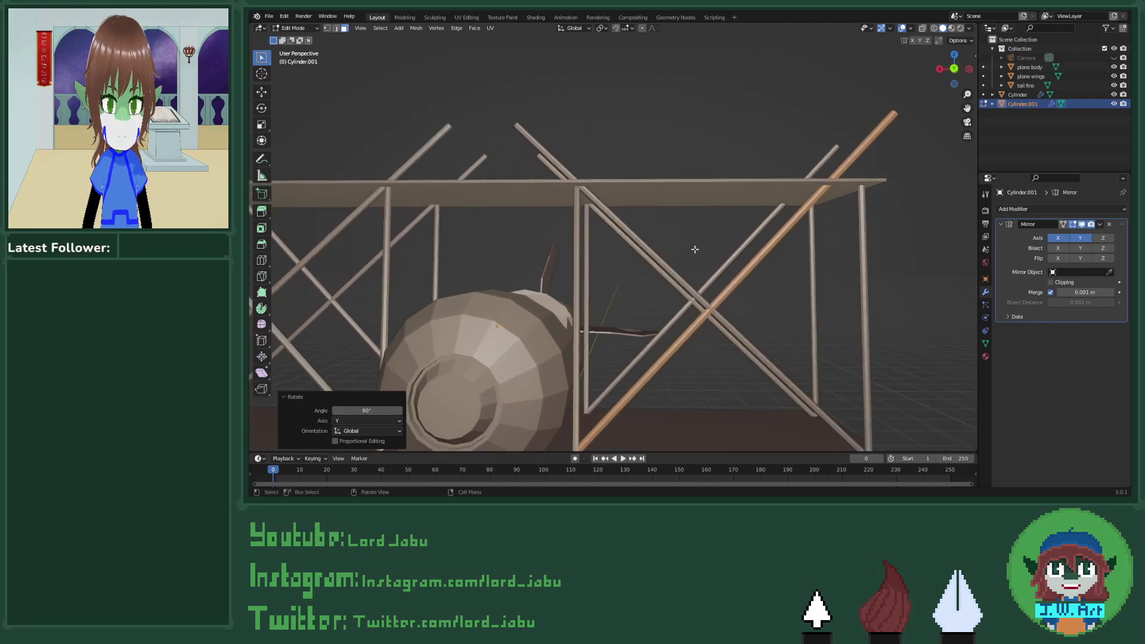
{"action": "middle_click_drag", "start_coordinate": [685, 259], "coordinate": [630, 231]}
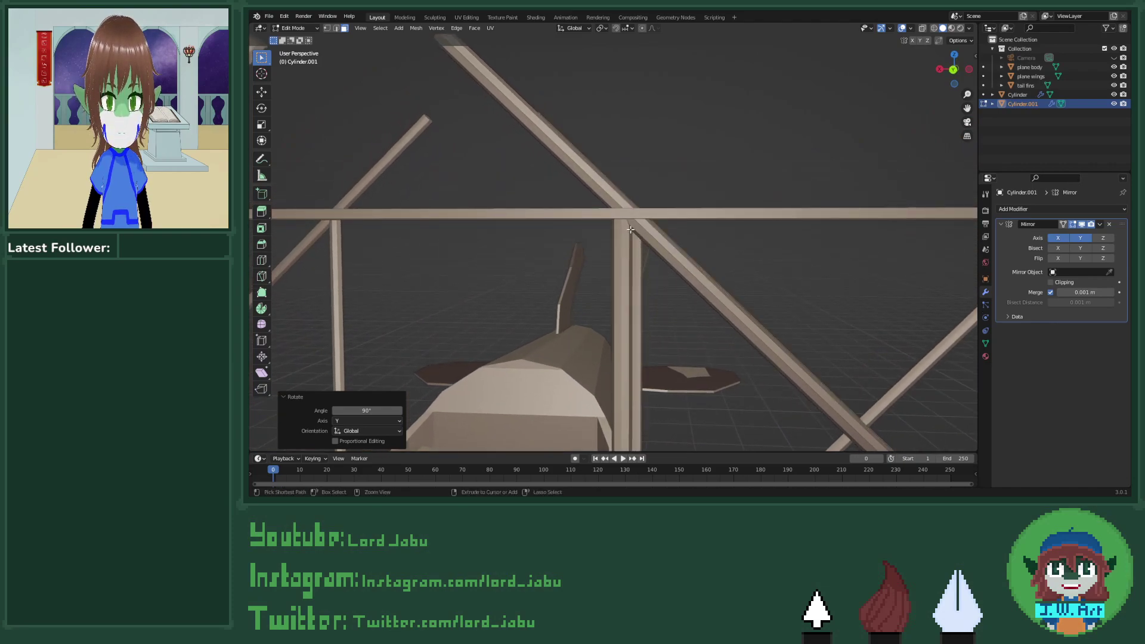
Step: Add edge loops on the first two diagonal braces where they meet the wing
{"action": "key", "text": "ctrl+r"}
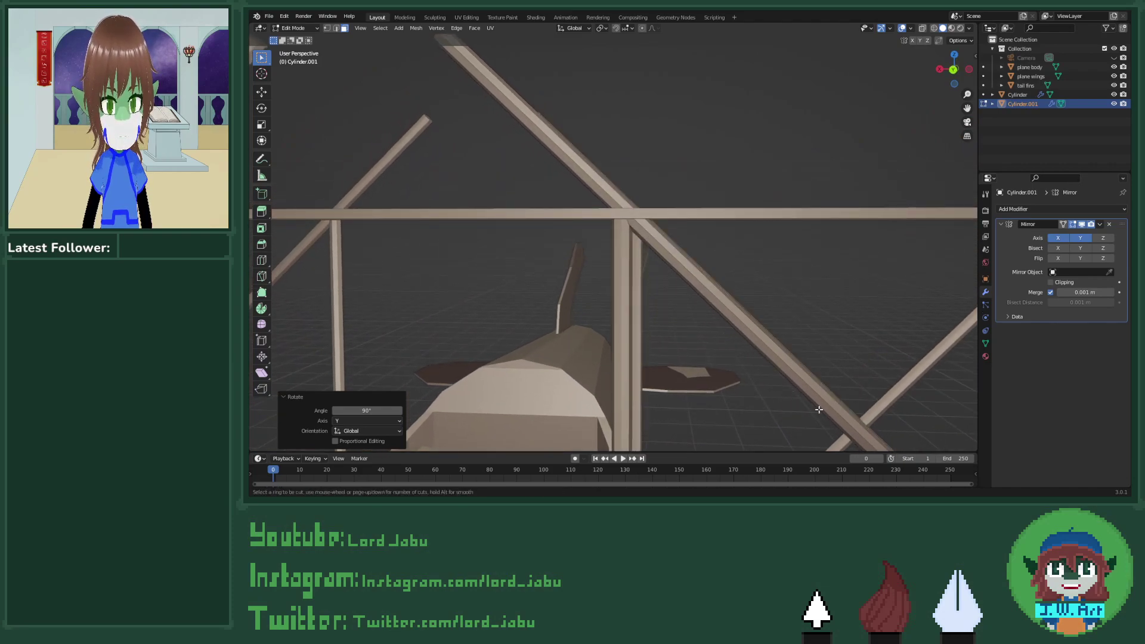
{"action": "key", "text": "Escape"}
{"action": "scroll", "coordinate": [831, 378], "scroll_direction": "down", "scroll_amount": 4}
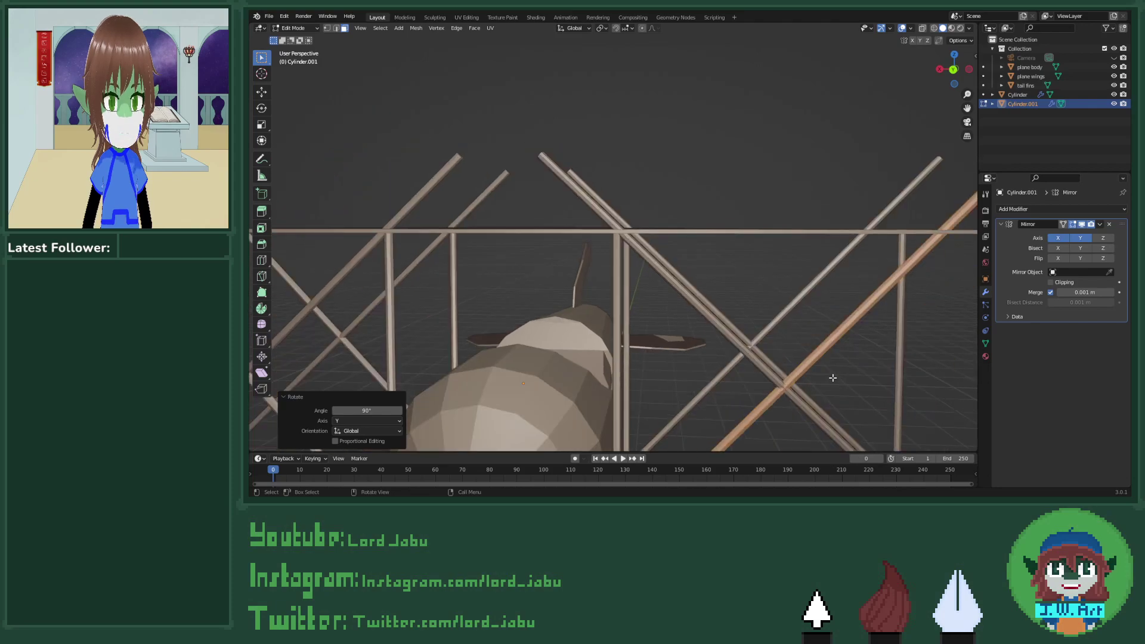
{"action": "key", "text": "ctrl+r"}
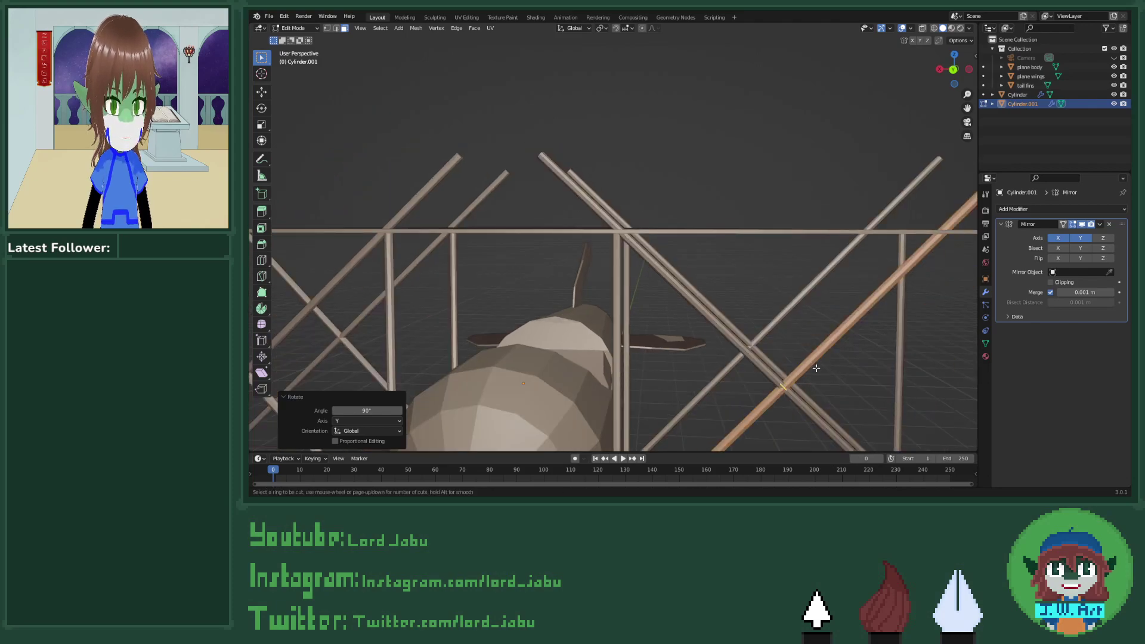
{"action": "left_click", "coordinate": [775, 377]}
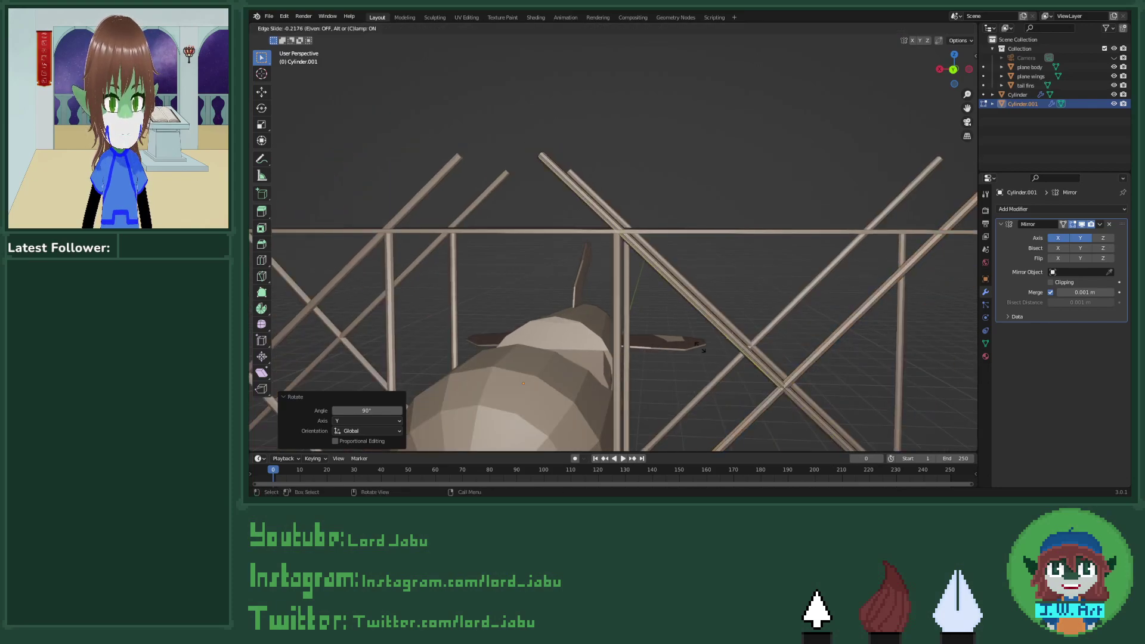
{"action": "left_click", "coordinate": [549, 298]}
{"action": "middle_click_drag", "start_coordinate": [550, 298], "coordinate": [537, 196]}
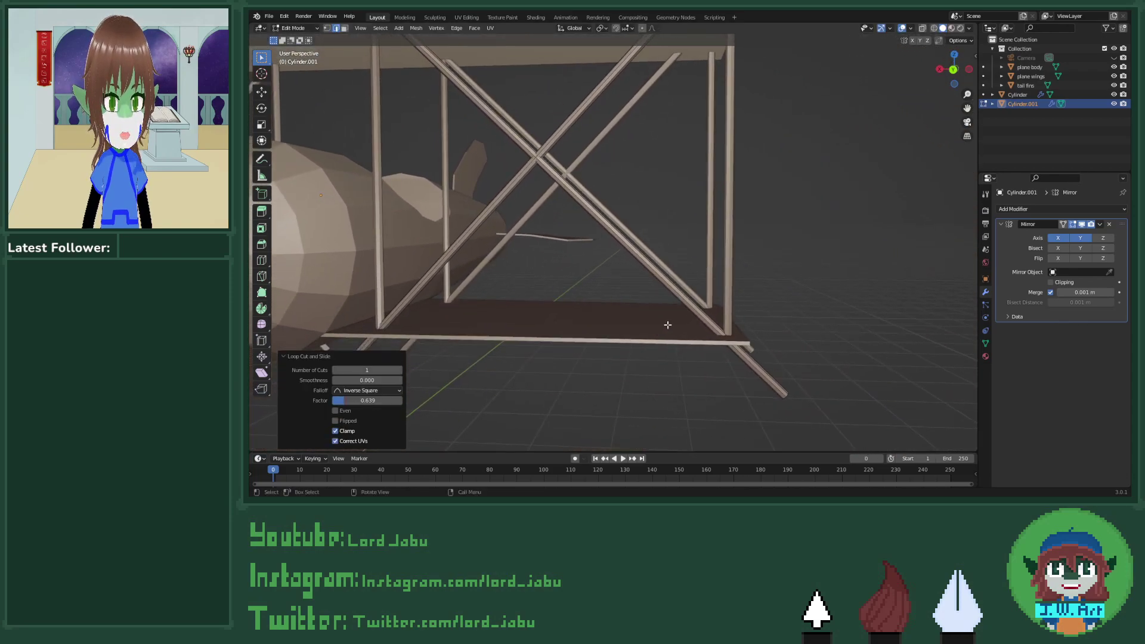
{"action": "key", "text": "ctrl+r"}
{"action": "left_click", "coordinate": [704, 325]}
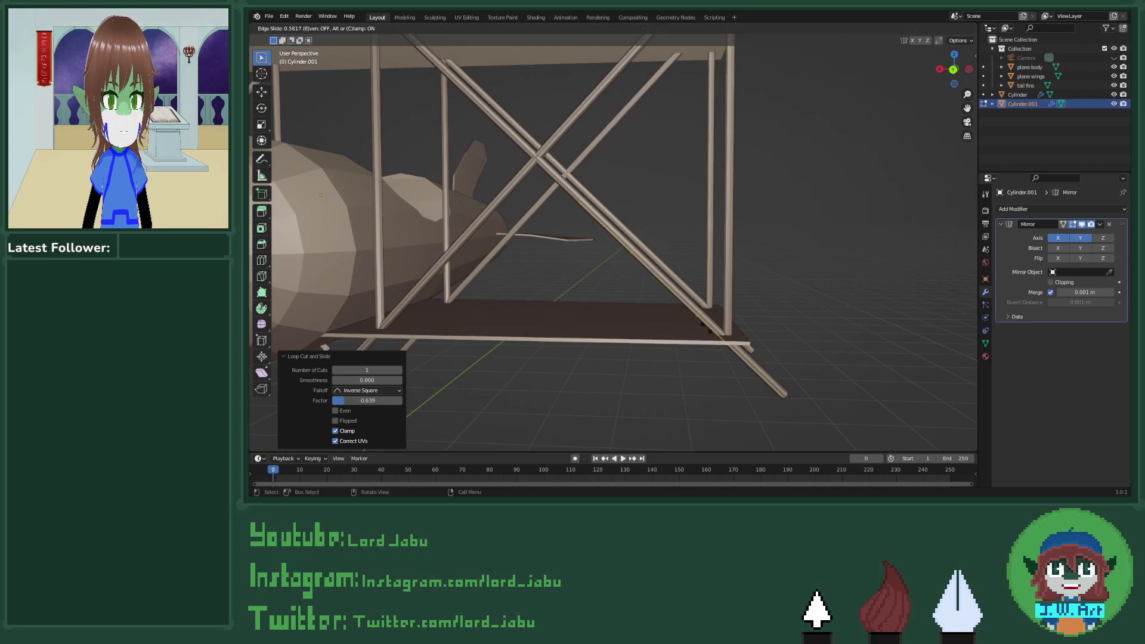
{"action": "left_click", "coordinate": [721, 340]}
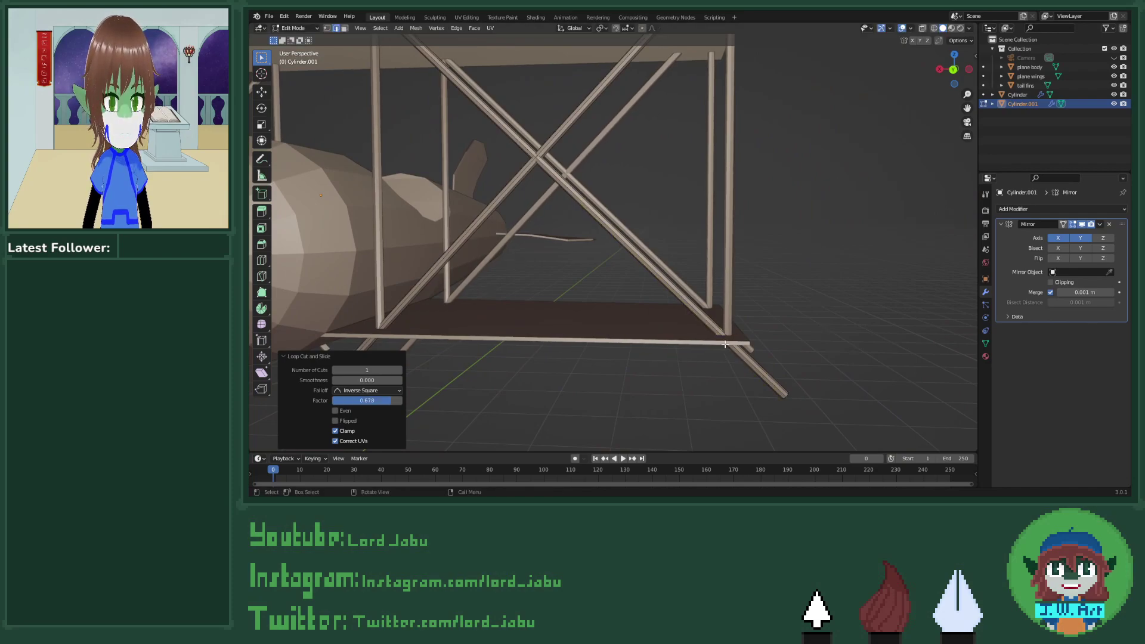
{"action": "middle_click_drag", "start_coordinate": [721, 340], "coordinate": [698, 245]}
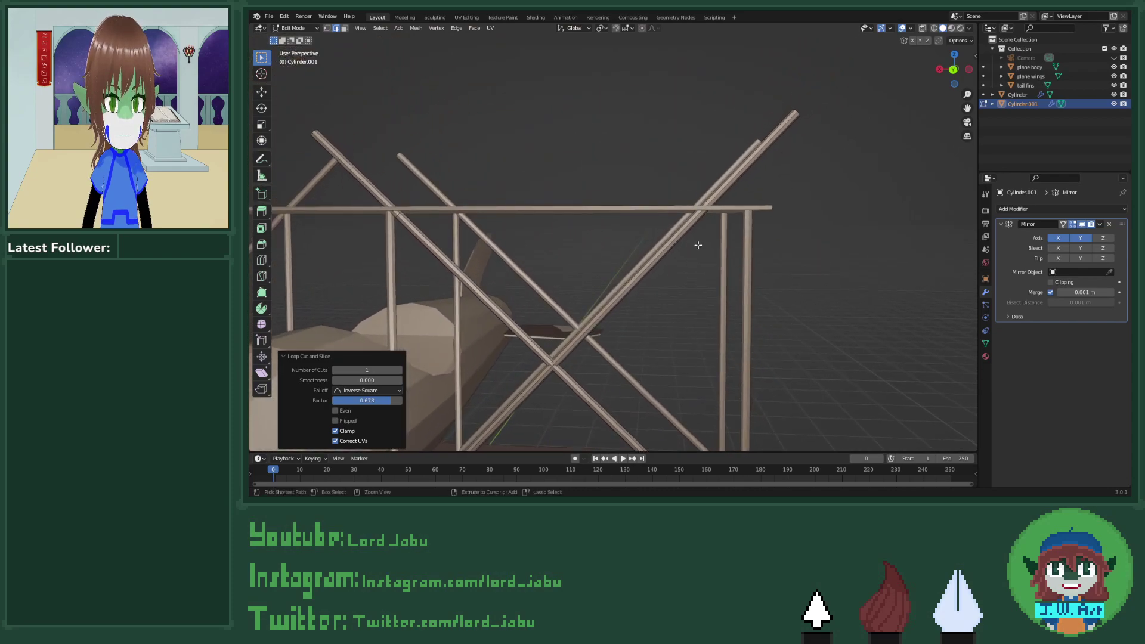
Step: Loop-cut two more braces, sliding each loop to the wing junction
{"action": "key", "text": "ctrl+r"}
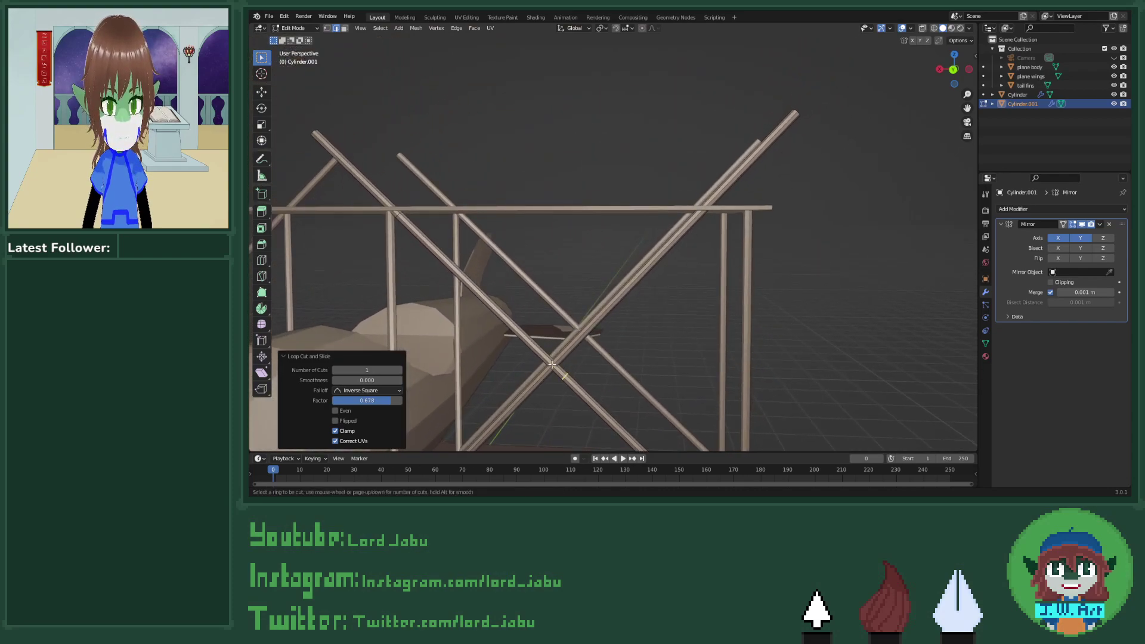
{"action": "left_click", "coordinate": [553, 361]}
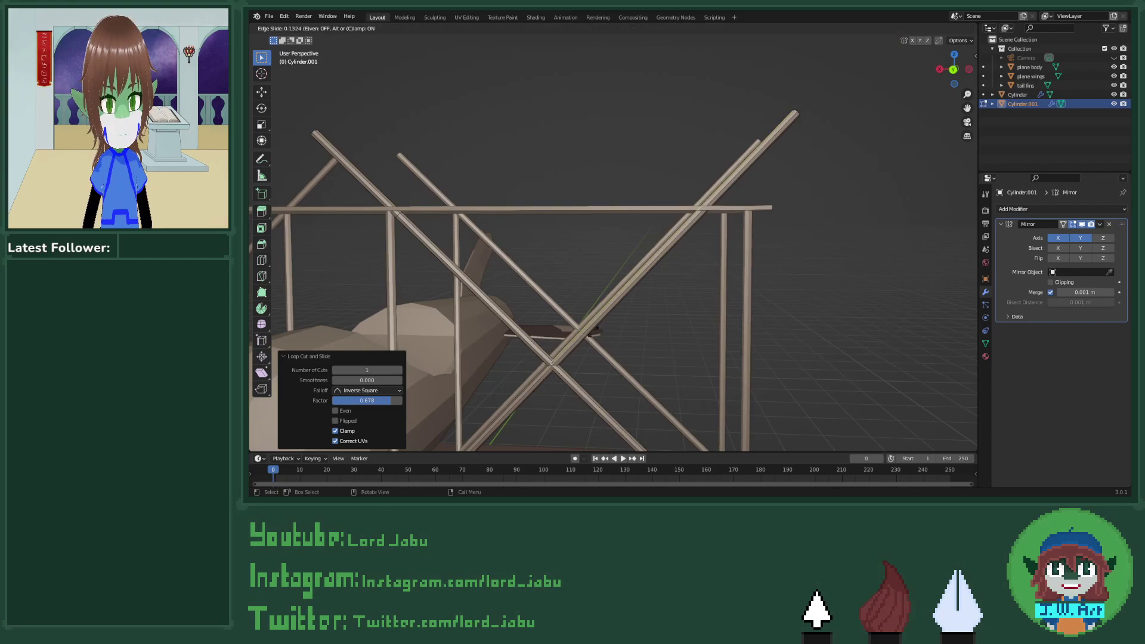
{"action": "left_click", "coordinate": [711, 229]}
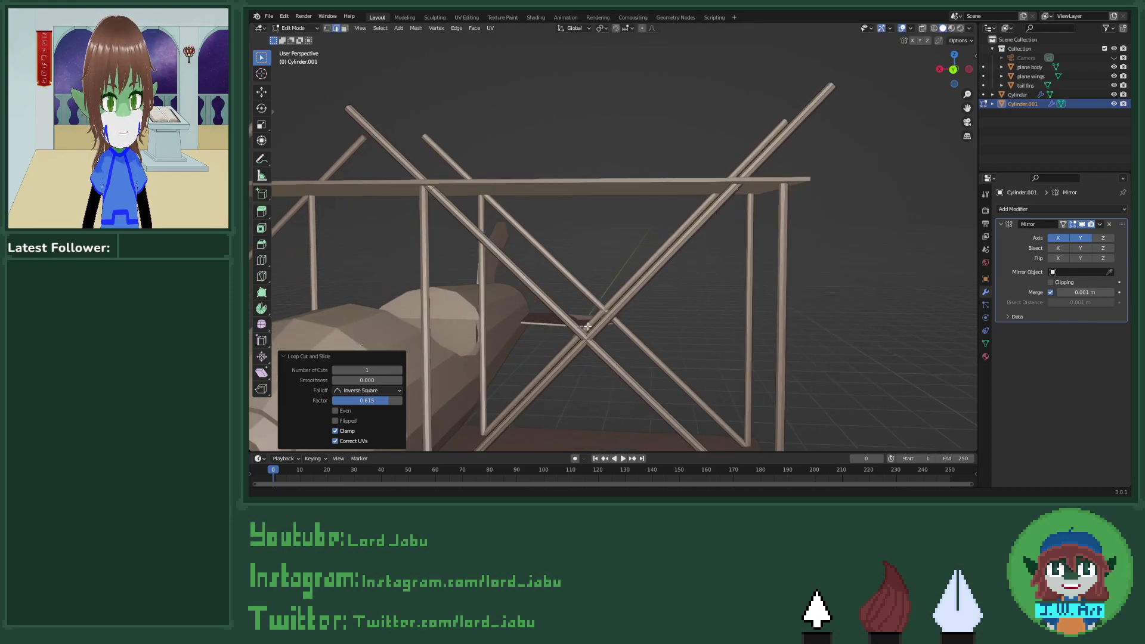
{"action": "middle_click_drag", "start_coordinate": [711, 228], "coordinate": [714, 244]}
{"action": "key", "text": "ctrl+r"}
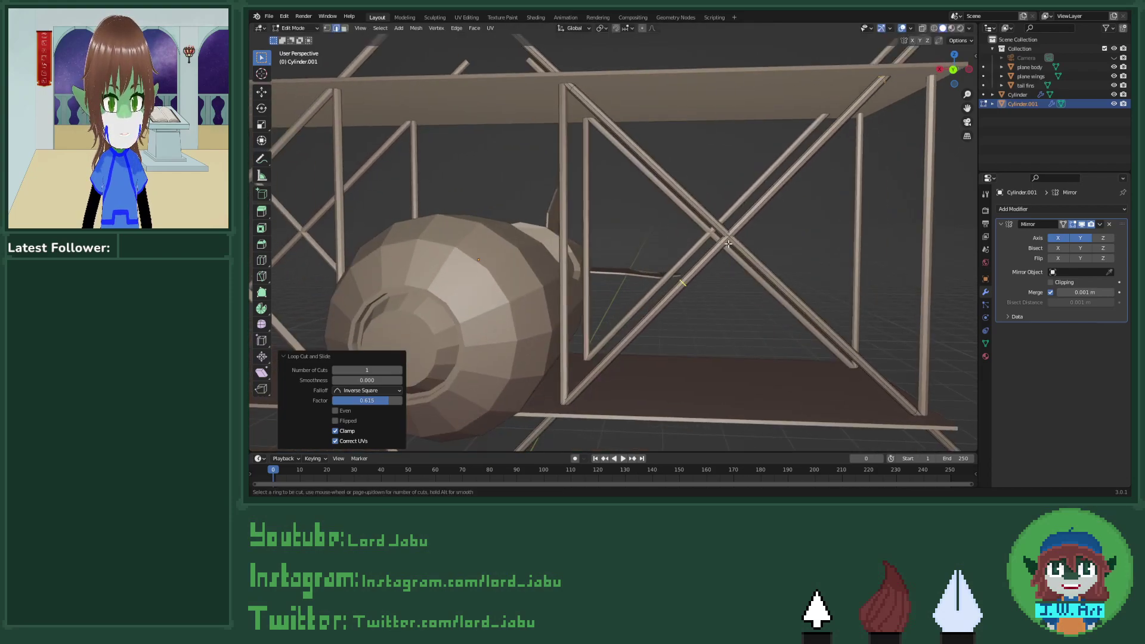
{"action": "left_click", "coordinate": [728, 244]}
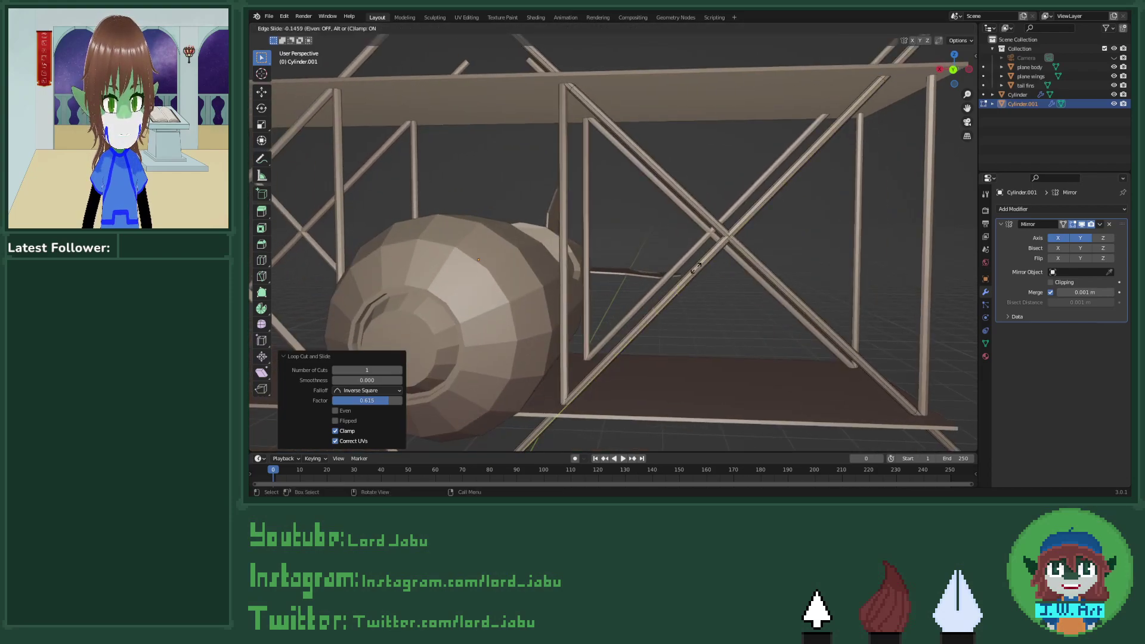
{"action": "left_click", "coordinate": [599, 352]}
{"action": "middle_click_drag", "start_coordinate": [599, 351], "coordinate": [599, 397]}
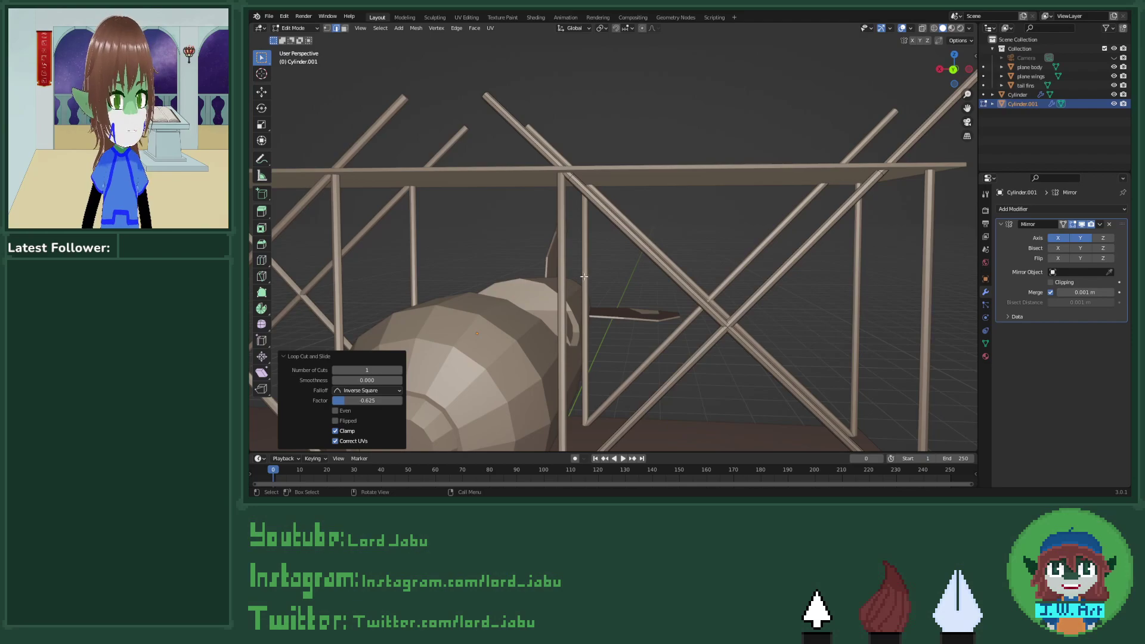
Step: Loop-cut another brace at the wing and rotate that loop about Y to match the wing
{"action": "middle_click_drag", "start_coordinate": [583, 276], "coordinate": [423, 142]}
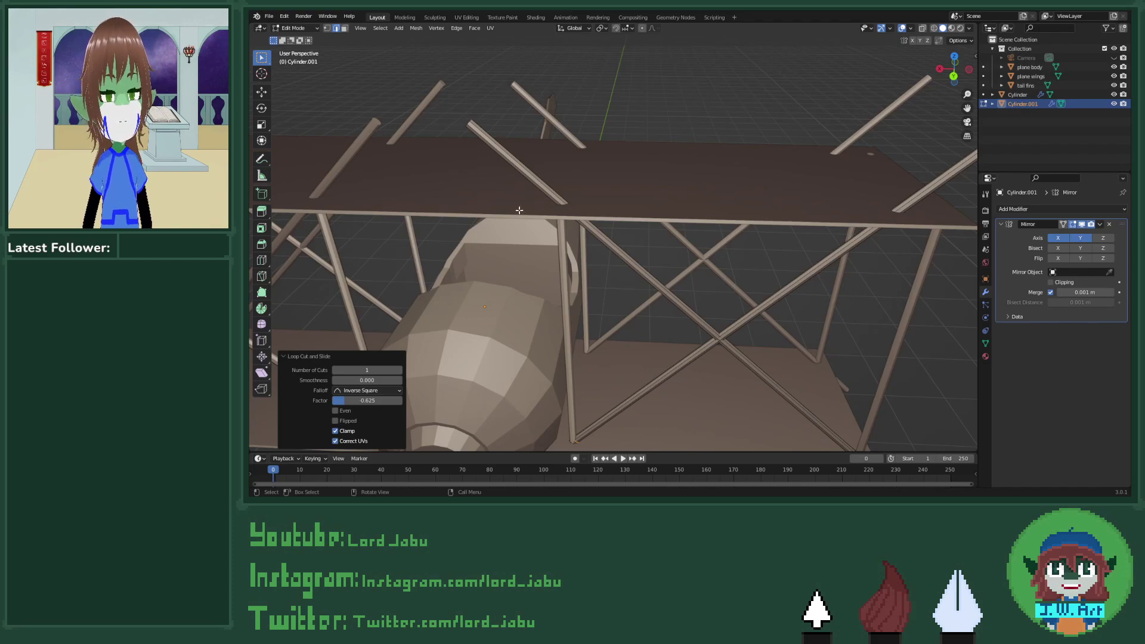
{"action": "middle_click_drag", "start_coordinate": [699, 257], "coordinate": [662, 297]}
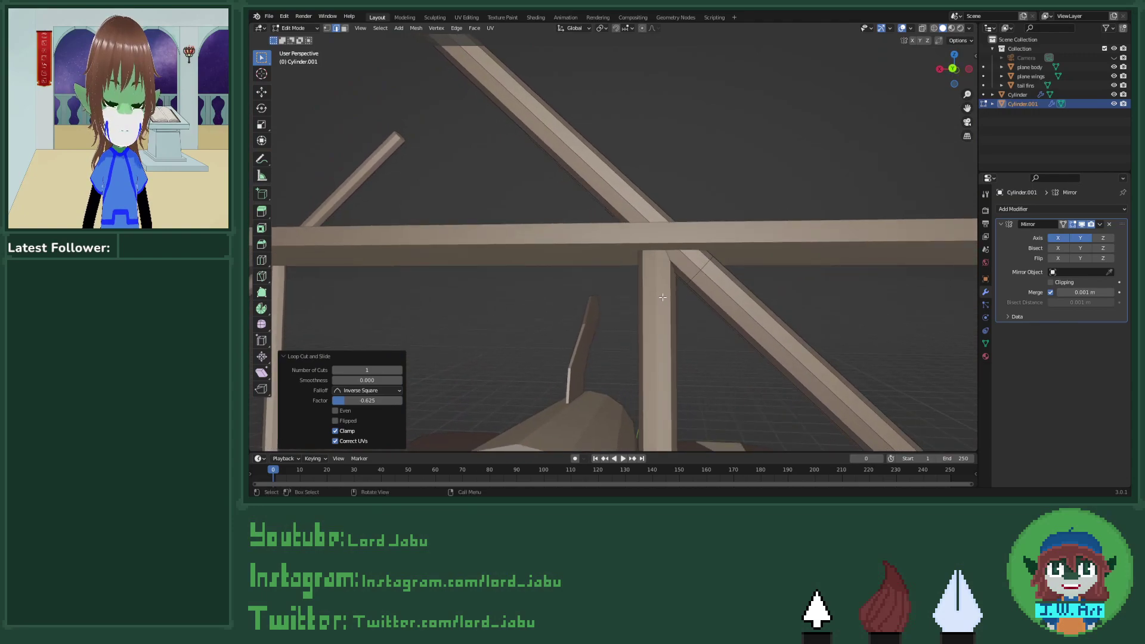
{"action": "key", "text": "ctrl+r"}
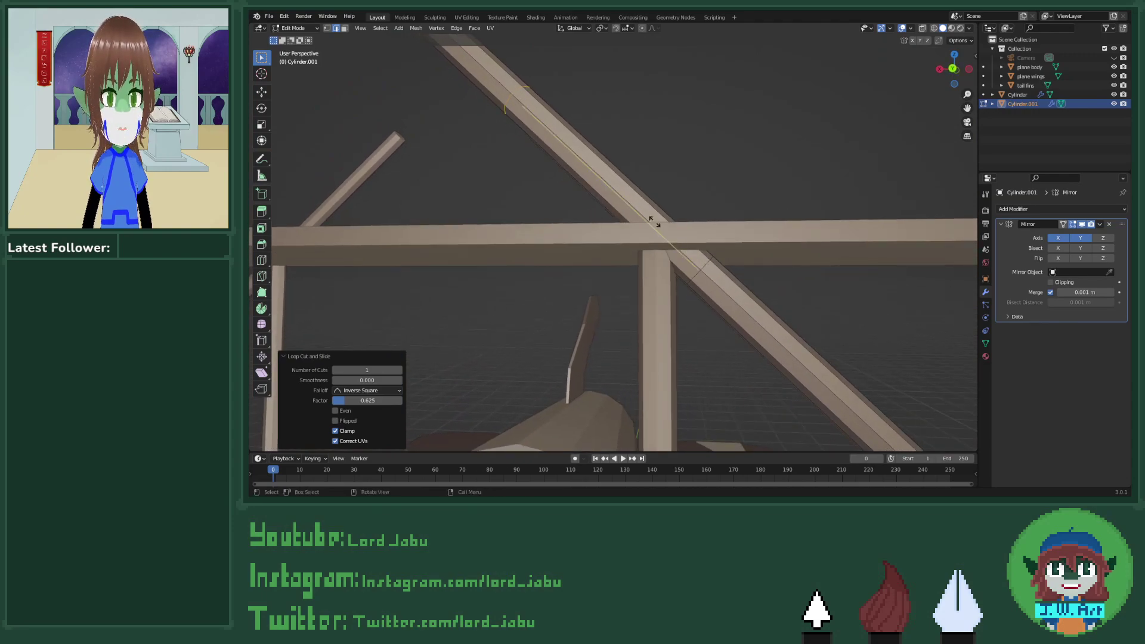
{"action": "left_click", "coordinate": [656, 222]}
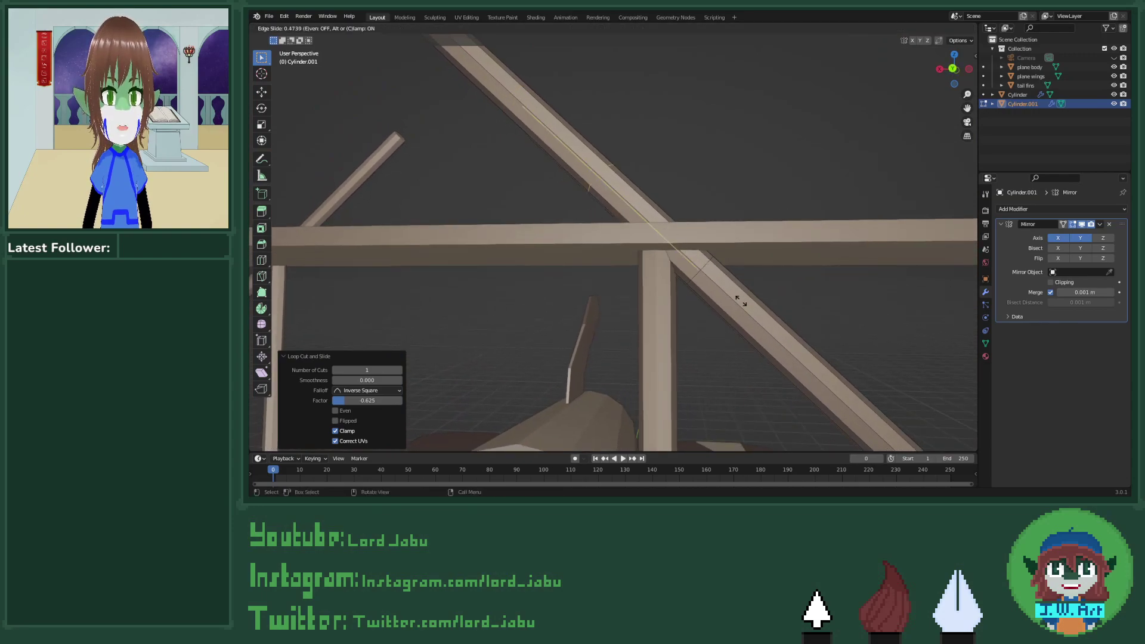
{"action": "left_click", "coordinate": [796, 342]}
{"action": "middle_click_drag", "start_coordinate": [795, 342], "coordinate": [737, 316]}
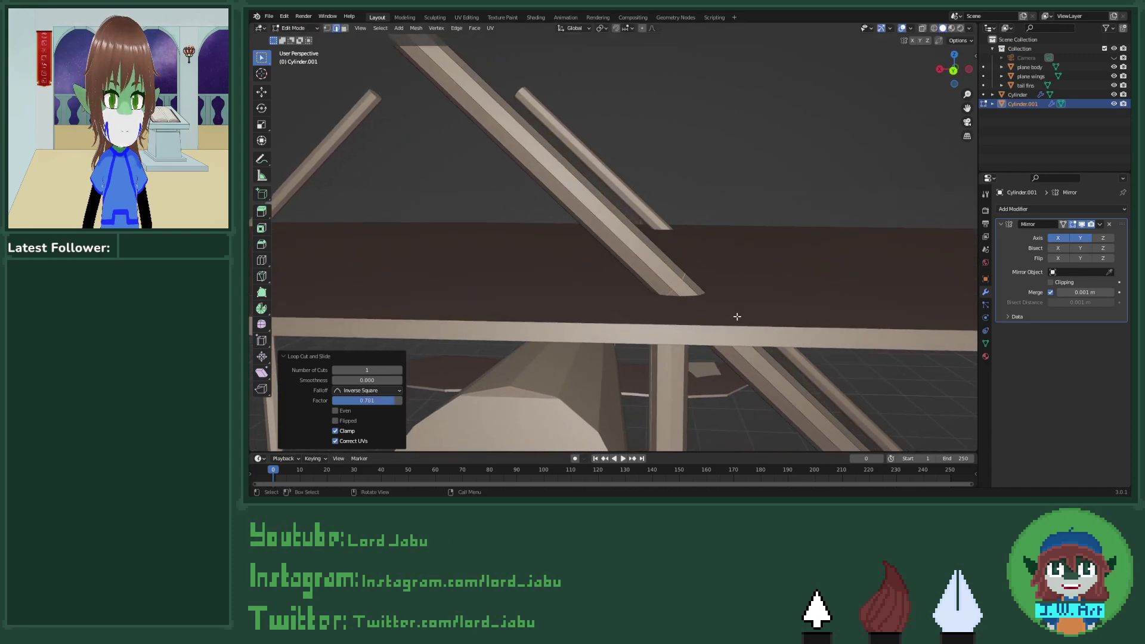
{"action": "key", "text": "r"}
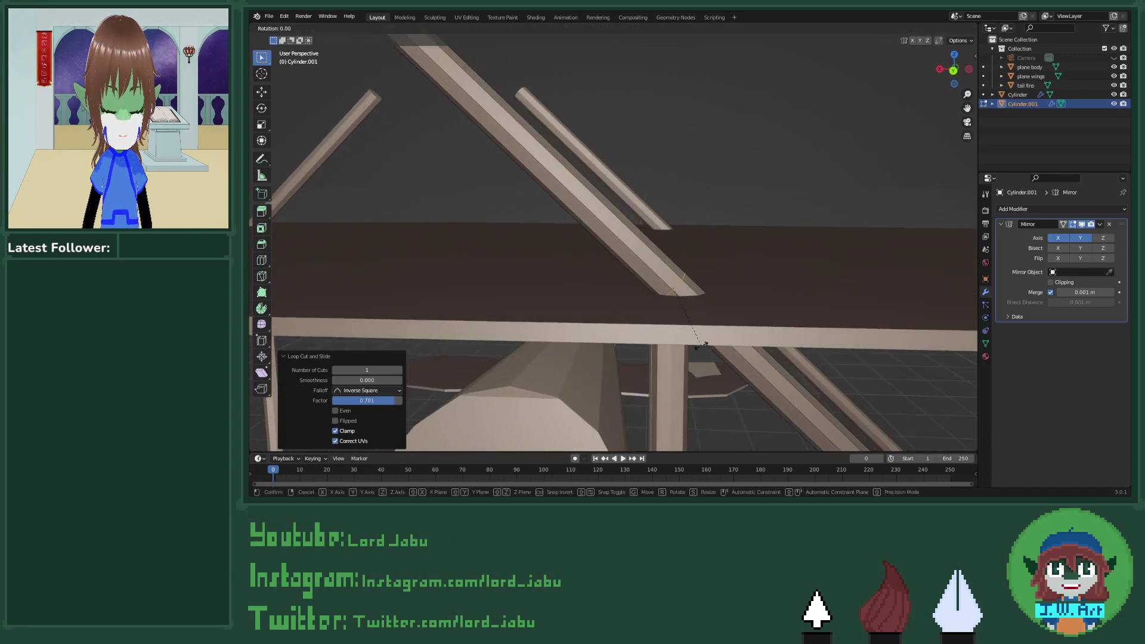
{"action": "key", "text": "y"}
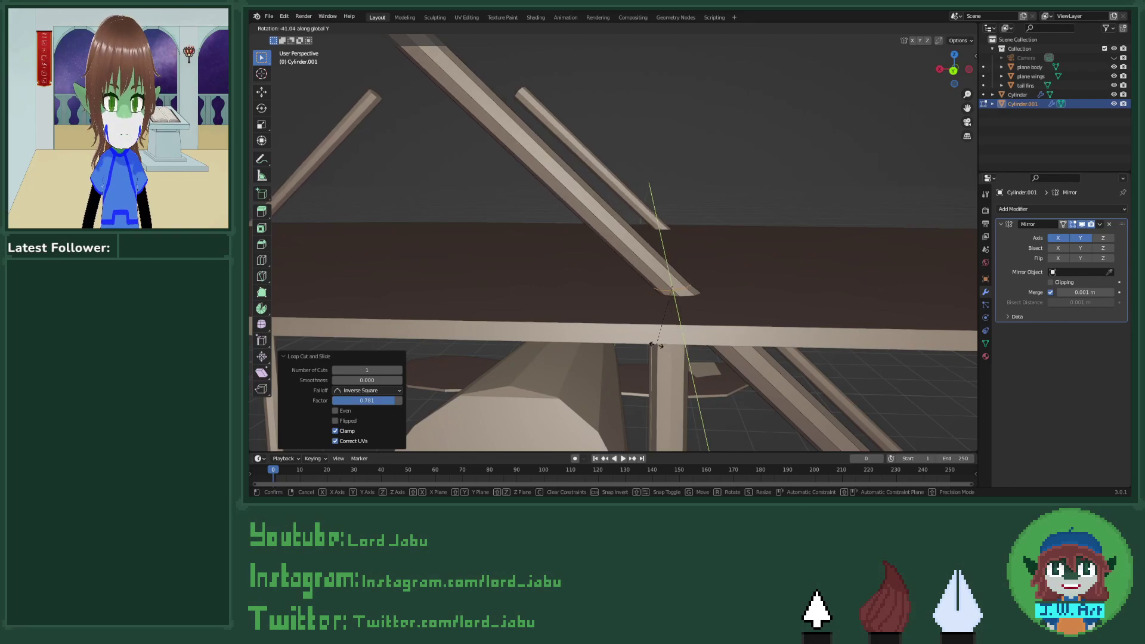
{"action": "left_click", "coordinate": [658, 343]}
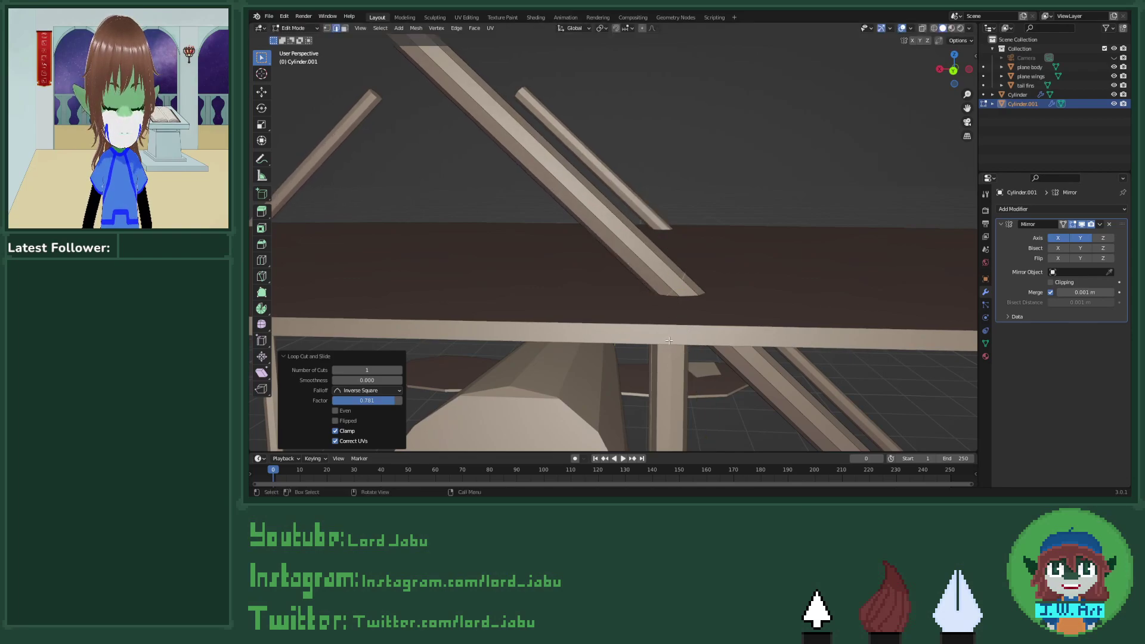
Step: Add a final loop cut on the next diagonal beam, slid to factor 0.719
{"action": "left_click", "coordinate": [650, 270]}
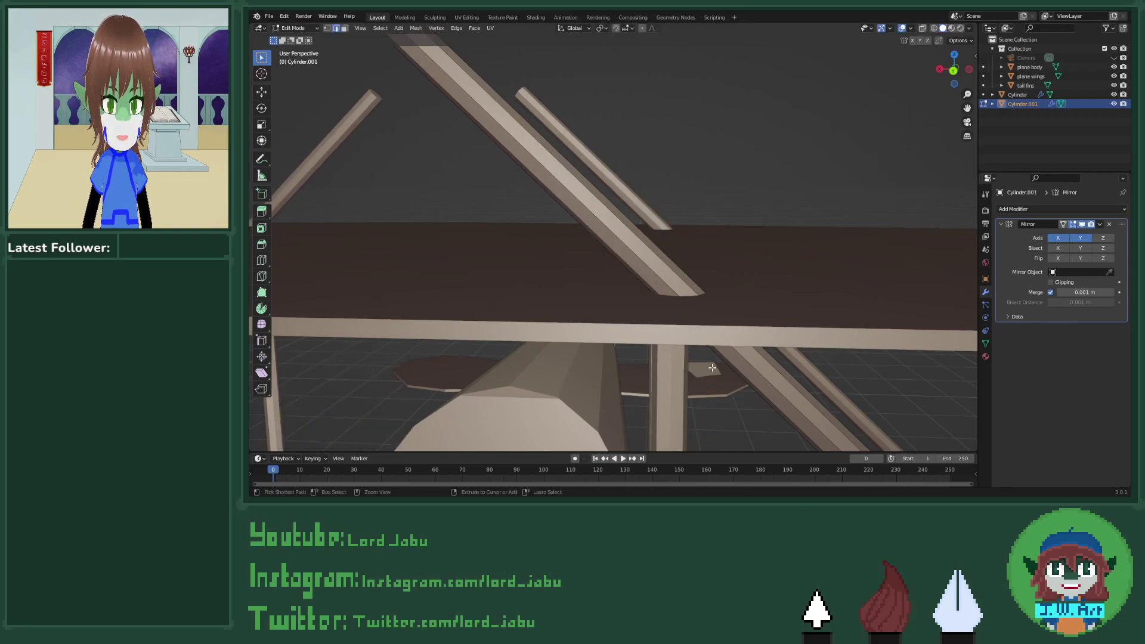
{"action": "key", "text": "ctrl+r"}
{"action": "left_click", "coordinate": [632, 243]}
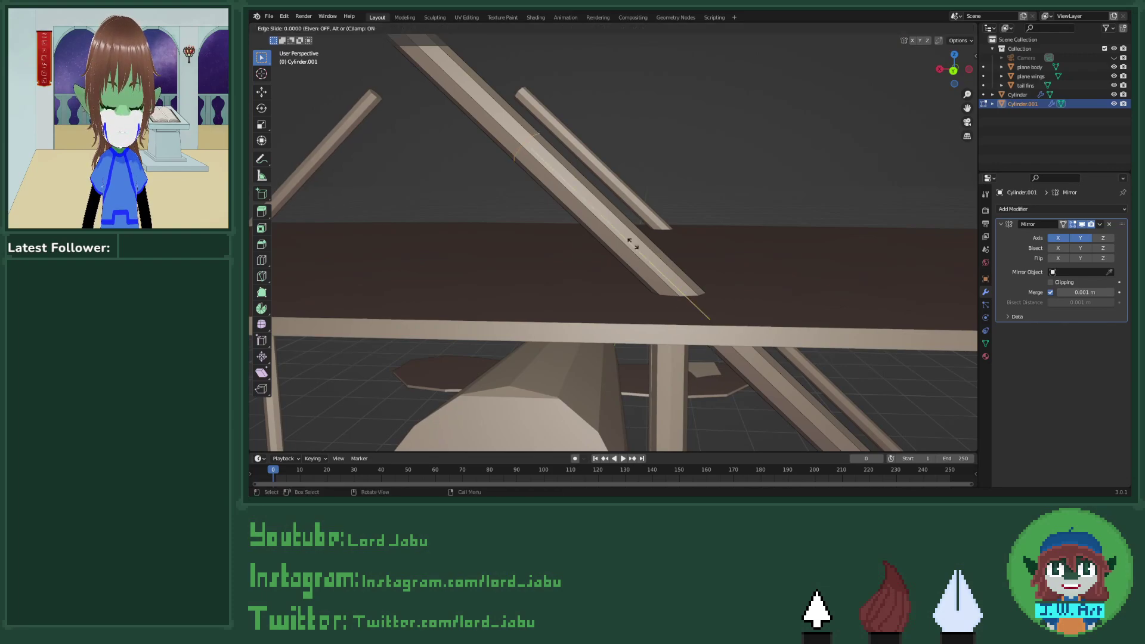
{"action": "left_click", "coordinate": [806, 359]}
Step: Delete the box-selected brace-end faces sticking out past the top wing
{"action": "scroll", "coordinate": [603, 271], "scroll_direction": "down", "scroll_amount": 5}
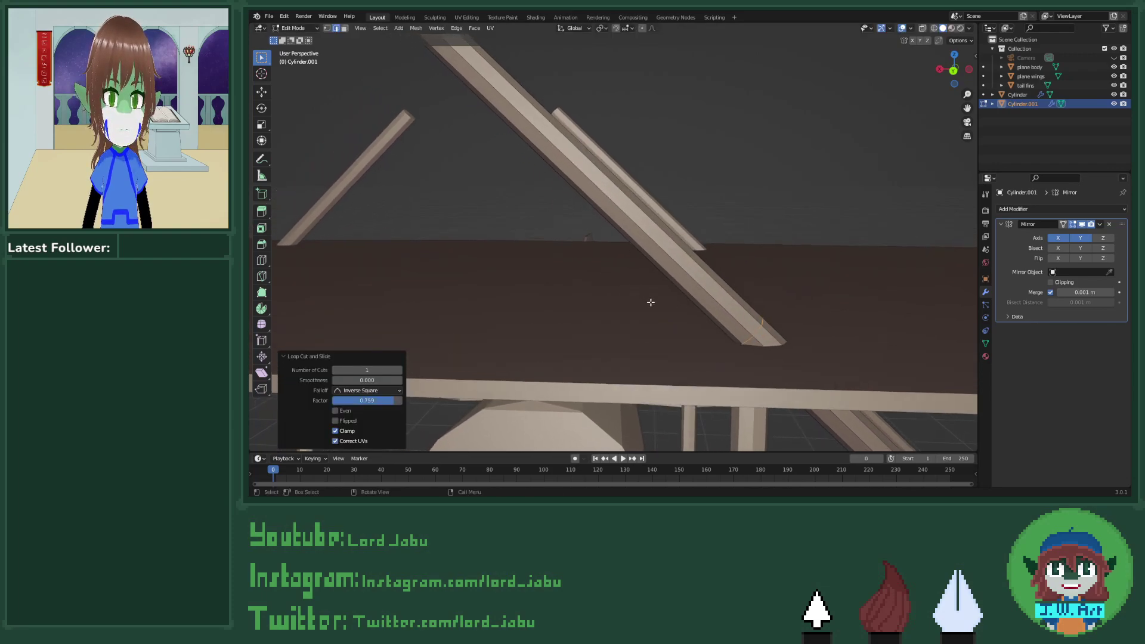
{"action": "left_click_drag", "start_coordinate": [549, 167], "coordinate": [617, 254]}
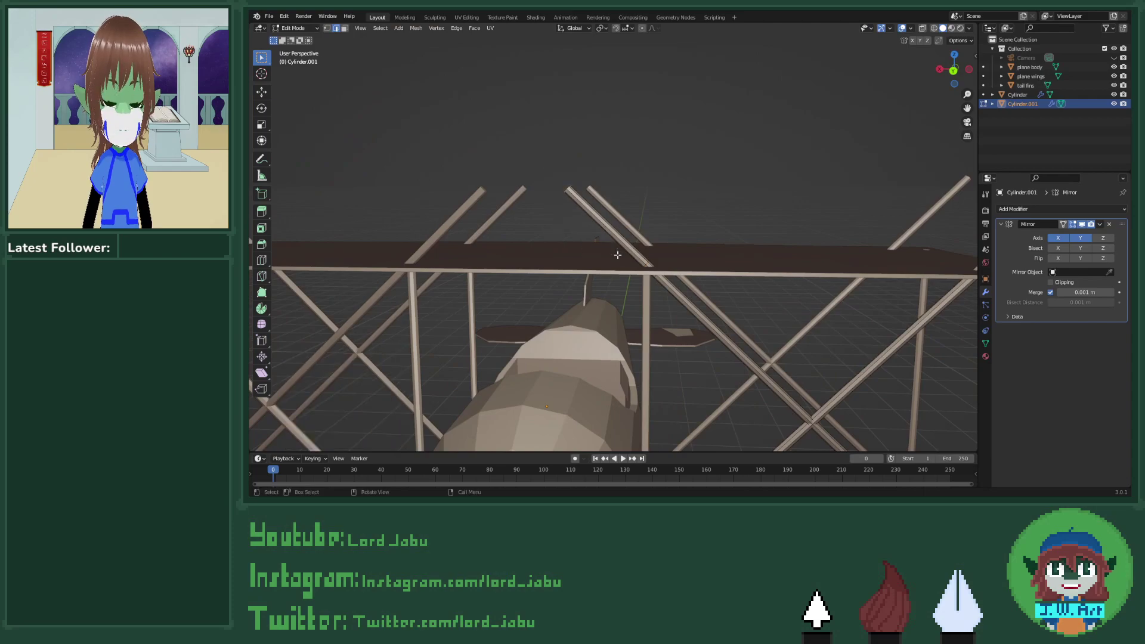
{"action": "key", "text": "x"}
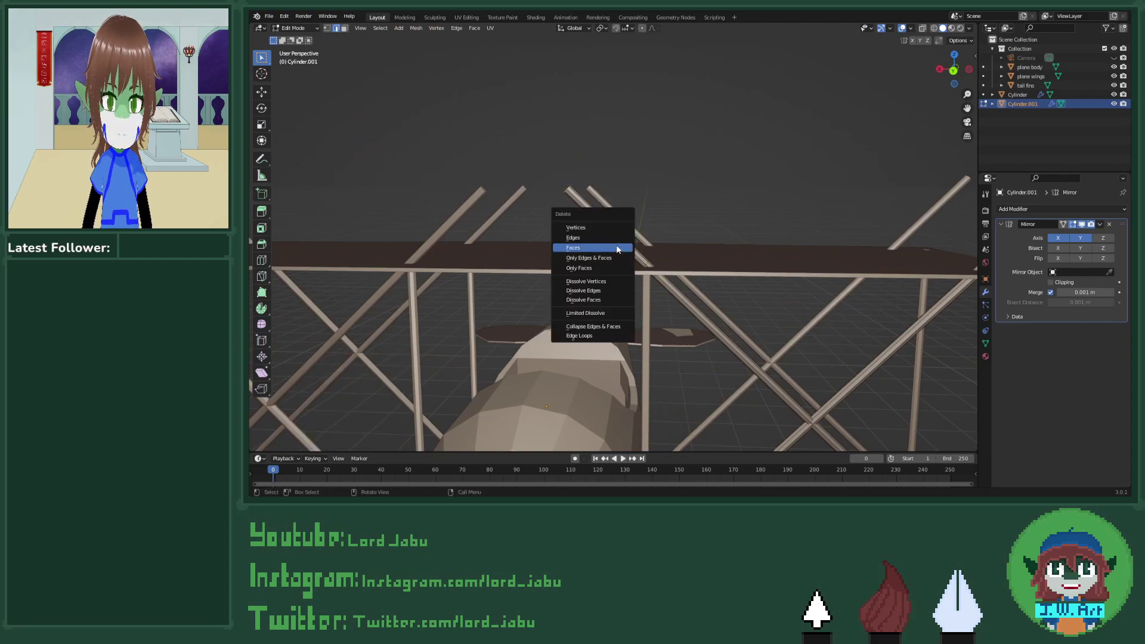
{"action": "left_click", "coordinate": [617, 248]}
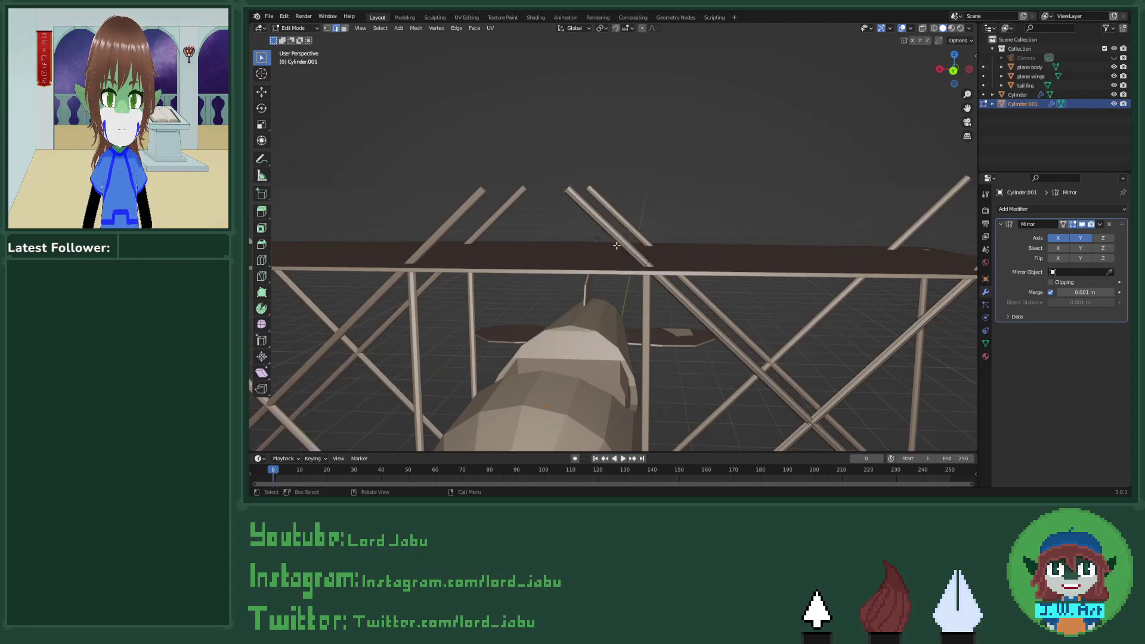
Step: With X-ray in face mode, delete the faces of the left strut's upper section
{"action": "left_click", "coordinate": [589, 202]}
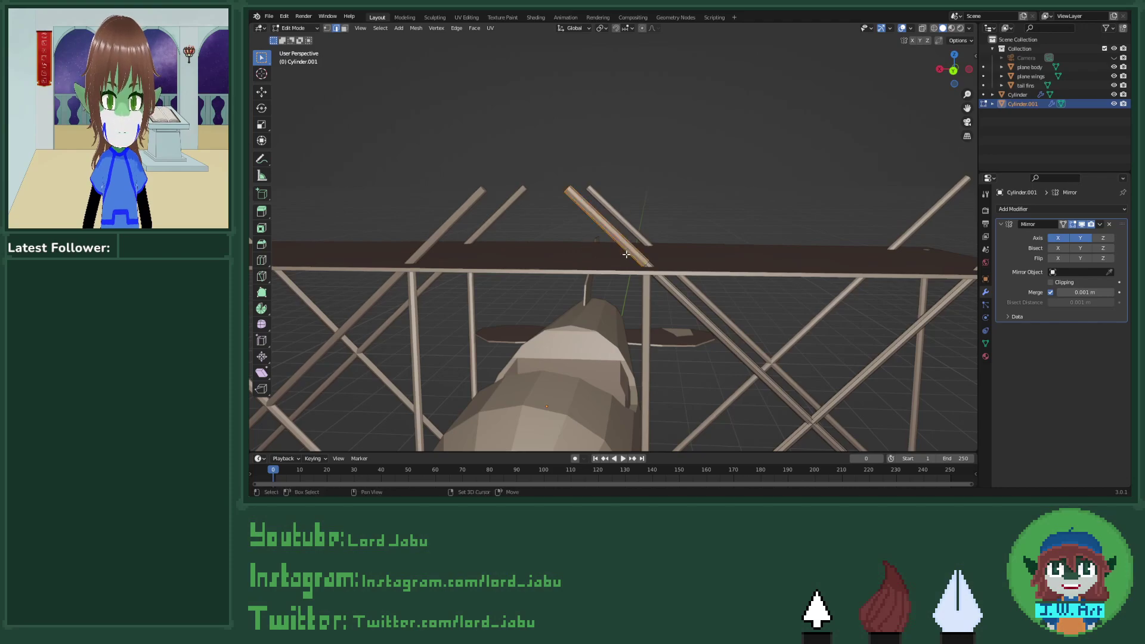
{"action": "key", "text": "x"}
{"action": "key", "text": "Escape"}
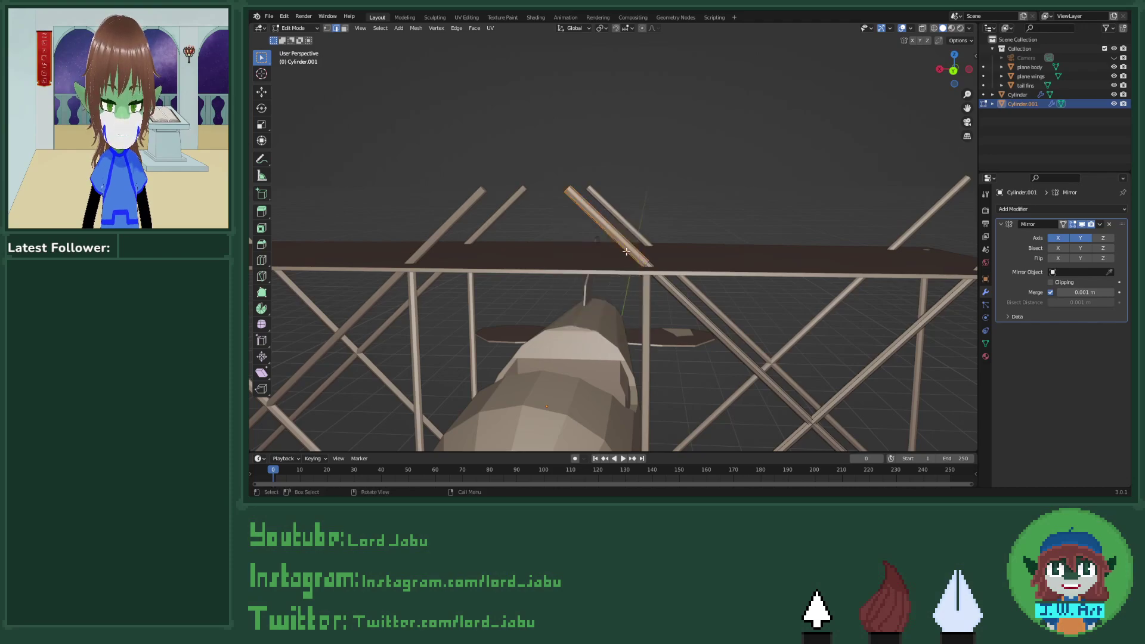
{"action": "scroll", "coordinate": [610, 234], "scroll_direction": "up", "scroll_amount": 5}
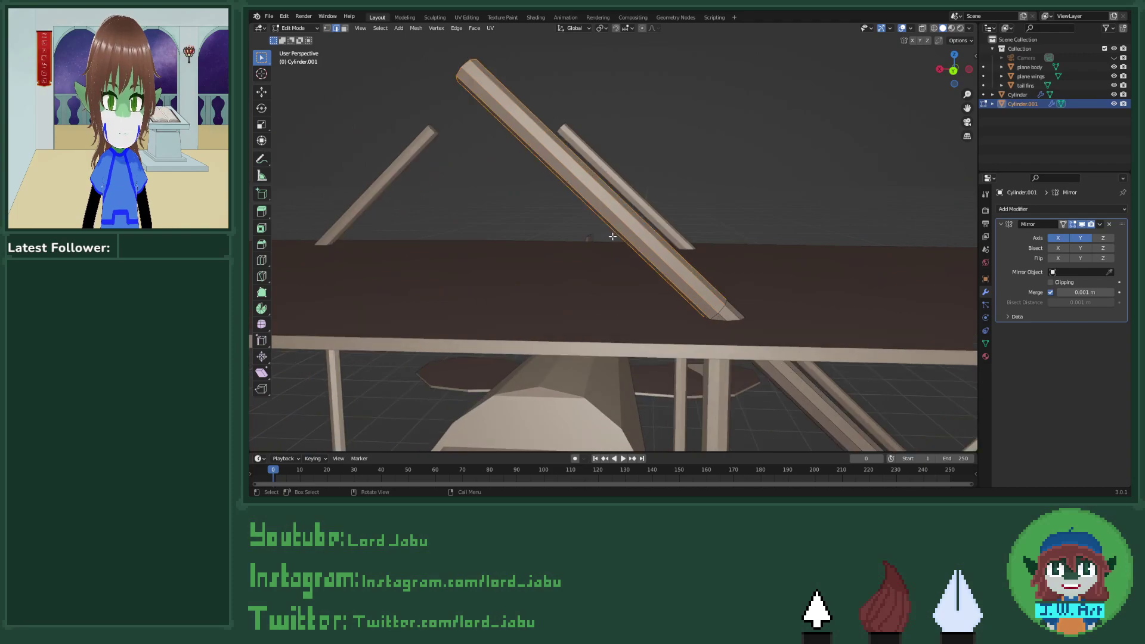
{"action": "middle_click_drag", "start_coordinate": [637, 251], "coordinate": [582, 263]}
{"action": "key", "text": "3"}
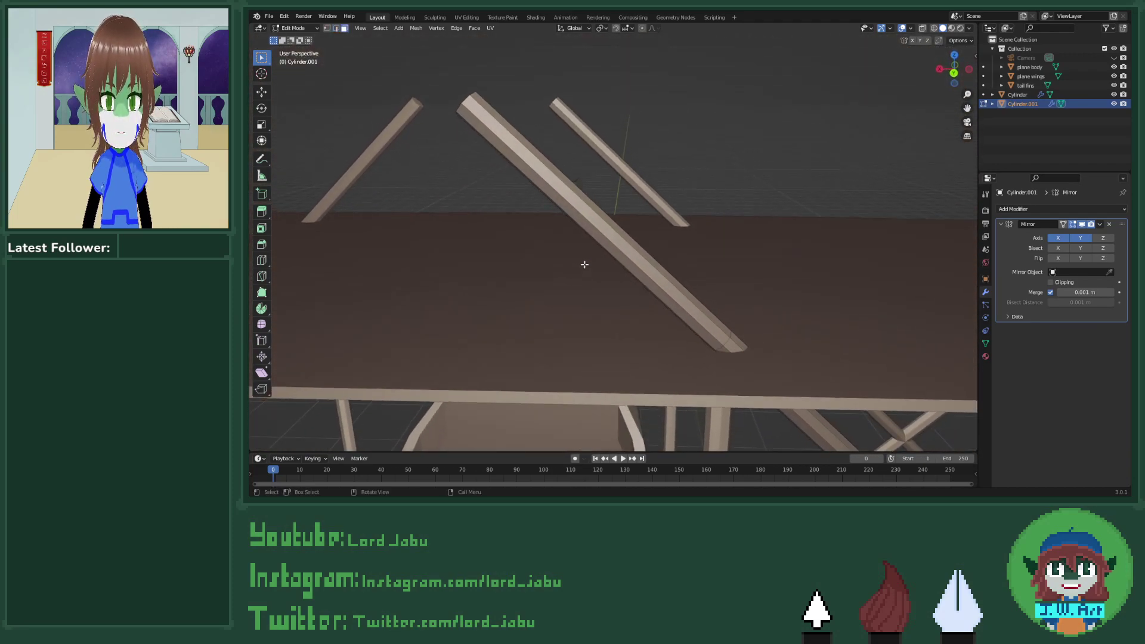
{"action": "key", "text": "alt+z"}
{"action": "left_click_drag", "start_coordinate": [529, 146], "coordinate": [634, 264]}
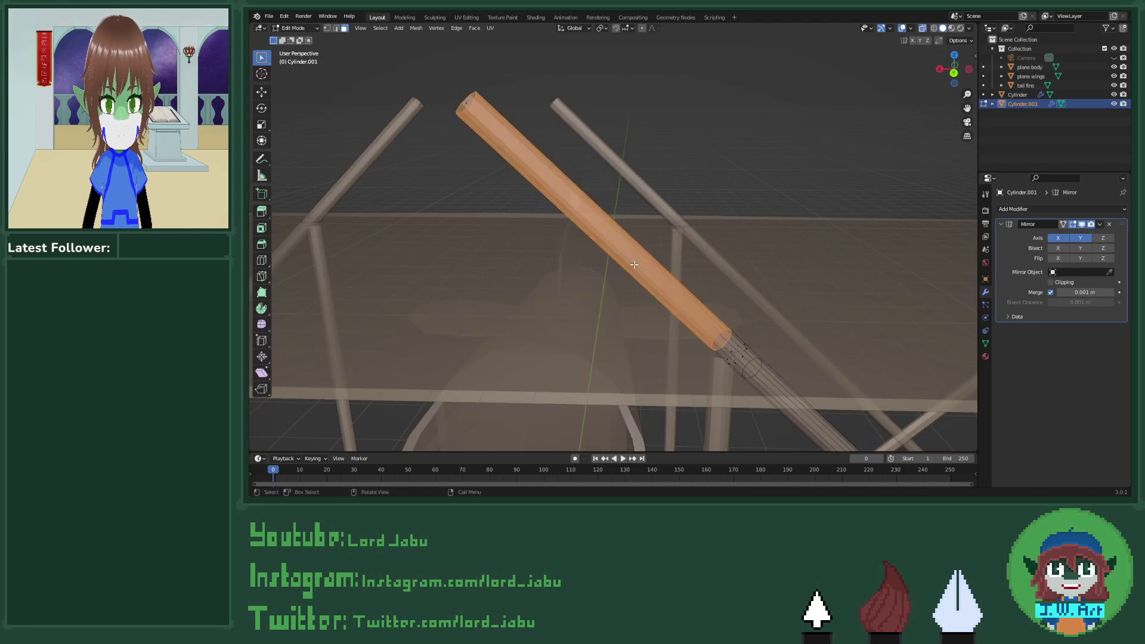
{"action": "key", "text": "x"}
{"action": "left_click", "coordinate": [632, 266]}
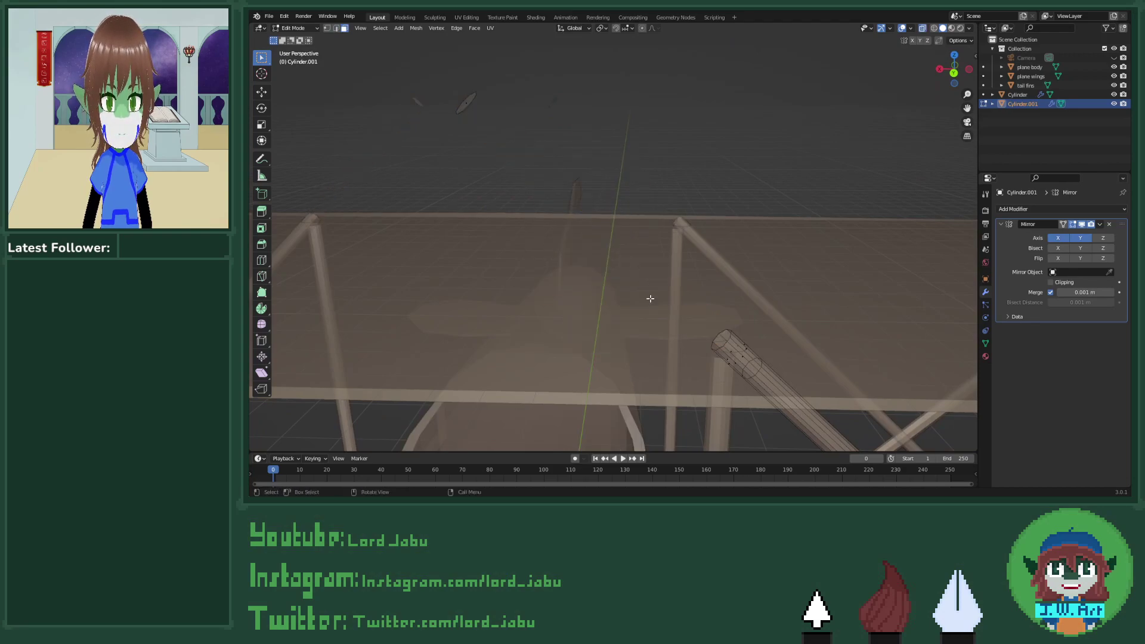
{"action": "mouse_move", "coordinate": [649, 299]}
{"action": "middle_mouse_down"}
{"action": "mouse_move", "coordinate": [611, 222]}
{"action": "mouse_move", "coordinate": [618, 205]}
{"action": "mouse_move", "coordinate": [638, 269]}
{"action": "middle_mouse_up"}
{"action": "key", "text": "alt+z"}
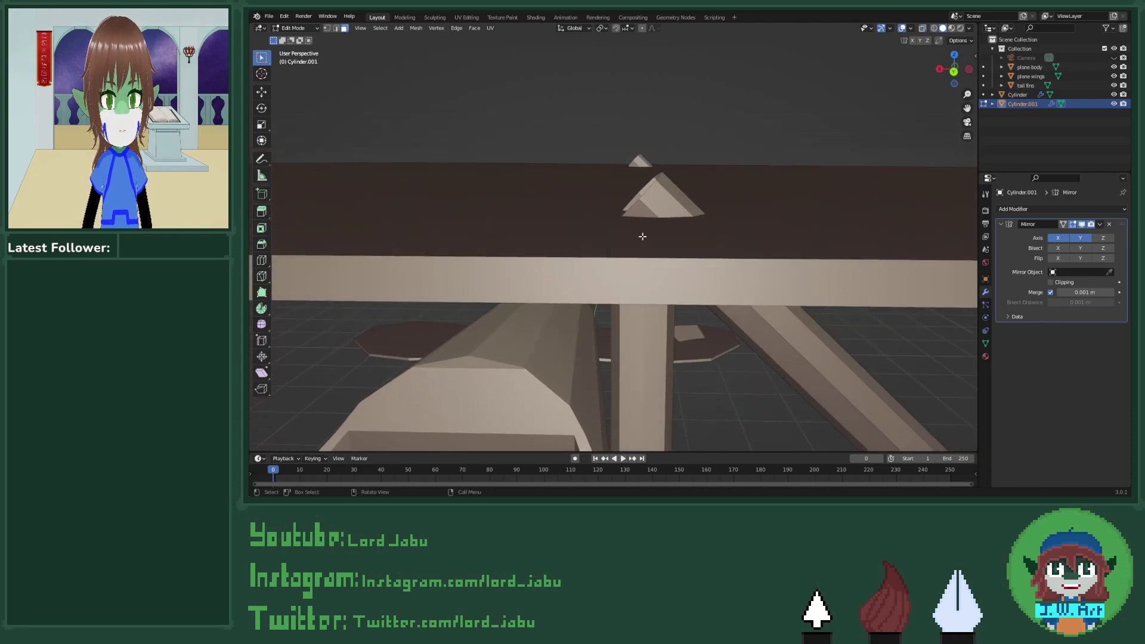
Step: Select the brace's pointed-tip edges and rotate them -59° about Y
{"action": "key", "text": "2"}
{"action": "left_click_drag", "start_coordinate": [611, 156], "coordinate": [668, 230]}
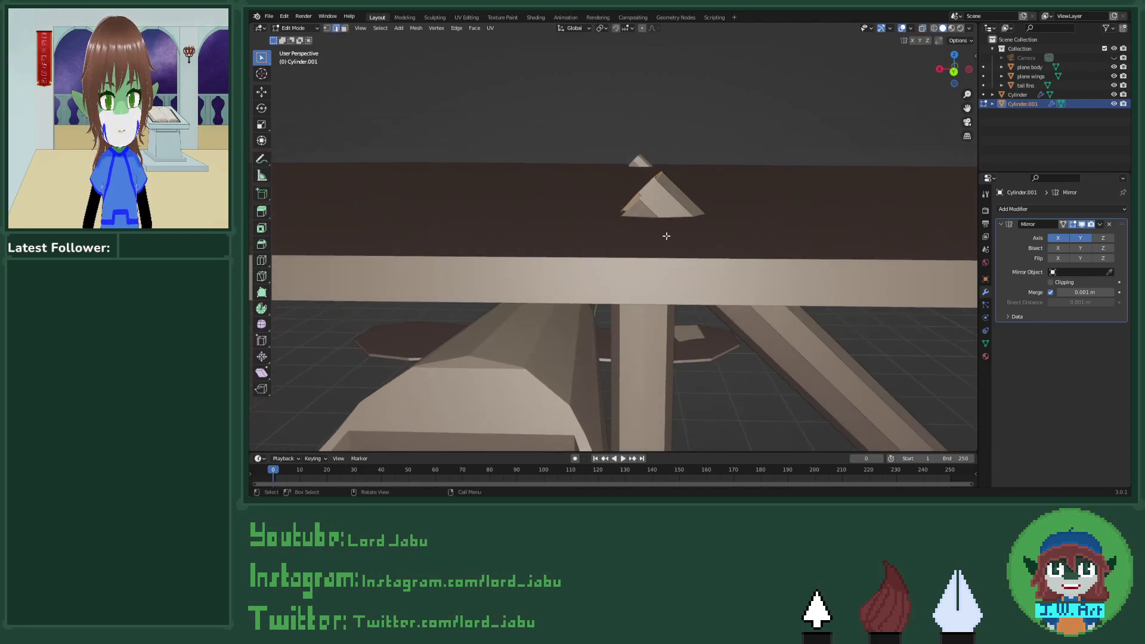
{"action": "middle_click_drag", "start_coordinate": [665, 236], "coordinate": [651, 203]}
{"action": "key", "text": "alt+z"}
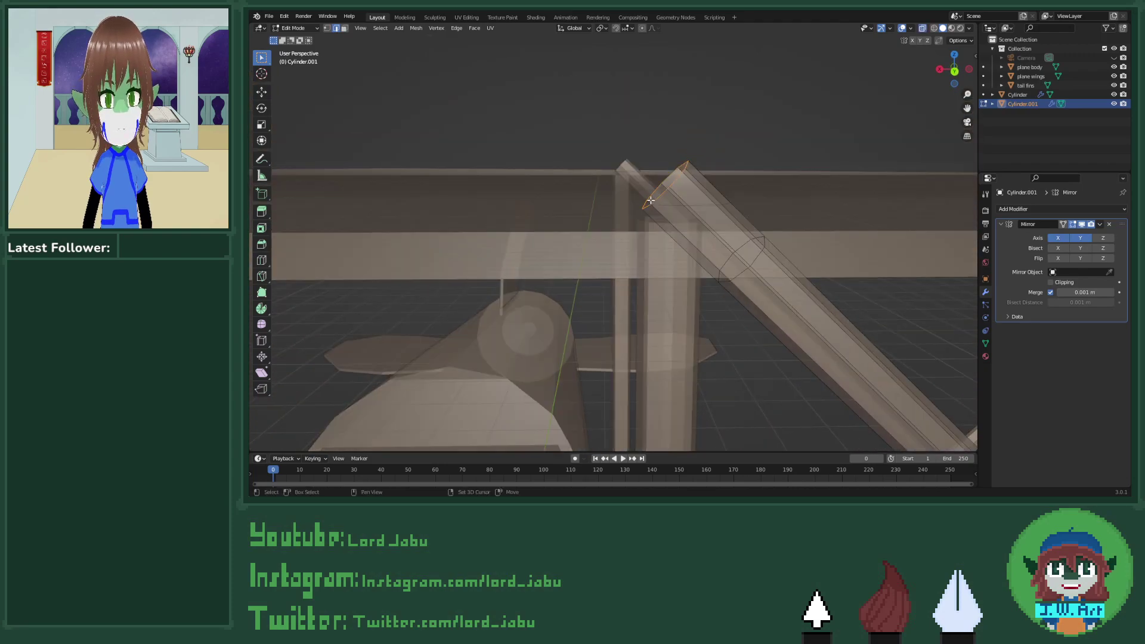
{"action": "scroll", "coordinate": [633, 278], "scroll_direction": "up", "scroll_amount": 3}
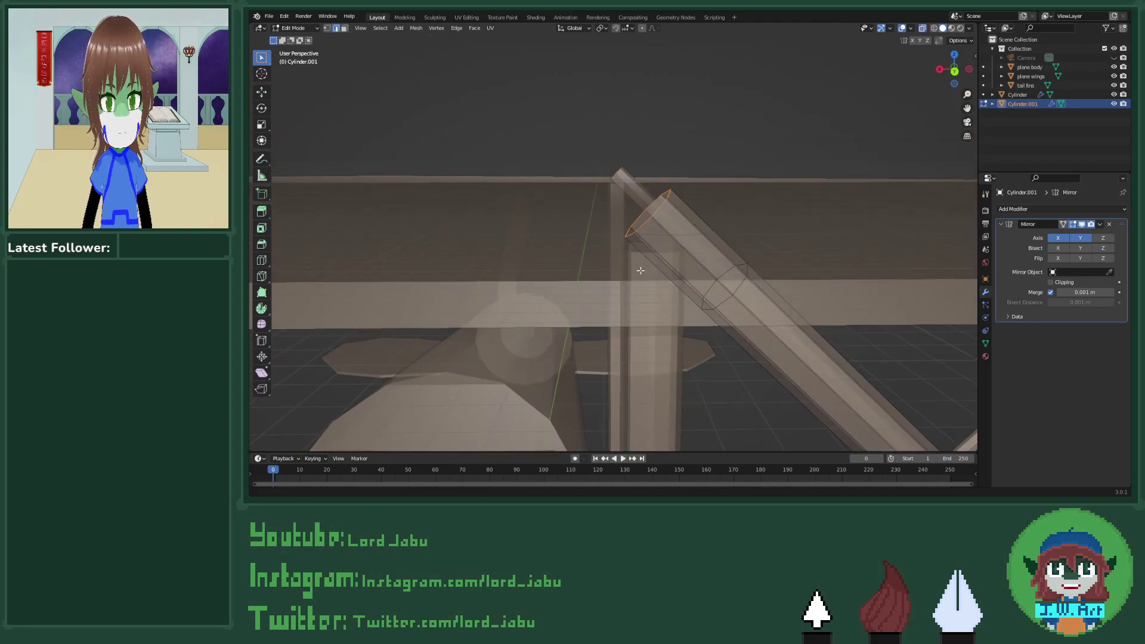
{"action": "scroll", "coordinate": [633, 278], "scroll_direction": "down", "scroll_amount": 5}
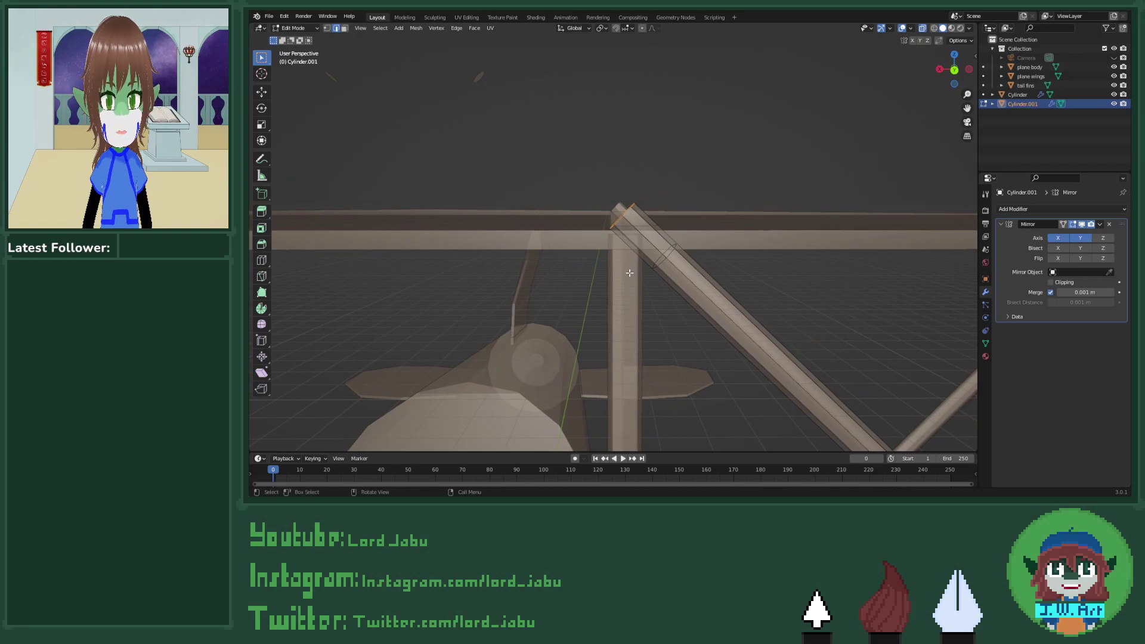
{"action": "key", "text": "r"}
{"action": "key", "text": "x"}
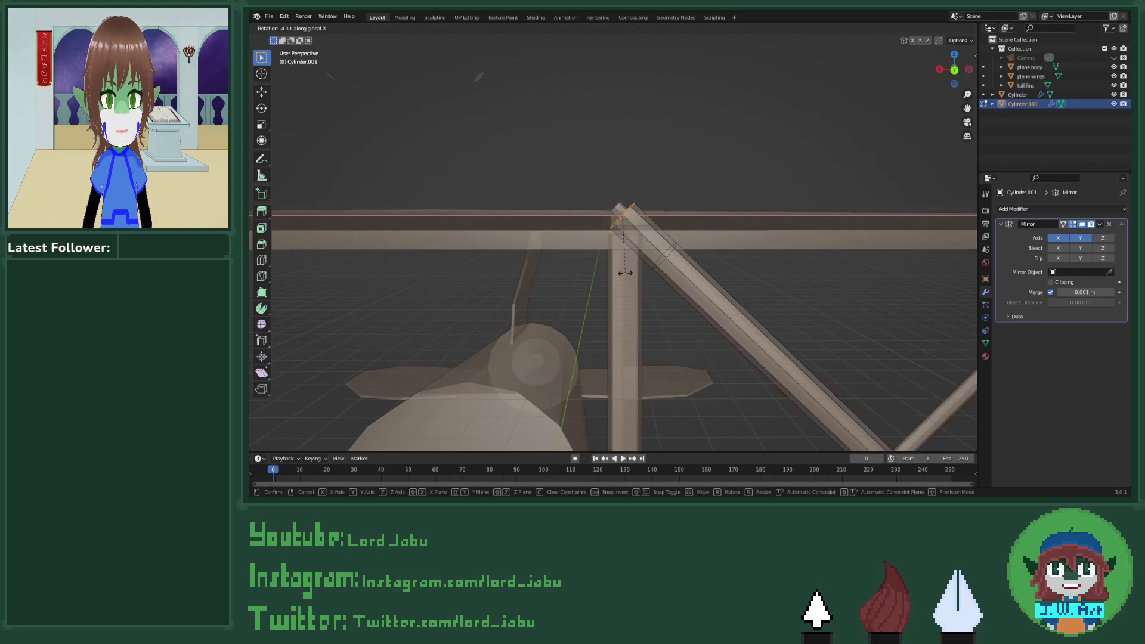
{"action": "key", "text": "y"}
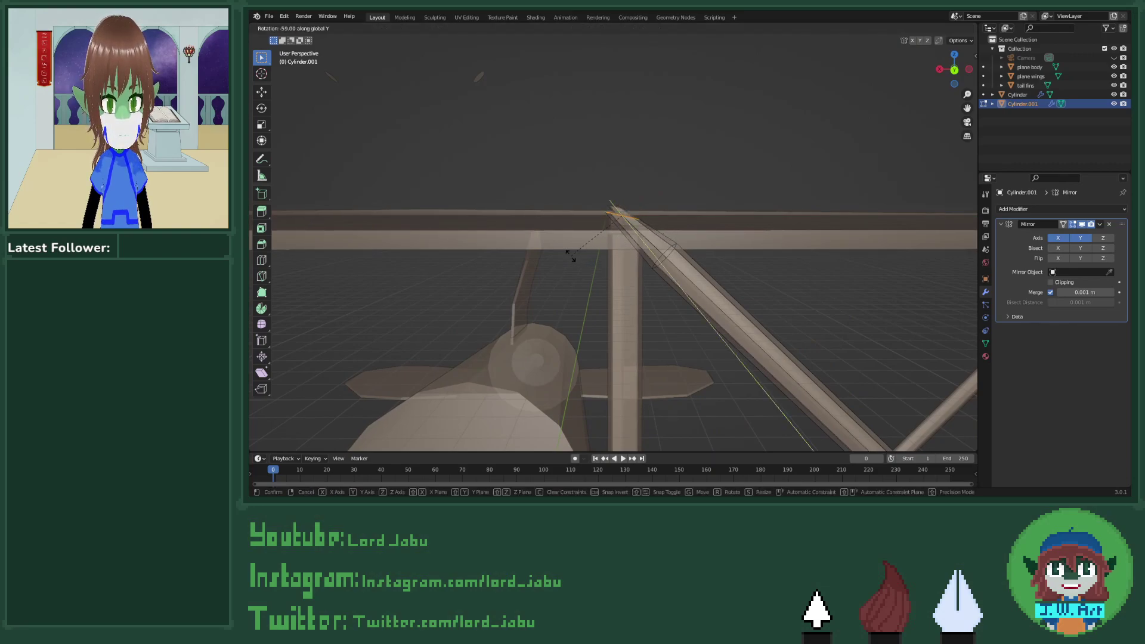
{"action": "left_click", "coordinate": [571, 256]}
Step: Shift the brace tip along Z and X so it meets the wing, about 0.0469 m X and 0.0379 m up
{"action": "key", "text": "g"}
{"action": "key", "text": "z"}
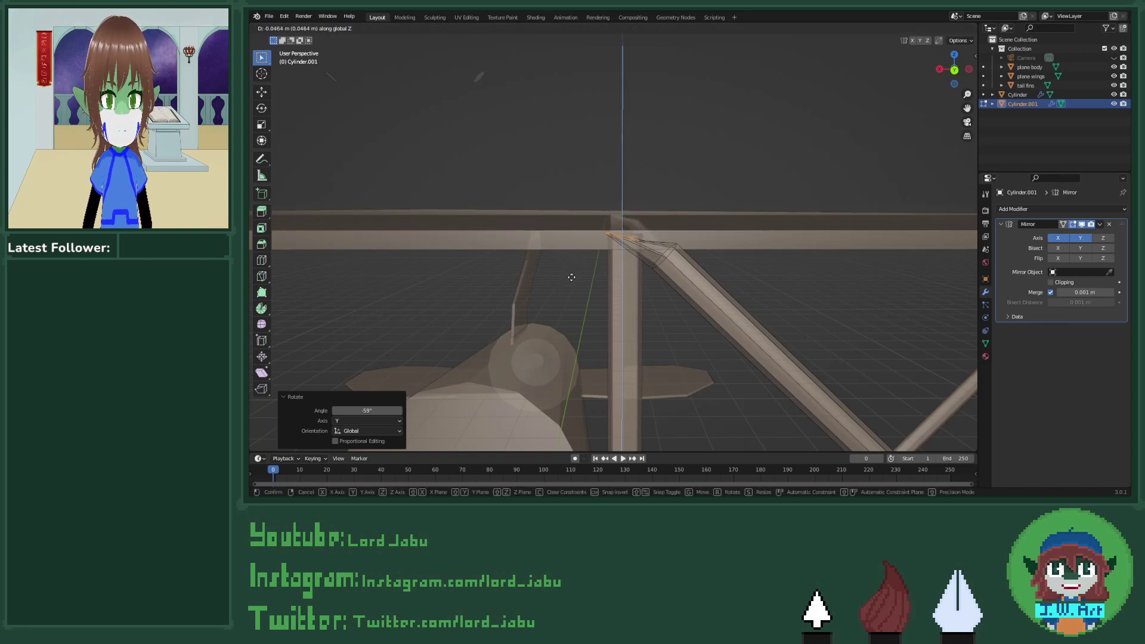
{"action": "left_click", "coordinate": [571, 277]}
{"action": "middle_click_drag", "start_coordinate": [571, 278], "coordinate": [620, 276]}
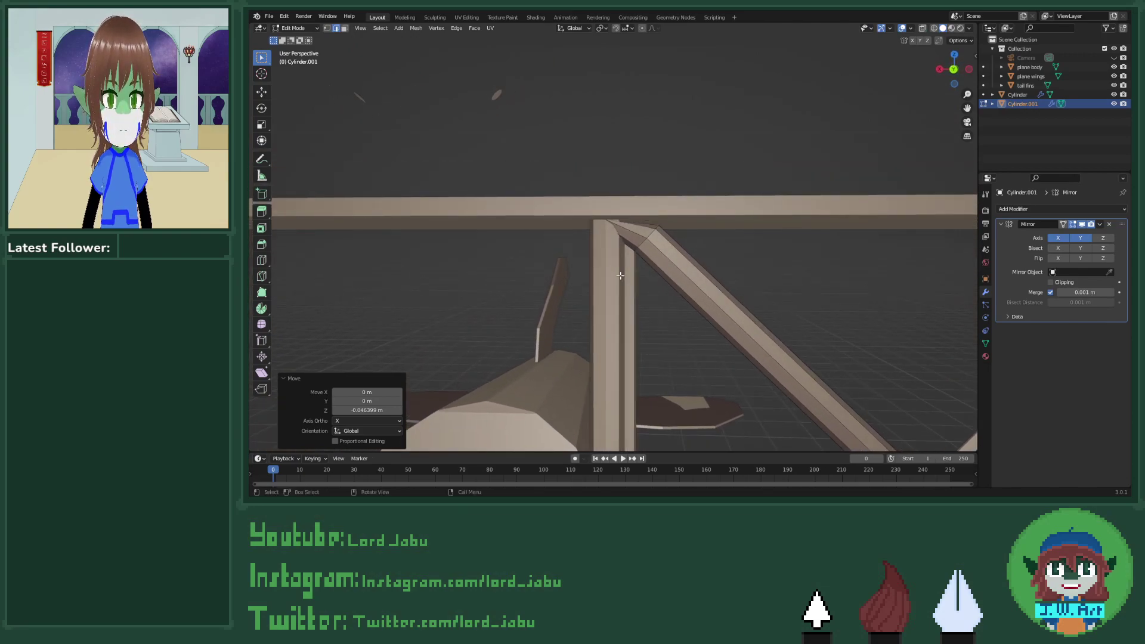
{"action": "key", "text": "alt+z"}
{"action": "key", "text": "g"}
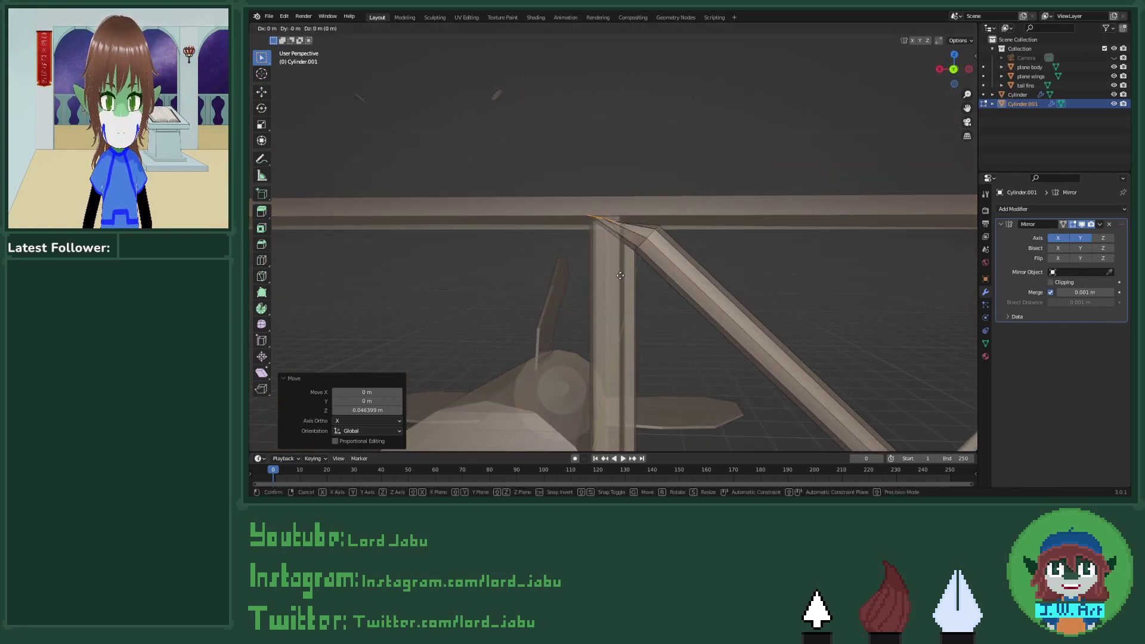
{"action": "key", "text": "x"}
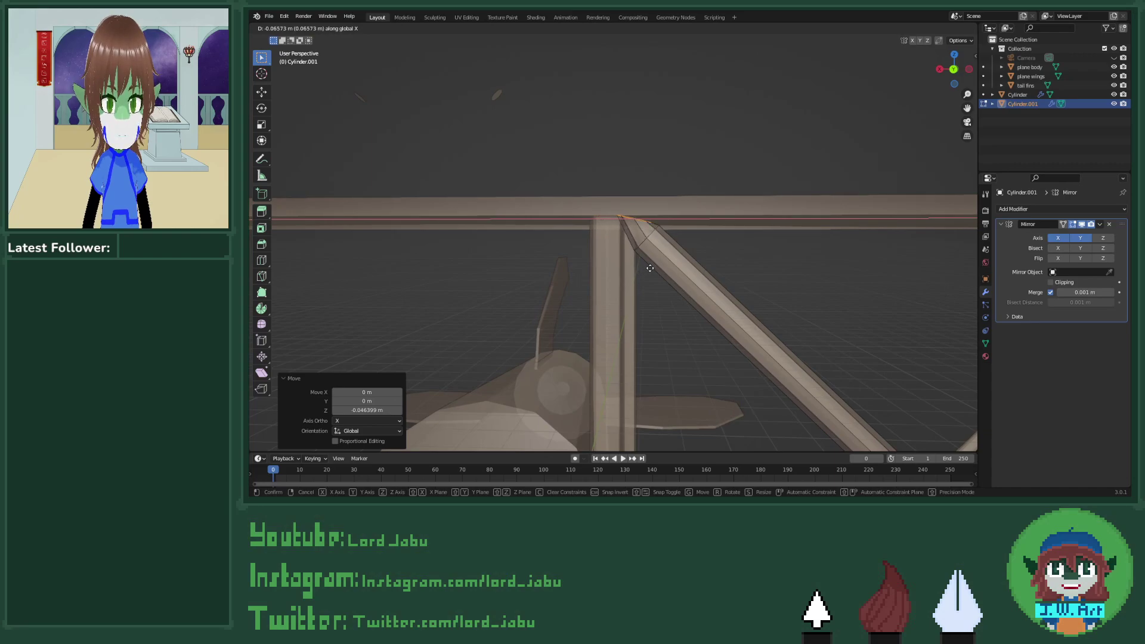
{"action": "left_click", "coordinate": [651, 268]}
{"action": "key", "text": "g"}
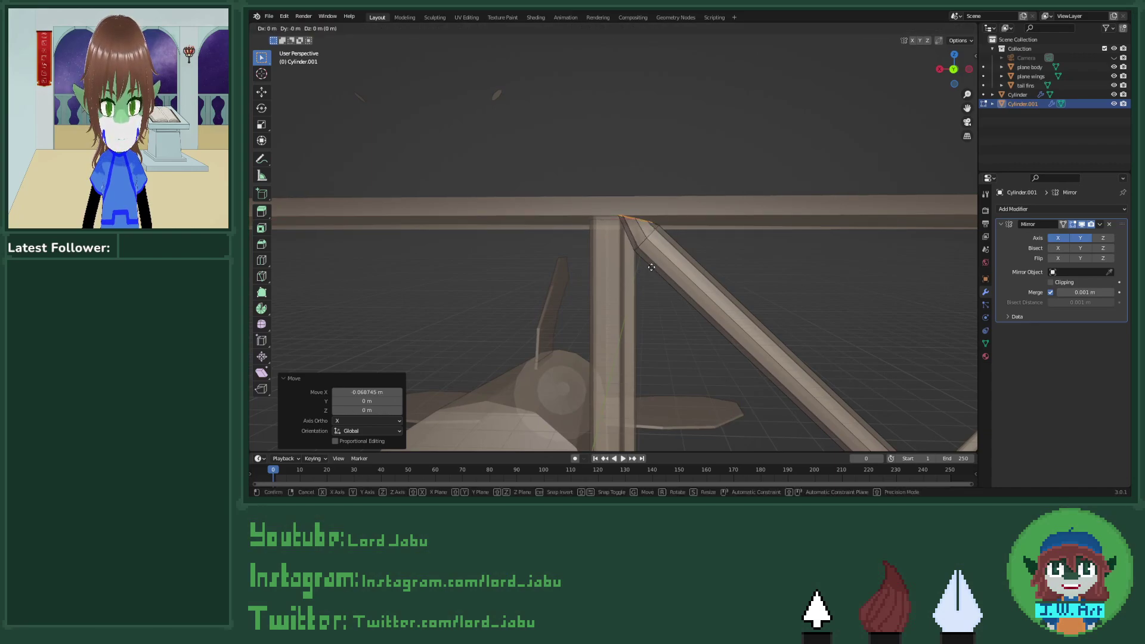
{"action": "key", "text": "x"}
{"action": "key", "text": "x"}
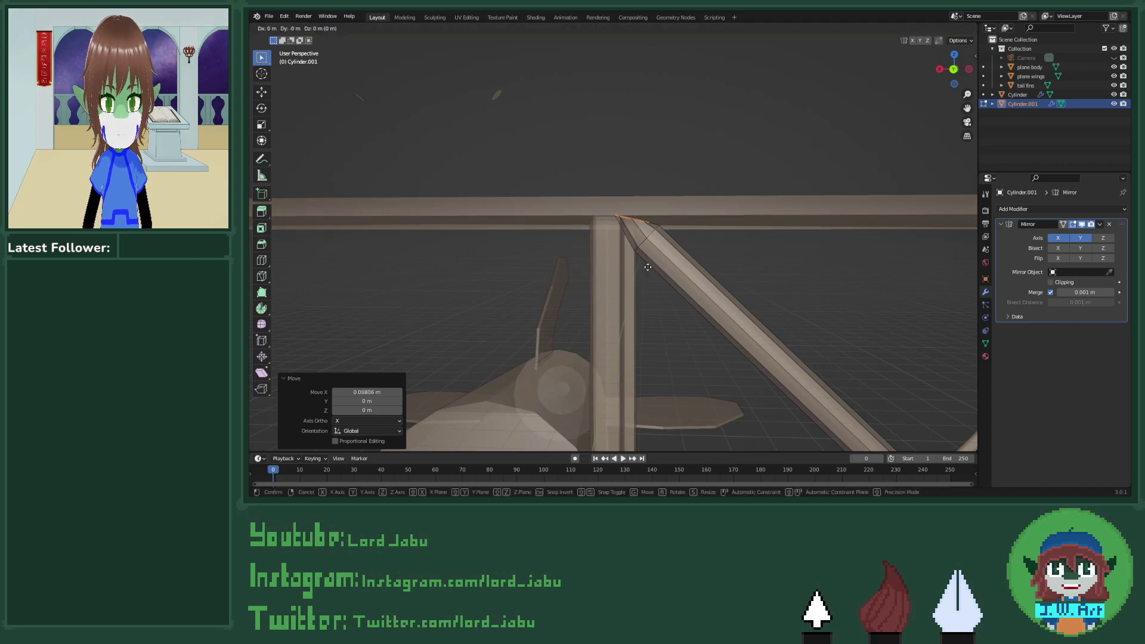
{"action": "key", "text": "z"}
{"action": "left_click", "coordinate": [647, 264]}
Step: Move the brace's bend loop, locked off the Y axis, against the vertical strut
{"action": "mouse_move", "coordinate": [647, 264]}
{"action": "middle_mouse_down"}
{"action": "mouse_move", "coordinate": [647, 282]}
{"action": "mouse_move", "coordinate": [649, 266]}
{"action": "middle_mouse_up"}
{"action": "scroll", "coordinate": [649, 266], "scroll_direction": "up", "scroll_amount": 8}
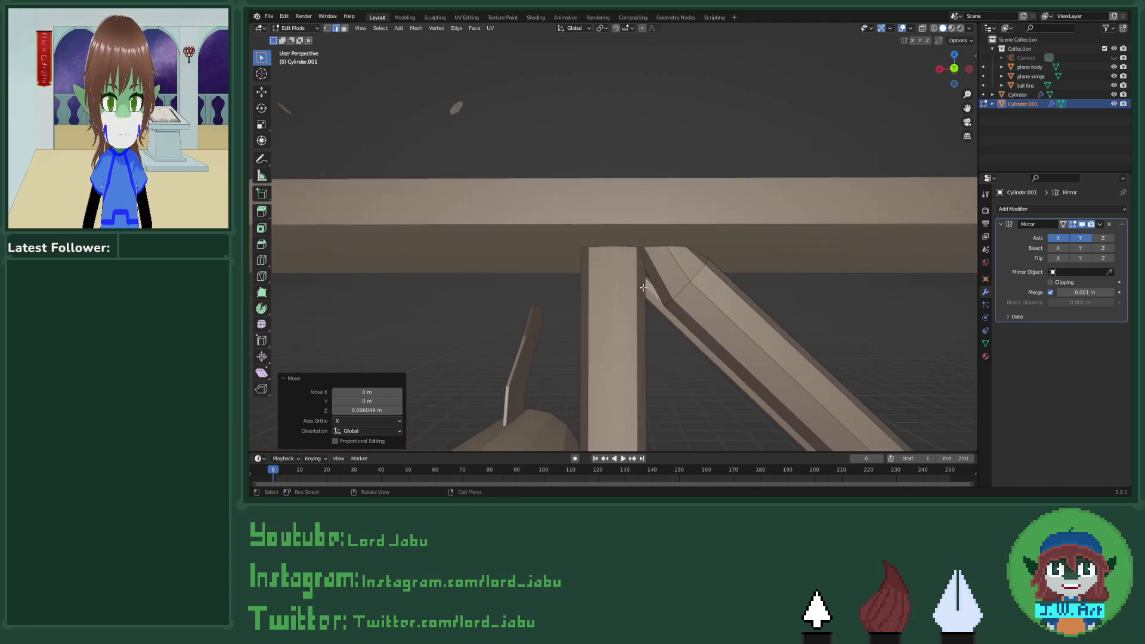
{"action": "key", "text": "alt+z"}
{"action": "left_click", "coordinate": [720, 340], "text": "alt"}
{"action": "left_click_drag", "start_coordinate": [662, 248], "coordinate": [724, 320]}
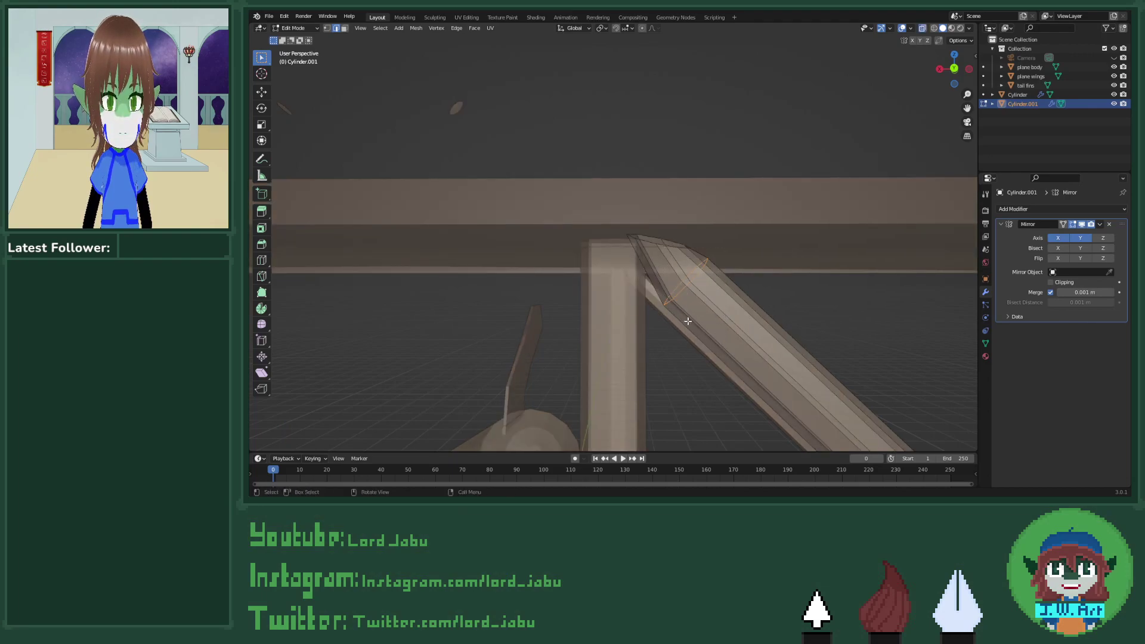
{"action": "key", "text": "g"}
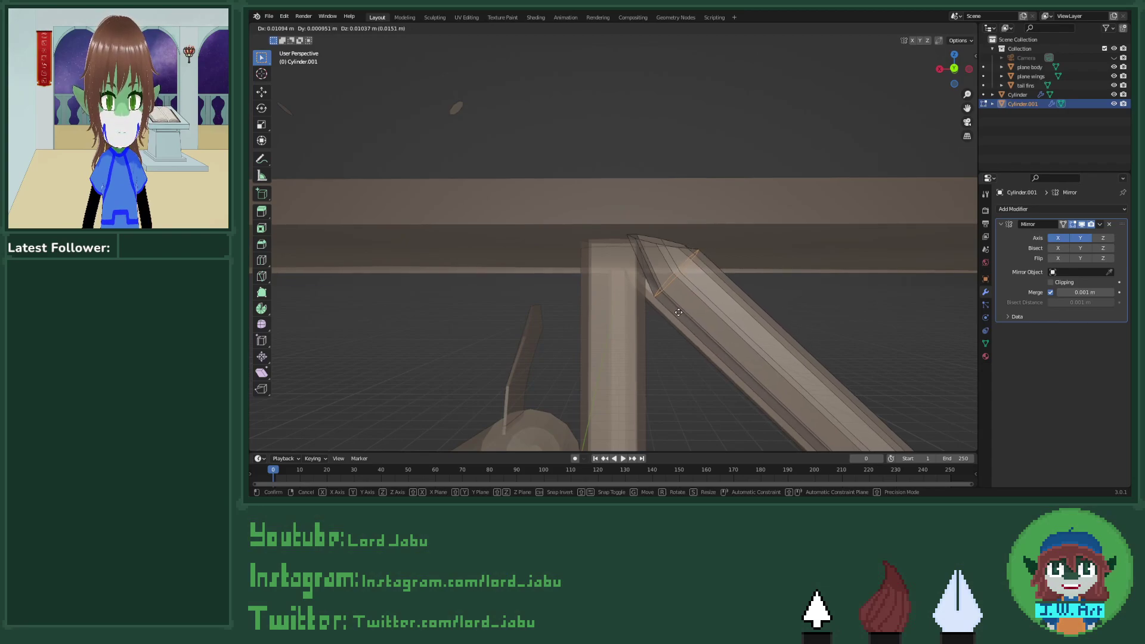
{"action": "key", "text": "shift+y"}
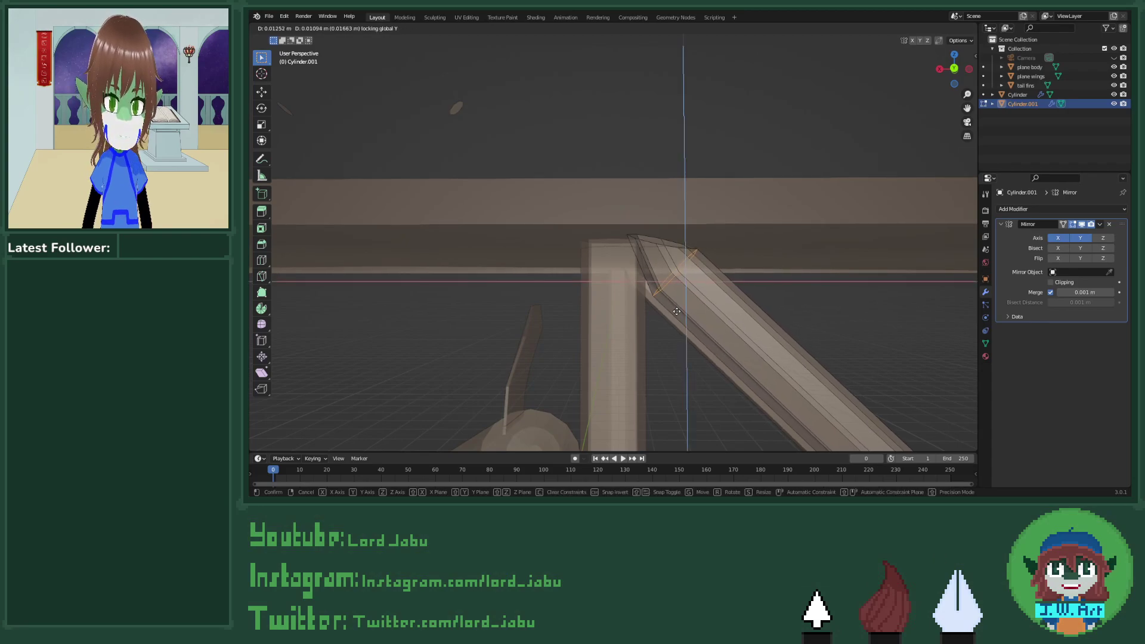
{"action": "left_click", "coordinate": [647, 289]}
Step: Orbit to inspect the crossed wing struts toward the upper wing
{"action": "scroll", "coordinate": [651, 349], "scroll_direction": "down", "scroll_amount": 4}
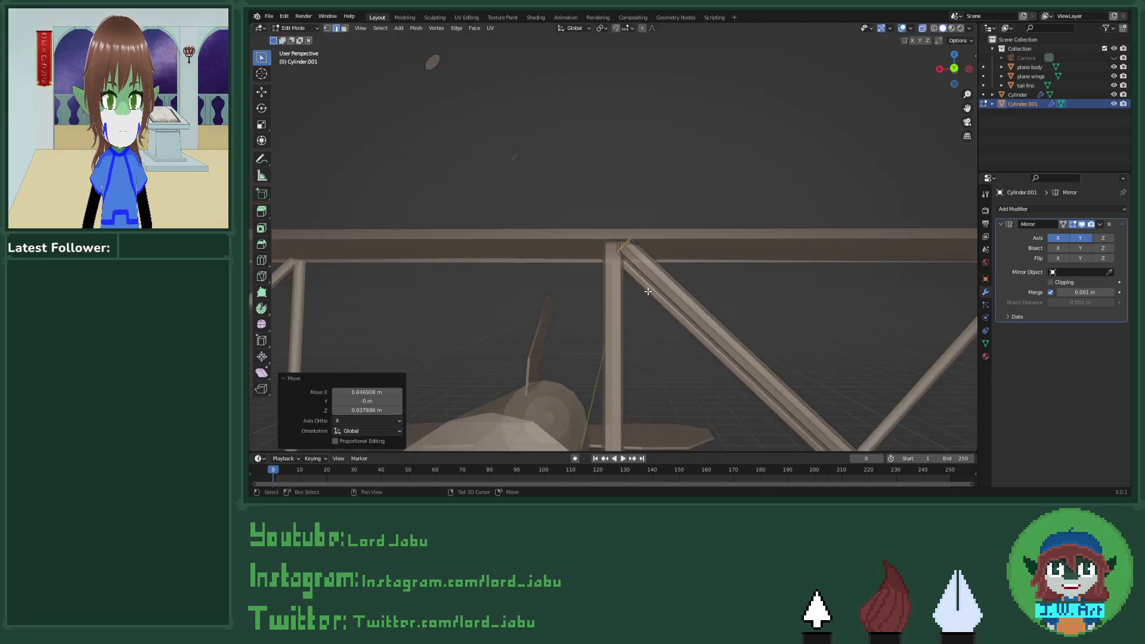
{"action": "scroll", "coordinate": [651, 350], "scroll_direction": "up", "scroll_amount": 4}
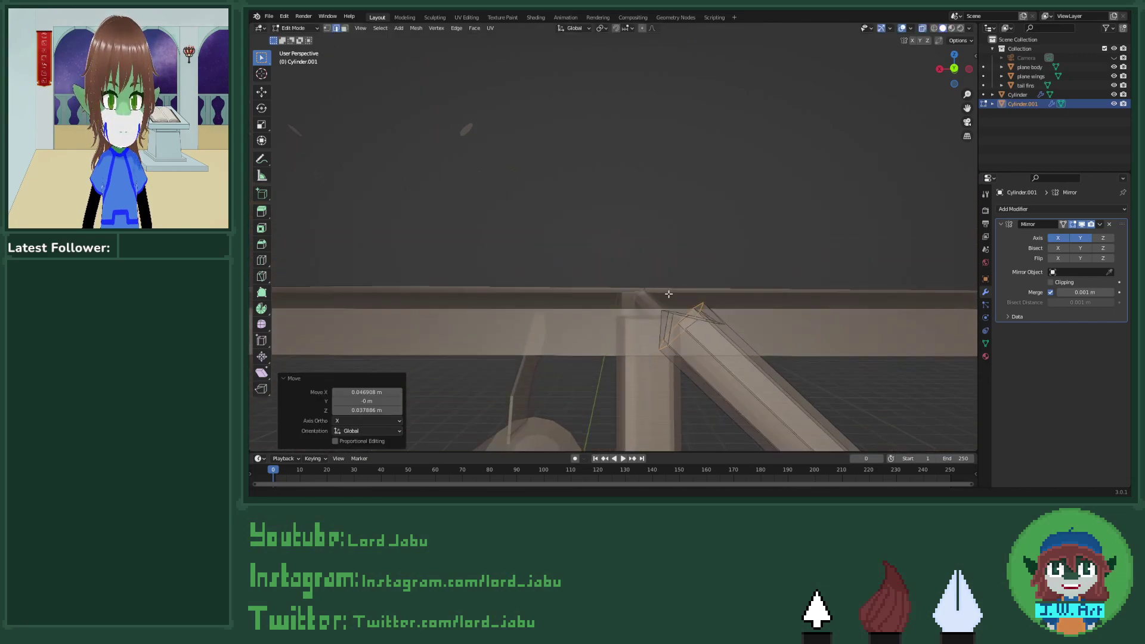
{"action": "middle_click_drag", "start_coordinate": [668, 297], "coordinate": [571, 353]}
{"action": "scroll", "coordinate": [677, 309], "scroll_direction": "down", "scroll_amount": 3}
{"action": "scroll", "coordinate": [571, 352], "scroll_direction": "down", "scroll_amount": 3}
{"action": "middle_click_drag", "start_coordinate": [417, 269], "coordinate": [483, 301]}
Step: Delete the selected edges sticking out at the diagonal brace's tip via the Delete menu
{"action": "scroll", "coordinate": [482, 301], "scroll_direction": "up", "scroll_amount": 3}
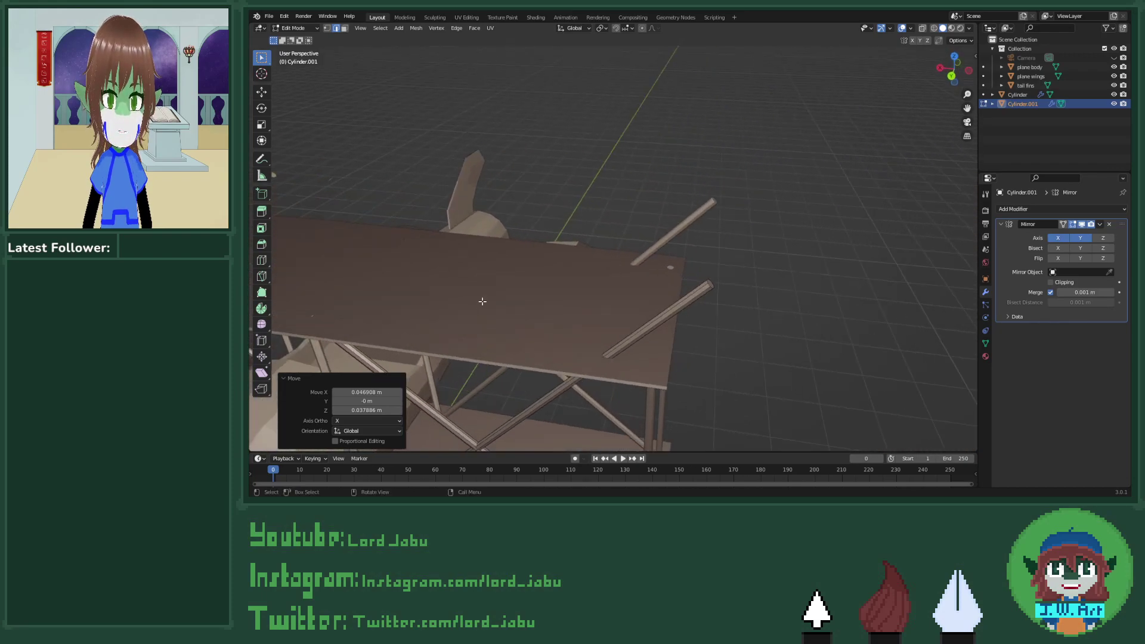
{"action": "left_click", "coordinate": [590, 179]}
{"action": "middle_click_drag", "start_coordinate": [590, 179], "coordinate": [611, 274]}
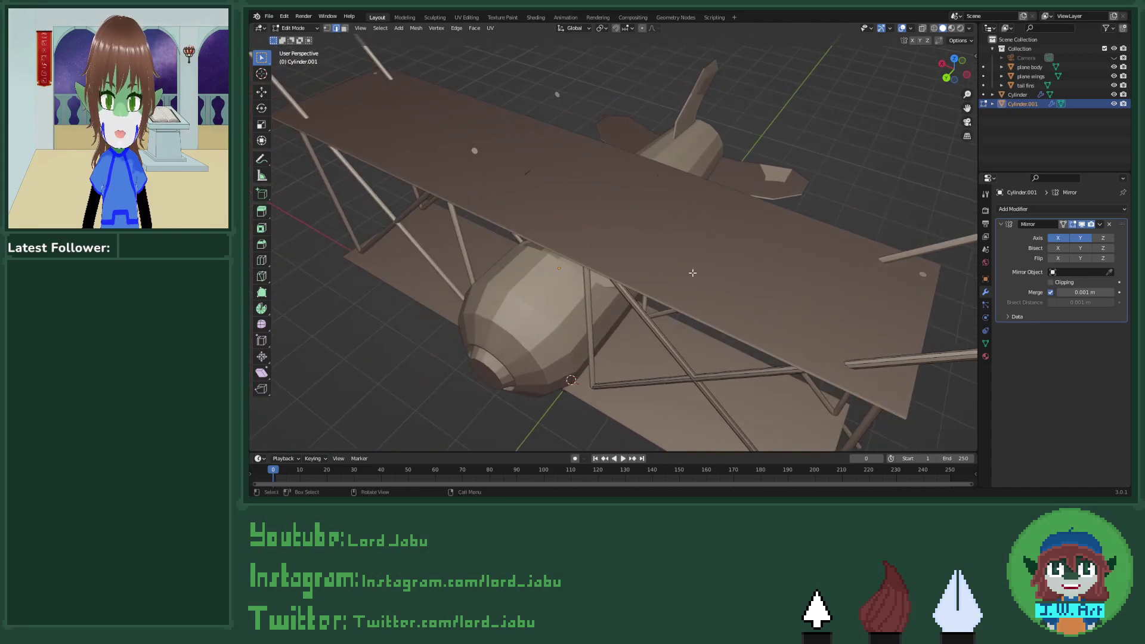
{"action": "scroll", "coordinate": [611, 273], "scroll_direction": "up", "scroll_amount": 4}
{"action": "scroll", "coordinate": [611, 274], "scroll_direction": "down", "scroll_amount": 5}
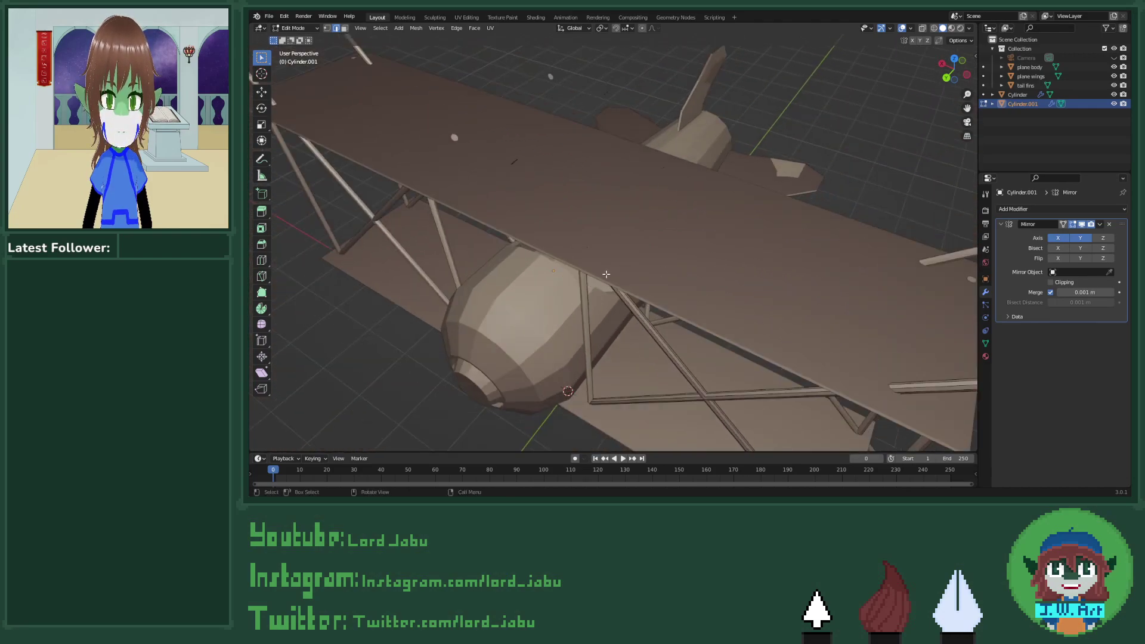
{"action": "scroll", "coordinate": [597, 265], "scroll_direction": "up", "scroll_amount": 3}
{"action": "middle_click_drag", "start_coordinate": [527, 263], "coordinate": [717, 332]}
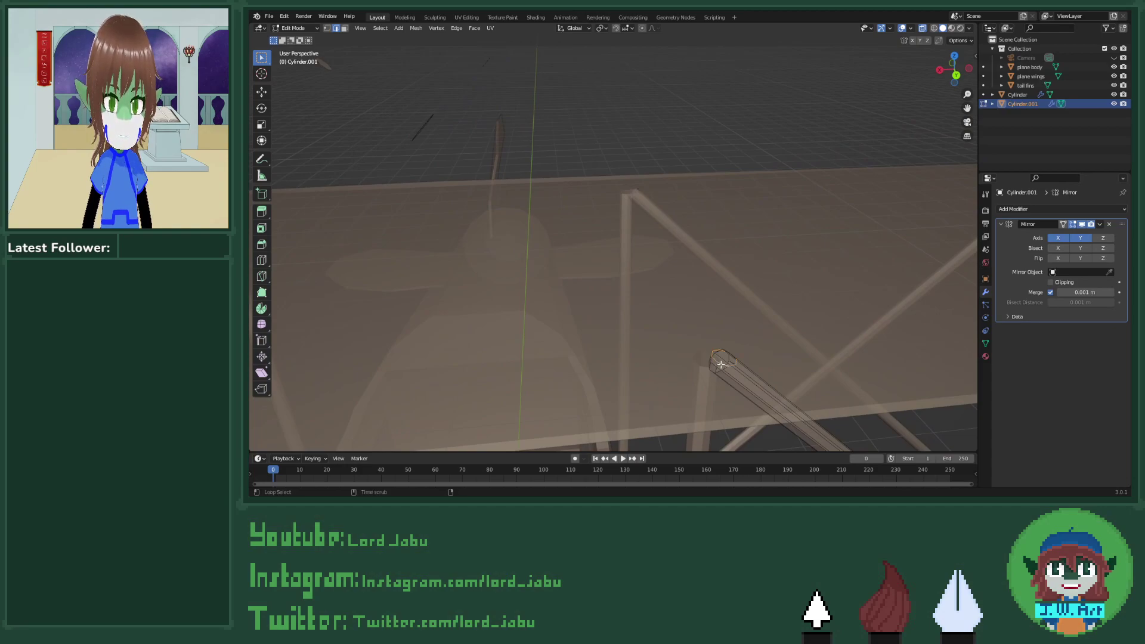
{"action": "middle_click_drag", "start_coordinate": [721, 364], "coordinate": [710, 366]}
{"action": "key", "text": "x"}
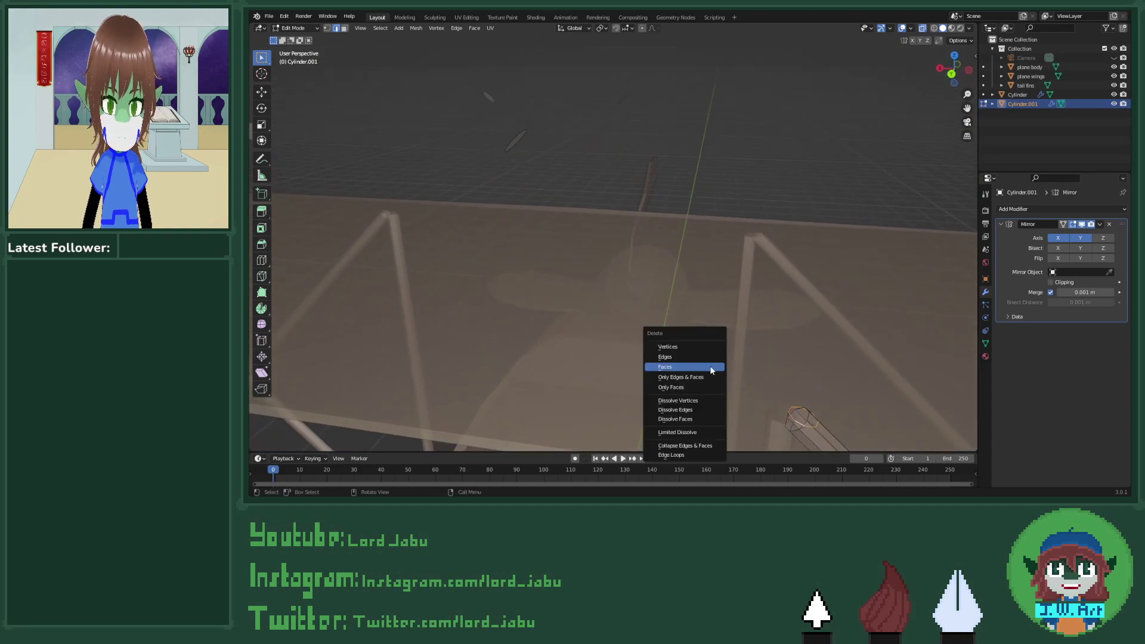
{"action": "left_click", "coordinate": [708, 358]}
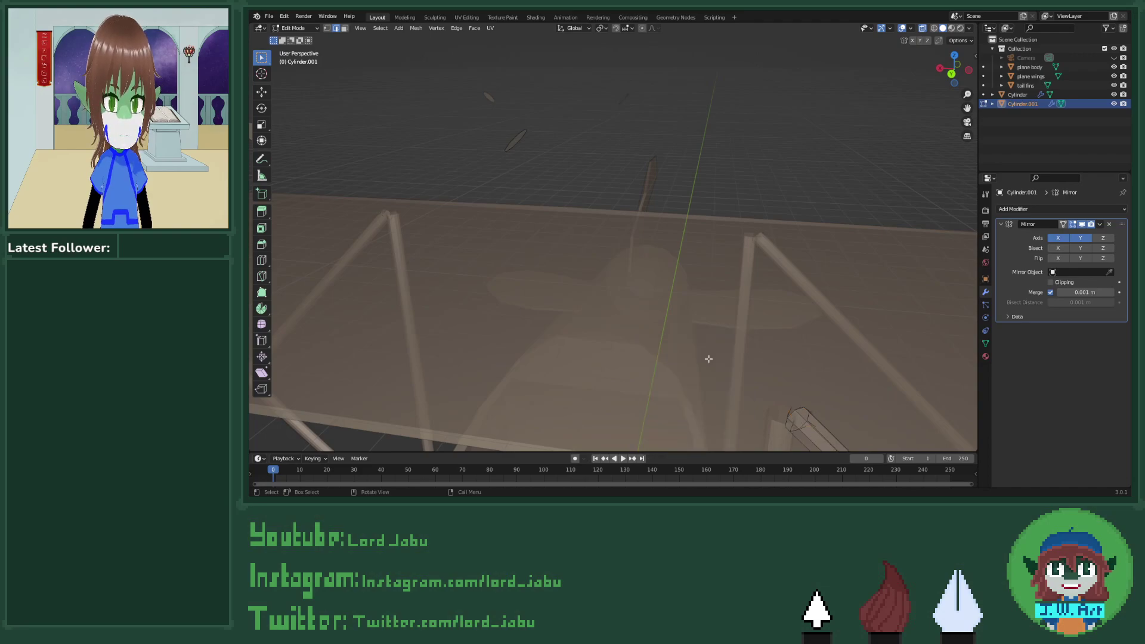
{"action": "middle_click_drag", "start_coordinate": [758, 401], "coordinate": [686, 300]}
{"action": "scroll", "coordinate": [643, 308], "scroll_direction": "down", "scroll_amount": 5}
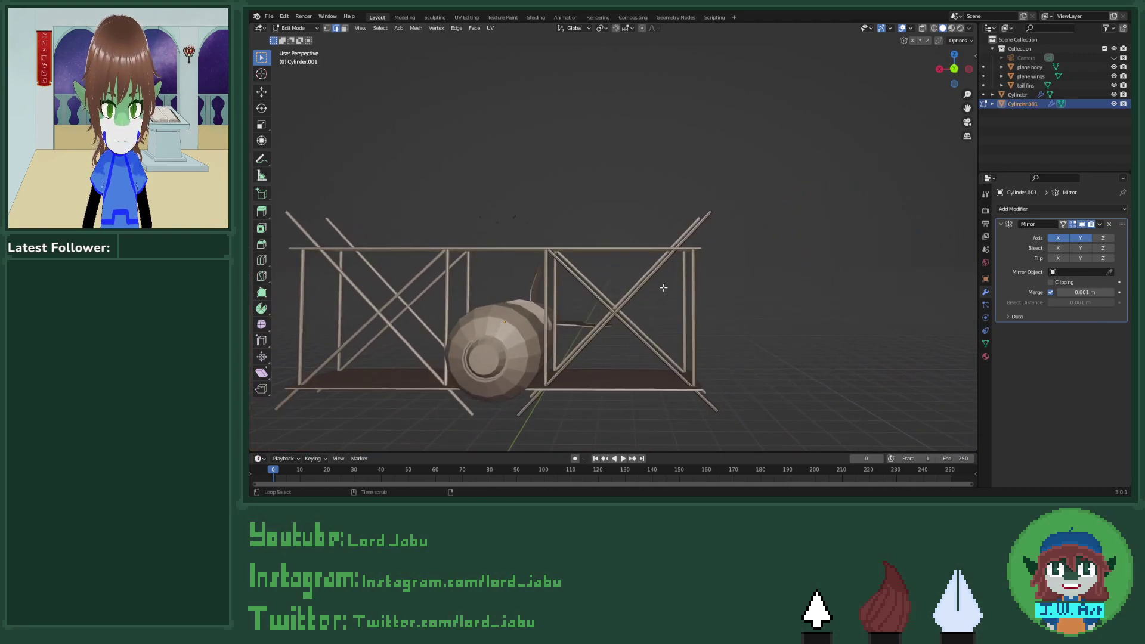
Step: With X-ray on, select the entire right diagonal brace as a linked piece
{"action": "key", "text": "alt+z"}
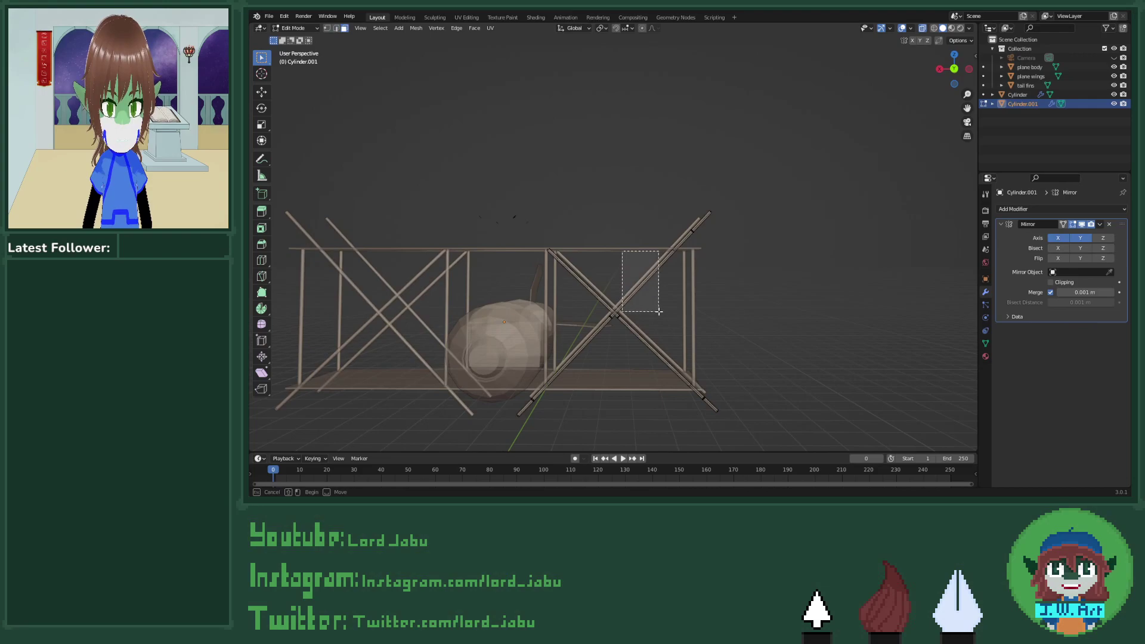
{"action": "left_click_drag", "start_coordinate": [669, 195], "coordinate": [715, 270]}
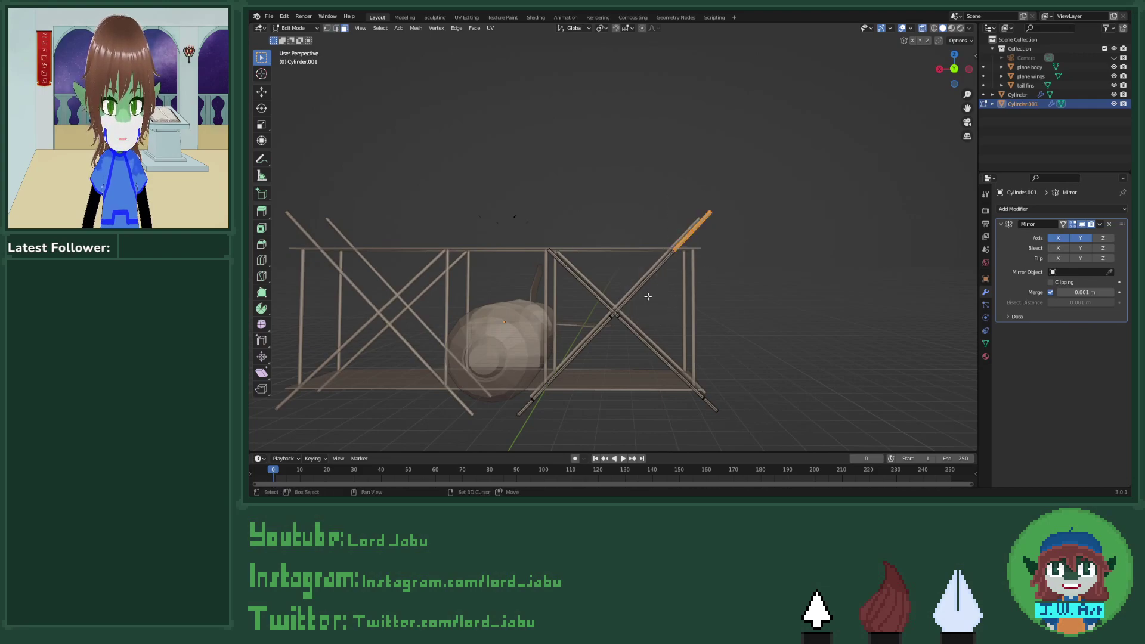
{"action": "left_click_drag", "start_coordinate": [501, 371], "coordinate": [581, 437], "text": "shift"}
{"action": "scroll", "coordinate": [638, 369], "scroll_direction": "up", "scroll_amount": 6}
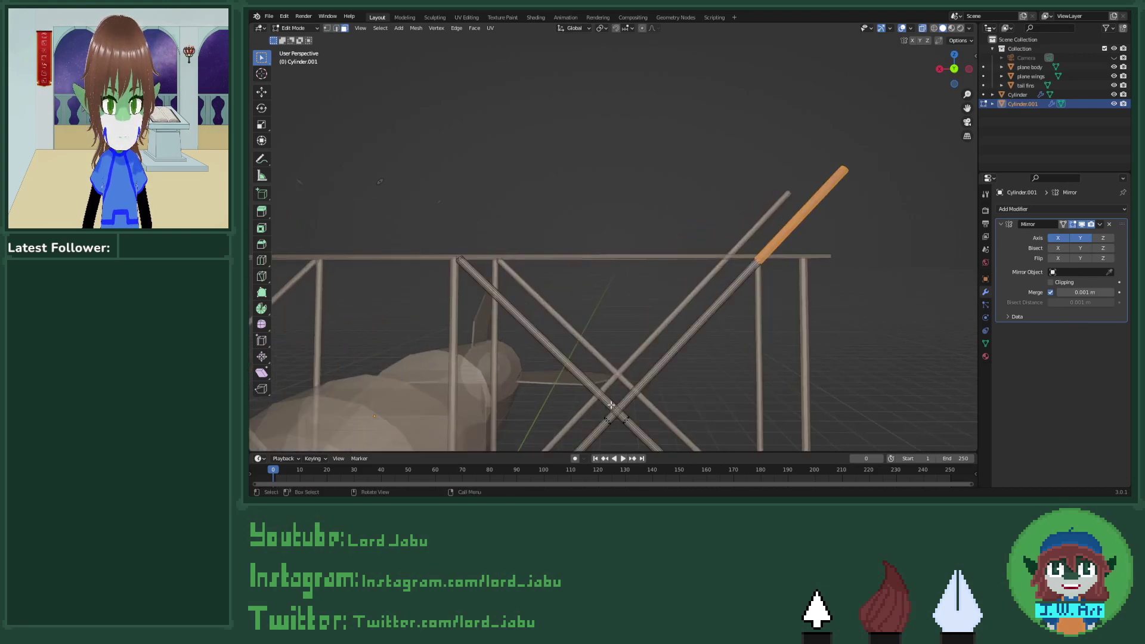
{"action": "middle_click_drag", "start_coordinate": [637, 369], "coordinate": [651, 217]}
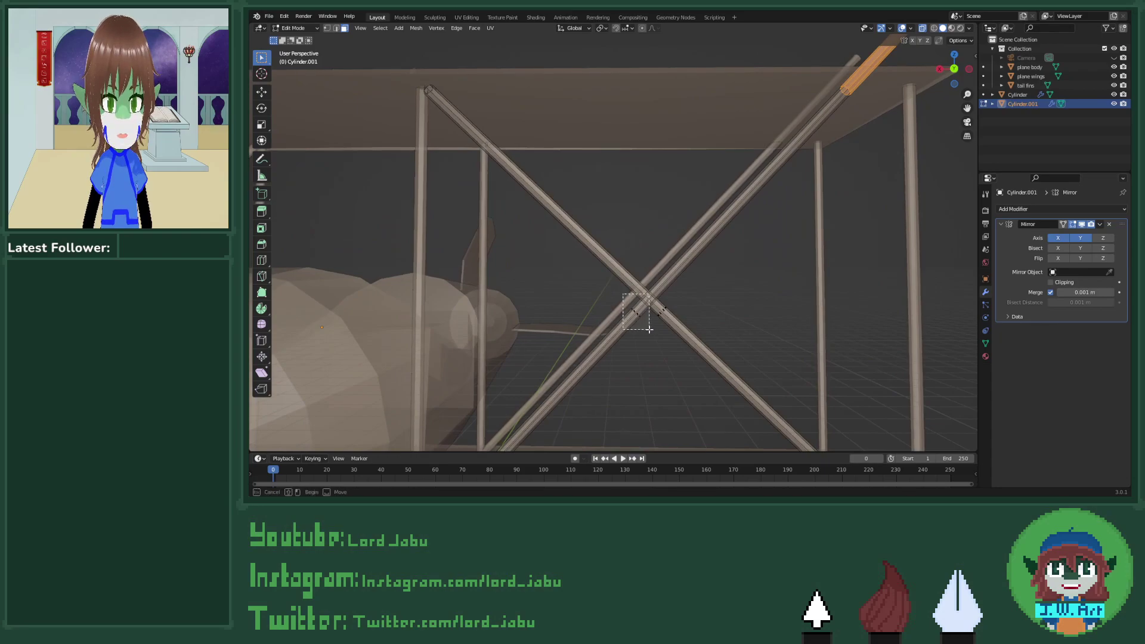
{"action": "key", "text": "ctrl+l"}
{"action": "scroll", "coordinate": [656, 304], "scroll_direction": "down", "scroll_amount": 4}
{"action": "middle_click_drag", "start_coordinate": [664, 291], "coordinate": [607, 322], "text": "shift"}
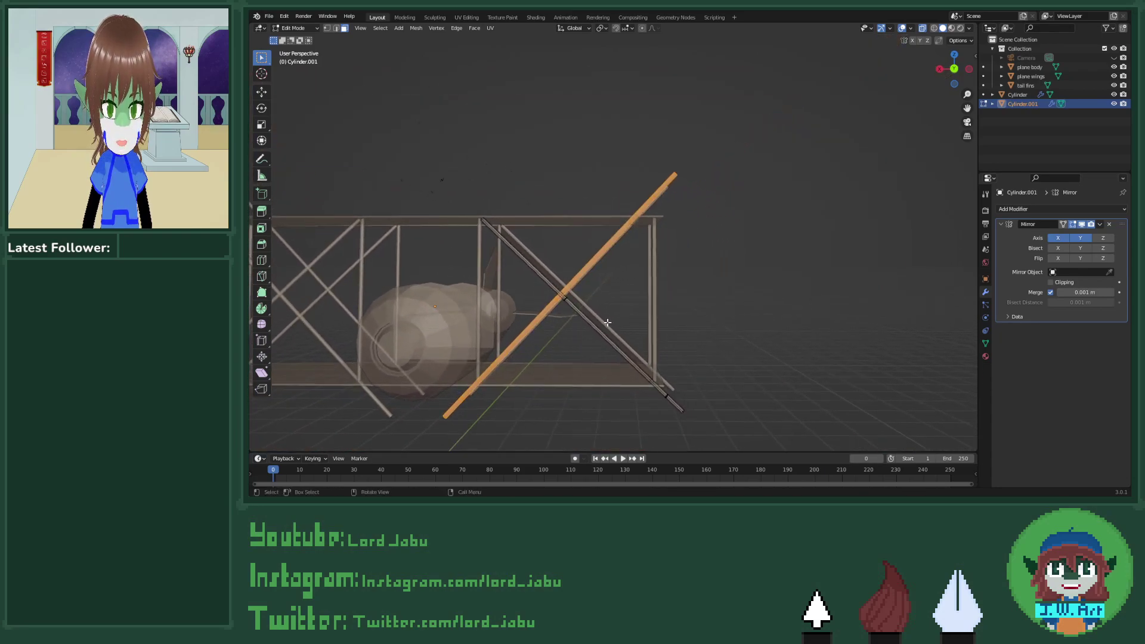
Step: Slide the brace along X, raise it along Z, and tilt it about Y
{"action": "key", "text": "g"}
{"action": "key", "text": "x"}
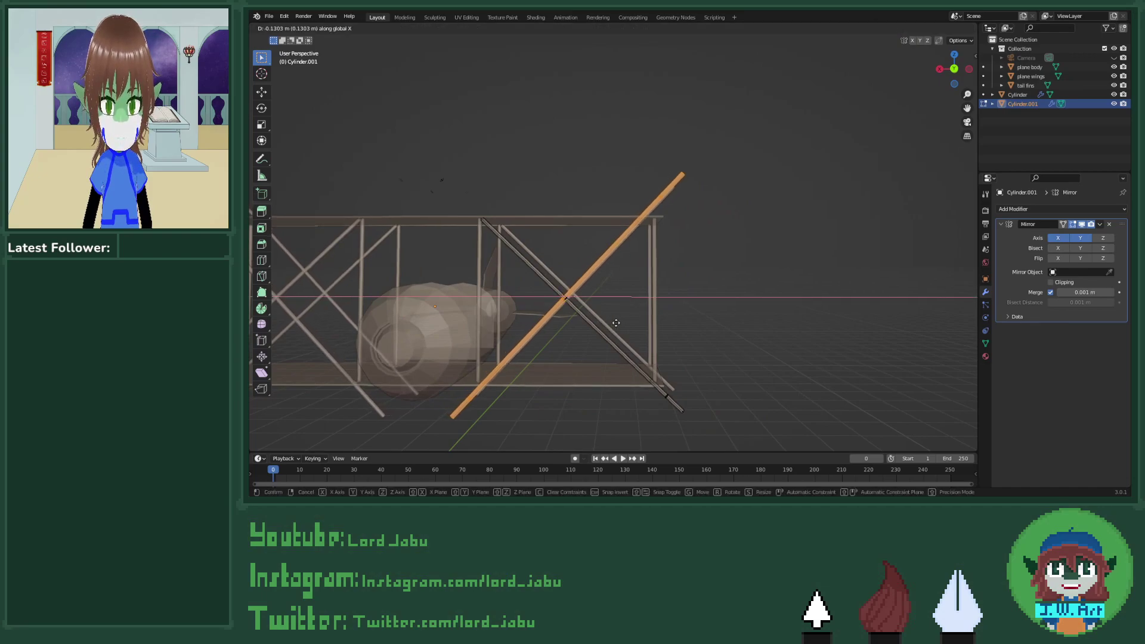
{"action": "left_click", "coordinate": [628, 322]}
{"action": "key", "text": "g"}
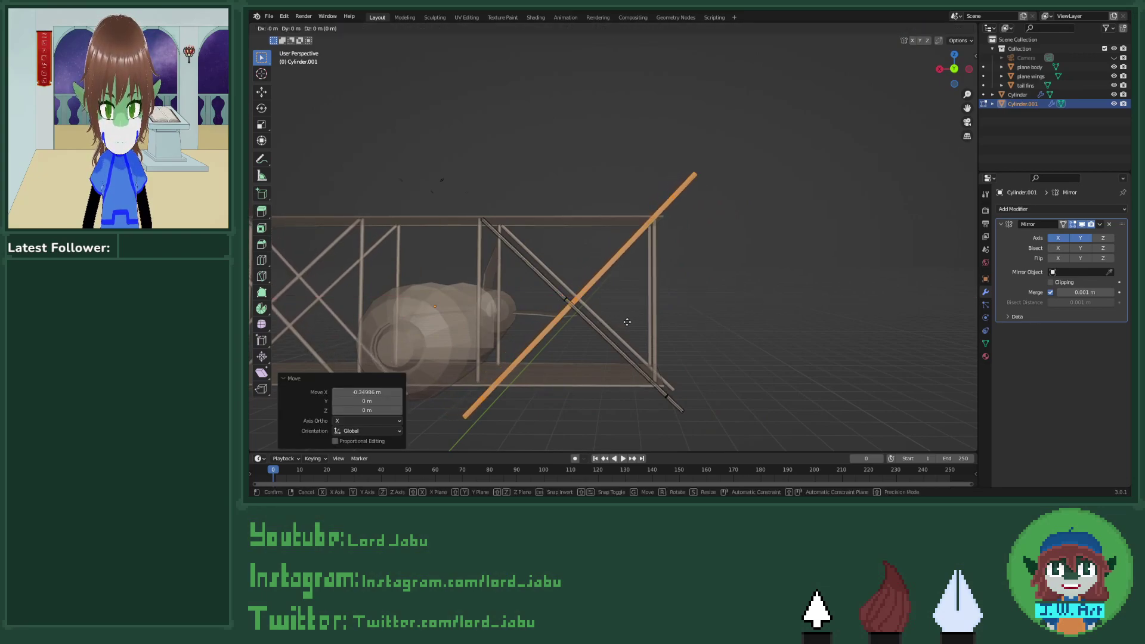
{"action": "key", "text": "z"}
{"action": "left_click", "coordinate": [627, 304]}
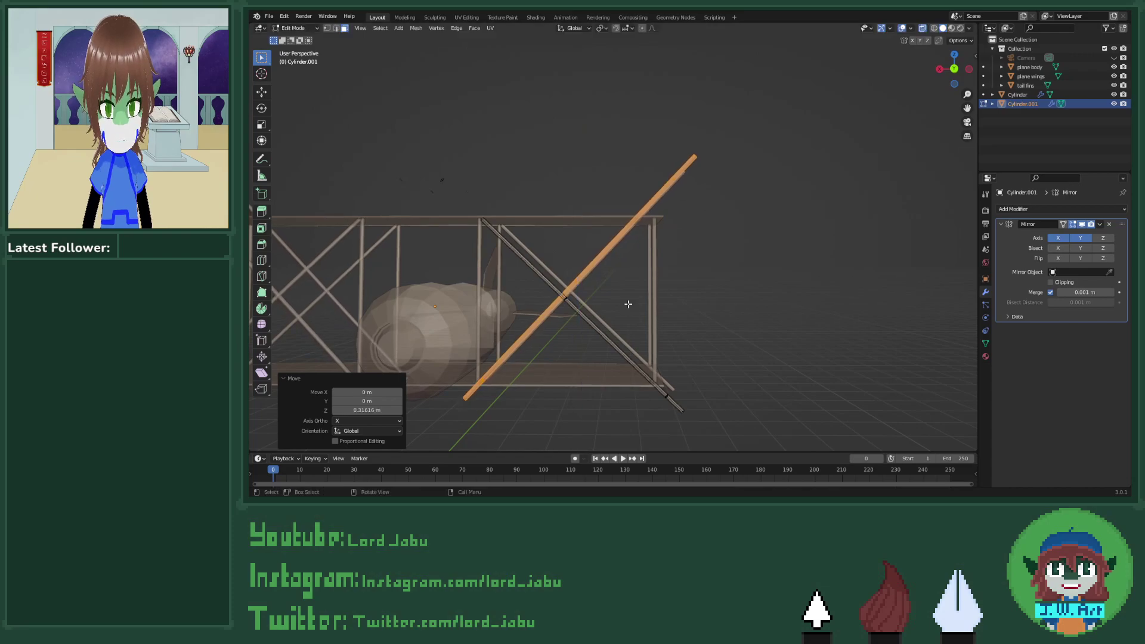
{"action": "key", "text": "r"}
{"action": "key", "text": "y"}
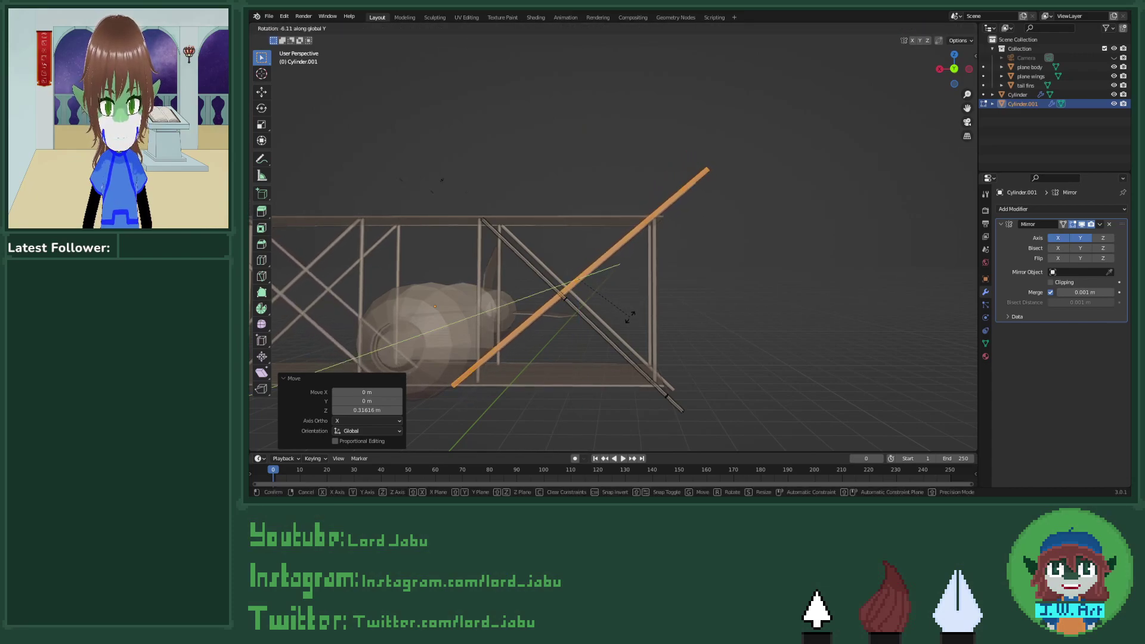
{"action": "left_click", "coordinate": [630, 317]}
Step: Lower the brace slightly, refine its Y tilt, and exit Edit Mode to check mirrored braces
{"action": "key", "text": "g"}
{"action": "key", "text": "z"}
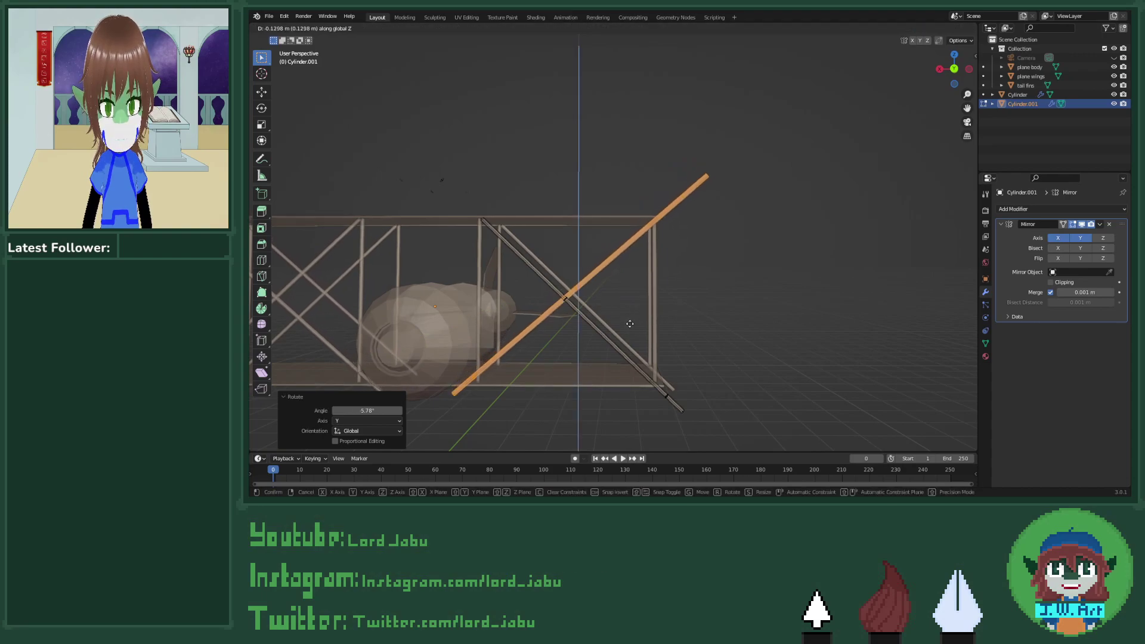
{"action": "left_click", "coordinate": [630, 328]}
{"action": "key", "text": "r"}
{"action": "key", "text": "y"}
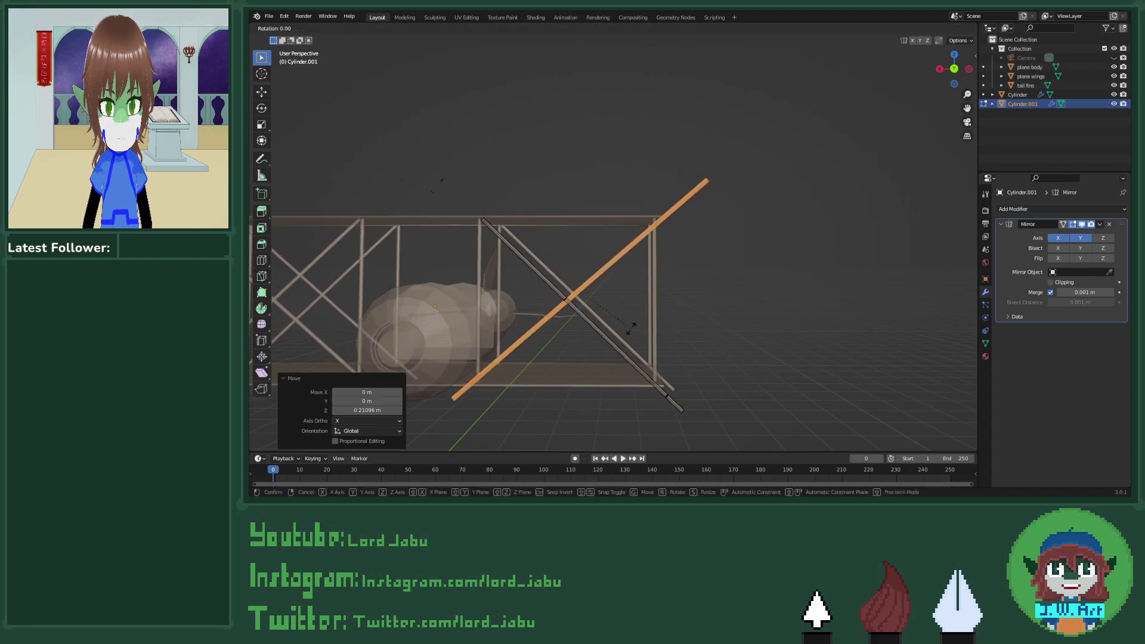
{"action": "left_click", "coordinate": [631, 323]}
{"action": "middle_click_drag", "start_coordinate": [631, 323], "coordinate": [739, 280], "text": "shift"}
{"action": "key", "text": "Tab"}
{"action": "key", "text": "Tab"}
{"action": "scroll", "coordinate": [679, 385], "scroll_direction": "up", "scroll_amount": 3}
{"action": "scroll", "coordinate": [739, 281], "scroll_direction": "down", "scroll_amount": 3}
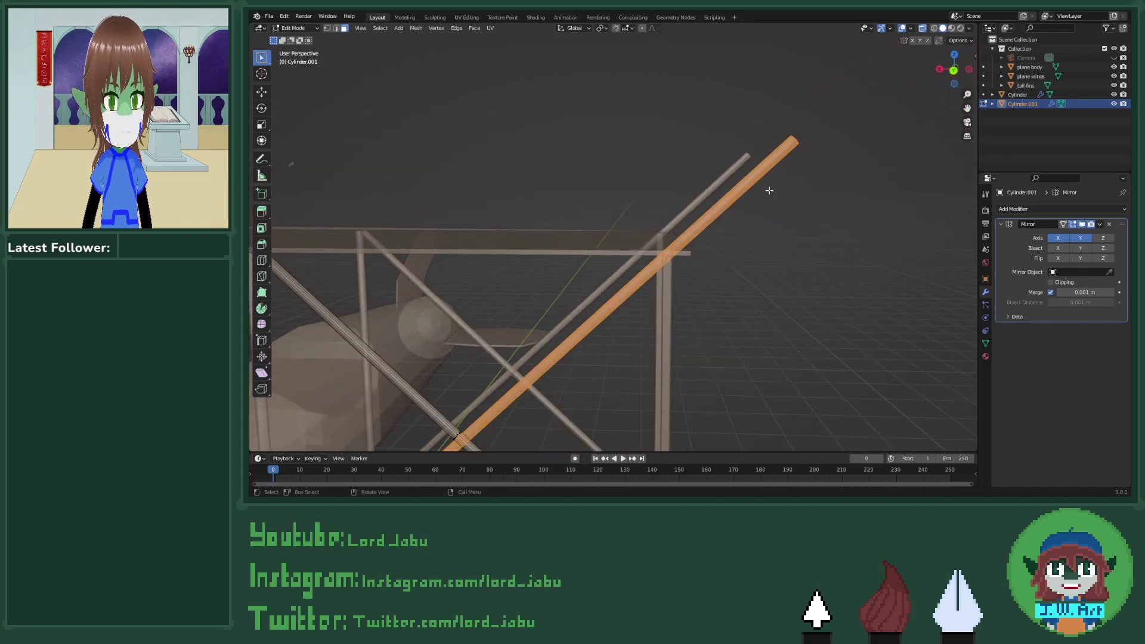
Step: Delete the edges at the diagonal brace's upper end
{"action": "left_click_drag", "start_coordinate": [726, 133], "coordinate": [787, 249]}
{"action": "left_click_drag", "start_coordinate": [767, 115], "coordinate": [820, 177]}
{"action": "key", "text": "x"}
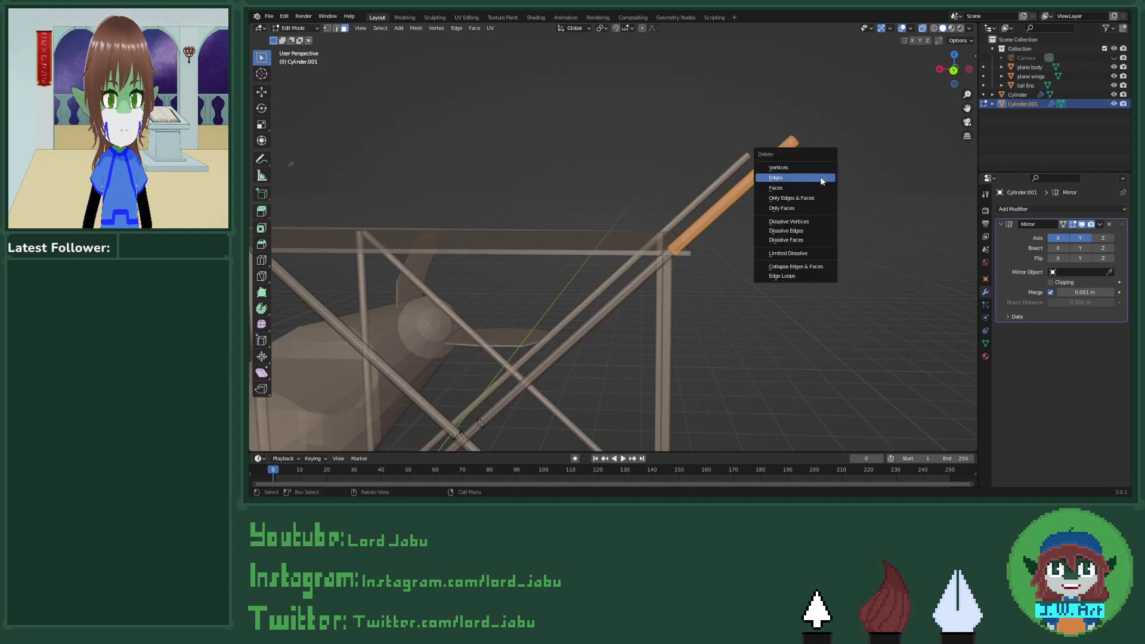
{"action": "left_click", "coordinate": [821, 178]}
{"action": "scroll", "coordinate": [589, 258], "scroll_direction": "up", "scroll_amount": 3}
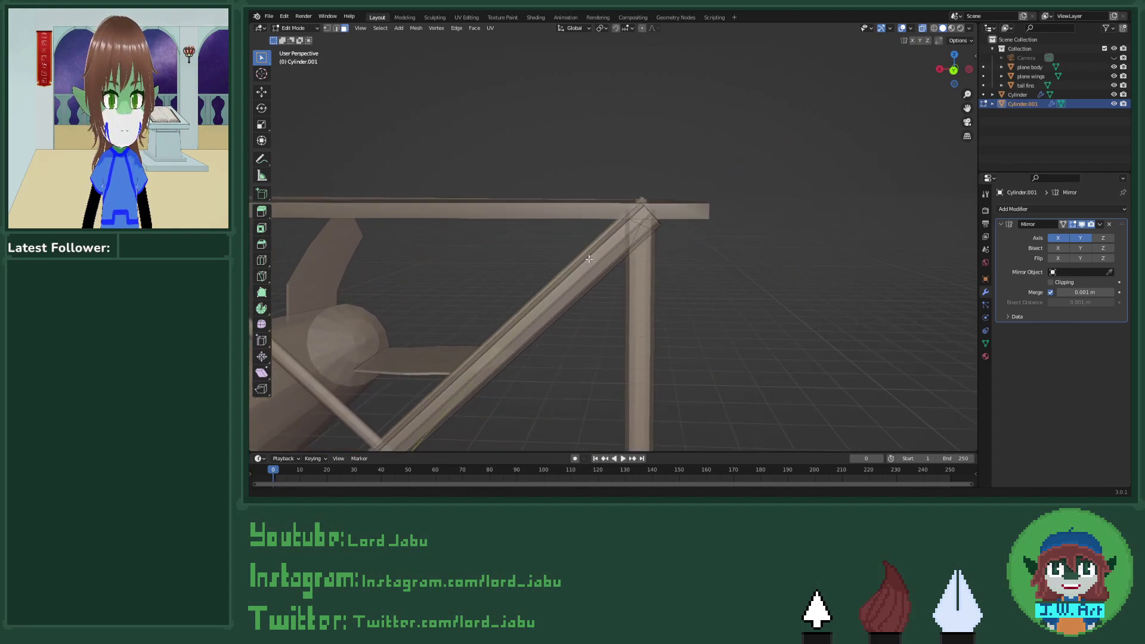
{"action": "scroll", "coordinate": [662, 261], "scroll_direction": "up", "scroll_amount": 2}
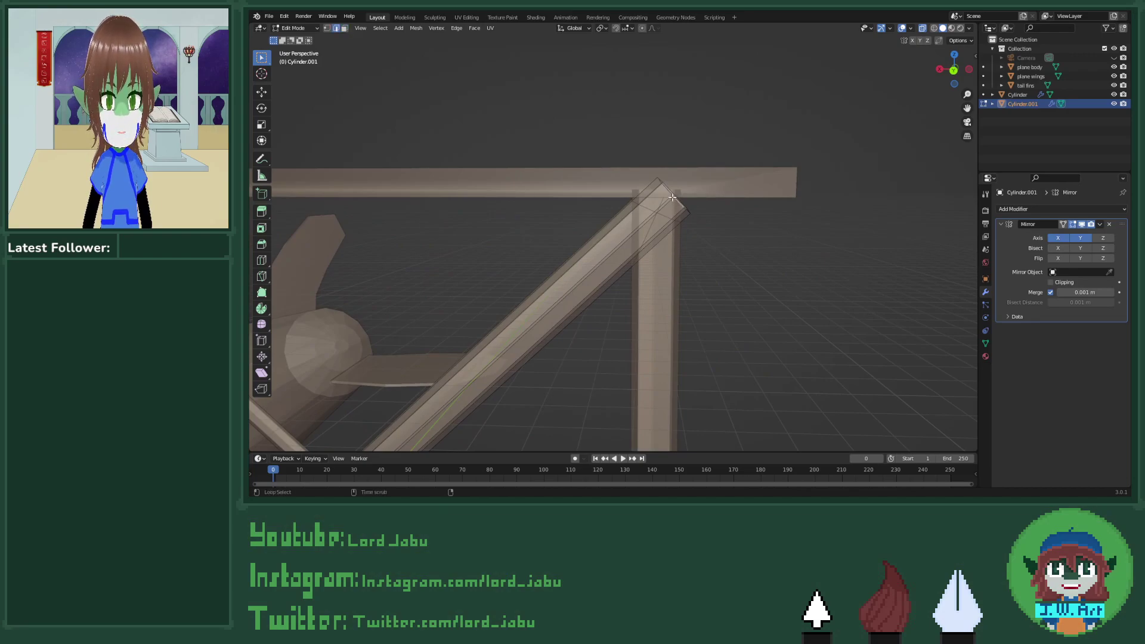
{"action": "middle_click_drag", "start_coordinate": [670, 194], "coordinate": [641, 312]}
Step: Rotate the brace's open end about 15° around Y toward the upper wing
{"action": "key", "text": "r"}
{"action": "key", "text": "x"}
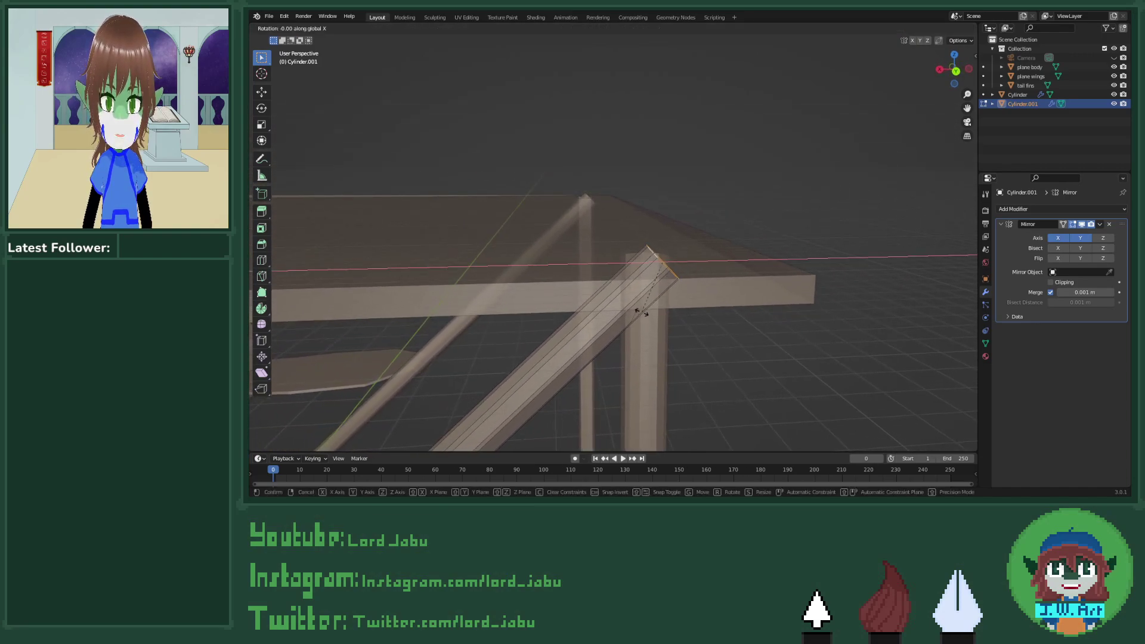
{"action": "key", "text": "y"}
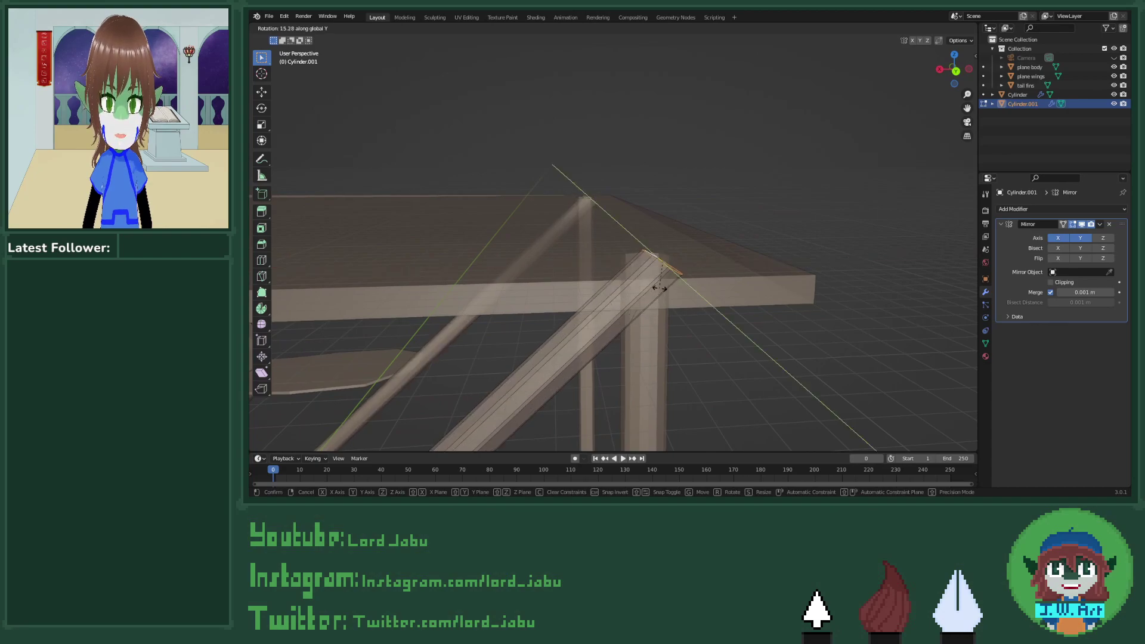
{"action": "left_click", "coordinate": [625, 302]}
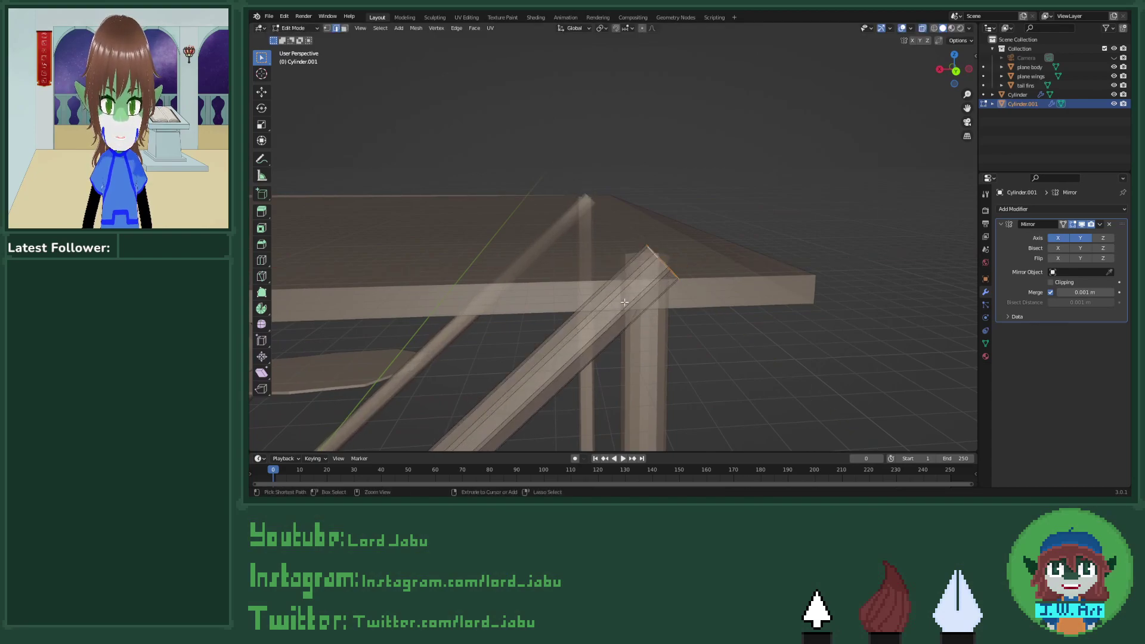
Step: Add a loop cut across the diagonal brace and select the new loop
{"action": "key", "text": "ctrl+r"}
{"action": "left_click", "coordinate": [576, 365]}
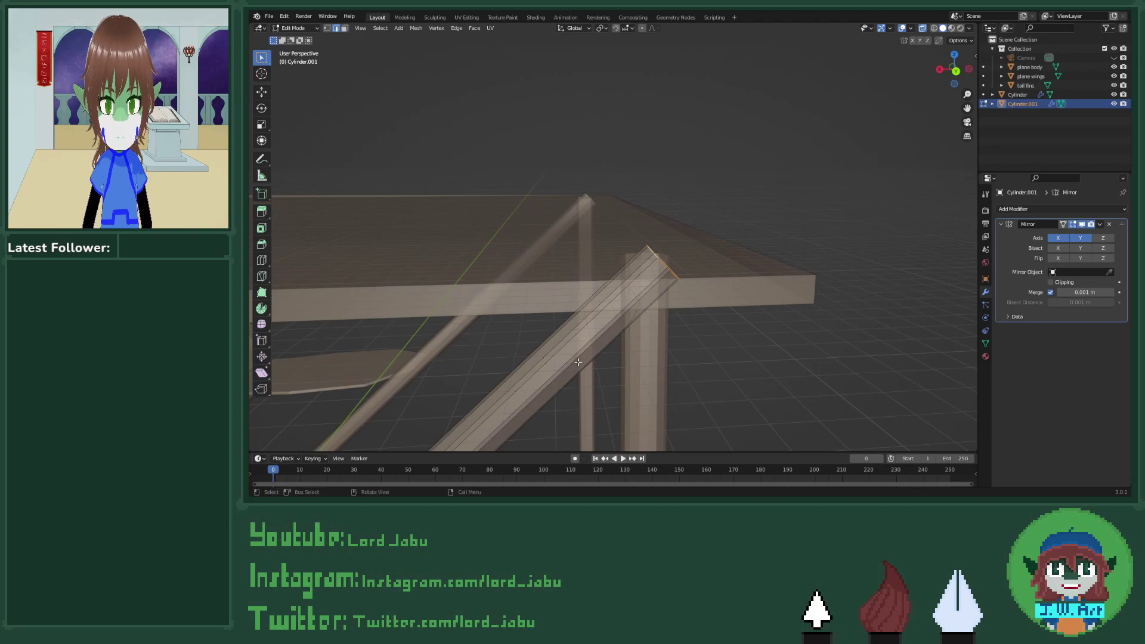
{"action": "scroll", "coordinate": [605, 345], "scroll_direction": "down", "scroll_amount": 3}
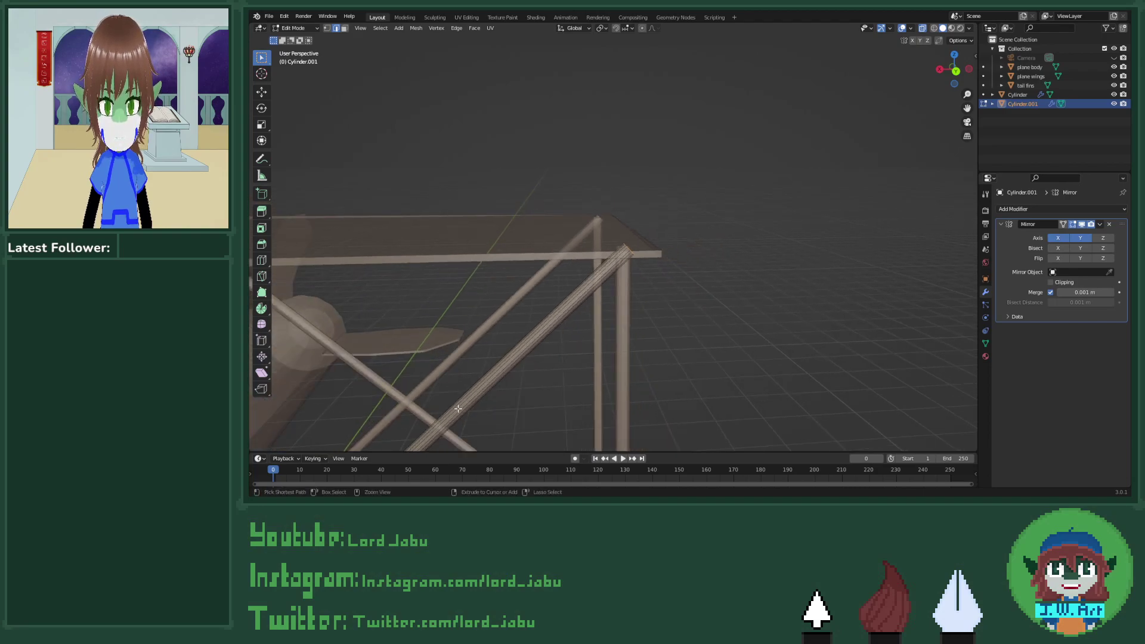
{"action": "key", "text": "ctrl+r"}
{"action": "left_click", "coordinate": [461, 422]}
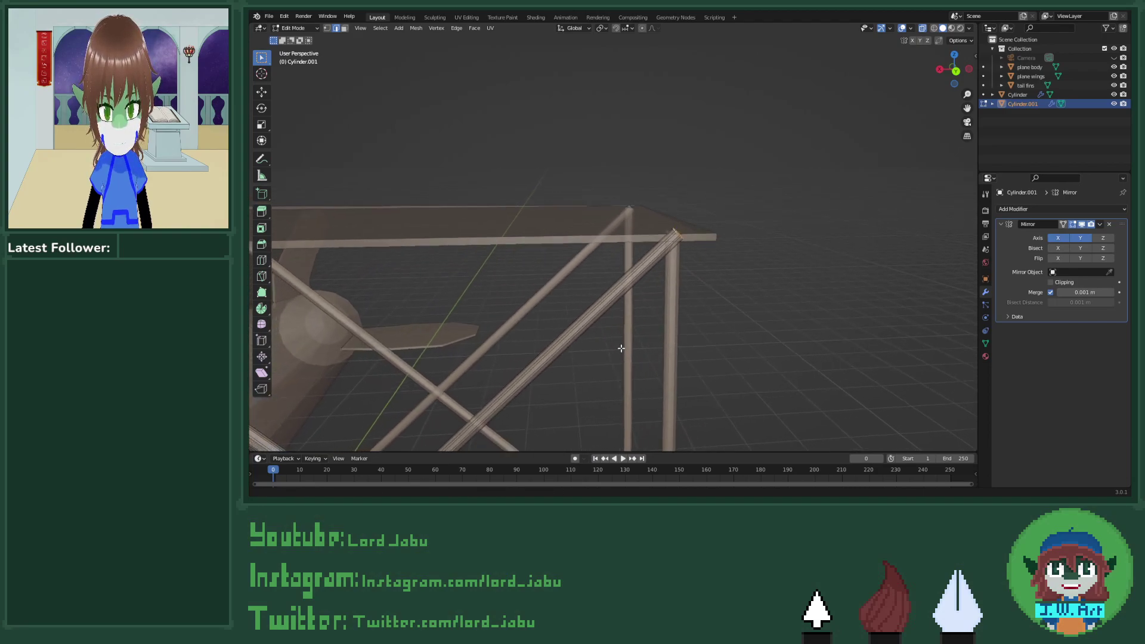
{"action": "middle_click_drag", "start_coordinate": [468, 408], "coordinate": [575, 344]}
{"action": "scroll", "coordinate": [578, 346], "scroll_direction": "down", "scroll_amount": 1}
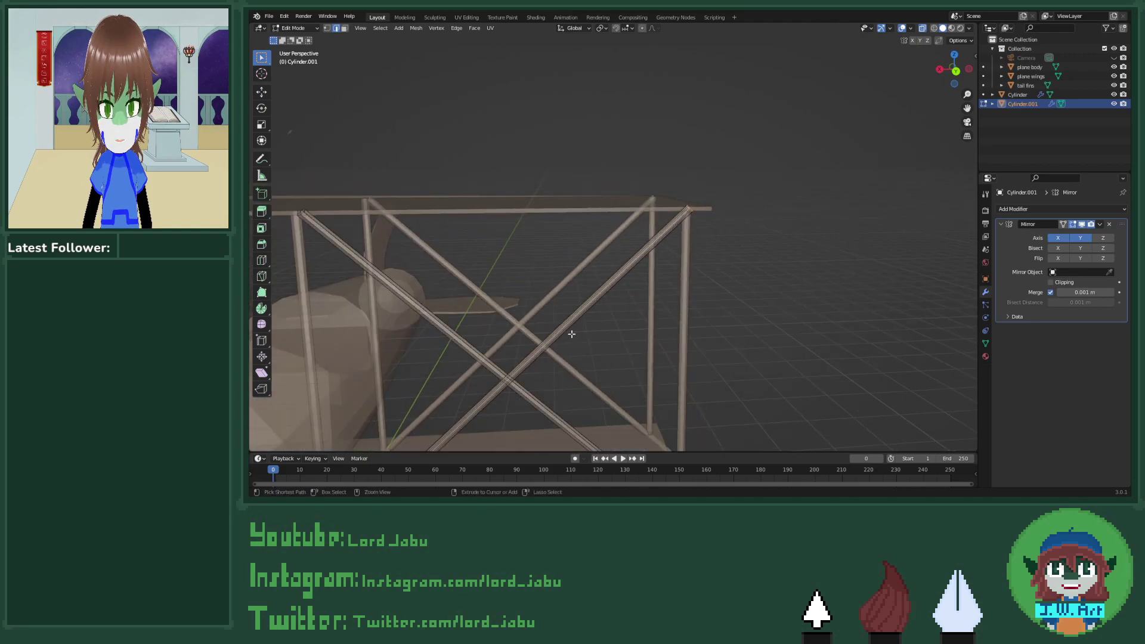
{"action": "left_click", "coordinate": [559, 333], "text": "alt"}
Step: Slide the new loop near the top, then angle the brace's end loop about Y
{"action": "key", "text": "g"}
{"action": "key", "text": "g"}
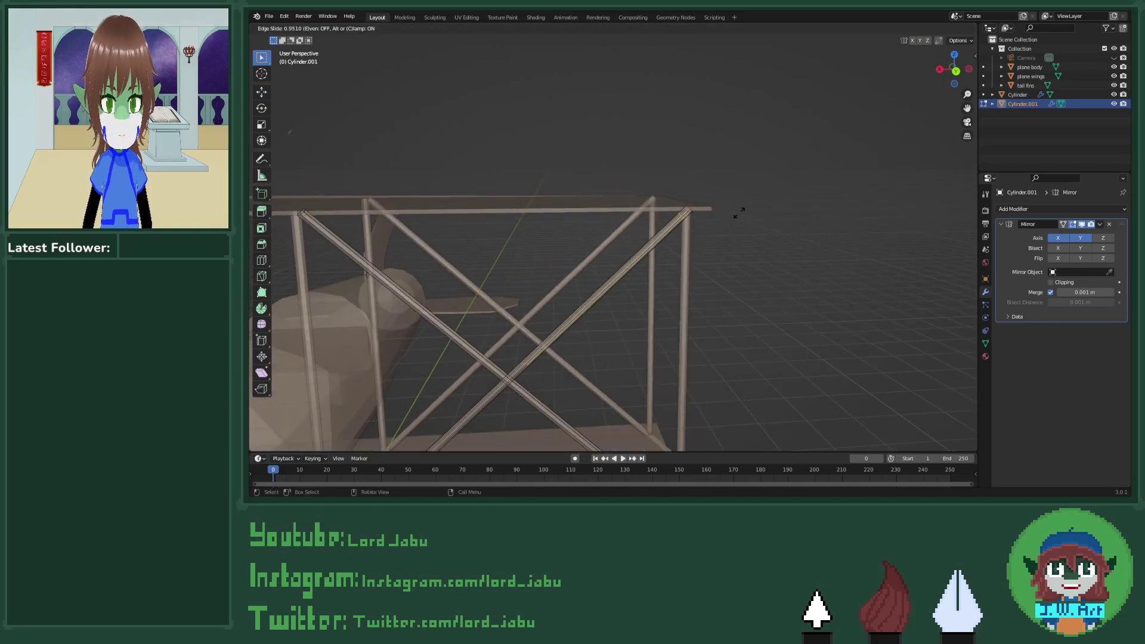
{"action": "left_click", "coordinate": [742, 210]}
{"action": "scroll", "coordinate": [745, 214], "scroll_direction": "up", "scroll_amount": 5}
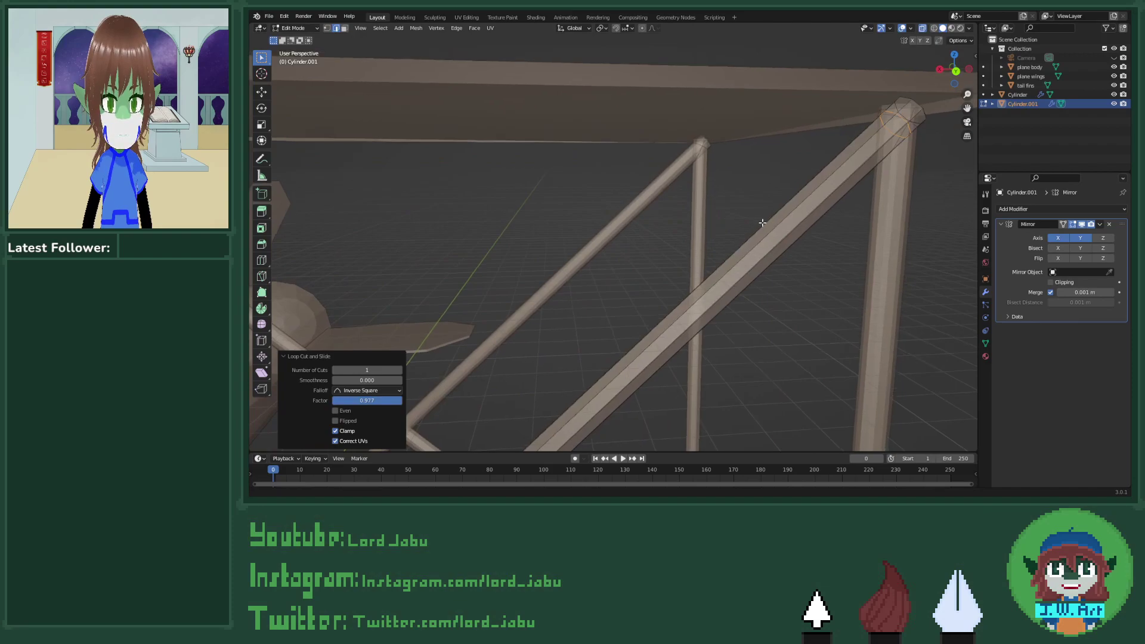
{"action": "middle_click_drag", "start_coordinate": [758, 238], "coordinate": [687, 294]}
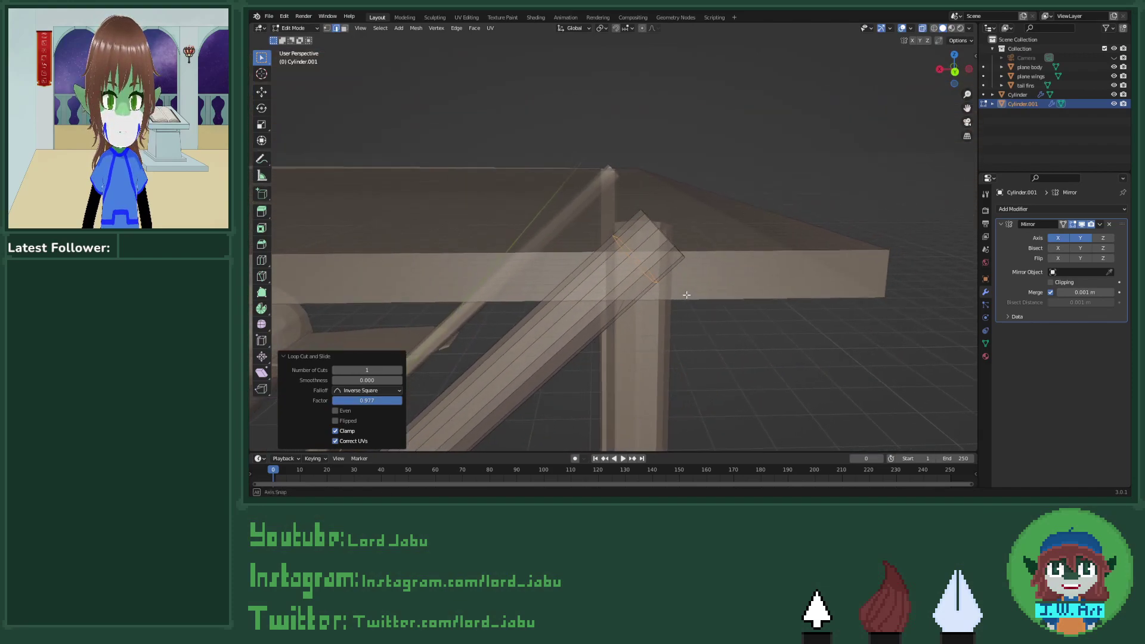
{"action": "left_click", "coordinate": [671, 243], "text": "alt"}
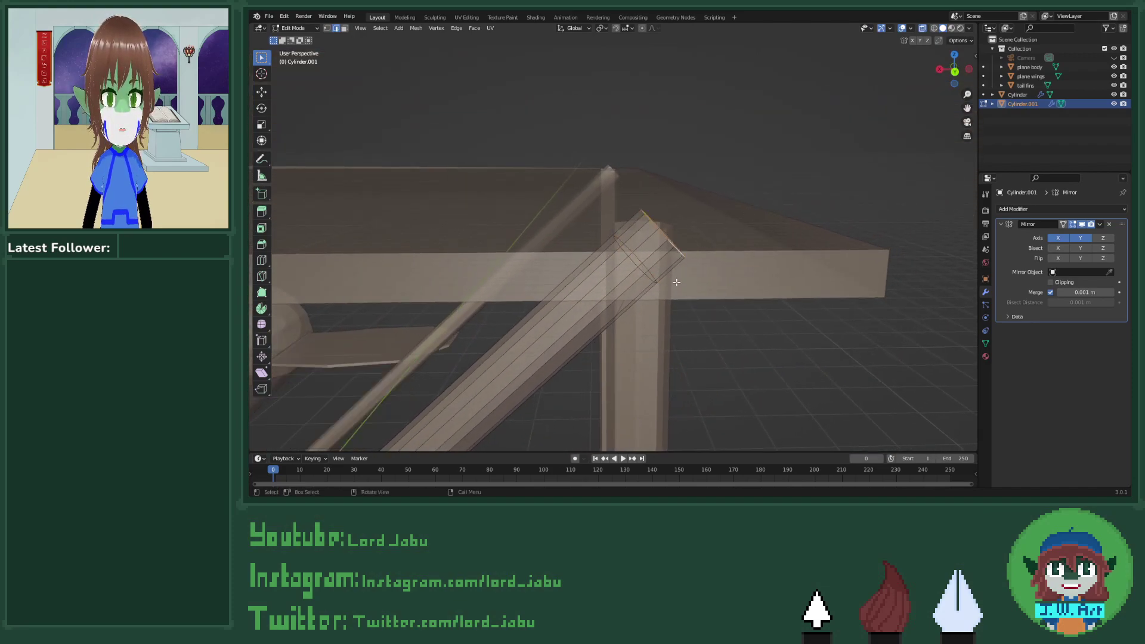
{"action": "key", "text": "r"}
{"action": "key", "text": "y"}
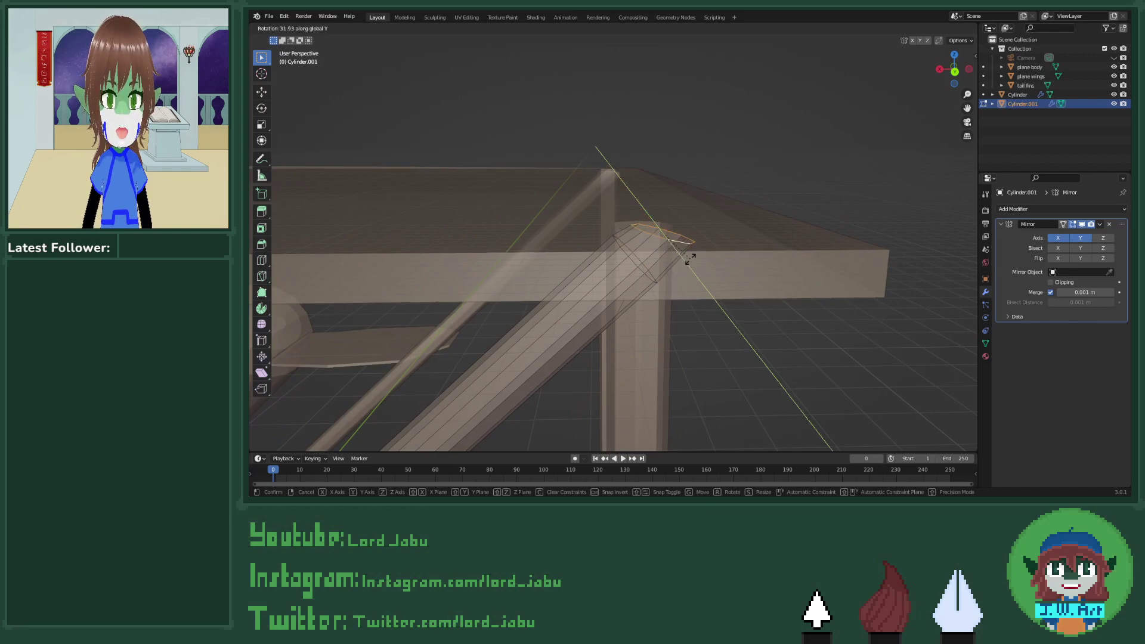
{"action": "left_click", "coordinate": [689, 258]}
Step: Turn X-ray off and raise the brace end about 0.0118 m in Z under the wing
{"action": "mouse_move", "coordinate": [690, 258]}
{"action": "middle_mouse_down"}
{"action": "mouse_move", "coordinate": [675, 250]}
{"action": "mouse_move", "coordinate": [665, 264]}
{"action": "mouse_move", "coordinate": [653, 258]}
{"action": "mouse_move", "coordinate": [606, 279]}
{"action": "mouse_move", "coordinate": [701, 249]}
{"action": "mouse_move", "coordinate": [742, 203]}
{"action": "mouse_move", "coordinate": [752, 214]}
{"action": "mouse_move", "coordinate": [732, 236]}
{"action": "mouse_move", "coordinate": [753, 224]}
{"action": "mouse_move", "coordinate": [700, 230]}
{"action": "mouse_move", "coordinate": [677, 209]}
{"action": "mouse_move", "coordinate": [622, 252]}
{"action": "mouse_move", "coordinate": [677, 224]}
{"action": "mouse_move", "coordinate": [661, 246]}
{"action": "mouse_move", "coordinate": [703, 231]}
{"action": "middle_mouse_up"}
{"action": "key", "text": "alt+z"}
{"action": "key", "text": "g"}
{"action": "key", "text": "z"}
{"action": "left_click", "coordinate": [667, 252]}
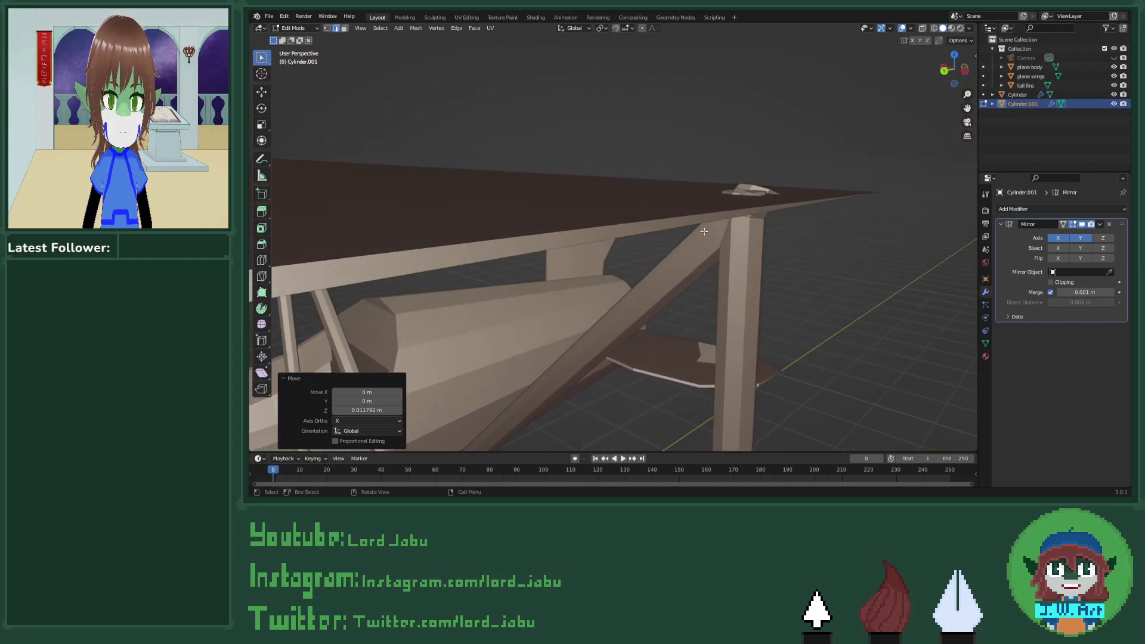
Step: Cancel a second vertical move, undo the last move, and start scaling the brace end
{"action": "key", "text": "g"}
{"action": "key", "text": "z"}
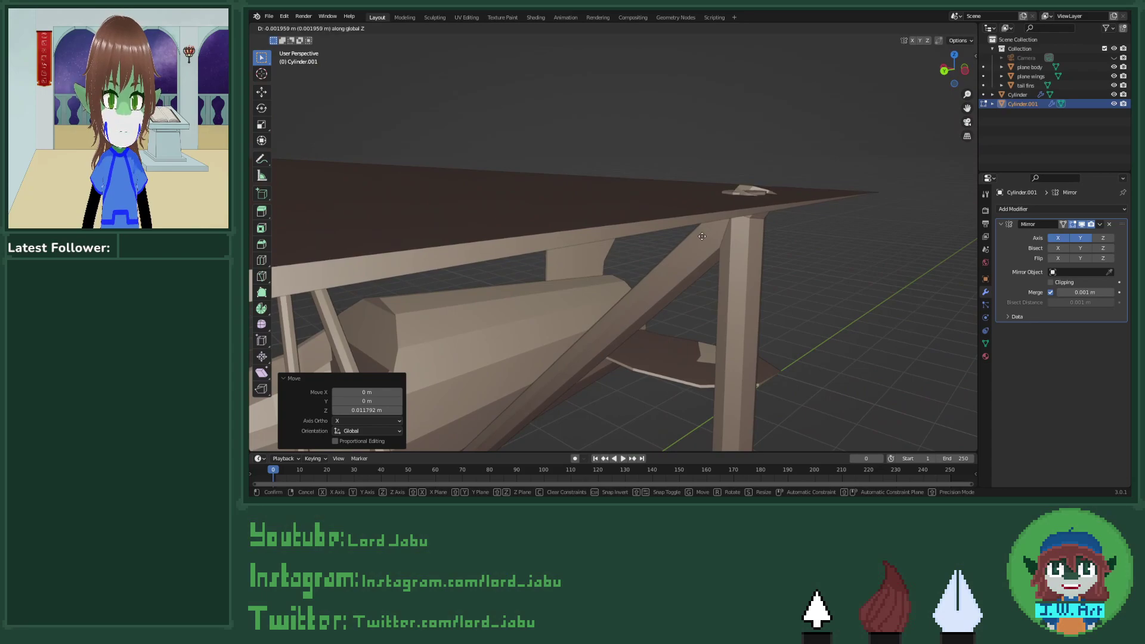
{"action": "right_click", "coordinate": [701, 237]}
{"action": "right_click", "coordinate": [702, 237]}
{"action": "key", "text": "Escape"}
{"action": "key", "text": "ctrl+z"}
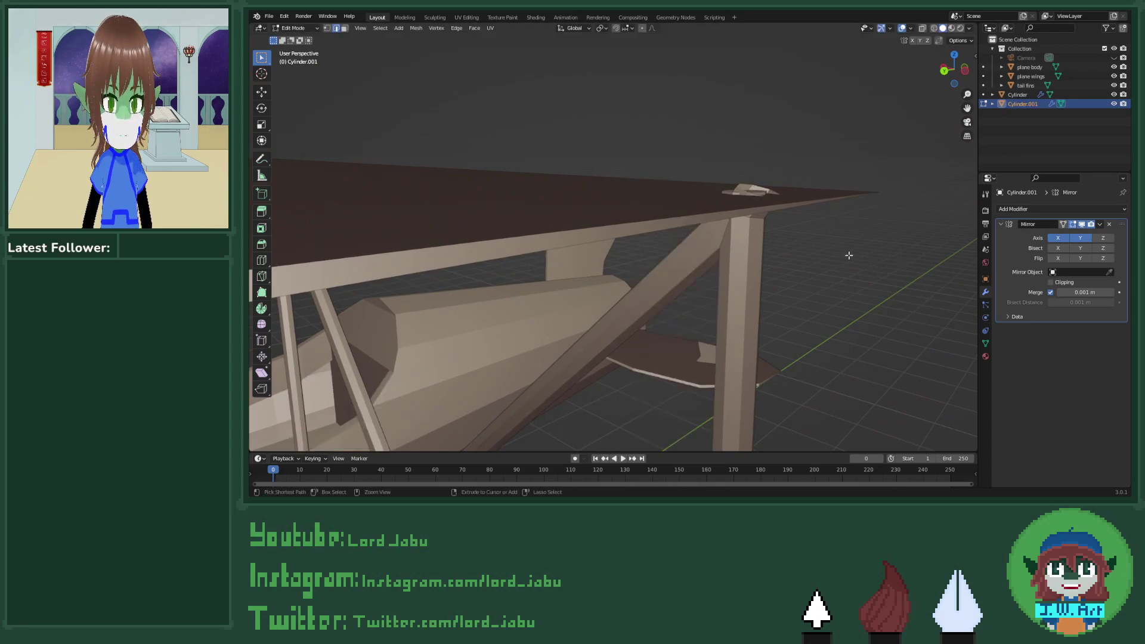
{"action": "key", "text": "s"}
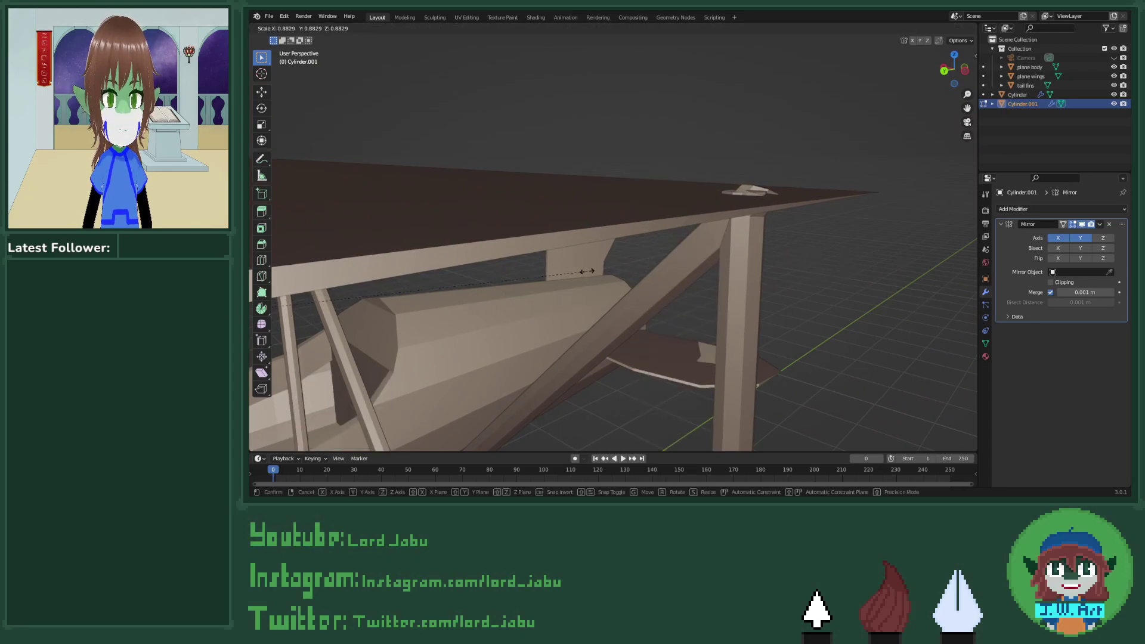
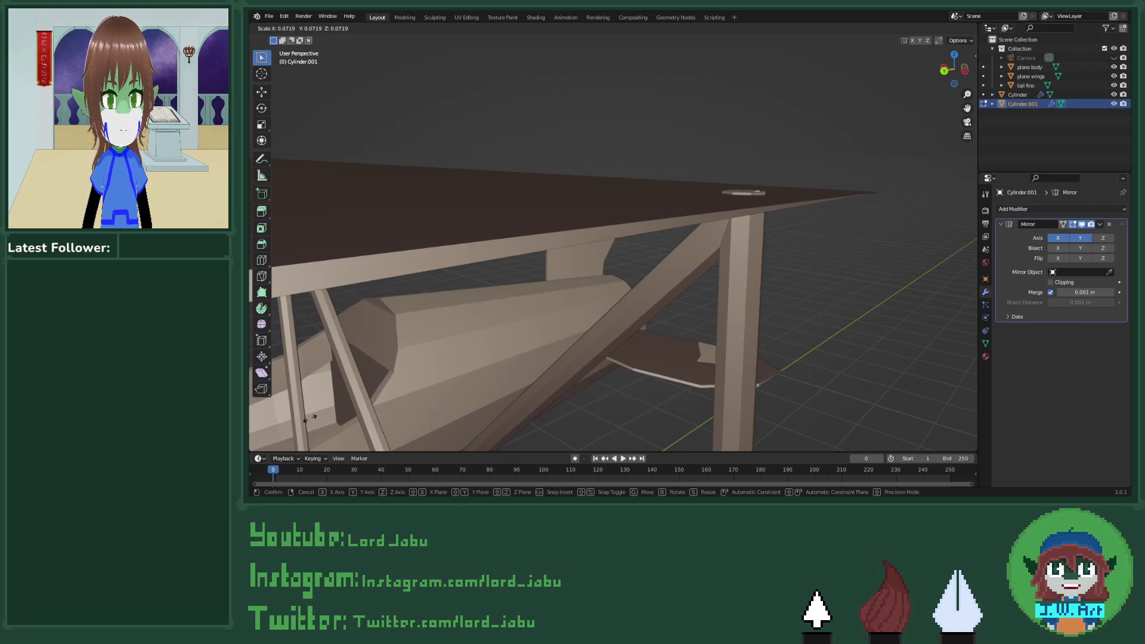
Step: Confirm the scale and nudge the selected part slightly upward along Z
{"action": "left_click", "coordinate": [768, 48]}
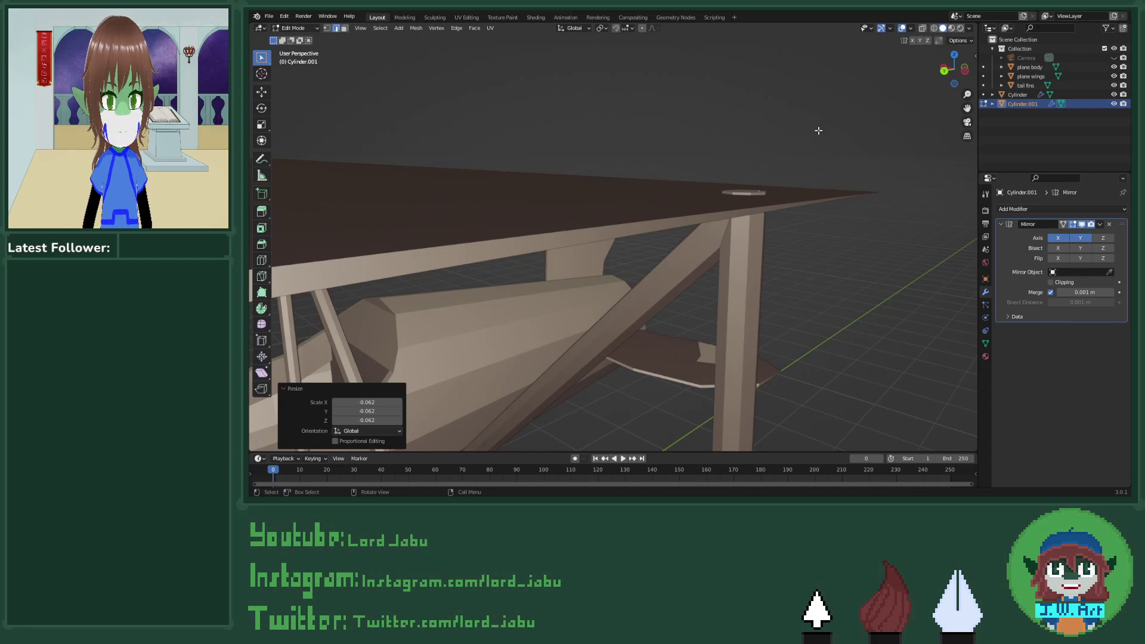
{"action": "key", "text": "g"}
{"action": "key", "text": "z"}
{"action": "left_click", "coordinate": [810, 139]}
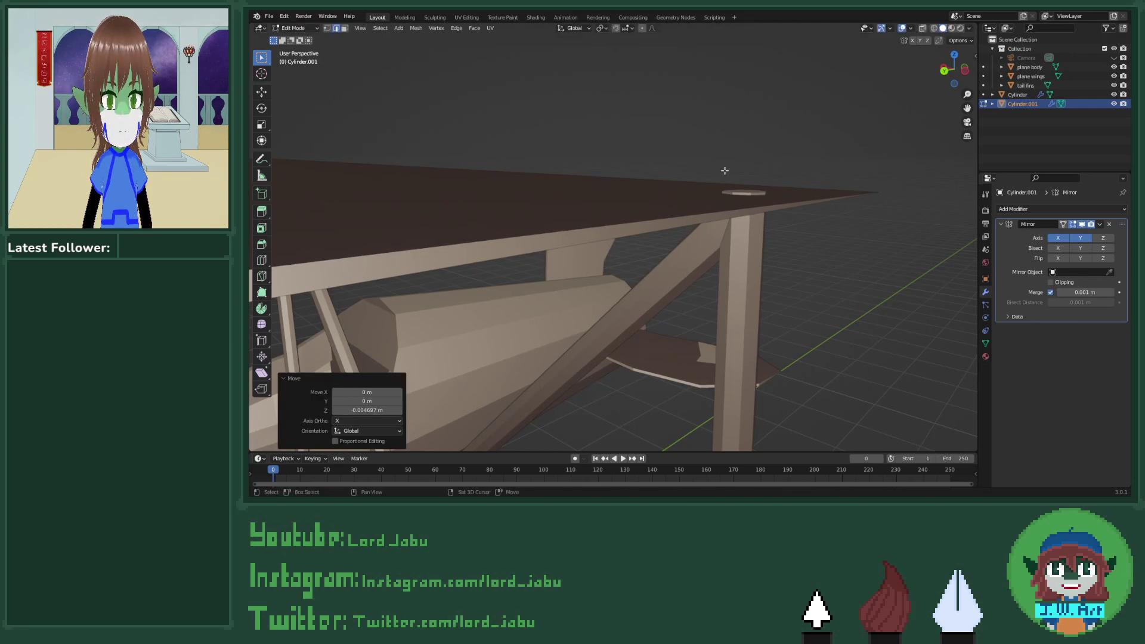
Step: Delete the faces of the diagonal strut's lower section that poke below the lower wing
{"action": "middle_click_drag", "start_coordinate": [811, 140], "coordinate": [656, 251]}
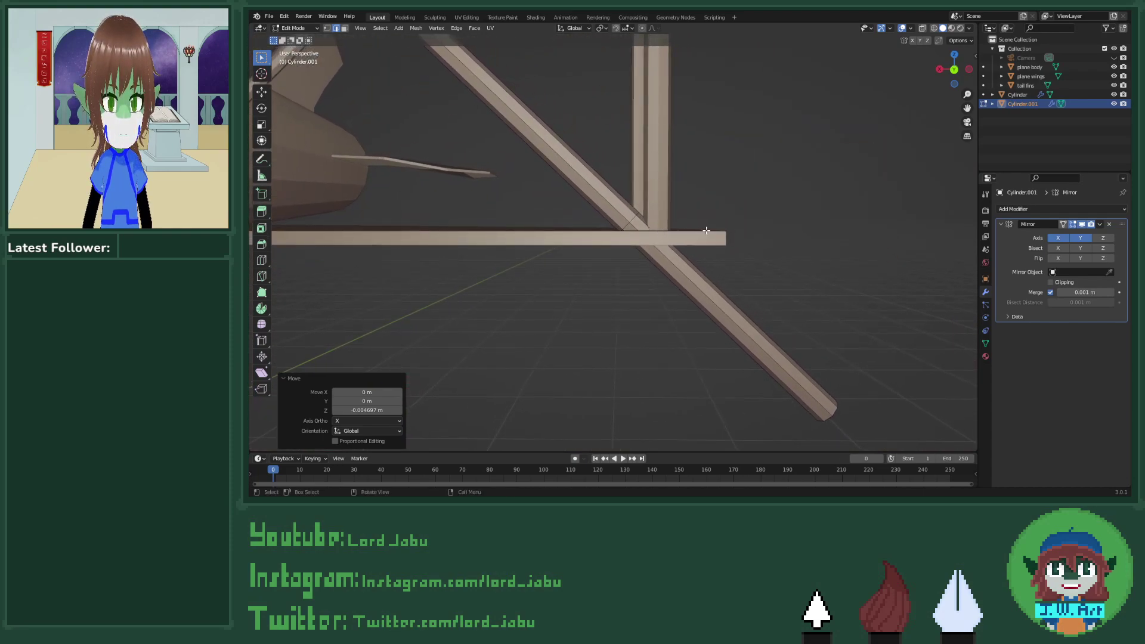
{"action": "key", "text": "3"}
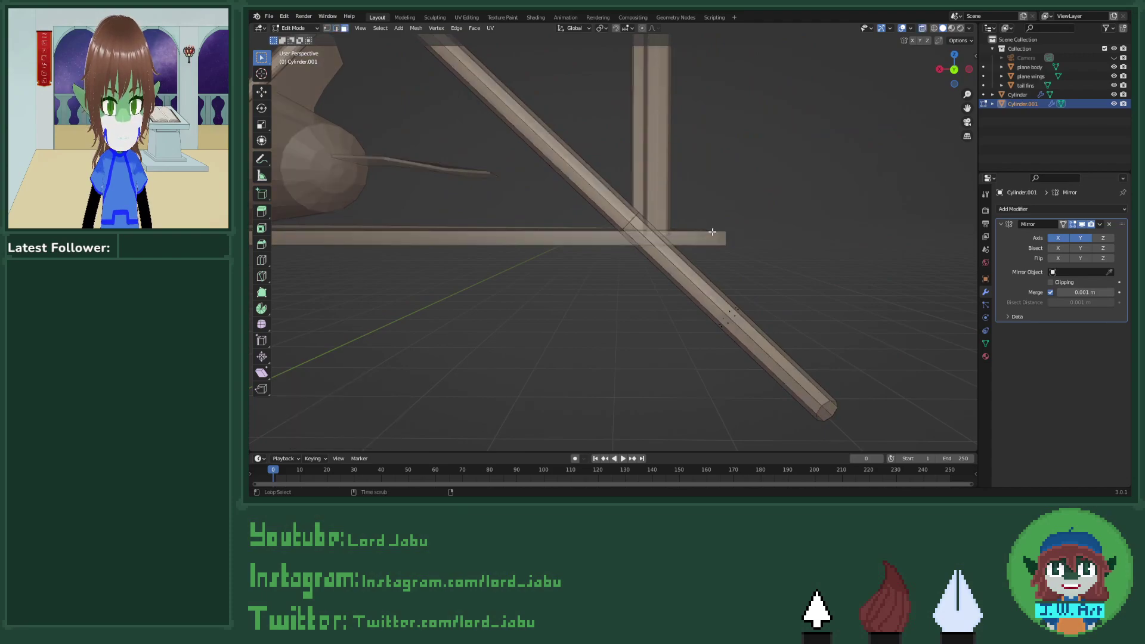
{"action": "left_click", "coordinate": [705, 271], "text": "alt"}
{"action": "left_click_drag", "start_coordinate": [728, 316], "coordinate": [832, 358]}
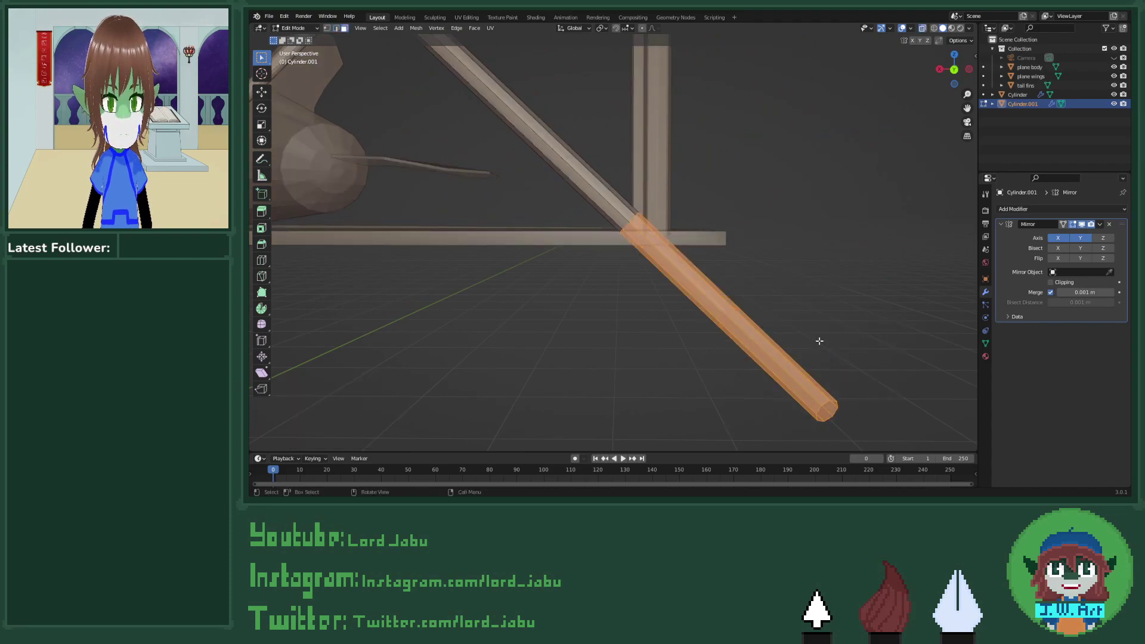
{"action": "key", "text": "x"}
{"action": "left_click", "coordinate": [817, 337]}
{"action": "middle_click_drag", "start_coordinate": [817, 338], "coordinate": [641, 253]}
Step: Add a loop cut across the diagonal strut and slide it near the strut's end
{"action": "key", "text": "ctrl+r"}
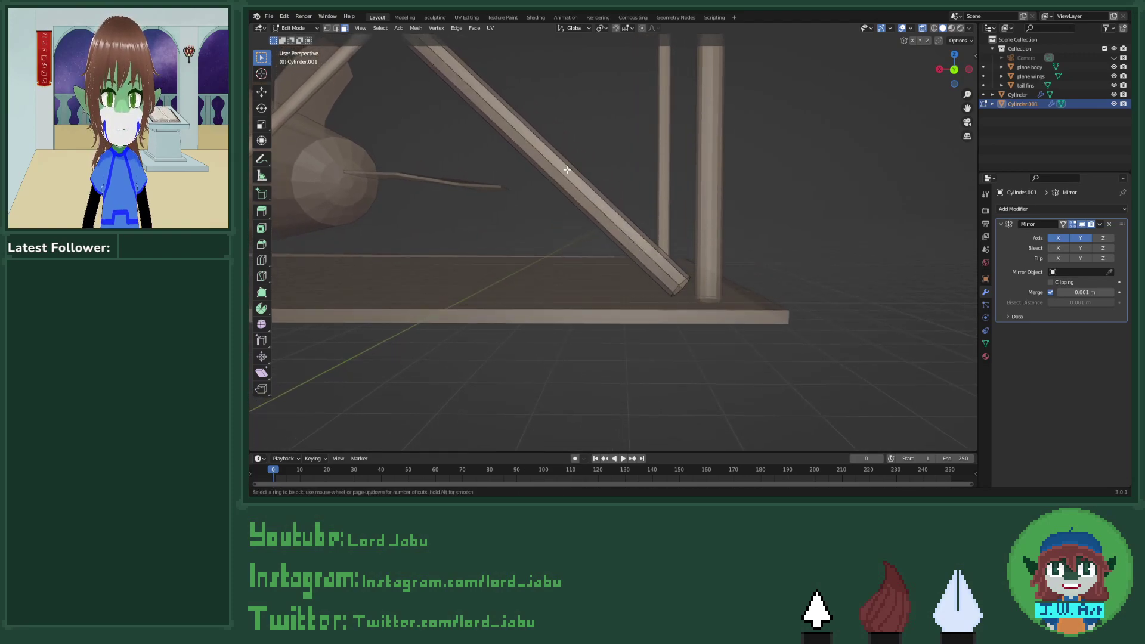
{"action": "left_click", "coordinate": [588, 208]}
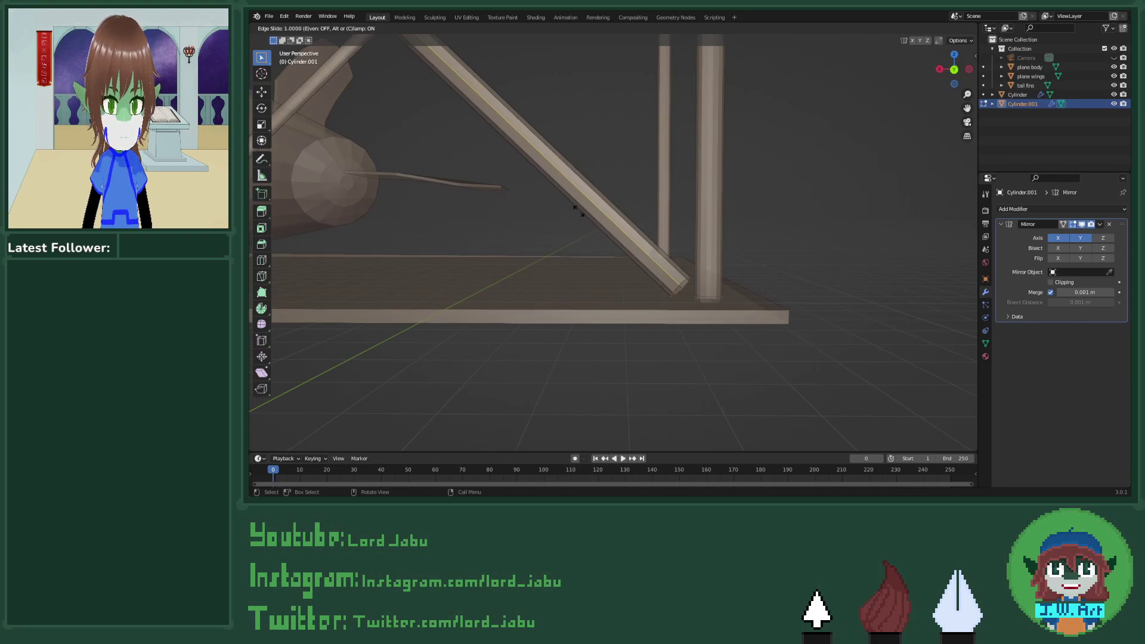
{"action": "key", "text": "Escape"}
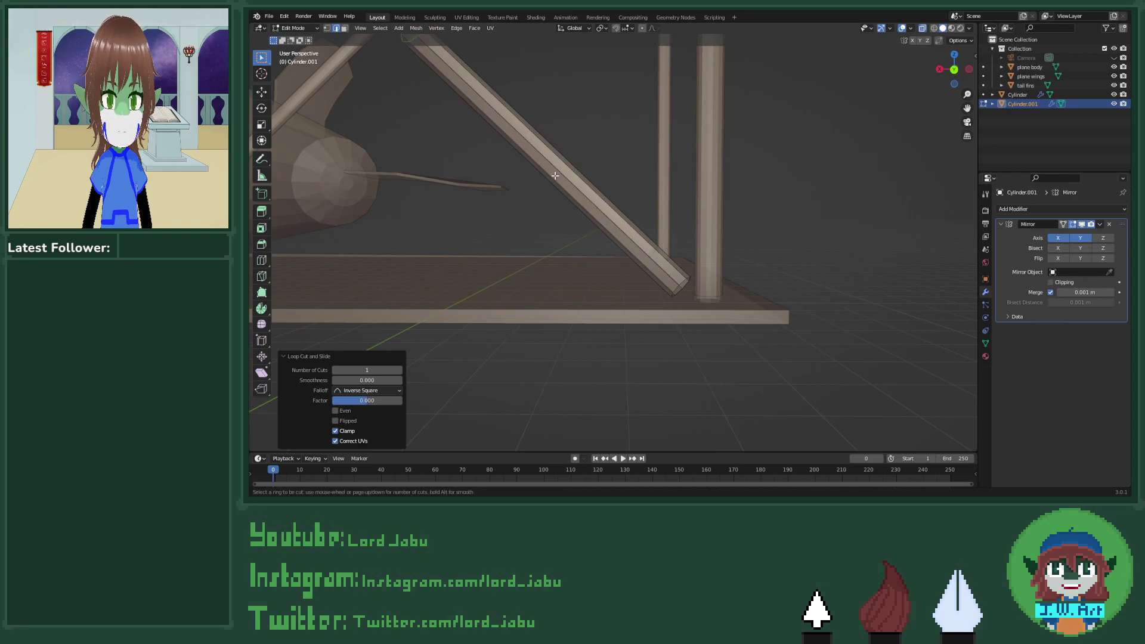
{"action": "key", "text": "g"}
{"action": "key", "text": "g"}
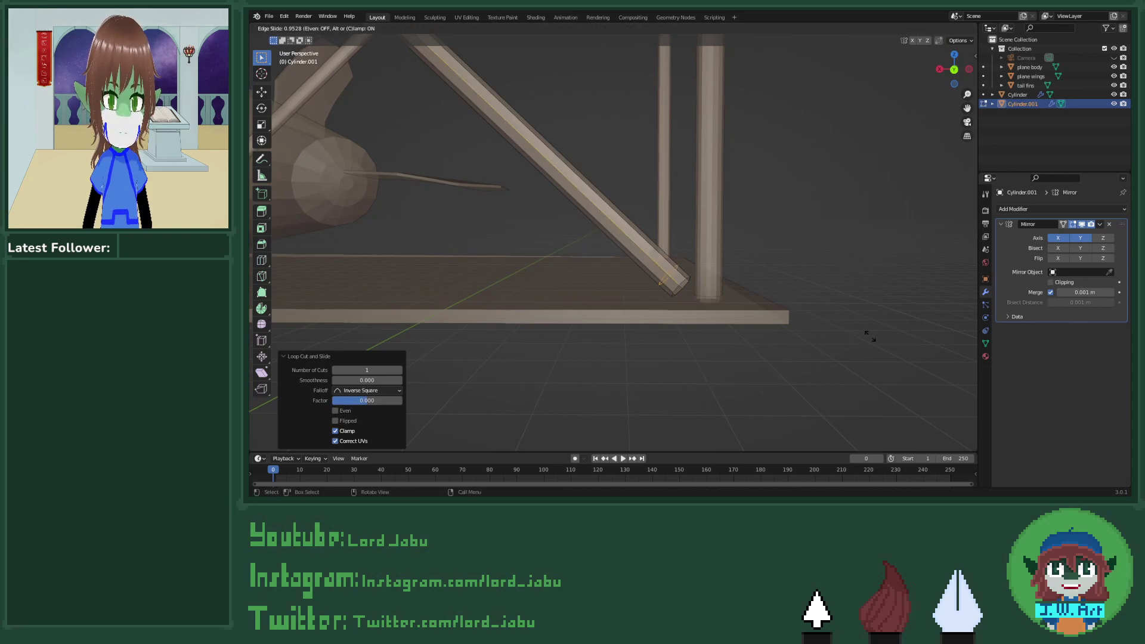
{"action": "left_click", "coordinate": [869, 336]}
{"action": "middle_click_drag", "start_coordinate": [817, 334], "coordinate": [726, 303]}
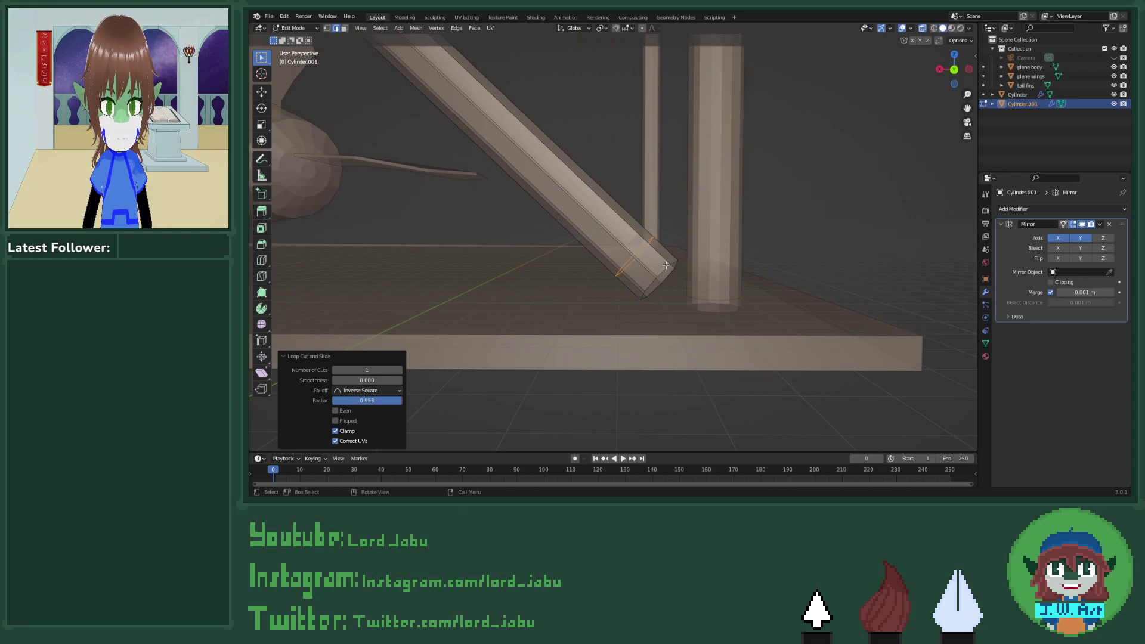
Step: Move the strut's end ring, then drop its outermost edge ring toward the lower wing
{"action": "left_click", "coordinate": [658, 289], "text": "alt"}
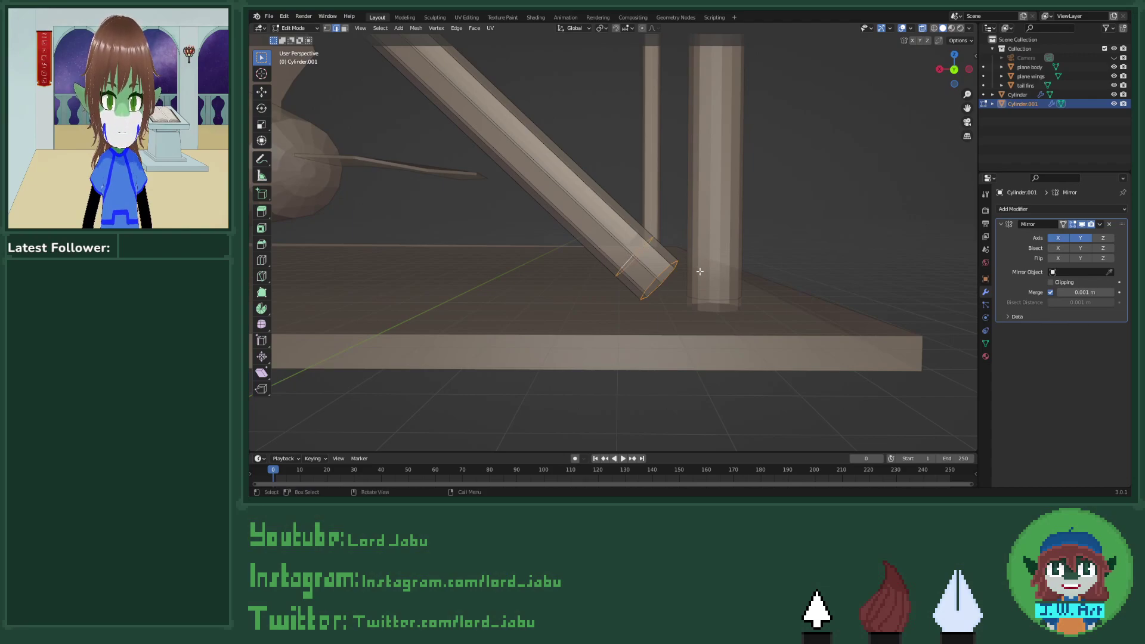
{"action": "key", "text": "g"}
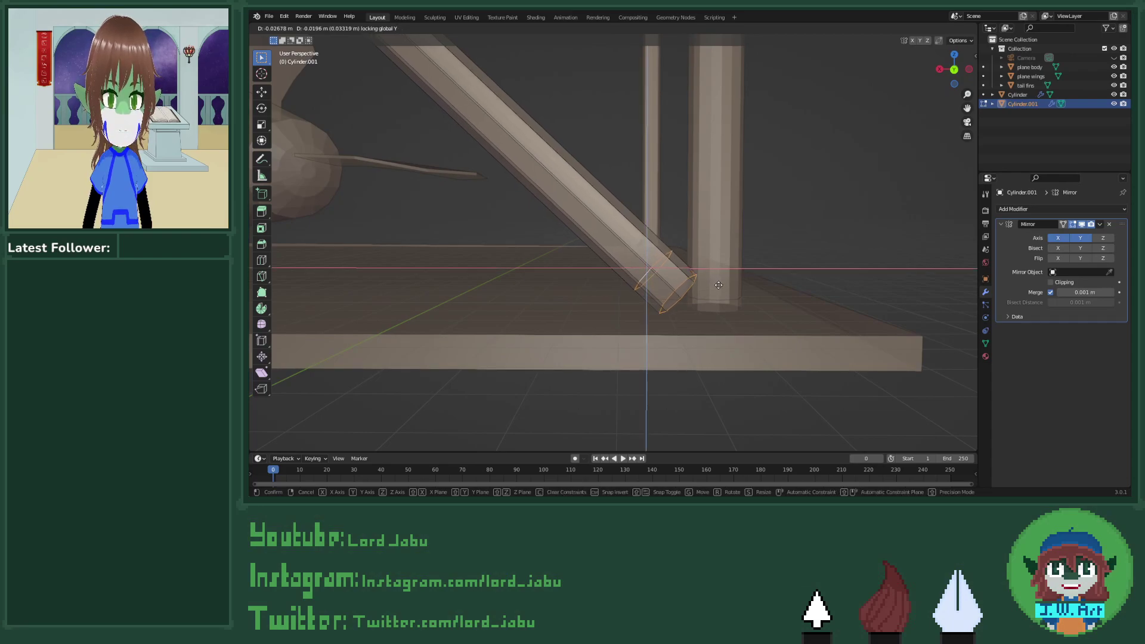
{"action": "left_click", "coordinate": [721, 289]}
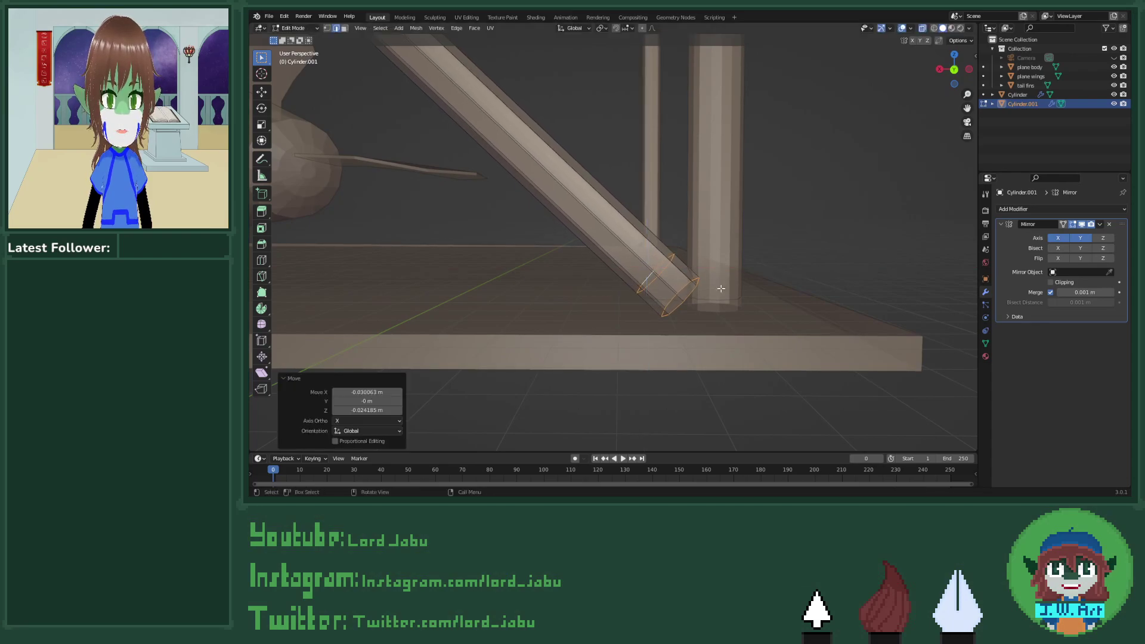
{"action": "left_click", "coordinate": [689, 297], "text": "alt"}
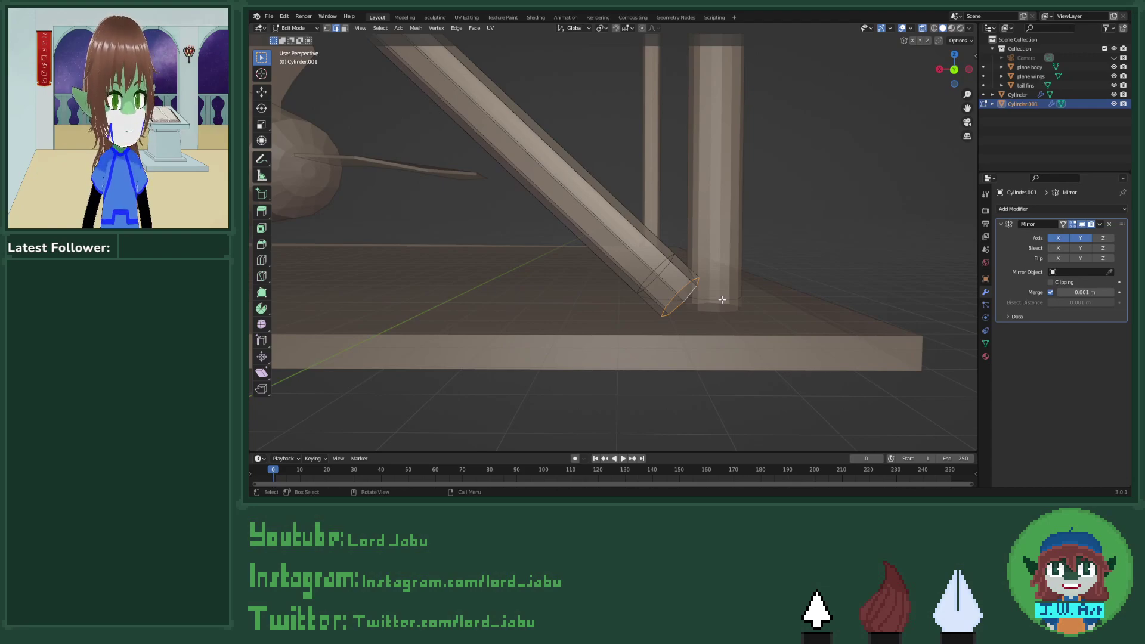
{"action": "key", "text": "g"}
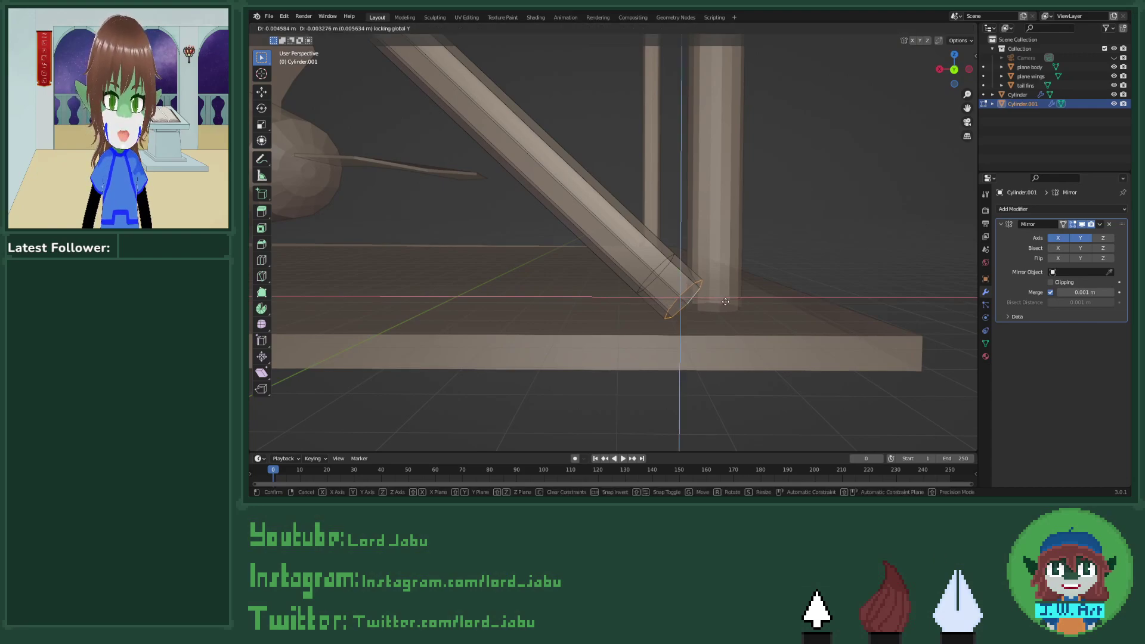
{"action": "left_click", "coordinate": [740, 319]}
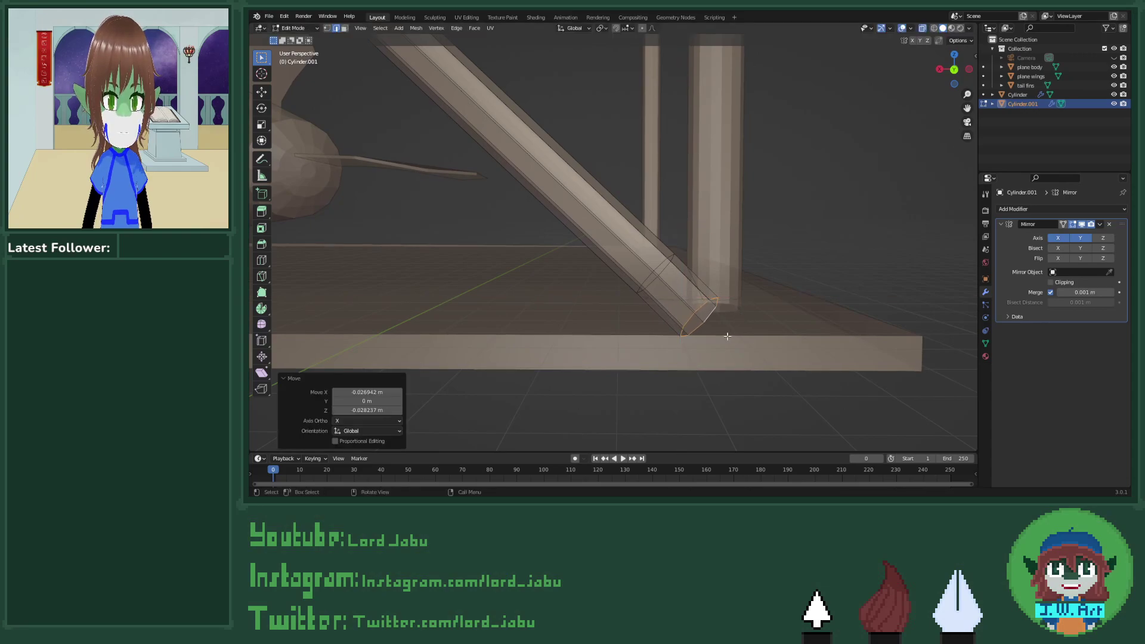
Step: Tilt the end ring about 31 degrees on Y, raise it slightly, and shrink the tip to a third
{"action": "key", "text": "r"}
{"action": "key", "text": "y"}
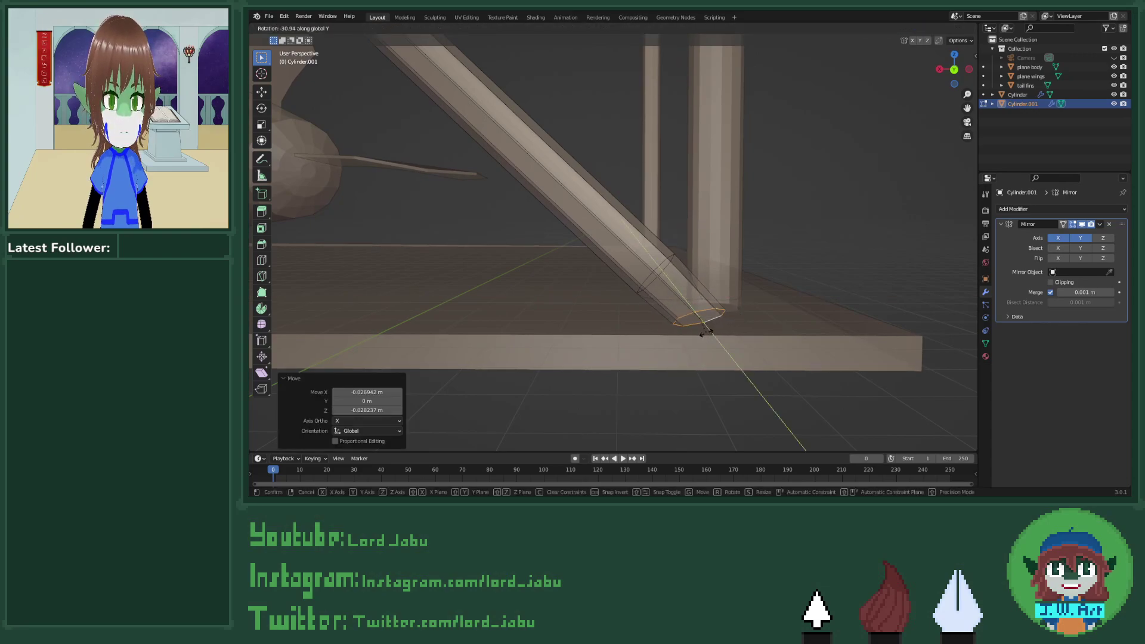
{"action": "left_click", "coordinate": [703, 327]}
{"action": "middle_click_drag", "start_coordinate": [702, 324], "coordinate": [677, 269]}
{"action": "key", "text": "g"}
{"action": "key", "text": "z"}
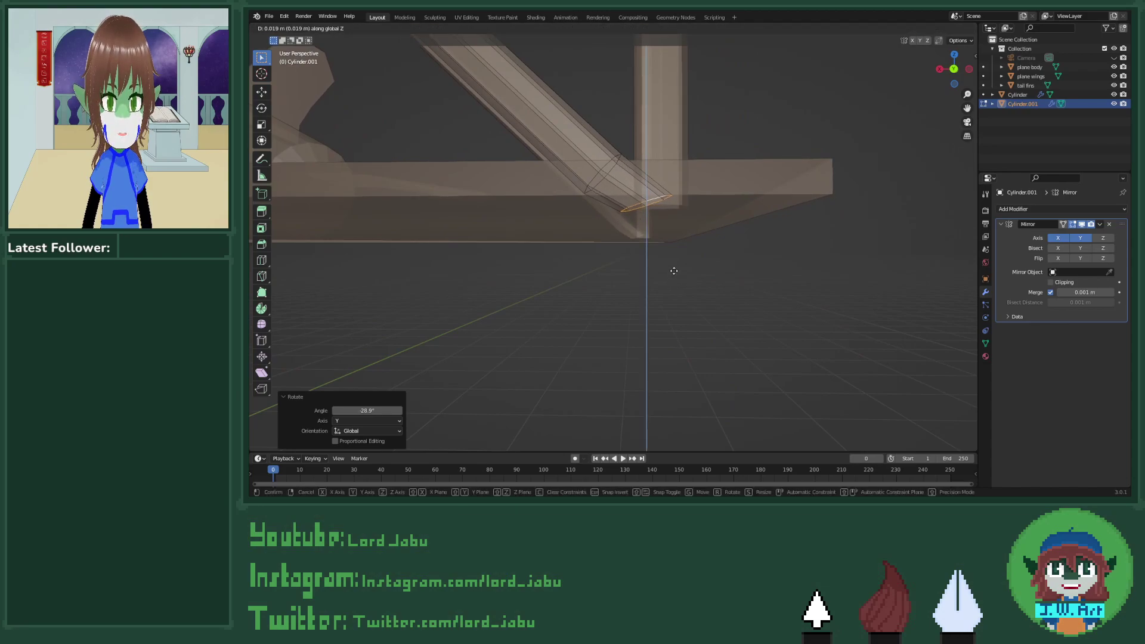
{"action": "left_click", "coordinate": [674, 266]}
{"action": "key", "text": "s"}
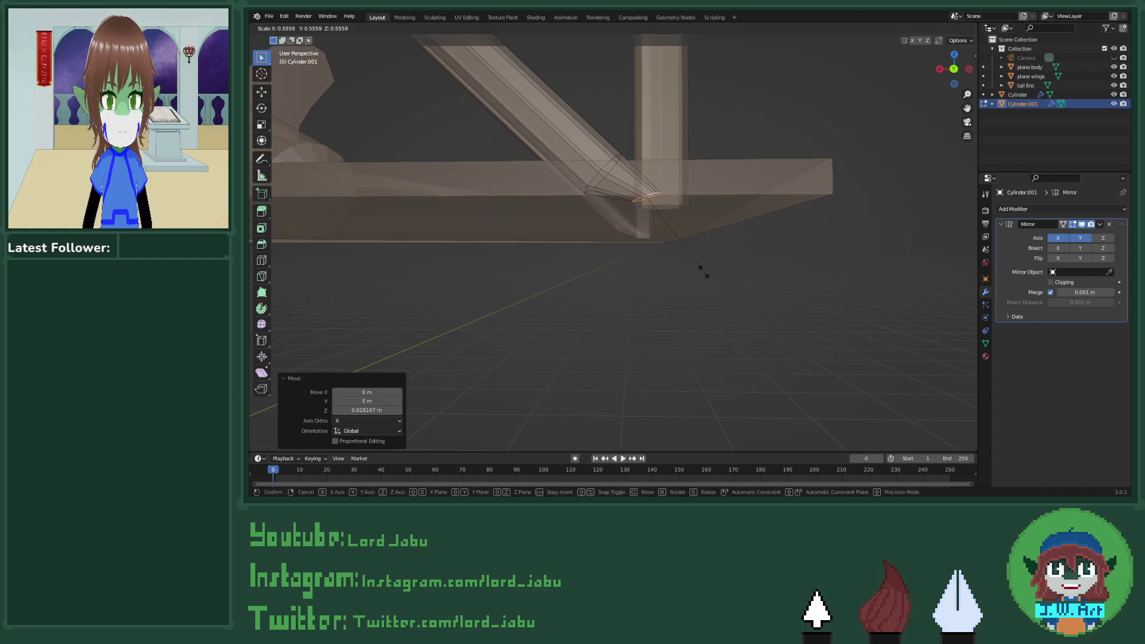
{"action": "left_click", "coordinate": [671, 249]}
Step: Slide the edge loop above the tip and move the tip onto the lower wing
{"action": "middle_click_drag", "start_coordinate": [671, 249], "coordinate": [696, 143]}
{"action": "left_click_drag", "start_coordinate": [677, 147], "coordinate": [749, 256]}
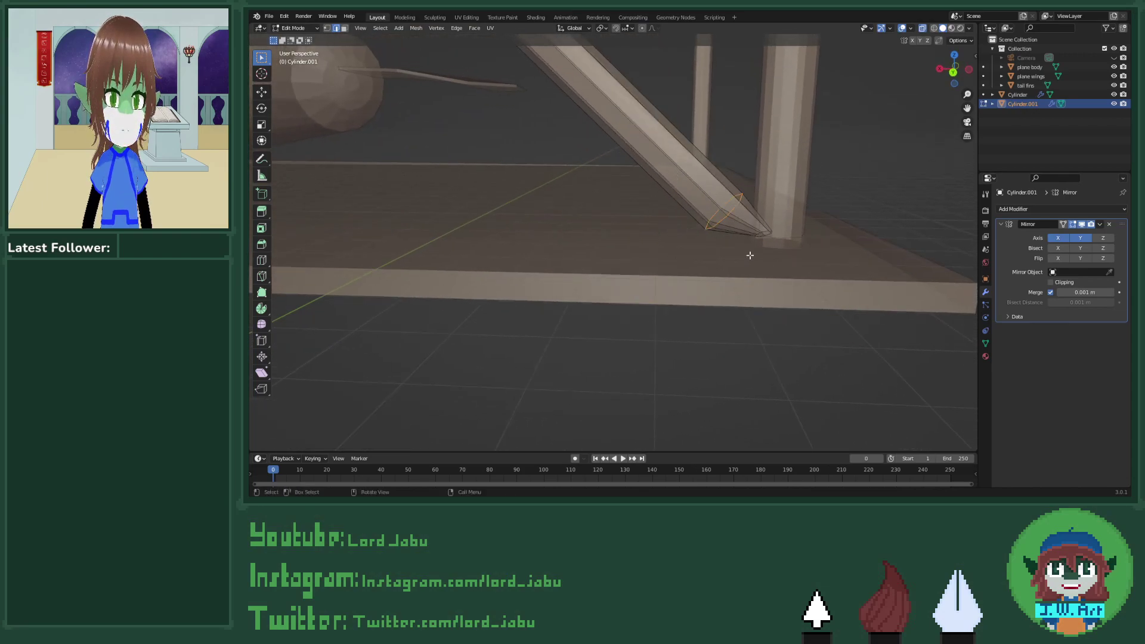
{"action": "key", "text": "g"}
{"action": "key", "text": "g"}
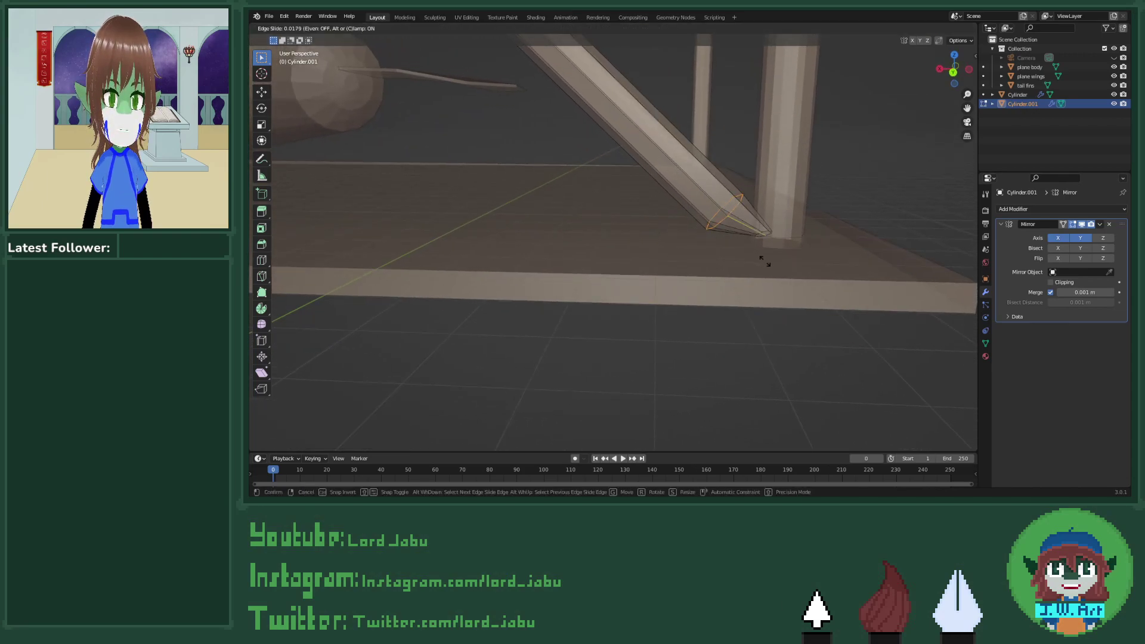
{"action": "left_click", "coordinate": [764, 261]}
{"action": "middle_click_drag", "start_coordinate": [822, 269], "coordinate": [767, 287]}
{"action": "key", "text": "1"}
{"action": "key", "text": "g"}
{"action": "key", "text": "g"}
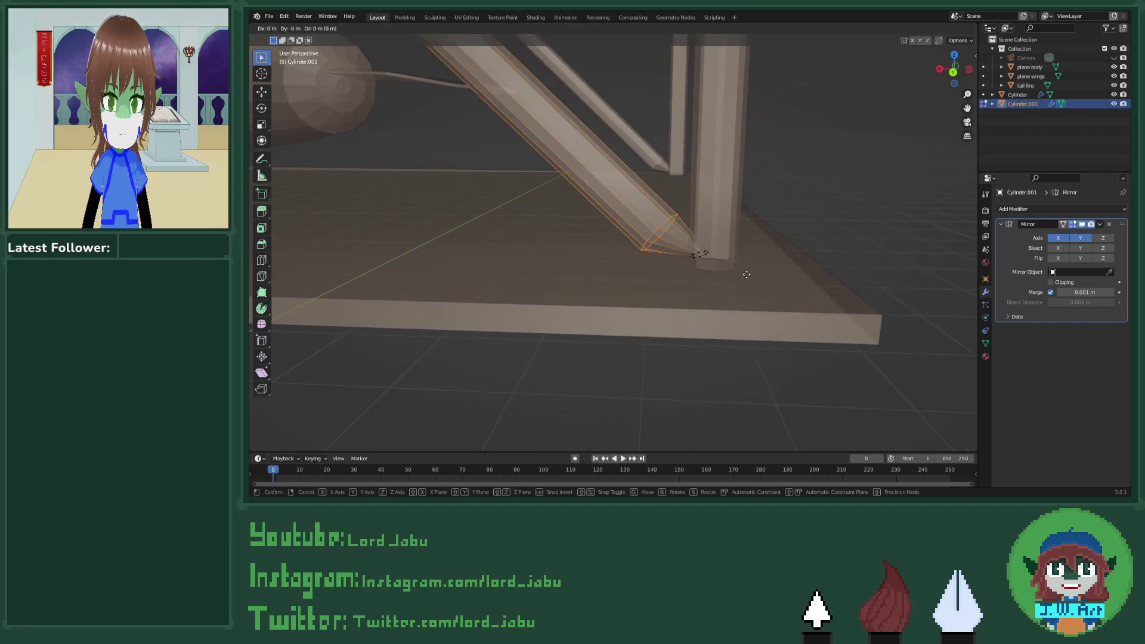
{"action": "left_click", "coordinate": [964, 362]}
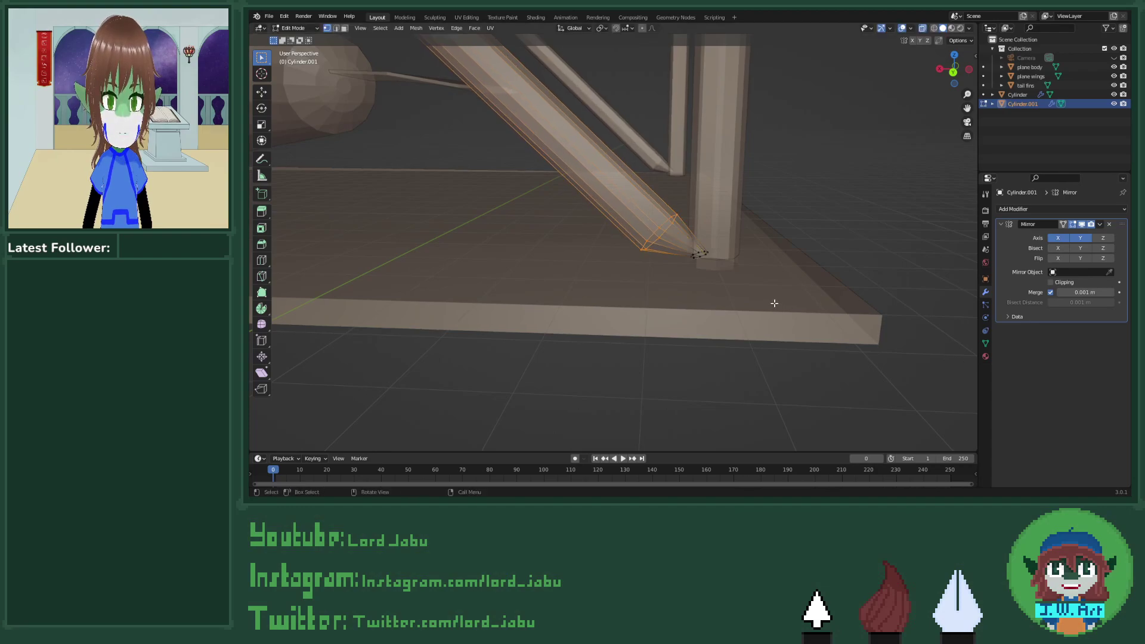
{"action": "key", "text": "g"}
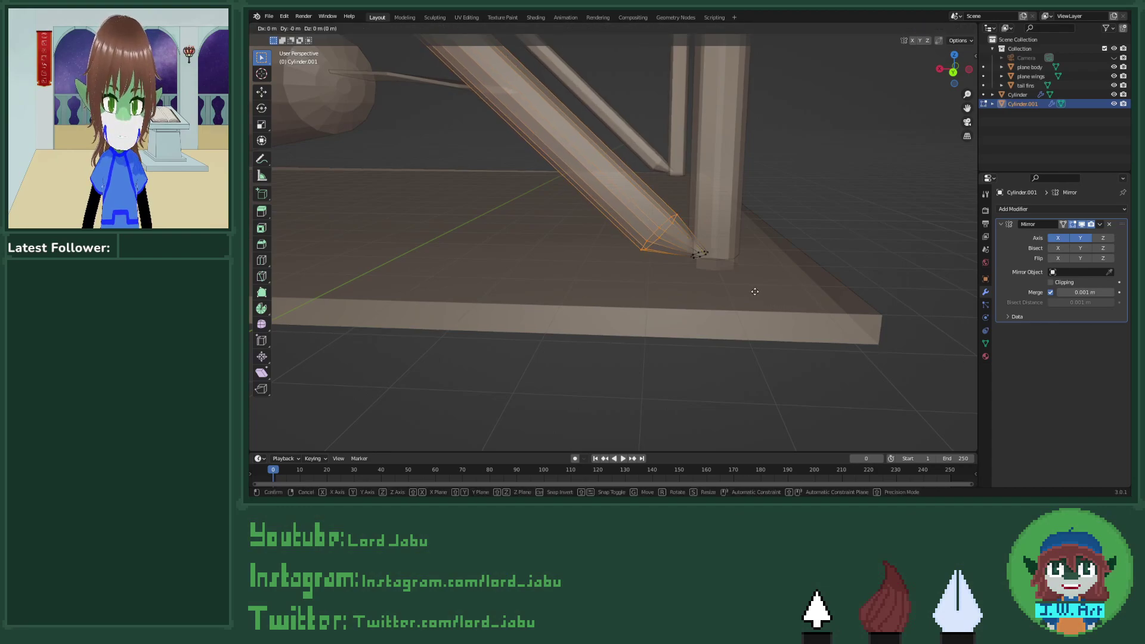
{"action": "left_click", "coordinate": [761, 295]}
Step: Toggle the strut out of and back into Edit Mode while viewing the biplane frame
{"action": "scroll", "coordinate": [690, 289], "scroll_direction": "down", "scroll_amount": 4}
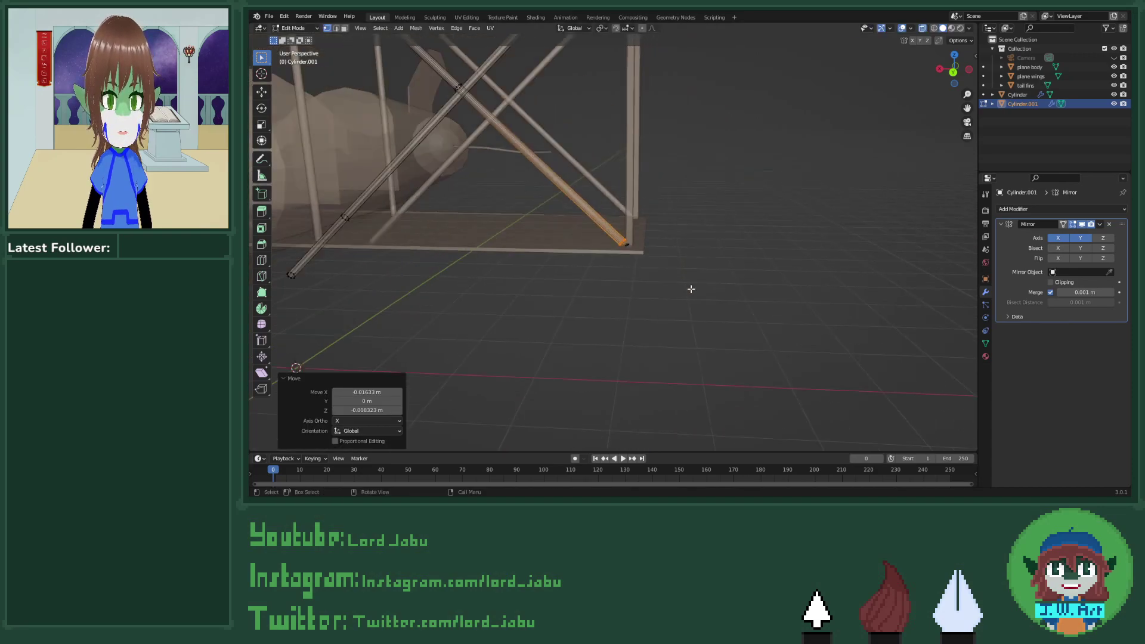
{"action": "scroll", "coordinate": [691, 289], "scroll_direction": "down", "scroll_amount": 3}
{"action": "scroll", "coordinate": [682, 309], "scroll_direction": "up", "scroll_amount": 2}
{"action": "scroll", "coordinate": [682, 307], "scroll_direction": "down", "scroll_amount": 2}
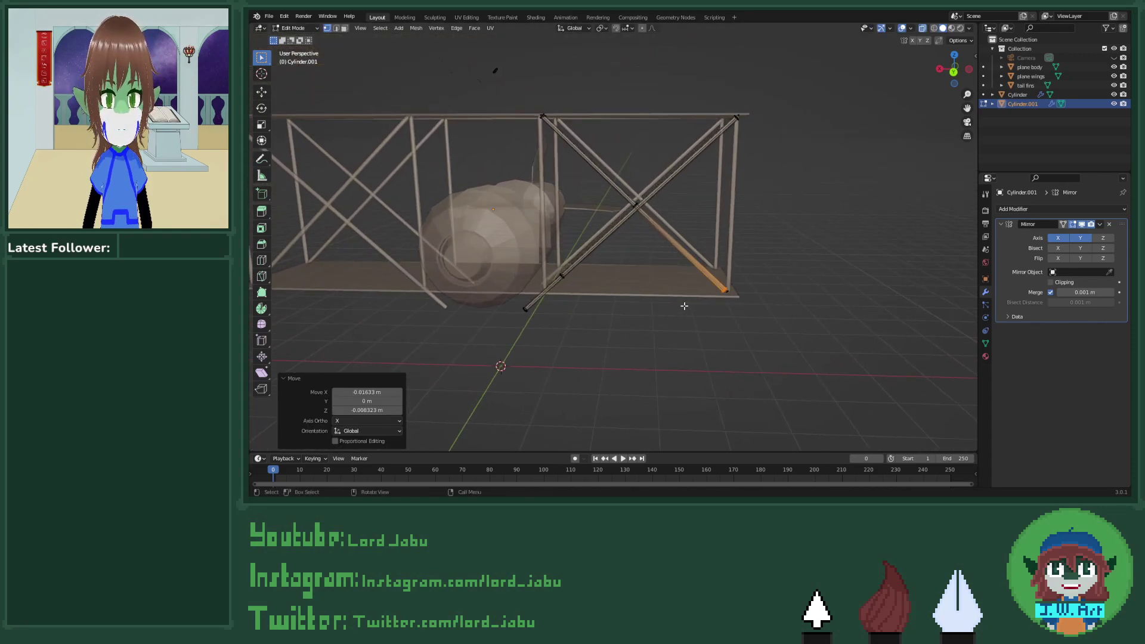
{"action": "key", "text": "Tab"}
{"action": "middle_click_drag", "start_coordinate": [570, 299], "coordinate": [699, 315]}
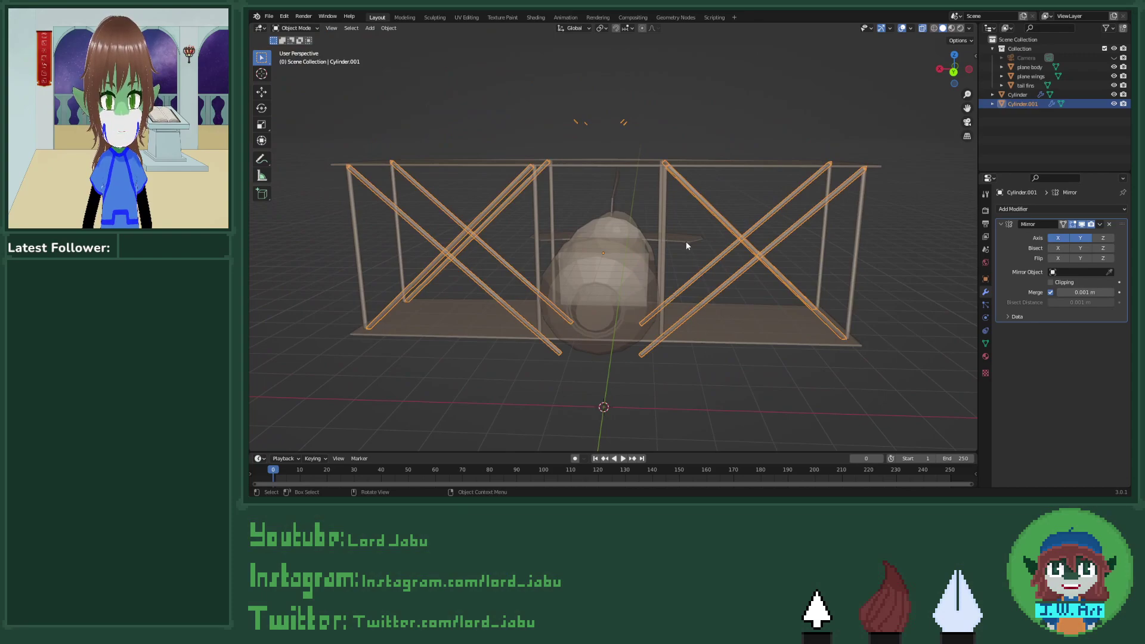
{"action": "key", "text": "Tab"}
{"action": "middle_click_drag", "start_coordinate": [621, 104], "coordinate": [672, 172], "text": "shift"}
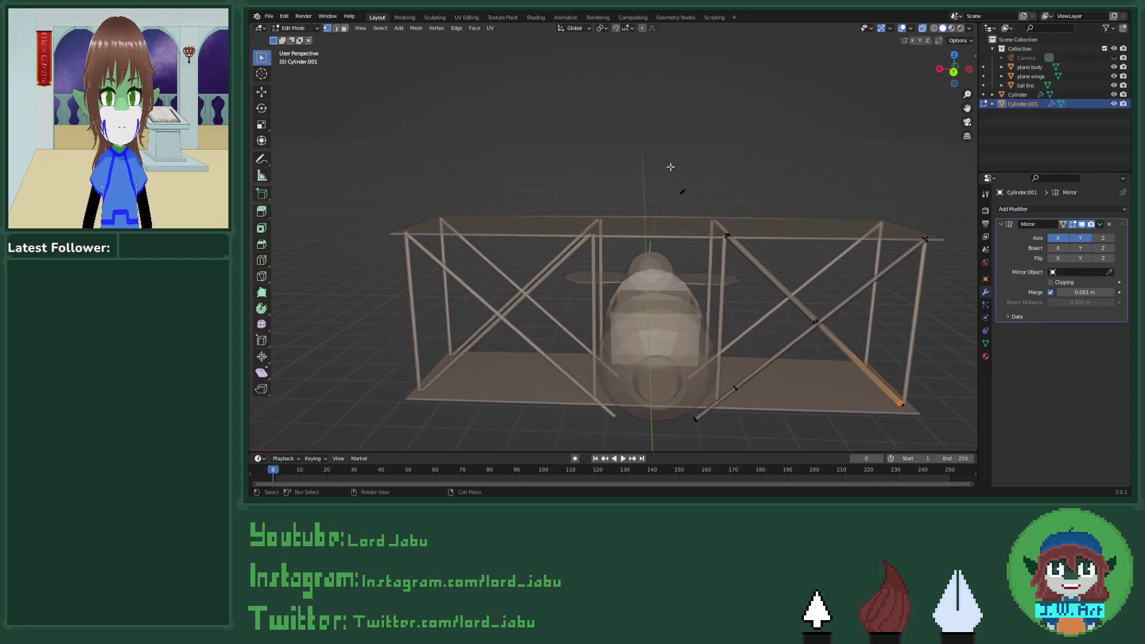
{"action": "right_click", "coordinate": [704, 208]}
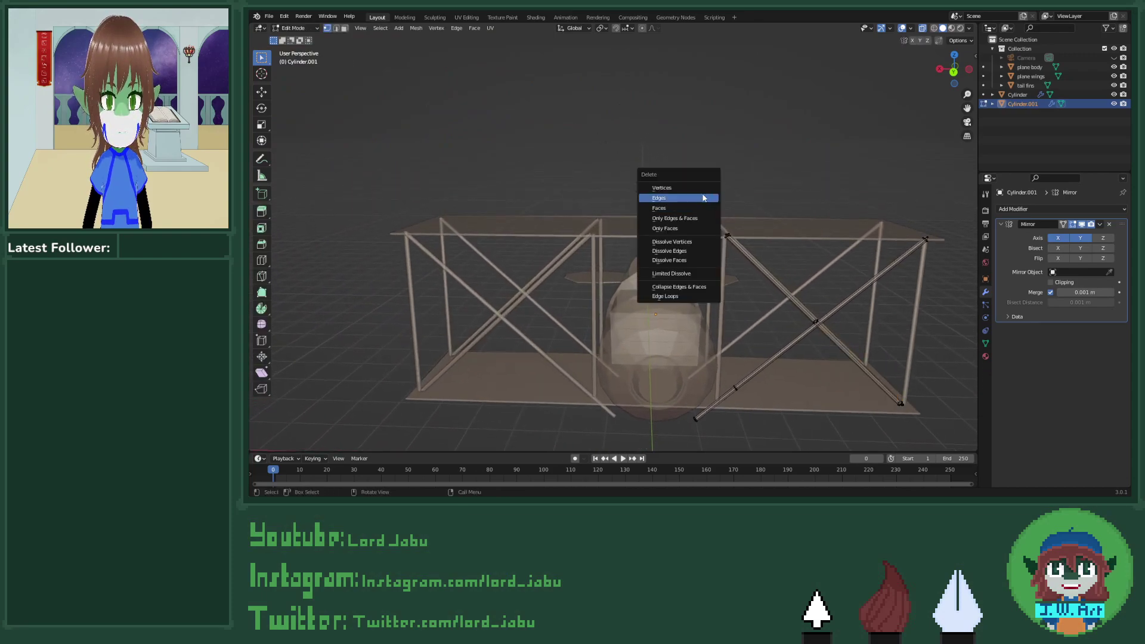
{"action": "key", "text": "Escape"}
{"action": "mouse_move", "coordinate": [703, 187]}
{"action": "middle_mouse_down"}
{"action": "mouse_move", "coordinate": [691, 201]}
{"action": "mouse_move", "coordinate": [679, 185]}
{"action": "middle_mouse_up"}
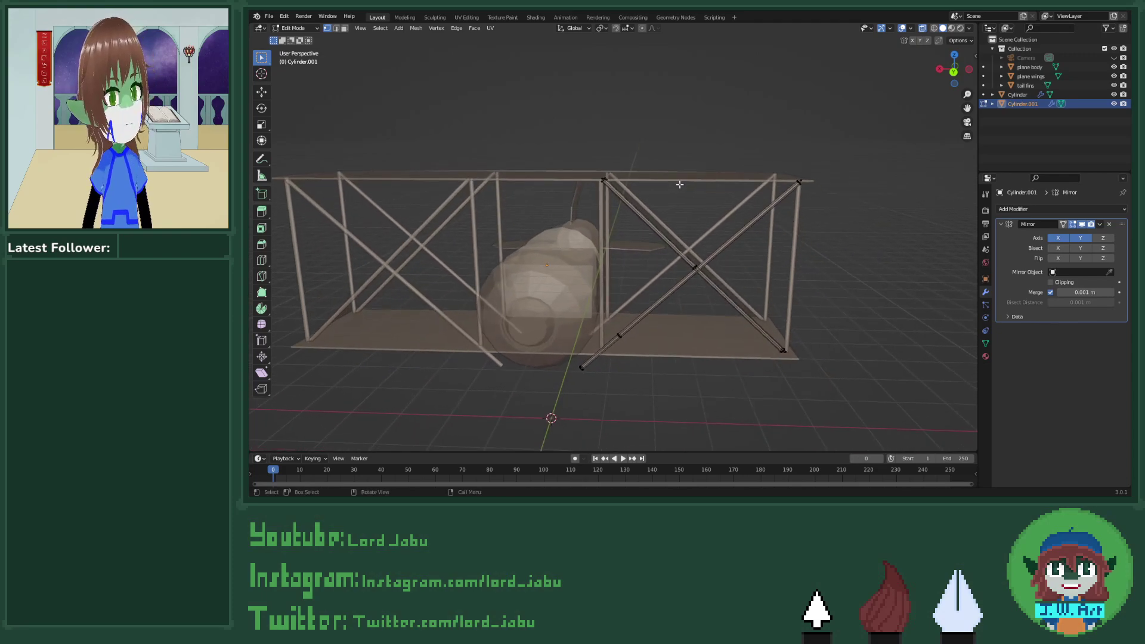
Step: Return to Object Mode, deselect the strut, and settle on a near front view of the biplane
{"action": "key", "text": "Tab"}
{"action": "middle_click_drag", "start_coordinate": [757, 189], "coordinate": [628, 257]}
{"action": "left_click", "coordinate": [761, 205]}
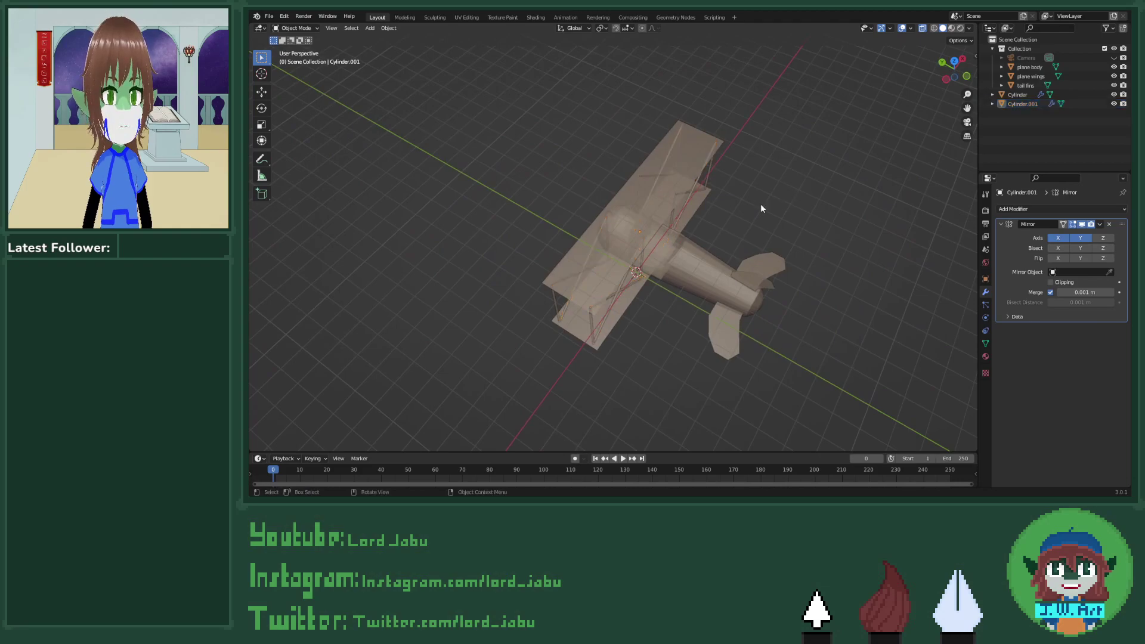
{"action": "middle_click_drag", "start_coordinate": [761, 205], "coordinate": [608, 311]}
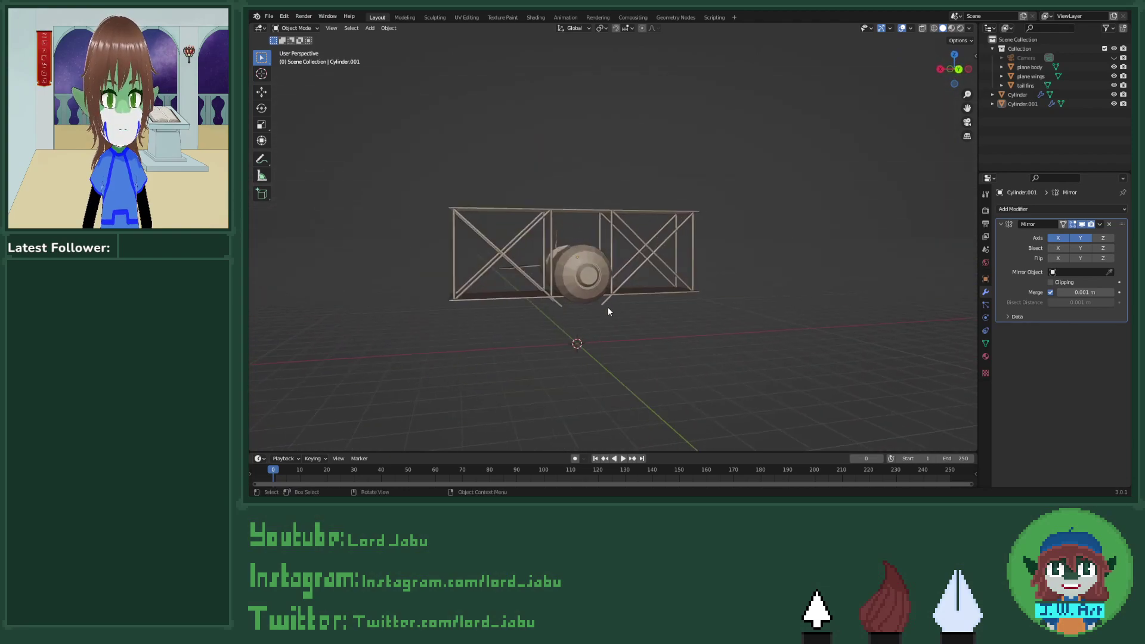
{"action": "middle_click_drag", "start_coordinate": [583, 261], "coordinate": [618, 309]}
{"action": "scroll", "coordinate": [619, 309], "scroll_direction": "up", "scroll_amount": 5}
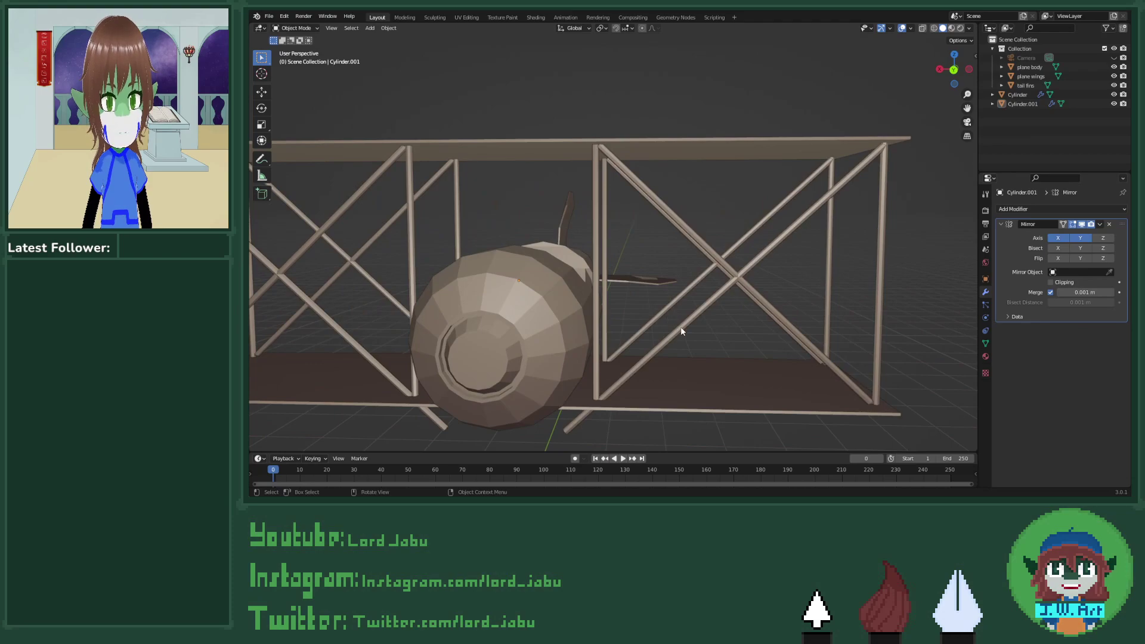
Step: Enter Edit Mode with X-ray on, delete the brace's end ring, then undo the deletion
{"action": "key", "text": "Tab"}
{"action": "middle_click_drag", "start_coordinate": [653, 360], "coordinate": [685, 205], "text": "shift"}
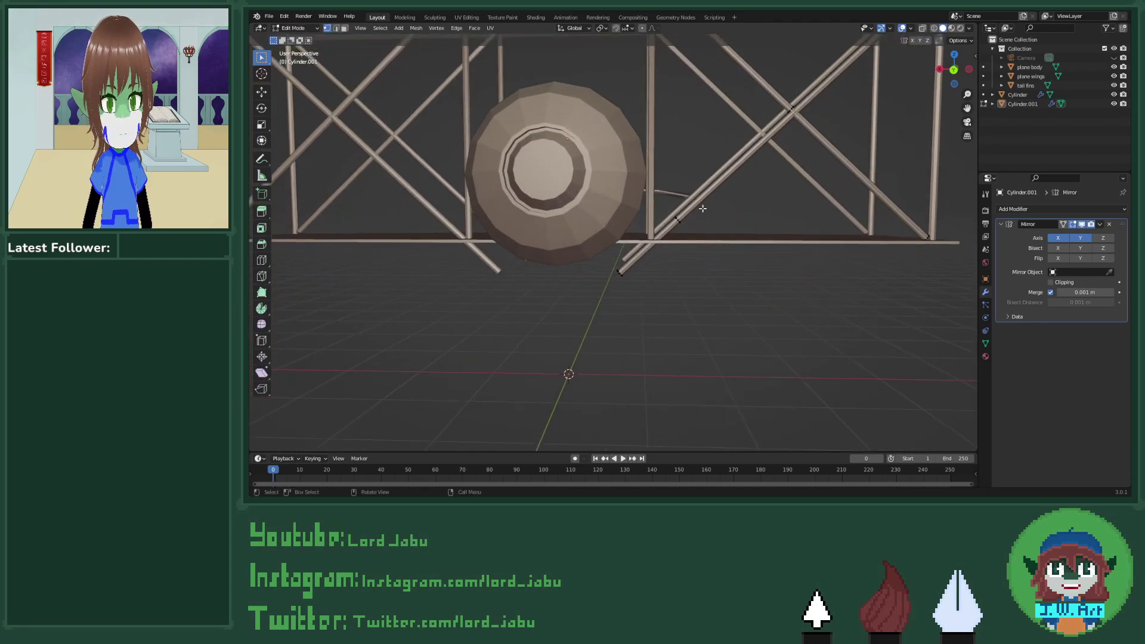
{"action": "scroll", "coordinate": [685, 205], "scroll_direction": "up", "scroll_amount": 4}
{"action": "left_click_drag", "start_coordinate": [599, 275], "coordinate": [674, 363]}
{"action": "key", "text": "alt+z"}
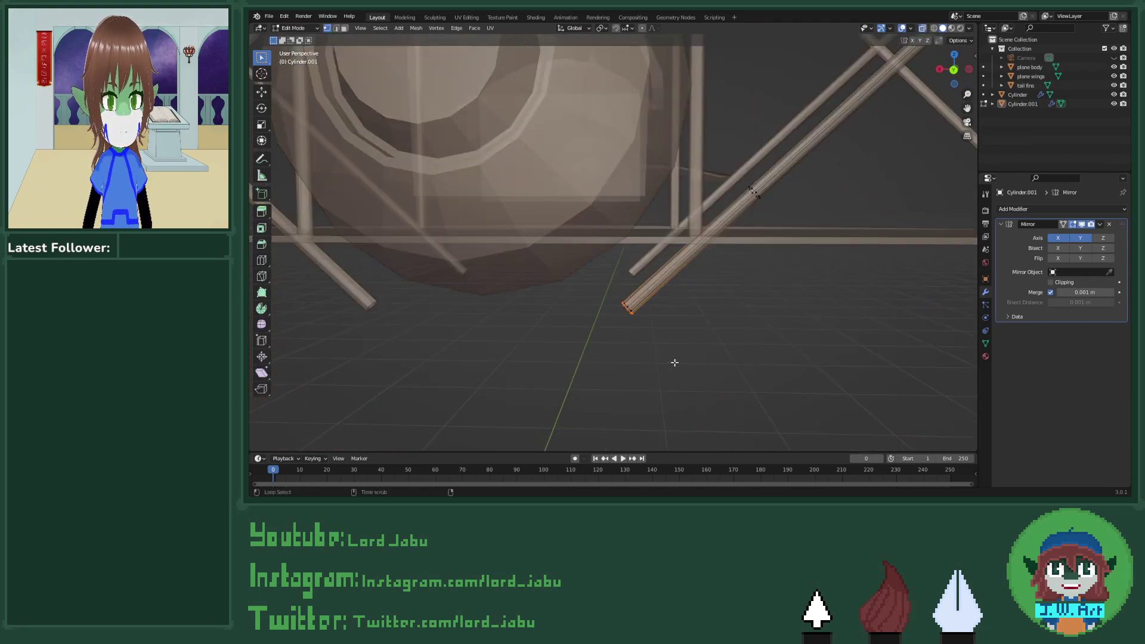
{"action": "left_click_drag", "start_coordinate": [601, 286], "coordinate": [684, 352]}
{"action": "key", "text": "x"}
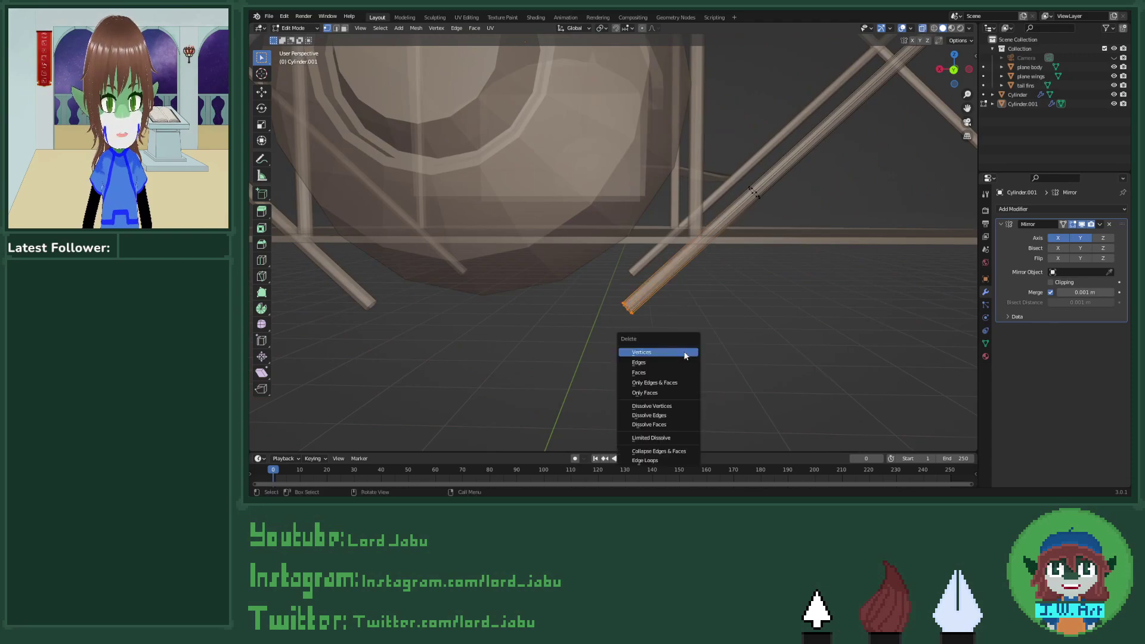
{"action": "left_click", "coordinate": [682, 350]}
{"action": "middle_click_drag", "start_coordinate": [682, 350], "coordinate": [650, 358], "text": "shift"}
{"action": "key", "text": "ctrl+z"}
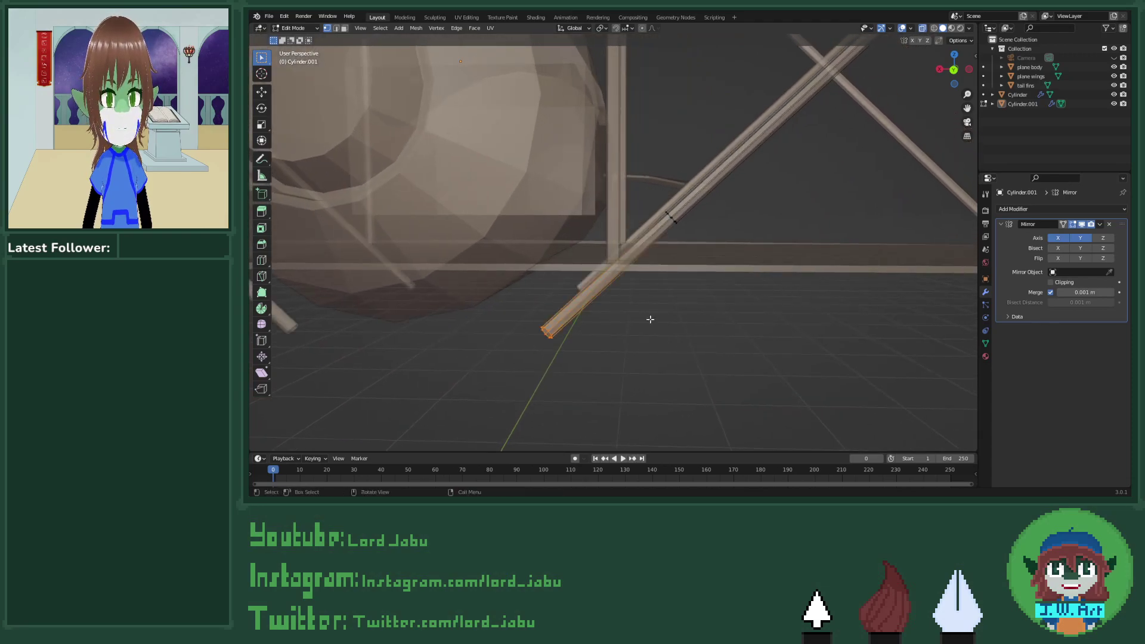
Step: Add an edge loop around the brace and delete the end ring beyond it
{"action": "key", "text": "ctrl+r"}
{"action": "left_click", "coordinate": [634, 269]}
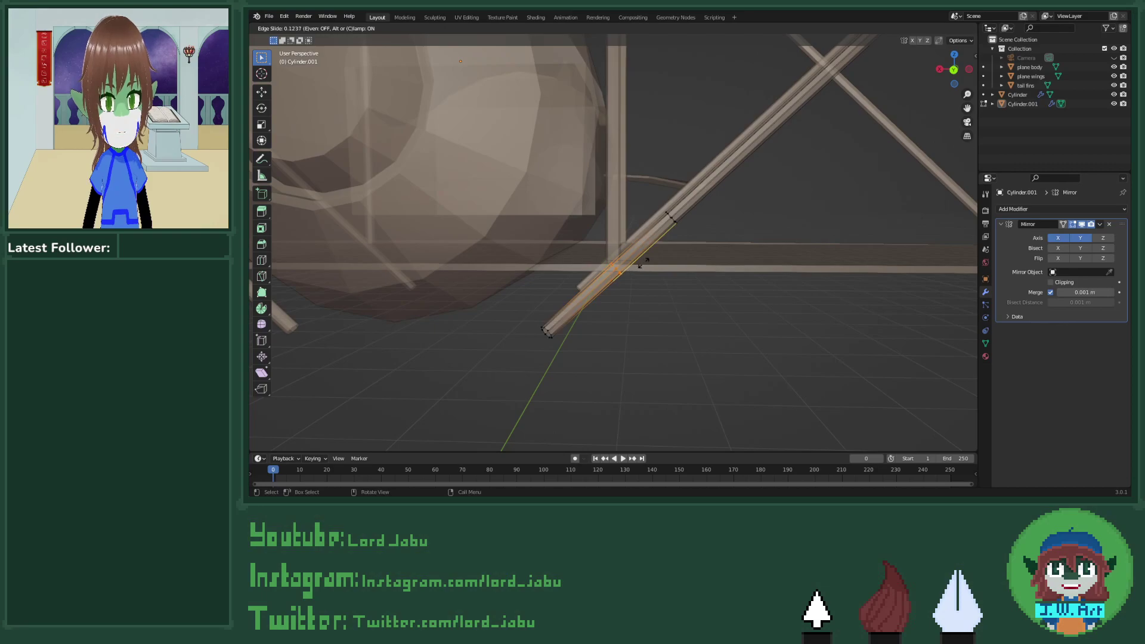
{"action": "left_click", "coordinate": [655, 254]}
{"action": "left_click_drag", "start_coordinate": [507, 310], "coordinate": [589, 388]}
{"action": "key", "text": "x"}
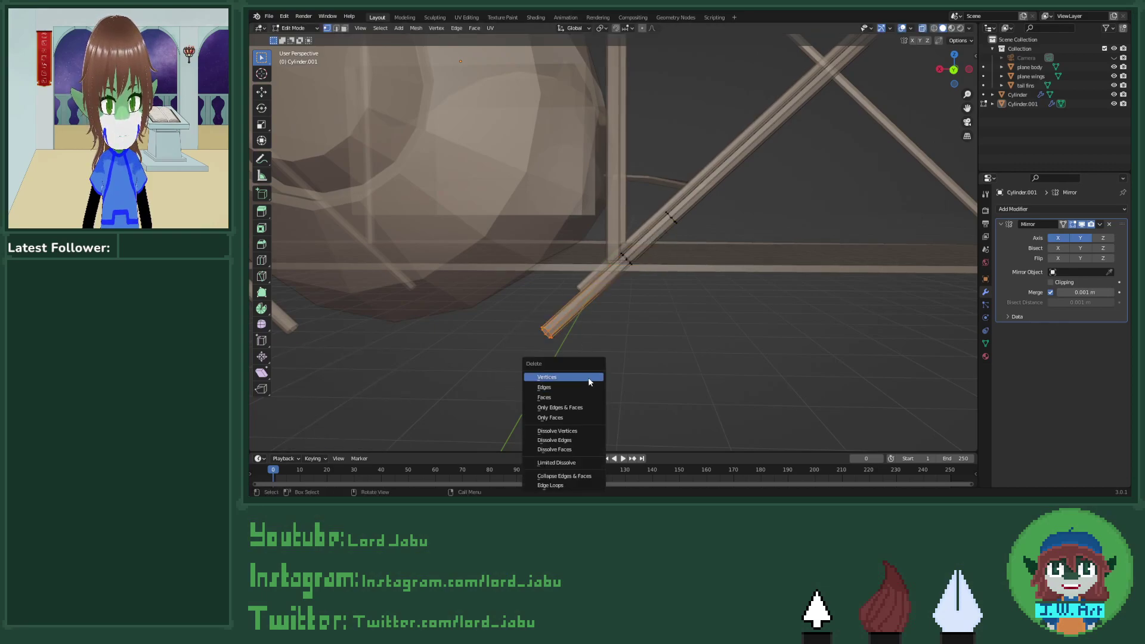
{"action": "left_click", "coordinate": [588, 377]}
{"action": "middle_click_drag", "start_coordinate": [588, 378], "coordinate": [637, 382]}
{"action": "scroll", "coordinate": [722, 323], "scroll_direction": "up", "scroll_amount": 3}
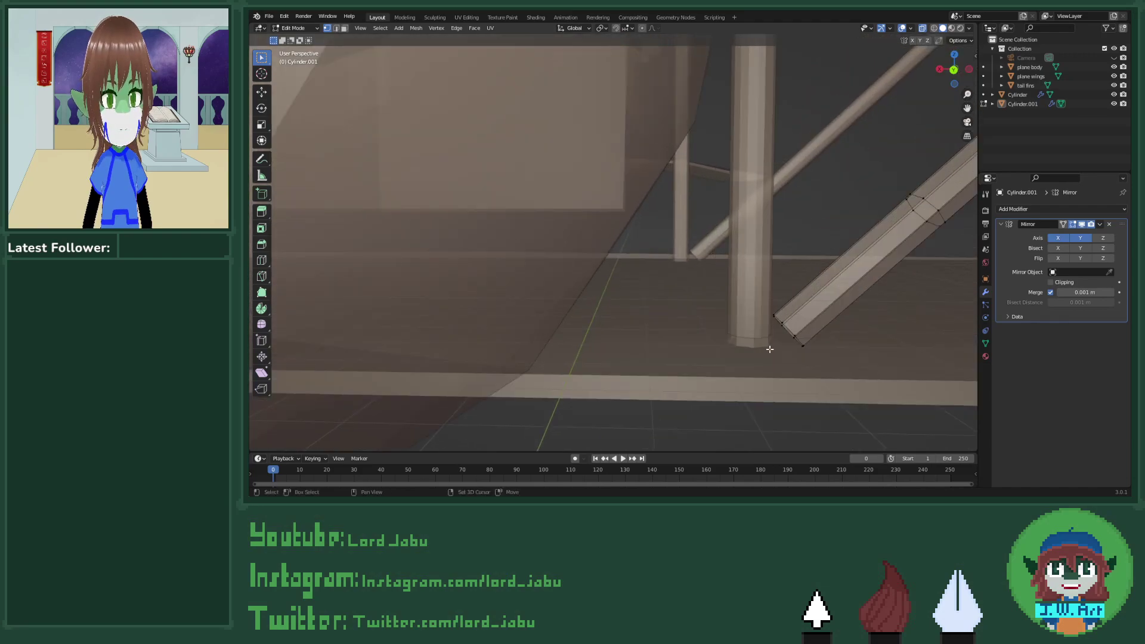
{"action": "middle_click_drag", "start_coordinate": [769, 349], "coordinate": [646, 263], "text": "shift"}
Step: Extrude the brace's open end toward the pillar, excluding Y, and scale the new ring to 0.283
{"action": "left_click", "coordinate": [685, 302], "text": "alt"}
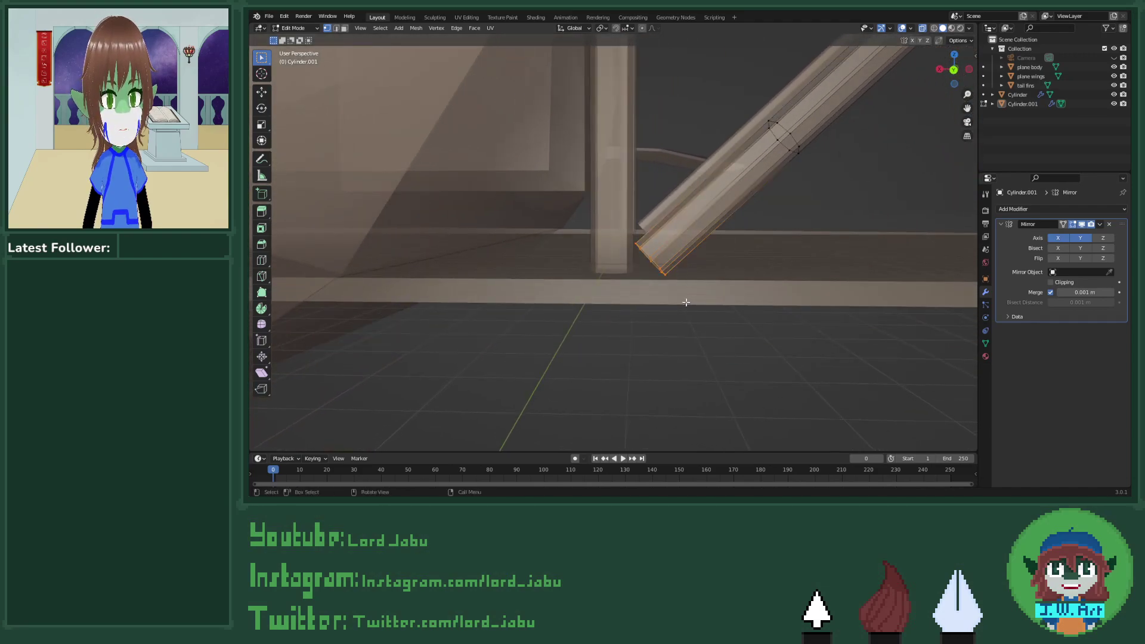
{"action": "key", "text": "e"}
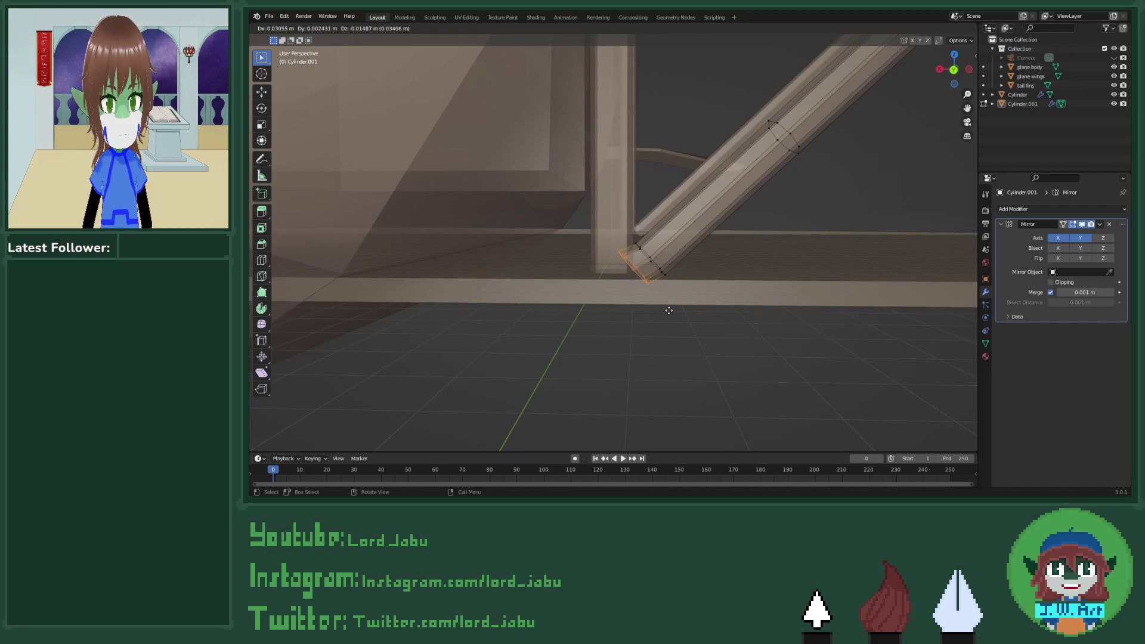
{"action": "key", "text": "shift+y"}
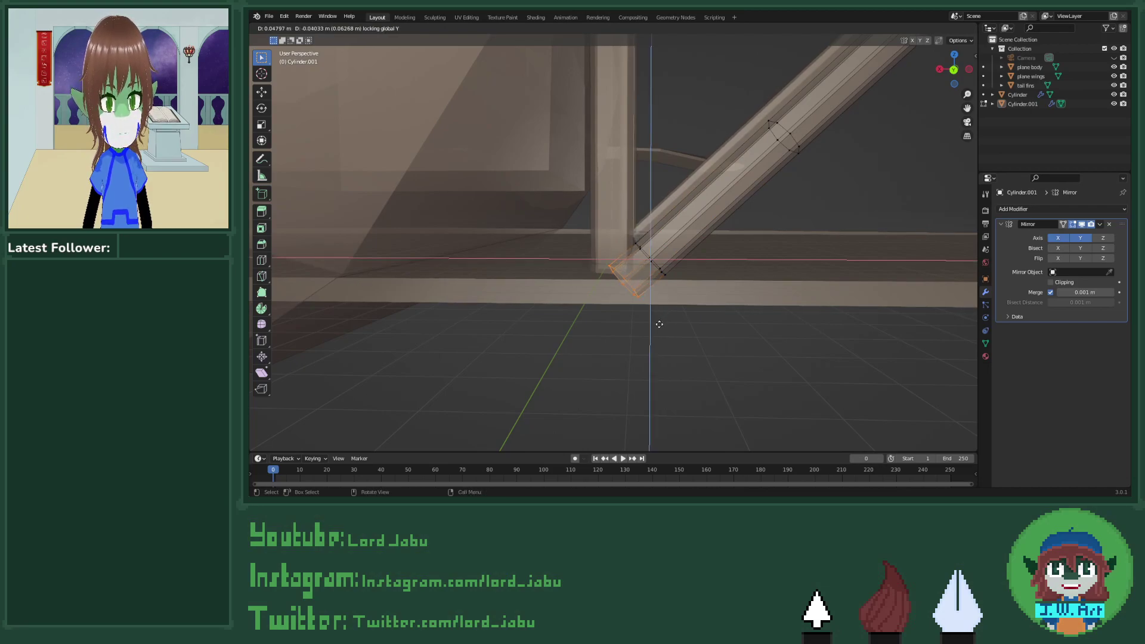
{"action": "left_click", "coordinate": [658, 324]}
{"action": "key", "text": "s"}
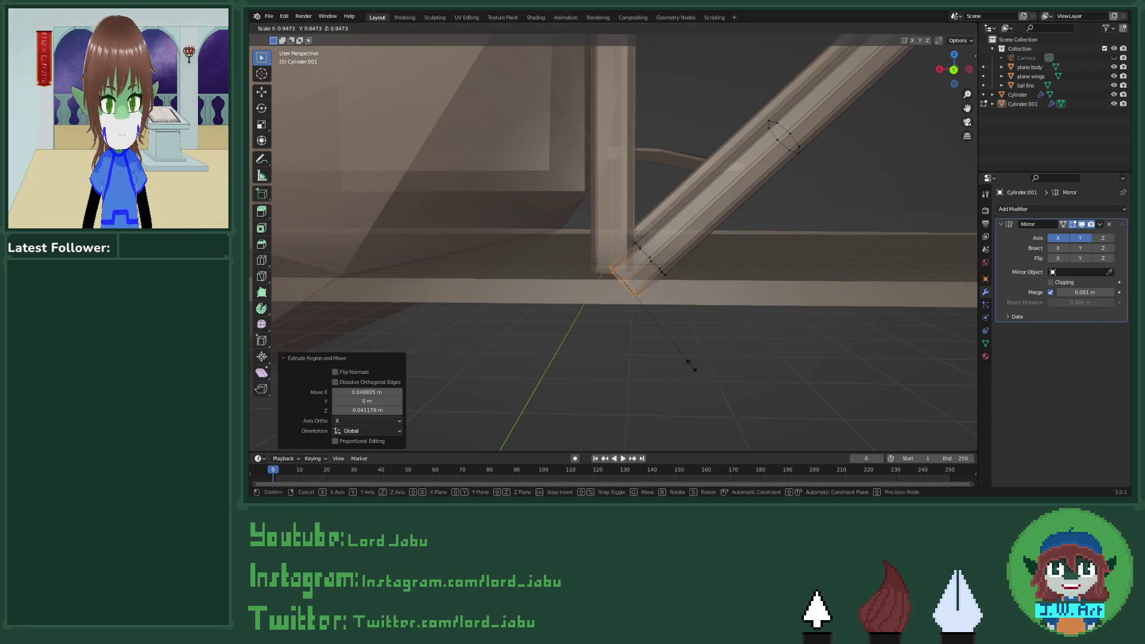
{"action": "left_click", "coordinate": [635, 316]}
{"action": "middle_click_drag", "start_coordinate": [636, 316], "coordinate": [667, 334]}
Step: Raise the end ring about 0.034 m along Z and return to Object Mode
{"action": "key", "text": "g"}
{"action": "key", "text": "z"}
{"action": "left_click", "coordinate": [658, 309]}
{"action": "key", "text": "Tab"}
{"action": "scroll", "coordinate": [657, 314], "scroll_direction": "up", "scroll_amount": 2}
{"action": "scroll", "coordinate": [685, 315], "scroll_direction": "down", "scroll_amount": 5}
Step: Select the Cylinder and Cylinder.001 struts, then isolate Cylinder and briefly inspect it in Edit Mode
{"action": "left_click", "coordinate": [1024, 94]}
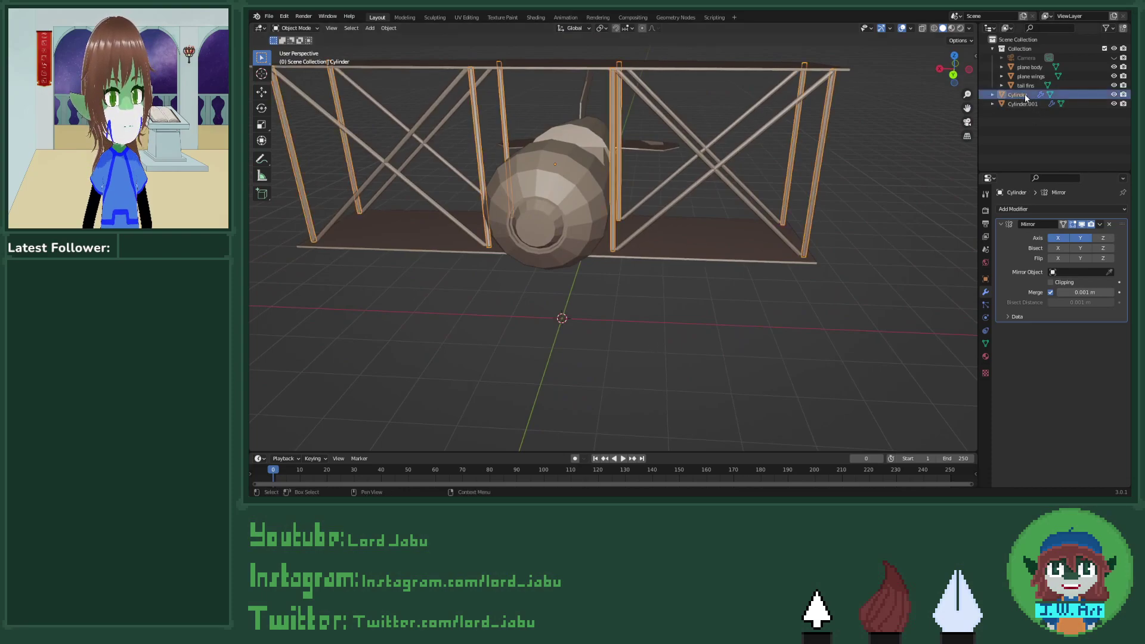
{"action": "left_click", "coordinate": [1021, 104], "text": "shift"}
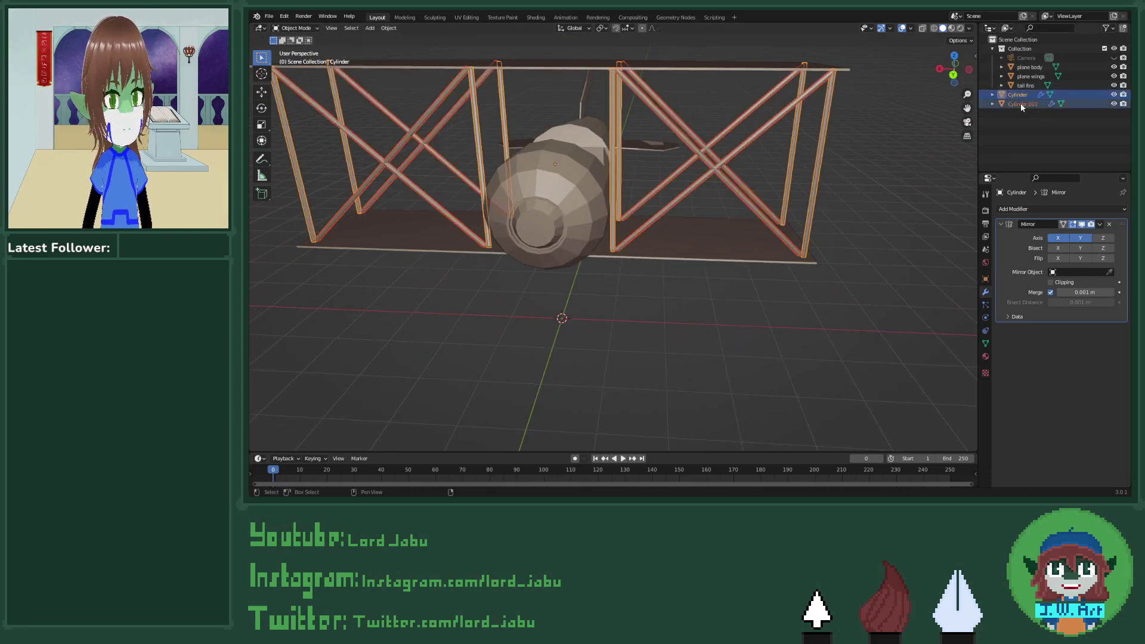
{"action": "middle_click_drag", "start_coordinate": [809, 206], "coordinate": [821, 279]}
{"action": "key", "text": "Tab"}
{"action": "key", "text": "Tab"}
{"action": "left_click", "coordinate": [888, 298]}
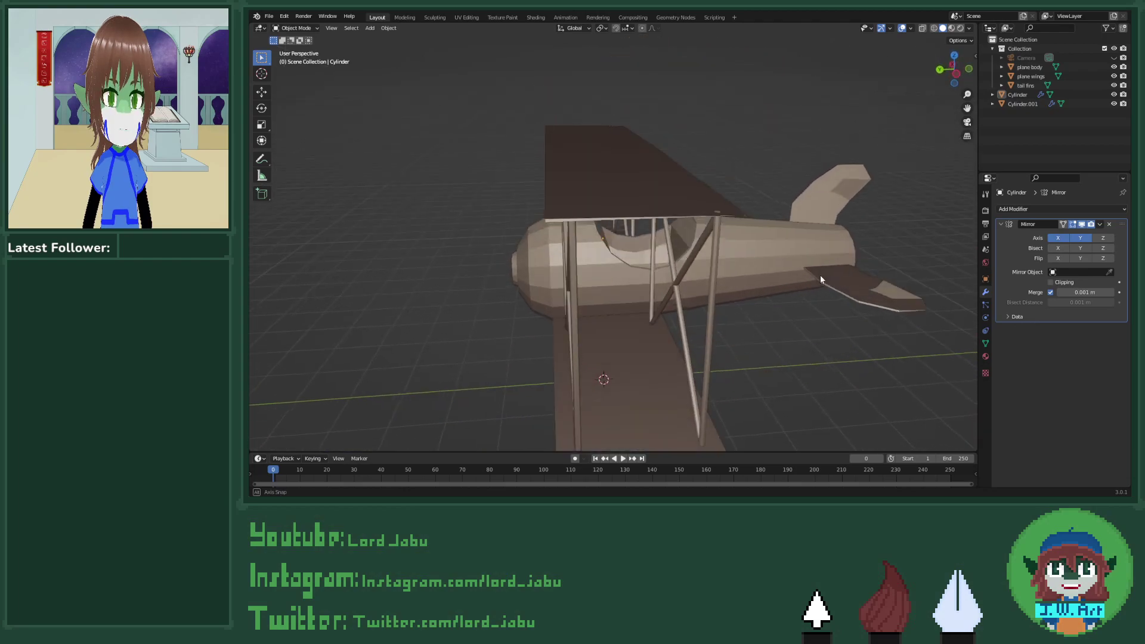
{"action": "left_click", "coordinate": [714, 281]}
{"action": "key", "text": "Tab"}
{"action": "scroll", "coordinate": [797, 267], "scroll_direction": "up", "scroll_amount": 1}
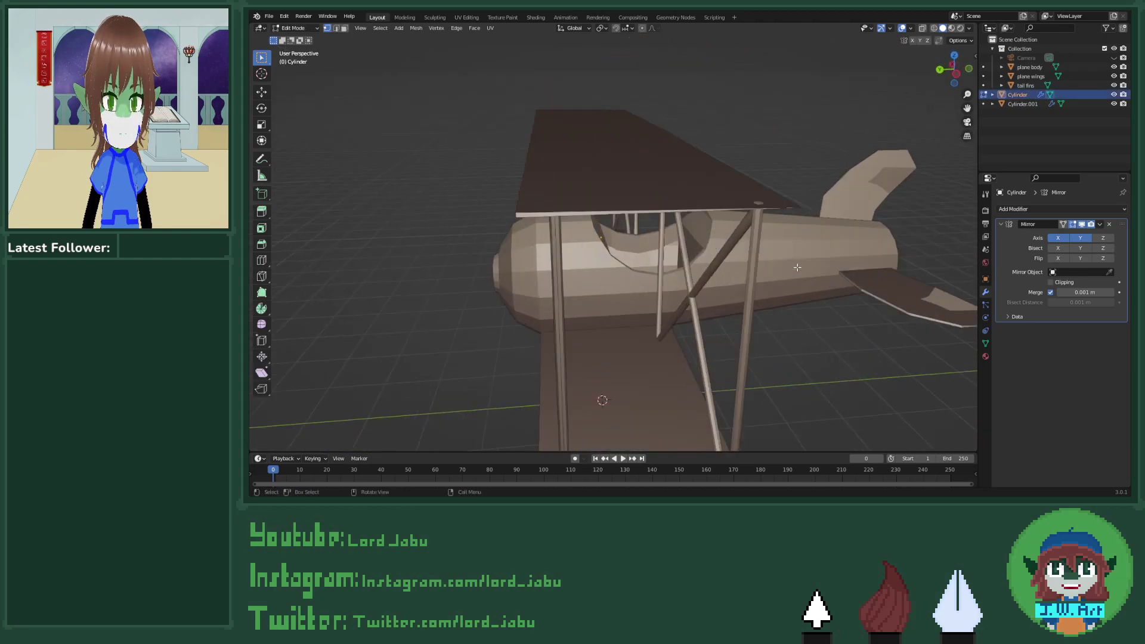
{"action": "scroll", "coordinate": [797, 267], "scroll_direction": "up", "scroll_amount": 2}
{"action": "scroll", "coordinate": [819, 277], "scroll_direction": "up", "scroll_amount": 2}
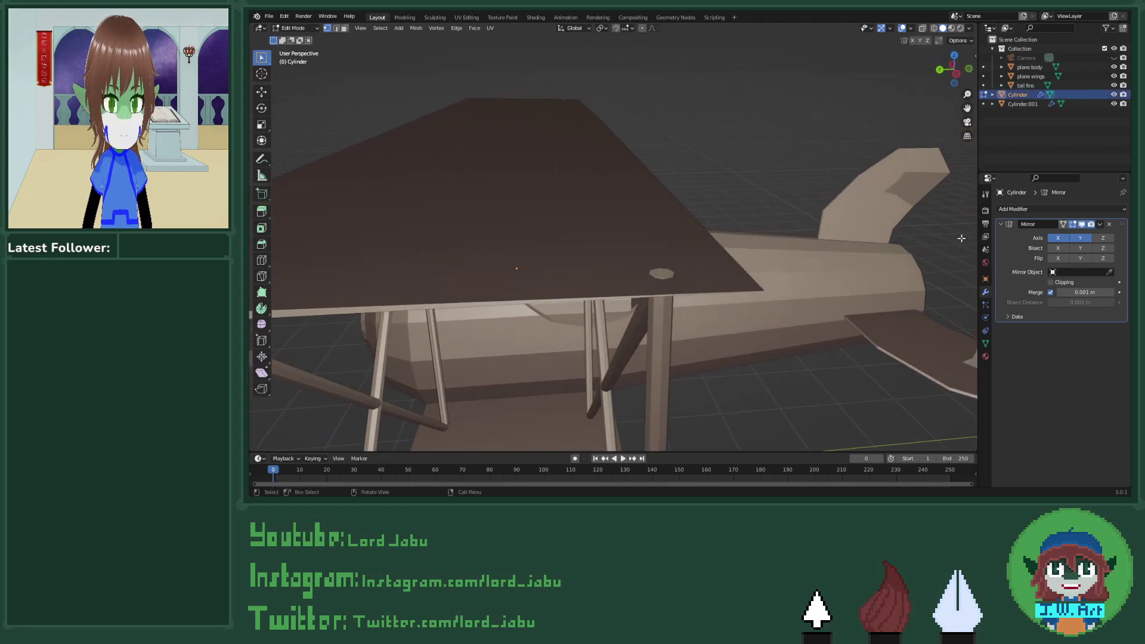
{"action": "key", "text": "Tab"}
Step: Apply the Cylinder's Mirror modifier and enter Edit Mode on the struts
{"action": "left_click", "coordinate": [1100, 225]}
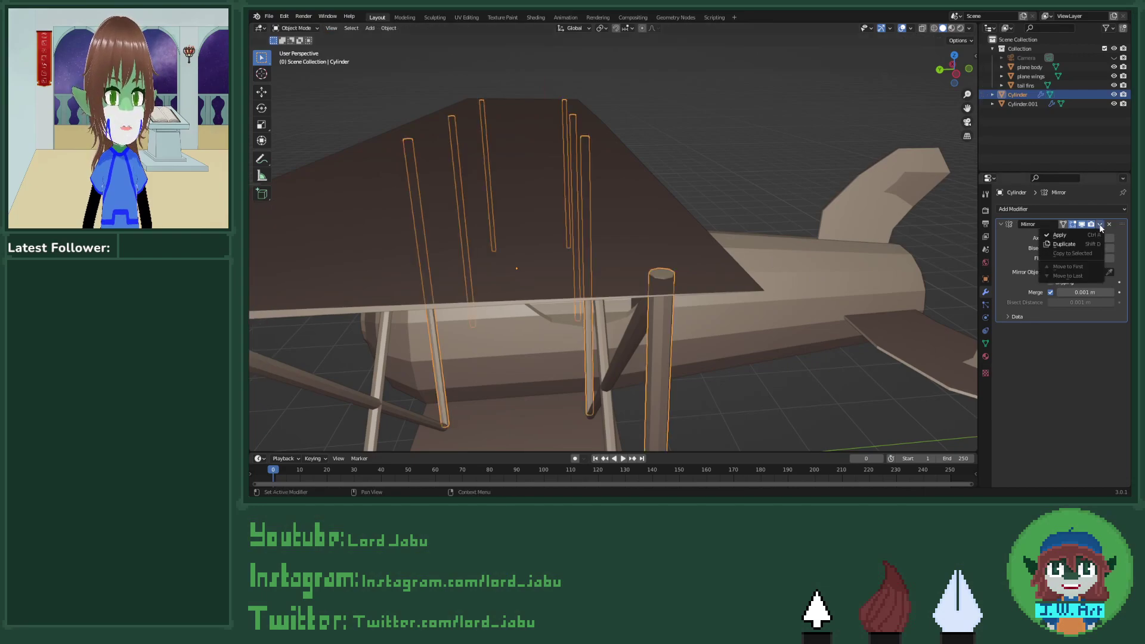
{"action": "left_click", "coordinate": [1075, 234]}
{"action": "key", "text": "Tab"}
{"action": "mouse_move", "coordinate": [708, 256]}
{"action": "middle_mouse_down"}
{"action": "mouse_move", "coordinate": [690, 262]}
{"action": "mouse_move", "coordinate": [709, 261]}
{"action": "middle_mouse_up"}
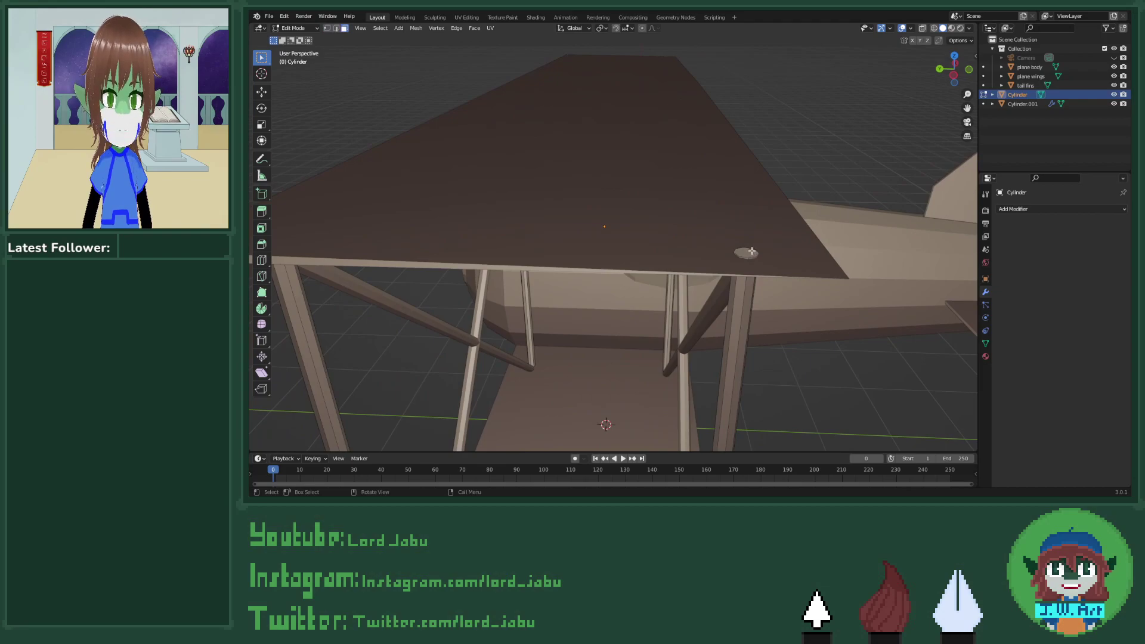
Step: Lower two strut-top rings slightly along Z beneath the upper wing
{"action": "key", "text": "g"}
{"action": "key", "text": "z"}
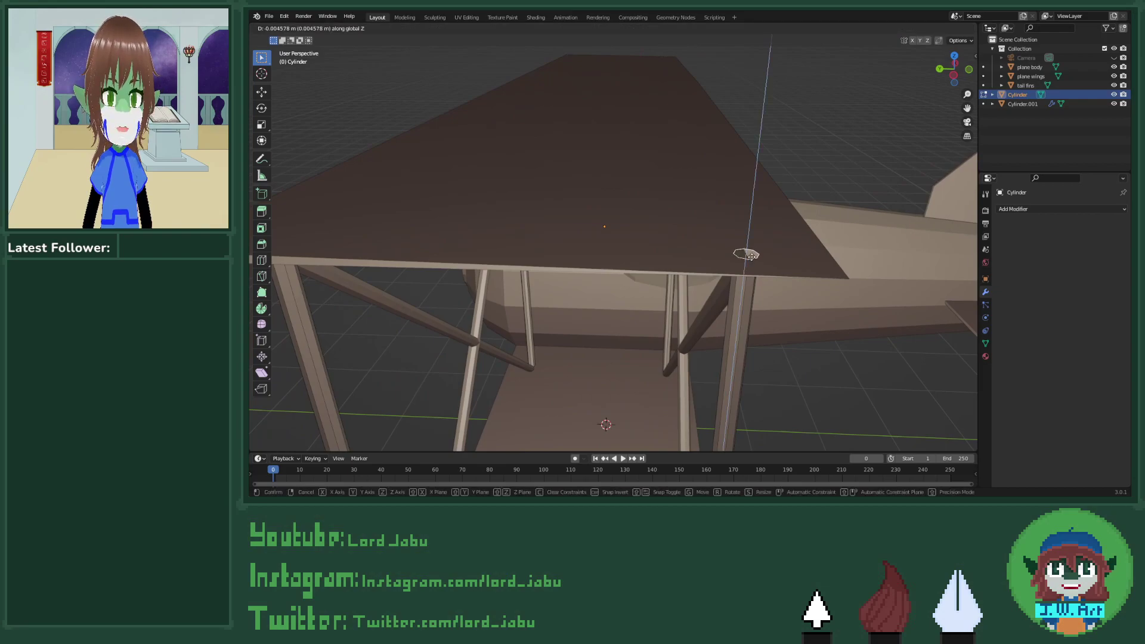
{"action": "left_click", "coordinate": [751, 258]}
{"action": "middle_click_drag", "start_coordinate": [751, 258], "coordinate": [680, 227]}
{"action": "left_click", "coordinate": [728, 119]}
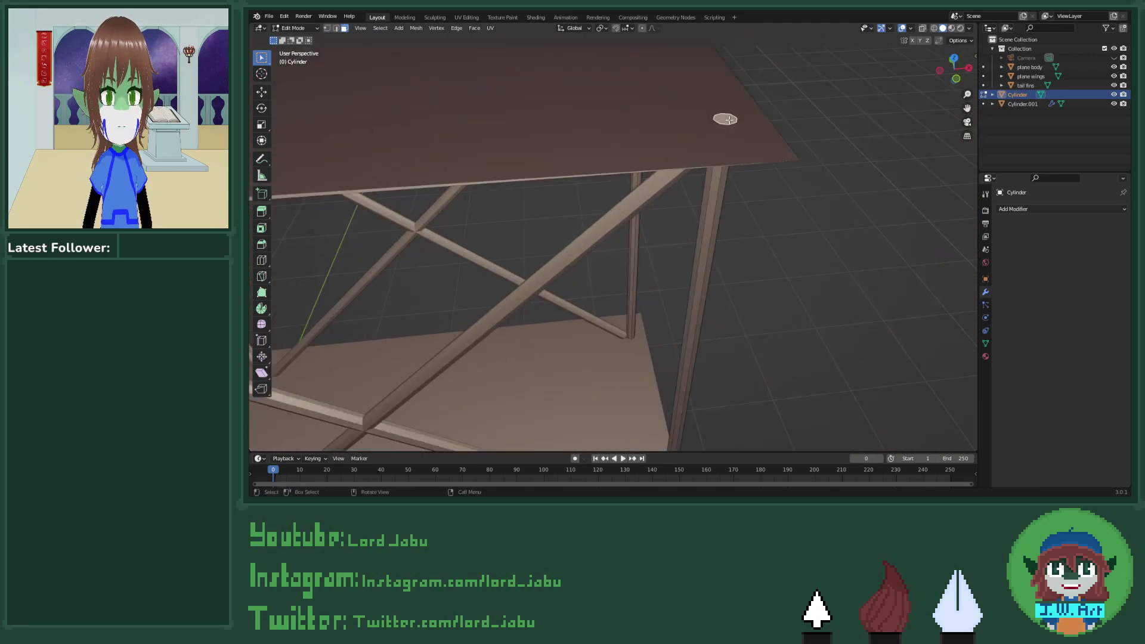
{"action": "key", "text": "g"}
{"action": "key", "text": "z"}
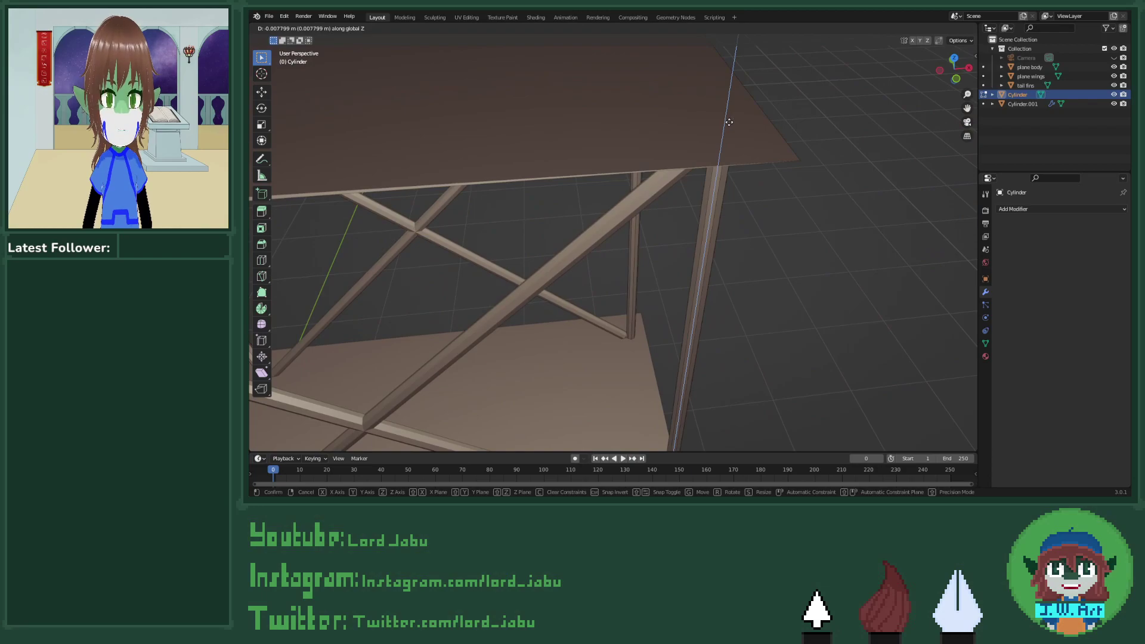
{"action": "left_click", "coordinate": [728, 121]}
Step: With X-ray on, move the selected strut tops down 0.004809 m on Z, then exit Edit Mode
{"action": "middle_click_drag", "start_coordinate": [729, 121], "coordinate": [758, 288]}
{"action": "scroll", "coordinate": [748, 232], "scroll_direction": "down", "scroll_amount": 6}
{"action": "scroll", "coordinate": [767, 258], "scroll_direction": "up", "scroll_amount": 3}
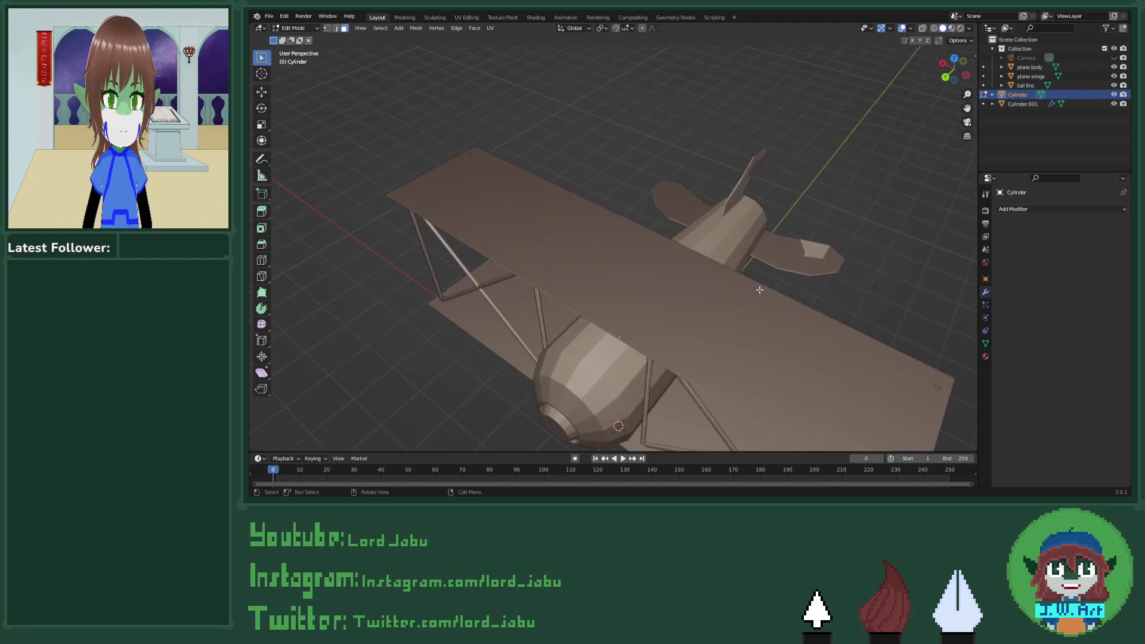
{"action": "scroll", "coordinate": [759, 288], "scroll_direction": "up", "scroll_amount": 3}
{"action": "middle_click_drag", "start_coordinate": [695, 249], "coordinate": [629, 258]}
{"action": "scroll", "coordinate": [686, 242], "scroll_direction": "up", "scroll_amount": 4}
{"action": "scroll", "coordinate": [700, 212], "scroll_direction": "down", "scroll_amount": 6}
{"action": "scroll", "coordinate": [689, 289], "scroll_direction": "up", "scroll_amount": 6}
{"action": "middle_click_drag", "start_coordinate": [690, 289], "coordinate": [649, 312]}
{"action": "key", "text": "alt+z"}
{"action": "key", "text": "g"}
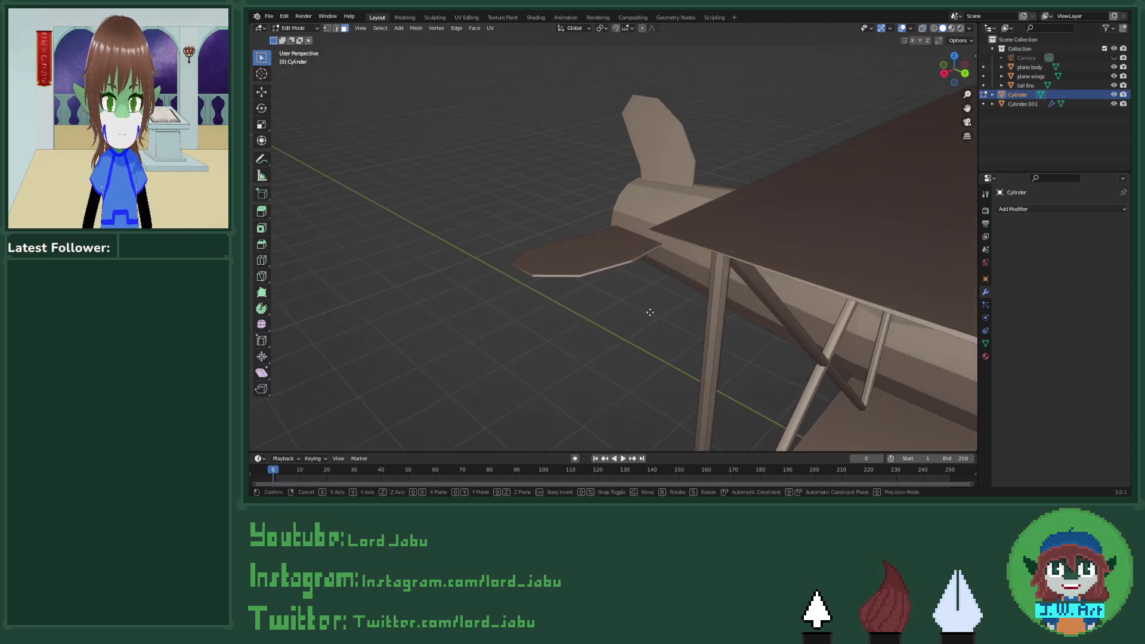
{"action": "key", "text": "z"}
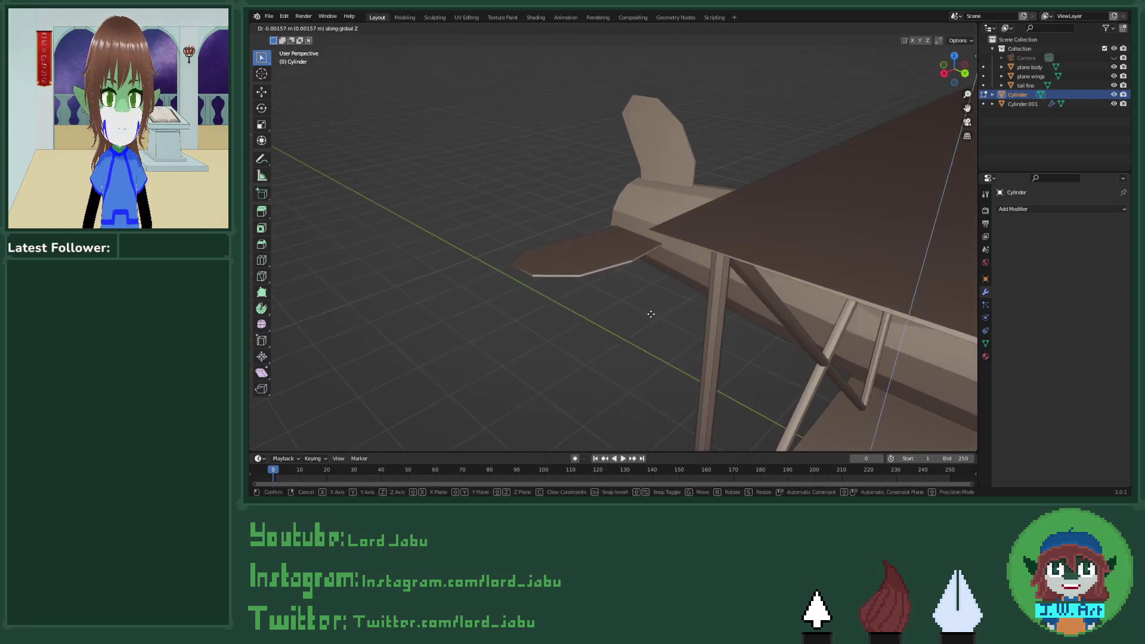
{"action": "left_click", "coordinate": [662, 317]}
{"action": "middle_click_drag", "start_coordinate": [667, 316], "coordinate": [751, 295]}
{"action": "key", "text": "Tab"}
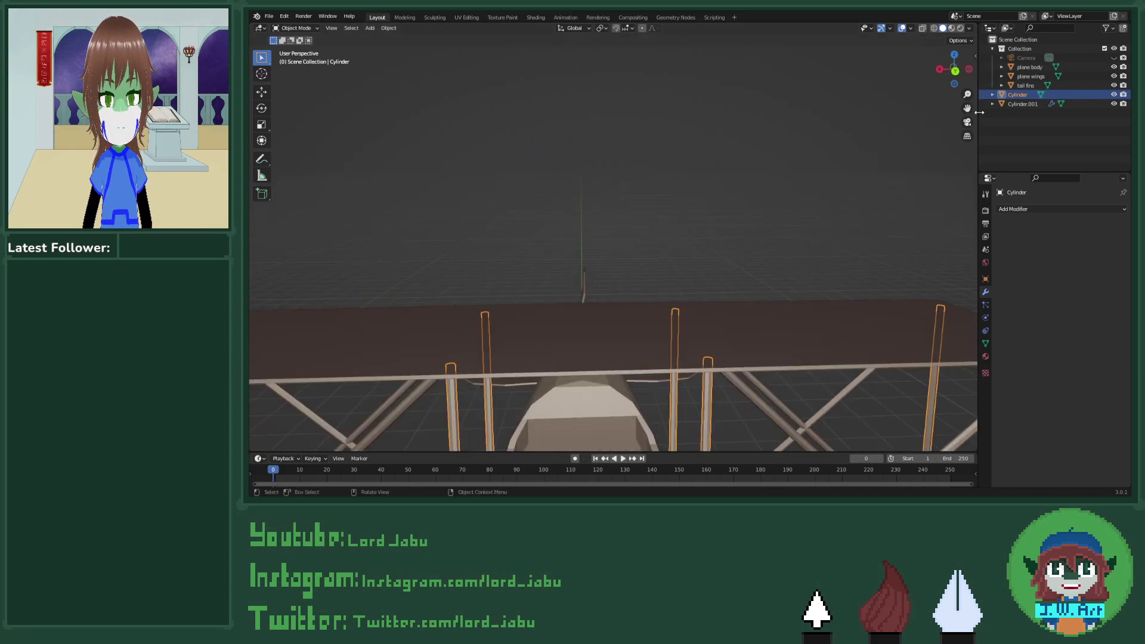
Step: Join the X-shaped struts into one object and apply all its transforms
{"action": "middle_click_drag", "start_coordinate": [787, 343], "coordinate": [701, 175]}
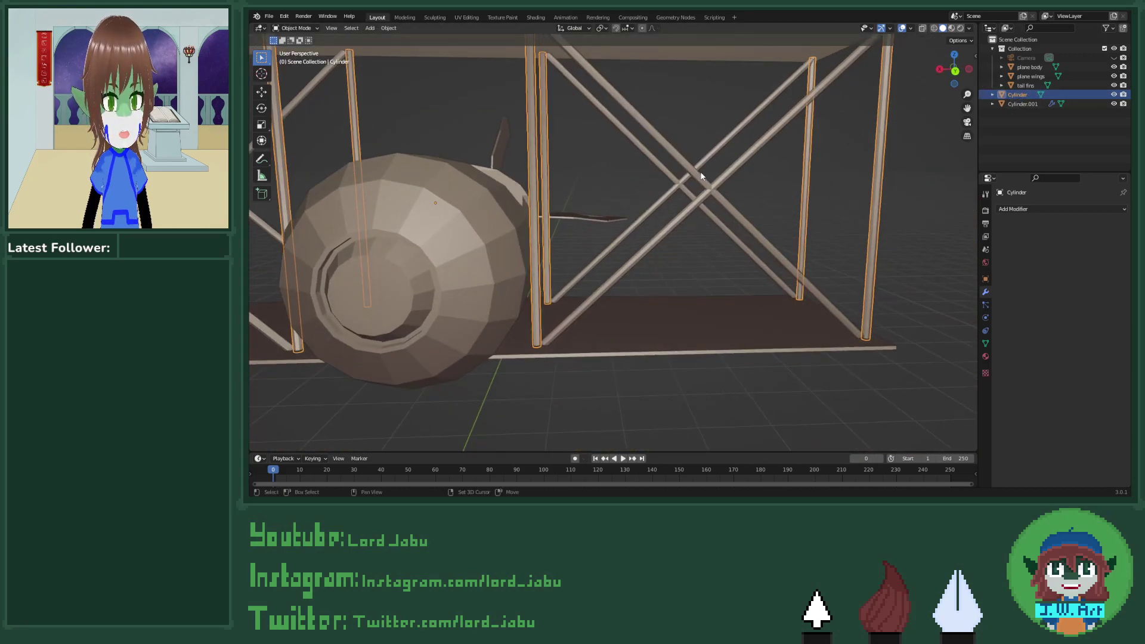
{"action": "left_click", "coordinate": [685, 160], "text": "shift"}
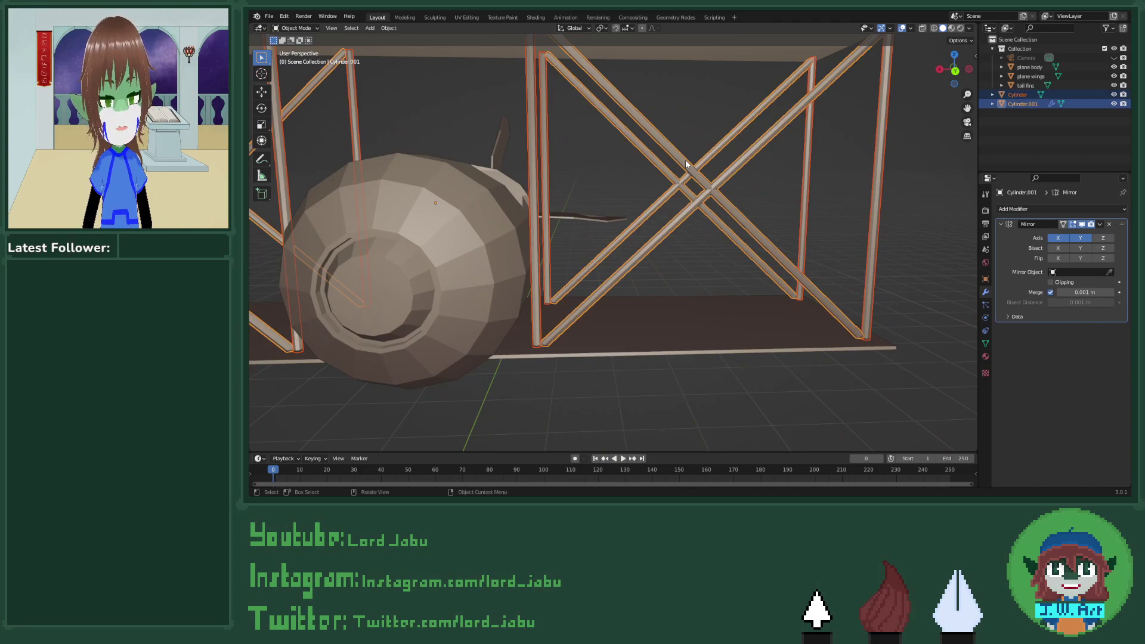
{"action": "key", "text": "ctrl+j"}
{"action": "key", "text": "ctrl+a"}
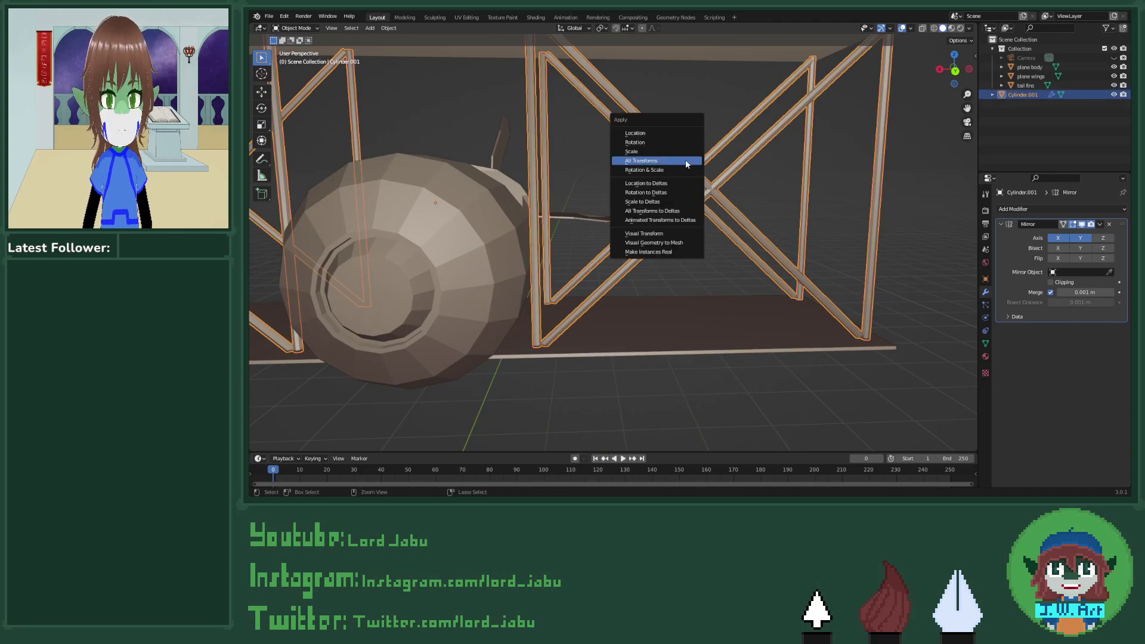
{"action": "left_click", "coordinate": [685, 160]}
{"action": "scroll", "coordinate": [693, 167], "scroll_direction": "down", "scroll_amount": 6}
{"action": "scroll", "coordinate": [712, 300], "scroll_direction": "up", "scroll_amount": 2}
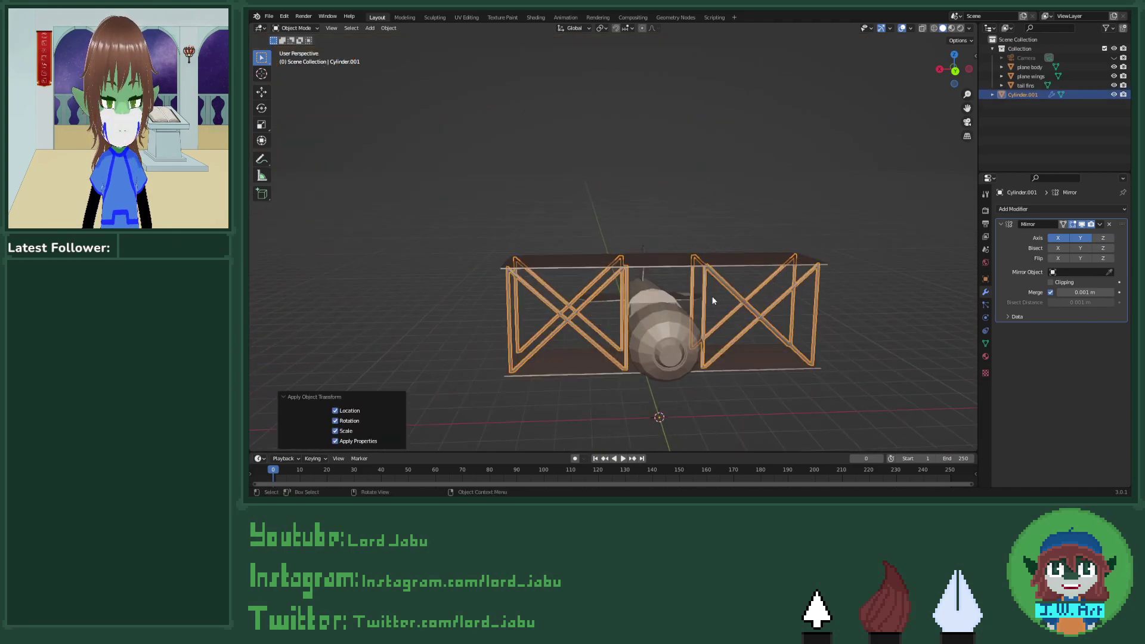
Step: Apply all transforms to the wings, the plane body and the tail fins
{"action": "mouse_move", "coordinate": [713, 300]}
{"action": "middle_mouse_down"}
{"action": "mouse_move", "coordinate": [690, 277]}
{"action": "mouse_move", "coordinate": [730, 308]}
{"action": "middle_mouse_up"}
{"action": "left_click", "coordinate": [749, 310]}
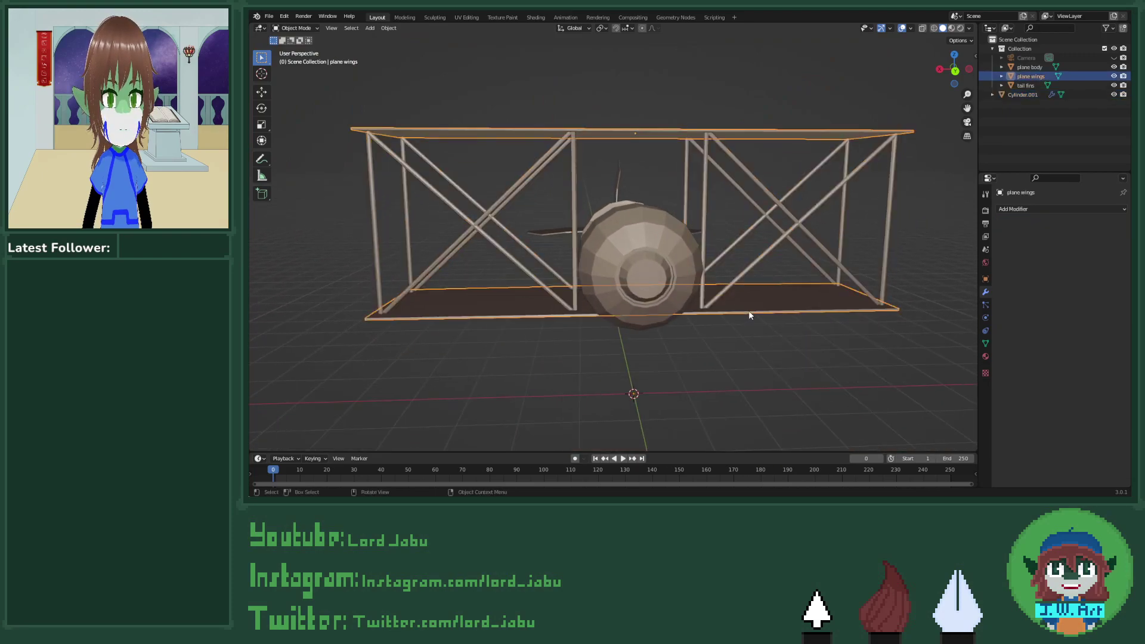
{"action": "middle_click_drag", "start_coordinate": [799, 323], "coordinate": [722, 304]}
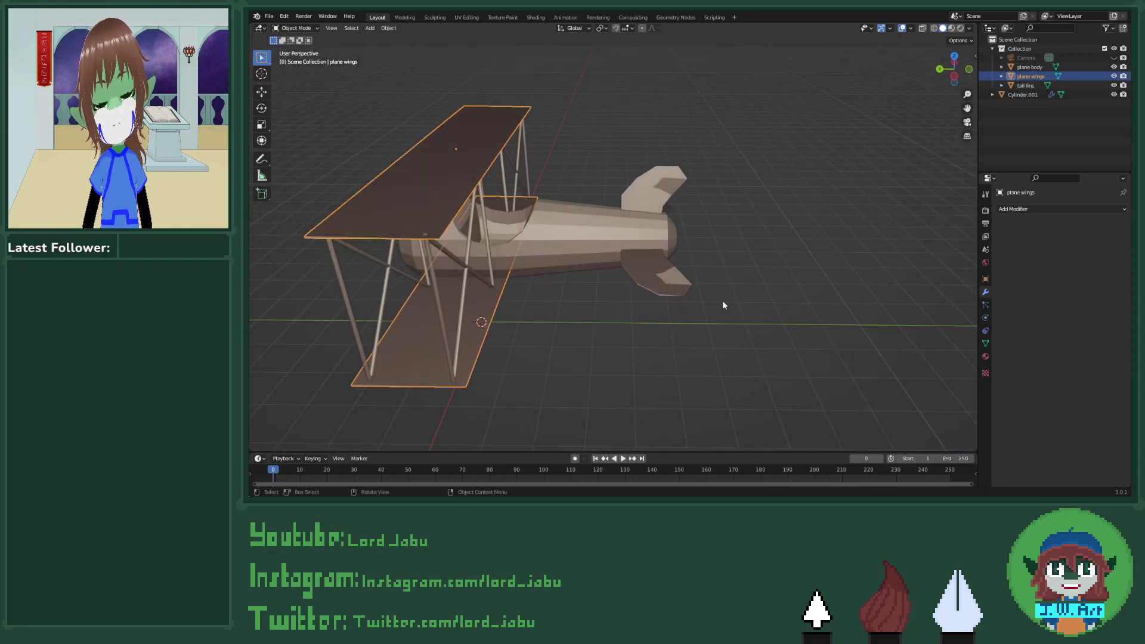
{"action": "right_click", "coordinate": [846, 198]}
{"action": "left_click", "coordinate": [841, 195]}
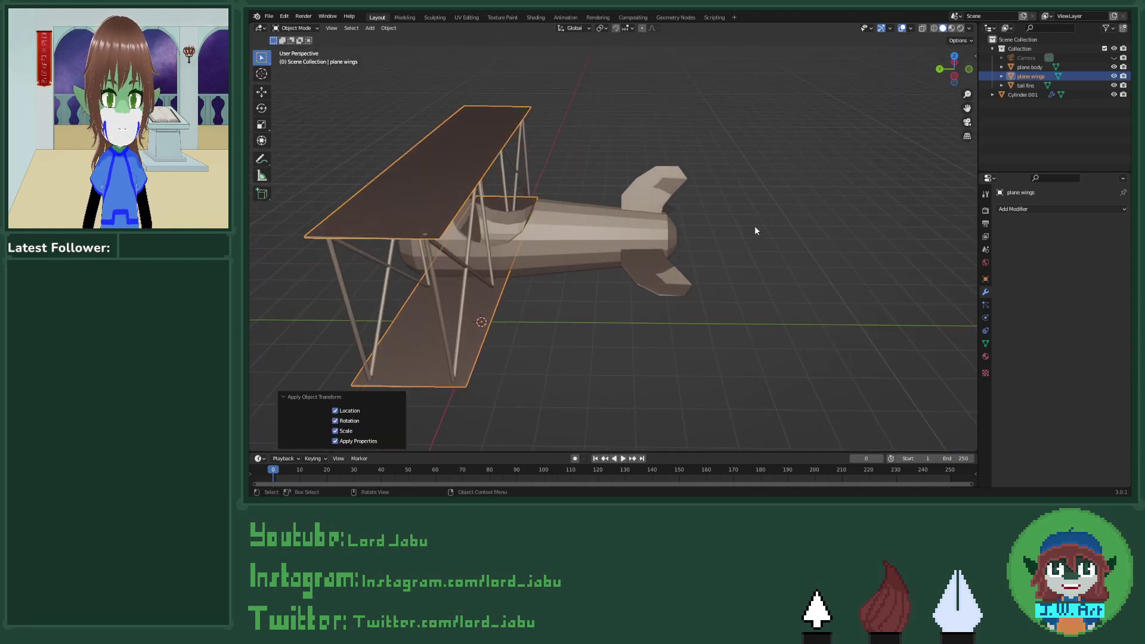
{"action": "left_click", "coordinate": [575, 239]}
{"action": "right_click", "coordinate": [574, 236]}
{"action": "left_click", "coordinate": [574, 236]}
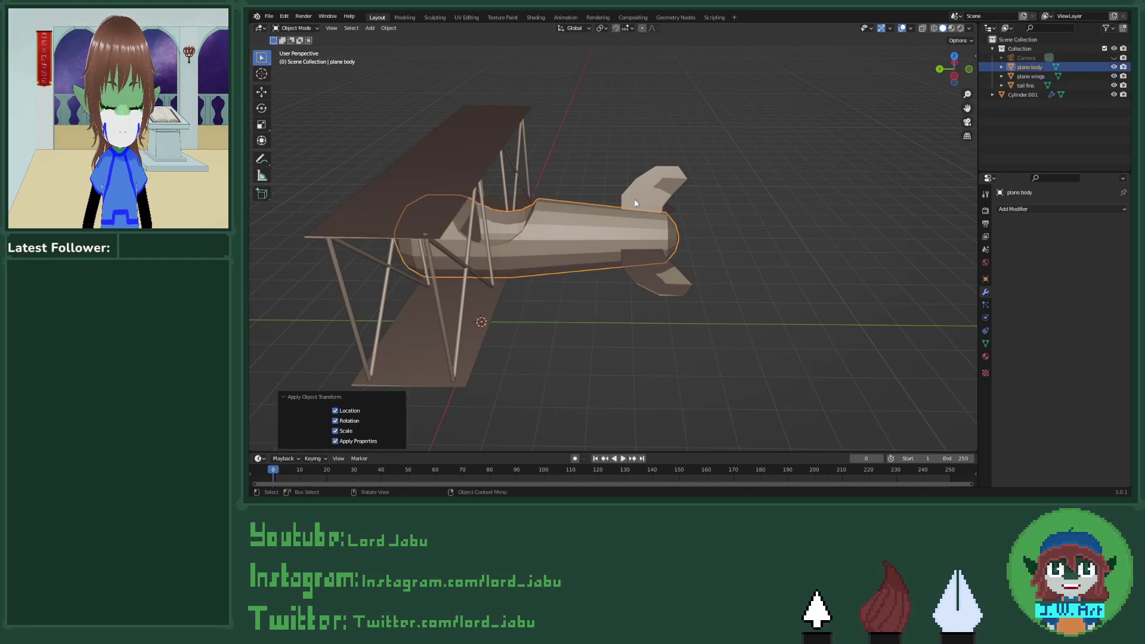
{"action": "left_click", "coordinate": [641, 194]}
{"action": "right_click", "coordinate": [640, 192]}
{"action": "left_click", "coordinate": [640, 194]}
{"action": "middle_click_drag", "start_coordinate": [641, 194], "coordinate": [728, 212]}
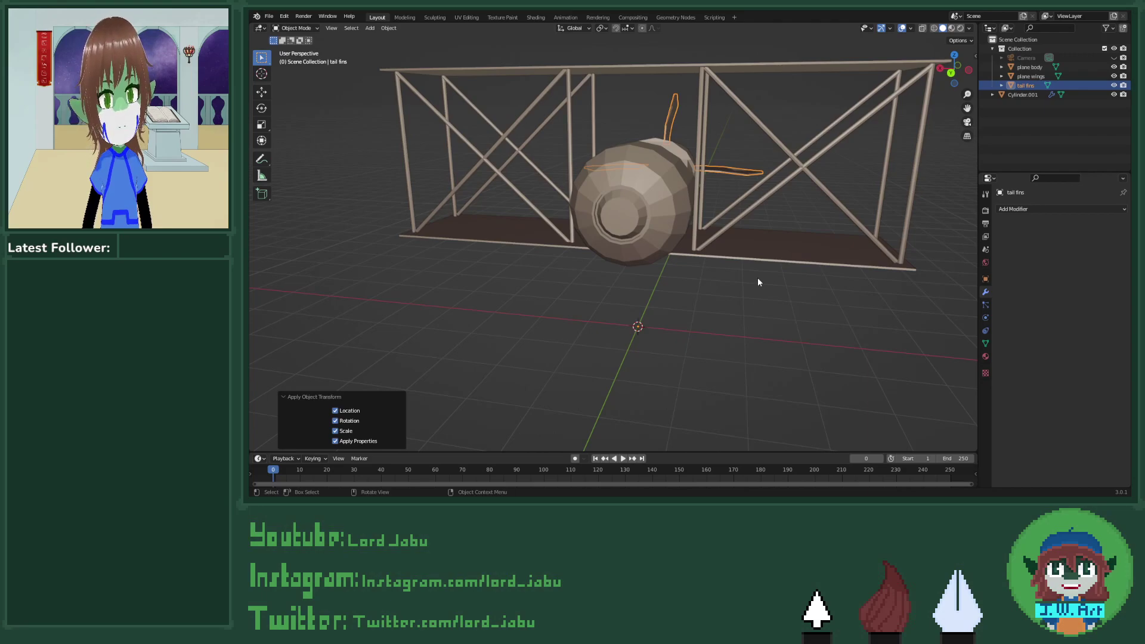
Step: Add a new flat Plane mesh to the scene
{"action": "mouse_move", "coordinate": [759, 282]}
{"action": "middle_mouse_down"}
{"action": "mouse_move", "coordinate": [682, 294]}
{"action": "mouse_move", "coordinate": [770, 283]}
{"action": "middle_mouse_up"}
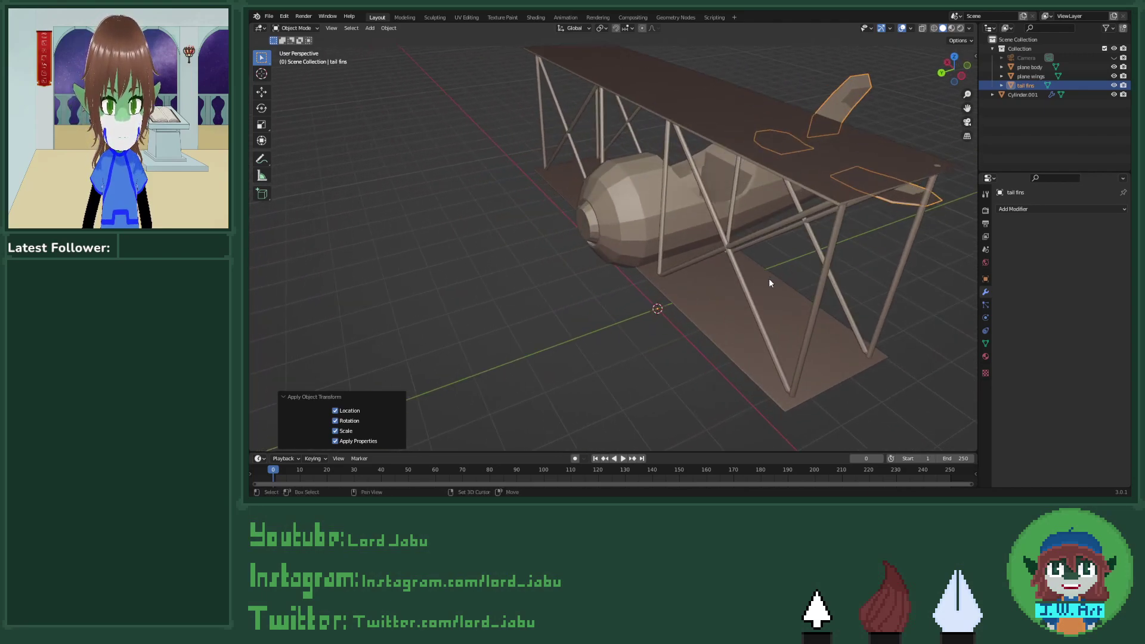
{"action": "key", "text": "shift+a"}
{"action": "mouse_move", "coordinate": [769, 280]}
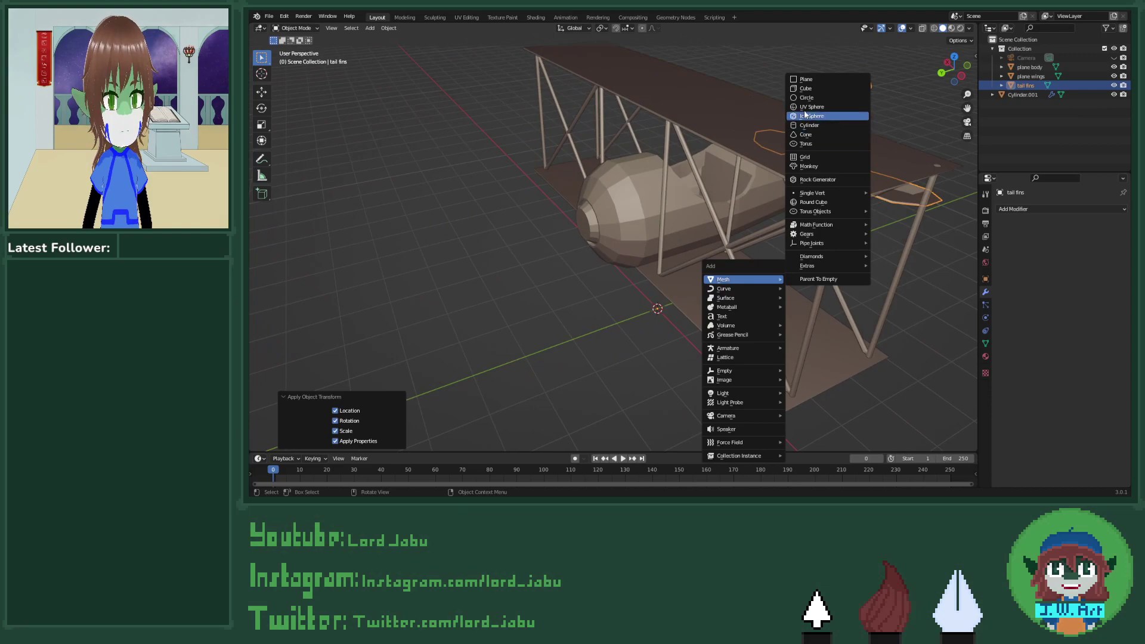
{"action": "left_click", "coordinate": [806, 79]}
{"action": "middle_click_drag", "start_coordinate": [774, 160], "coordinate": [783, 228]}
{"action": "middle_click_drag", "start_coordinate": [775, 278], "coordinate": [760, 288]}
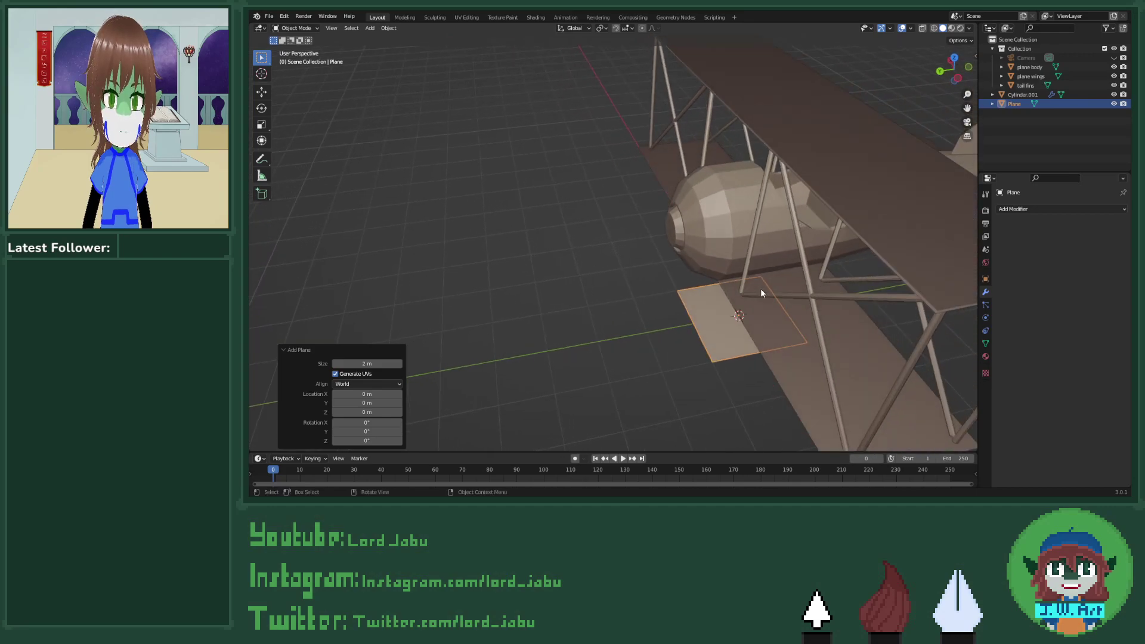
Step: Stand the plane upright with a 90° X rotation and apply all transforms
{"action": "key", "text": "r"}
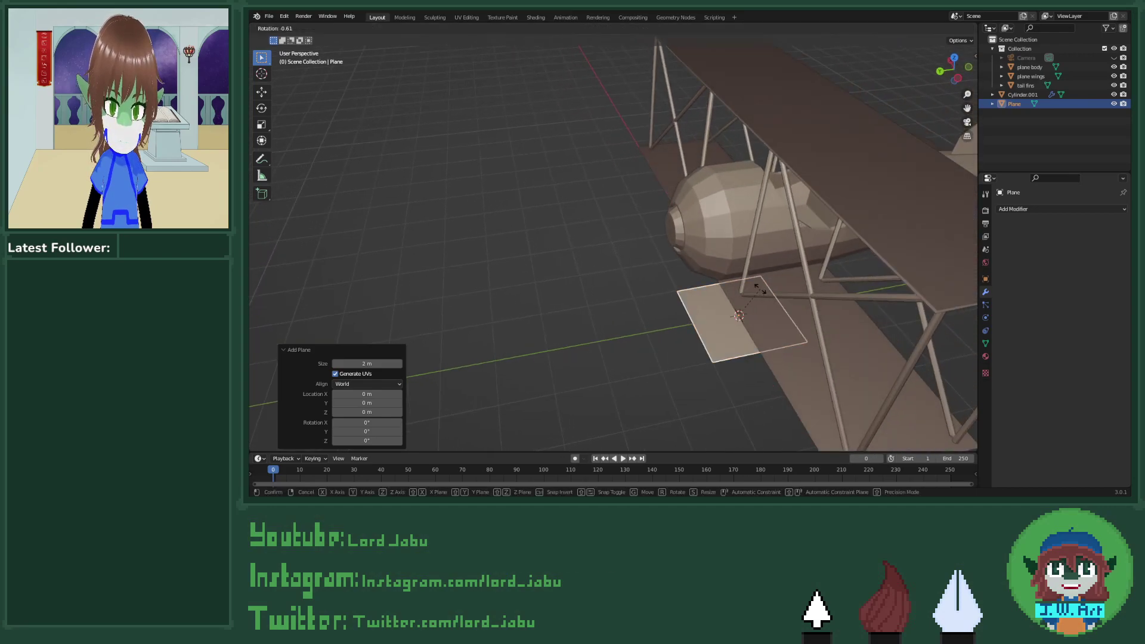
{"action": "right_click", "coordinate": [759, 289]}
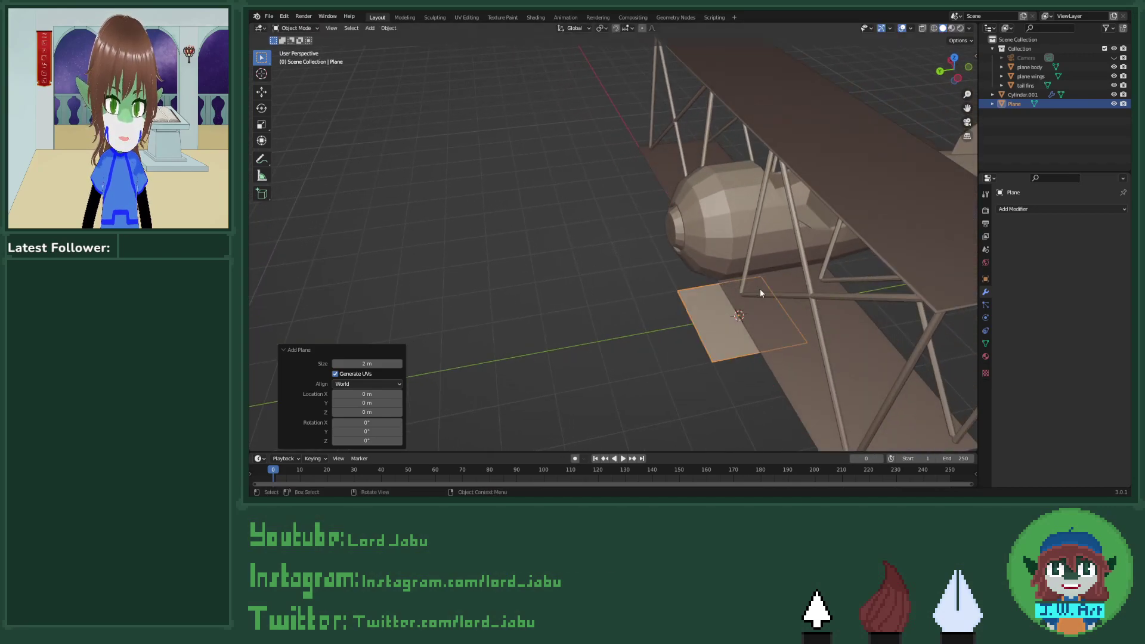
{"action": "type", "text": "rx90"}
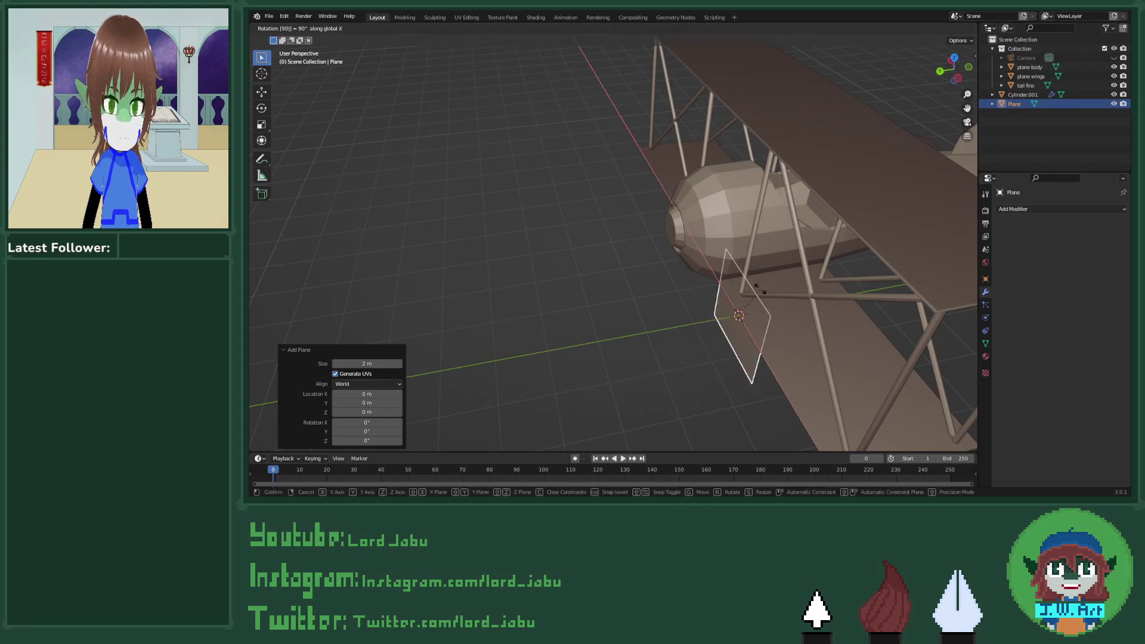
{"action": "key", "text": "Return"}
{"action": "mouse_move", "coordinate": [760, 287]}
{"action": "middle_mouse_down"}
{"action": "mouse_move", "coordinate": [825, 252]}
{"action": "mouse_move", "coordinate": [760, 330]}
{"action": "mouse_move", "coordinate": [808, 312]}
{"action": "mouse_move", "coordinate": [785, 274]}
{"action": "mouse_move", "coordinate": [728, 276]}
{"action": "mouse_move", "coordinate": [737, 272]}
{"action": "mouse_move", "coordinate": [745, 290]}
{"action": "middle_mouse_up"}
{"action": "key", "text": "ctrl+a"}
{"action": "left_click", "coordinate": [759, 330]}
Step: In Edit Mode, raise the plane to engine height and move it in front of the engine
{"action": "key", "text": "Tab"}
{"action": "key", "text": "Tab"}
{"action": "key", "text": "g"}
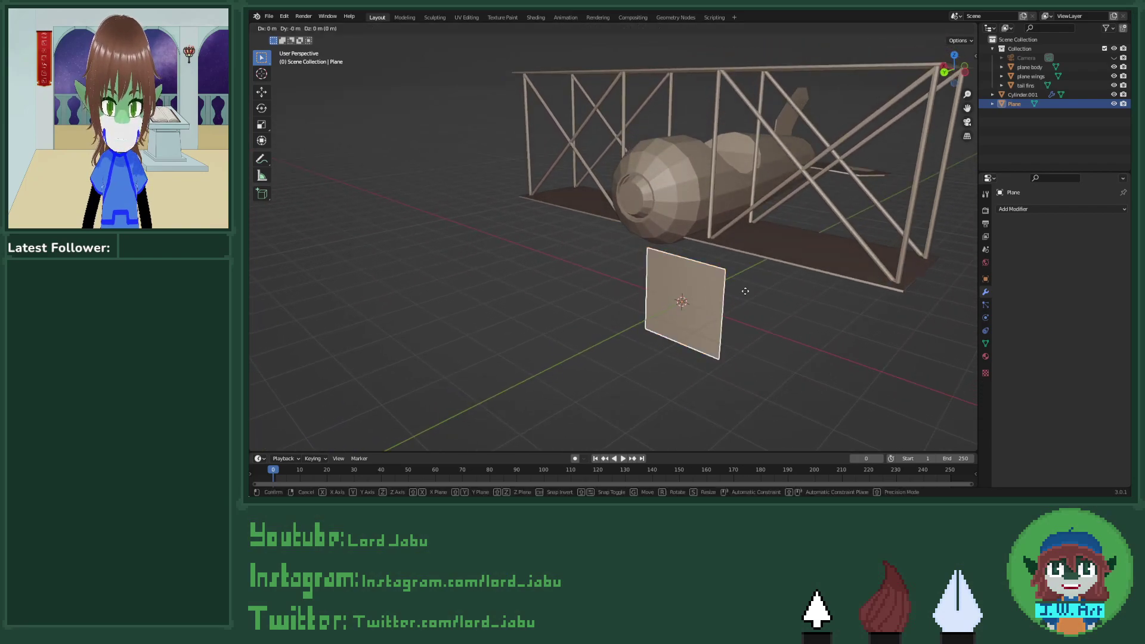
{"action": "key", "text": "z"}
{"action": "left_click", "coordinate": [766, 182]}
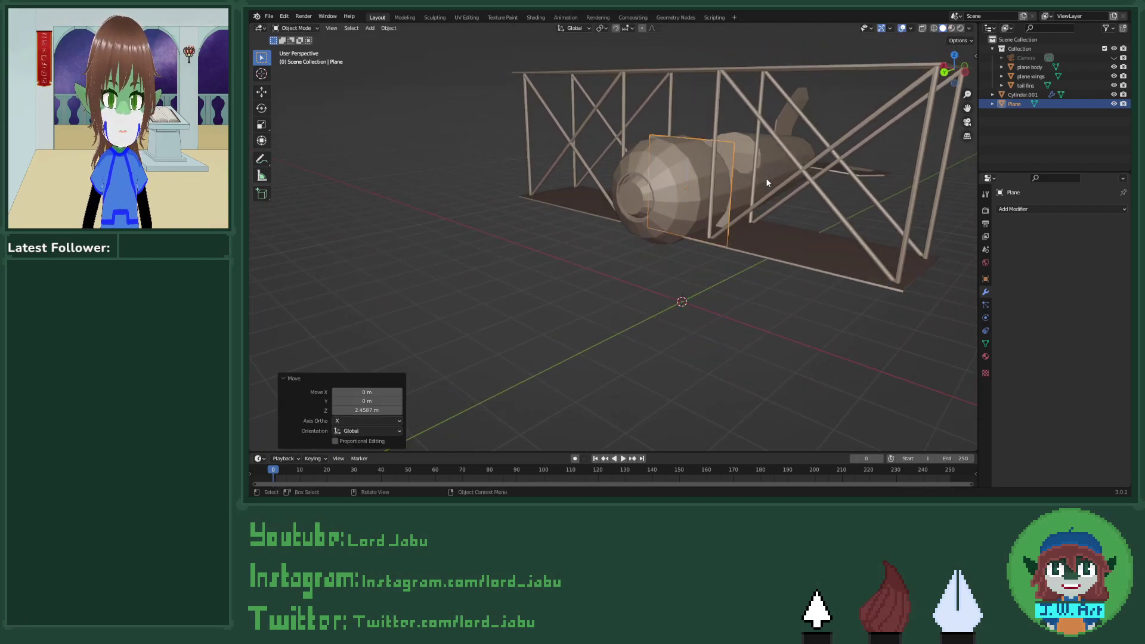
{"action": "key", "text": "g"}
{"action": "key", "text": "y"}
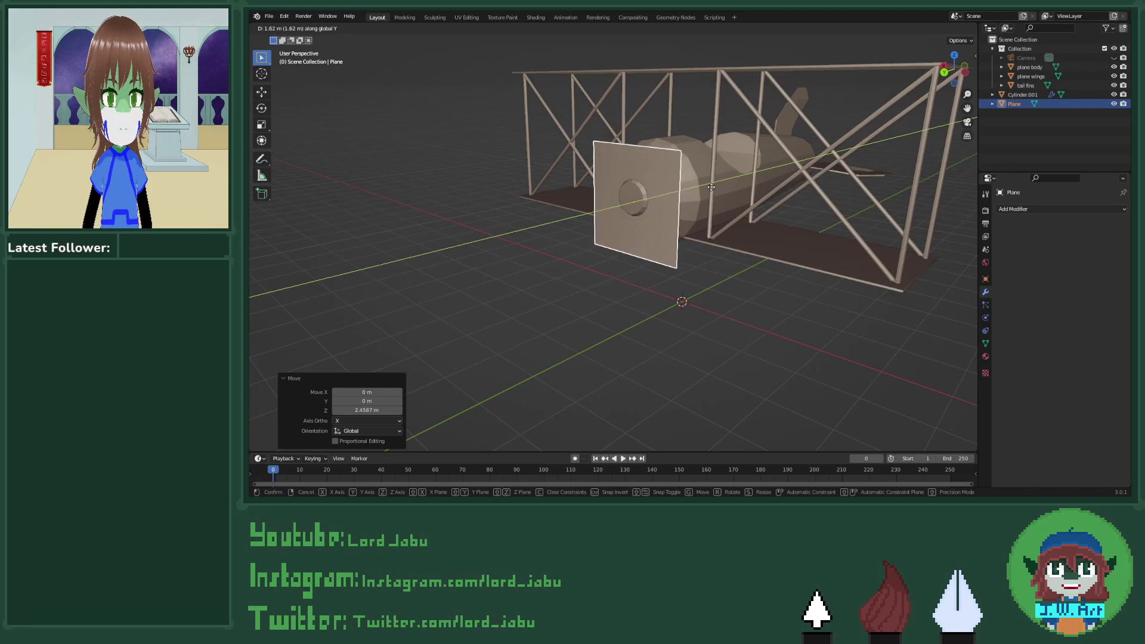
{"action": "left_click", "coordinate": [708, 186]}
{"action": "middle_click_drag", "start_coordinate": [708, 186], "coordinate": [749, 180]}
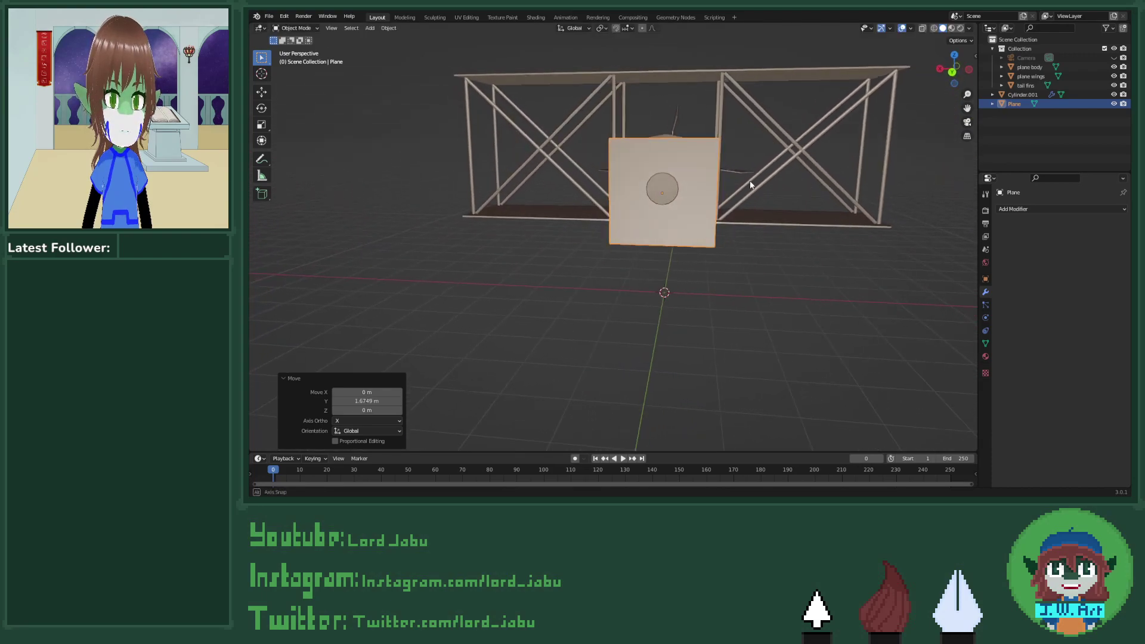
Step: Nudge the plane up to centre on the nose and snug it against the engine
{"action": "key", "text": "g"}
{"action": "key", "text": "z"}
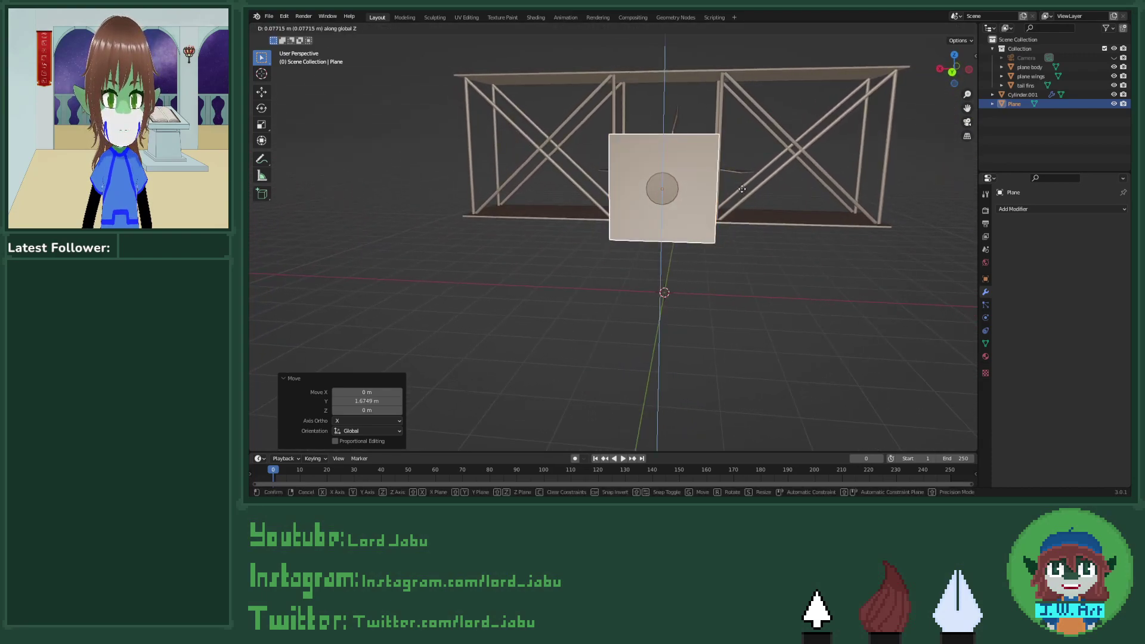
{"action": "left_click", "coordinate": [742, 189]}
{"action": "middle_click_drag", "start_coordinate": [741, 194], "coordinate": [657, 225]}
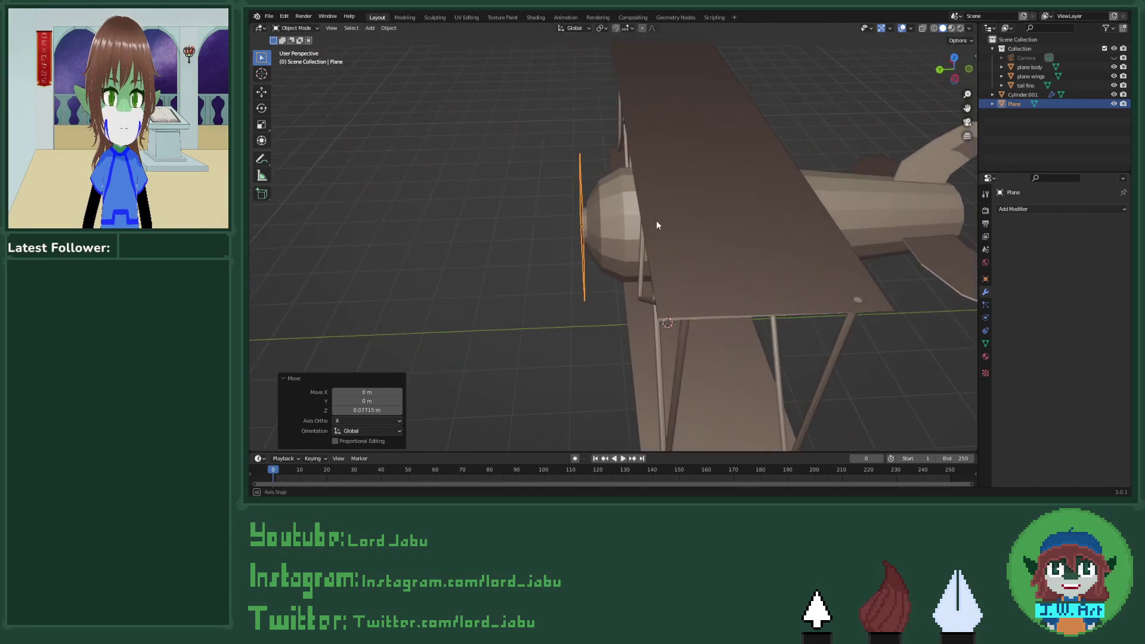
{"action": "key", "text": "g"}
{"action": "key", "text": "y"}
{"action": "key", "text": "y"}
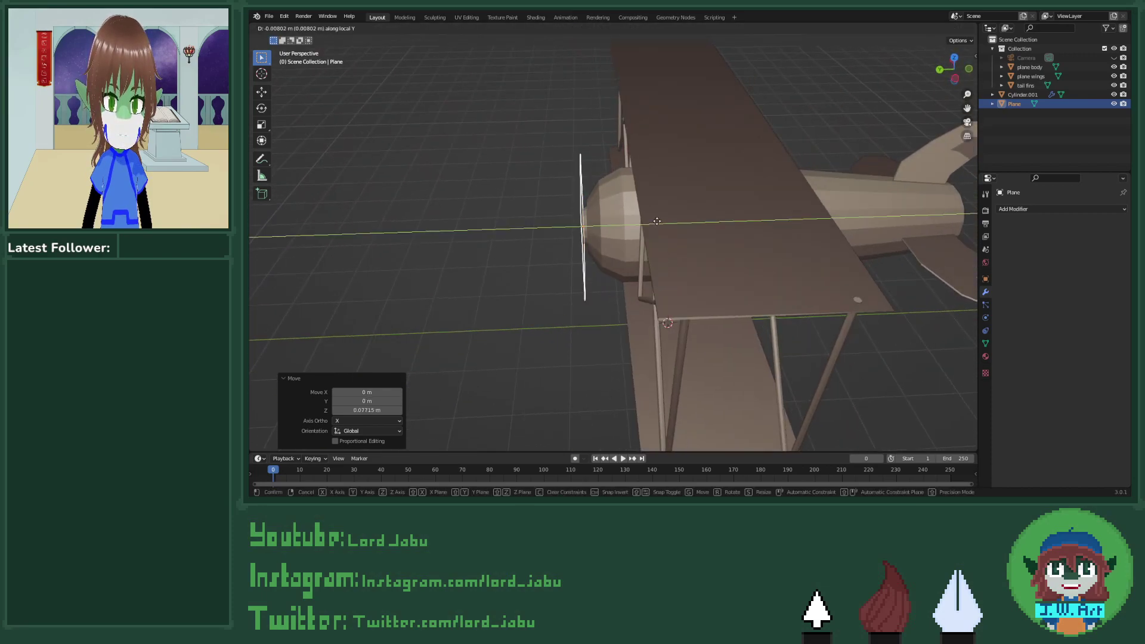
{"action": "left_click", "coordinate": [657, 222]}
{"action": "middle_click_drag", "start_coordinate": [657, 221], "coordinate": [684, 263]}
{"action": "scroll", "coordinate": [709, 219], "scroll_direction": "up", "scroll_amount": 3}
Step: Shift the mesh so its edge meets the nose centre and flatten it into a narrow blade
{"action": "key", "text": "Tab"}
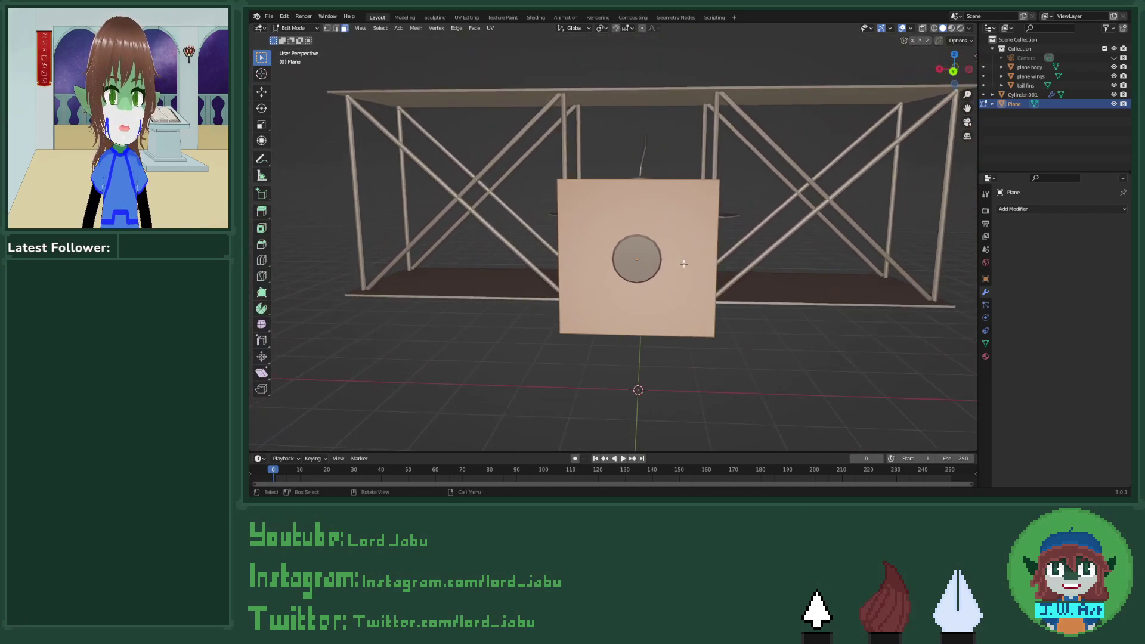
{"action": "key", "text": "g"}
{"action": "key", "text": "x"}
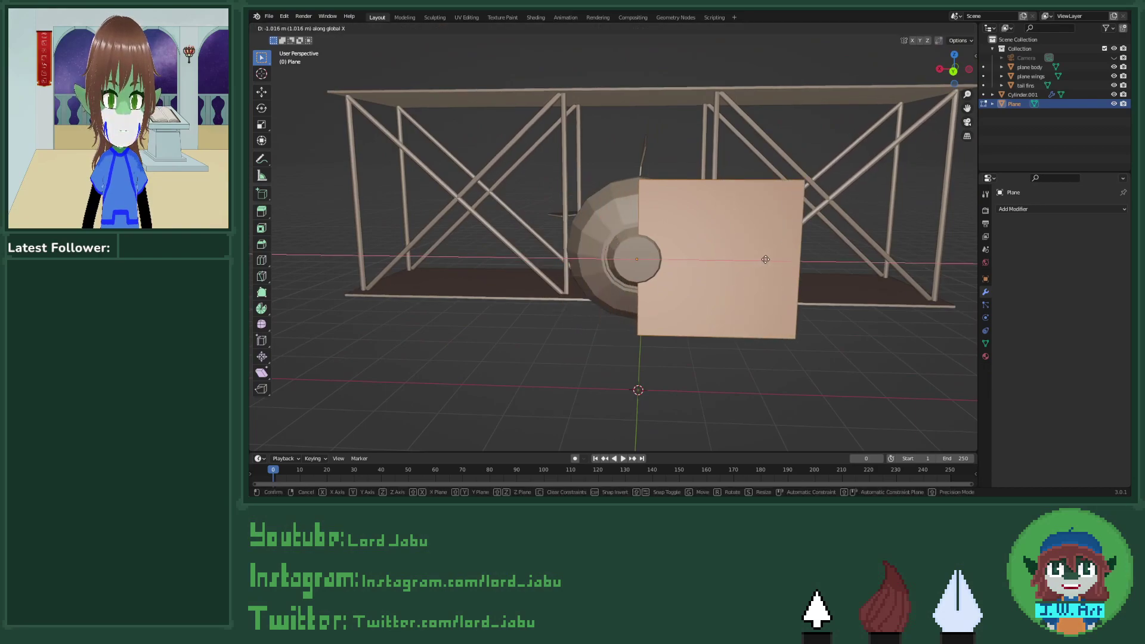
{"action": "left_click", "coordinate": [791, 256]}
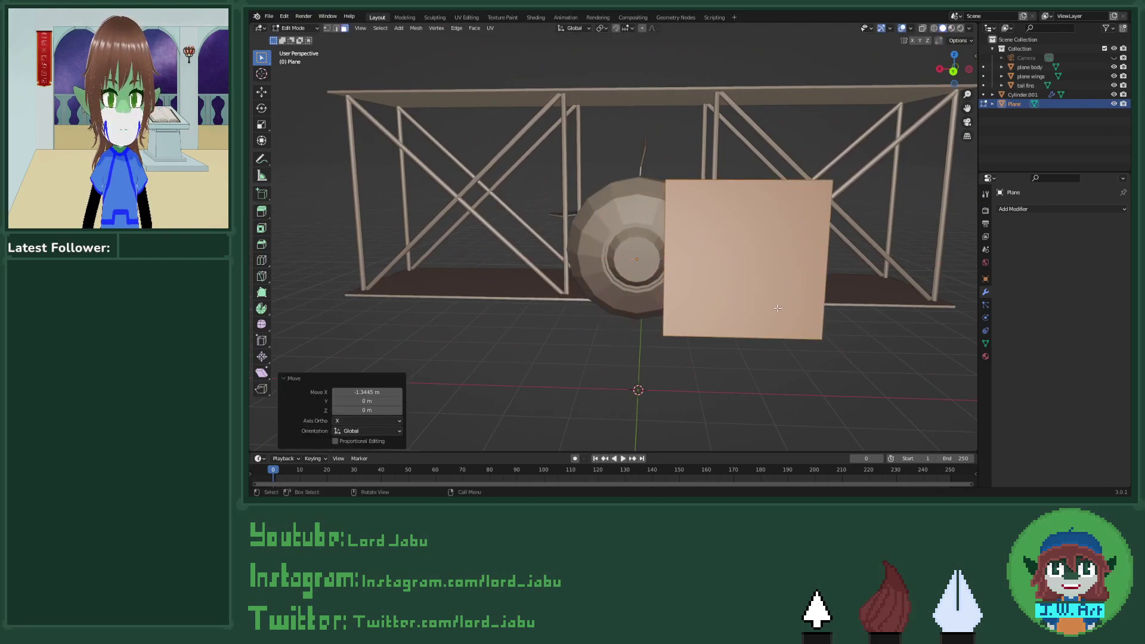
{"action": "middle_click_drag", "start_coordinate": [777, 308], "coordinate": [738, 265]}
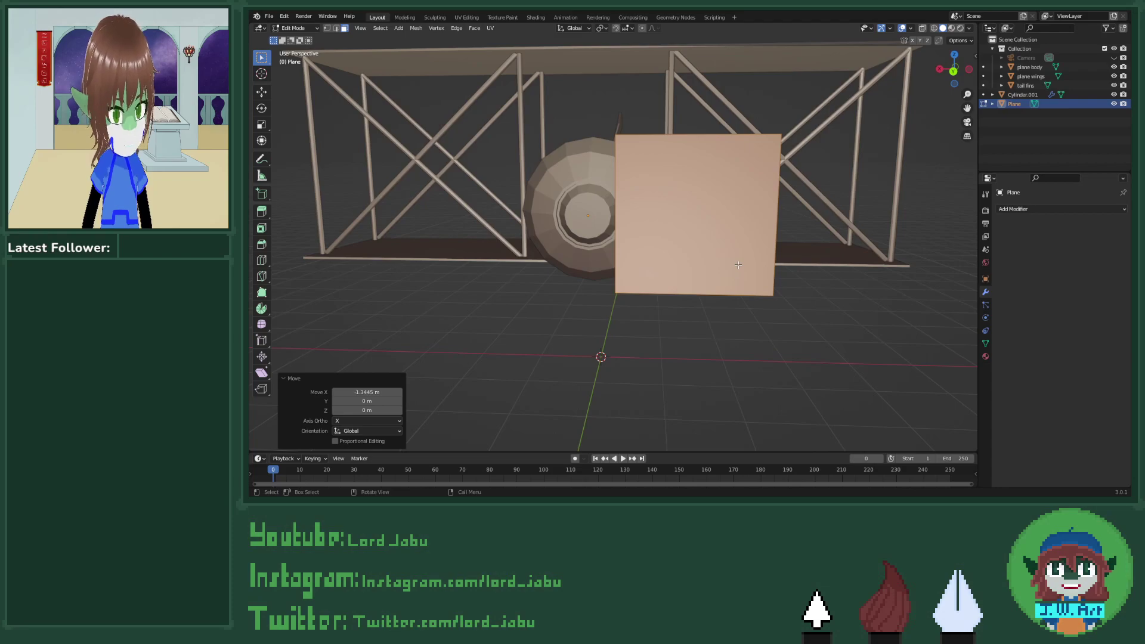
{"action": "middle_click_drag", "start_coordinate": [737, 264], "coordinate": [757, 306]}
{"action": "key", "text": "s"}
{"action": "key", "text": "z"}
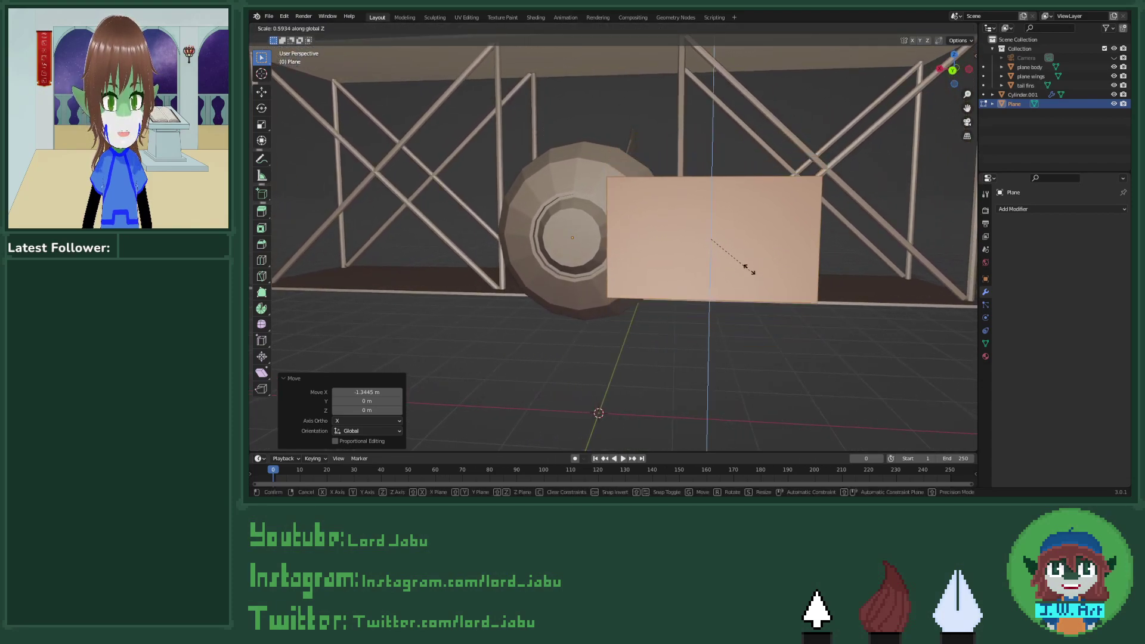
{"action": "left_click", "coordinate": [733, 240]}
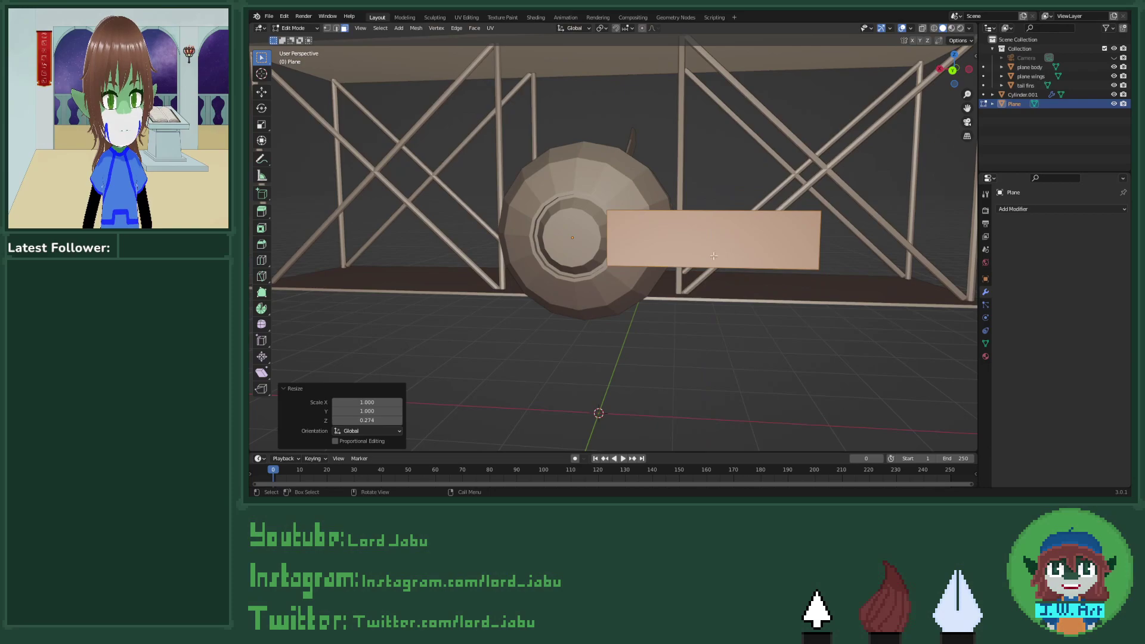
Step: Add a centred loop cut and then four loop cuts along the blade
{"action": "key", "text": "Tab"}
{"action": "key", "text": "ctrl+r"}
{"action": "left_click", "coordinate": [632, 245]}
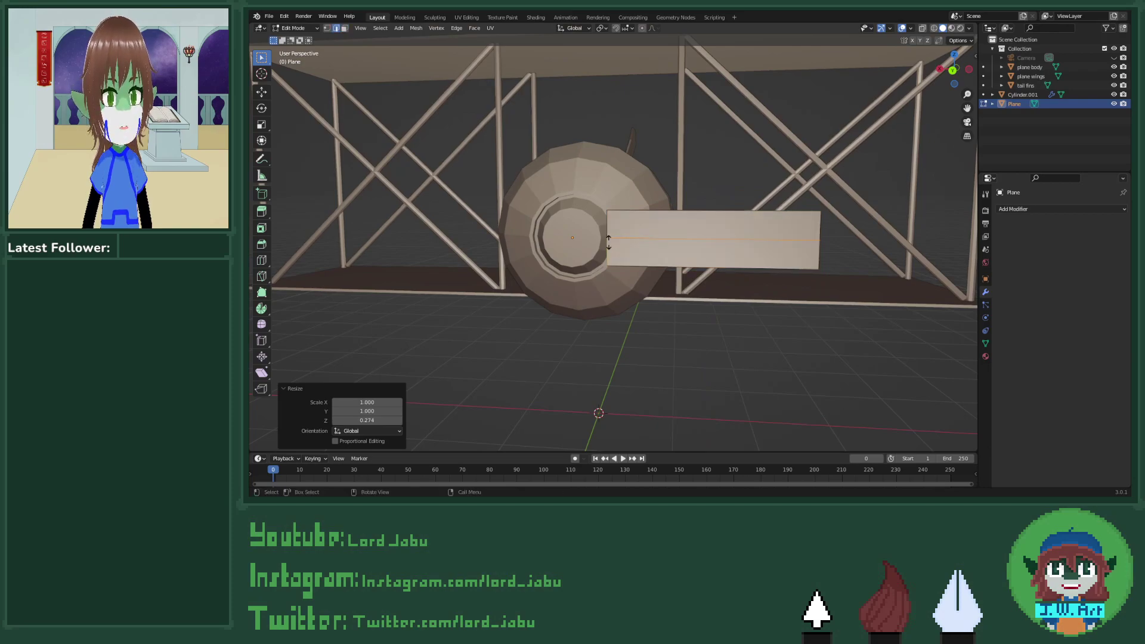
{"action": "right_click", "coordinate": [688, 266]}
{"action": "key", "text": "ctrl+r"}
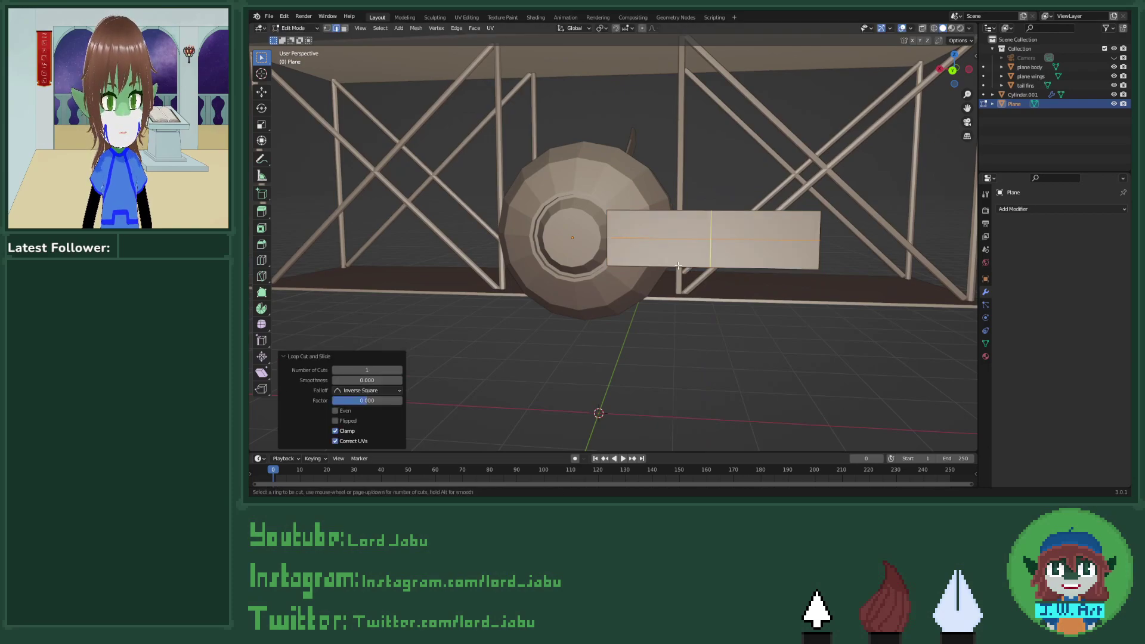
{"action": "scroll", "coordinate": [686, 263], "scroll_direction": "up", "scroll_amount": 2}
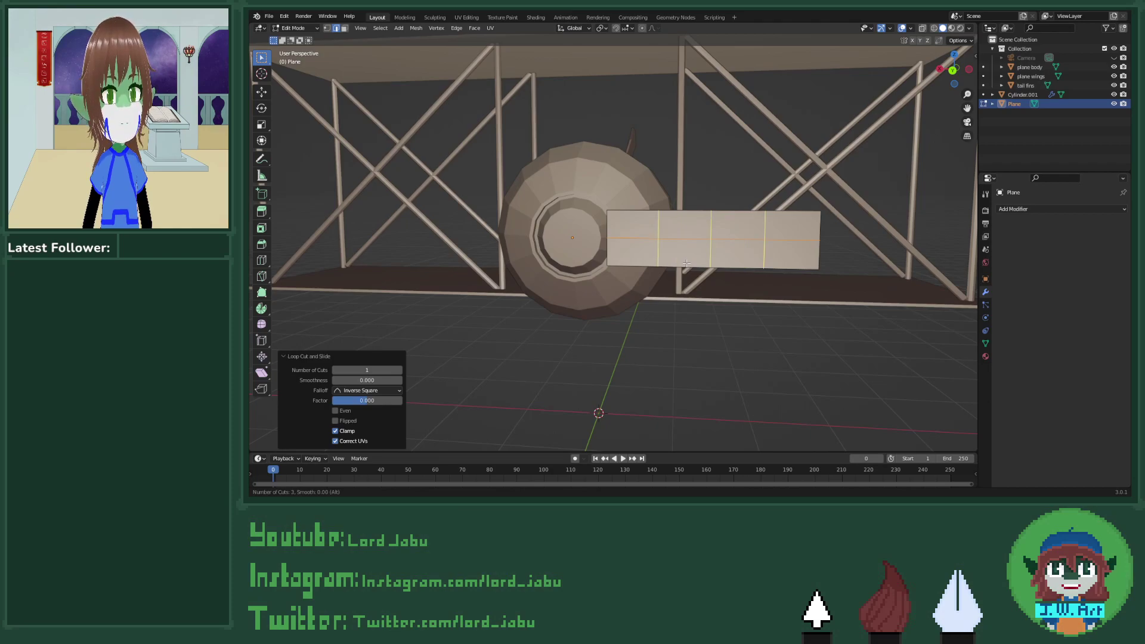
{"action": "scroll", "coordinate": [686, 263], "scroll_direction": "up", "scroll_amount": 1}
{"action": "left_click", "coordinate": [686, 263]}
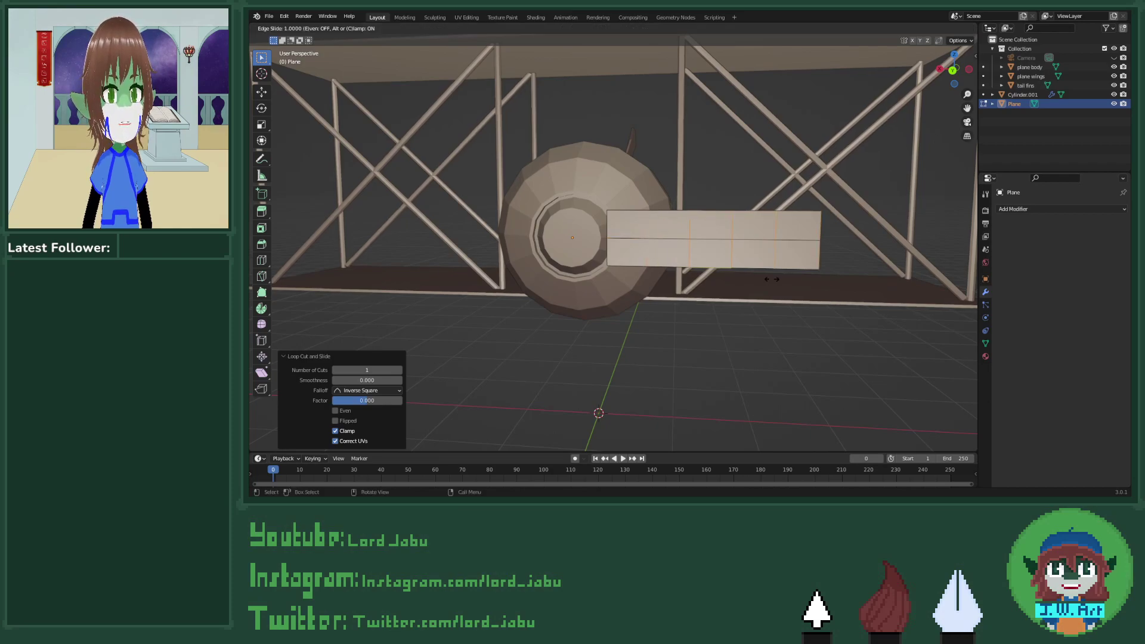
{"action": "middle_click_drag", "start_coordinate": [761, 278], "coordinate": [733, 264]}
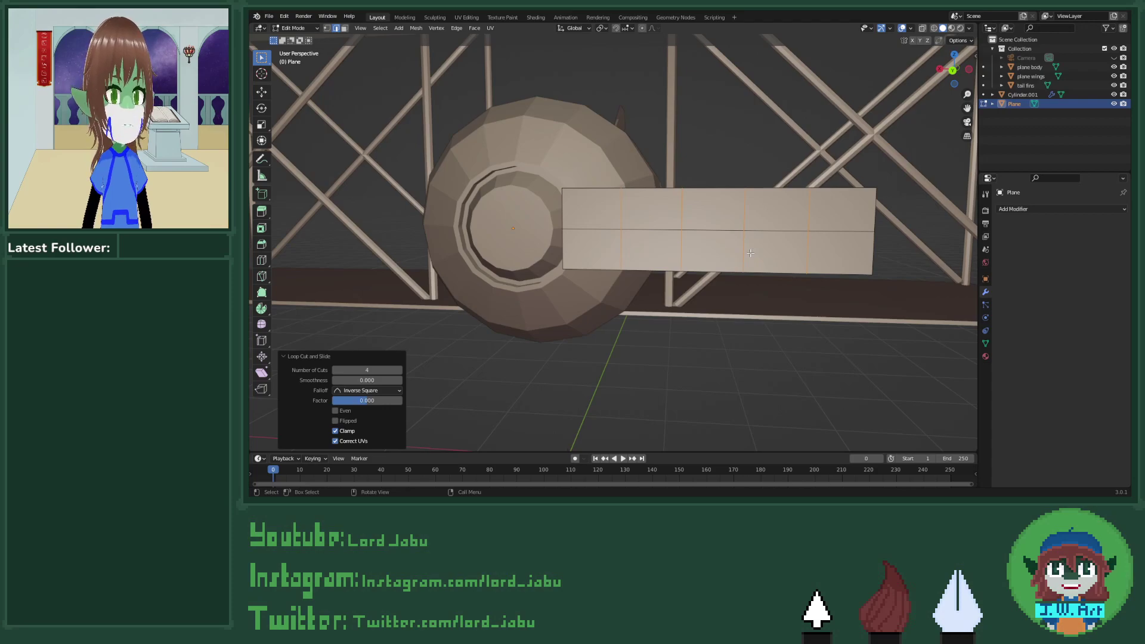
Step: In vertex mode, narrow the blade tip vertically and pull the tip point outward along X
{"action": "key", "text": "1"}
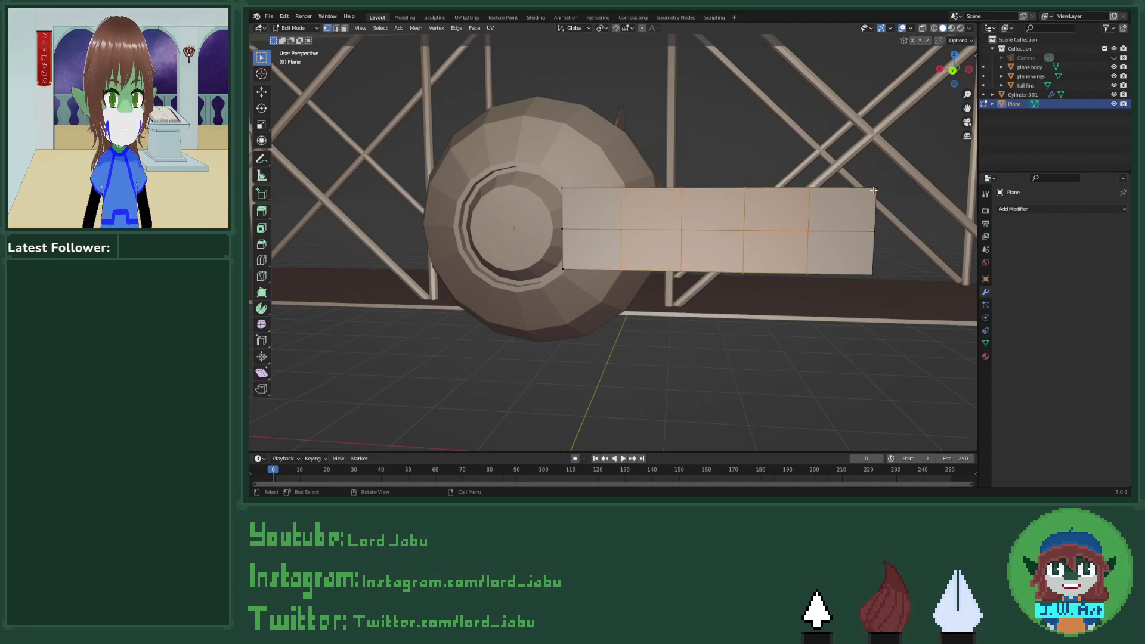
{"action": "key", "text": "alt+a"}
{"action": "left_click", "coordinate": [872, 271], "text": "shift"}
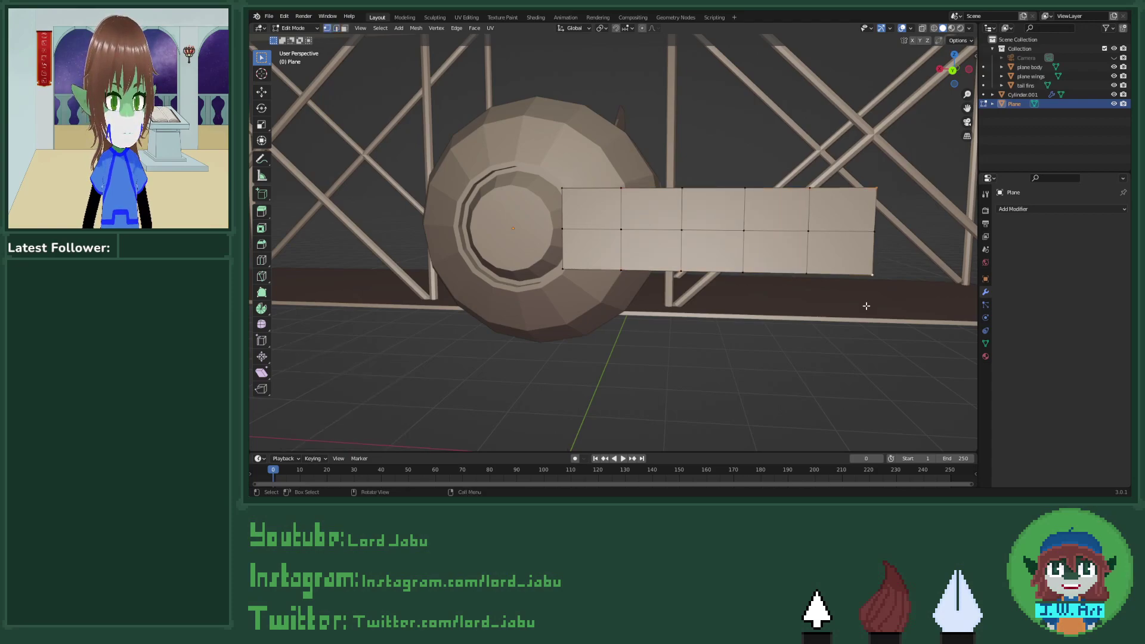
{"action": "key", "text": "s"}
{"action": "key", "text": "z"}
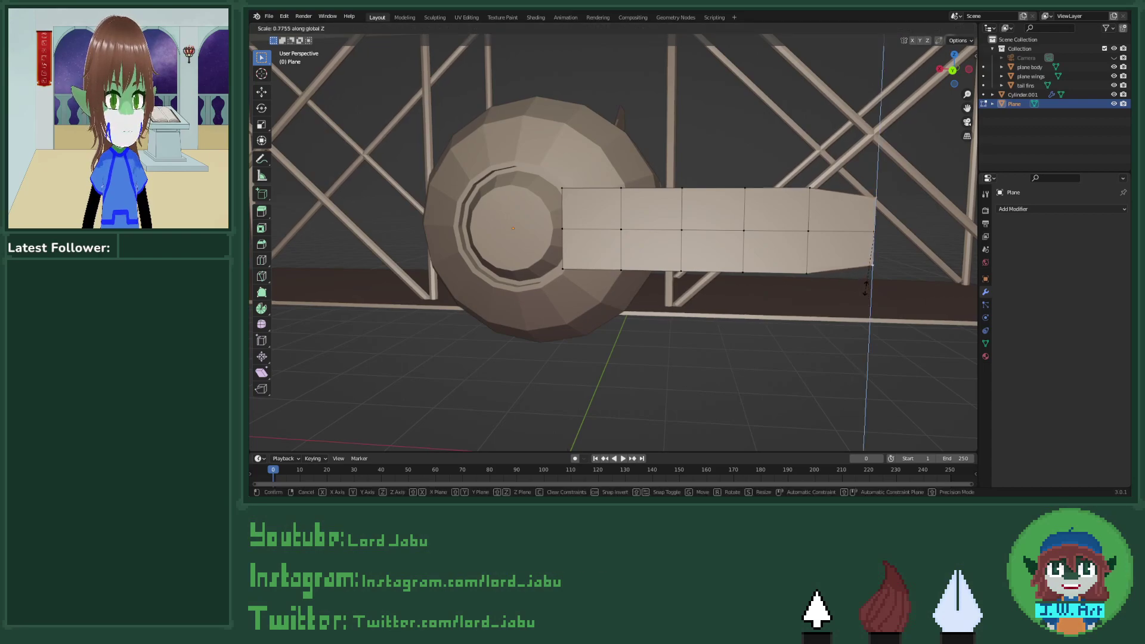
{"action": "left_click", "coordinate": [865, 279]}
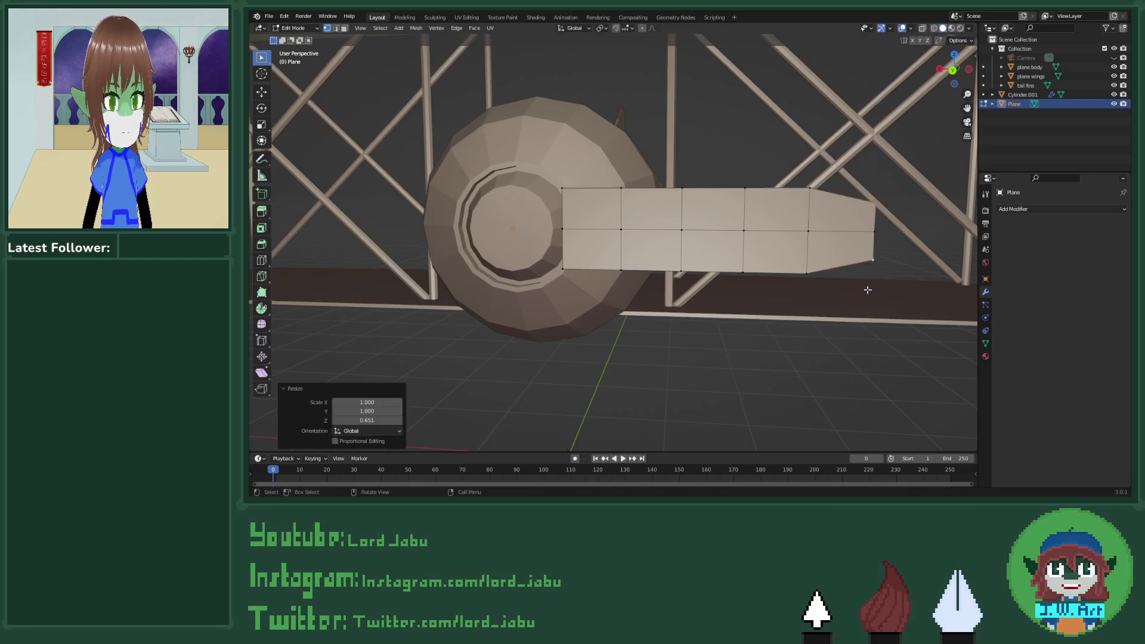
{"action": "key", "text": "g"}
{"action": "key", "text": "y"}
{"action": "key", "text": "x"}
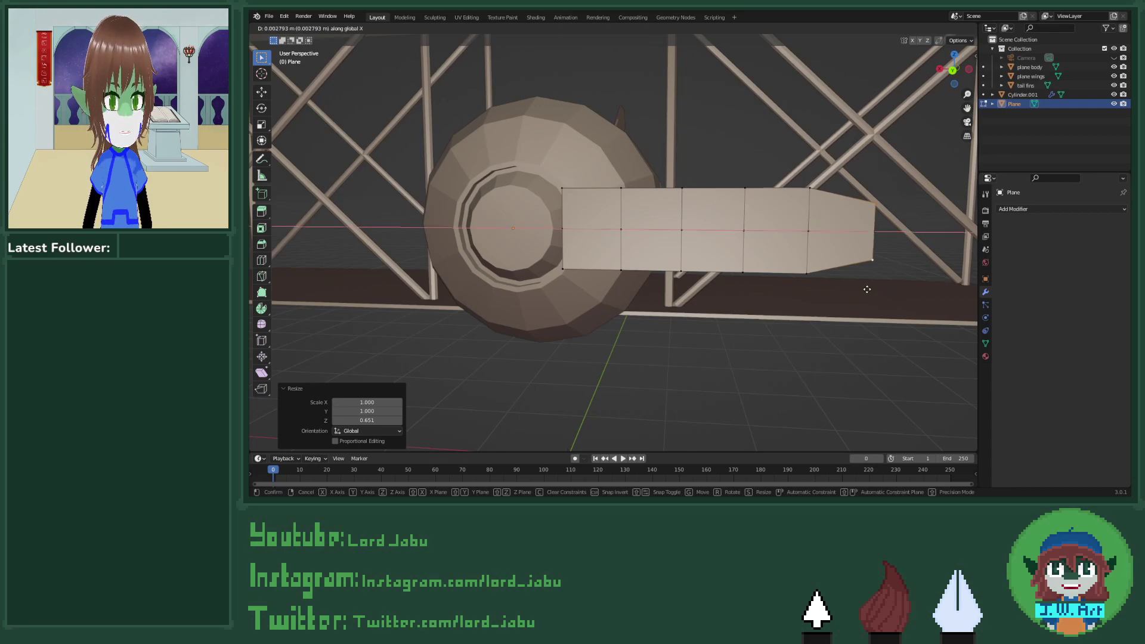
{"action": "left_click", "coordinate": [856, 283]}
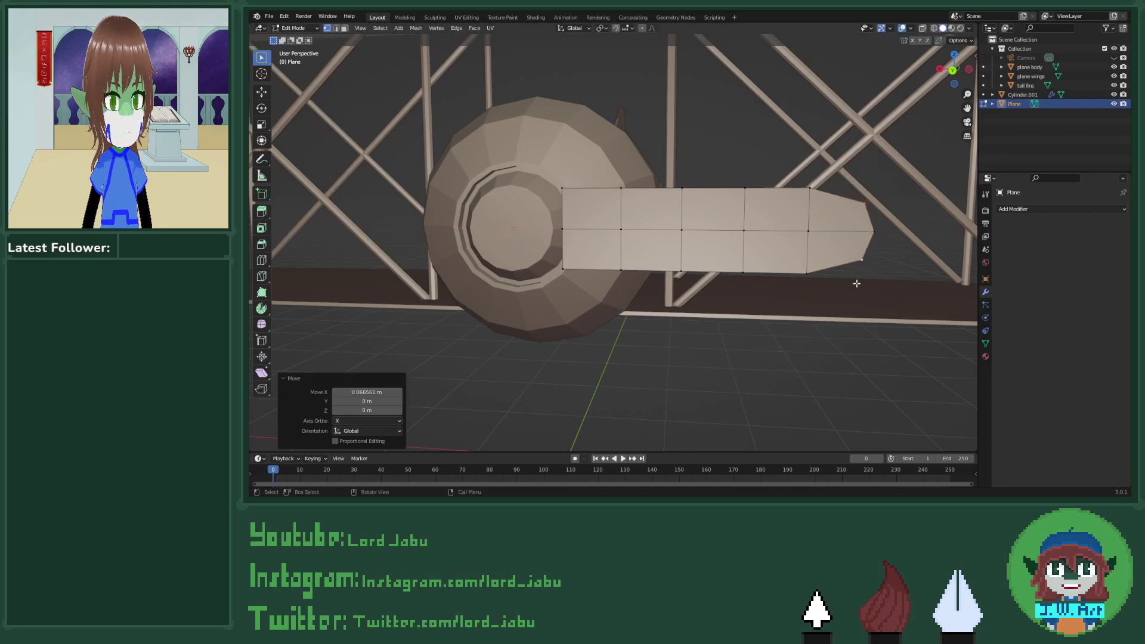
Step: Taper the blade root with a proportional-editing Z scale, then narrow it further
{"action": "middle_click_drag", "start_coordinate": [749, 289], "coordinate": [813, 279], "text": "shift"}
{"action": "left_click", "coordinate": [708, 194]}
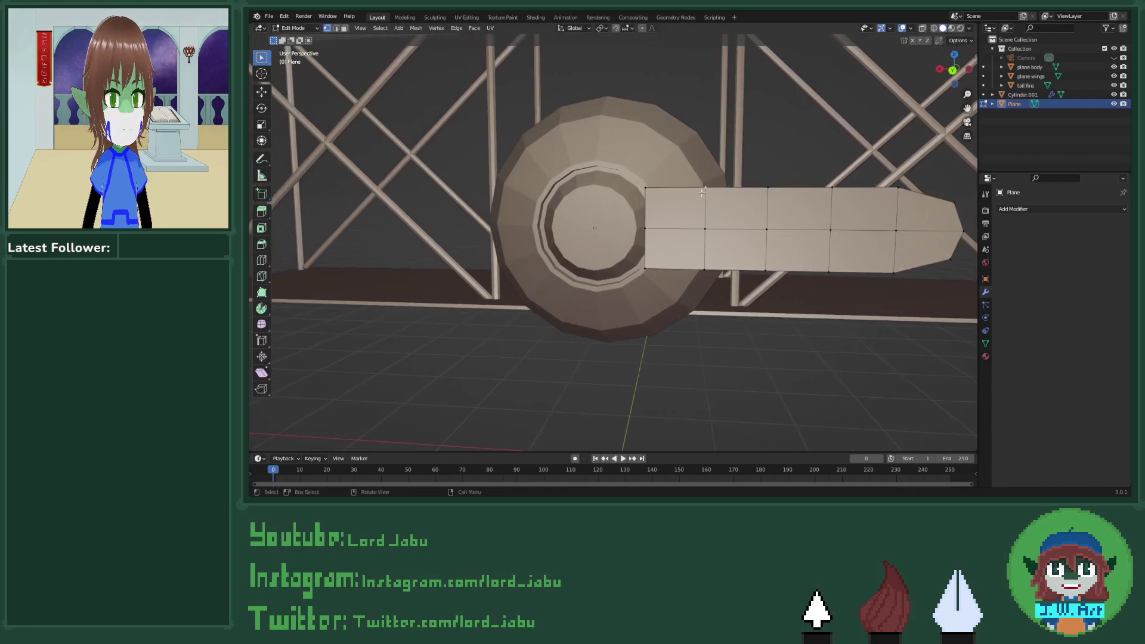
{"action": "left_click", "coordinate": [646, 269], "text": "shift"}
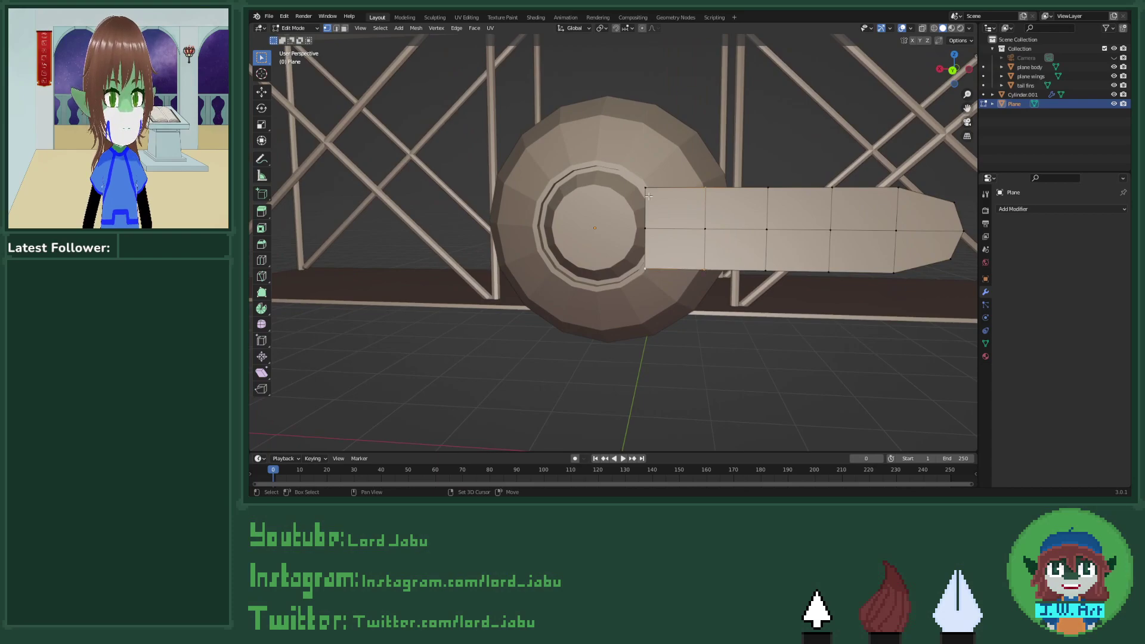
{"action": "key", "text": "o"}
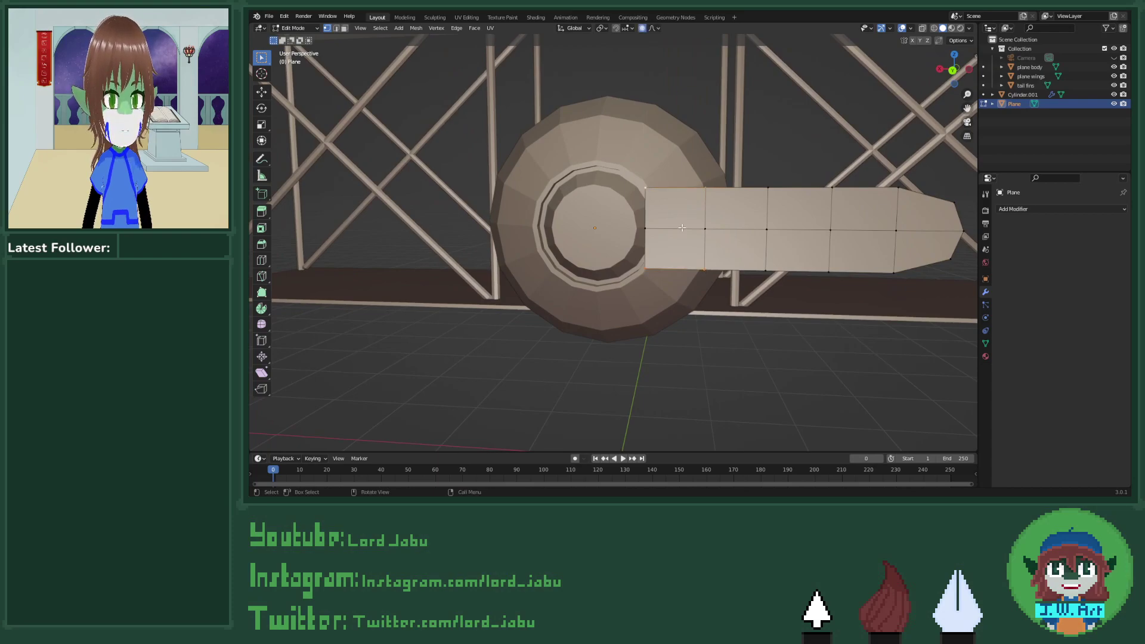
{"action": "key", "text": "s"}
{"action": "key", "text": "z"}
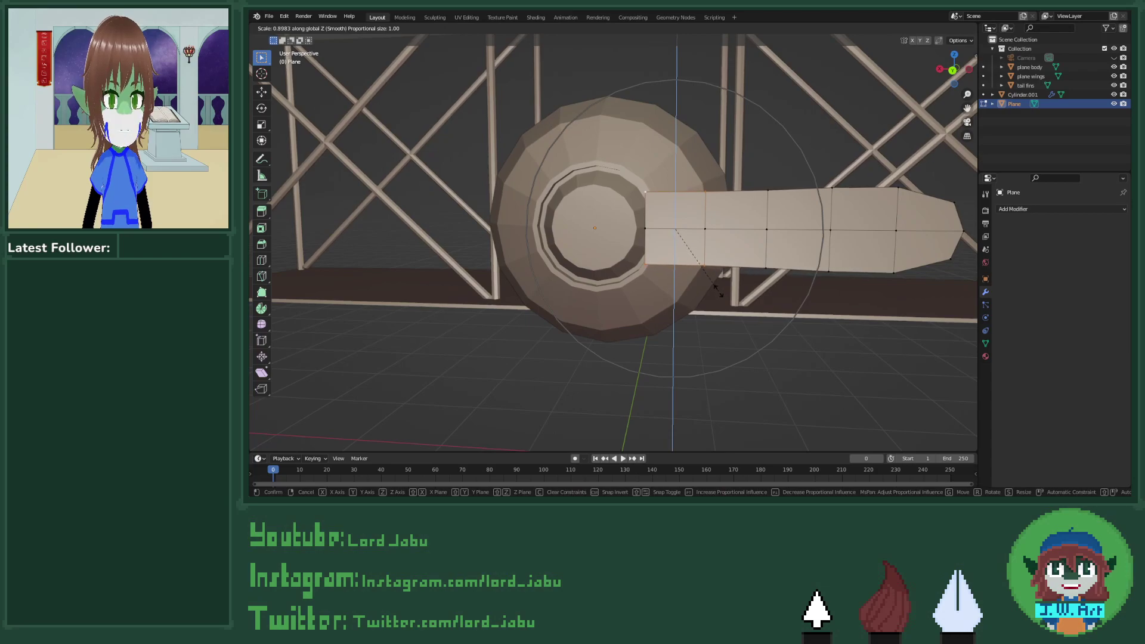
{"action": "left_click", "coordinate": [718, 286]}
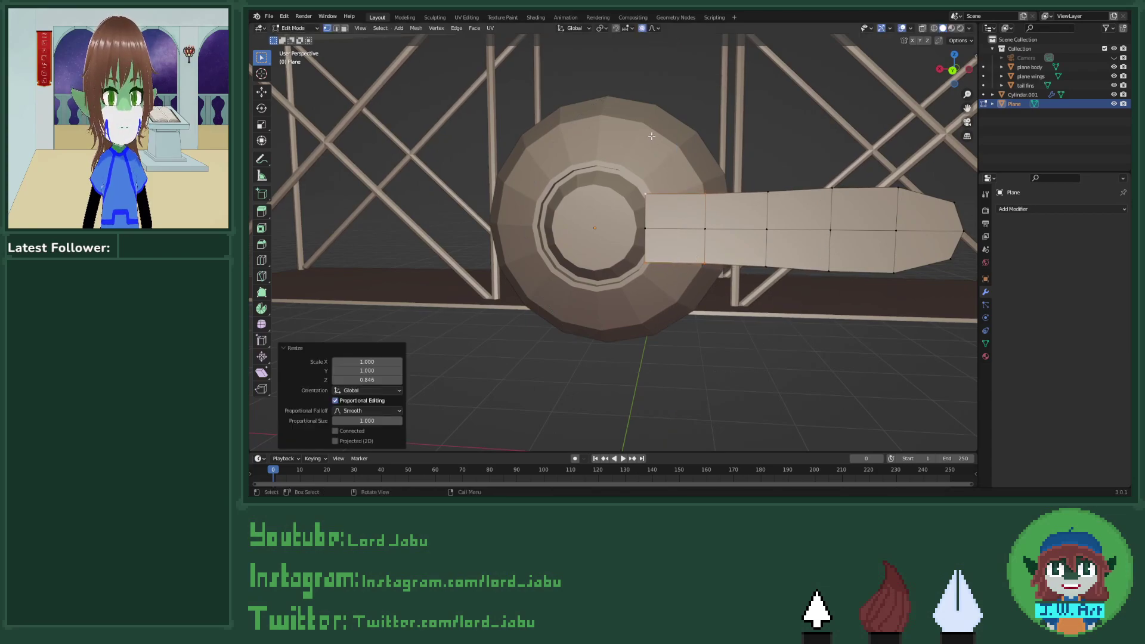
{"action": "key", "text": "o"}
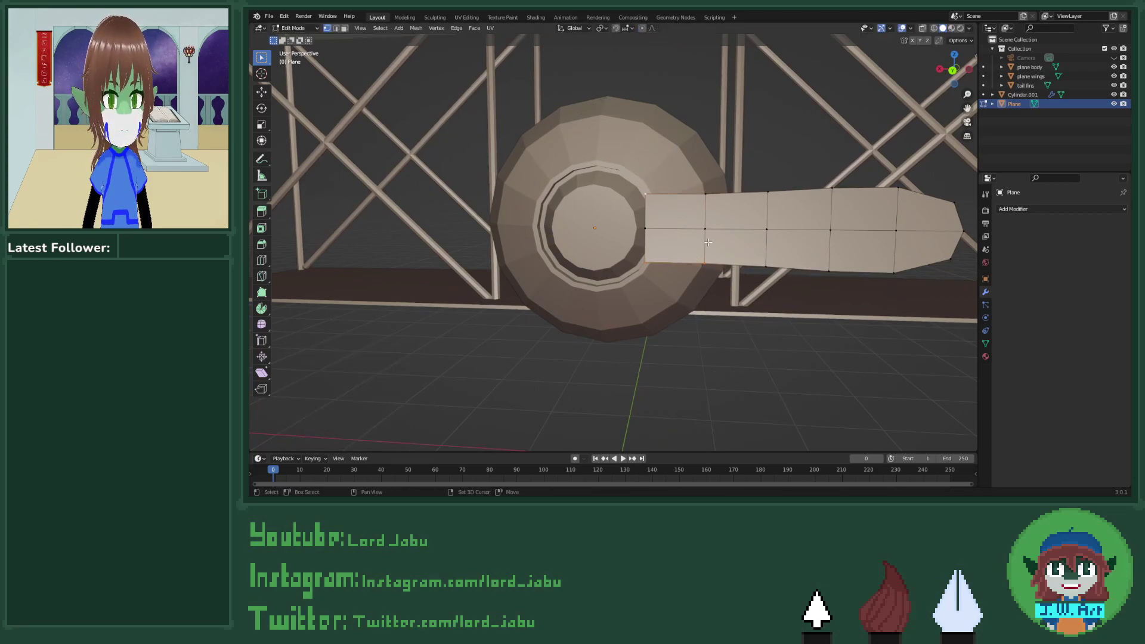
{"action": "key", "text": "s"}
{"action": "key", "text": "z"}
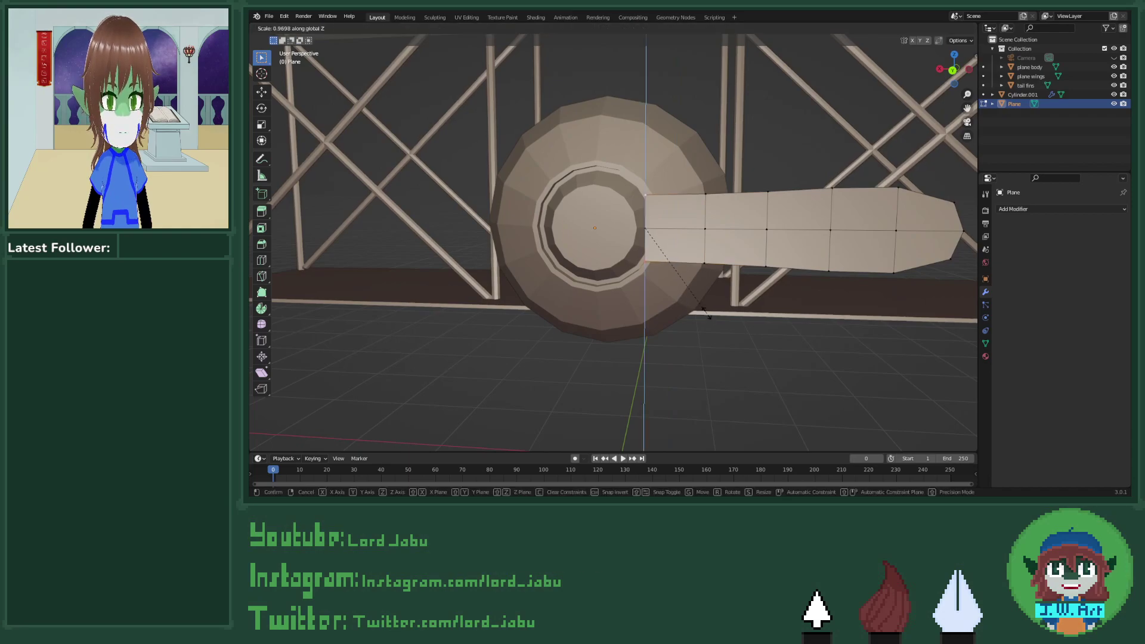
{"action": "left_click", "coordinate": [701, 272]}
Step: Move the whole blade in front of the engine and slide its root into the hub
{"action": "middle_click_drag", "start_coordinate": [701, 272], "coordinate": [628, 307]}
{"action": "key", "text": "a"}
{"action": "key", "text": "g"}
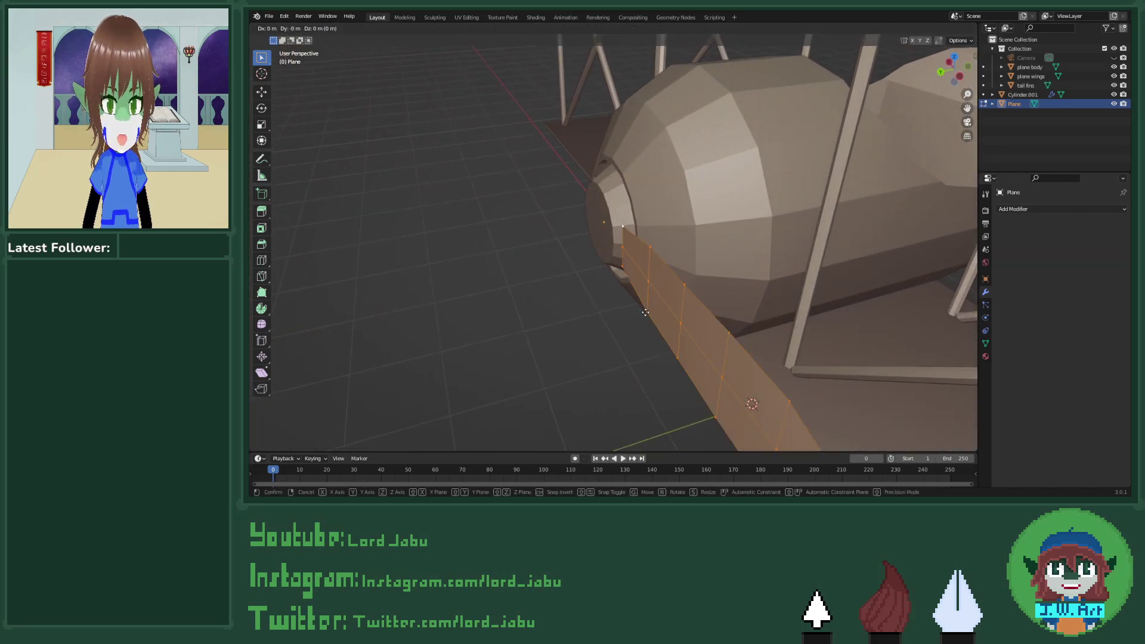
{"action": "key", "text": "y"}
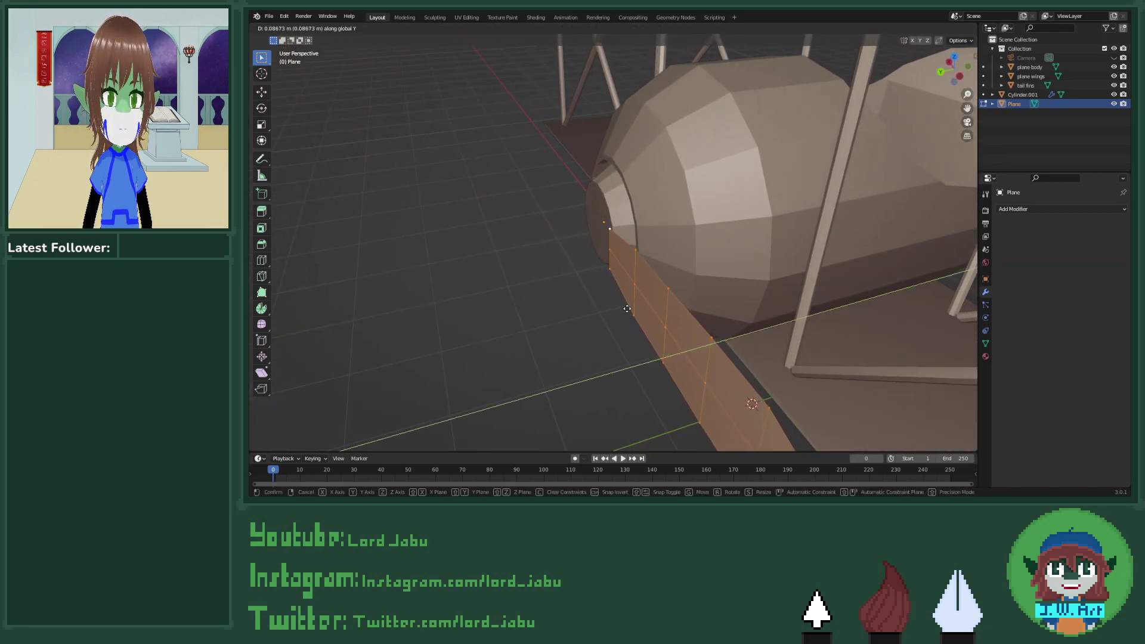
{"action": "left_click", "coordinate": [629, 307]}
{"action": "middle_click_drag", "start_coordinate": [629, 306], "coordinate": [686, 272]}
{"action": "key", "text": "g"}
{"action": "key", "text": "x"}
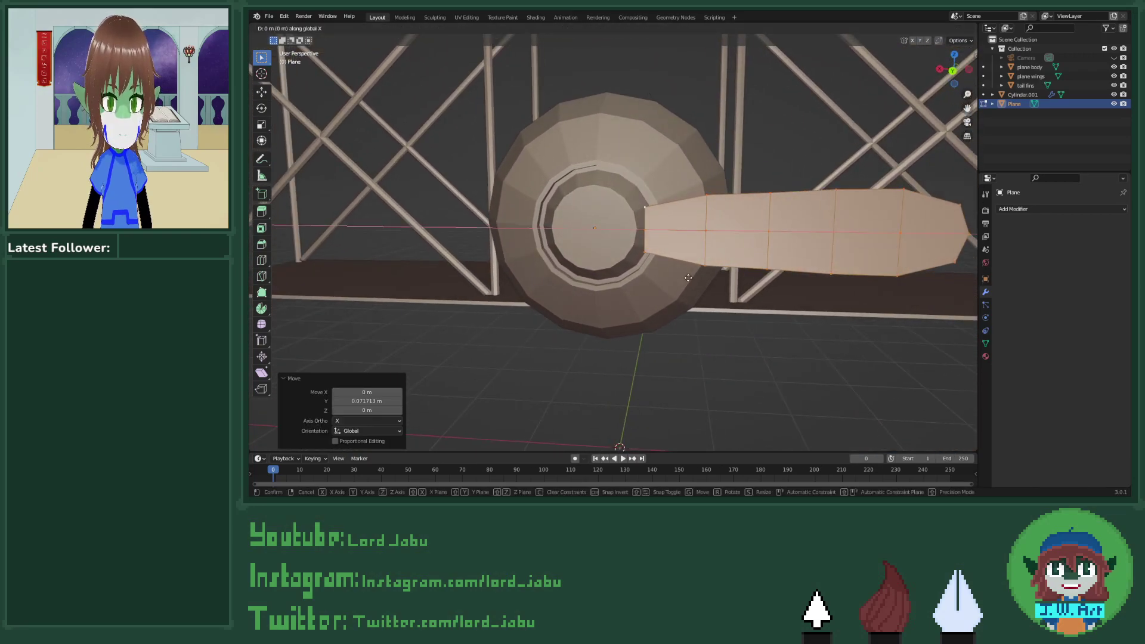
{"action": "left_click", "coordinate": [668, 274]}
Step: Nudge the blade slightly back along Y toward the hub
{"action": "middle_click_drag", "start_coordinate": [667, 274], "coordinate": [572, 312]}
{"action": "key", "text": "g"}
{"action": "key", "text": "y"}
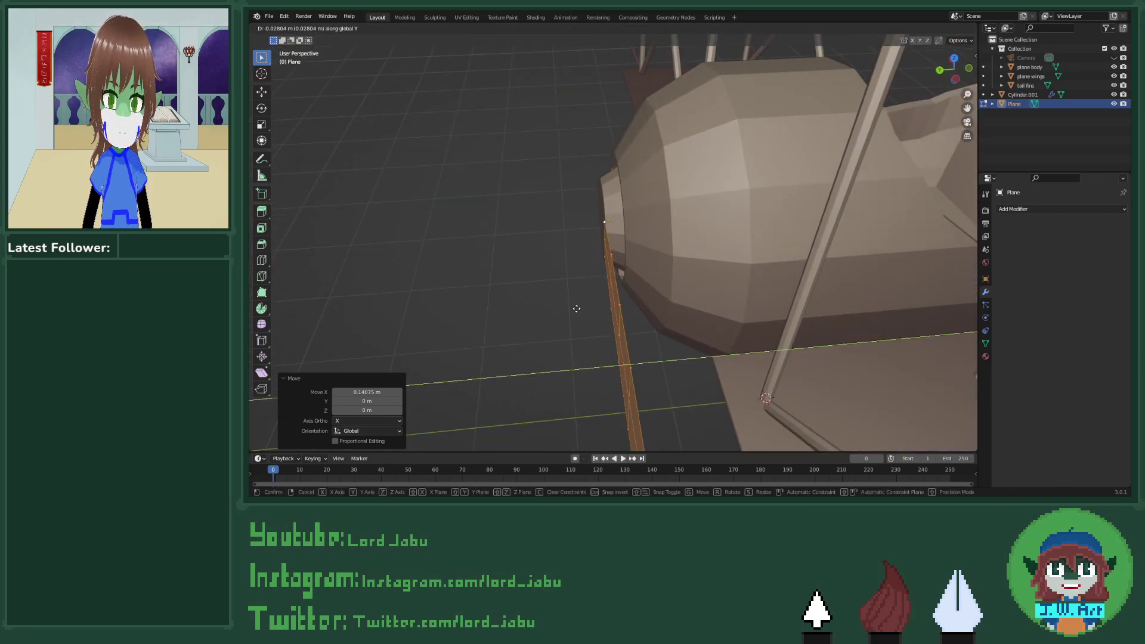
{"action": "left_click", "coordinate": [576, 307]}
{"action": "middle_click_drag", "start_coordinate": [575, 307], "coordinate": [583, 304]}
{"action": "middle_click_drag", "start_coordinate": [694, 279], "coordinate": [637, 183]}
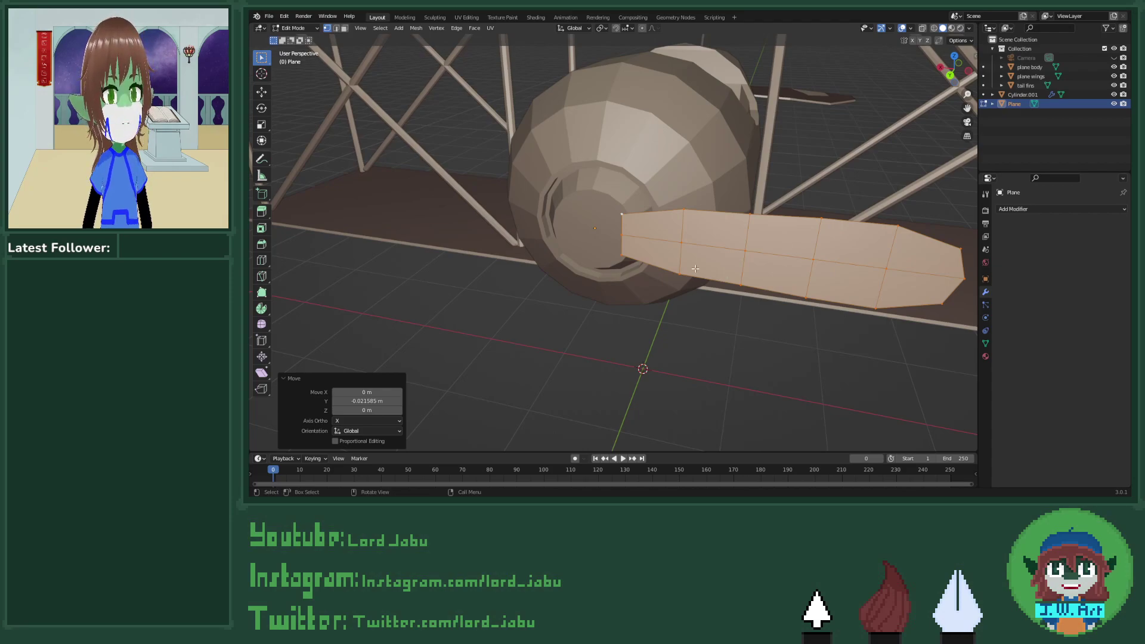
{"action": "middle_click_drag", "start_coordinate": [695, 269], "coordinate": [705, 248]}
{"action": "left_click", "coordinate": [1025, 210]}
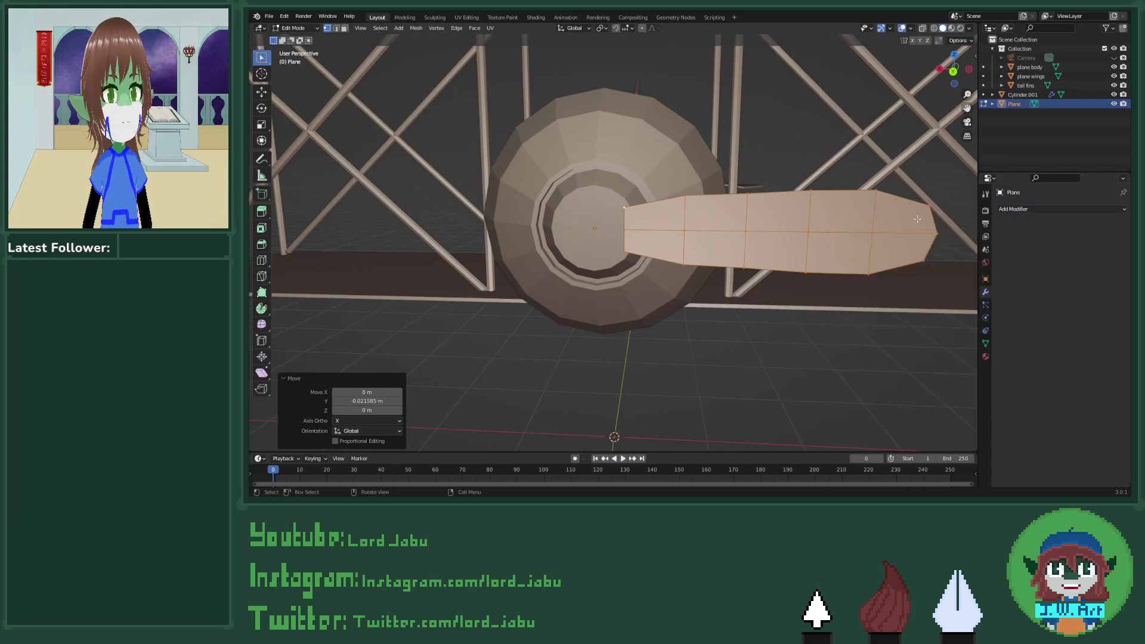
Step: Add a Mirror modifier for the second blade, turning off the Z axis and leaving bisect off
{"action": "left_click", "coordinate": [1040, 209]}
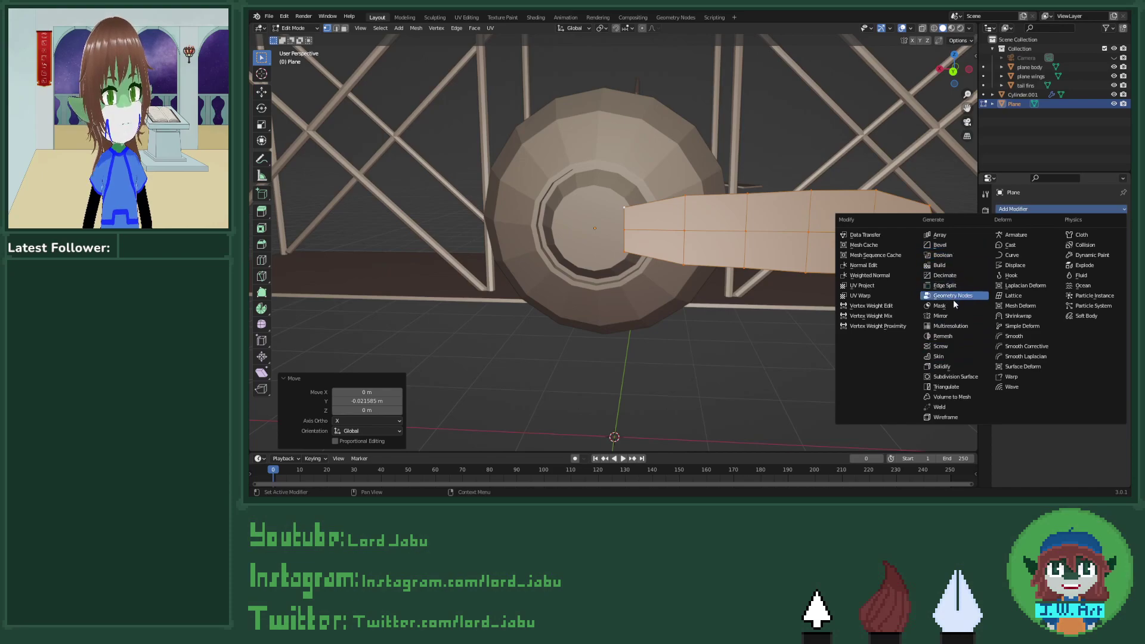
{"action": "left_click", "coordinate": [940, 315]}
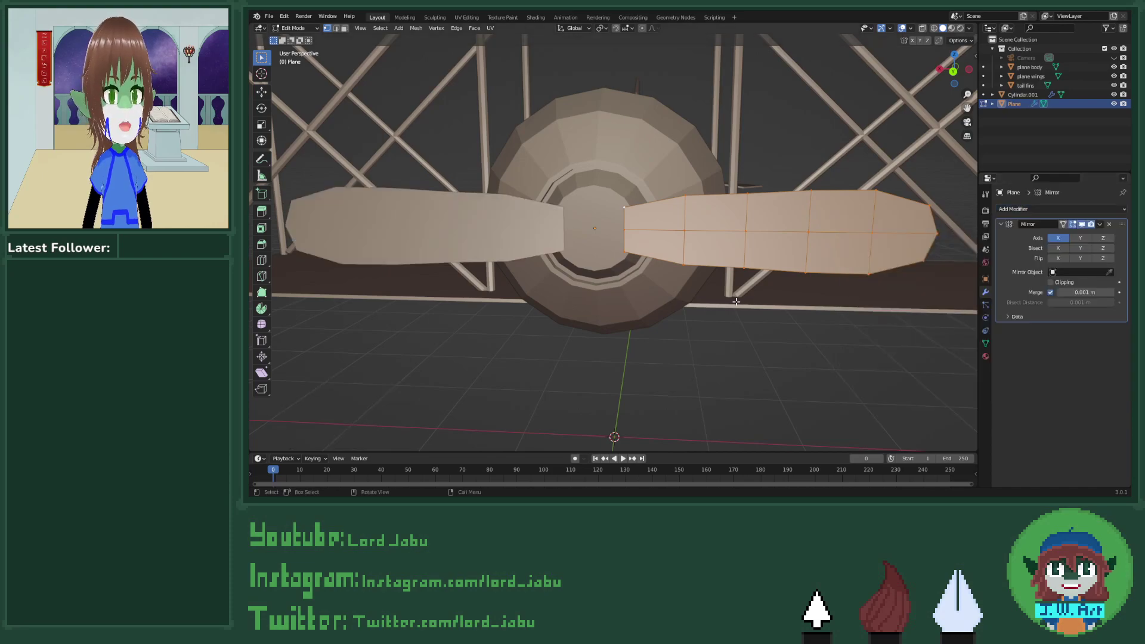
{"action": "middle_click_drag", "start_coordinate": [735, 301], "coordinate": [960, 295]}
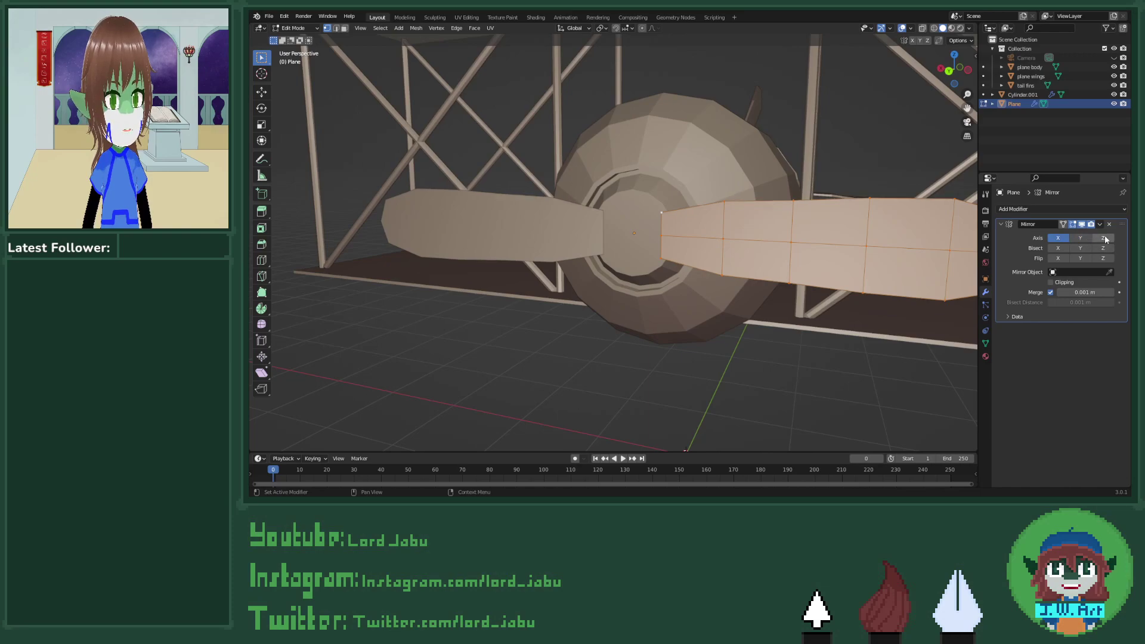
{"action": "scroll", "coordinate": [774, 238], "scroll_direction": "down", "scroll_amount": 5}
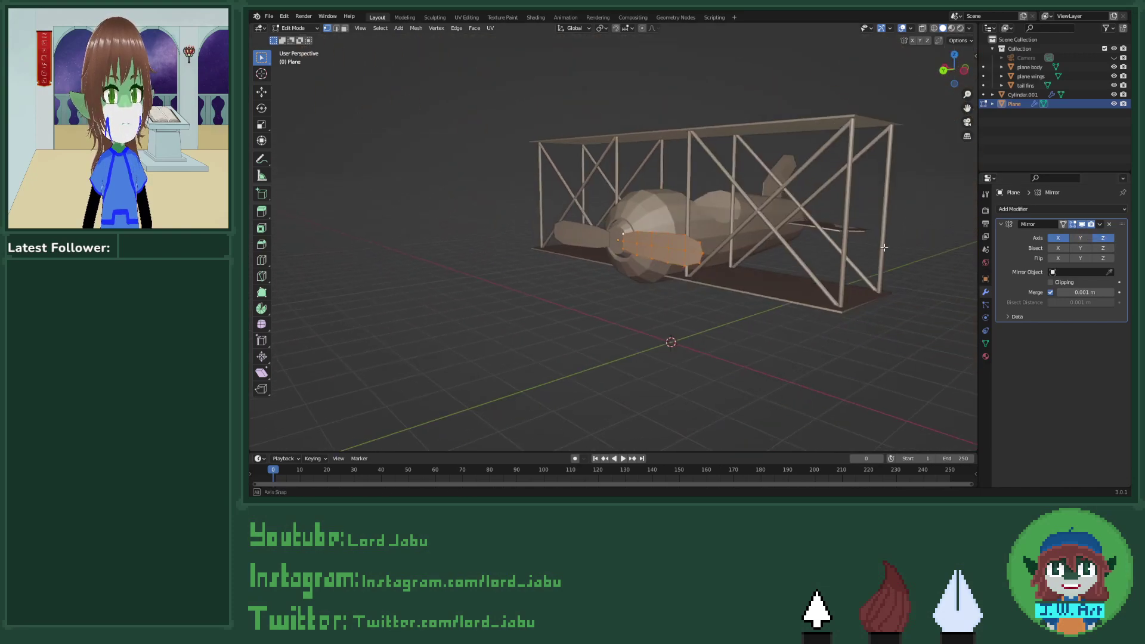
{"action": "middle_click_drag", "start_coordinate": [775, 238], "coordinate": [966, 232]}
{"action": "left_click", "coordinate": [1103, 238]}
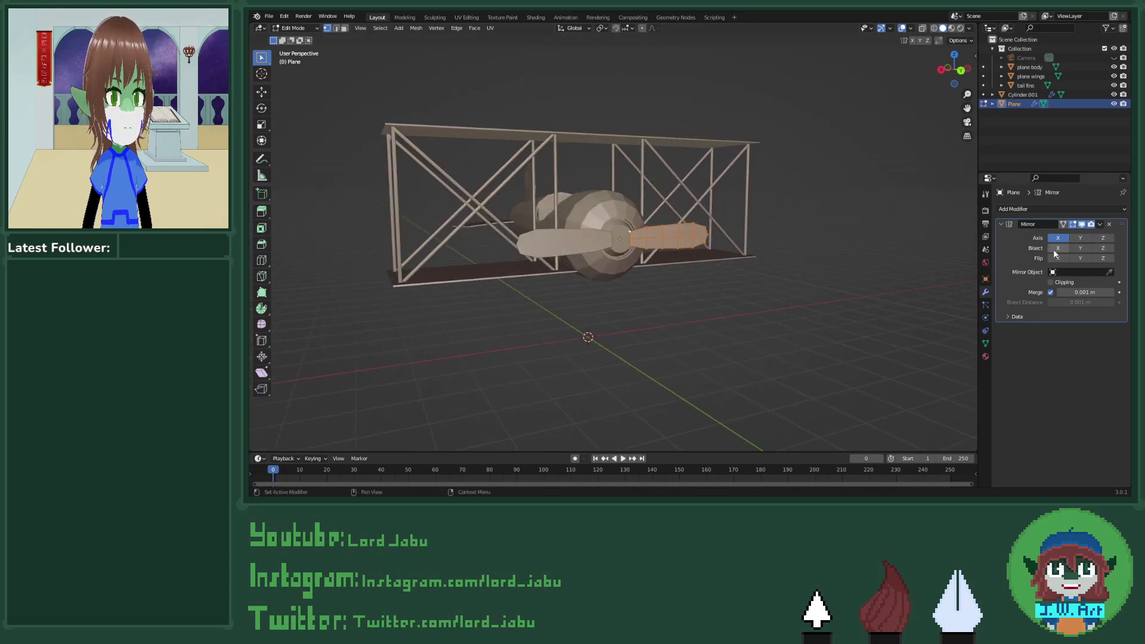
{"action": "left_click", "coordinate": [1057, 248]}
{"action": "left_click", "coordinate": [1057, 248]}
{"action": "left_click", "coordinate": [1080, 248]}
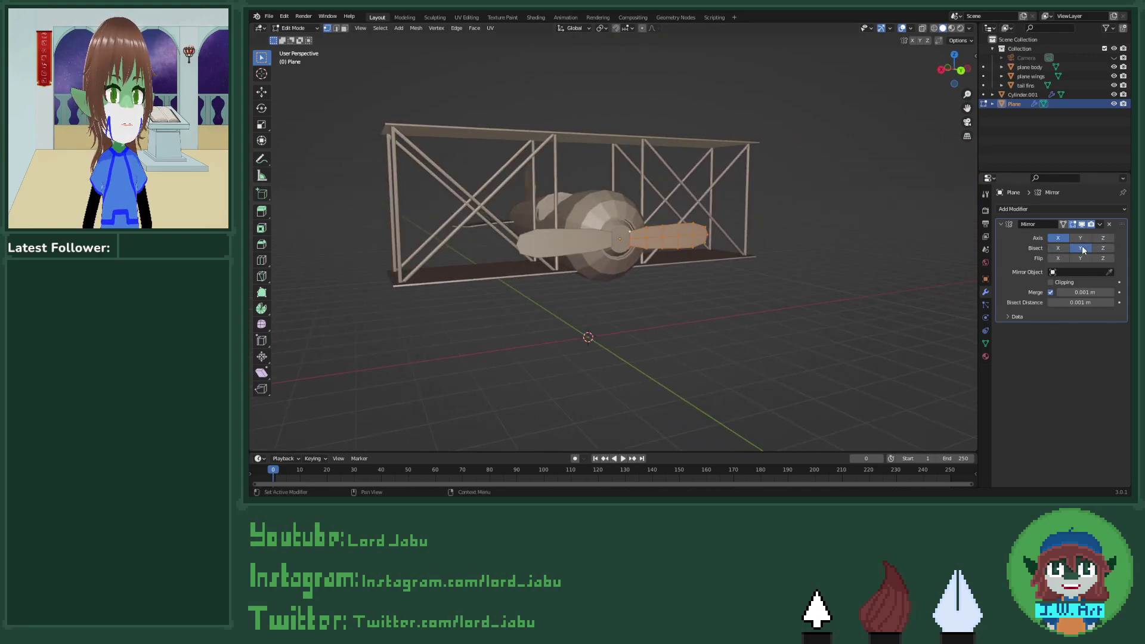
{"action": "left_click", "coordinate": [1080, 248]}
Step: Return to Object Mode and apply the Mirror modifier from its dropdown
{"action": "scroll", "coordinate": [761, 273], "scroll_direction": "up", "scroll_amount": 4}
{"action": "middle_click_drag", "start_coordinate": [769, 271], "coordinate": [847, 238]}
{"action": "scroll", "coordinate": [761, 273], "scroll_direction": "up", "scroll_amount": 3}
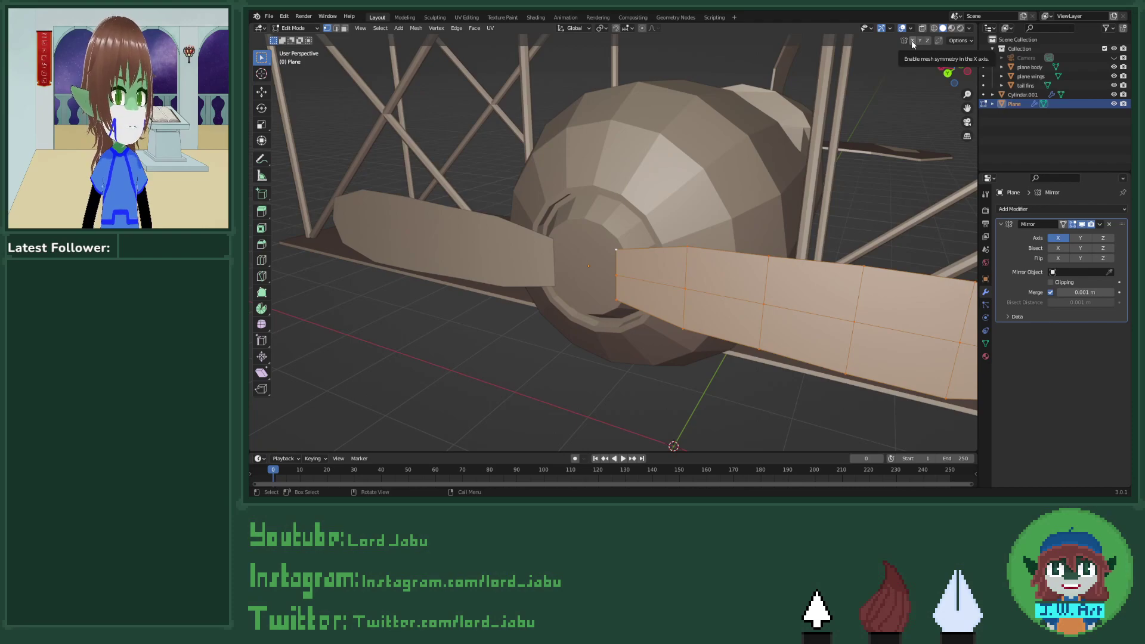
{"action": "middle_click_drag", "start_coordinate": [743, 167], "coordinate": [768, 124]}
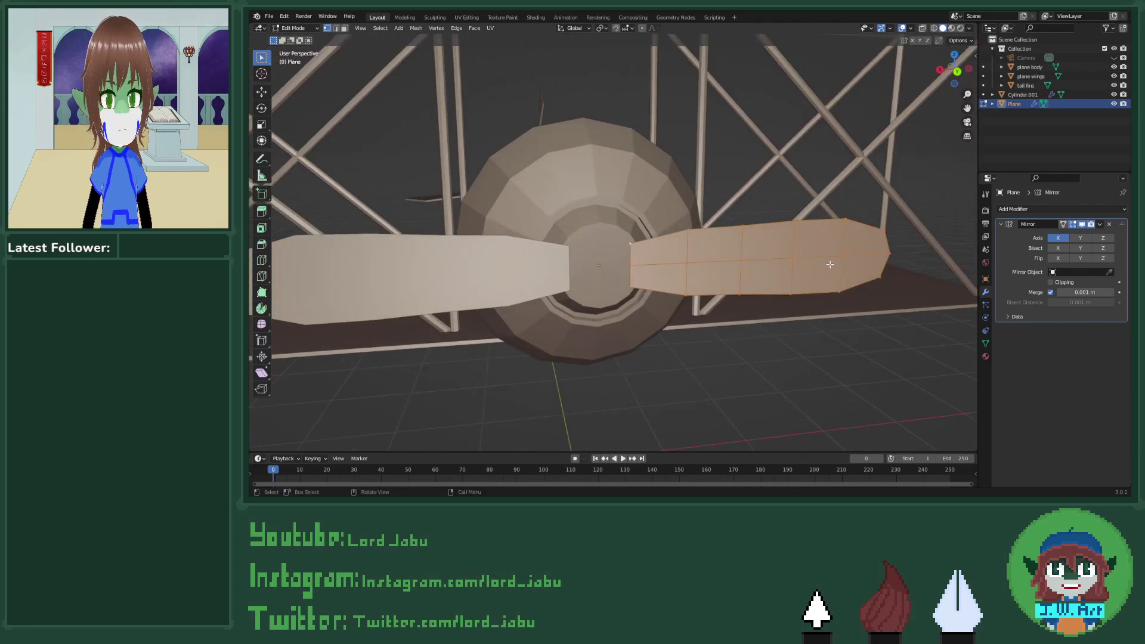
{"action": "middle_click_drag", "start_coordinate": [830, 264], "coordinate": [758, 230]}
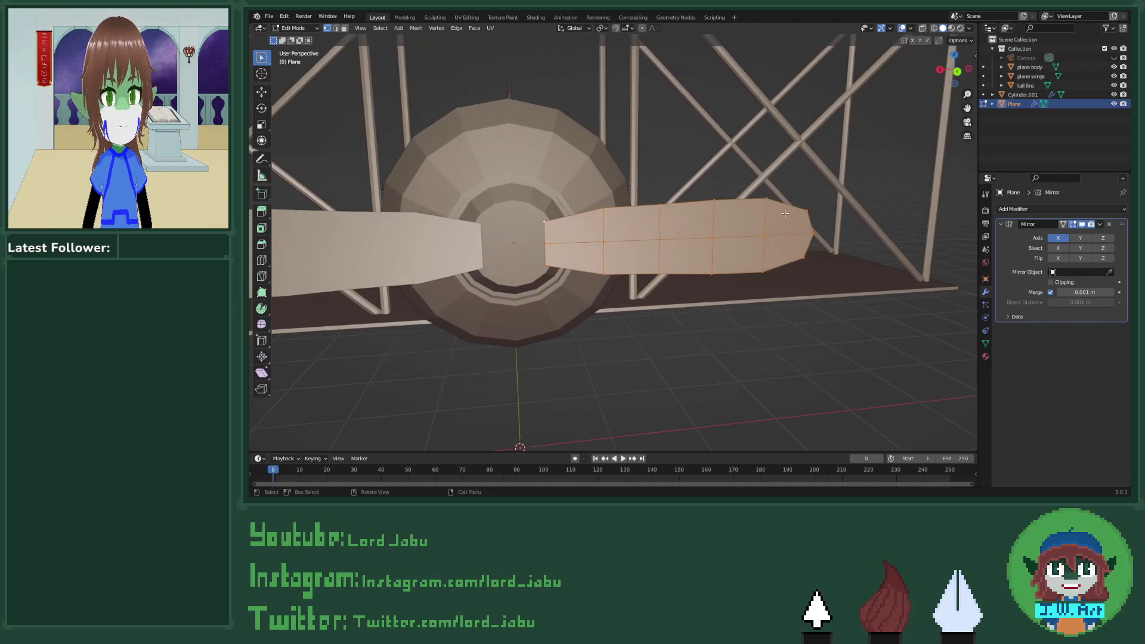
{"action": "key", "text": "Tab"}
{"action": "left_click", "coordinate": [1100, 224]}
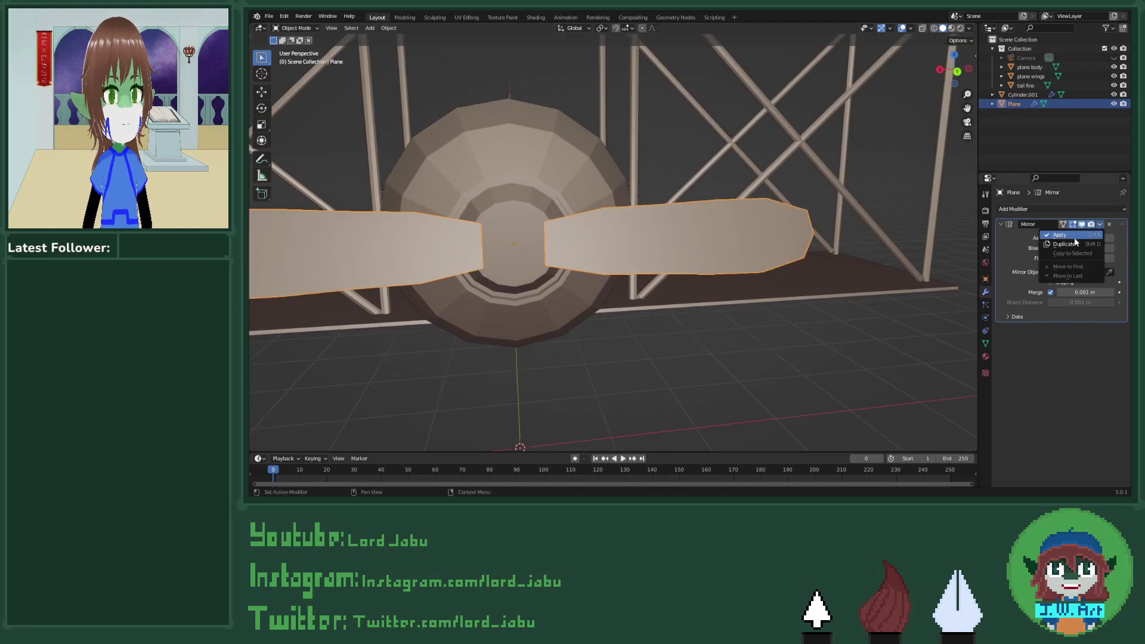
{"action": "left_click", "coordinate": [1073, 236]}
{"action": "mouse_move", "coordinate": [756, 245]}
{"action": "middle_mouse_down"}
{"action": "mouse_move", "coordinate": [808, 235]}
{"action": "mouse_move", "coordinate": [787, 255]}
{"action": "mouse_move", "coordinate": [744, 249]}
{"action": "middle_mouse_up"}
Step: Copy the fuselage's round nose face forward along Y and separate it into its own object
{"action": "middle_click_drag", "start_coordinate": [624, 223], "coordinate": [664, 225]}
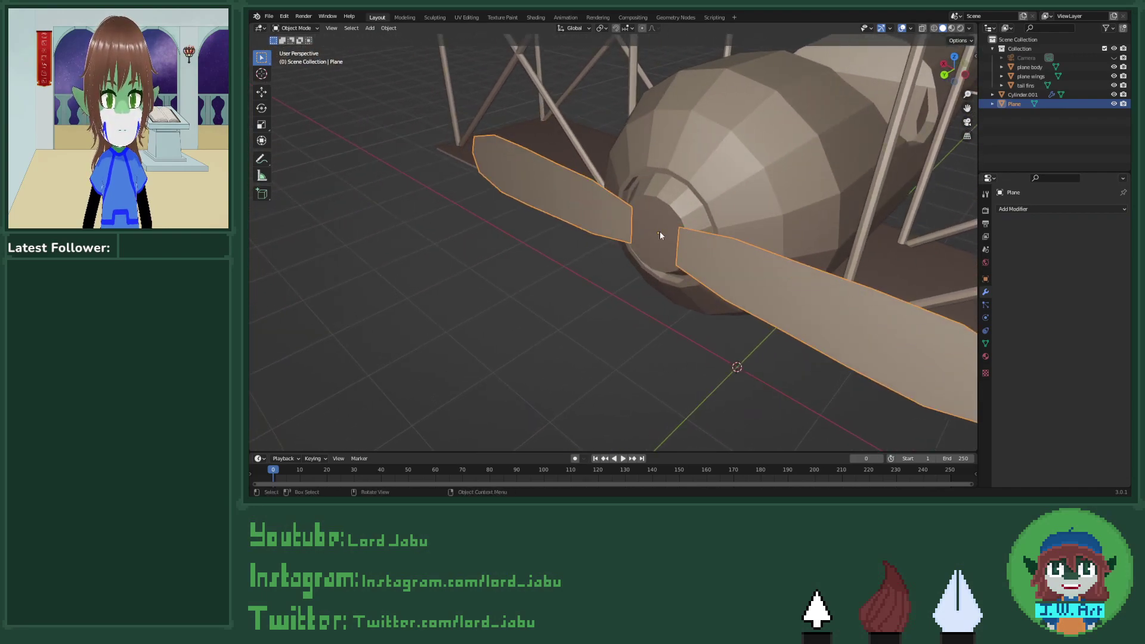
{"action": "left_click", "coordinate": [672, 231]}
{"action": "key", "text": "Tab"}
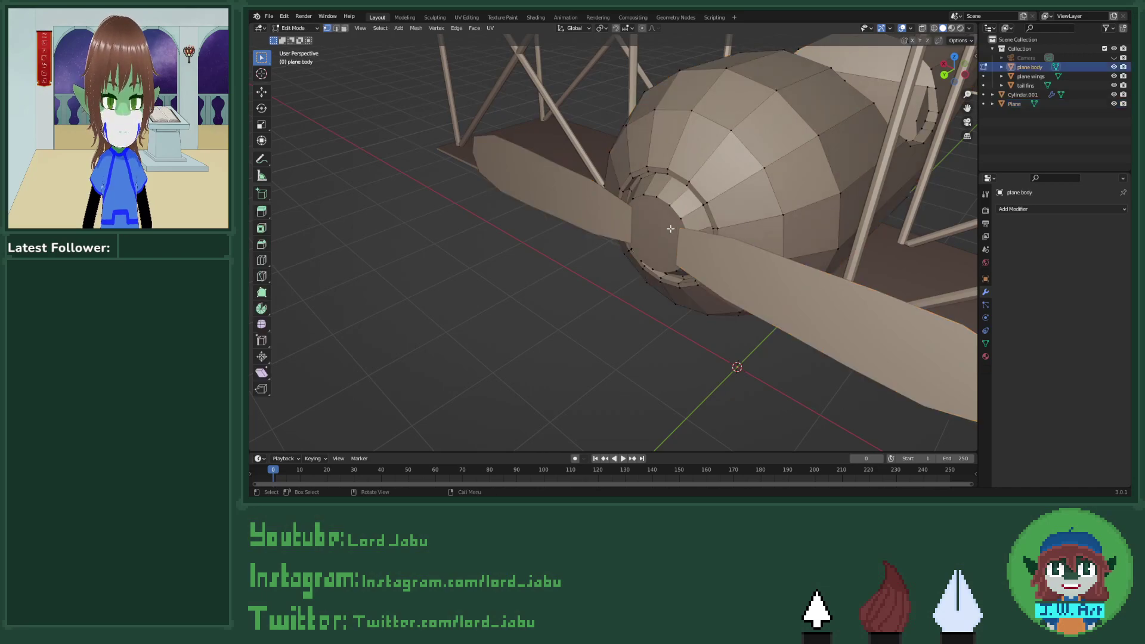
{"action": "key", "text": "3"}
{"action": "left_click", "coordinate": [667, 229]}
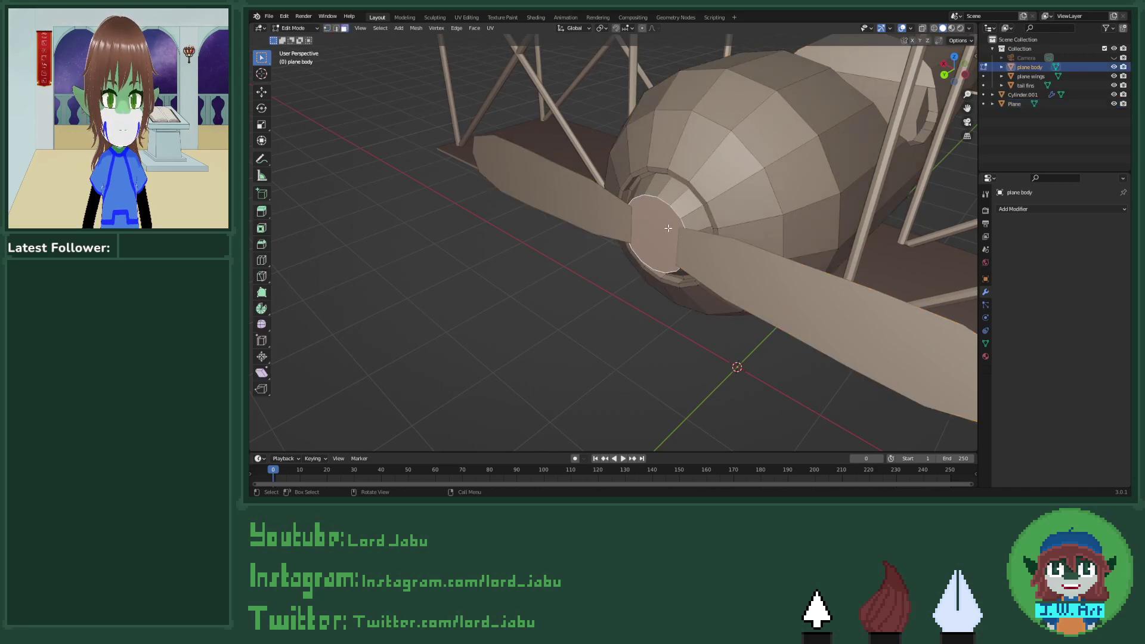
{"action": "key", "text": "g"}
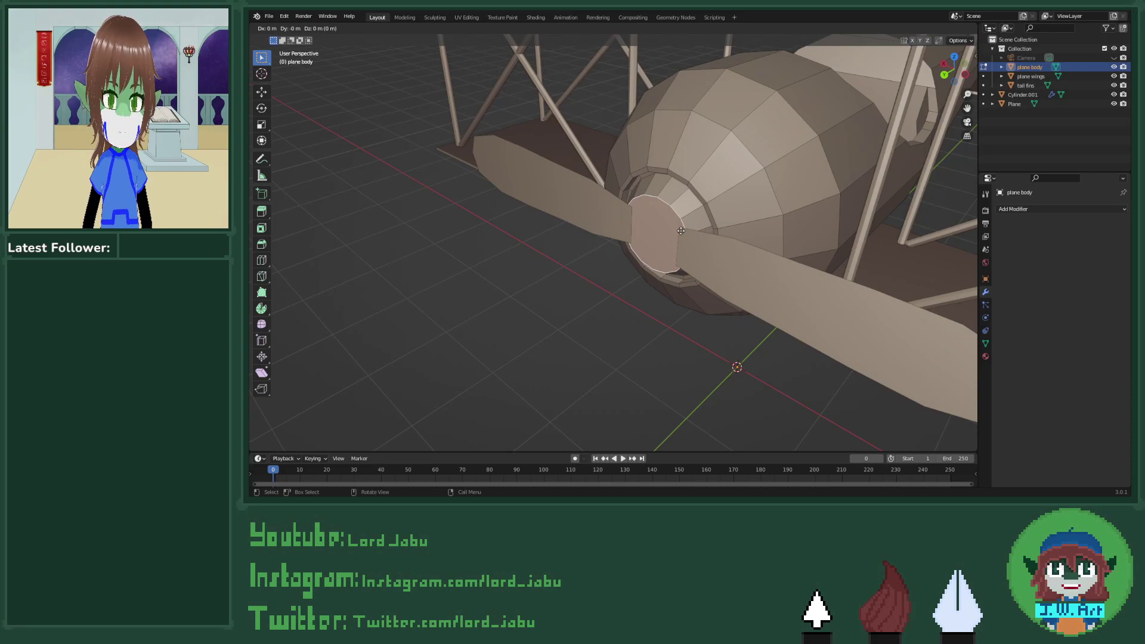
{"action": "key", "text": "y"}
{"action": "left_click", "coordinate": [668, 232]}
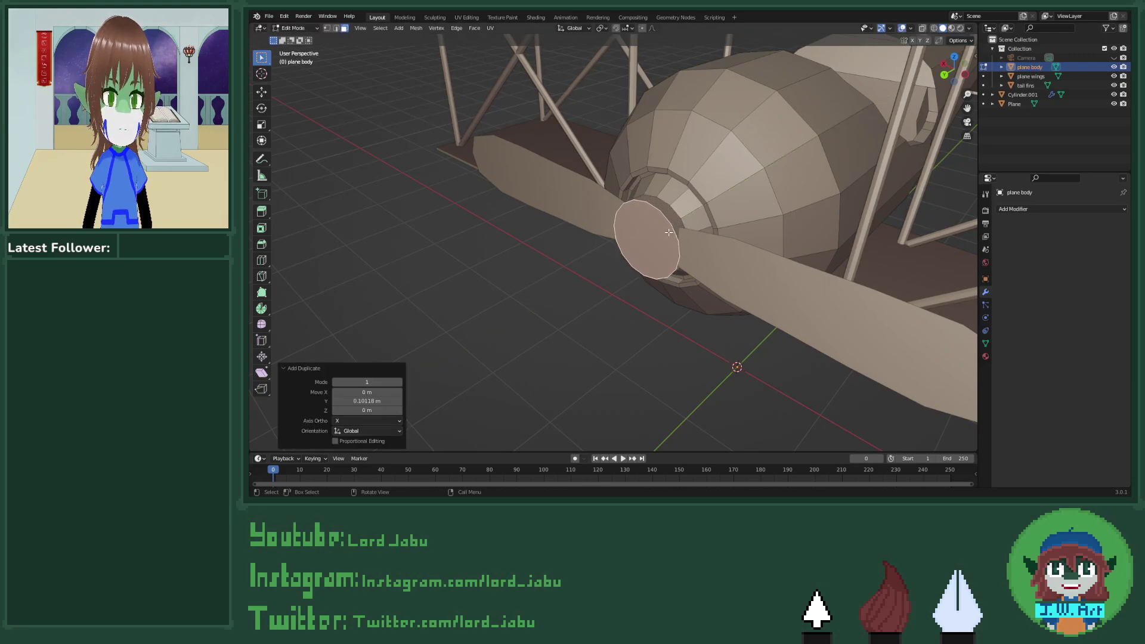
{"action": "key", "text": "p"}
{"action": "left_click", "coordinate": [669, 233]}
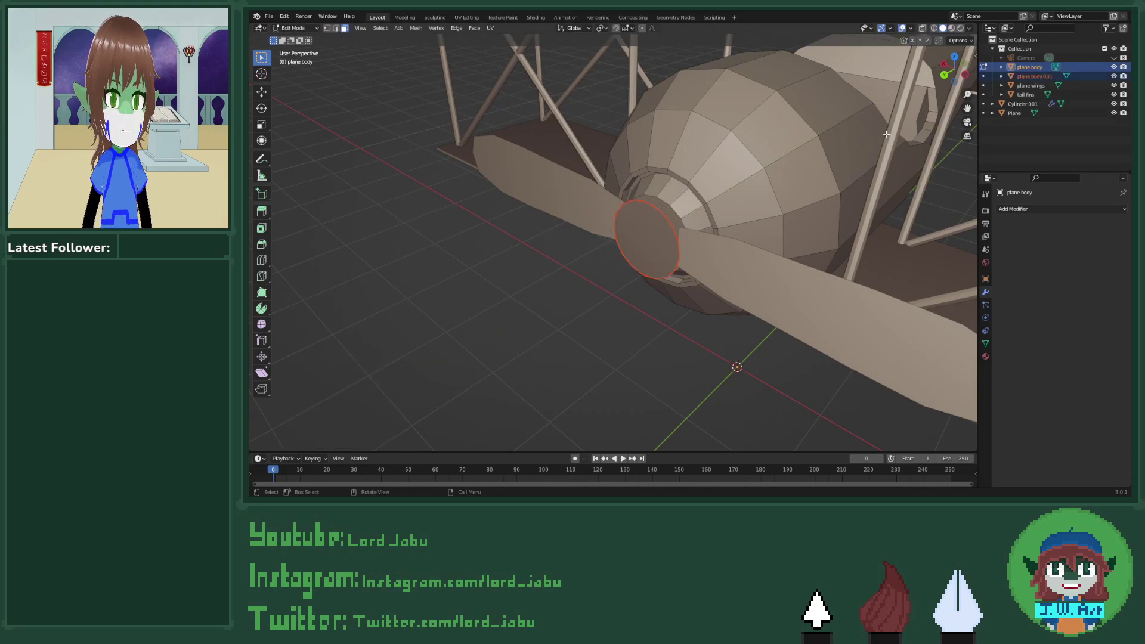
Step: Move the new hub object plane body.001 into the Scene Collection
{"action": "key", "text": "Tab"}
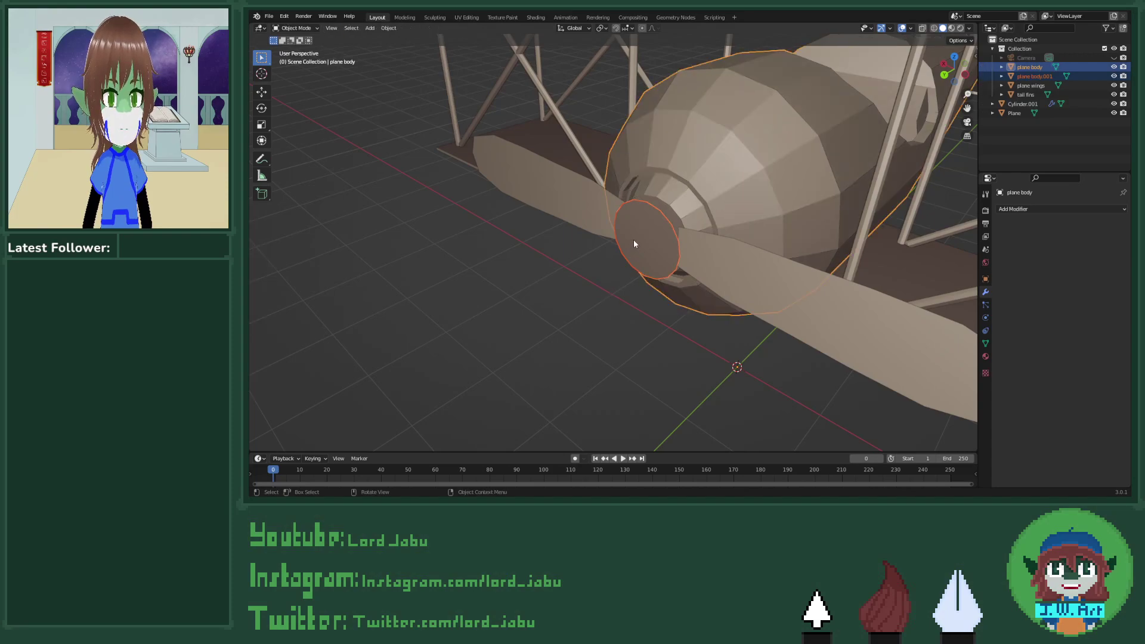
{"action": "left_click", "coordinate": [634, 239]}
{"action": "key", "text": "m"}
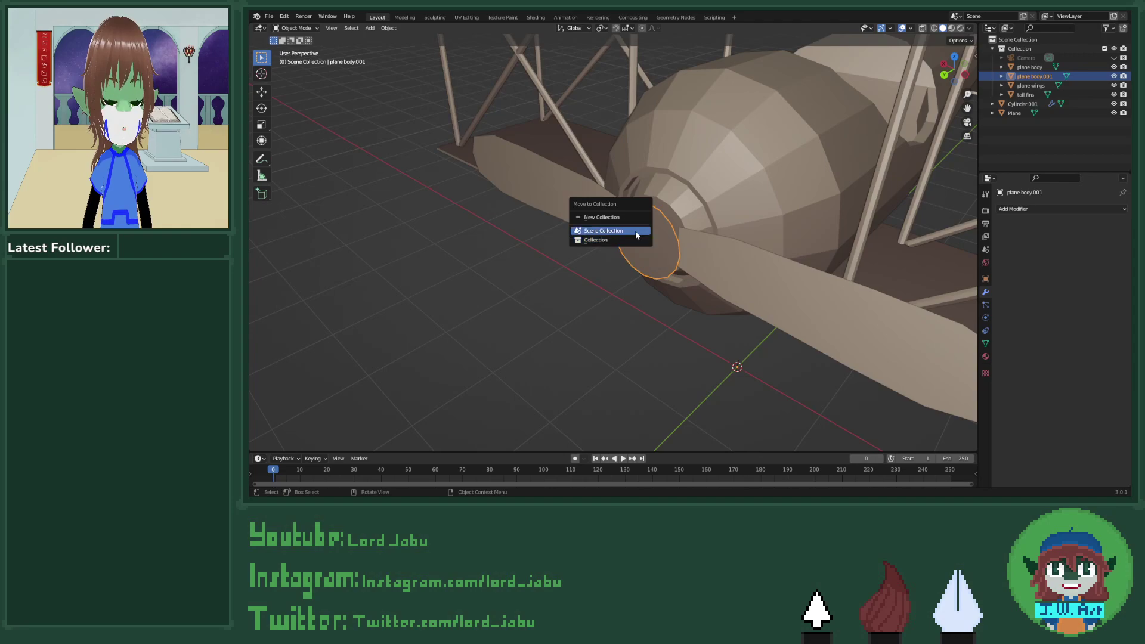
{"action": "left_click", "coordinate": [635, 230]}
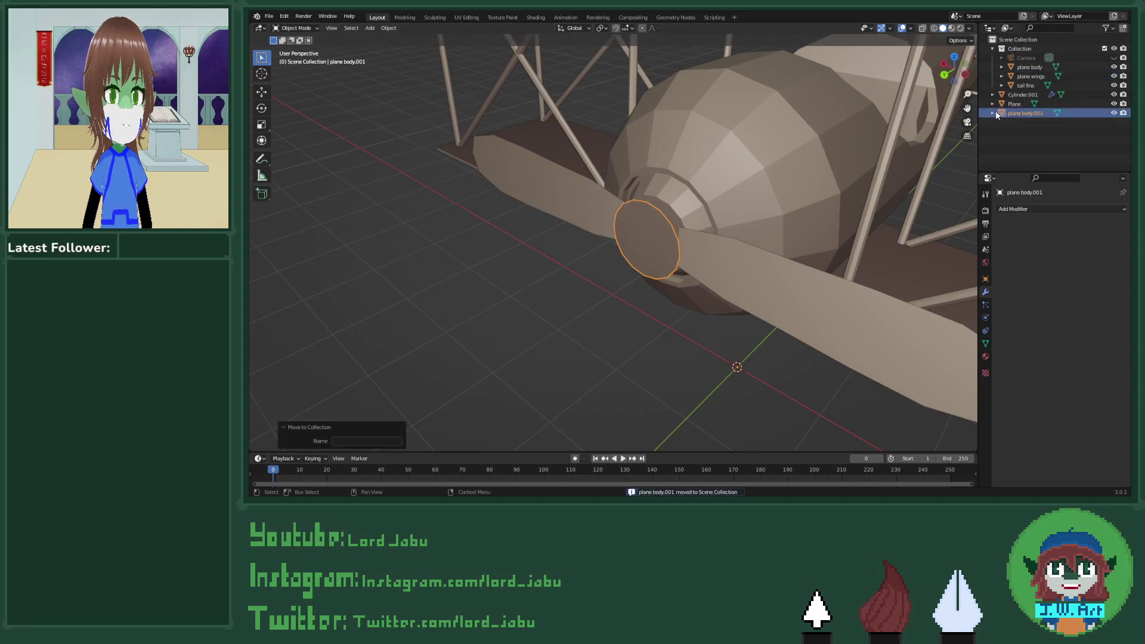
Step: Rename the Cylinder.001 strut object to 'wing pillars' and place it in Collection
{"action": "left_click", "coordinate": [1015, 104]}
{"action": "left_click", "coordinate": [1021, 94]}
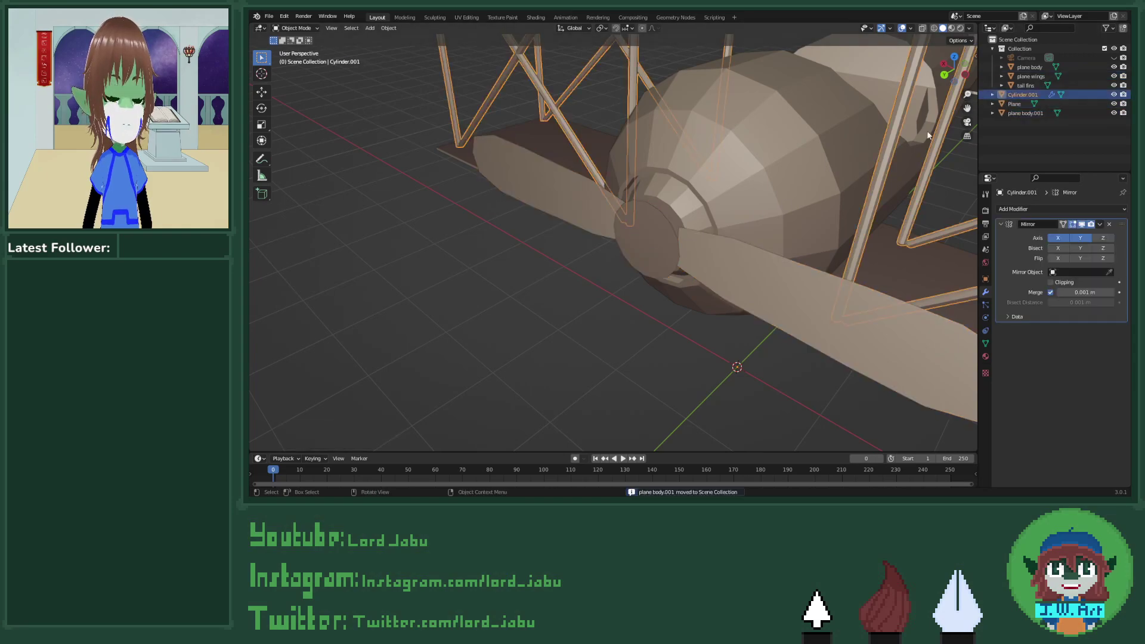
{"action": "middle_click_drag", "start_coordinate": [775, 179], "coordinate": [817, 149]}
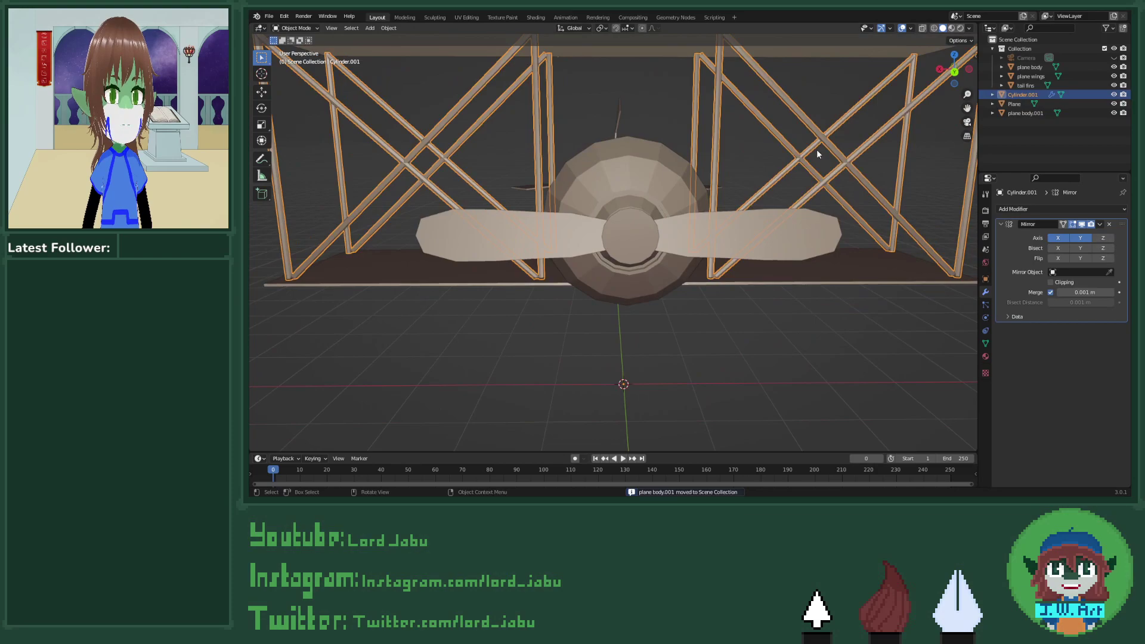
{"action": "double_click", "coordinate": [1021, 94]}
{"action": "type", "text": "win"}
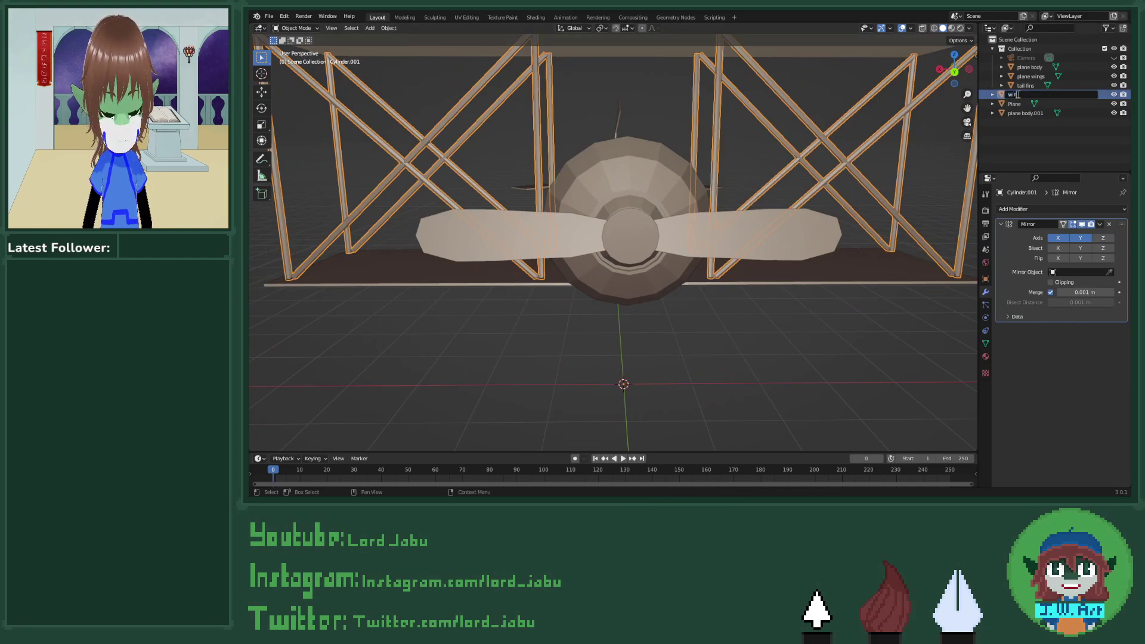
{"action": "type", "text": "g pillars"}
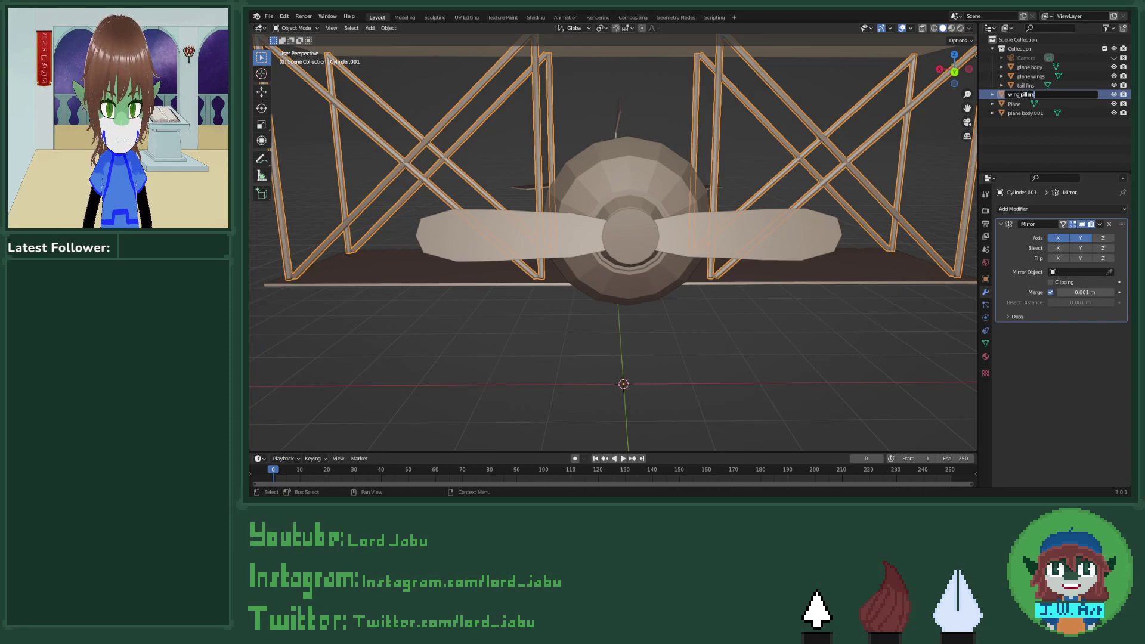
{"action": "key", "text": "Return"}
{"action": "key", "text": "m"}
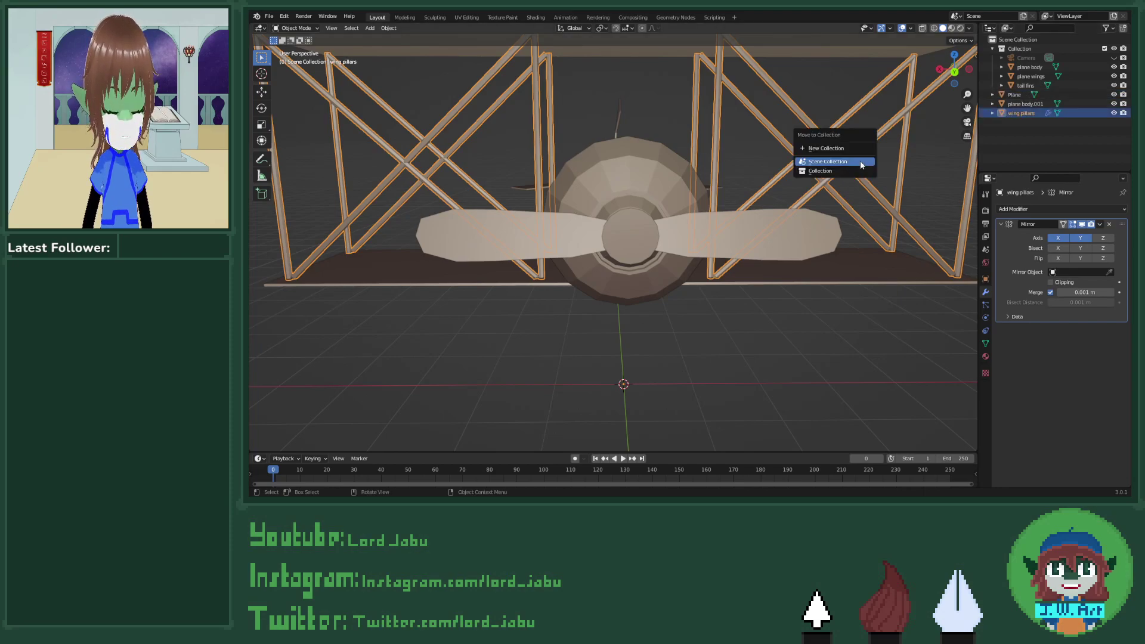
{"action": "left_click", "coordinate": [859, 161]}
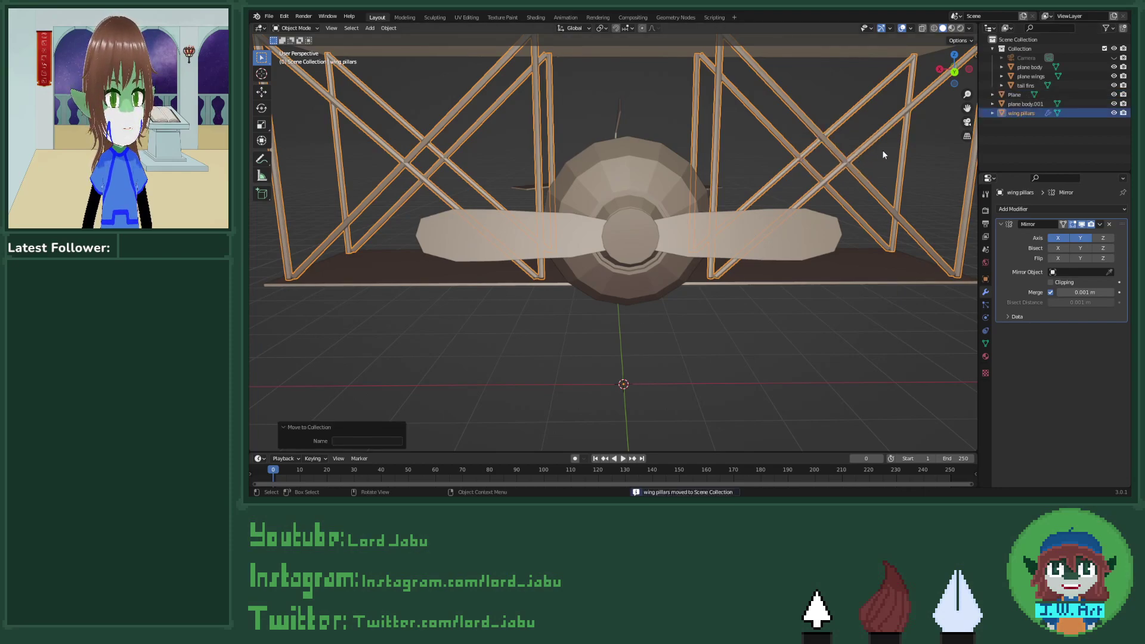
{"action": "key", "text": "m"}
{"action": "left_click", "coordinate": [866, 159]}
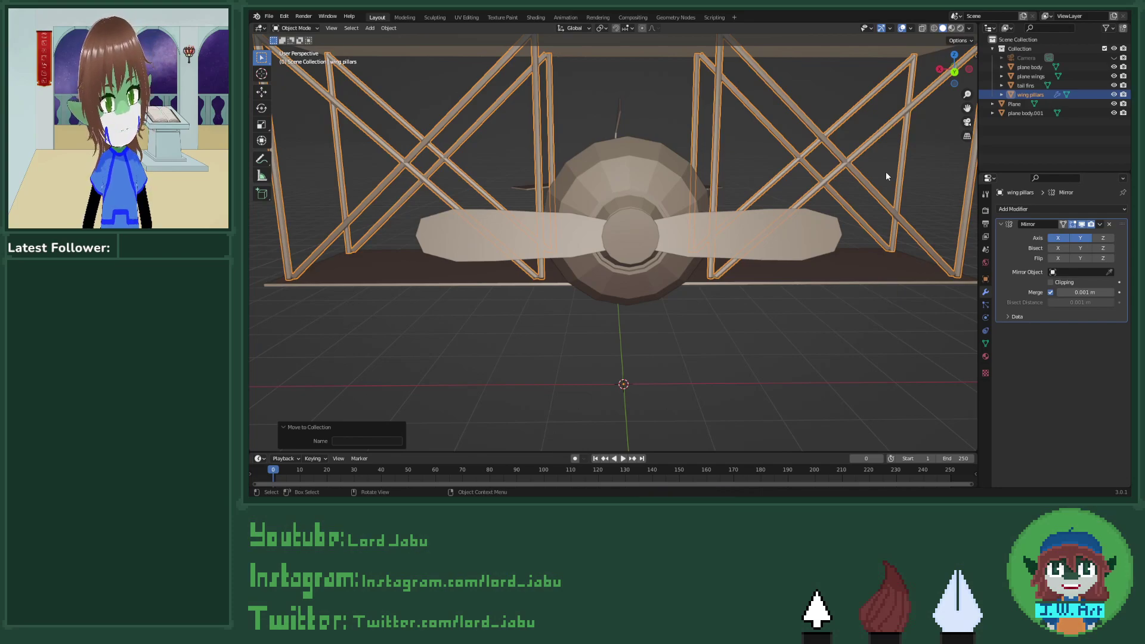
Step: Extrude the hub's front face outward and shrink the tip to about half size
{"action": "middle_click_drag", "start_coordinate": [885, 170], "coordinate": [829, 206]}
{"action": "left_click", "coordinate": [647, 238]}
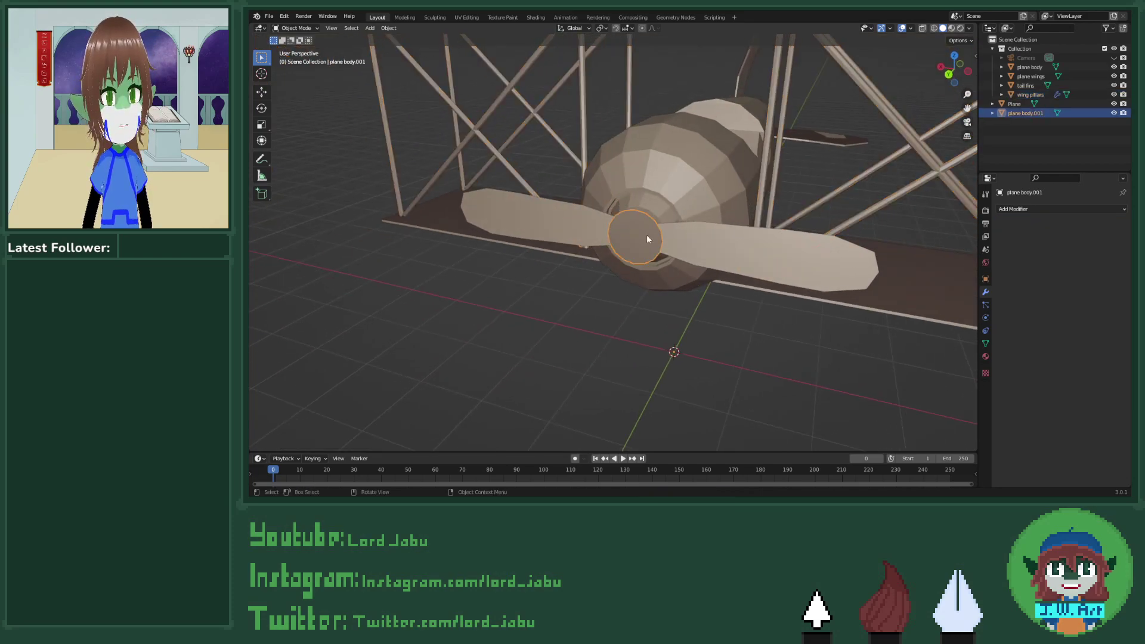
{"action": "key", "text": "Tab"}
{"action": "scroll", "coordinate": [647, 239], "scroll_direction": "up", "scroll_amount": 4}
{"action": "mouse_move", "coordinate": [647, 239]}
{"action": "middle_mouse_down"}
{"action": "mouse_move", "coordinate": [623, 249]}
{"action": "mouse_move", "coordinate": [654, 227]}
{"action": "mouse_move", "coordinate": [662, 234]}
{"action": "middle_mouse_up"}
{"action": "left_click", "coordinate": [668, 229]}
{"action": "key", "text": "e"}
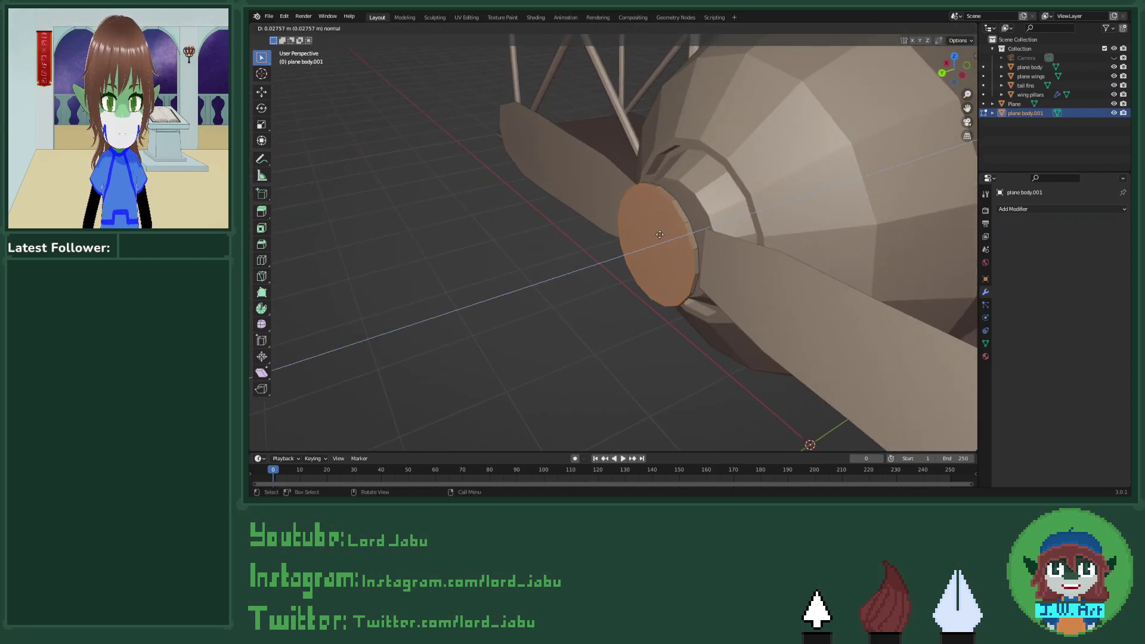
{"action": "left_click", "coordinate": [735, 297]}
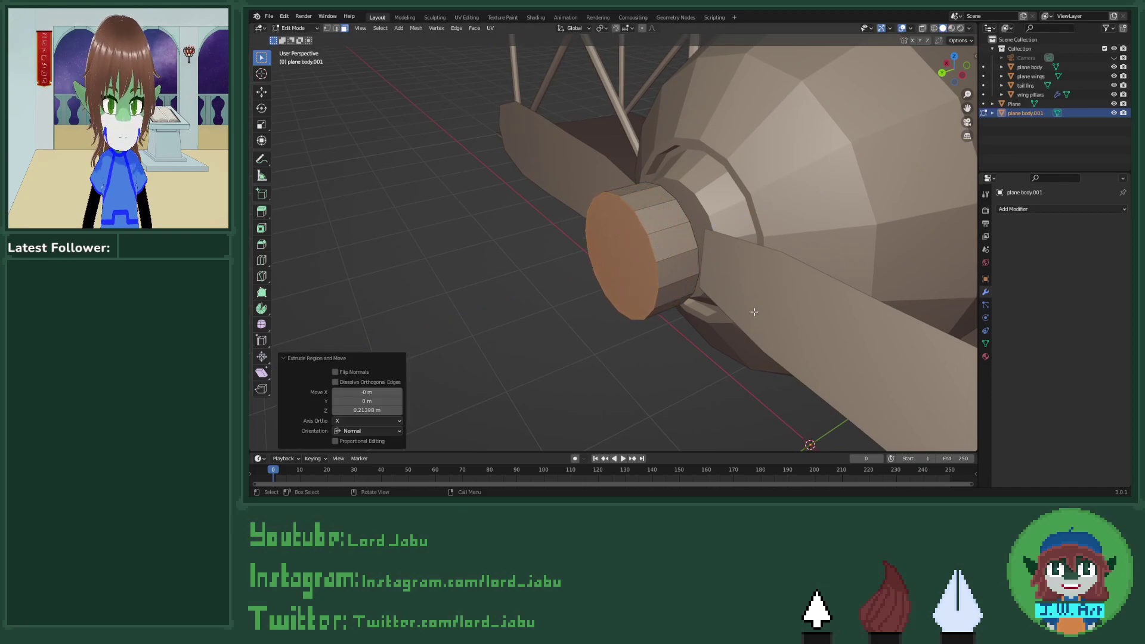
{"action": "key", "text": "s"}
{"action": "left_click", "coordinate": [686, 230]}
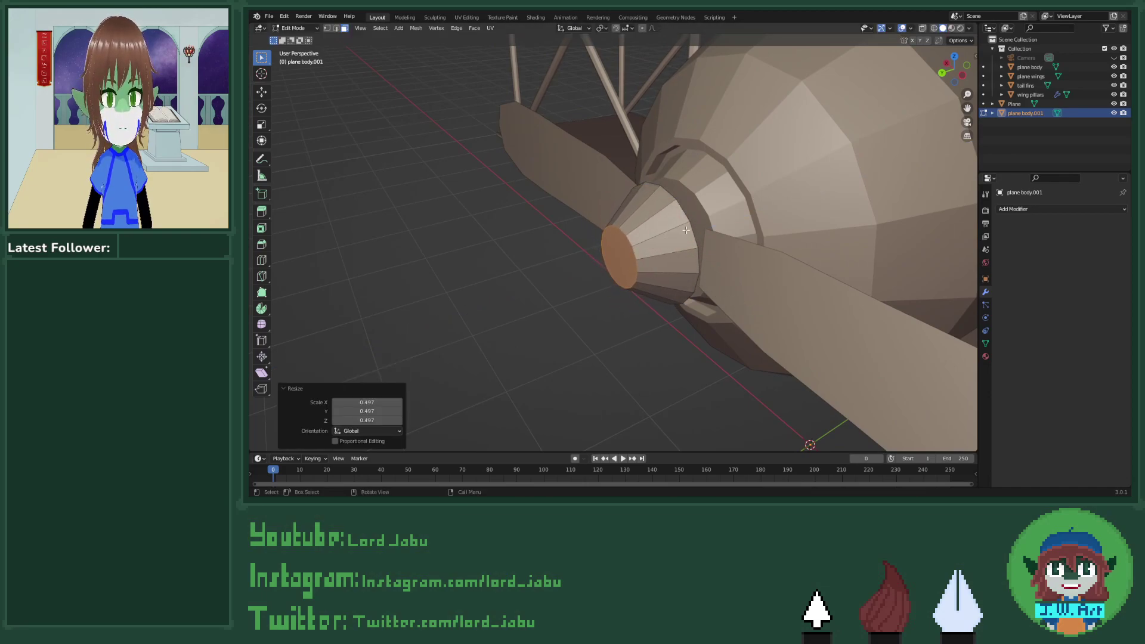
Step: Move the whole hub cone along Y over the propeller and shrink it slightly
{"action": "mouse_move", "coordinate": [686, 230]}
{"action": "middle_mouse_down"}
{"action": "mouse_move", "coordinate": [710, 231]}
{"action": "mouse_move", "coordinate": [665, 223]}
{"action": "middle_mouse_up"}
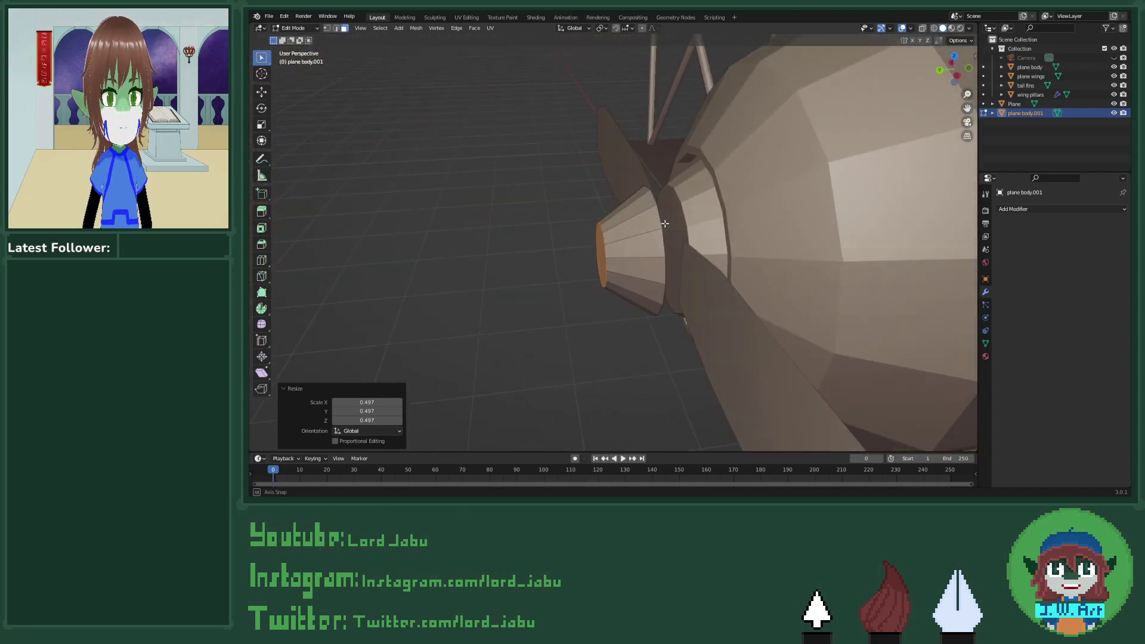
{"action": "key", "text": "ctrl+KP_Add"}
{"action": "key", "text": "g"}
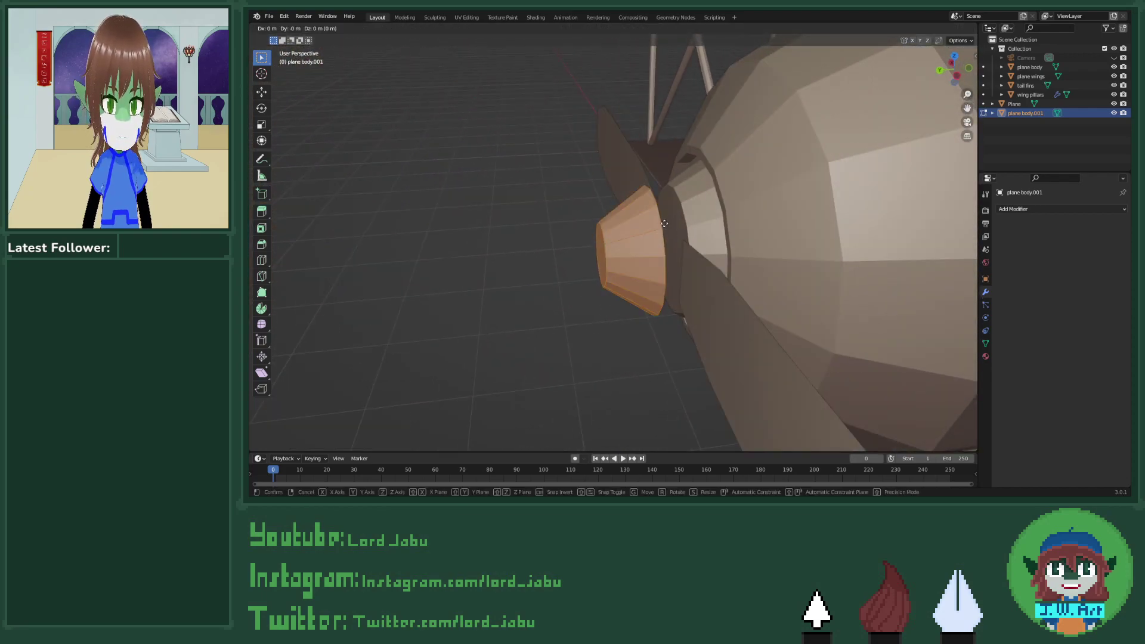
{"action": "key", "text": "y"}
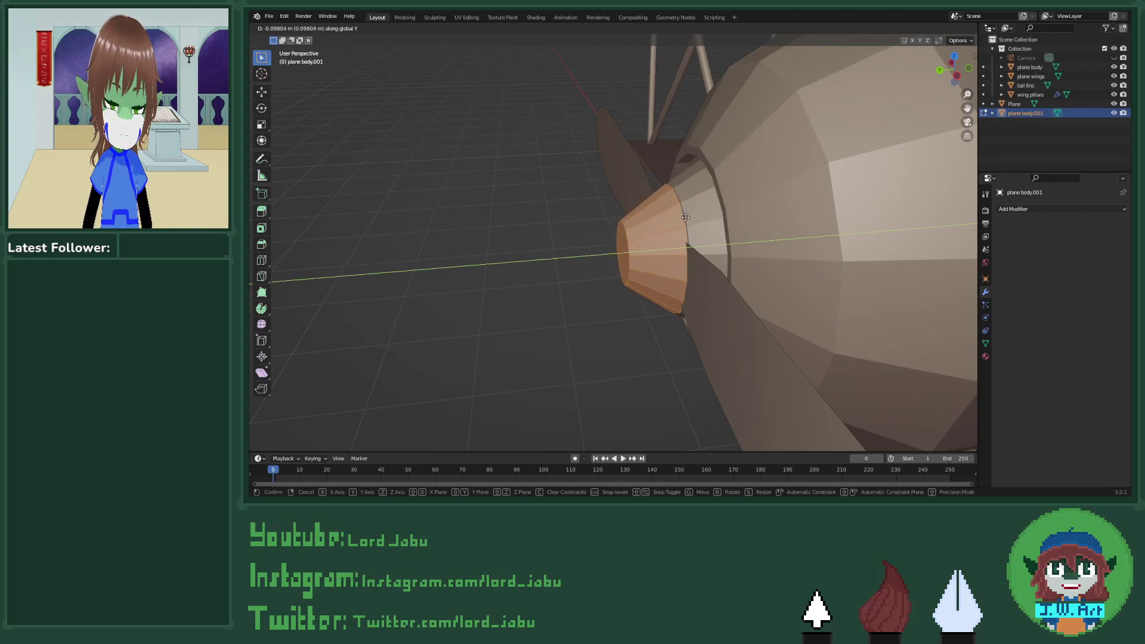
{"action": "left_click", "coordinate": [685, 217]}
{"action": "middle_click_drag", "start_coordinate": [685, 217], "coordinate": [785, 272]}
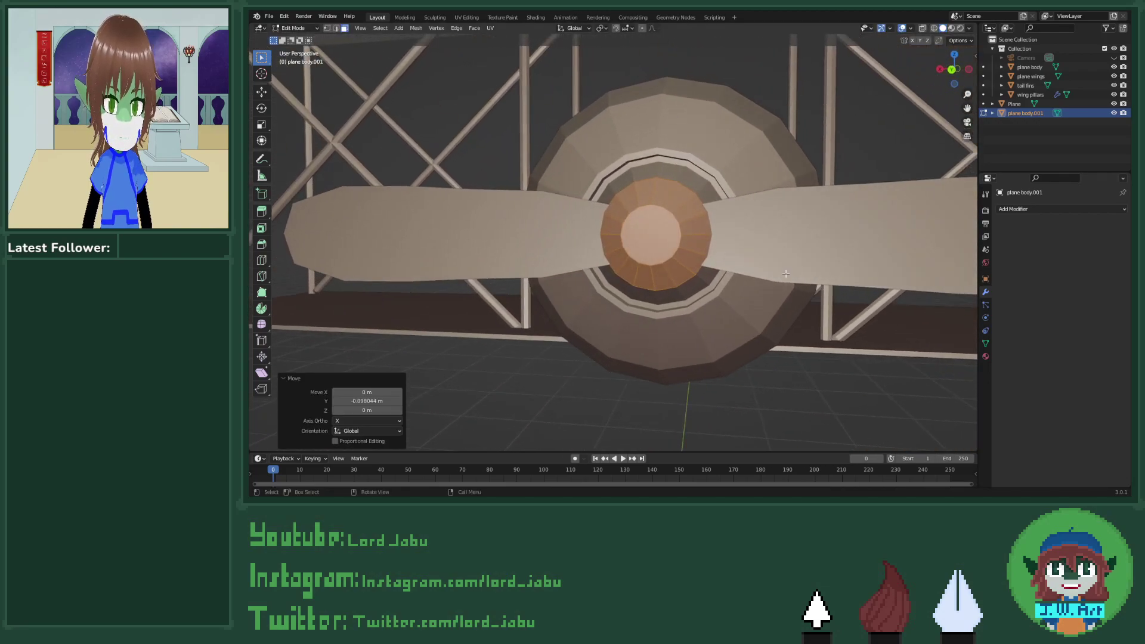
{"action": "key", "text": "s"}
{"action": "left_click", "coordinate": [777, 266]}
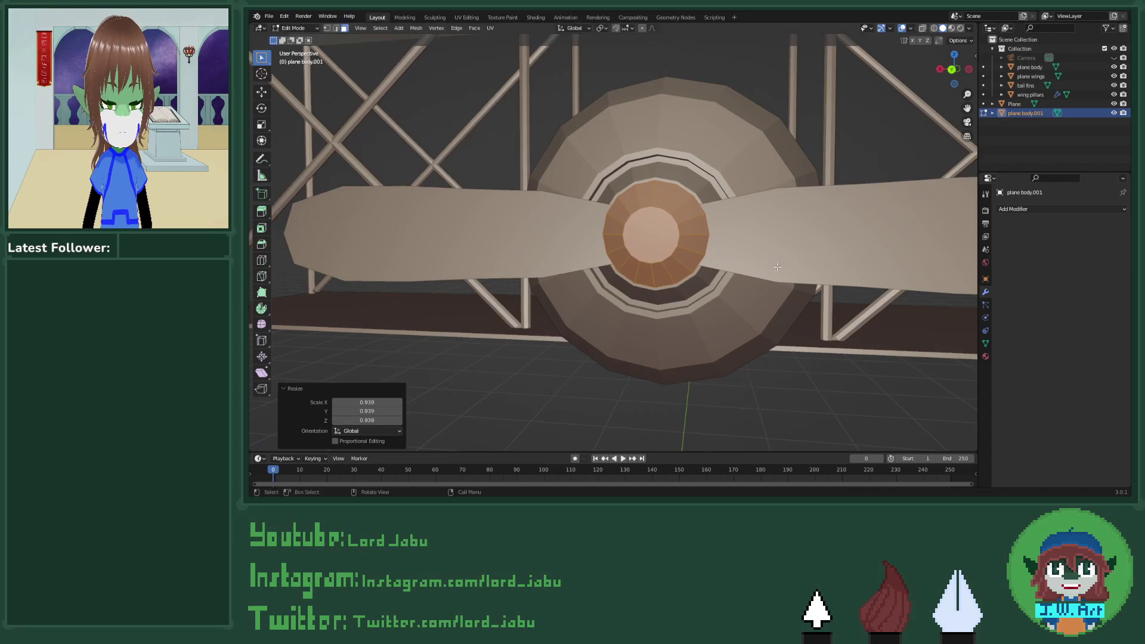
{"action": "mouse_move", "coordinate": [777, 267]}
{"action": "middle_mouse_down"}
{"action": "mouse_move", "coordinate": [682, 313]}
{"action": "mouse_move", "coordinate": [672, 298]}
{"action": "mouse_move", "coordinate": [685, 321]}
{"action": "mouse_move", "coordinate": [807, 315]}
{"action": "mouse_move", "coordinate": [772, 249]}
{"action": "mouse_move", "coordinate": [738, 301]}
{"action": "mouse_move", "coordinate": [773, 288]}
{"action": "middle_mouse_up"}
{"action": "scroll", "coordinate": [773, 254], "scroll_direction": "down", "scroll_amount": 5}
Step: Apply all transforms to the hub and to the propeller blades
{"action": "key", "text": "Tab"}
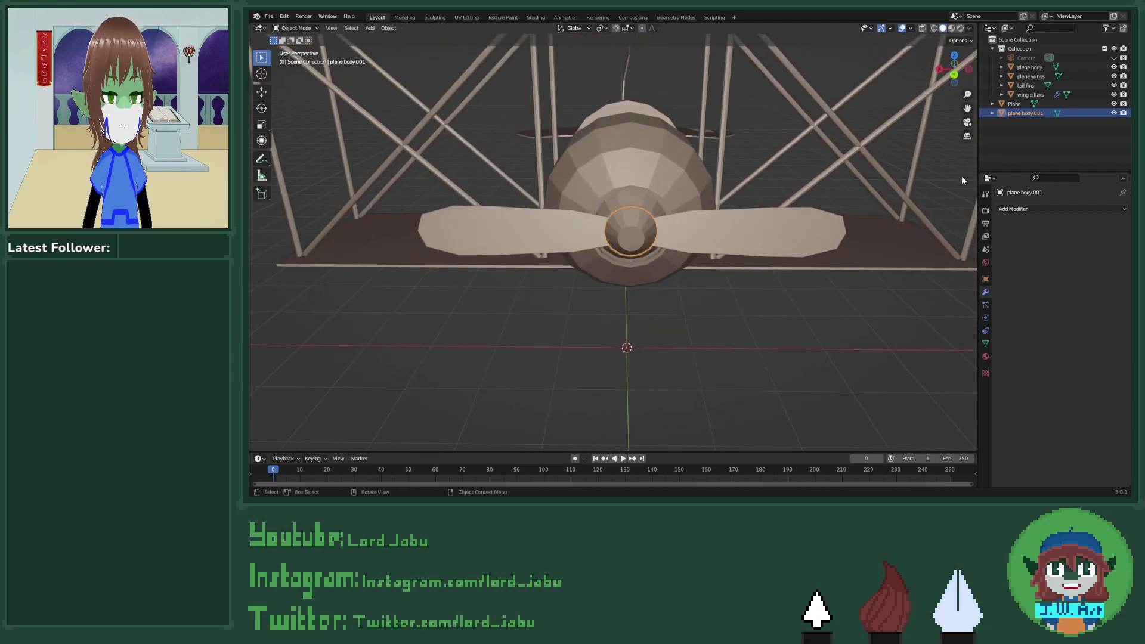
{"action": "key", "text": "ctrl+a"}
{"action": "left_click", "coordinate": [721, 241]}
{"action": "left_click", "coordinate": [762, 235]}
{"action": "key", "text": "ctrl+a"}
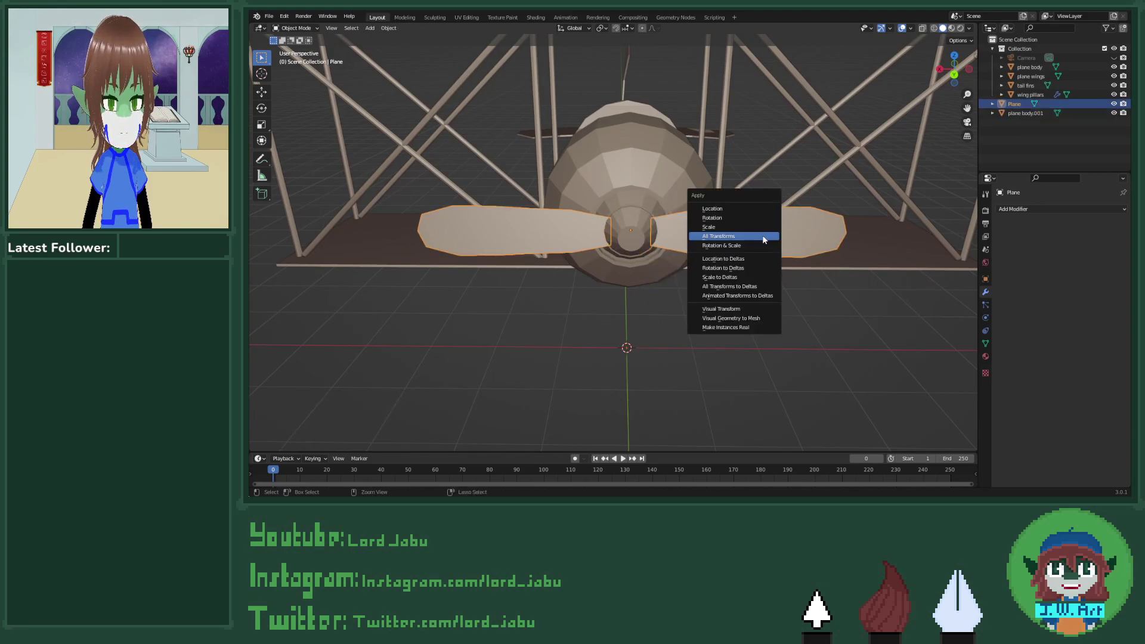
{"action": "left_click", "coordinate": [763, 240]}
Step: Join the blades and hub into one object and set its origin to geometry
{"action": "middle_click_drag", "start_coordinate": [764, 240], "coordinate": [637, 250]}
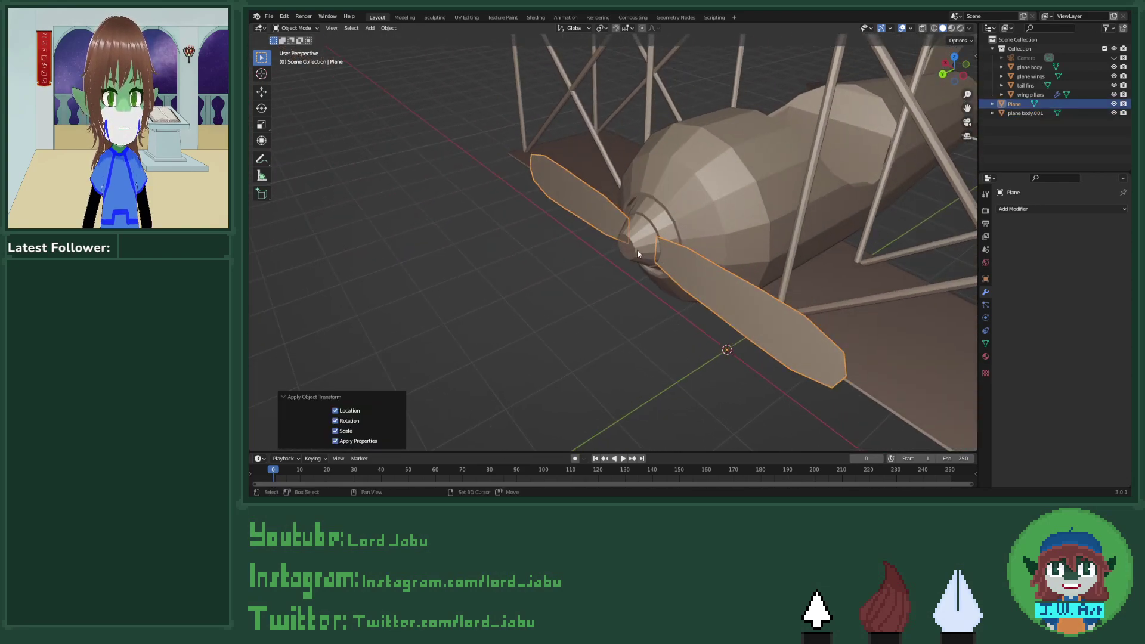
{"action": "left_click", "coordinate": [636, 250], "text": "shift"}
{"action": "key", "text": "ctrl+j"}
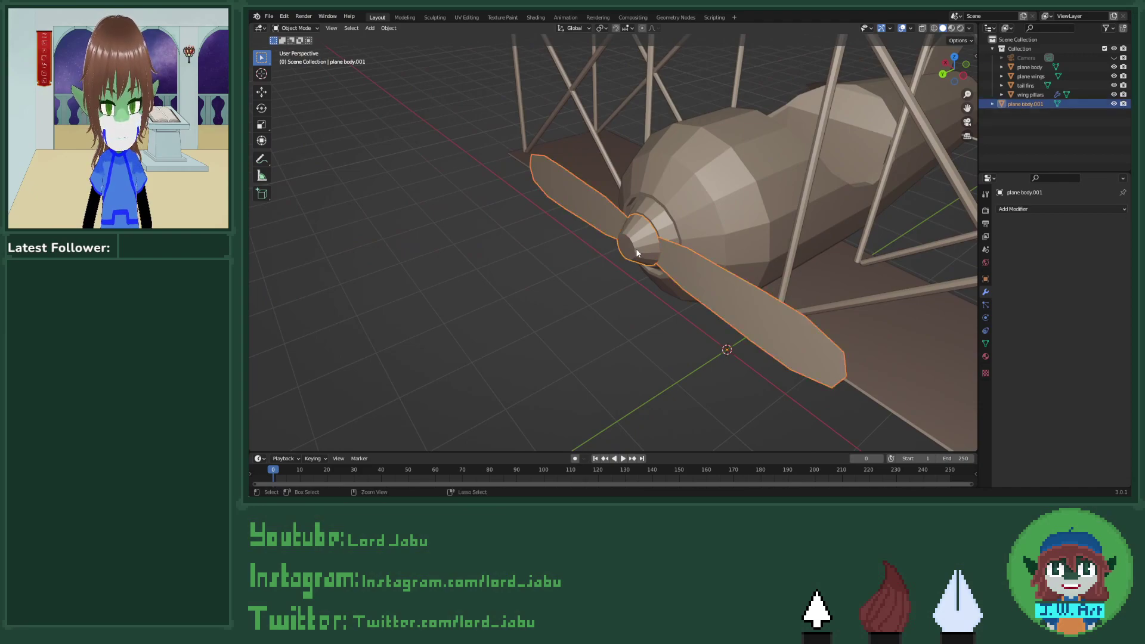
{"action": "right_click", "coordinate": [636, 248]}
{"action": "mouse_move", "coordinate": [635, 248]}
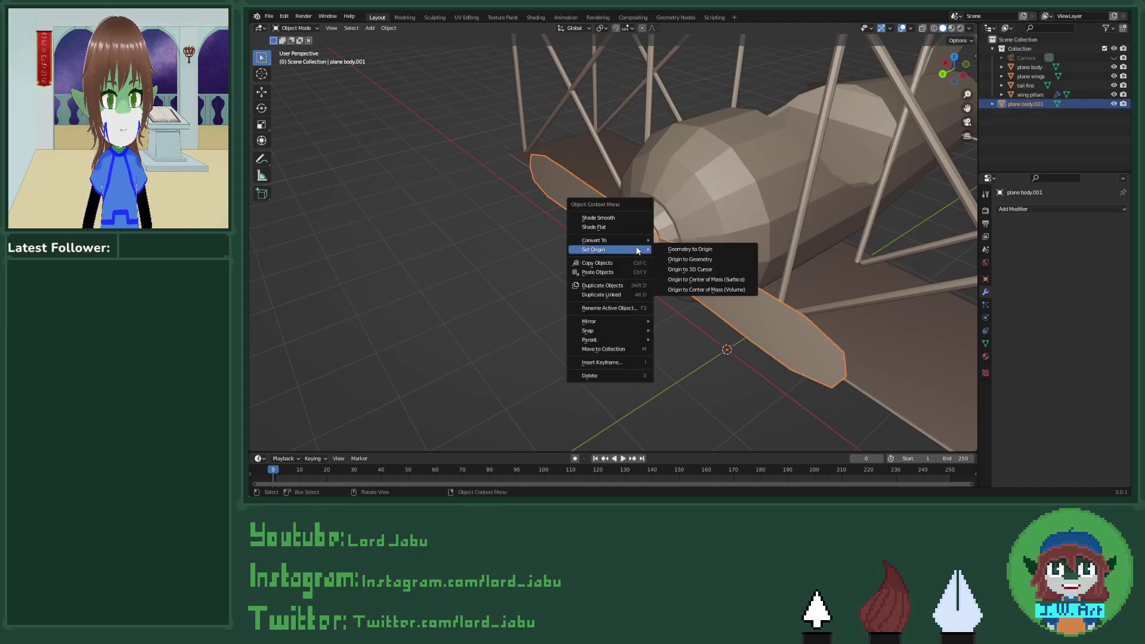
{"action": "left_click", "coordinate": [695, 260]}
{"action": "middle_click_drag", "start_coordinate": [698, 266], "coordinate": [707, 305]}
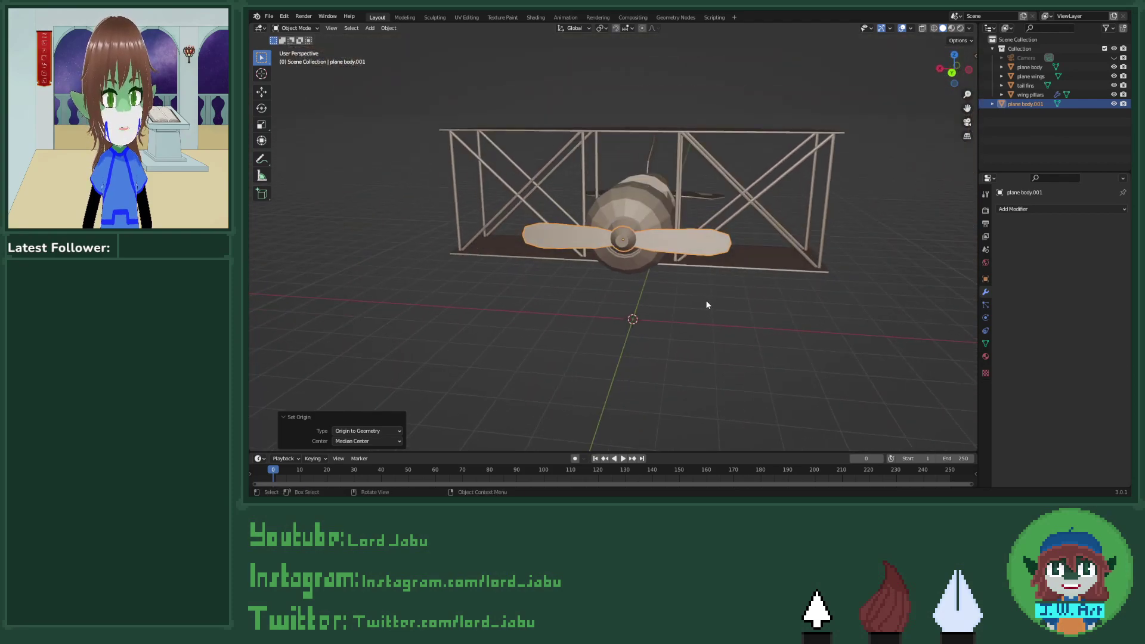
{"action": "key", "text": "r"}
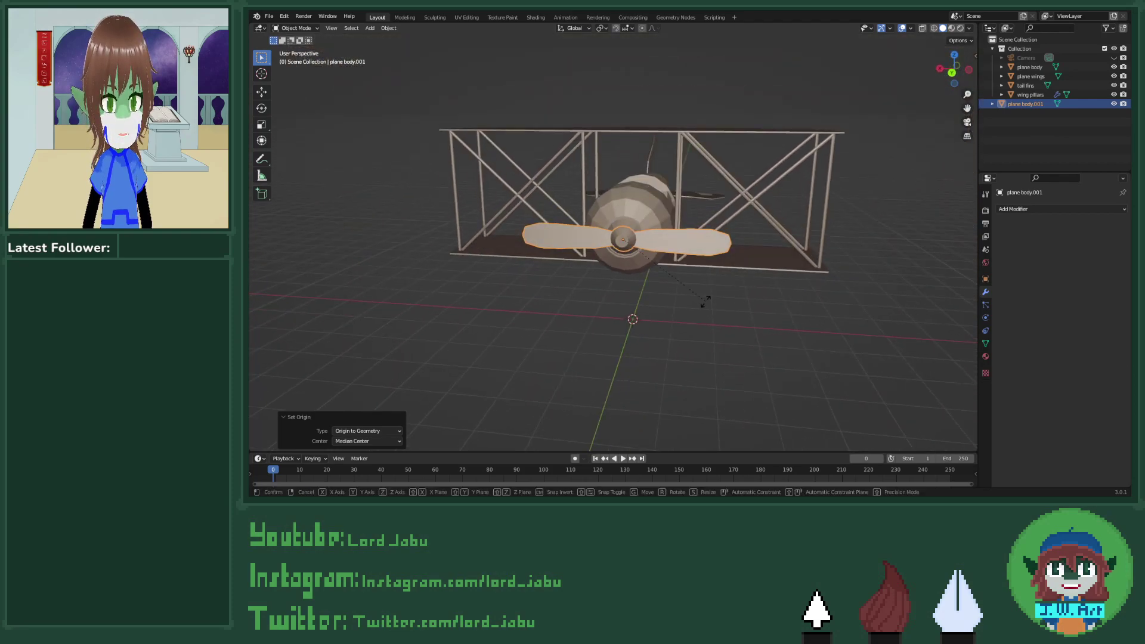
{"action": "key", "text": "x"}
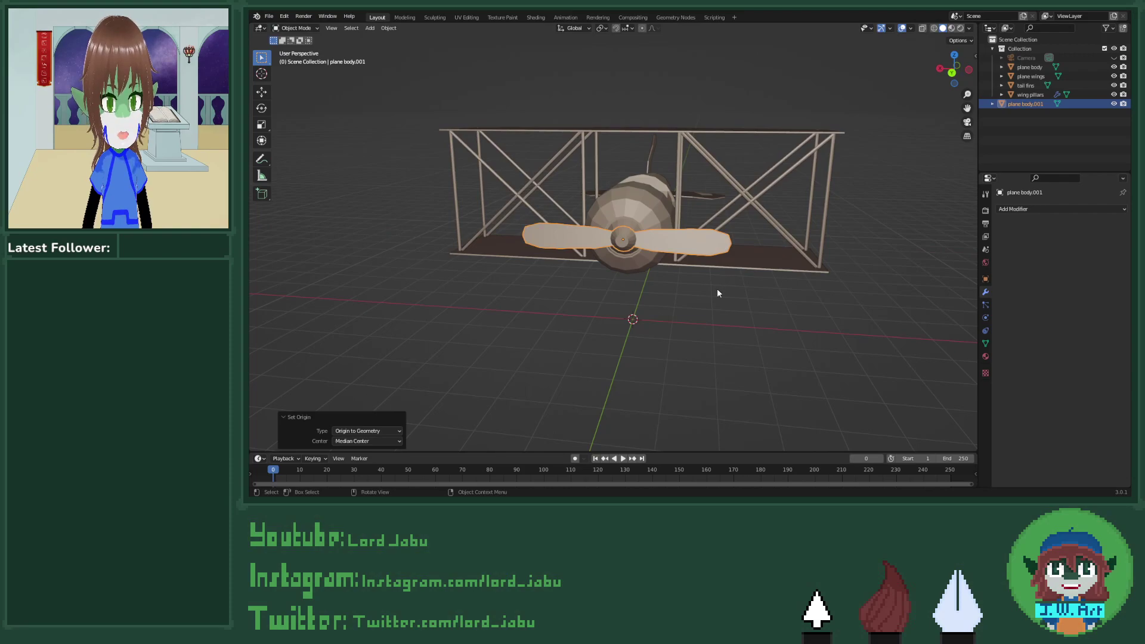
{"action": "key", "text": "y"}
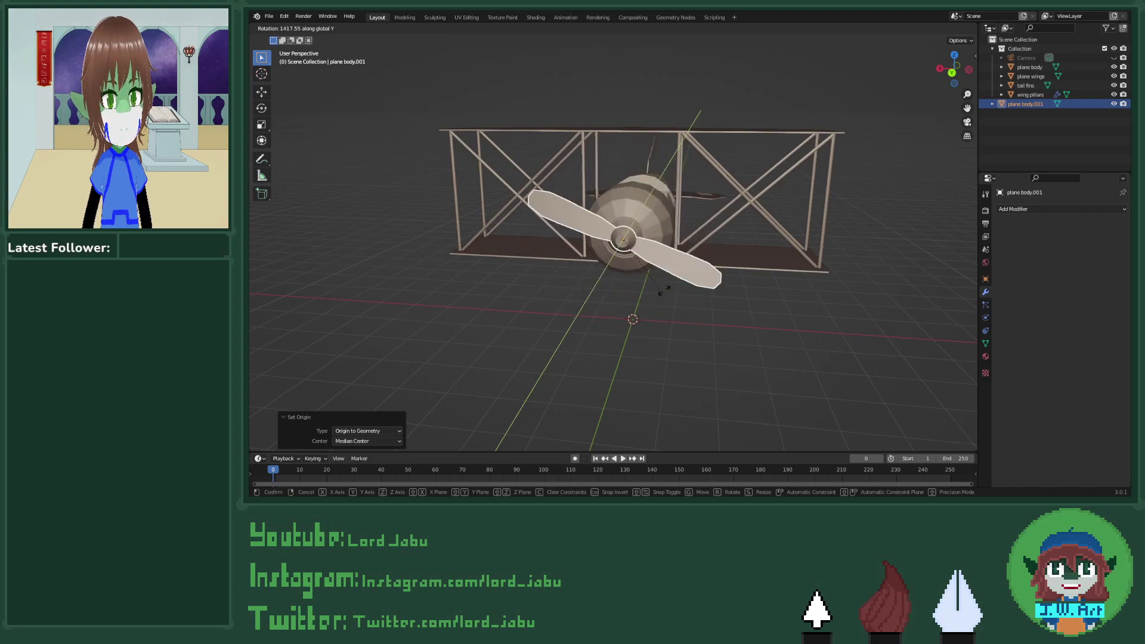
{"action": "right_click", "coordinate": [432, 189]}
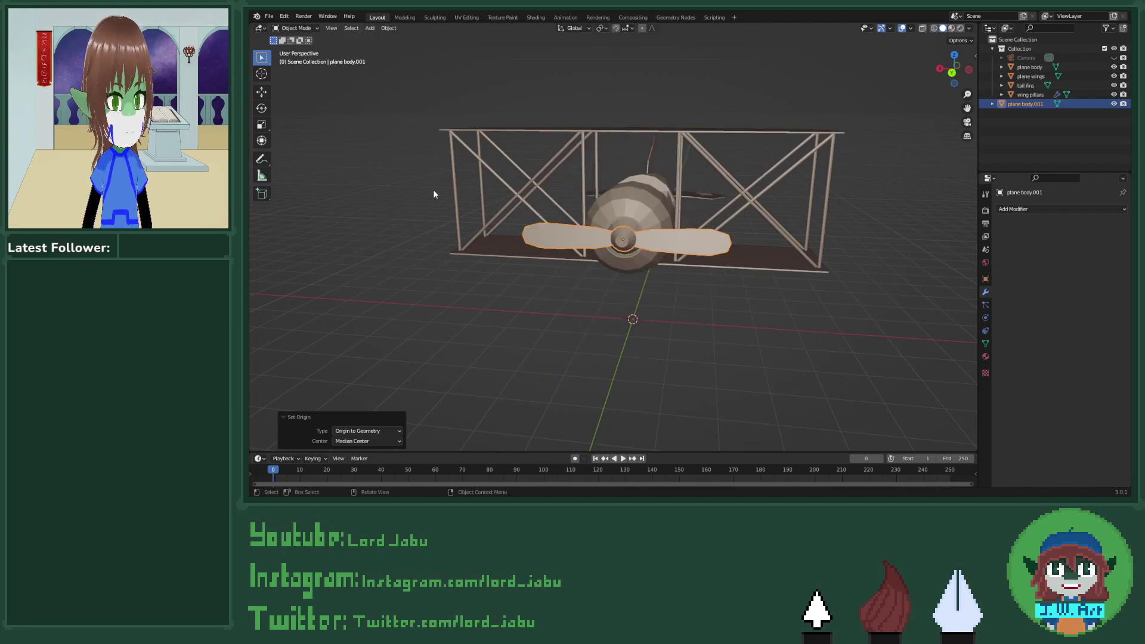
{"action": "middle_click_drag", "start_coordinate": [527, 283], "coordinate": [448, 246]}
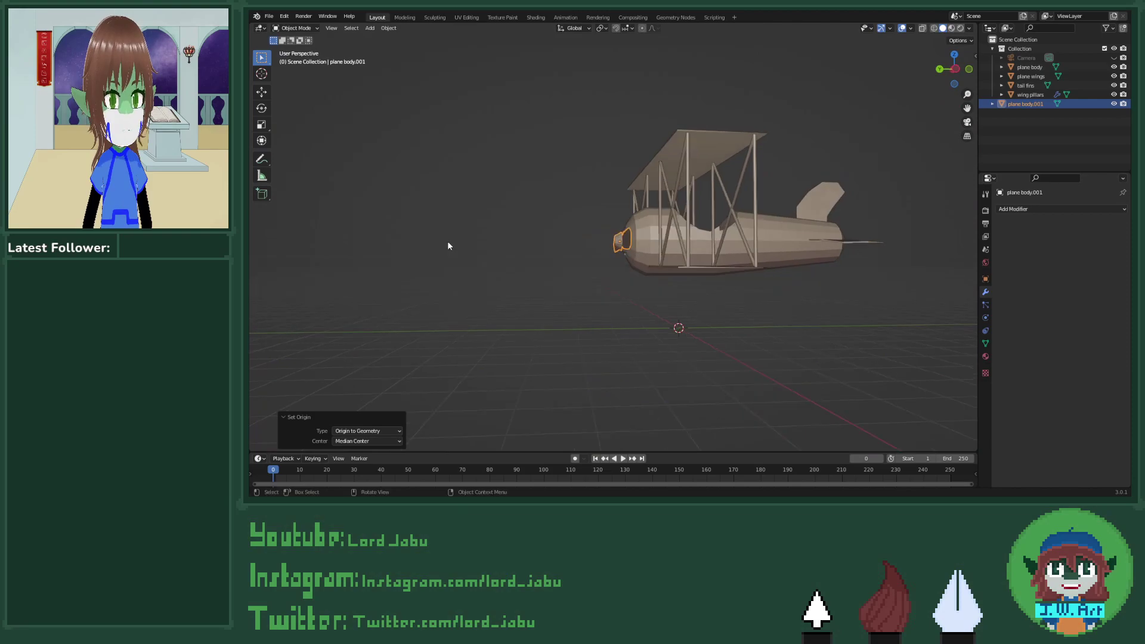
{"action": "middle_click_drag", "start_coordinate": [707, 230], "coordinate": [677, 239]}
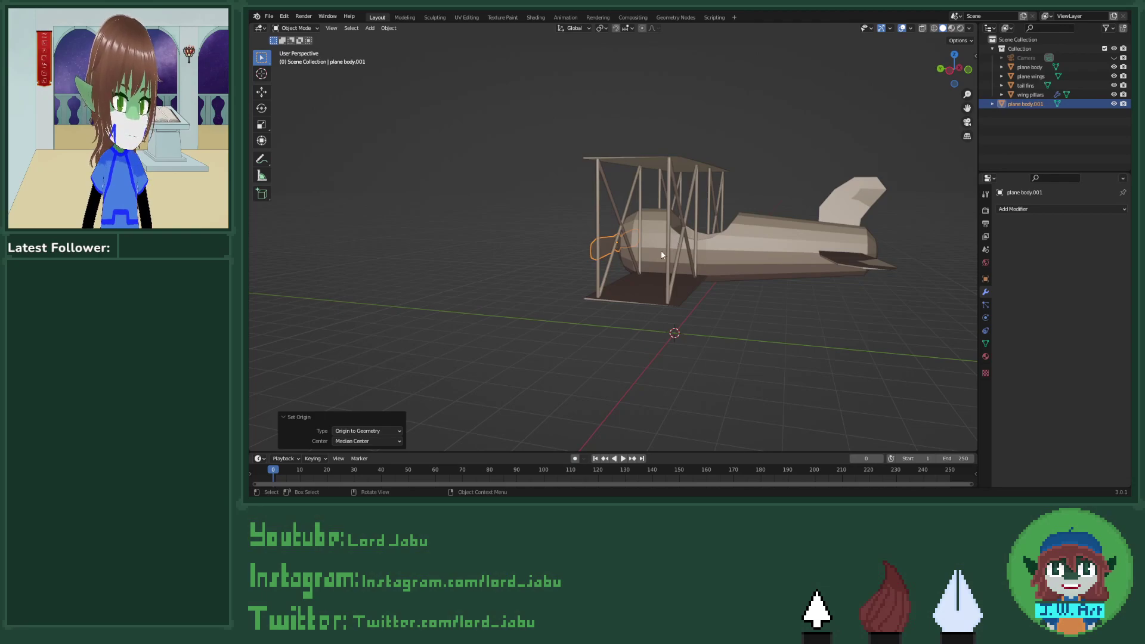
{"action": "middle_click_drag", "start_coordinate": [604, 300], "coordinate": [654, 294]}
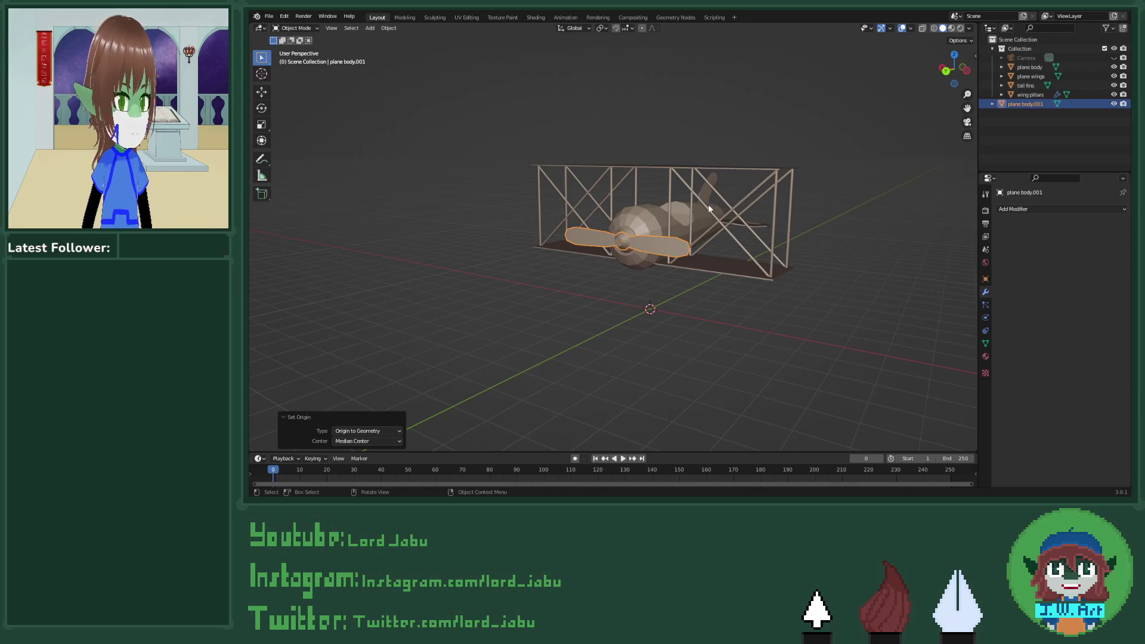
{"action": "scroll", "coordinate": [707, 203], "scroll_direction": "up", "scroll_amount": 4}
{"action": "middle_click_drag", "start_coordinate": [707, 204], "coordinate": [655, 264]}
{"action": "middle_click_drag", "start_coordinate": [701, 252], "coordinate": [795, 267]}
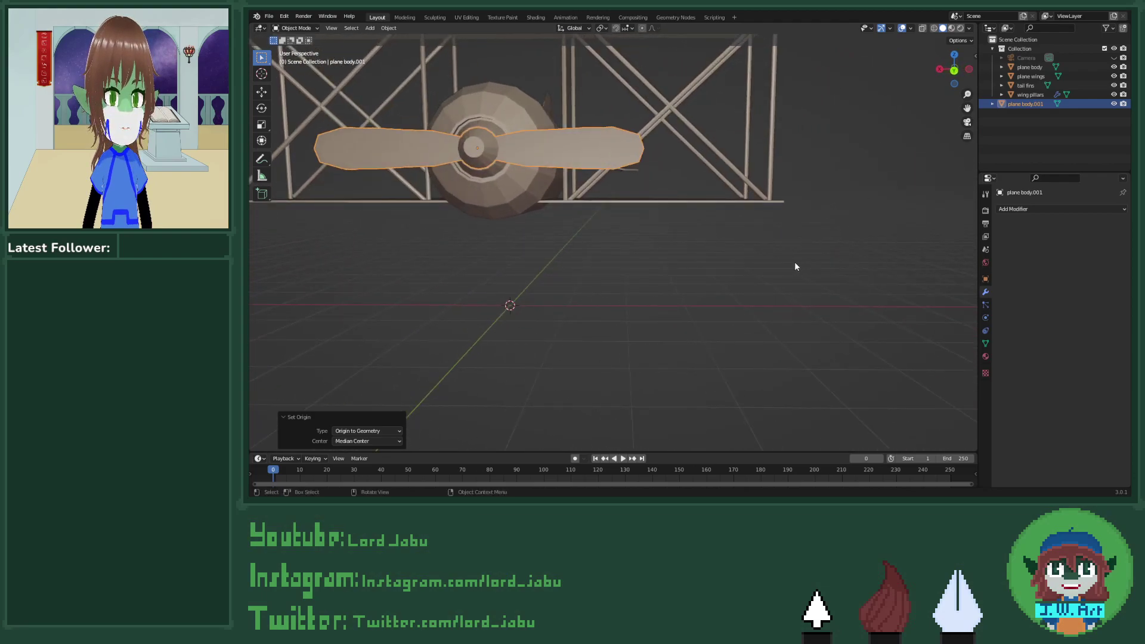
Step: Rename plane body.001 to 'plane propeller' in the outliner, fixing a typo
{"action": "double_click", "coordinate": [1035, 104]}
{"action": "type", "text": "p"}
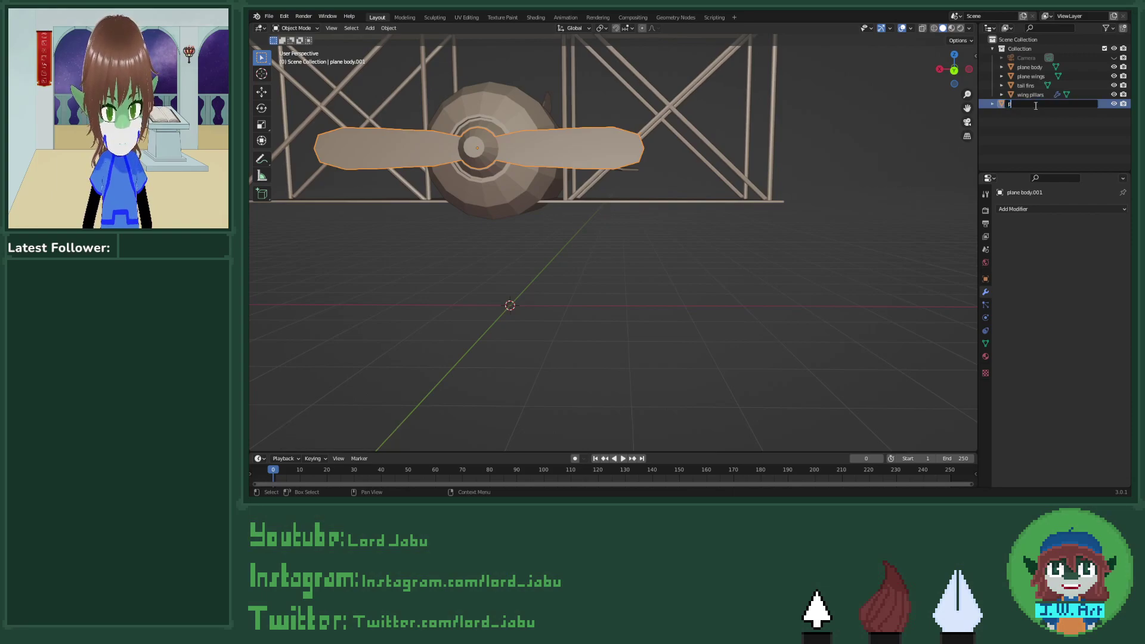
{"action": "type", "text": "lane"}
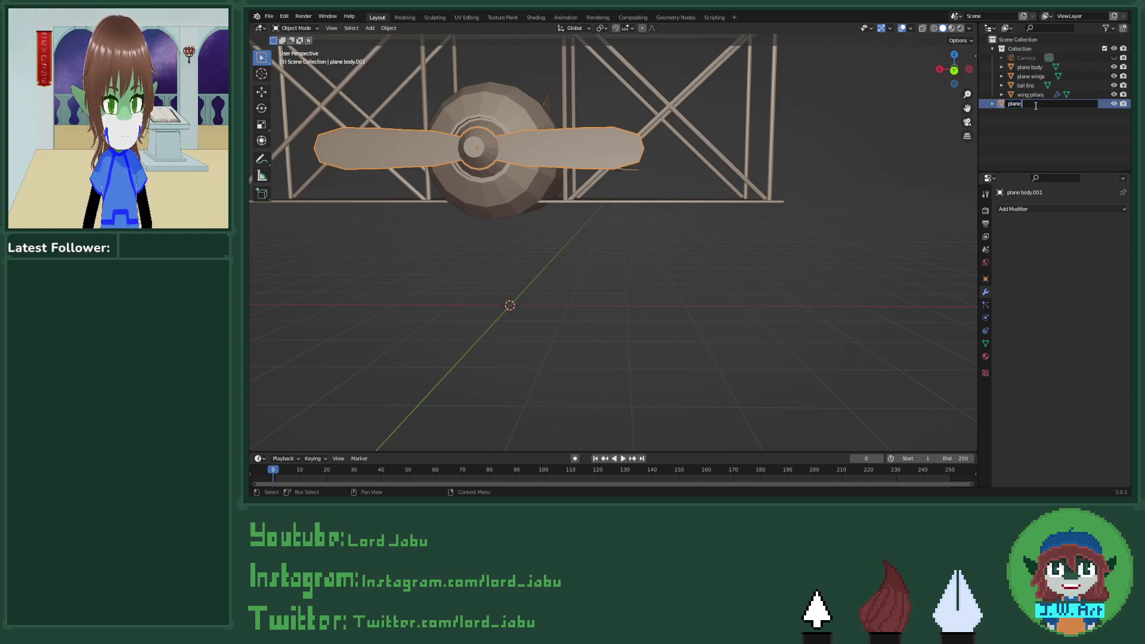
{"action": "type", "text": " propeller"}
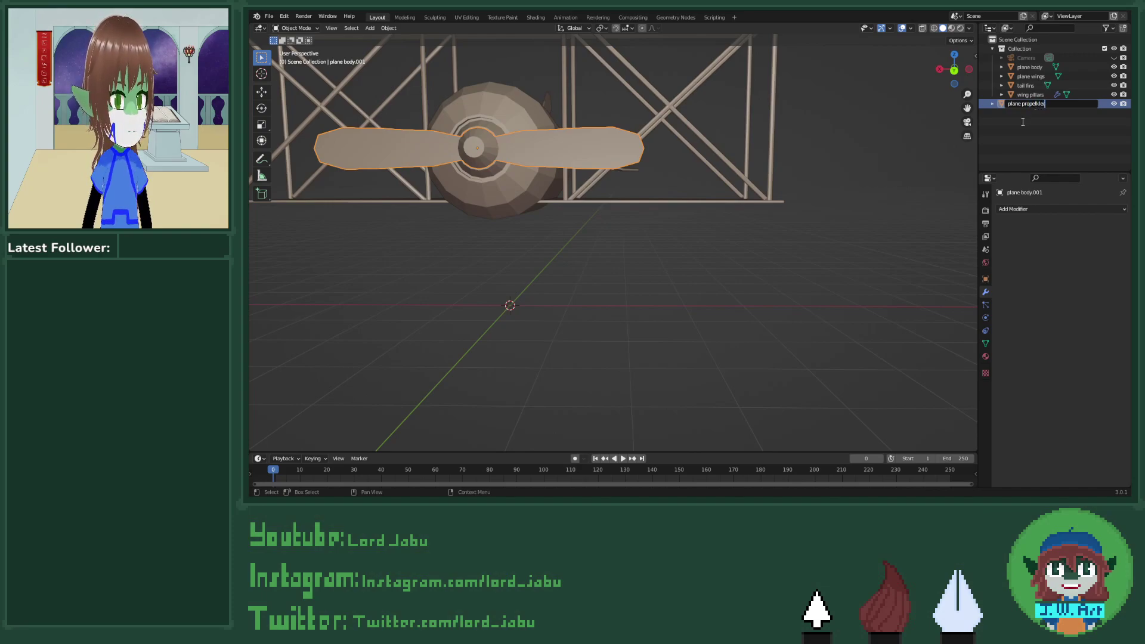
{"action": "key", "text": "BackSpace"}
{"action": "key", "text": "BackSpace"}
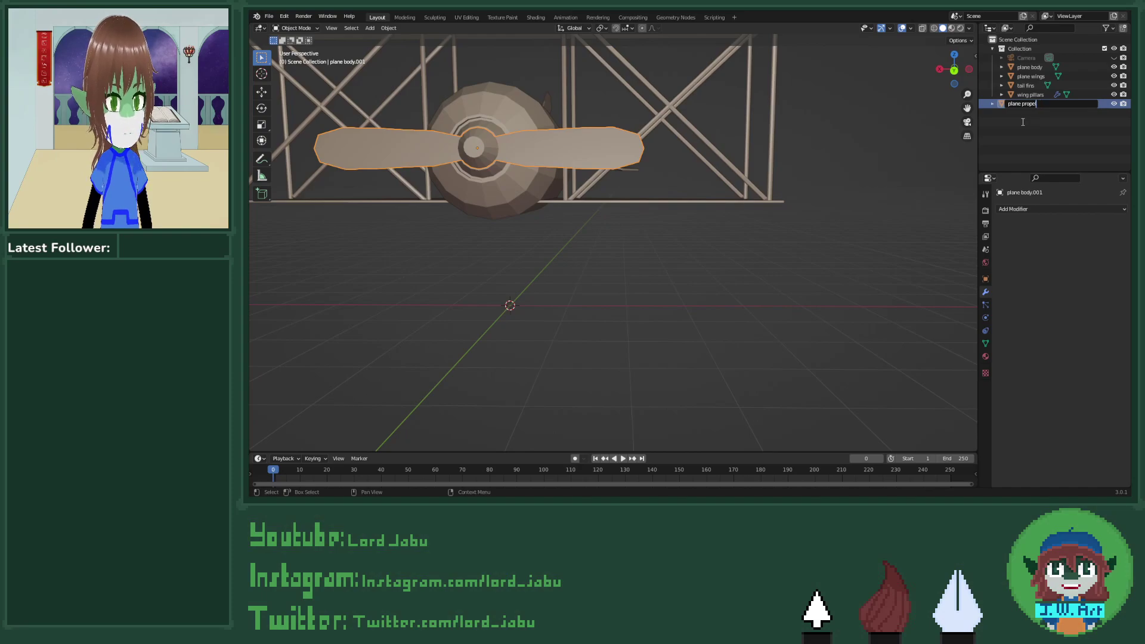
{"action": "type", "text": "e"}
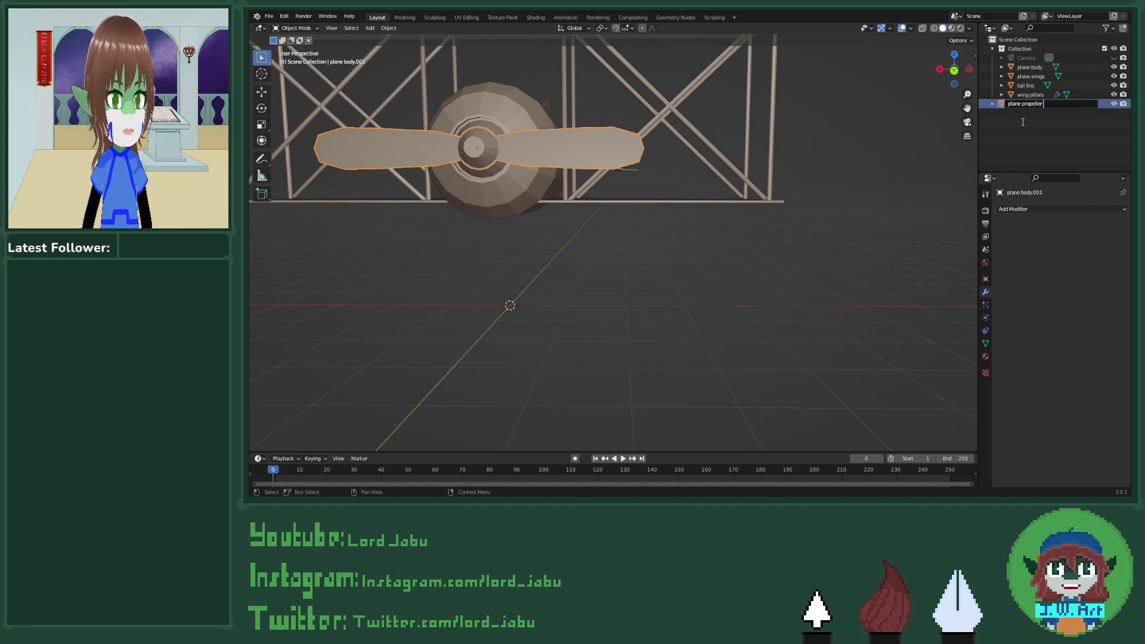
{"action": "type", "text": "r"}
{"action": "key", "text": "Return"}
{"action": "middle_click_drag", "start_coordinate": [877, 146], "coordinate": [771, 202]}
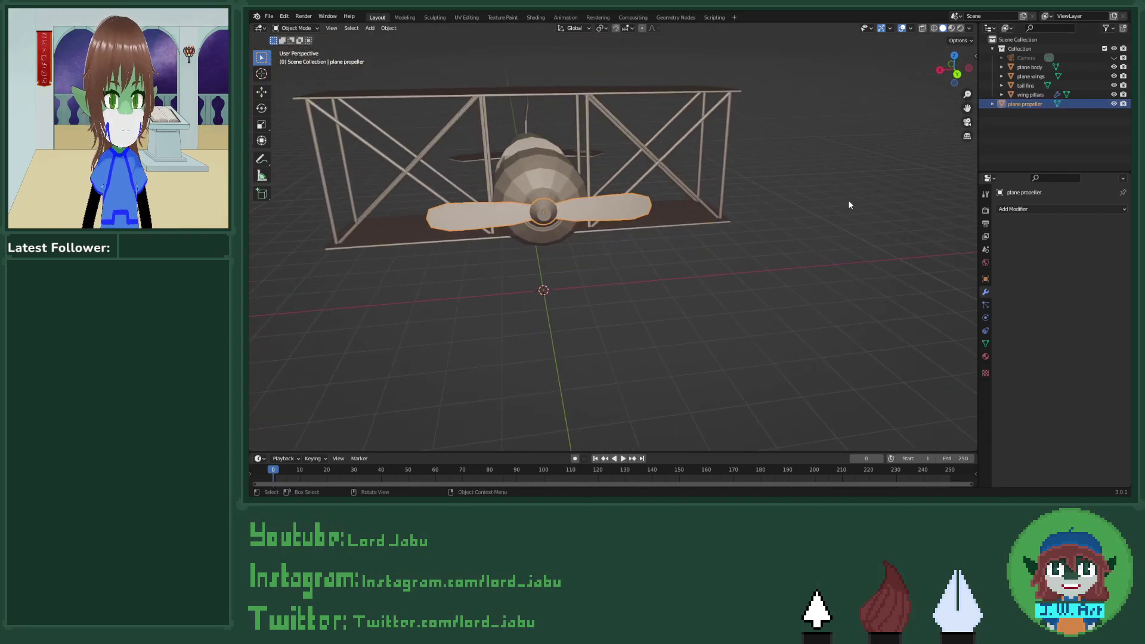
{"action": "key", "text": "m"}
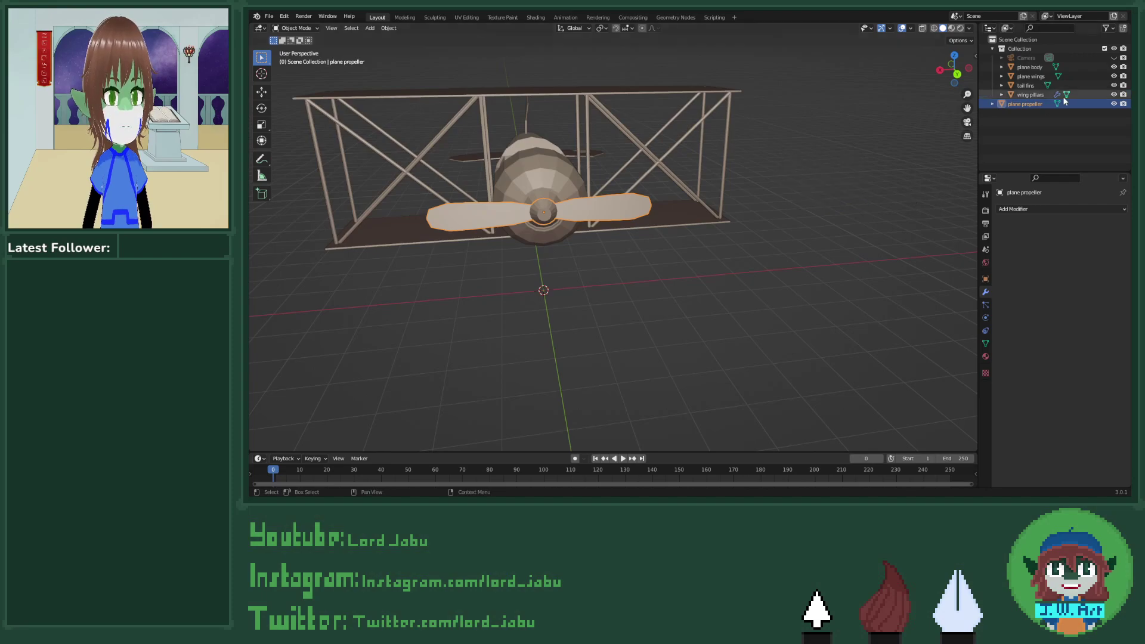
Step: Move the plane body into a new collection named 'plane'
{"action": "left_click", "coordinate": [1032, 67]}
{"action": "key", "text": "m"}
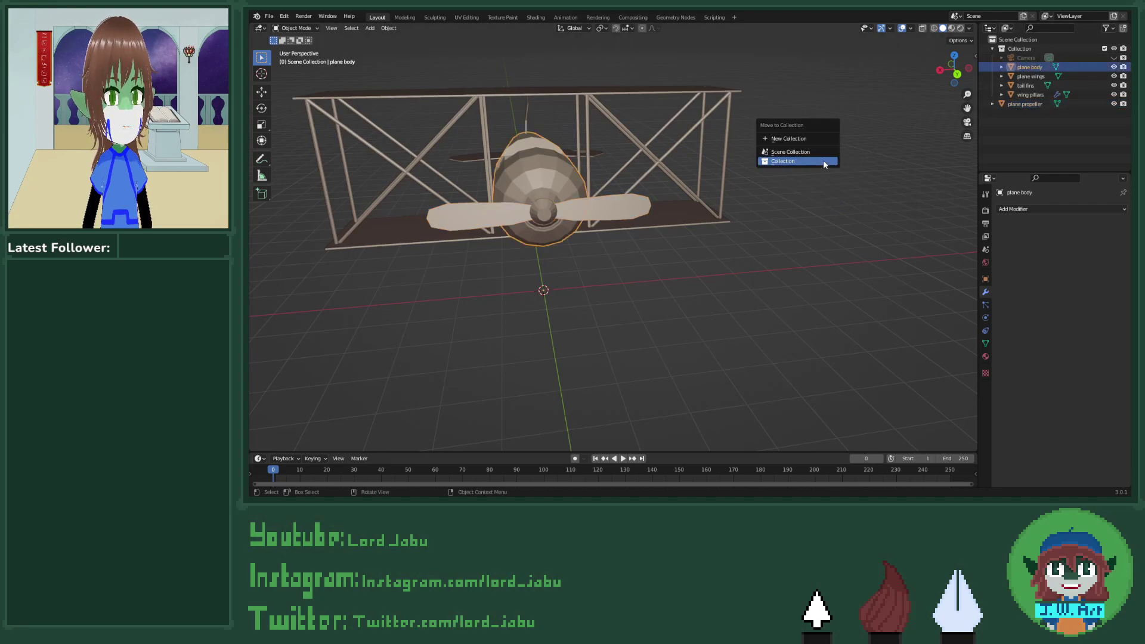
{"action": "left_click", "coordinate": [822, 138]}
{"action": "type", "text": "plane"}
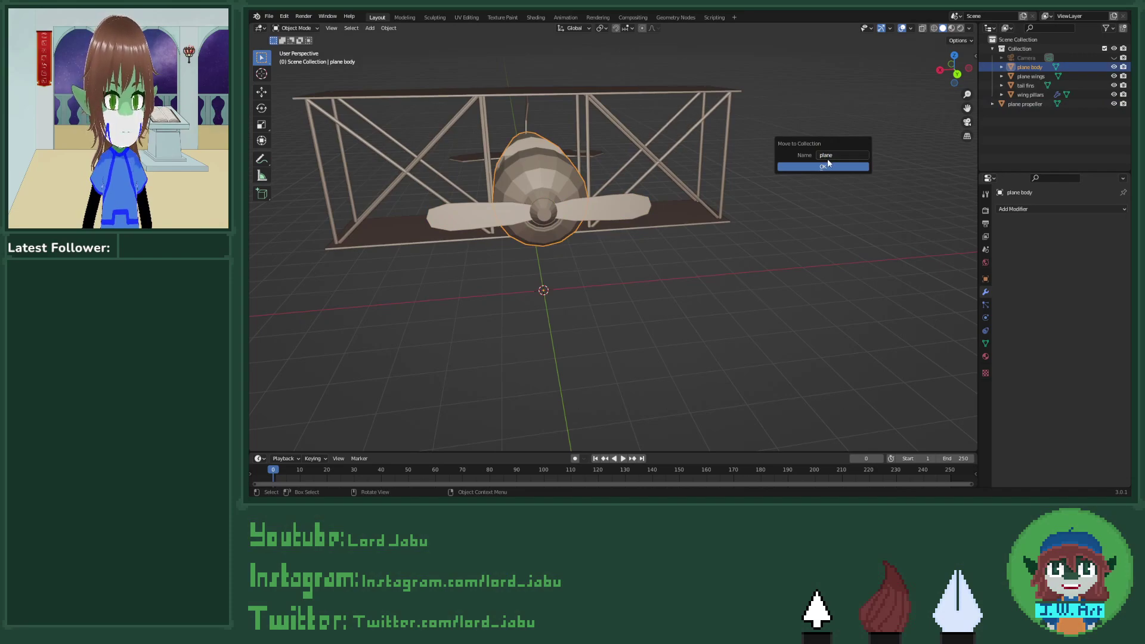
{"action": "left_click", "coordinate": [821, 167]}
Step: Move the wings, tail fins, wing pillars and plane propeller into the plane collection
{"action": "left_click", "coordinate": [1028, 69]}
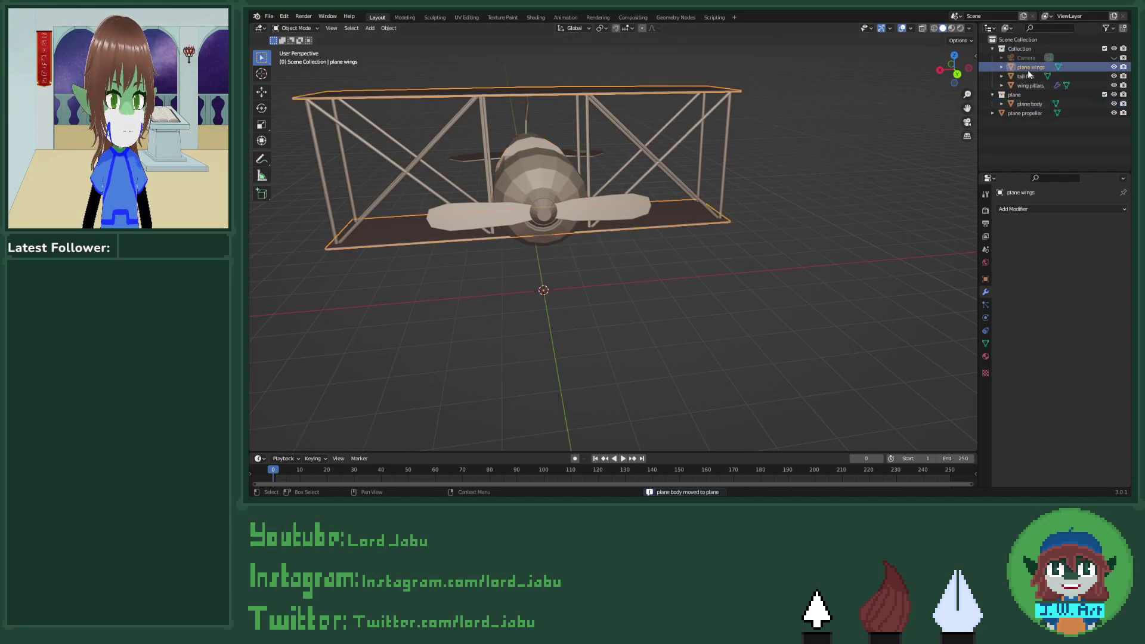
{"action": "key", "text": "m"}
{"action": "left_click", "coordinate": [983, 102]}
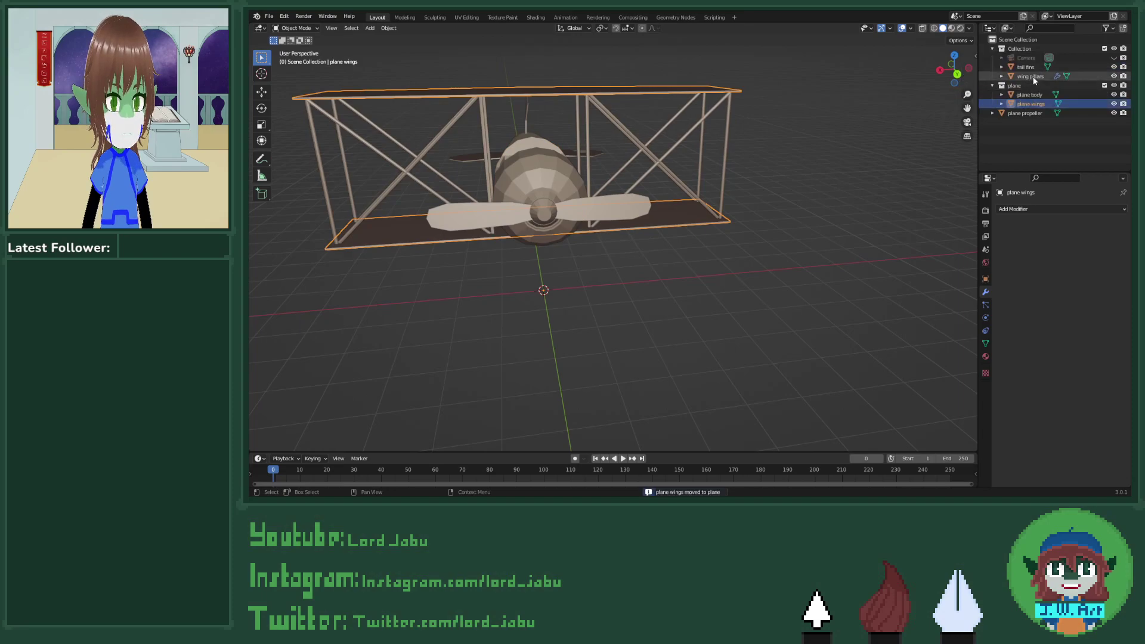
{"action": "left_click", "coordinate": [1031, 68]}
{"action": "key", "text": "m"}
{"action": "left_click", "coordinate": [1031, 71]}
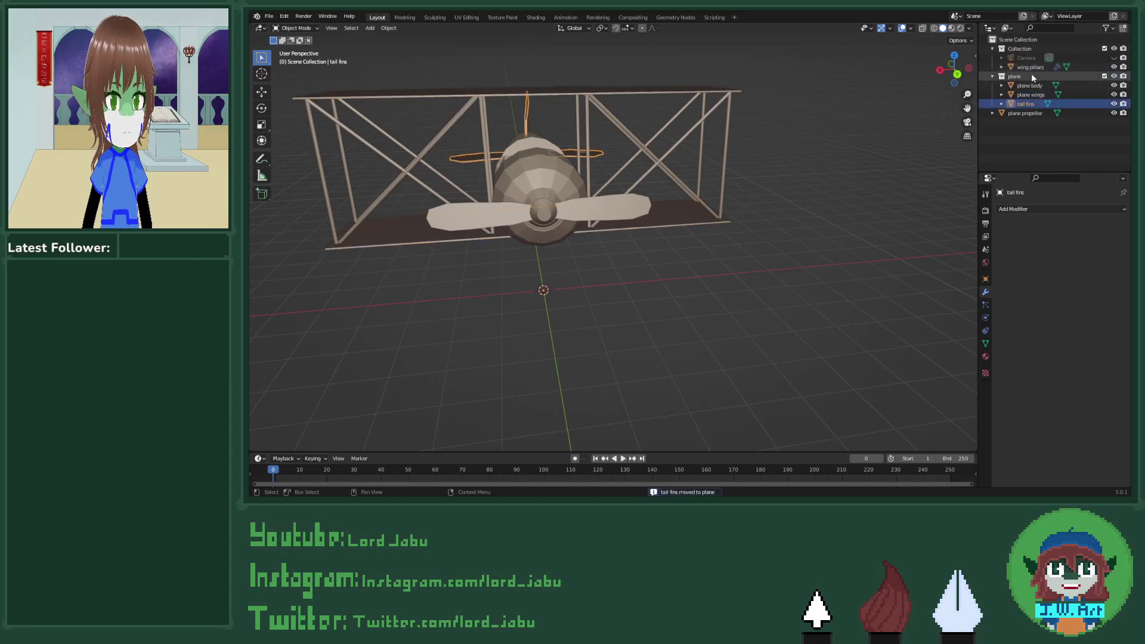
{"action": "left_click", "coordinate": [1031, 68]}
{"action": "key", "text": "m"}
{"action": "left_click", "coordinate": [1031, 68]}
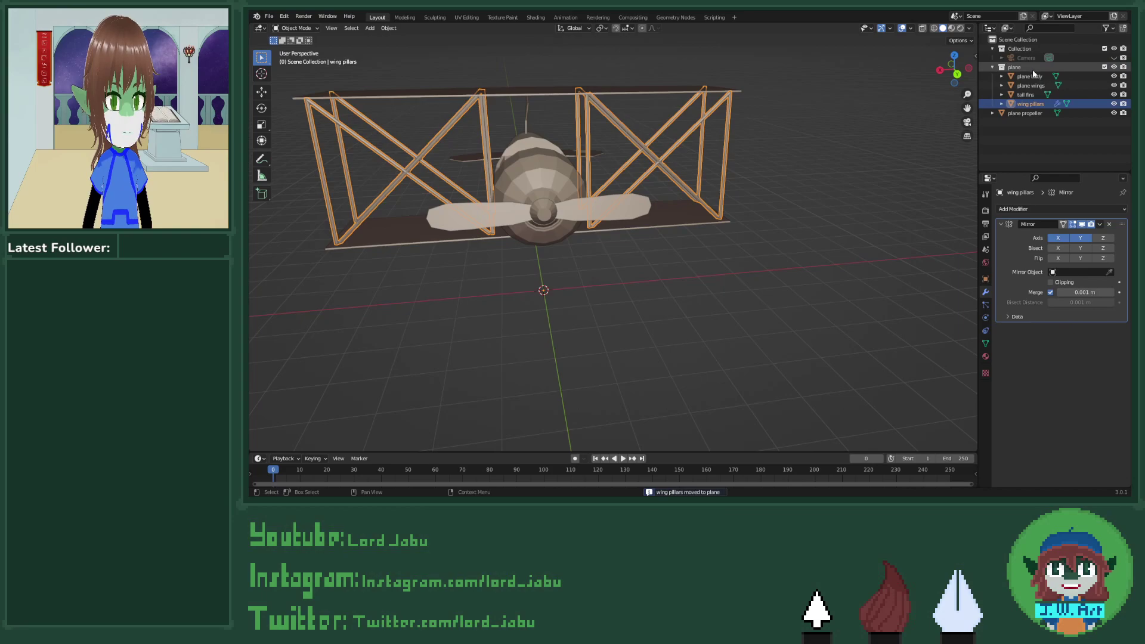
{"action": "left_click", "coordinate": [1029, 114]}
{"action": "key", "text": "m"}
{"action": "left_click", "coordinate": [1028, 114]}
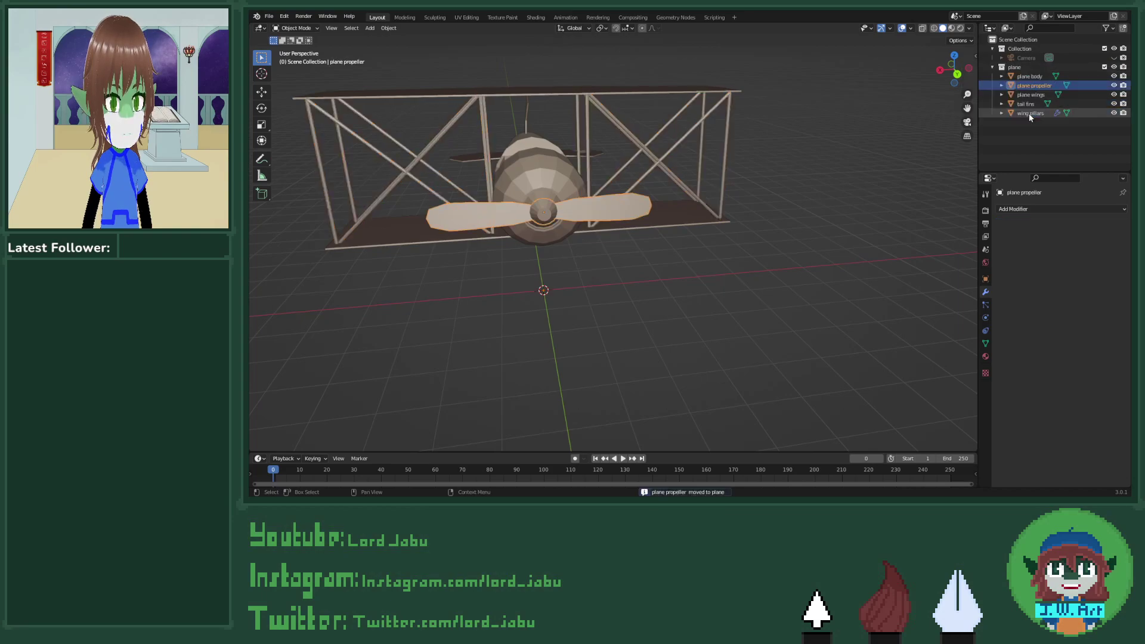
{"action": "middle_click_drag", "start_coordinate": [824, 169], "coordinate": [671, 182]}
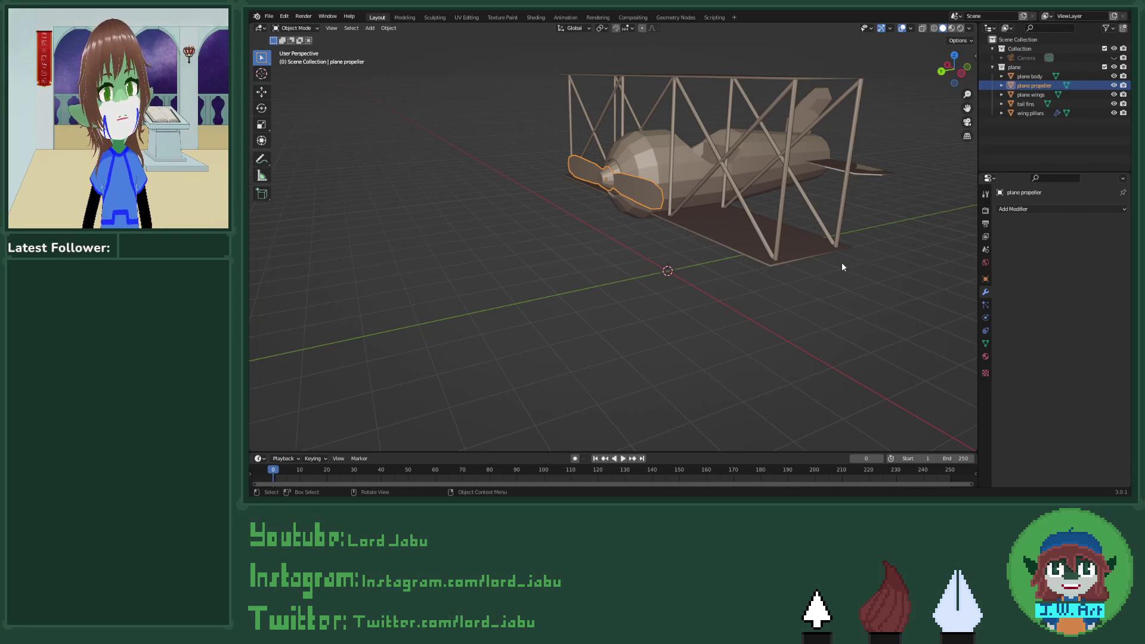
Step: Add a torus, entering 2 for Major Segments and 6 for Minor Segments
{"action": "middle_click_drag", "start_coordinate": [860, 297], "coordinate": [810, 295]}
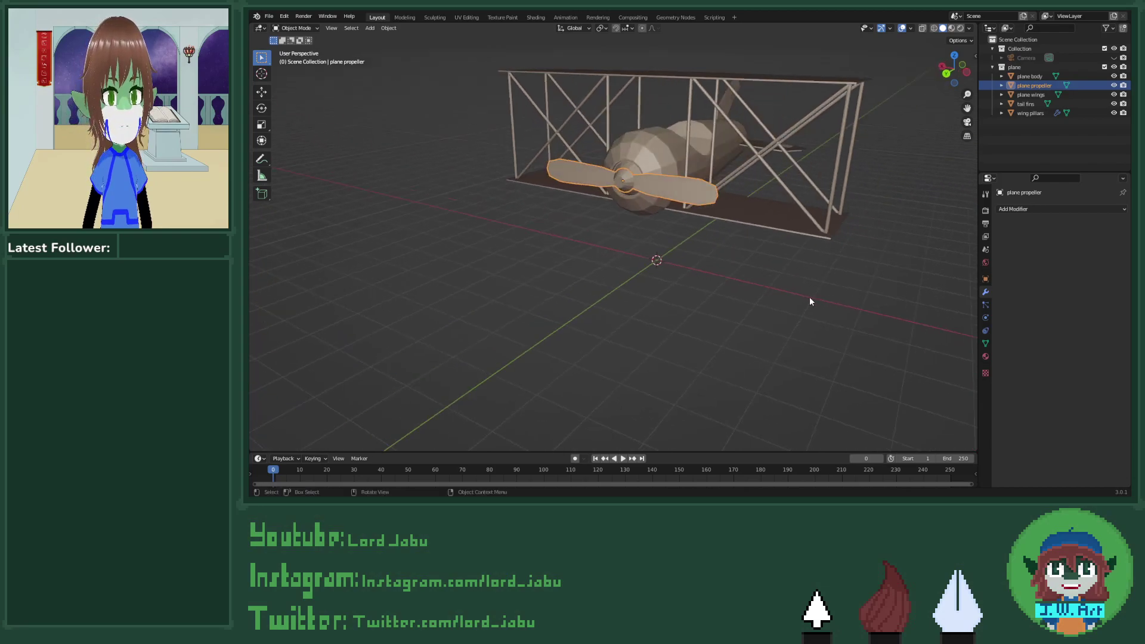
{"action": "left_click", "coordinate": [809, 297]}
{"action": "key", "text": "shift+a"}
{"action": "mouse_move", "coordinate": [810, 296]}
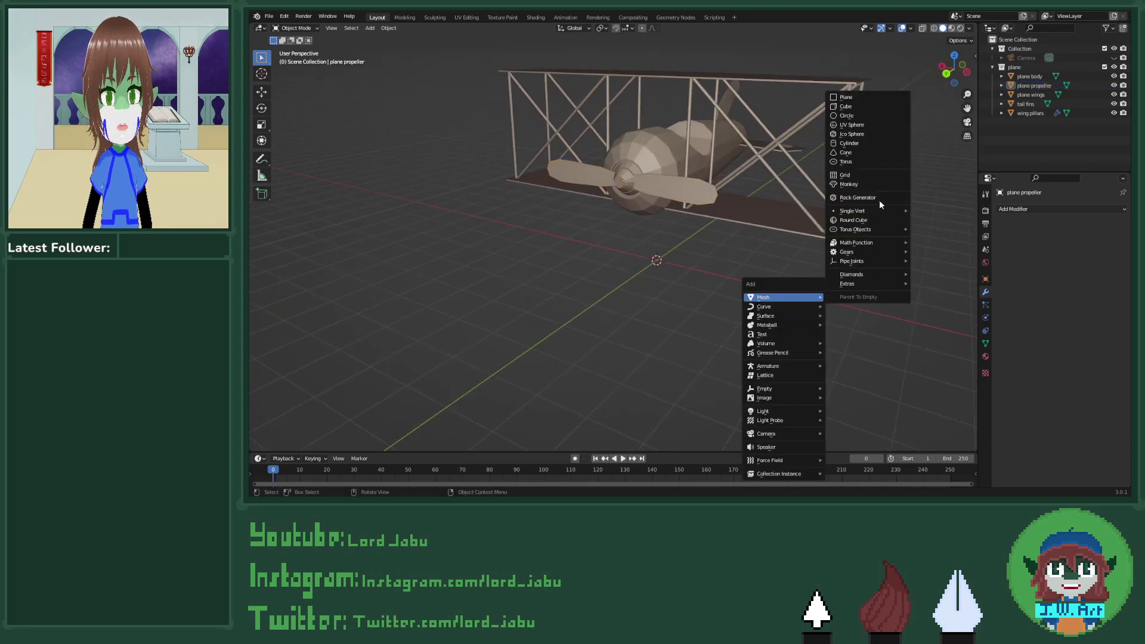
{"action": "left_click", "coordinate": [870, 162]}
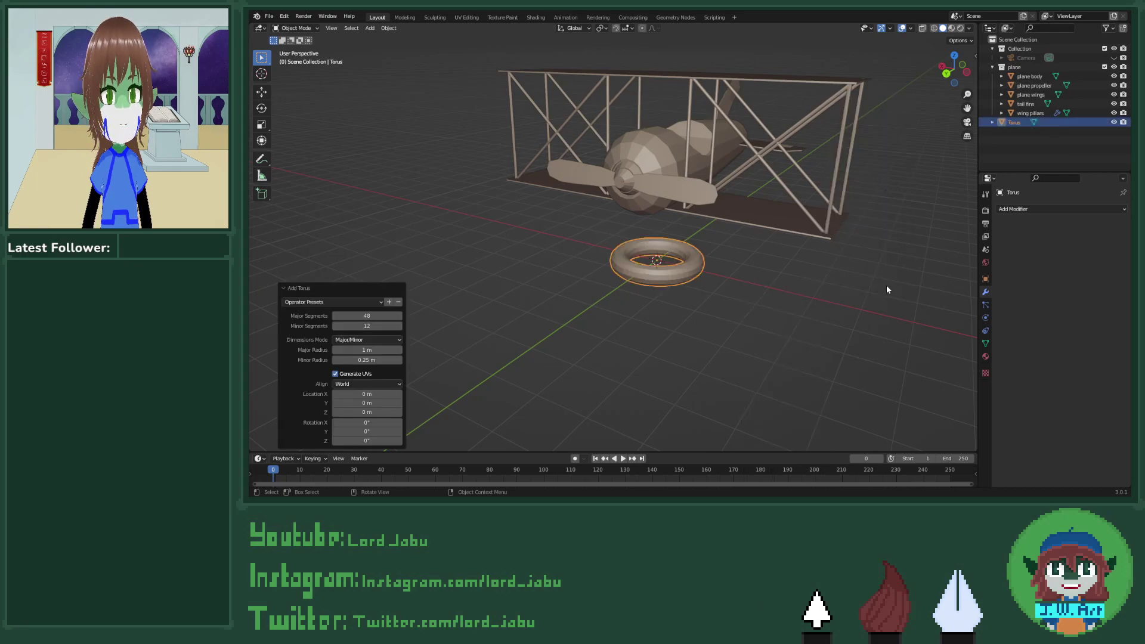
{"action": "middle_click_drag", "start_coordinate": [886, 286], "coordinate": [849, 273]}
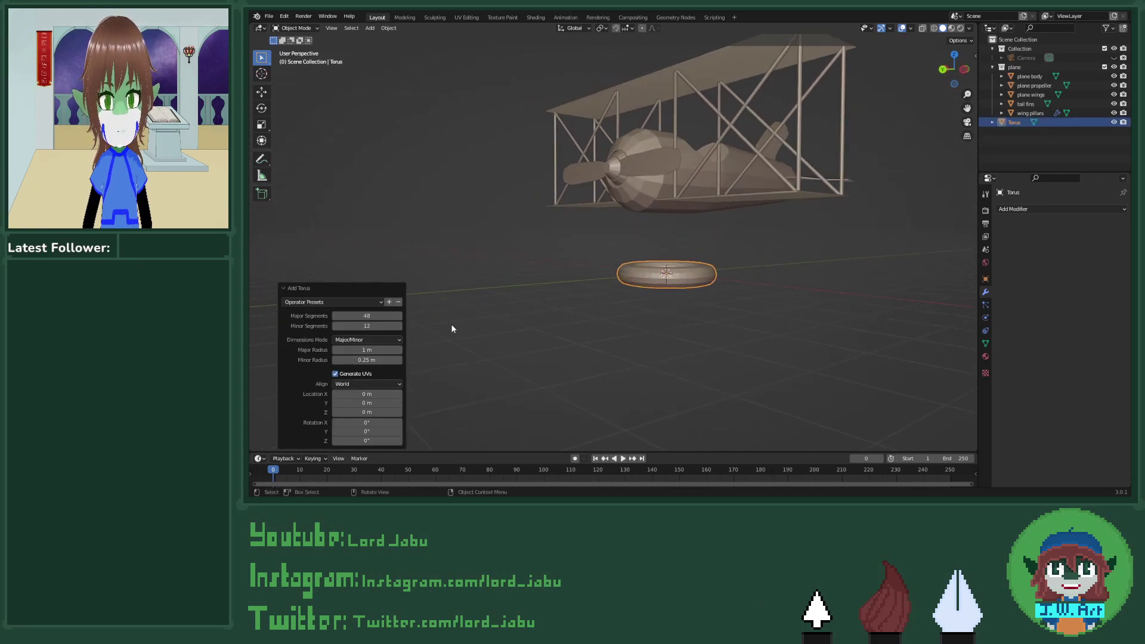
{"action": "left_click", "coordinate": [383, 316]}
{"action": "type", "text": "2"}
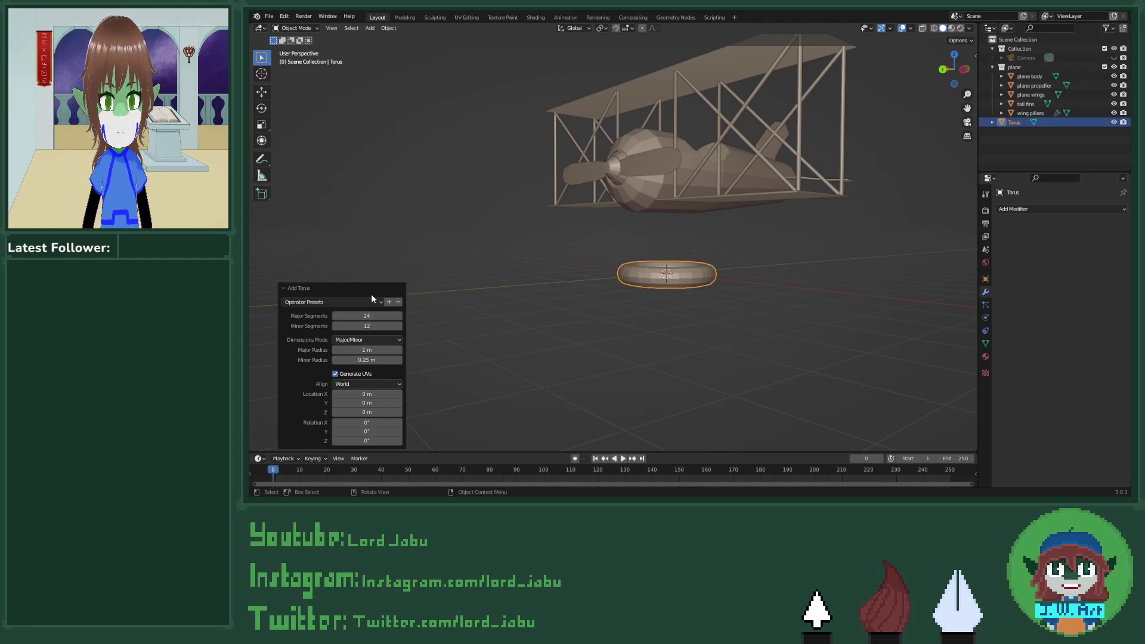
{"action": "left_click", "coordinate": [378, 328]}
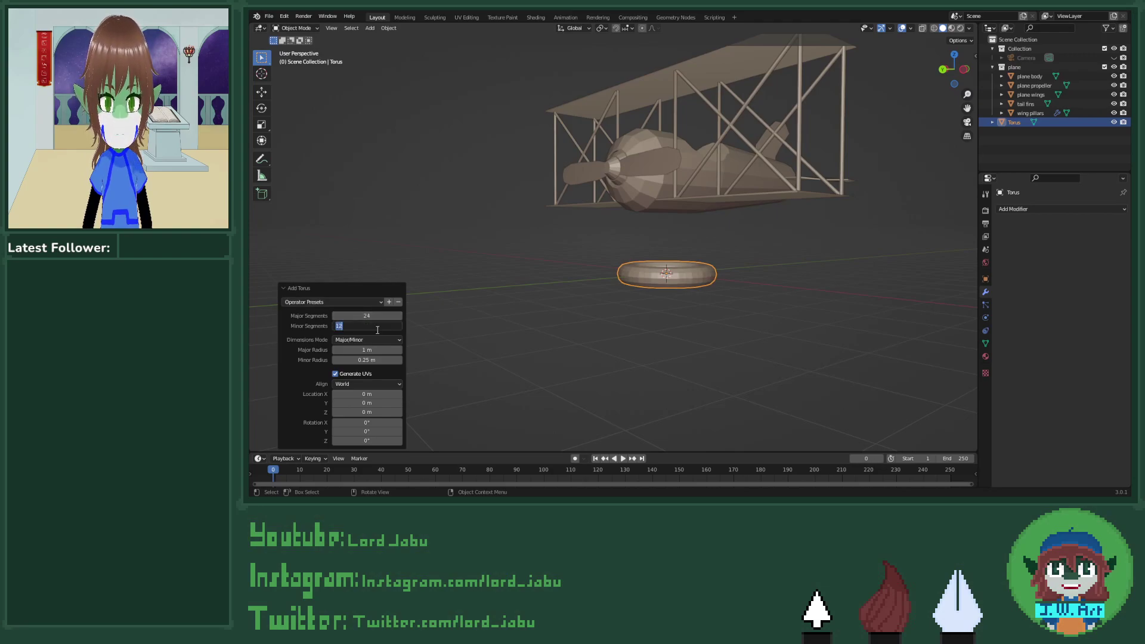
{"action": "type", "text": "6"}
{"action": "key", "text": "Return"}
Step: Rotate the torus 90° on Y so it stands upright
{"action": "mouse_move", "coordinate": [453, 301]}
{"action": "middle_mouse_down"}
{"action": "mouse_move", "coordinate": [539, 316]}
{"action": "mouse_move", "coordinate": [539, 344]}
{"action": "mouse_move", "coordinate": [467, 310]}
{"action": "middle_mouse_up"}
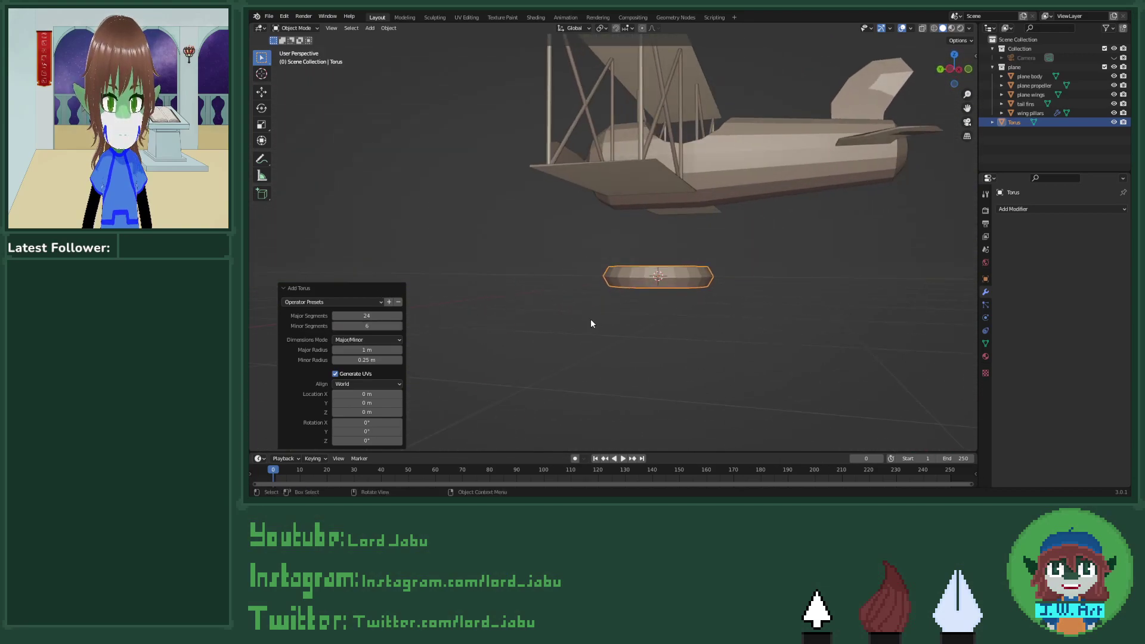
{"action": "middle_click_drag", "start_coordinate": [590, 323], "coordinate": [743, 340]}
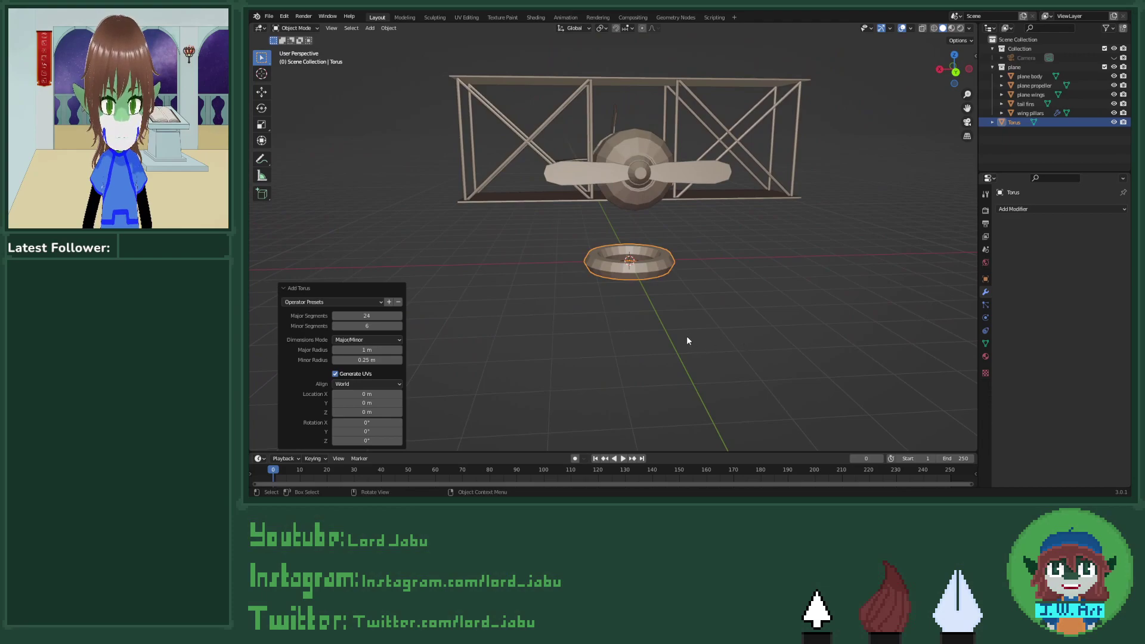
{"action": "key", "text": "r"}
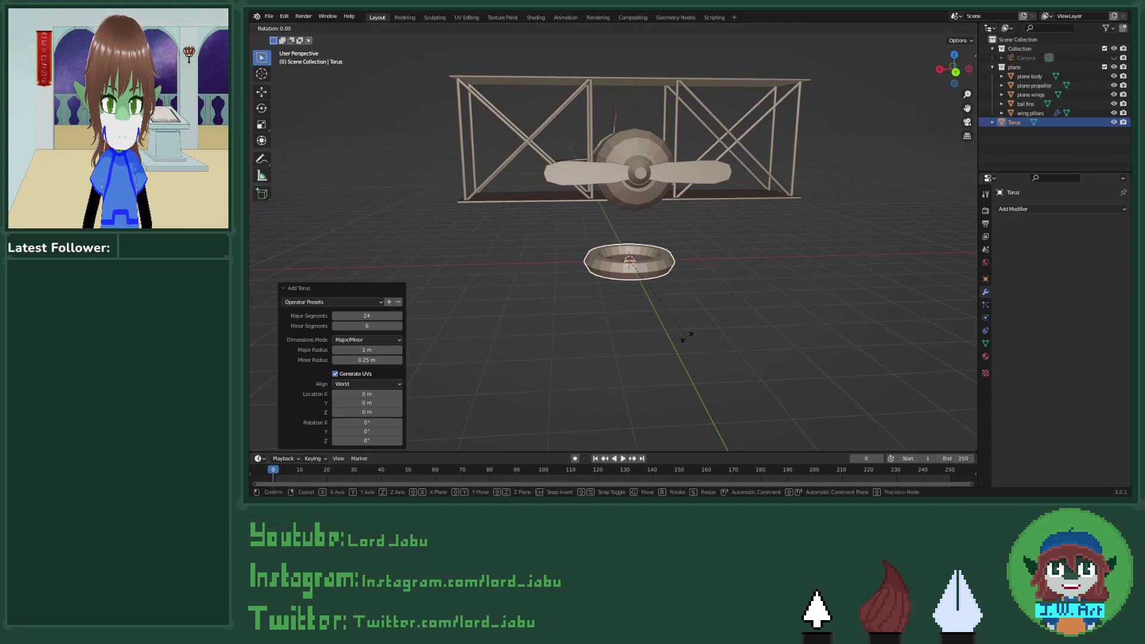
{"action": "key", "text": "Escape"}
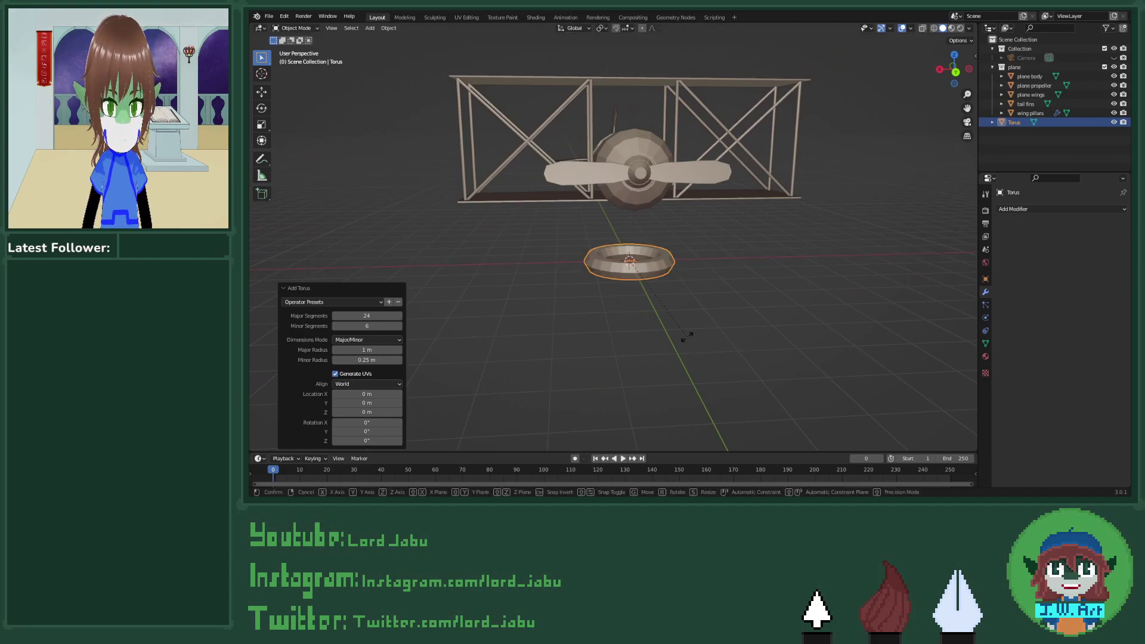
{"action": "type", "text": "y90"}
{"action": "key", "text": "Return"}
Step: Scale the torus down and raise it about 1 m on Z
{"action": "middle_click_drag", "start_coordinate": [685, 335], "coordinate": [704, 359]}
{"action": "key", "text": "s"}
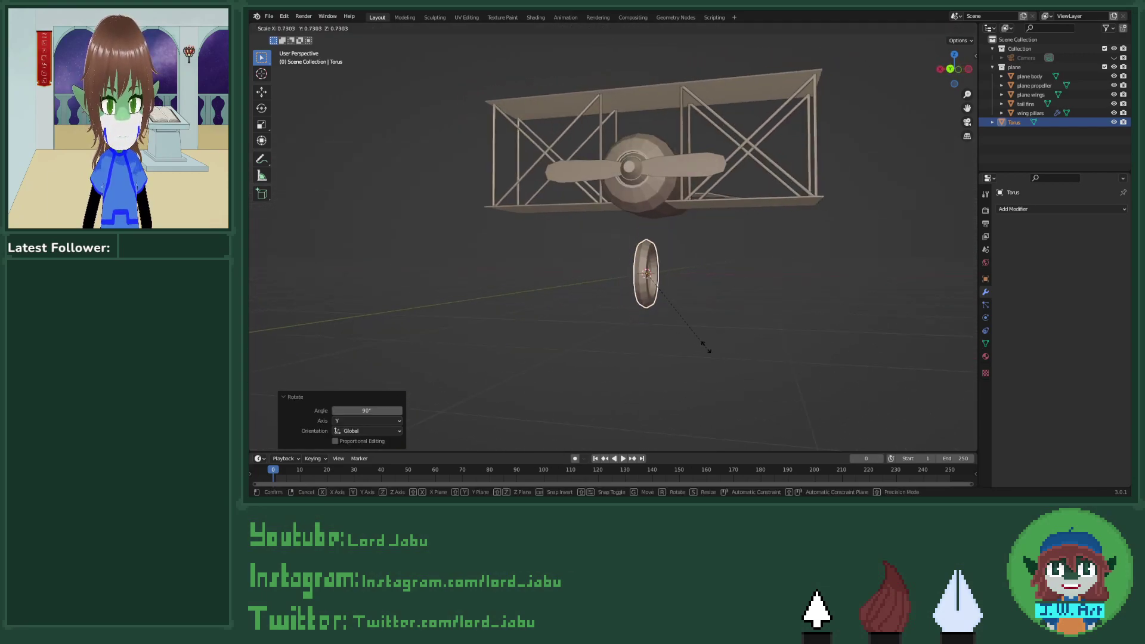
{"action": "left_click", "coordinate": [678, 289]}
{"action": "middle_click_drag", "start_coordinate": [678, 288], "coordinate": [649, 327]}
{"action": "key", "text": "g"}
{"action": "key", "text": "z"}
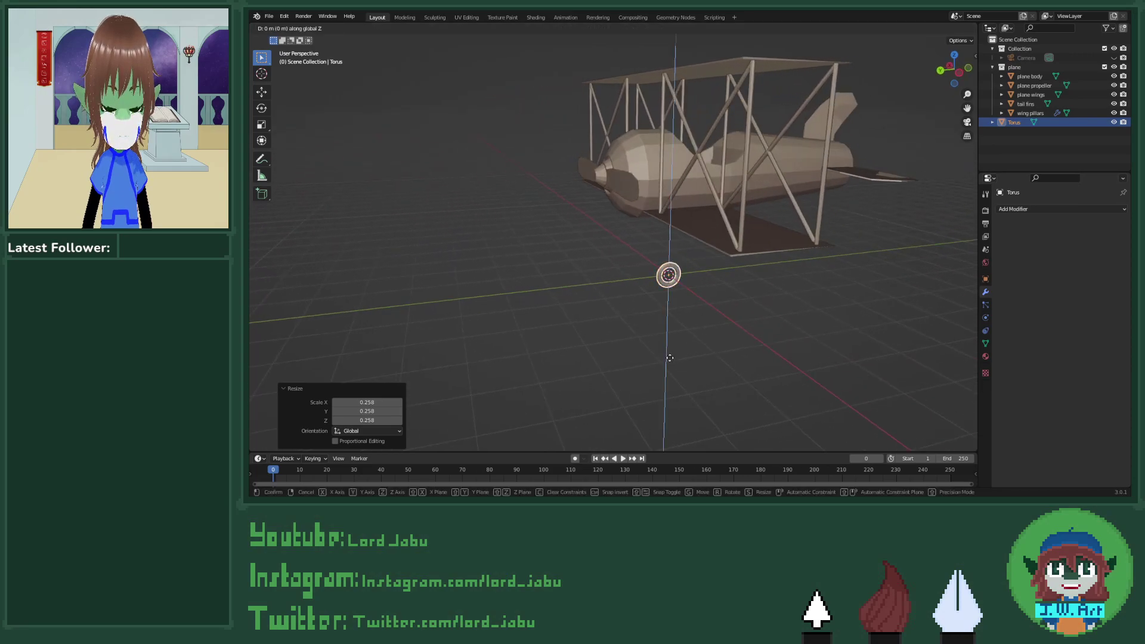
{"action": "left_click", "coordinate": [677, 317]}
{"action": "middle_click_drag", "start_coordinate": [680, 315], "coordinate": [705, 314]}
{"action": "scroll", "coordinate": [670, 279], "scroll_direction": "up", "scroll_amount": 2}
{"action": "scroll", "coordinate": [670, 280], "scroll_direction": "up", "scroll_amount": 2}
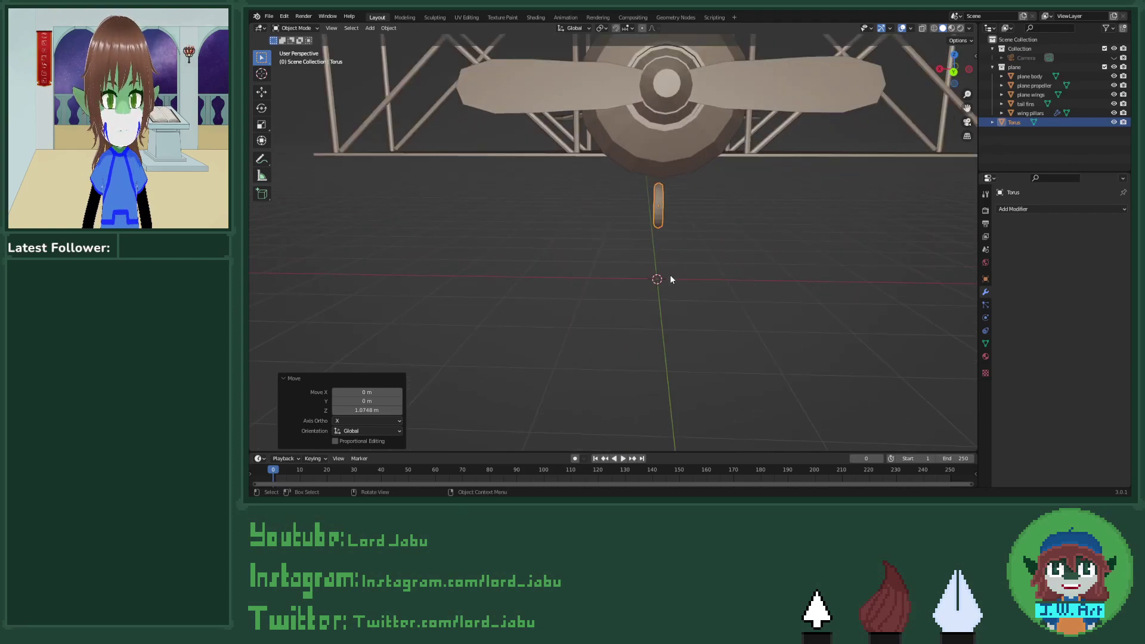
Step: Slide the torus mesh sideways along X in Edit Mode and add a Mirror modifier
{"action": "key", "text": "Tab"}
{"action": "middle_click_drag", "start_coordinate": [670, 279], "coordinate": [675, 310]}
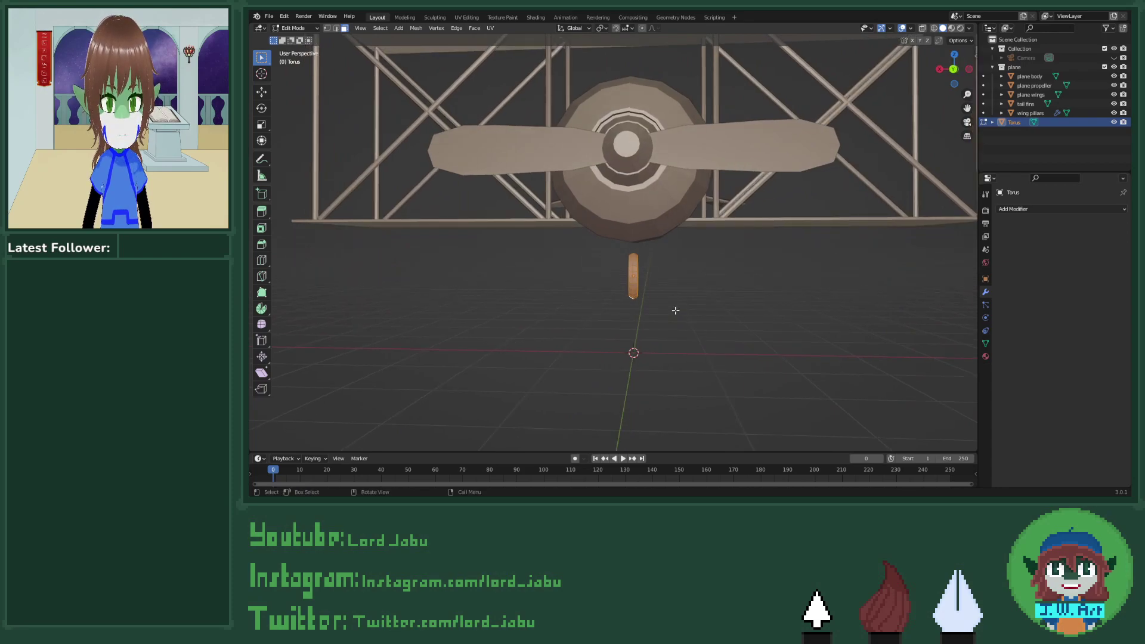
{"action": "key", "text": "g"}
{"action": "key", "text": "x"}
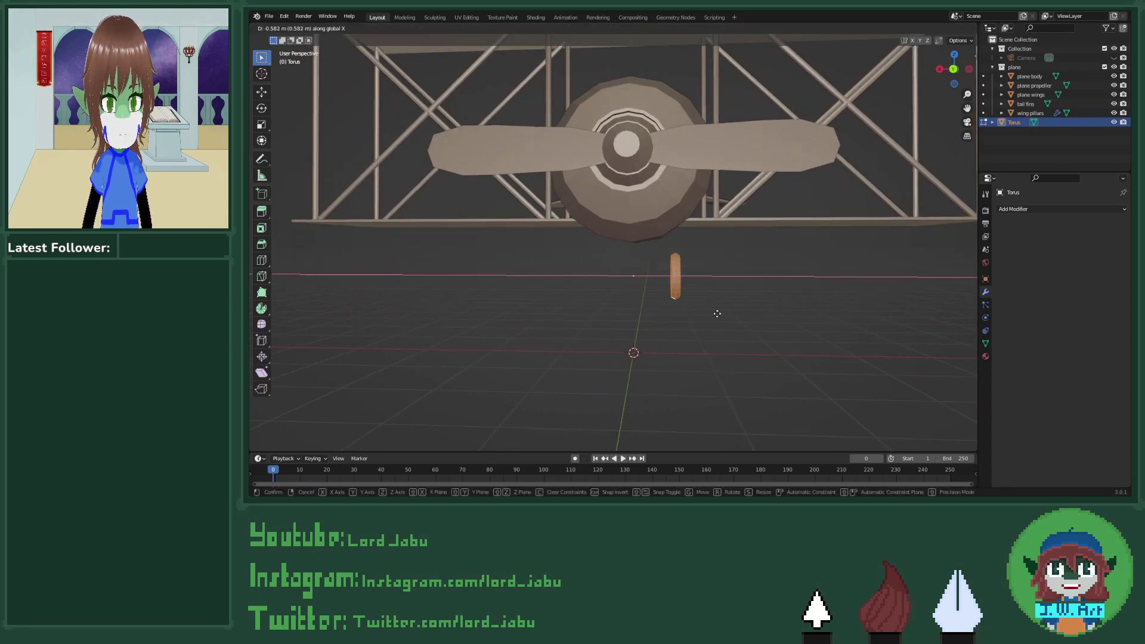
{"action": "left_click", "coordinate": [747, 314]}
{"action": "middle_click_drag", "start_coordinate": [747, 315], "coordinate": [680, 348]}
{"action": "left_click", "coordinate": [1046, 210]}
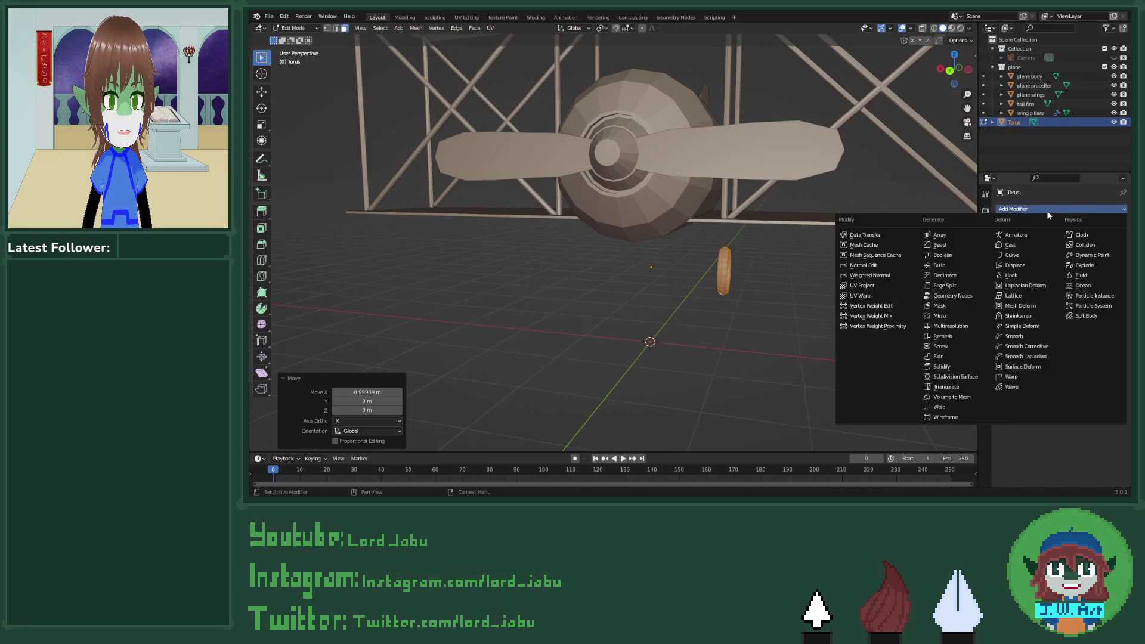
{"action": "left_click", "coordinate": [948, 316]}
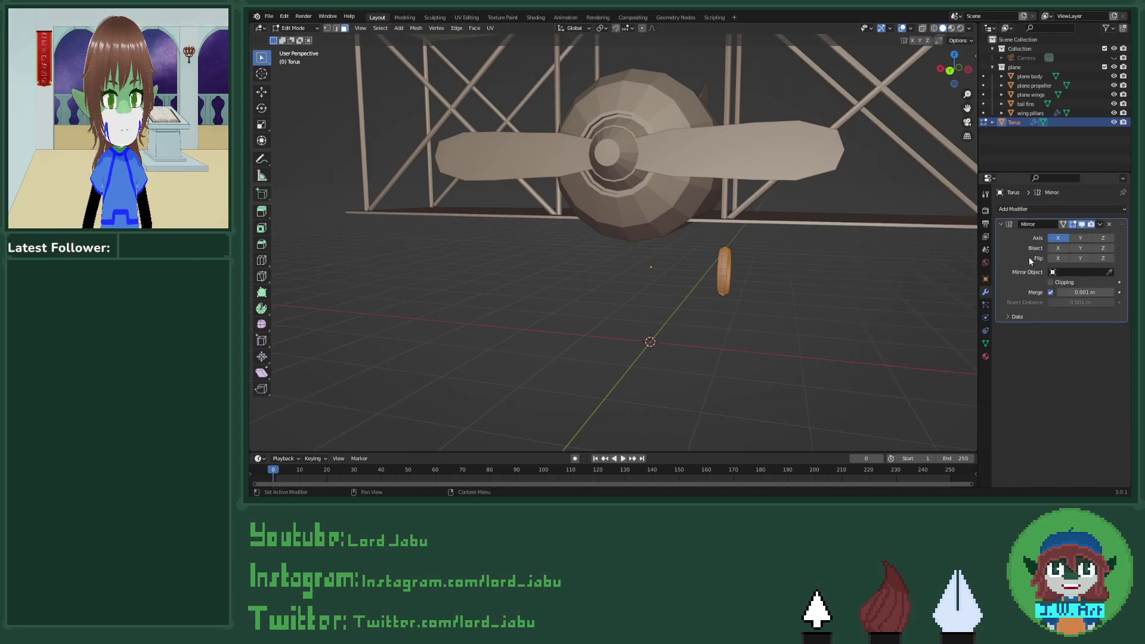
{"action": "mouse_move", "coordinate": [787, 294]}
{"action": "middle_mouse_down"}
{"action": "mouse_move", "coordinate": [856, 274]}
{"action": "mouse_move", "coordinate": [815, 276]}
{"action": "mouse_move", "coordinate": [808, 288]}
{"action": "middle_mouse_up"}
{"action": "key", "text": "ctrl"}
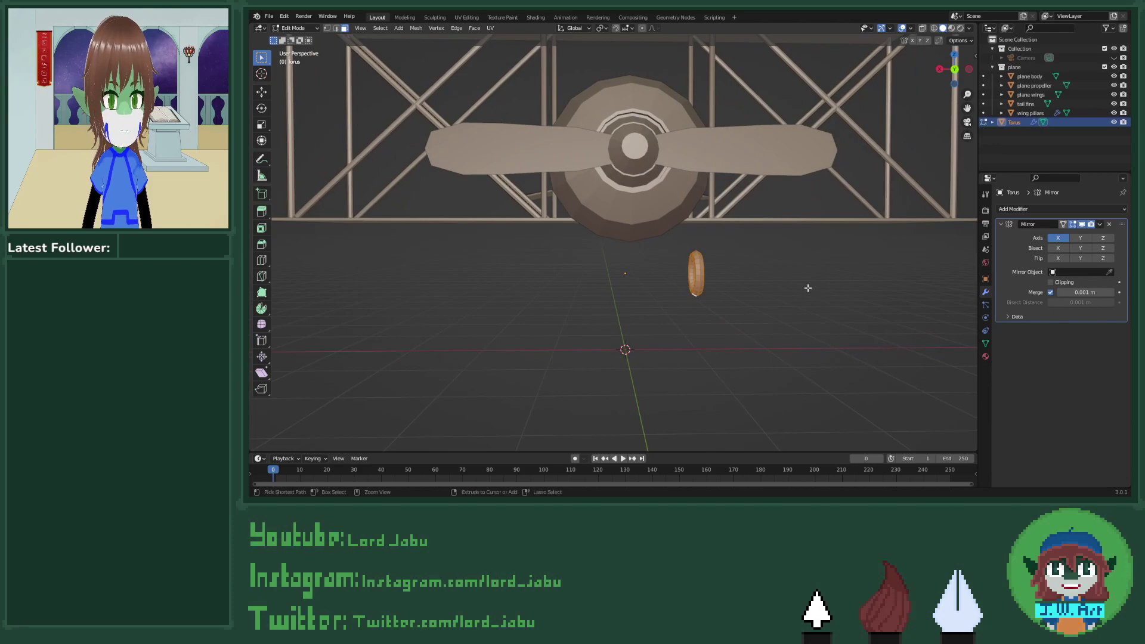
{"action": "key", "text": "ctrl+z"}
{"action": "key", "text": "ctrl+shift+z"}
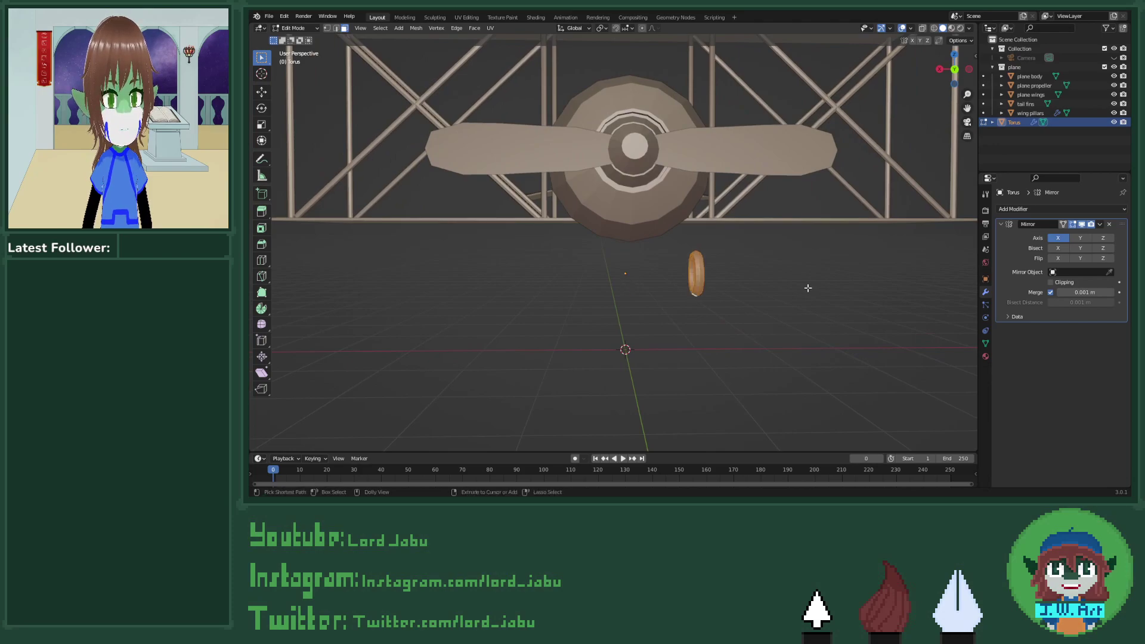
{"action": "key", "text": "Tab"}
{"action": "middle_click_drag", "start_coordinate": [807, 287], "coordinate": [764, 295]}
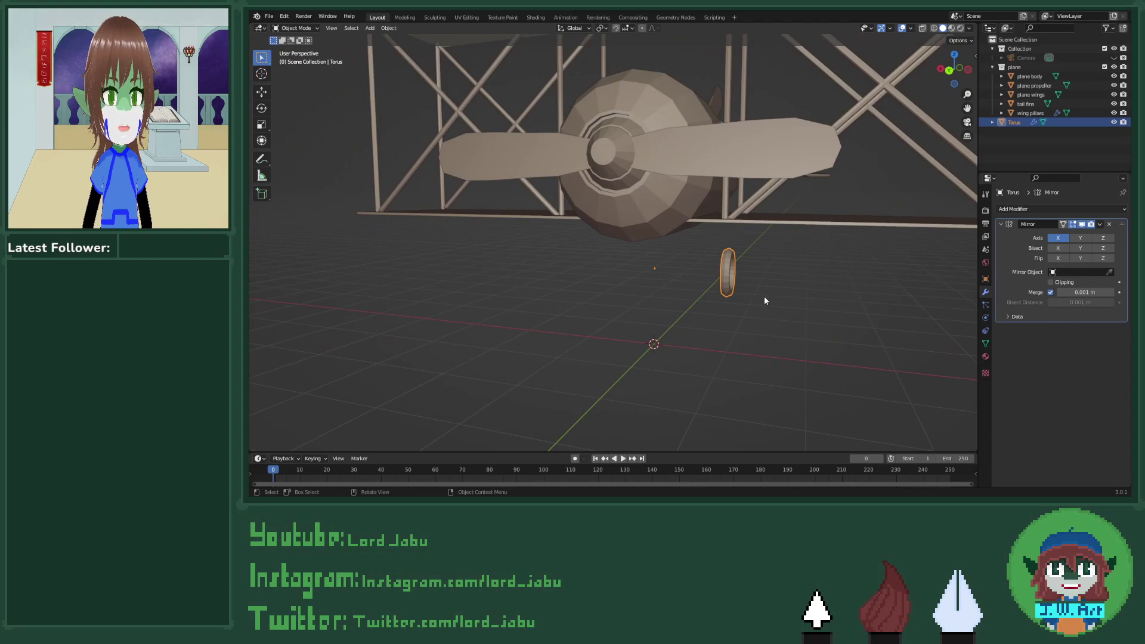
Step: Remove the Mirror modifier, reset the torus location, apply all transforms and raise it about 1.1 m
{"action": "key", "text": "ctrl+a"}
{"action": "left_click", "coordinate": [763, 296]}
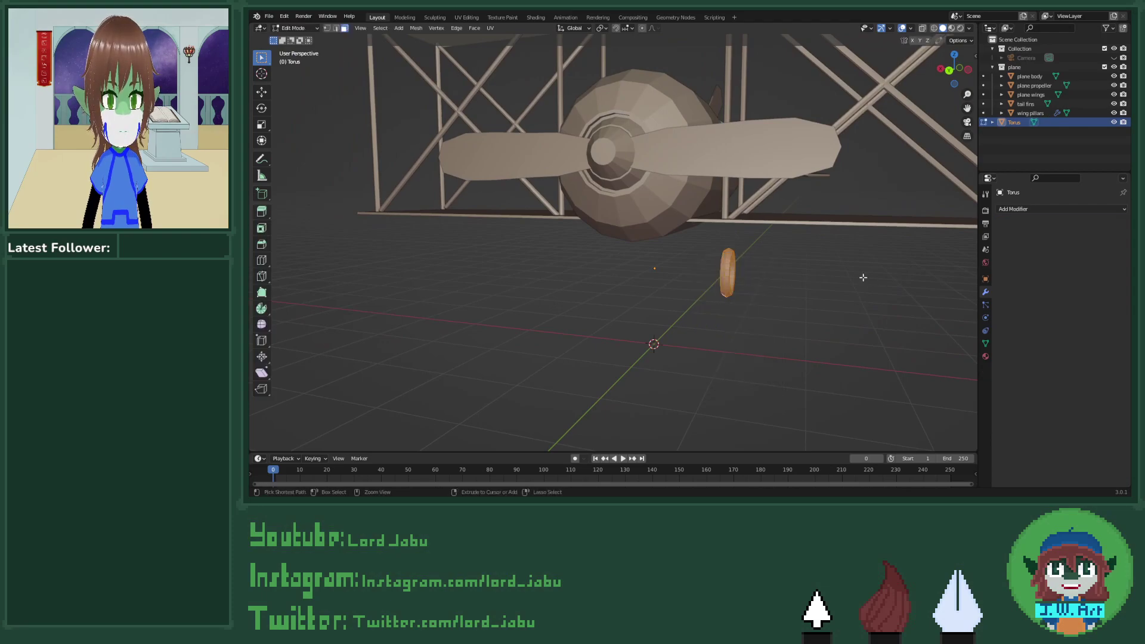
{"action": "key", "text": "alt+g"}
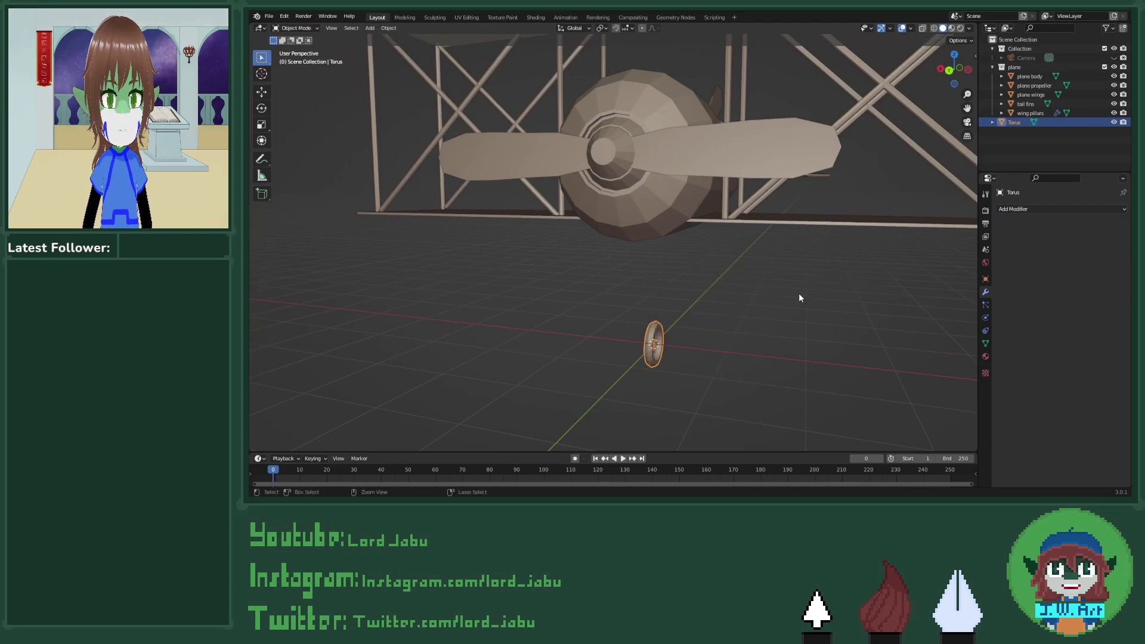
{"action": "key", "text": "ctrl+a"}
{"action": "left_click", "coordinate": [678, 348]}
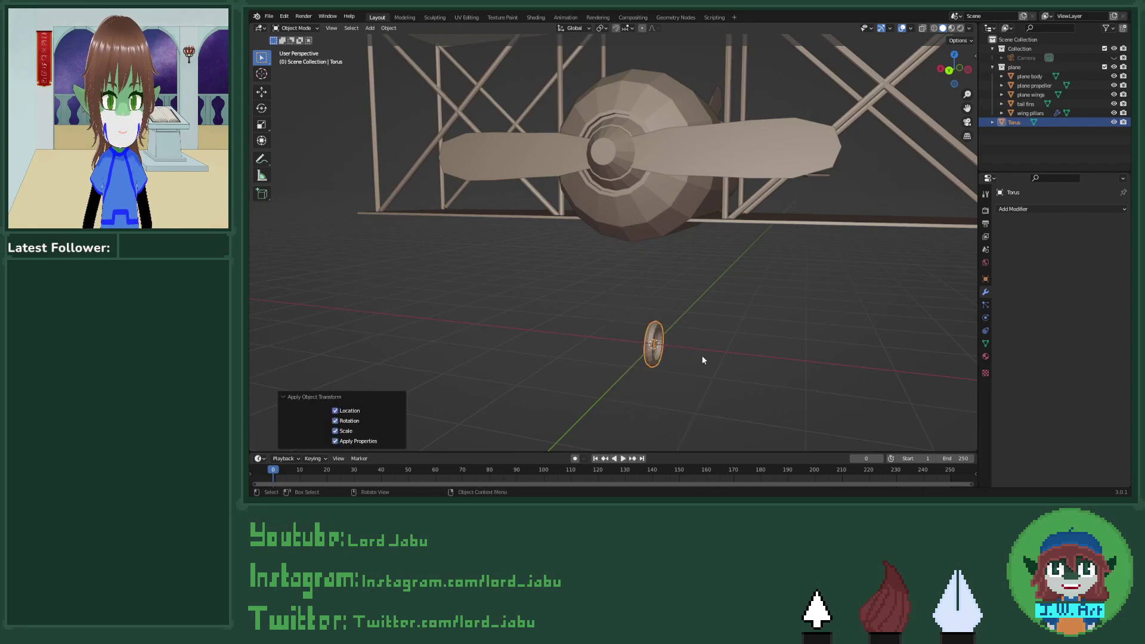
{"action": "key", "text": "g"}
{"action": "key", "text": "z"}
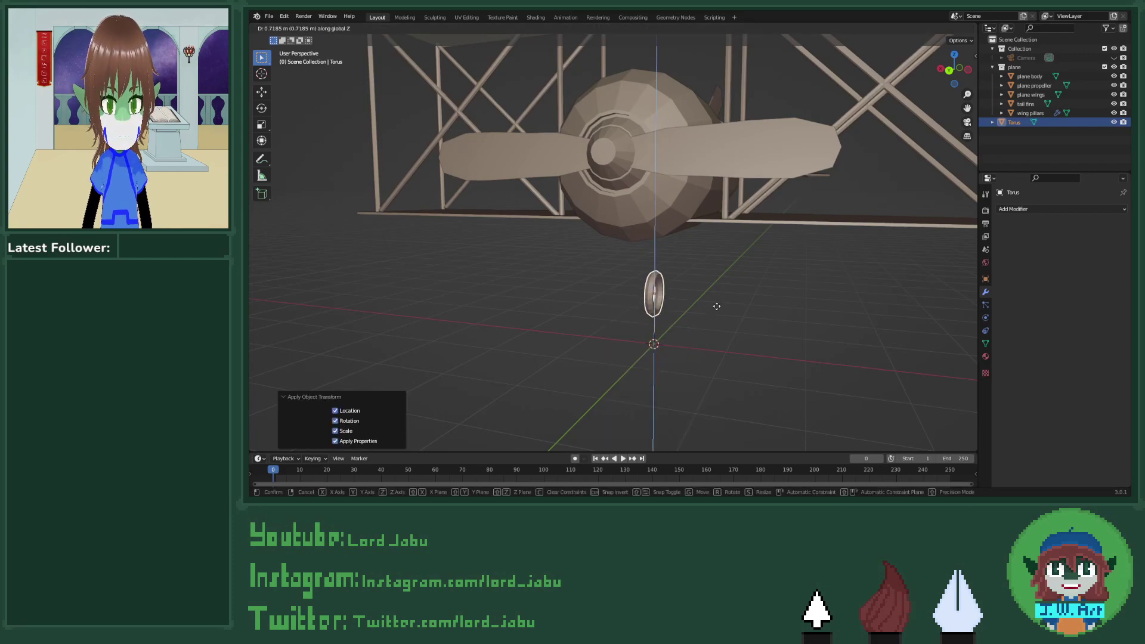
{"action": "left_click", "coordinate": [718, 281]}
Step: Shift the wheel mesh 0.93756 m along X to one side in Edit Mode
{"action": "key", "text": "Tab"}
{"action": "middle_click_drag", "start_coordinate": [717, 281], "coordinate": [739, 276]}
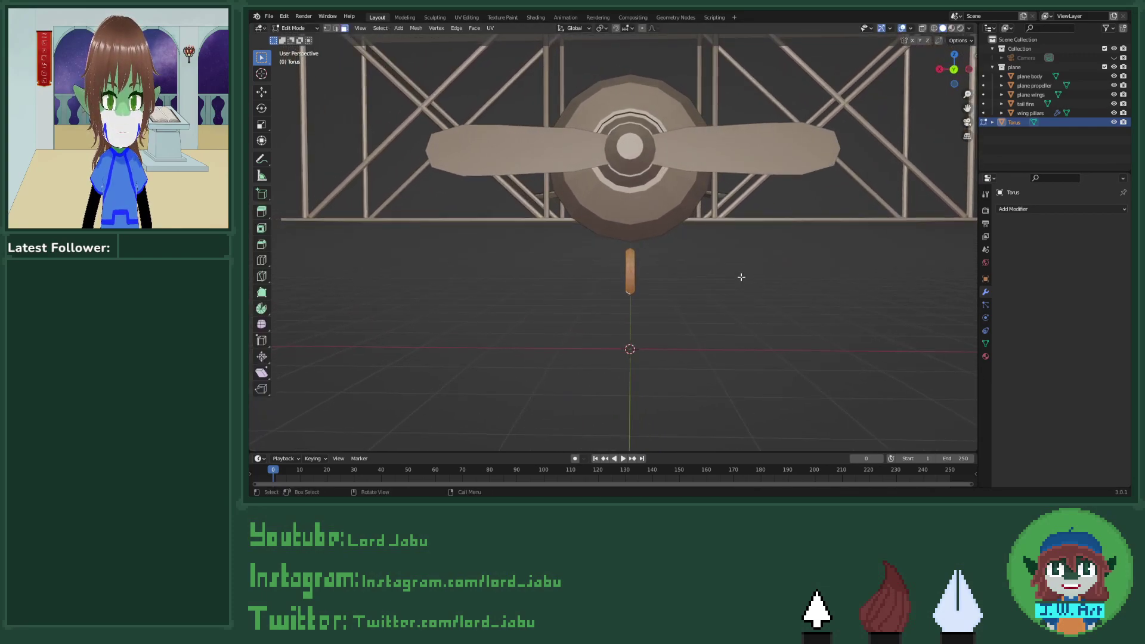
{"action": "key", "text": "g"}
{"action": "key", "text": "x"}
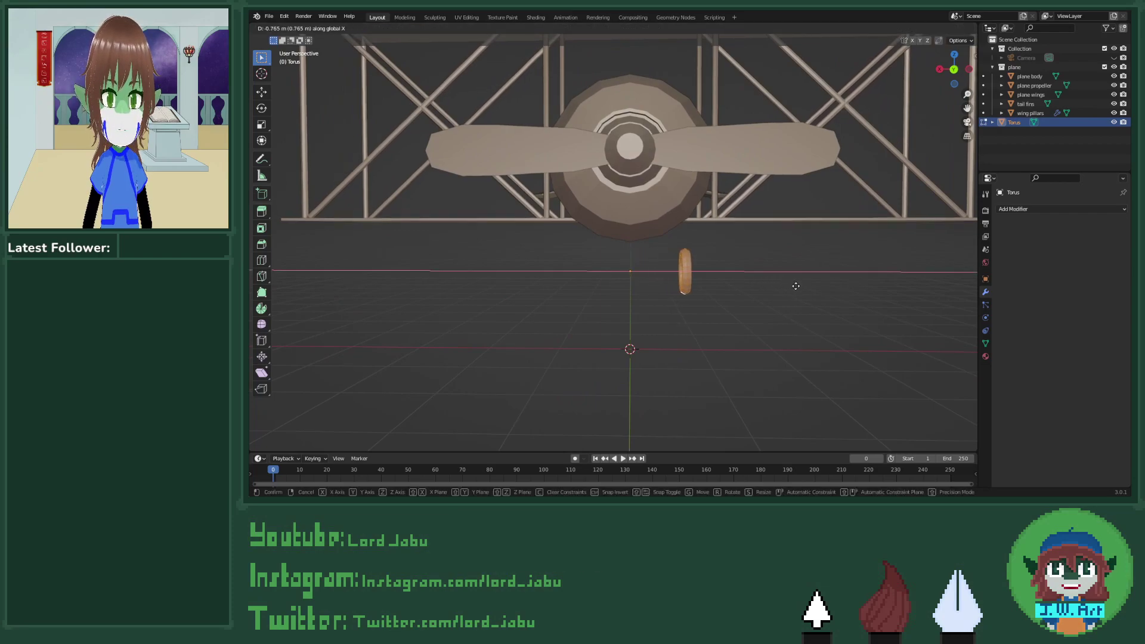
{"action": "left_click", "coordinate": [807, 286]}
{"action": "mouse_move", "coordinate": [807, 286]}
{"action": "middle_mouse_down"}
{"action": "mouse_move", "coordinate": [767, 304]}
{"action": "mouse_move", "coordinate": [807, 300]}
{"action": "middle_mouse_up"}
{"action": "left_click", "coordinate": [1018, 209]}
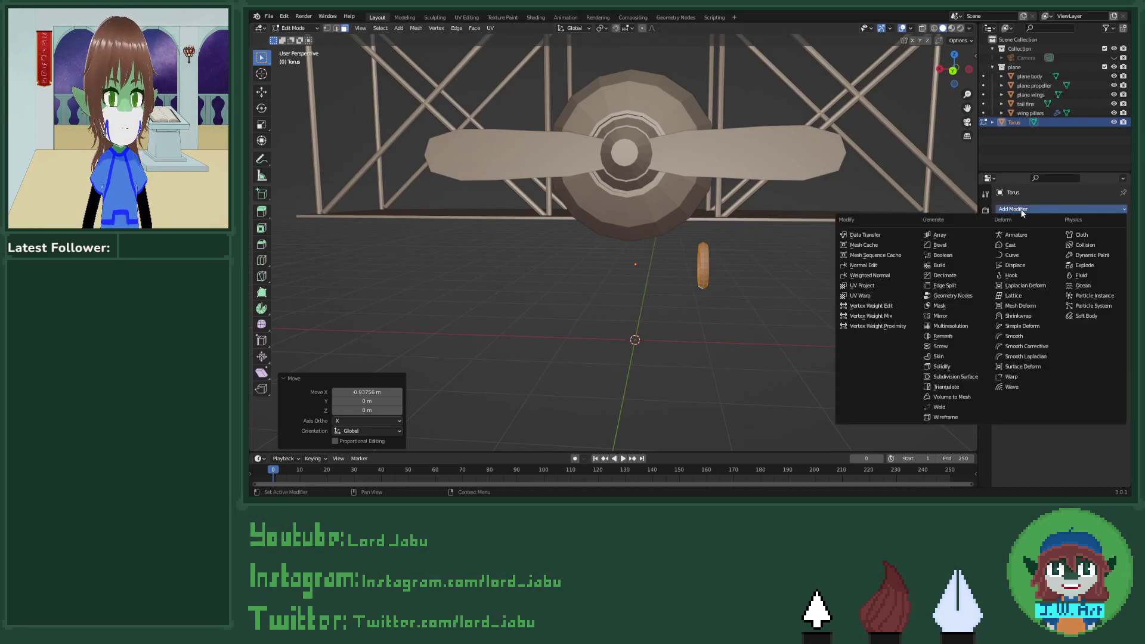
Step: Add a Mirror modifier to the wheel and slide the wheel pair 0.67276 m along Y
{"action": "left_click", "coordinate": [941, 316]}
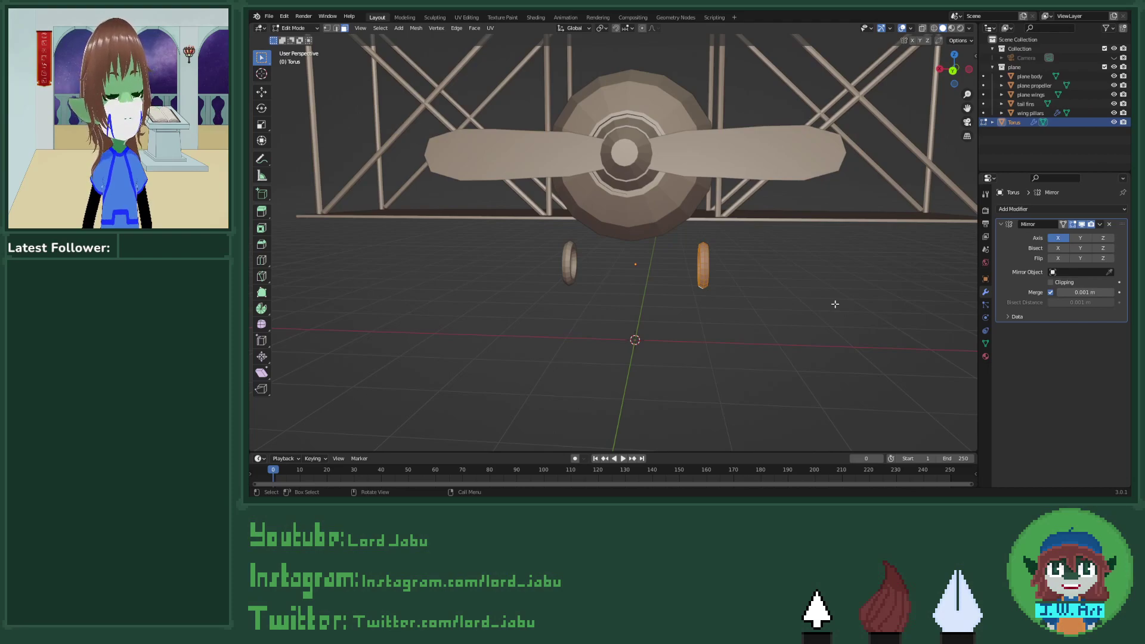
{"action": "middle_click_drag", "start_coordinate": [834, 304], "coordinate": [736, 290]}
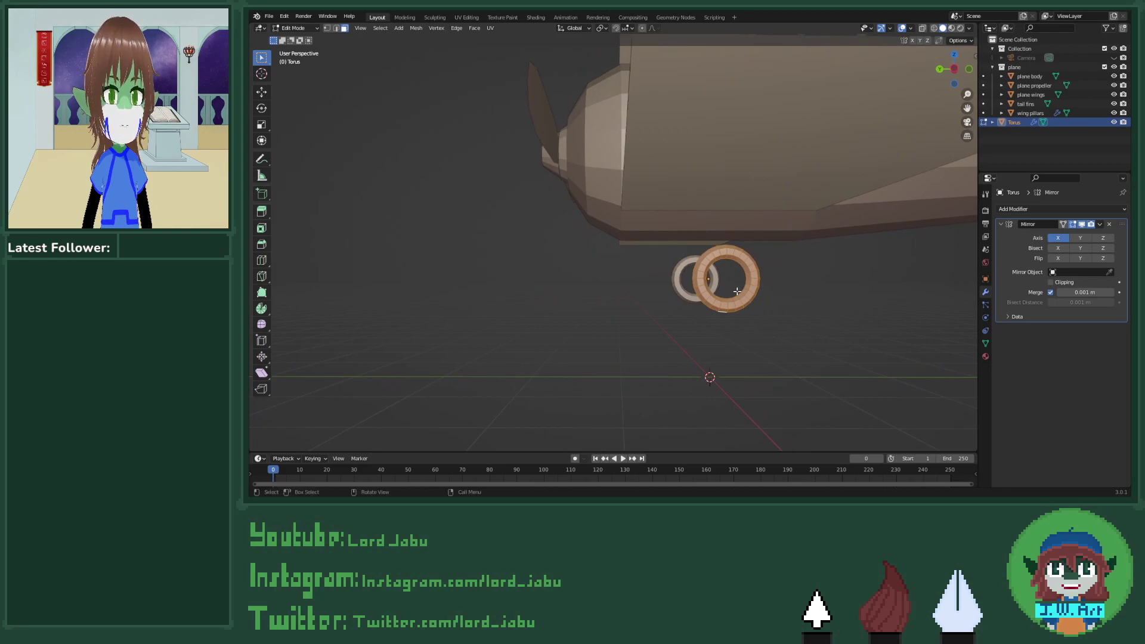
{"action": "key", "text": "g"}
{"action": "key", "text": "y"}
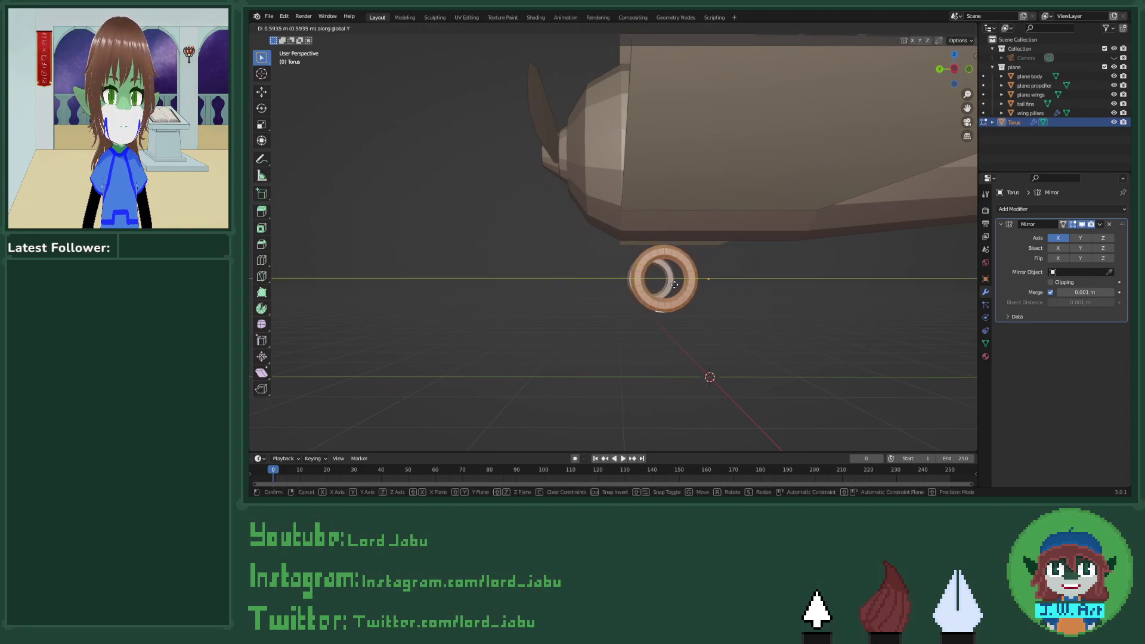
{"action": "left_click", "coordinate": [674, 284]}
Step: Start duplicating the wheel mesh, then cancel placing the duplicate
{"action": "middle_click_drag", "start_coordinate": [674, 284], "coordinate": [772, 291]}
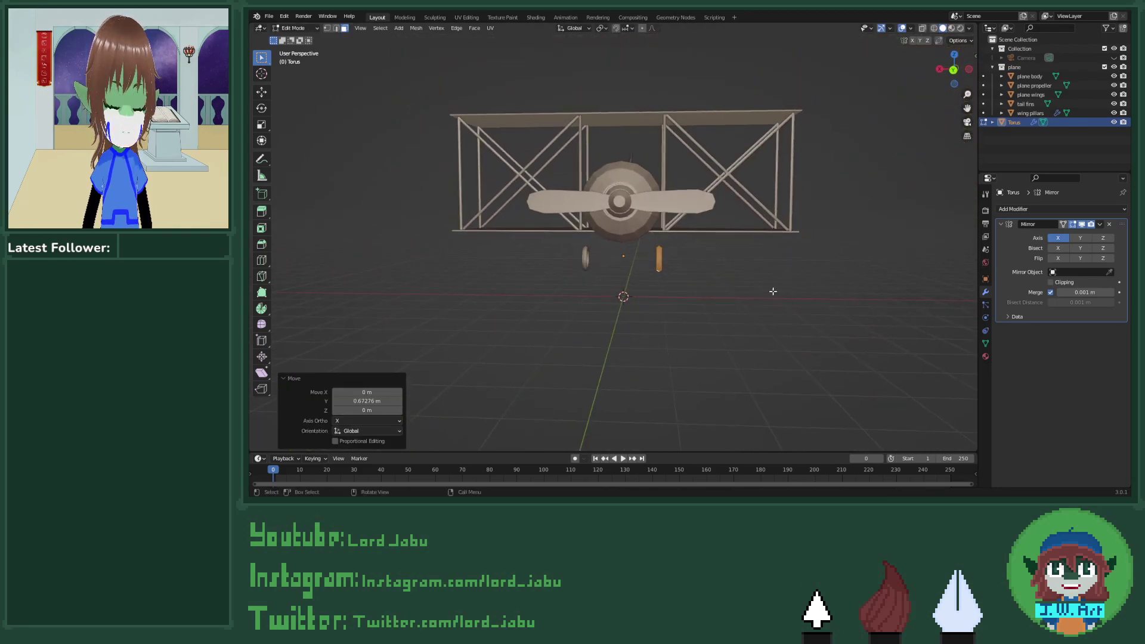
{"action": "scroll", "coordinate": [702, 288], "scroll_direction": "up", "scroll_amount": 3}
{"action": "key", "text": "shift+d"}
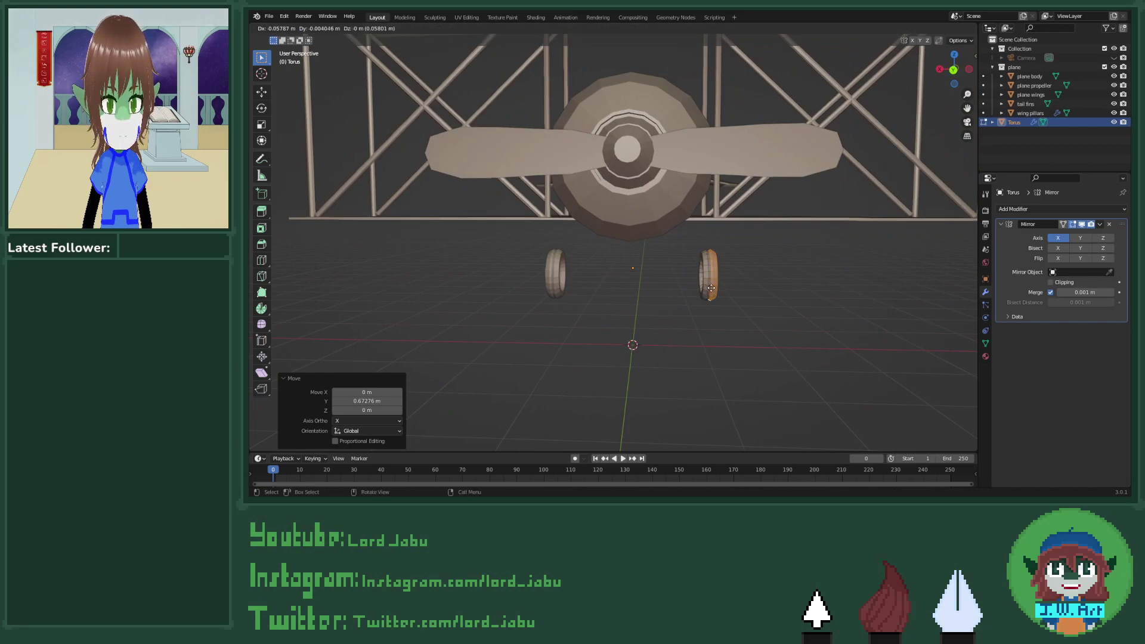
{"action": "right_click", "coordinate": [772, 287]}
{"action": "middle_click_drag", "start_coordinate": [772, 286], "coordinate": [678, 316]}
Step: Back in Object Mode, add a new torus and scale it down smaller
{"action": "key", "text": "Tab"}
{"action": "key", "text": "shift+a"}
{"action": "mouse_move", "coordinate": [643, 330]}
{"action": "mouse_move", "coordinate": [644, 309]}
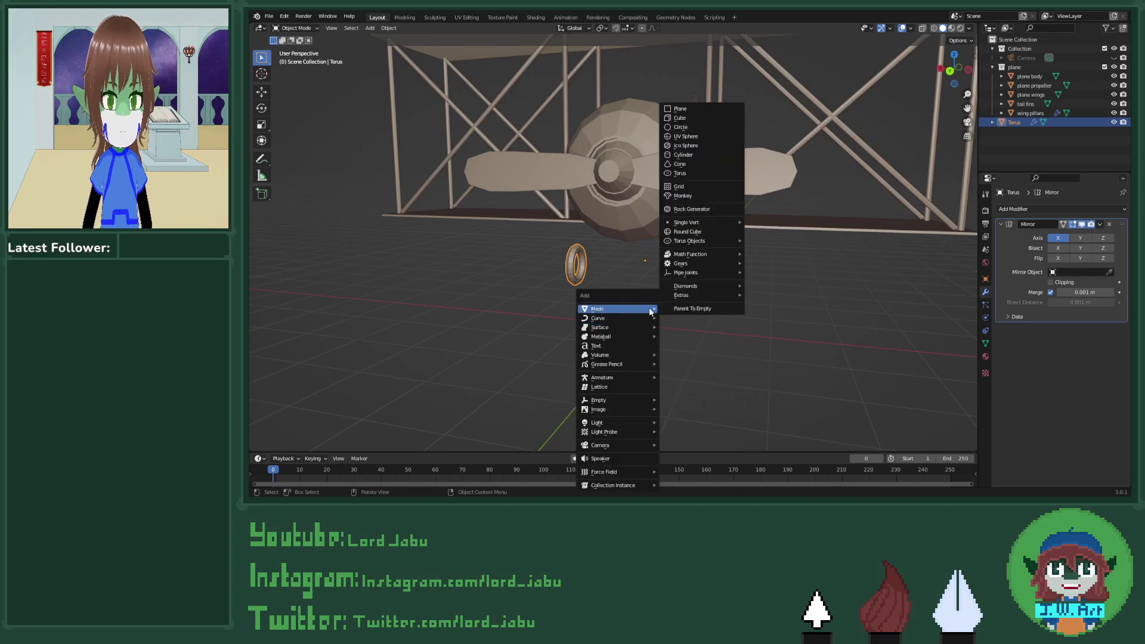
{"action": "left_click", "coordinate": [703, 173]}
{"action": "key", "text": "s"}
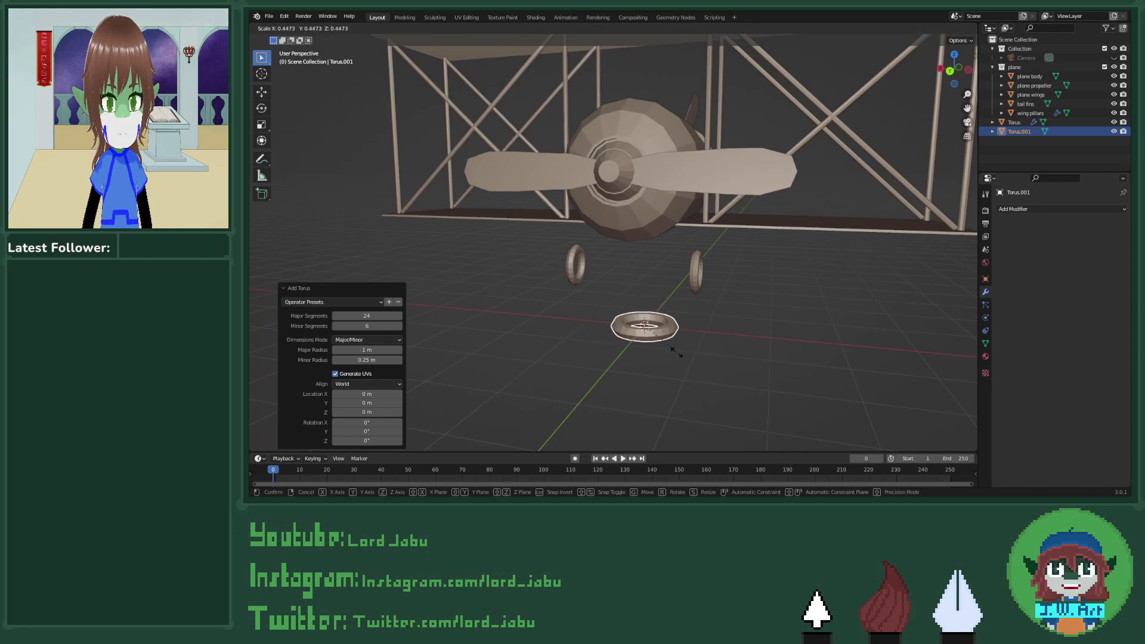
{"action": "left_click", "coordinate": [674, 358]}
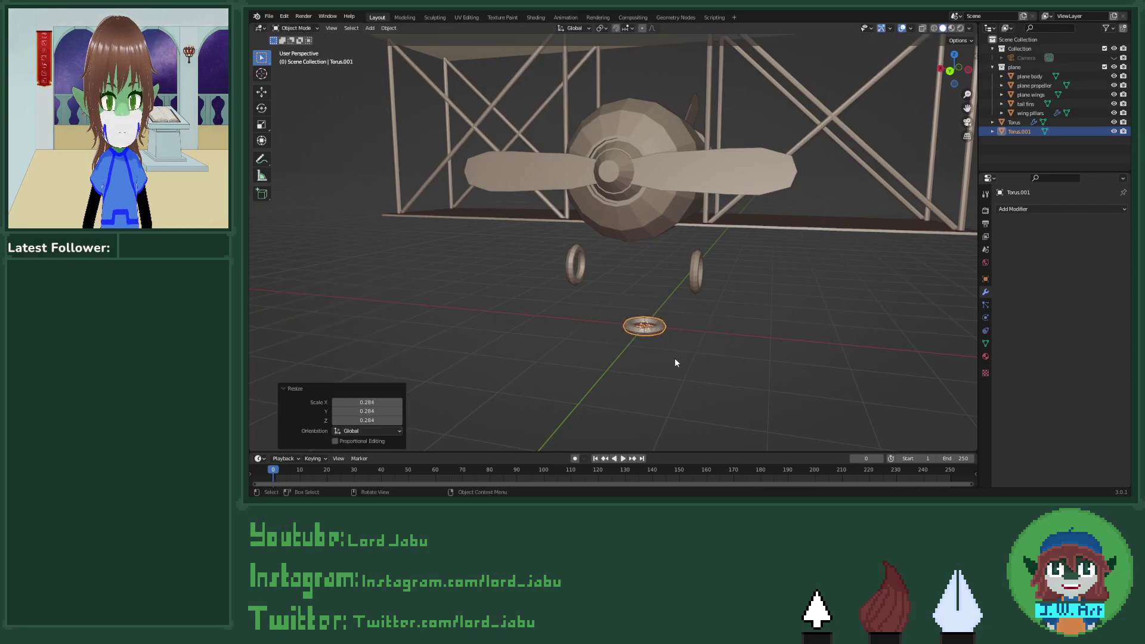
Step: Cancel the stray rotation and rotate the small torus 90° about Y to stand it upright
{"action": "key", "text": "r"}
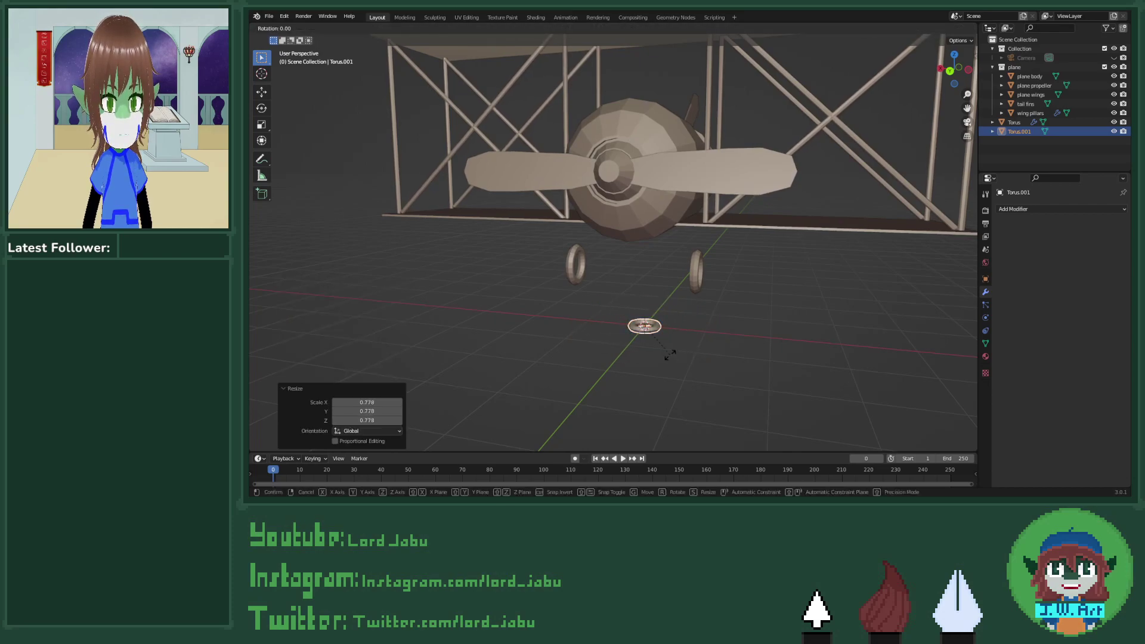
{"action": "right_click", "coordinate": [669, 354]}
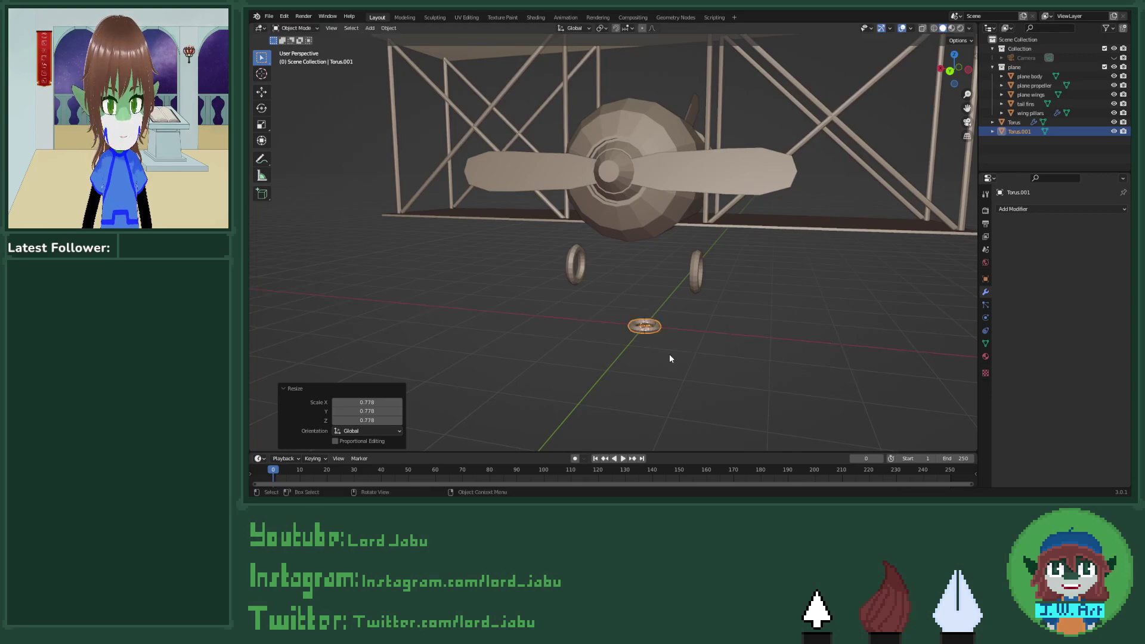
{"action": "type", "text": "ry90"}
{"action": "key", "text": "Return"}
{"action": "middle_click_drag", "start_coordinate": [669, 353], "coordinate": [693, 341]}
Step: Move the small torus back along Y toward the tail and 1.3292 m along Z beneath it
{"action": "key", "text": "g"}
{"action": "key", "text": "y"}
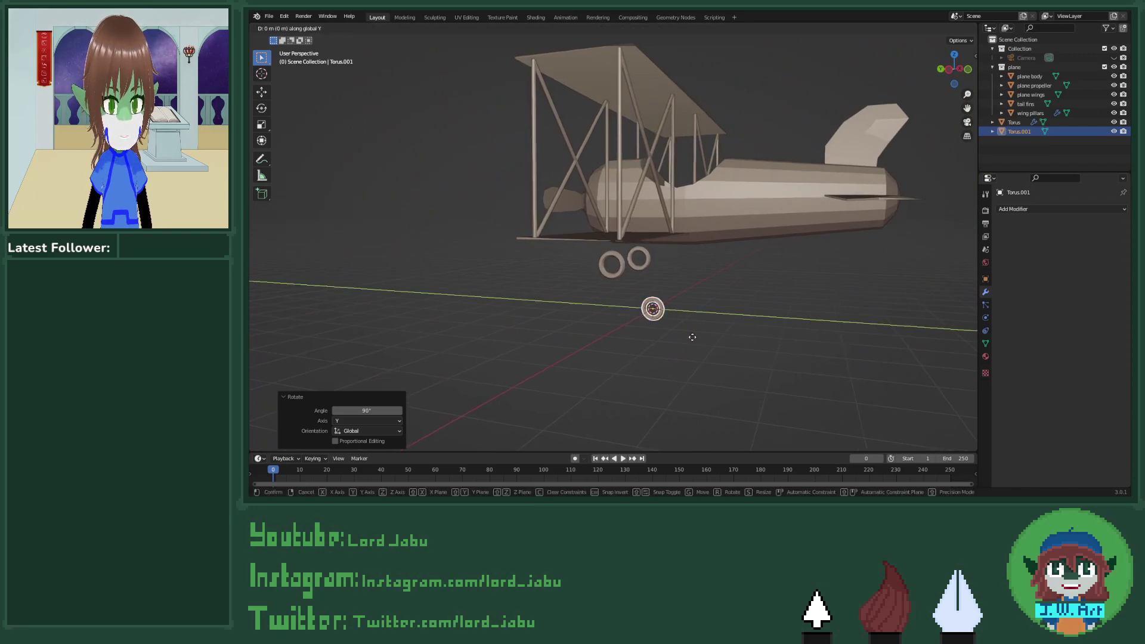
{"action": "left_click", "coordinate": [908, 350]}
{"action": "key", "text": "g"}
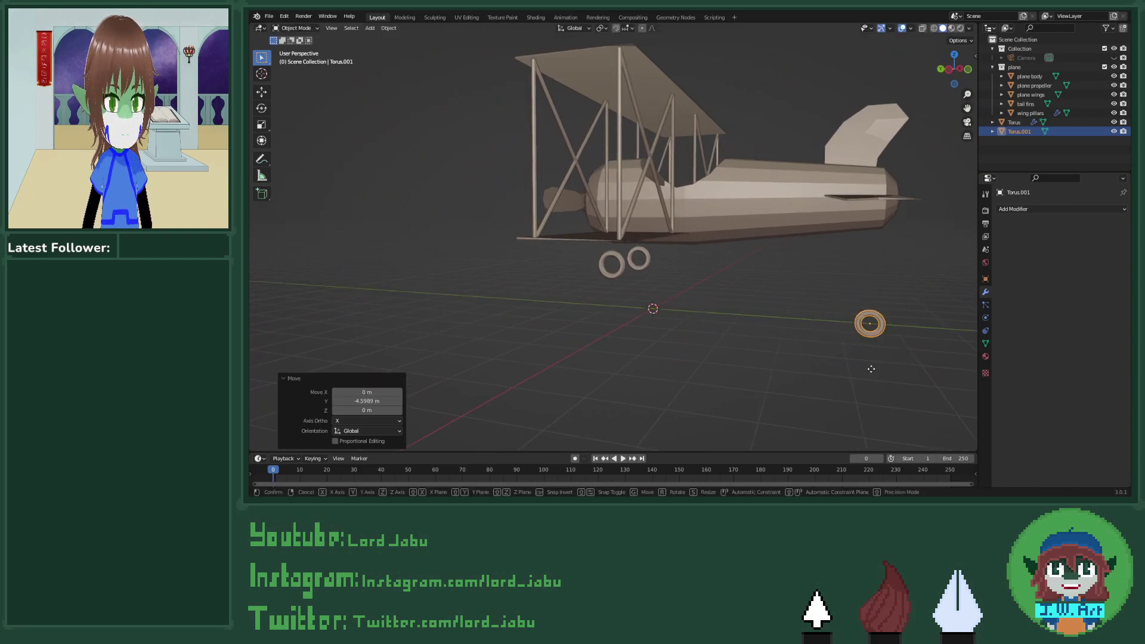
{"action": "key", "text": "z"}
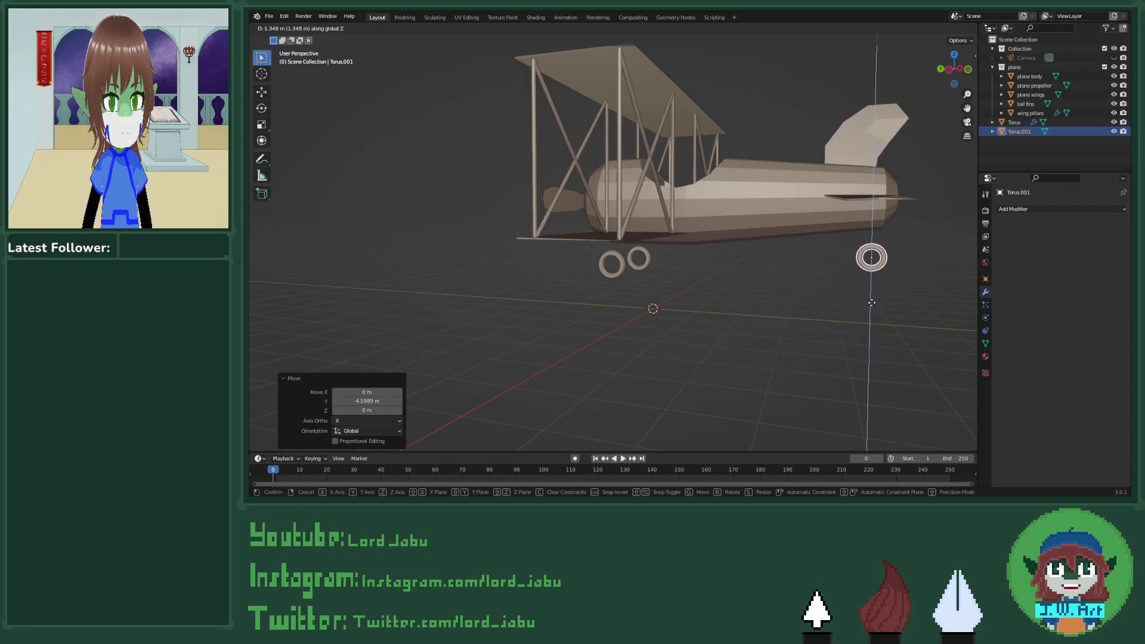
{"action": "left_click", "coordinate": [870, 302]}
{"action": "middle_click_drag", "start_coordinate": [871, 302], "coordinate": [723, 319]}
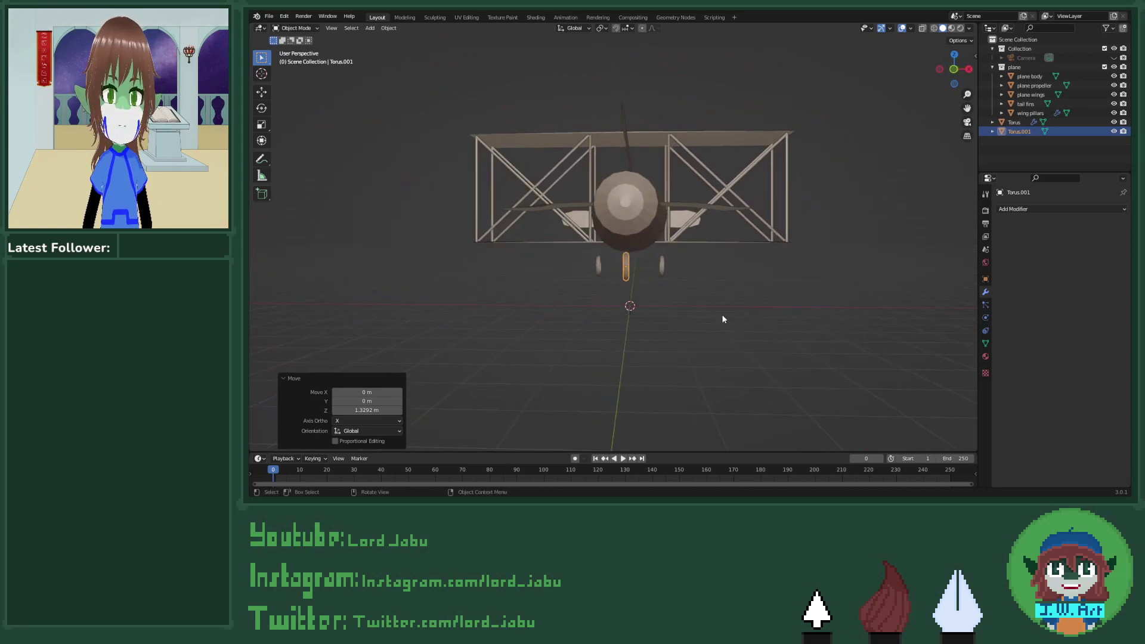
{"action": "scroll", "coordinate": [710, 317], "scroll_direction": "up", "scroll_amount": 5}
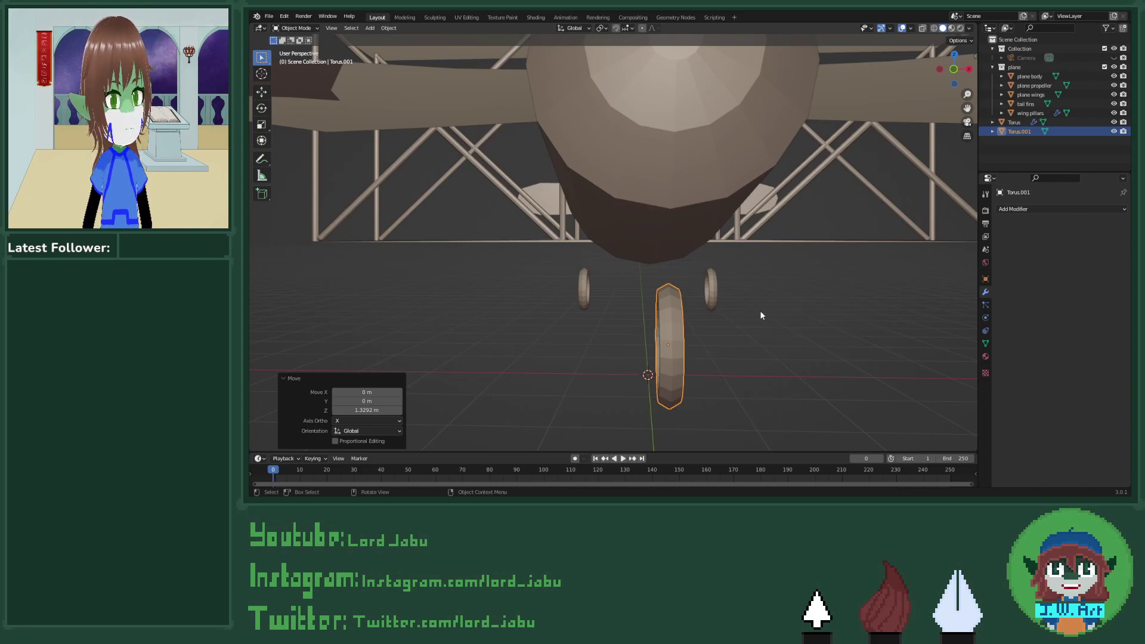
{"action": "middle_click_drag", "start_coordinate": [759, 314], "coordinate": [556, 245]}
{"action": "middle_click_drag", "start_coordinate": [726, 265], "coordinate": [726, 265]}
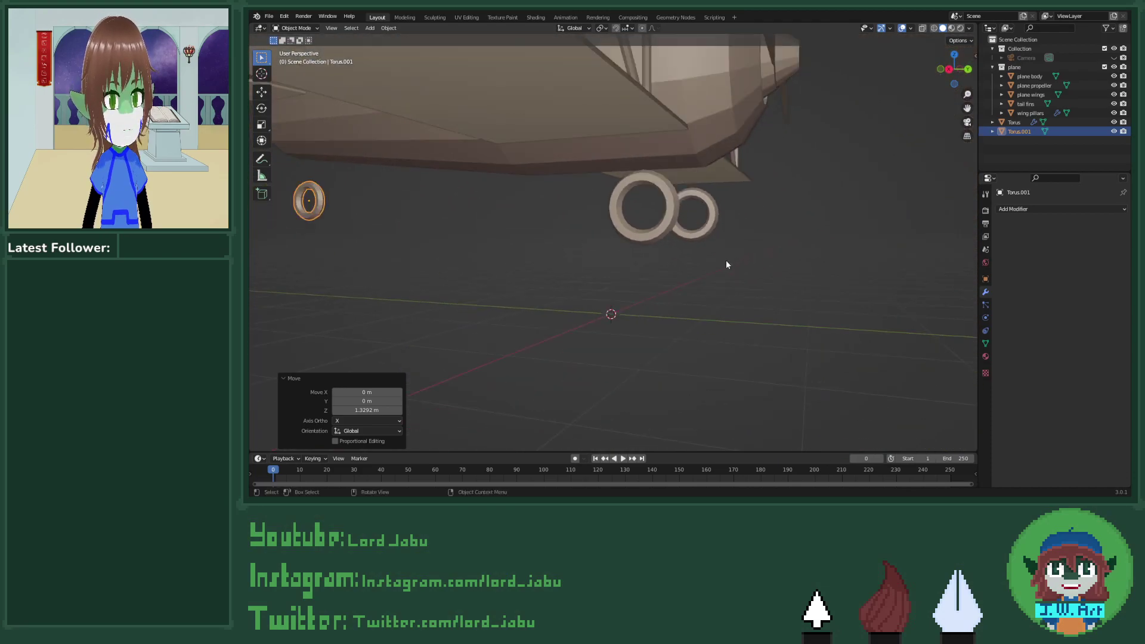
Step: Select the mirrored wheel torus and enter Edit Mode on its mesh
{"action": "key", "text": "Tab"}
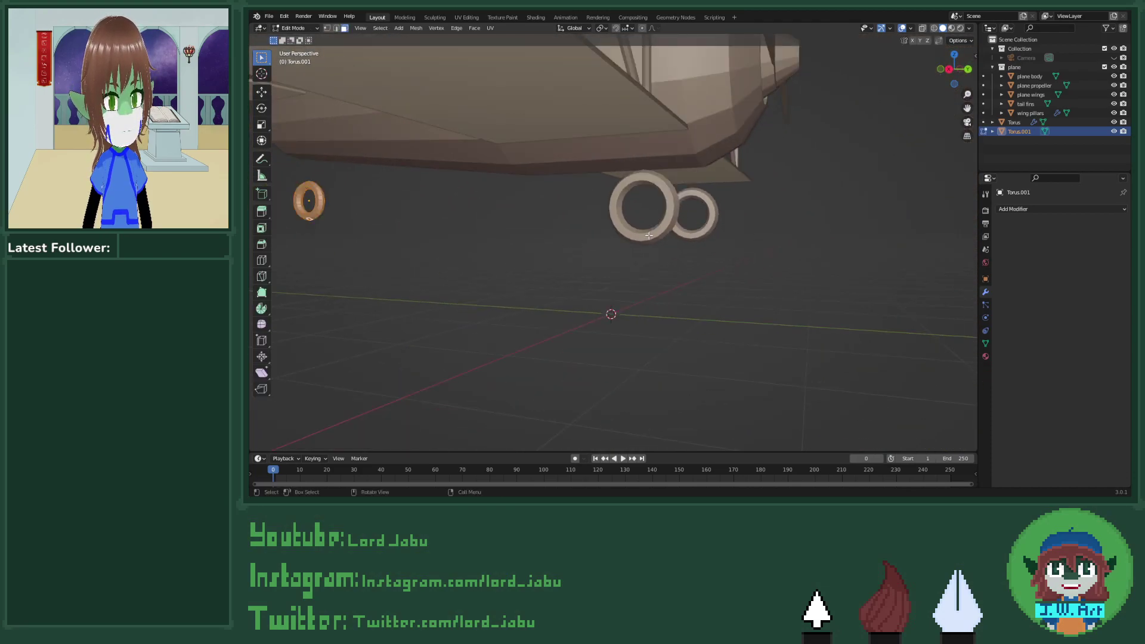
{"action": "key", "text": "Tab"}
{"action": "left_click", "coordinate": [647, 234]}
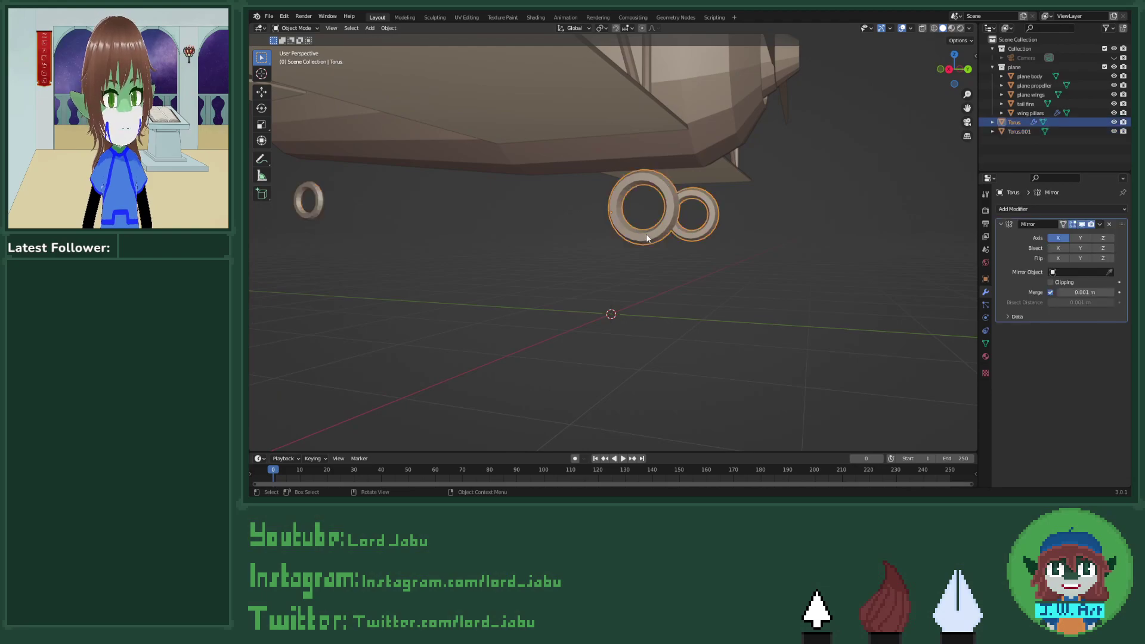
{"action": "middle_click_drag", "start_coordinate": [648, 234], "coordinate": [620, 286]}
{"action": "left_click", "coordinate": [683, 304]}
{"action": "left_click", "coordinate": [571, 251]}
{"action": "key", "text": "Tab"}
{"action": "scroll", "coordinate": [552, 263], "scroll_direction": "up", "scroll_amount": 5}
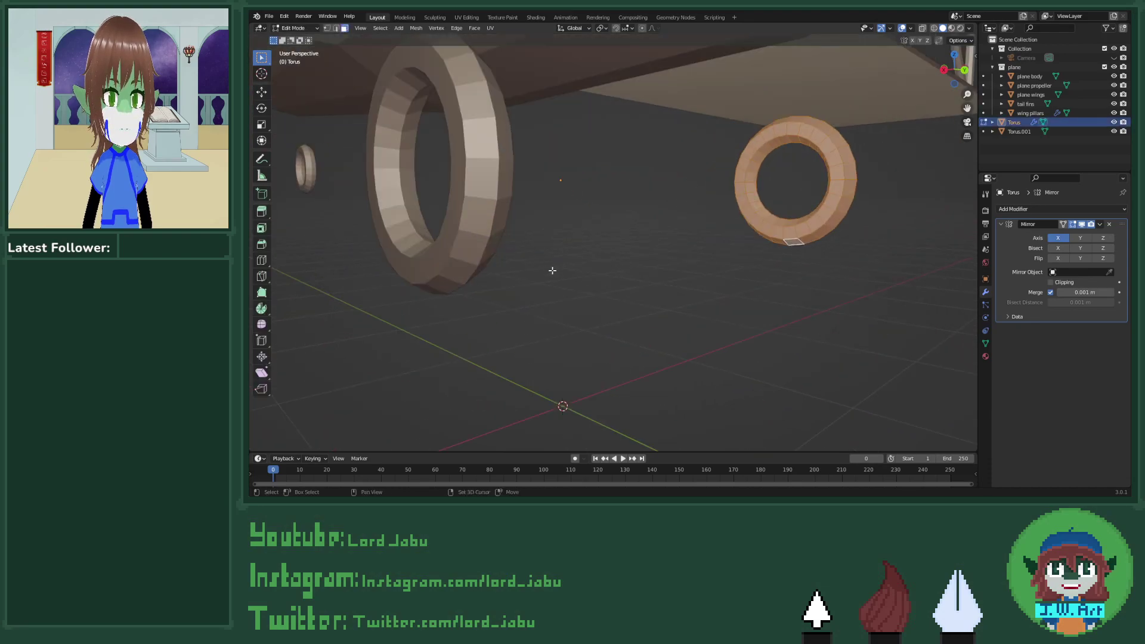
{"action": "middle_click_drag", "start_coordinate": [812, 288], "coordinate": [716, 318]}
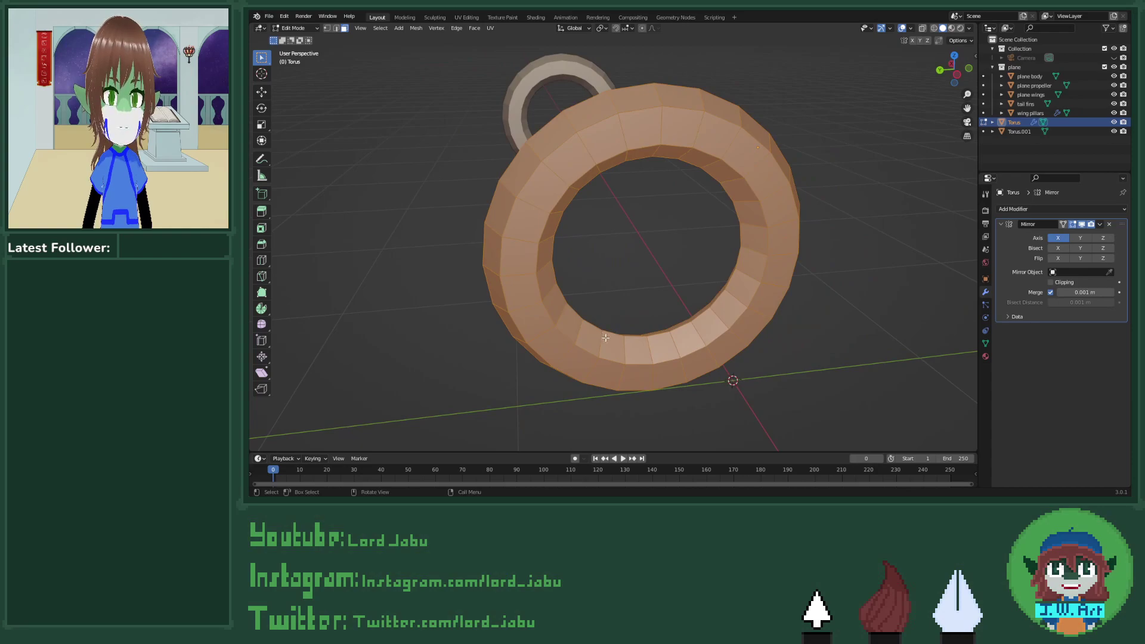
Step: Select opposite inner faces of the wheel and merge them At Center into a spoke
{"action": "key", "text": "alt+a"}
{"action": "middle_click_drag", "start_coordinate": [585, 344], "coordinate": [758, 219]}
{"action": "left_click", "coordinate": [470, 342], "text": "shift"}
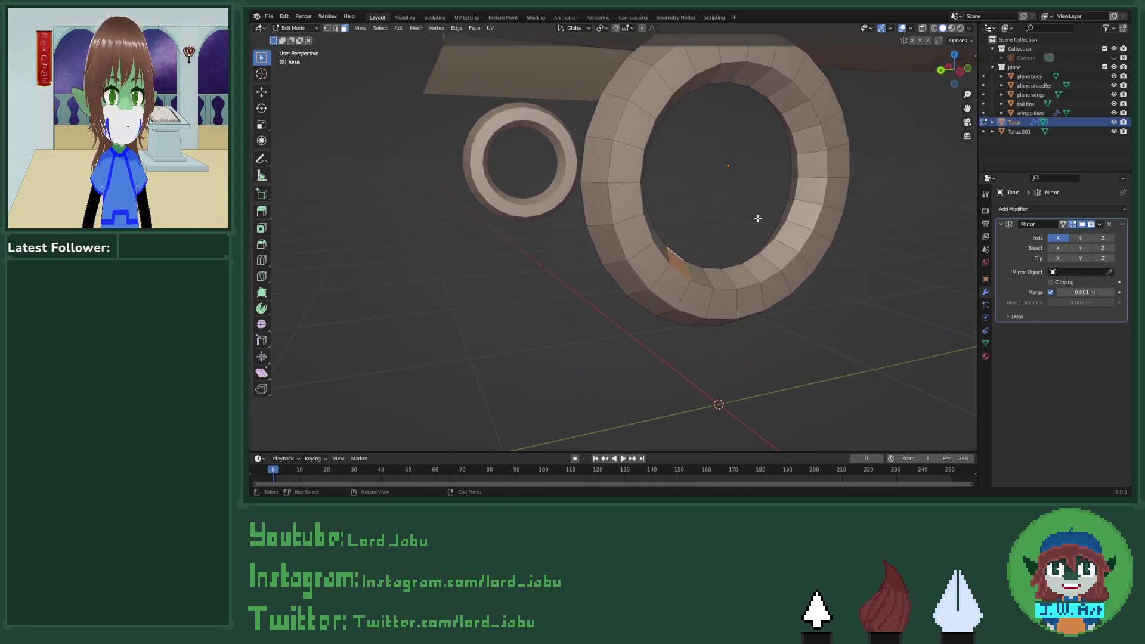
{"action": "middle_click_drag", "start_coordinate": [790, 101], "coordinate": [753, 171]}
{"action": "left_click", "coordinate": [844, 122], "text": "shift"}
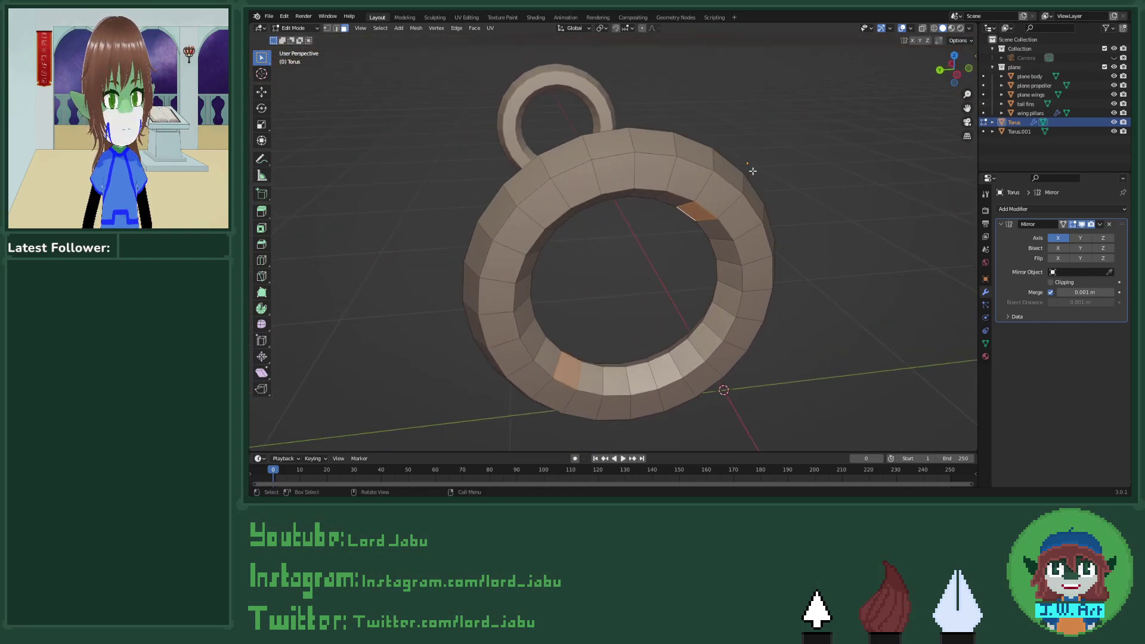
{"action": "left_click", "coordinate": [748, 242], "text": "shift"}
{"action": "left_click", "coordinate": [747, 243], "text": "shift"}
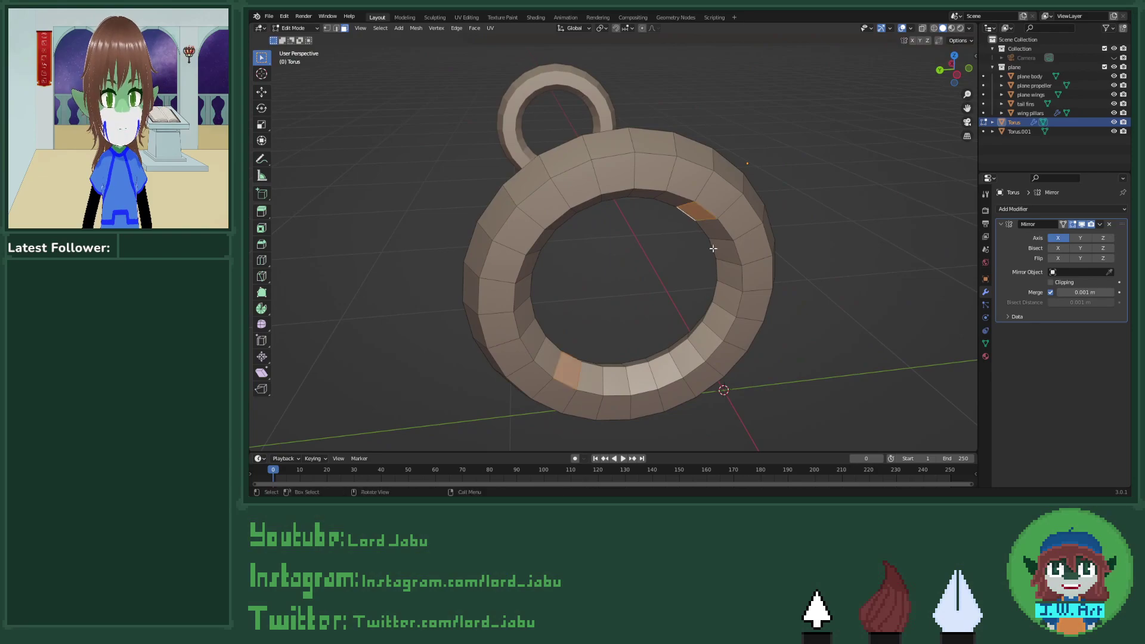
{"action": "middle_click_drag", "start_coordinate": [747, 243], "coordinate": [730, 266]}
{"action": "key", "text": "m"}
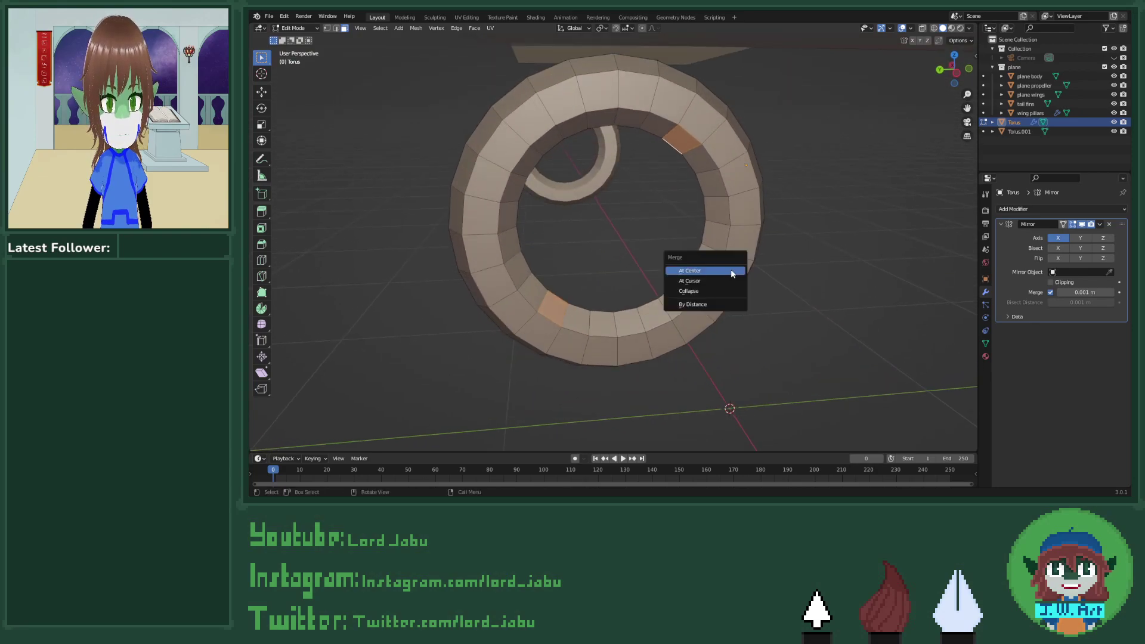
{"action": "left_click", "coordinate": [731, 270]}
Step: Merge the next pair of inner faces at the centre to form another spoke
{"action": "middle_click_drag", "start_coordinate": [730, 270], "coordinate": [761, 296]}
{"action": "scroll", "coordinate": [654, 277], "scroll_direction": "down", "scroll_amount": 5}
{"action": "scroll", "coordinate": [637, 283], "scroll_direction": "up", "scroll_amount": 6}
{"action": "scroll", "coordinate": [761, 296], "scroll_direction": "down", "scroll_amount": 5}
{"action": "middle_click_drag", "start_coordinate": [826, 250], "coordinate": [655, 240]}
{"action": "scroll", "coordinate": [823, 237], "scroll_direction": "up", "scroll_amount": 5}
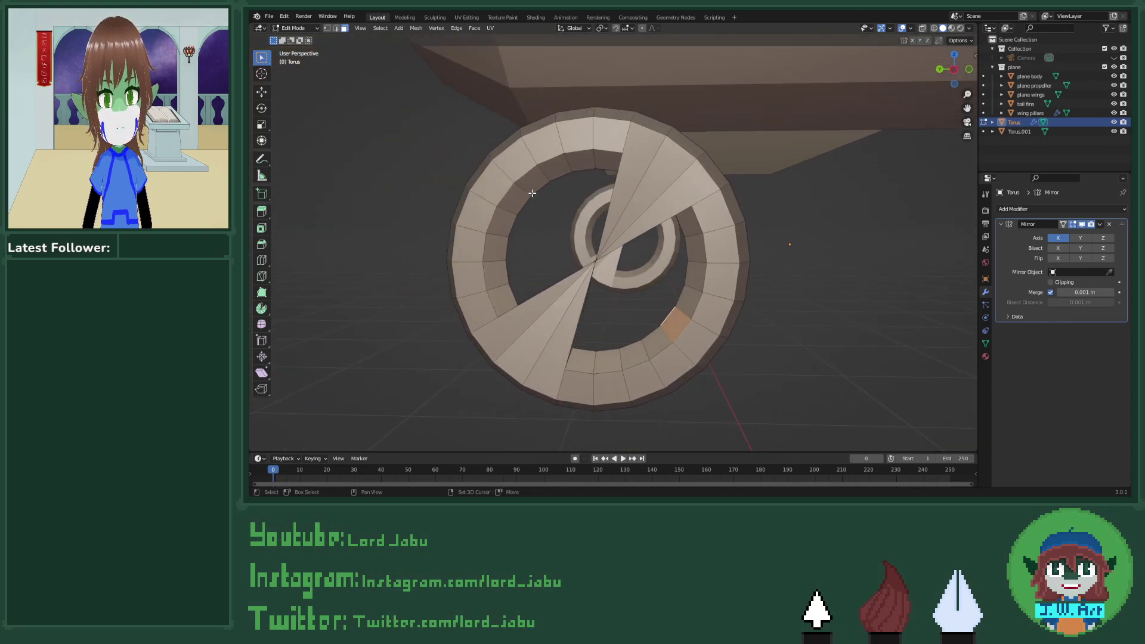
{"action": "scroll", "coordinate": [518, 197], "scroll_direction": "down", "scroll_amount": 5}
{"action": "middle_click_drag", "start_coordinate": [518, 196], "coordinate": [446, 227]}
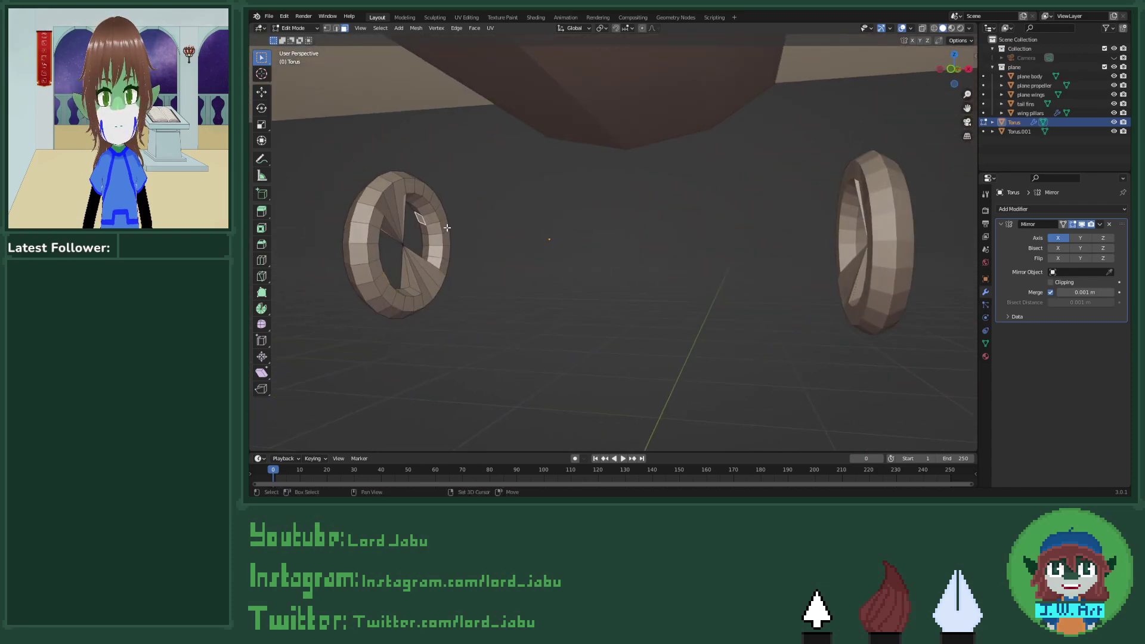
{"action": "key", "text": "m"}
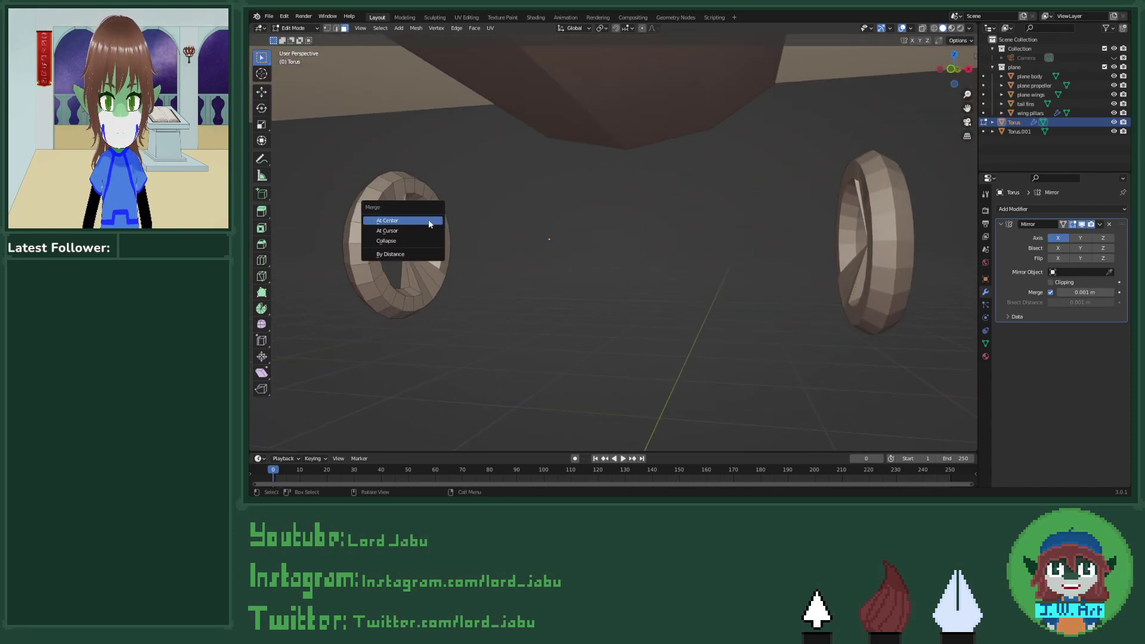
{"action": "left_click", "coordinate": [428, 219]}
Step: Switch to vertex selection, pick a rim vertex, and start a Knife cut across the wheel
{"action": "middle_click_drag", "start_coordinate": [428, 219], "coordinate": [676, 249]}
{"action": "scroll", "coordinate": [436, 224], "scroll_direction": "up", "scroll_amount": 5}
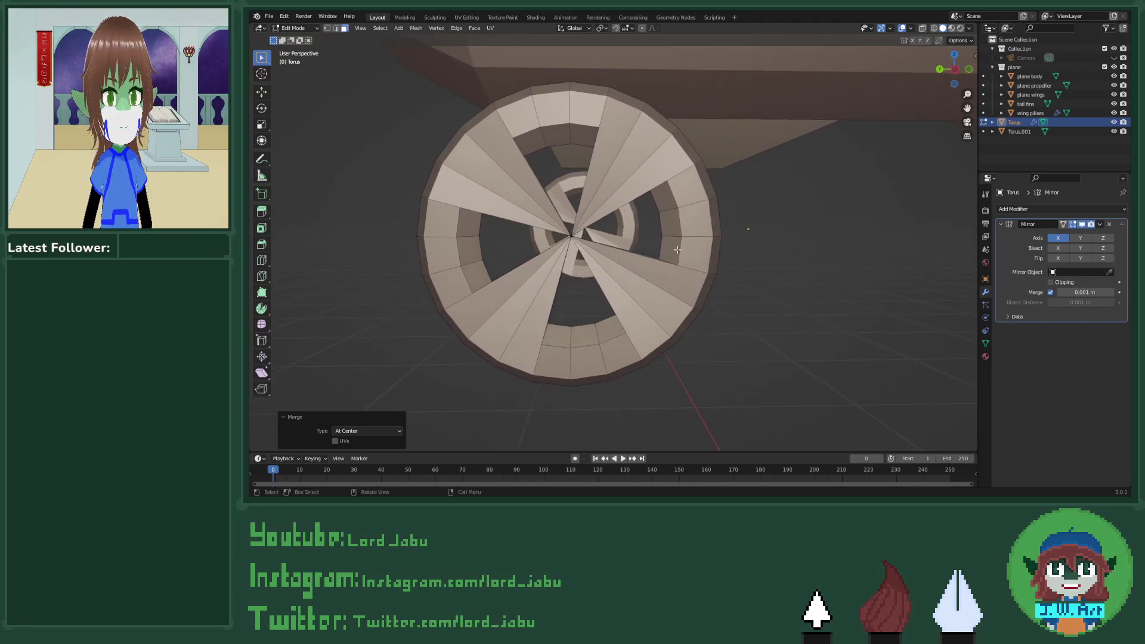
{"action": "scroll", "coordinate": [591, 235], "scroll_direction": "down", "scroll_amount": 6}
{"action": "middle_click_drag", "start_coordinate": [596, 239], "coordinate": [605, 181]}
{"action": "scroll", "coordinate": [697, 250], "scroll_direction": "up", "scroll_amount": 8}
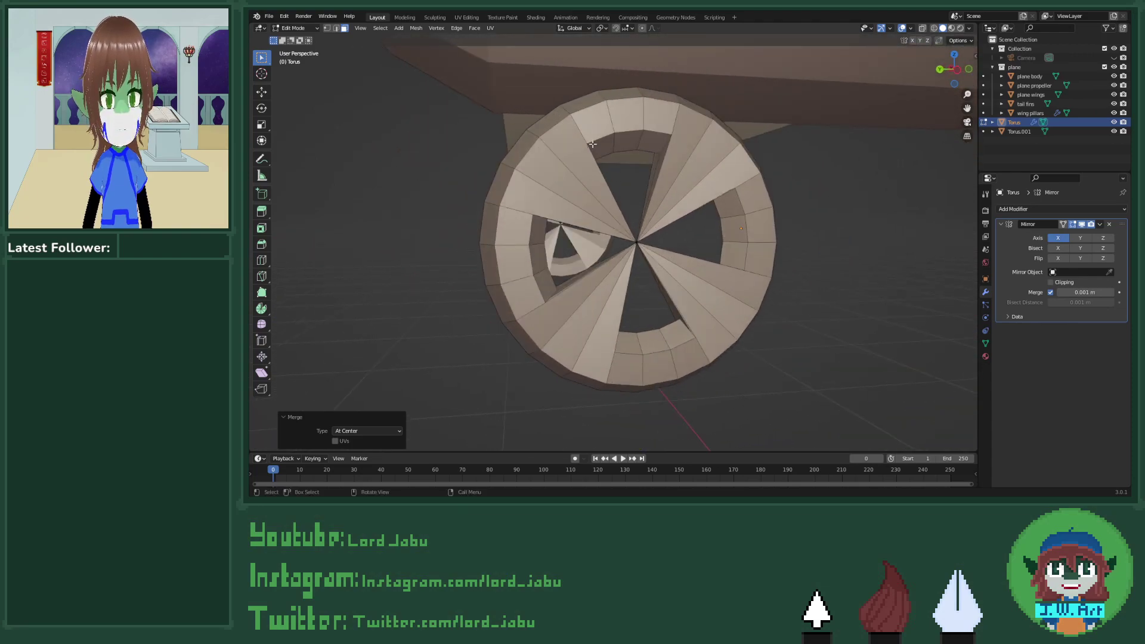
{"action": "key", "text": "1"}
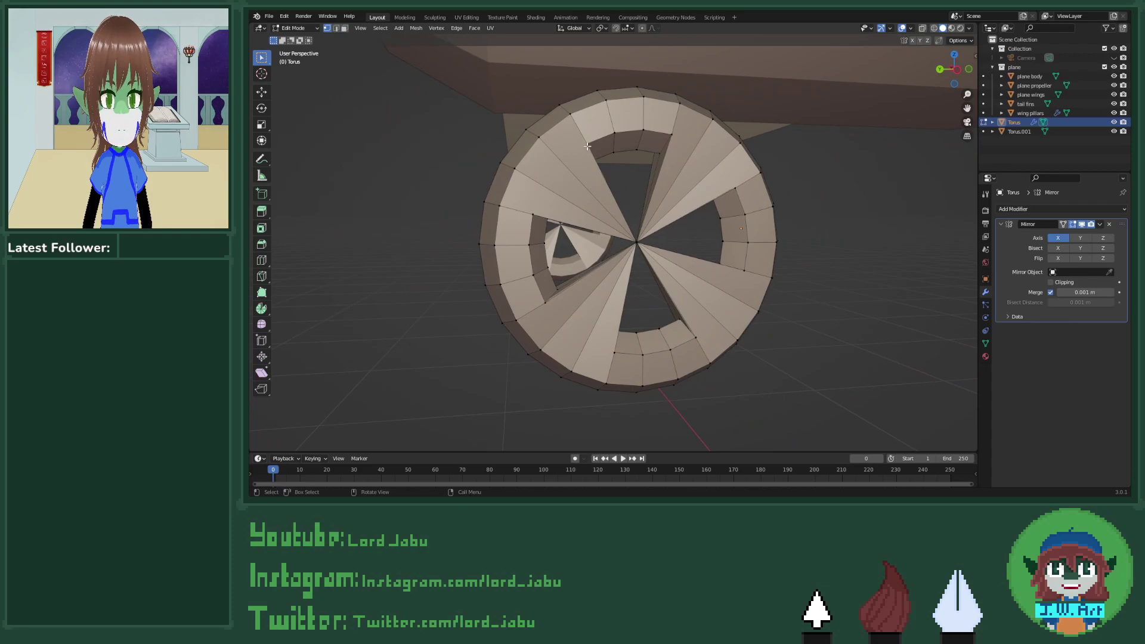
{"action": "left_click", "coordinate": [587, 146], "text": "shift"}
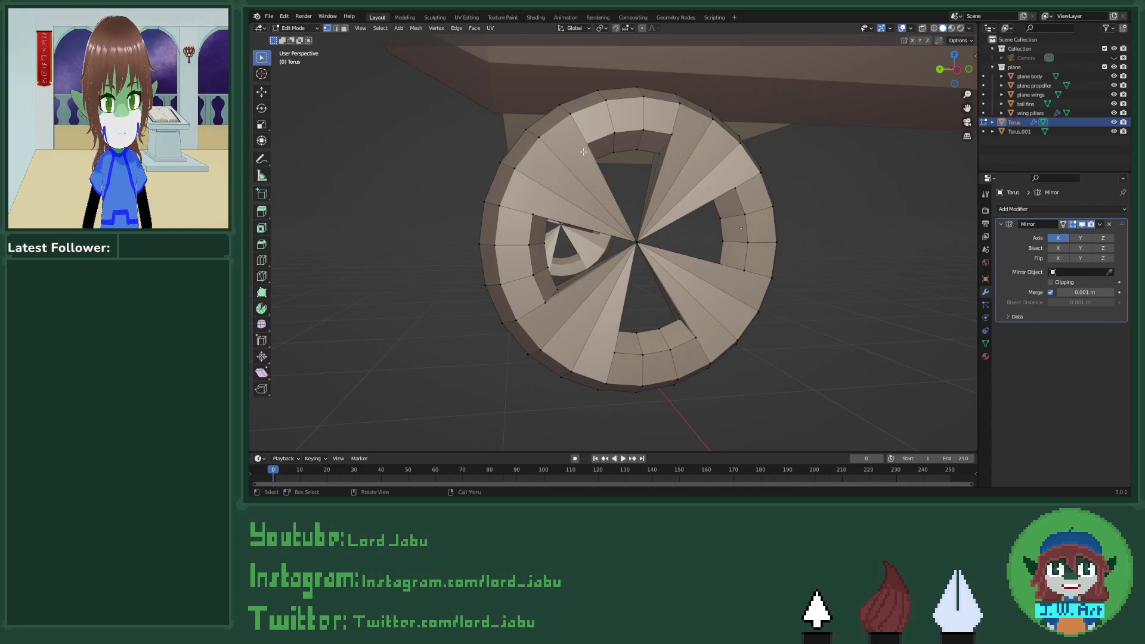
{"action": "key", "text": "k"}
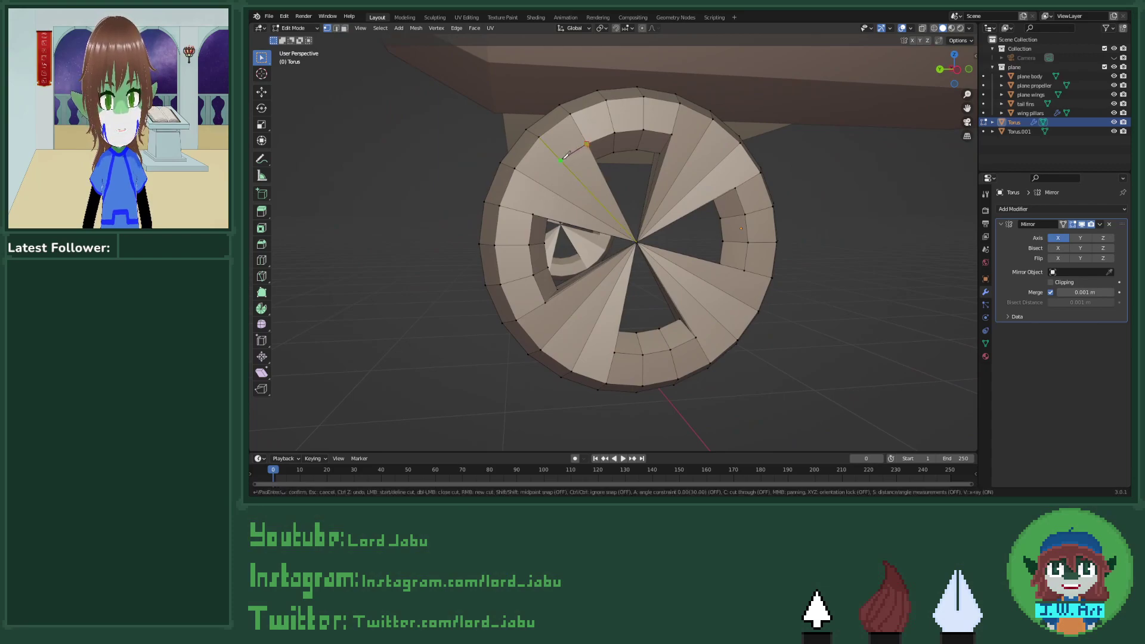
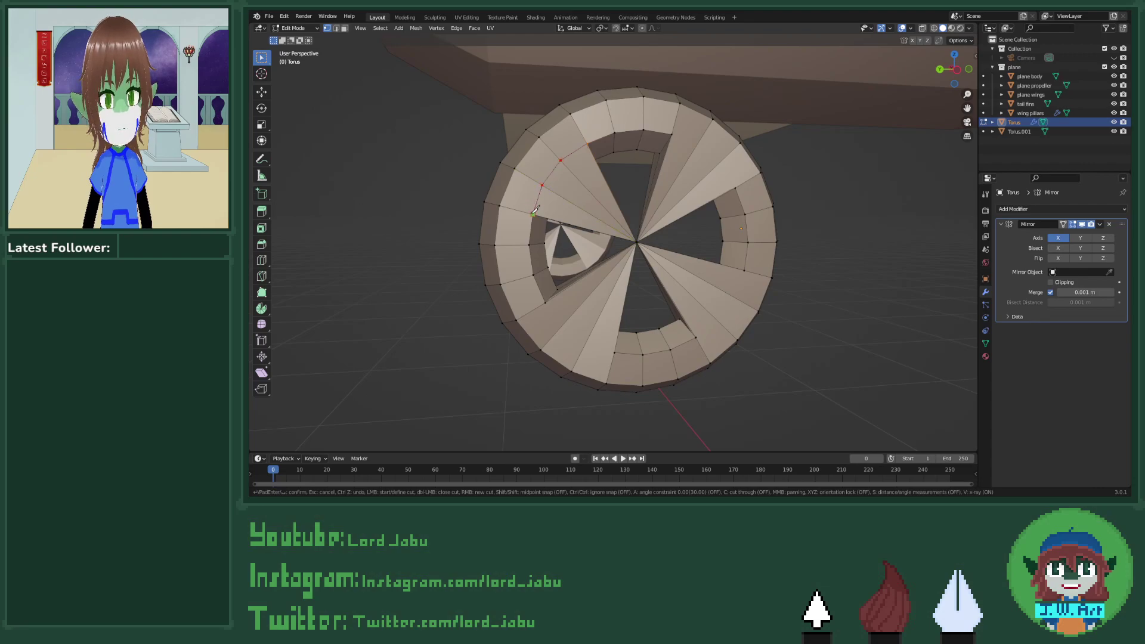
Step: Confirm the cut, select two adjacent wedge faces, and cancel a Y-axis move so they stay put
{"action": "key", "text": "Return"}
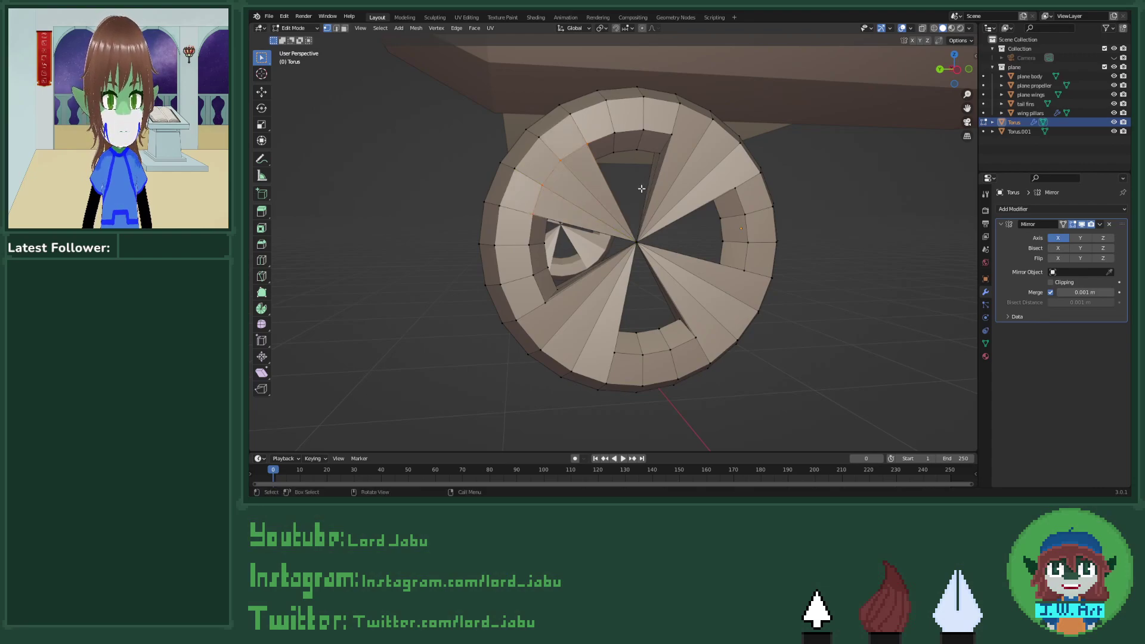
{"action": "middle_click_drag", "start_coordinate": [640, 189], "coordinate": [612, 188]}
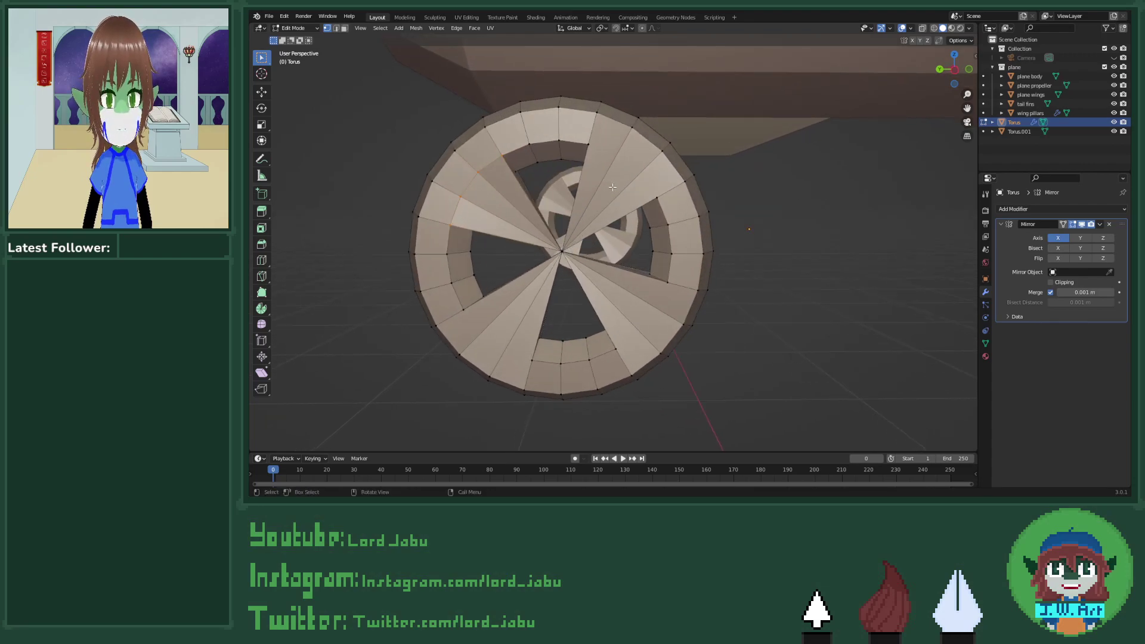
{"action": "key", "text": "3"}
{"action": "left_click", "coordinate": [497, 179]}
{"action": "left_click", "coordinate": [473, 211], "text": "shift"}
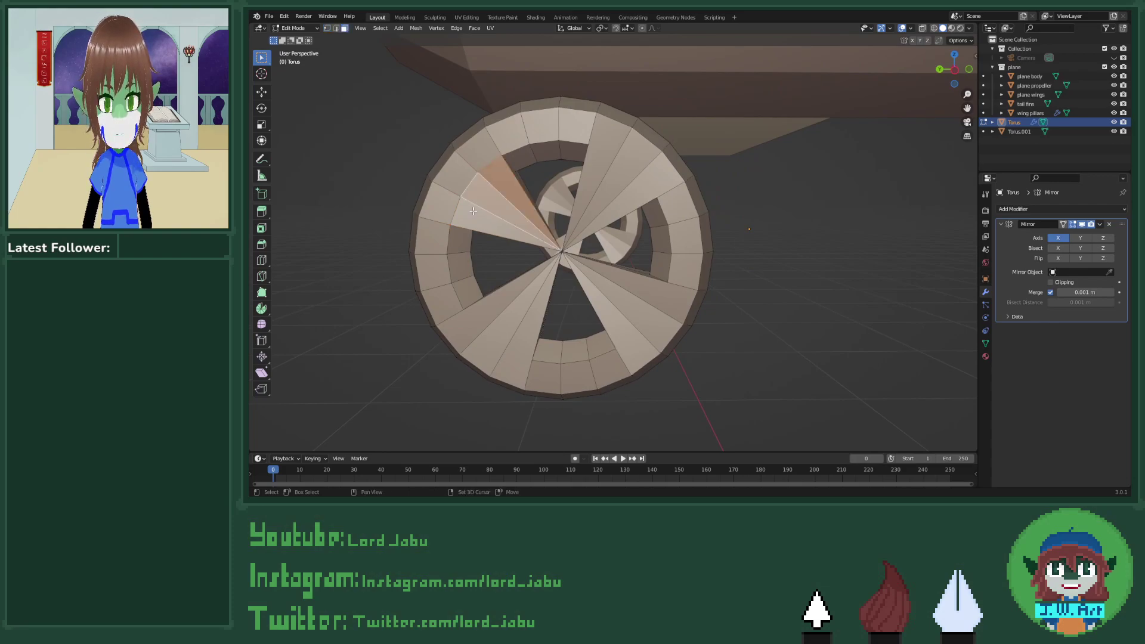
{"action": "middle_click_drag", "start_coordinate": [473, 211], "coordinate": [490, 252]}
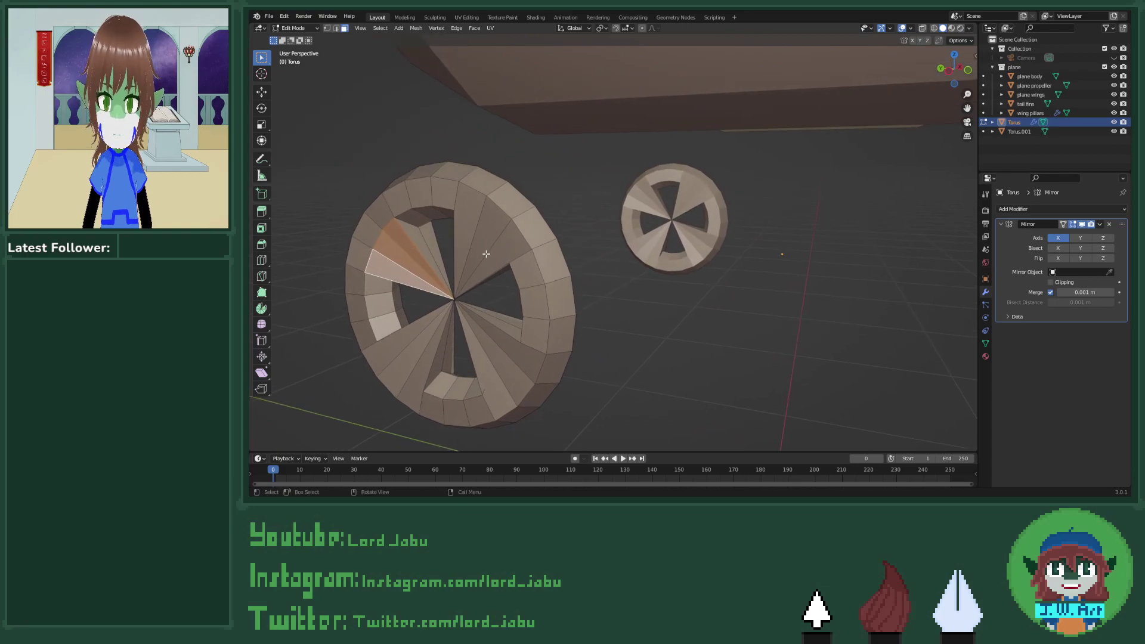
{"action": "key", "text": "g"}
{"action": "key", "text": "y"}
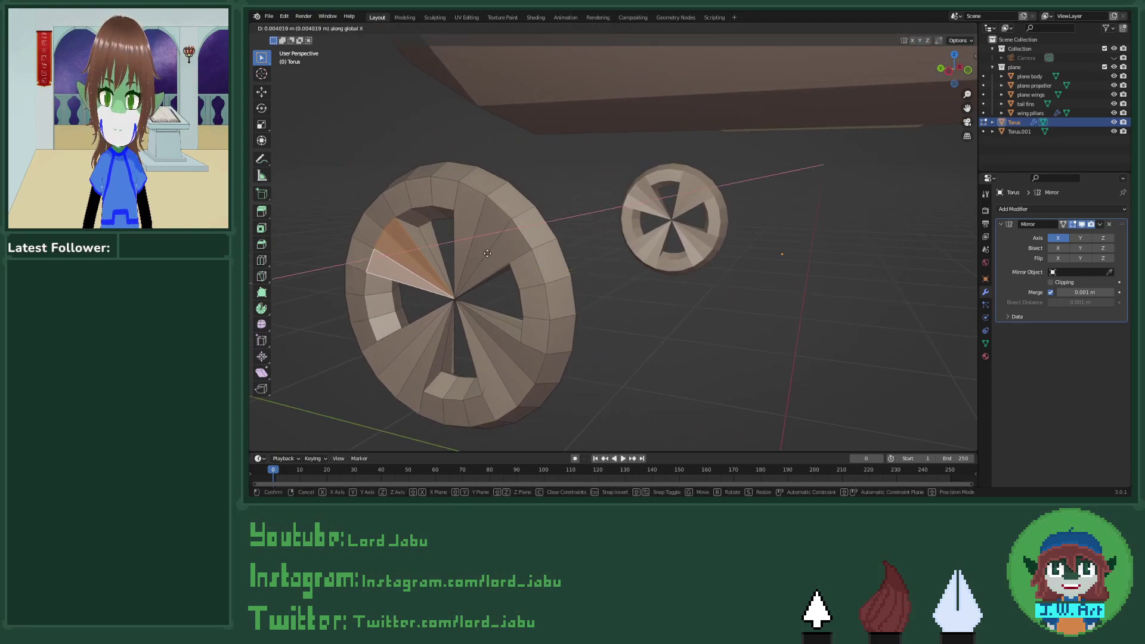
{"action": "right_click", "coordinate": [489, 252]}
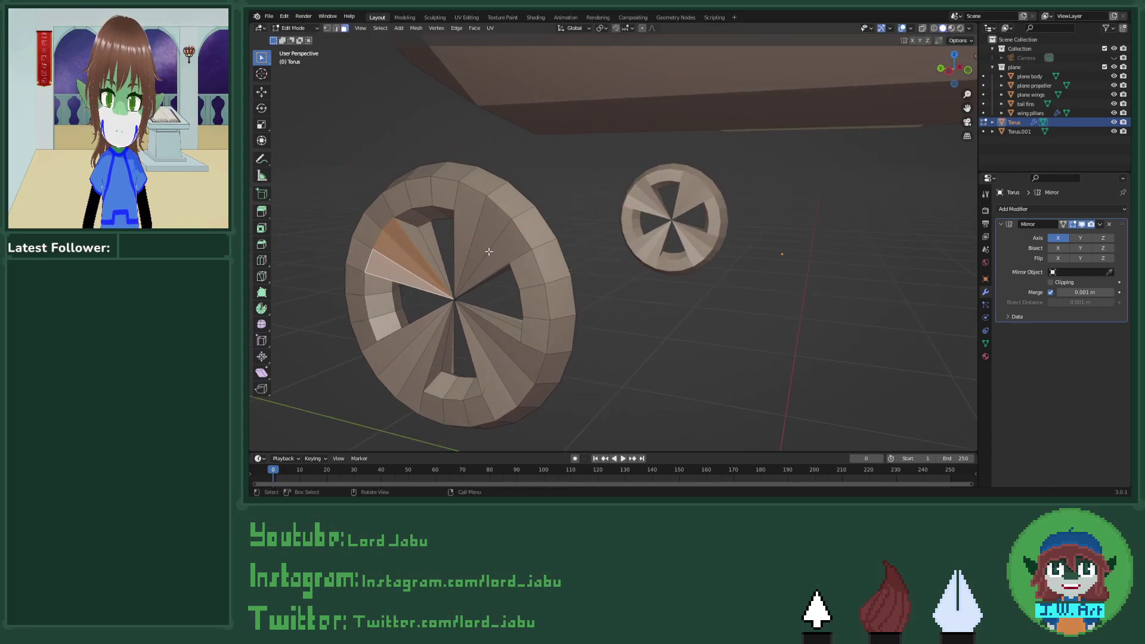
Step: Try moving the wedge faces along Z, then cancel so they remain in place
{"action": "middle_click_drag", "start_coordinate": [489, 252], "coordinate": [465, 265]}
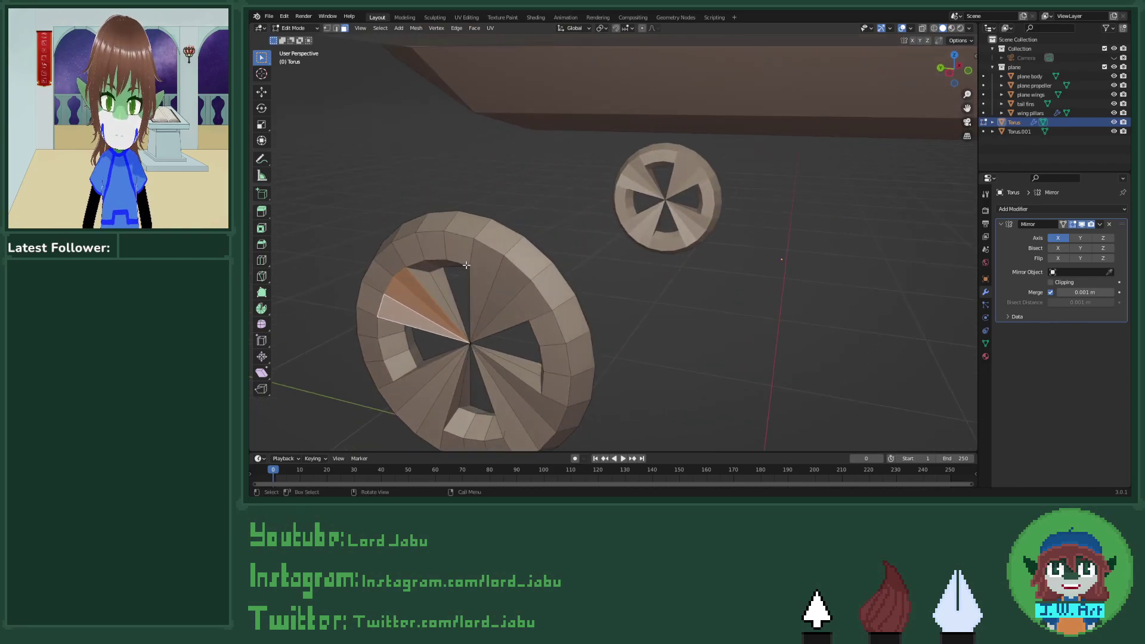
{"action": "key", "text": "g"}
{"action": "key", "text": "z"}
{"action": "key", "text": "z"}
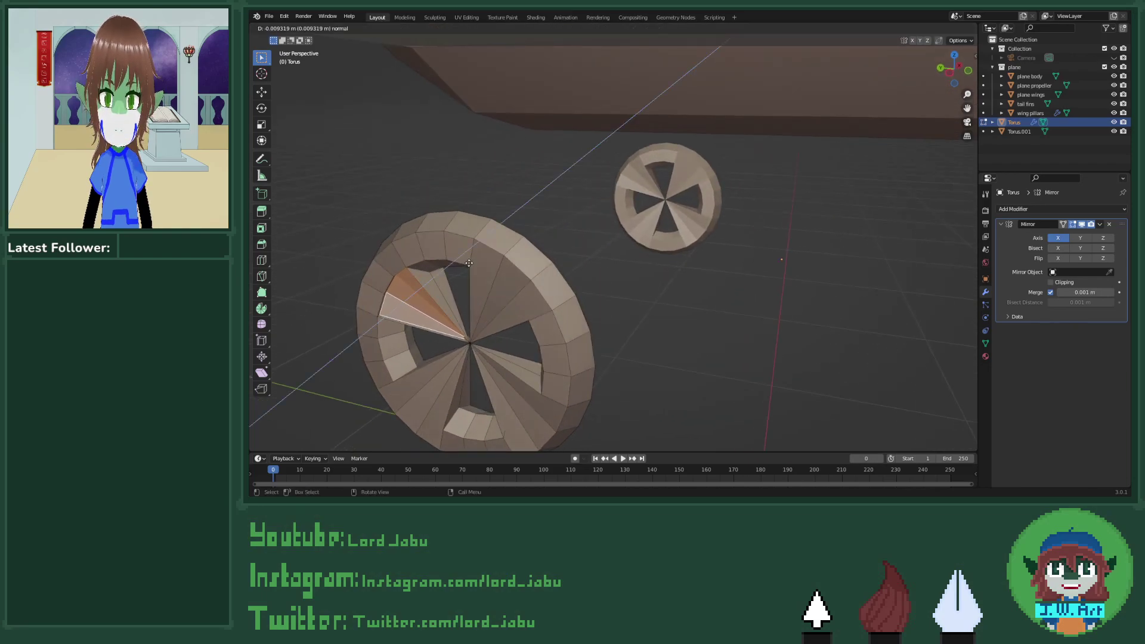
{"action": "right_click", "coordinate": [465, 265]}
{"action": "middle_click_drag", "start_coordinate": [466, 264], "coordinate": [567, 227]}
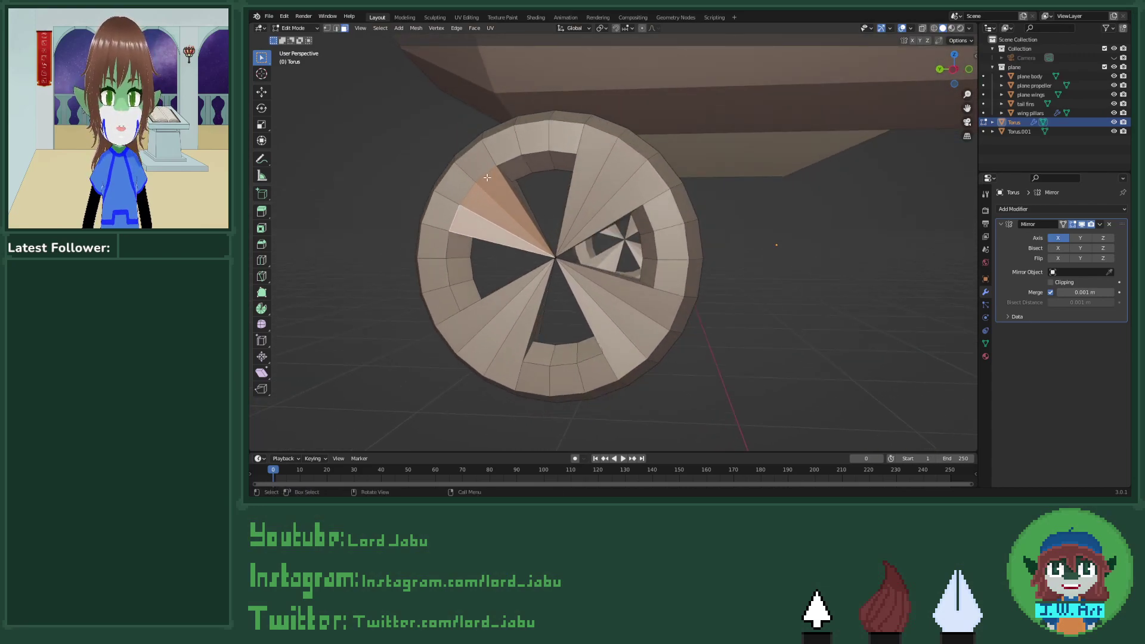
{"action": "middle_click_drag", "start_coordinate": [487, 177], "coordinate": [571, 201]}
Step: Knife-cut spoke edges from the hub to the upper rim vertices
{"action": "key", "text": "k"}
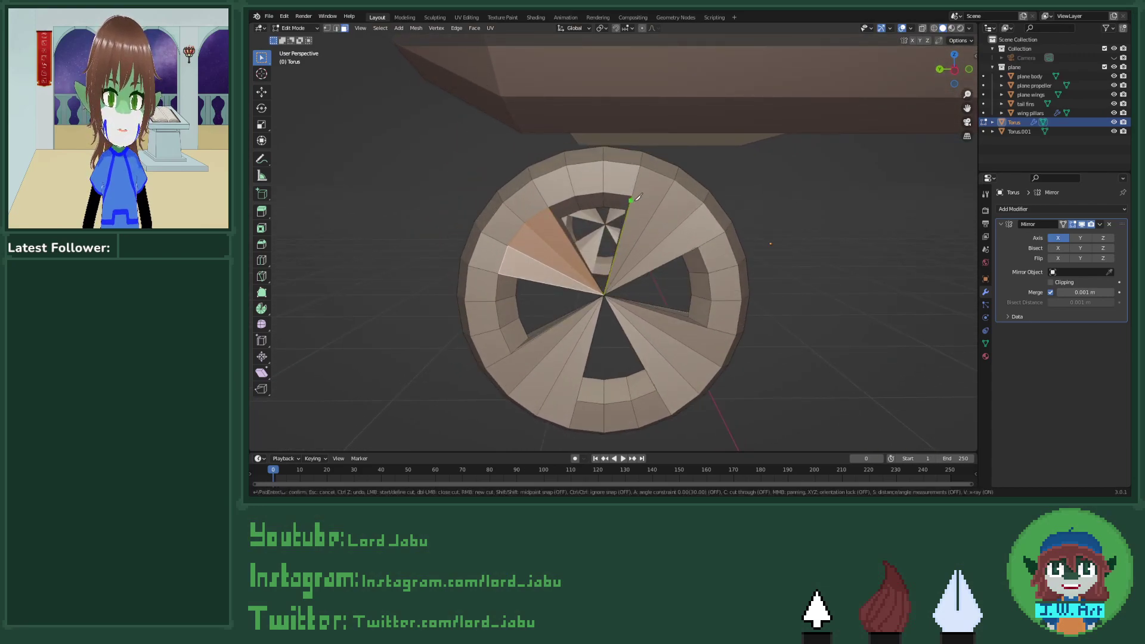
{"action": "left_click", "coordinate": [632, 200]}
{"action": "key", "text": "Return"}
{"action": "key", "text": "1"}
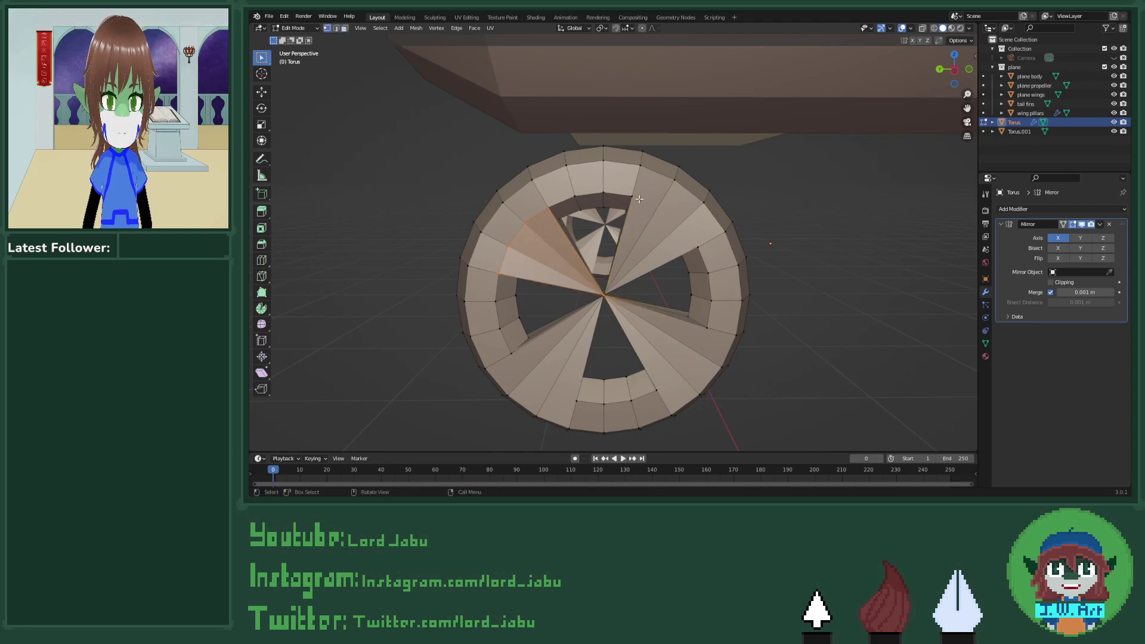
{"action": "key", "text": "k"}
{"action": "left_click", "coordinate": [657, 207]}
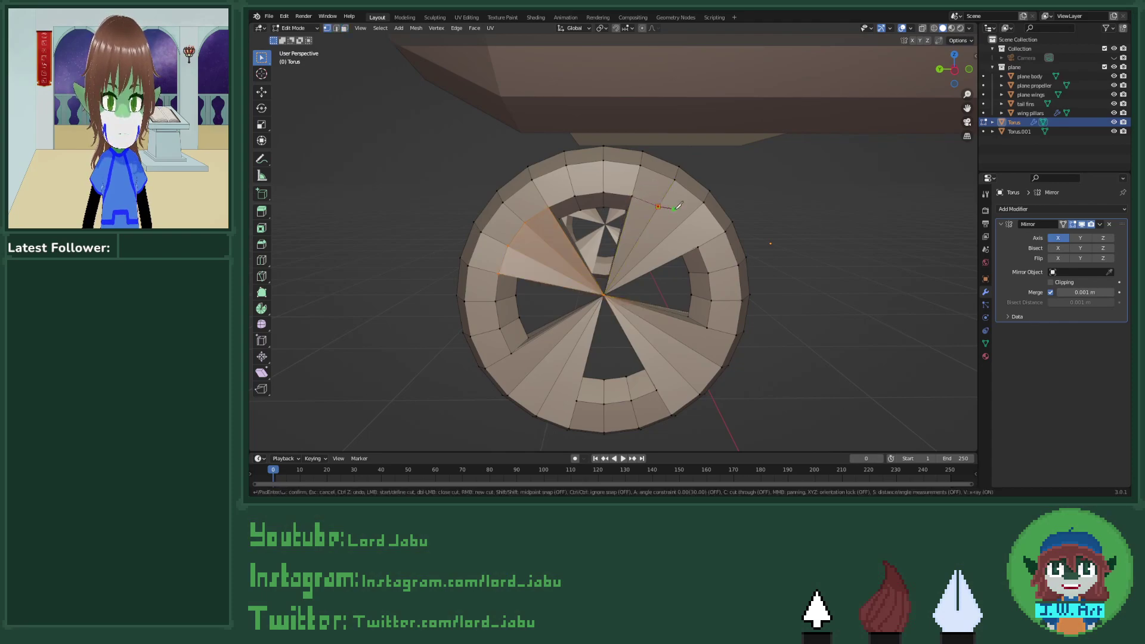
{"action": "left_click", "coordinate": [682, 222]}
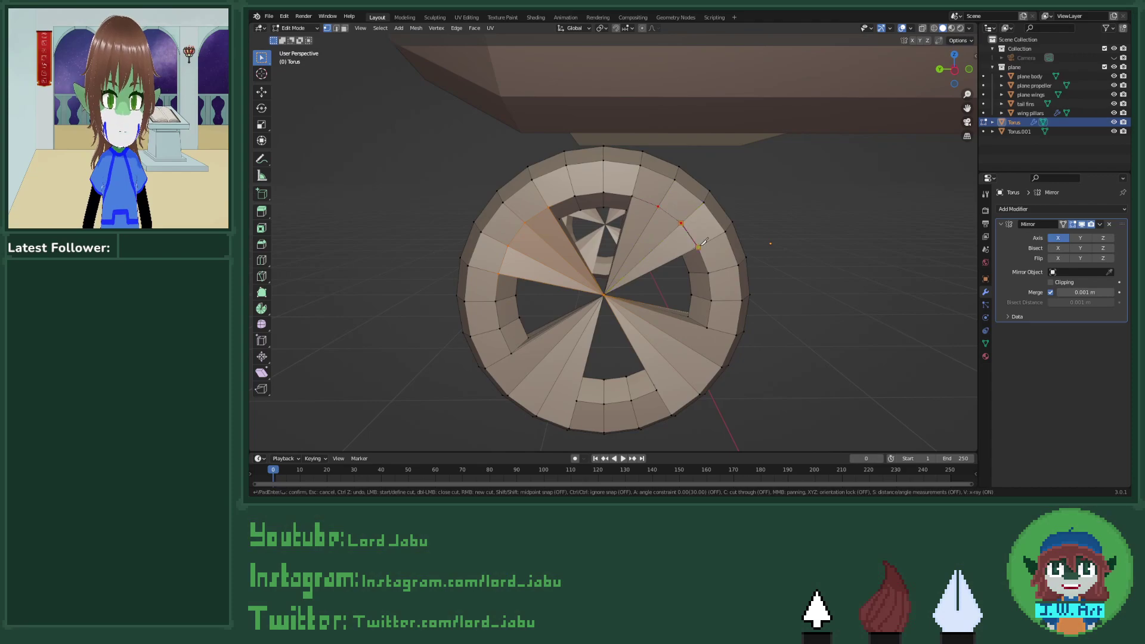
{"action": "left_click", "coordinate": [698, 247]}
{"action": "key", "text": "Return"}
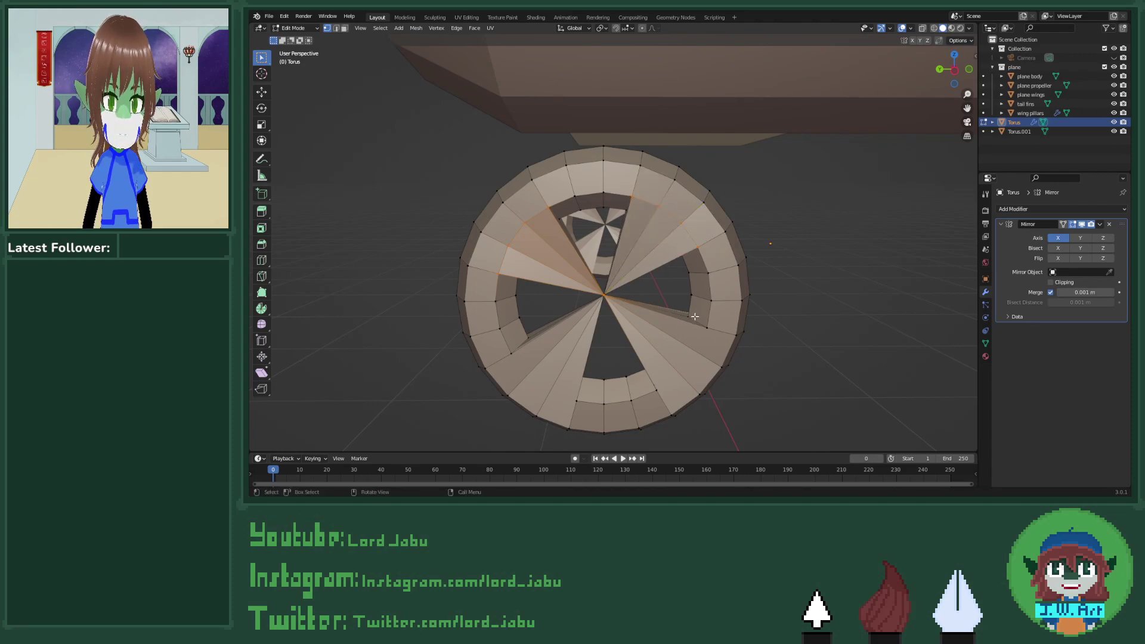
Step: Add two more knife cuts across the lower ring of the wheel
{"action": "key", "text": "k"}
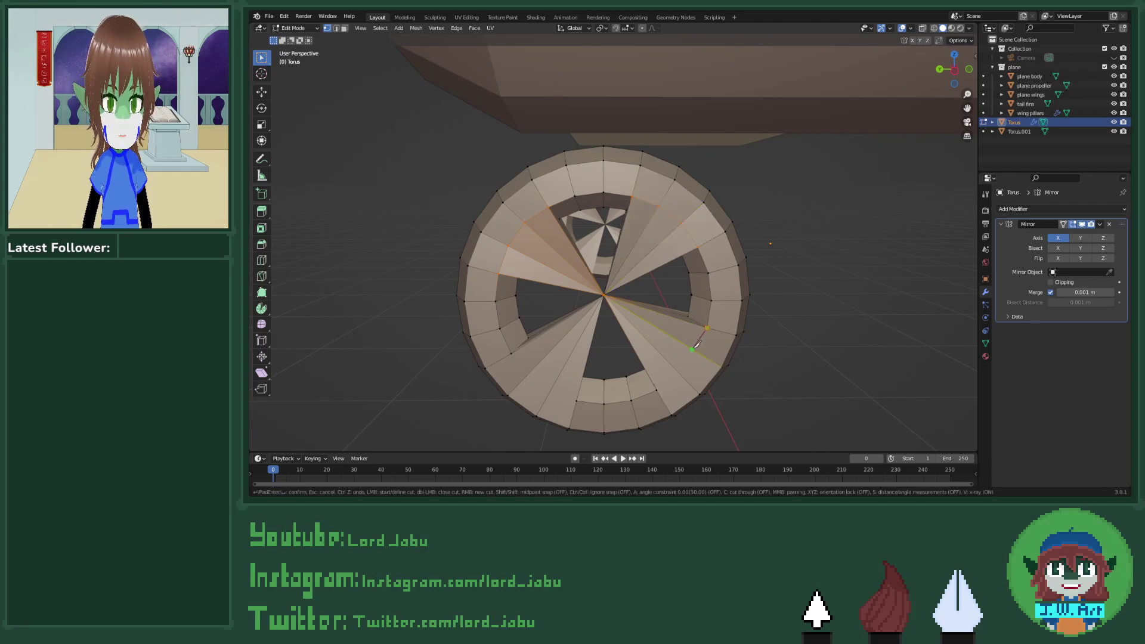
{"action": "left_click", "coordinate": [691, 349]}
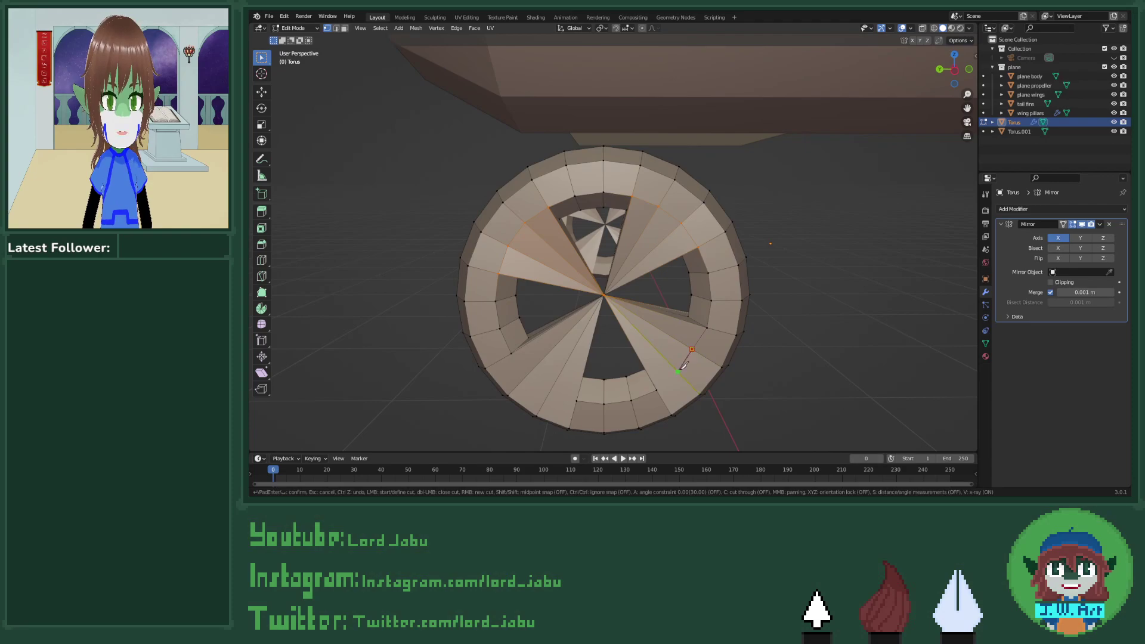
{"action": "left_click", "coordinate": [657, 390]}
{"action": "key", "text": "Return"}
{"action": "key", "text": "k"}
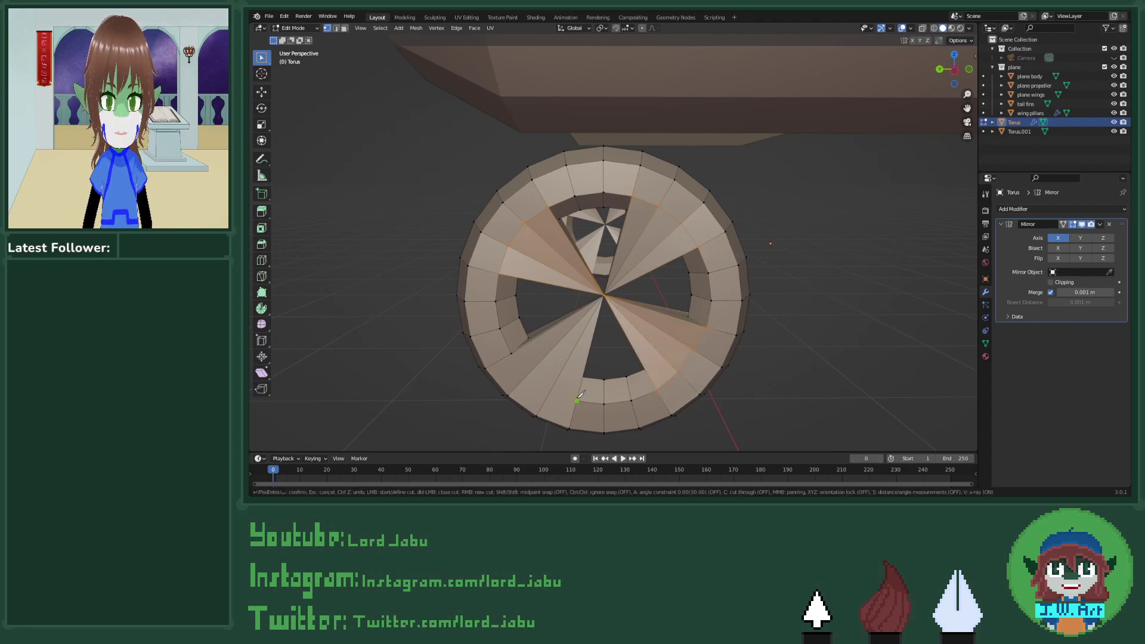
{"action": "left_click", "coordinate": [550, 391]}
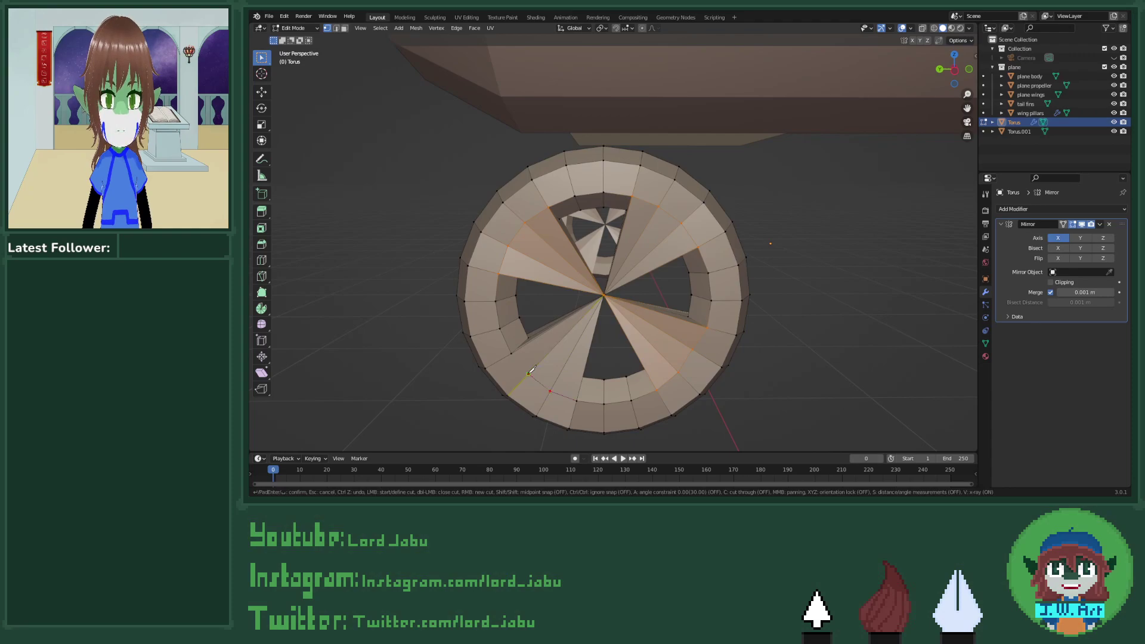
{"action": "key", "text": "Return"}
{"action": "middle_click_drag", "start_coordinate": [506, 356], "coordinate": [670, 338]}
{"action": "scroll", "coordinate": [669, 339], "scroll_direction": "up", "scroll_amount": 5}
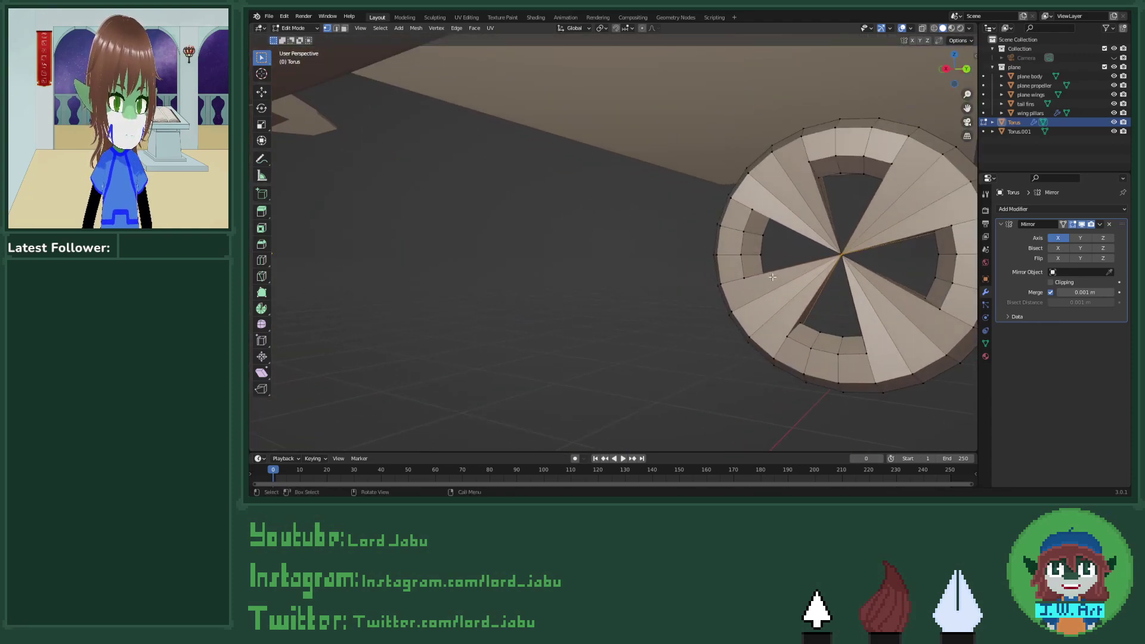
Step: Knife-cut a spoke from the wheel's centre vertex to the rim, plus a ring-to-ring cut
{"action": "middle_click_drag", "start_coordinate": [576, 237], "coordinate": [634, 280]}
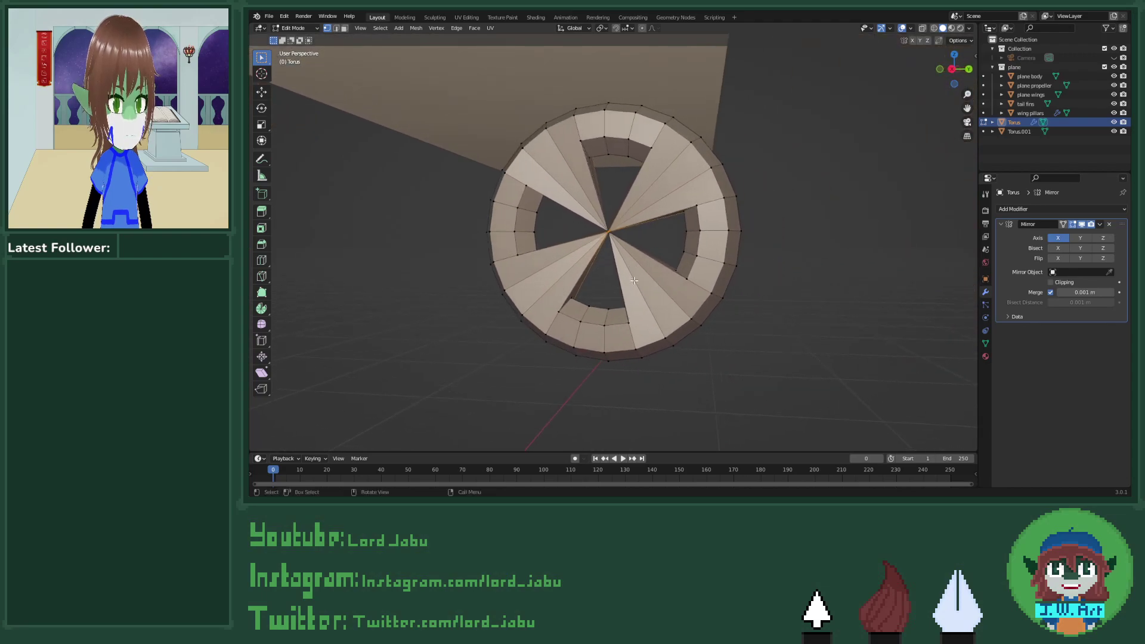
{"action": "key", "text": "k"}
{"action": "left_click", "coordinate": [608, 231]}
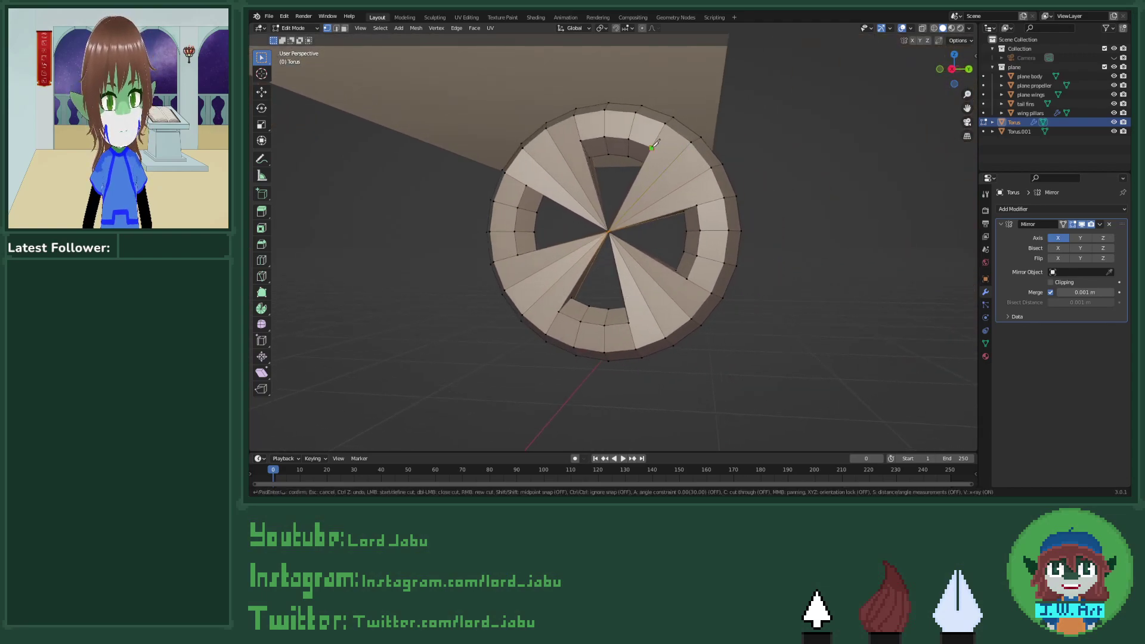
{"action": "left_click", "coordinate": [690, 181]}
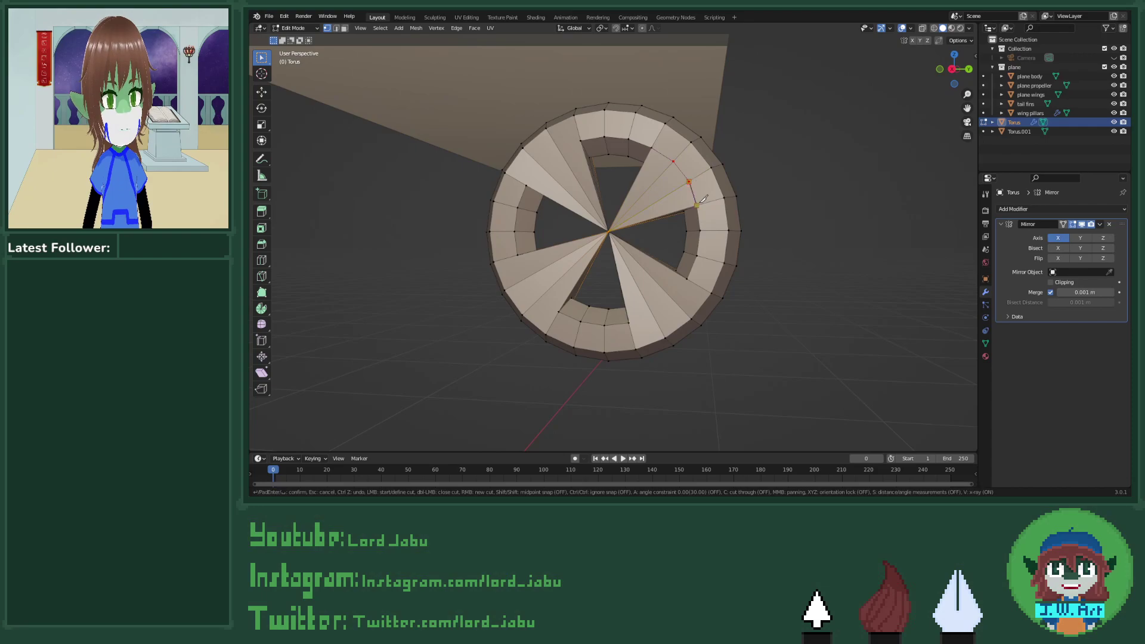
{"action": "left_click", "coordinate": [698, 203]}
{"action": "key", "text": "Return"}
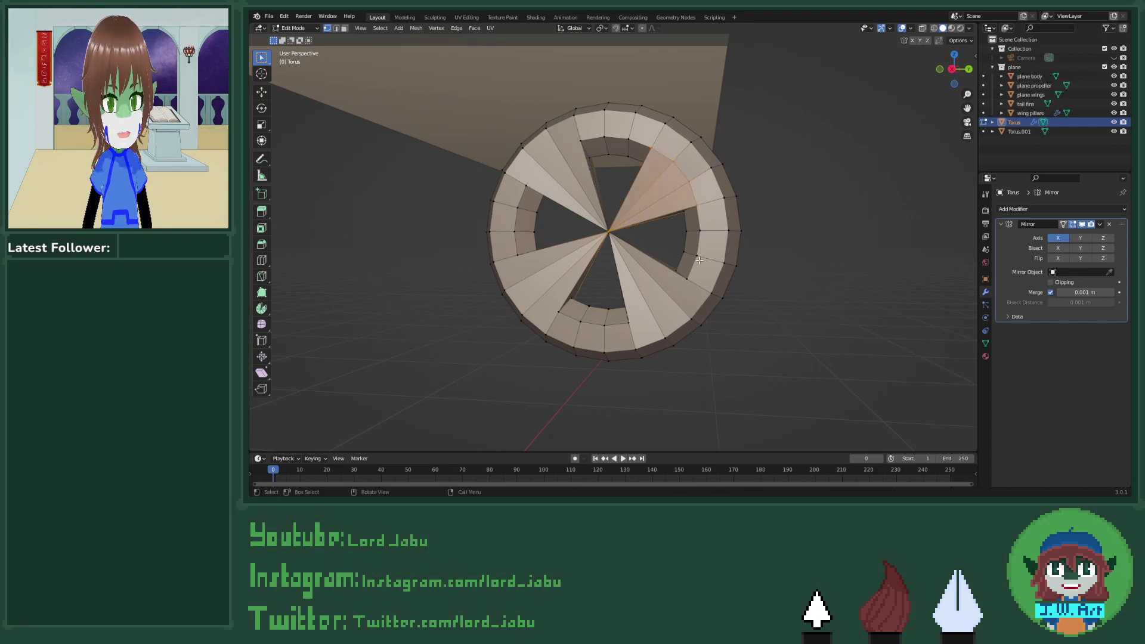
{"action": "key", "text": "k"}
{"action": "left_click", "coordinate": [686, 281]}
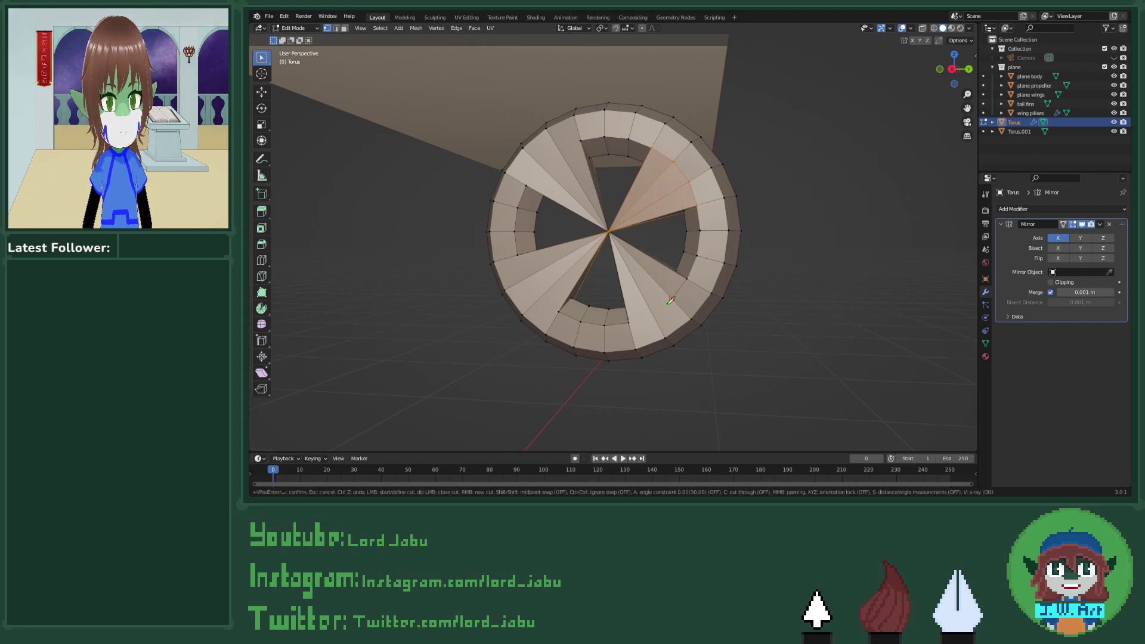
{"action": "left_click", "coordinate": [629, 321]}
{"action": "key", "text": "Return"}
Step: Add the final knife cuts on the lower and upper ring
{"action": "key", "text": "k"}
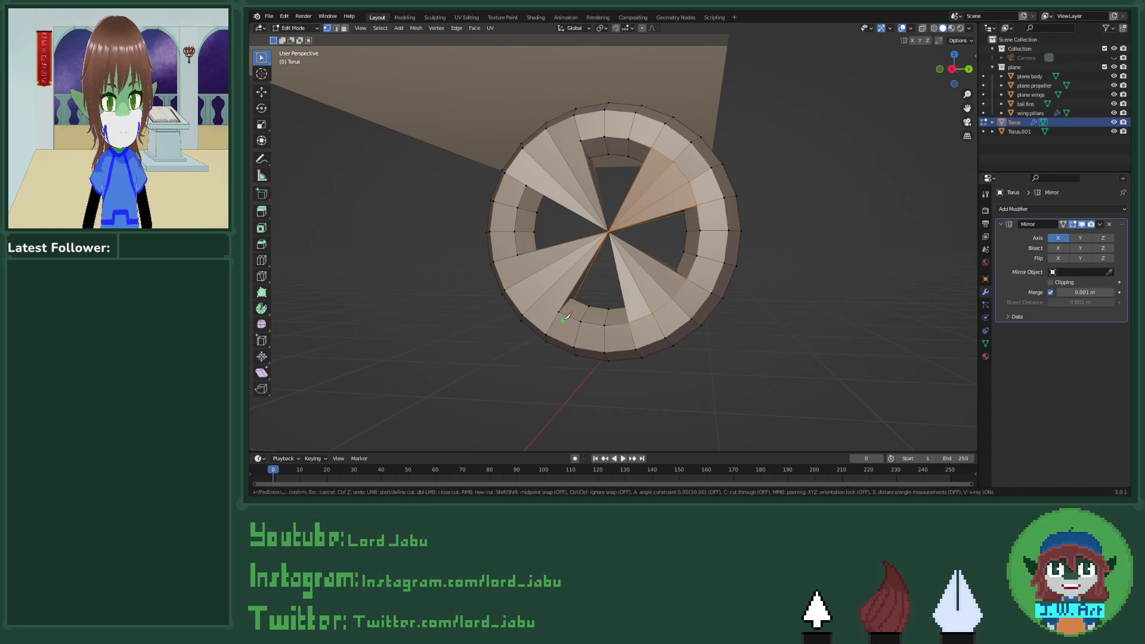
{"action": "left_click", "coordinate": [538, 299]}
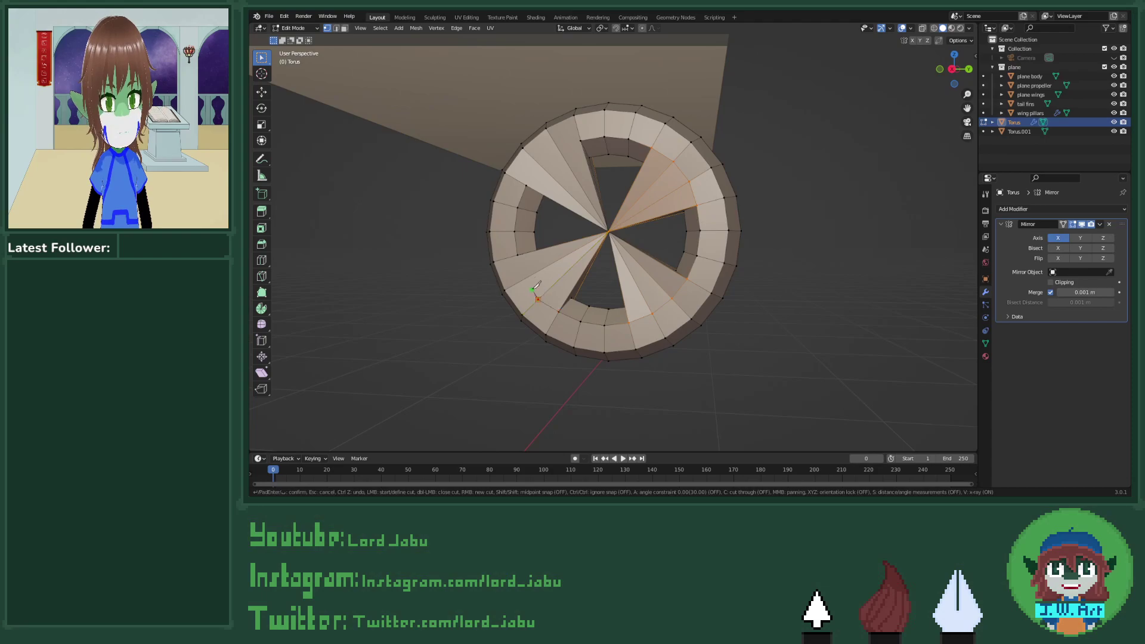
{"action": "left_click", "coordinate": [517, 255]}
{"action": "key", "text": "Return"}
{"action": "key", "text": "k"}
{"action": "left_click", "coordinate": [564, 146]}
{"action": "key", "text": "Return"}
{"action": "middle_click_drag", "start_coordinate": [587, 137], "coordinate": [745, 296]}
{"action": "scroll", "coordinate": [627, 236], "scroll_direction": "down", "scroll_amount": 5}
Step: Leave Edit Mode, select Torus.001, and enter Edit Mode on it
{"action": "key", "text": "Tab"}
{"action": "scroll", "coordinate": [766, 259], "scroll_direction": "up", "scroll_amount": 3}
{"action": "left_click", "coordinate": [756, 214]}
{"action": "key", "text": "Tab"}
{"action": "scroll", "coordinate": [763, 227], "scroll_direction": "up", "scroll_amount": 3}
Step: Switch to face selection and pick a face on the Torus.001 ring
{"action": "left_click", "coordinate": [643, 304]}
{"action": "key", "text": "3"}
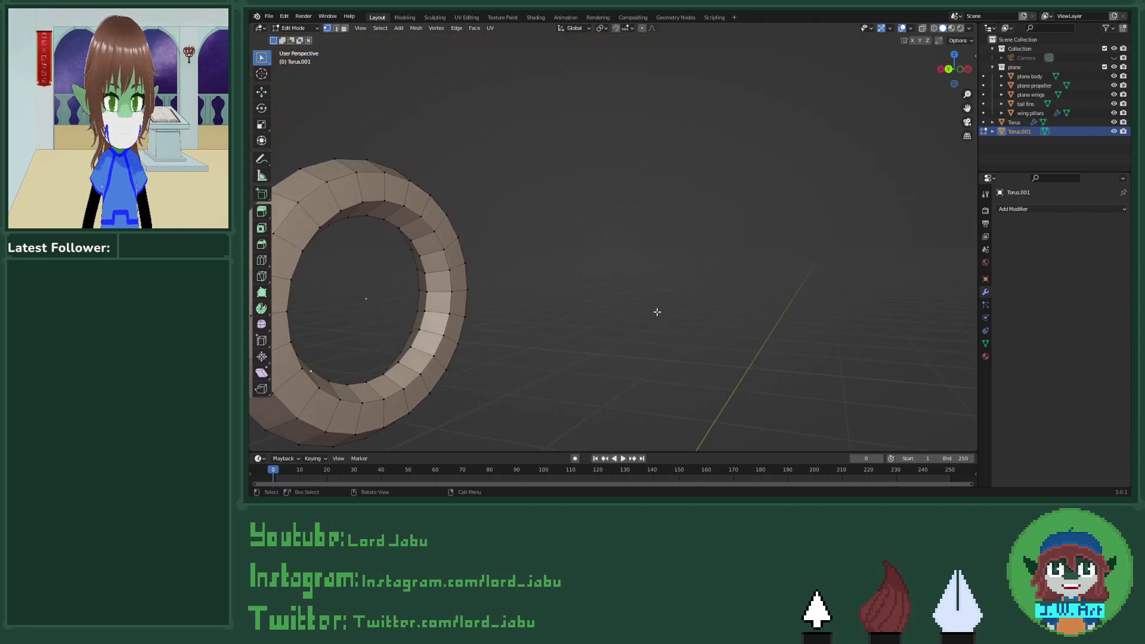
{"action": "middle_click_drag", "start_coordinate": [656, 312], "coordinate": [590, 315]}
{"action": "left_click", "coordinate": [655, 290]}
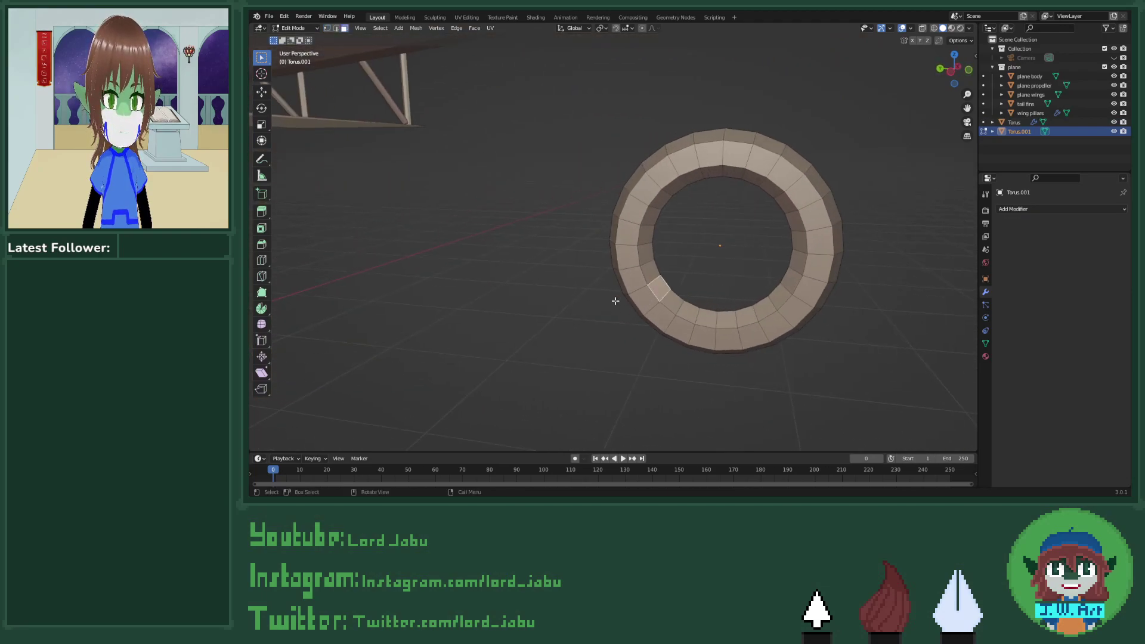
{"action": "scroll", "coordinate": [615, 301], "scroll_direction": "up", "scroll_amount": 5}
{"action": "scroll", "coordinate": [654, 296], "scroll_direction": "down", "scroll_amount": 6}
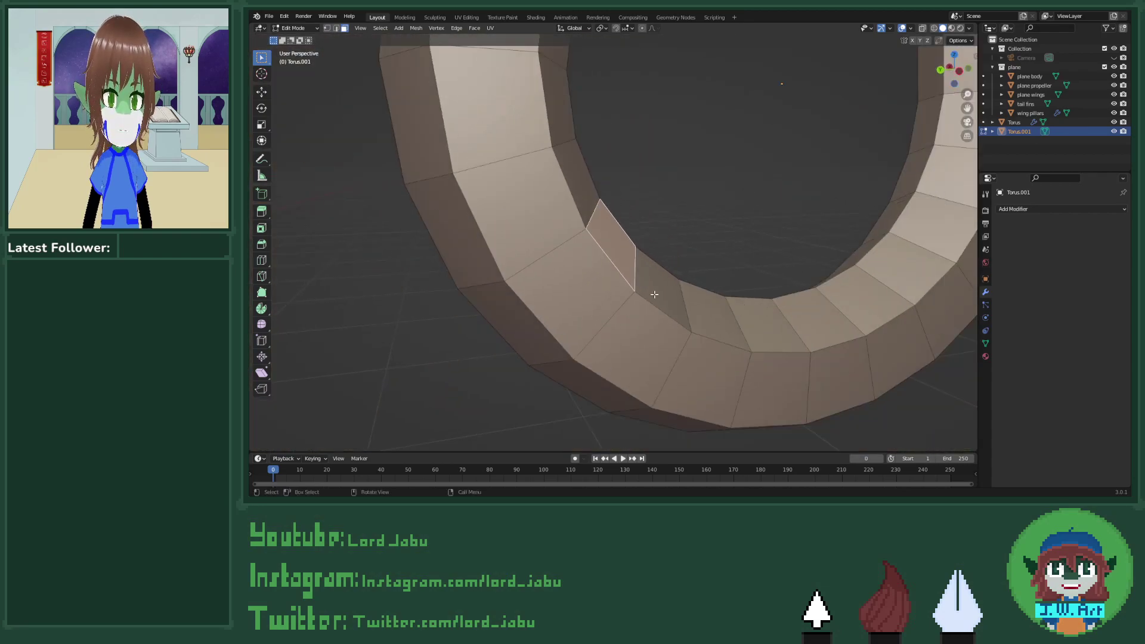
{"action": "middle_click_drag", "start_coordinate": [654, 296], "coordinate": [797, 299]}
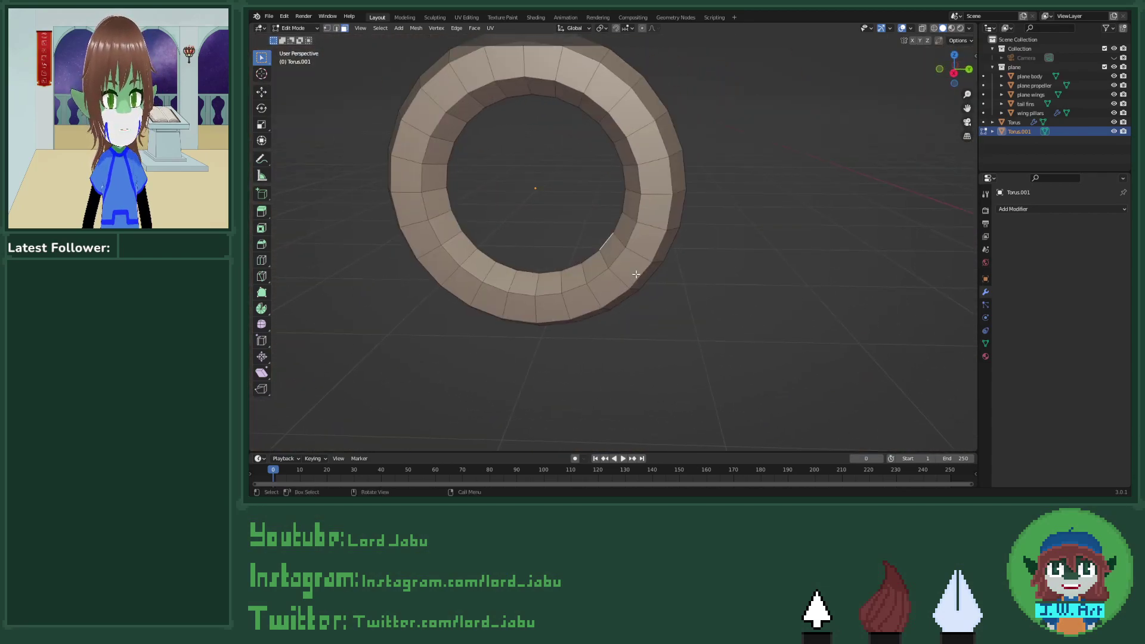
{"action": "scroll", "coordinate": [614, 248], "scroll_direction": "down", "scroll_amount": 4}
{"action": "middle_click_drag", "start_coordinate": [613, 248], "coordinate": [572, 248]}
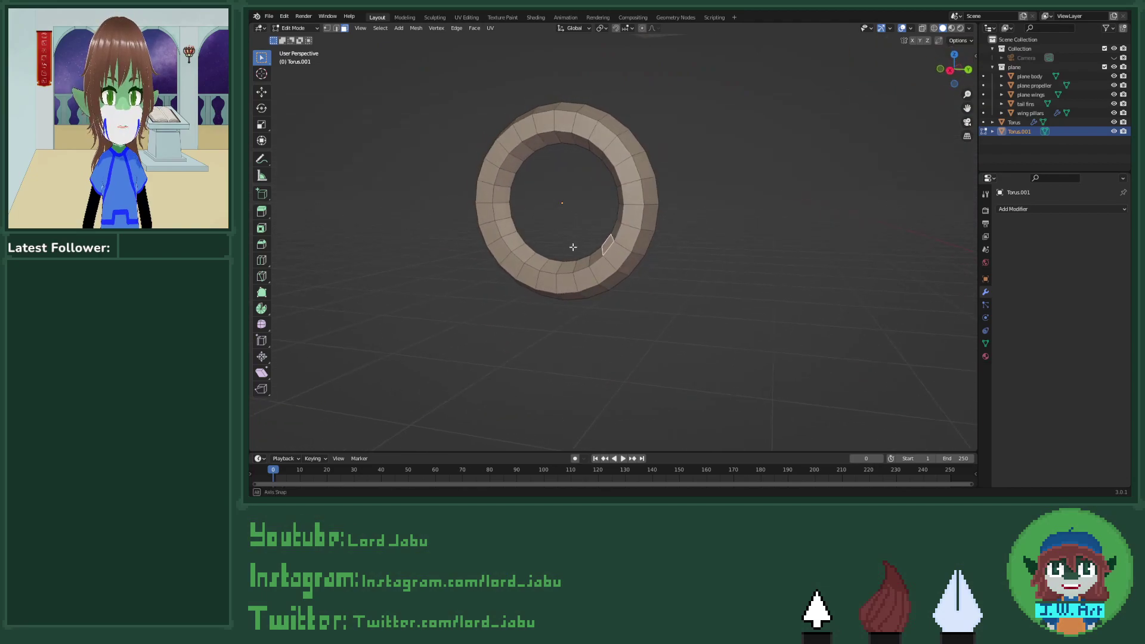
{"action": "middle_click_drag", "start_coordinate": [517, 165], "coordinate": [686, 172]}
Step: Merge the selected ring faces At Center twice to form wedge spokes
{"action": "left_click", "coordinate": [690, 171]}
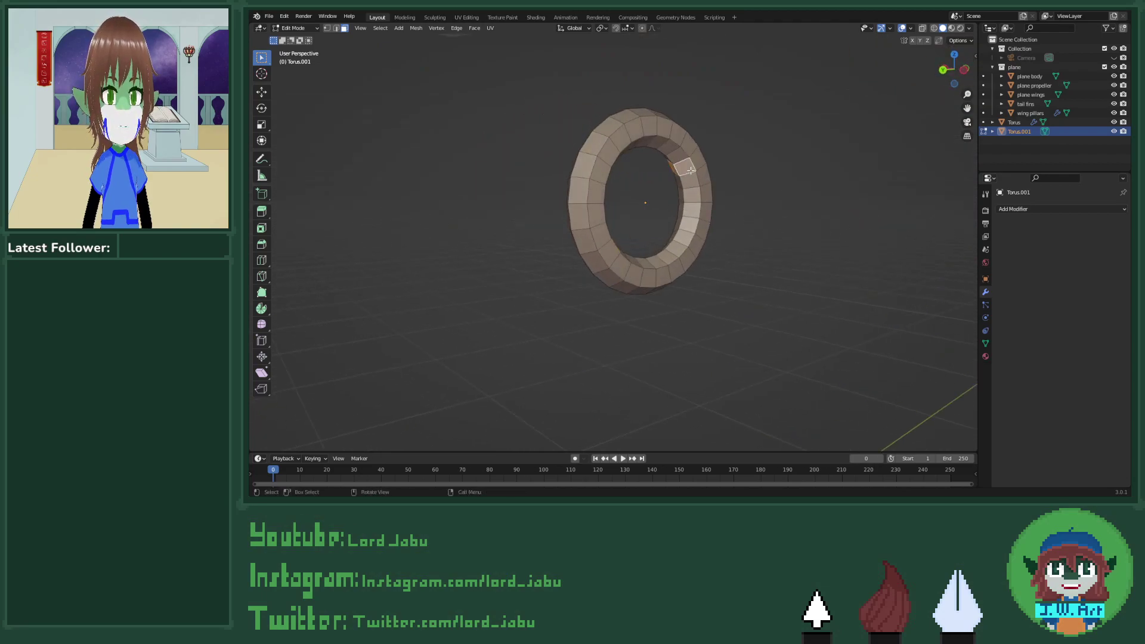
{"action": "key", "text": "m"}
{"action": "left_click", "coordinate": [689, 169]}
{"action": "middle_click_drag", "start_coordinate": [690, 170], "coordinate": [678, 209]}
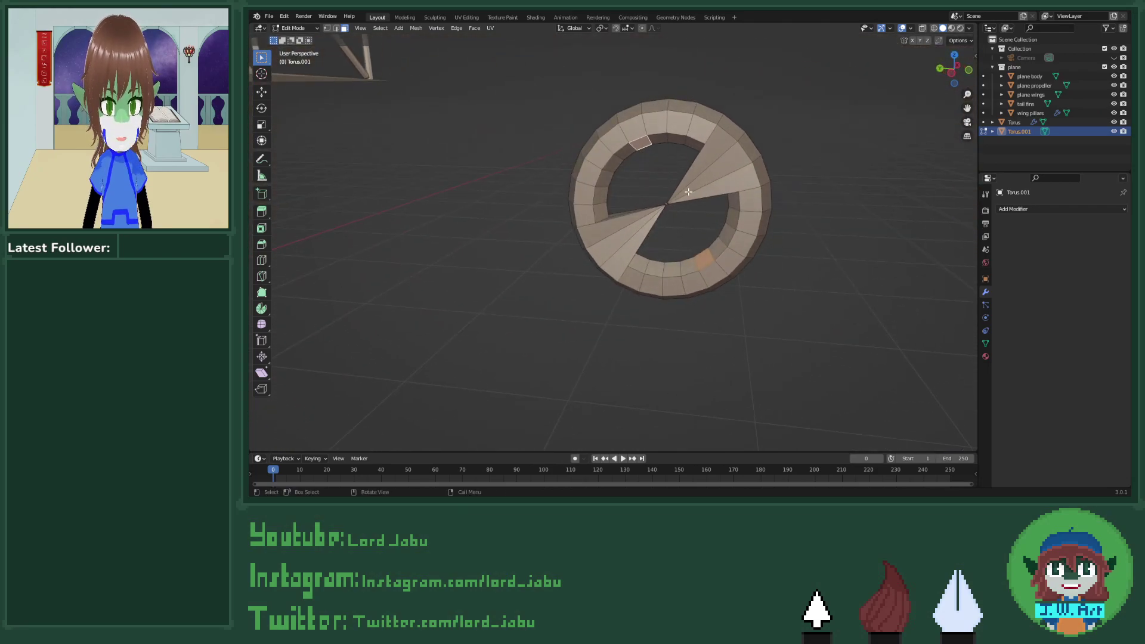
{"action": "key", "text": "m"}
{"action": "left_click", "coordinate": [688, 192]}
{"action": "middle_click_drag", "start_coordinate": [687, 197], "coordinate": [675, 205]}
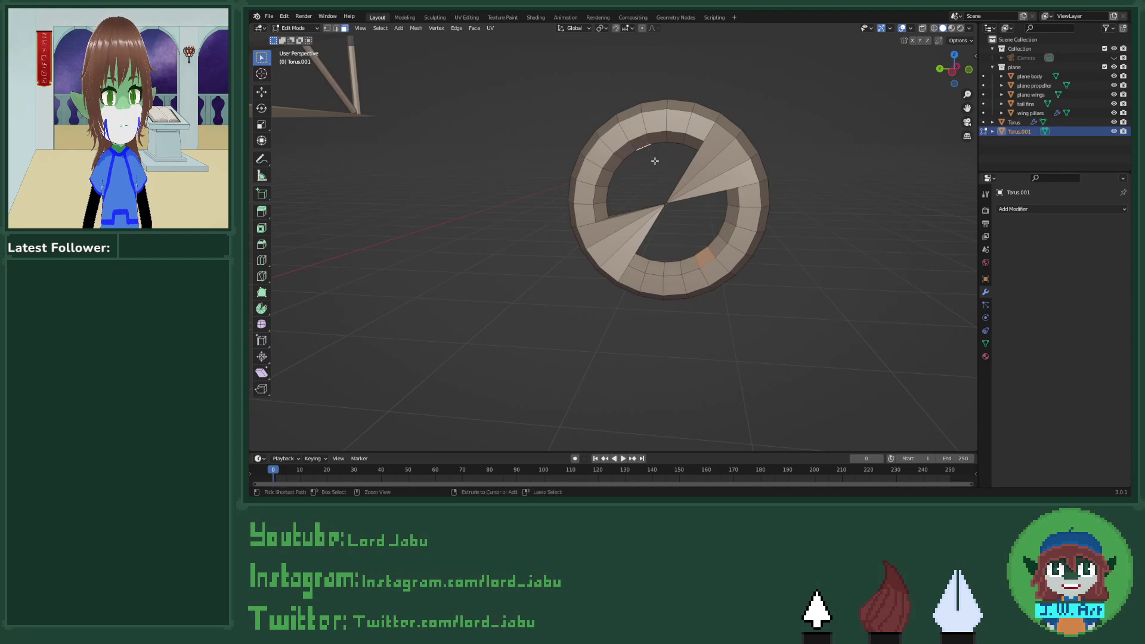
{"action": "middle_click_drag", "start_coordinate": [623, 150], "coordinate": [598, 223]}
Step: Merge more vertices at the centre, then undo a wedge-face merge
{"action": "key", "text": "m"}
{"action": "left_click", "coordinate": [615, 156]}
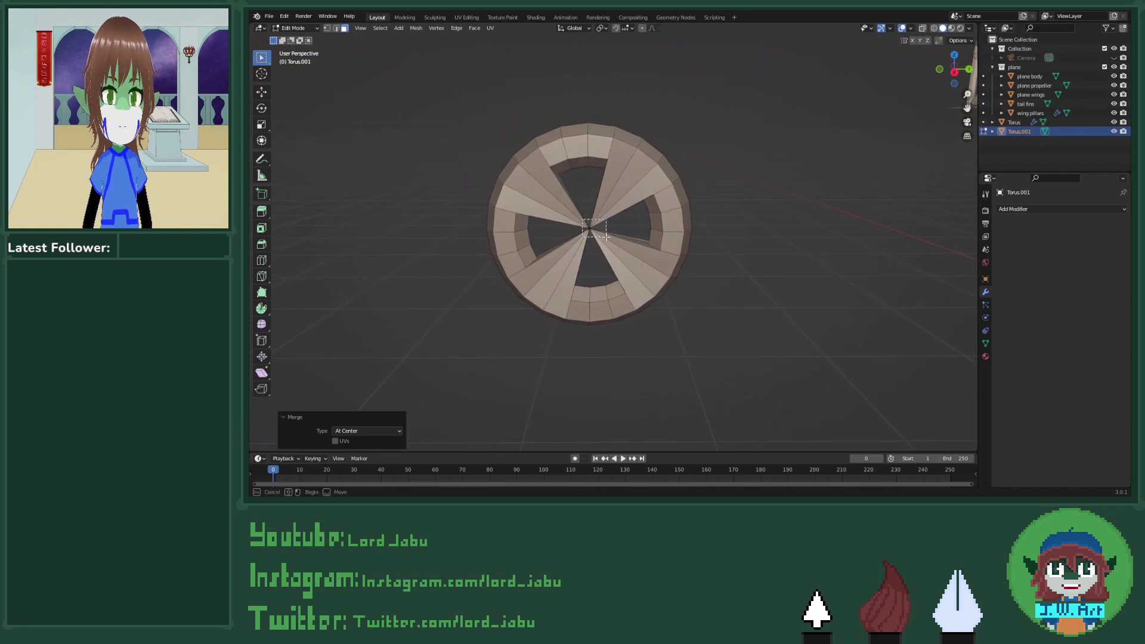
{"action": "left_click", "coordinate": [607, 237]}
{"action": "scroll", "coordinate": [590, 236], "scroll_direction": "up", "scroll_amount": 5}
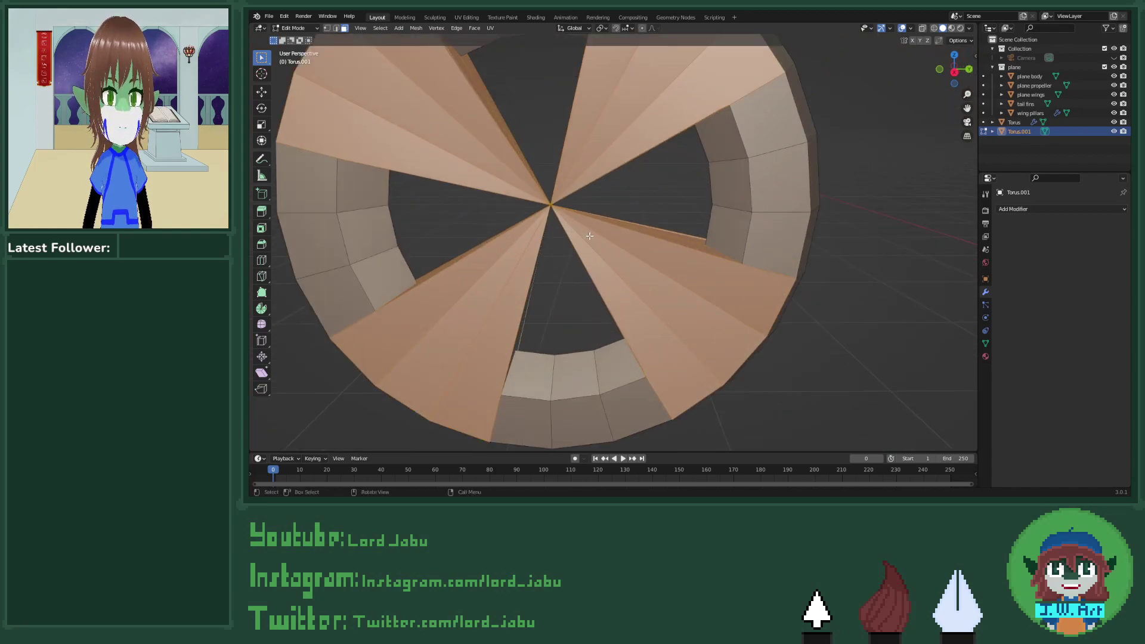
{"action": "key", "text": "m"}
{"action": "left_click", "coordinate": [589, 235]}
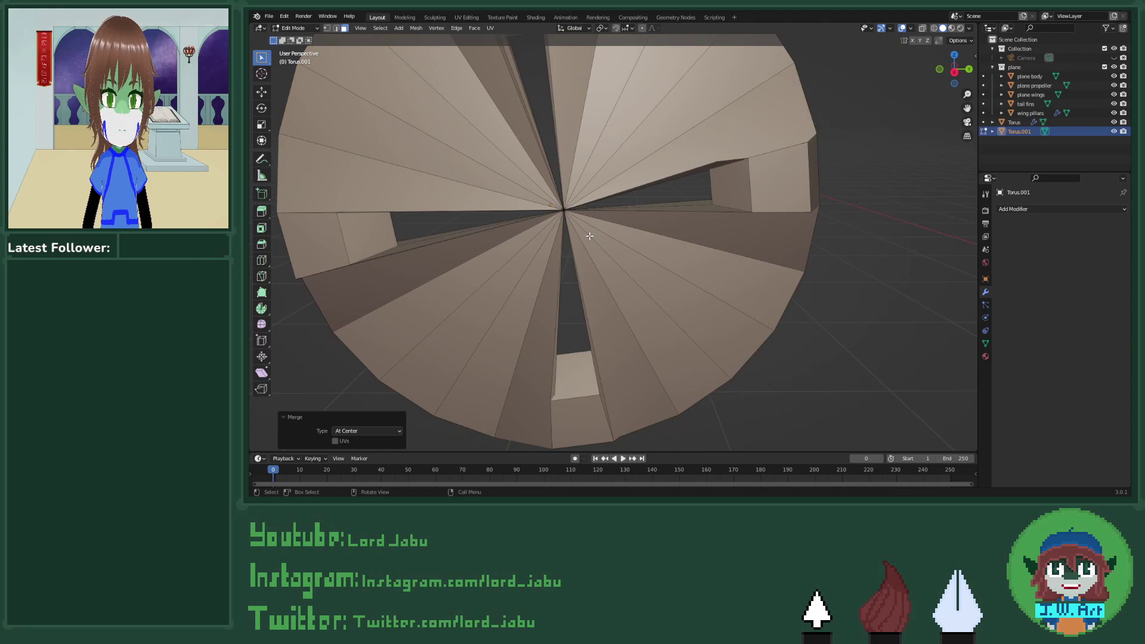
{"action": "key", "text": "ctrl+z"}
Step: With X-ray toggled, merge the selected vertices At Center and return to solid shading
{"action": "middle_click_drag", "start_coordinate": [589, 236], "coordinate": [606, 254], "text": "shift"}
{"action": "key", "text": "alt+z"}
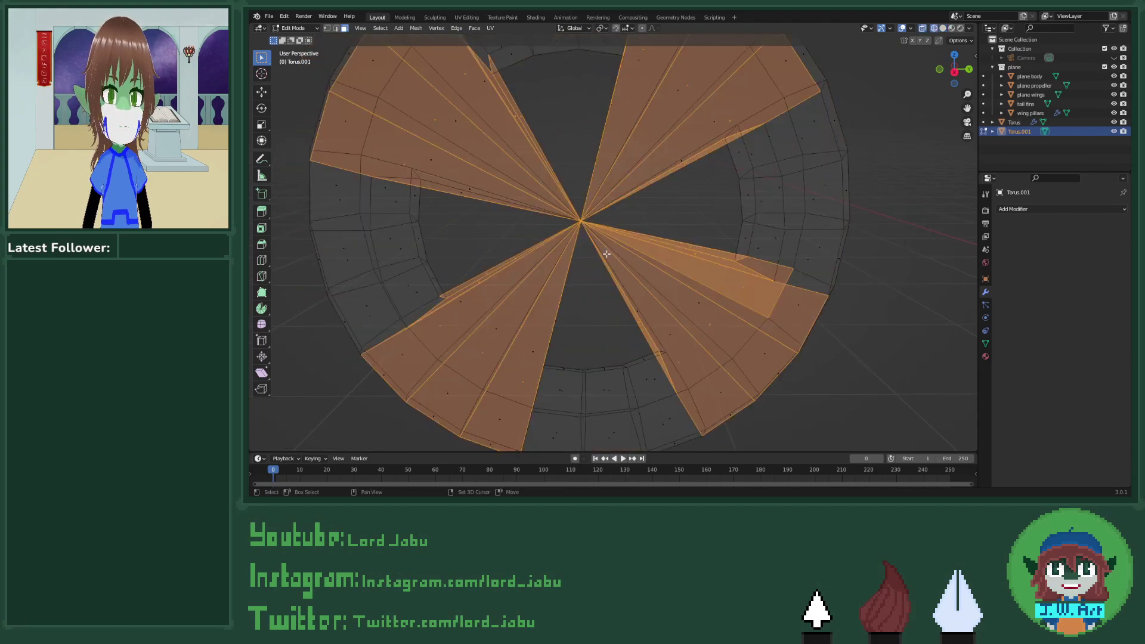
{"action": "key", "text": "alt+z"}
{"action": "key", "text": "1"}
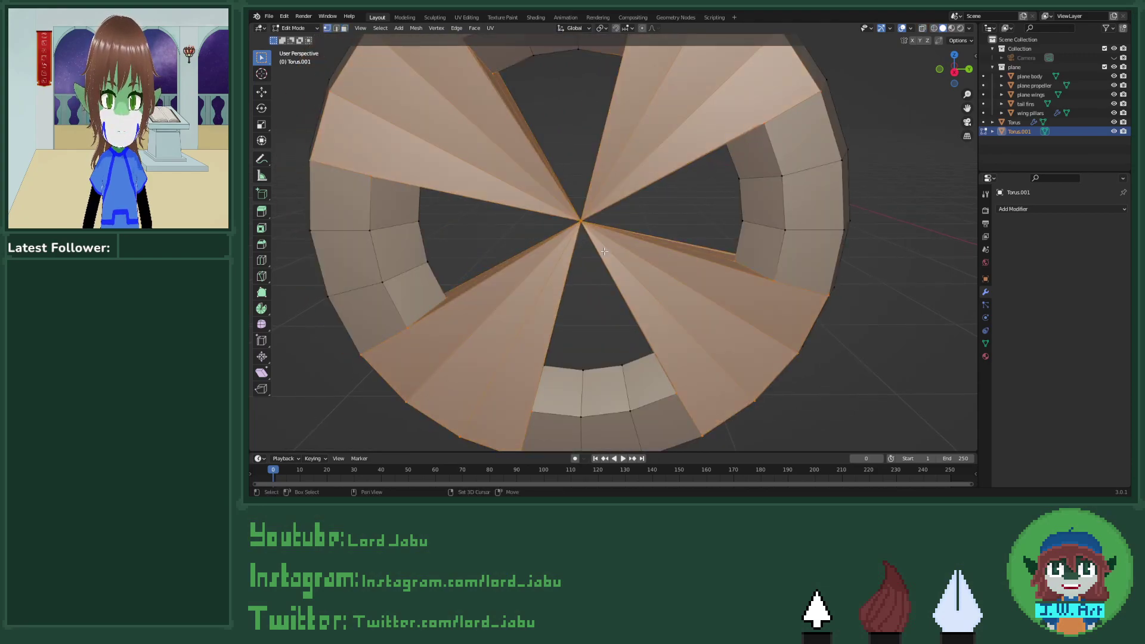
{"action": "key", "text": "alt+z"}
{"action": "key", "text": "ctrl+z"}
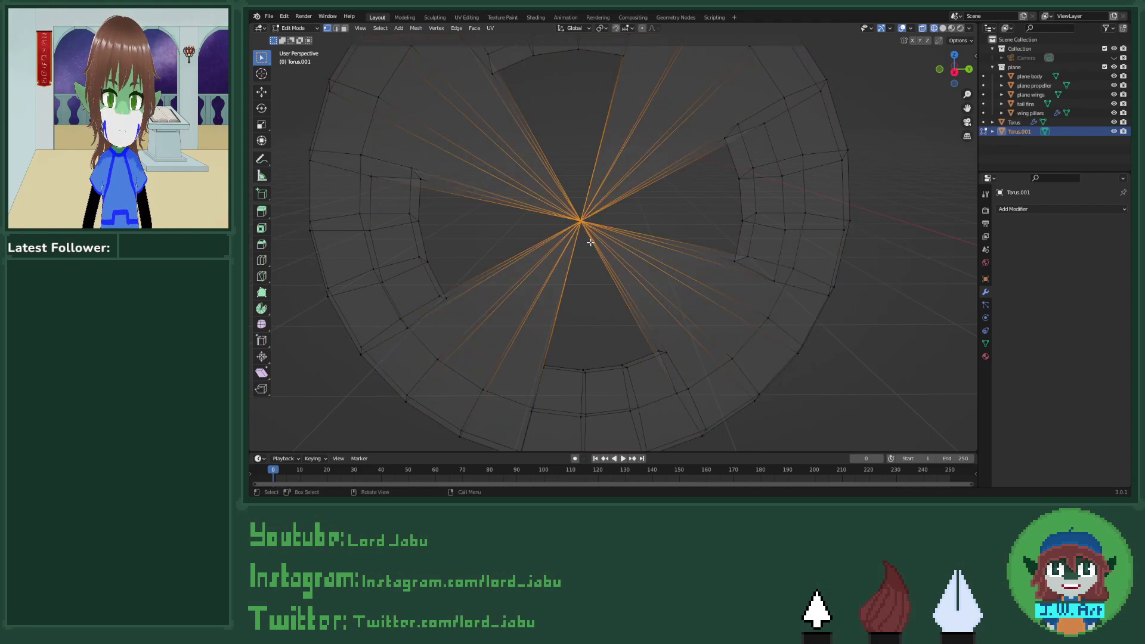
{"action": "key", "text": "m"}
{"action": "left_click", "coordinate": [589, 241]}
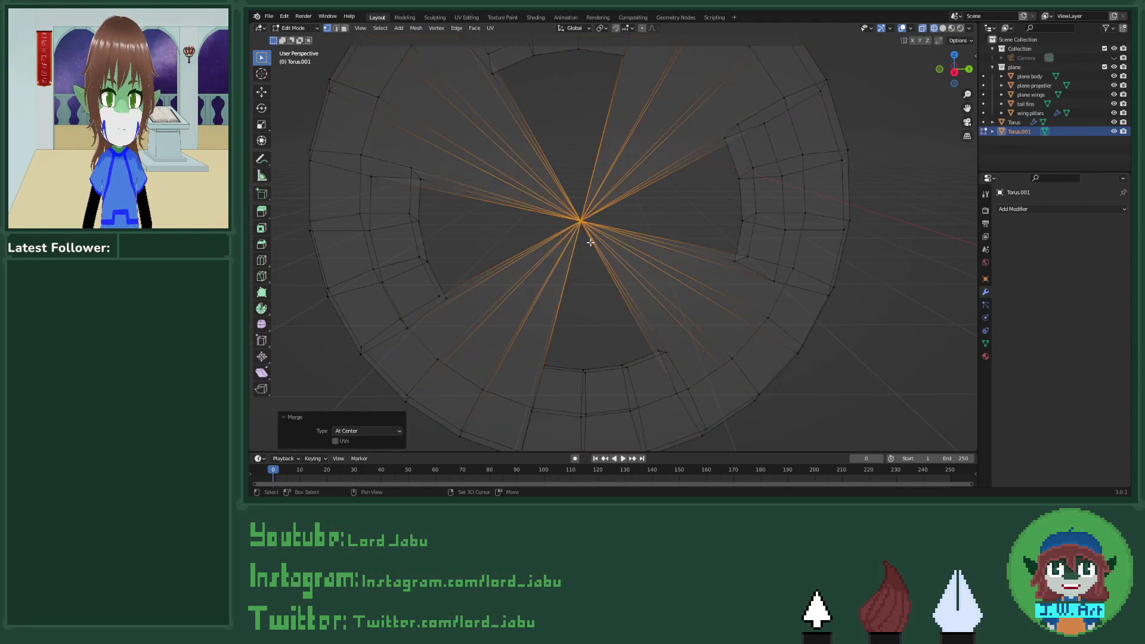
{"action": "key", "text": "shift+z"}
{"action": "mouse_move", "coordinate": [582, 243]}
{"action": "middle_mouse_down"}
{"action": "mouse_move", "coordinate": [721, 248]}
{"action": "mouse_move", "coordinate": [799, 232]}
{"action": "mouse_move", "coordinate": [730, 259]}
{"action": "mouse_move", "coordinate": [710, 250]}
{"action": "mouse_move", "coordinate": [720, 273]}
{"action": "middle_mouse_up"}
Step: Knife-cut across the upper-right and upper-left wedges from inner to outer ring
{"action": "key", "text": "k"}
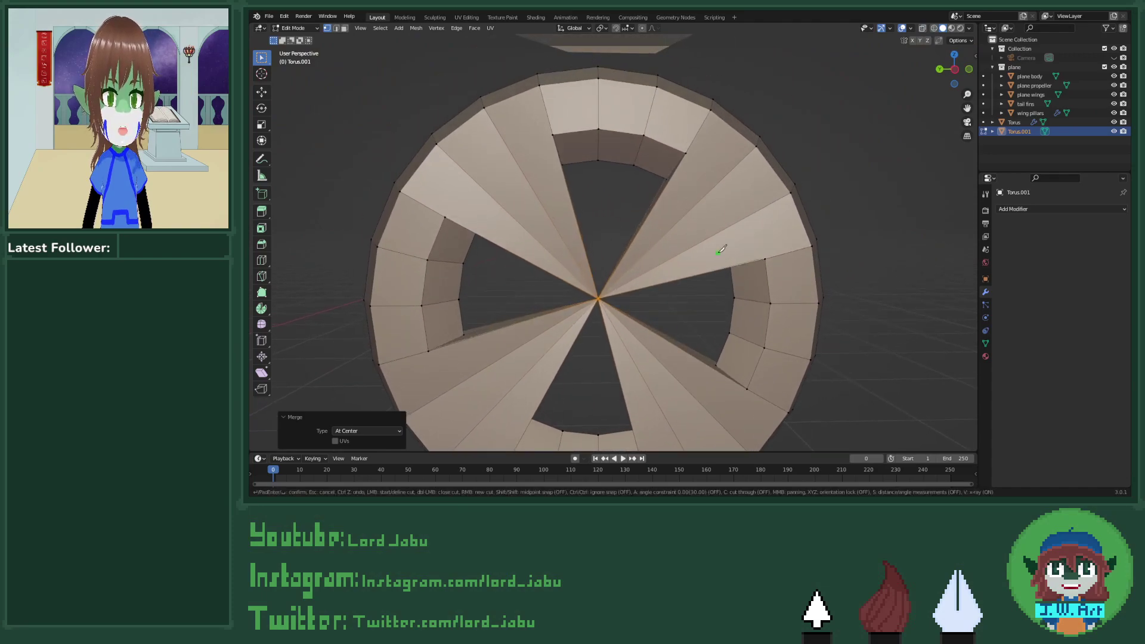
{"action": "left_click", "coordinate": [687, 154]}
{"action": "left_click", "coordinate": [721, 179]}
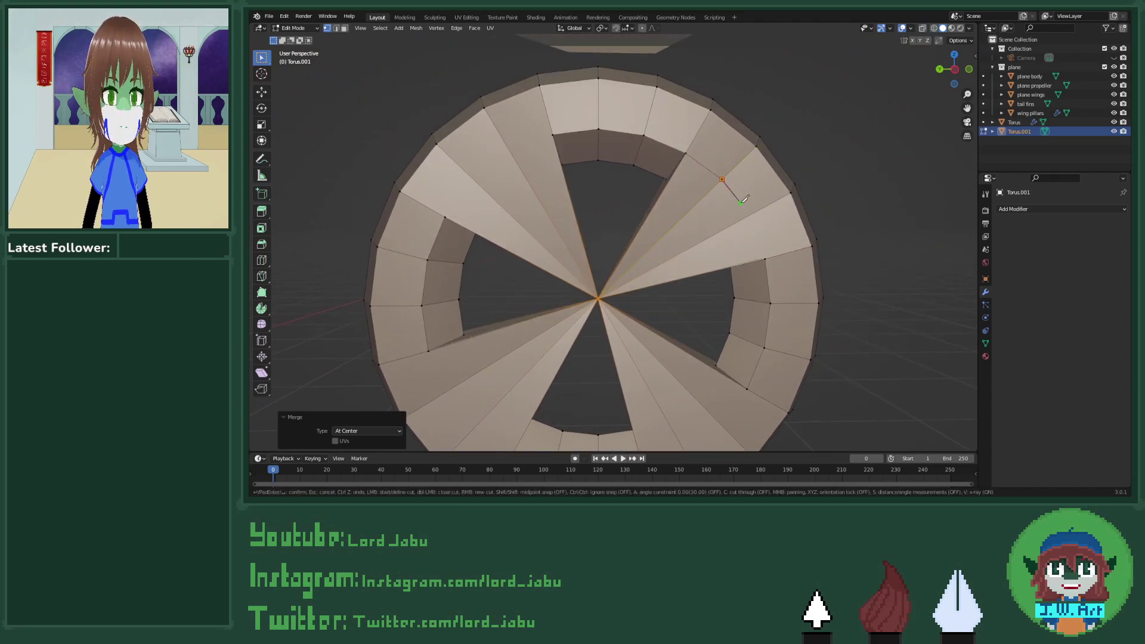
{"action": "left_click", "coordinate": [751, 213]}
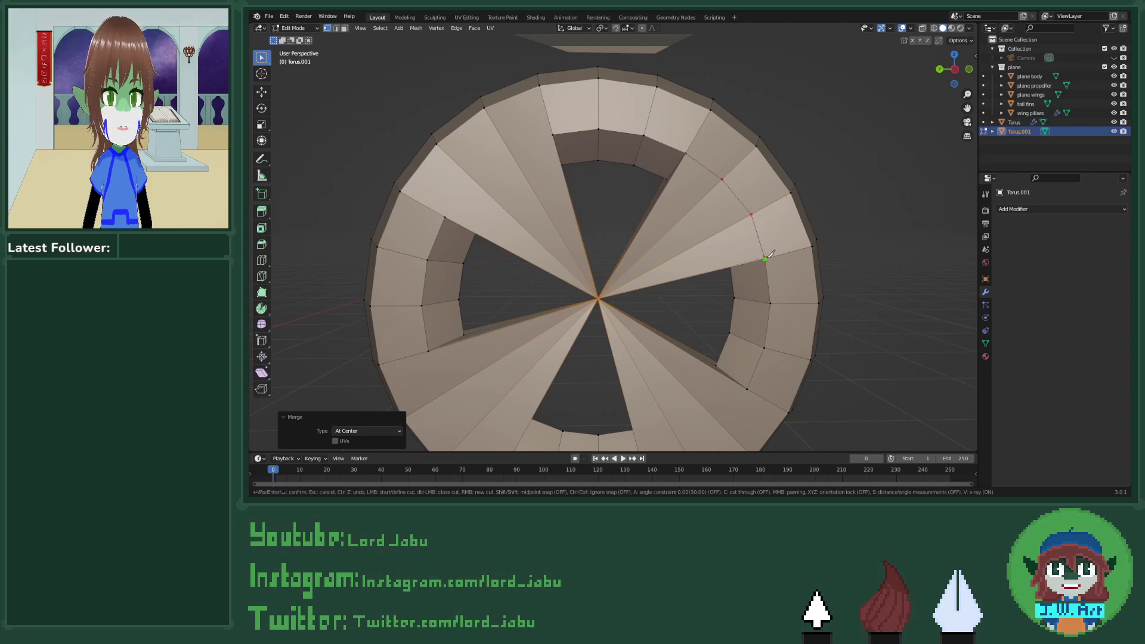
{"action": "left_click", "coordinate": [765, 259]}
{"action": "key", "text": "Return"}
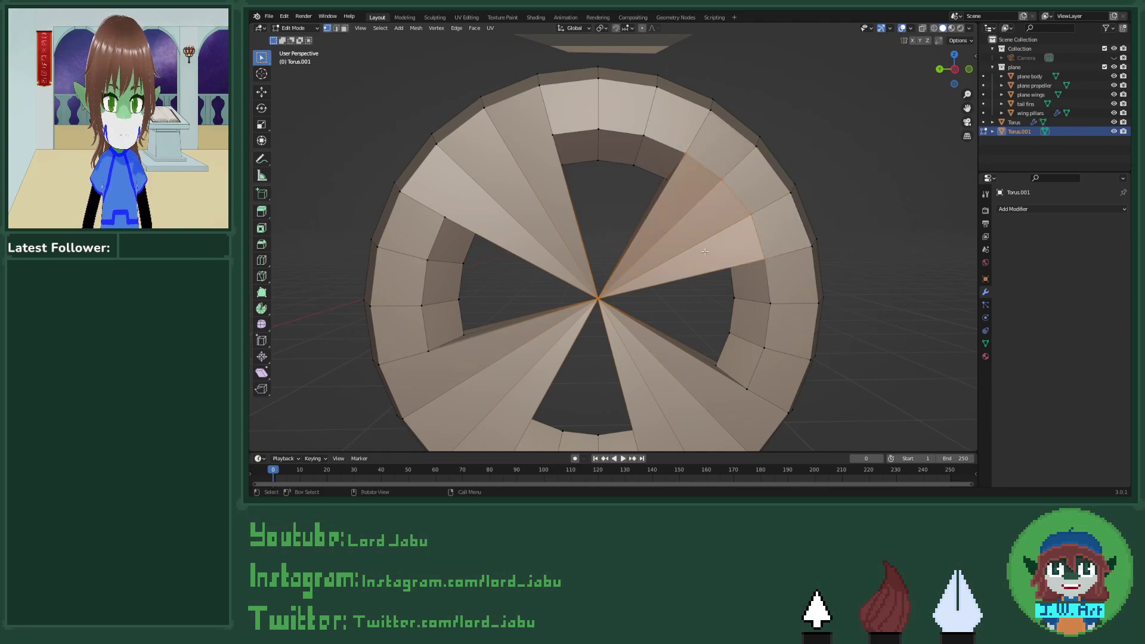
{"action": "key", "text": "k"}
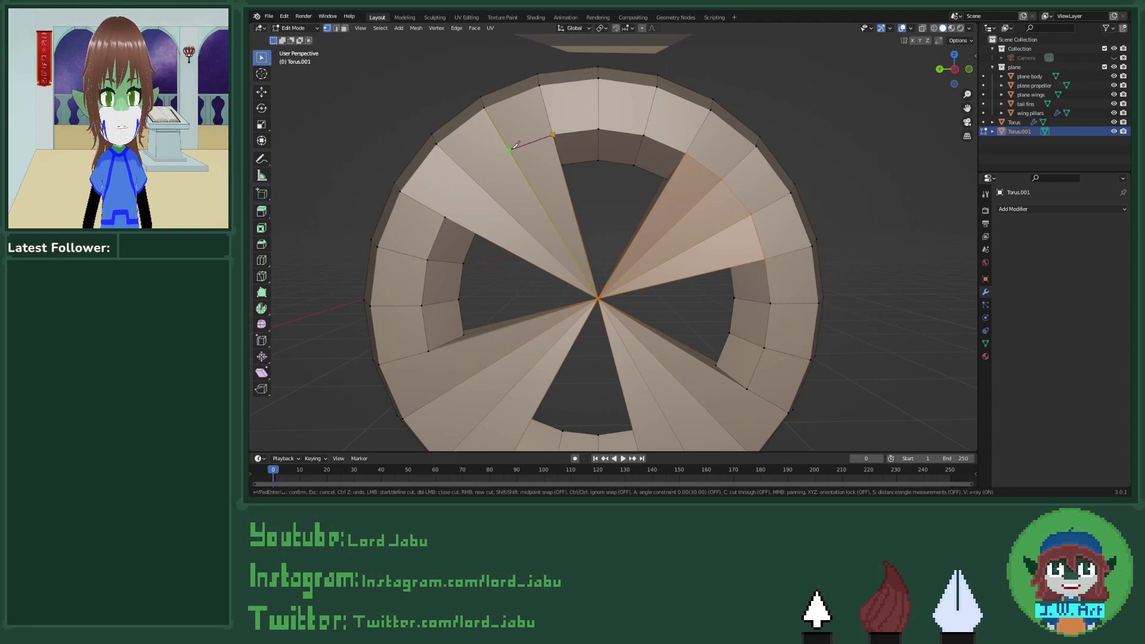
{"action": "left_click", "coordinate": [469, 174]}
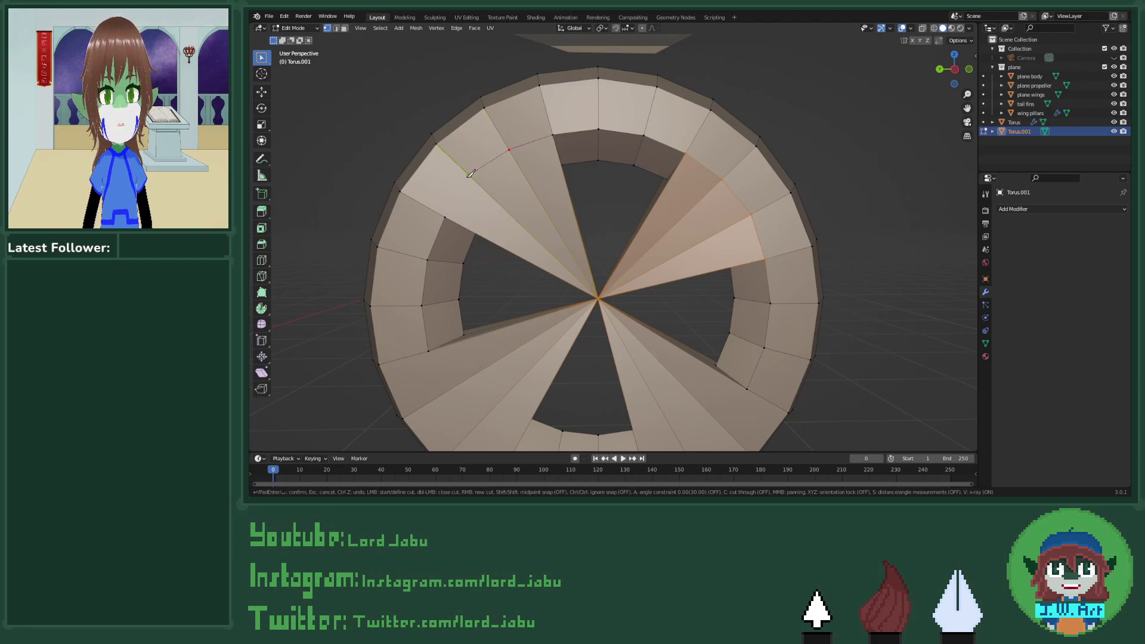
{"action": "left_click", "coordinate": [446, 216]}
{"action": "key", "text": "Return"}
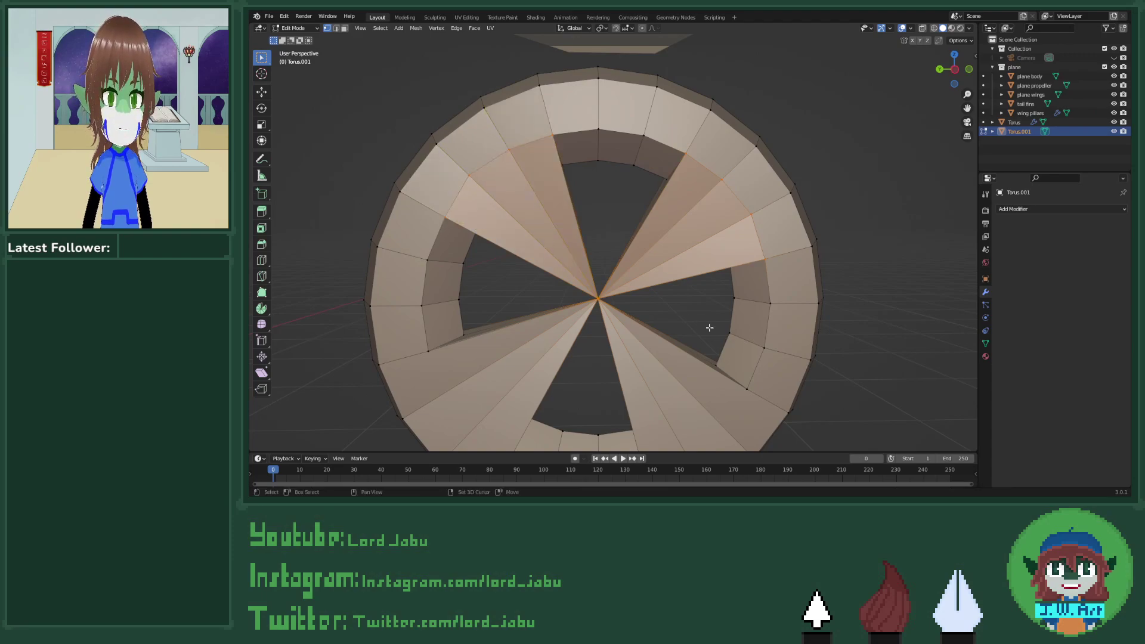
Step: Knife-cut the lower-right wedge and begin a cut on the lower-left wedge
{"action": "middle_click_drag", "start_coordinate": [707, 324], "coordinate": [708, 227], "text": "shift"}
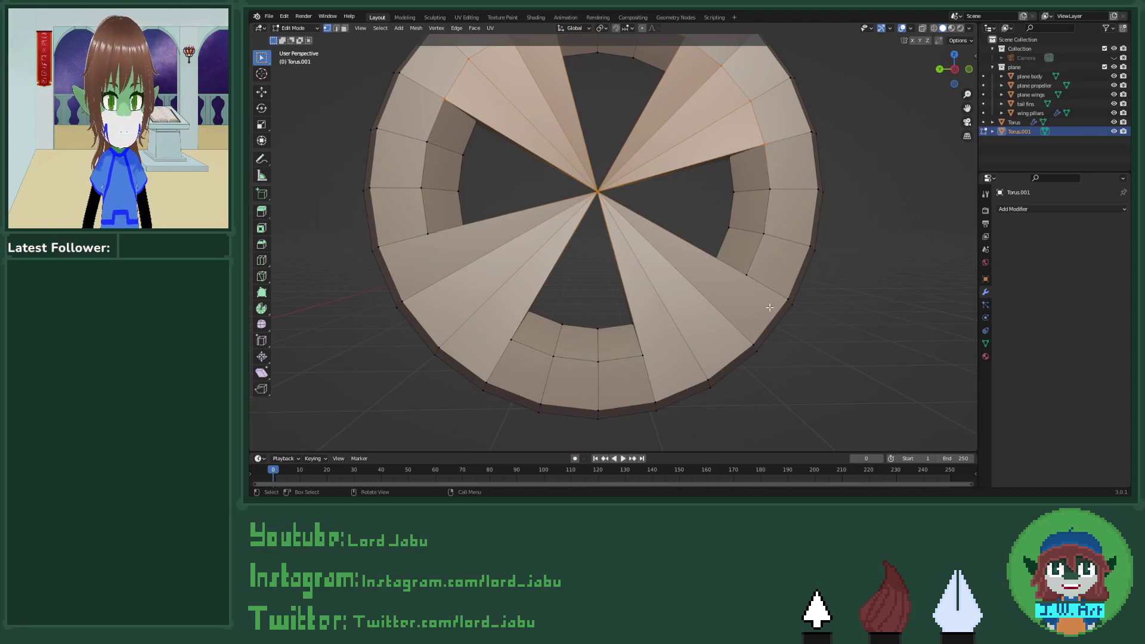
{"action": "key", "text": "k"}
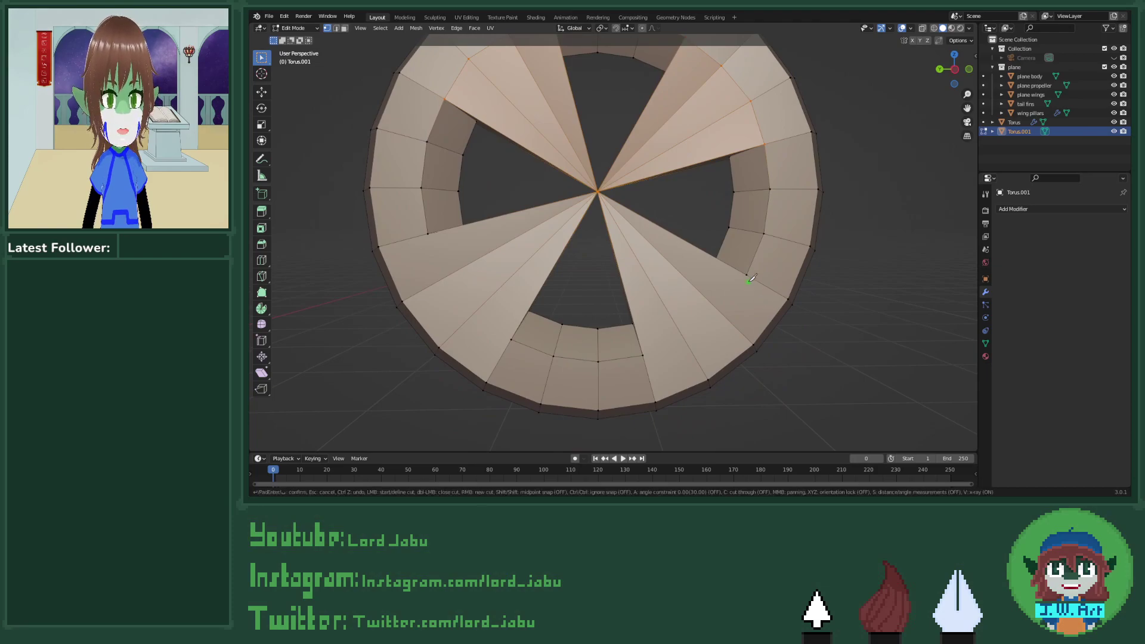
{"action": "left_click", "coordinate": [717, 309]}
{"action": "left_click", "coordinate": [684, 340]}
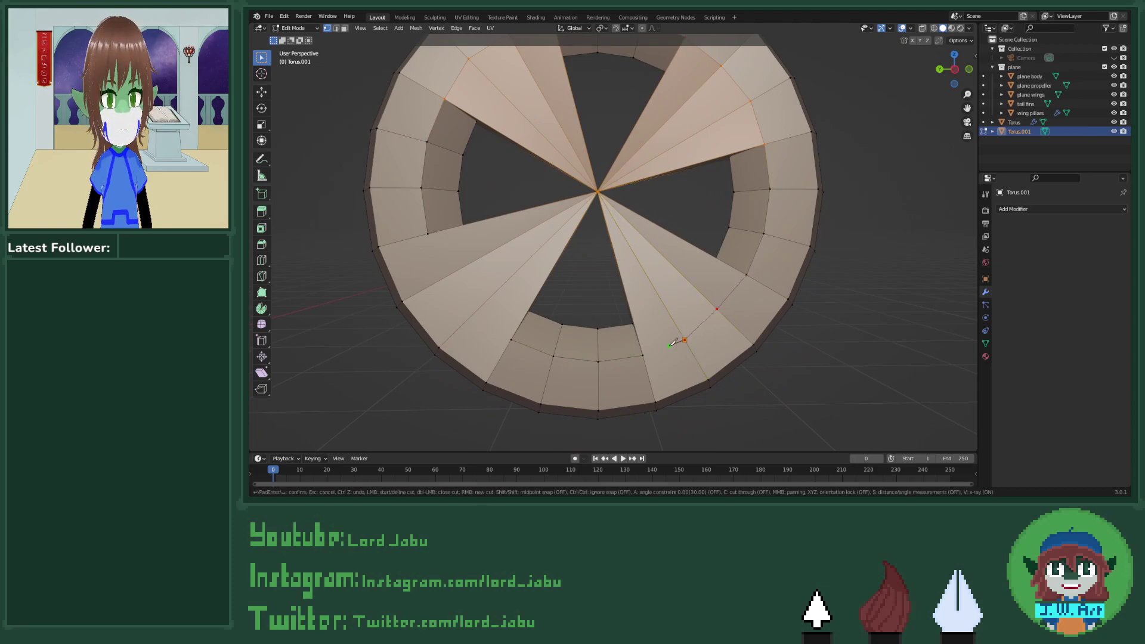
{"action": "left_click", "coordinate": [643, 355]}
{"action": "key", "text": "Return"}
{"action": "key", "text": "k"}
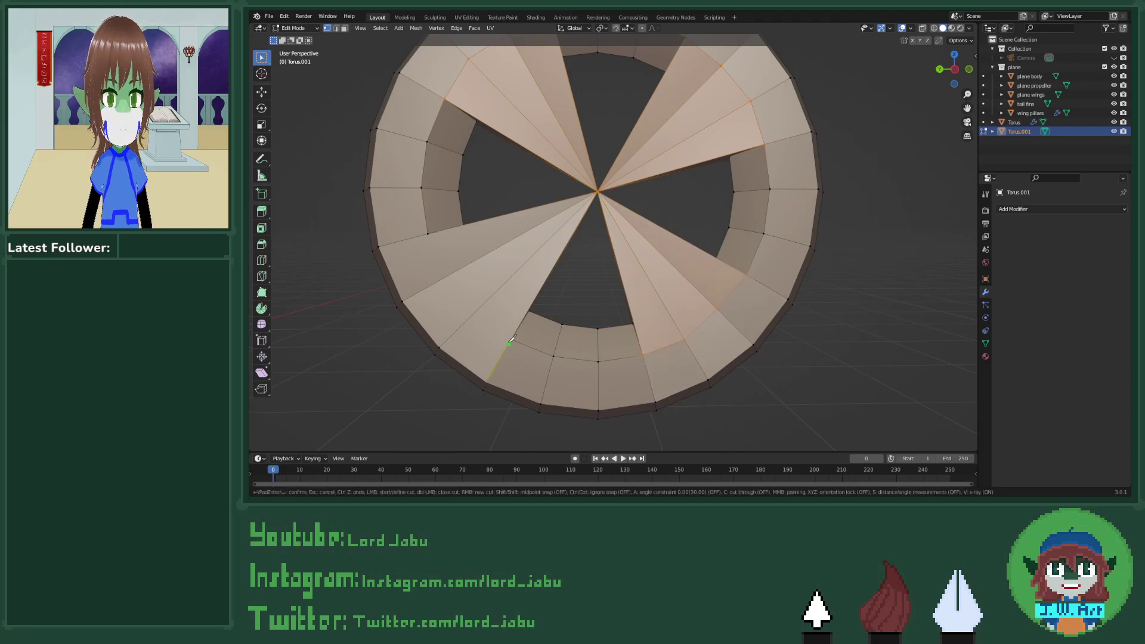
{"action": "left_click", "coordinate": [474, 312]}
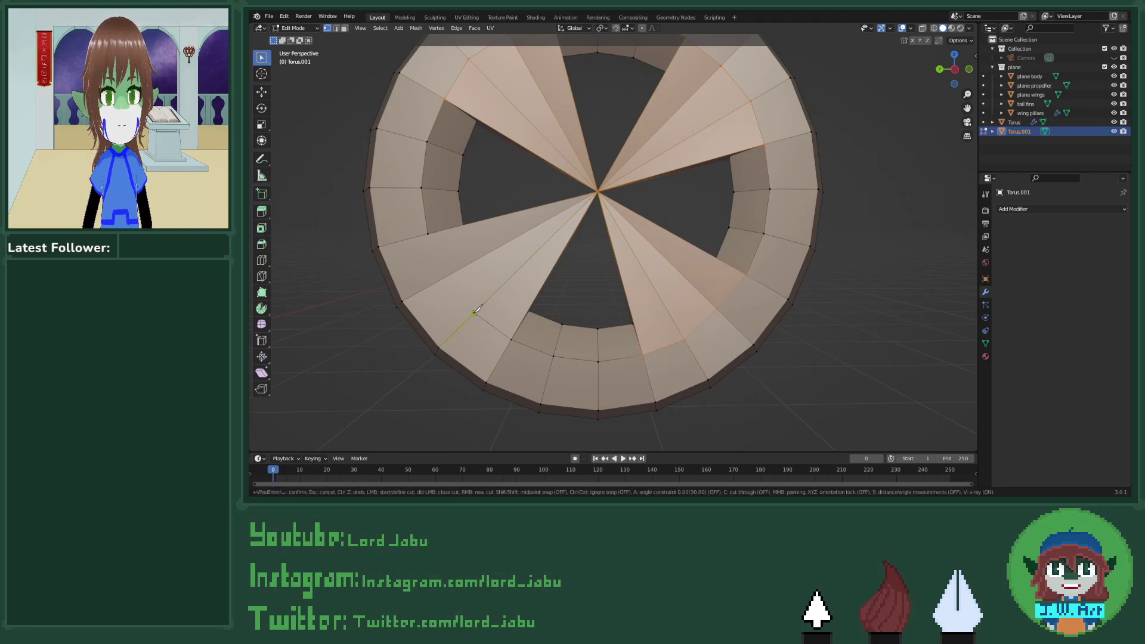
{"action": "left_click", "coordinate": [440, 279]}
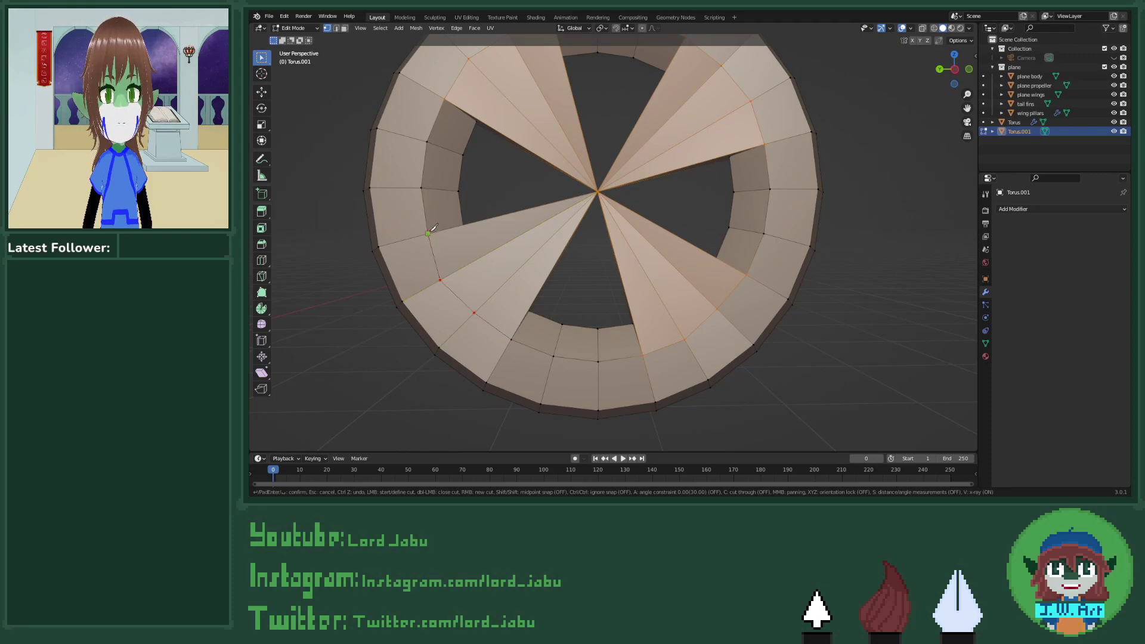
{"action": "middle_click_drag", "start_coordinate": [429, 235], "coordinate": [565, 334]}
Step: Finish the lower-left wedge cut and add a cut on the right wedge
{"action": "key", "text": "k"}
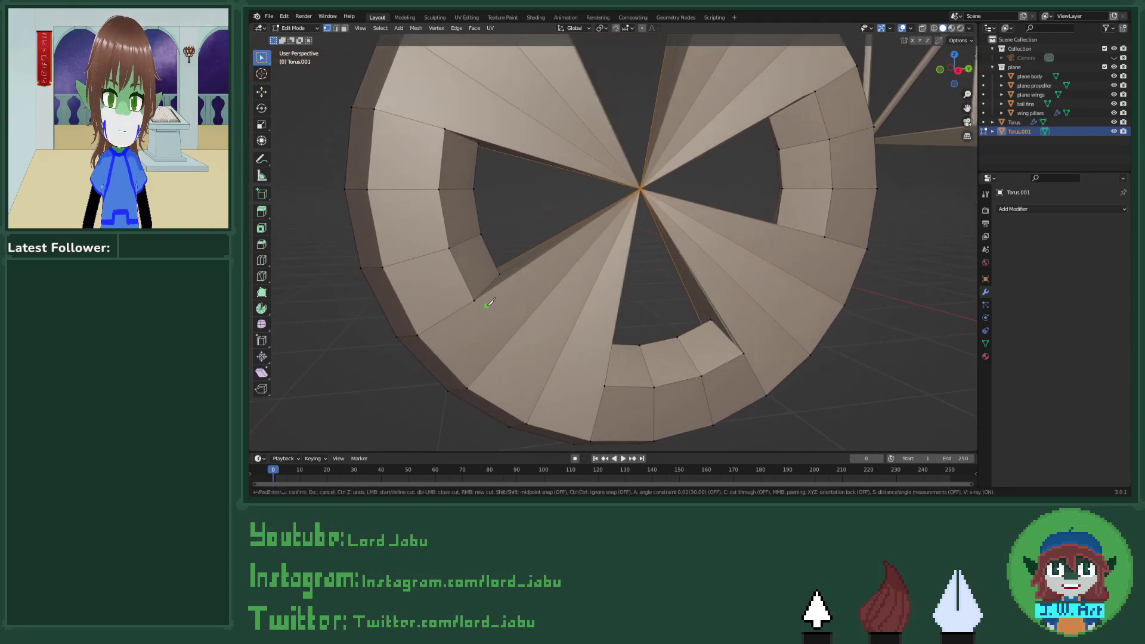
{"action": "left_click", "coordinate": [513, 335]}
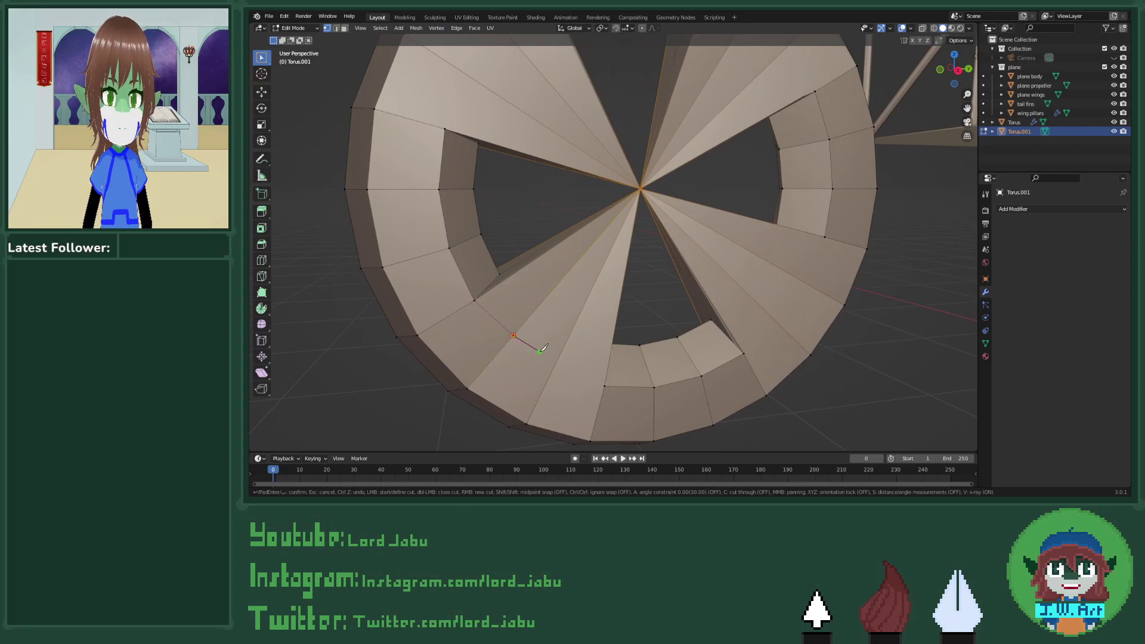
{"action": "left_click", "coordinate": [604, 385]}
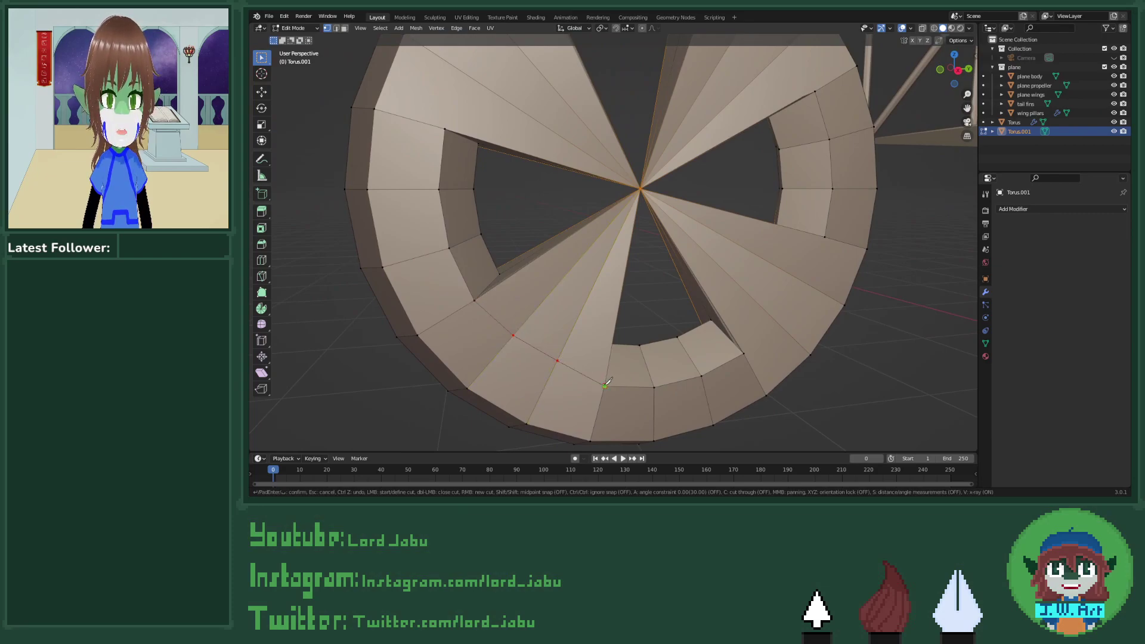
{"action": "key", "text": "Return"}
{"action": "middle_click_drag", "start_coordinate": [605, 385], "coordinate": [492, 303]}
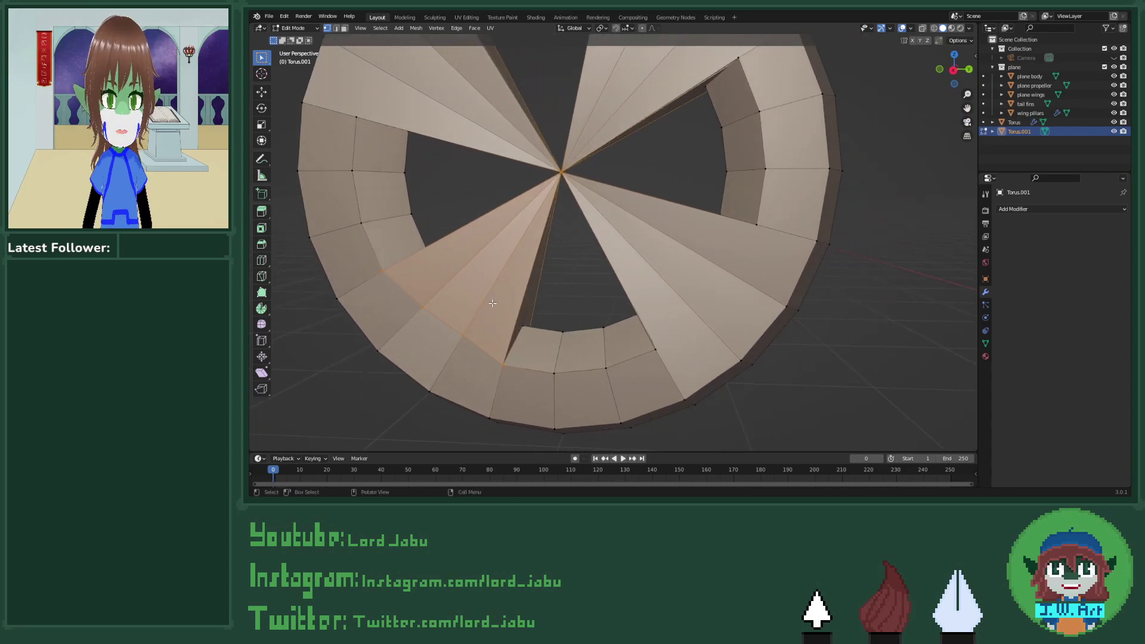
{"action": "key", "text": "k"}
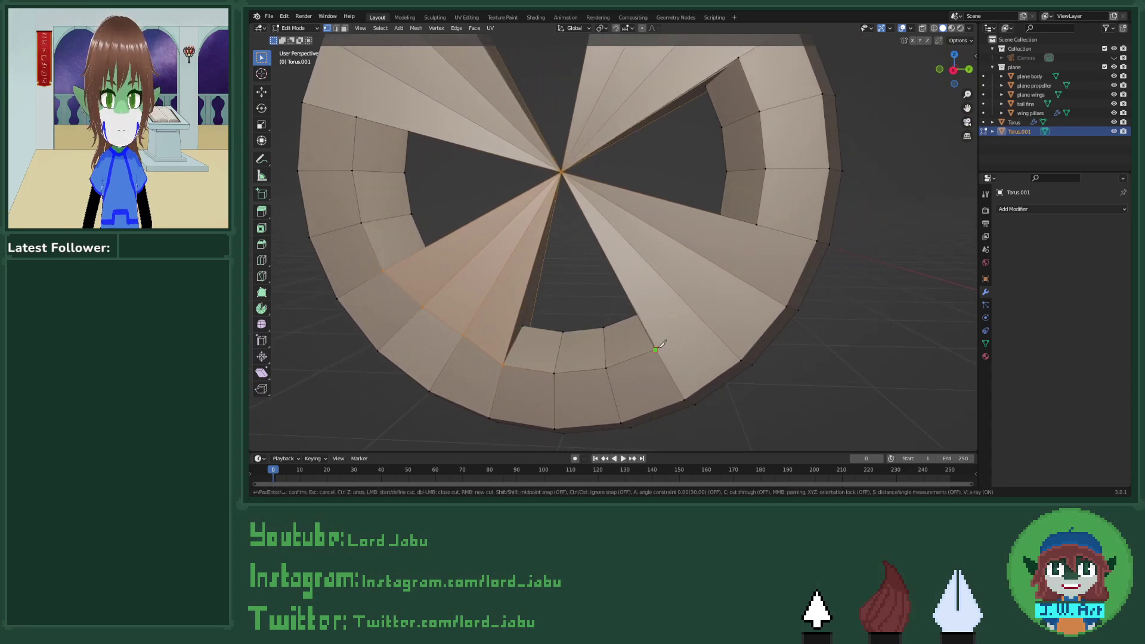
{"action": "left_click", "coordinate": [700, 316]}
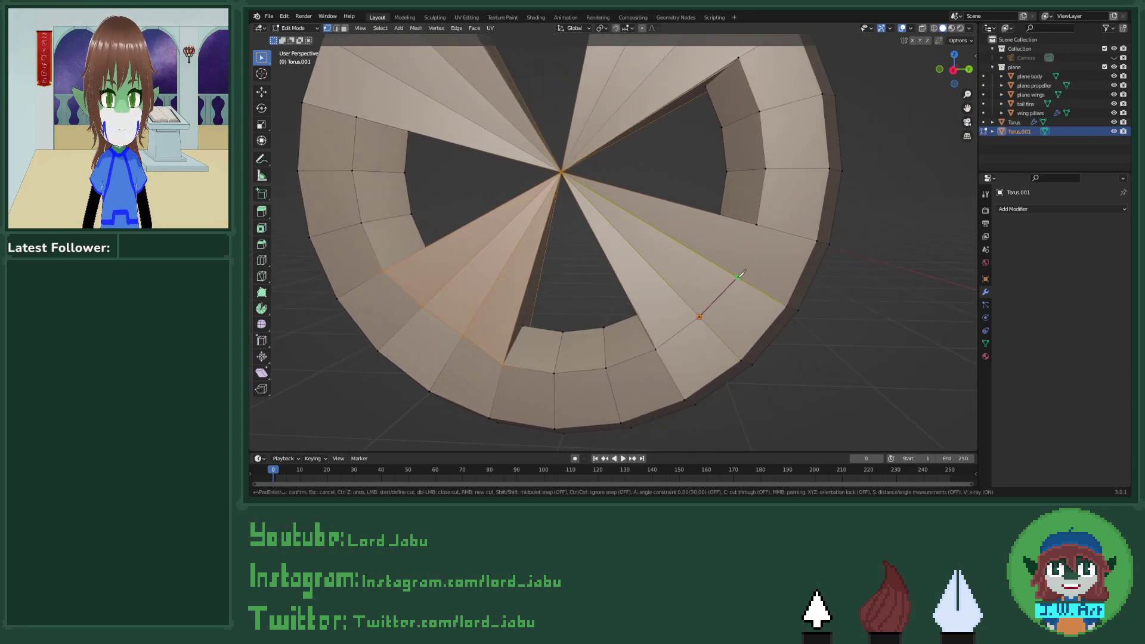
{"action": "left_click", "coordinate": [756, 224]}
{"action": "key", "text": "Return"}
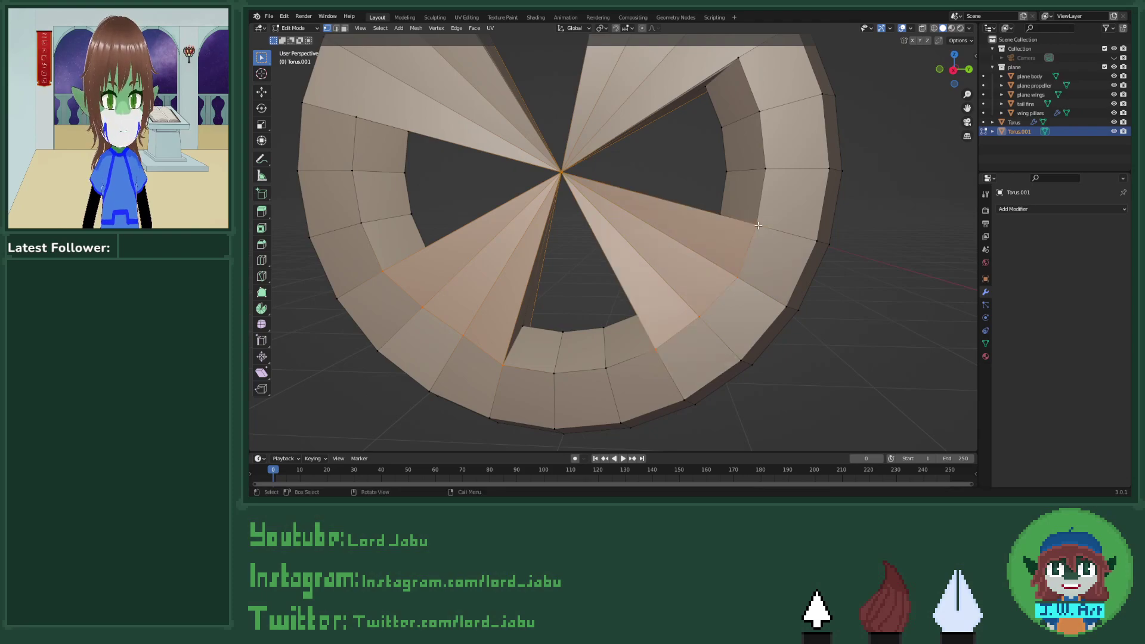
{"action": "middle_click_drag", "start_coordinate": [599, 307], "coordinate": [517, 219]}
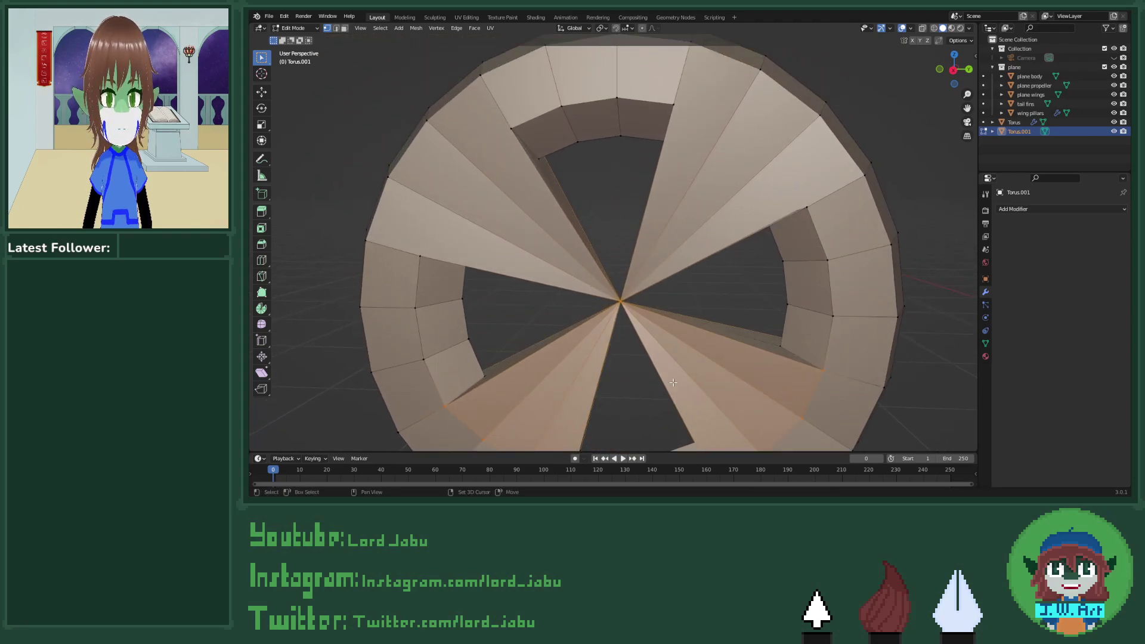
Step: Make two more knife cuts running along the rim across the spoke edges
{"action": "key", "text": "k"}
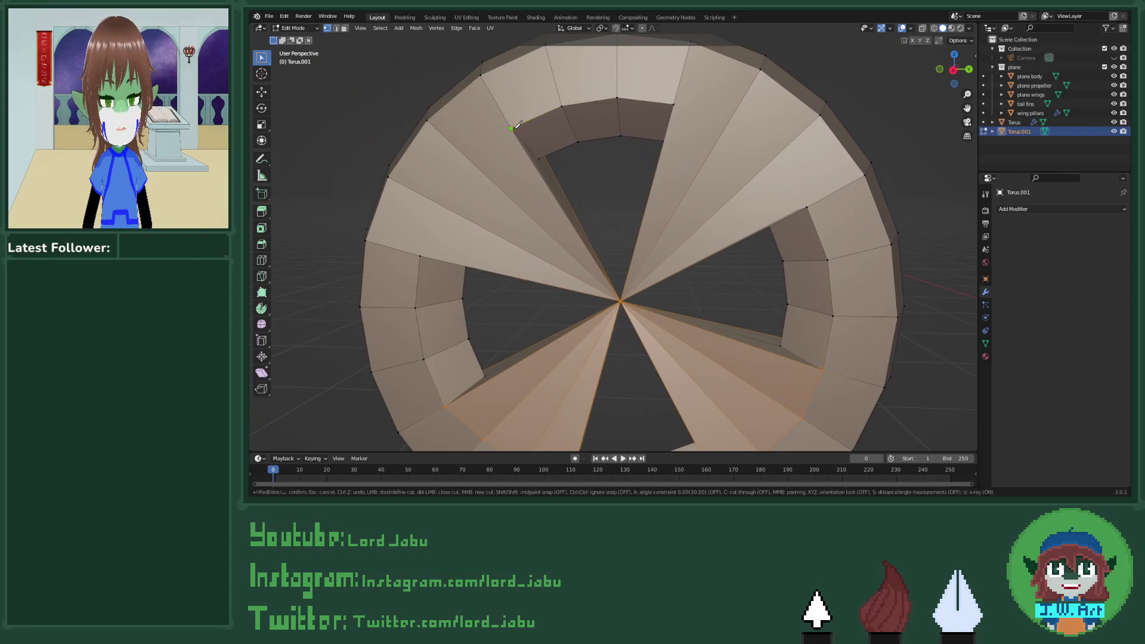
{"action": "left_click", "coordinate": [511, 128]}
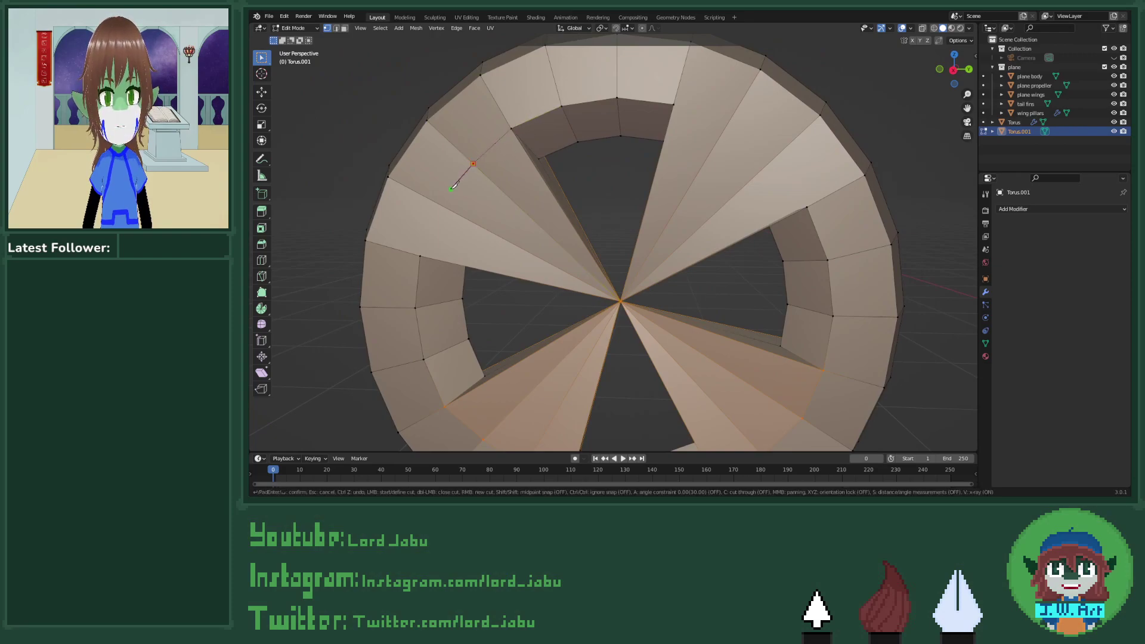
{"action": "left_click", "coordinate": [445, 207]}
{"action": "left_click", "coordinate": [421, 257]}
{"action": "key", "text": "Return"}
{"action": "key", "text": "k"}
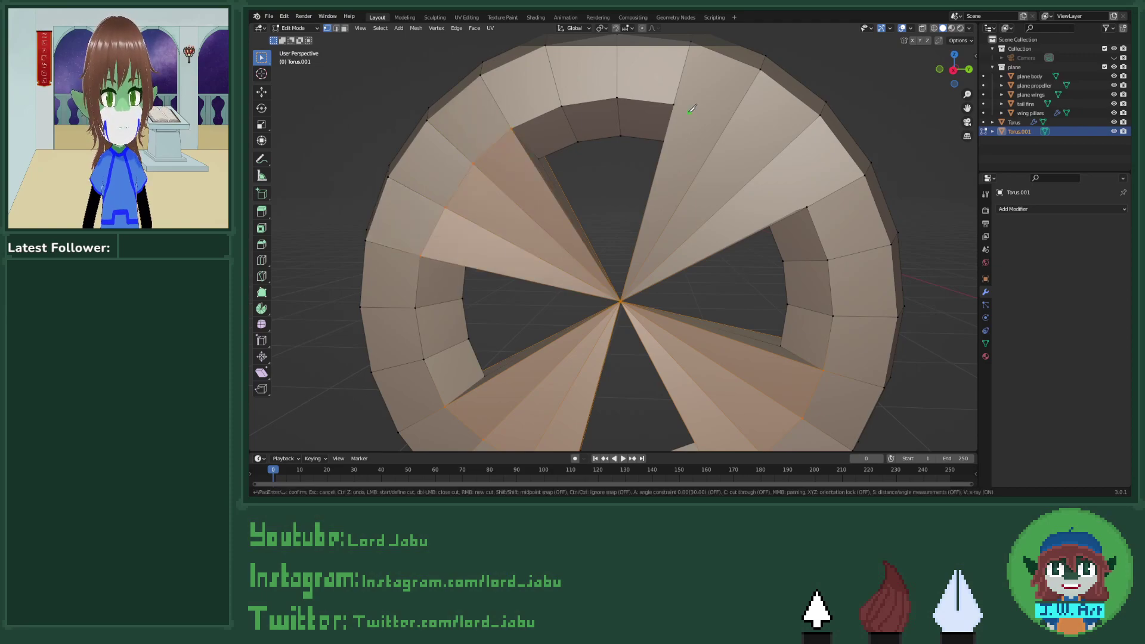
{"action": "left_click", "coordinate": [673, 105]}
{"action": "left_click", "coordinate": [729, 120]}
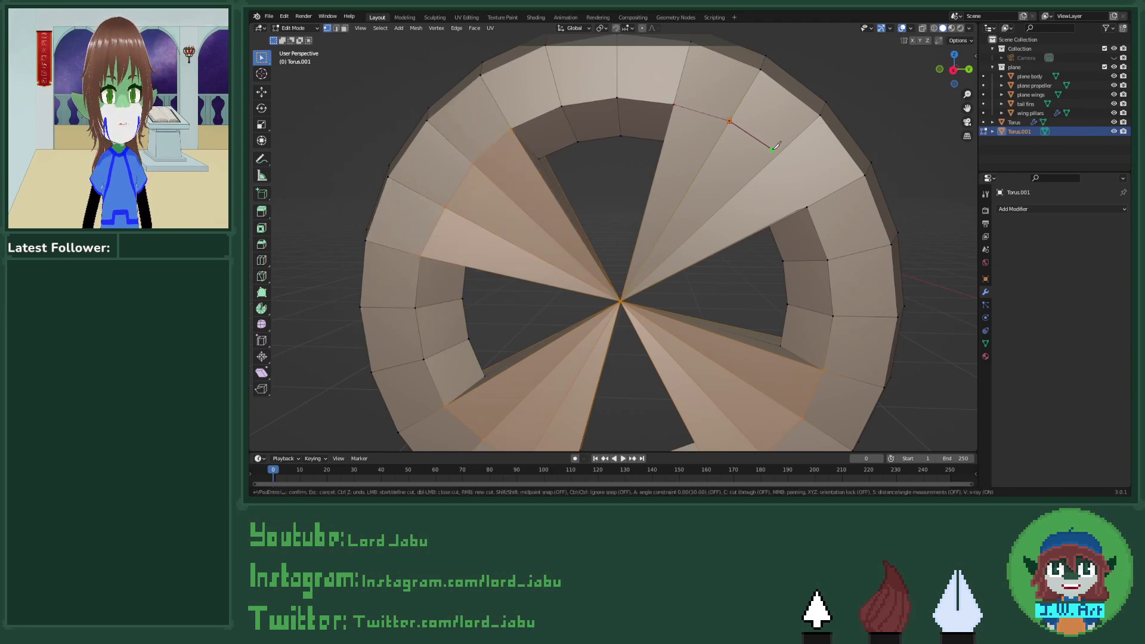
{"action": "left_click", "coordinate": [777, 154]}
{"action": "left_click", "coordinate": [808, 206]}
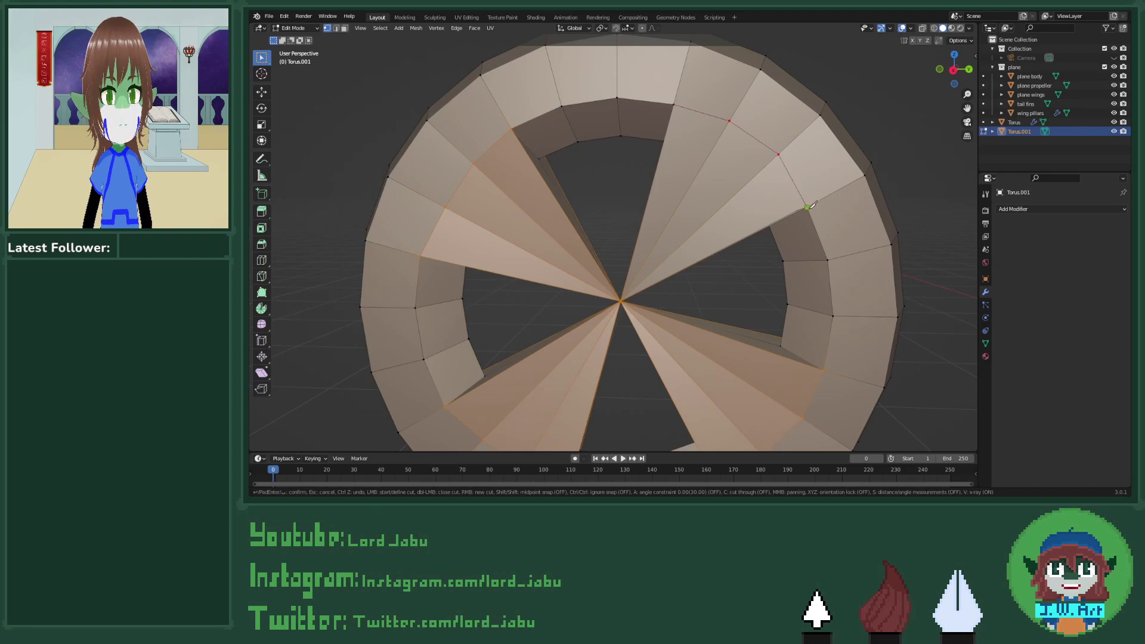
{"action": "key", "text": "Return"}
{"action": "scroll", "coordinate": [808, 204], "scroll_direction": "down", "scroll_amount": 6}
Step: Bring the wheel into view in Edit Mode with face select mode active
{"action": "middle_click_drag", "start_coordinate": [807, 205], "coordinate": [810, 263]}
{"action": "scroll", "coordinate": [711, 286], "scroll_direction": "up", "scroll_amount": 3}
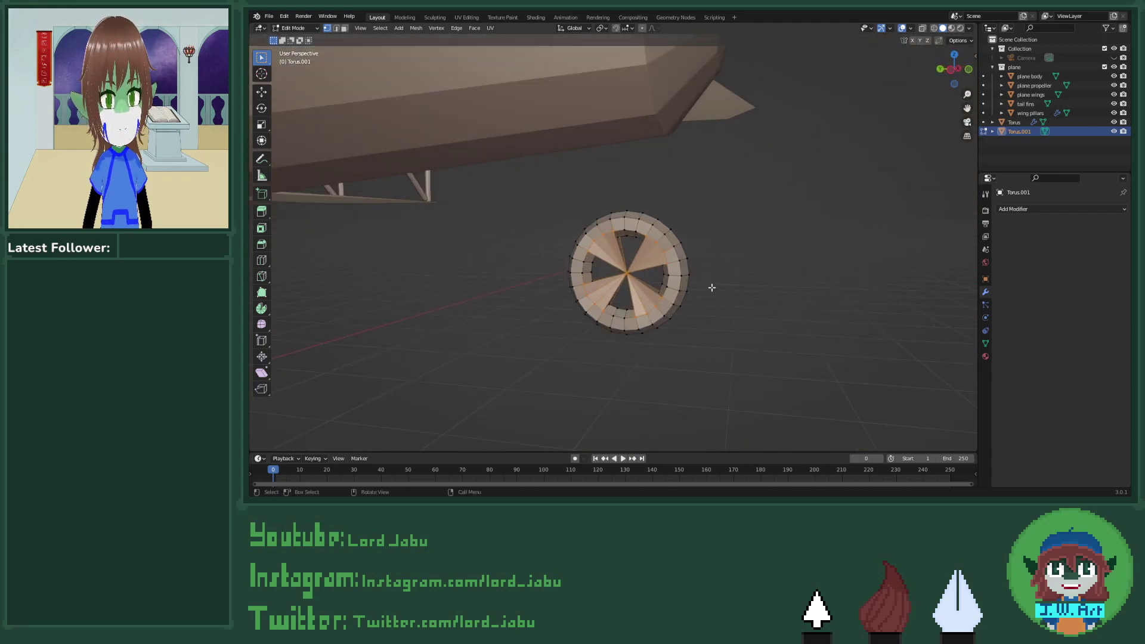
{"action": "key", "text": "Tab"}
{"action": "key", "text": "Tab"}
{"action": "middle_click_drag", "start_coordinate": [685, 295], "coordinate": [539, 299]}
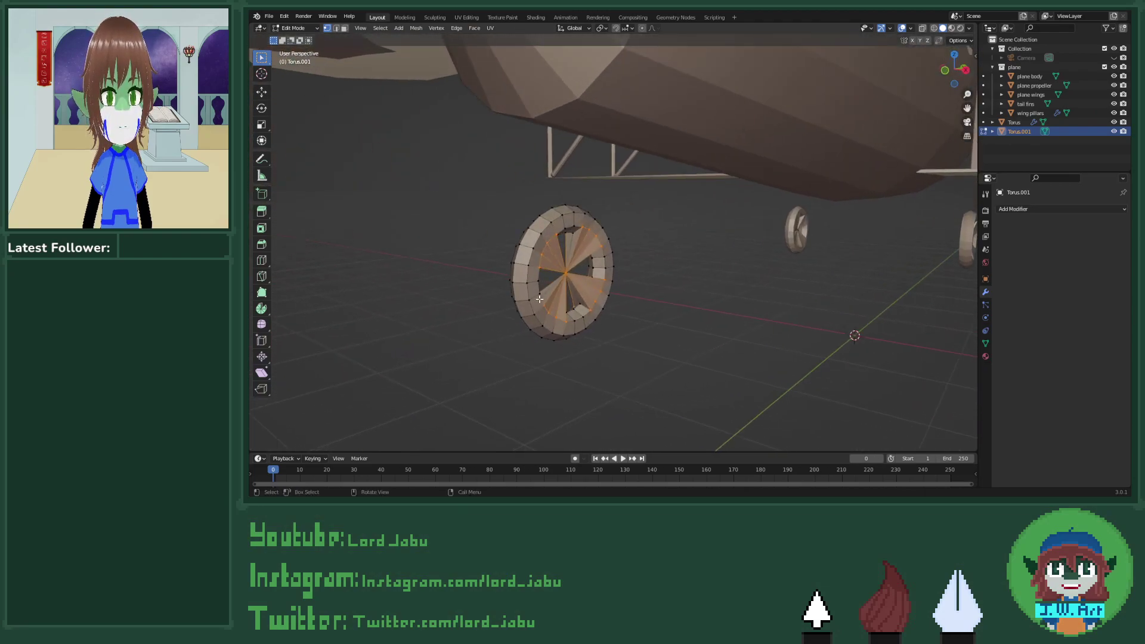
{"action": "key", "text": "3"}
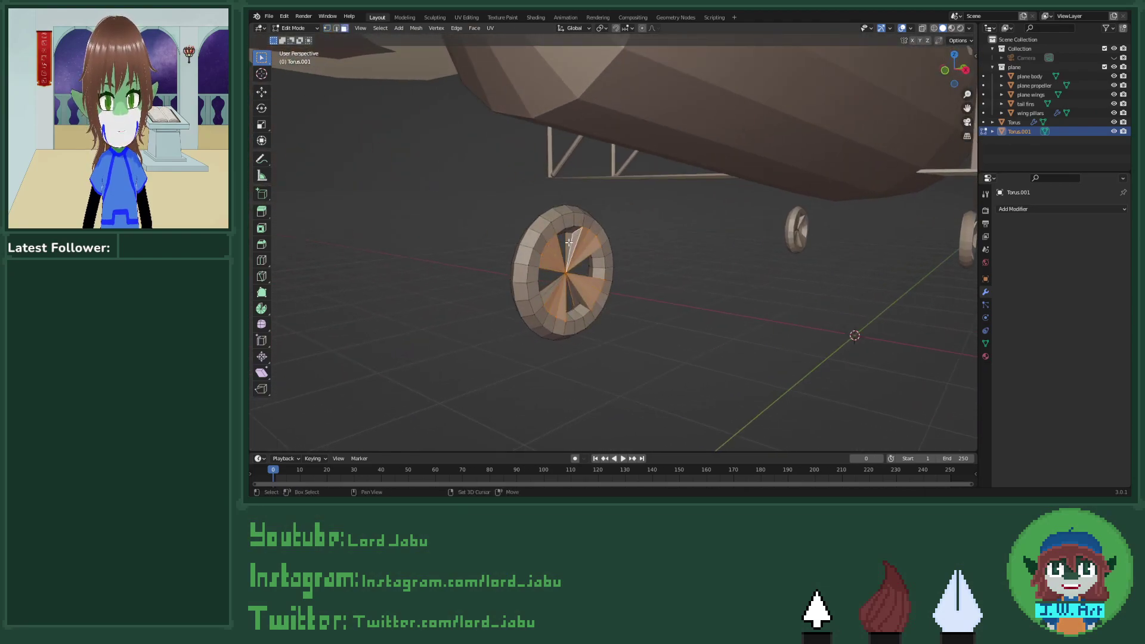
Step: Shift-select seven alternating spoke faces around the wheel, orbiting to reach each side
{"action": "left_click", "coordinate": [562, 251], "text": "shift"}
{"action": "left_click", "coordinate": [551, 287], "text": "shift"}
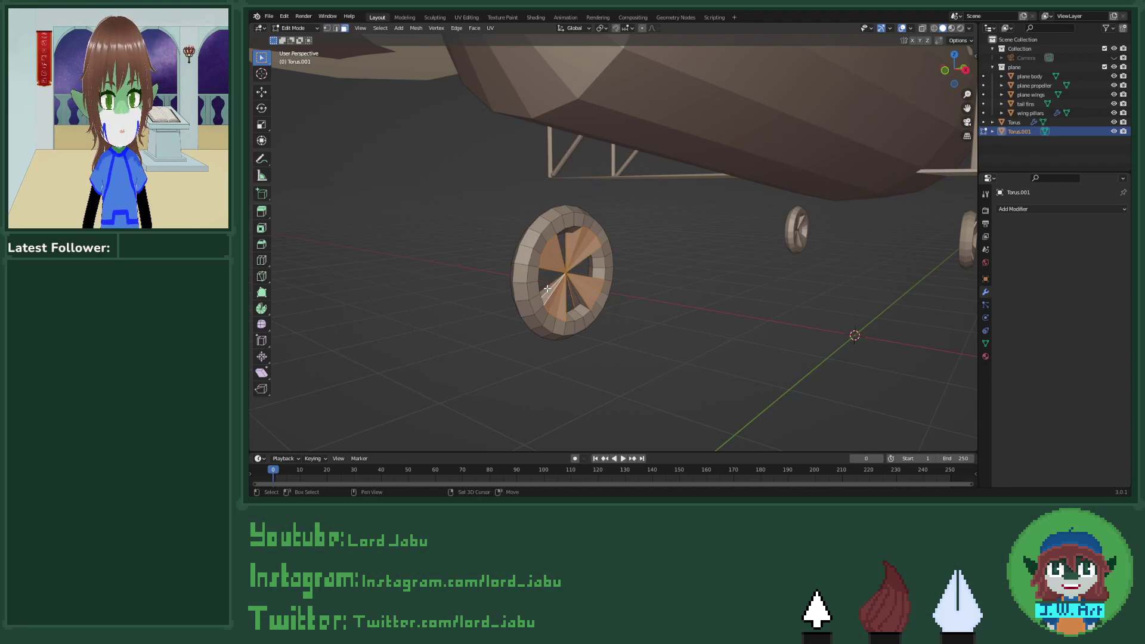
{"action": "middle_click_drag", "start_coordinate": [551, 286], "coordinate": [675, 306]}
{"action": "left_click", "coordinate": [651, 306], "text": "shift"}
{"action": "left_click", "coordinate": [678, 310], "text": "shift"}
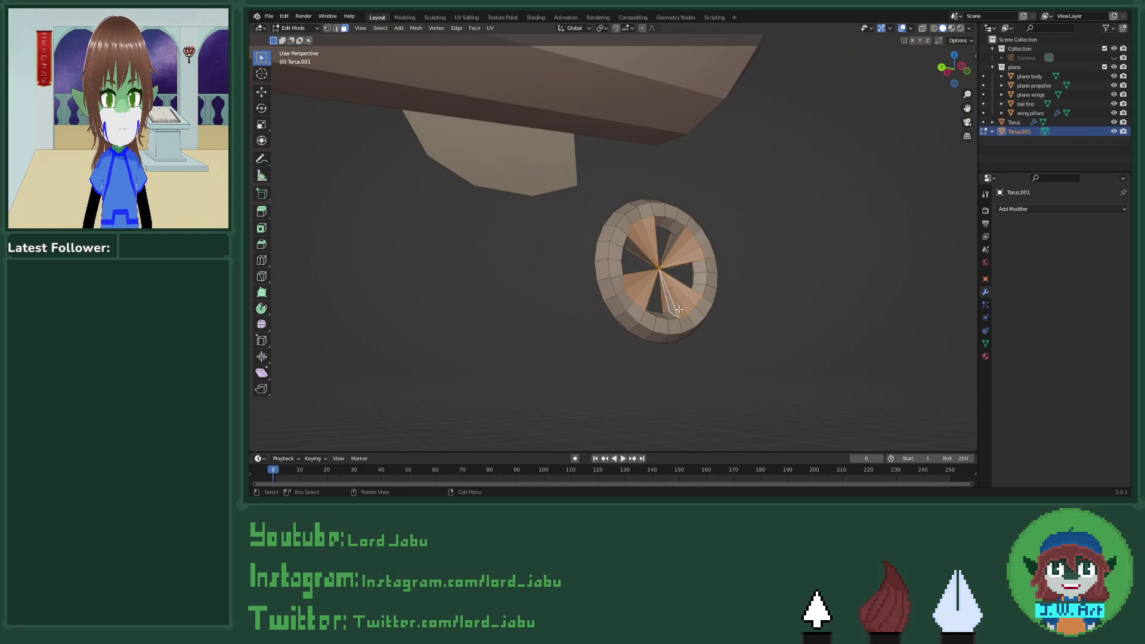
{"action": "scroll", "coordinate": [679, 310], "scroll_direction": "down", "scroll_amount": 4}
{"action": "scroll", "coordinate": [596, 313], "scroll_direction": "up", "scroll_amount": 4}
{"action": "middle_click_drag", "start_coordinate": [596, 313], "coordinate": [674, 318]}
{"action": "left_click", "coordinate": [629, 289], "text": "shift"}
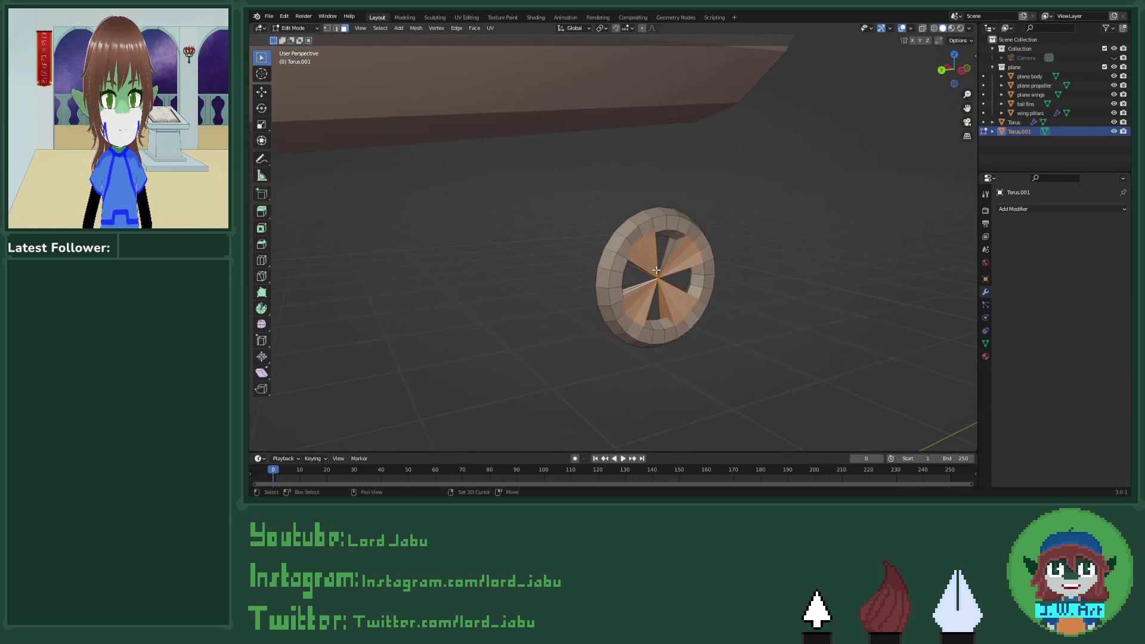
{"action": "middle_click_drag", "start_coordinate": [672, 250], "coordinate": [769, 292]}
{"action": "left_click", "coordinate": [631, 241], "text": "shift"}
{"action": "left_click", "coordinate": [684, 241], "text": "shift"}
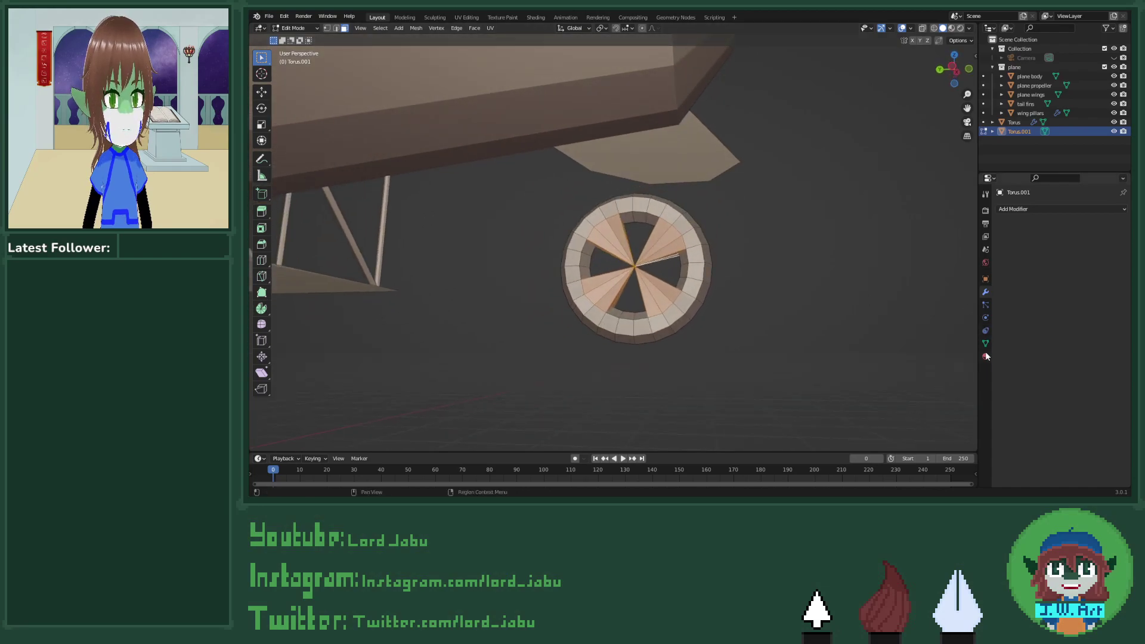
Step: Add two material slots to the wheel and create a new material named 'metal'
{"action": "left_click", "coordinate": [985, 356]}
{"action": "left_click", "coordinate": [1123, 212]}
{"action": "left_click", "coordinate": [1123, 211]}
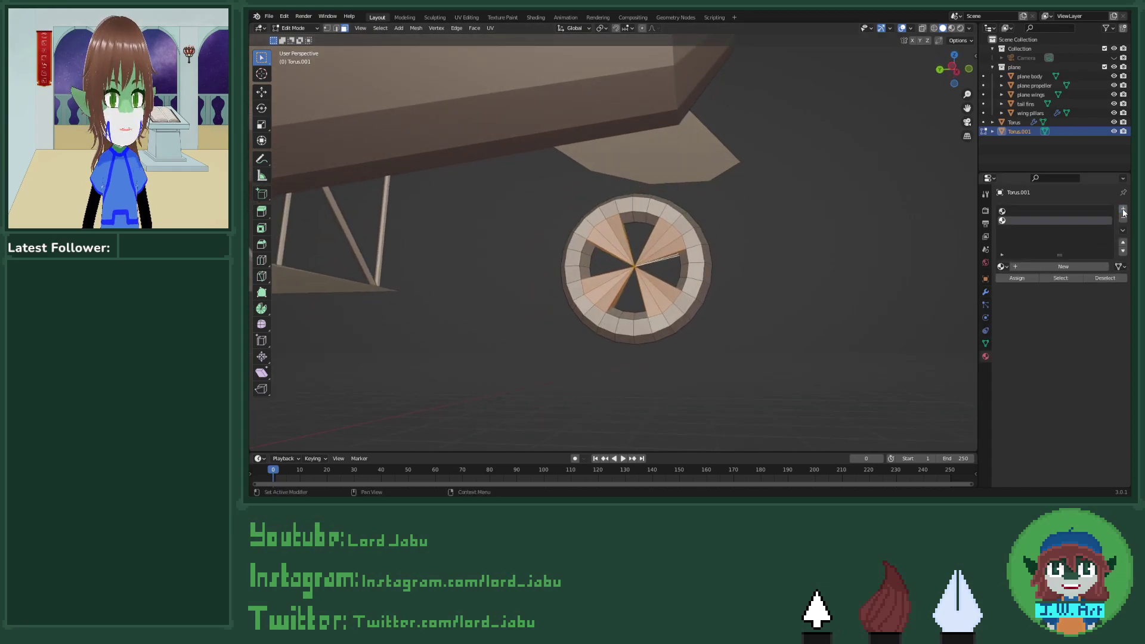
{"action": "left_click", "coordinate": [1019, 266]}
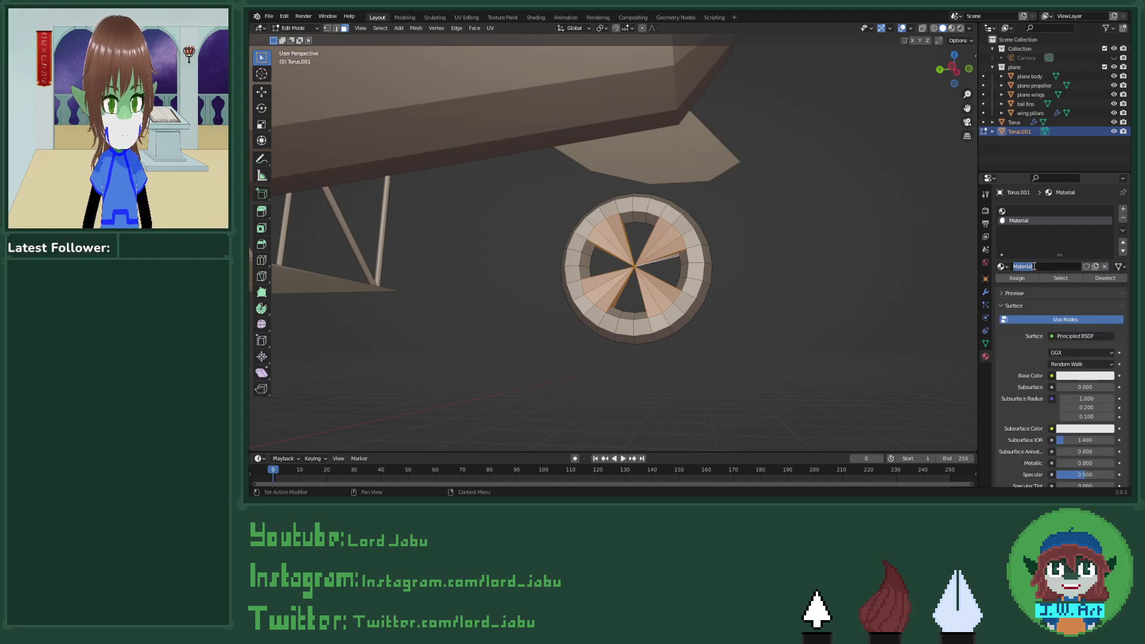
{"action": "type", "text": "met"}
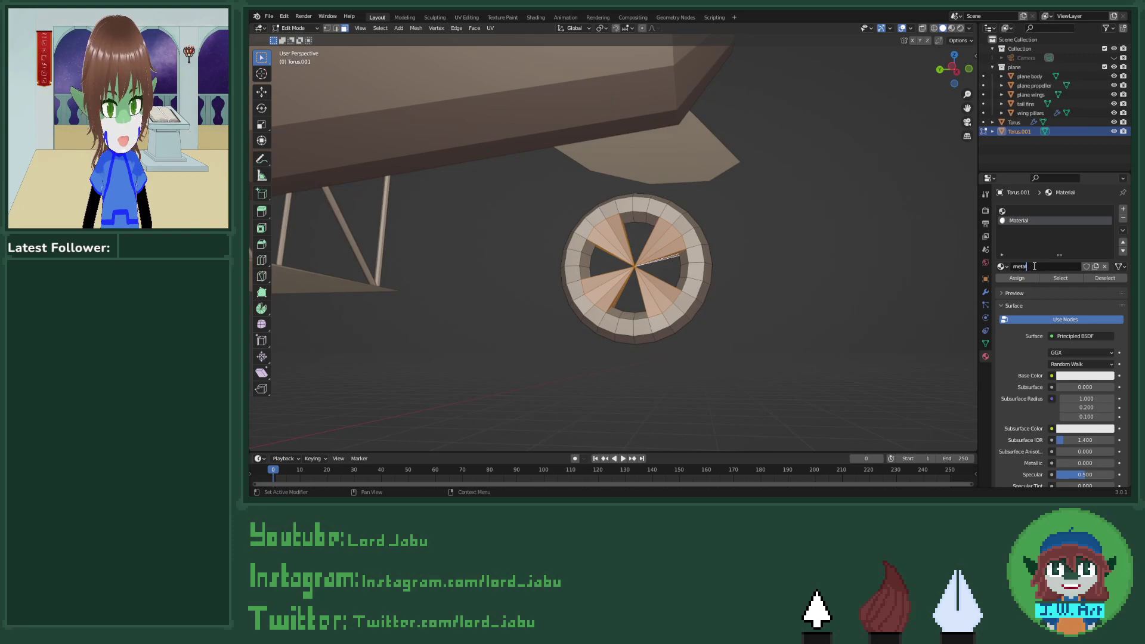
{"action": "type", "text": "al"}
{"action": "key", "text": "Return"}
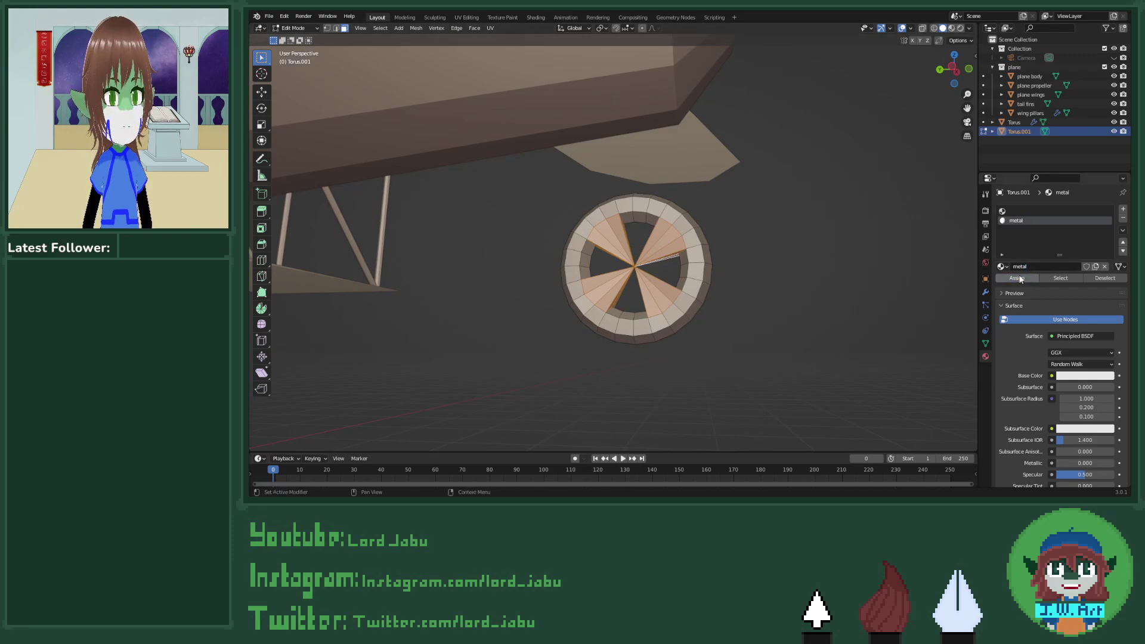
Step: Check each slot's faces with Select and Deselect, ending with the empty slot's ring faces selected
{"action": "left_click", "coordinate": [1024, 210]}
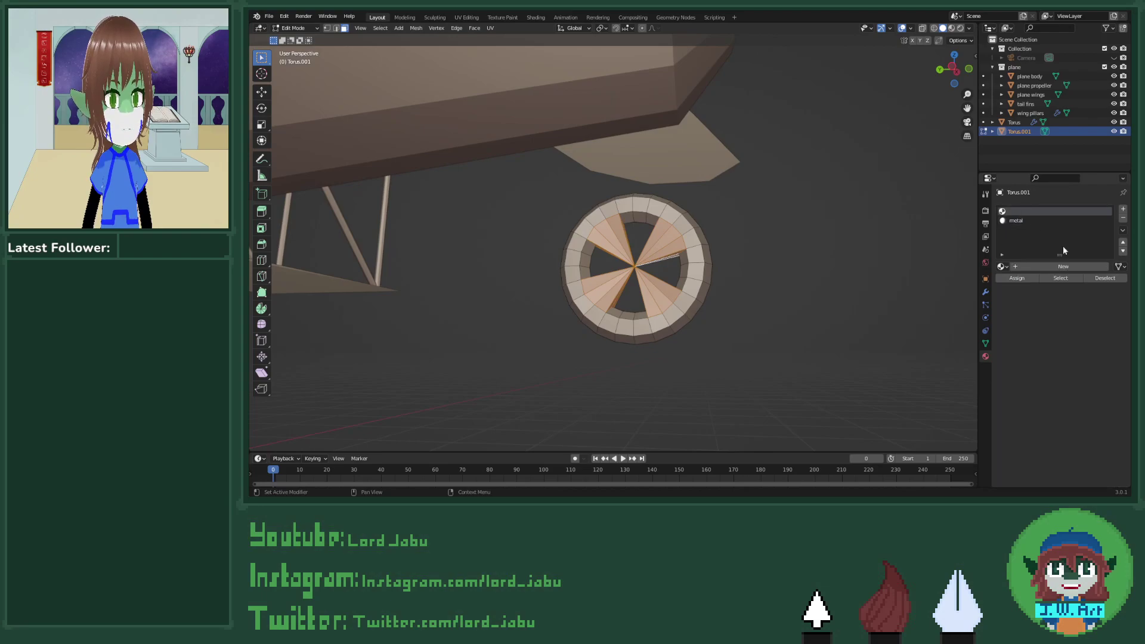
{"action": "left_click", "coordinate": [1067, 279]}
{"action": "left_click", "coordinate": [1104, 279]}
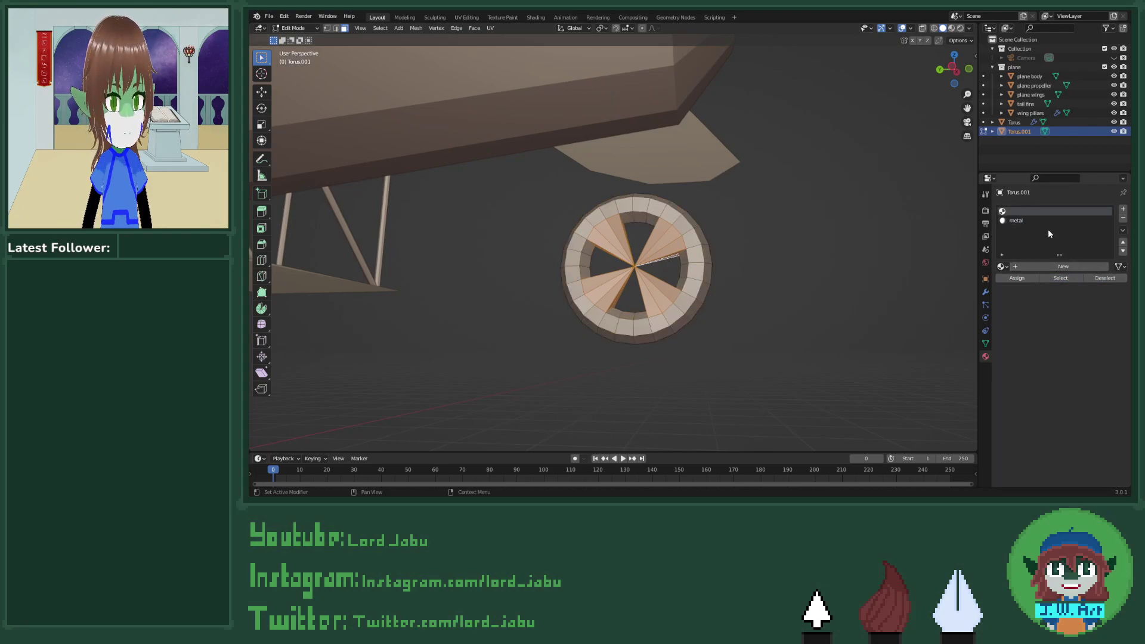
{"action": "left_click", "coordinate": [1045, 221]}
{"action": "left_click", "coordinate": [1104, 277]}
{"action": "left_click", "coordinate": [1049, 211]}
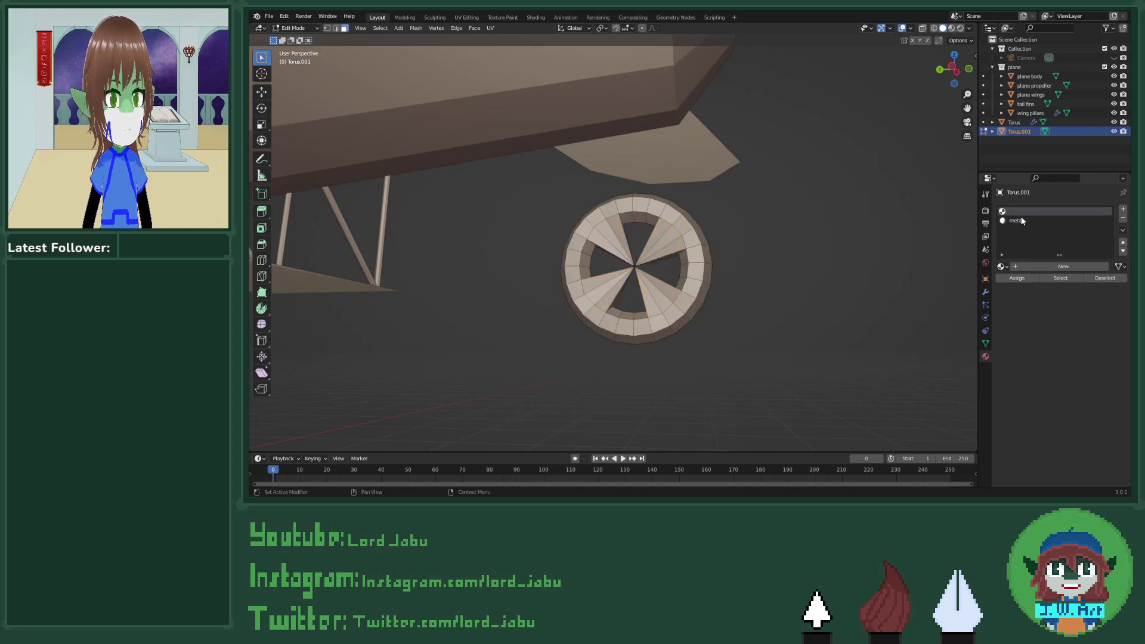
{"action": "left_click", "coordinate": [1060, 278]}
{"action": "middle_click_drag", "start_coordinate": [931, 291], "coordinate": [835, 314]}
Step: Create a new material in the empty wheel slot and rename it 'rubber'
{"action": "left_click", "coordinate": [1034, 265]}
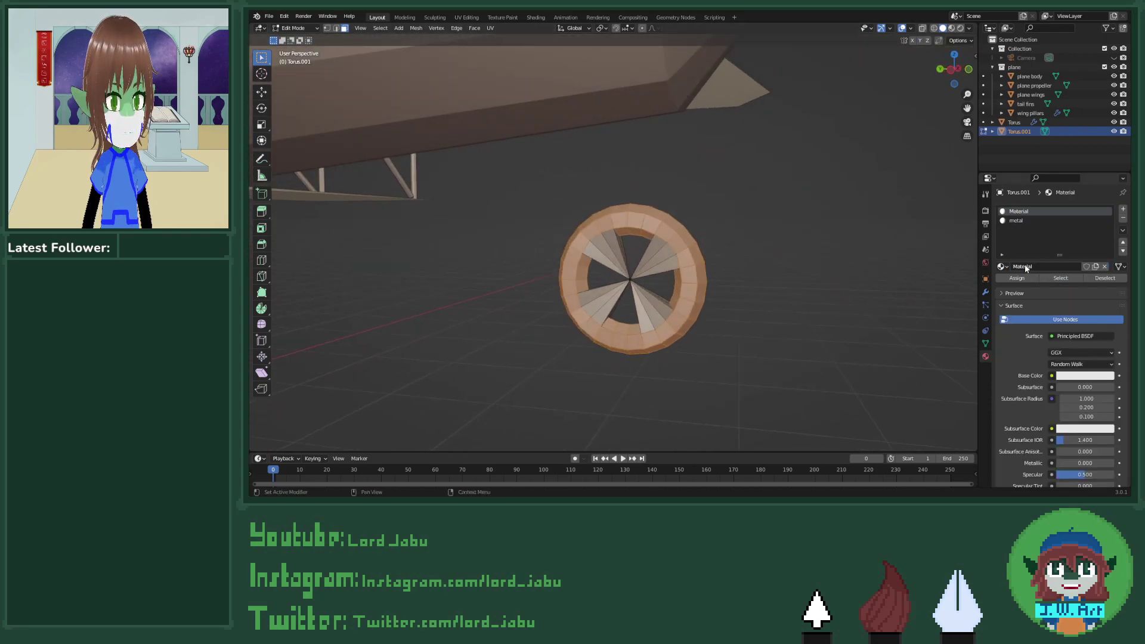
{"action": "double_click", "coordinate": [1024, 265]}
{"action": "key", "text": "BackSpace"}
{"action": "type", "text": "ru"}
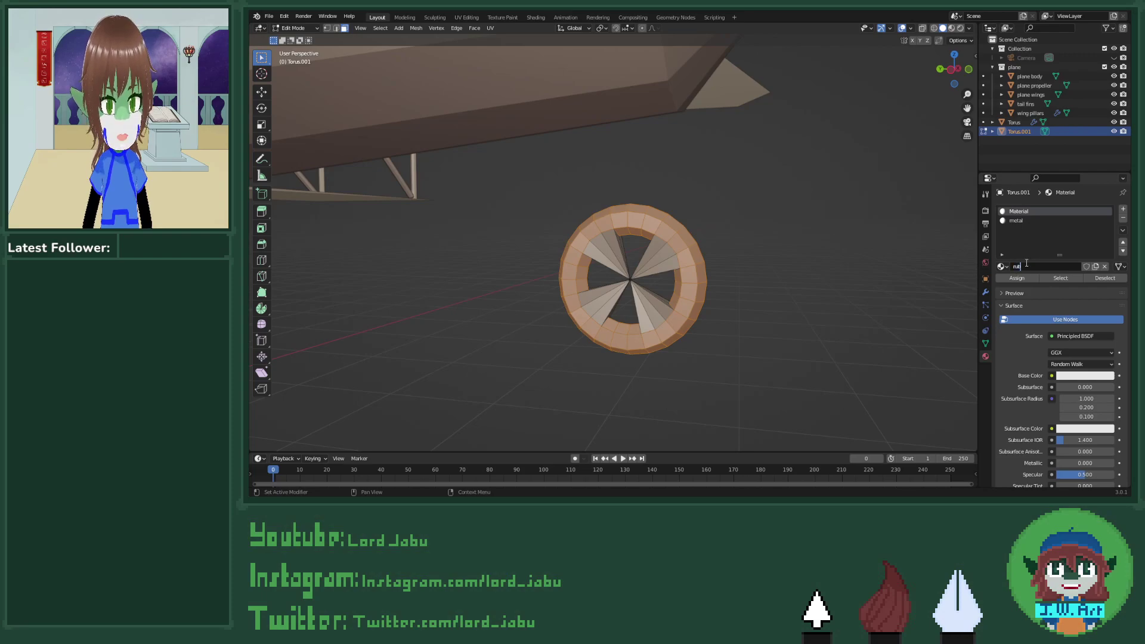
{"action": "type", "text": "bber"}
{"action": "key", "text": "Return"}
{"action": "scroll", "coordinate": [739, 276], "scroll_direction": "down", "scroll_amount": 4}
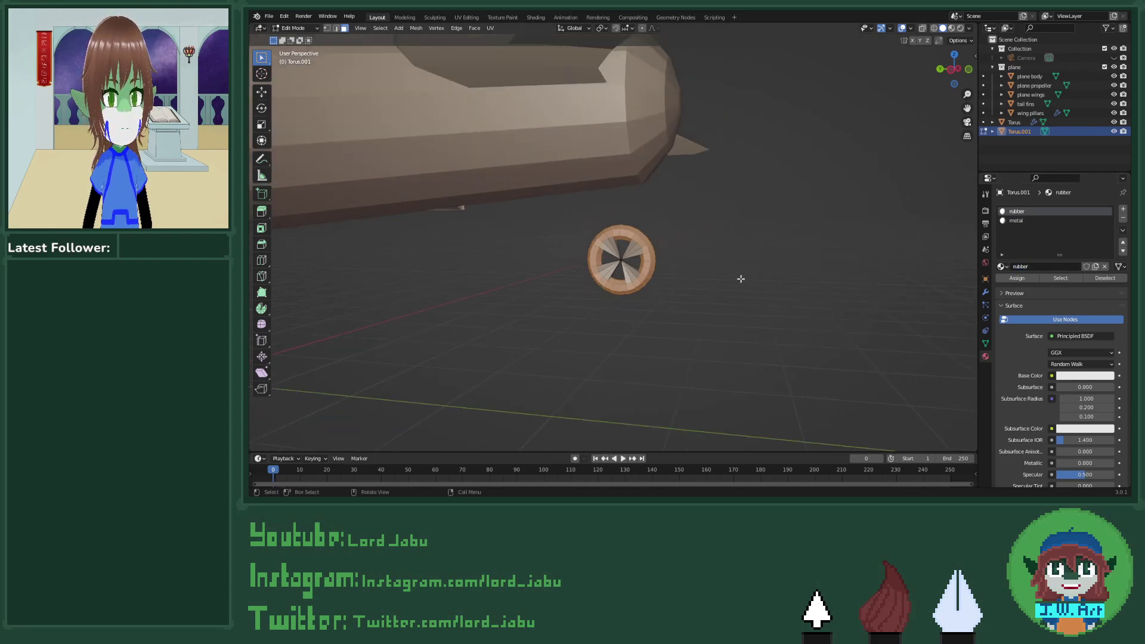
{"action": "middle_click_drag", "start_coordinate": [738, 276], "coordinate": [638, 218]}
{"action": "scroll", "coordinate": [695, 229], "scroll_direction": "down", "scroll_amount": 3}
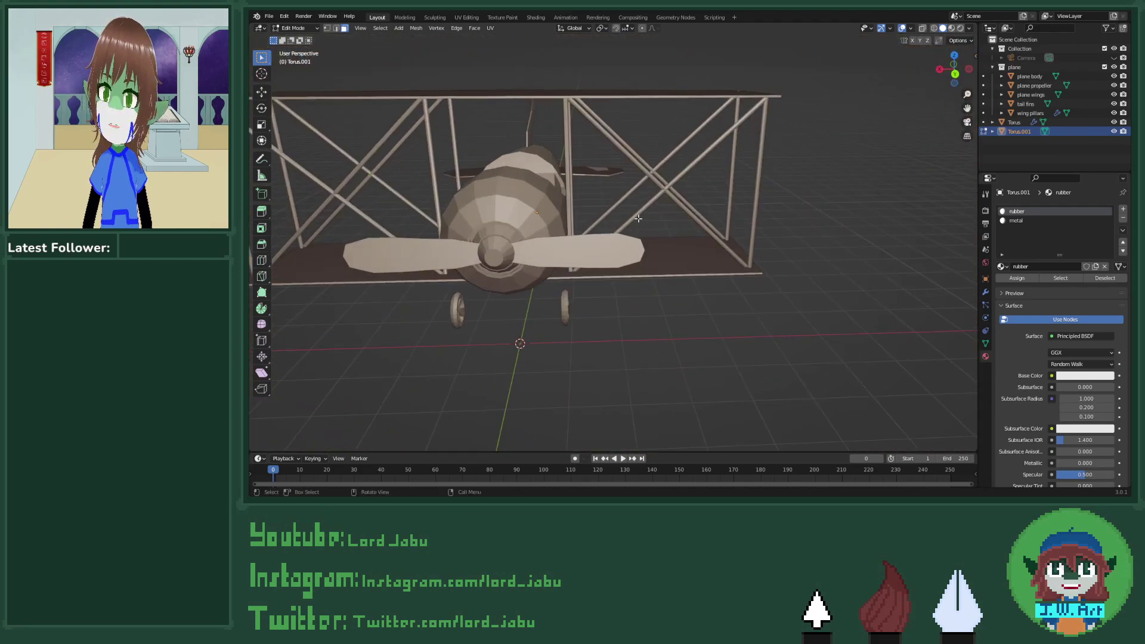
Step: Select the propeller and remove its three existing material slots
{"action": "key", "text": "Tab"}
{"action": "left_click", "coordinate": [586, 253]}
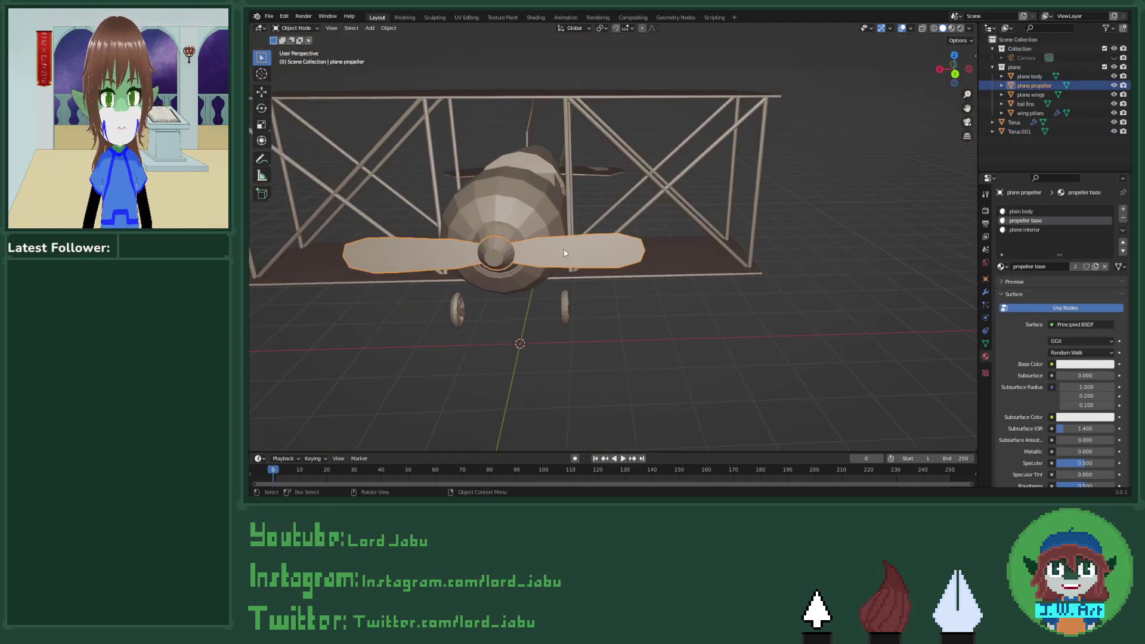
{"action": "key", "text": "Tab"}
{"action": "middle_click_drag", "start_coordinate": [586, 253], "coordinate": [623, 170]}
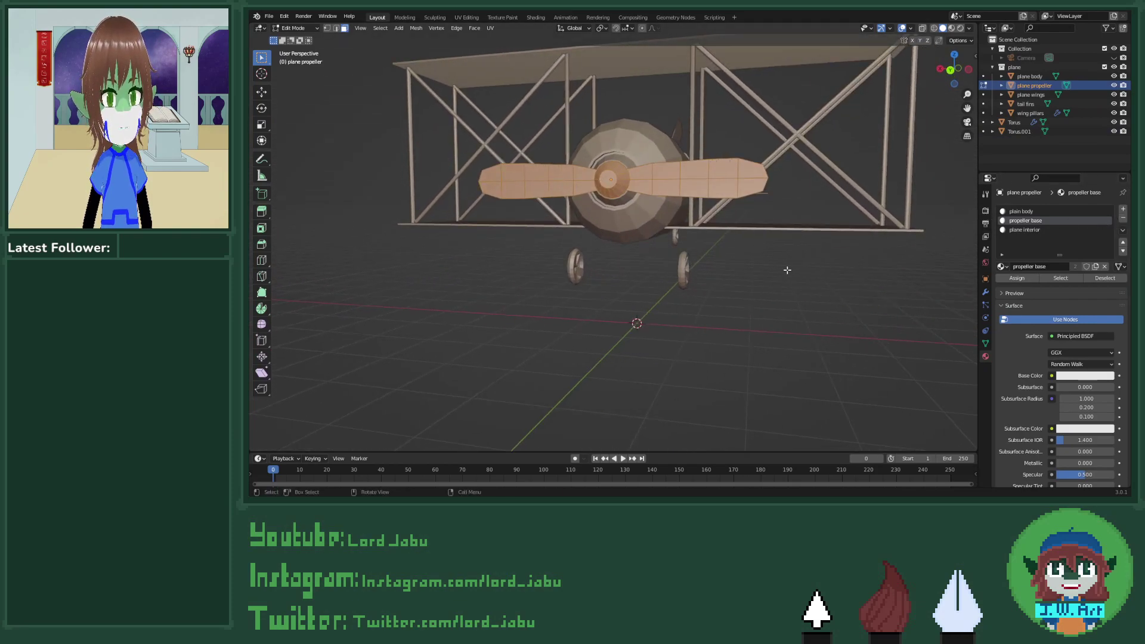
{"action": "key", "text": "Tab"}
{"action": "left_click", "coordinate": [1123, 219]}
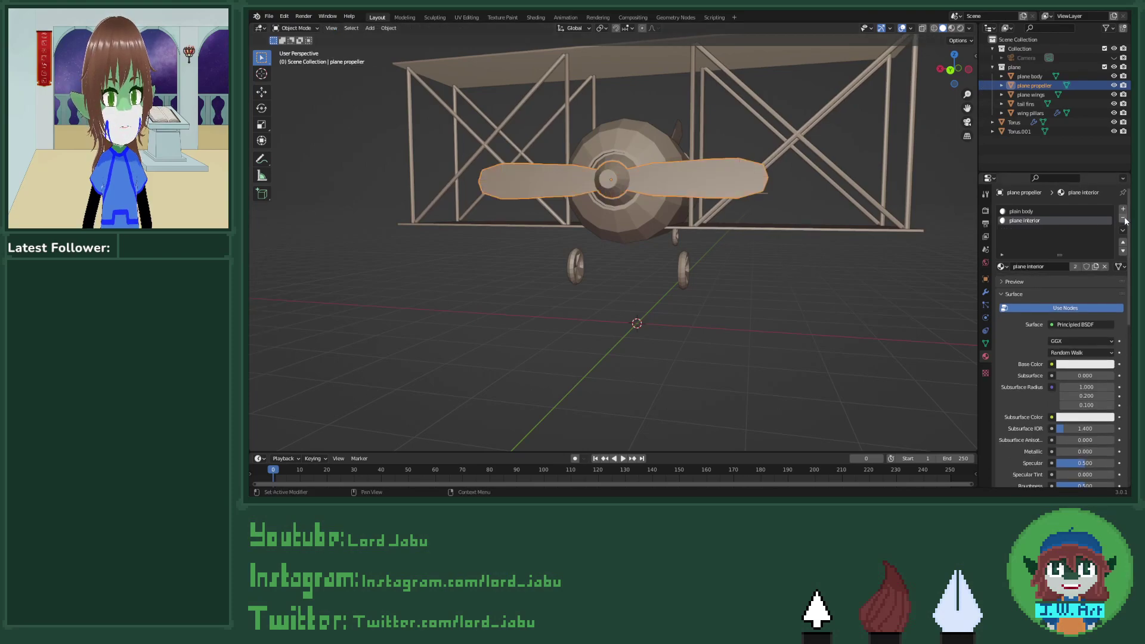
{"action": "left_click", "coordinate": [1123, 219]}
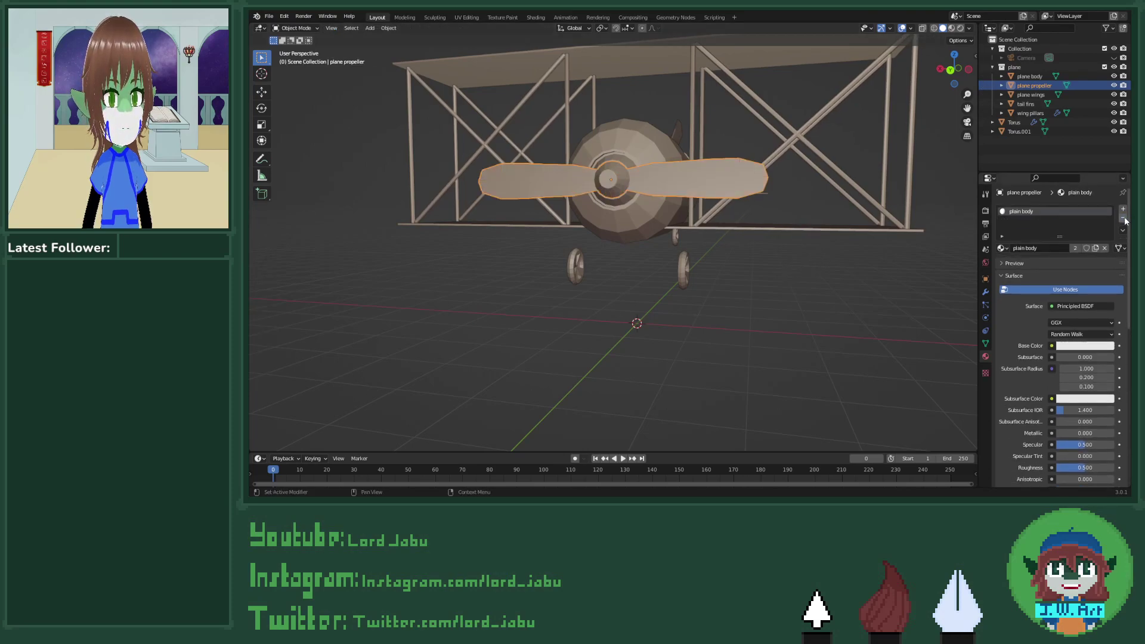
{"action": "left_click", "coordinate": [1123, 219]}
Step: In Edit Mode, link the existing 'metal' material to the propeller
{"action": "key", "text": "Tab"}
{"action": "scroll", "coordinate": [643, 182], "scroll_direction": "up", "scroll_amount": 4}
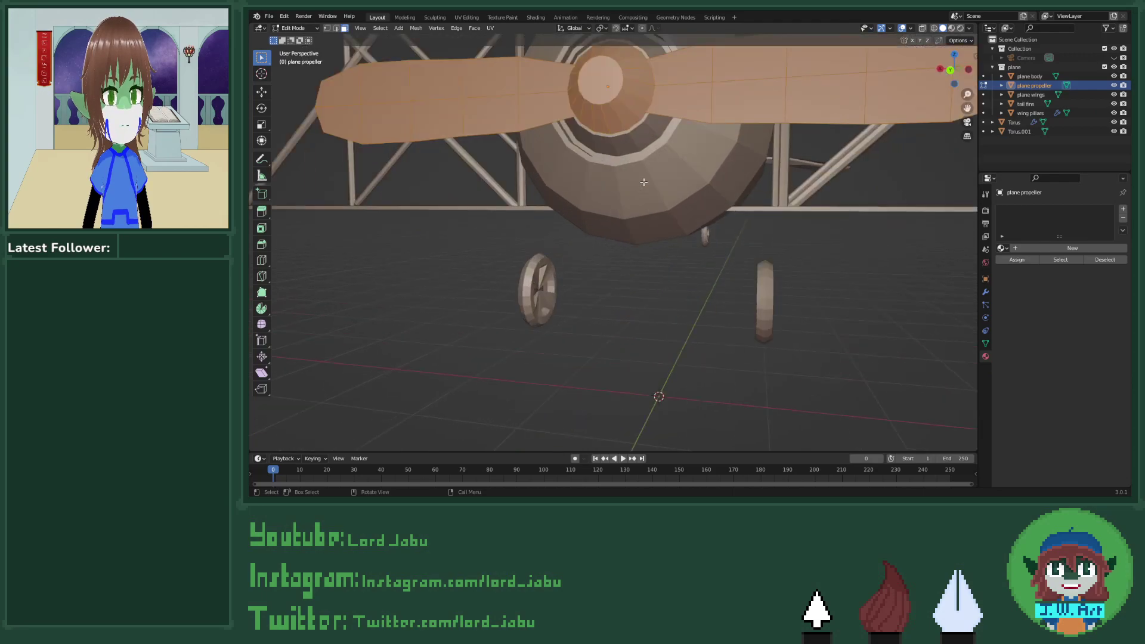
{"action": "middle_click_drag", "start_coordinate": [643, 182], "coordinate": [725, 170]}
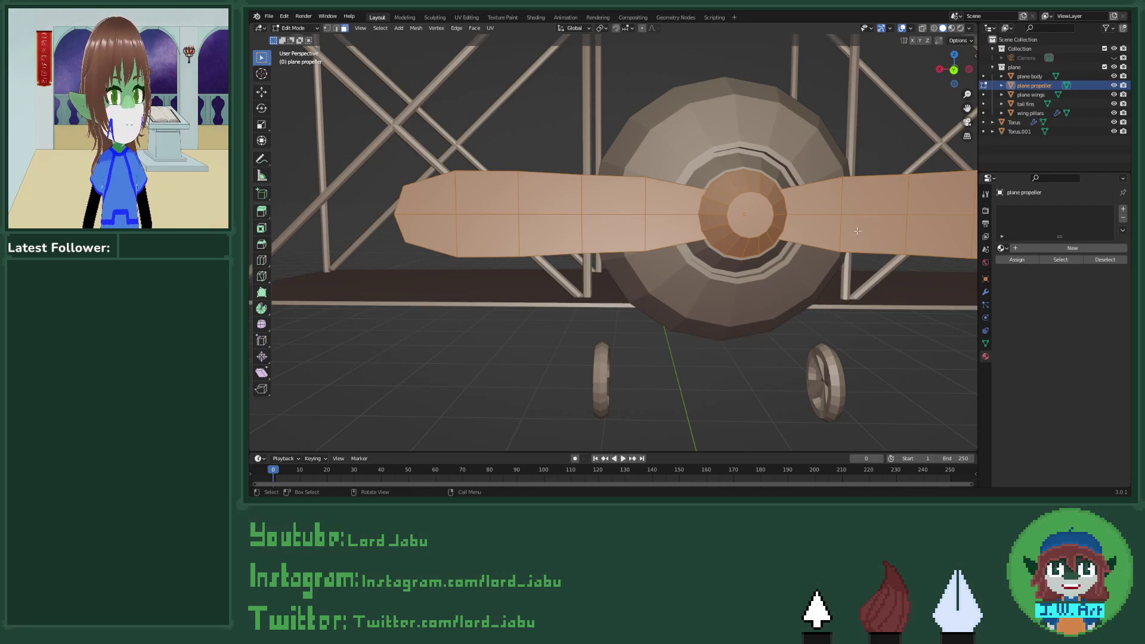
{"action": "middle_click_drag", "start_coordinate": [853, 229], "coordinate": [716, 249]}
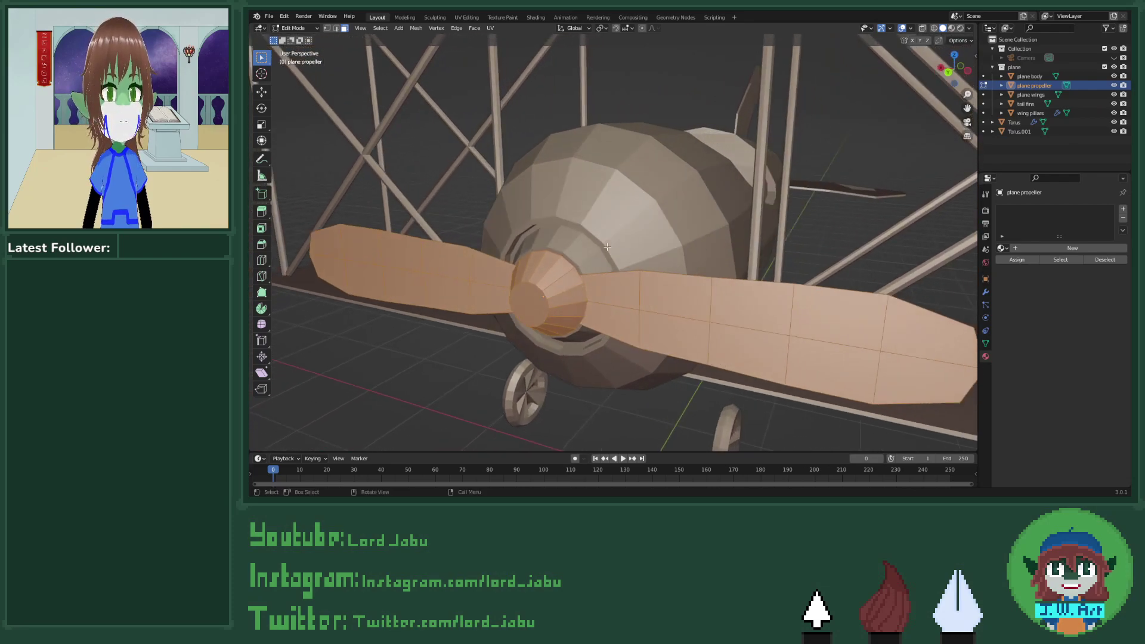
{"action": "middle_click_drag", "start_coordinate": [592, 254], "coordinate": [636, 245]}
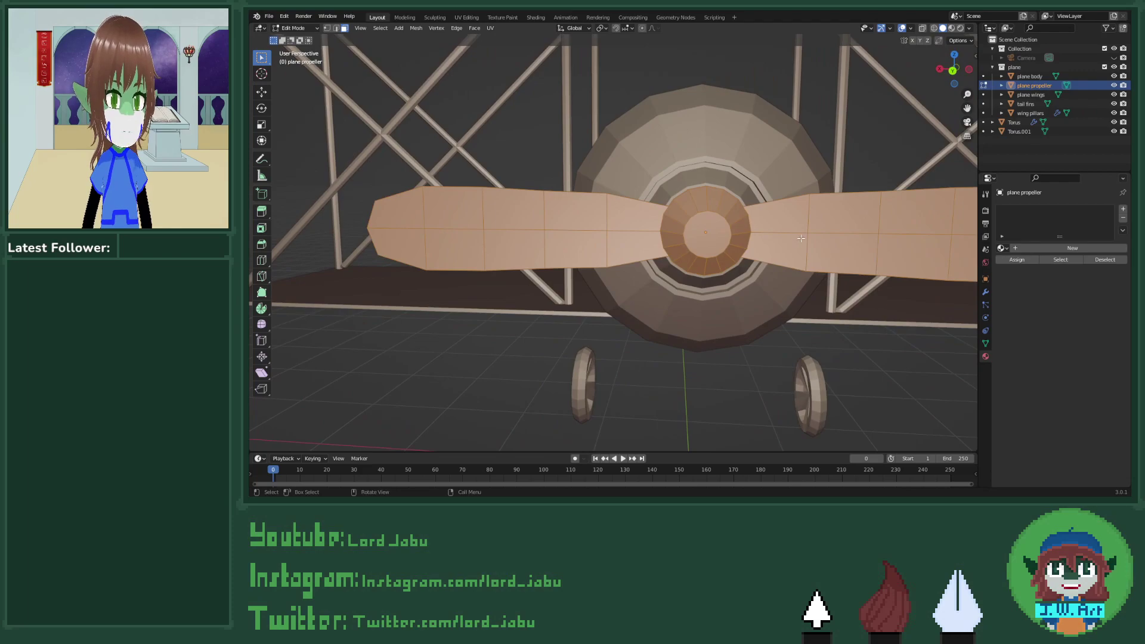
{"action": "left_click", "coordinate": [1004, 249]}
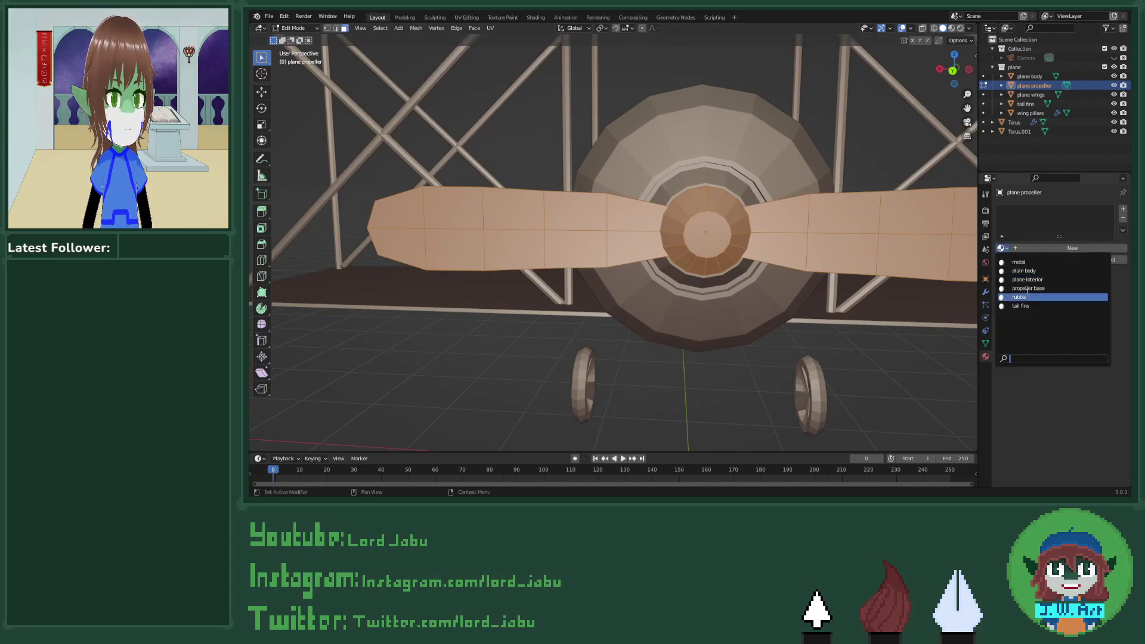
{"action": "left_click", "coordinate": [1025, 265]}
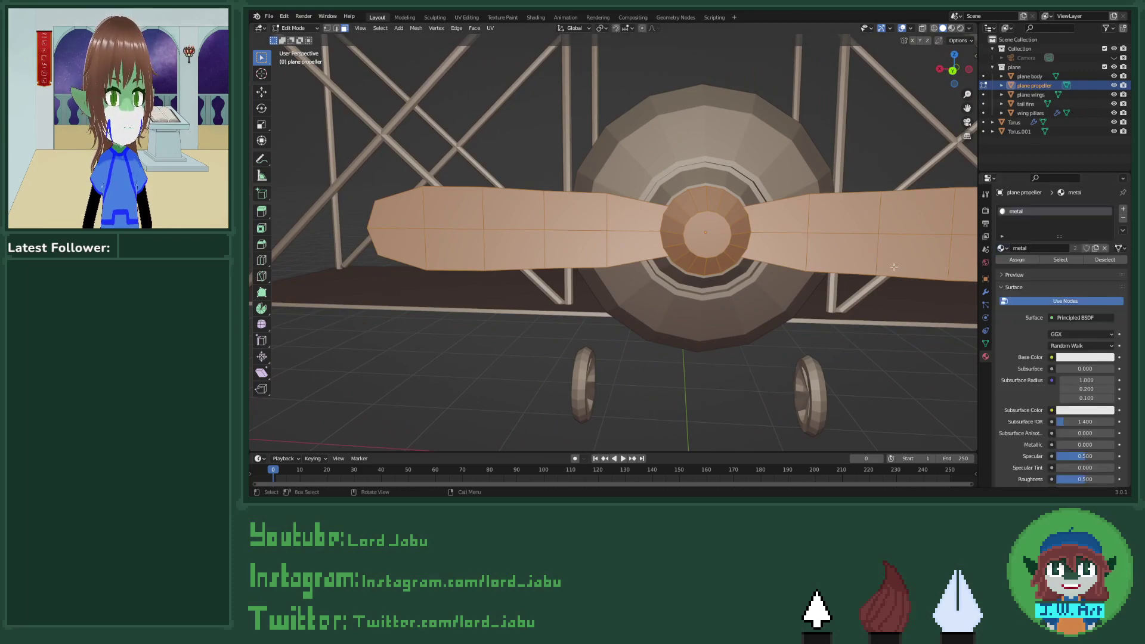
Step: Box-select both propeller blades and switch the propeller's material to 'tail fins'
{"action": "middle_click_drag", "start_coordinate": [897, 265], "coordinate": [767, 218]}
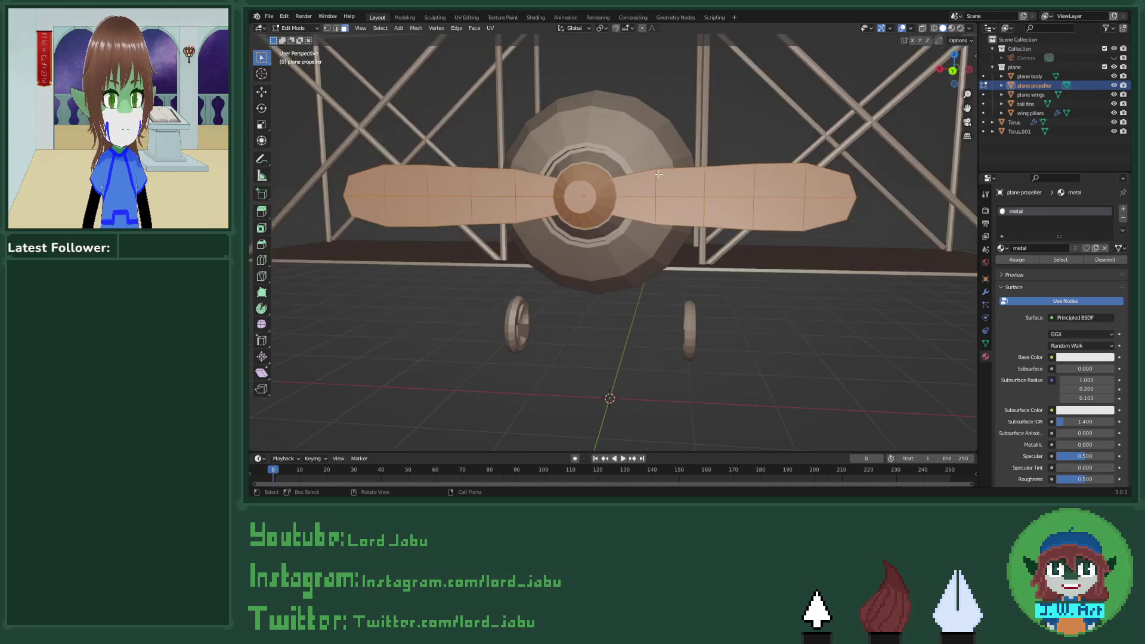
{"action": "middle_click_drag", "start_coordinate": [658, 173], "coordinate": [730, 256]}
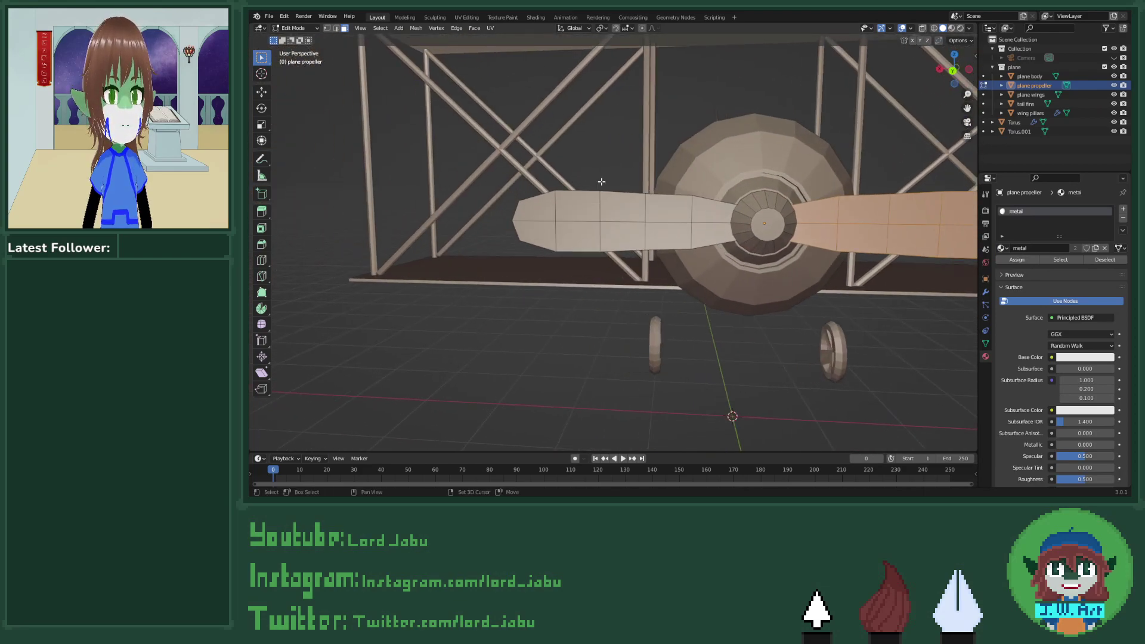
{"action": "left_click_drag", "start_coordinate": [514, 179], "coordinate": [713, 304], "text": "shift"}
{"action": "middle_click_drag", "start_coordinate": [713, 304], "coordinate": [693, 282]}
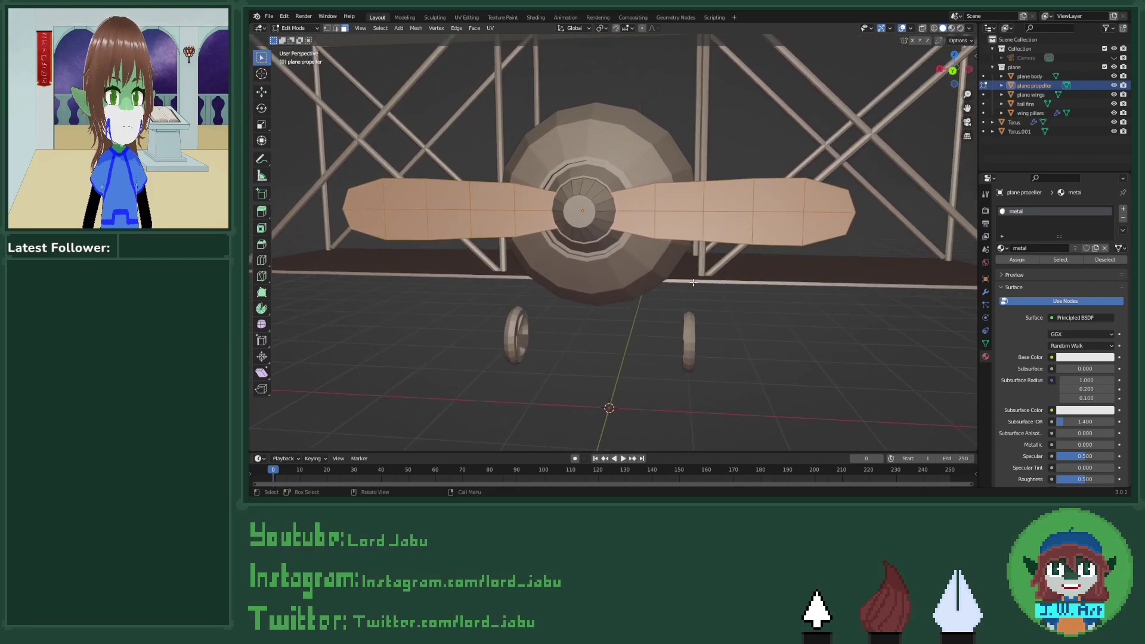
{"action": "left_click", "coordinate": [1002, 248]}
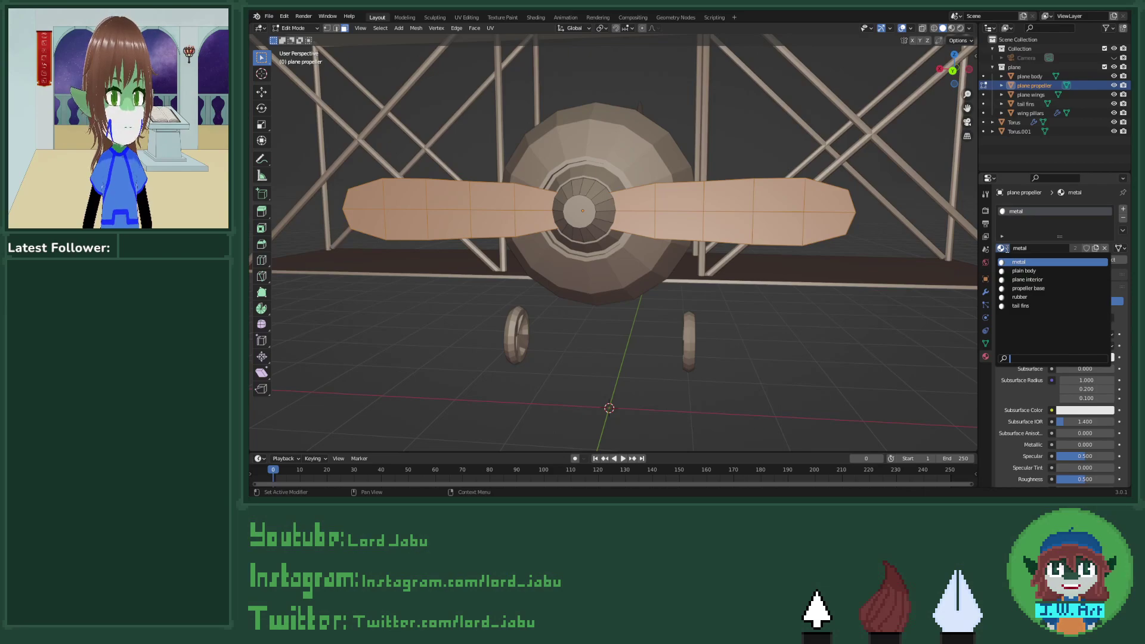
{"action": "left_click", "coordinate": [1020, 306]}
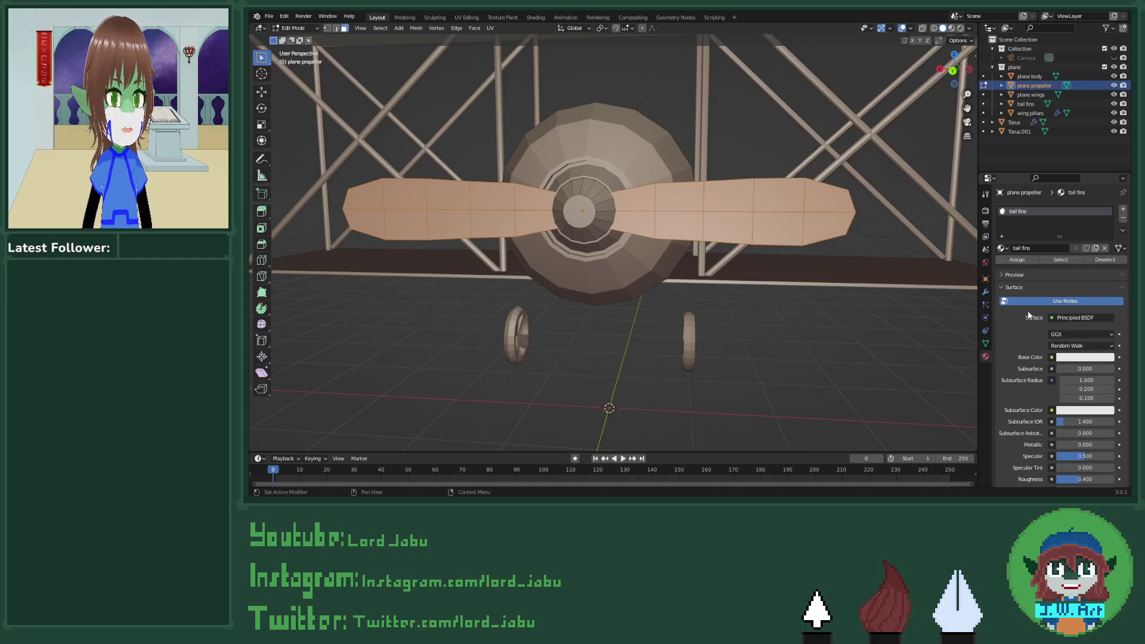
{"action": "mouse_move", "coordinate": [745, 310]}
{"action": "middle_mouse_down"}
{"action": "mouse_move", "coordinate": [810, 330]}
{"action": "mouse_move", "coordinate": [727, 325]}
{"action": "middle_mouse_up"}
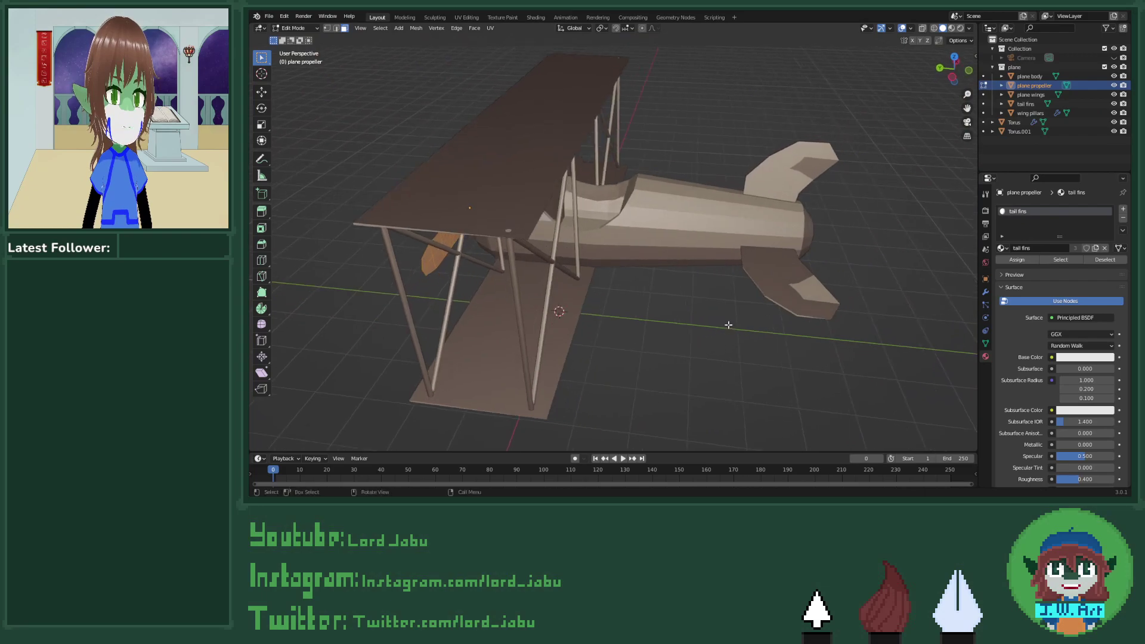
Step: Select the wings object in Object Mode and assign it the existing 'tail fins' material
{"action": "key", "text": "Tab"}
{"action": "left_click", "coordinate": [553, 330]}
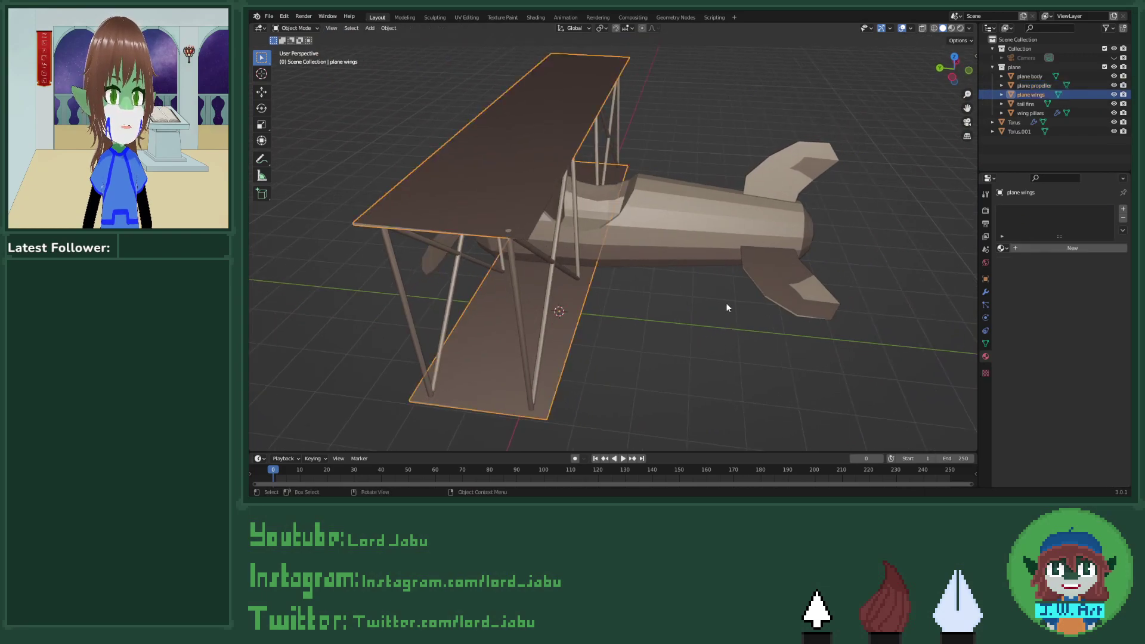
{"action": "left_click", "coordinate": [1004, 248]}
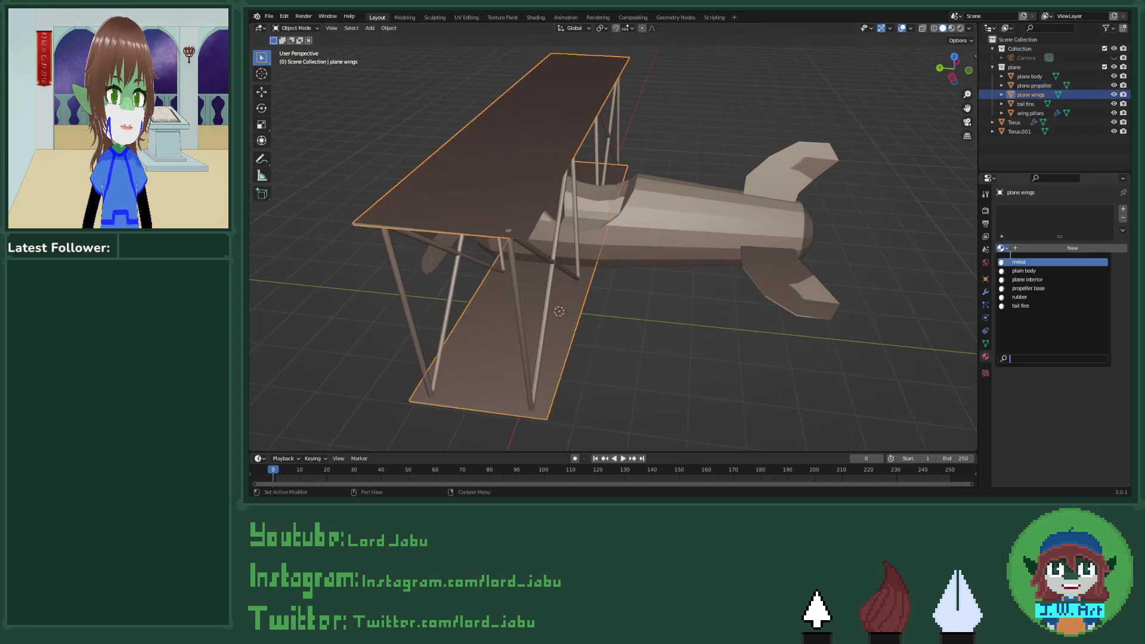
{"action": "left_click", "coordinate": [1028, 306]}
{"action": "middle_click_drag", "start_coordinate": [834, 322], "coordinate": [865, 294]}
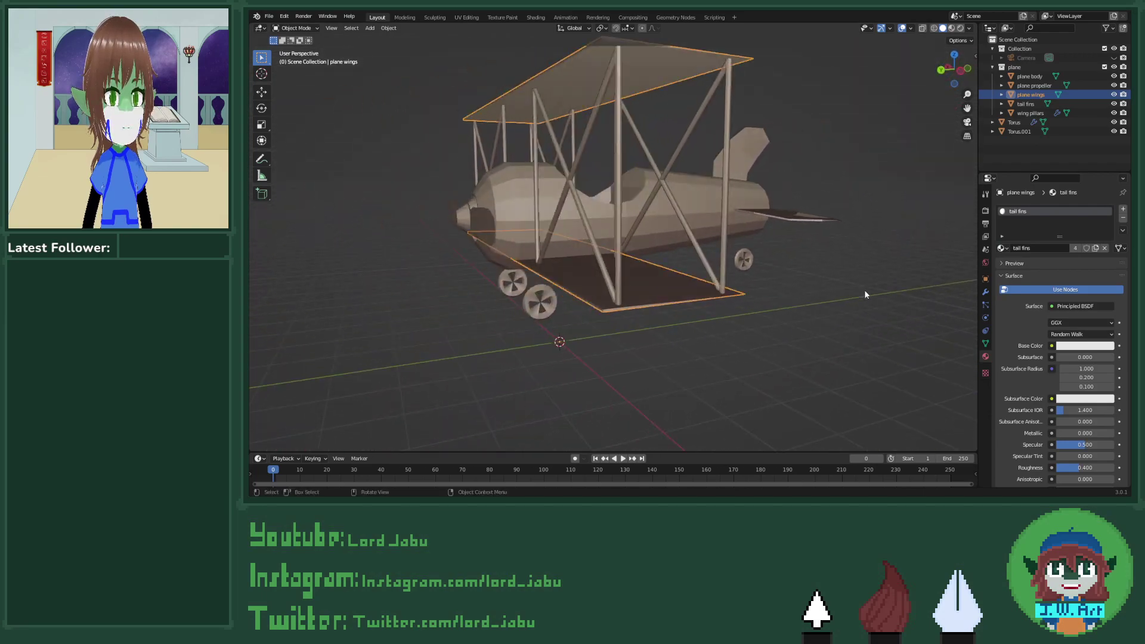
{"action": "middle_click_drag", "start_coordinate": [752, 302], "coordinate": [836, 285]}
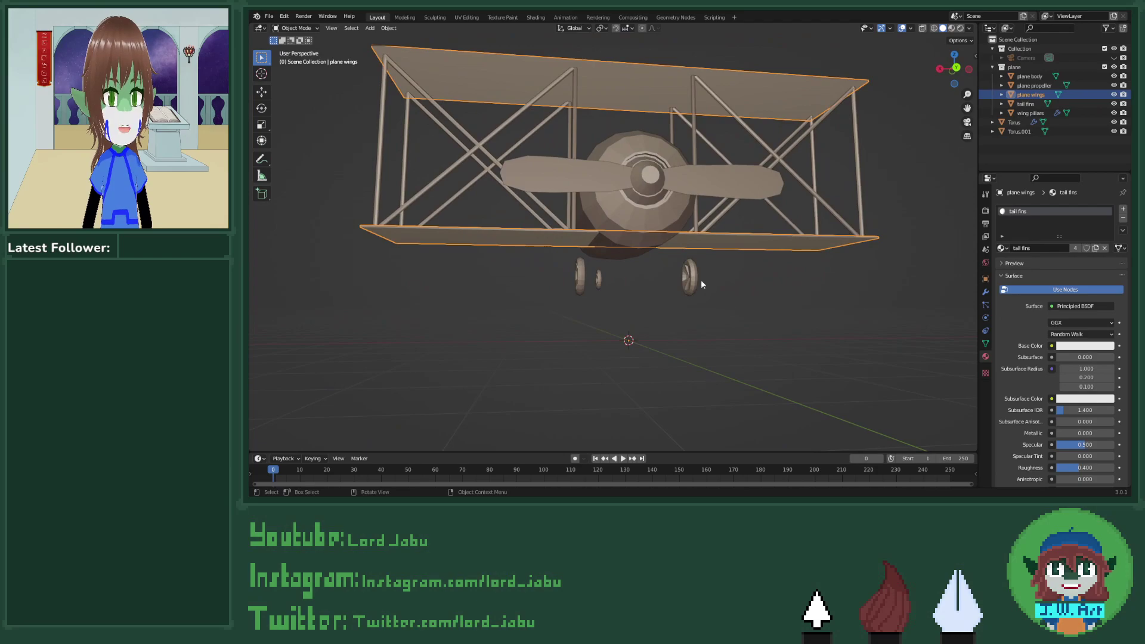
{"action": "scroll", "coordinate": [701, 284], "scroll_direction": "up", "scroll_amount": 4}
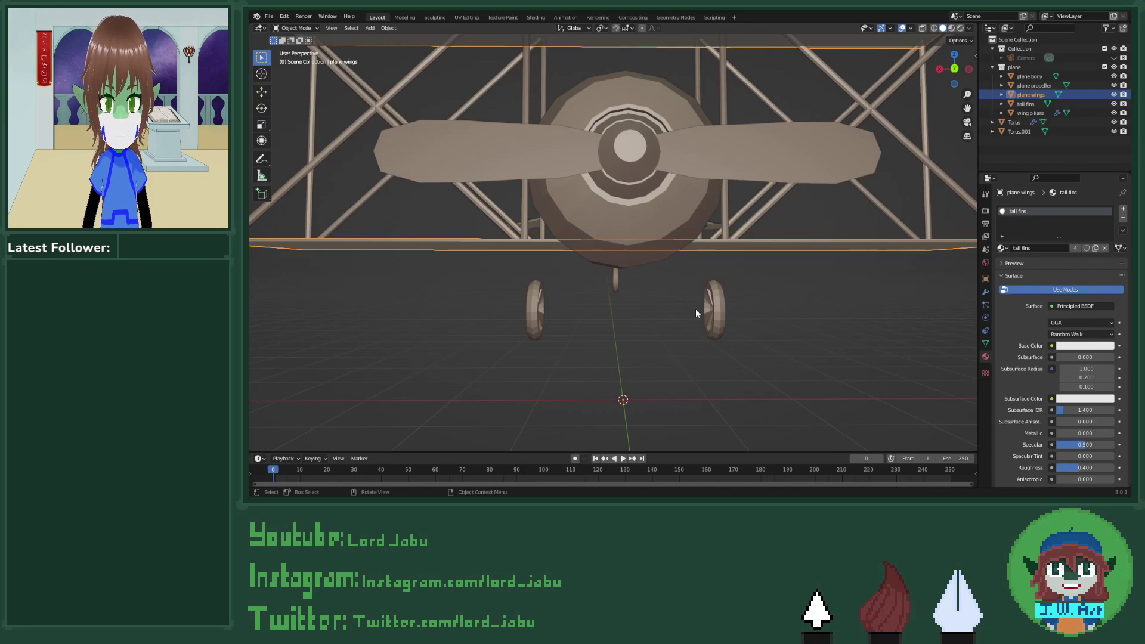
{"action": "middle_click_drag", "start_coordinate": [765, 284], "coordinate": [757, 173]}
Step: Try joining the front wheels Torus with rear wheel Torus.001, then undo the join
{"action": "left_click", "coordinate": [1010, 122]}
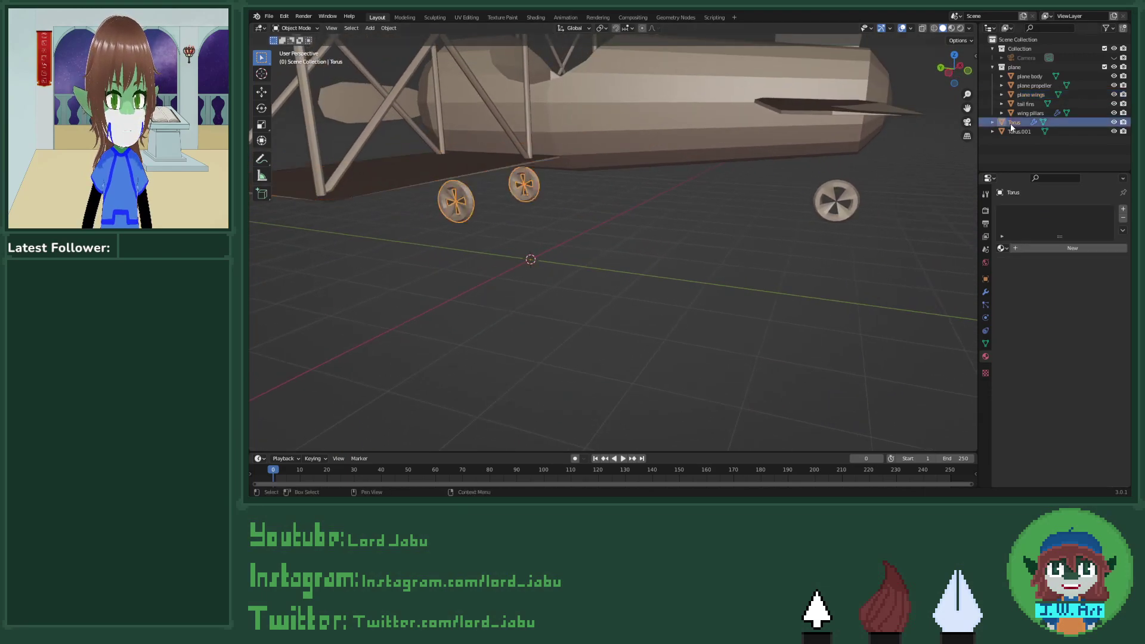
{"action": "left_click", "coordinate": [845, 202], "text": "shift"}
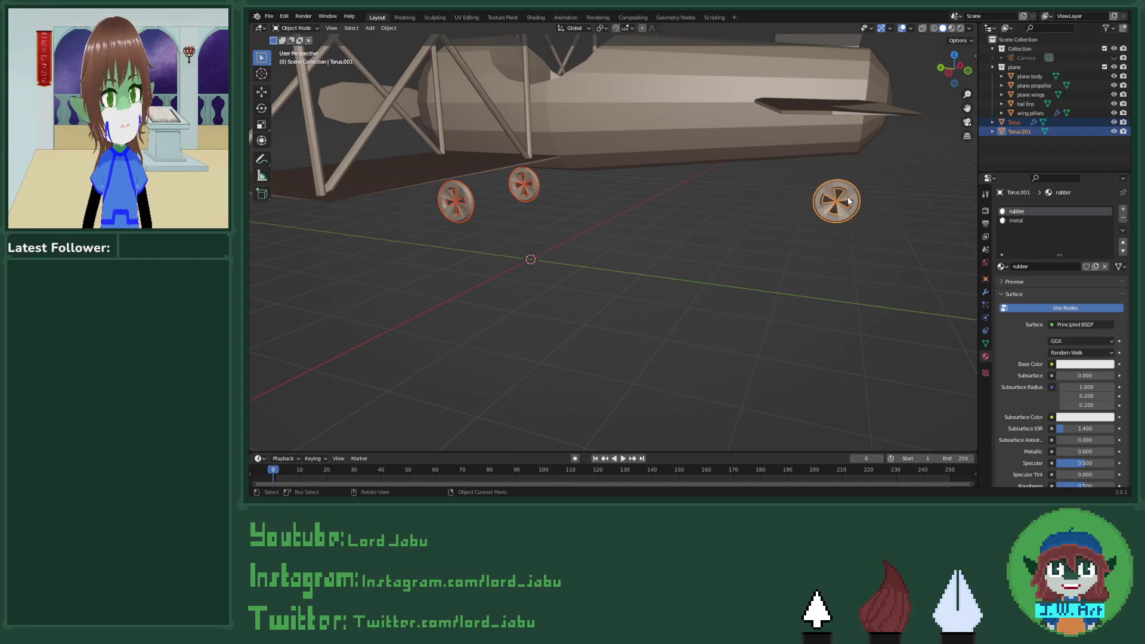
{"action": "key", "text": "ctrl+j"}
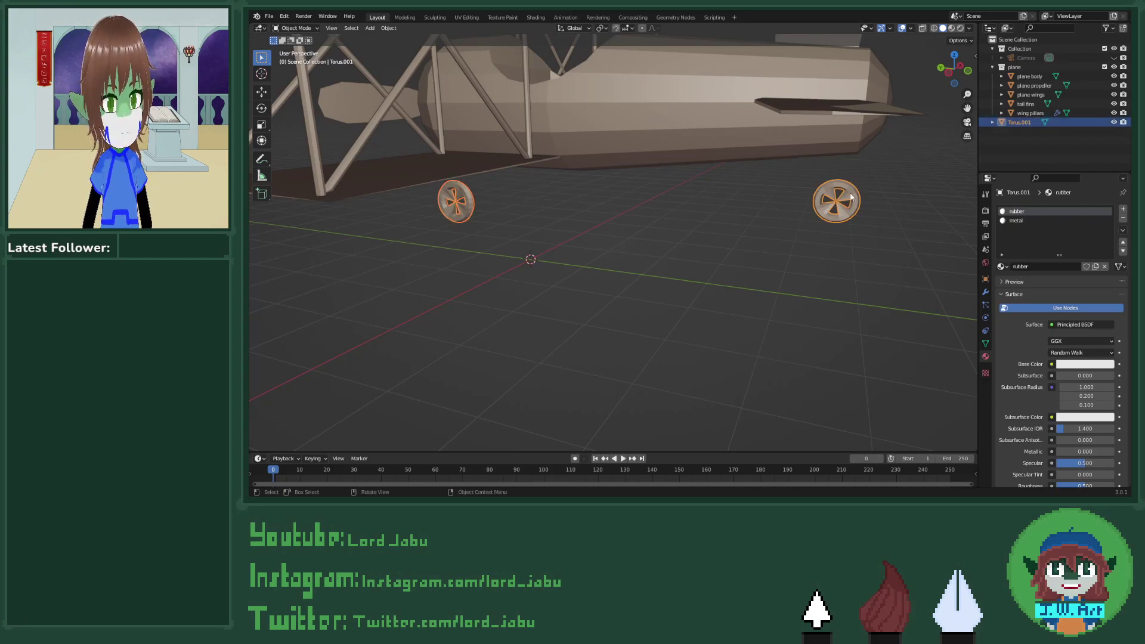
{"action": "middle_click_drag", "start_coordinate": [837, 191], "coordinate": [696, 211]}
{"action": "key", "text": "ctrl+z"}
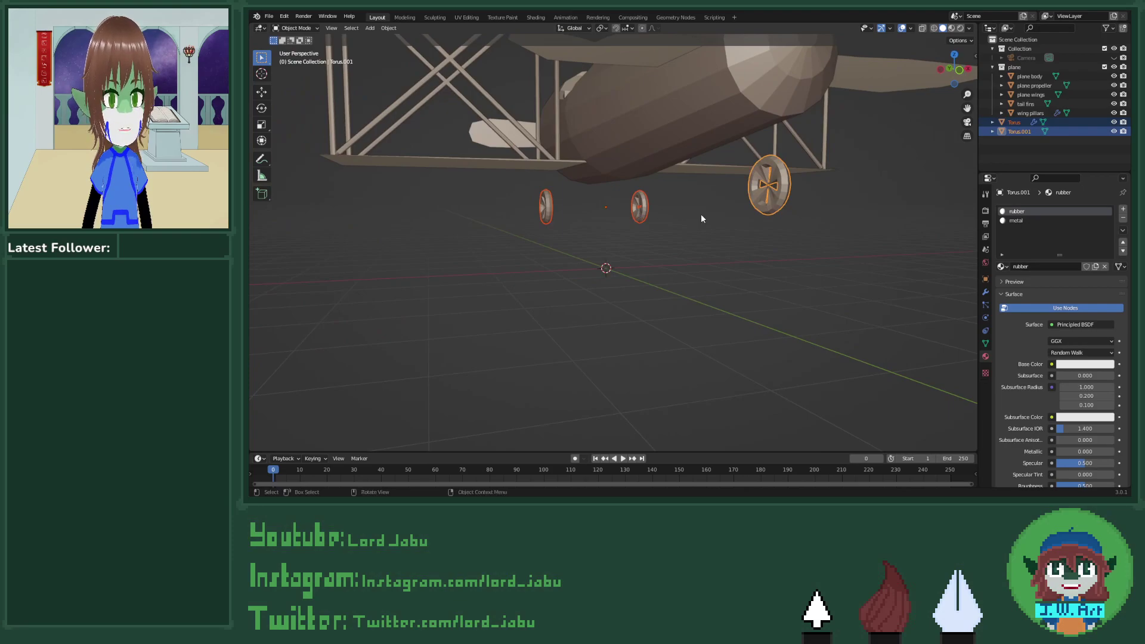
Step: Apply the front wheels' Mirror modifier, then join them with the rear wheel
{"action": "left_click", "coordinate": [550, 217]}
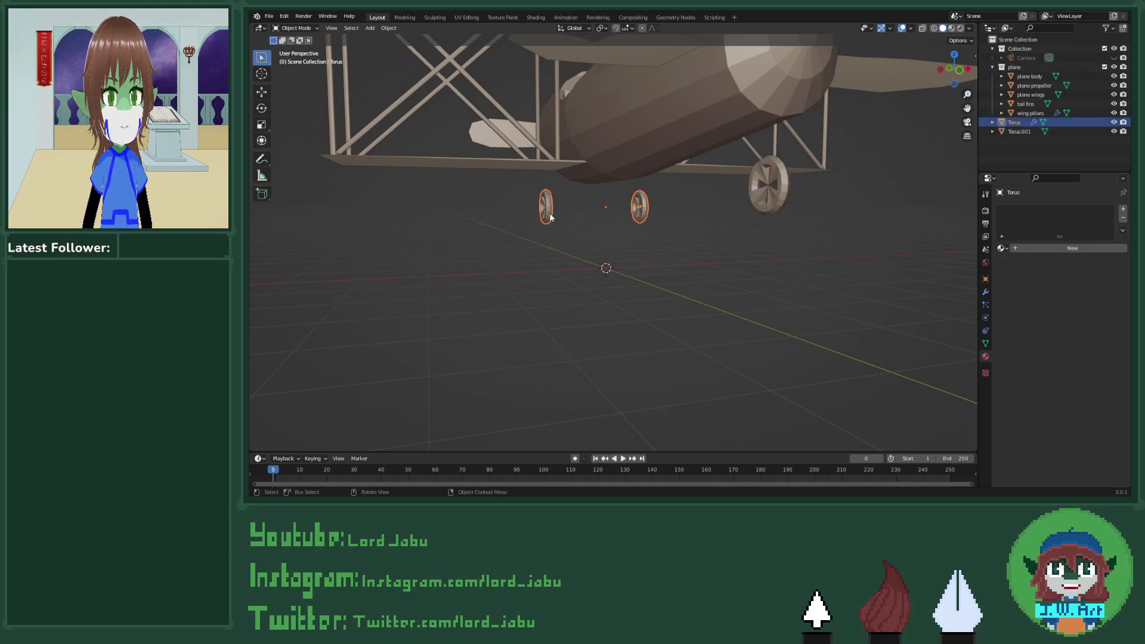
{"action": "left_click", "coordinate": [985, 291]}
{"action": "left_click", "coordinate": [1100, 224]}
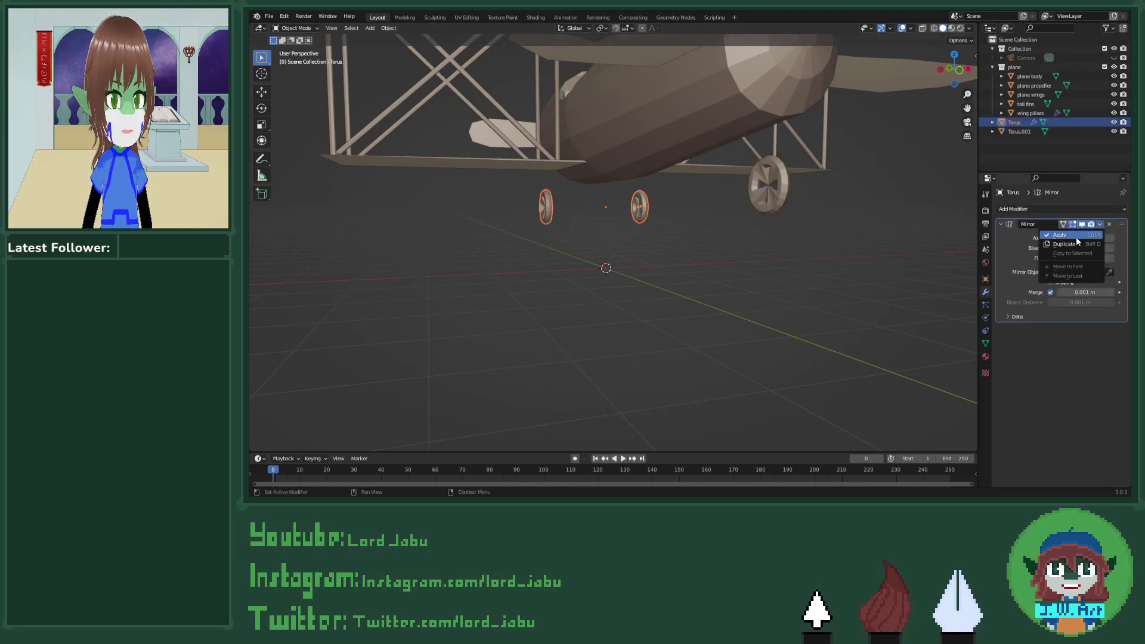
{"action": "left_click", "coordinate": [1076, 237]}
{"action": "left_click", "coordinate": [771, 198], "text": "shift"}
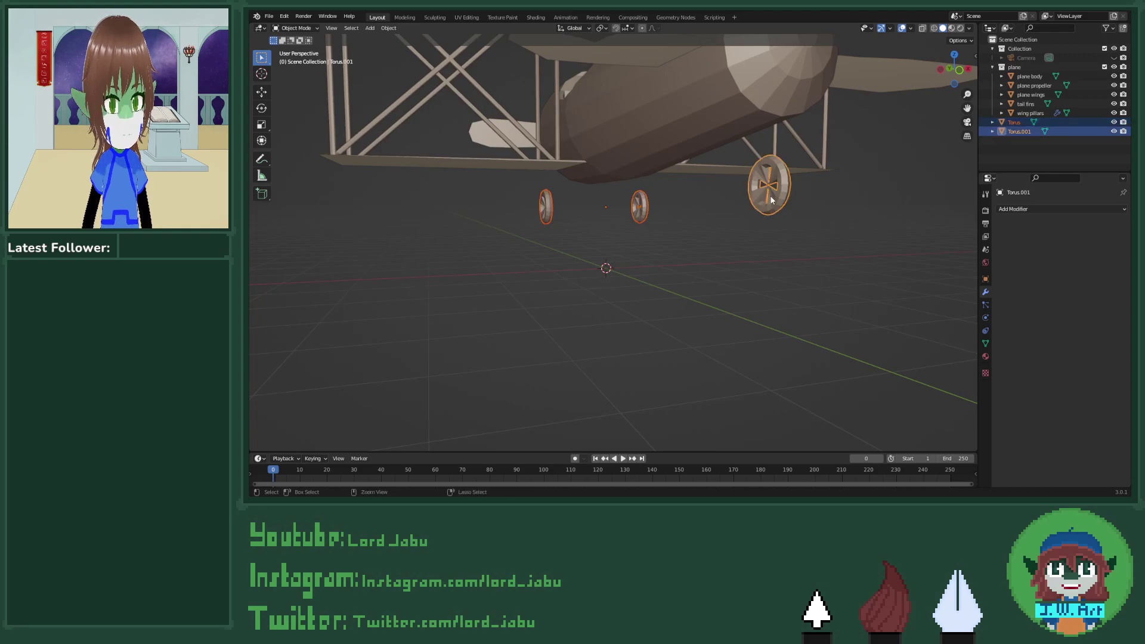
{"action": "key", "text": "ctrl+j"}
{"action": "mouse_move", "coordinate": [739, 176]}
{"action": "middle_mouse_down"}
{"action": "mouse_move", "coordinate": [670, 165]}
{"action": "mouse_move", "coordinate": [728, 170]}
{"action": "mouse_move", "coordinate": [735, 157]}
{"action": "middle_mouse_up"}
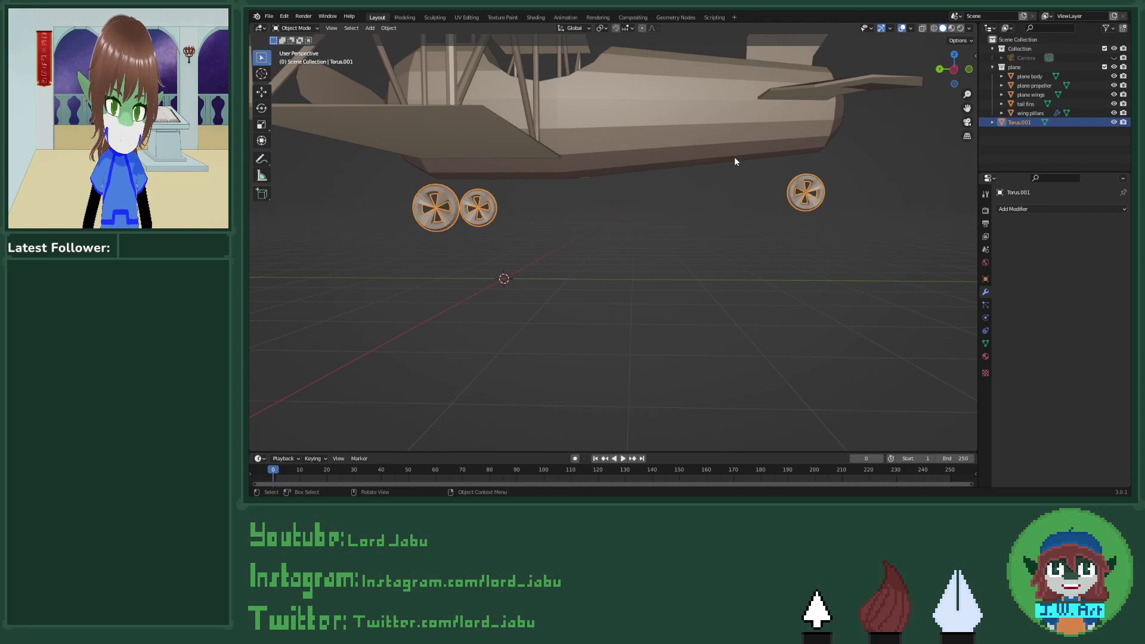
Step: Rename the joined object to 'wheels' and move it into the plane collection
{"action": "double_click", "coordinate": [1019, 121]}
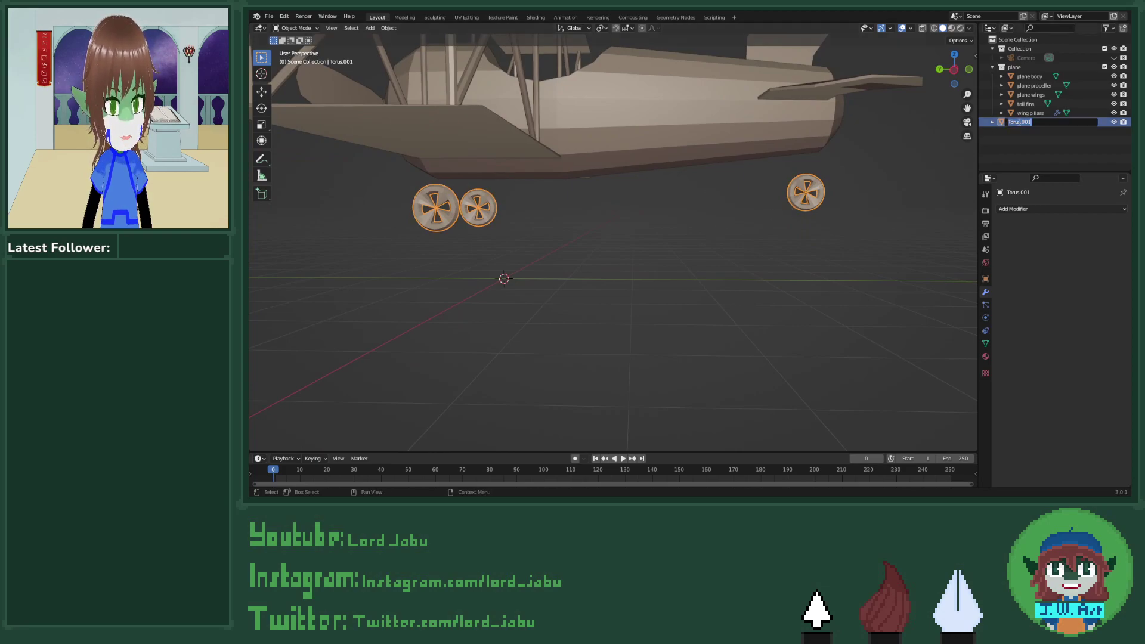
{"action": "type", "text": "wheels"}
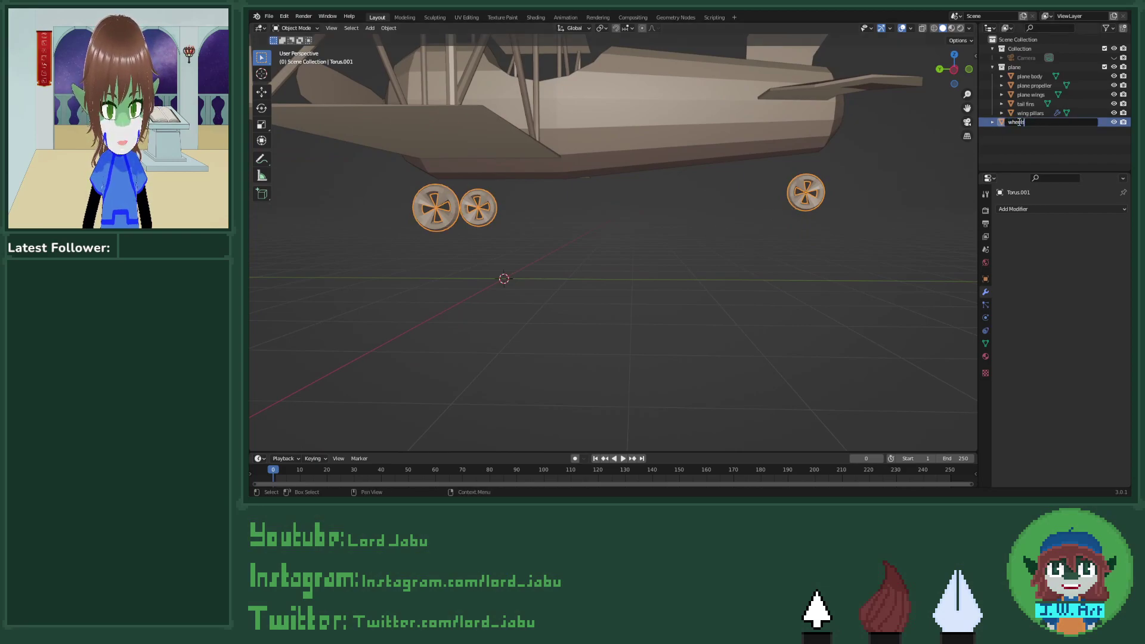
{"action": "key", "text": "Return"}
{"action": "key", "text": "m"}
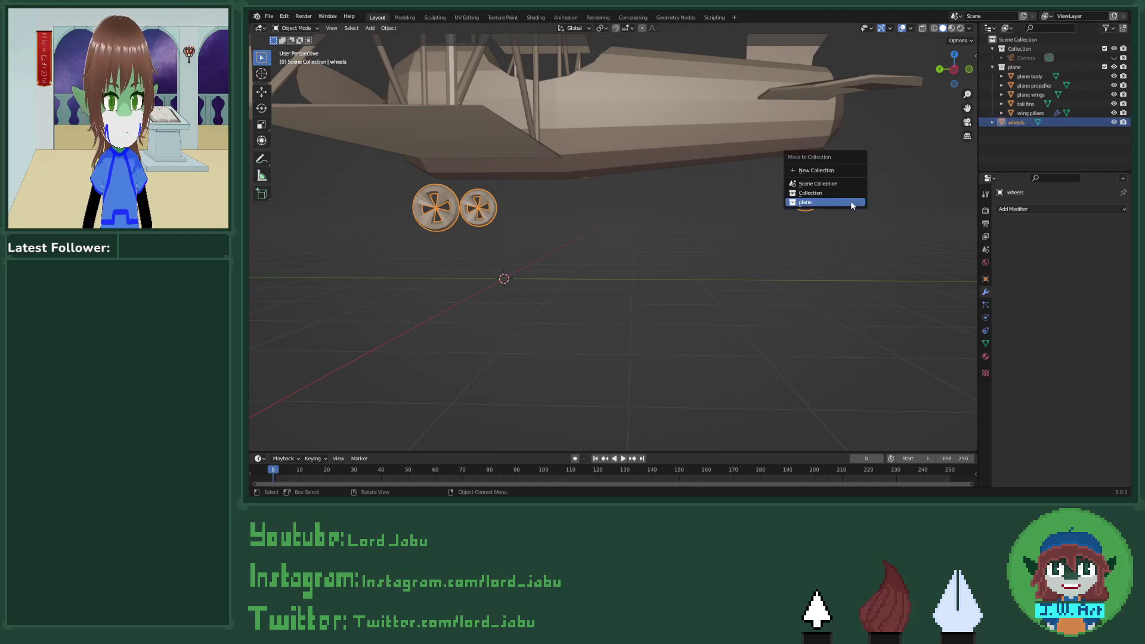
{"action": "left_click", "coordinate": [835, 202]}
{"action": "middle_click_drag", "start_coordinate": [835, 199], "coordinate": [759, 243]}
{"action": "key", "text": "shift+a"}
Step: Add a cylinder mesh to the scene, after undoing an accidentally added torus
{"action": "mouse_move", "coordinate": [761, 246]}
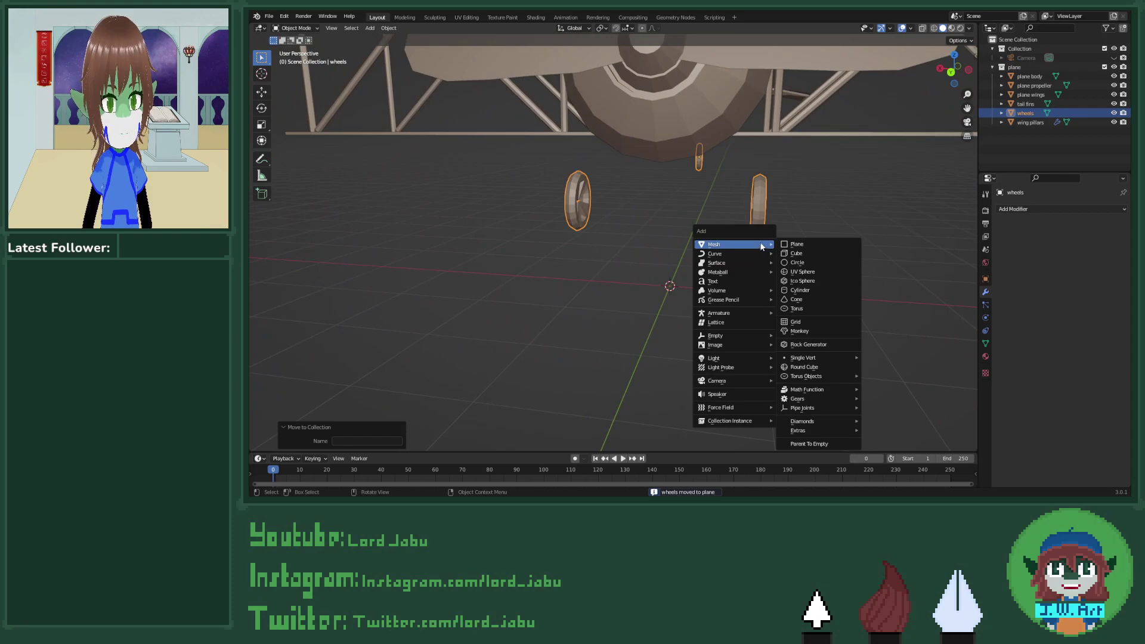
{"action": "left_click", "coordinate": [814, 309]}
{"action": "key", "text": "ctrl+z"}
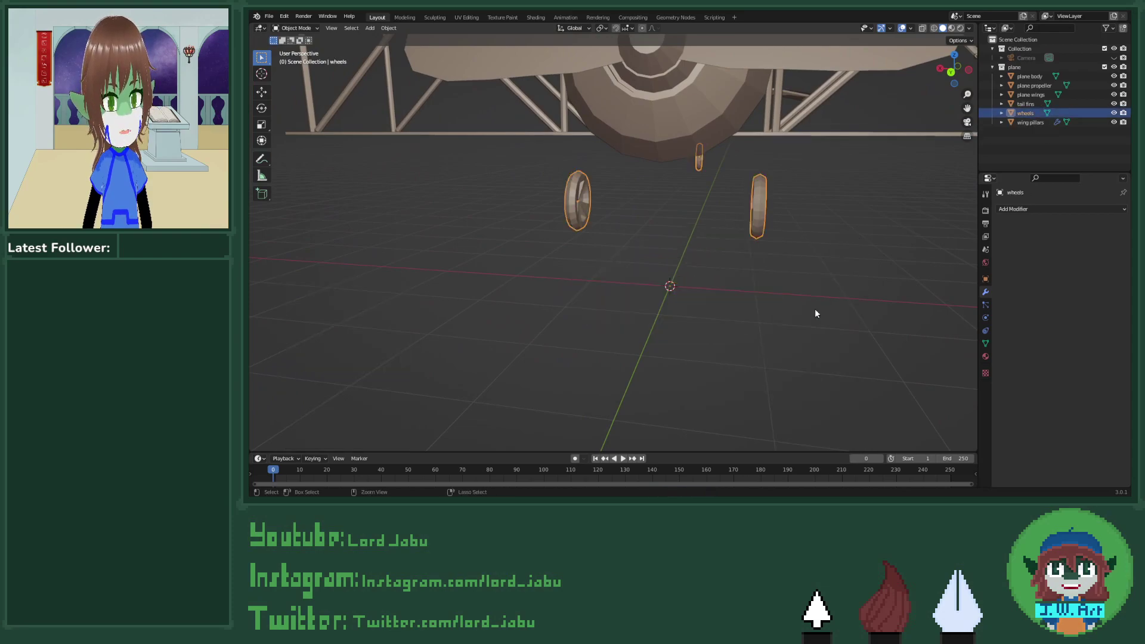
{"action": "key", "text": "shift+a"}
{"action": "mouse_move", "coordinate": [814, 309]}
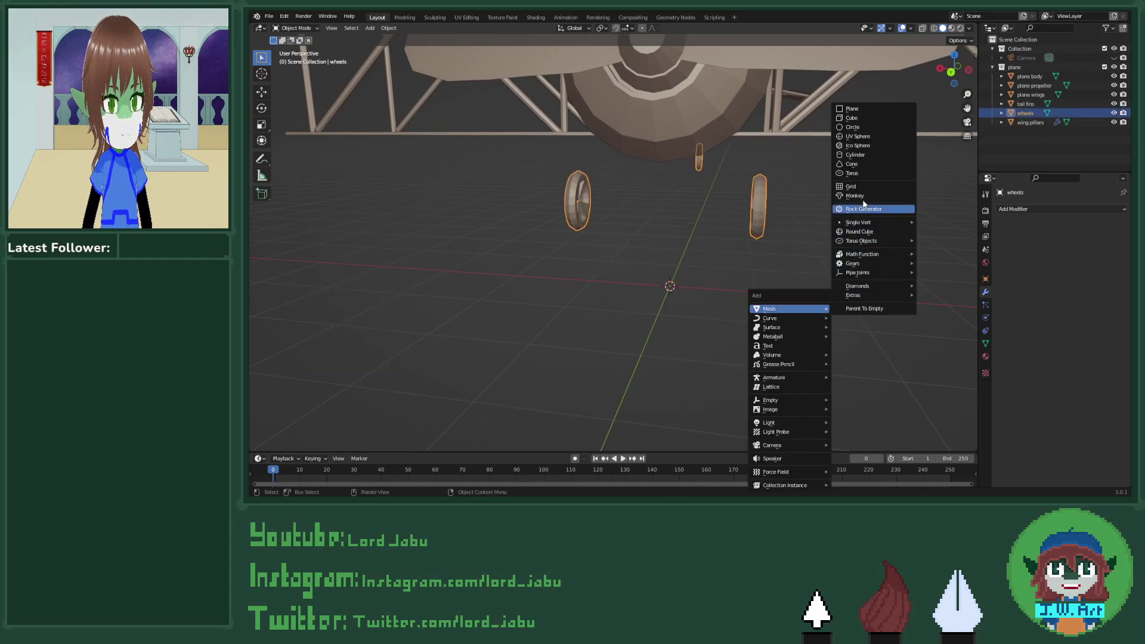
{"action": "left_click", "coordinate": [863, 154]}
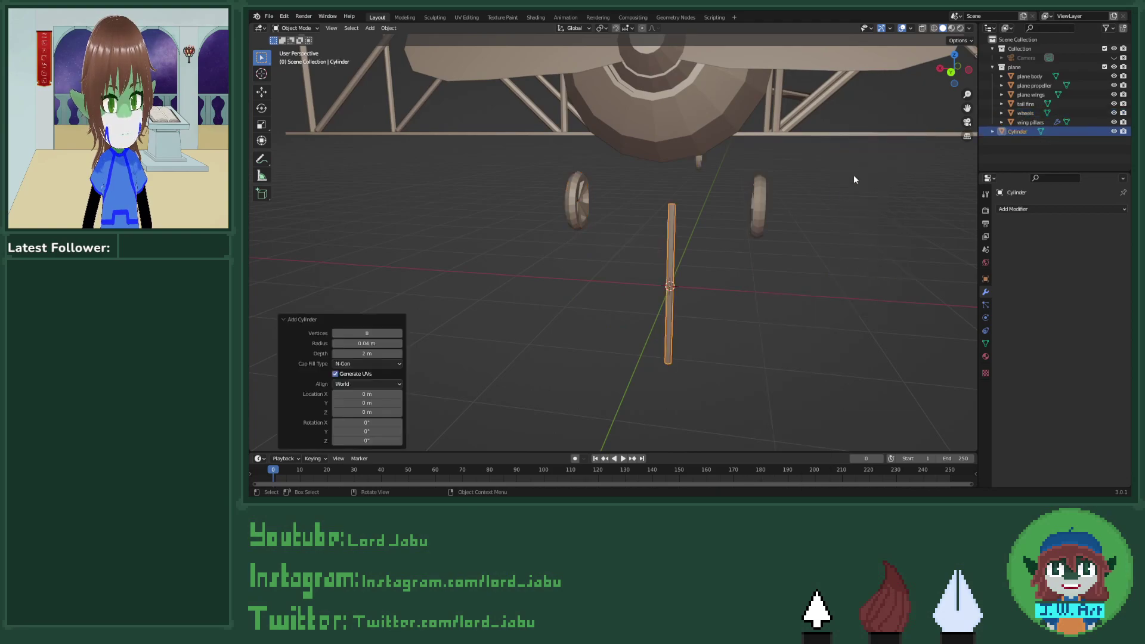
{"action": "middle_click_drag", "start_coordinate": [744, 276], "coordinate": [741, 251]}
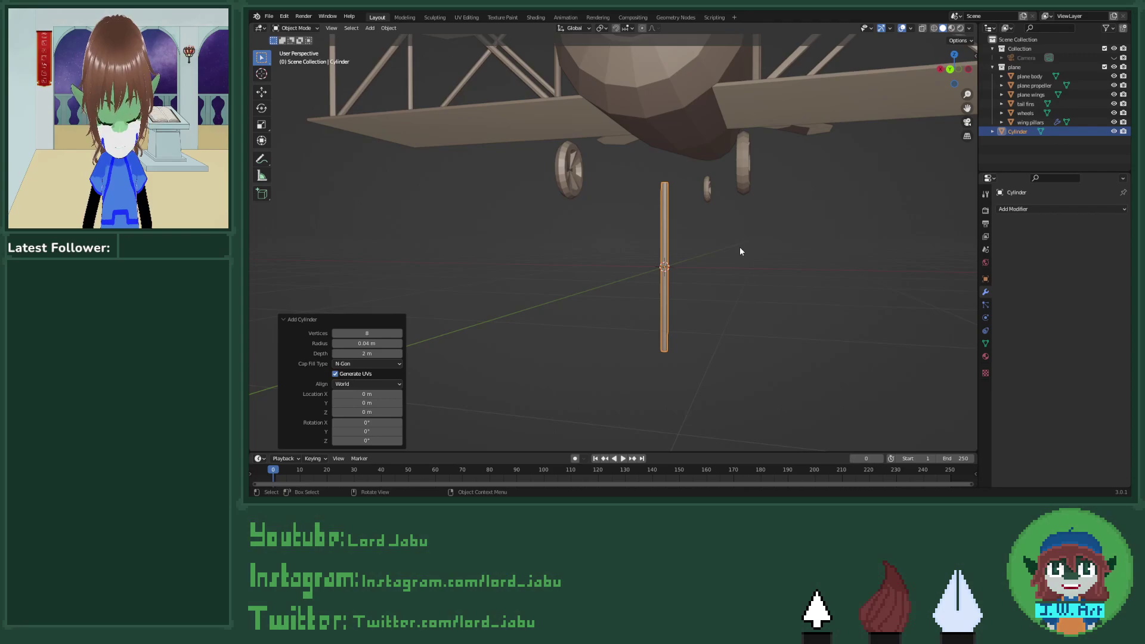
Step: In Edit Mode, raise the cylinder about 0.81 m along Z and shift it along Y
{"action": "key", "text": "Tab"}
{"action": "middle_click_drag", "start_coordinate": [705, 243], "coordinate": [633, 238]}
{"action": "key", "text": "g"}
{"action": "key", "text": "z"}
{"action": "left_click", "coordinate": [712, 256]}
{"action": "key", "text": "g"}
{"action": "key", "text": "y"}
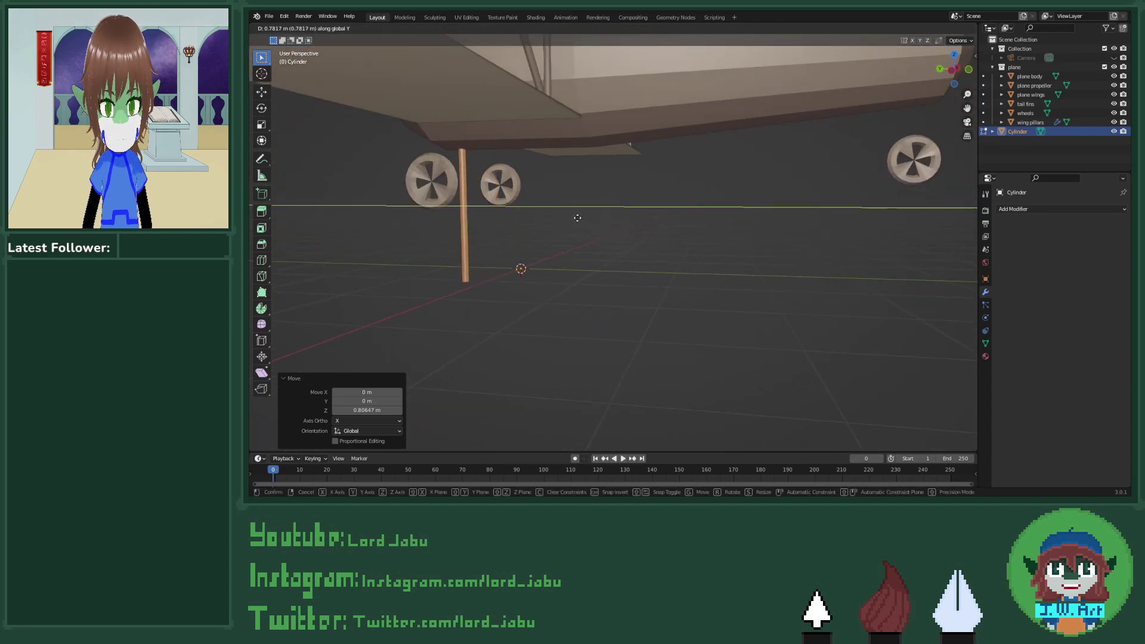
{"action": "left_click", "coordinate": [568, 214]}
Step: Move the landing-leg cylinder 0.67521 m along X beside a wheel and show the modifier list
{"action": "middle_click_drag", "start_coordinate": [568, 215], "coordinate": [687, 221]}
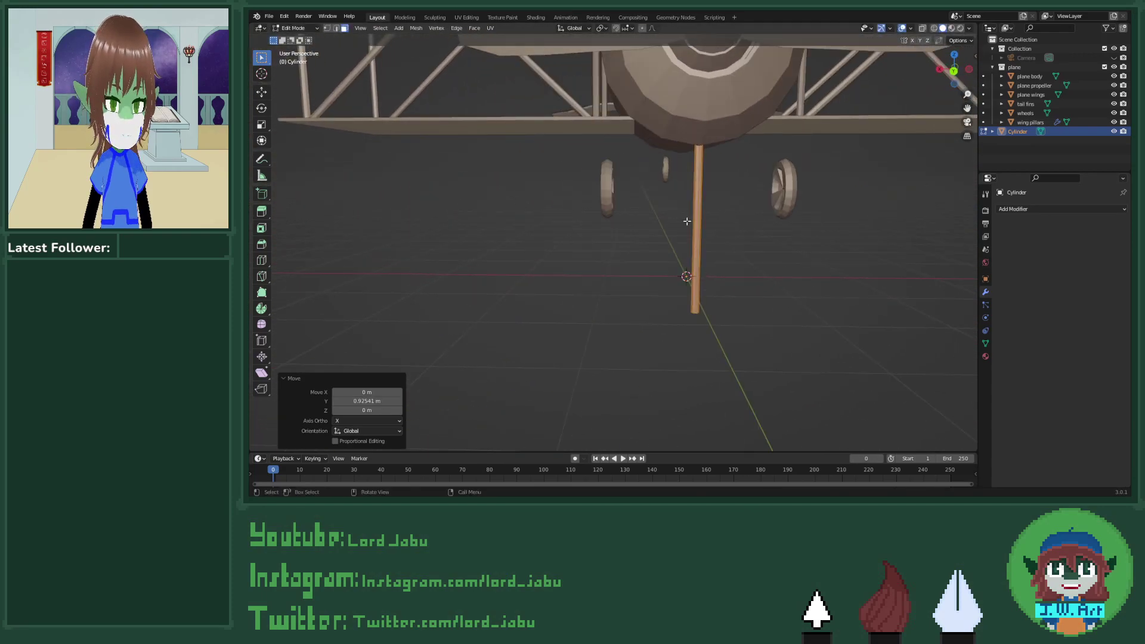
{"action": "key", "text": "g"}
{"action": "key", "text": "x"}
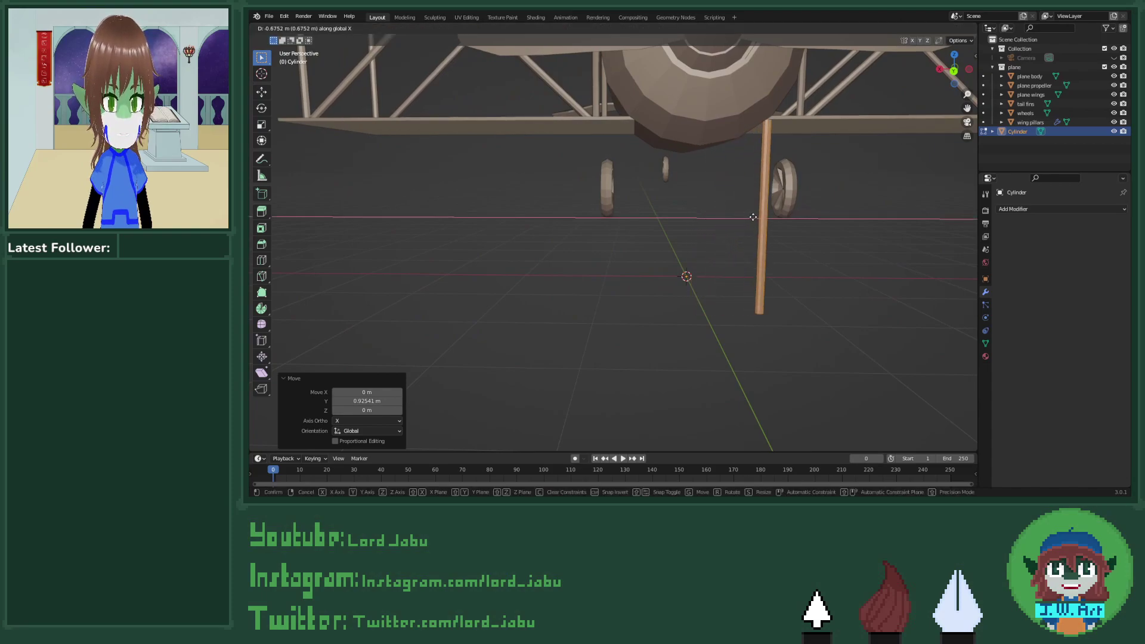
{"action": "left_click", "coordinate": [742, 218]}
{"action": "middle_click_drag", "start_coordinate": [742, 218], "coordinate": [741, 217]}
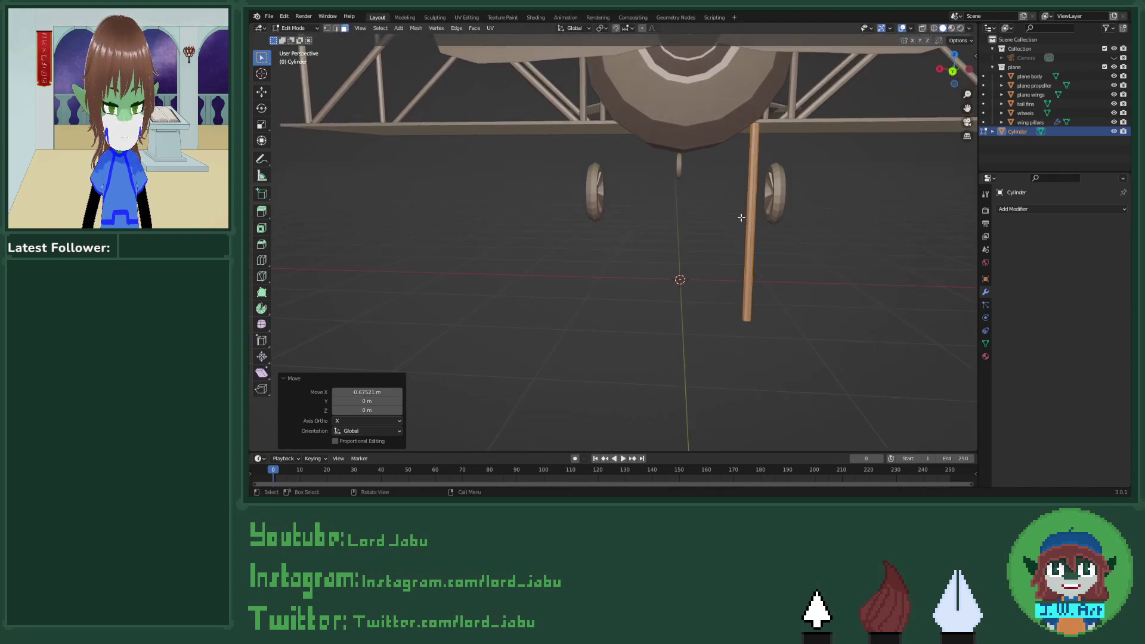
{"action": "left_click", "coordinate": [1045, 208]}
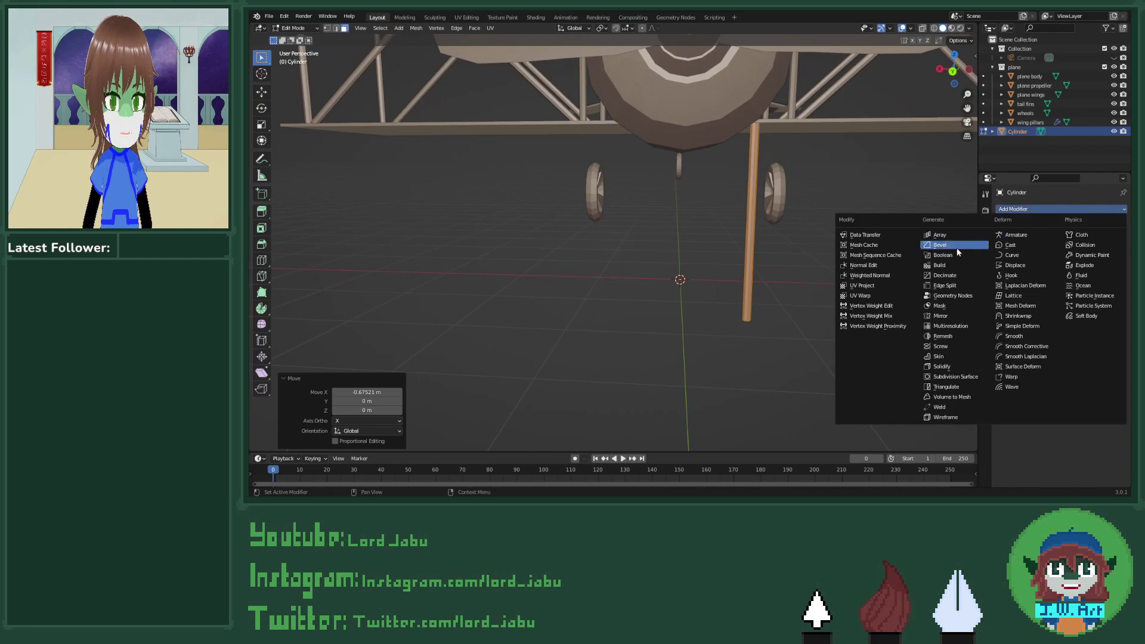
Step: Add a Mirror modifier to the leg and tilt it and its mirrored copy about Y
{"action": "left_click", "coordinate": [941, 315]}
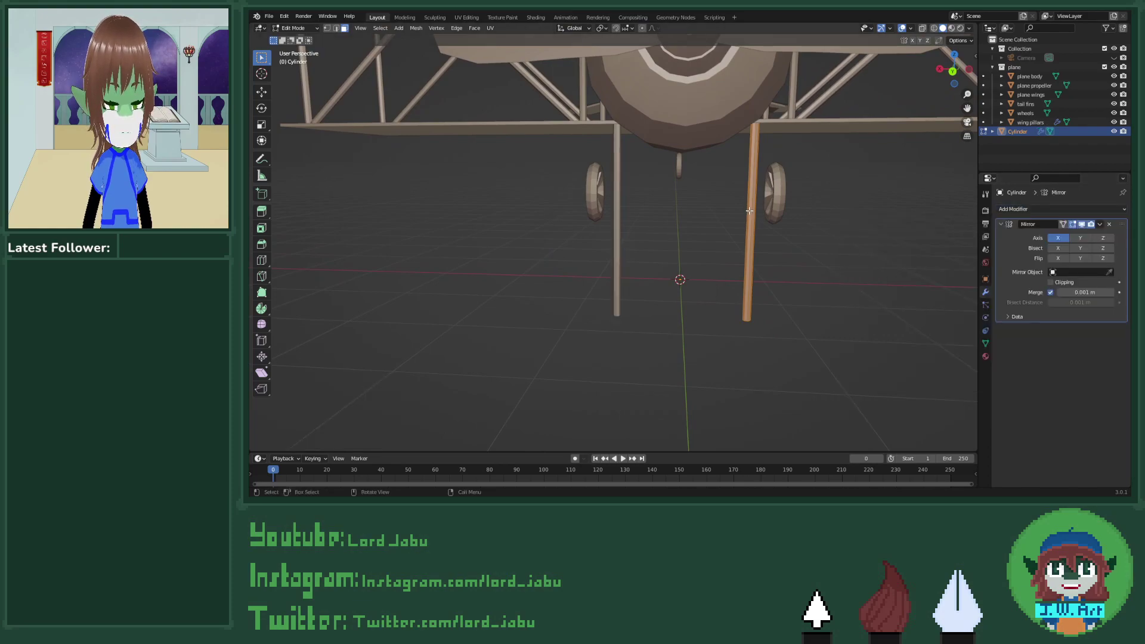
{"action": "key", "text": "r"}
{"action": "key", "text": "x"}
{"action": "key", "text": "y"}
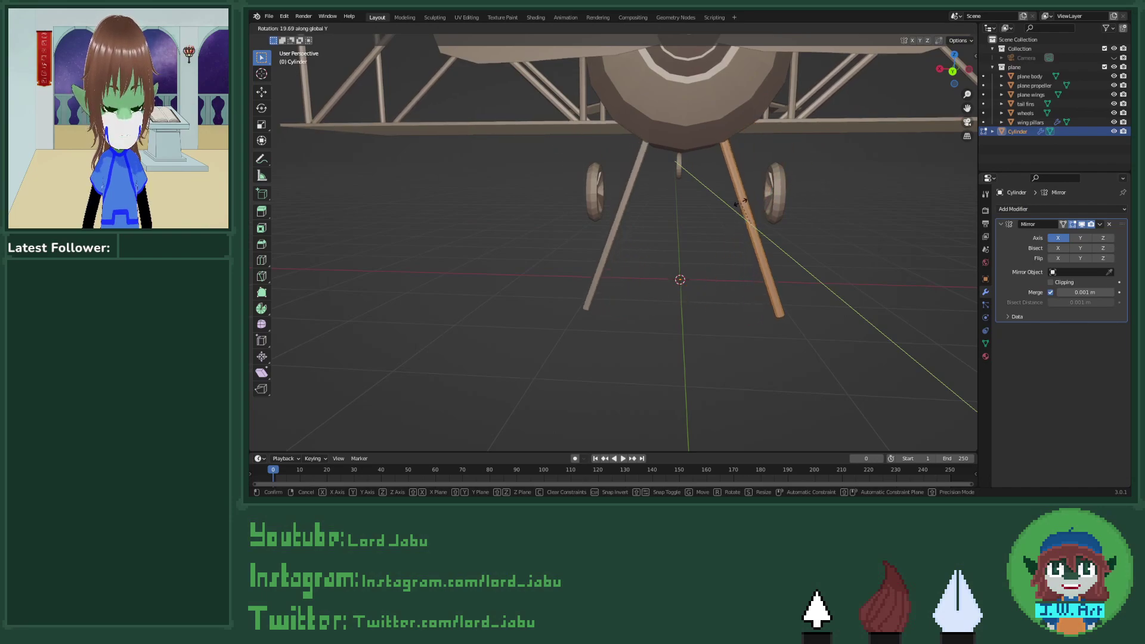
{"action": "left_click", "coordinate": [743, 203]}
Step: Select the leg geometry and extend the struts lower, keeping the move off the Y axis
{"action": "left_click_drag", "start_coordinate": [728, 250], "coordinate": [841, 351]}
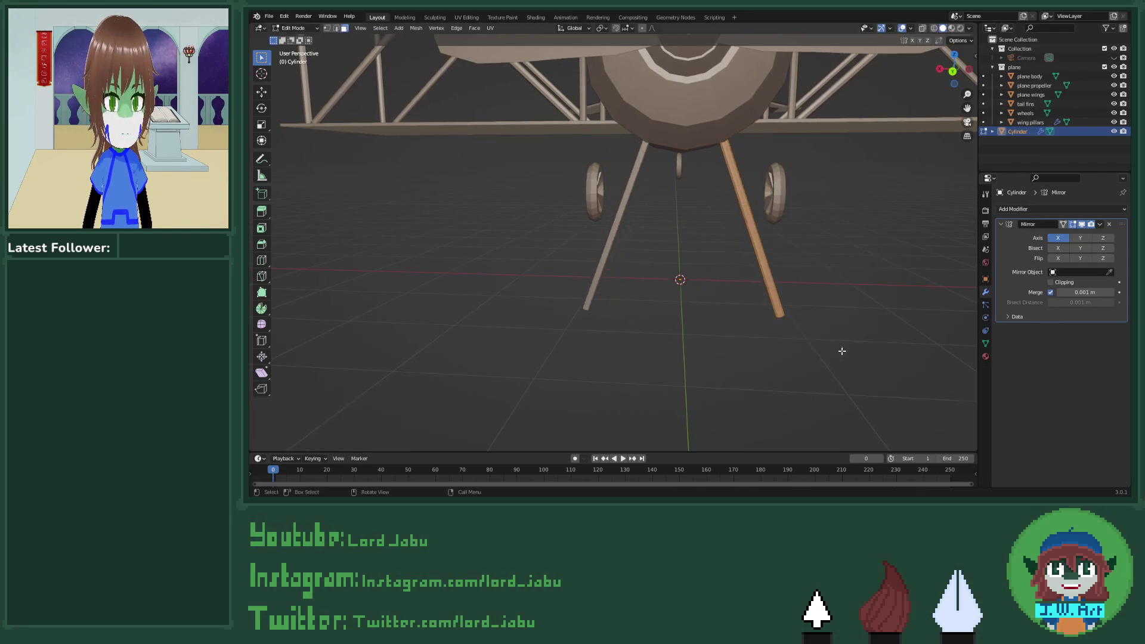
{"action": "middle_click_drag", "start_coordinate": [835, 344], "coordinate": [808, 289]}
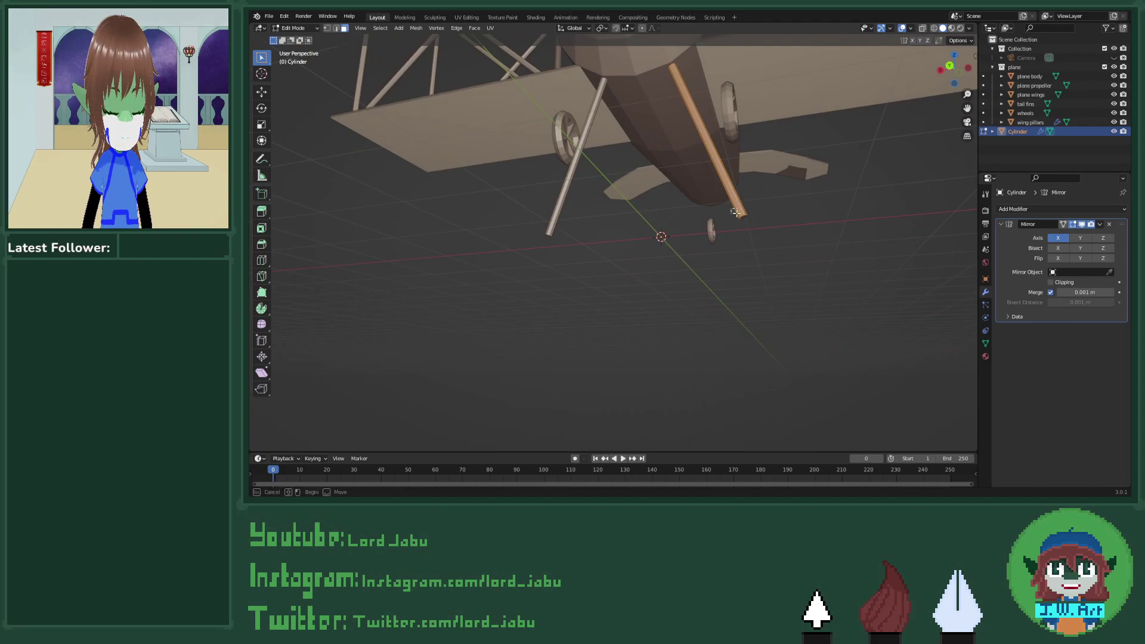
{"action": "middle_click_drag", "start_coordinate": [753, 230], "coordinate": [770, 262]}
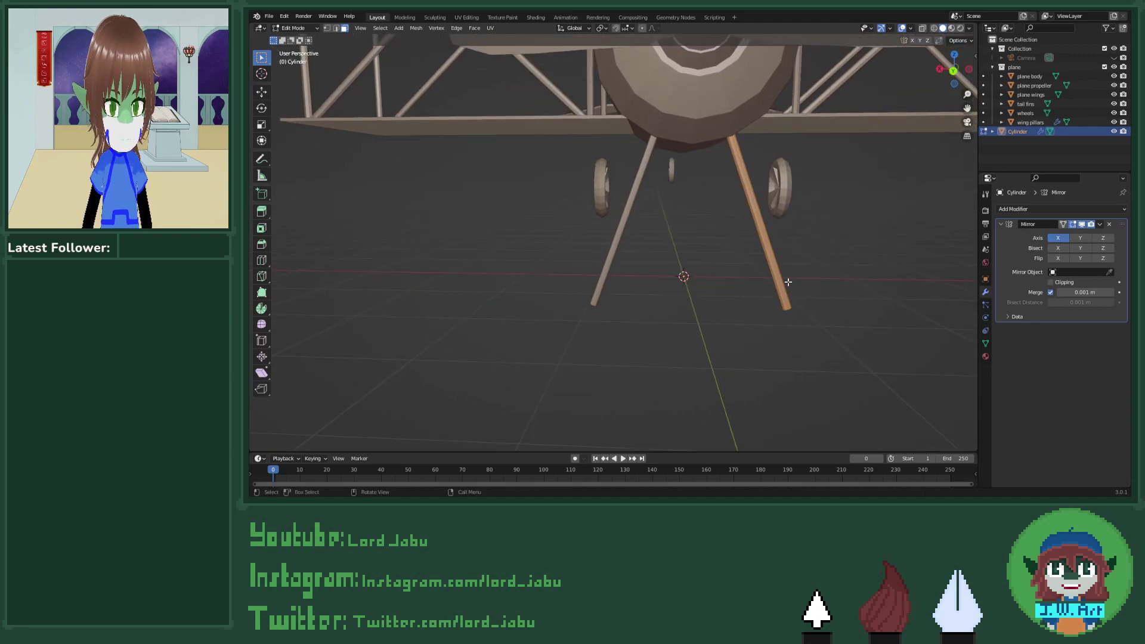
{"action": "key", "text": "g"}
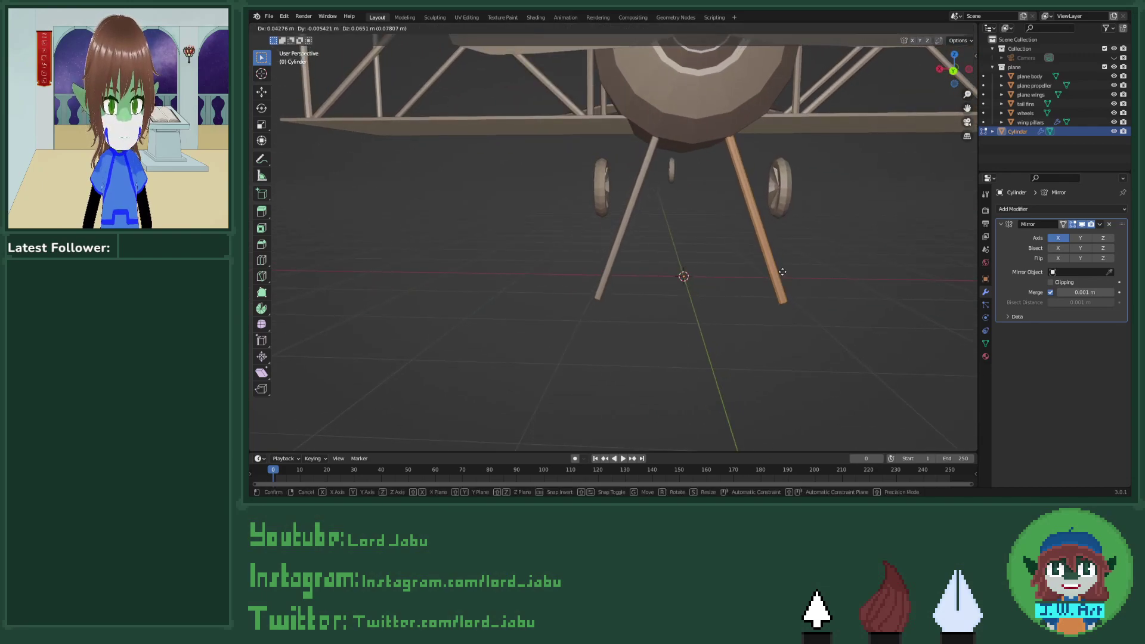
{"action": "right_click", "coordinate": [765, 220]}
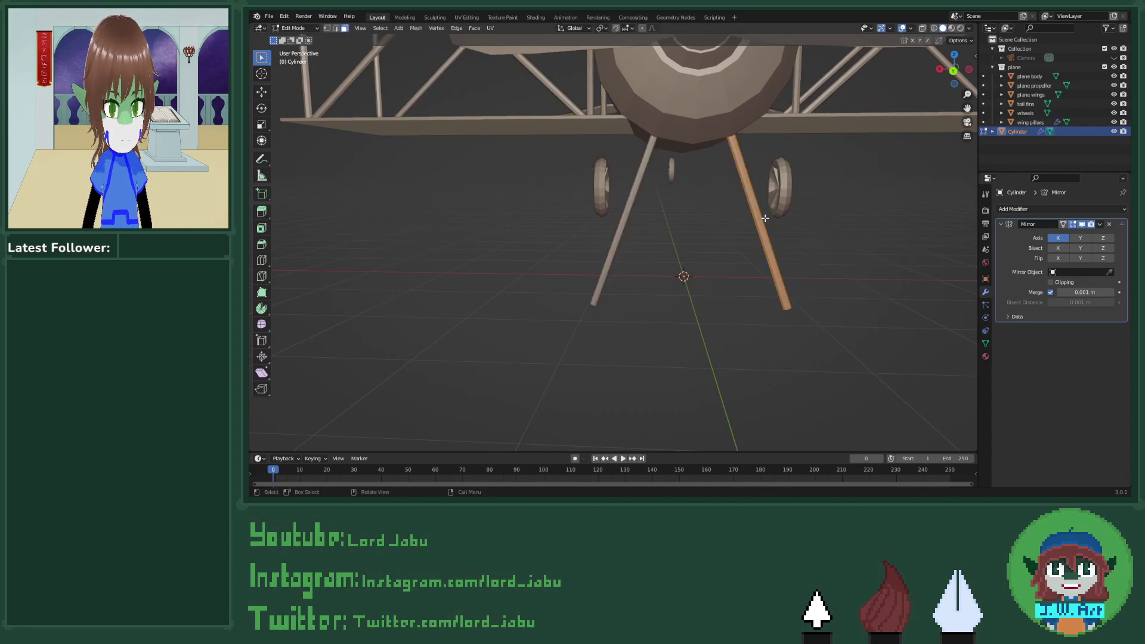
{"action": "right_click", "coordinate": [750, 179]}
{"action": "key", "text": "g"}
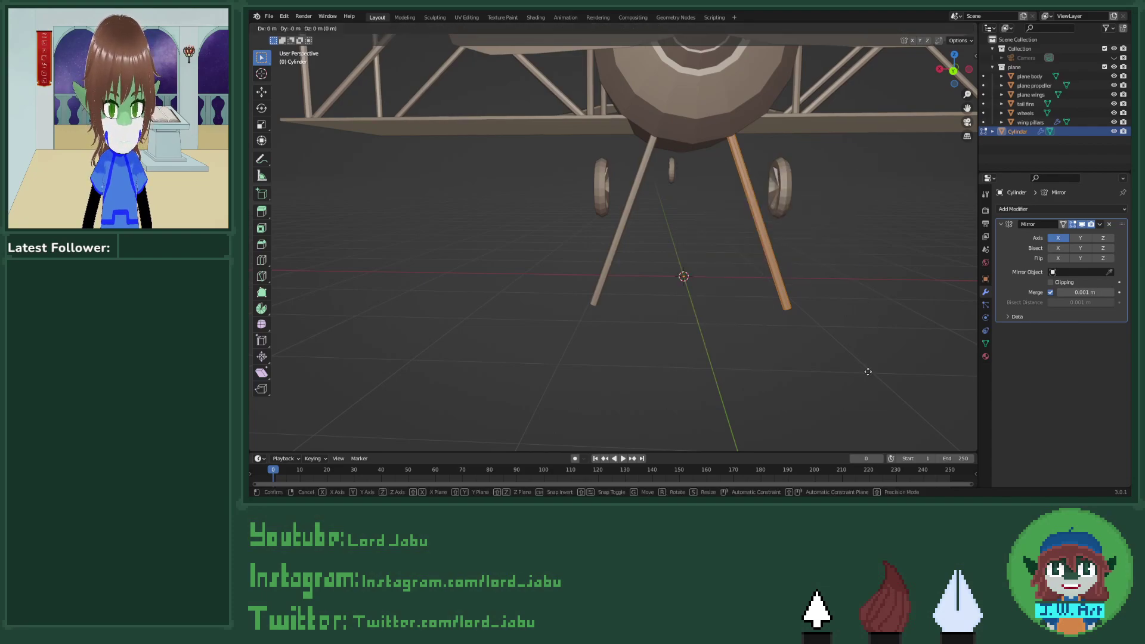
{"action": "key", "text": "shift+y"}
{"action": "left_click", "coordinate": [836, 278]}
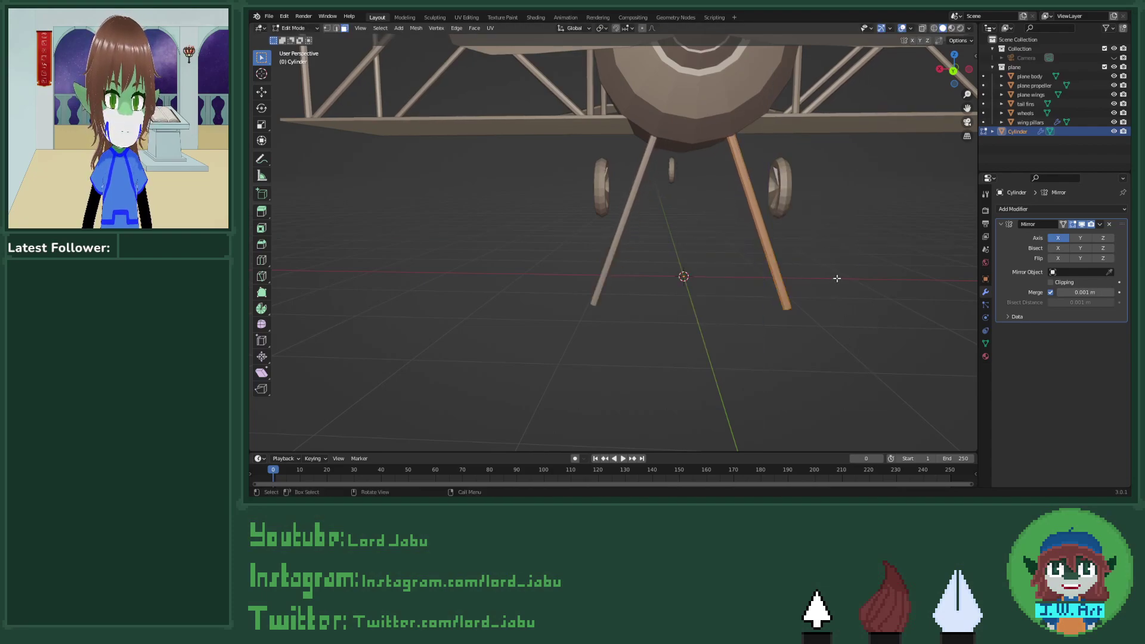
Step: Select only the struts' bottom-end vertices in wireframe and reposition them off the Y axis
{"action": "key", "text": "shift+z"}
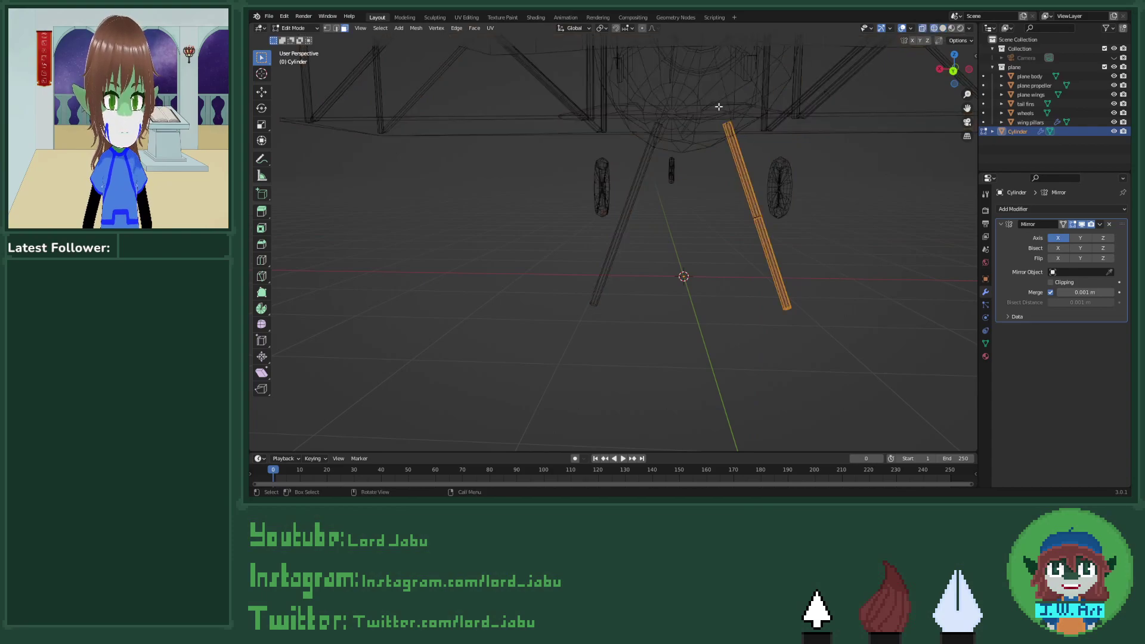
{"action": "left_click_drag", "start_coordinate": [757, 243], "coordinate": [859, 346]}
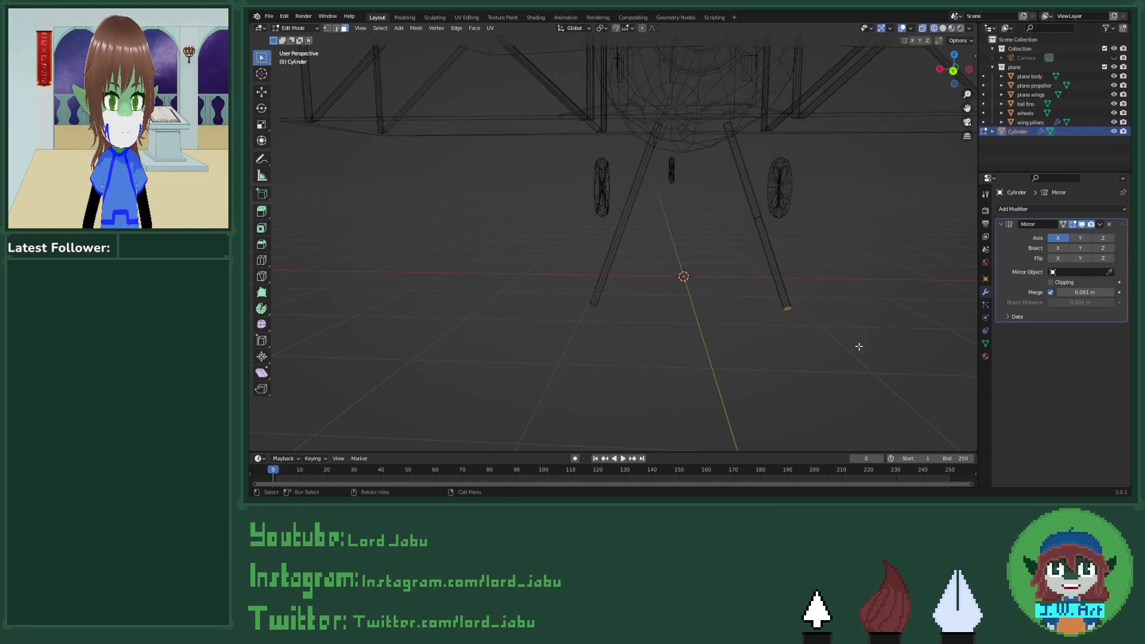
{"action": "key", "text": "shift+z"}
{"action": "key", "text": "g"}
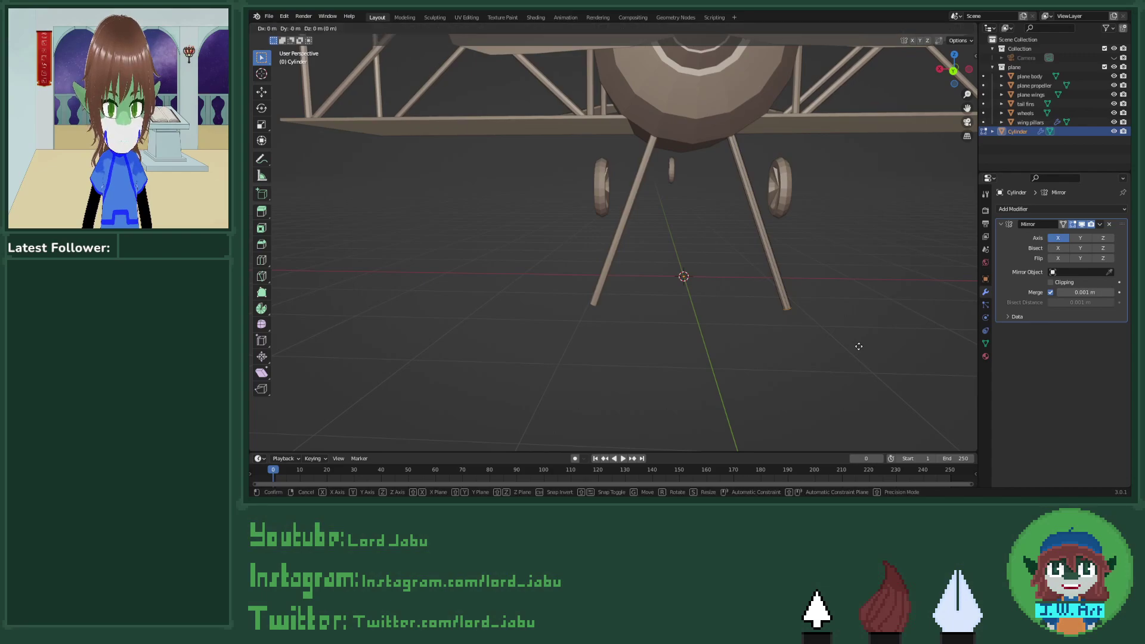
{"action": "key", "text": "shift+y"}
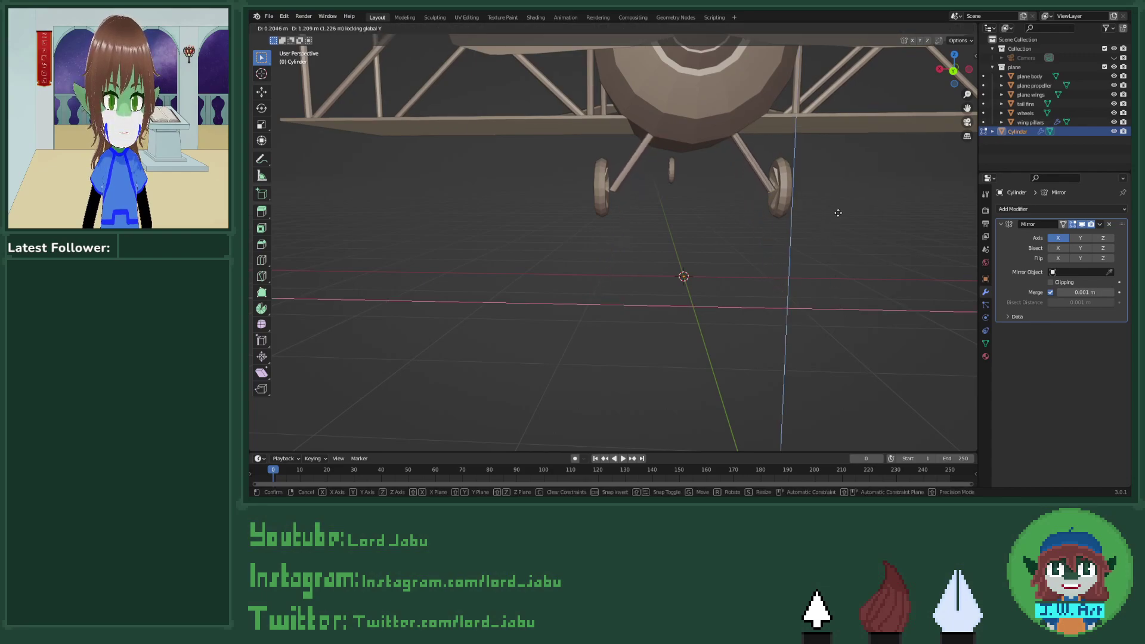
{"action": "left_click", "coordinate": [846, 210]}
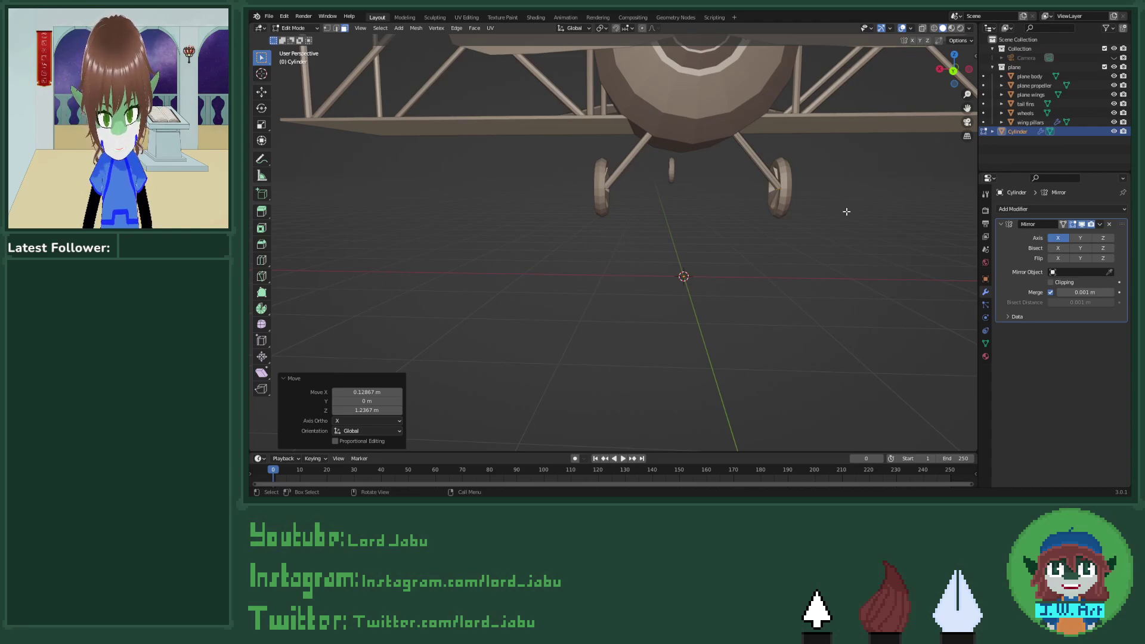
Step: Move the leg end along Y toward the wheel, then nudge it slightly along Z
{"action": "middle_click_drag", "start_coordinate": [906, 189], "coordinate": [733, 249]}
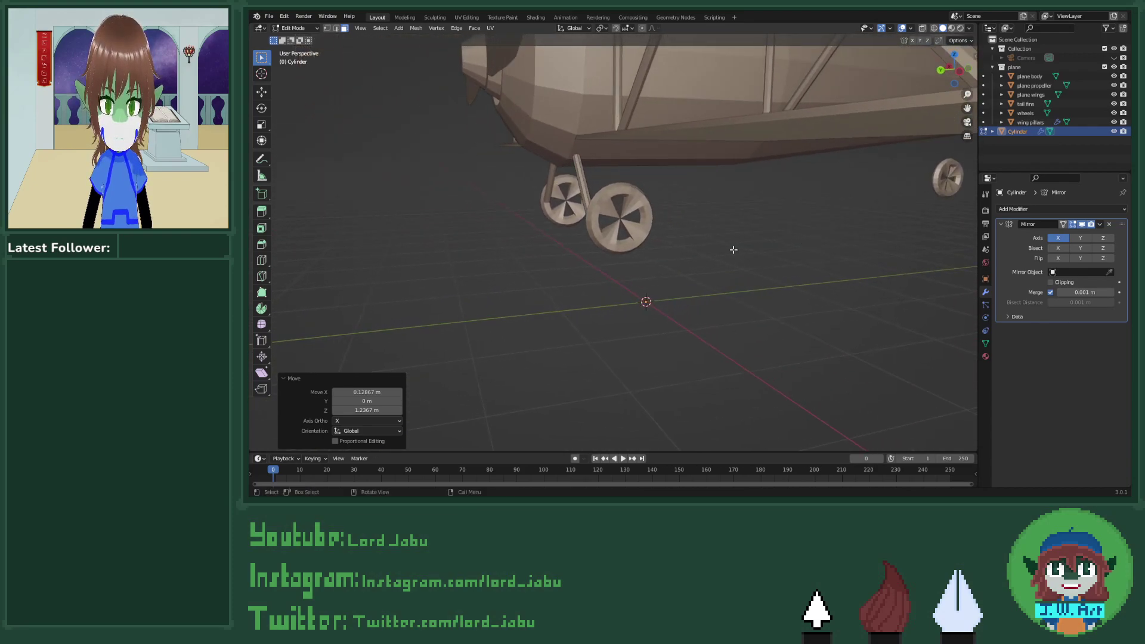
{"action": "key", "text": "g"}
{"action": "key", "text": "x"}
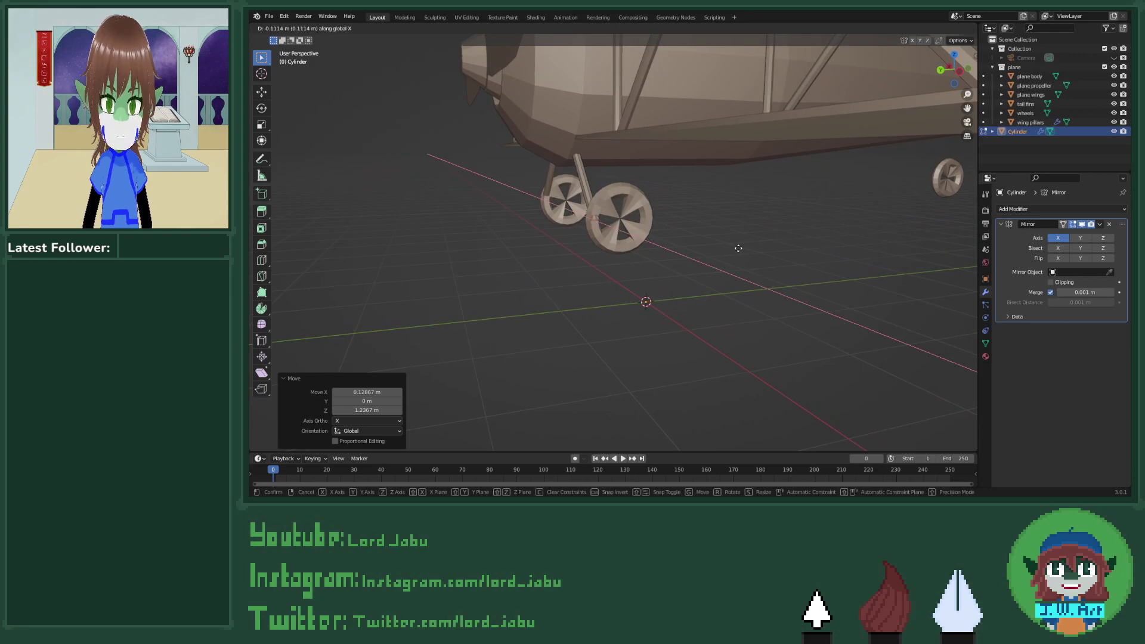
{"action": "key", "text": "y"}
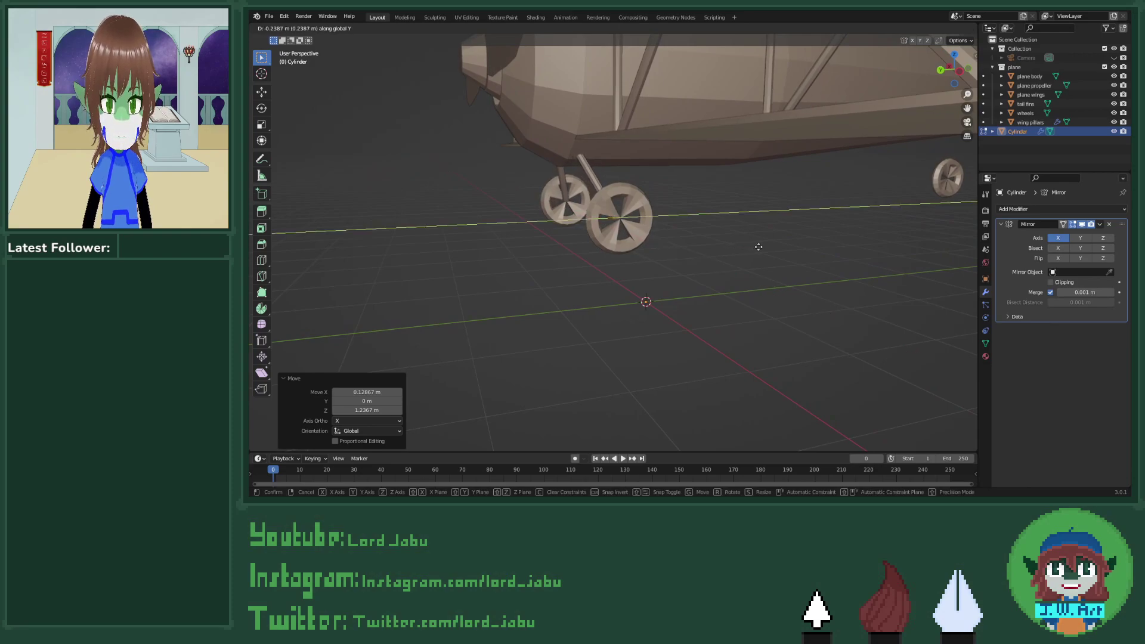
{"action": "left_click", "coordinate": [758, 247]}
{"action": "scroll", "coordinate": [758, 257], "scroll_direction": "up", "scroll_amount": 8}
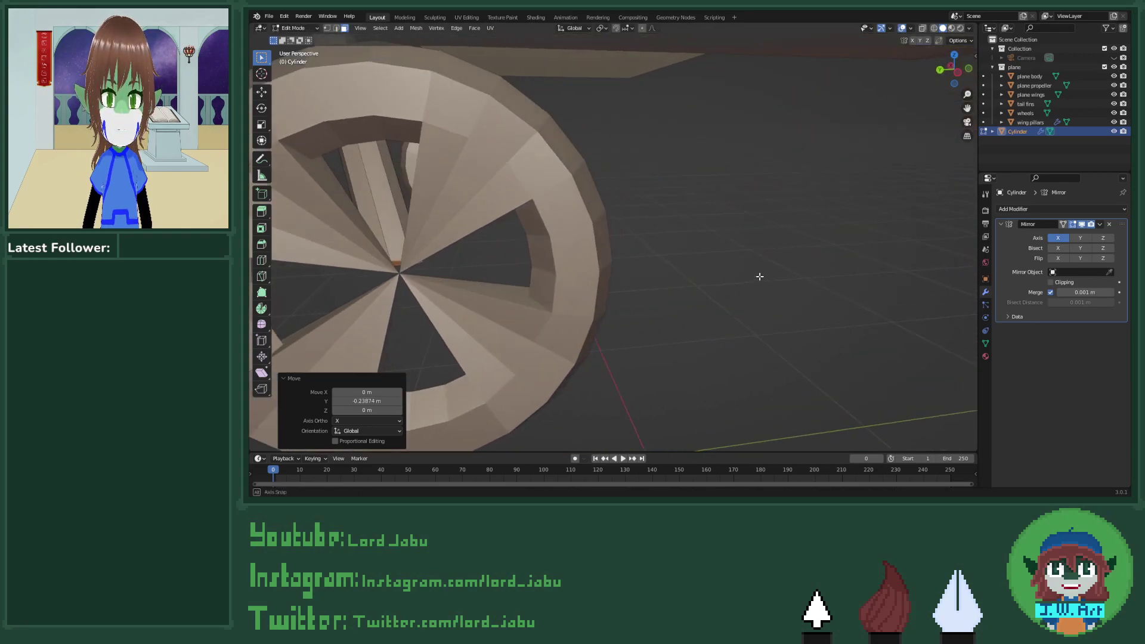
{"action": "middle_click_drag", "start_coordinate": [759, 276], "coordinate": [771, 272]}
{"action": "key", "text": "g"}
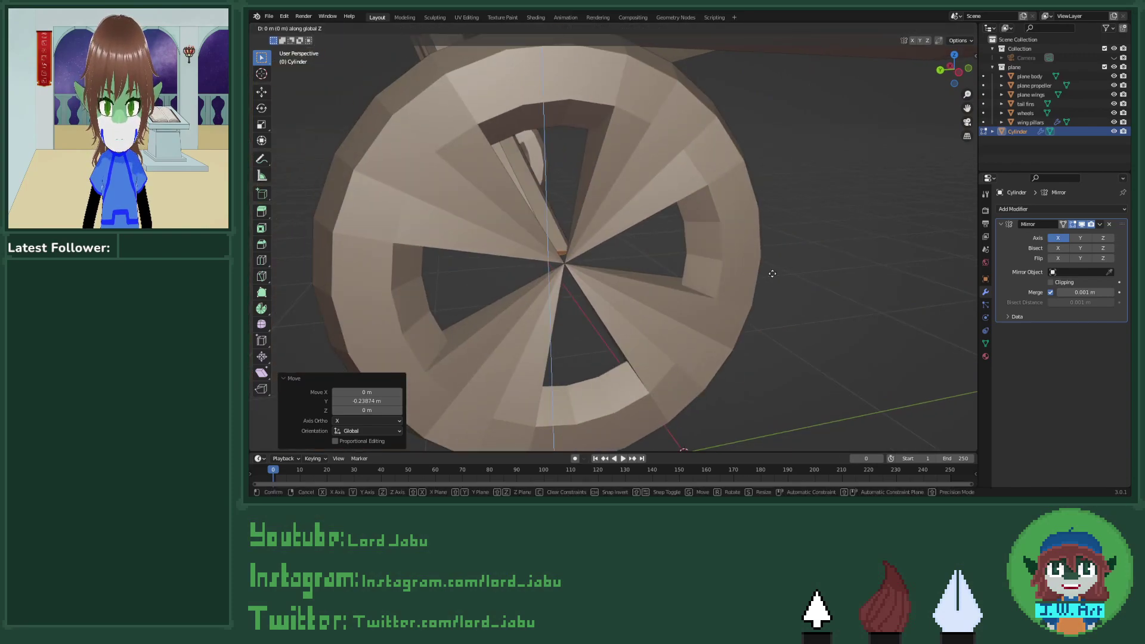
{"action": "key", "text": "z"}
{"action": "left_click", "coordinate": [769, 276]}
Step: Nudge the leg end sideways along X and rotate it 59.2° about Y
{"action": "scroll", "coordinate": [775, 276], "scroll_direction": "down", "scroll_amount": 6}
{"action": "middle_click_drag", "start_coordinate": [792, 276], "coordinate": [762, 238], "text": "shift"}
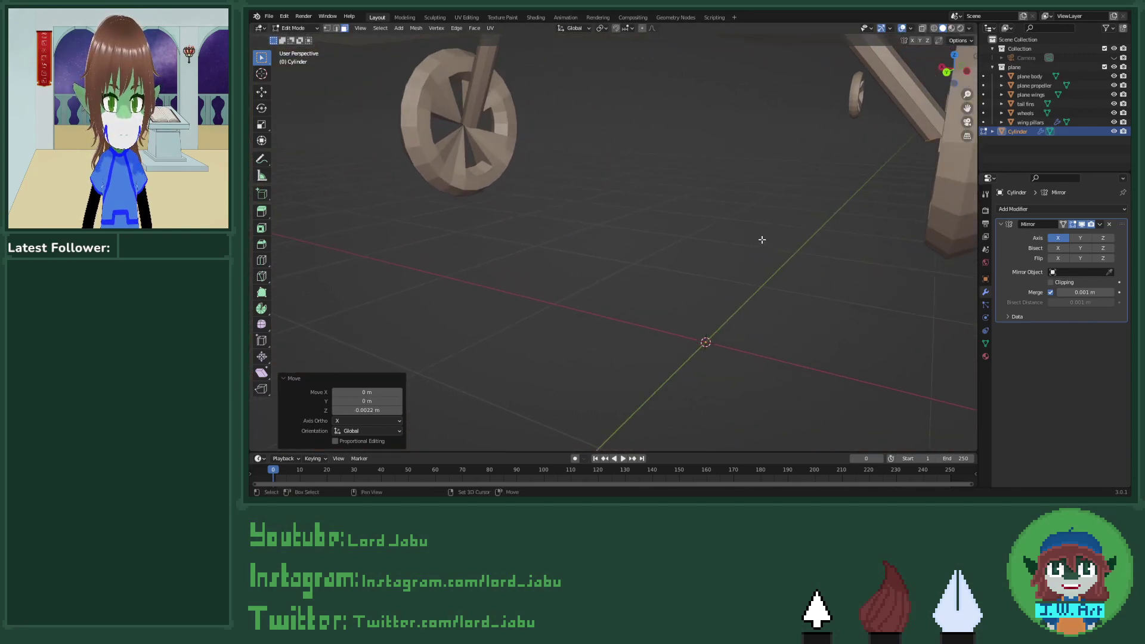
{"action": "middle_click_drag", "start_coordinate": [865, 255], "coordinate": [794, 278]}
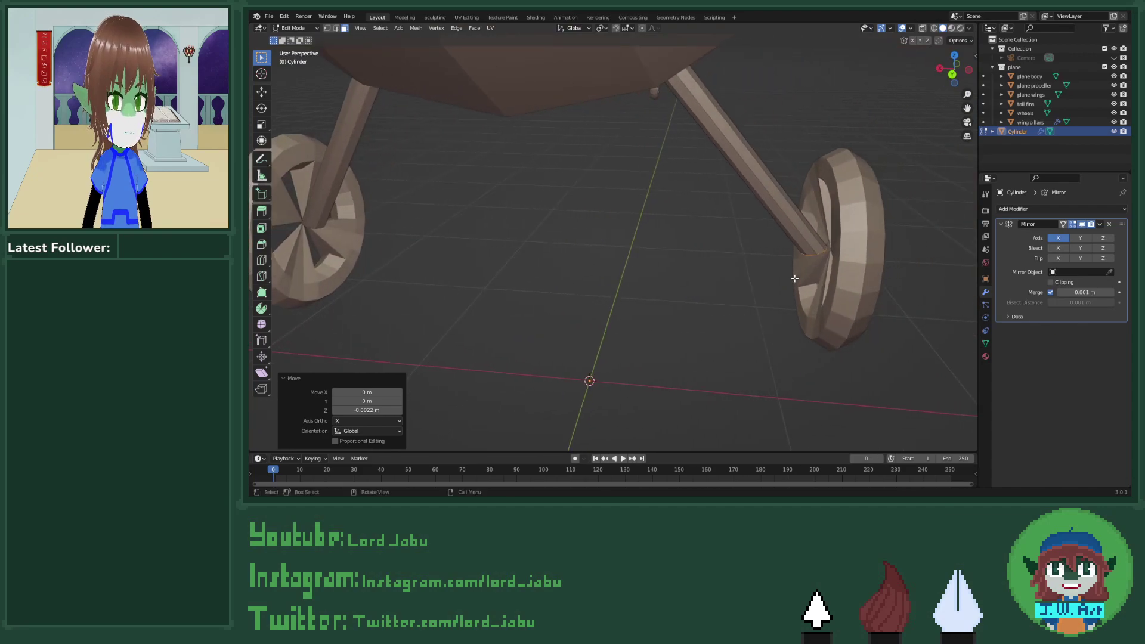
{"action": "key", "text": "g"}
{"action": "key", "text": "y"}
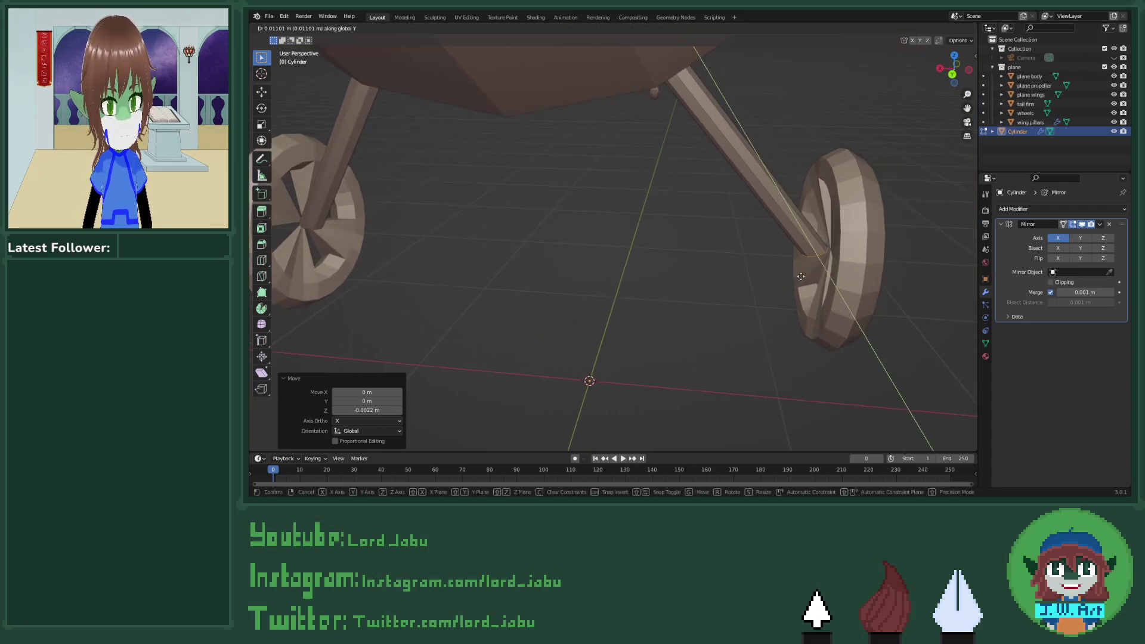
{"action": "key", "text": "x"}
{"action": "left_click", "coordinate": [805, 276]}
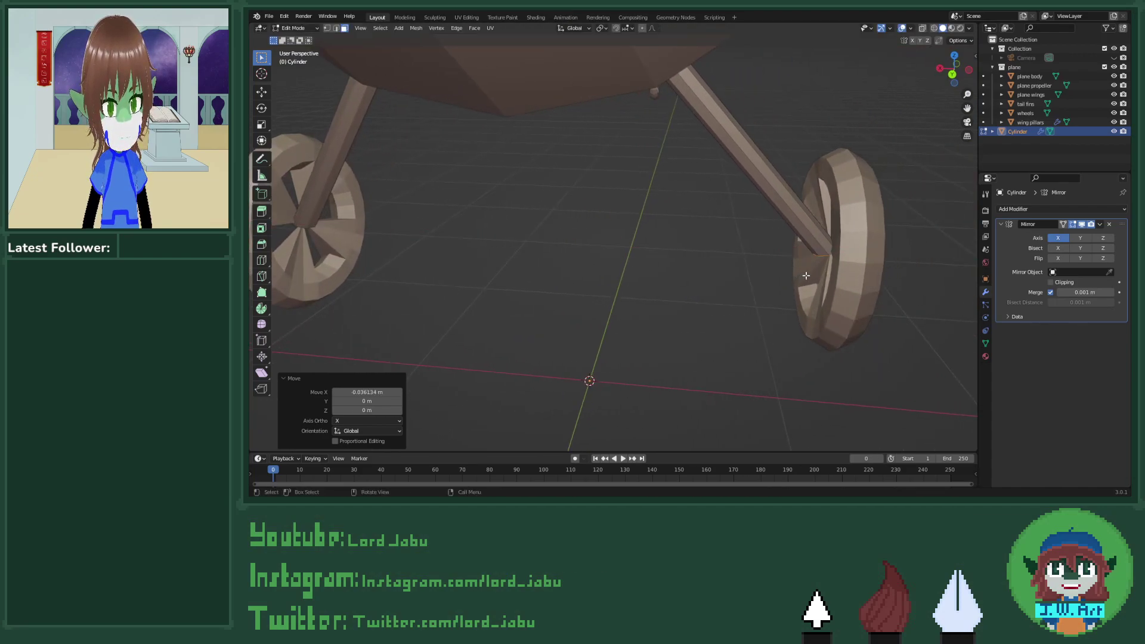
{"action": "key", "text": "r"}
{"action": "key", "text": "y"}
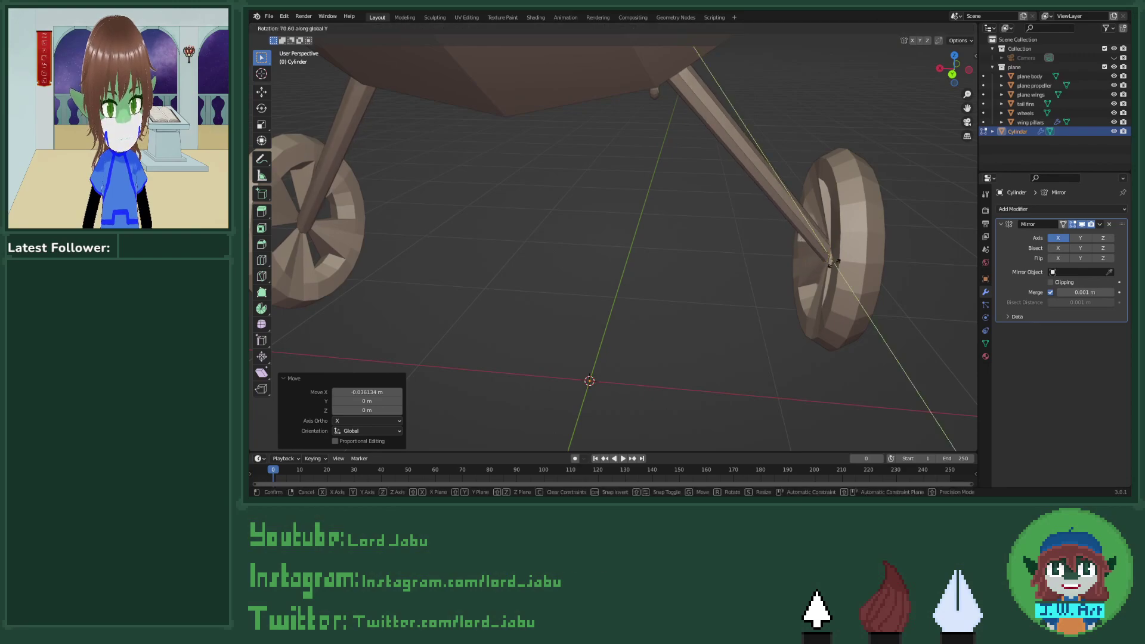
{"action": "left_click", "coordinate": [833, 265]}
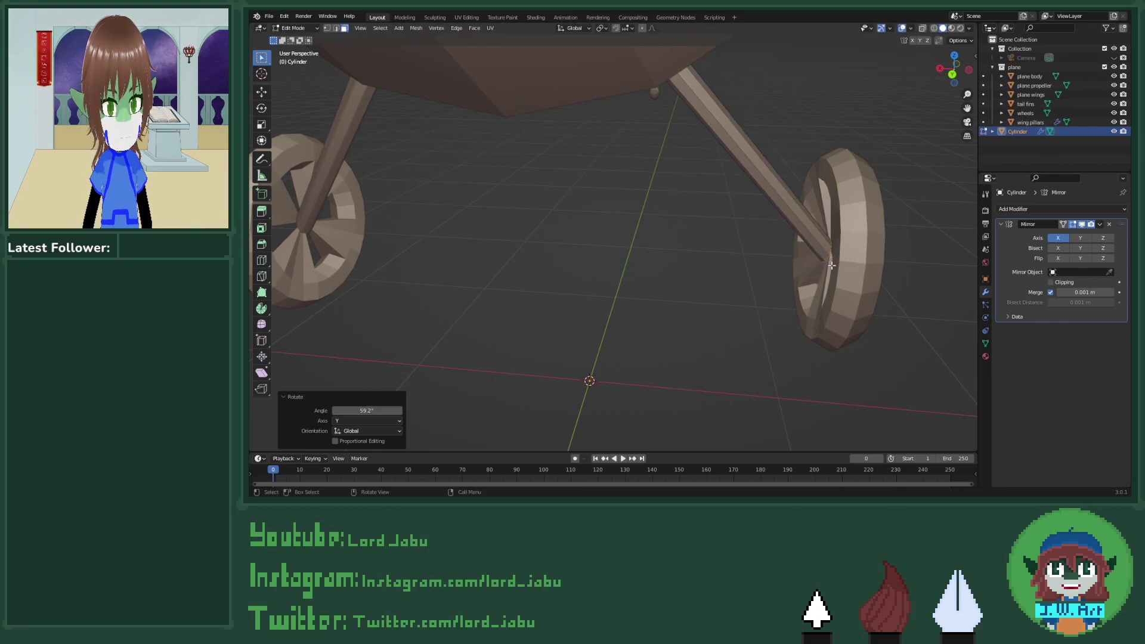
Step: Slide the leg end along X so it lines up with the wheel hub
{"action": "middle_click_drag", "start_coordinate": [833, 265], "coordinate": [799, 263]}
{"action": "key", "text": "g"}
{"action": "key", "text": "y"}
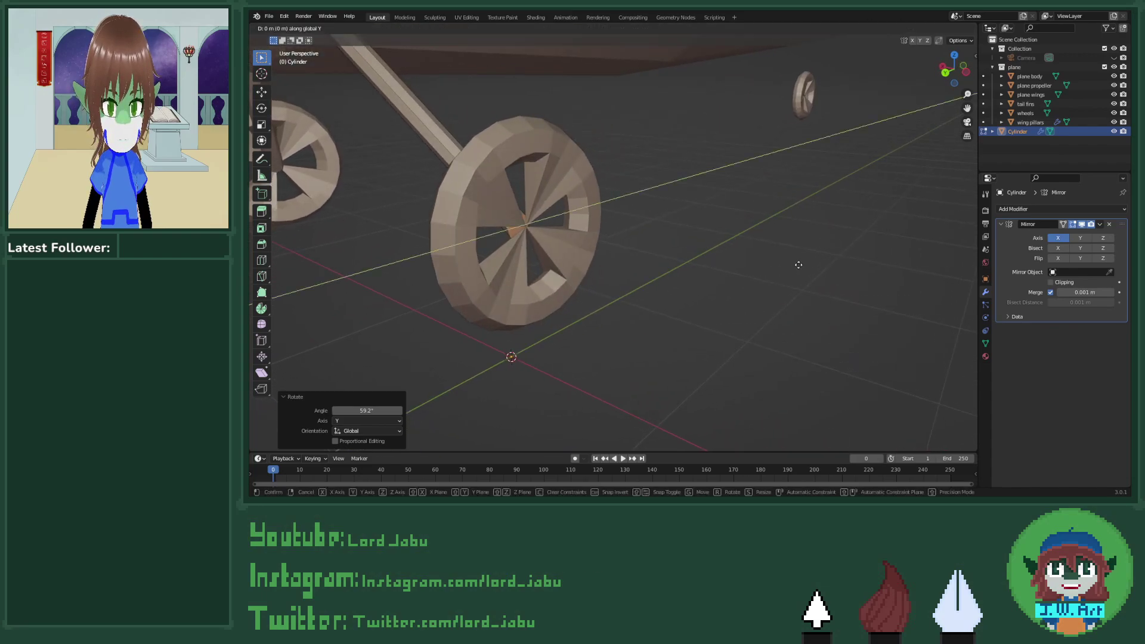
{"action": "key", "text": "x"}
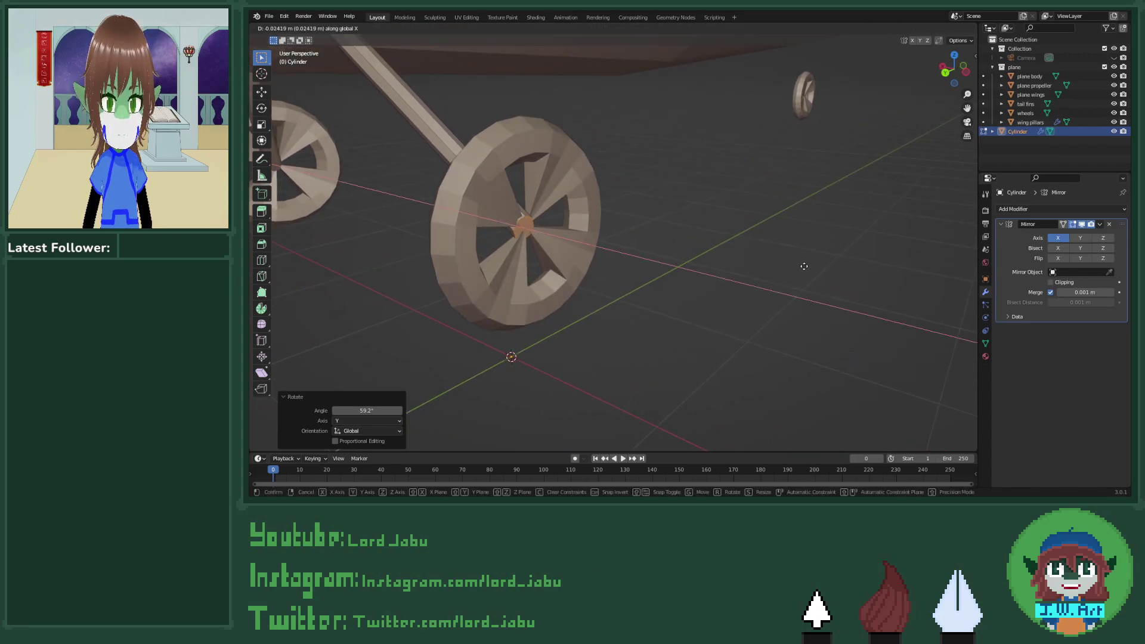
{"action": "left_click", "coordinate": [802, 262]}
{"action": "middle_click_drag", "start_coordinate": [802, 263], "coordinate": [831, 267]}
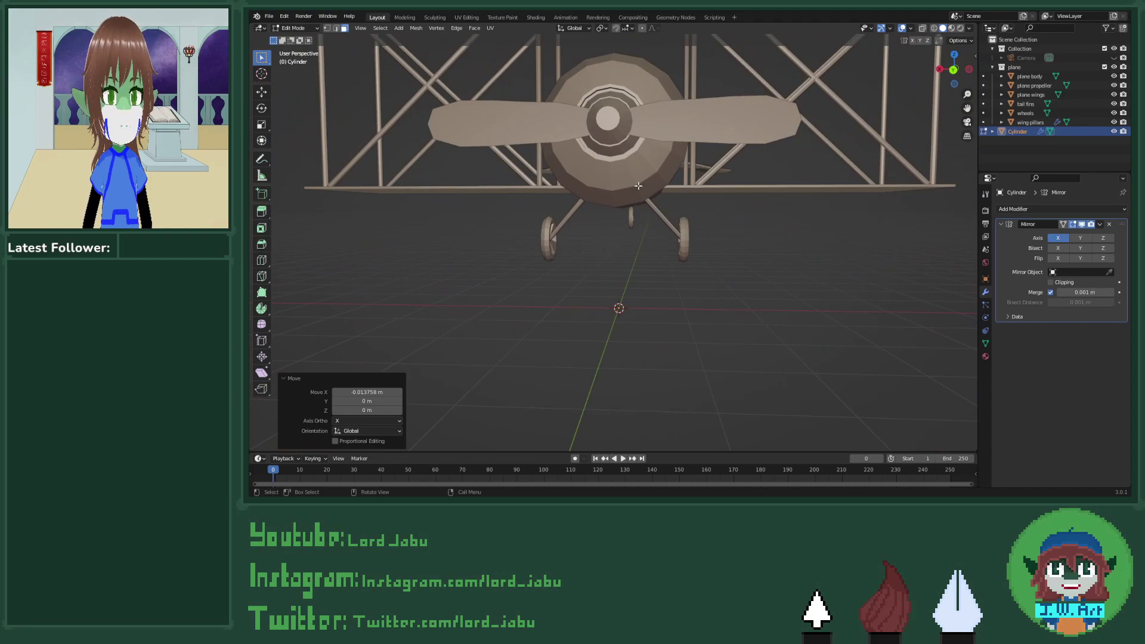
Step: Select the right landing-gear strut in see-through view and move a copy along Y toward the fuselage centre
{"action": "left_click_drag", "start_coordinate": [628, 185], "coordinate": [751, 299]}
{"action": "key", "text": "alt+z"}
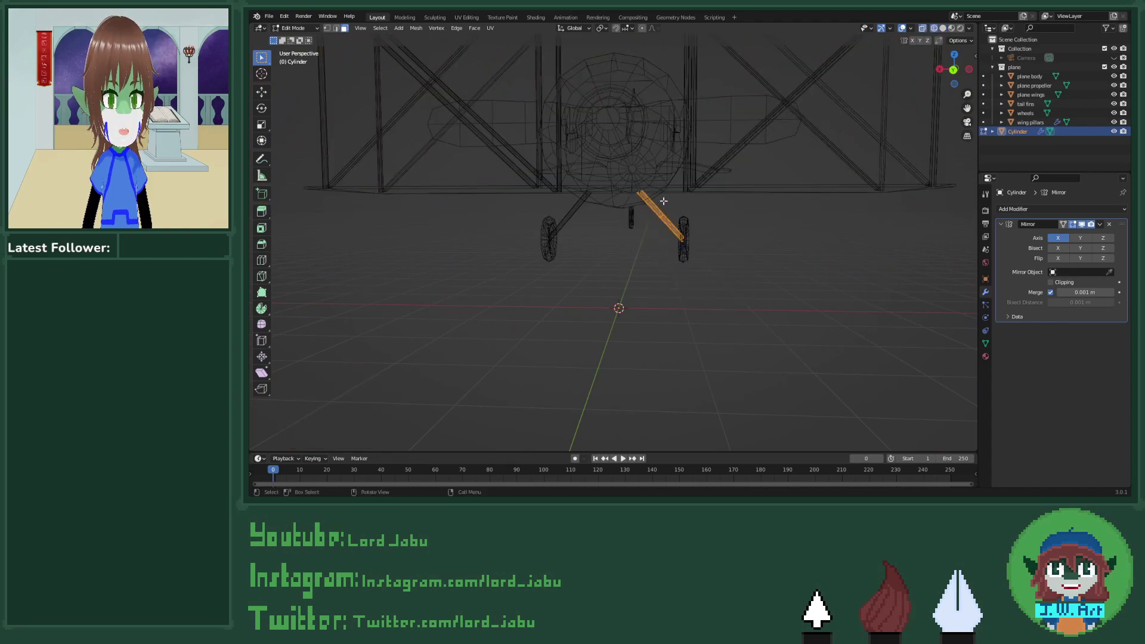
{"action": "left_click_drag", "start_coordinate": [627, 177], "coordinate": [730, 289]}
{"action": "mouse_move", "coordinate": [730, 289]}
{"action": "middle_mouse_down"}
{"action": "mouse_move", "coordinate": [741, 292]}
{"action": "mouse_move", "coordinate": [718, 304]}
{"action": "middle_mouse_up"}
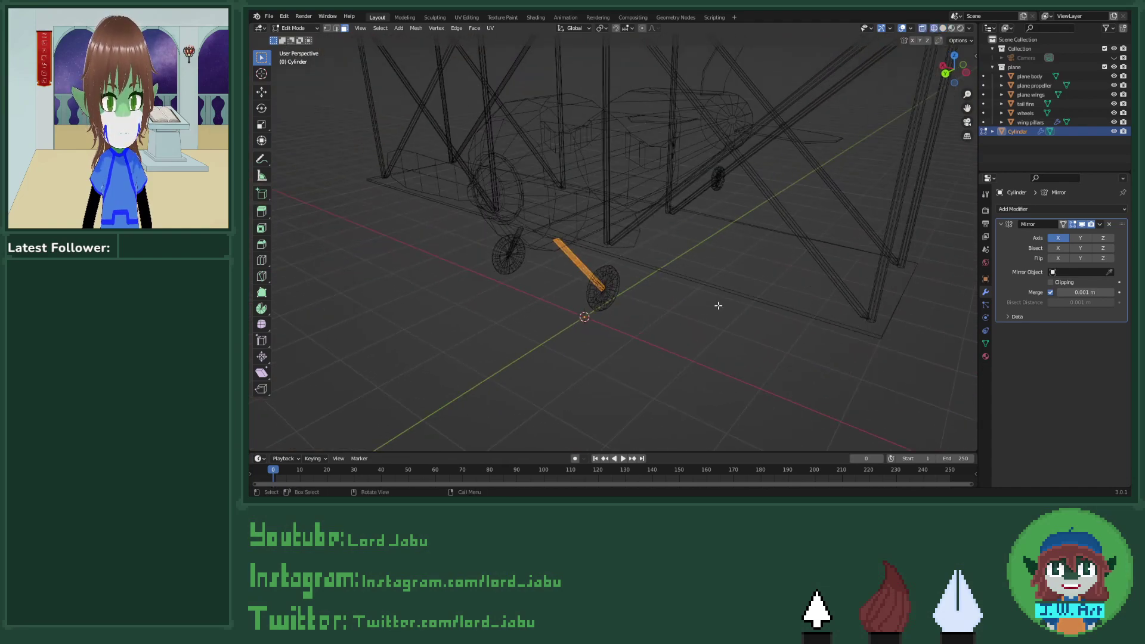
{"action": "key", "text": "g"}
{"action": "key", "text": "x"}
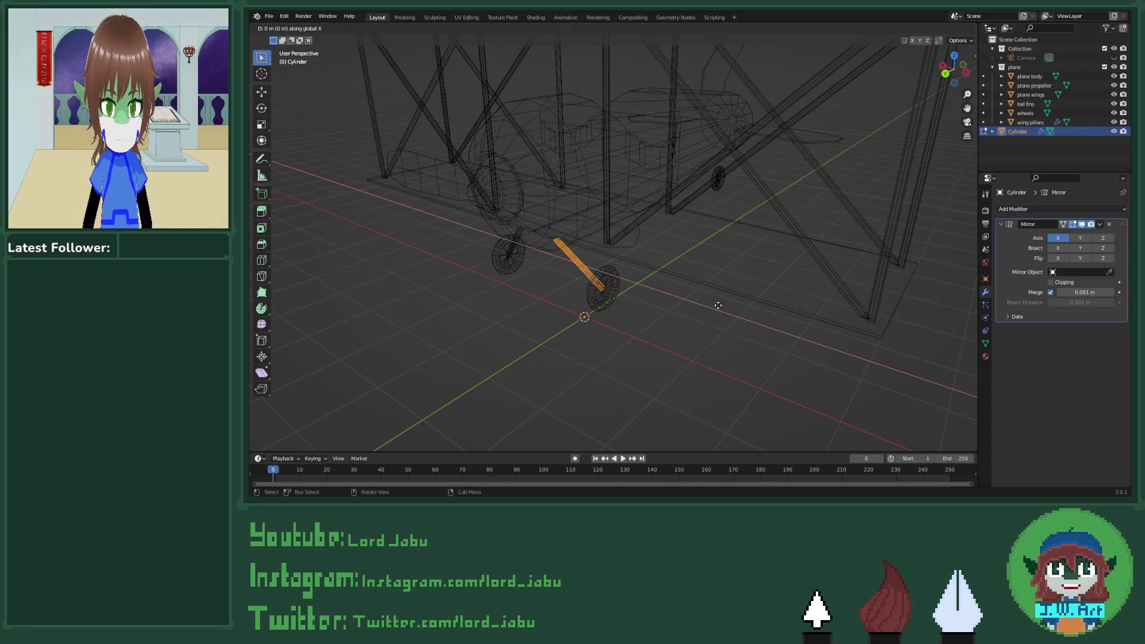
{"action": "key", "text": "y"}
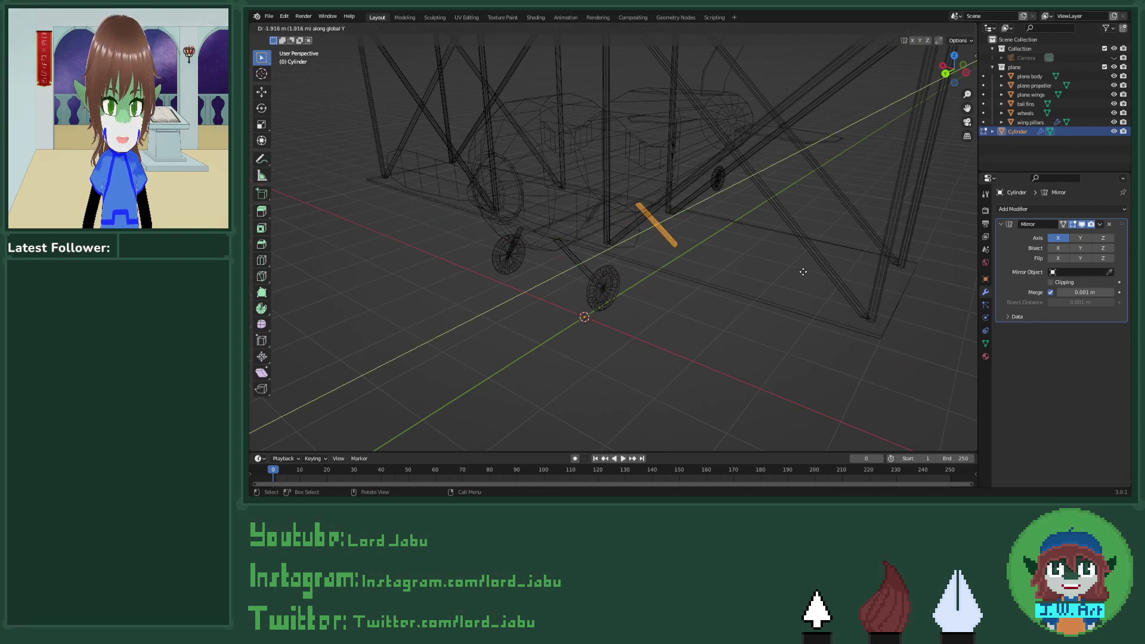
{"action": "left_click", "coordinate": [807, 267]}
Step: Separate the copied strut into its own object and assign the existing 'metal' material
{"action": "key", "text": "p"}
{"action": "left_click", "coordinate": [763, 268]}
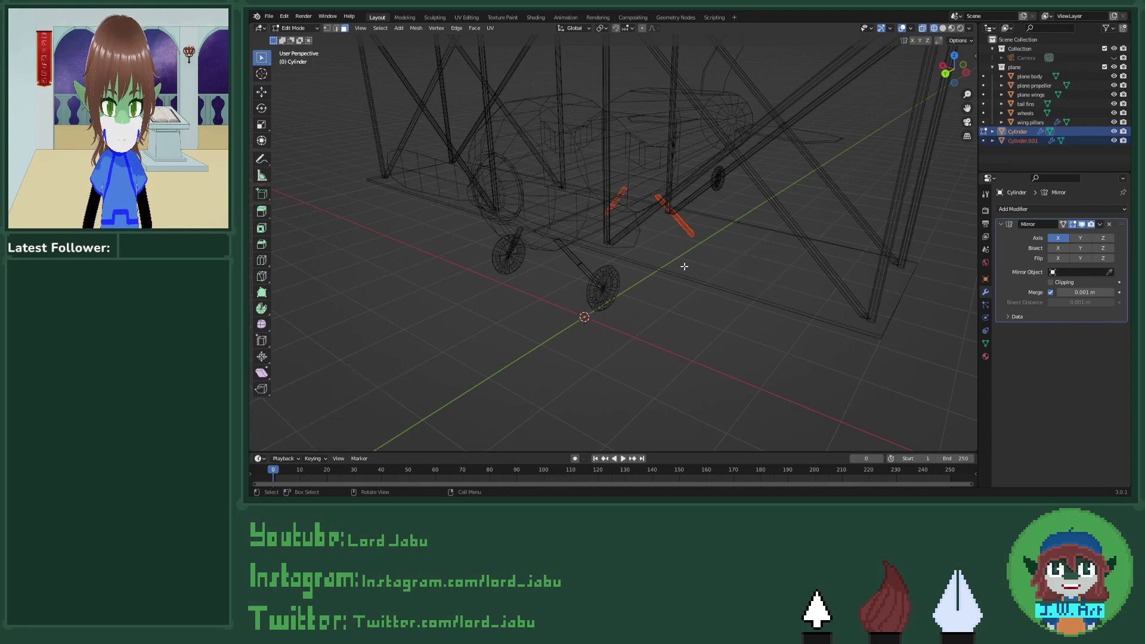
{"action": "key", "text": "Tab"}
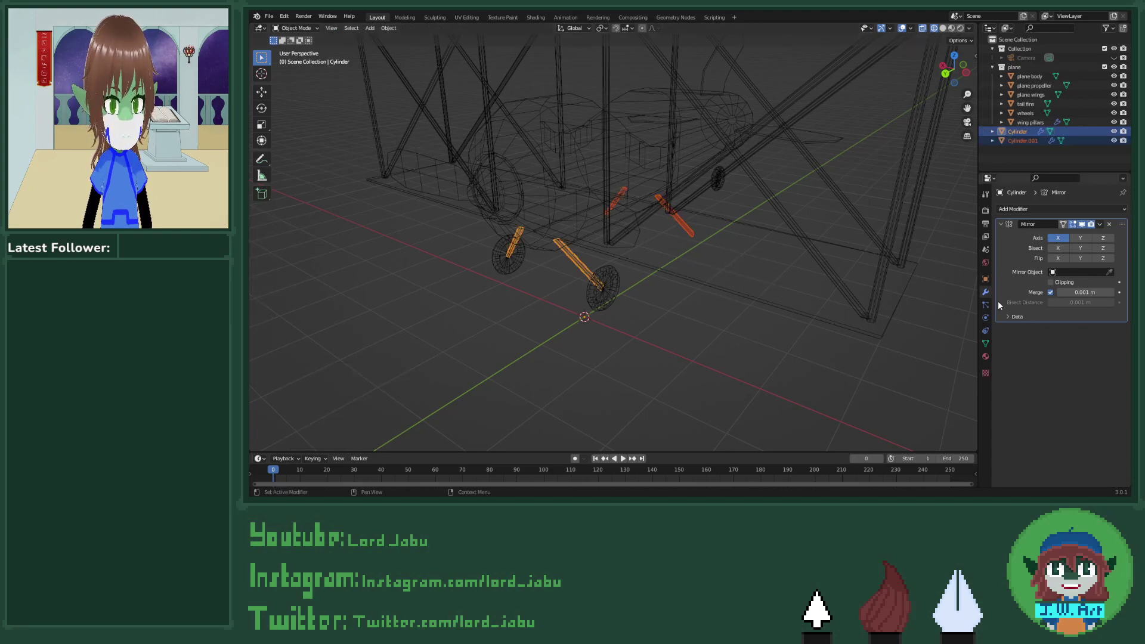
{"action": "left_click", "coordinate": [985, 355]}
{"action": "left_click", "coordinate": [1002, 248]}
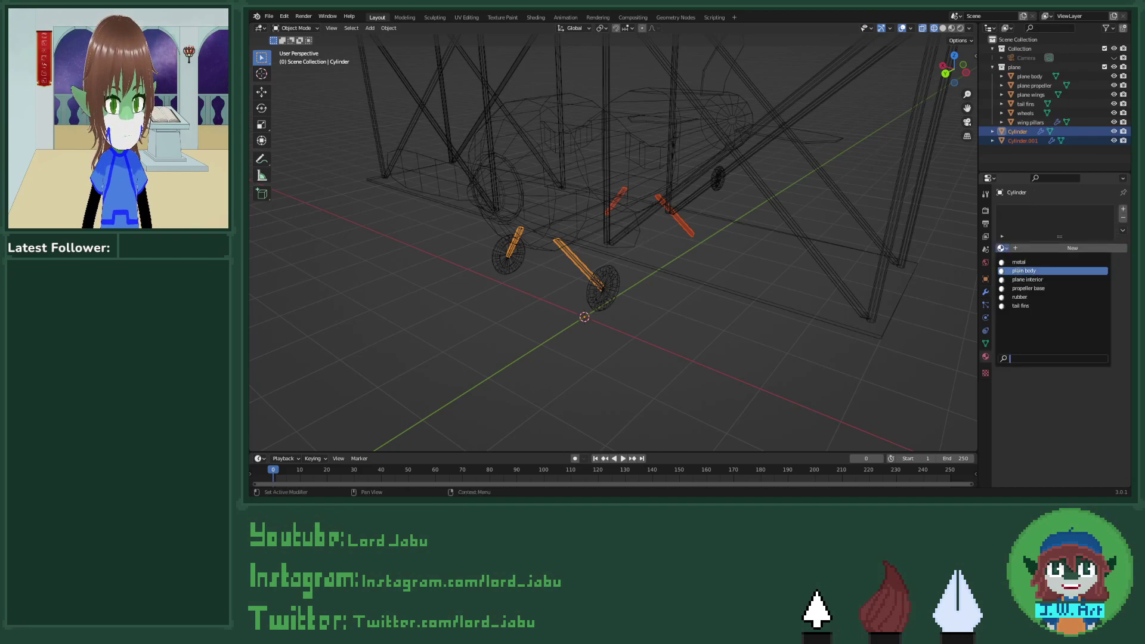
{"action": "left_click", "coordinate": [1037, 266]}
Step: Apply the Mirror modifier on the original Cylinder strut, then select the separated copy
{"action": "left_click", "coordinate": [578, 261]}
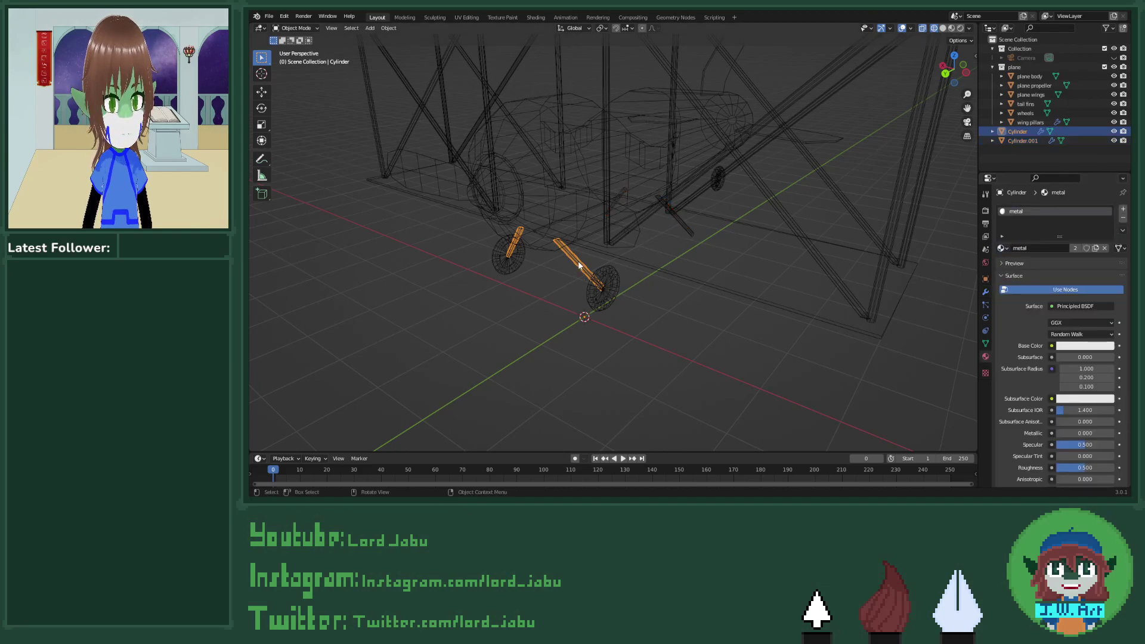
{"action": "left_click", "coordinate": [984, 292]}
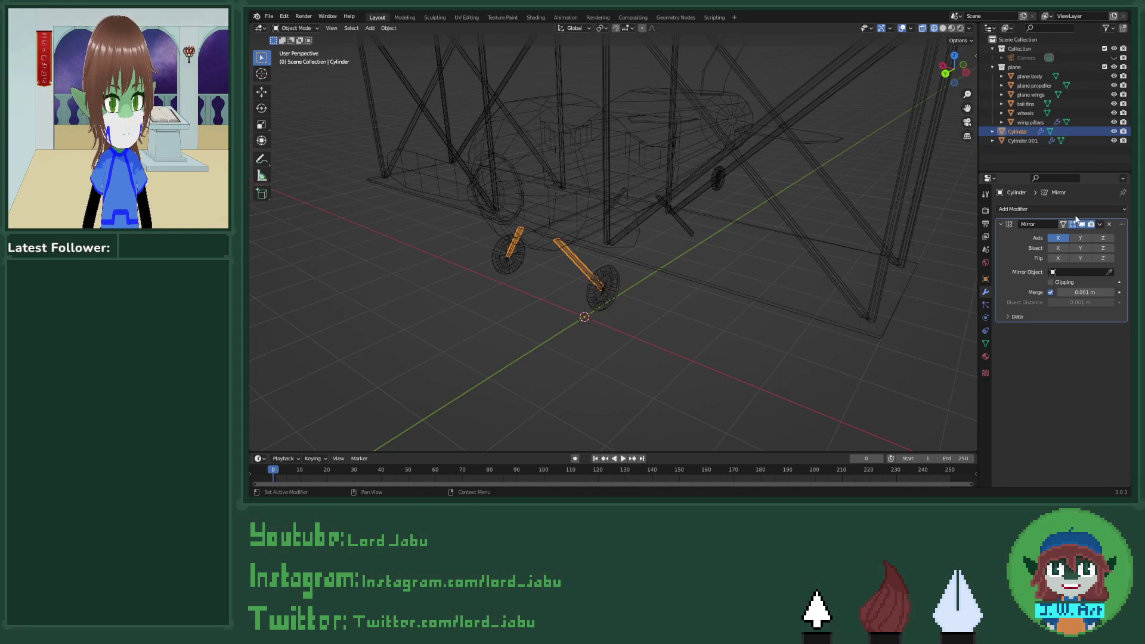
{"action": "left_click", "coordinate": [1100, 224]}
{"action": "left_click", "coordinate": [1086, 236]}
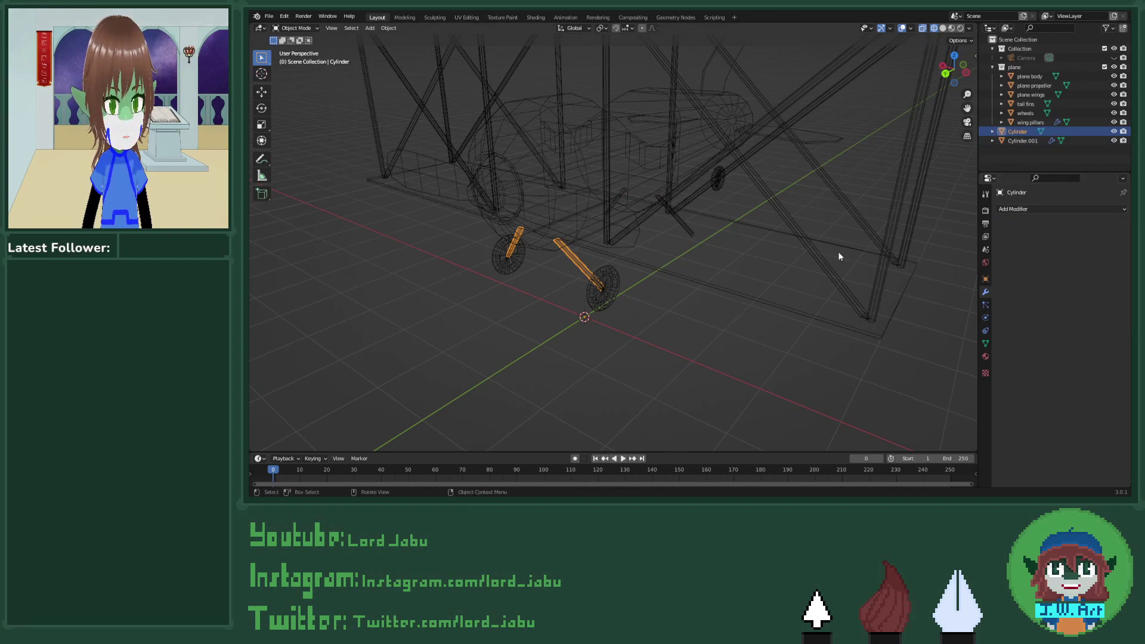
{"action": "left_click", "coordinate": [687, 230]}
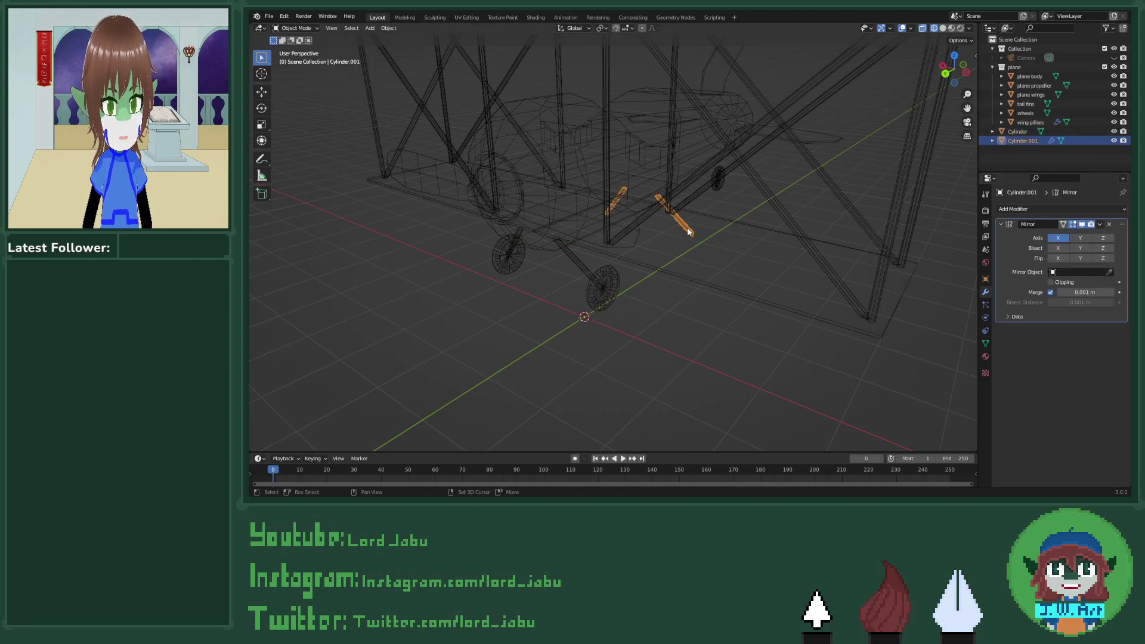
Step: Remove Cylinder.001's Mirror modifier and slide its whole mesh along Y beside the tail wheel
{"action": "key", "text": "shift+z"}
{"action": "mouse_move", "coordinate": [686, 227]}
{"action": "middle_mouse_down"}
{"action": "mouse_move", "coordinate": [703, 245]}
{"action": "mouse_move", "coordinate": [950, 195]}
{"action": "middle_mouse_up"}
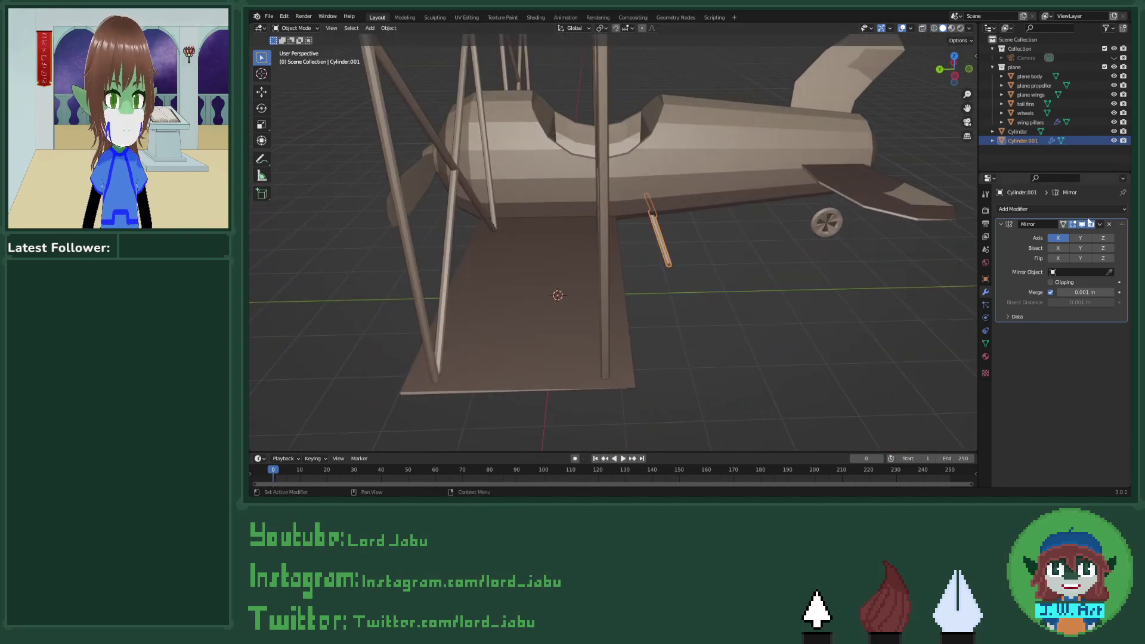
{"action": "left_click", "coordinate": [1108, 224]}
{"action": "middle_click_drag", "start_coordinate": [864, 250], "coordinate": [717, 268]}
{"action": "key", "text": "Tab"}
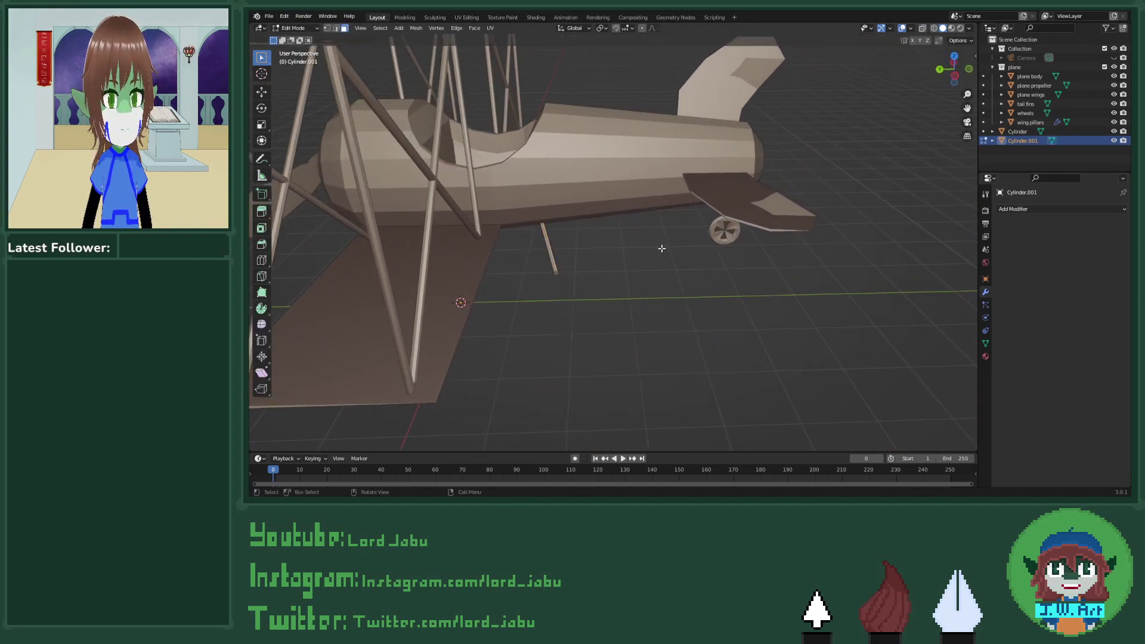
{"action": "scroll", "coordinate": [668, 230], "scroll_direction": "up", "scroll_amount": 4}
{"action": "key", "text": "a"}
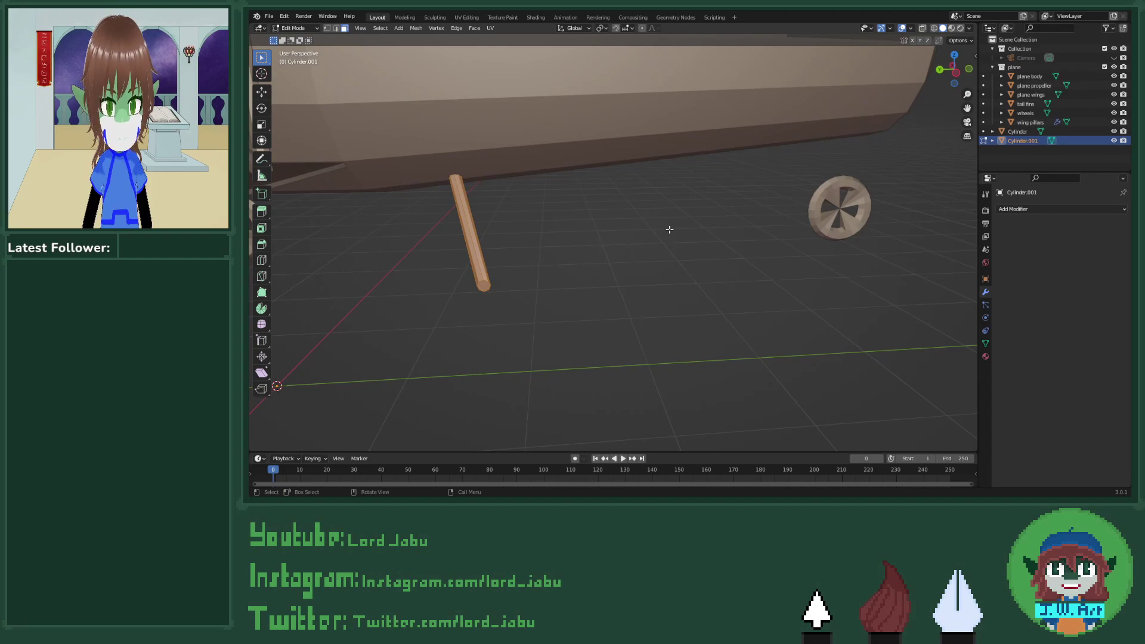
{"action": "key", "text": "g"}
{"action": "key", "text": "y"}
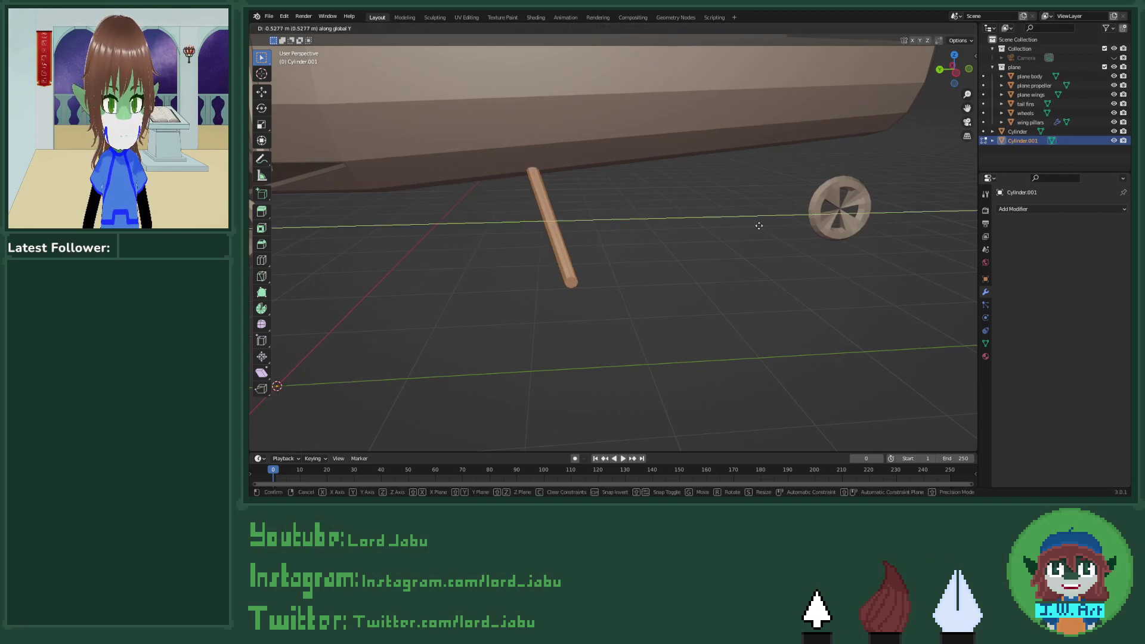
{"action": "left_click", "coordinate": [295, 165]}
Step: Rotate the strut 180° about Z, then a further 90° about Z
{"action": "middle_click_drag", "start_coordinate": [482, 244], "coordinate": [405, 272]}
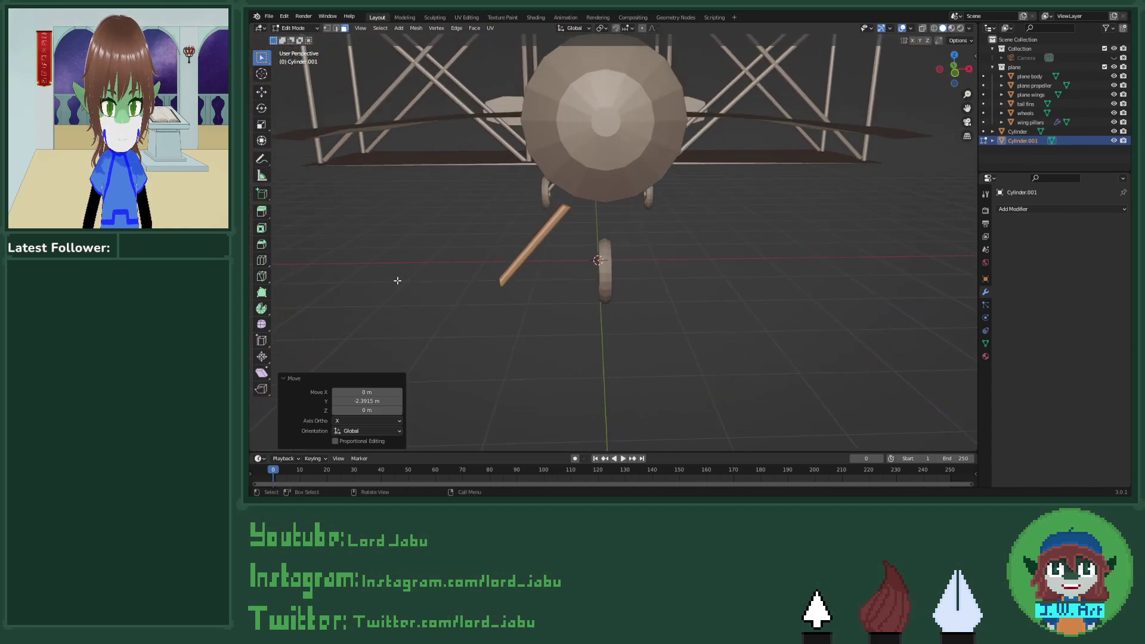
{"action": "key", "text": "r"}
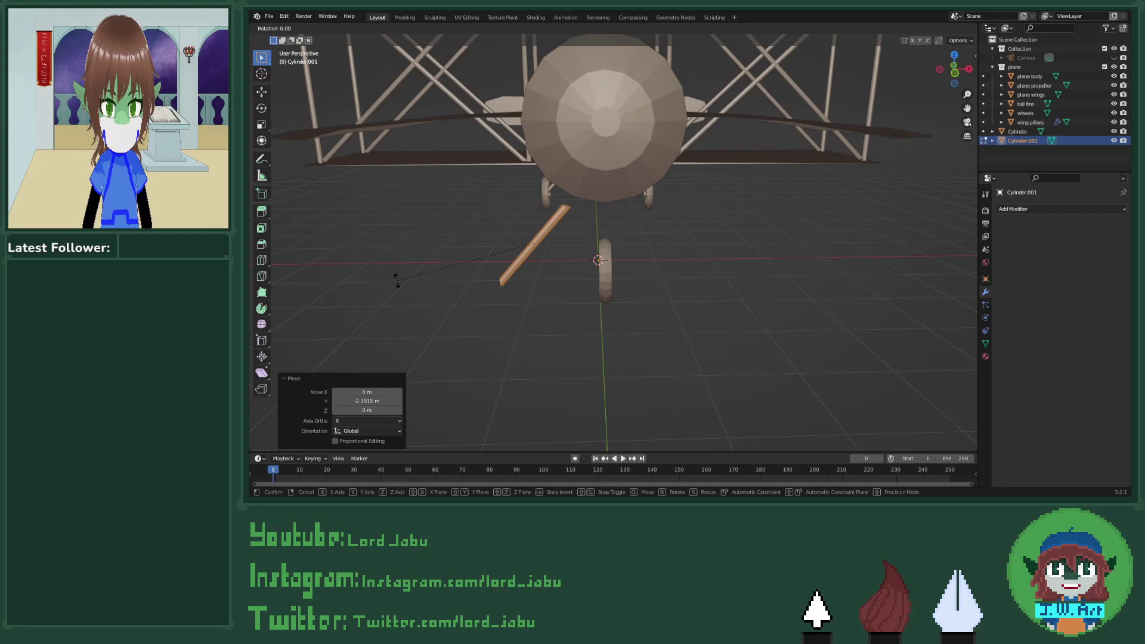
{"action": "key", "text": "z"}
{"action": "type", "text": "1"}
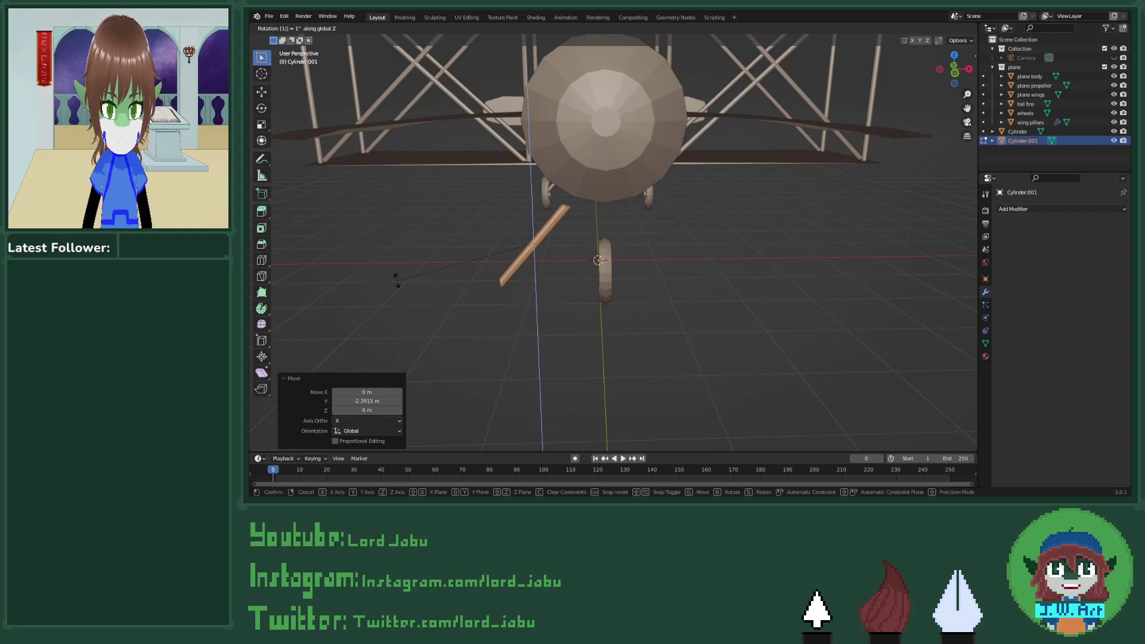
{"action": "type", "text": "80"}
{"action": "key", "text": "Return"}
{"action": "middle_click_drag", "start_coordinate": [396, 281], "coordinate": [516, 266]}
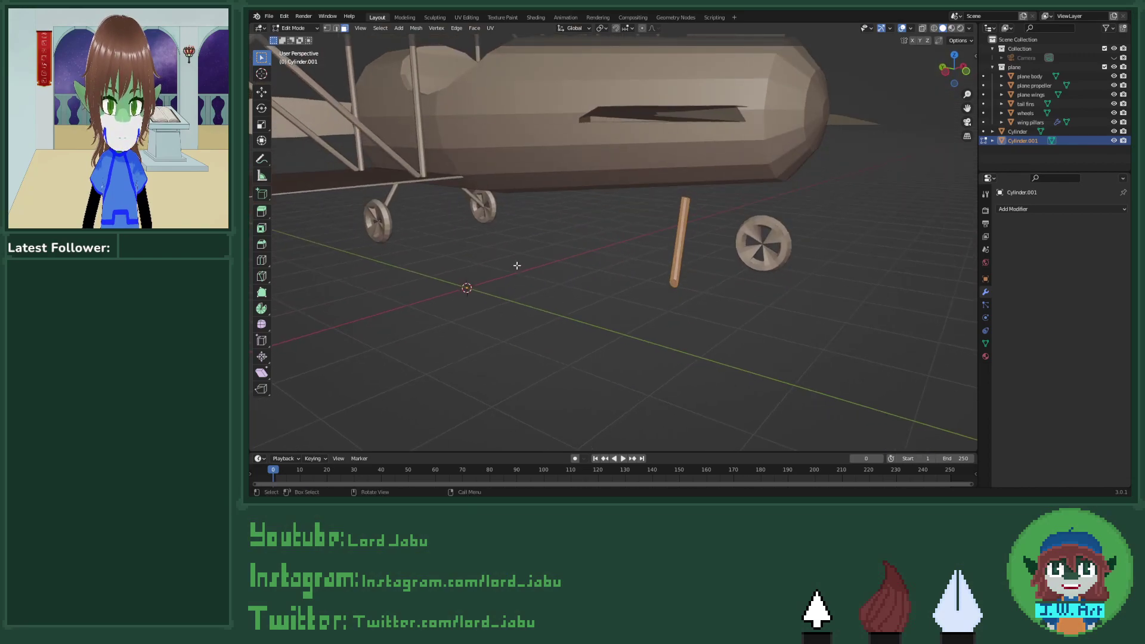
{"action": "type", "text": "rz90"}
{"action": "key", "text": "Return"}
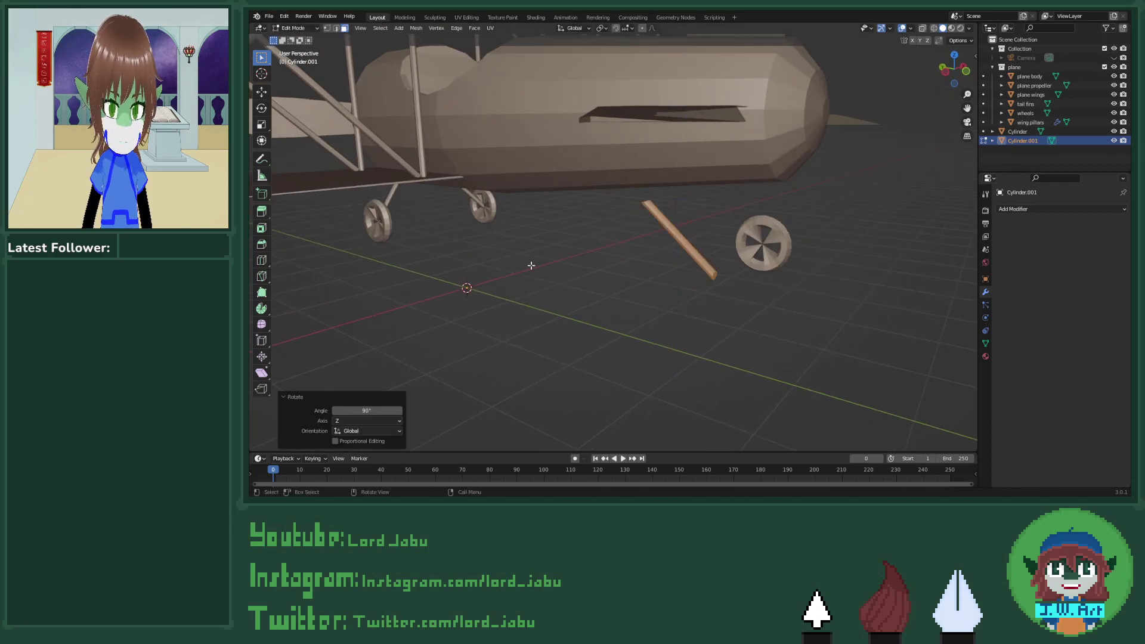
Step: Move the strut along X under the fuselage centreline and raise it along Z
{"action": "middle_click_drag", "start_coordinate": [531, 266], "coordinate": [474, 267]}
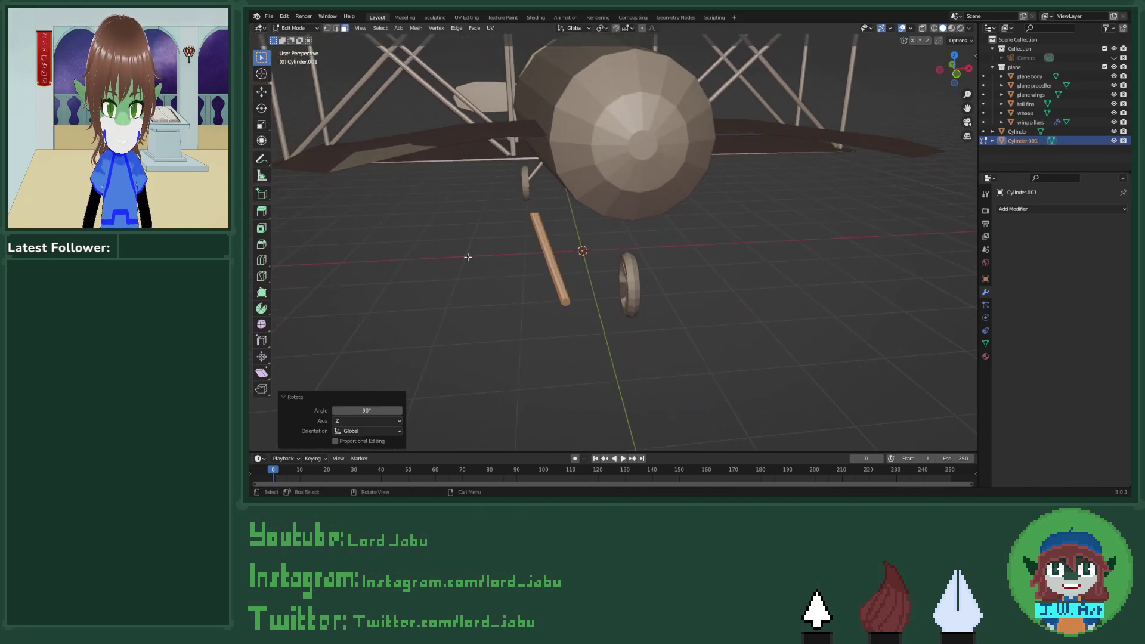
{"action": "key", "text": "g"}
{"action": "key", "text": "x"}
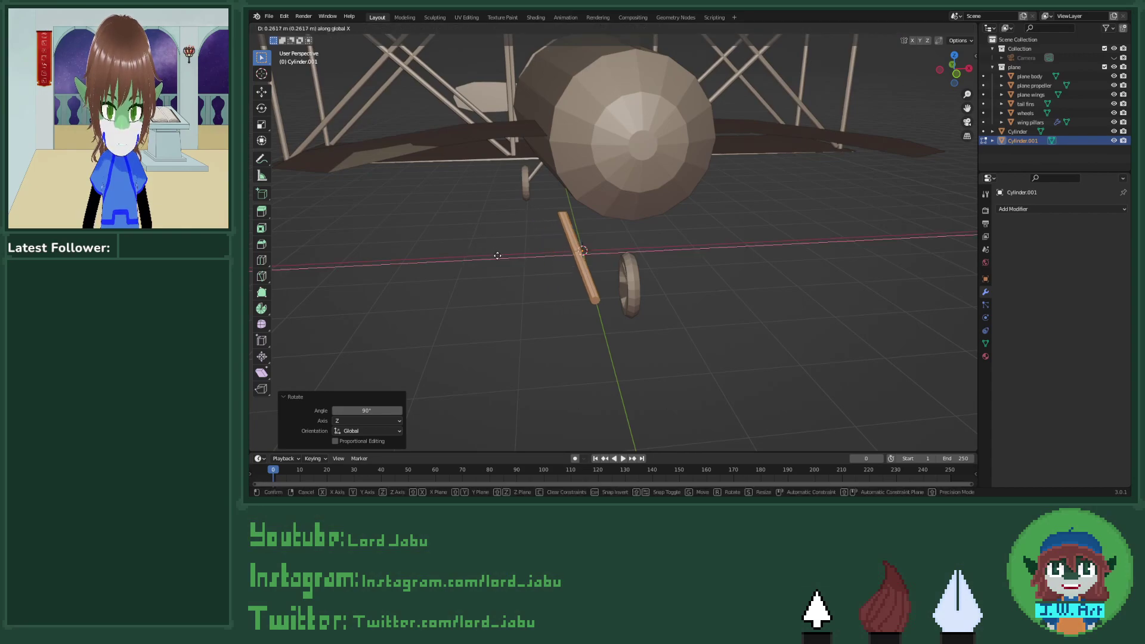
{"action": "left_click", "coordinate": [524, 249]}
{"action": "middle_click_drag", "start_coordinate": [523, 249], "coordinate": [584, 267]}
{"action": "key", "text": "z"}
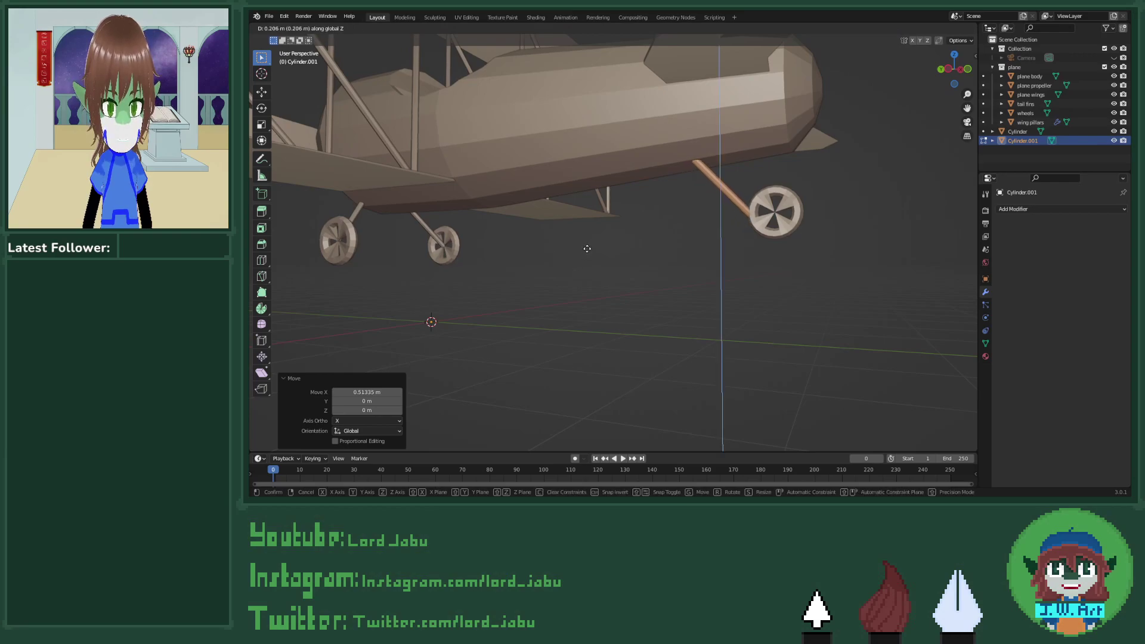
{"action": "left_click", "coordinate": [588, 236]}
Step: Nudge the strut along X and line it up with the tail wheel along Y
{"action": "middle_click_drag", "start_coordinate": [587, 236], "coordinate": [503, 276]}
{"action": "key", "text": "g"}
{"action": "key", "text": "x"}
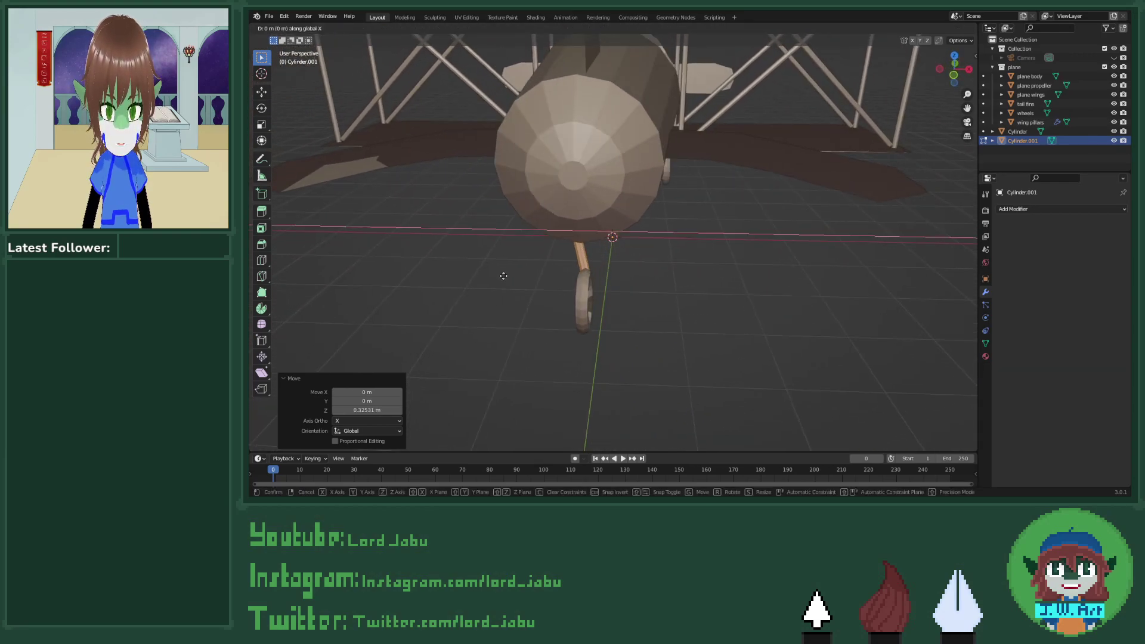
{"action": "left_click", "coordinate": [494, 273]}
{"action": "middle_click_drag", "start_coordinate": [495, 274], "coordinate": [580, 255]}
{"action": "key", "text": "g"}
{"action": "key", "text": "y"}
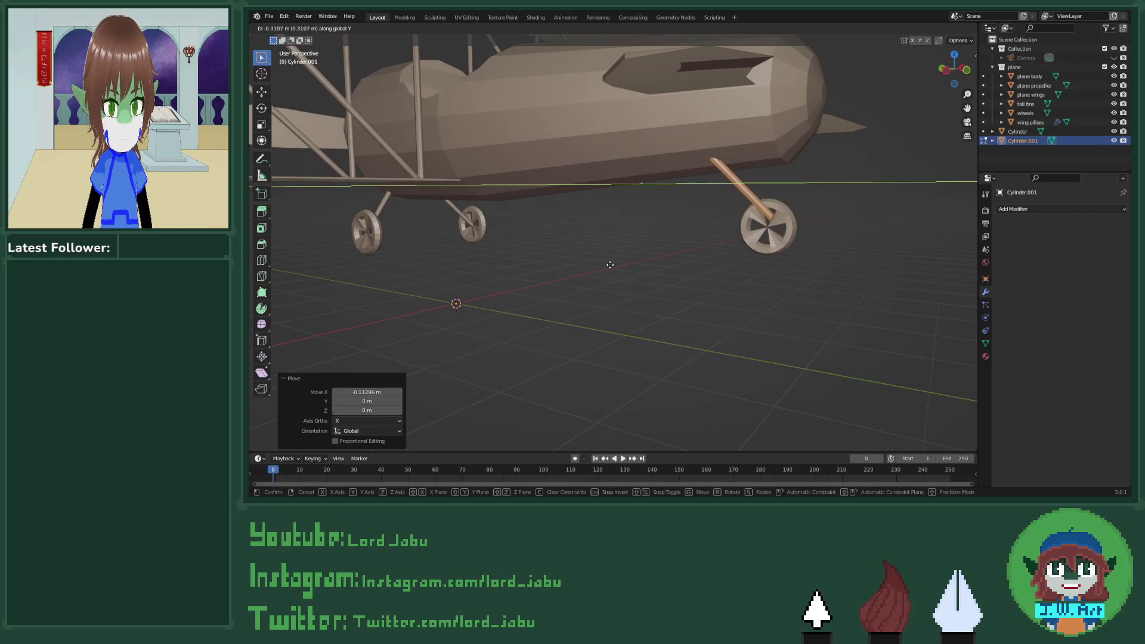
{"action": "left_click", "coordinate": [607, 265]}
Step: Select the strut's lower end face and lower it along Z and Y toward the wheel hub
{"action": "middle_click_drag", "start_coordinate": [679, 258], "coordinate": [682, 332]}
{"action": "scroll", "coordinate": [606, 270], "scroll_direction": "up", "scroll_amount": 4}
{"action": "left_click", "coordinate": [614, 246]}
{"action": "key", "text": "g"}
{"action": "key", "text": "z"}
{"action": "left_click", "coordinate": [575, 287]}
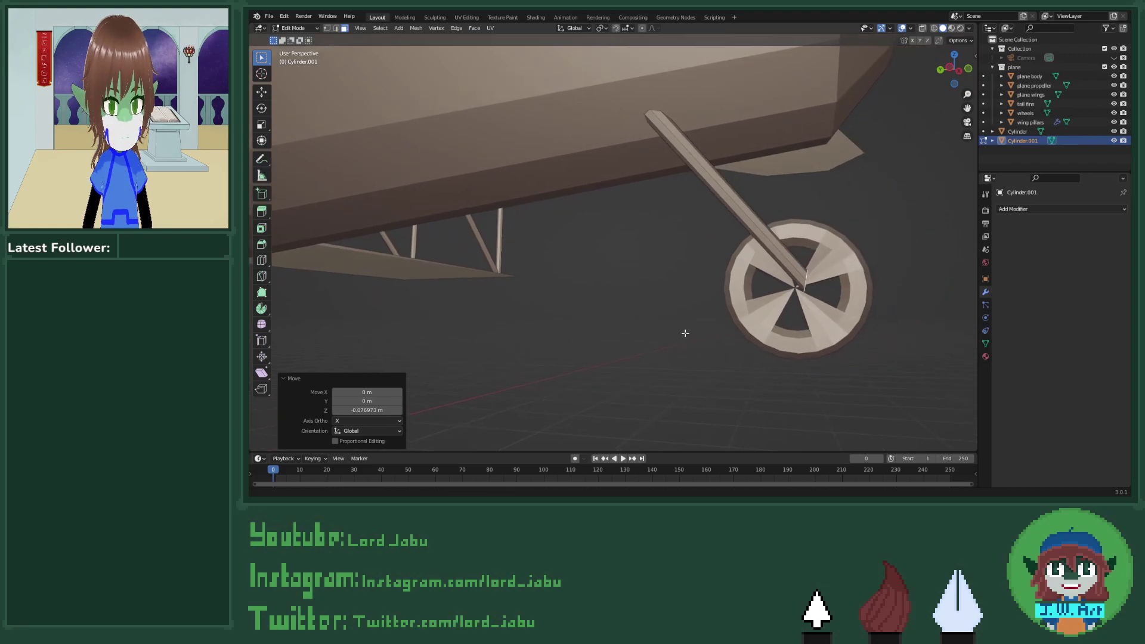
{"action": "key", "text": "g"}
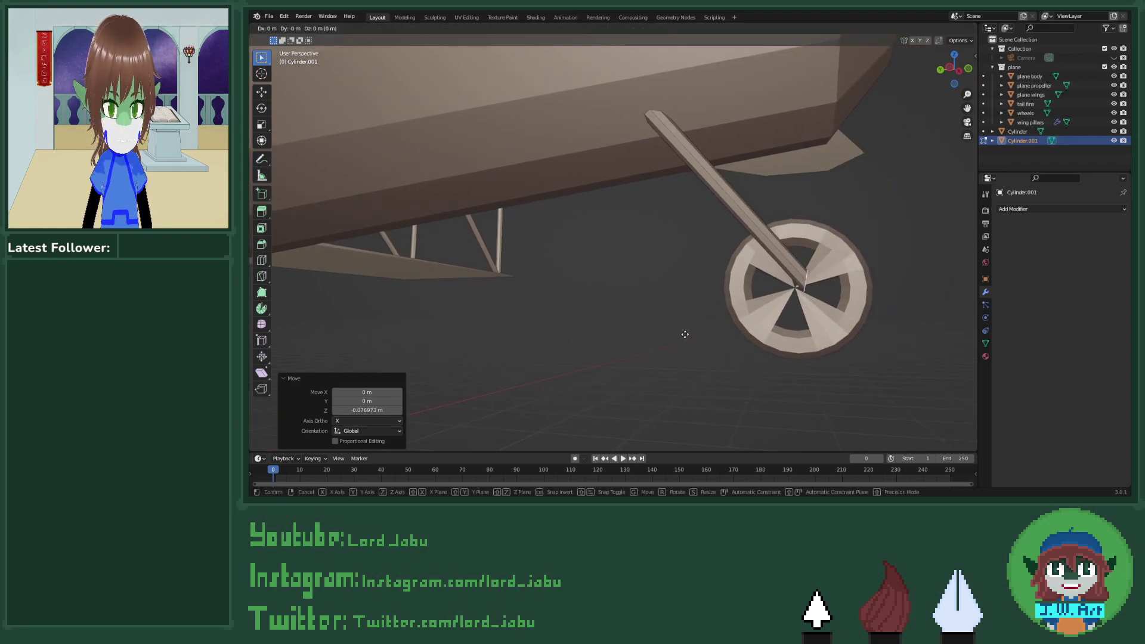
{"action": "key", "text": "y"}
{"action": "left_click", "coordinate": [674, 335]}
Step: Shift the end face 0.080647 m along X to centre it on the wheel hub
{"action": "middle_click_drag", "start_coordinate": [674, 335], "coordinate": [595, 363]}
{"action": "key", "text": "g"}
{"action": "key", "text": "y"}
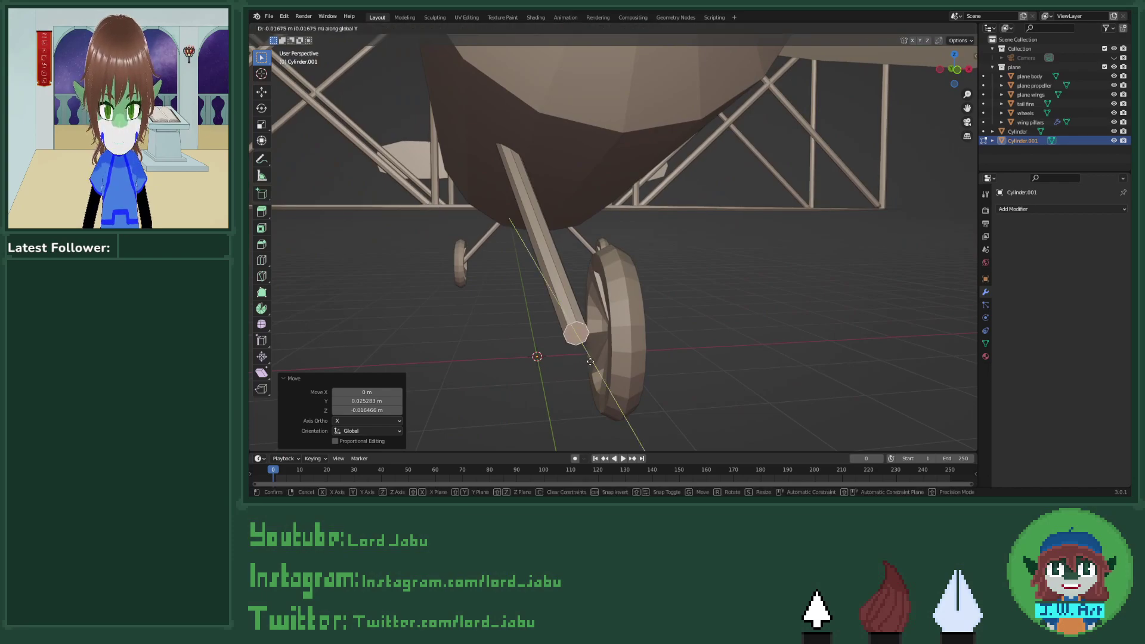
{"action": "key", "text": "x"}
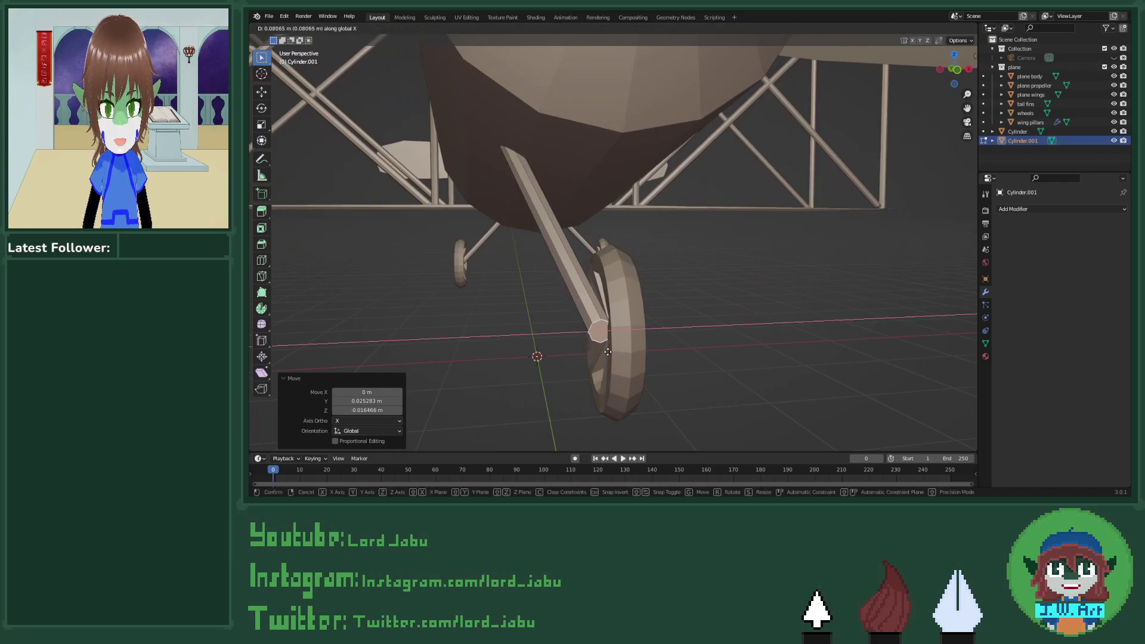
{"action": "left_click", "coordinate": [608, 352]}
{"action": "middle_click_drag", "start_coordinate": [608, 352], "coordinate": [587, 319]}
{"action": "scroll", "coordinate": [516, 367], "scroll_direction": "down", "scroll_amount": 6}
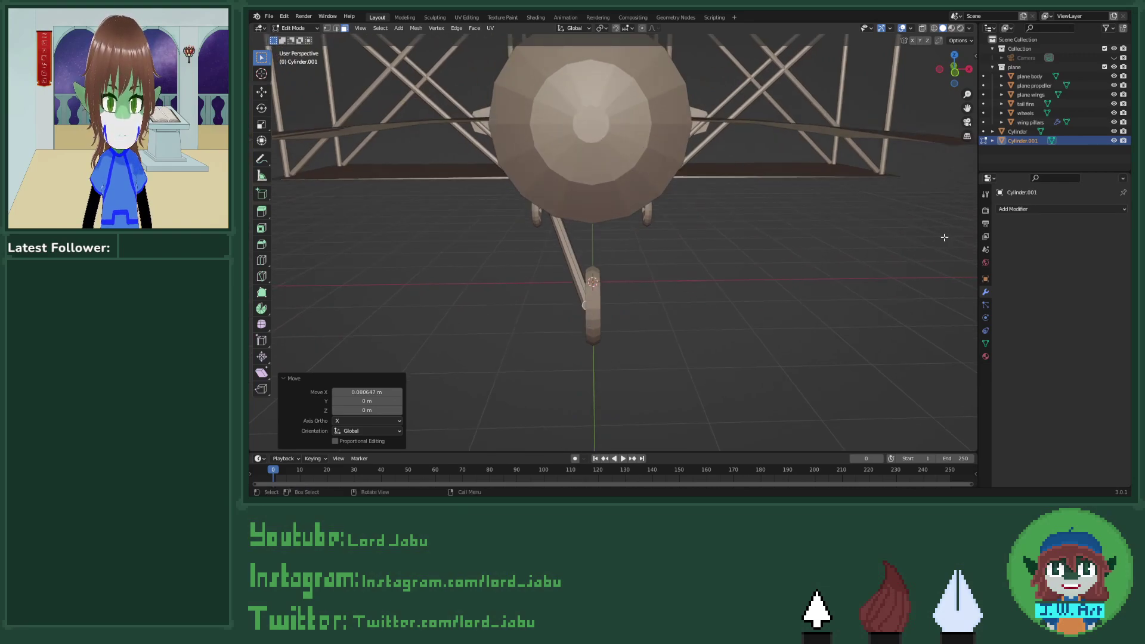
Step: Add a Mirror modifier to the Cylinder.001 strut
{"action": "left_click", "coordinate": [1048, 210]}
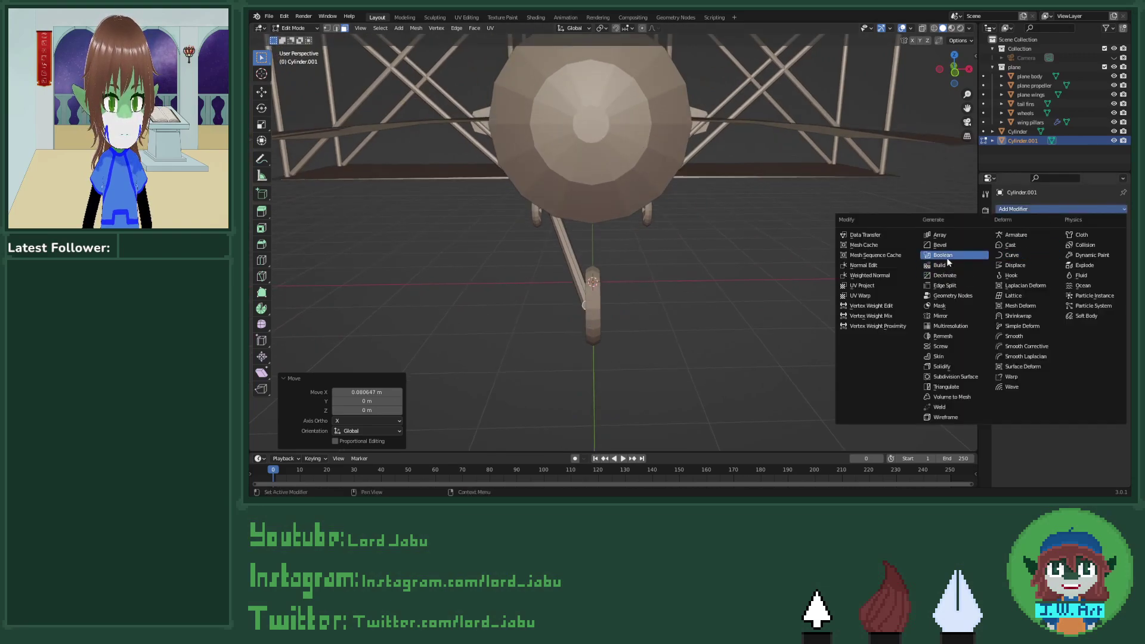
{"action": "left_click", "coordinate": [947, 315]}
{"action": "middle_click_drag", "start_coordinate": [874, 299], "coordinate": [882, 251]}
{"action": "scroll", "coordinate": [786, 256], "scroll_direction": "down", "scroll_amount": 3}
{"action": "scroll", "coordinate": [830, 271], "scroll_direction": "up", "scroll_amount": 3}
Step: In Object Mode, apply All Transforms to both Cylinder and Cylinder.001
{"action": "key", "text": "Tab"}
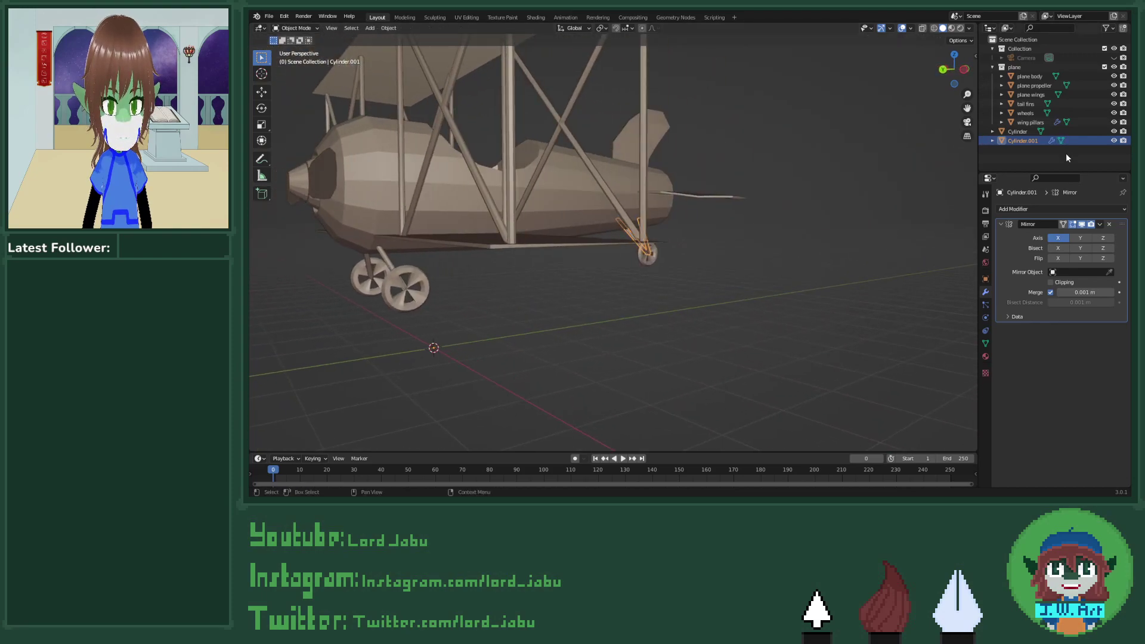
{"action": "left_click", "coordinate": [1021, 132]}
{"action": "right_click", "coordinate": [825, 254]}
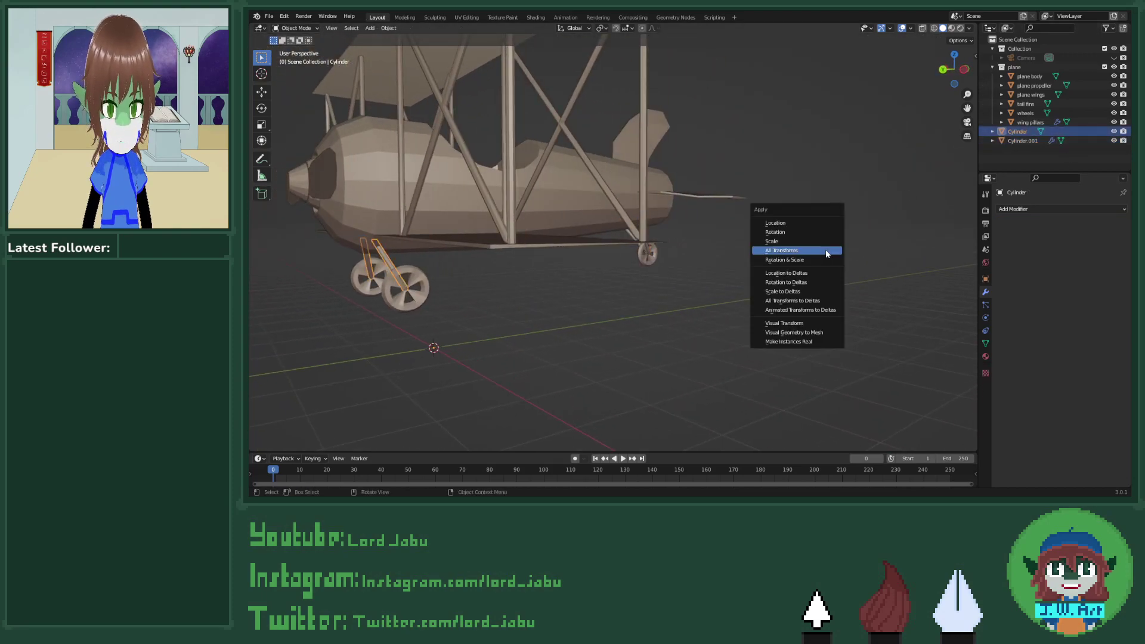
{"action": "left_click", "coordinate": [829, 250]}
{"action": "left_click", "coordinate": [1021, 141]}
{"action": "right_click", "coordinate": [747, 252]}
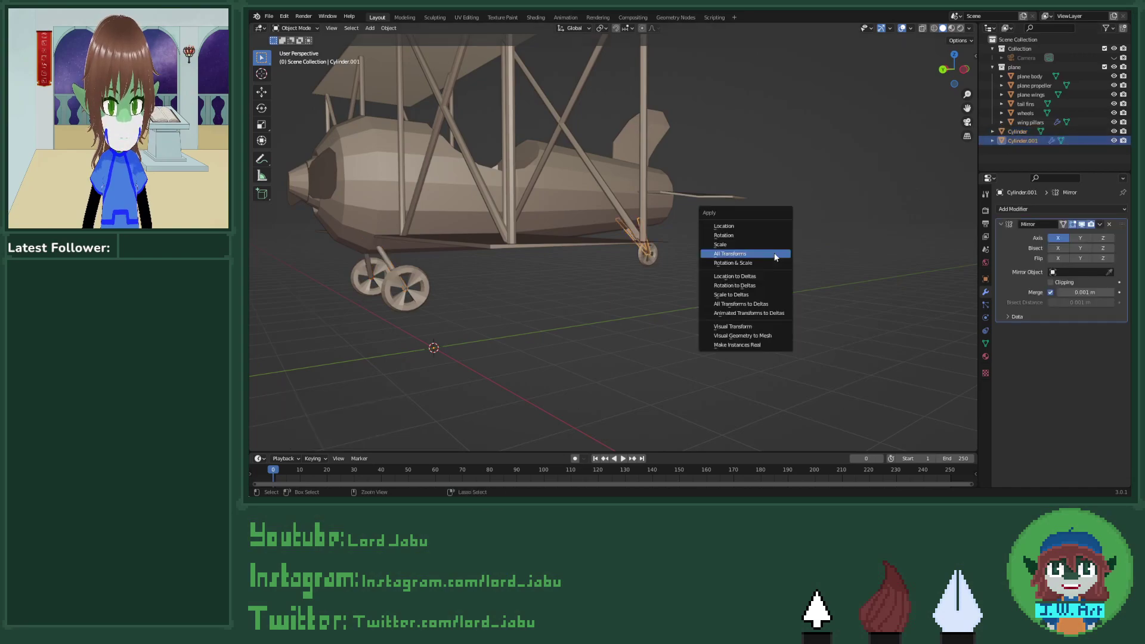
{"action": "left_click", "coordinate": [775, 251]}
Step: Select Cylinder, then Cylinder.001 as active, and join them with Ctrl+J
{"action": "left_click", "coordinate": [1018, 133]}
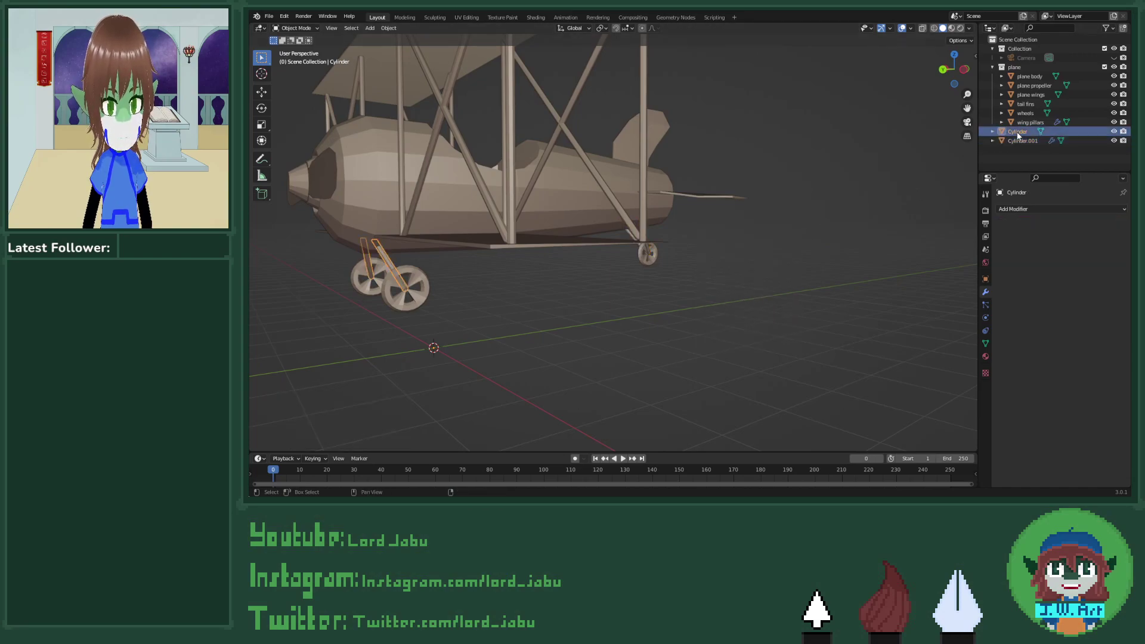
{"action": "left_click", "coordinate": [647, 253], "text": "shift"}
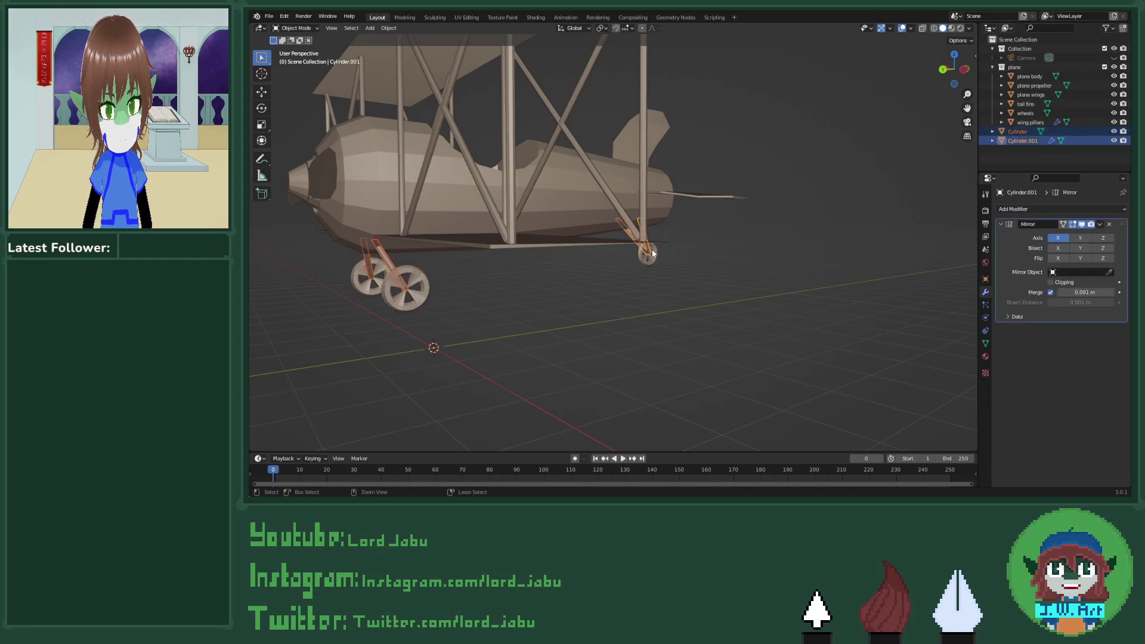
{"action": "key", "text": "ctrl+j"}
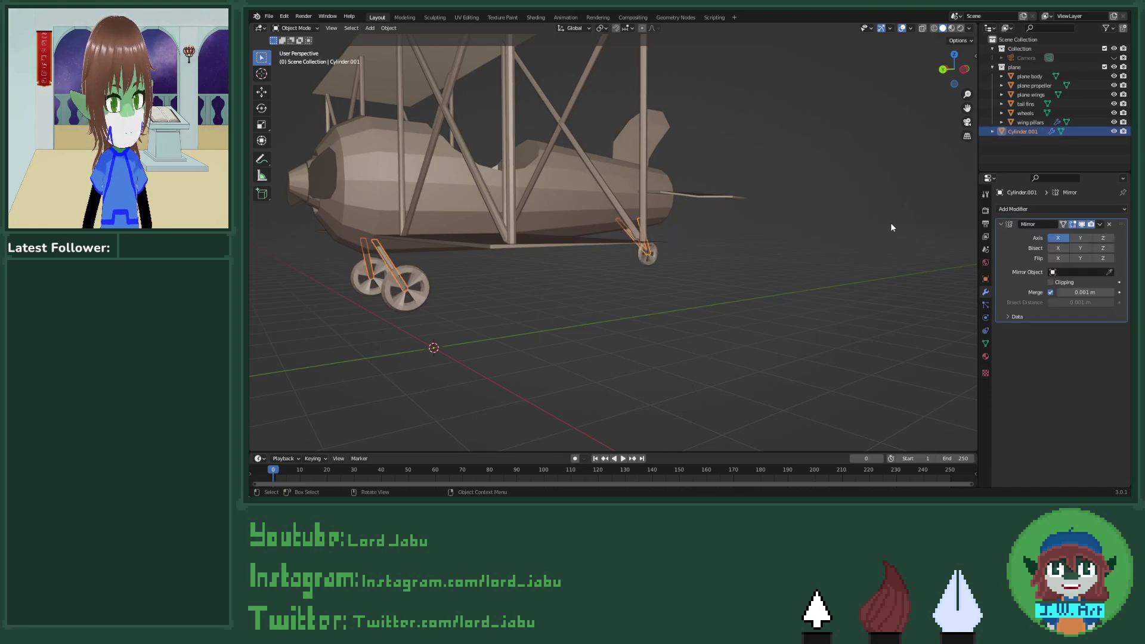
Step: Move the strut object into the plane collection and join the wheels into it
{"action": "key", "text": "m"}
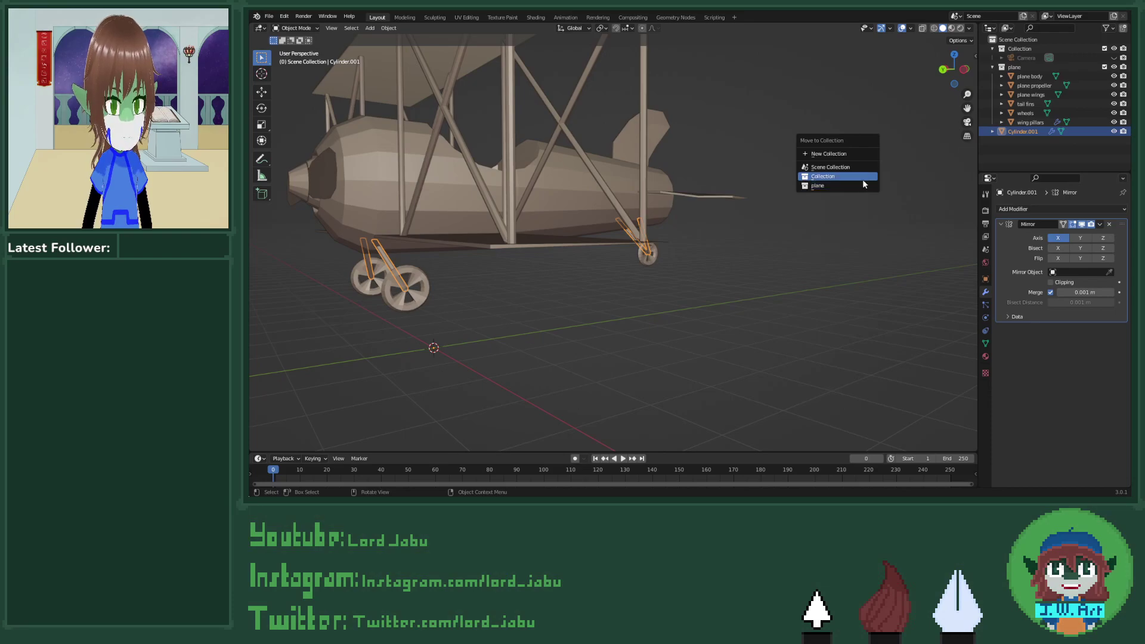
{"action": "left_click", "coordinate": [862, 185]}
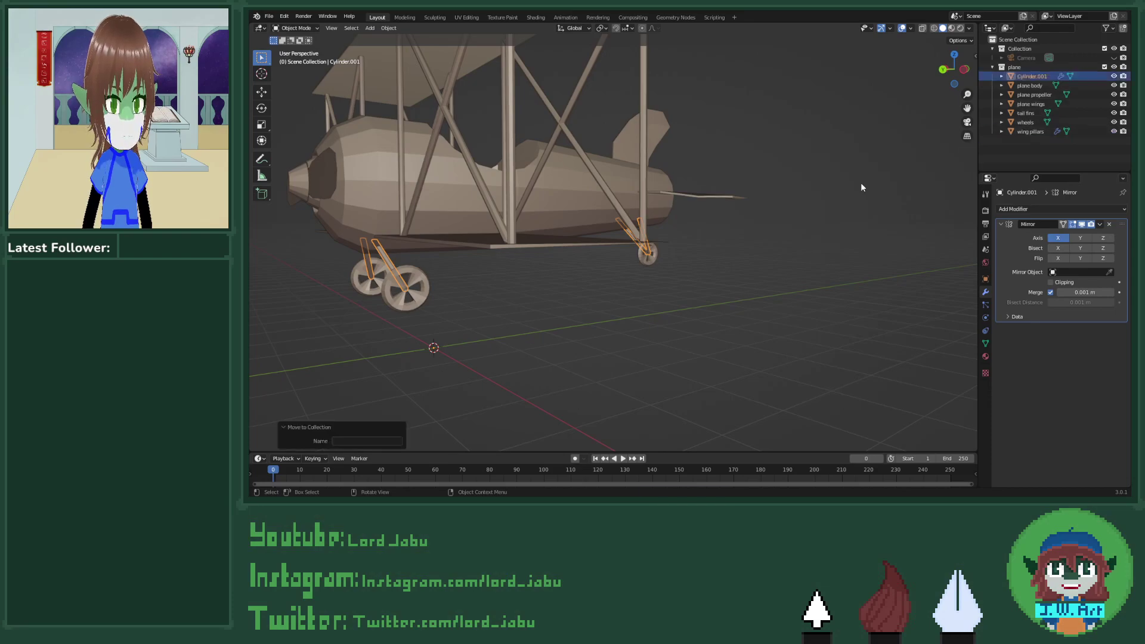
{"action": "left_click", "coordinate": [1028, 122], "text": "shift"}
{"action": "left_click", "coordinate": [1028, 121]}
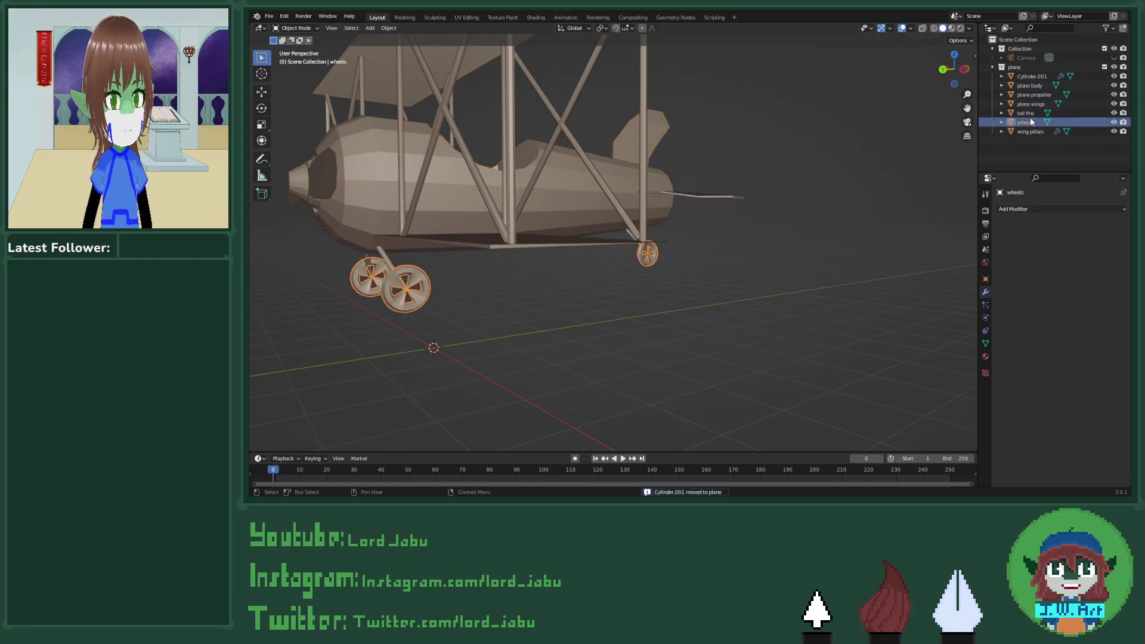
{"action": "left_click", "coordinate": [386, 255], "text": "shift"}
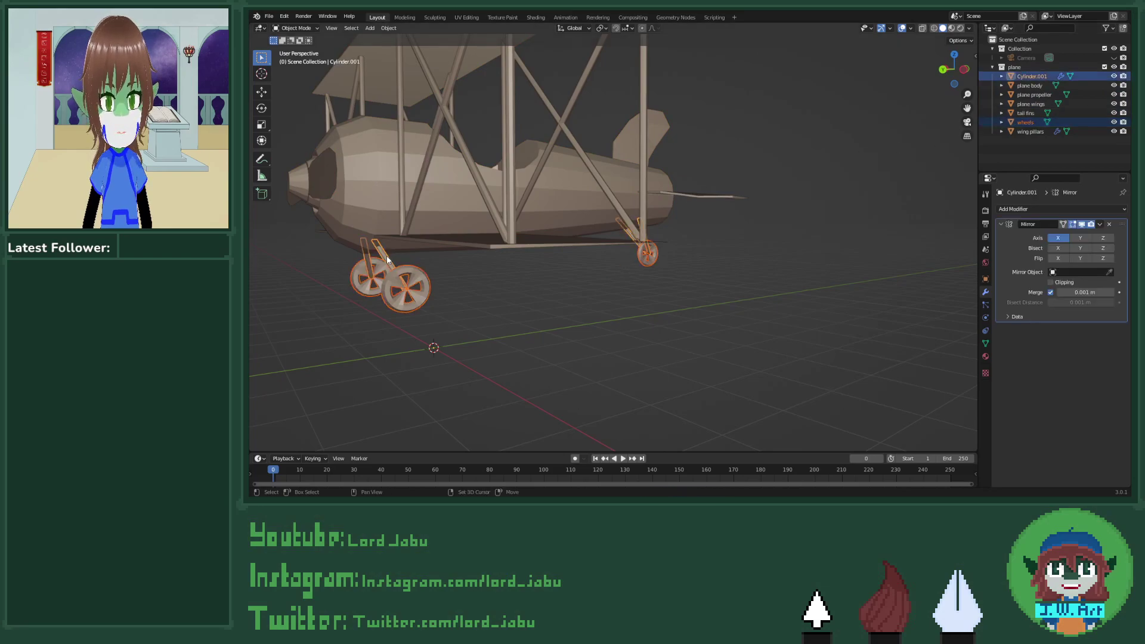
{"action": "middle_click_drag", "start_coordinate": [388, 256], "coordinate": [655, 241]}
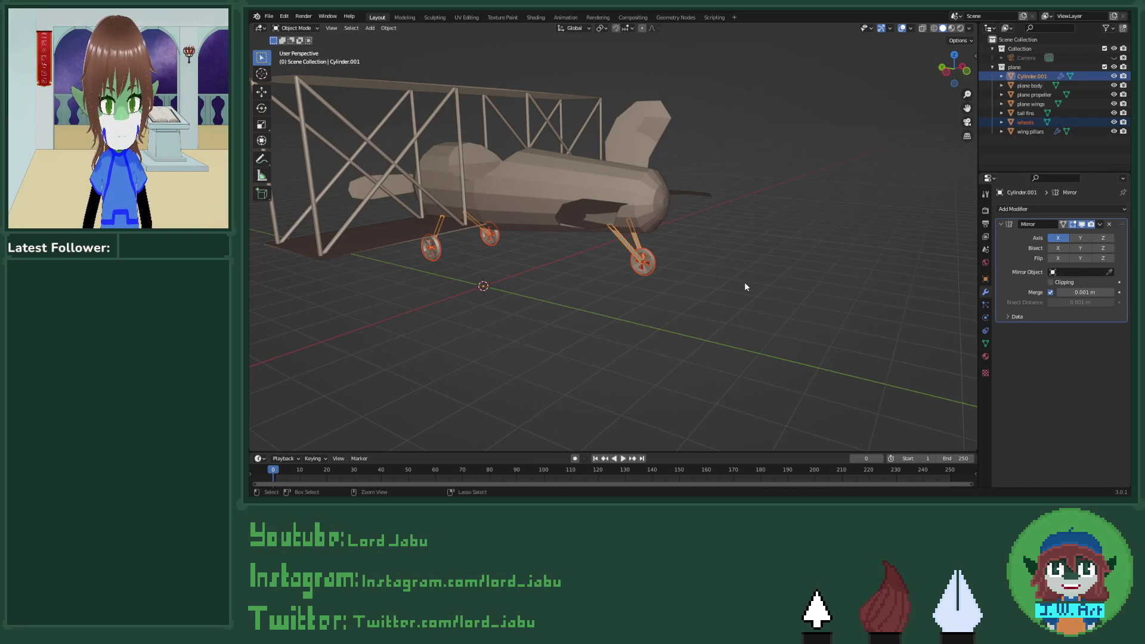
{"action": "key", "text": "ctrl+j"}
Step: In Edit Mode, select the connected wheel and strut geometry of the joined object
{"action": "middle_click_drag", "start_coordinate": [744, 287], "coordinate": [650, 242]}
{"action": "scroll", "coordinate": [662, 258], "scroll_direction": "up", "scroll_amount": 5}
{"action": "key", "text": "Tab"}
{"action": "left_click_drag", "start_coordinate": [650, 242], "coordinate": [764, 349]}
{"action": "key", "text": "ctrl+l"}
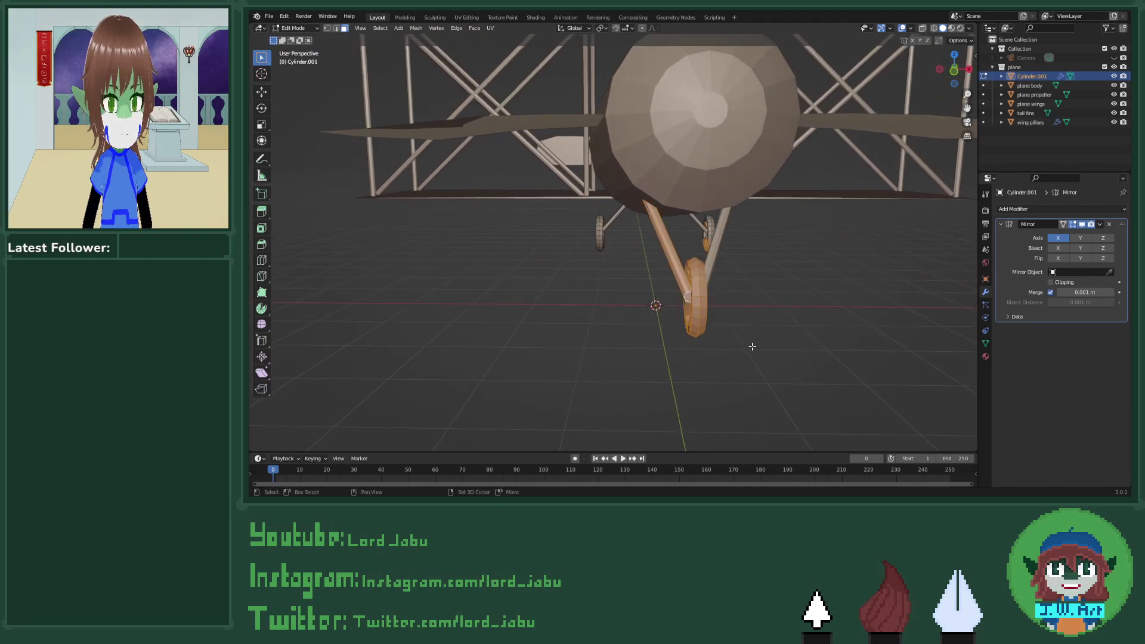
Step: Box-select the whole wheel geometry with X-ray view enabled
{"action": "key", "text": "alt+z"}
{"action": "left_click_drag", "start_coordinate": [669, 255], "coordinate": [767, 359]}
{"action": "middle_click_drag", "start_coordinate": [767, 359], "coordinate": [791, 336]}
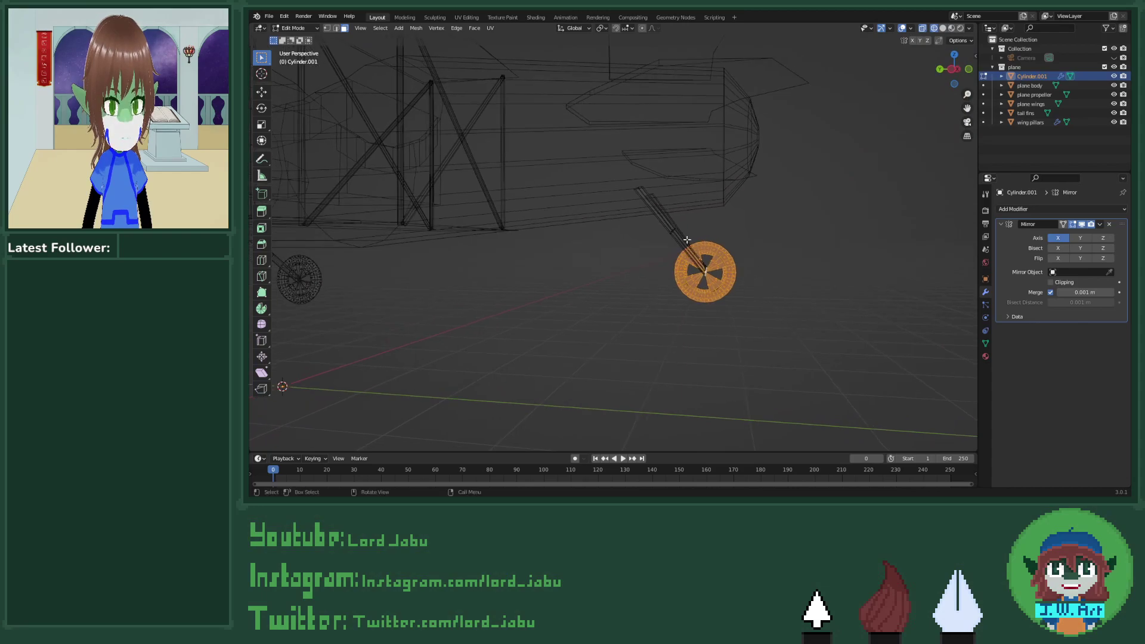
{"action": "left_click_drag", "start_coordinate": [678, 240], "coordinate": [778, 351]}
{"action": "left_click_drag", "start_coordinate": [665, 257], "coordinate": [740, 345]}
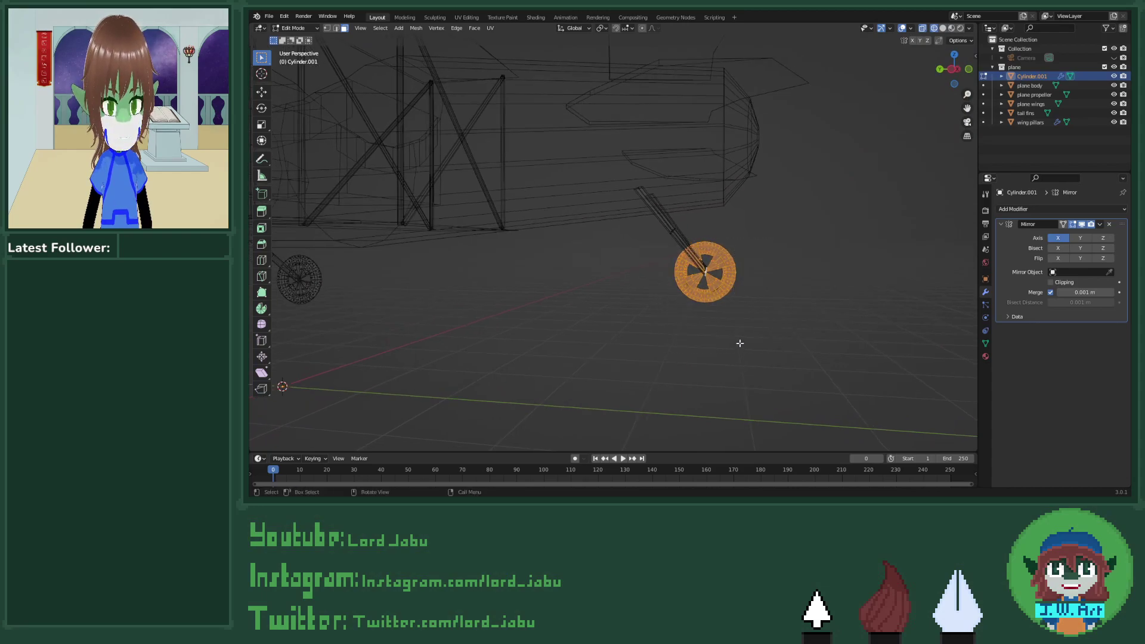
Step: Raise the wheel 0.13 m along Z, then return to solid shading and Object Mode
{"action": "key", "text": "g"}
{"action": "key", "text": "z"}
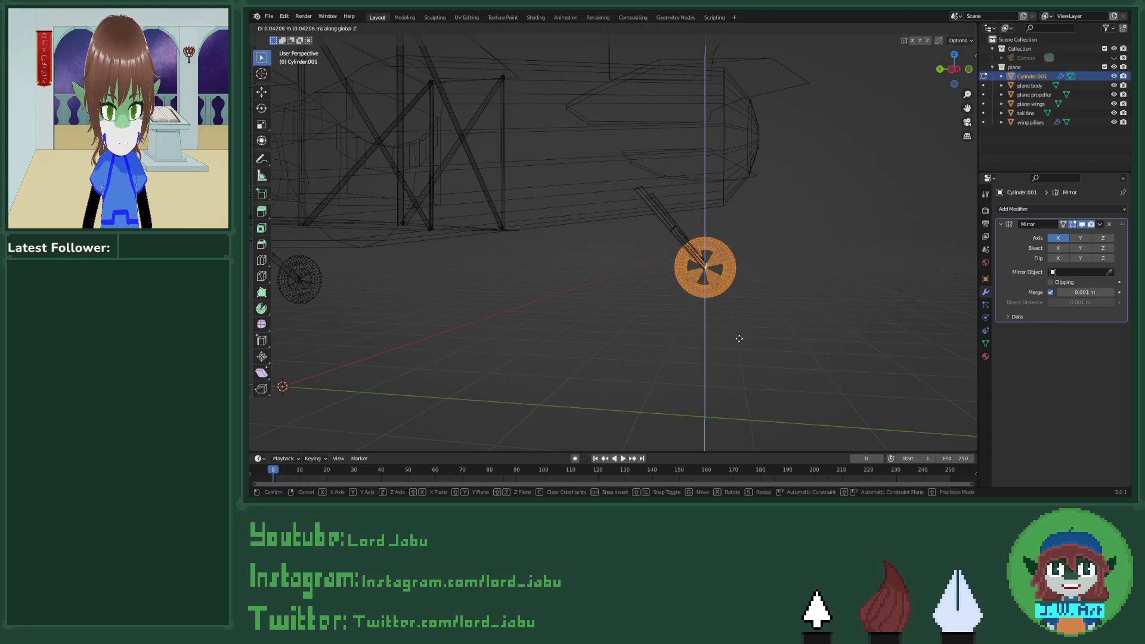
{"action": "left_click", "coordinate": [738, 335]}
{"action": "mouse_move", "coordinate": [738, 335]}
{"action": "middle_mouse_down"}
{"action": "mouse_move", "coordinate": [738, 347]}
{"action": "mouse_move", "coordinate": [690, 345]}
{"action": "mouse_move", "coordinate": [751, 348]}
{"action": "mouse_move", "coordinate": [739, 335]}
{"action": "mouse_move", "coordinate": [766, 335]}
{"action": "mouse_move", "coordinate": [759, 330]}
{"action": "mouse_move", "coordinate": [787, 343]}
{"action": "mouse_move", "coordinate": [835, 328]}
{"action": "mouse_move", "coordinate": [860, 334]}
{"action": "middle_mouse_up"}
{"action": "key", "text": "shift+z"}
{"action": "scroll", "coordinate": [759, 332], "scroll_direction": "down", "scroll_amount": 5}
{"action": "key", "text": "Tab"}
{"action": "middle_click_drag", "start_coordinate": [792, 320], "coordinate": [704, 310]}
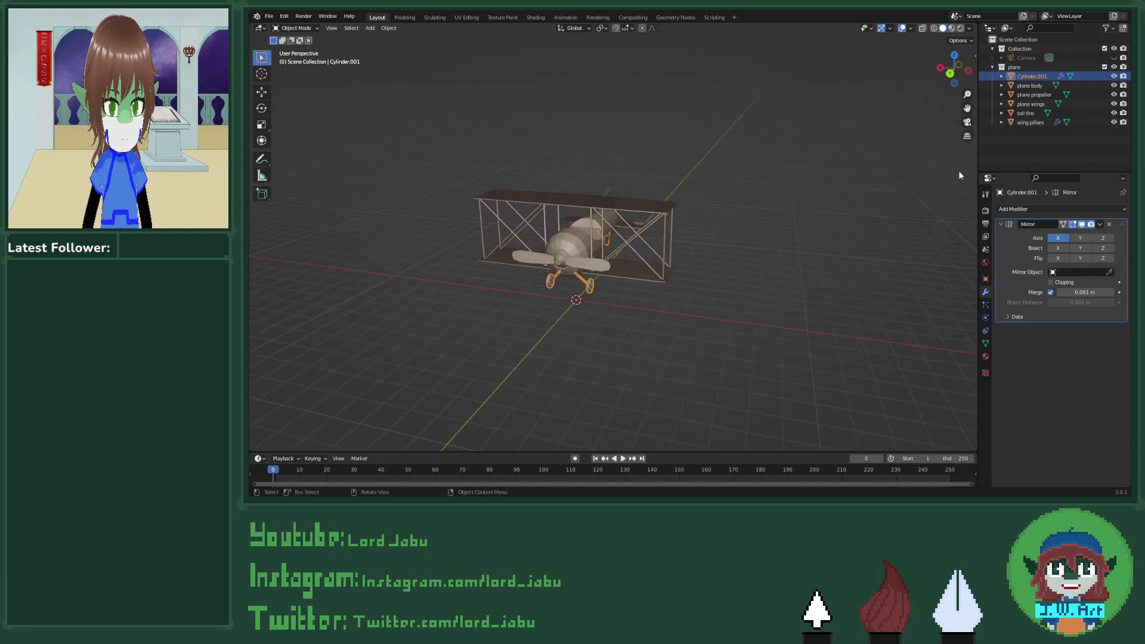
Step: Rename Cylinder.001 to 'wheeles' and apply its Mirror modifier
{"action": "double_click", "coordinate": [1037, 76]}
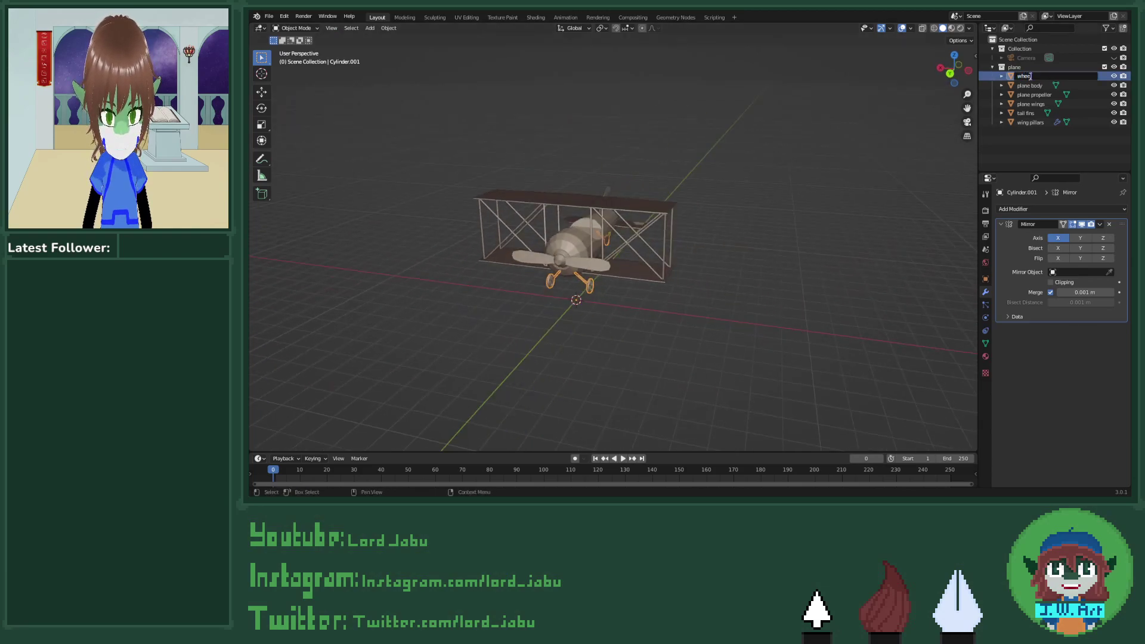
{"action": "key", "text": "Return"}
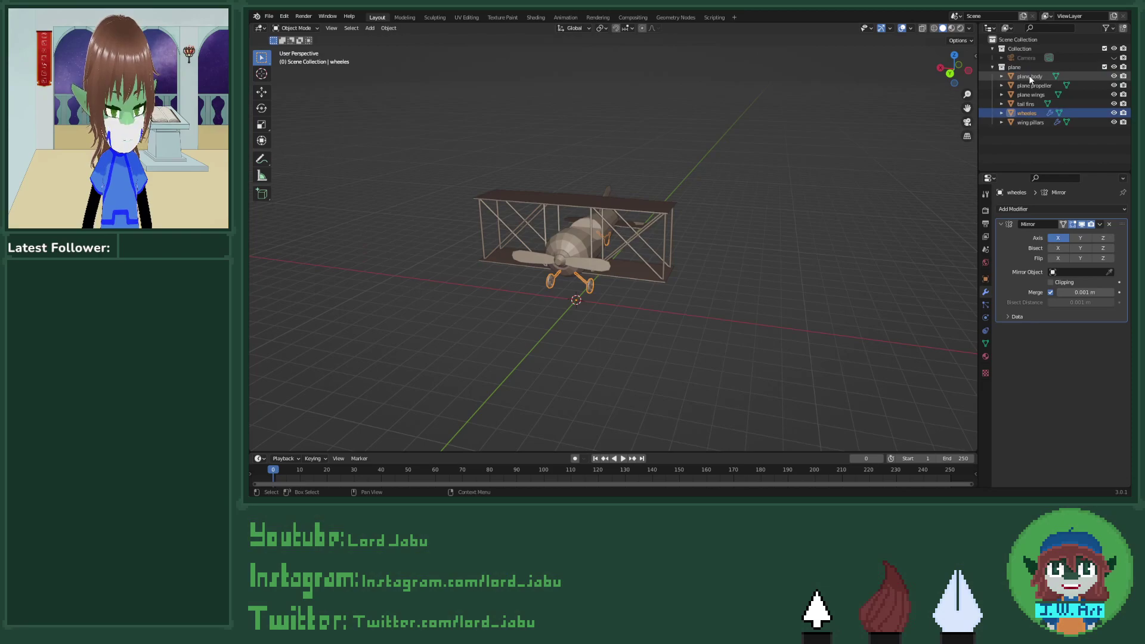
{"action": "left_click", "coordinate": [1099, 224]}
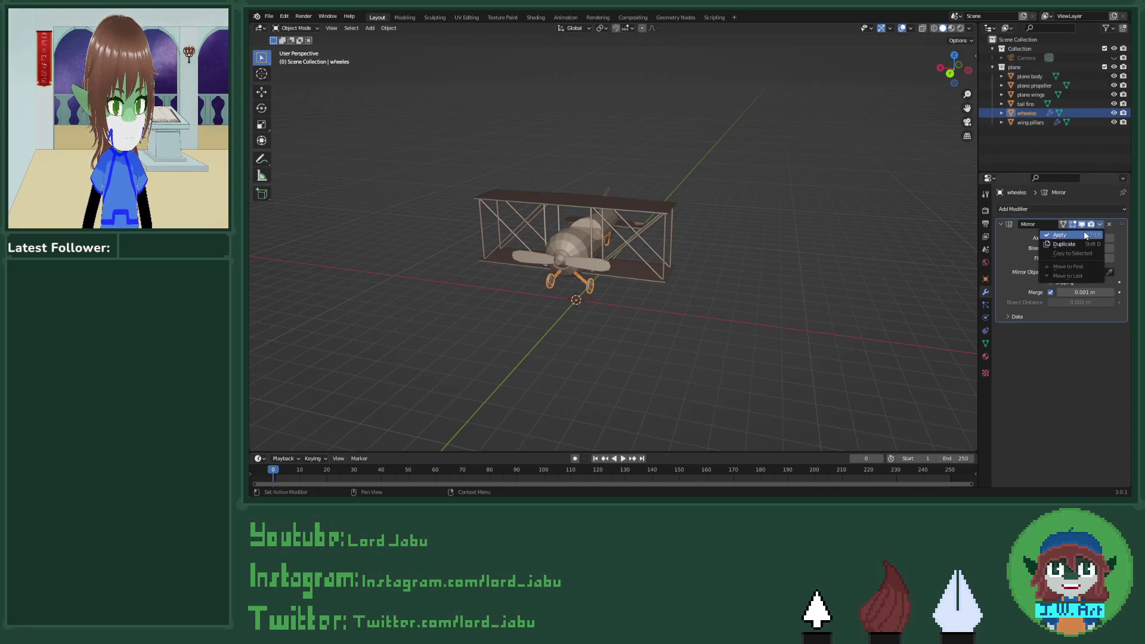
{"action": "left_click", "coordinate": [1074, 234]}
{"action": "middle_click_drag", "start_coordinate": [858, 284], "coordinate": [931, 255]}
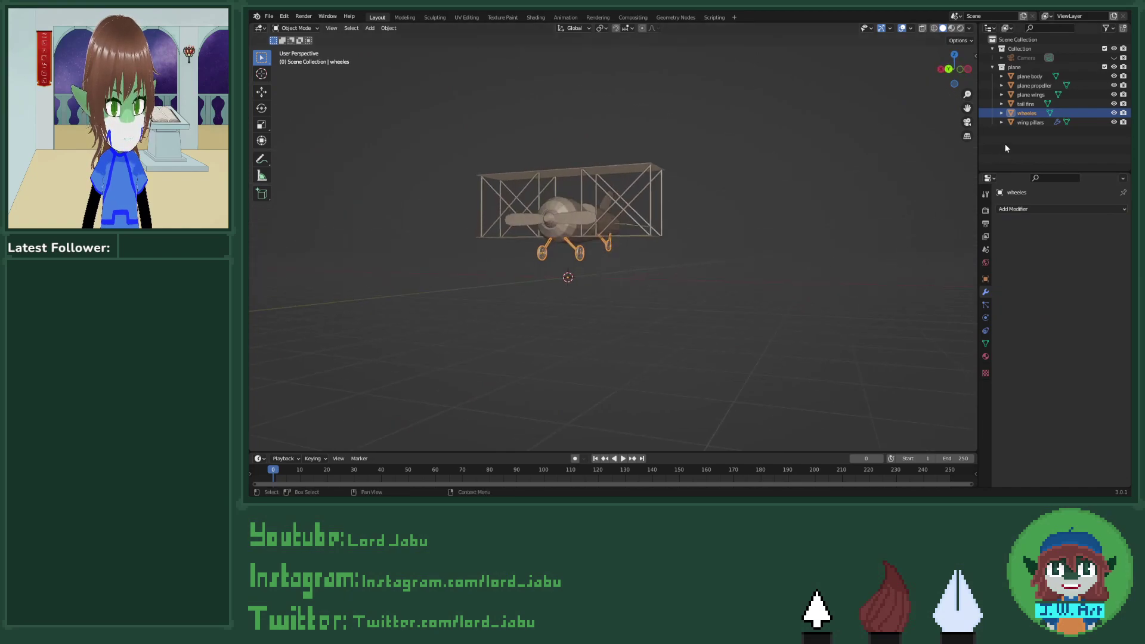
{"action": "middle_click_drag", "start_coordinate": [846, 250], "coordinate": [717, 275]}
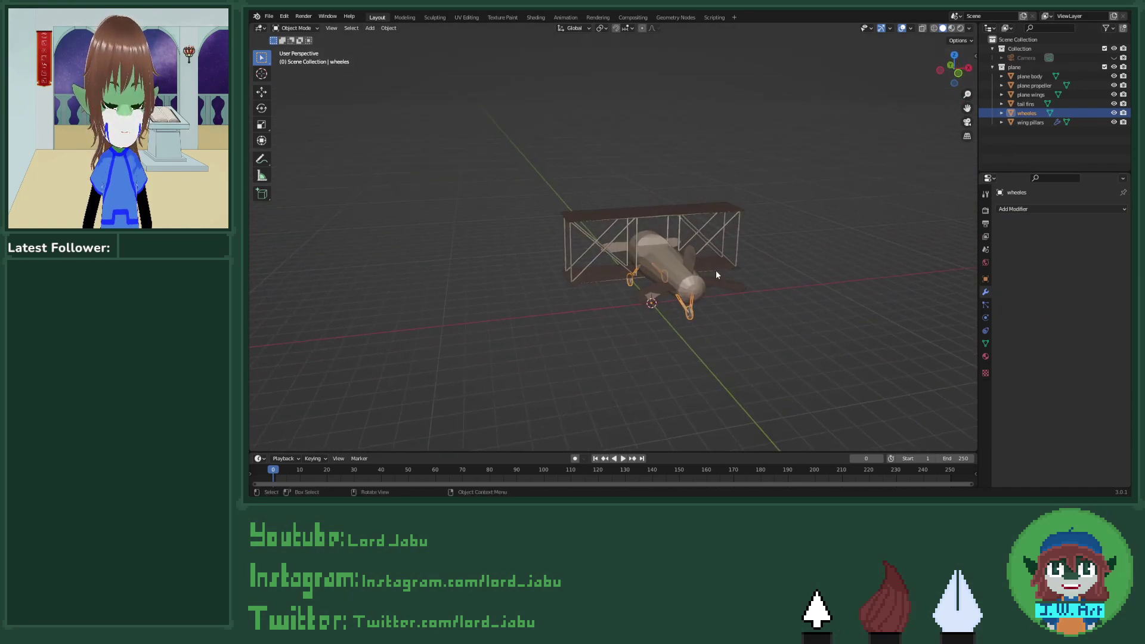
{"action": "middle_click_drag", "start_coordinate": [649, 242], "coordinate": [708, 270]}
{"action": "scroll", "coordinate": [699, 249], "scroll_direction": "up", "scroll_amount": 5}
{"action": "scroll", "coordinate": [804, 274], "scroll_direction": "down", "scroll_amount": 5}
Step: Add a cylinder, lift it along Z and shorten its height to 0.657
{"action": "key", "text": "shift+a"}
{"action": "mouse_move", "coordinate": [752, 267]}
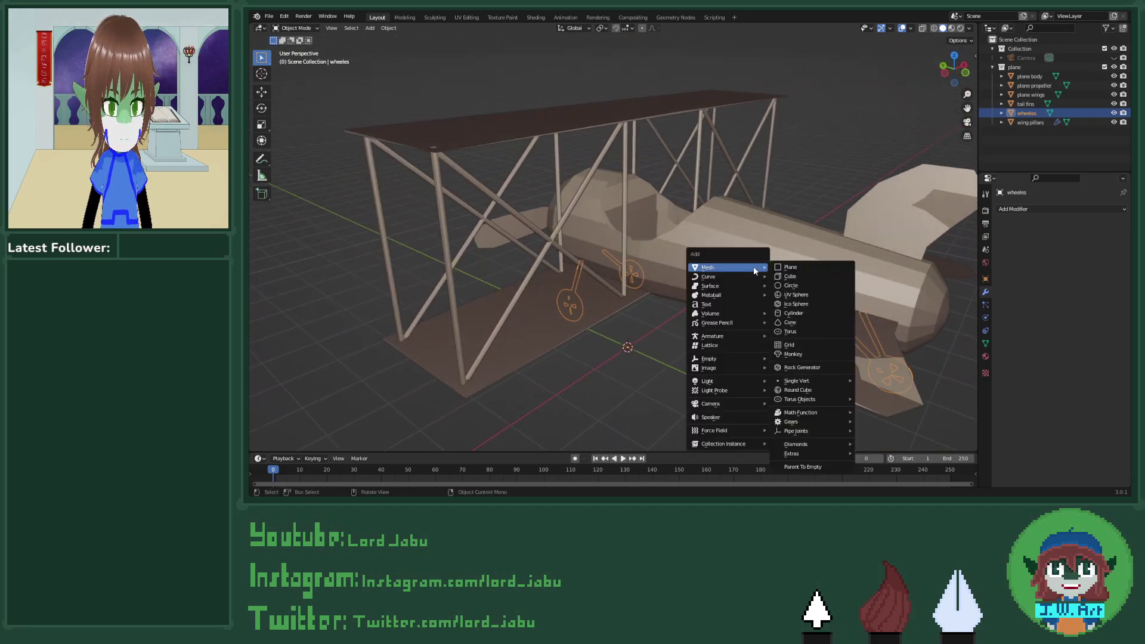
{"action": "left_click", "coordinate": [810, 313]}
{"action": "key", "text": "g"}
{"action": "key", "text": "z"}
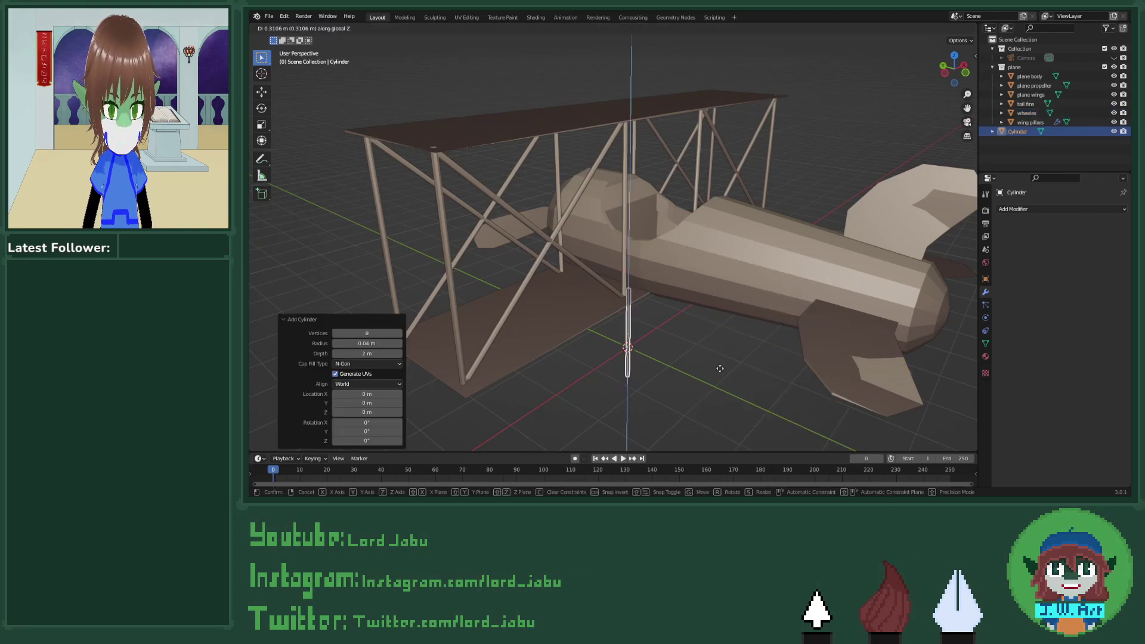
{"action": "left_click", "coordinate": [729, 242]}
{"action": "middle_click_drag", "start_coordinate": [729, 242], "coordinate": [831, 313]}
{"action": "key", "text": "s"}
{"action": "key", "text": "z"}
{"action": "left_click", "coordinate": [713, 286]}
Step: Slide the rod along Y into the cockpit, raise it about 0.29 m, and enter Edit Mode
{"action": "key", "text": "g"}
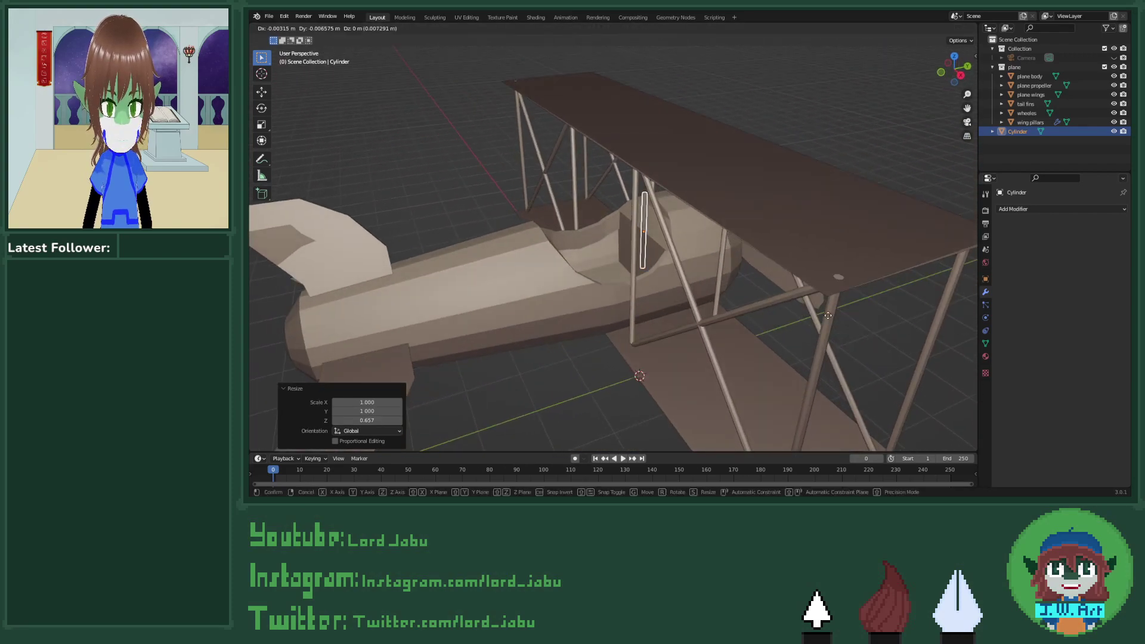
{"action": "key", "text": "y"}
{"action": "left_click", "coordinate": [806, 320]}
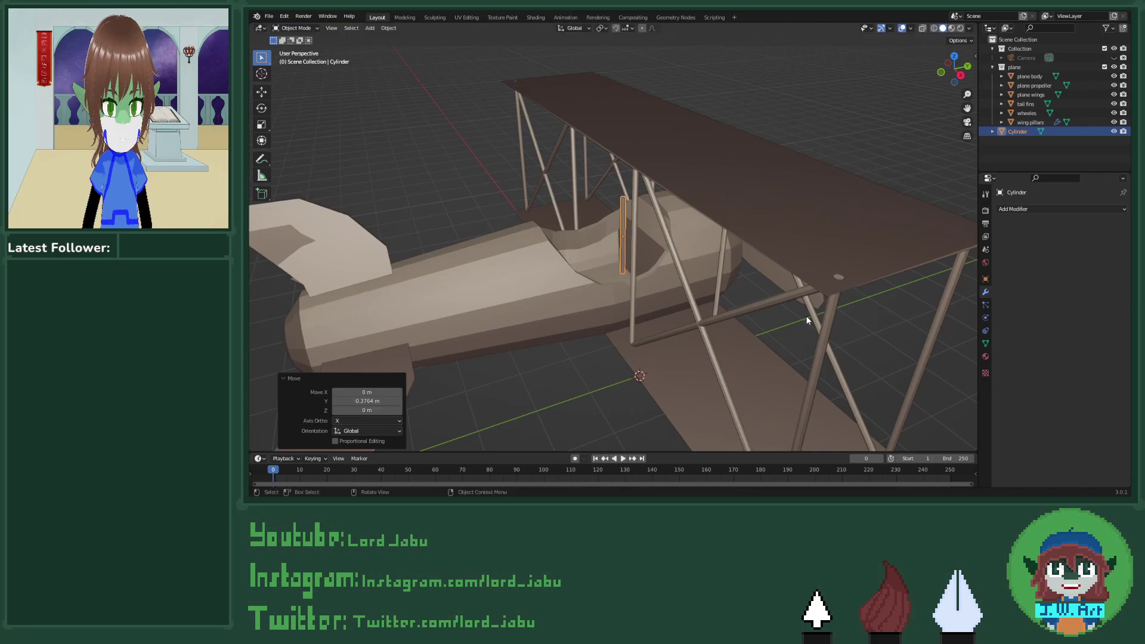
{"action": "key", "text": "g"}
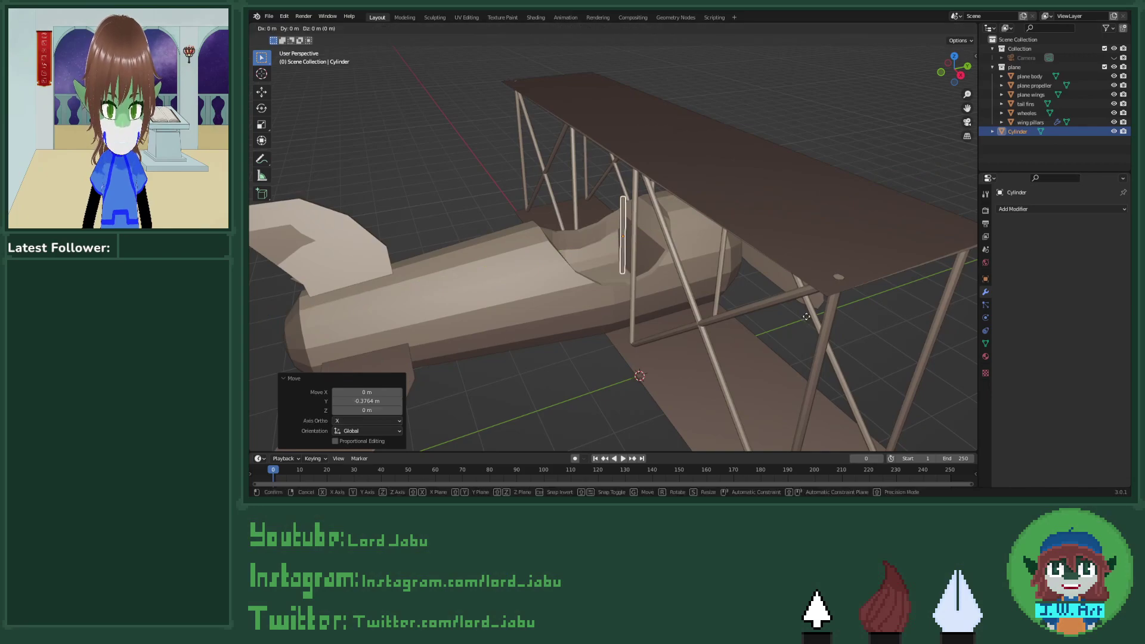
{"action": "key", "text": "z"}
{"action": "left_click", "coordinate": [807, 333]}
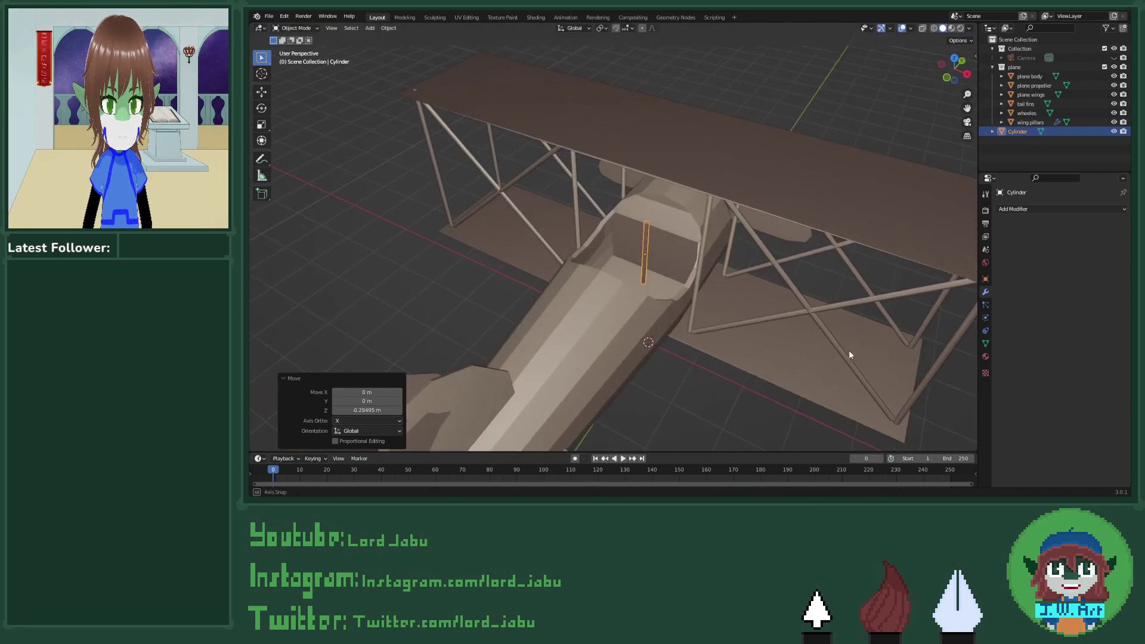
{"action": "scroll", "coordinate": [725, 332], "scroll_direction": "up", "scroll_amount": 6}
{"action": "middle_click_drag", "start_coordinate": [787, 354], "coordinate": [748, 349]}
{"action": "key", "text": "g"}
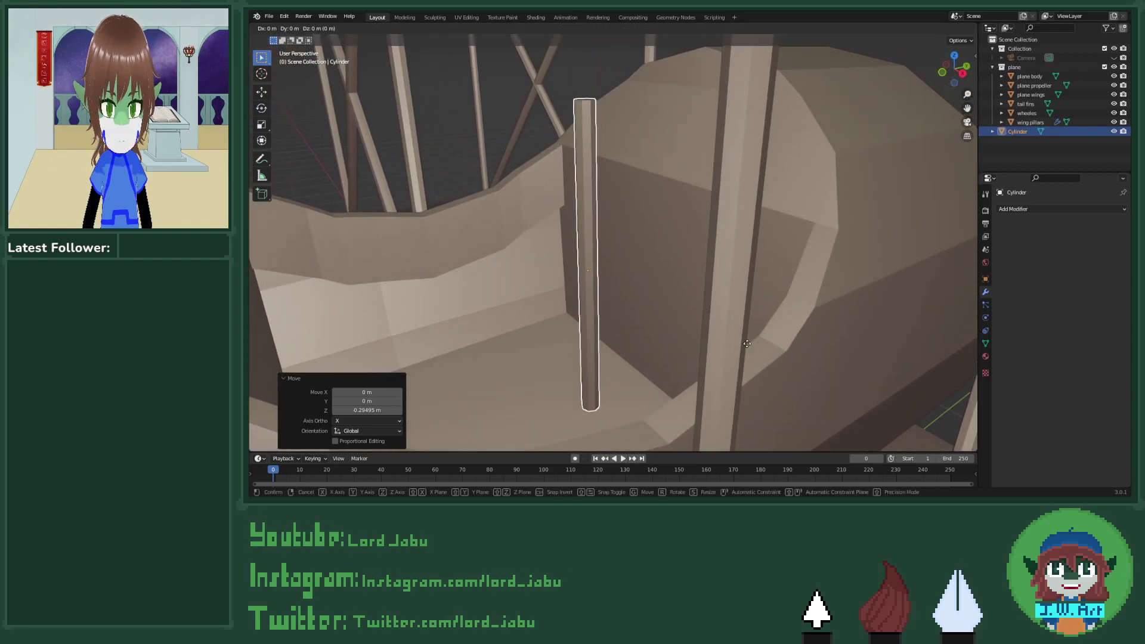
{"action": "key", "text": "z"}
{"action": "left_click", "coordinate": [747, 342]}
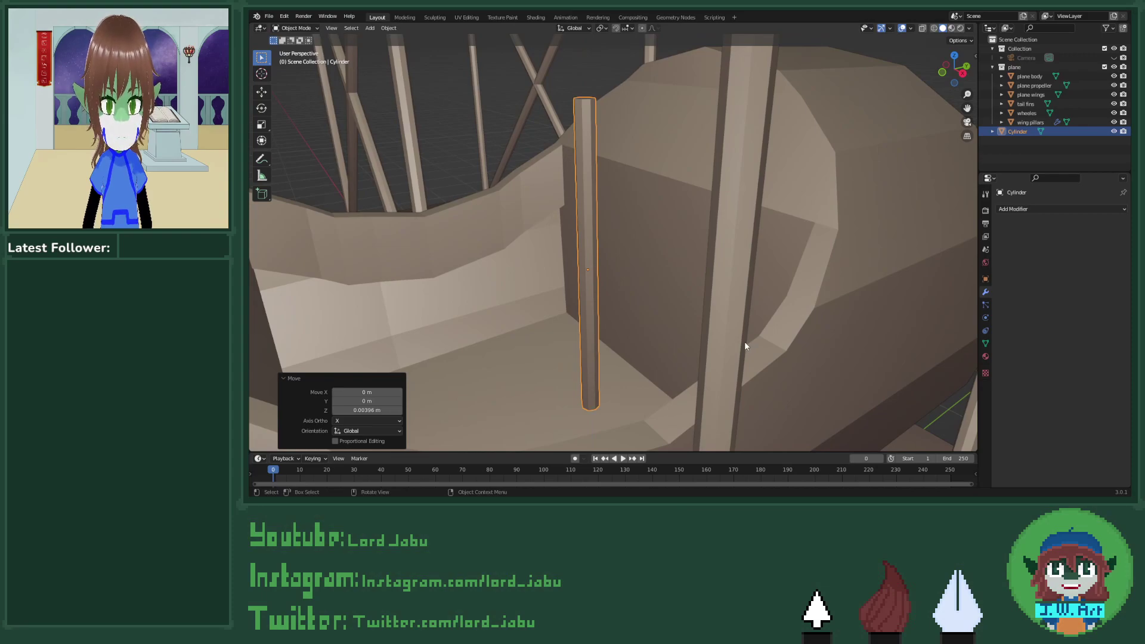
{"action": "key", "text": "Tab"}
{"action": "middle_click_drag", "start_coordinate": [653, 276], "coordinate": [691, 278]}
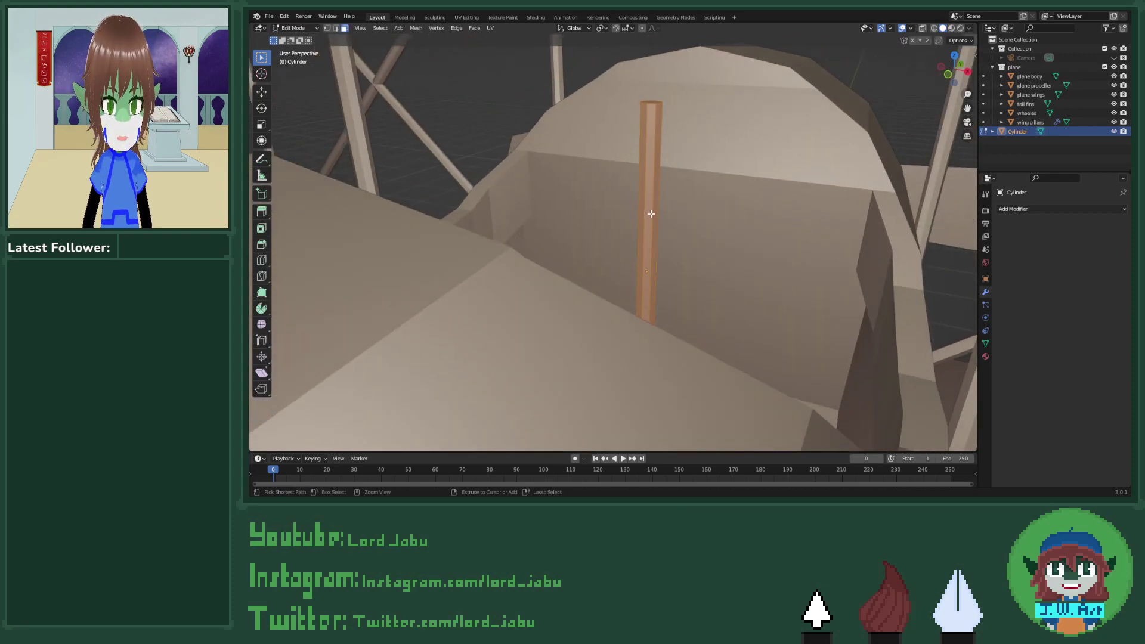
Step: Hide the plane body and add an edge loop on the cylinder
{"action": "left_click", "coordinate": [1113, 76]}
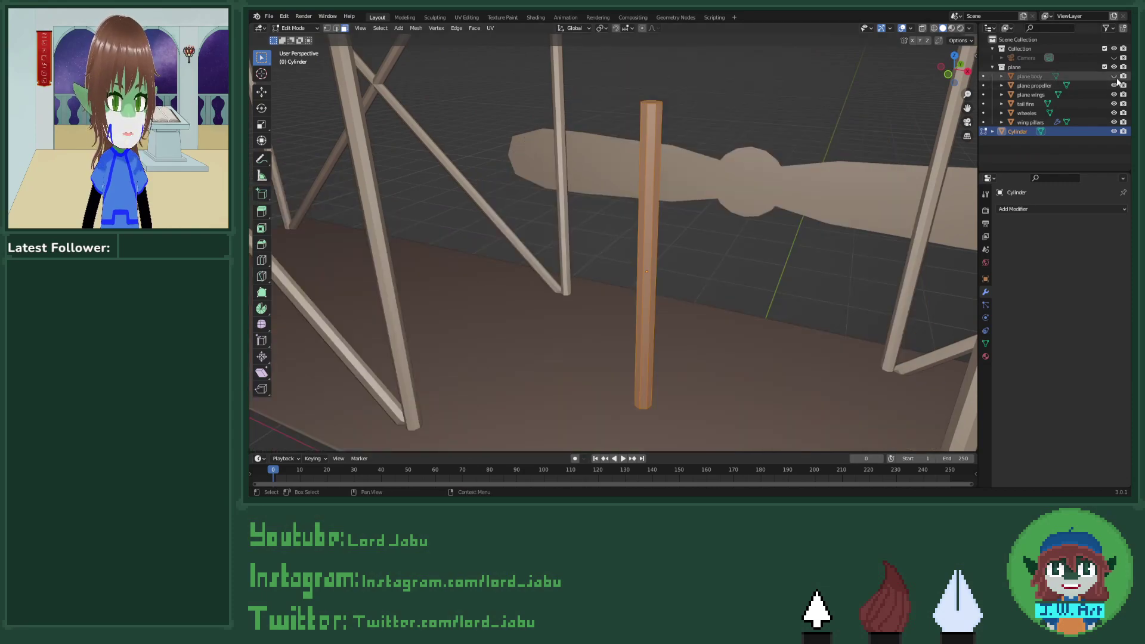
{"action": "key", "text": "ctrl+r"}
{"action": "left_click", "coordinate": [655, 185]}
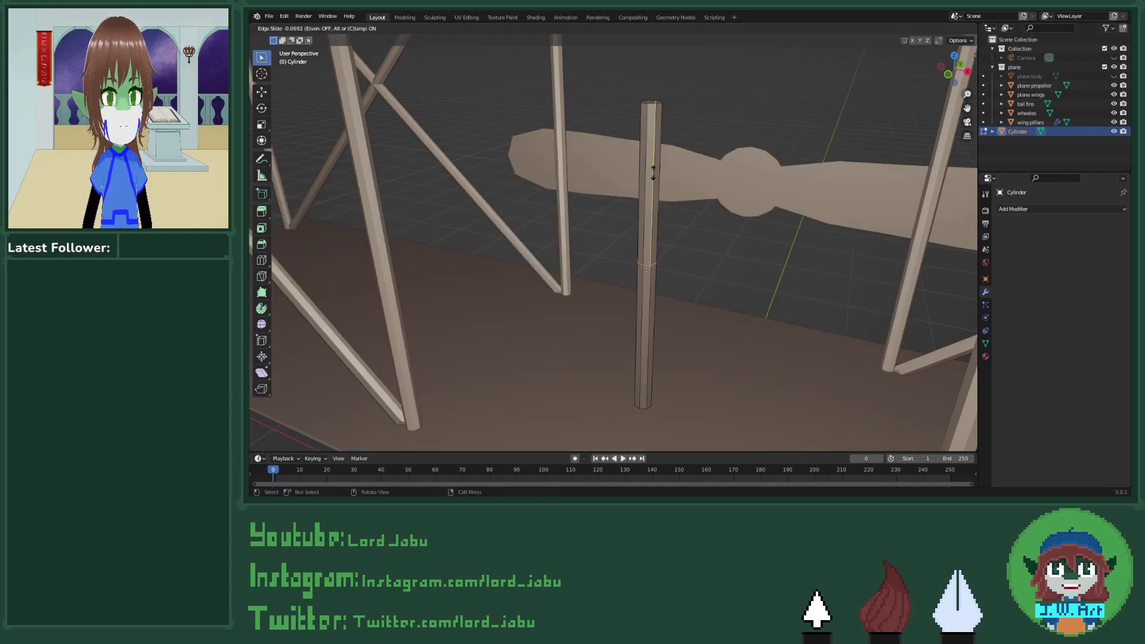
{"action": "left_click", "coordinate": [658, 106]}
{"action": "mouse_move", "coordinate": [711, 210]}
{"action": "middle_mouse_down"}
{"action": "mouse_move", "coordinate": [691, 213]}
{"action": "mouse_move", "coordinate": [699, 195]}
{"action": "middle_mouse_up"}
Step: Select the cylinder's upper section, including hidden faces, using X-ray view
{"action": "key", "text": "shift+z"}
{"action": "left_click_drag", "start_coordinate": [608, 88], "coordinate": [706, 198]}
{"action": "key", "text": "shift+z"}
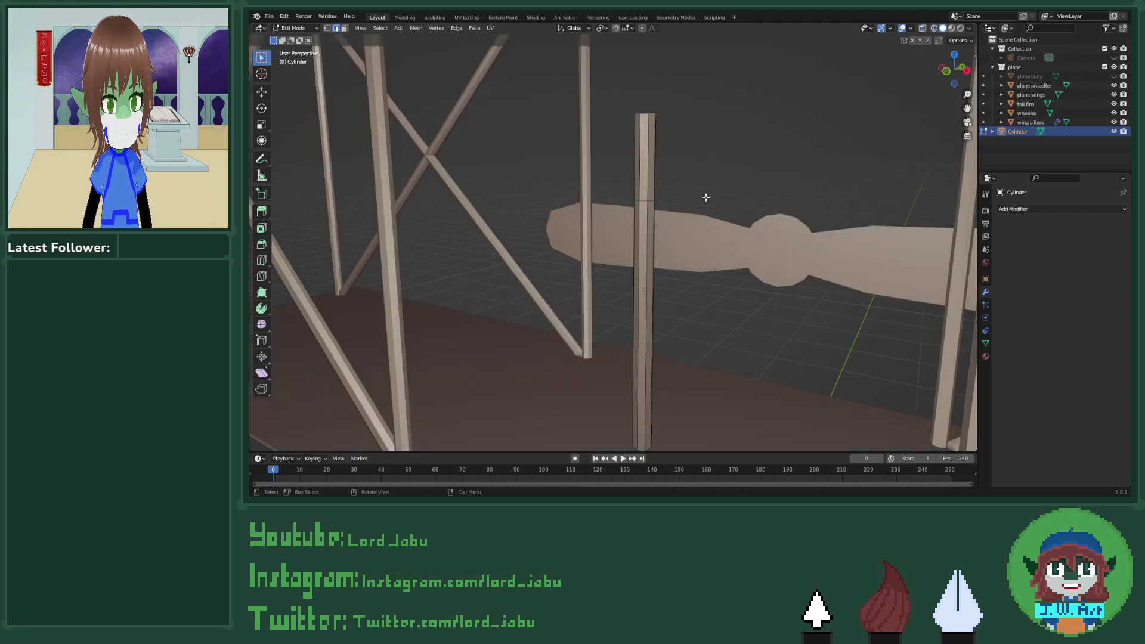
{"action": "left_click_drag", "start_coordinate": [614, 137], "coordinate": [703, 192]}
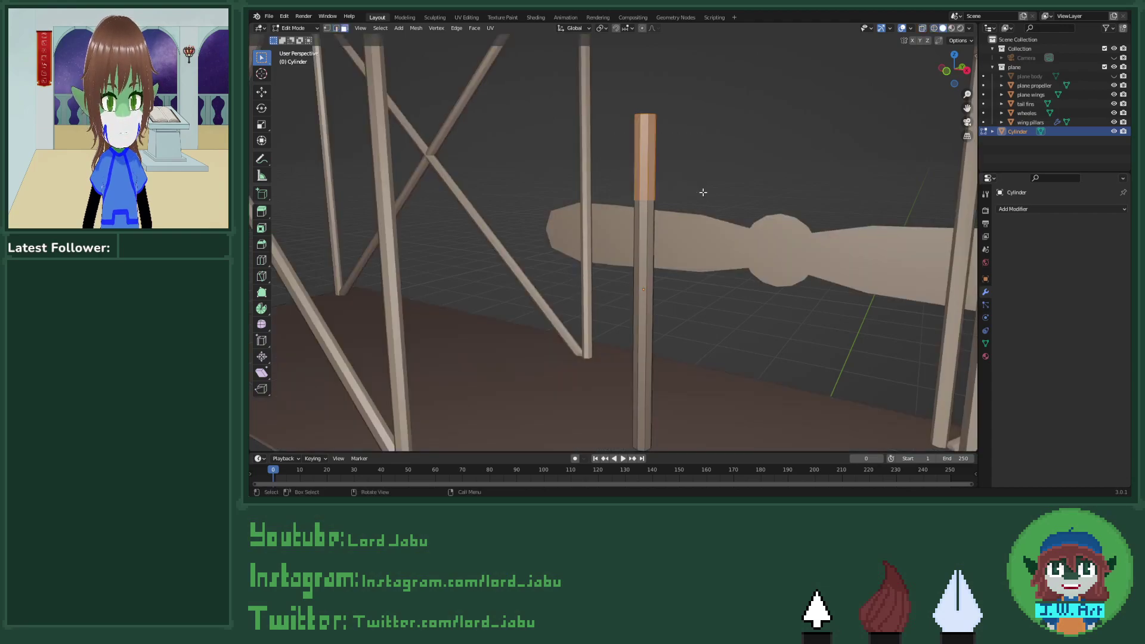
{"action": "key", "text": "alt+z"}
{"action": "left_click_drag", "start_coordinate": [621, 139], "coordinate": [696, 193]}
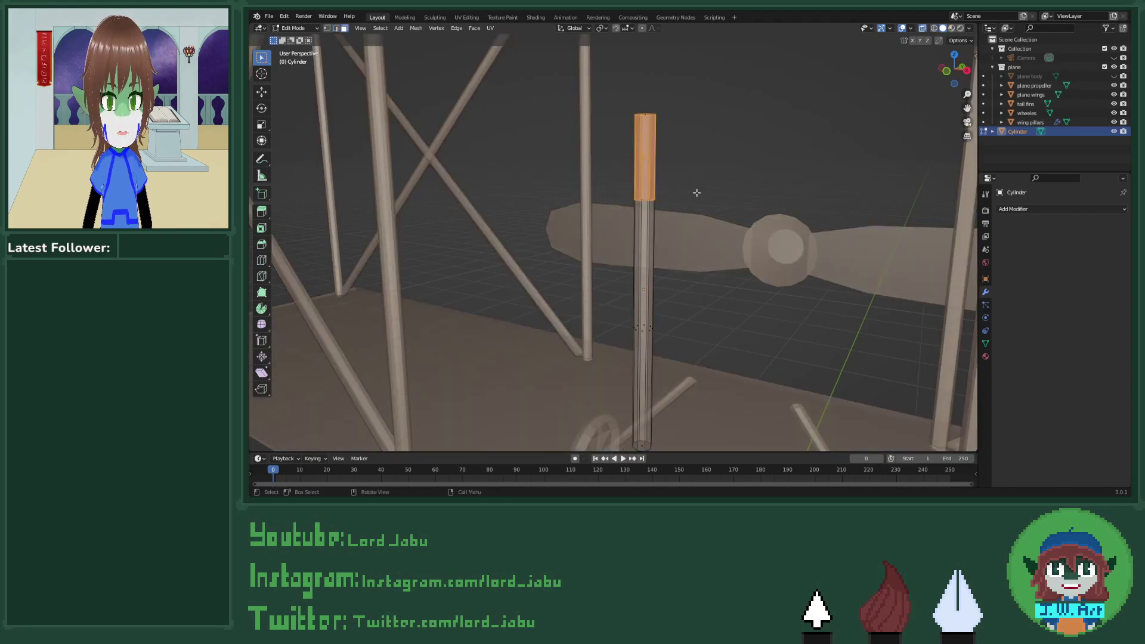
{"action": "middle_click_drag", "start_coordinate": [708, 213], "coordinate": [709, 239]}
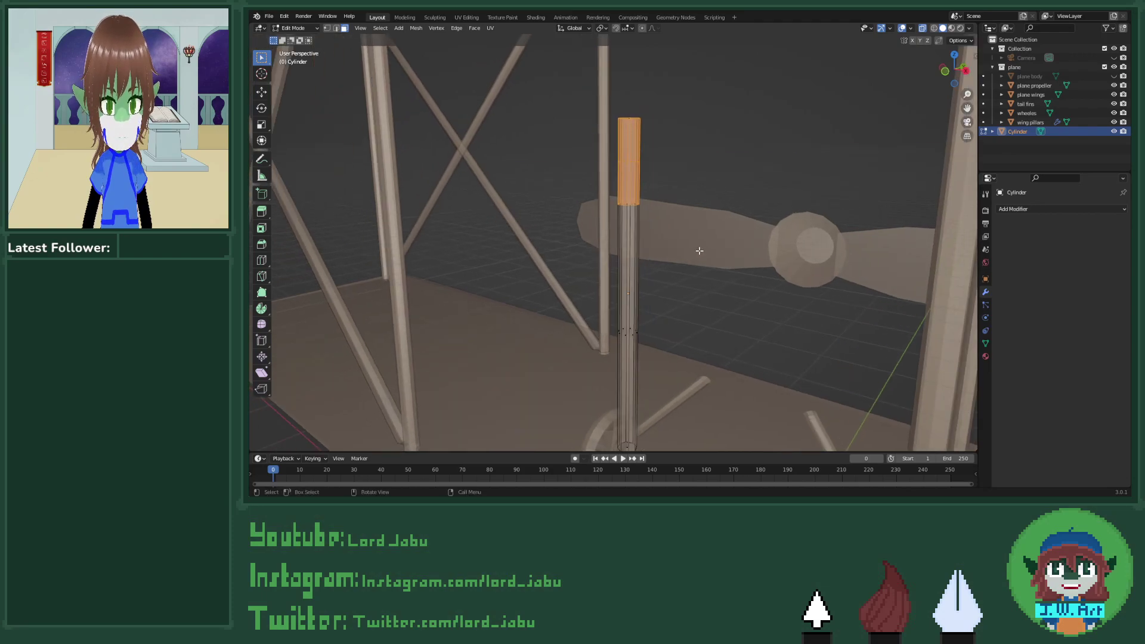
Step: Widen the top section to 1.201 in X and Y, keeping its height fixed
{"action": "key", "text": "s"}
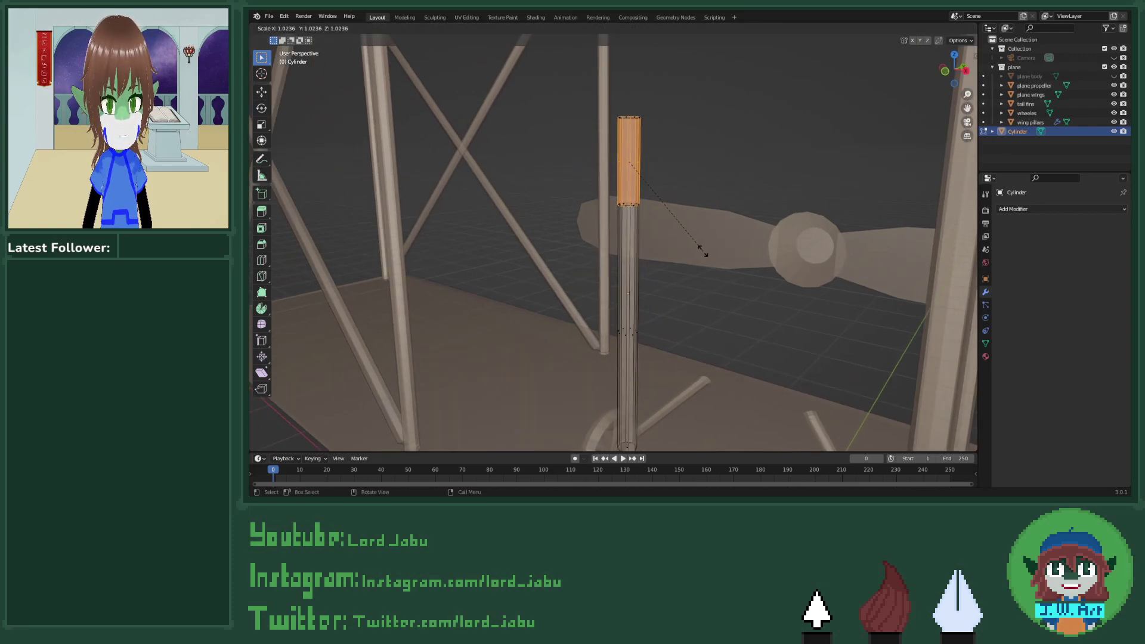
{"action": "left_click", "coordinate": [705, 249]}
{"action": "middle_click_drag", "start_coordinate": [707, 250], "coordinate": [682, 257]}
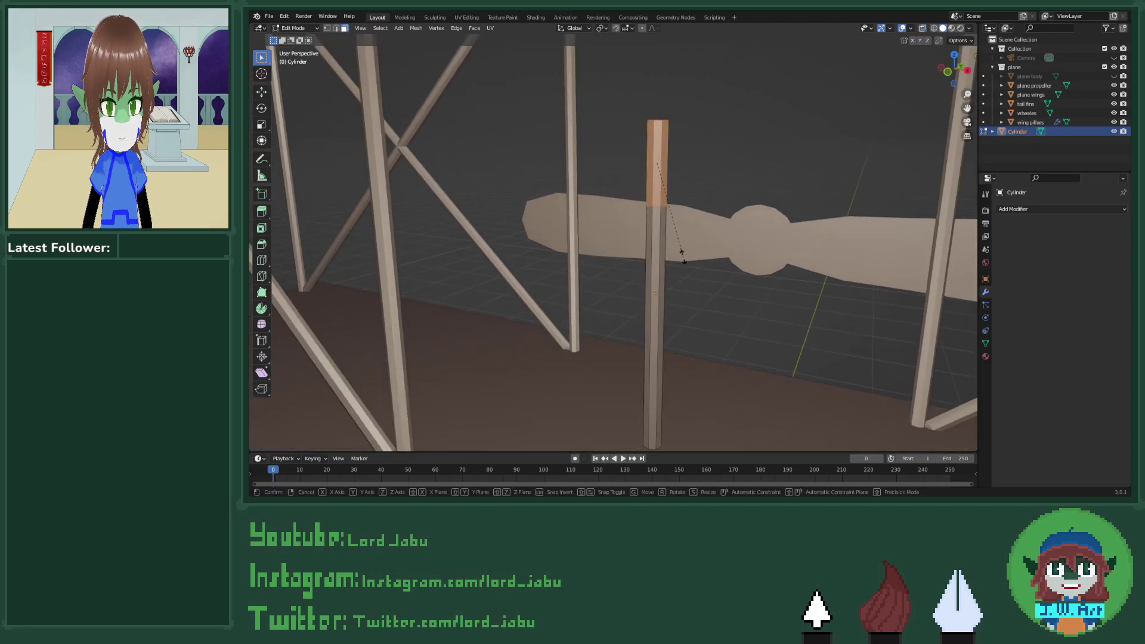
{"action": "key", "text": "s"}
{"action": "key", "text": "shift+z"}
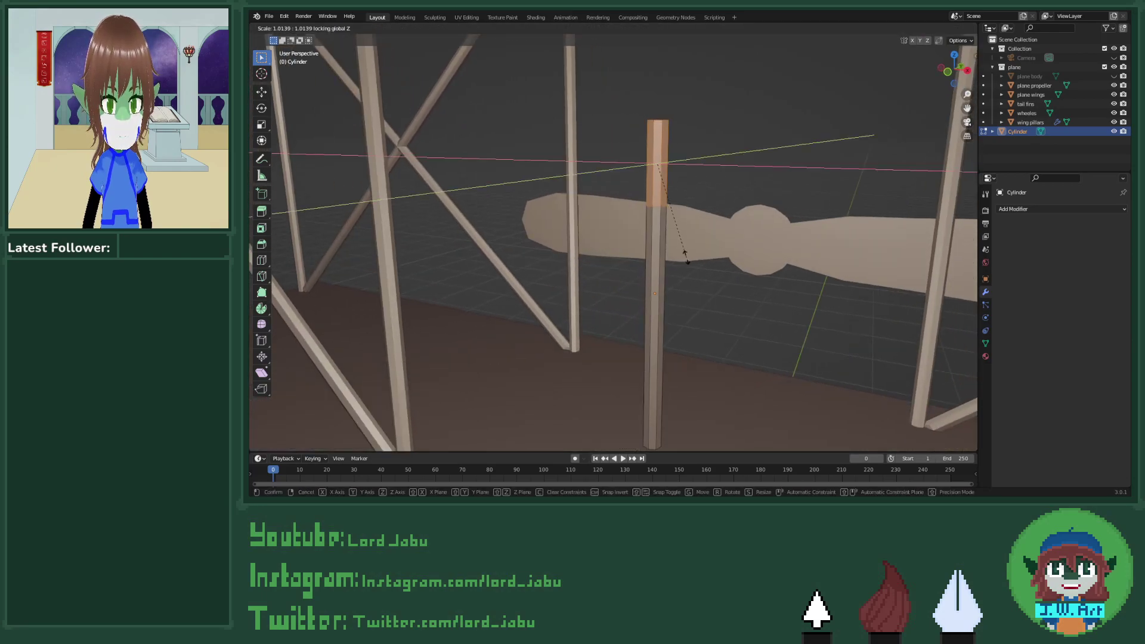
{"action": "left_click", "coordinate": [697, 257]}
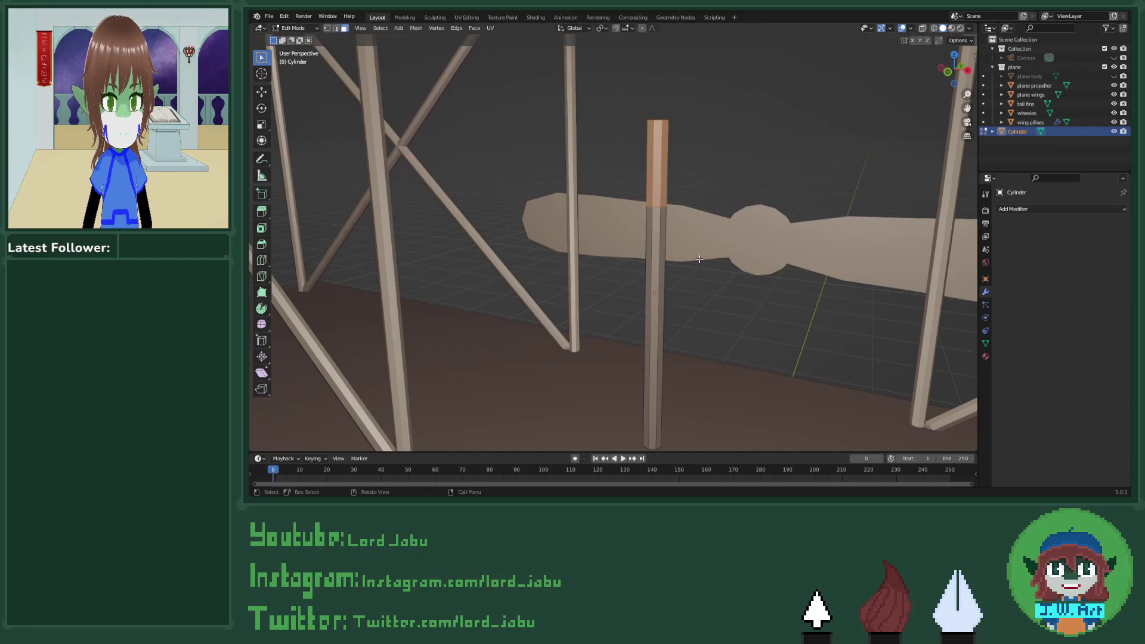
{"action": "key", "text": "e"}
{"action": "right_click", "coordinate": [699, 258]}
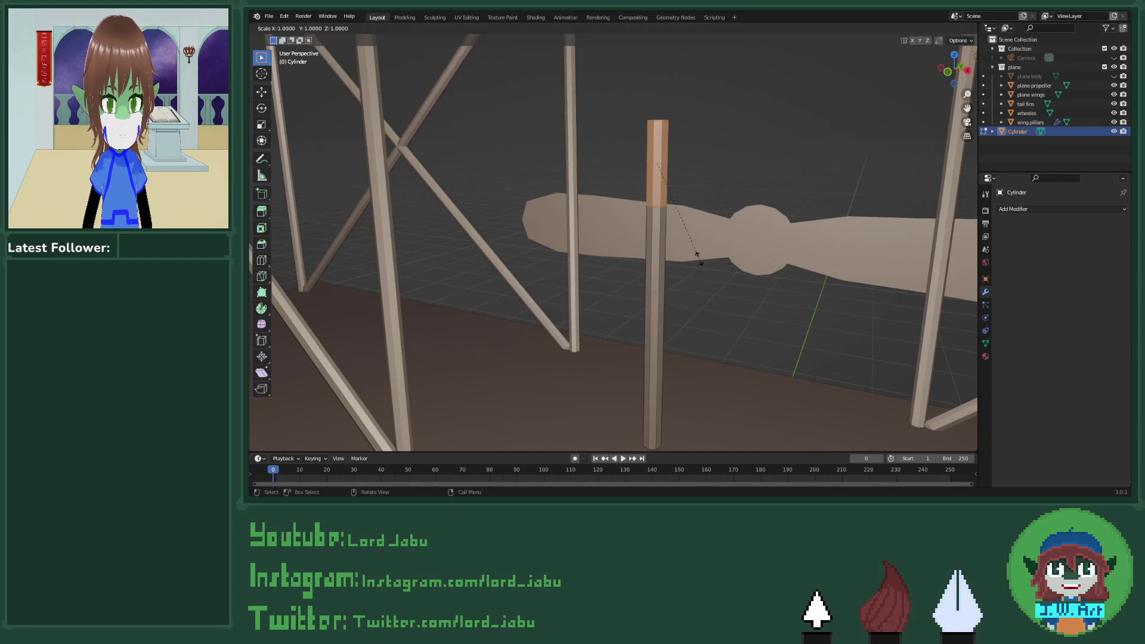
{"action": "key", "text": "s"}
{"action": "key", "text": "shift+z"}
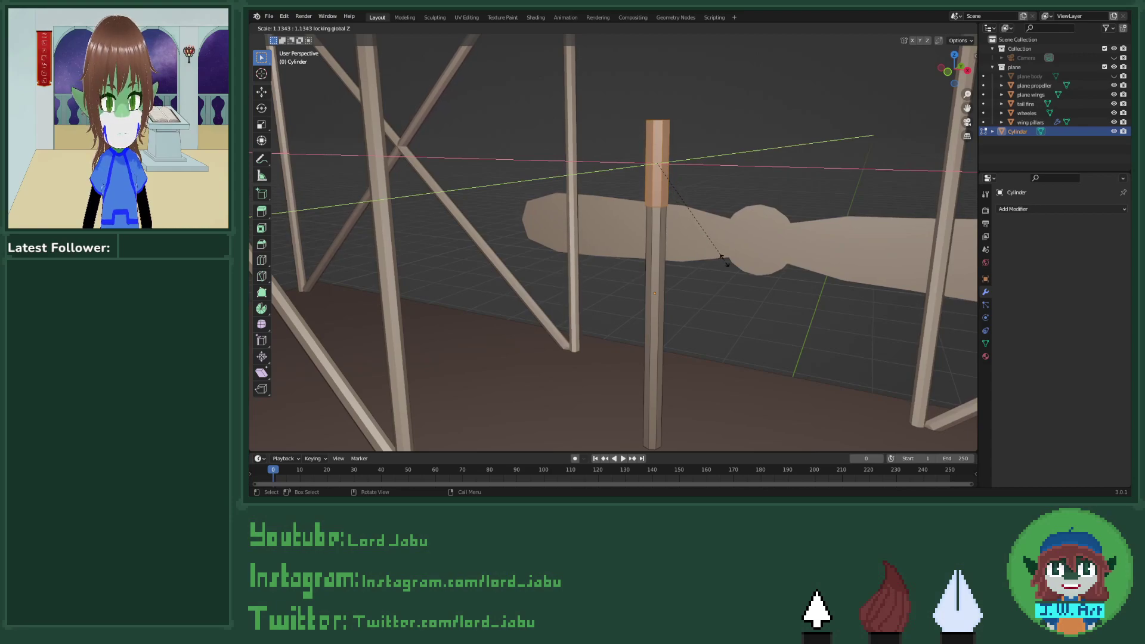
{"action": "left_click", "coordinate": [734, 265]}
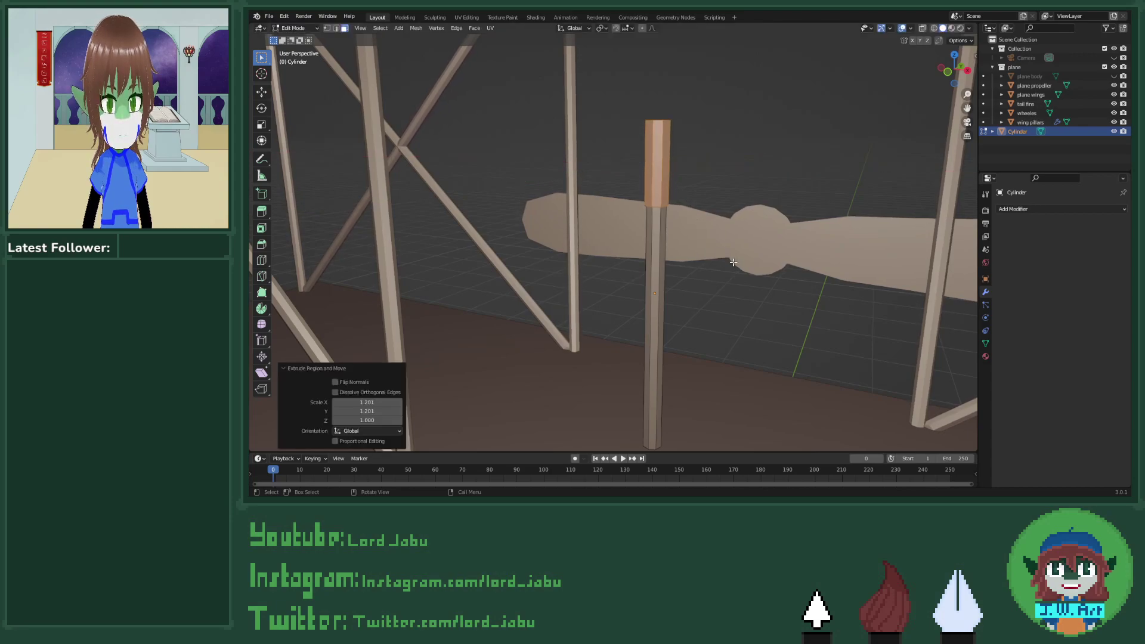
{"action": "middle_click_drag", "start_coordinate": [734, 265], "coordinate": [646, 250]}
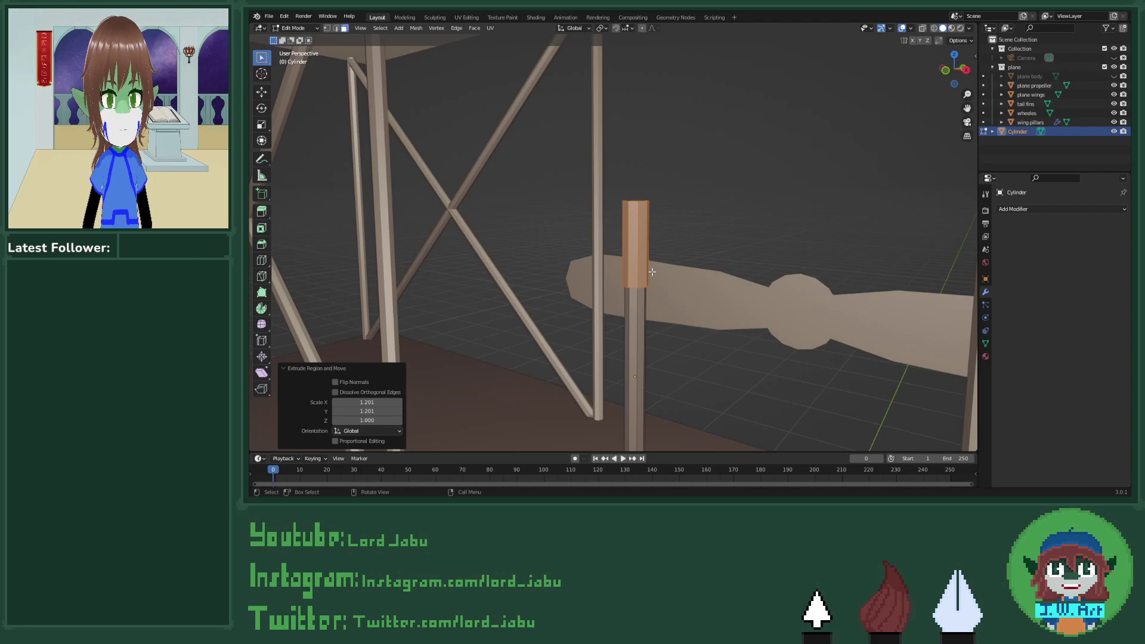
Step: Add two edge loops below the widened top of the grip
{"action": "key", "text": "ctrl+r"}
{"action": "left_click", "coordinate": [636, 276]}
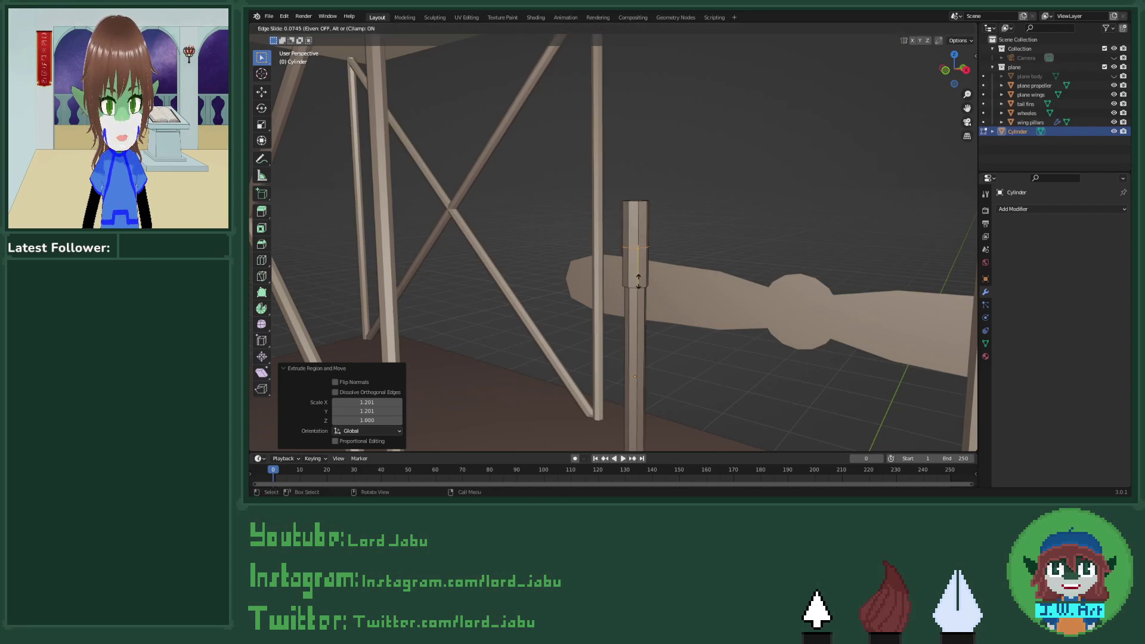
{"action": "left_click", "coordinate": [641, 313]}
{"action": "key", "text": "ctrl+r"}
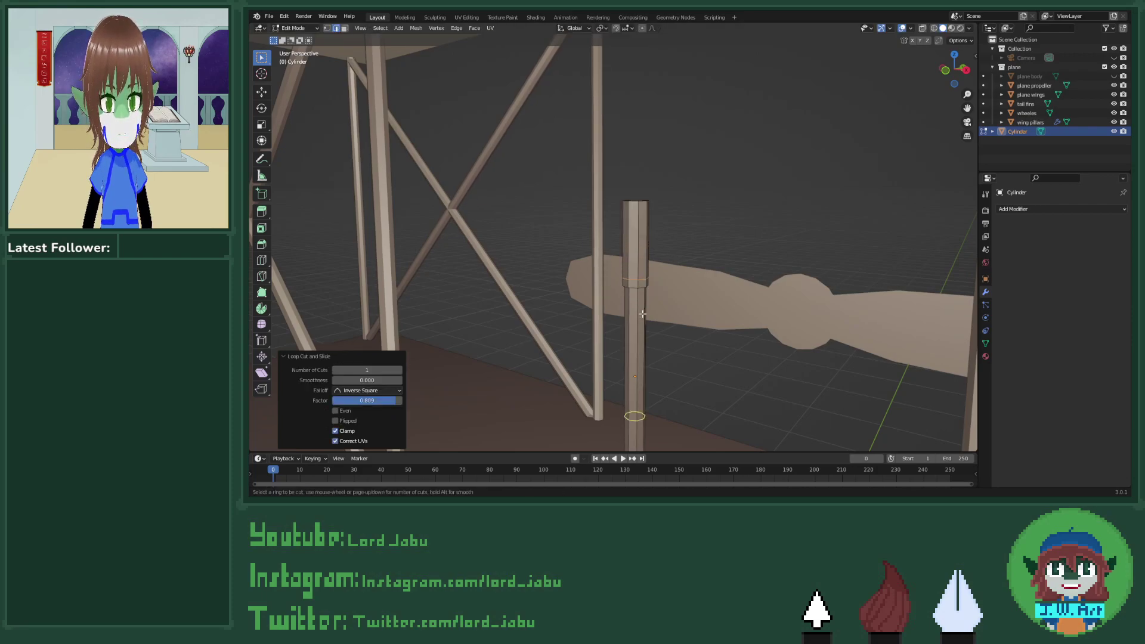
{"action": "left_click", "coordinate": [638, 271]}
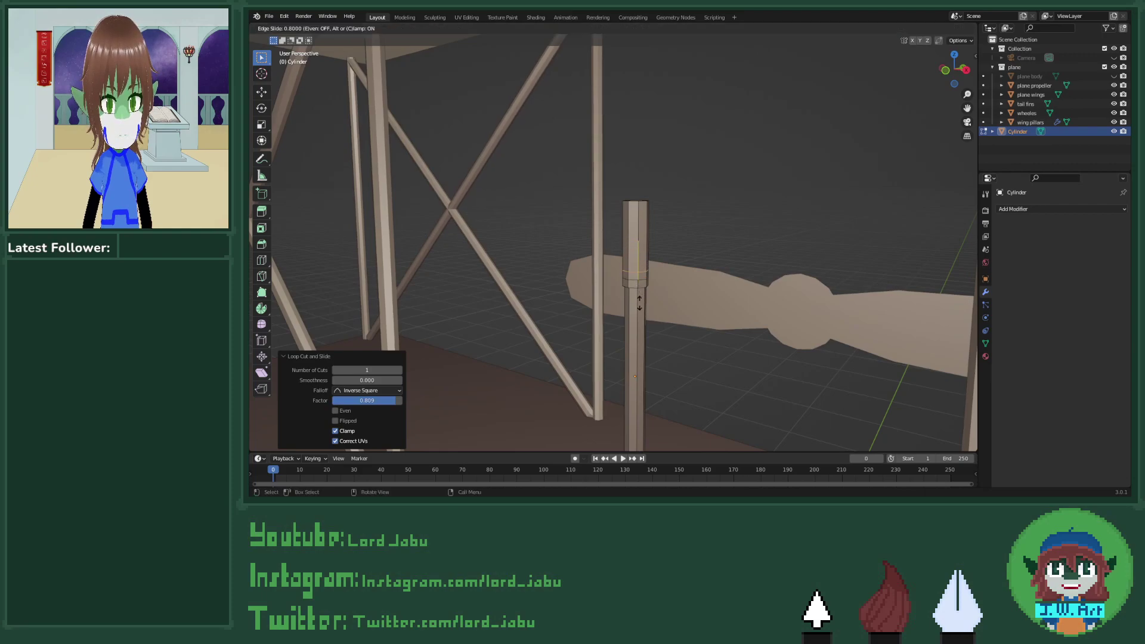
{"action": "left_click", "coordinate": [639, 305]}
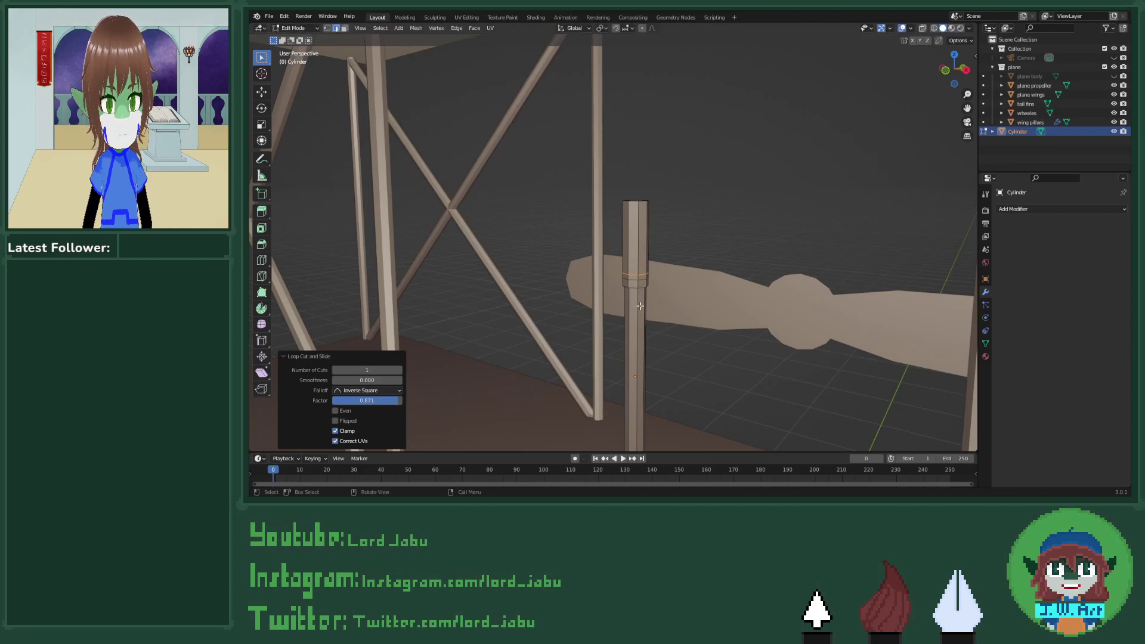
Step: Add two more edge loops near the stick's top and slide one into place
{"action": "key", "text": "ctrl+r"}
{"action": "left_click", "coordinate": [635, 250]}
{"action": "left_click", "coordinate": [636, 246]}
{"action": "key", "text": "ctrl+r"}
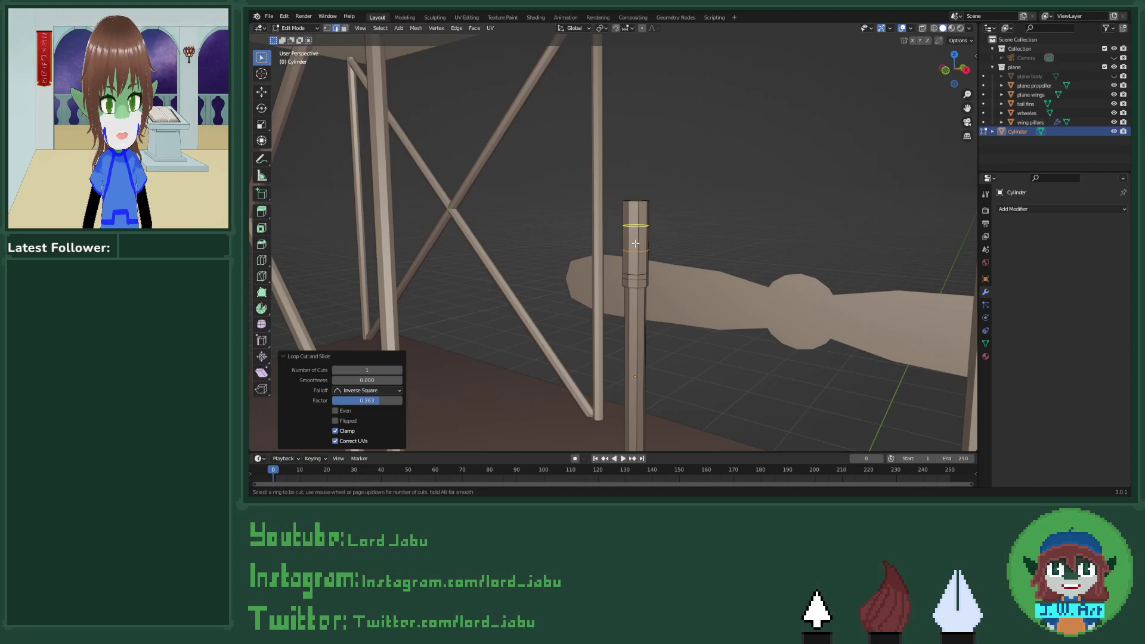
{"action": "left_click", "coordinate": [635, 243]}
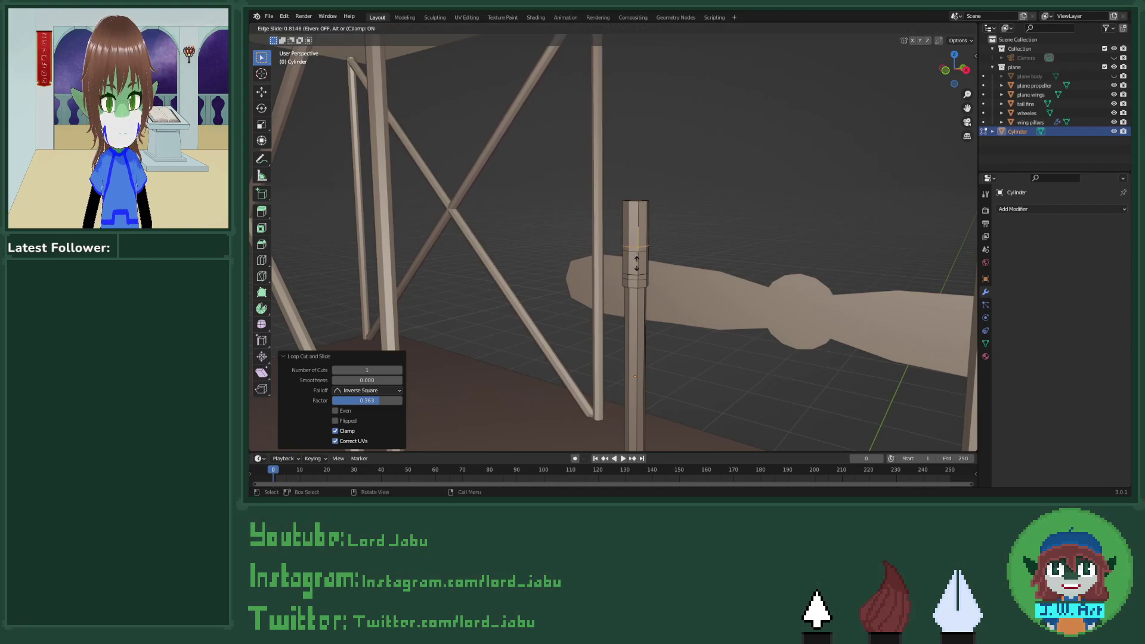
{"action": "left_click", "coordinate": [634, 222]}
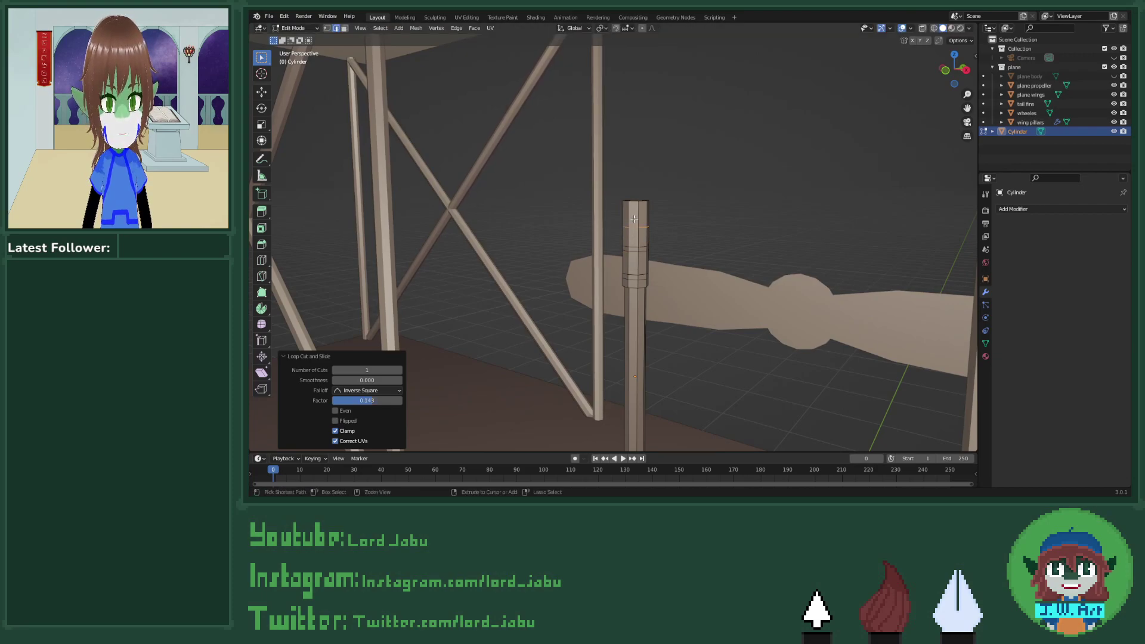
{"action": "key", "text": "g"}
{"action": "key", "text": "g"}
{"action": "left_click", "coordinate": [634, 225]}
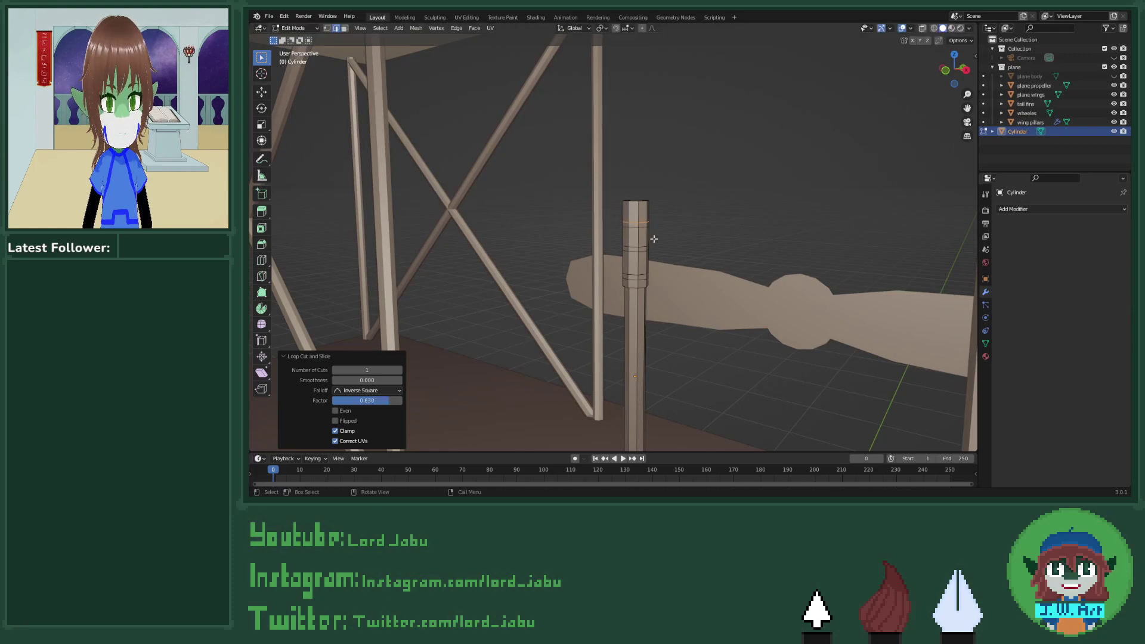
{"action": "middle_click_drag", "start_coordinate": [634, 225], "coordinate": [644, 238]}
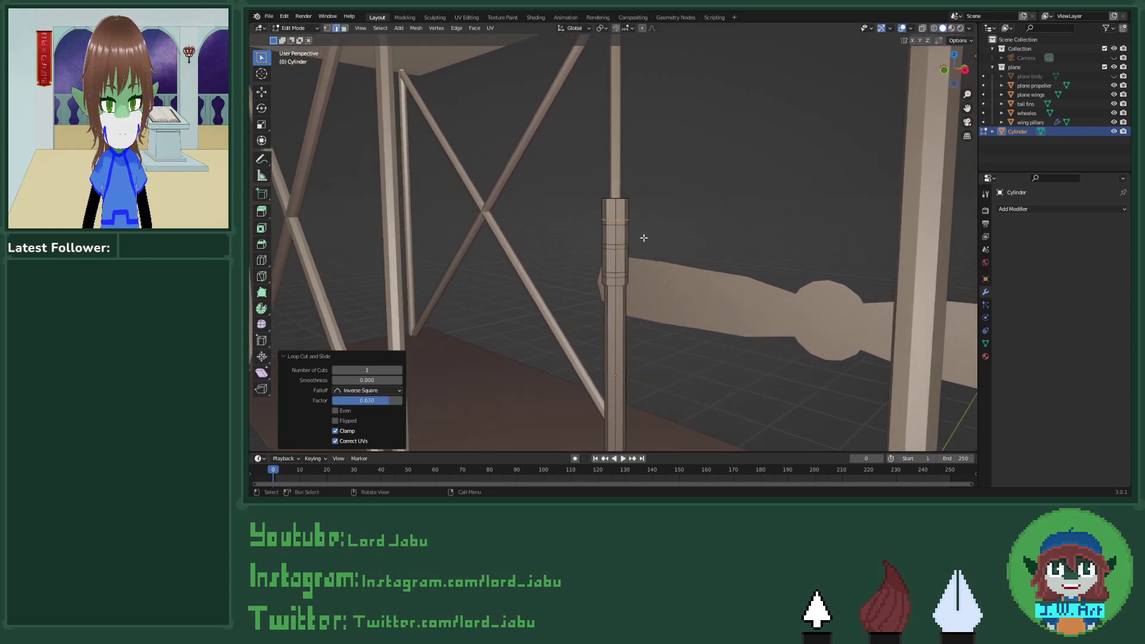
Step: Try selecting face loops on the cylinder in face mode, then clear the selection
{"action": "key", "text": "3"}
{"action": "left_click", "coordinate": [614, 223], "text": "alt"}
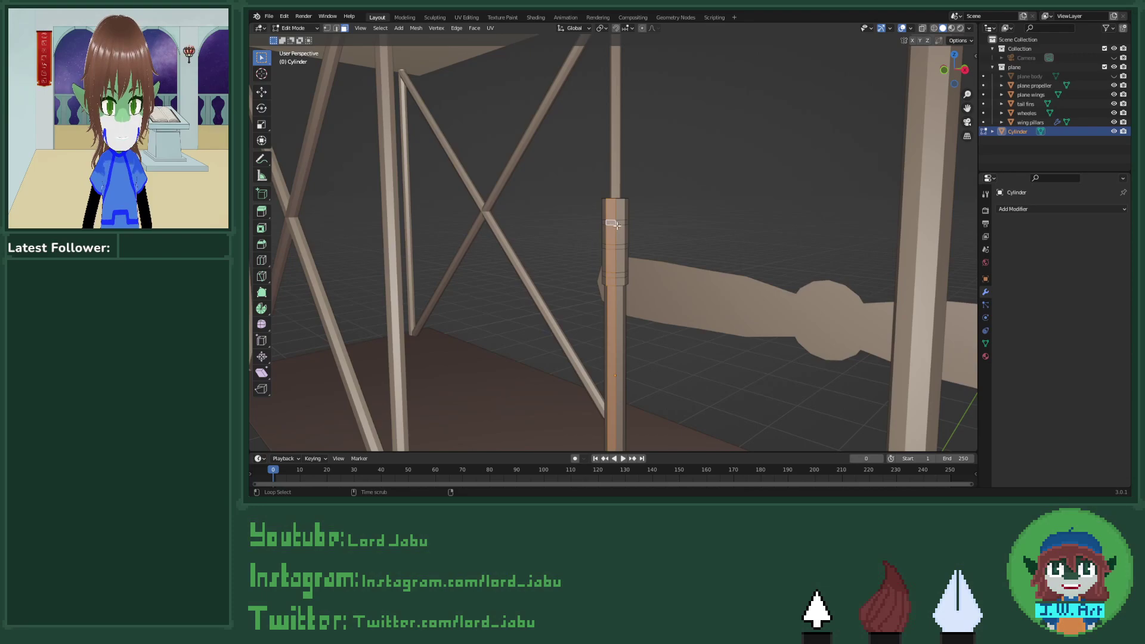
{"action": "left_click", "coordinate": [618, 224], "text": "alt"}
{"action": "left_click", "coordinate": [620, 223], "text": "alt"}
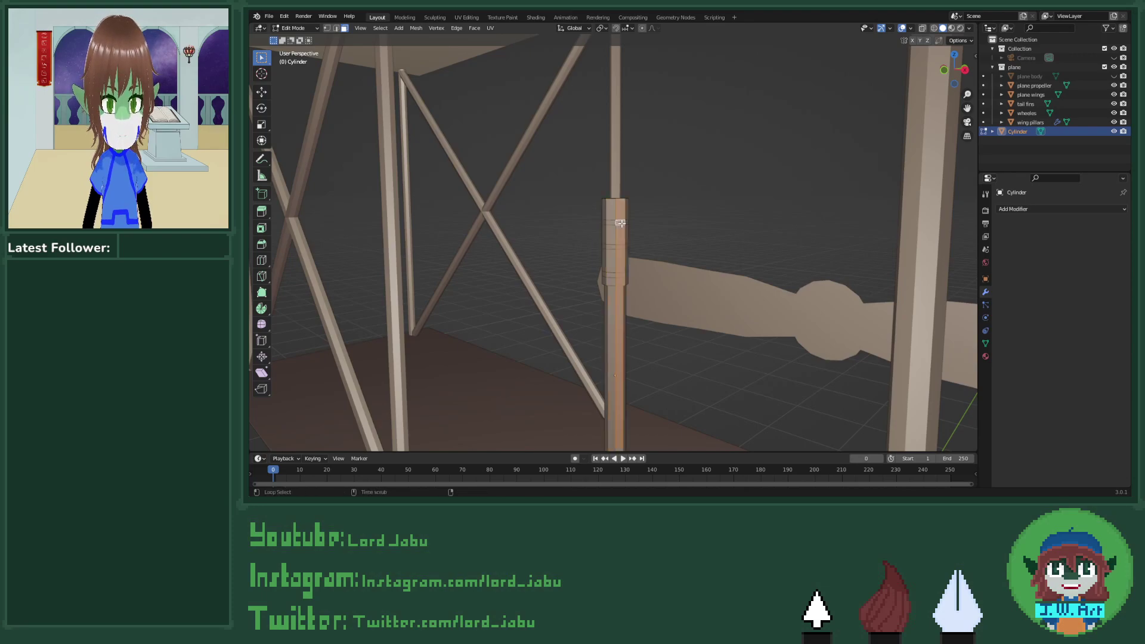
{"action": "scroll", "coordinate": [620, 223], "scroll_direction": "up", "scroll_amount": 8}
{"action": "key", "text": "alt+a"}
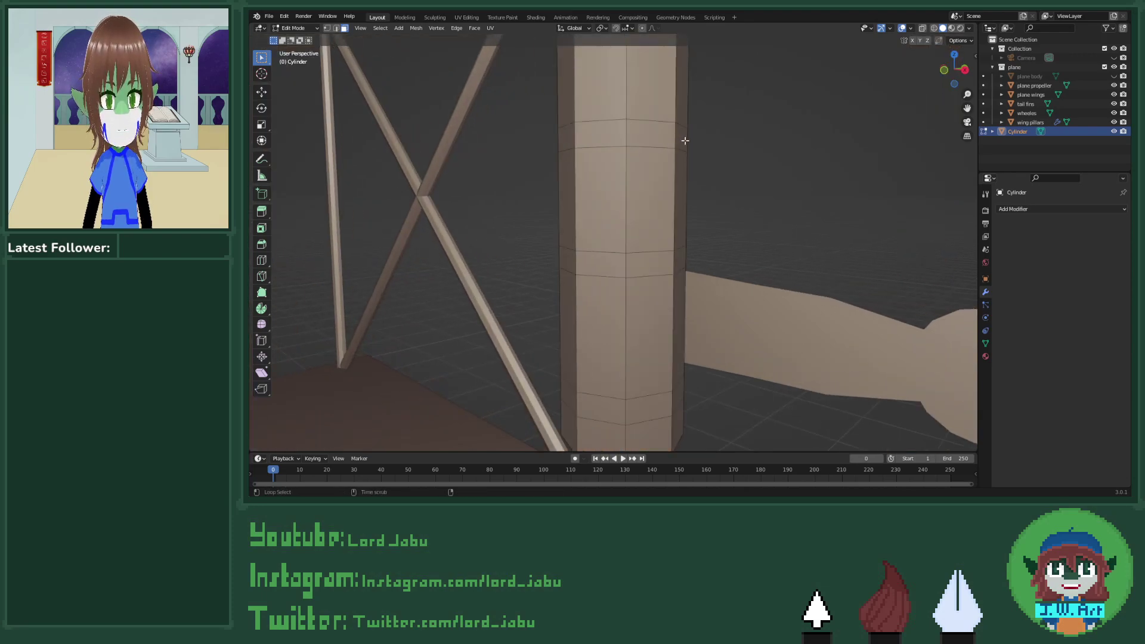
Step: Select the three horizontal band rings of faces around the control stick
{"action": "left_click", "coordinate": [685, 142], "text": "alt"}
{"action": "left_click", "coordinate": [681, 259], "text": "alt"}
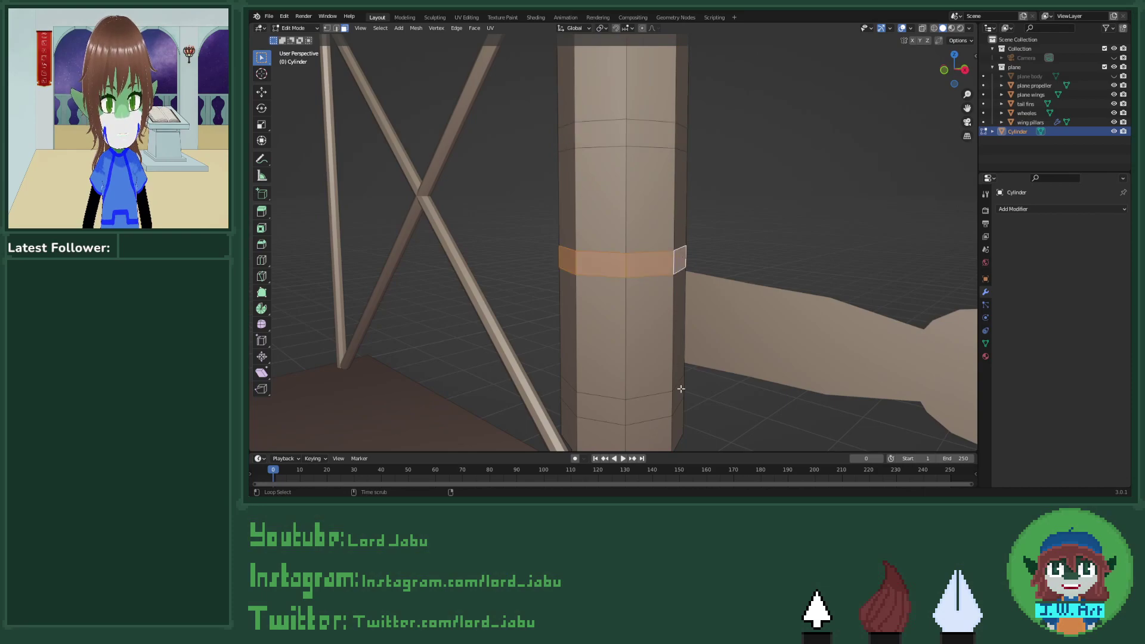
{"action": "left_click", "coordinate": [680, 396], "text": "ctrl+alt+shift"}
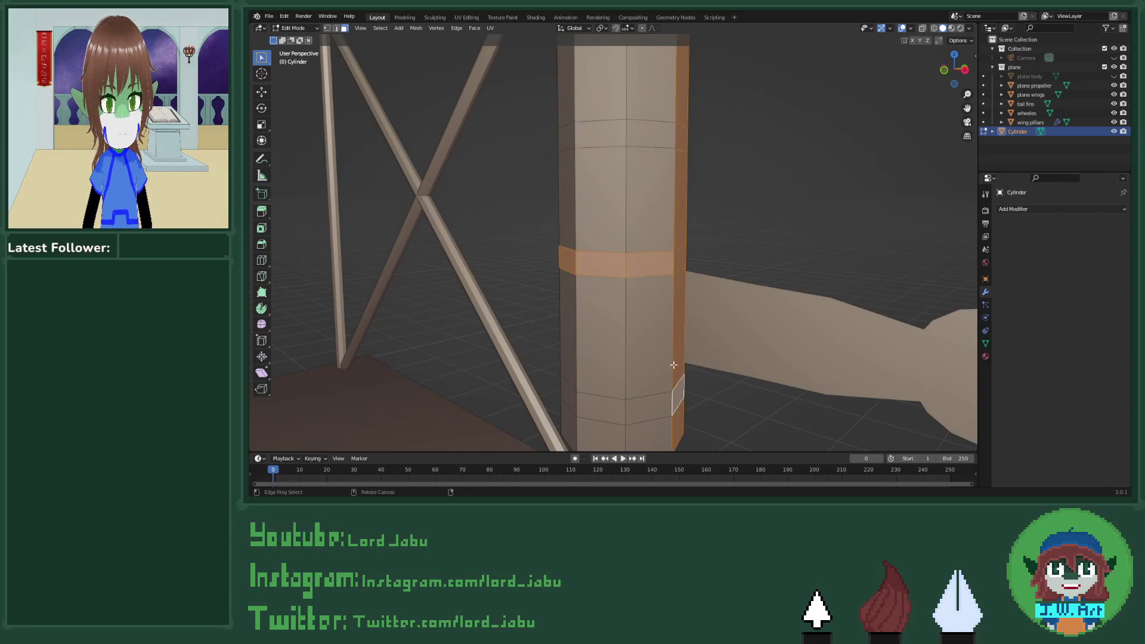
{"action": "key", "text": "ctrl+z"}
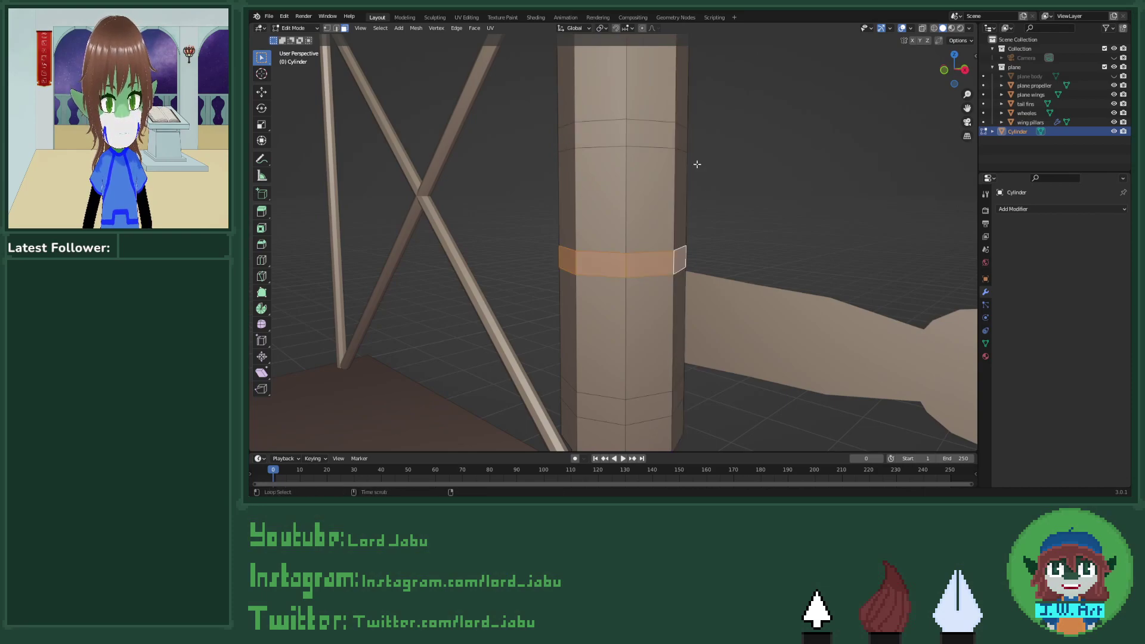
{"action": "left_click", "coordinate": [685, 143], "text": "alt+shift"}
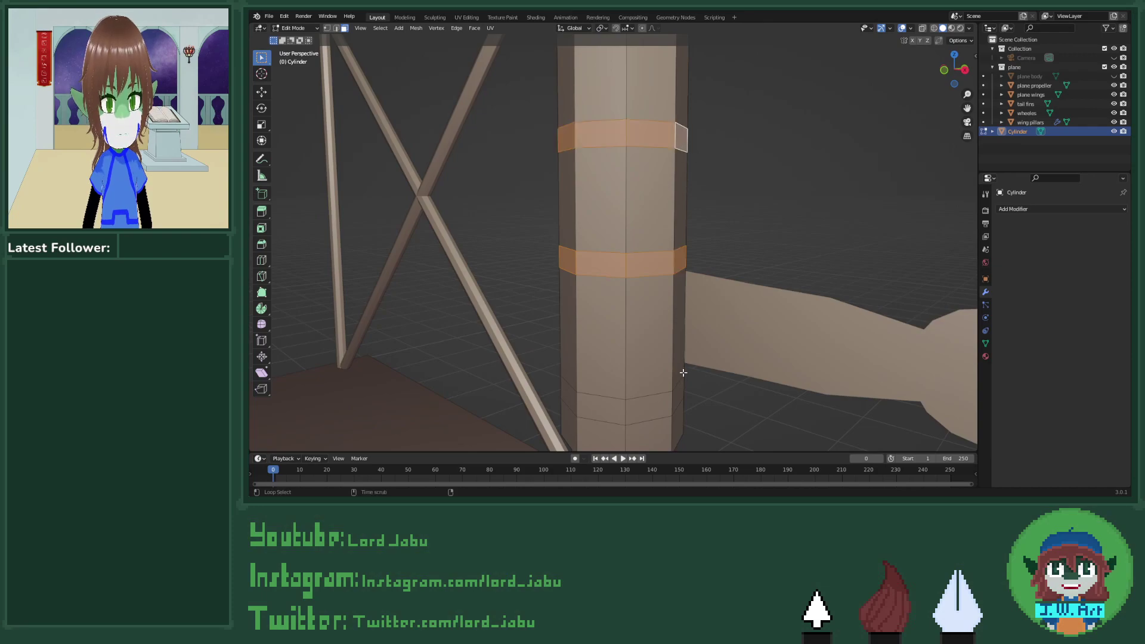
{"action": "left_click", "coordinate": [680, 395], "text": "ctrl+alt+shift"}
{"action": "key", "text": "ctrl+z"}
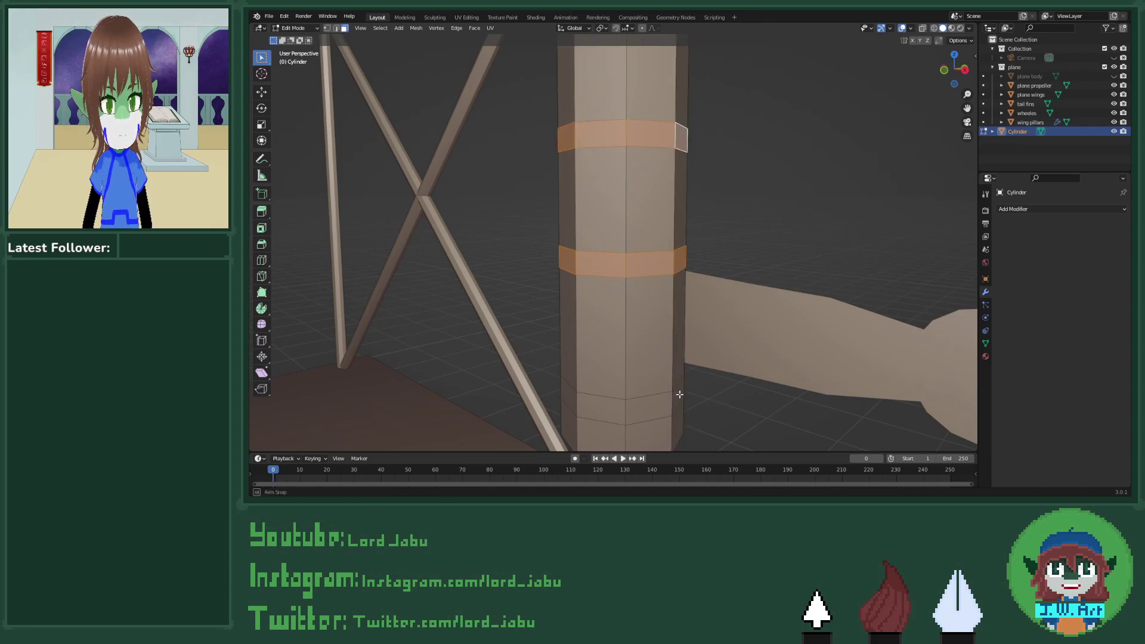
{"action": "middle_click_drag", "start_coordinate": [679, 395], "coordinate": [757, 344]}
{"action": "left_click", "coordinate": [765, 309], "text": "alt+shift"}
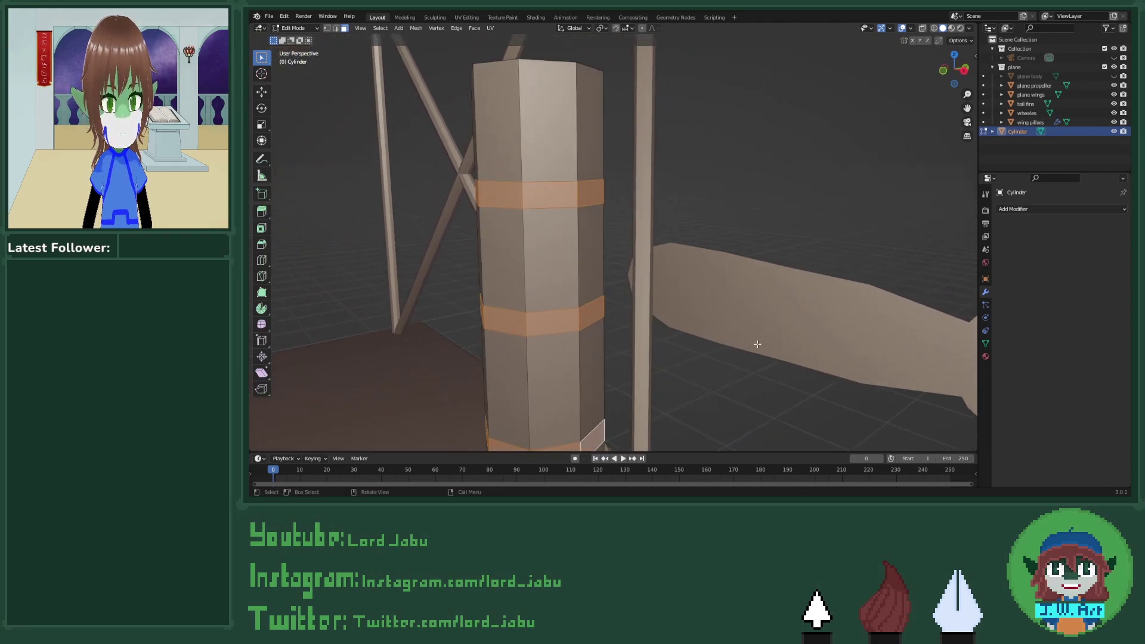
Step: Scale the selected bands inward to 0.95, excluding the Z axis
{"action": "key", "text": "s"}
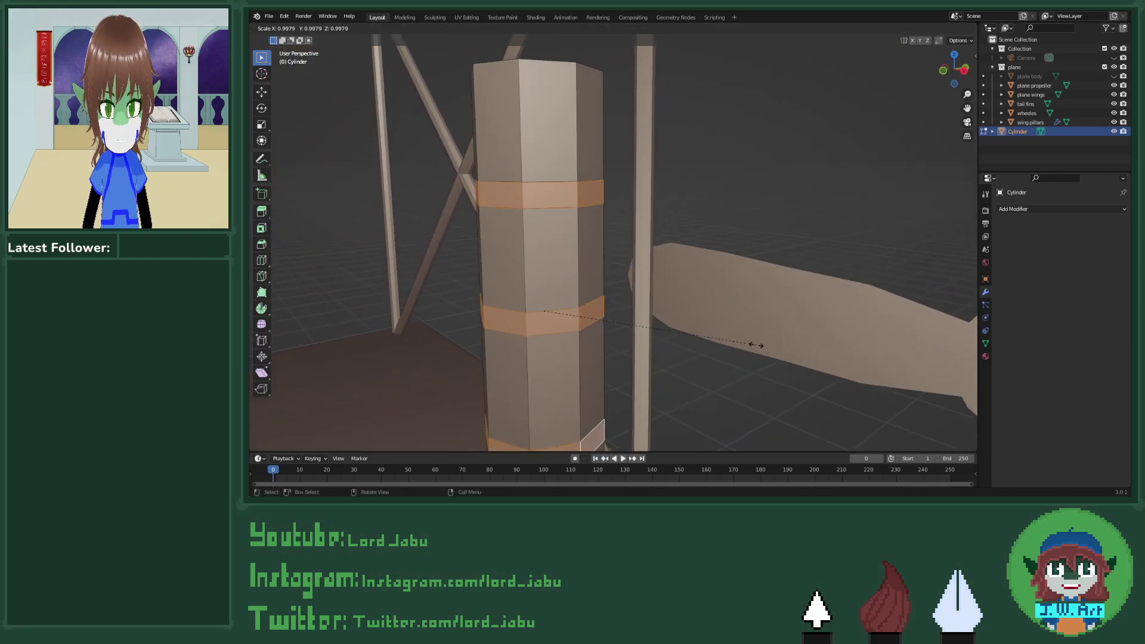
{"action": "key", "text": "shift+z"}
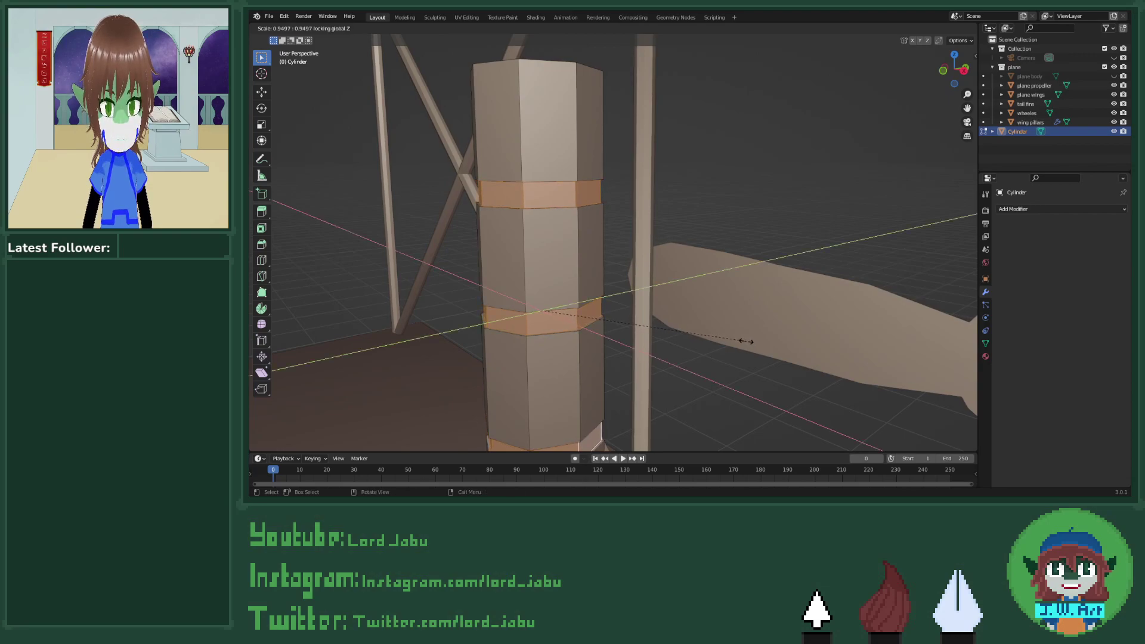
{"action": "left_click", "coordinate": [745, 341]}
{"action": "scroll", "coordinate": [734, 343], "scroll_direction": "down", "scroll_amount": 8}
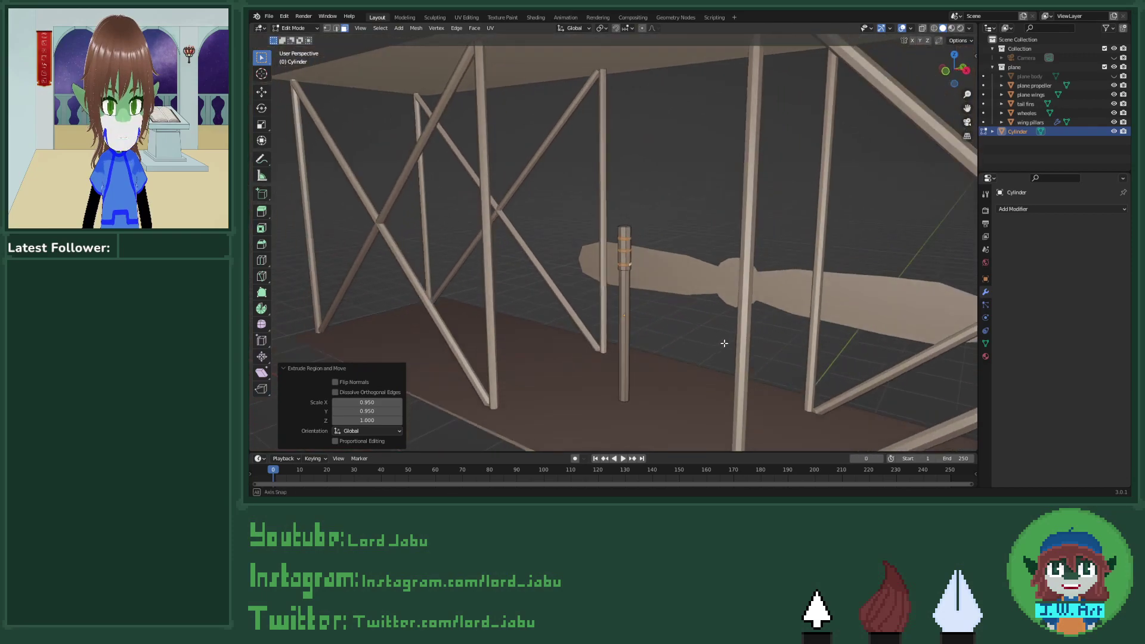
Step: Zoom in on the control stick and select a single short side edge
{"action": "middle_click_drag", "start_coordinate": [724, 342], "coordinate": [580, 270]}
{"action": "scroll", "coordinate": [646, 281], "scroll_direction": "up", "scroll_amount": 4}
{"action": "scroll", "coordinate": [631, 316], "scroll_direction": "up", "scroll_amount": 3}
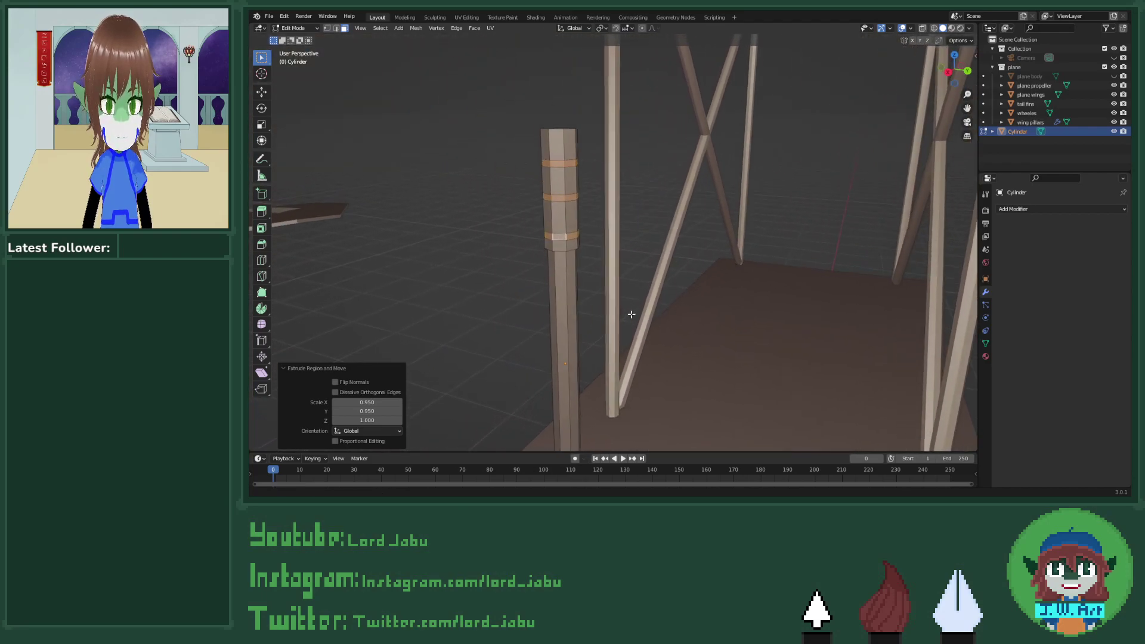
{"action": "middle_click_drag", "start_coordinate": [632, 317], "coordinate": [609, 298]}
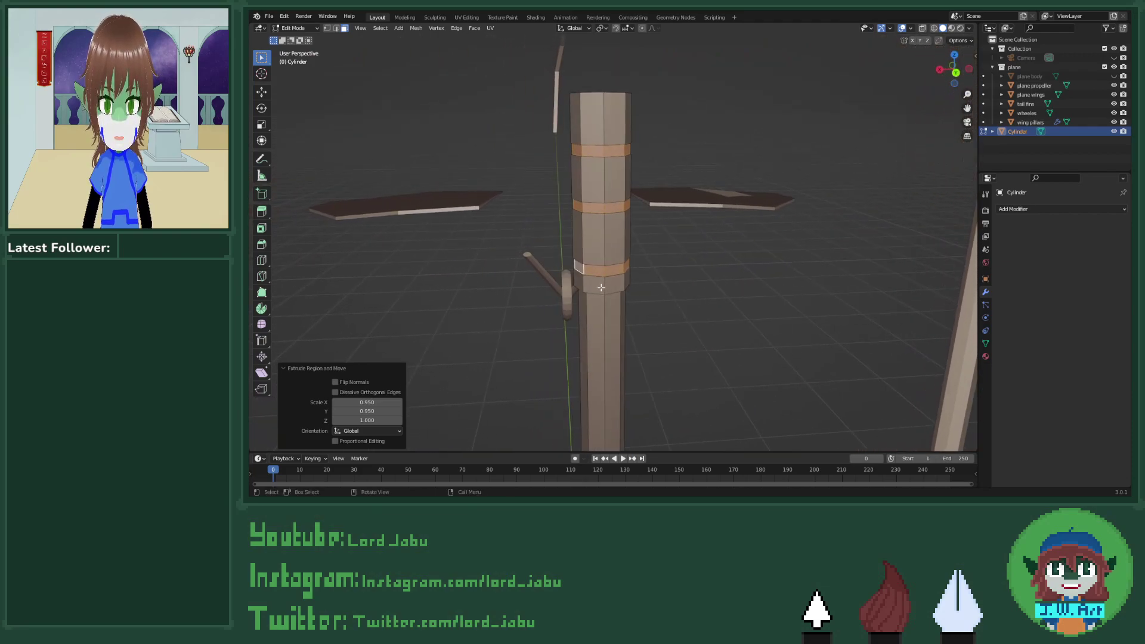
{"action": "key", "text": "2"}
{"action": "left_click", "coordinate": [609, 295]}
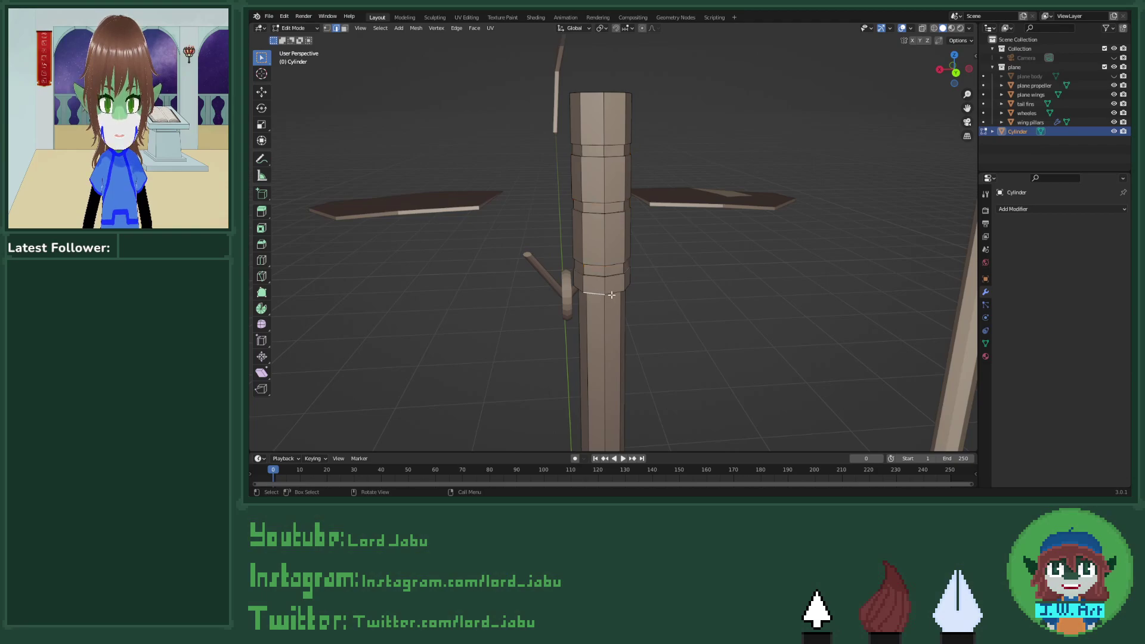
Step: Pull the edge out into a lever flap, about 0.09 m along Y and 0.26 m up
{"action": "key", "text": "shift"}
{"action": "mouse_move", "coordinate": [610, 294]}
{"action": "middle_mouse_down"}
{"action": "mouse_move", "coordinate": [628, 309]}
{"action": "mouse_move", "coordinate": [585, 304]}
{"action": "mouse_move", "coordinate": [607, 304]}
{"action": "middle_mouse_up"}
{"action": "key", "text": "g"}
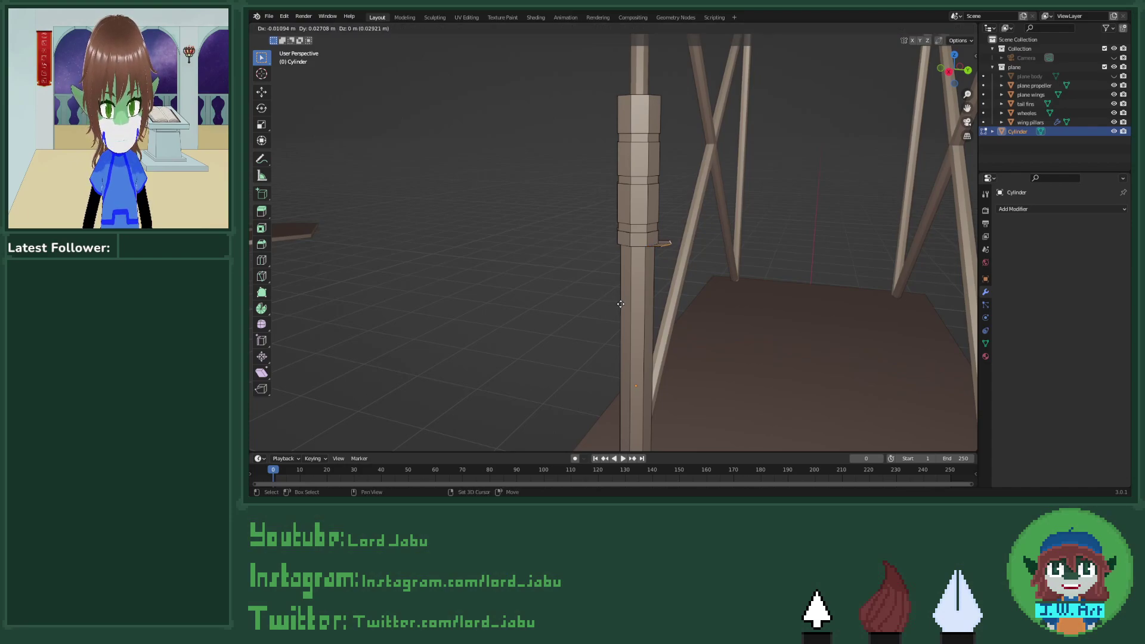
{"action": "key", "text": "shift+x"}
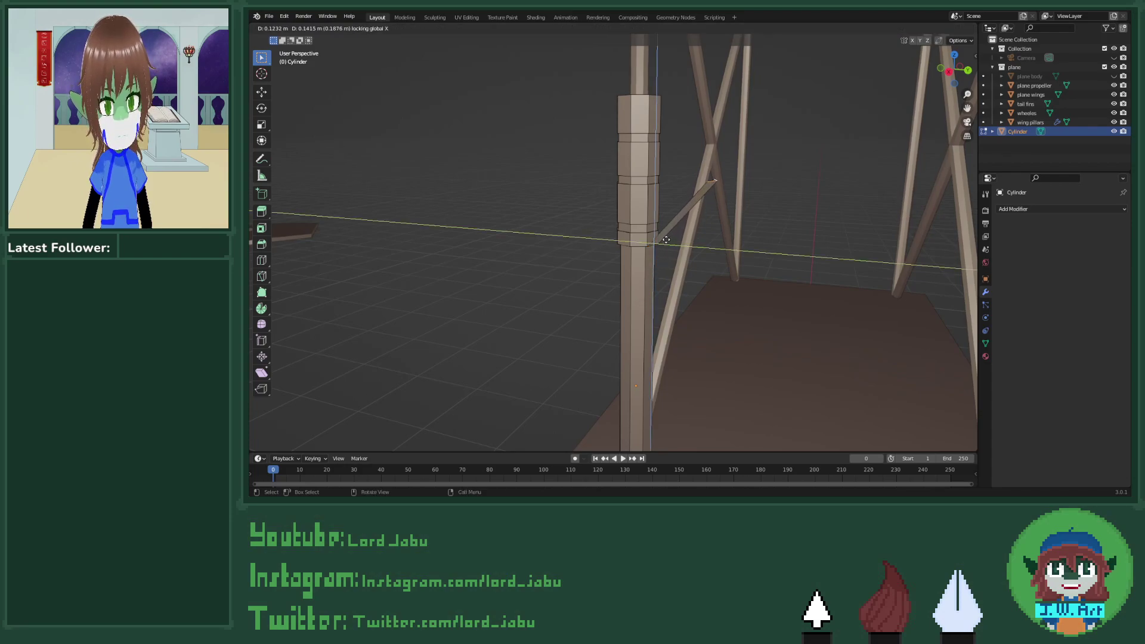
{"action": "left_click", "coordinate": [659, 183]}
{"action": "middle_click_drag", "start_coordinate": [659, 184], "coordinate": [650, 233]}
Step: Extrude the lever flap's face to give it slight thickness
{"action": "key", "text": "3"}
{"action": "left_click", "coordinate": [611, 226]}
{"action": "key", "text": "e"}
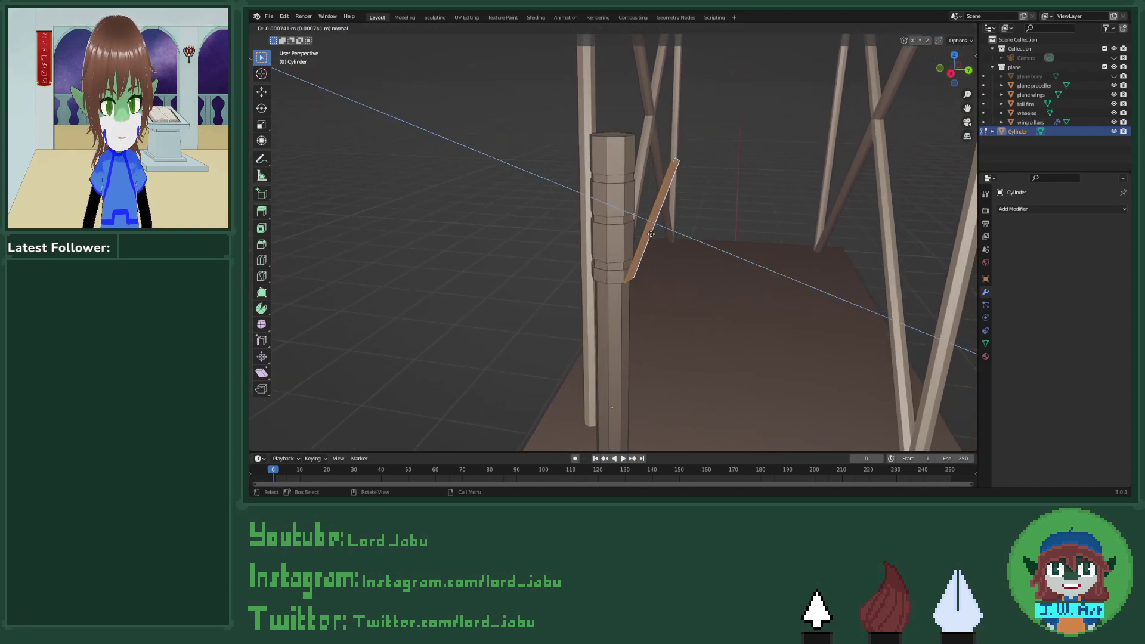
{"action": "left_click", "coordinate": [652, 234]}
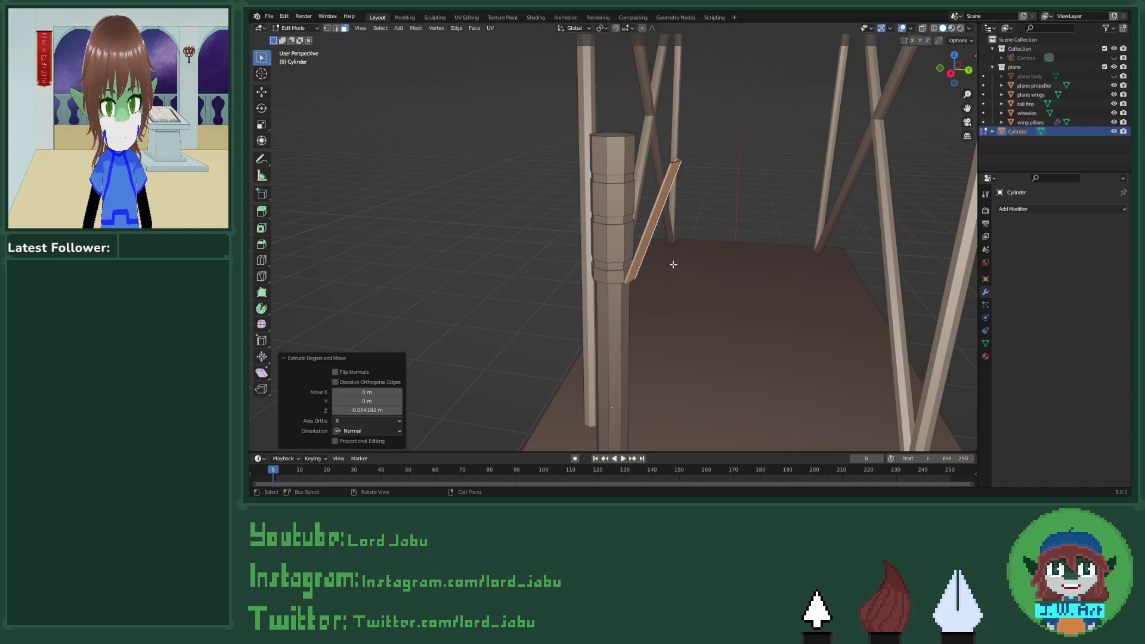
{"action": "middle_click_drag", "start_coordinate": [672, 263], "coordinate": [628, 328]}
Step: Merge the flap's tip vertices At Last to form a pointed prong
{"action": "key", "text": "1"}
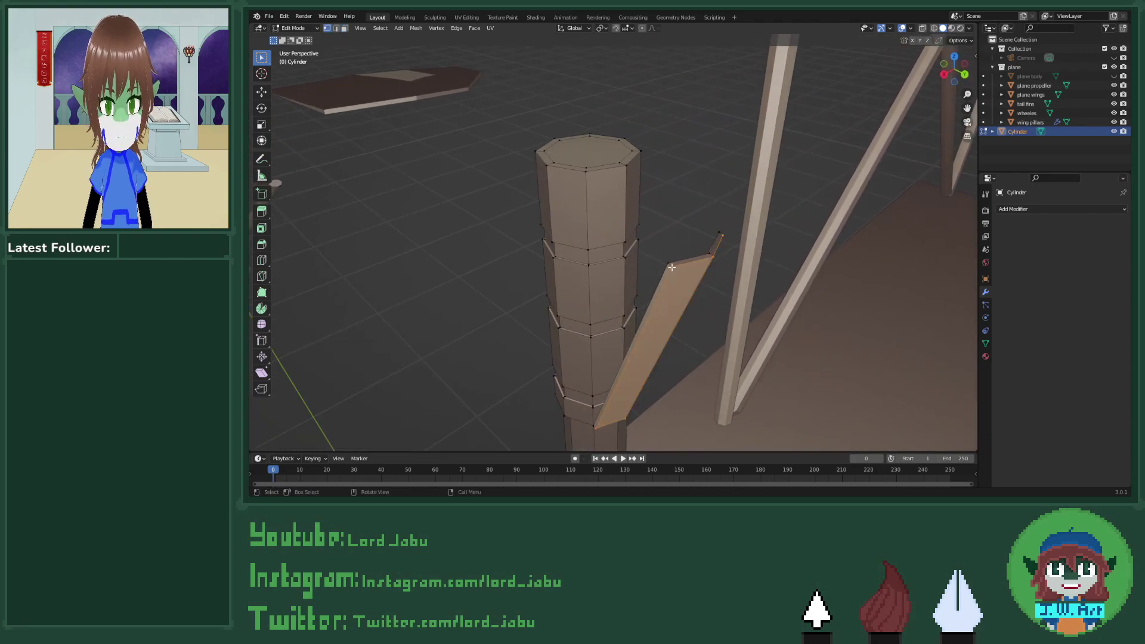
{"action": "left_click", "coordinate": [671, 267]}
{"action": "key", "text": "m"}
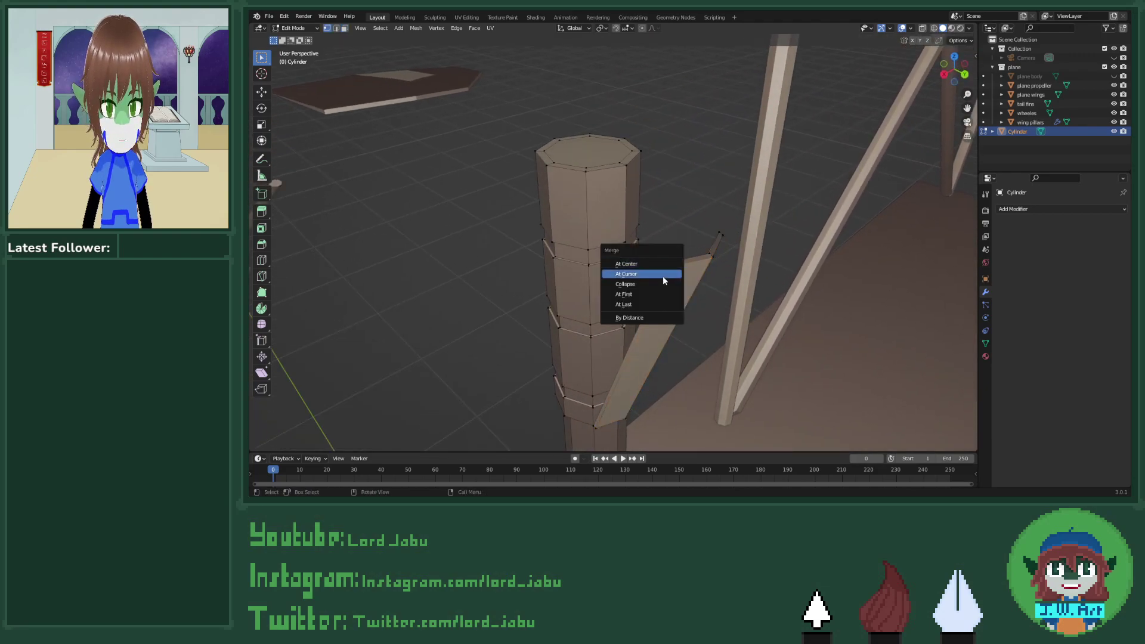
{"action": "left_click", "coordinate": [659, 304]}
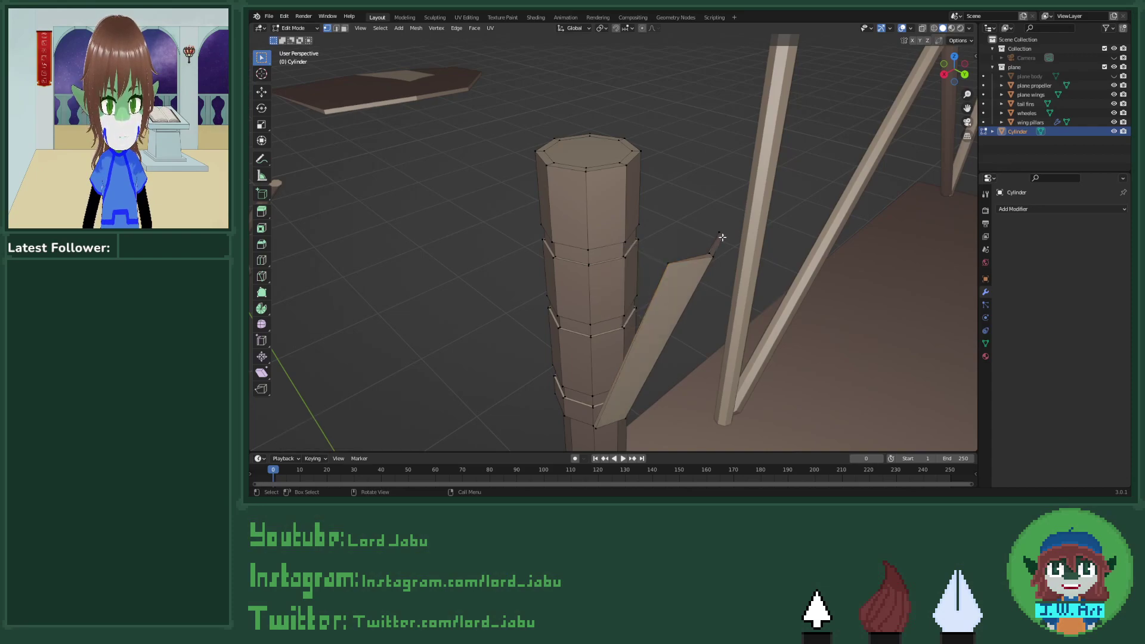
{"action": "left_click", "coordinate": [719, 236]}
{"action": "key", "text": "m"}
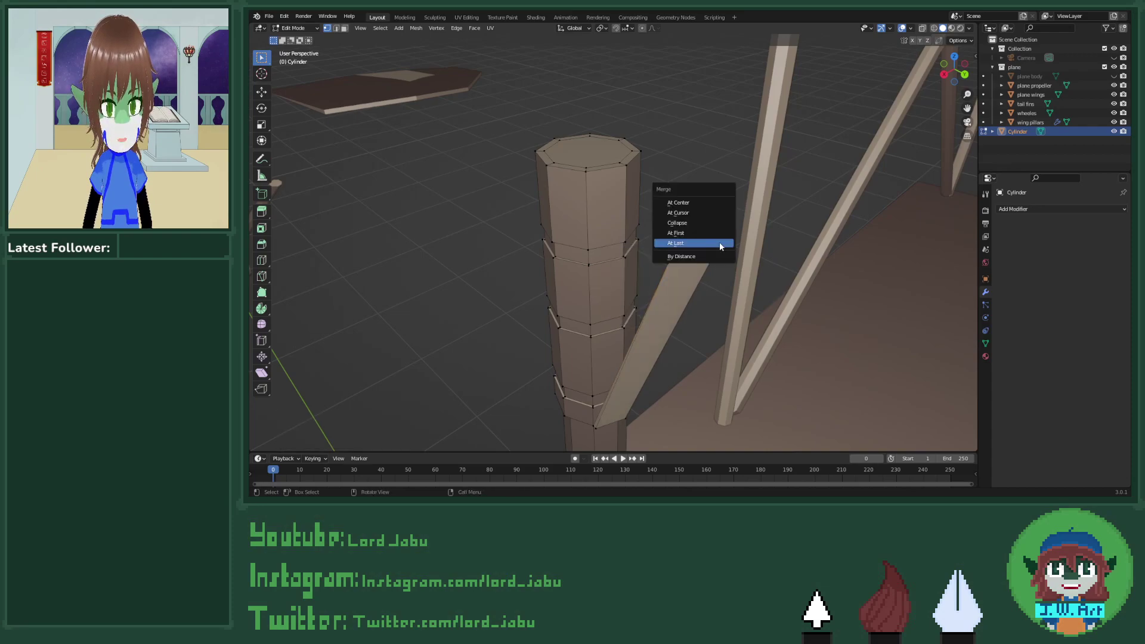
{"action": "left_click", "coordinate": [719, 241]}
{"action": "middle_click_drag", "start_coordinate": [719, 242], "coordinate": [612, 168]}
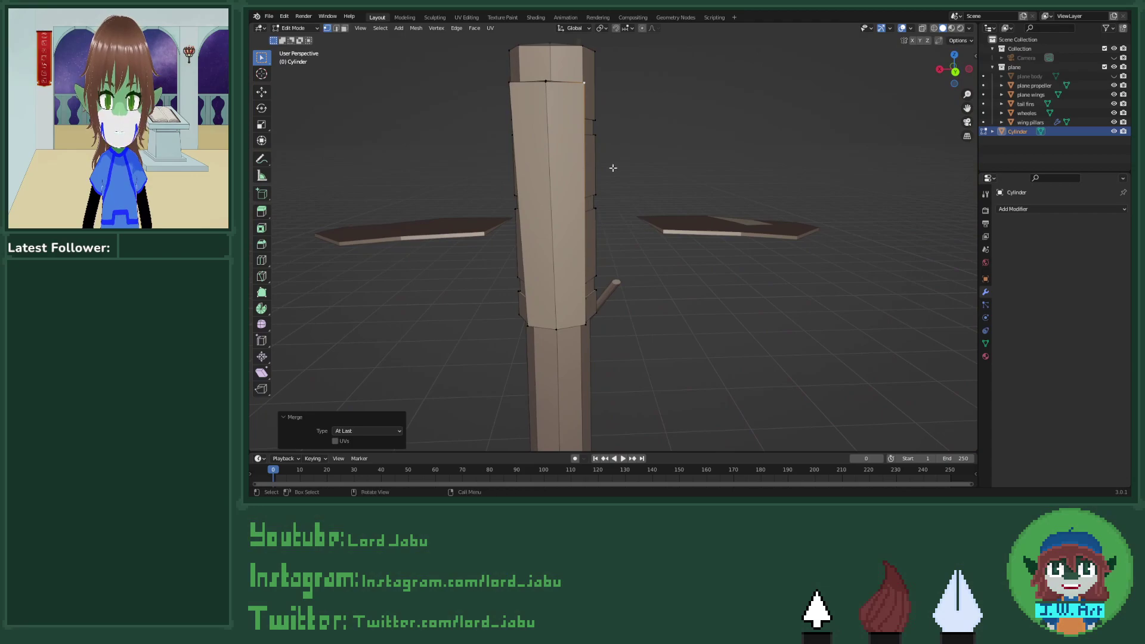
Step: Slide the stick's top ring of vertices a short way down its side edges with Vertex Slide
{"action": "left_click", "coordinate": [512, 85], "text": "shift"}
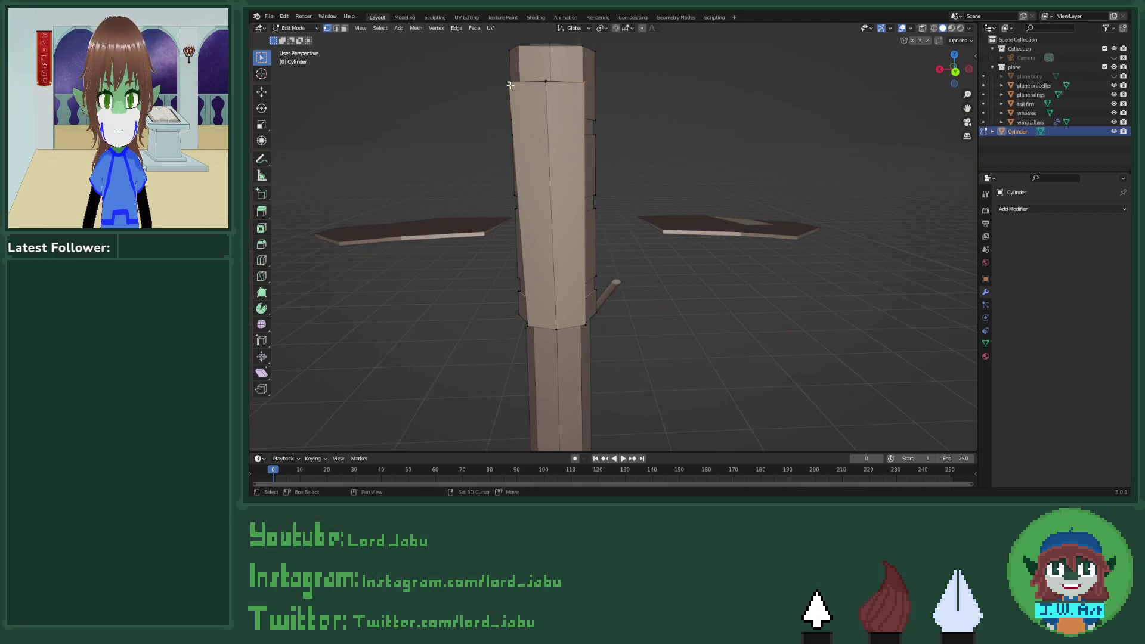
{"action": "key", "text": "shift+v"}
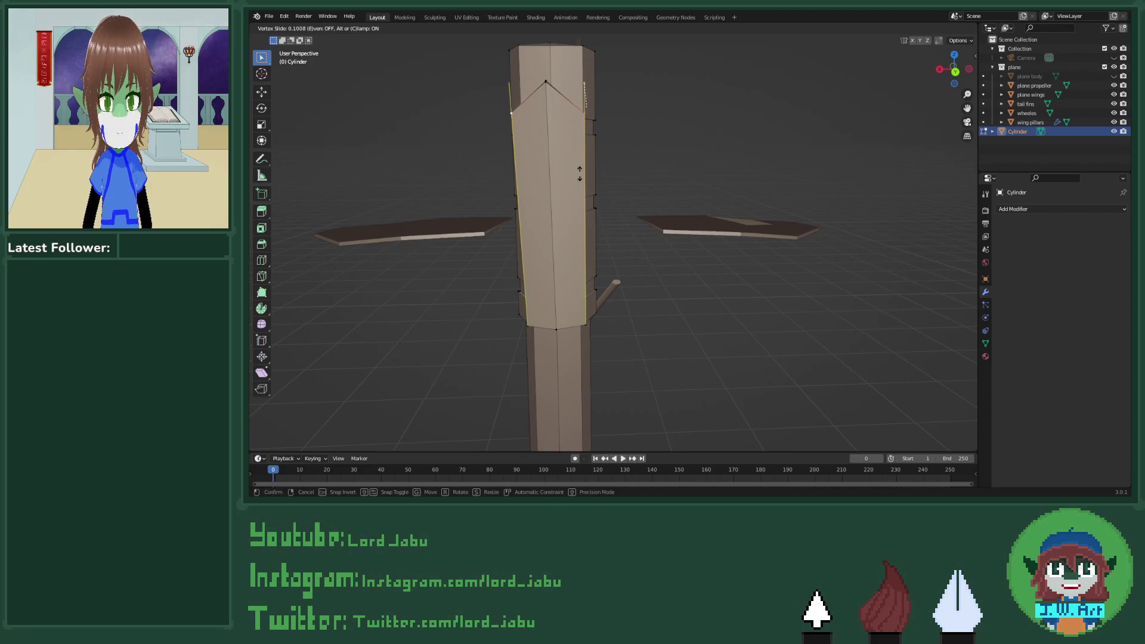
{"action": "left_click", "coordinate": [583, 173]}
Step: Orbit around the stick in wireframe view to inspect the slanted lever plate
{"action": "middle_click_drag", "start_coordinate": [582, 173], "coordinate": [679, 262]}
{"action": "left_click", "coordinate": [652, 239]}
{"action": "left_click", "coordinate": [582, 159]}
{"action": "mouse_move", "coordinate": [582, 159]}
{"action": "middle_mouse_down"}
{"action": "mouse_move", "coordinate": [614, 230]}
{"action": "mouse_move", "coordinate": [611, 167]}
{"action": "mouse_move", "coordinate": [710, 182]}
{"action": "mouse_move", "coordinate": [499, 211]}
{"action": "mouse_move", "coordinate": [590, 266]}
{"action": "mouse_move", "coordinate": [774, 257]}
{"action": "mouse_move", "coordinate": [817, 273]}
{"action": "mouse_move", "coordinate": [682, 223]}
{"action": "middle_mouse_up"}
{"action": "key", "text": "shift+z"}
{"action": "key", "text": "shift+z"}
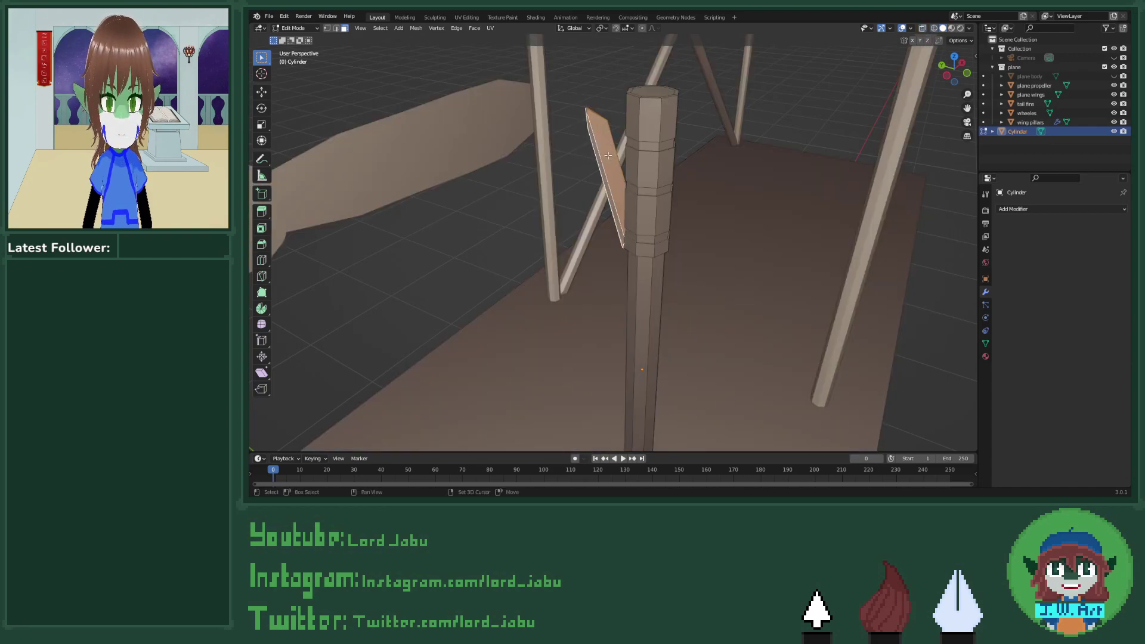
{"action": "middle_click_drag", "start_coordinate": [582, 108], "coordinate": [865, 274]}
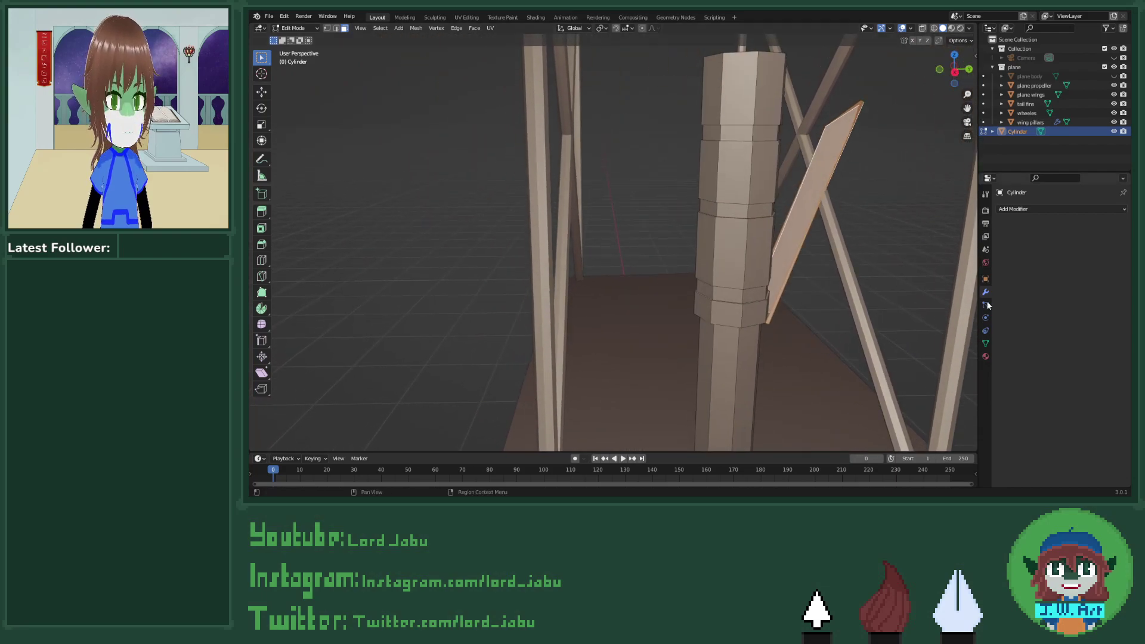
Step: Assign the existing 'metal' material to the control stick
{"action": "left_click", "coordinate": [985, 356]}
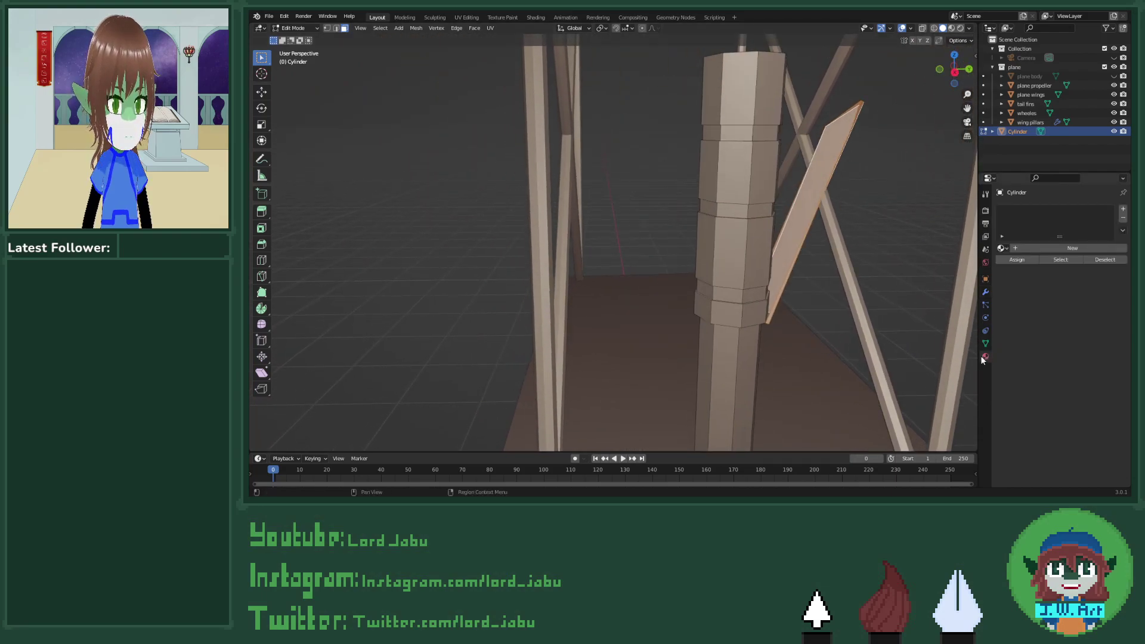
{"action": "left_click", "coordinate": [1005, 249]}
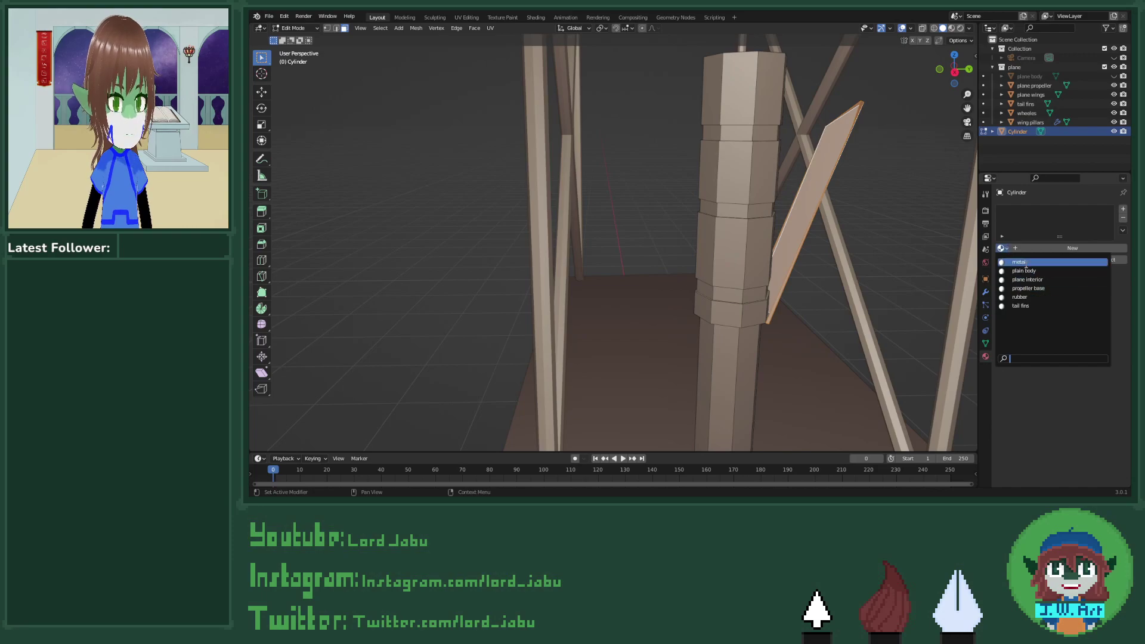
{"action": "left_click", "coordinate": [1049, 262]}
Step: Select the first band of face loops on the stick near the lever
{"action": "middle_click_drag", "start_coordinate": [731, 317], "coordinate": [719, 342]}
{"action": "left_click", "coordinate": [644, 334], "text": "alt"}
{"action": "middle_click_drag", "start_coordinate": [644, 335], "coordinate": [832, 270]}
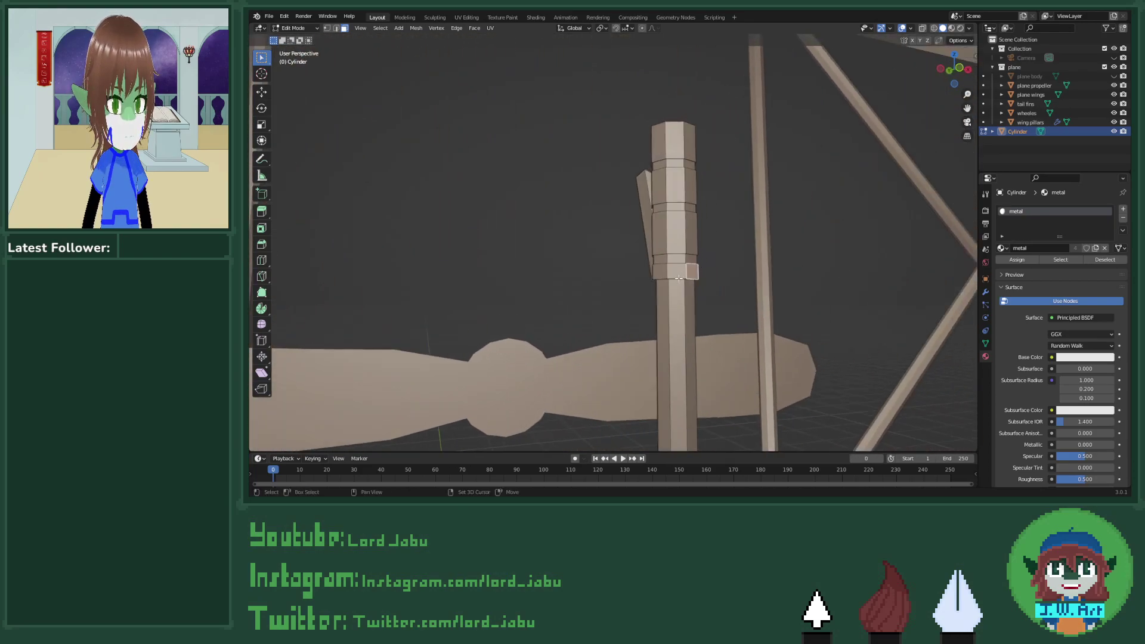
{"action": "middle_click_drag", "start_coordinate": [679, 277], "coordinate": [641, 263]}
{"action": "left_click", "coordinate": [531, 258]}
{"action": "left_click", "coordinate": [505, 257], "text": "shift"}
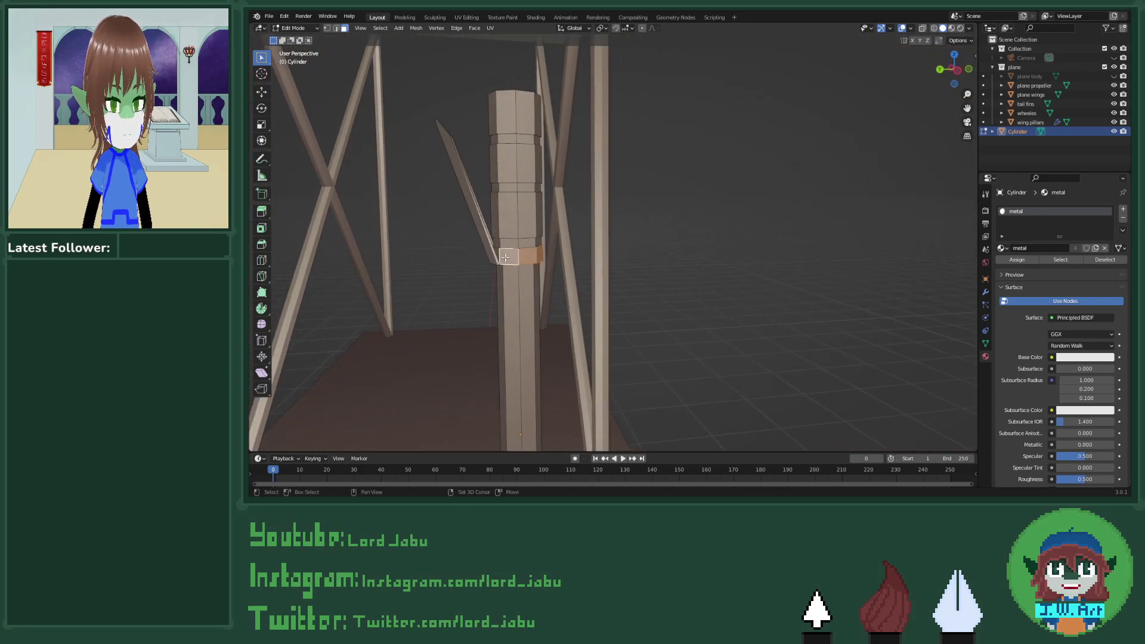
{"action": "left_click", "coordinate": [496, 244], "text": "shift"}
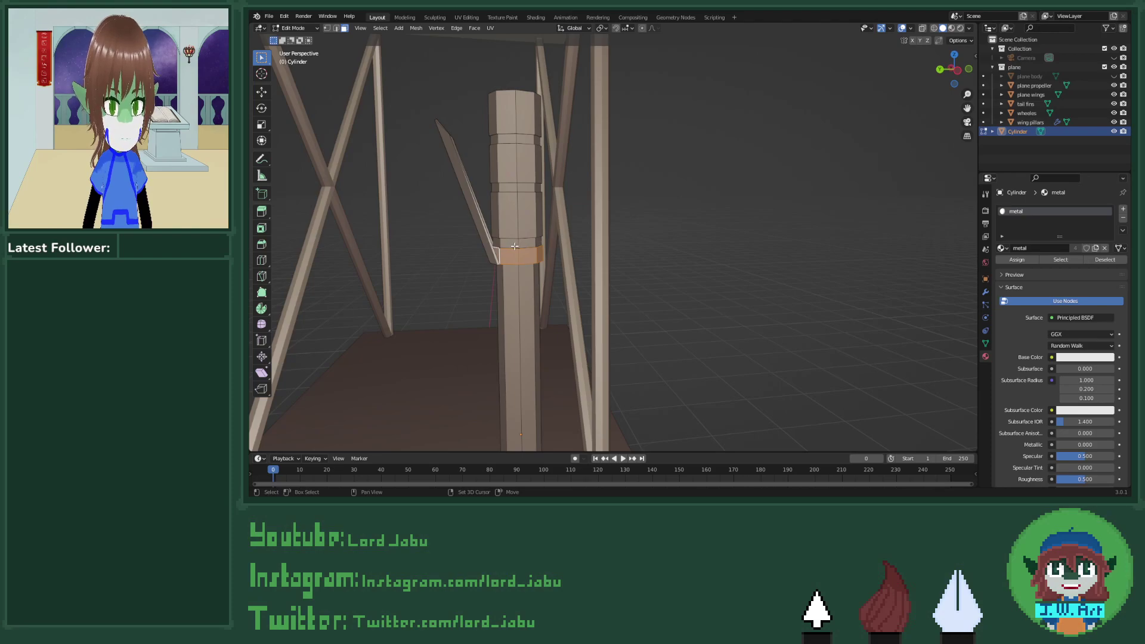
{"action": "left_click", "coordinate": [522, 245], "text": "alt+shift"}
Step: Extend the face-loop selection up the stick's upper section, leaving the top cap unselected
{"action": "left_click", "coordinate": [533, 245], "text": "alt+shift"}
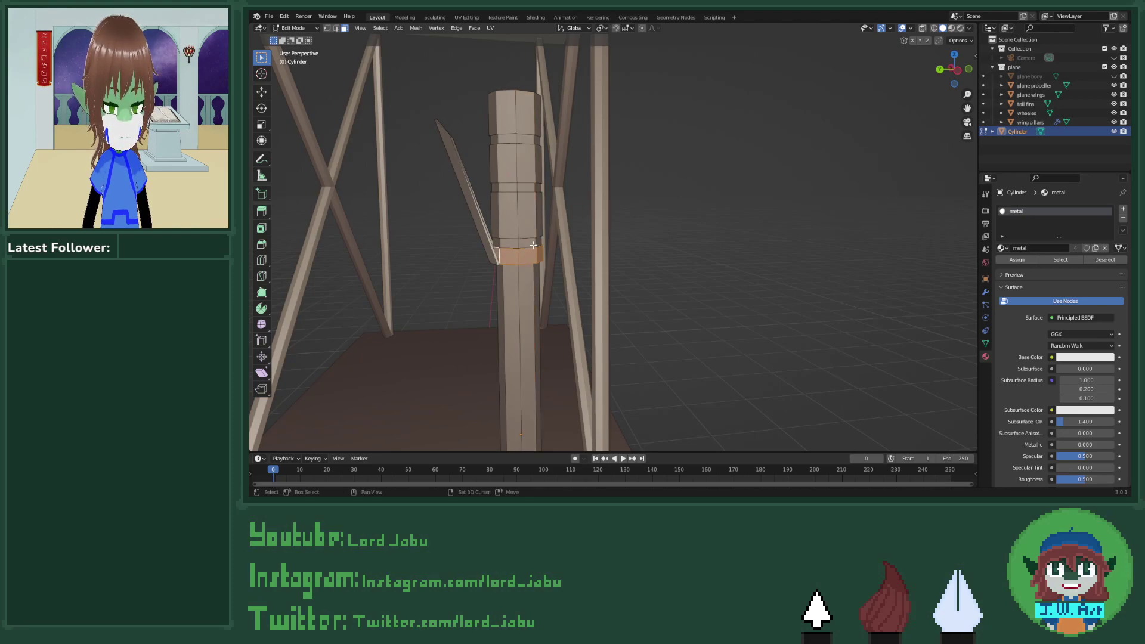
{"action": "left_click", "coordinate": [544, 243], "text": "alt+shift"}
{"action": "left_click", "coordinate": [540, 219], "text": "alt+shift"}
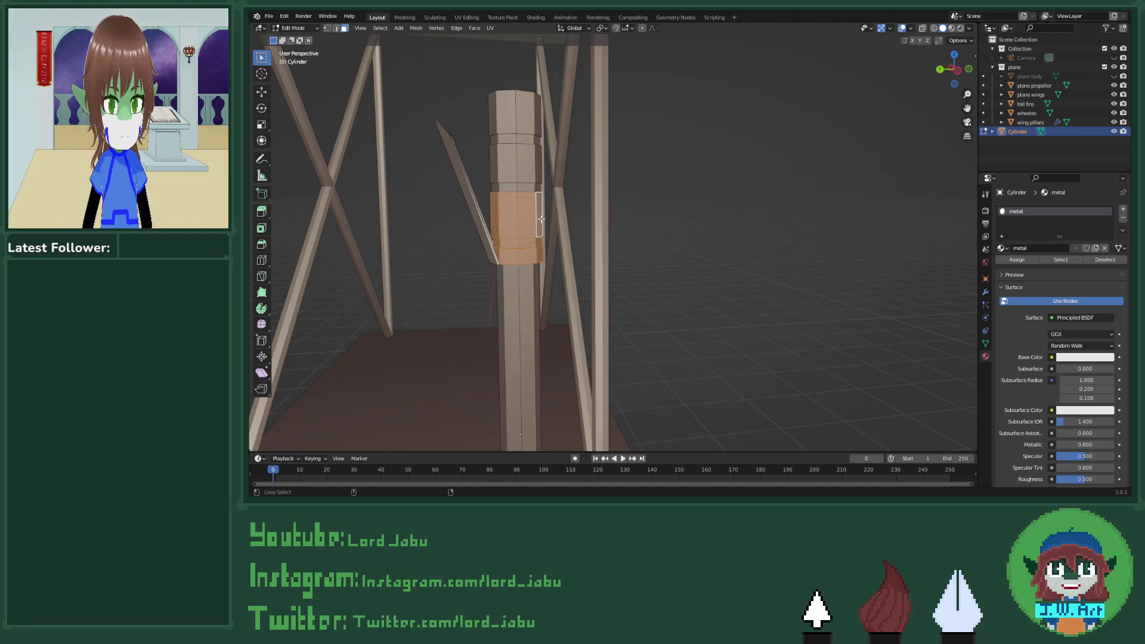
{"action": "left_click", "coordinate": [539, 187], "text": "alt+shift"}
{"action": "left_click", "coordinate": [539, 172], "text": "alt+shift"}
{"action": "left_click", "coordinate": [539, 141], "text": "alt+shift"}
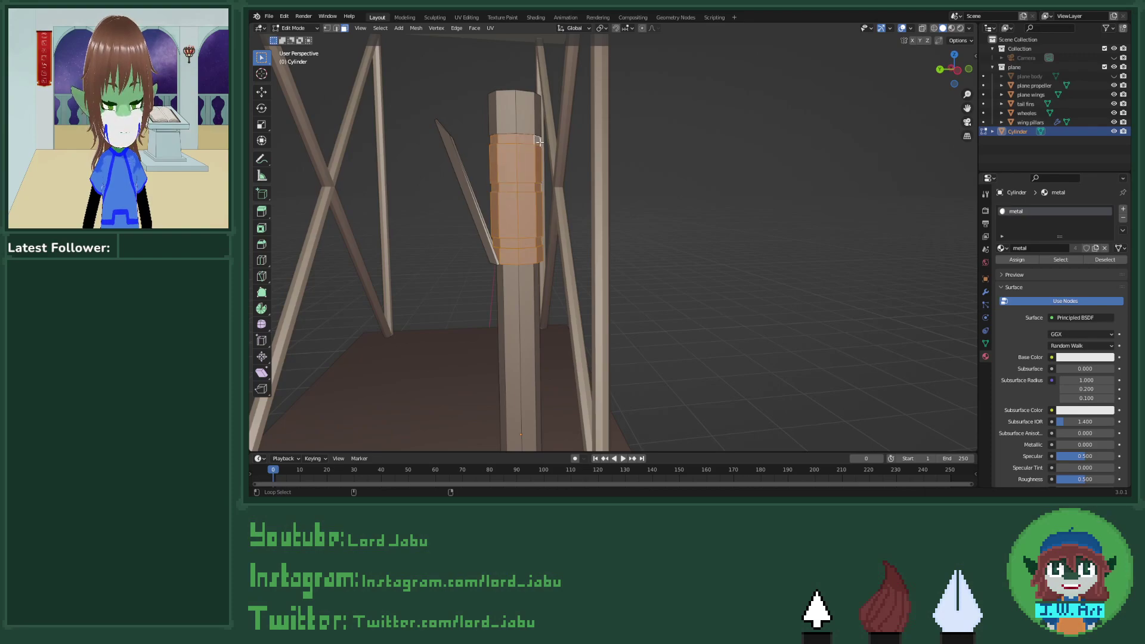
{"action": "middle_click_drag", "start_coordinate": [540, 122], "coordinate": [596, 150]}
{"action": "left_click", "coordinate": [606, 173], "text": "shift"}
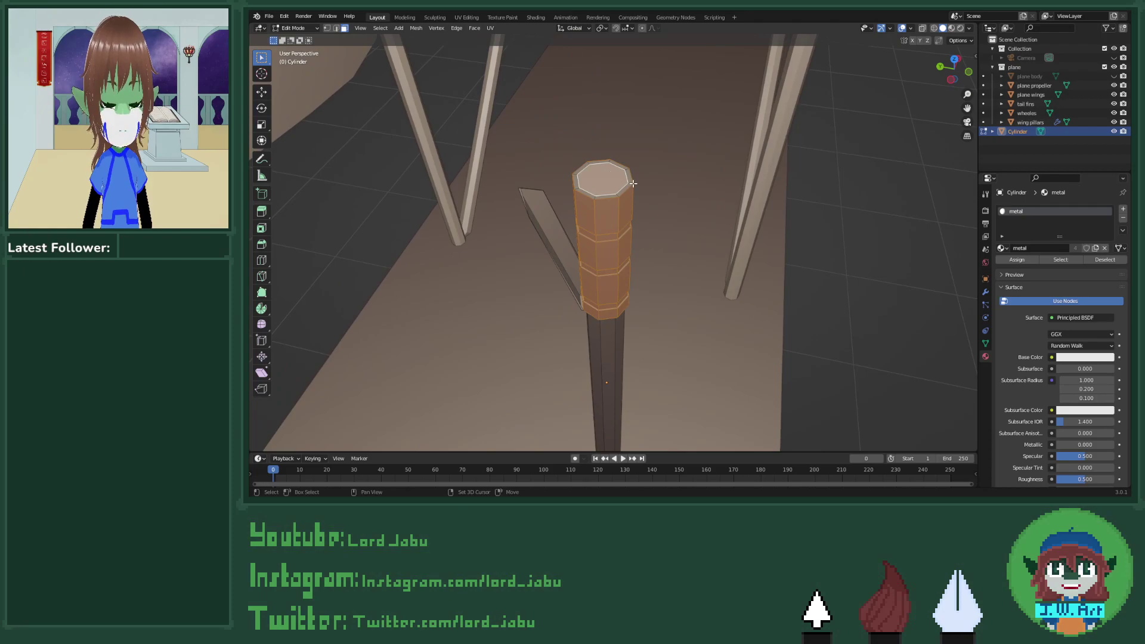
{"action": "left_click", "coordinate": [629, 179], "text": "shift"}
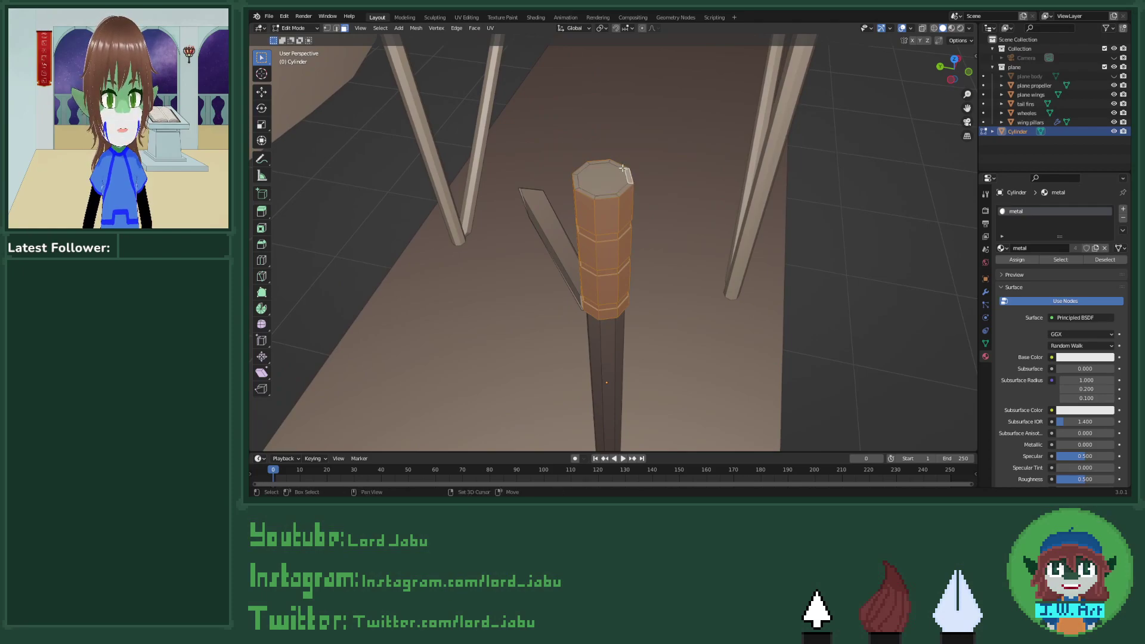
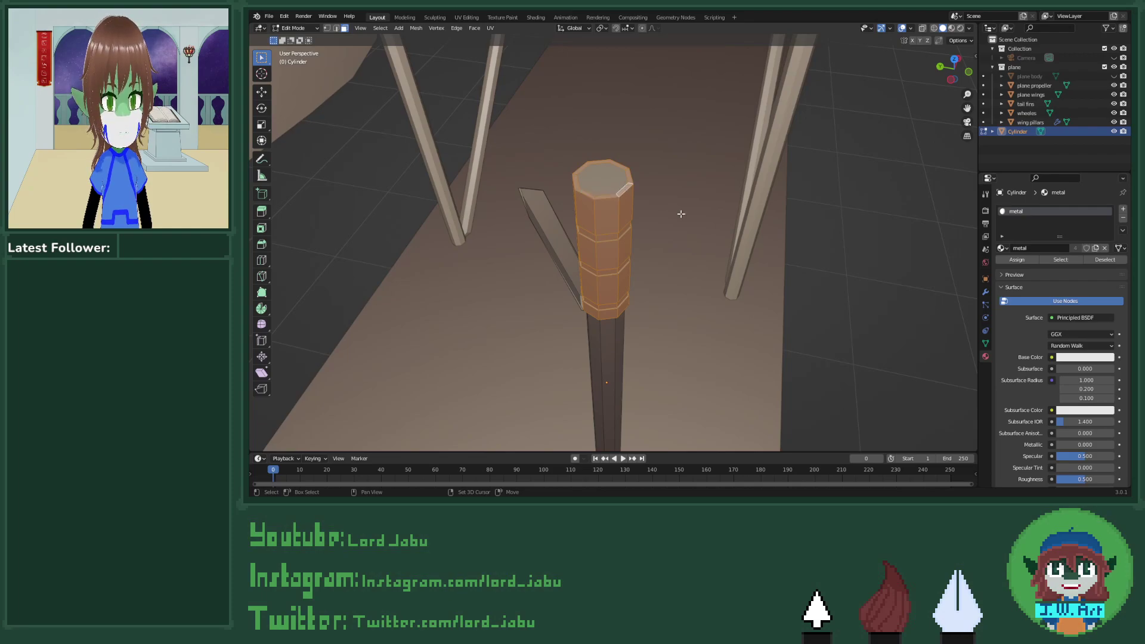
Step: Add a second material slot on the cylinder with a new material named cushion
{"action": "middle_click_drag", "start_coordinate": [680, 212], "coordinate": [786, 275]}
{"action": "scroll", "coordinate": [655, 251], "scroll_direction": "down", "scroll_amount": 5}
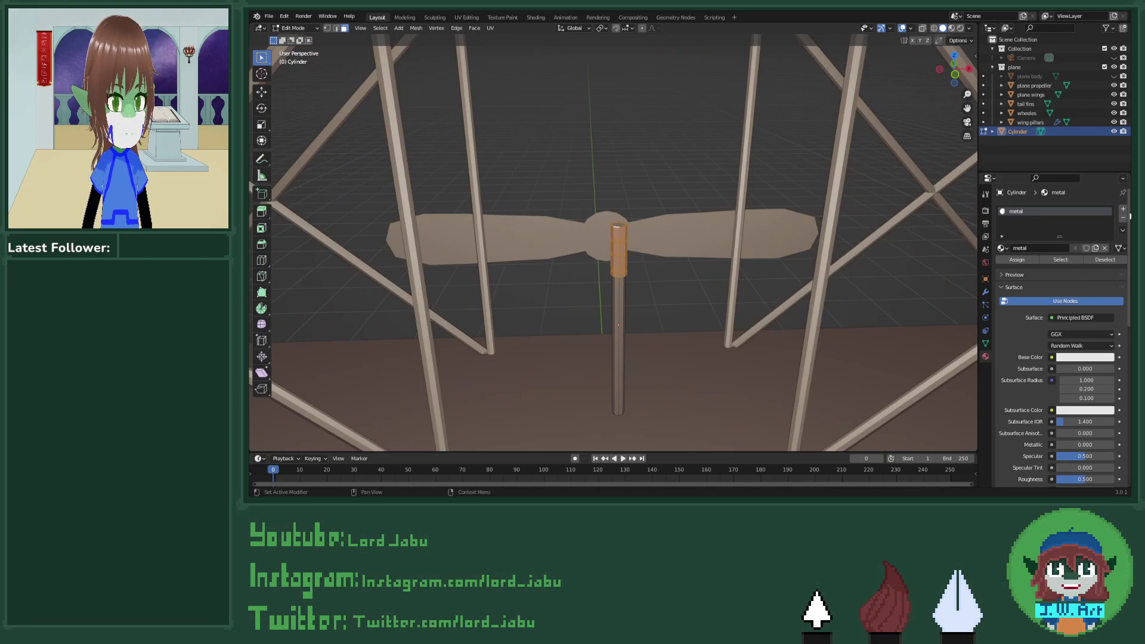
{"action": "left_click", "coordinate": [1123, 210]}
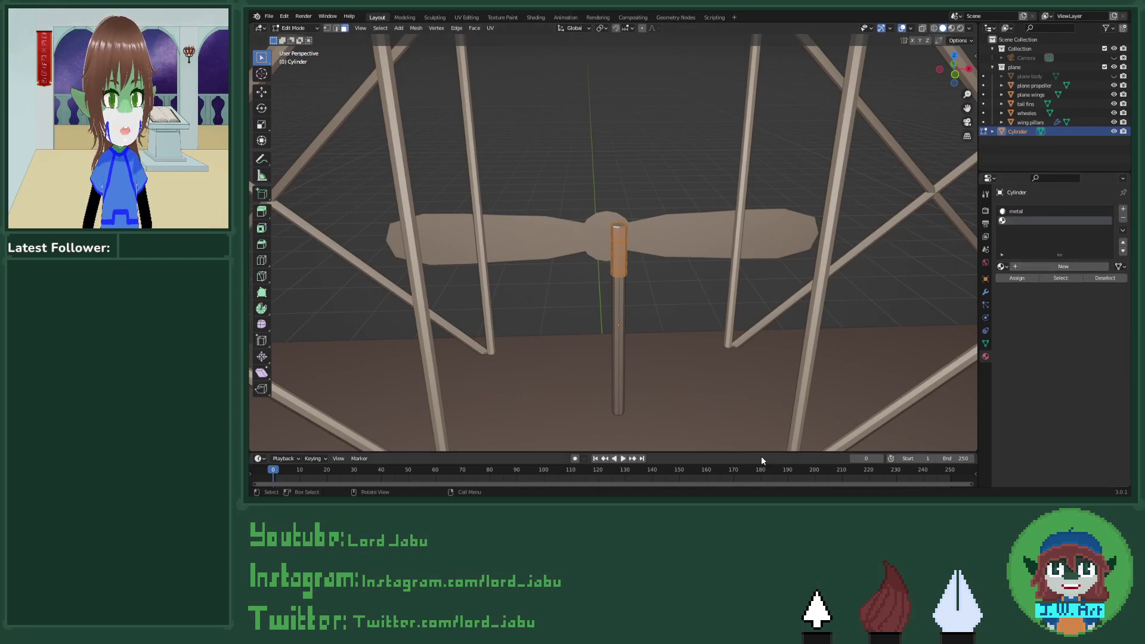
{"action": "left_click", "coordinate": [1018, 268]}
{"action": "double_click", "coordinate": [1029, 267]}
{"action": "type", "text": "cushion"}
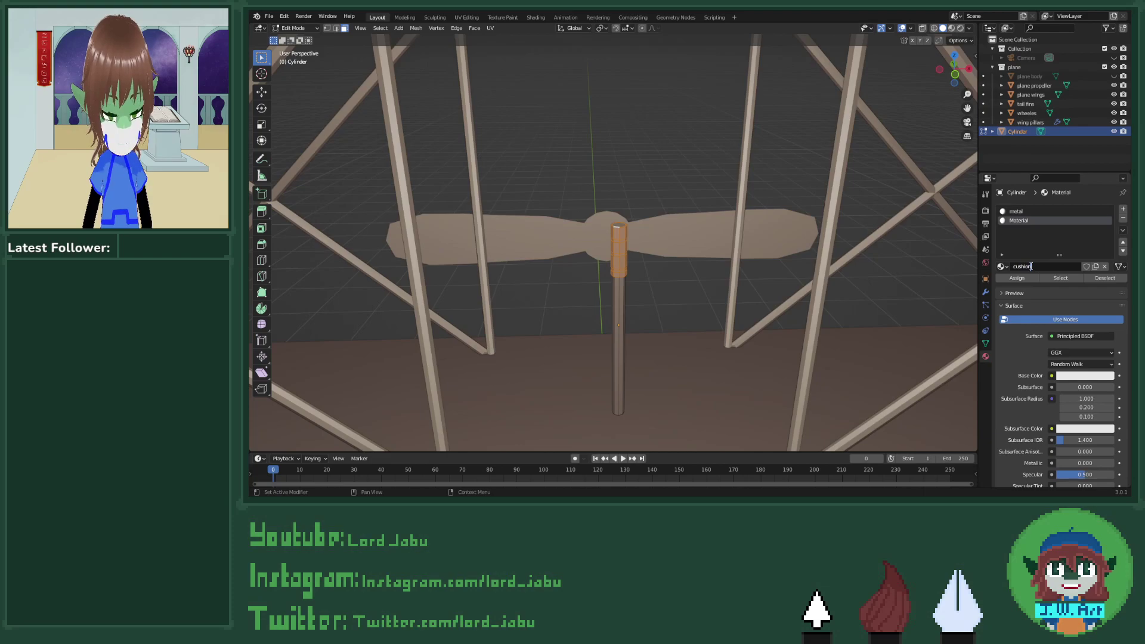
{"action": "key", "text": "Return"}
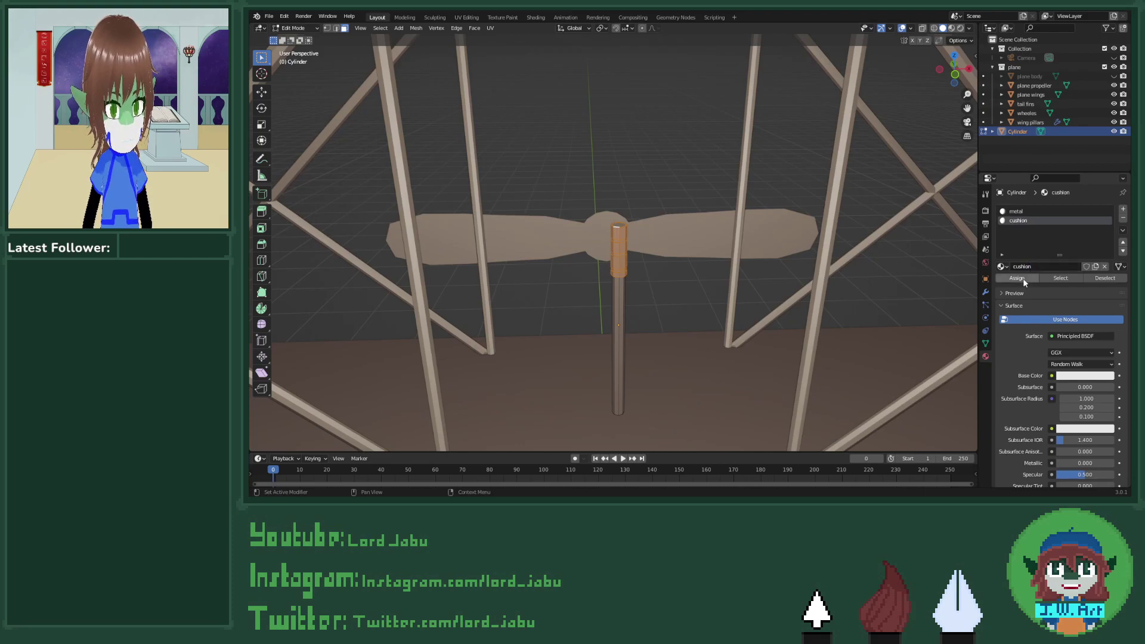
Step: Assign cushion to the selected top faces and check the metal faces with Select/Deselect
{"action": "left_click", "coordinate": [1104, 278]}
{"action": "left_click", "coordinate": [1034, 213]}
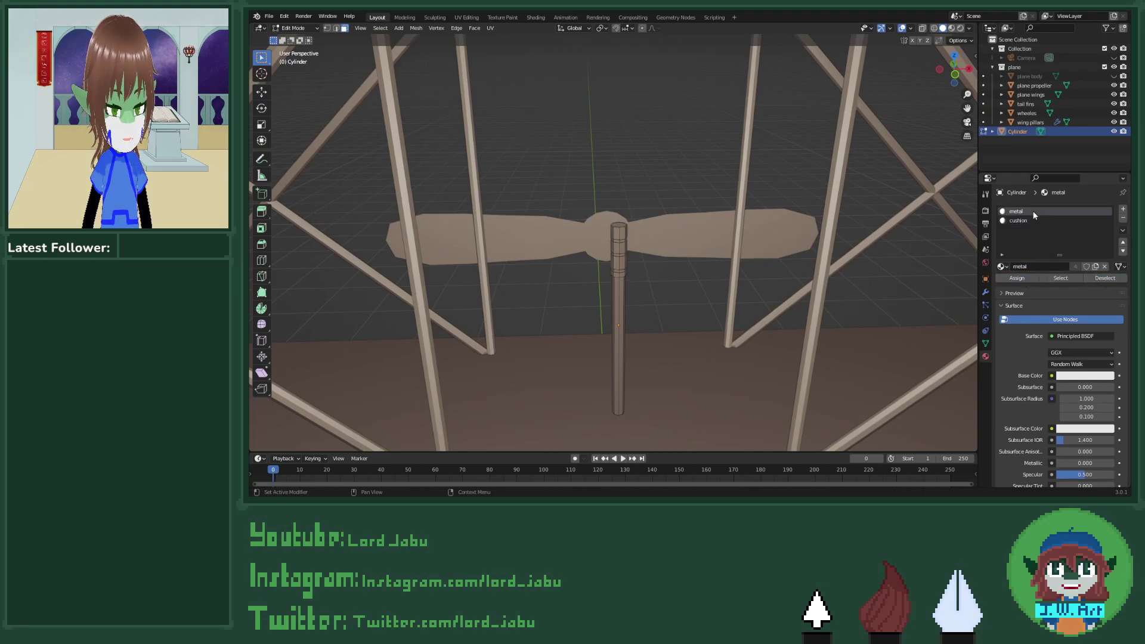
{"action": "left_click", "coordinate": [1068, 279]}
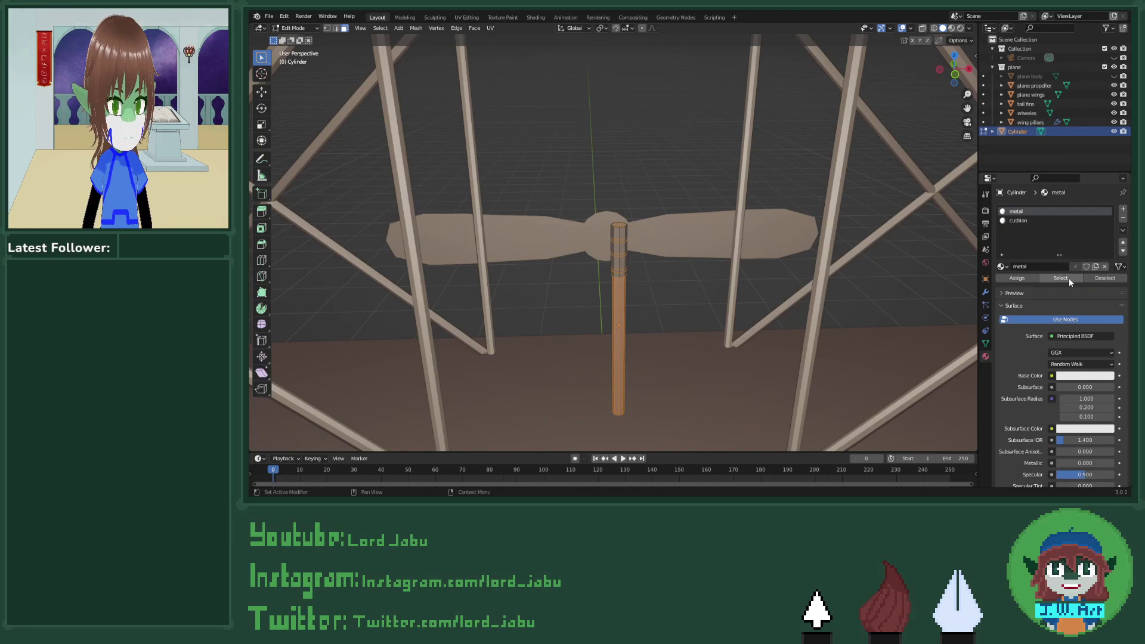
{"action": "left_click", "coordinate": [1104, 278]}
{"action": "middle_click_drag", "start_coordinate": [739, 280], "coordinate": [747, 317]}
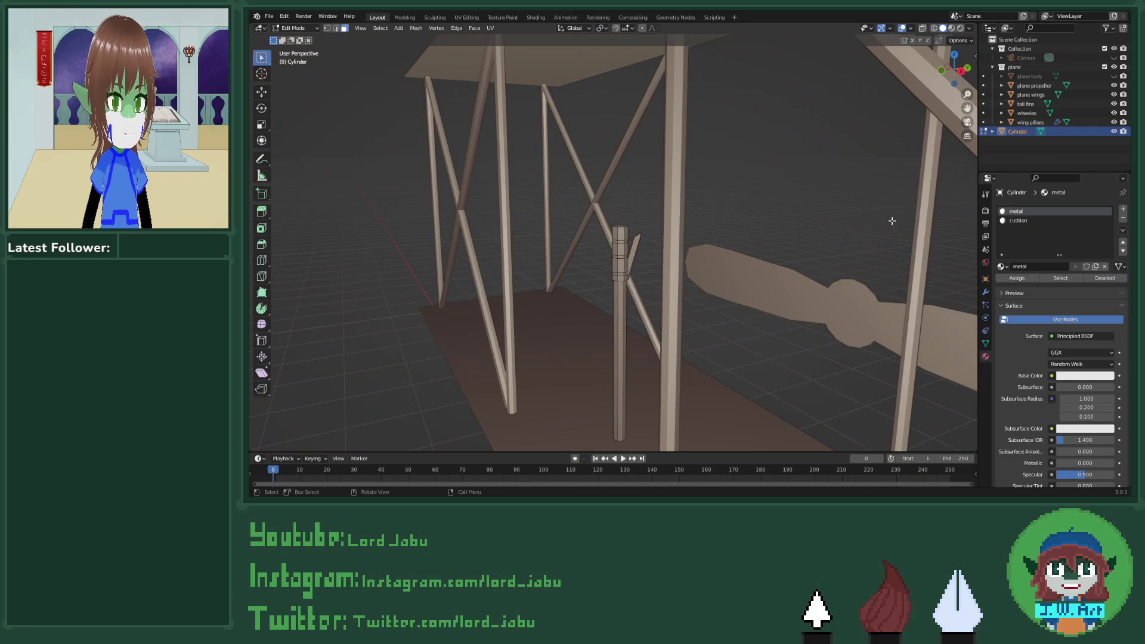
Step: Unhide the plane body and lower the whole cylinder along Z into the cockpit
{"action": "left_click", "coordinate": [1113, 77]}
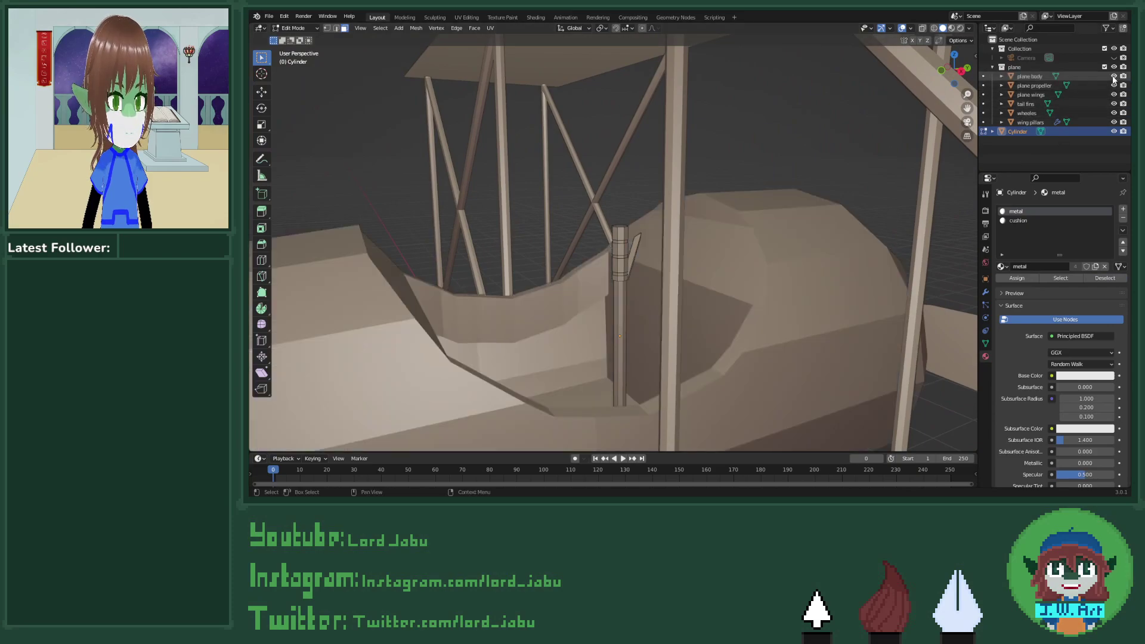
{"action": "middle_click_drag", "start_coordinate": [769, 310], "coordinate": [807, 352]}
{"action": "key", "text": "a"}
{"action": "key", "text": "g"}
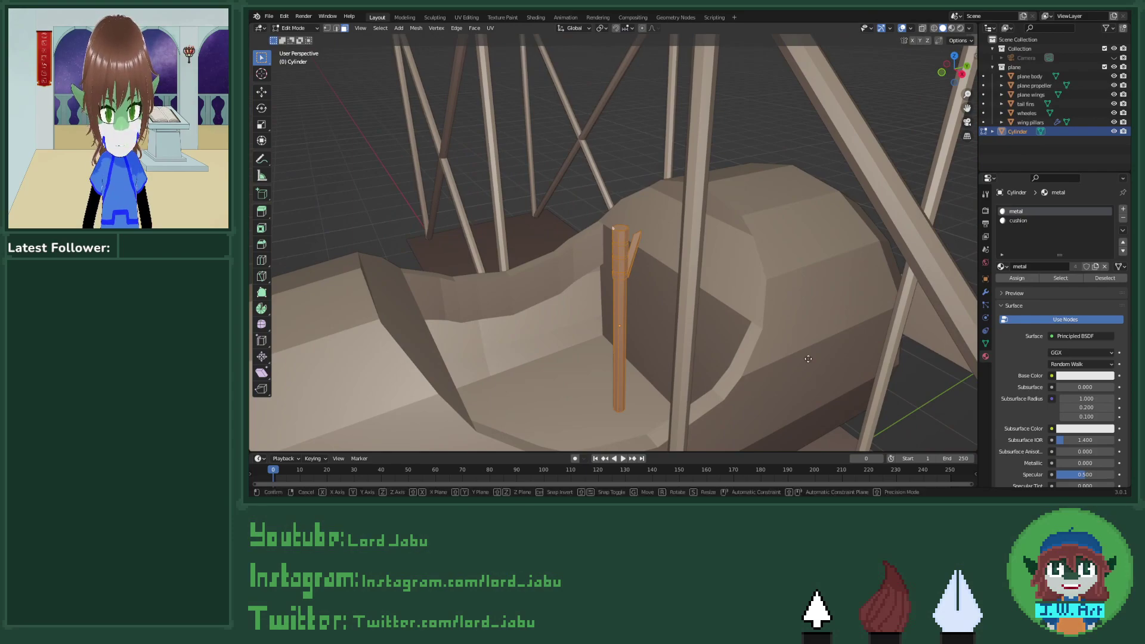
{"action": "key", "text": "z"}
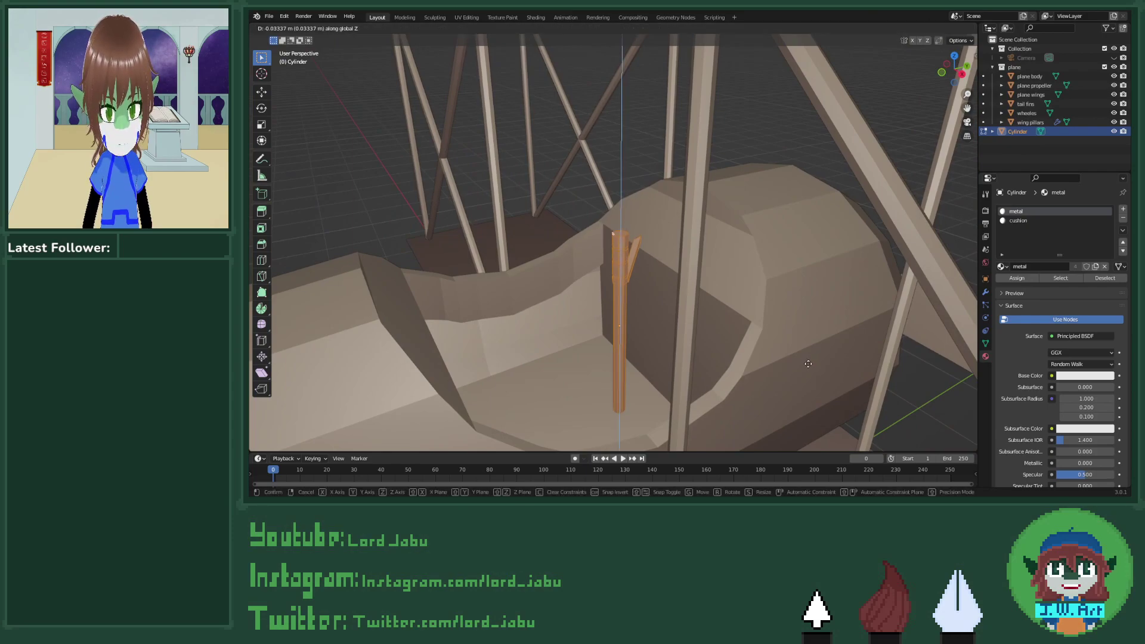
{"action": "left_click", "coordinate": [807, 374]}
Step: Tilt the stick 6.52° around X and shift it 0.175 m along Y
{"action": "middle_click_drag", "start_coordinate": [808, 374], "coordinate": [763, 338]}
{"action": "key", "text": "r"}
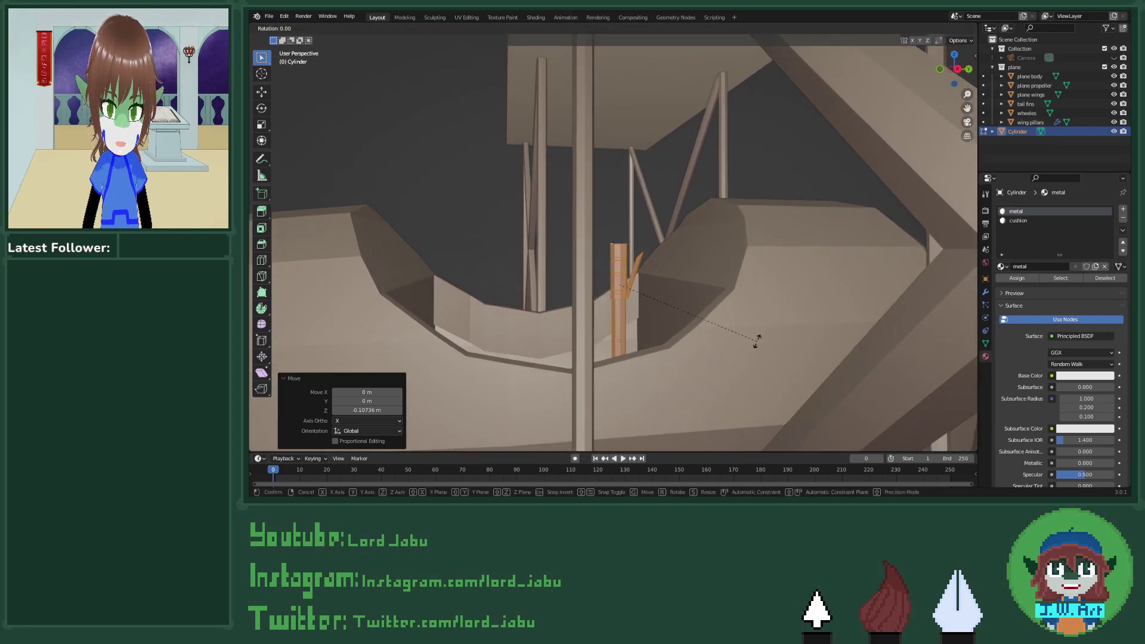
{"action": "key", "text": "x"}
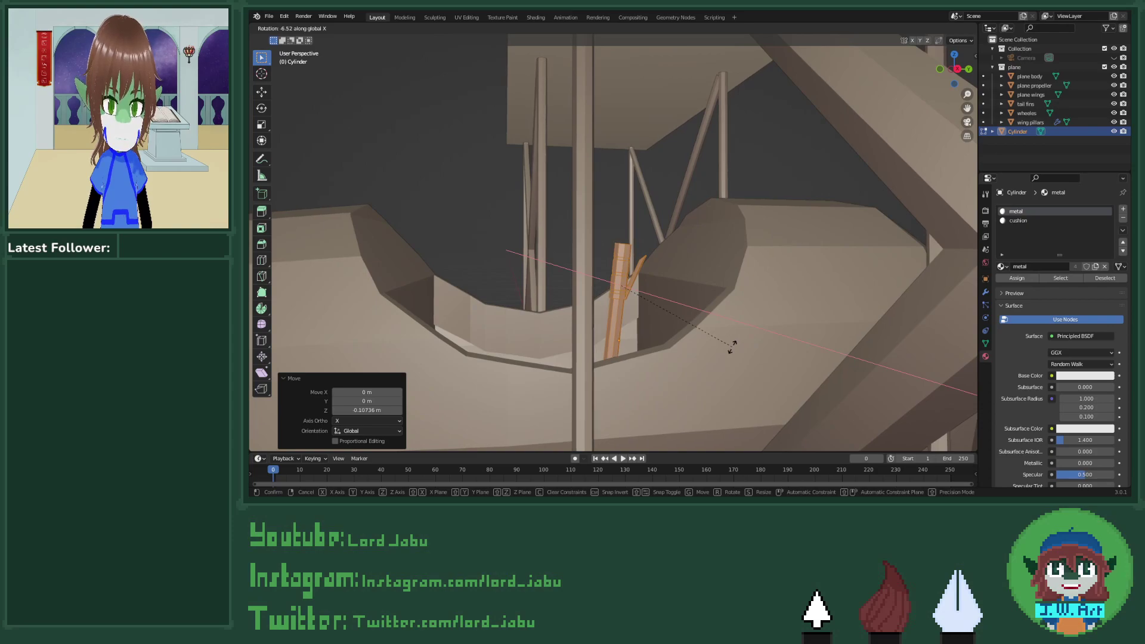
{"action": "left_click", "coordinate": [732, 346]}
{"action": "key", "text": "y"}
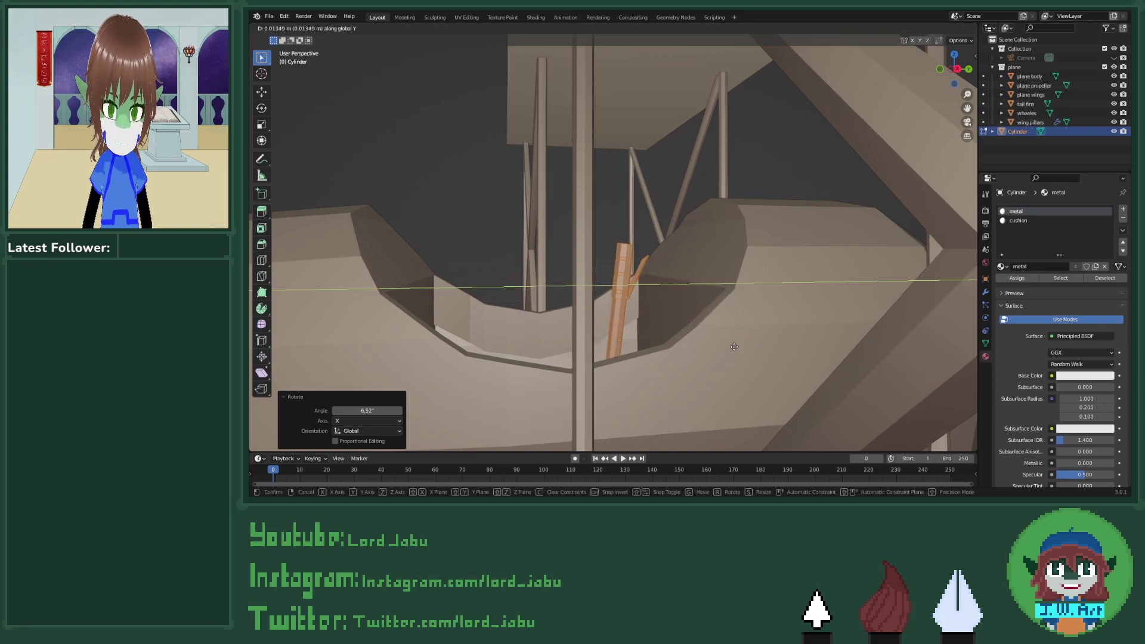
{"action": "left_click", "coordinate": [761, 343]}
Step: Shift the stick 0.065 m along X into its cockpit position
{"action": "middle_click_drag", "start_coordinate": [760, 343], "coordinate": [816, 383]}
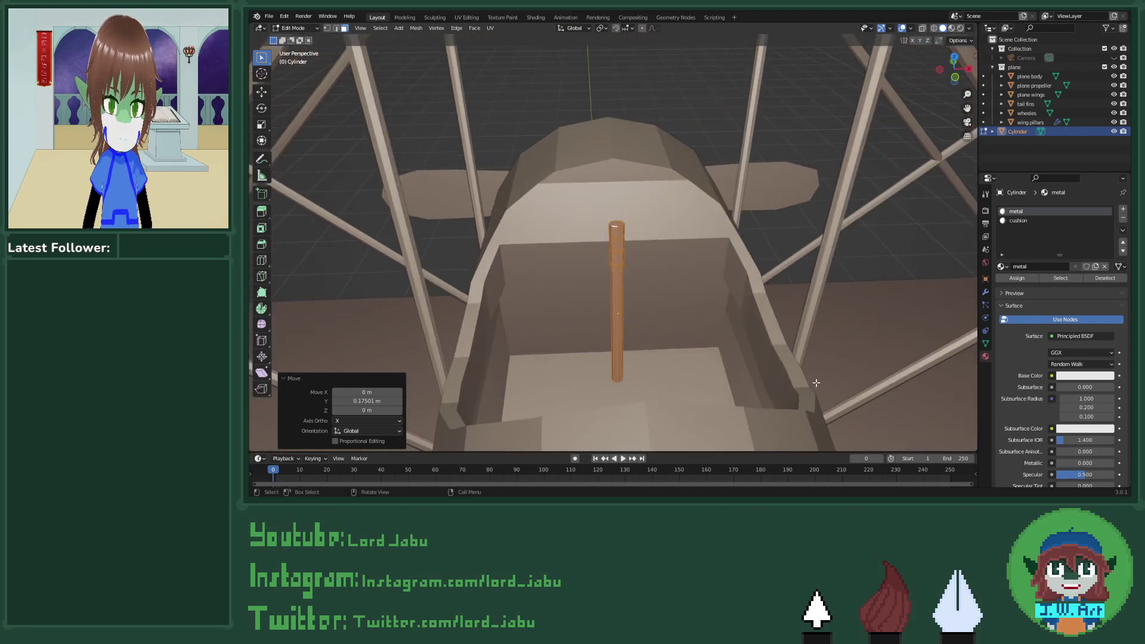
{"action": "key", "text": "g"}
{"action": "key", "text": "x"}
{"action": "left_click", "coordinate": [686, 355]}
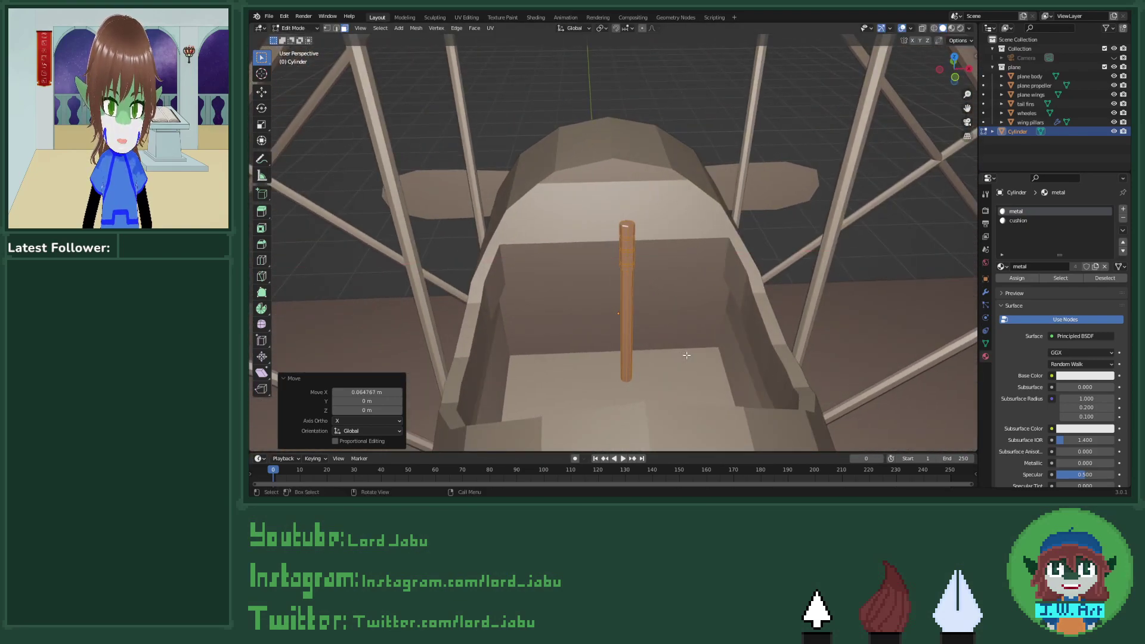
{"action": "middle_click_drag", "start_coordinate": [687, 355], "coordinate": [921, 213]}
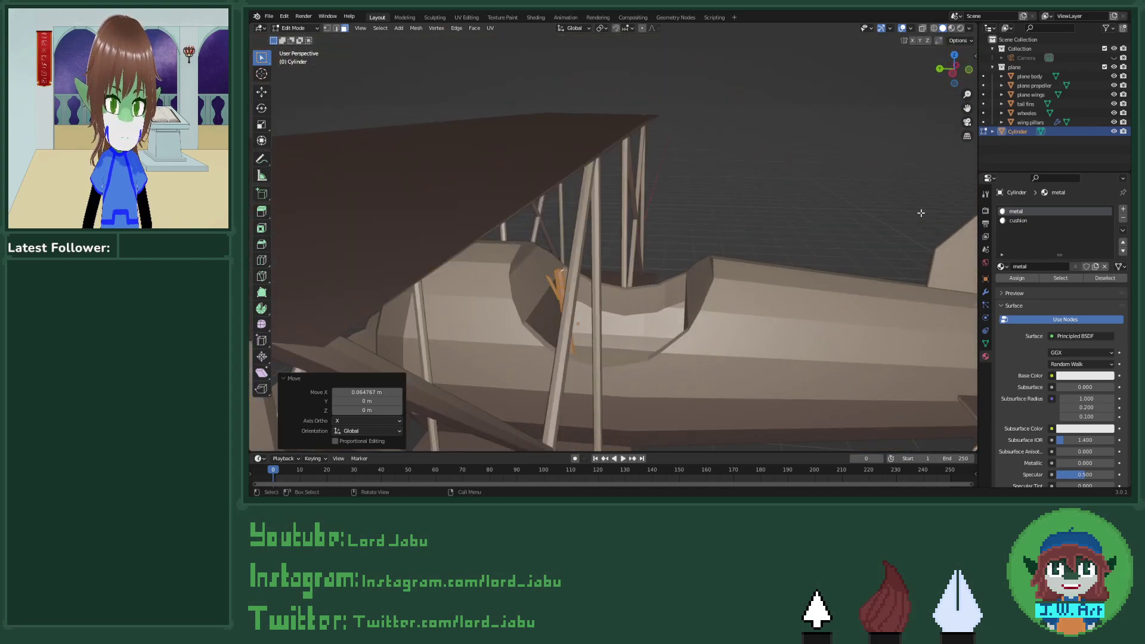
Step: Rename the Cylinder object to controller in the Outliner
{"action": "double_click", "coordinate": [1029, 131]}
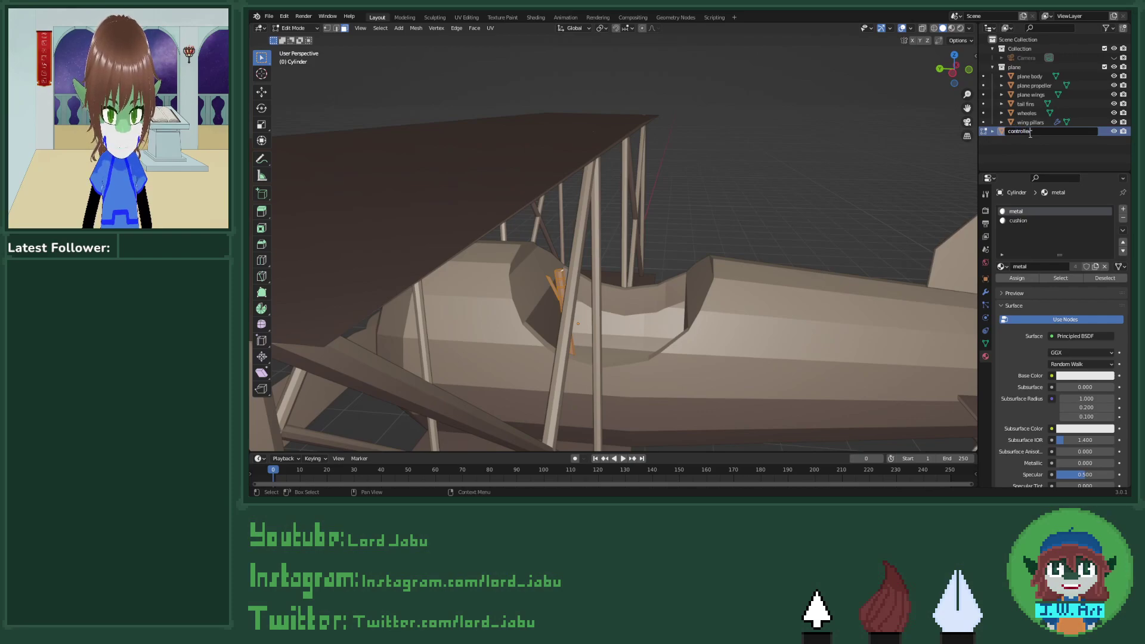
{"action": "middle_click_drag", "start_coordinate": [882, 203], "coordinate": [750, 234]}
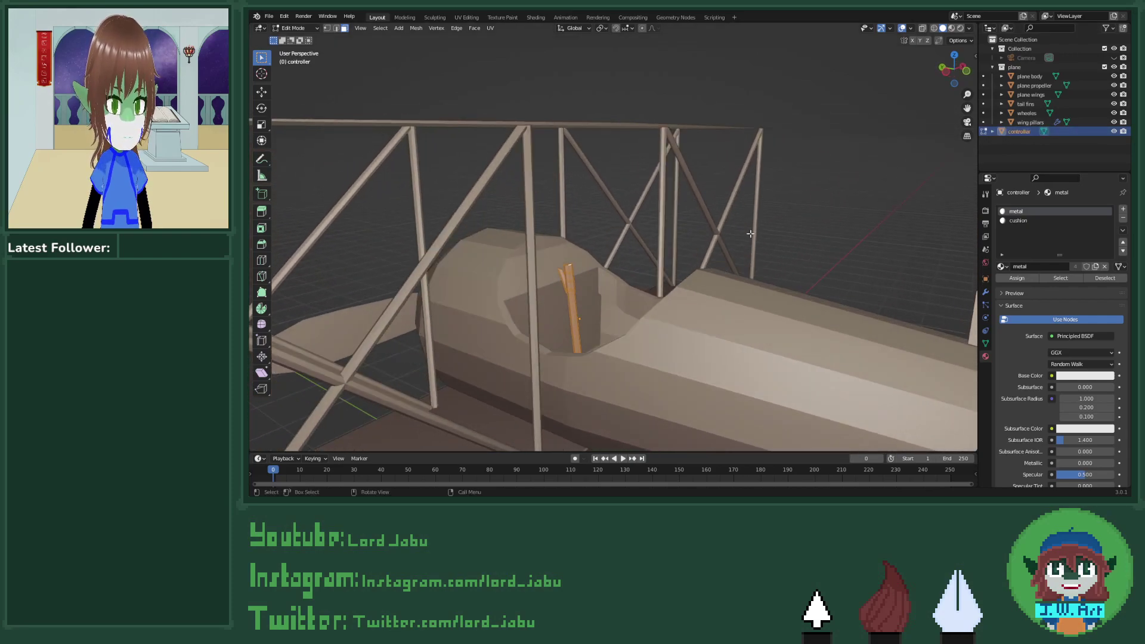
{"action": "key", "text": "m"}
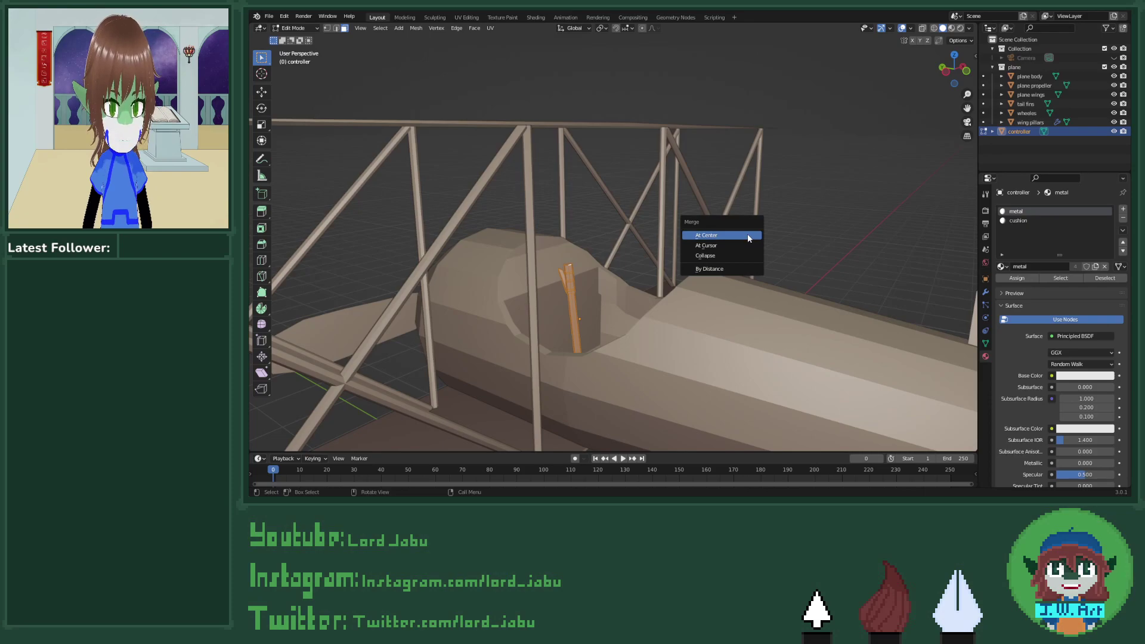
{"action": "key", "text": "ctrl+m"}
{"action": "left_click", "coordinate": [883, 202]}
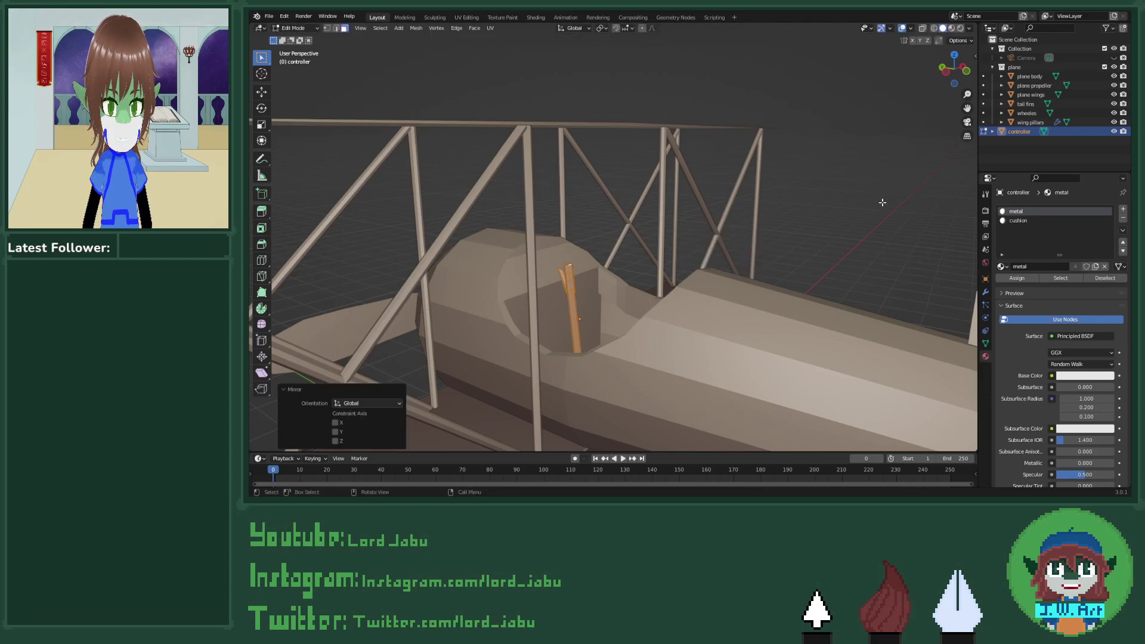
Step: In Object Mode, move controller into the plane collection and deselect it
{"action": "key", "text": "Tab"}
{"action": "key", "text": "m"}
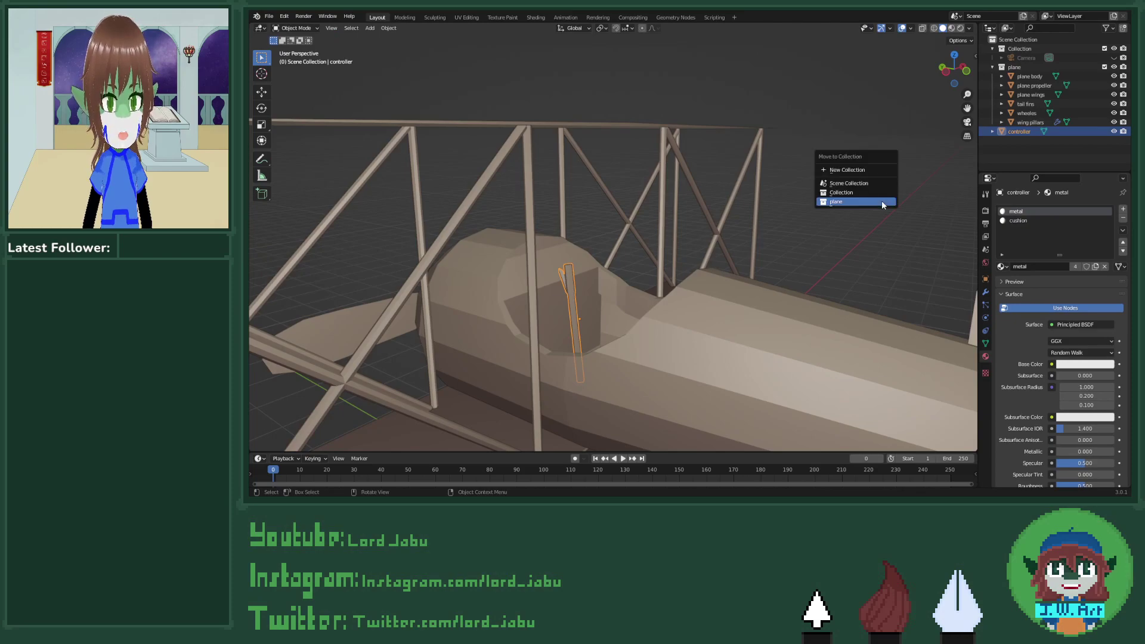
{"action": "left_click", "coordinate": [881, 201]}
{"action": "middle_click_drag", "start_coordinate": [881, 200], "coordinate": [758, 283]}
{"action": "left_click", "coordinate": [689, 352]}
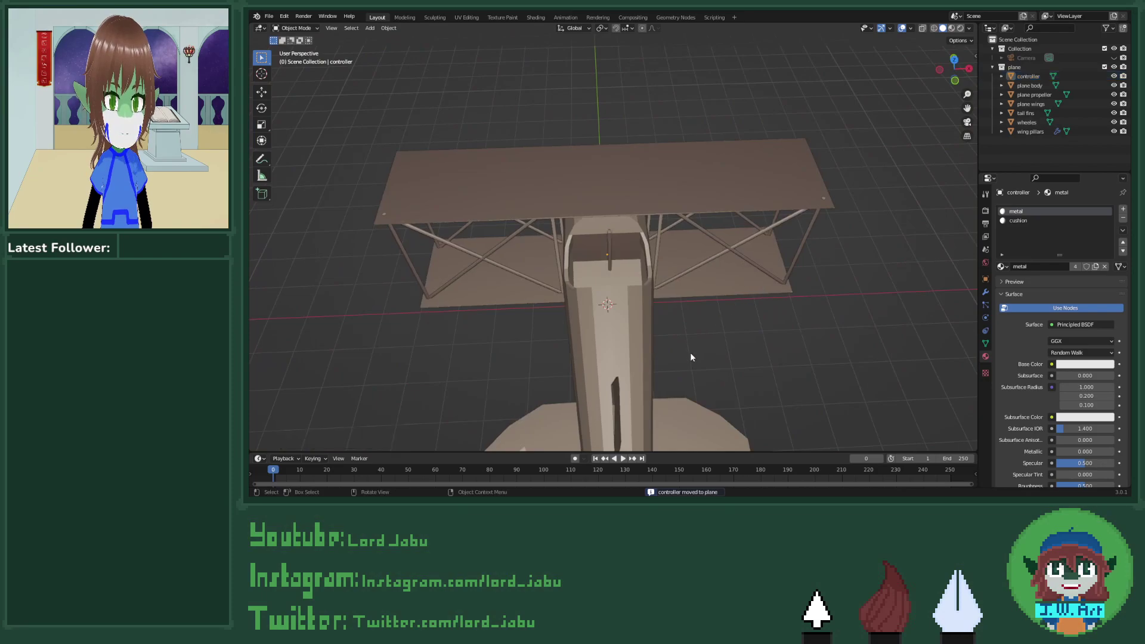
{"action": "middle_click_drag", "start_coordinate": [690, 353], "coordinate": [767, 317]}
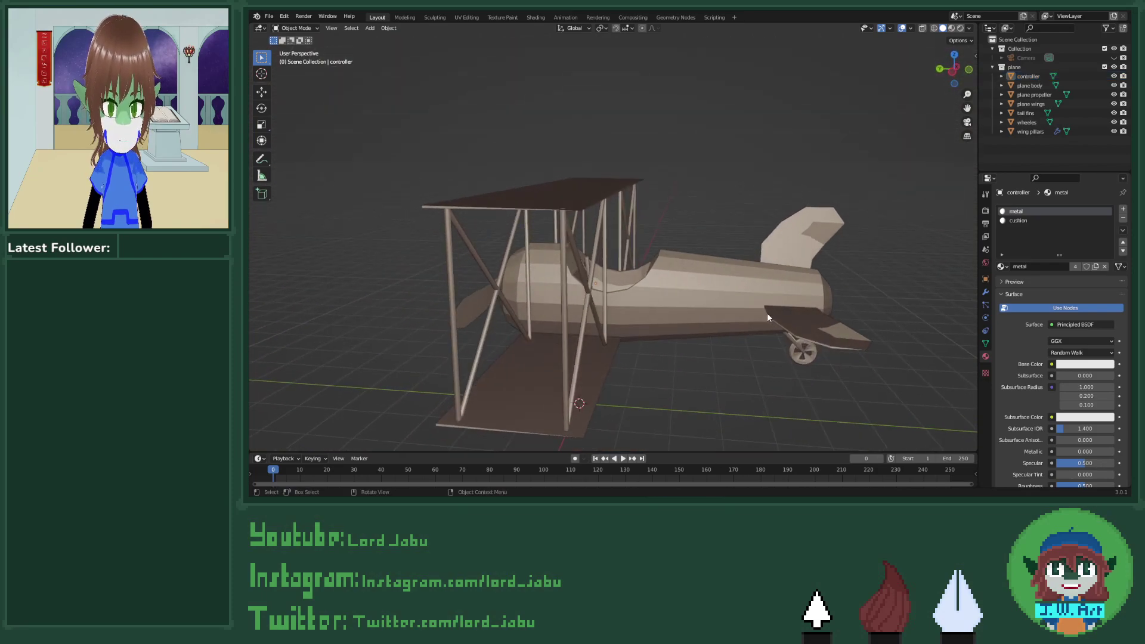
Step: Add a cube mesh to the scene, undoing an accidentally added plane
{"action": "key", "text": "shift+a"}
{"action": "mouse_move", "coordinate": [769, 309]}
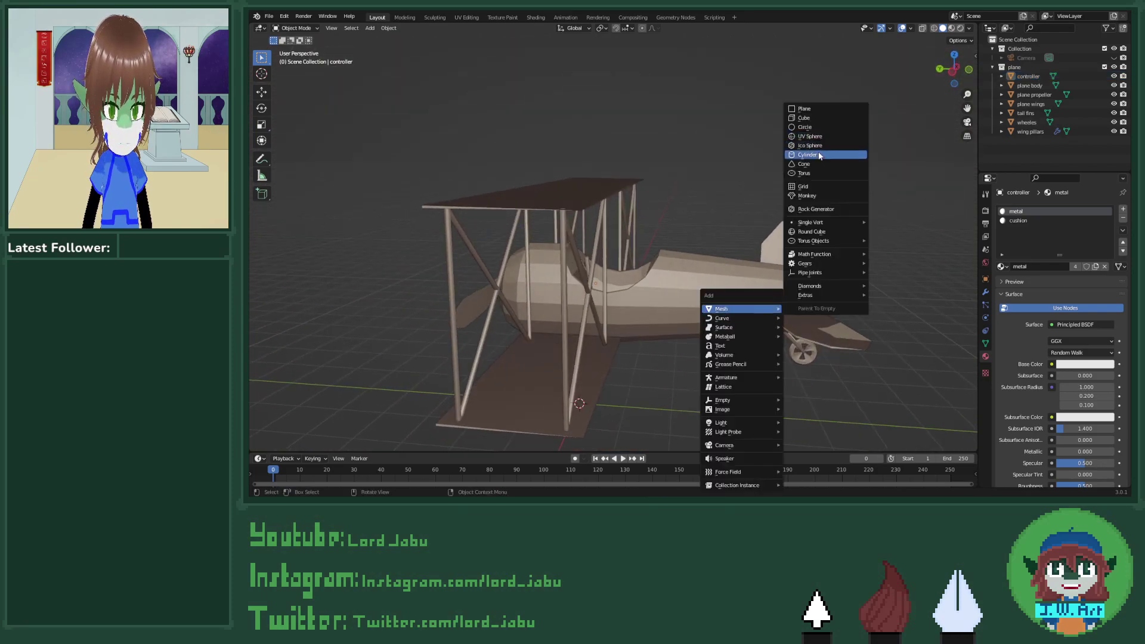
{"action": "left_click", "coordinate": [814, 109]}
{"action": "scroll", "coordinate": [743, 230], "scroll_direction": "up", "scroll_amount": 4}
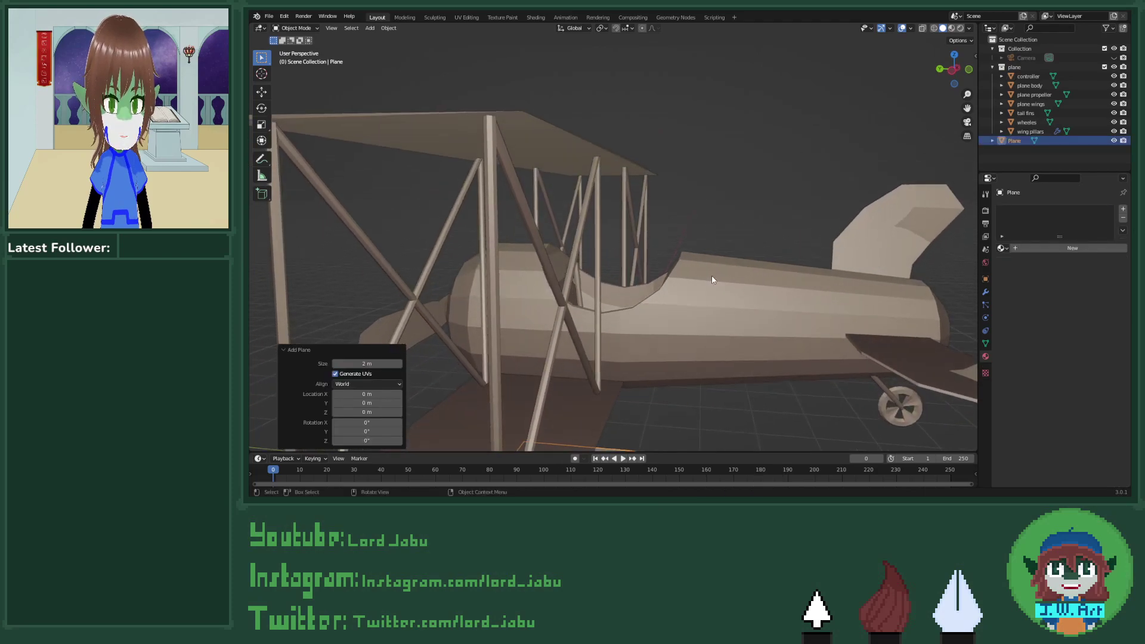
{"action": "key", "text": "ctrl+z"}
{"action": "key", "text": "shift+a"}
{"action": "mouse_move", "coordinate": [708, 277]}
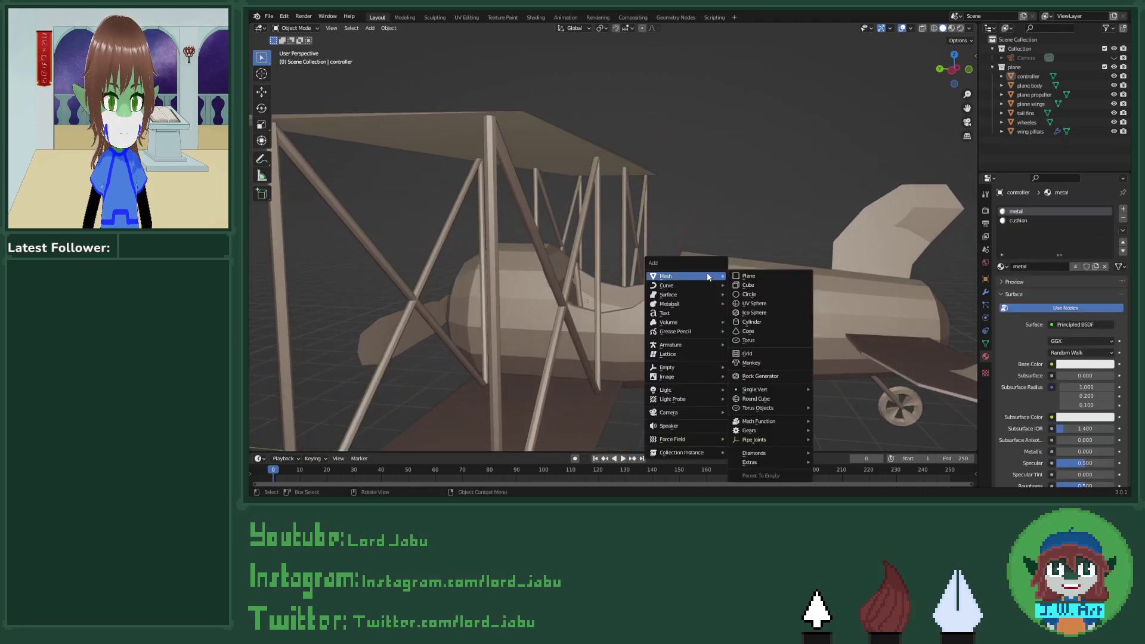
{"action": "left_click", "coordinate": [747, 285]}
{"action": "scroll", "coordinate": [742, 291], "scroll_direction": "down", "scroll_amount": 4}
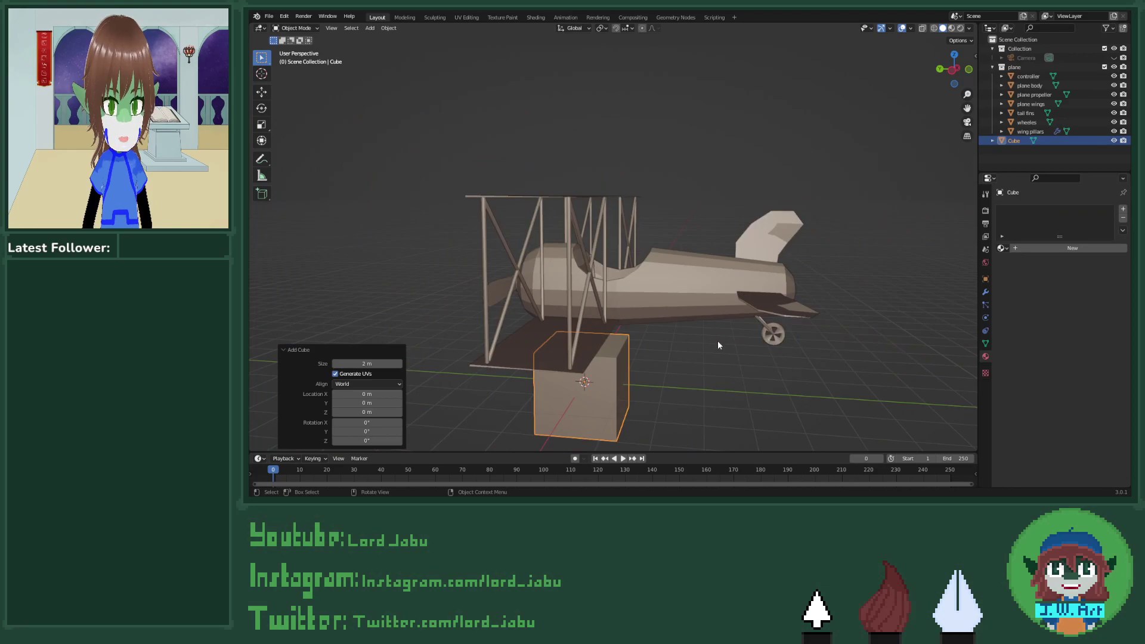
Step: Scale the cube to 0.45, raise it along Z and move it along Y into the cockpit
{"action": "key", "text": "s"}
{"action": "left_click", "coordinate": [659, 381]}
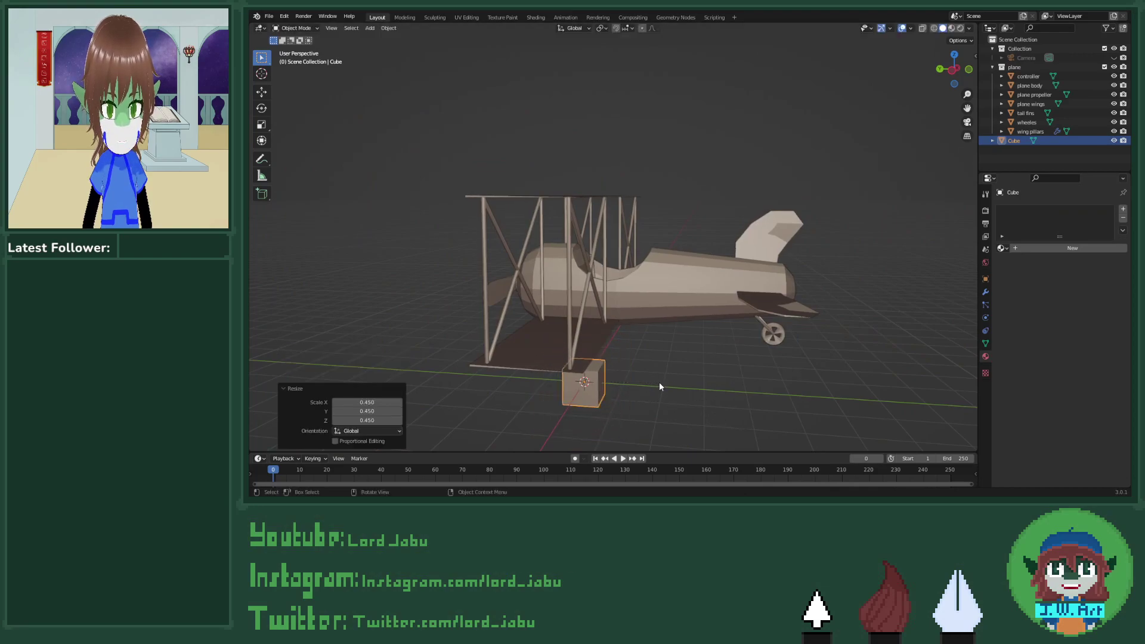
{"action": "key", "text": "g"}
{"action": "key", "text": "z"}
{"action": "left_click", "coordinate": [672, 260]}
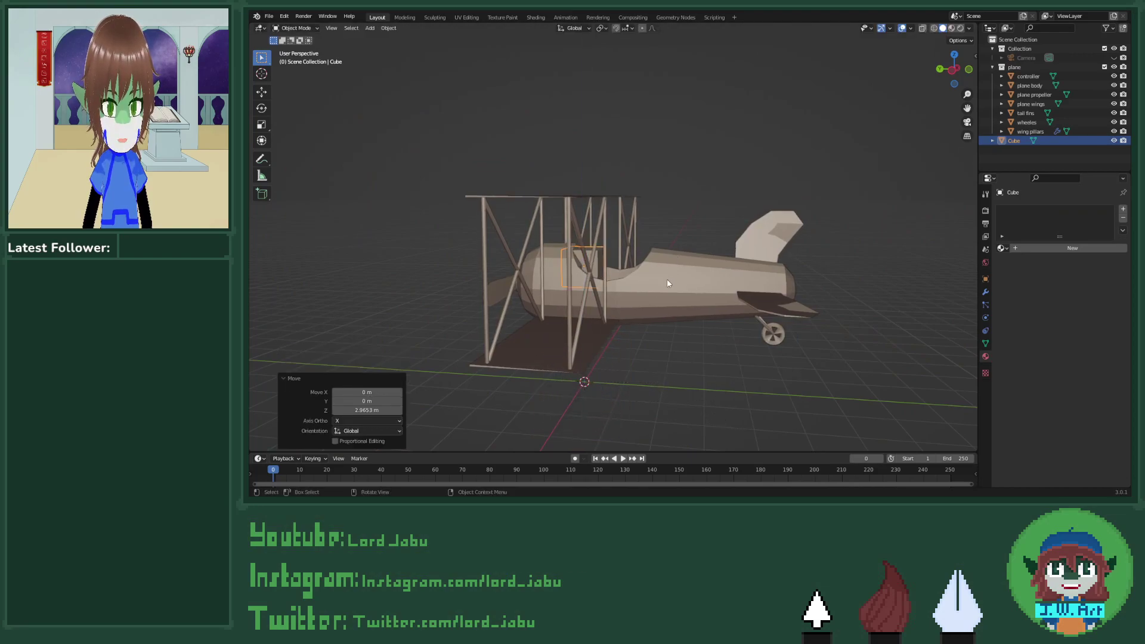
{"action": "middle_click_drag", "start_coordinate": [672, 280], "coordinate": [654, 316]}
{"action": "key", "text": "g"}
{"action": "key", "text": "x"}
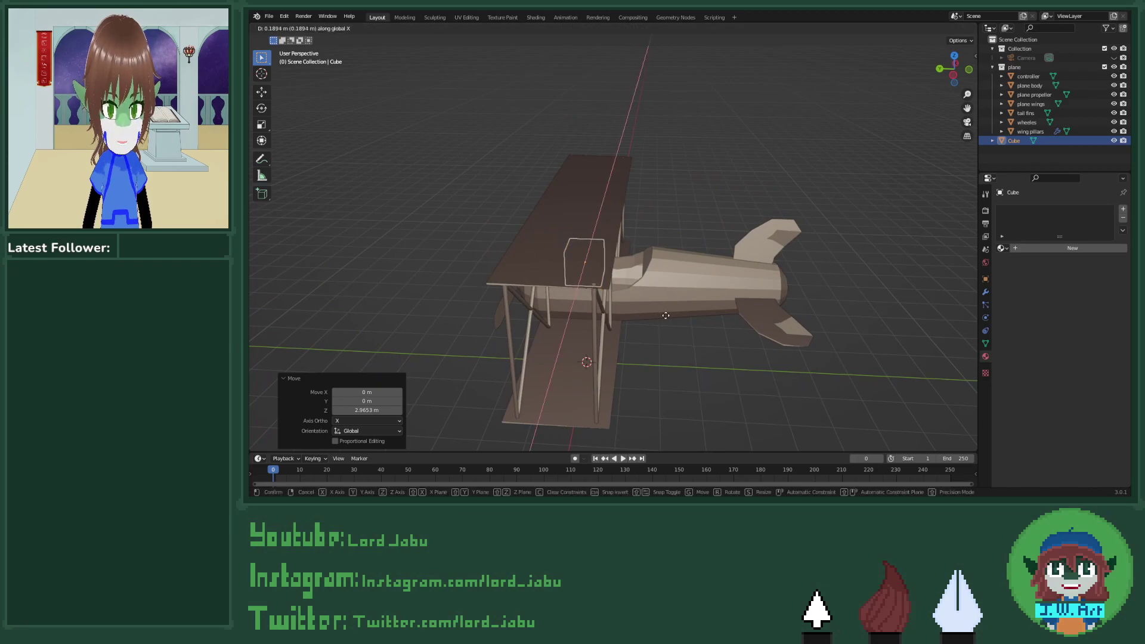
{"action": "key", "text": "y"}
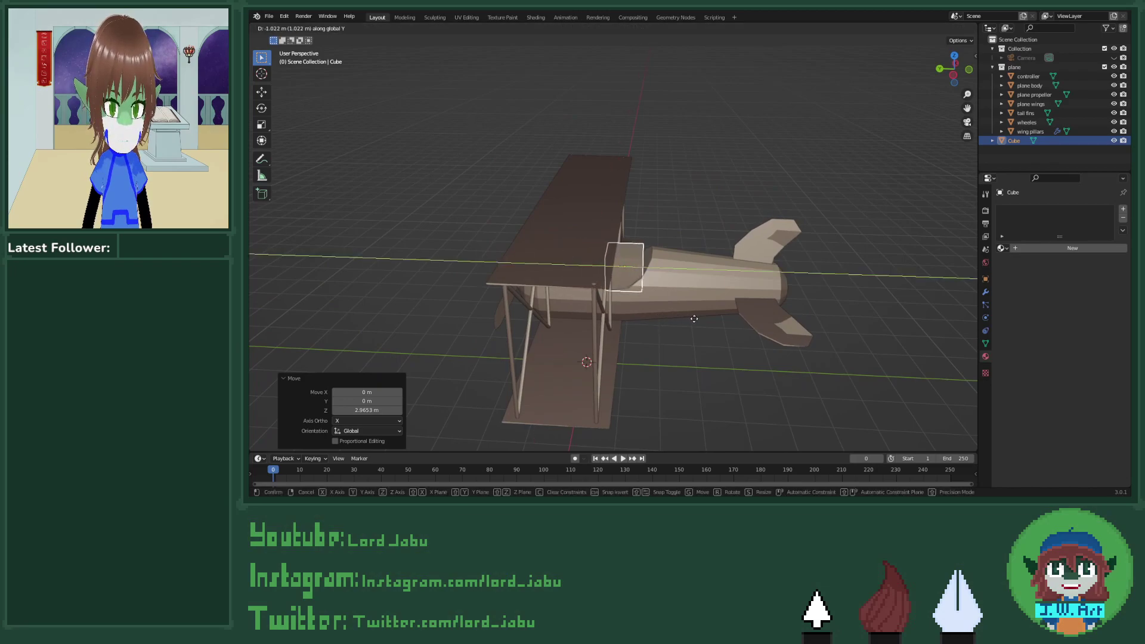
{"action": "left_click", "coordinate": [694, 318]}
Step: Hide the plane wings and wing pillars in the Outliner
{"action": "middle_click_drag", "start_coordinate": [693, 318], "coordinate": [720, 280]}
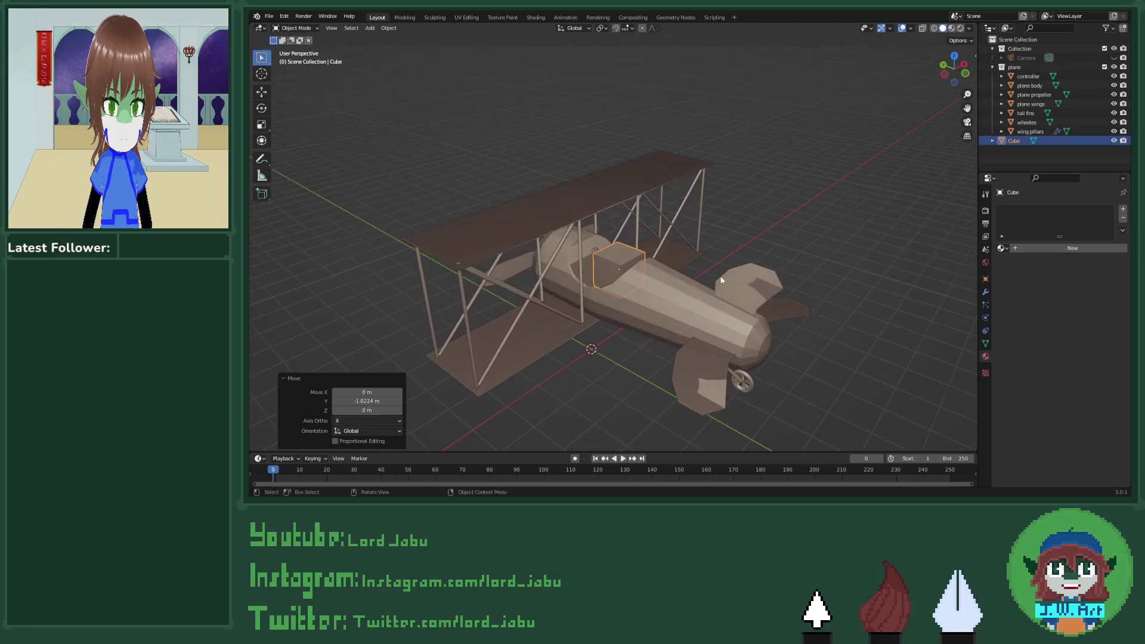
{"action": "left_click", "coordinate": [1112, 104]}
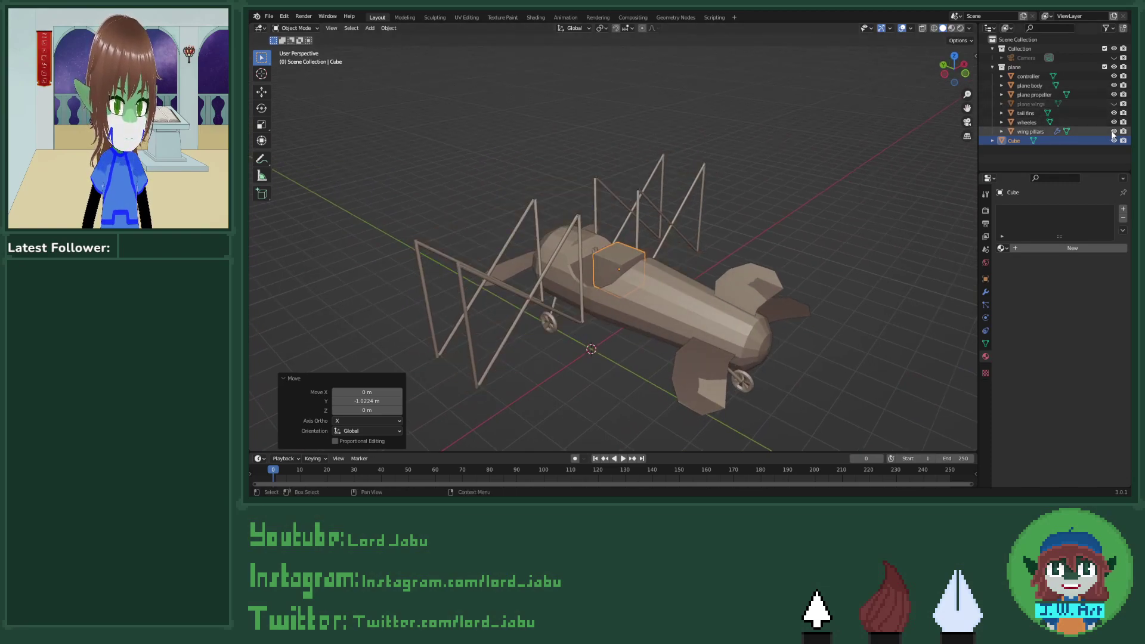
{"action": "left_click", "coordinate": [1112, 131]}
Step: Smooth the cube with a level-1 subdivision using Ctrl+1
{"action": "middle_click_drag", "start_coordinate": [862, 198], "coordinate": [960, 195]}
{"action": "scroll", "coordinate": [758, 267], "scroll_direction": "up", "scroll_amount": 3}
{"action": "middle_click_drag", "start_coordinate": [758, 238], "coordinate": [750, 269]}
{"action": "key", "text": "ctrl+1"}
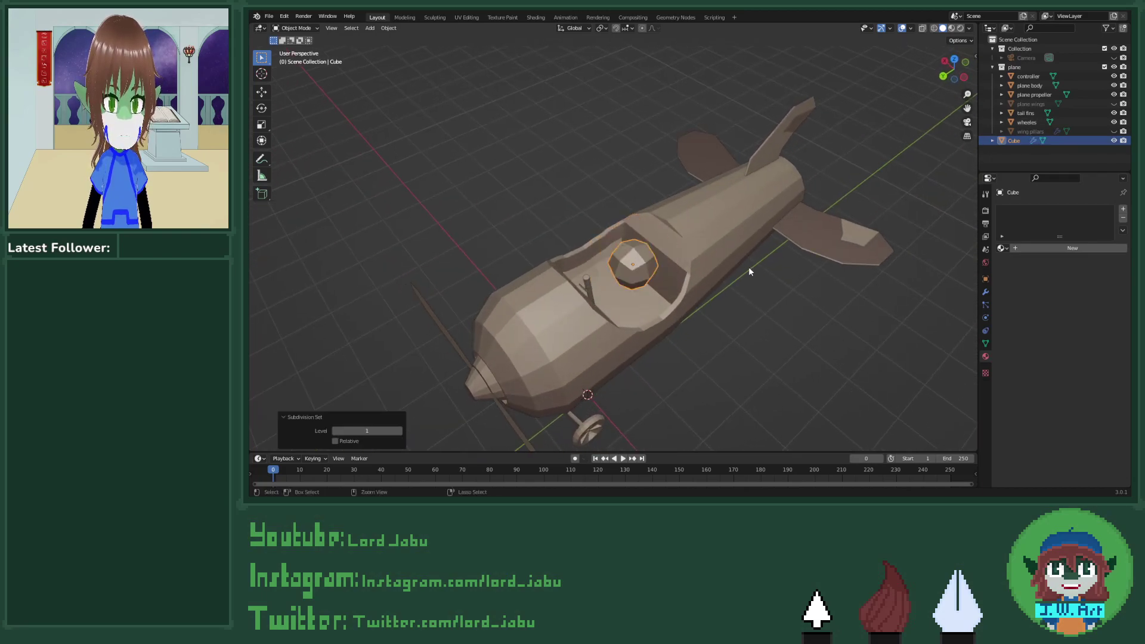
{"action": "scroll", "coordinate": [742, 267], "scroll_direction": "up", "scroll_amount": 3}
{"action": "middle_click_drag", "start_coordinate": [725, 269], "coordinate": [778, 251]}
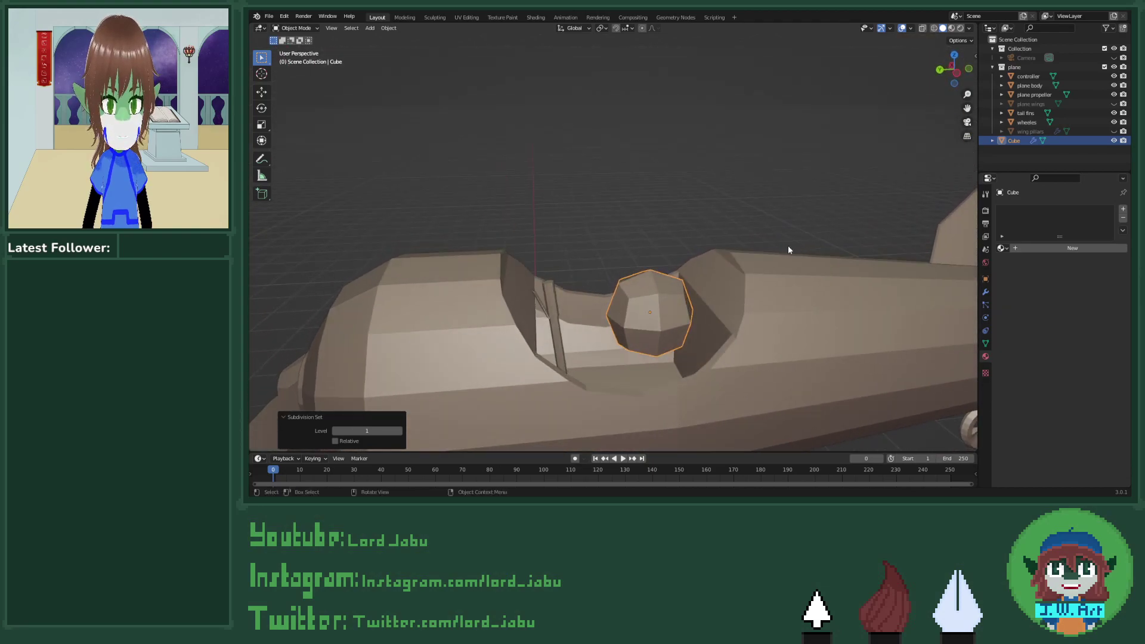
Step: In Edit Mode, add three centred loop cuts: vertical, along the depth and horizontal
{"action": "key", "text": "Tab"}
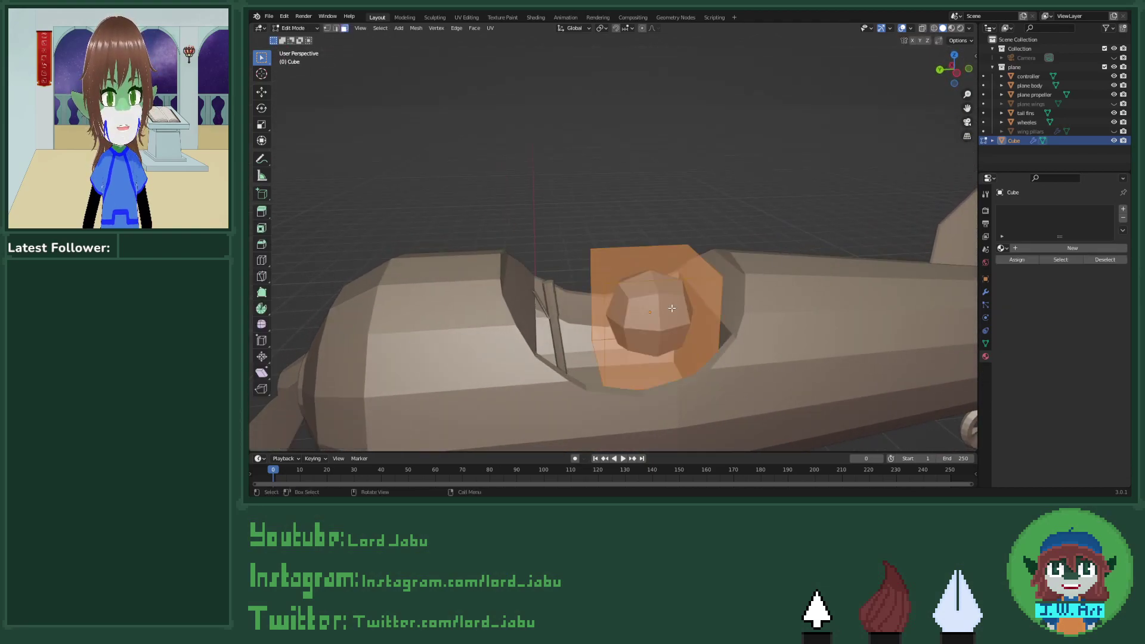
{"action": "left_click", "coordinate": [659, 381]}
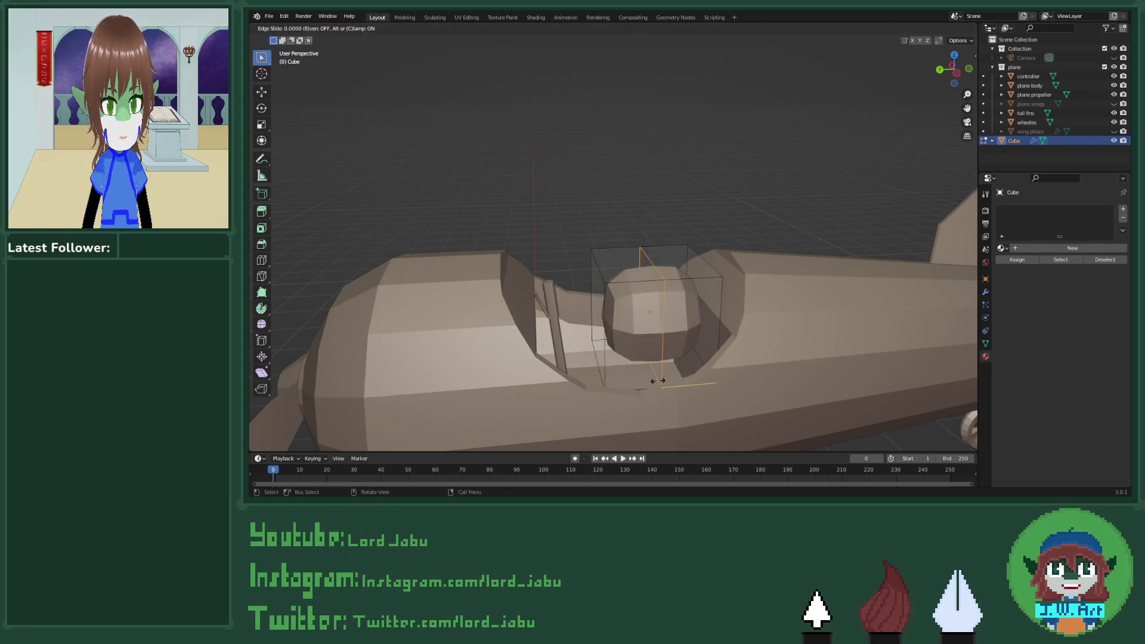
{"action": "right_click", "coordinate": [602, 335]}
{"action": "key", "text": "ctrl+r"}
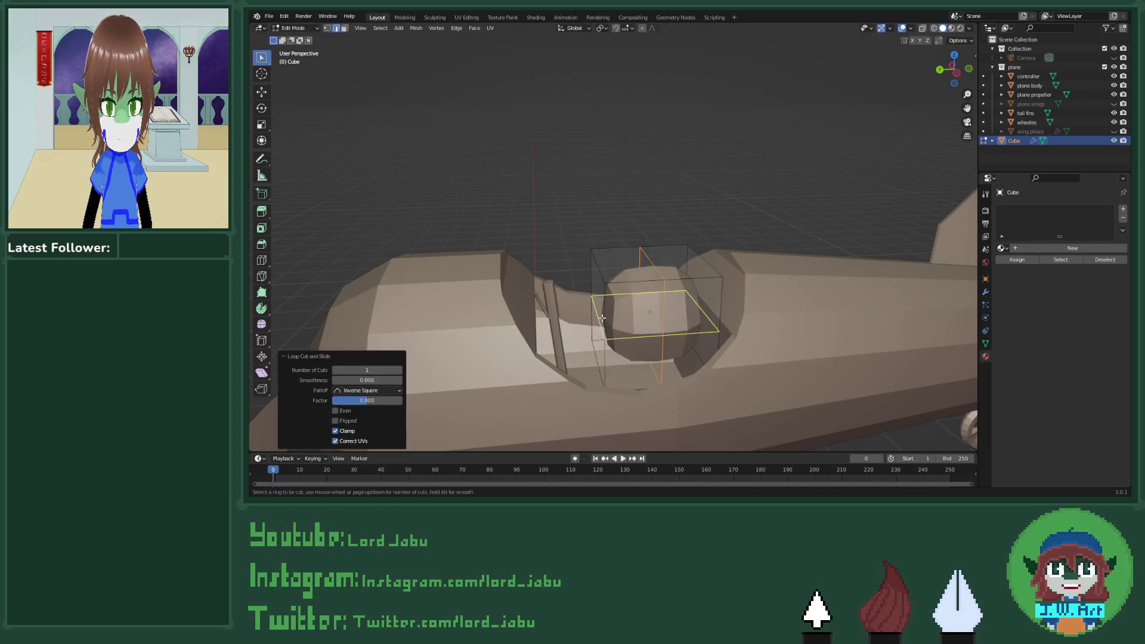
{"action": "left_click", "coordinate": [606, 279]}
{"action": "right_click", "coordinate": [607, 278]}
{"action": "middle_click_drag", "start_coordinate": [607, 278], "coordinate": [636, 339]}
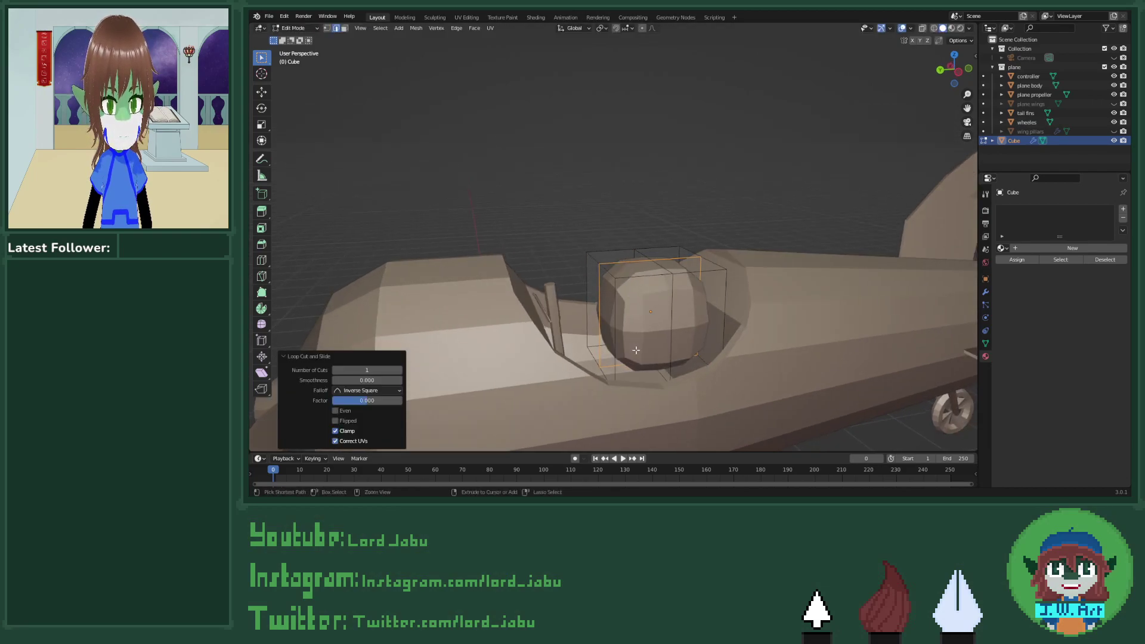
{"action": "left_click", "coordinate": [622, 345]}
{"action": "right_click", "coordinate": [622, 345]}
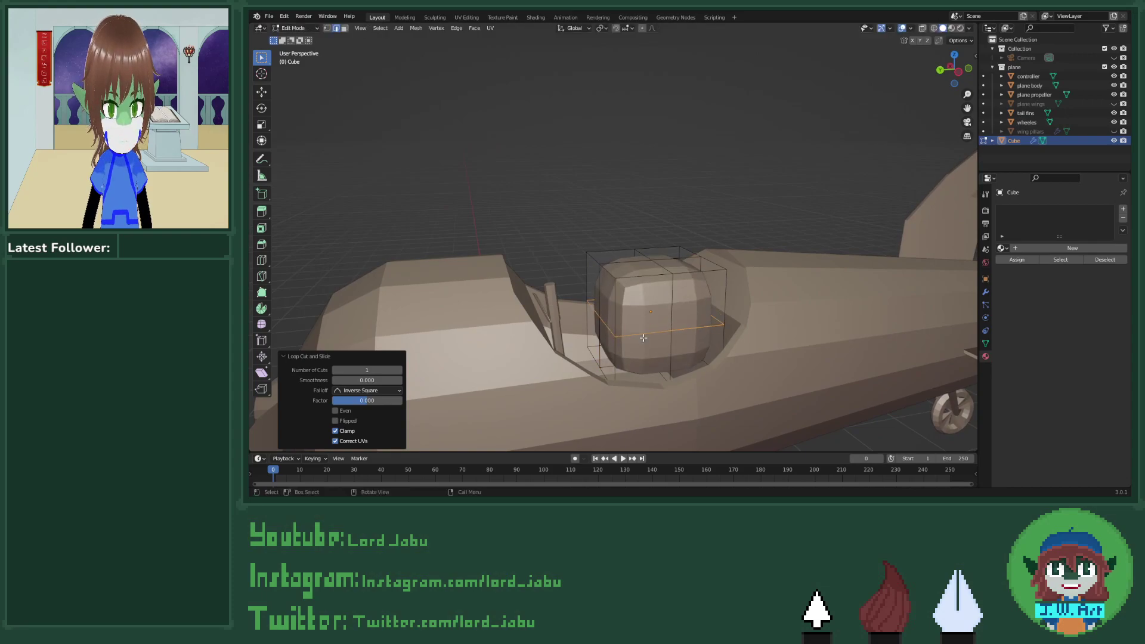
{"action": "middle_click_drag", "start_coordinate": [622, 345], "coordinate": [626, 326]}
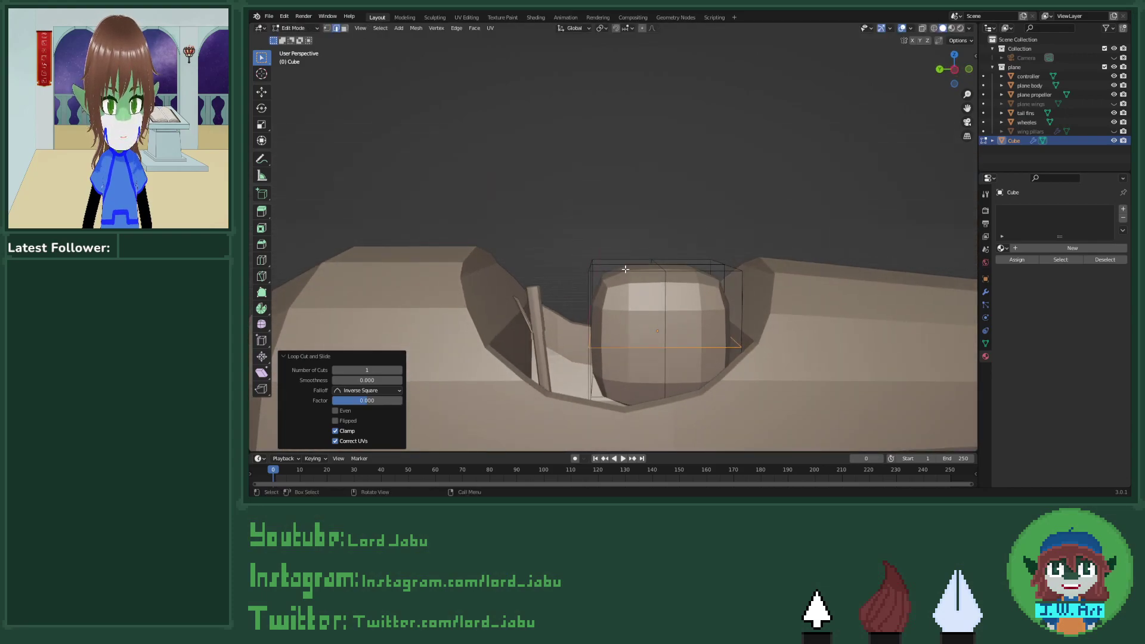
Step: Select the whole cube mesh and lower it along Z into the cockpit
{"action": "key", "text": "1"}
{"action": "key", "text": "alt+a"}
{"action": "middle_click_drag", "start_coordinate": [628, 270], "coordinate": [617, 278]}
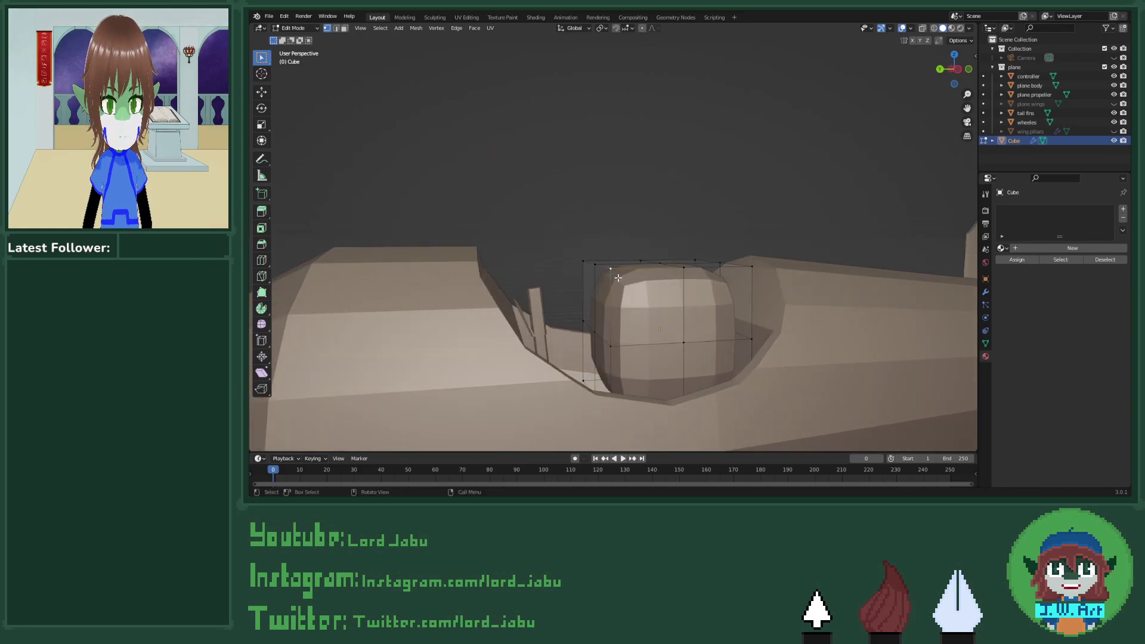
{"action": "key", "text": "g"}
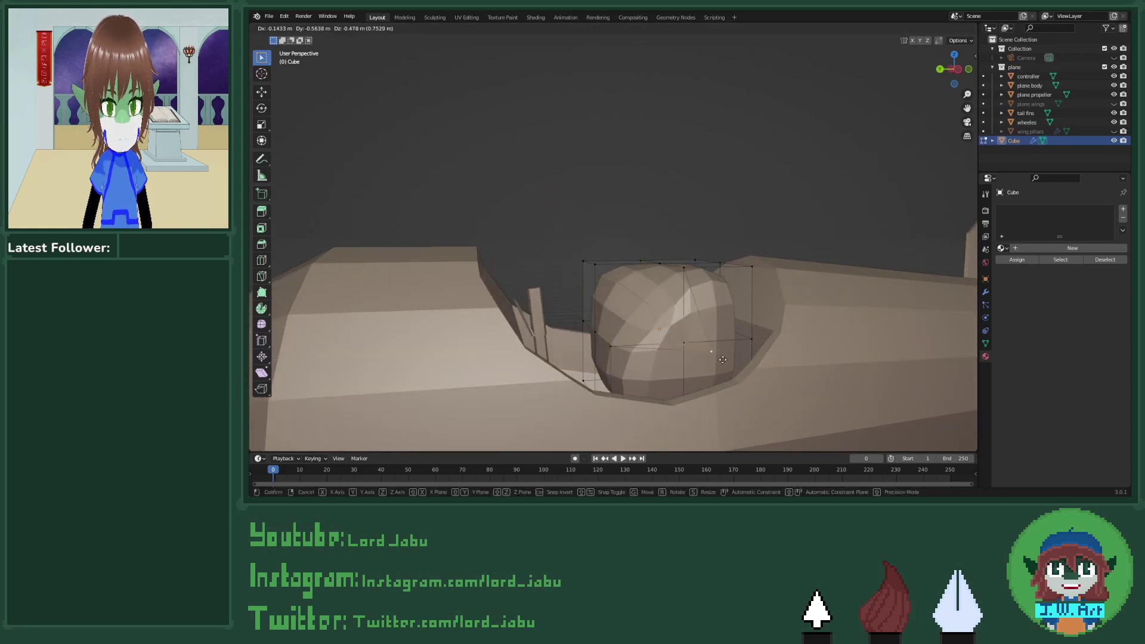
{"action": "right_click", "coordinate": [782, 308]}
{"action": "middle_click_drag", "start_coordinate": [781, 309], "coordinate": [668, 328]}
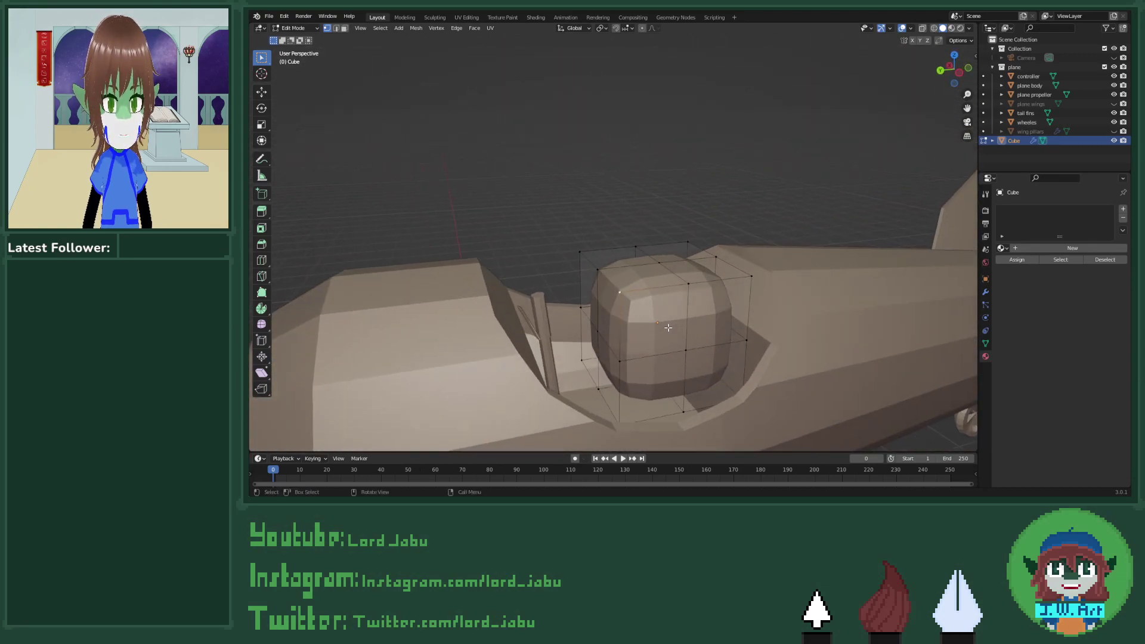
{"action": "key", "text": "a"}
{"action": "key", "text": "g"}
{"action": "key", "text": "z"}
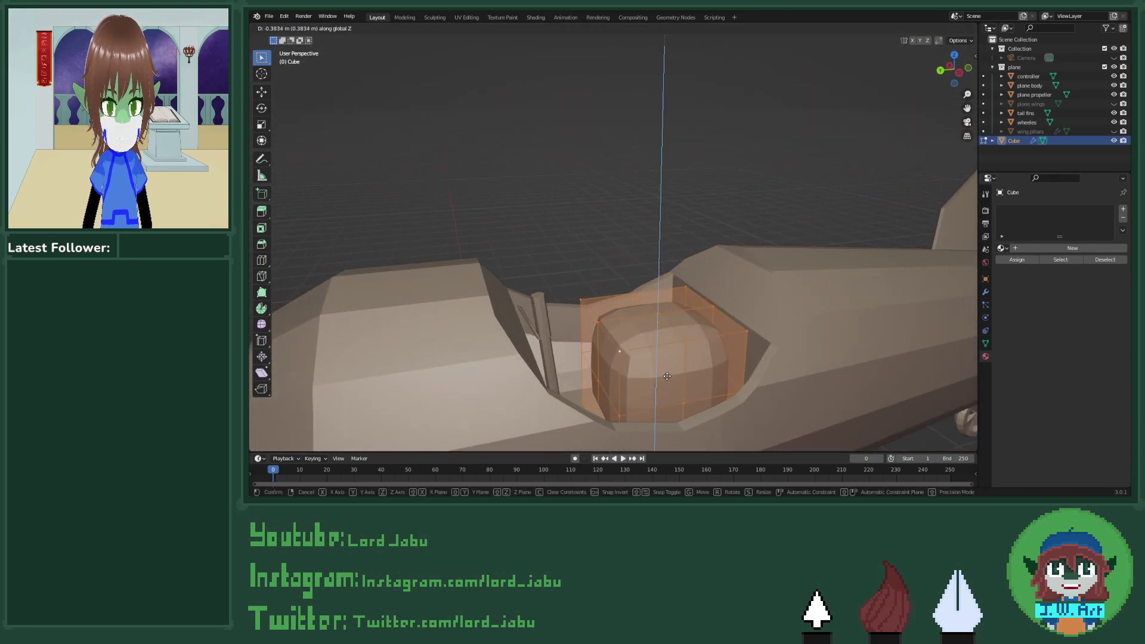
{"action": "left_click", "coordinate": [666, 382]}
{"action": "middle_click_drag", "start_coordinate": [666, 382], "coordinate": [741, 413]}
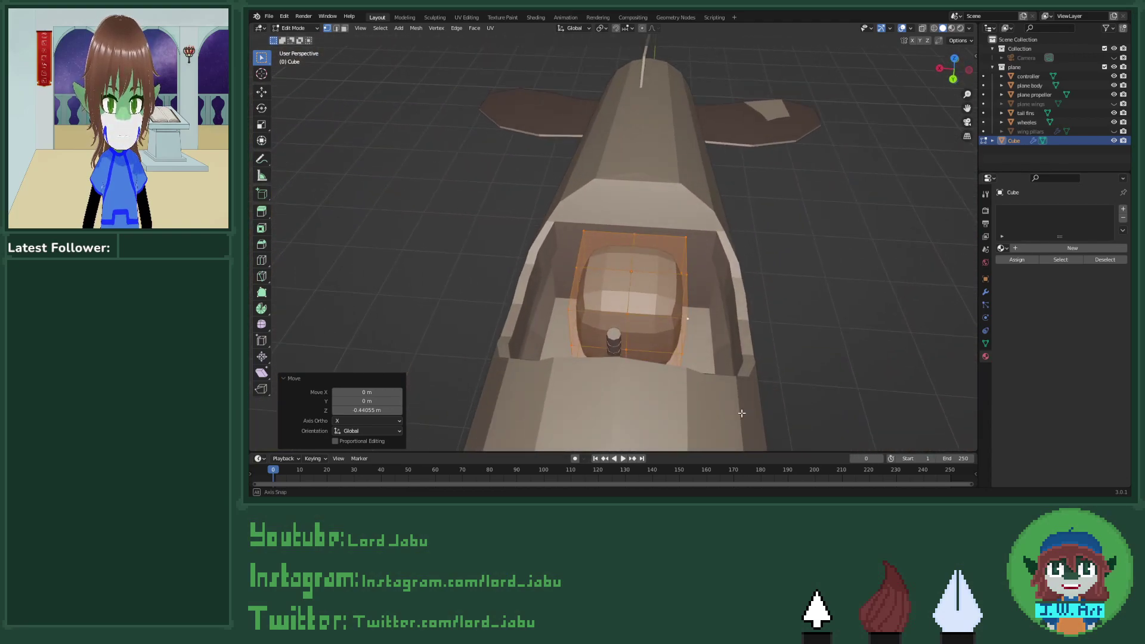
Step: Widen the cube to 1.451 along X
{"action": "key", "text": "s"}
{"action": "key", "text": "x"}
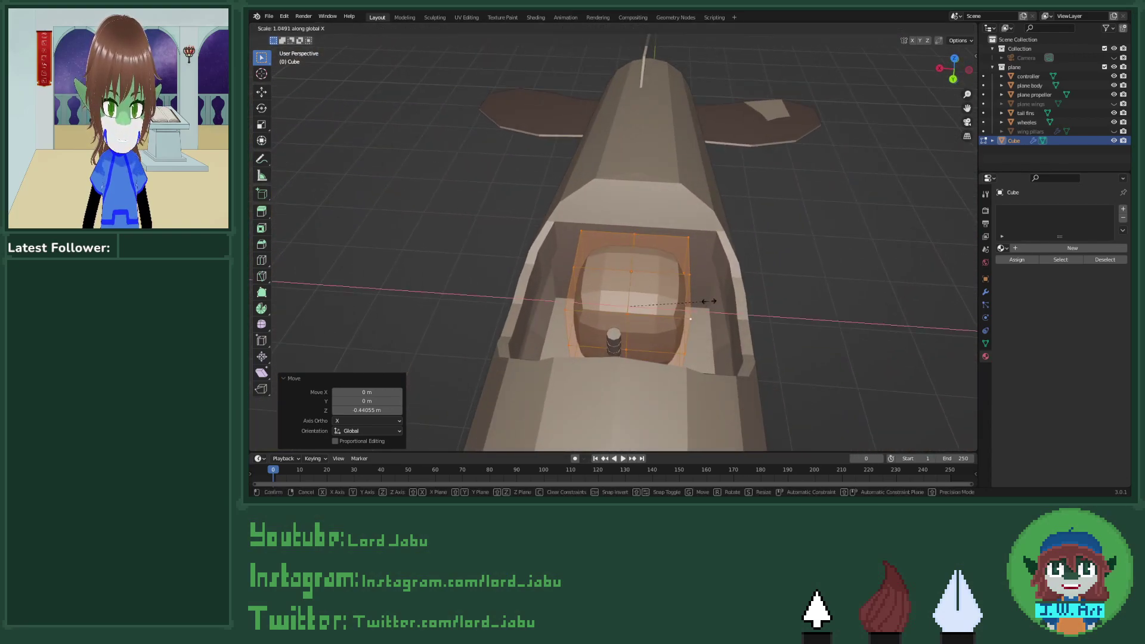
{"action": "left_click", "coordinate": [740, 302]}
{"action": "middle_click_drag", "start_coordinate": [739, 302], "coordinate": [655, 315]}
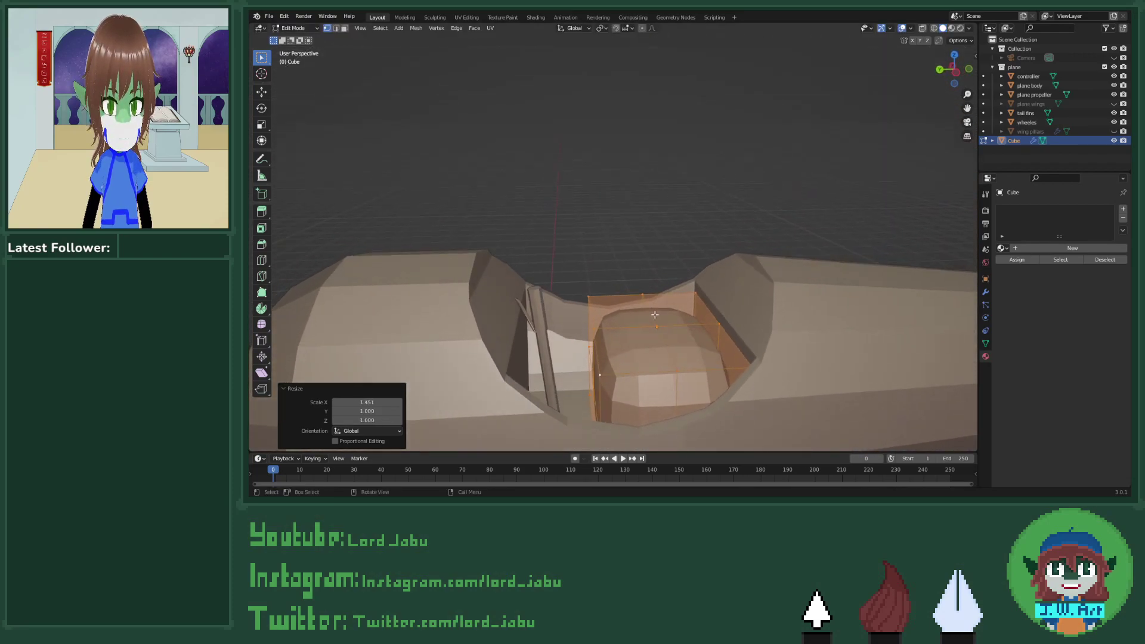
Step: Raise the top face 0.3505 m into a backrest and shift it 0.127 m back along Y
{"action": "key", "text": "3"}
{"action": "left_click", "coordinate": [673, 311]}
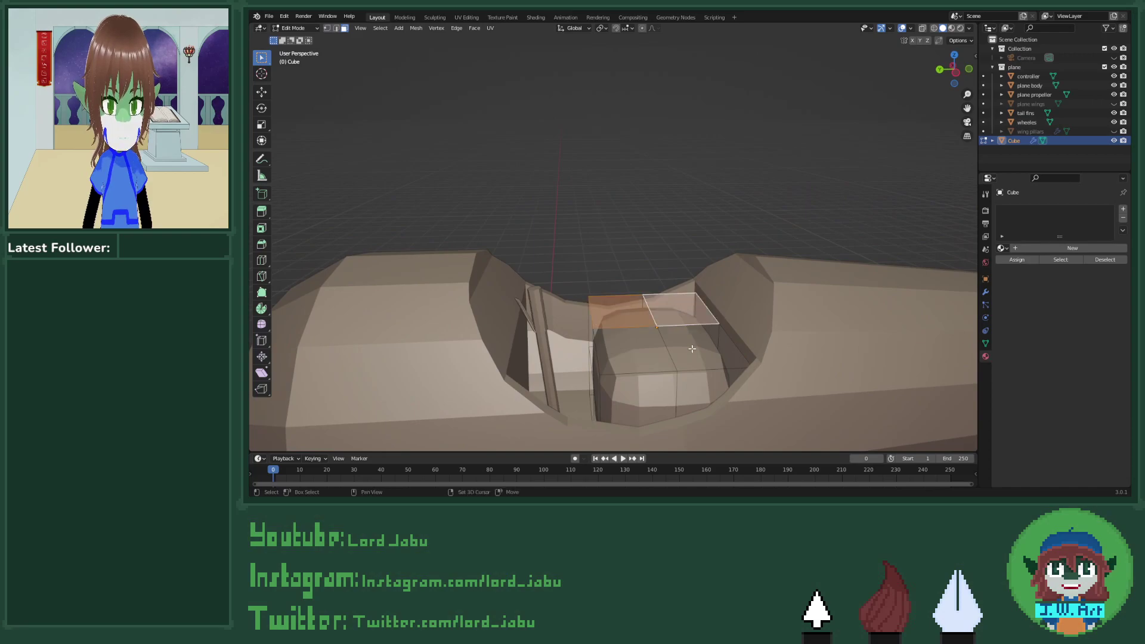
{"action": "key", "text": "g"}
{"action": "key", "text": "z"}
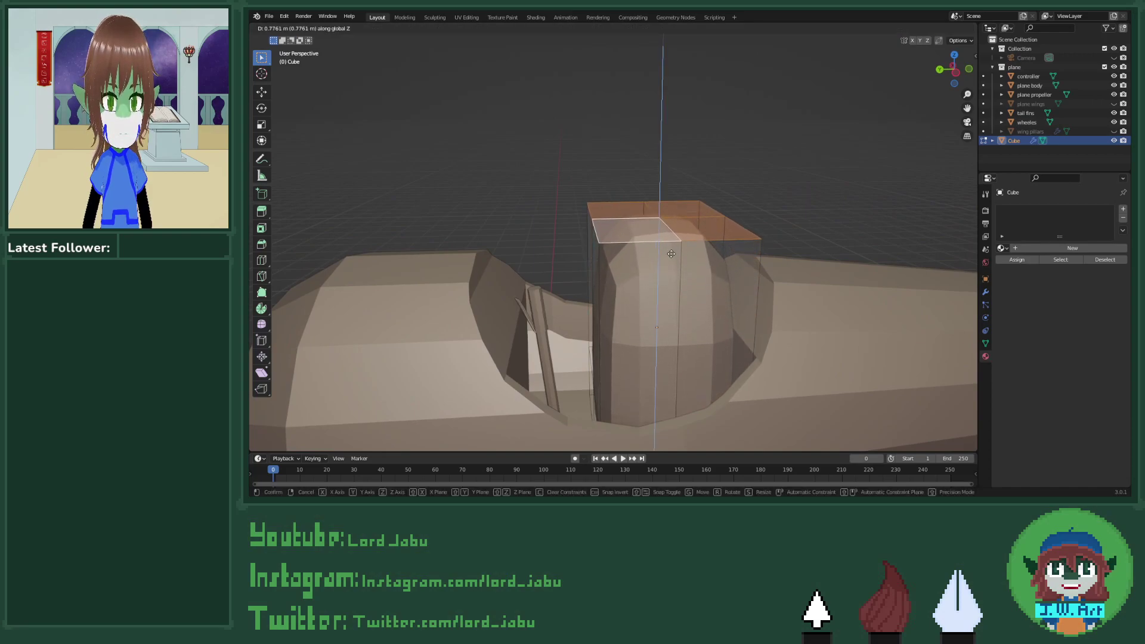
{"action": "left_click", "coordinate": [672, 243]}
{"action": "key", "text": "g"}
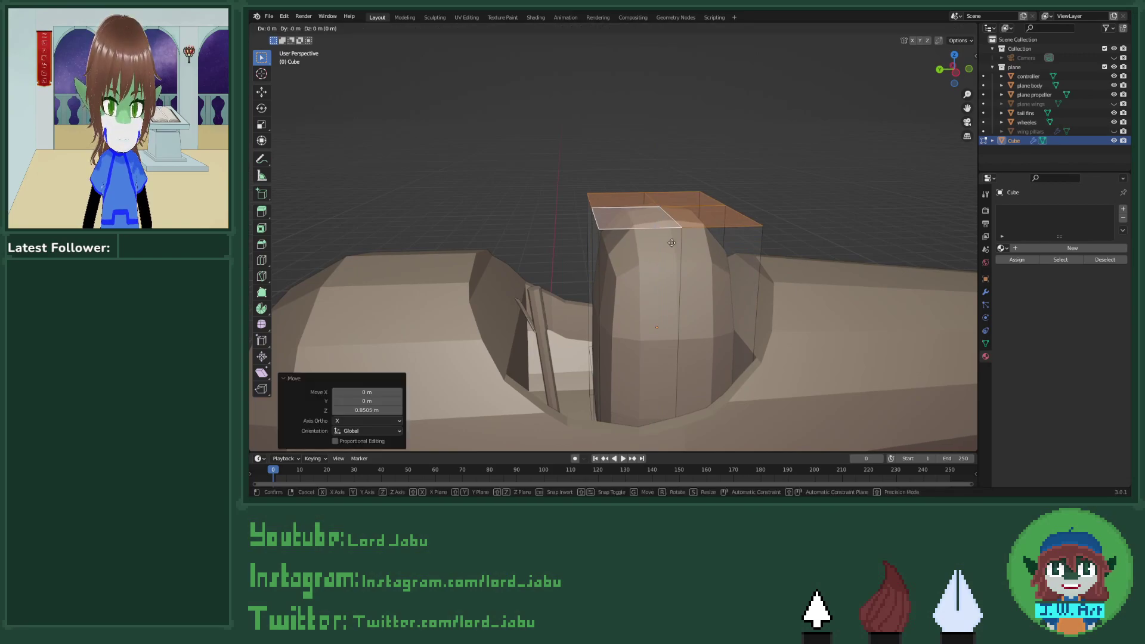
{"action": "key", "text": "y"}
{"action": "left_click", "coordinate": [691, 239]}
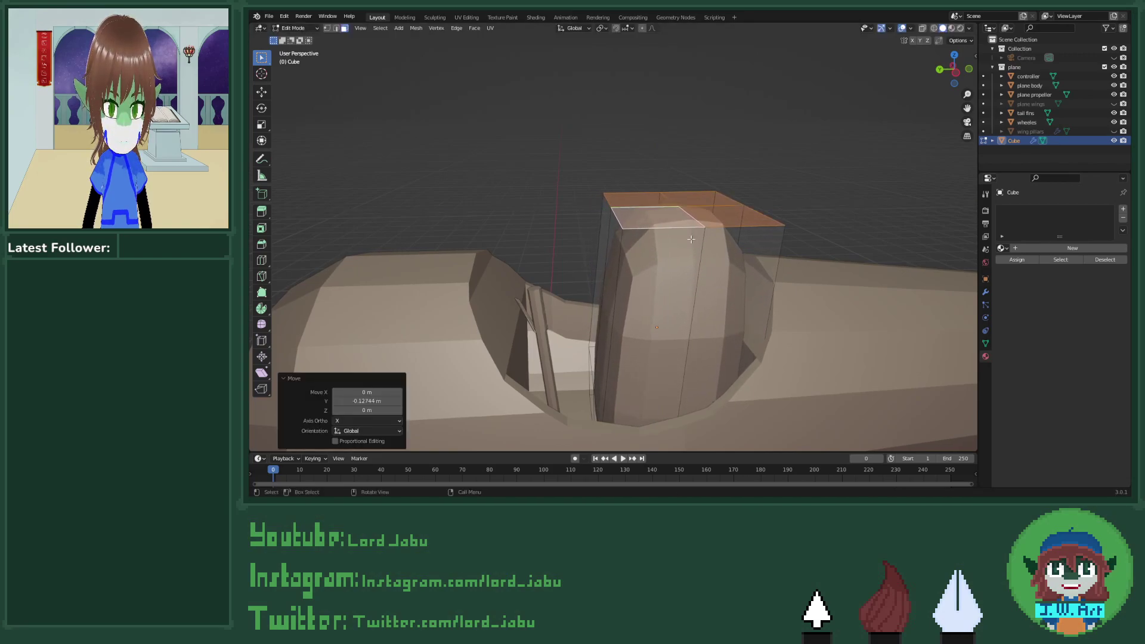
{"action": "middle_click_drag", "start_coordinate": [691, 239], "coordinate": [683, 262]}
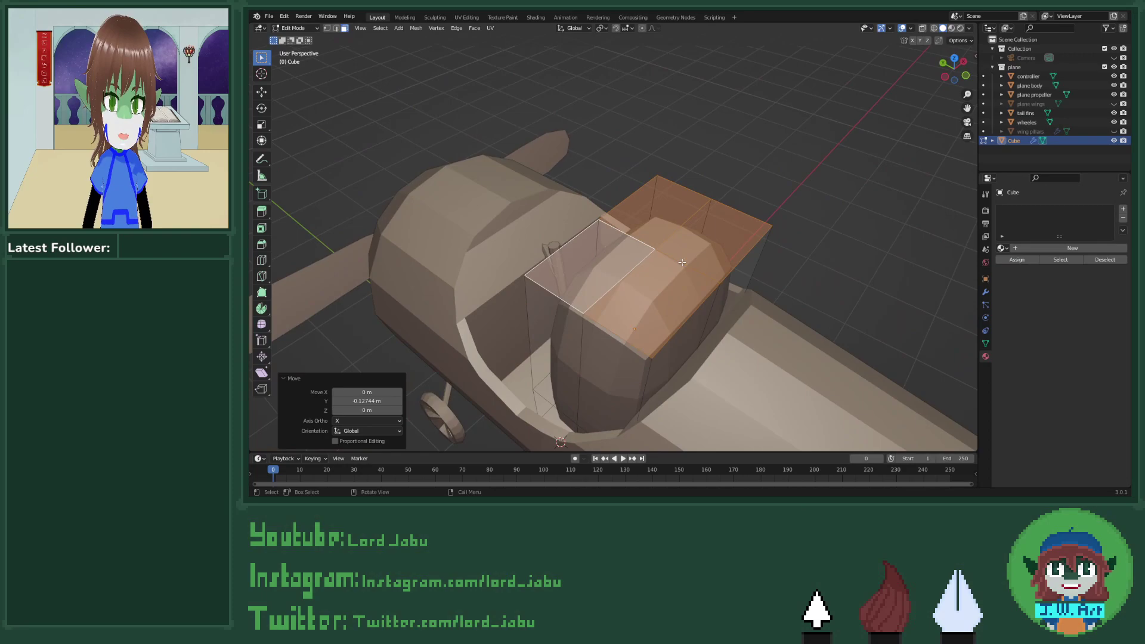
Step: Hide the plane body and extrude the cushion's side face along Y
{"action": "left_click", "coordinate": [1113, 85]}
{"action": "middle_click_drag", "start_coordinate": [792, 268], "coordinate": [871, 248]}
{"action": "middle_click_drag", "start_coordinate": [730, 315], "coordinate": [733, 218]}
{"action": "left_click", "coordinate": [687, 244]}
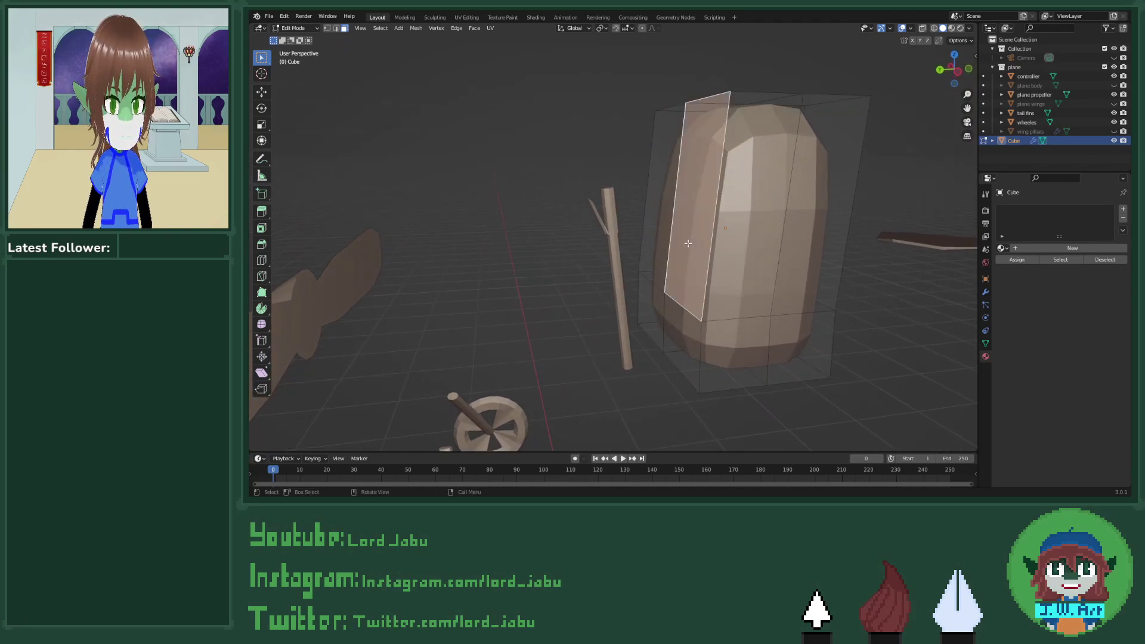
{"action": "middle_click_drag", "start_coordinate": [665, 204], "coordinate": [673, 269]}
{"action": "key", "text": "e"}
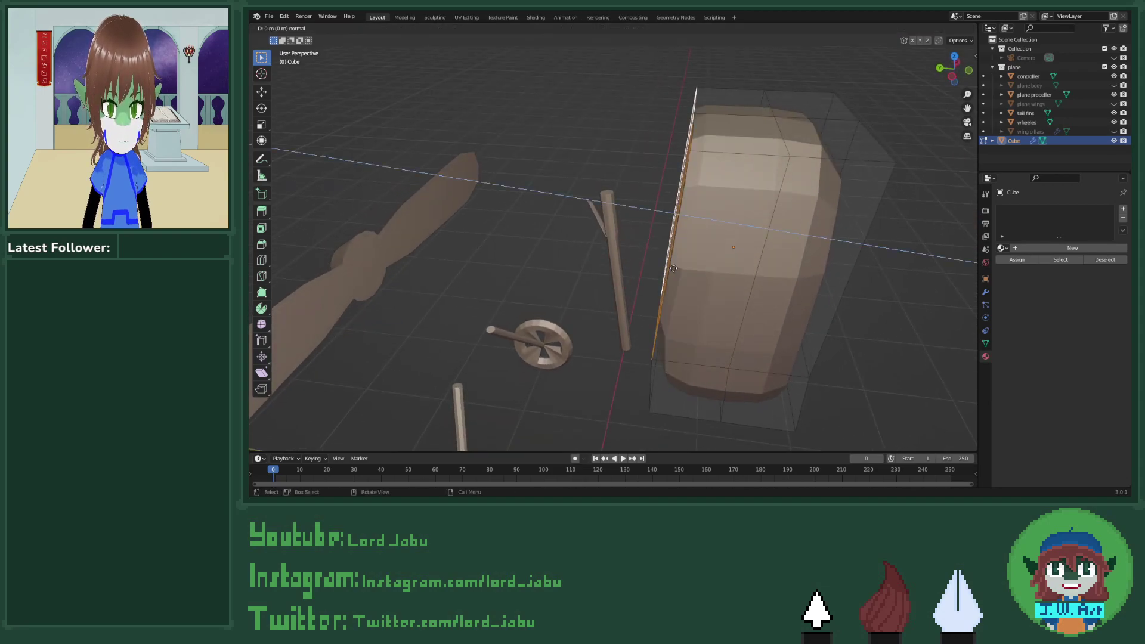
{"action": "key", "text": "y"}
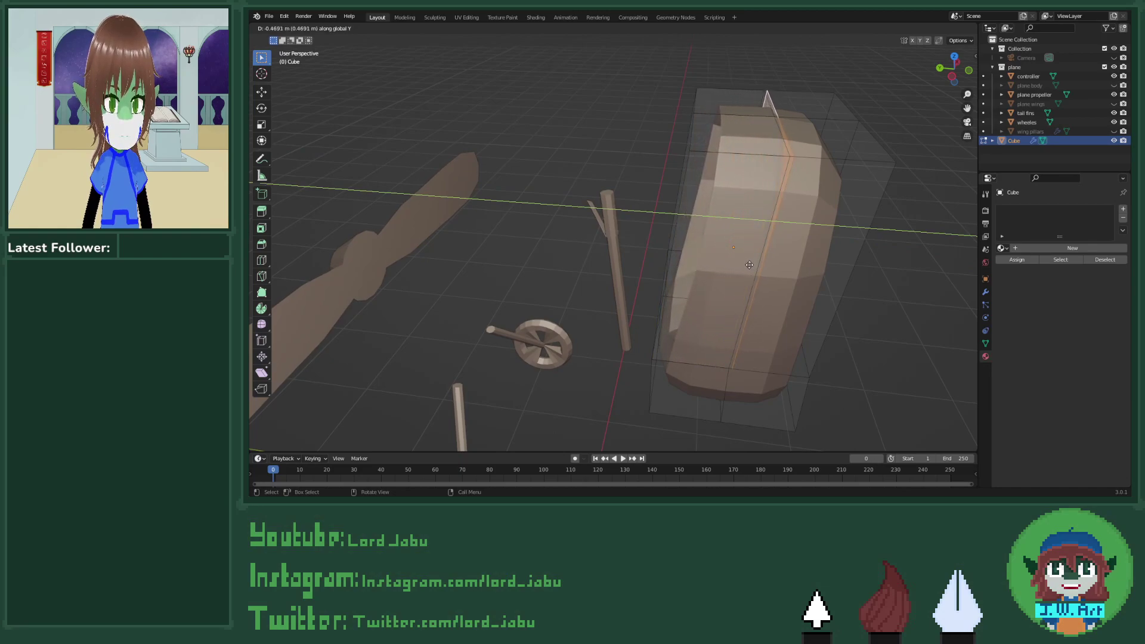
{"action": "left_click", "coordinate": [753, 263]}
Step: Move the cushion's top edge along Y, then show the plane body to check the fit
{"action": "middle_click_drag", "start_coordinate": [752, 262], "coordinate": [638, 320]}
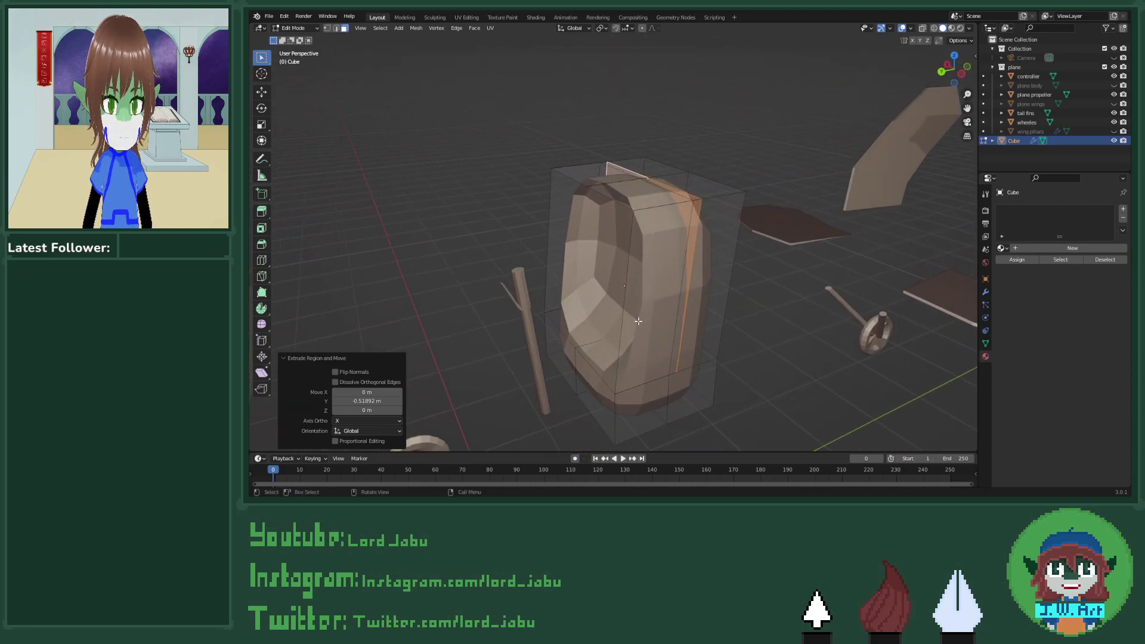
{"action": "left_click", "coordinate": [623, 298]}
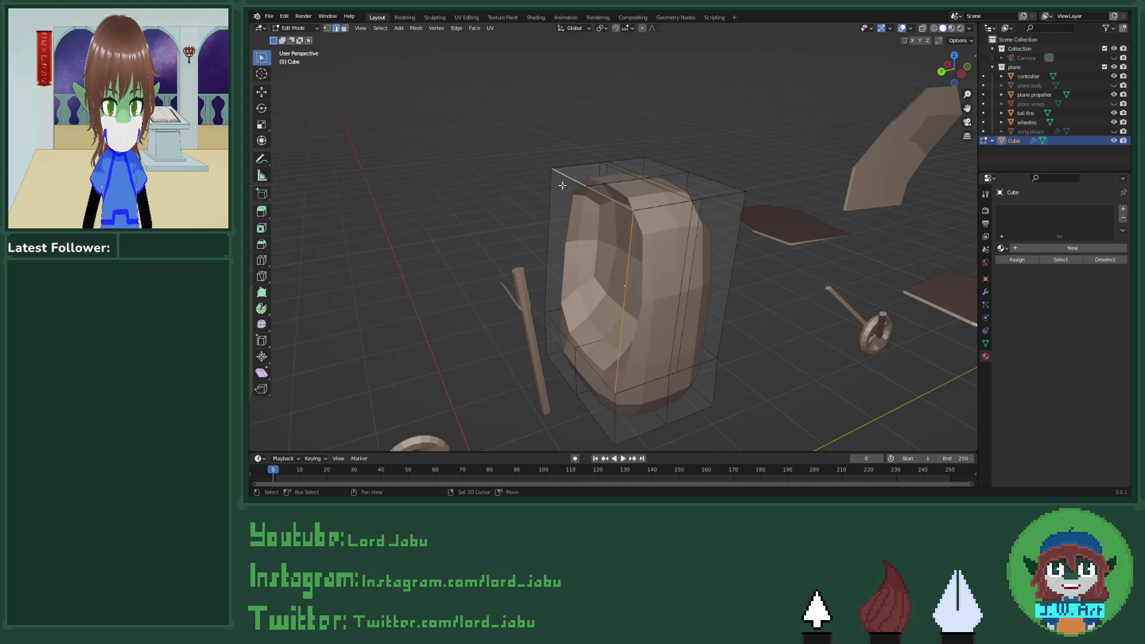
{"action": "key", "text": "g"}
{"action": "key", "text": "y"}
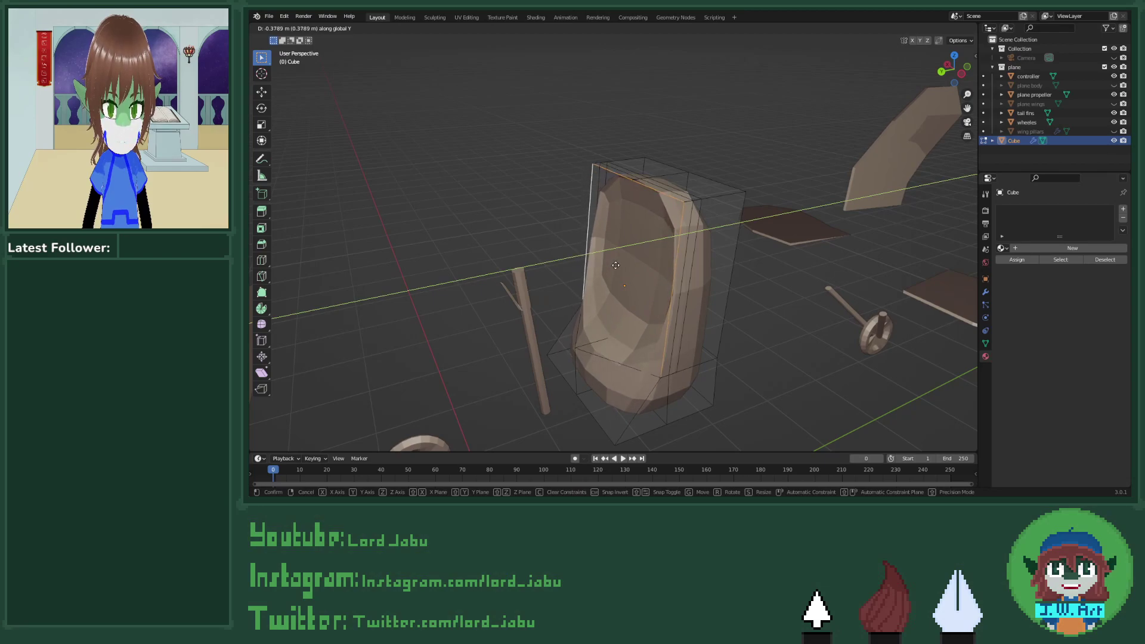
{"action": "left_click", "coordinate": [616, 264]}
{"action": "middle_click_drag", "start_coordinate": [616, 265], "coordinate": [747, 325]}
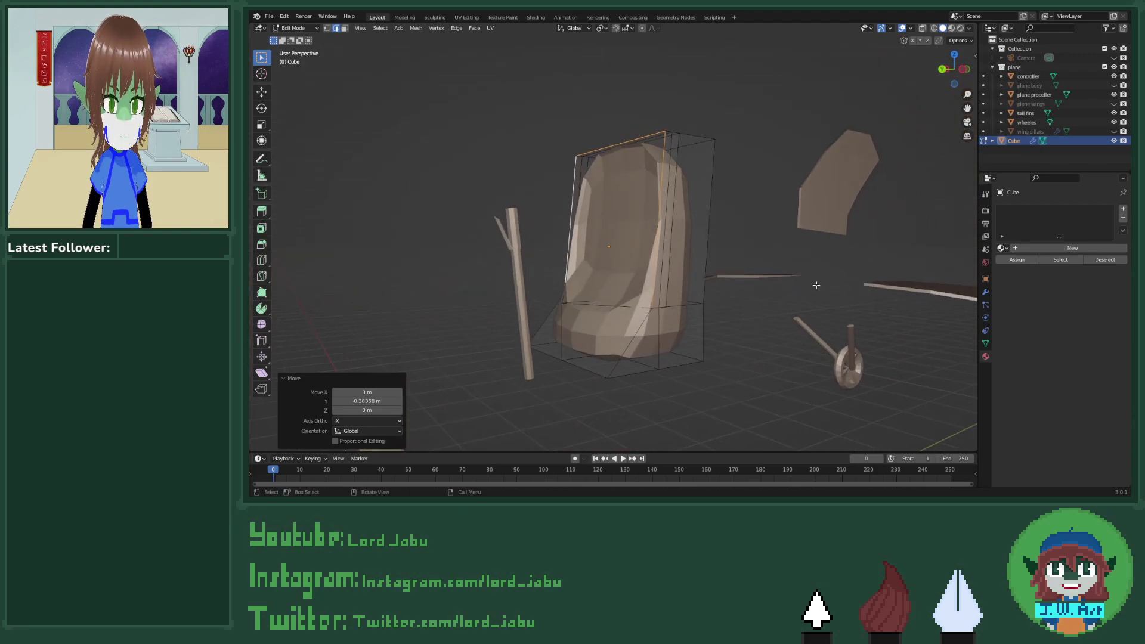
{"action": "left_click", "coordinate": [1113, 85]}
{"action": "middle_click_drag", "start_coordinate": [781, 280], "coordinate": [725, 277]}
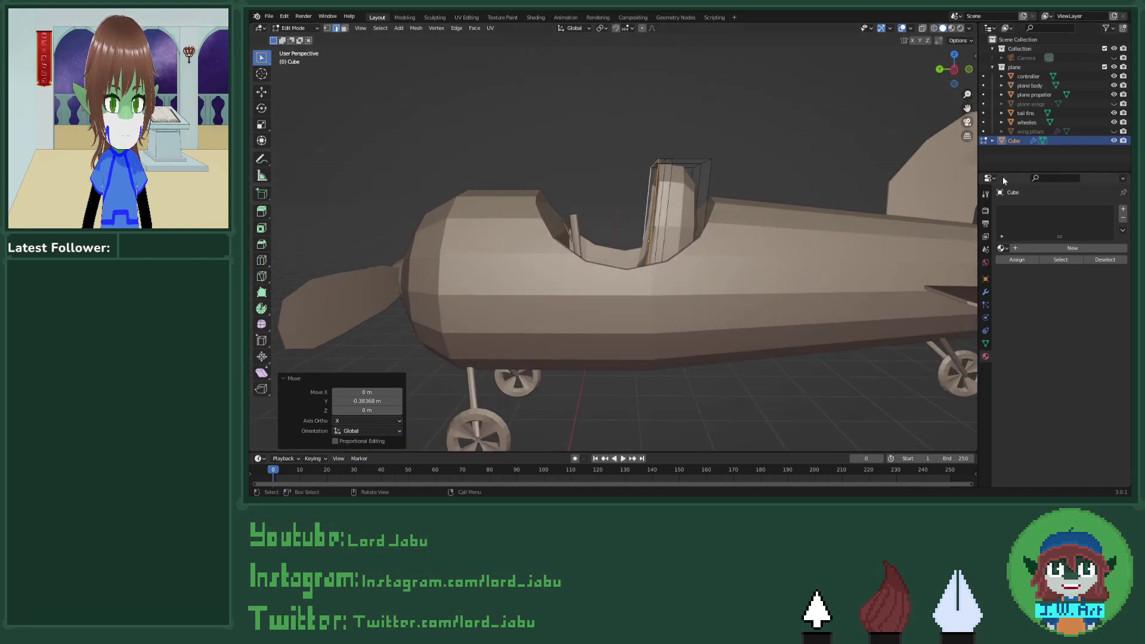
Step: Lower the seat cushion's top vertices along Z and scale them to 0.821 along X
{"action": "left_click", "coordinate": [1113, 85]}
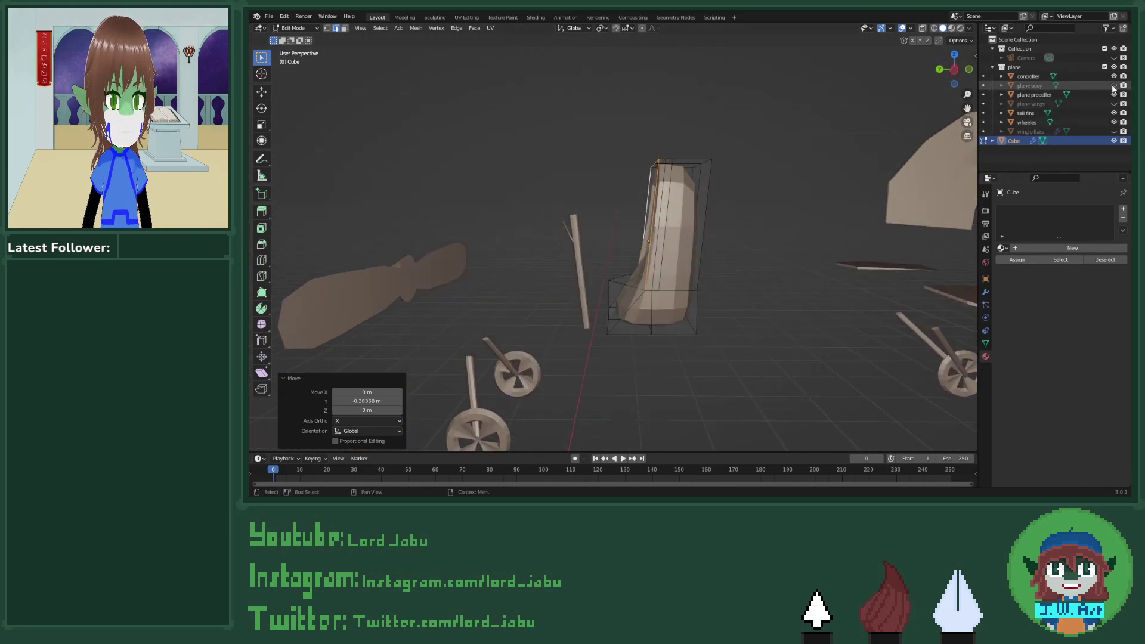
{"action": "mouse_move", "coordinate": [793, 280]}
{"action": "middle_mouse_down"}
{"action": "mouse_move", "coordinate": [838, 288]}
{"action": "mouse_move", "coordinate": [789, 276]}
{"action": "mouse_move", "coordinate": [791, 259]}
{"action": "middle_mouse_up"}
{"action": "key", "text": "shift+z"}
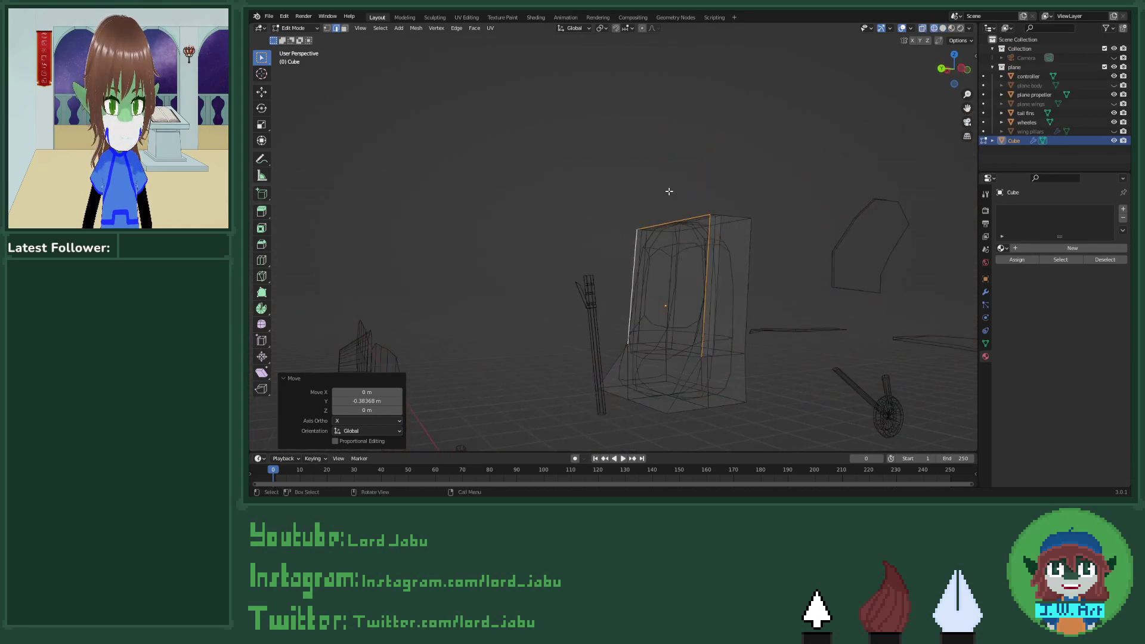
{"action": "left_click_drag", "start_coordinate": [607, 192], "coordinate": [785, 334]}
{"action": "key", "text": "shift+z"}
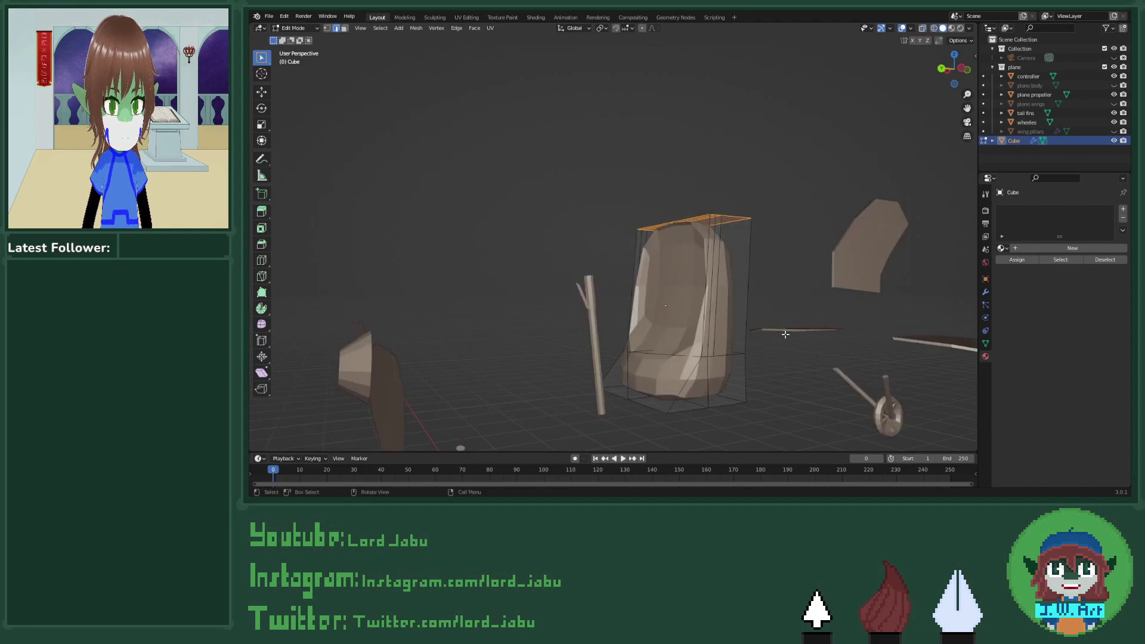
{"action": "key", "text": "g"}
{"action": "key", "text": "z"}
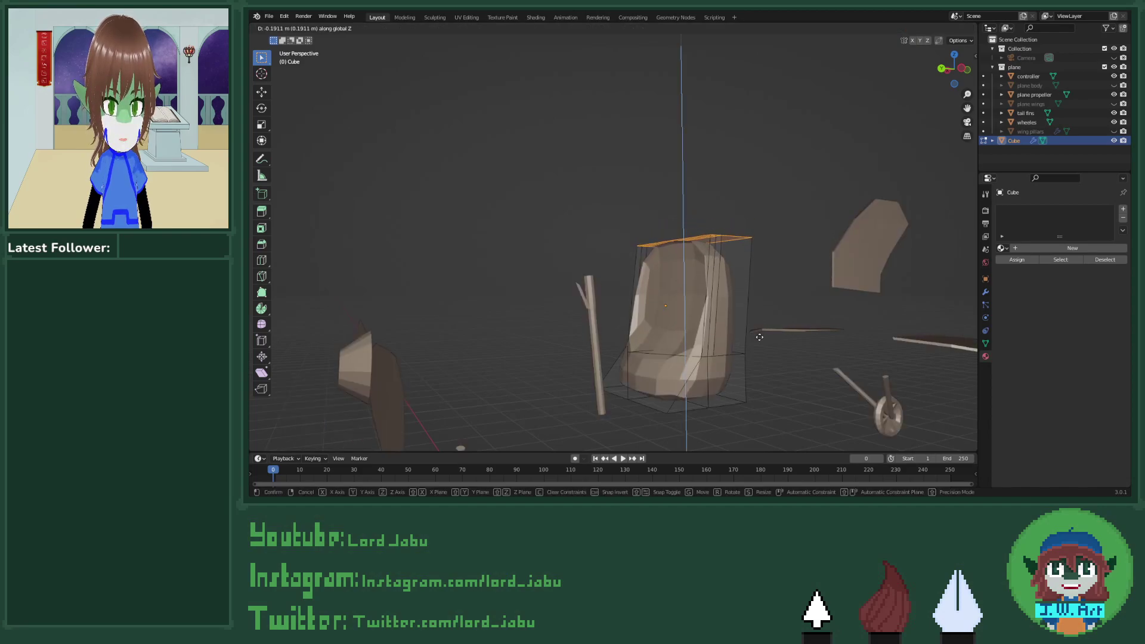
{"action": "left_click", "coordinate": [758, 343]}
{"action": "middle_click_drag", "start_coordinate": [758, 344], "coordinate": [813, 365]}
{"action": "key", "text": "s"}
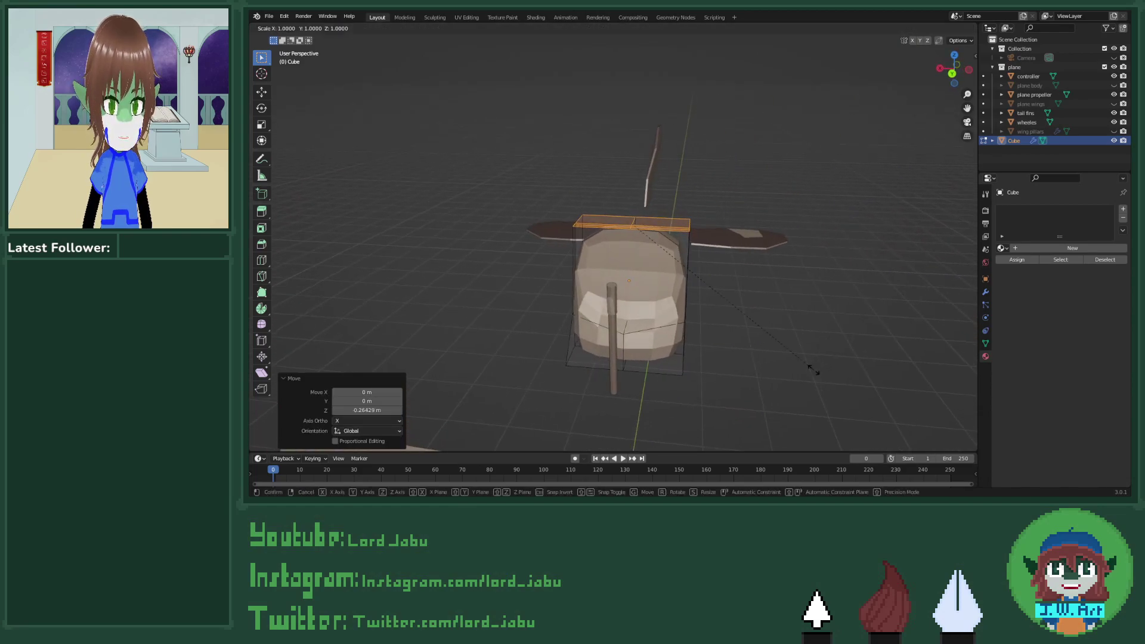
{"action": "key", "text": "x"}
{"action": "left_click", "coordinate": [788, 340]}
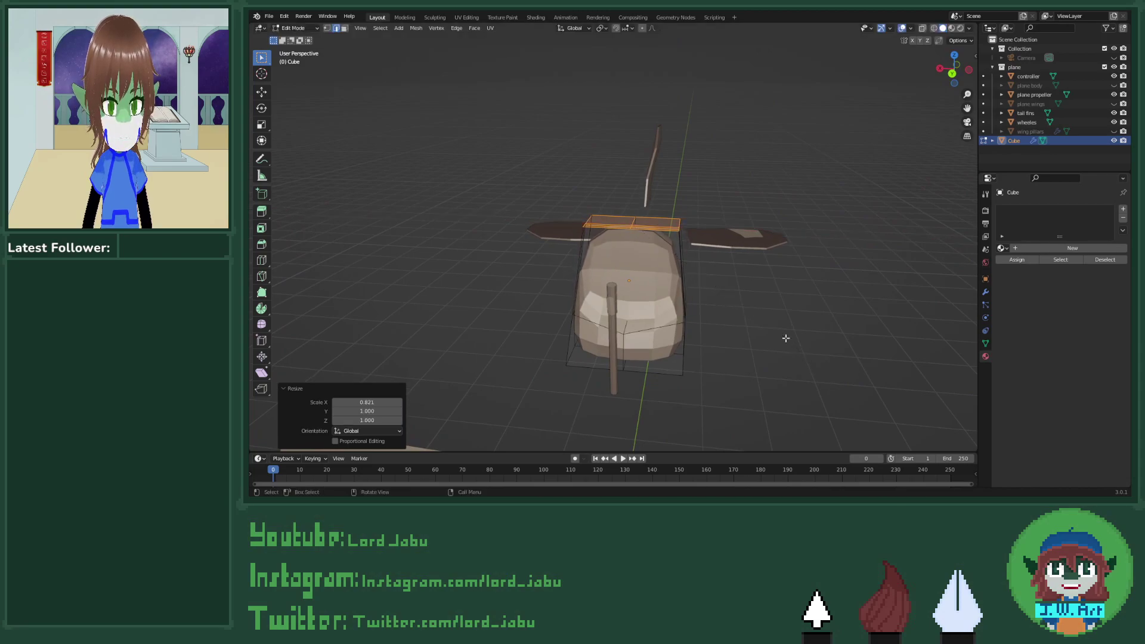
Step: Select the lower front faces of the seat and extrude them in place
{"action": "middle_click_drag", "start_coordinate": [785, 334], "coordinate": [638, 299]}
{"action": "left_click", "coordinate": [638, 298]}
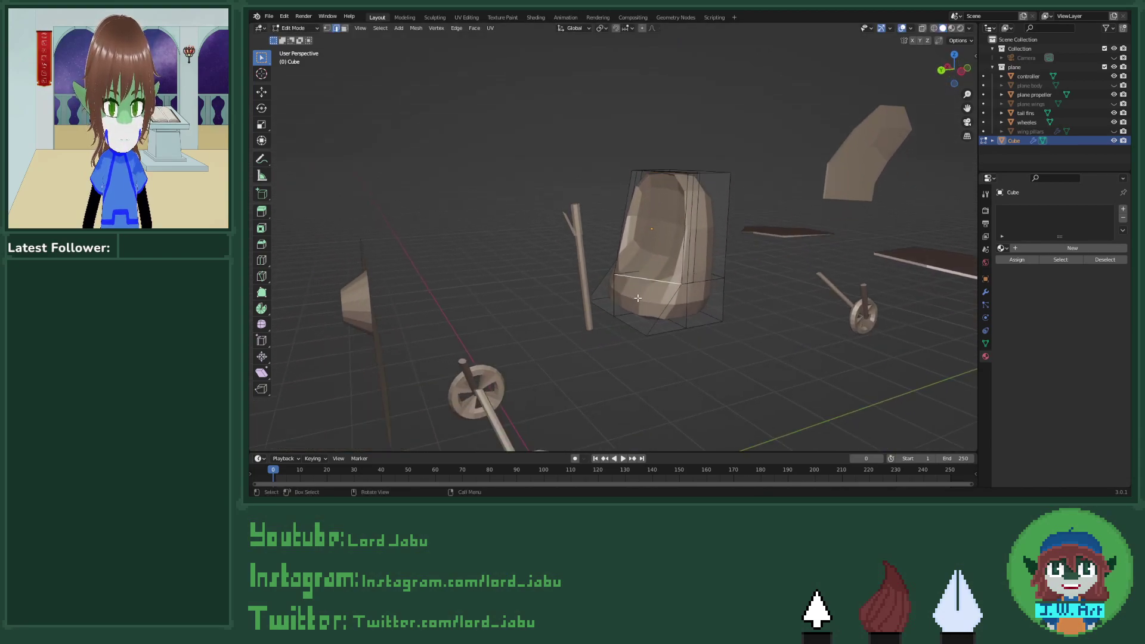
{"action": "key", "text": "g"}
{"action": "left_click", "coordinate": [652, 316]}
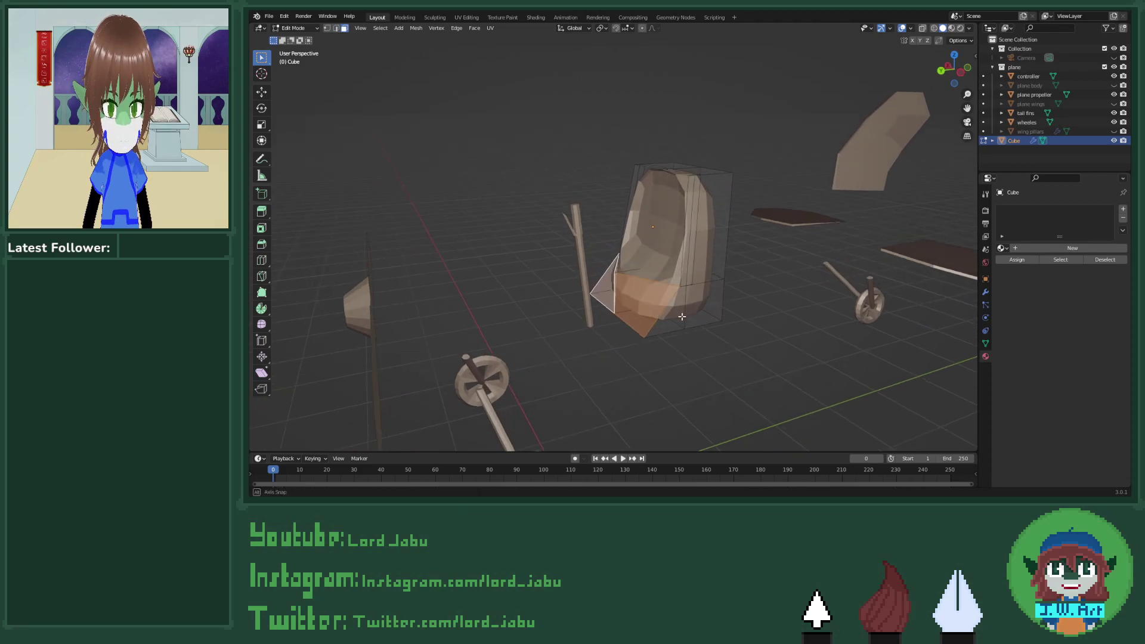
{"action": "mouse_move", "coordinate": [653, 316]}
{"action": "middle_mouse_down"}
{"action": "mouse_move", "coordinate": [667, 333]}
{"action": "mouse_move", "coordinate": [632, 325]}
{"action": "middle_mouse_up"}
{"action": "key", "text": "e"}
{"action": "key", "text": "Escape"}
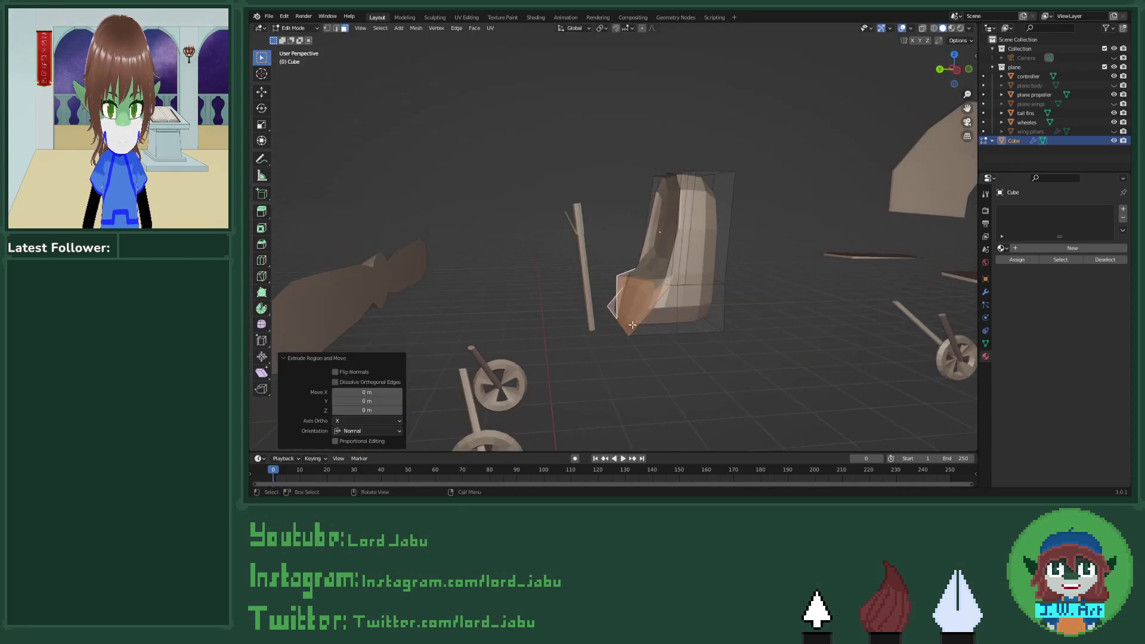
Step: Tilt the extruded lip 23.4° around X and shift it 0.129 m along Y
{"action": "key", "text": "r"}
{"action": "key", "text": "y"}
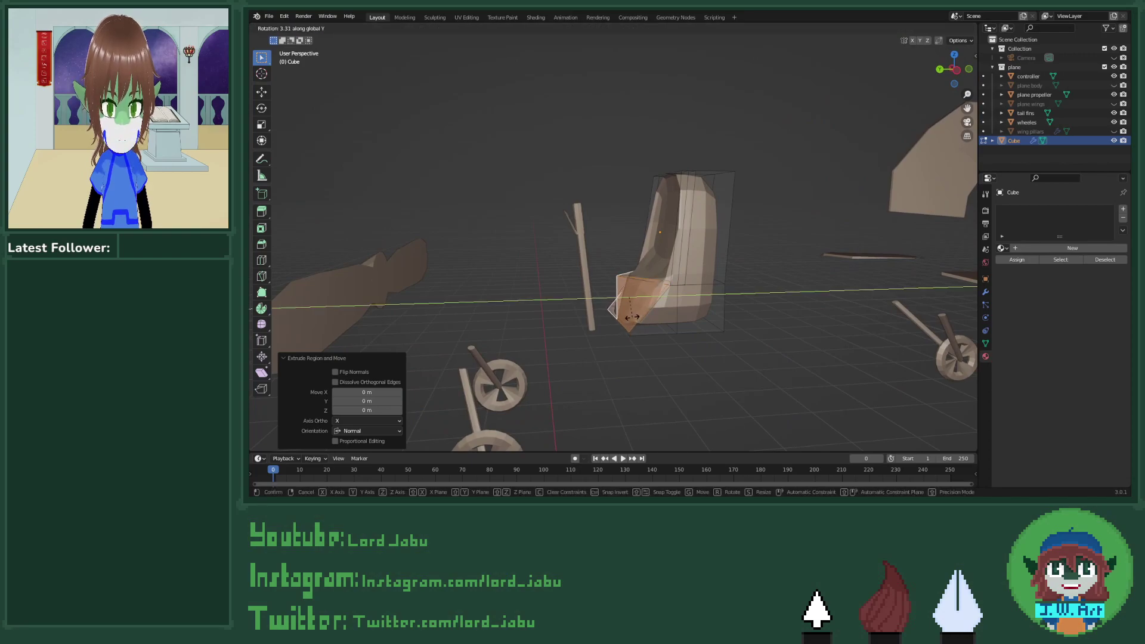
{"action": "key", "text": "x"}
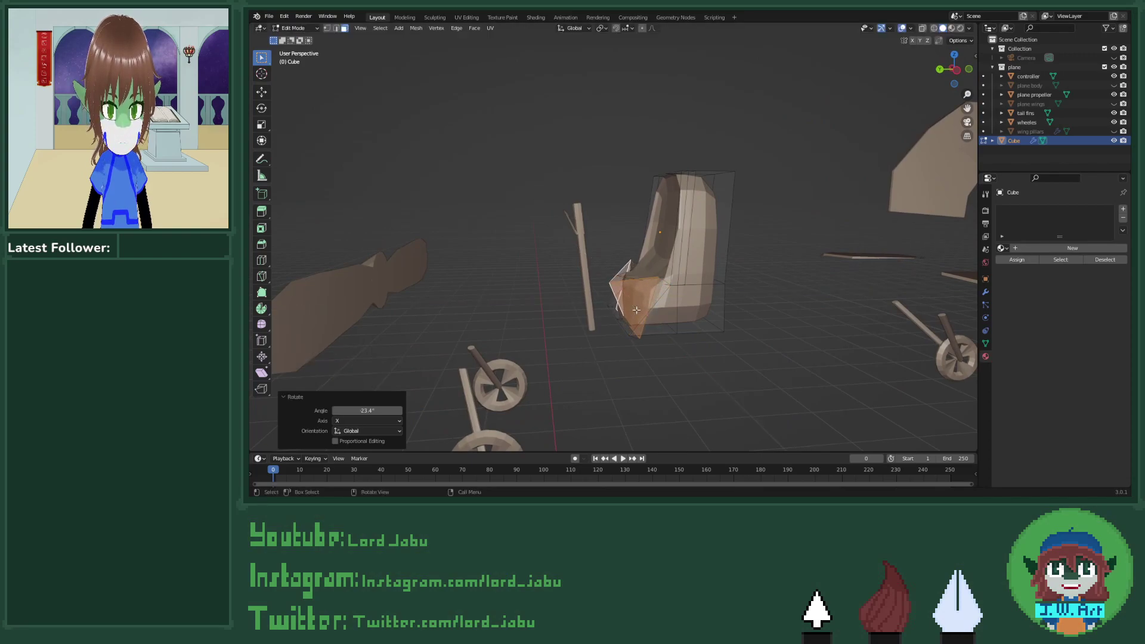
{"action": "left_click", "coordinate": [636, 309]}
{"action": "key", "text": "g"}
{"action": "key", "text": "x"}
{"action": "key", "text": "y"}
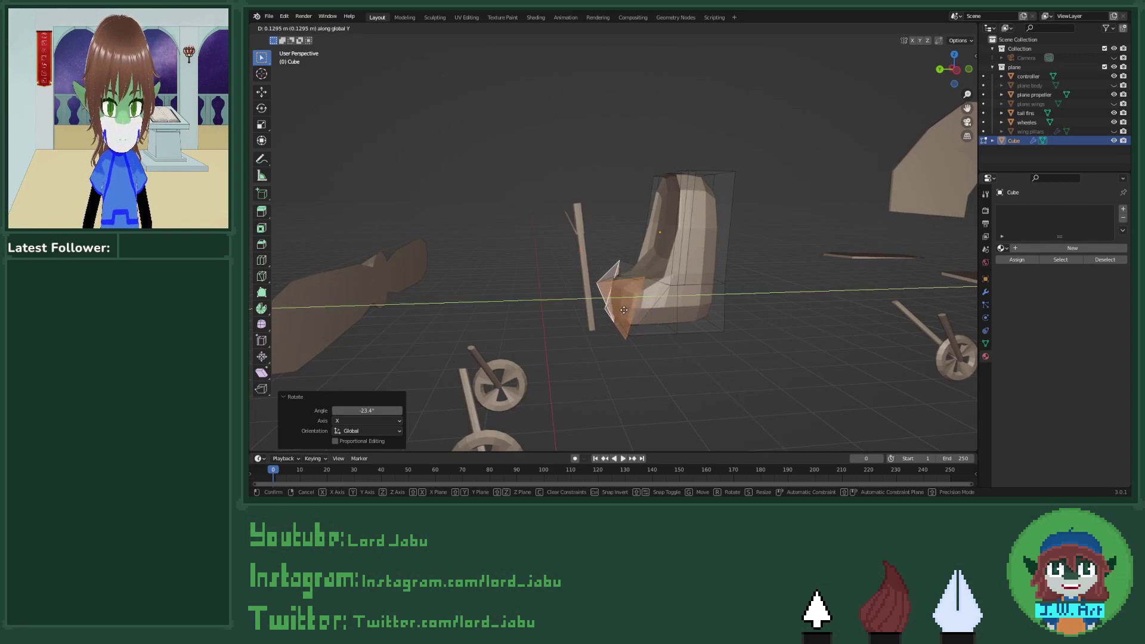
{"action": "left_click", "coordinate": [624, 310]}
{"action": "middle_click_drag", "start_coordinate": [623, 309], "coordinate": [774, 294]}
Step: In Object Mode, unhide the plane body, select the seat cushion and browse its materials
{"action": "key", "text": "Tab"}
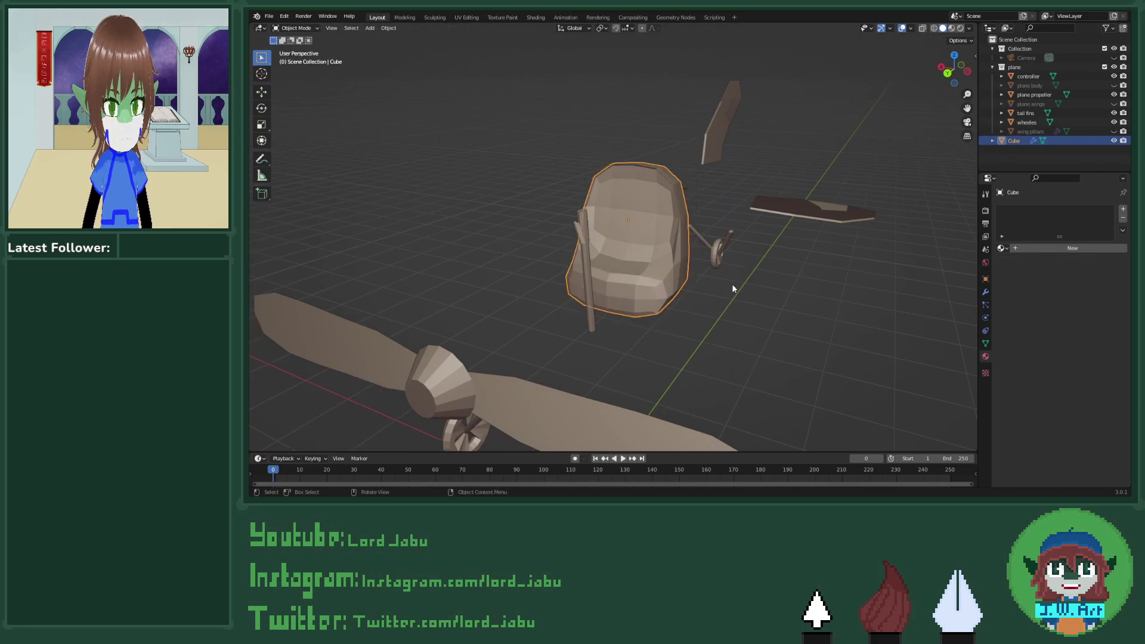
{"action": "left_click", "coordinate": [1112, 86]}
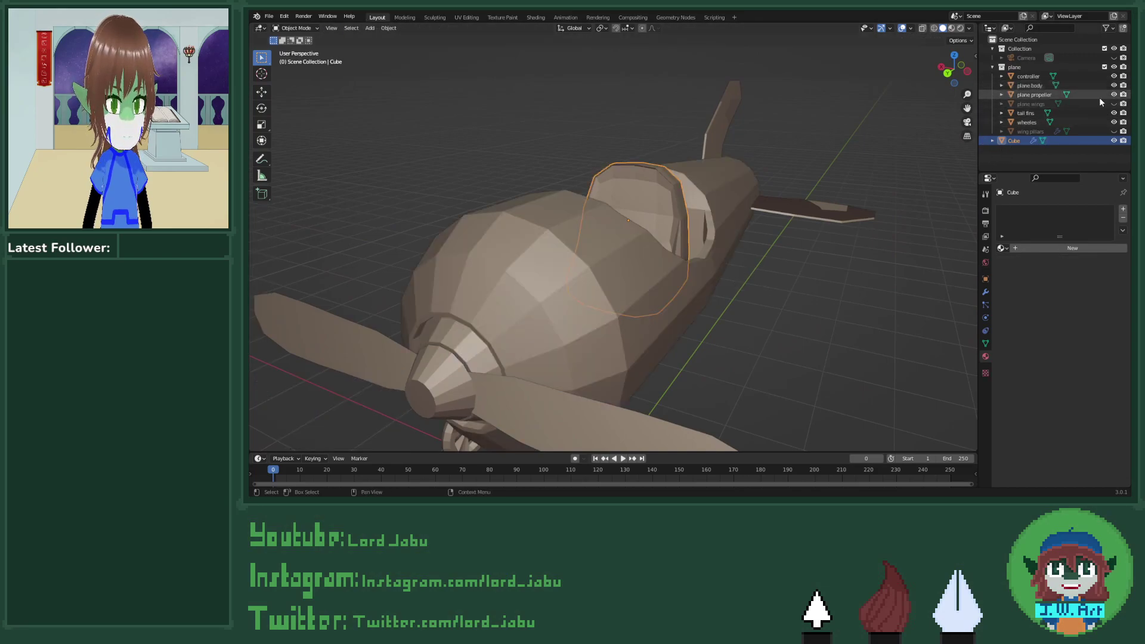
{"action": "scroll", "coordinate": [731, 266], "scroll_direction": "down", "scroll_amount": 4}
{"action": "middle_click_drag", "start_coordinate": [731, 266], "coordinate": [653, 275]}
{"action": "left_click", "coordinate": [725, 165]}
{"action": "middle_click_drag", "start_coordinate": [726, 170], "coordinate": [715, 204]}
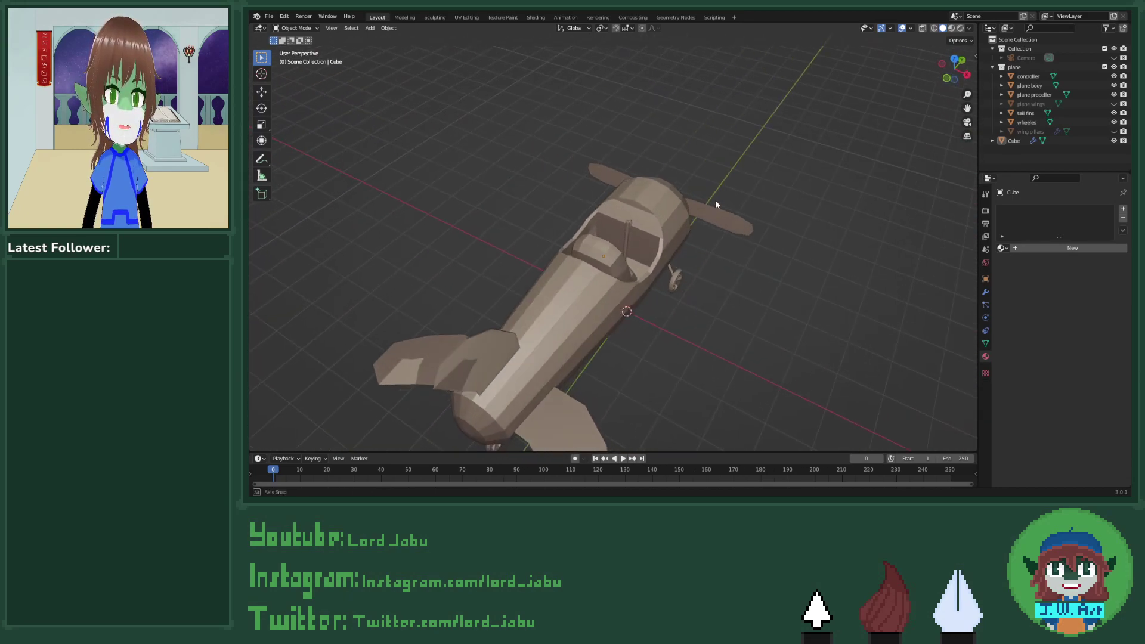
{"action": "left_click", "coordinate": [610, 249]}
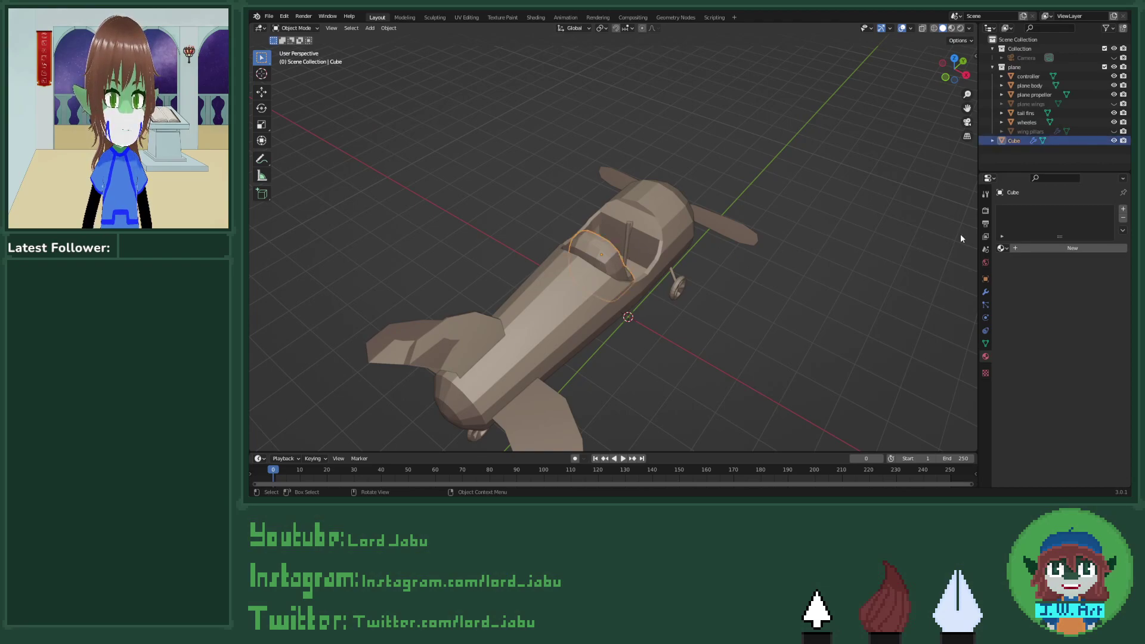
{"action": "left_click", "coordinate": [1001, 248]}
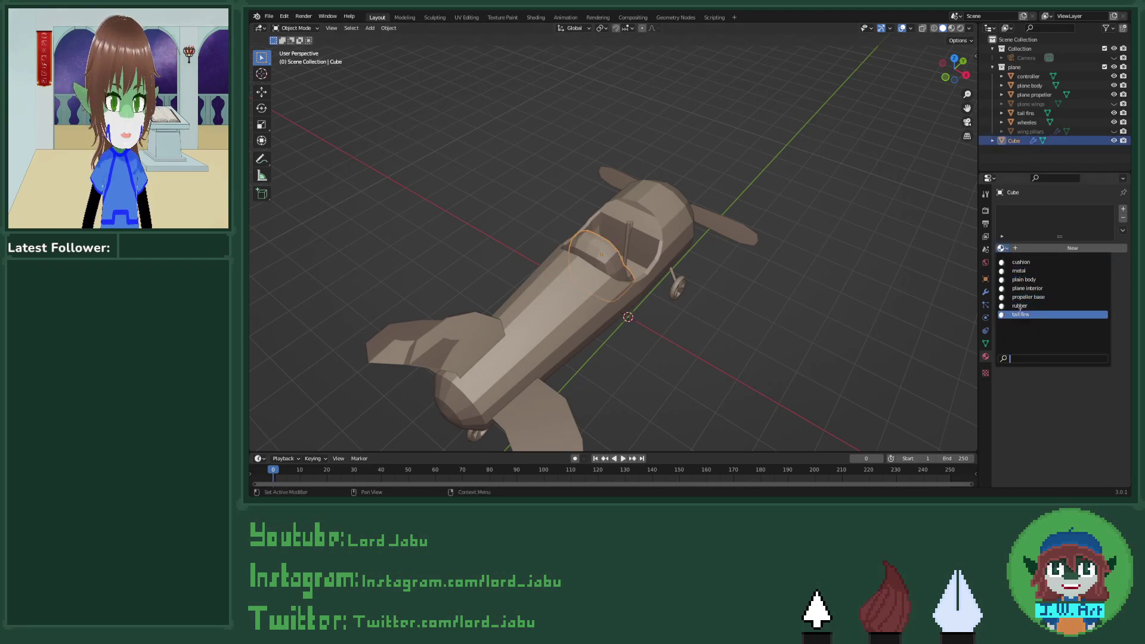
Step: Give the seat the 'cushion' material, then select the plane propeller from a front view
{"action": "left_click", "coordinate": [1020, 262]}
{"action": "left_click", "coordinate": [674, 228]}
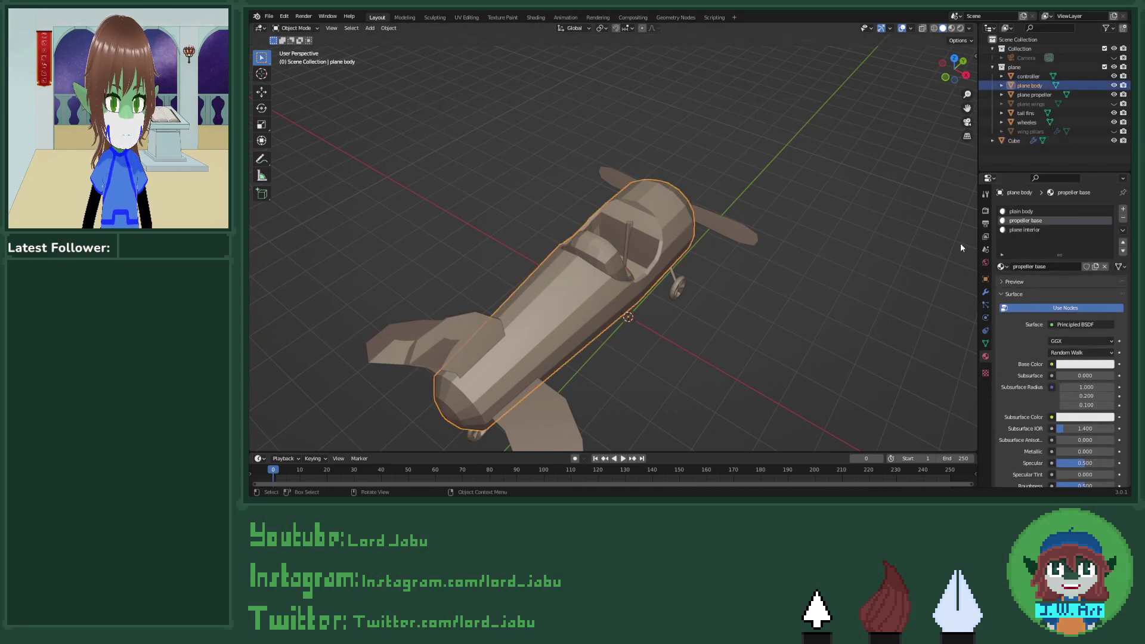
{"action": "left_click", "coordinate": [1029, 76]}
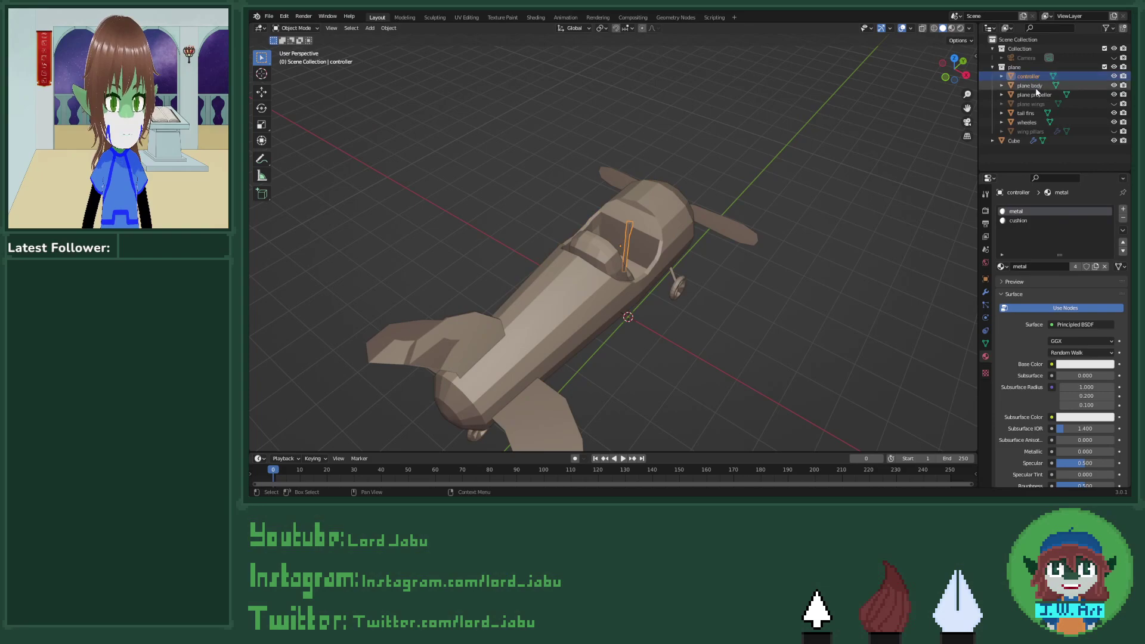
{"action": "left_click", "coordinate": [1034, 95]}
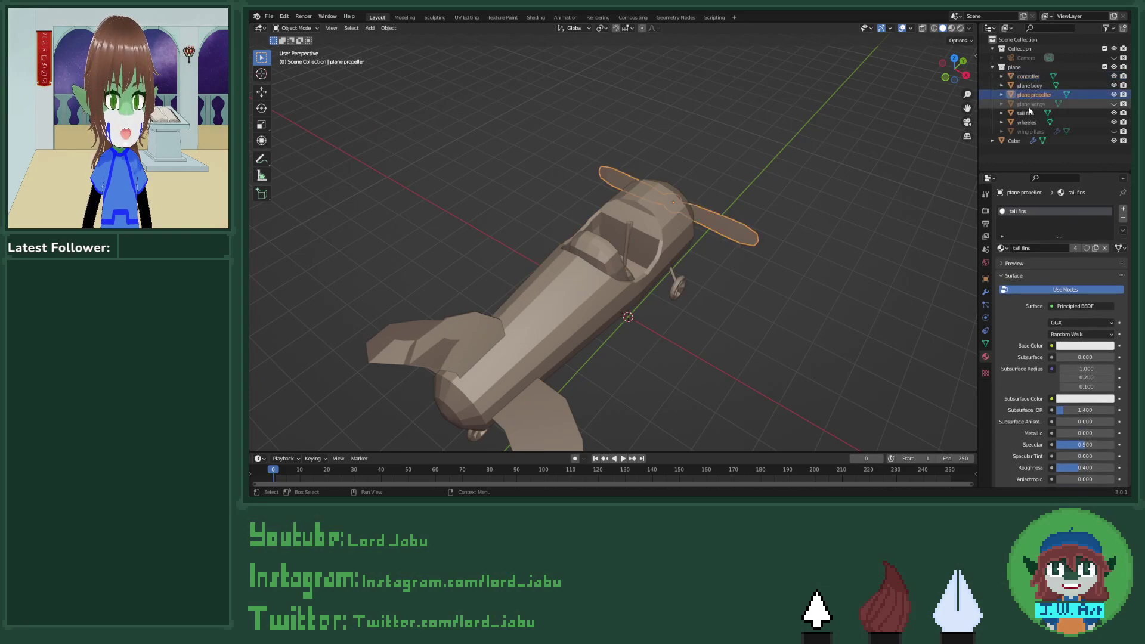
{"action": "middle_click_drag", "start_coordinate": [847, 214], "coordinate": [782, 232]}
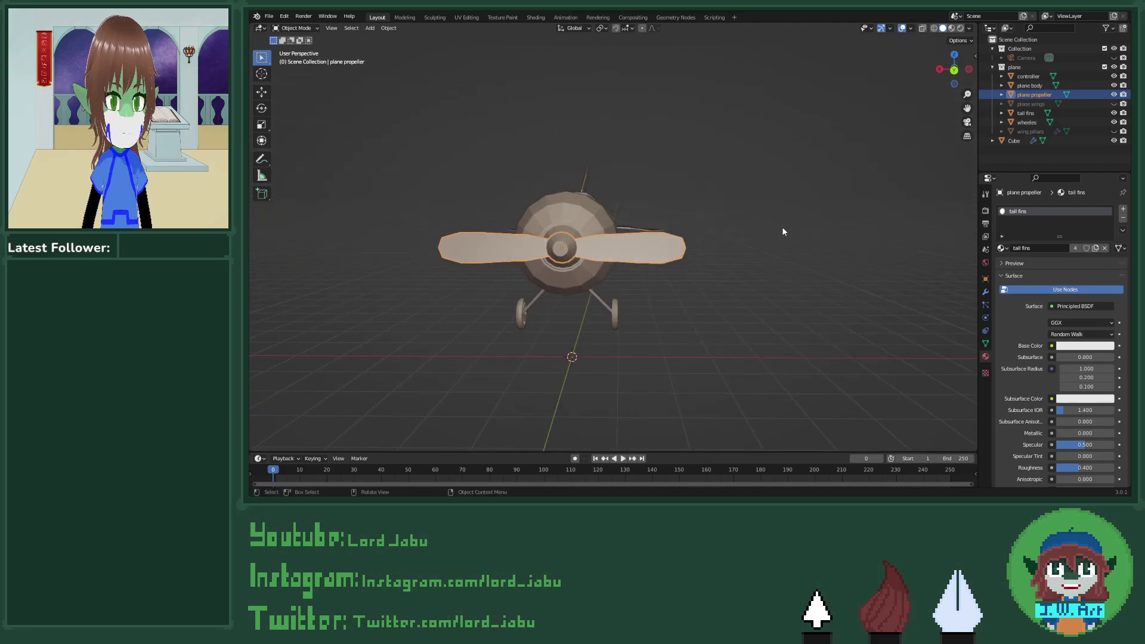
Step: In Edit Mode, zoom in and select all the faces of the propeller hub
{"action": "key", "text": "Tab"}
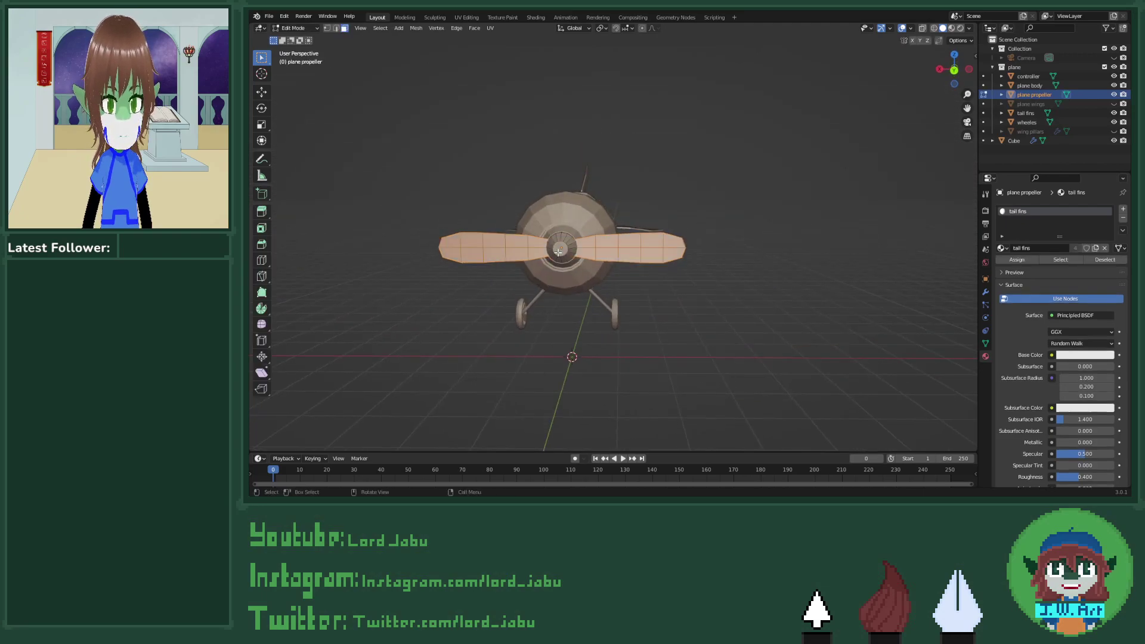
{"action": "scroll", "coordinate": [556, 253], "scroll_direction": "up", "scroll_amount": 4}
{"action": "middle_click_drag", "start_coordinate": [557, 253], "coordinate": [656, 221], "text": "shift"}
{"action": "scroll", "coordinate": [817, 250], "scroll_direction": "up", "scroll_amount": 3}
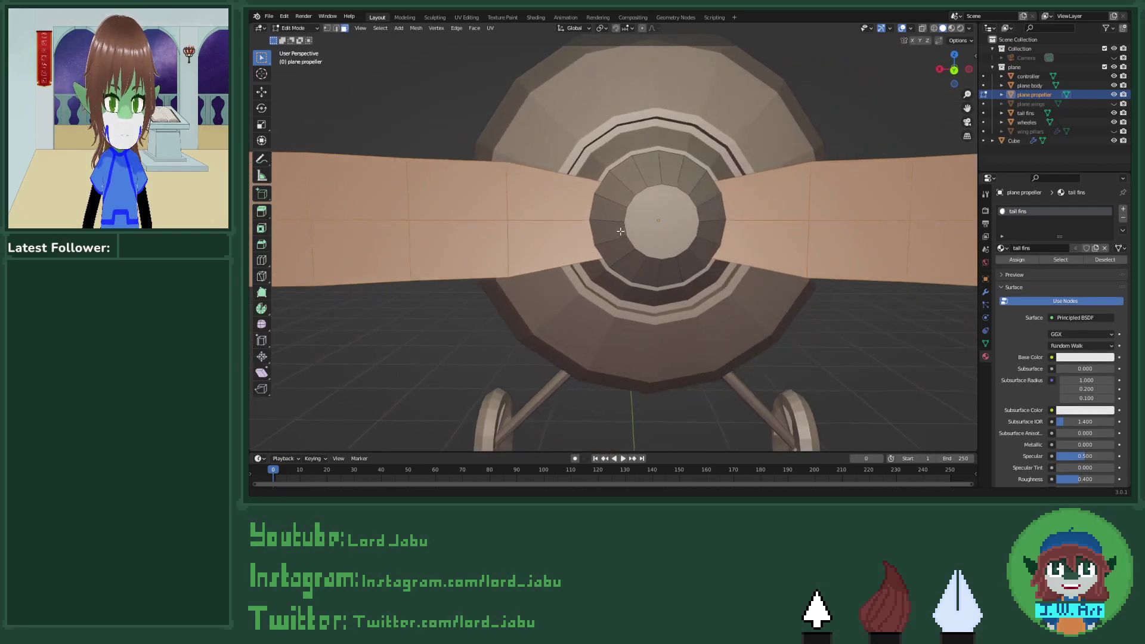
{"action": "scroll", "coordinate": [656, 222], "scroll_direction": "up", "scroll_amount": 1}
{"action": "left_click", "coordinate": [619, 176]}
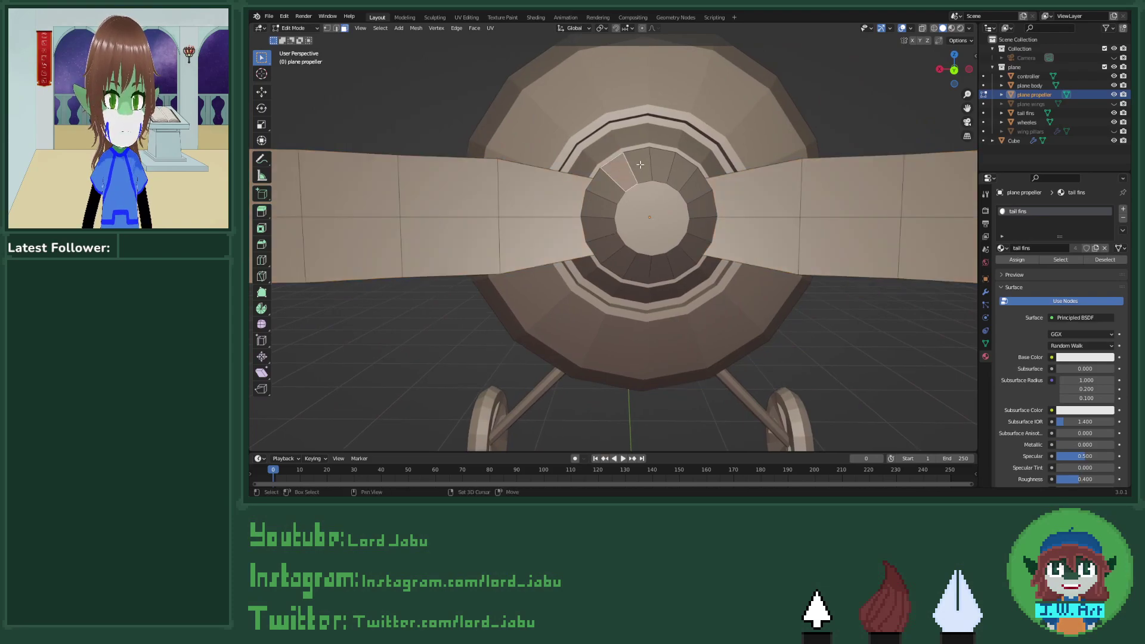
{"action": "left_click", "coordinate": [676, 257], "text": "shift"}
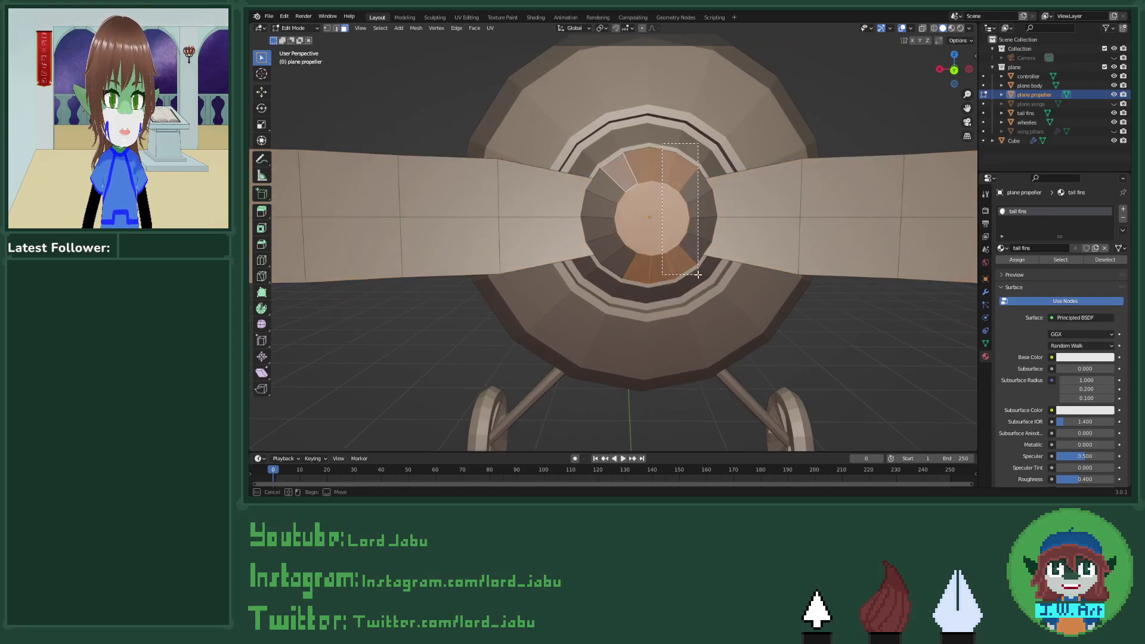
{"action": "left_click", "coordinate": [695, 246], "text": "shift"}
{"action": "left_click", "coordinate": [605, 186], "text": "shift"}
{"action": "left_click", "coordinate": [596, 239], "text": "shift"}
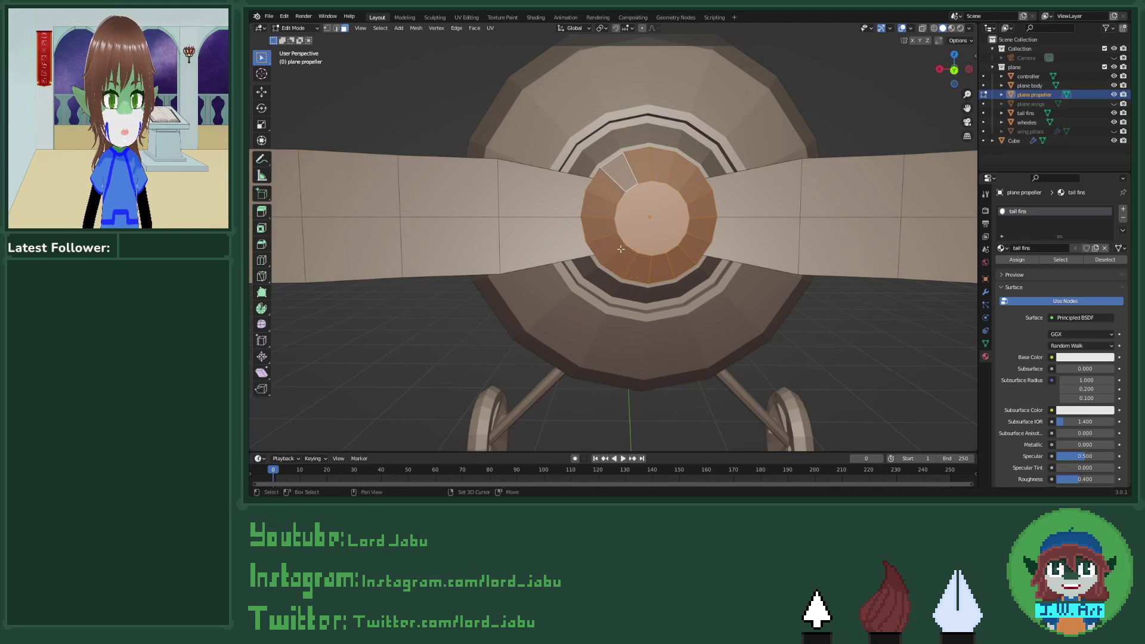
{"action": "middle_click_drag", "start_coordinate": [596, 239], "coordinate": [708, 274]}
{"action": "middle_click_drag", "start_coordinate": [781, 271], "coordinate": [685, 256]}
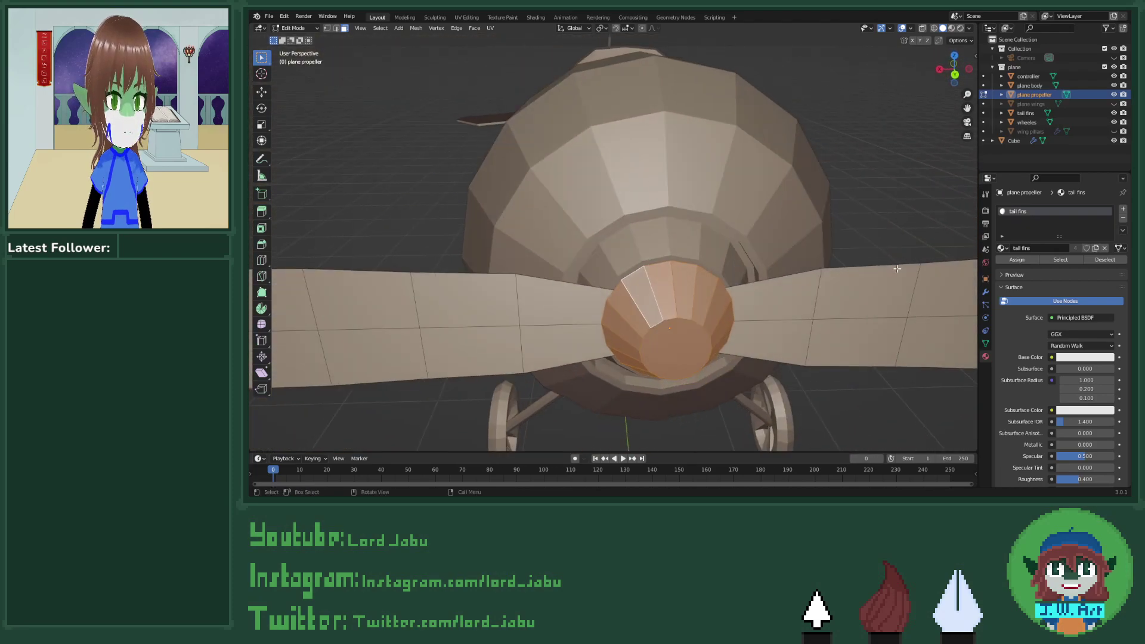
Step: Add a material slot with 'metal', assign it to the hub faces, verify, and exit Edit Mode
{"action": "left_click", "coordinate": [1122, 210]}
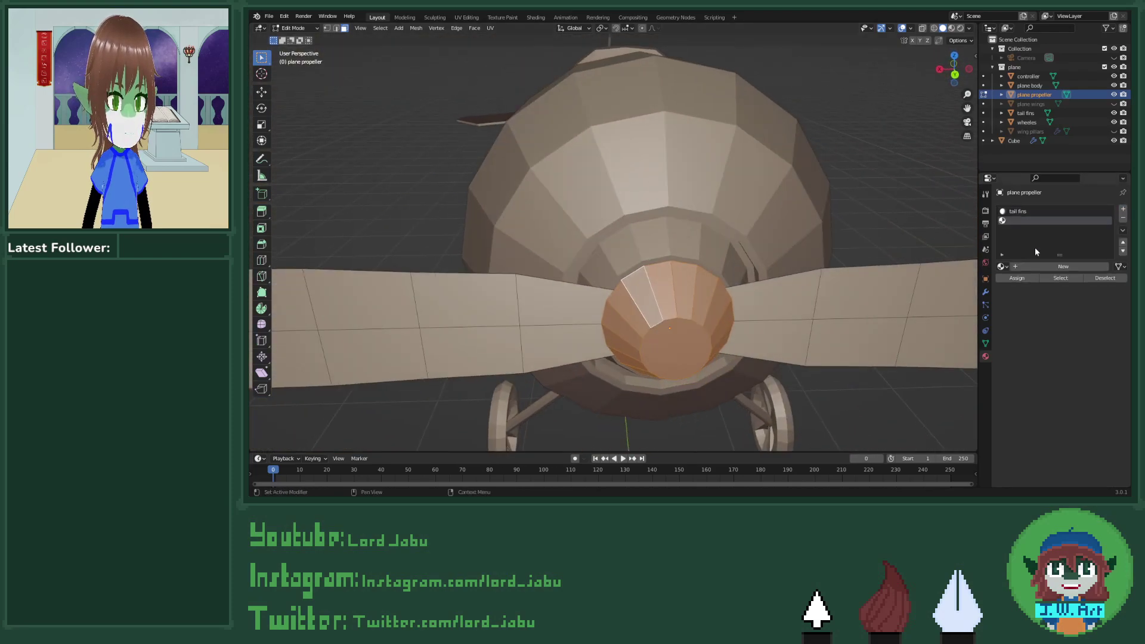
{"action": "left_click", "coordinate": [1007, 266]}
{"action": "left_click", "coordinate": [1017, 293]}
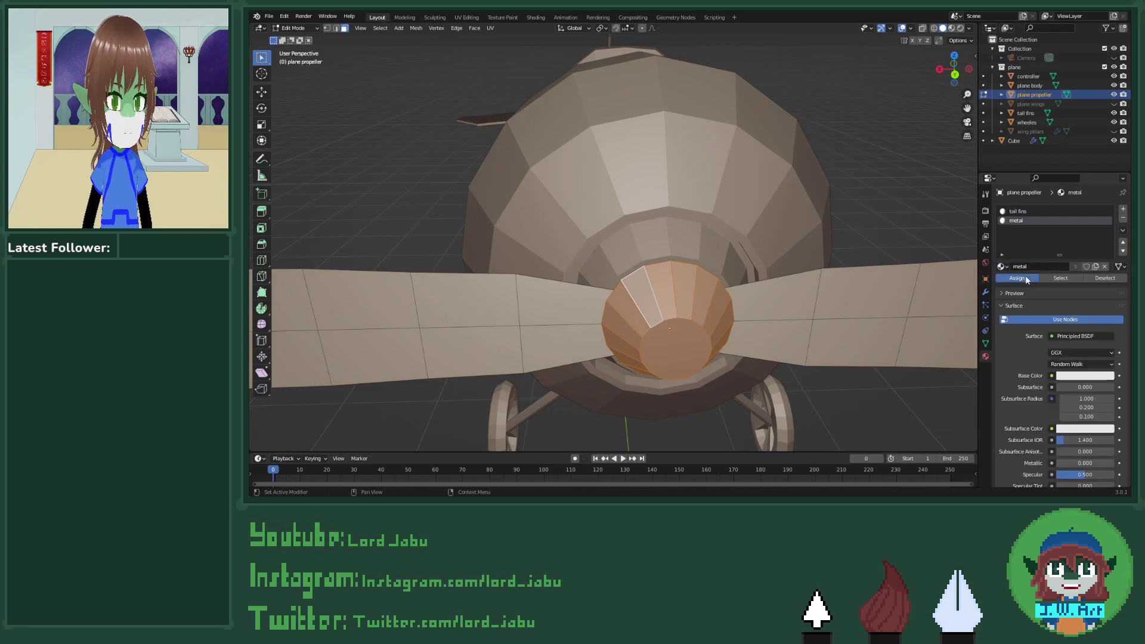
{"action": "left_click", "coordinate": [1017, 278]}
{"action": "left_click", "coordinate": [1107, 280]}
{"action": "left_click", "coordinate": [1060, 278]}
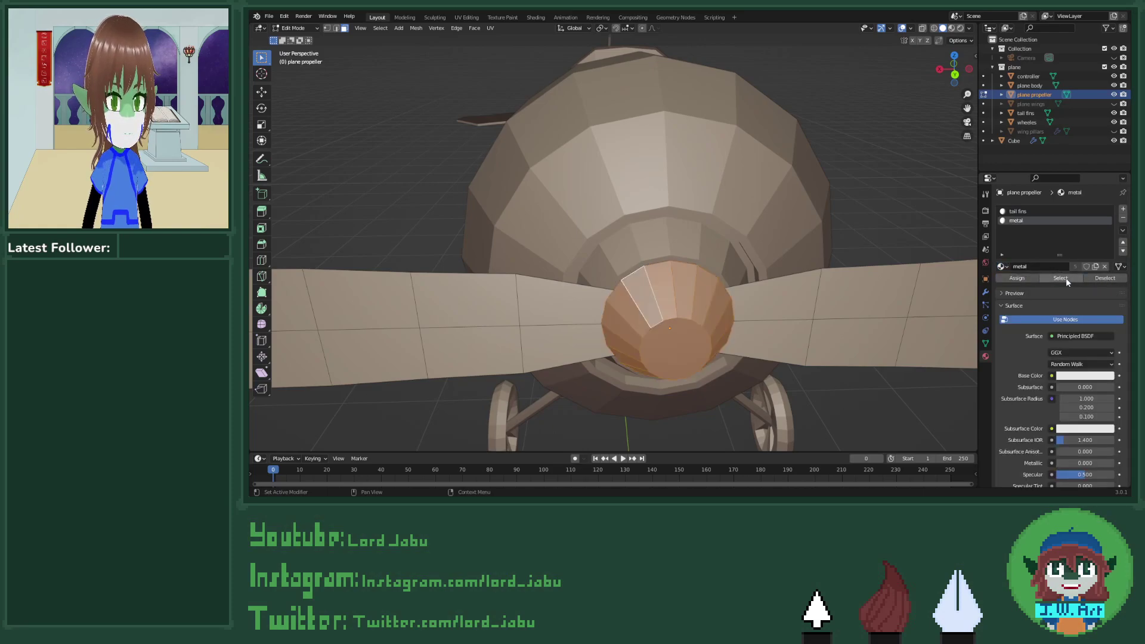
{"action": "scroll", "coordinate": [614, 250], "scroll_direction": "down", "scroll_amount": 5}
{"action": "key", "text": "Tab"}
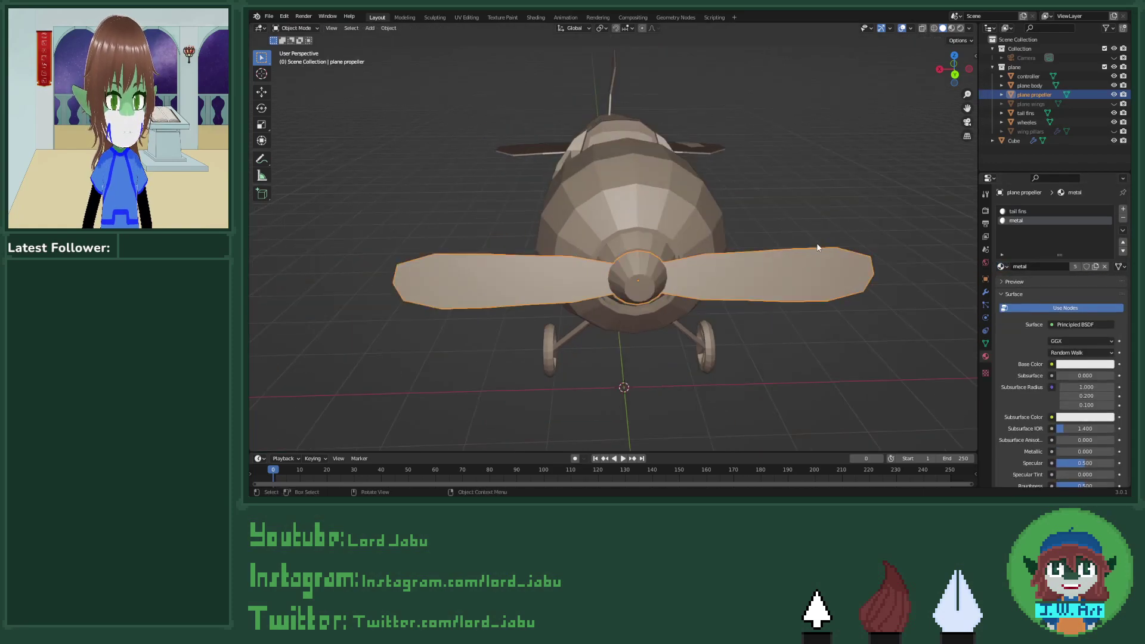
Step: Unhide the plane wings and rename the 'wheeles' object to 'wheels'
{"action": "left_click", "coordinate": [1112, 104]}
{"action": "middle_click_drag", "start_coordinate": [864, 280], "coordinate": [810, 303]}
{"action": "left_click", "coordinate": [810, 303]}
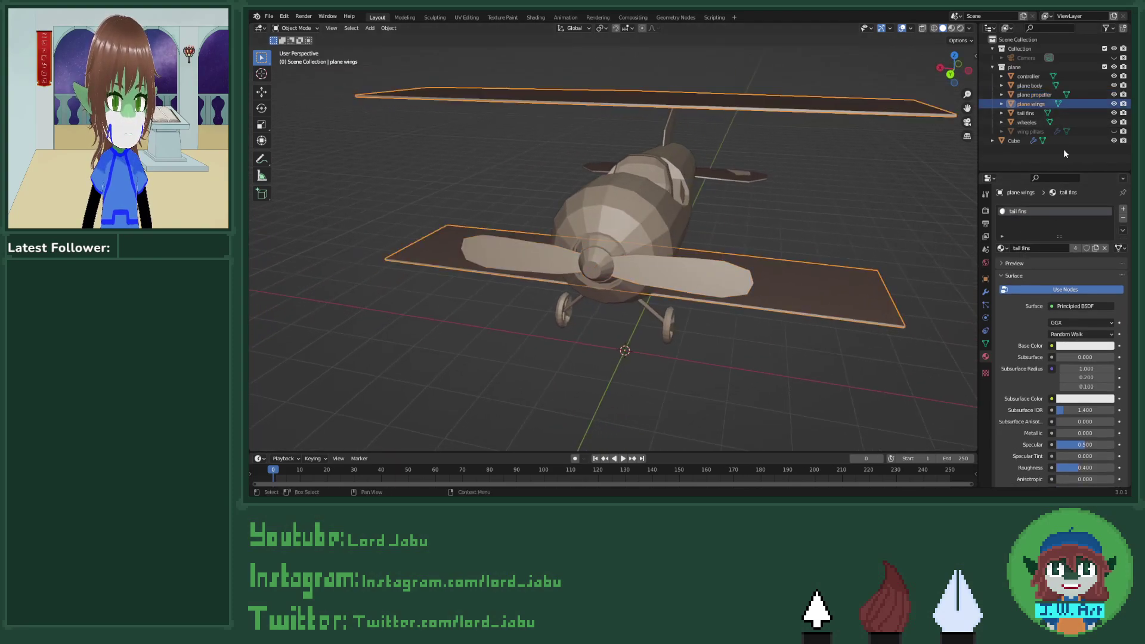
{"action": "left_click", "coordinate": [1040, 114]}
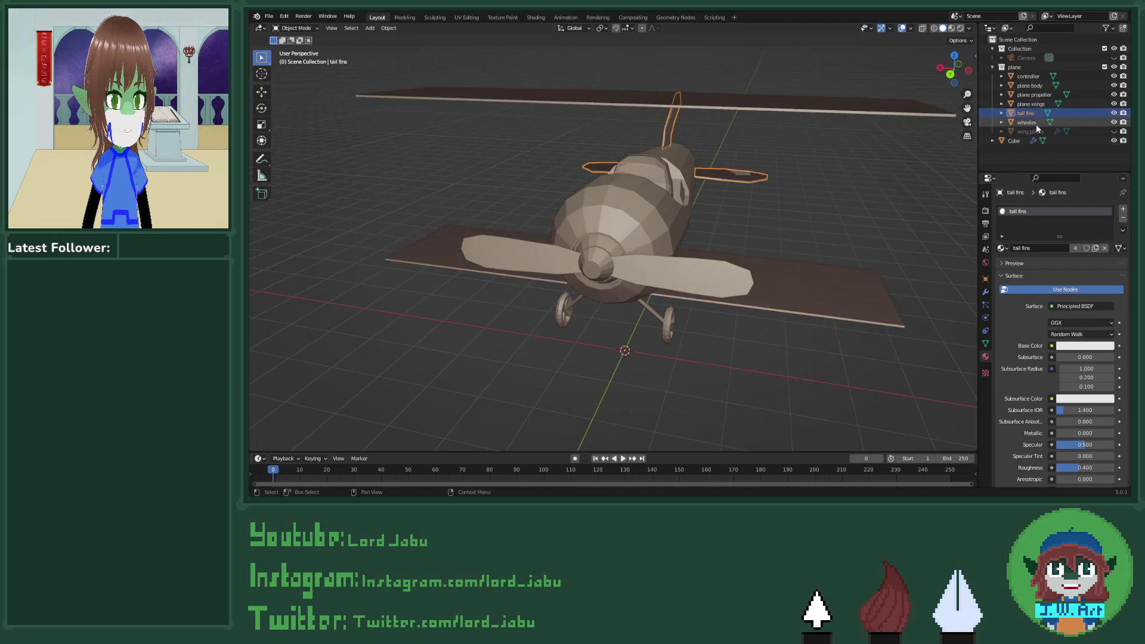
{"action": "left_click", "coordinate": [1036, 124]}
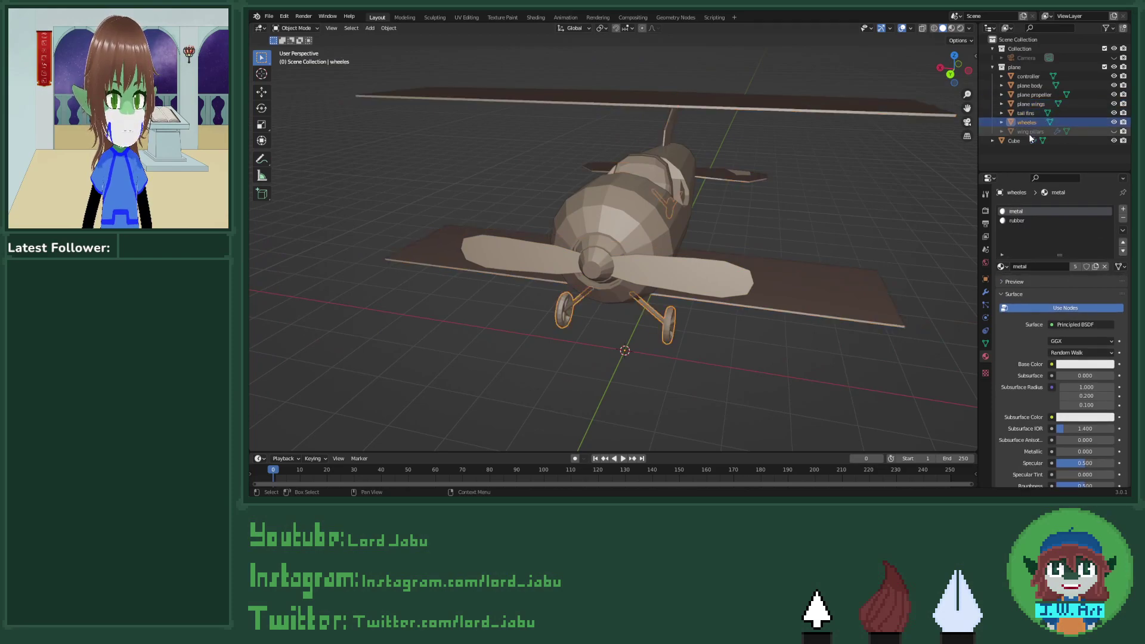
{"action": "double_click", "coordinate": [1033, 122]}
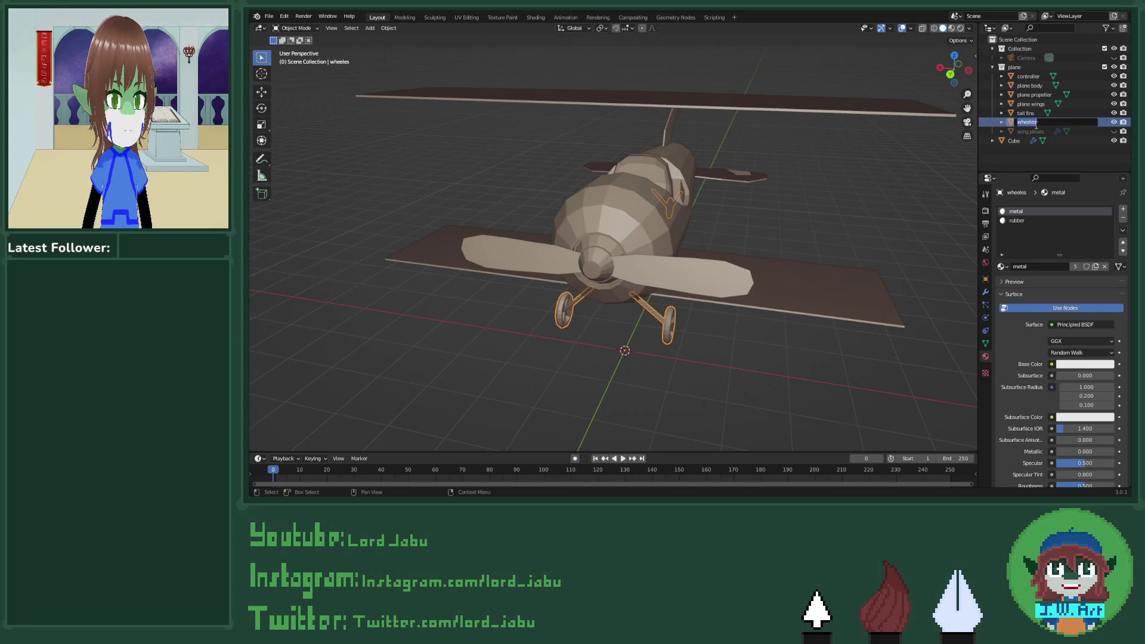
{"action": "left_click", "coordinate": [1041, 122]}
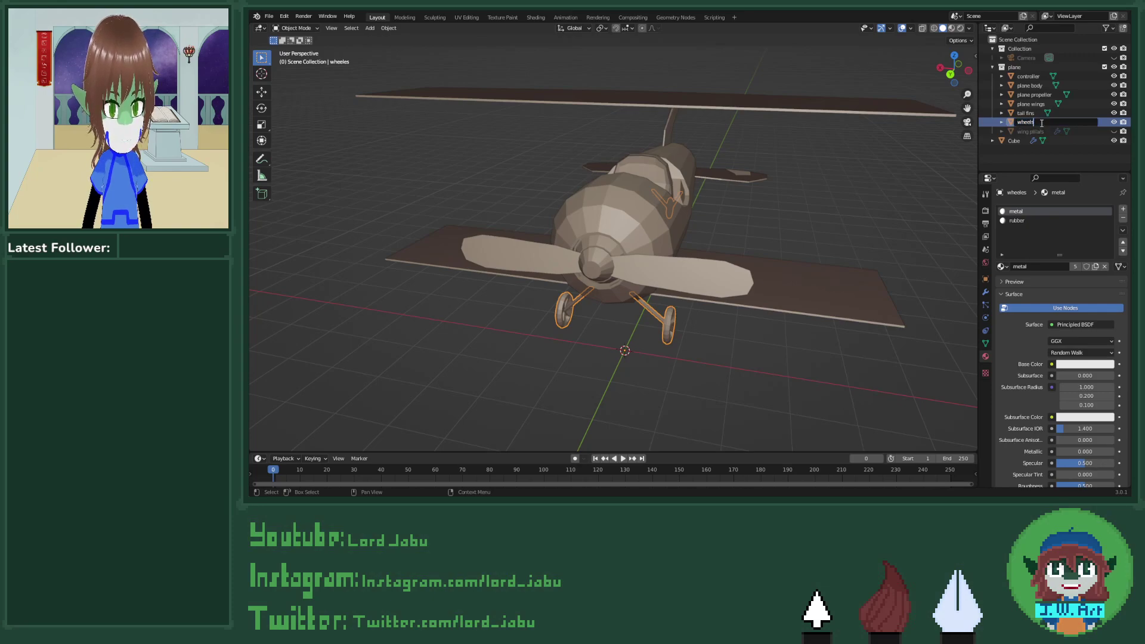
{"action": "key", "text": "Return"}
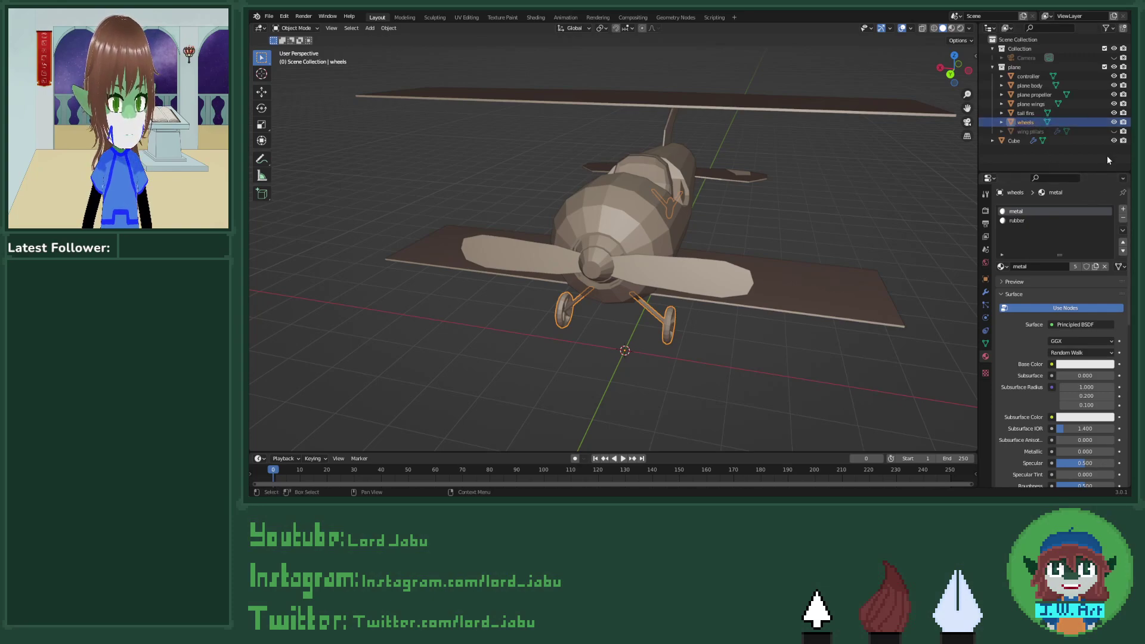
Step: Unhide the wing pillars, give them the 'metal' material, and save the file
{"action": "left_click", "coordinate": [1112, 131]}
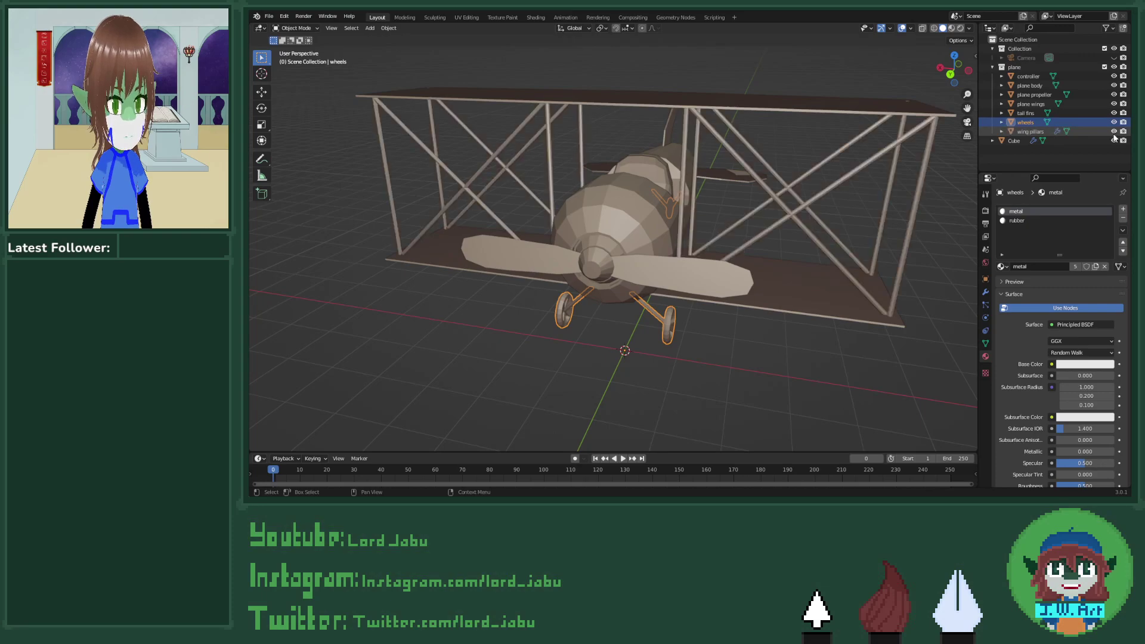
{"action": "left_click", "coordinate": [1034, 131]}
{"action": "left_click", "coordinate": [1001, 247]}
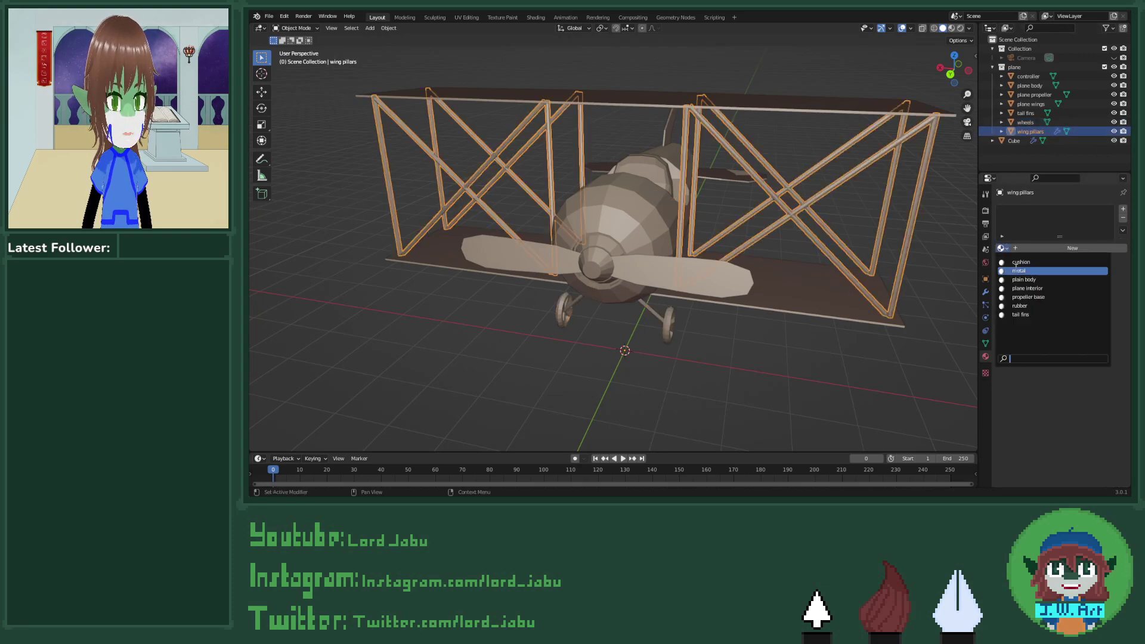
{"action": "left_click", "coordinate": [1018, 271]}
{"action": "middle_click_drag", "start_coordinate": [951, 258], "coordinate": [847, 288]}
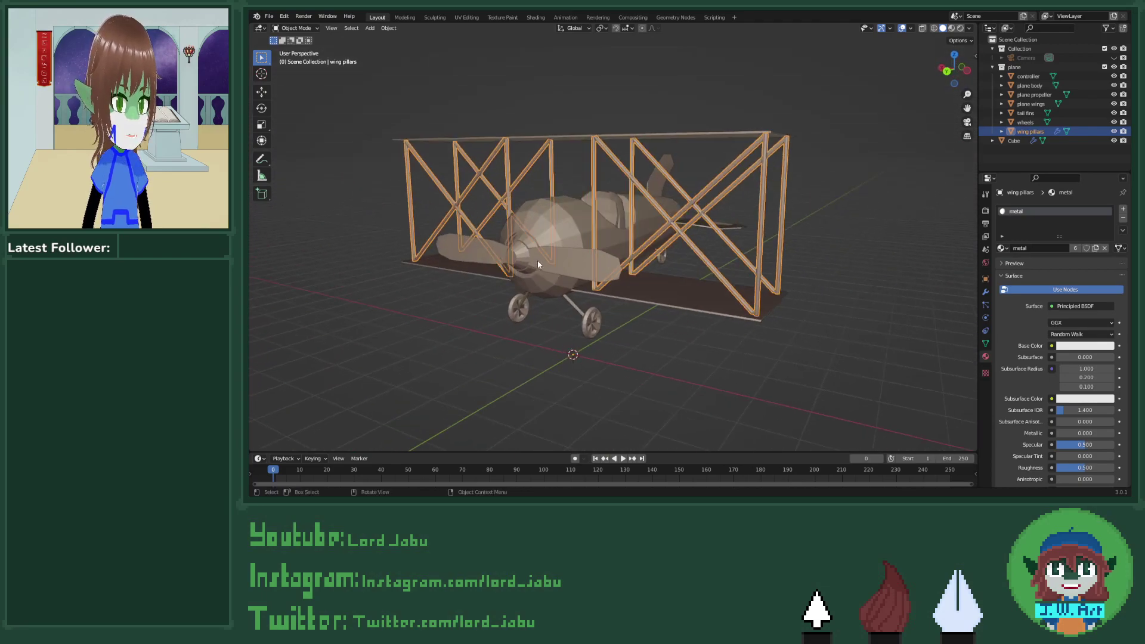
{"action": "middle_click_drag", "start_coordinate": [538, 259], "coordinate": [501, 288]}
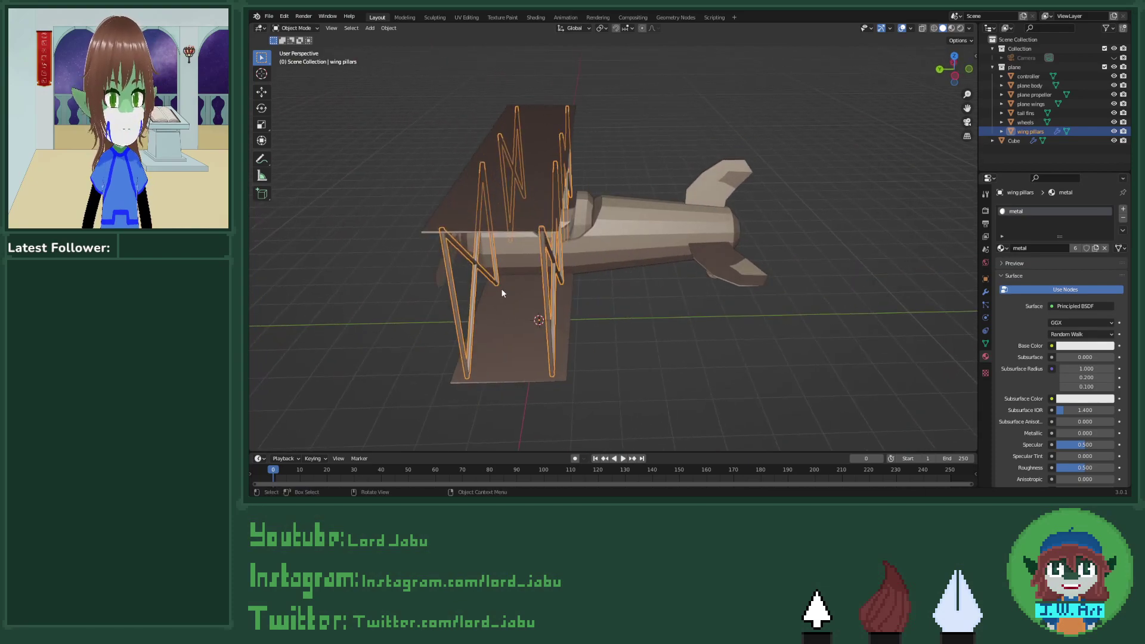
{"action": "key", "text": "ctrl+s"}
Step: Select body, tail fins, wheels, wings, pillars, cushion and stick, join them, then undo the join
{"action": "middle_click_drag", "start_coordinate": [610, 289], "coordinate": [658, 251]}
{"action": "left_click", "coordinate": [661, 248]}
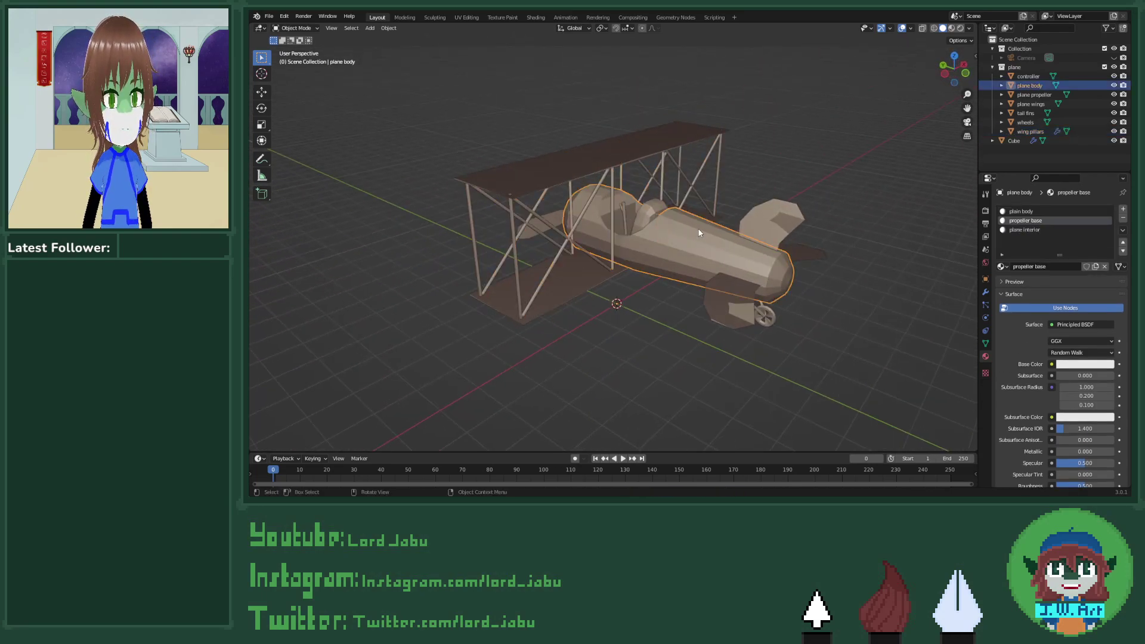
{"action": "left_click", "coordinate": [752, 222], "text": "shift"}
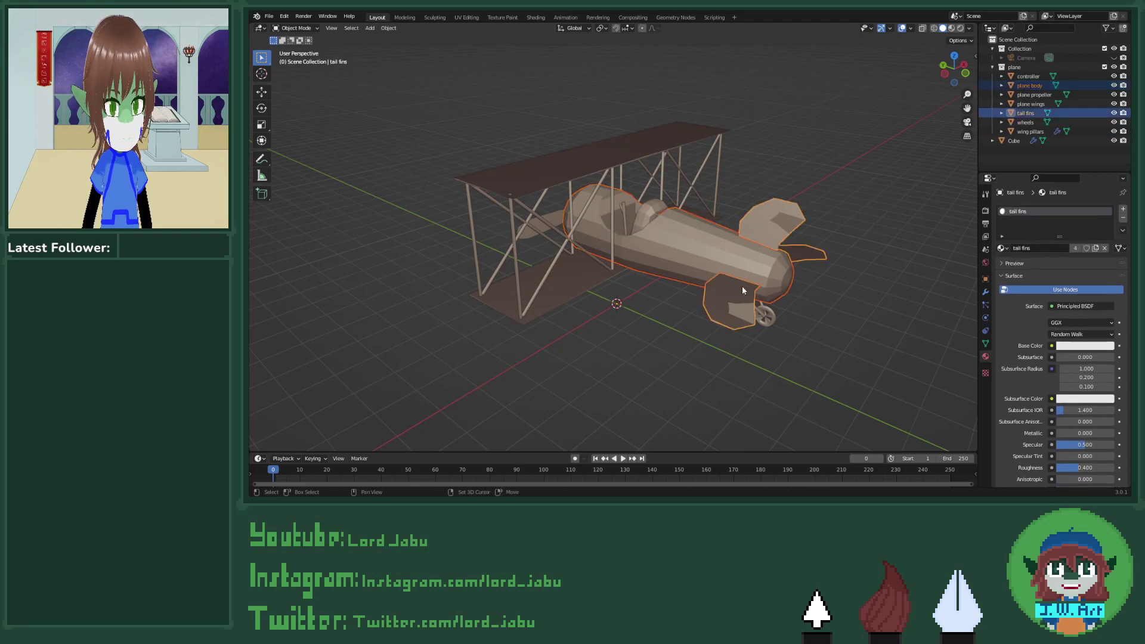
{"action": "left_click", "coordinate": [766, 314], "text": "shift"}
{"action": "left_click", "coordinate": [571, 280], "text": "shift"}
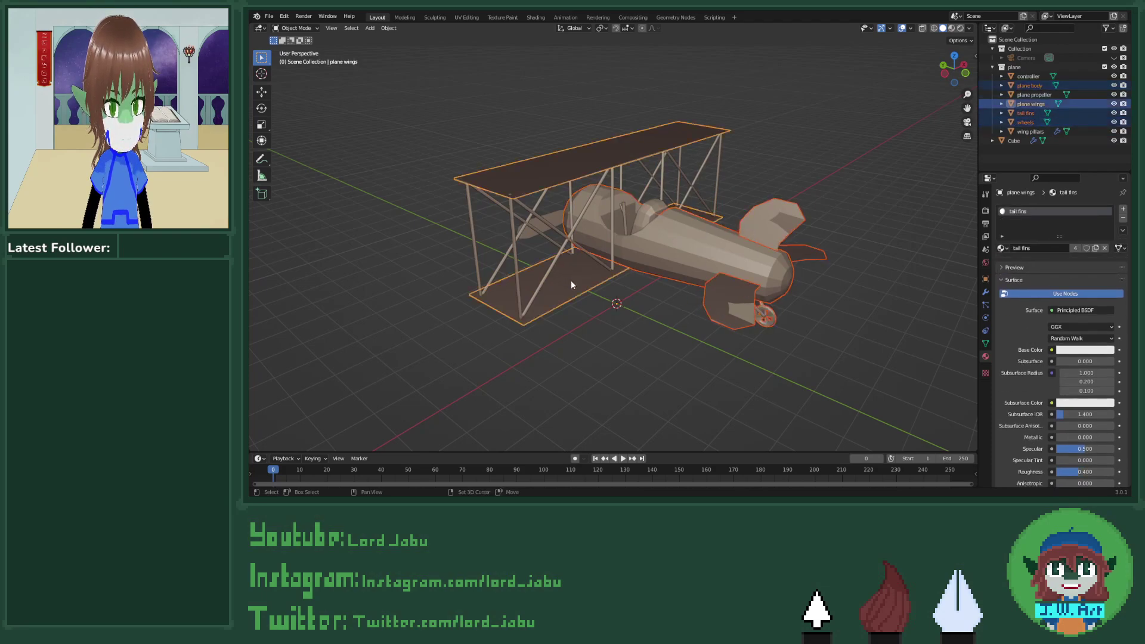
{"action": "left_click", "coordinate": [571, 280], "text": "shift"}
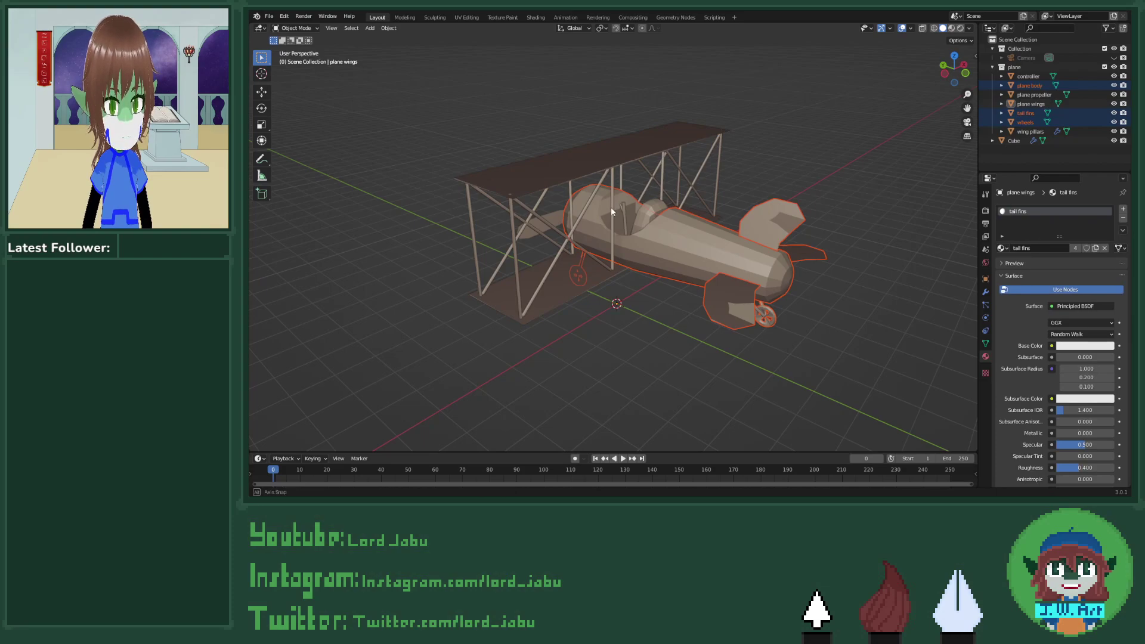
{"action": "middle_click_drag", "start_coordinate": [610, 206], "coordinate": [623, 202]}
{"action": "left_click", "coordinate": [592, 166], "text": "shift"}
{"action": "left_click", "coordinate": [600, 186], "text": "shift"}
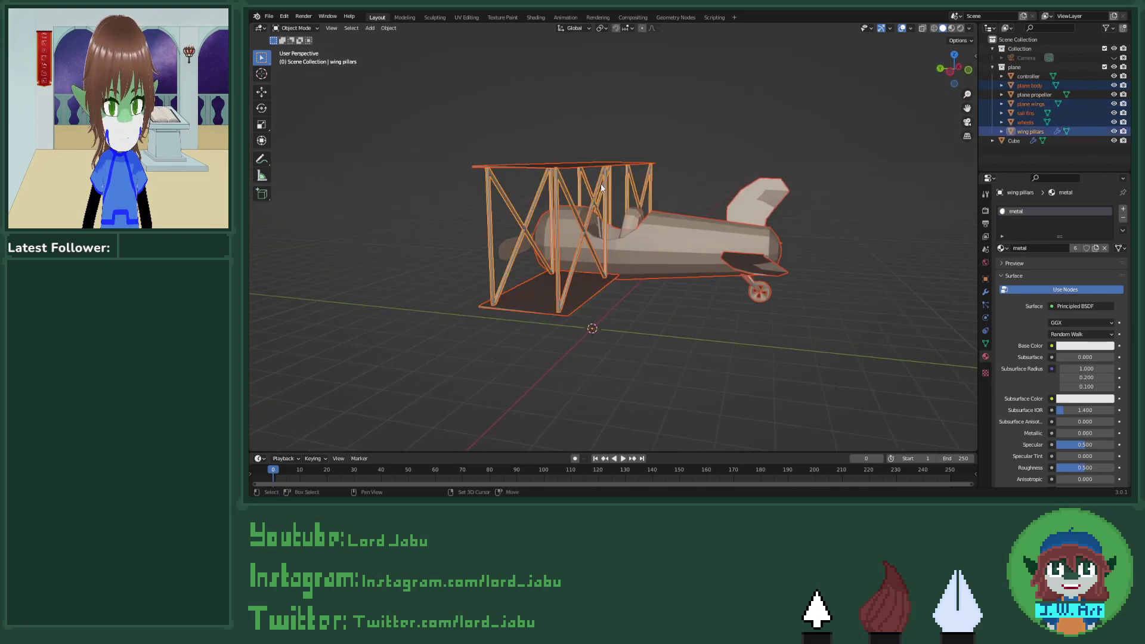
{"action": "left_click", "coordinate": [621, 216], "text": "shift"}
{"action": "middle_click_drag", "start_coordinate": [621, 216], "coordinate": [587, 286]}
{"action": "left_click", "coordinate": [623, 212], "text": "shift"}
{"action": "key", "text": "ctrl+j"}
{"action": "key", "text": "ctrl+z"}
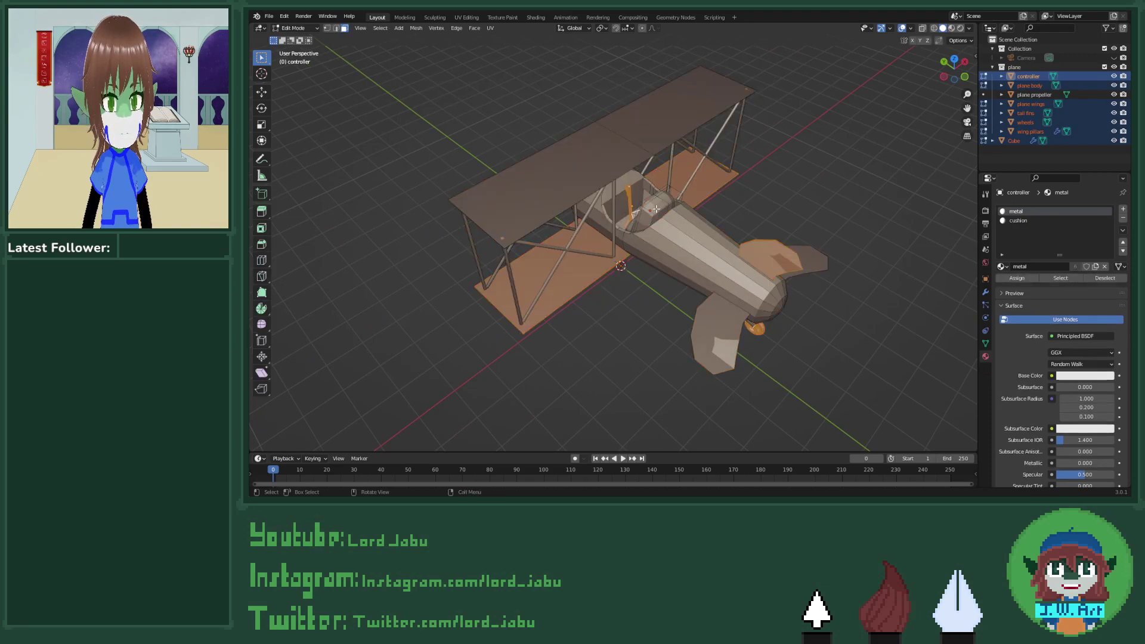
Step: Add a level-1 Subdivision modifier to the cockpit cushion and apply it
{"action": "left_click", "coordinate": [656, 206]}
{"action": "key", "text": "a"}
{"action": "left_click", "coordinate": [654, 212]}
{"action": "middle_click_drag", "start_coordinate": [653, 206], "coordinate": [631, 209]}
{"action": "left_click", "coordinate": [631, 209]}
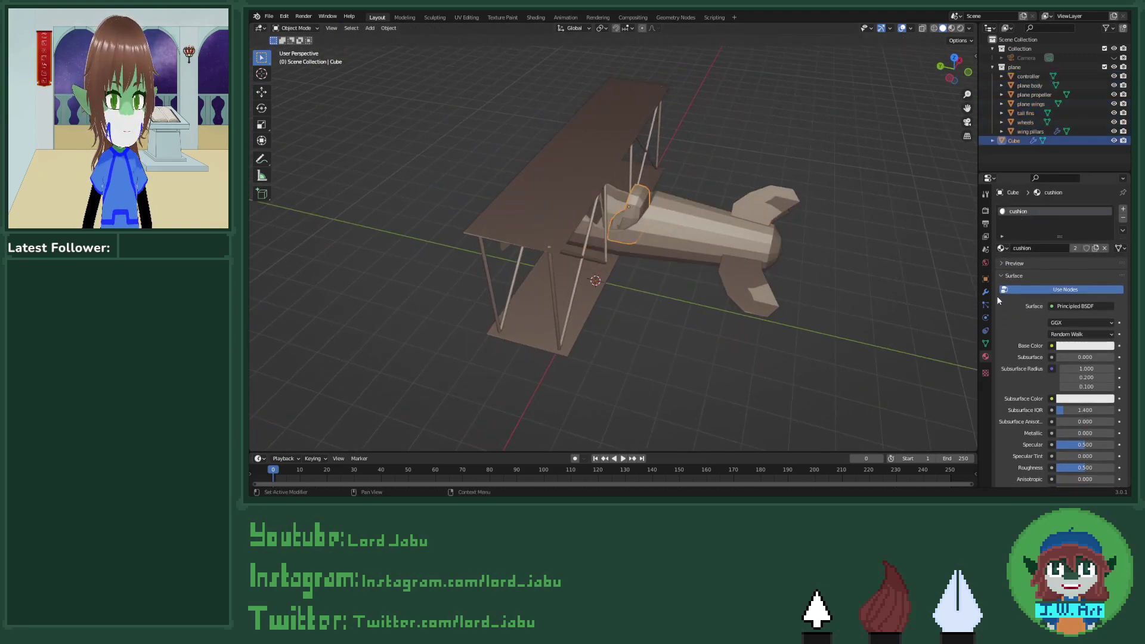
{"action": "key", "text": "ctrl+1"}
{"action": "left_click", "coordinate": [1100, 224]}
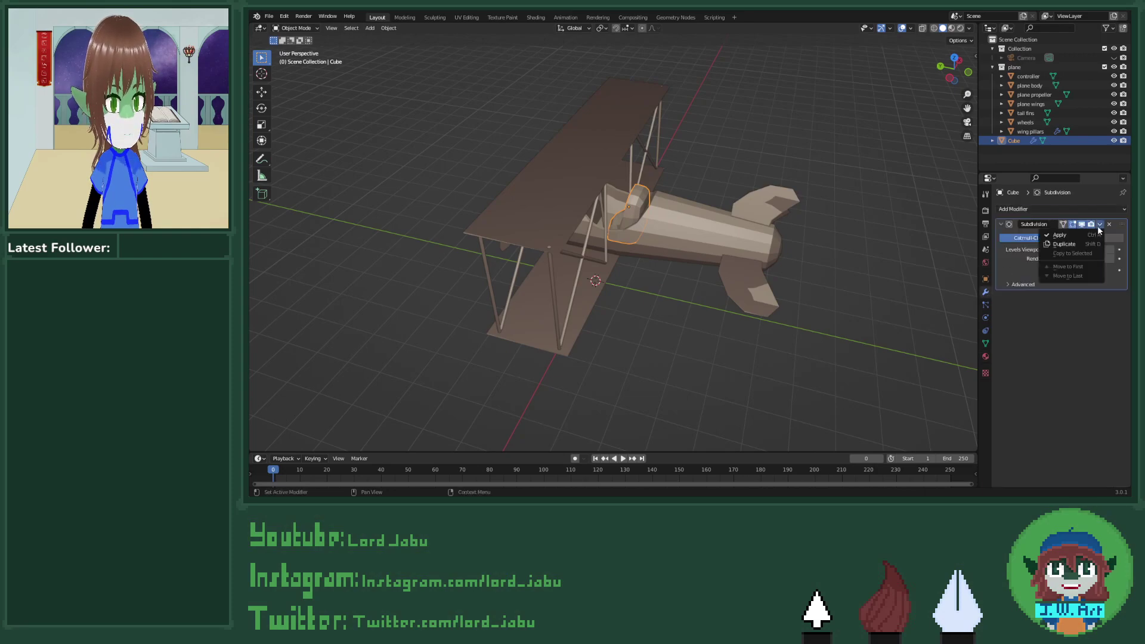
{"action": "left_click", "coordinate": [1078, 234]}
Step: Apply the Mirror modifier on the wing pillars
{"action": "middle_click_drag", "start_coordinate": [825, 293], "coordinate": [780, 273]}
{"action": "scroll", "coordinate": [779, 273], "scroll_direction": "up", "scroll_amount": 5}
{"action": "middle_click_drag", "start_coordinate": [618, 213], "coordinate": [621, 229]}
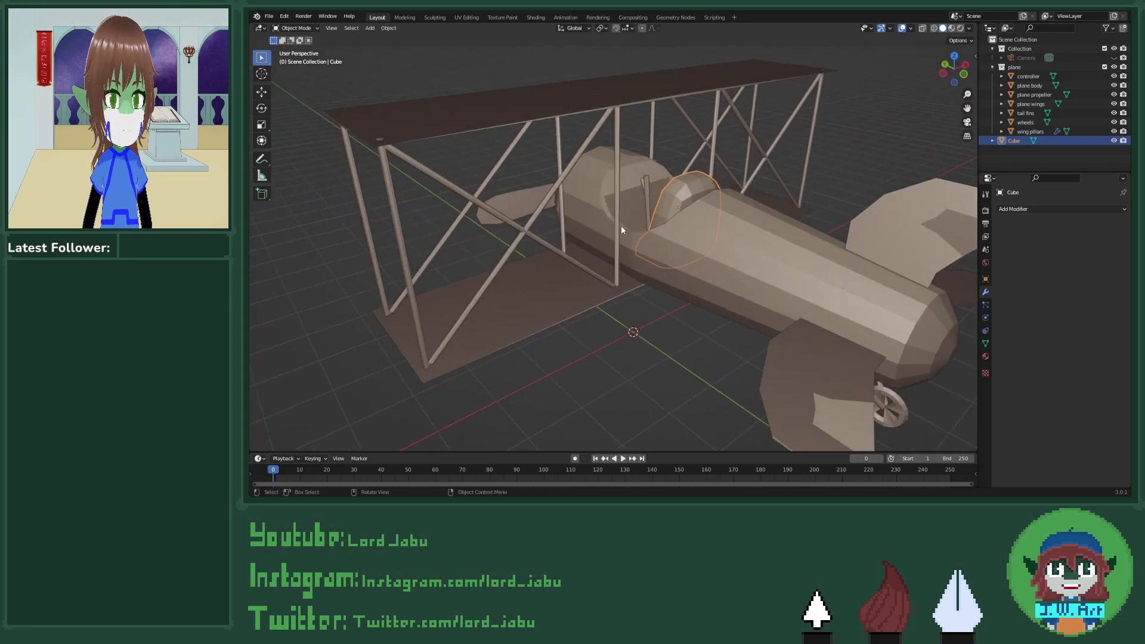
{"action": "left_click", "coordinate": [668, 205]}
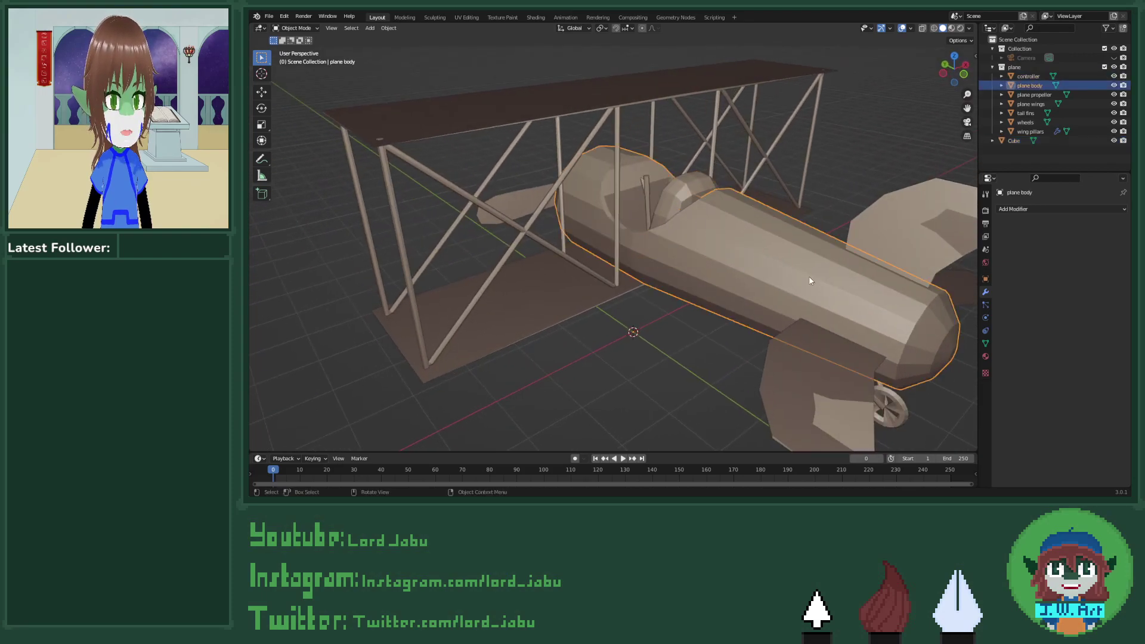
{"action": "left_click", "coordinate": [538, 307]}
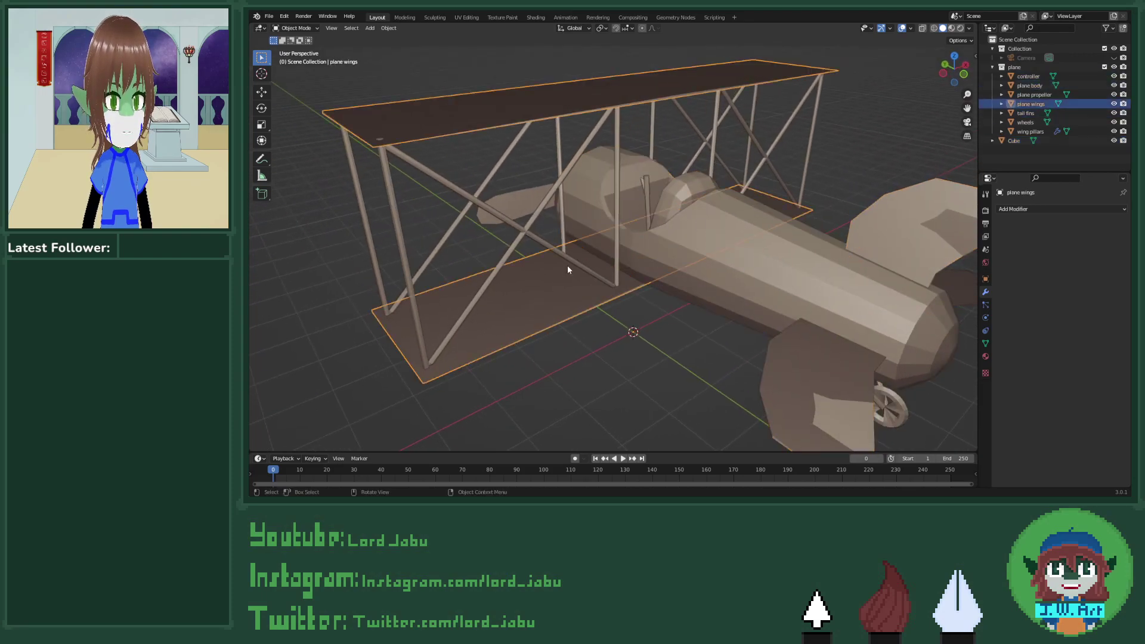
{"action": "left_click", "coordinate": [587, 272]}
{"action": "left_click", "coordinate": [1100, 224]}
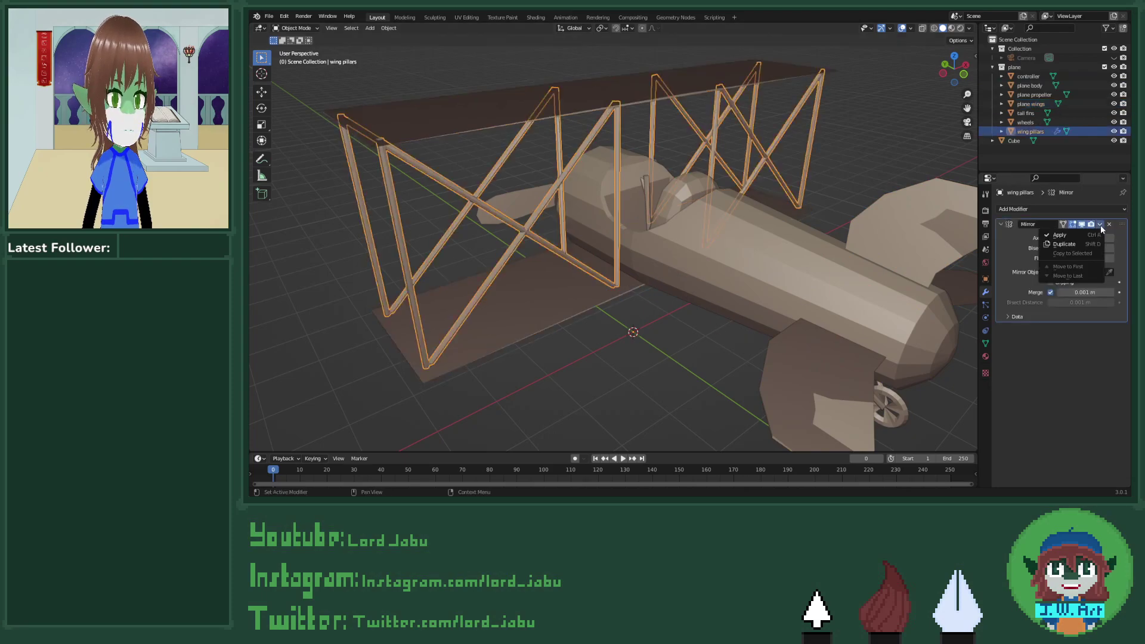
{"action": "left_click", "coordinate": [1073, 236]}
Step: Check the wheels, propeller and plane body by selecting each in turn
{"action": "middle_click_drag", "start_coordinate": [961, 296], "coordinate": [834, 373]}
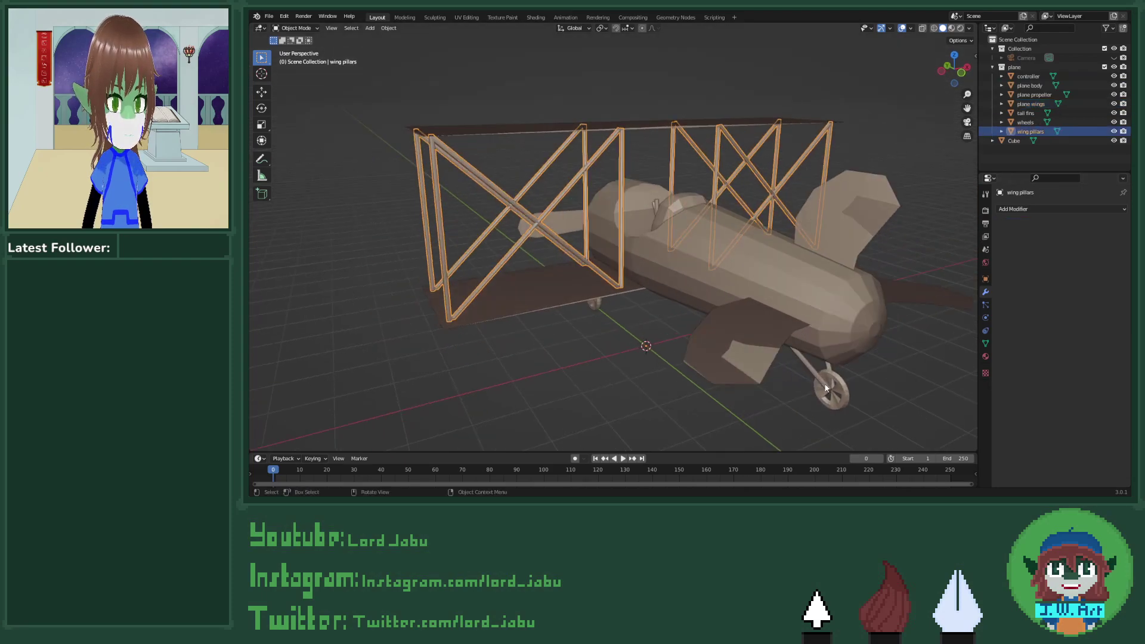
{"action": "left_click", "coordinate": [825, 388]}
{"action": "middle_click_drag", "start_coordinate": [614, 304], "coordinate": [454, 279]}
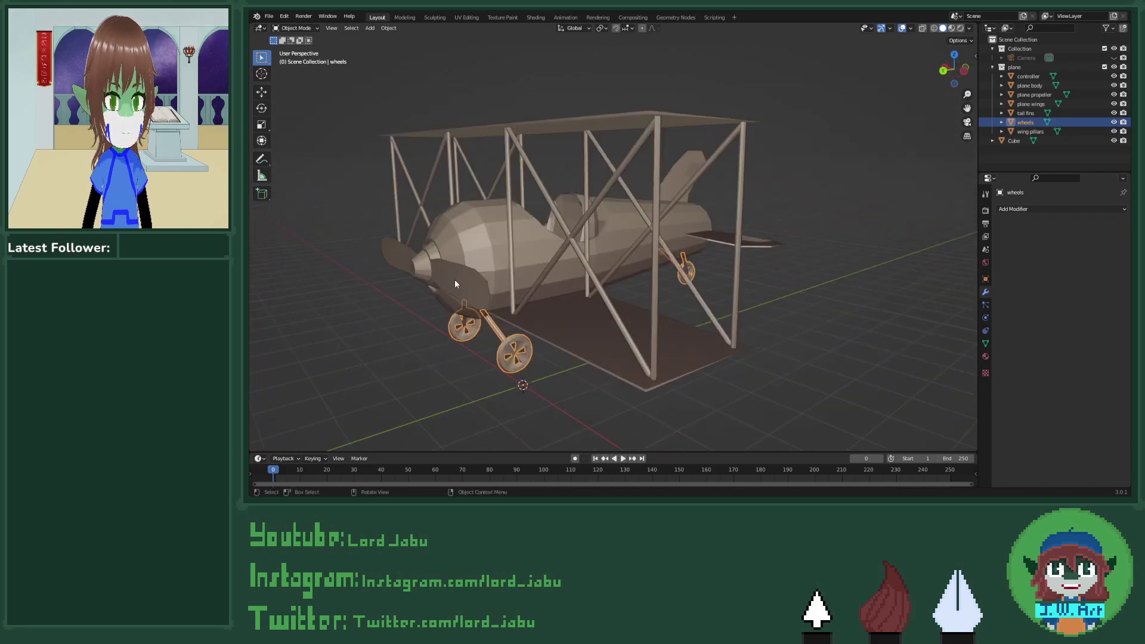
{"action": "left_click", "coordinate": [454, 279]}
{"action": "middle_click_drag", "start_coordinate": [576, 295], "coordinate": [613, 312]}
{"action": "left_click", "coordinate": [664, 247]}
{"action": "middle_click_drag", "start_coordinate": [665, 246], "coordinate": [765, 386]}
Step: Select tail fins, wheels, cushion, control stick, wings and pillars, with the plane body active
{"action": "left_click", "coordinate": [764, 386]}
{"action": "left_click", "coordinate": [815, 417], "text": "shift"}
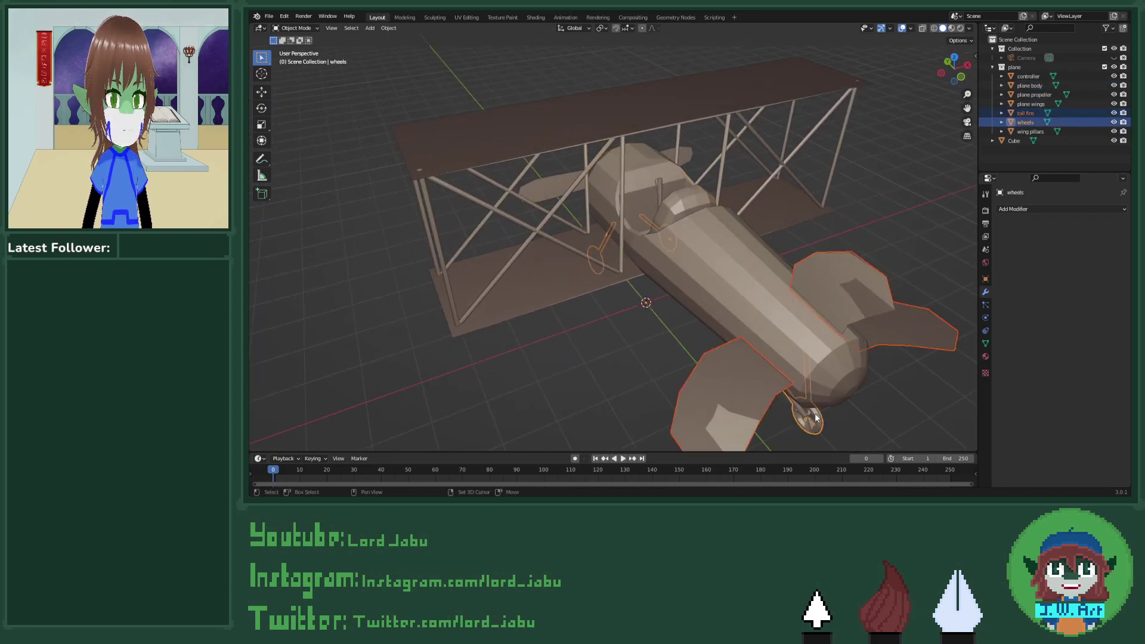
{"action": "left_click", "coordinate": [676, 207], "text": "shift"}
{"action": "left_click", "coordinate": [661, 189], "text": "shift"}
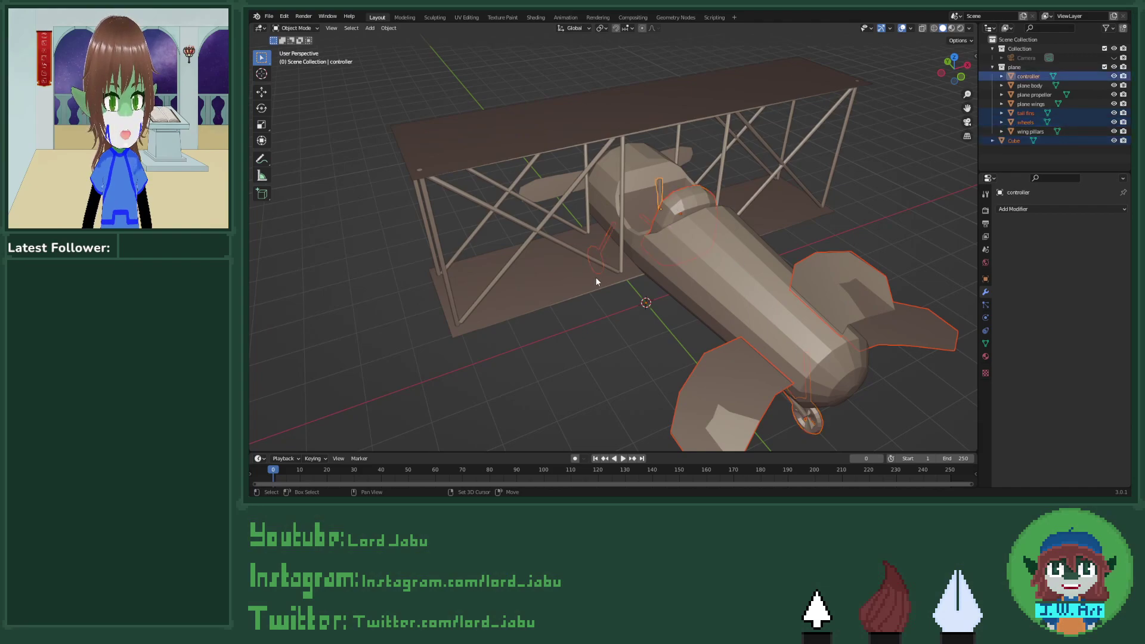
{"action": "left_click", "coordinate": [585, 264], "text": "shift"}
{"action": "left_click", "coordinate": [583, 256], "text": "shift"}
{"action": "left_click", "coordinate": [721, 276], "text": "shift"}
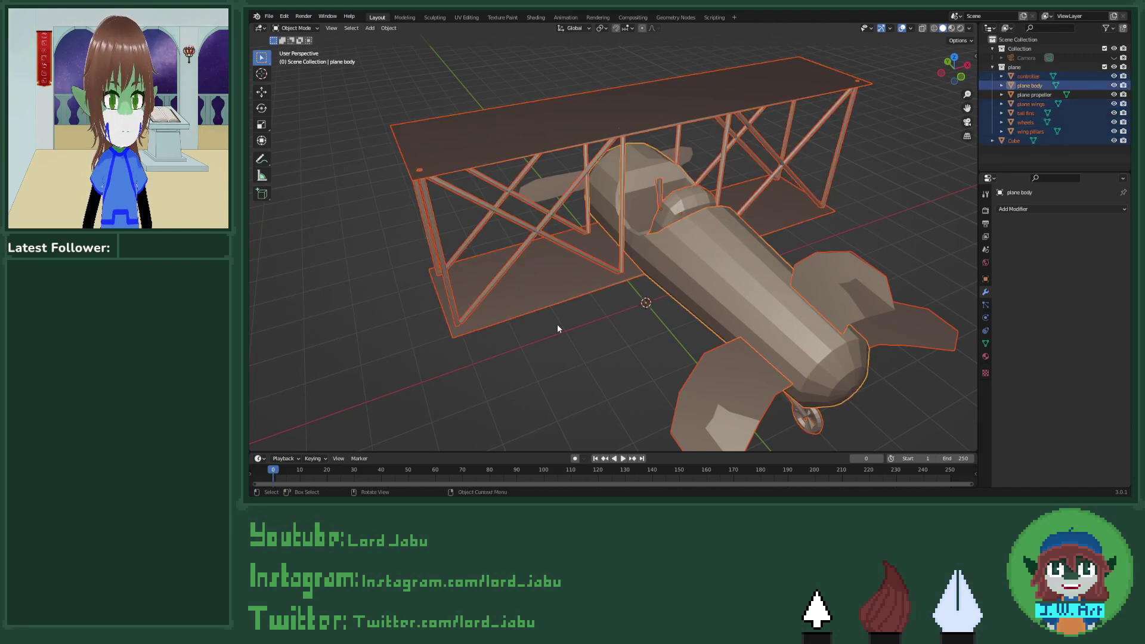
{"action": "middle_click_drag", "start_coordinate": [557, 324], "coordinate": [706, 275]}
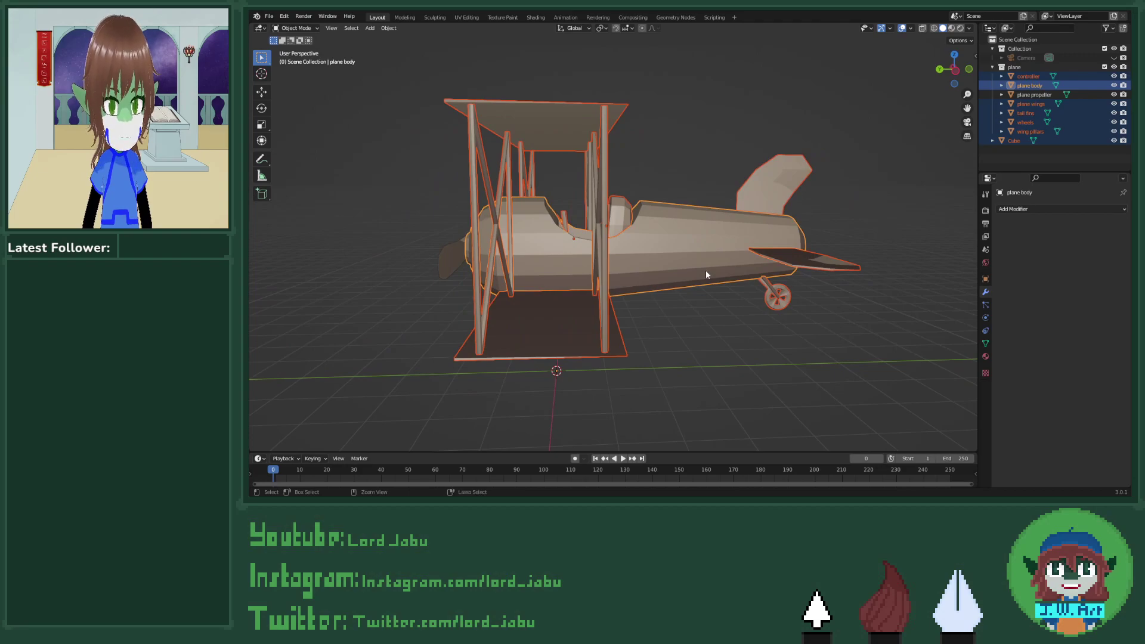
Step: Join the selected parts into the plane body, apply All Transforms, and show its material slots
{"action": "key", "text": "ctrl+j"}
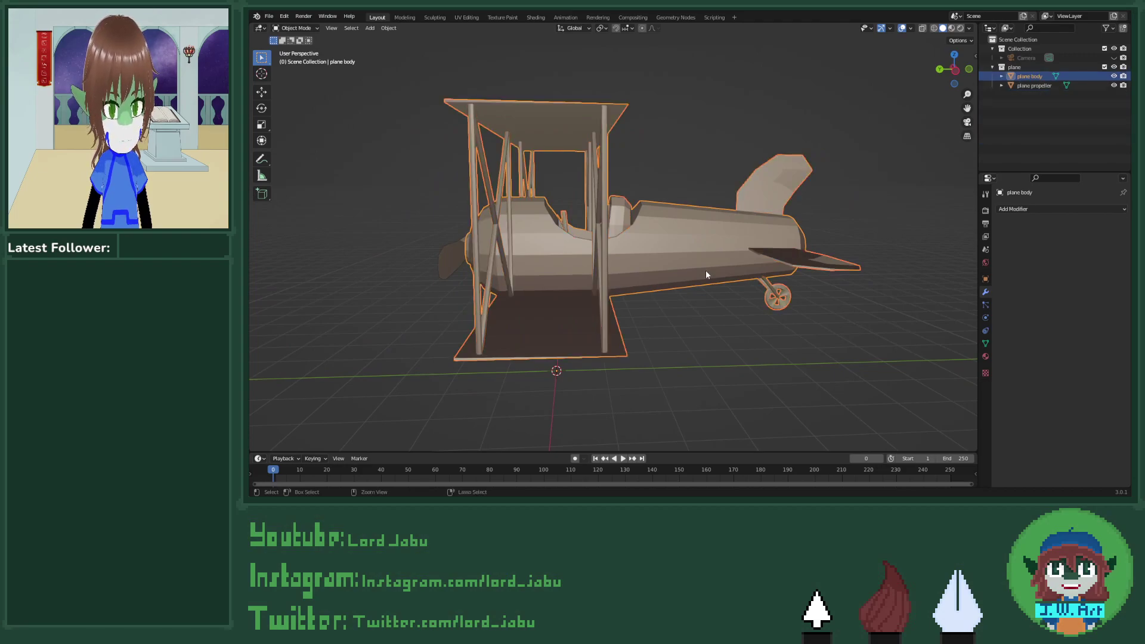
{"action": "middle_click_drag", "start_coordinate": [706, 270], "coordinate": [715, 329]}
{"action": "key", "text": "ctrl+a"}
{"action": "left_click", "coordinate": [609, 332]}
{"action": "left_click", "coordinate": [985, 357]}
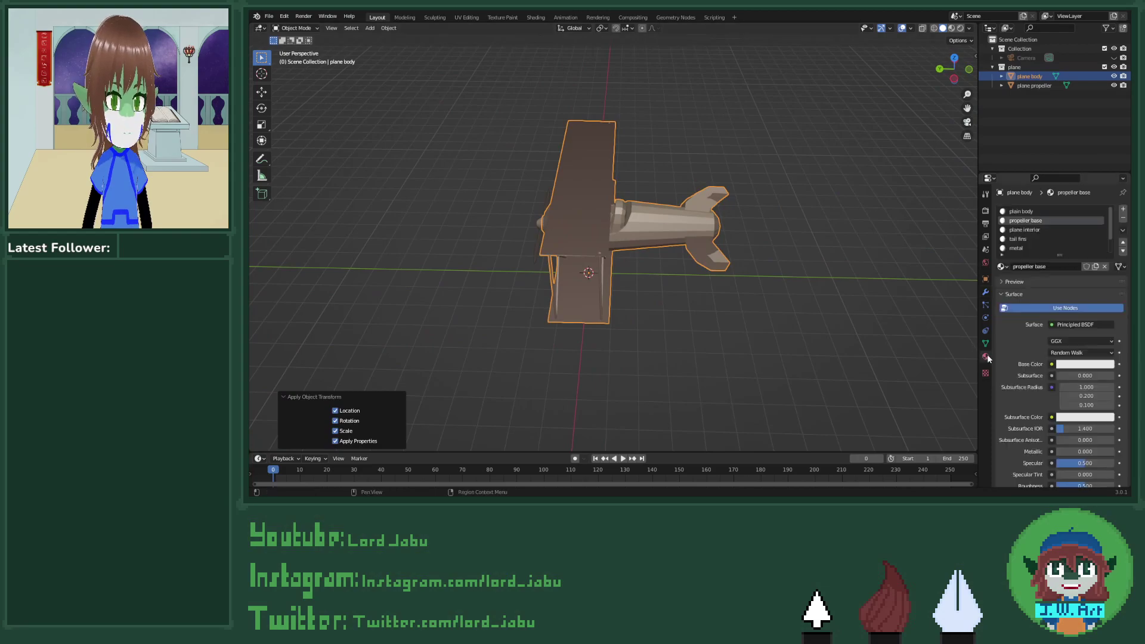
{"action": "scroll", "coordinate": [1036, 243], "scroll_direction": "up", "scroll_amount": 2}
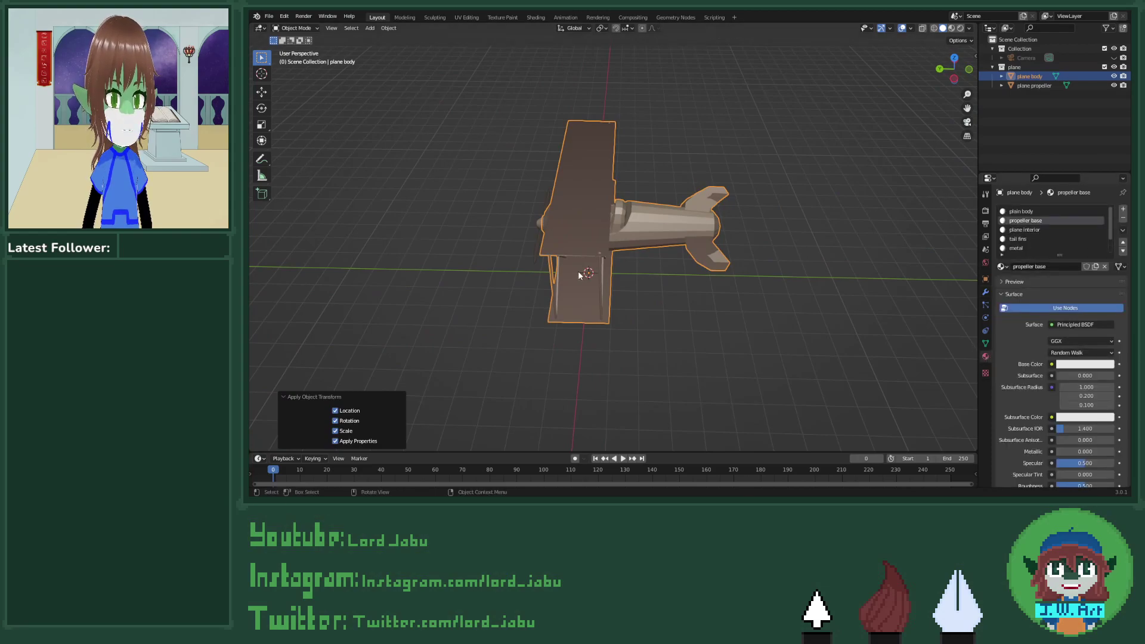
{"action": "middle_click_drag", "start_coordinate": [580, 274], "coordinate": [596, 255]}
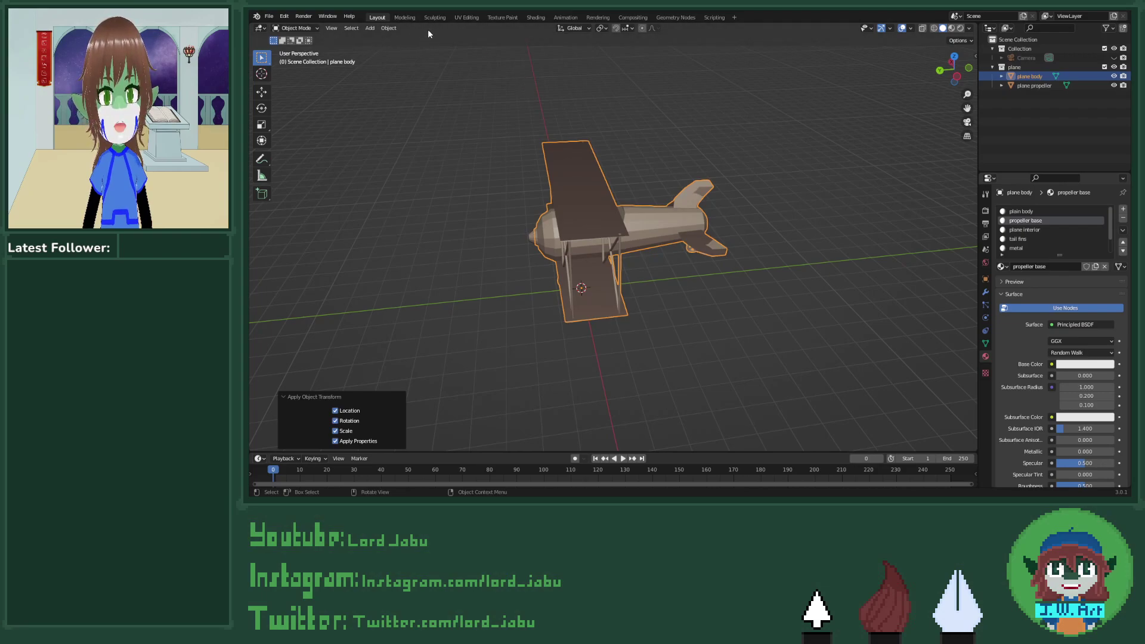
Step: Split the viewport vertically and turn the left area into an Image Editor, then Shader Editor
{"action": "right_click", "coordinate": [545, 22]}
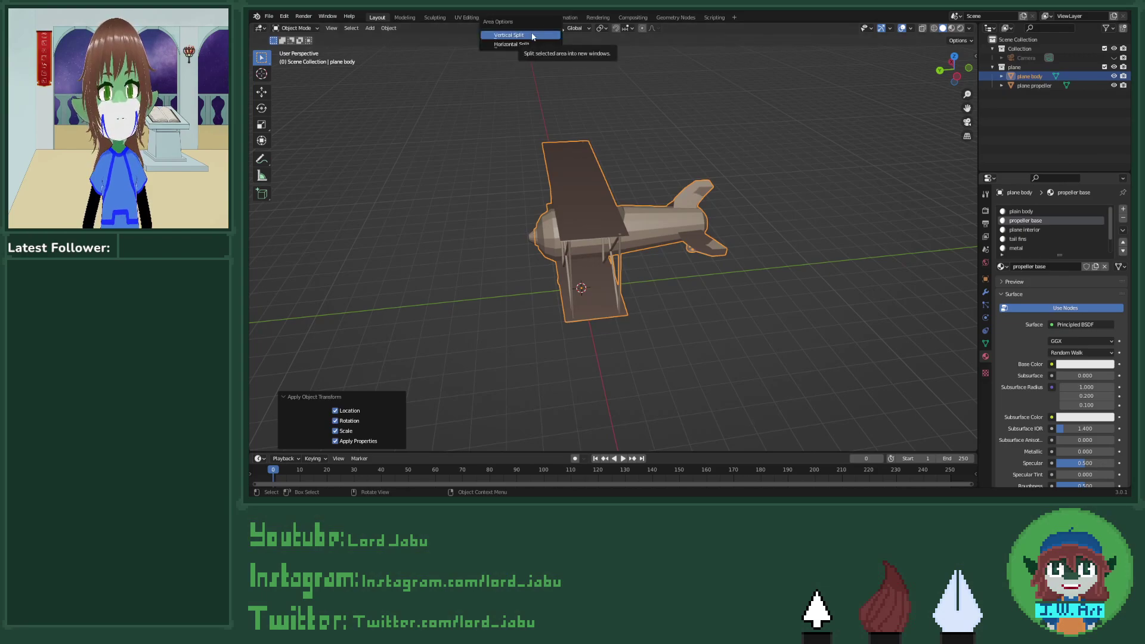
{"action": "left_click", "coordinate": [532, 37]}
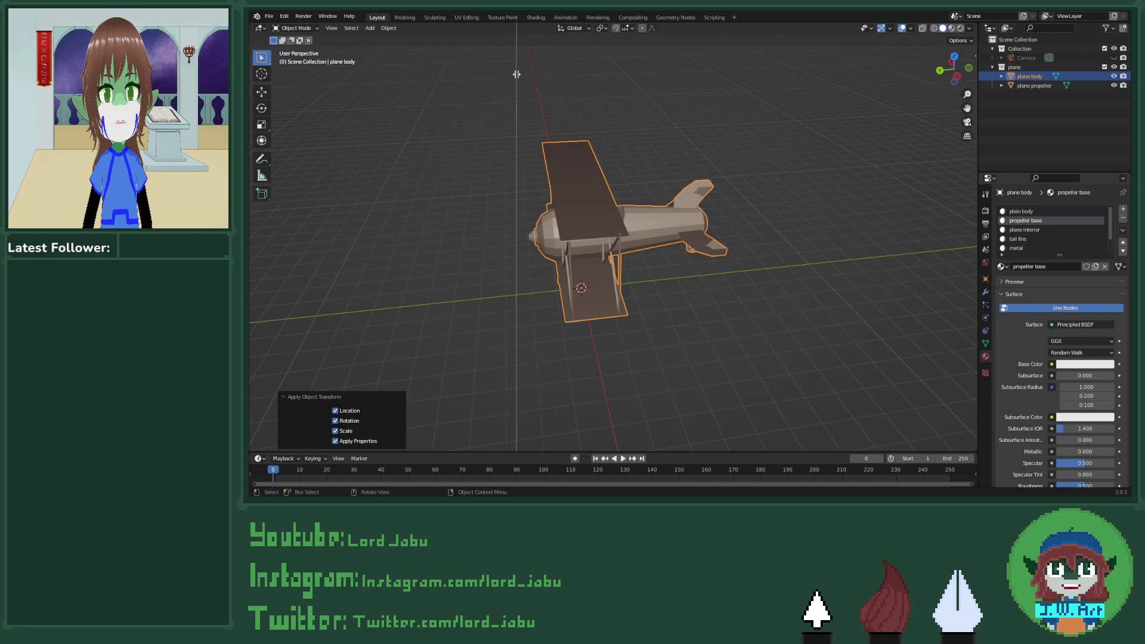
{"action": "left_click", "coordinate": [432, 86]}
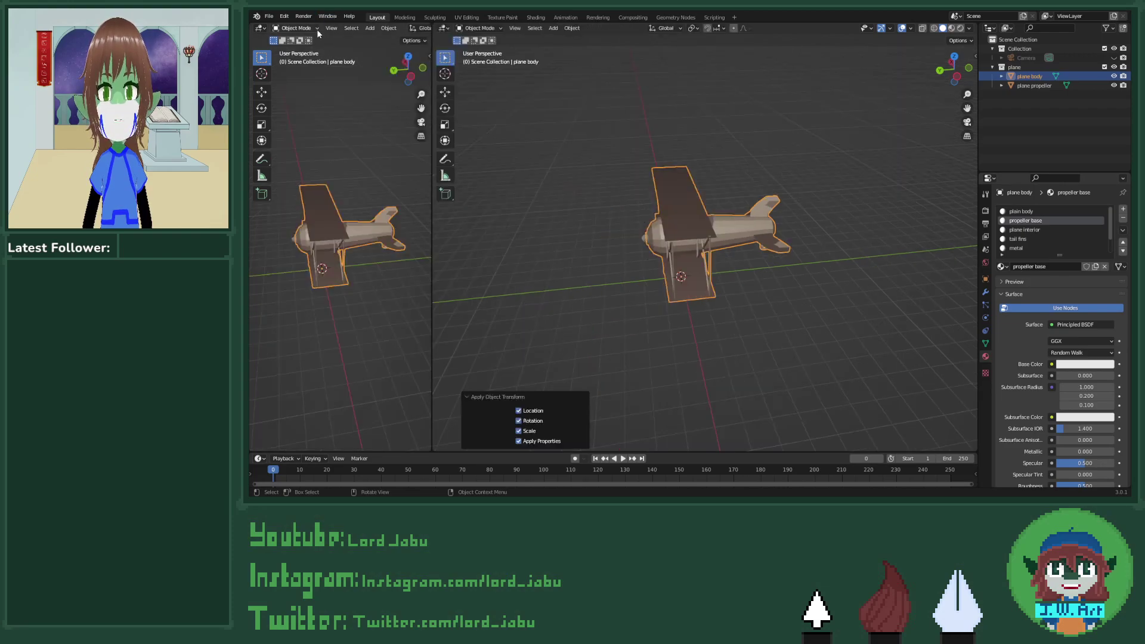
{"action": "left_click", "coordinate": [265, 30]}
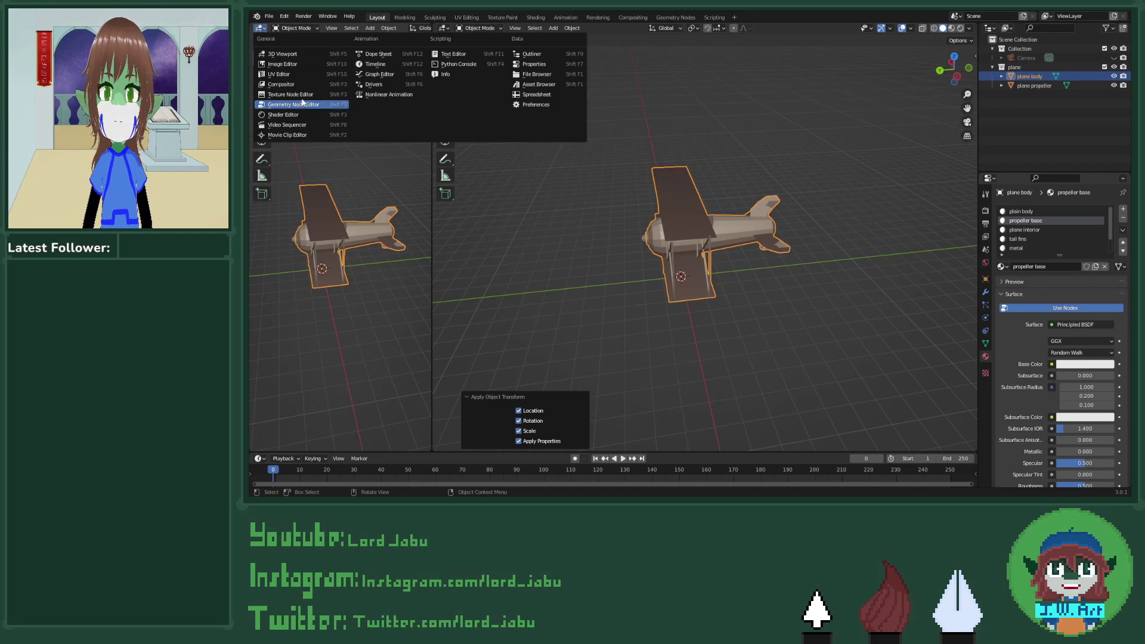
{"action": "left_click", "coordinate": [287, 68]}
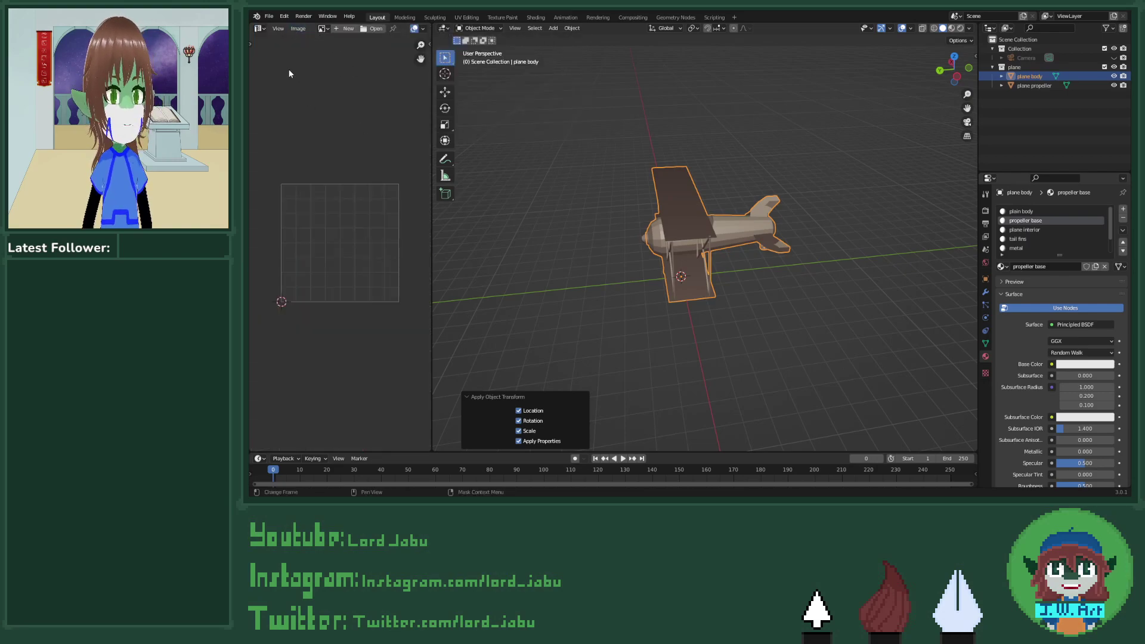
{"action": "left_click", "coordinate": [261, 29]}
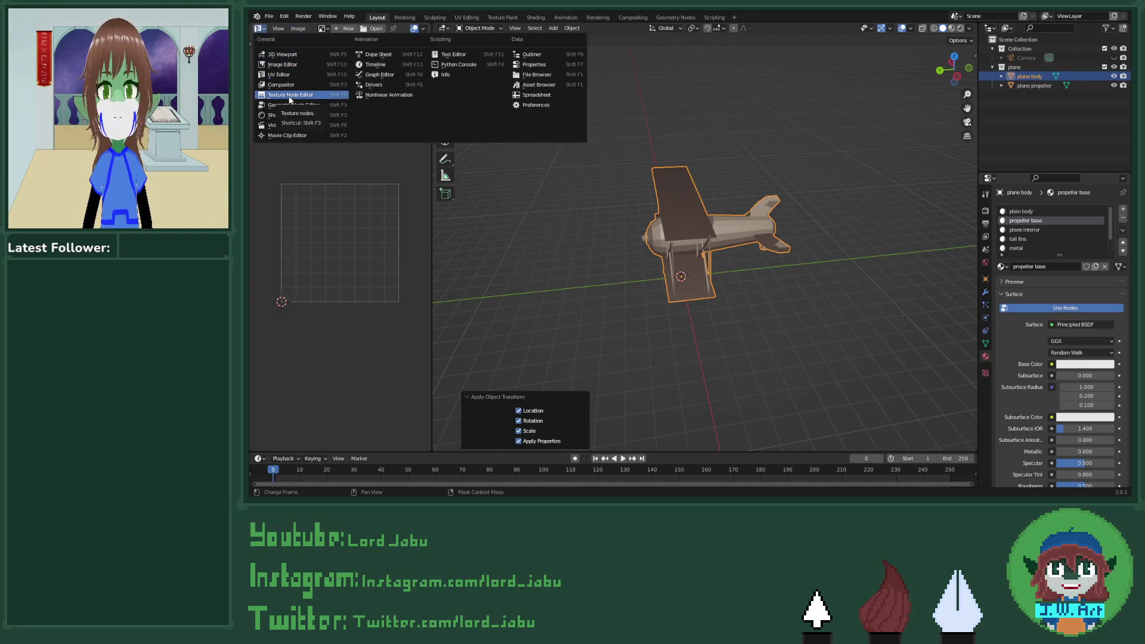
{"action": "left_click", "coordinate": [291, 120]}
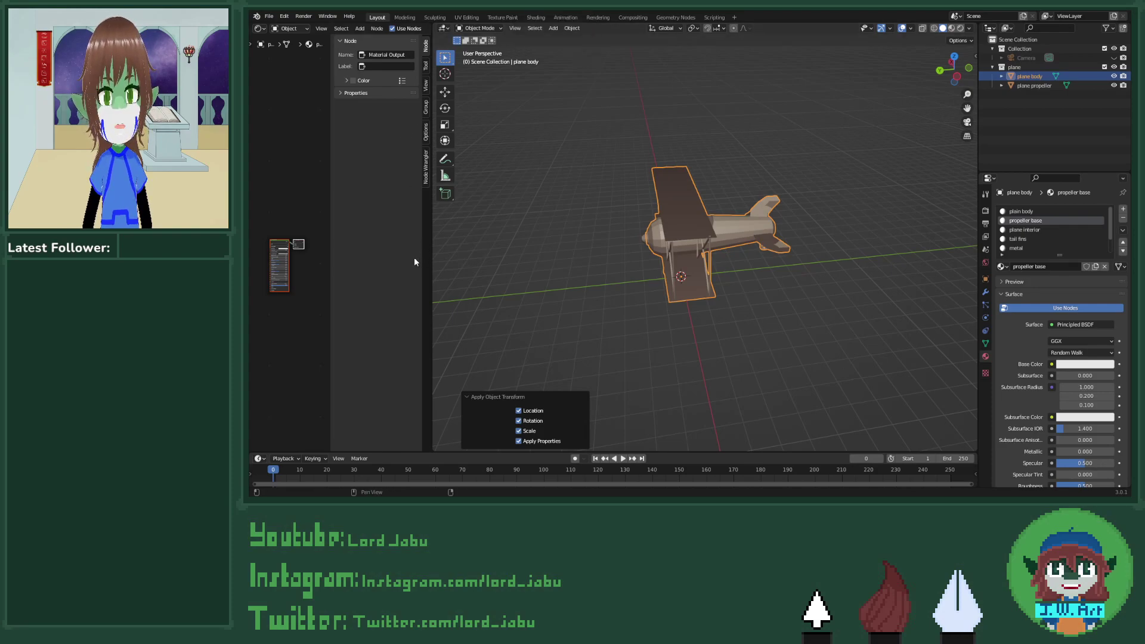
Step: Merge the shader area back into the viewport and switch to the Shading workspace
{"action": "right_click", "coordinate": [432, 255]}
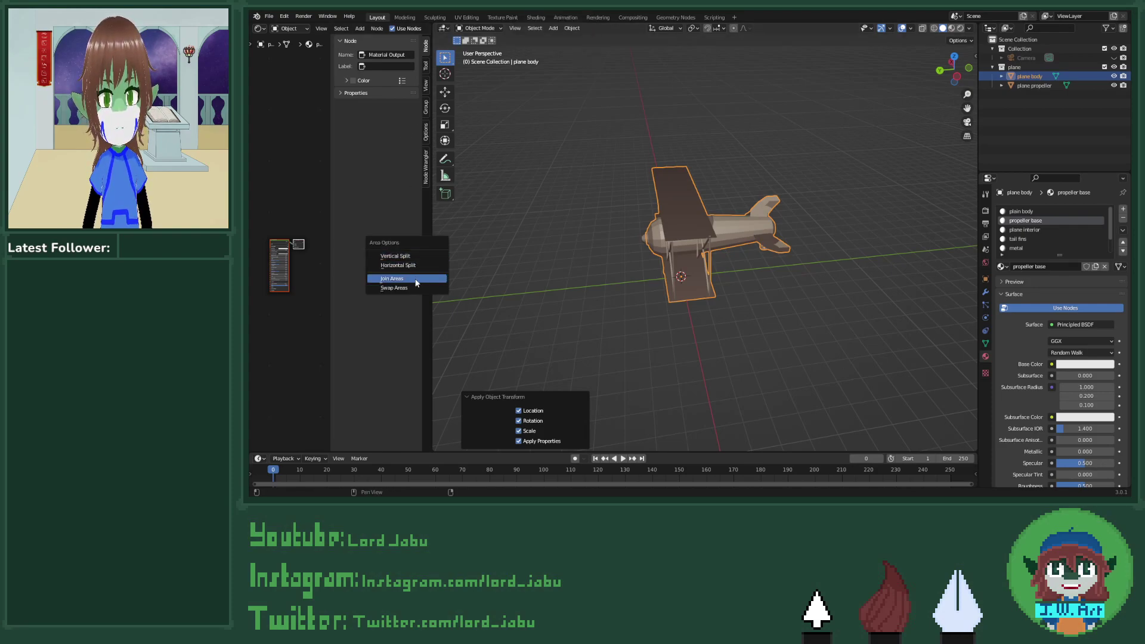
{"action": "left_click", "coordinate": [415, 278]}
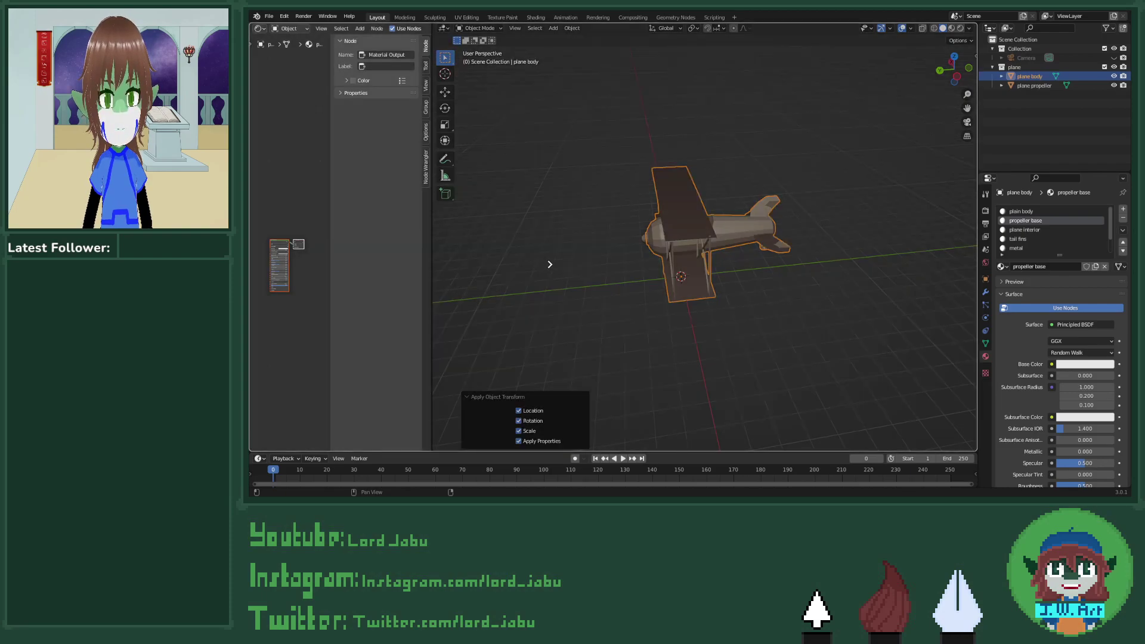
{"action": "left_click", "coordinate": [409, 278]}
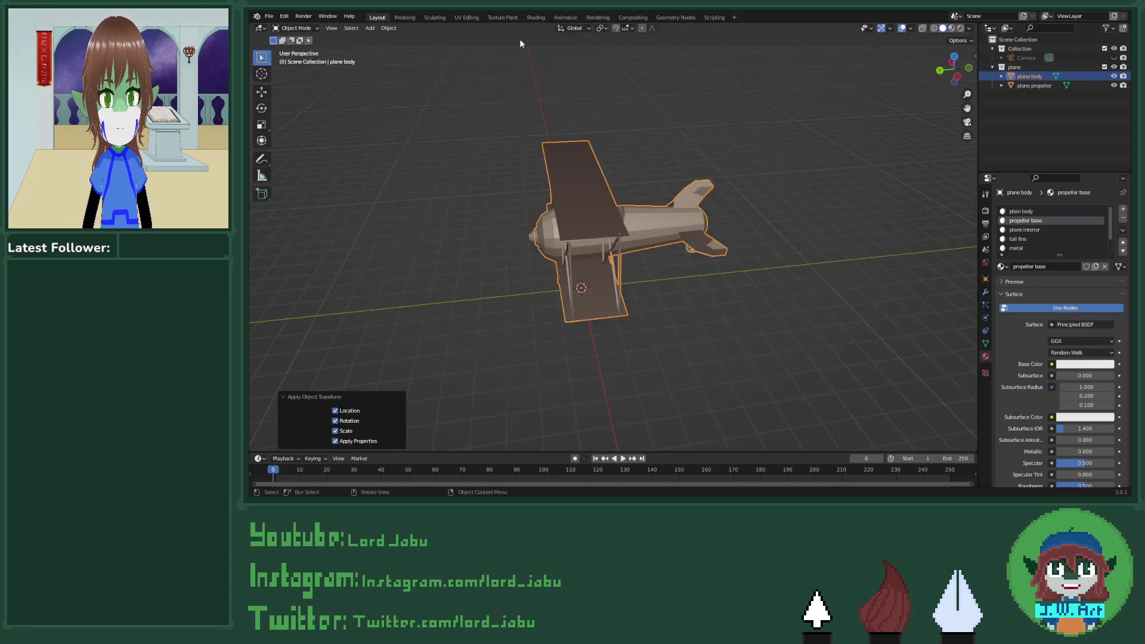
{"action": "left_click", "coordinate": [535, 17]}
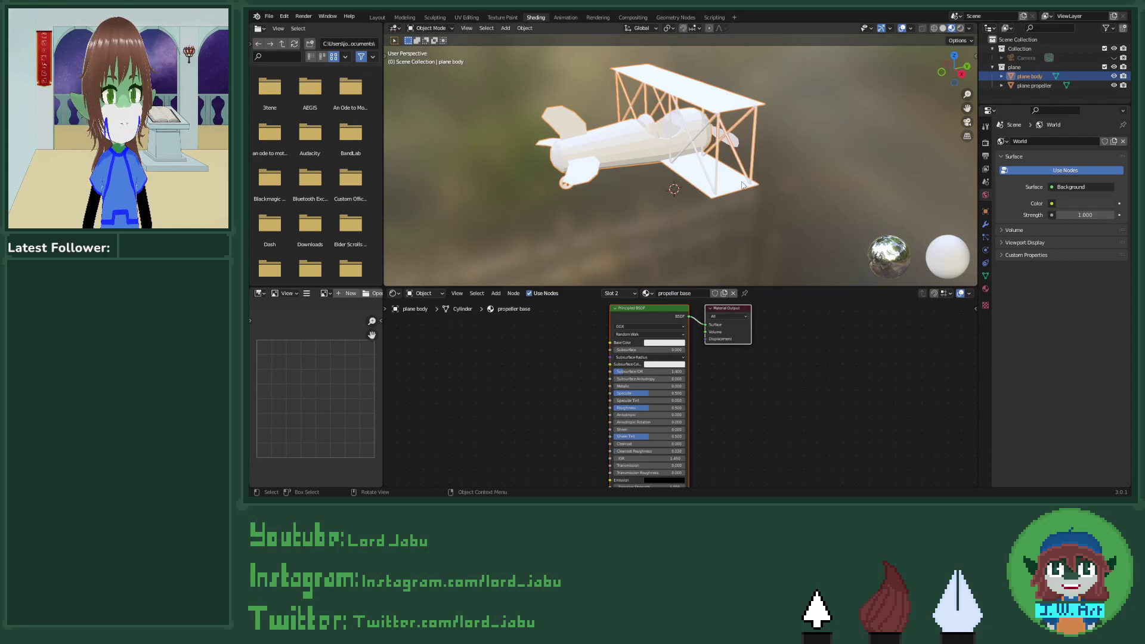
Step: In Material Properties, leave propeller base in the browse list and select the plain body slot
{"action": "mouse_move", "coordinate": [631, 175]}
{"action": "middle_mouse_down"}
{"action": "mouse_move", "coordinate": [670, 160]}
{"action": "mouse_move", "coordinate": [615, 203]}
{"action": "middle_mouse_up"}
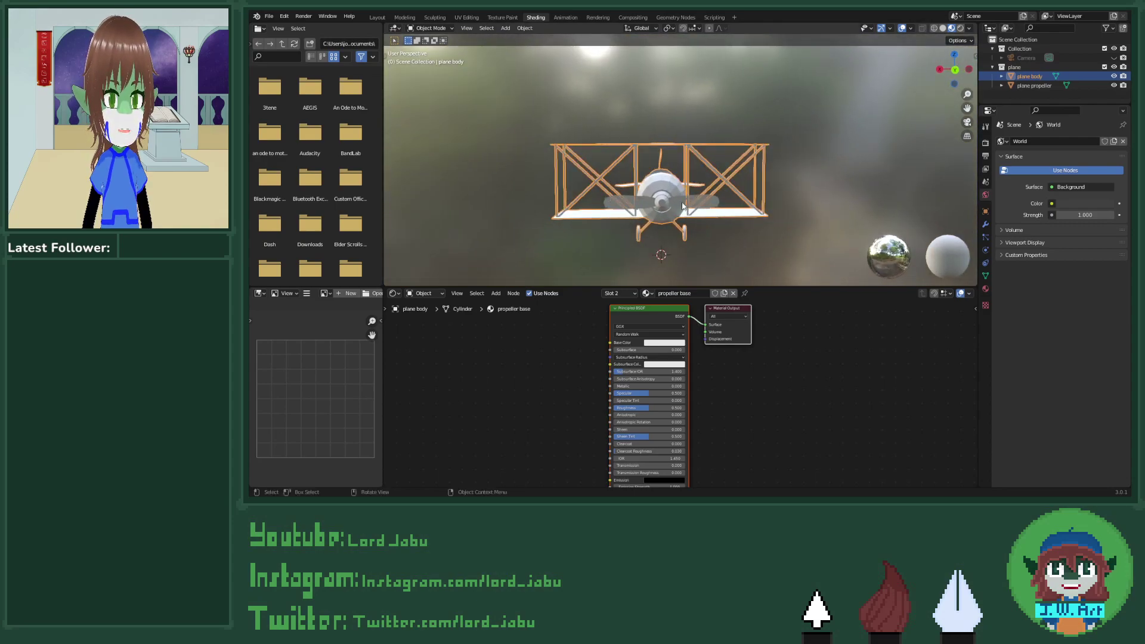
{"action": "middle_click_drag", "start_coordinate": [731, 216], "coordinate": [749, 248]}
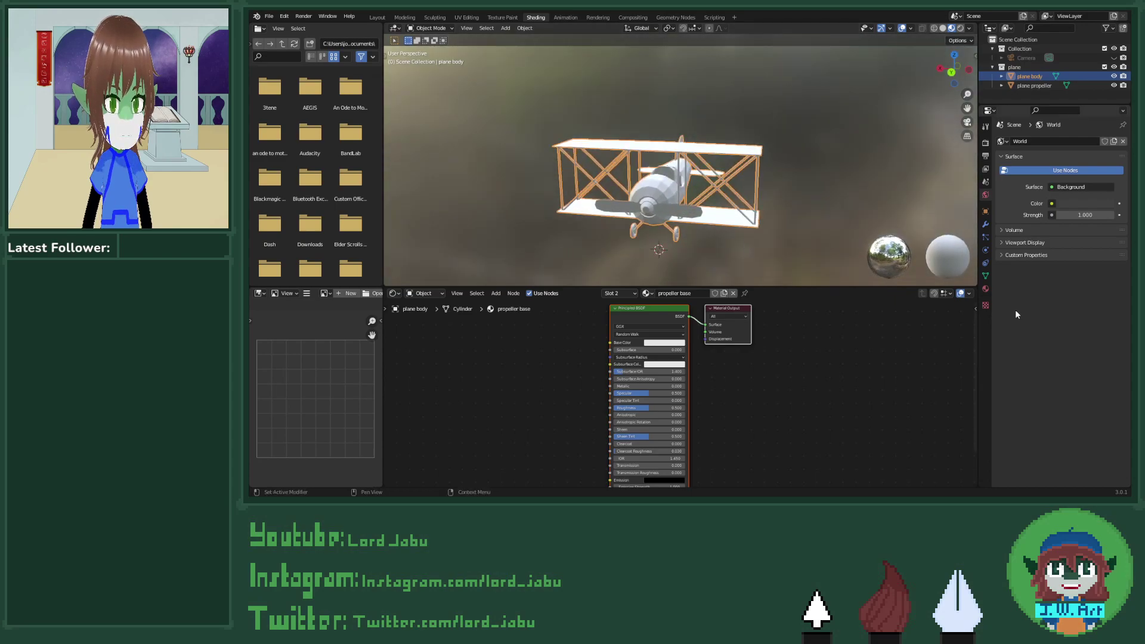
{"action": "left_click", "coordinate": [985, 290]}
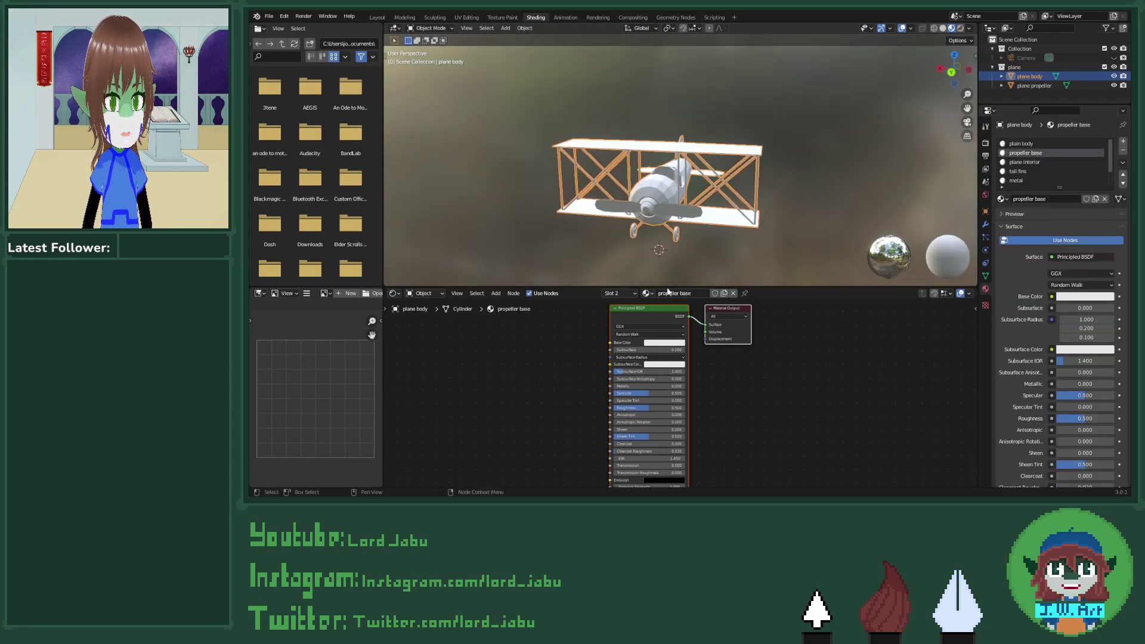
{"action": "left_click", "coordinate": [646, 293]}
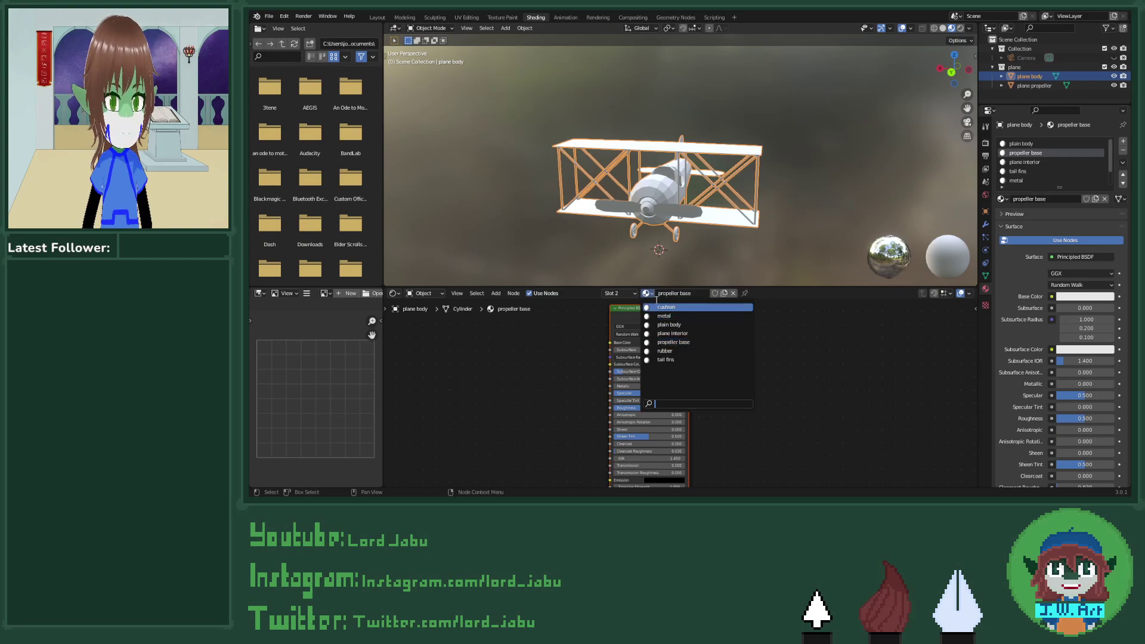
{"action": "left_click", "coordinate": [652, 292]}
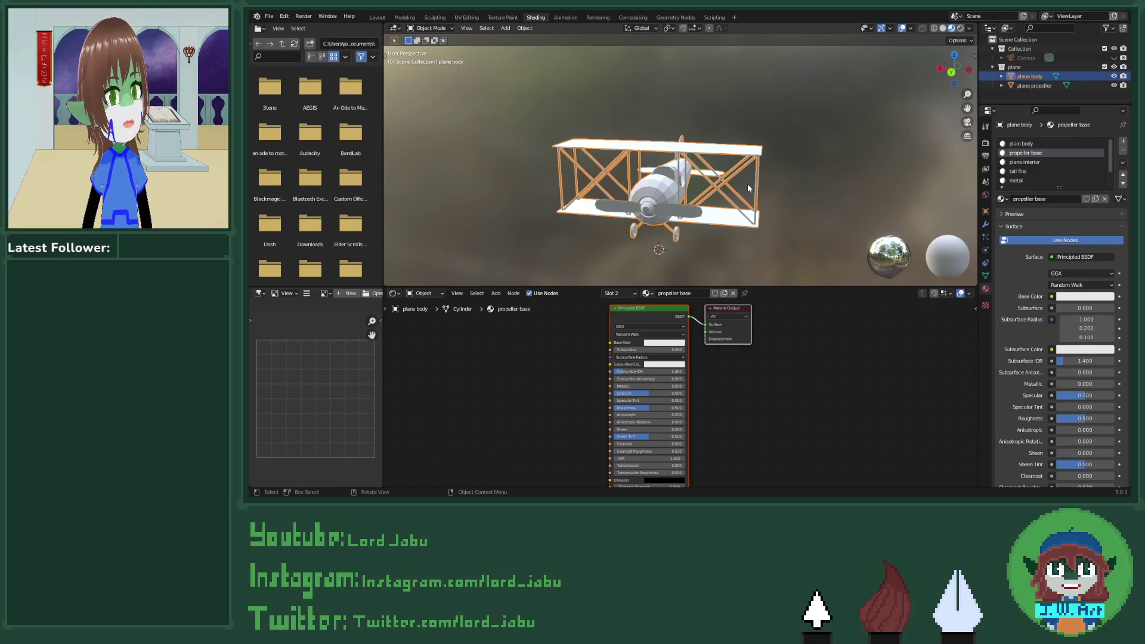
{"action": "middle_click_drag", "start_coordinate": [748, 187], "coordinate": [711, 196]}
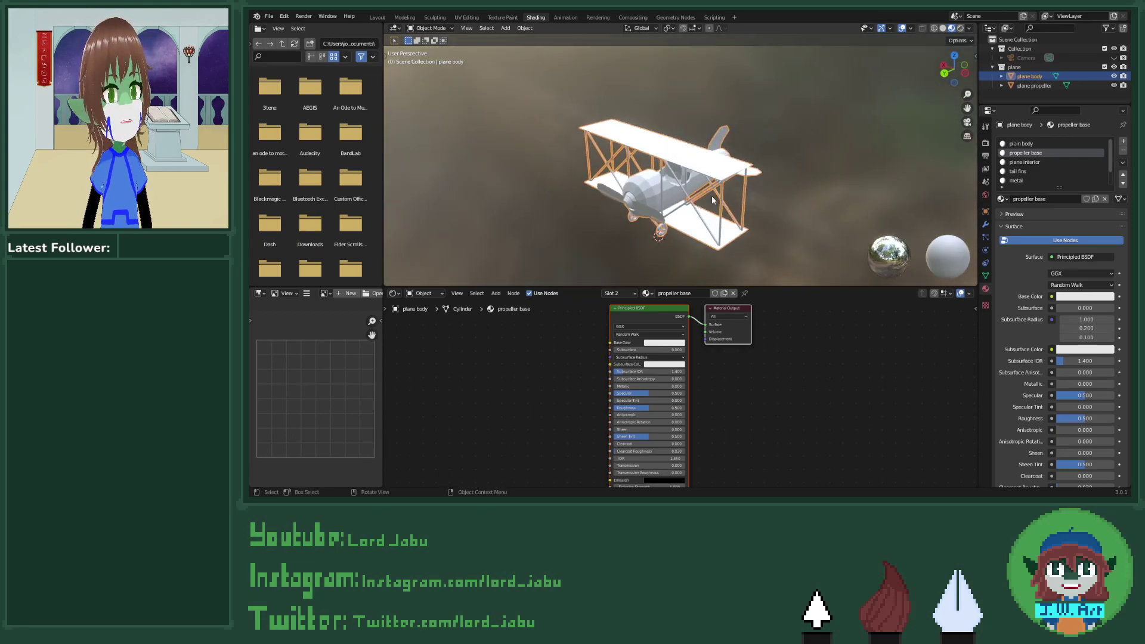
{"action": "left_click", "coordinate": [1023, 144]}
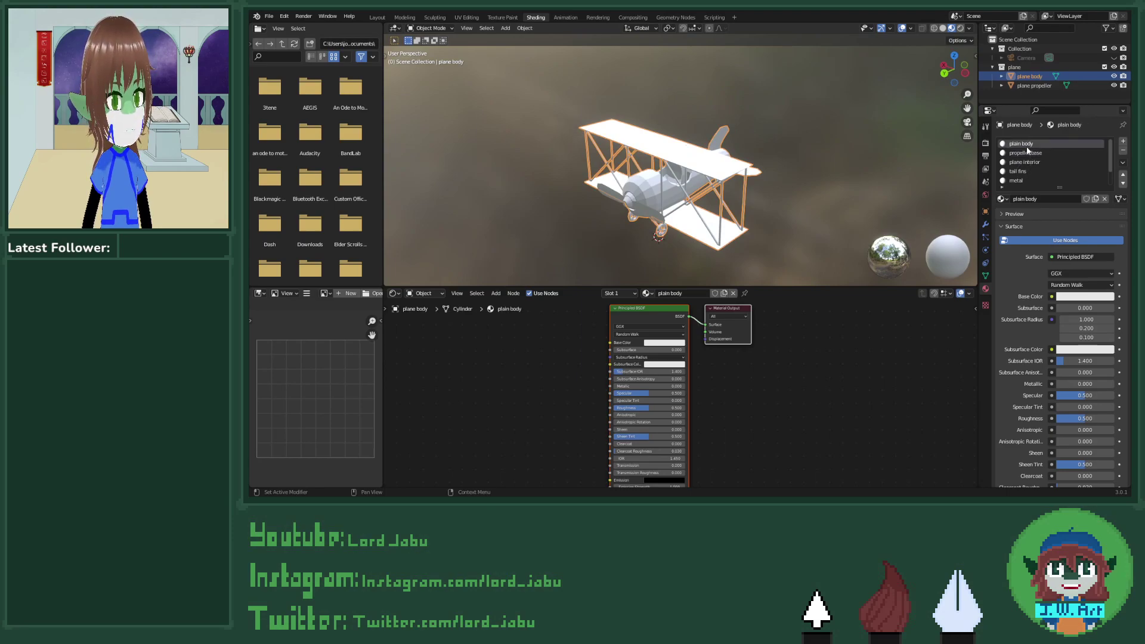
Step: Make the body red and insert a Shader to RGB node between the BSDF and output
{"action": "middle_click_drag", "start_coordinate": [904, 193], "coordinate": [874, 185]}
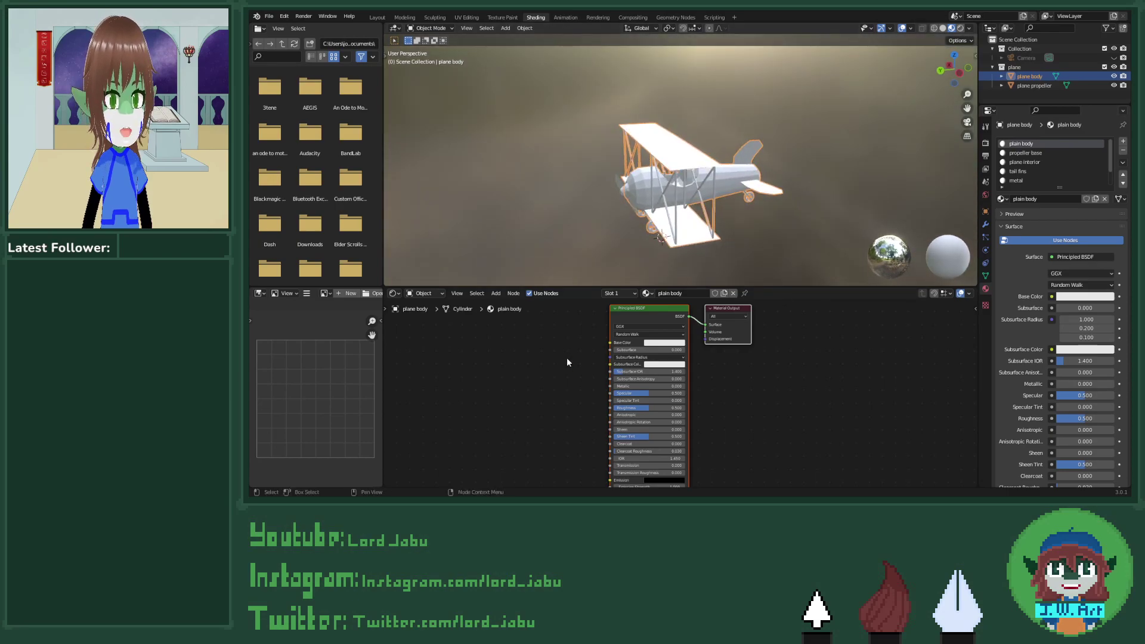
{"action": "left_click", "coordinate": [666, 344]}
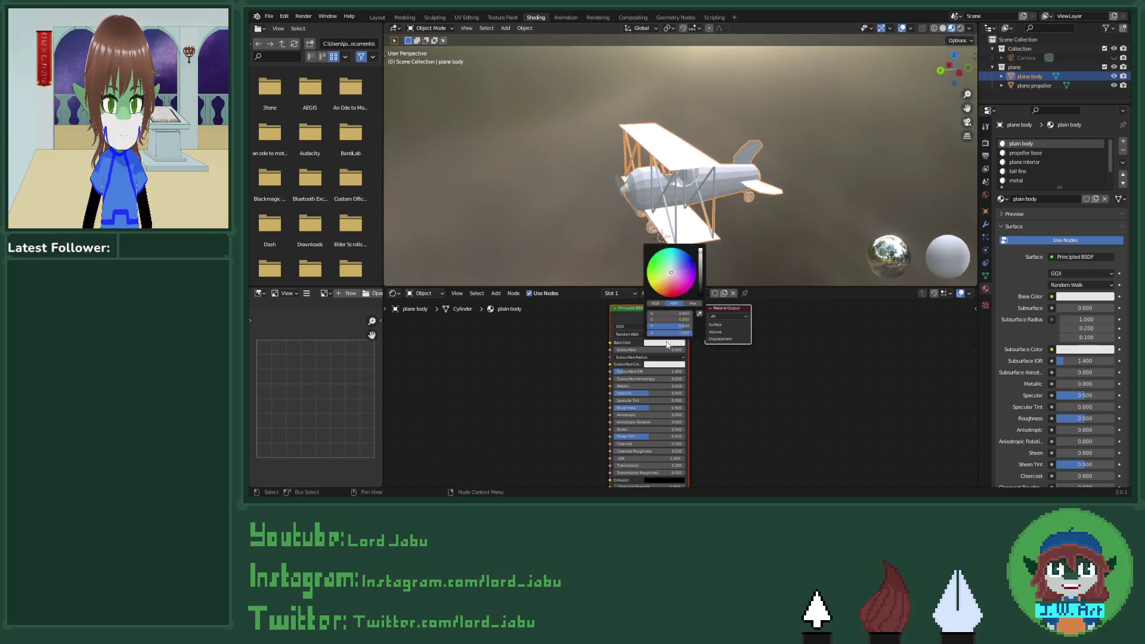
{"action": "mouse_move", "coordinate": [681, 296]}
{"action": "left_mouse_down"}
{"action": "mouse_move", "coordinate": [672, 280]}
{"action": "mouse_move", "coordinate": [670, 293]}
{"action": "left_mouse_up"}
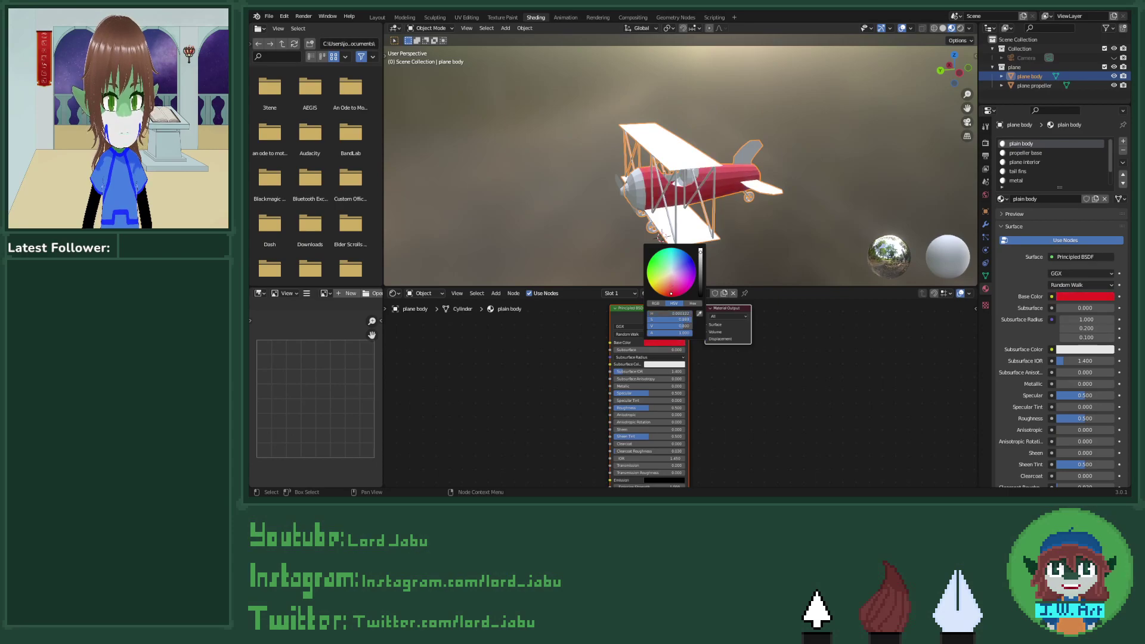
{"action": "key", "text": "shift+a"}
{"action": "left_click", "coordinate": [729, 381]}
{"action": "type", "text": "shader"}
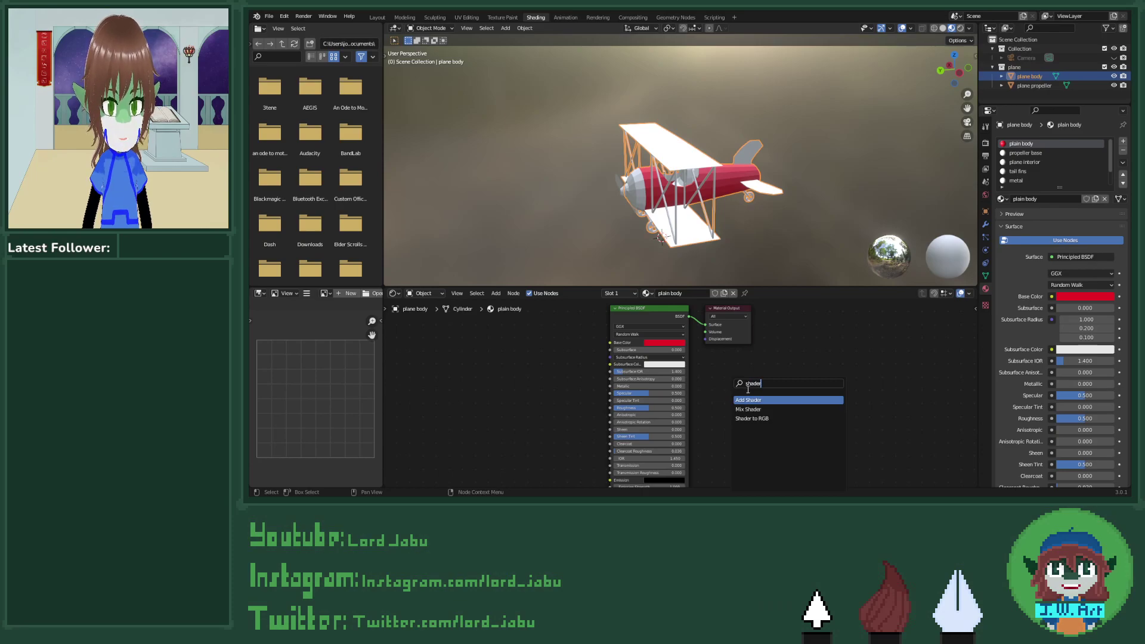
{"action": "key", "text": "Down"}
{"action": "key", "text": "Down"}
{"action": "key", "text": "Return"}
{"action": "left_click", "coordinate": [706, 340]}
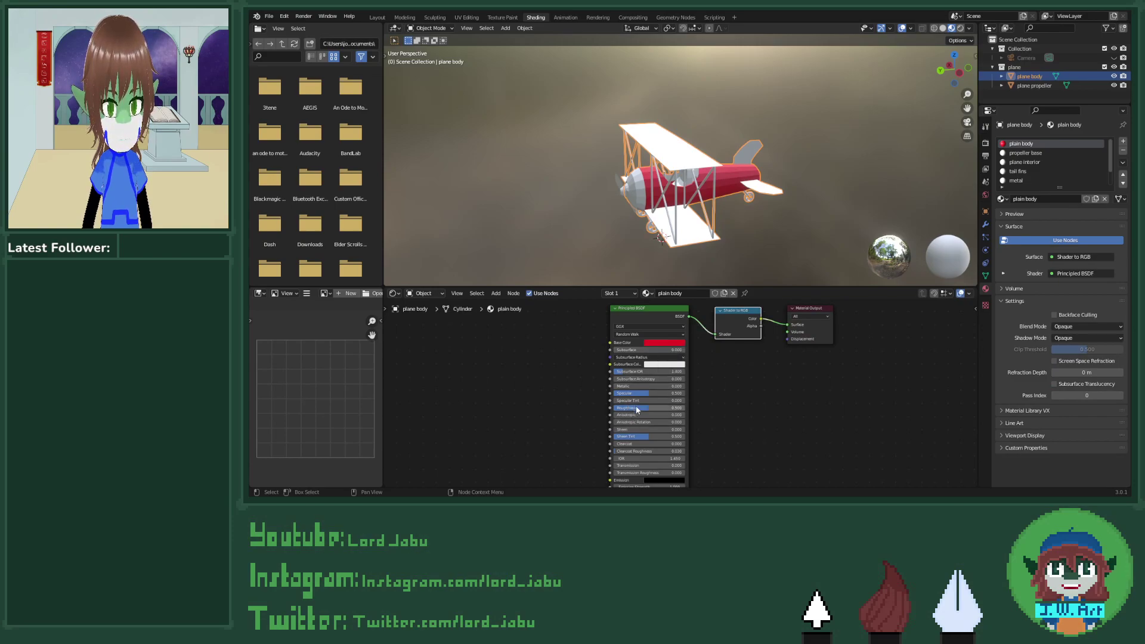
Step: Set Roughness to 0.182, darken the base colour slightly, and bring Metallic to about 0.023
{"action": "middle_click_drag", "start_coordinate": [726, 439], "coordinate": [739, 388]}
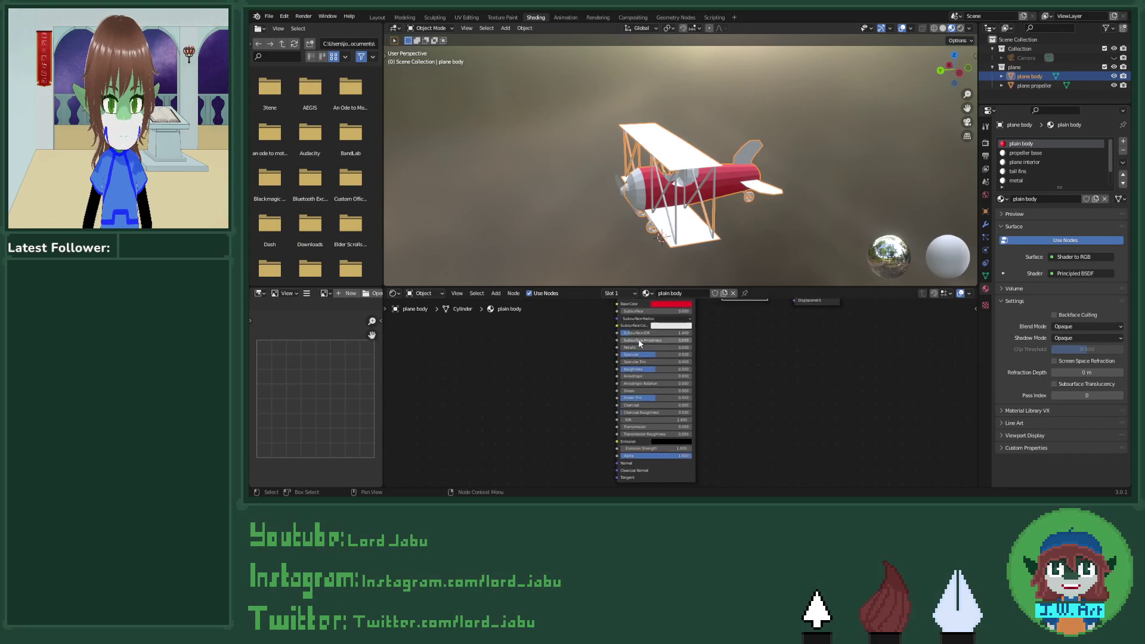
{"action": "left_click_drag", "start_coordinate": [639, 347], "coordinate": [626, 369]}
{"action": "middle_click_drag", "start_coordinate": [718, 347], "coordinate": [725, 385]}
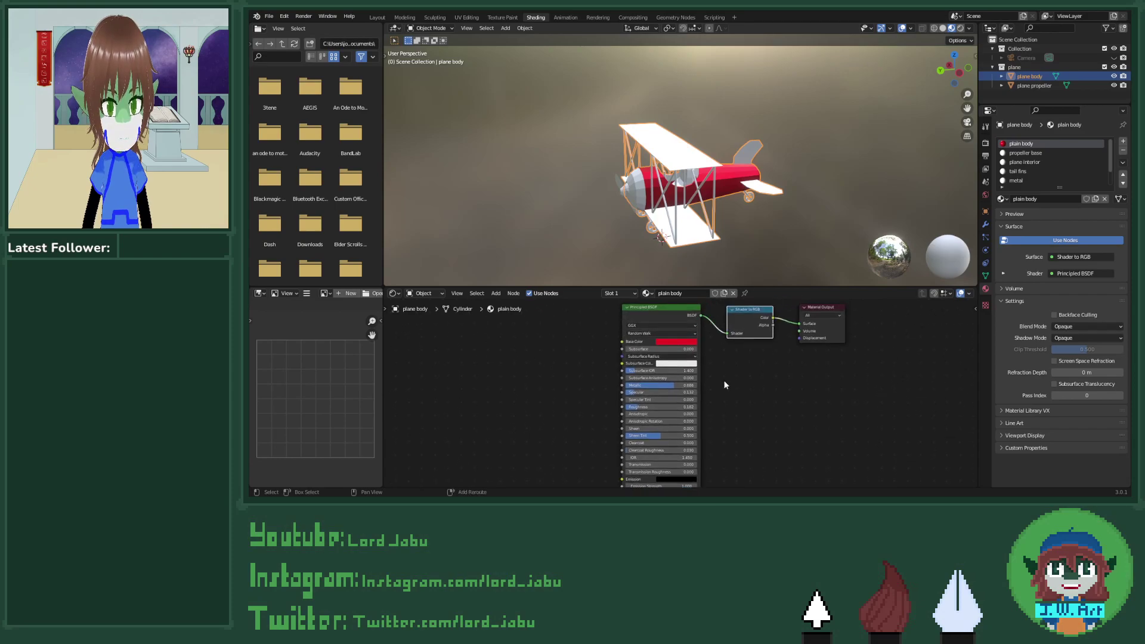
{"action": "left_click", "coordinate": [677, 340]}
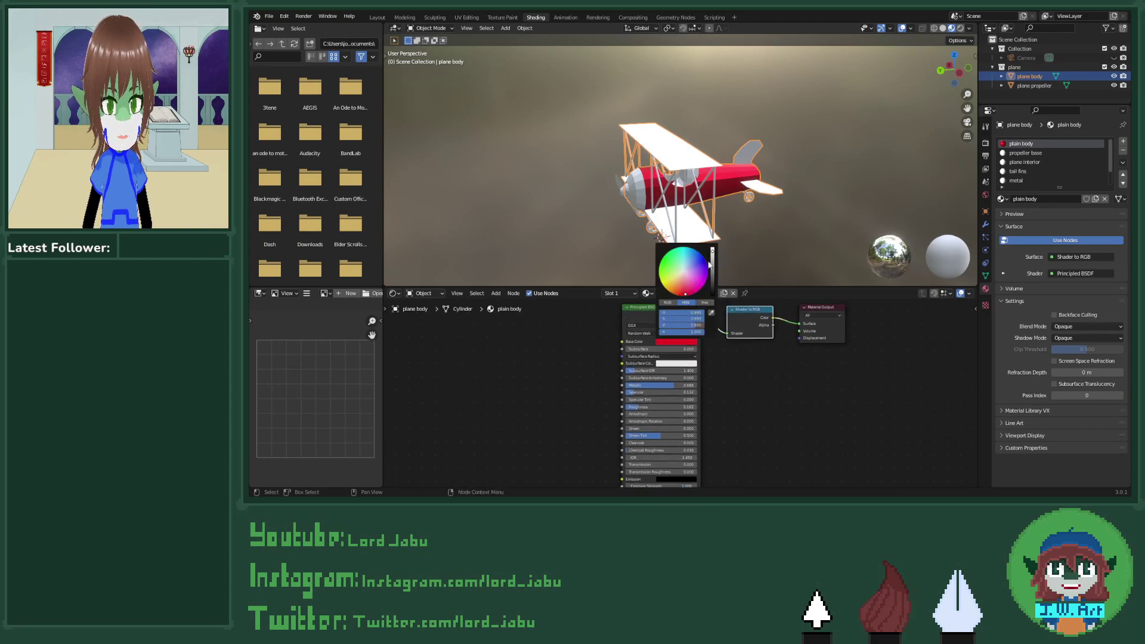
{"action": "left_click_drag", "start_coordinate": [711, 253], "coordinate": [711, 256]}
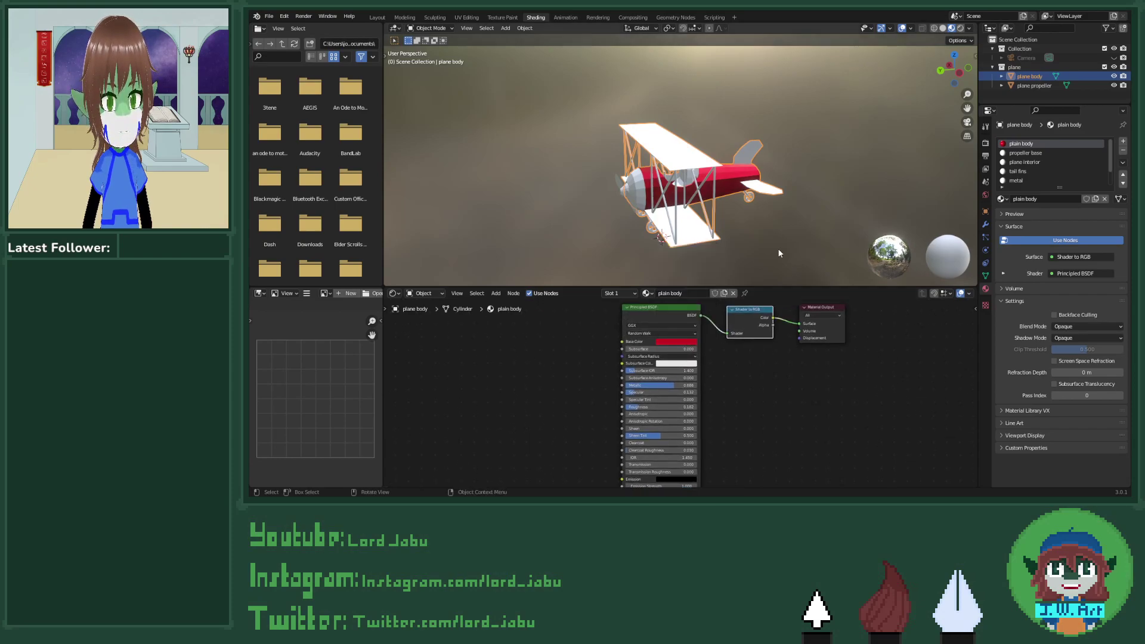
{"action": "middle_click_drag", "start_coordinate": [777, 248], "coordinate": [701, 239]}
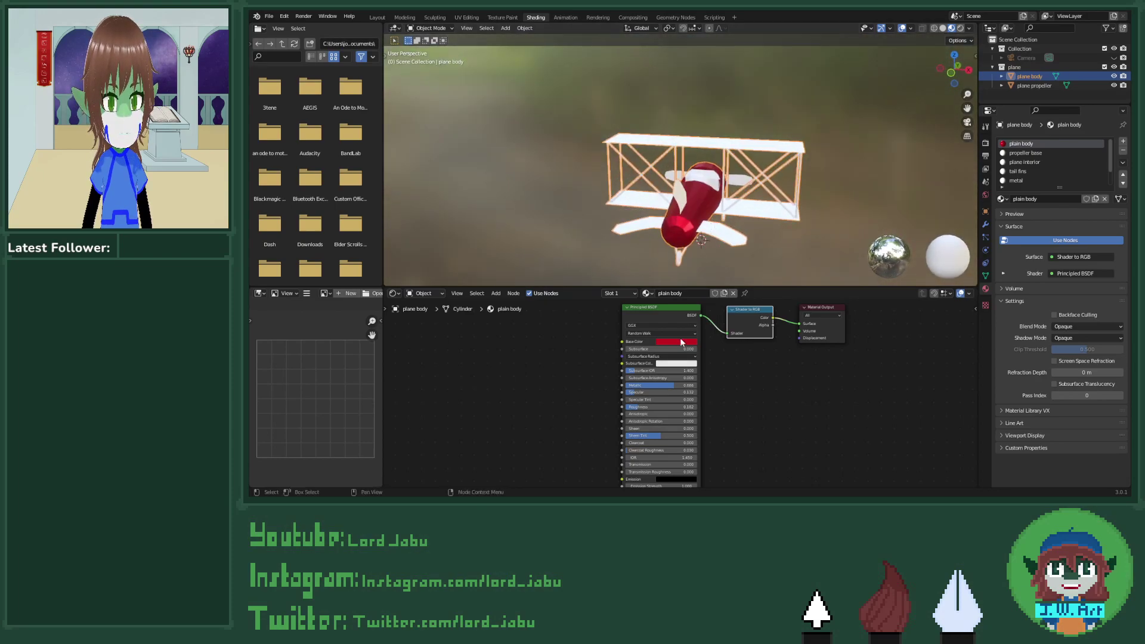
{"action": "left_click_drag", "start_coordinate": [669, 385], "coordinate": [650, 385]}
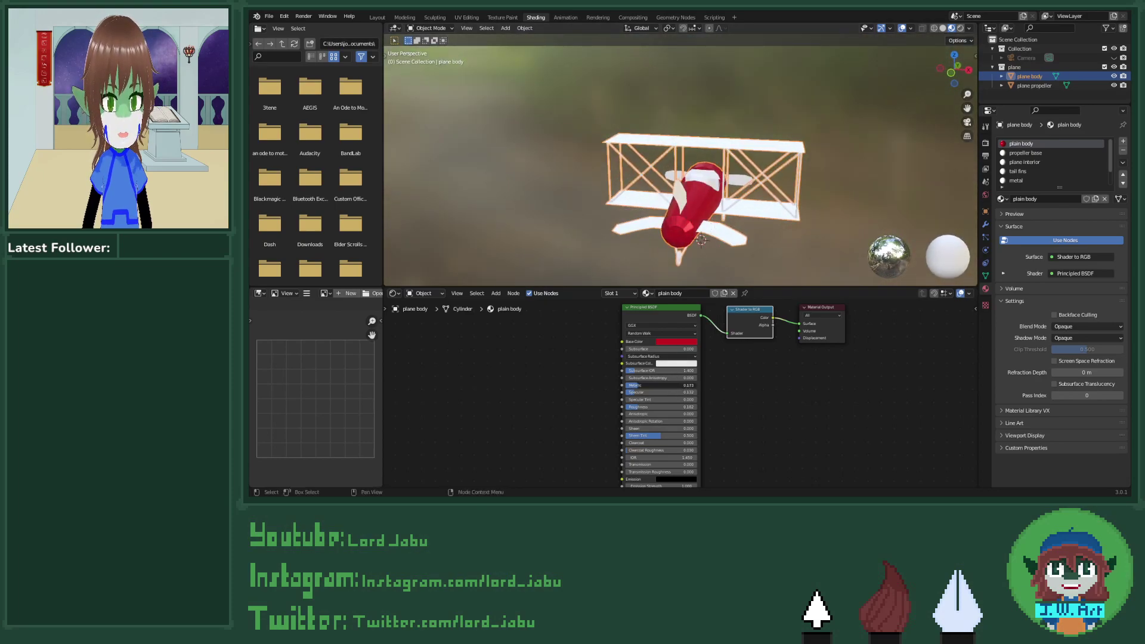
{"action": "middle_click_drag", "start_coordinate": [652, 274], "coordinate": [713, 226]}
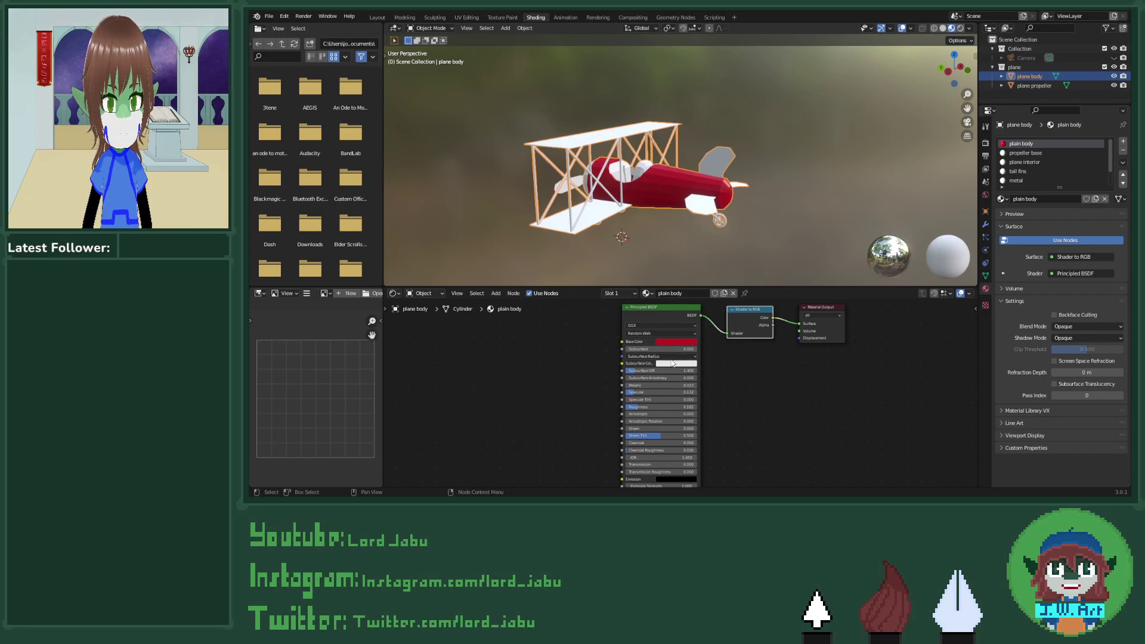
Step: Add a little Subsurface with a dark red Subsurface Color and save the file
{"action": "left_click_drag", "start_coordinate": [660, 349], "coordinate": [672, 348]}
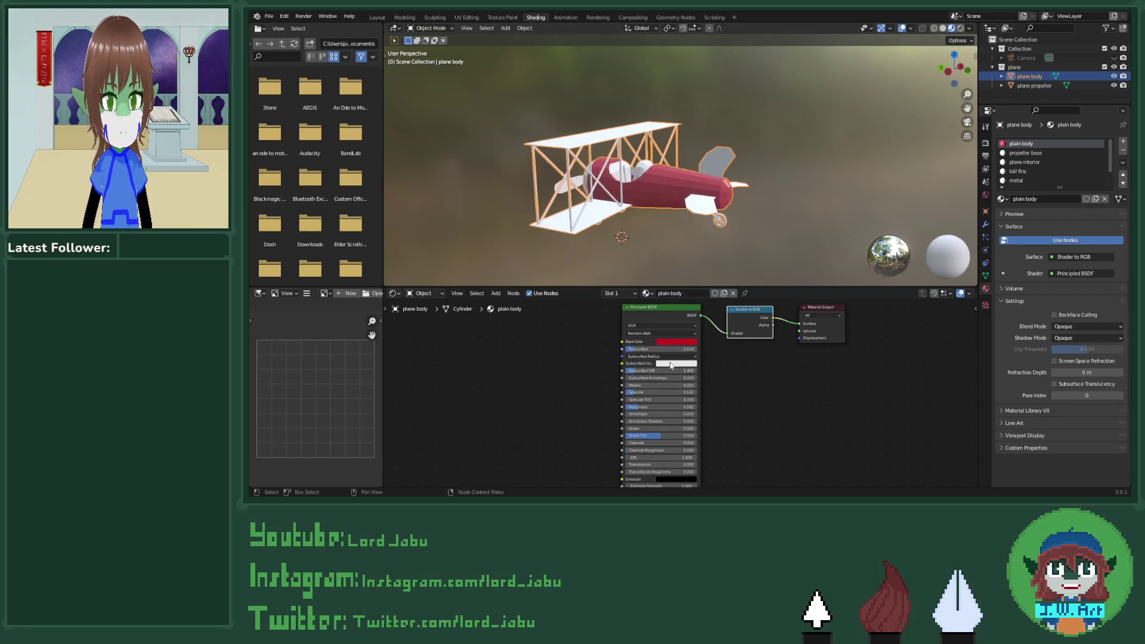
{"action": "left_click", "coordinate": [672, 363]}
{"action": "mouse_move", "coordinate": [713, 278]}
{"action": "left_mouse_down"}
{"action": "mouse_move", "coordinate": [712, 305]}
{"action": "mouse_move", "coordinate": [684, 317]}
{"action": "left_mouse_up"}
{"action": "left_click", "coordinate": [688, 302]}
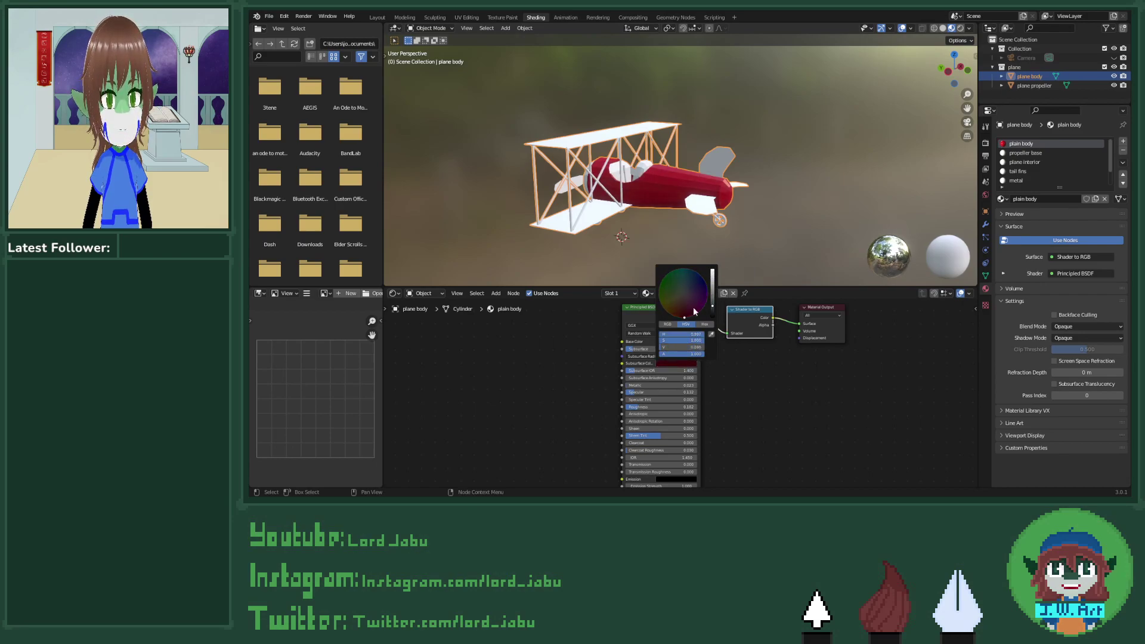
{"action": "middle_click_drag", "start_coordinate": [721, 277], "coordinate": [612, 226]}
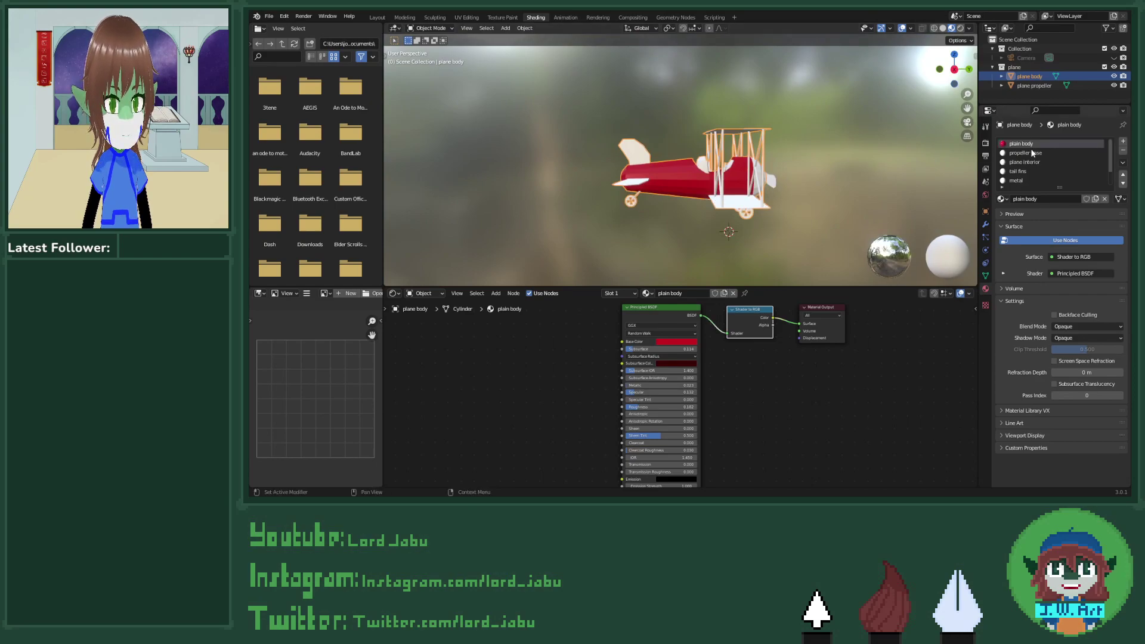
{"action": "key", "text": "ctrl+s"}
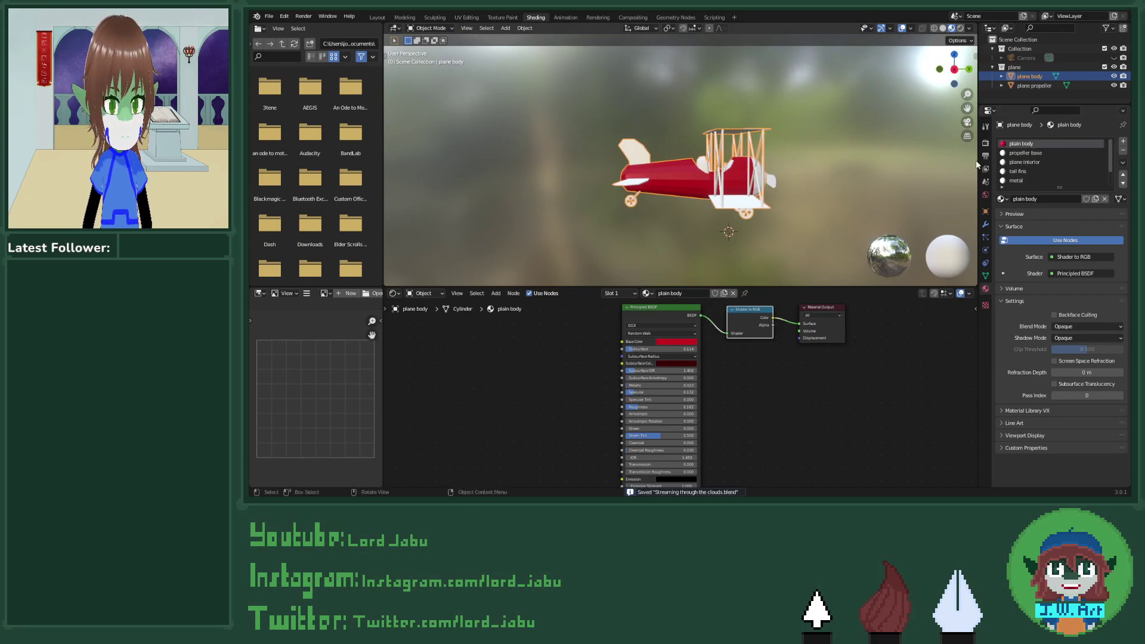
{"action": "left_click", "coordinate": [1023, 171]}
Step: Insert a Shader to RGB node between the tail fins BSDF and the output
{"action": "middle_click_drag", "start_coordinate": [849, 177], "coordinate": [814, 195]}
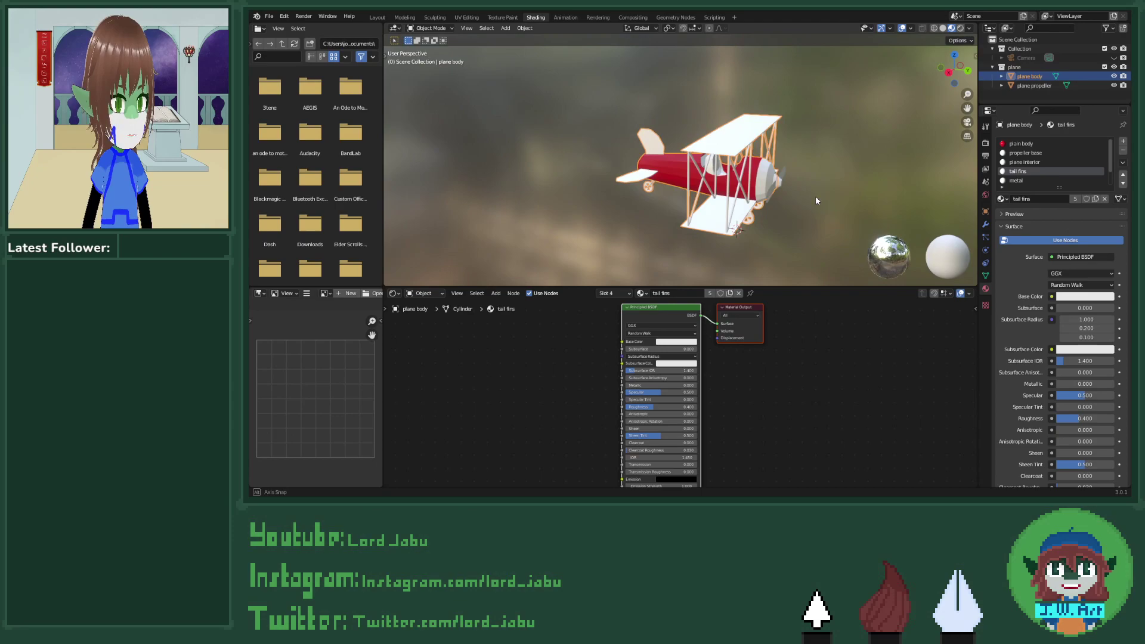
{"action": "key", "text": "shift+a"}
{"action": "left_click", "coordinate": [717, 356]}
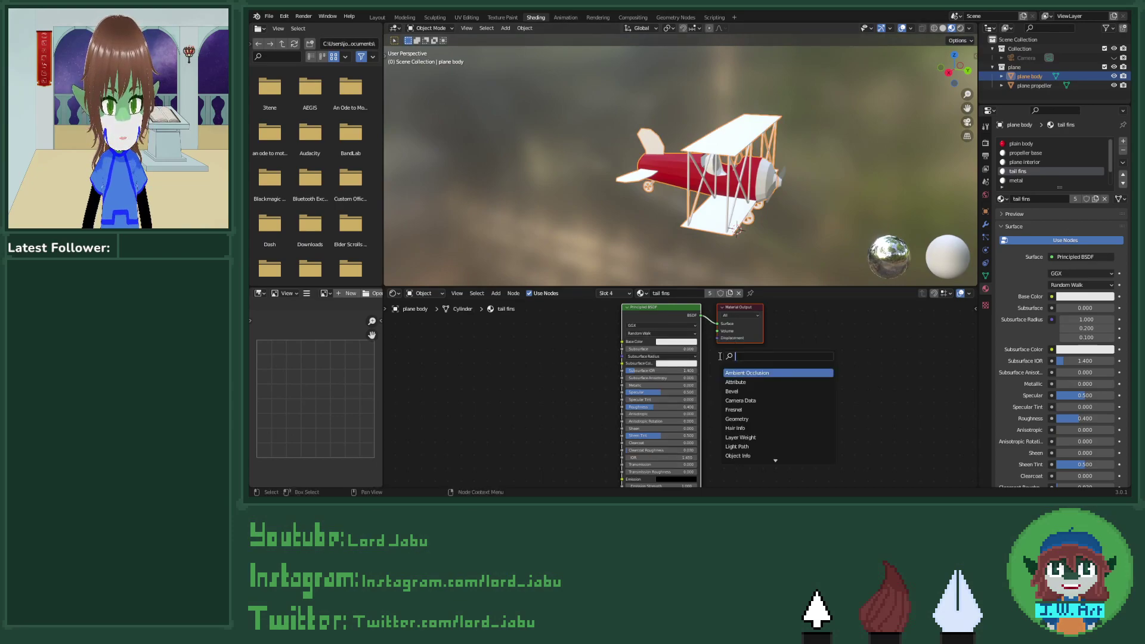
{"action": "type", "text": "shader"}
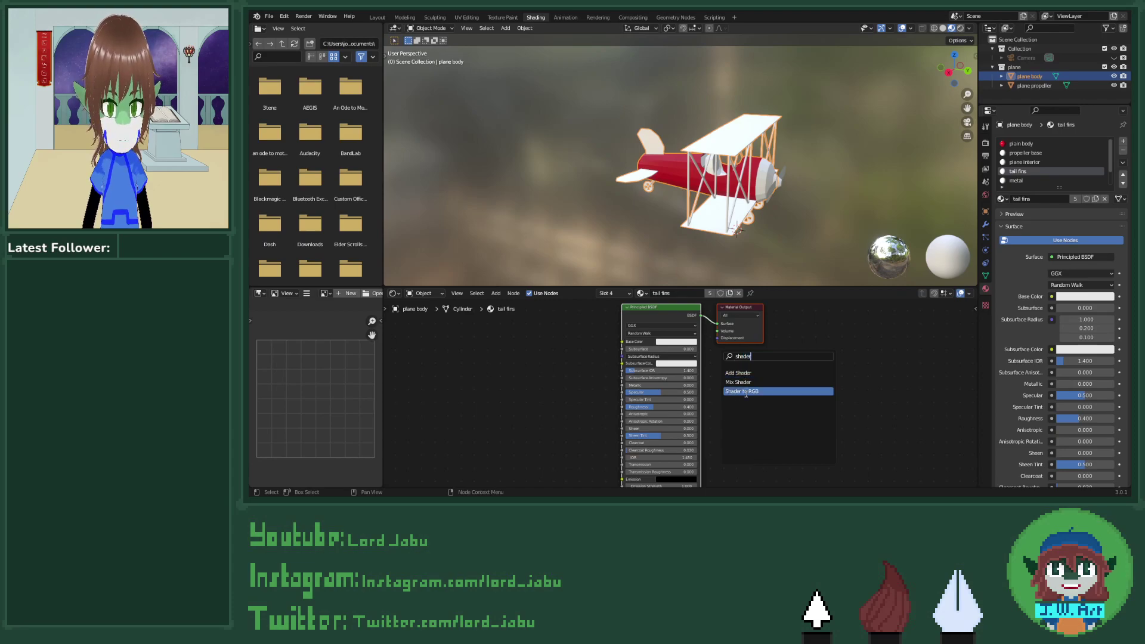
{"action": "left_click", "coordinate": [742, 391]}
{"action": "left_click", "coordinate": [713, 335]}
Step: Darken the tail fins base colour to grey and lower Specular to about 0.232
{"action": "left_click", "coordinate": [678, 342]}
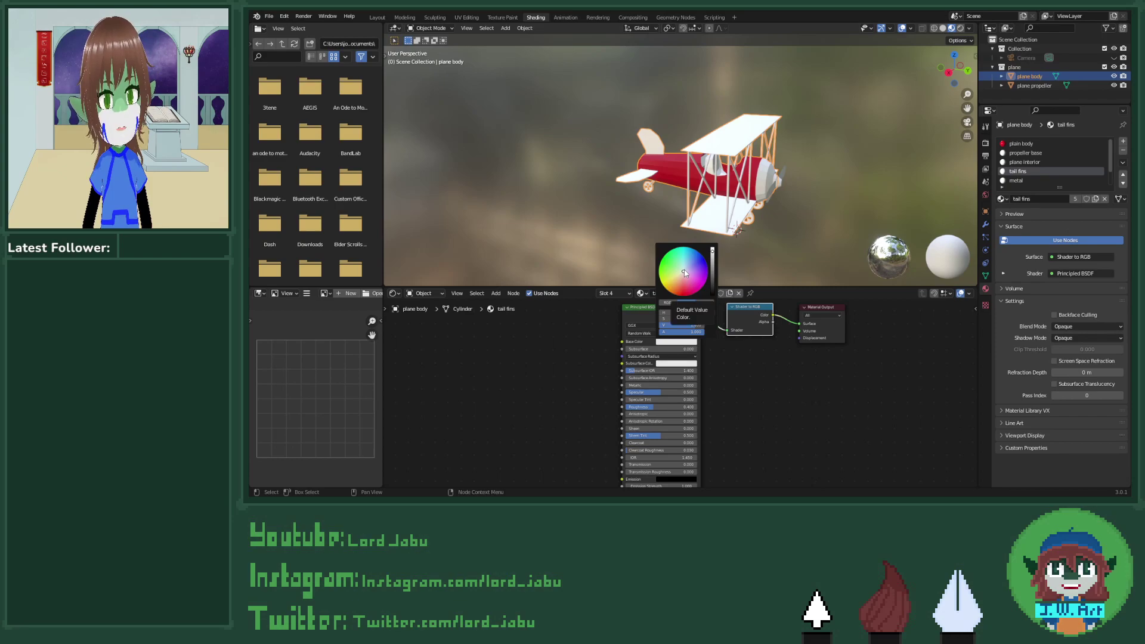
{"action": "left_click_drag", "start_coordinate": [711, 252], "coordinate": [711, 263]}
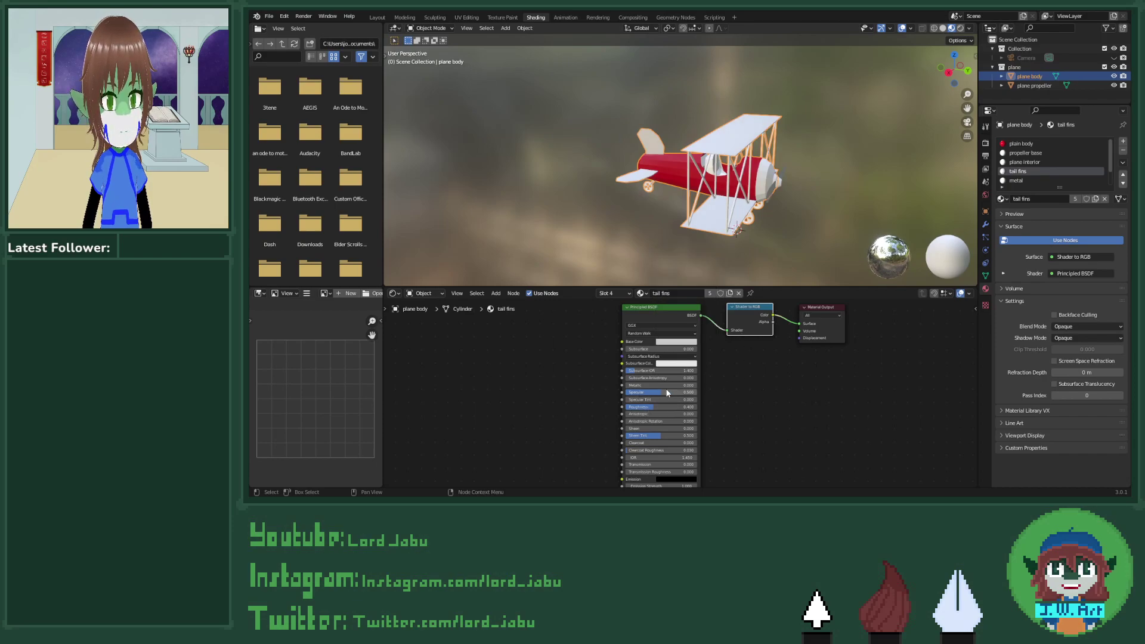
{"action": "left_click_drag", "start_coordinate": [666, 393], "coordinate": [691, 407]}
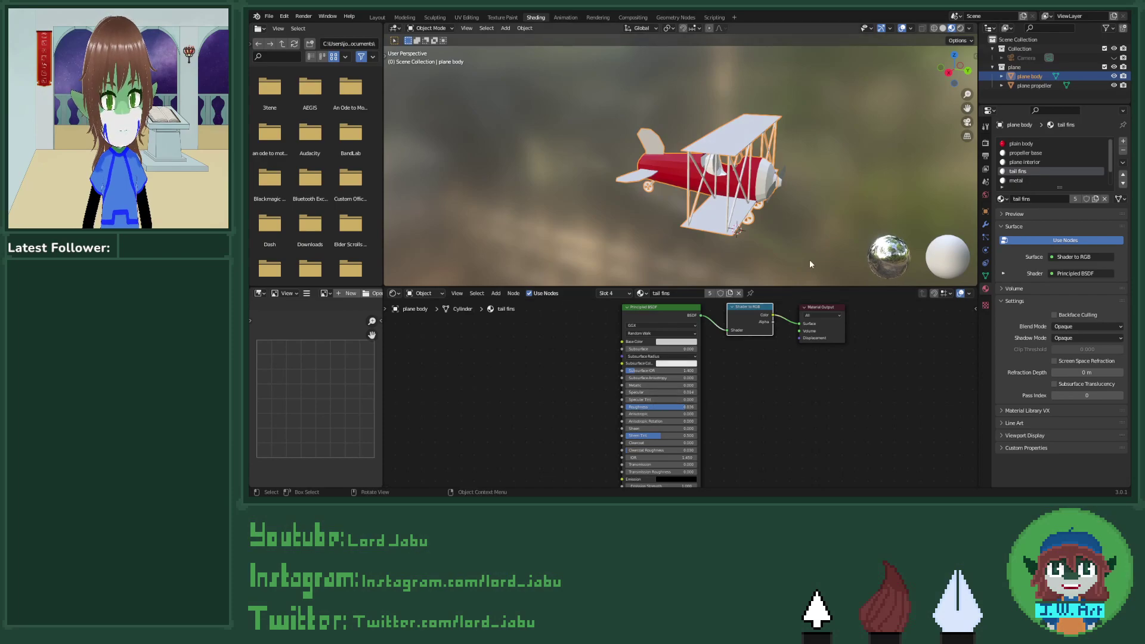
{"action": "middle_click_drag", "start_coordinate": [810, 262], "coordinate": [769, 217]}
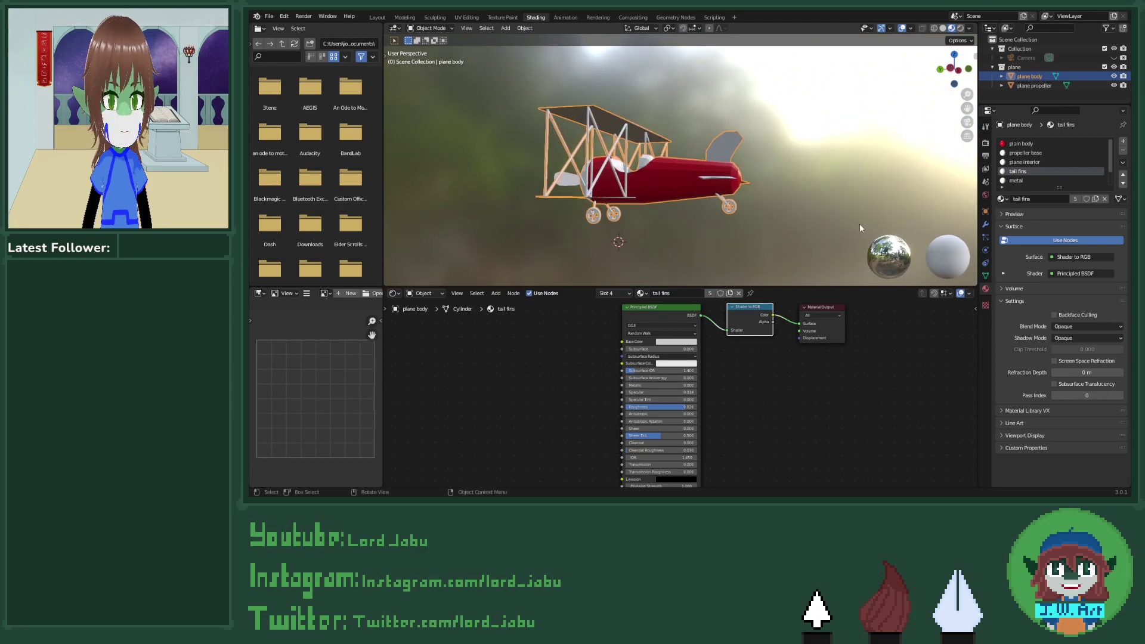
Step: Check the plane interior and propeller base materials while orbiting the biplane
{"action": "left_click", "coordinate": [1024, 161]}
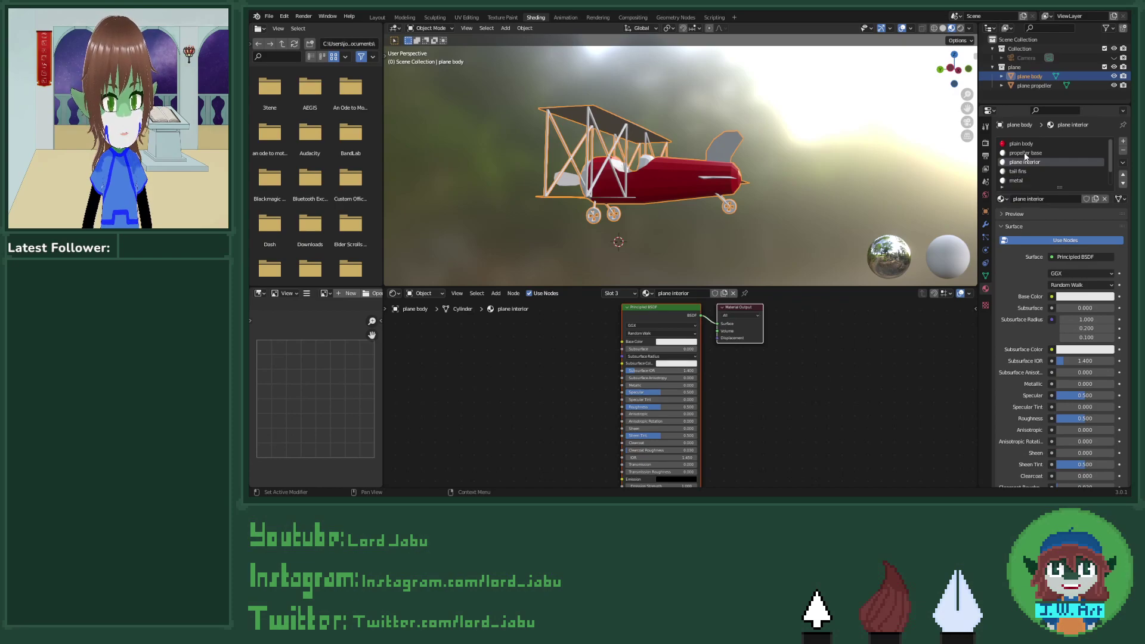
{"action": "left_click", "coordinate": [1040, 154]}
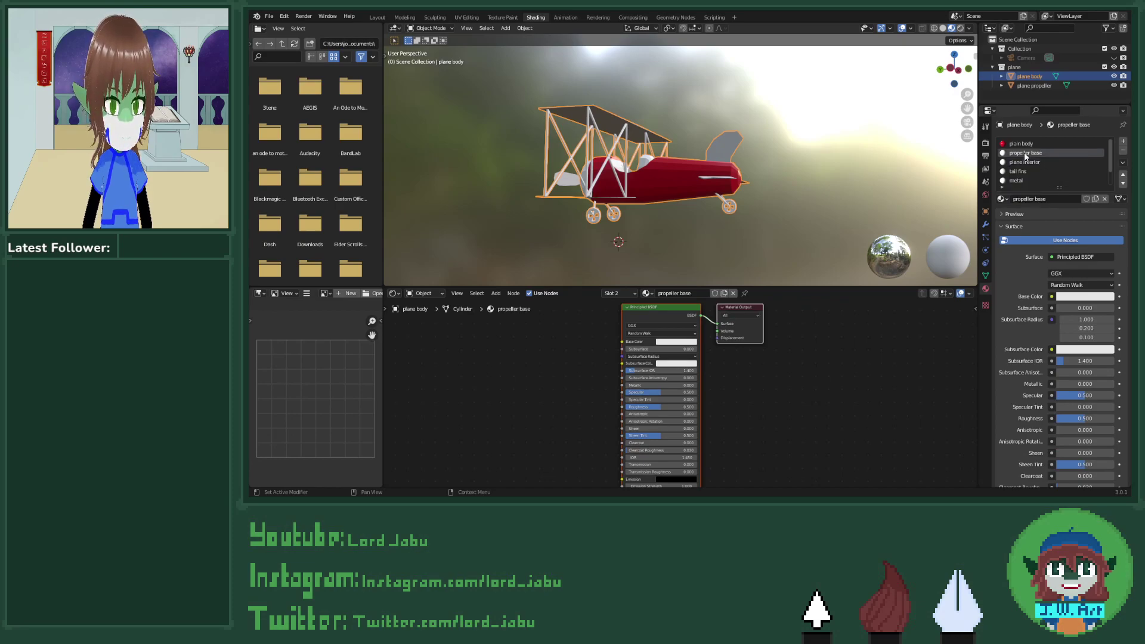
{"action": "middle_click_drag", "start_coordinate": [804, 194], "coordinate": [722, 236]}
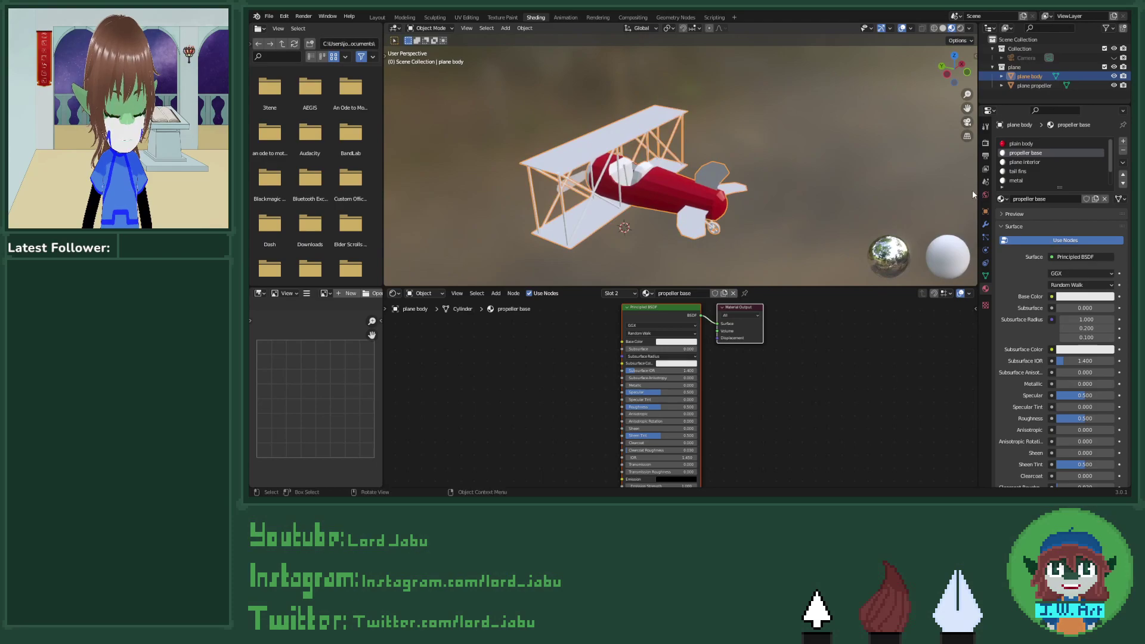
{"action": "left_click", "coordinate": [1029, 162]}
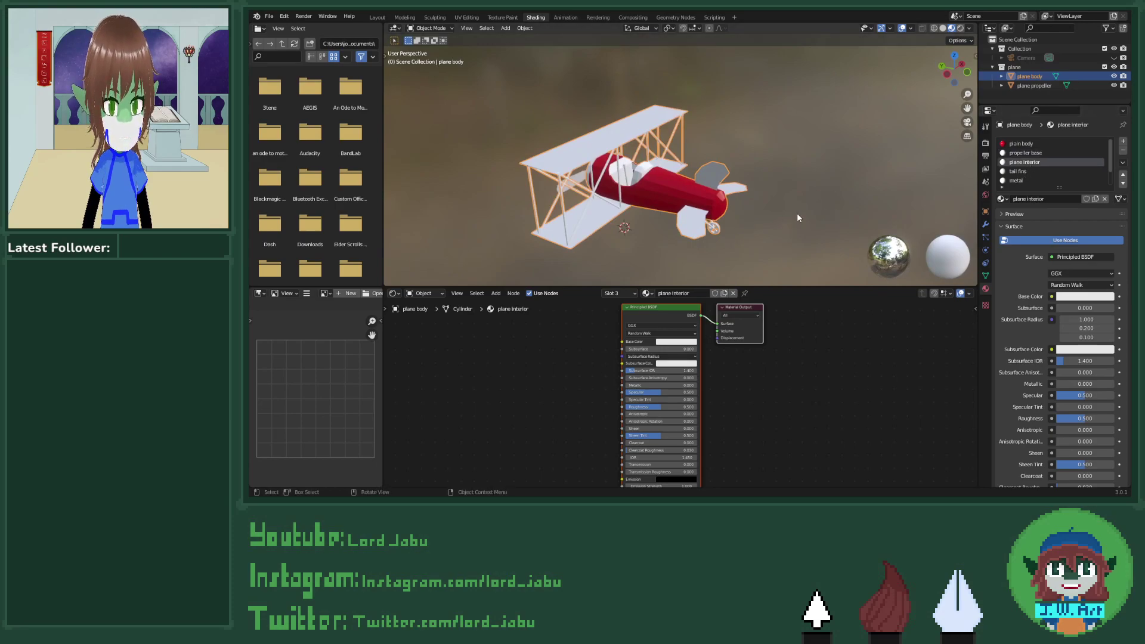
{"action": "middle_click_drag", "start_coordinate": [797, 214], "coordinate": [702, 205]}
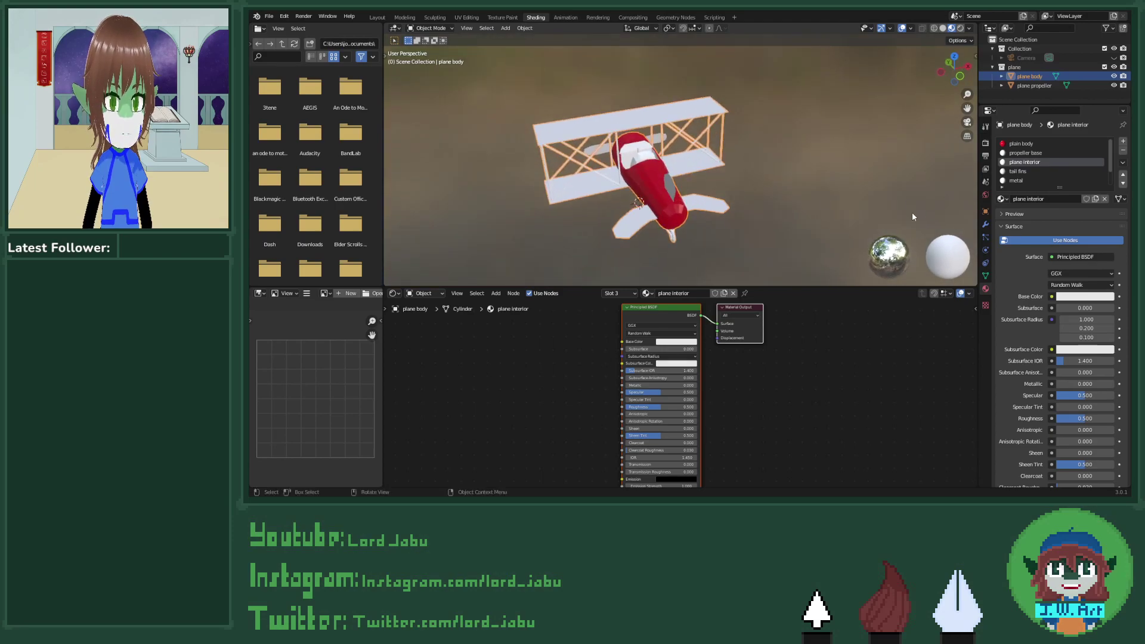
Step: Copy the plain body's three nodes and select the plane interior's BSDF and output nodes
{"action": "left_click", "coordinate": [1033, 143]}
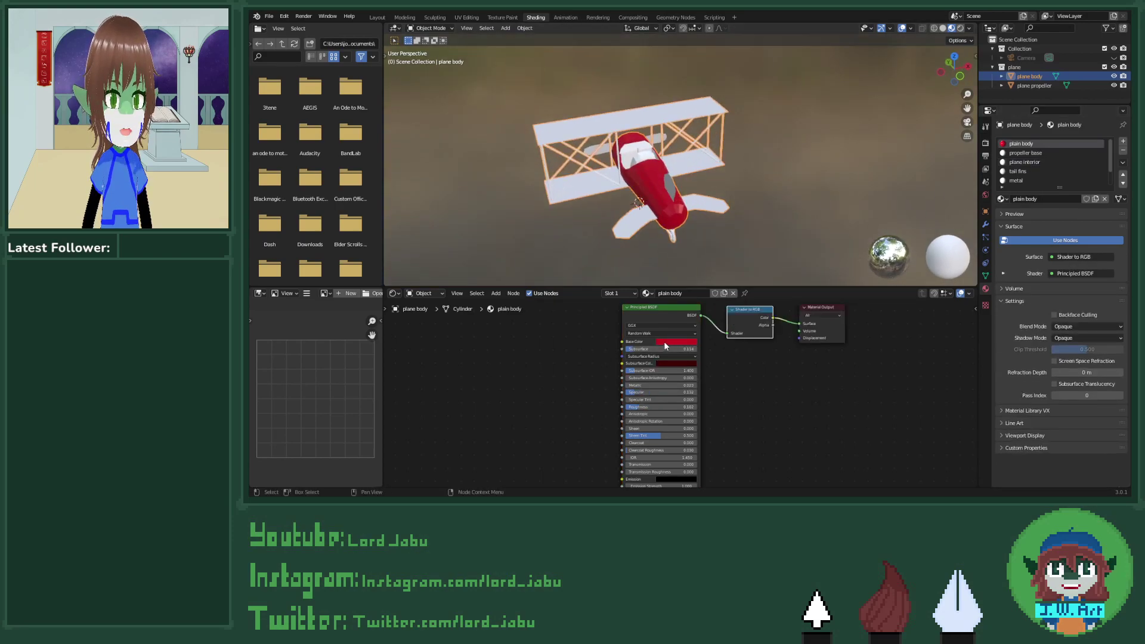
{"action": "scroll", "coordinate": [664, 341], "scroll_direction": "down", "scroll_amount": 3}
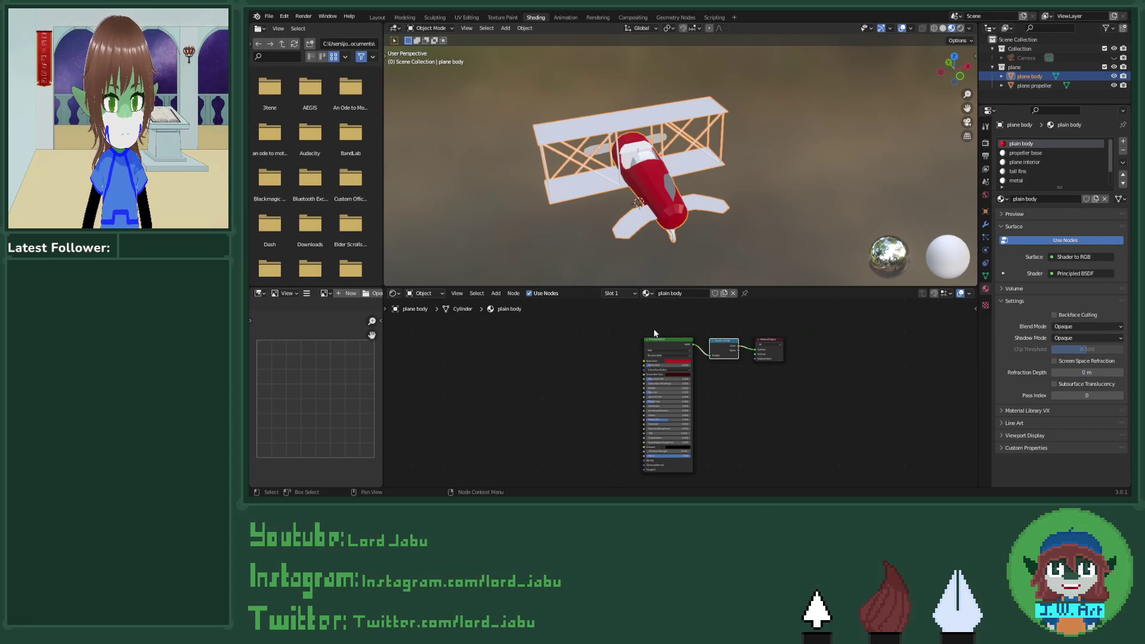
{"action": "left_click_drag", "start_coordinate": [611, 329], "coordinate": [873, 474]}
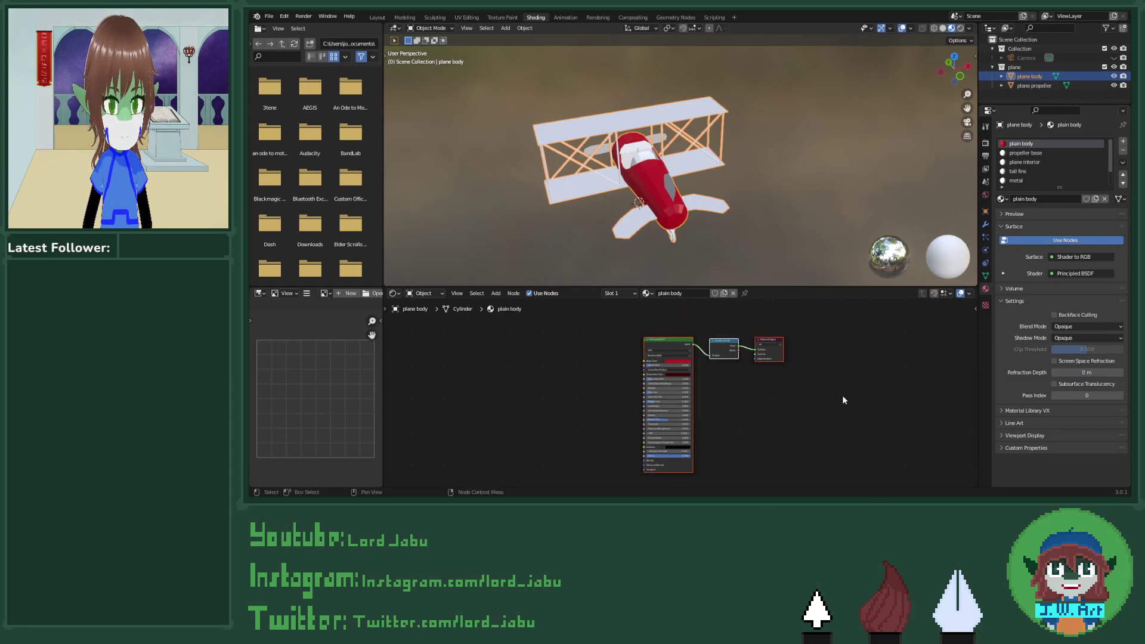
{"action": "key", "text": "ctrl"}
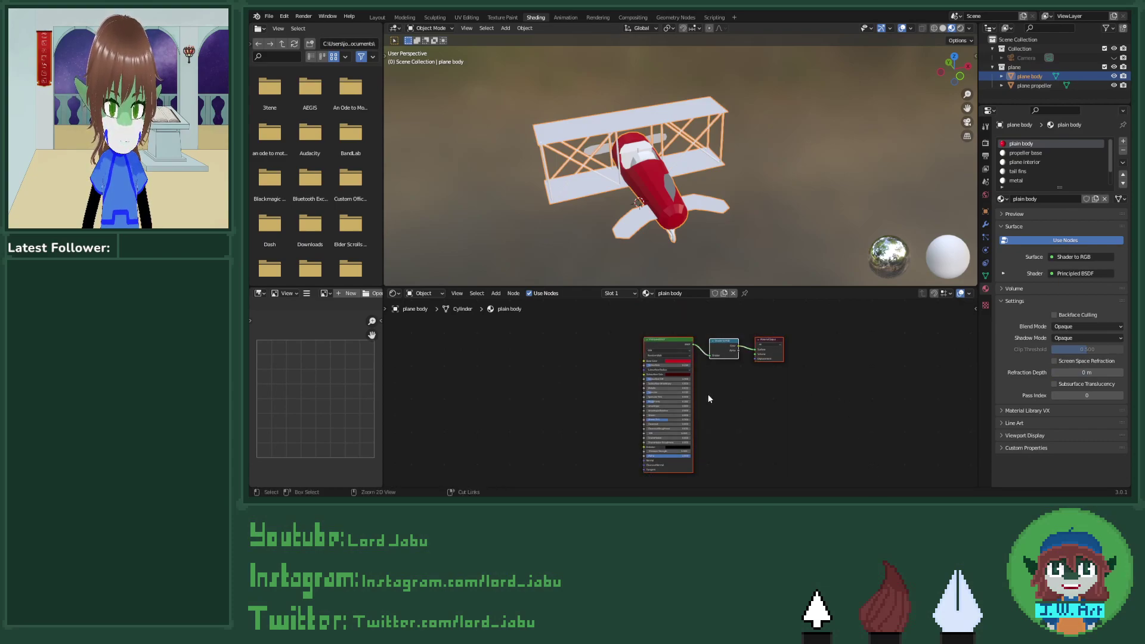
{"action": "left_click", "coordinate": [1031, 162]}
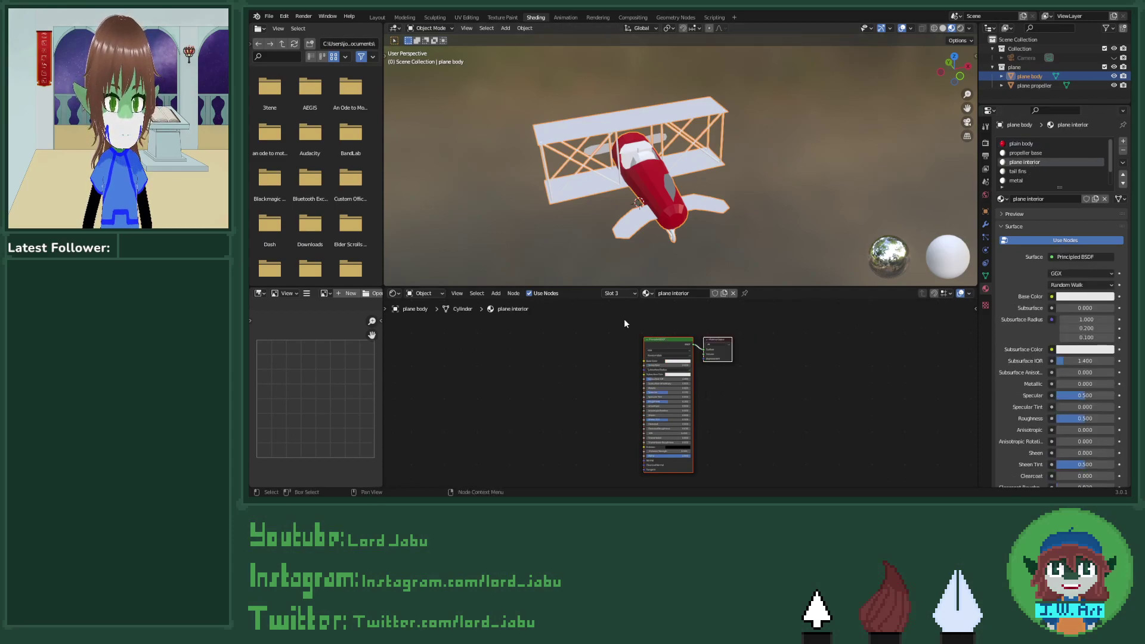
{"action": "left_click_drag", "start_coordinate": [624, 320], "coordinate": [801, 471]}
Step: Replace the interior's nodes with the pasted toon setup, raise Subsurface to about 0.482, darken base colour
{"action": "key", "text": "Delete"}
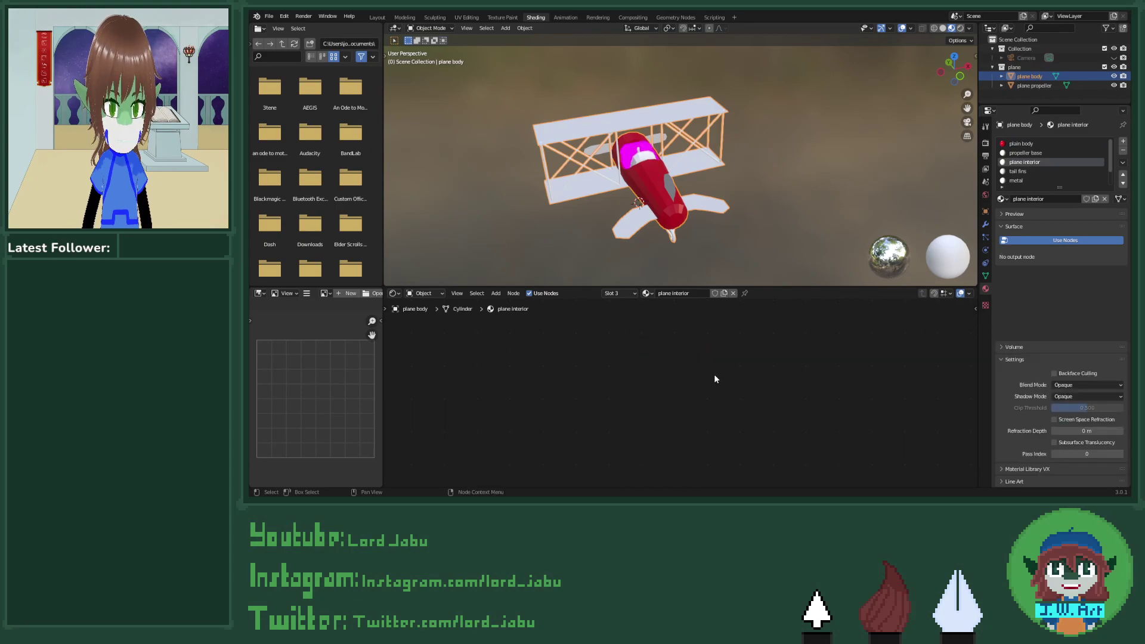
{"action": "key", "text": "ctrl+v"}
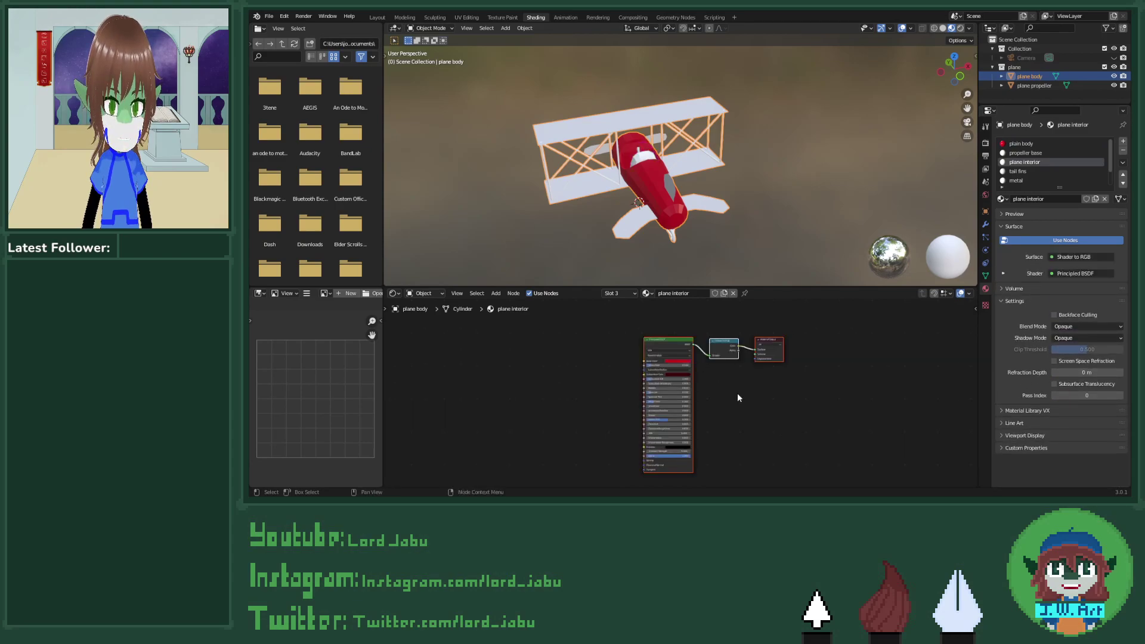
{"action": "scroll", "coordinate": [736, 394], "scroll_direction": "up", "scroll_amount": 3}
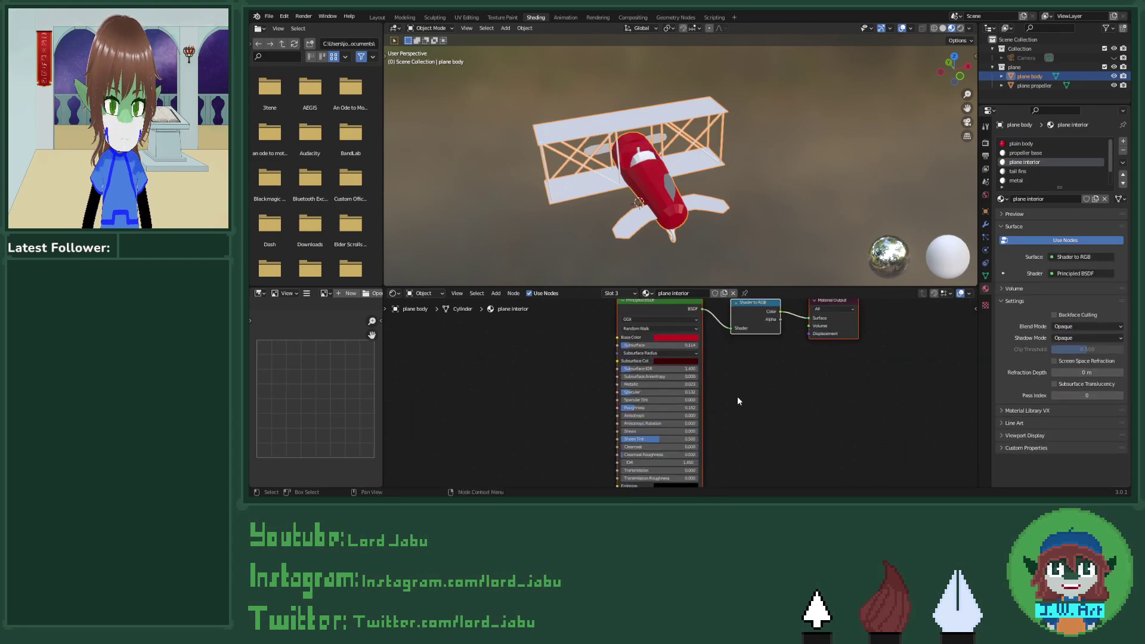
{"action": "left_click_drag", "start_coordinate": [630, 345], "coordinate": [656, 345]}
{"action": "left_click", "coordinate": [666, 338]}
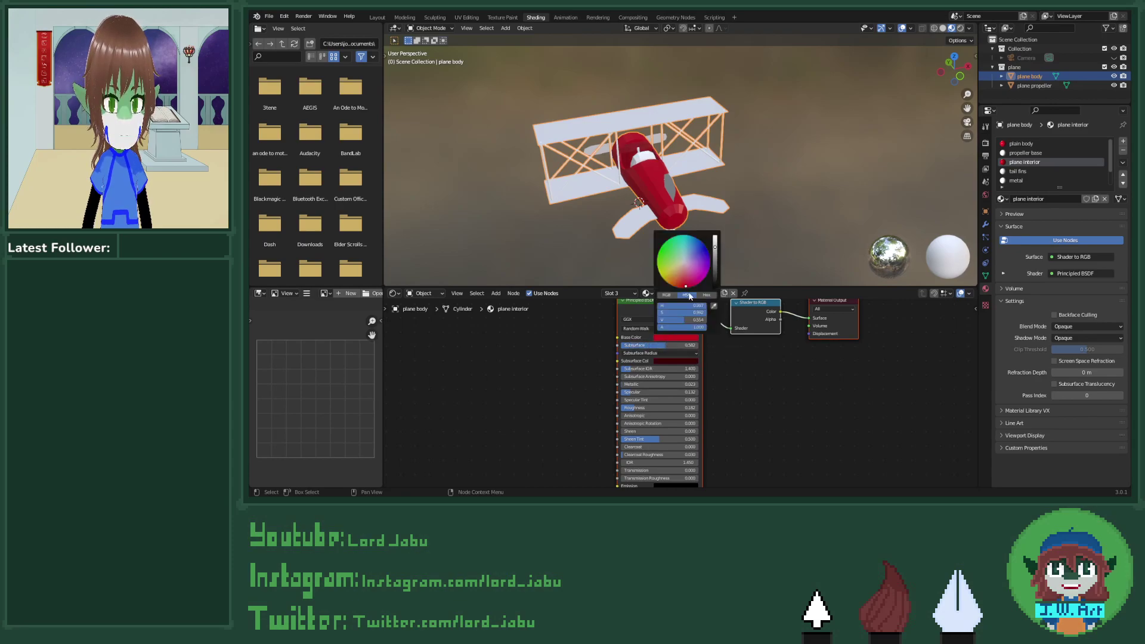
{"action": "left_click_drag", "start_coordinate": [715, 245], "coordinate": [714, 271]}
{"action": "left_click", "coordinate": [677, 360]}
Step: Set Specular to 0, Roughness to 1, Subsurface IOR to about 1.27 and Sheen Tint to 0
{"action": "middle_click_drag", "start_coordinate": [735, 405], "coordinate": [748, 370]}
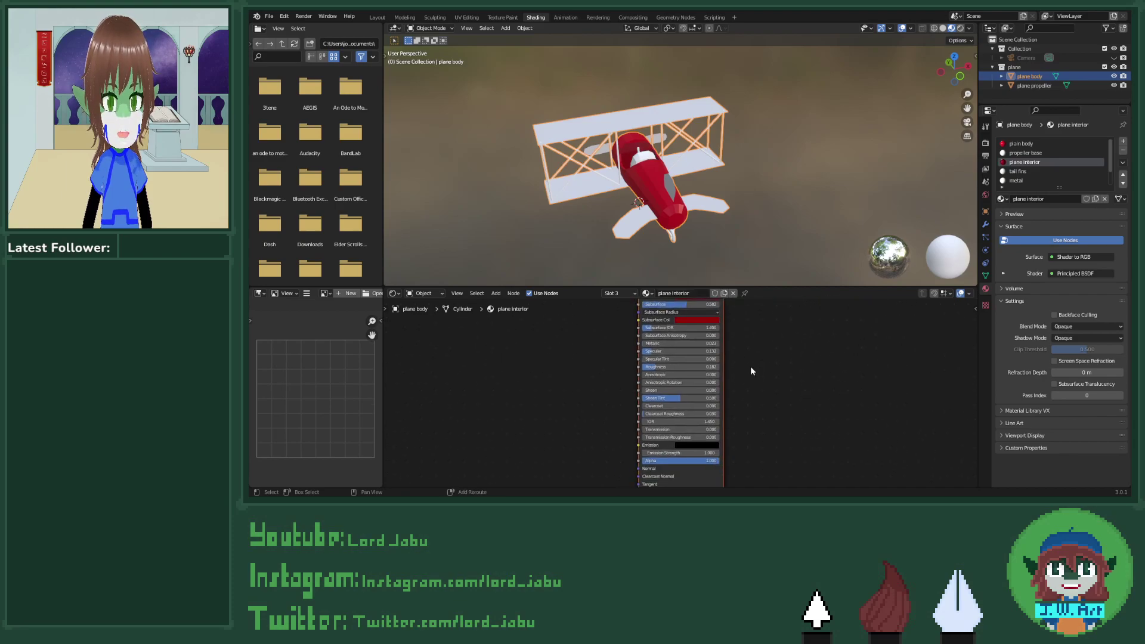
{"action": "left_click_drag", "start_coordinate": [654, 356], "coordinate": [638, 356]}
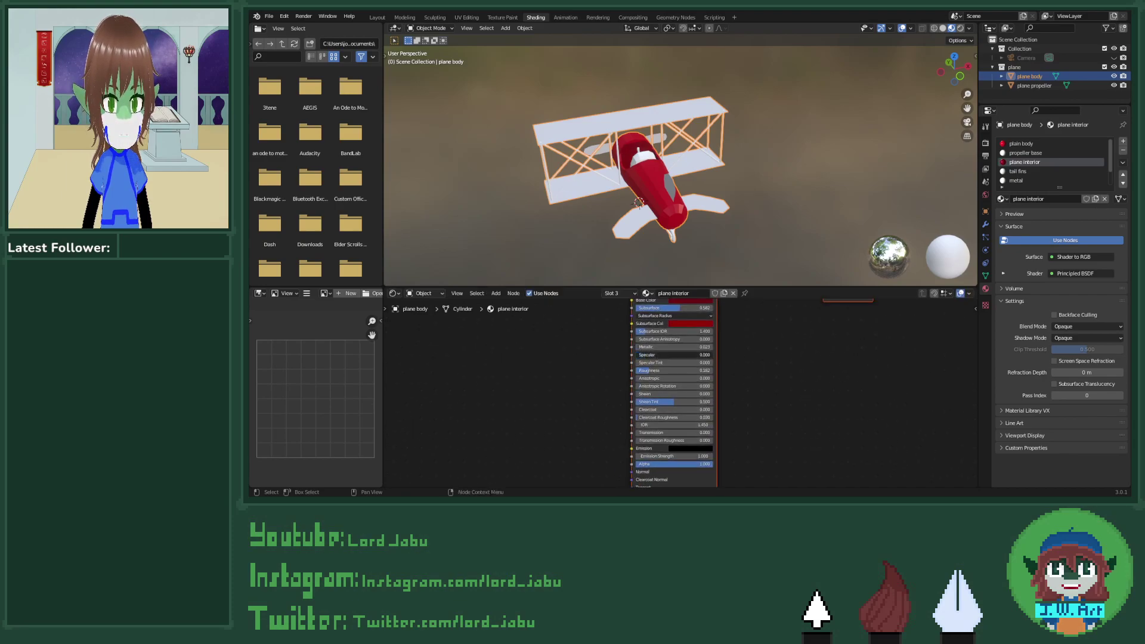
{"action": "left_click", "coordinate": [655, 370]}
{"action": "type", "text": "1"}
{"action": "key", "text": "Return"}
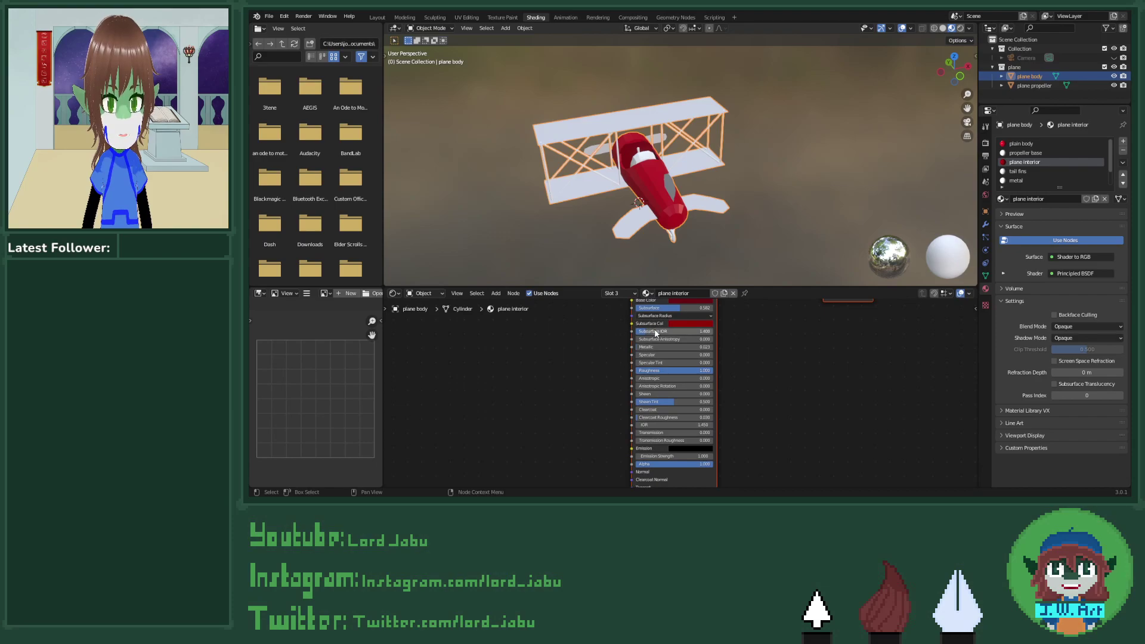
{"action": "left_click_drag", "start_coordinate": [653, 331], "coordinate": [635, 332]}
{"action": "left_click_drag", "start_coordinate": [671, 403], "coordinate": [636, 404]}
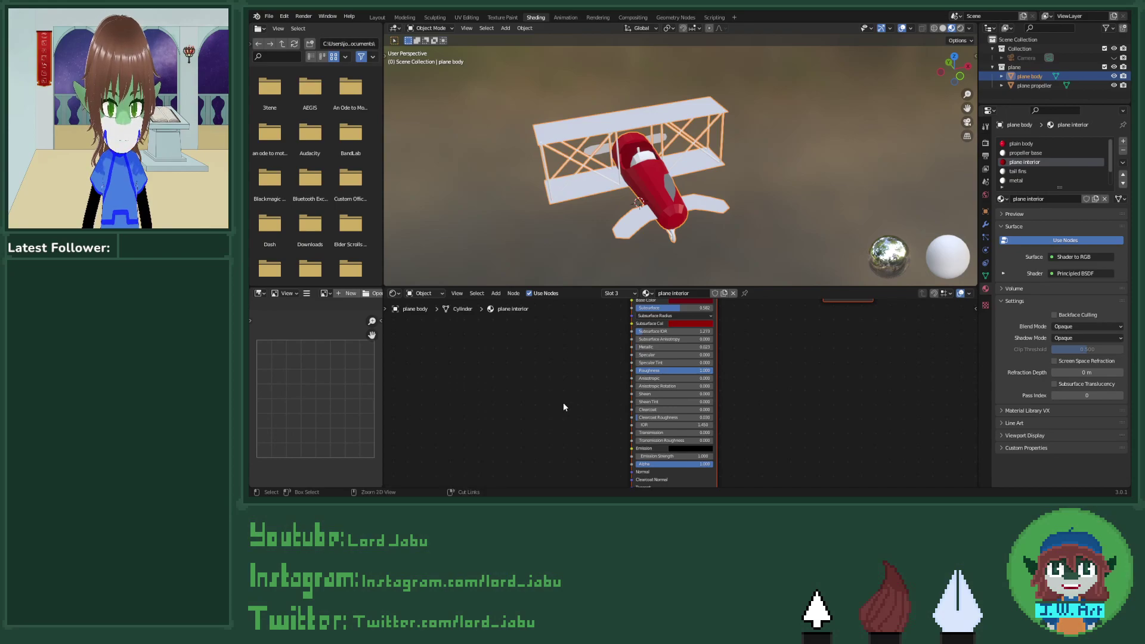
{"action": "middle_click_drag", "start_coordinate": [565, 386], "coordinate": [603, 430]}
{"action": "scroll", "coordinate": [595, 402], "scroll_direction": "down", "scroll_amount": 2}
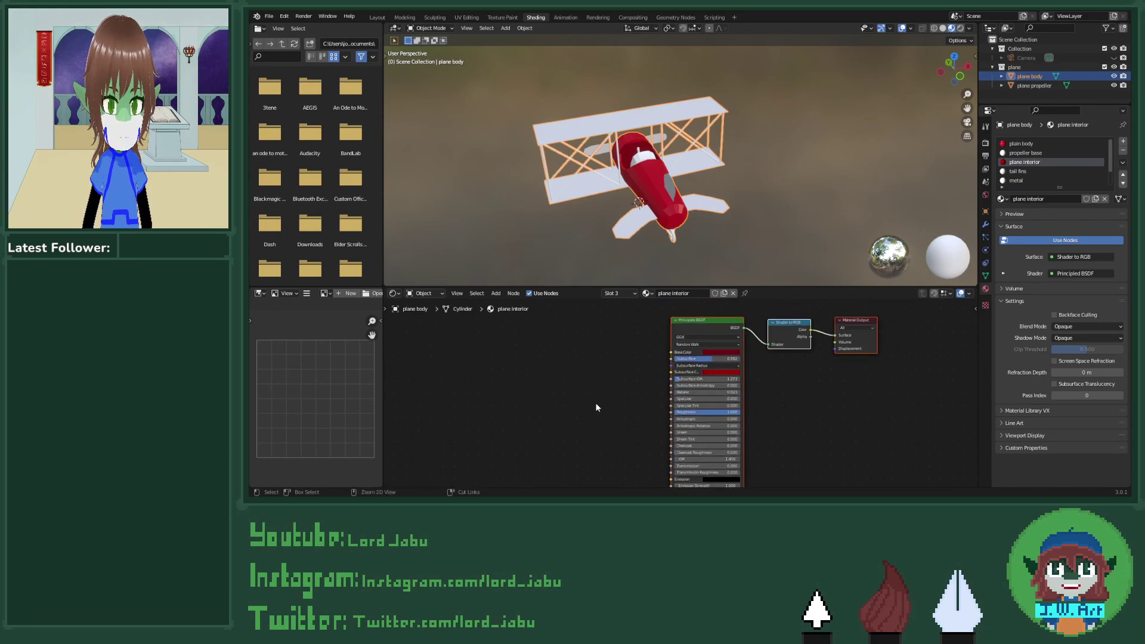
Step: Add a Noise Texture node and connect its Fac to the interior's Base Color
{"action": "key", "text": "shift+a"}
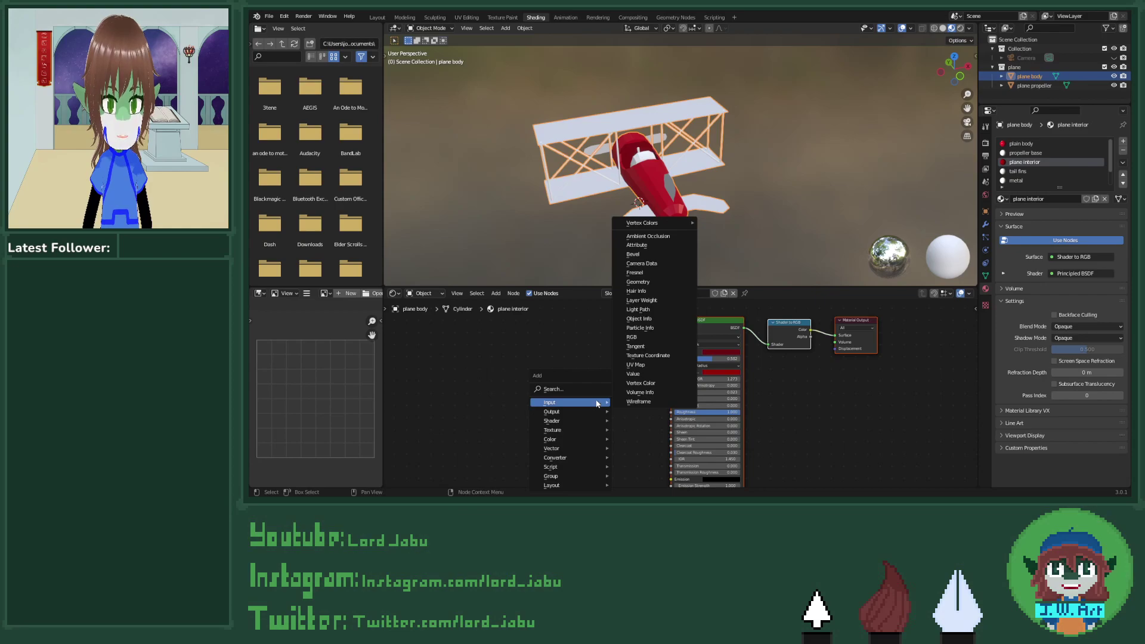
{"action": "mouse_move", "coordinate": [584, 421]}
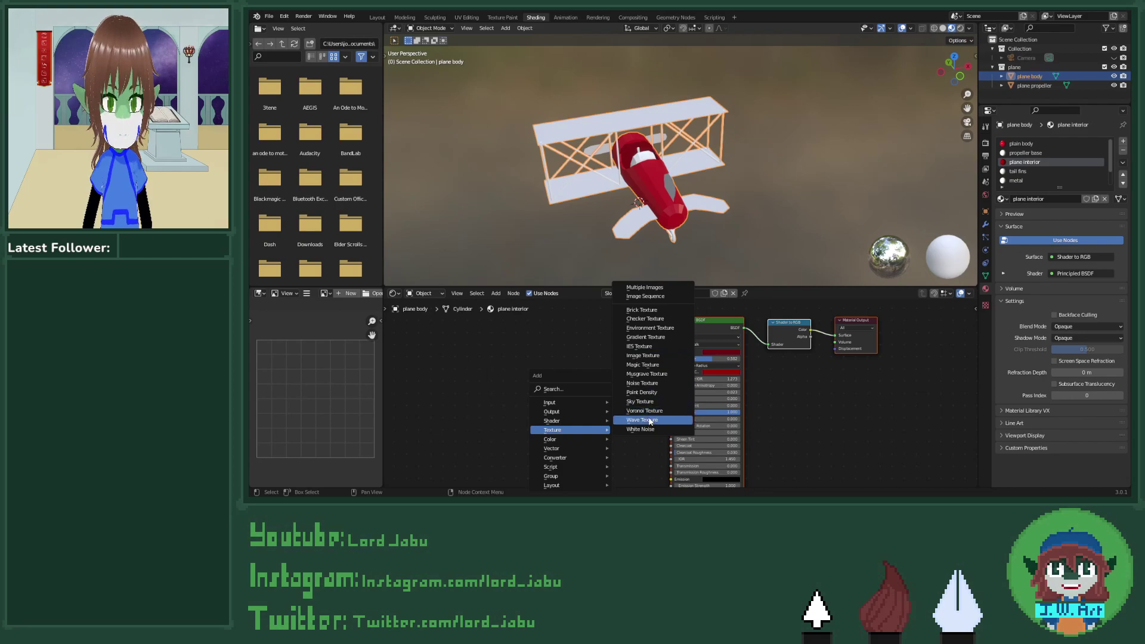
{"action": "left_click", "coordinate": [641, 383]}
{"action": "left_click", "coordinate": [595, 343]}
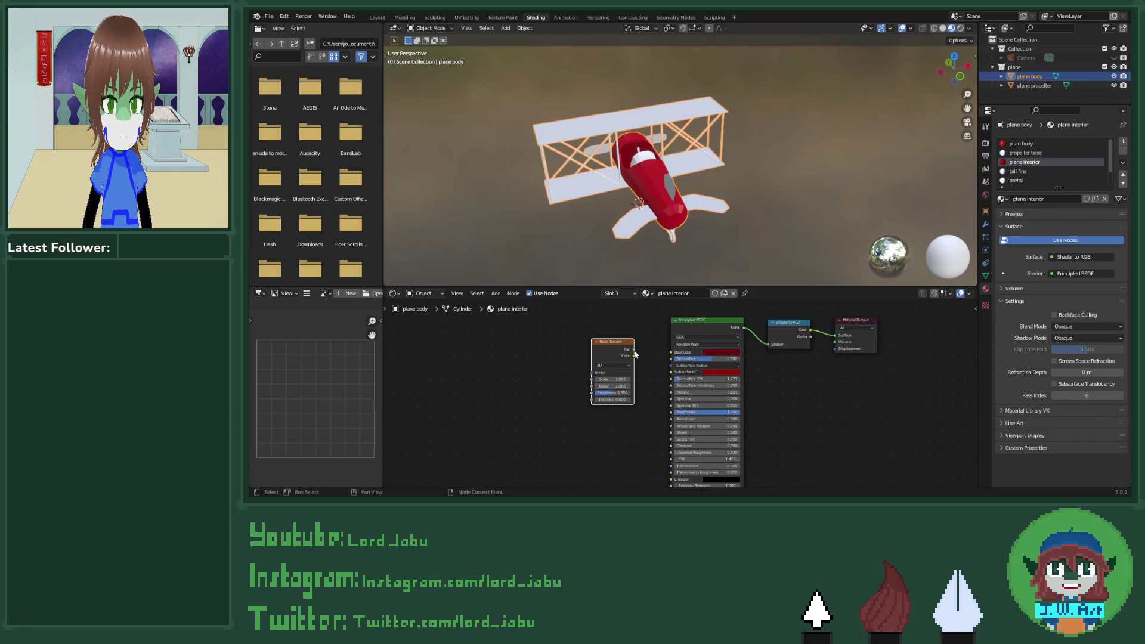
{"action": "left_click_drag", "start_coordinate": [633, 349], "coordinate": [671, 356]}
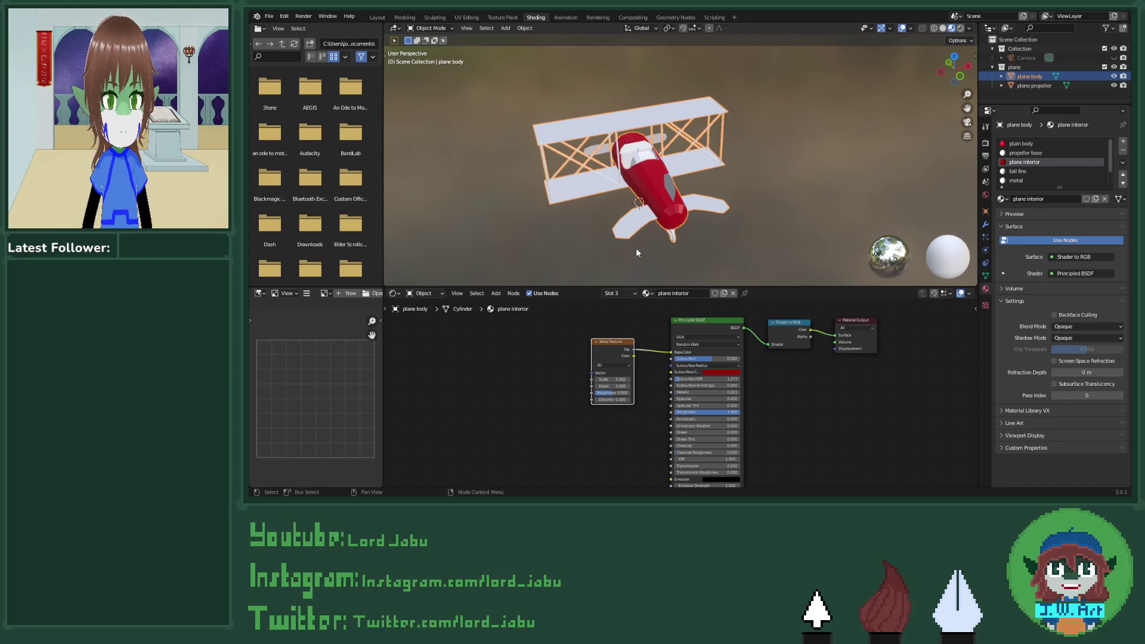
Step: Set the noise Detail to 3 and Scale to about 4
{"action": "scroll", "coordinate": [670, 313], "scroll_direction": "up", "scroll_amount": 1}
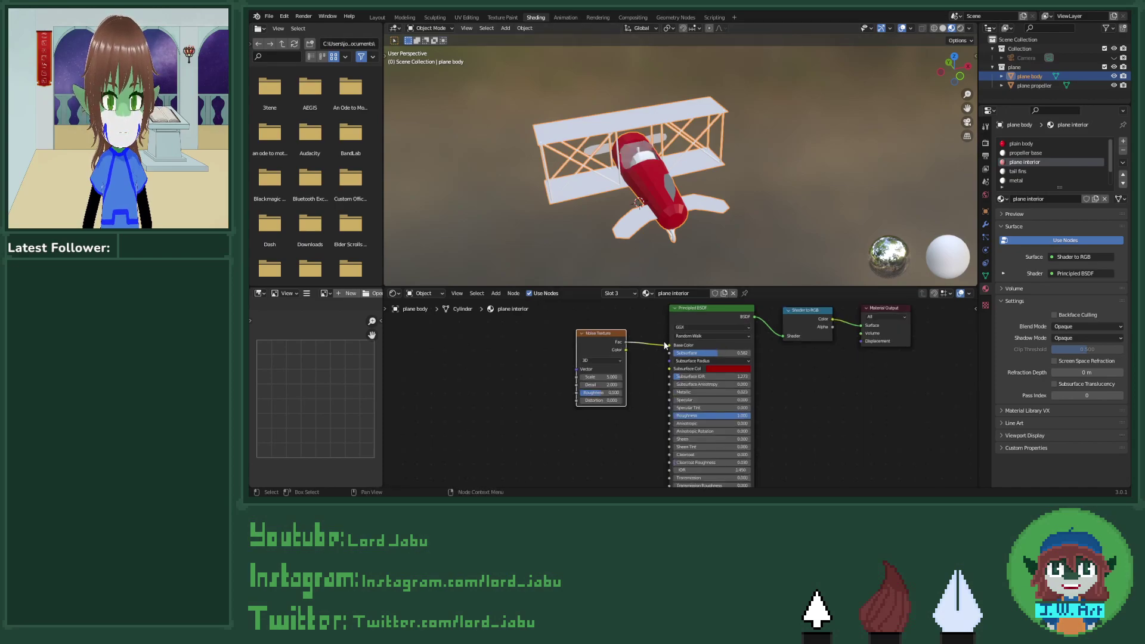
{"action": "mouse_move", "coordinate": [602, 377]}
{"action": "left_mouse_down"}
{"action": "mouse_move", "coordinate": [590, 377]}
{"action": "mouse_move", "coordinate": [614, 377]}
{"action": "mouse_move", "coordinate": [593, 392]}
{"action": "left_mouse_up"}
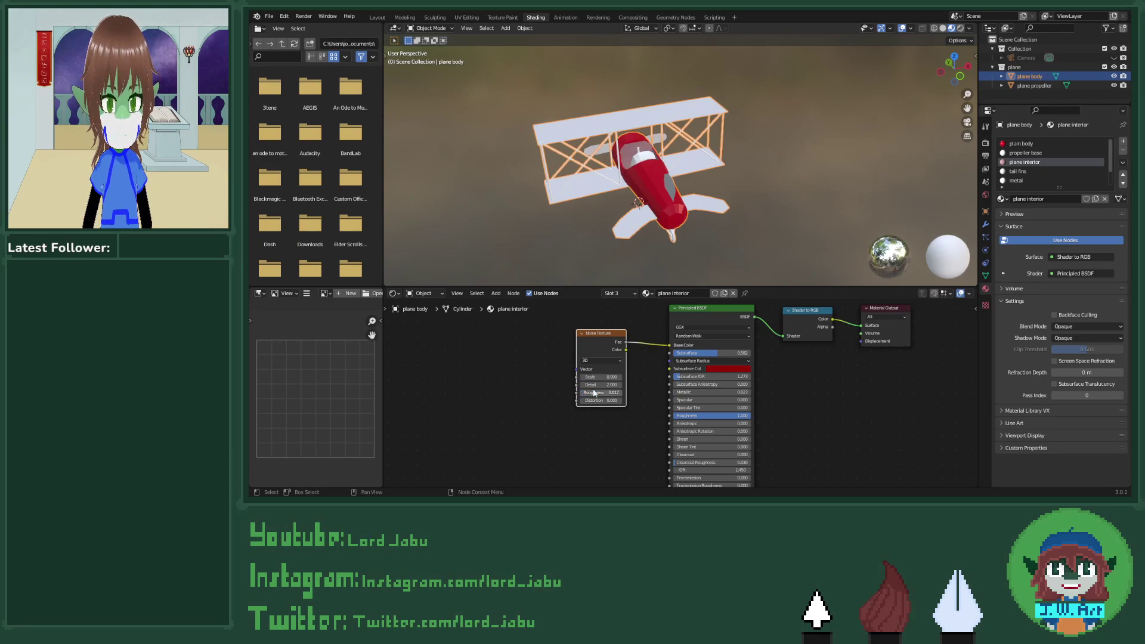
{"action": "left_click", "coordinate": [619, 385]}
{"action": "left_click_drag", "start_coordinate": [599, 377], "coordinate": [616, 377]}
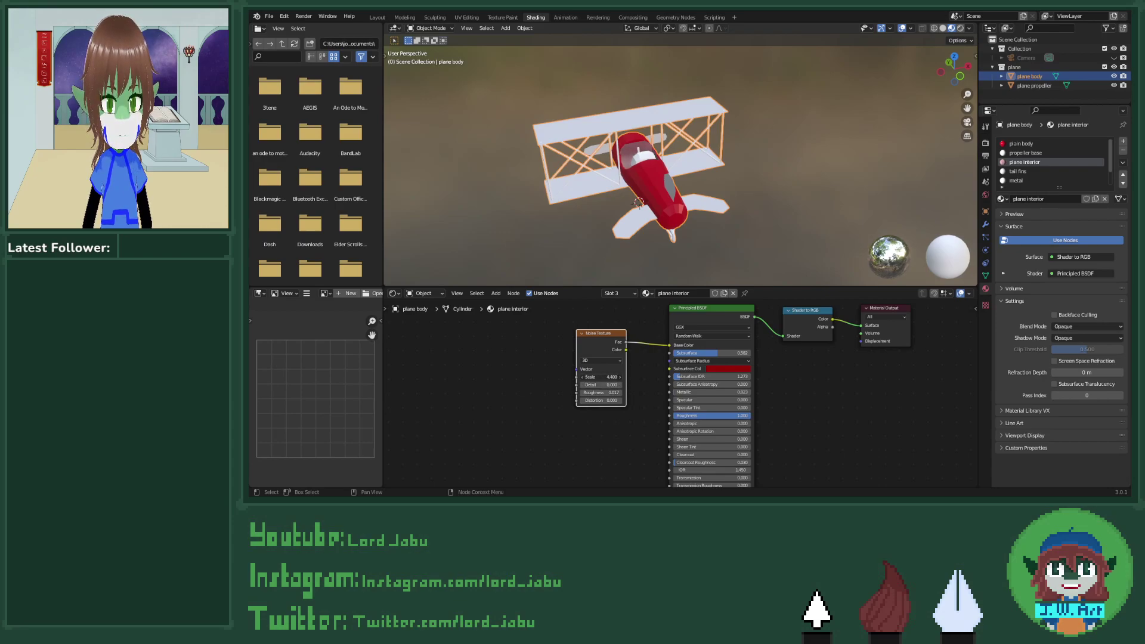
{"action": "middle_click_drag", "start_coordinate": [632, 264], "coordinate": [870, 247]}
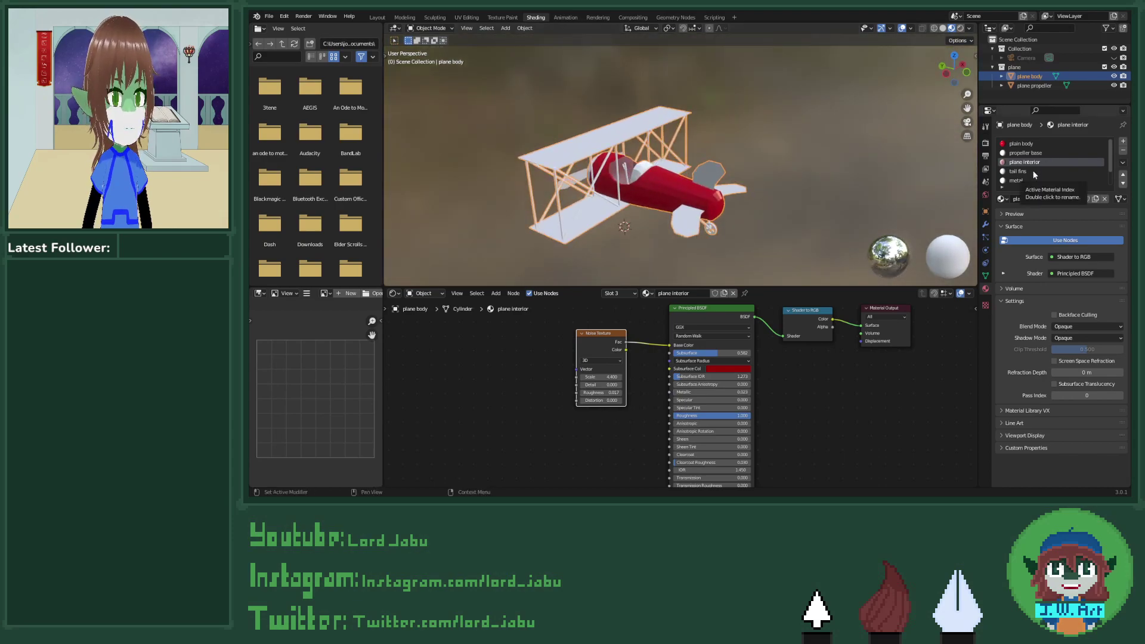
Step: On the propeller base material, darken the Subsurface Color and set Subsurface to 0.118
{"action": "left_click", "coordinate": [1034, 172]}
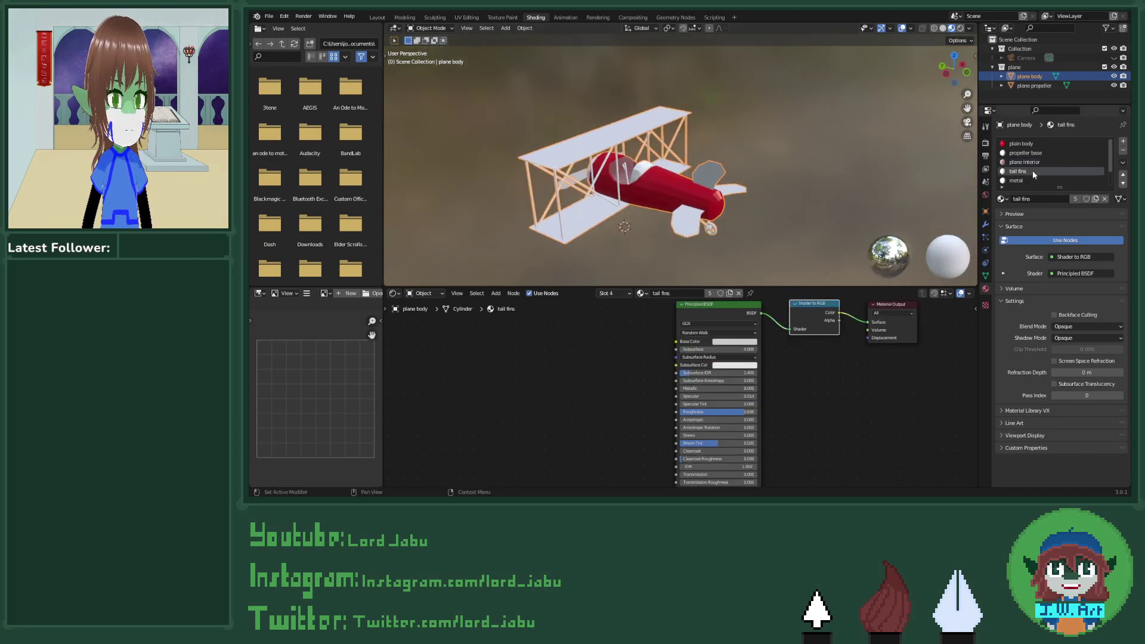
{"action": "left_click", "coordinate": [1034, 154]}
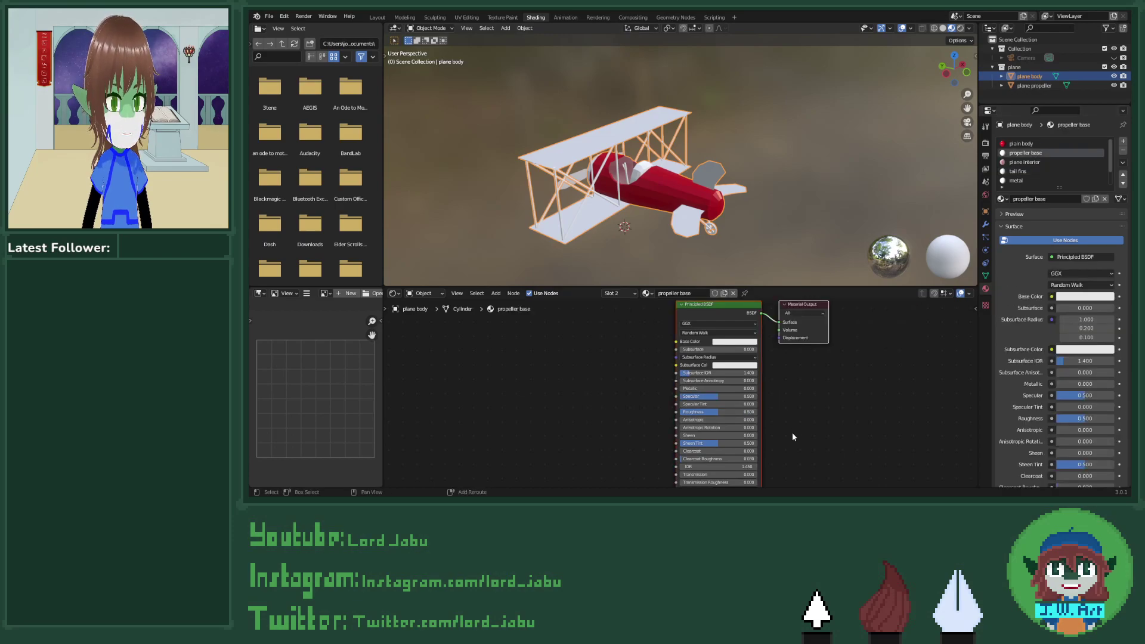
{"action": "middle_click_drag", "start_coordinate": [792, 437], "coordinate": [790, 415]}
{"action": "left_click", "coordinate": [745, 319]}
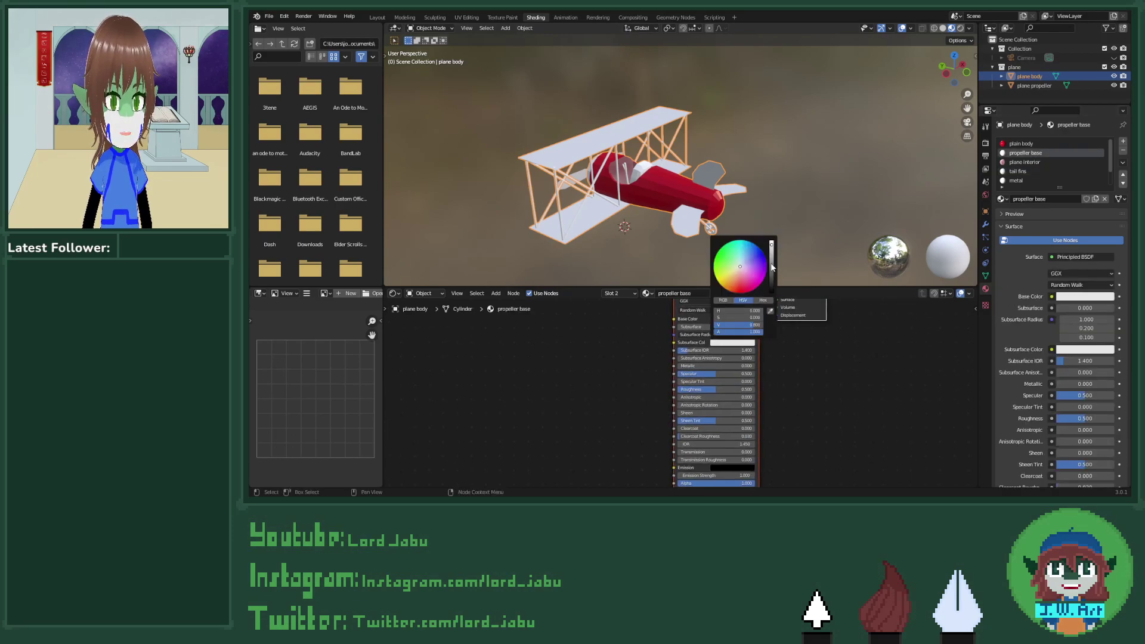
{"action": "left_click_drag", "start_coordinate": [771, 251], "coordinate": [771, 262]}
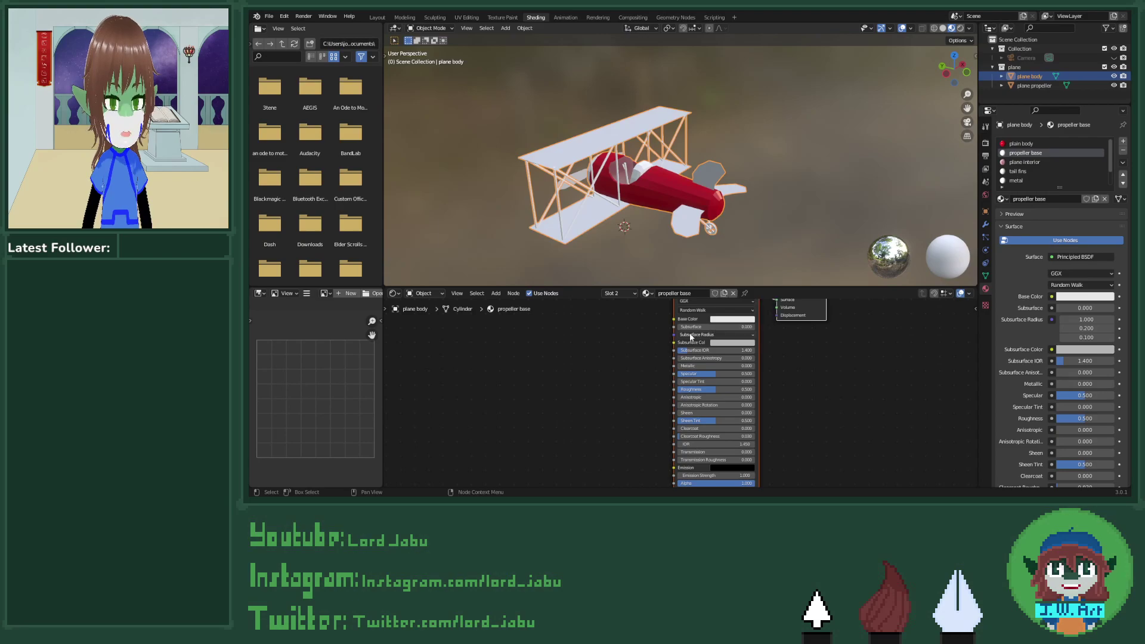
{"action": "left_click_drag", "start_coordinate": [694, 328], "coordinate": [717, 311]}
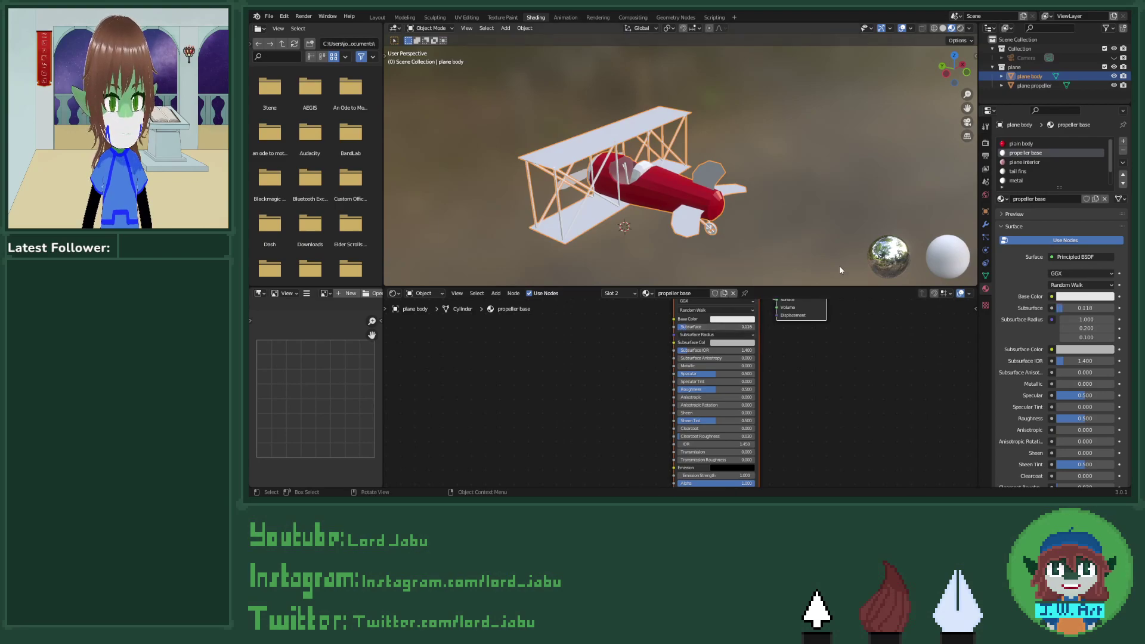
{"action": "middle_click_drag", "start_coordinate": [828, 258], "coordinate": [762, 271]}
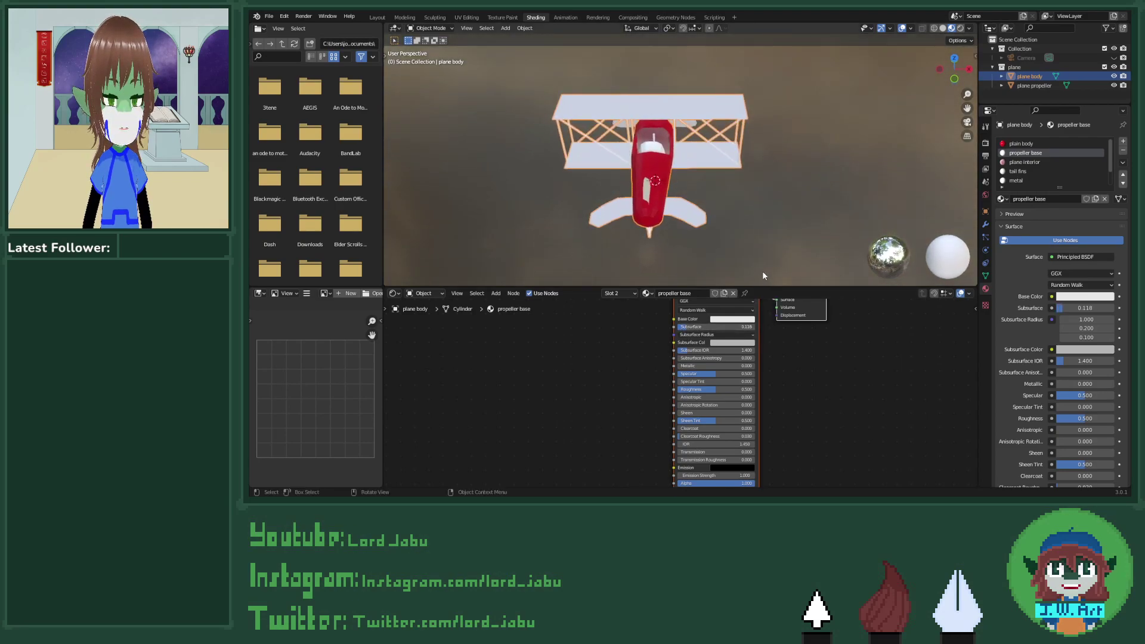
{"action": "middle_click_drag", "start_coordinate": [793, 447], "coordinate": [800, 420]}
{"action": "middle_click_drag", "start_coordinate": [793, 262], "coordinate": [853, 205]}
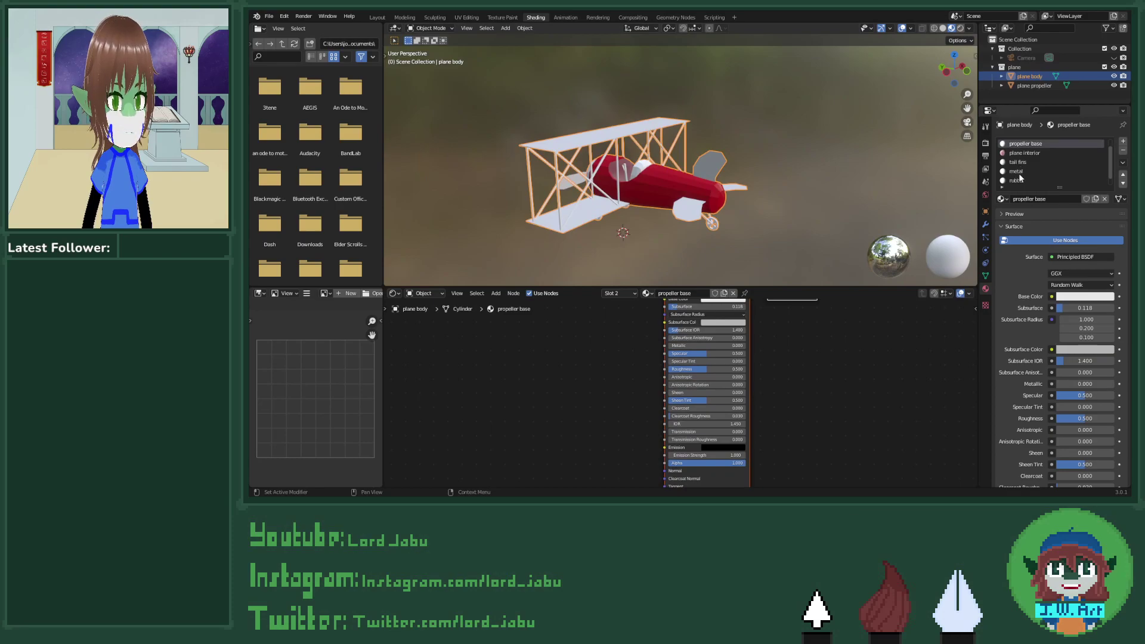
{"action": "scroll", "coordinate": [1020, 177], "scroll_direction": "down", "scroll_amount": 1}
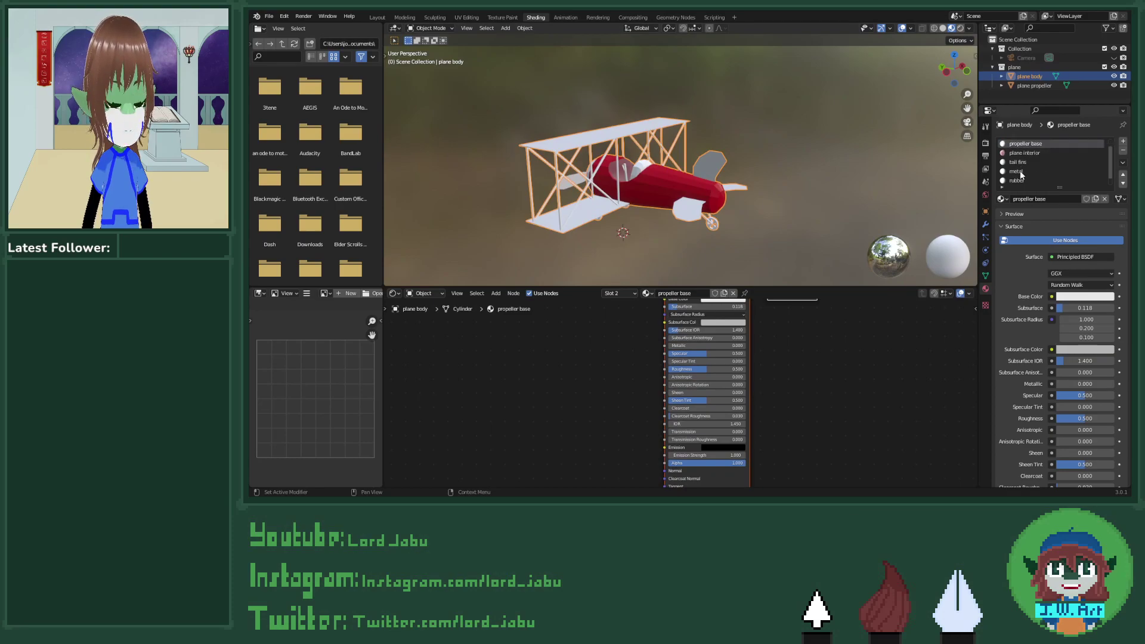
{"action": "scroll", "coordinate": [1021, 182], "scroll_direction": "down", "scroll_amount": 1}
Step: Insert a Shader to RGB node onto the metal material's BSDF–Output link
{"action": "left_click", "coordinate": [1024, 163]}
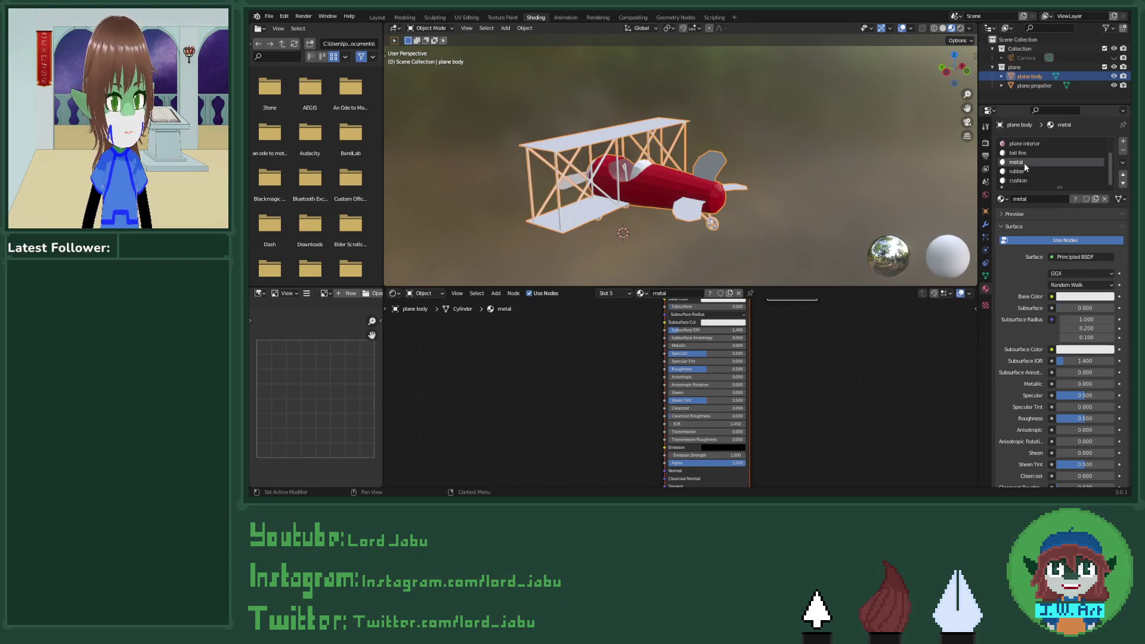
{"action": "middle_click_drag", "start_coordinate": [649, 360], "coordinate": [630, 422]}
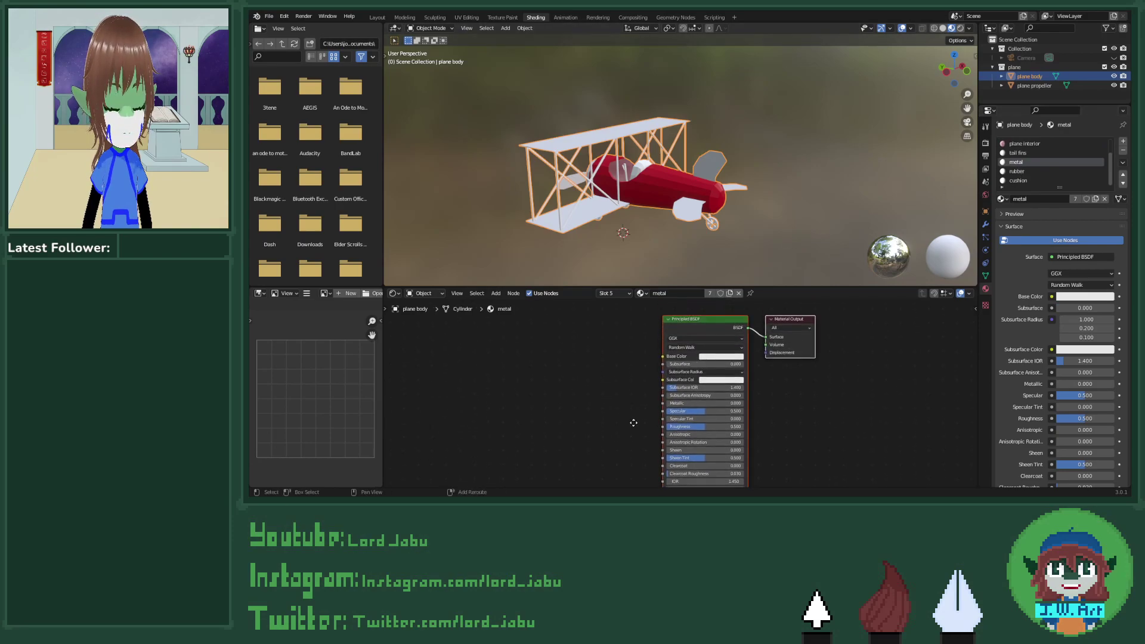
{"action": "left_click", "coordinate": [732, 359]}
{"action": "left_click", "coordinate": [807, 391]}
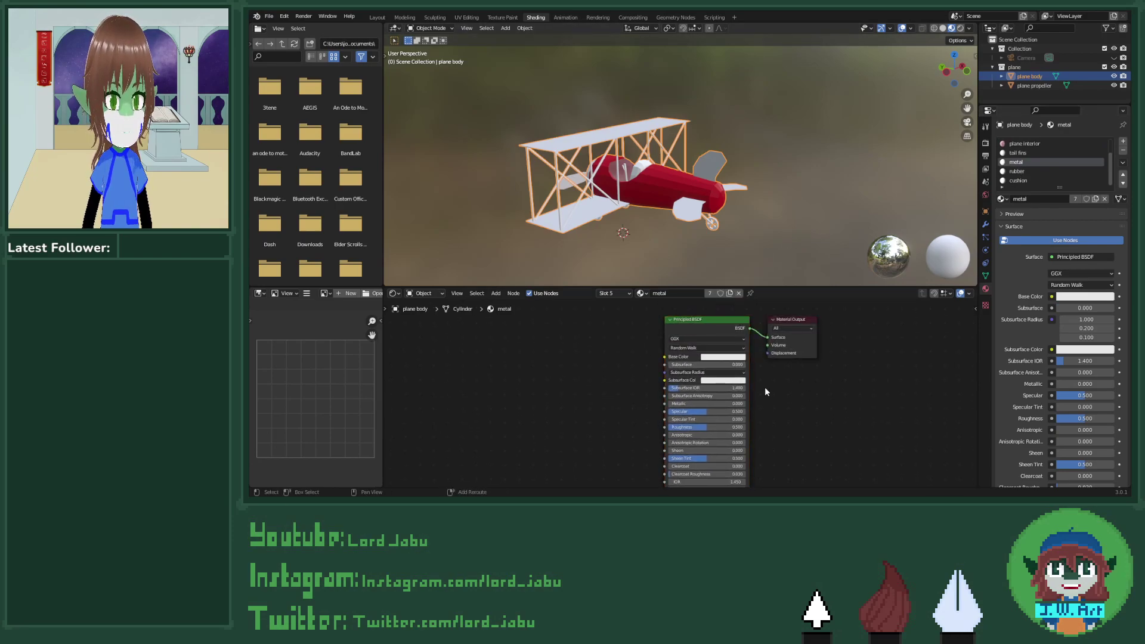
{"action": "key", "text": "shift+a"}
{"action": "left_click", "coordinate": [745, 347]}
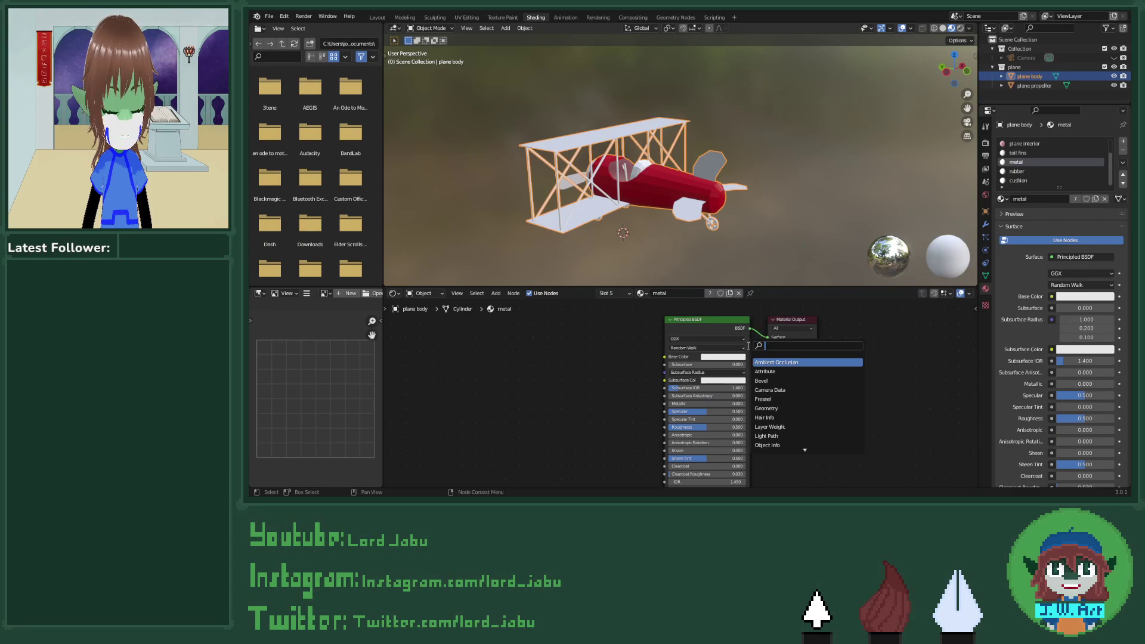
{"action": "type", "text": "shader"}
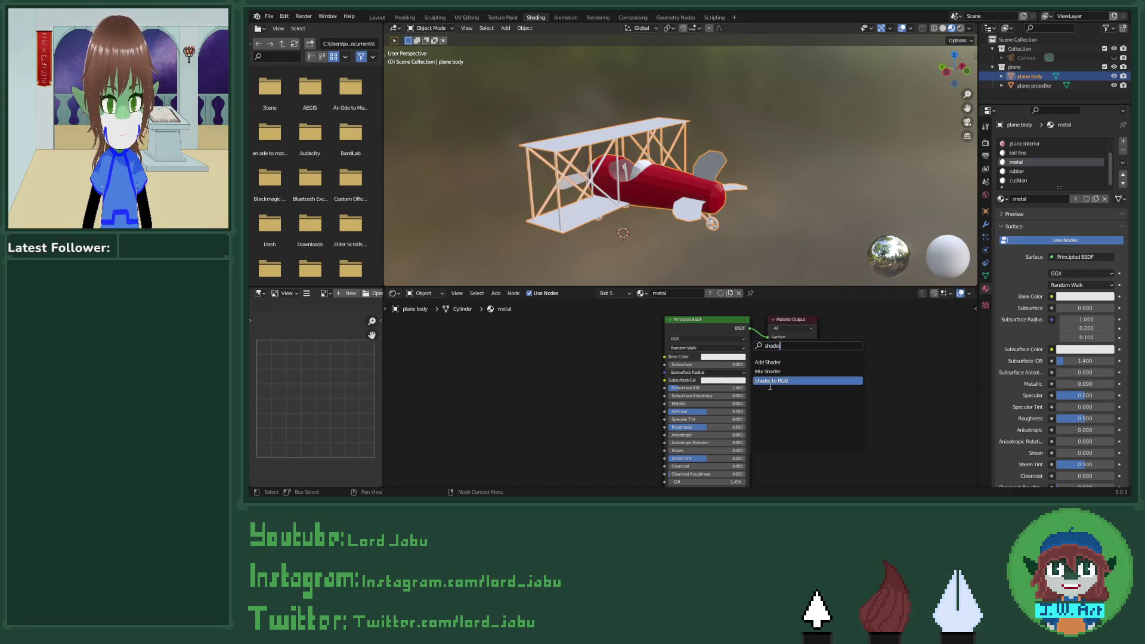
{"action": "left_click", "coordinate": [775, 380]}
{"action": "left_click", "coordinate": [760, 366]}
Step: Darken the metal base colour to grey and raise Metallic to about 0.56
{"action": "left_click", "coordinate": [726, 357]}
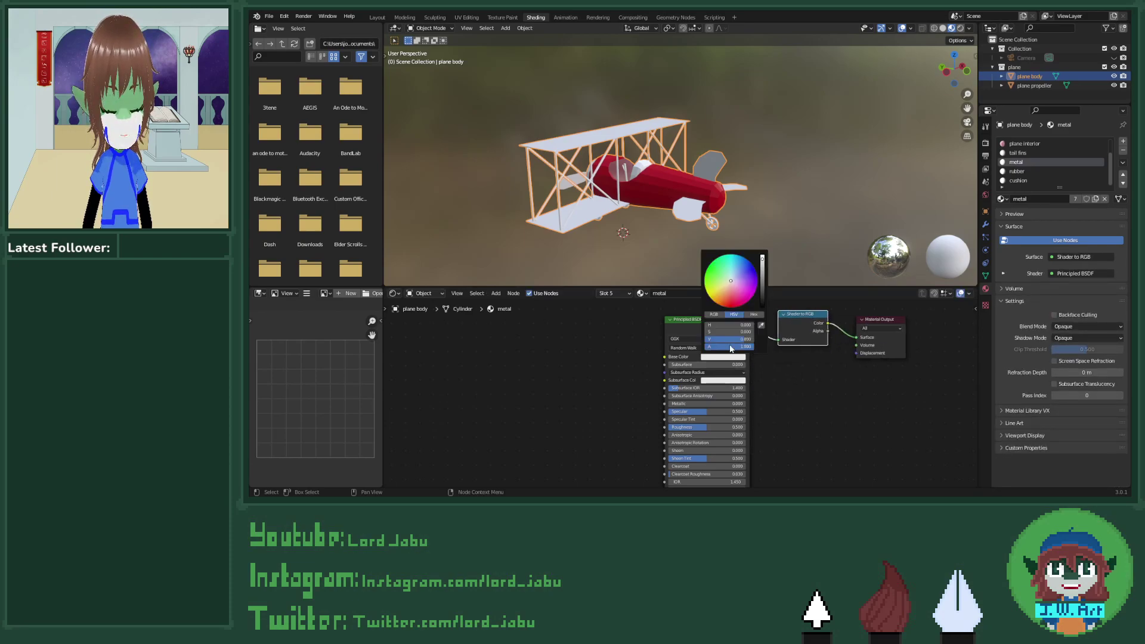
{"action": "left_click_drag", "start_coordinate": [762, 264], "coordinate": [761, 275]}
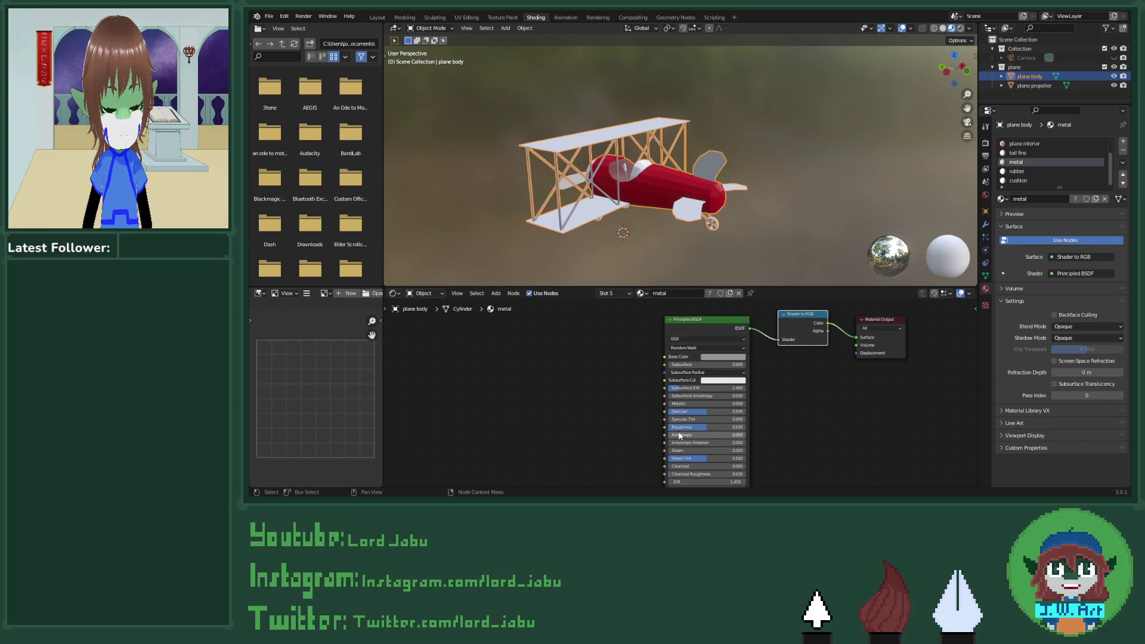
{"action": "left_click_drag", "start_coordinate": [679, 405], "coordinate": [735, 403]}
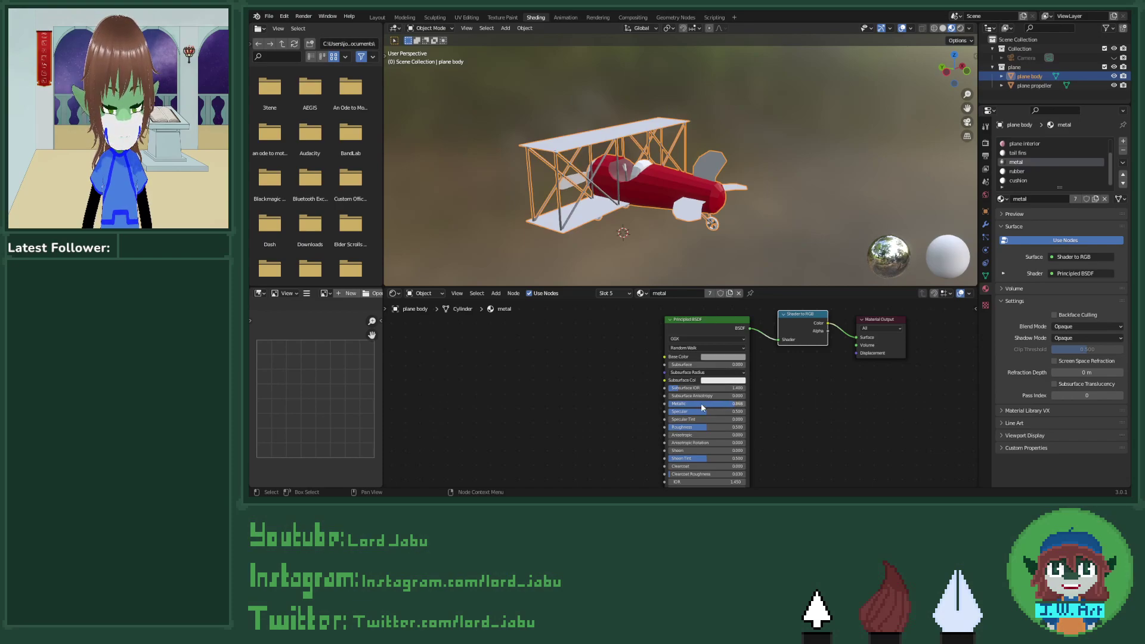
{"action": "scroll", "coordinate": [617, 264], "scroll_direction": "up", "scroll_amount": 6}
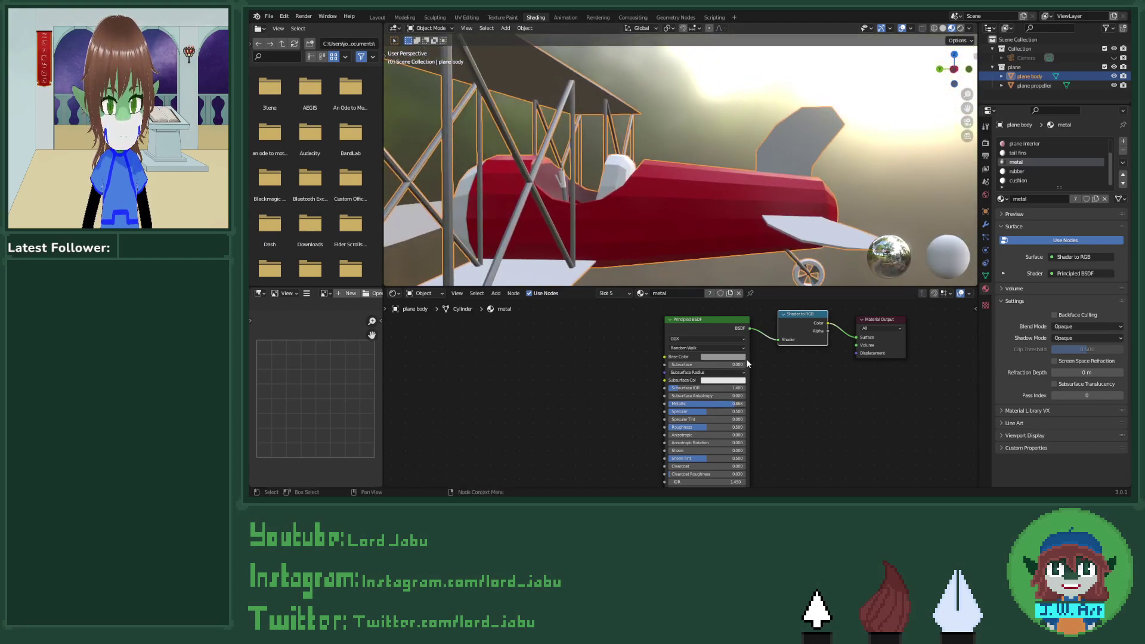
Step: Set Metallic to 1, Roughness 0.341, Sheen Tint 0.282 and Sheen 0.191
{"action": "left_click_drag", "start_coordinate": [735, 403], "coordinate": [713, 416]}
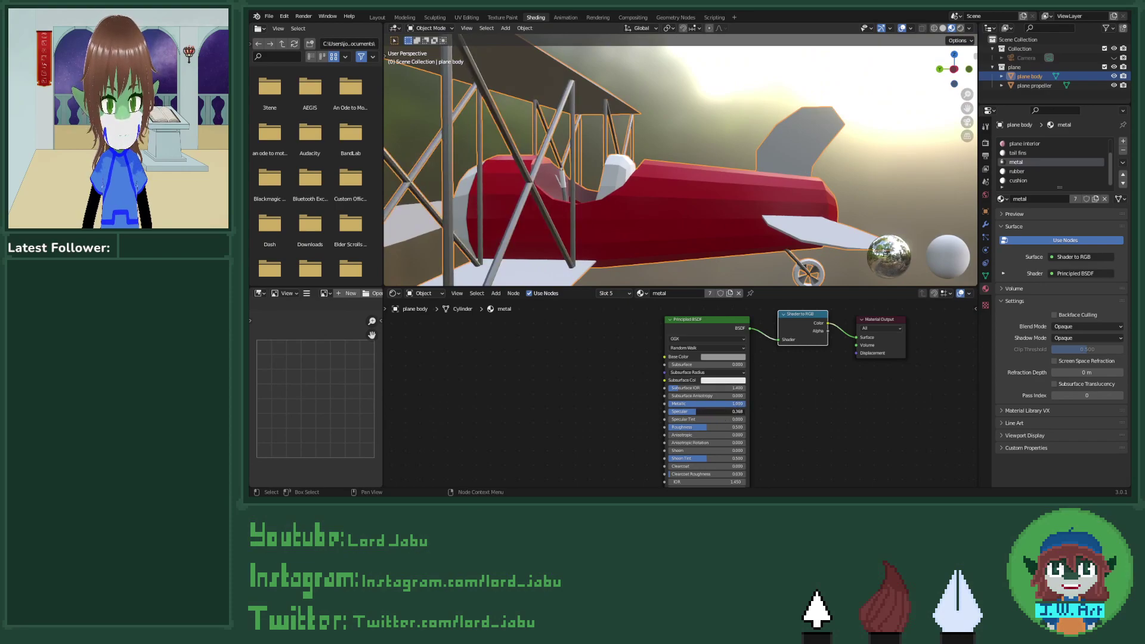
{"action": "middle_click_drag", "start_coordinate": [719, 413], "coordinate": [729, 405]}
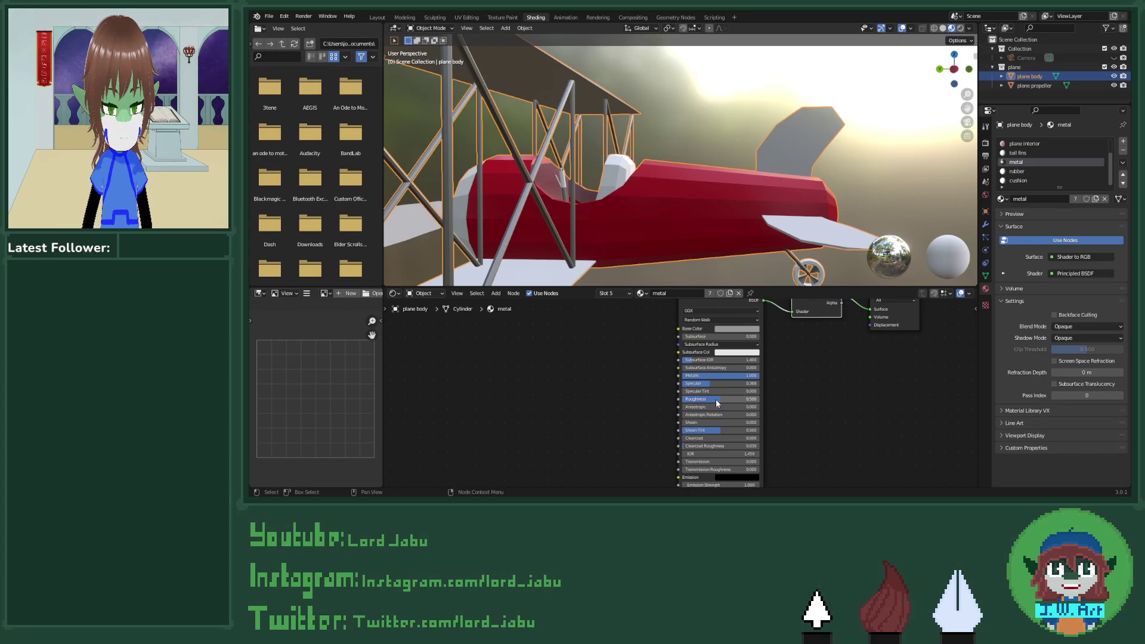
{"action": "left_click_drag", "start_coordinate": [715, 398], "coordinate": [701, 398]}
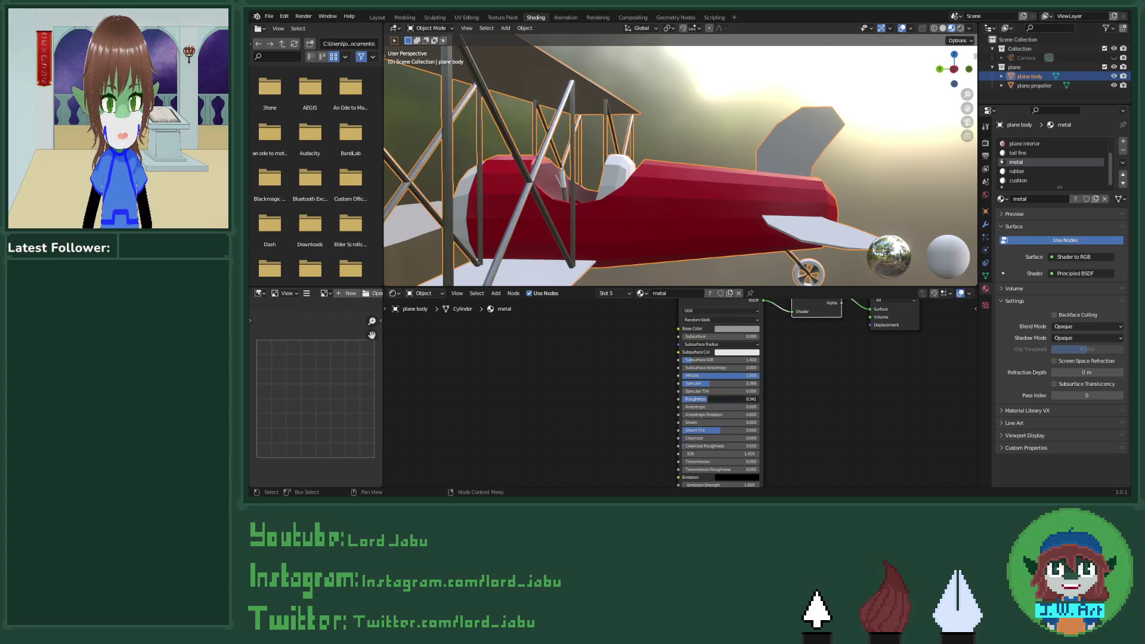
{"action": "middle_click_drag", "start_coordinate": [829, 250], "coordinate": [778, 235]}
{"action": "left_click_drag", "start_coordinate": [750, 430], "coordinate": [733, 430]}
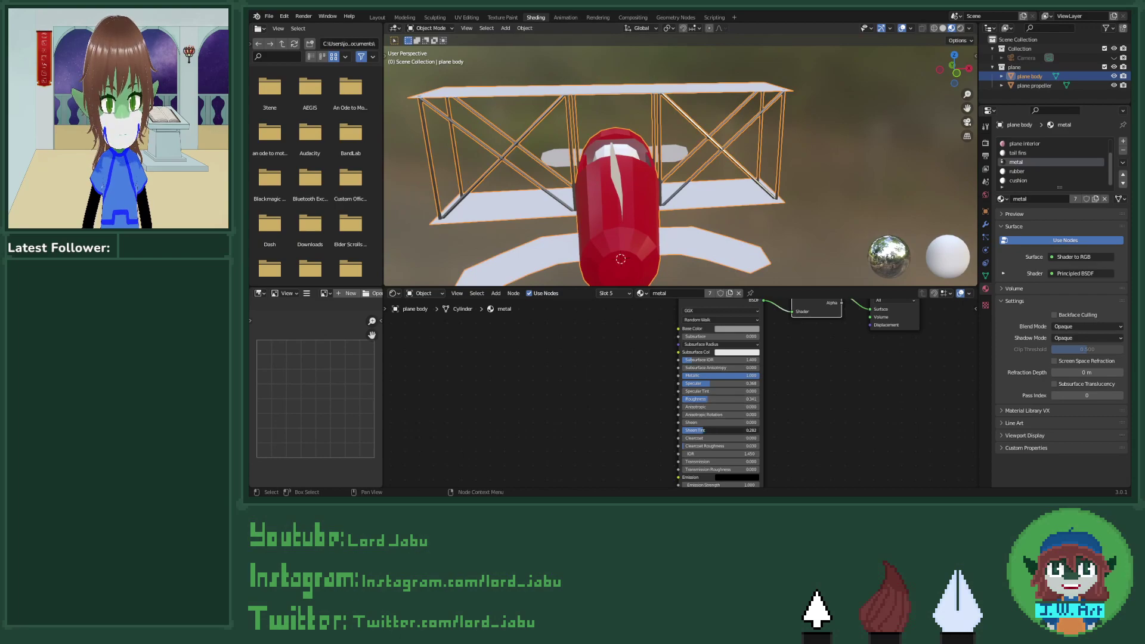
{"action": "mouse_move", "coordinate": [748, 245]}
{"action": "middle_mouse_down"}
{"action": "mouse_move", "coordinate": [746, 215]}
{"action": "mouse_move", "coordinate": [742, 238]}
{"action": "middle_mouse_up"}
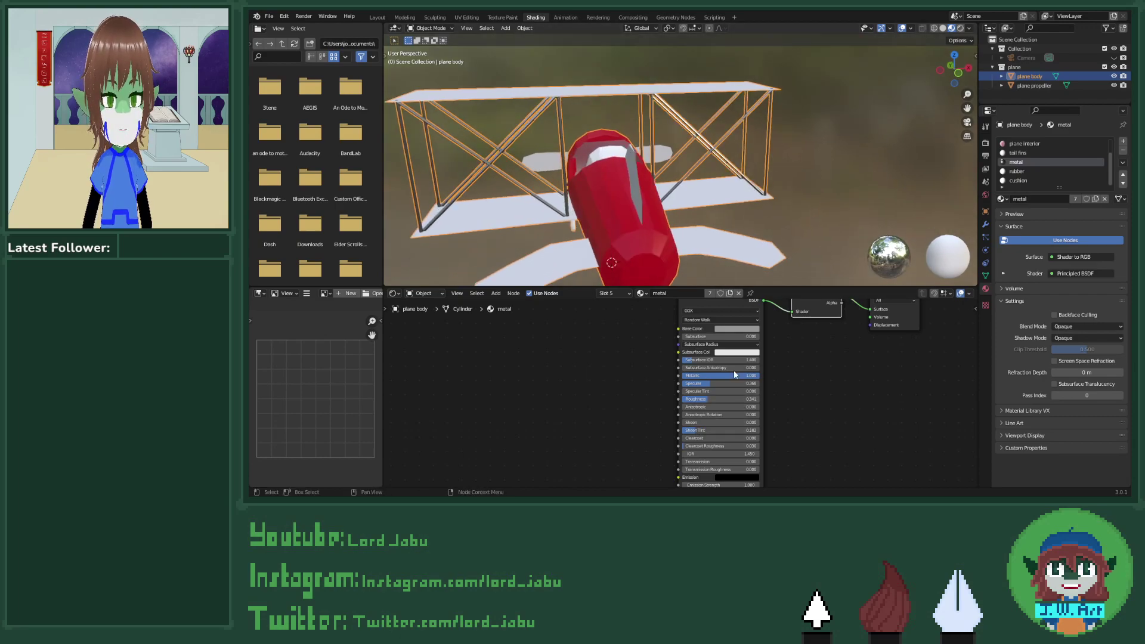
{"action": "left_click_drag", "start_coordinate": [703, 422], "coordinate": [715, 422]}
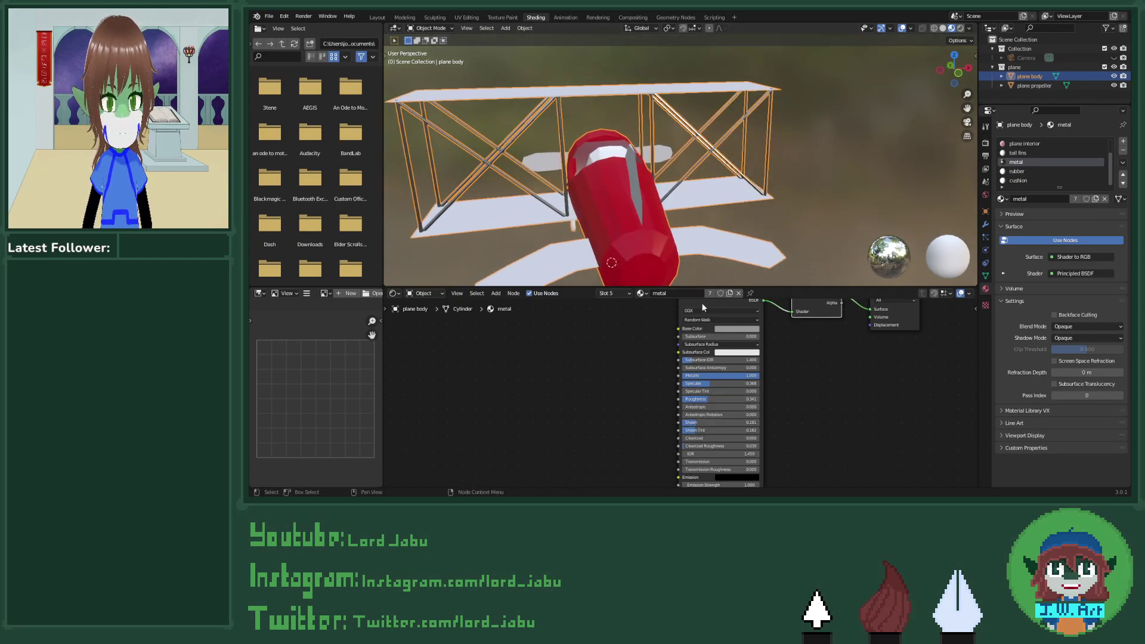
{"action": "middle_click_drag", "start_coordinate": [733, 244], "coordinate": [899, 220]}
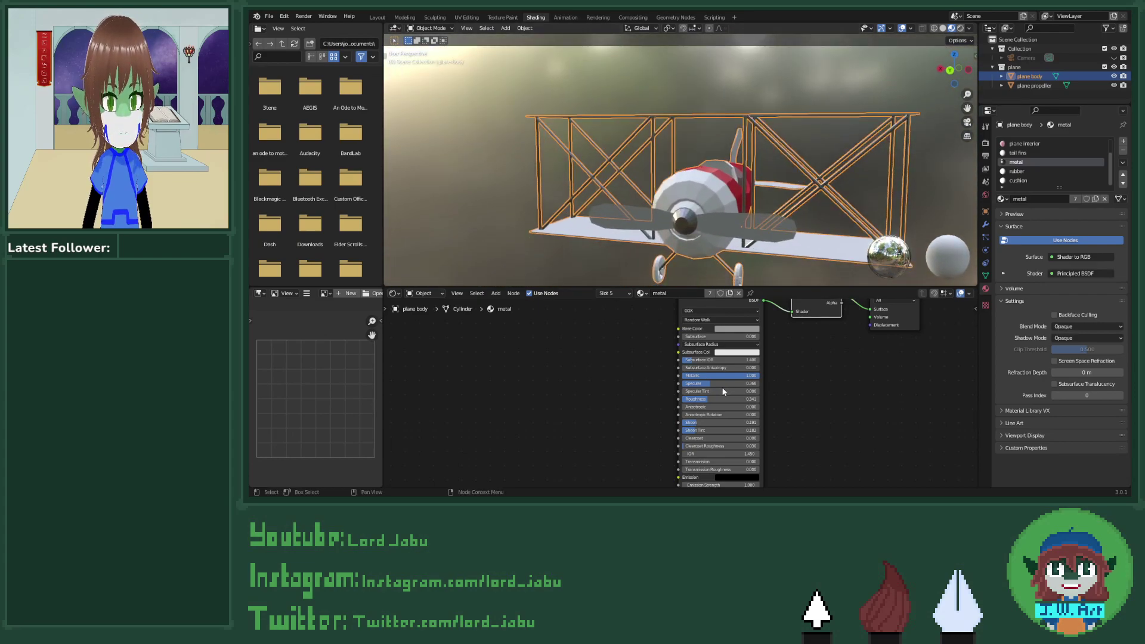
Step: Lower Specular to 0.309, add a little Subsurface, and darken the base and subsurface colours
{"action": "left_click_drag", "start_coordinate": [710, 383], "coordinate": [703, 382]}
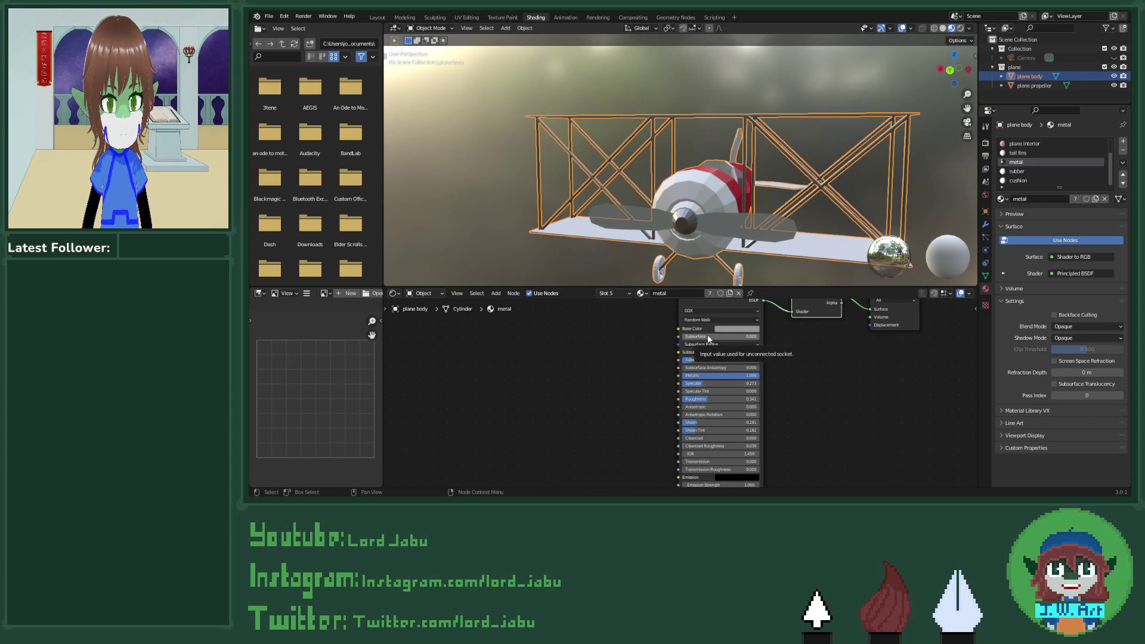
{"action": "left_click_drag", "start_coordinate": [707, 336], "coordinate": [714, 335]}
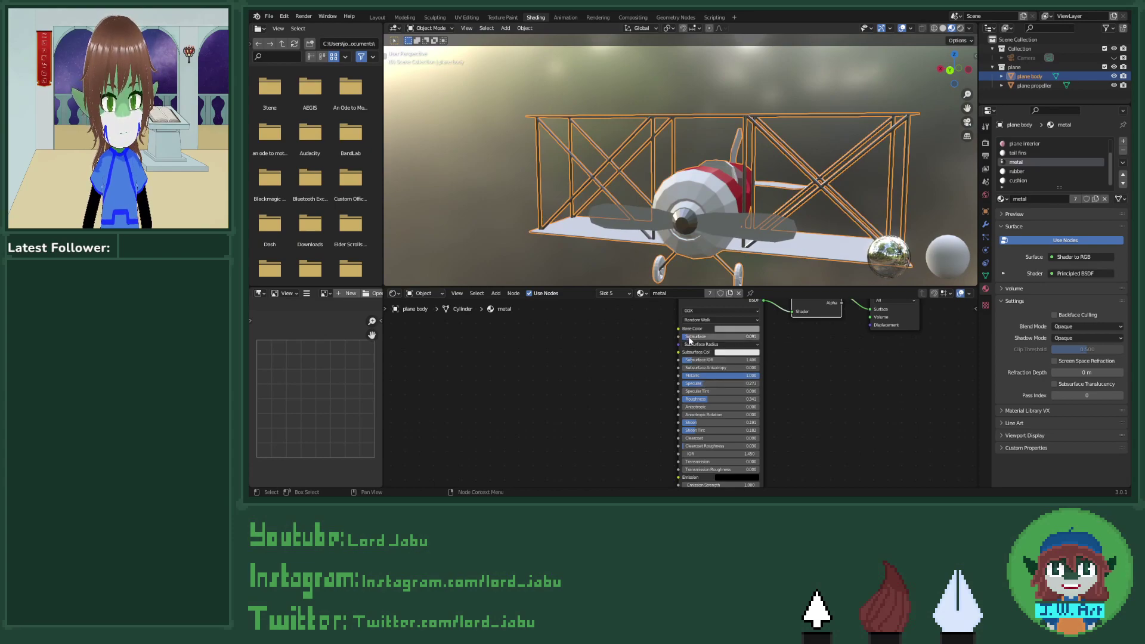
{"action": "left_click", "coordinate": [736, 329]}
{"action": "left_click_drag", "start_coordinate": [778, 248], "coordinate": [776, 254]}
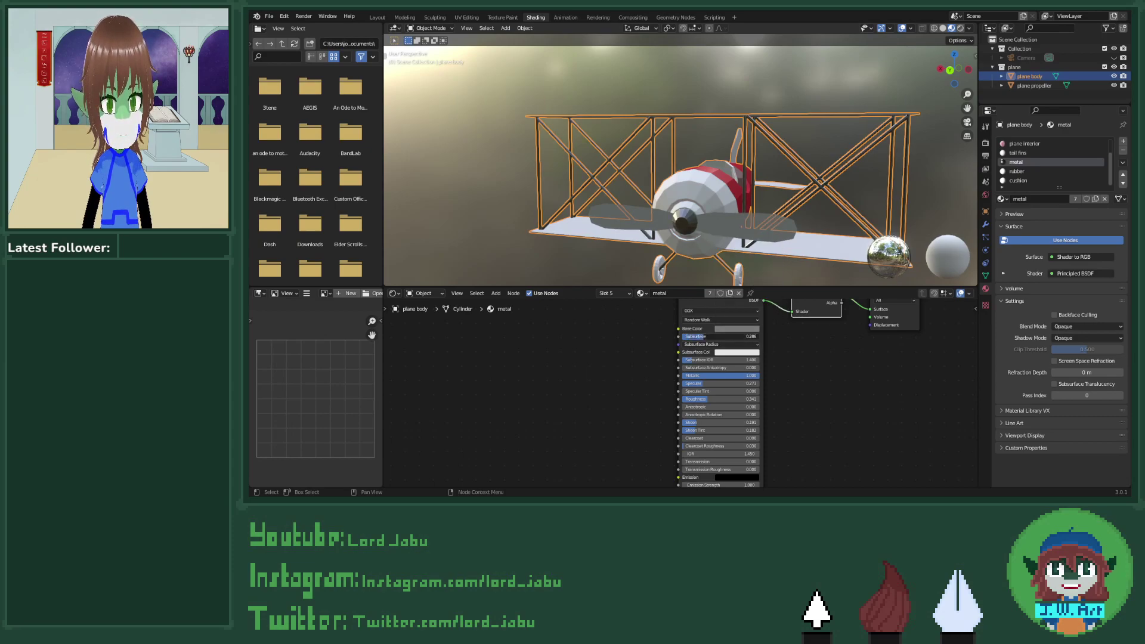
{"action": "left_click", "coordinate": [737, 328]}
{"action": "left_click_drag", "start_coordinate": [778, 267], "coordinate": [776, 278]}
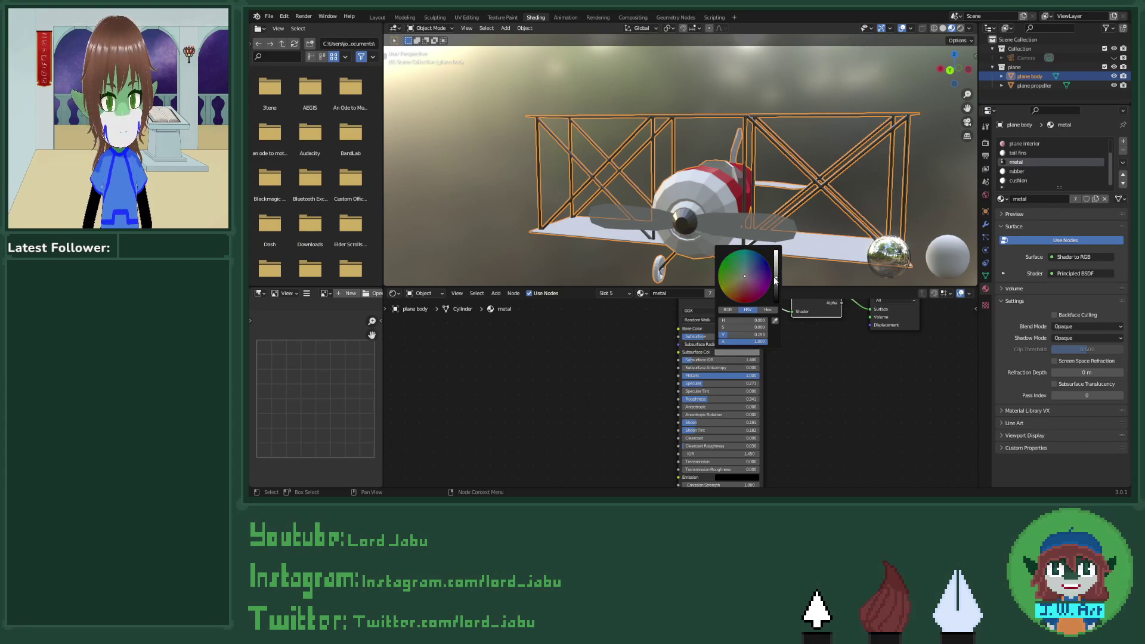
{"action": "left_click", "coordinate": [822, 208]}
Step: Select all three nodes of the metal setup
{"action": "mouse_move", "coordinate": [823, 209]}
{"action": "middle_mouse_down"}
{"action": "mouse_move", "coordinate": [839, 230]}
{"action": "mouse_move", "coordinate": [799, 230]}
{"action": "mouse_move", "coordinate": [887, 228]}
{"action": "mouse_move", "coordinate": [878, 196]}
{"action": "mouse_move", "coordinate": [828, 213]}
{"action": "mouse_move", "coordinate": [839, 195]}
{"action": "middle_mouse_up"}
{"action": "scroll", "coordinate": [875, 197], "scroll_direction": "down", "scroll_amount": 3}
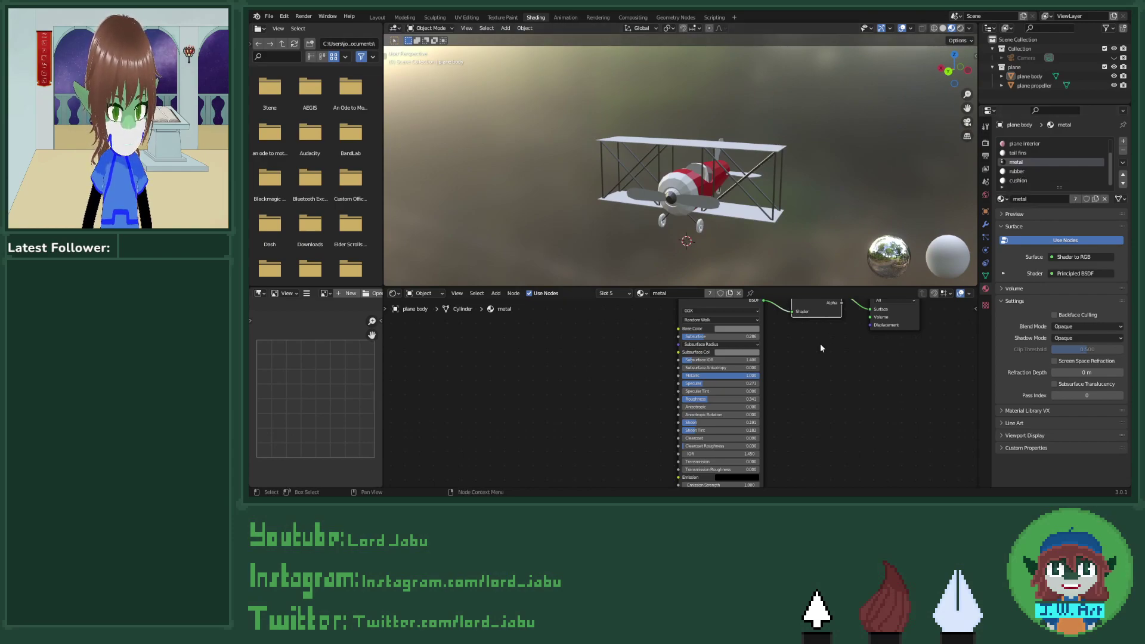
{"action": "scroll", "coordinate": [803, 367], "scroll_direction": "down", "scroll_amount": 3}
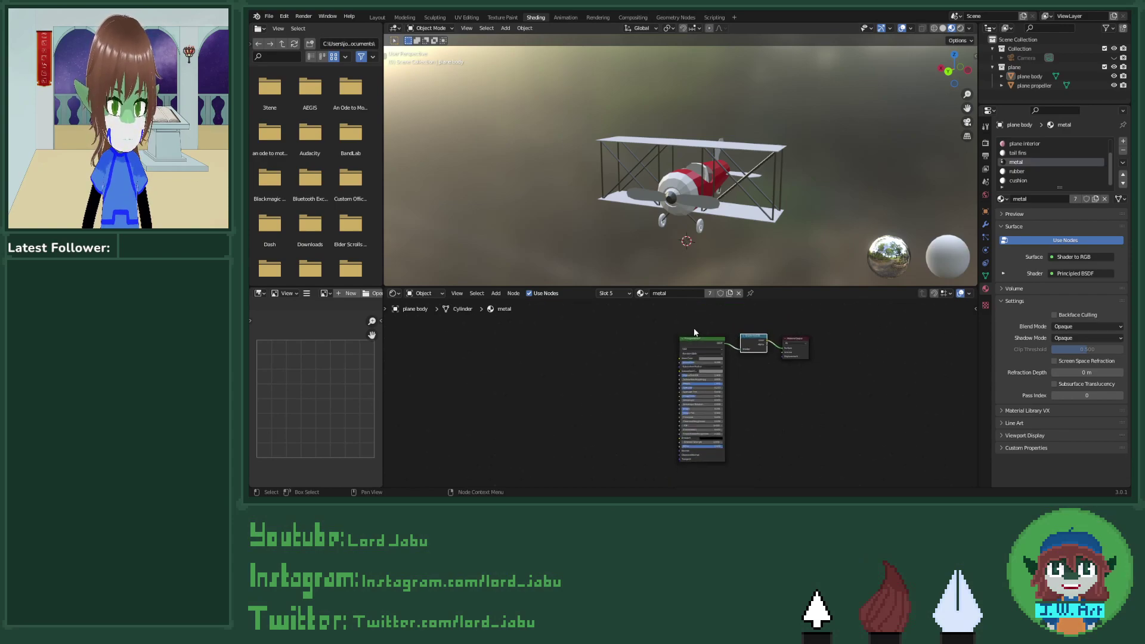
{"action": "left_click_drag", "start_coordinate": [638, 318], "coordinate": [889, 467]}
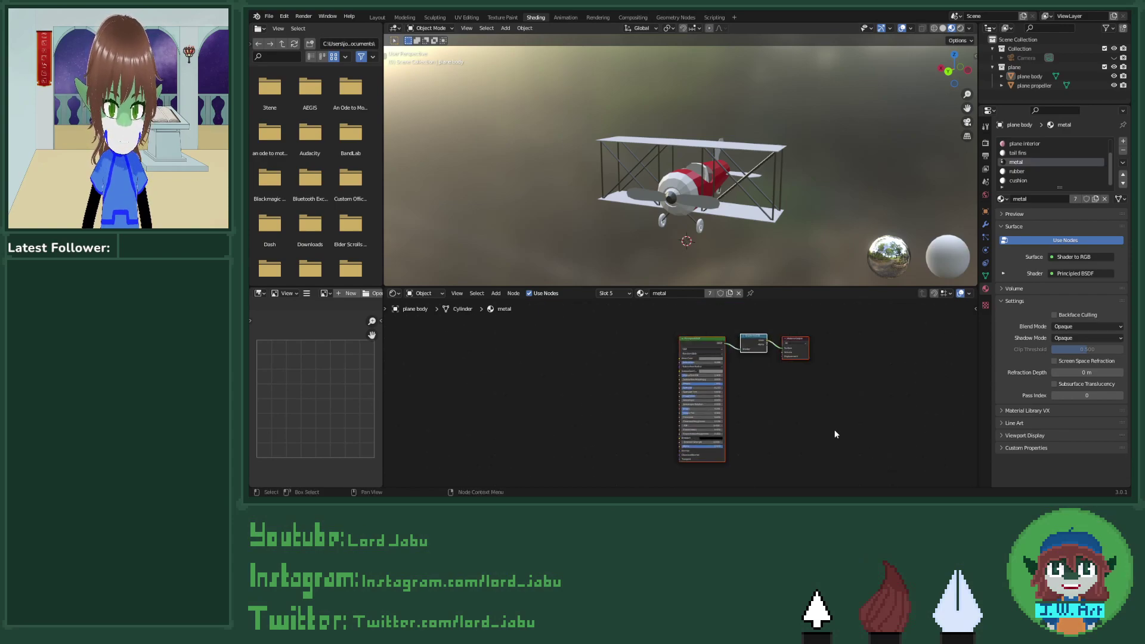
Step: Replace the propeller base's nodes with the copied metal toon Shader to RGB setup
{"action": "scroll", "coordinate": [1016, 173], "scroll_direction": "up", "scroll_amount": 2}
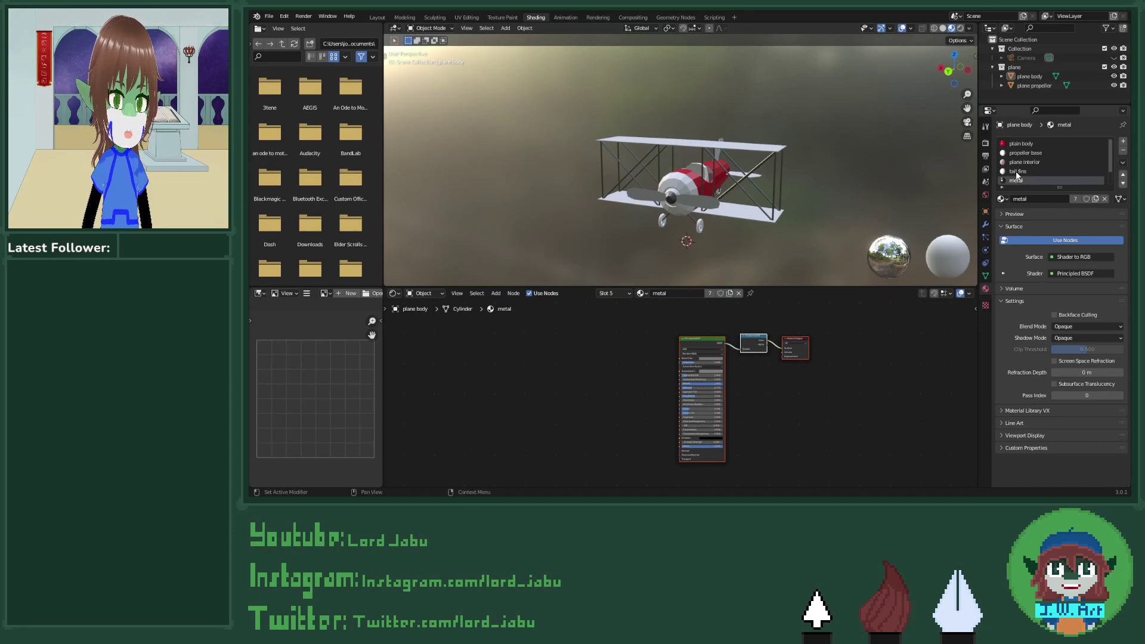
{"action": "left_click", "coordinate": [1030, 152]}
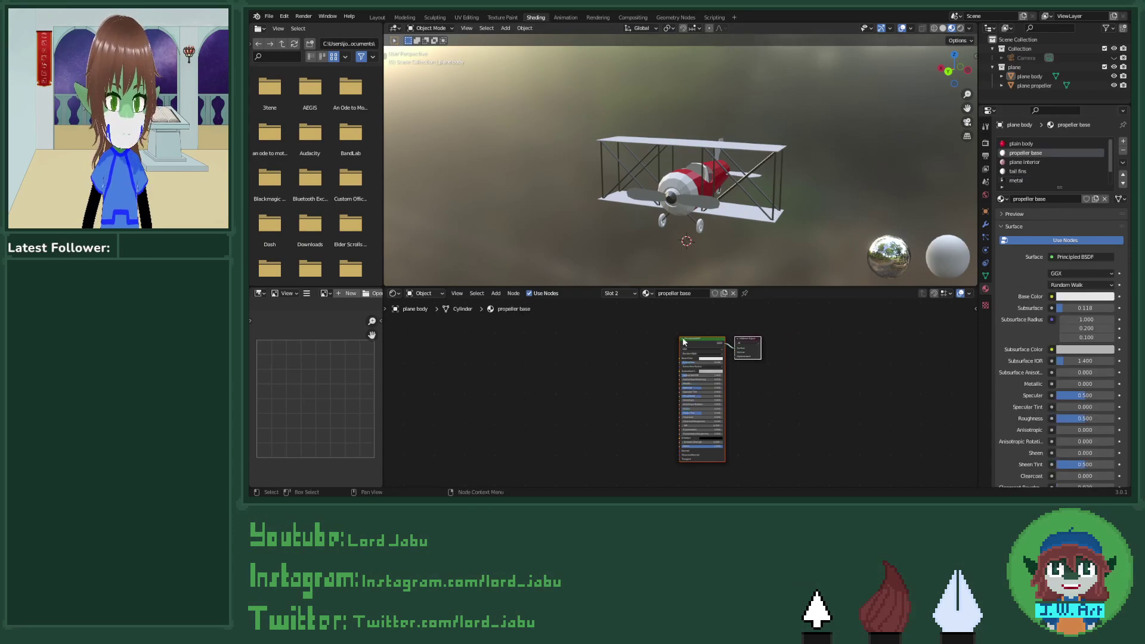
{"action": "left_click_drag", "start_coordinate": [642, 319], "coordinate": [825, 444]}
{"action": "key", "text": "ctrl+z"}
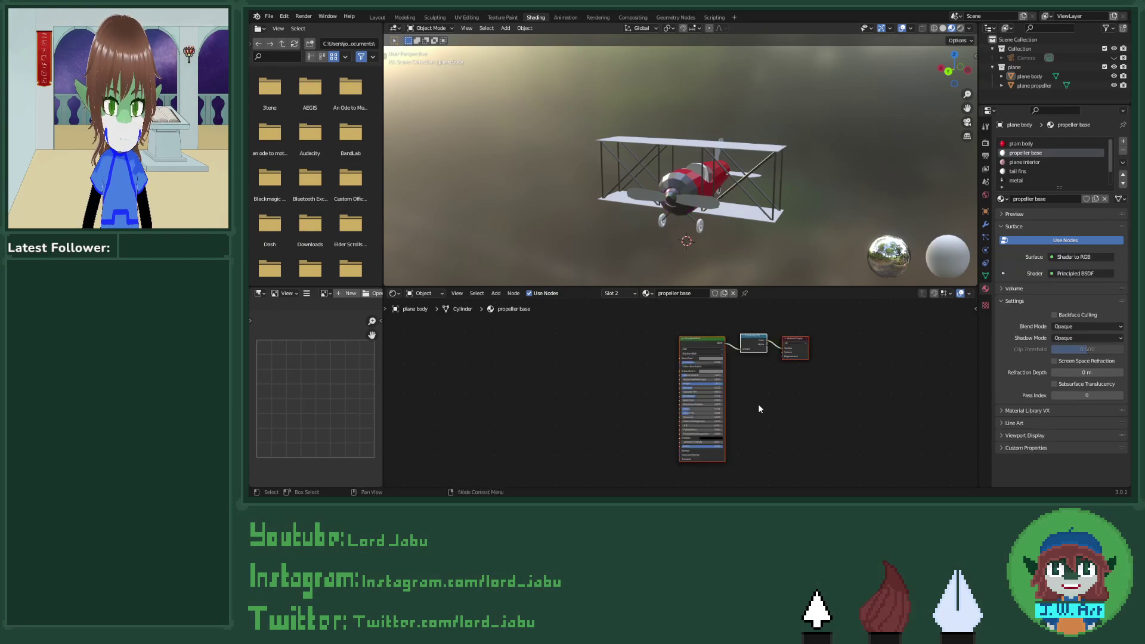
{"action": "left_click", "coordinate": [814, 412]}
{"action": "middle_click_drag", "start_coordinate": [794, 179], "coordinate": [718, 192]}
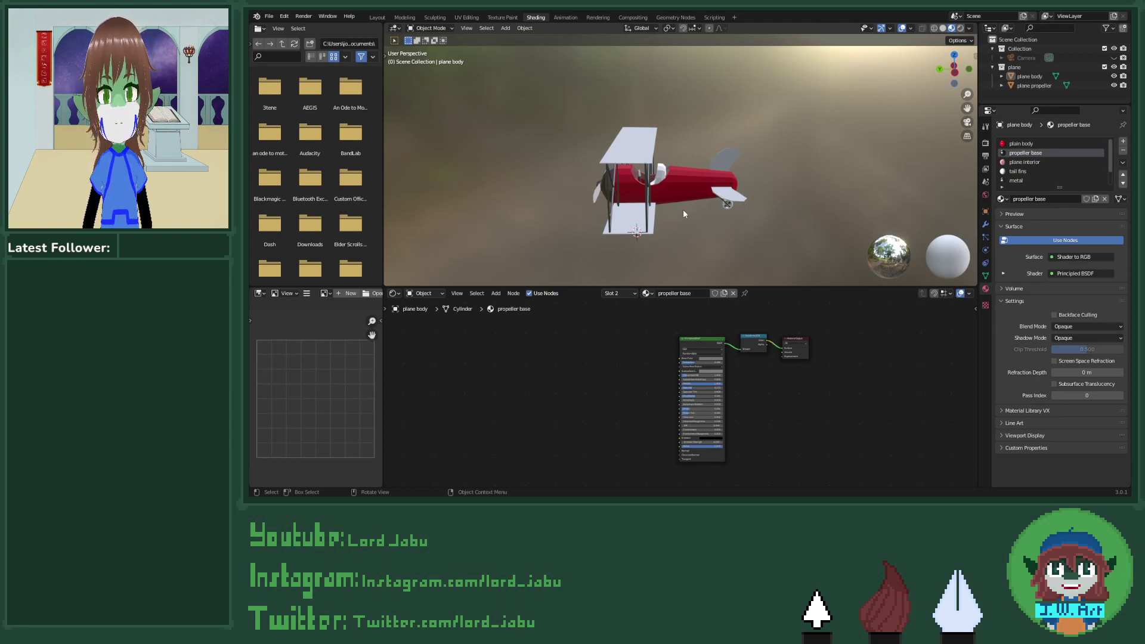
{"action": "middle_click_drag", "start_coordinate": [684, 213], "coordinate": [671, 234]}
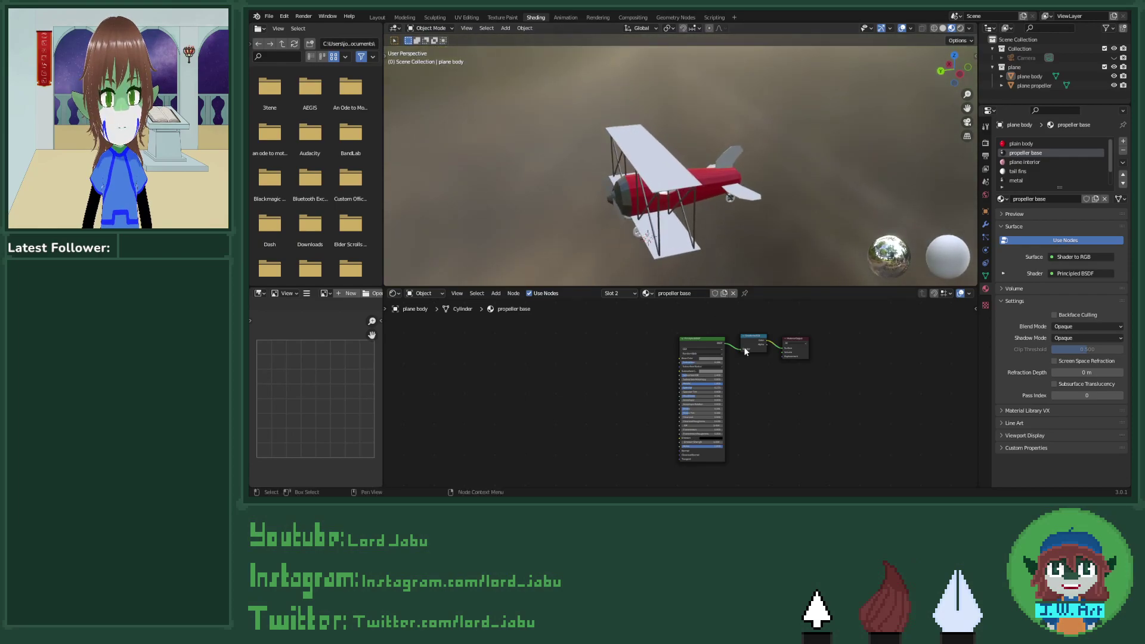
Step: Brighten the propeller base's Base Color and Subsurface Color to lighter greys
{"action": "left_click", "coordinate": [719, 359]}
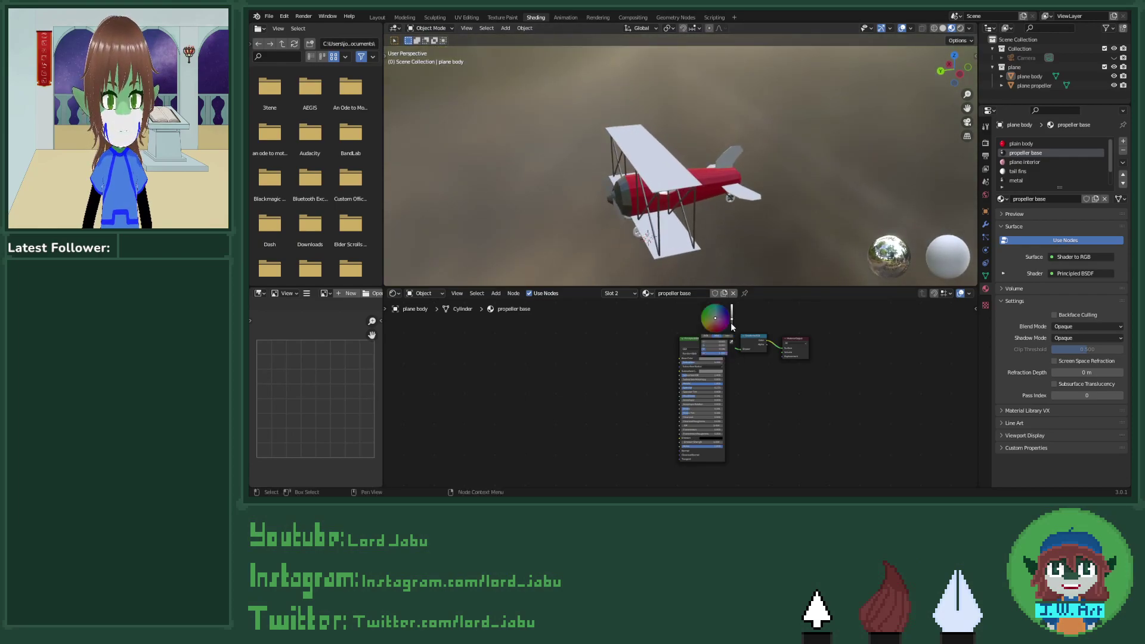
{"action": "left_click_drag", "start_coordinate": [732, 322], "coordinate": [731, 308]}
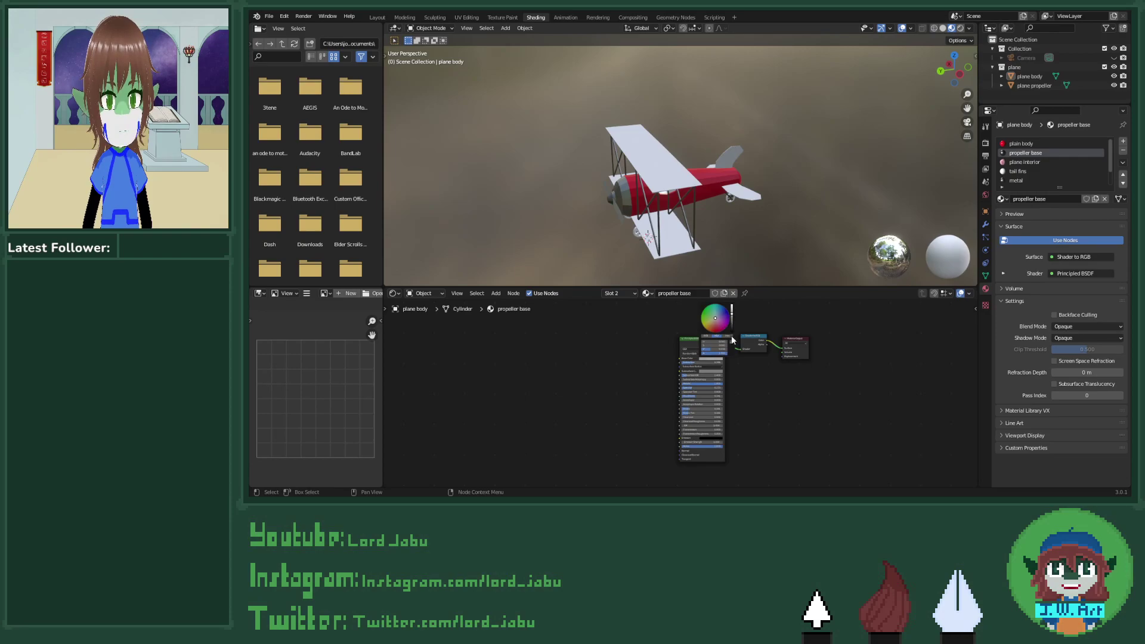
{"action": "scroll", "coordinate": [747, 378], "scroll_direction": "up", "scroll_amount": 5}
{"action": "middle_click_drag", "start_coordinate": [770, 344], "coordinate": [773, 399]}
{"action": "left_click", "coordinate": [721, 360]}
{"action": "left_click_drag", "start_coordinate": [778, 239], "coordinate": [778, 222]}
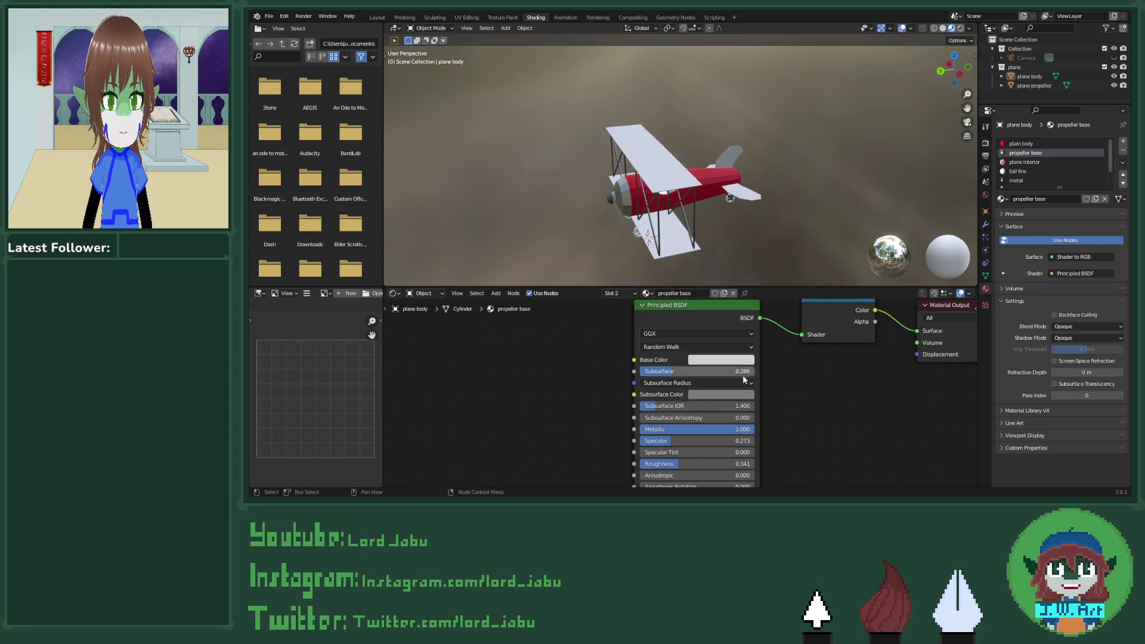
{"action": "left_click", "coordinate": [737, 395]}
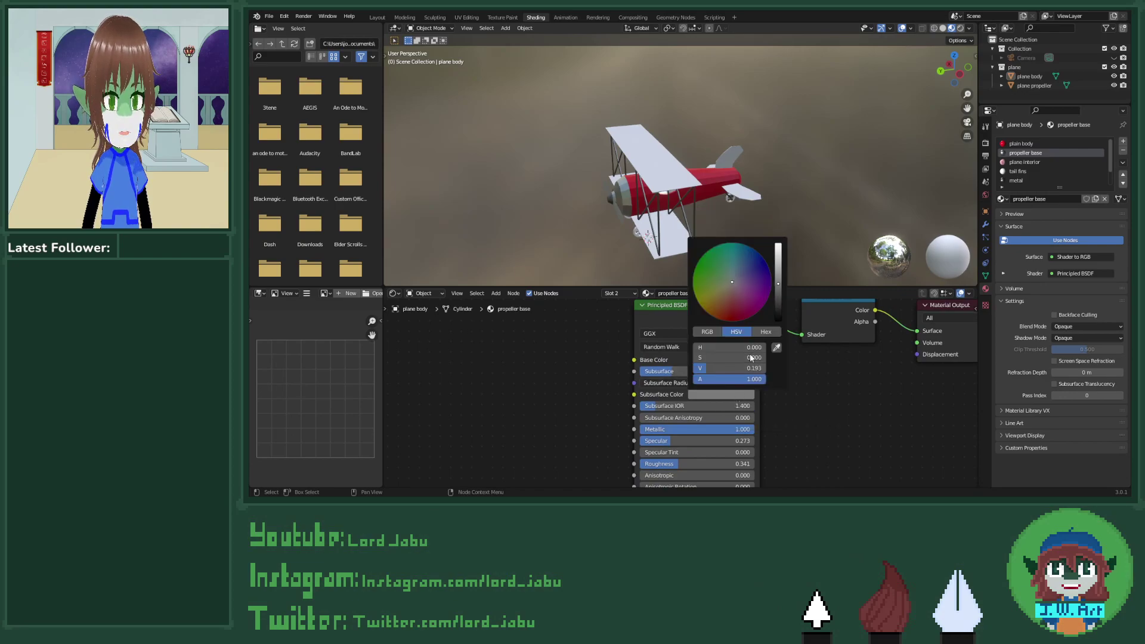
{"action": "left_click_drag", "start_coordinate": [778, 285], "coordinate": [778, 253]}
{"action": "middle_click_drag", "start_coordinate": [790, 268], "coordinate": [765, 240]}
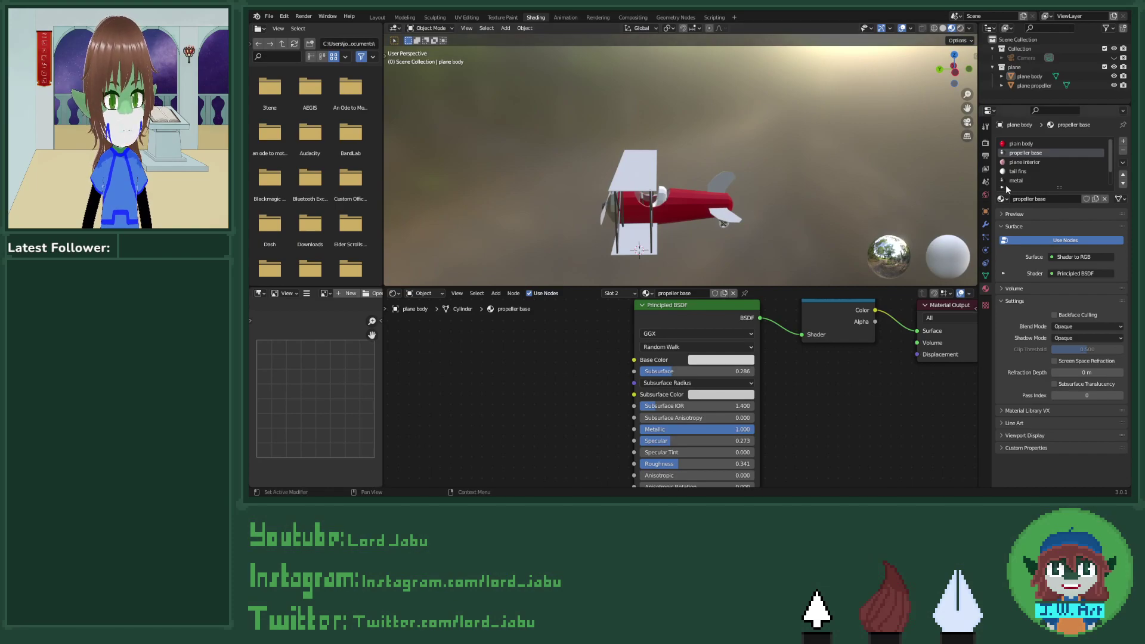
Step: Switch the node editor to the rubber tyre material
{"action": "scroll", "coordinate": [1026, 175], "scroll_direction": "down", "scroll_amount": 2}
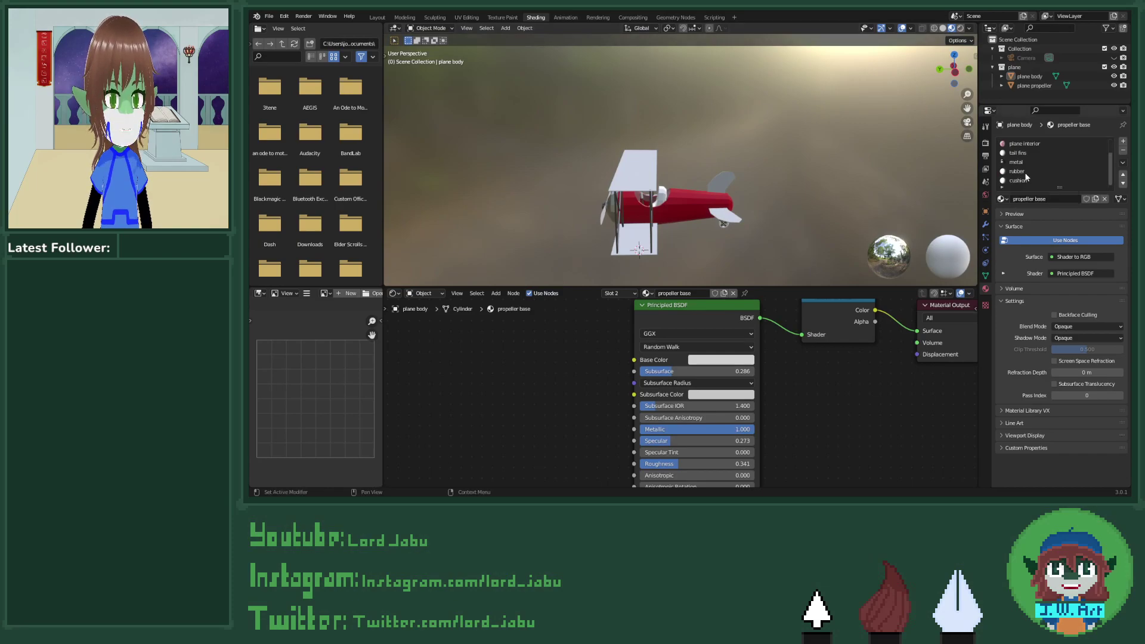
{"action": "left_click", "coordinate": [1026, 171]}
{"action": "middle_click_drag", "start_coordinate": [848, 192], "coordinate": [842, 156]}
{"action": "scroll", "coordinate": [790, 377], "scroll_direction": "down", "scroll_amount": 5}
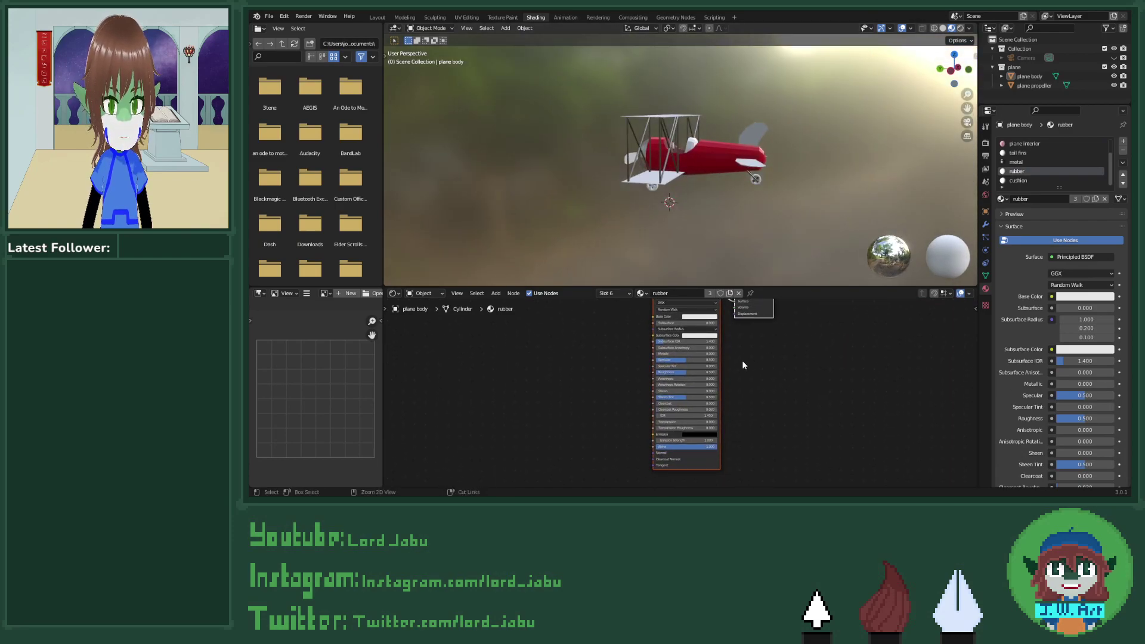
Step: Insert a Shader to RGB node between the rubber's Principled BSDF and the output
{"action": "key", "text": "shift+a"}
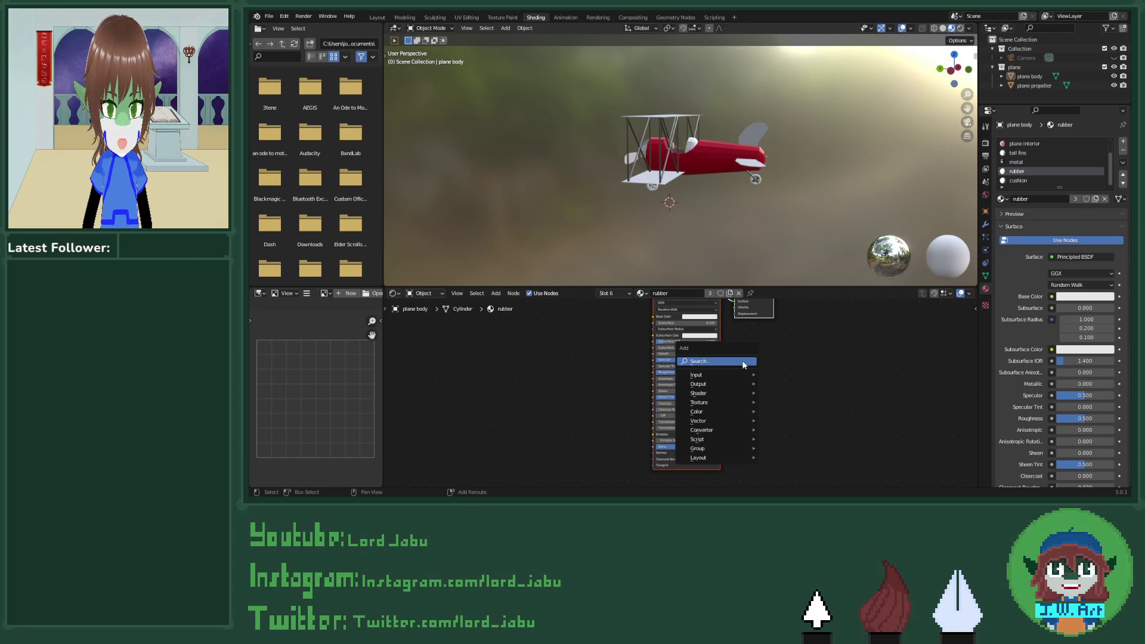
{"action": "left_click", "coordinate": [744, 363]}
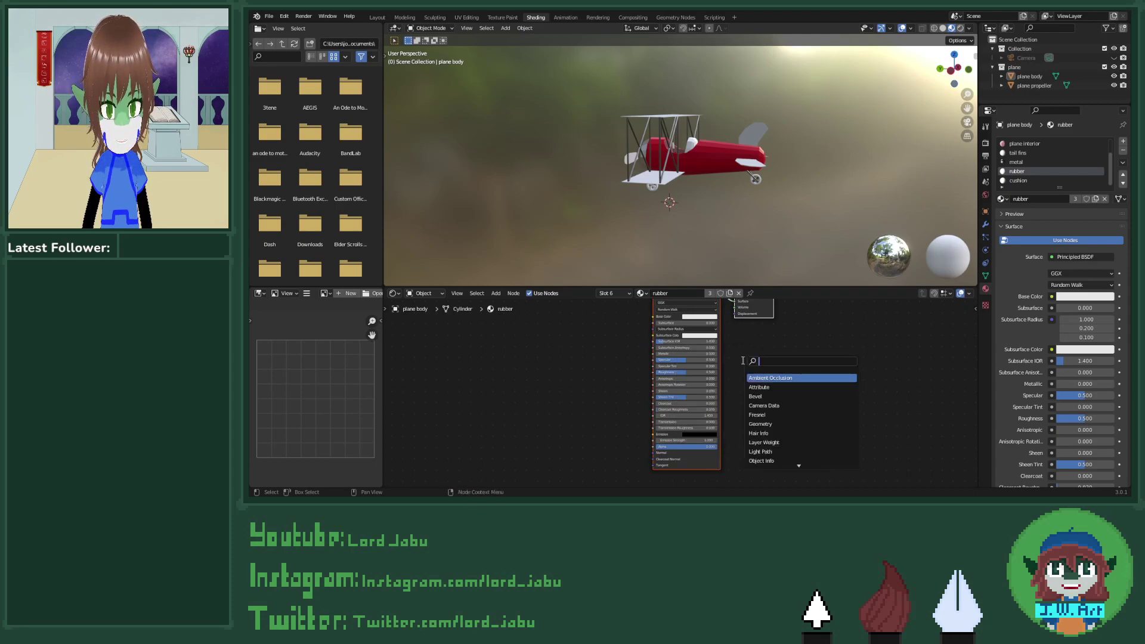
{"action": "type", "text": "shad"}
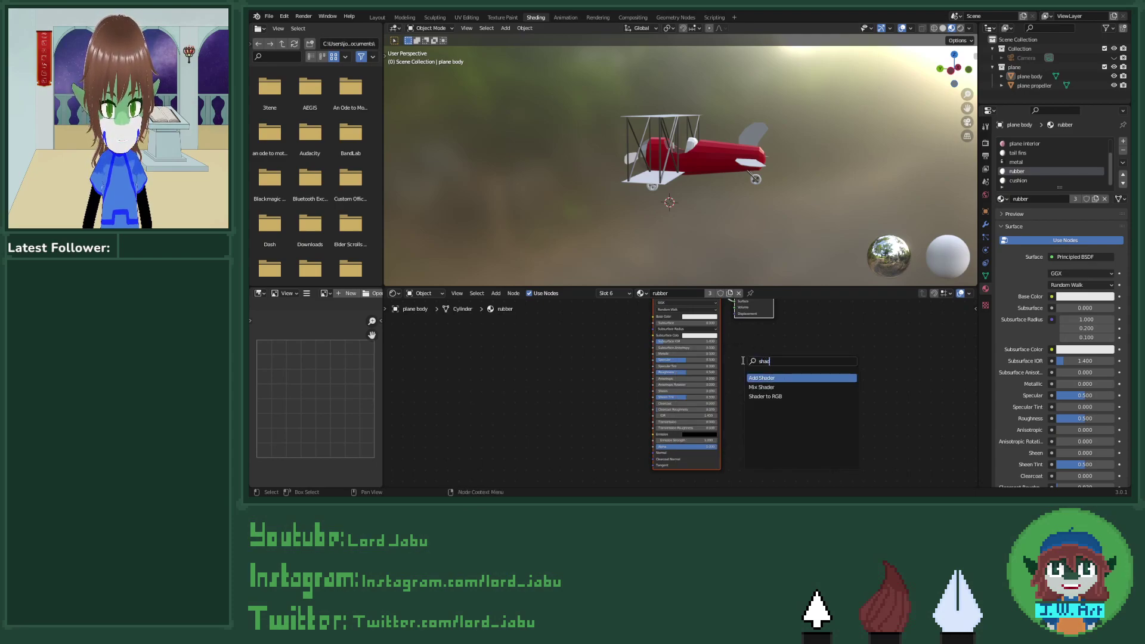
{"action": "left_click", "coordinate": [773, 396]}
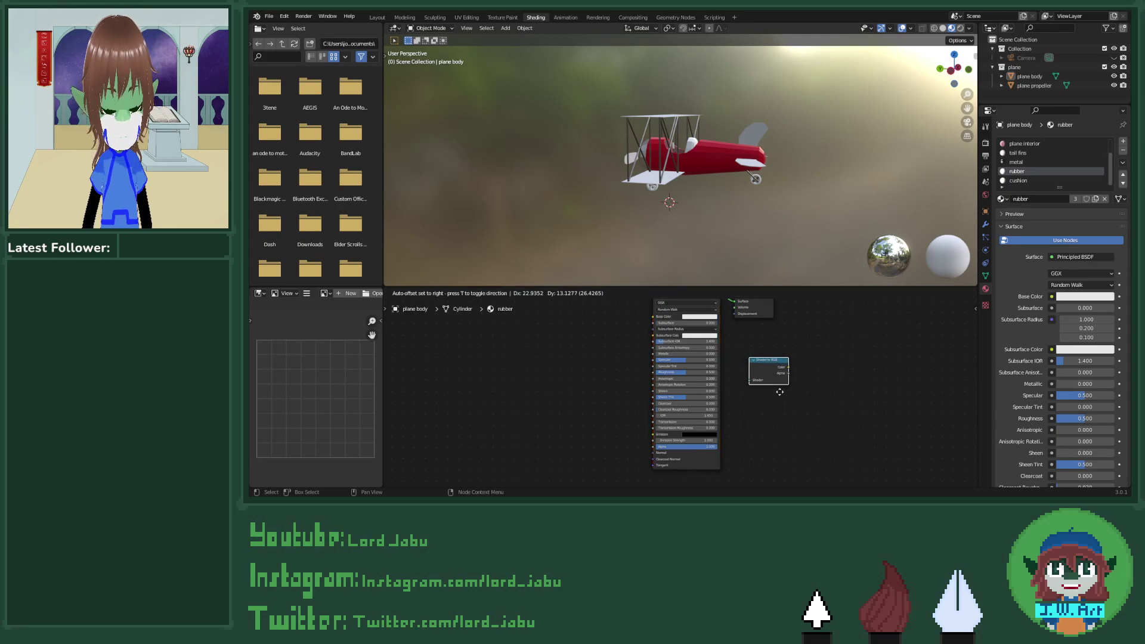
{"action": "left_click", "coordinate": [757, 326]}
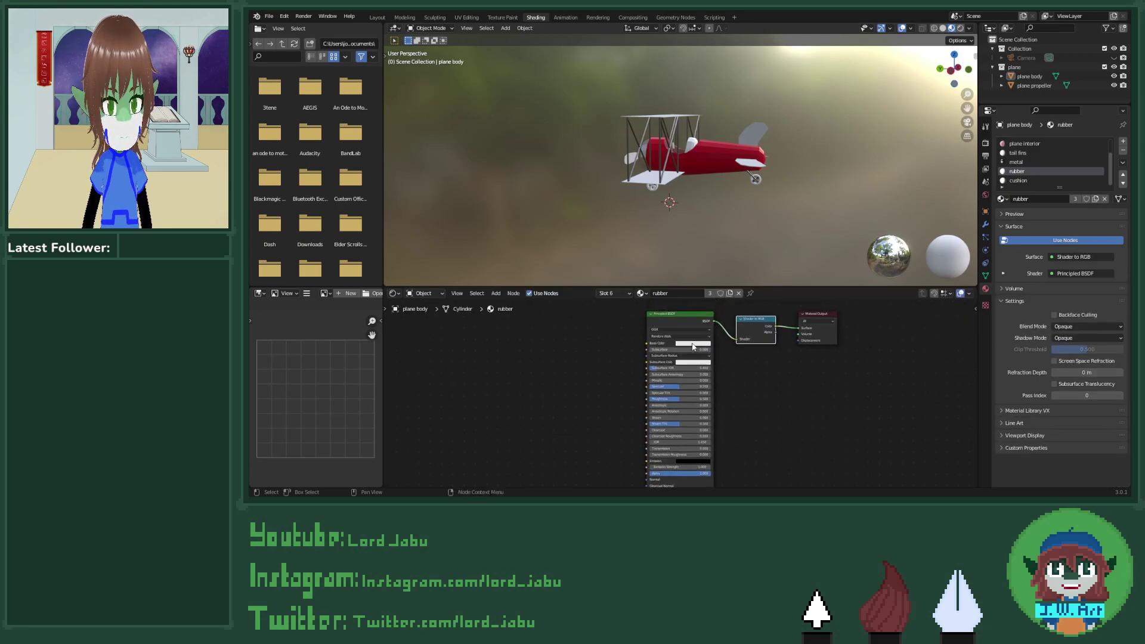
Step: Make the rubber base colour nearly black, with Subsurface 0.059, black subsurface colour and Specular 0
{"action": "left_click", "coordinate": [693, 344]}
{"action": "left_click_drag", "start_coordinate": [723, 269], "coordinate": [723, 300]}
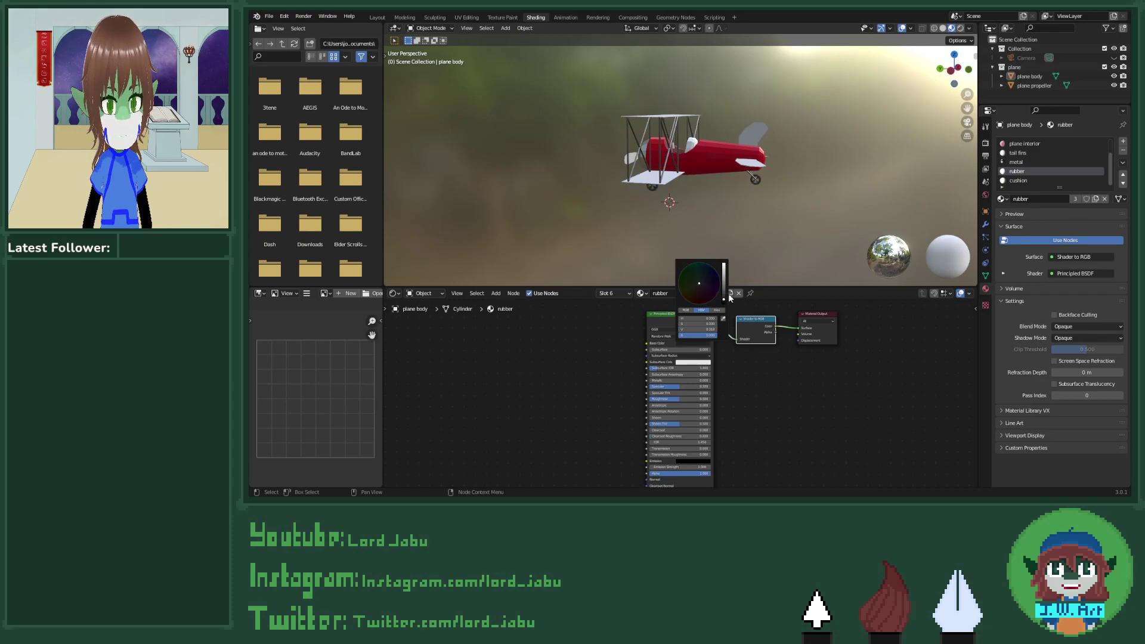
{"action": "scroll", "coordinate": [774, 249], "scroll_direction": "up", "scroll_amount": 3}
{"action": "mouse_move", "coordinate": [773, 249]}
{"action": "middle_mouse_down"}
{"action": "mouse_move", "coordinate": [739, 218]}
{"action": "mouse_move", "coordinate": [762, 245]}
{"action": "middle_mouse_up"}
{"action": "left_click_drag", "start_coordinate": [706, 349], "coordinate": [710, 349]}
{"action": "left_click", "coordinate": [691, 362]}
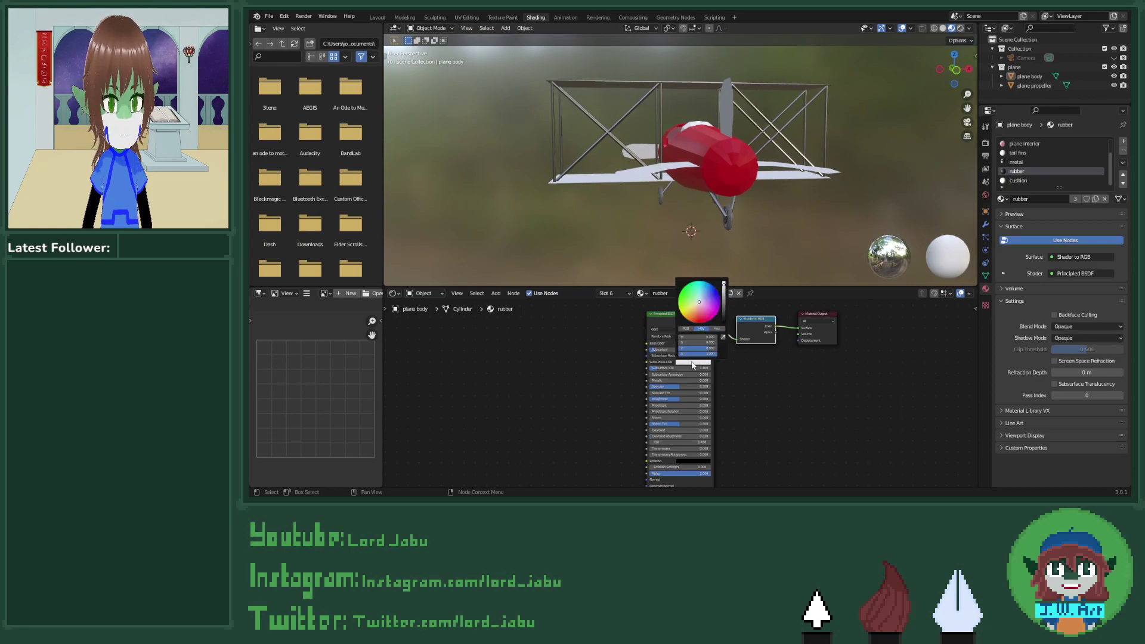
{"action": "left_click_drag", "start_coordinate": [725, 308], "coordinate": [725, 323]}
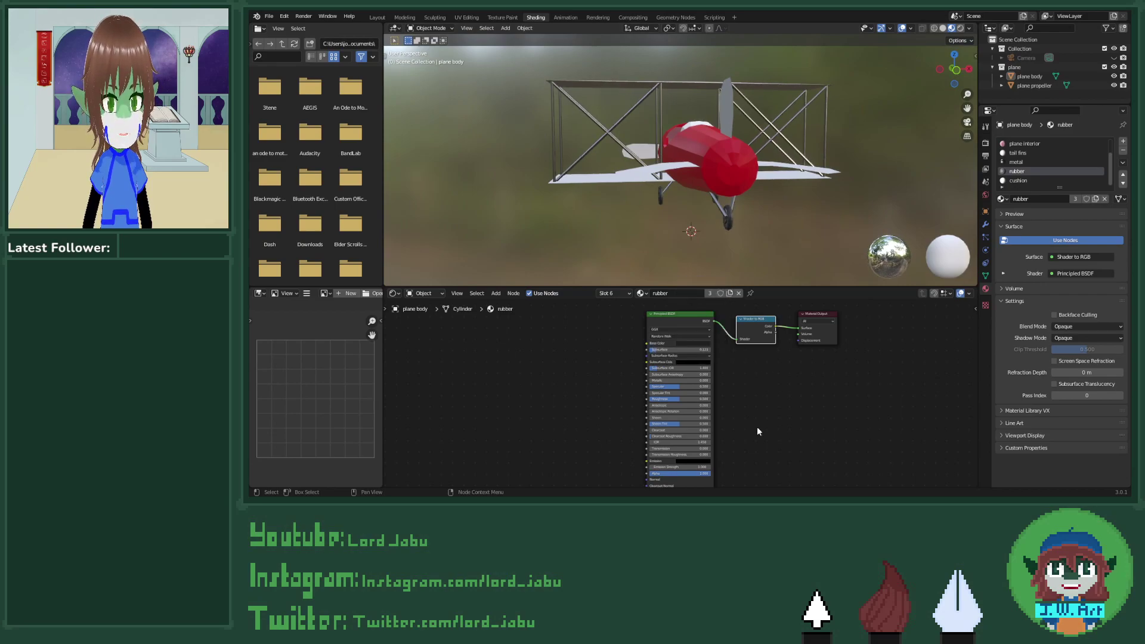
{"action": "mouse_move", "coordinate": [683, 384]}
{"action": "left_mouse_down"}
{"action": "mouse_move", "coordinate": [653, 385]}
{"action": "mouse_move", "coordinate": [698, 398]}
{"action": "left_mouse_up"}
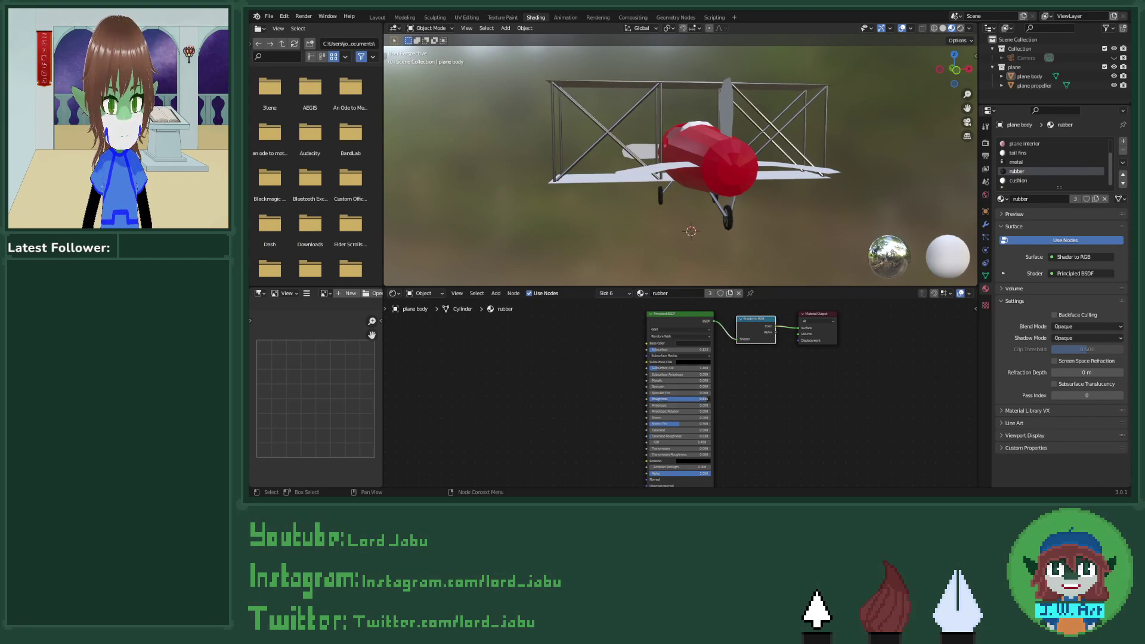
Step: Orbit around the landing-gear wheel to inspect the tyre, then frame the whole biplane
{"action": "middle_click_drag", "start_coordinate": [752, 230], "coordinate": [818, 210]}
{"action": "scroll", "coordinate": [675, 208], "scroll_direction": "up", "scroll_amount": 6}
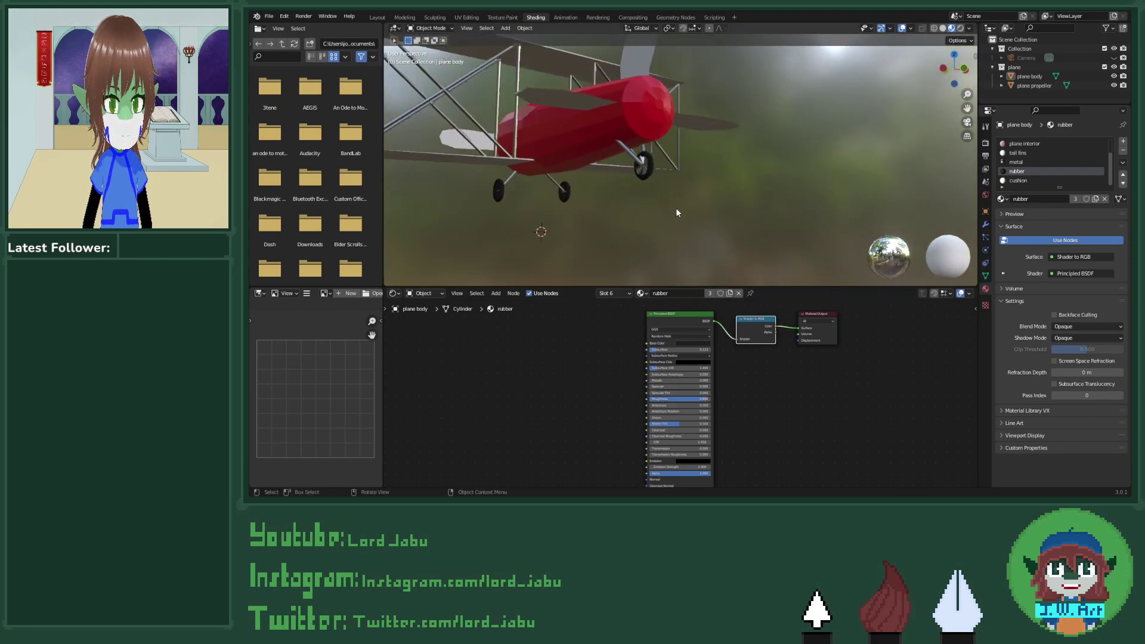
{"action": "middle_click_drag", "start_coordinate": [677, 229], "coordinate": [716, 197]}
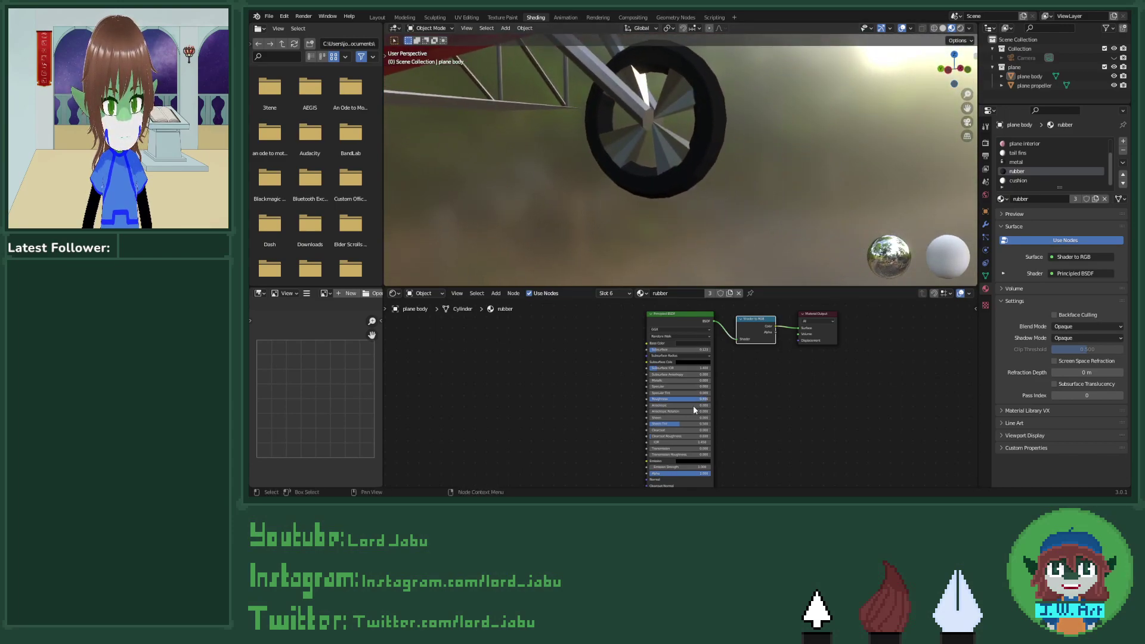
{"action": "scroll", "coordinate": [761, 168], "scroll_direction": "down", "scroll_amount": 6}
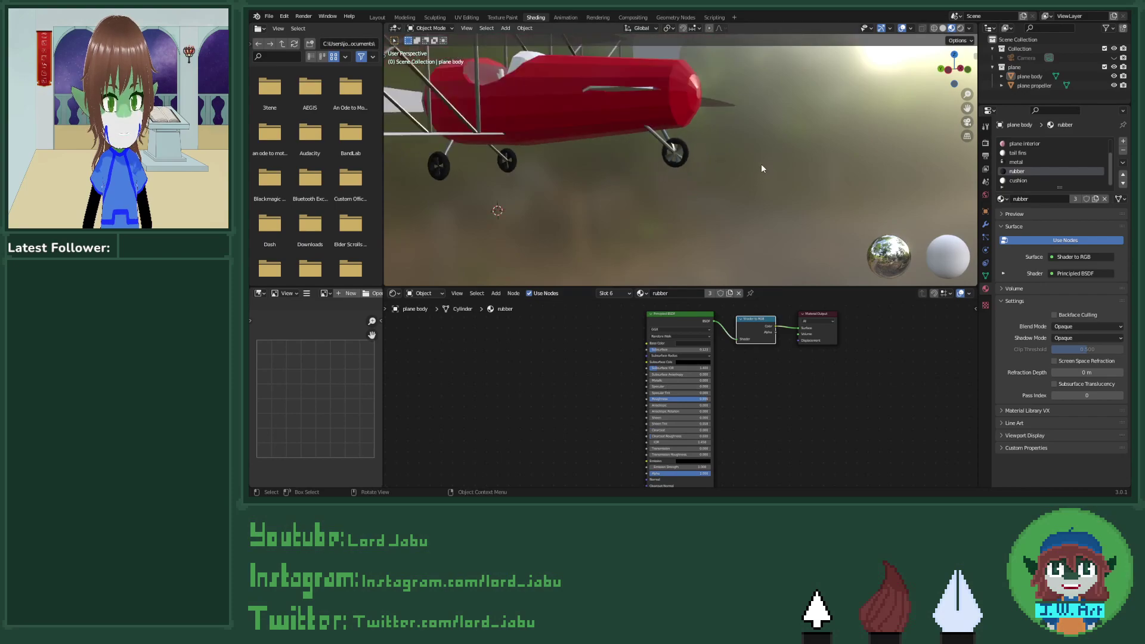
{"action": "middle_click_drag", "start_coordinate": [761, 169], "coordinate": [799, 197]}
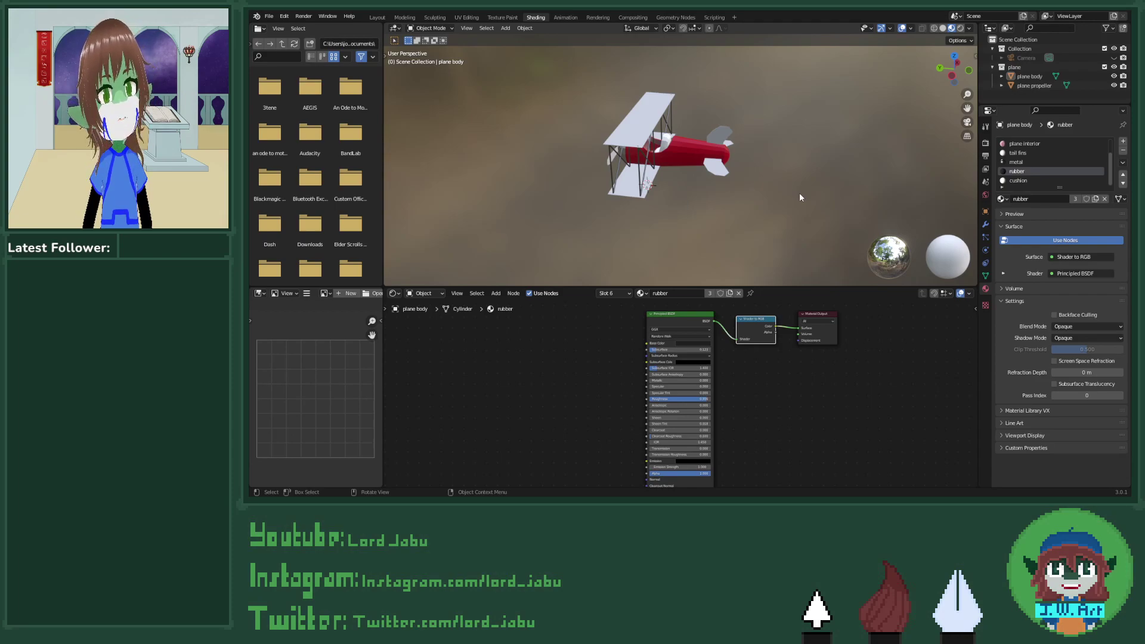
{"action": "scroll", "coordinate": [799, 192], "scroll_direction": "up", "scroll_amount": 6}
{"action": "middle_click_drag", "start_coordinate": [802, 174], "coordinate": [840, 184]}
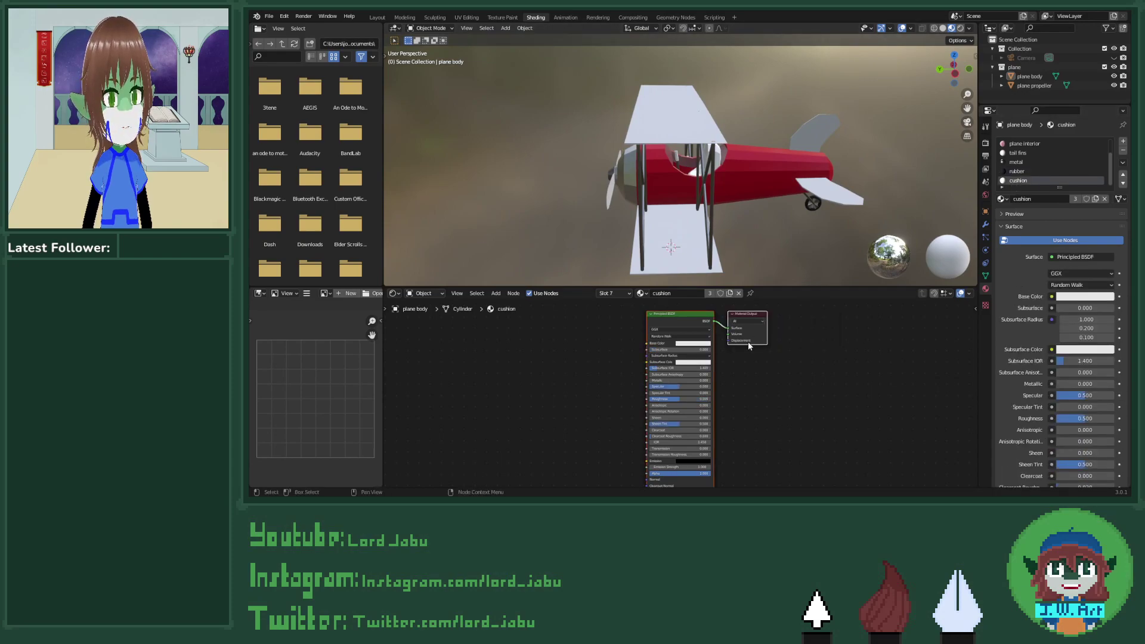
Step: Add a Shader to RGB node between the cushion's Principled BSDF and the output
{"action": "key", "text": "shift+a"}
{"action": "left_click", "coordinate": [734, 363]}
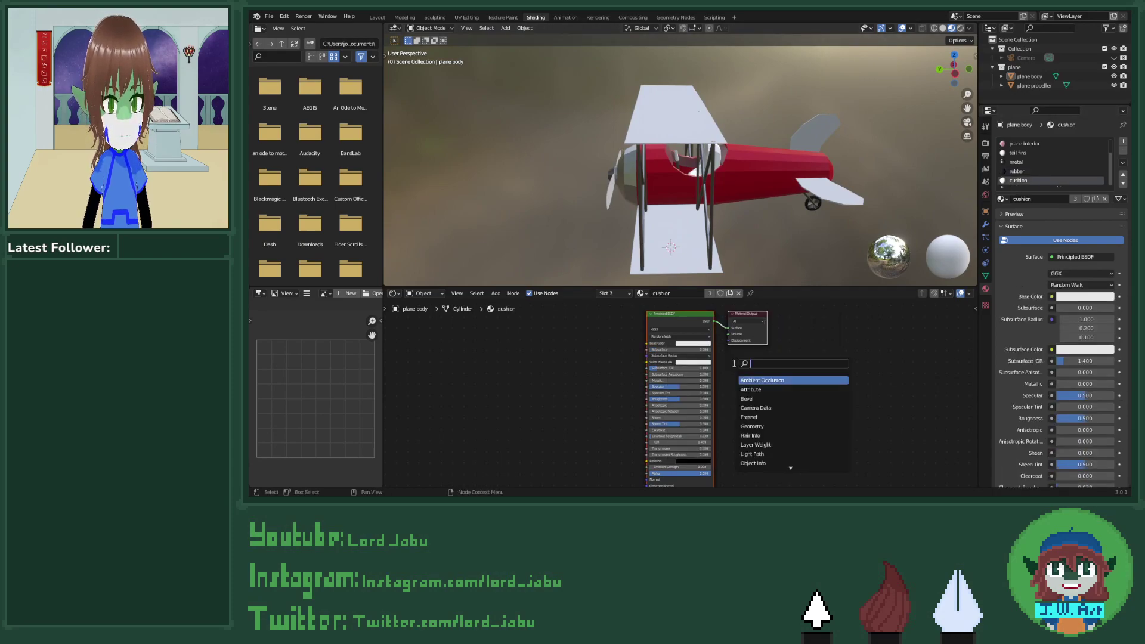
{"action": "type", "text": "shad"}
{"action": "key", "text": "Down"}
{"action": "key", "text": "Down"}
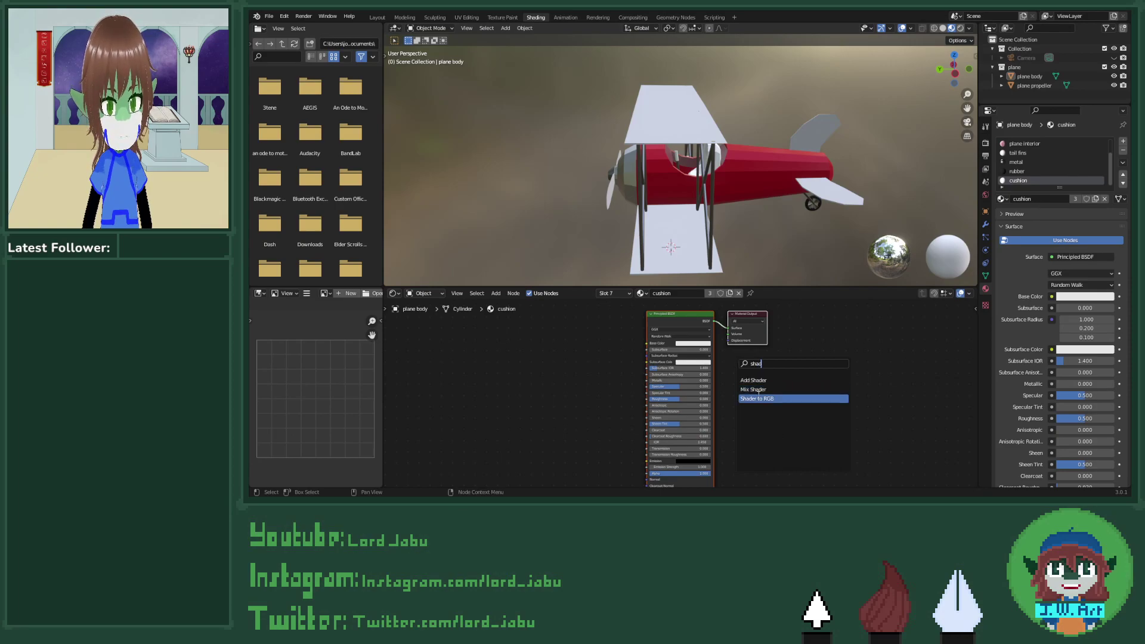
{"action": "key", "text": "Return"}
{"action": "left_click", "coordinate": [728, 349]}
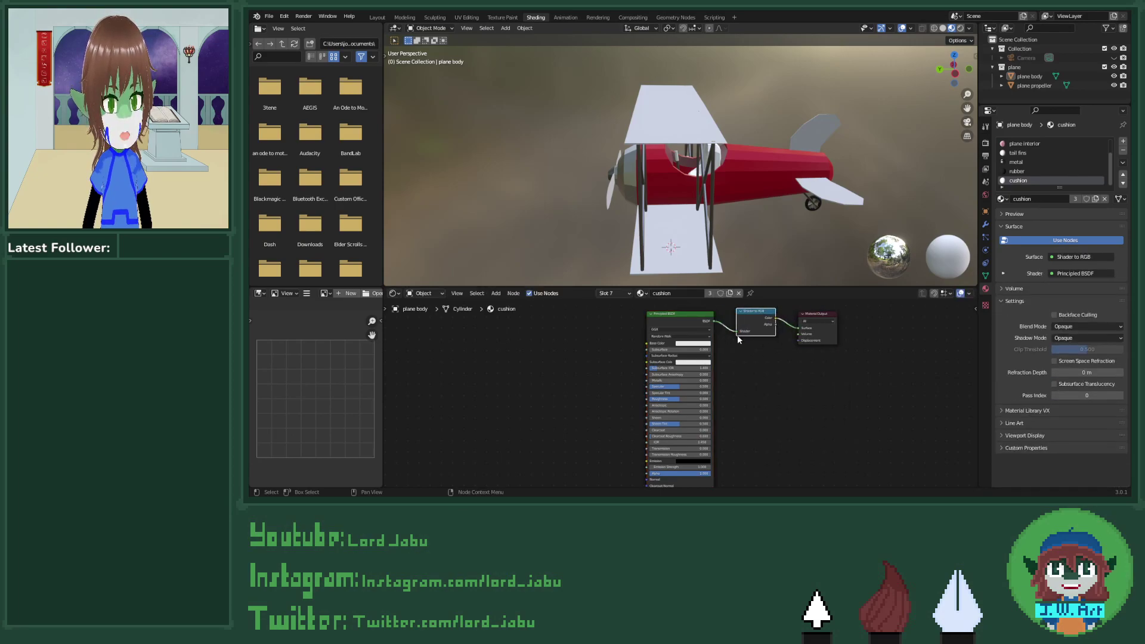
Step: Darken the cushion base colour almost to black and lower Sheen Tint to 0.182
{"action": "left_click", "coordinate": [692, 344]}
{"action": "left_click", "coordinate": [717, 273]}
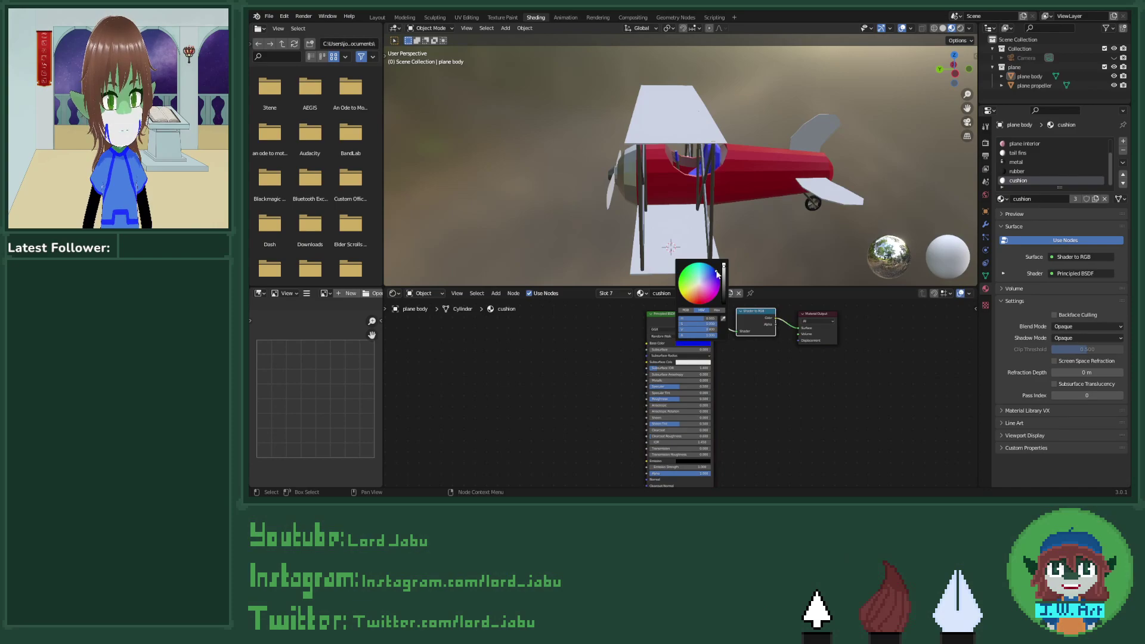
{"action": "left_click_drag", "start_coordinate": [697, 329], "coordinate": [632, 330]}
{"action": "middle_click_drag", "start_coordinate": [775, 244], "coordinate": [723, 229]}
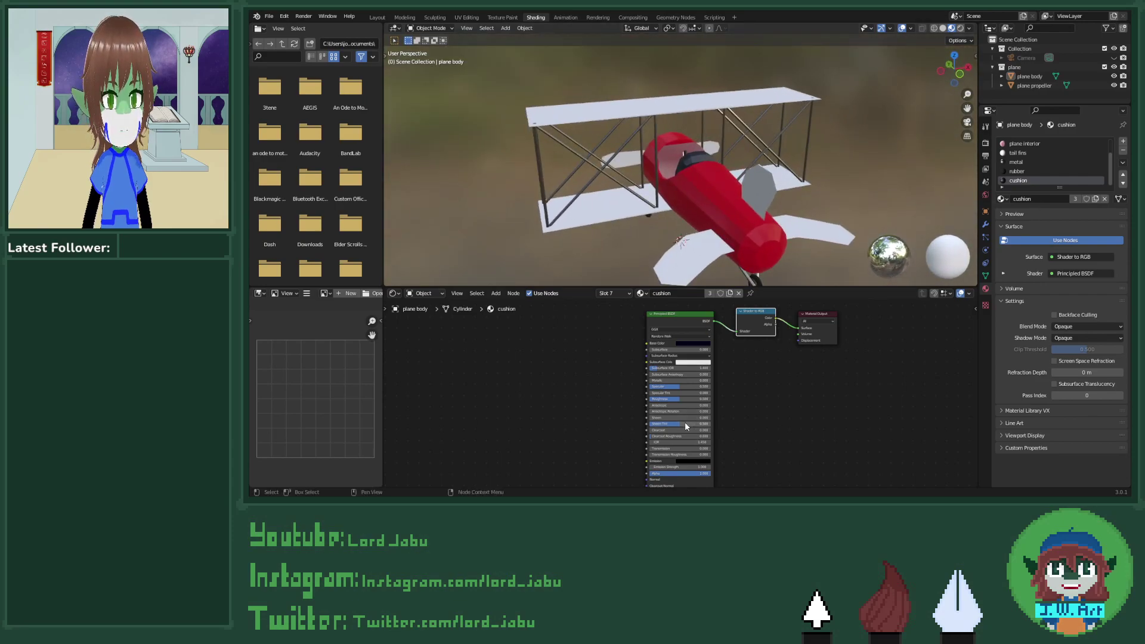
{"action": "left_click_drag", "start_coordinate": [685, 424], "coordinate": [668, 386]}
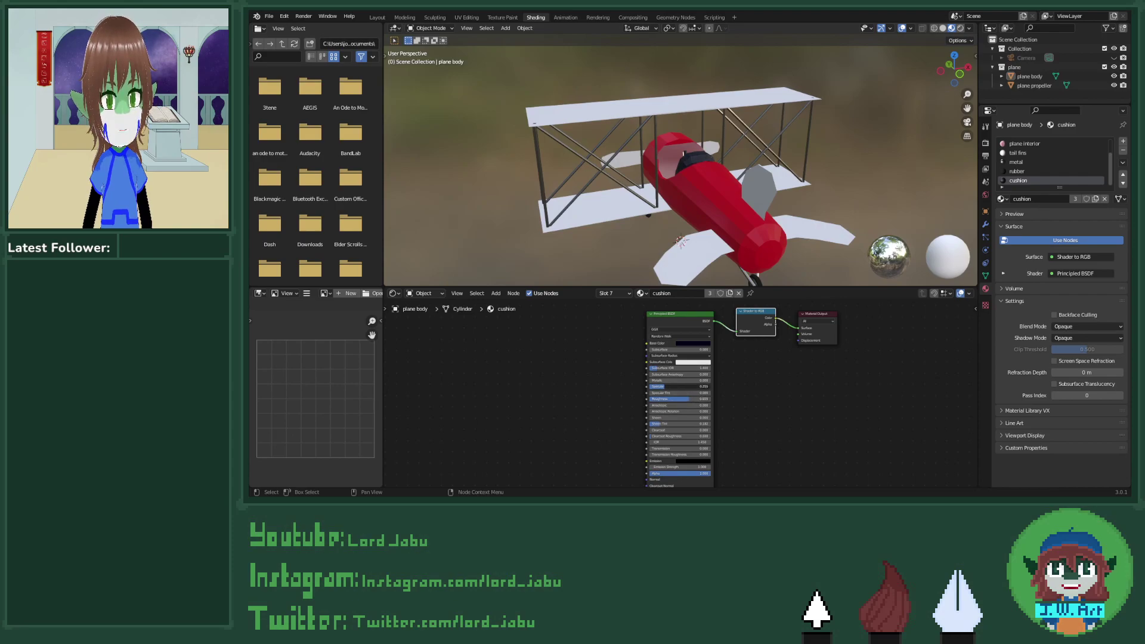
{"action": "middle_click_drag", "start_coordinate": [715, 256], "coordinate": [810, 224]}
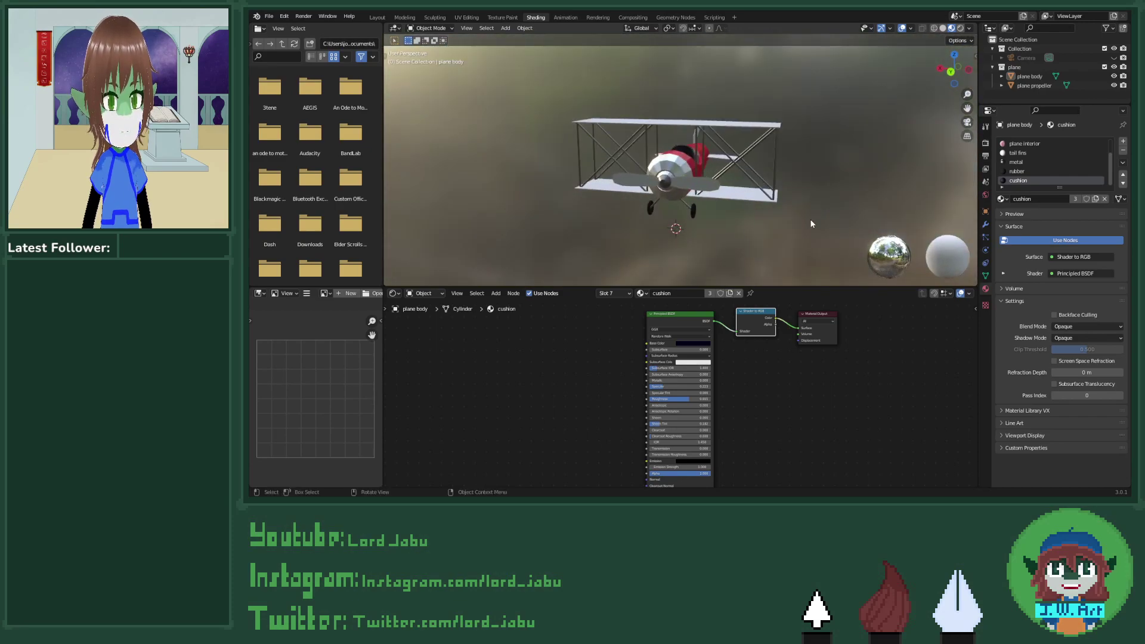
Step: View the biplane in Layout with Material Preview shading and save 'Streaming through the clouds.blend'
{"action": "left_click", "coordinate": [377, 18]}
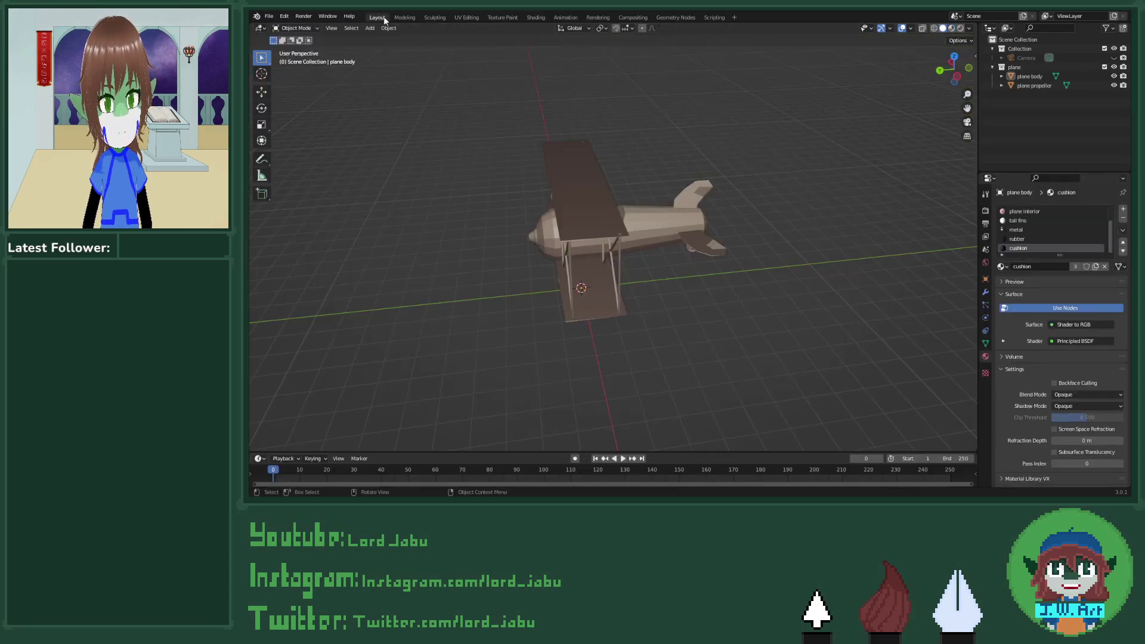
{"action": "left_click", "coordinate": [951, 29]}
{"action": "left_click", "coordinate": [961, 28]}
{"action": "left_click", "coordinate": [952, 29]}
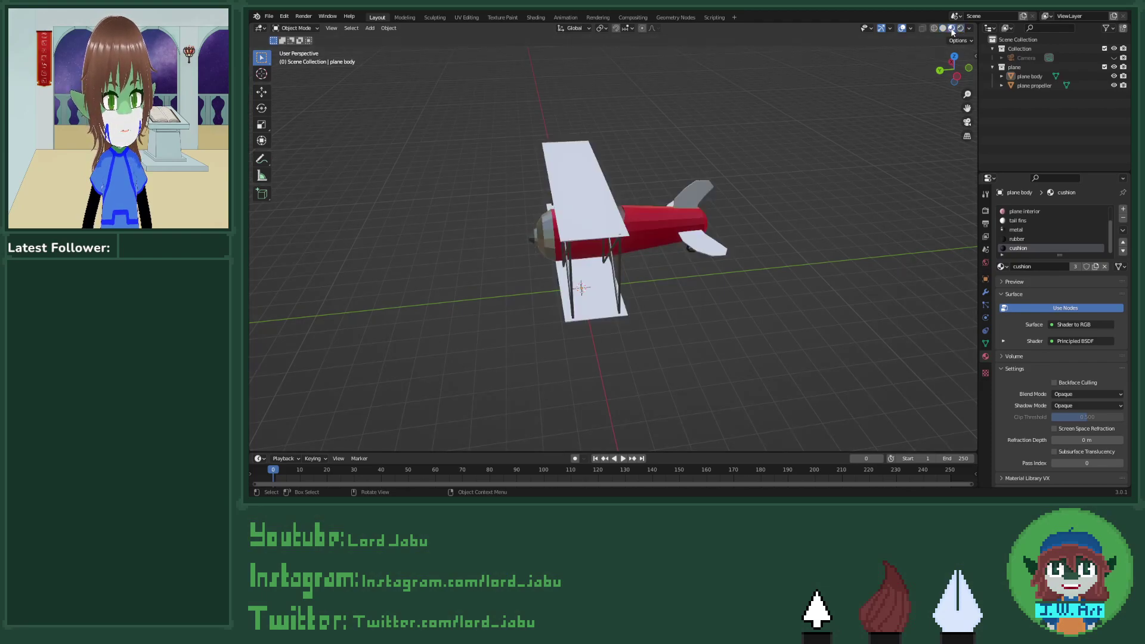
{"action": "middle_click_drag", "start_coordinate": [781, 152], "coordinate": [666, 196]}
{"action": "key", "text": "ctrl+s"}
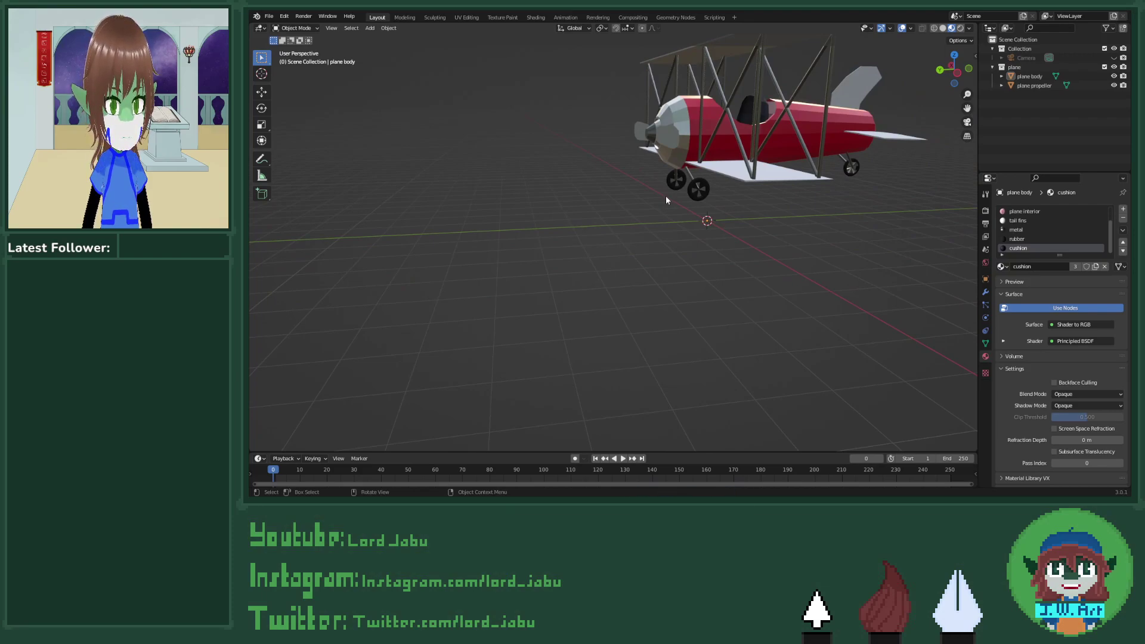
{"action": "middle_click_drag", "start_coordinate": [677, 170], "coordinate": [634, 103]}
Step: Apply all transforms to the plane body and propeller, then select only the propeller
{"action": "left_click_drag", "start_coordinate": [634, 103], "coordinate": [726, 240]}
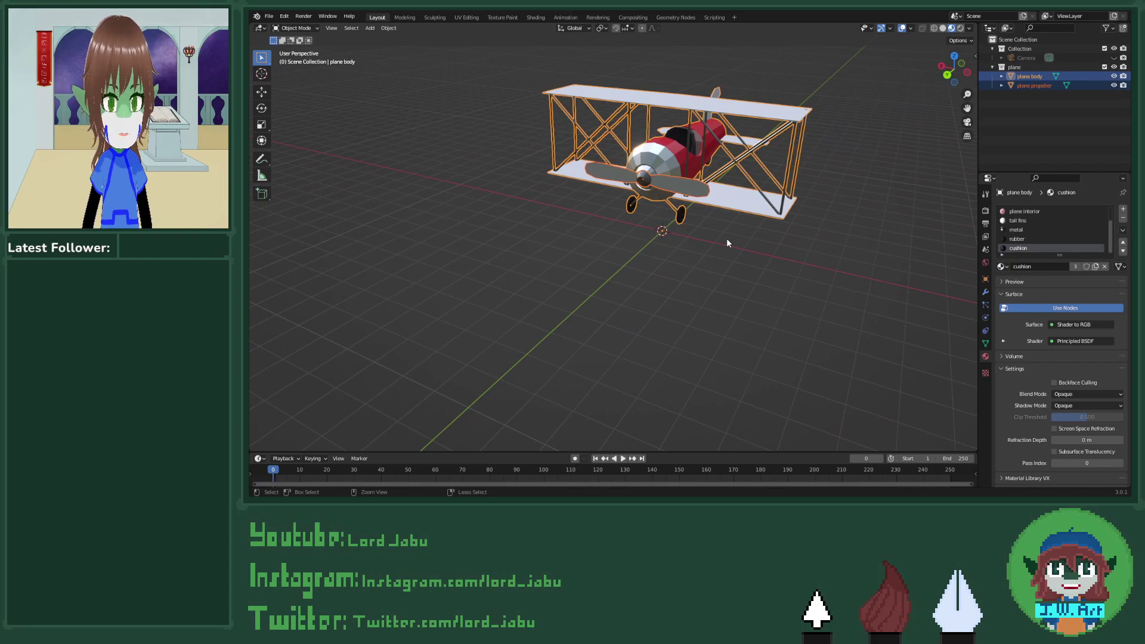
{"action": "key", "text": "ctrl+a"}
{"action": "left_click", "coordinate": [726, 239]}
{"action": "middle_click_drag", "start_coordinate": [726, 238], "coordinate": [689, 257]}
{"action": "left_click", "coordinate": [660, 218]}
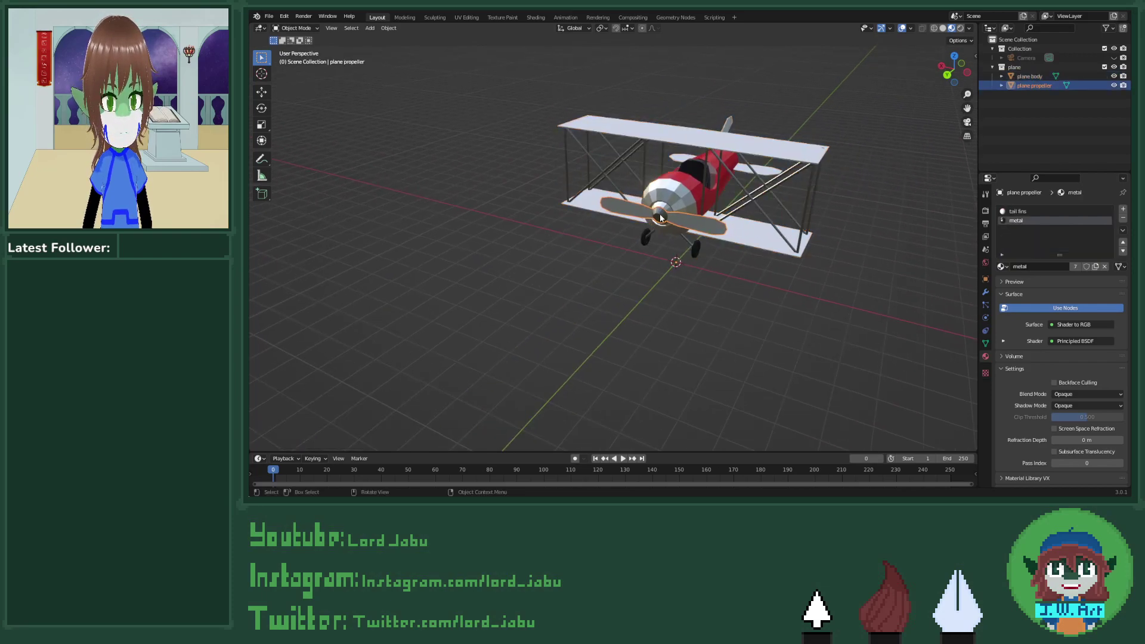
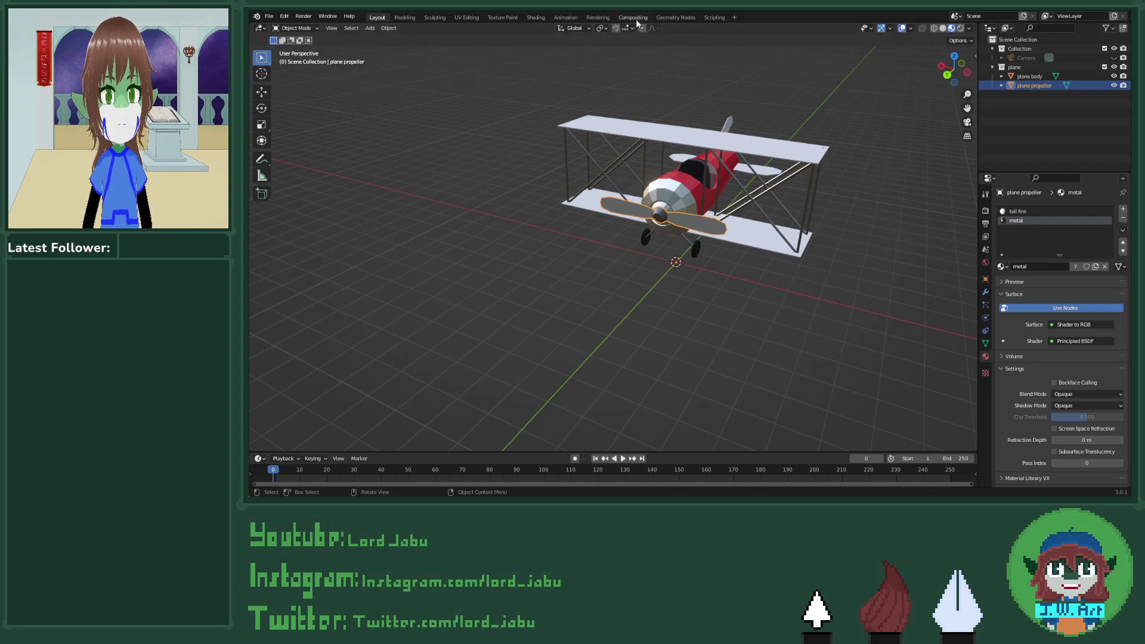
Step: Split off a temporary Graph Editor, then merge it back into one 3D view
{"action": "right_click", "coordinate": [418, 25]}
{"action": "left_click", "coordinate": [413, 37]}
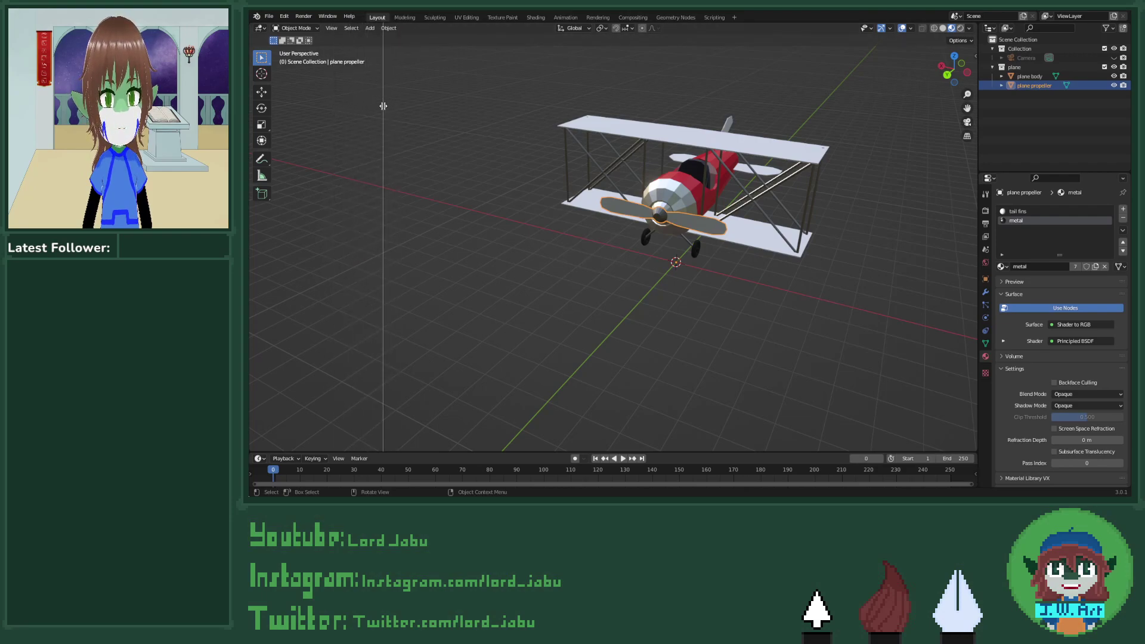
{"action": "left_click", "coordinate": [383, 105]}
{"action": "left_click", "coordinate": [260, 28]}
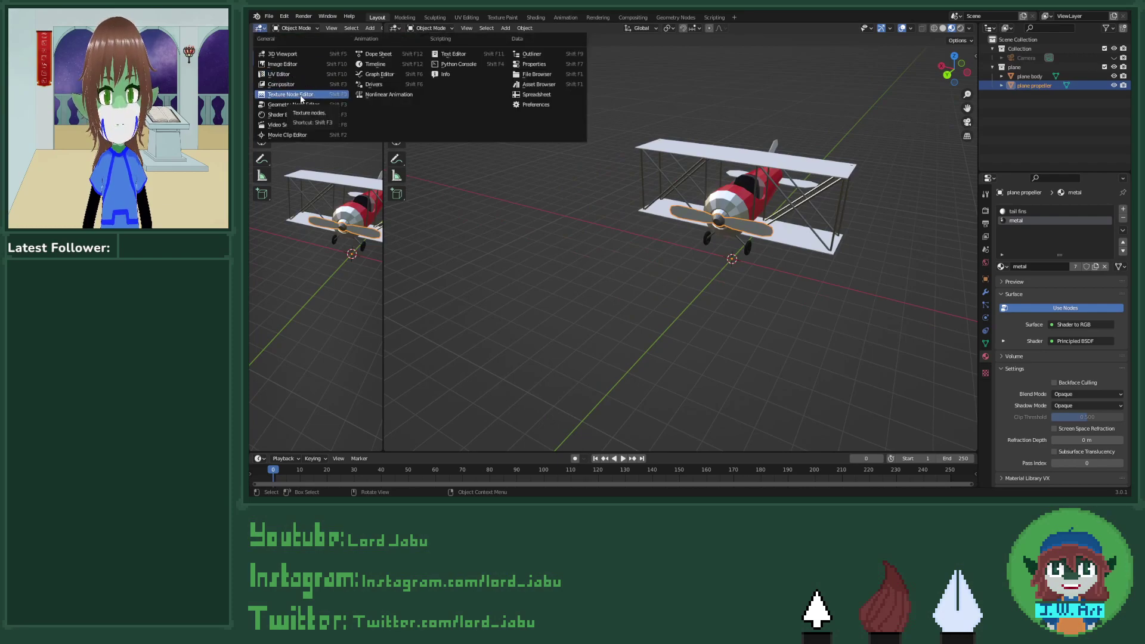
{"action": "left_click", "coordinate": [375, 75]}
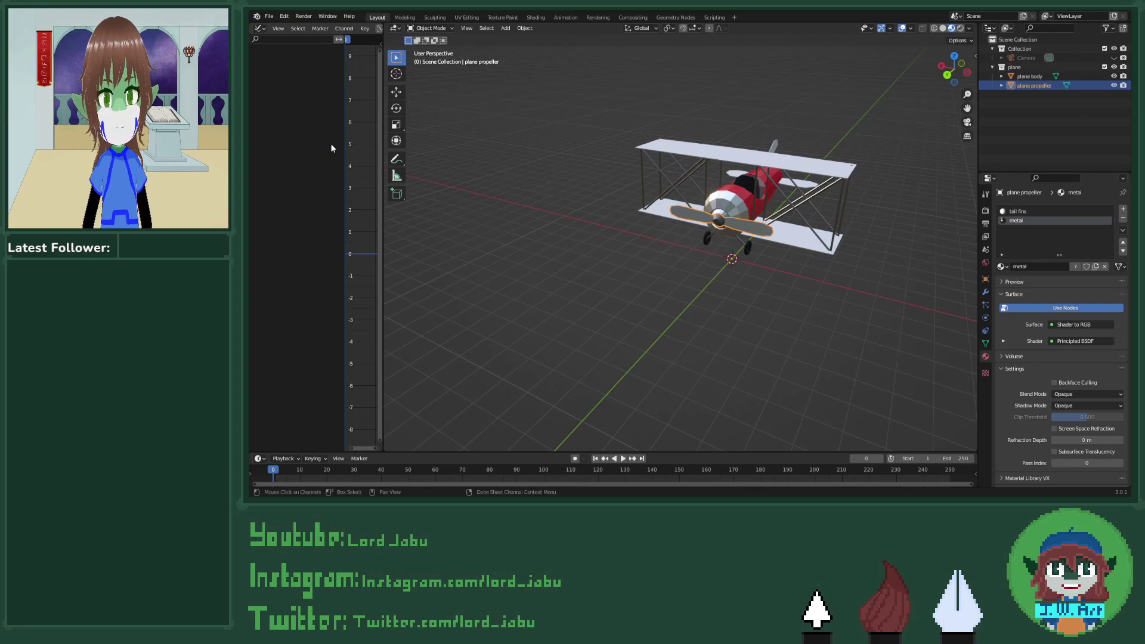
{"action": "scroll", "coordinate": [349, 177], "scroll_direction": "down", "scroll_amount": 4}
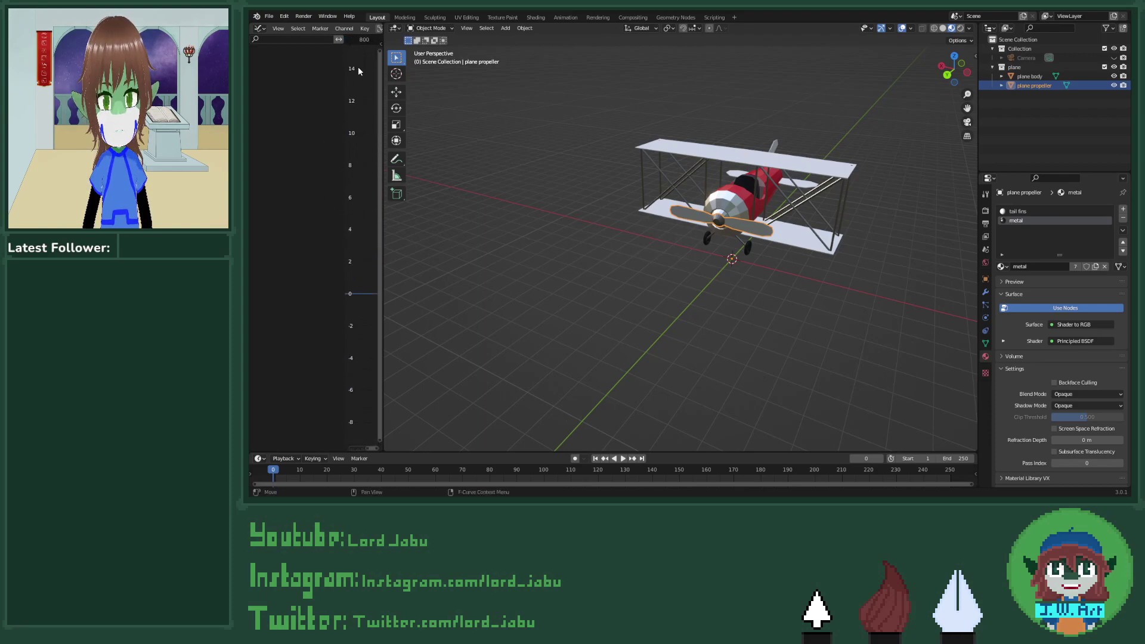
{"action": "left_click_drag", "start_coordinate": [381, 102], "coordinate": [529, 126]}
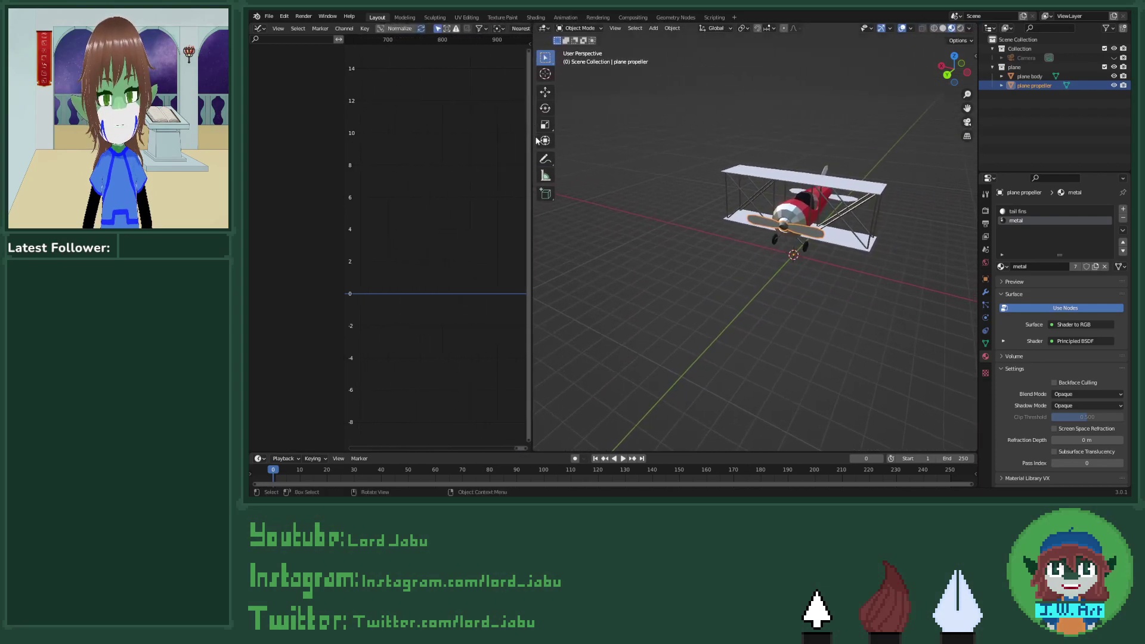
{"action": "right_click", "coordinate": [528, 233]}
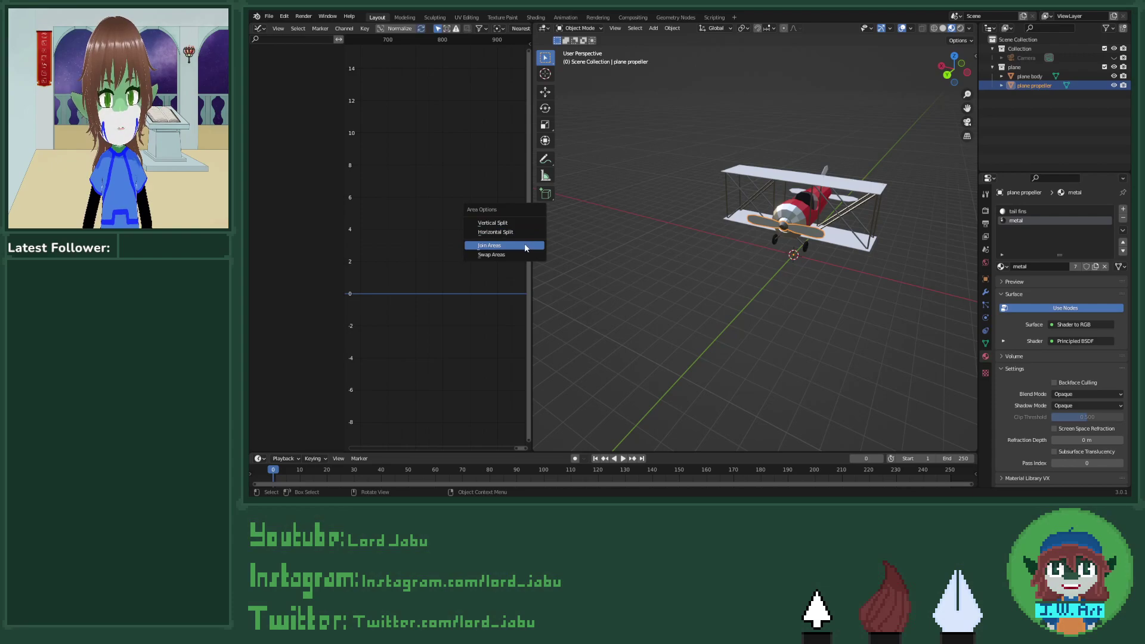
{"action": "left_click", "coordinate": [525, 245]}
{"action": "left_click", "coordinate": [516, 245]}
{"action": "middle_click_drag", "start_coordinate": [517, 245], "coordinate": [552, 227]}
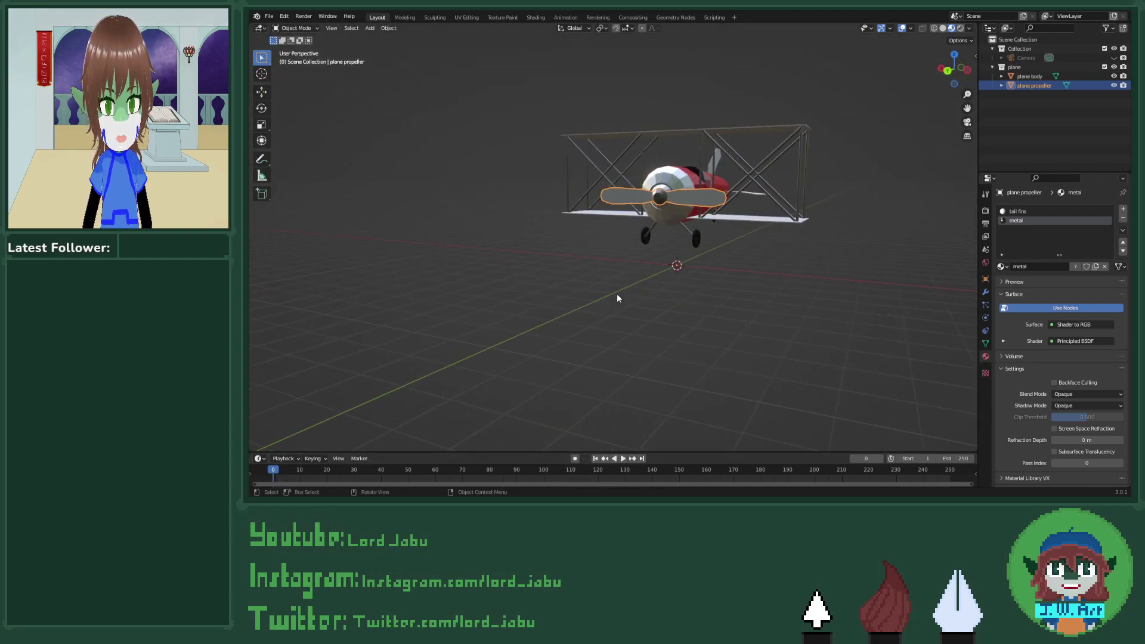
Step: Select the propeller and keyframe its rotation at frame 0
{"action": "left_click", "coordinate": [665, 196]}
{"action": "left_click", "coordinate": [660, 199]}
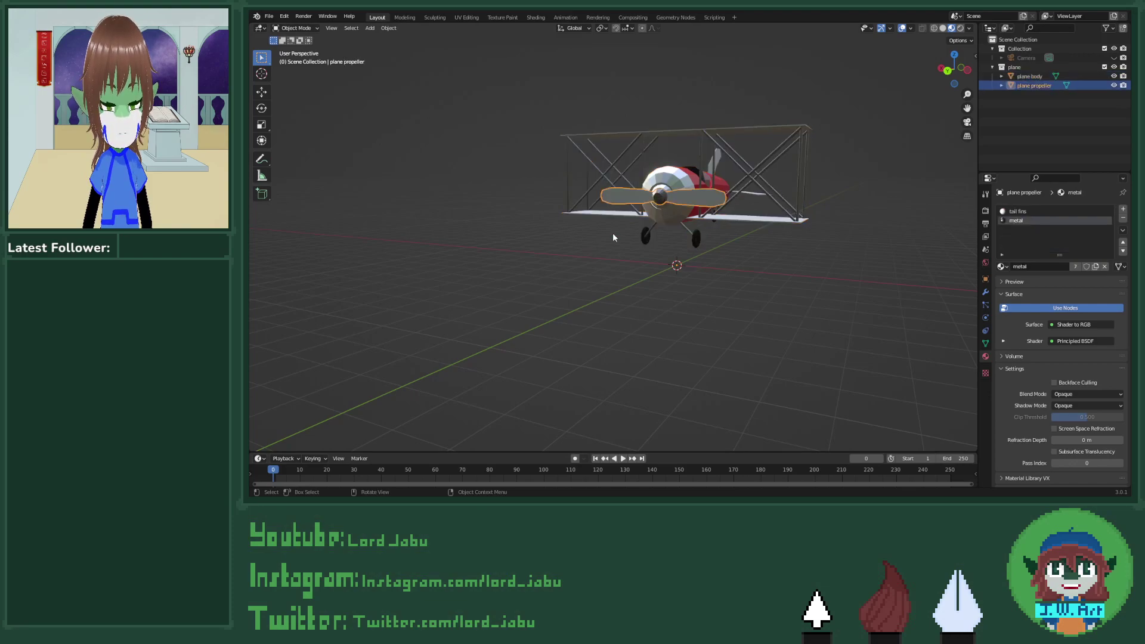
{"action": "right_click", "coordinate": [274, 472]}
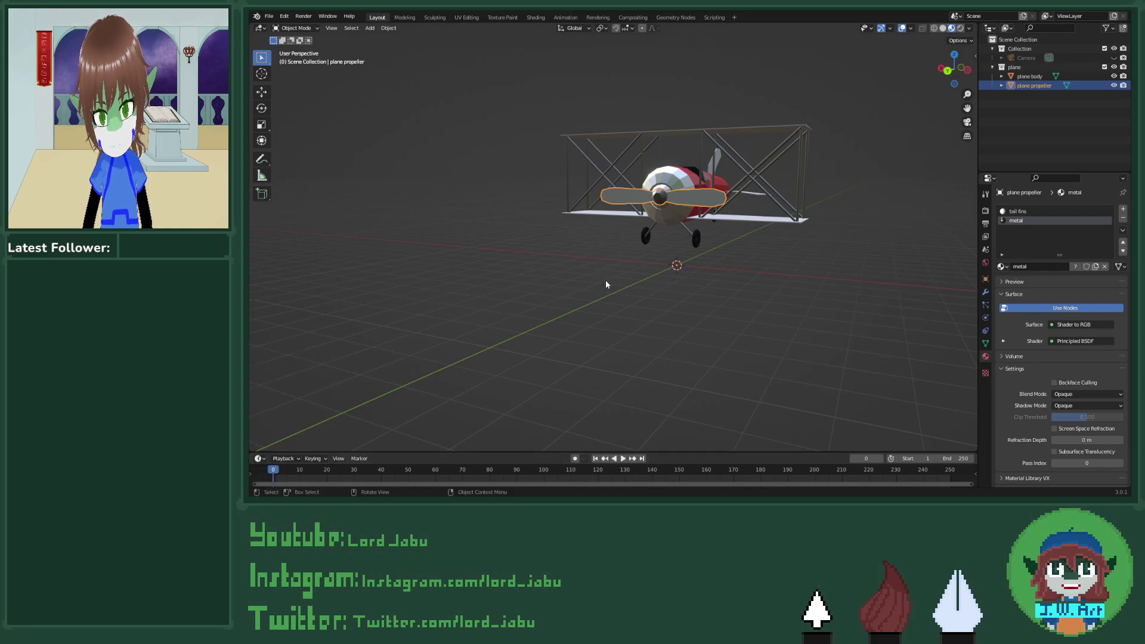
{"action": "key", "text": "i"}
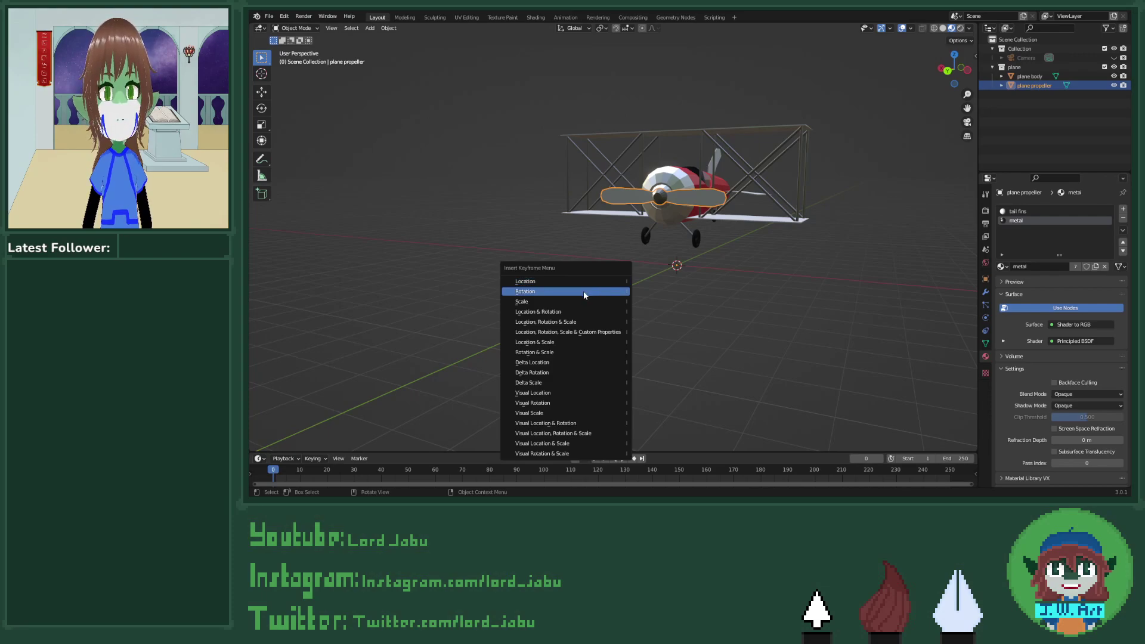
{"action": "left_click", "coordinate": [583, 291]}
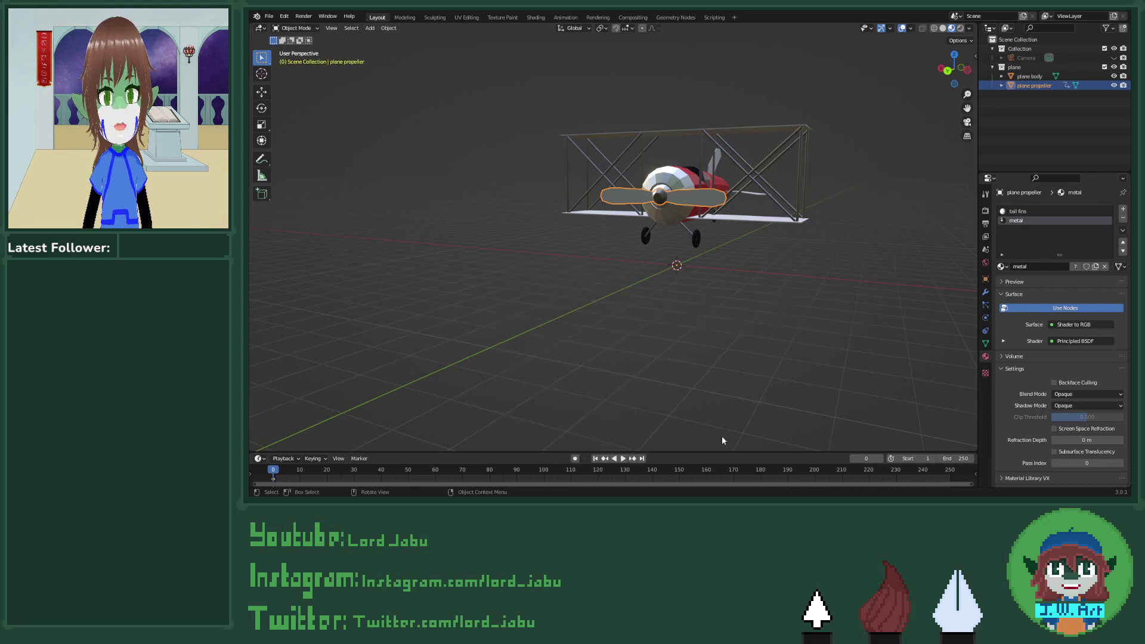
Step: At frame 250, rotate the propeller 359° around the Y axis
{"action": "left_click", "coordinate": [949, 474]}
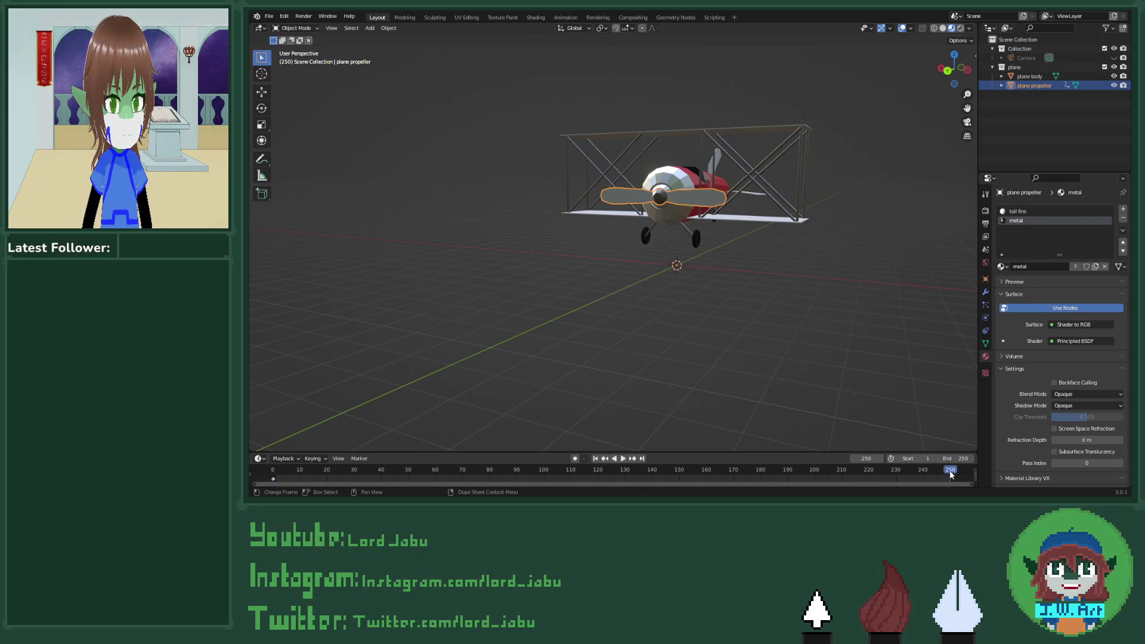
{"action": "right_click", "coordinate": [949, 470]}
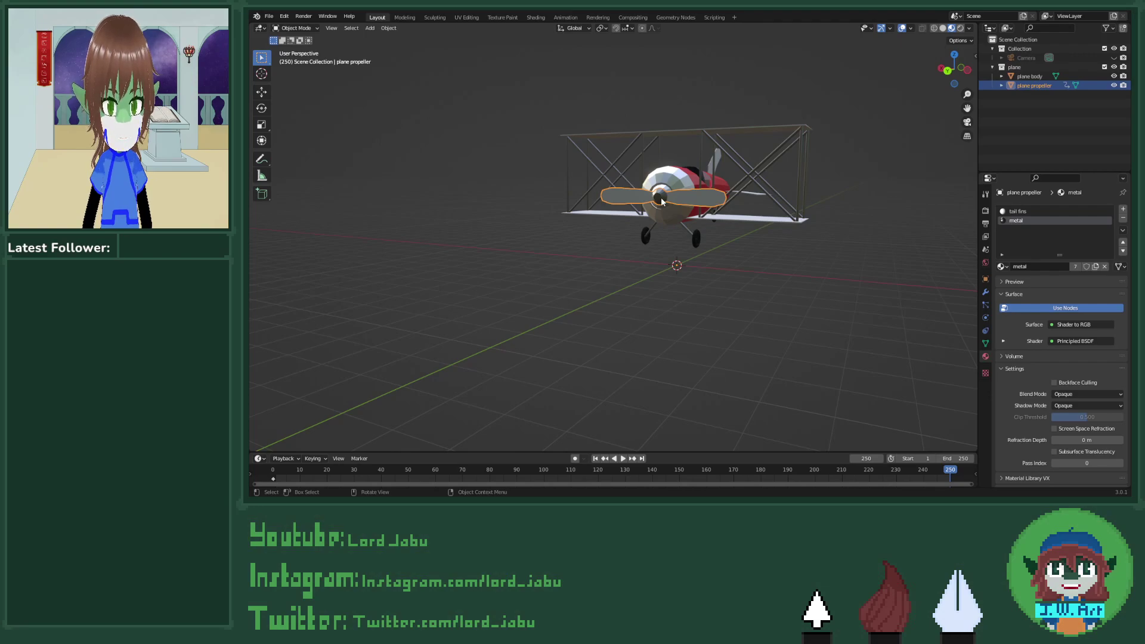
{"action": "key", "text": "r"}
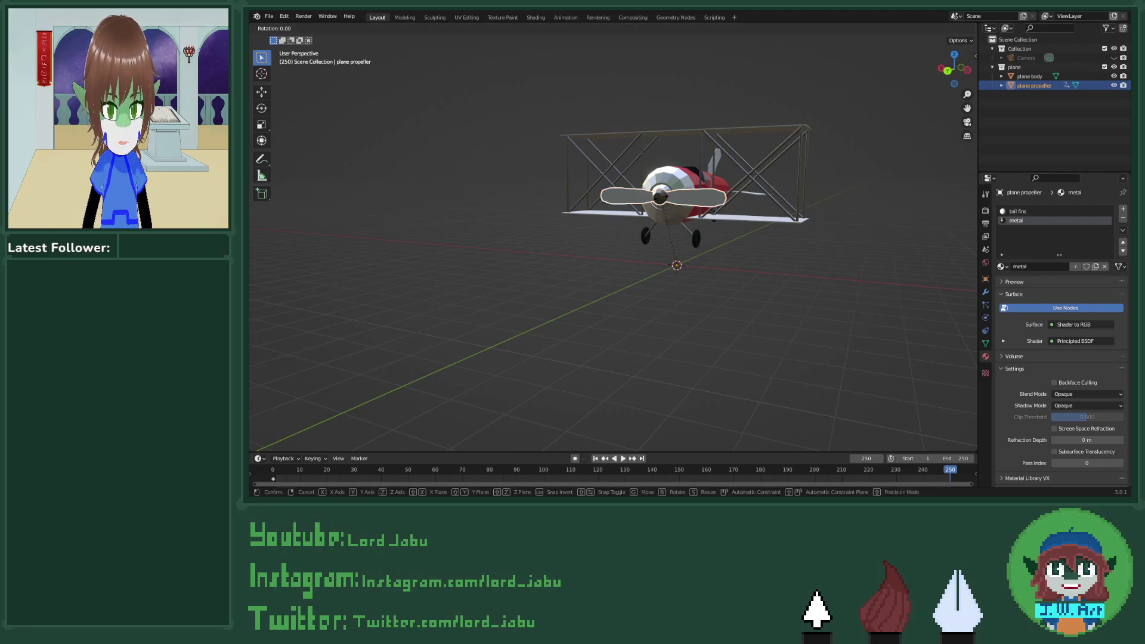
{"action": "type", "text": "y359"}
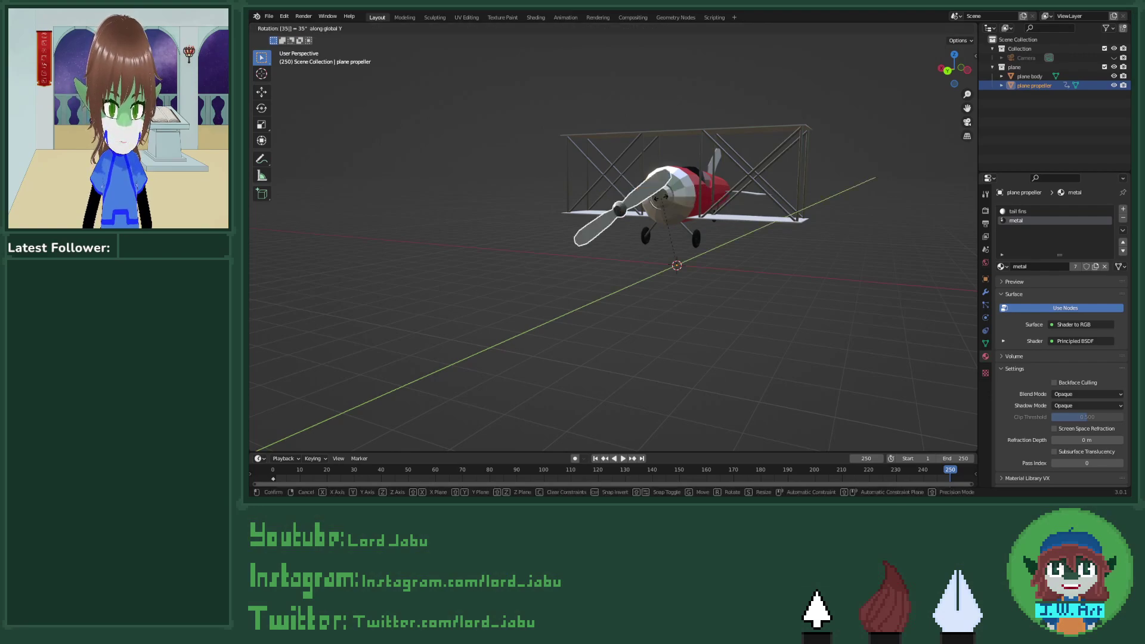
{"action": "key", "text": "Return"}
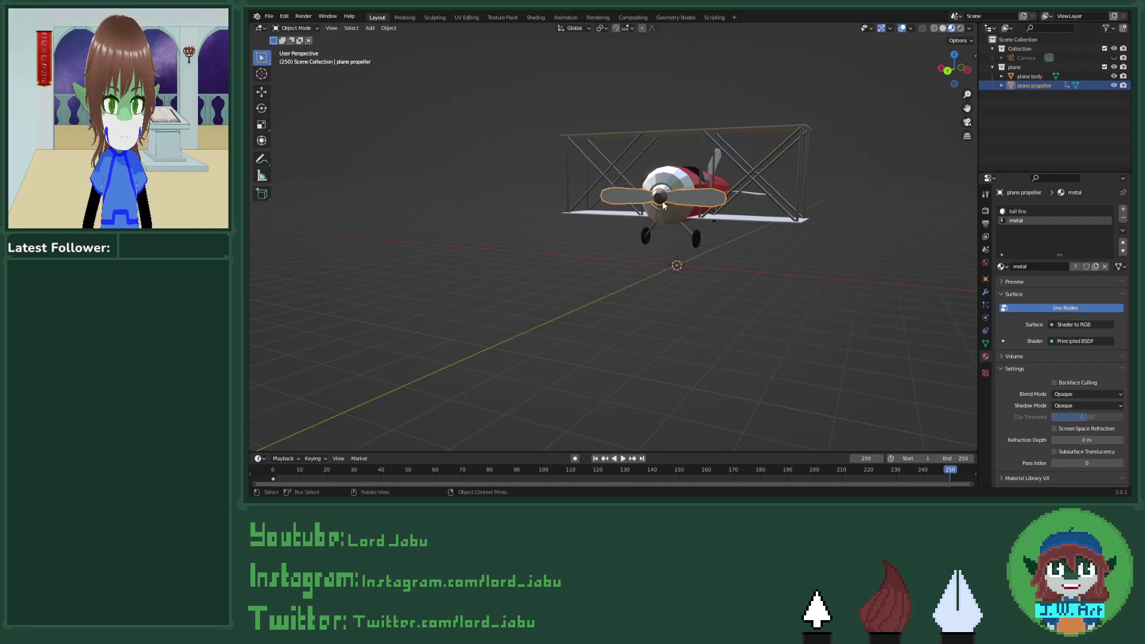
Step: Set the propeller's origin to its geometry
{"action": "middle_click_drag", "start_coordinate": [590, 257], "coordinate": [638, 252]}
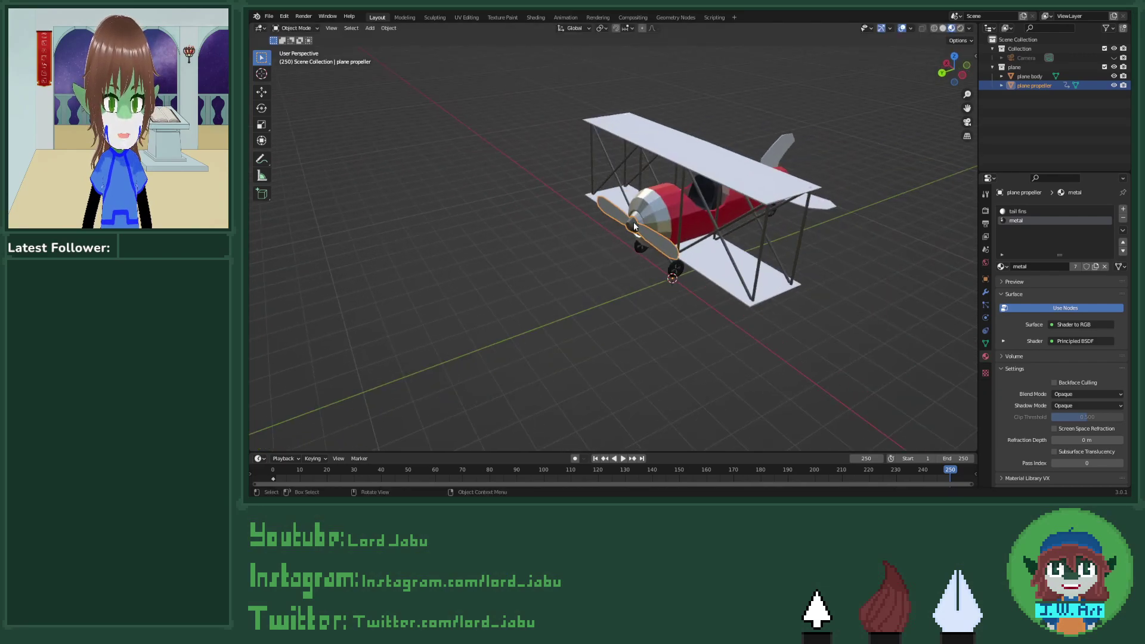
{"action": "right_click", "coordinate": [634, 223]}
{"action": "mouse_move", "coordinate": [634, 223]}
{"action": "left_click", "coordinate": [677, 237]}
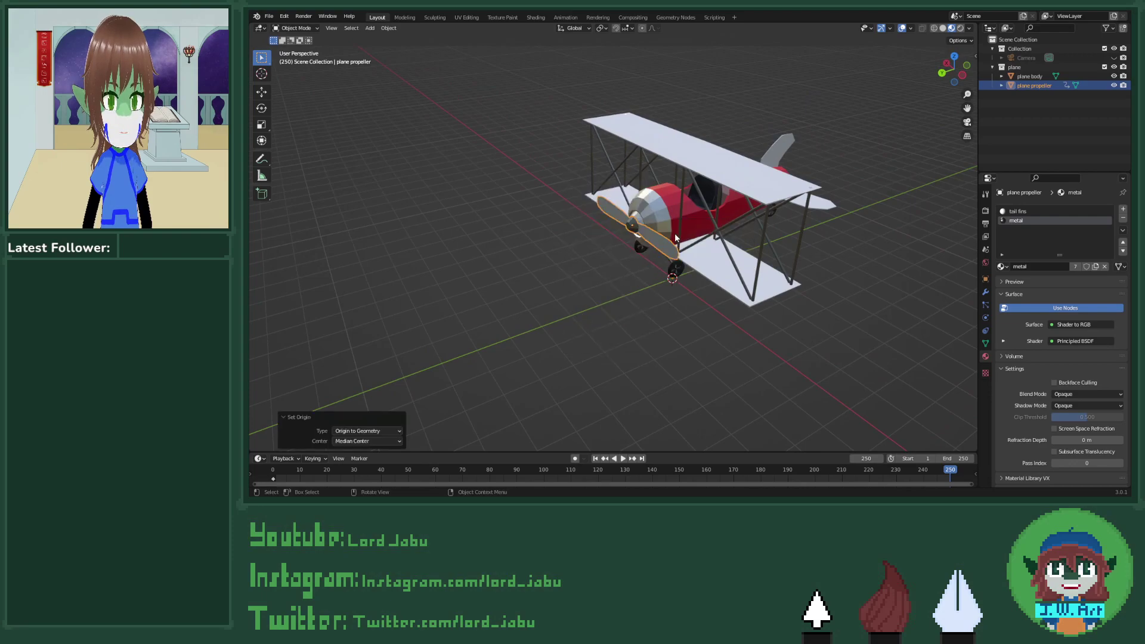
Step: Rotate the propeller 359° around Y again and keyframe its rotation at frame 250
{"action": "right_click", "coordinate": [658, 243]}
{"action": "middle_click_drag", "start_coordinate": [720, 383], "coordinate": [757, 365]}
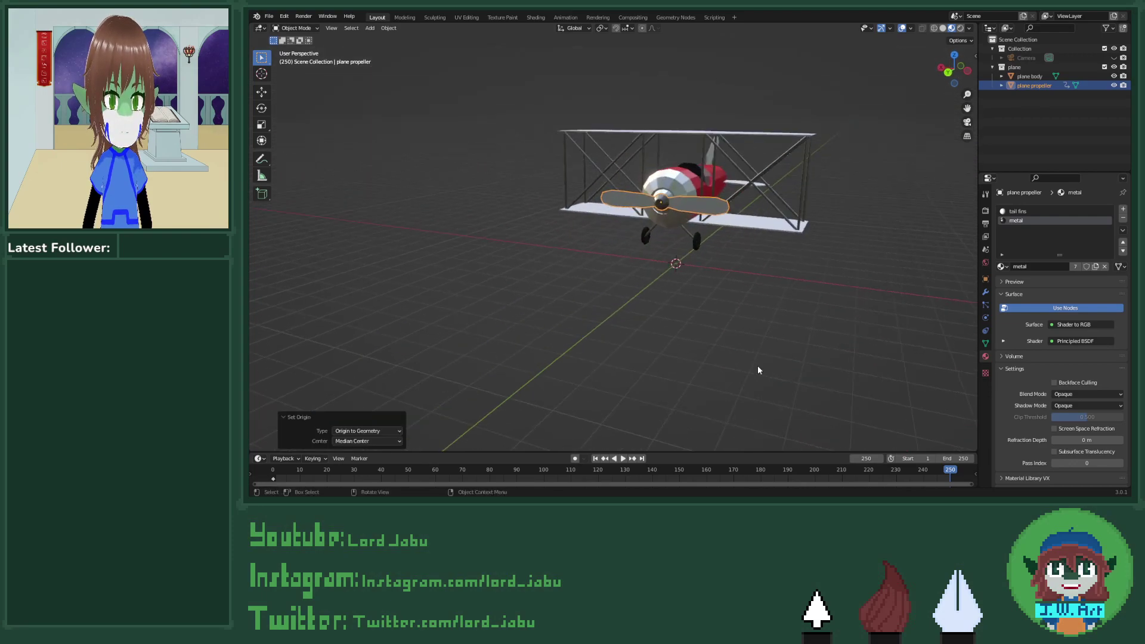
{"action": "type", "text": "ry359"}
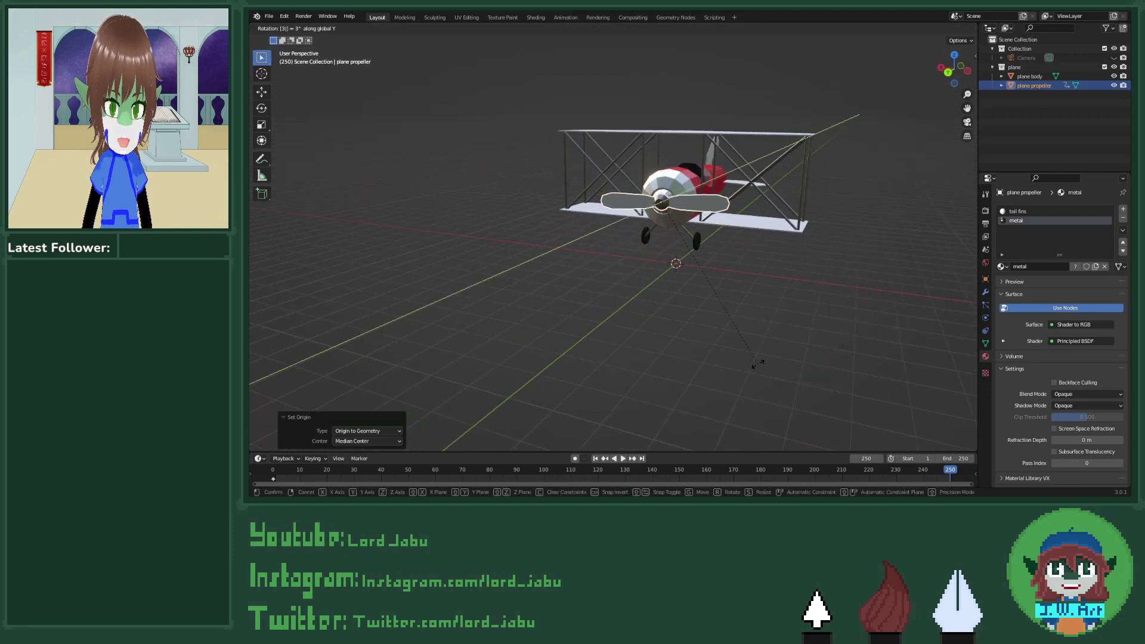
{"action": "key", "text": "Return"}
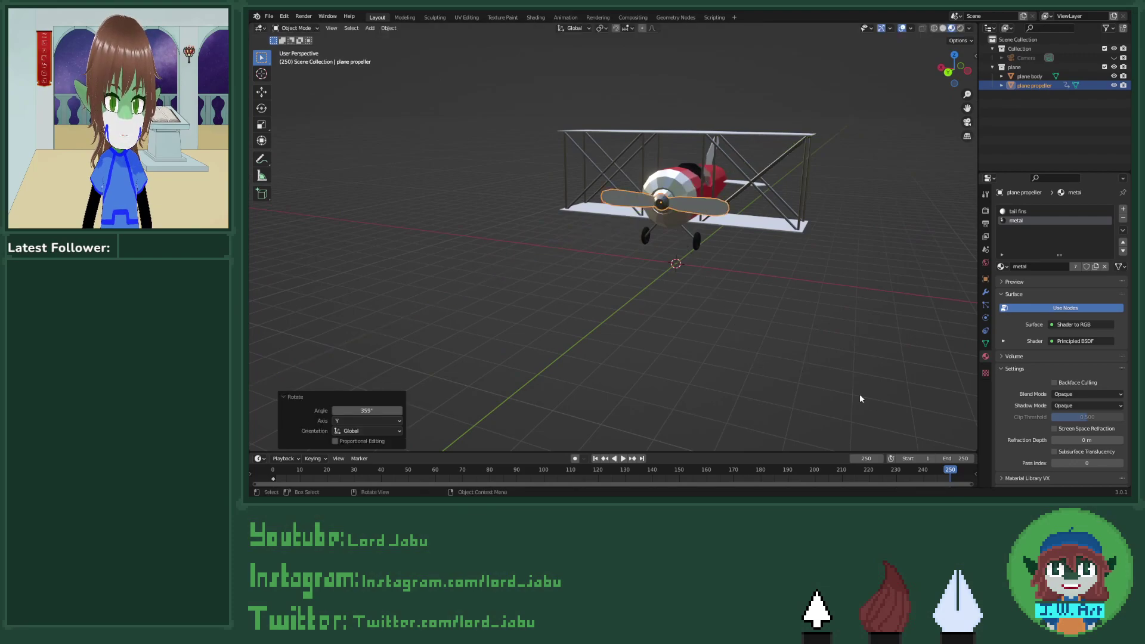
{"action": "key", "text": "i"}
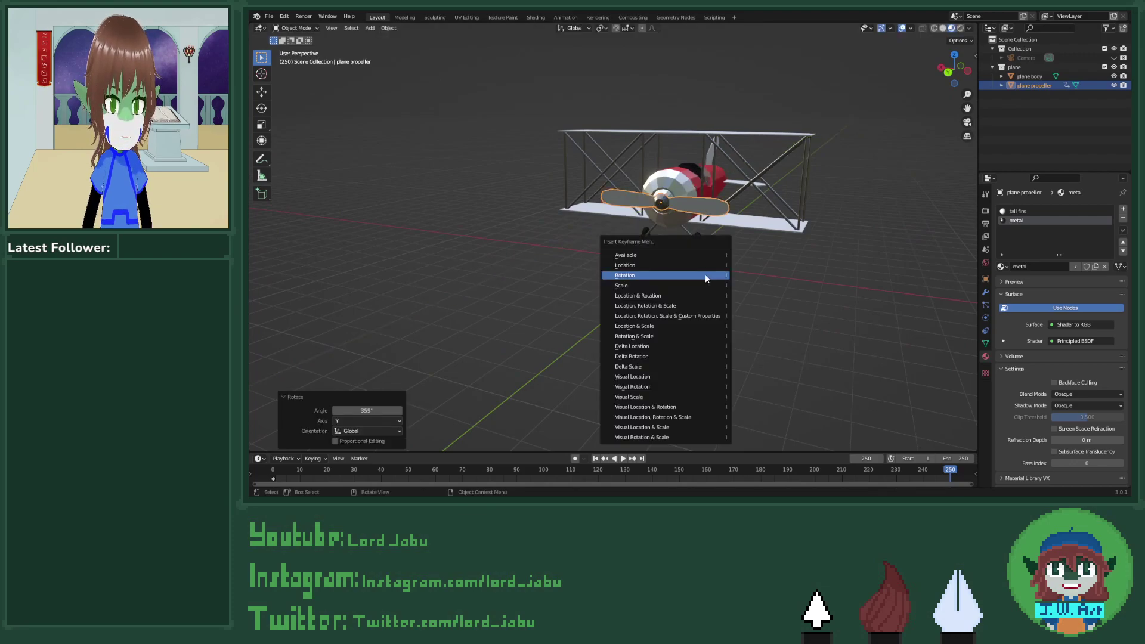
{"action": "left_click", "coordinate": [705, 277]}
{"action": "middle_click_drag", "start_coordinate": [686, 288], "coordinate": [713, 305]}
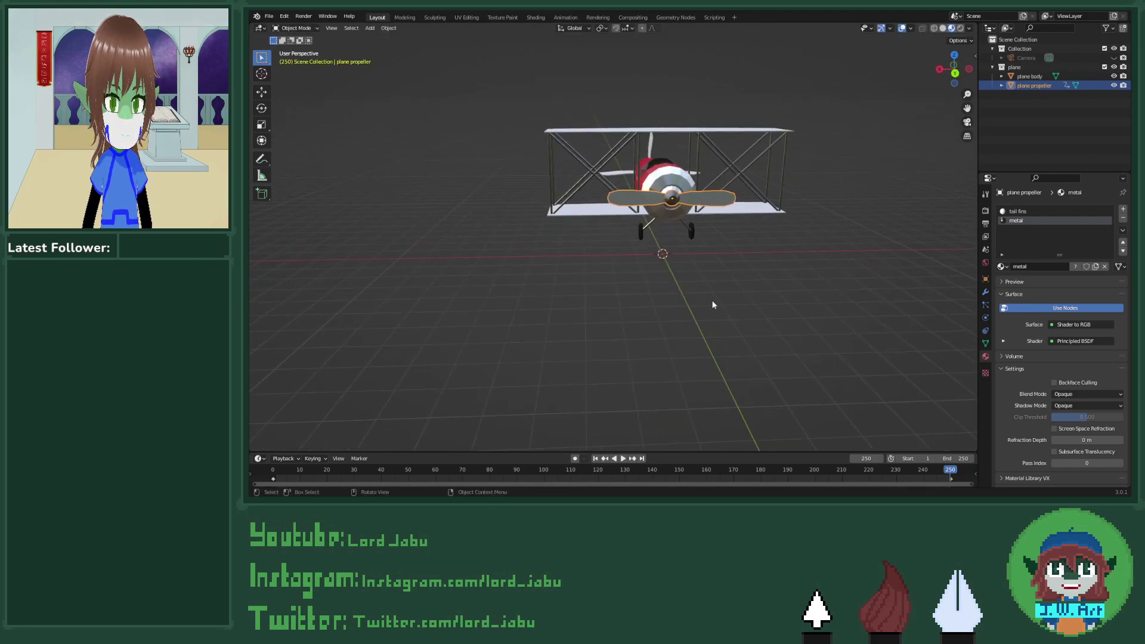
Step: Play and stop the spin, enlarge the timeline, and reselect only the propeller
{"action": "left_click", "coordinate": [622, 461]}
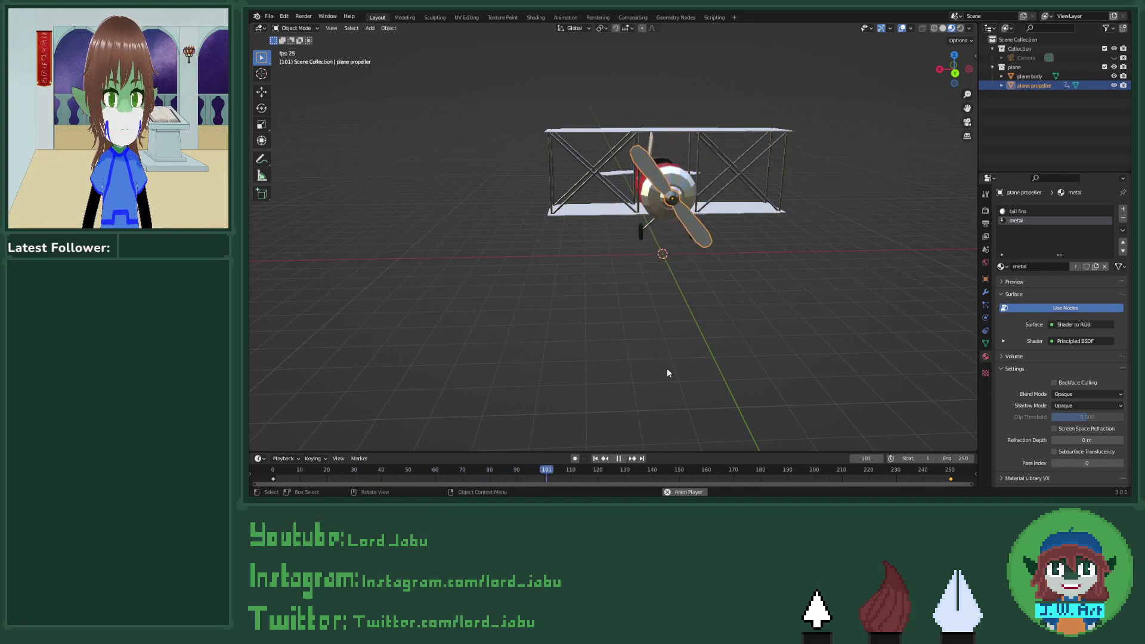
{"action": "left_click", "coordinate": [619, 458]}
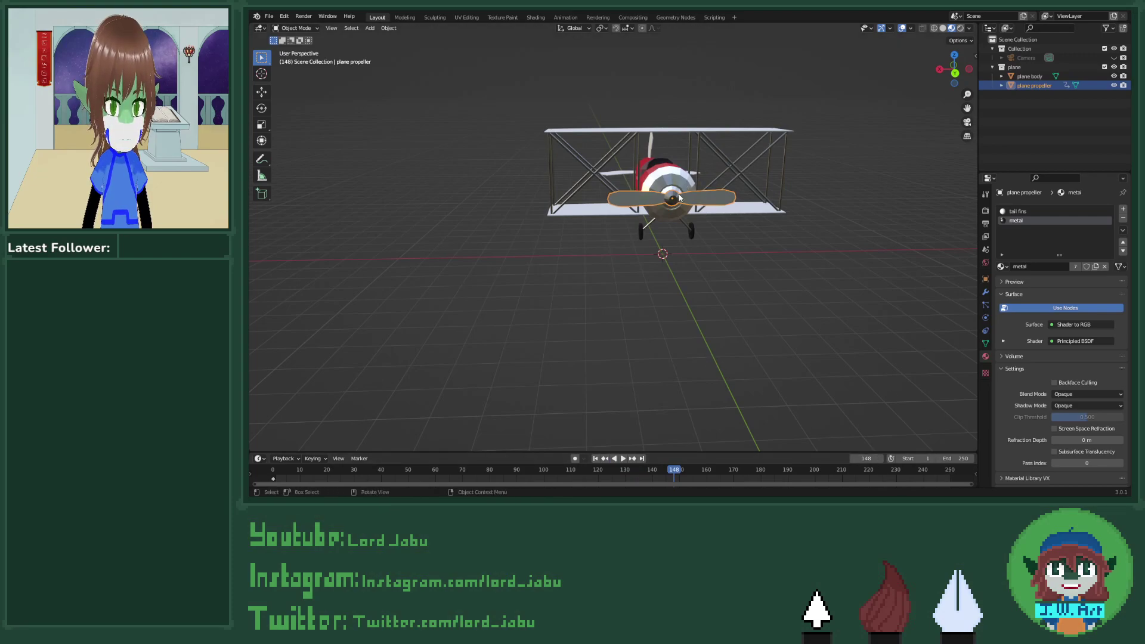
{"action": "left_click", "coordinate": [769, 205]}
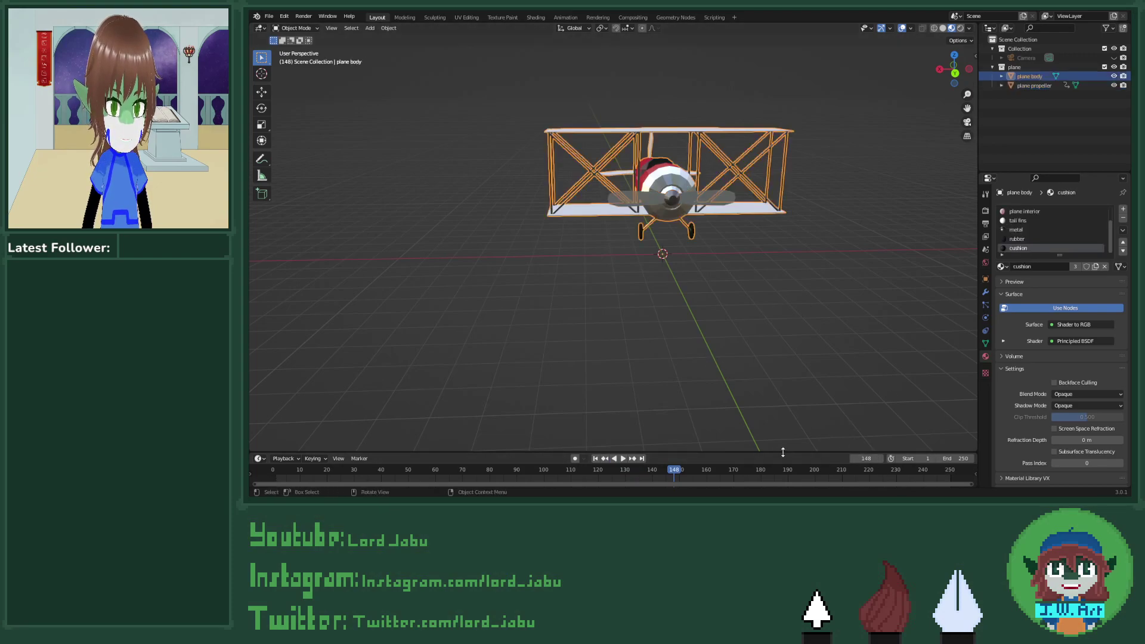
{"action": "left_click_drag", "start_coordinate": [783, 452], "coordinate": [783, 331]}
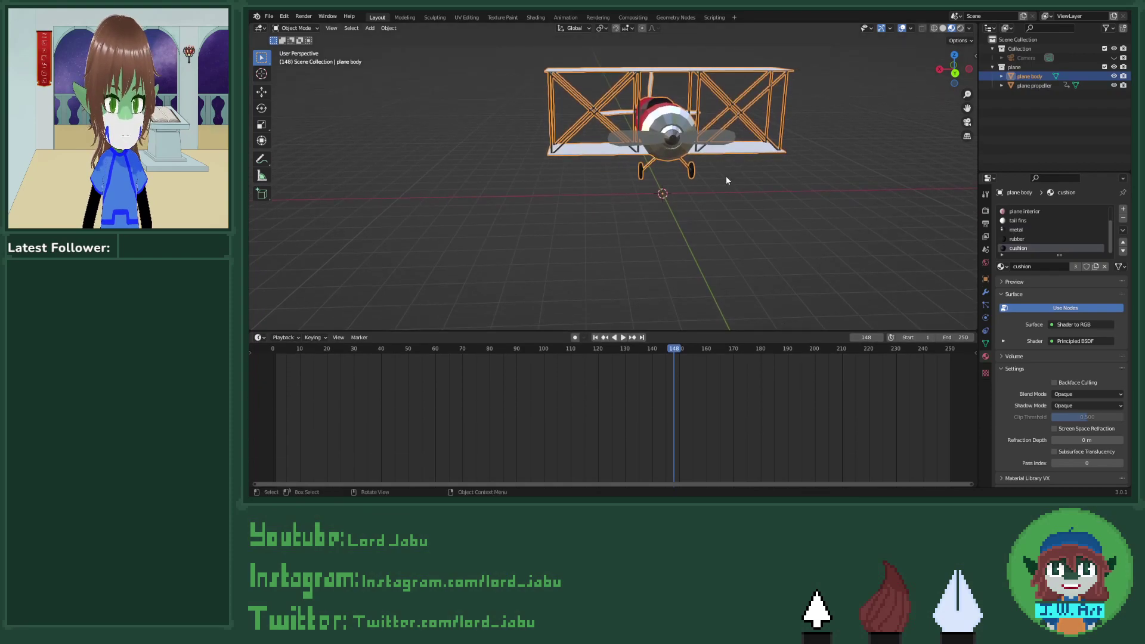
{"action": "left_click", "coordinate": [670, 141]}
{"action": "scroll", "coordinate": [824, 364], "scroll_direction": "down", "scroll_amount": 3}
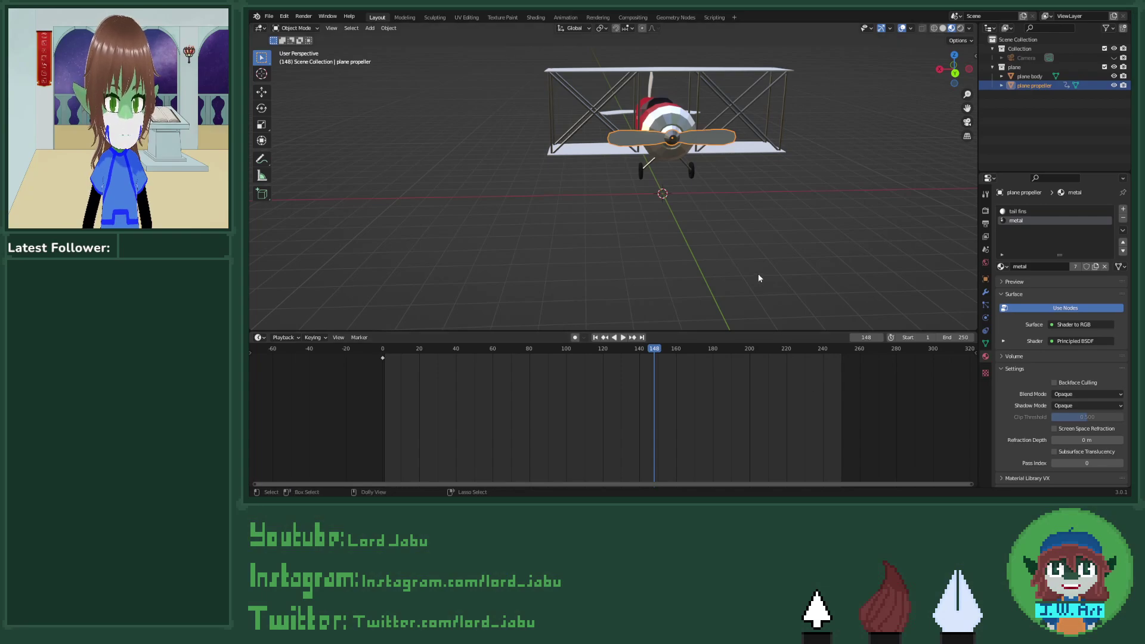
{"action": "left_click", "coordinate": [679, 142]}
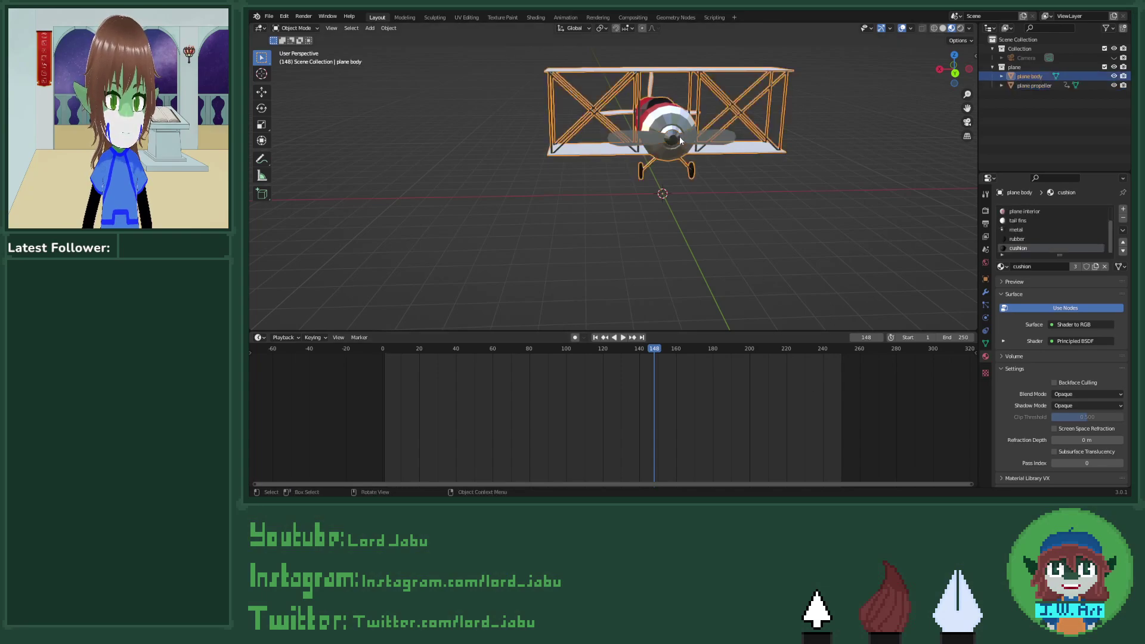
{"action": "left_click", "coordinate": [679, 143]}
Step: Replay the animation, stop it at frame 1, and select the propeller
{"action": "key", "text": "space"}
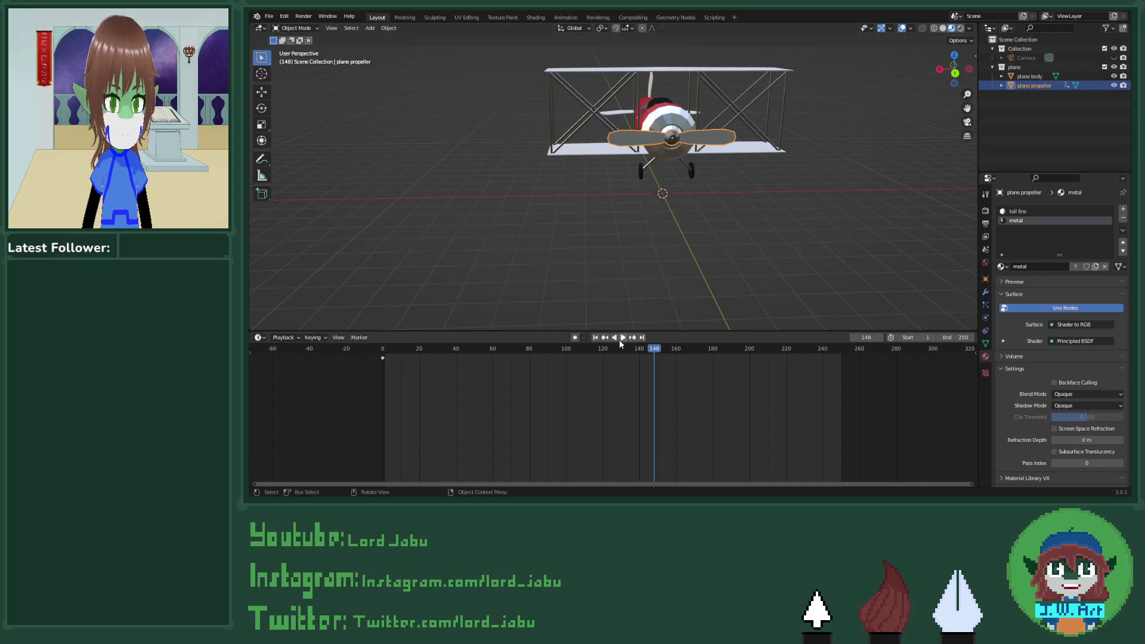
{"action": "key", "text": "ctrl+z"}
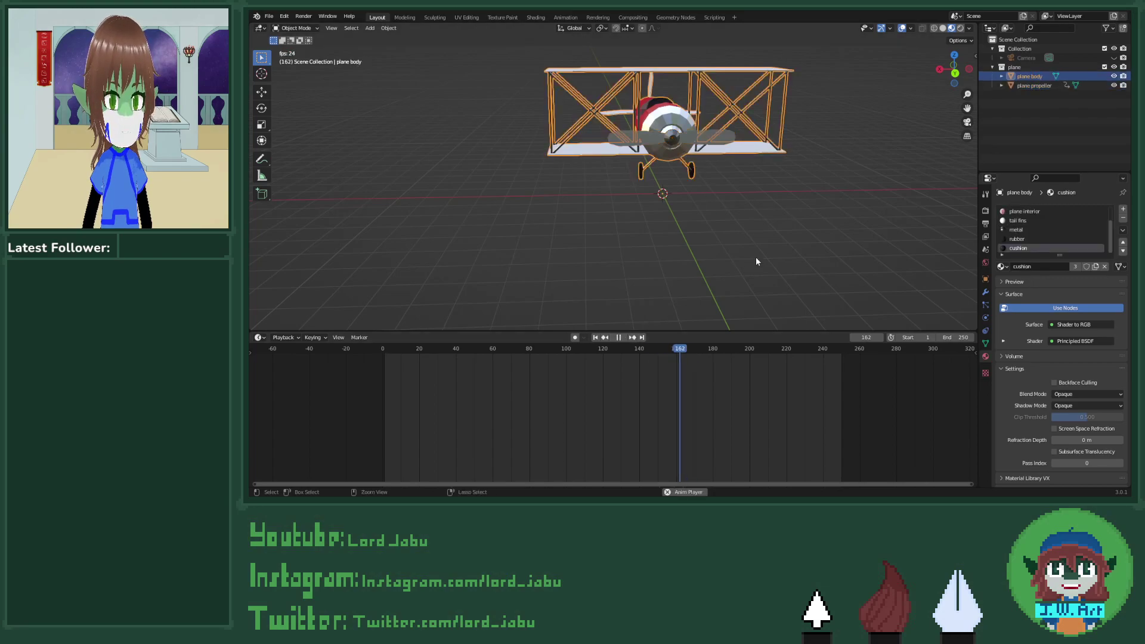
{"action": "left_click", "coordinate": [619, 337]}
{"action": "left_click", "coordinate": [594, 337]}
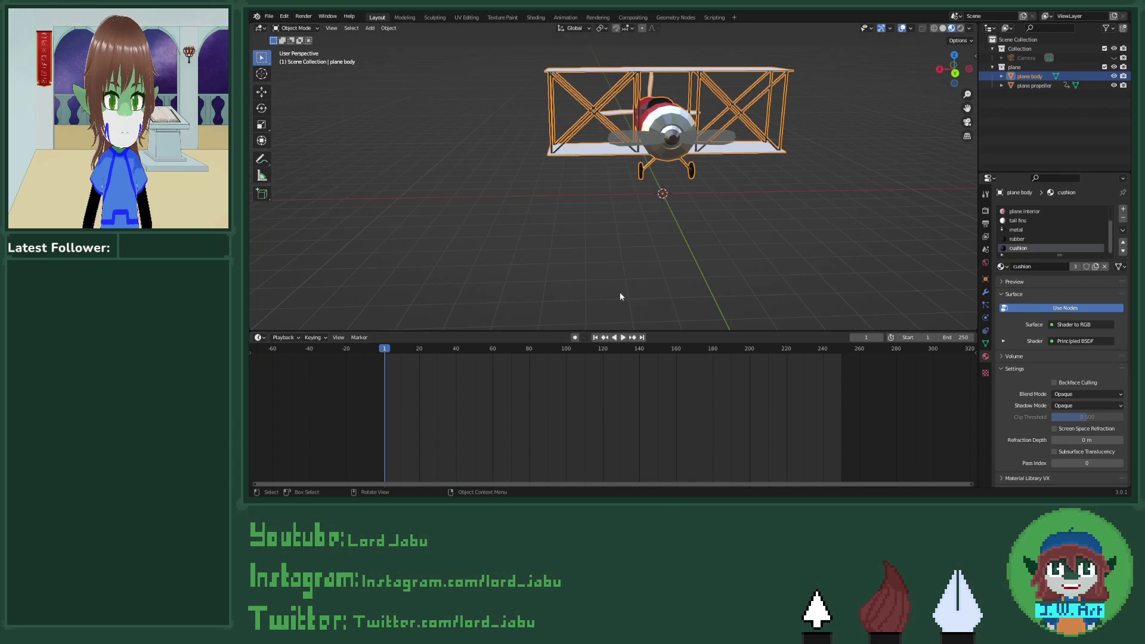
{"action": "middle_click_drag", "start_coordinate": [620, 291], "coordinate": [657, 192]}
{"action": "left_click", "coordinate": [667, 153]}
{"action": "right_click", "coordinate": [658, 198]}
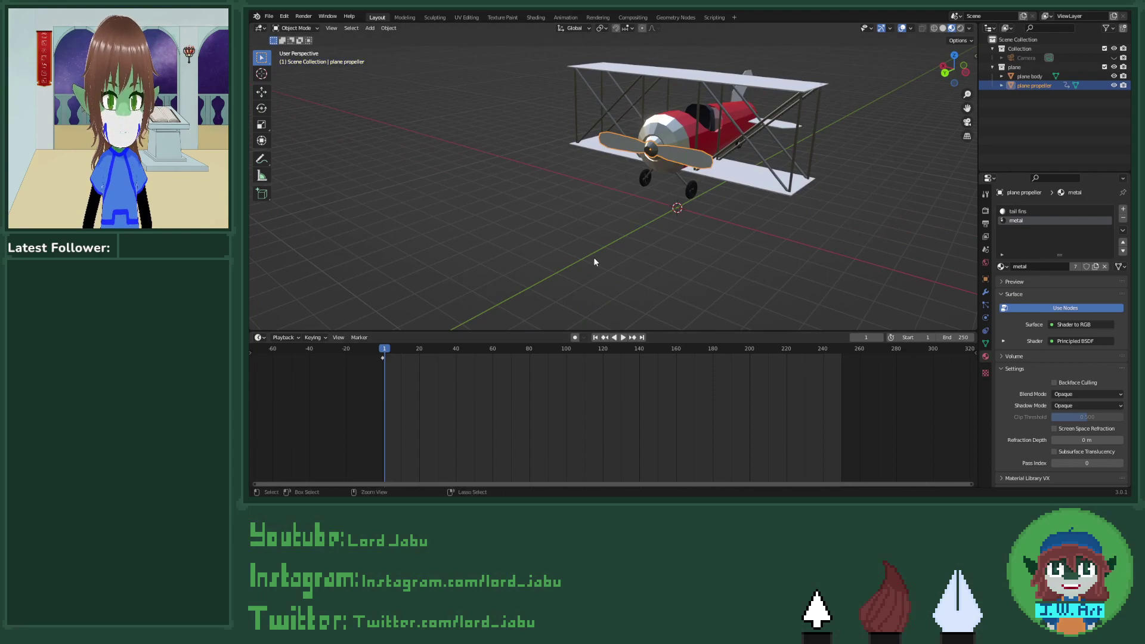
Step: At frame 100, rotate the propeller 359° on Y, key its rotation, and replay from start
{"action": "left_click", "coordinate": [564, 355]}
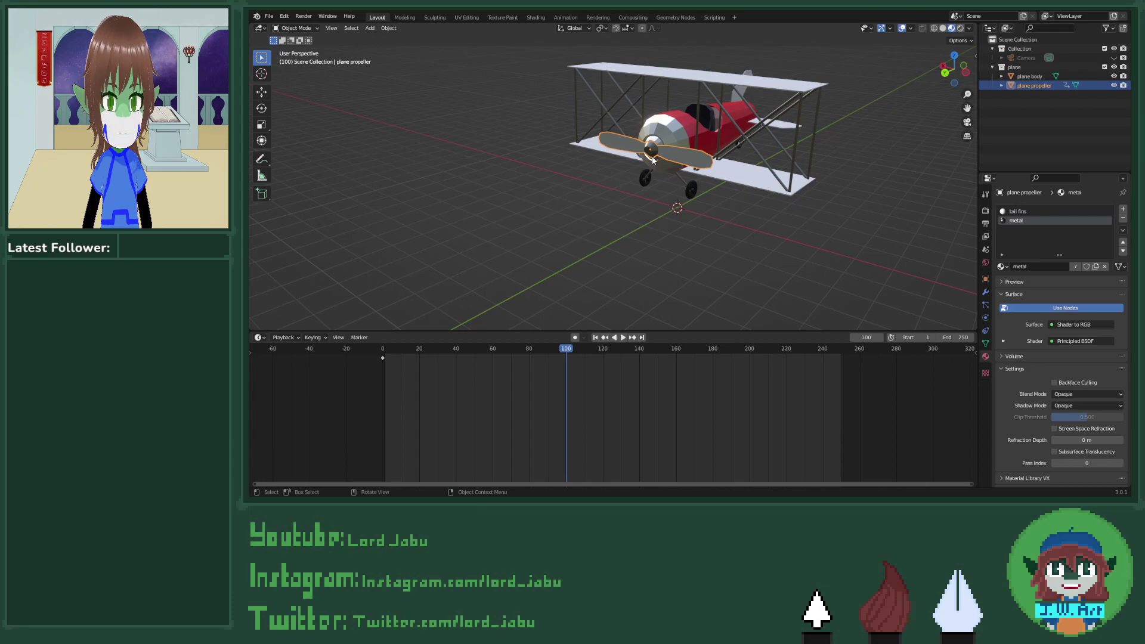
{"action": "key", "text": "r"}
{"action": "type", "text": "y"}
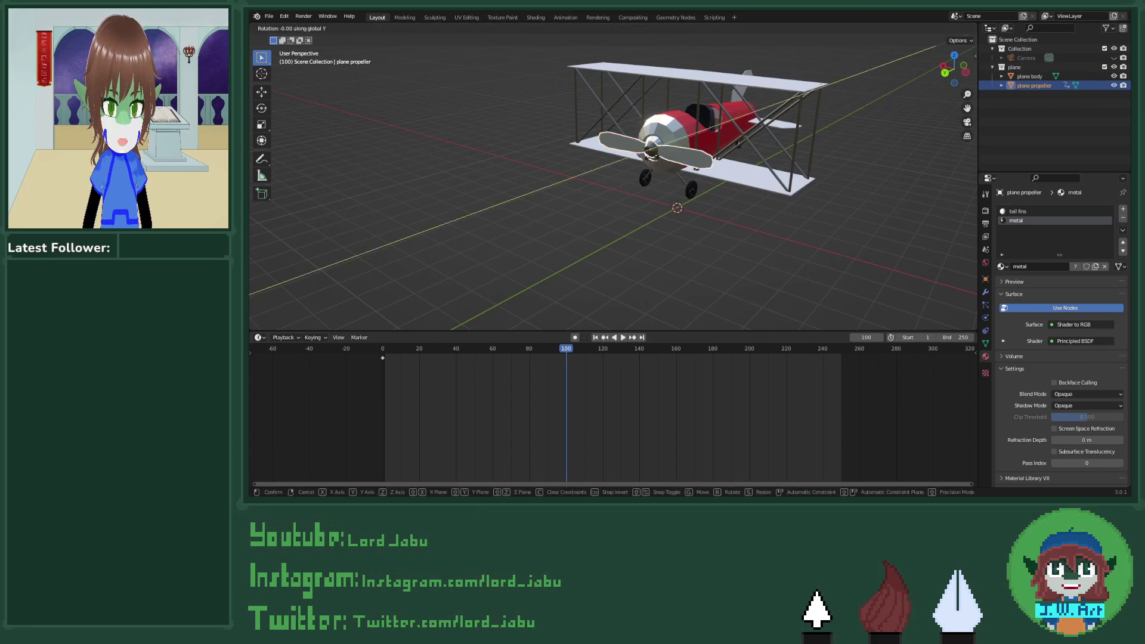
{"action": "type", "text": "359"}
{"action": "key", "text": "Return"}
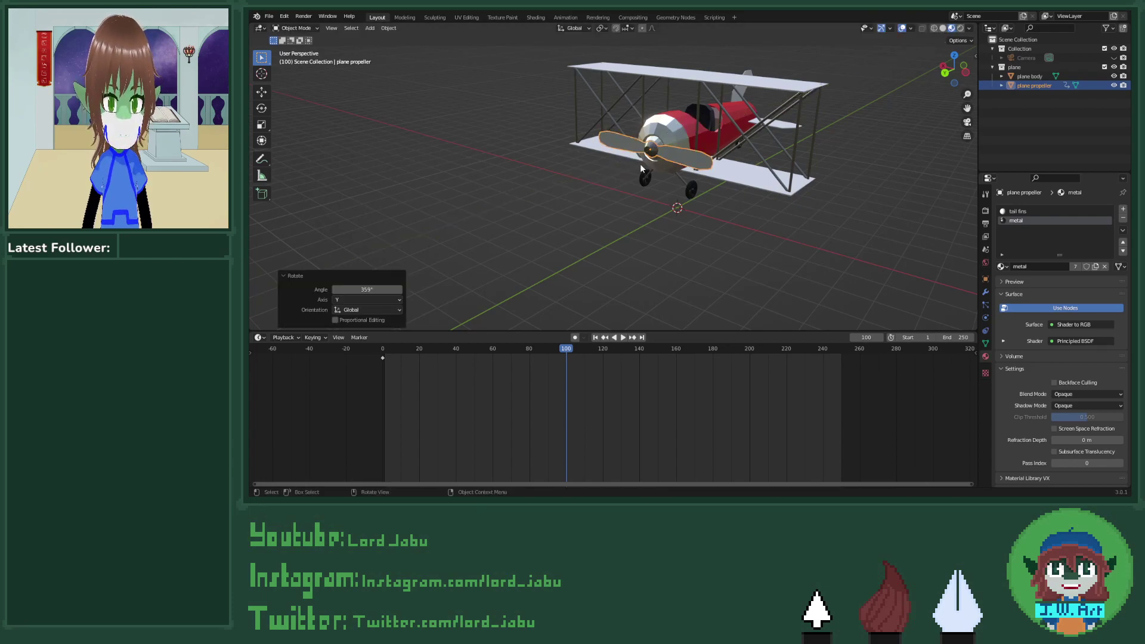
{"action": "middle_click_drag", "start_coordinate": [639, 163], "coordinate": [674, 166]}
{"action": "key", "text": "i"}
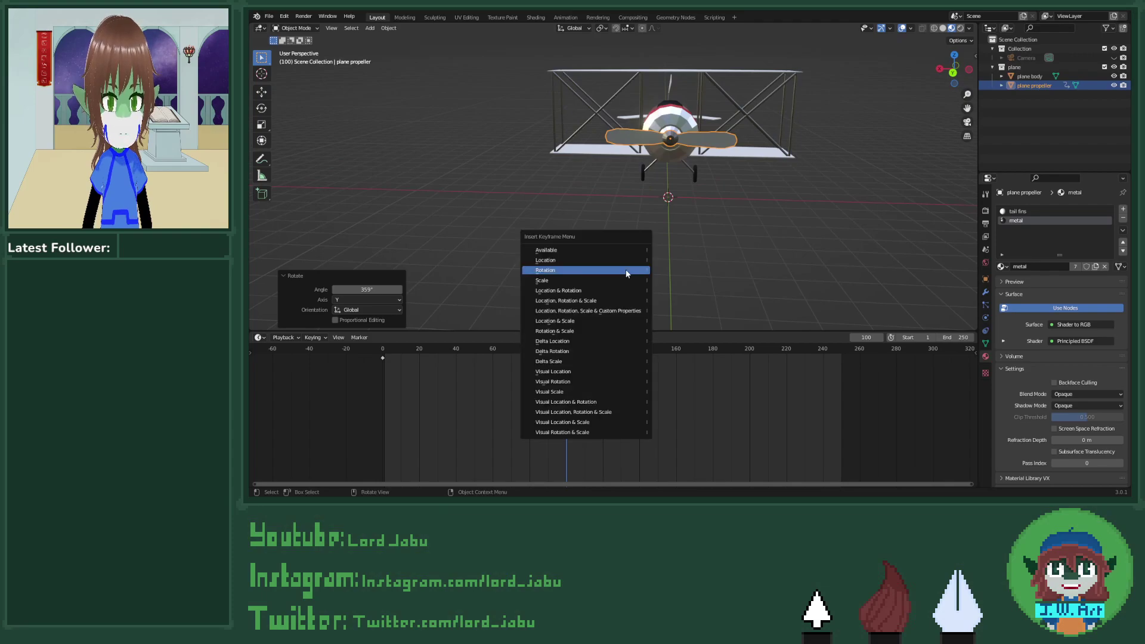
{"action": "left_click", "coordinate": [627, 274]}
{"action": "left_click", "coordinate": [594, 338]}
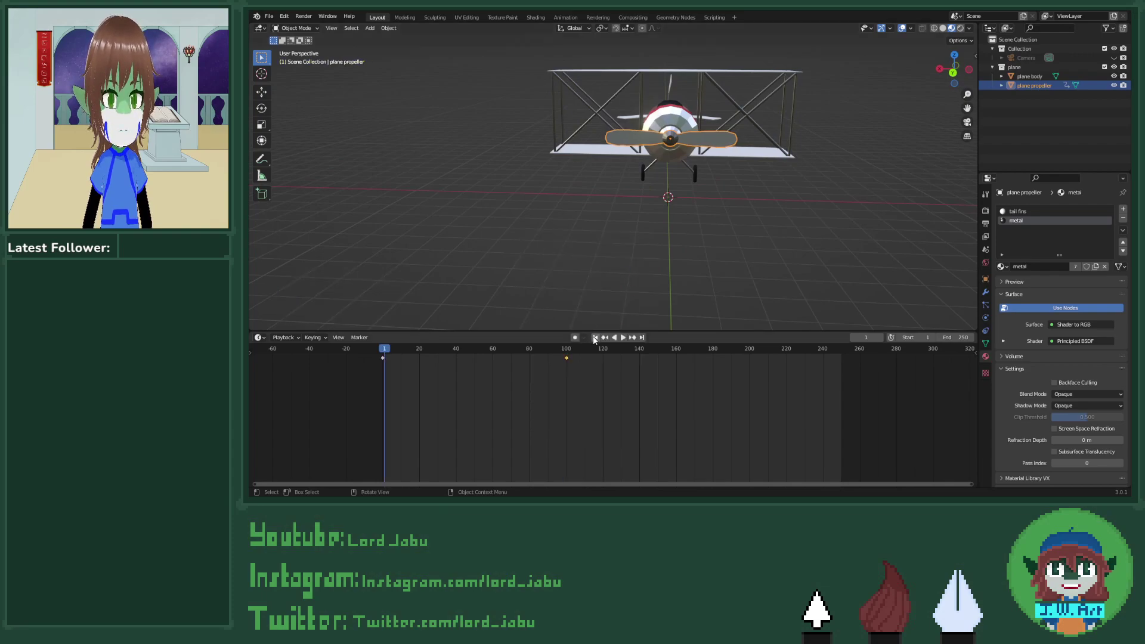
{"action": "left_click", "coordinate": [623, 337]}
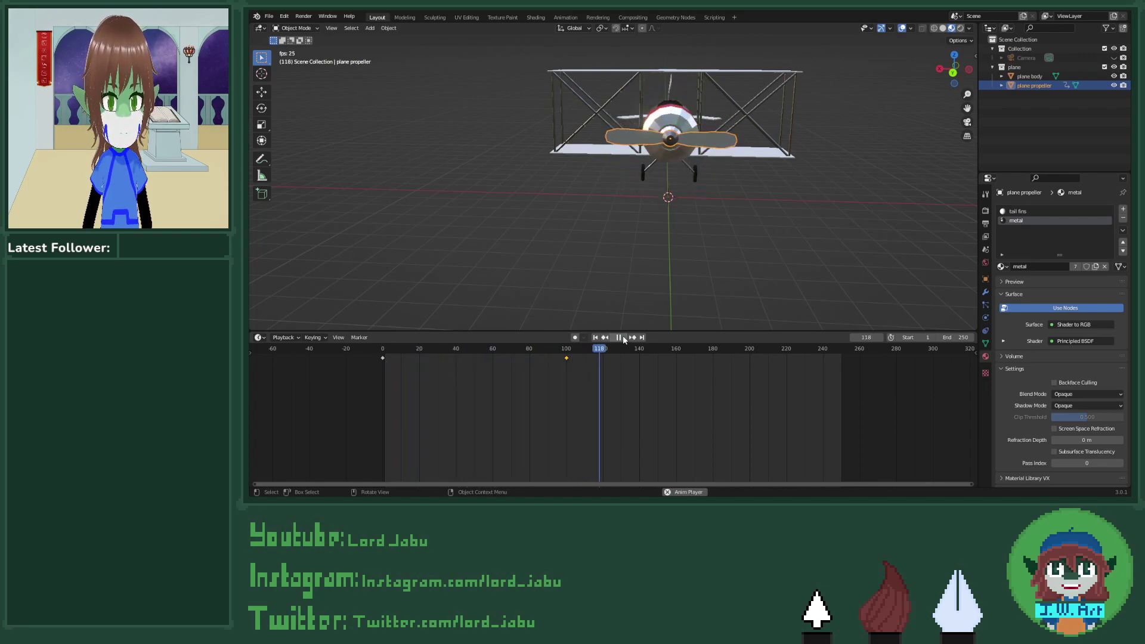
Step: Drag the frame-100 rotation key to frame 50 and replay the faster spin
{"action": "left_click", "coordinate": [623, 337]}
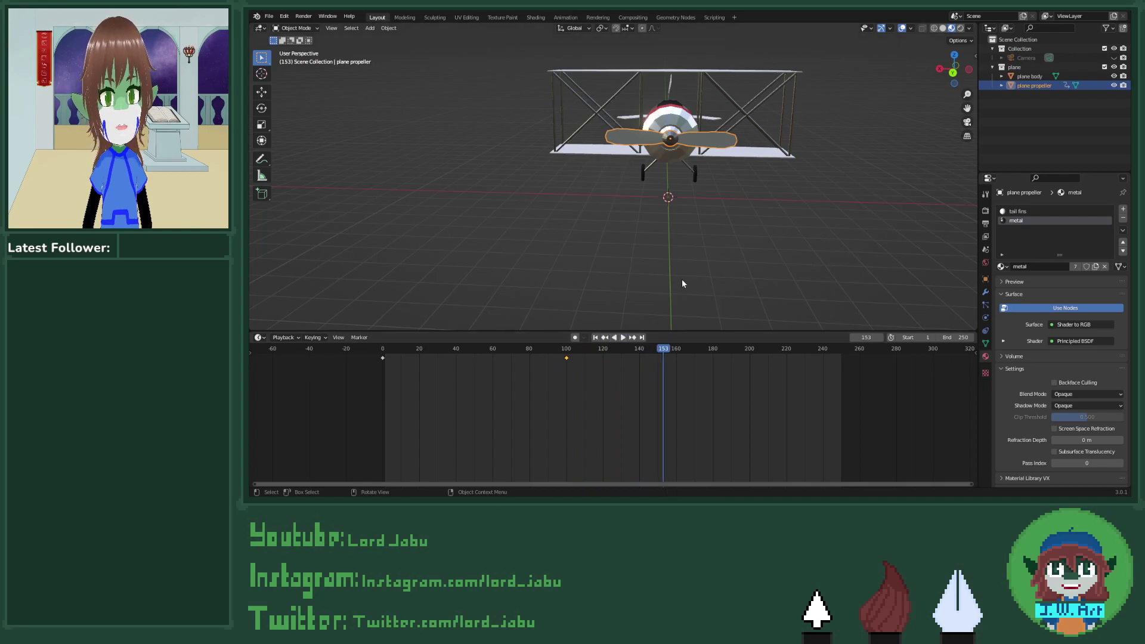
{"action": "left_click", "coordinate": [566, 352]}
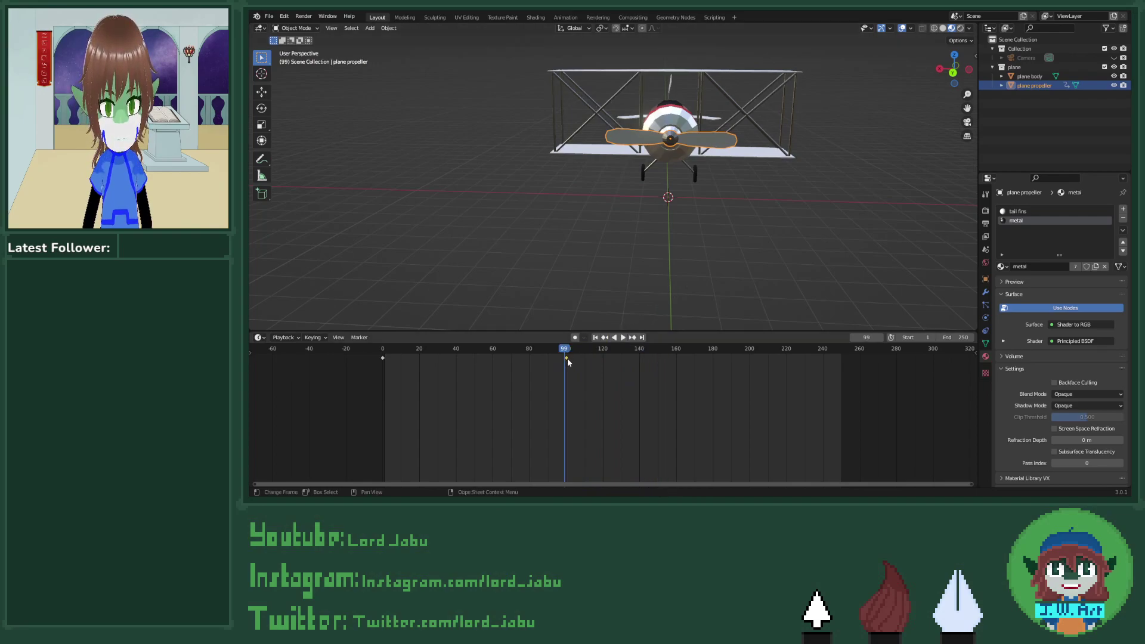
{"action": "left_click_drag", "start_coordinate": [567, 358], "coordinate": [475, 367]}
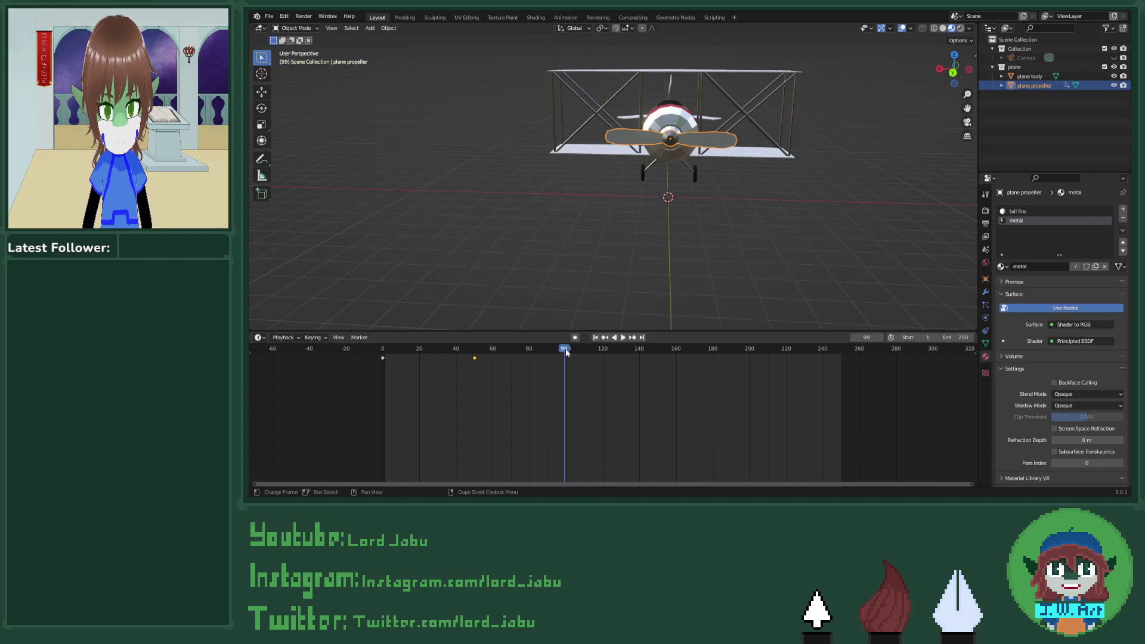
{"action": "left_click", "coordinate": [595, 338]}
{"action": "left_click", "coordinate": [623, 337]}
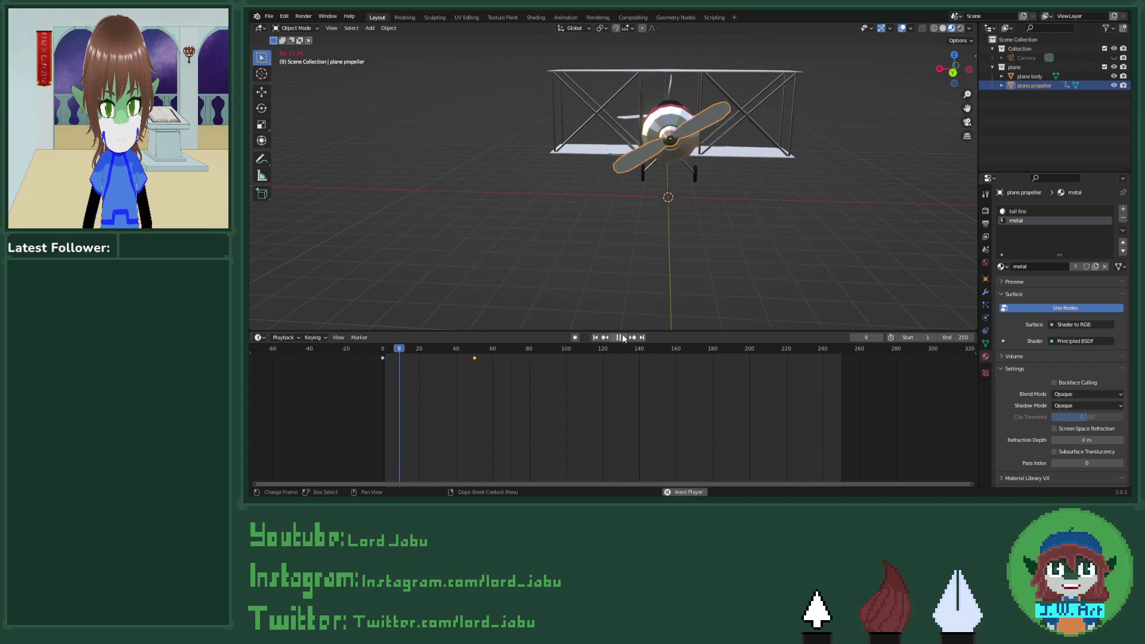
{"action": "left_click", "coordinate": [621, 337]}
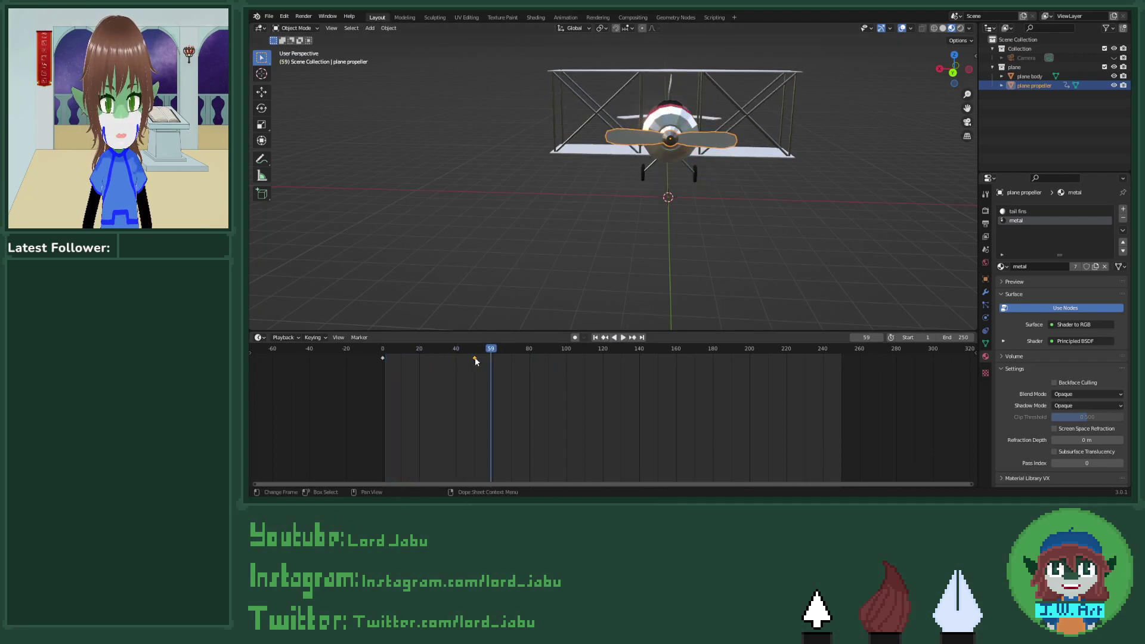
Step: Move the rotation key to frame 30, replay the spin, and scrub to frame 38
{"action": "key", "text": "g"}
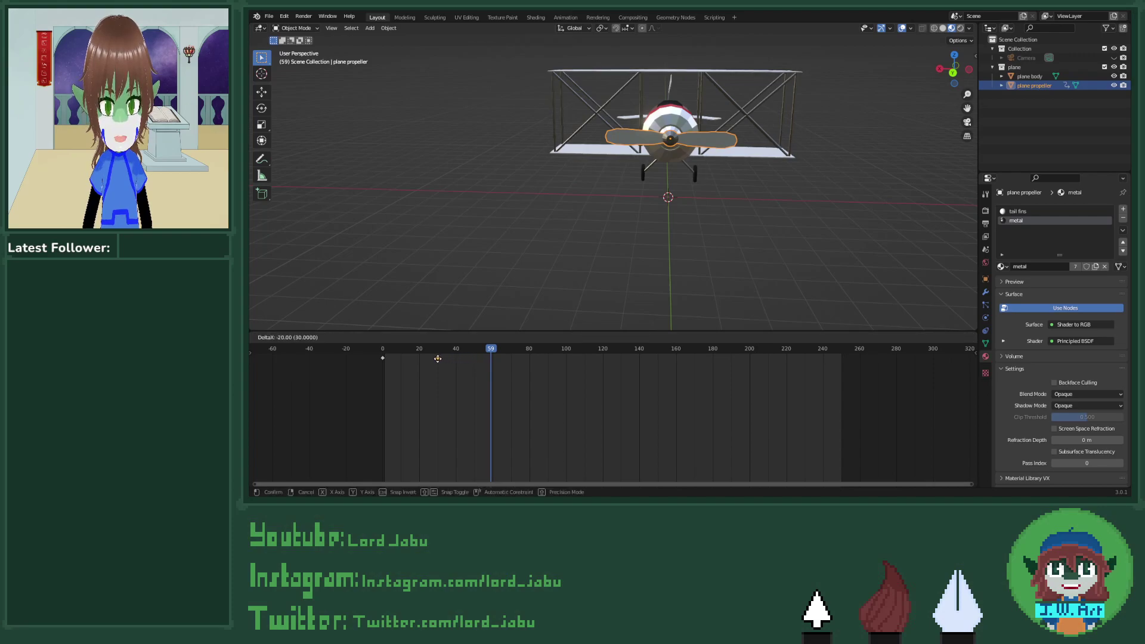
{"action": "left_click", "coordinate": [437, 358]}
{"action": "left_click", "coordinate": [595, 338]}
{"action": "left_click", "coordinate": [620, 337]}
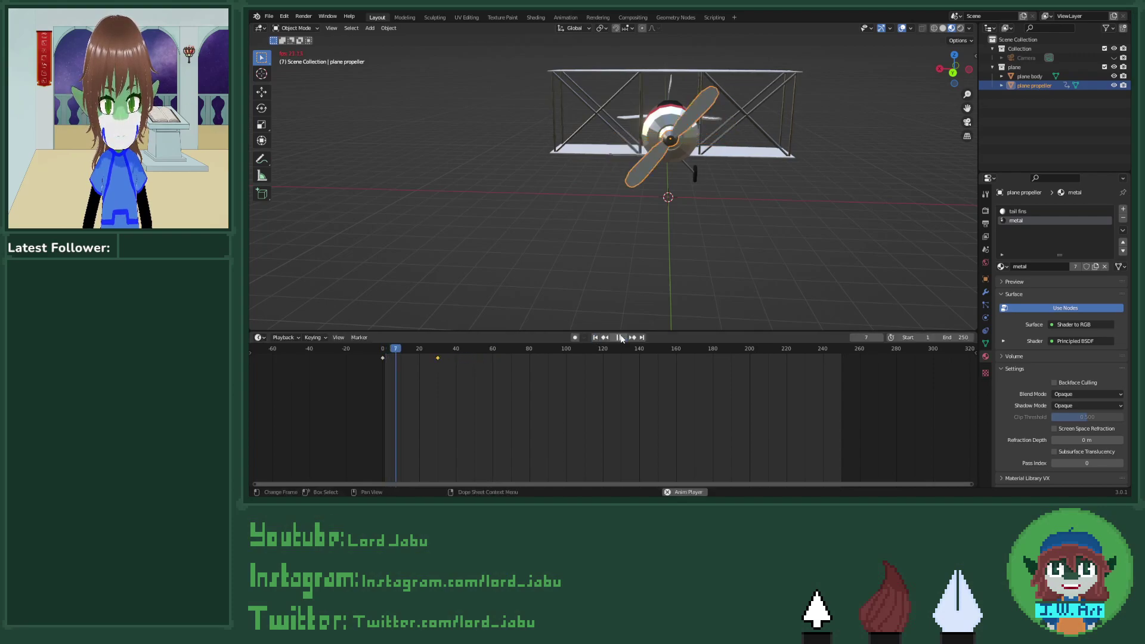
{"action": "left_click", "coordinate": [620, 337]}
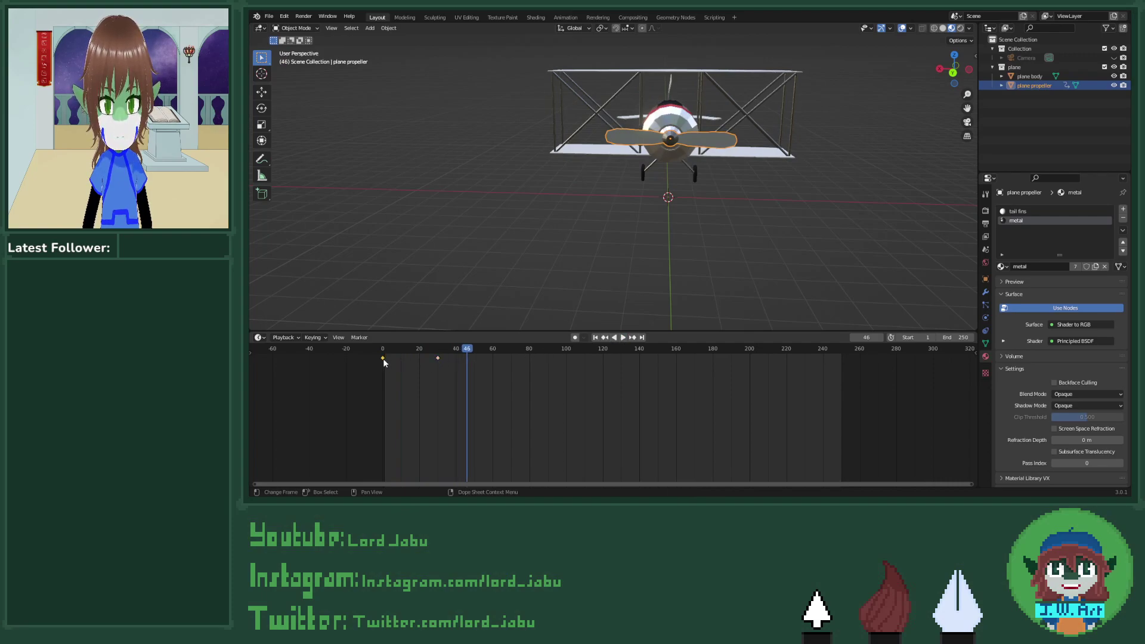
{"action": "left_click_drag", "start_coordinate": [439, 375], "coordinate": [452, 380]}
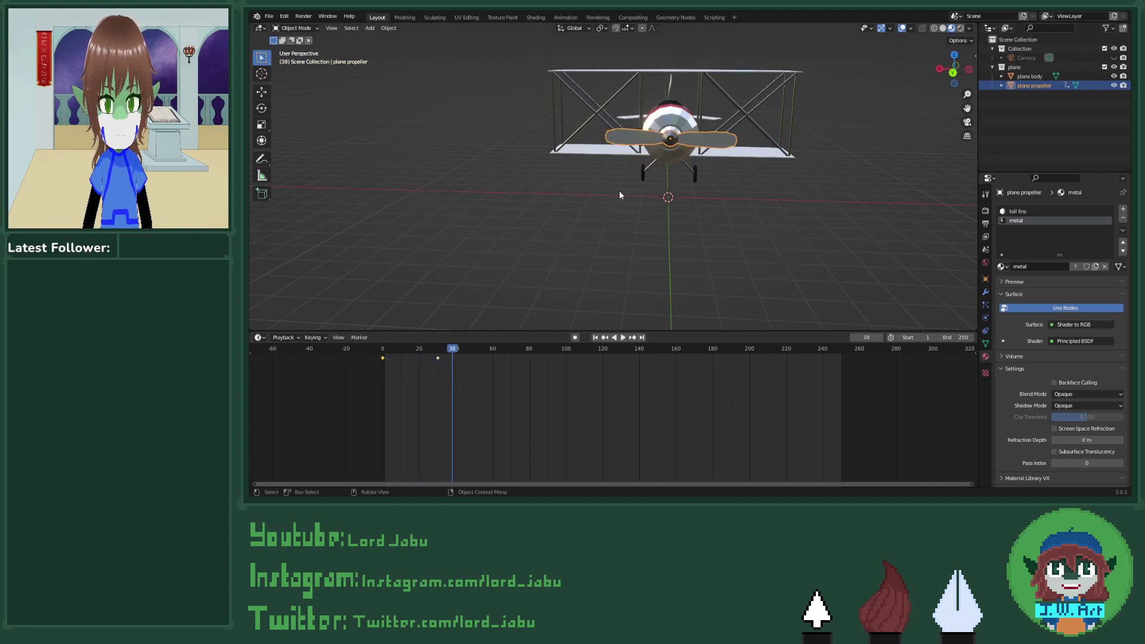
{"action": "left_click", "coordinate": [565, 17]}
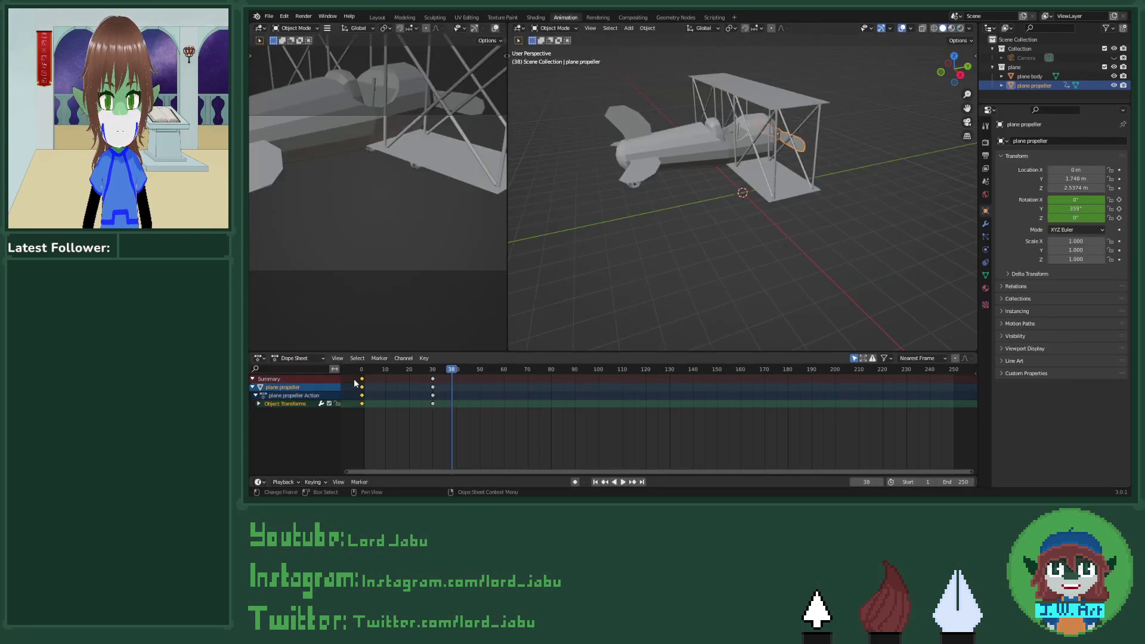
Step: Box-select the propeller keyframes, cancel a move, and reselect the propeller
{"action": "left_click_drag", "start_coordinate": [352, 376], "coordinate": [464, 411]}
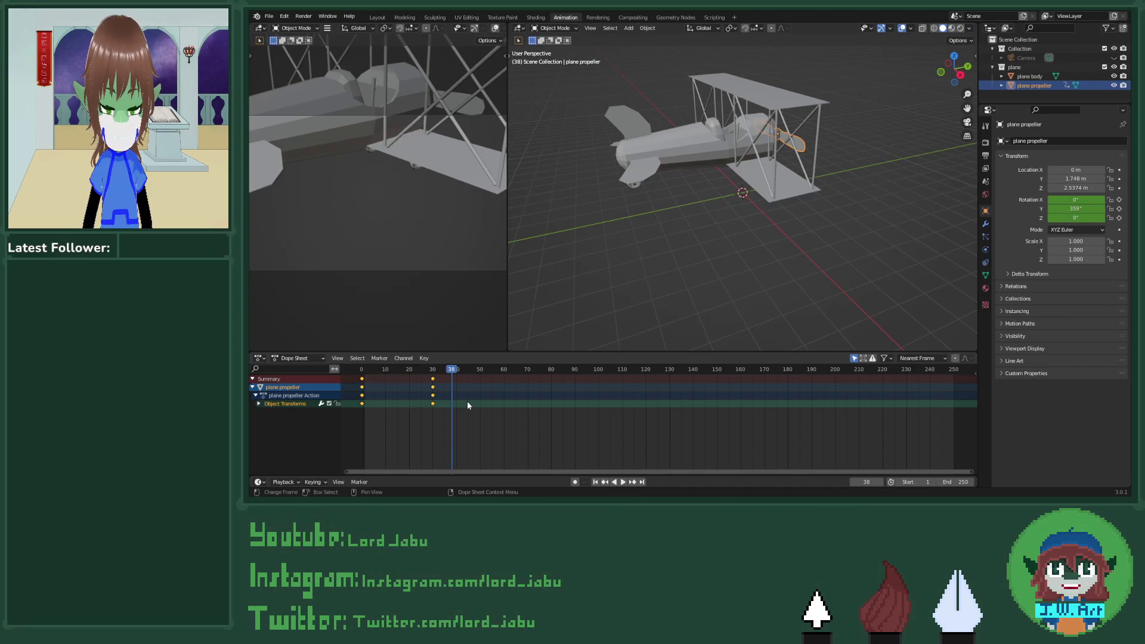
{"action": "key", "text": "g"}
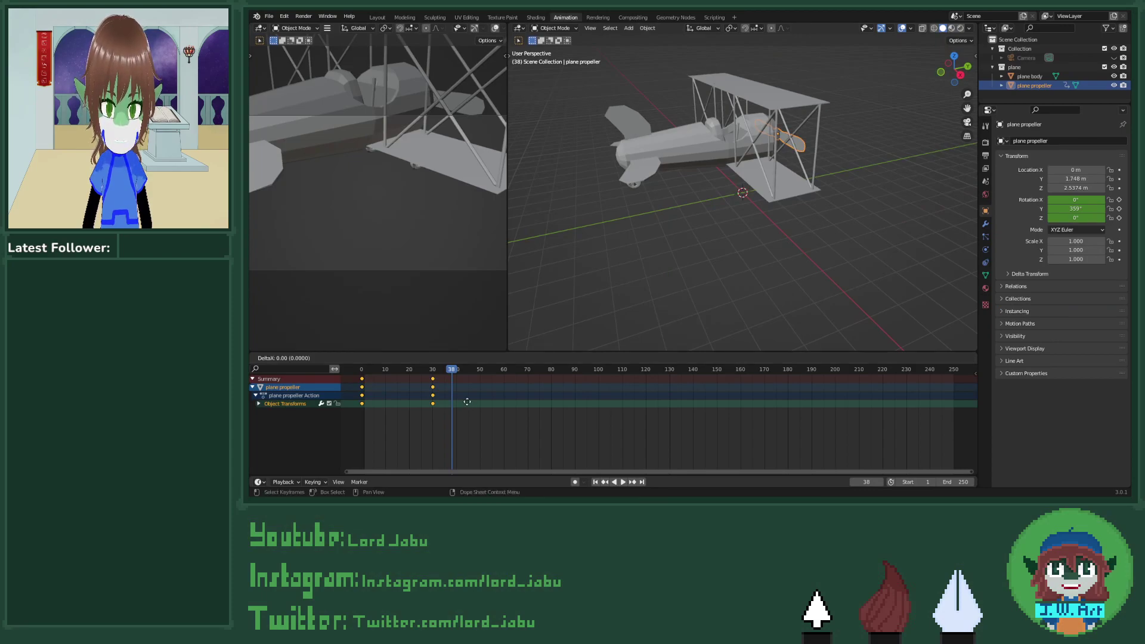
{"action": "right_click", "coordinate": [490, 398]}
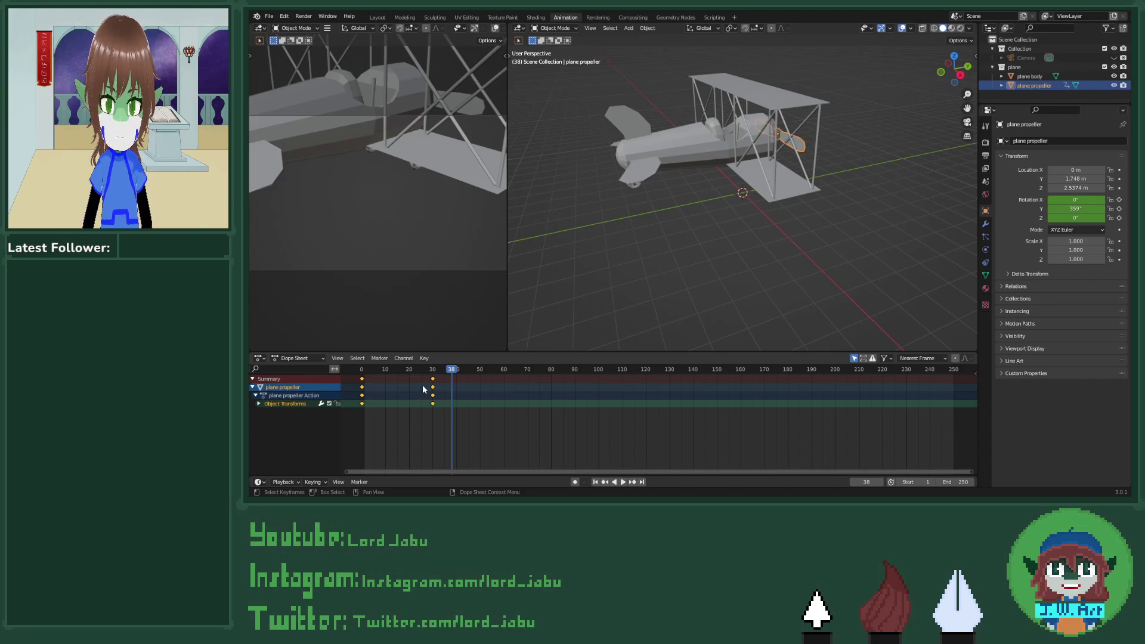
{"action": "middle_click_drag", "start_coordinate": [527, 298], "coordinate": [570, 285]}
{"action": "left_click", "coordinate": [656, 258]}
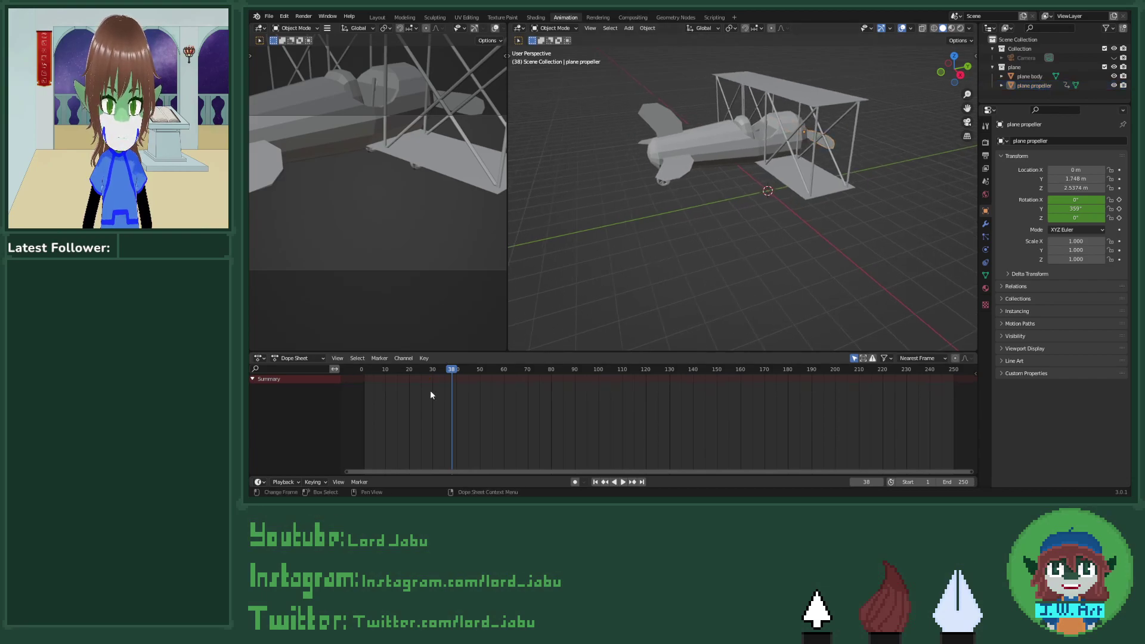
{"action": "left_click", "coordinate": [829, 140]}
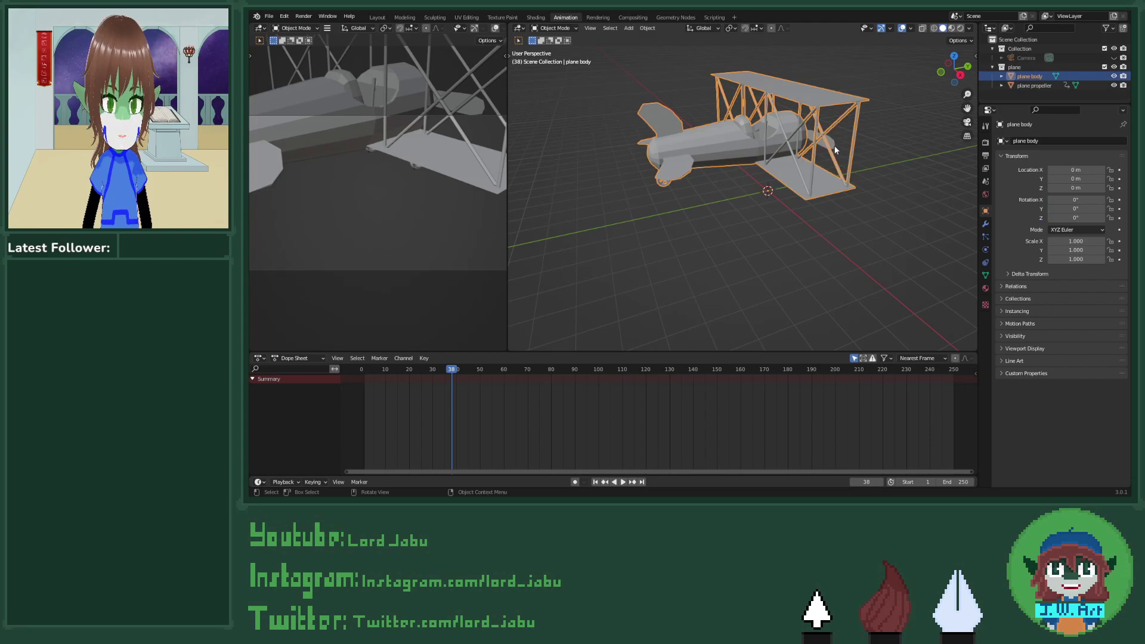
{"action": "left_click", "coordinate": [833, 146]}
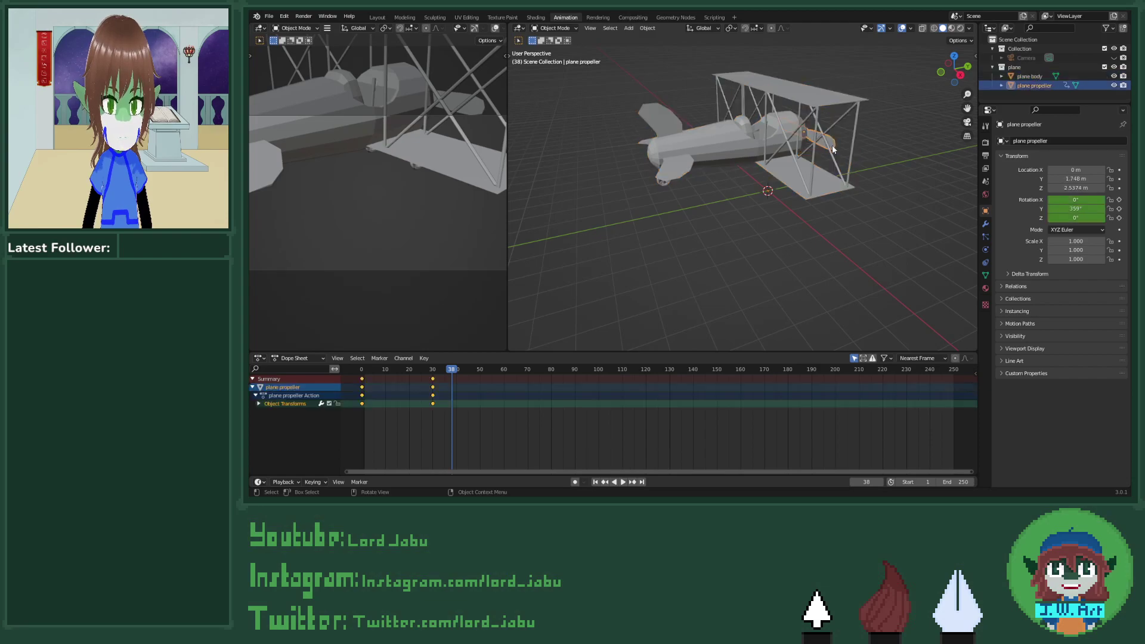
Step: Select the frame 0 and frame 30 keys, then cancel a Shift+D duplicate
{"action": "left_click", "coordinate": [361, 378]}
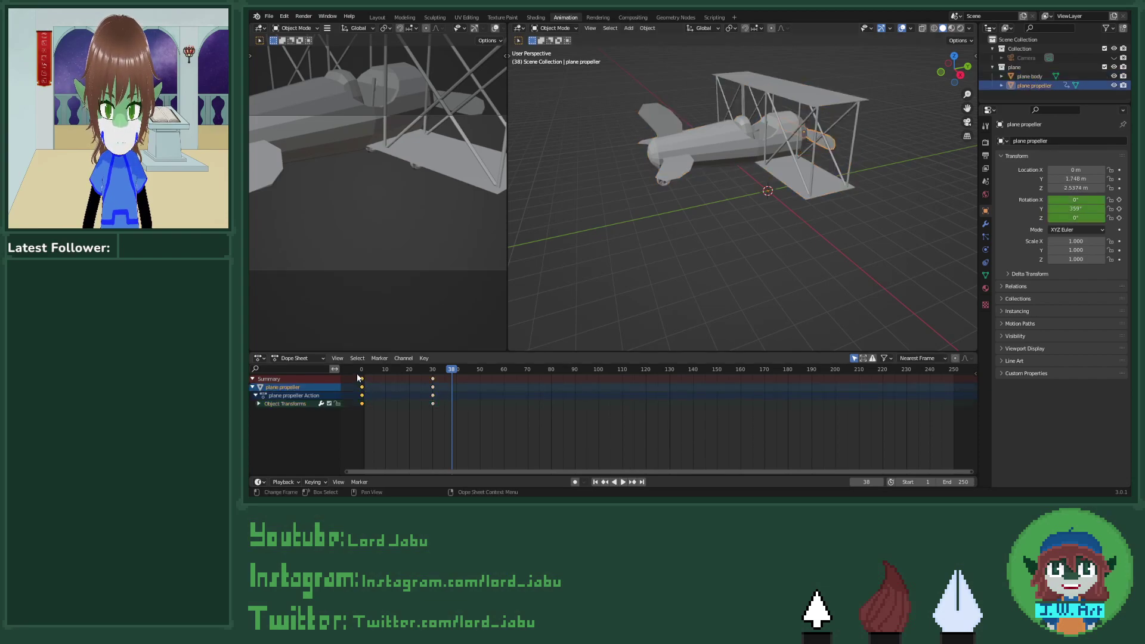
{"action": "left_click_drag", "start_coordinate": [352, 374], "coordinate": [452, 434]}
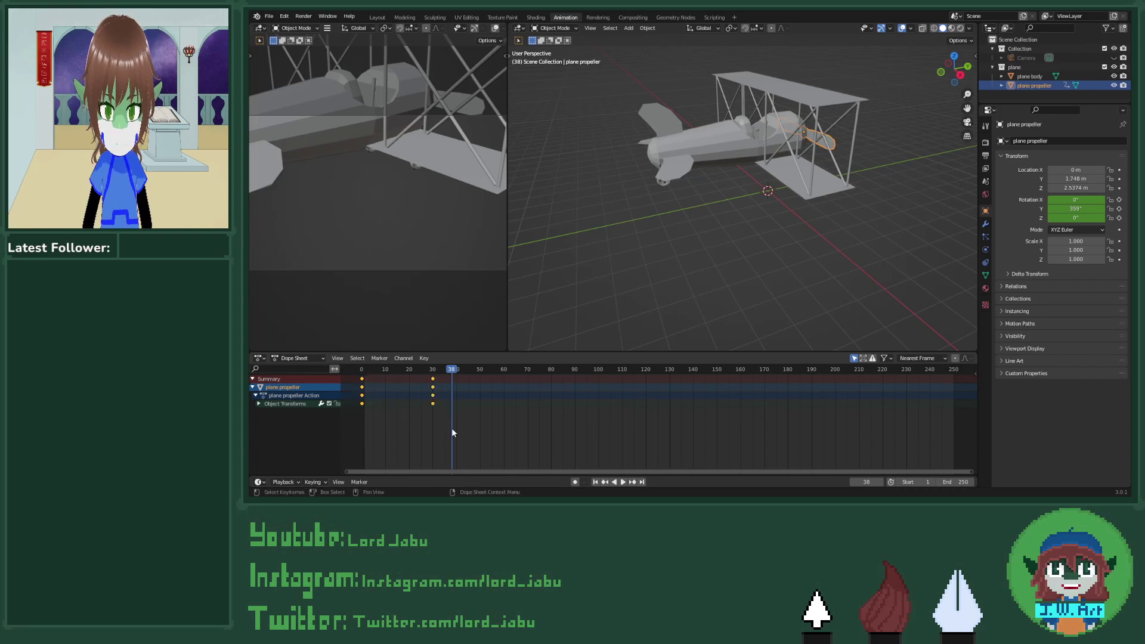
{"action": "left_click", "coordinate": [292, 404]}
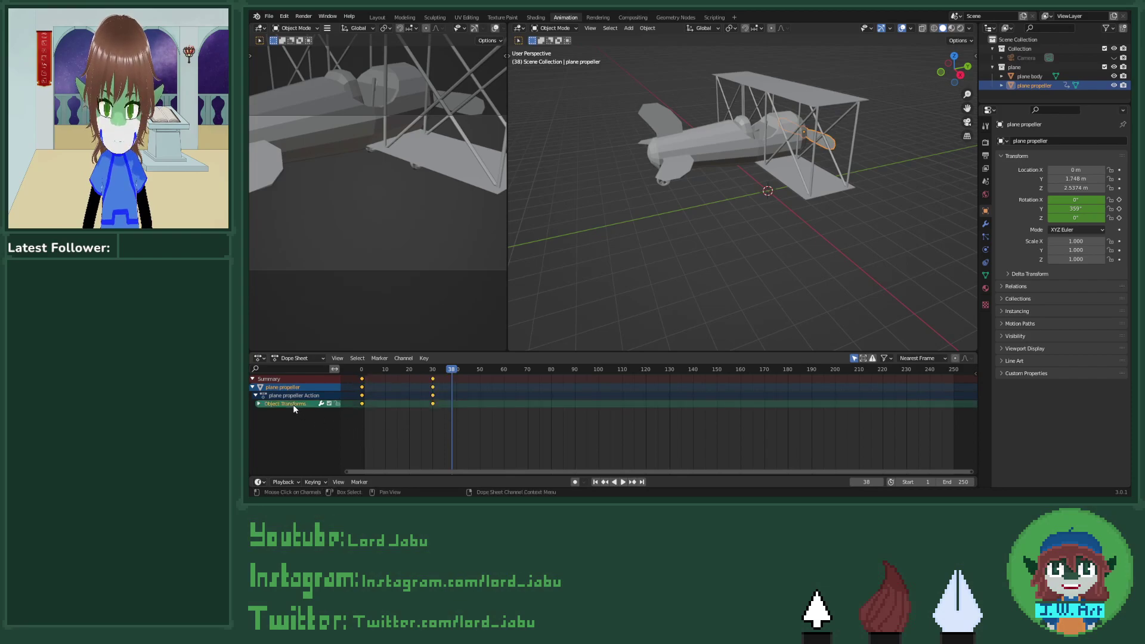
{"action": "left_click", "coordinate": [361, 404]}
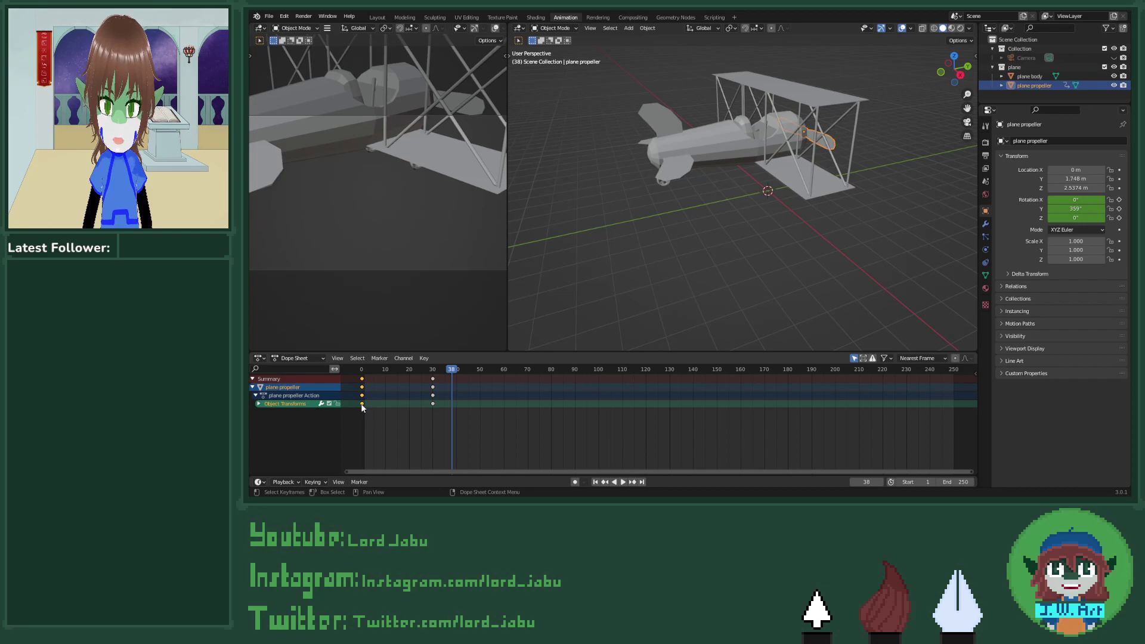
{"action": "left_click", "coordinate": [432, 403], "text": "shift"}
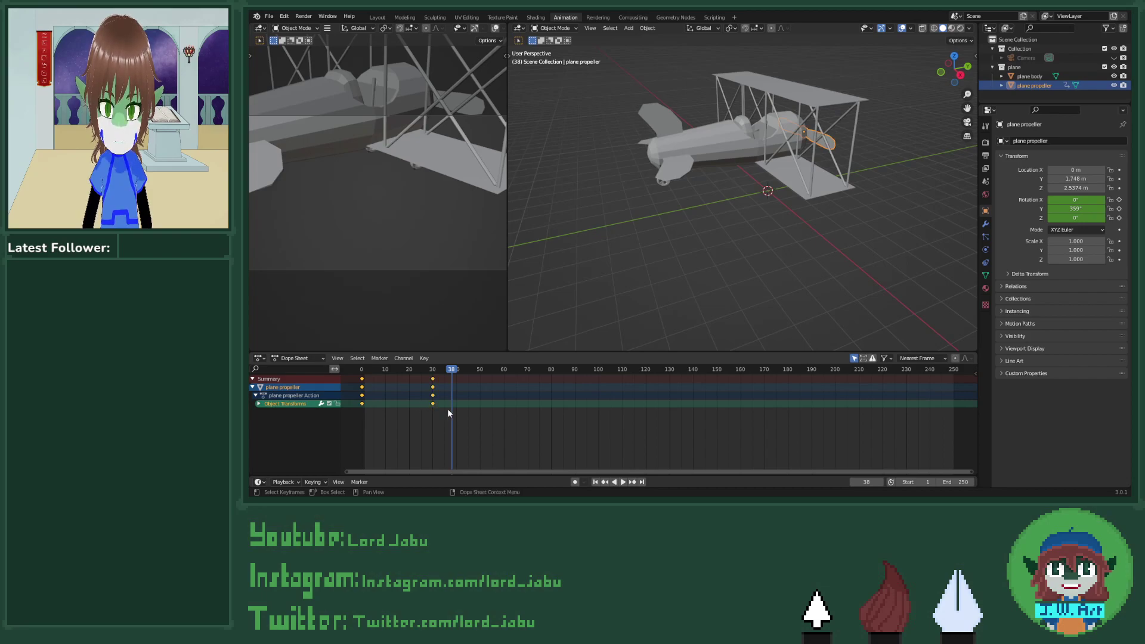
{"action": "key", "text": "shift+d"}
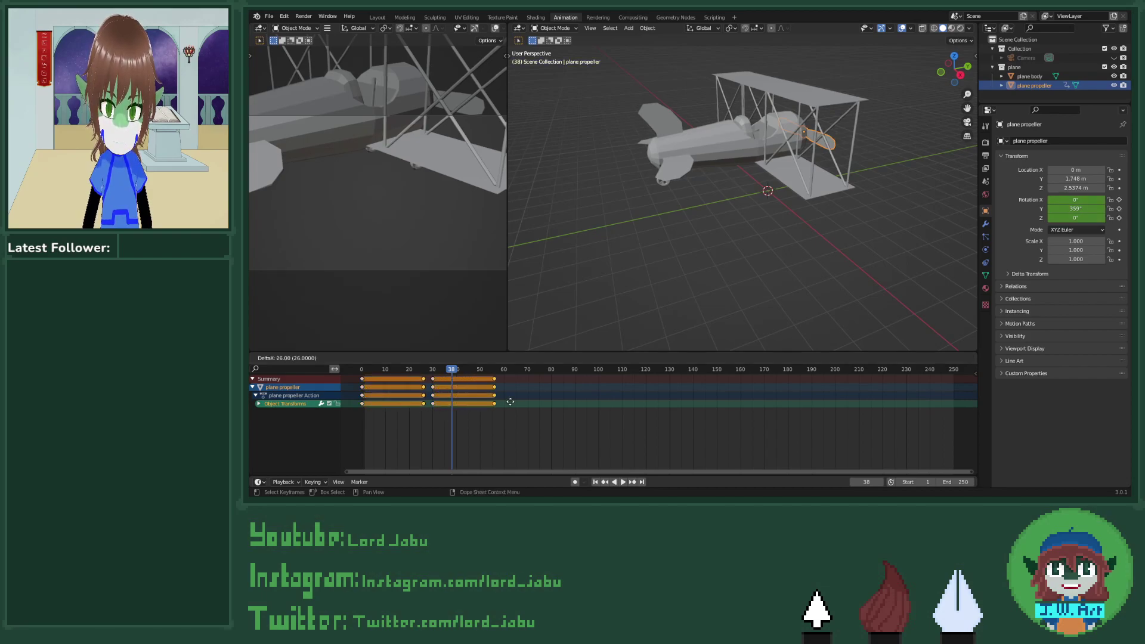
{"action": "right_click", "coordinate": [520, 405]}
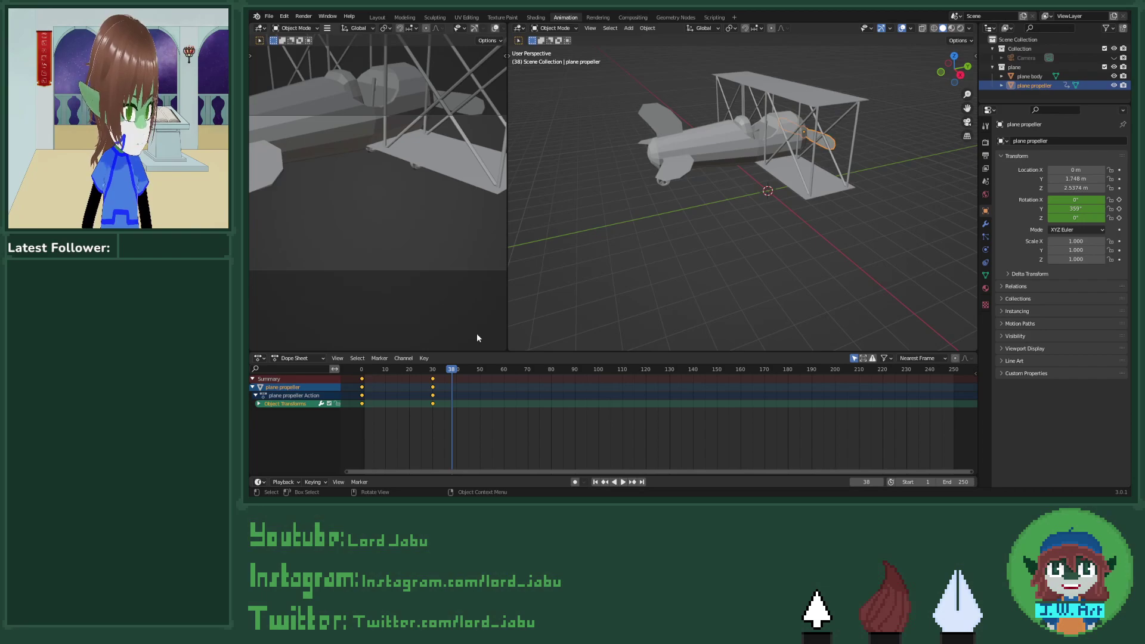
Step: Orbit to face the biplane head-on and deselect all keyframes
{"action": "middle_click_drag", "start_coordinate": [538, 304], "coordinate": [837, 262]}
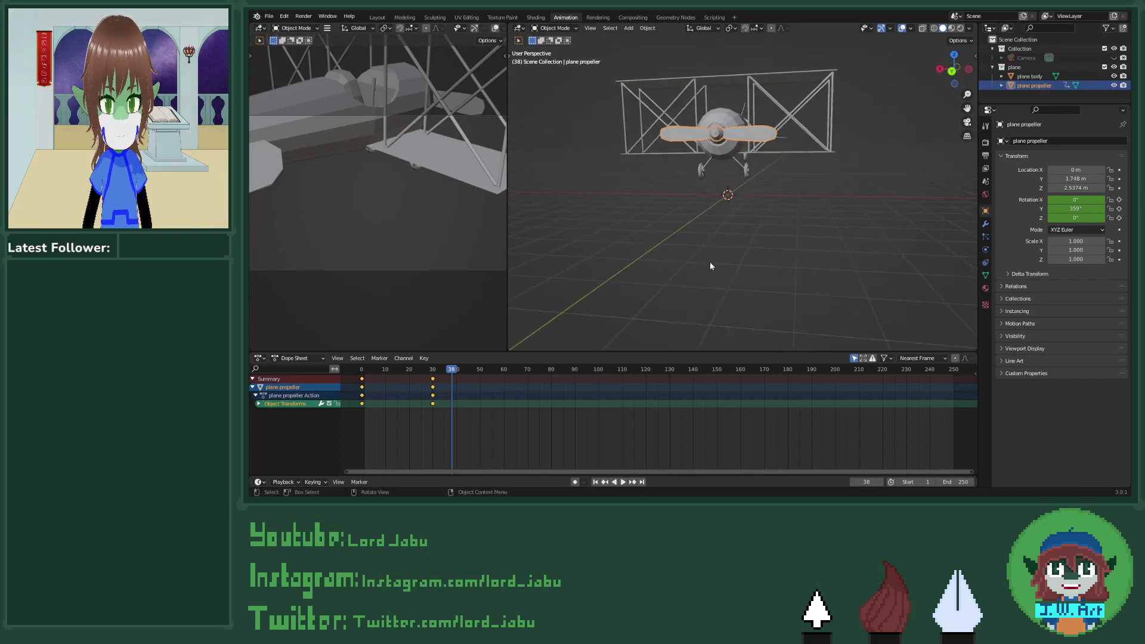
{"action": "left_click", "coordinate": [366, 417]}
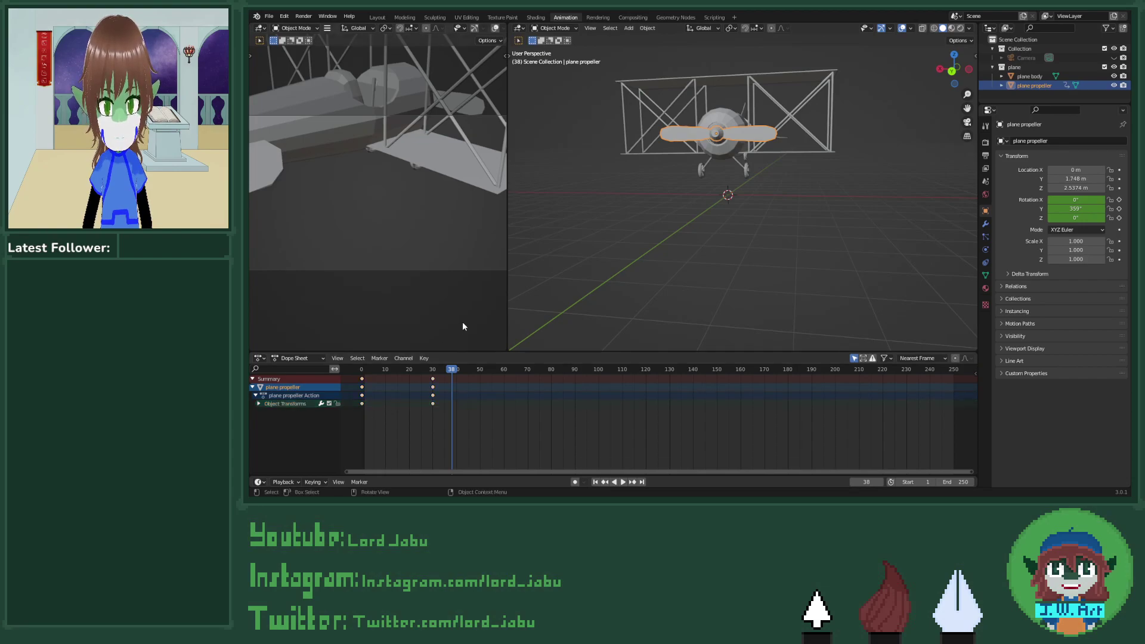
{"action": "left_click", "coordinate": [321, 360]}
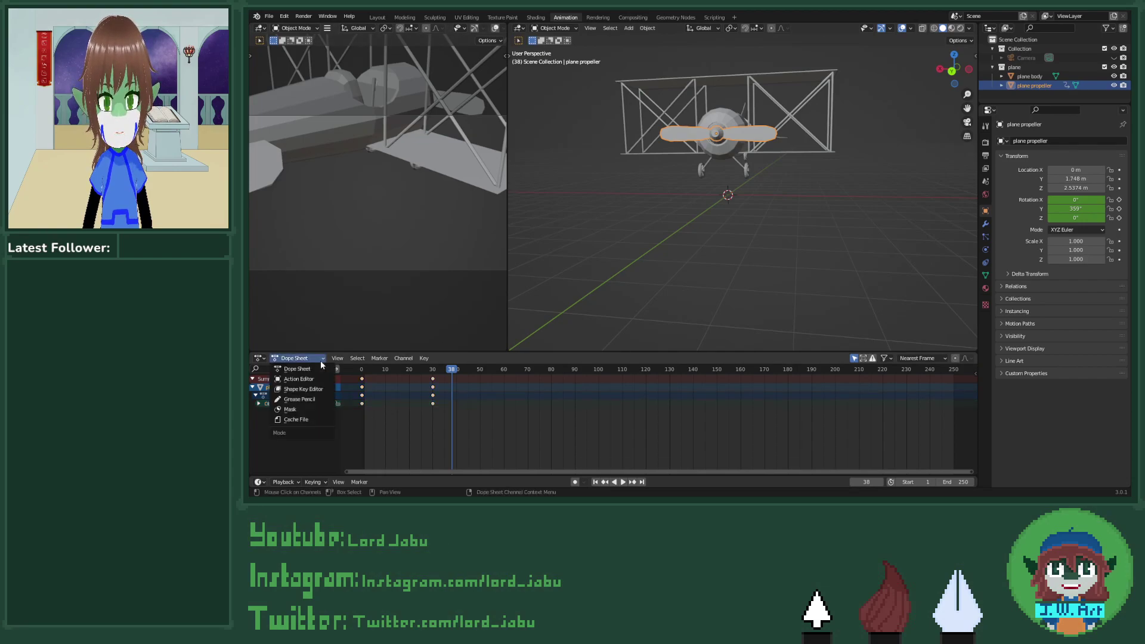
Step: Scrub to frame 29 and play the propeller animation, then stop it
{"action": "left_click", "coordinate": [320, 360]}
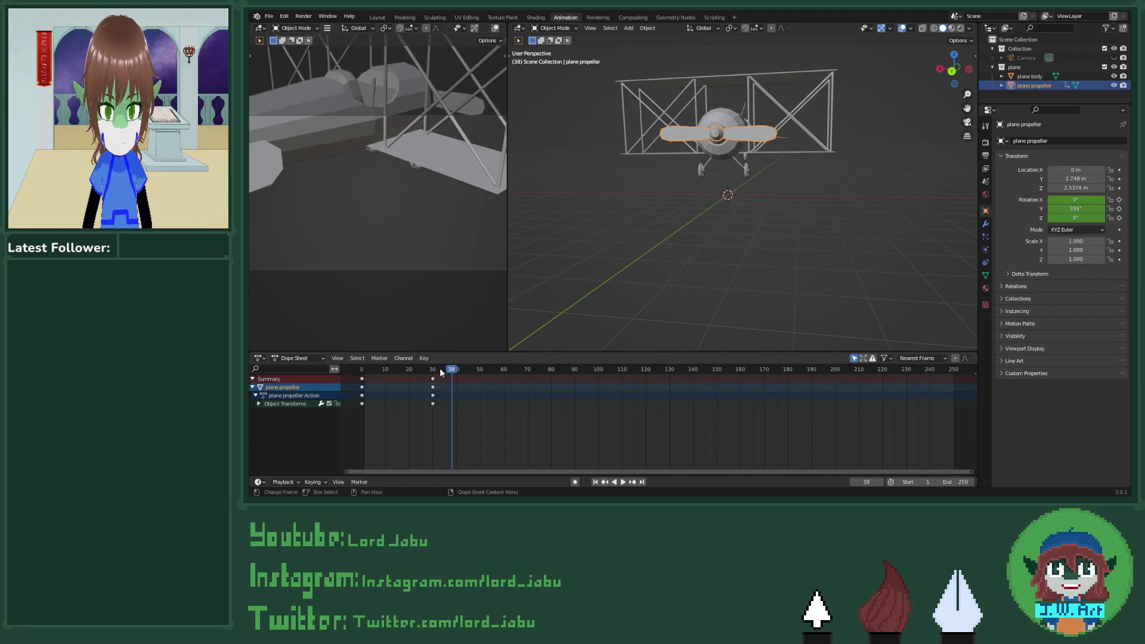
{"action": "mouse_move", "coordinate": [439, 368]}
{"action": "left_mouse_down"}
{"action": "mouse_move", "coordinate": [361, 371]}
{"action": "mouse_move", "coordinate": [463, 370]}
{"action": "mouse_move", "coordinate": [429, 369]}
{"action": "left_mouse_up"}
{"action": "left_click", "coordinate": [505, 369]}
{"action": "key", "text": "space"}
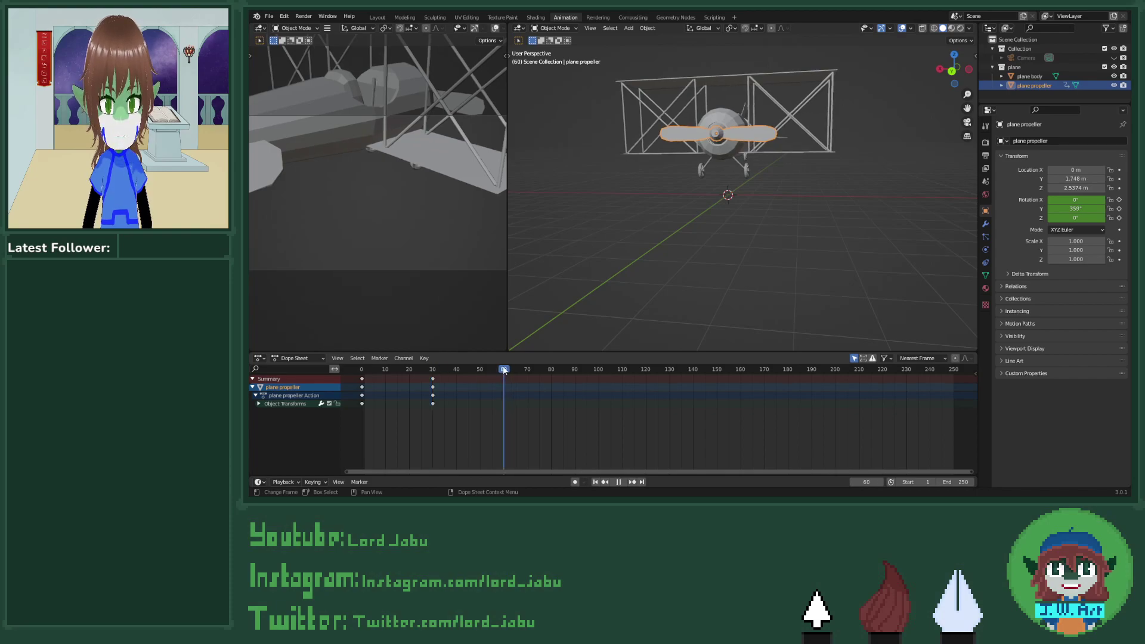
{"action": "key", "text": "shift+Left"}
{"action": "key", "text": "space"}
Step: Duplicate the frame-0 keyframes to frame 60
{"action": "left_click", "coordinate": [371, 395]}
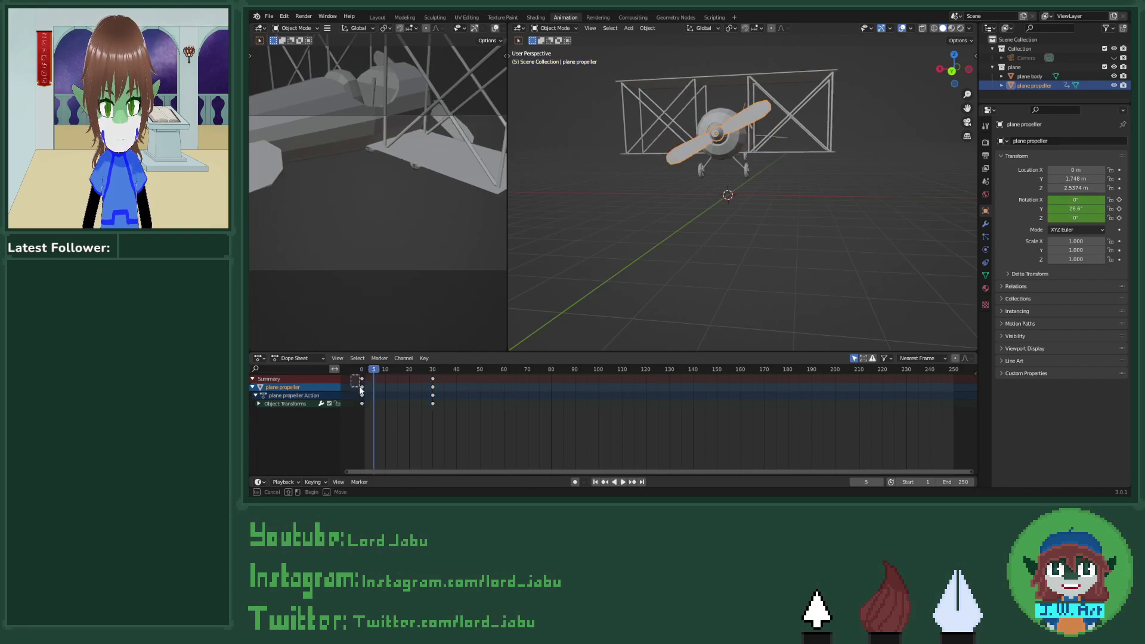
{"action": "key", "text": "shift+d"}
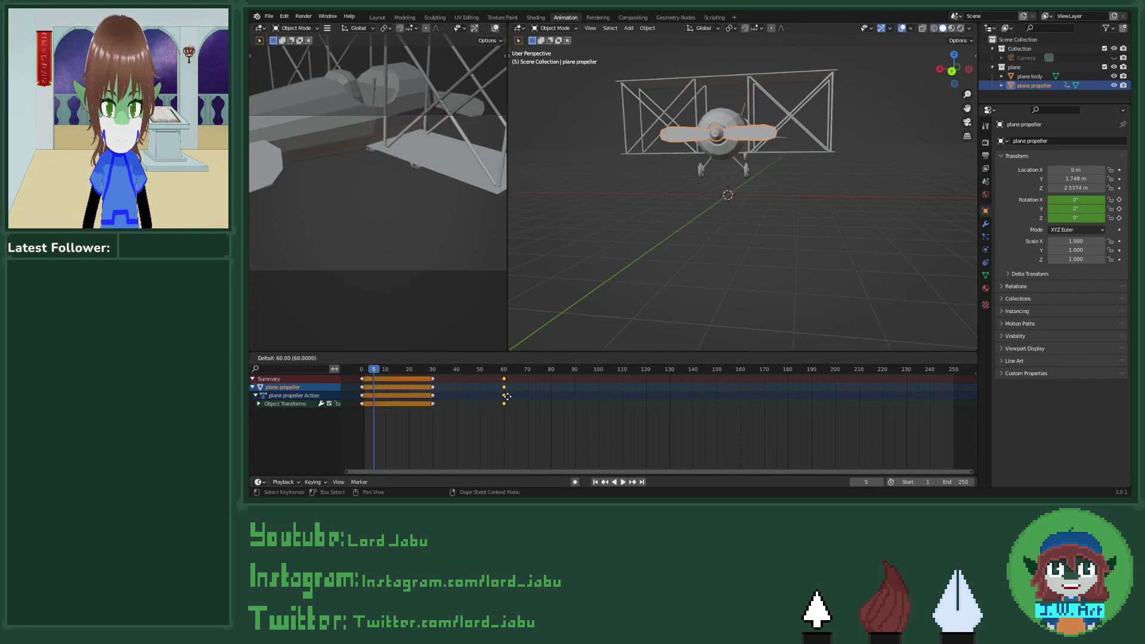
{"action": "left_click", "coordinate": [507, 399]}
{"action": "left_click_drag", "start_coordinate": [421, 374], "coordinate": [441, 412]}
Step: Duplicate the frame-30 keyframes to frame 90 and play the animation from the start
{"action": "key", "text": "shift+d"}
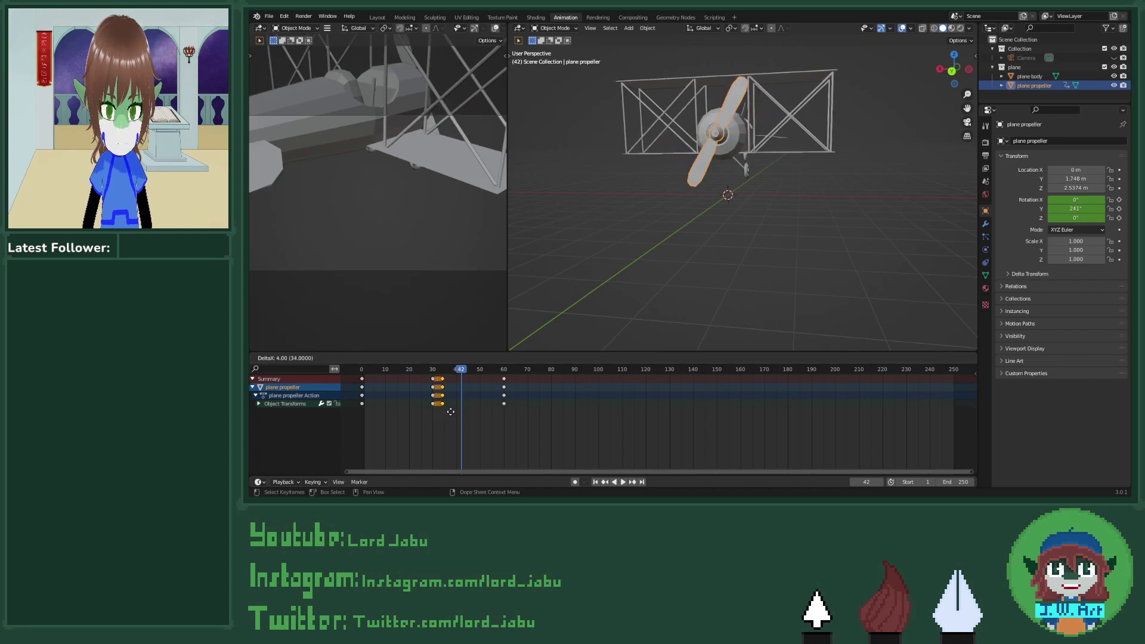
{"action": "left_click", "coordinate": [576, 403]}
{"action": "left_click", "coordinate": [595, 482]}
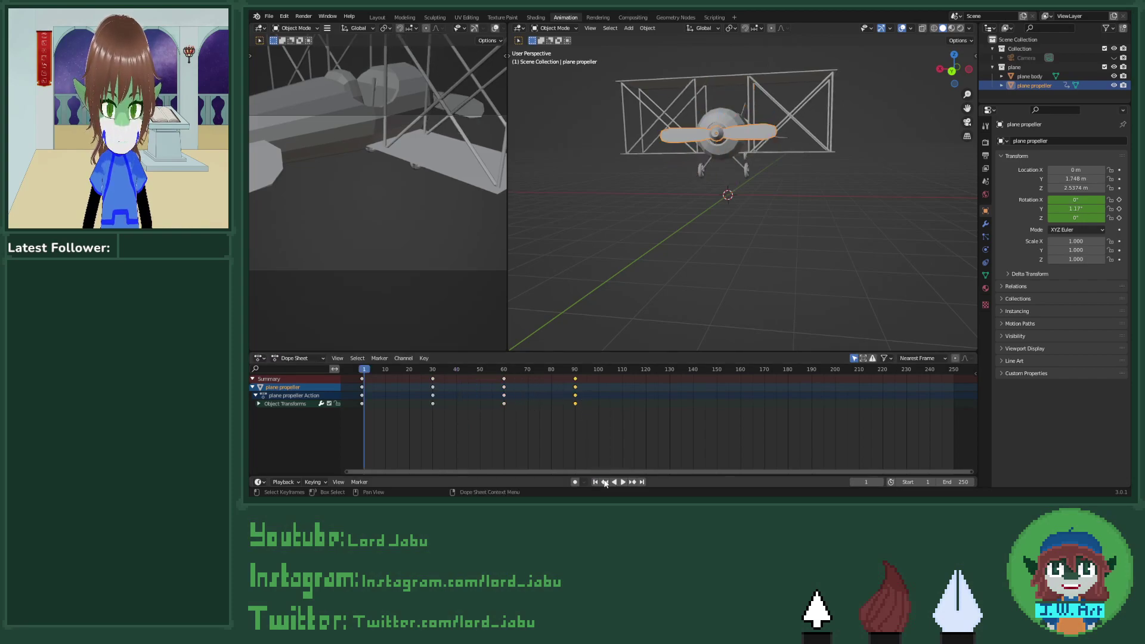
{"action": "left_click", "coordinate": [622, 482]}
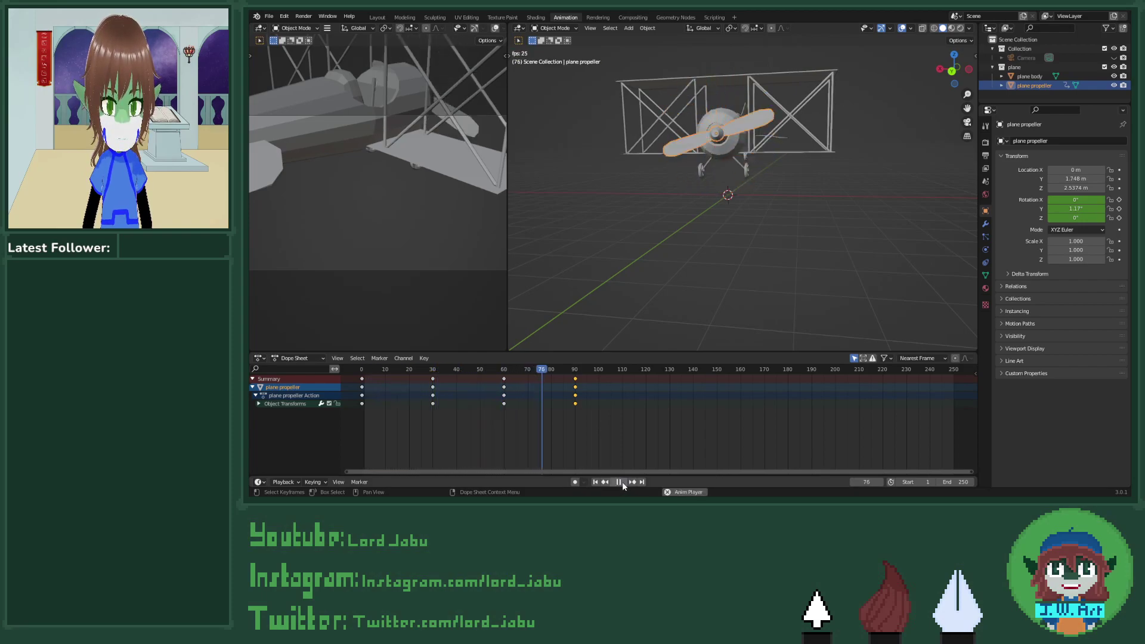
{"action": "left_click", "coordinate": [621, 482]}
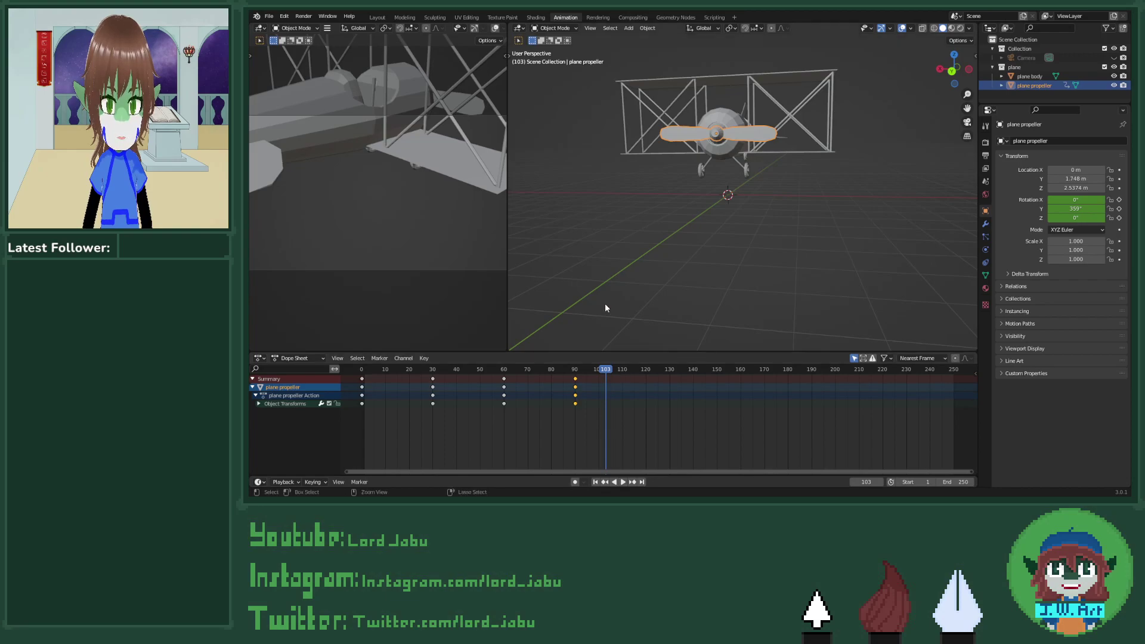
Step: Undo the duplicated keyframes and replay the propeller spin from frame 1
{"action": "key", "text": "ctrl+z"}
{"action": "key", "text": "ctrl+z"}
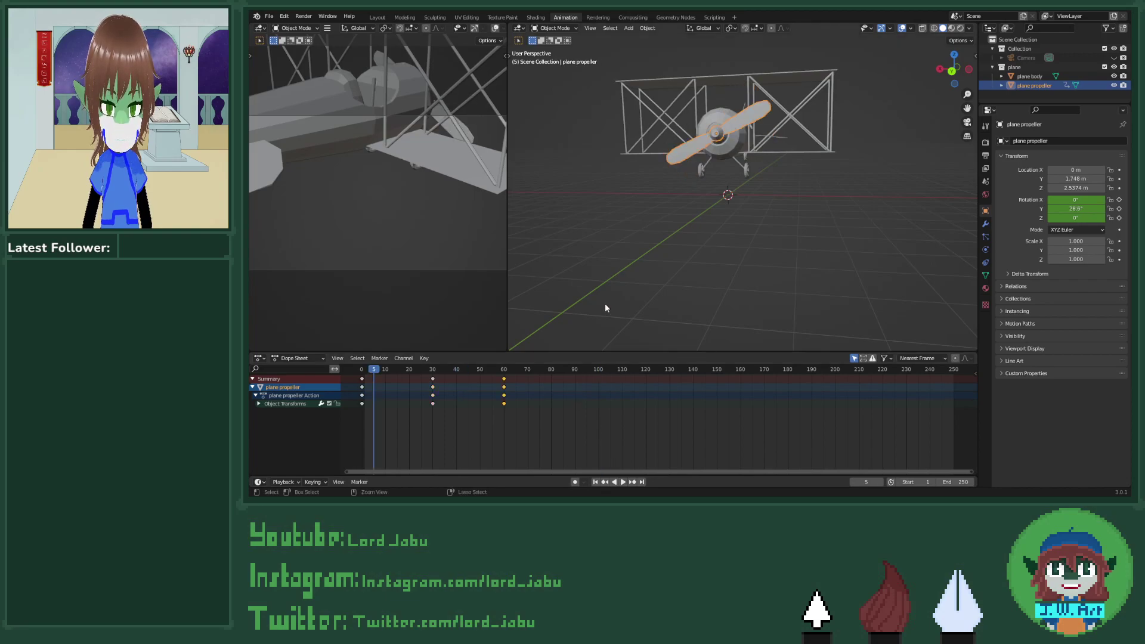
{"action": "left_click", "coordinate": [594, 481]}
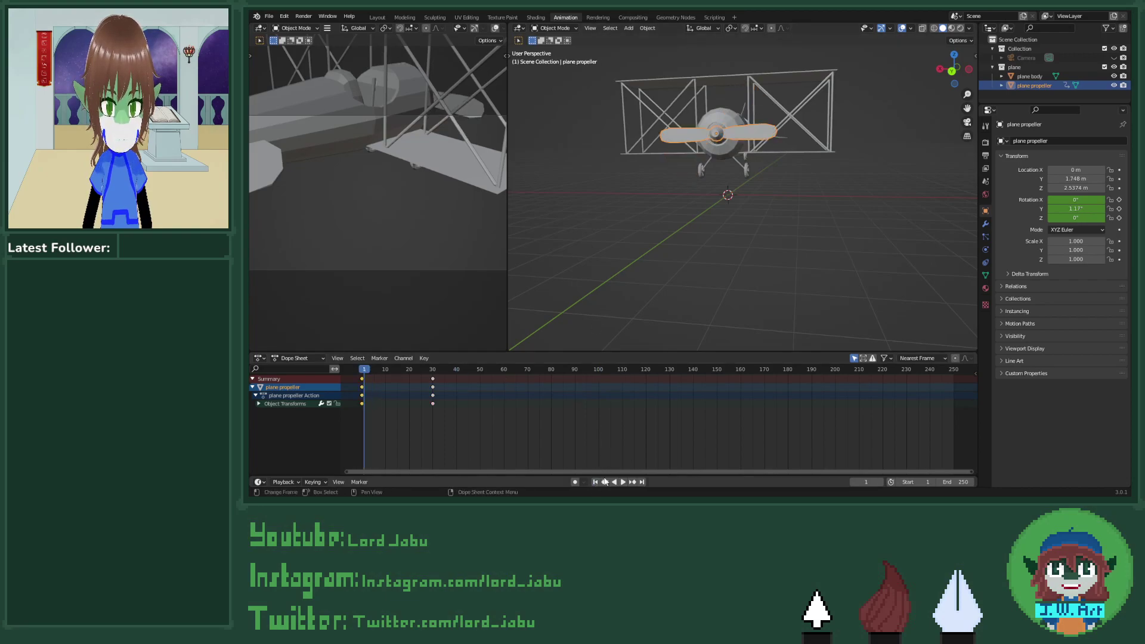
{"action": "left_click", "coordinate": [625, 483]}
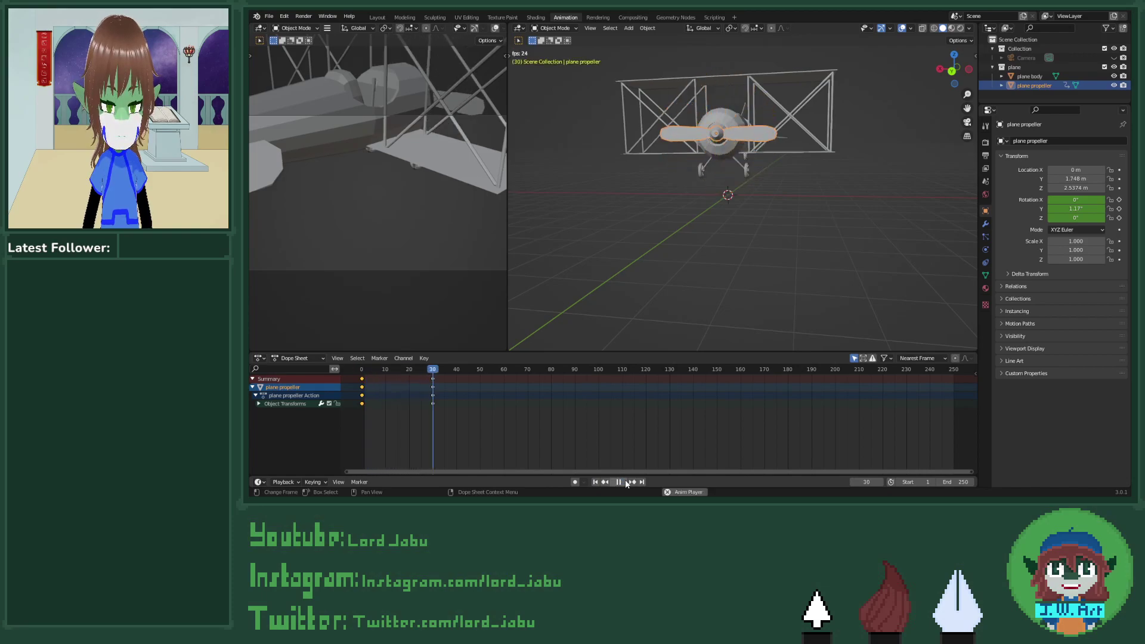
{"action": "left_click", "coordinate": [625, 483]}
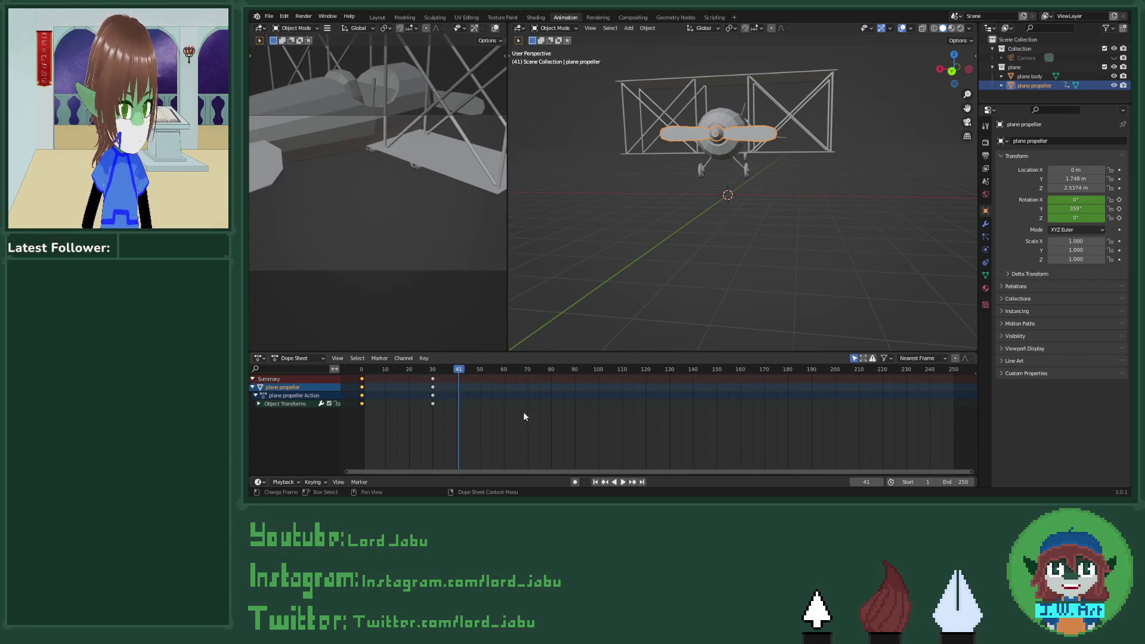
Step: Orbit to a side view and box-select the propeller keys at frames 0 and 30
{"action": "middle_click_drag", "start_coordinate": [681, 266], "coordinate": [719, 159]}
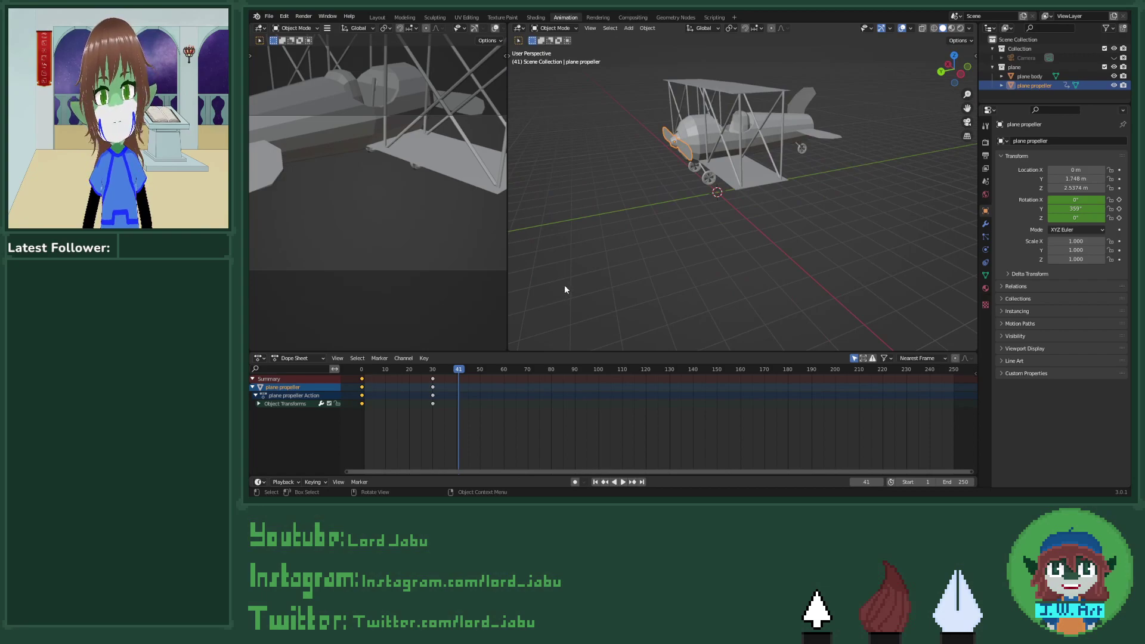
{"action": "left_click_drag", "start_coordinate": [354, 377], "coordinate": [459, 439]}
{"action": "left_click", "coordinate": [358, 359]}
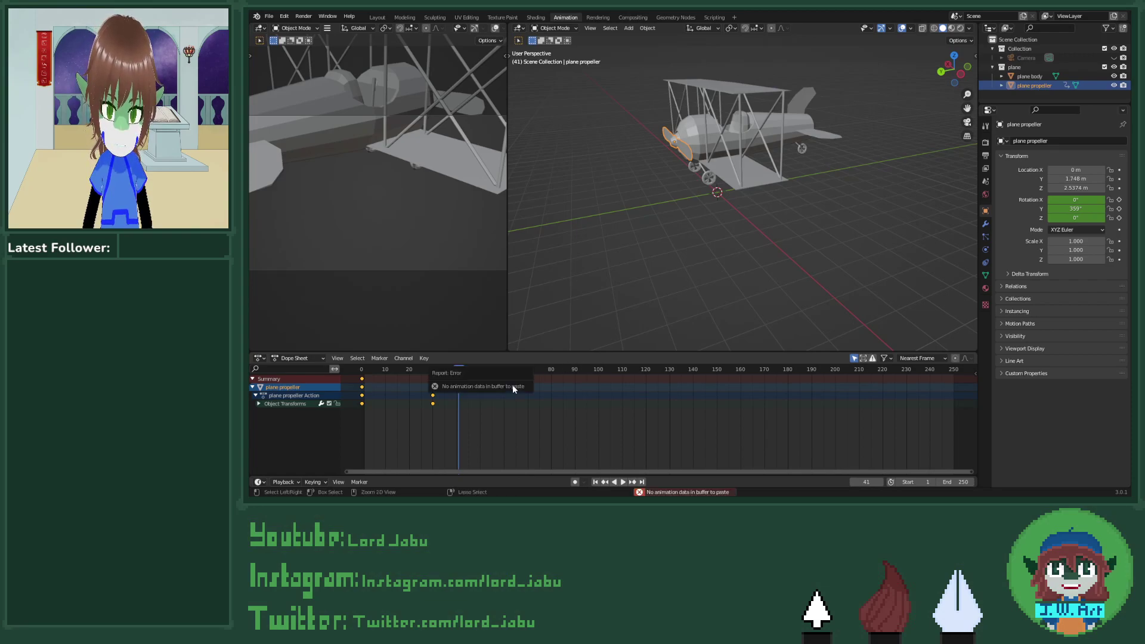
Step: Set the propeller keyframes' handle type to Free
{"action": "key", "text": "ctrl+v"}
{"action": "key", "text": "ctrl+v"}
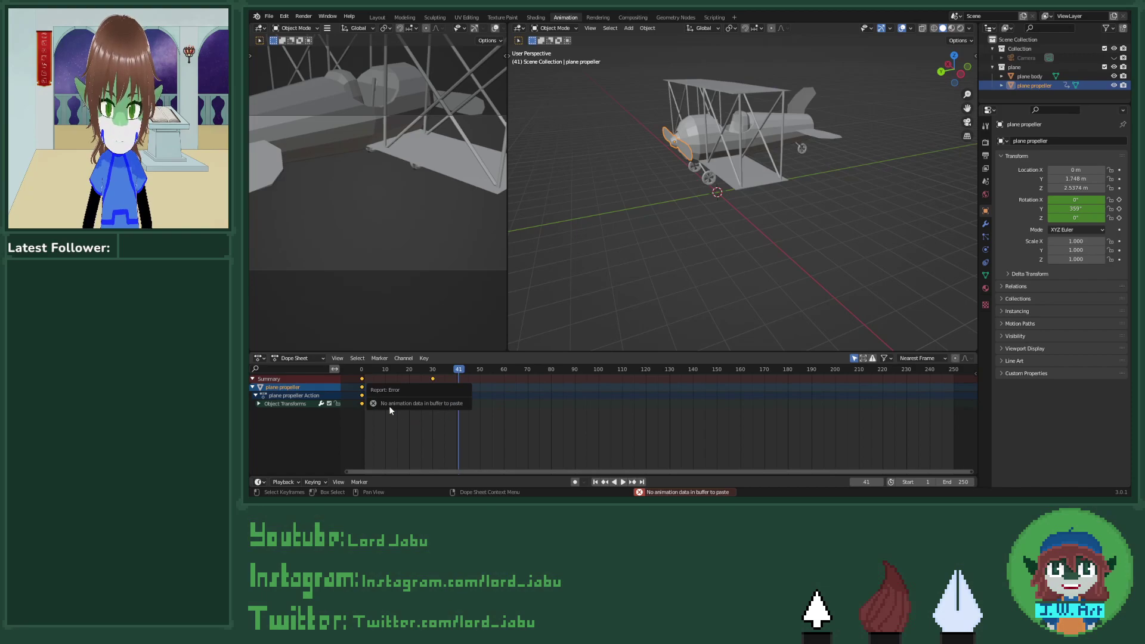
{"action": "key", "text": "ctrl+v"}
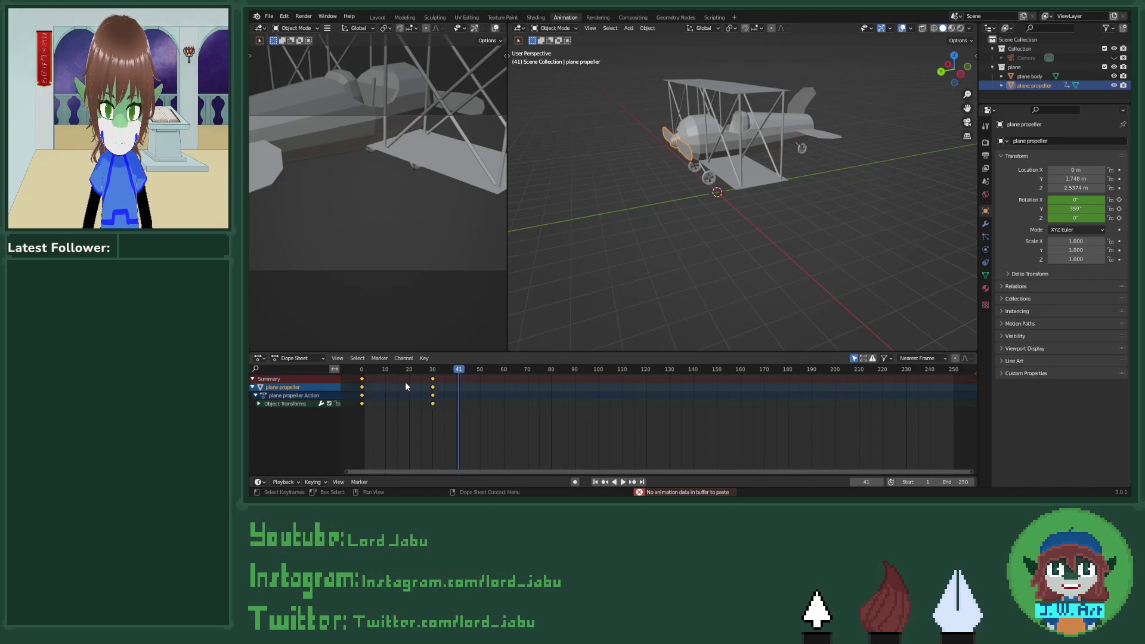
{"action": "key", "text": "v"}
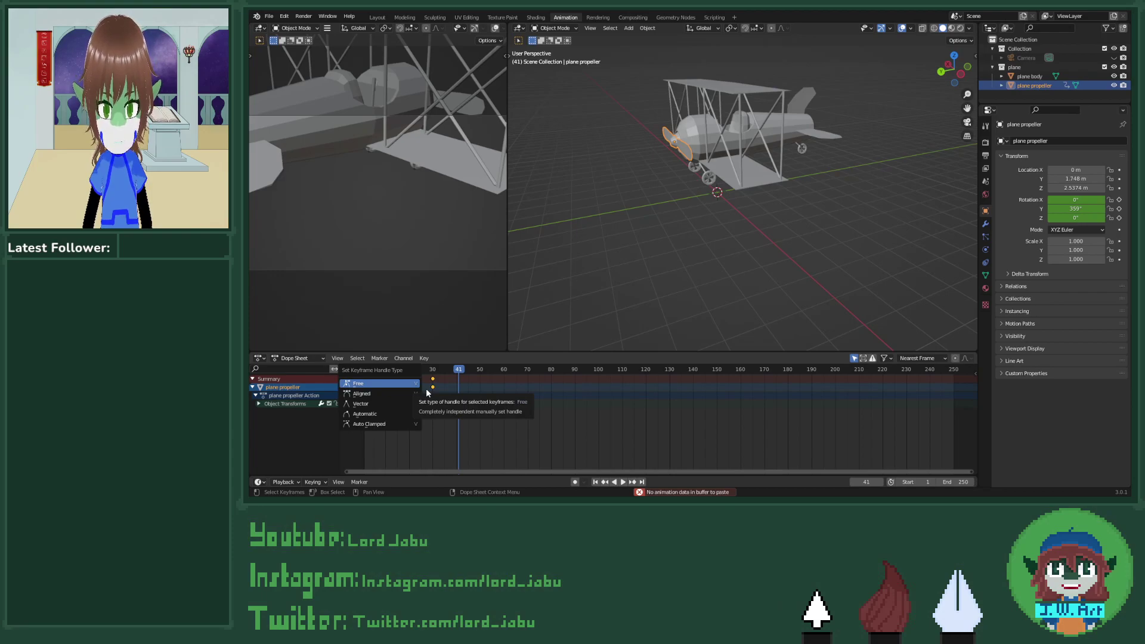
{"action": "left_click", "coordinate": [406, 384]}
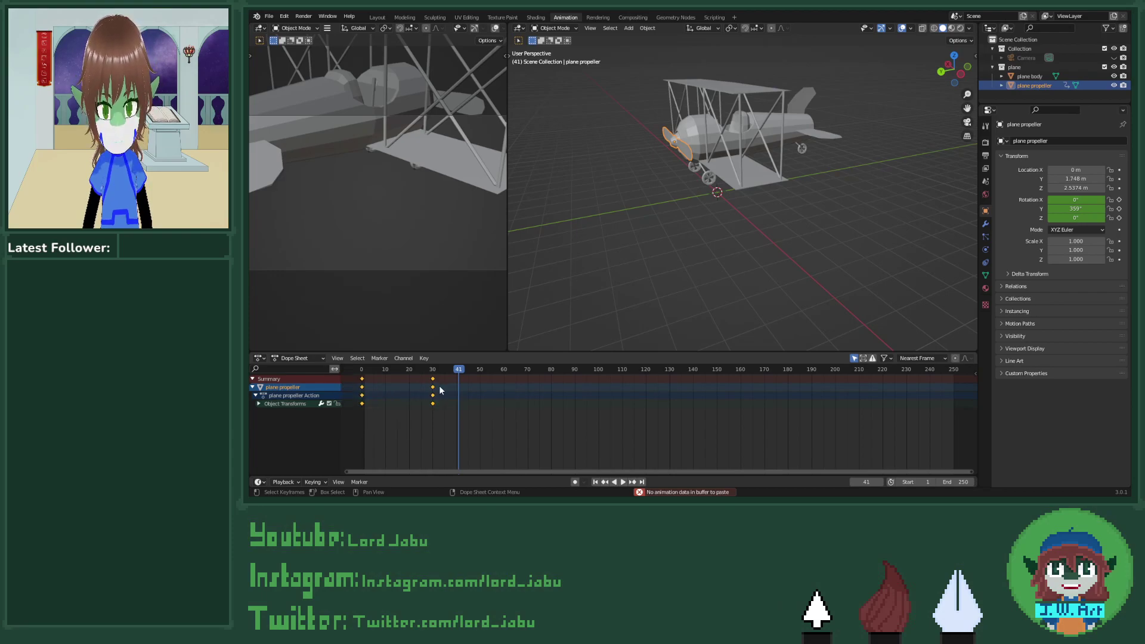
{"action": "right_click", "coordinate": [557, 385]}
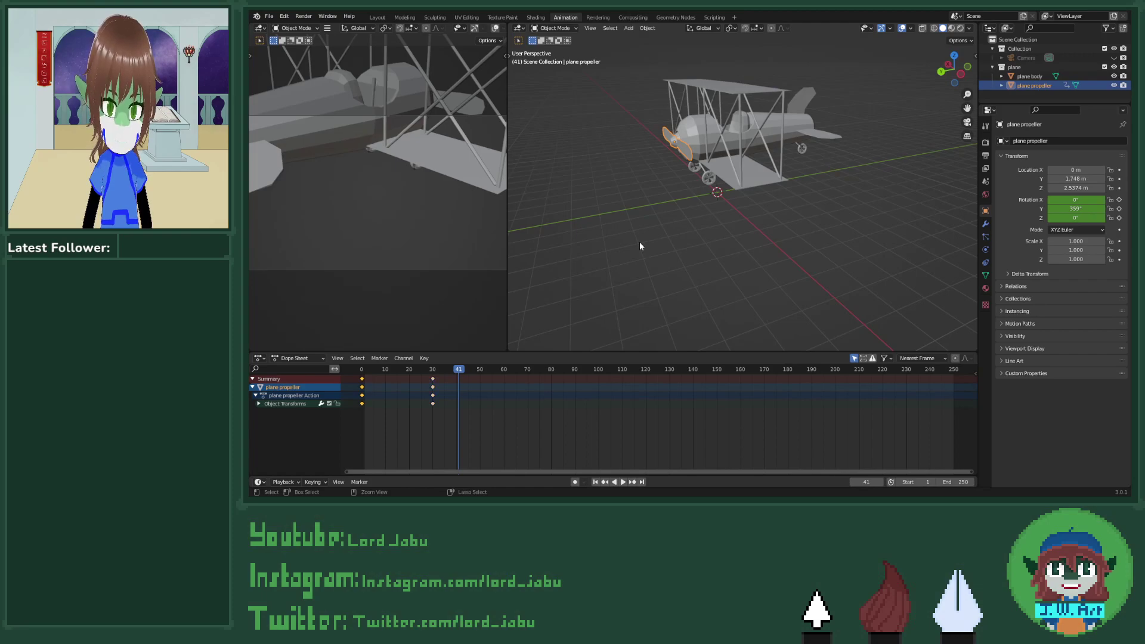
Step: Step to frame 5 and replay the propeller spin, stopping at frame 39
{"action": "key", "text": "shift+Left"}
{"action": "key", "text": "Right"}
{"action": "key", "text": "Right"}
{"action": "key", "text": "Right"}
{"action": "key", "text": "Right"}
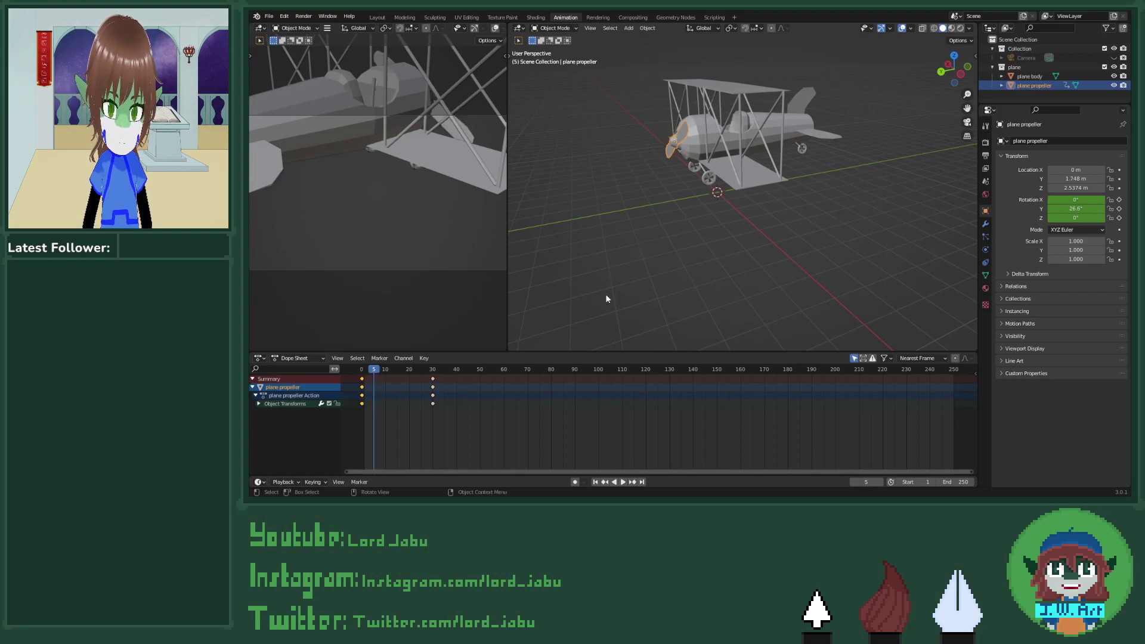
{"action": "left_click", "coordinate": [622, 481]}
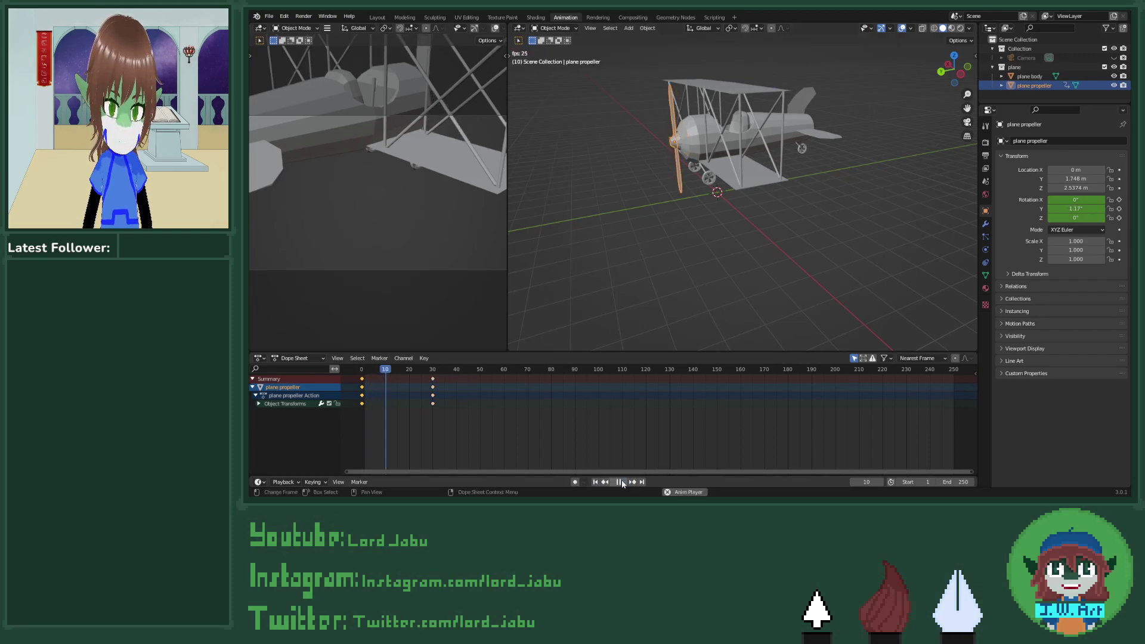
{"action": "left_click", "coordinate": [622, 482]}
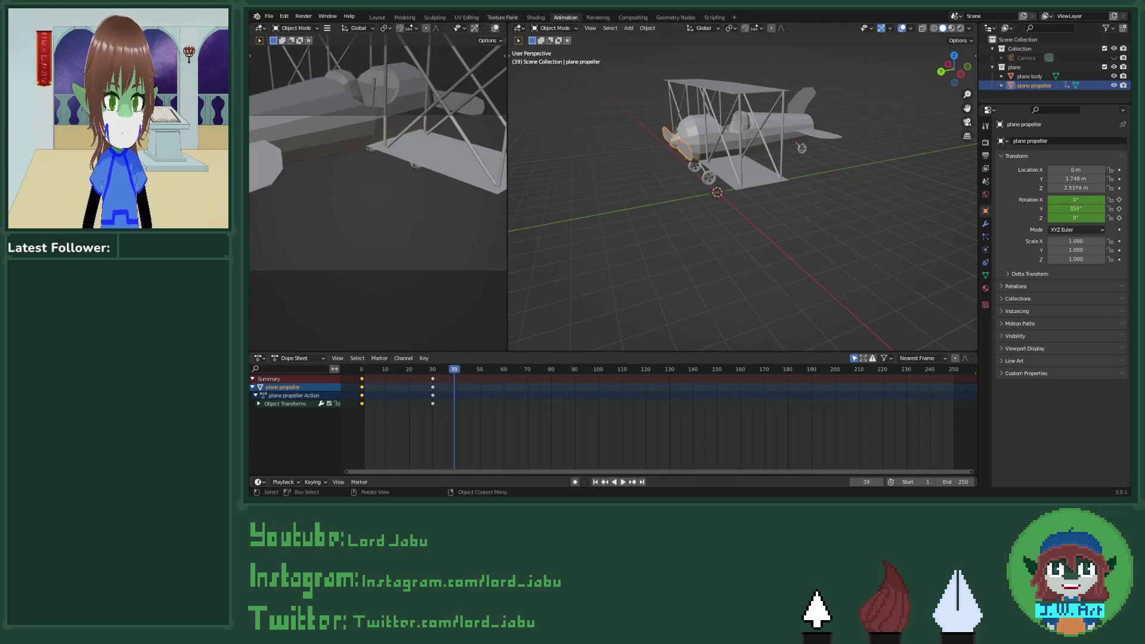
Step: In the Layout workspace, set the end frame to 60 and play from frame 1
{"action": "left_click", "coordinate": [375, 18]}
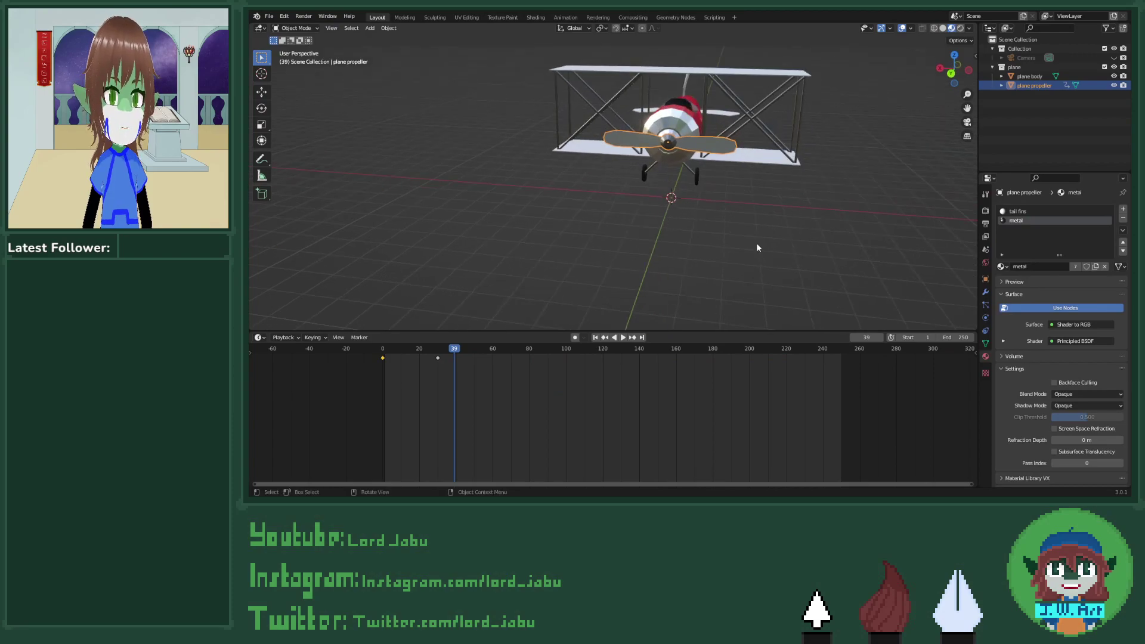
{"action": "left_click", "coordinate": [961, 337]}
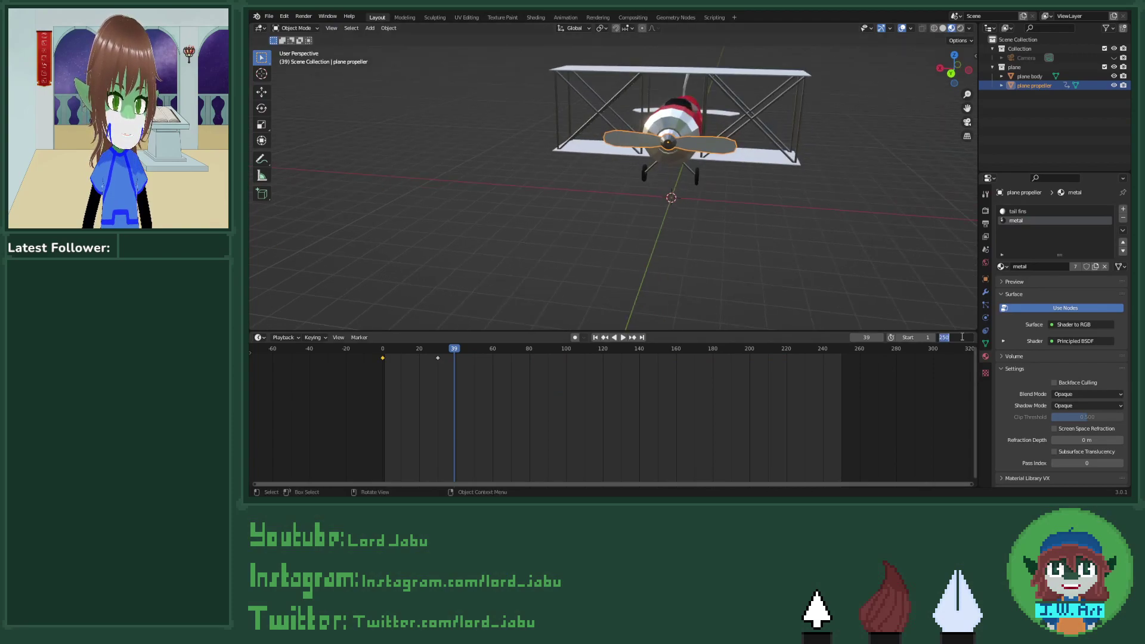
{"action": "type", "text": "9"}
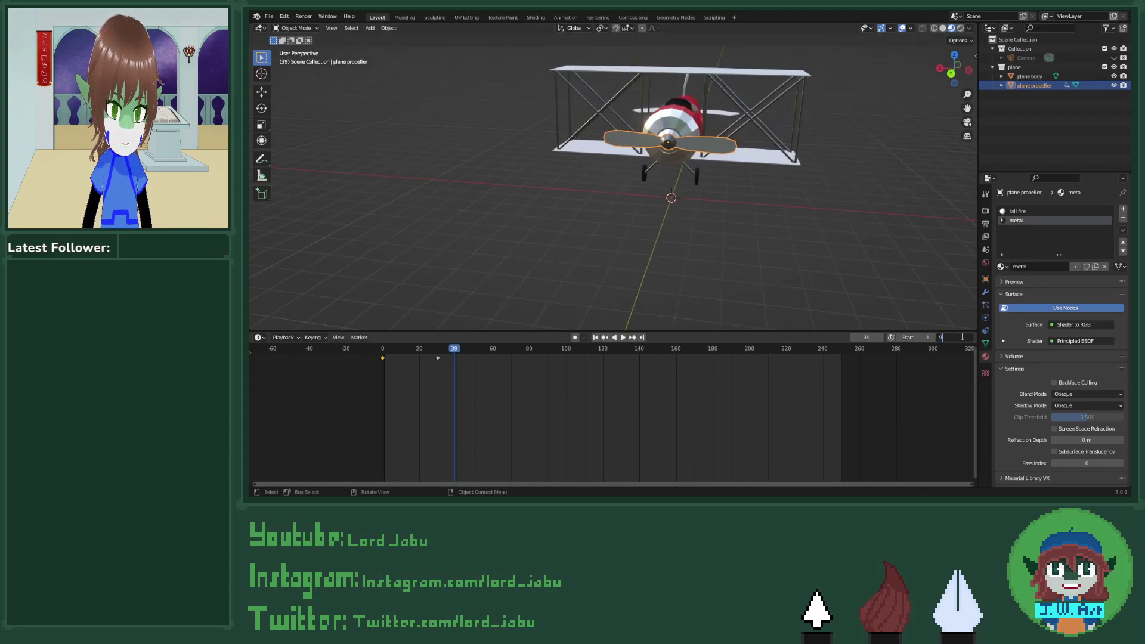
{"action": "key", "text": "BackSpace"}
{"action": "type", "text": "60"}
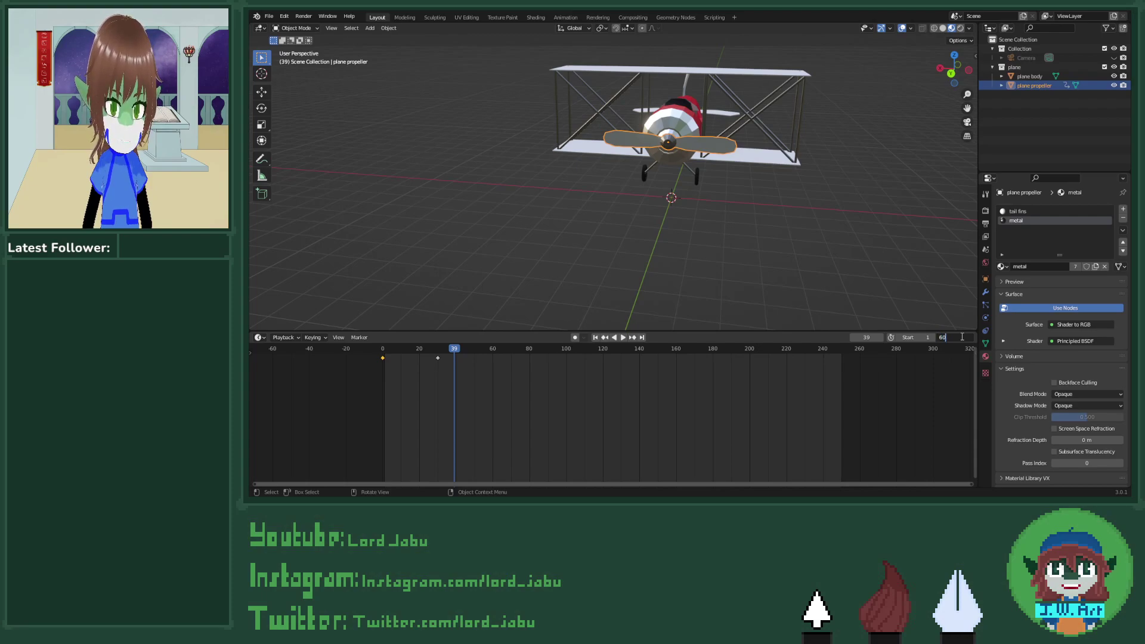
{"action": "key", "text": "Return"}
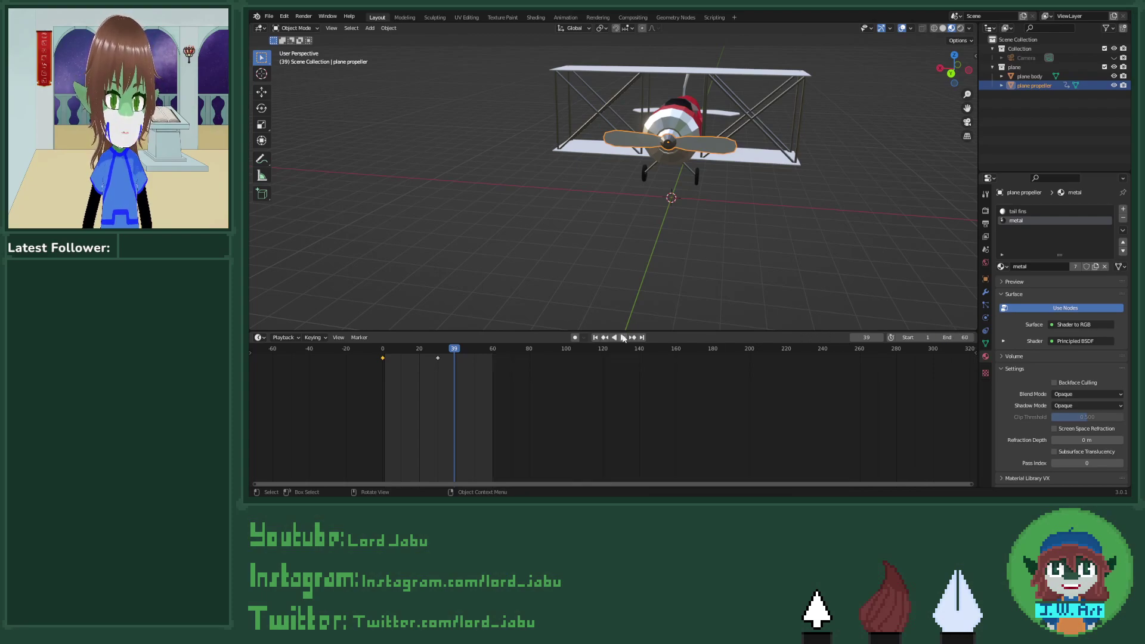
{"action": "left_click", "coordinate": [595, 337]}
{"action": "left_click", "coordinate": [623, 337]}
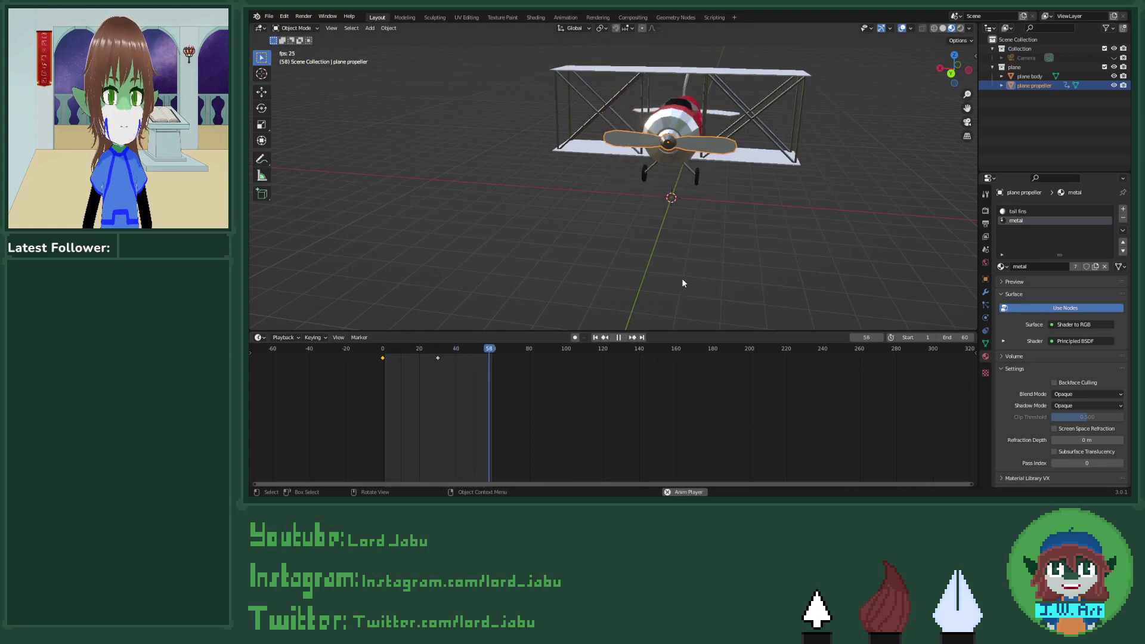
{"action": "left_click", "coordinate": [618, 336]}
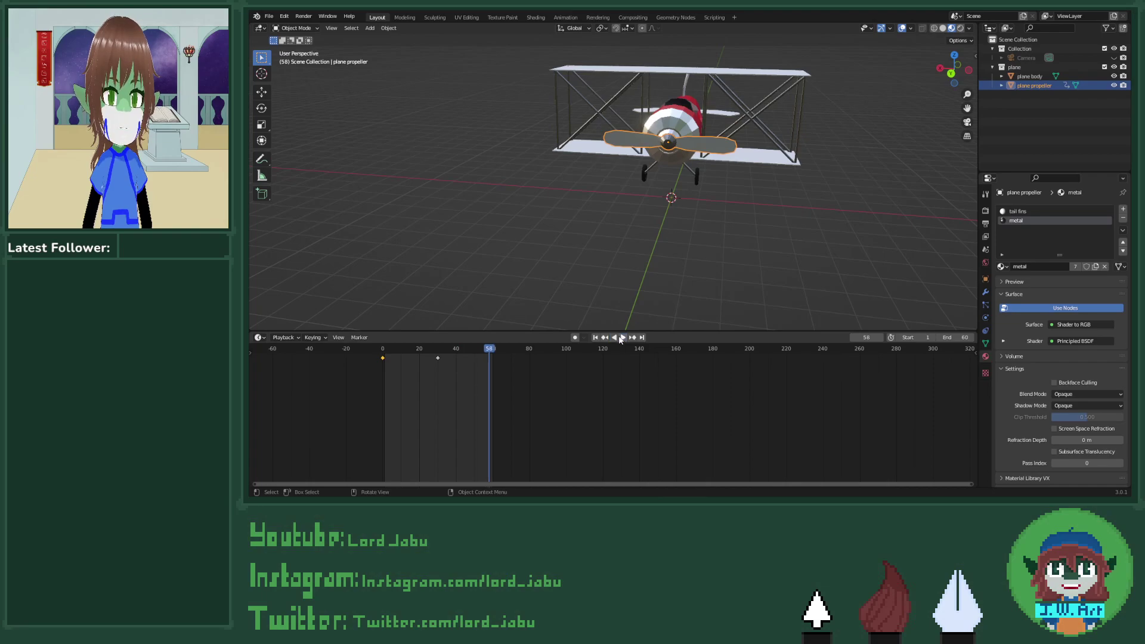
Step: Change the end frame to 25 and preview the spin
{"action": "left_click", "coordinate": [438, 352]}
{"action": "left_click", "coordinate": [958, 338]}
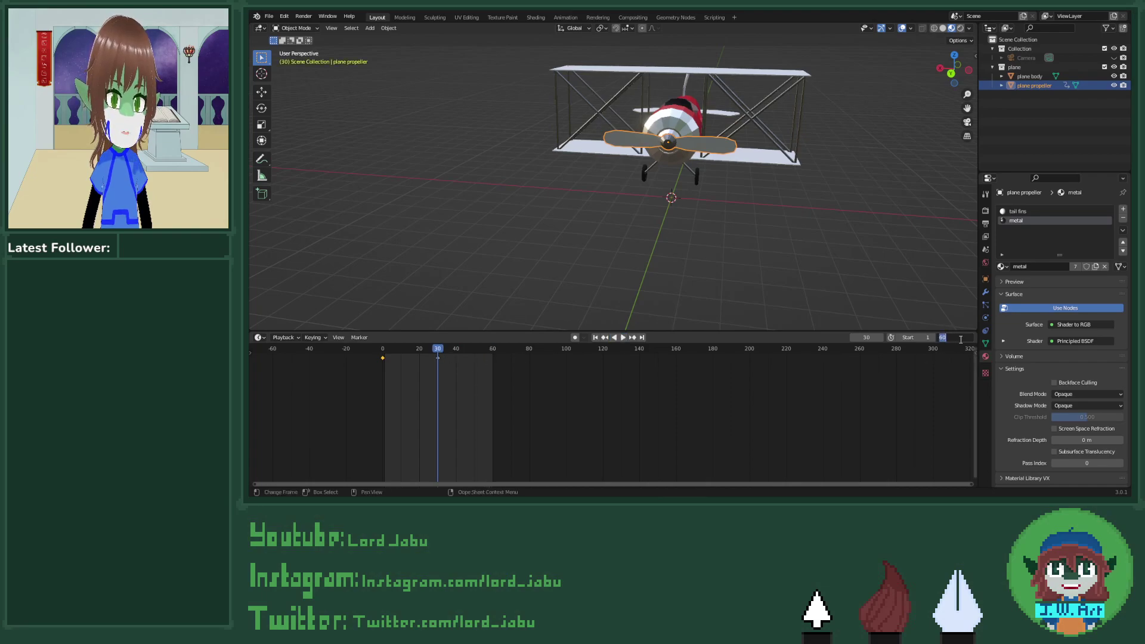
{"action": "key", "text": "Return"}
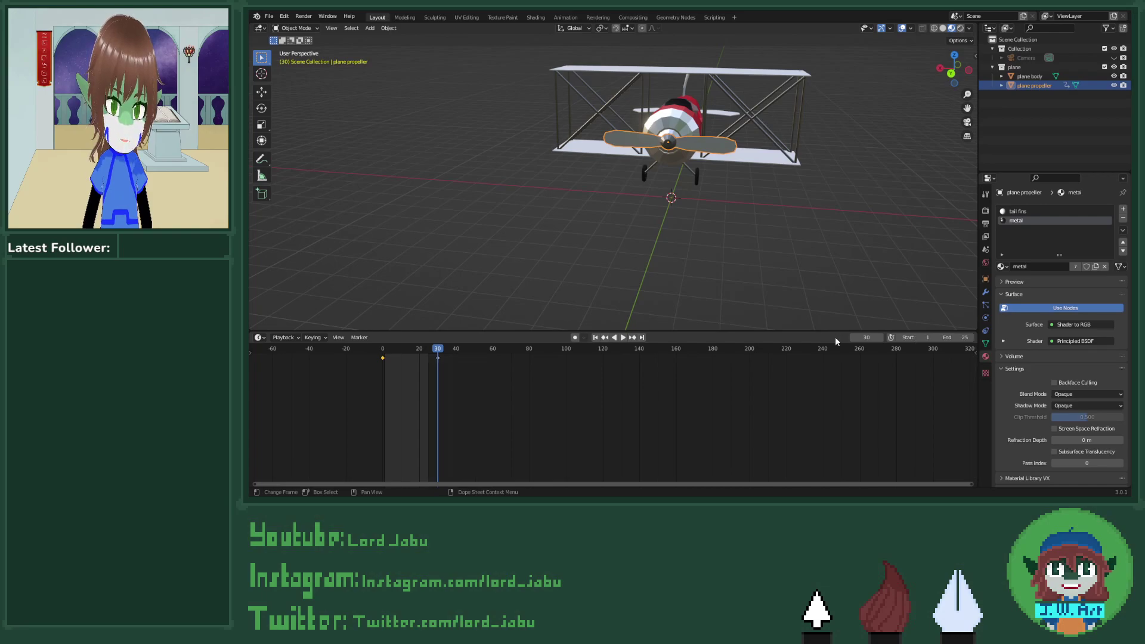
{"action": "left_click", "coordinate": [624, 337]}
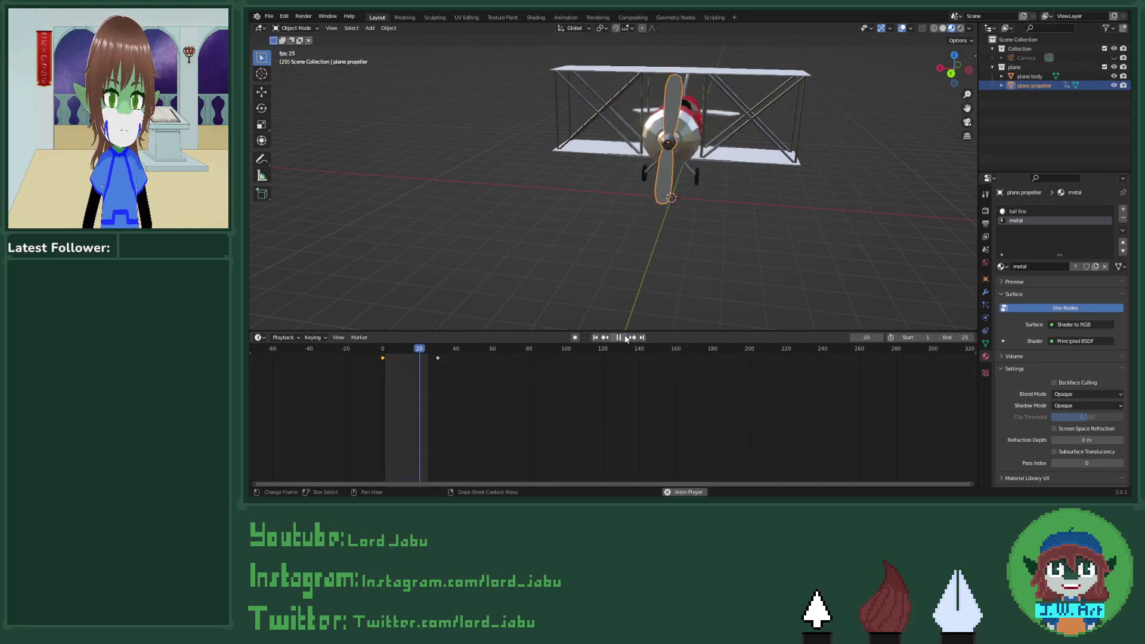
{"action": "key", "text": "space"}
Step: Nudge the end frame up to 27 so the propeller spin loops
{"action": "left_click", "coordinate": [971, 337]}
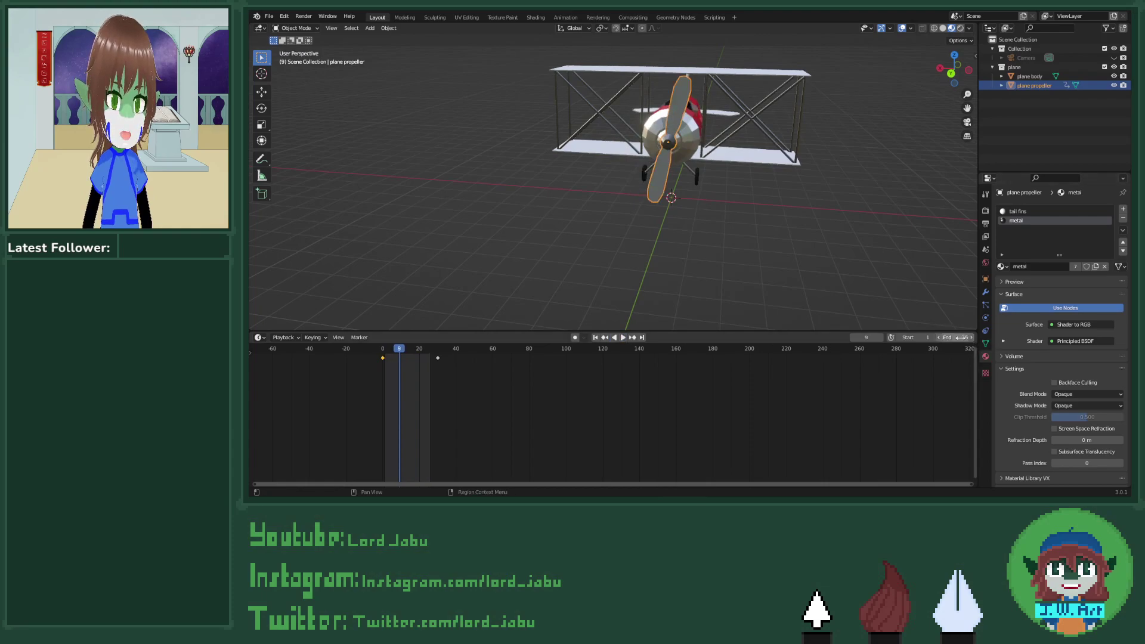
{"action": "left_click", "coordinate": [622, 337]}
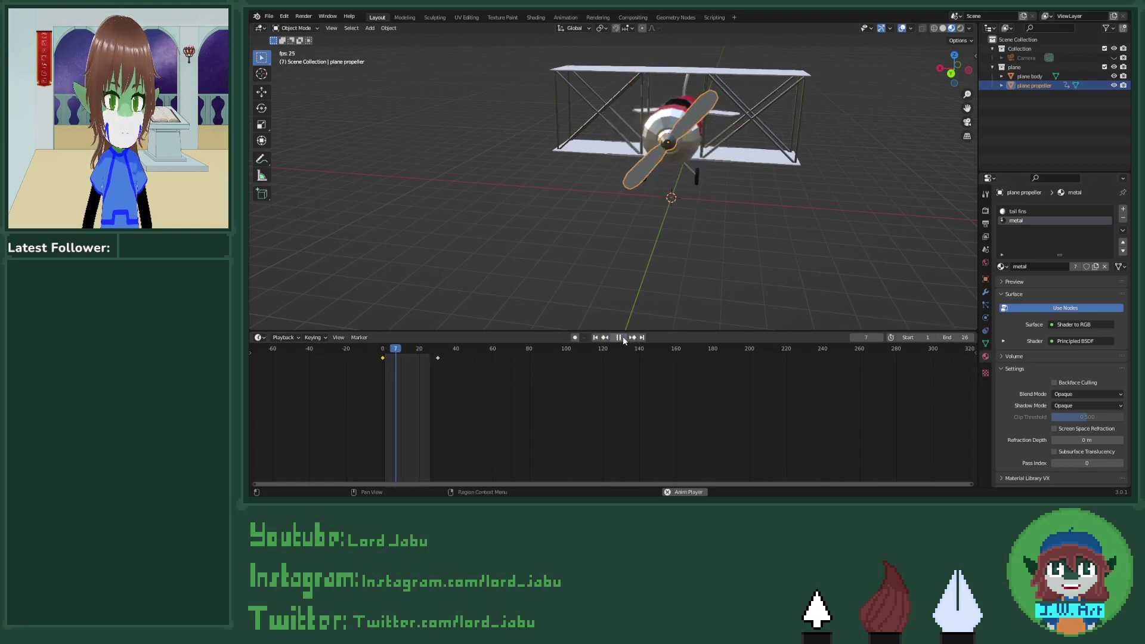
{"action": "left_click", "coordinate": [971, 338]}
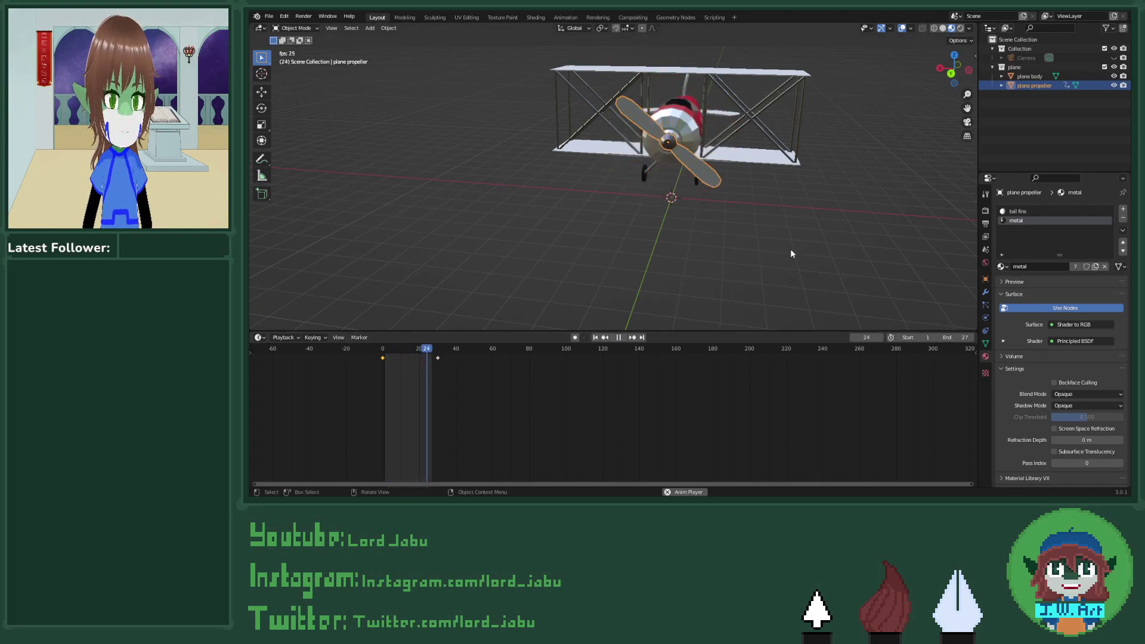
{"action": "key", "text": "KP_1"}
{"action": "middle_click_drag", "start_coordinate": [803, 225], "coordinate": [778, 260]}
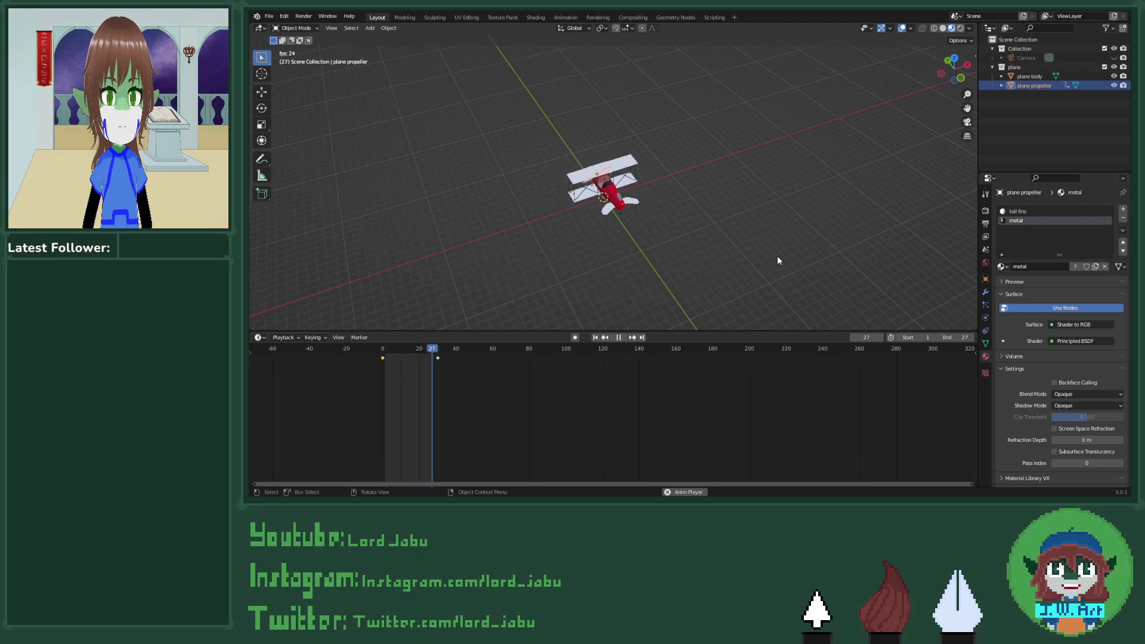
Step: Move the propeller's last rotation key from frame 26 to 20, set End to 21, and replay from the start
{"action": "left_click", "coordinate": [618, 337]}
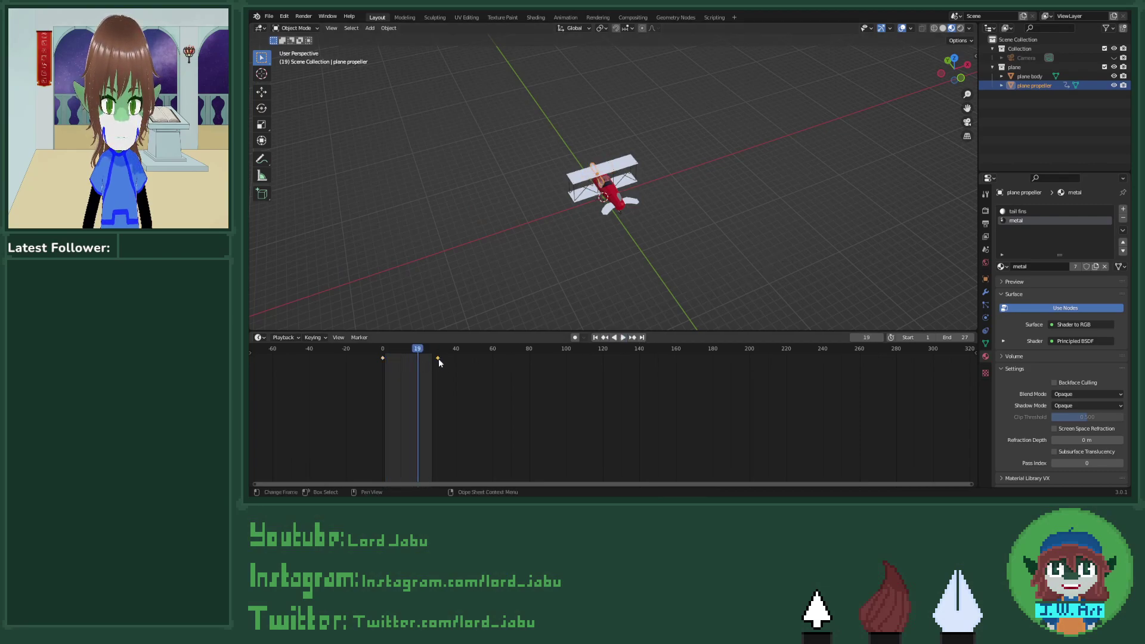
{"action": "key", "text": "g"}
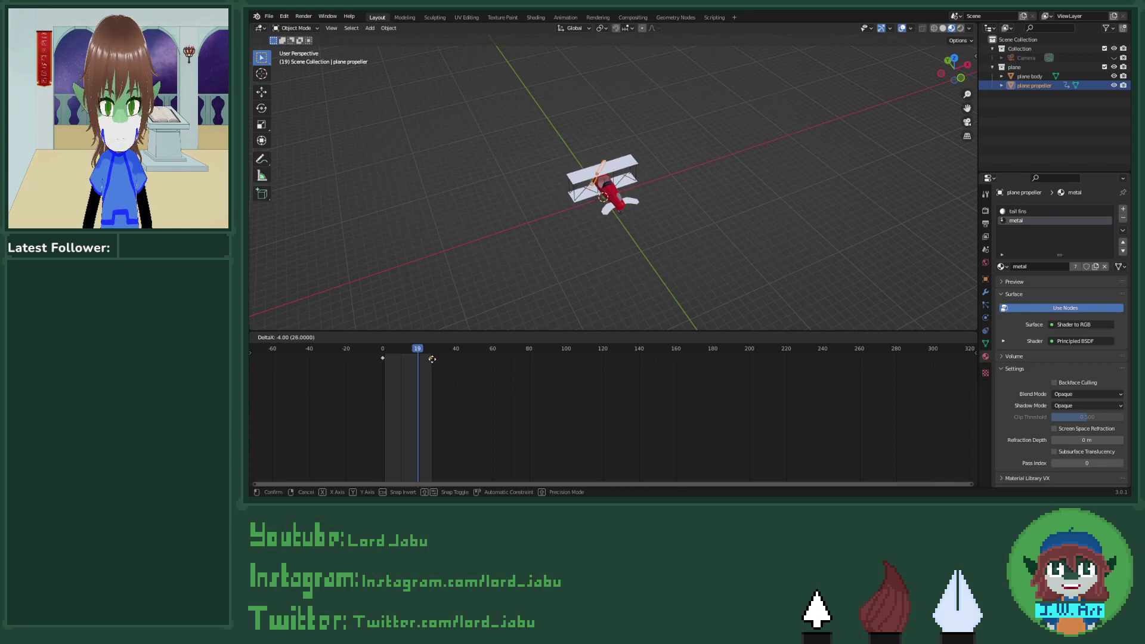
{"action": "left_click", "coordinate": [432, 358]}
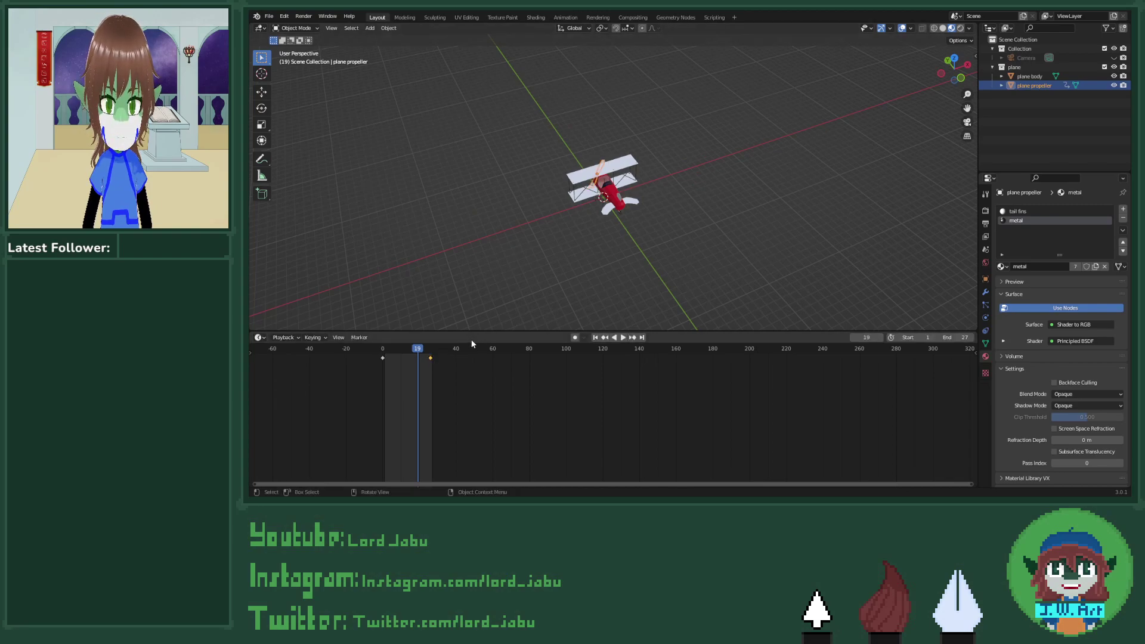
{"action": "left_click_drag", "start_coordinate": [431, 359], "coordinate": [420, 360]}
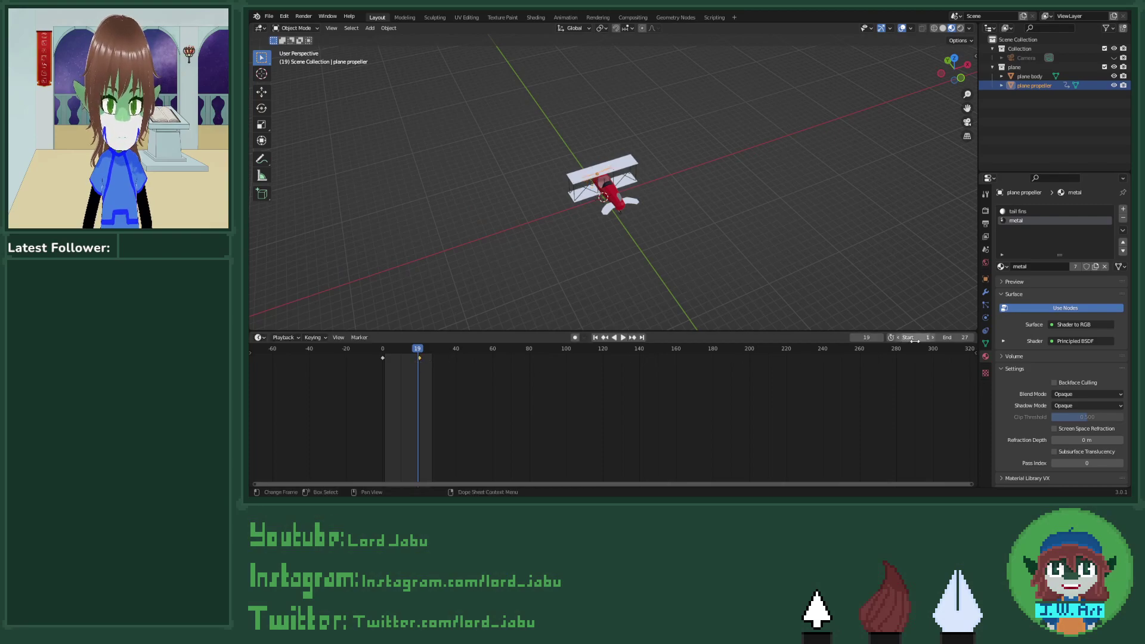
{"action": "left_click", "coordinate": [938, 337]}
{"action": "left_click", "coordinate": [939, 337]}
{"action": "left_click", "coordinate": [939, 338]}
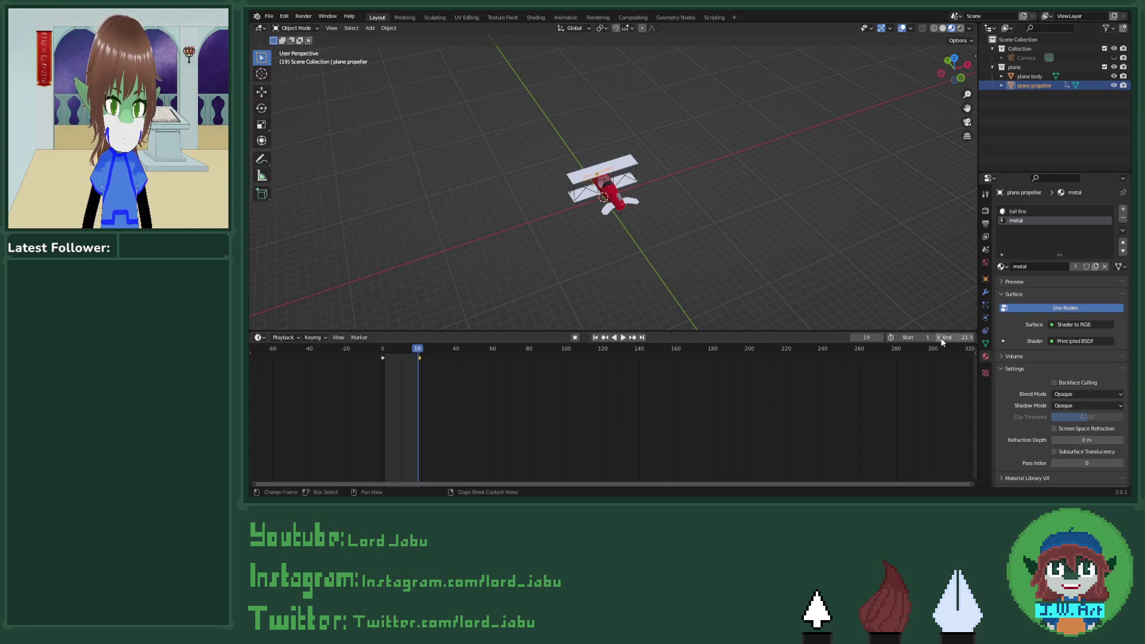
{"action": "left_click", "coordinate": [595, 337]}
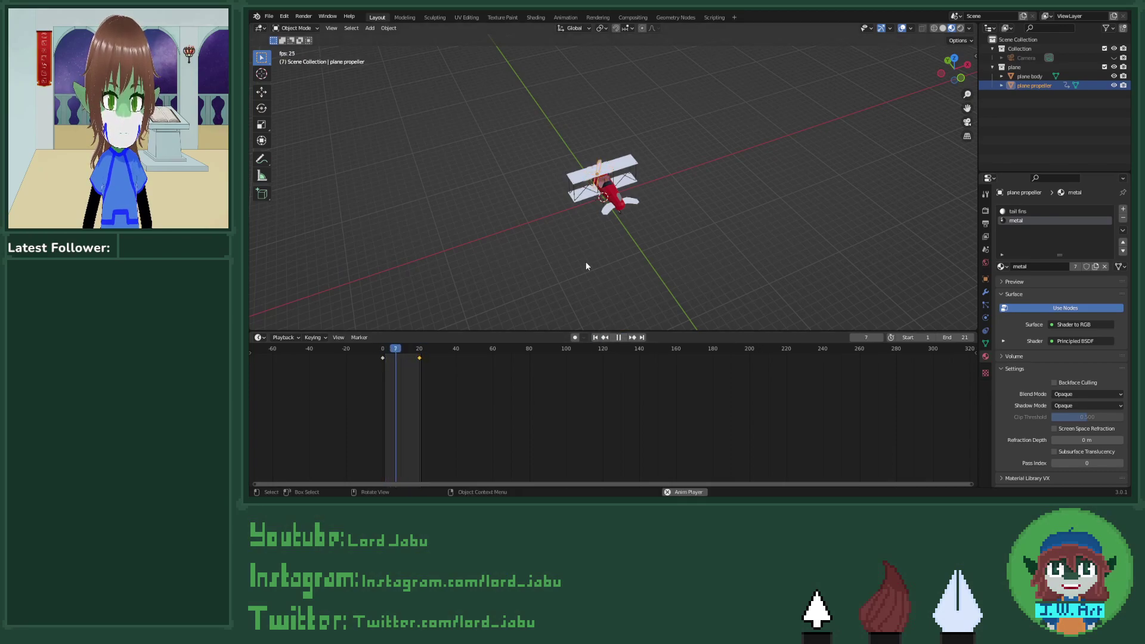
{"action": "left_click", "coordinate": [618, 337]}
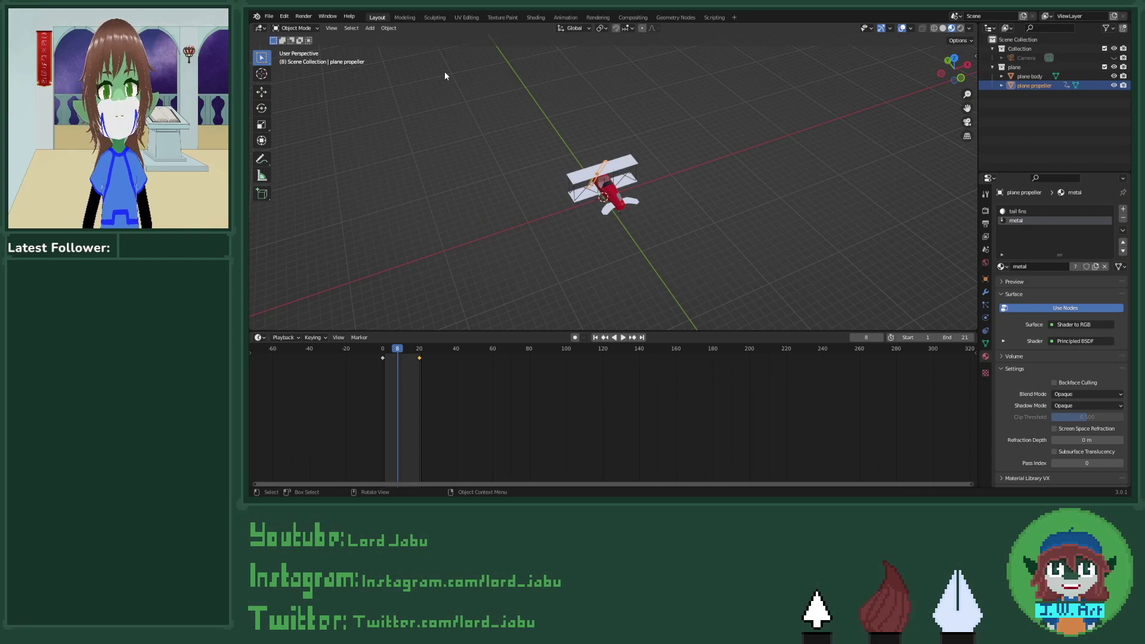
Step: Shrink the timeline to a thin strip so the 3D view fills the height, orbiting around the biplane
{"action": "middle_click_drag", "start_coordinate": [537, 90], "coordinate": [711, 160]}
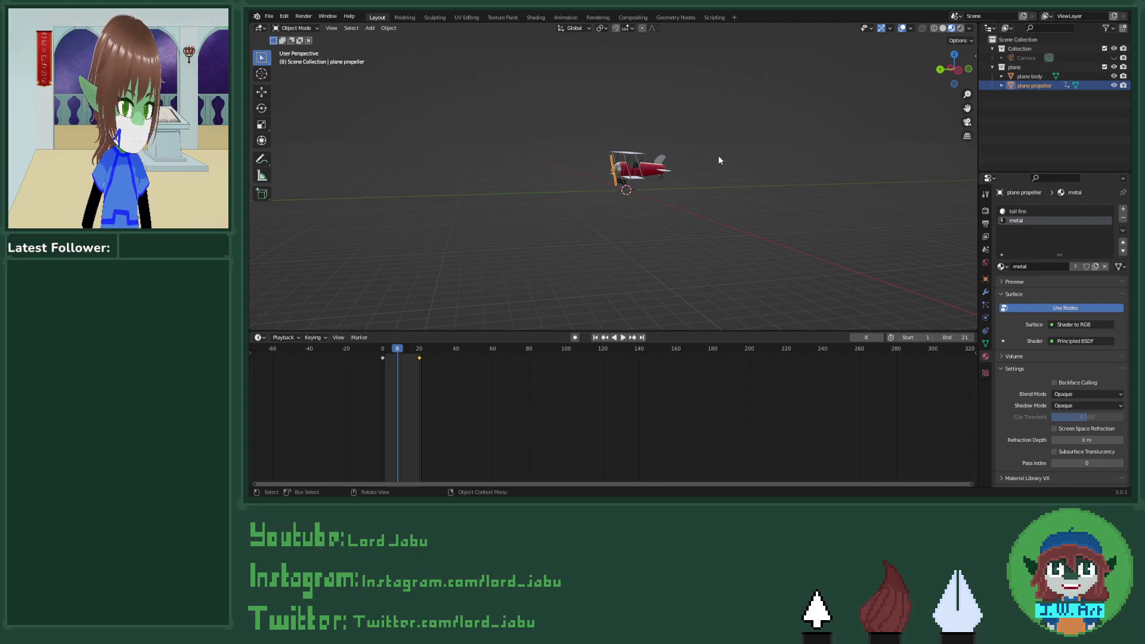
{"action": "middle_click_drag", "start_coordinate": [718, 160], "coordinate": [674, 242]}
{"action": "middle_click_drag", "start_coordinate": [516, 96], "coordinate": [500, 161]}
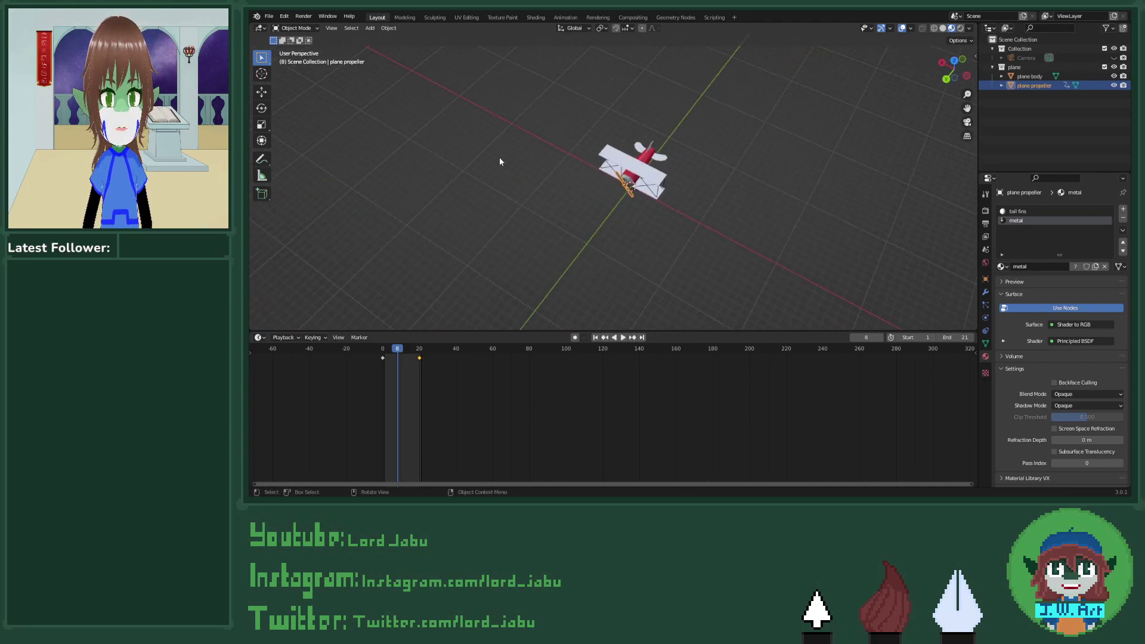
{"action": "left_click_drag", "start_coordinate": [543, 332], "coordinate": [537, 443]}
{"action": "middle_click_drag", "start_coordinate": [566, 310], "coordinate": [633, 272]}
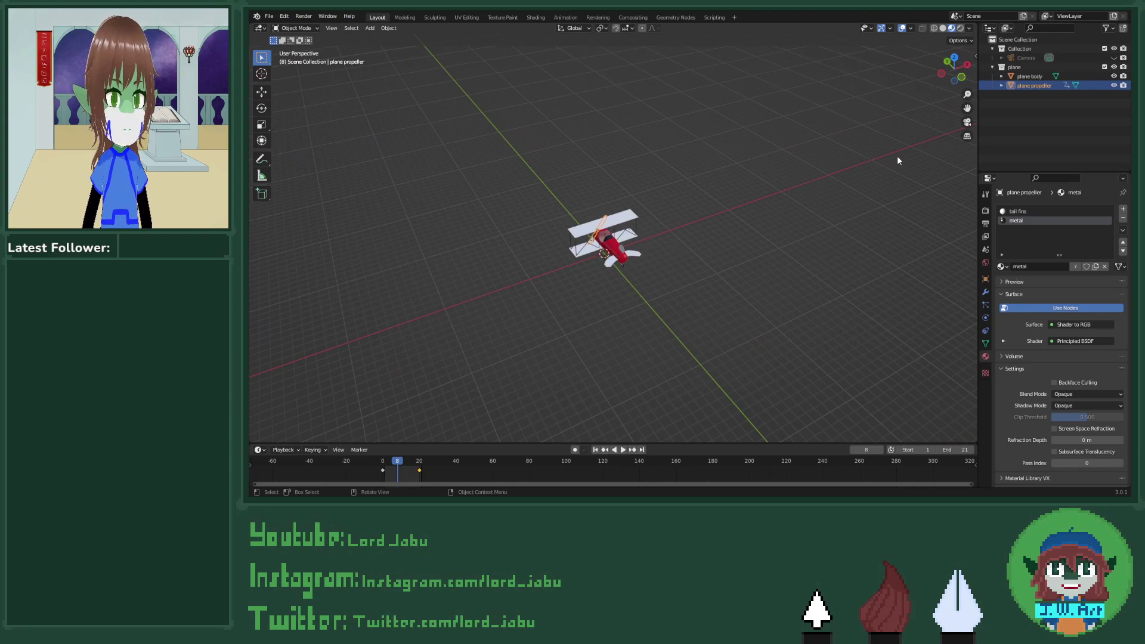
{"action": "middle_click_drag", "start_coordinate": [751, 255], "coordinate": [875, 217]}
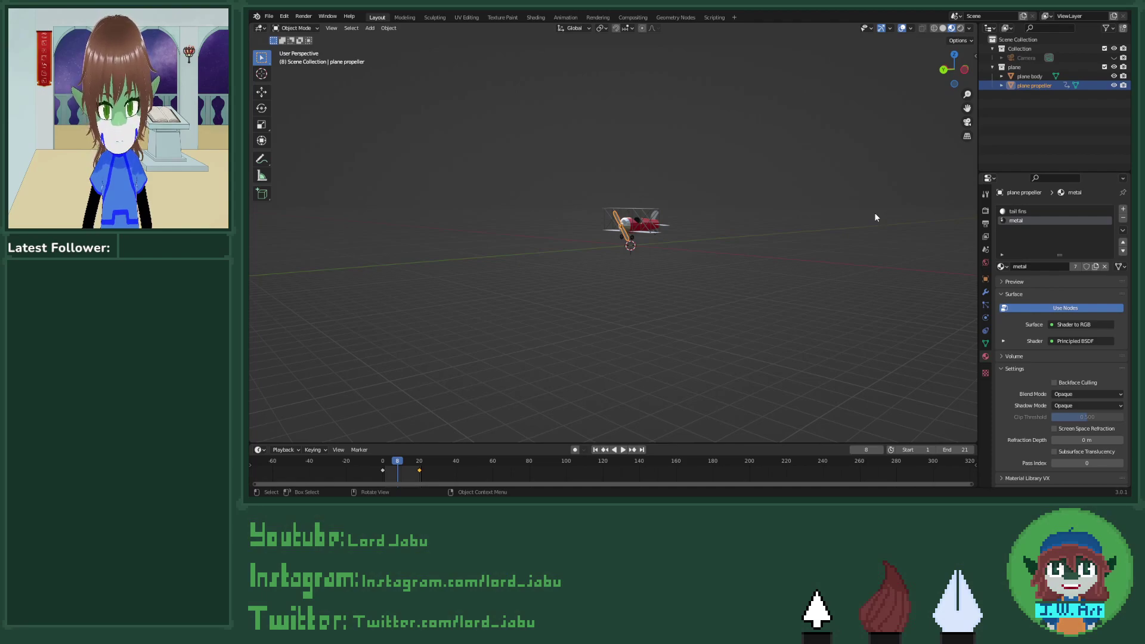
{"action": "middle_click_drag", "start_coordinate": [886, 293], "coordinate": [795, 296]}
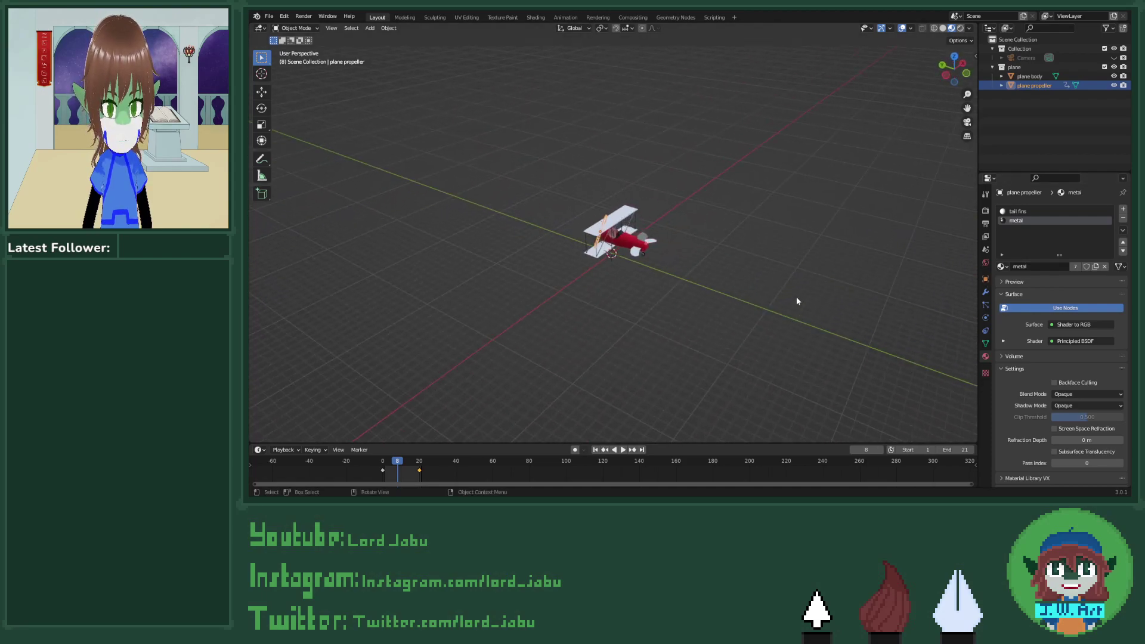
Step: Add a torus mesh to the scene around the biplane
{"action": "key", "text": "shift+a"}
{"action": "mouse_move", "coordinate": [795, 295]}
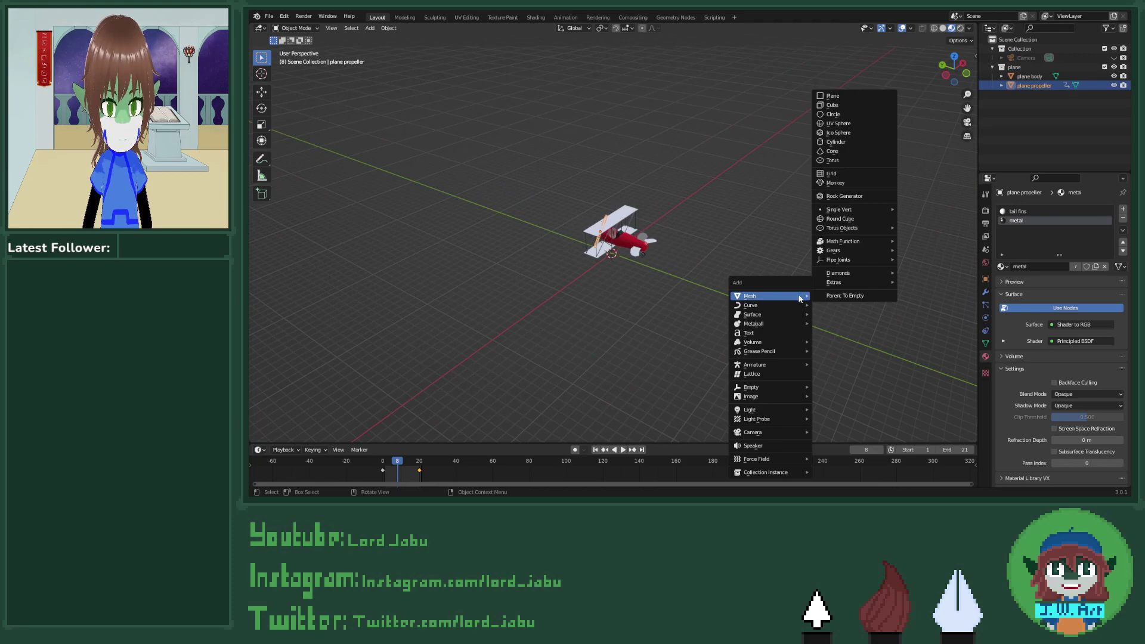
{"action": "key", "text": "Escape"}
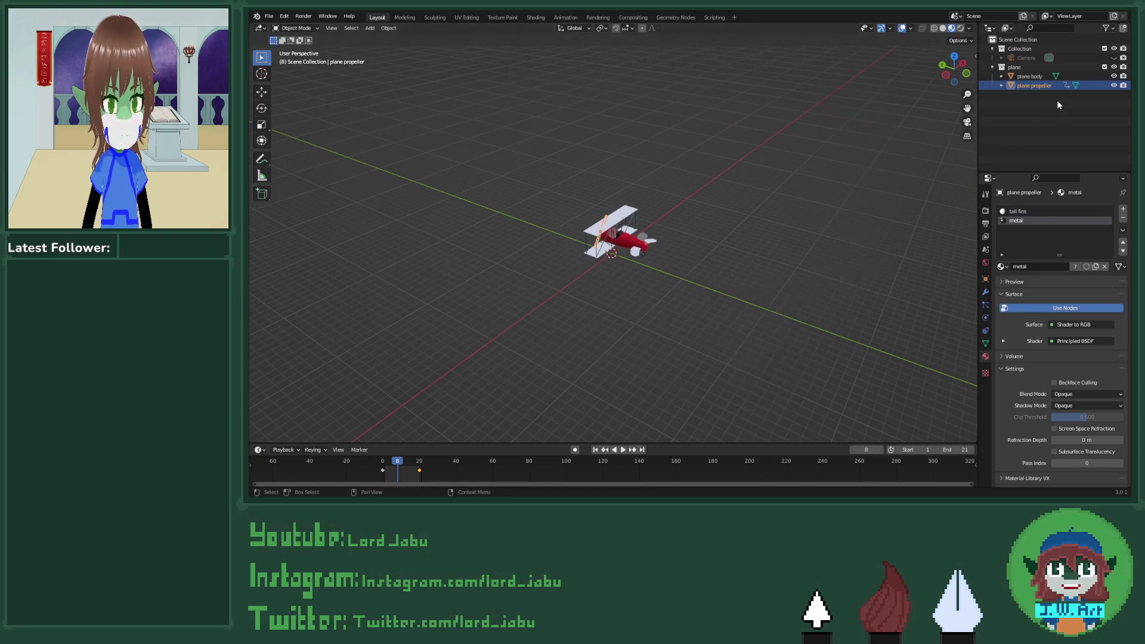
{"action": "key", "text": "shift+a"}
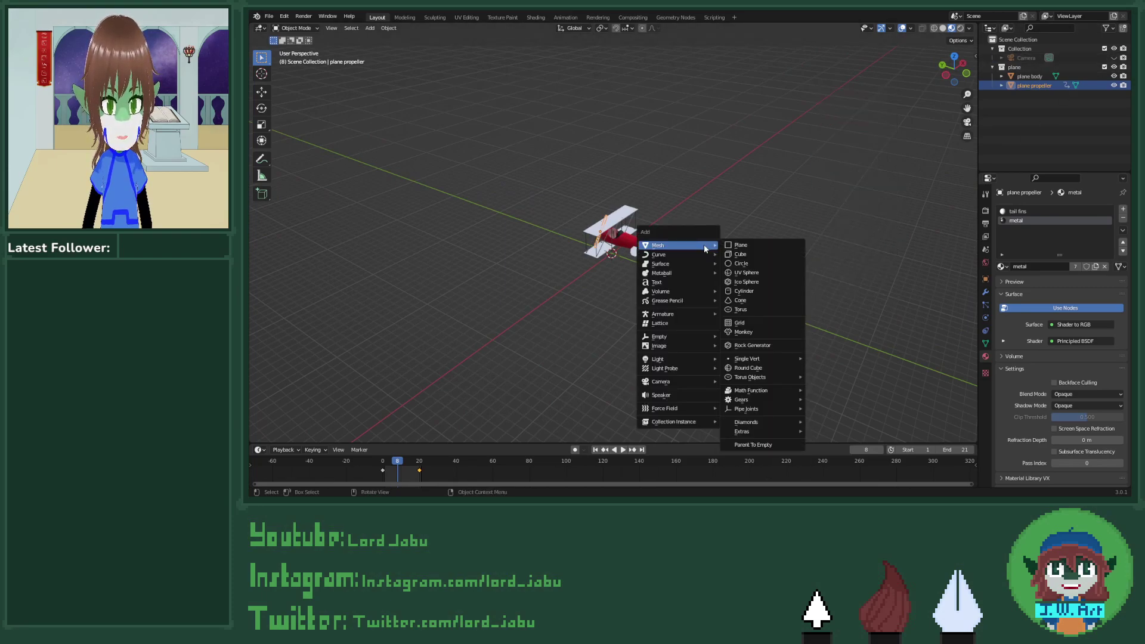
{"action": "mouse_move", "coordinate": [702, 246]}
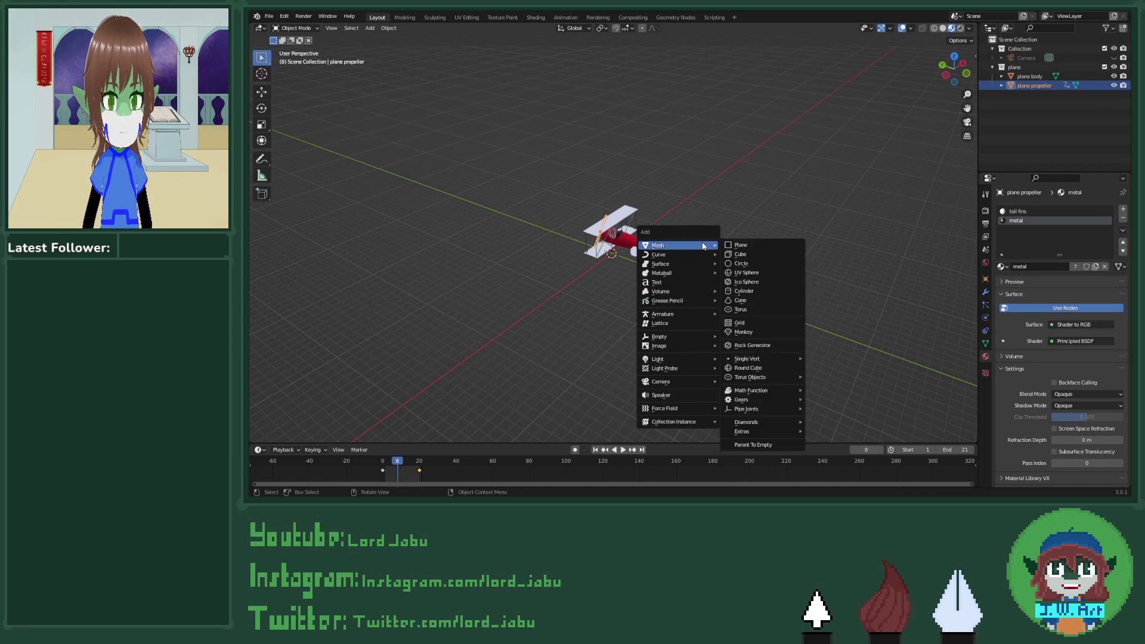
{"action": "left_click", "coordinate": [769, 310]}
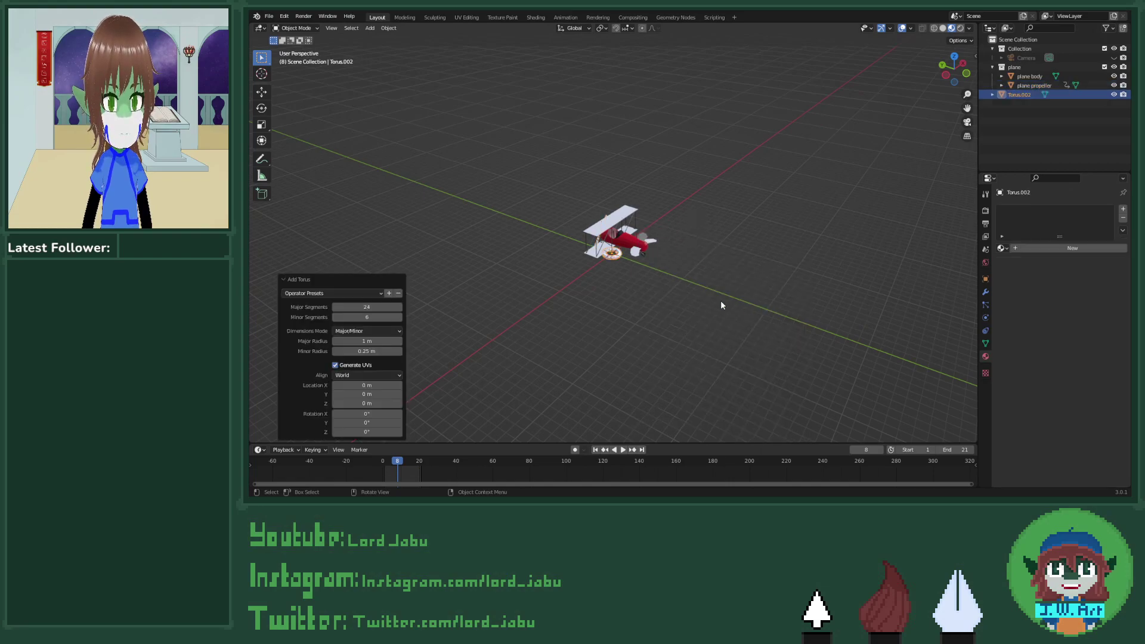
{"action": "mouse_move", "coordinate": [720, 304]}
{"action": "middle_mouse_down"}
{"action": "mouse_move", "coordinate": [741, 286]}
{"action": "mouse_move", "coordinate": [730, 289]}
{"action": "middle_mouse_up"}
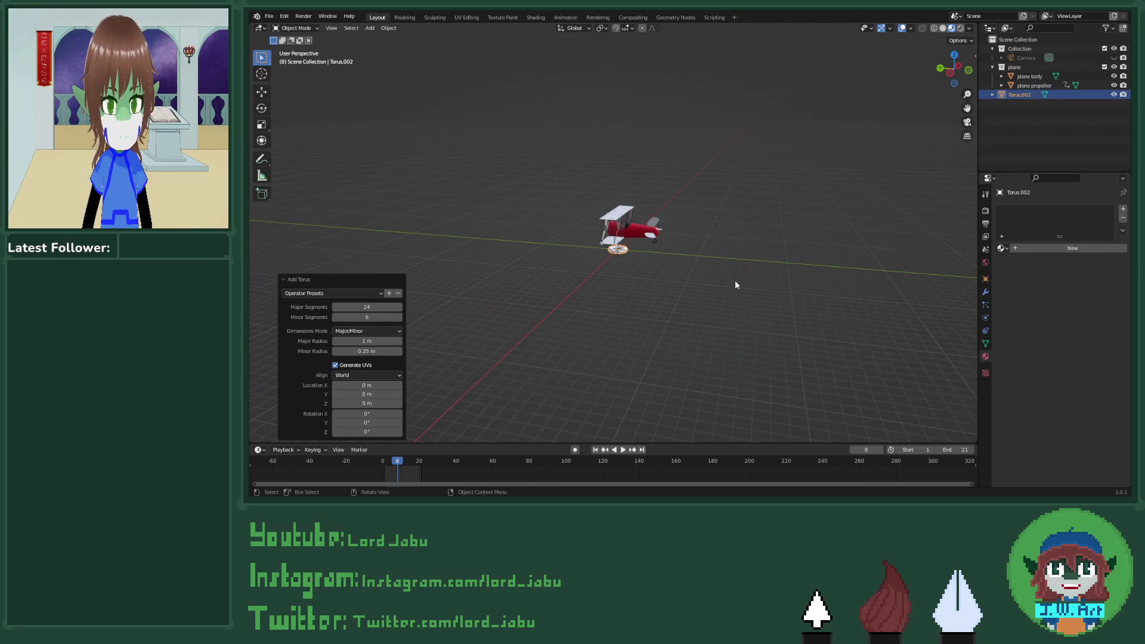
Step: Set the torus to 3.6 m major radius and 1.5 m minor radius, with the timeline back at frame 1
{"action": "left_click", "coordinate": [379, 307]}
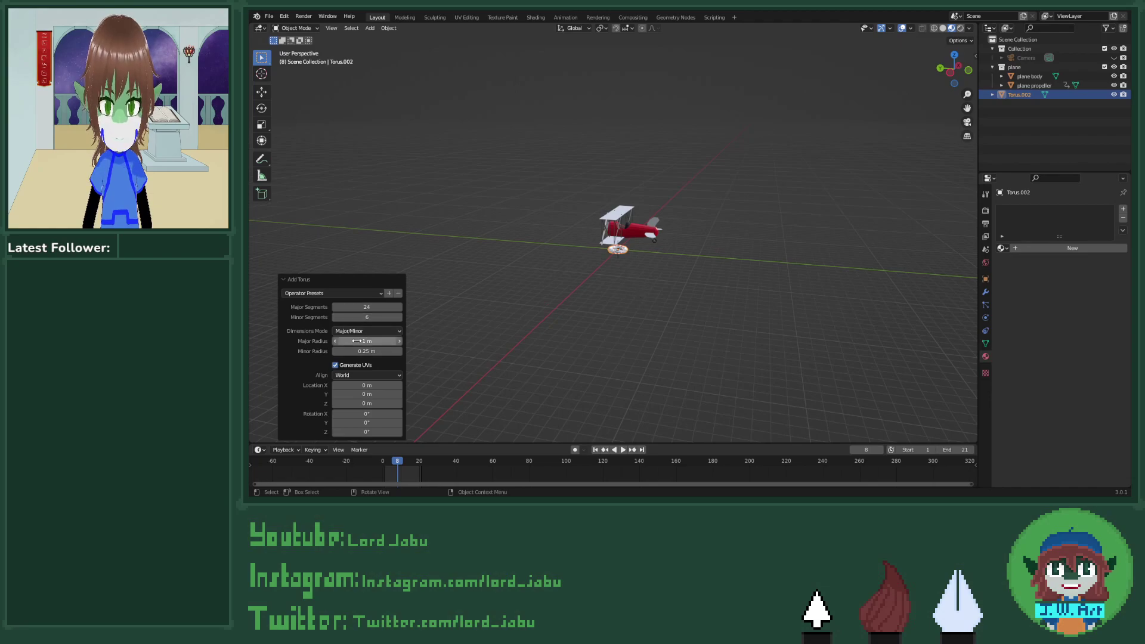
{"action": "key", "text": "shift+Left"}
{"action": "left_click_drag", "start_coordinate": [367, 341], "coordinate": [391, 351]}
{"action": "middle_click_drag", "start_coordinate": [566, 296], "coordinate": [574, 266]}
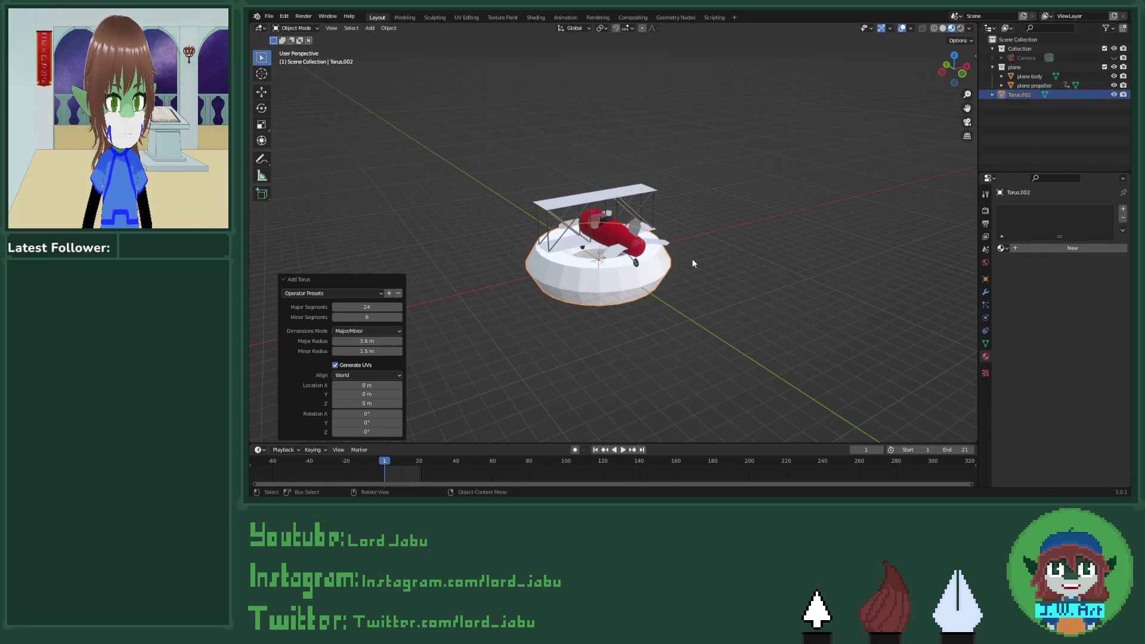
{"action": "middle_click_drag", "start_coordinate": [691, 263], "coordinate": [633, 284]}
Step: Rotate the torus 90° about the Y axis so it stands upright
{"action": "key", "text": "s"}
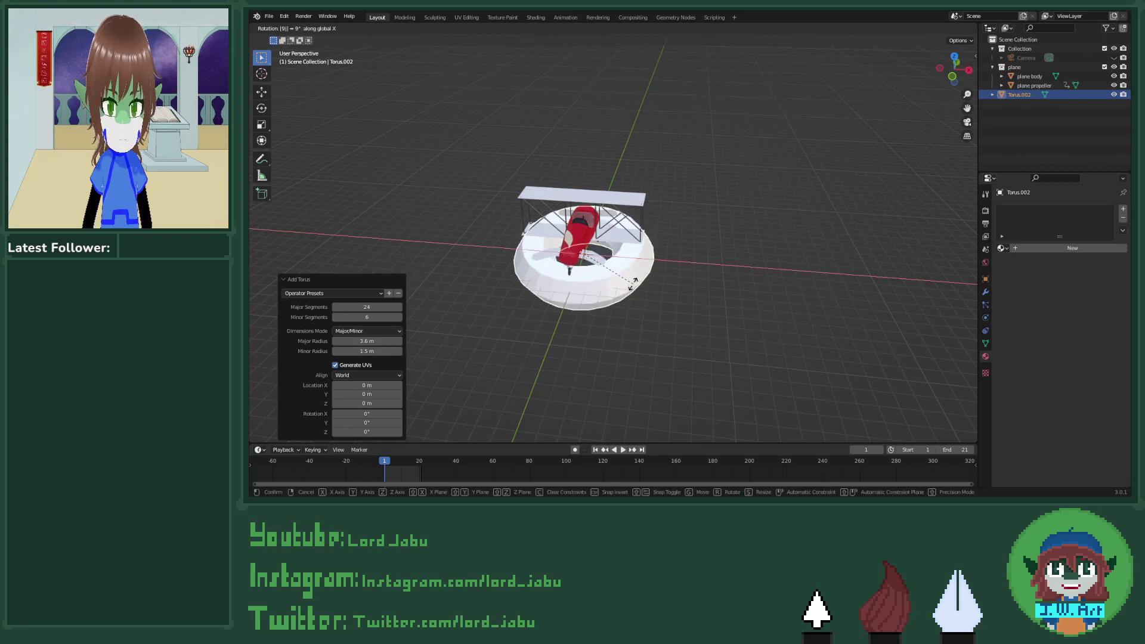
{"action": "left_click", "coordinate": [633, 286]}
{"action": "type", "text": "r"}
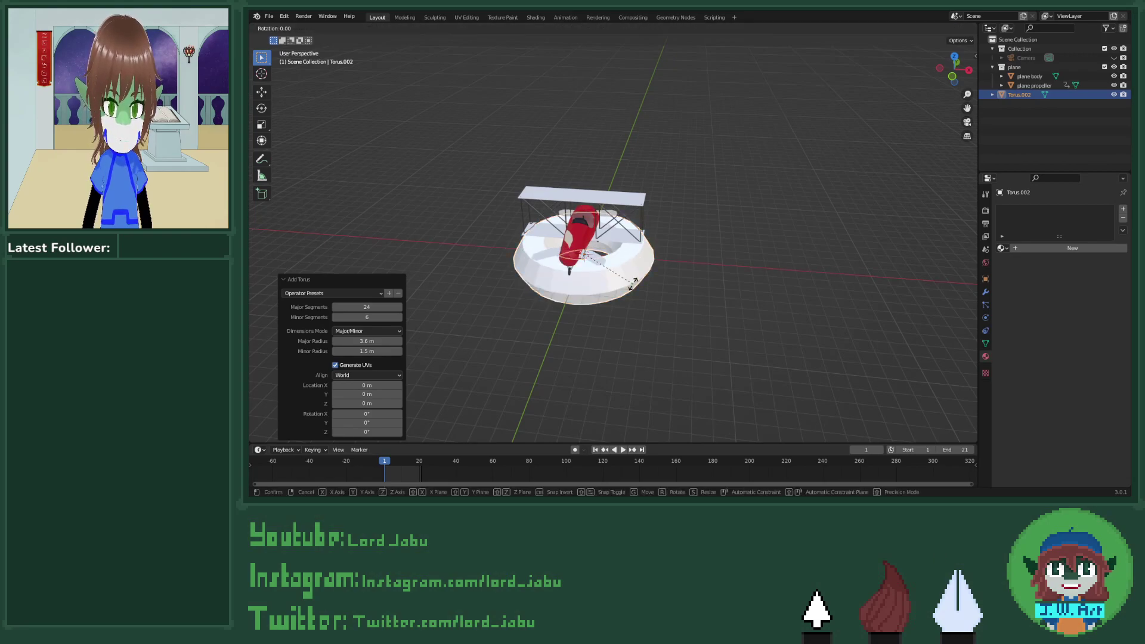
{"action": "type", "text": "y90"}
{"action": "key", "text": "Return"}
{"action": "middle_click_drag", "start_coordinate": [633, 286], "coordinate": [731, 258]}
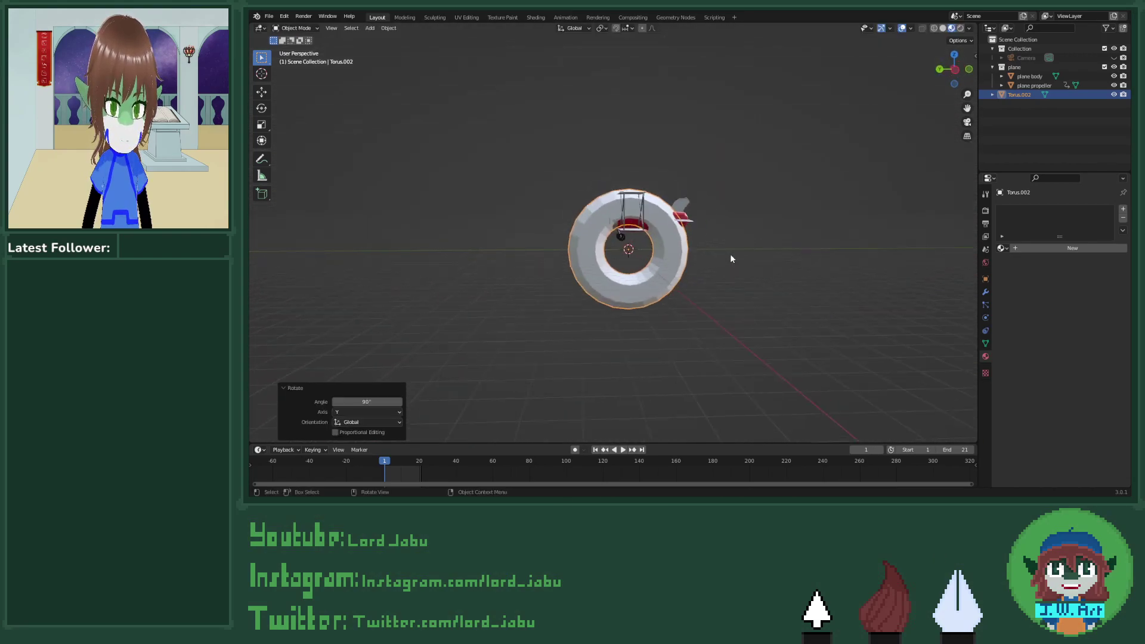
{"action": "scroll", "coordinate": [728, 255], "scroll_direction": "down", "scroll_amount": 3}
Step: Scale the torus up to 2.248 so its ring surrounds the biplane
{"action": "key", "text": "s"}
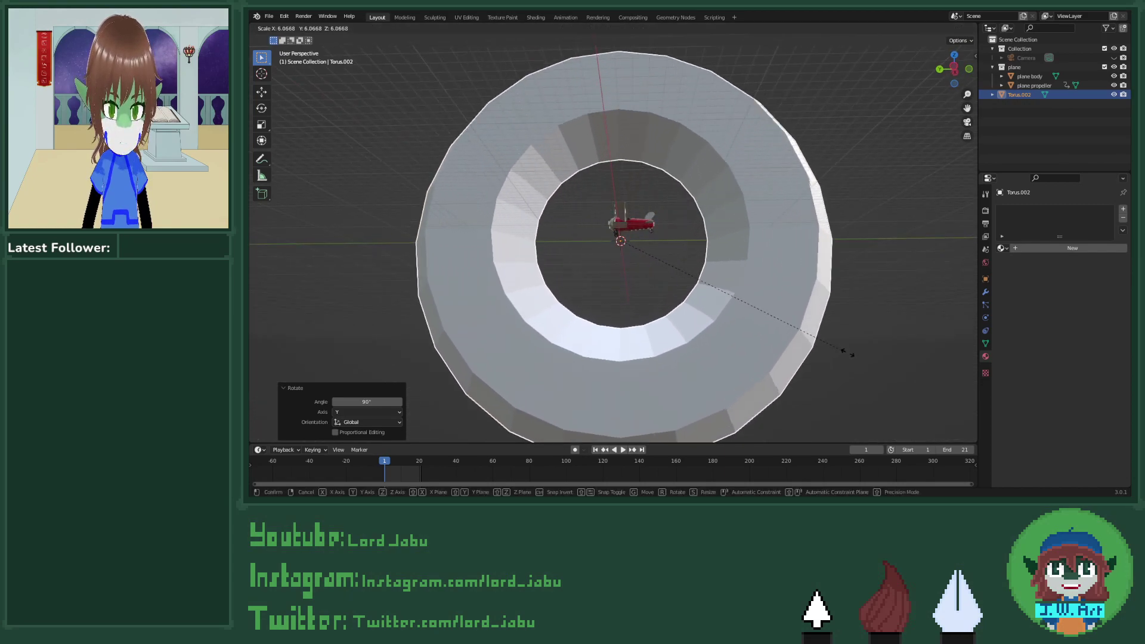
{"action": "left_click", "coordinate": [918, 382]}
{"action": "scroll", "coordinate": [860, 324], "scroll_direction": "down", "scroll_amount": 2}
{"action": "key", "text": "s"}
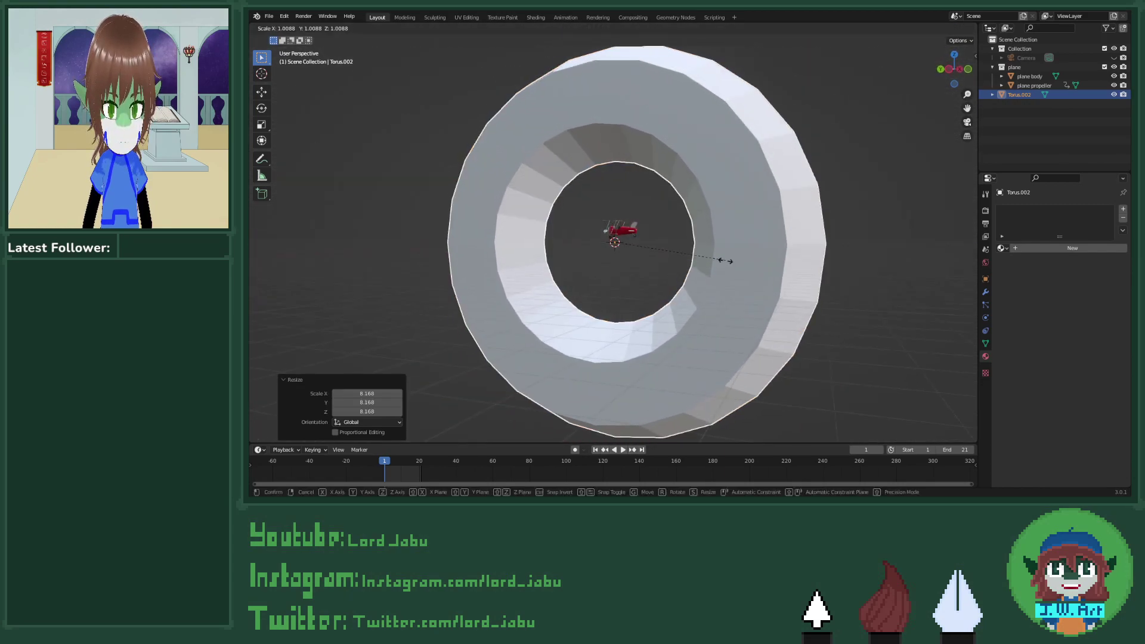
{"action": "left_click", "coordinate": [846, 332]}
{"action": "middle_click_drag", "start_coordinate": [846, 333], "coordinate": [672, 358]}
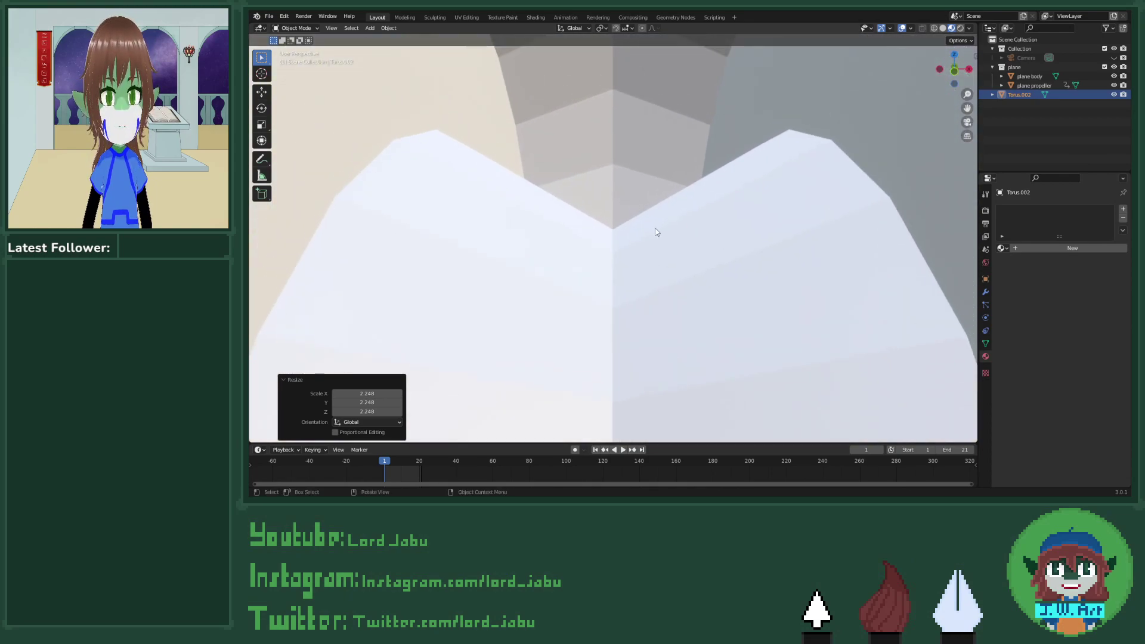
{"action": "scroll", "coordinate": [649, 245], "scroll_direction": "down", "scroll_amount": 5}
{"action": "middle_click_drag", "start_coordinate": [647, 244], "coordinate": [706, 256]}
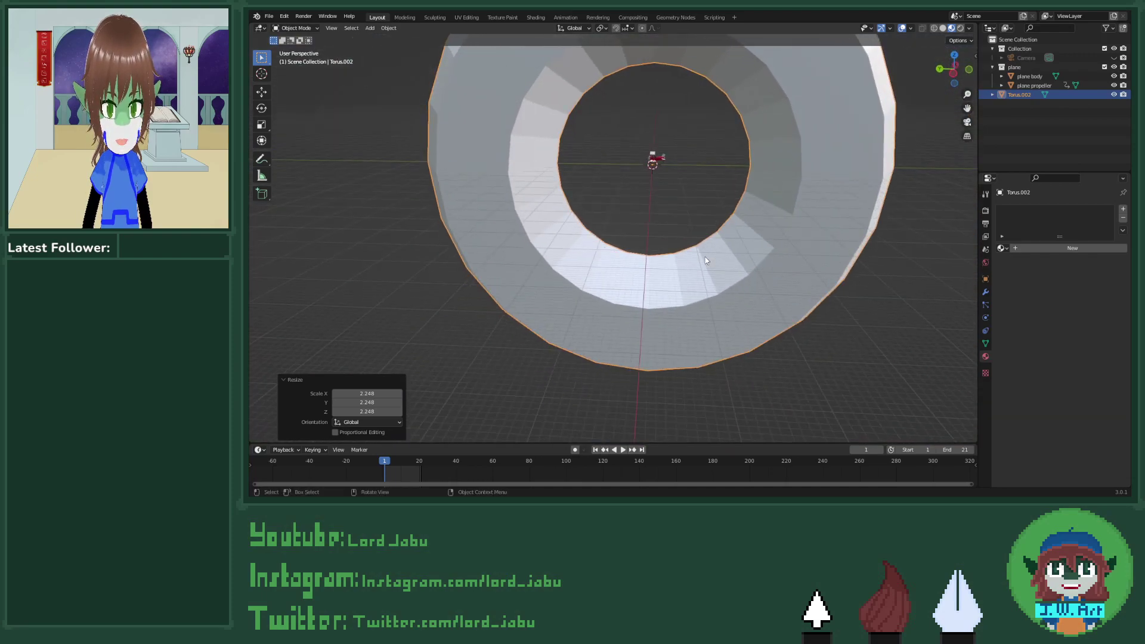
Step: Abandon a trial X rotation and rescale the torus to 1.820
{"action": "key", "text": "r"}
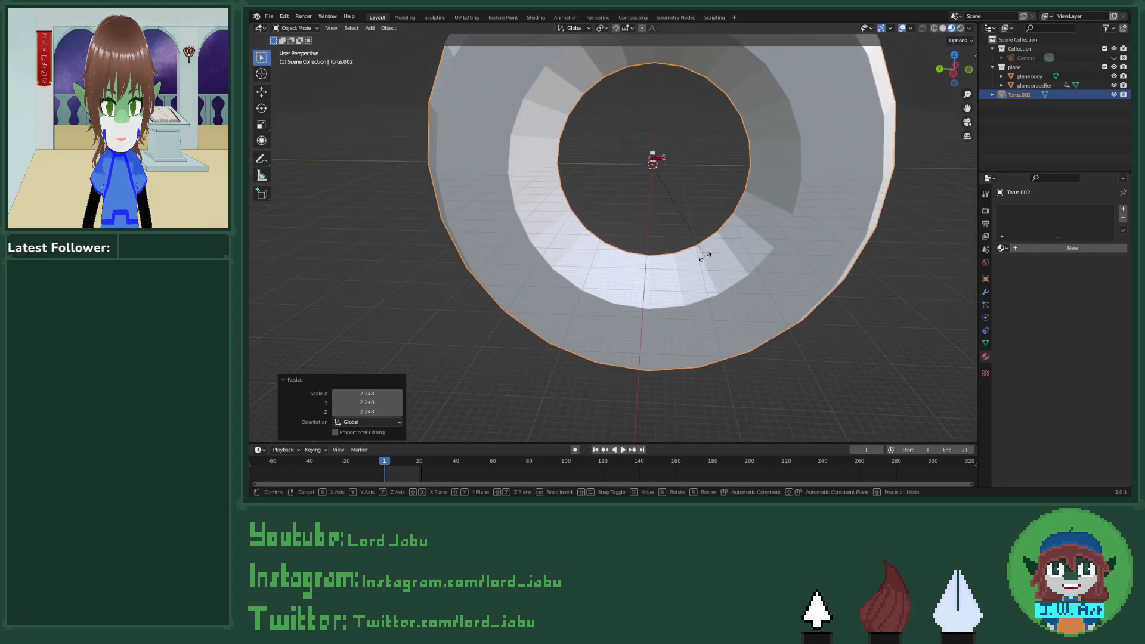
{"action": "key", "text": "x"}
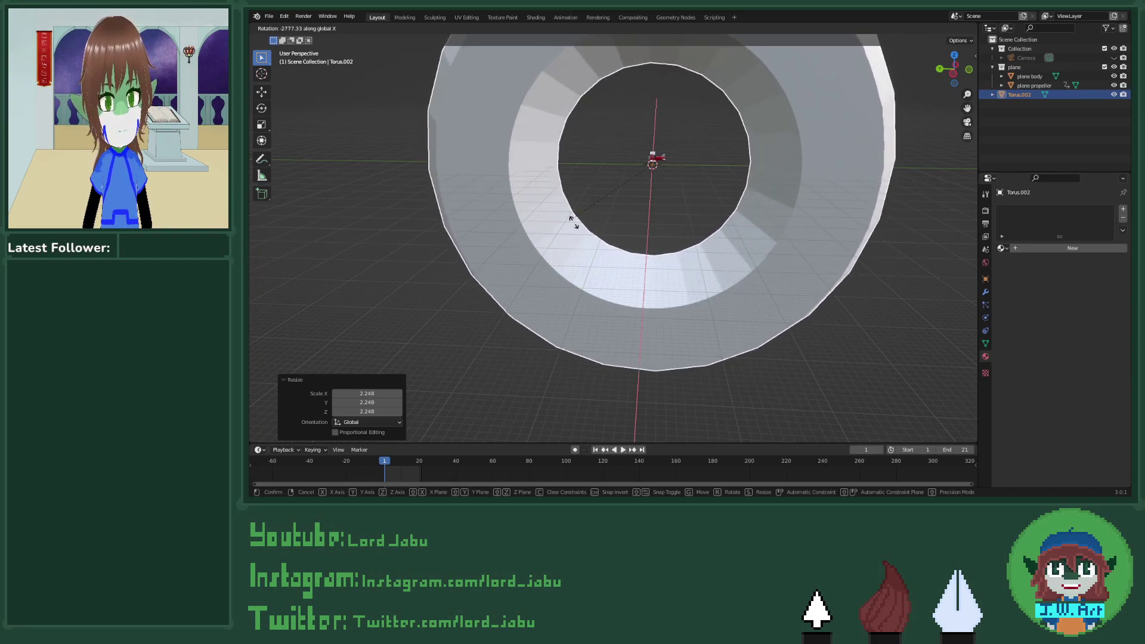
{"action": "key", "text": "Escape"}
{"action": "scroll", "coordinate": [709, 149], "scroll_direction": "down", "scroll_amount": 2}
{"action": "middle_click_drag", "start_coordinate": [643, 162], "coordinate": [549, 223]}
{"action": "middle_click_drag", "start_coordinate": [656, 195], "coordinate": [703, 292]}
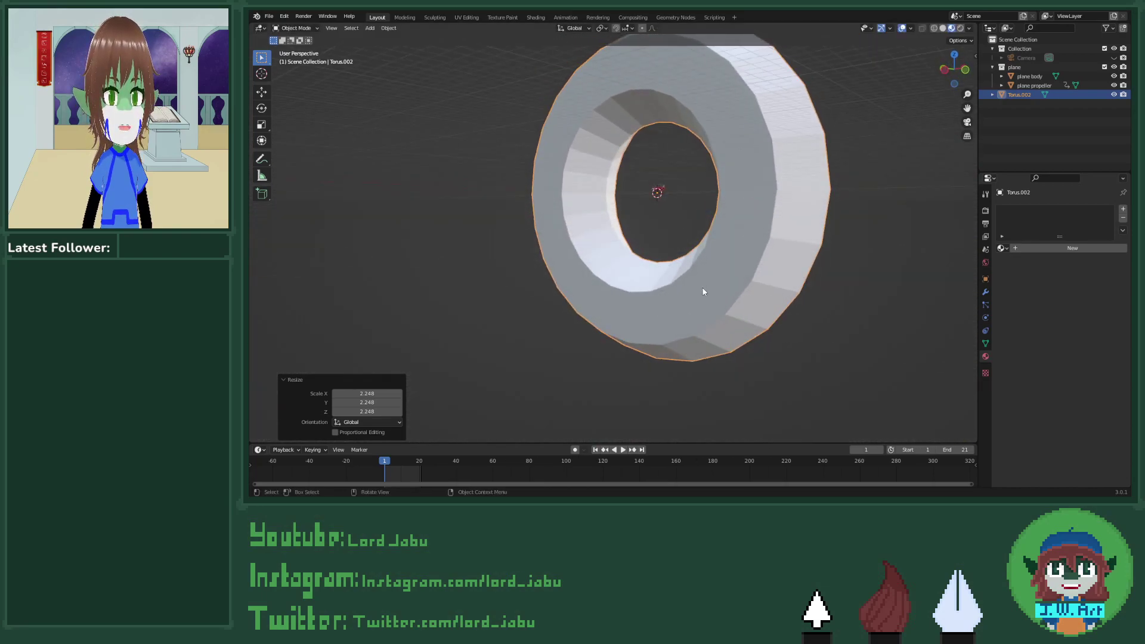
{"action": "key", "text": "s"}
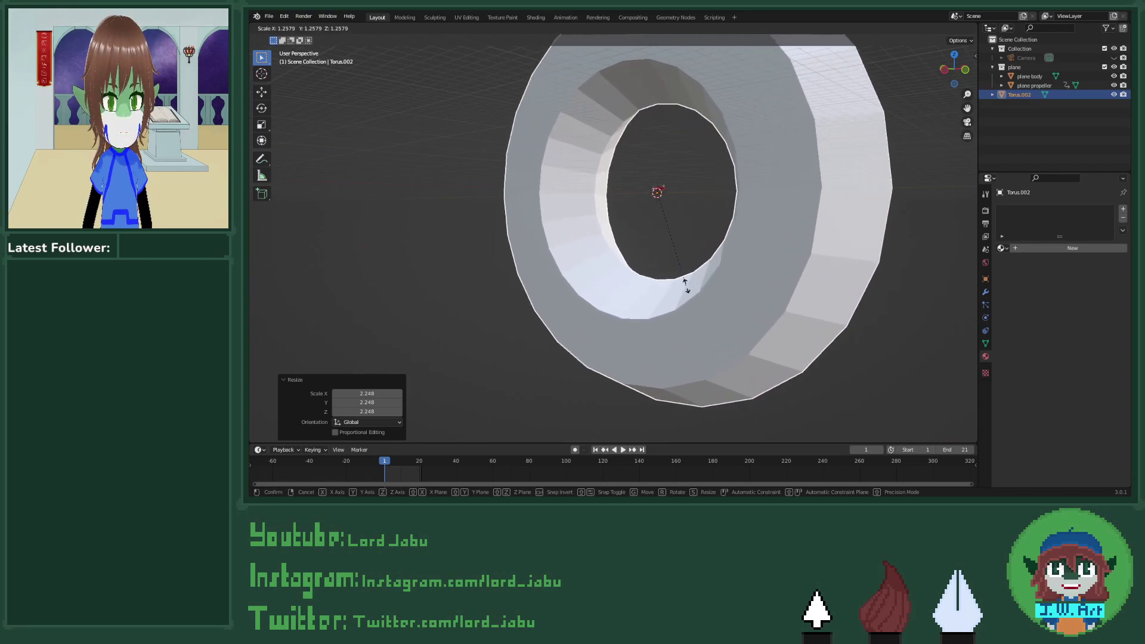
{"action": "left_click", "coordinate": [735, 307]}
{"action": "middle_click_drag", "start_coordinate": [634, 275], "coordinate": [674, 272]}
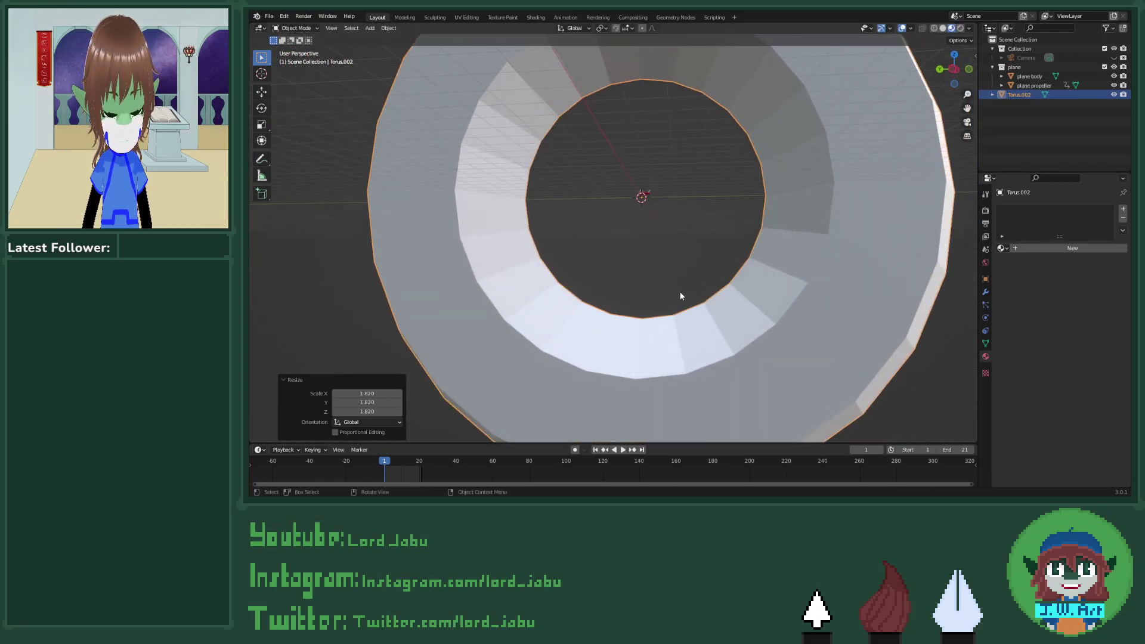
Step: Raise the torus along Z to 109.02 m, discarding a trial X rotation
{"action": "key", "text": "g"}
{"action": "key", "text": "z"}
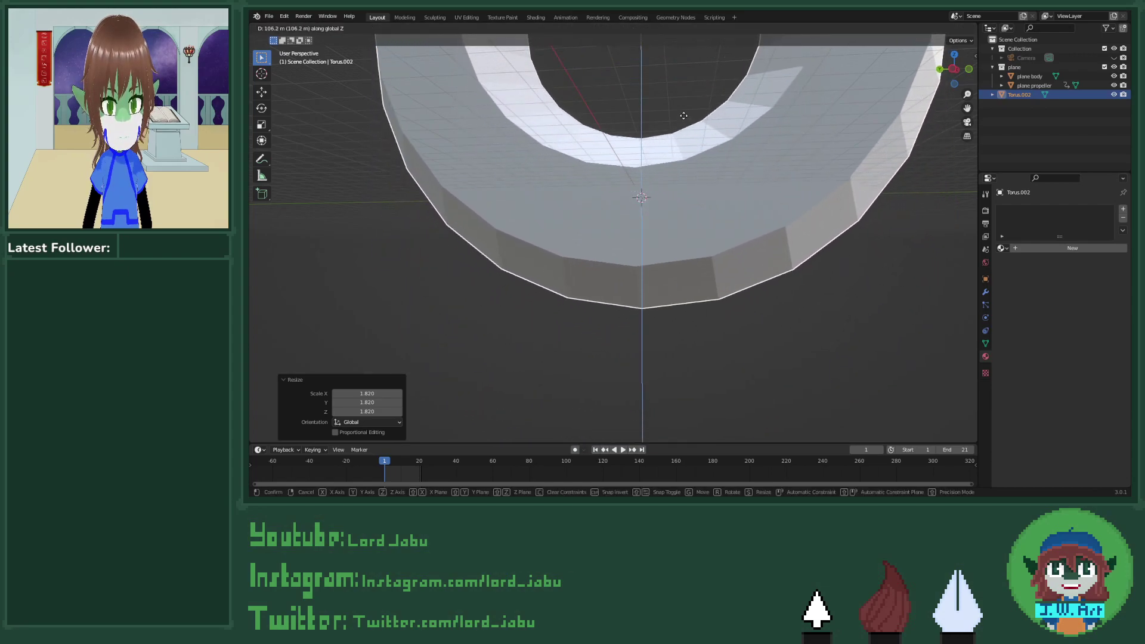
{"action": "left_click", "coordinate": [683, 116]}
{"action": "key", "text": "r"}
{"action": "key", "text": "x"}
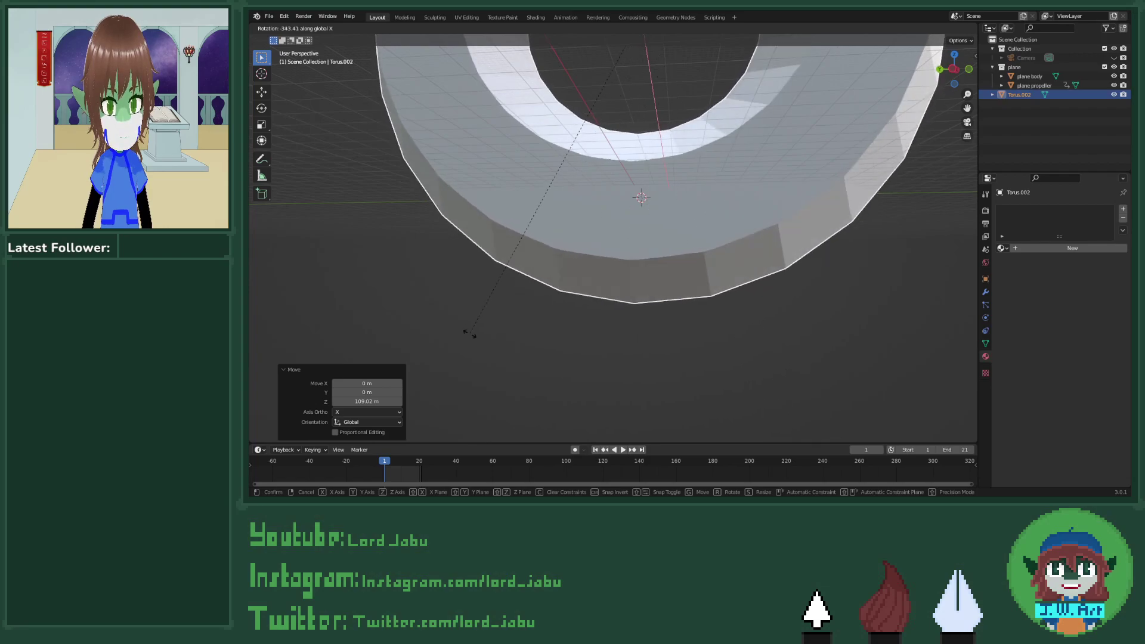
{"action": "key", "text": "Escape"}
{"action": "middle_click_drag", "start_coordinate": [595, 336], "coordinate": [570, 370]}
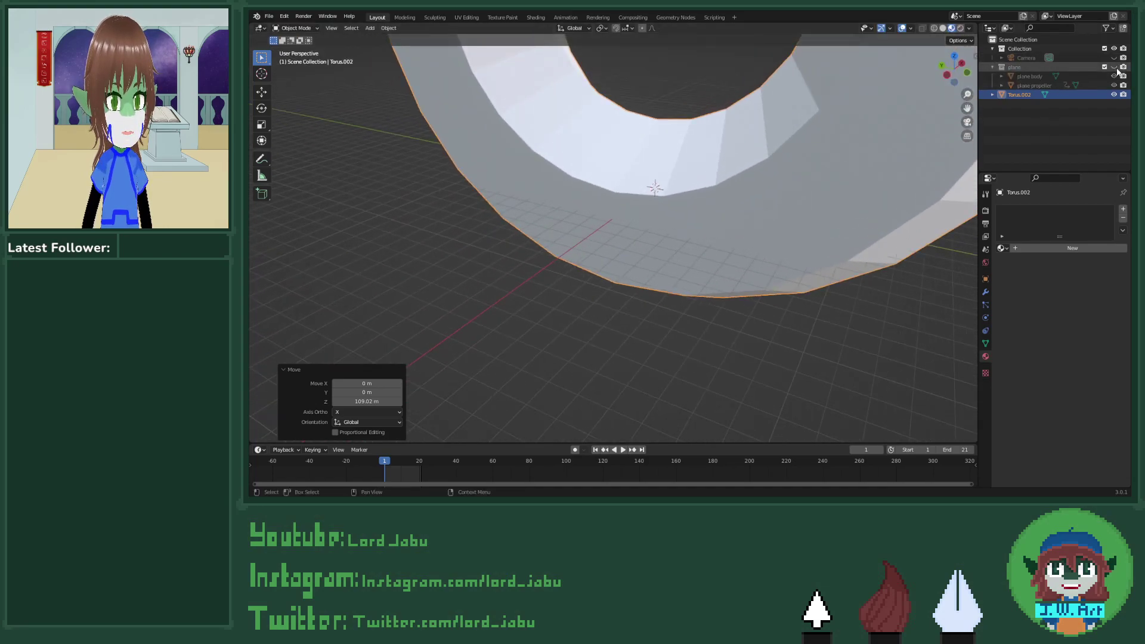
Step: In Edit Mode, select several faces on the torus's inner ring
{"action": "key", "text": "Tab"}
{"action": "middle_click_drag", "start_coordinate": [751, 170], "coordinate": [850, 223]}
{"action": "scroll", "coordinate": [648, 243], "scroll_direction": "up", "scroll_amount": 5}
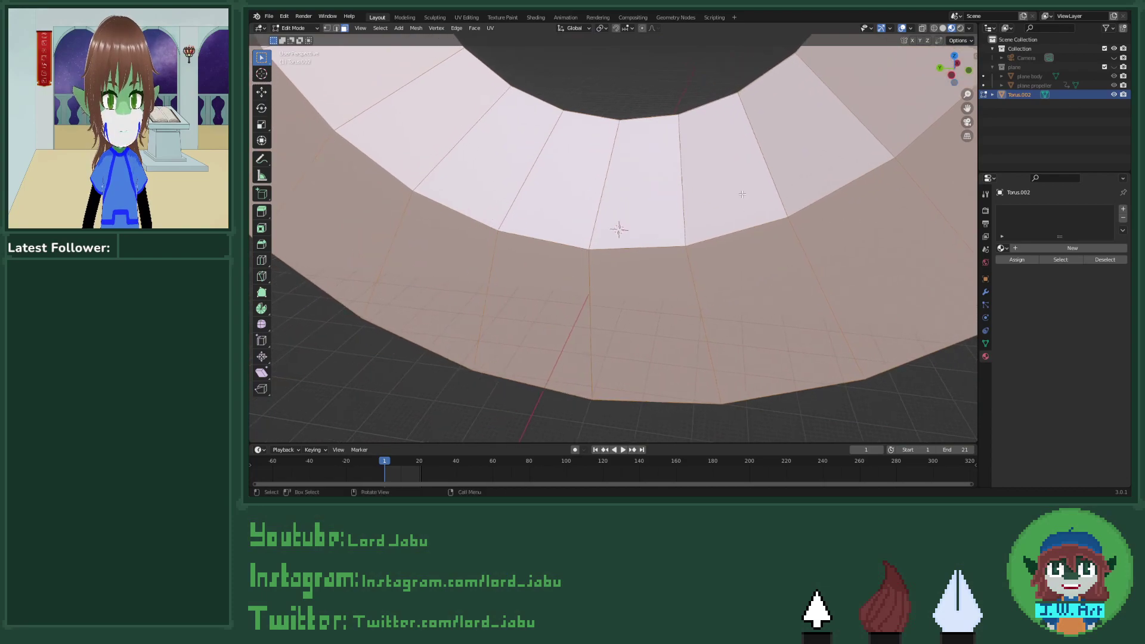
{"action": "mouse_move", "coordinate": [742, 193]}
{"action": "middle_mouse_down"}
{"action": "mouse_move", "coordinate": [671, 163]}
{"action": "mouse_move", "coordinate": [706, 151]}
{"action": "mouse_move", "coordinate": [730, 178]}
{"action": "mouse_move", "coordinate": [737, 157]}
{"action": "mouse_move", "coordinate": [740, 167]}
{"action": "middle_mouse_up"}
{"action": "left_click", "coordinate": [729, 179], "text": "shift"}
{"action": "left_click", "coordinate": [739, 155], "text": "shift"}
{"action": "left_click", "coordinate": [731, 87], "text": "shift"}
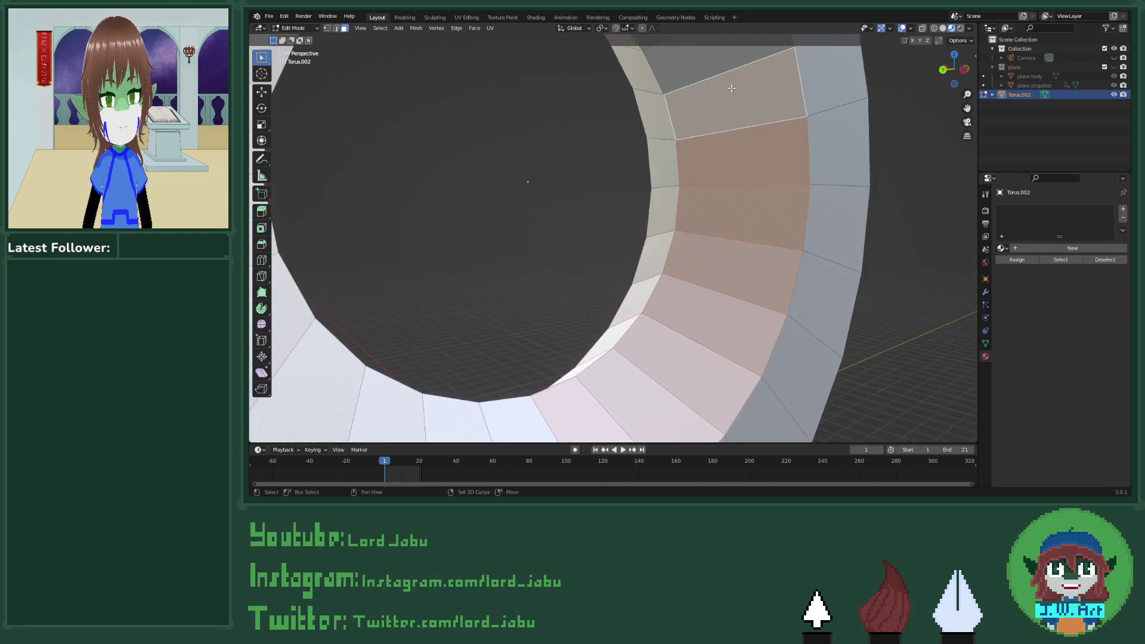
{"action": "middle_click_drag", "start_coordinate": [731, 88], "coordinate": [669, 320]}
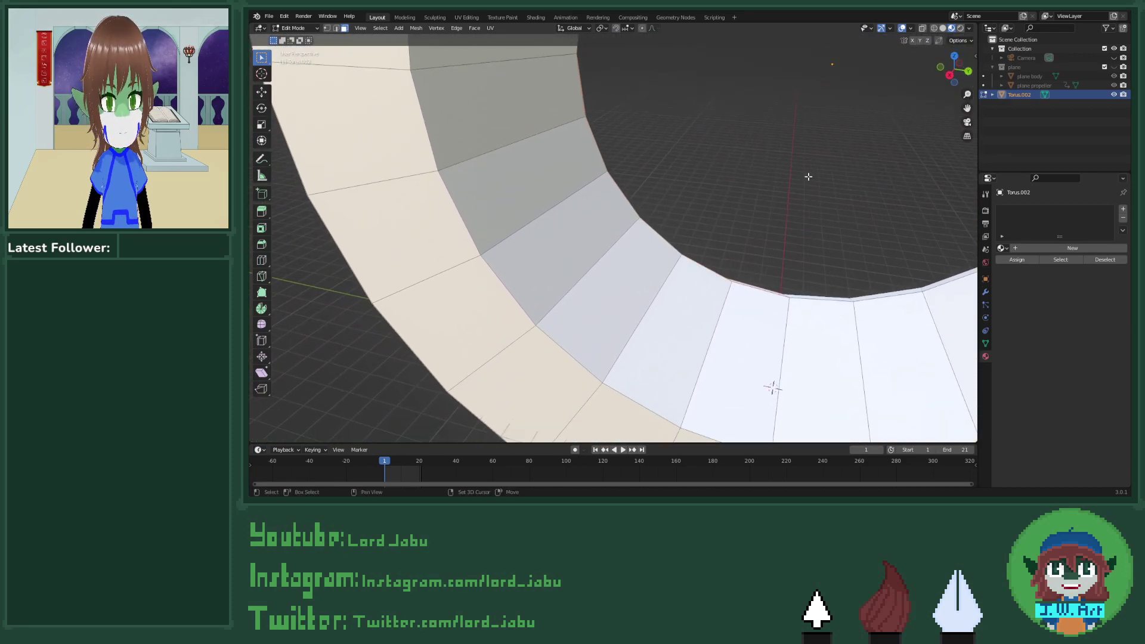
{"action": "left_click", "coordinate": [526, 128], "text": "shift"}
{"action": "left_click", "coordinate": [537, 168], "text": "shift"}
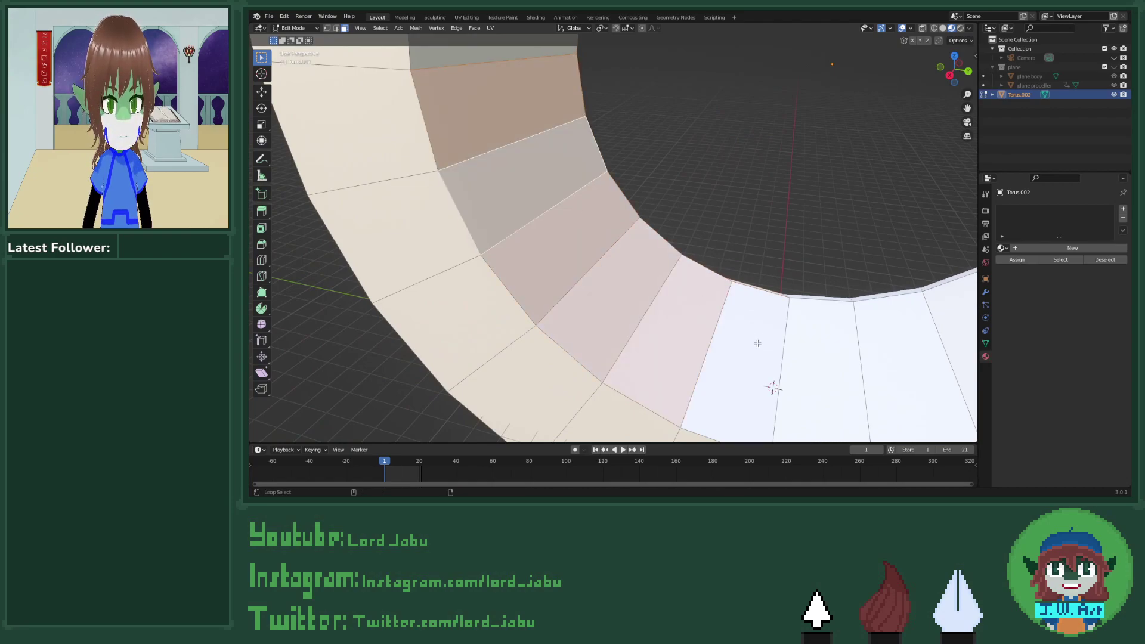
{"action": "scroll", "coordinate": [723, 355], "scroll_direction": "down", "scroll_amount": 3}
{"action": "middle_click_drag", "start_coordinate": [723, 355], "coordinate": [599, 330]}
Step: Add a loop of inner-ring faces to the selection and delete the selected faces
{"action": "left_click", "coordinate": [523, 333], "text": "alt+shift"}
{"action": "middle_click_drag", "start_coordinate": [523, 333], "coordinate": [641, 316]}
{"action": "key", "text": "x"}
{"action": "left_click", "coordinate": [509, 332]}
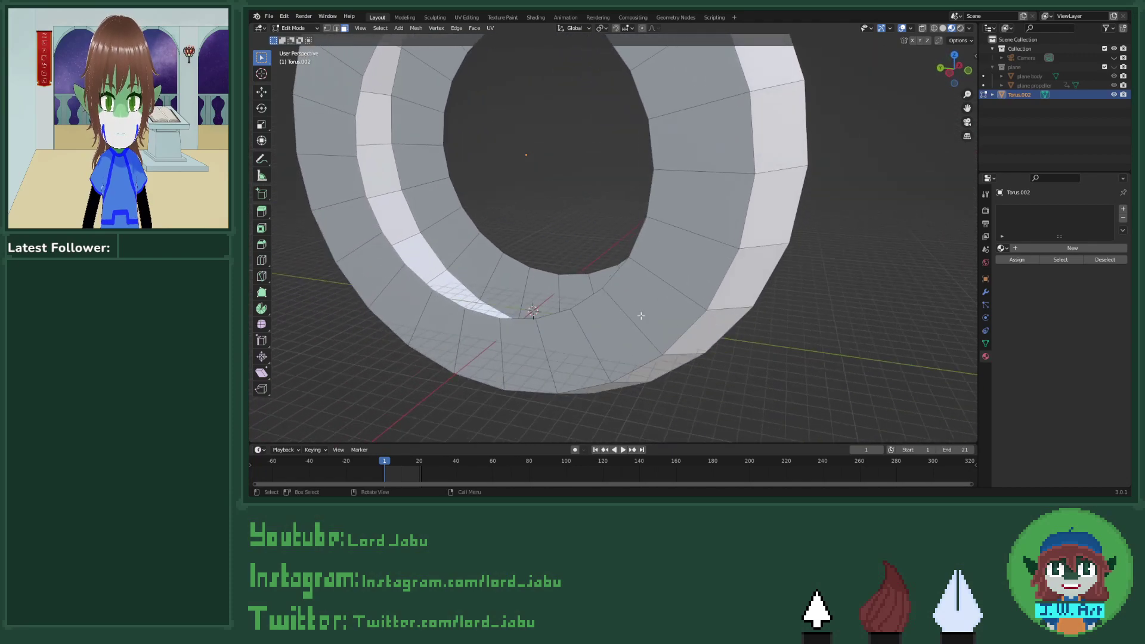
Step: Unhide the plane collection and the camera, then view the scene through the camera
{"action": "left_click", "coordinate": [1113, 67]}
{"action": "key", "text": "KP_6"}
{"action": "key", "text": "KP_6"}
{"action": "key", "text": "KP_6"}
{"action": "key", "text": "KP_6"}
{"action": "key", "text": "KP_6"}
{"action": "key", "text": "KP_6"}
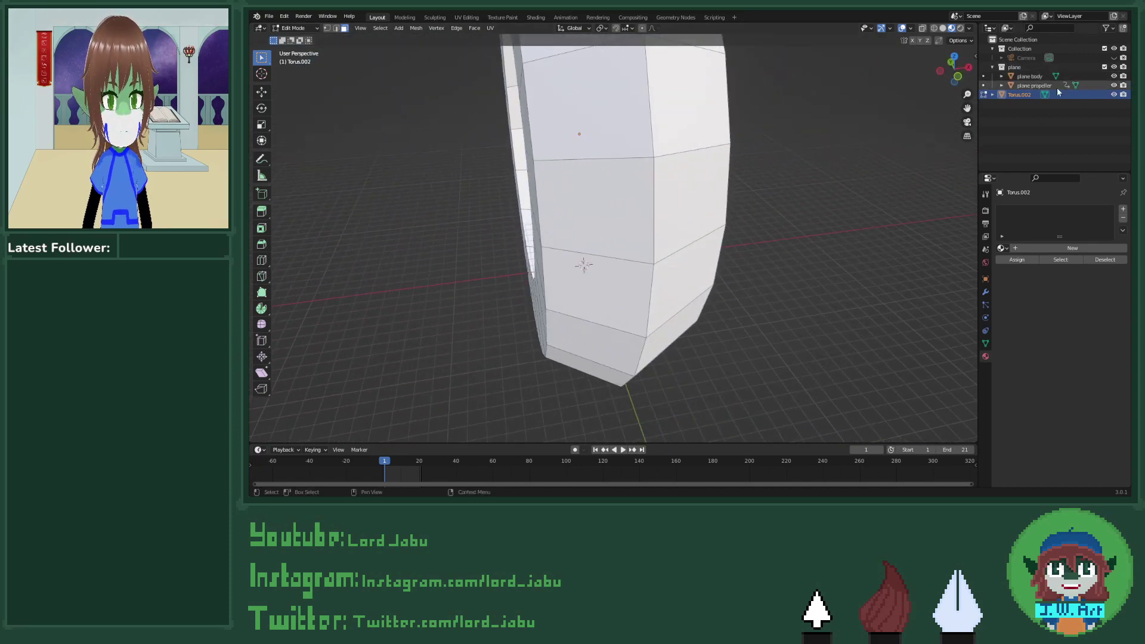
{"action": "left_click", "coordinate": [1112, 57]}
{"action": "left_click", "coordinate": [967, 121]}
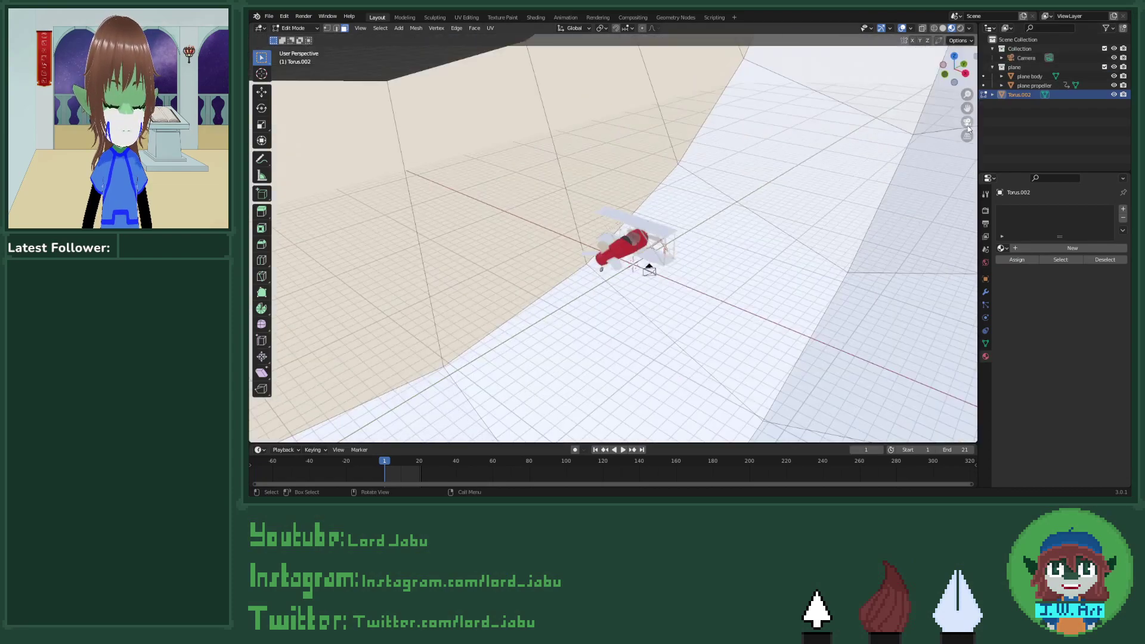
{"action": "middle_click_drag", "start_coordinate": [736, 251], "coordinate": [843, 225]}
Step: Browse the Output, View Layer, Render, Scene, World, Object, Modifier, Physics, Constraint and Mesh property tabs
{"action": "left_click", "coordinate": [985, 236]}
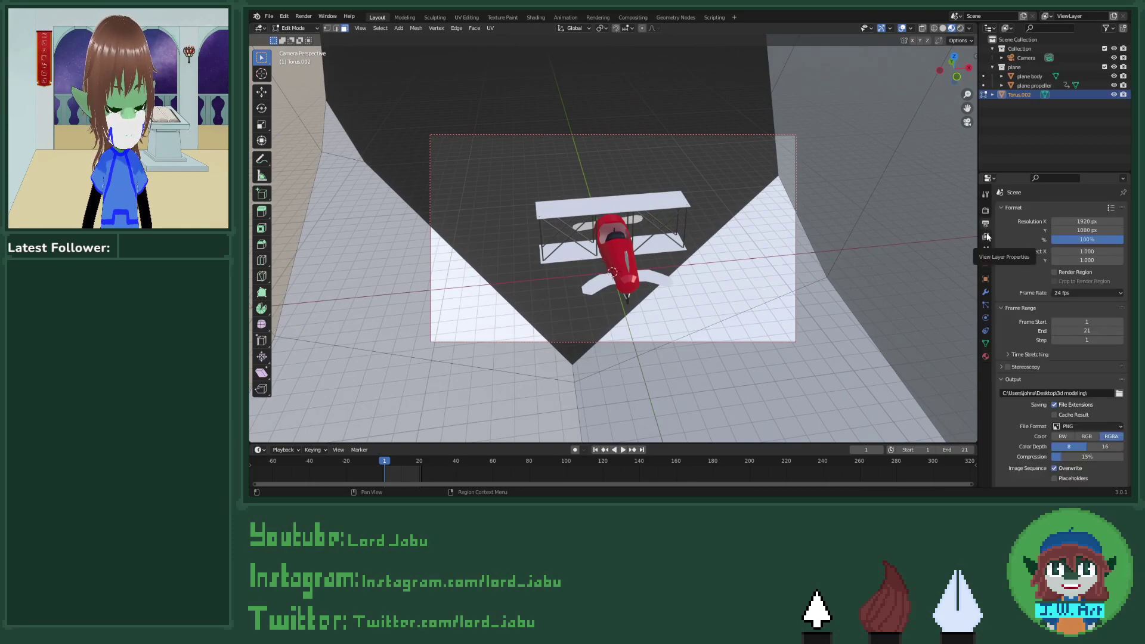
{"action": "left_click", "coordinate": [986, 237]}
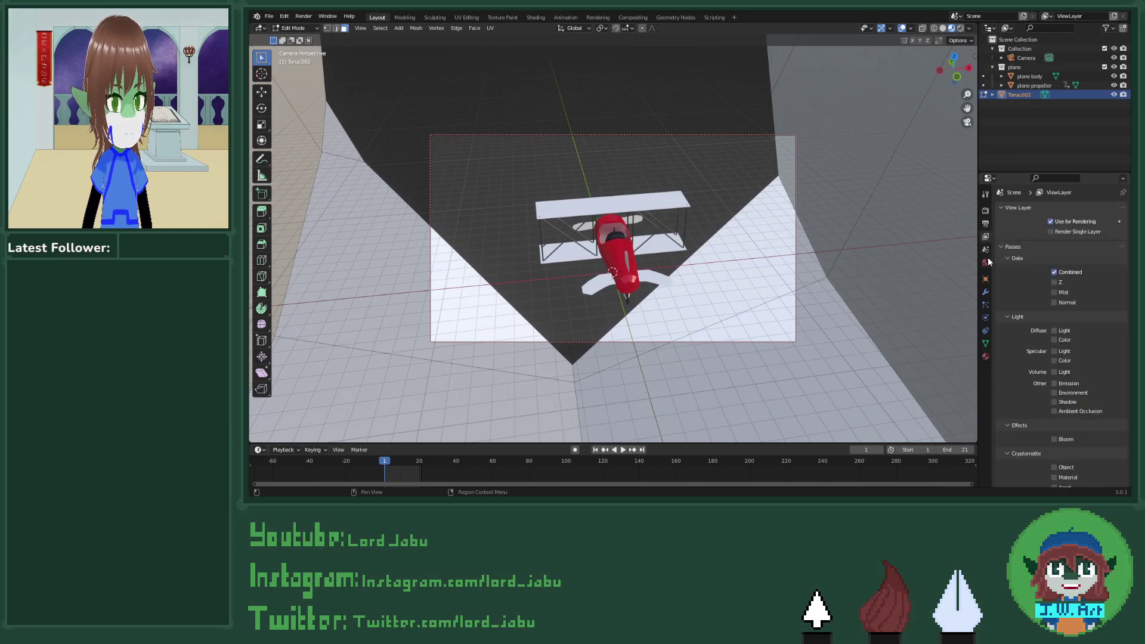
{"action": "left_click", "coordinate": [1026, 57]}
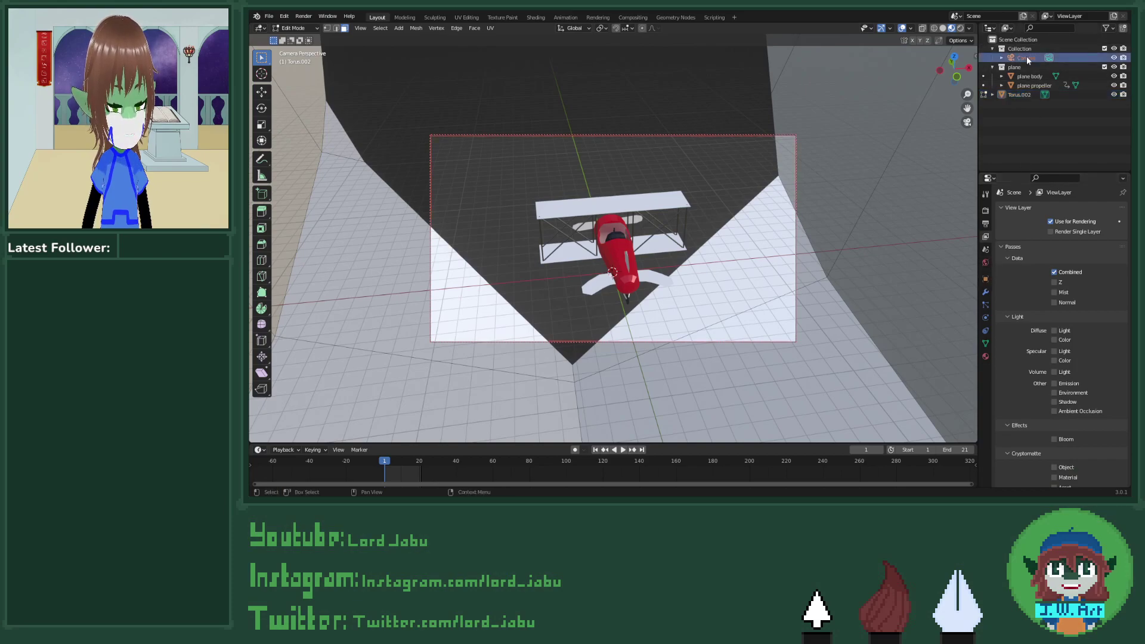
{"action": "left_click", "coordinate": [986, 224]}
{"action": "left_click", "coordinate": [986, 214]}
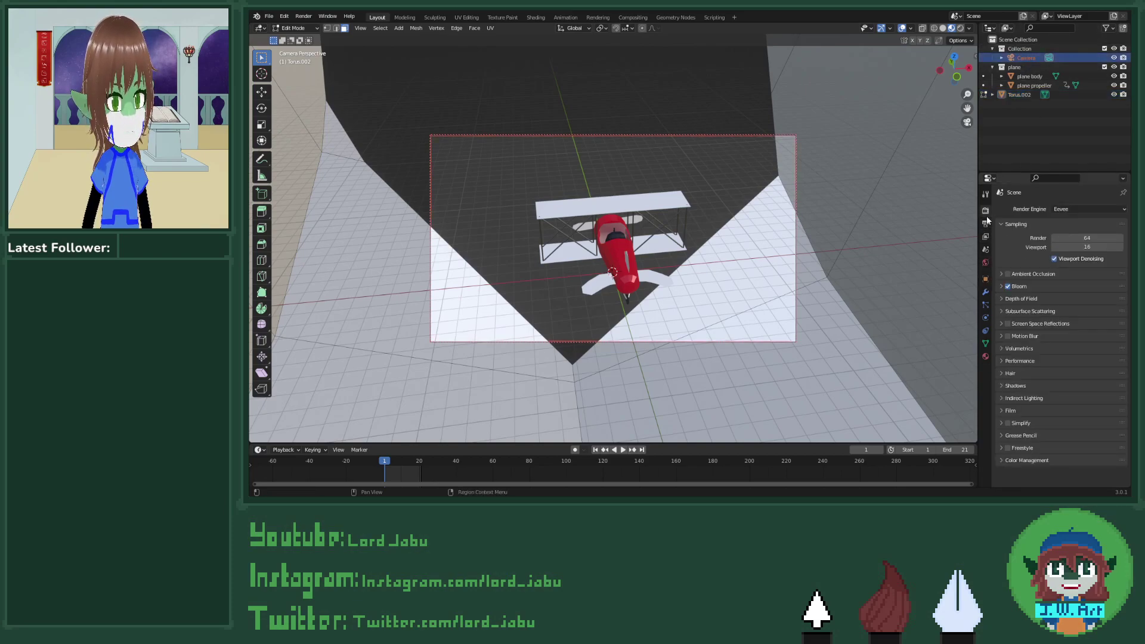
{"action": "left_click", "coordinate": [985, 249]}
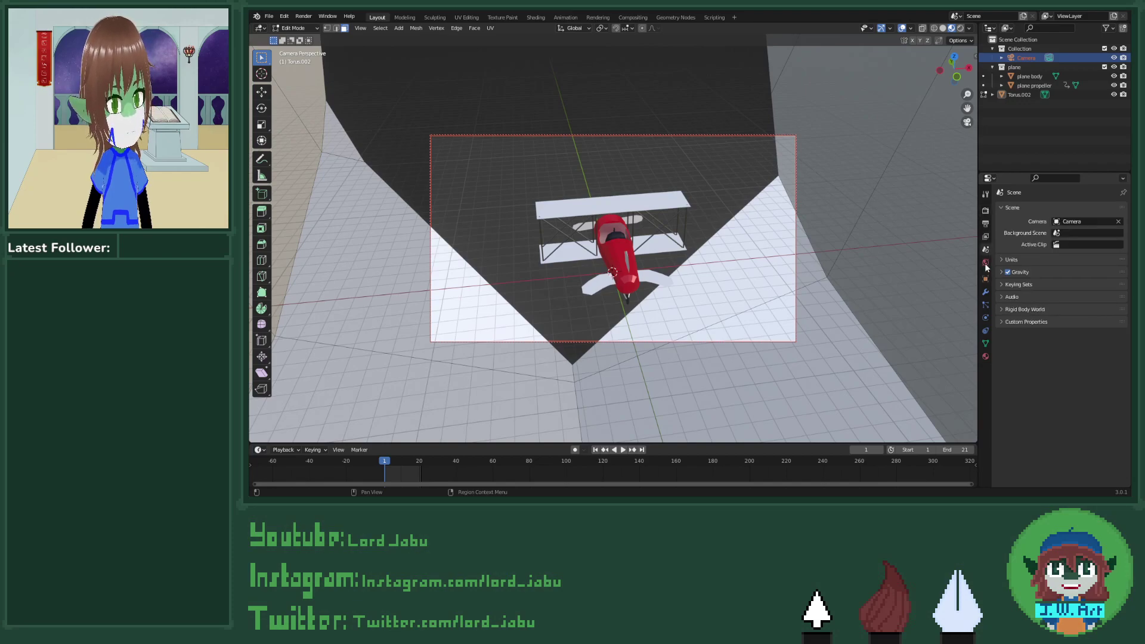
{"action": "left_click", "coordinate": [984, 263]}
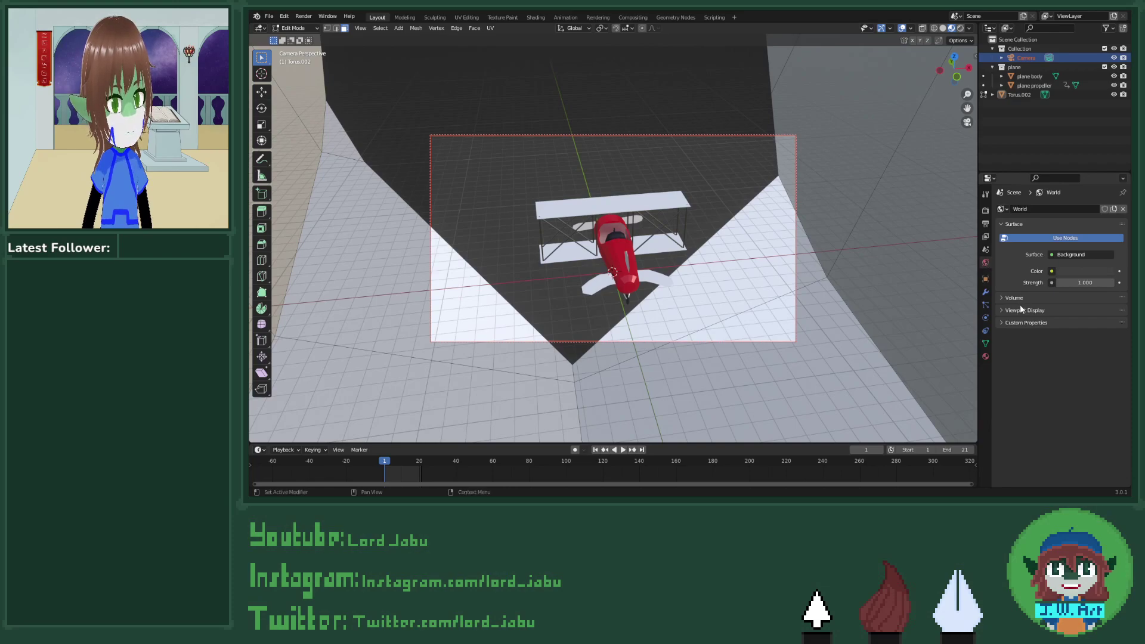
{"action": "left_click", "coordinate": [985, 279]}
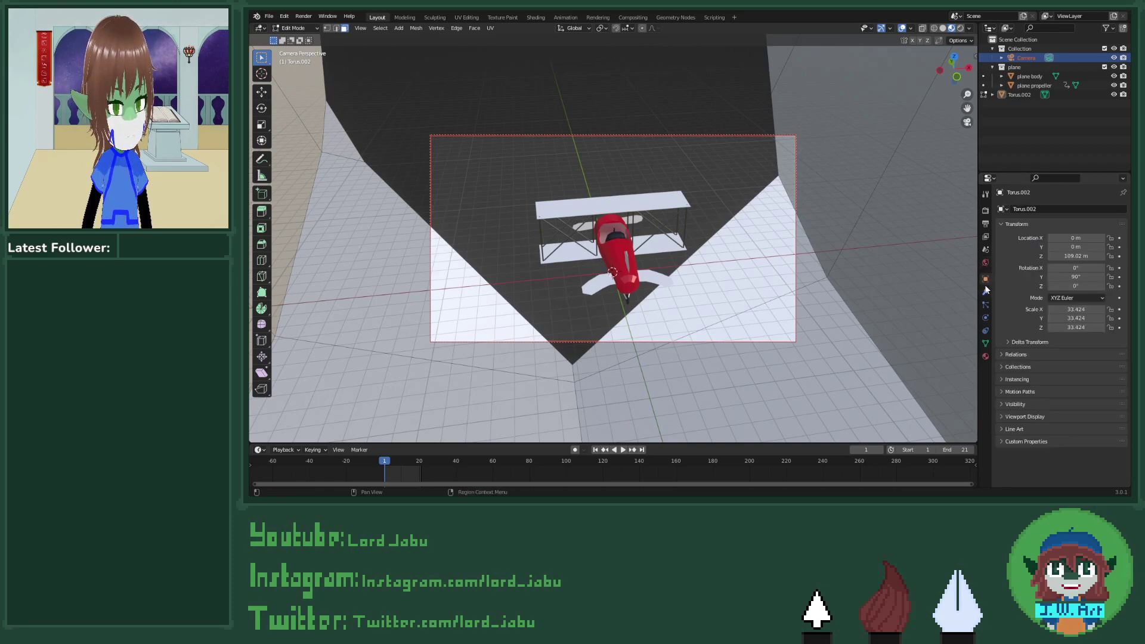
{"action": "left_click", "coordinate": [985, 291]}
{"action": "left_click", "coordinate": [985, 305]}
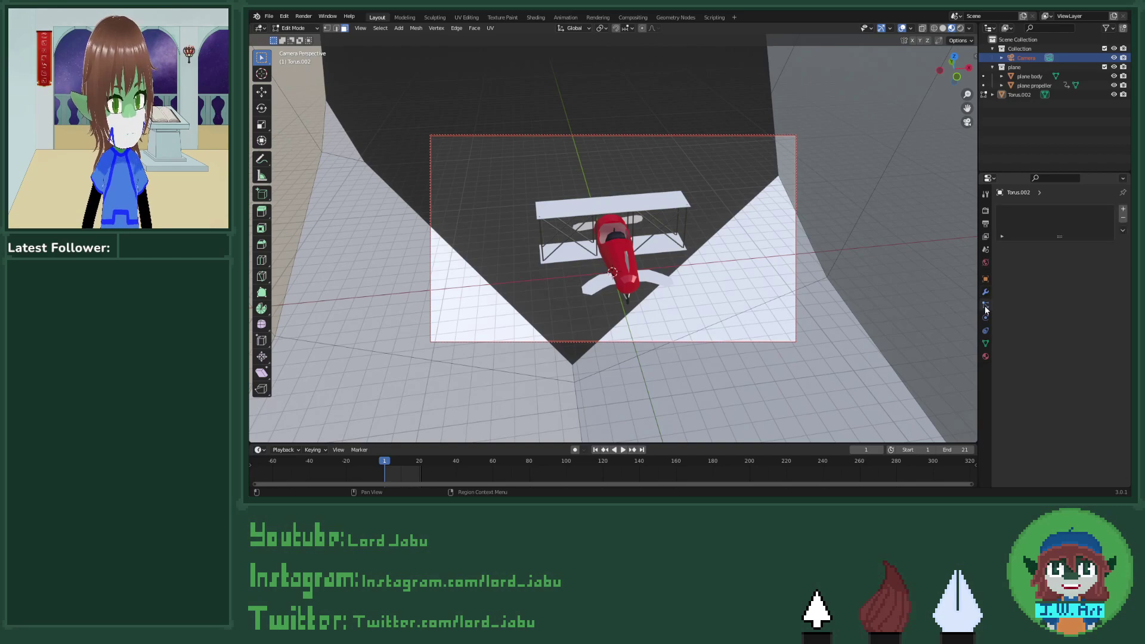
{"action": "left_click", "coordinate": [985, 318]}
{"action": "left_click", "coordinate": [985, 331]}
{"action": "left_click", "coordinate": [985, 344]}
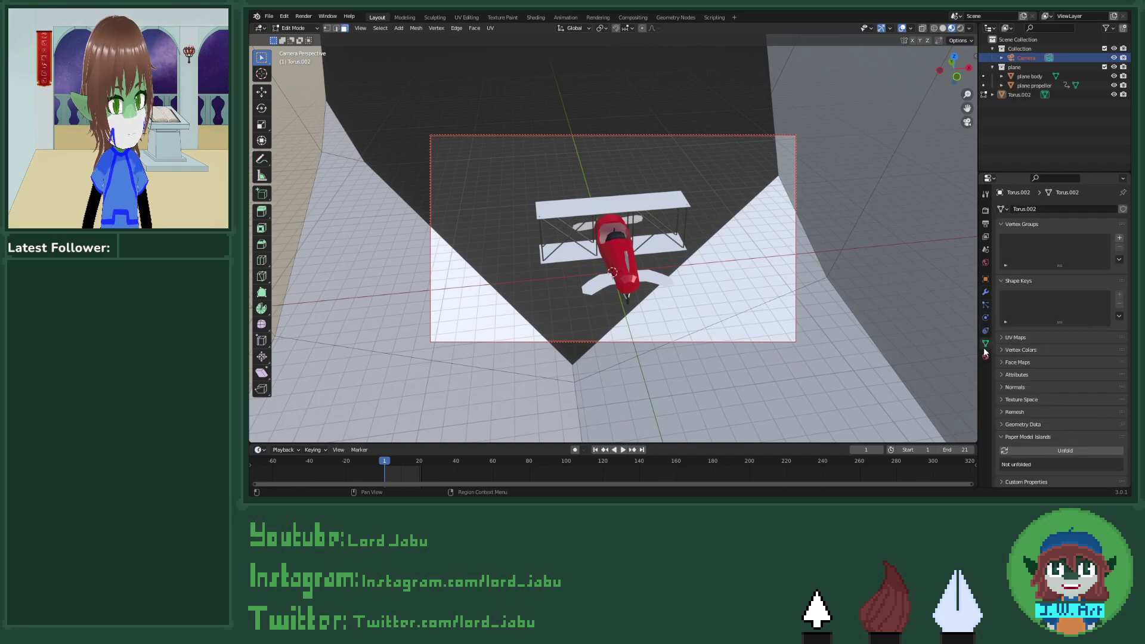
Step: Review the Render, Scene and World settings and the Torus.002 object properties again
{"action": "left_click", "coordinate": [984, 194]}
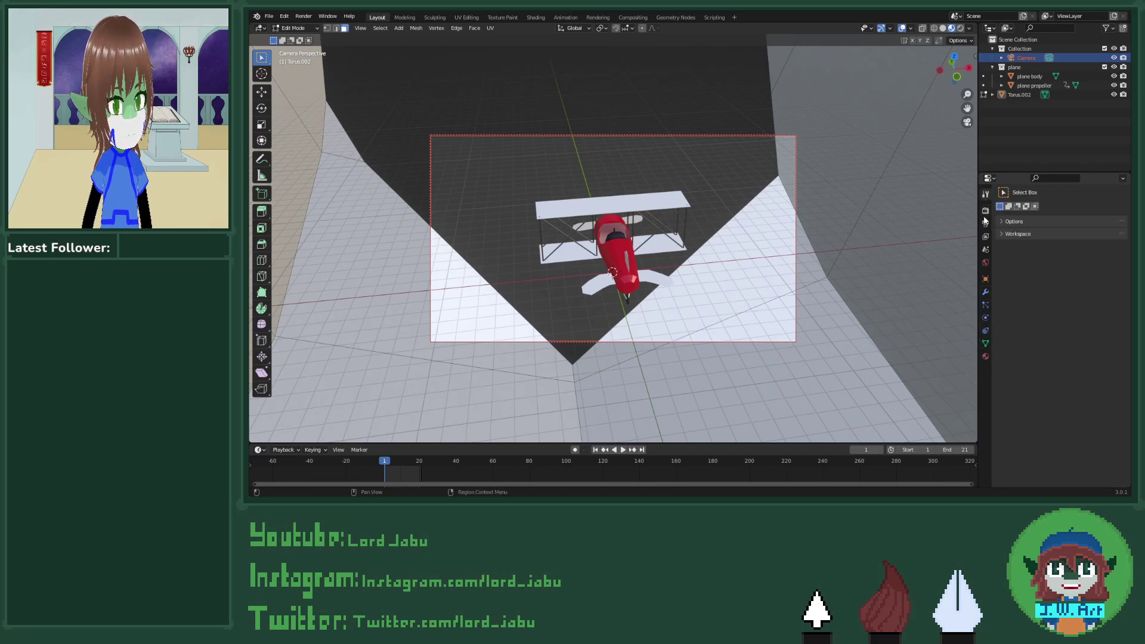
{"action": "left_click", "coordinate": [985, 211]}
{"action": "left_click", "coordinate": [985, 224]}
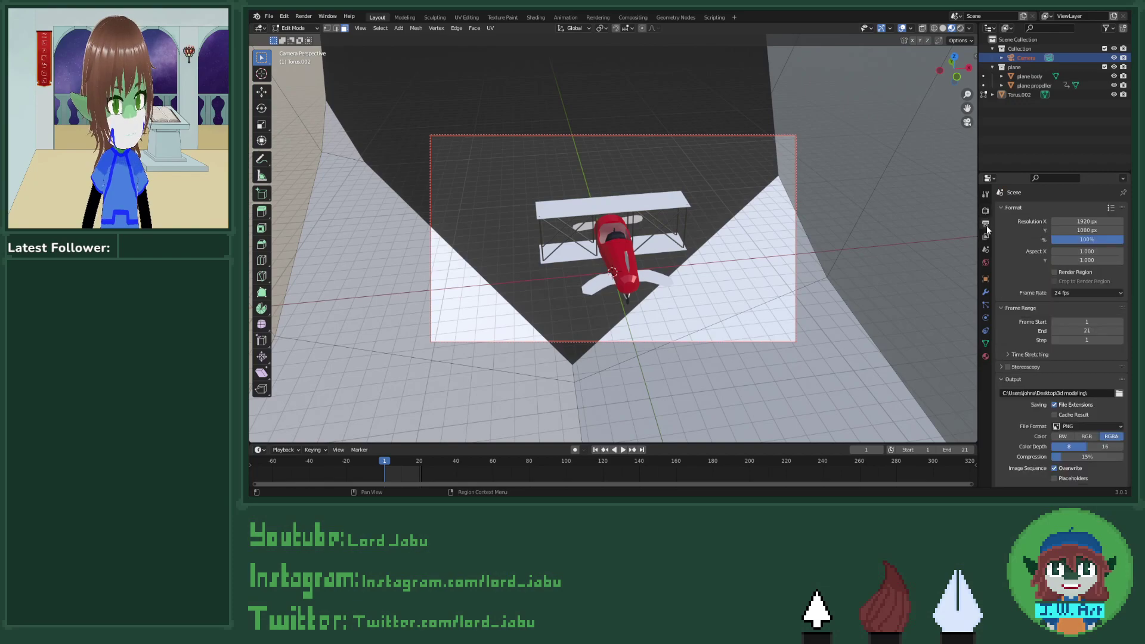
{"action": "left_click", "coordinate": [985, 237]}
{"action": "left_click", "coordinate": [985, 251]}
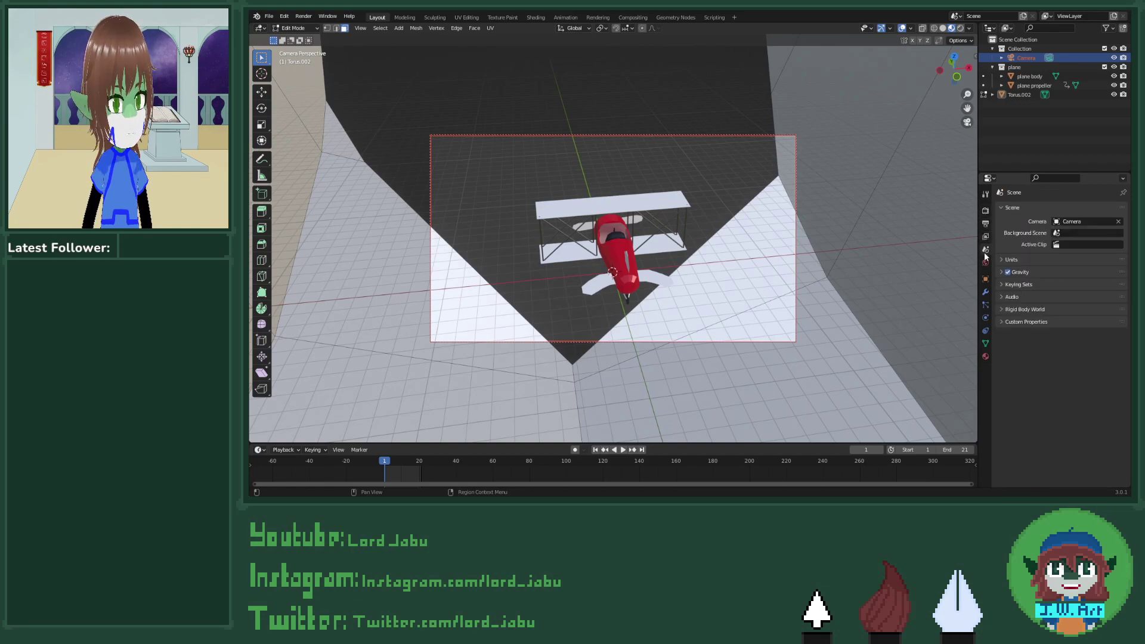
{"action": "left_click", "coordinate": [985, 263]}
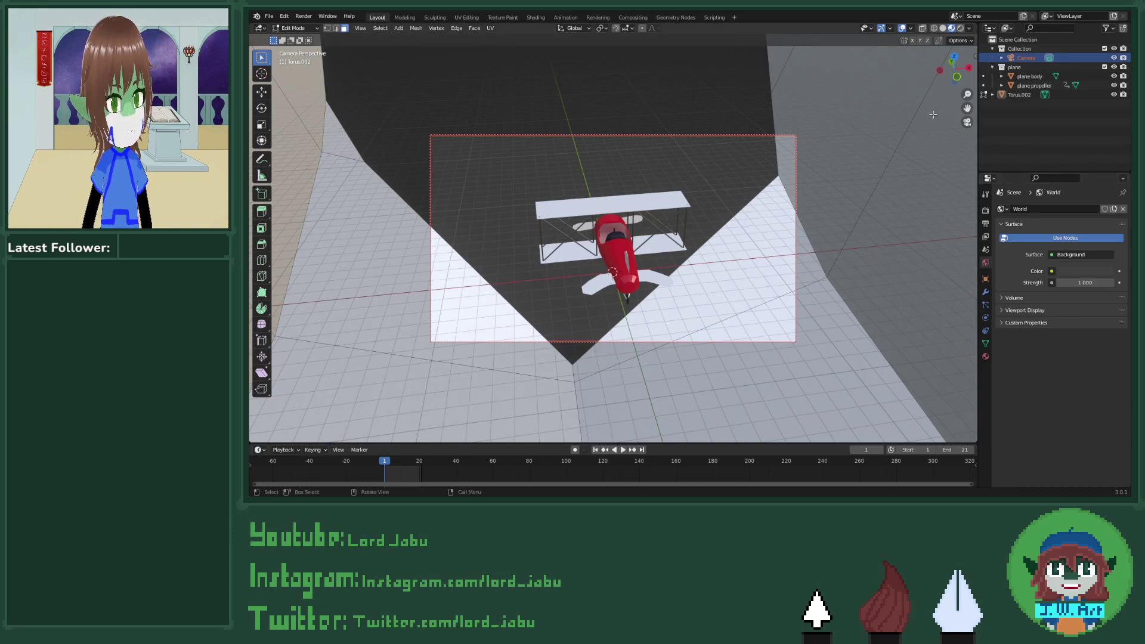
{"action": "left_click", "coordinate": [1011, 311]}
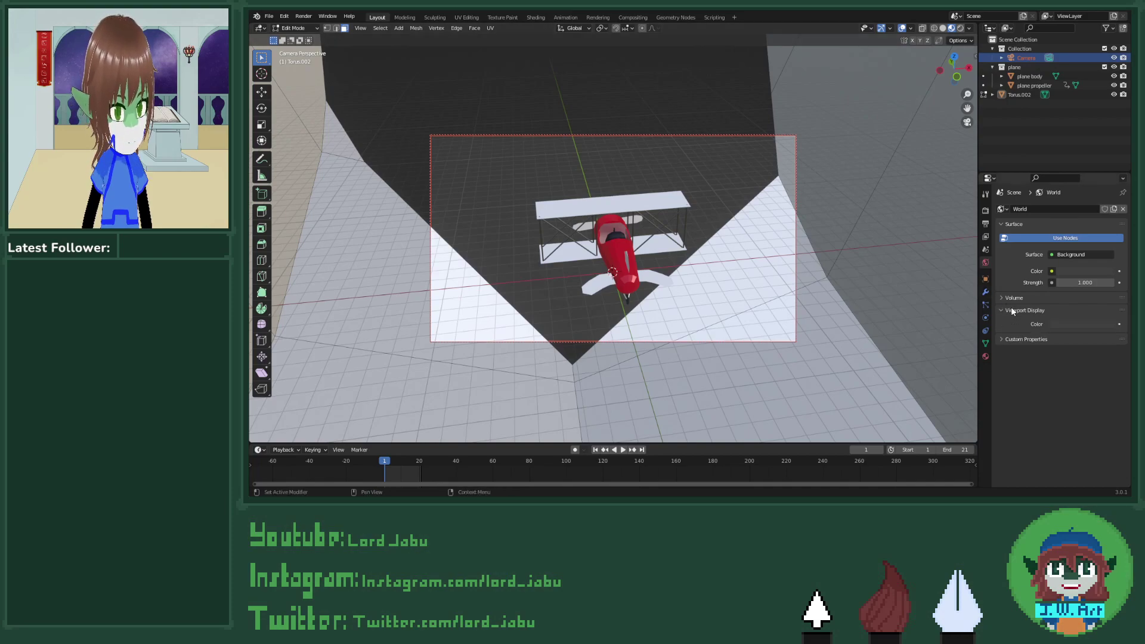
{"action": "left_click", "coordinate": [1011, 310]}
{"action": "left_click", "coordinate": [985, 277]}
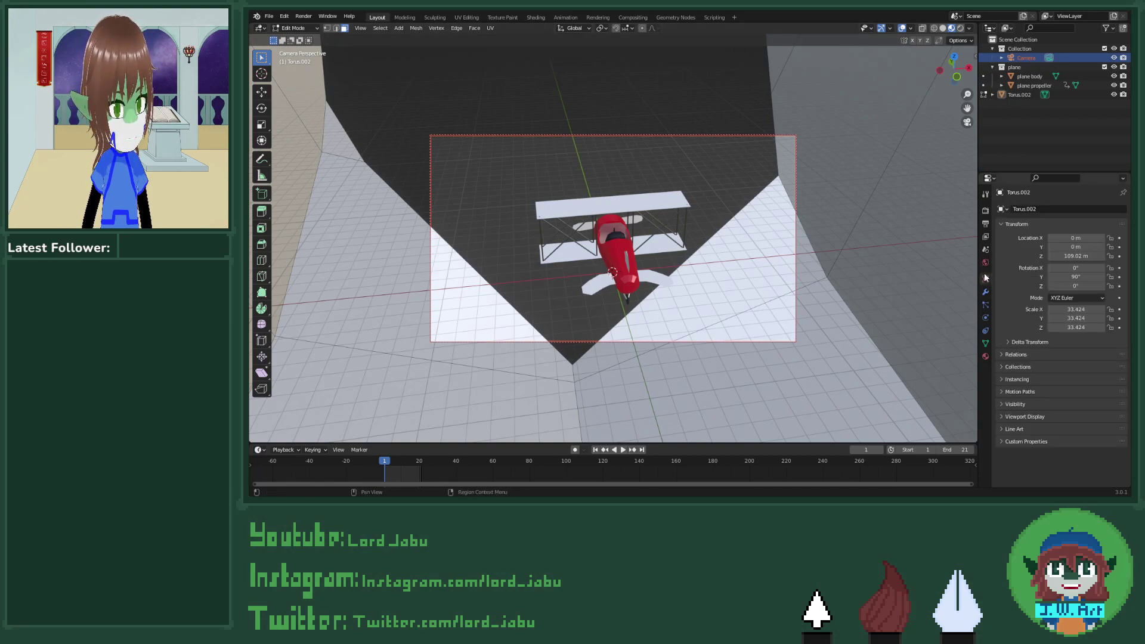
{"action": "left_click", "coordinate": [1016, 404]}
{"action": "left_click", "coordinate": [1016, 405]}
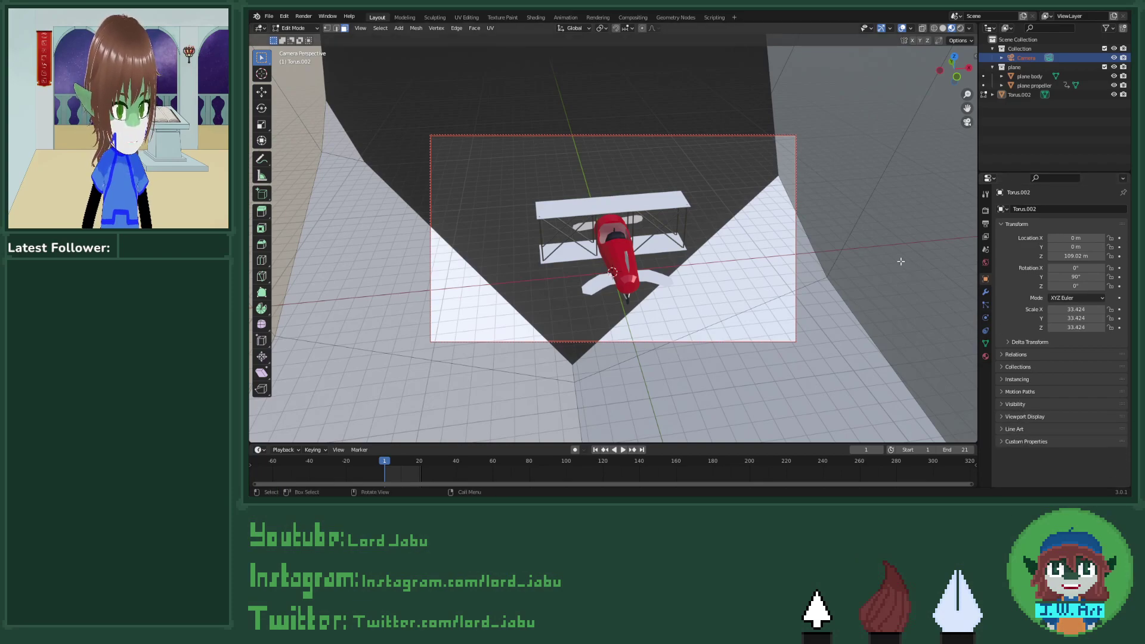
Step: Centre the biplane head-on in the camera shot, play the propeller animation, and rewind to frame 1
{"action": "mouse_move", "coordinate": [679, 239]}
{"action": "middle_mouse_down"}
{"action": "mouse_move", "coordinate": [669, 215]}
{"action": "mouse_move", "coordinate": [666, 227]}
{"action": "middle_mouse_up"}
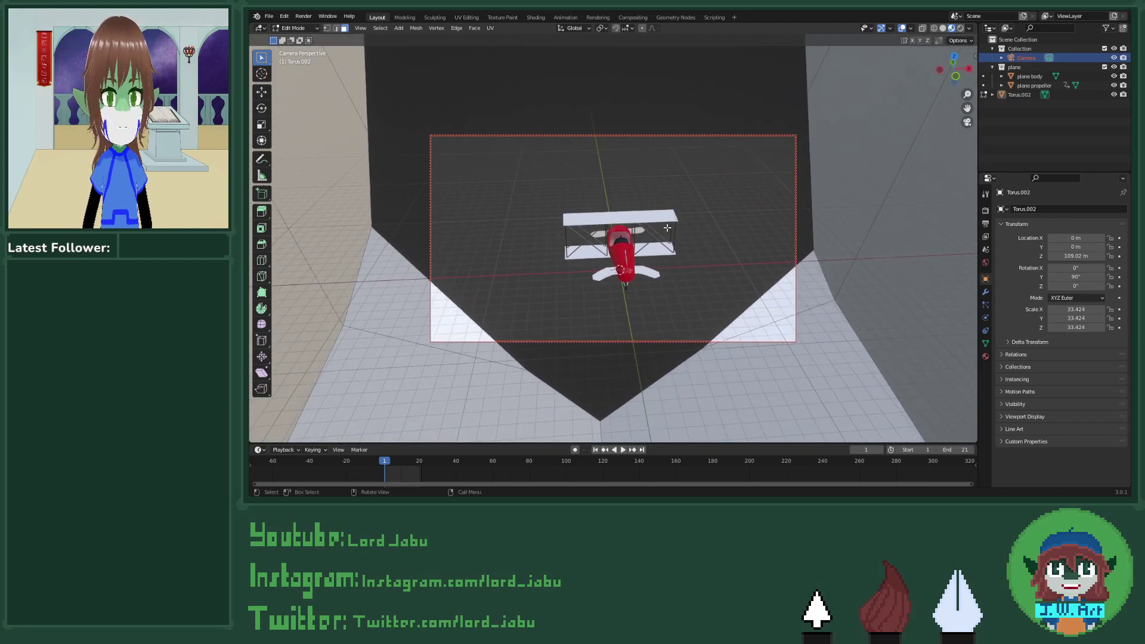
{"action": "left_click", "coordinate": [624, 450]}
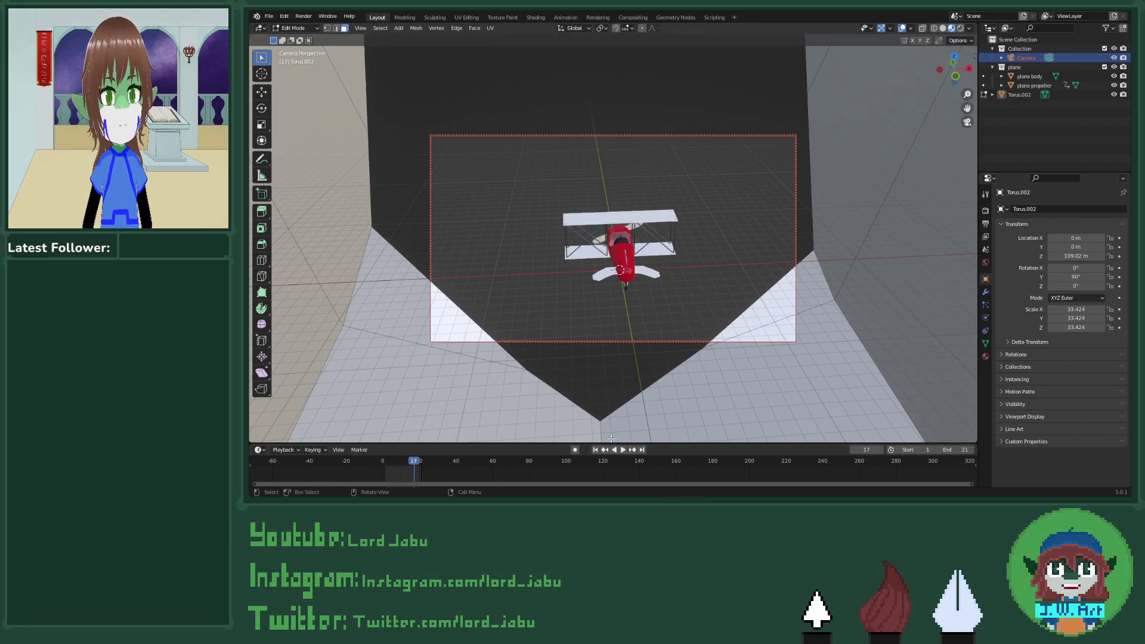
{"action": "left_click", "coordinate": [599, 450]}
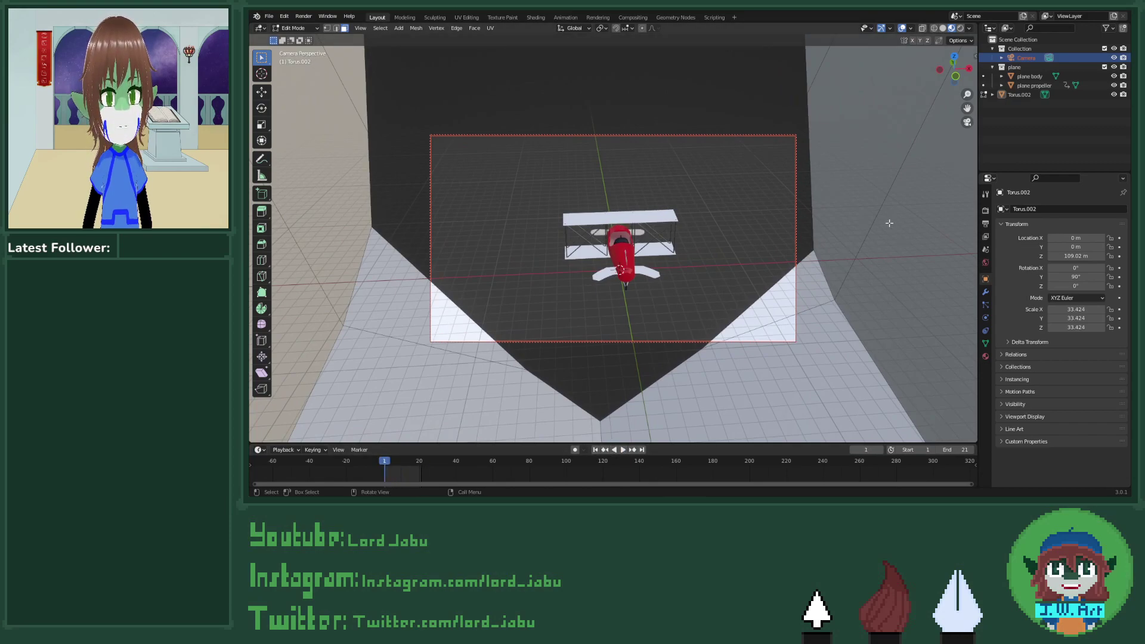
Step: Orbit out of the camera view to the tunnel floor and return to Object Mode, cancelling a trial X rotation
{"action": "middle_click_drag", "start_coordinate": [953, 127], "coordinate": [713, 300]}
{"action": "left_click", "coordinate": [714, 318]}
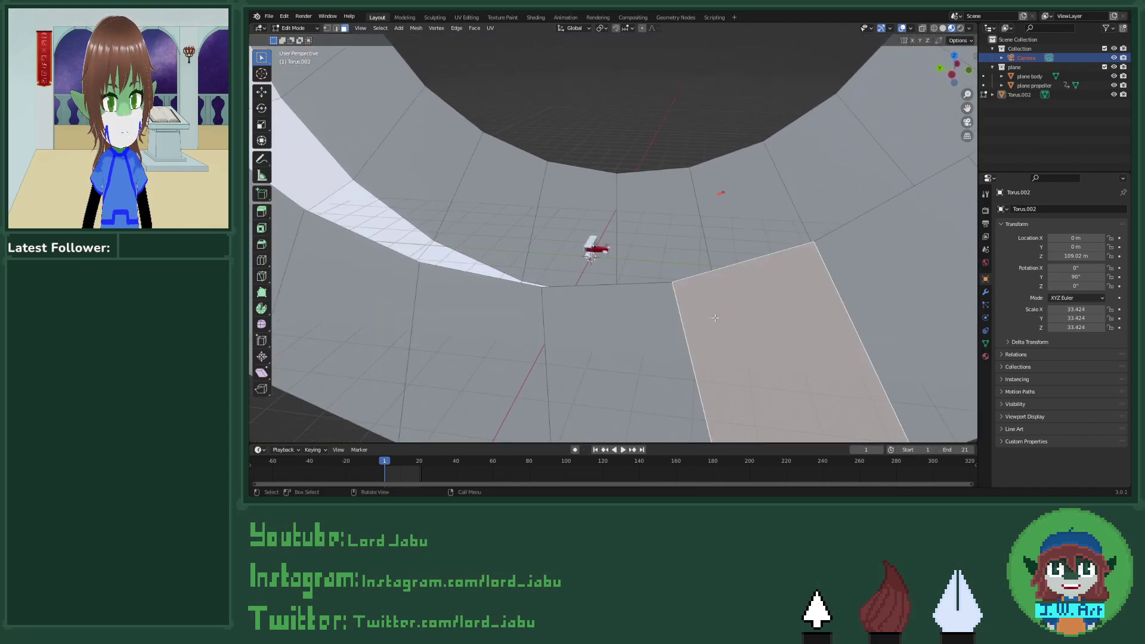
{"action": "key", "text": "Tab"}
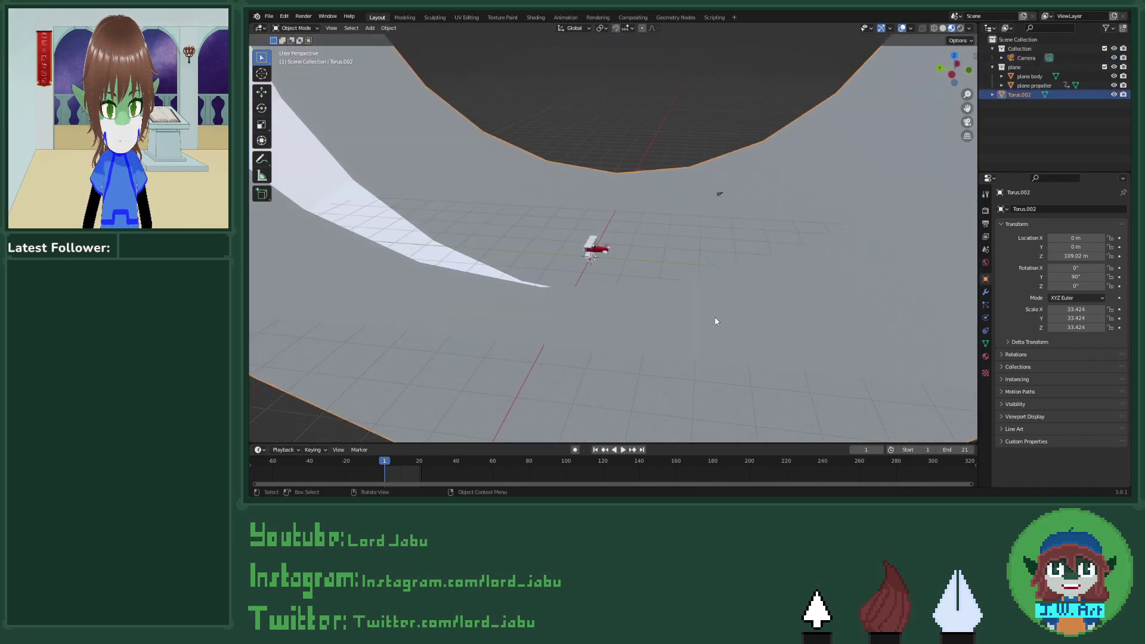
{"action": "key", "text": "r"}
{"action": "key", "text": "x"}
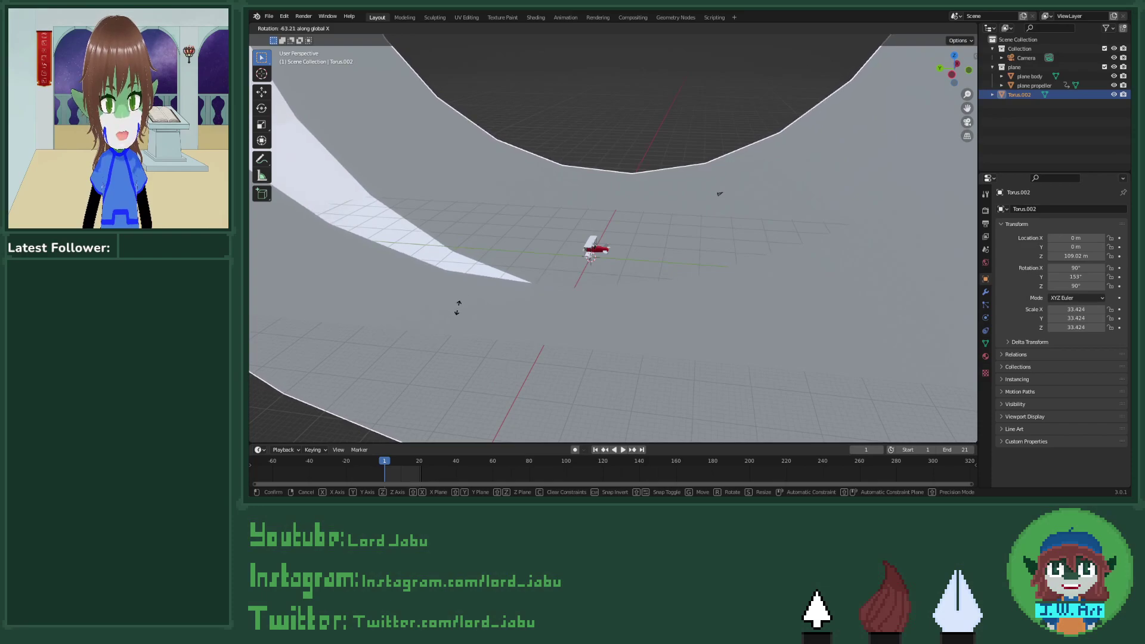
{"action": "right_click", "coordinate": [873, 325]}
{"action": "middle_click_drag", "start_coordinate": [869, 332], "coordinate": [716, 335]}
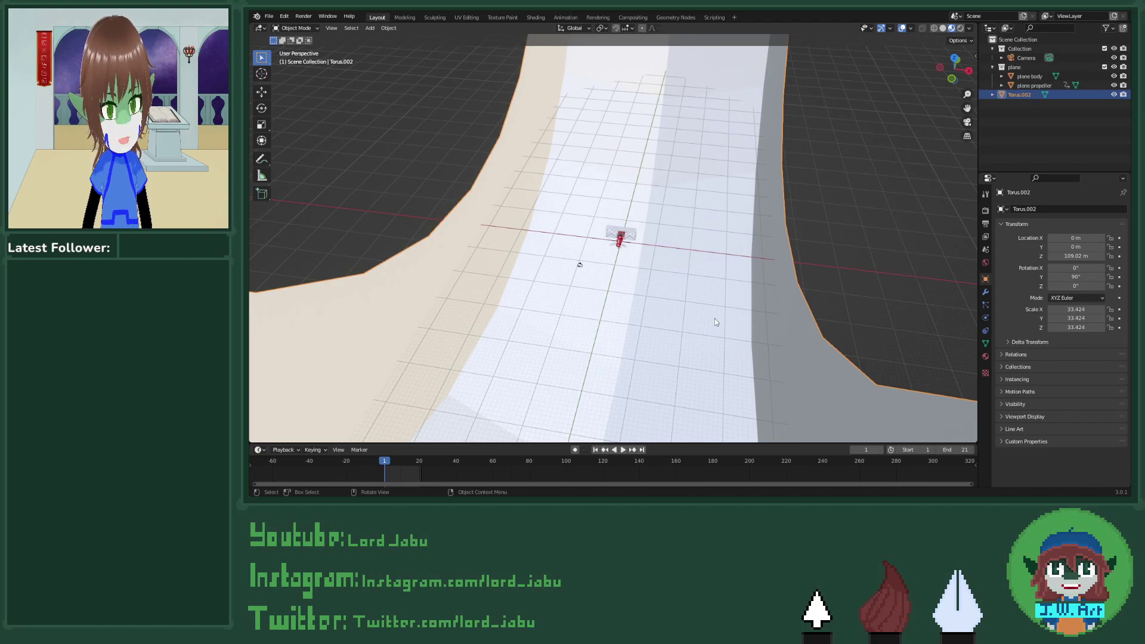
{"action": "middle_click_drag", "start_coordinate": [715, 320], "coordinate": [827, 256]}
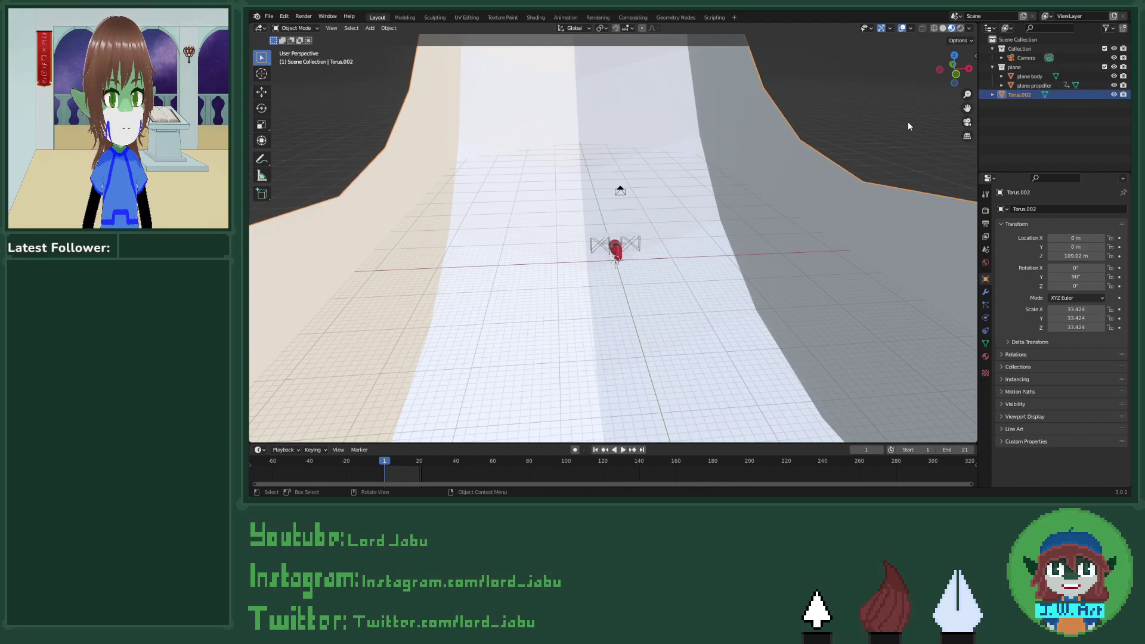
Step: Switch to Solid shading, hide the plane collection and open the tunnel mesh in Edit Mode
{"action": "left_click", "coordinate": [942, 28]}
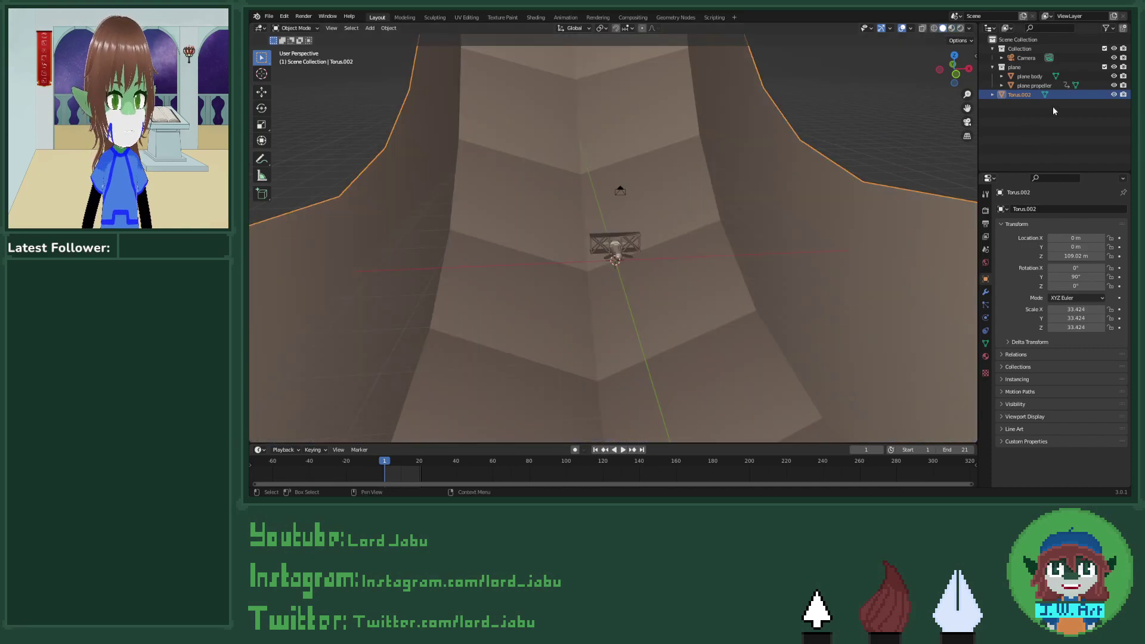
{"action": "left_click", "coordinate": [1113, 66]}
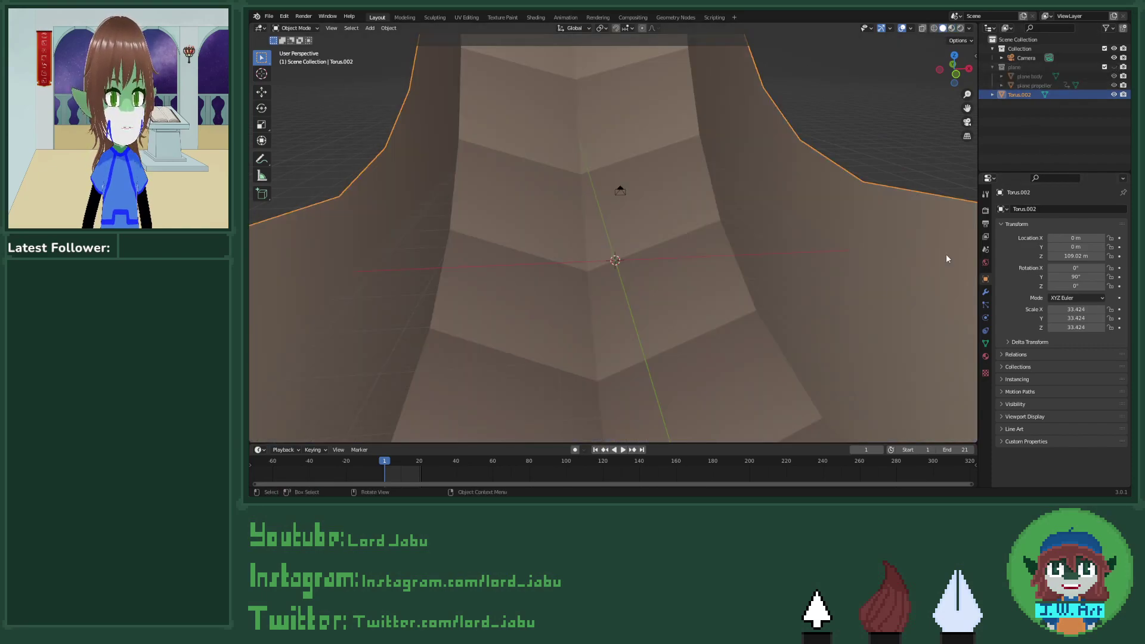
{"action": "middle_click_drag", "start_coordinate": [948, 260], "coordinate": [770, 310]}
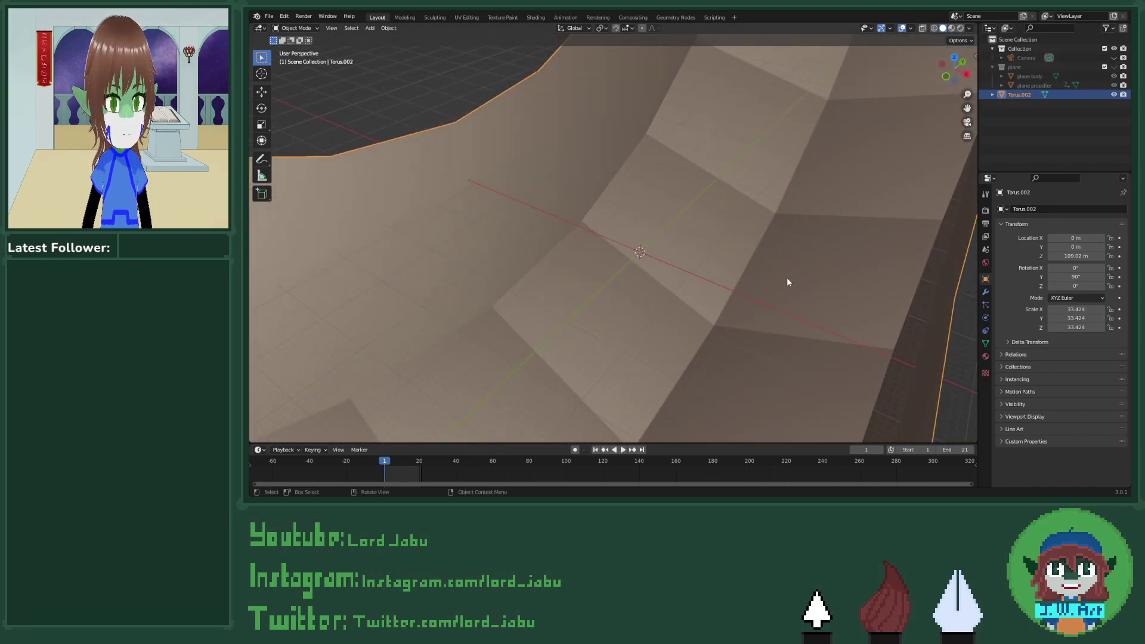
{"action": "key", "text": "Tab"}
{"action": "mouse_move", "coordinate": [786, 279]}
{"action": "middle_mouse_down"}
{"action": "mouse_move", "coordinate": [825, 255]}
{"action": "mouse_move", "coordinate": [820, 238]}
{"action": "mouse_move", "coordinate": [799, 253]}
{"action": "mouse_move", "coordinate": [800, 268]}
{"action": "middle_mouse_up"}
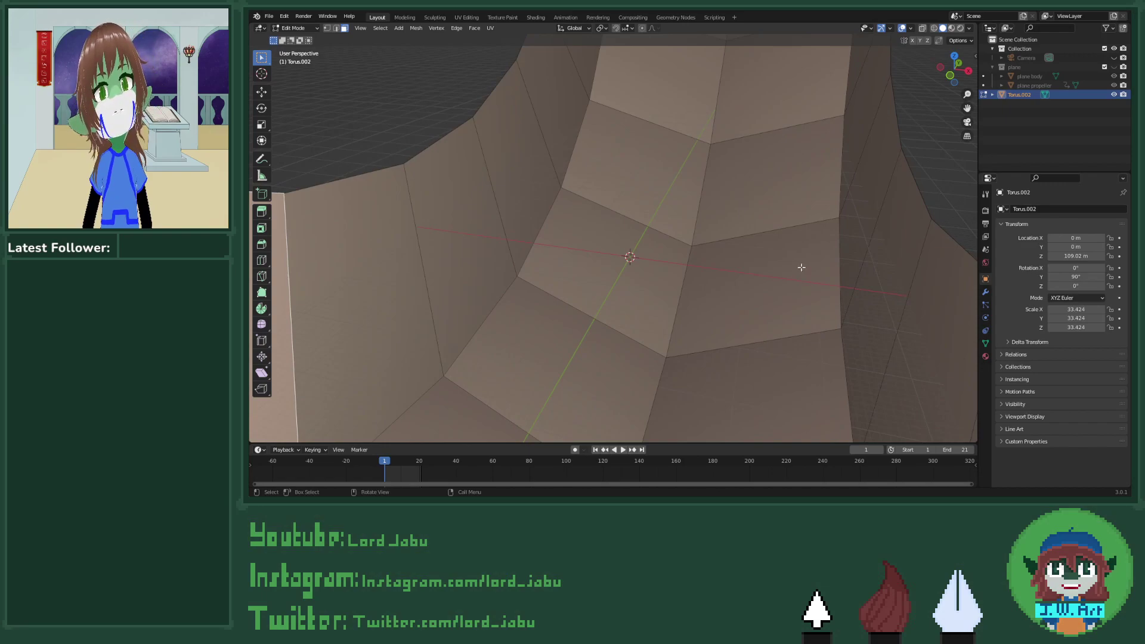
{"action": "middle_click_drag", "start_coordinate": [789, 227], "coordinate": [723, 202]}
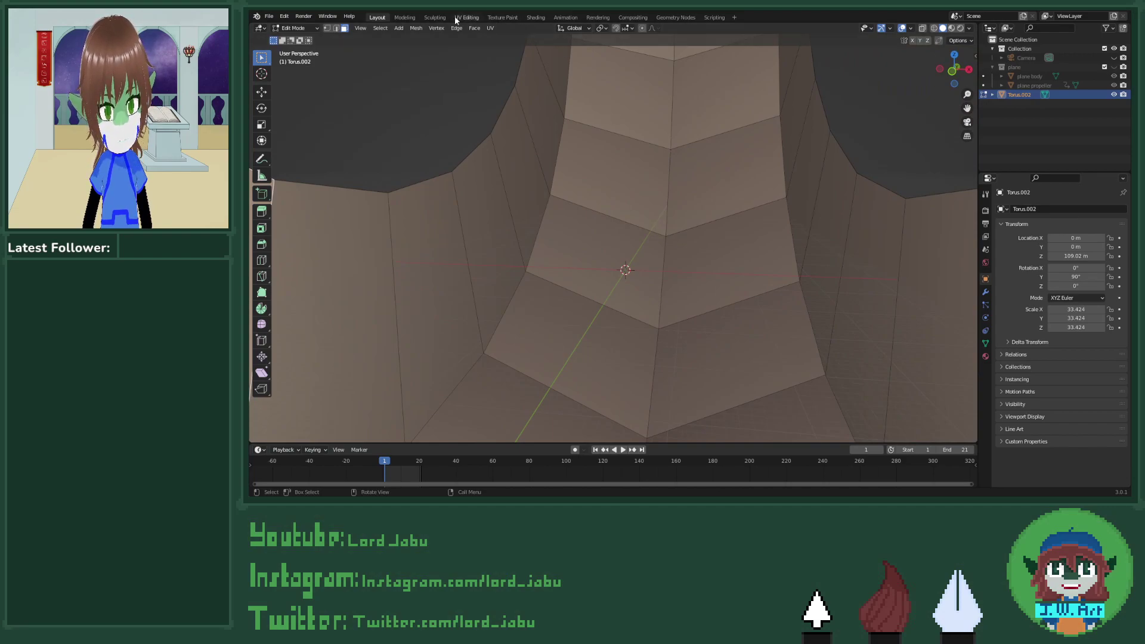
Step: Enter the Sculpting workspace on the tunnel and enable dynamic topology
{"action": "left_click", "coordinate": [435, 18]}
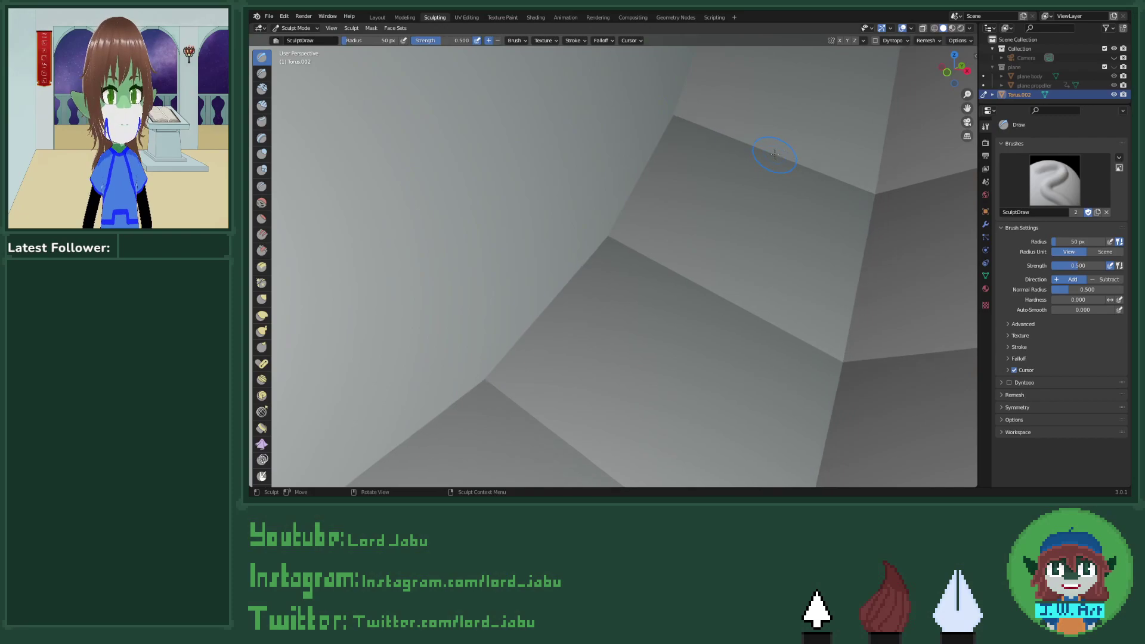
{"action": "middle_click_drag", "start_coordinate": [767, 158], "coordinate": [742, 174]}
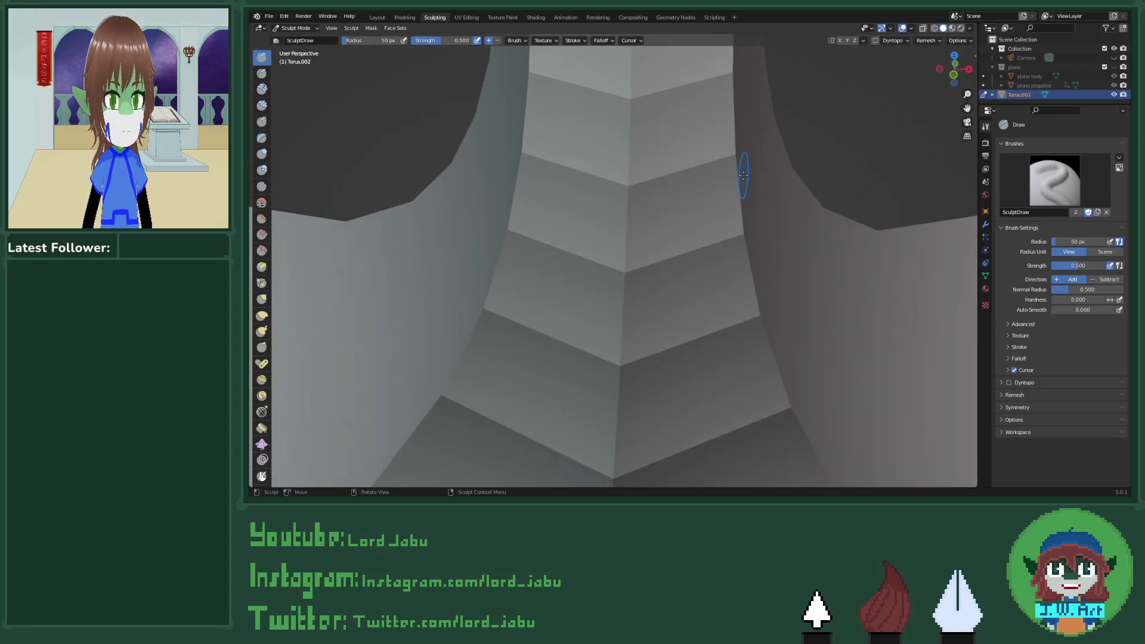
{"action": "left_click", "coordinate": [874, 40]}
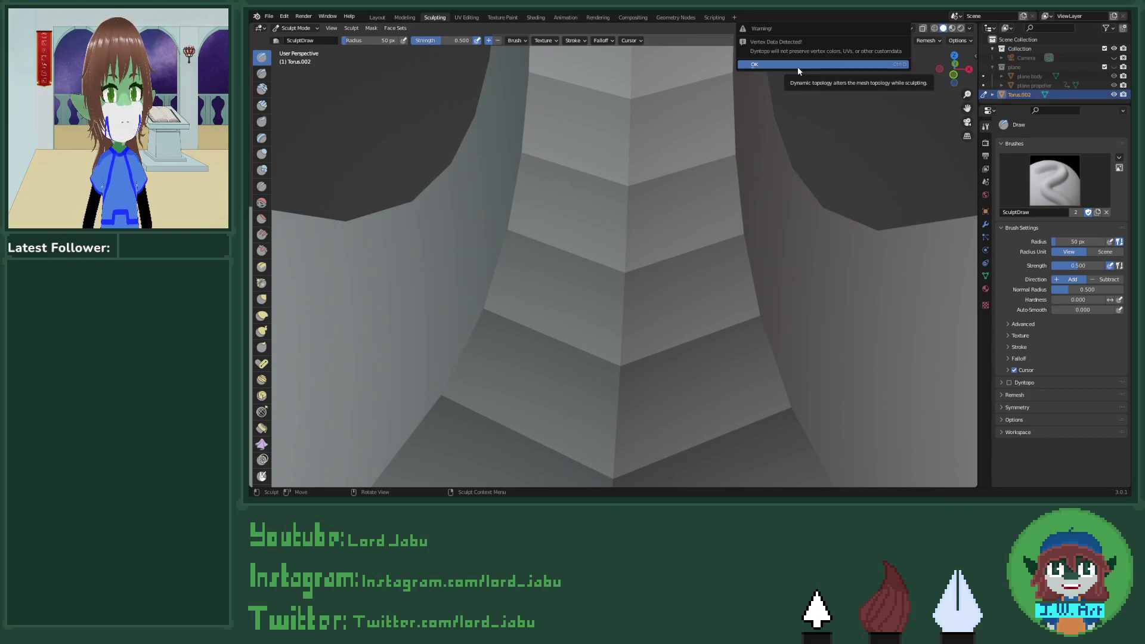
{"action": "left_click", "coordinate": [798, 66]}
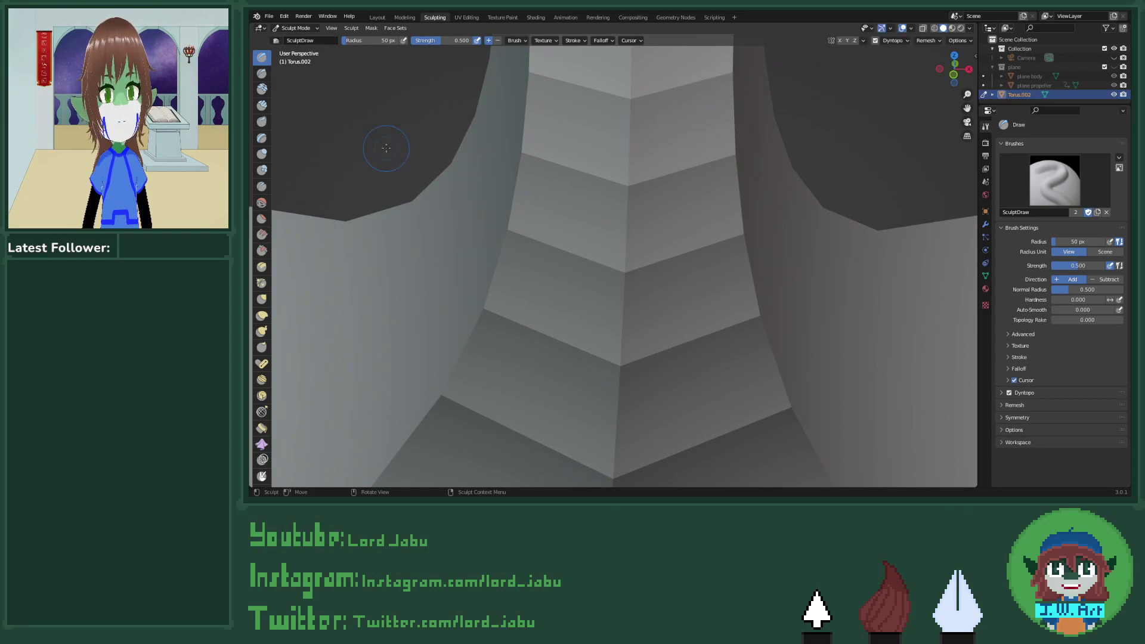
Step: With Inflate/Deflate at 199 px radius, swell the tunnel wall into rounded bulges
{"action": "left_click", "coordinate": [258, 151]}
{"action": "left_click_drag", "start_coordinate": [529, 318], "coordinate": [504, 319]}
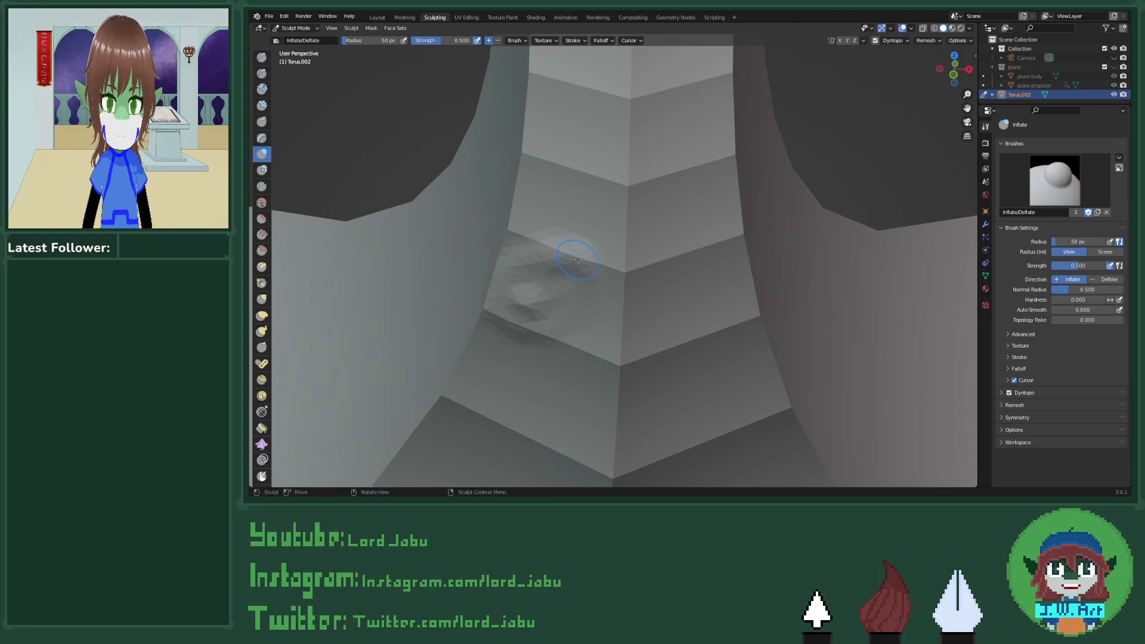
{"action": "key", "text": "ctrl+z"}
{"action": "key", "text": "f"}
{"action": "left_click", "coordinate": [646, 256]}
{"action": "mouse_move", "coordinate": [646, 257]}
{"action": "left_mouse_down"}
{"action": "mouse_move", "coordinate": [575, 266]}
{"action": "mouse_move", "coordinate": [545, 298]}
{"action": "mouse_move", "coordinate": [662, 262]}
{"action": "mouse_move", "coordinate": [726, 347]}
{"action": "mouse_move", "coordinate": [489, 411]}
{"action": "mouse_move", "coordinate": [721, 430]}
{"action": "mouse_move", "coordinate": [787, 406]}
{"action": "mouse_move", "coordinate": [701, 236]}
{"action": "mouse_move", "coordinate": [710, 161]}
{"action": "mouse_move", "coordinate": [655, 179]}
{"action": "mouse_move", "coordinate": [566, 164]}
{"action": "mouse_move", "coordinate": [521, 198]}
{"action": "mouse_move", "coordinate": [471, 334]}
{"action": "left_mouse_up"}
{"action": "mouse_move", "coordinate": [574, 417]}
{"action": "middle_mouse_down"}
{"action": "mouse_move", "coordinate": [636, 176]}
{"action": "mouse_move", "coordinate": [588, 294]}
{"action": "mouse_move", "coordinate": [590, 274]}
{"action": "mouse_move", "coordinate": [555, 247]}
{"action": "middle_mouse_up"}
{"action": "mouse_move", "coordinate": [555, 248]}
{"action": "left_mouse_down"}
{"action": "mouse_move", "coordinate": [602, 250]}
{"action": "mouse_move", "coordinate": [567, 223]}
{"action": "mouse_move", "coordinate": [503, 326]}
{"action": "mouse_move", "coordinate": [511, 338]}
{"action": "mouse_move", "coordinate": [552, 264]}
{"action": "mouse_move", "coordinate": [536, 273]}
{"action": "mouse_move", "coordinate": [573, 289]}
{"action": "mouse_move", "coordinate": [743, 296]}
{"action": "mouse_move", "coordinate": [753, 339]}
{"action": "mouse_move", "coordinate": [769, 286]}
{"action": "left_mouse_up"}
{"action": "middle_click_drag", "start_coordinate": [769, 286], "coordinate": [584, 256]}
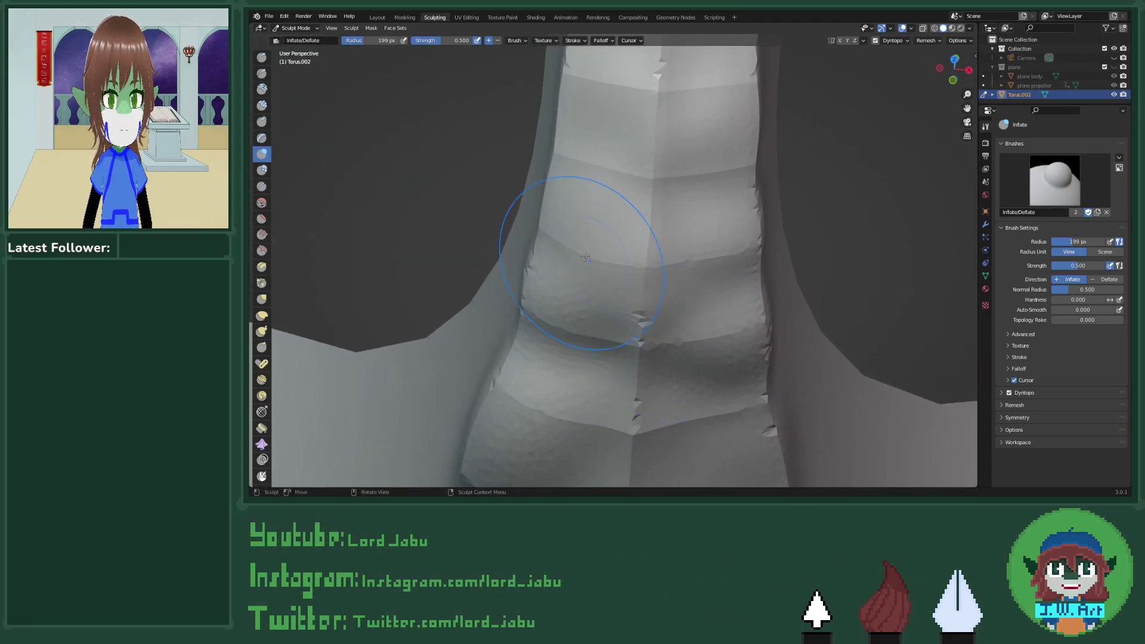
Step: Raise the tunnel surface with Draw brush strokes, then undo back to the blocky mesh
{"action": "left_click", "coordinate": [262, 60]}
{"action": "mouse_move", "coordinate": [596, 230]}
{"action": "left_mouse_down"}
{"action": "mouse_move", "coordinate": [600, 263]}
{"action": "mouse_move", "coordinate": [577, 325]}
{"action": "mouse_move", "coordinate": [513, 388]}
{"action": "mouse_move", "coordinate": [596, 197]}
{"action": "mouse_move", "coordinate": [595, 125]}
{"action": "left_mouse_up"}
{"action": "mouse_move", "coordinate": [661, 232]}
{"action": "left_mouse_down"}
{"action": "mouse_move", "coordinate": [723, 398]}
{"action": "mouse_move", "coordinate": [733, 471]}
{"action": "mouse_move", "coordinate": [740, 237]}
{"action": "mouse_move", "coordinate": [729, 172]}
{"action": "mouse_move", "coordinate": [695, 222]}
{"action": "left_mouse_up"}
{"action": "mouse_move", "coordinate": [695, 223]}
{"action": "middle_mouse_down"}
{"action": "mouse_move", "coordinate": [700, 281]}
{"action": "mouse_move", "coordinate": [670, 243]}
{"action": "mouse_move", "coordinate": [595, 334]}
{"action": "middle_mouse_up"}
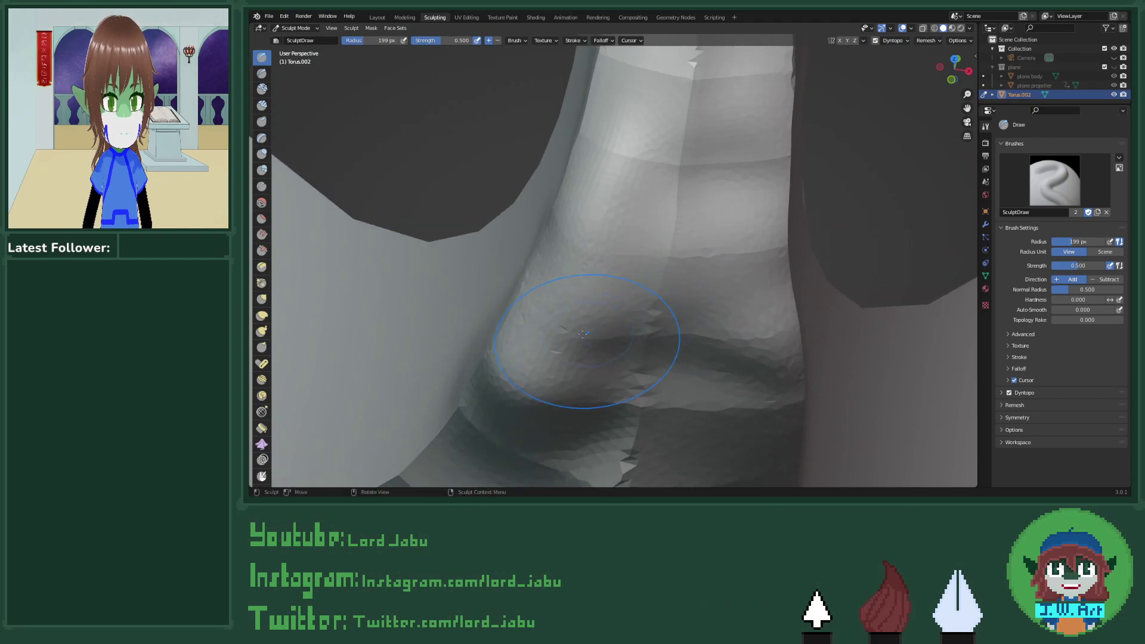
{"action": "mouse_move", "coordinate": [596, 335]}
{"action": "left_mouse_down"}
{"action": "mouse_move", "coordinate": [527, 402]}
{"action": "mouse_move", "coordinate": [486, 410]}
{"action": "left_mouse_up"}
{"action": "mouse_move", "coordinate": [486, 410]}
{"action": "middle_mouse_down"}
{"action": "mouse_move", "coordinate": [537, 336]}
{"action": "mouse_move", "coordinate": [560, 334]}
{"action": "mouse_move", "coordinate": [573, 370]}
{"action": "mouse_move", "coordinate": [532, 447]}
{"action": "middle_mouse_up"}
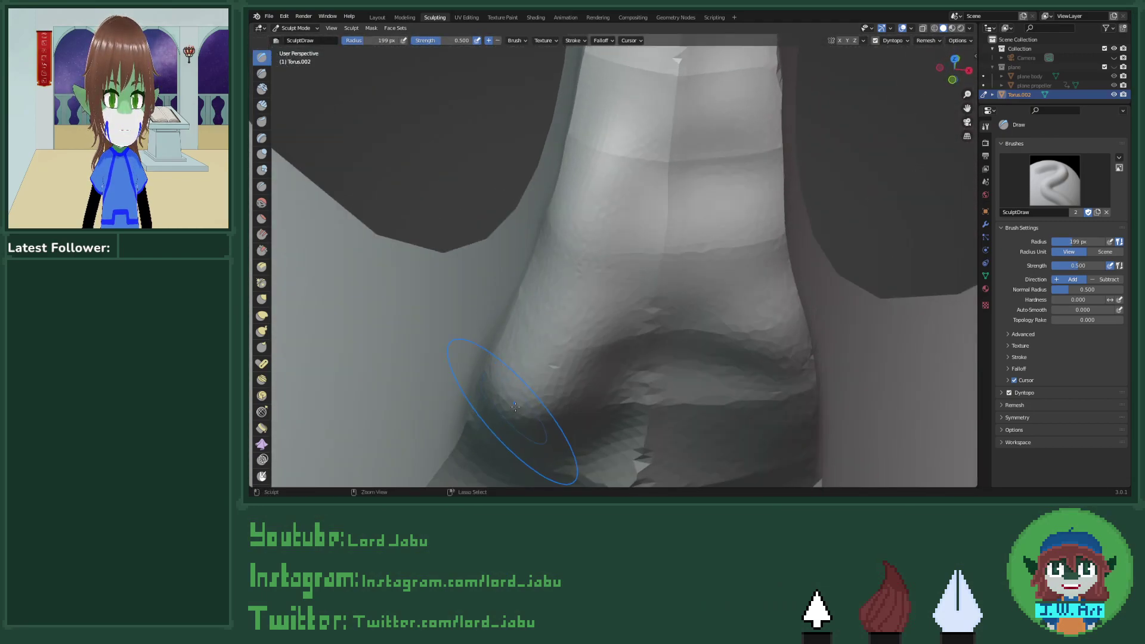
{"action": "key", "text": "ctrl+z"}
{"action": "key", "text": "ctrl+z"}
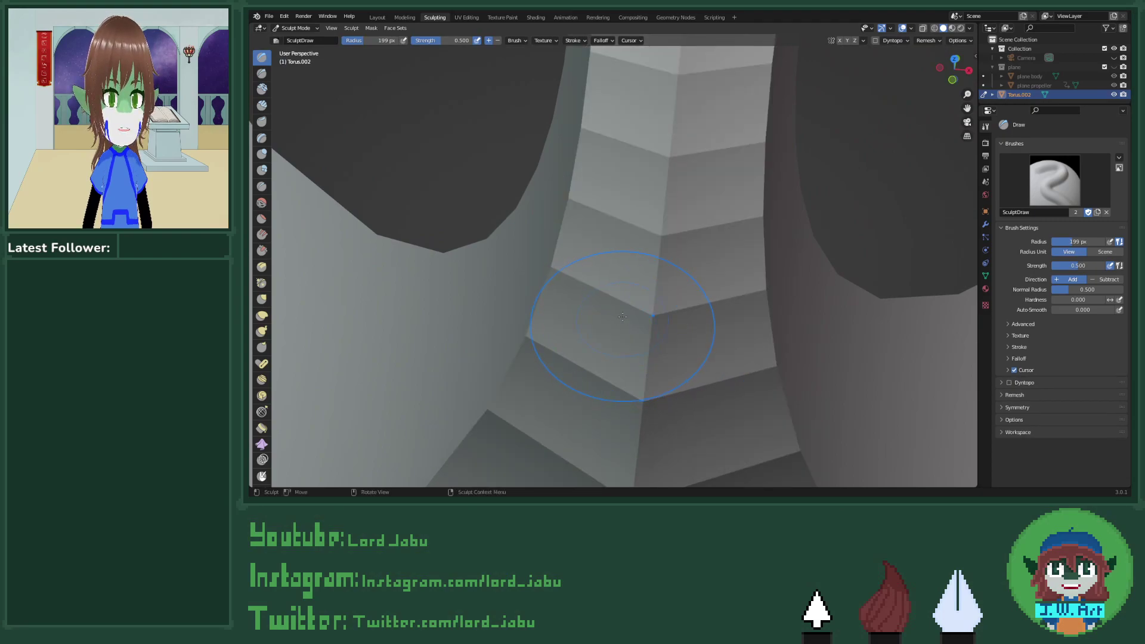
Step: Carve into the column edges with a subtractive brush at strength 0.218, undoing the last stroke
{"action": "left_click", "coordinate": [497, 40]}
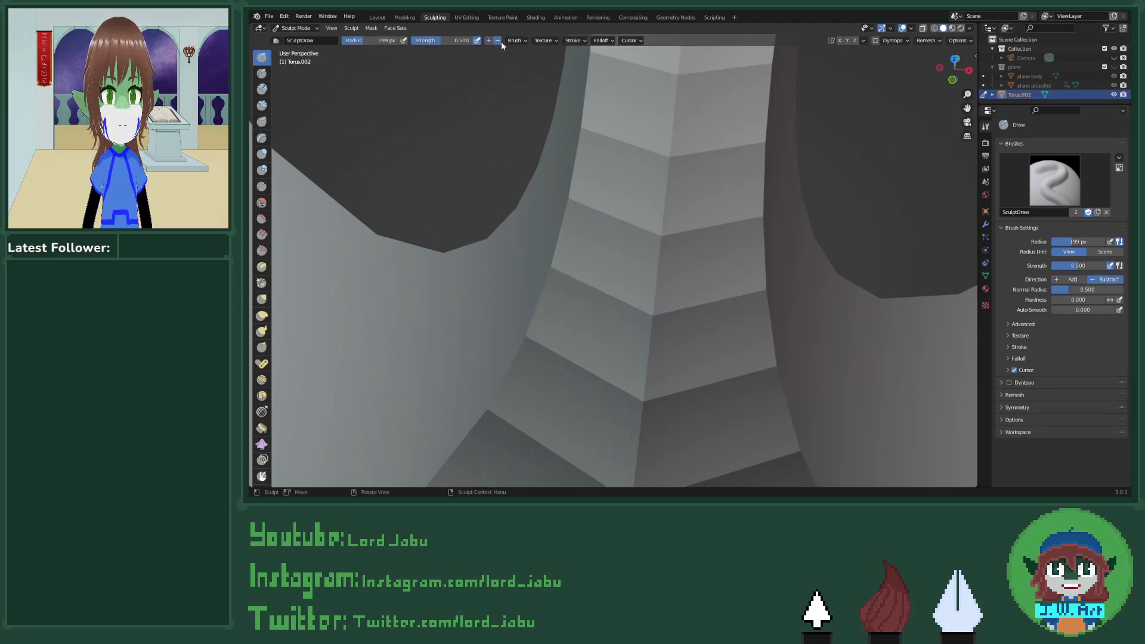
{"action": "mouse_move", "coordinate": [528, 184]}
{"action": "left_mouse_down"}
{"action": "mouse_move", "coordinate": [537, 167]}
{"action": "mouse_move", "coordinate": [571, 251]}
{"action": "mouse_move", "coordinate": [513, 358]}
{"action": "left_mouse_up"}
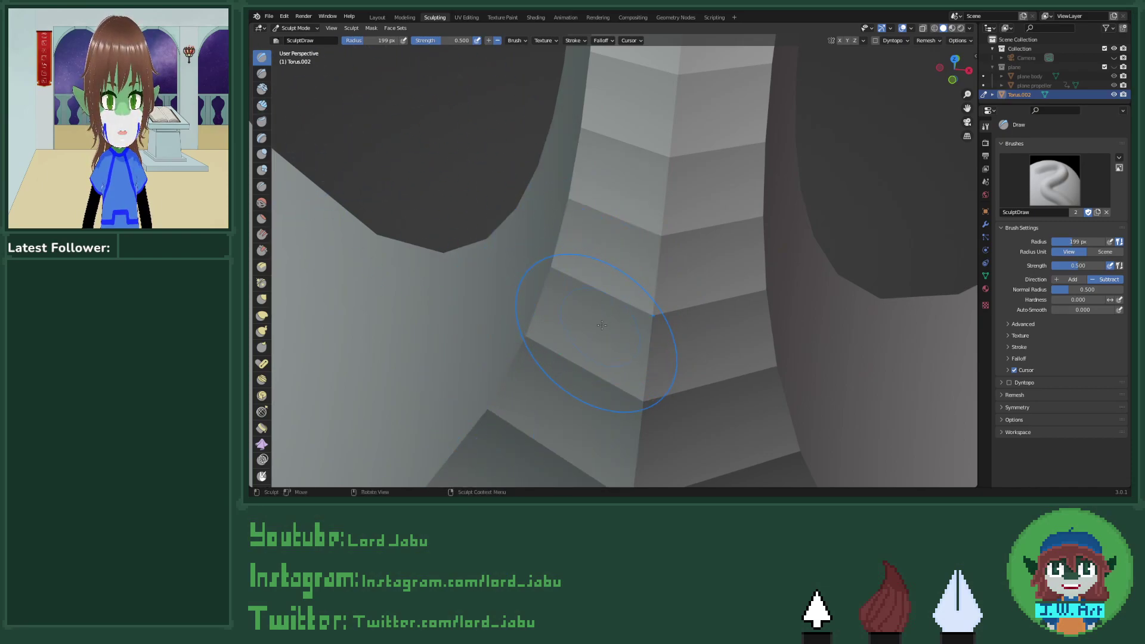
{"action": "key", "text": "shift+f"}
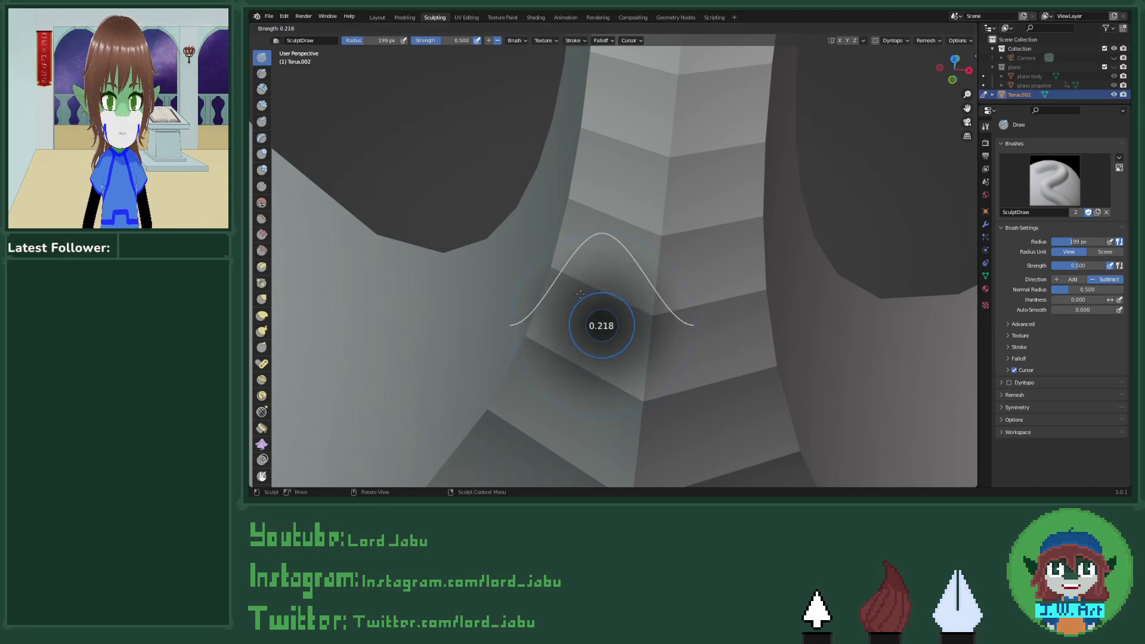
{"action": "left_click", "coordinate": [567, 257]}
{"action": "mouse_move", "coordinate": [540, 398]}
{"action": "left_mouse_down"}
{"action": "mouse_move", "coordinate": [582, 300]}
{"action": "mouse_move", "coordinate": [498, 449]}
{"action": "mouse_move", "coordinate": [566, 325]}
{"action": "mouse_move", "coordinate": [544, 421]}
{"action": "mouse_move", "coordinate": [596, 306]}
{"action": "mouse_move", "coordinate": [582, 355]}
{"action": "mouse_move", "coordinate": [699, 299]}
{"action": "mouse_move", "coordinate": [734, 432]}
{"action": "mouse_move", "coordinate": [760, 335]}
{"action": "mouse_move", "coordinate": [769, 427]}
{"action": "mouse_move", "coordinate": [747, 292]}
{"action": "mouse_move", "coordinate": [753, 368]}
{"action": "mouse_move", "coordinate": [751, 170]}
{"action": "left_mouse_up"}
{"action": "key", "text": "ctrl+z"}
{"action": "key", "text": "ctrl+z"}
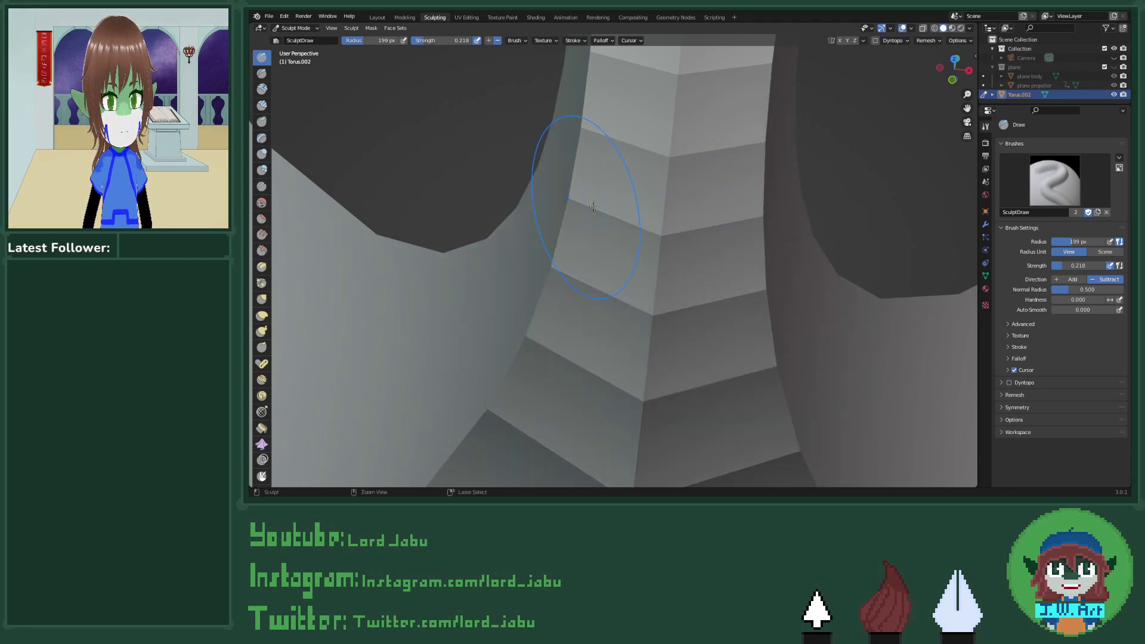
Step: Build up and indent the column's edges with the Clay Strips brush
{"action": "left_click", "coordinate": [262, 105]}
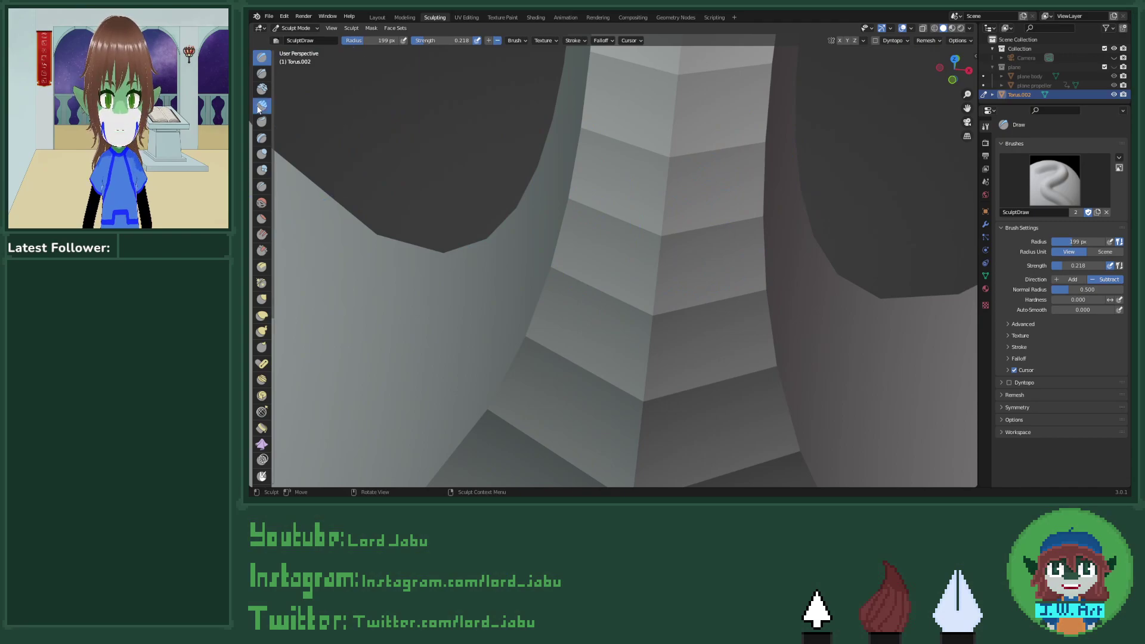
{"action": "left_click_drag", "start_coordinate": [554, 274], "coordinate": [525, 345]}
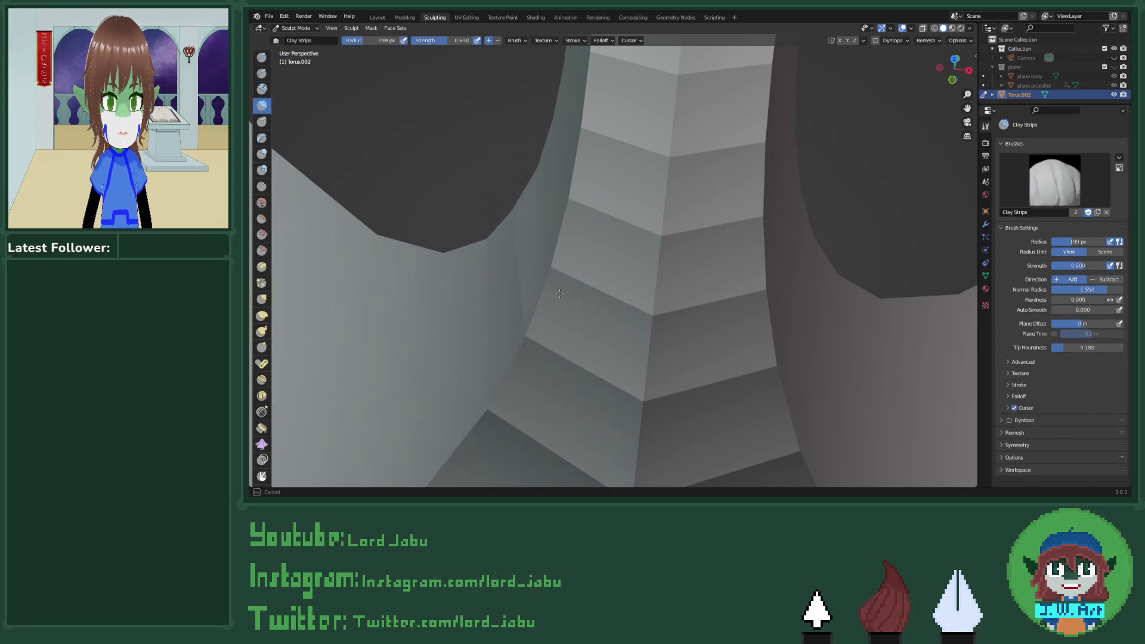
{"action": "left_click_drag", "start_coordinate": [559, 307], "coordinate": [614, 167]}
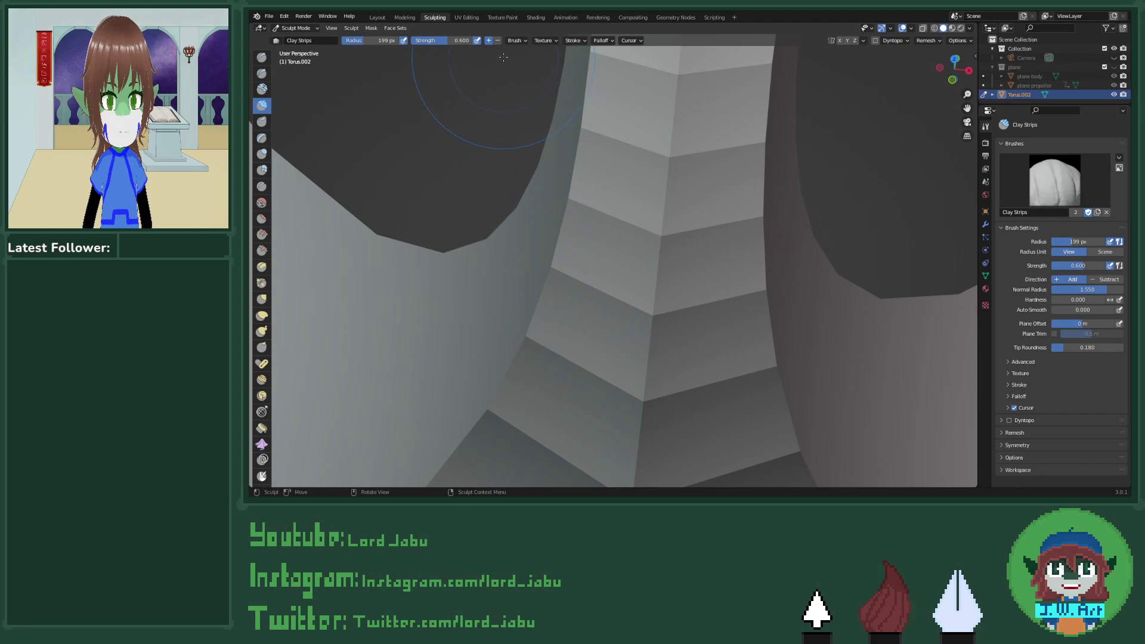
{"action": "mouse_move", "coordinate": [557, 298]}
{"action": "left_mouse_down", "text": "ctrl"}
{"action": "mouse_move", "coordinate": [561, 347]}
{"action": "mouse_move", "coordinate": [550, 338]}
{"action": "left_mouse_up", "text": "ctrl"}
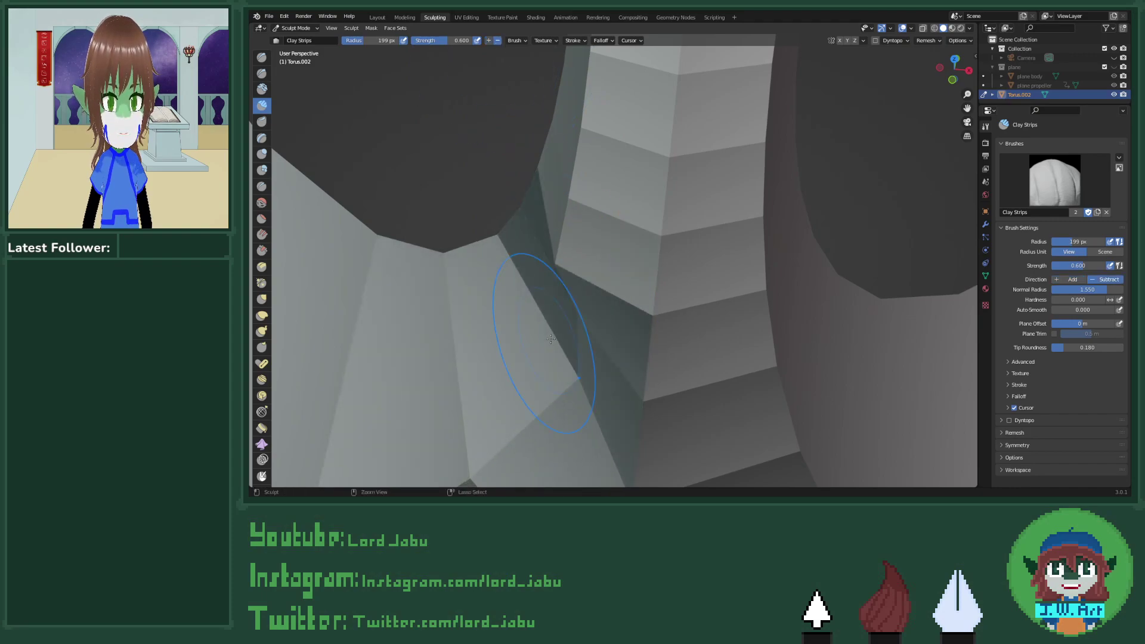
{"action": "middle_click_drag", "start_coordinate": [551, 339], "coordinate": [485, 268]}
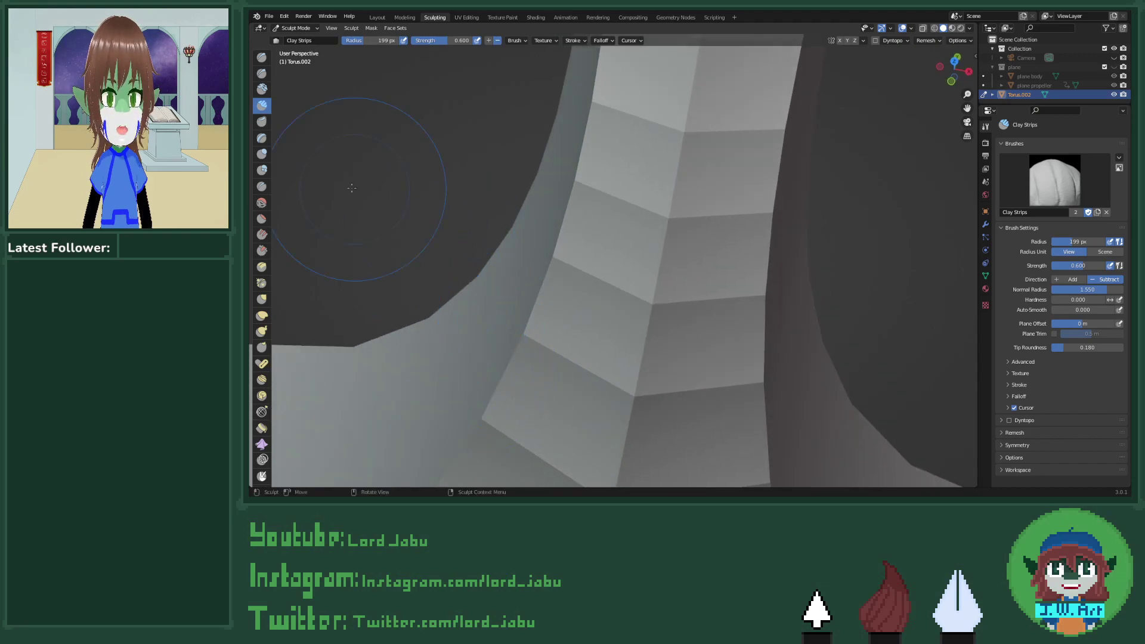
Step: Push blob shapes along the column with the Blob brush, then undo those strokes
{"action": "left_click", "coordinate": [268, 170]}
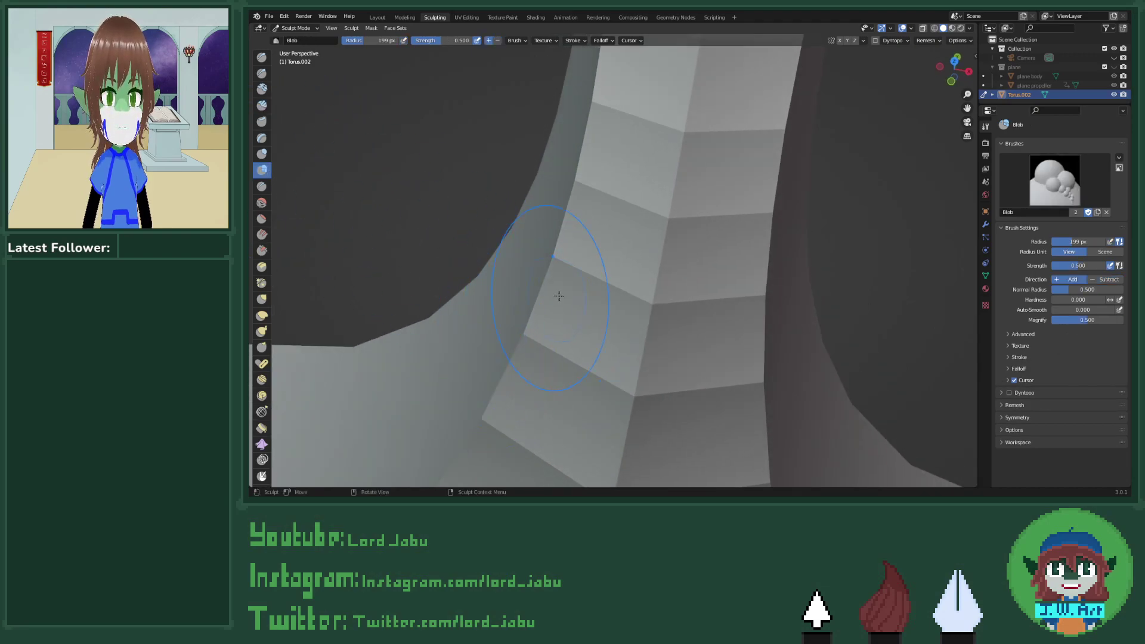
{"action": "mouse_move", "coordinate": [557, 294]}
{"action": "left_mouse_down"}
{"action": "mouse_move", "coordinate": [533, 332]}
{"action": "mouse_move", "coordinate": [540, 155]}
{"action": "mouse_move", "coordinate": [540, 281]}
{"action": "mouse_move", "coordinate": [512, 453]}
{"action": "mouse_move", "coordinate": [587, 238]}
{"action": "mouse_move", "coordinate": [617, 104]}
{"action": "left_mouse_up"}
{"action": "key", "text": "ctrl"}
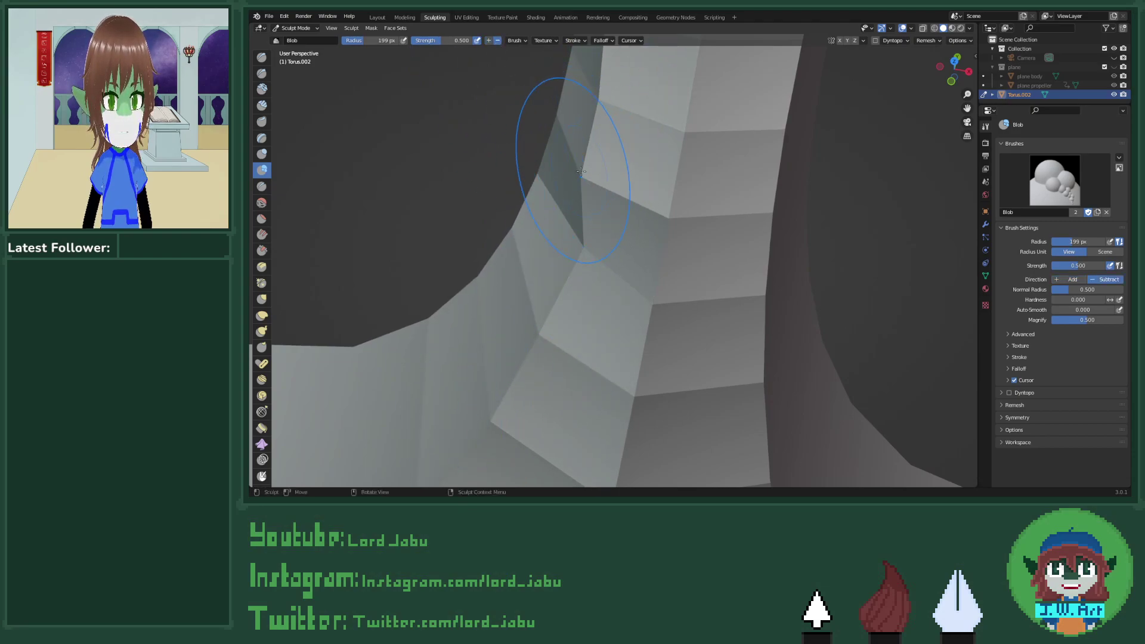
{"action": "key", "text": "ctrl+z"}
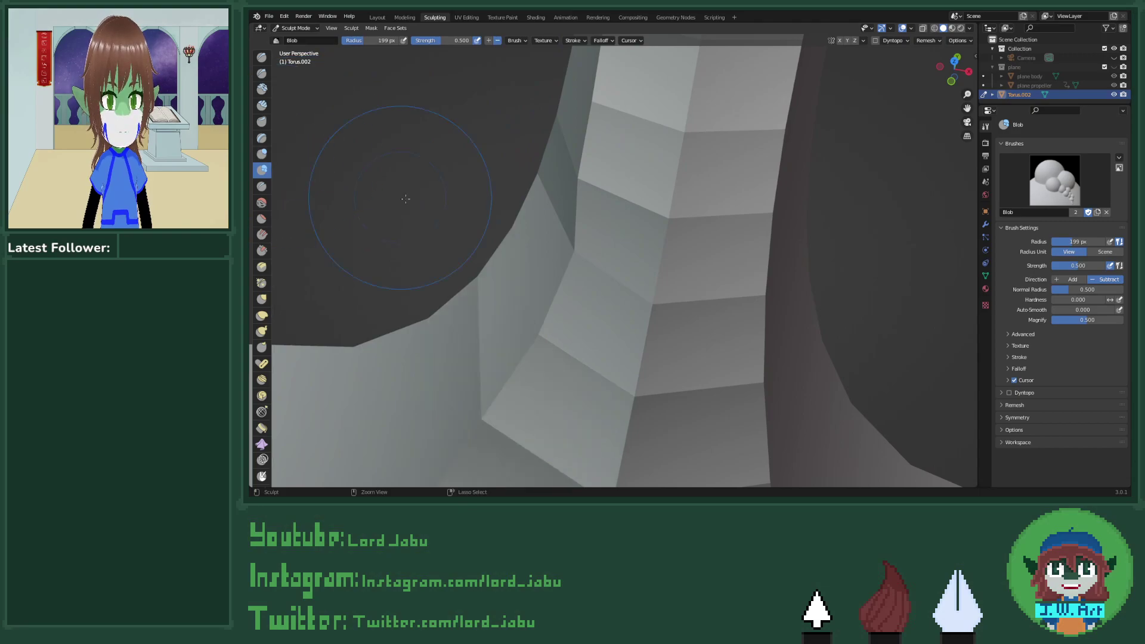
{"action": "key", "text": "ctrl+z"}
Step: Deflate part of the column and inflate the right wall with Inflate/Deflate, then toggle Dyntopo
{"action": "left_click", "coordinate": [261, 153]}
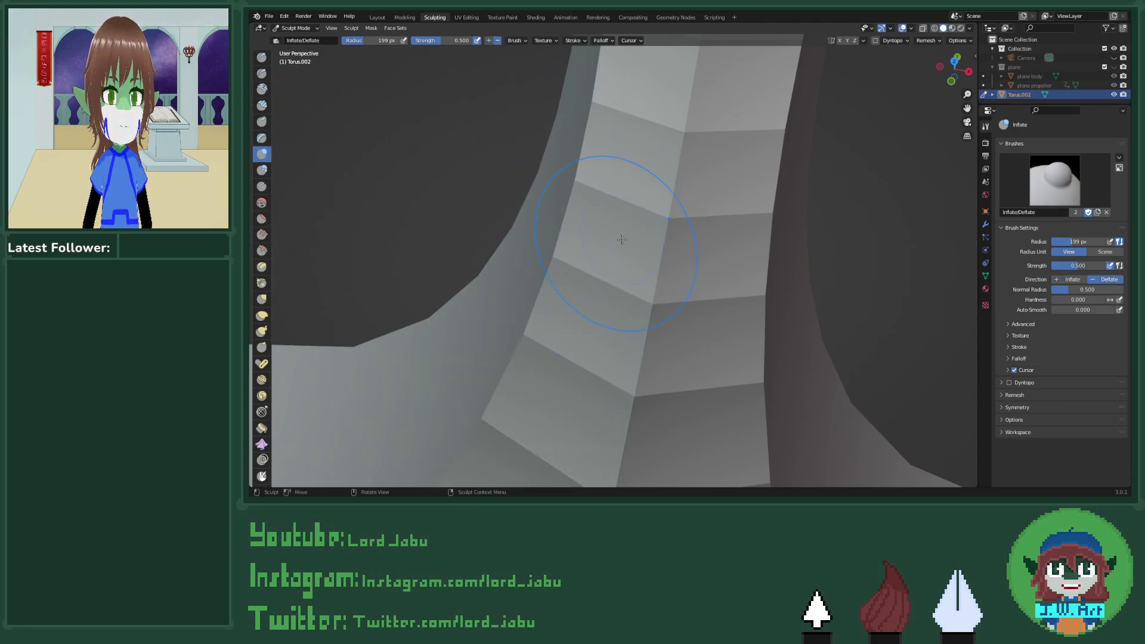
{"action": "left_click_drag", "start_coordinate": [623, 239], "coordinate": [559, 279], "text": "ctrl"}
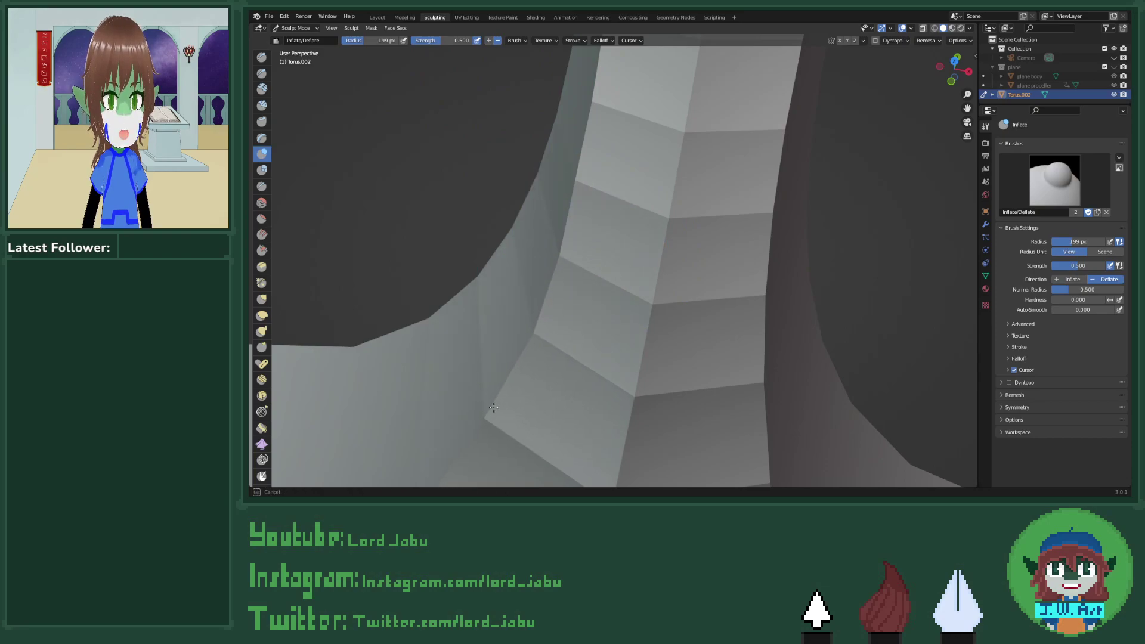
{"action": "middle_click_drag", "start_coordinate": [527, 395], "coordinate": [504, 408]}
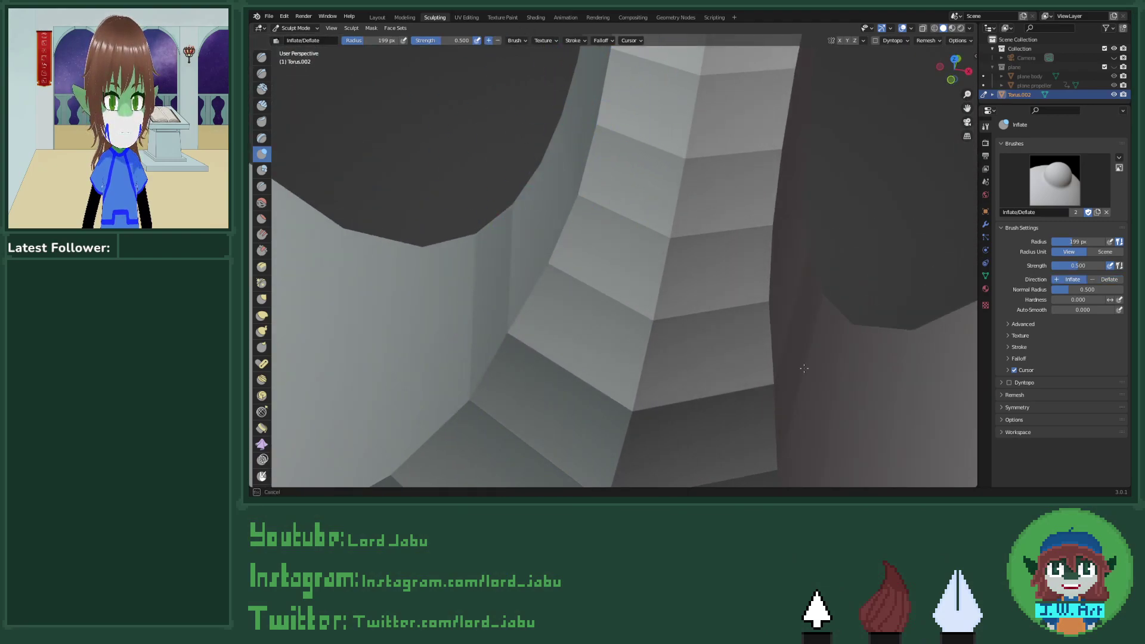
{"action": "mouse_move", "coordinate": [797, 387]}
{"action": "left_mouse_down"}
{"action": "mouse_move", "coordinate": [800, 219]}
{"action": "mouse_move", "coordinate": [862, 71]}
{"action": "left_mouse_up"}
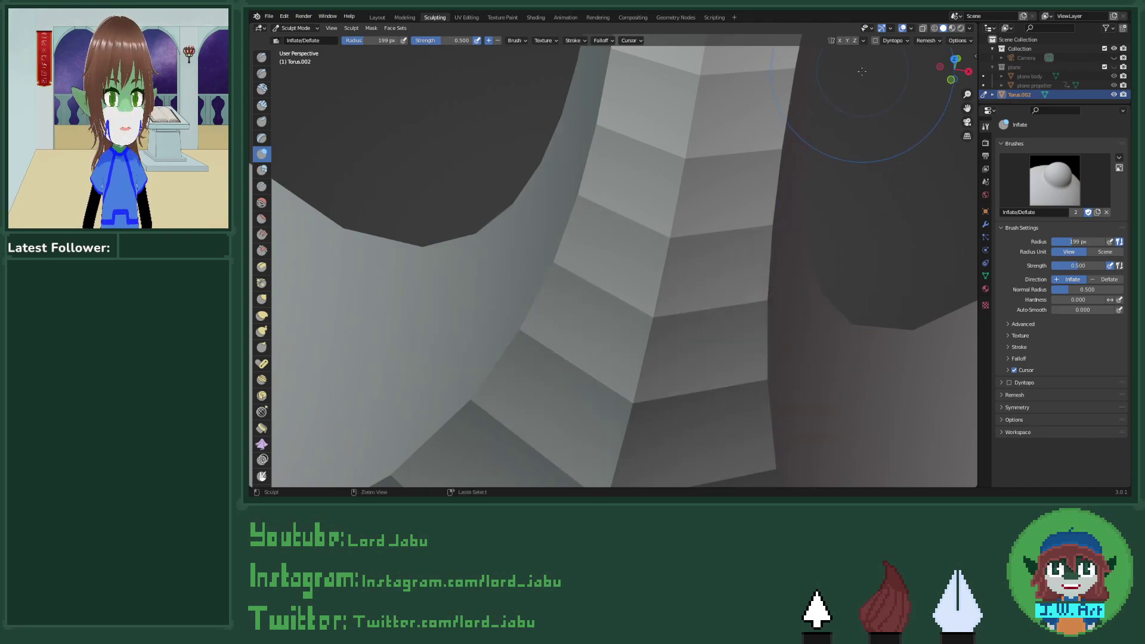
{"action": "left_click", "coordinate": [875, 41]}
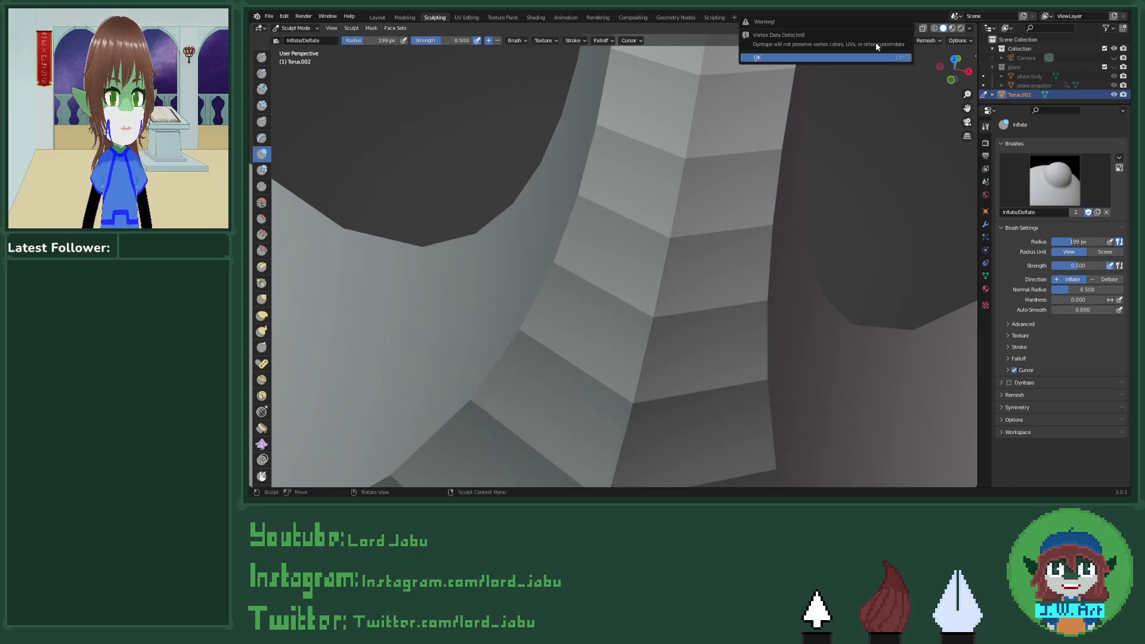
Step: Confirm the Dyntopo warning and deflate along the tunnel's lower edge
{"action": "left_click", "coordinate": [842, 61]}
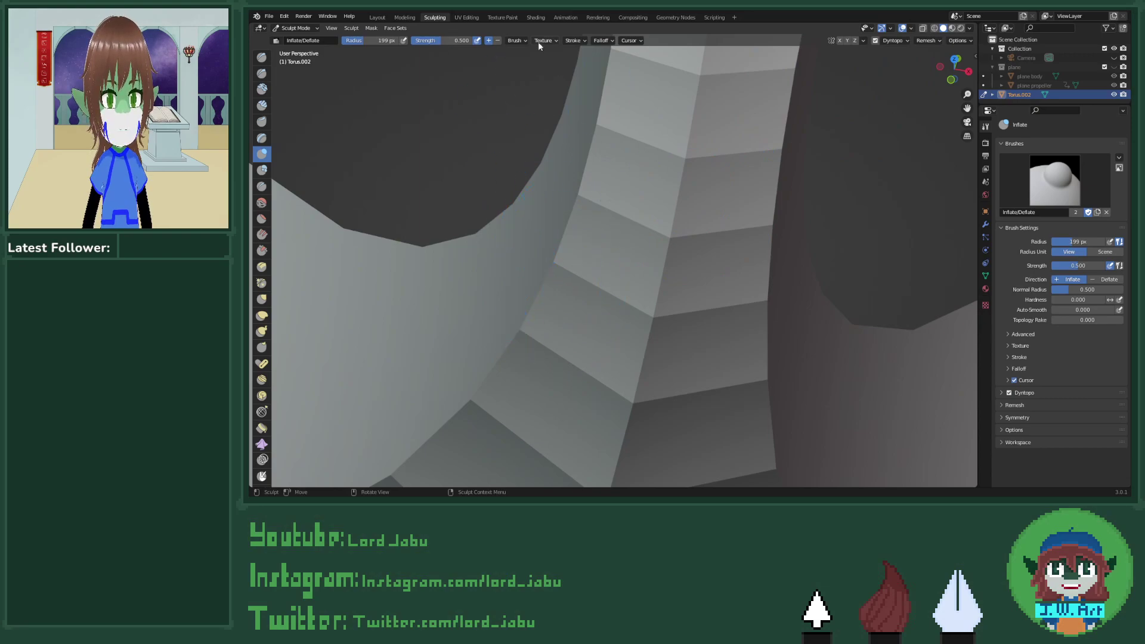
{"action": "left_click", "coordinate": [497, 41]}
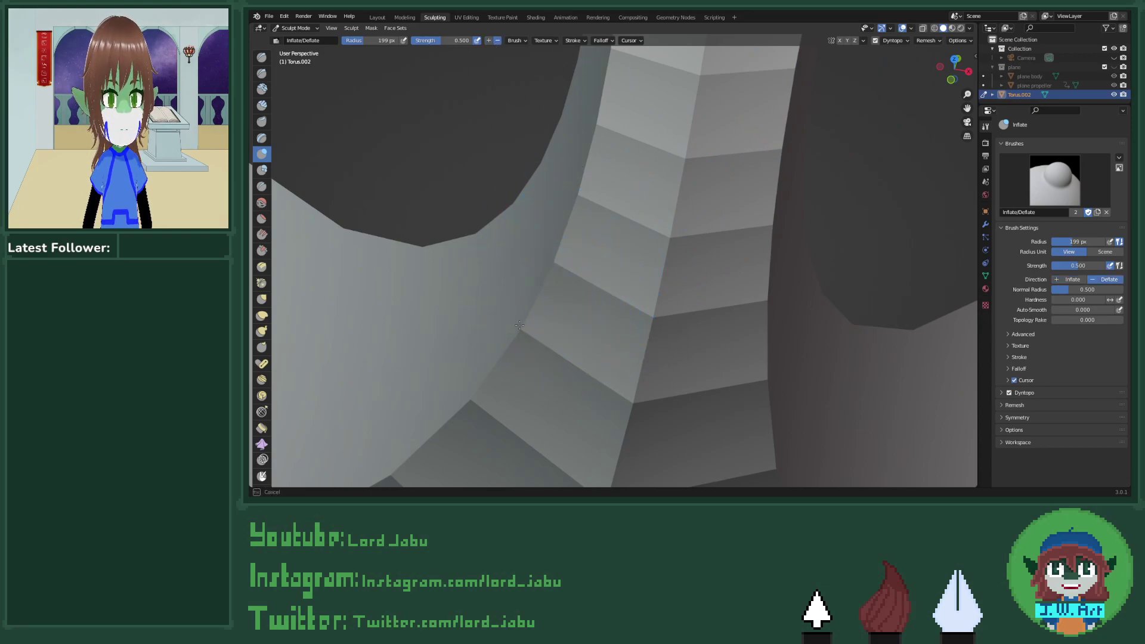
{"action": "left_click_drag", "start_coordinate": [407, 461], "coordinate": [498, 428]}
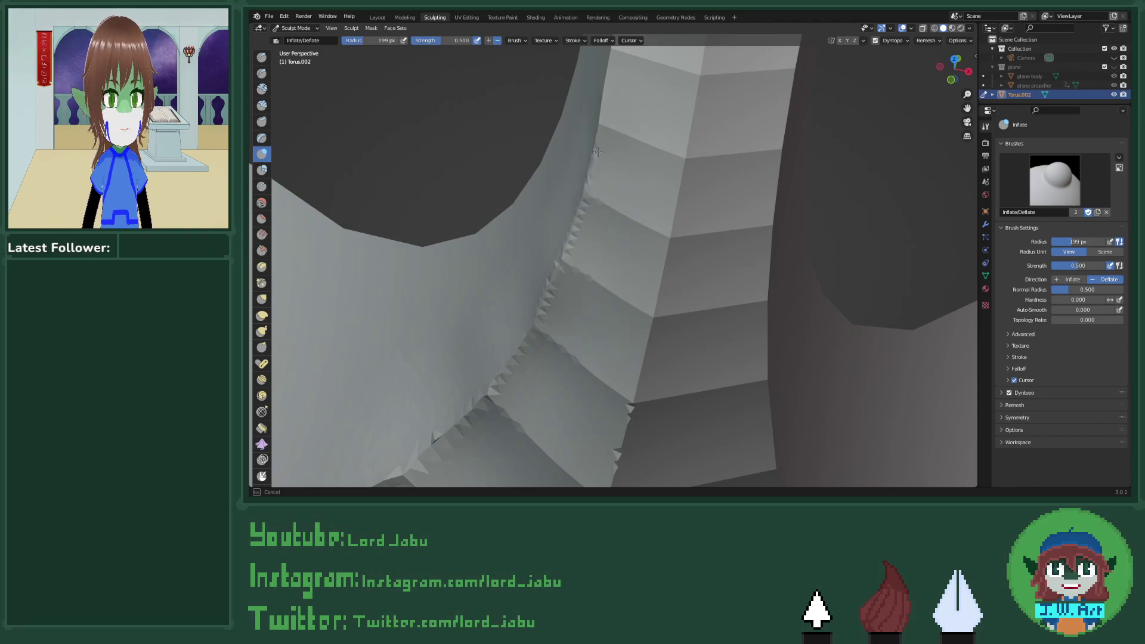
{"action": "middle_click_drag", "start_coordinate": [683, 213], "coordinate": [733, 243]}
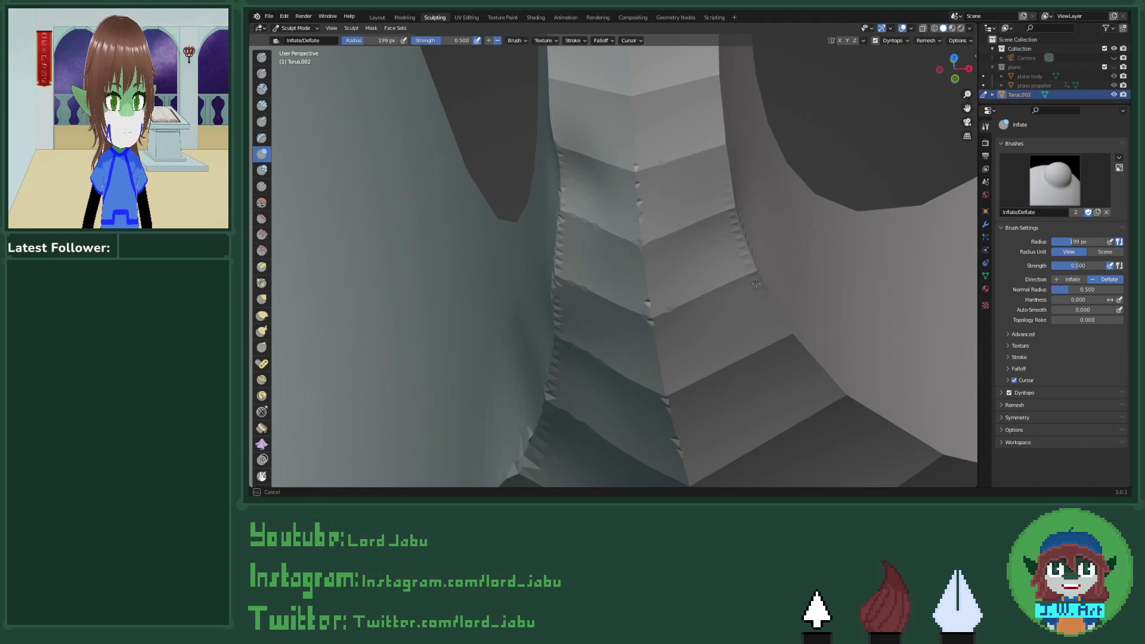
Step: Sculpt small dents down the column surface with the Draw brush
{"action": "left_click", "coordinate": [261, 57]}
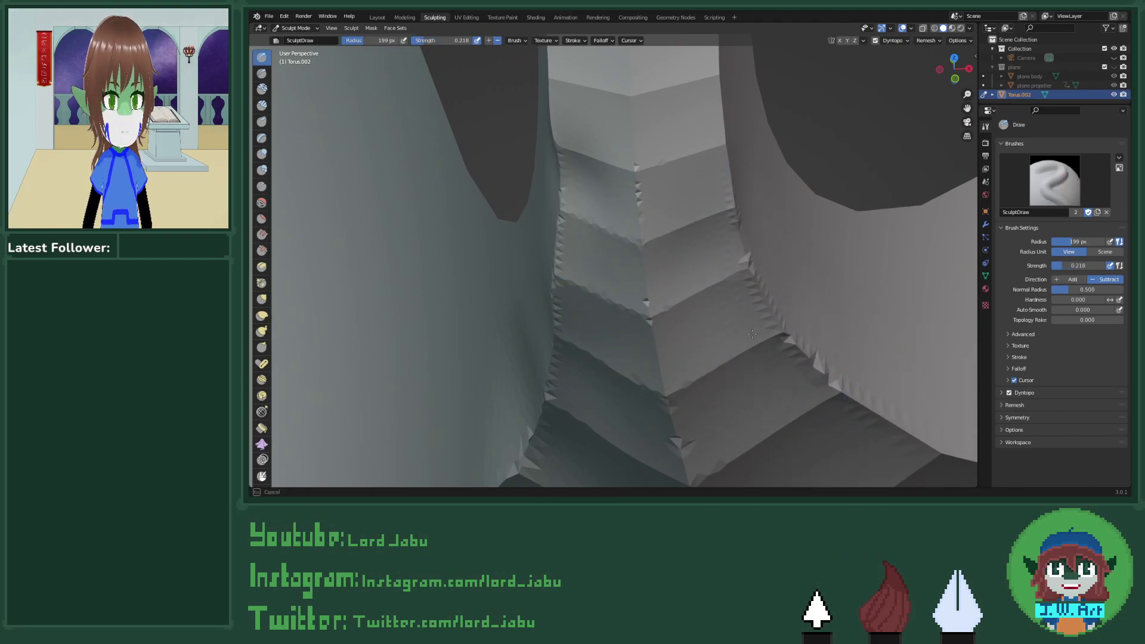
{"action": "left_click_drag", "start_coordinate": [720, 185], "coordinate": [721, 197]}
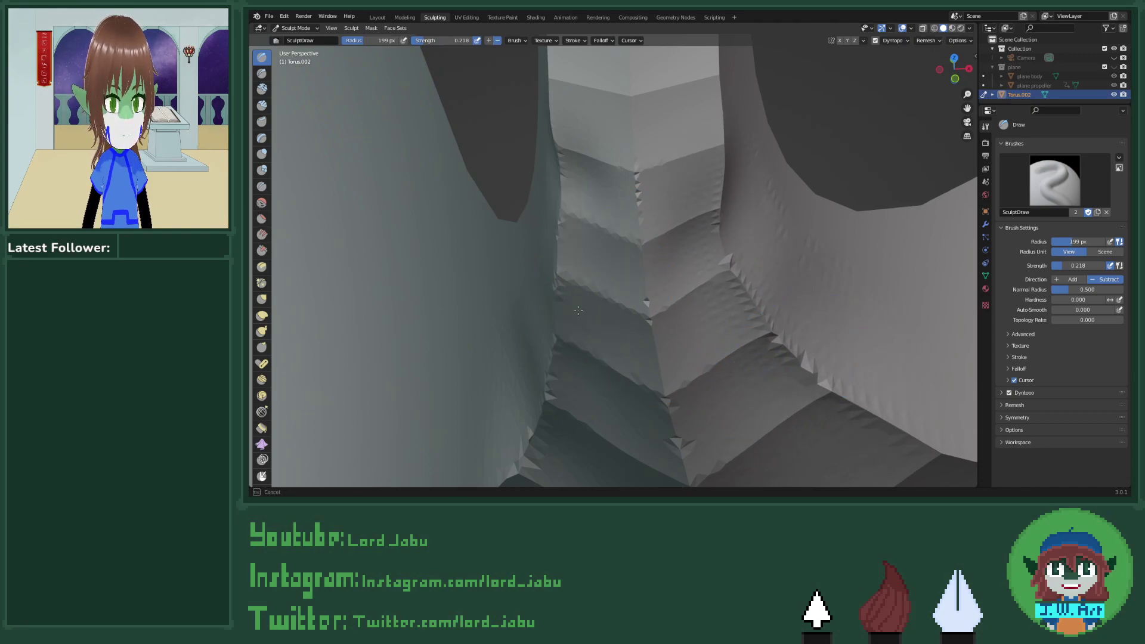
{"action": "mouse_move", "coordinate": [577, 310]}
{"action": "left_mouse_down"}
{"action": "mouse_move", "coordinate": [548, 419]}
{"action": "mouse_move", "coordinate": [599, 395]}
{"action": "left_mouse_up"}
{"action": "mouse_move", "coordinate": [599, 396]}
{"action": "middle_mouse_down"}
{"action": "mouse_move", "coordinate": [563, 387]}
{"action": "mouse_move", "coordinate": [569, 405]}
{"action": "middle_mouse_up"}
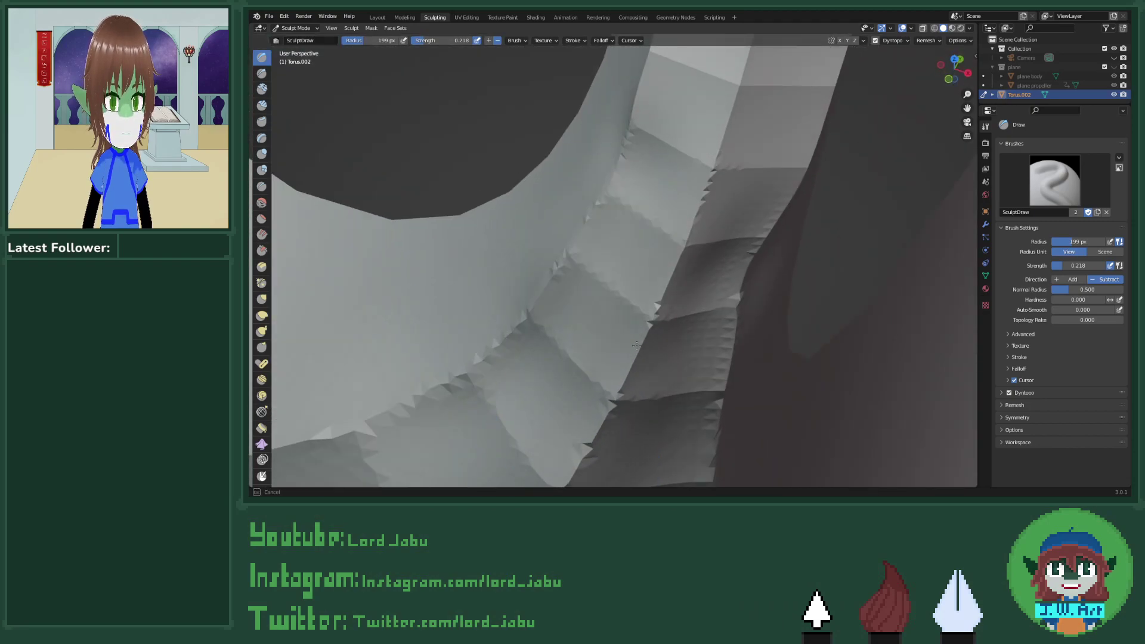
{"action": "left_click_drag", "start_coordinate": [635, 345], "coordinate": [645, 375]}
{"action": "mouse_move", "coordinate": [687, 183]}
{"action": "middle_mouse_down"}
{"action": "mouse_move", "coordinate": [623, 393]}
{"action": "mouse_move", "coordinate": [638, 352]}
{"action": "mouse_move", "coordinate": [686, 412]}
{"action": "mouse_move", "coordinate": [688, 341]}
{"action": "middle_mouse_up"}
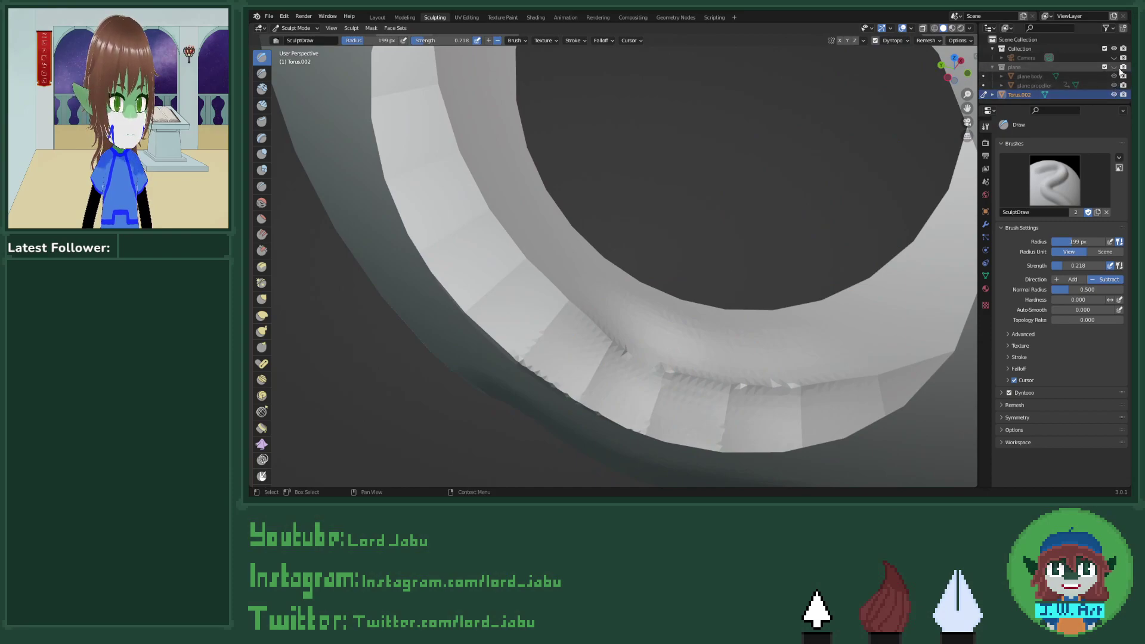
Step: Check the scene camera's view of the plane, then return to a front view of the tunnel
{"action": "left_click", "coordinate": [967, 122]}
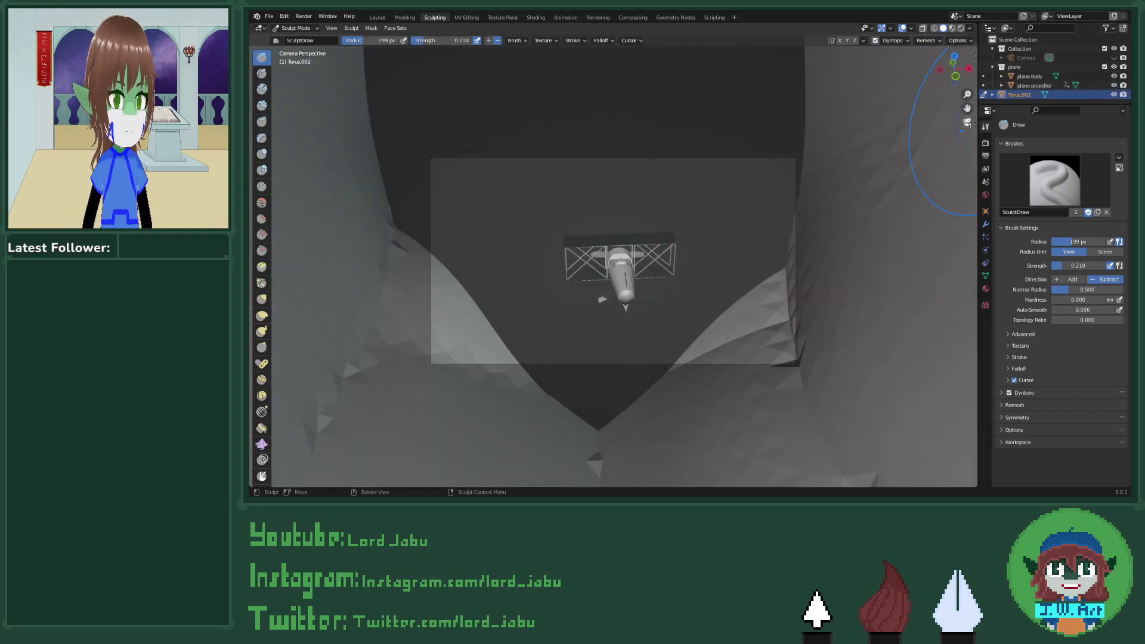
{"action": "left_click", "coordinate": [967, 122]}
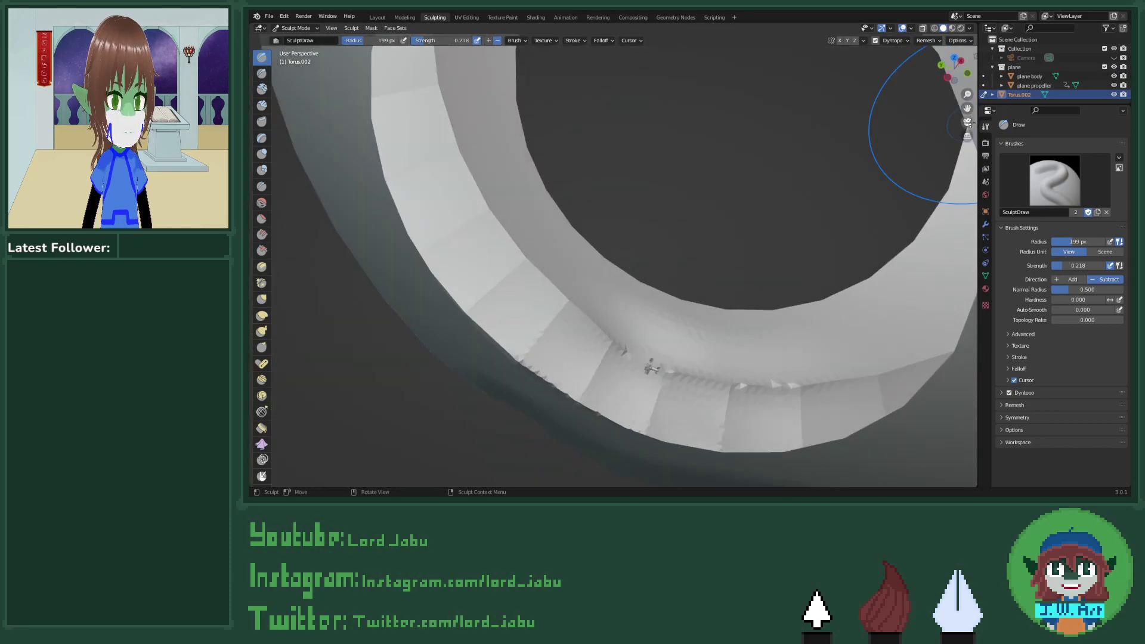
{"action": "middle_click_drag", "start_coordinate": [759, 290], "coordinate": [735, 264]}
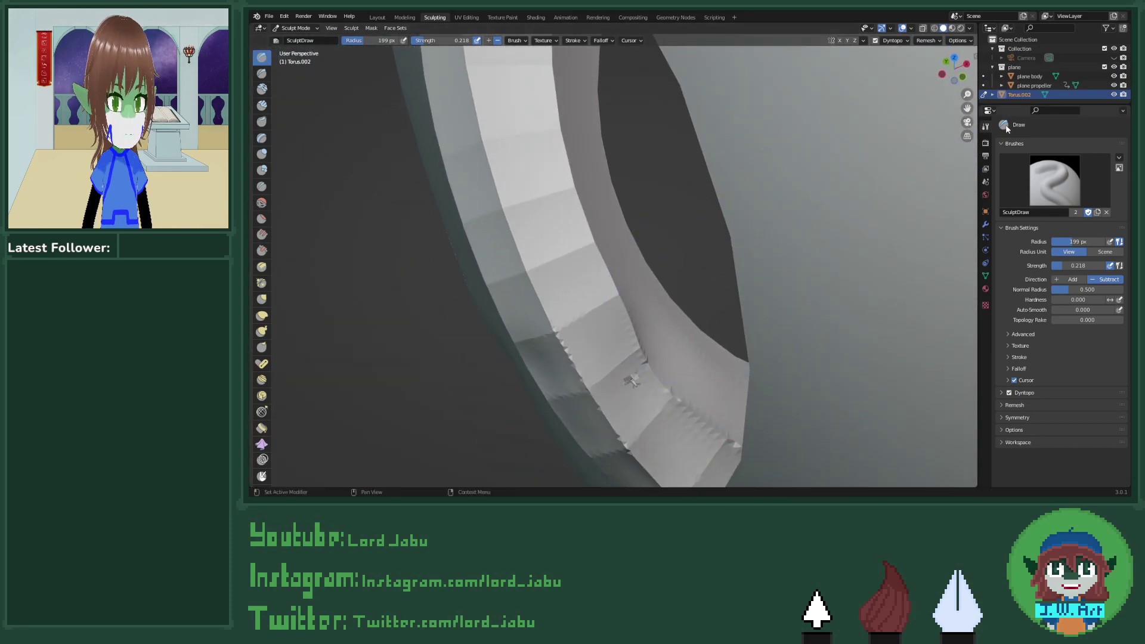
{"action": "left_click", "coordinate": [965, 123]}
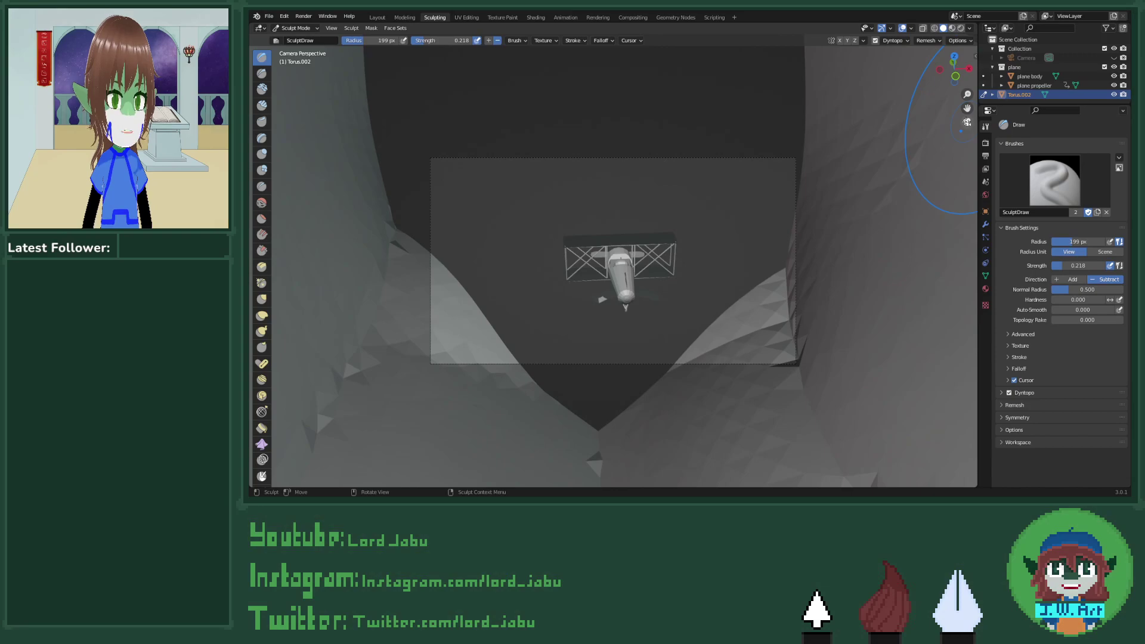
{"action": "left_click", "coordinate": [967, 122]}
{"action": "middle_click_drag", "start_coordinate": [770, 209], "coordinate": [528, 389]}
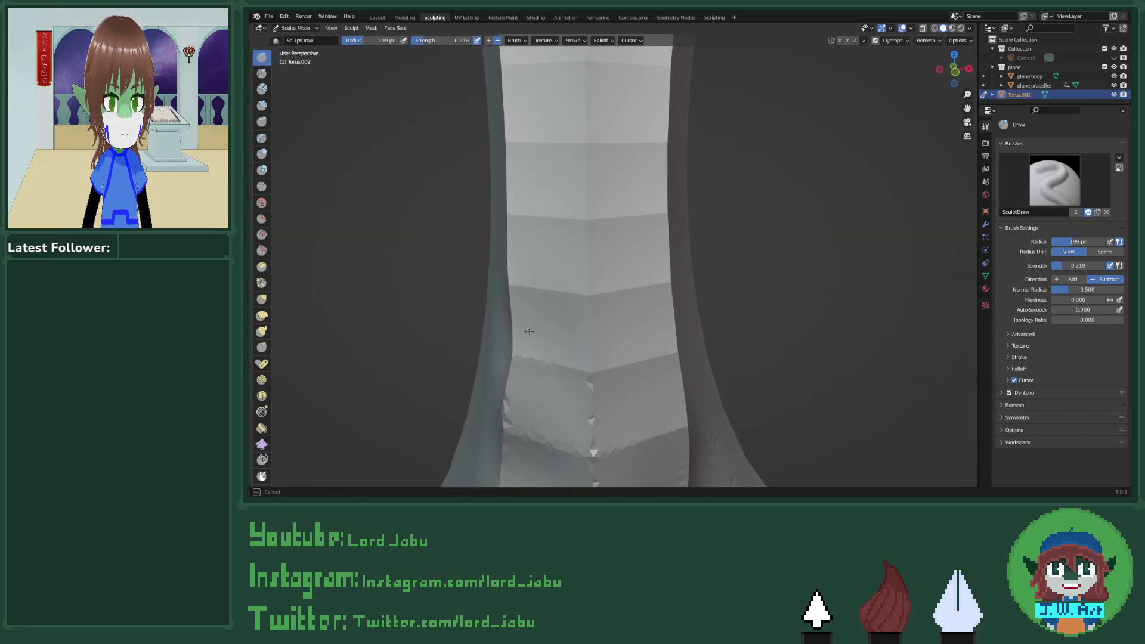
Step: Dent the tunnel's left and right edges with Draw brush strokes
{"action": "left_click_drag", "start_coordinate": [671, 361], "coordinate": [661, 341]}
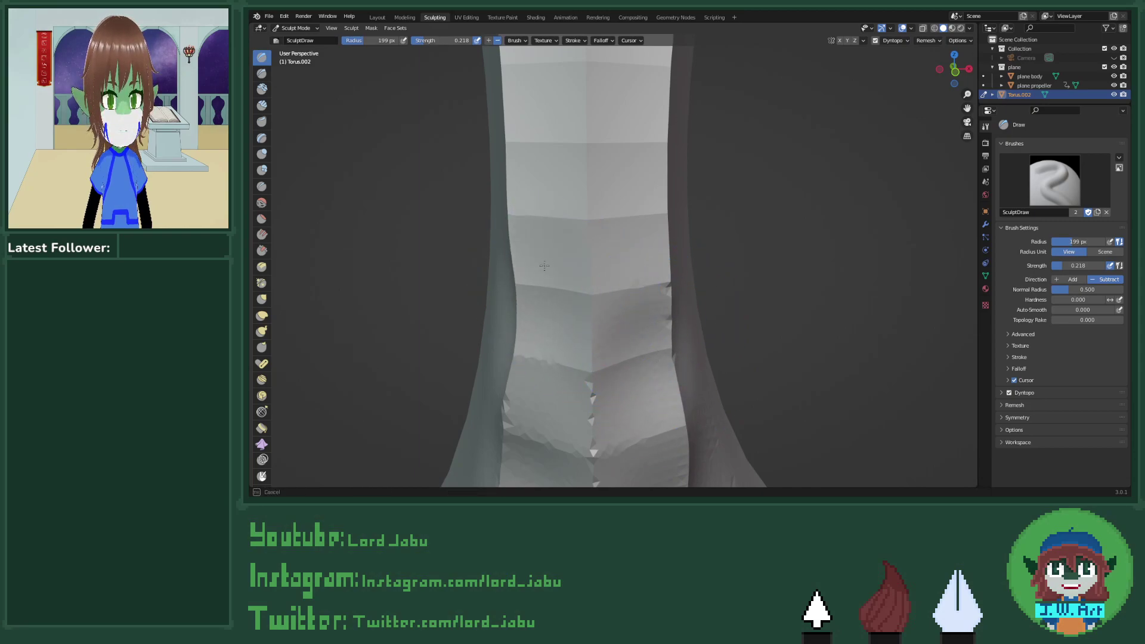
{"action": "left_click_drag", "start_coordinate": [543, 266], "coordinate": [626, 230]}
{"action": "middle_click_drag", "start_coordinate": [649, 251], "coordinate": [675, 266]}
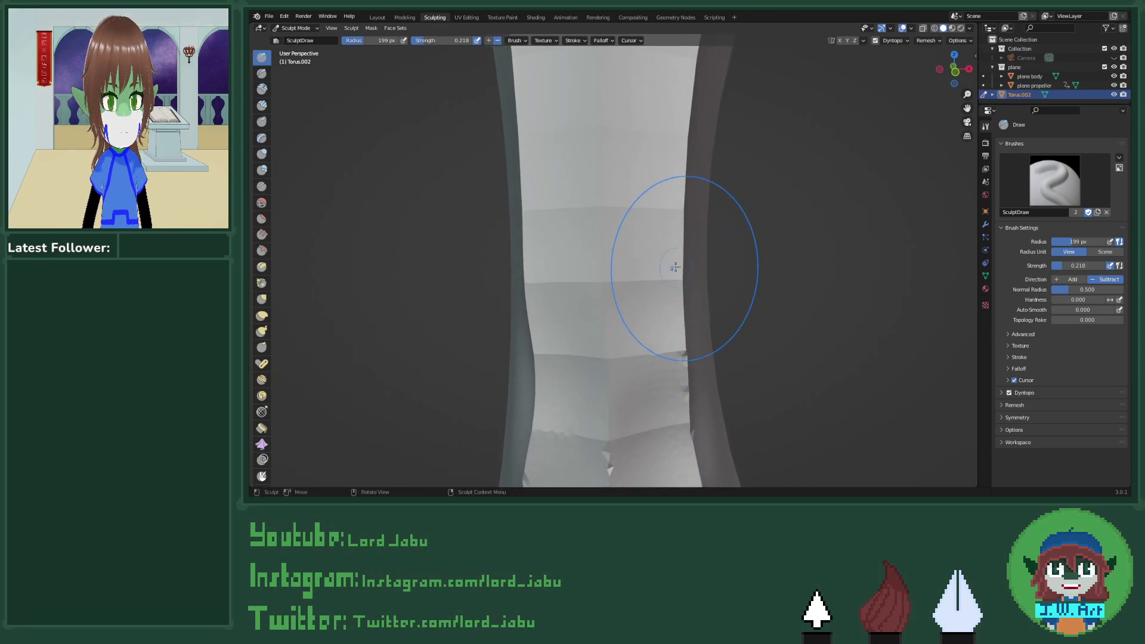
{"action": "mouse_move", "coordinate": [675, 266]}
{"action": "left_mouse_down"}
{"action": "mouse_move", "coordinate": [676, 203]}
{"action": "mouse_move", "coordinate": [662, 232]}
{"action": "left_mouse_up"}
{"action": "mouse_move", "coordinate": [549, 230]}
{"action": "left_mouse_down"}
{"action": "mouse_move", "coordinate": [532, 251]}
{"action": "mouse_move", "coordinate": [605, 242]}
{"action": "left_mouse_up"}
{"action": "middle_click_drag", "start_coordinate": [607, 288], "coordinate": [596, 209]}
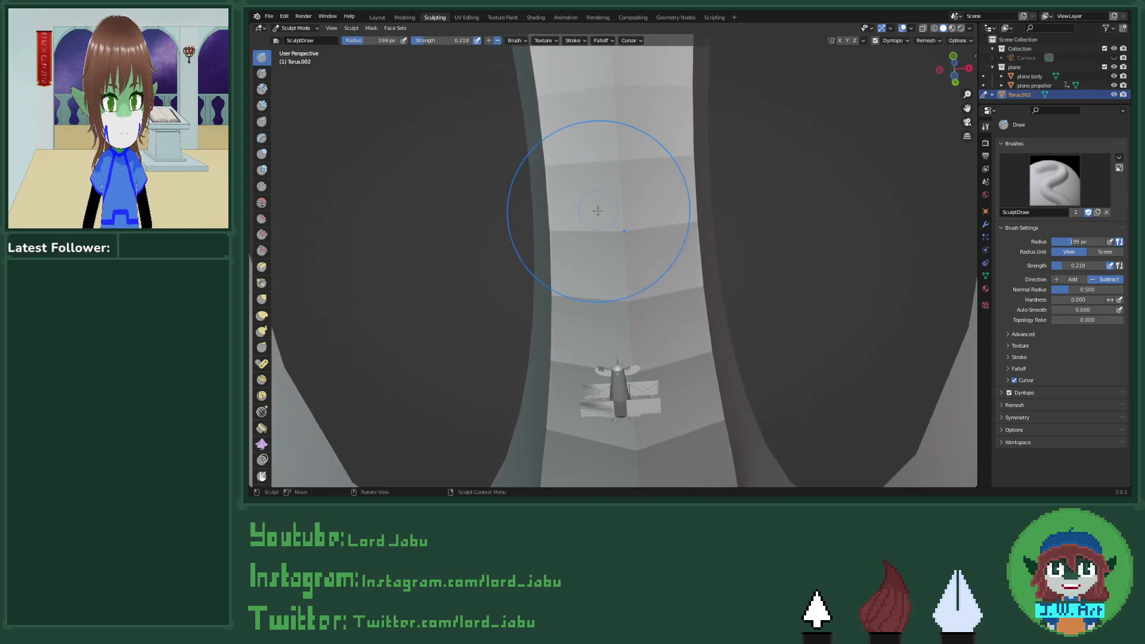
{"action": "left_click_drag", "start_coordinate": [595, 210], "coordinate": [579, 440]}
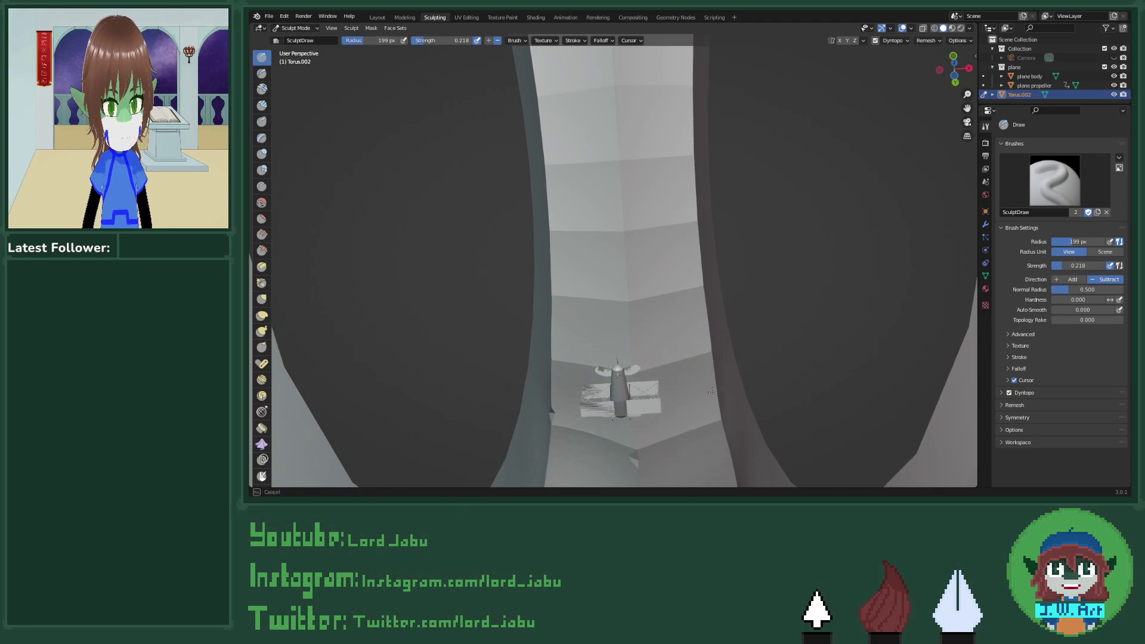
{"action": "left_click_drag", "start_coordinate": [688, 294], "coordinate": [584, 297]}
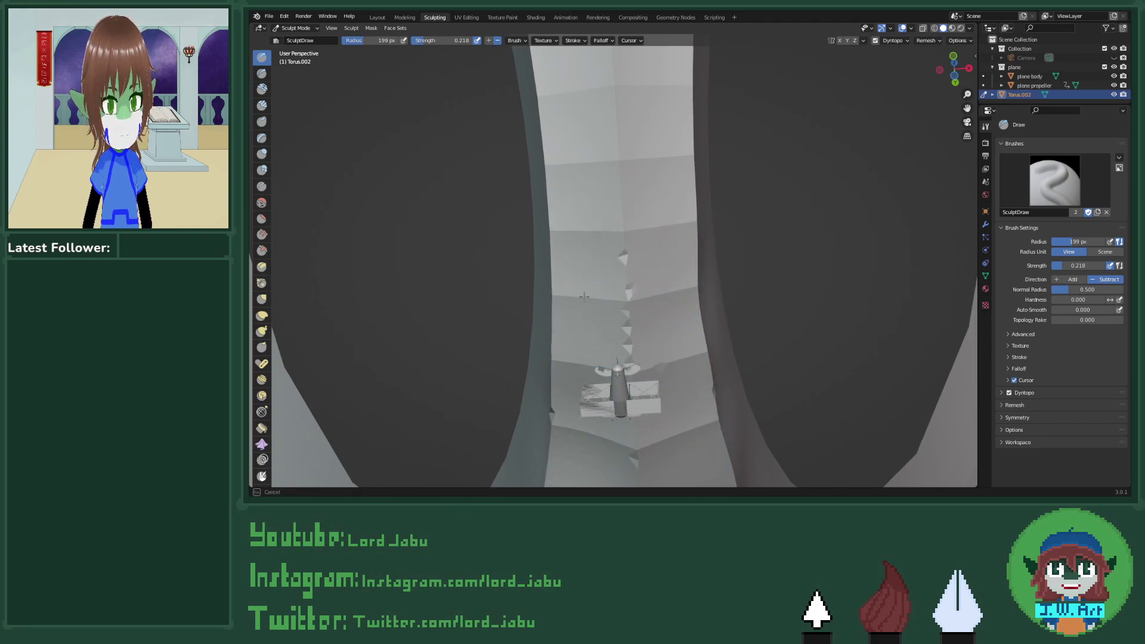
{"action": "left_click_drag", "start_coordinate": [563, 229], "coordinate": [679, 215]}
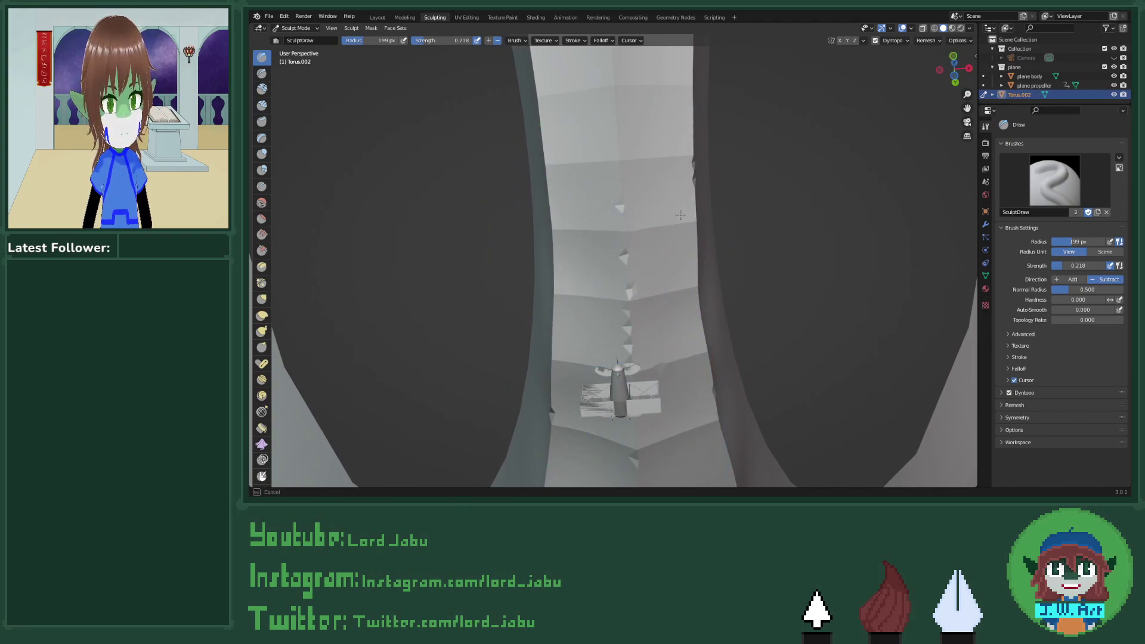
Step: Add more jagged dents along both edges and the upper centre of the torus
{"action": "middle_click_drag", "start_coordinate": [682, 221], "coordinate": [590, 412]}
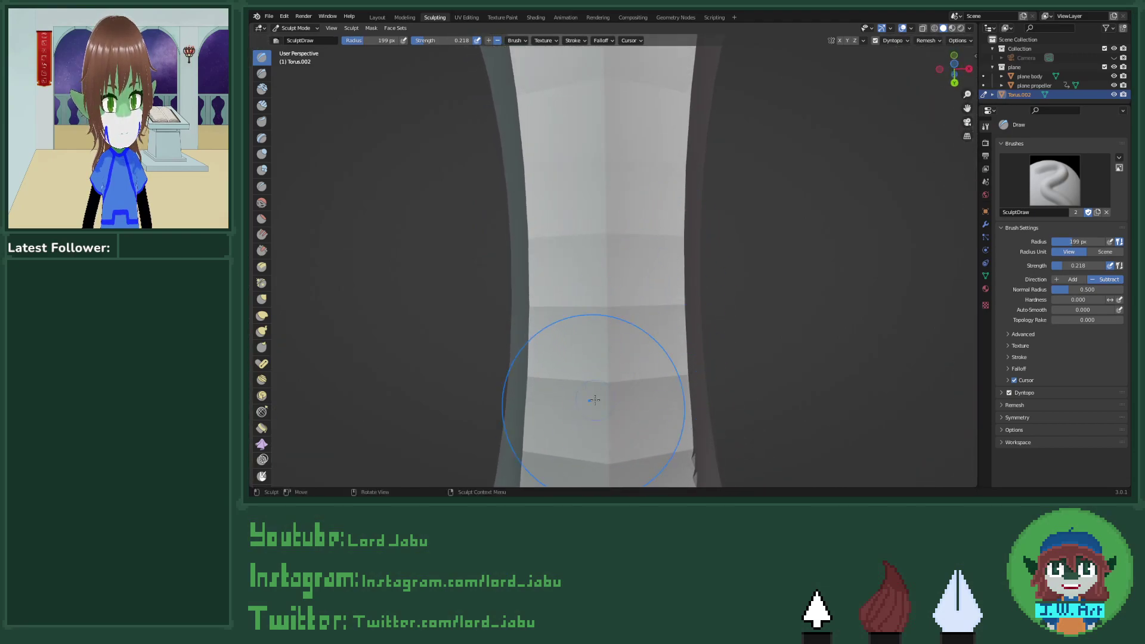
{"action": "mouse_move", "coordinate": [590, 411]}
{"action": "left_mouse_down"}
{"action": "mouse_move", "coordinate": [560, 447]}
{"action": "mouse_move", "coordinate": [559, 437]}
{"action": "mouse_move", "coordinate": [667, 466]}
{"action": "mouse_move", "coordinate": [684, 431]}
{"action": "mouse_move", "coordinate": [680, 311]}
{"action": "mouse_move", "coordinate": [532, 322]}
{"action": "mouse_move", "coordinate": [538, 348]}
{"action": "mouse_move", "coordinate": [537, 230]}
{"action": "mouse_move", "coordinate": [533, 280]}
{"action": "mouse_move", "coordinate": [598, 244]}
{"action": "mouse_move", "coordinate": [689, 241]}
{"action": "mouse_move", "coordinate": [673, 276]}
{"action": "mouse_move", "coordinate": [675, 177]}
{"action": "mouse_move", "coordinate": [674, 227]}
{"action": "mouse_move", "coordinate": [637, 165]}
{"action": "mouse_move", "coordinate": [557, 156]}
{"action": "mouse_move", "coordinate": [683, 154]}
{"action": "left_mouse_up"}
{"action": "mouse_move", "coordinate": [683, 154]}
{"action": "middle_mouse_down"}
{"action": "mouse_move", "coordinate": [681, 256]}
{"action": "mouse_move", "coordinate": [686, 224]}
{"action": "middle_mouse_up"}
{"action": "mouse_move", "coordinate": [685, 225]}
{"action": "left_mouse_down"}
{"action": "mouse_move", "coordinate": [692, 420]}
{"action": "mouse_move", "coordinate": [672, 370]}
{"action": "left_mouse_up"}
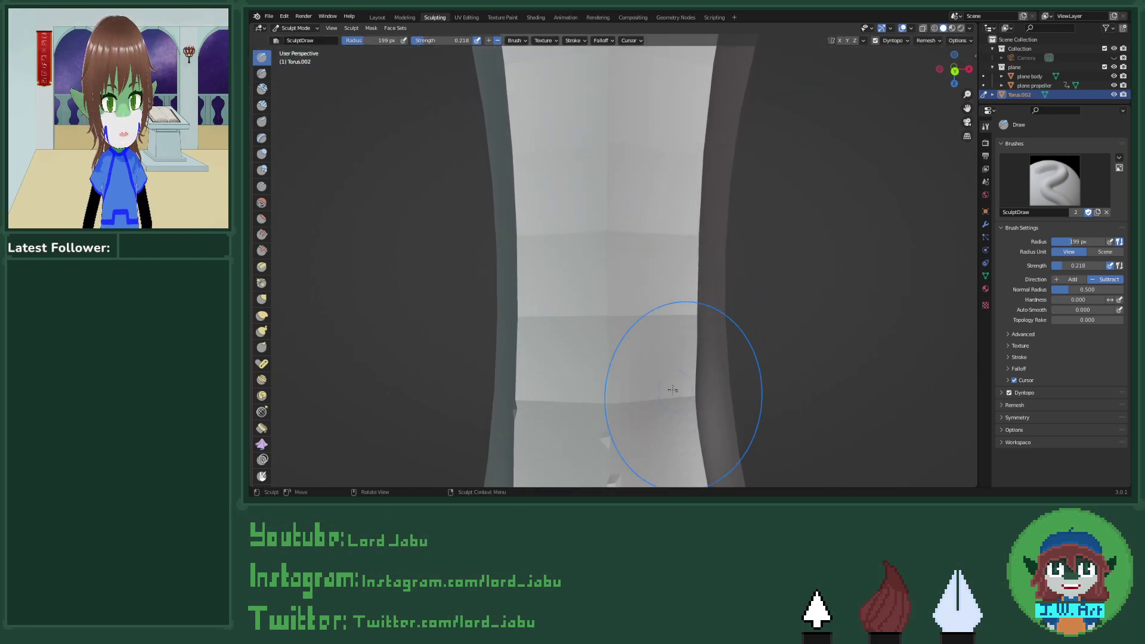
{"action": "mouse_move", "coordinate": [525, 357]}
{"action": "left_mouse_down"}
{"action": "mouse_move", "coordinate": [537, 456]}
{"action": "mouse_move", "coordinate": [526, 225]}
{"action": "mouse_move", "coordinate": [527, 280]}
{"action": "left_mouse_up"}
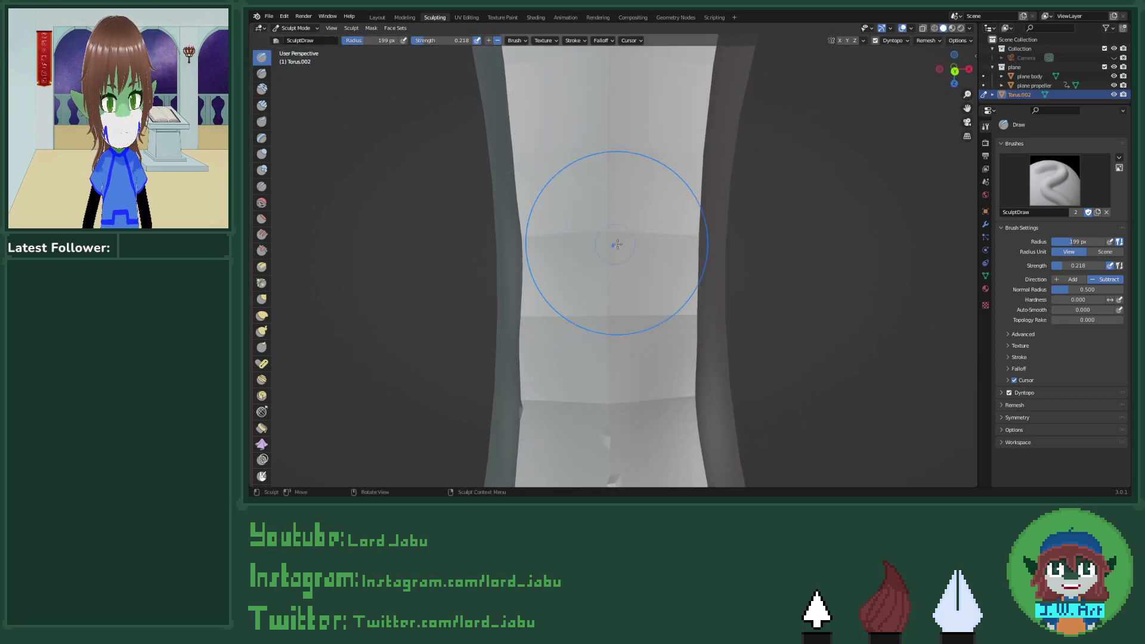
{"action": "mouse_move", "coordinate": [693, 351]}
{"action": "left_mouse_down"}
{"action": "mouse_move", "coordinate": [689, 166]}
{"action": "mouse_move", "coordinate": [691, 198]}
{"action": "mouse_move", "coordinate": [523, 178]}
{"action": "left_mouse_up"}
{"action": "mouse_move", "coordinate": [527, 254]}
{"action": "left_mouse_down"}
{"action": "mouse_move", "coordinate": [542, 222]}
{"action": "mouse_move", "coordinate": [616, 184]}
{"action": "left_mouse_up"}
{"action": "mouse_move", "coordinate": [616, 185]}
{"action": "middle_mouse_down"}
{"action": "mouse_move", "coordinate": [621, 324]}
{"action": "mouse_move", "coordinate": [621, 269]}
{"action": "mouse_move", "coordinate": [683, 284]}
{"action": "middle_mouse_up"}
{"action": "left_click_drag", "start_coordinate": [683, 284], "coordinate": [719, 306]}
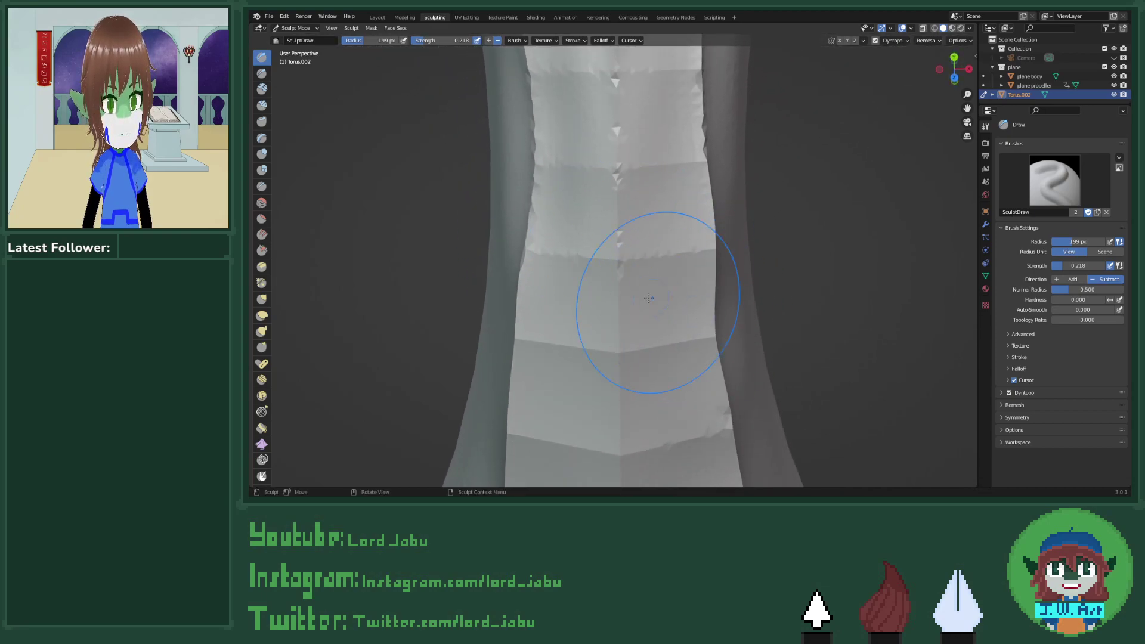
{"action": "mouse_move", "coordinate": [649, 298]}
{"action": "left_mouse_down"}
{"action": "mouse_move", "coordinate": [521, 362]}
{"action": "mouse_move", "coordinate": [534, 368]}
{"action": "left_mouse_up"}
{"action": "mouse_move", "coordinate": [613, 230]}
{"action": "left_mouse_down"}
{"action": "mouse_move", "coordinate": [577, 164]}
{"action": "mouse_move", "coordinate": [538, 267]}
{"action": "left_mouse_up"}
{"action": "mouse_move", "coordinate": [688, 282]}
{"action": "middle_mouse_down"}
{"action": "mouse_move", "coordinate": [680, 425]}
{"action": "mouse_move", "coordinate": [664, 263]}
{"action": "middle_mouse_up"}
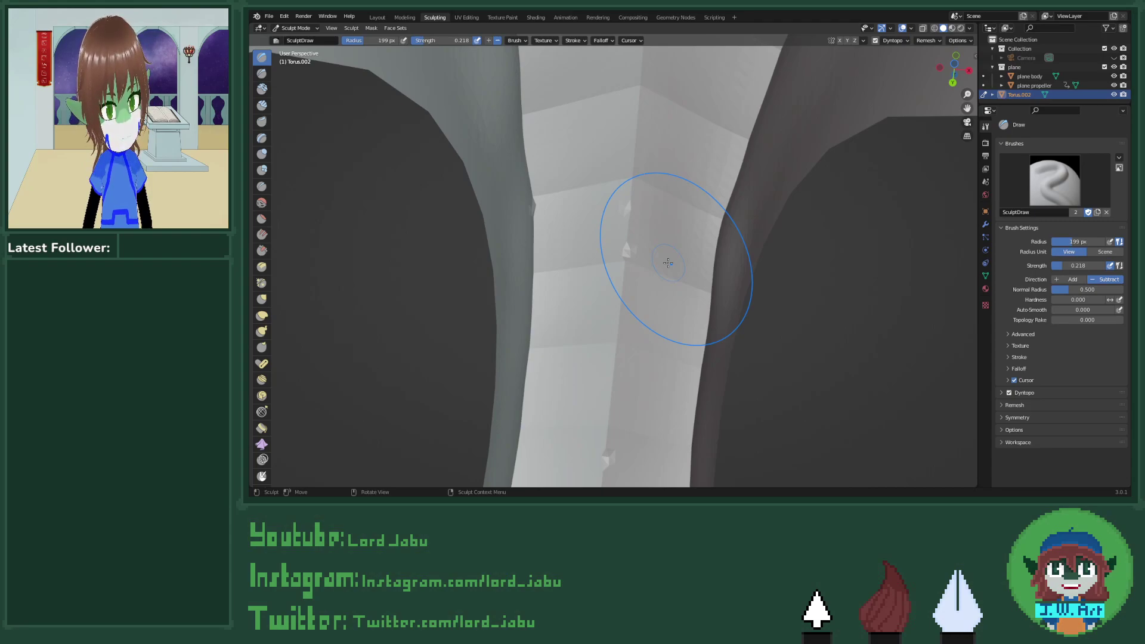
Step: Look at the torus's modifier list and close it without adding a modifier
{"action": "left_click", "coordinate": [985, 225]}
{"action": "left_click", "coordinate": [1038, 141]}
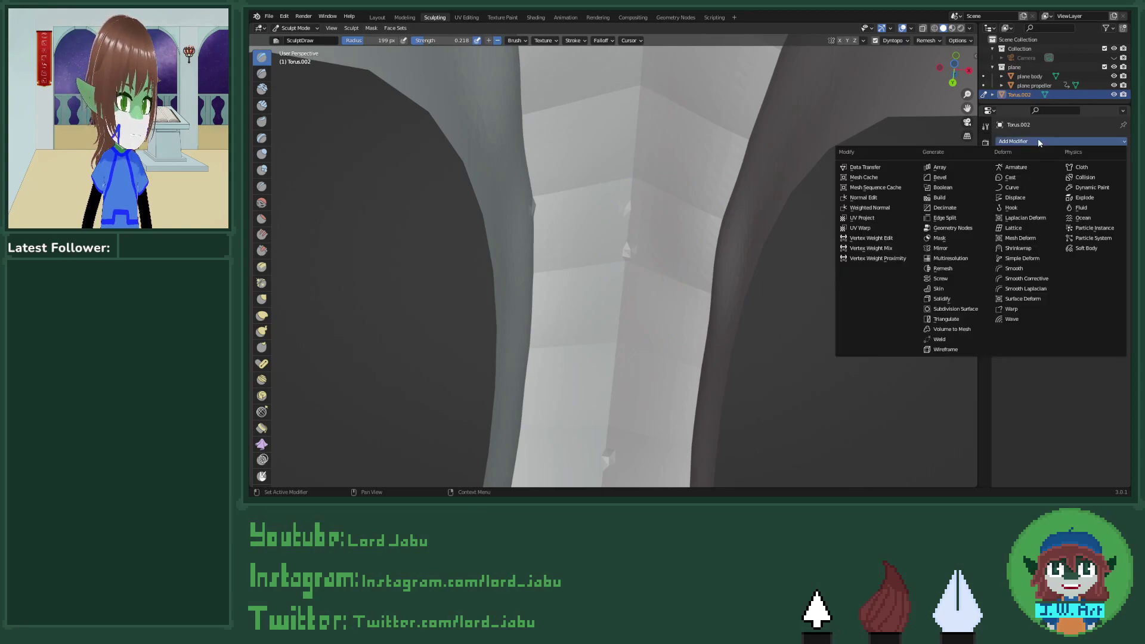
{"action": "key", "text": "Escape"}
{"action": "mouse_move", "coordinate": [677, 357]}
{"action": "middle_mouse_down"}
{"action": "mouse_move", "coordinate": [698, 394]}
{"action": "mouse_move", "coordinate": [672, 411]}
{"action": "mouse_move", "coordinate": [685, 411]}
{"action": "mouse_move", "coordinate": [723, 314]}
{"action": "mouse_move", "coordinate": [628, 384]}
{"action": "mouse_move", "coordinate": [629, 416]}
{"action": "mouse_move", "coordinate": [795, 355]}
{"action": "mouse_move", "coordinate": [799, 339]}
{"action": "middle_mouse_up"}
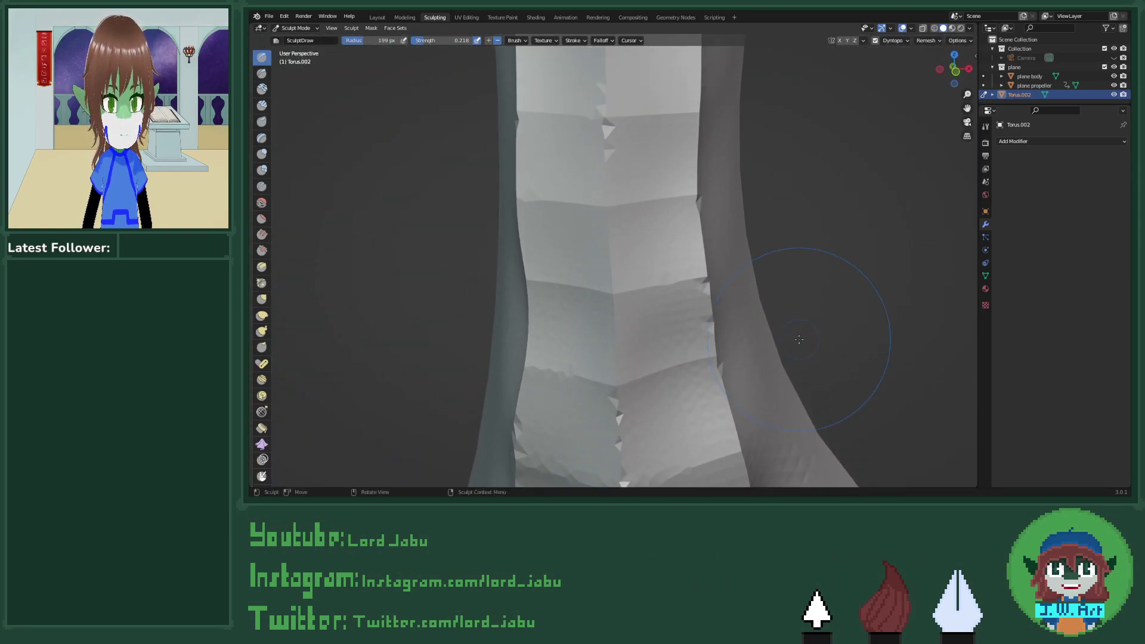
Step: Pull part of the torus wall with the Grab brush
{"action": "left_click", "coordinate": [262, 299]}
{"action": "mouse_move", "coordinate": [608, 411]}
{"action": "middle_mouse_down"}
{"action": "mouse_move", "coordinate": [569, 422]}
{"action": "mouse_move", "coordinate": [620, 417]}
{"action": "middle_mouse_up"}
{"action": "mouse_move", "coordinate": [689, 409]}
{"action": "left_mouse_down"}
{"action": "mouse_move", "coordinate": [677, 430]}
{"action": "mouse_move", "coordinate": [681, 397]}
{"action": "left_mouse_up"}
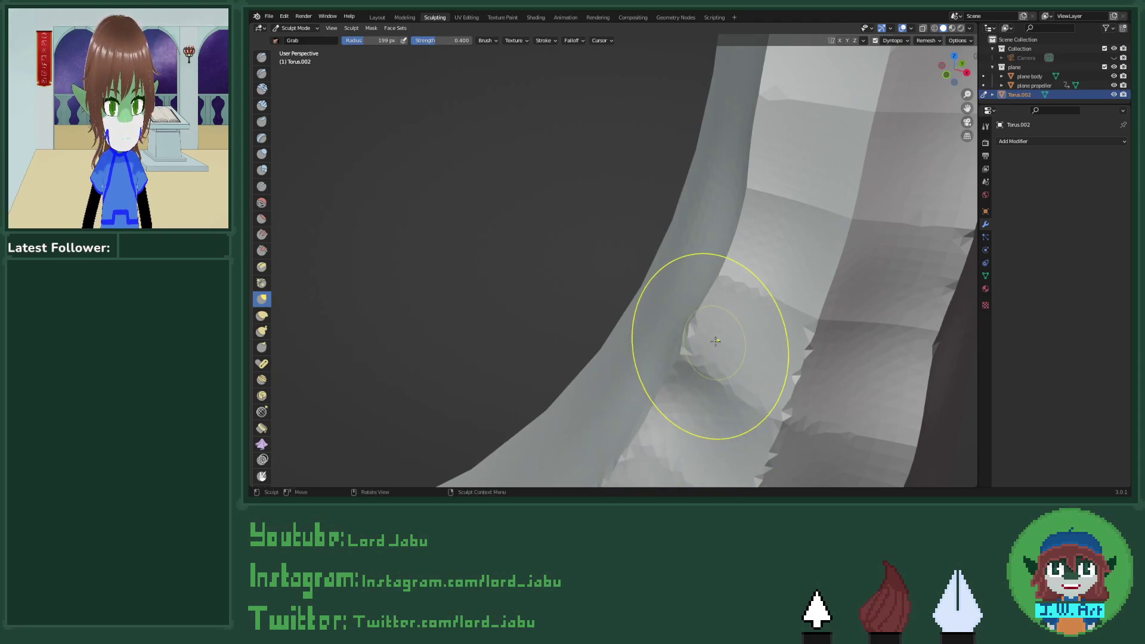
Step: Make short Grab pulls on the band's surface from several angles
{"action": "left_click_drag", "start_coordinate": [709, 343], "coordinate": [771, 231]}
{"action": "middle_click_drag", "start_coordinate": [759, 187], "coordinate": [779, 256]}
{"action": "mouse_move", "coordinate": [780, 256]}
{"action": "left_mouse_down"}
{"action": "mouse_move", "coordinate": [719, 297]}
{"action": "mouse_move", "coordinate": [713, 158]}
{"action": "left_mouse_up"}
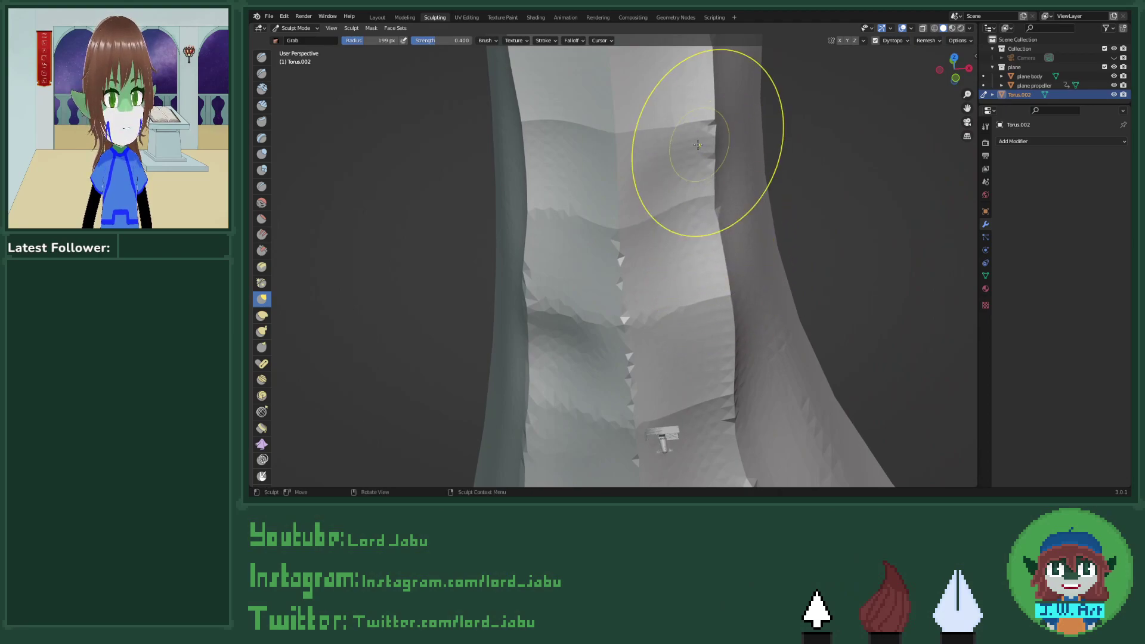
{"action": "middle_click_drag", "start_coordinate": [721, 206], "coordinate": [741, 320]}
{"action": "left_click_drag", "start_coordinate": [741, 319], "coordinate": [746, 308]}
{"action": "mouse_move", "coordinate": [749, 334]}
{"action": "middle_mouse_down"}
{"action": "mouse_move", "coordinate": [763, 420]}
{"action": "mouse_move", "coordinate": [654, 332]}
{"action": "middle_mouse_up"}
{"action": "left_click_drag", "start_coordinate": [758, 370], "coordinate": [756, 367]}
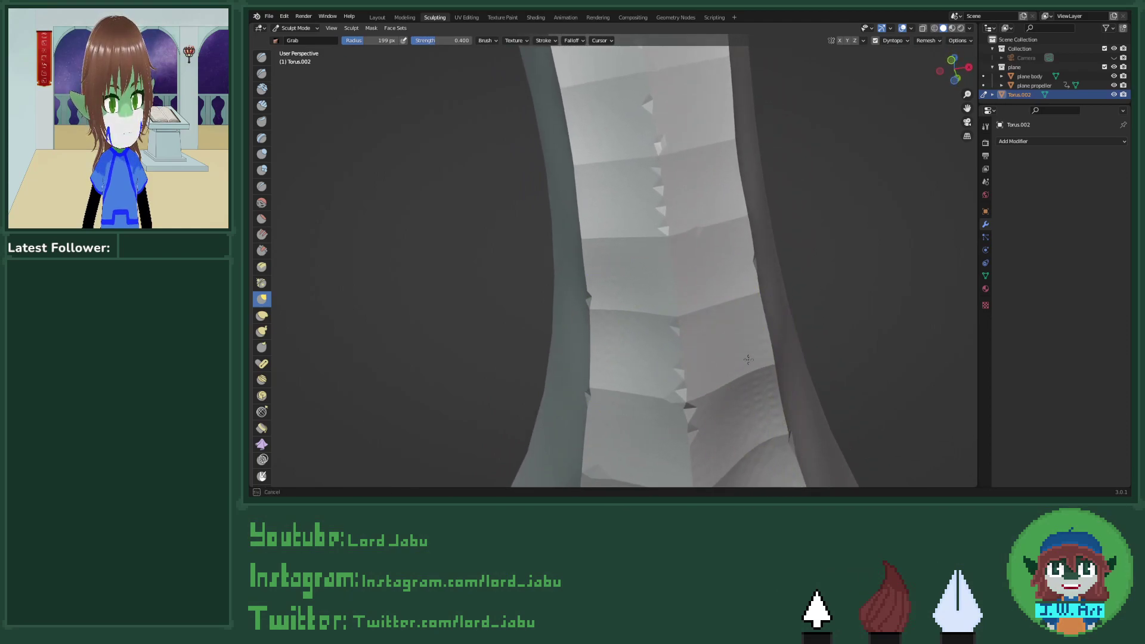
{"action": "left_click_drag", "start_coordinate": [622, 375], "coordinate": [627, 358]}
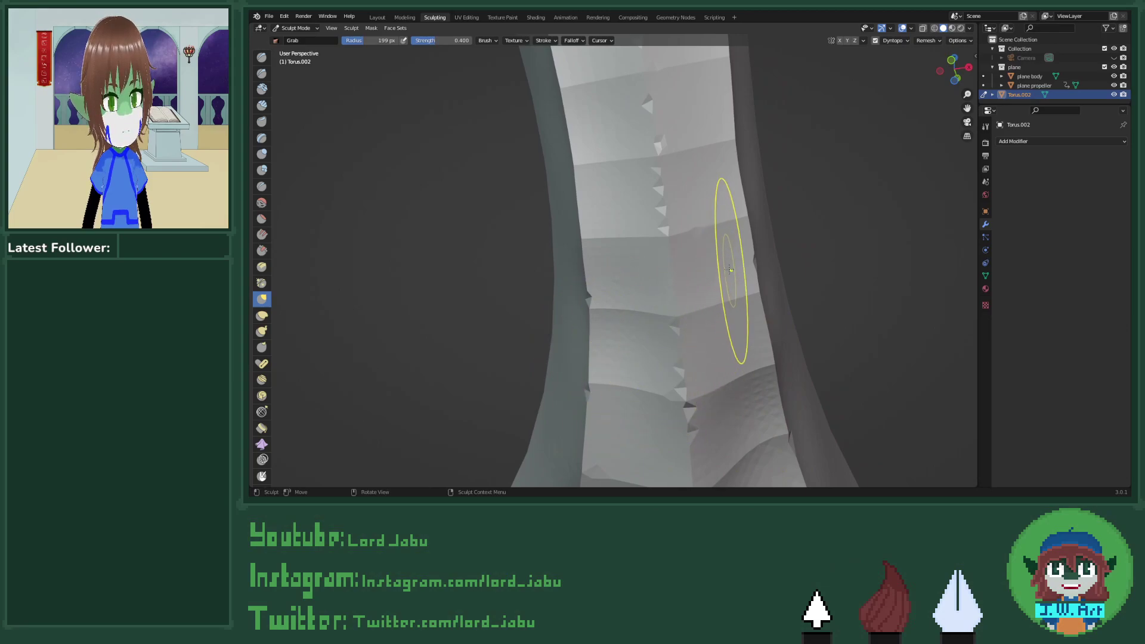
{"action": "mouse_move", "coordinate": [728, 268]}
{"action": "left_mouse_down"}
{"action": "mouse_move", "coordinate": [727, 256]}
{"action": "mouse_move", "coordinate": [614, 248]}
{"action": "mouse_move", "coordinate": [707, 217]}
{"action": "mouse_move", "coordinate": [713, 169]}
{"action": "mouse_move", "coordinate": [733, 230]}
{"action": "left_mouse_up"}
{"action": "mouse_move", "coordinate": [593, 141]}
{"action": "middle_mouse_down"}
{"action": "mouse_move", "coordinate": [722, 241]}
{"action": "mouse_move", "coordinate": [716, 322]}
{"action": "middle_mouse_up"}
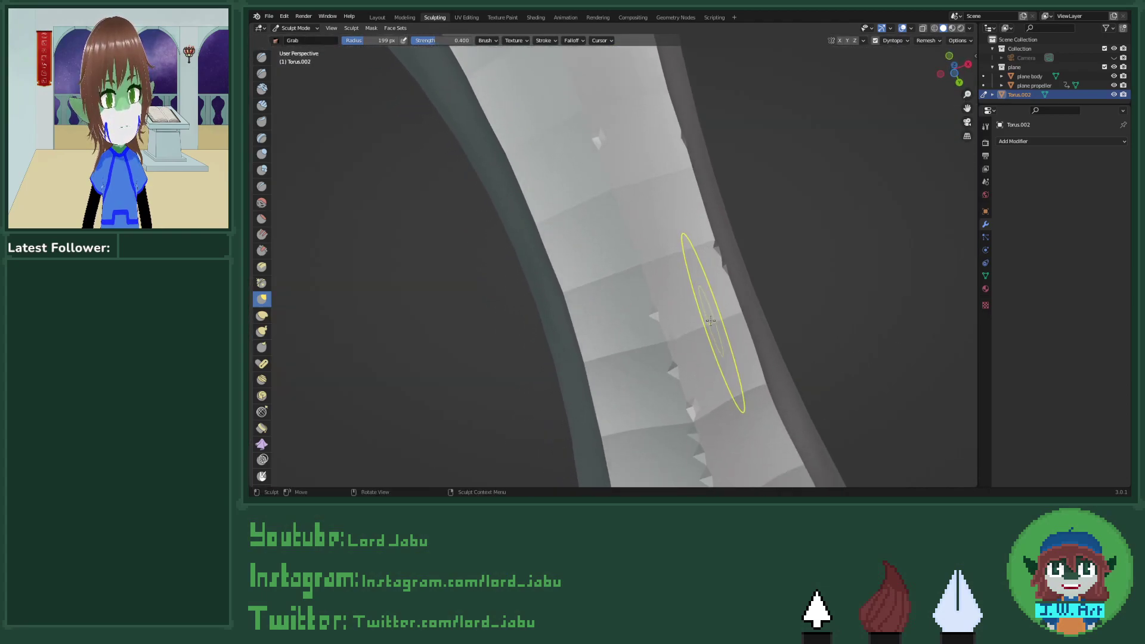
Step: Nudge the band's left edge and pull its mesh upward into an irregular shape
{"action": "mouse_move", "coordinate": [715, 322]}
{"action": "left_mouse_down"}
{"action": "mouse_move", "coordinate": [726, 324]}
{"action": "mouse_move", "coordinate": [670, 346]}
{"action": "mouse_move", "coordinate": [667, 151]}
{"action": "mouse_move", "coordinate": [652, 153]}
{"action": "left_mouse_up"}
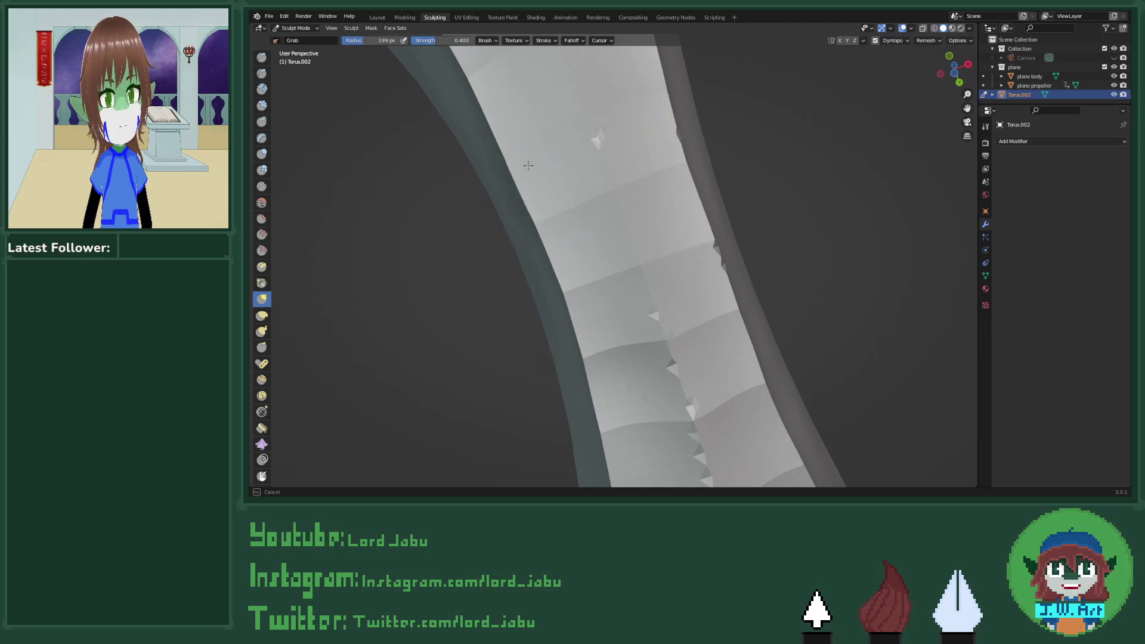
{"action": "middle_click_drag", "start_coordinate": [527, 165], "coordinate": [587, 115]}
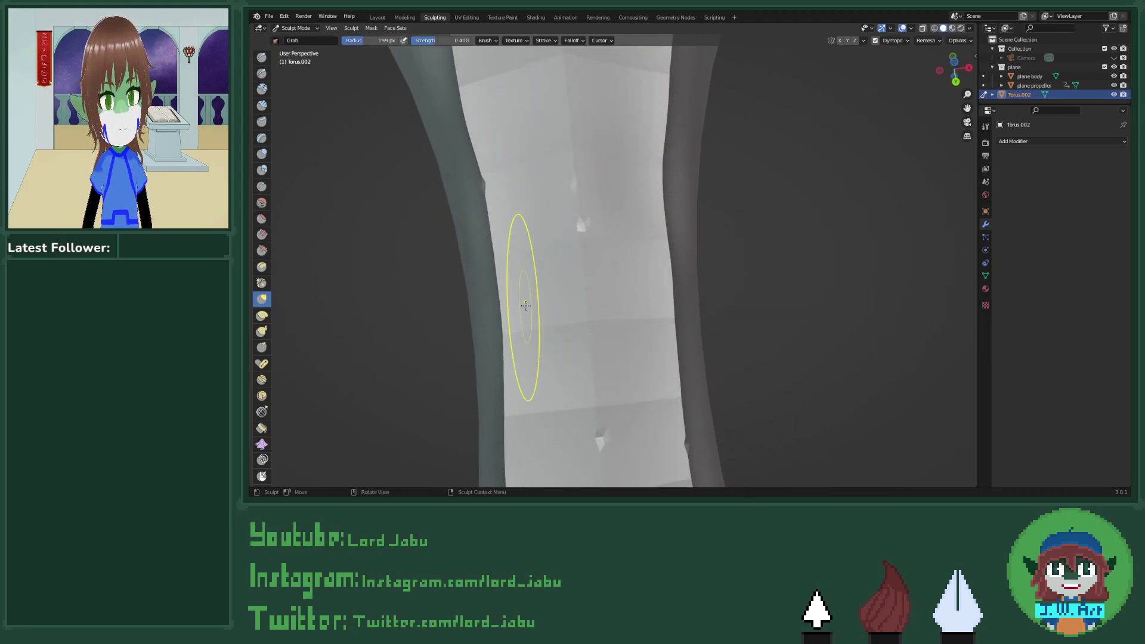
{"action": "mouse_move", "coordinate": [524, 307]}
{"action": "left_mouse_down"}
{"action": "mouse_move", "coordinate": [647, 296]}
{"action": "mouse_move", "coordinate": [659, 283]}
{"action": "mouse_move", "coordinate": [641, 274]}
{"action": "left_mouse_up"}
{"action": "left_click_drag", "start_coordinate": [473, 192], "coordinate": [481, 190]}
{"action": "left_click_drag", "start_coordinate": [626, 154], "coordinate": [634, 149]}
{"action": "mouse_move", "coordinate": [634, 148]}
{"action": "middle_mouse_down"}
{"action": "mouse_move", "coordinate": [670, 280]}
{"action": "mouse_move", "coordinate": [563, 338]}
{"action": "middle_mouse_up"}
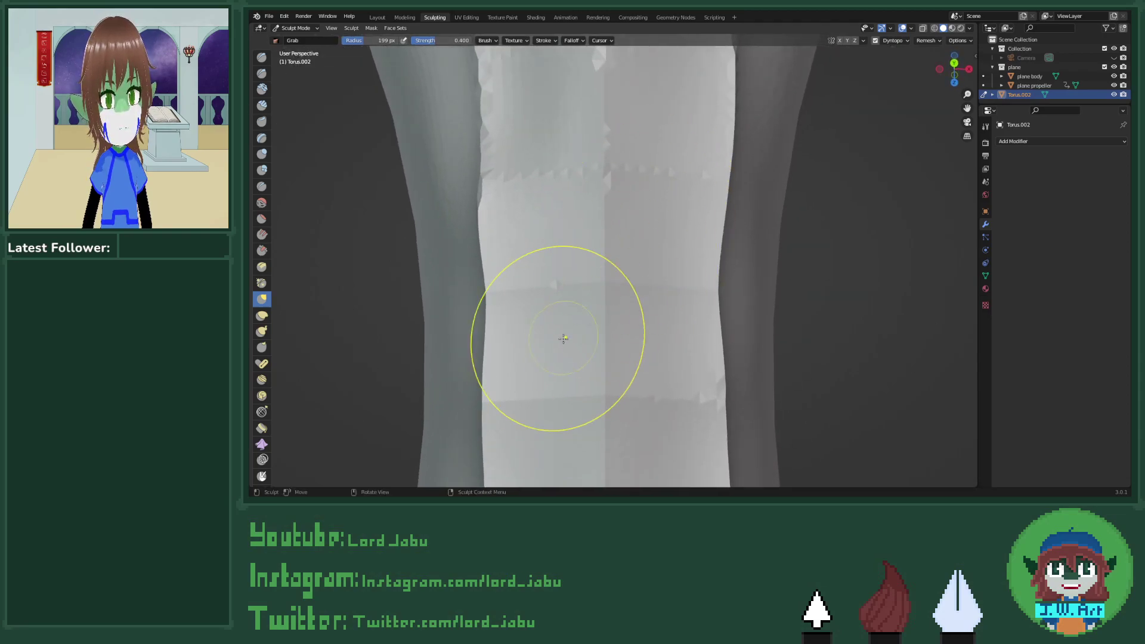
{"action": "mouse_move", "coordinate": [562, 338]}
{"action": "left_mouse_down"}
{"action": "mouse_move", "coordinate": [503, 357]}
{"action": "mouse_move", "coordinate": [588, 332]}
{"action": "mouse_move", "coordinate": [687, 349]}
{"action": "mouse_move", "coordinate": [669, 324]}
{"action": "left_mouse_up"}
{"action": "mouse_move", "coordinate": [669, 324]}
{"action": "middle_mouse_down"}
{"action": "mouse_move", "coordinate": [613, 396]}
{"action": "mouse_move", "coordinate": [460, 332]}
{"action": "middle_mouse_up"}
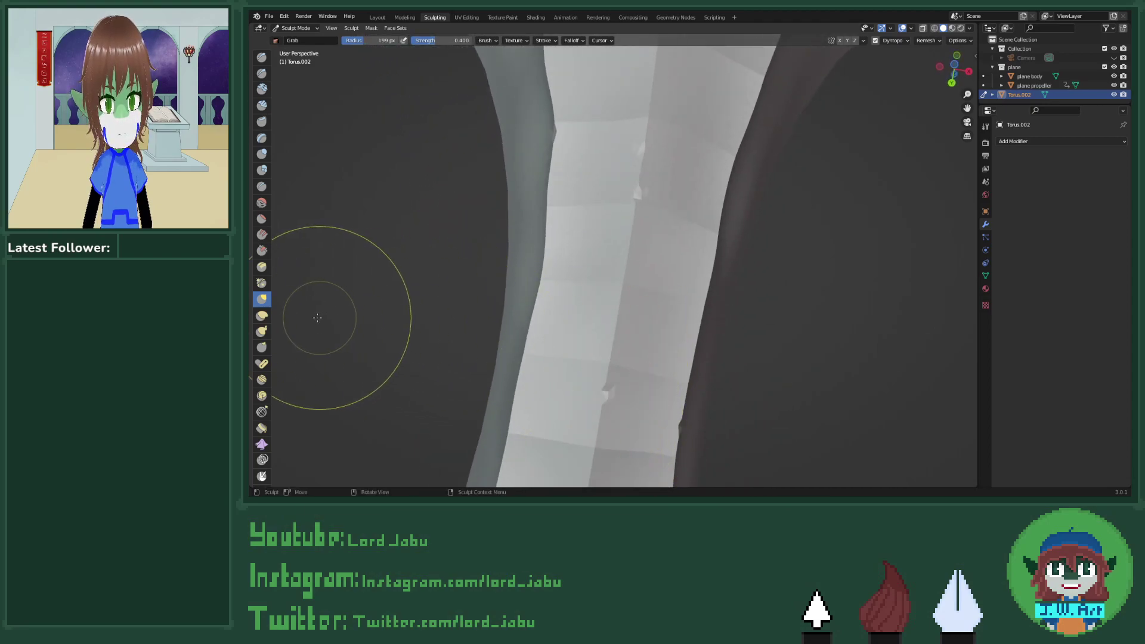
Step: Try a Snake Hook stroke on the band's left edge, then undo it
{"action": "left_click", "coordinate": [261, 331]}
{"action": "mouse_move", "coordinate": [541, 306]}
{"action": "left_mouse_down"}
{"action": "mouse_move", "coordinate": [558, 325]}
{"action": "mouse_move", "coordinate": [495, 269]}
{"action": "mouse_move", "coordinate": [480, 352]}
{"action": "mouse_move", "coordinate": [447, 280]}
{"action": "mouse_move", "coordinate": [489, 310]}
{"action": "mouse_move", "coordinate": [519, 298]}
{"action": "mouse_move", "coordinate": [544, 320]}
{"action": "left_mouse_up"}
{"action": "key", "text": "ctrl+z"}
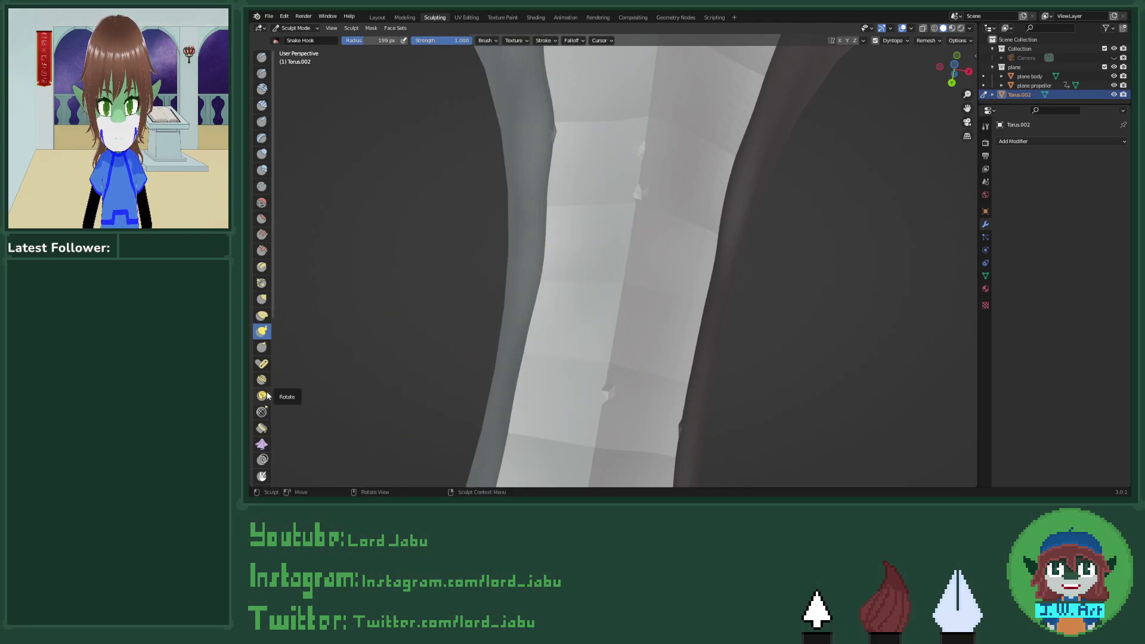
Step: Choose the Blob brush and flatten the bowl-shaped bulge on the tube
{"action": "left_click", "coordinate": [261, 171]}
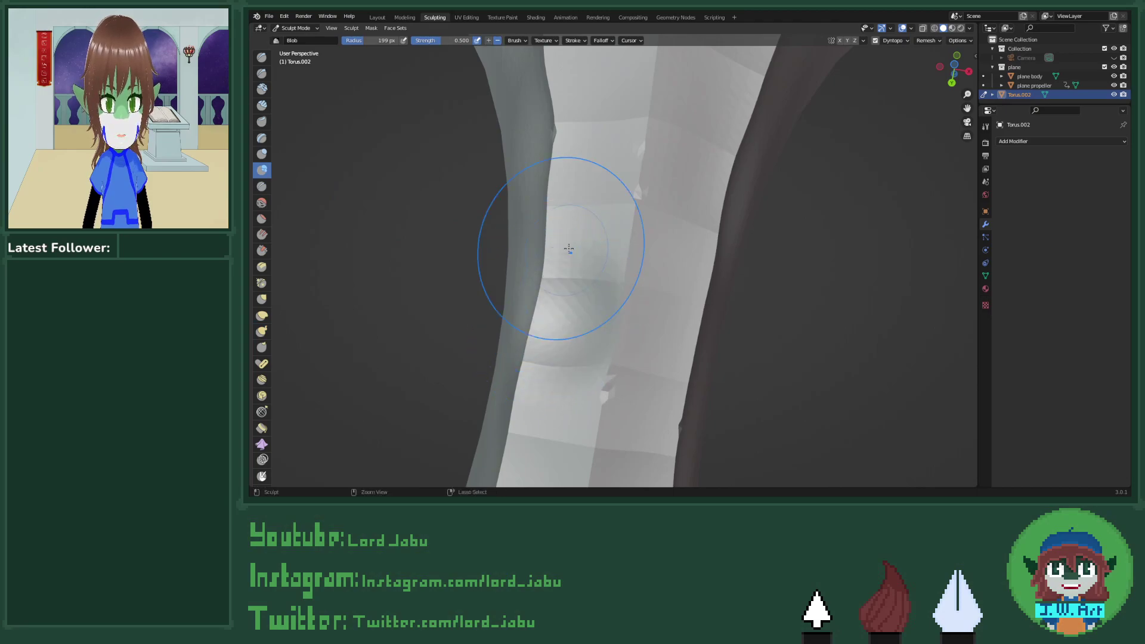
{"action": "middle_click_drag", "start_coordinate": [583, 286], "coordinate": [681, 441]}
{"action": "scroll", "coordinate": [680, 417], "scroll_direction": "down", "scroll_amount": 6}
{"action": "mouse_move", "coordinate": [677, 388]}
{"action": "middle_mouse_down"}
{"action": "mouse_move", "coordinate": [766, 374]}
{"action": "mouse_move", "coordinate": [660, 344]}
{"action": "mouse_move", "coordinate": [569, 369]}
{"action": "mouse_move", "coordinate": [644, 286]}
{"action": "mouse_move", "coordinate": [686, 203]}
{"action": "mouse_move", "coordinate": [676, 249]}
{"action": "mouse_move", "coordinate": [636, 289]}
{"action": "middle_mouse_up"}
{"action": "scroll", "coordinate": [600, 350], "scroll_direction": "up", "scroll_amount": 4}
{"action": "scroll", "coordinate": [690, 236], "scroll_direction": "up", "scroll_amount": 3}
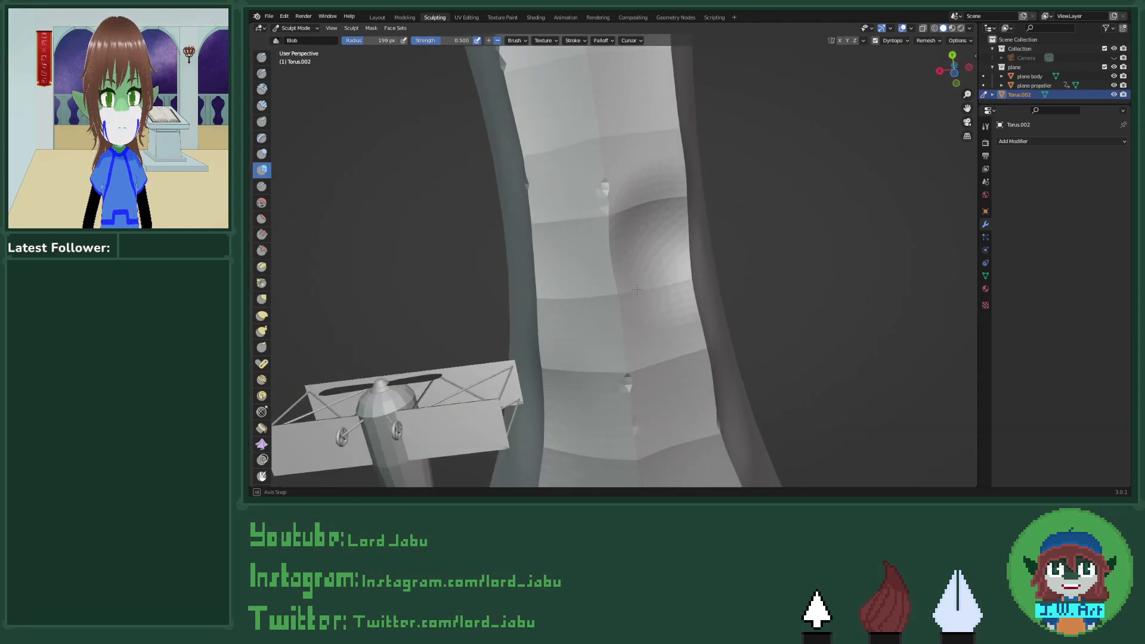
{"action": "mouse_move", "coordinate": [583, 322]}
{"action": "left_mouse_down", "text": "ctrl"}
{"action": "mouse_move", "coordinate": [590, 310]}
{"action": "mouse_move", "coordinate": [650, 364]}
{"action": "left_mouse_up", "text": "ctrl"}
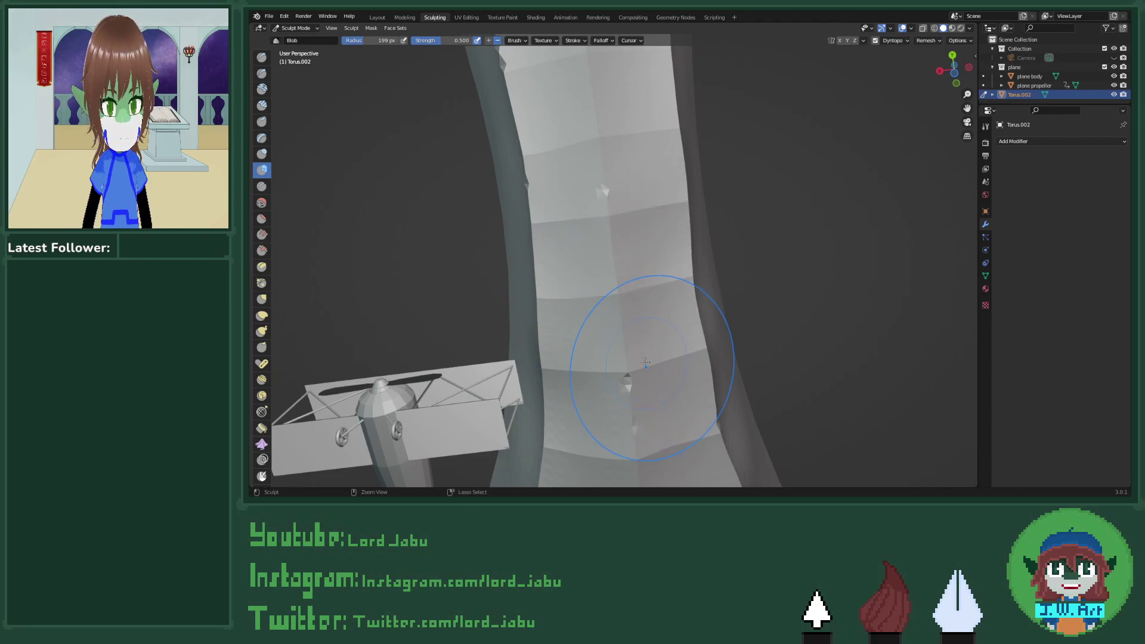
Step: Set Blob strength to 1.000 and radius to 61 px, then test and undo a bump
{"action": "key", "text": "shift+f"}
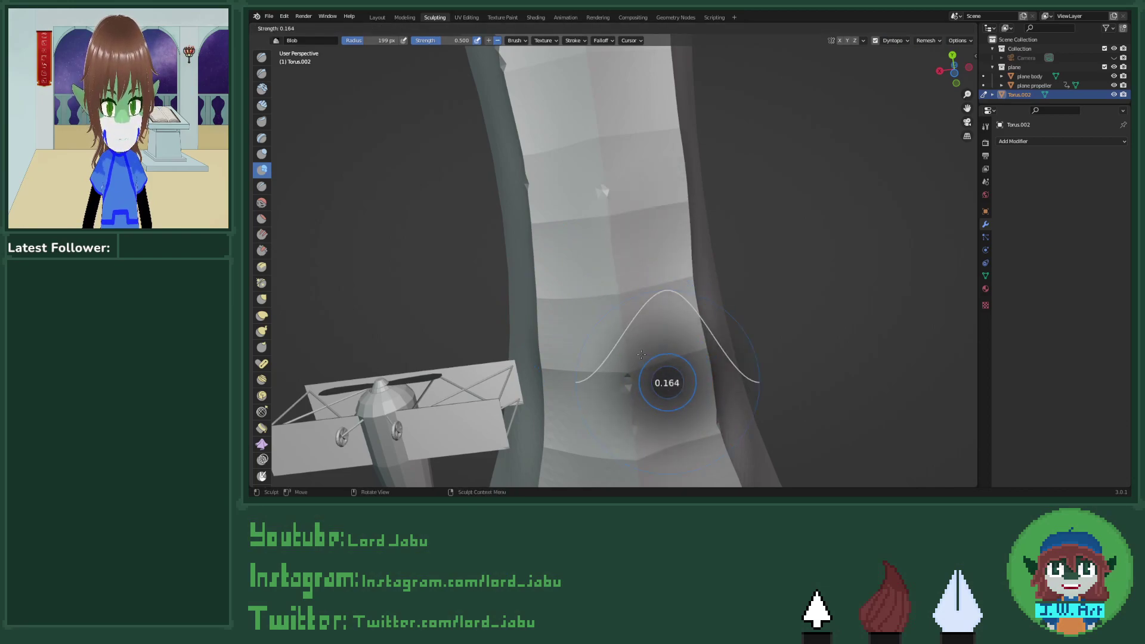
{"action": "left_click", "coordinate": [662, 382]}
{"action": "key", "text": "f"}
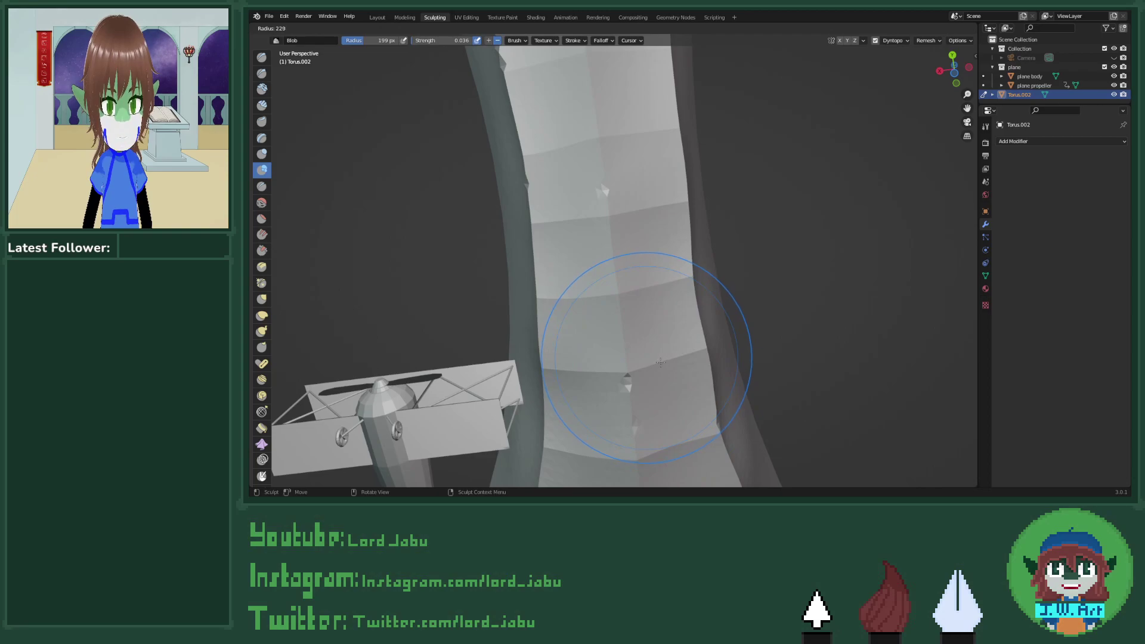
{"action": "key", "text": "Escape"}
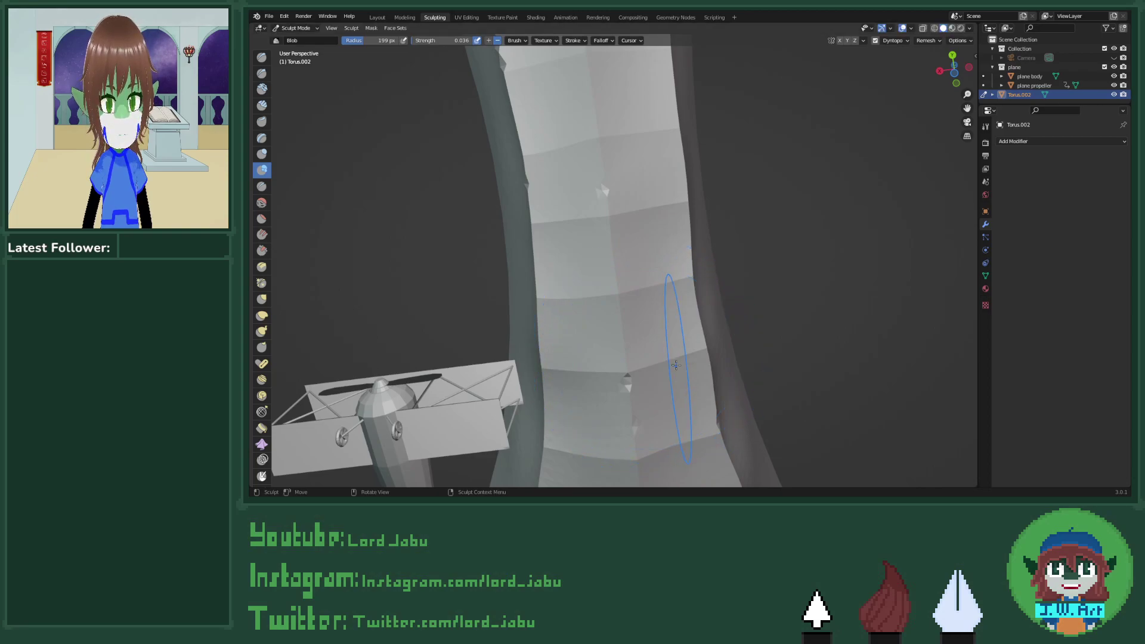
{"action": "key", "text": "shift+f"}
{"action": "left_click", "coordinate": [791, 395]}
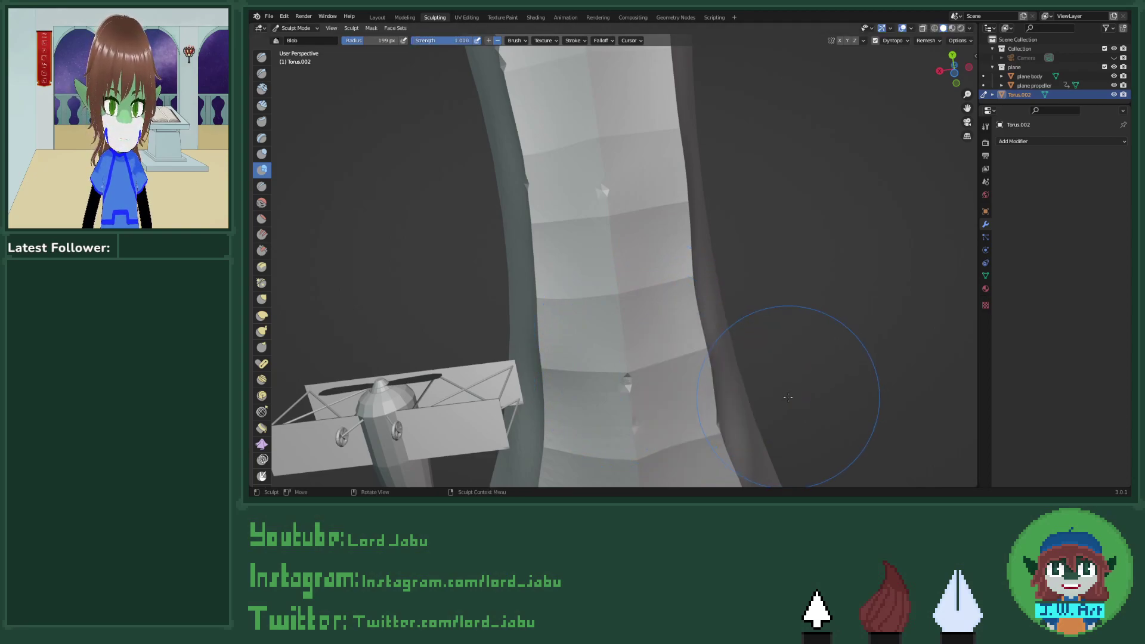
{"action": "key", "text": "f"}
{"action": "left_click", "coordinate": [811, 398]}
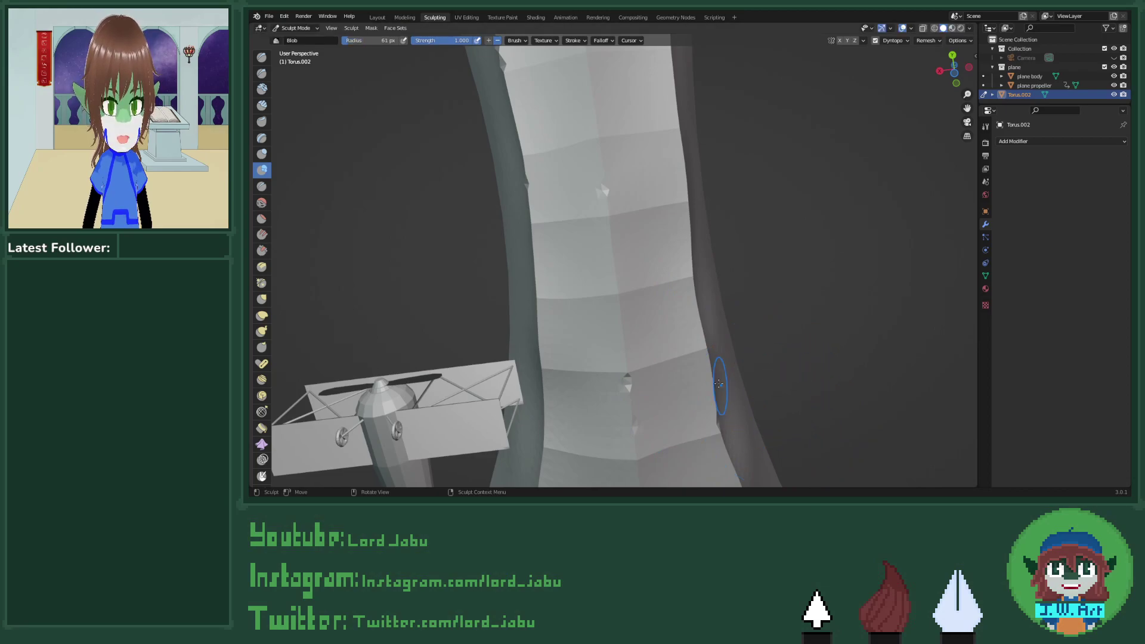
{"action": "left_click_drag", "start_coordinate": [686, 343], "coordinate": [686, 341]}
{"action": "left_click", "coordinate": [683, 328]}
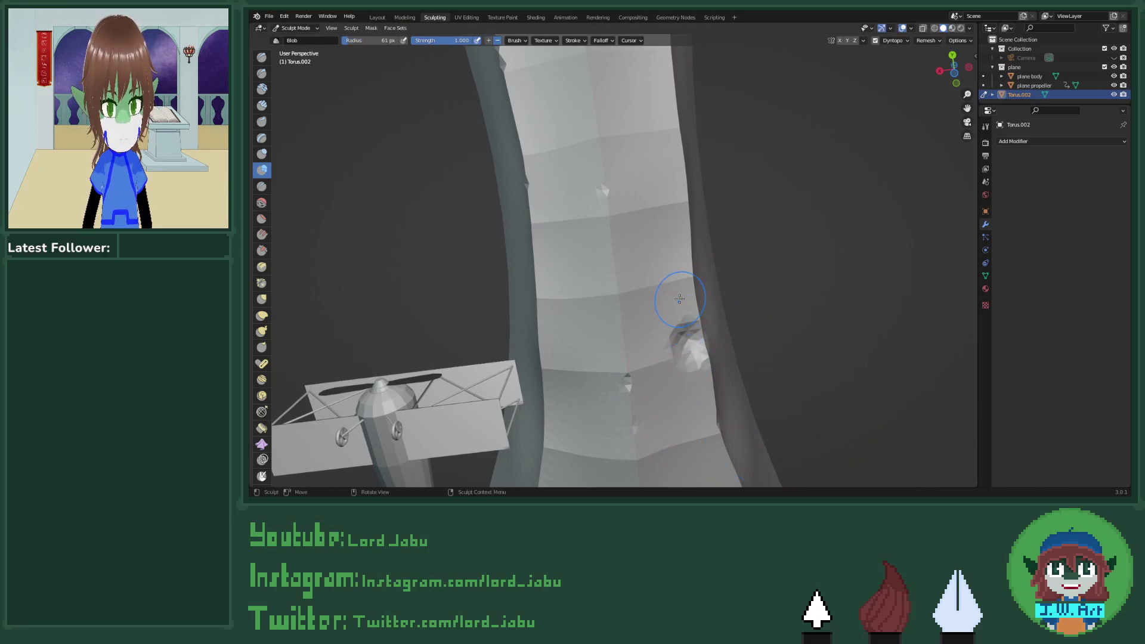
{"action": "key", "text": "ctrl+z"}
{"action": "key", "text": "ctrl+z"}
Step: Sculpt jagged Draw-brush ridges down the left and right edges of the tunnel
{"action": "mouse_move", "coordinate": [624, 251]}
{"action": "left_mouse_down"}
{"action": "mouse_move", "coordinate": [527, 217]}
{"action": "mouse_move", "coordinate": [561, 401]}
{"action": "left_mouse_up"}
{"action": "mouse_move", "coordinate": [562, 400]}
{"action": "middle_mouse_down"}
{"action": "mouse_move", "coordinate": [579, 425]}
{"action": "mouse_move", "coordinate": [660, 357]}
{"action": "middle_mouse_up"}
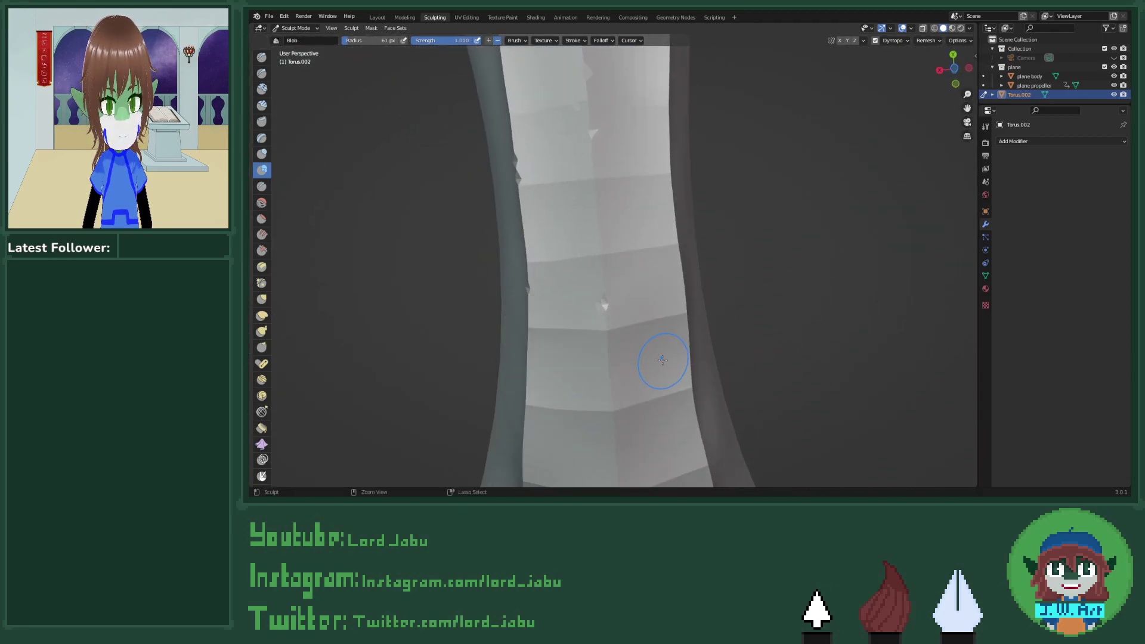
{"action": "left_click_drag", "start_coordinate": [675, 296], "coordinate": [673, 357]}
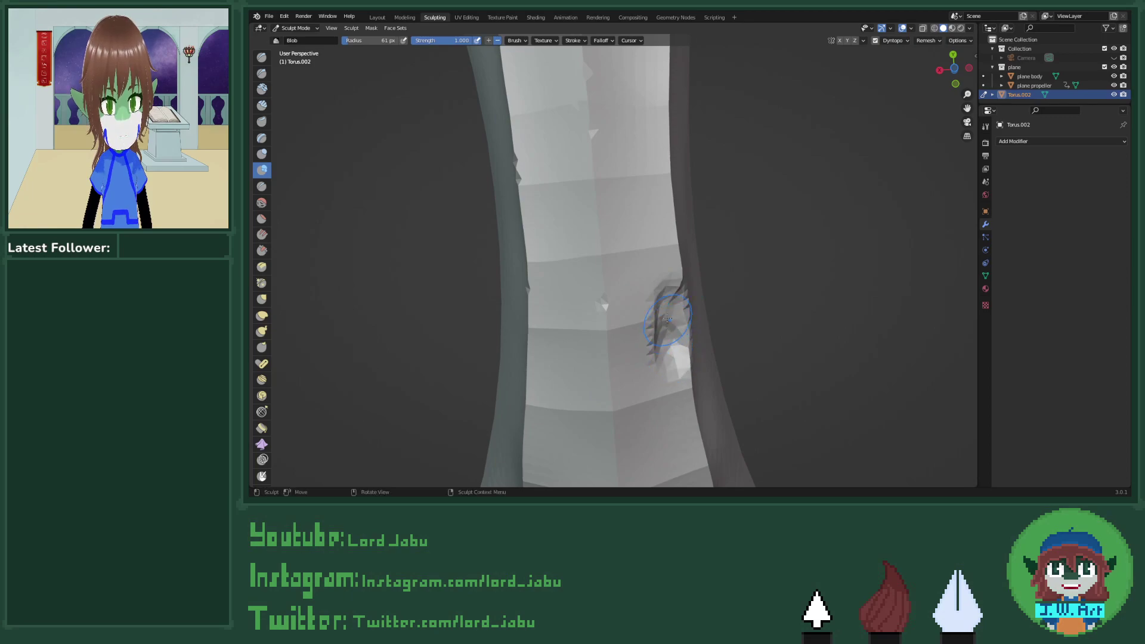
{"action": "left_click_drag", "start_coordinate": [648, 178], "coordinate": [644, 86]}
{"action": "left_click_drag", "start_coordinate": [539, 179], "coordinate": [544, 325]}
{"action": "left_click_drag", "start_coordinate": [545, 376], "coordinate": [548, 477]}
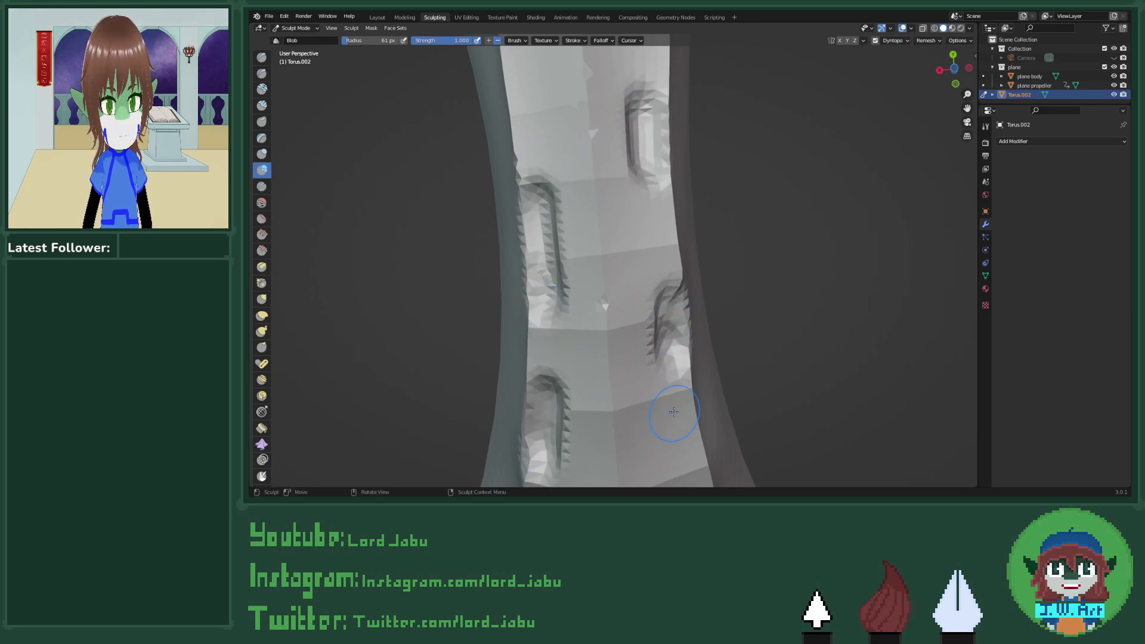
{"action": "middle_click_drag", "start_coordinate": [674, 411], "coordinate": [691, 269]}
{"action": "left_click_drag", "start_coordinate": [536, 184], "coordinate": [533, 390]}
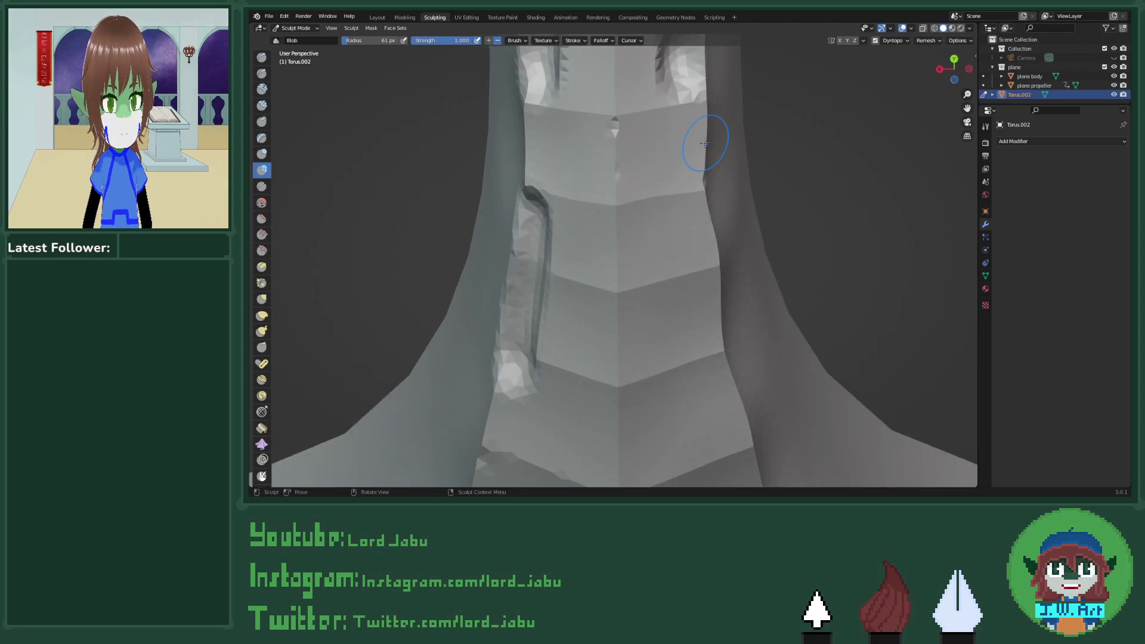
{"action": "left_click_drag", "start_coordinate": [705, 143], "coordinate": [694, 345]}
{"action": "middle_click_drag", "start_coordinate": [694, 345], "coordinate": [693, 253]}
{"action": "left_click_drag", "start_coordinate": [504, 140], "coordinate": [472, 415]}
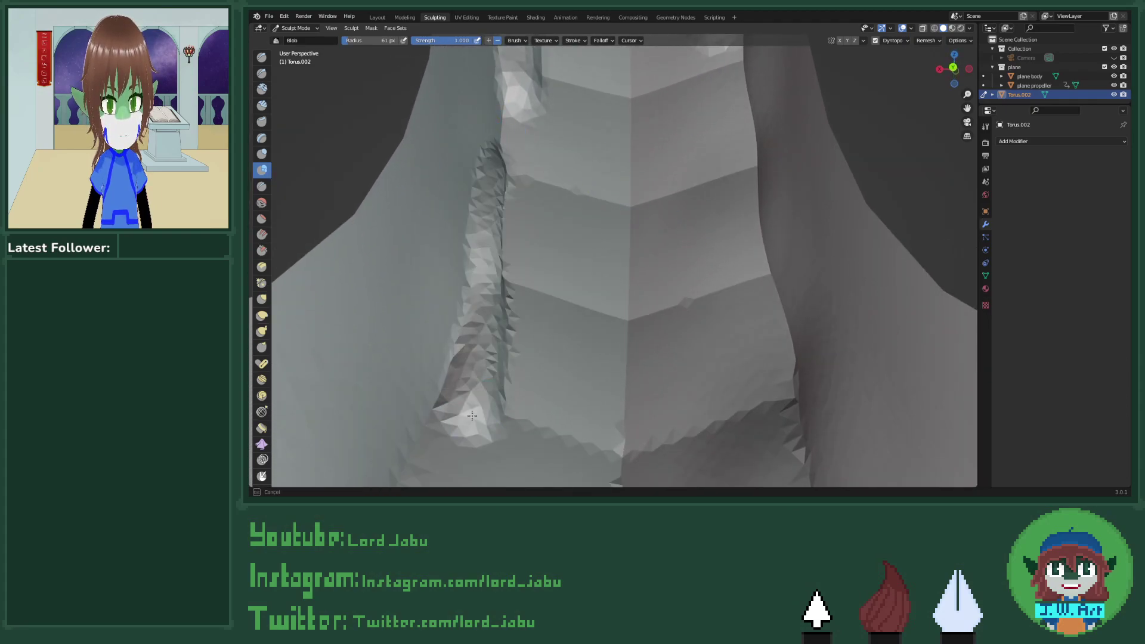
{"action": "left_click_drag", "start_coordinate": [745, 128], "coordinate": [762, 348]}
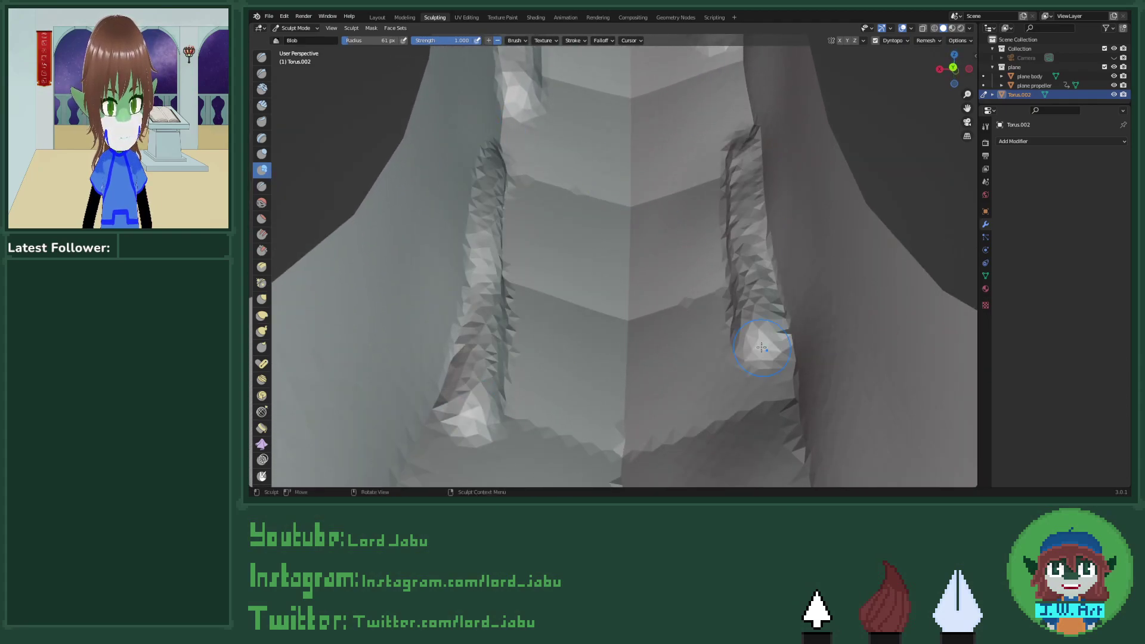
Step: Enlarge the brush radius to 84 px and raise longer ridges down both tunnel walls
{"action": "key", "text": "f"}
{"action": "left_click", "coordinate": [770, 339]}
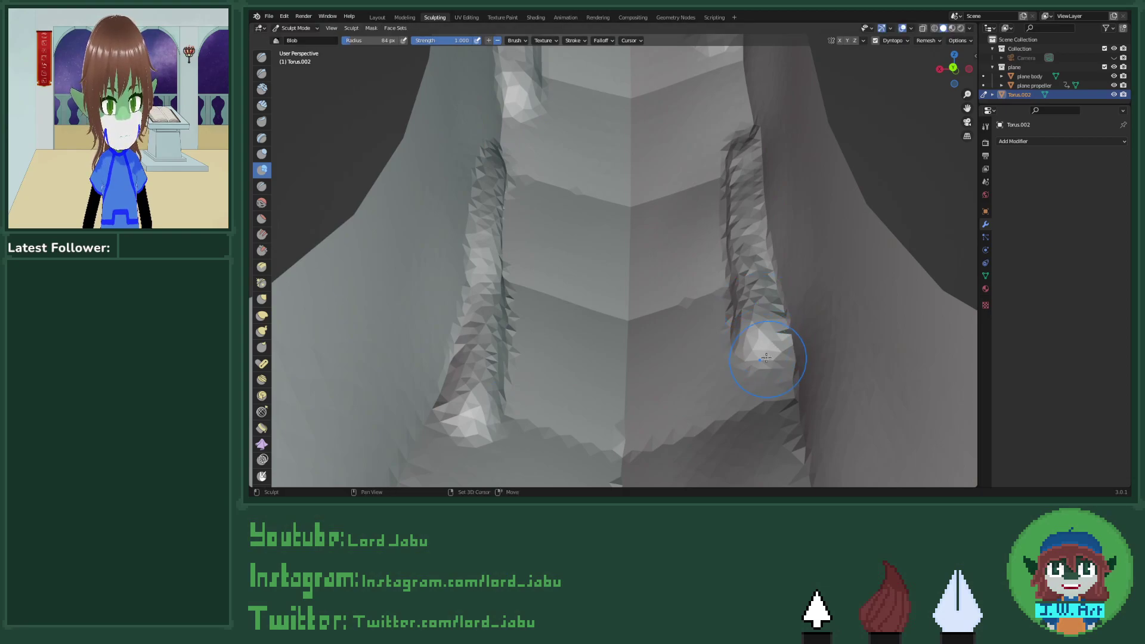
{"action": "mouse_move", "coordinate": [766, 357]}
{"action": "middle_mouse_down"}
{"action": "mouse_move", "coordinate": [754, 319]}
{"action": "mouse_move", "coordinate": [539, 467]}
{"action": "mouse_move", "coordinate": [736, 191]}
{"action": "middle_mouse_up"}
{"action": "mouse_move", "coordinate": [736, 191]}
{"action": "left_mouse_down"}
{"action": "mouse_move", "coordinate": [728, 291]}
{"action": "mouse_move", "coordinate": [702, 369]}
{"action": "left_mouse_up"}
{"action": "mouse_move", "coordinate": [458, 172]}
{"action": "left_mouse_down"}
{"action": "mouse_move", "coordinate": [473, 437]}
{"action": "mouse_move", "coordinate": [498, 421]}
{"action": "left_mouse_up"}
{"action": "middle_click_drag", "start_coordinate": [498, 421], "coordinate": [510, 66]}
{"action": "left_click_drag", "start_coordinate": [509, 60], "coordinate": [524, 243]}
{"action": "left_click_drag", "start_coordinate": [719, 233], "coordinate": [722, 400]}
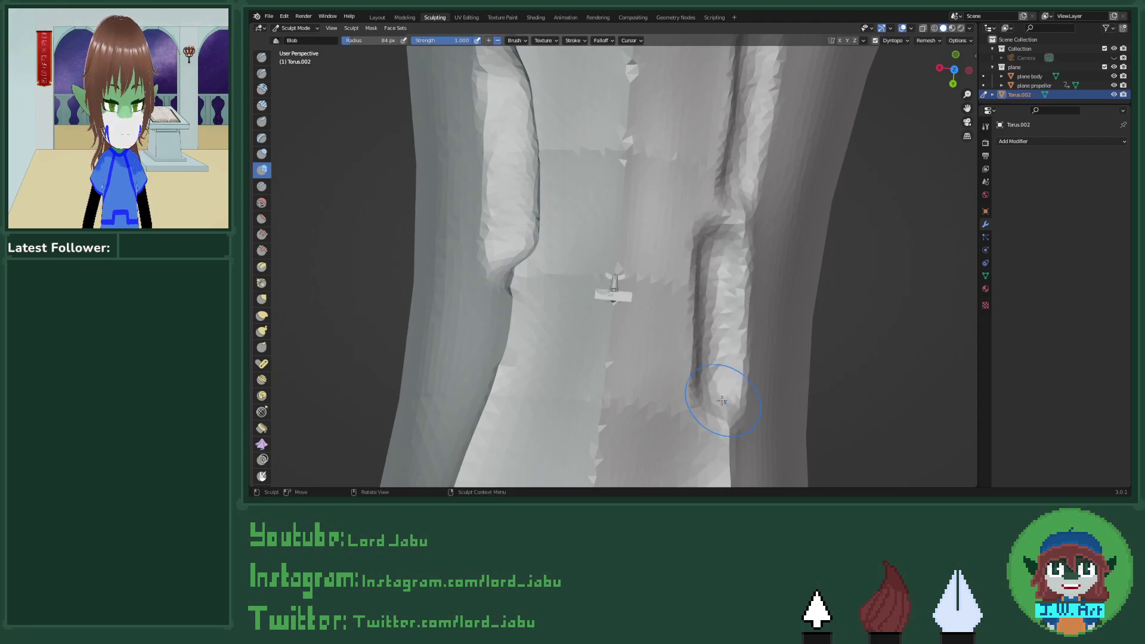
Step: Carve grooved ridges and raised loops on both walls, then return to Object Mode
{"action": "mouse_move", "coordinate": [721, 401]}
{"action": "middle_mouse_down"}
{"action": "mouse_move", "coordinate": [721, 286]}
{"action": "mouse_move", "coordinate": [703, 384]}
{"action": "mouse_move", "coordinate": [565, 208]}
{"action": "middle_mouse_up"}
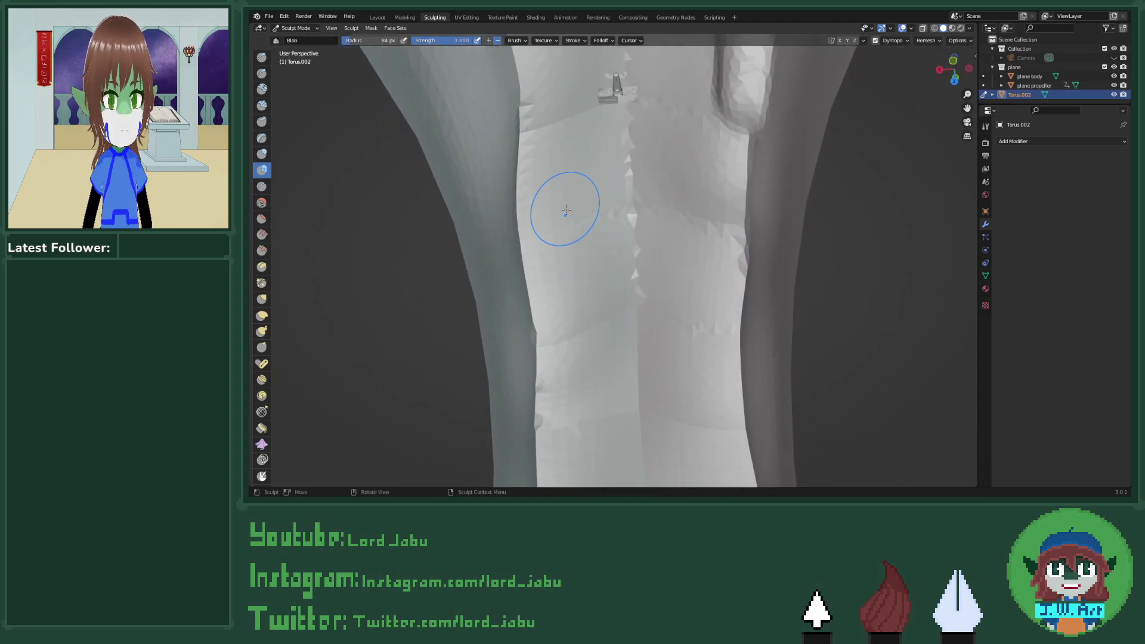
{"action": "mouse_move", "coordinate": [566, 209]}
{"action": "left_mouse_down"}
{"action": "mouse_move", "coordinate": [557, 298]}
{"action": "mouse_move", "coordinate": [545, 167]}
{"action": "mouse_move", "coordinate": [554, 298]}
{"action": "mouse_move", "coordinate": [584, 322]}
{"action": "left_mouse_up"}
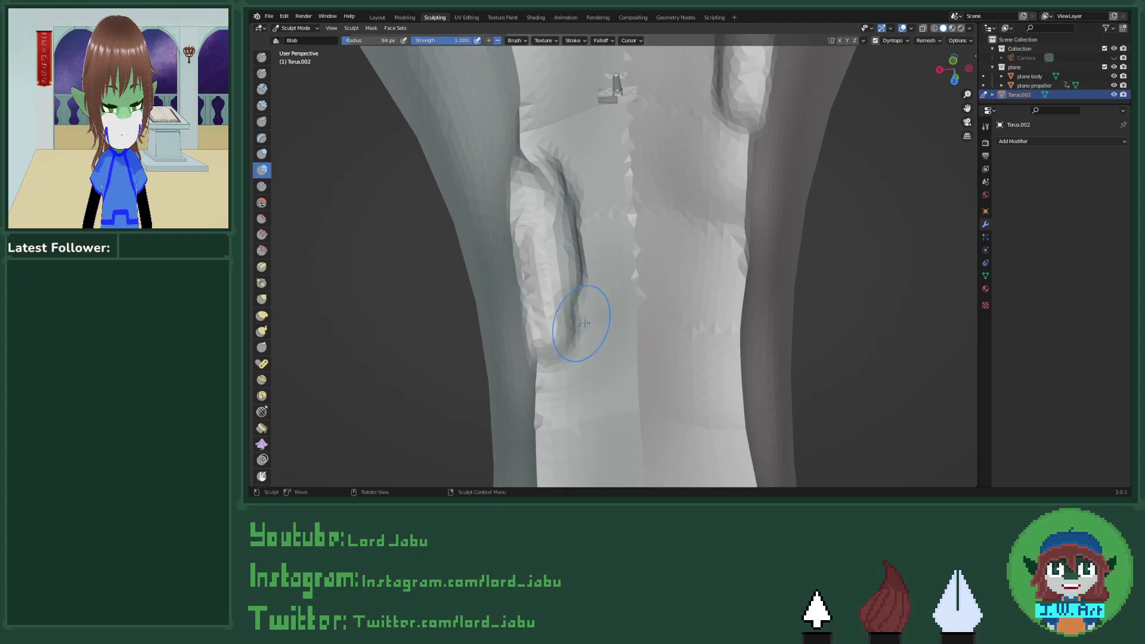
{"action": "mouse_move", "coordinate": [724, 224]}
{"action": "left_mouse_down"}
{"action": "mouse_move", "coordinate": [724, 470]}
{"action": "mouse_move", "coordinate": [702, 346]}
{"action": "mouse_move", "coordinate": [729, 263]}
{"action": "left_mouse_up"}
{"action": "mouse_move", "coordinate": [729, 263]}
{"action": "middle_mouse_down"}
{"action": "mouse_move", "coordinate": [723, 334]}
{"action": "mouse_move", "coordinate": [710, 190]}
{"action": "middle_mouse_up"}
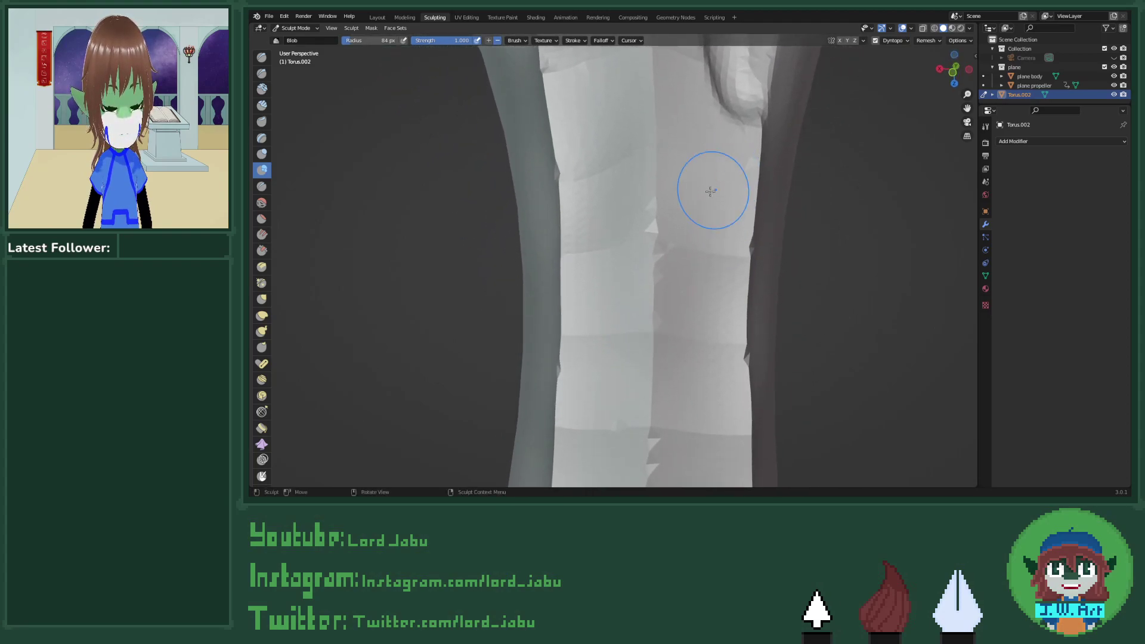
{"action": "mouse_move", "coordinate": [599, 262]}
{"action": "left_mouse_down"}
{"action": "mouse_move", "coordinate": [569, 417]}
{"action": "mouse_move", "coordinate": [587, 259]}
{"action": "left_mouse_up"}
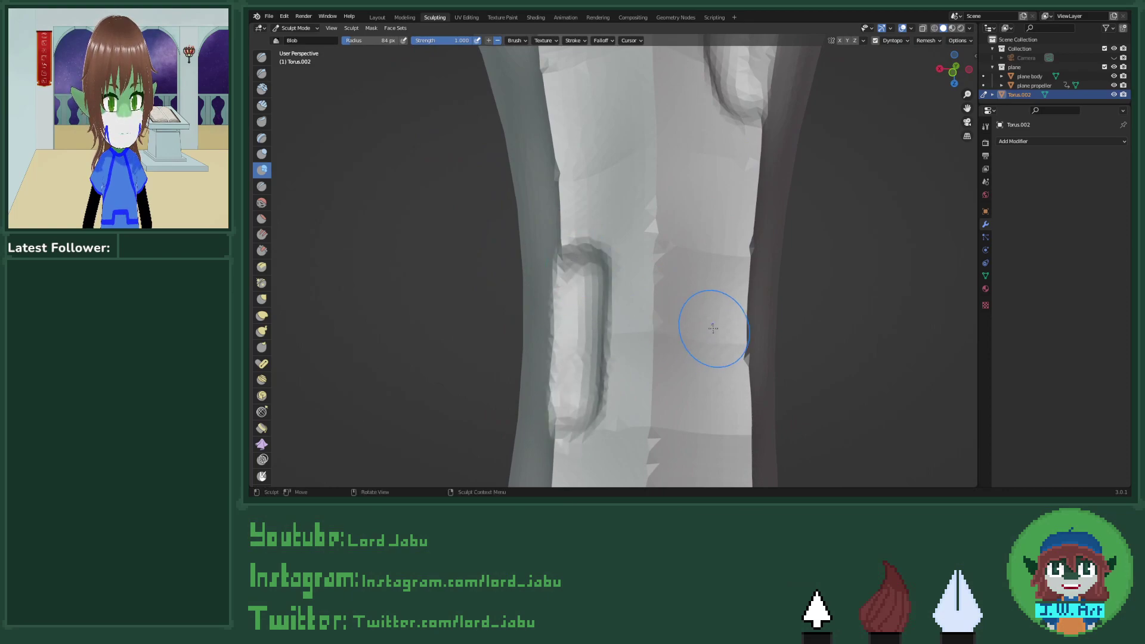
{"action": "mouse_move", "coordinate": [713, 327]}
{"action": "left_mouse_down"}
{"action": "mouse_move", "coordinate": [734, 369]}
{"action": "mouse_move", "coordinate": [731, 453]}
{"action": "mouse_move", "coordinate": [741, 302]}
{"action": "left_mouse_up"}
{"action": "mouse_move", "coordinate": [741, 302]}
{"action": "middle_mouse_down"}
{"action": "mouse_move", "coordinate": [731, 428]}
{"action": "mouse_move", "coordinate": [609, 150]}
{"action": "mouse_move", "coordinate": [745, 137]}
{"action": "middle_mouse_up"}
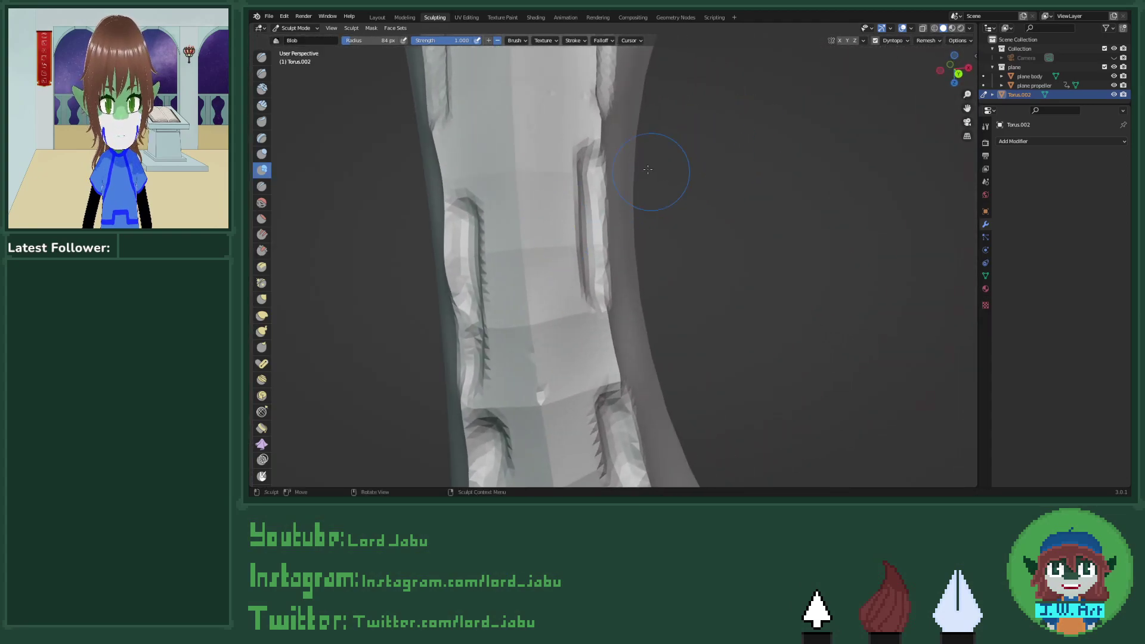
{"action": "left_click", "coordinate": [377, 18]}
Step: Apply Shade Smooth to the tunnel torus and show its empty Material Properties
{"action": "mouse_move", "coordinate": [621, 248]}
{"action": "middle_mouse_down"}
{"action": "mouse_move", "coordinate": [674, 173]}
{"action": "mouse_move", "coordinate": [598, 185]}
{"action": "middle_mouse_up"}
{"action": "right_click", "coordinate": [598, 186]}
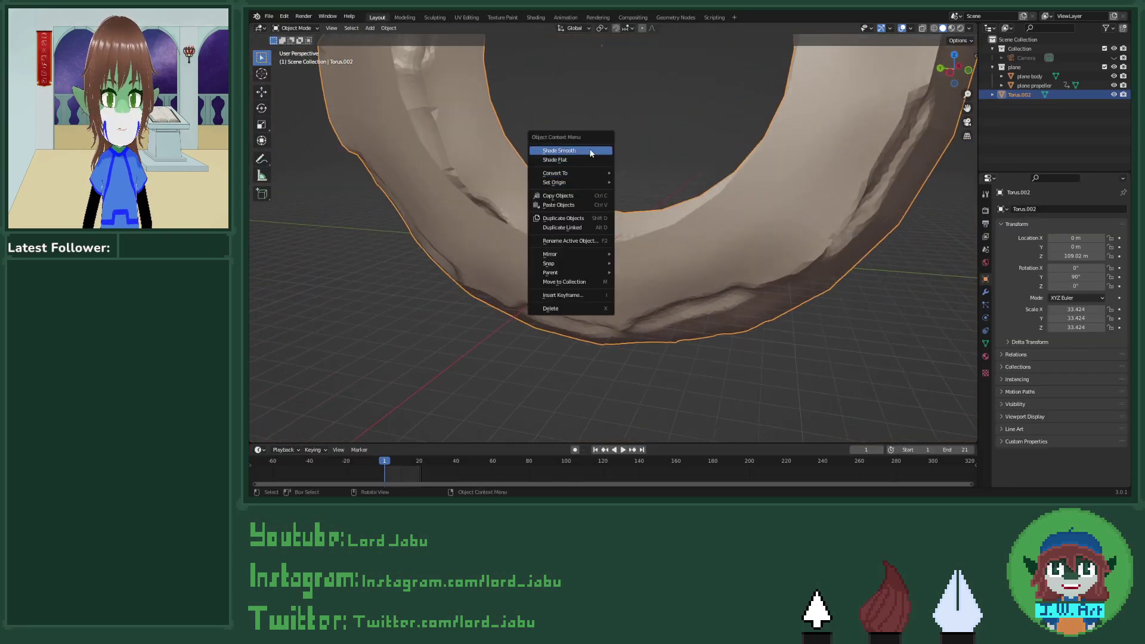
{"action": "left_click", "coordinate": [559, 150]}
{"action": "middle_click_drag", "start_coordinate": [656, 159], "coordinate": [584, 196]}
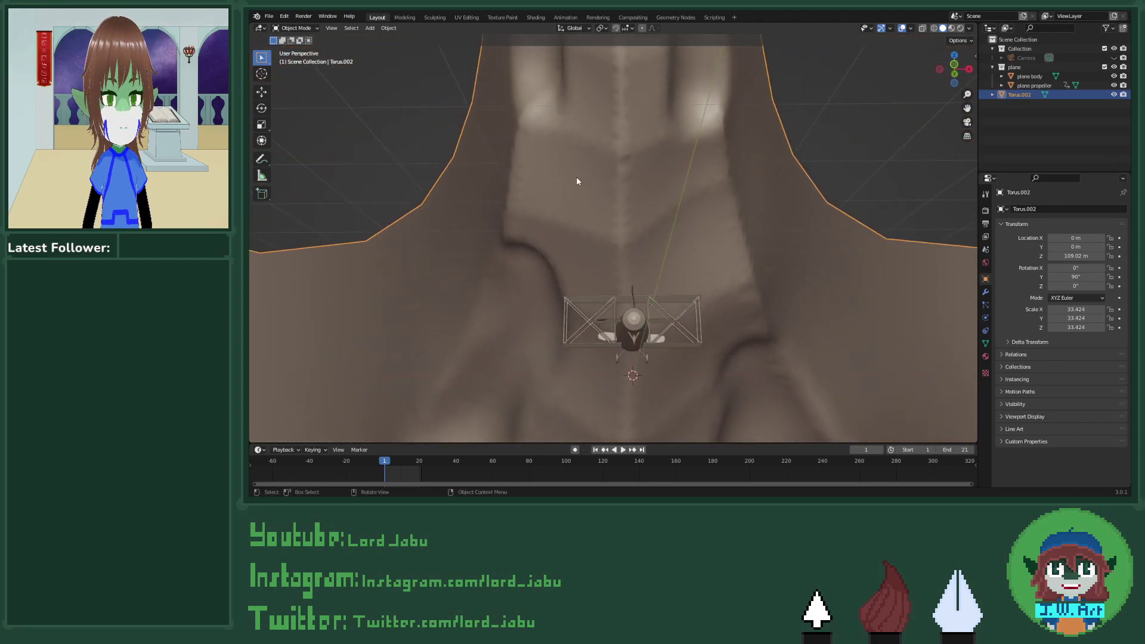
{"action": "left_click", "coordinate": [985, 356]}
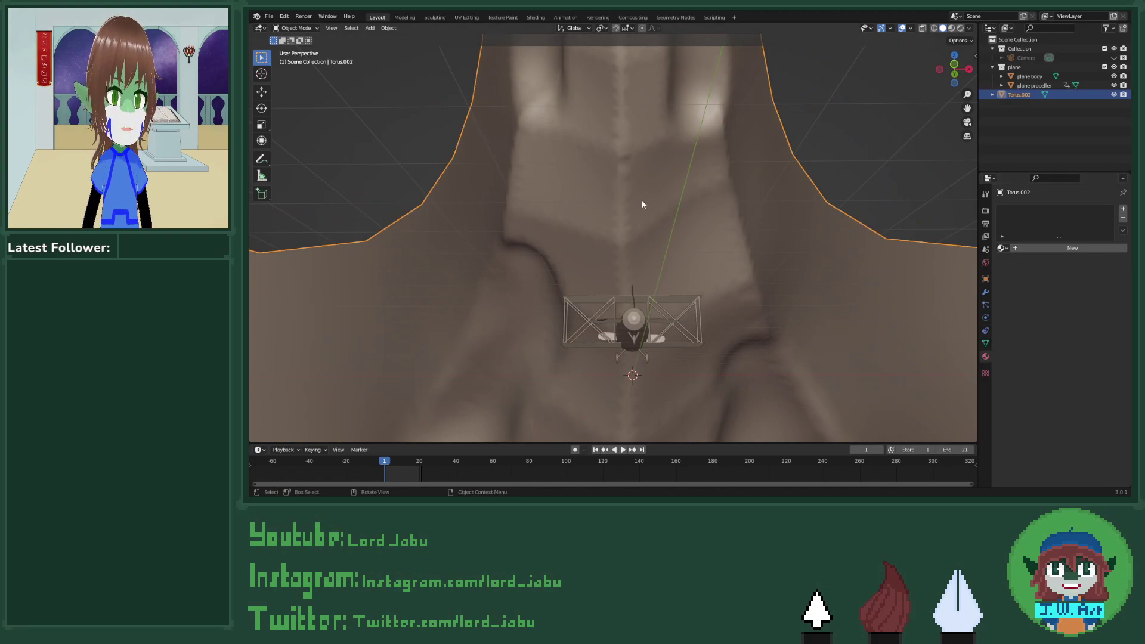
{"action": "middle_click_drag", "start_coordinate": [642, 205], "coordinate": [838, 299]}
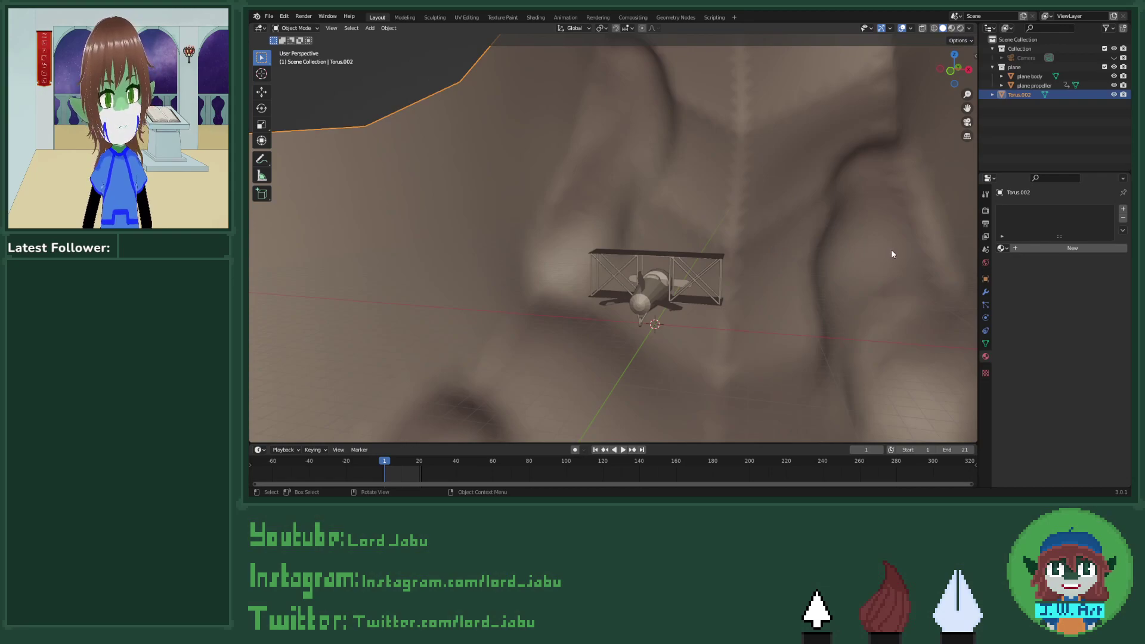
Step: Create a new tunnel material named 'greens' with a bright green Base Color
{"action": "left_click", "coordinate": [1006, 249]}
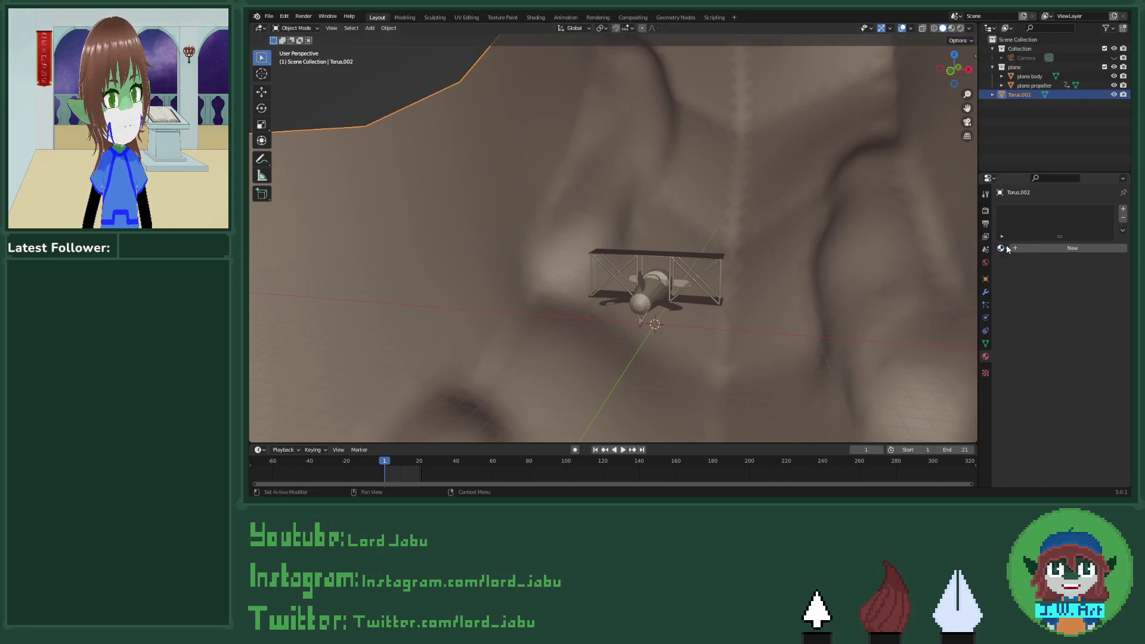
{"action": "left_click", "coordinate": [1053, 248]}
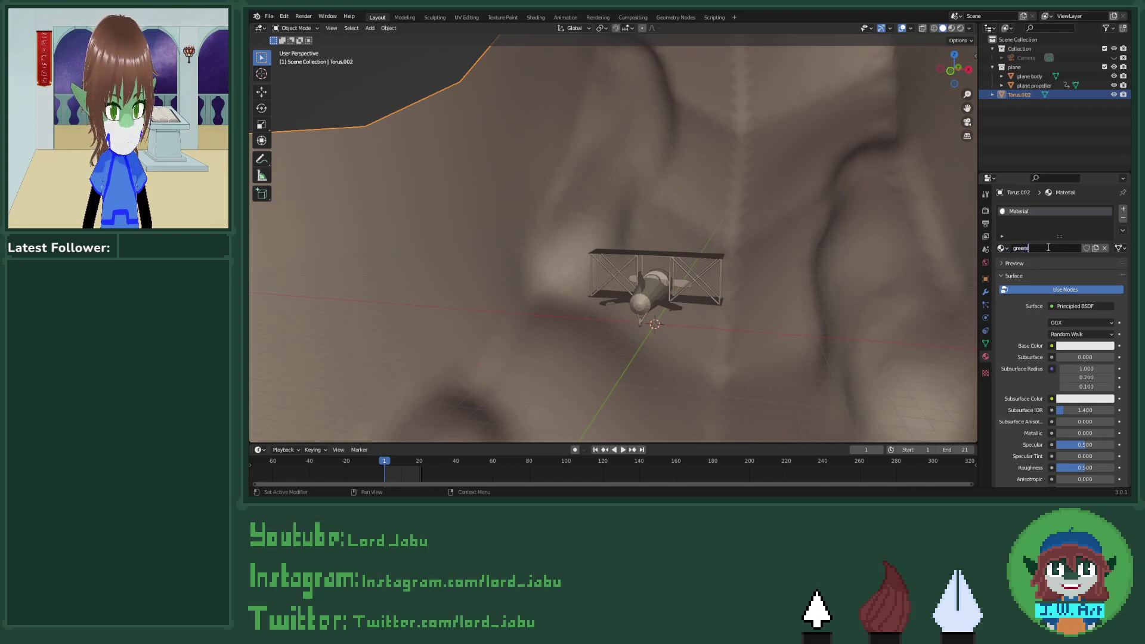
{"action": "scroll", "coordinate": [757, 236], "scroll_direction": "down", "scroll_amount": 4}
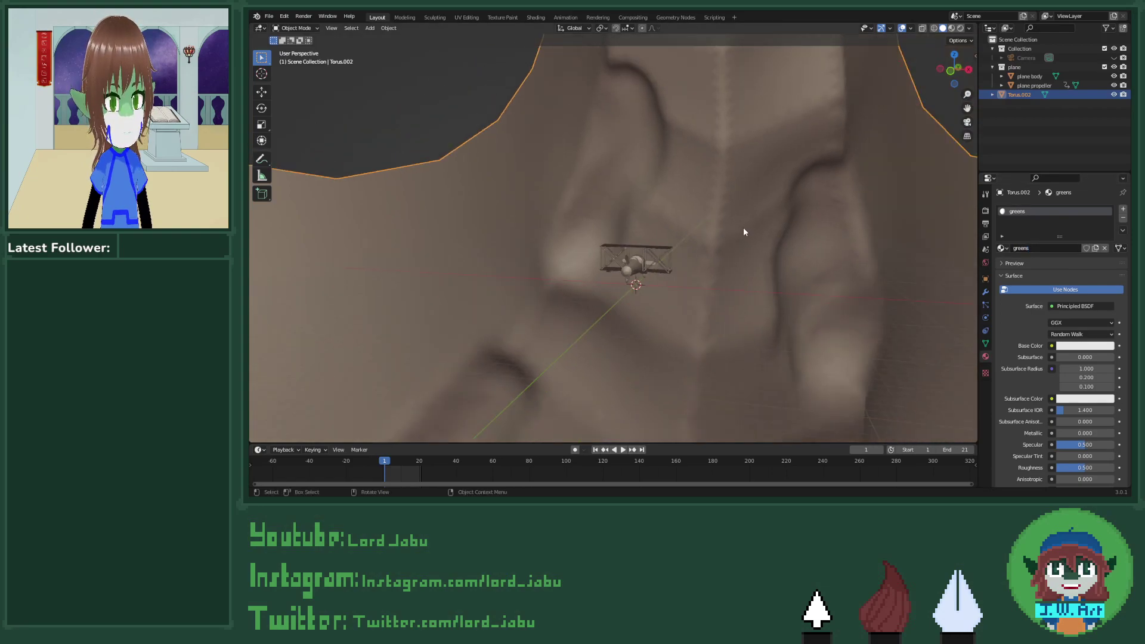
{"action": "mouse_move", "coordinate": [743, 227]}
{"action": "middle_mouse_down"}
{"action": "mouse_move", "coordinate": [677, 246]}
{"action": "mouse_move", "coordinate": [778, 250]}
{"action": "mouse_move", "coordinate": [733, 239]}
{"action": "middle_mouse_up"}
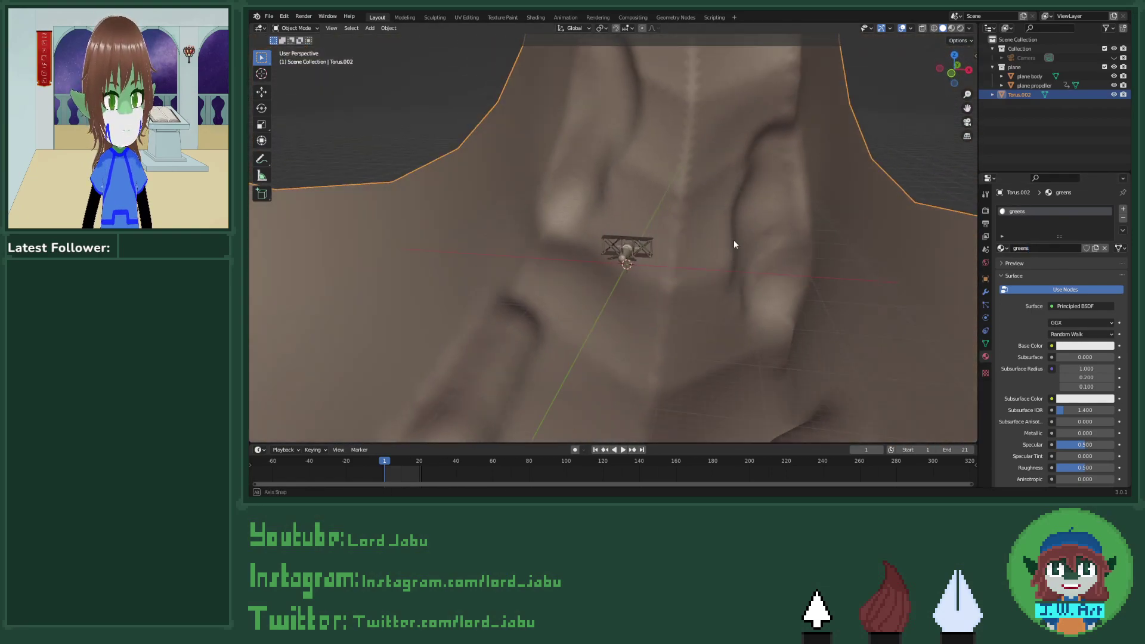
{"action": "left_click", "coordinate": [1086, 346]}
{"action": "left_click_drag", "start_coordinate": [1058, 255], "coordinate": [1048, 234]}
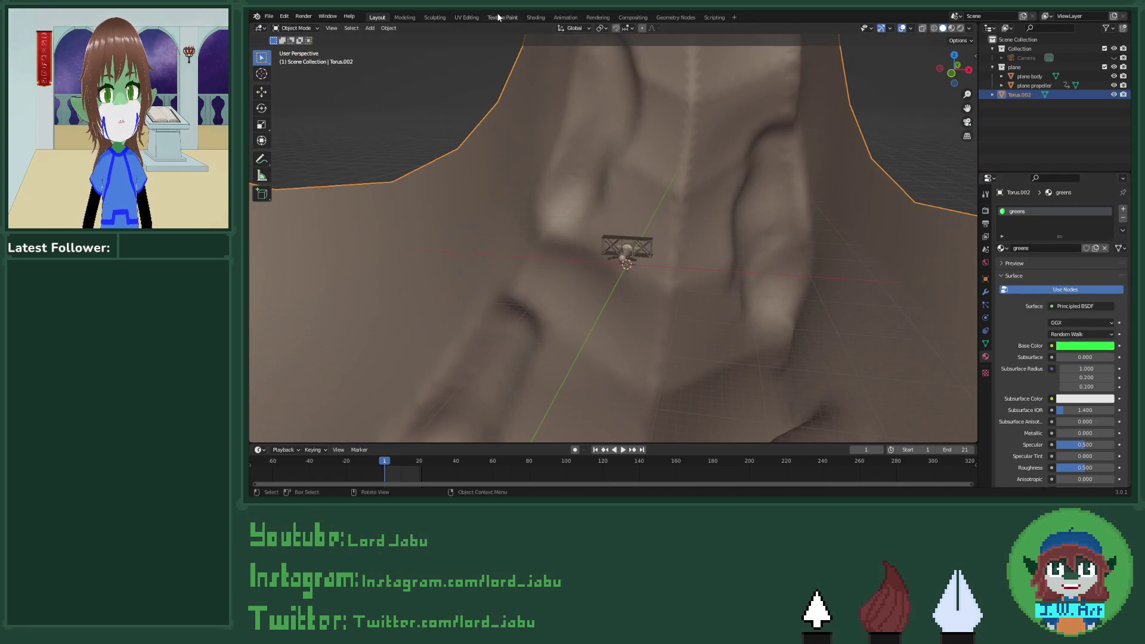
Step: In the Shading workspace, insert a Shader to RGB node on the Principled BSDF-to-Output link
{"action": "left_click", "coordinate": [535, 17]}
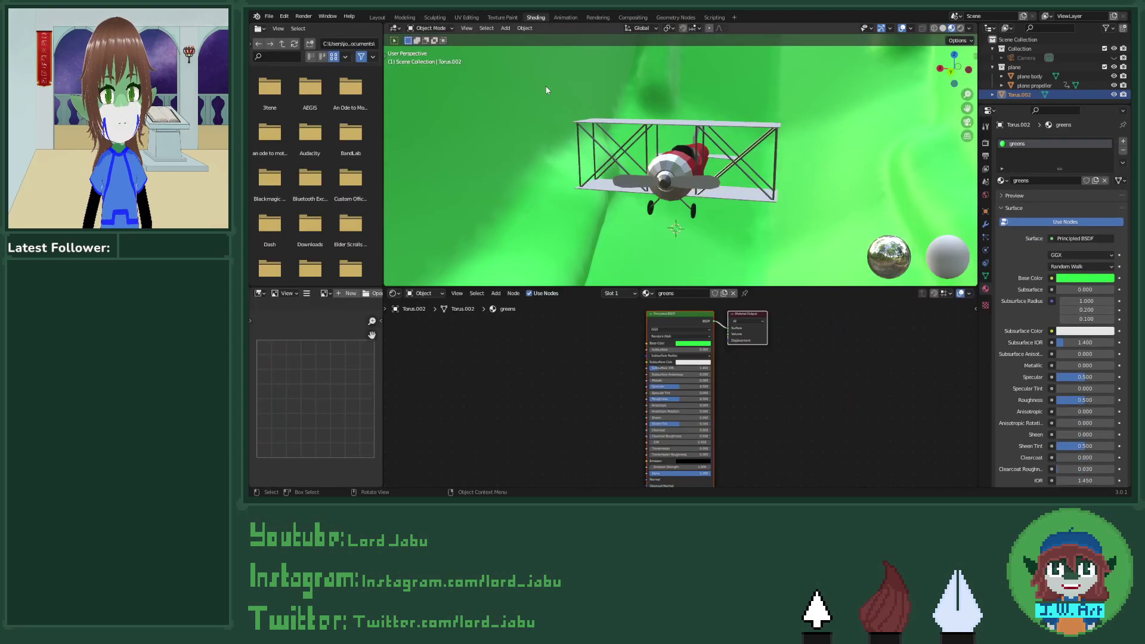
{"action": "middle_click_drag", "start_coordinate": [414, 160], "coordinate": [452, 134]}
{"action": "key", "text": "shift+a"}
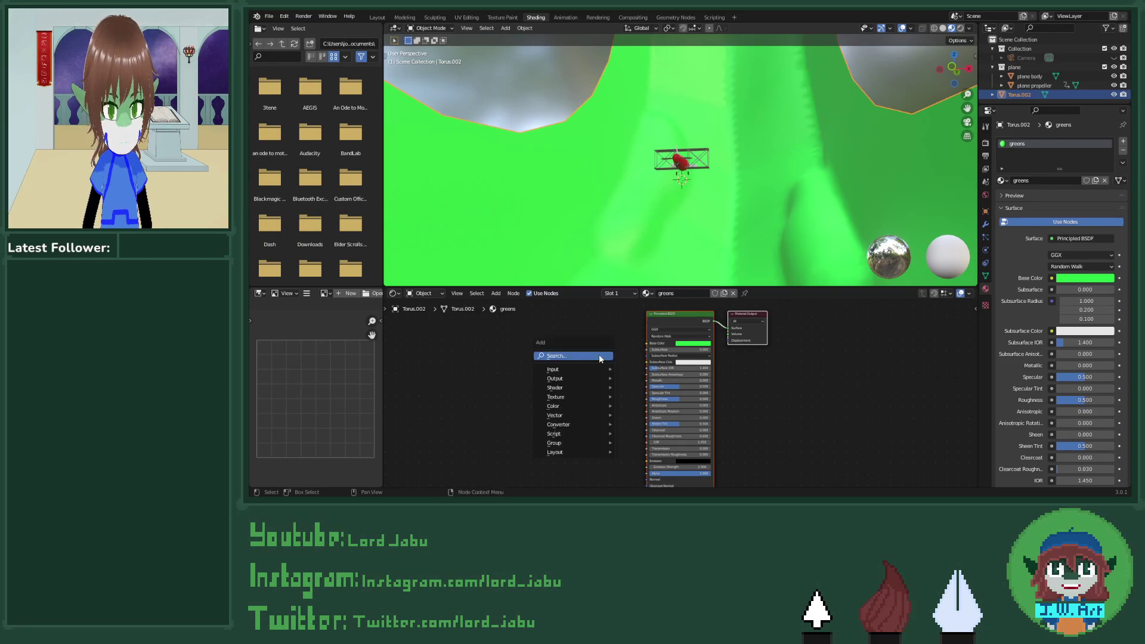
{"action": "left_click", "coordinate": [600, 355]}
{"action": "type", "text": "shader"}
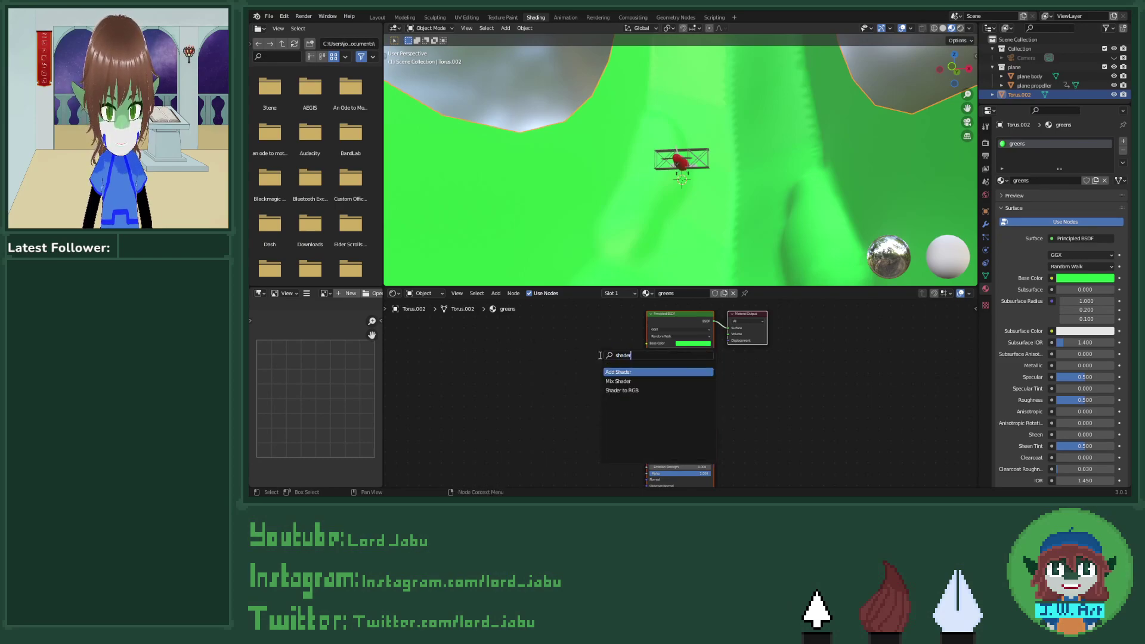
{"action": "left_click", "coordinate": [621, 390]}
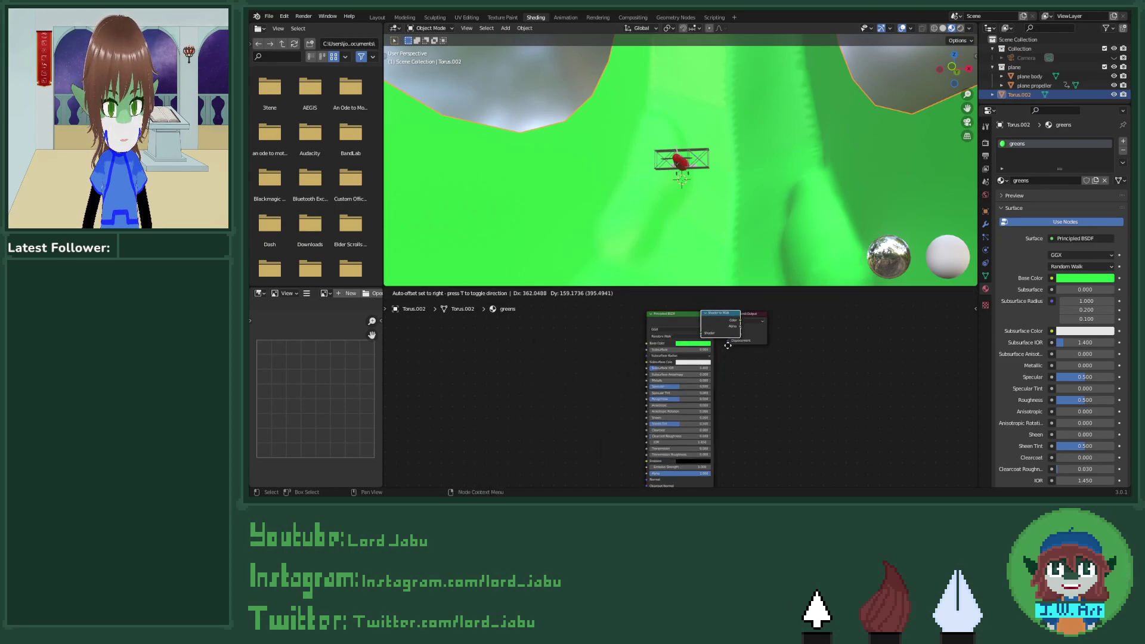
{"action": "left_click", "coordinate": [752, 326]}
{"action": "left_click", "coordinate": [698, 345]}
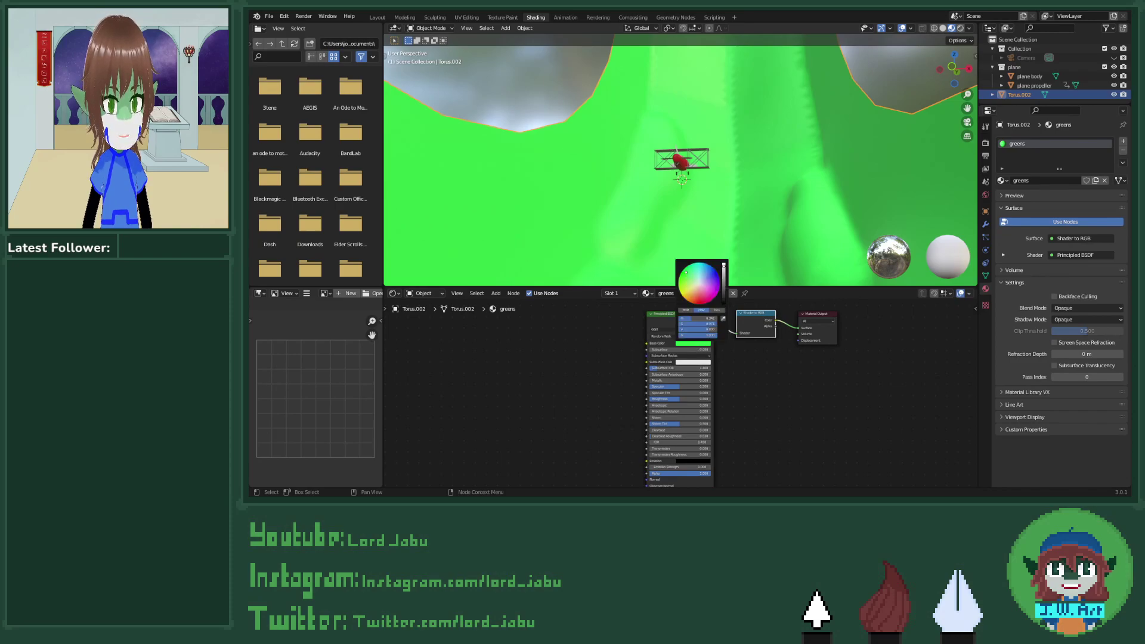
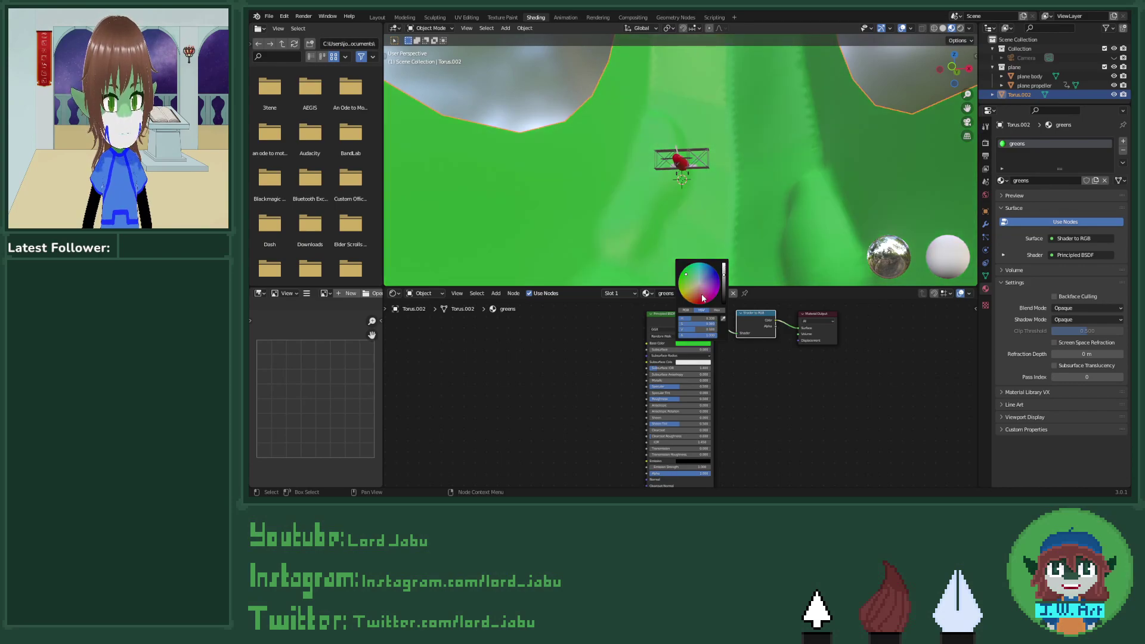
Step: Add a ColorRamp node via the 'co' node search, after abandoning a Mix Shader attempt
{"action": "key", "text": "shift+a"}
{"action": "left_click", "coordinate": [575, 382]}
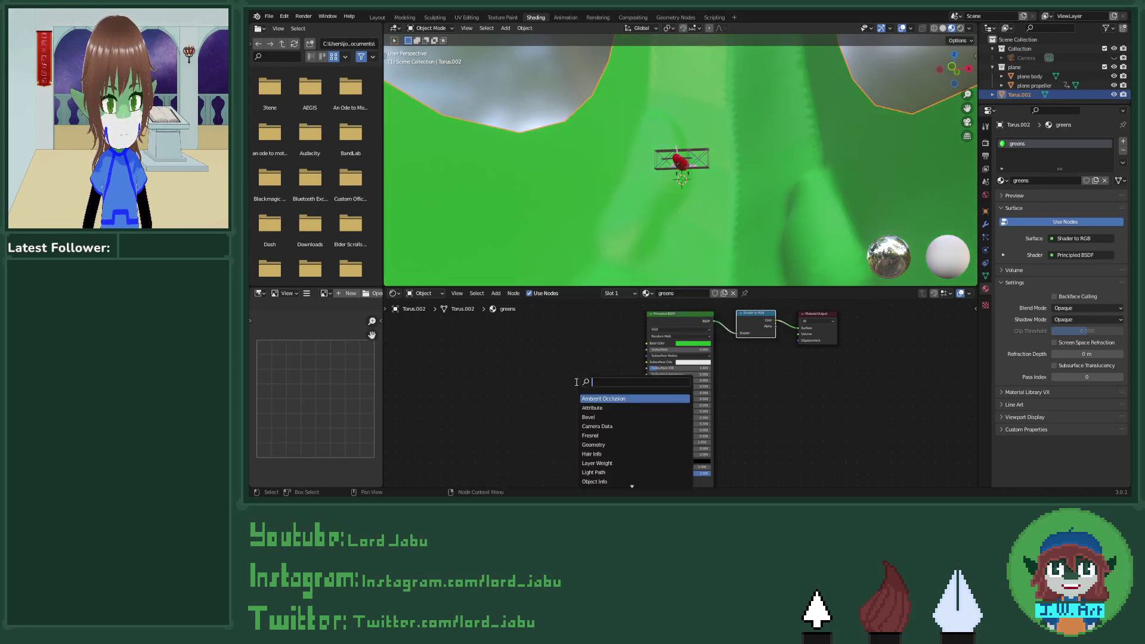
{"action": "type", "text": "mix"}
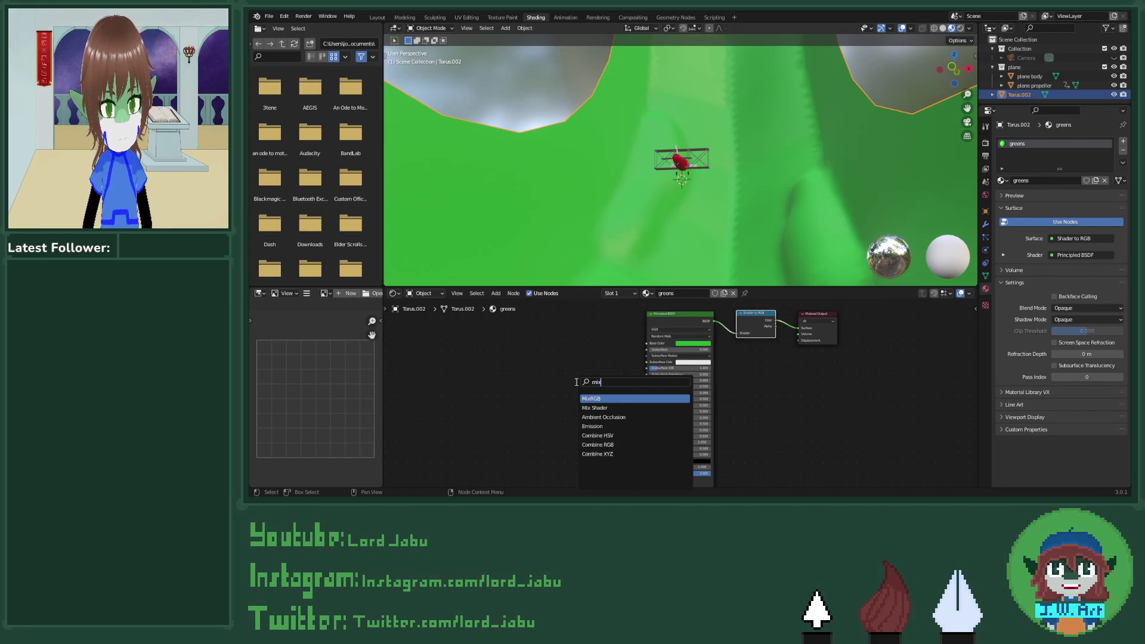
{"action": "left_click", "coordinate": [593, 407]}
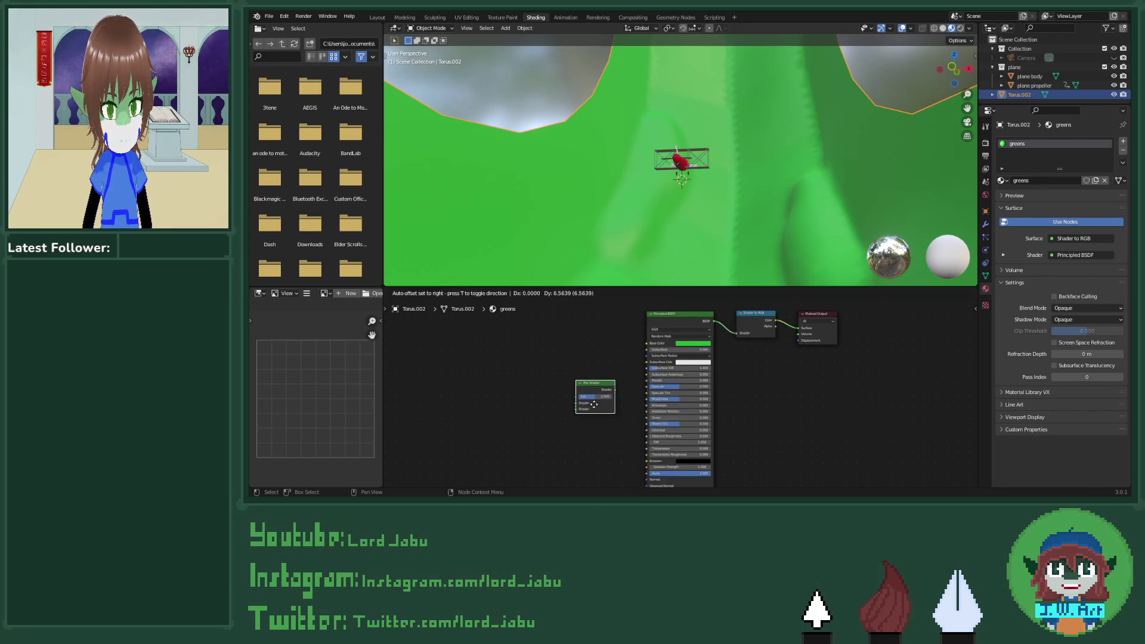
{"action": "key", "text": "Escape"}
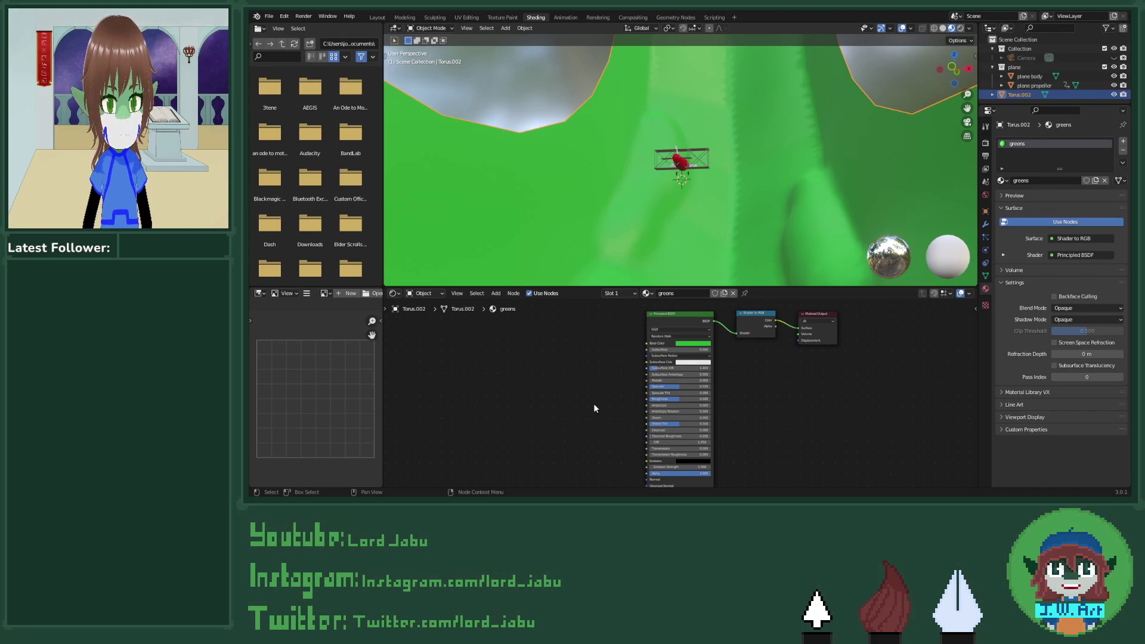
{"action": "key", "text": "shift+a"}
{"action": "left_click", "coordinate": [590, 386]}
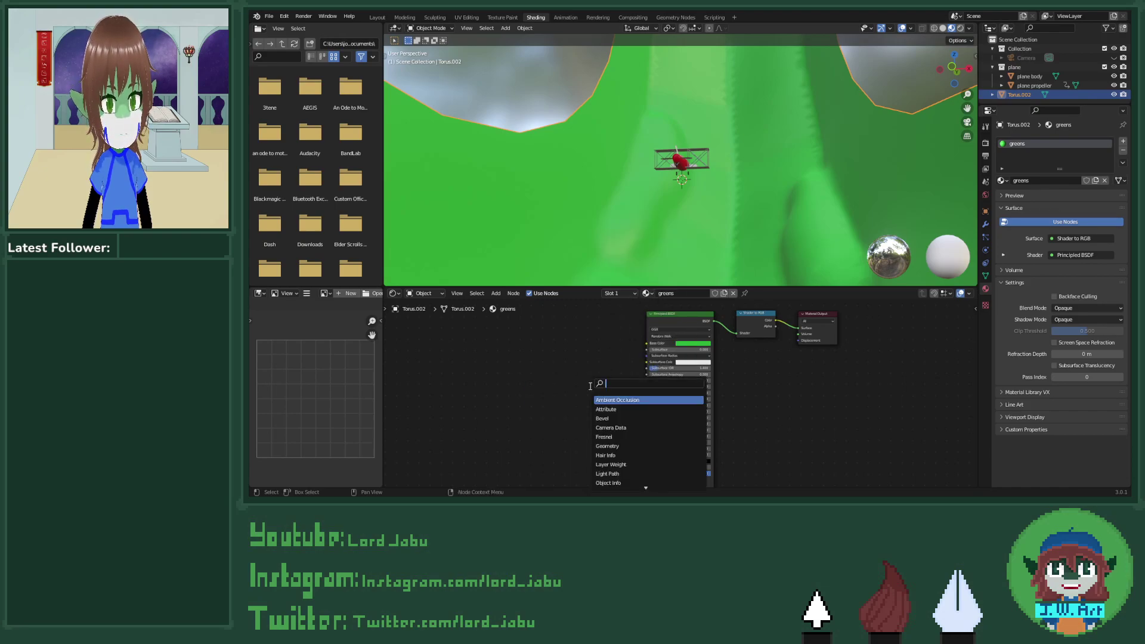
{"action": "type", "text": "co"}
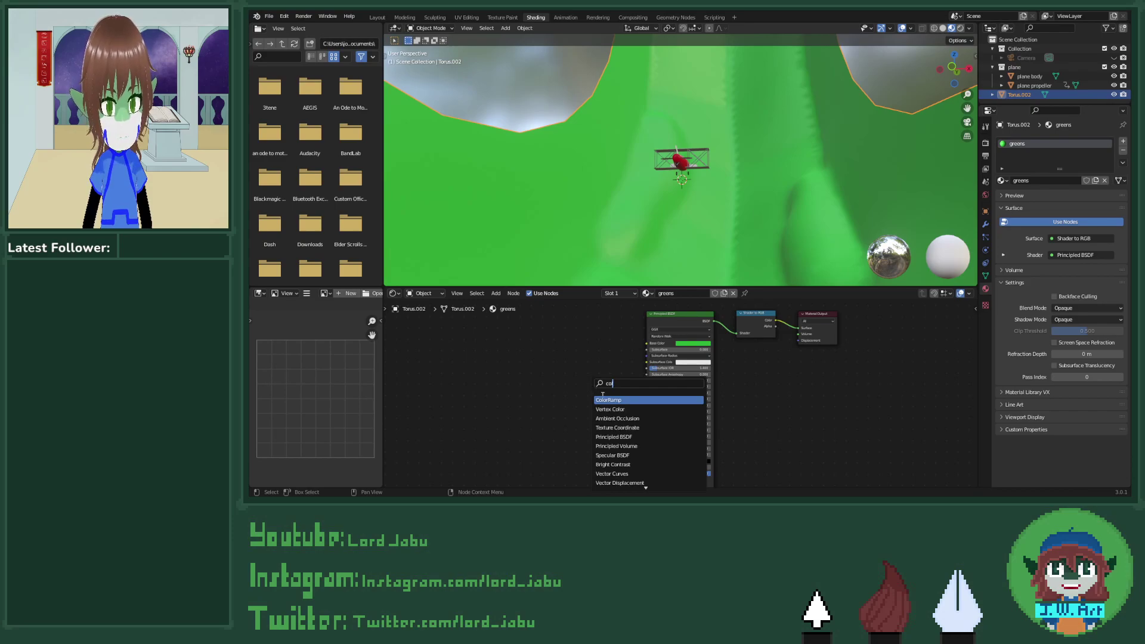
{"action": "key", "text": "Return"}
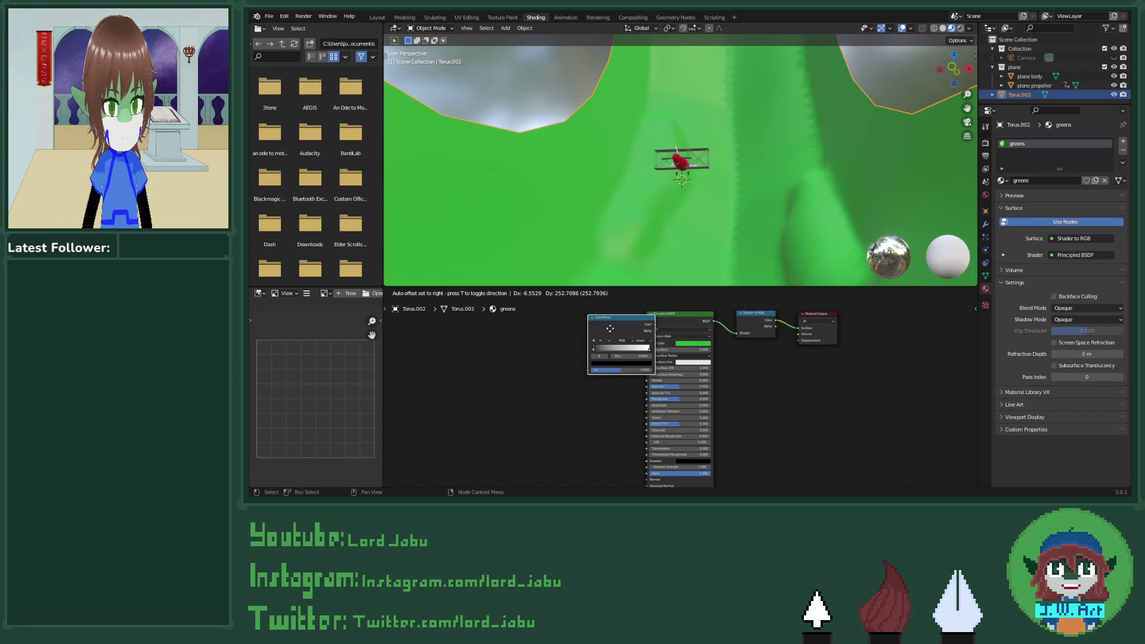
Step: Place the ColorRamp left of the Principled BSDF and link its Color into Base Color
{"action": "left_click", "coordinate": [580, 338]}
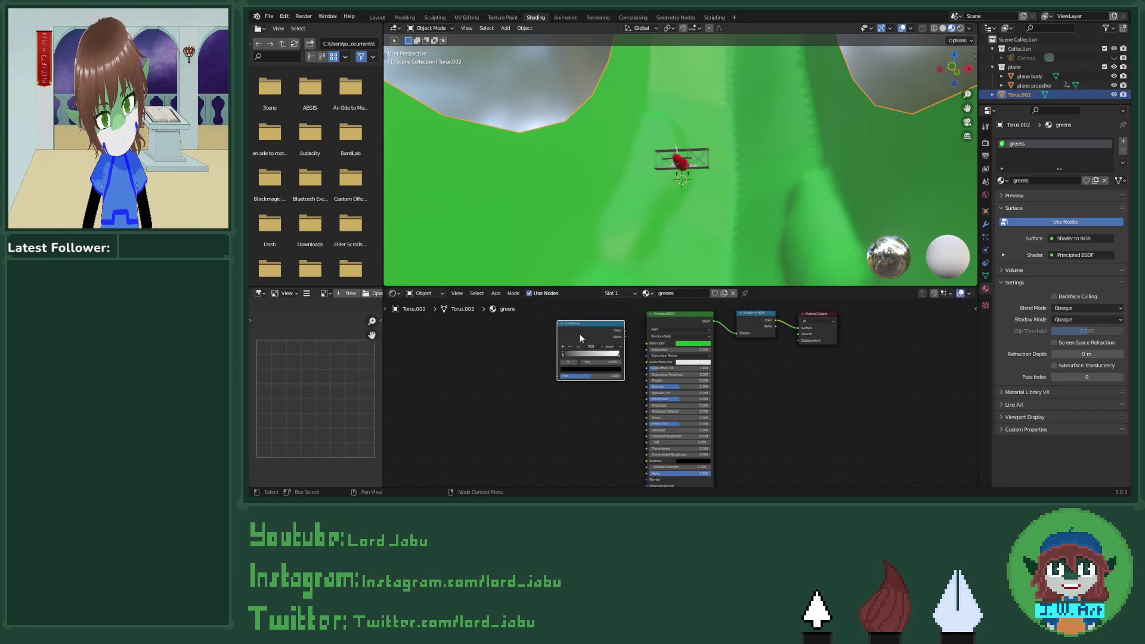
{"action": "left_click_drag", "start_coordinate": [623, 336], "coordinate": [646, 345]}
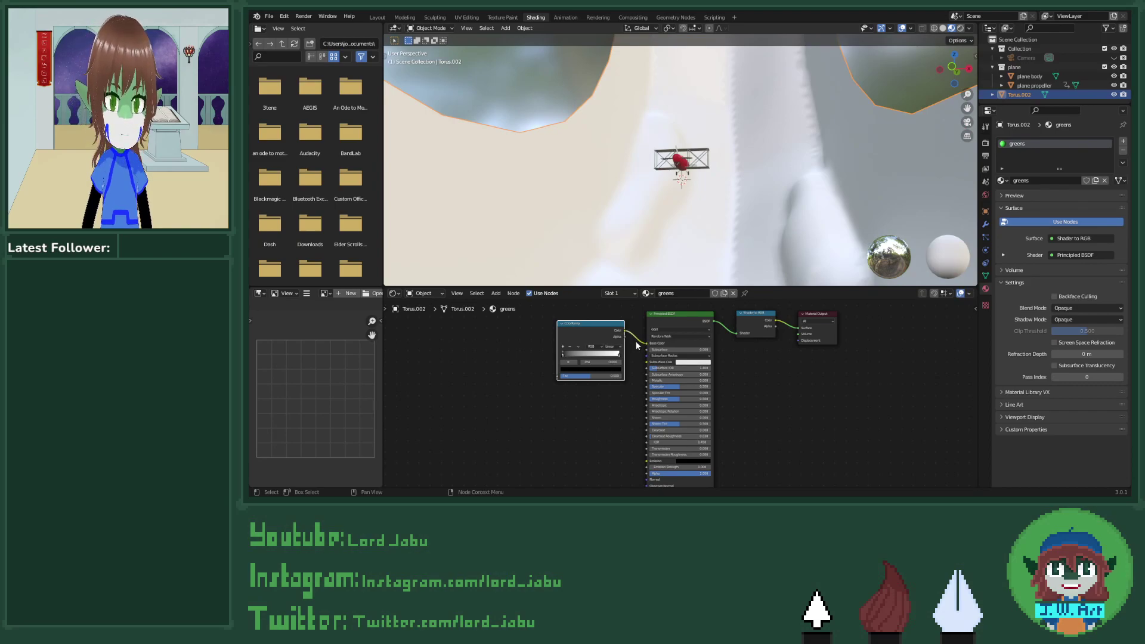
{"action": "key", "text": "ctrl+z"}
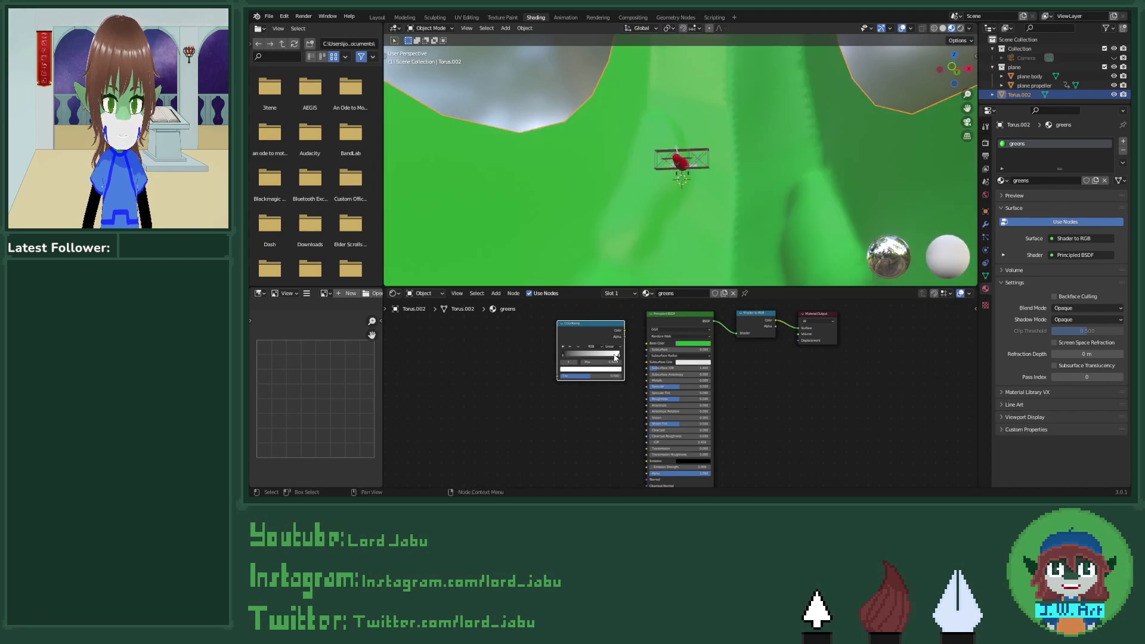
{"action": "left_click", "coordinate": [618, 369]}
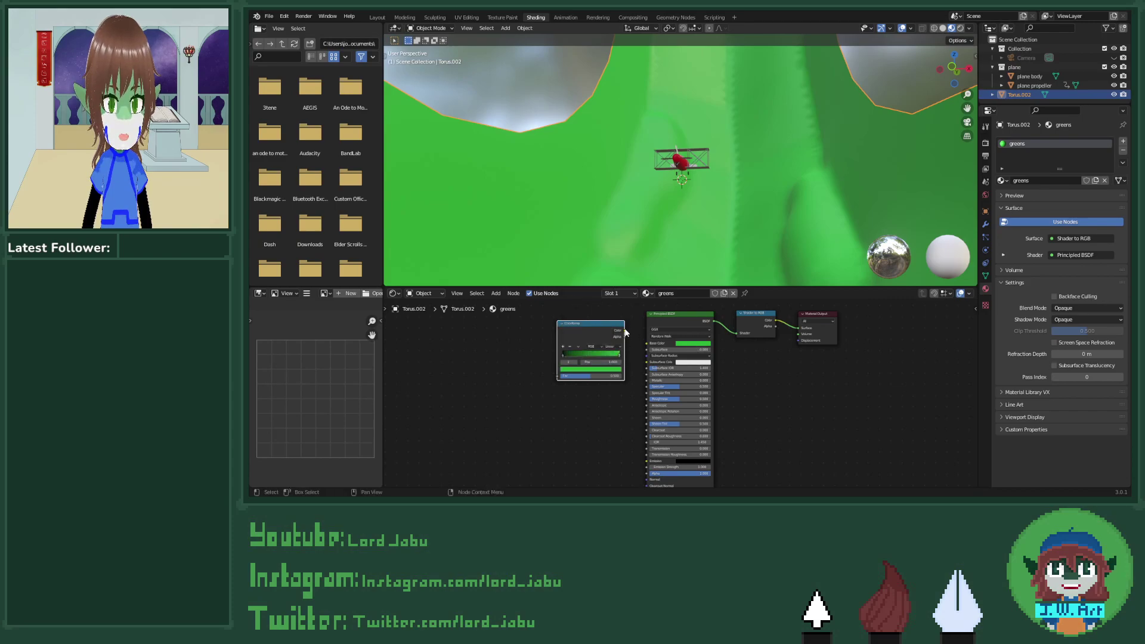
{"action": "left_click_drag", "start_coordinate": [625, 330], "coordinate": [646, 346]}
Step: Set the ColorRamp interpolation to Linear, after trying Cardinal and Constant
{"action": "left_click", "coordinate": [577, 353]}
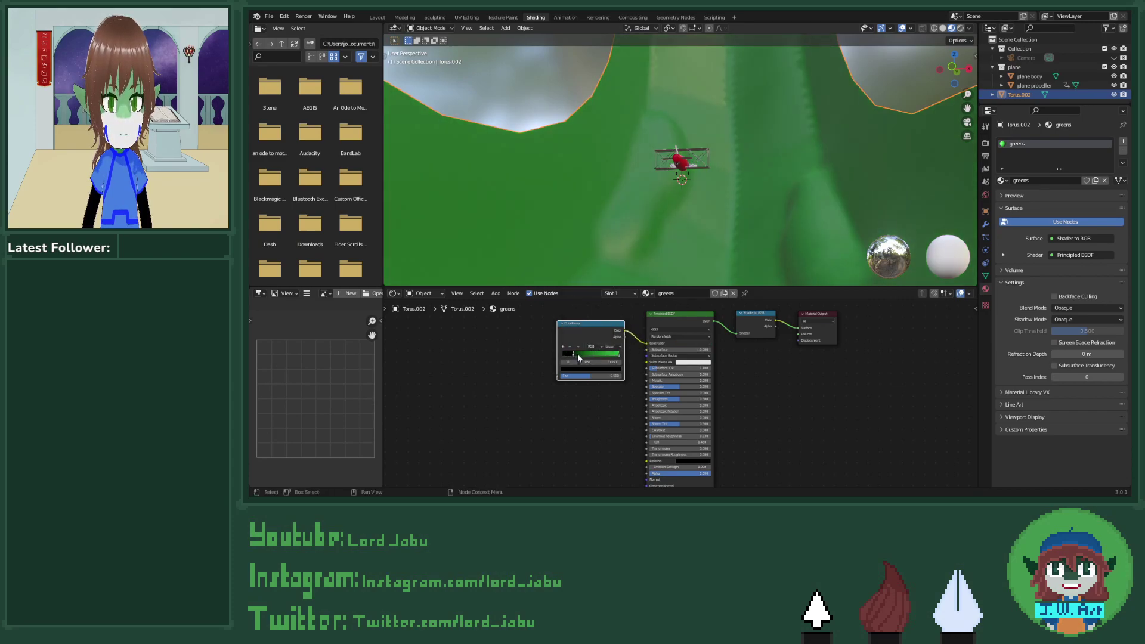
{"action": "left_click", "coordinate": [609, 346]}
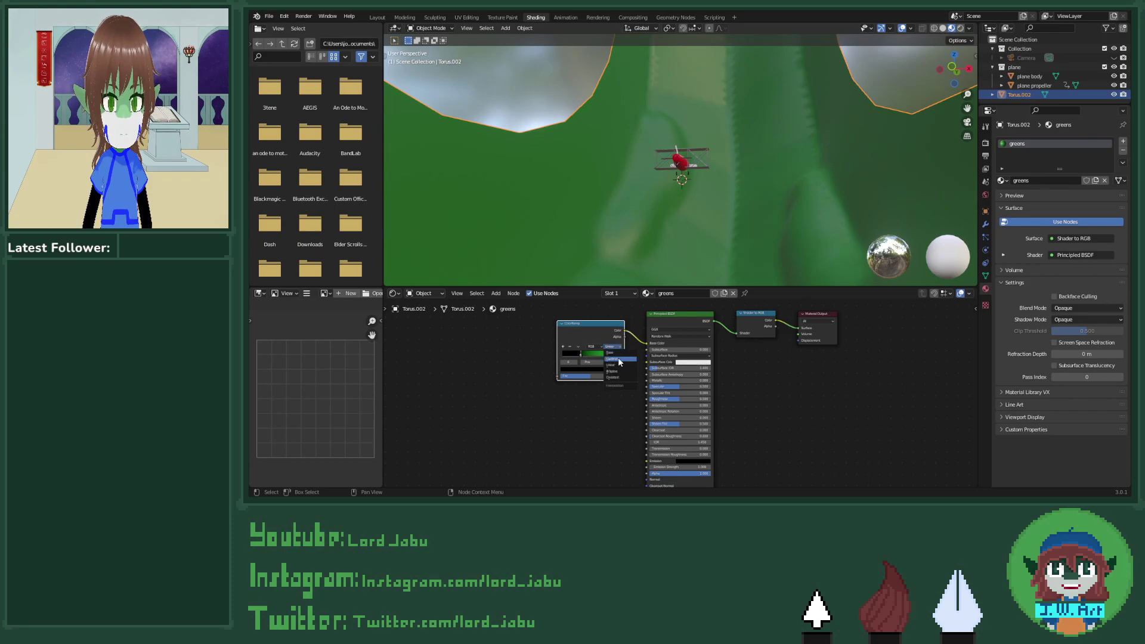
{"action": "left_click", "coordinate": [619, 360]}
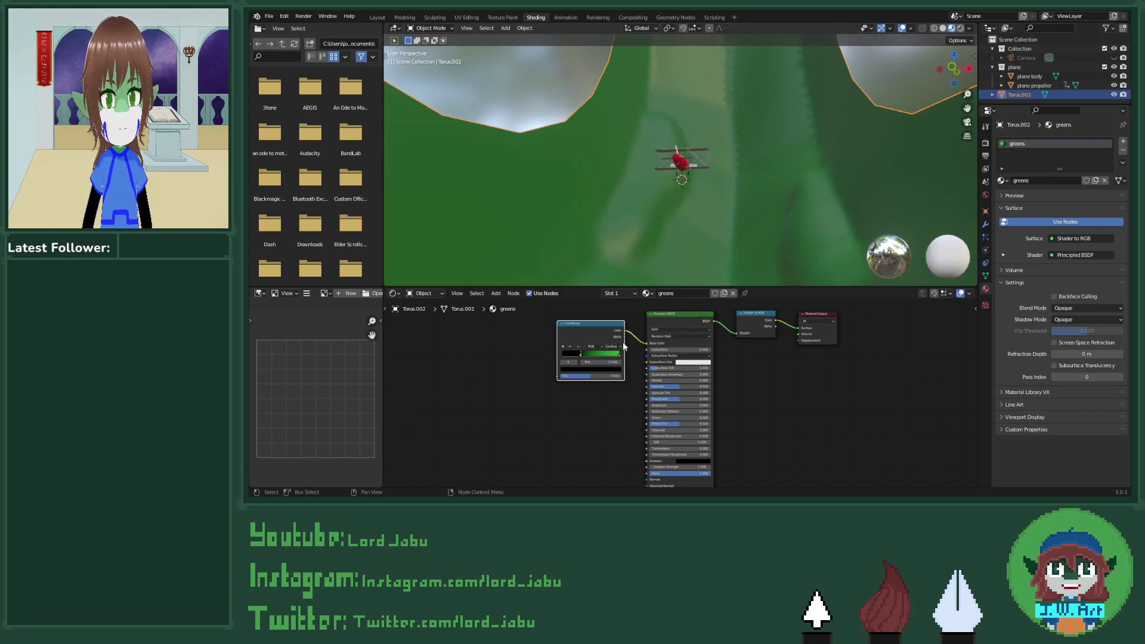
{"action": "left_click", "coordinate": [620, 346]}
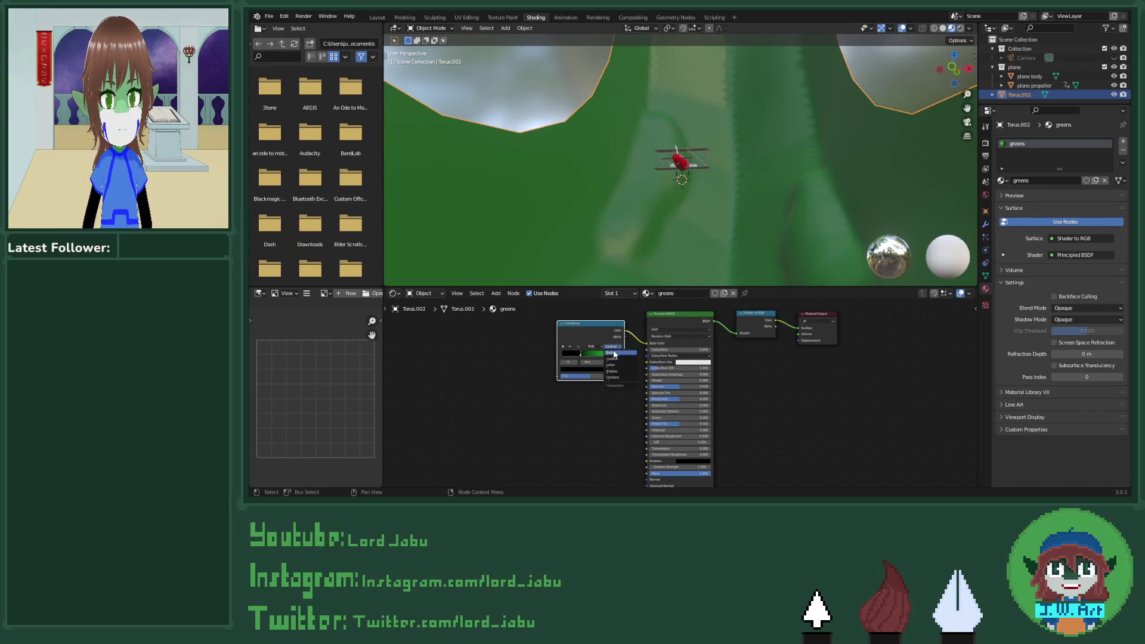
{"action": "left_click", "coordinate": [615, 379]}
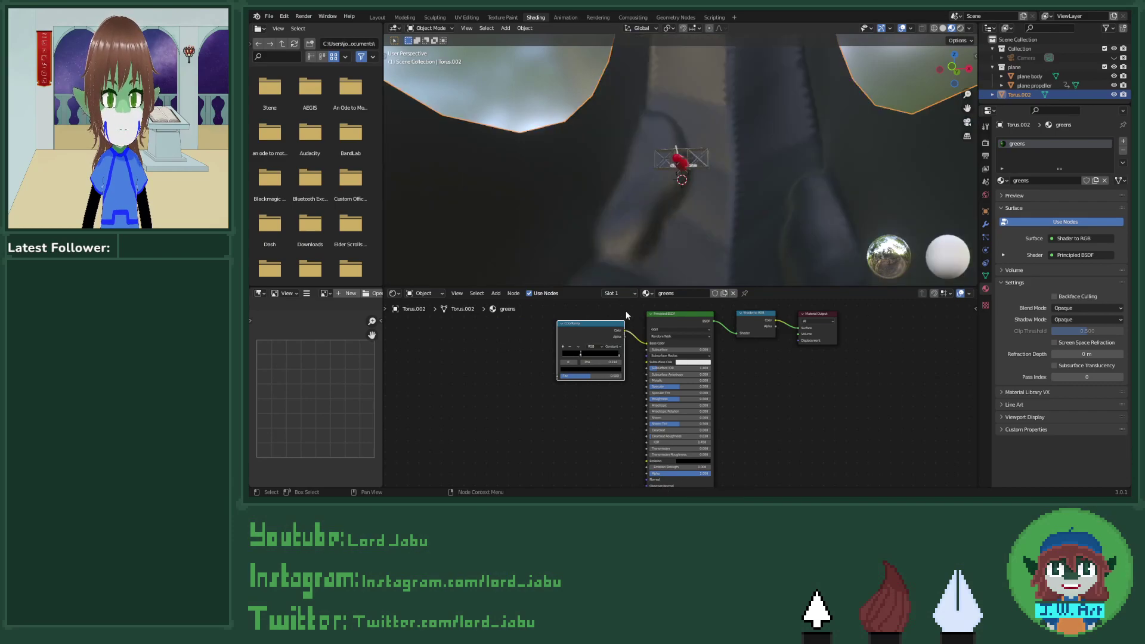
{"action": "left_click", "coordinate": [610, 347]}
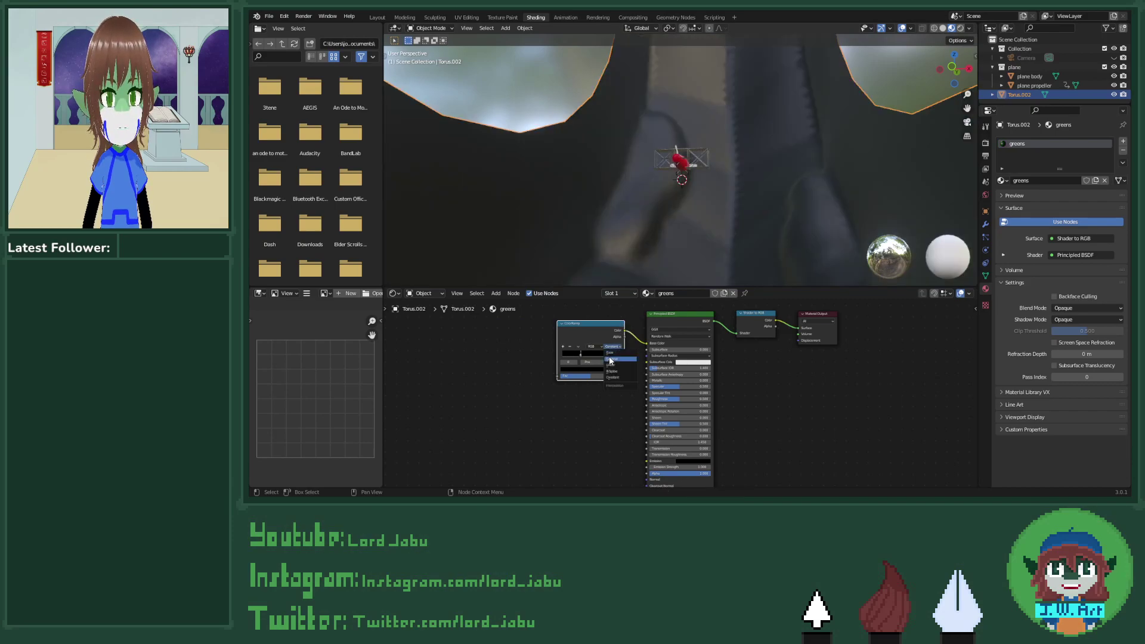
{"action": "left_click", "coordinate": [619, 365]}
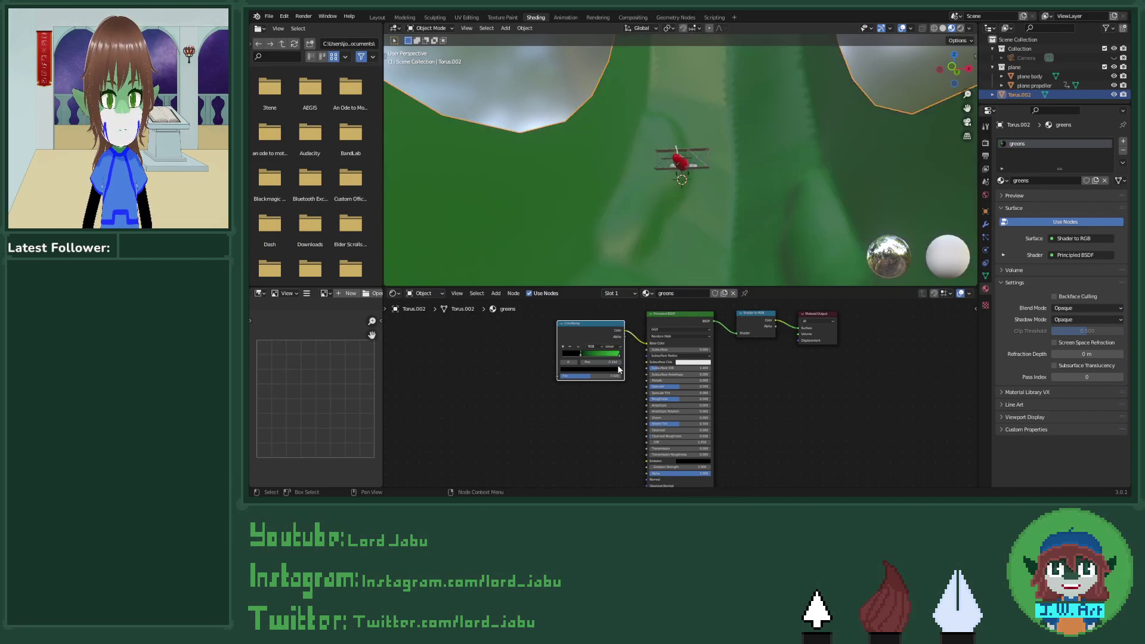
Step: Slide the black ColorRamp stop to 0.343 and view the darker green tunnel near the biplane
{"action": "mouse_move", "coordinate": [662, 263]}
{"action": "middle_mouse_down"}
{"action": "mouse_move", "coordinate": [687, 217]}
{"action": "mouse_move", "coordinate": [677, 206]}
{"action": "mouse_move", "coordinate": [536, 273]}
{"action": "mouse_move", "coordinate": [600, 217]}
{"action": "mouse_move", "coordinate": [677, 250]}
{"action": "middle_mouse_up"}
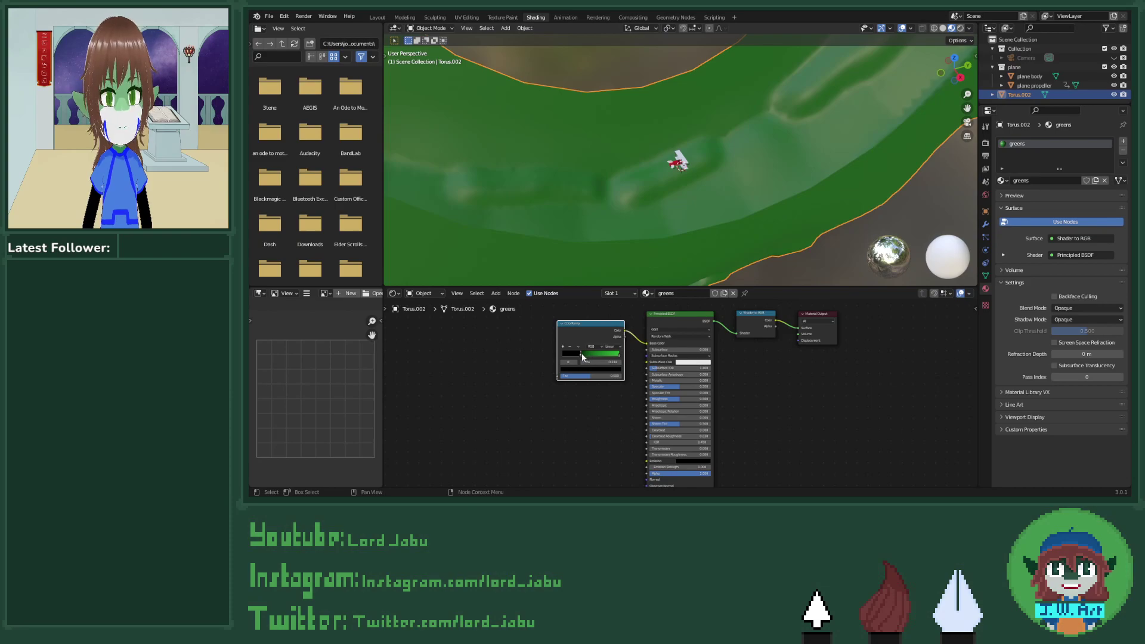
{"action": "left_click_drag", "start_coordinate": [582, 353], "coordinate": [583, 355]}
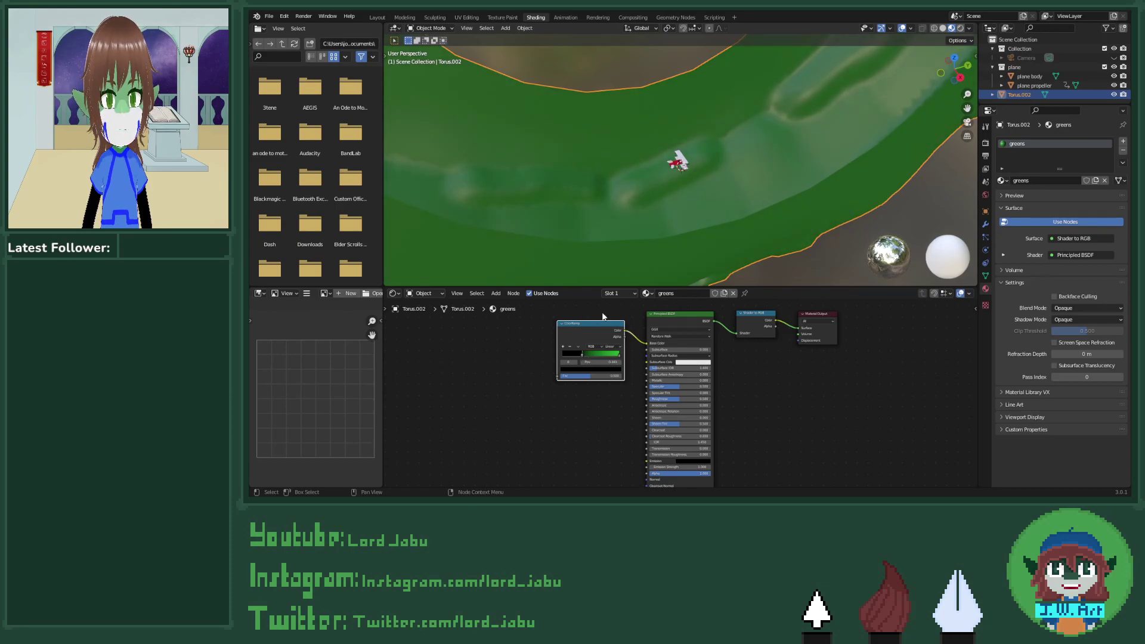
{"action": "scroll", "coordinate": [716, 202], "scroll_direction": "up", "scroll_amount": 5}
{"action": "middle_click_drag", "start_coordinate": [716, 202], "coordinate": [717, 202]}
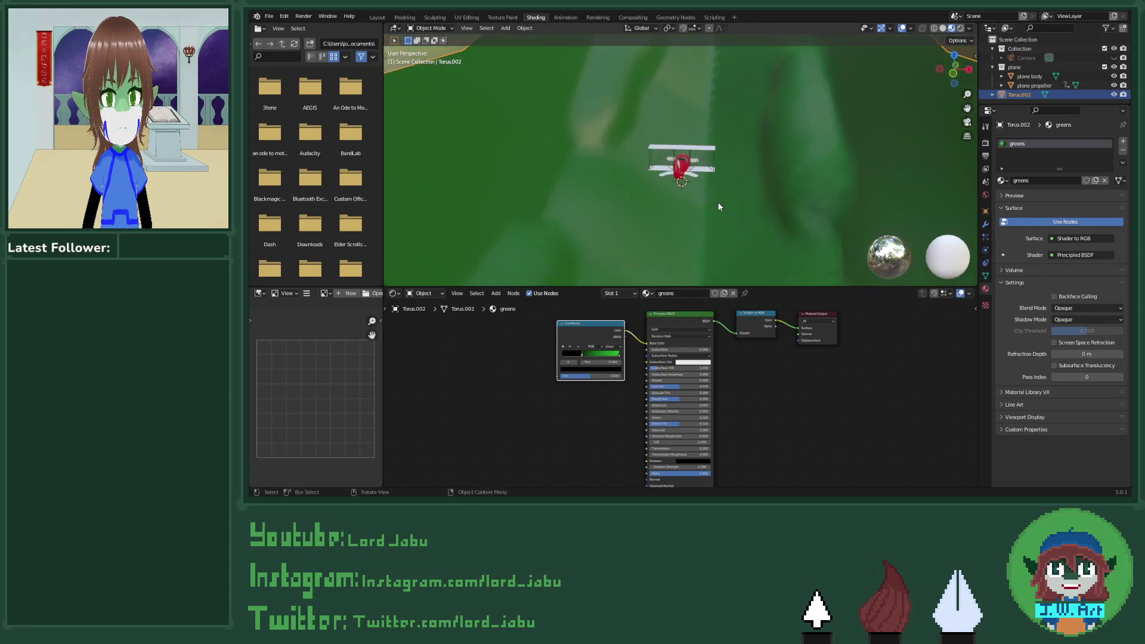
Step: Check the biplane's framing through the scene camera, then move to the Layout workspace
{"action": "left_click", "coordinate": [966, 138]}
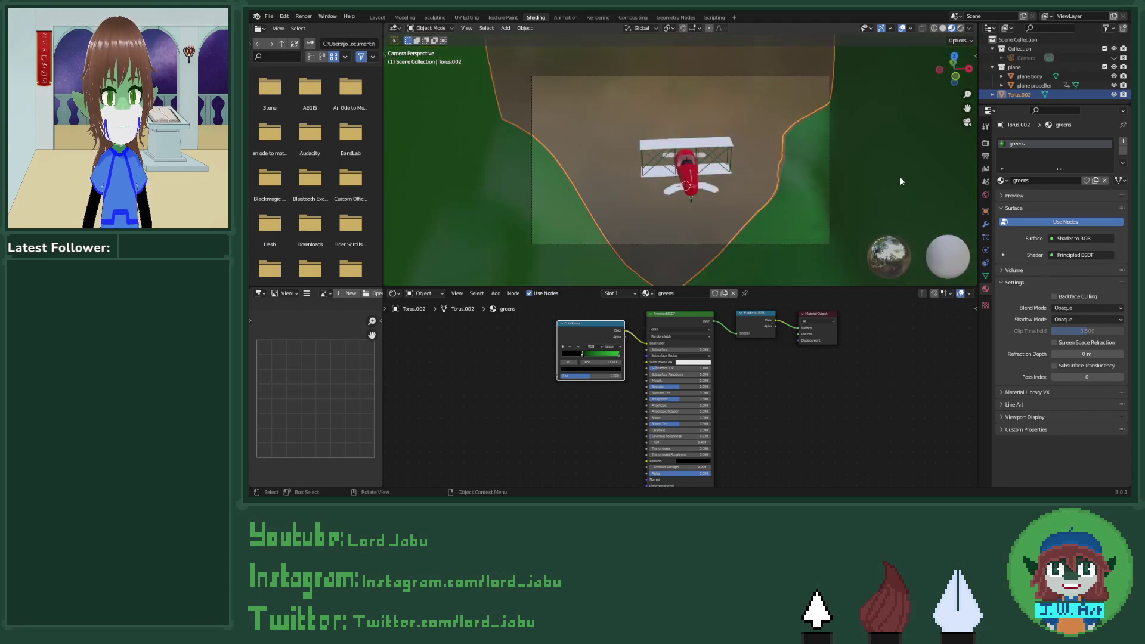
{"action": "middle_click_drag", "start_coordinate": [881, 178], "coordinate": [827, 198]}
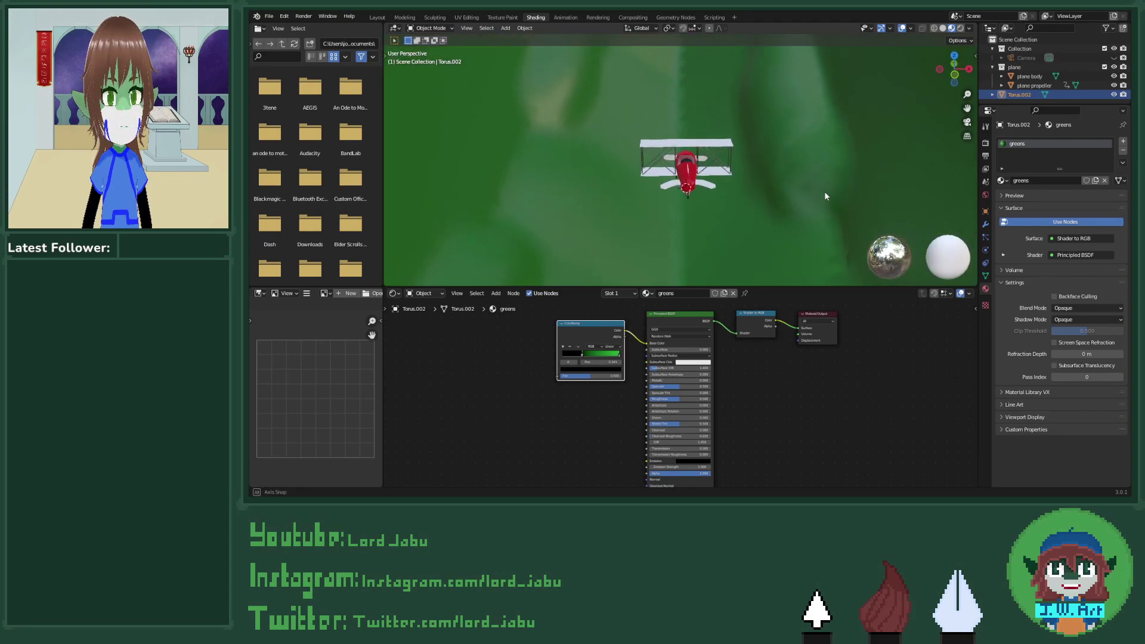
{"action": "left_click", "coordinate": [965, 123]}
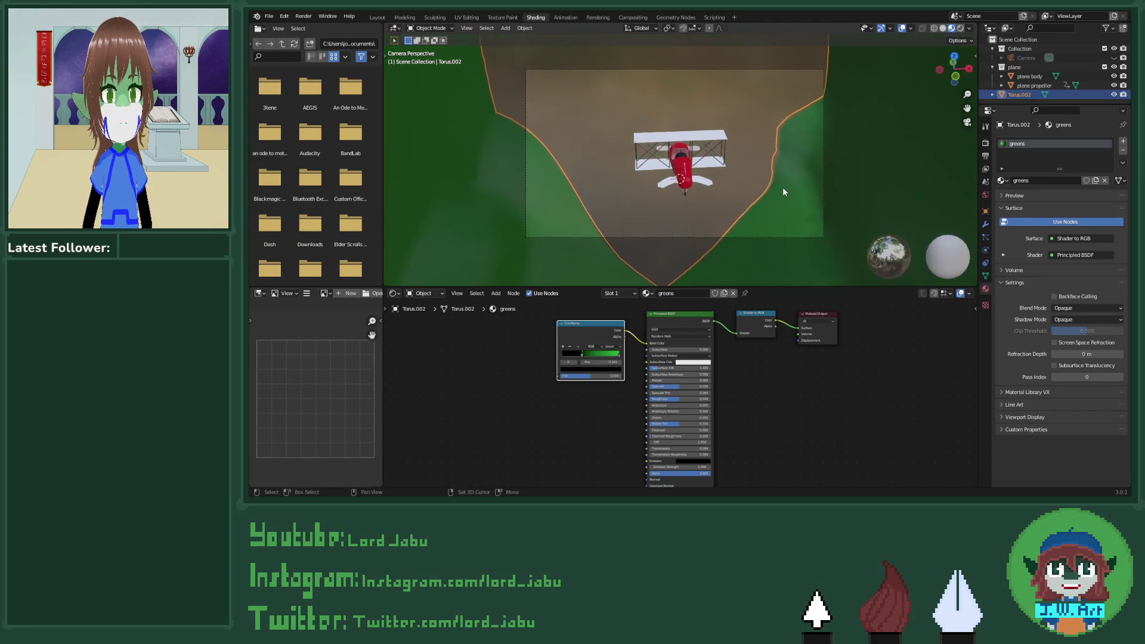
{"action": "middle_click_drag", "start_coordinate": [783, 187], "coordinate": [785, 213], "text": "shift"}
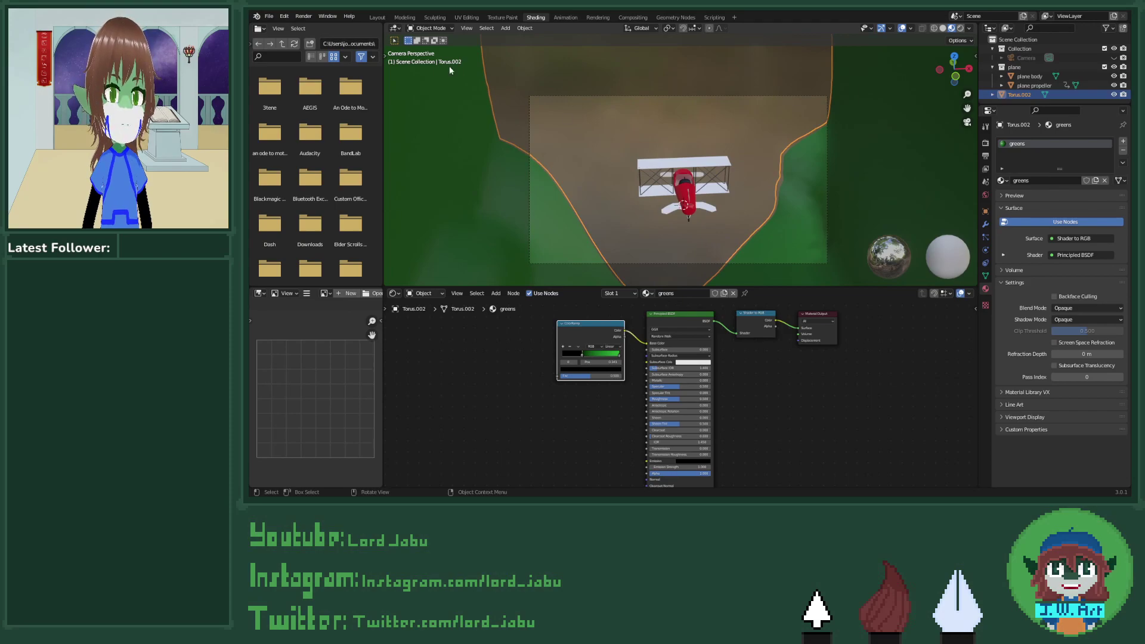
{"action": "left_click", "coordinate": [377, 16]}
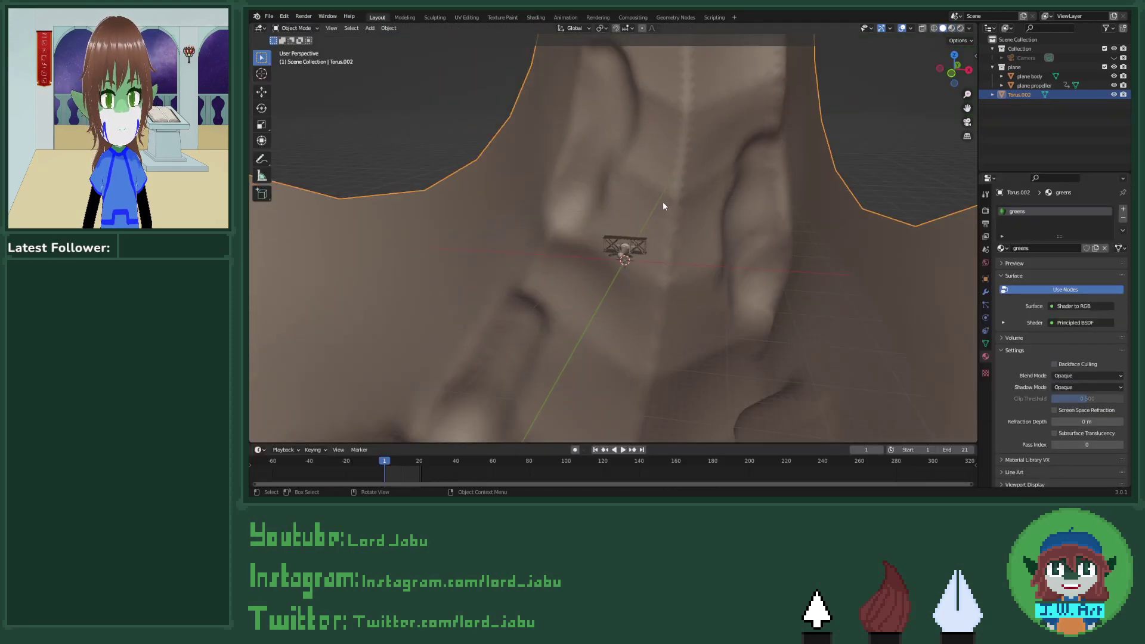
Step: Turn on Material Preview shading in the Layout viewport and bring up the Shift+A add menu
{"action": "middle_click_drag", "start_coordinate": [663, 207], "coordinate": [782, 214]}
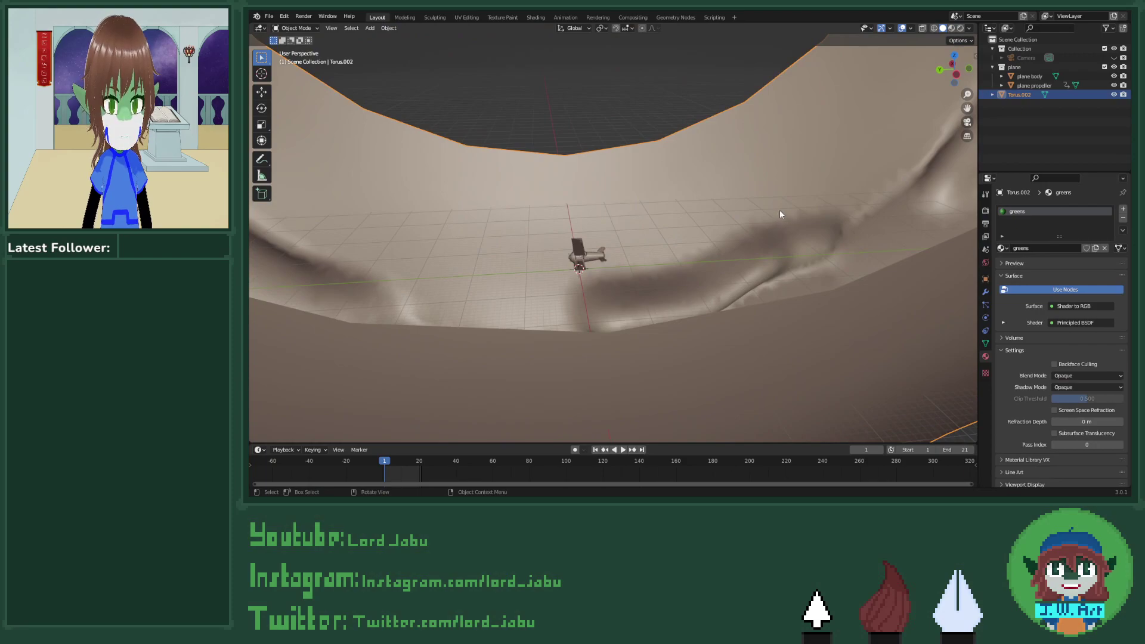
{"action": "left_click", "coordinate": [951, 28]}
{"action": "middle_click_drag", "start_coordinate": [903, 84], "coordinate": [701, 245]}
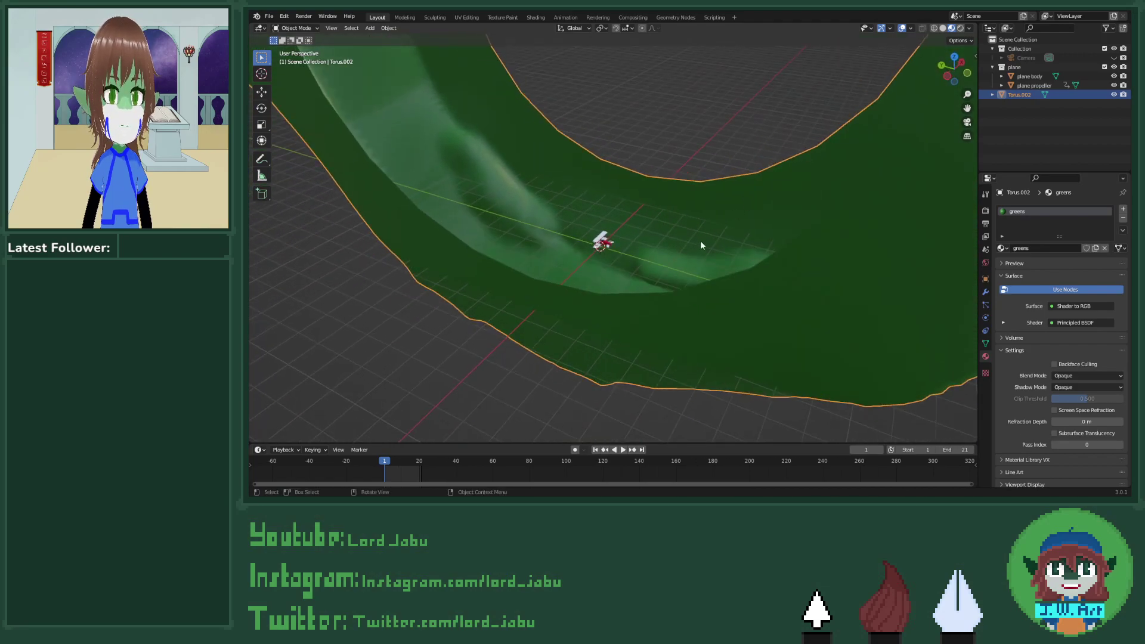
{"action": "key", "text": "shift+a"}
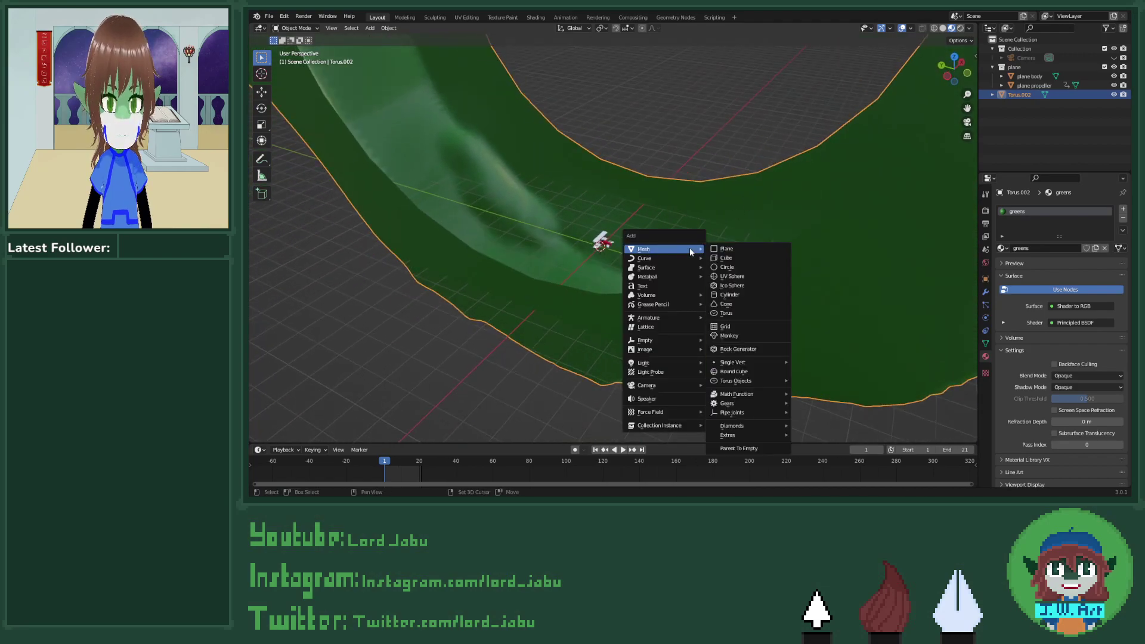
Step: Add a cylinder and raise it 62.533 m along Z
{"action": "left_click", "coordinate": [749, 294]}
{"action": "mouse_move", "coordinate": [692, 261]}
{"action": "middle_mouse_down"}
{"action": "mouse_move", "coordinate": [697, 248]}
{"action": "mouse_move", "coordinate": [656, 238]}
{"action": "mouse_move", "coordinate": [670, 265]}
{"action": "middle_mouse_up"}
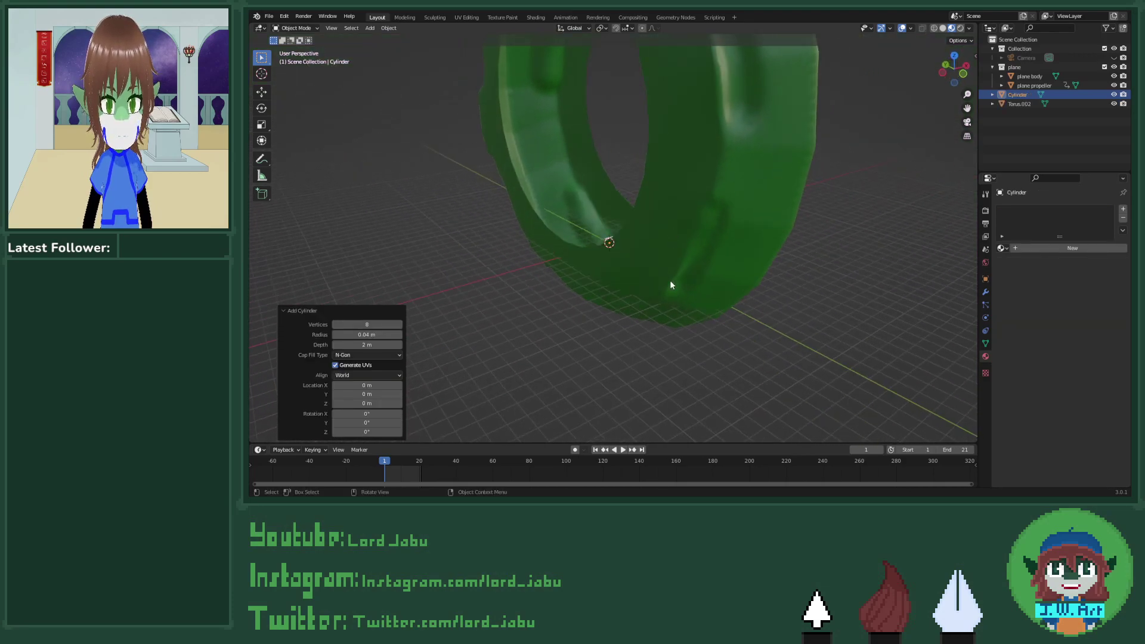
{"action": "key", "text": "g"}
{"action": "key", "text": "z"}
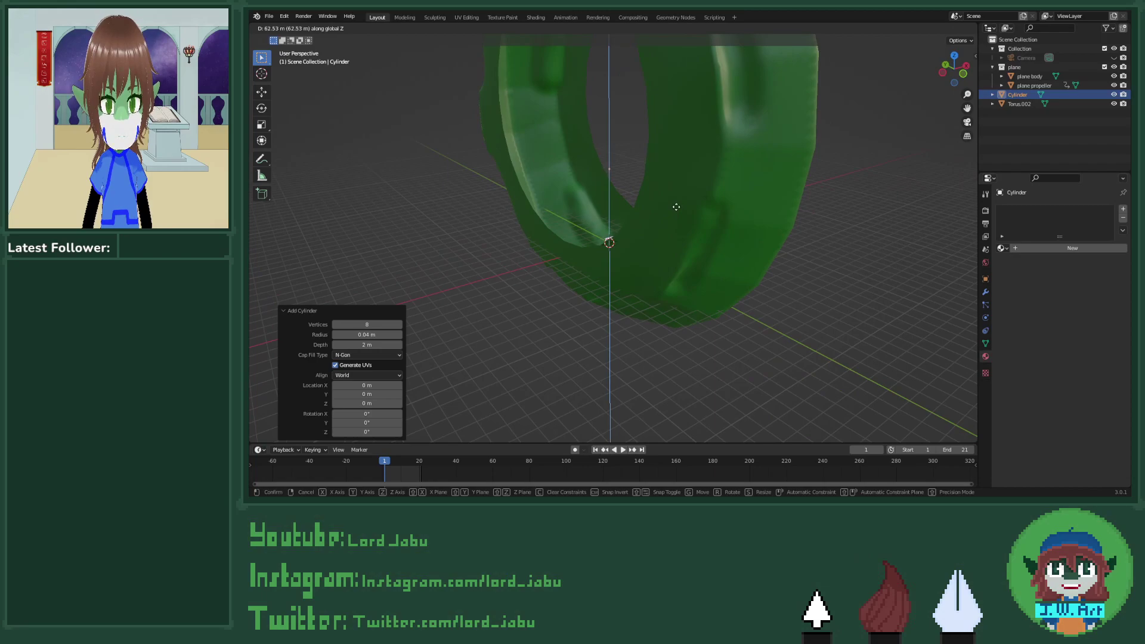
{"action": "left_click", "coordinate": [676, 209]}
{"action": "middle_click_drag", "start_coordinate": [676, 208], "coordinate": [681, 310]}
Step: Rotate the cylinder 90° about the Y axis
{"action": "key", "text": "r"}
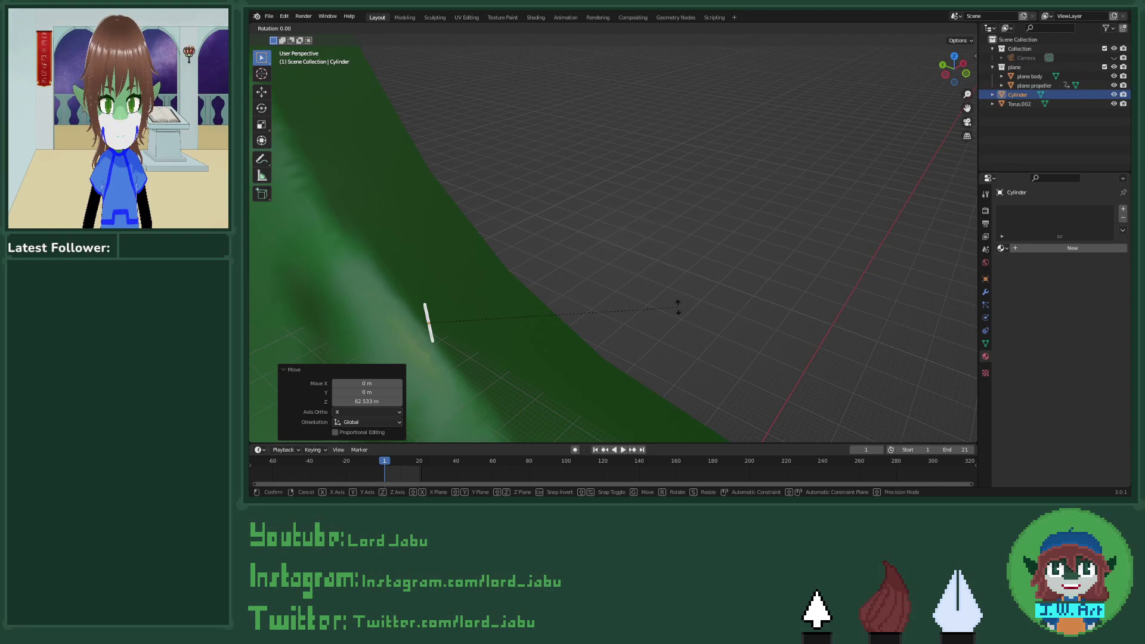
{"action": "key", "text": "y"}
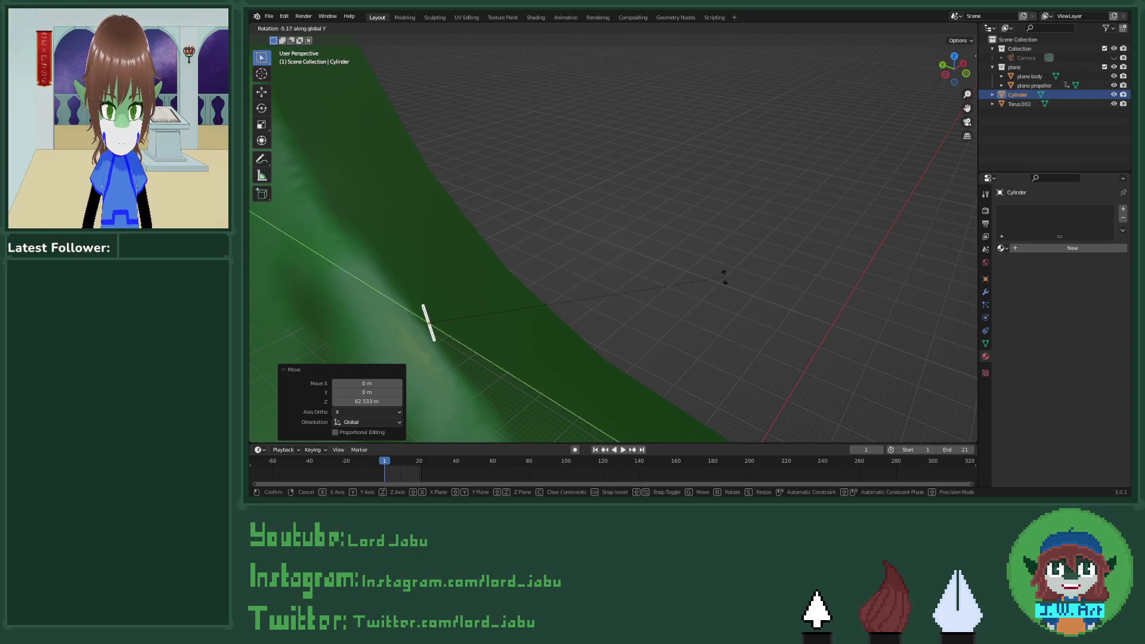
{"action": "type", "text": "90"}
{"action": "key", "text": "Return"}
{"action": "middle_click_drag", "start_coordinate": [723, 277], "coordinate": [666, 261]}
{"action": "key", "text": "s"}
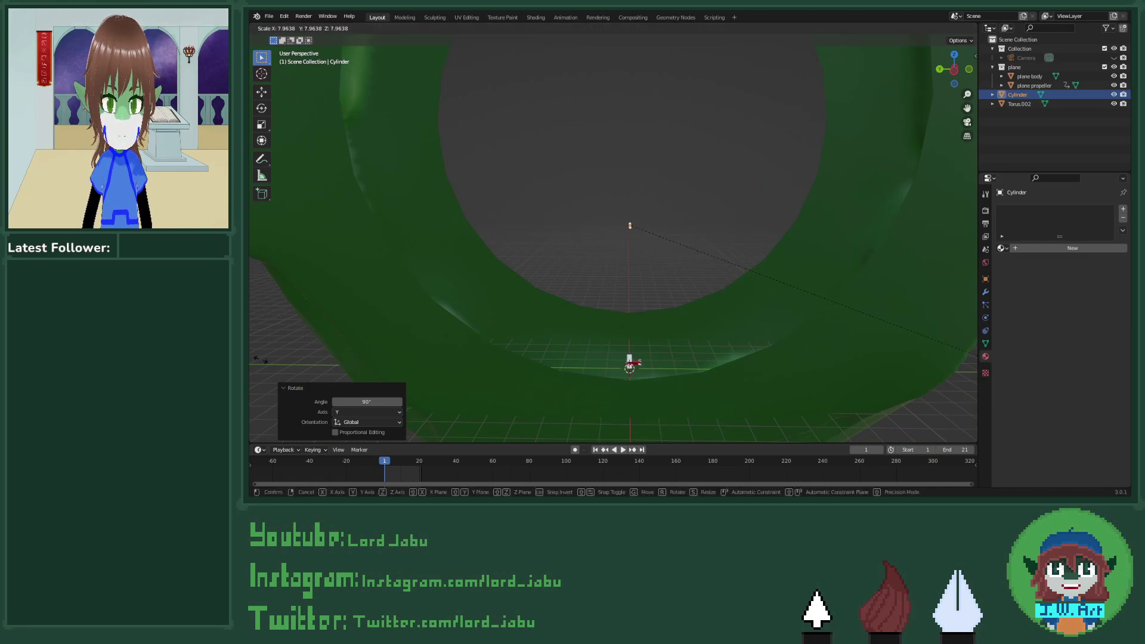
{"action": "key", "text": "Escape"}
Step: Apply all transforms to the cylinder and set its origin to geometry
{"action": "key", "text": "ctrl+a"}
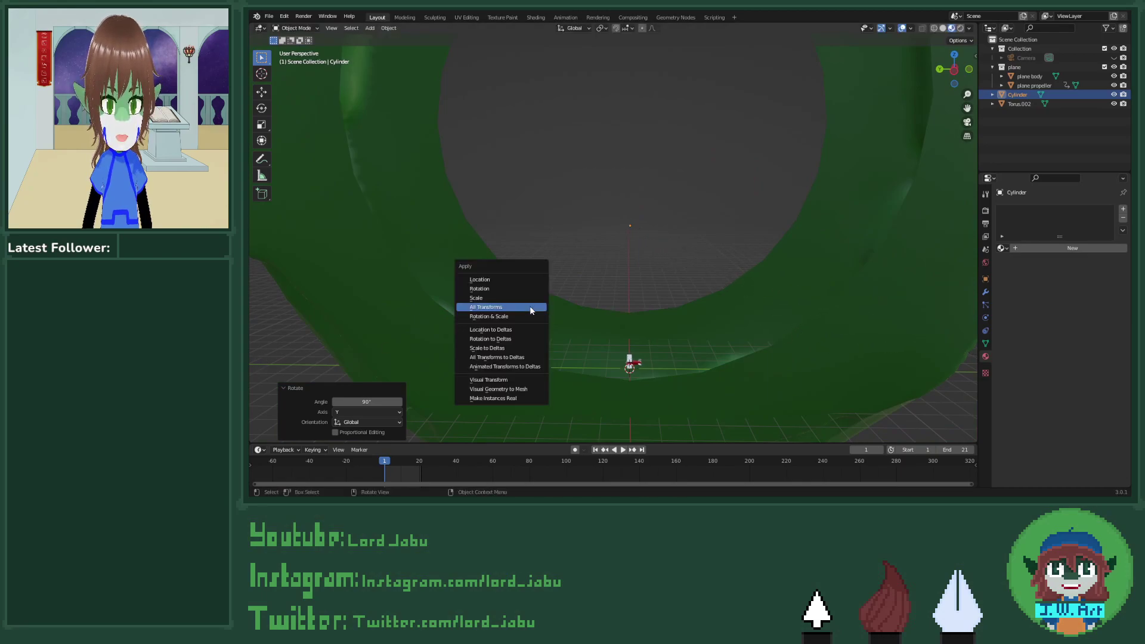
{"action": "left_click", "coordinate": [524, 307]}
{"action": "key", "text": "s"}
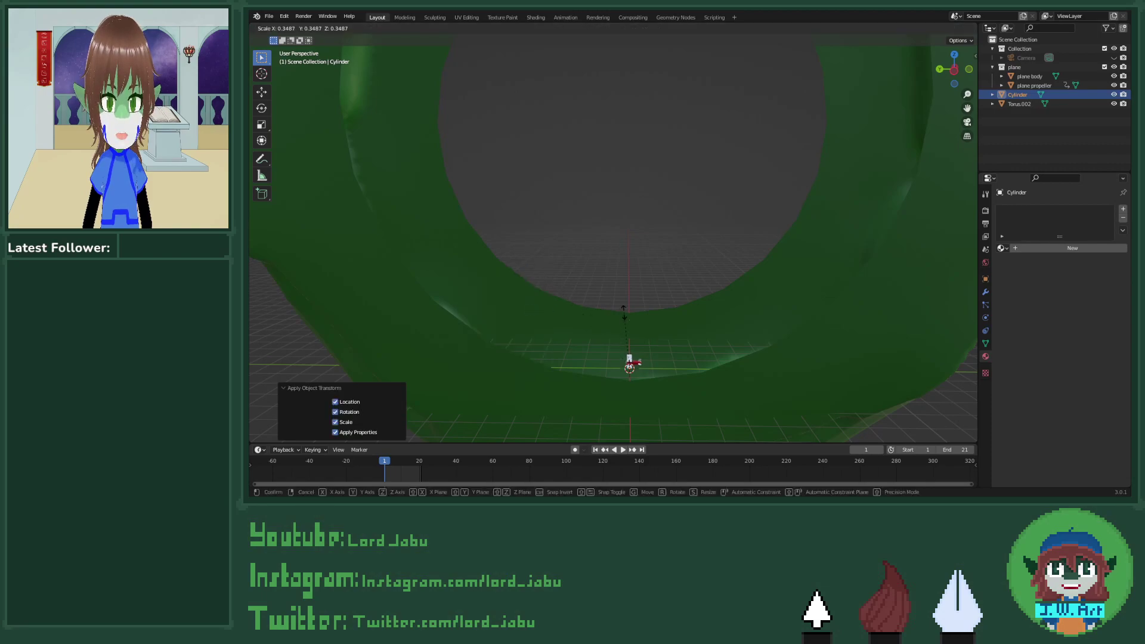
{"action": "key", "text": "Escape"}
{"action": "right_click", "coordinate": [638, 235]}
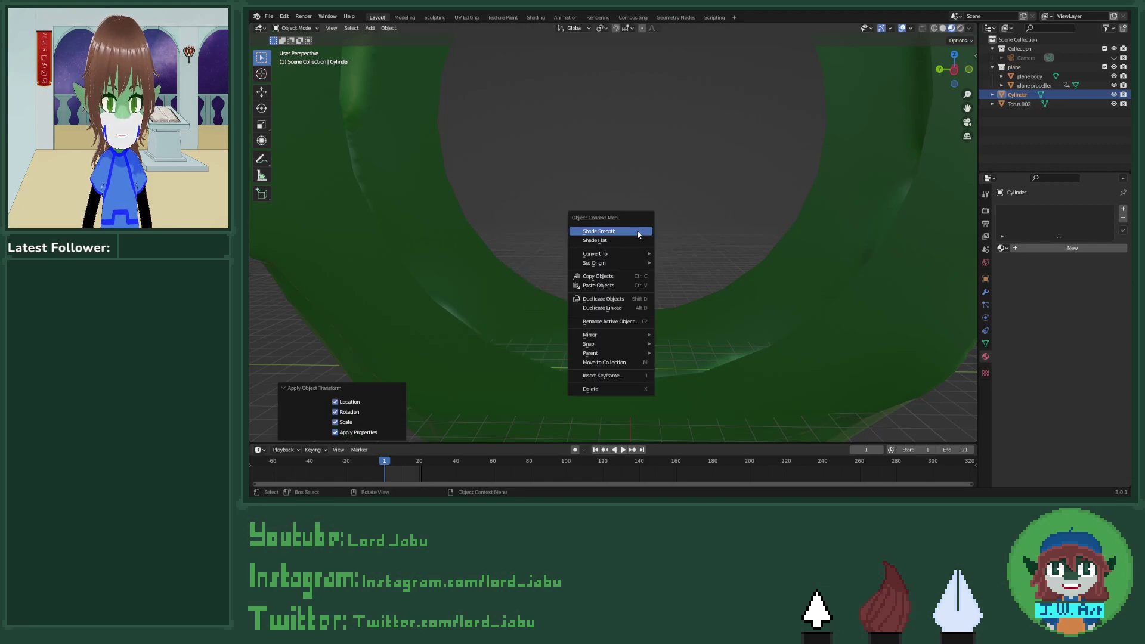
{"action": "mouse_move", "coordinate": [632, 266]}
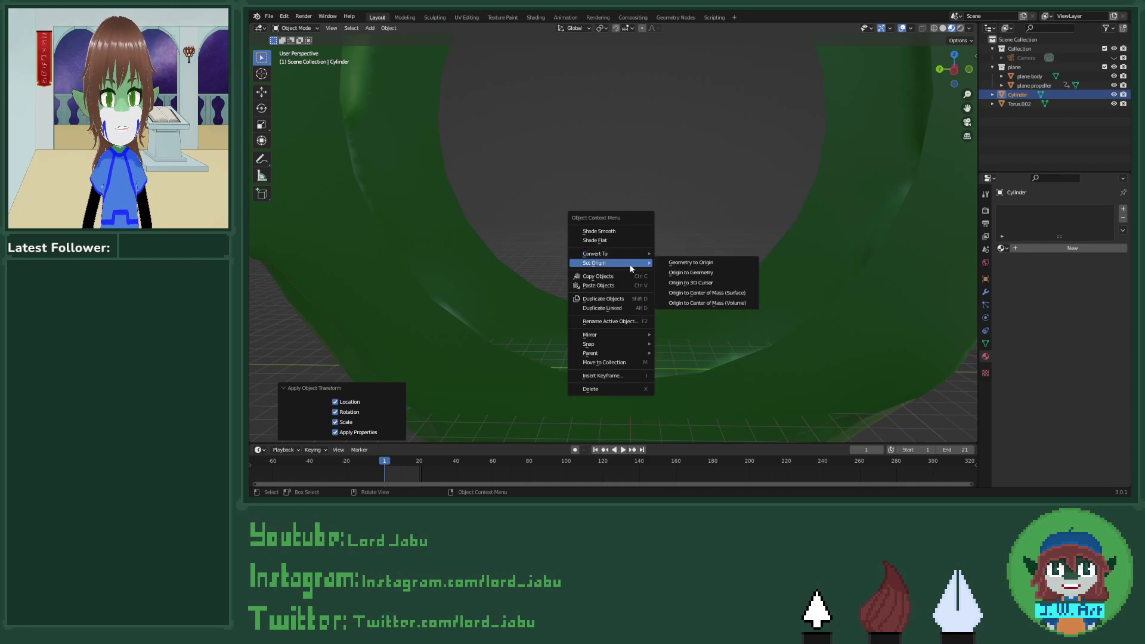
{"action": "left_click", "coordinate": [695, 273]}
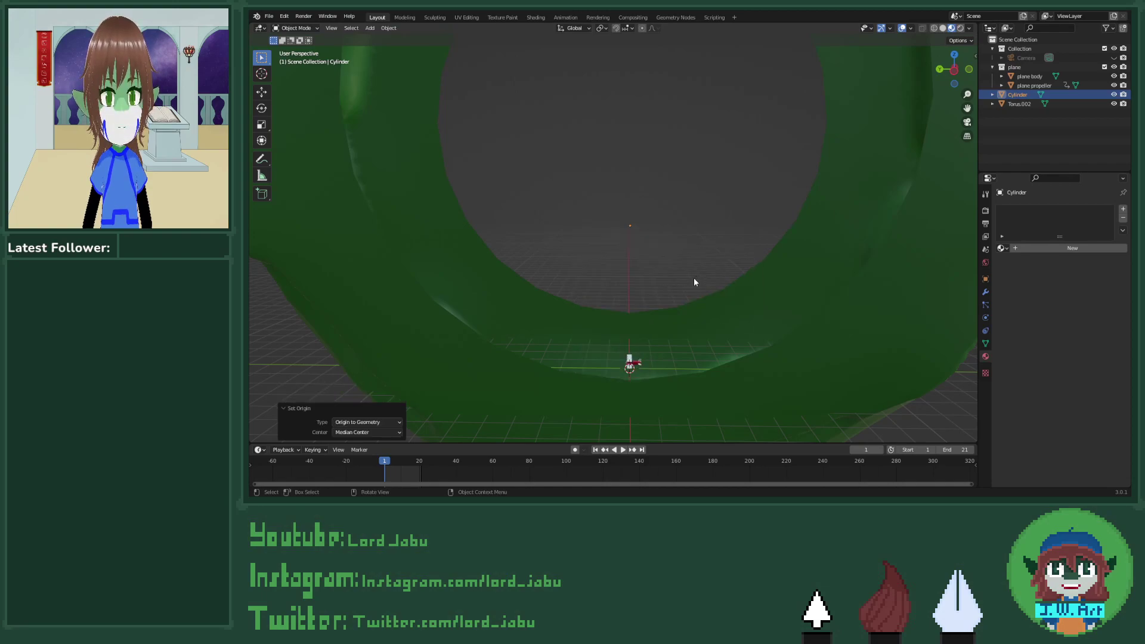
Step: Enlarge the cylinder uniformly to 7.105 times its size
{"action": "middle_click_drag", "start_coordinate": [693, 278], "coordinate": [648, 300]}
{"action": "key", "text": "s"}
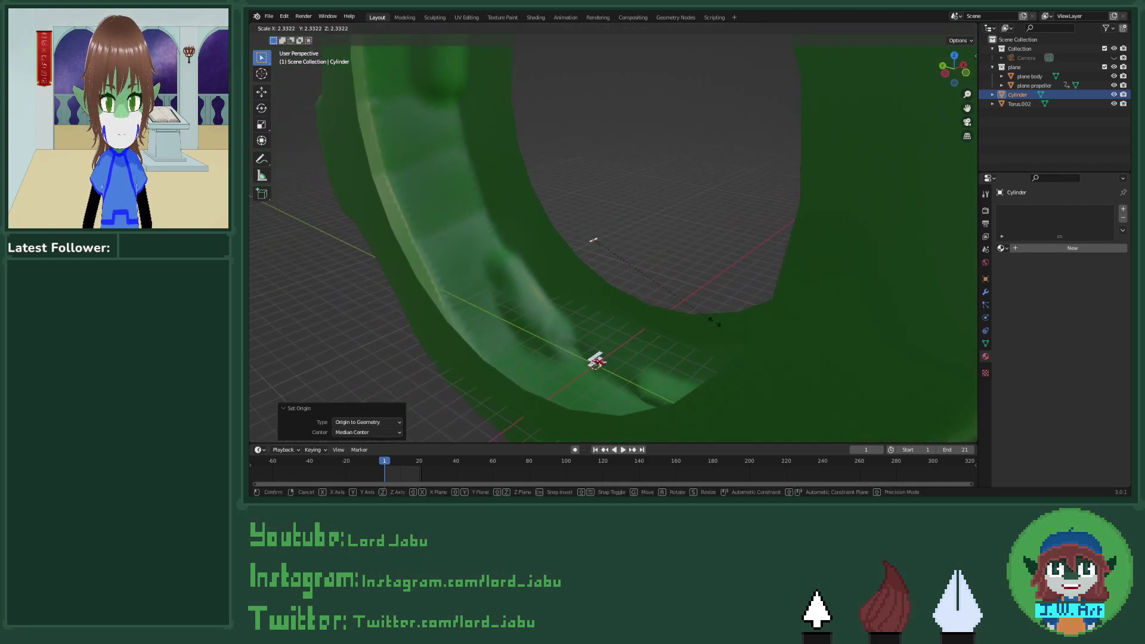
{"action": "left_click", "coordinate": [262, 433]}
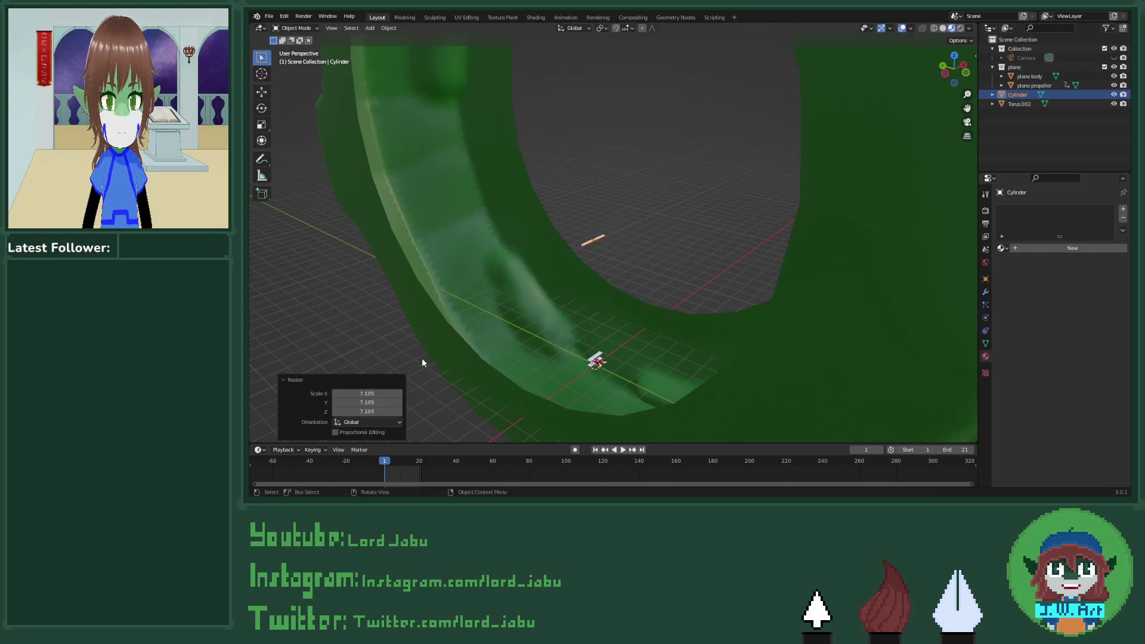
{"action": "key", "text": "s"}
{"action": "key", "text": "z"}
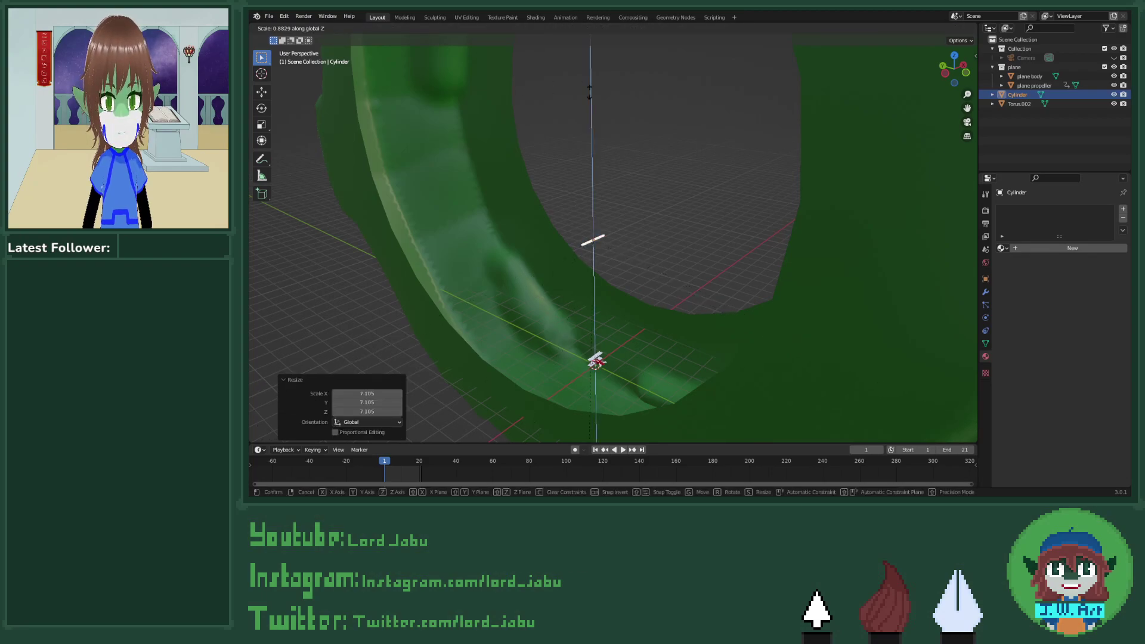
{"action": "key", "text": "Escape"}
Step: Widen the cylinder in Y and Z only, first to 12.986, then to 20.854
{"action": "middle_click_drag", "start_coordinate": [391, 270], "coordinate": [441, 217]}
{"action": "key", "text": "s"}
{"action": "key", "text": "shift+x"}
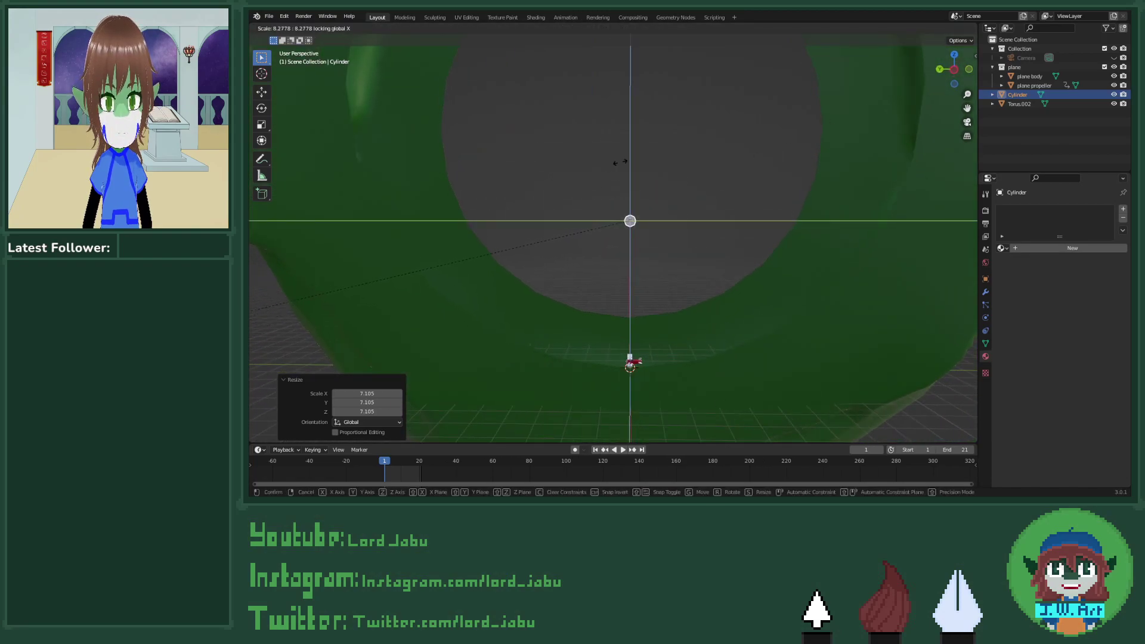
{"action": "left_click", "coordinate": [523, 401]}
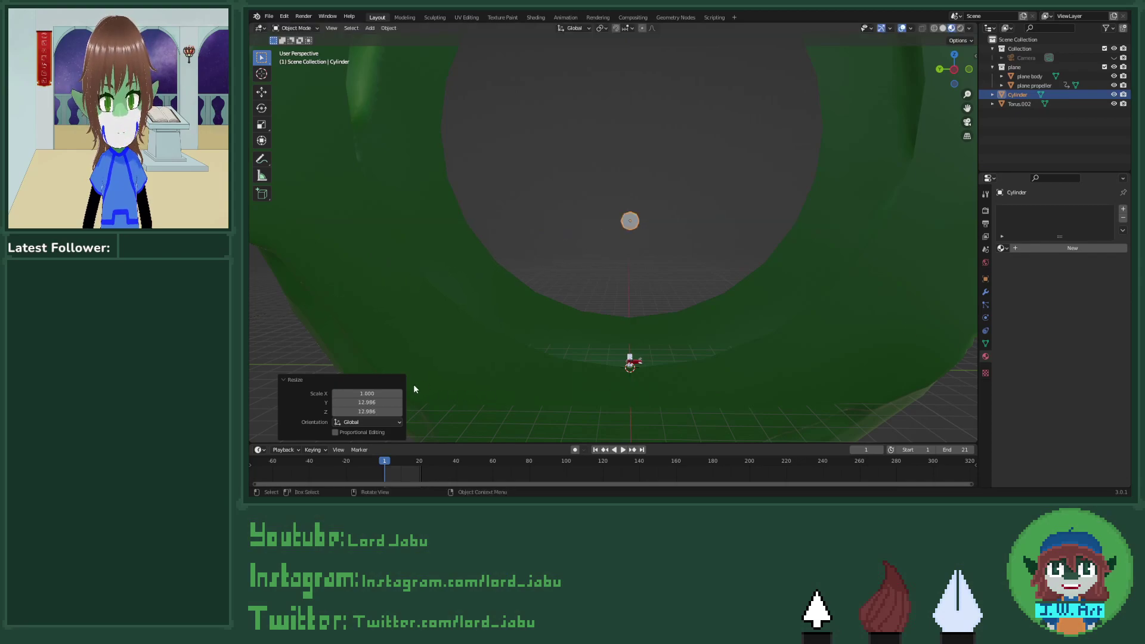
{"action": "key", "text": "s"}
{"action": "key", "text": "shift+x"}
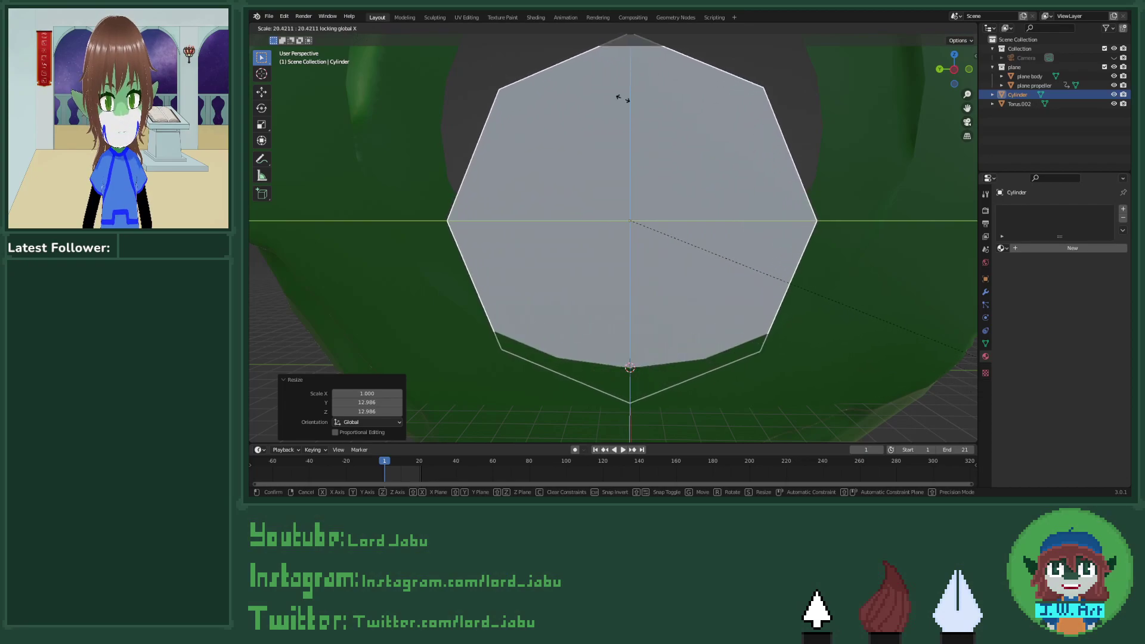
{"action": "left_click", "coordinate": [625, 119]}
{"action": "scroll", "coordinate": [582, 182], "scroll_direction": "down", "scroll_amount": 5}
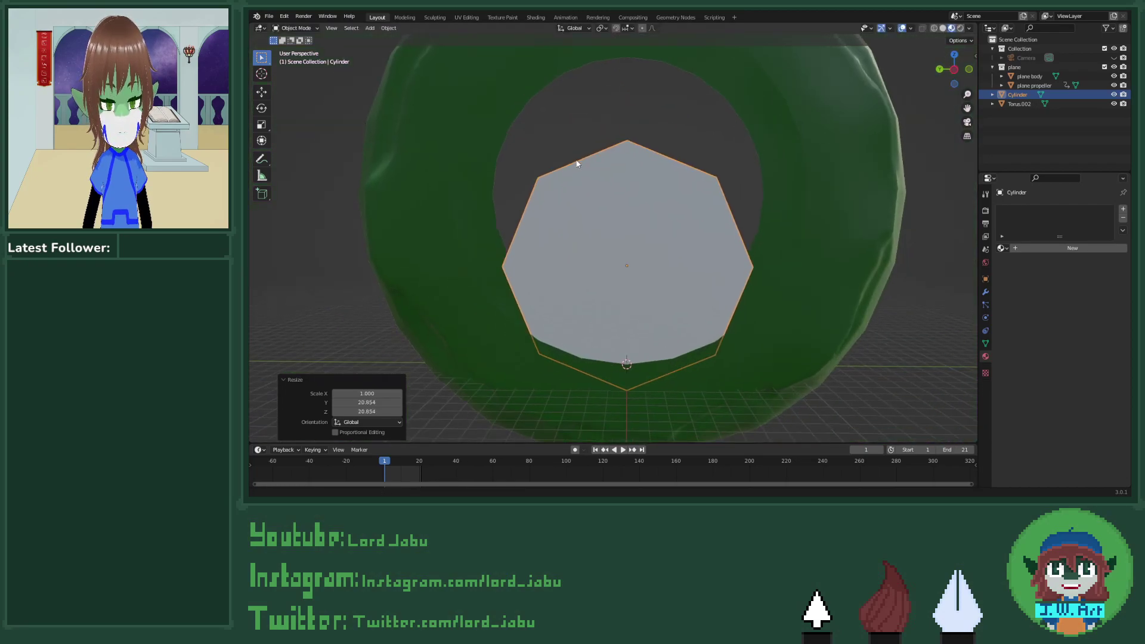
Step: Raise the cylinder to 44.373 m and widen it about twice more in Y and Z
{"action": "key", "text": "g"}
{"action": "key", "text": "z"}
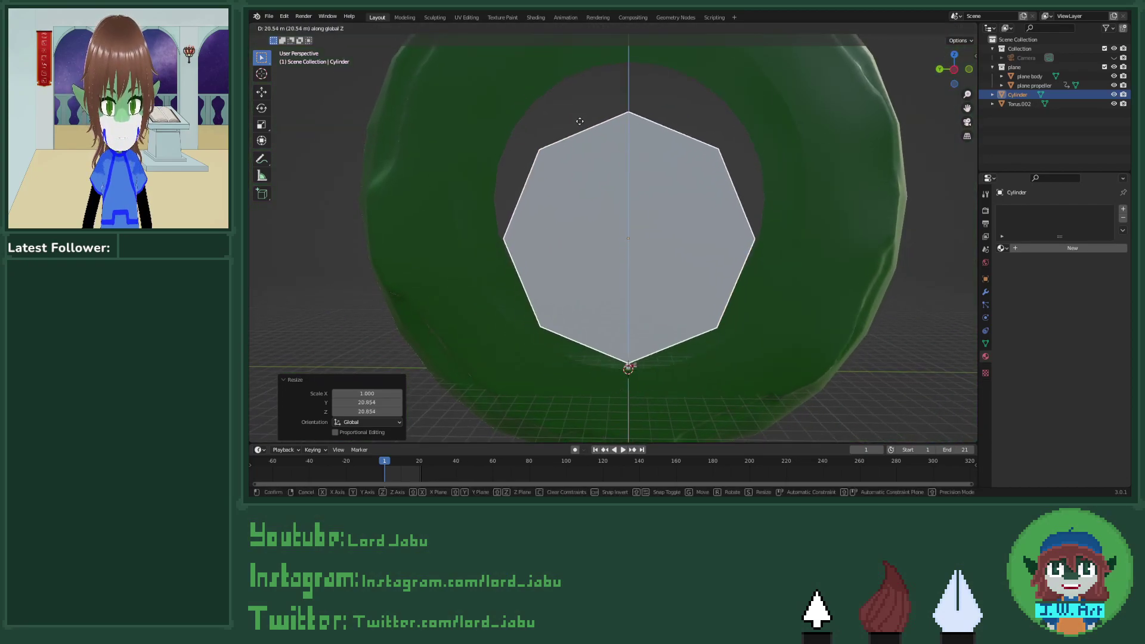
{"action": "left_click", "coordinate": [586, 84]}
{"action": "key", "text": "s"}
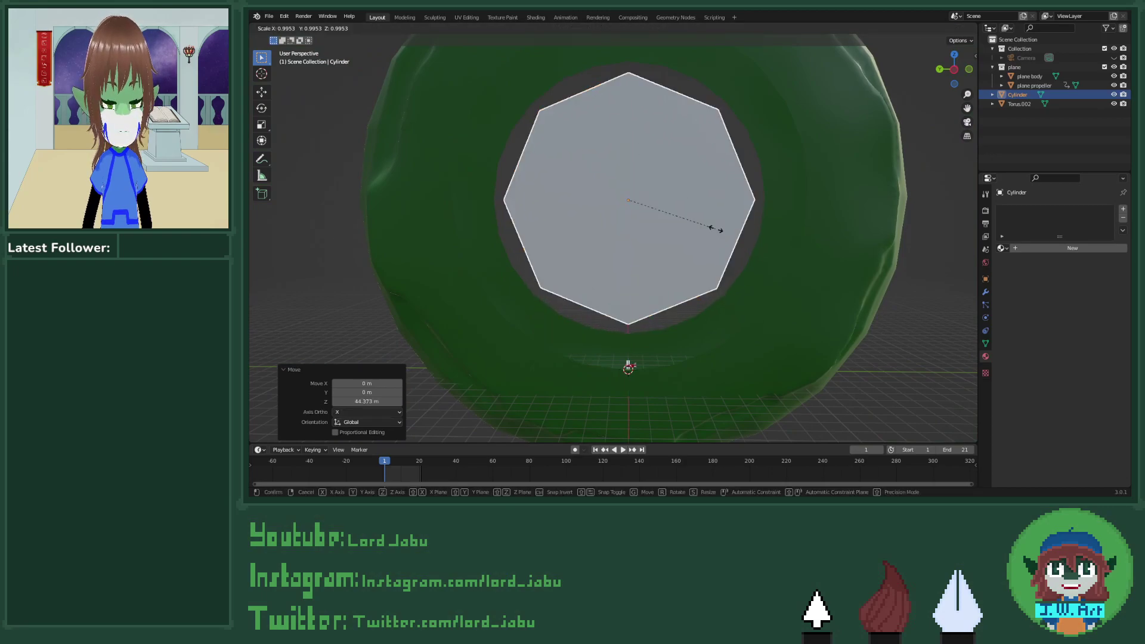
{"action": "key", "text": "shift+x"}
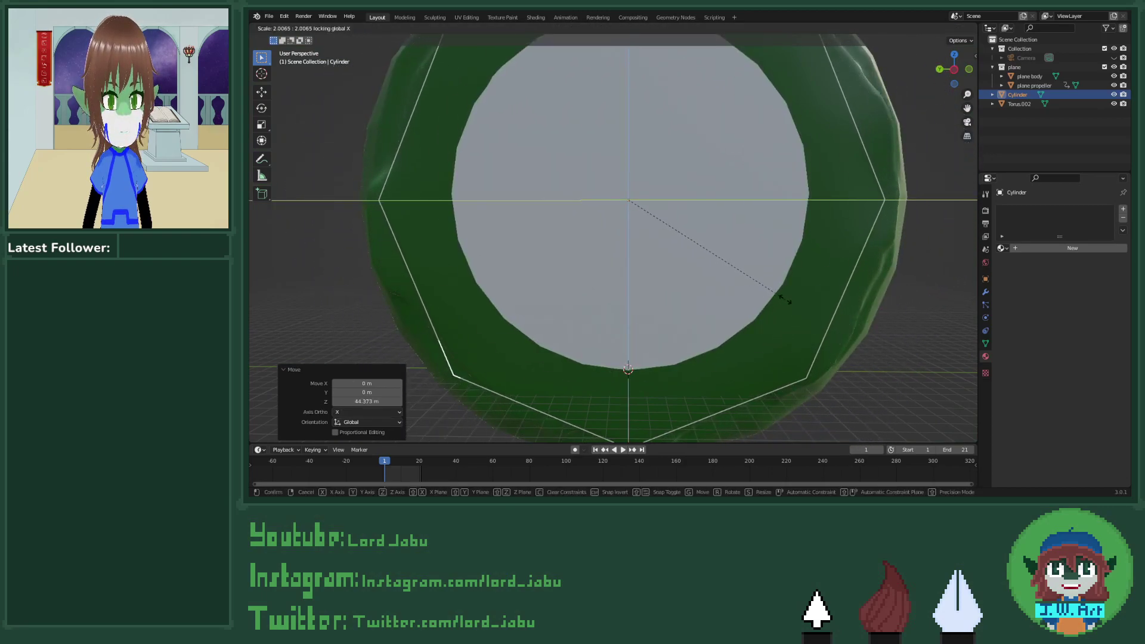
{"action": "left_click", "coordinate": [785, 296]}
{"action": "middle_click_drag", "start_coordinate": [784, 295], "coordinate": [687, 319]}
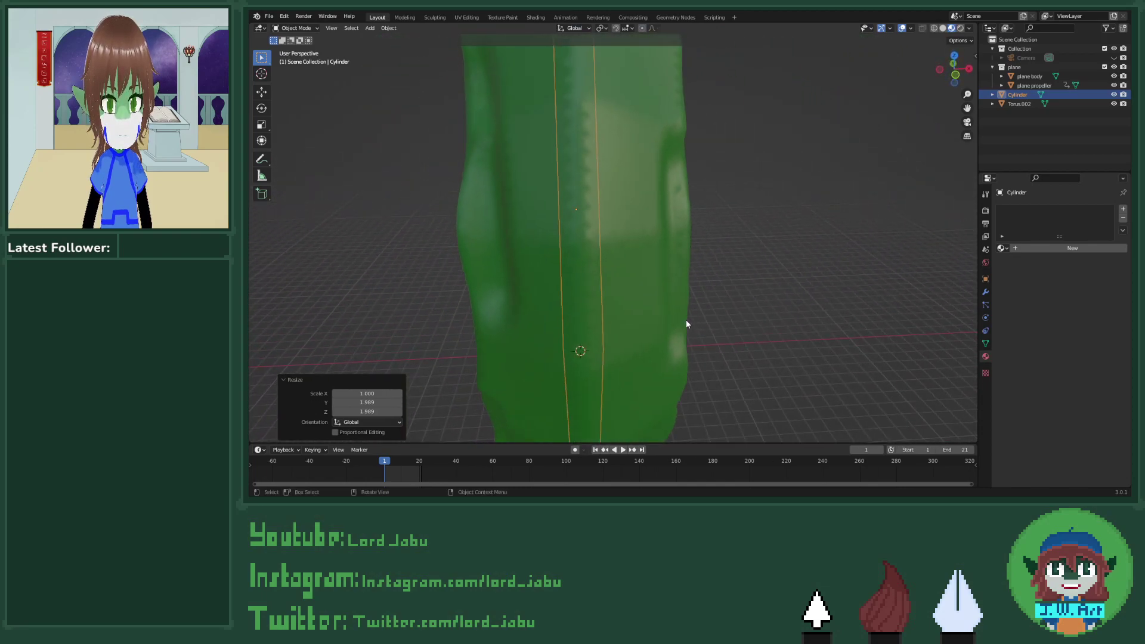
Step: Stretch the cylinder 2.476 times along X
{"action": "key", "text": "s"}
{"action": "key", "text": "x"}
{"action": "left_click", "coordinate": [943, 330]}
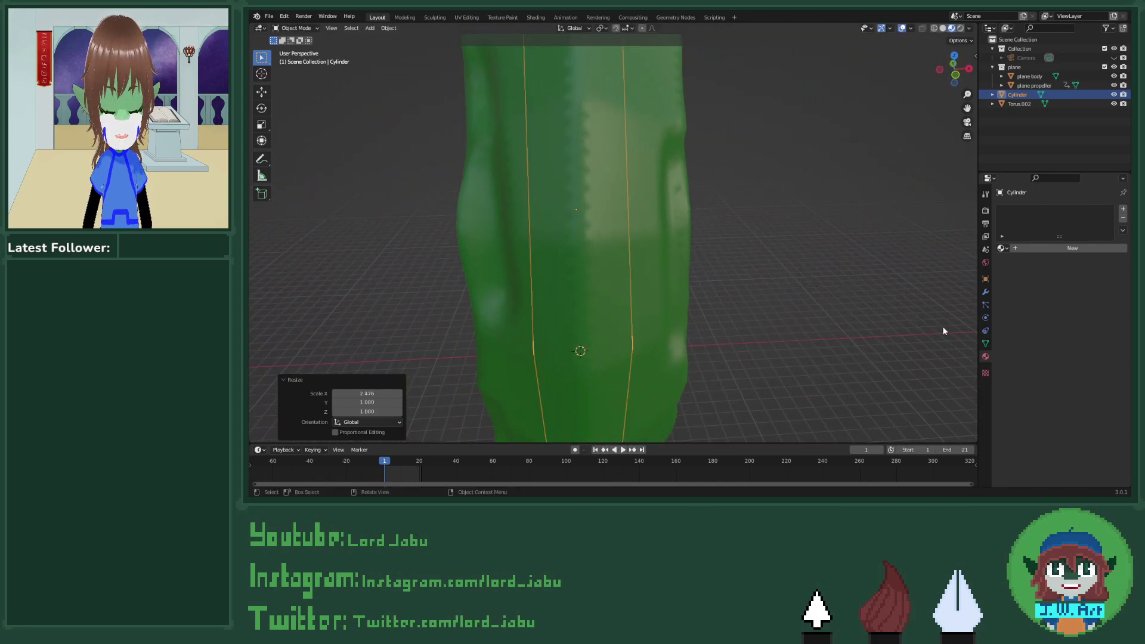
{"action": "middle_click_drag", "start_coordinate": [943, 331], "coordinate": [794, 322]}
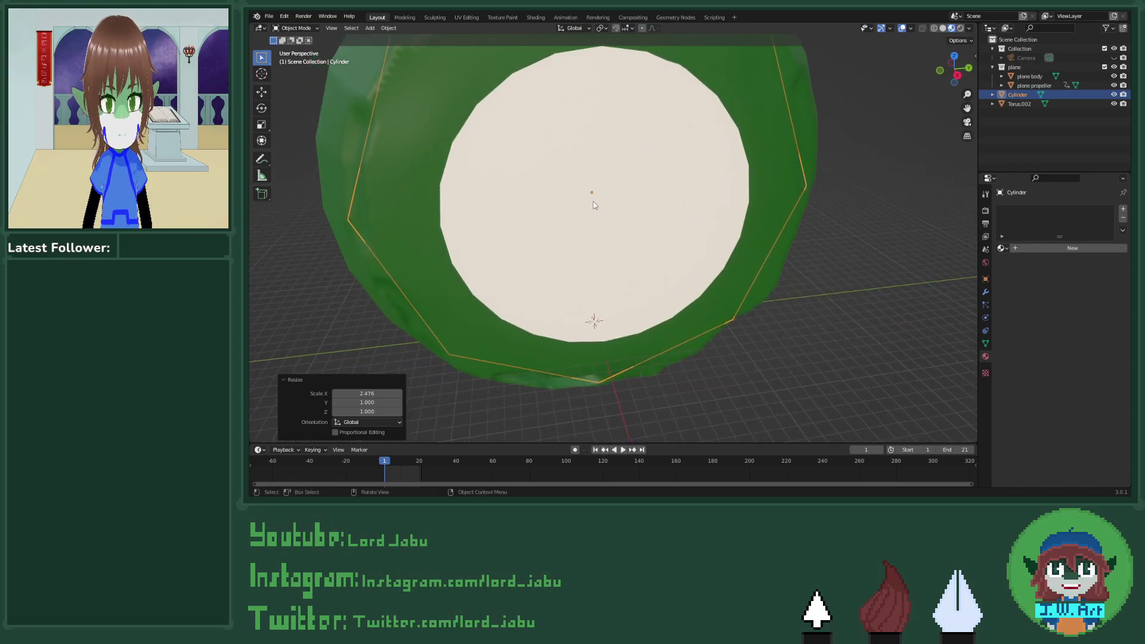
Step: Delete the cylinder's end cap faces in Edit Mode and return to Object Mode
{"action": "key", "text": "Tab"}
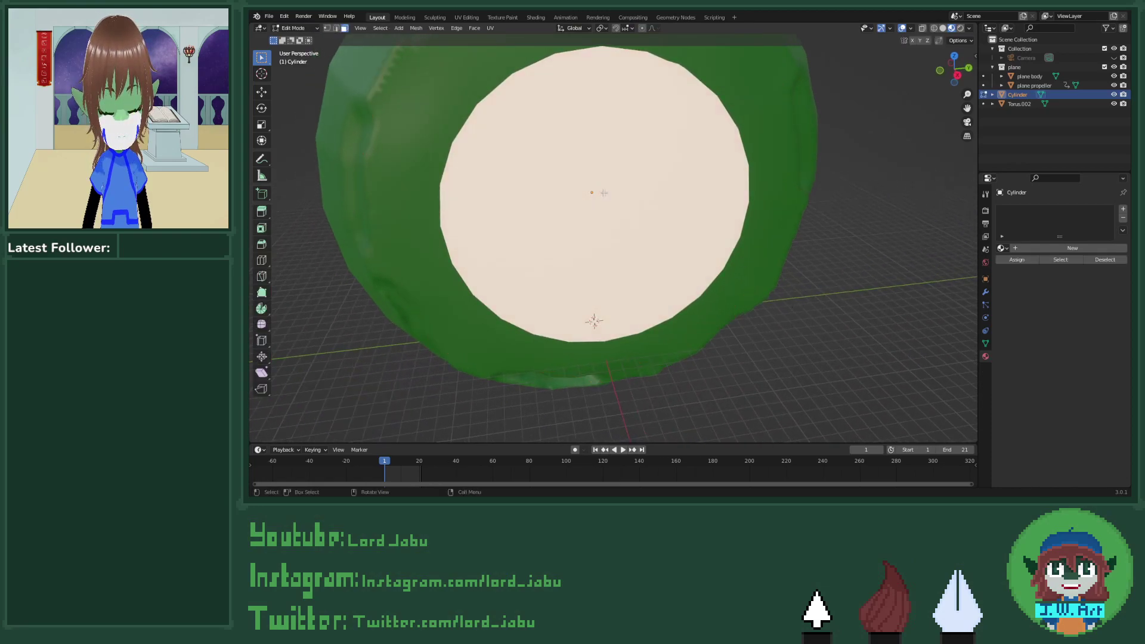
{"action": "middle_click_drag", "start_coordinate": [594, 200], "coordinate": [723, 277]}
{"action": "key", "text": "x"}
{"action": "left_click", "coordinate": [691, 211]}
{"action": "key", "text": "Tab"}
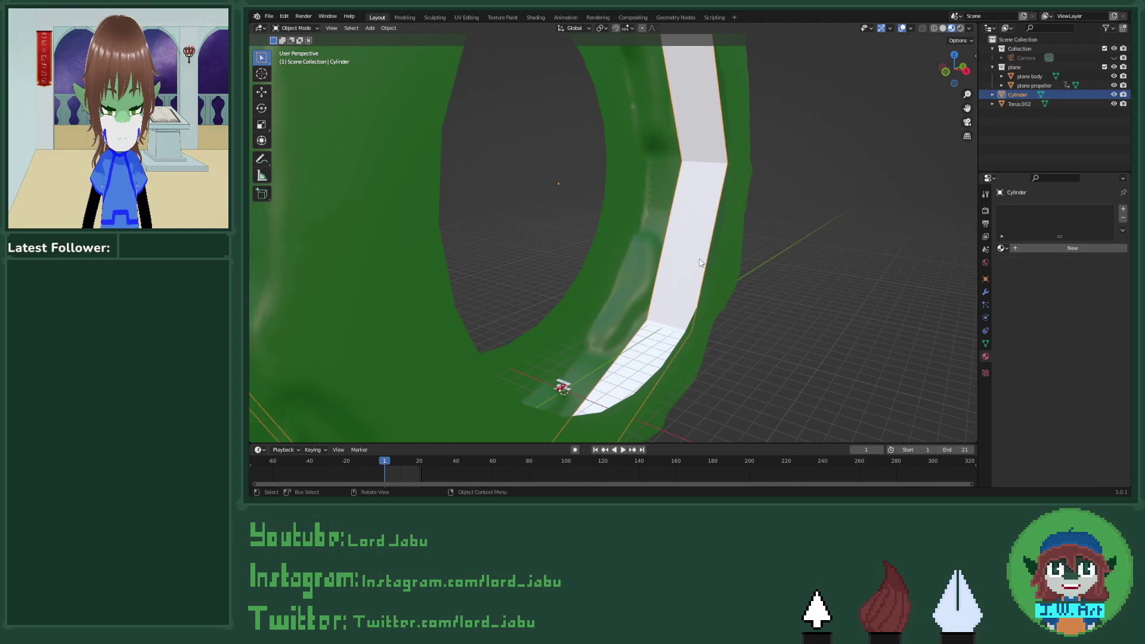
Step: Shade the cylinder smooth and inspect the white strip from the camera and other angles
{"action": "right_click", "coordinate": [701, 261]}
{"action": "left_click", "coordinate": [660, 226]}
{"action": "scroll", "coordinate": [710, 238], "scroll_direction": "up", "scroll_amount": 5}
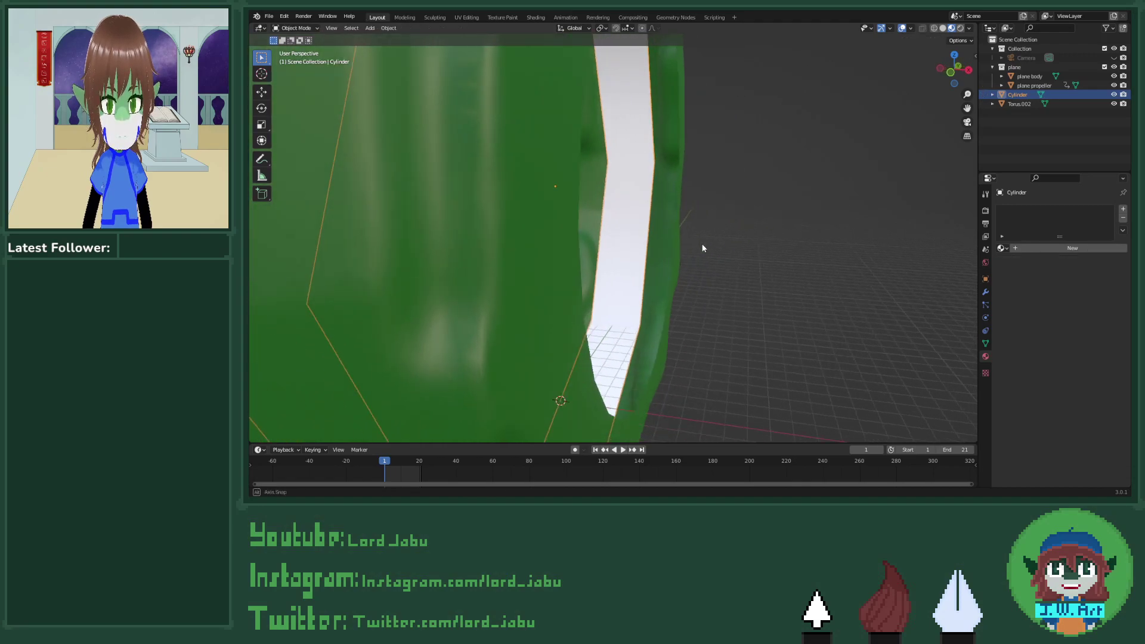
{"action": "scroll", "coordinate": [720, 251], "scroll_direction": "down", "scroll_amount": 5}
{"action": "left_click", "coordinate": [967, 122]}
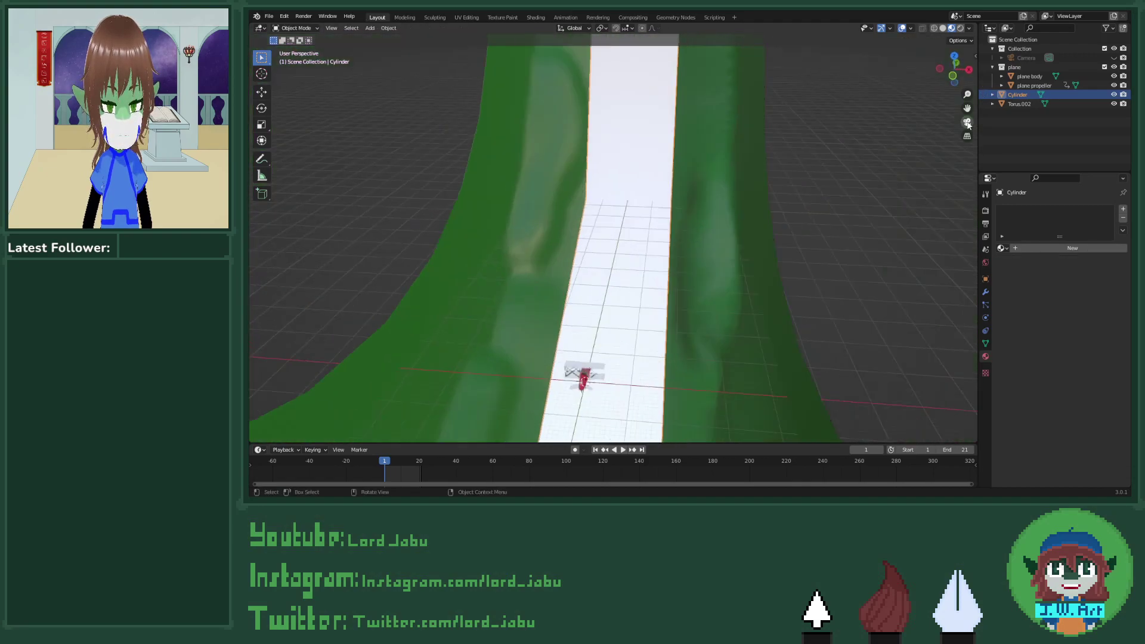
{"action": "middle_click_drag", "start_coordinate": [967, 123], "coordinate": [596, 307]}
{"action": "scroll", "coordinate": [673, 292], "scroll_direction": "down", "scroll_amount": 5}
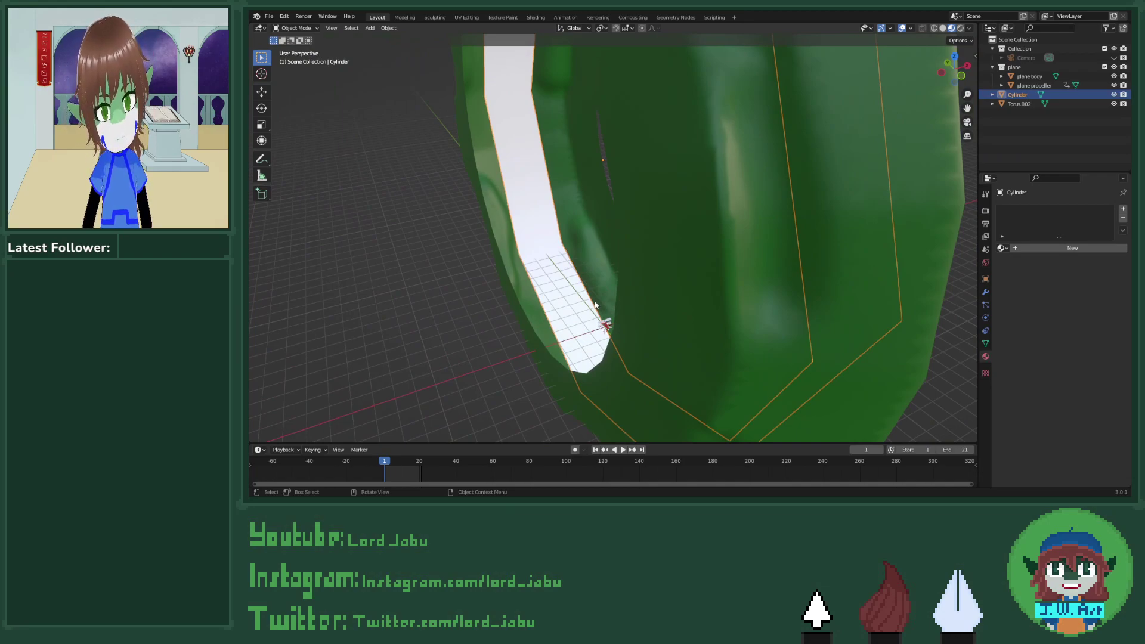
{"action": "mouse_move", "coordinate": [597, 310]}
{"action": "middle_mouse_down"}
{"action": "mouse_move", "coordinate": [639, 274]}
{"action": "mouse_move", "coordinate": [695, 252]}
{"action": "mouse_move", "coordinate": [612, 296]}
{"action": "middle_mouse_up"}
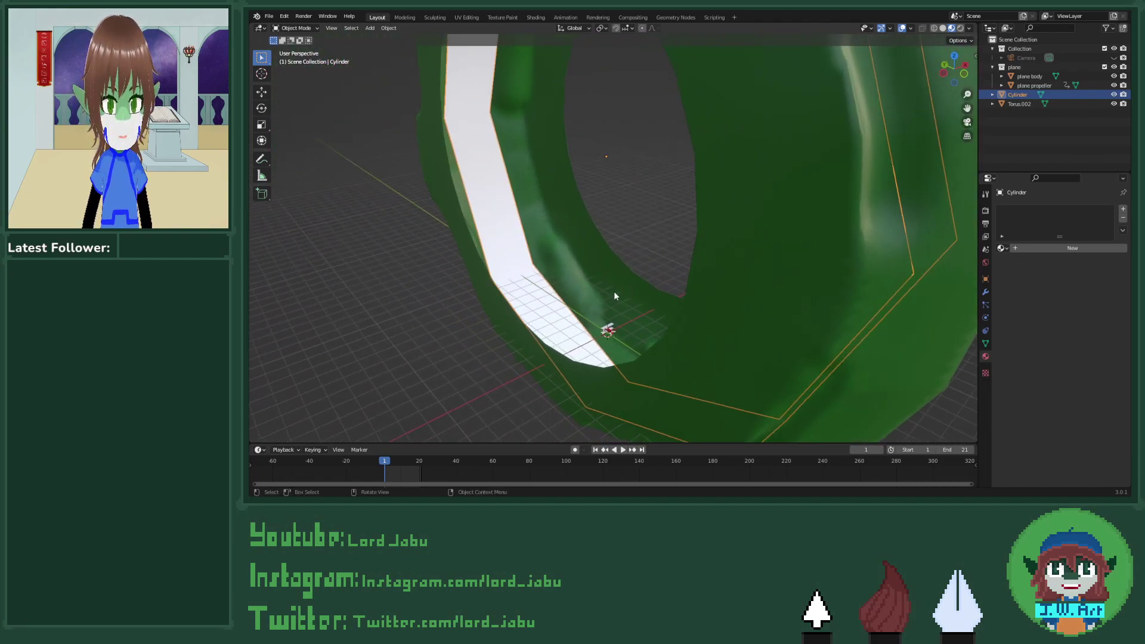
Step: Resize the cylinder slightly in Y and Z, then squash it along X to 0.992
{"action": "key", "text": "s"}
{"action": "key", "text": "shift+x"}
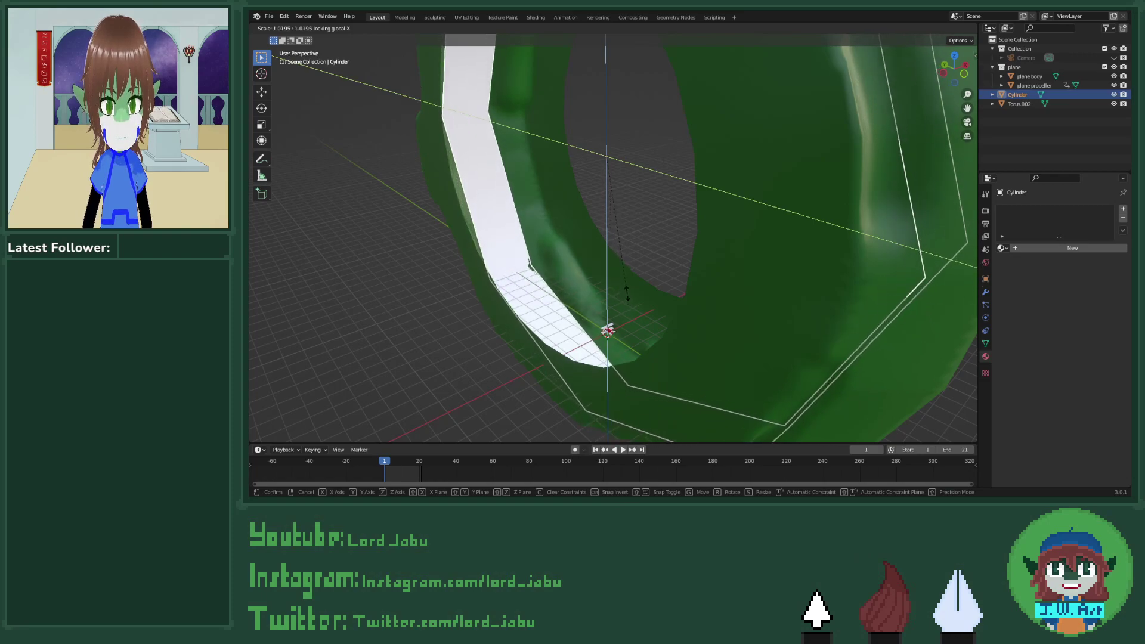
{"action": "left_click", "coordinate": [625, 294]}
{"action": "middle_click_drag", "start_coordinate": [625, 293], "coordinate": [547, 296]}
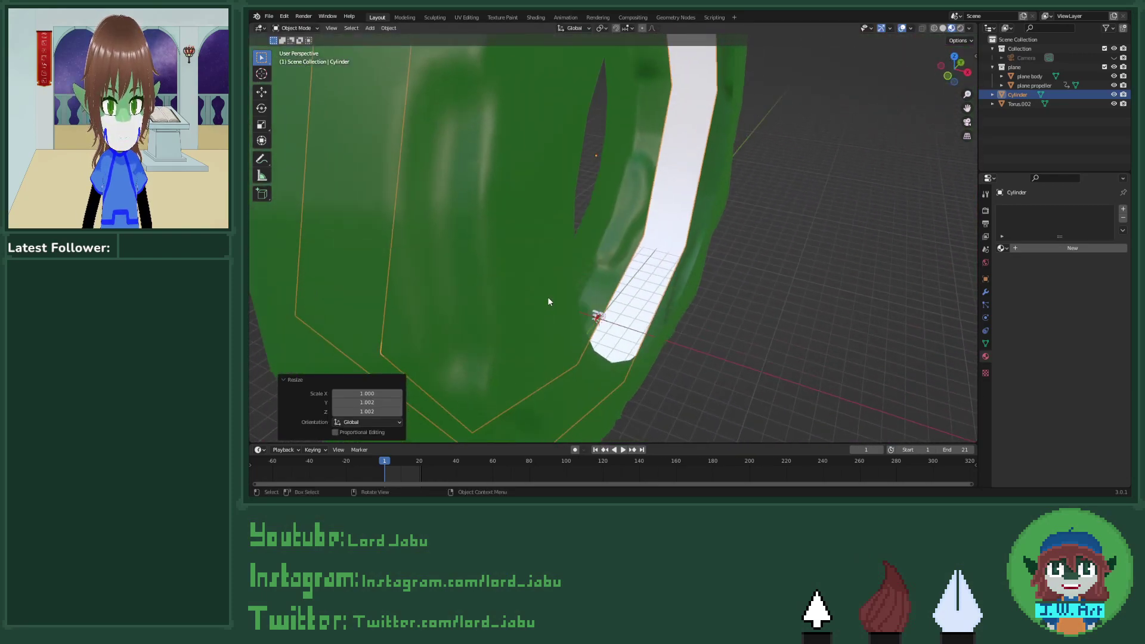
{"action": "key", "text": "s"}
{"action": "key", "text": "x"}
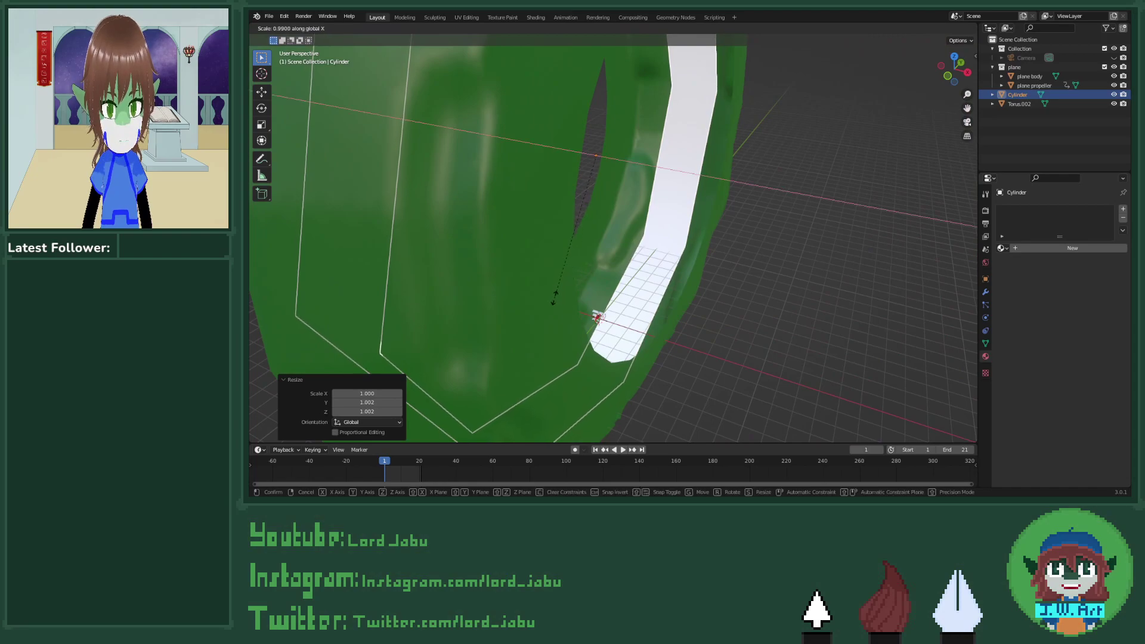
{"action": "left_click", "coordinate": [539, 296]}
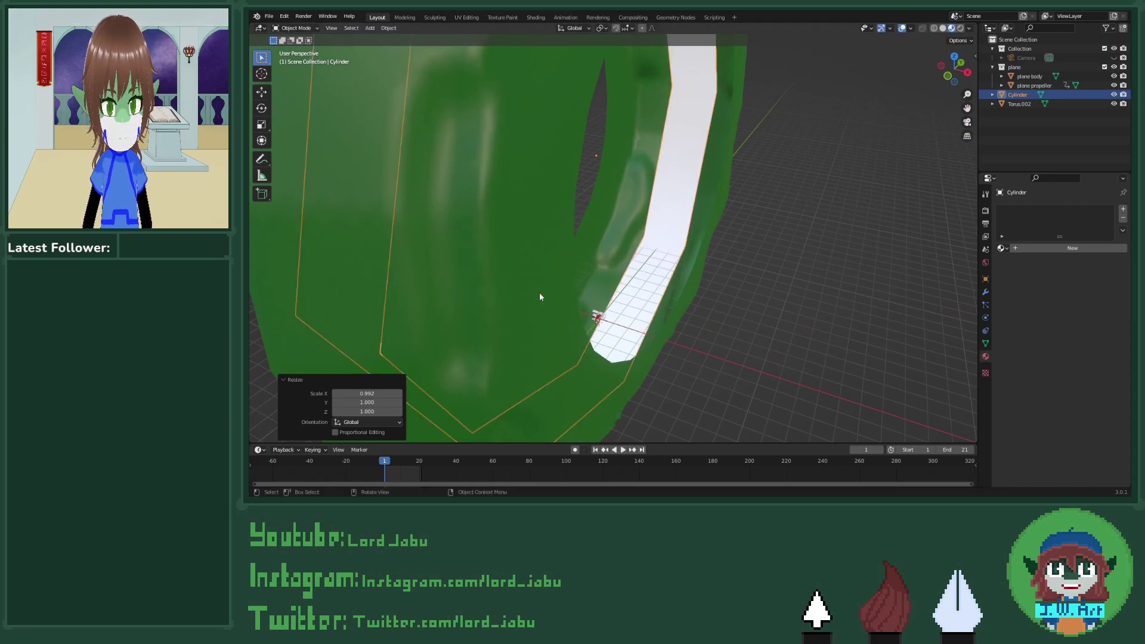
{"action": "middle_click_drag", "start_coordinate": [539, 296], "coordinate": [618, 308]}
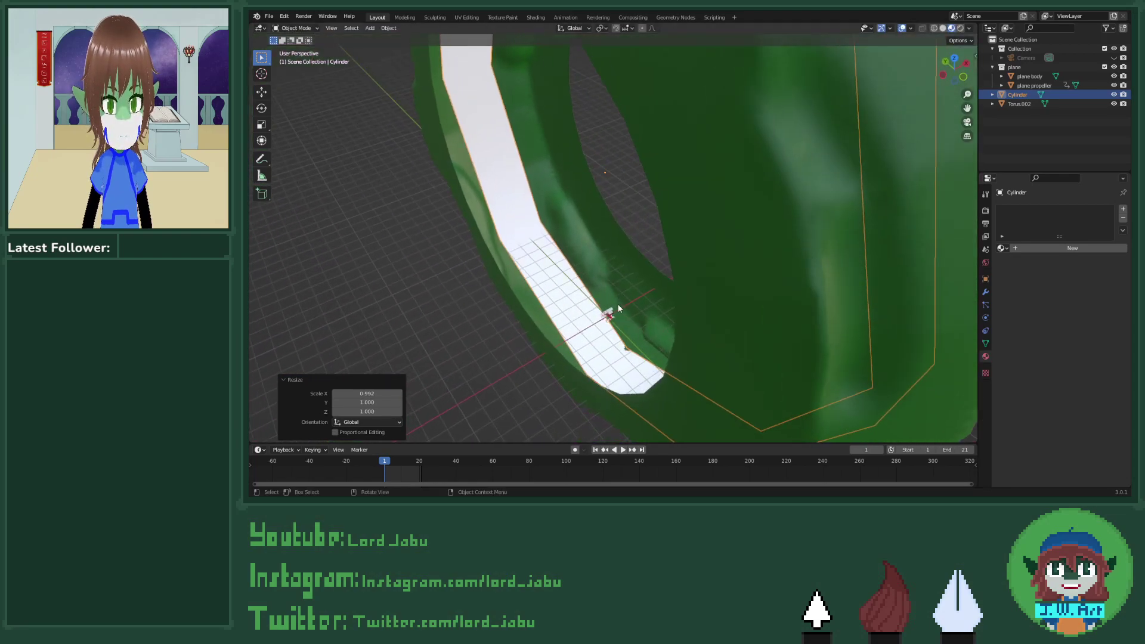
Step: Search the material list for 'simple', then create a new ring material named 'simple water'
{"action": "left_click", "coordinate": [1007, 249]}
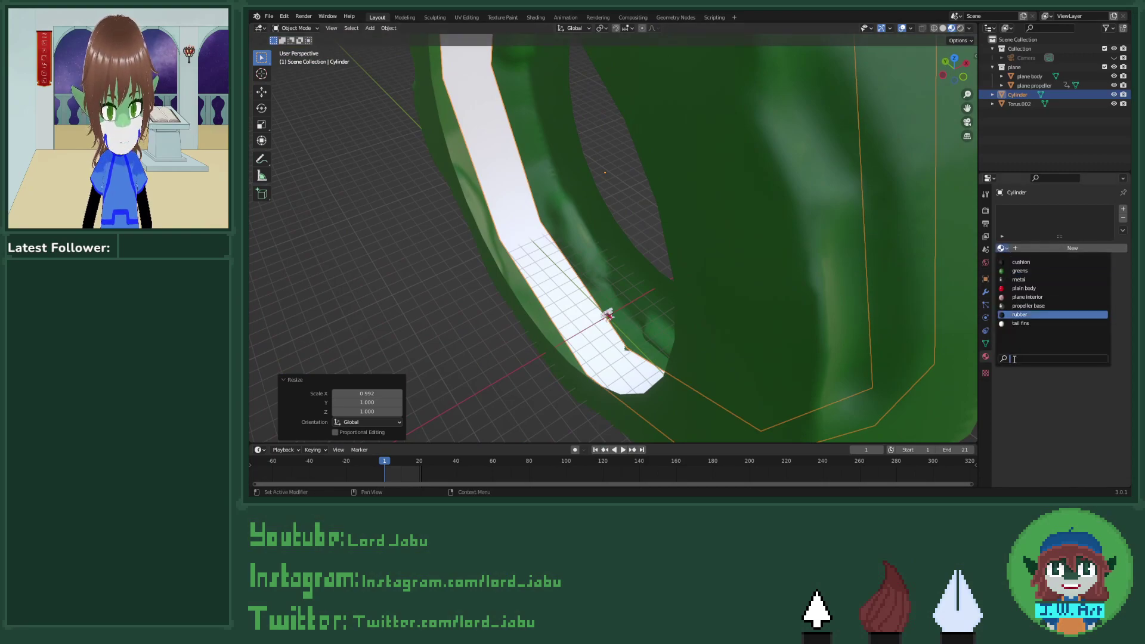
{"action": "type", "text": "simple water"}
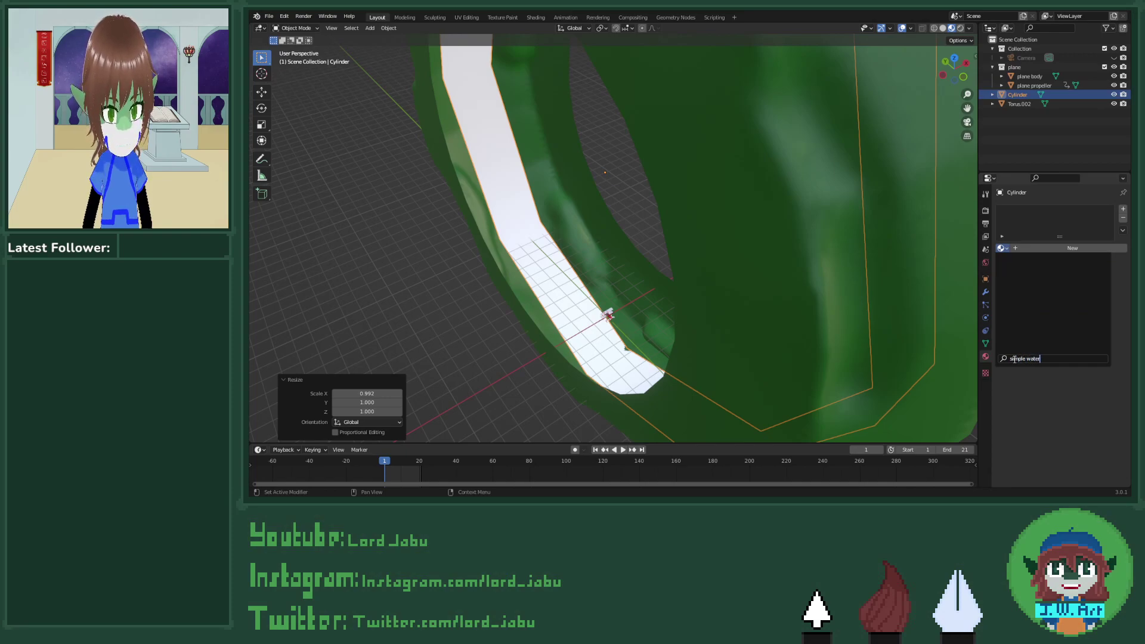
{"action": "key", "text": "Return"}
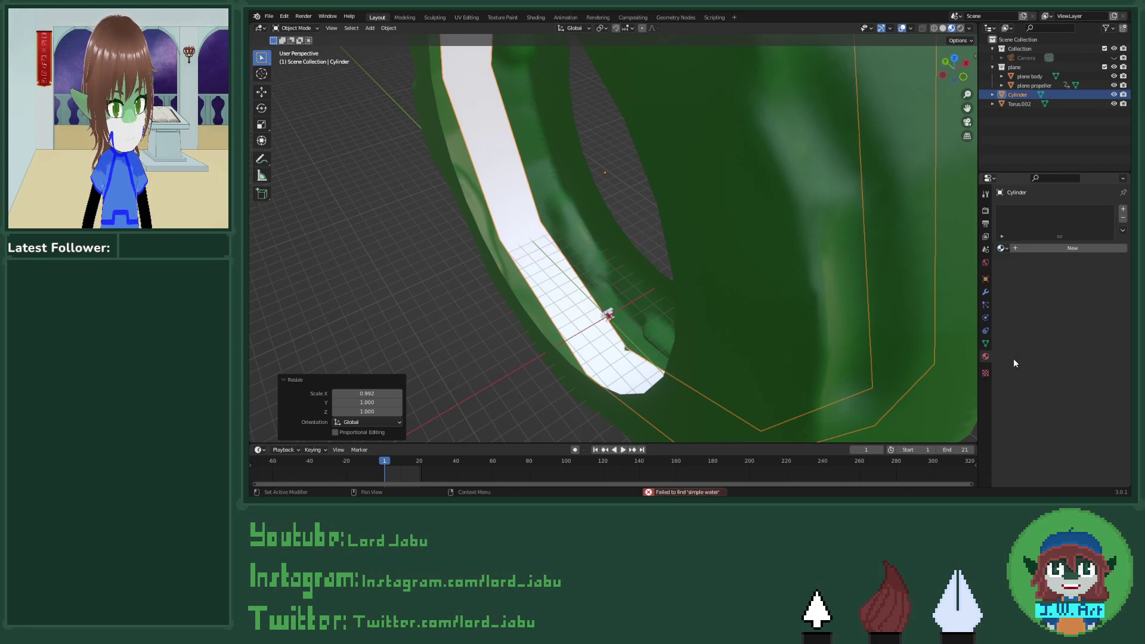
{"action": "left_click", "coordinate": [1005, 249]}
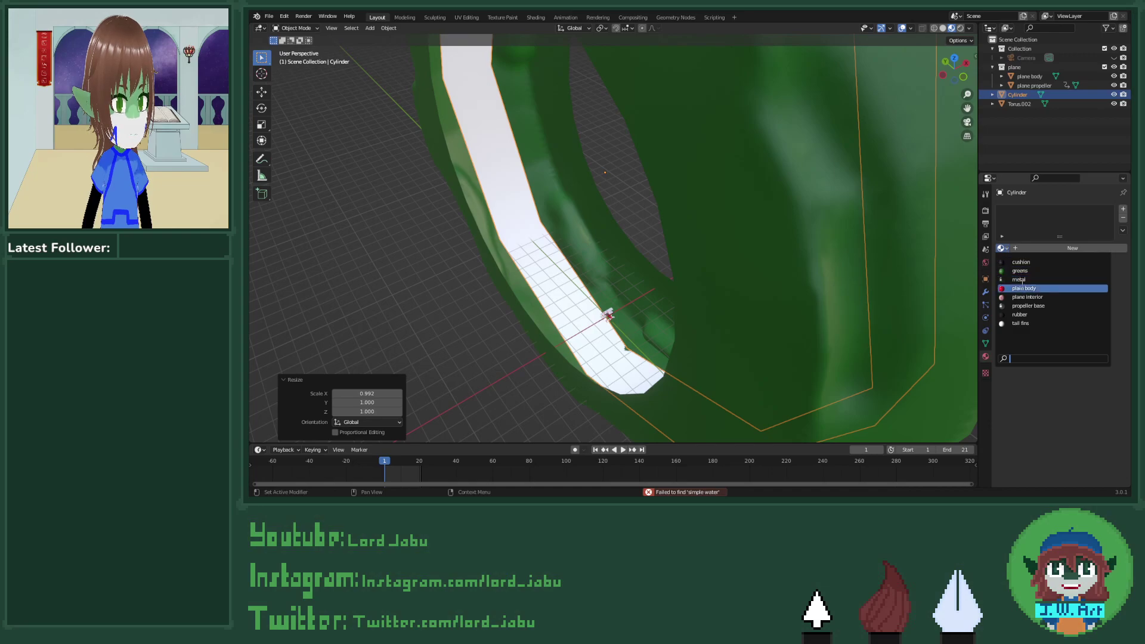
{"action": "left_click", "coordinate": [1062, 249]}
{"action": "left_click", "coordinate": [1061, 248]}
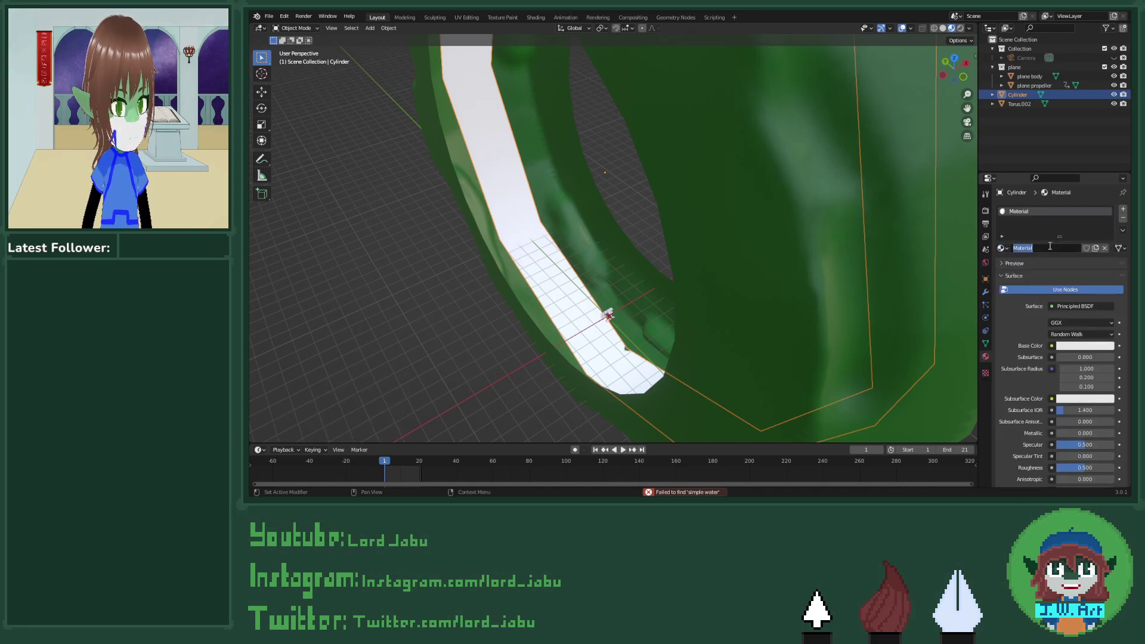
{"action": "type", "text": "simple w"}
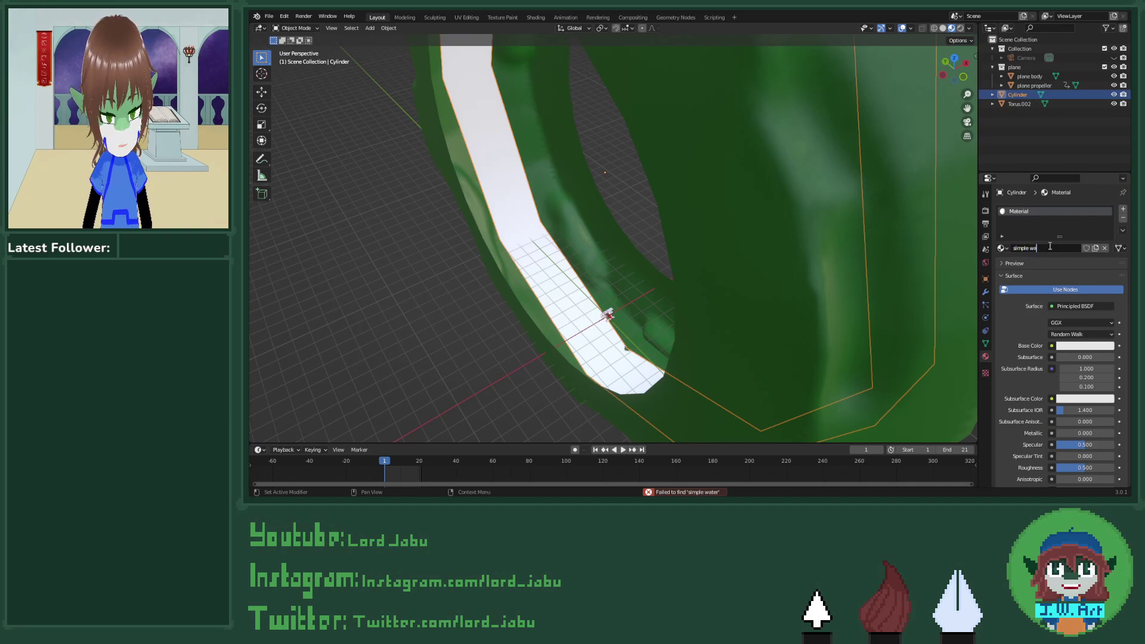
{"action": "key", "text": "Return"}
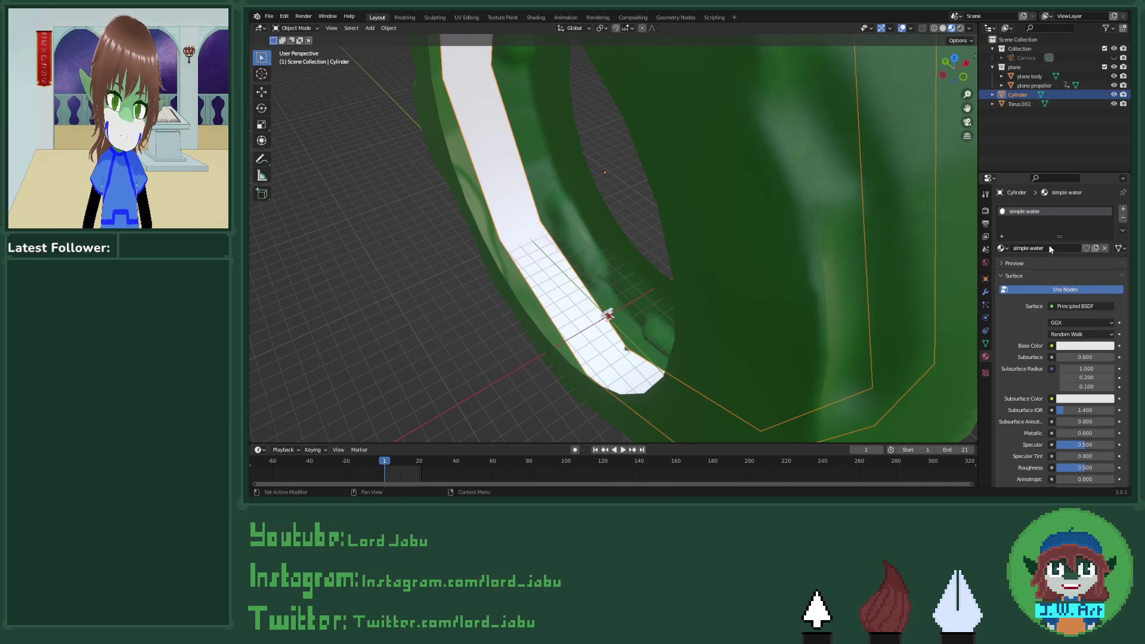
{"action": "middle_click_drag", "start_coordinate": [843, 201], "coordinate": [856, 154]}
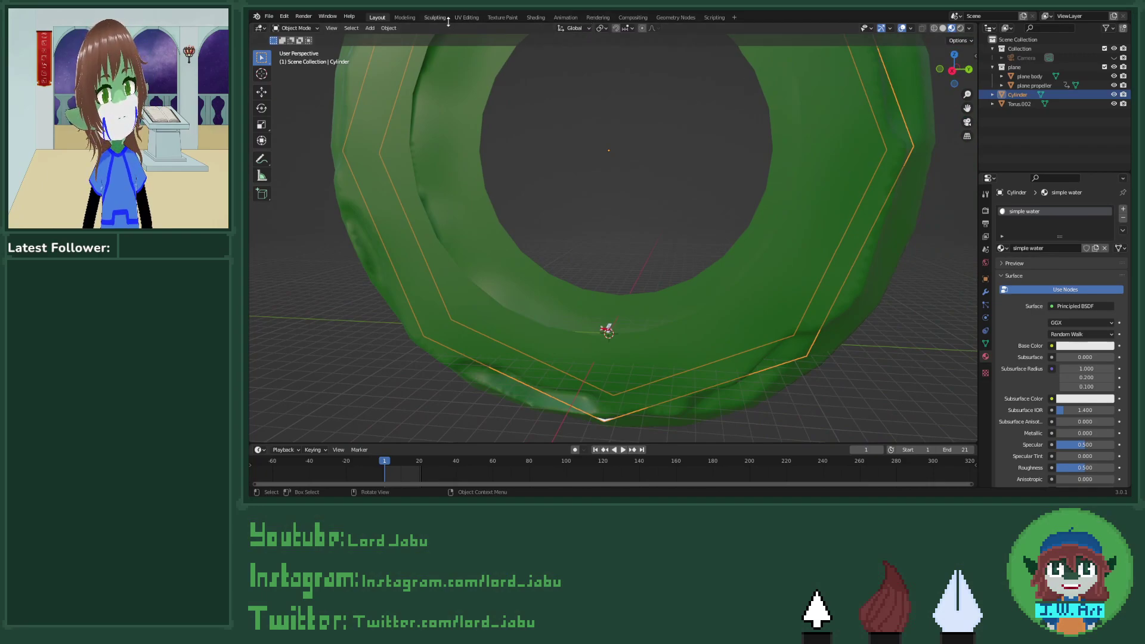
{"action": "middle_click_drag", "start_coordinate": [451, 92], "coordinate": [602, 173]}
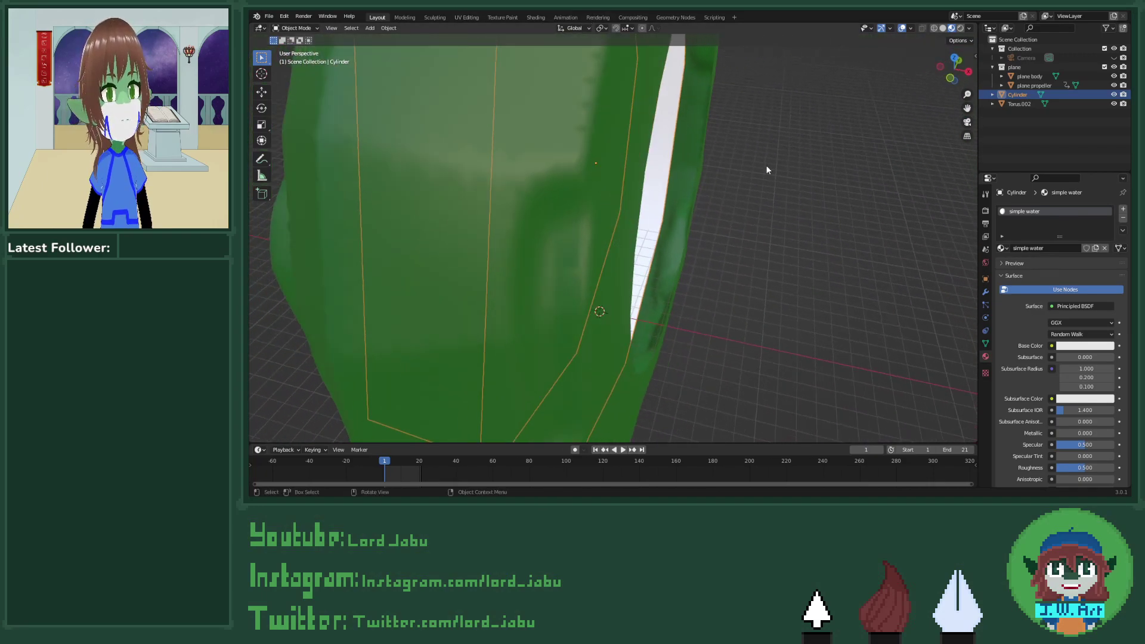
{"action": "left_click", "coordinate": [1024, 57]}
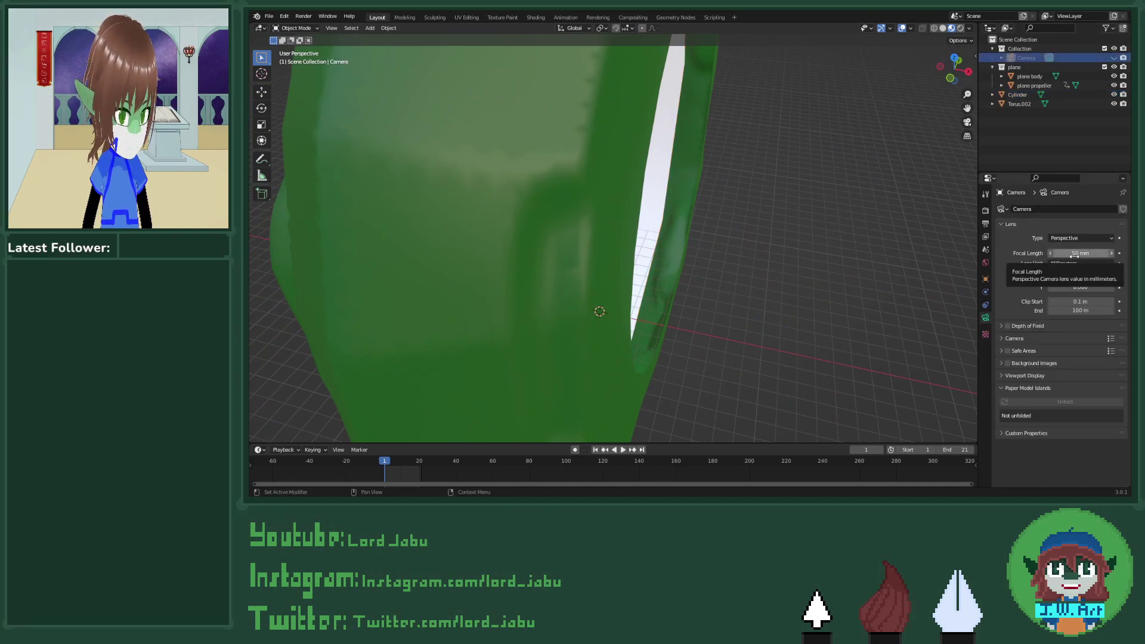
{"action": "left_click", "coordinate": [1035, 326]}
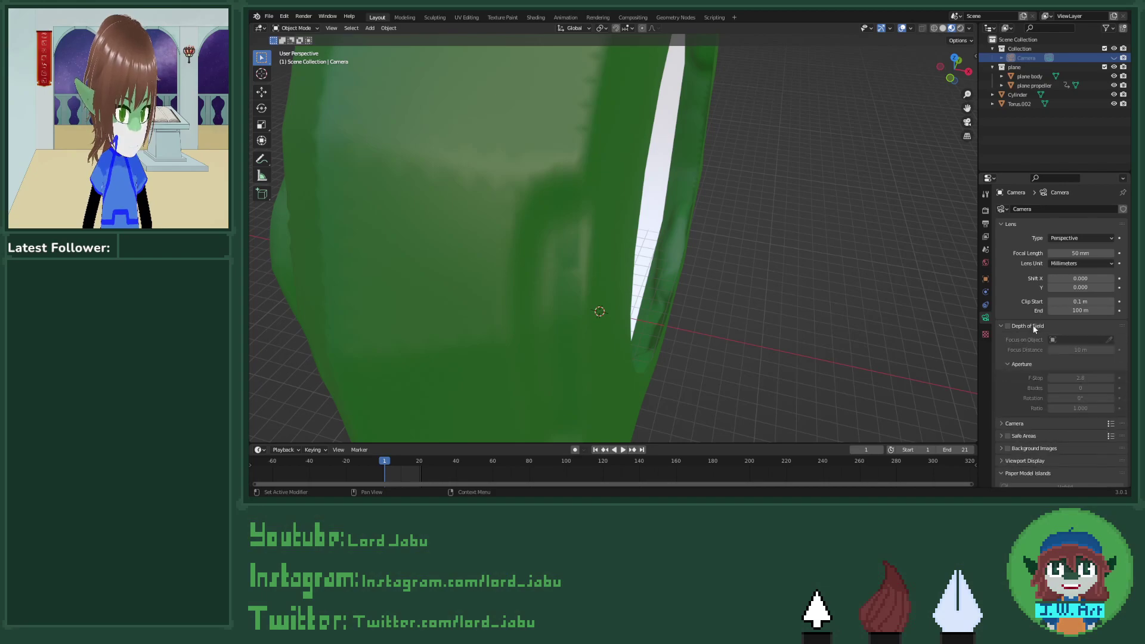
{"action": "left_click", "coordinate": [1035, 326]}
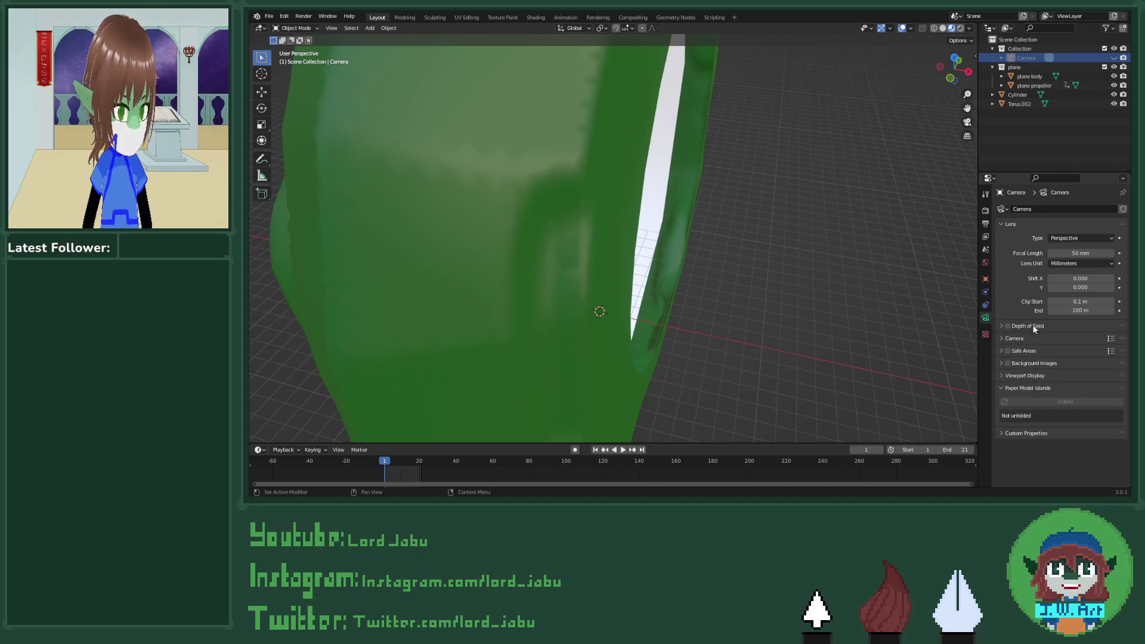
{"action": "left_click", "coordinate": [1029, 338]}
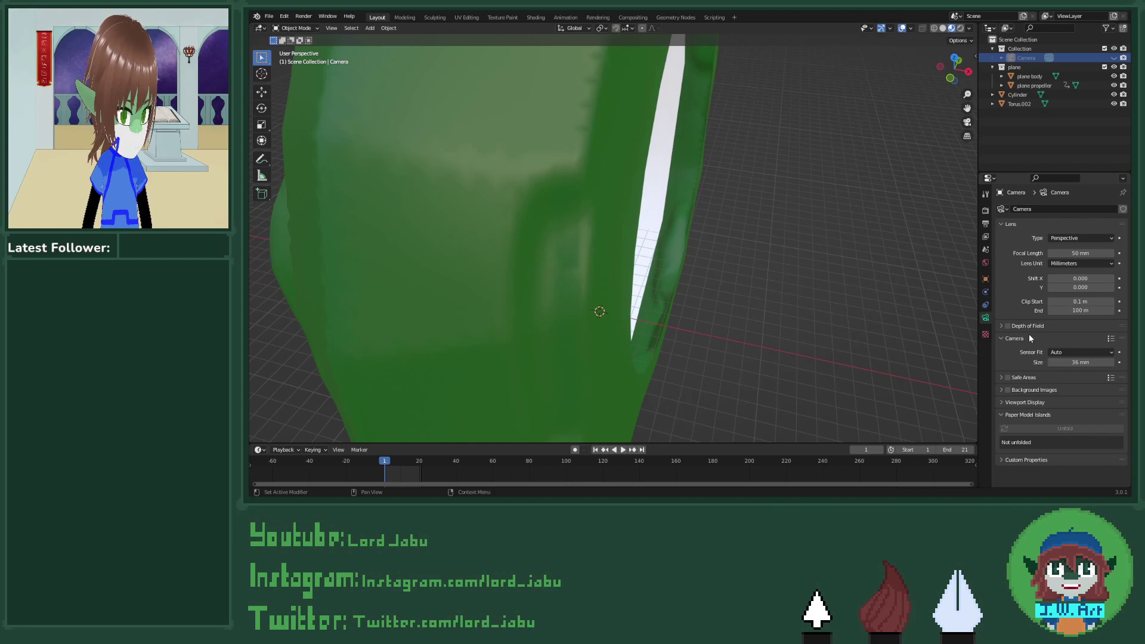
{"action": "left_click", "coordinate": [1029, 338]}
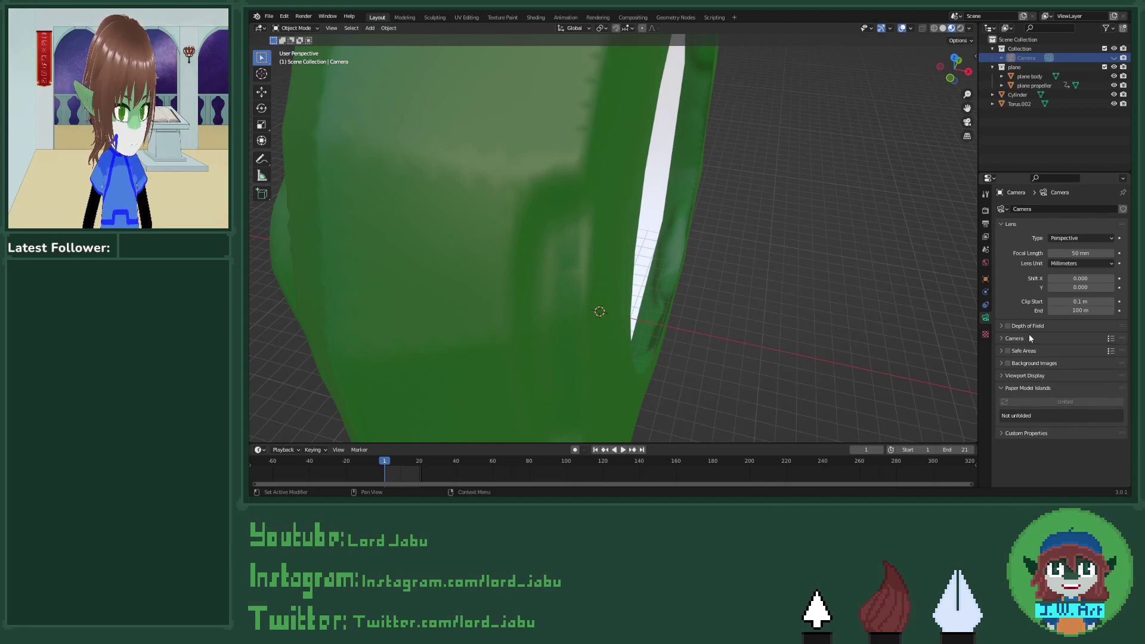
{"action": "left_click", "coordinate": [1035, 375]}
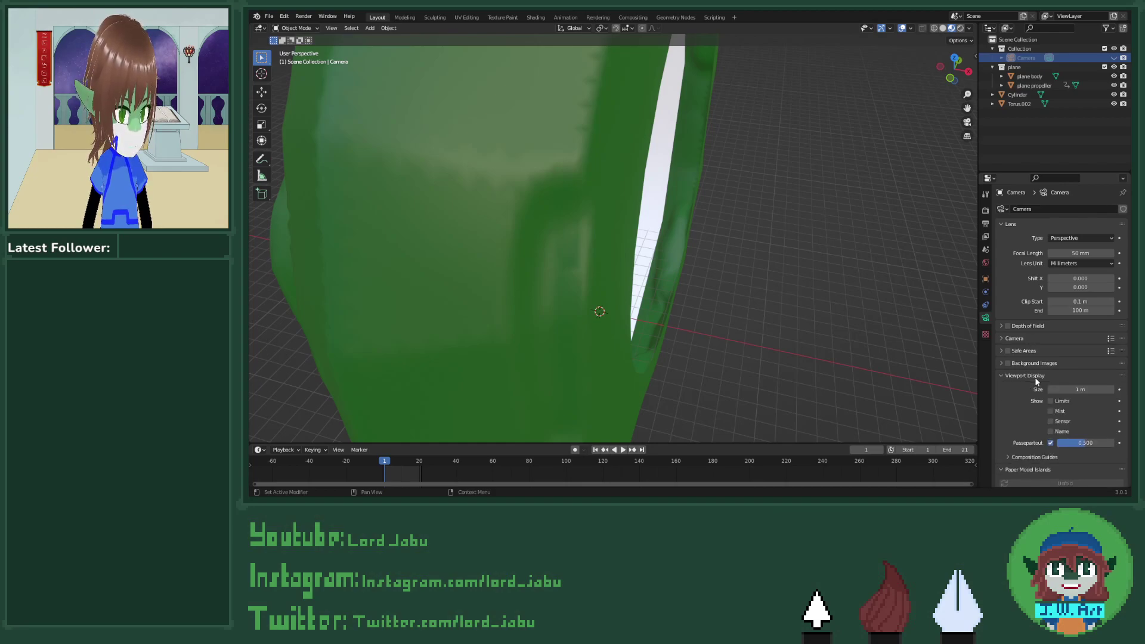
{"action": "left_click", "coordinate": [1035, 377]}
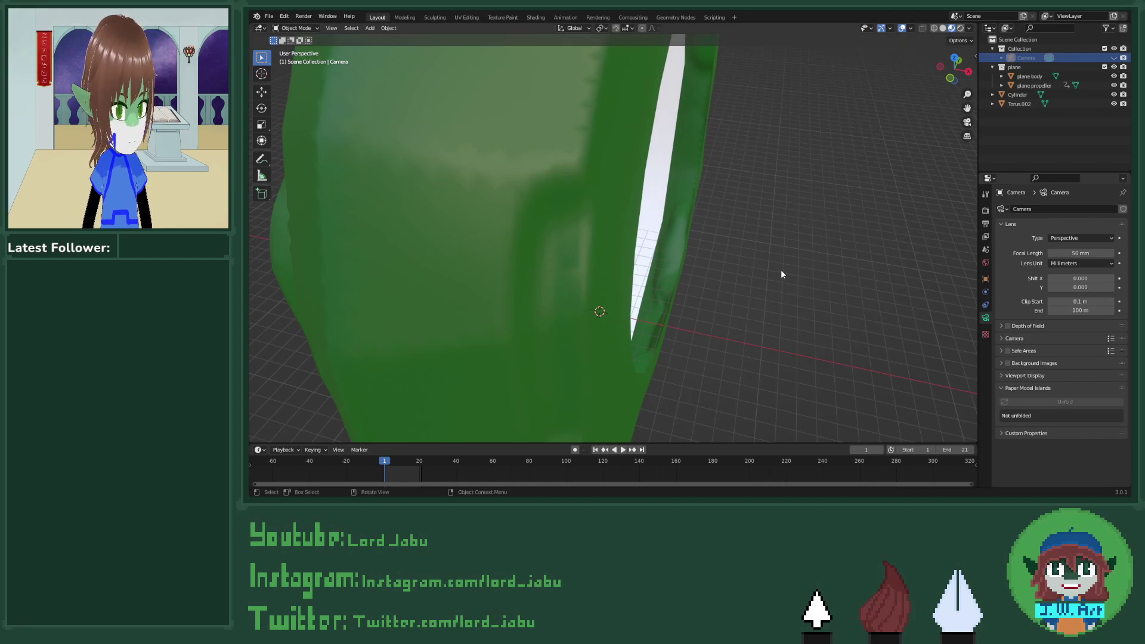
{"action": "middle_click_drag", "start_coordinate": [781, 274], "coordinate": [648, 319]}
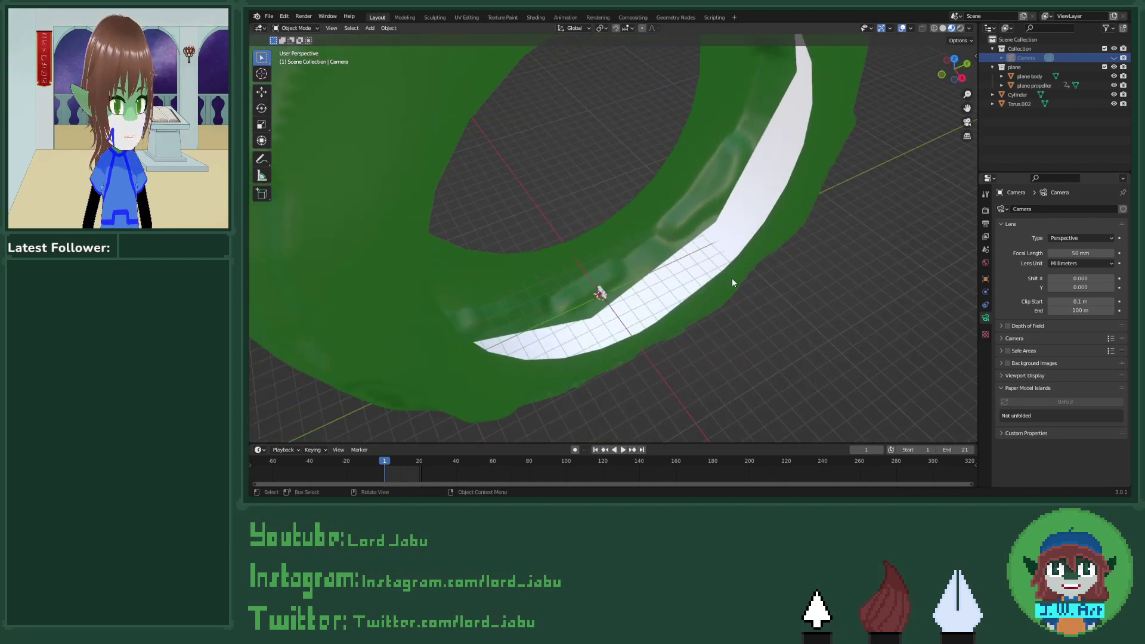
{"action": "left_click", "coordinate": [634, 316]}
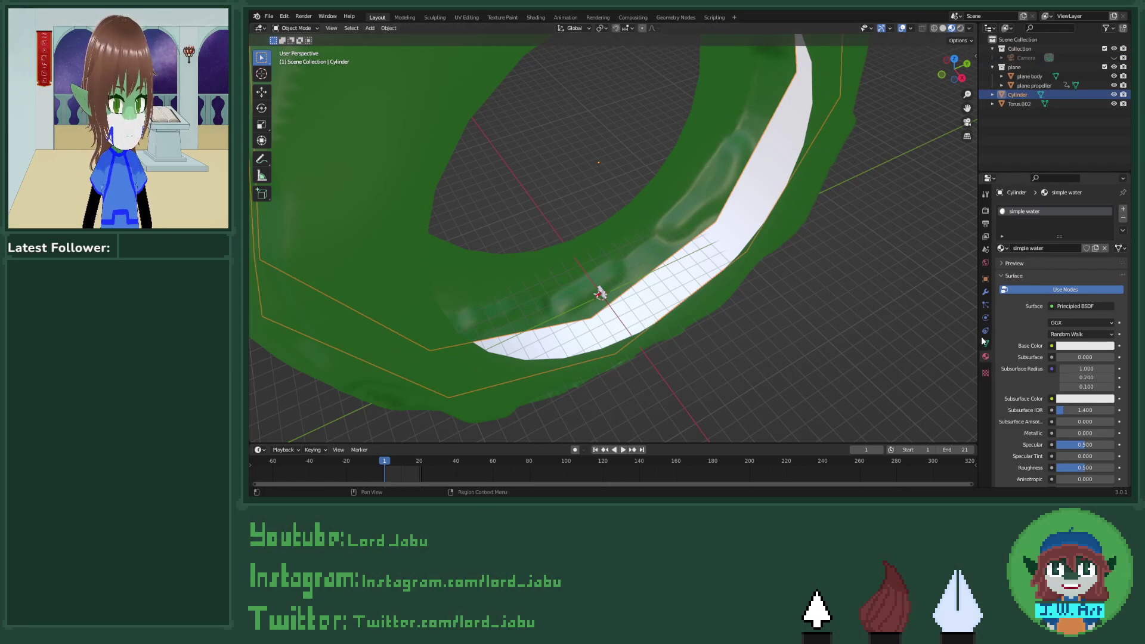
Step: Join the Cylinder into Torus.002 with Ctrl+J and adjust the camera shot of the biplane
{"action": "left_click", "coordinate": [733, 271], "text": "shift"}
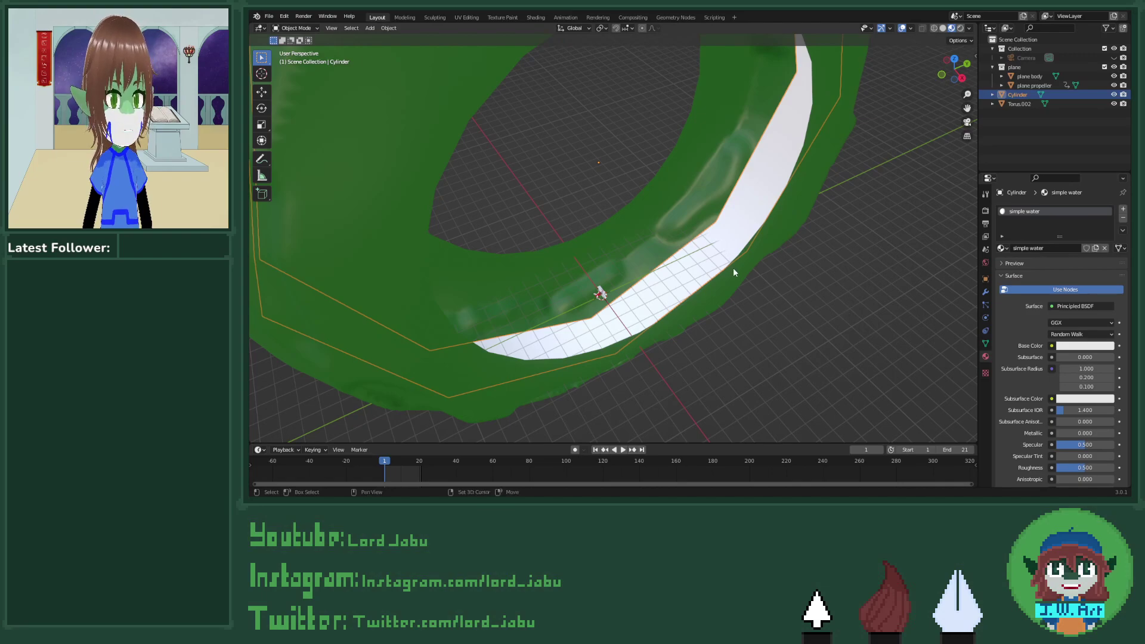
{"action": "key", "text": "ctrl+j"}
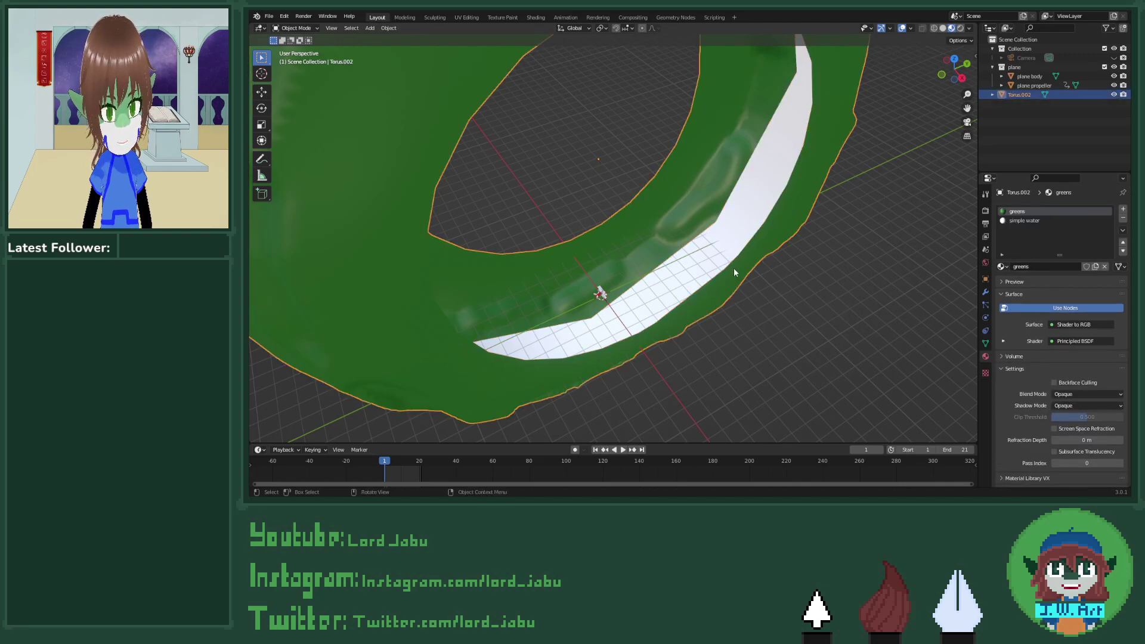
{"action": "left_click", "coordinate": [966, 123]}
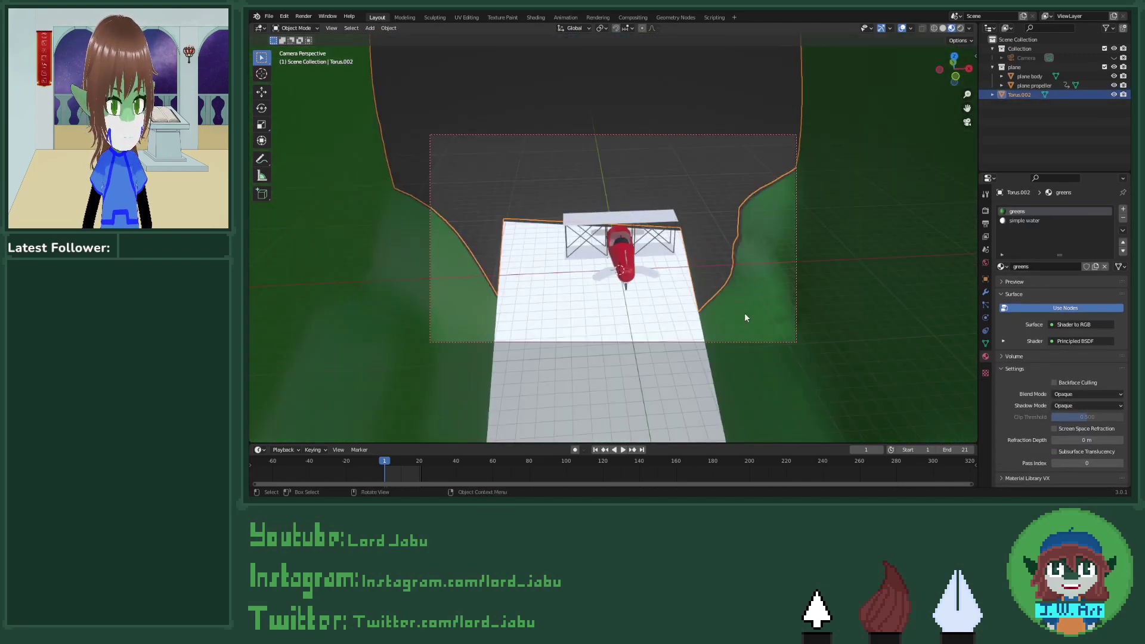
{"action": "middle_click_drag", "start_coordinate": [741, 368], "coordinate": [782, 228]}
{"action": "middle_click_drag", "start_coordinate": [781, 70], "coordinate": [656, 205]}
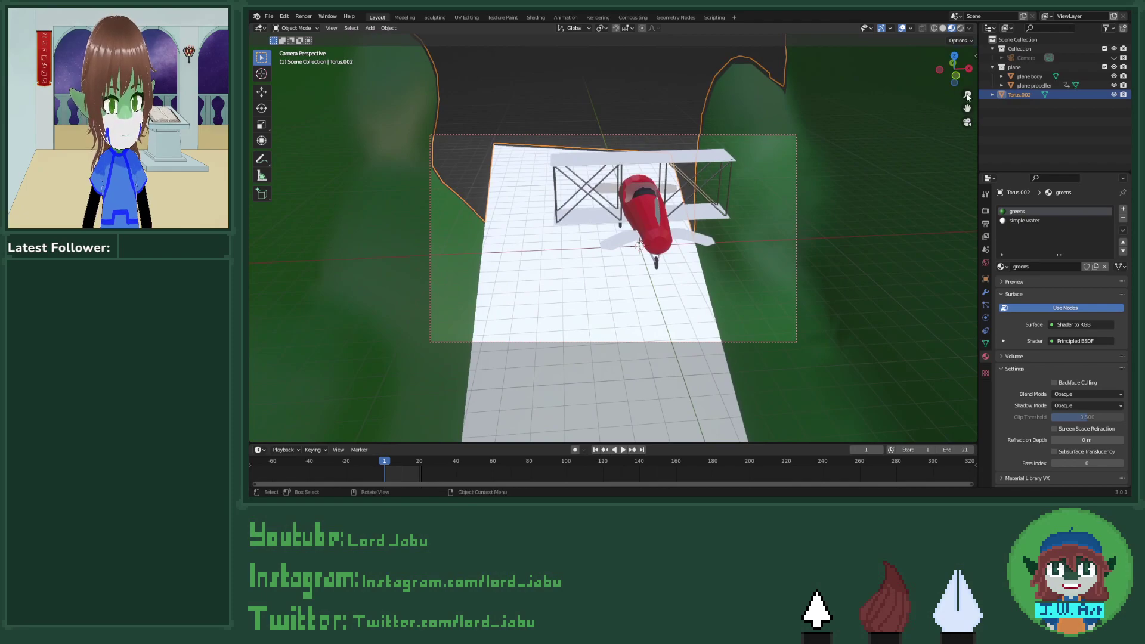
{"action": "middle_click_drag", "start_coordinate": [753, 197], "coordinate": [780, 184]}
{"action": "scroll", "coordinate": [732, 272], "scroll_direction": "up", "scroll_amount": 1}
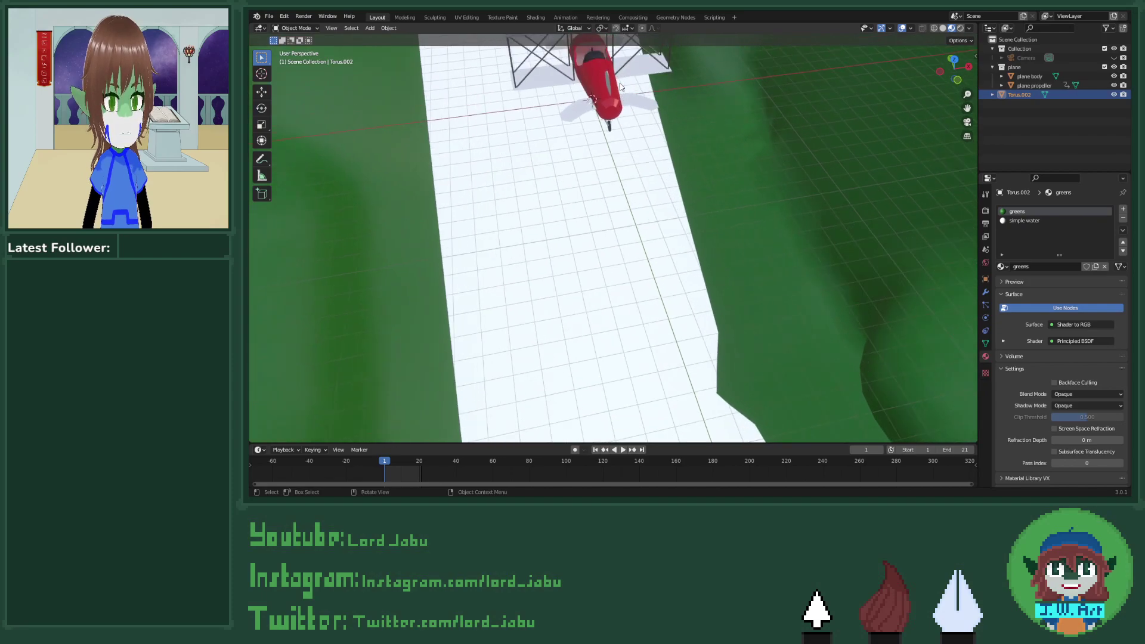
Step: Frame the view on the biplane, return to camera view, and select its body and propeller
{"action": "left_click", "coordinate": [601, 87]}
{"action": "key", "text": "grave"}
{"action": "left_click", "coordinate": [603, 91]}
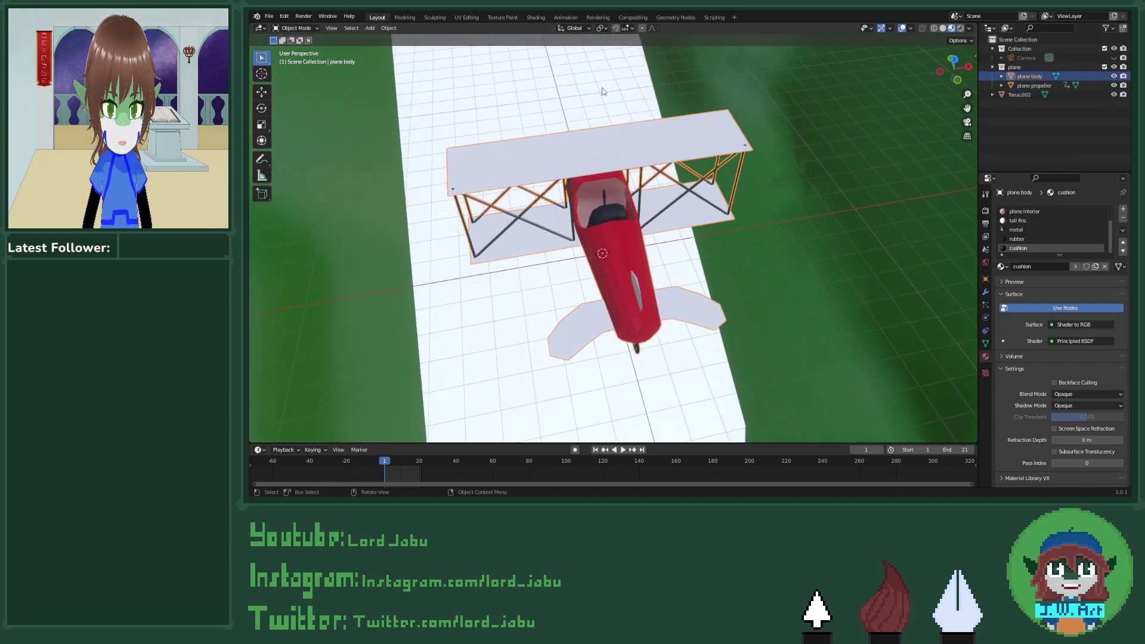
{"action": "scroll", "coordinate": [601, 97], "scroll_direction": "down", "scroll_amount": 6}
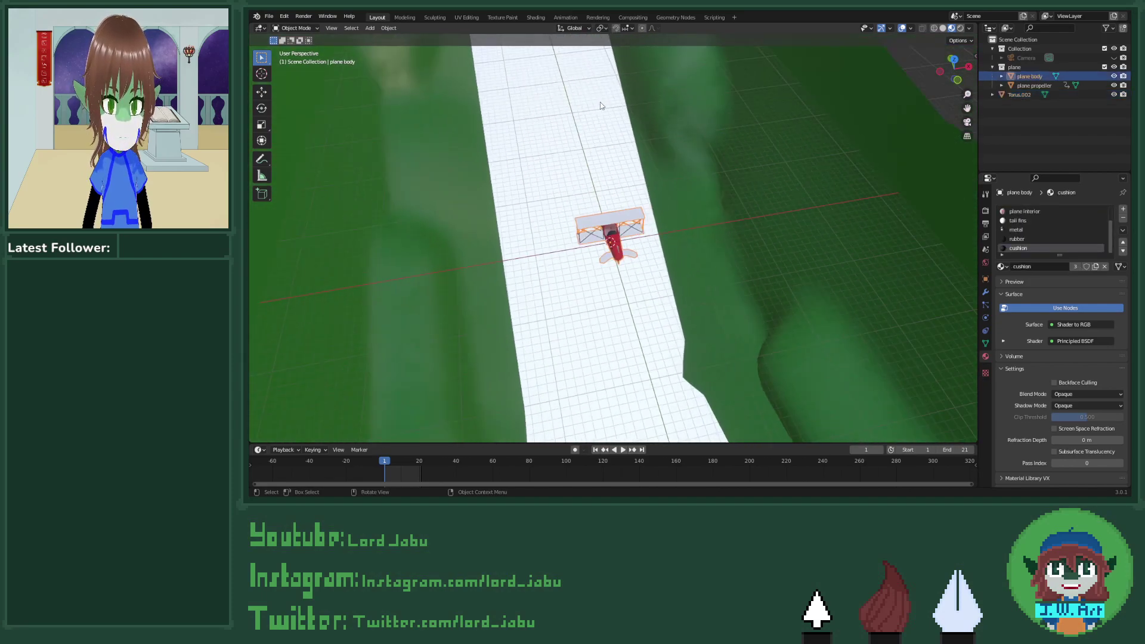
{"action": "left_click", "coordinate": [967, 122]}
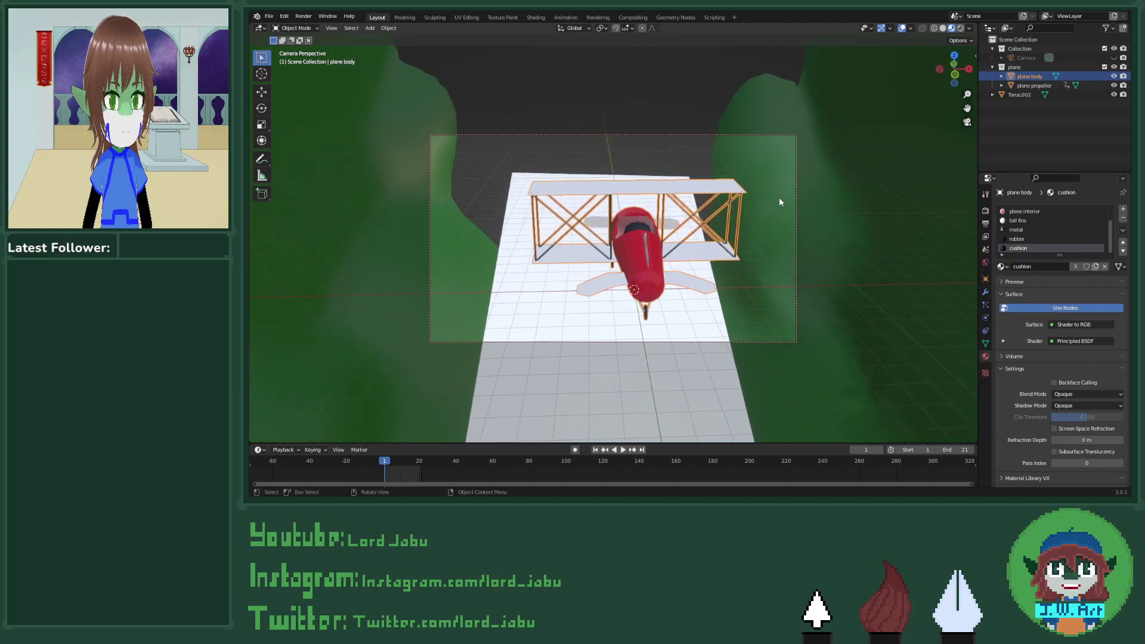
{"action": "middle_click_drag", "start_coordinate": [779, 202], "coordinate": [760, 219]}
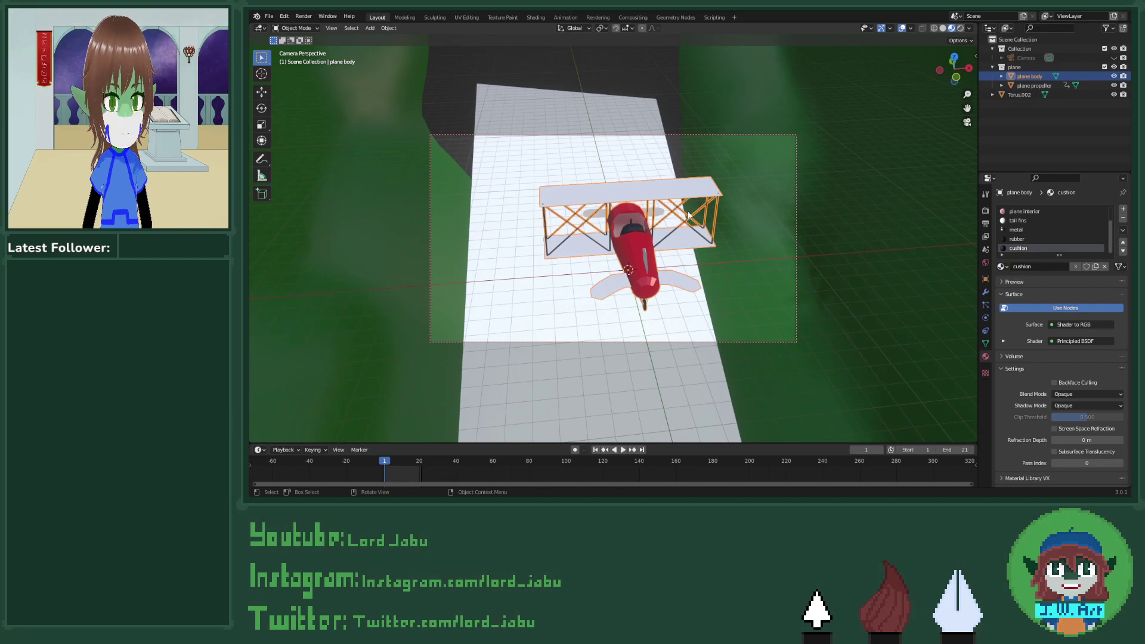
{"action": "left_click", "coordinate": [633, 252]}
{"action": "left_click", "coordinate": [631, 240]}
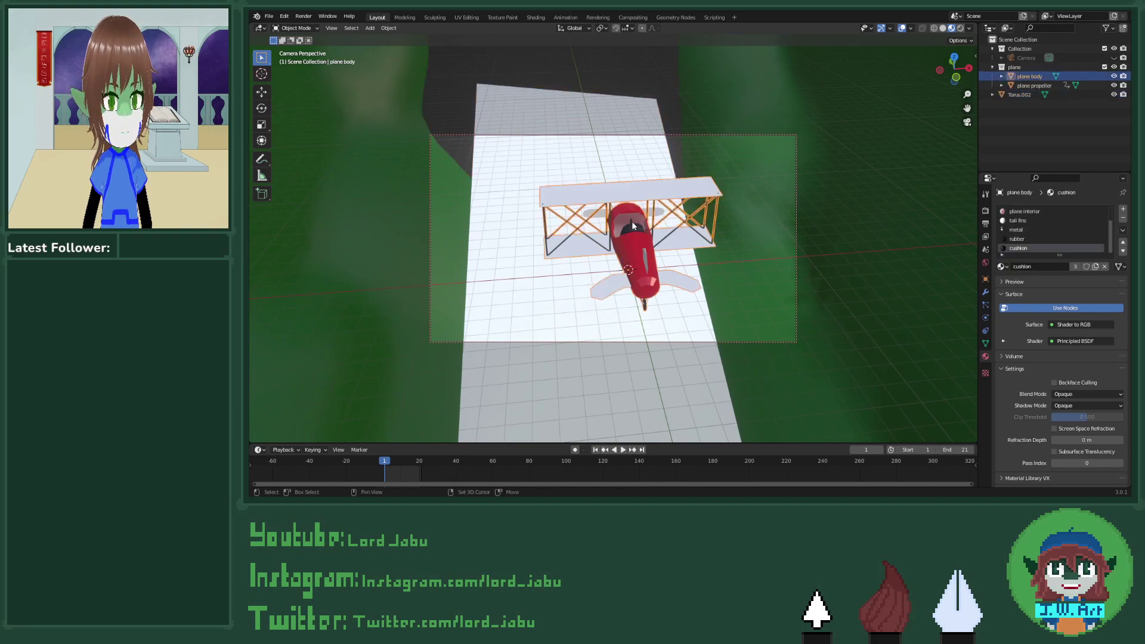
{"action": "left_click", "coordinate": [595, 209], "text": "shift"}
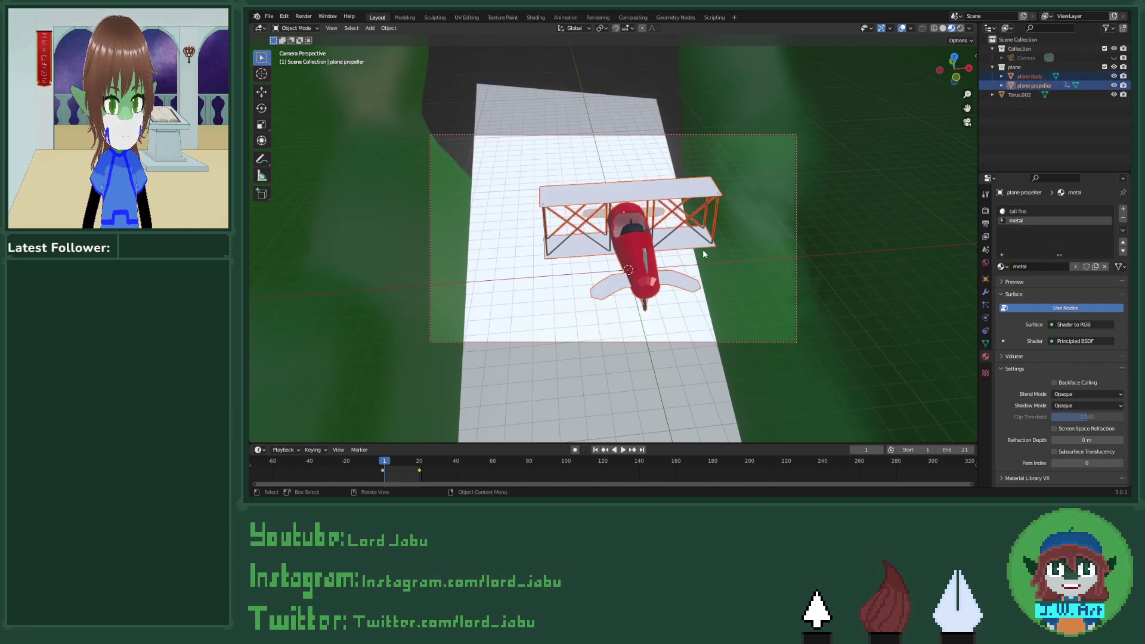
Step: Scale the selected biplane body and propeller down uniformly to 0.367
{"action": "key", "text": "s"}
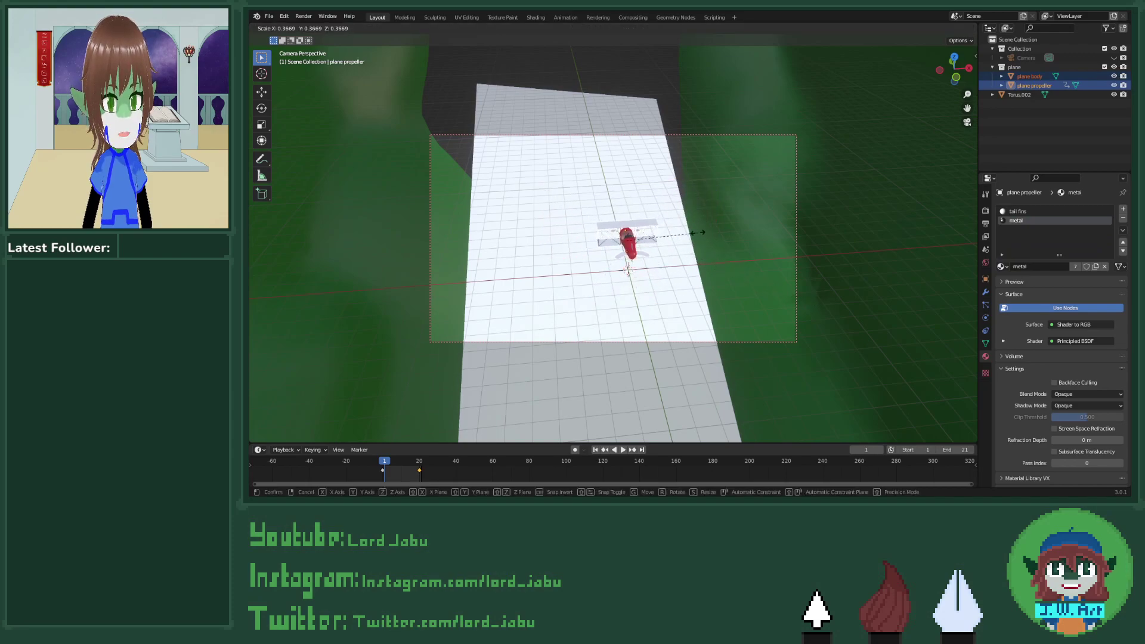
{"action": "left_click", "coordinate": [699, 237]}
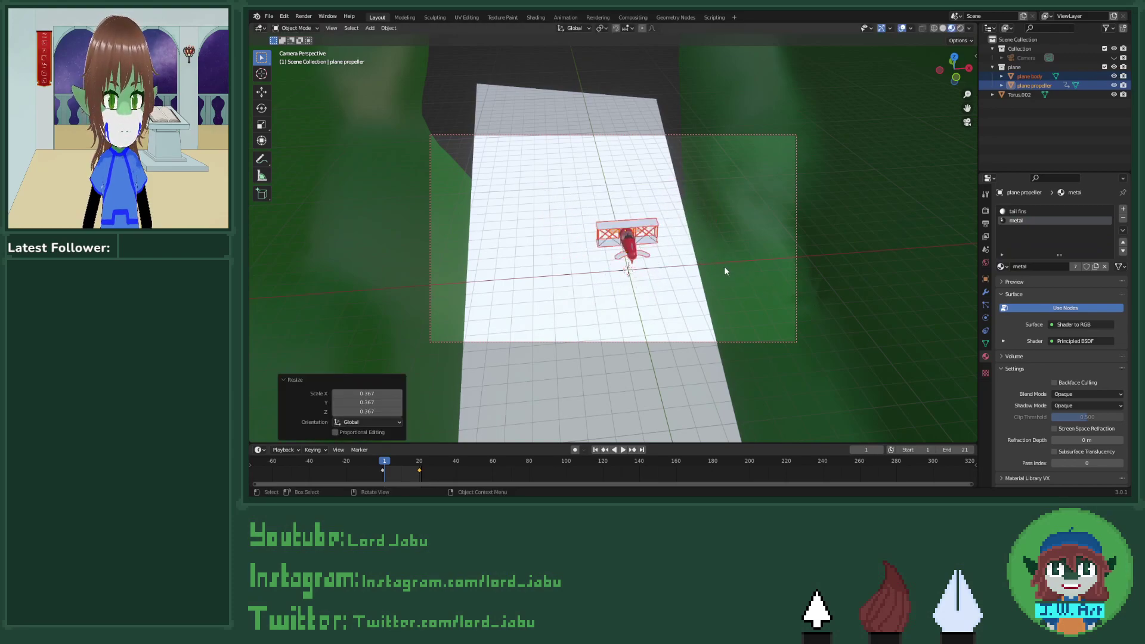
{"action": "middle_click_drag", "start_coordinate": [728, 262], "coordinate": [724, 262]}
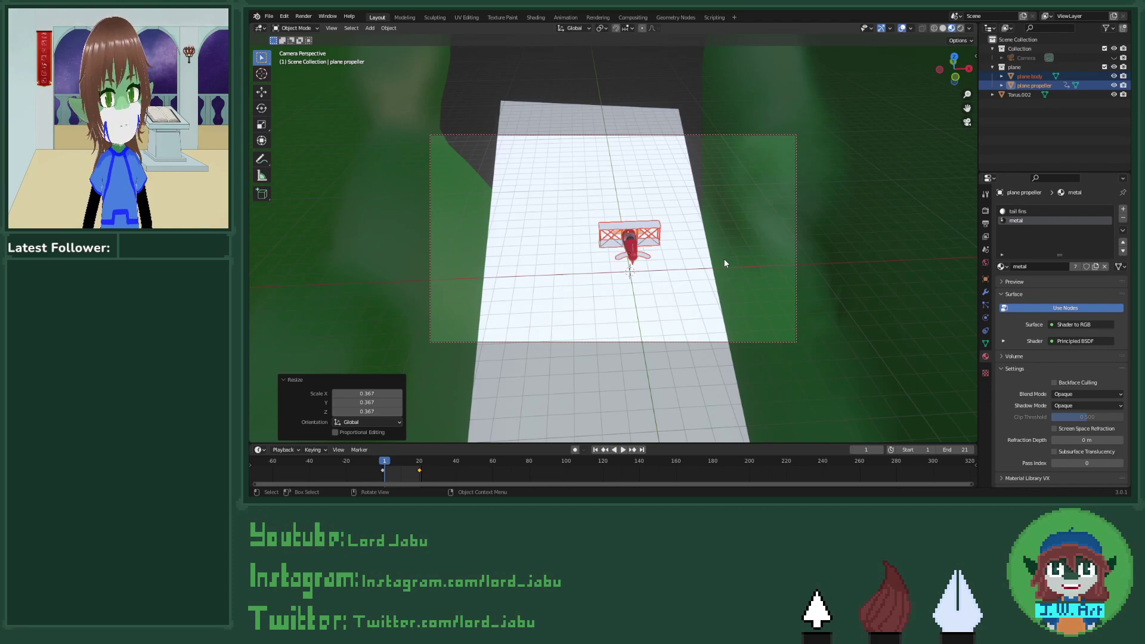
Step: Scale Torus.002 to 0.948 on Y and Z, keep X at 1.000, and leave camera view
{"action": "left_click", "coordinate": [1017, 94]}
{"action": "key", "text": "s"}
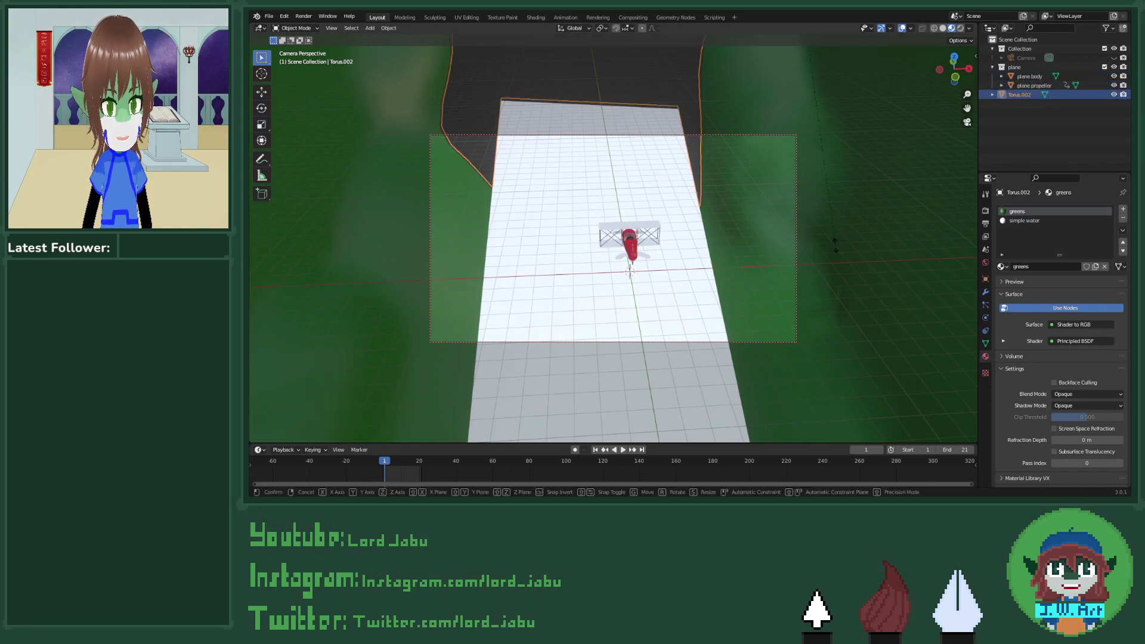
{"action": "key", "text": "shift+x"}
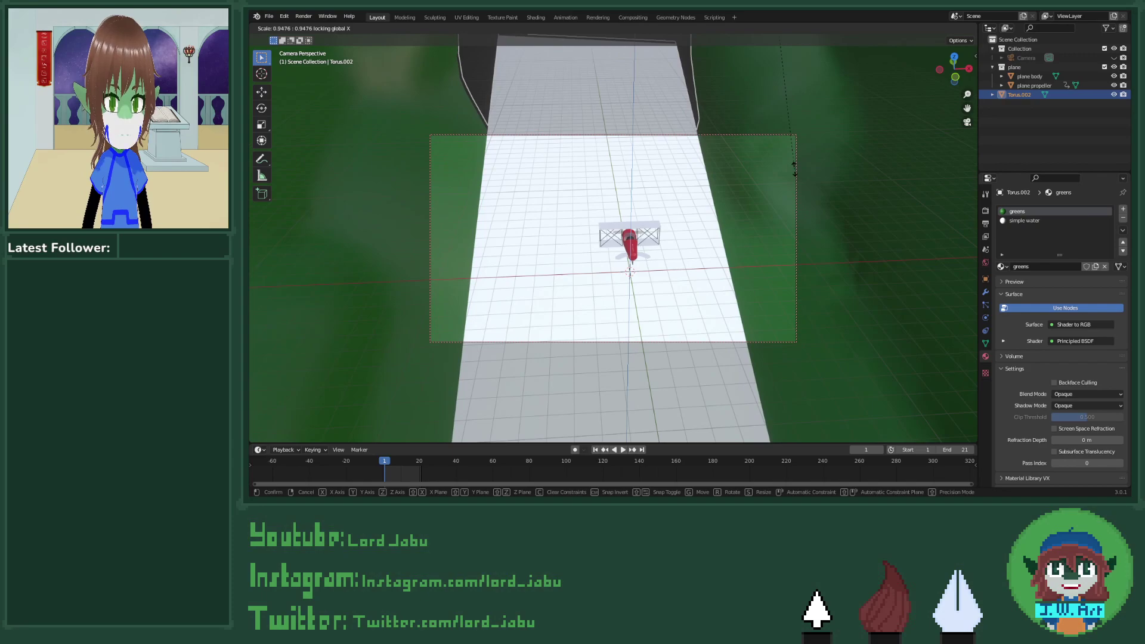
{"action": "left_click", "coordinate": [794, 168]}
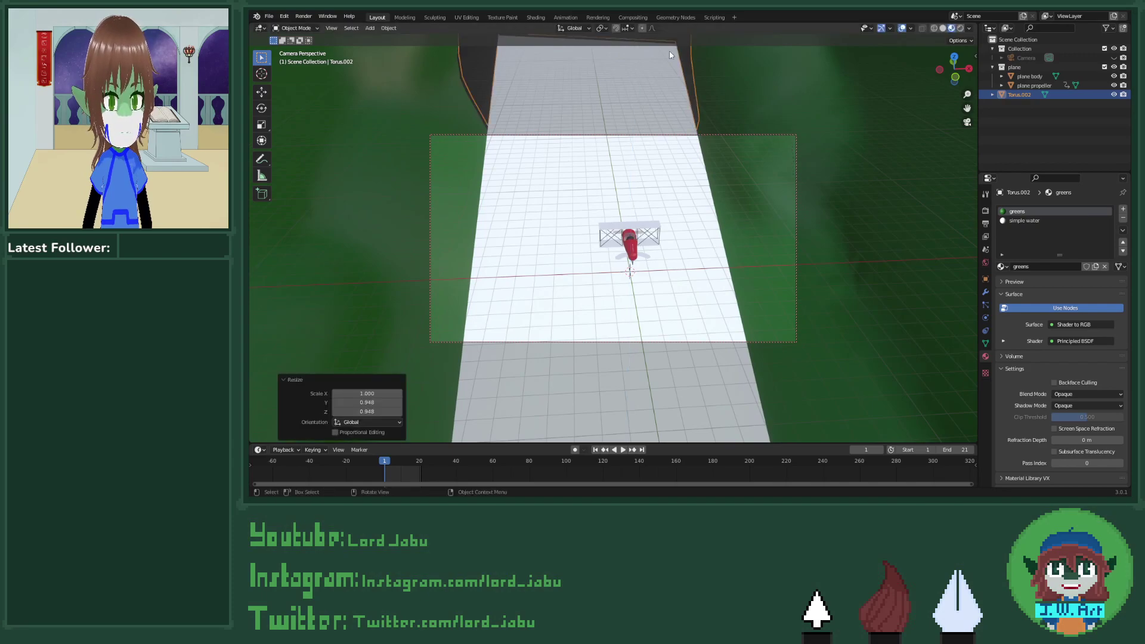
{"action": "left_click", "coordinate": [966, 122]}
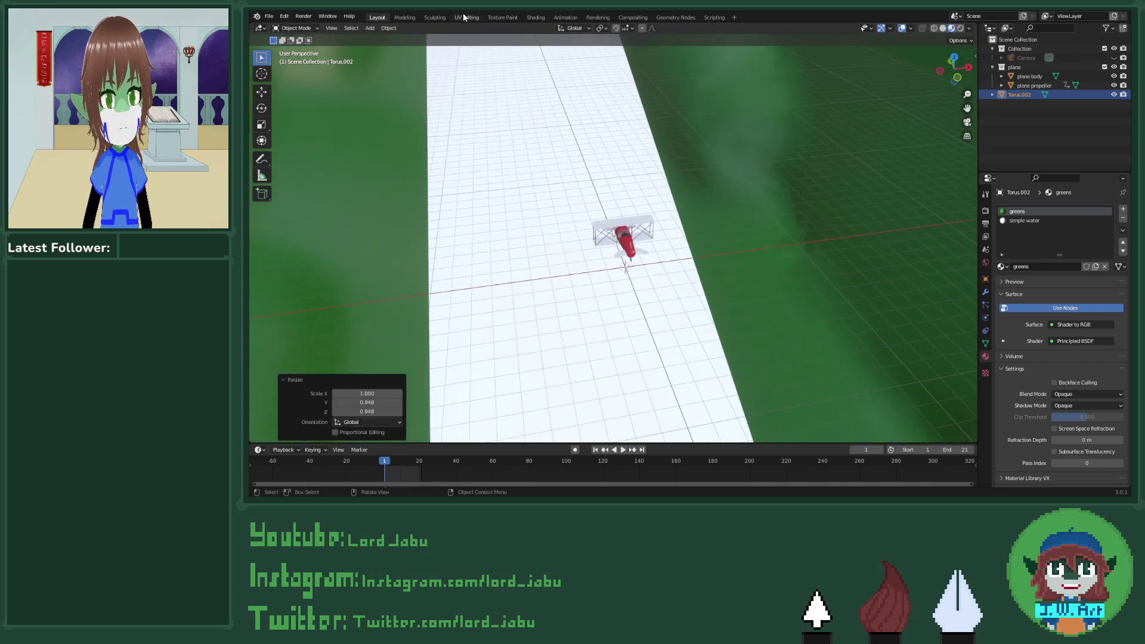
Step: In the Shading workspace, insert a Shader to RGB node between the simple water BSDF and Output
{"action": "left_click", "coordinate": [535, 17]}
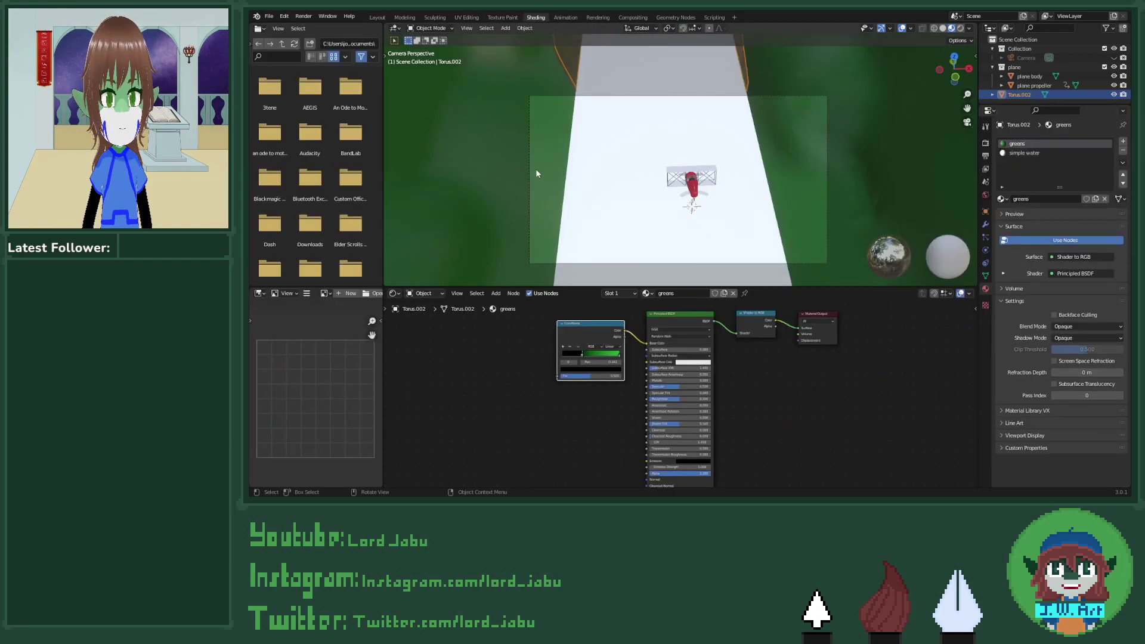
{"action": "left_click", "coordinate": [1036, 154]}
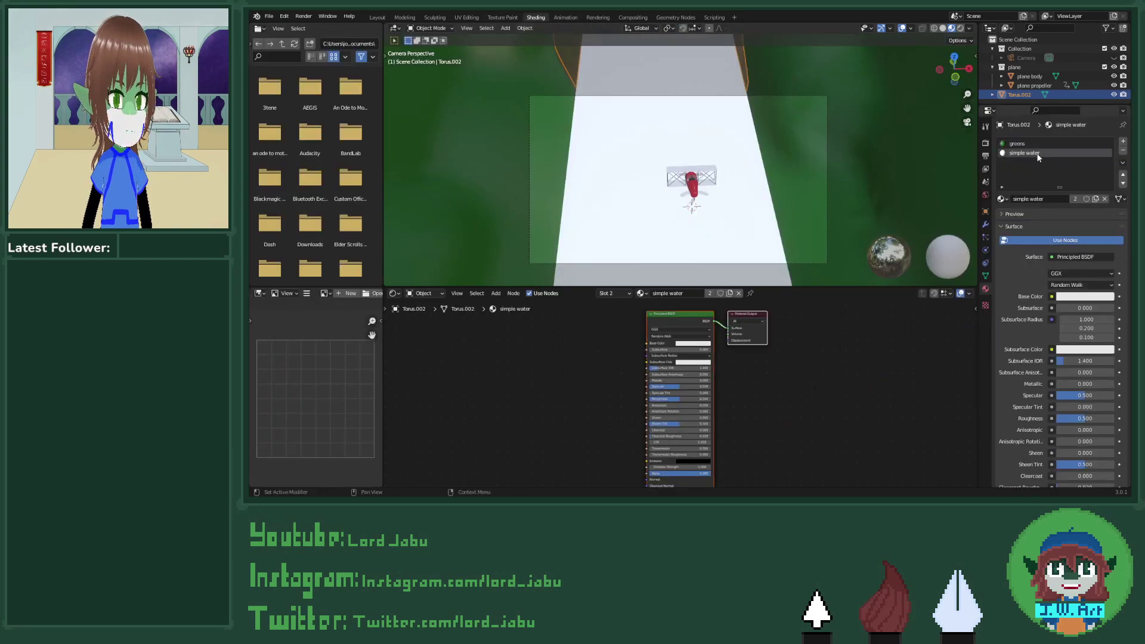
{"action": "key", "text": "shift+a"}
{"action": "left_click", "coordinate": [726, 374]}
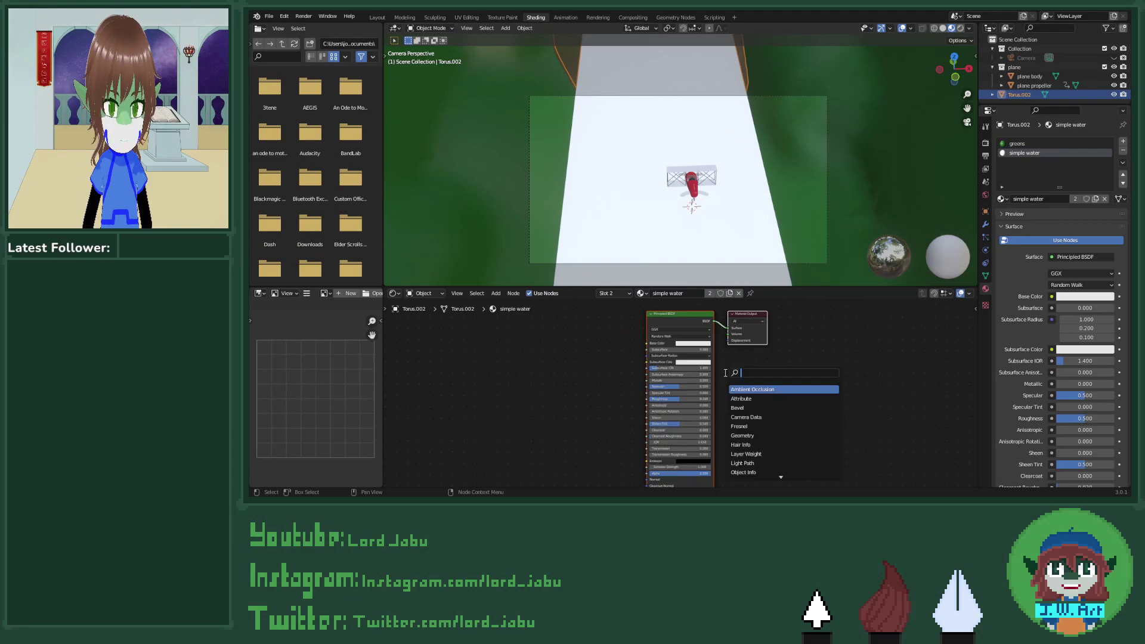
{"action": "type", "text": "shader"}
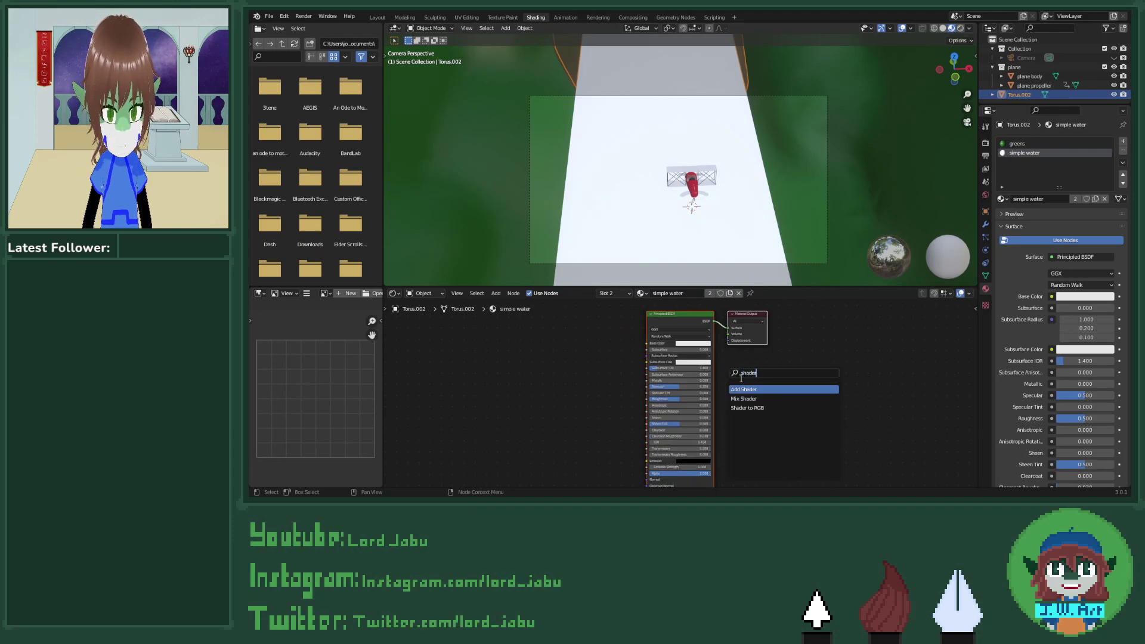
{"action": "key", "text": "Down"}
{"action": "key", "text": "Down"}
{"action": "key", "text": "Return"}
{"action": "left_click", "coordinate": [721, 349]}
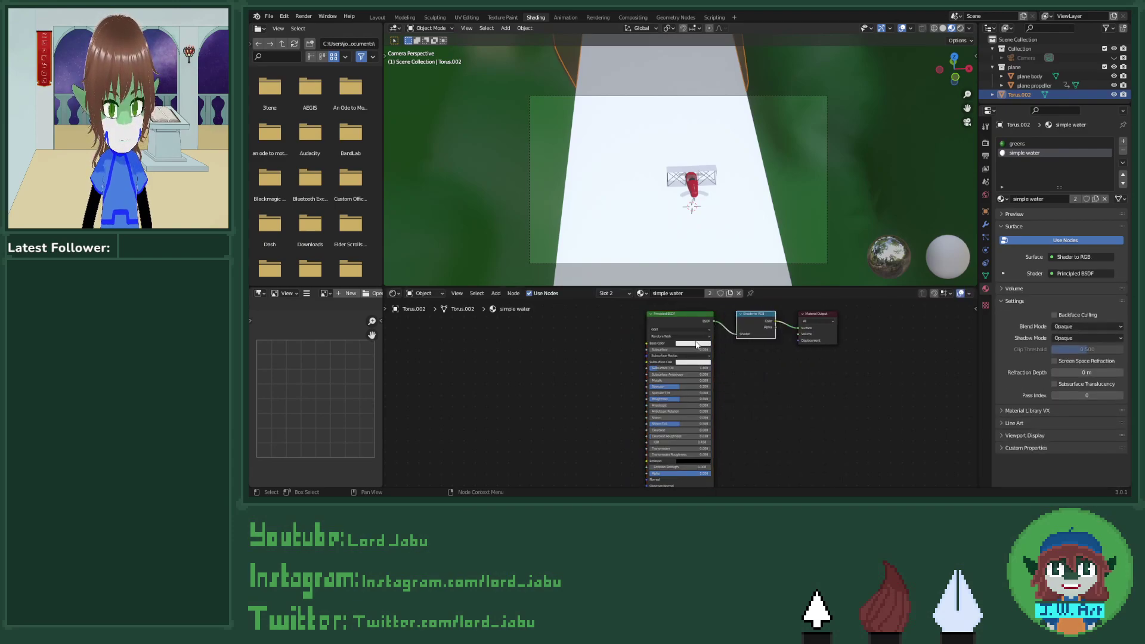
Step: Set the water's Principled BSDF base colour to cyan
{"action": "left_click", "coordinate": [696, 344]}
{"action": "left_click_drag", "start_coordinate": [698, 284], "coordinate": [705, 262]}
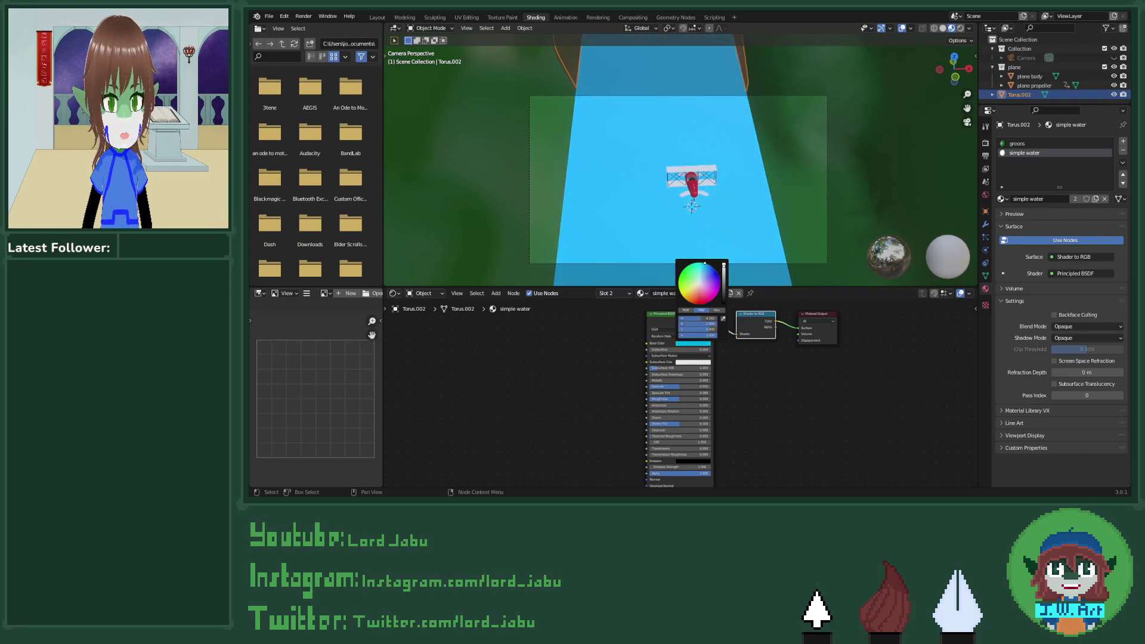
{"action": "left_click", "coordinate": [723, 270]}
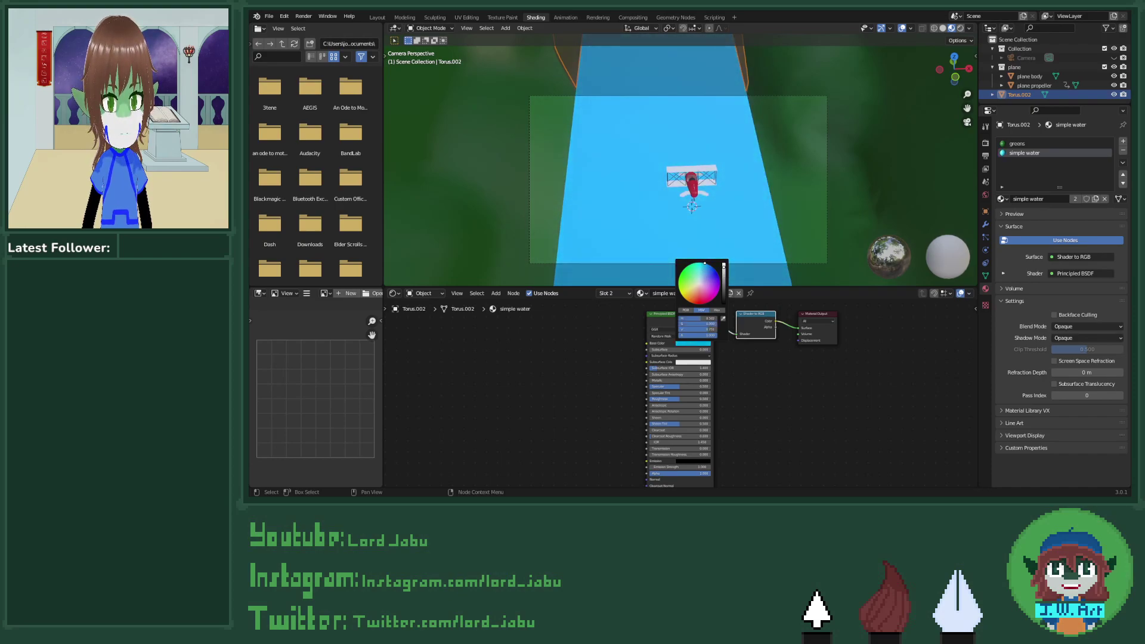
{"action": "key", "text": "shift+a"}
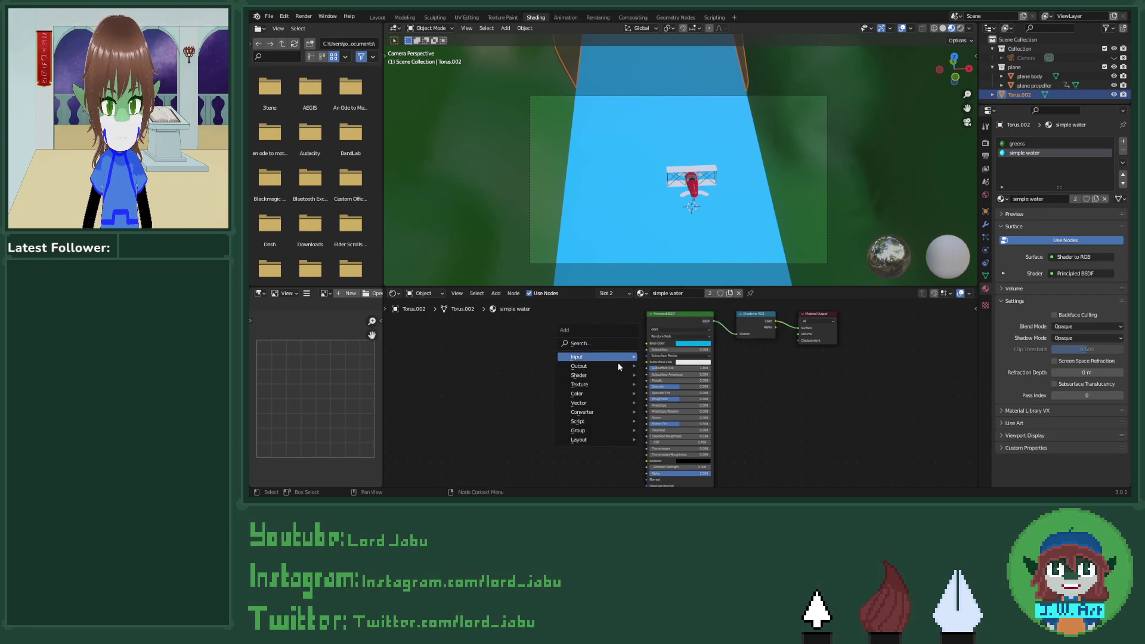
Step: Add a Wave Texture node left of the Principled BSDF, undo the trial link and scale change, and move it further left
{"action": "mouse_move", "coordinate": [612, 384]}
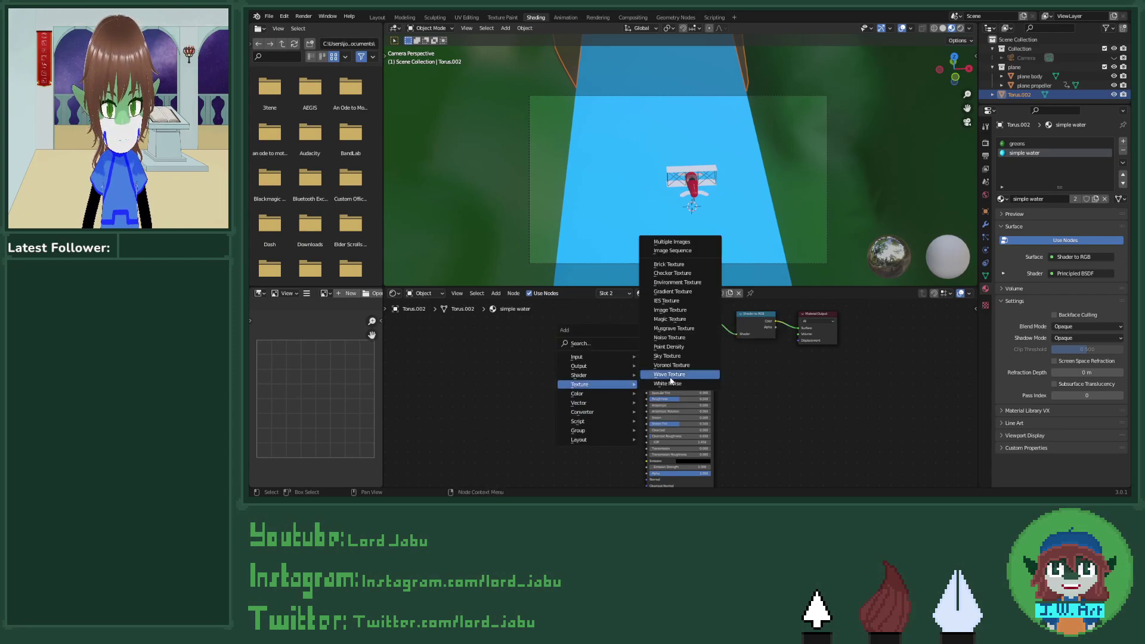
{"action": "left_click", "coordinate": [670, 377]}
{"action": "left_click", "coordinate": [577, 358]}
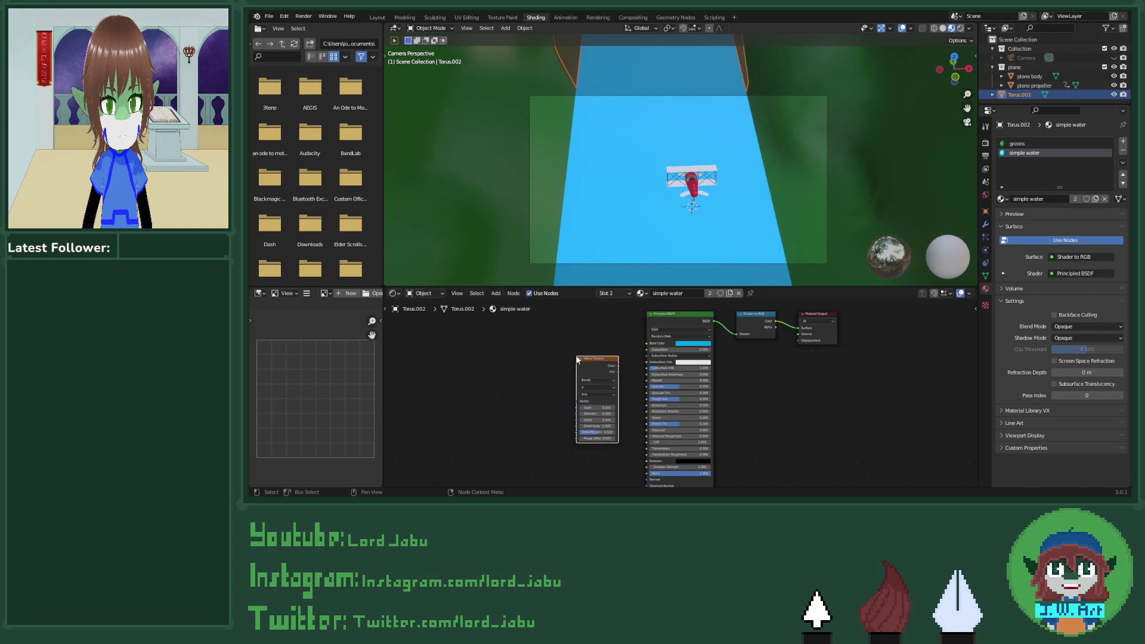
{"action": "left_click_drag", "start_coordinate": [619, 366], "coordinate": [646, 344]}
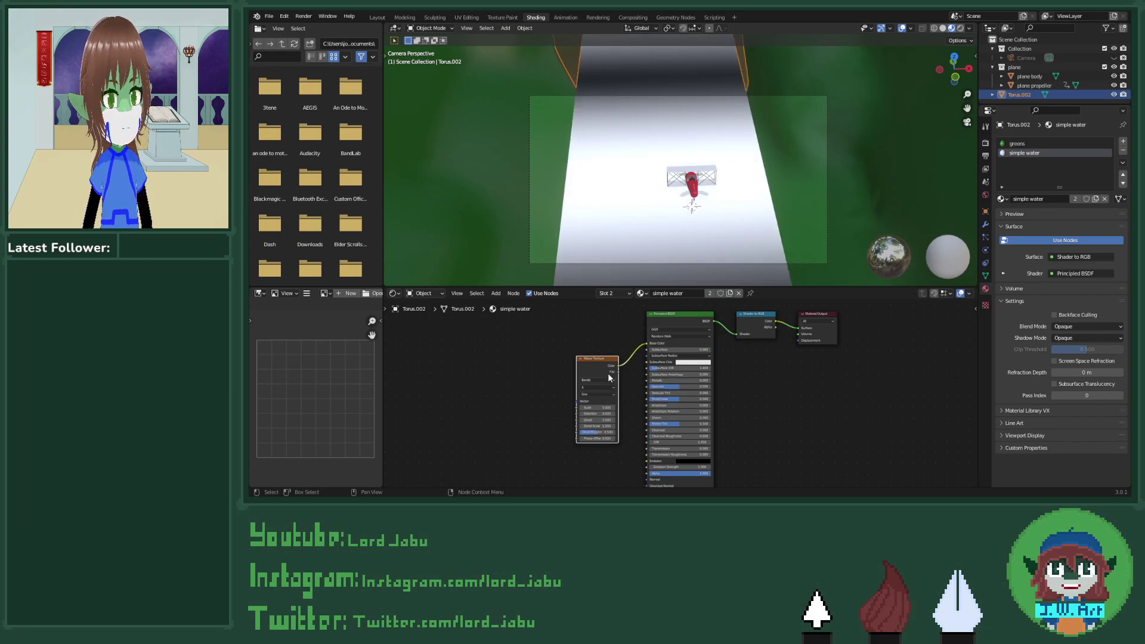
{"action": "left_click_drag", "start_coordinate": [605, 407], "coordinate": [606, 407]}
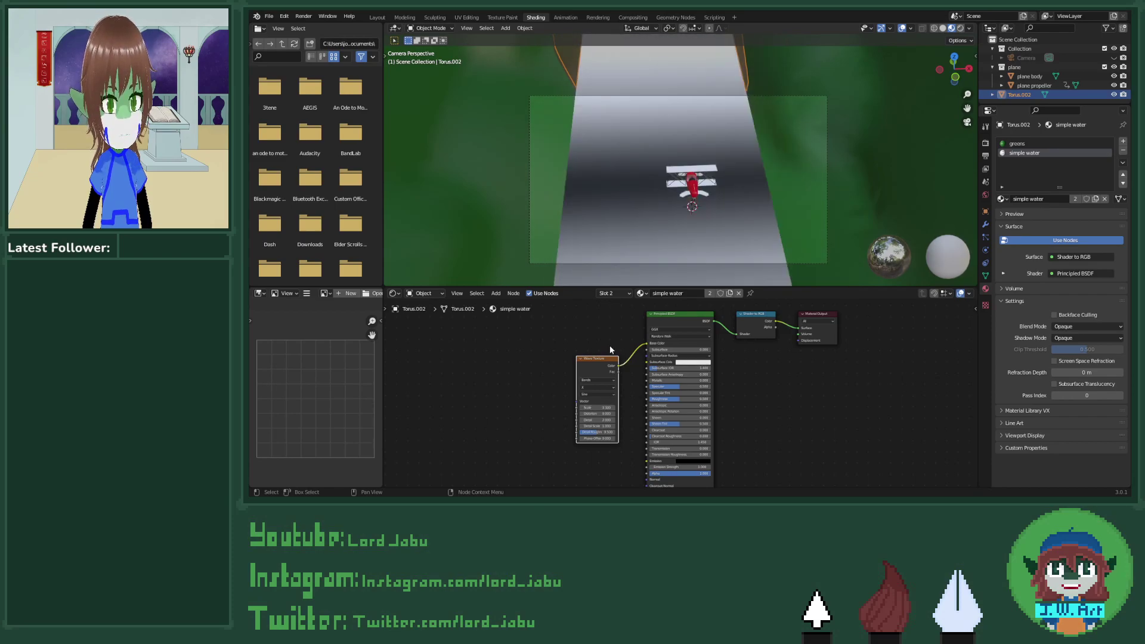
{"action": "key", "text": "ctrl+z"}
{"action": "key", "text": "ctrl+z"}
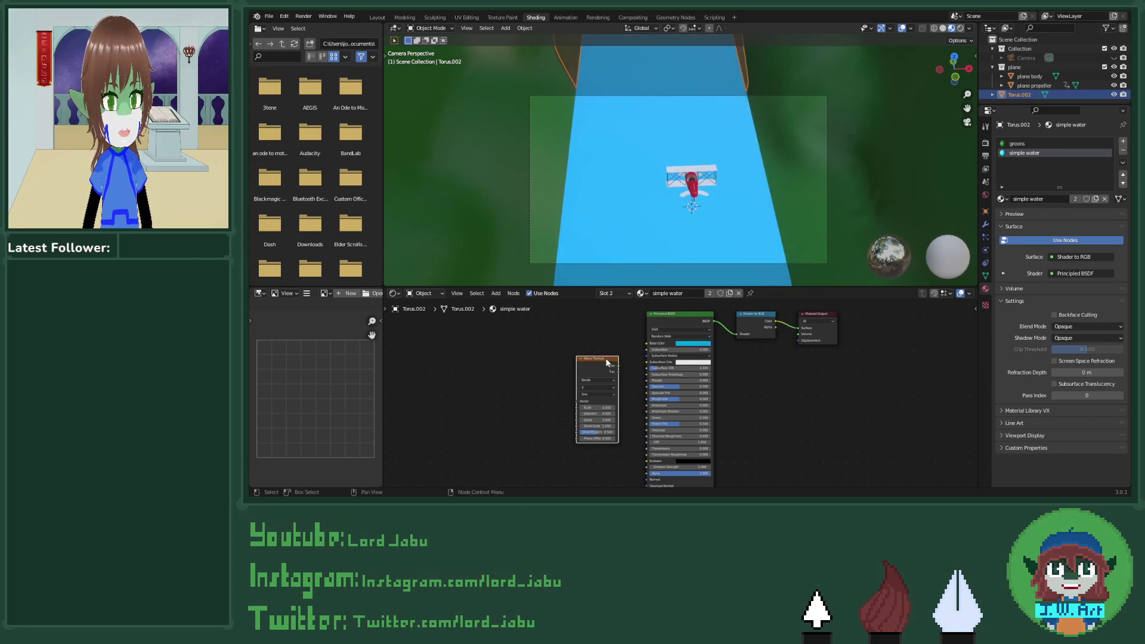
{"action": "left_click_drag", "start_coordinate": [606, 357], "coordinate": [553, 355]}
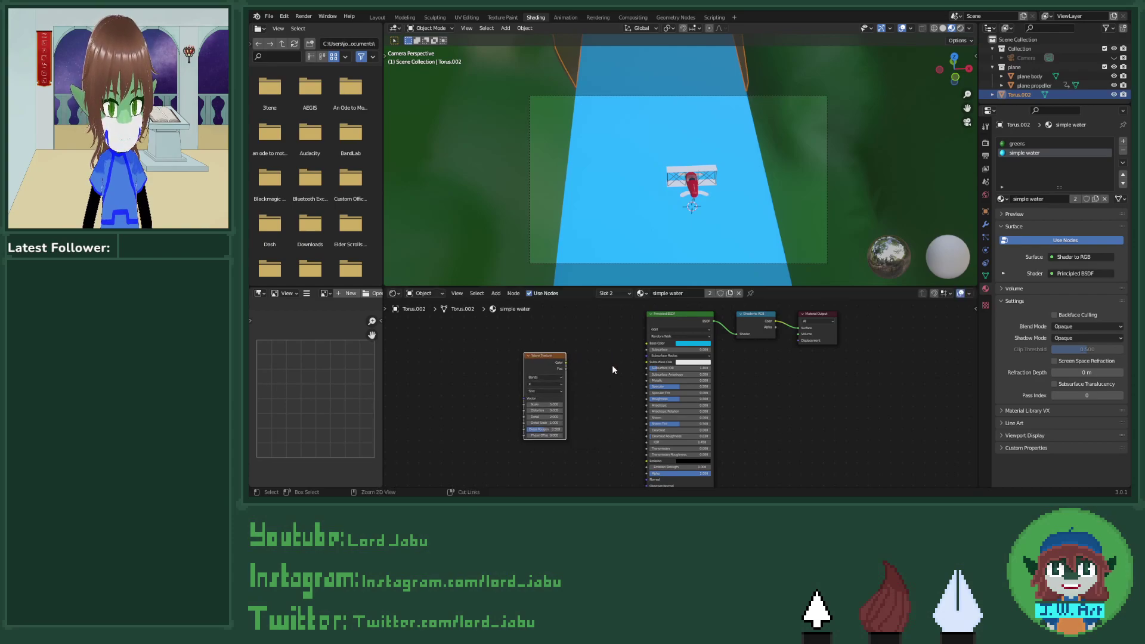
{"action": "key", "text": "shift+a"}
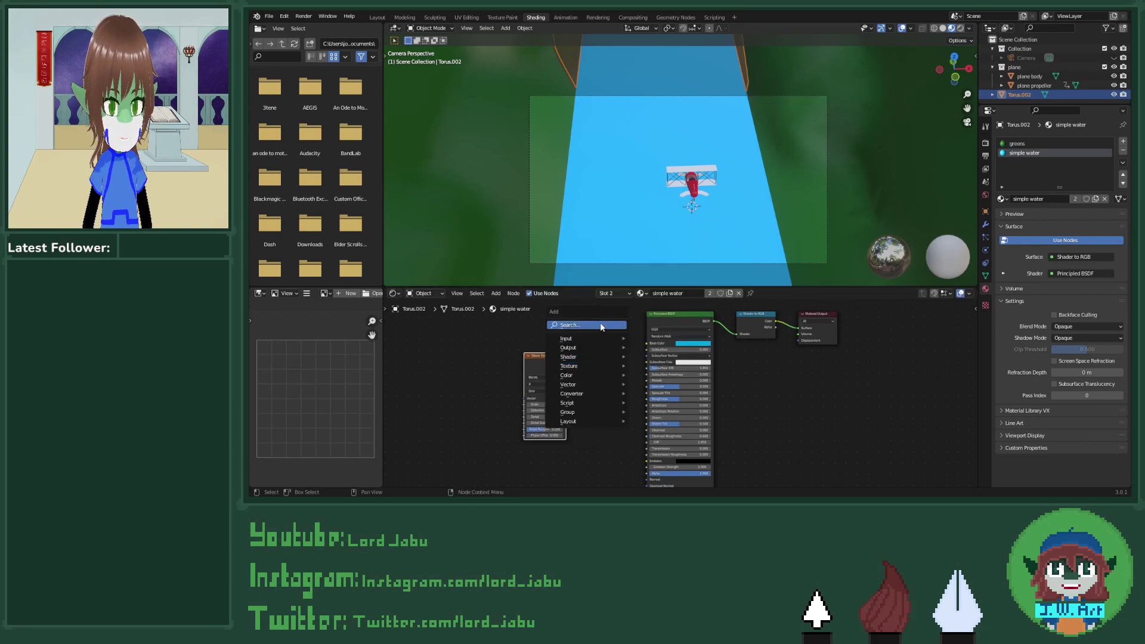
Step: Add a ColorRamp node beside the Principled BSDF, undoing the trial links to it
{"action": "left_click", "coordinate": [601, 323]}
{"action": "type", "text": "color"}
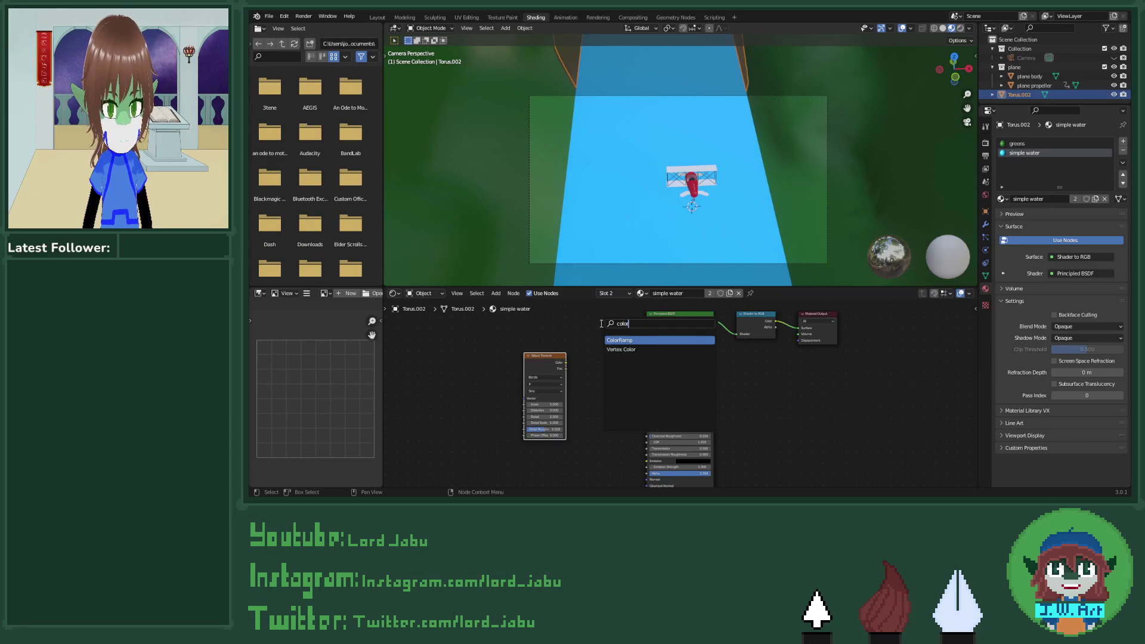
{"action": "left_click", "coordinate": [618, 340]}
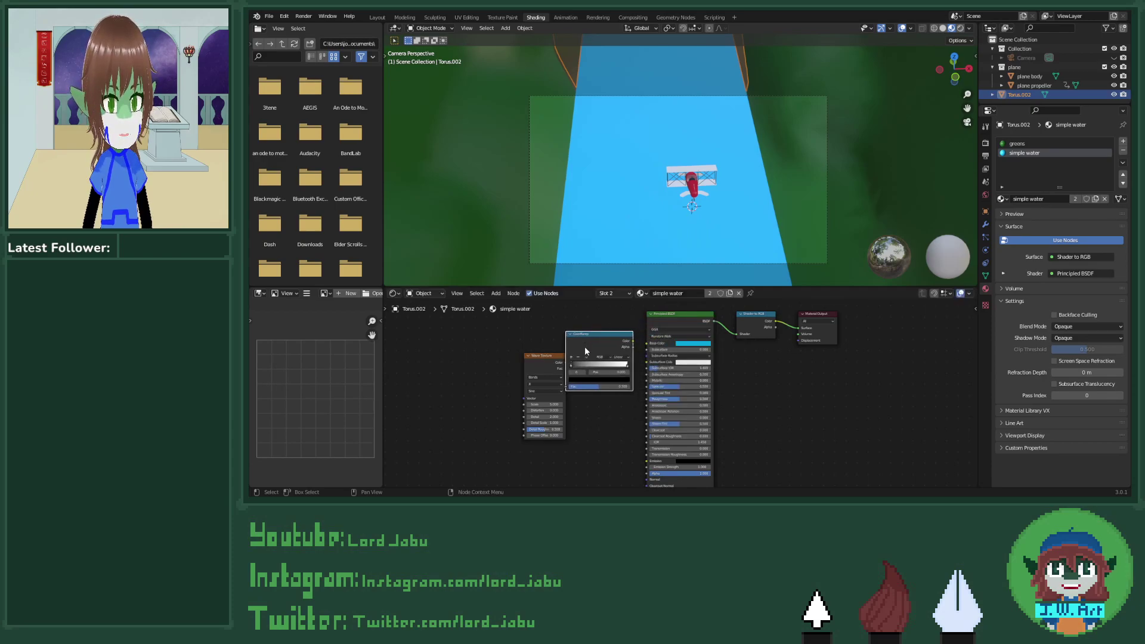
{"action": "left_click", "coordinate": [588, 352]}
{"action": "left_click_drag", "start_coordinate": [635, 343], "coordinate": [646, 343]}
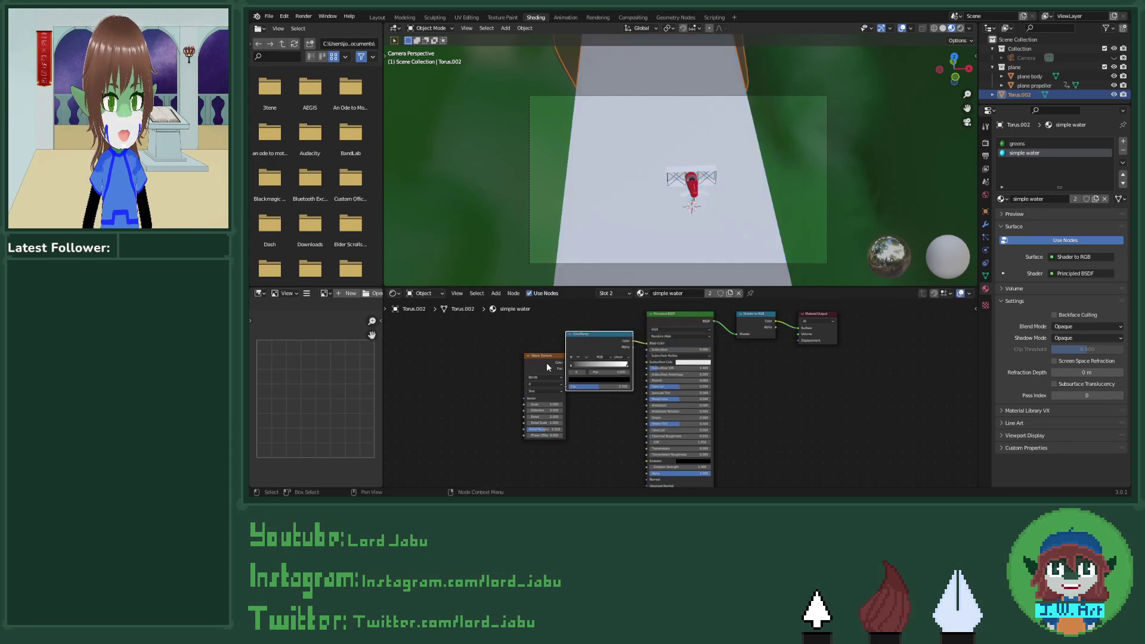
{"action": "mouse_move", "coordinate": [545, 362]}
{"action": "left_mouse_down"}
{"action": "mouse_move", "coordinate": [515, 349]}
{"action": "mouse_move", "coordinate": [539, 351]}
{"action": "left_mouse_up"}
{"action": "left_click_drag", "start_coordinate": [560, 389], "coordinate": [563, 387]}
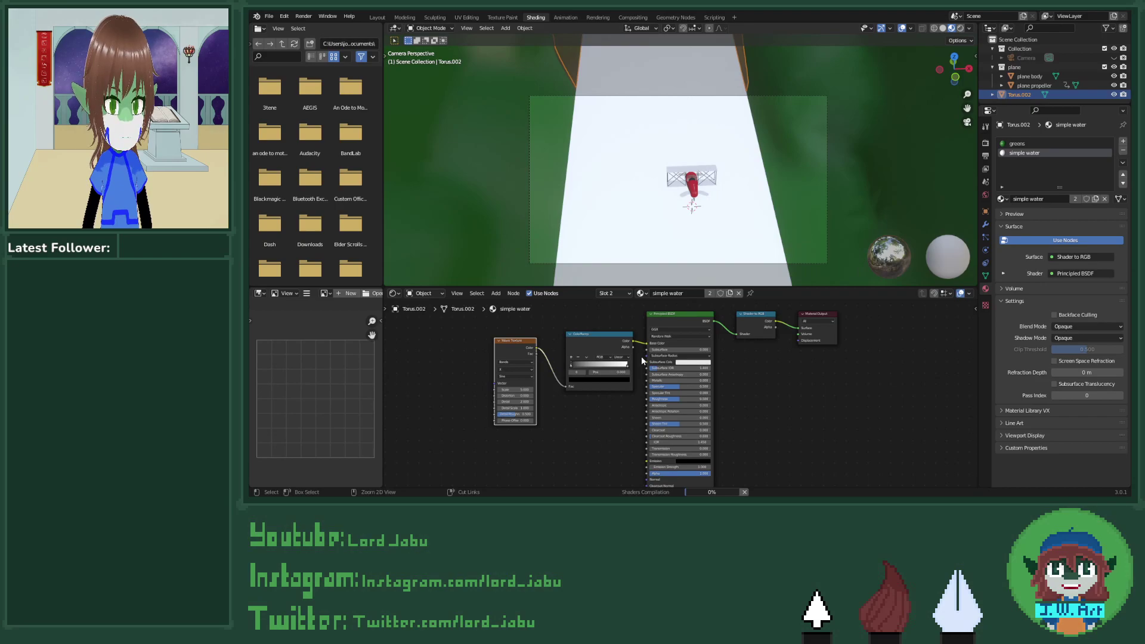
{"action": "key", "text": "ctrl+z"}
{"action": "key", "text": "ctrl+z"}
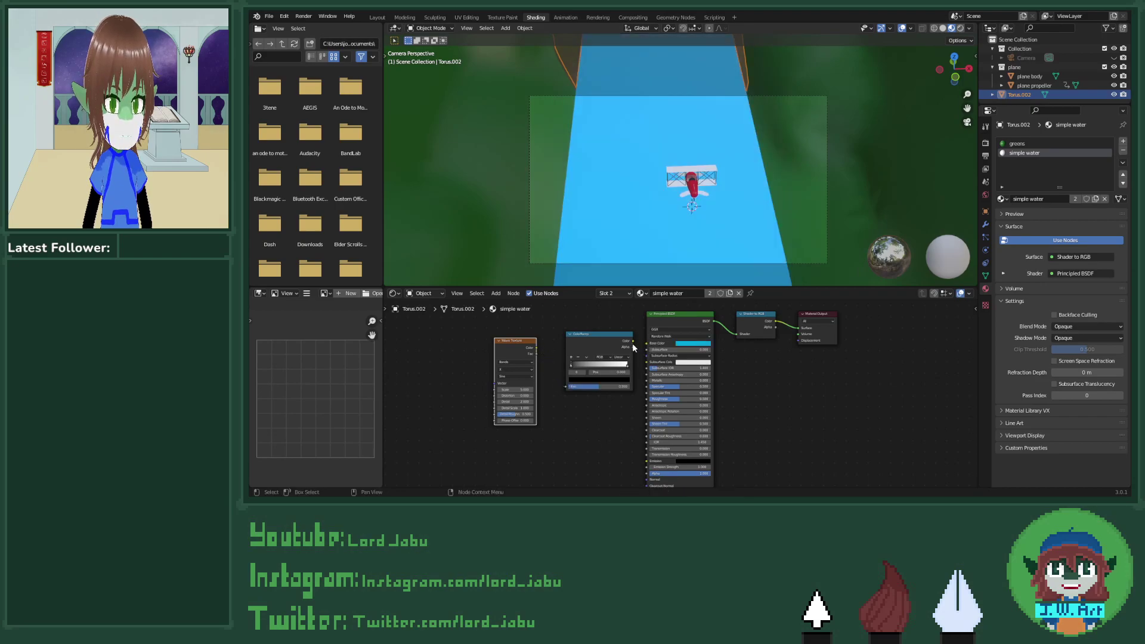
Step: Set the ColorRamp's black stop to the water's blue base colour with the eyedropper
{"action": "left_click", "coordinate": [626, 365]}
{"action": "left_click", "coordinate": [626, 379]}
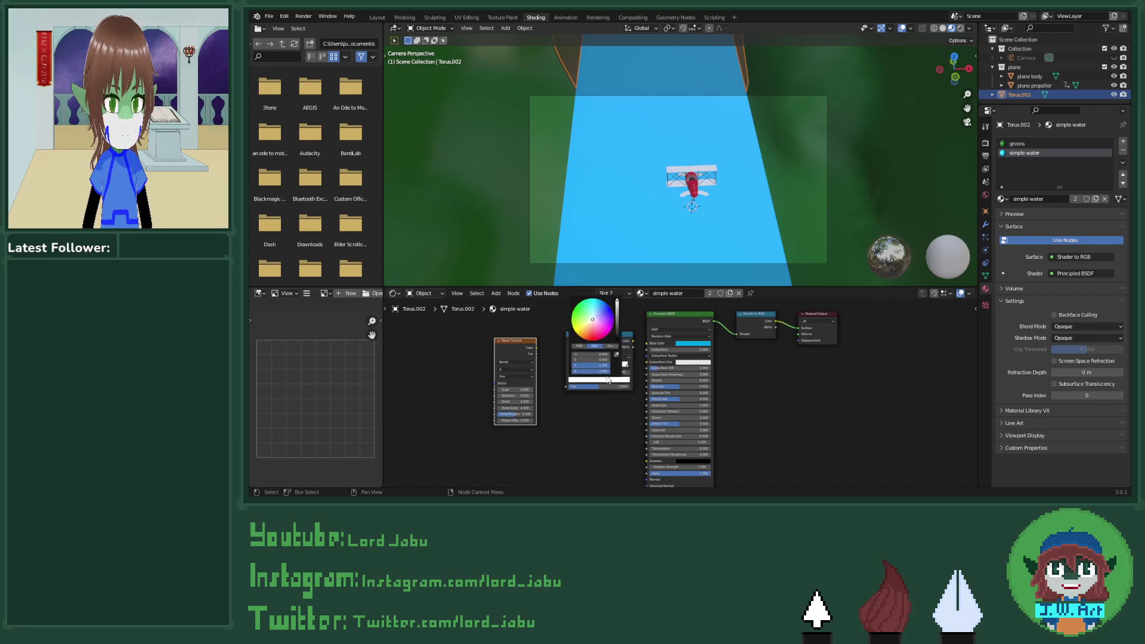
{"action": "left_click", "coordinate": [571, 363]}
{"action": "left_click", "coordinate": [595, 380]}
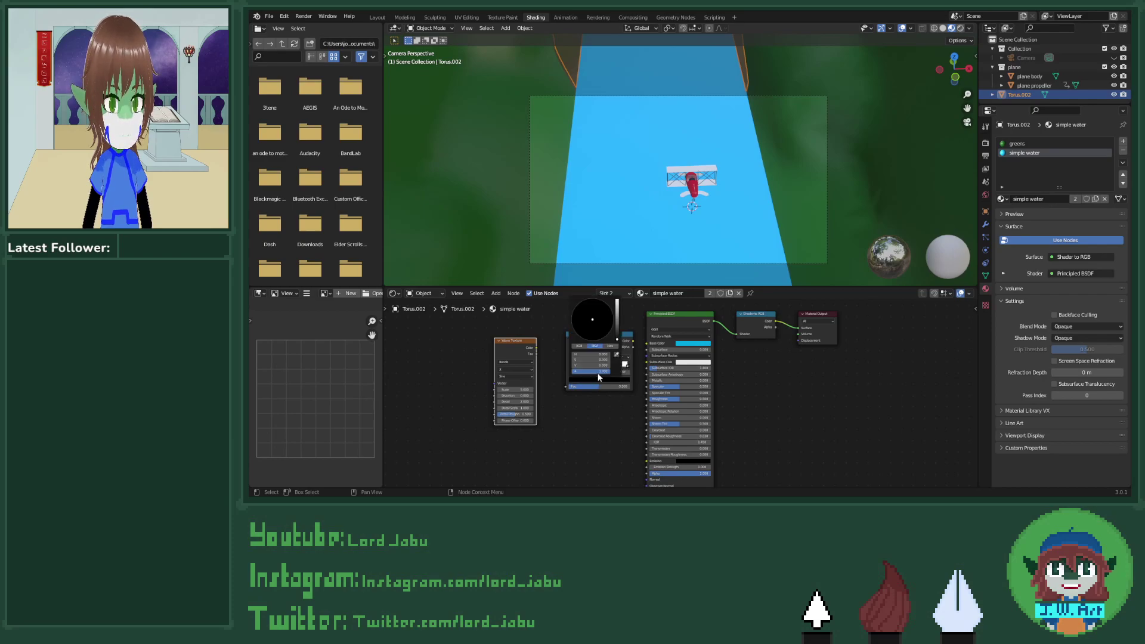
{"action": "left_click", "coordinate": [619, 352]}
{"action": "left_click", "coordinate": [686, 342]}
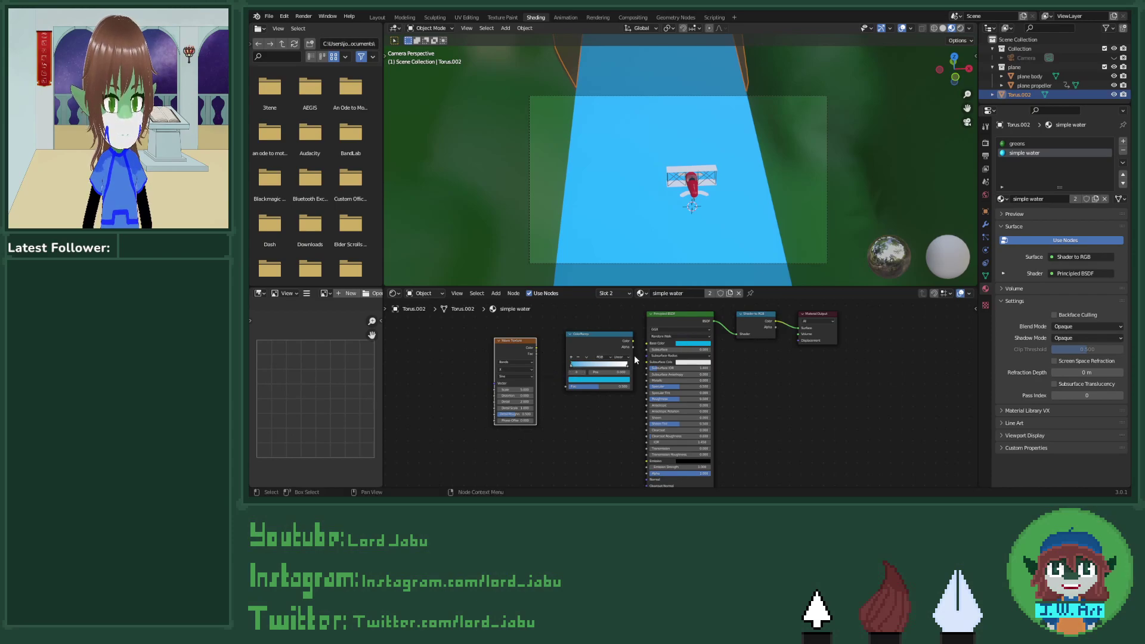
Step: Link the ColorRamp to Base Color, widen its blue range, and feed the Wave Texture colour into its Fac
{"action": "left_click_drag", "start_coordinate": [633, 341], "coordinate": [647, 343]}
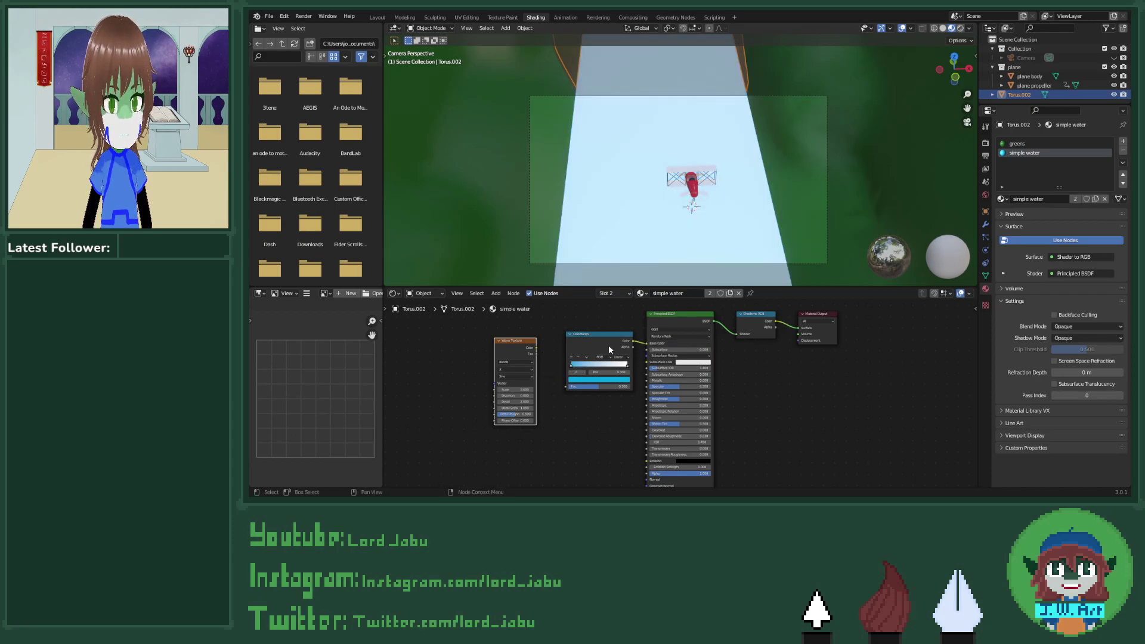
{"action": "left_click_drag", "start_coordinate": [571, 365], "coordinate": [590, 365]}
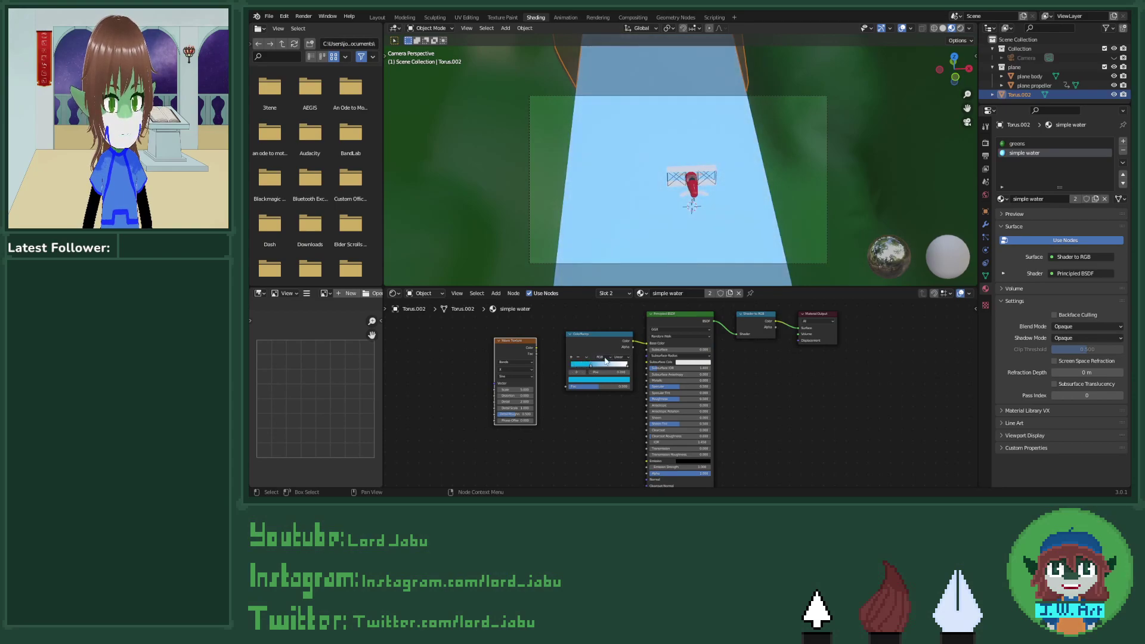
{"action": "left_click", "coordinate": [619, 356]}
{"action": "left_click", "coordinate": [620, 357]}
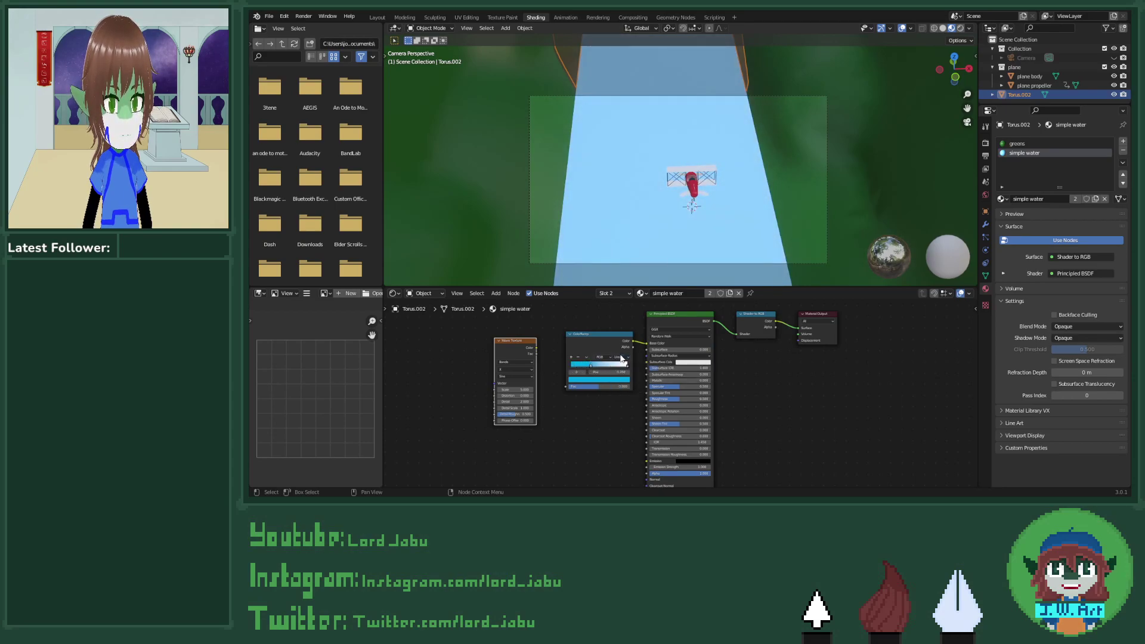
{"action": "left_click_drag", "start_coordinate": [537, 348], "coordinate": [564, 386]}
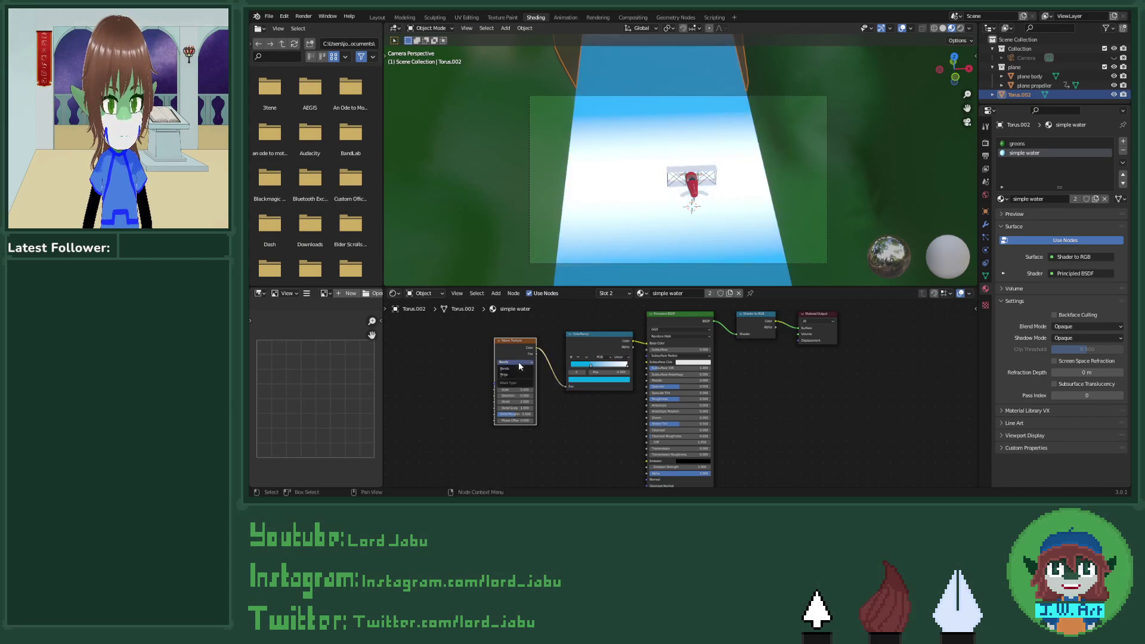
Step: Switch the Wave Texture to Bands, trying Diagonal and Z band directions
{"action": "left_click", "coordinate": [517, 374]}
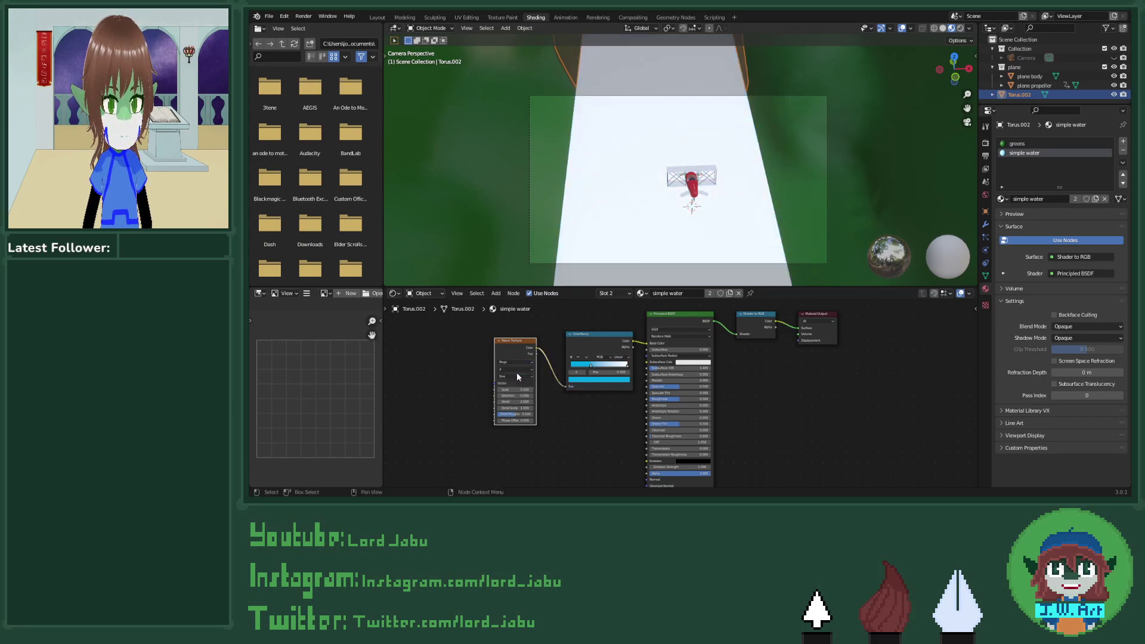
{"action": "left_click", "coordinate": [517, 366]}
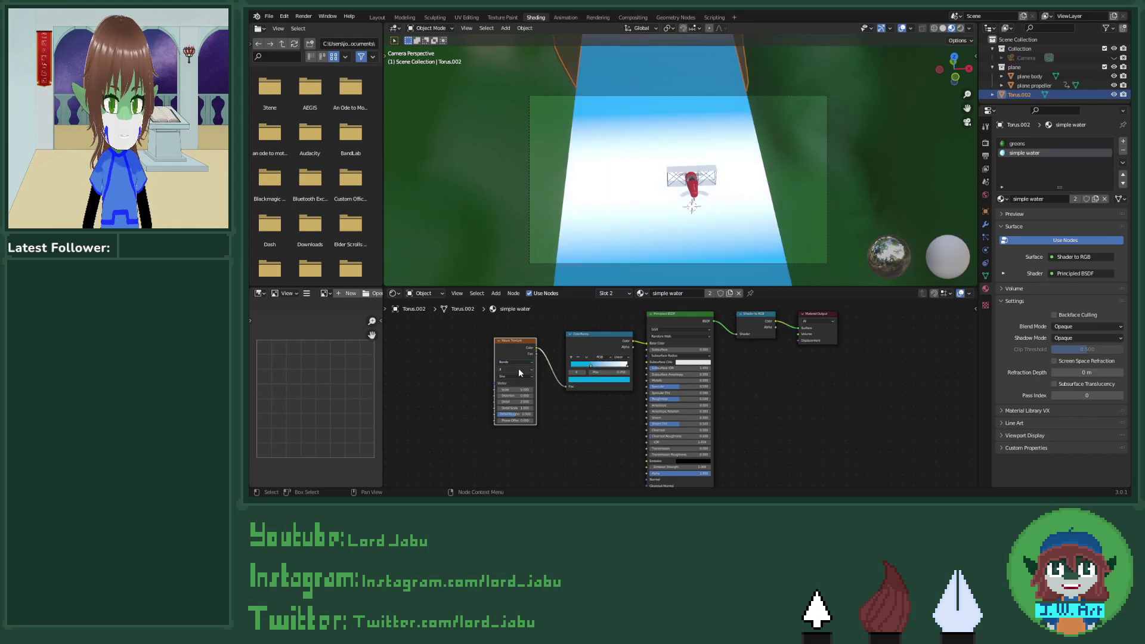
{"action": "left_click", "coordinate": [517, 366]}
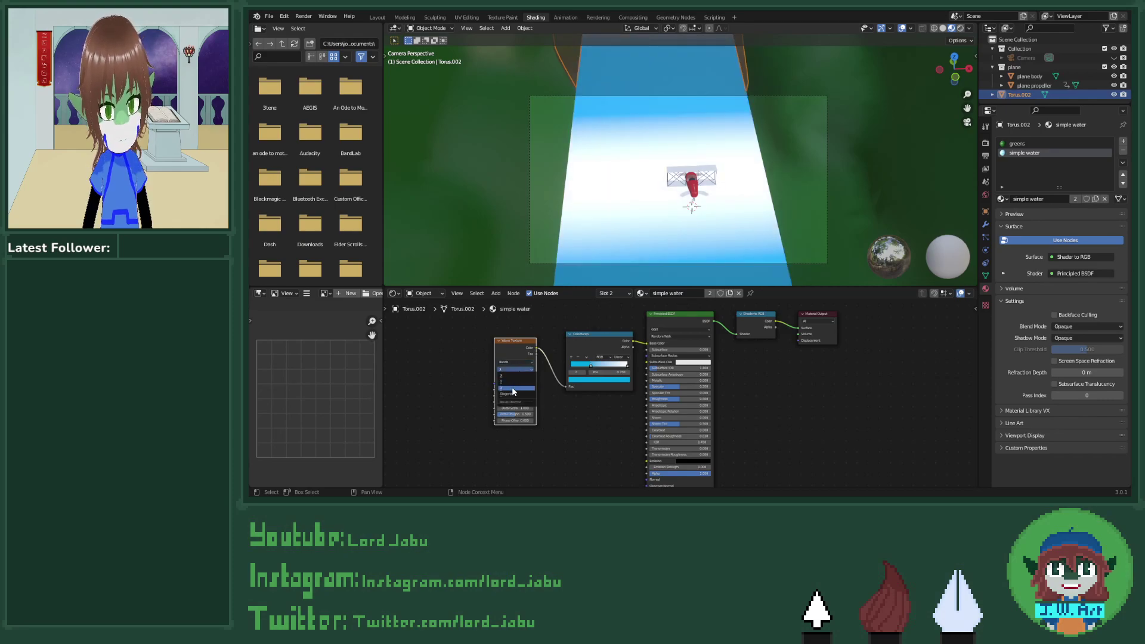
{"action": "left_click", "coordinate": [510, 393]}
{"action": "left_click", "coordinate": [514, 370]}
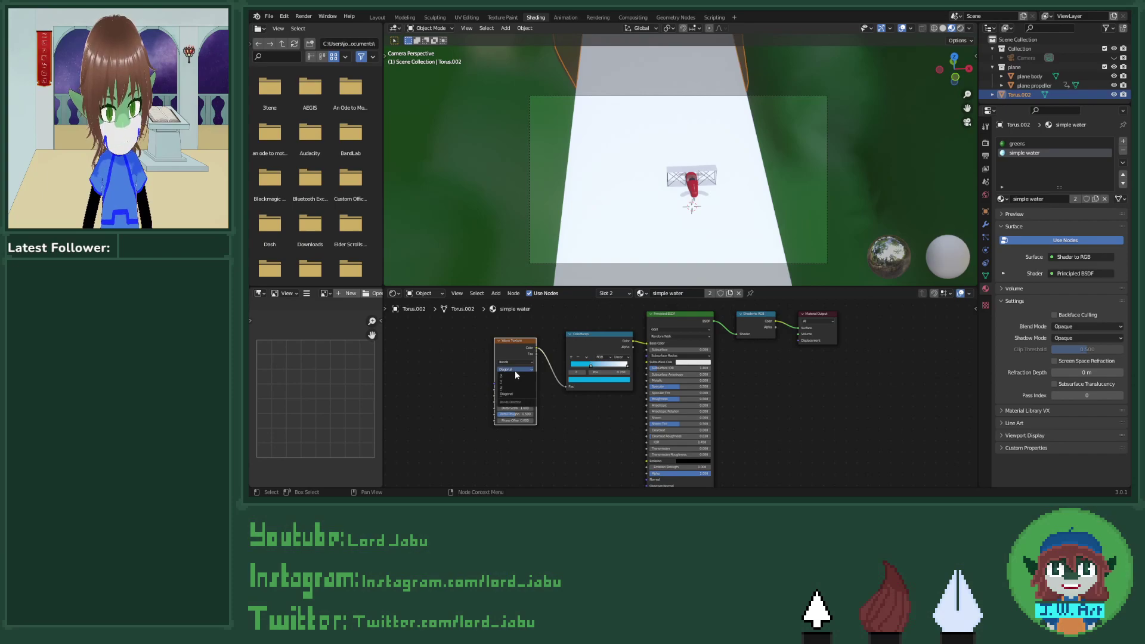
{"action": "left_click", "coordinate": [510, 387]}
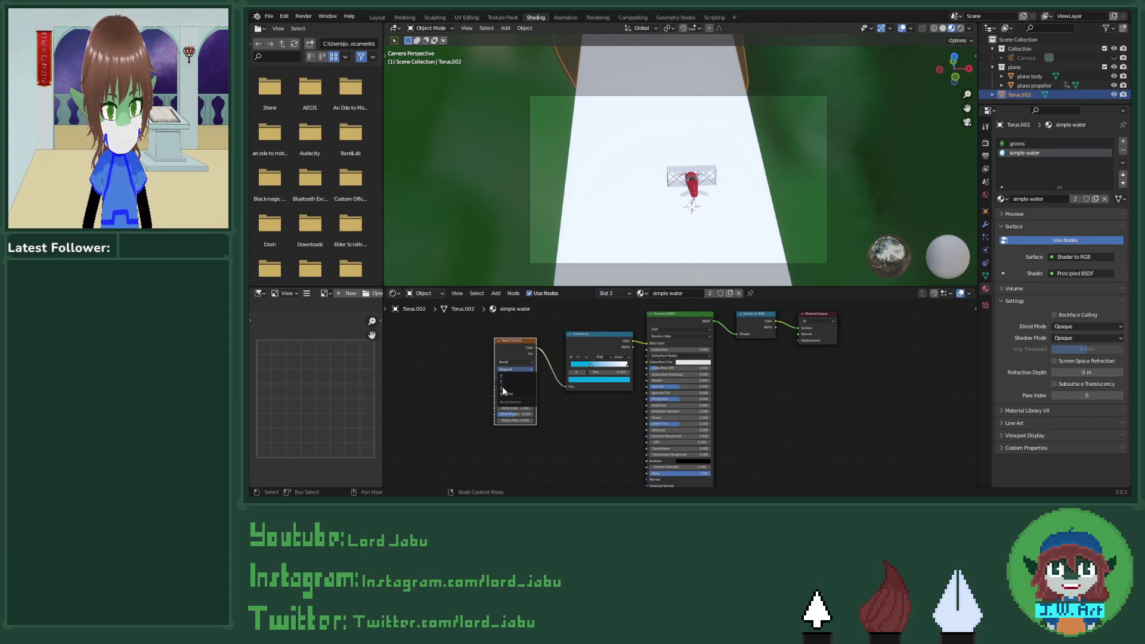
{"action": "left_click", "coordinate": [524, 370]}
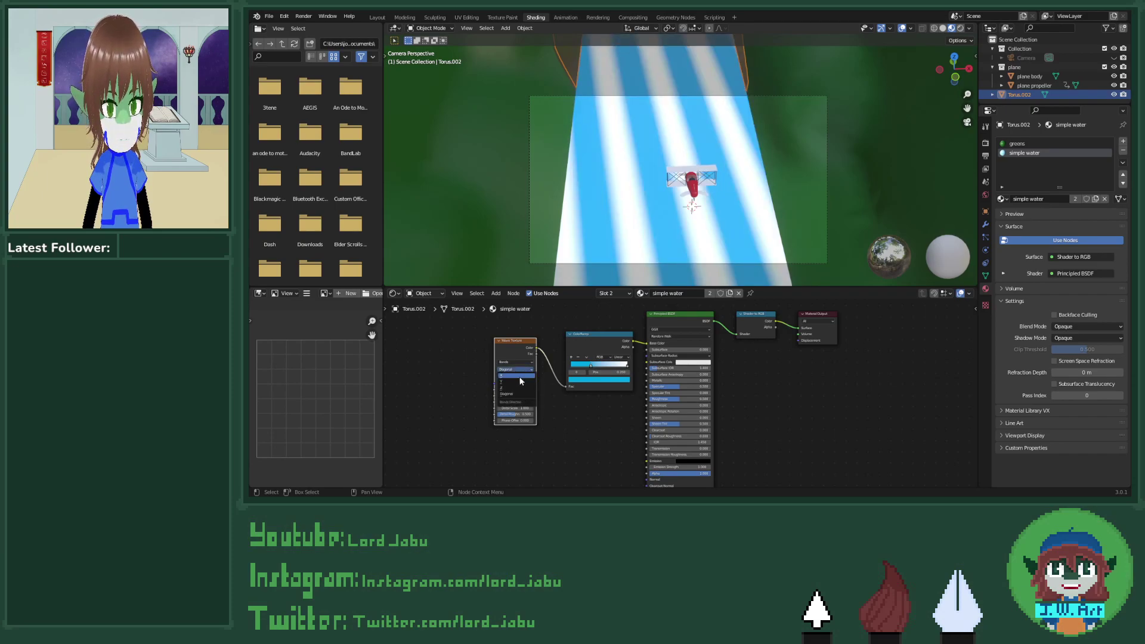
{"action": "left_click", "coordinate": [511, 388]}
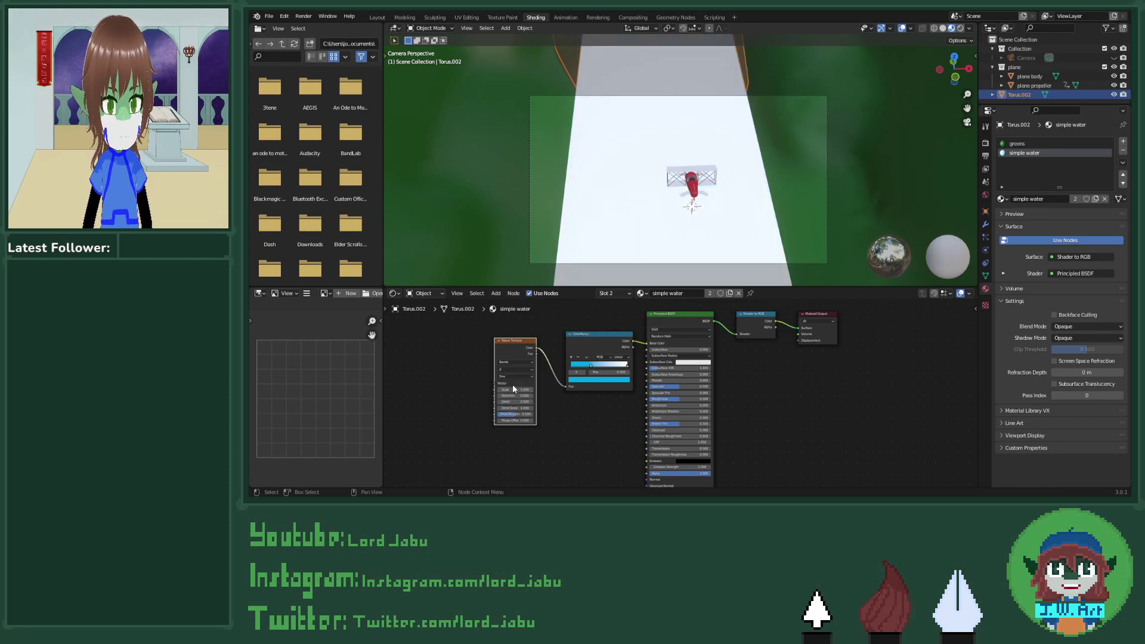
Step: Try further band directions, set the wave Scale to 8.3, and make the water slightly metallic
{"action": "left_click", "coordinate": [524, 370]}
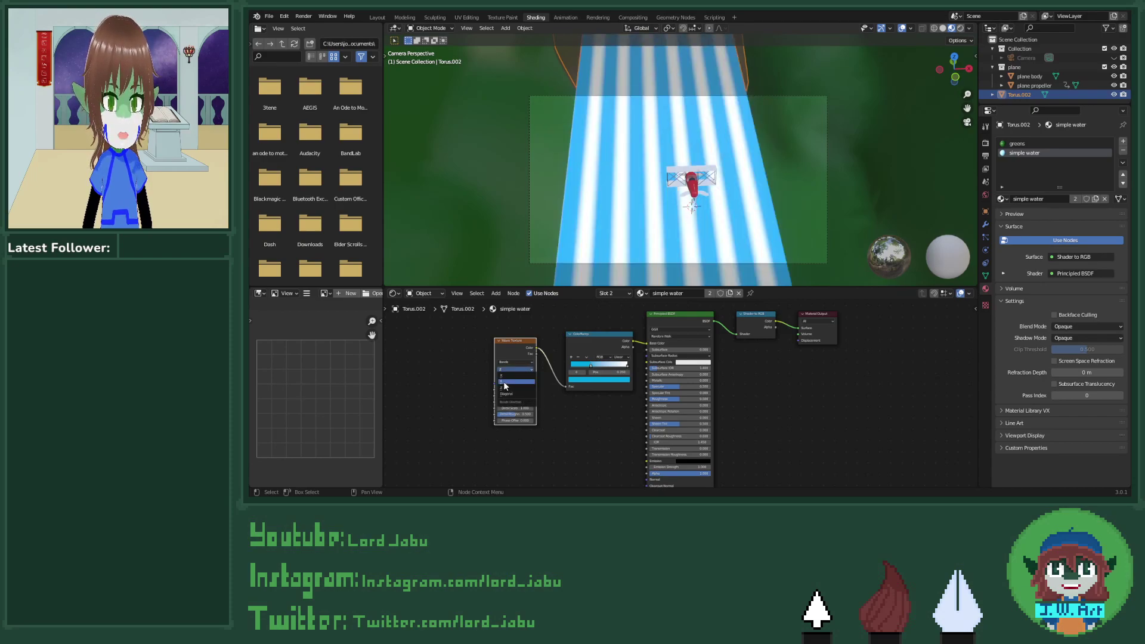
{"action": "left_click", "coordinate": [504, 387]}
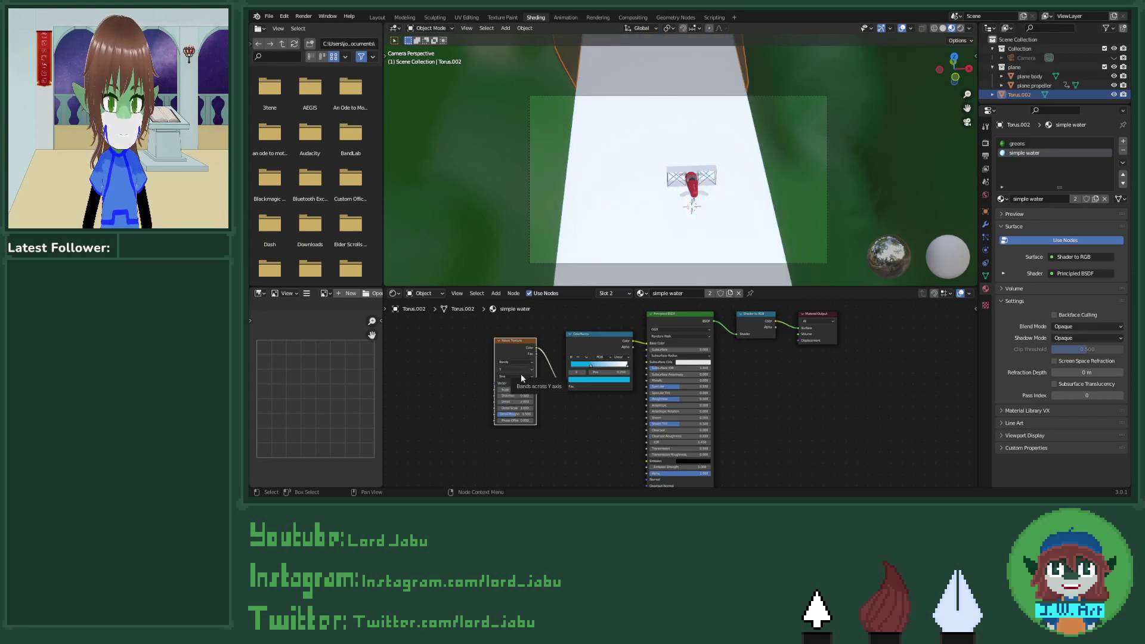
{"action": "left_click", "coordinate": [522, 370]}
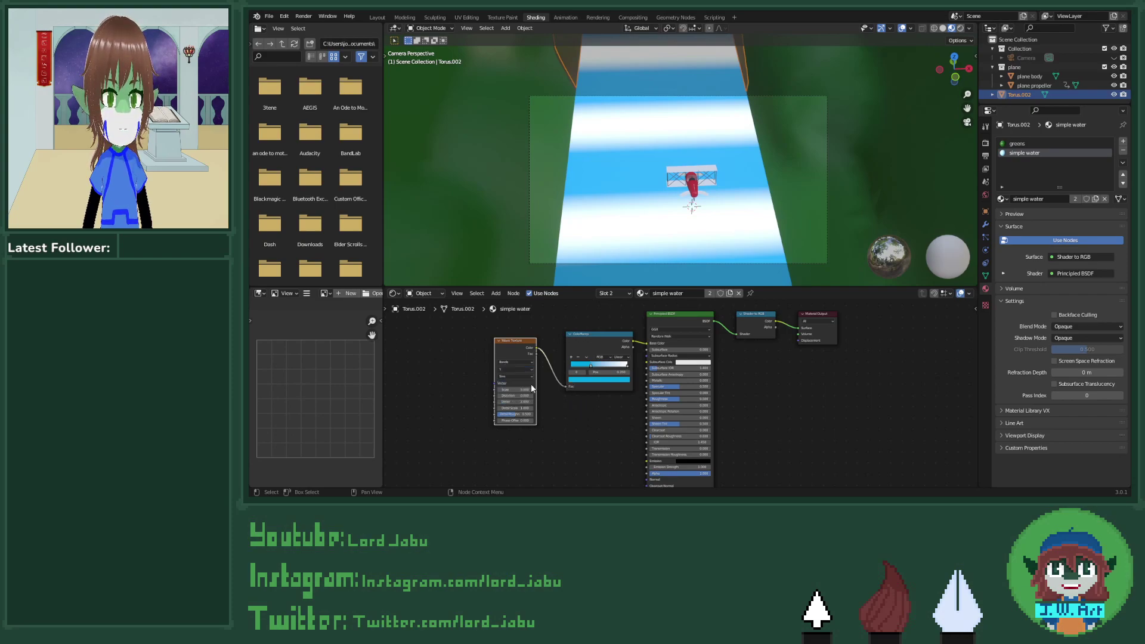
{"action": "mouse_move", "coordinate": [510, 389]}
{"action": "left_mouse_down"}
{"action": "mouse_move", "coordinate": [537, 389]}
{"action": "mouse_move", "coordinate": [522, 416]}
{"action": "mouse_move", "coordinate": [532, 415]}
{"action": "mouse_move", "coordinate": [518, 421]}
{"action": "mouse_move", "coordinate": [534, 420]}
{"action": "mouse_move", "coordinate": [506, 401]}
{"action": "mouse_move", "coordinate": [520, 389]}
{"action": "mouse_move", "coordinate": [505, 388]}
{"action": "left_mouse_up"}
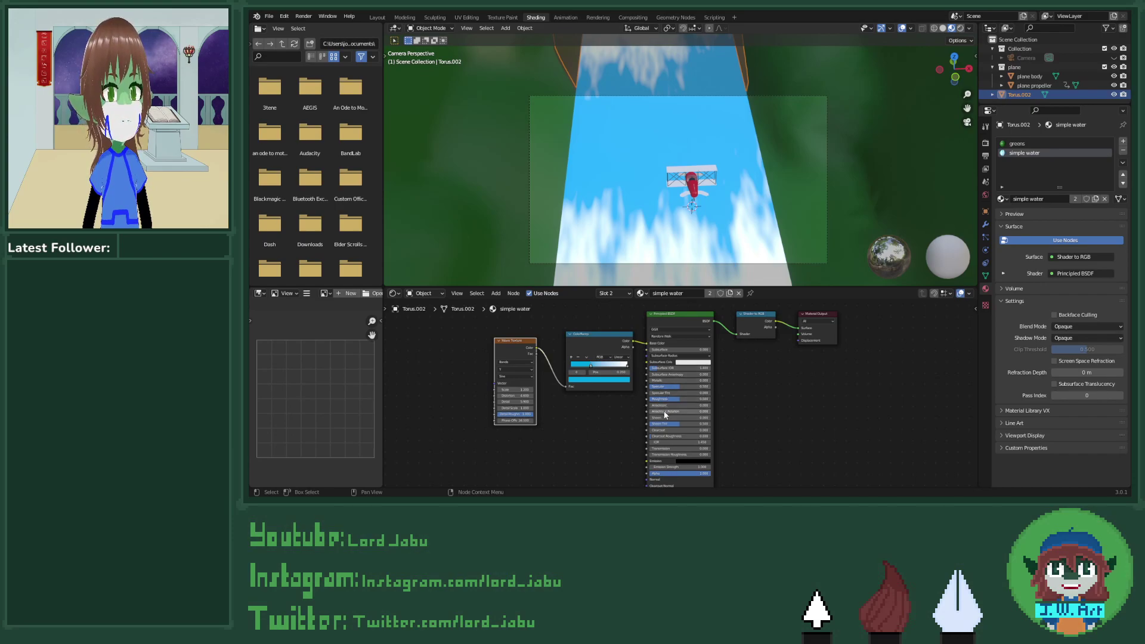
{"action": "left_click_drag", "start_coordinate": [664, 381], "coordinate": [680, 381]}
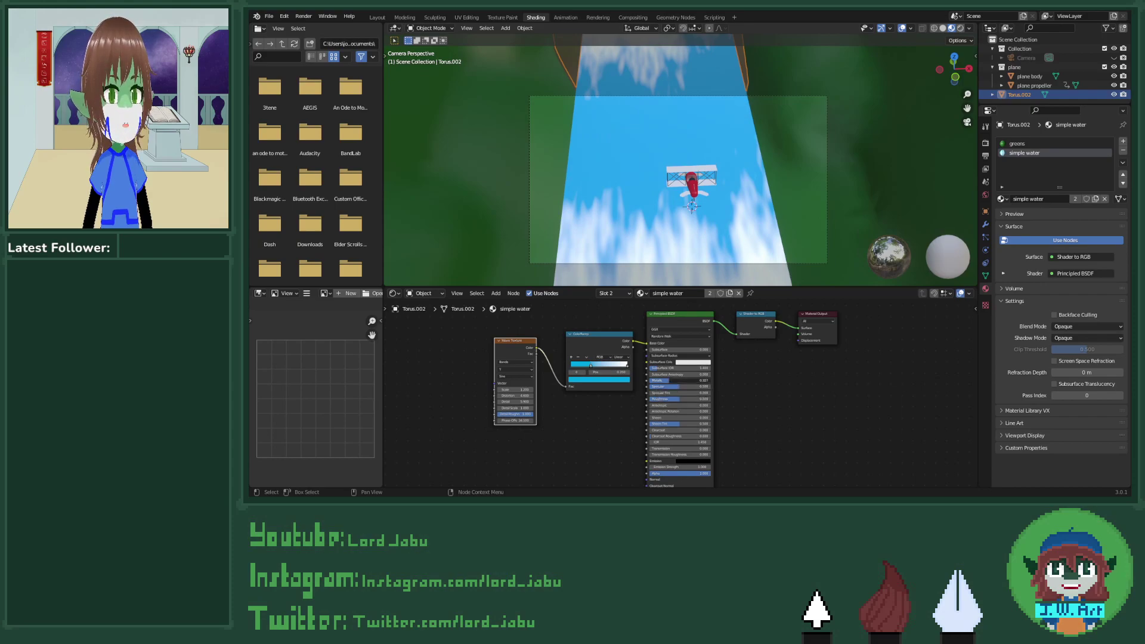
Step: Reset the water's Metallic to 0 and give it a Sheen of about 0.5
{"action": "left_click_drag", "start_coordinate": [672, 381], "coordinate": [650, 399]}
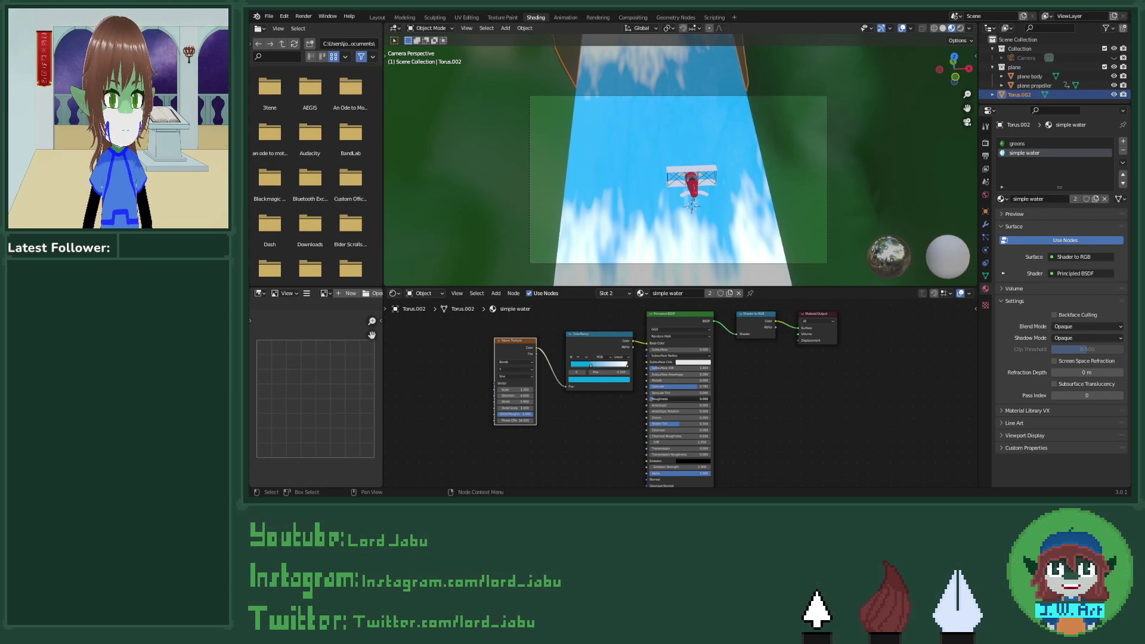
{"action": "left_click_drag", "start_coordinate": [663, 418], "coordinate": [695, 418]}
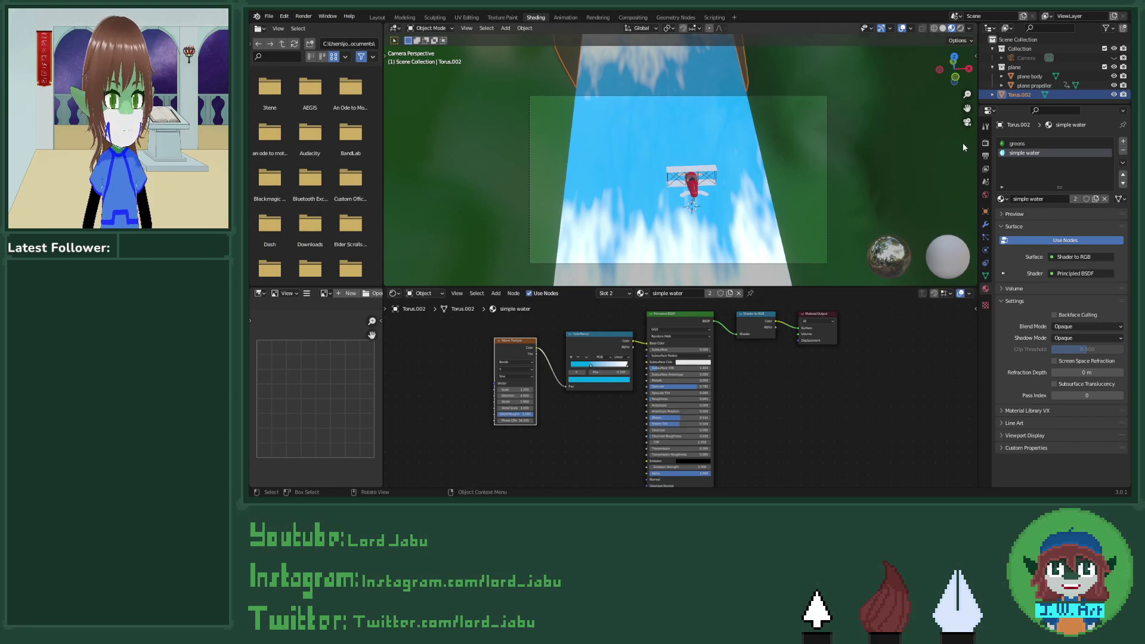
{"action": "left_click", "coordinate": [967, 122]}
Step: Orbit around the biplane, toggle the camera view, and return to the Layout workspace
{"action": "scroll", "coordinate": [685, 236], "scroll_direction": "up", "scroll_amount": 4}
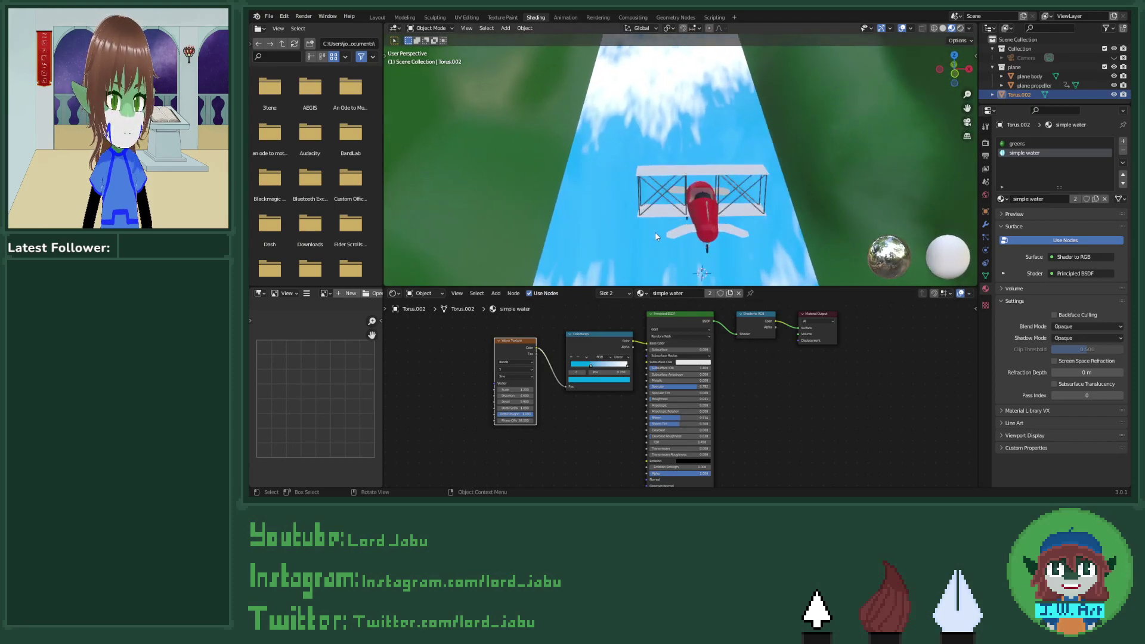
{"action": "middle_click_drag", "start_coordinate": [655, 231], "coordinate": [692, 212]}
{"action": "scroll", "coordinate": [697, 231], "scroll_direction": "down", "scroll_amount": 4}
{"action": "scroll", "coordinate": [691, 213], "scroll_direction": "down", "scroll_amount": 5}
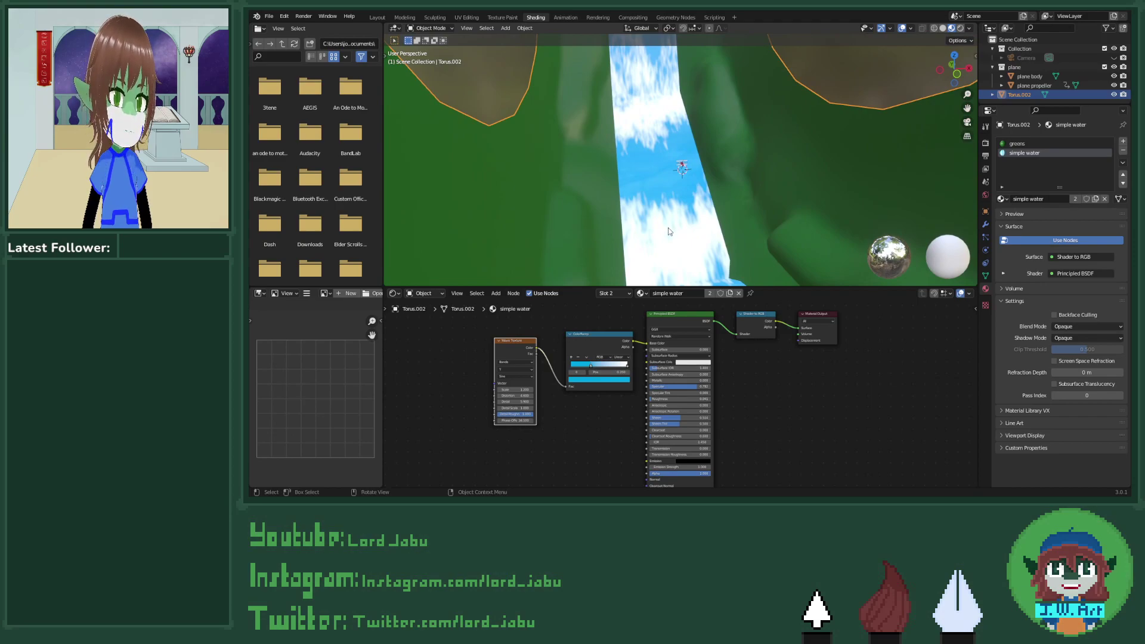
{"action": "left_click", "coordinate": [966, 122]}
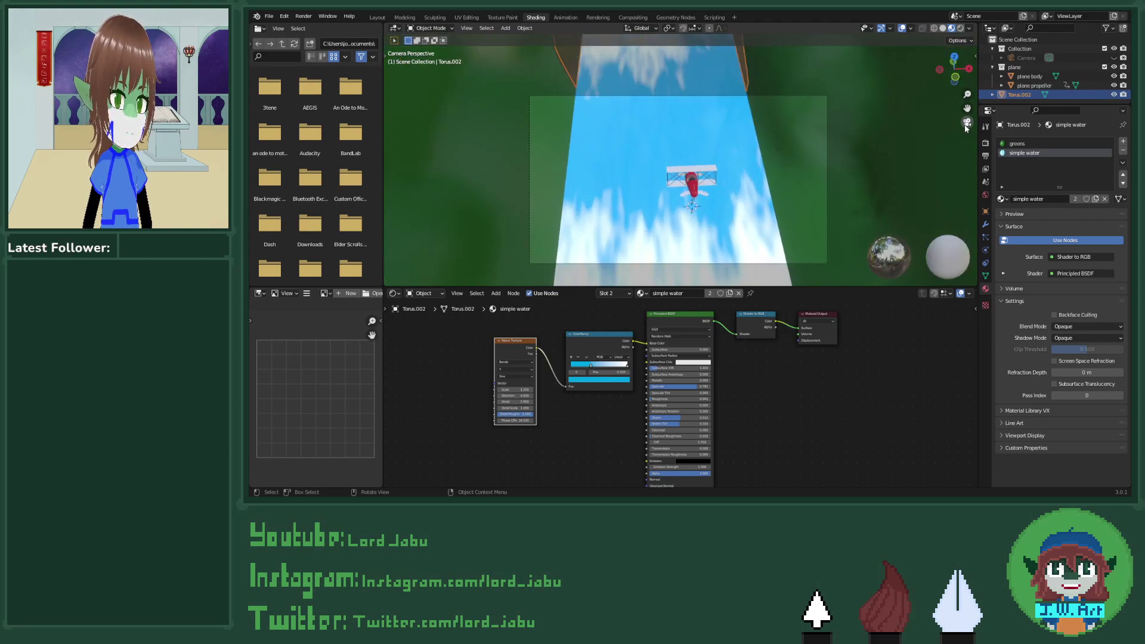
{"action": "left_click", "coordinate": [967, 124]}
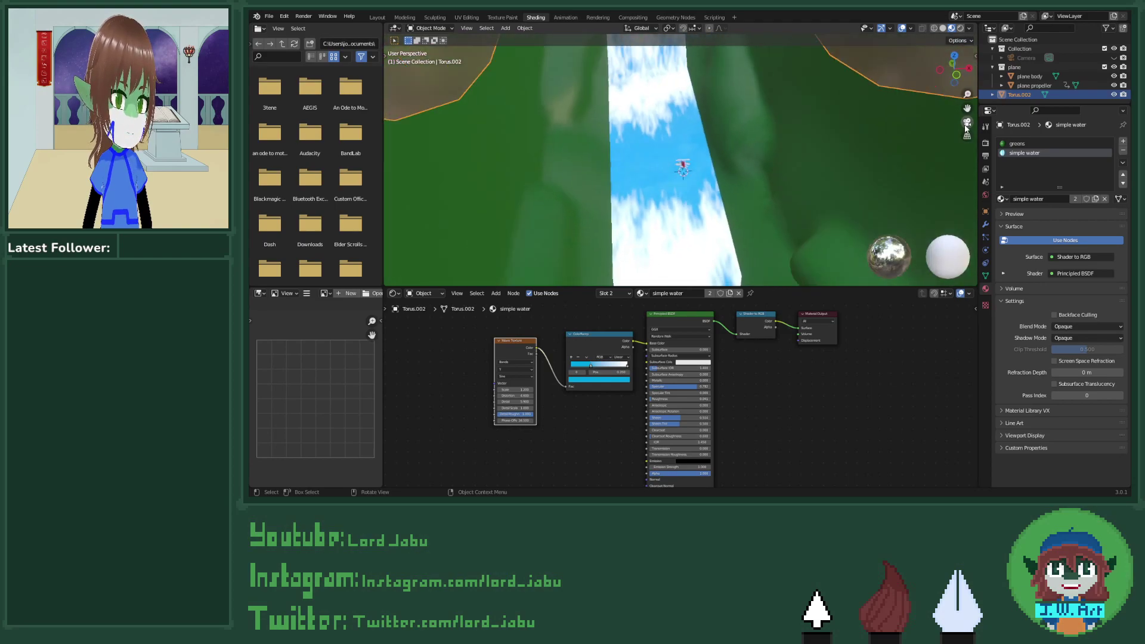
{"action": "left_click", "coordinate": [382, 17]}
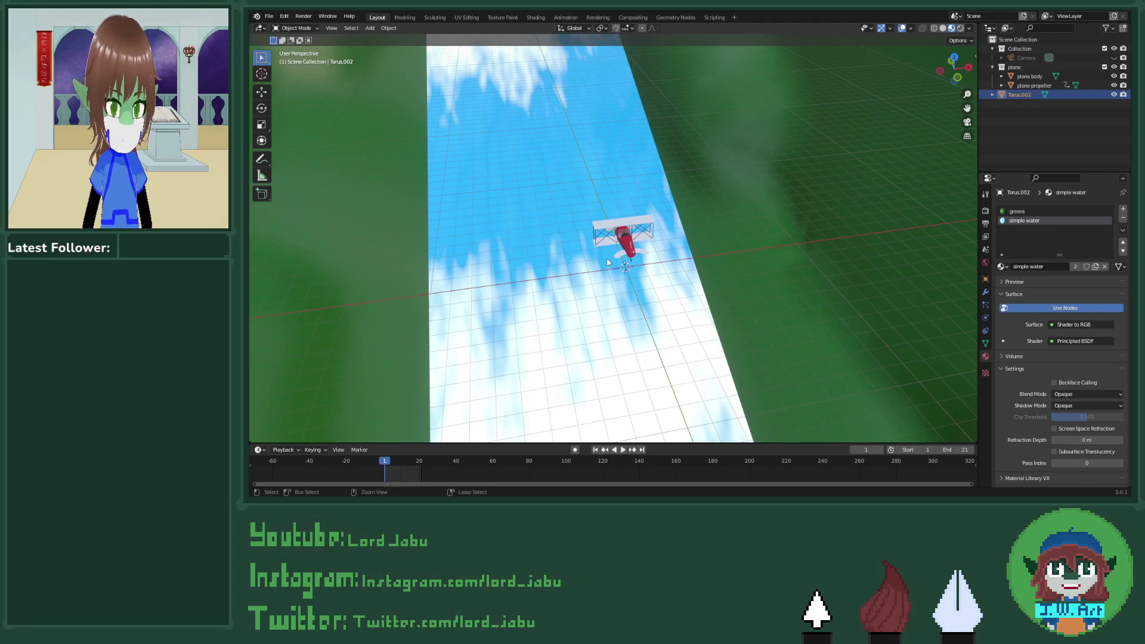
Step: Save the project as Streaming through the clouds.blend with Ctrl+S
{"action": "key", "text": "ctrl+s"}
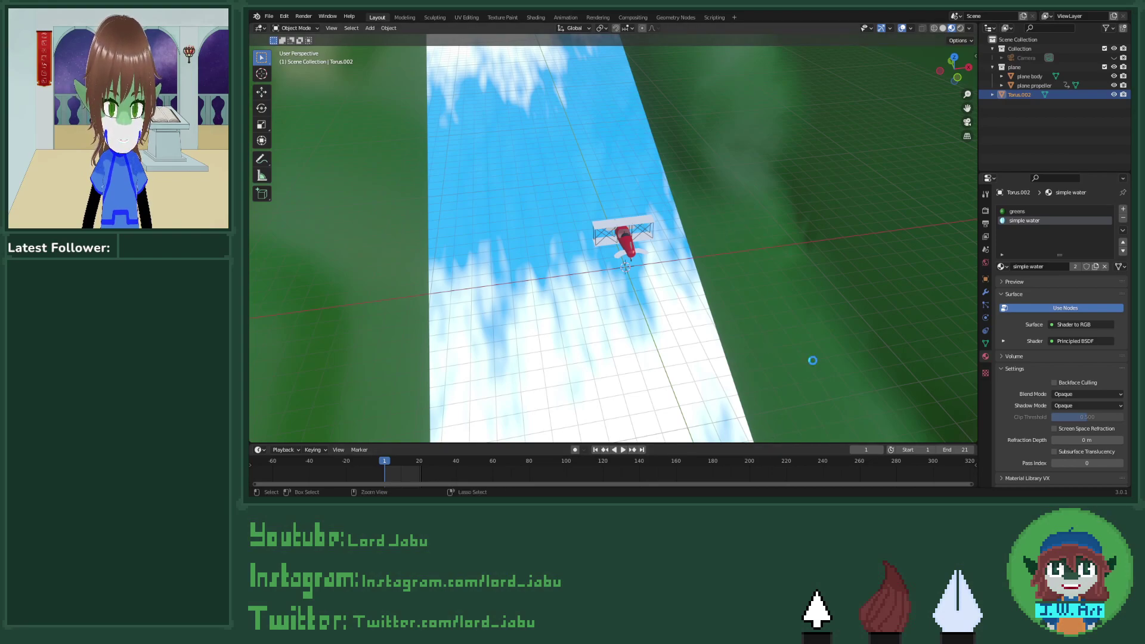
Step: Save again, orbit onto the water strip, and play the animation, stopping at frame 20
{"action": "key", "text": "ctrl+s"}
{"action": "middle_click_drag", "start_coordinate": [726, 350], "coordinate": [718, 301]}
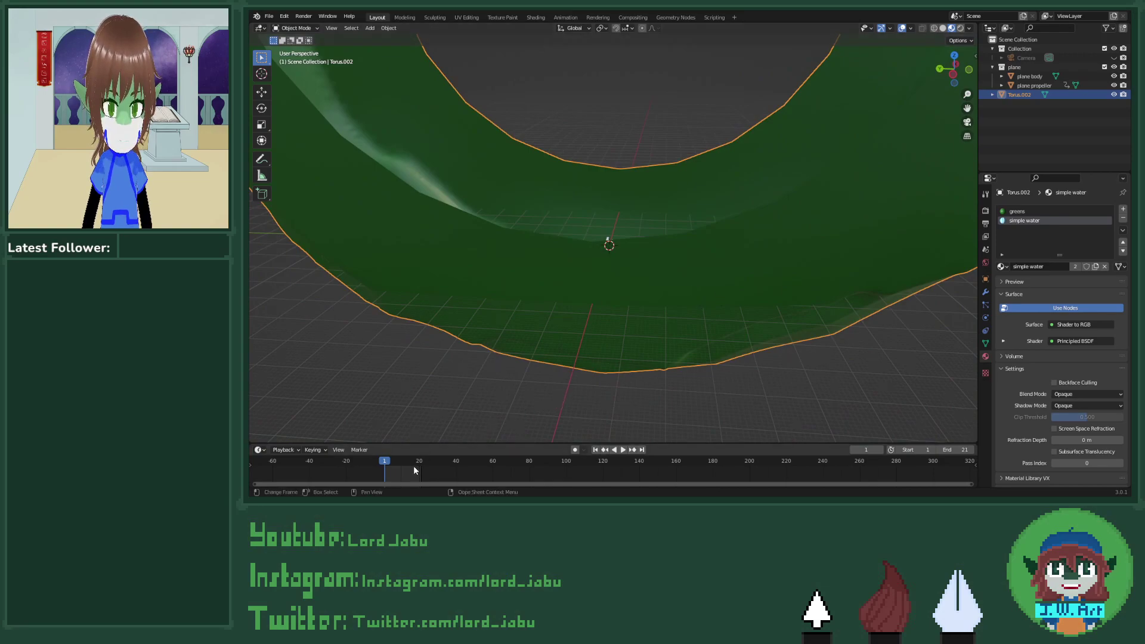
{"action": "middle_click_drag", "start_coordinate": [463, 417], "coordinate": [692, 220]}
{"action": "left_click", "coordinate": [623, 450]}
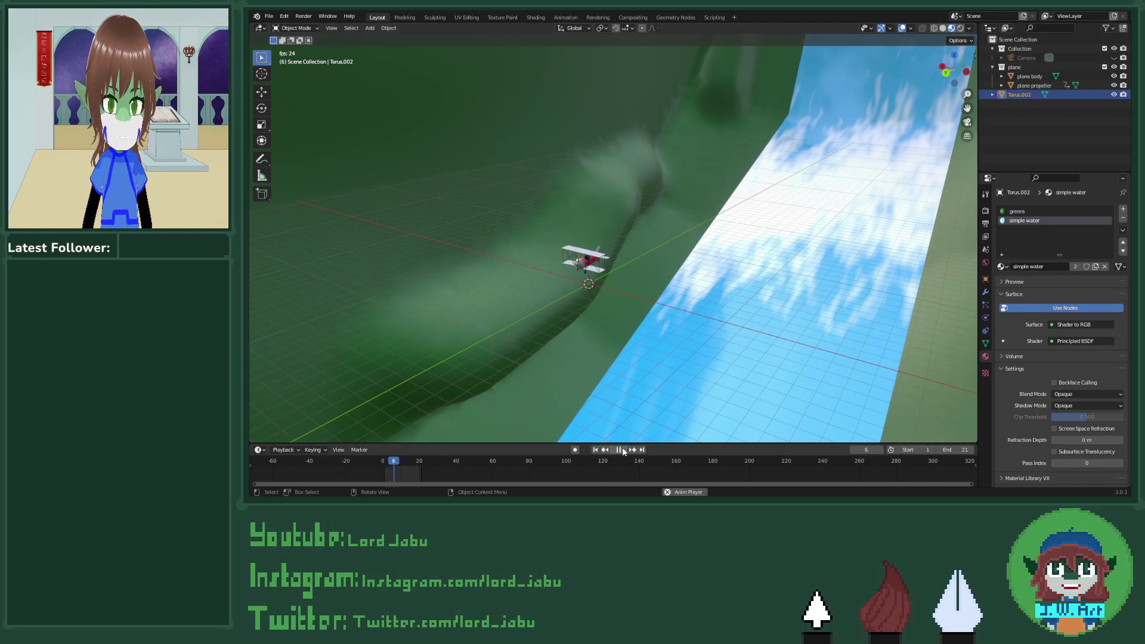
{"action": "left_click", "coordinate": [623, 449]}
{"action": "middle_click_drag", "start_coordinate": [668, 334], "coordinate": [656, 306]}
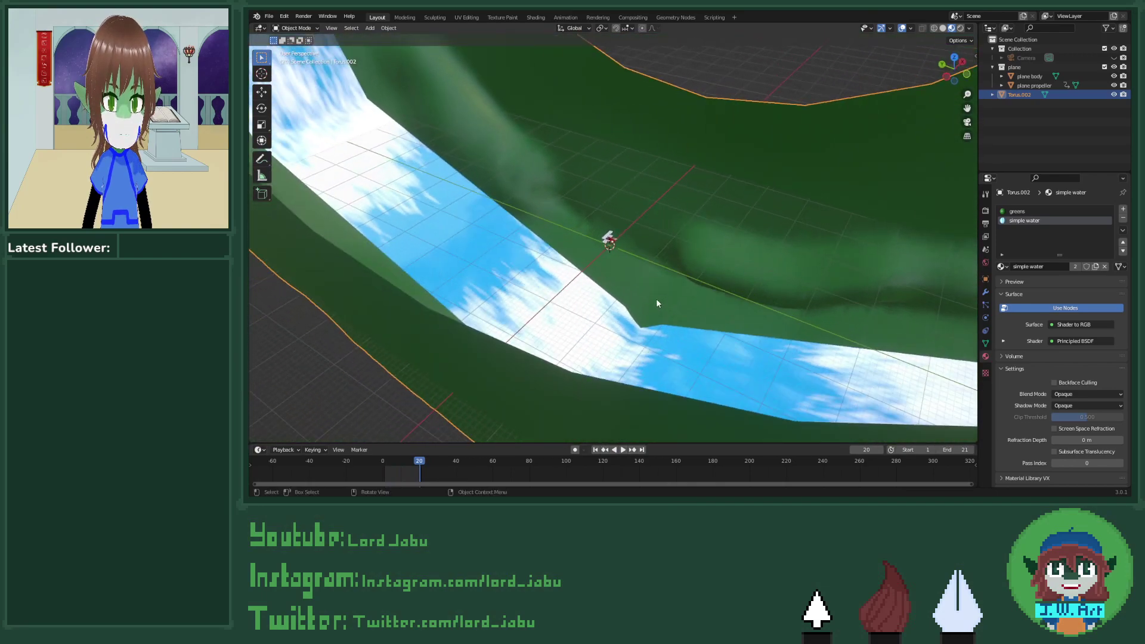
Step: In the Animation workspace with material shading, select the biplane's propeller to show its keys
{"action": "left_click", "coordinate": [563, 18]}
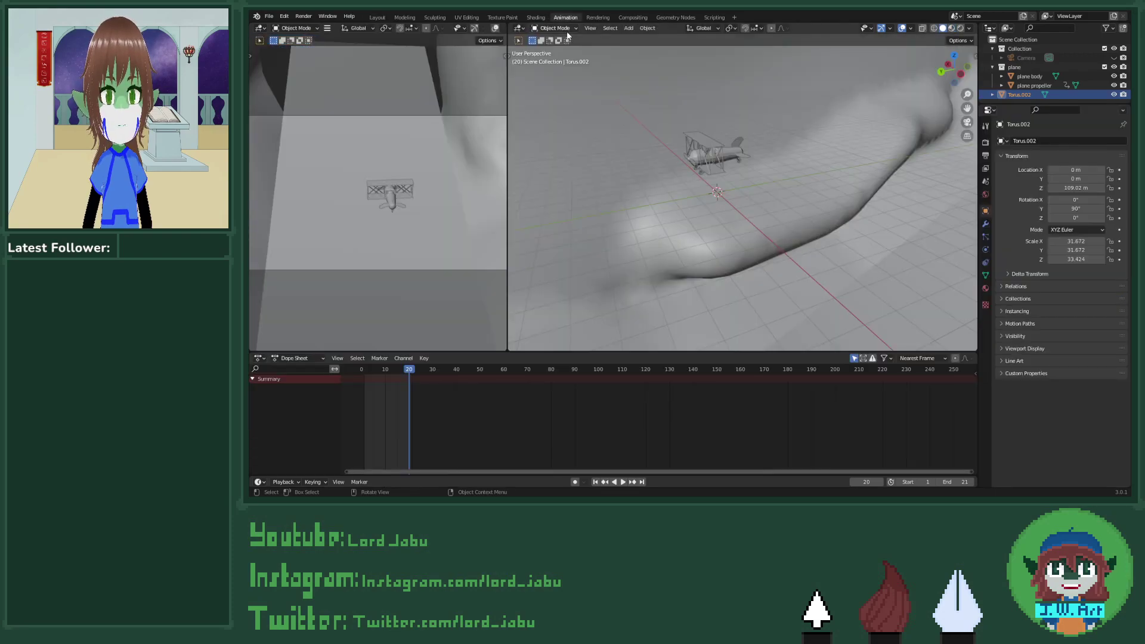
{"action": "left_click", "coordinate": [952, 29]}
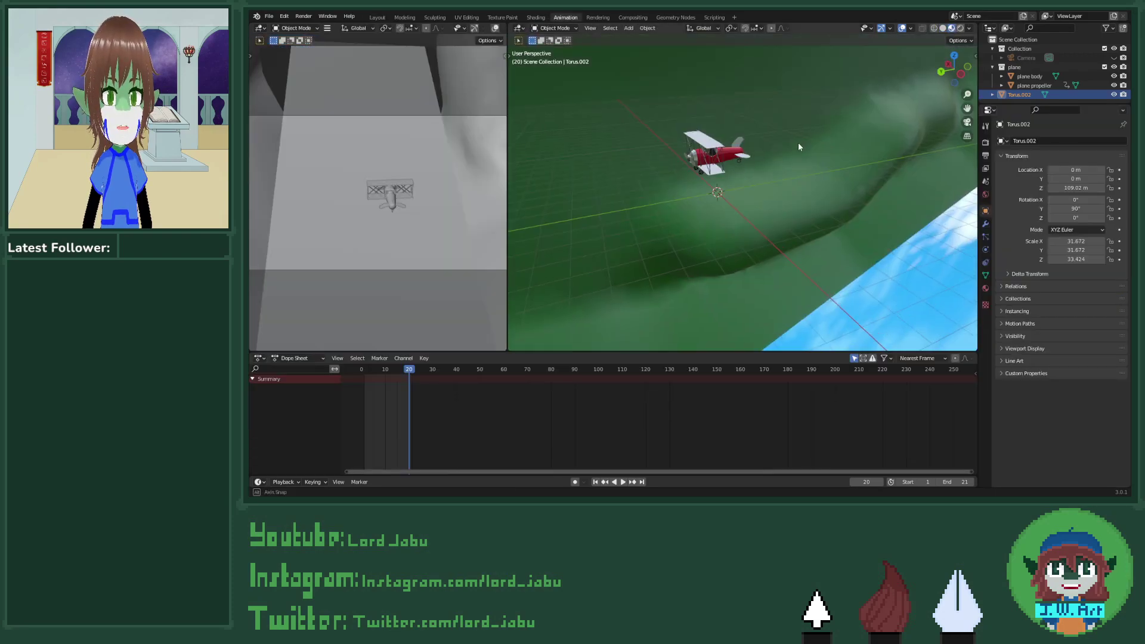
{"action": "mouse_move", "coordinate": [797, 142]}
{"action": "middle_mouse_down"}
{"action": "mouse_move", "coordinate": [763, 162]}
{"action": "mouse_move", "coordinate": [679, 178]}
{"action": "mouse_move", "coordinate": [714, 187]}
{"action": "mouse_move", "coordinate": [757, 159]}
{"action": "mouse_move", "coordinate": [751, 143]}
{"action": "mouse_move", "coordinate": [620, 199]}
{"action": "middle_mouse_up"}
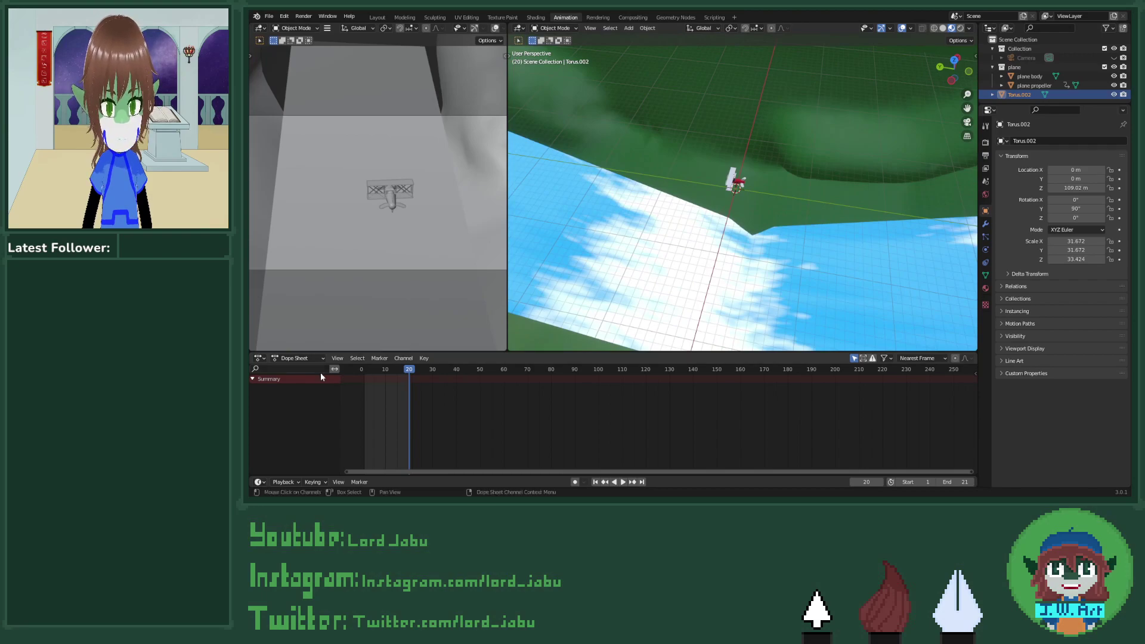
{"action": "left_click", "coordinate": [253, 379]}
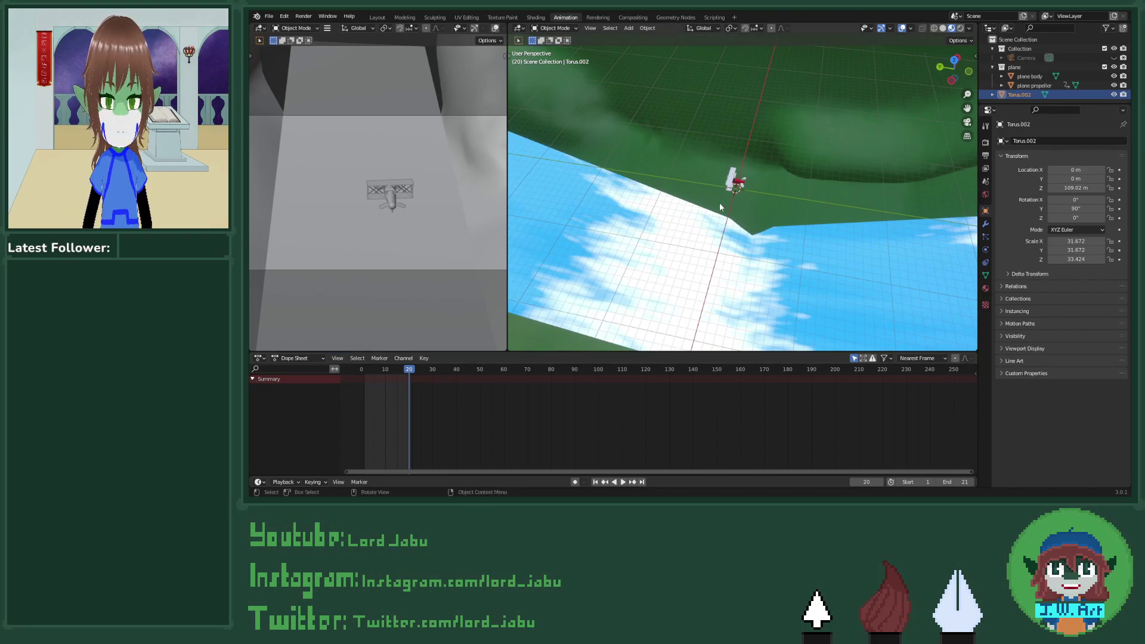
{"action": "left_click", "coordinate": [736, 182]}
{"action": "mouse_move", "coordinate": [708, 191]}
{"action": "middle_mouse_down"}
{"action": "mouse_move", "coordinate": [688, 209]}
{"action": "mouse_move", "coordinate": [718, 205]}
{"action": "middle_mouse_up"}
{"action": "scroll", "coordinate": [728, 203], "scroll_direction": "up", "scroll_amount": 5}
{"action": "left_click", "coordinate": [677, 161]}
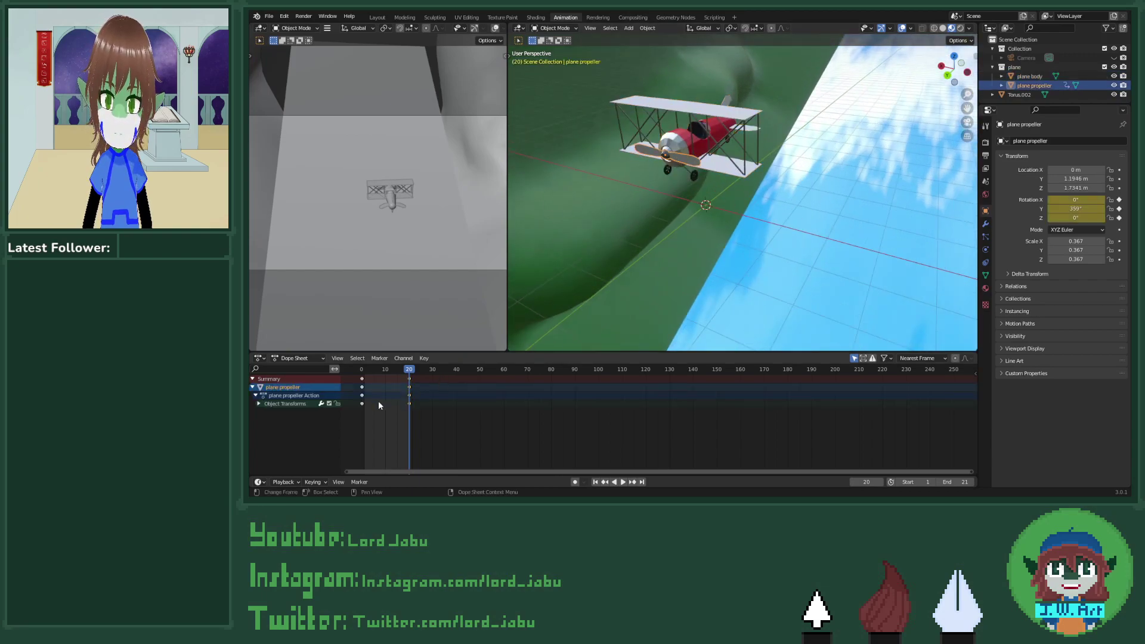
Step: Select the propeller's frame-0 keys and expand its X, Y and Z Euler rotation channels
{"action": "left_click_drag", "start_coordinate": [357, 401], "coordinate": [452, 433]}
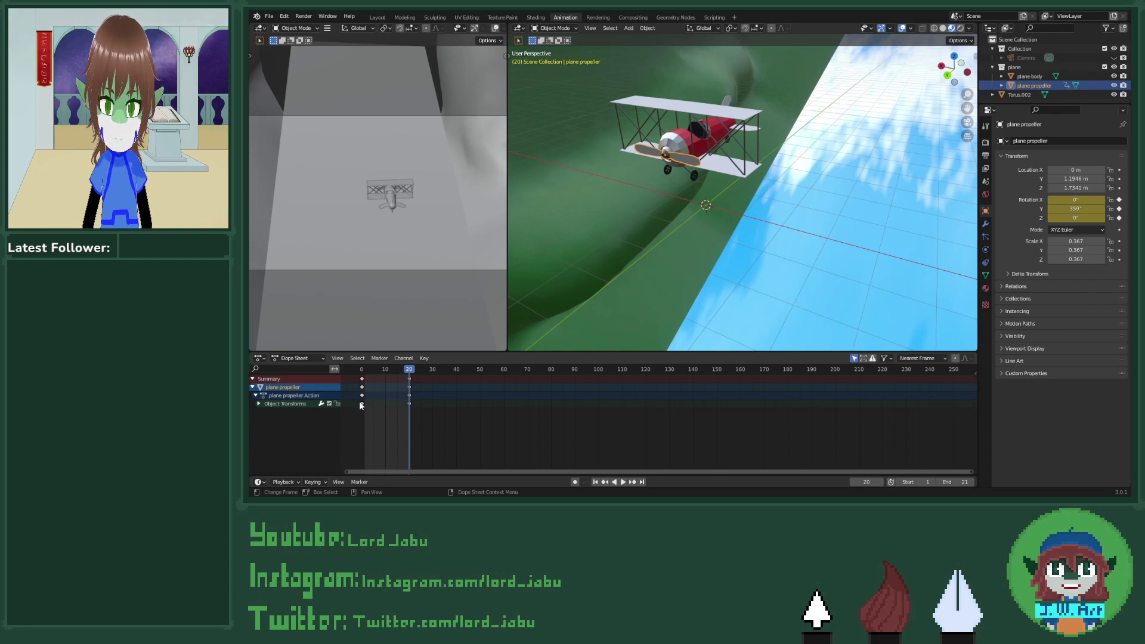
{"action": "left_click", "coordinate": [258, 404]}
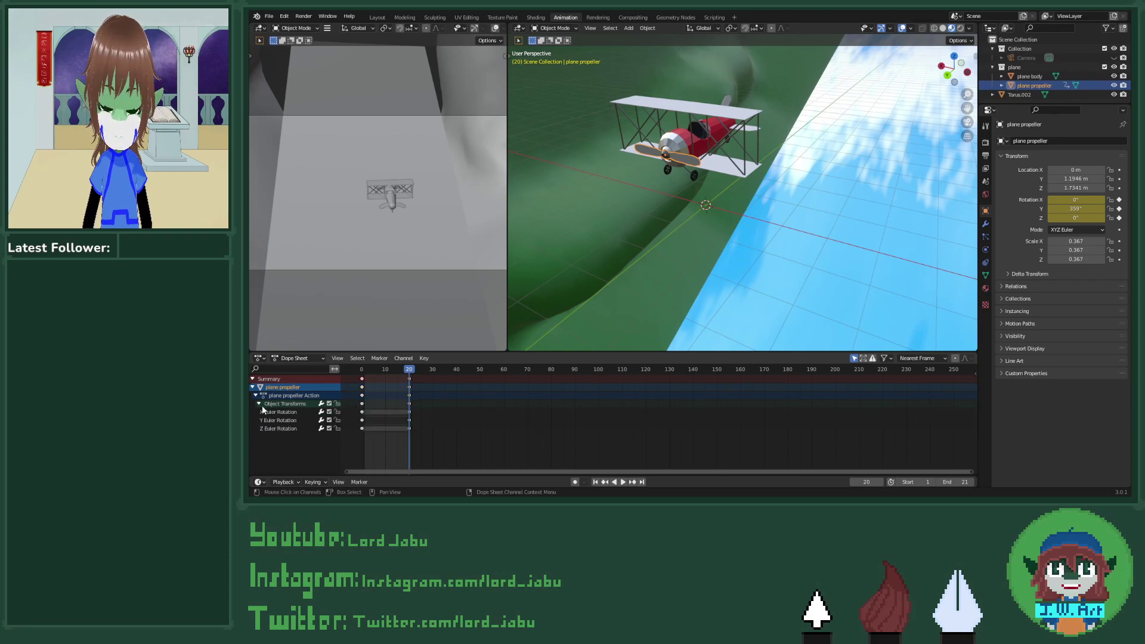
{"action": "left_click", "coordinate": [268, 412]}
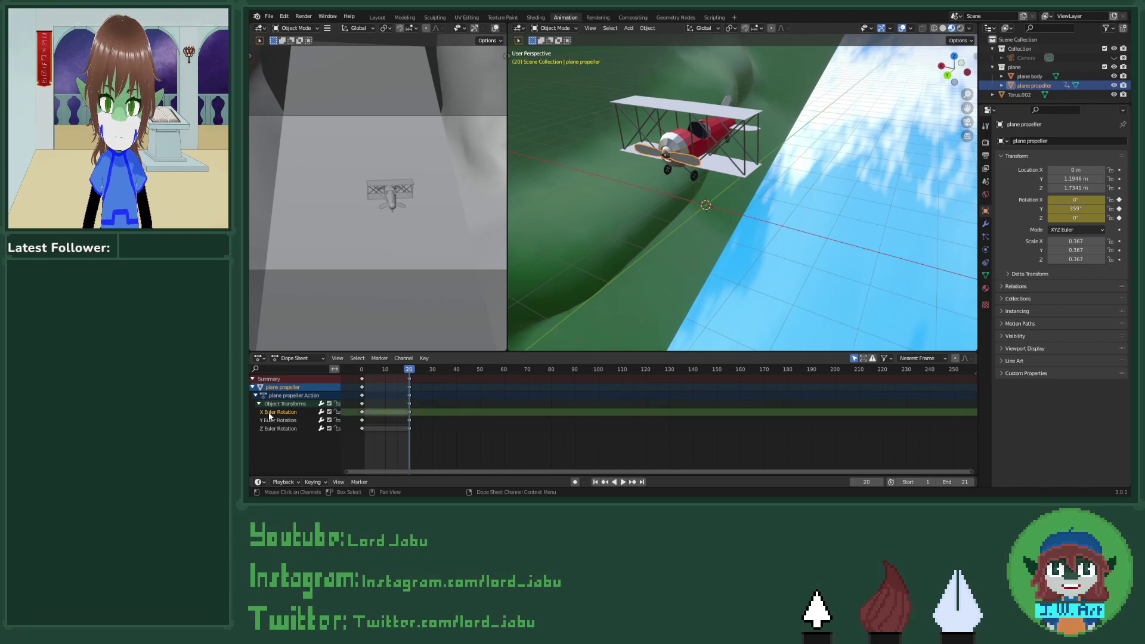
{"action": "left_click", "coordinate": [271, 420]}
{"action": "left_click", "coordinate": [272, 429]}
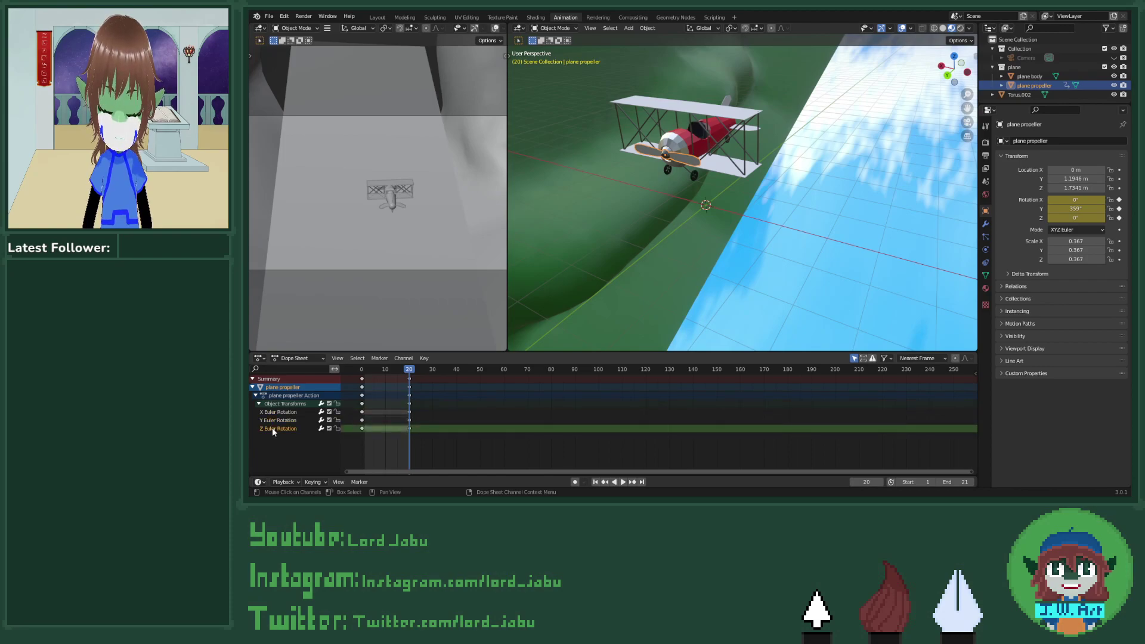
{"action": "left_click", "coordinate": [275, 420]}
{"action": "middle_click_drag", "start_coordinate": [626, 263], "coordinate": [696, 220]}
Step: Try rotating the propeller on Z, cancel it, and delete the selected keyframes
{"action": "key", "text": "r"}
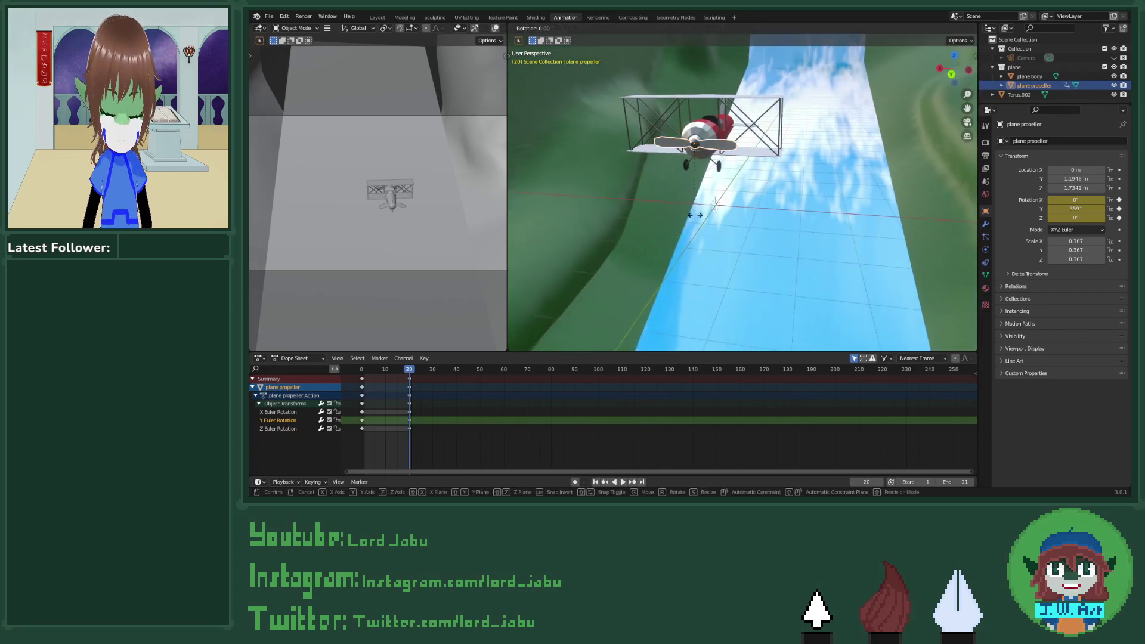
{"action": "key", "text": "z"}
{"action": "key", "text": "z"}
{"action": "key", "text": "z"}
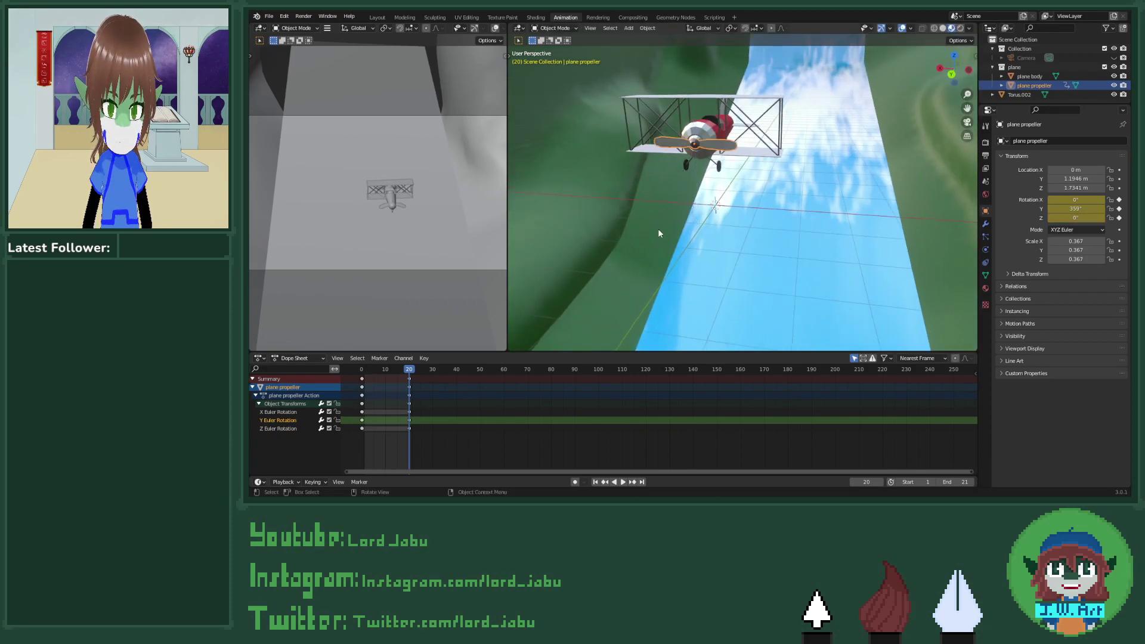
{"action": "right_click", "coordinate": [703, 145]}
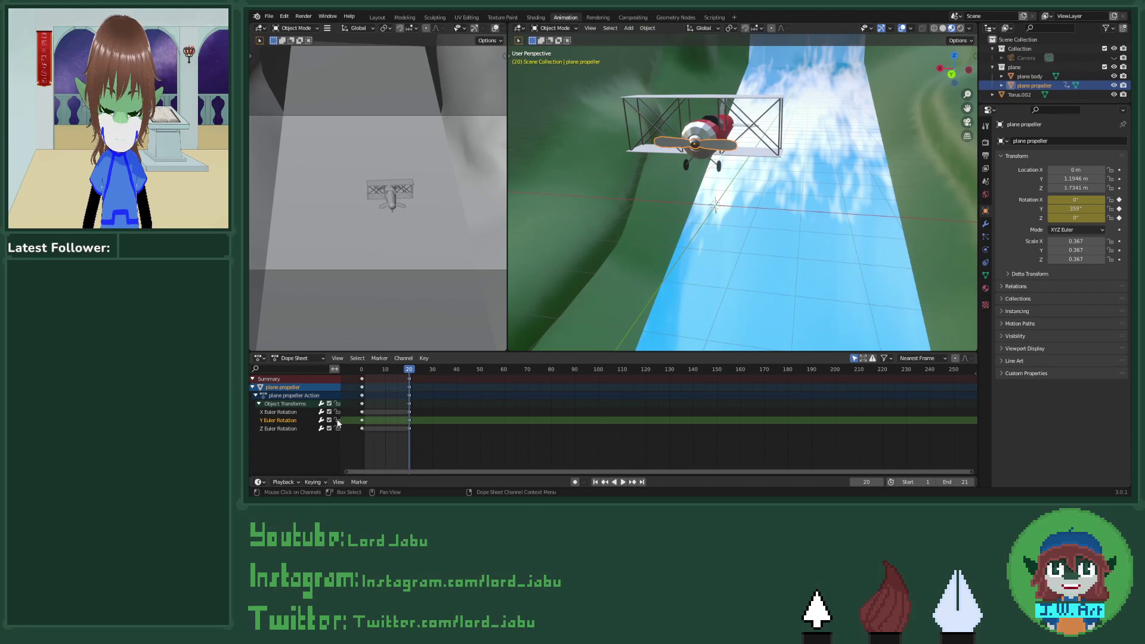
{"action": "key", "text": "x"}
{"action": "left_click", "coordinate": [400, 419]}
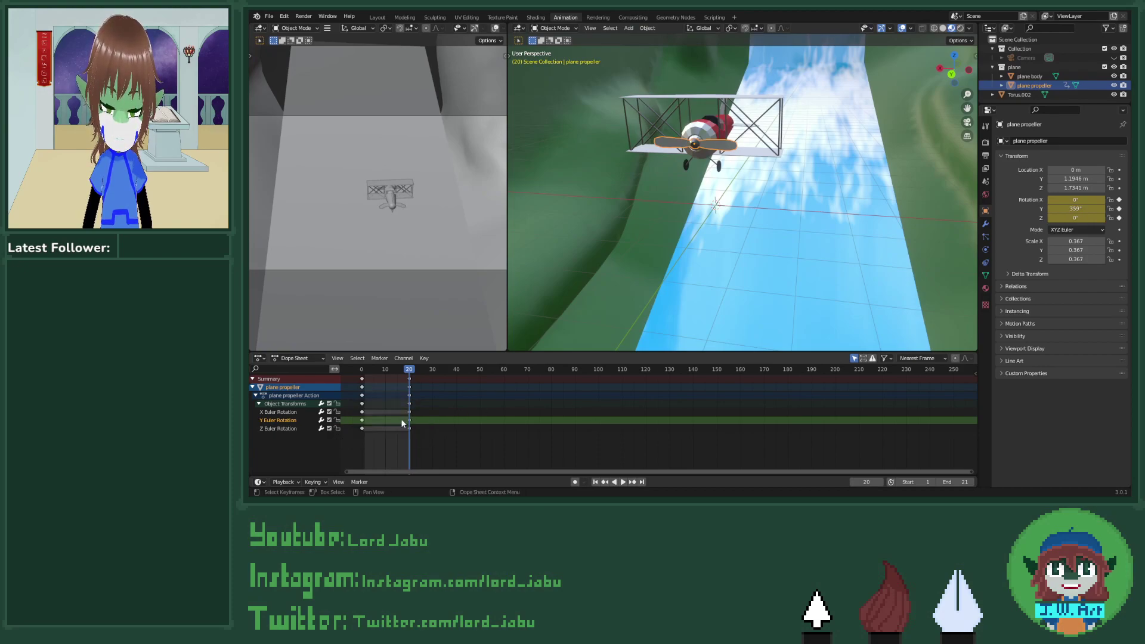
Step: Box-select the propeller's rotation keyframes and place the copies at frame 21
{"action": "left_click_drag", "start_coordinate": [353, 371], "coordinate": [420, 448]}
{"action": "key", "text": "Down"}
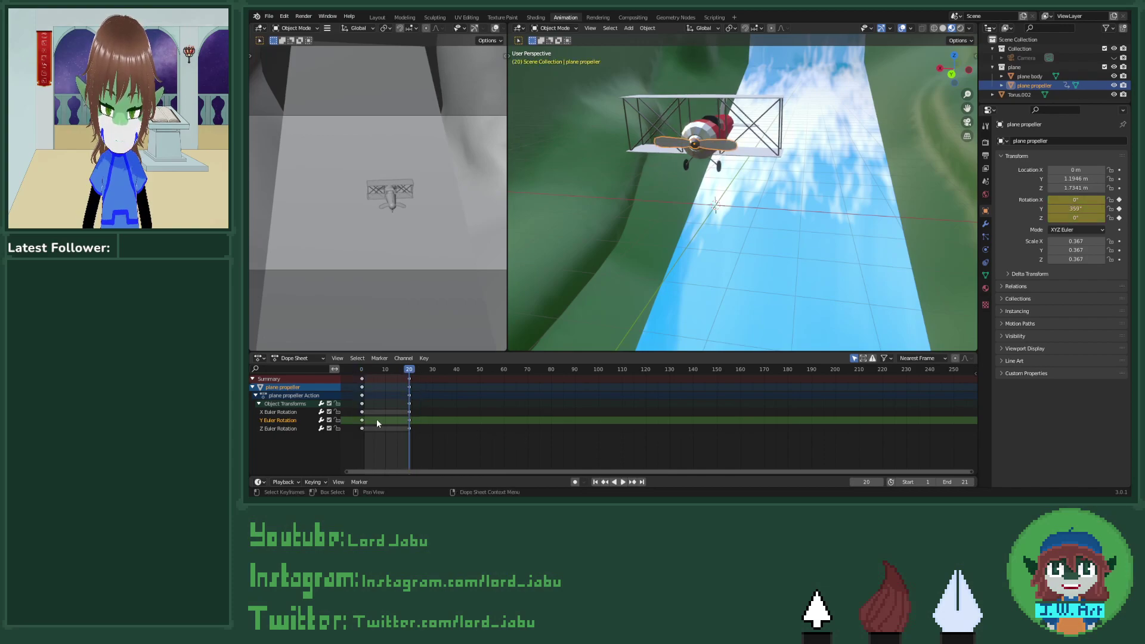
{"action": "left_click_drag", "start_coordinate": [358, 420], "coordinate": [424, 423]}
{"action": "key", "text": "g"}
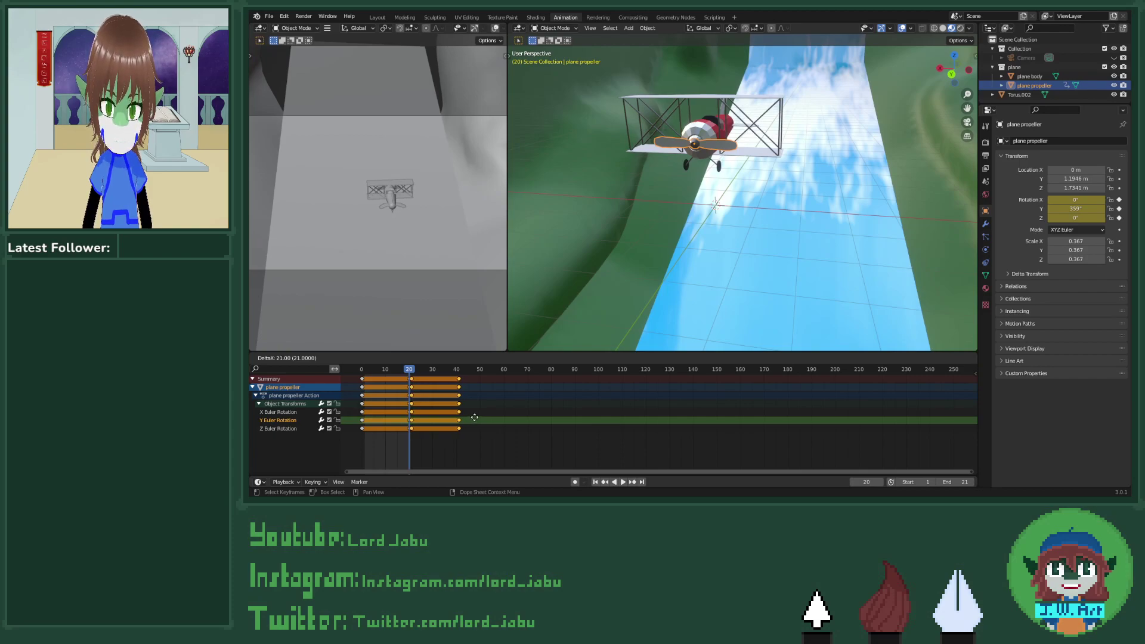
{"action": "left_click", "coordinate": [474, 417]}
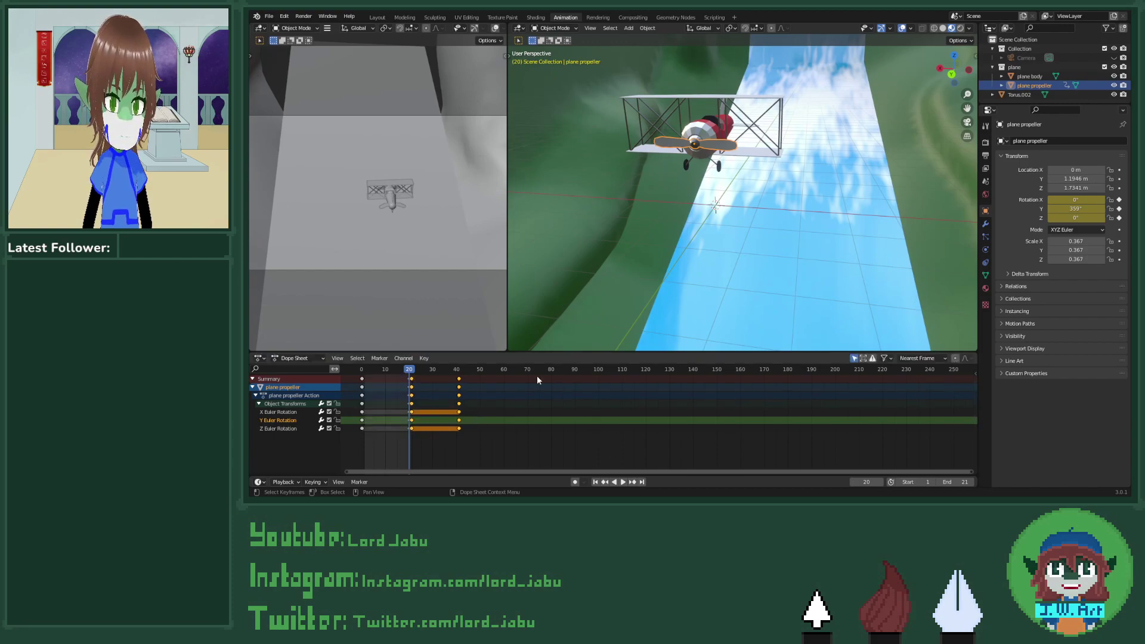
Step: In the Layout workspace, set the scene's end frame to 50
{"action": "left_click", "coordinate": [377, 17]}
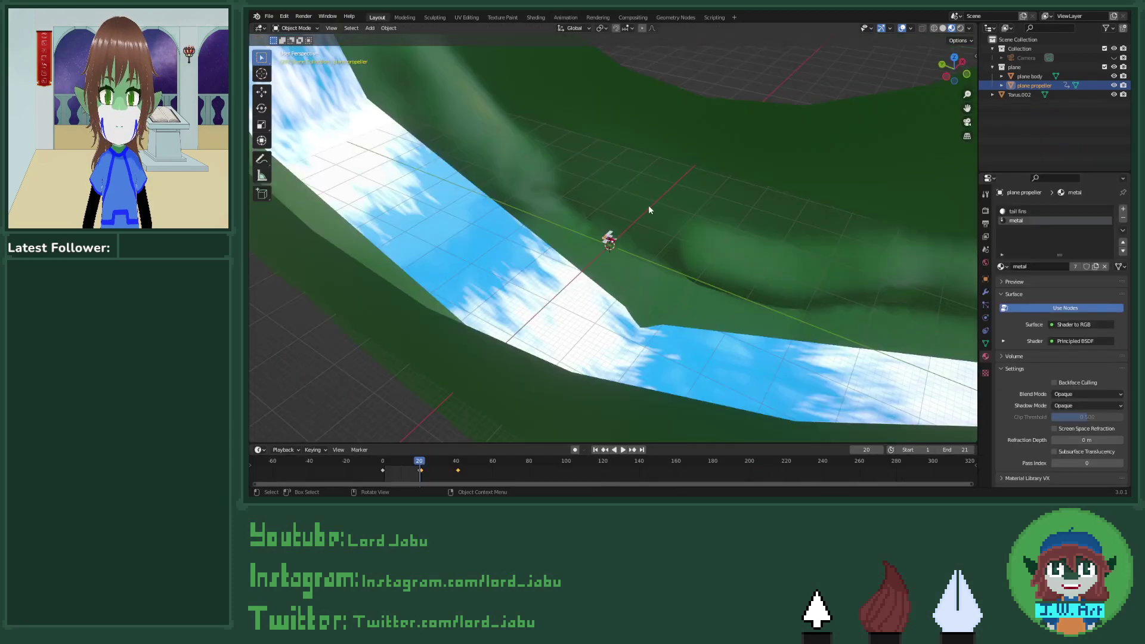
{"action": "left_click", "coordinate": [961, 450]}
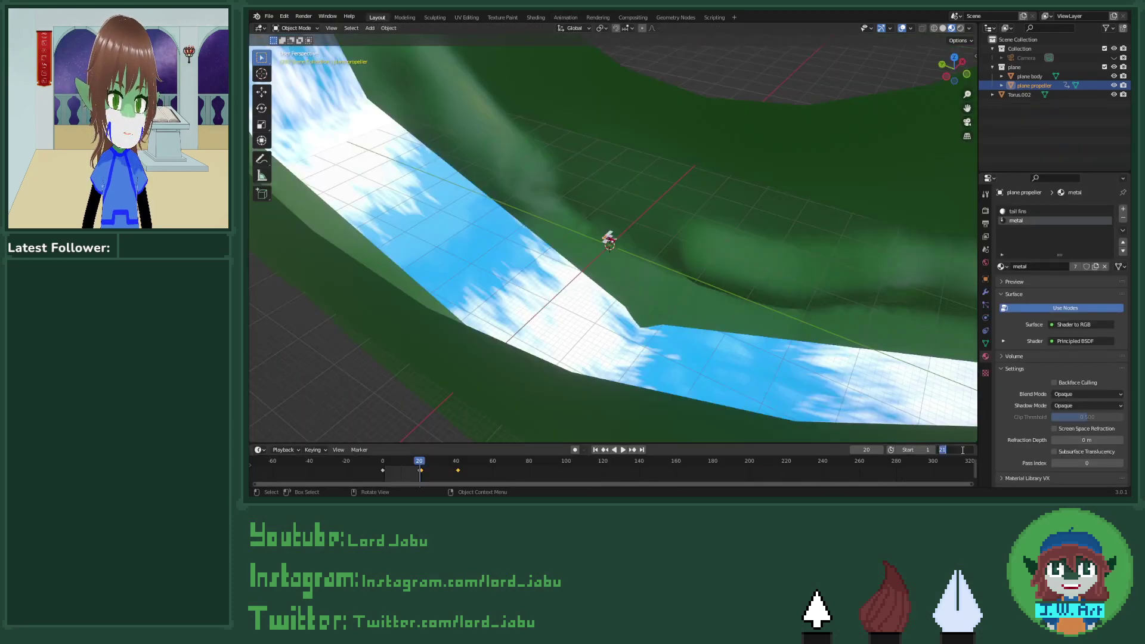
{"action": "type", "text": "50"}
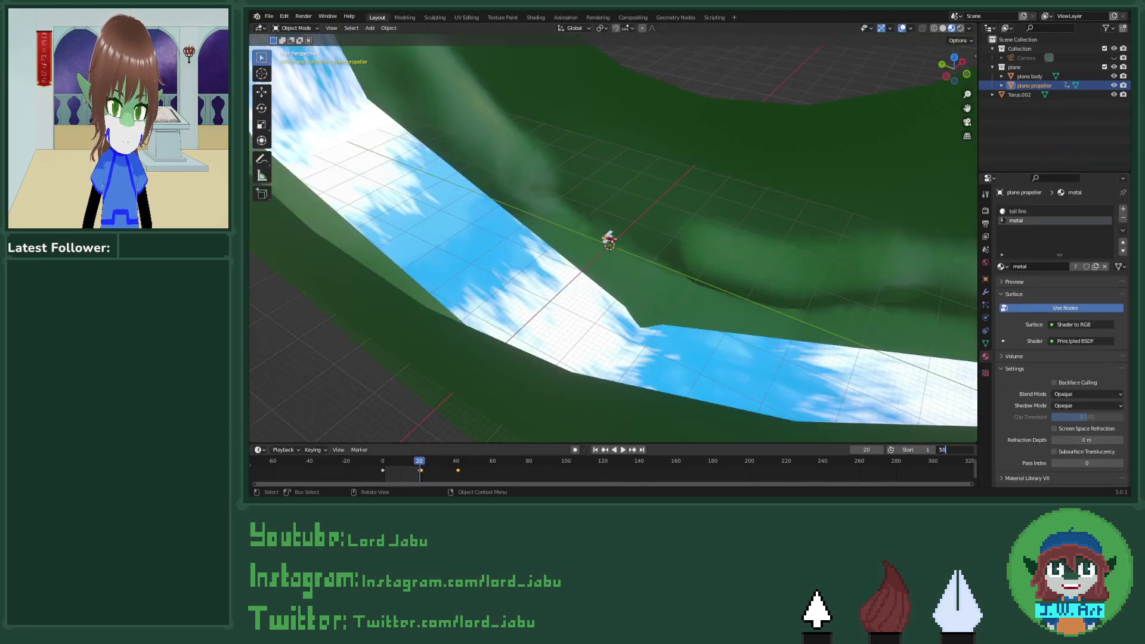
{"action": "key", "text": "Return"}
Step: Orbit close to the biplane and play the animation to watch the propeller spin
{"action": "scroll", "coordinate": [702, 320], "scroll_direction": "up", "scroll_amount": 6}
{"action": "middle_click_drag", "start_coordinate": [671, 285], "coordinate": [770, 339]}
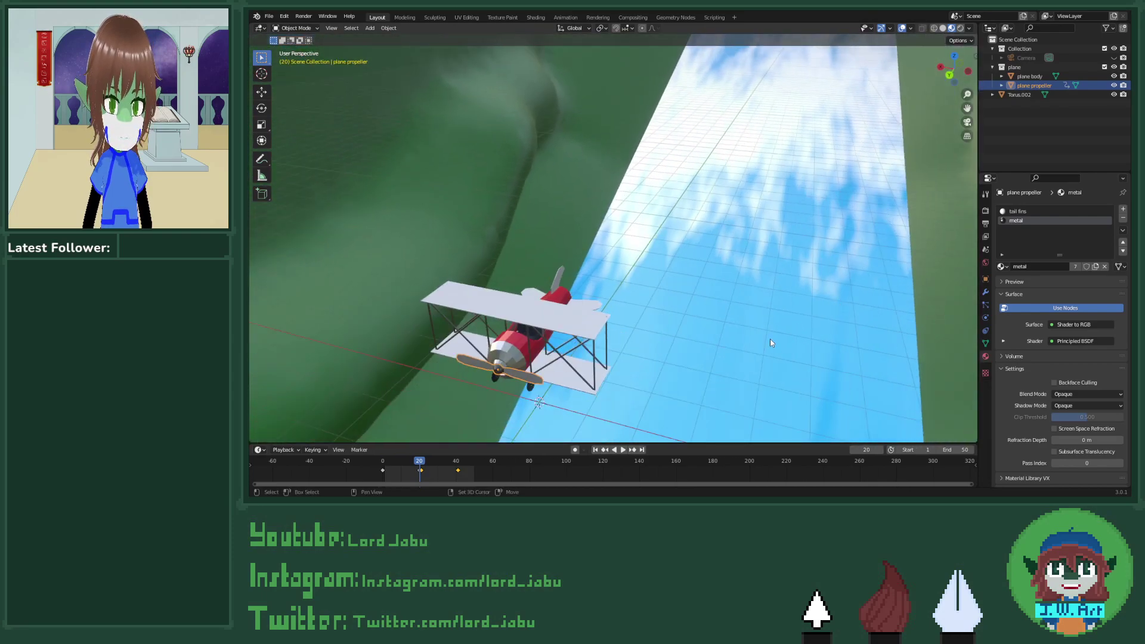
{"action": "left_click", "coordinate": [622, 450]}
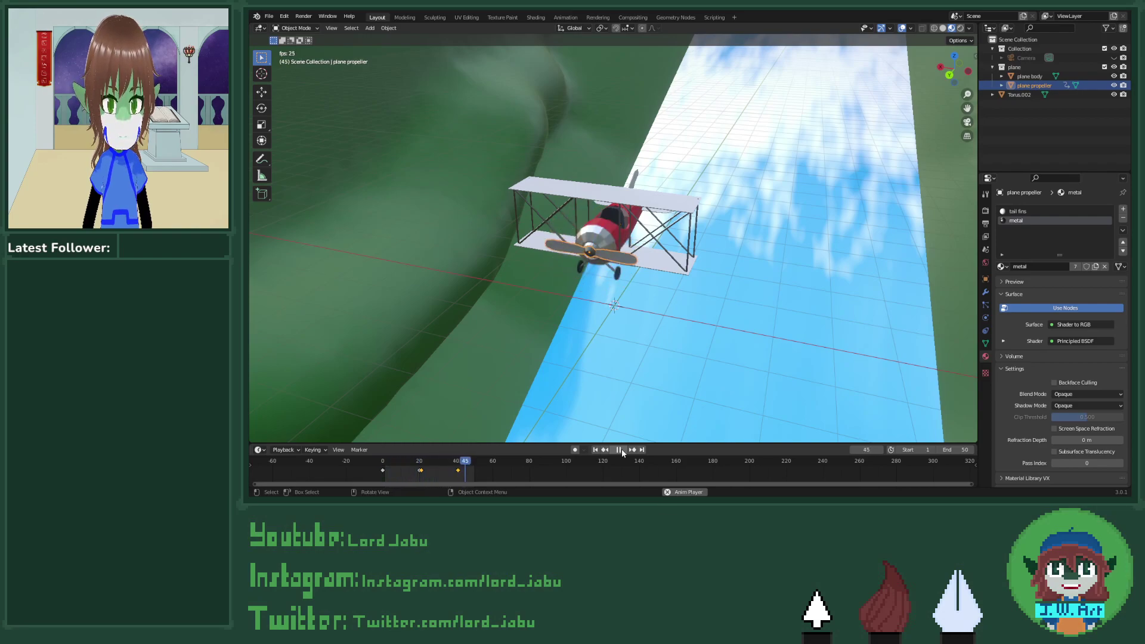
{"action": "left_click", "coordinate": [619, 449]}
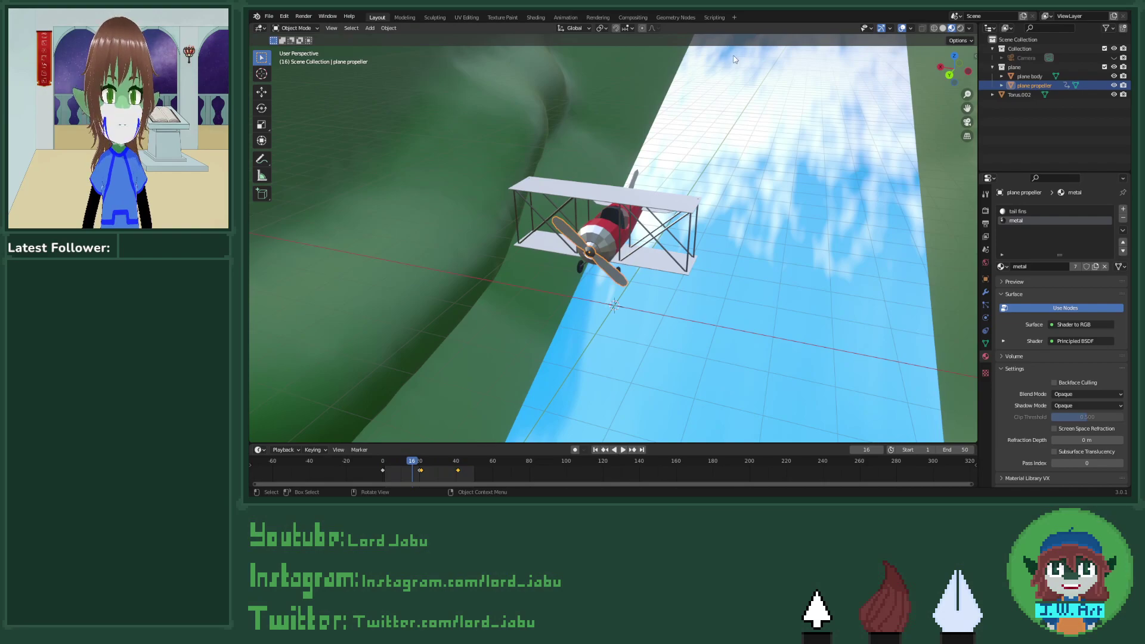
Step: Try nudging the frame-21 propeller keyframes one frame earlier, preview the spin, then undo
{"action": "left_click", "coordinate": [566, 17]}
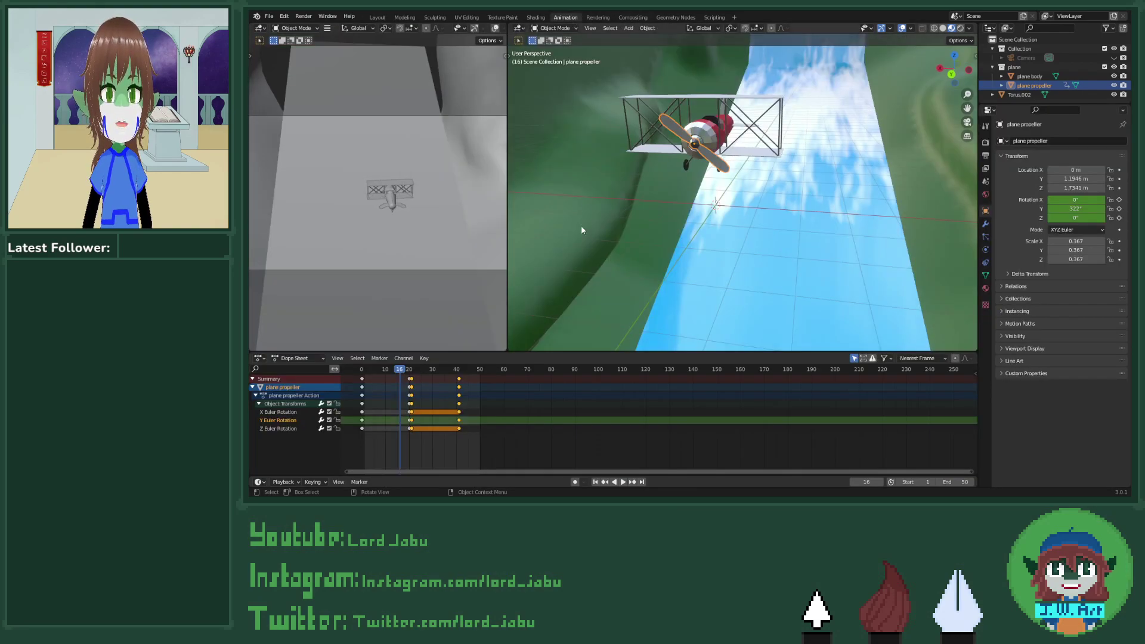
{"action": "middle_click_drag", "start_coordinate": [490, 409], "coordinate": [583, 415]}
{"action": "left_click_drag", "start_coordinate": [508, 369], "coordinate": [497, 369]}
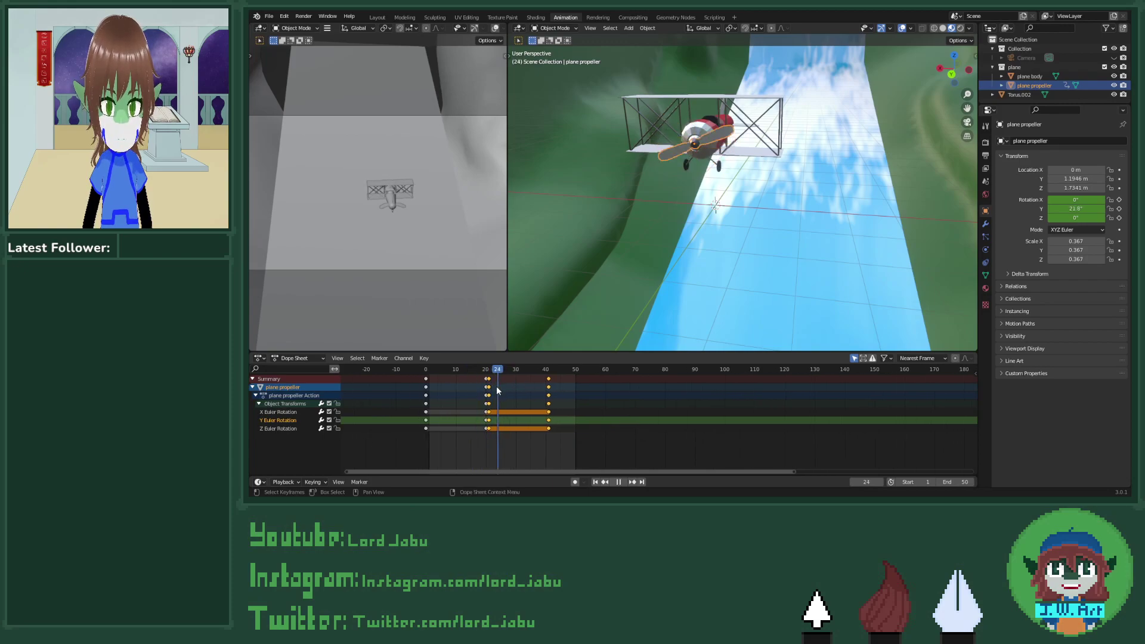
{"action": "left_click_drag", "start_coordinate": [487, 379], "coordinate": [489, 379]}
{"action": "left_click", "coordinate": [488, 380]}
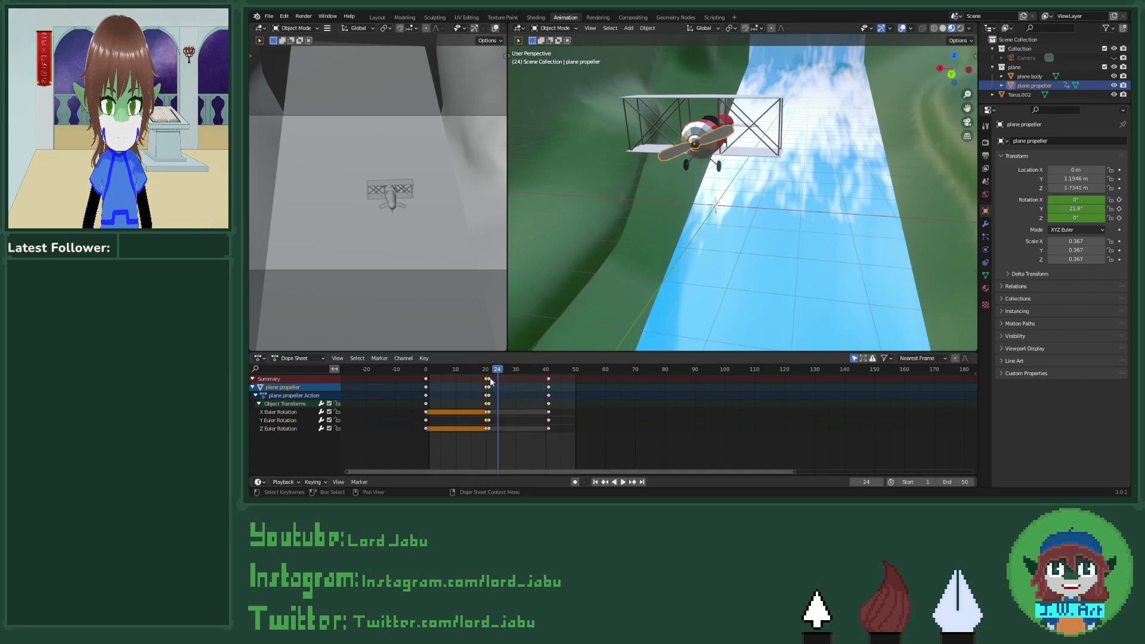
{"action": "left_click", "coordinate": [490, 384]}
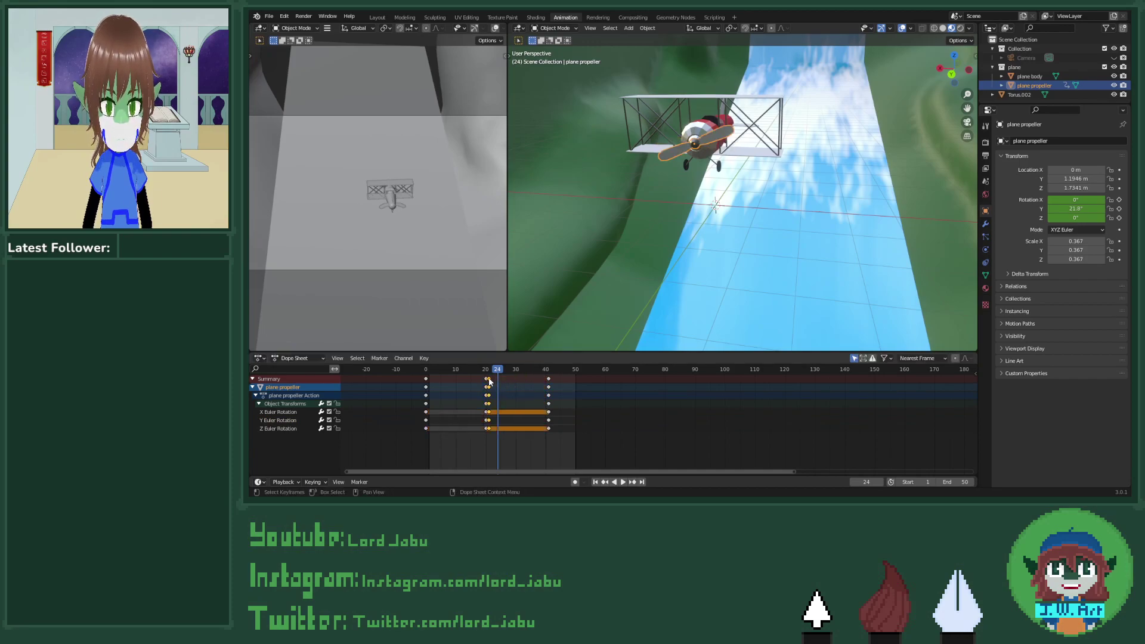
{"action": "key", "text": "g"}
{"action": "left_click", "coordinate": [486, 378]}
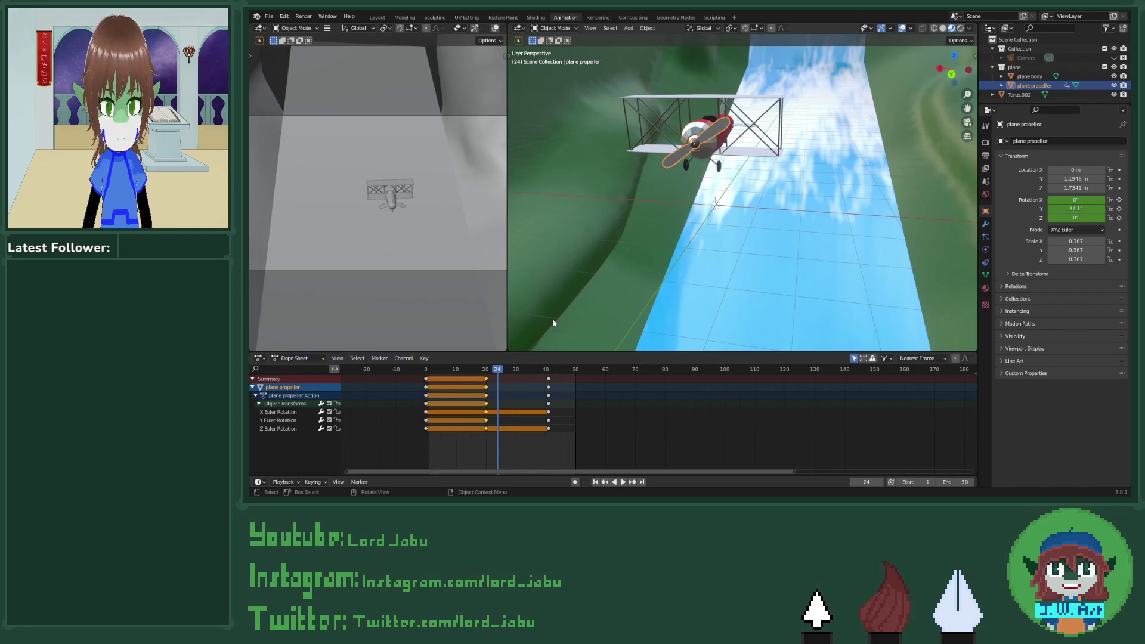
{"action": "left_click", "coordinate": [623, 481]}
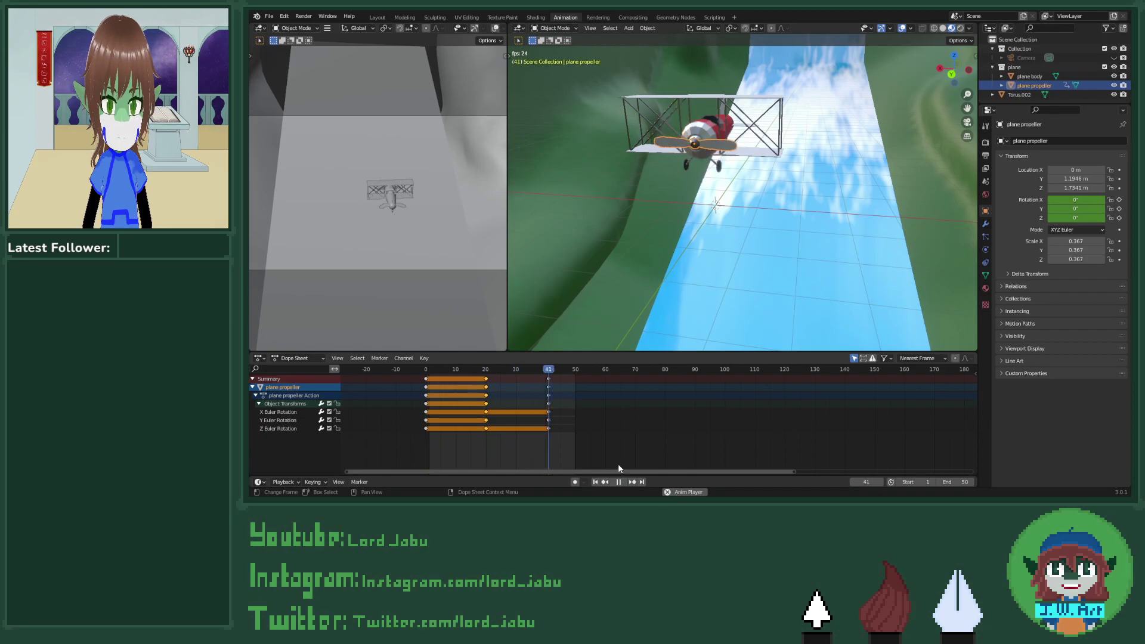
{"action": "key", "text": "space"}
{"action": "key", "text": "ctrl+z"}
{"action": "key", "text": "ctrl+z"}
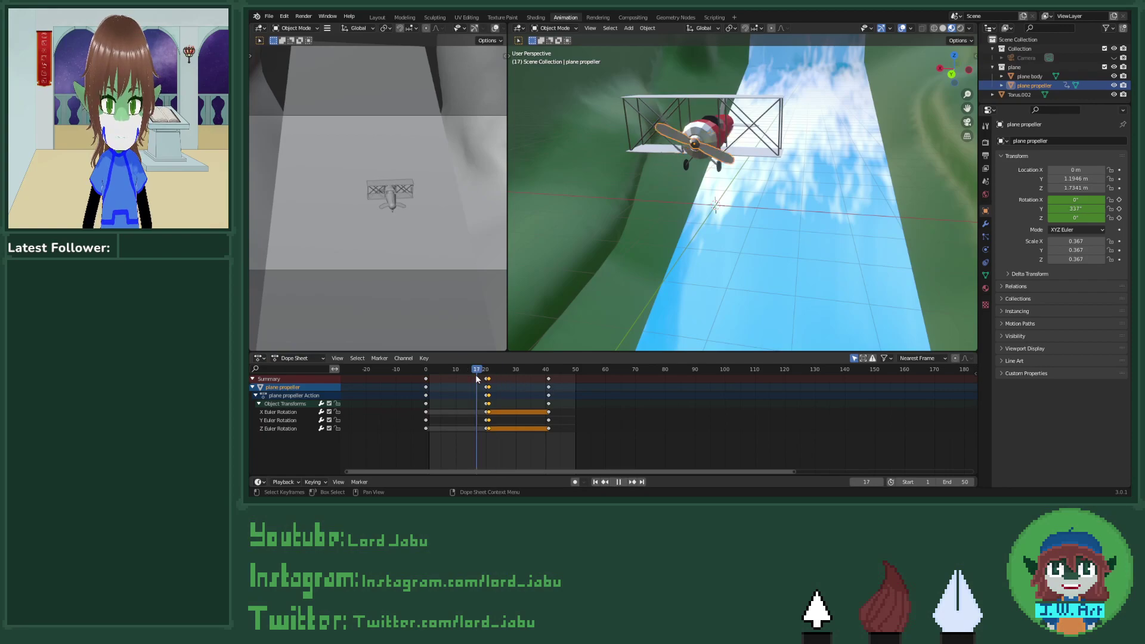
Step: Move the frame-20 propeller keys to about frame 10 and the frame-40 keys to frame 20, then preview
{"action": "key", "text": "Right"}
{"action": "key", "text": "b"}
{"action": "left_click_drag", "start_coordinate": [480, 429], "coordinate": [506, 373]}
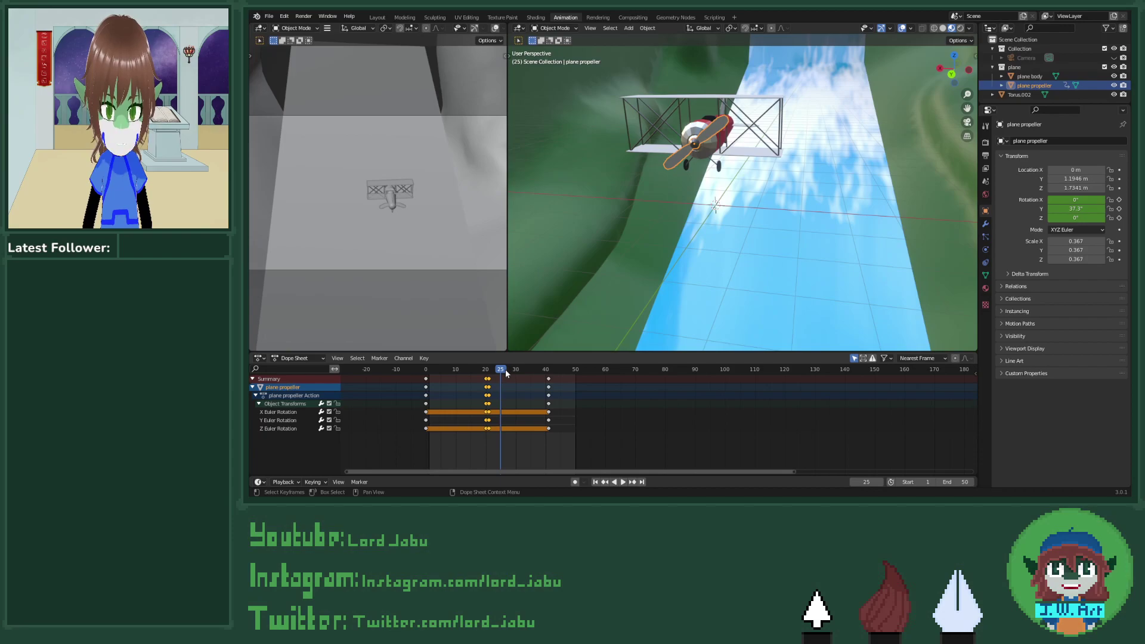
{"action": "key", "text": "g"}
{"action": "left_click", "coordinate": [475, 370]}
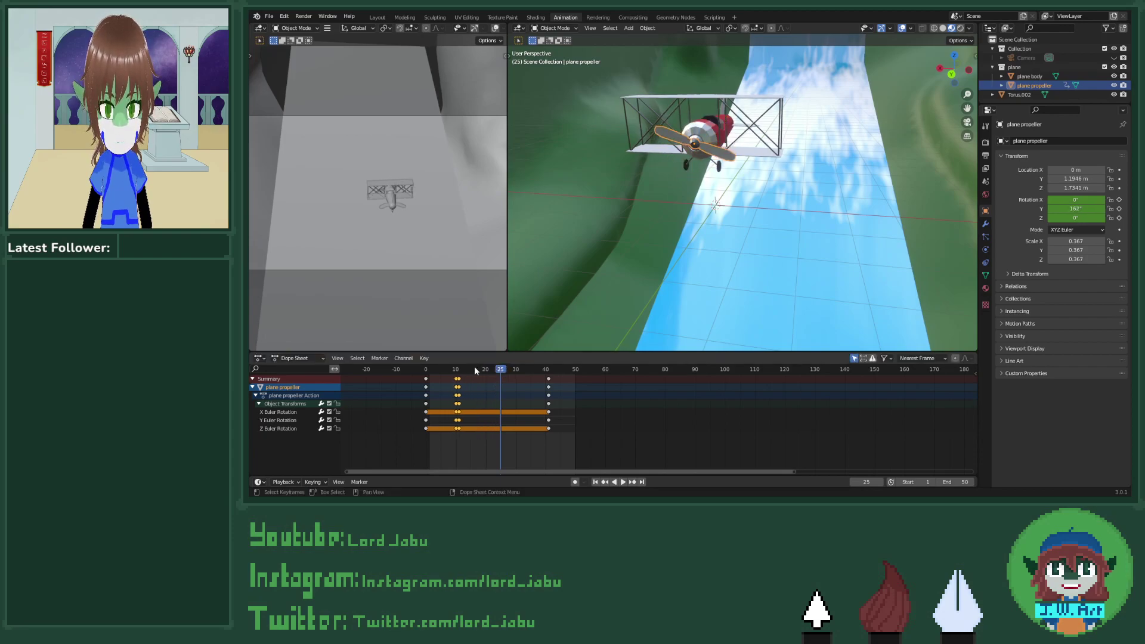
{"action": "left_click_drag", "start_coordinate": [539, 375], "coordinate": [567, 438]}
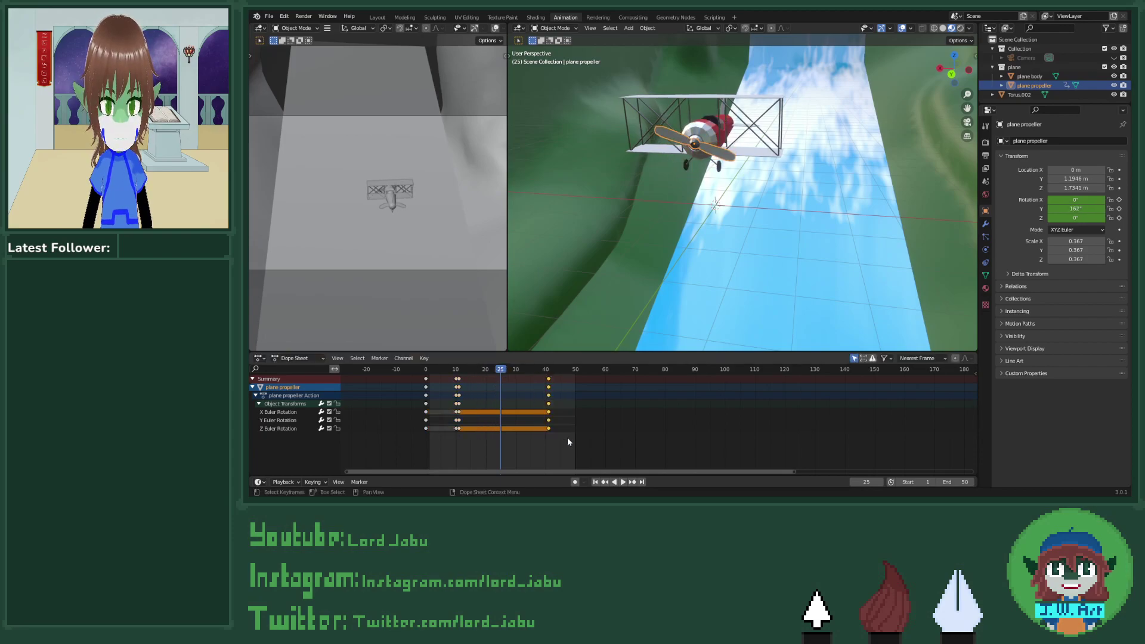
{"action": "key", "text": "g"}
{"action": "left_click", "coordinate": [505, 429]}
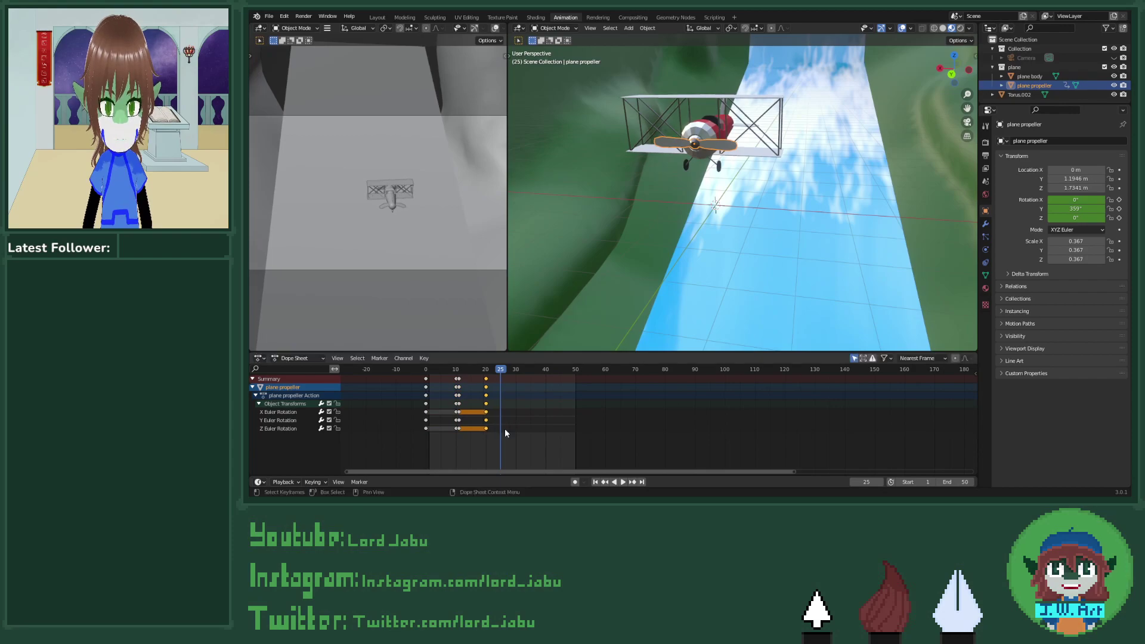
{"action": "left_click", "coordinate": [623, 482]}
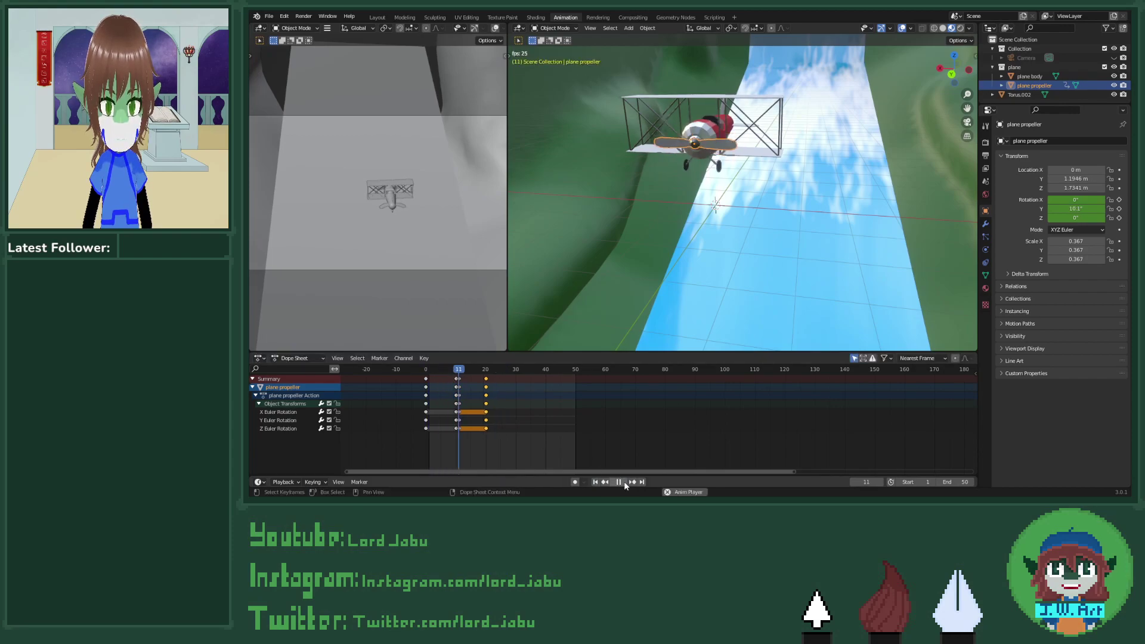
{"action": "left_click", "coordinate": [622, 481]}
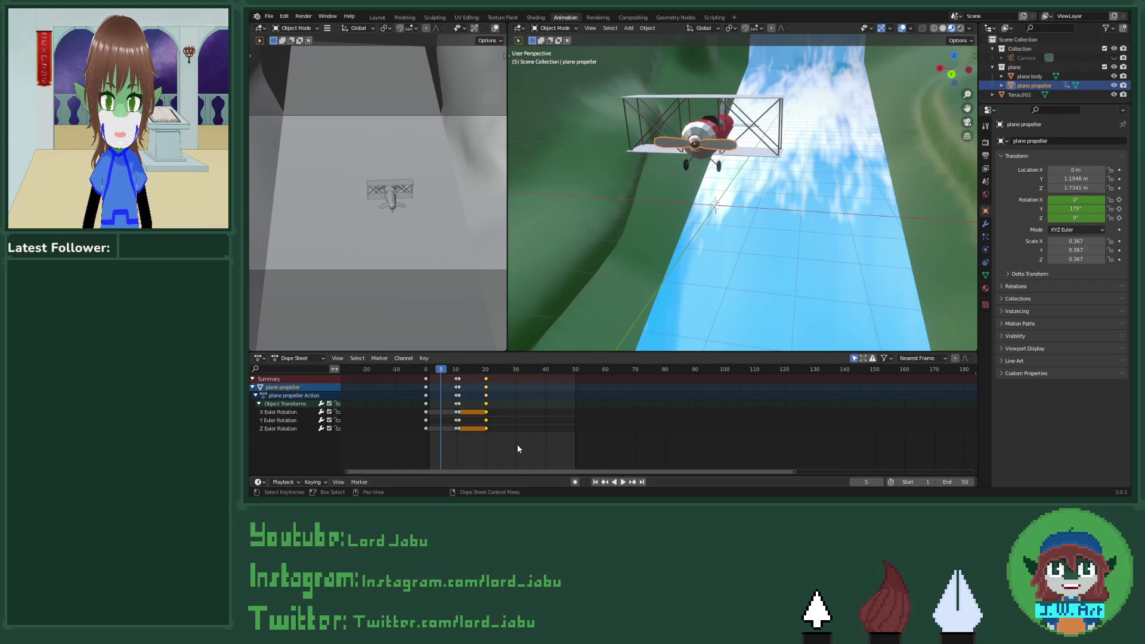
Step: Duplicate all propeller rotation keys about 20 frames later and preview the spin
{"action": "left_click_drag", "start_coordinate": [500, 442], "coordinate": [417, 373]}
{"action": "key", "text": "shift+d"}
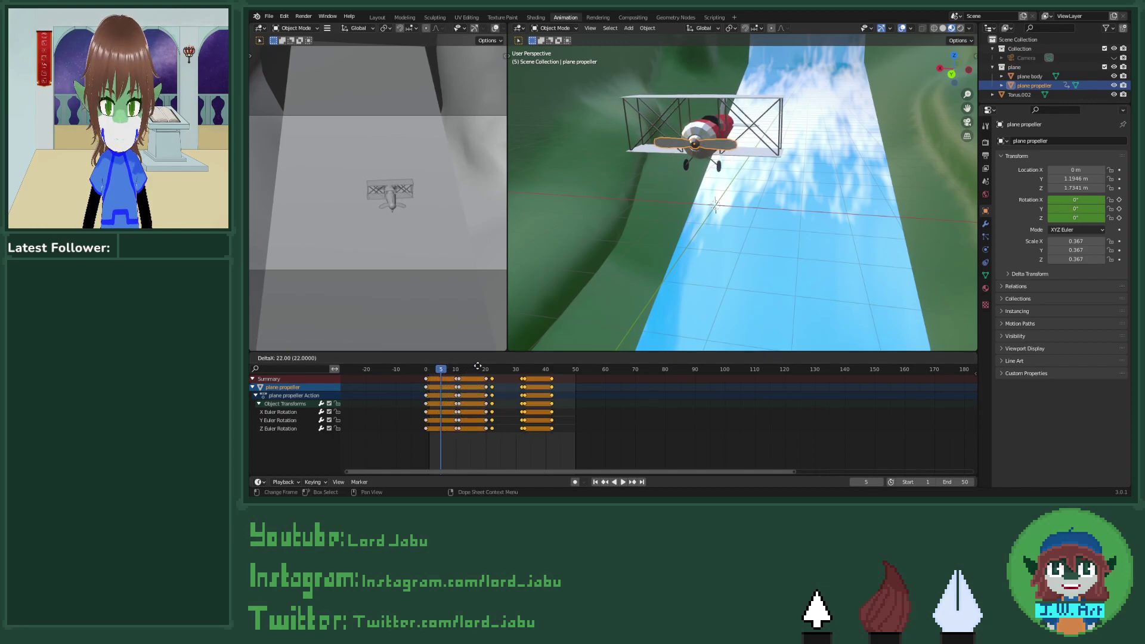
{"action": "left_click", "coordinate": [477, 474]}
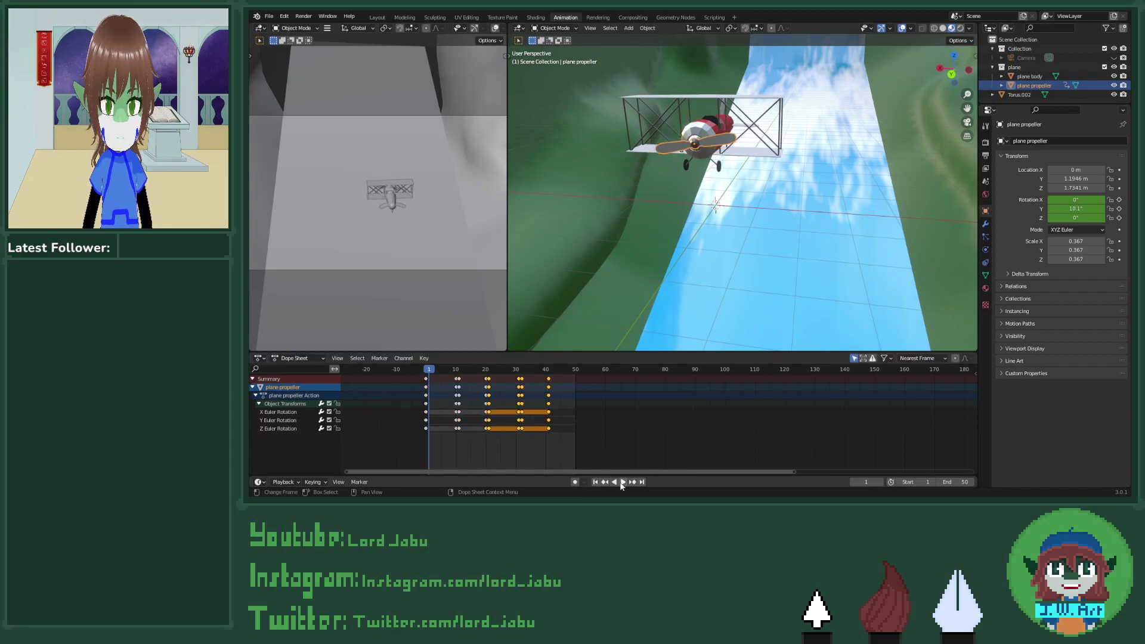
{"action": "left_click", "coordinate": [622, 482]}
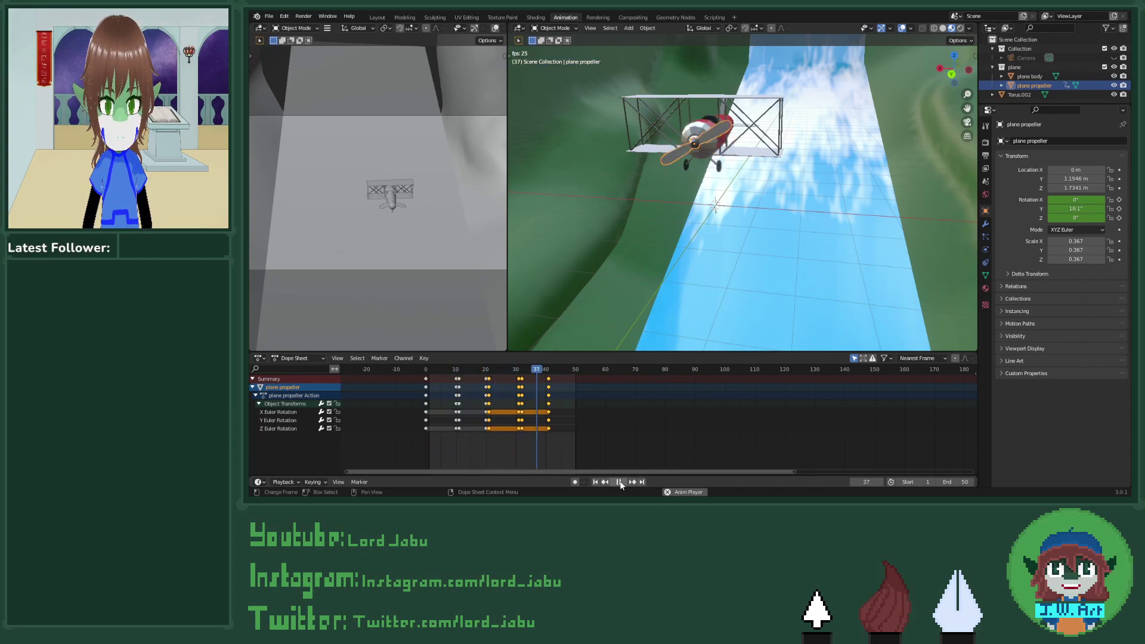
{"action": "left_click", "coordinate": [619, 482]}
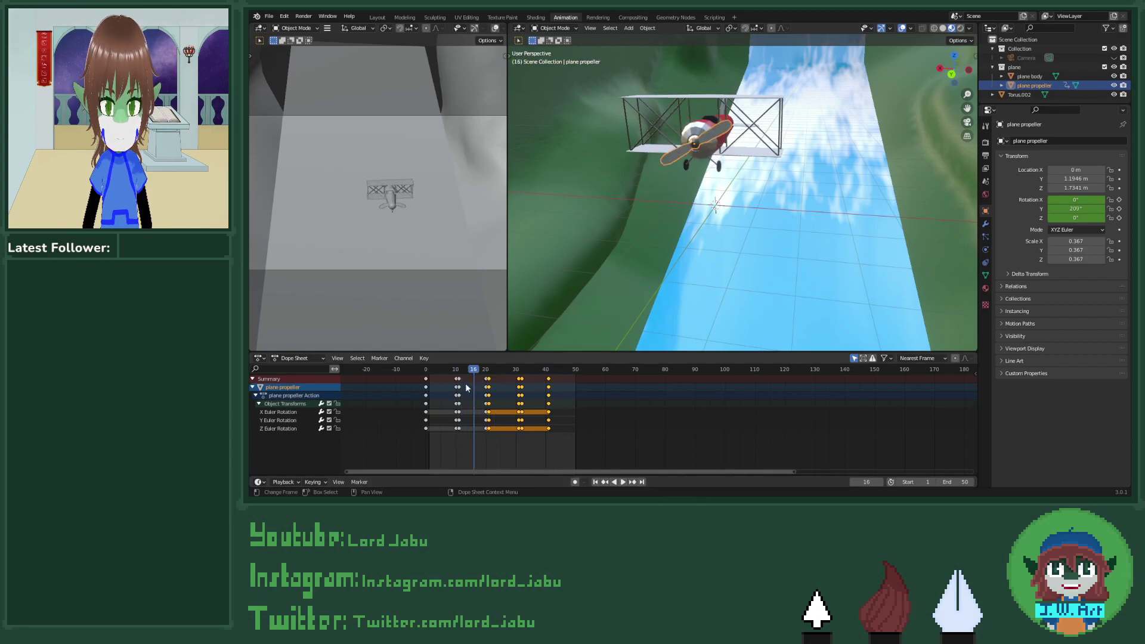
Step: Slide the later propeller keyframes about 5, then 4 frames earlier
{"action": "left_click_drag", "start_coordinate": [450, 373], "coordinate": [494, 370]}
{"action": "left_click_drag", "start_coordinate": [447, 437], "coordinate": [583, 374]}
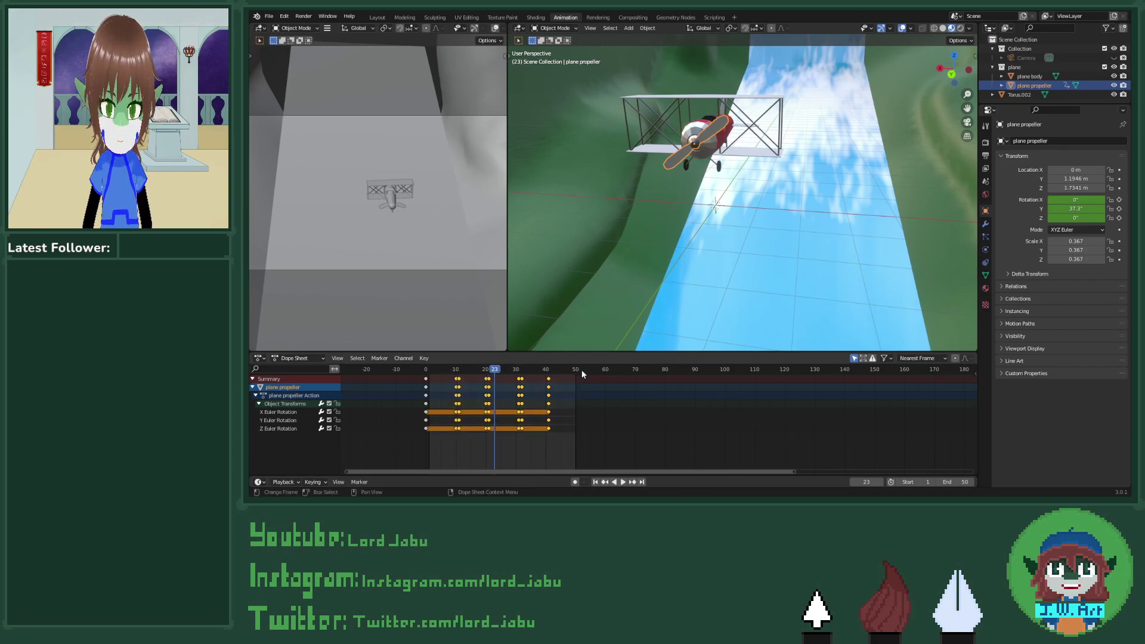
{"action": "key", "text": "g"}
{"action": "left_click", "coordinate": [567, 370]}
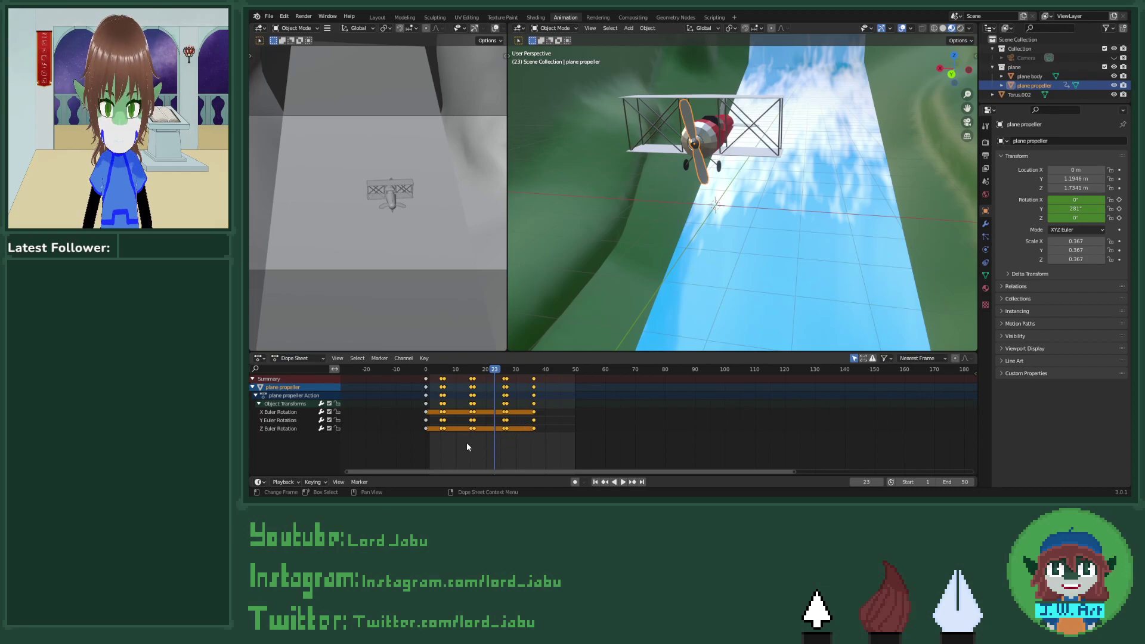
{"action": "left_click_drag", "start_coordinate": [467, 447], "coordinate": [574, 365]}
{"action": "key", "text": "g"}
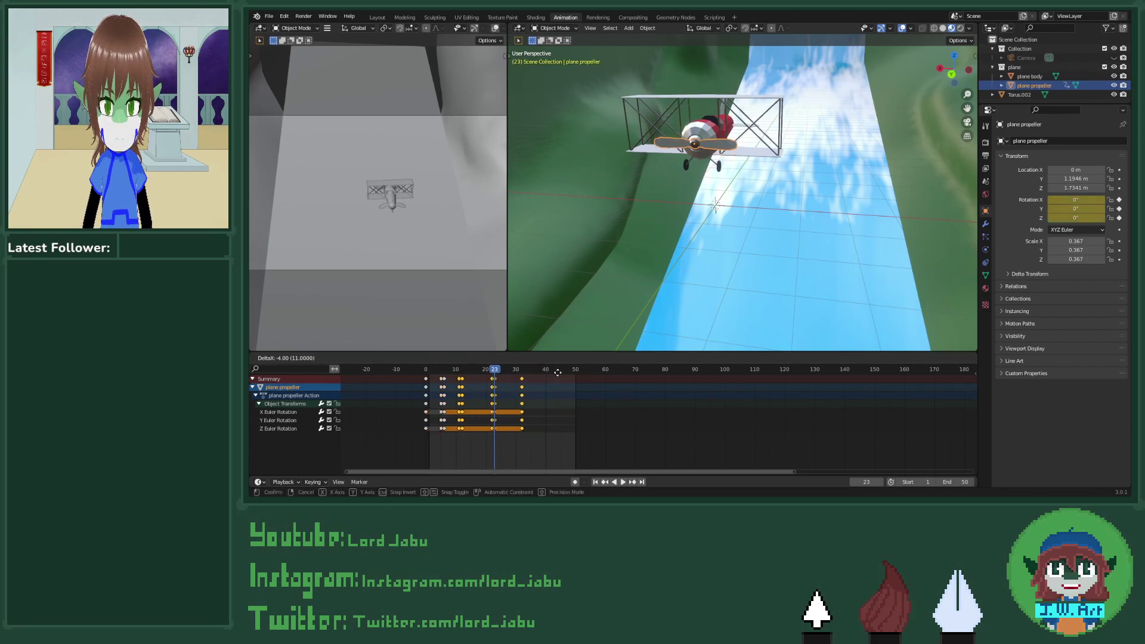
{"action": "left_click", "coordinate": [555, 371]}
Step: Pull the frame 20–30 keys 6 frames earlier, placing the last keys at frame 21
{"action": "left_click_drag", "start_coordinate": [478, 441], "coordinate": [546, 370]}
{"action": "key", "text": "g"}
{"action": "left_click", "coordinate": [532, 374]}
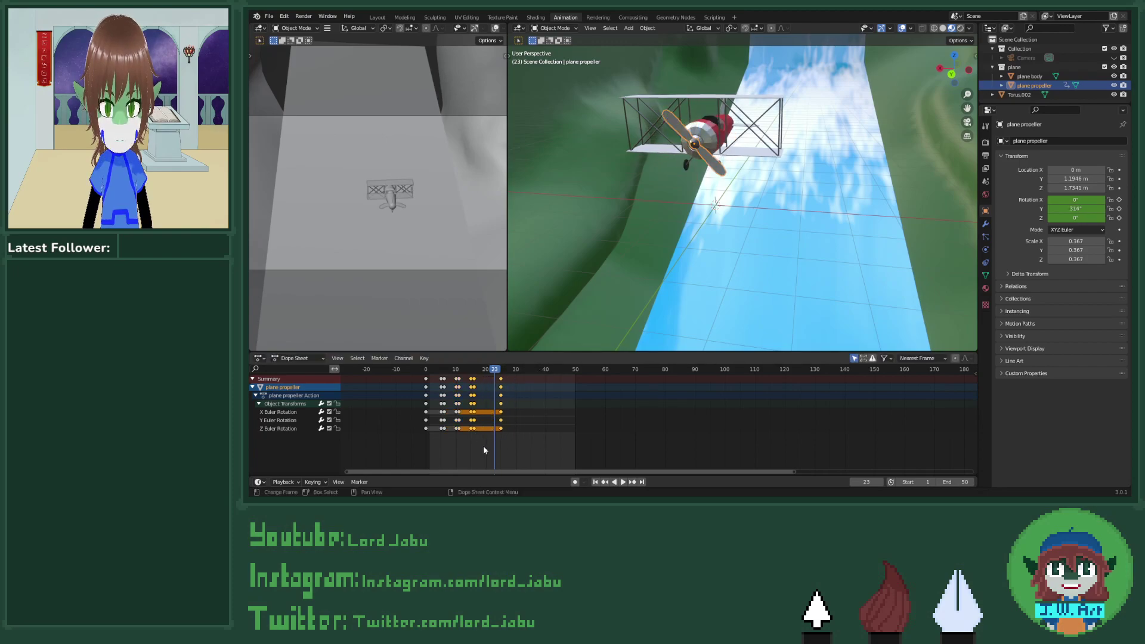
{"action": "left_click_drag", "start_coordinate": [483, 450], "coordinate": [542, 371]}
{"action": "key", "text": "g"}
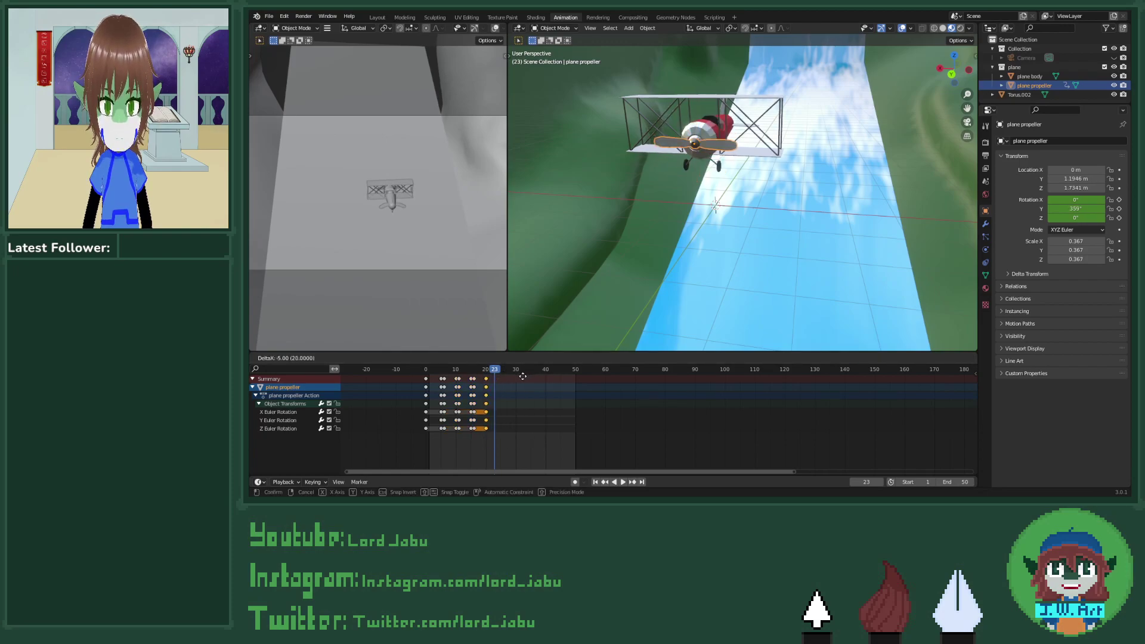
{"action": "left_click", "coordinate": [522, 376]}
Step: Preview the retimed spin, then duplicate all propeller keyframes 21 frames later
{"action": "left_click", "coordinate": [594, 482]}
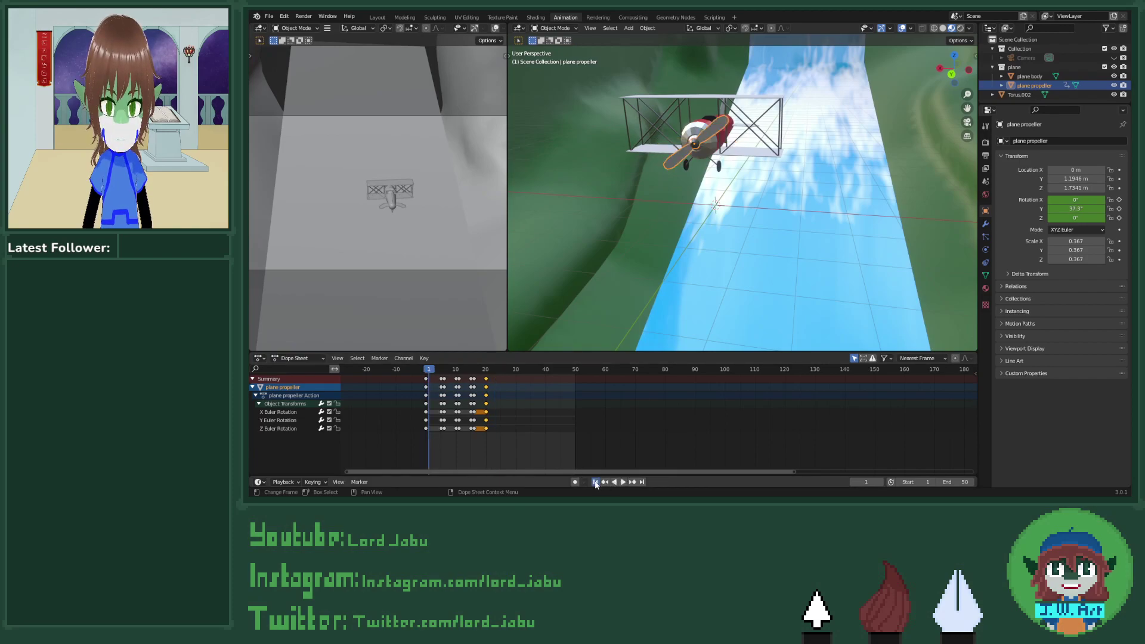
{"action": "left_click", "coordinate": [619, 484]}
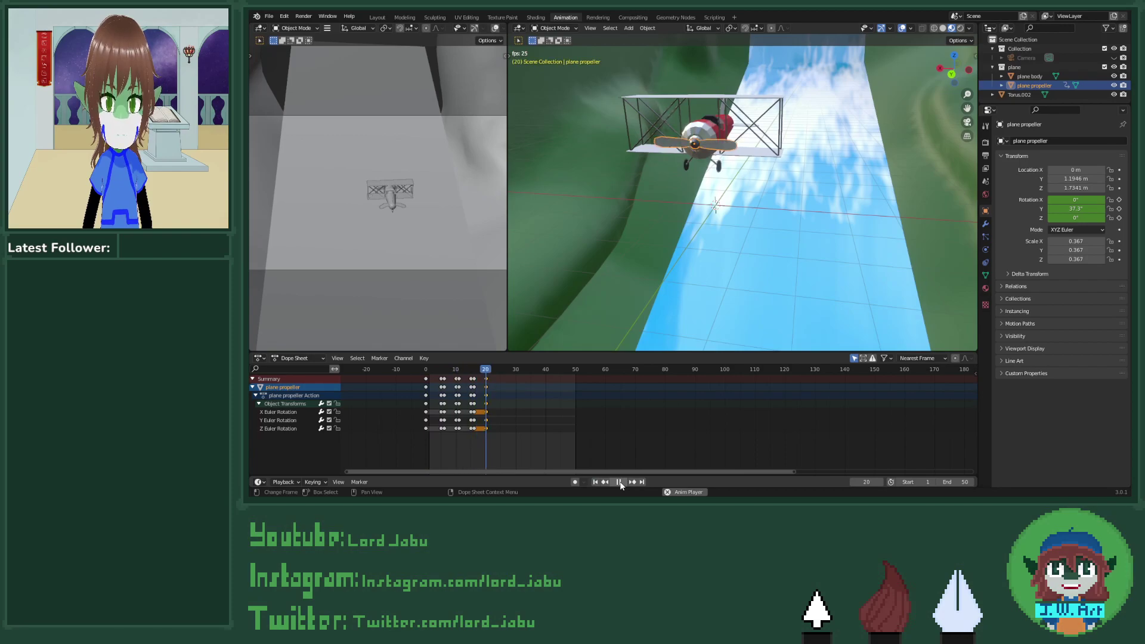
{"action": "left_click", "coordinate": [620, 484]}
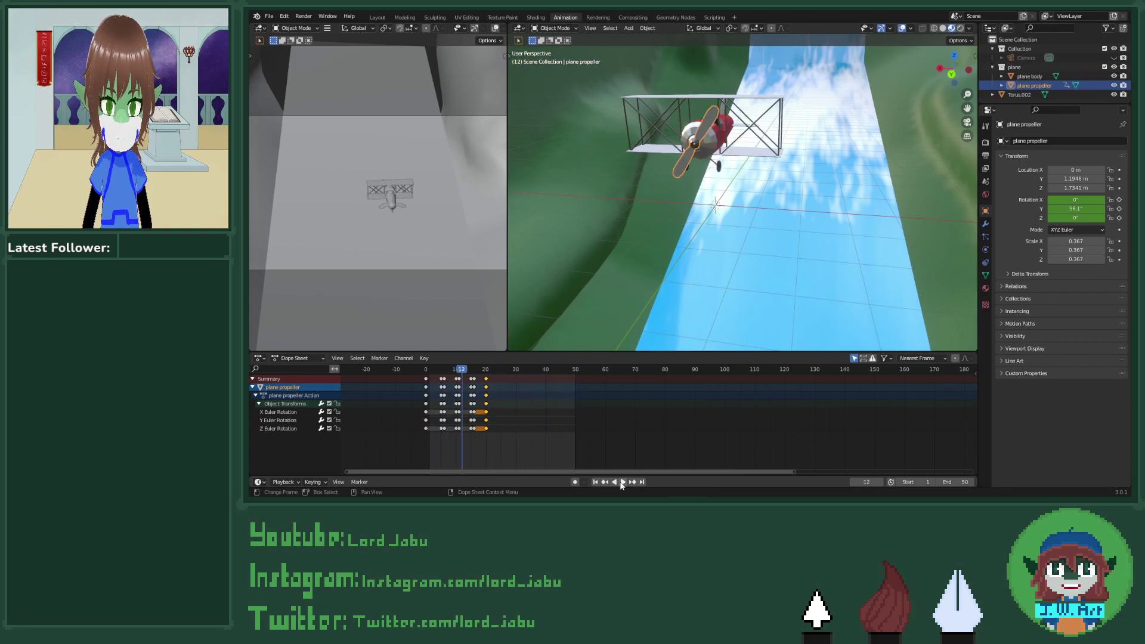
{"action": "left_click_drag", "start_coordinate": [504, 445], "coordinate": [392, 367]}
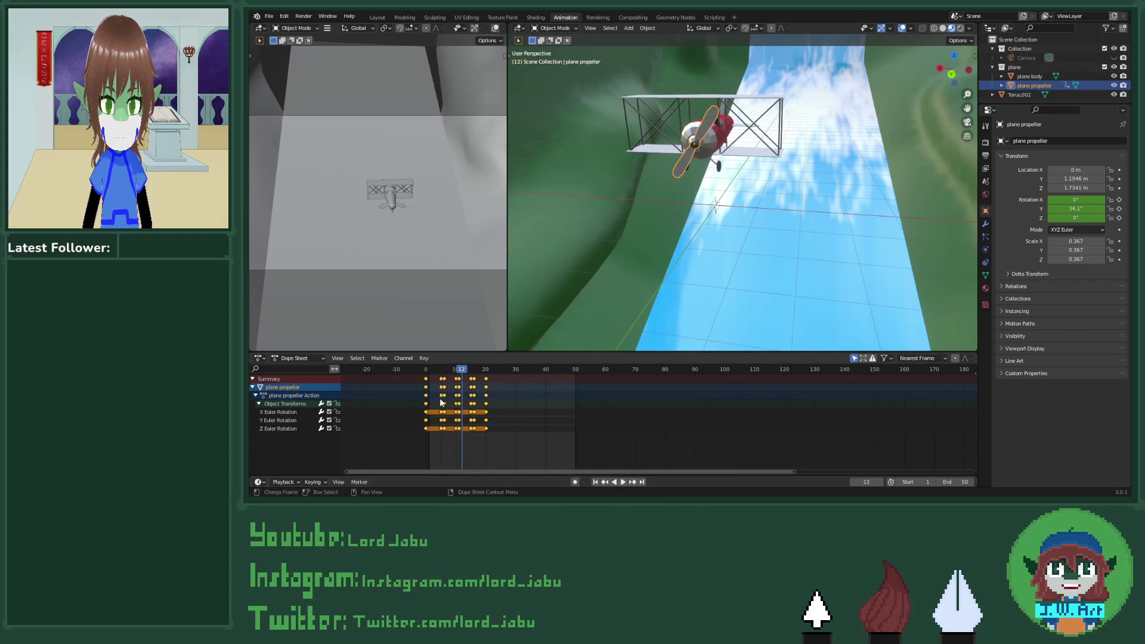
{"action": "key", "text": "shift+d"}
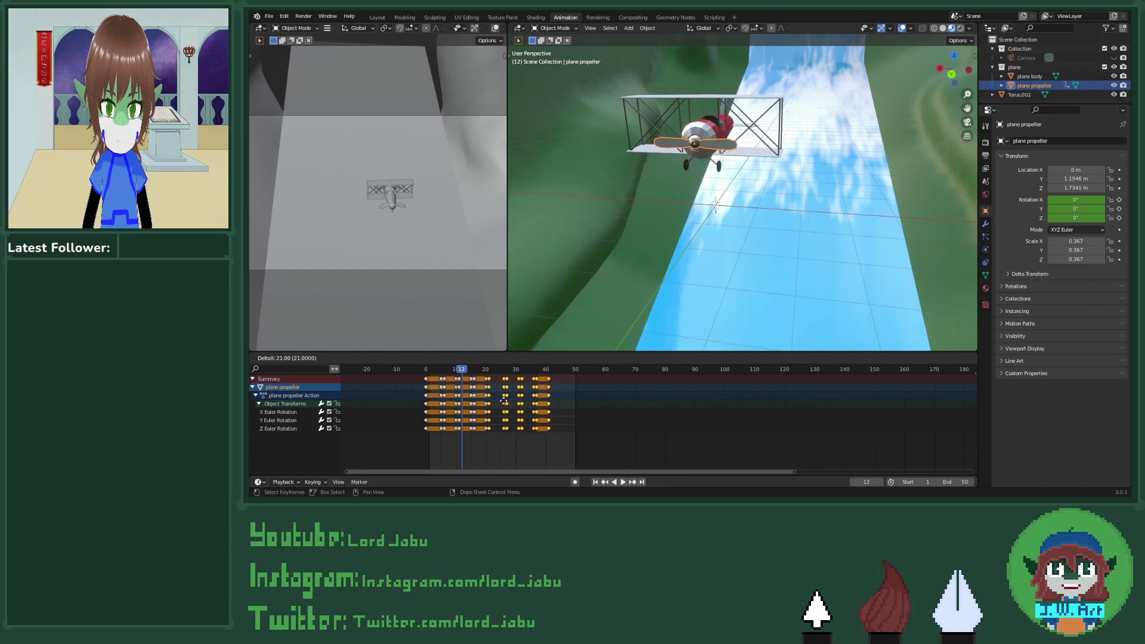
{"action": "left_click", "coordinate": [502, 399]}
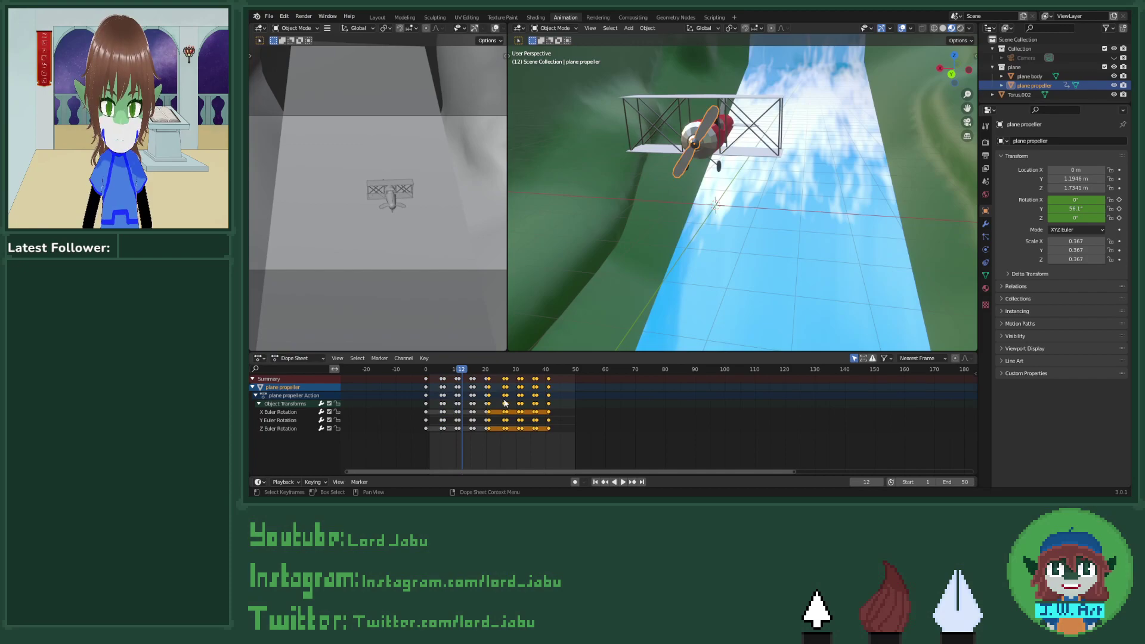
{"action": "left_click", "coordinate": [594, 482]}
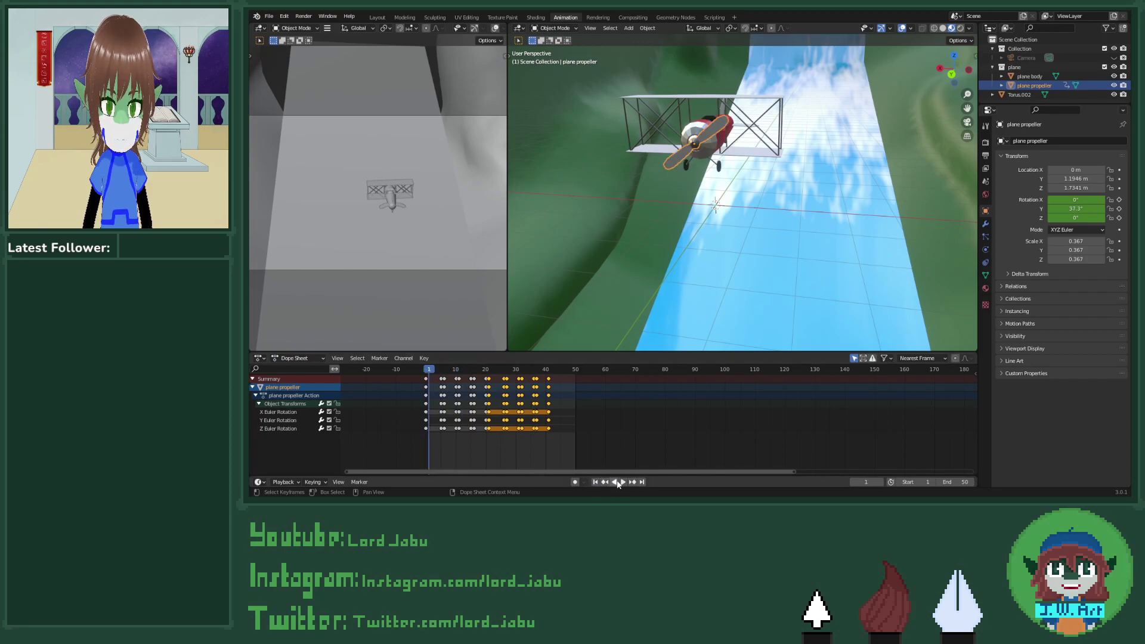
Step: Play the extended propeller spin, stop at frame 34, and select Torus.002 in the Outliner
{"action": "left_click", "coordinate": [621, 482]}
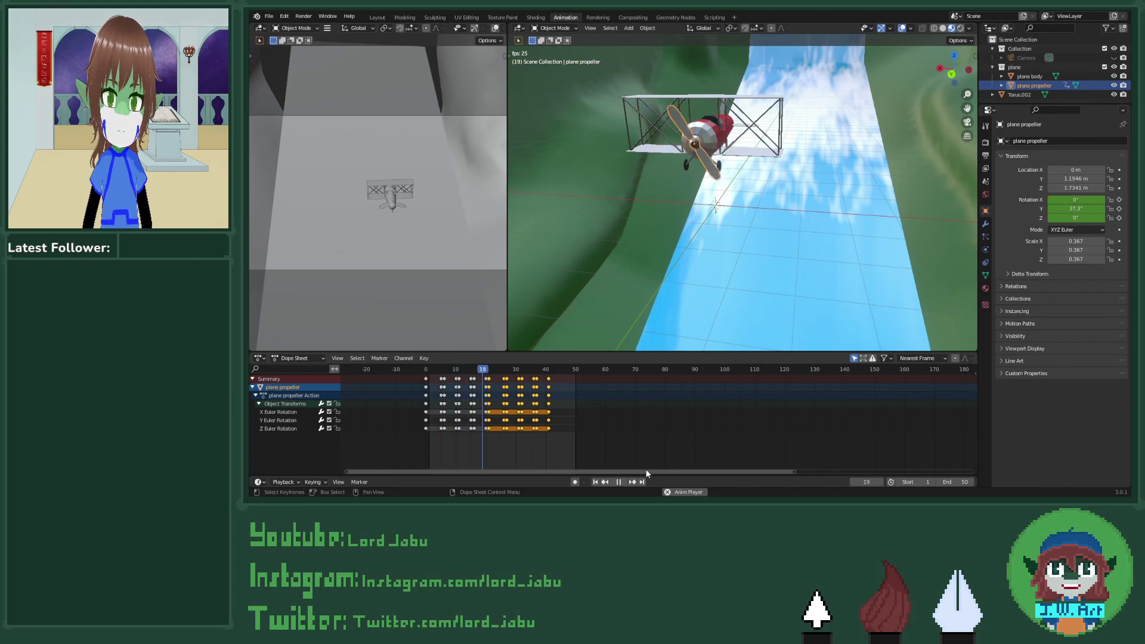
{"action": "left_click", "coordinate": [618, 481]}
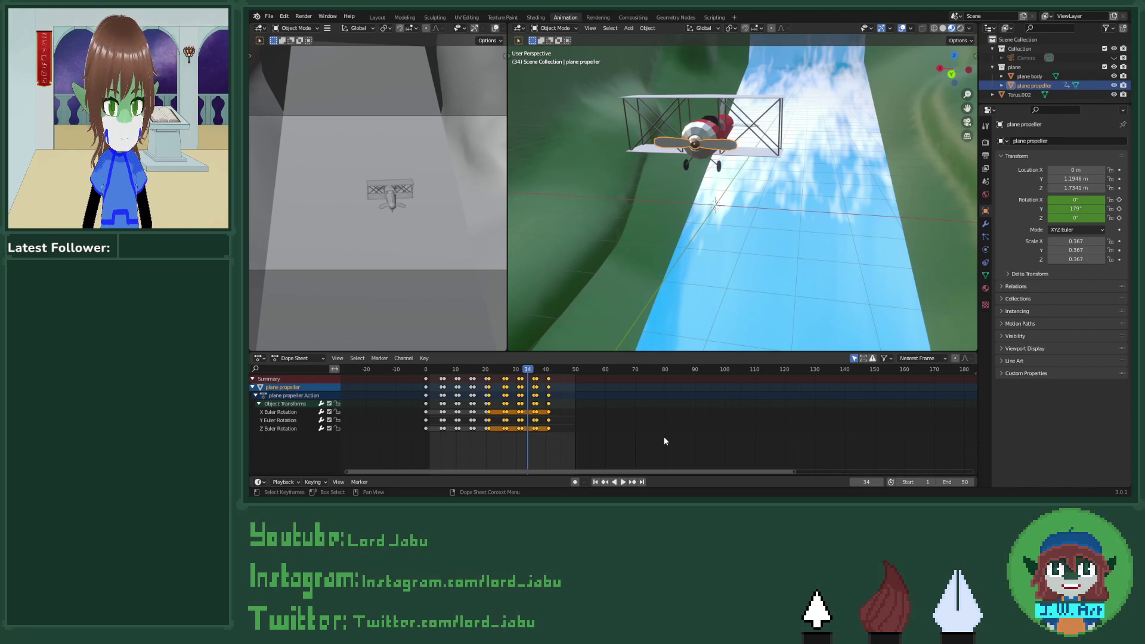
{"action": "left_click", "coordinate": [782, 281]}
Step: Set the End frame to 250 in the Layout workspace, then return to Animation and view the tunnel
{"action": "scroll", "coordinate": [796, 270], "scroll_direction": "down", "scroll_amount": 3}
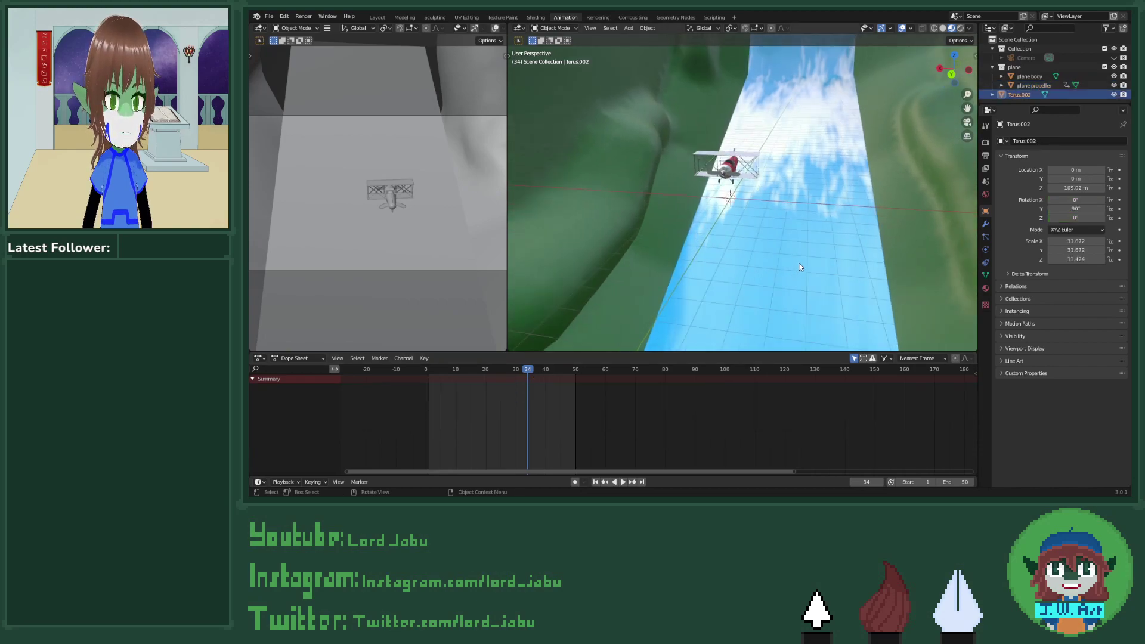
{"action": "middle_click_drag", "start_coordinate": [797, 270], "coordinate": [713, 267]}
{"action": "scroll", "coordinate": [732, 274], "scroll_direction": "down", "scroll_amount": 2}
{"action": "scroll", "coordinate": [712, 262], "scroll_direction": "down", "scroll_amount": 3}
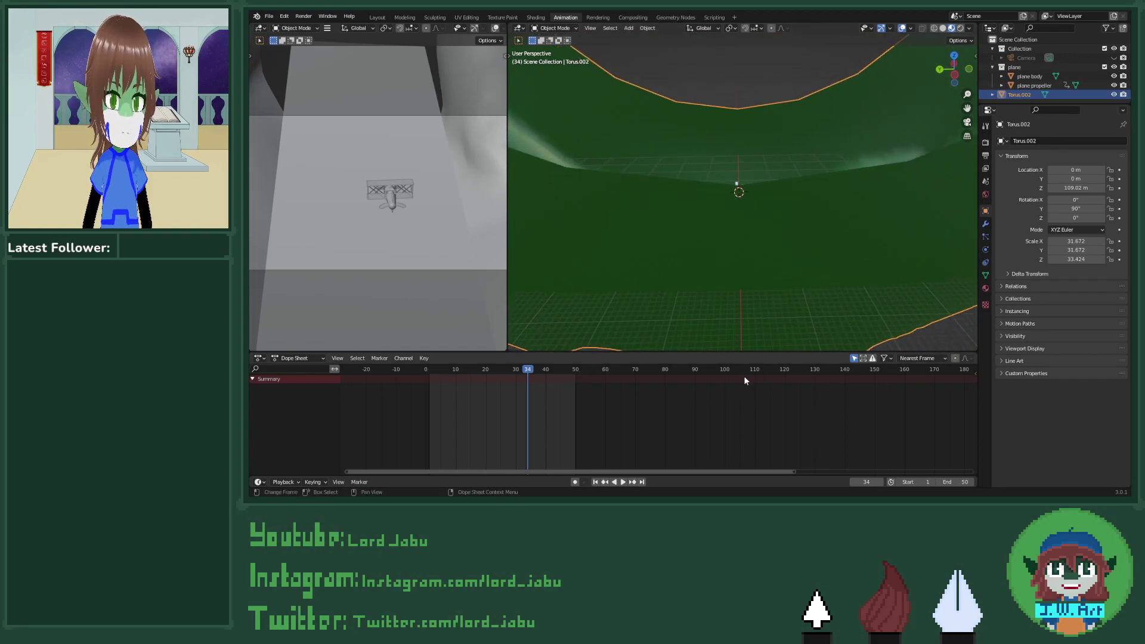
{"action": "left_click", "coordinate": [378, 18]}
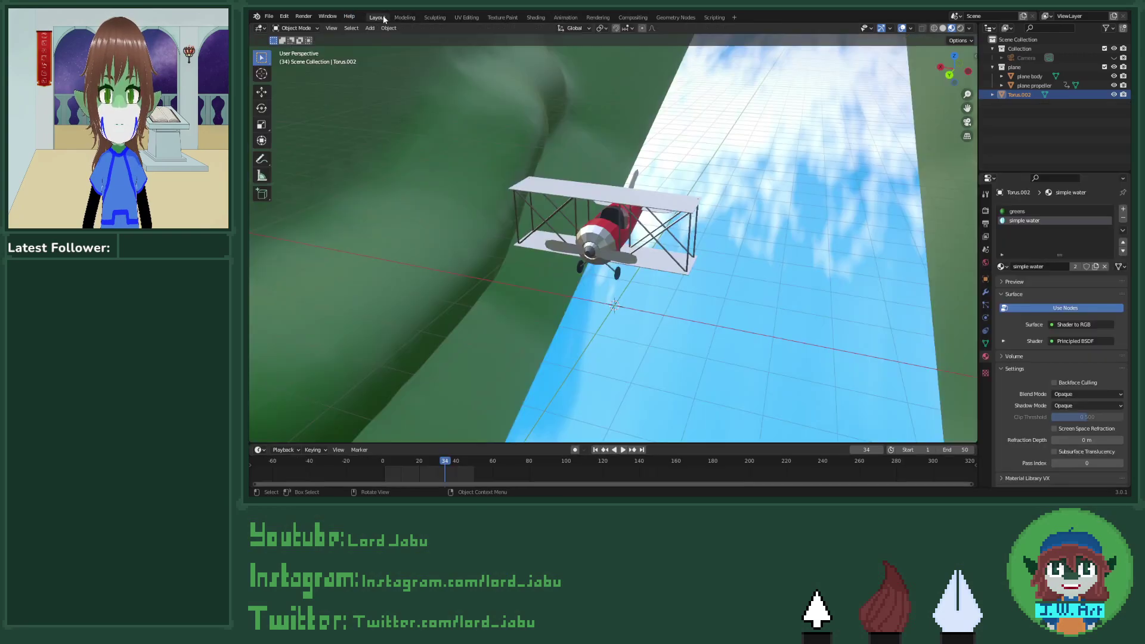
{"action": "left_click", "coordinate": [966, 448]}
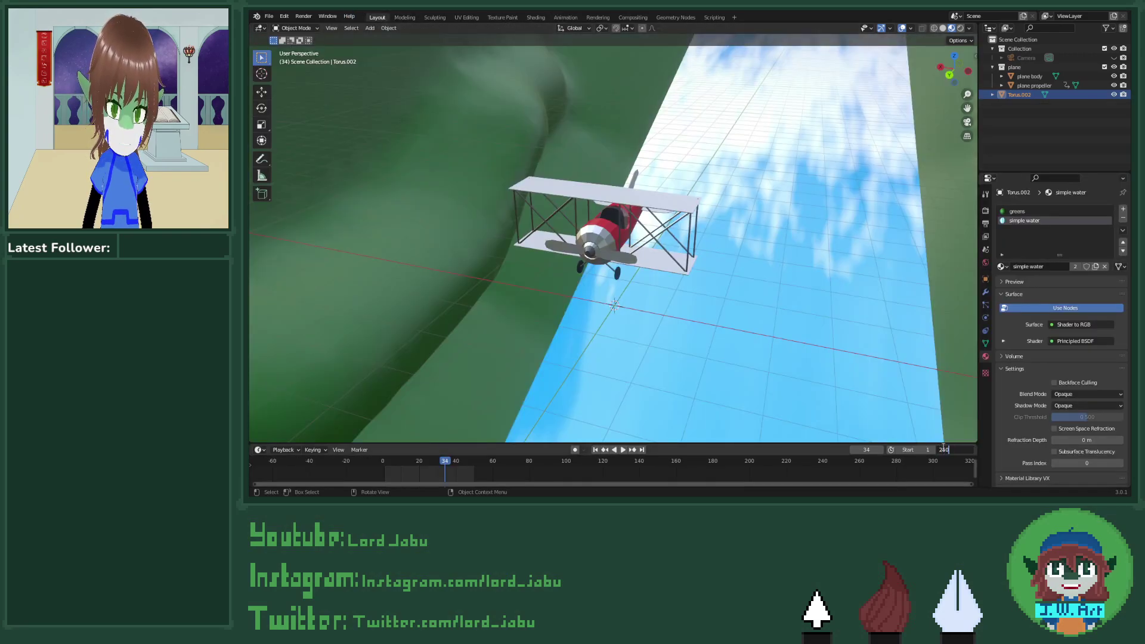
{"action": "type", "text": "250"}
{"action": "key", "text": "Return"}
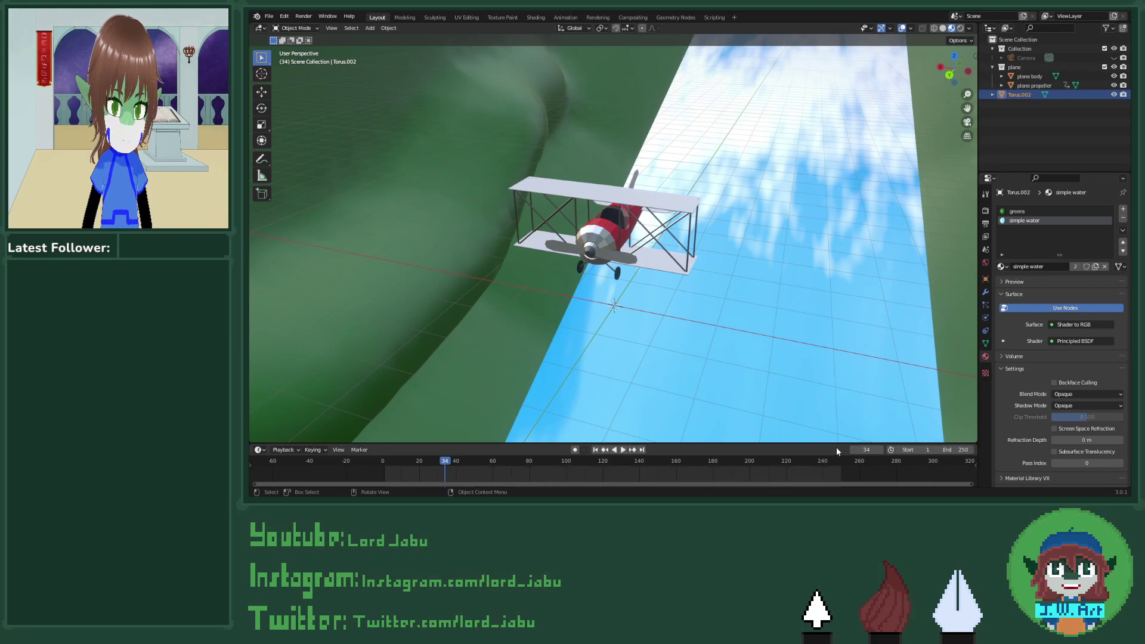
{"action": "left_click", "coordinate": [566, 17]}
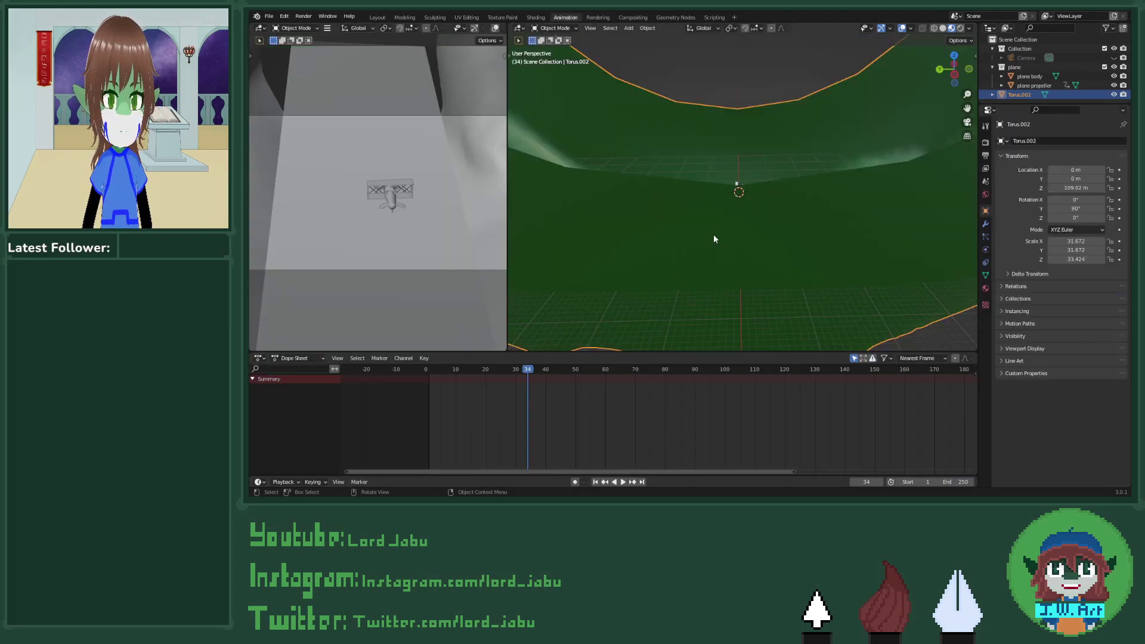
{"action": "scroll", "coordinate": [713, 238], "scroll_direction": "down", "scroll_amount": 2}
{"action": "middle_click_drag", "start_coordinate": [713, 238], "coordinate": [687, 280]}
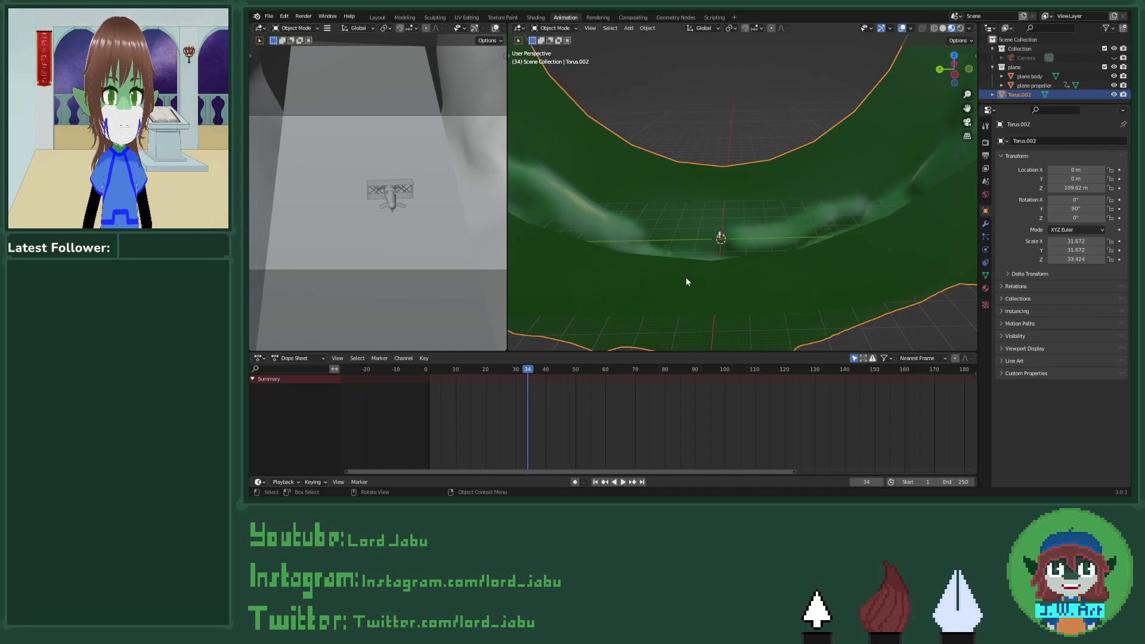
Step: Key the torus tunnel's rotation at frame 1 and move to frame 250
{"action": "left_click", "coordinate": [428, 370]}
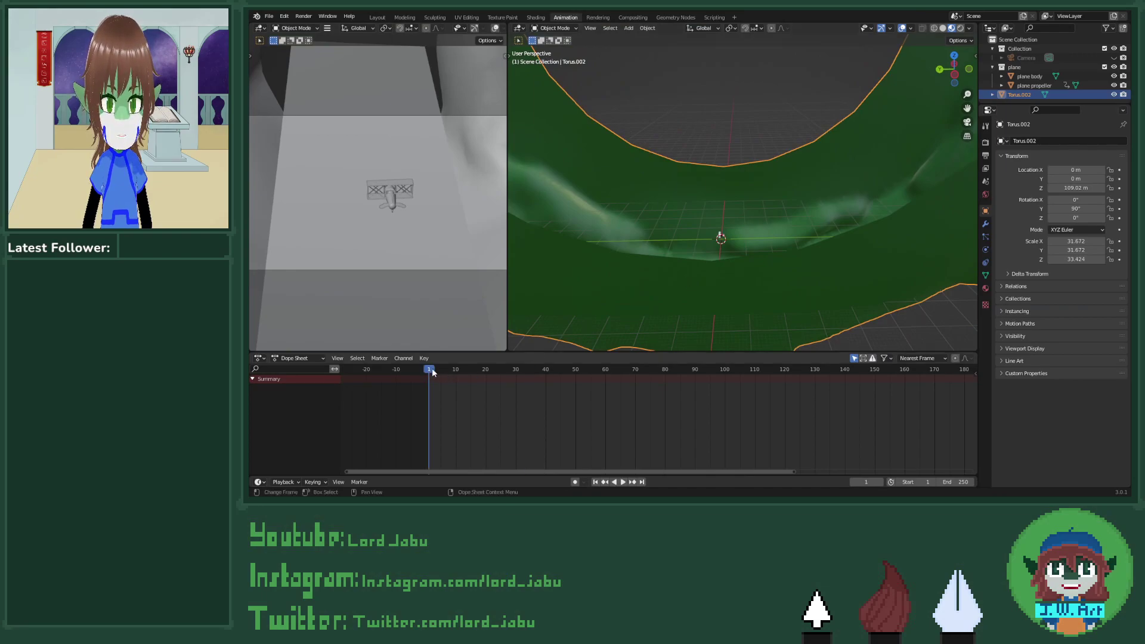
{"action": "key", "text": "i"}
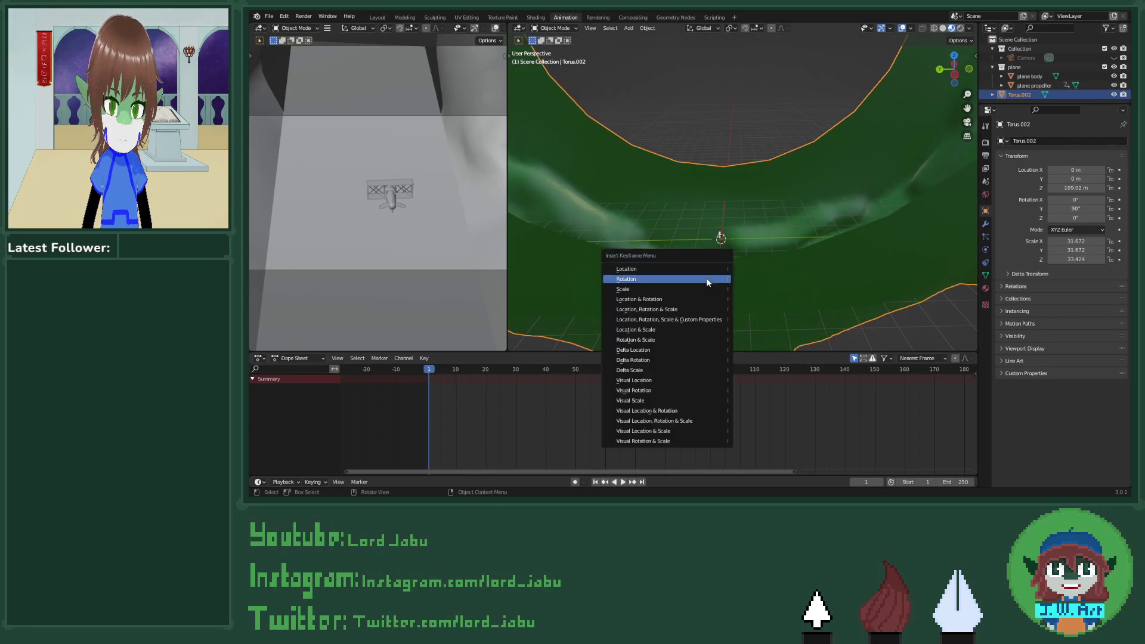
{"action": "left_click", "coordinate": [708, 280]}
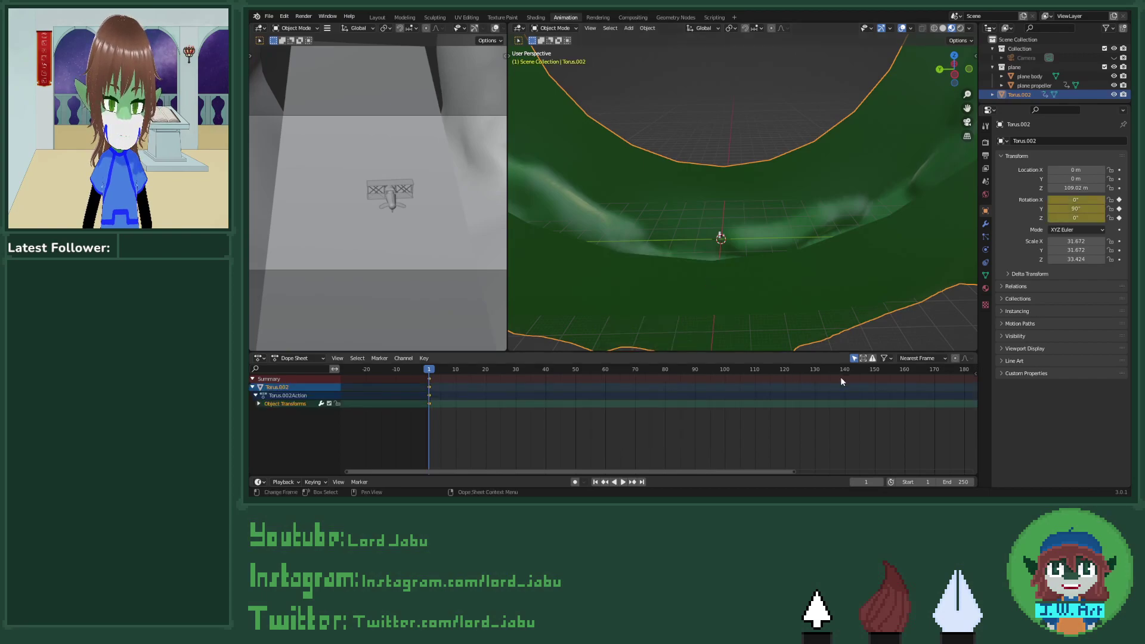
{"action": "middle_click_drag", "start_coordinate": [924, 373], "coordinate": [642, 369]}
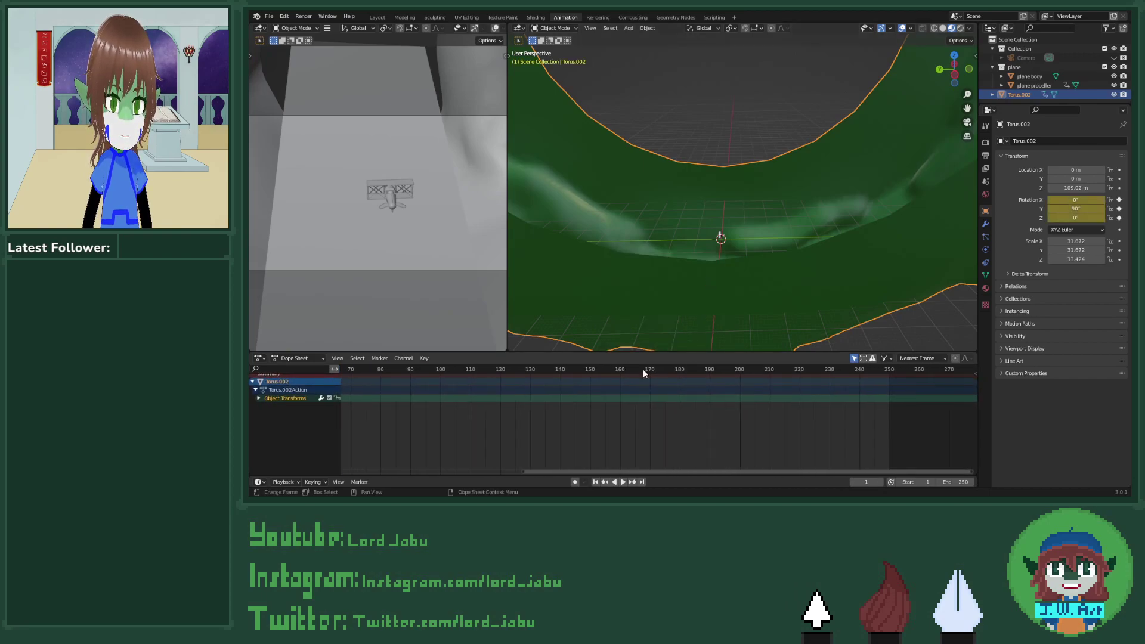
{"action": "left_click", "coordinate": [888, 371]}
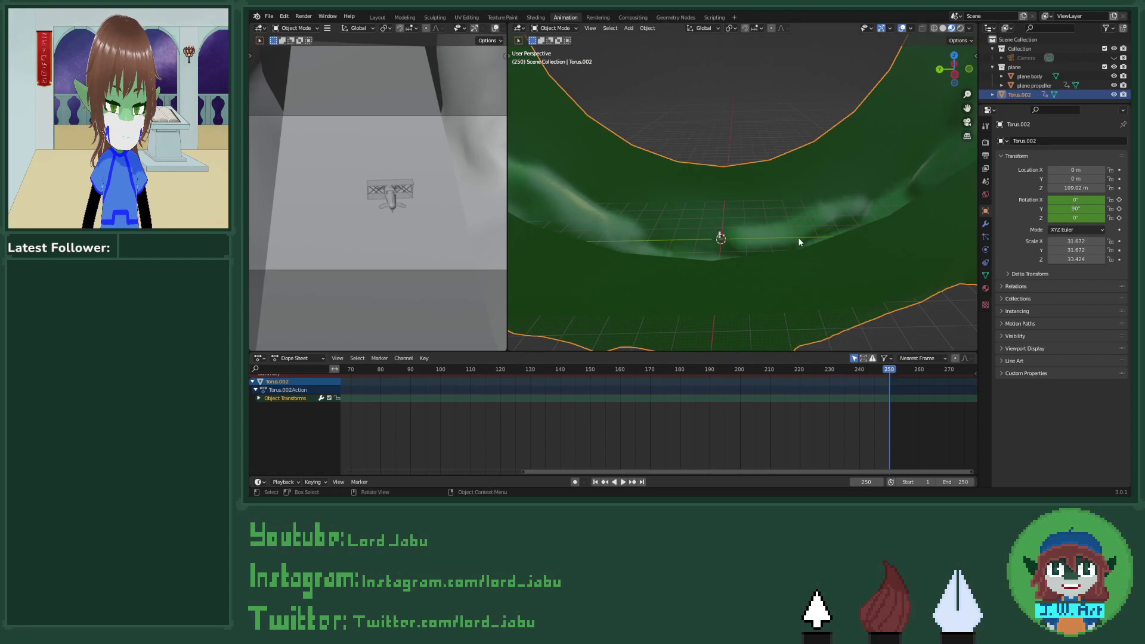
Step: Rotate the tunnel -359° around X and key its rotation at frame 250
{"action": "key", "text": "r"}
{"action": "type", "text": "y"}
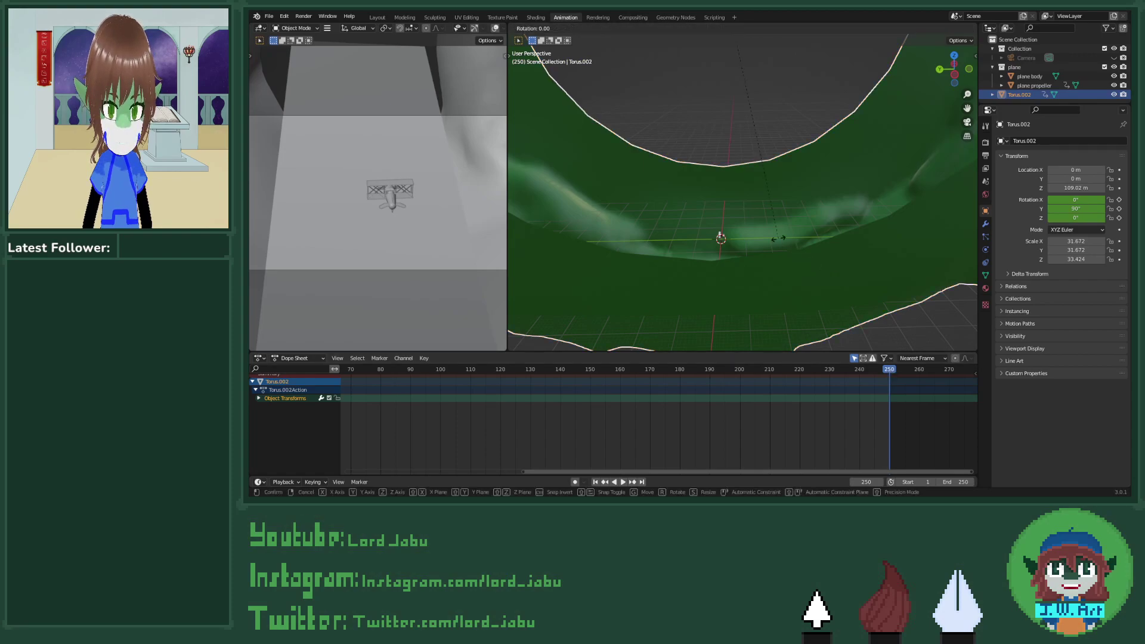
{"action": "type", "text": "359"}
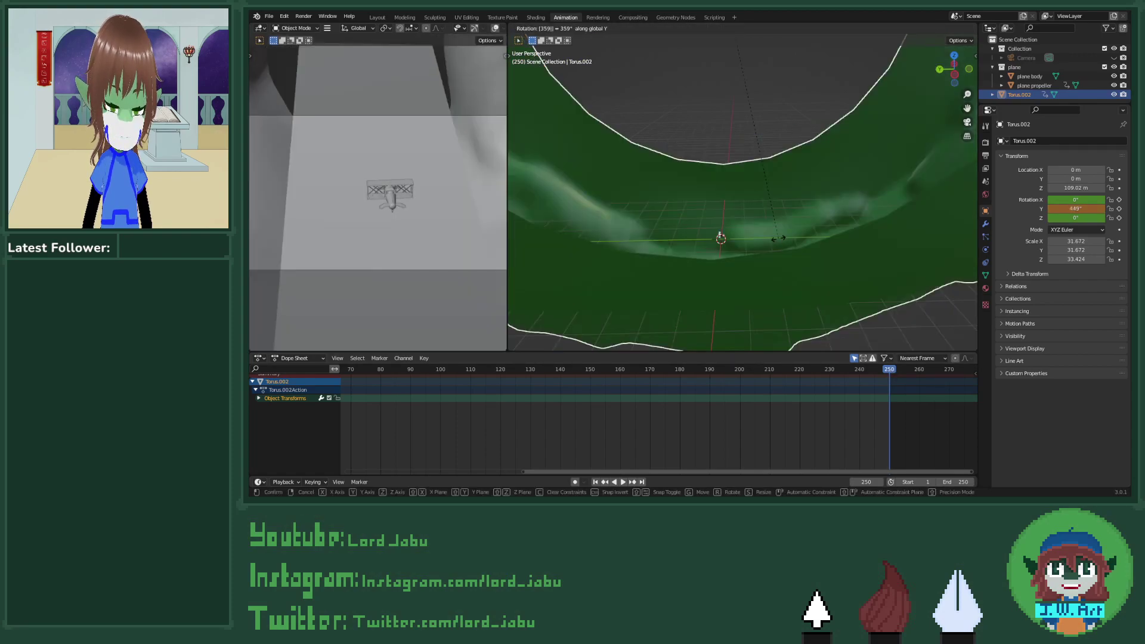
{"action": "key", "text": "BackSpace"}
{"action": "key", "text": "BackSpace"}
{"action": "key", "text": "BackSpace"}
{"action": "type", "text": "x"}
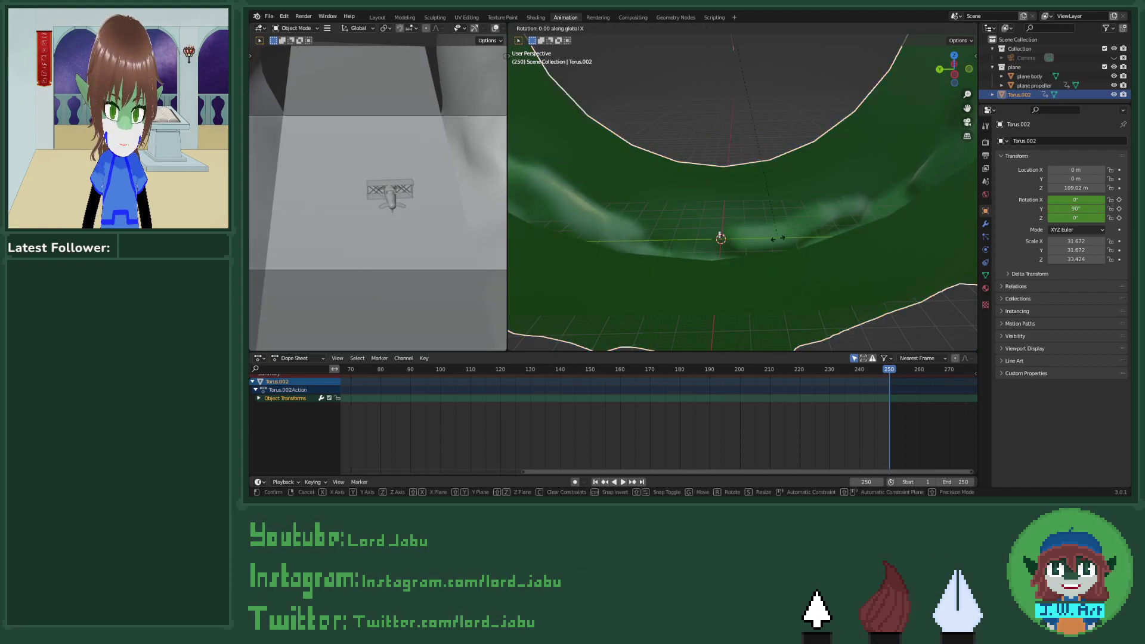
{"action": "type", "text": "2"}
{"action": "key", "text": "BackSpace"}
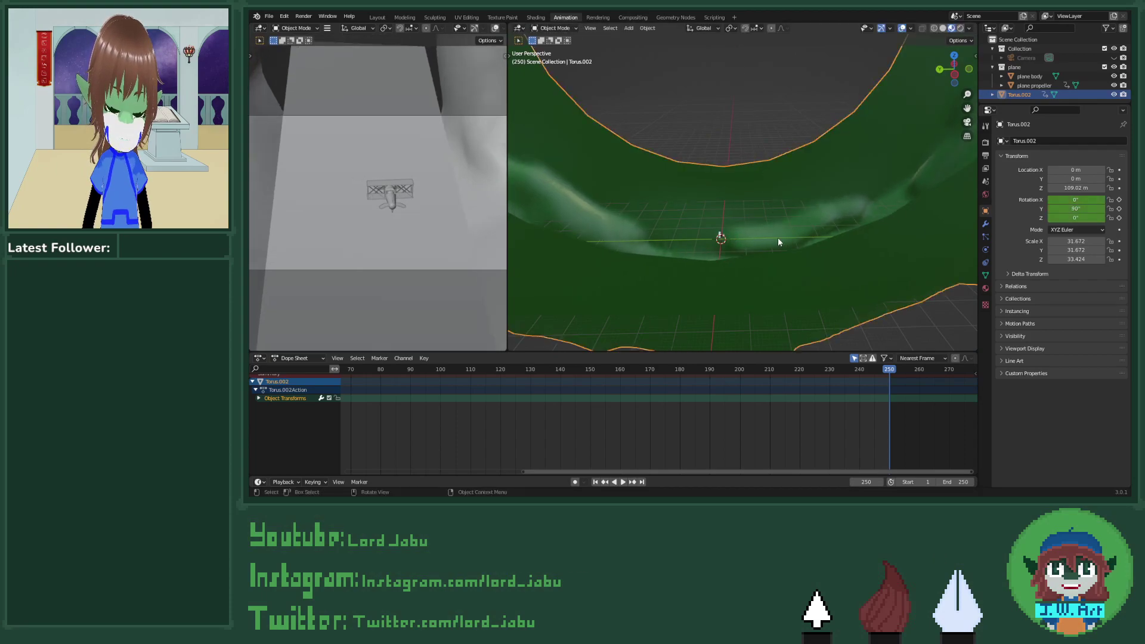
{"action": "type", "text": "359"}
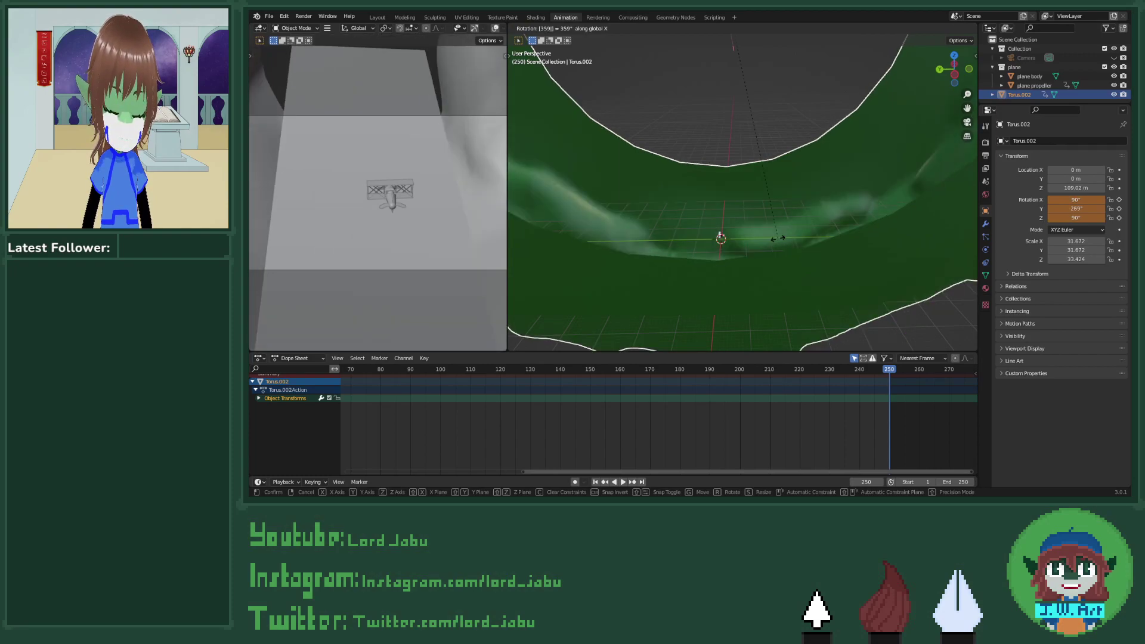
{"action": "key", "text": "Escape"}
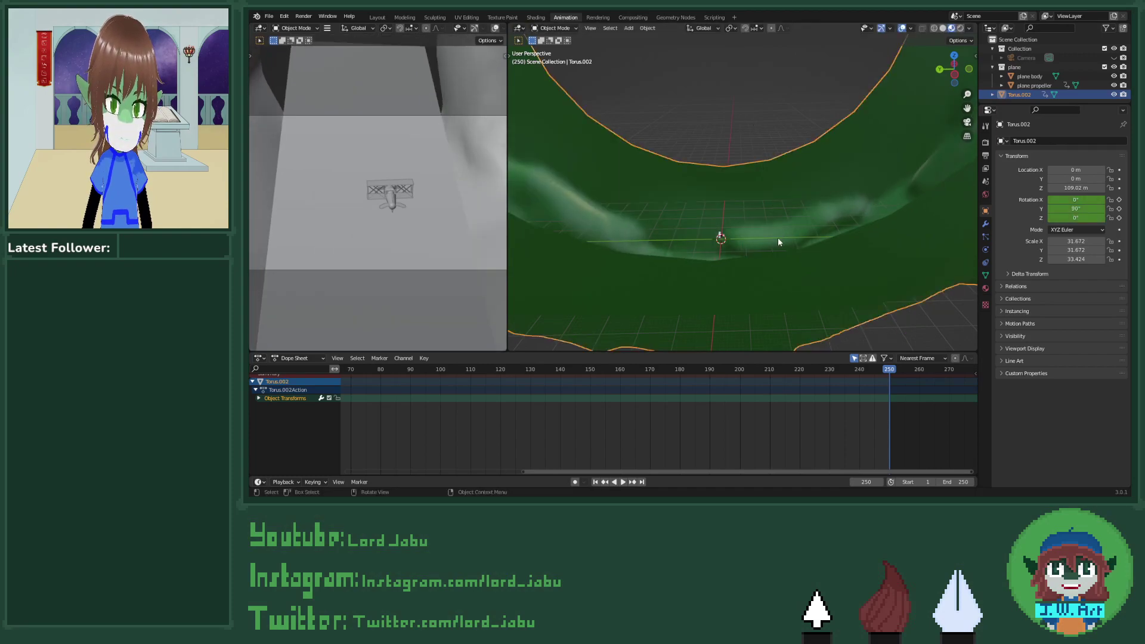
{"action": "key", "text": "r"}
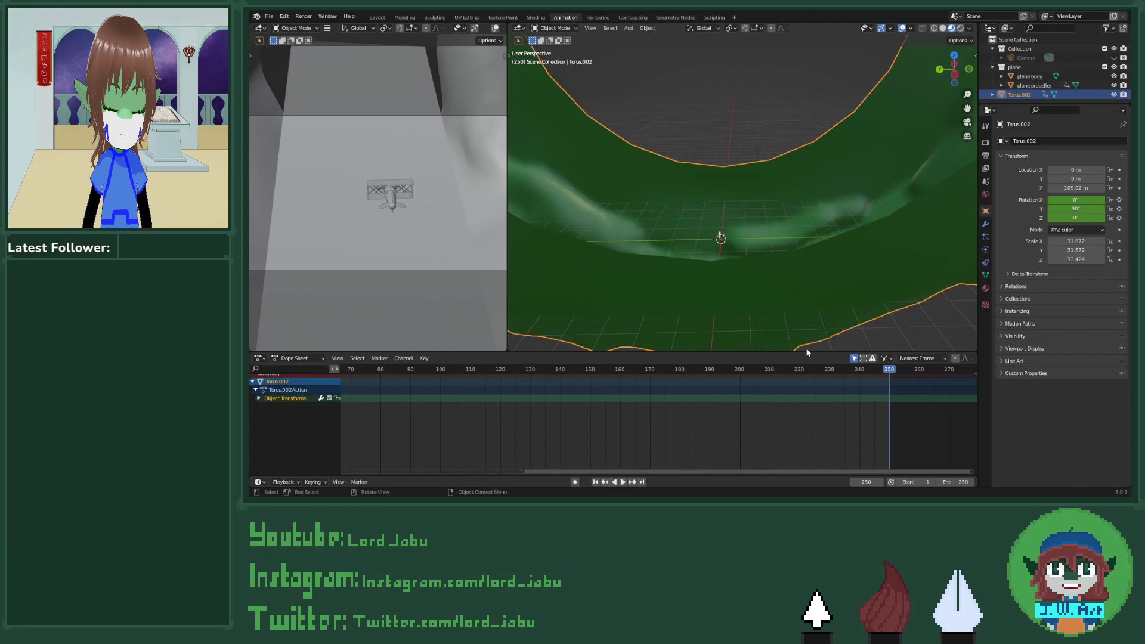
{"action": "type", "text": "x"}
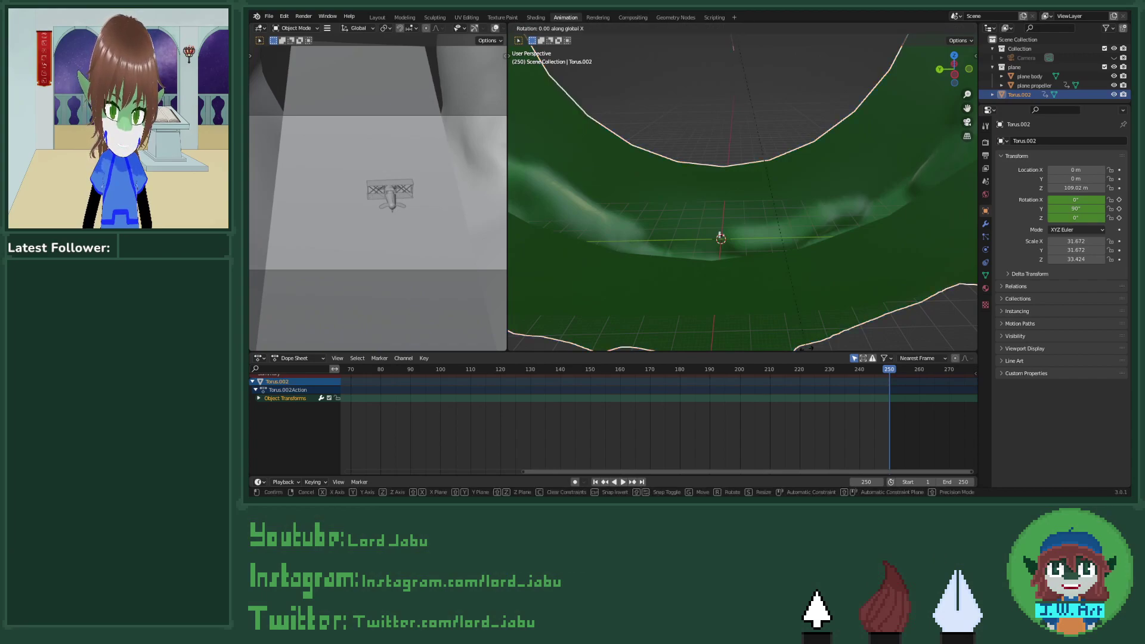
{"action": "type", "text": "-35"}
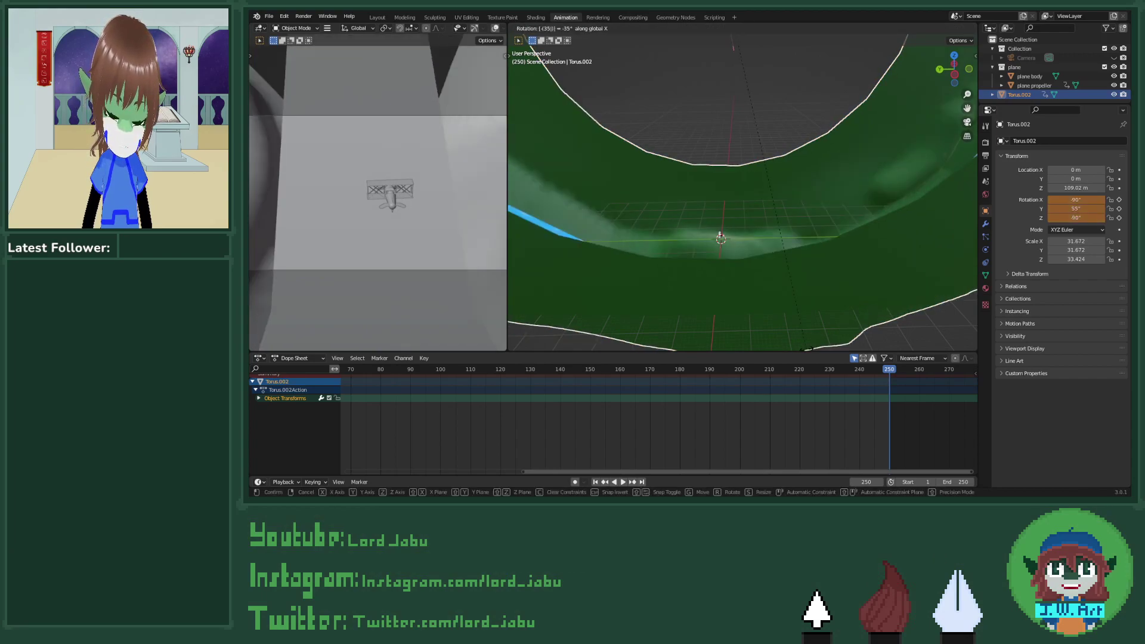
{"action": "type", "text": "9"}
{"action": "key", "text": "Return"}
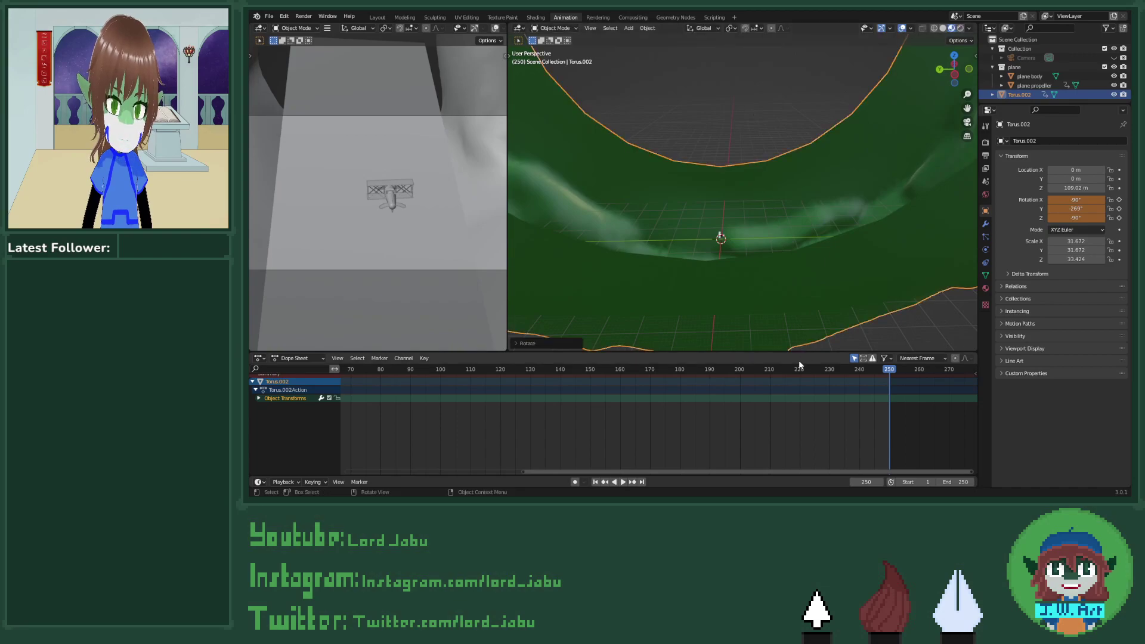
{"action": "key", "text": "i"}
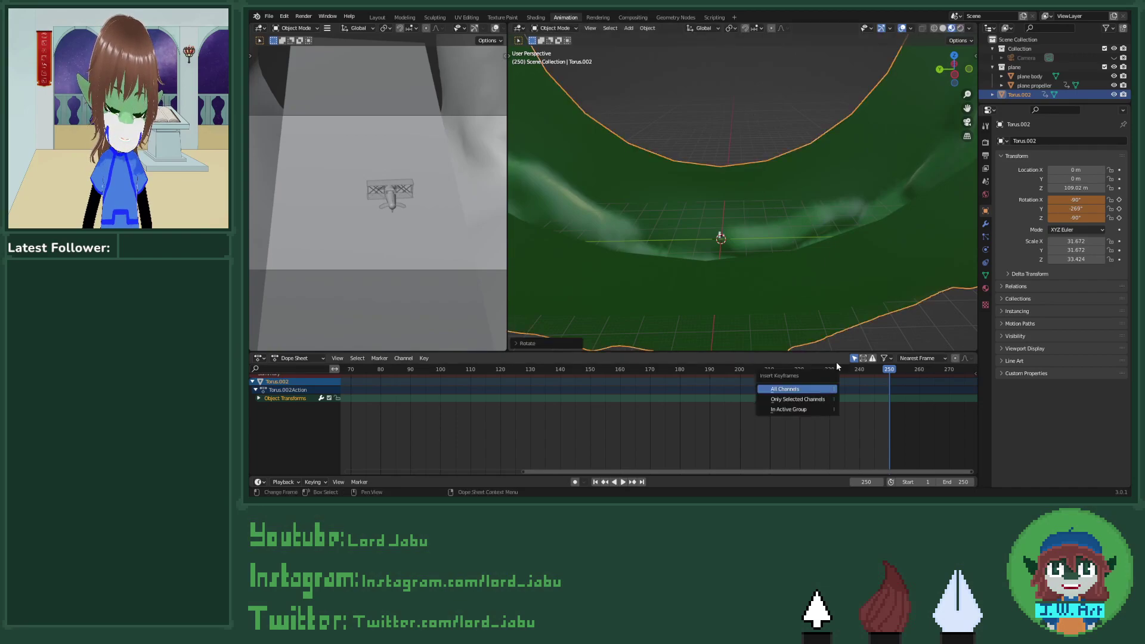
{"action": "key", "text": "i"}
{"action": "left_click", "coordinate": [785, 237]}
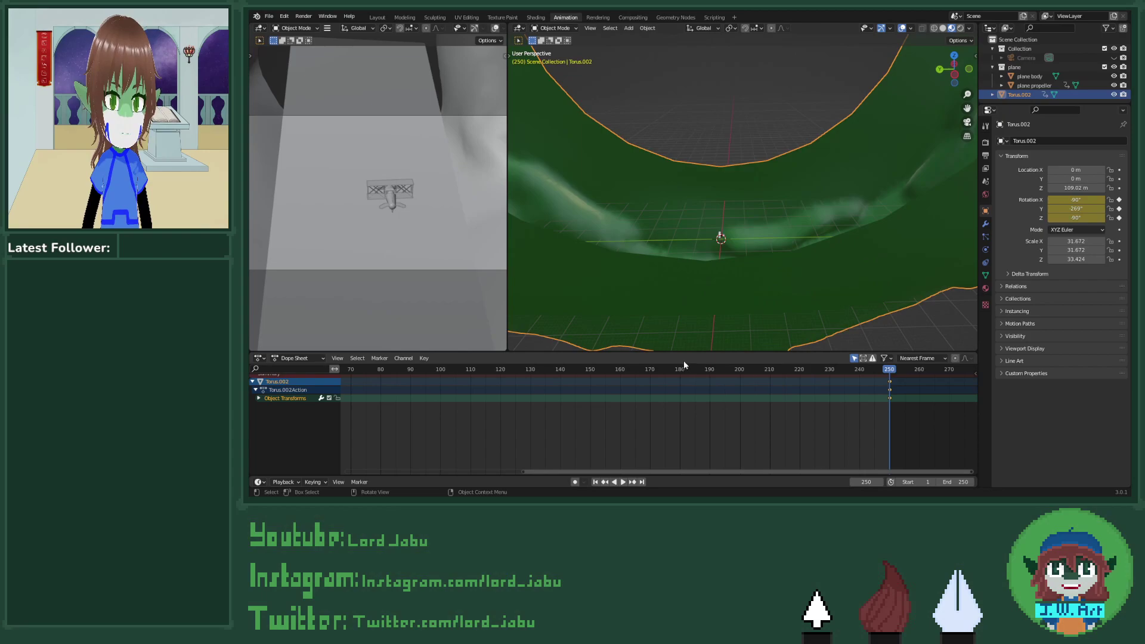
Step: Preview, undo the rotation keys, then re-key rotation at frame 1 and go to frame 250
{"action": "left_click", "coordinate": [623, 482]}
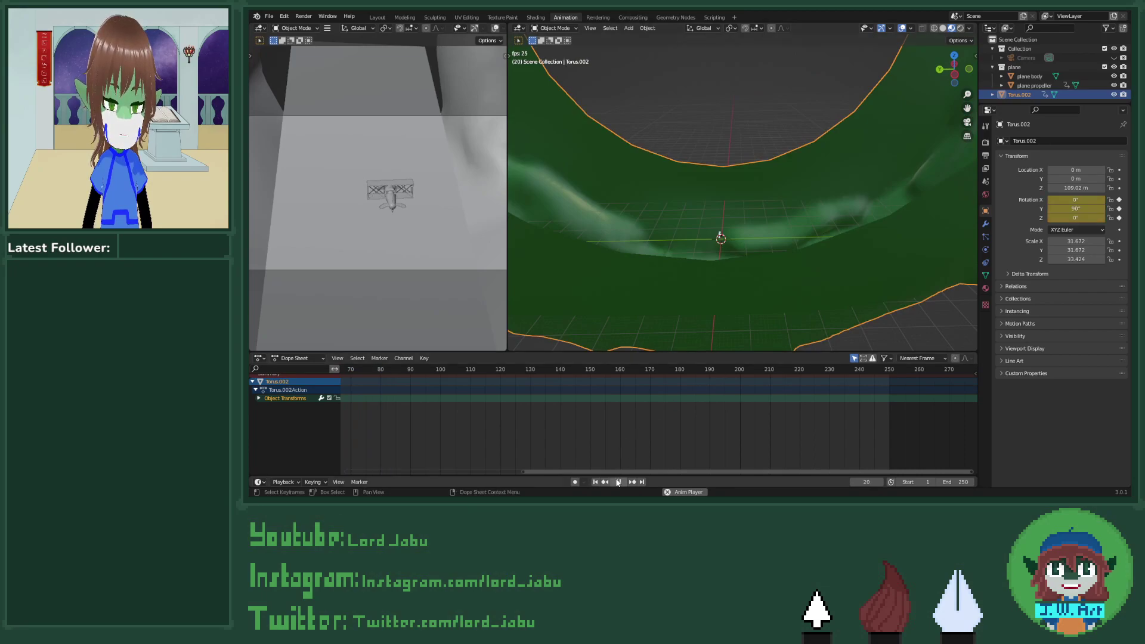
{"action": "key", "text": "Escape"}
{"action": "key", "text": "ctrl+z"}
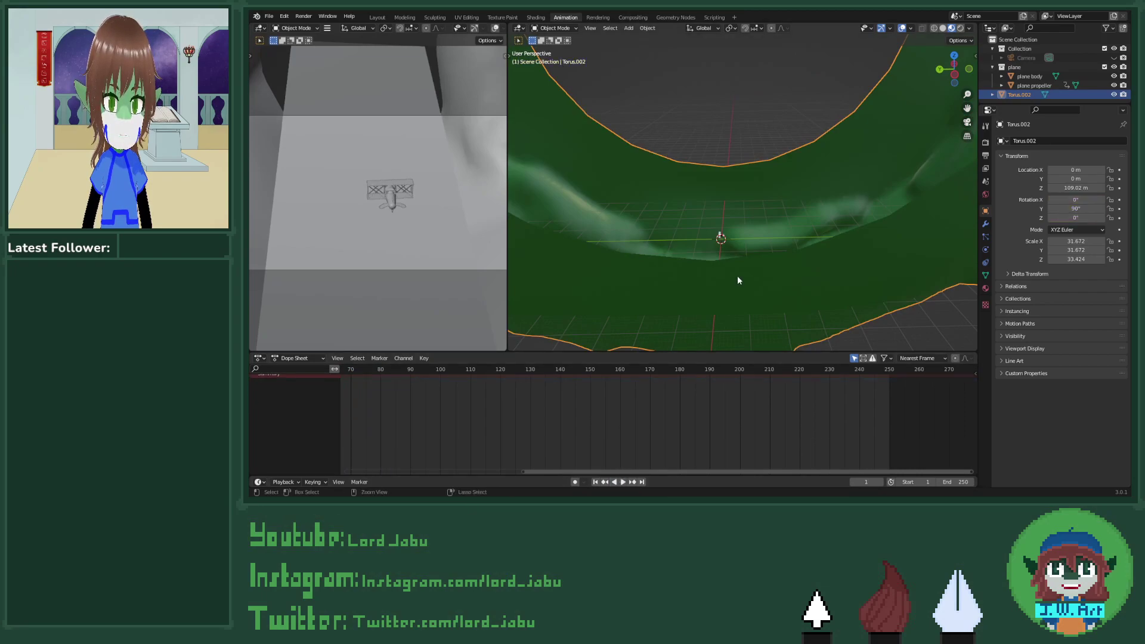
{"action": "scroll", "coordinate": [611, 384], "scroll_direction": "down", "scroll_amount": 3}
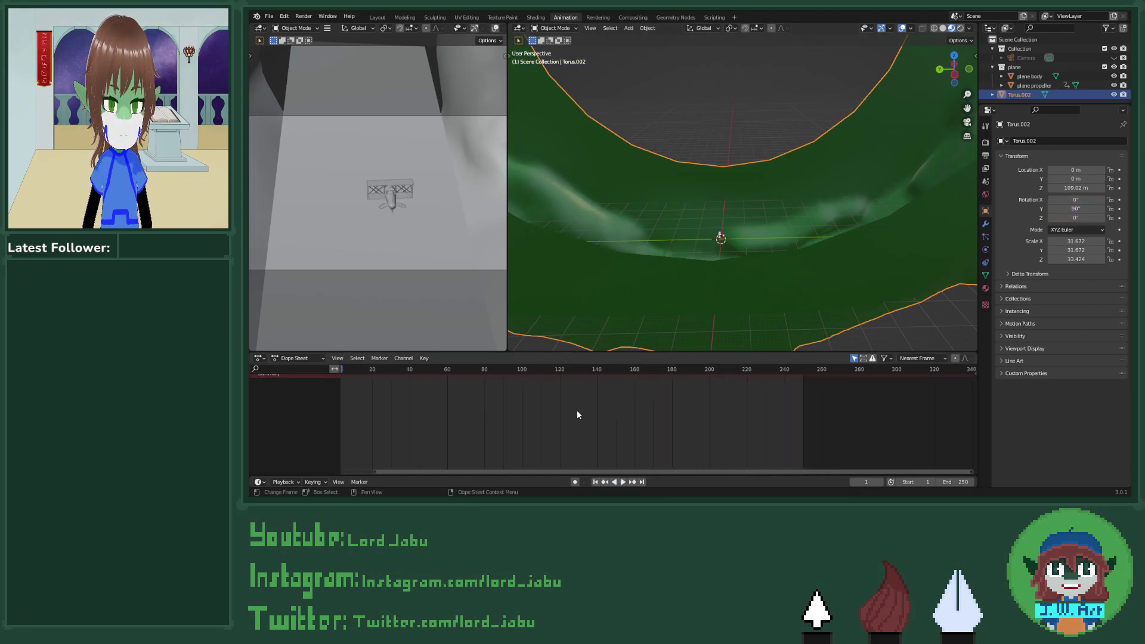
{"action": "key", "text": "Home"}
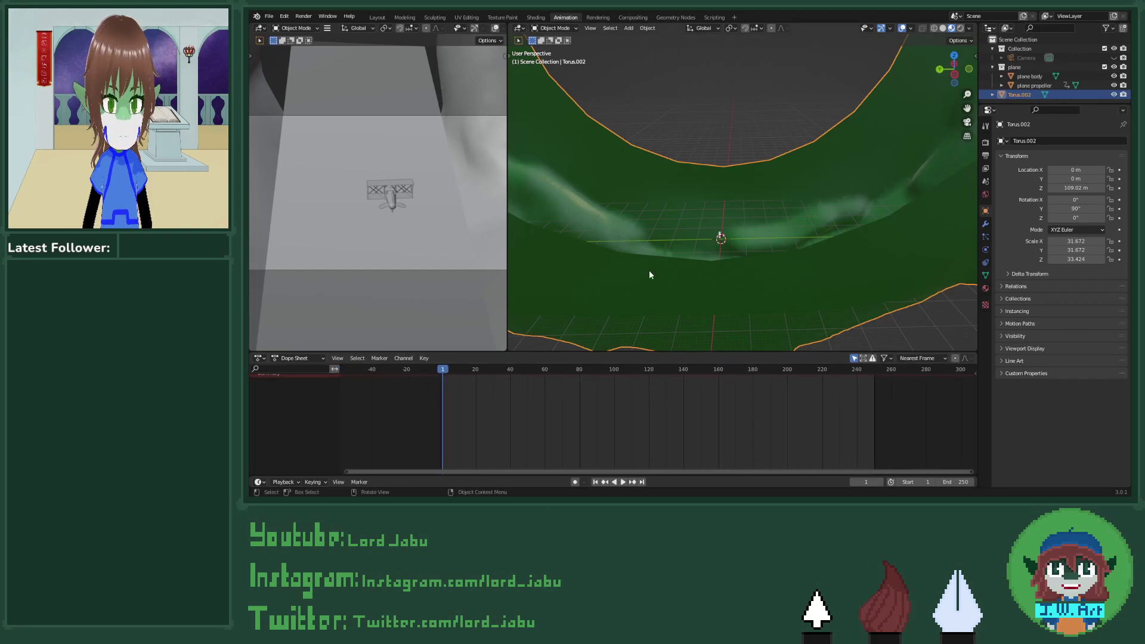
{"action": "key", "text": "i"}
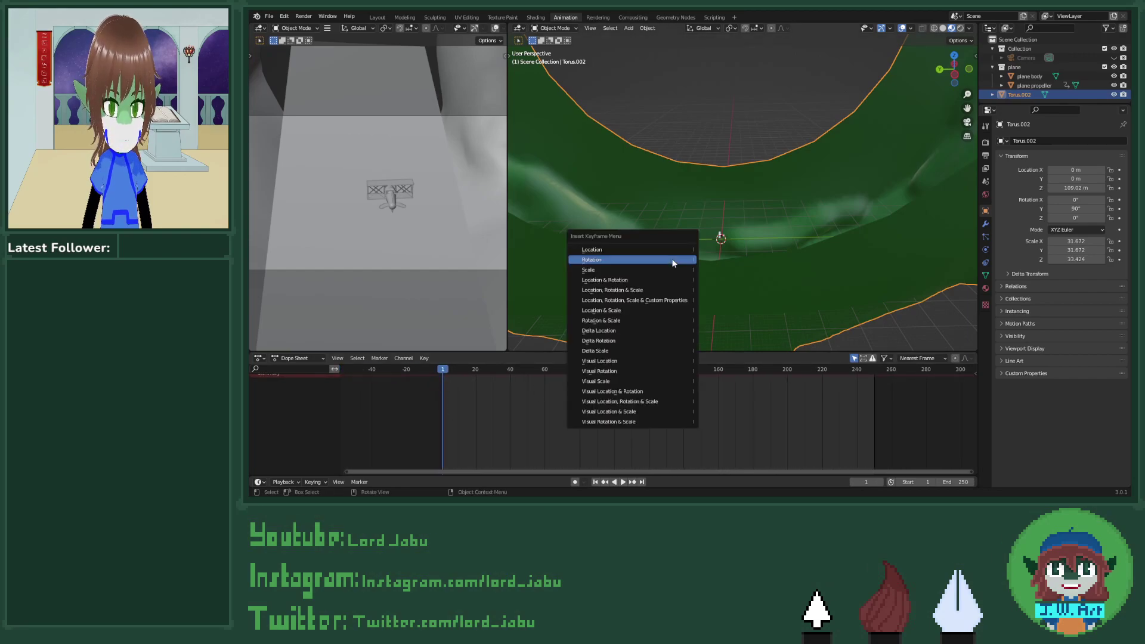
{"action": "left_click", "coordinate": [671, 259]}
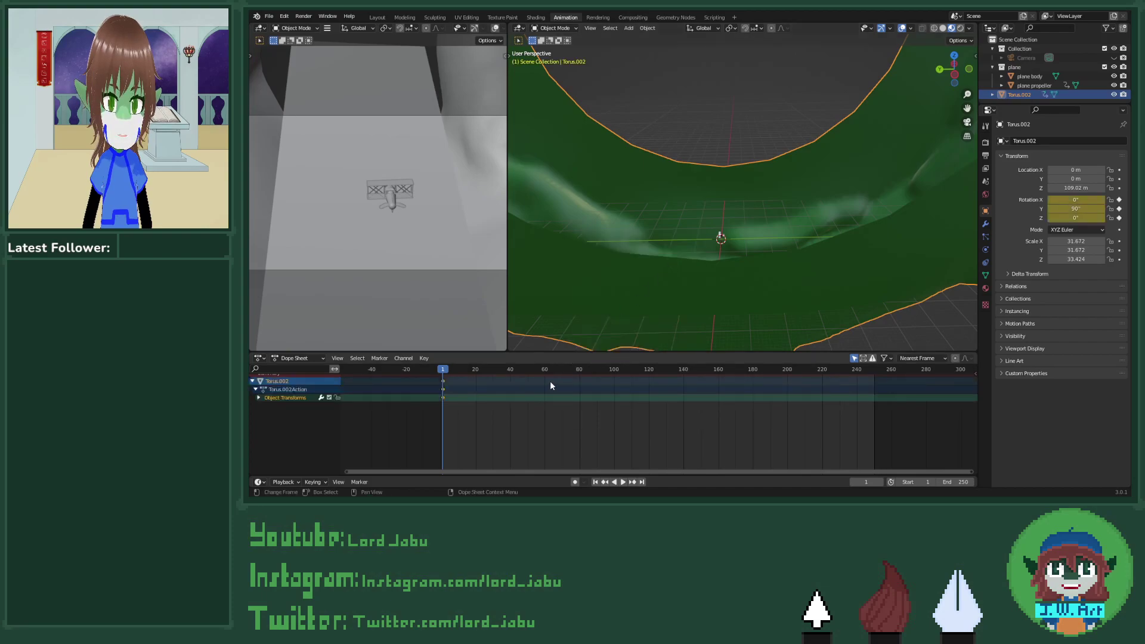
{"action": "left_click", "coordinate": [873, 371]}
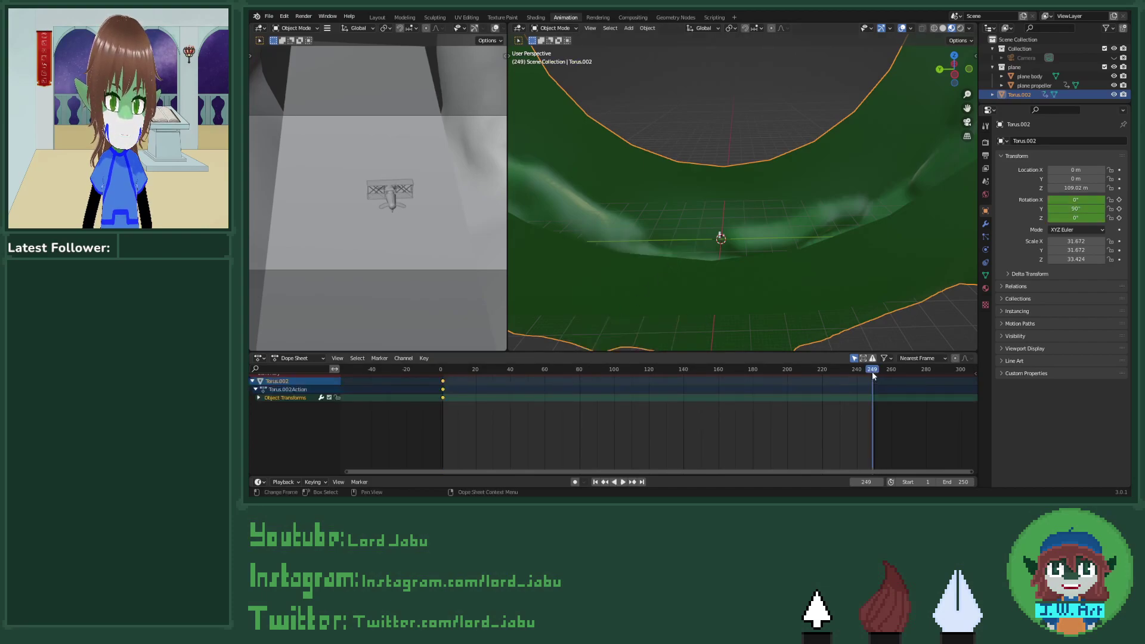
{"action": "left_click", "coordinate": [876, 372]}
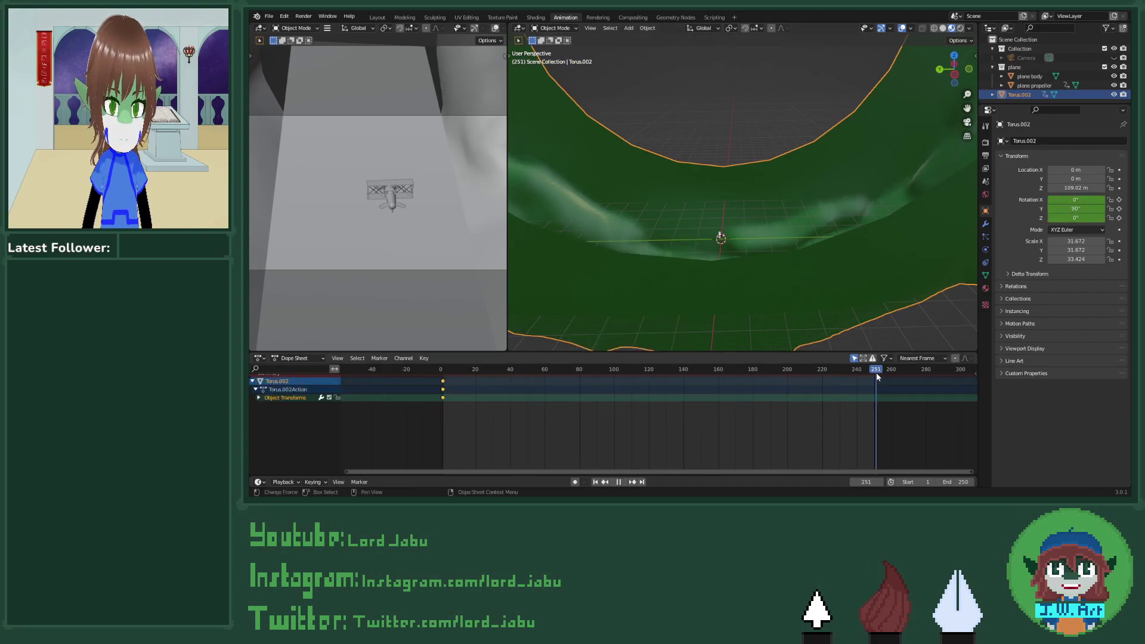
{"action": "left_click", "coordinate": [872, 371]}
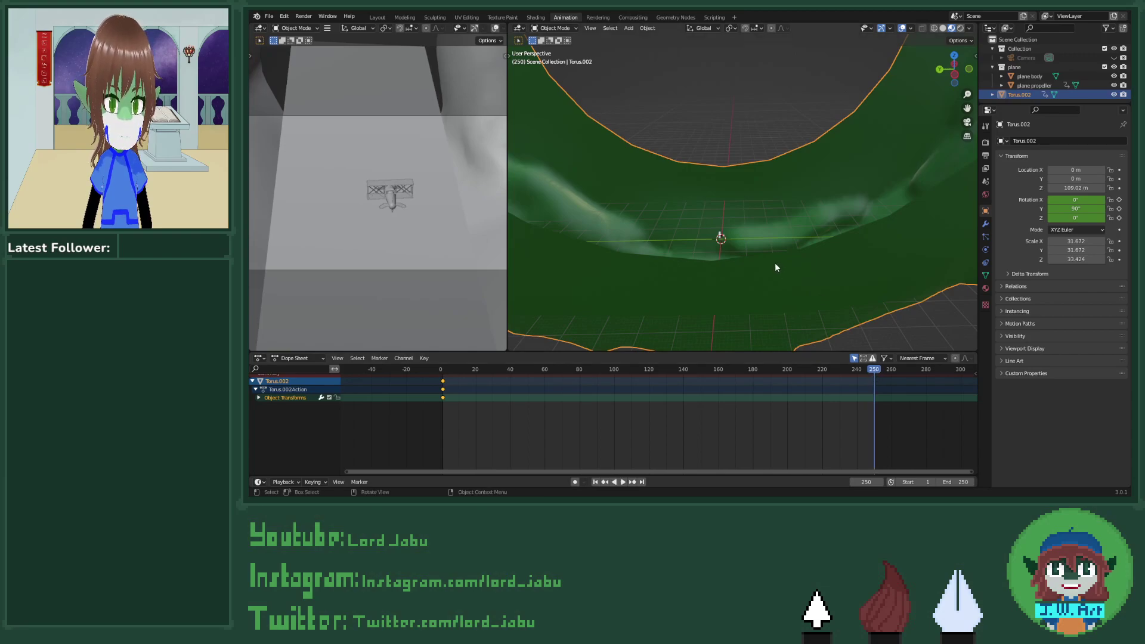
Step: Turn the tunnel around the X axis at frame 250 and preview from frame 1
{"action": "key", "text": "r"}
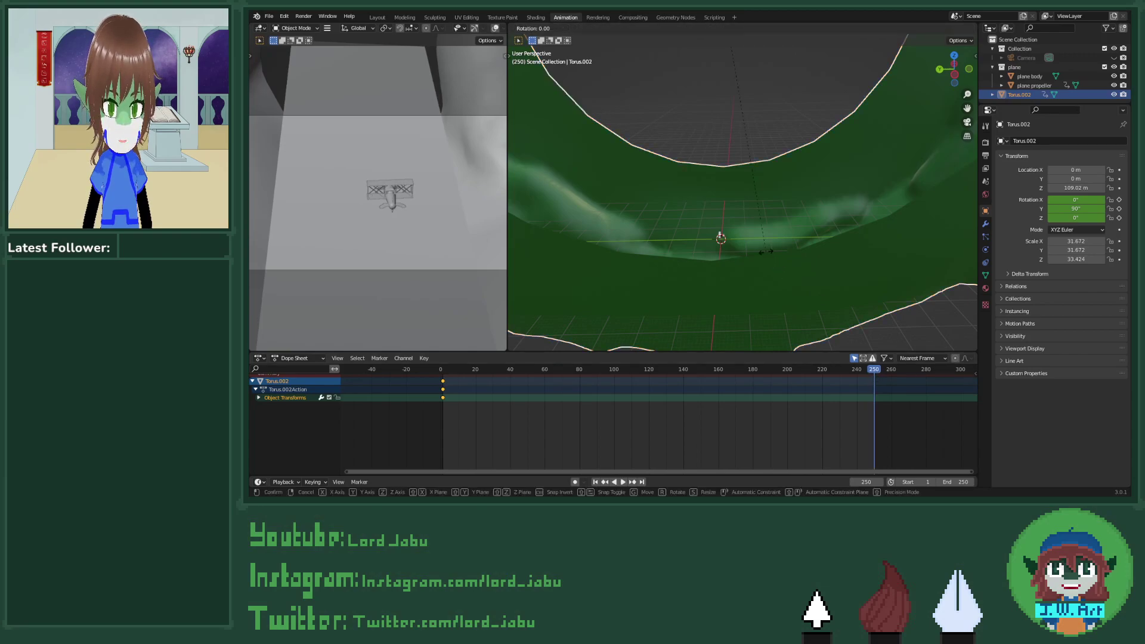
{"action": "key", "text": "y"}
{"action": "key", "text": "Escape"}
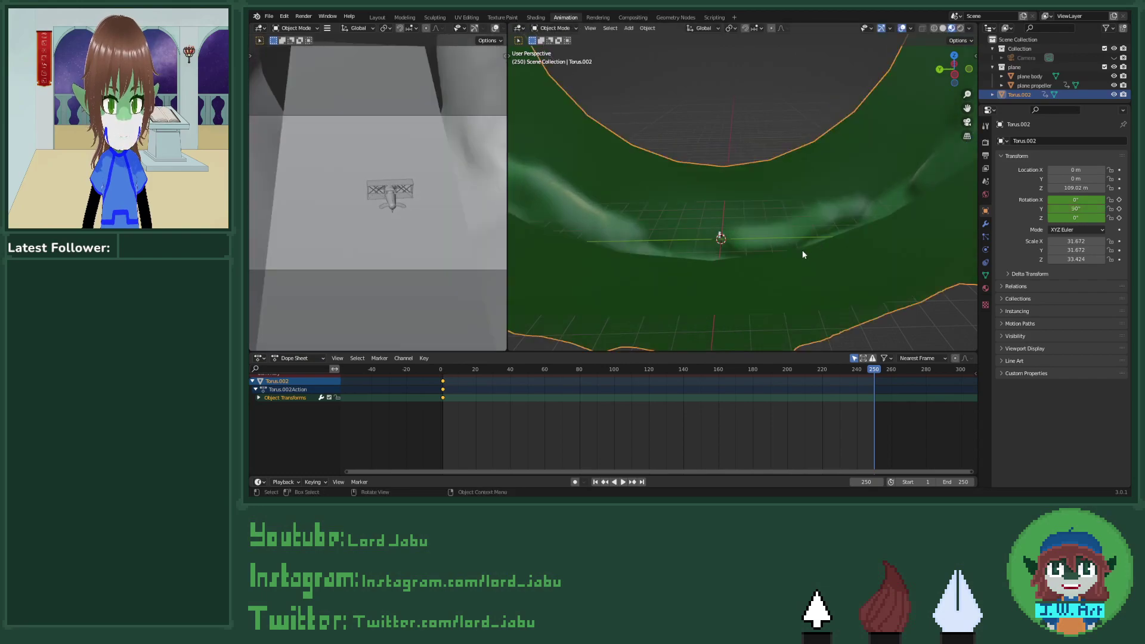
{"action": "key", "text": "r"}
{"action": "key", "text": "x"}
{"action": "key", "text": "Escape"}
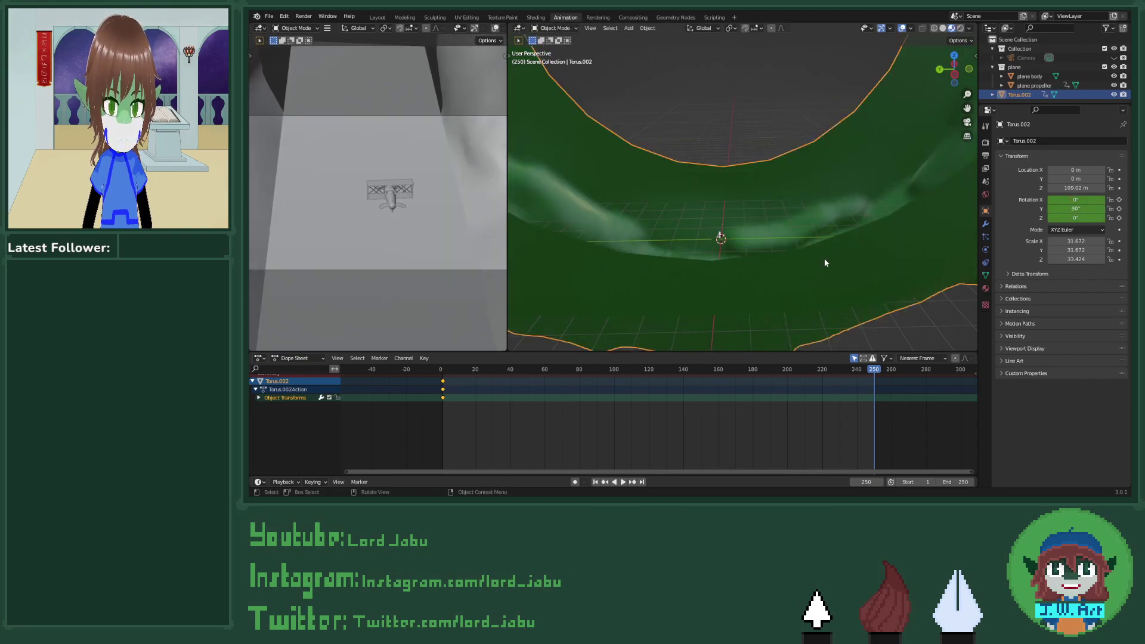
{"action": "key", "text": "r"}
{"action": "key", "text": "x"}
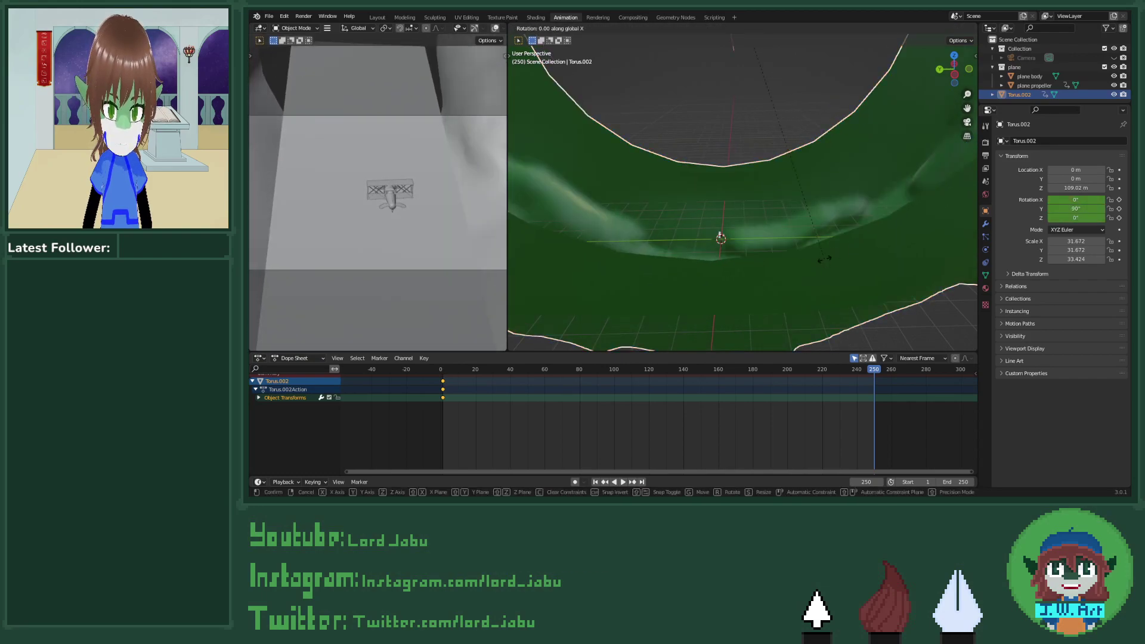
{"action": "left_click", "coordinate": [825, 262]}
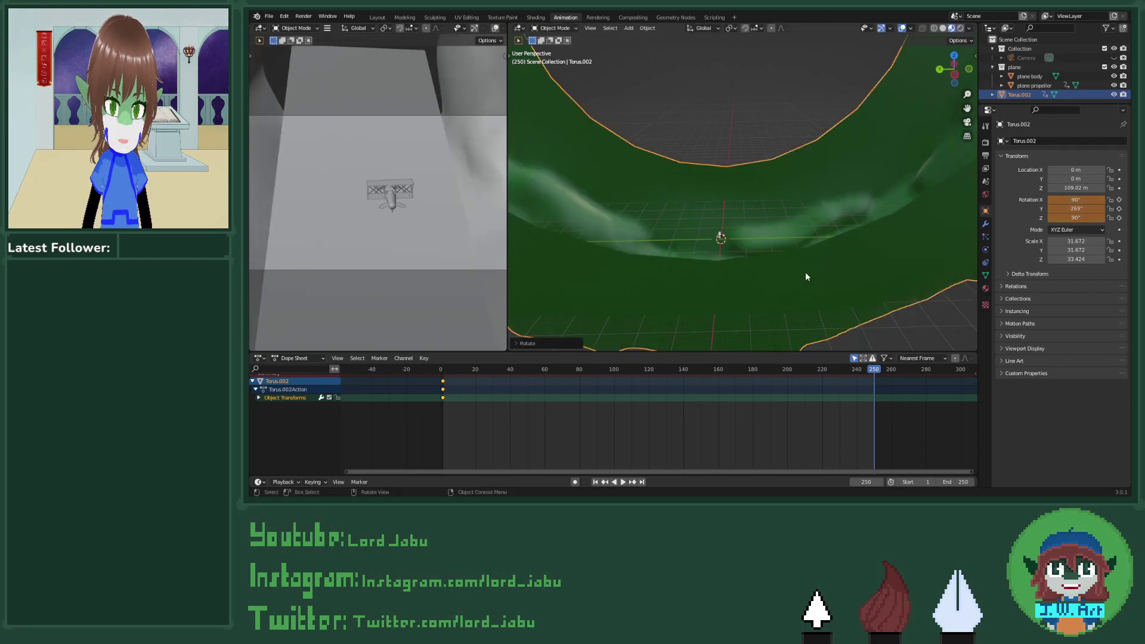
{"action": "left_click", "coordinate": [622, 484]}
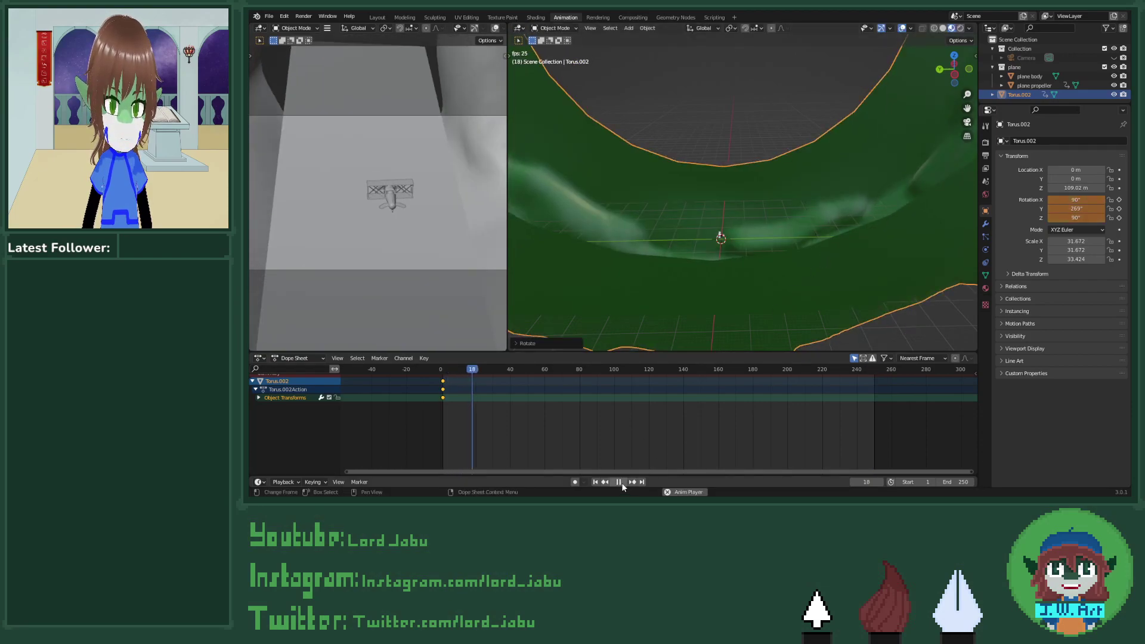
{"action": "key", "text": "shift+Left"}
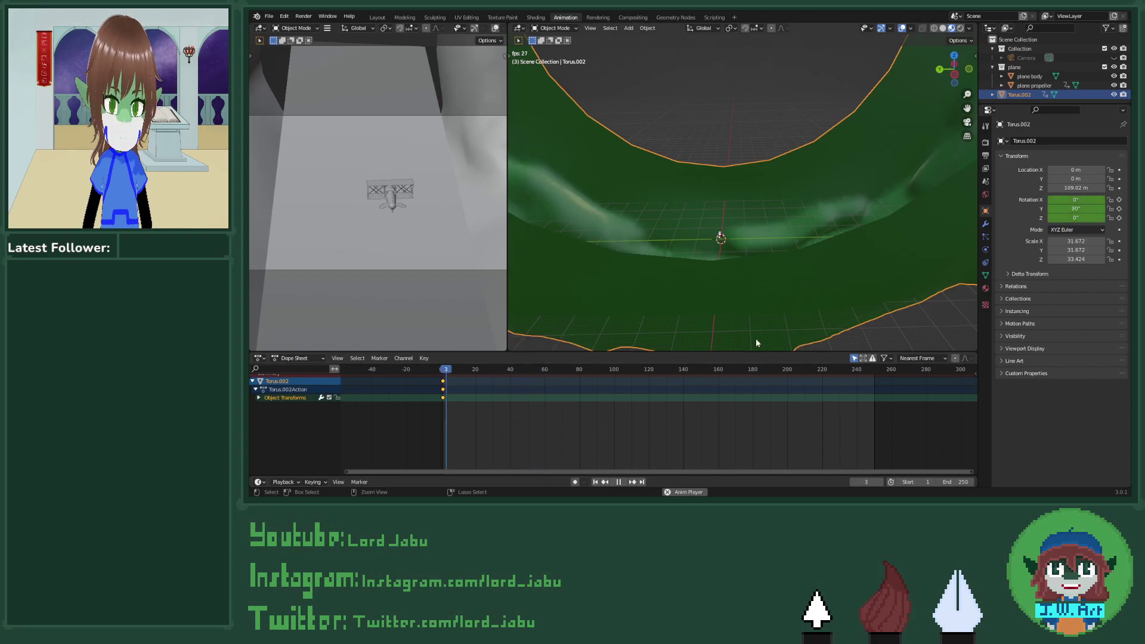
{"action": "left_click", "coordinate": [619, 482]}
{"action": "key", "text": "shift+Left"}
Step: Clear the tunnel's rotation keys, re-key rotation at frame 1, and move near the end frame
{"action": "key", "text": "alt+i"}
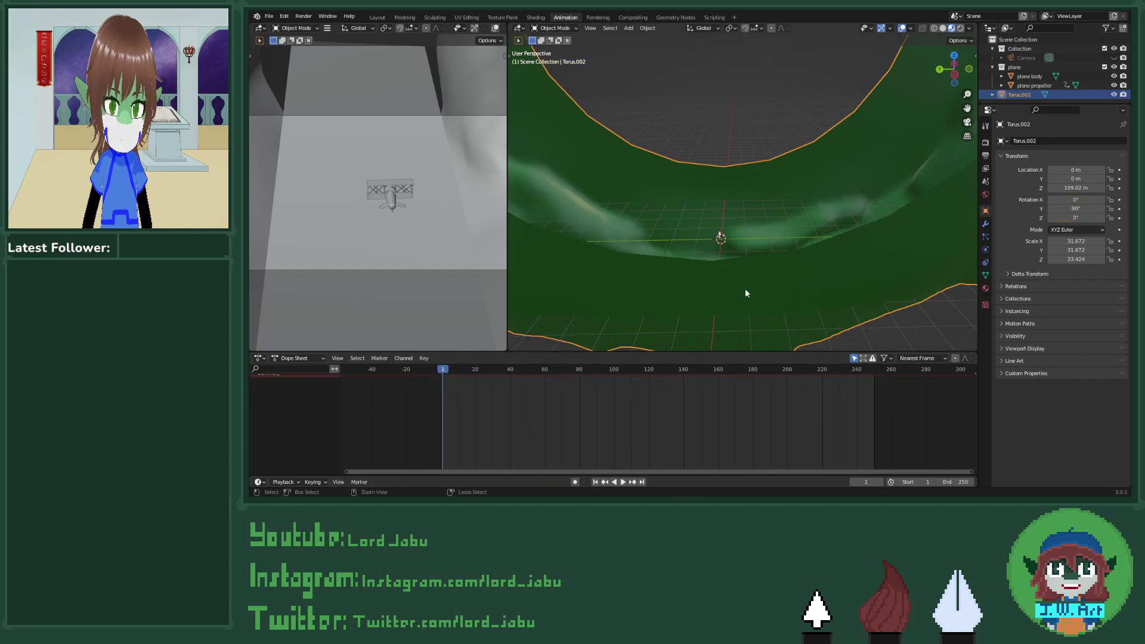
{"action": "key", "text": "i"}
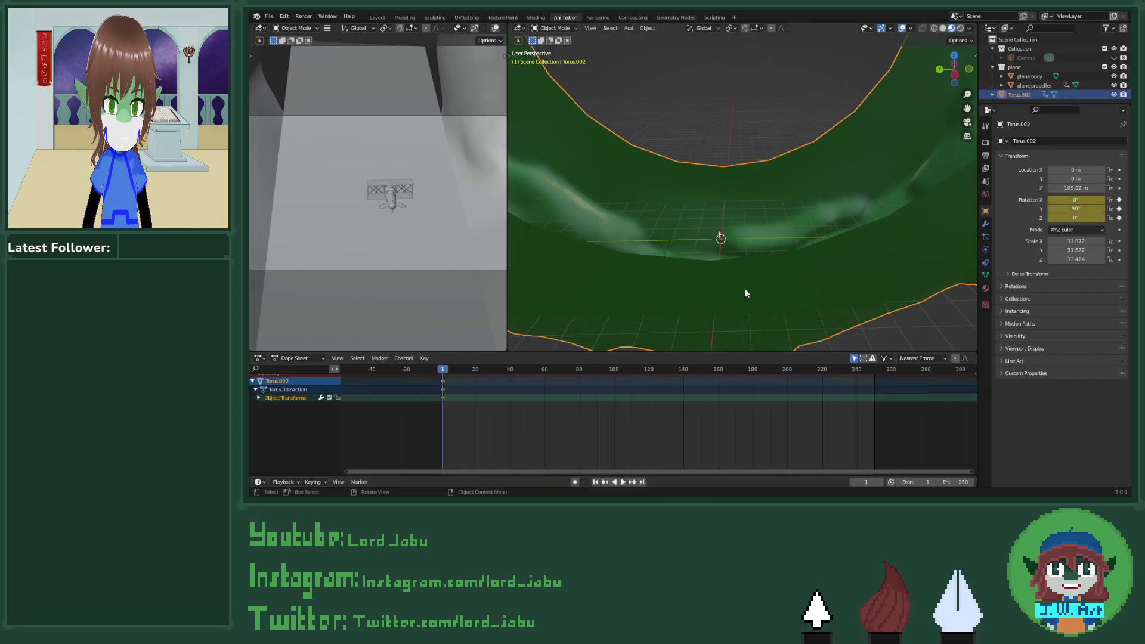
{"action": "left_click_drag", "start_coordinate": [879, 380], "coordinate": [873, 373]}
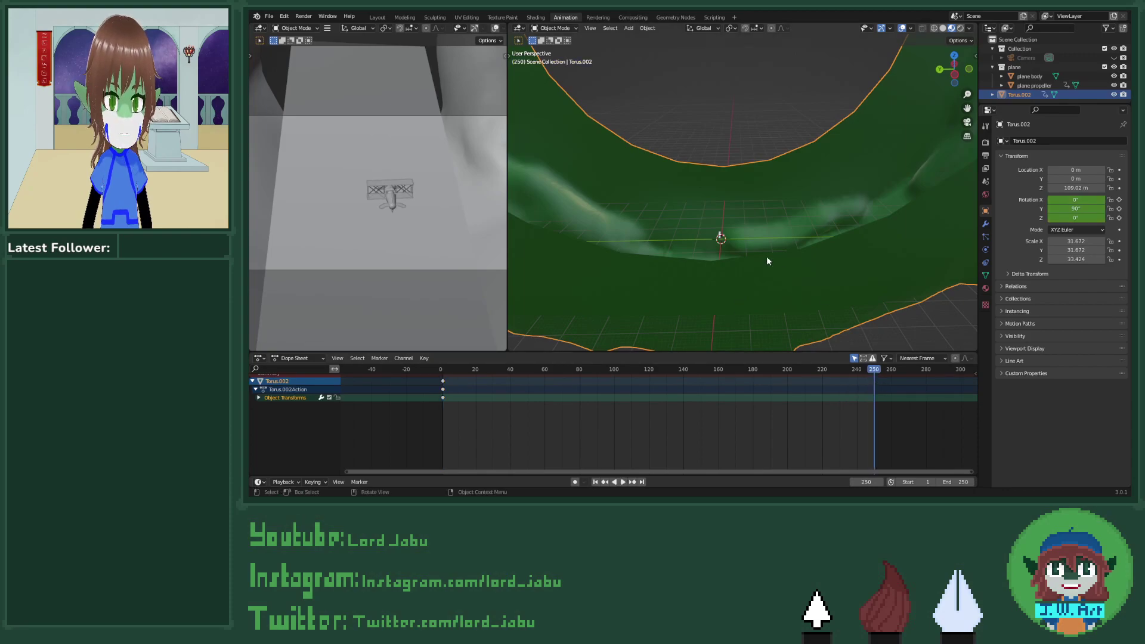
{"action": "key", "text": "r"}
{"action": "key", "text": "x"}
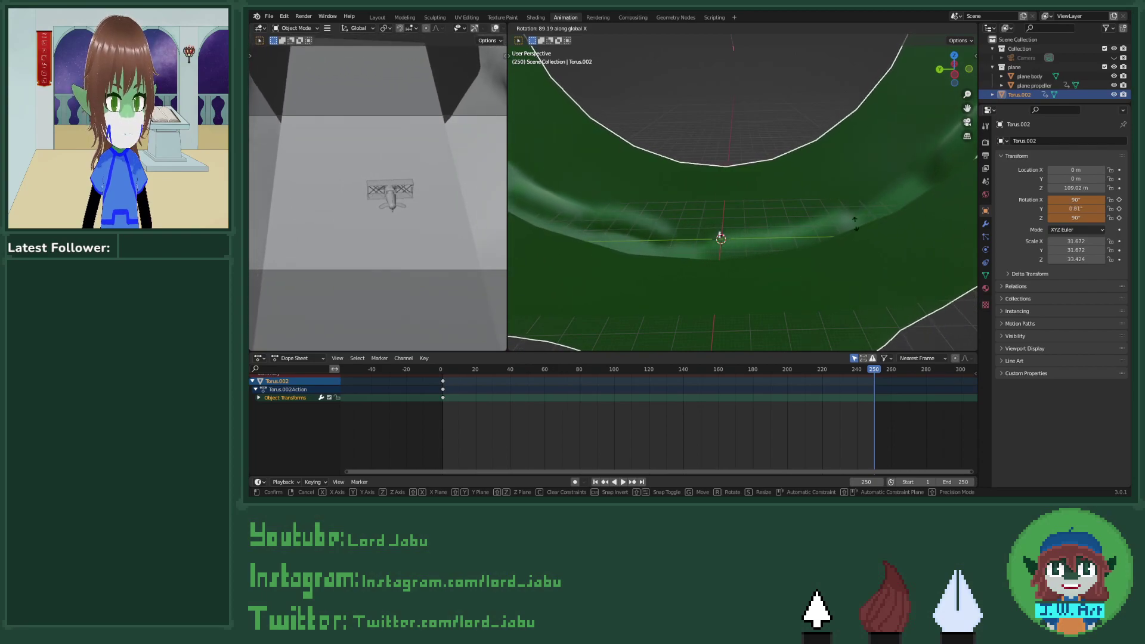
{"action": "right_click", "coordinate": [717, 244]}
Step: Rotate the tunnel 90° around X, key its rotation at frame 250, and preview playback
{"action": "key", "text": "r"}
{"action": "key", "text": "x"}
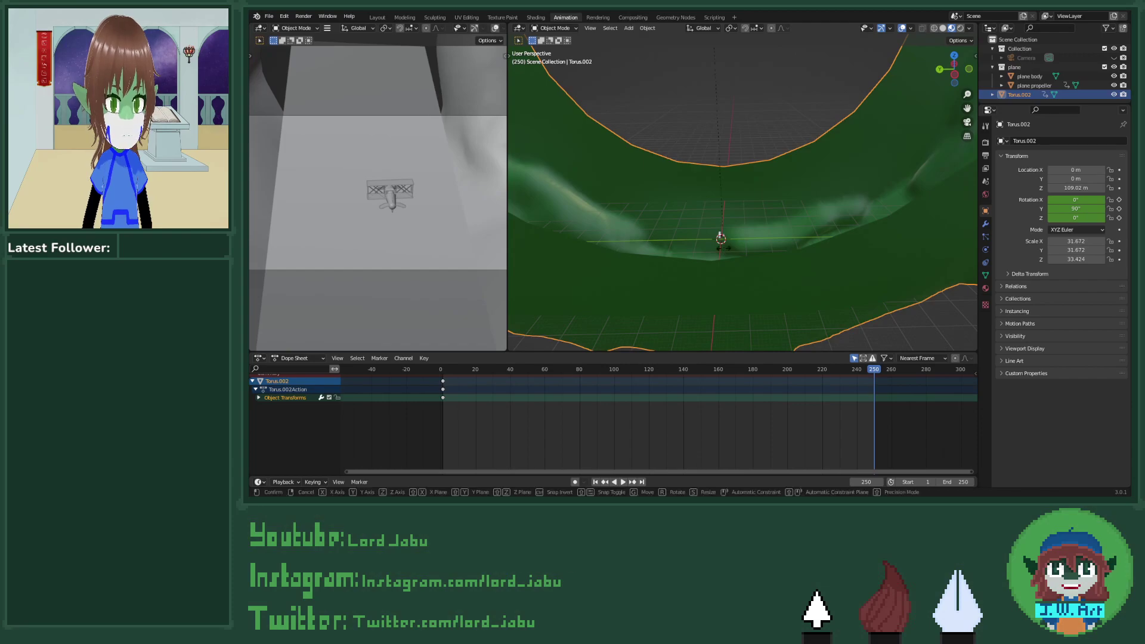
{"action": "type", "text": "90"}
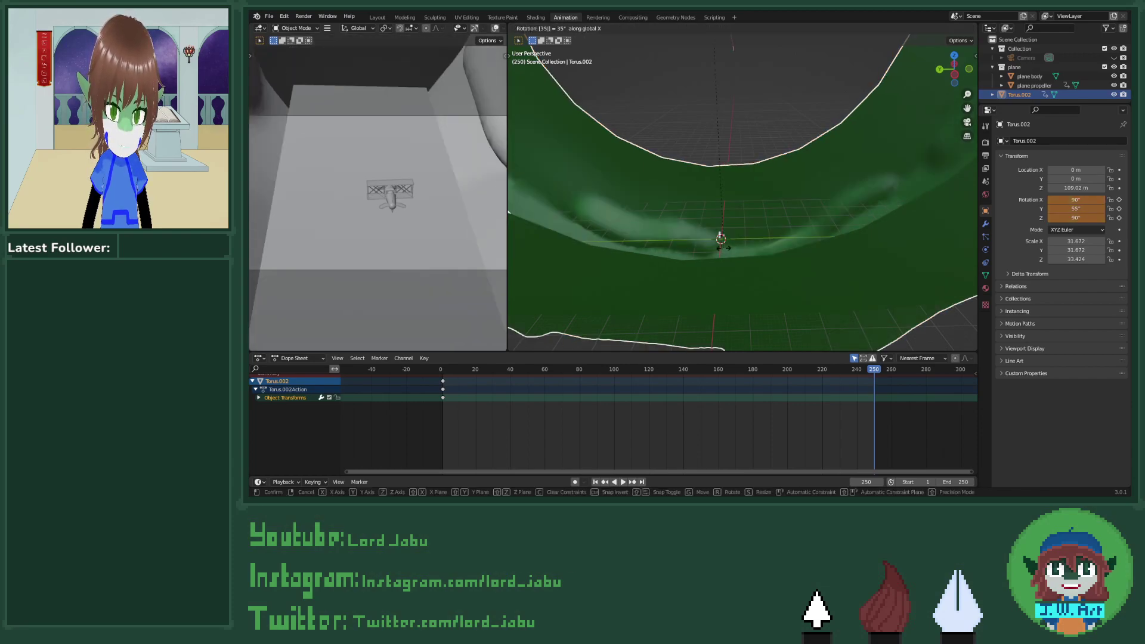
{"action": "key", "text": "Return"}
{"action": "key", "text": "i"}
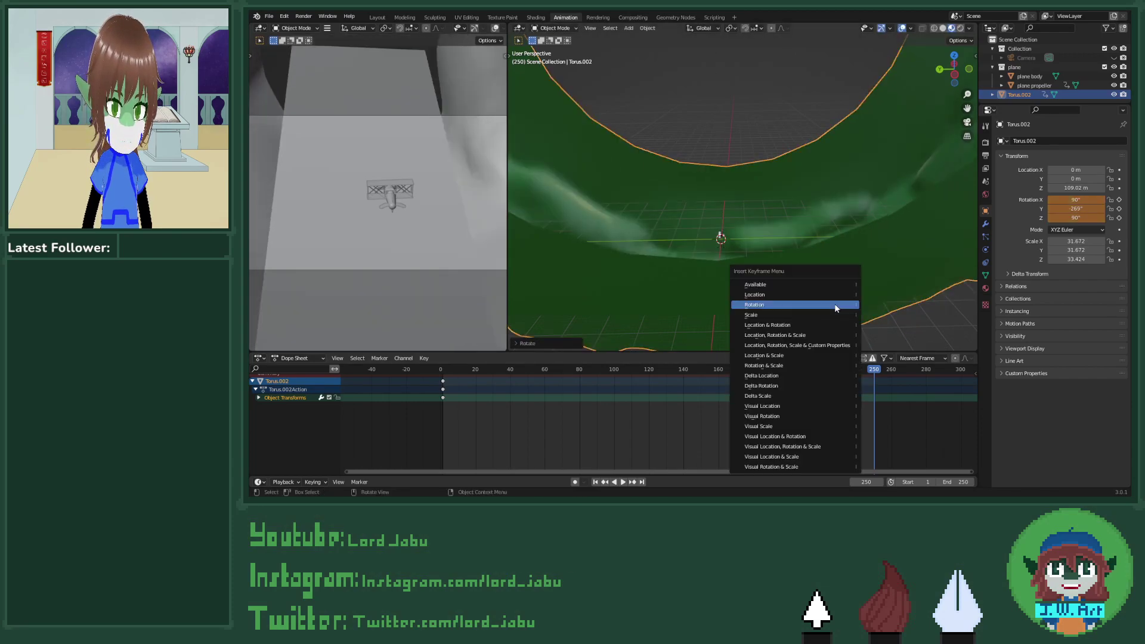
{"action": "left_click", "coordinate": [835, 308]}
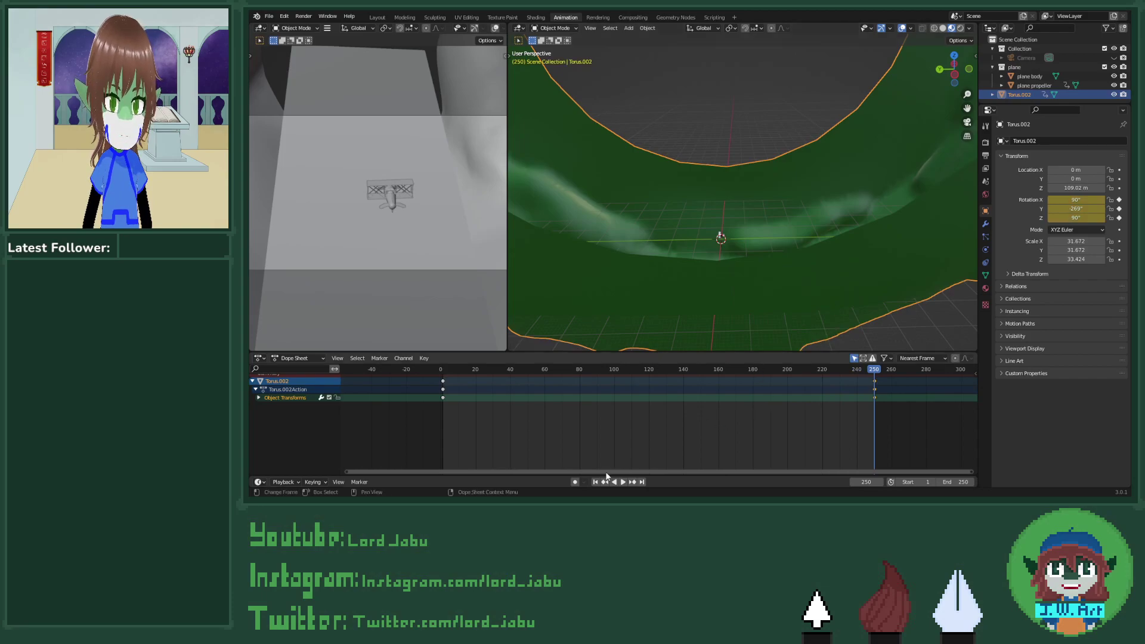
{"action": "left_click", "coordinate": [594, 482]}
{"action": "left_click", "coordinate": [623, 482]}
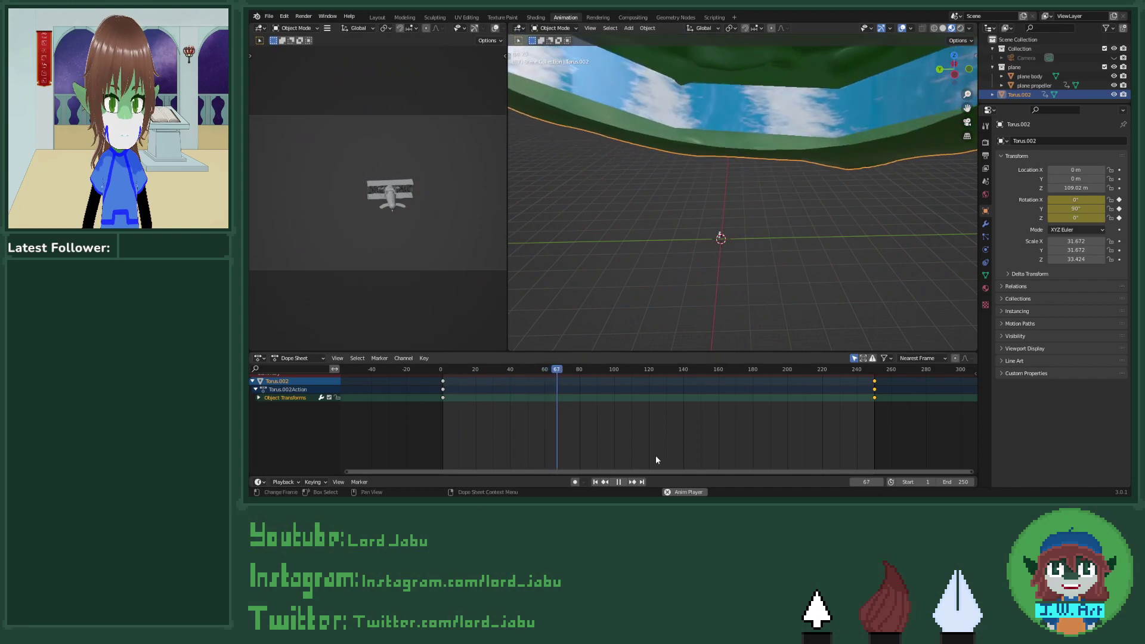
{"action": "key", "text": "space"}
Step: Delete the torus's frame-250 rotation keyframe and return to the first frame
{"action": "key", "text": "shift+Right"}
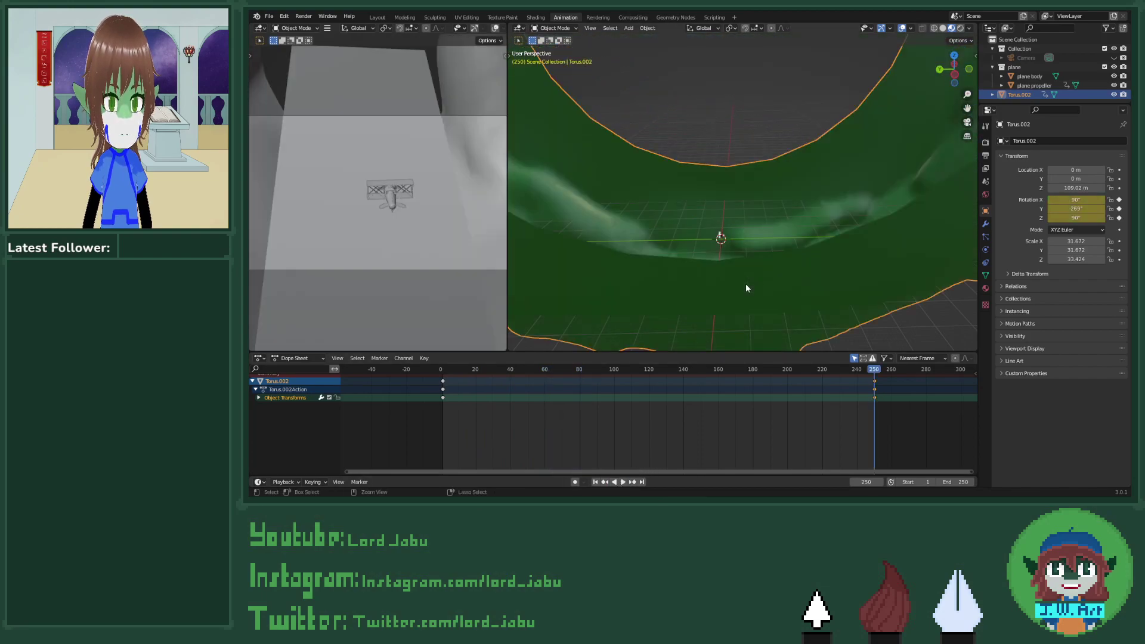
{"action": "middle_click_drag", "start_coordinate": [745, 288], "coordinate": [765, 245]}
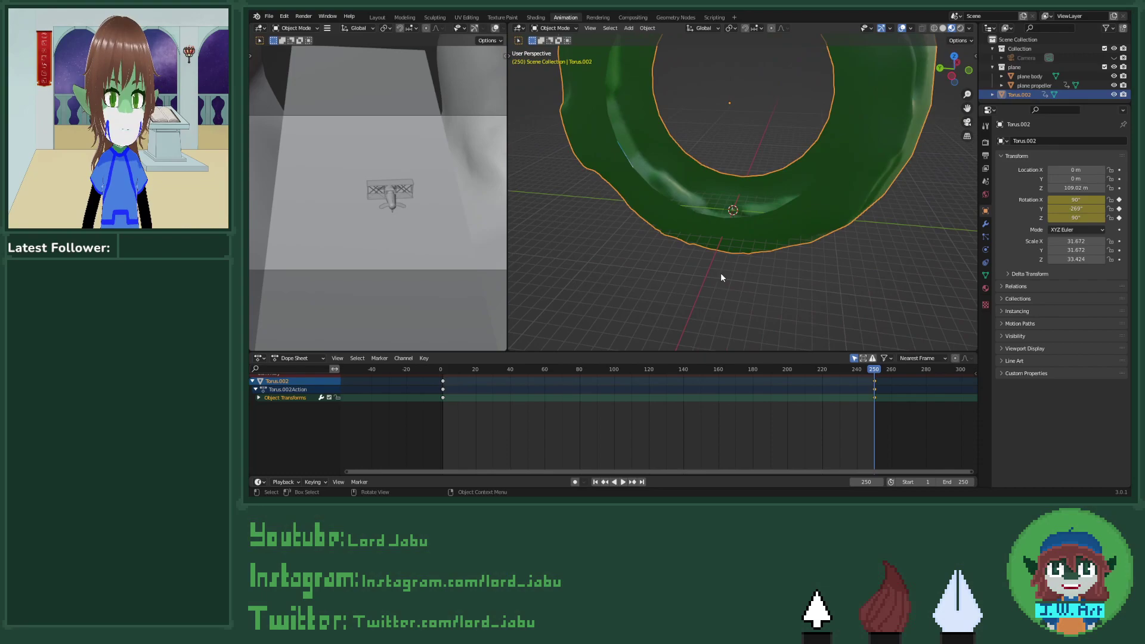
{"action": "key", "text": "alt+i"}
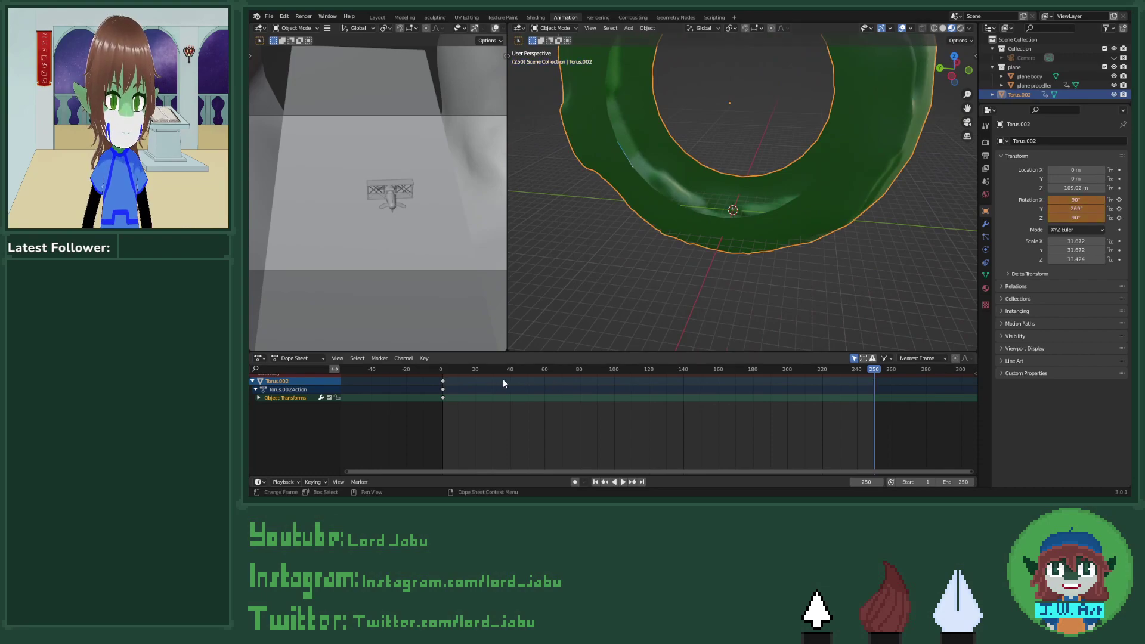
{"action": "left_click", "coordinate": [442, 382]}
{"action": "key", "text": "shift+Left"}
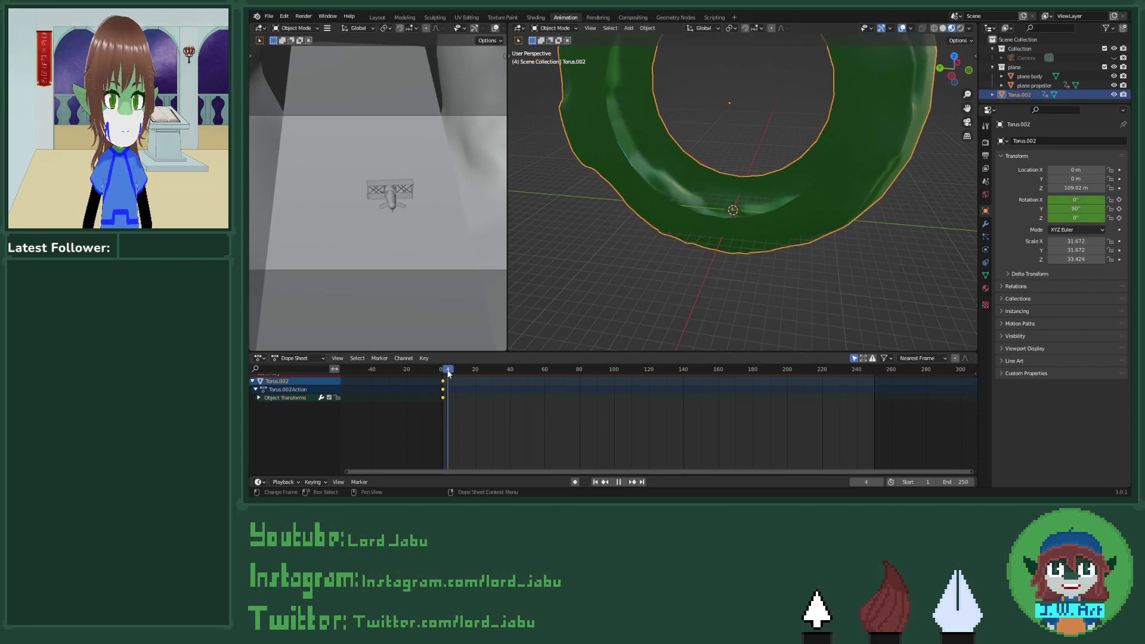
{"action": "mouse_move", "coordinate": [823, 241]}
{"action": "middle_mouse_down"}
{"action": "mouse_move", "coordinate": [900, 248]}
{"action": "mouse_move", "coordinate": [841, 234]}
{"action": "mouse_move", "coordinate": [905, 230]}
{"action": "mouse_move", "coordinate": [829, 243]}
{"action": "middle_mouse_up"}
Step: Apply all transforms to the torus and set its origin to geometry
{"action": "key", "text": "ctrl+a"}
{"action": "left_click", "coordinate": [840, 234]}
{"action": "right_click", "coordinate": [800, 217]}
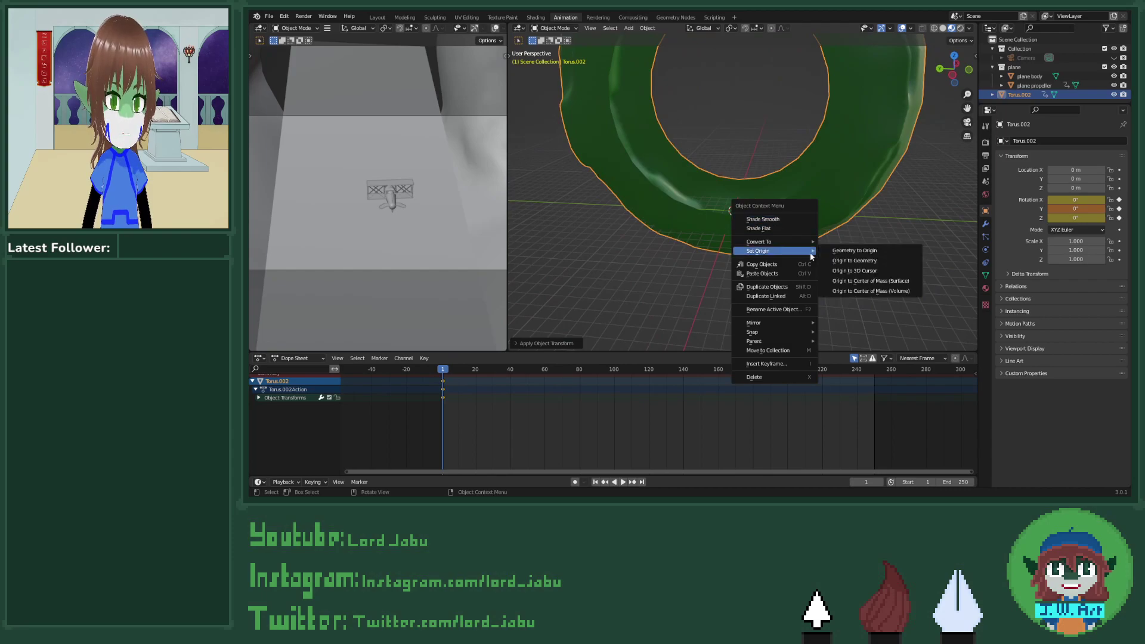
{"action": "left_click", "coordinate": [843, 261]}
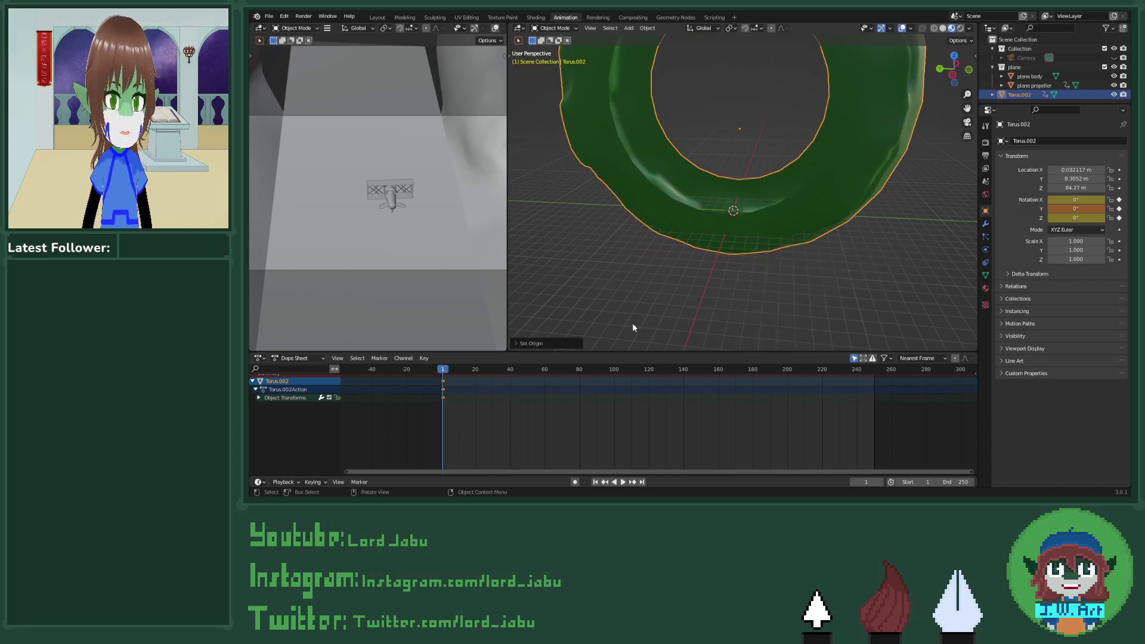
Step: Move and delete the torus keyframes in the Dope Sheet, then undo and clear rotation
{"action": "key", "text": "g"}
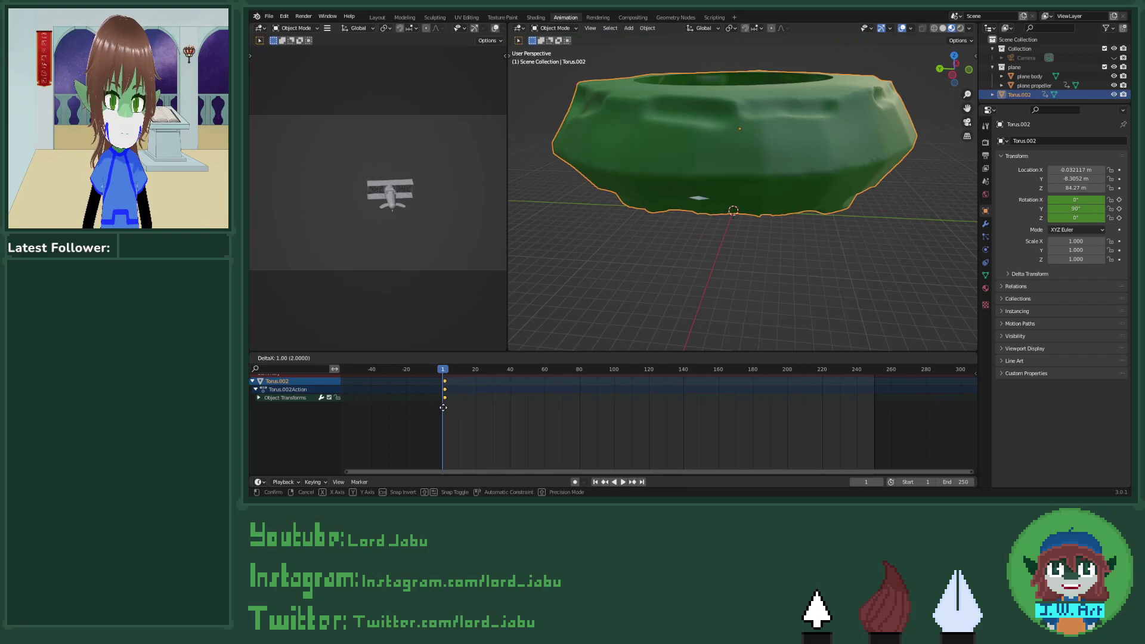
{"action": "left_click", "coordinate": [447, 404]}
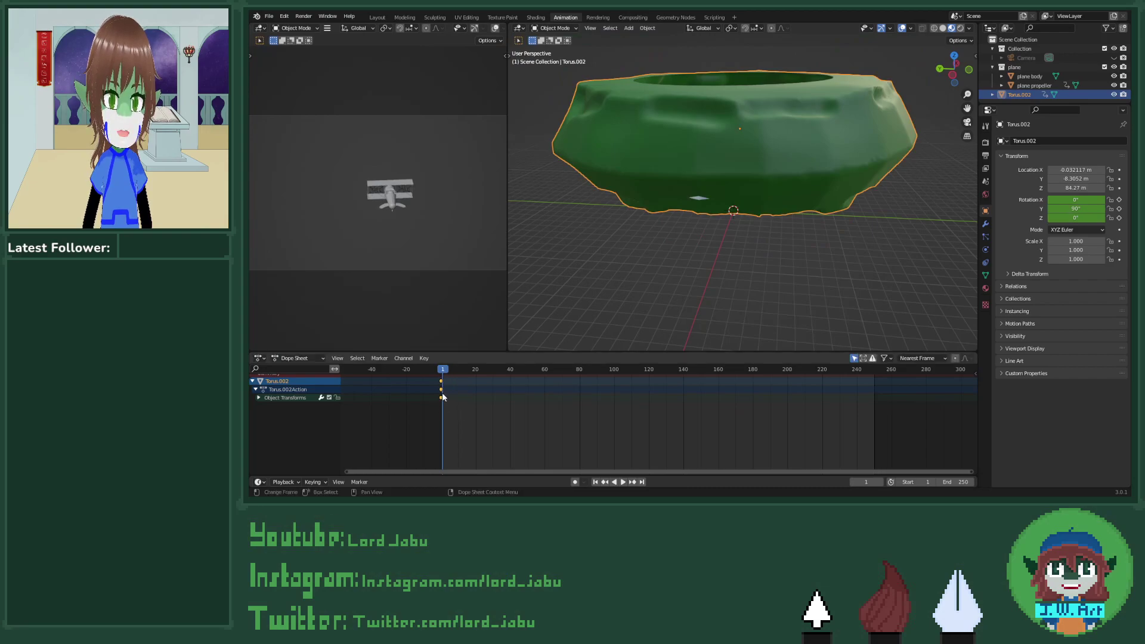
{"action": "left_click", "coordinate": [440, 397]}
{"action": "key", "text": "x"}
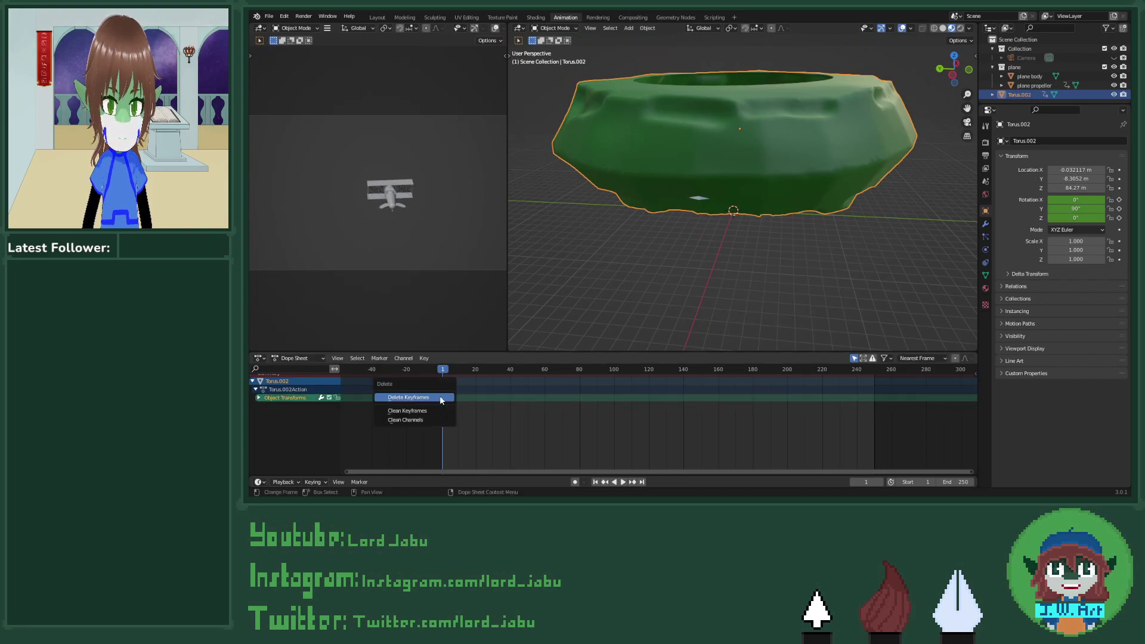
{"action": "left_click", "coordinate": [441, 398]}
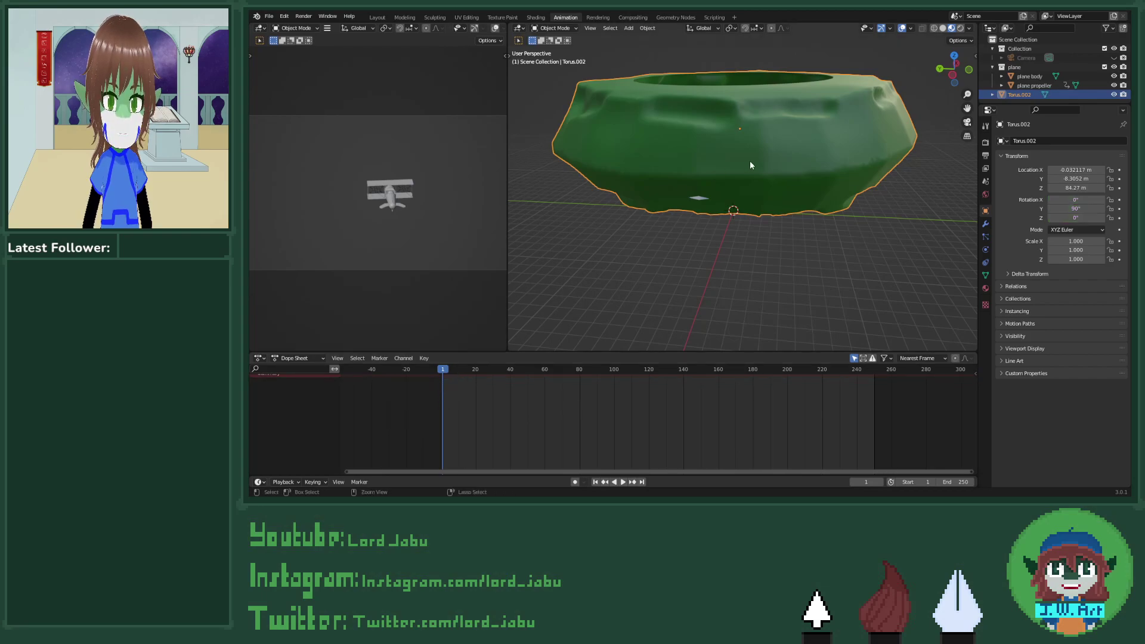
{"action": "key", "text": "ctrl+z"}
{"action": "key", "text": "alt+r"}
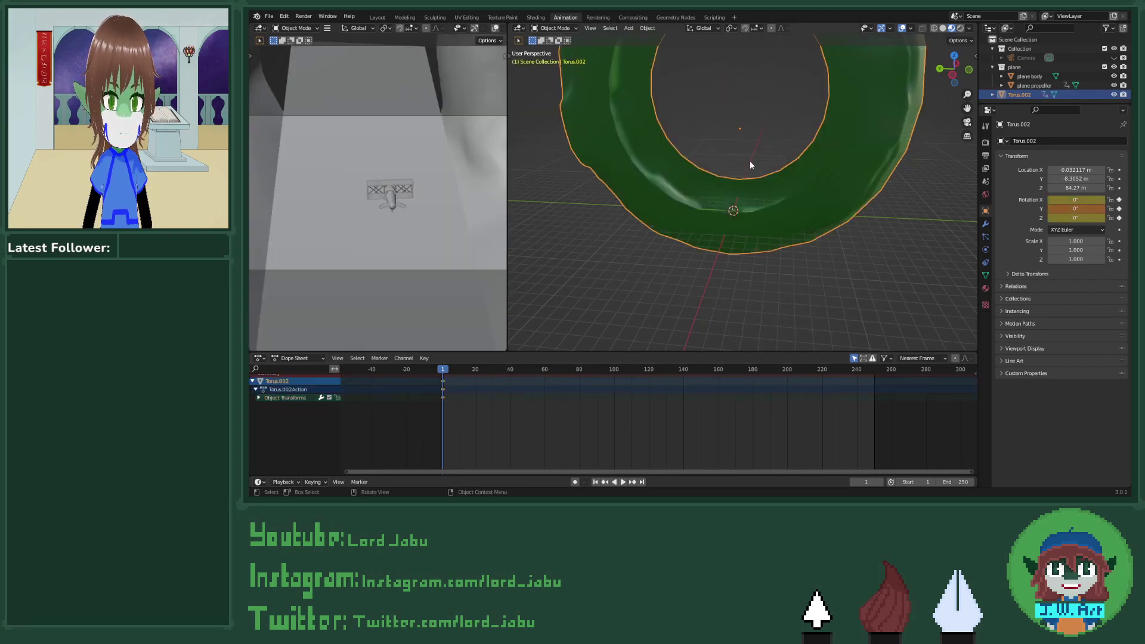
Step: Delete the torus's existing keyframes and key its rotation at frame 1
{"action": "key", "text": "x"}
{"action": "left_click", "coordinate": [445, 389]}
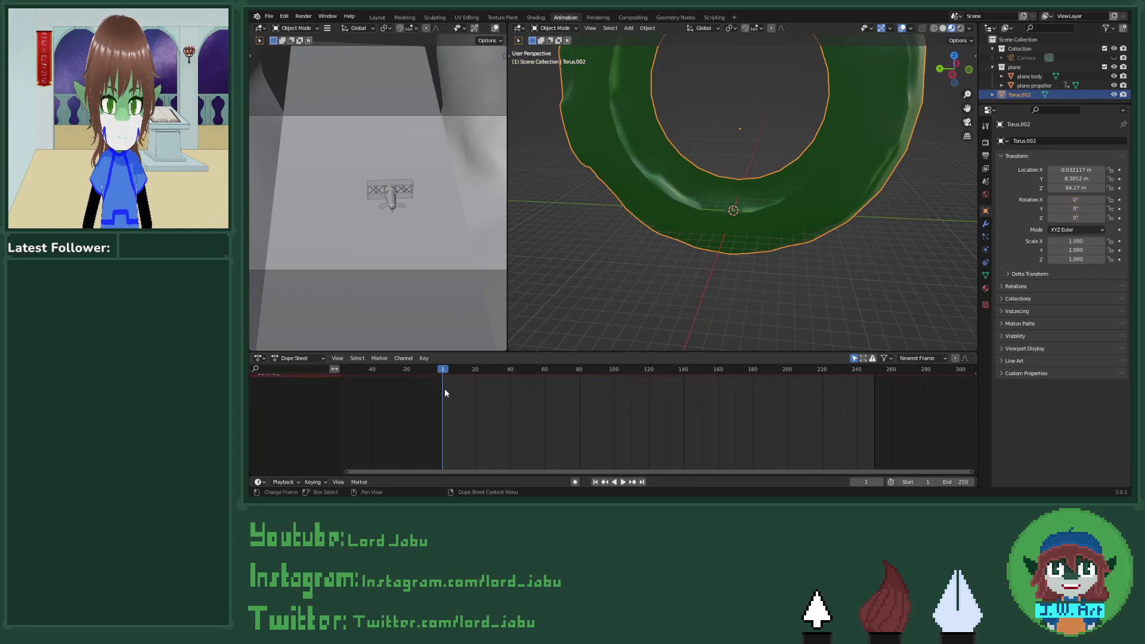
{"action": "mouse_move", "coordinate": [793, 213]}
{"action": "middle_mouse_down"}
{"action": "mouse_move", "coordinate": [753, 236]}
{"action": "mouse_move", "coordinate": [784, 218]}
{"action": "middle_mouse_up"}
{"action": "key", "text": "i"}
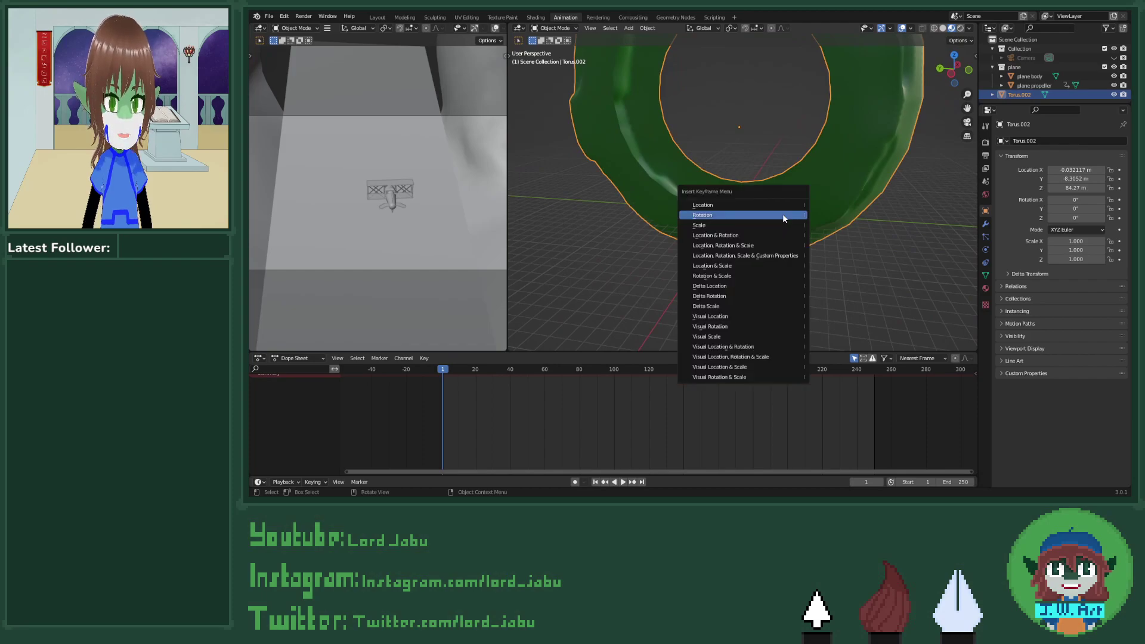
{"action": "left_click", "coordinate": [759, 229]}
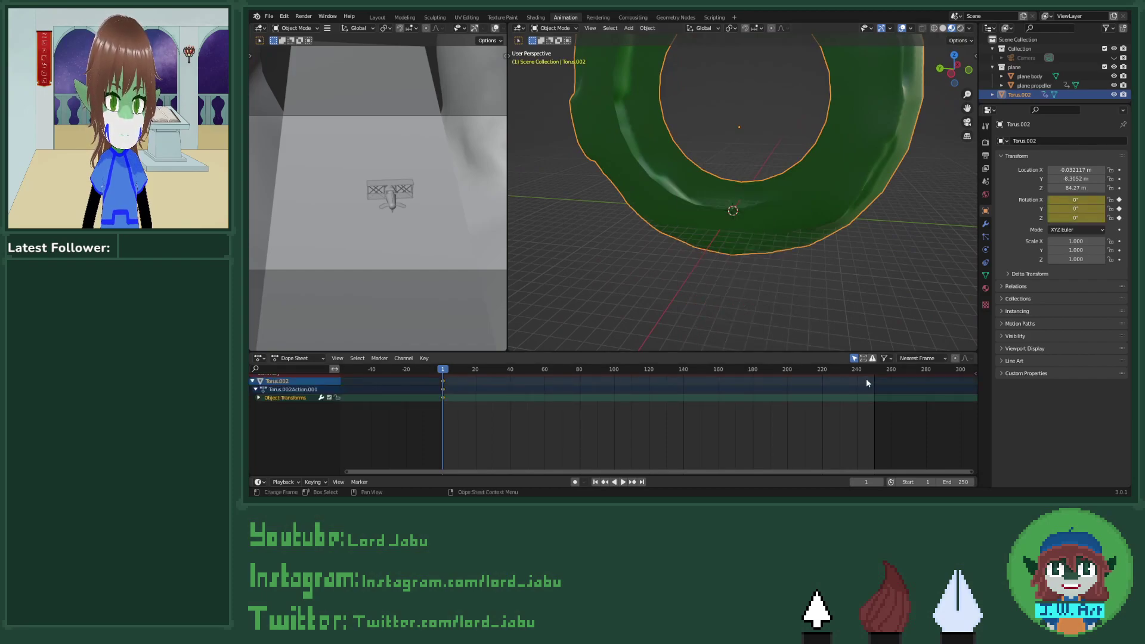
Step: At frame 250, rotate the torus 359° around X, key the rotation, and play from the start
{"action": "left_click_drag", "start_coordinate": [871, 374], "coordinate": [875, 375]}
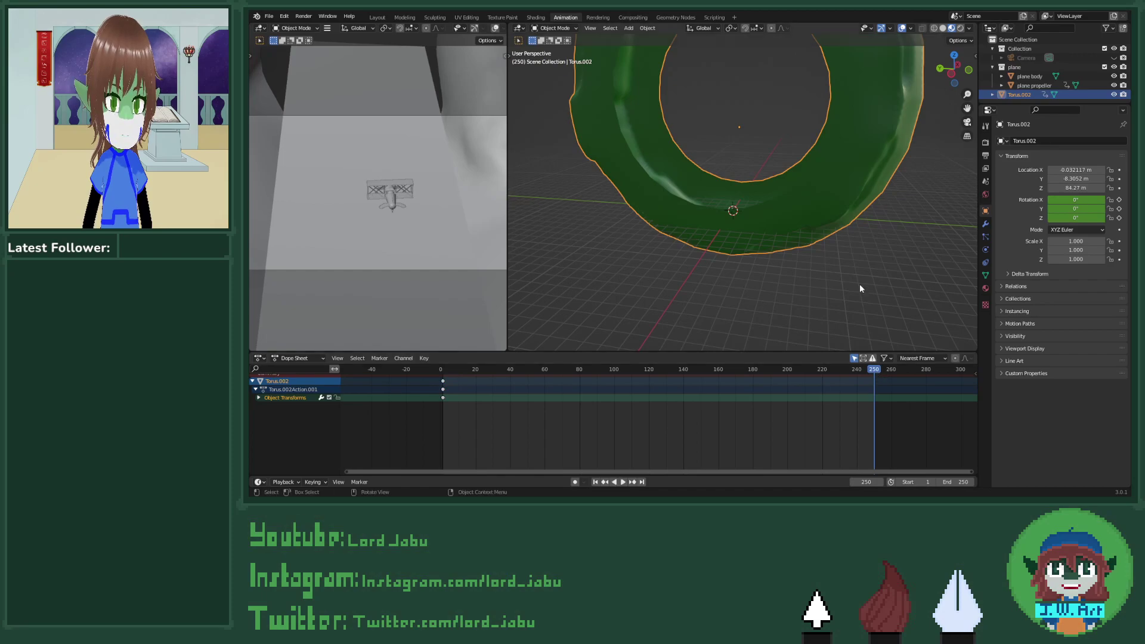
{"action": "key", "text": "r"}
{"action": "type", "text": "x"}
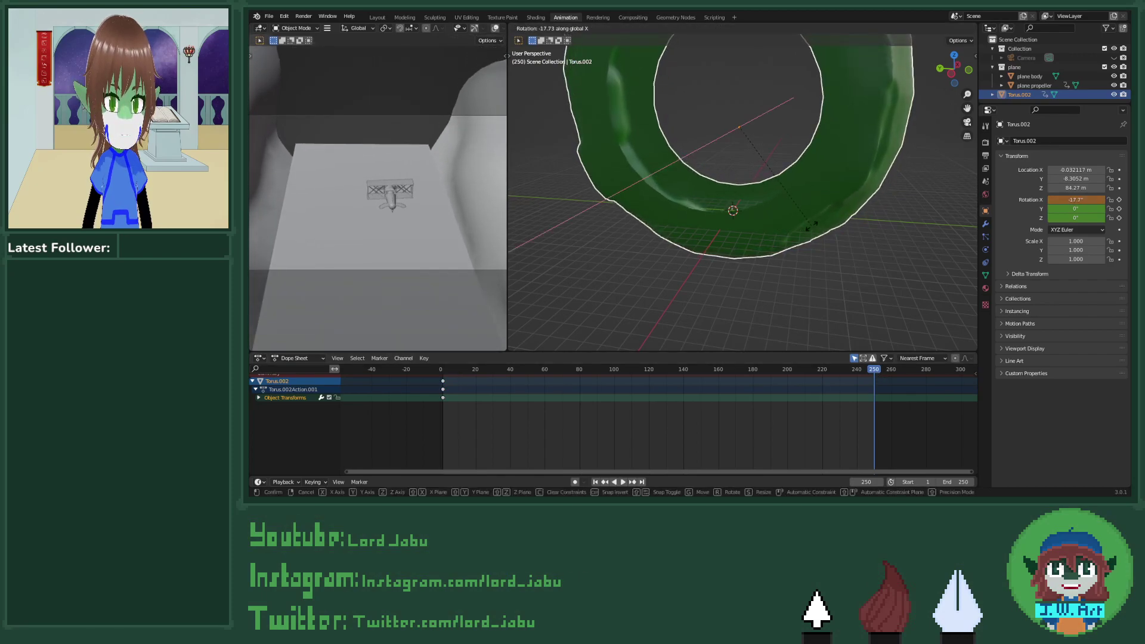
{"action": "type", "text": "359"}
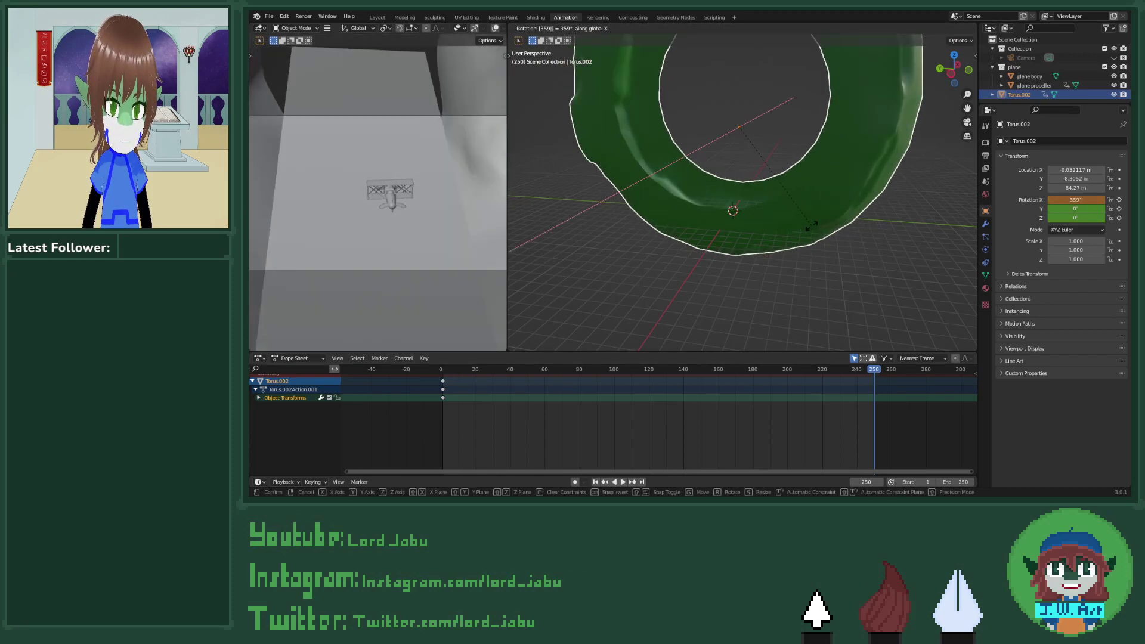
{"action": "key", "text": "Return"}
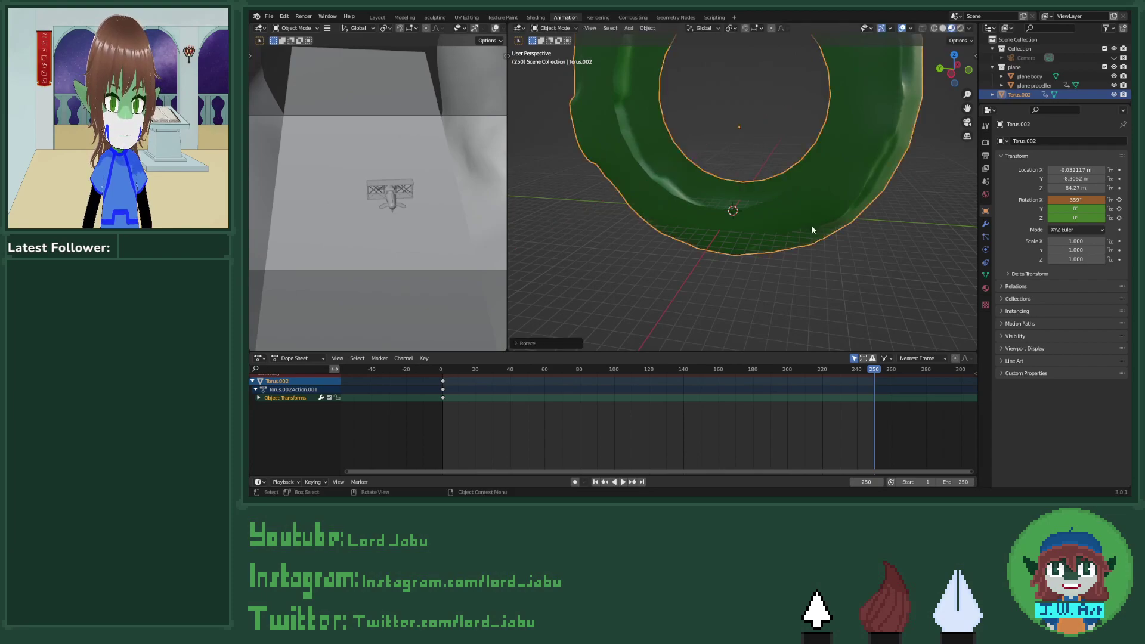
{"action": "key", "text": "i"}
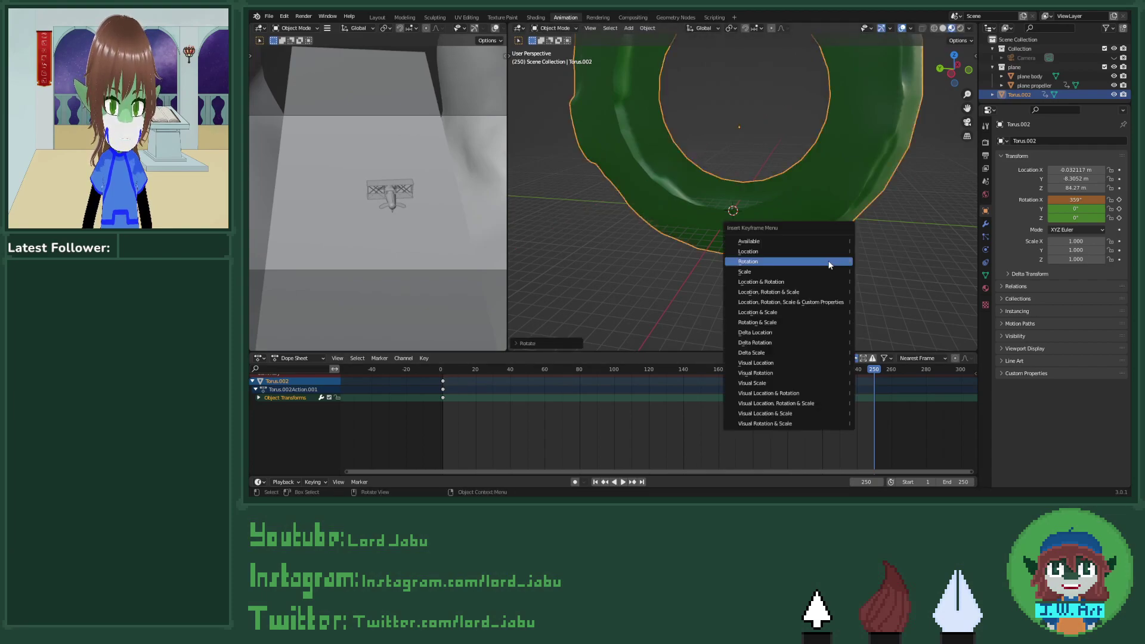
{"action": "left_click", "coordinate": [828, 262]}
{"action": "left_click", "coordinate": [596, 482]}
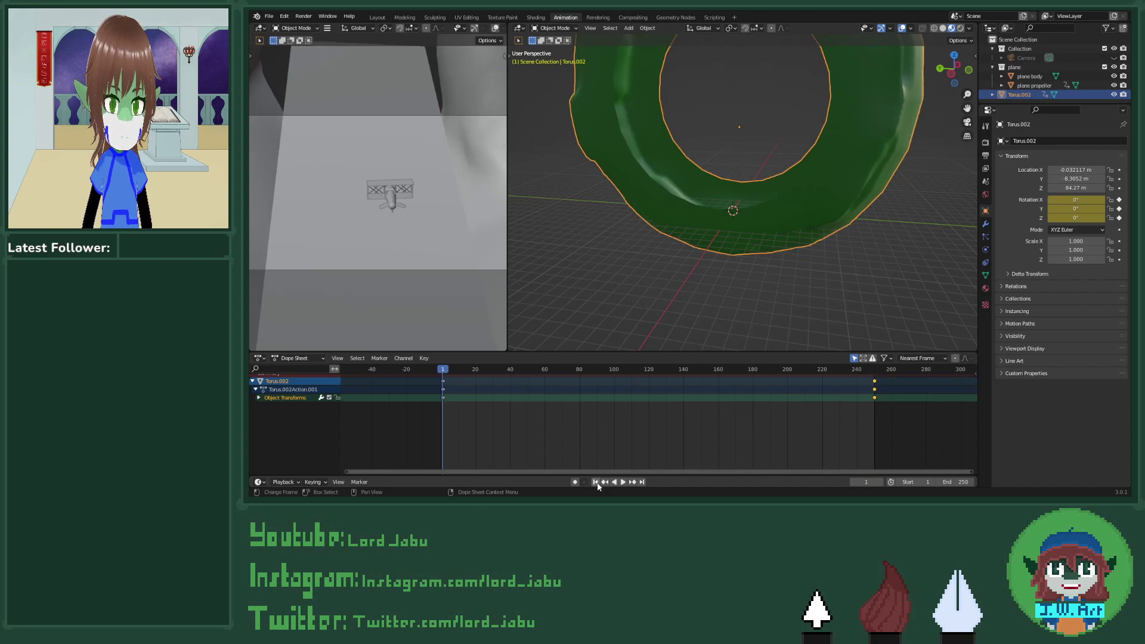
{"action": "left_click", "coordinate": [624, 482]}
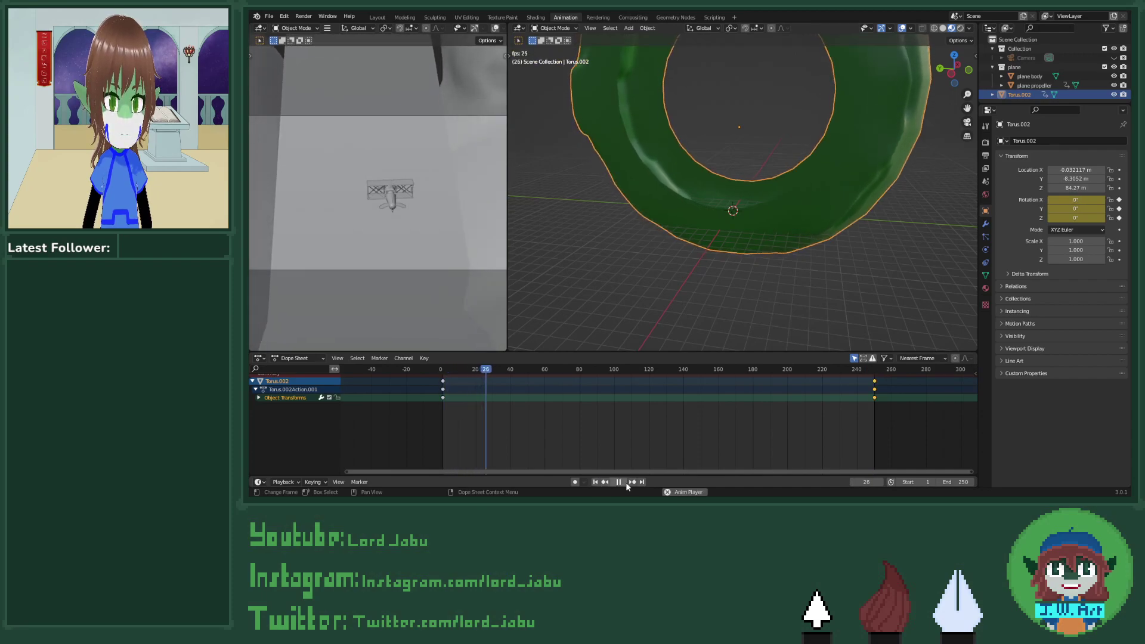
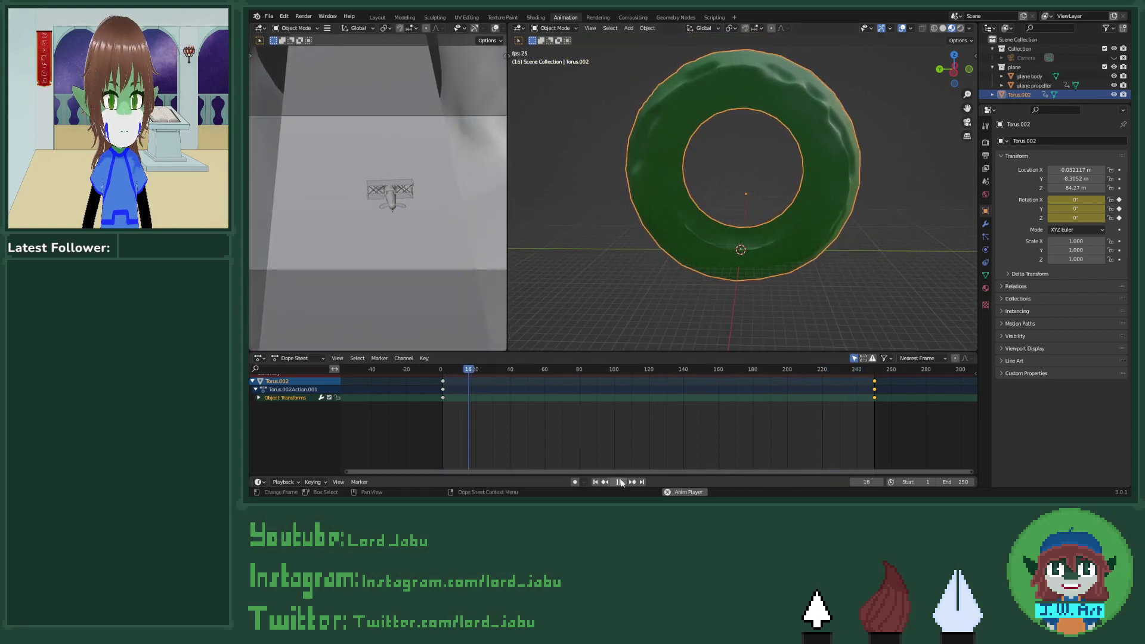
Step: Stop playback, undo the frame-250 rotation keyframe, and set the torus origin to its geometry
{"action": "key", "text": "Escape"}
{"action": "key", "text": "ctrl+z"}
{"action": "key", "text": "ctrl+z"}
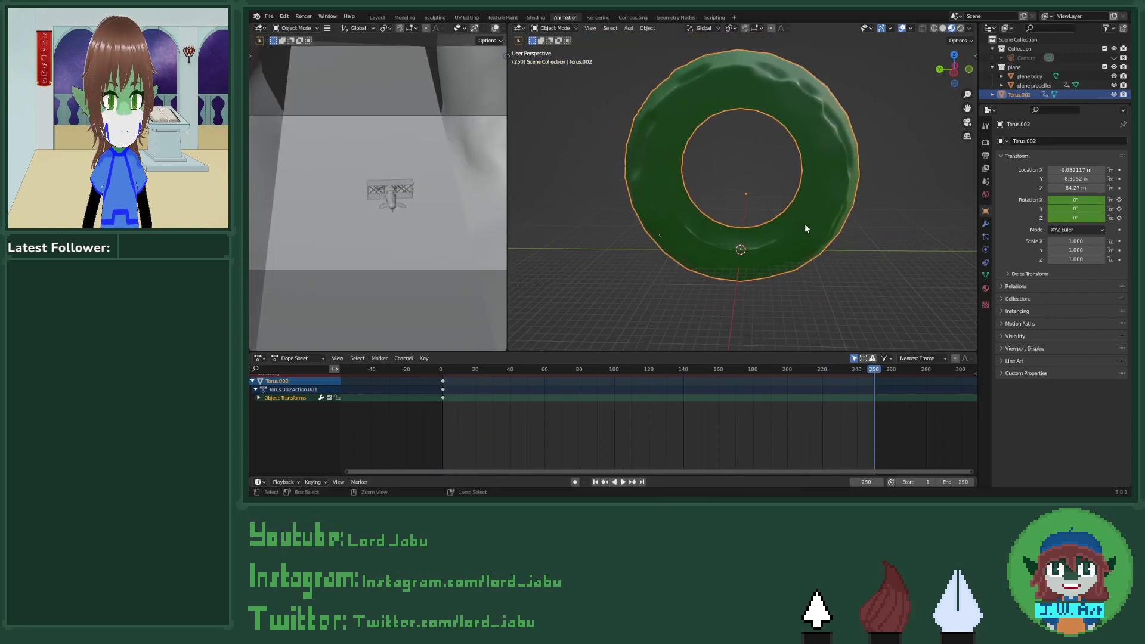
{"action": "right_click", "coordinate": [818, 189]}
{"action": "mouse_move", "coordinate": [817, 190]}
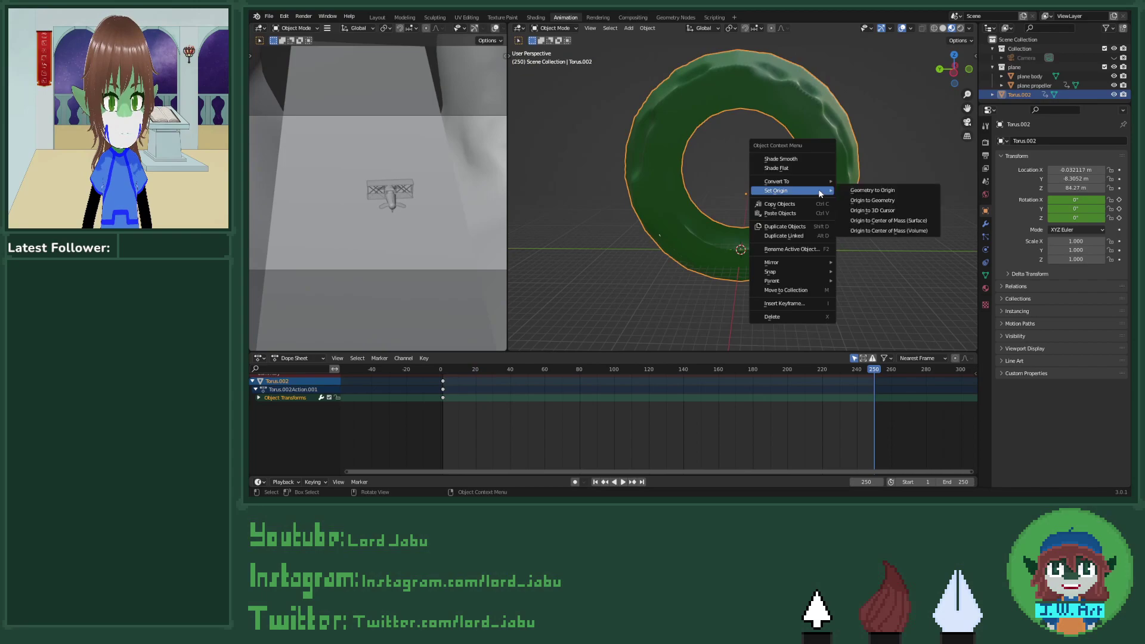
{"action": "left_click", "coordinate": [859, 199]}
Step: View the torus from the right side and zoom in on it
{"action": "middle_click_drag", "start_coordinate": [857, 197], "coordinate": [801, 224]}
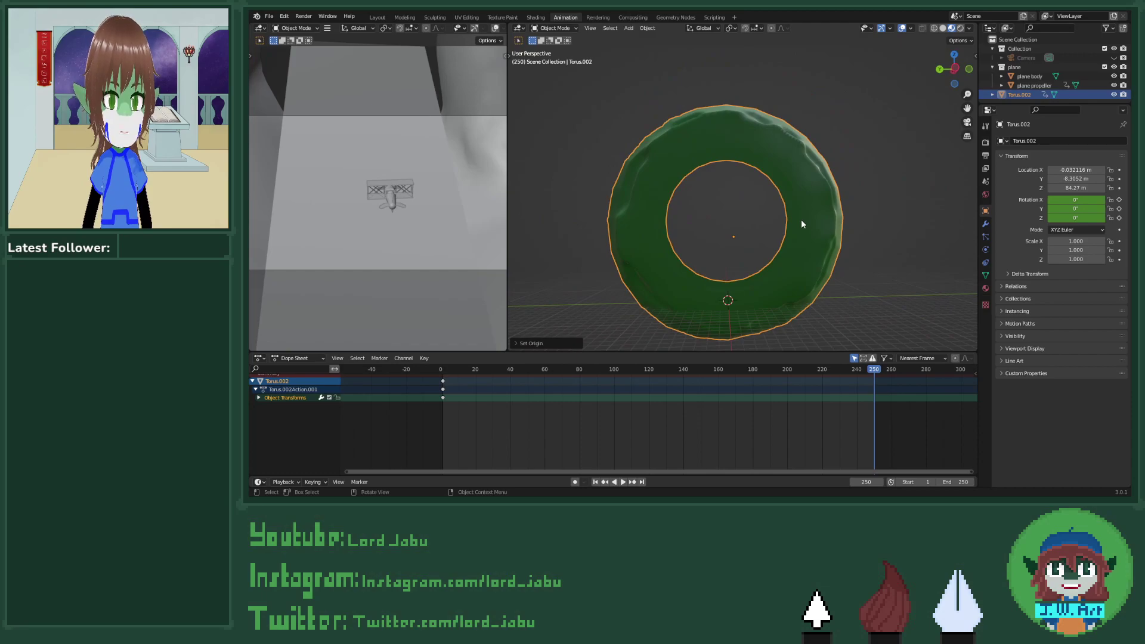
{"action": "key", "text": "grave"}
{"action": "key", "text": "KP_6"}
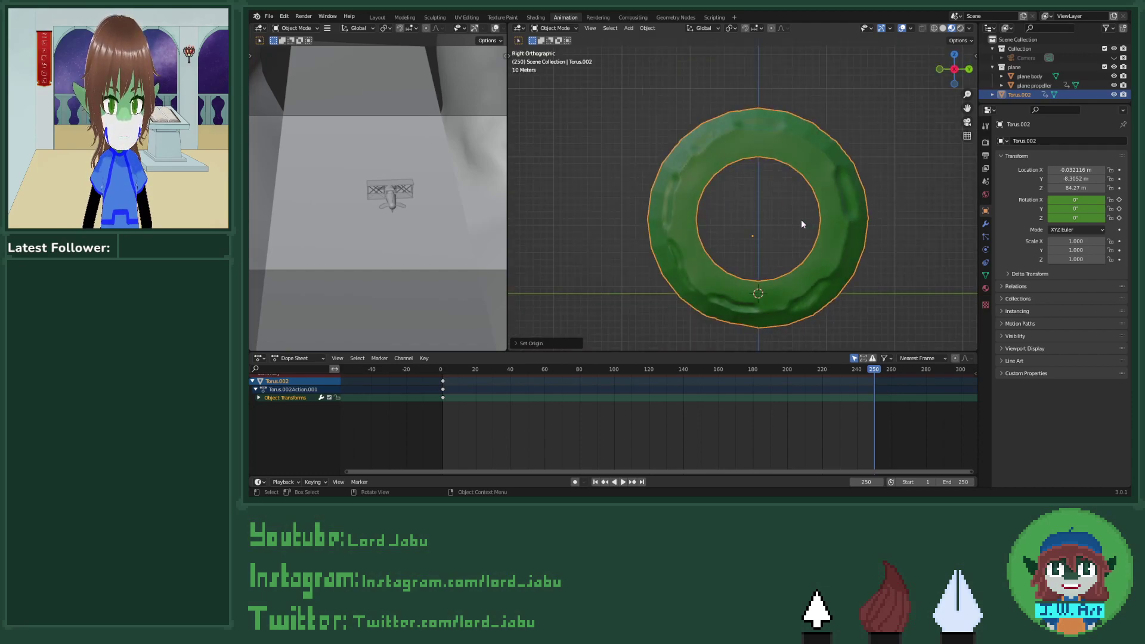
{"action": "left_click", "coordinate": [759, 234]}
{"action": "key", "text": "ctrl+z"}
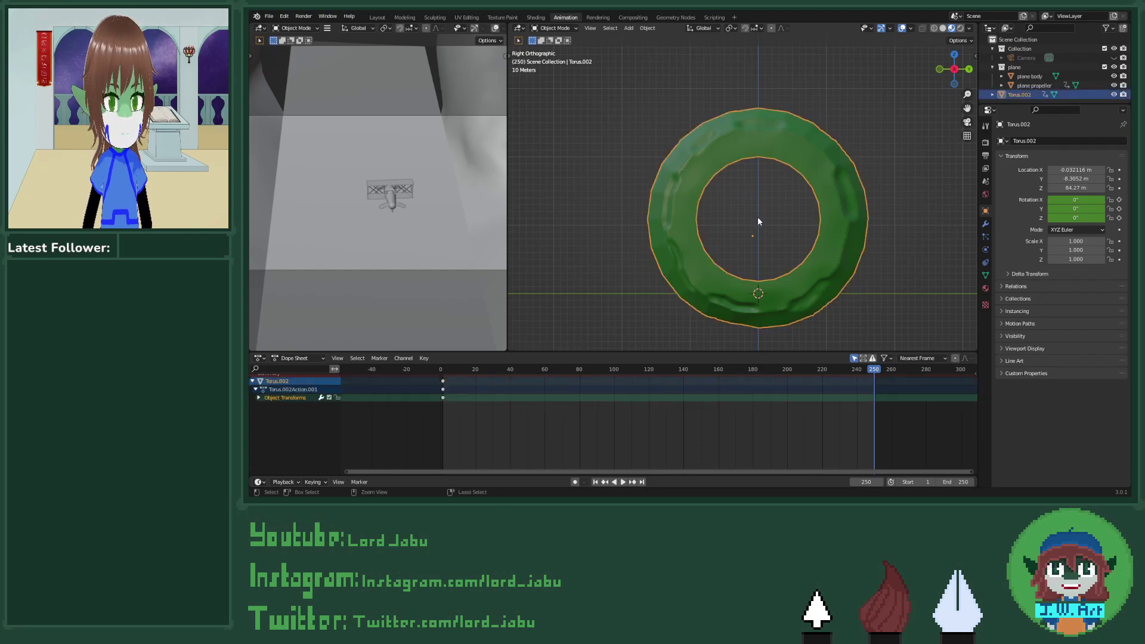
{"action": "left_click", "coordinate": [756, 223]}
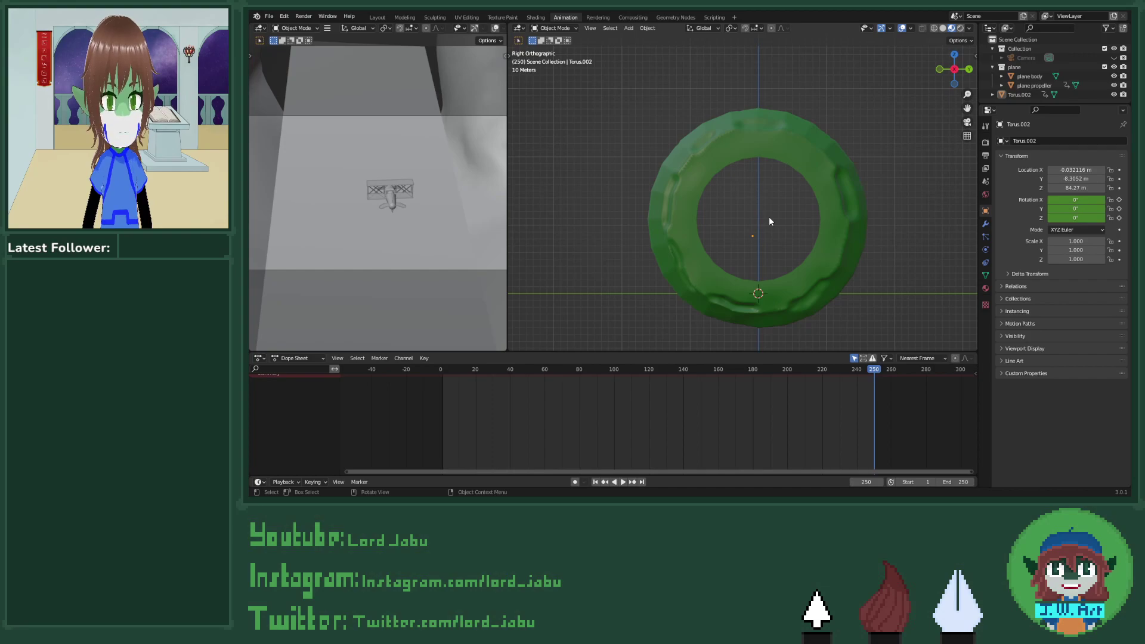
{"action": "key", "text": "alt+z"}
{"action": "key", "text": "alt+z"}
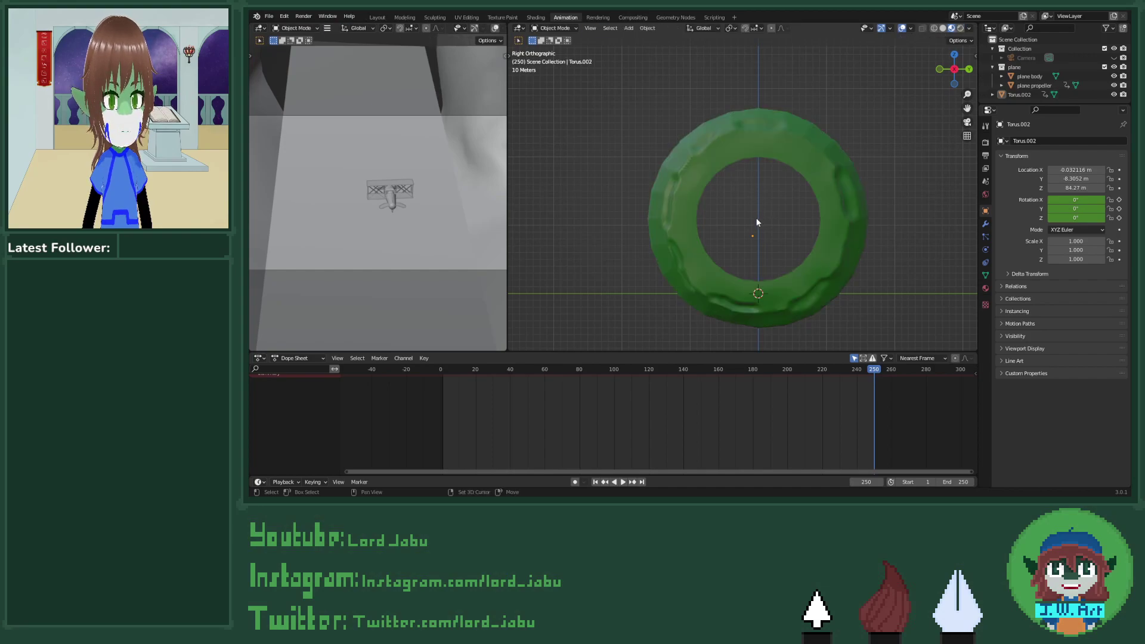
{"action": "scroll", "coordinate": [755, 220], "scroll_direction": "up", "scroll_amount": 7}
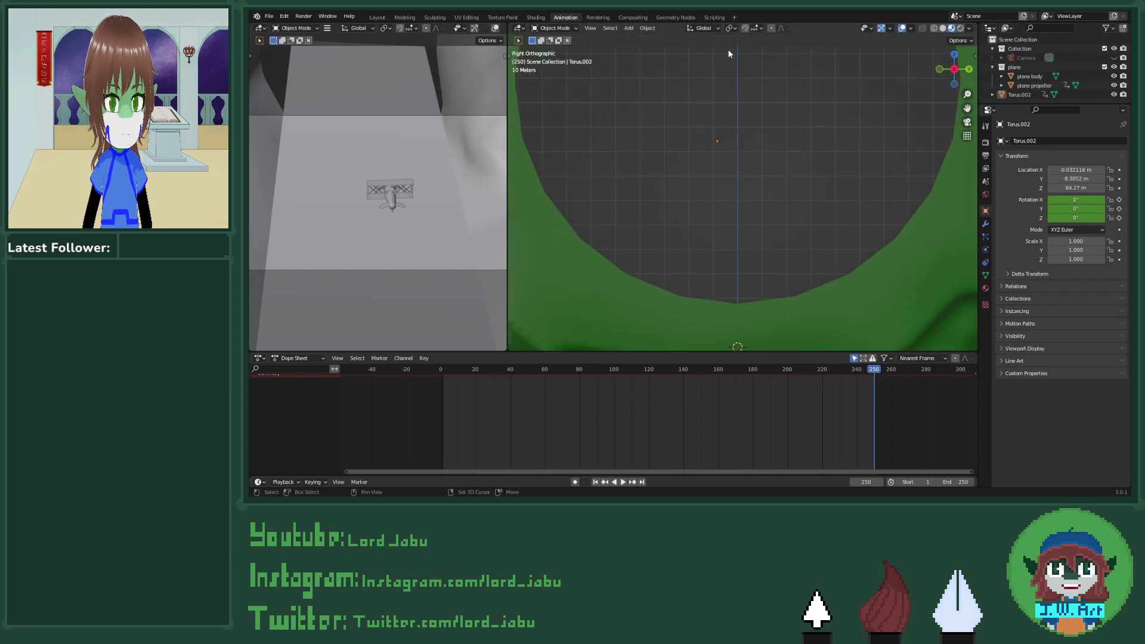
{"action": "scroll", "coordinate": [739, 141], "scroll_direction": "up", "scroll_amount": 3}
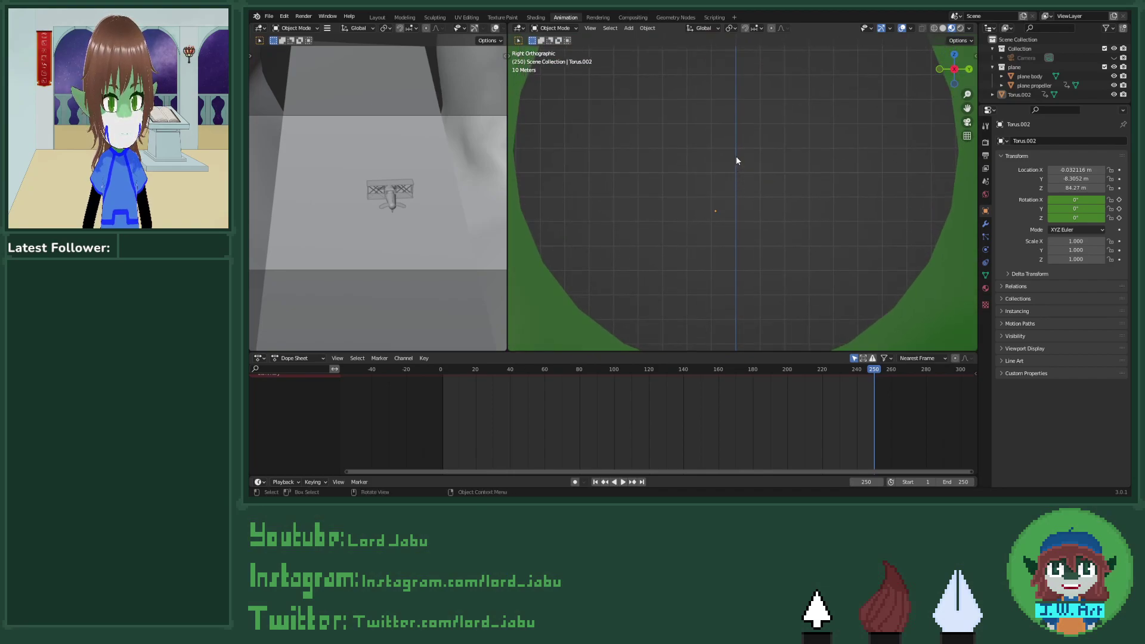
Step: In the Layout workspace, view the torus from the right side
{"action": "left_click", "coordinate": [376, 17]}
{"action": "scroll", "coordinate": [760, 196], "scroll_direction": "down", "scroll_amount": 3}
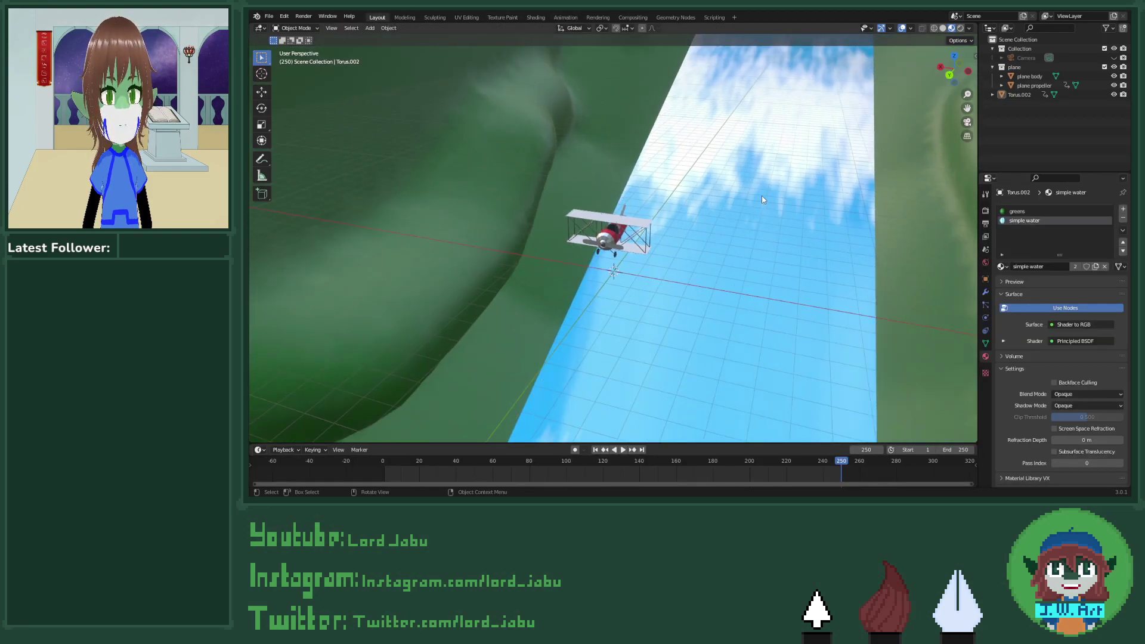
{"action": "middle_click_drag", "start_coordinate": [761, 195], "coordinate": [642, 225]}
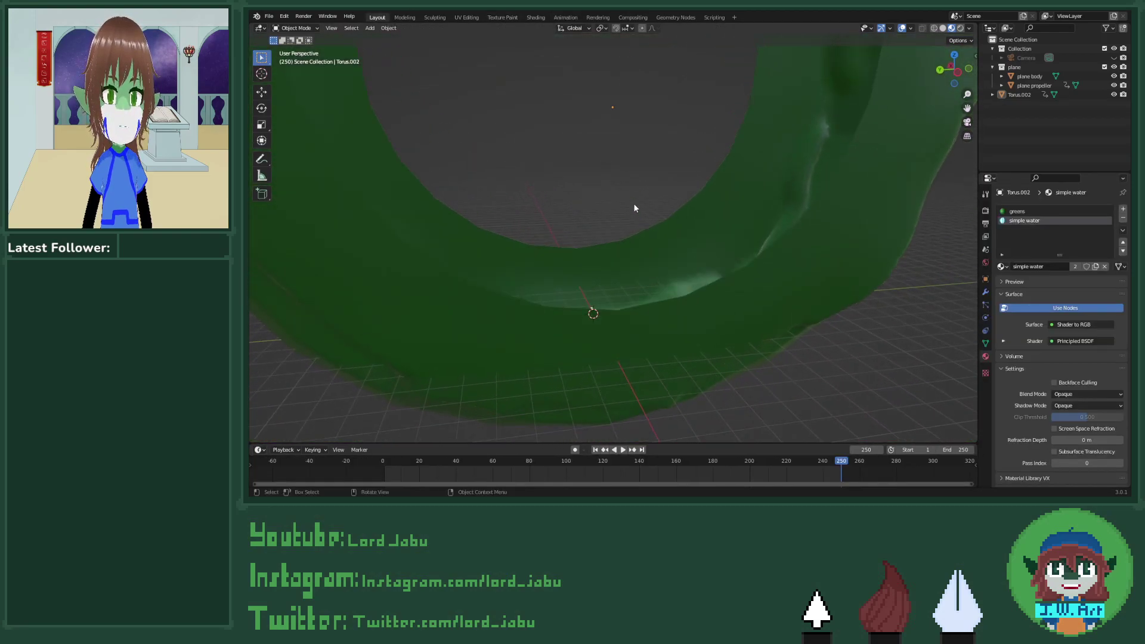
{"action": "key", "text": "grave"}
{"action": "key", "text": "KP_1"}
{"action": "key", "text": "grave"}
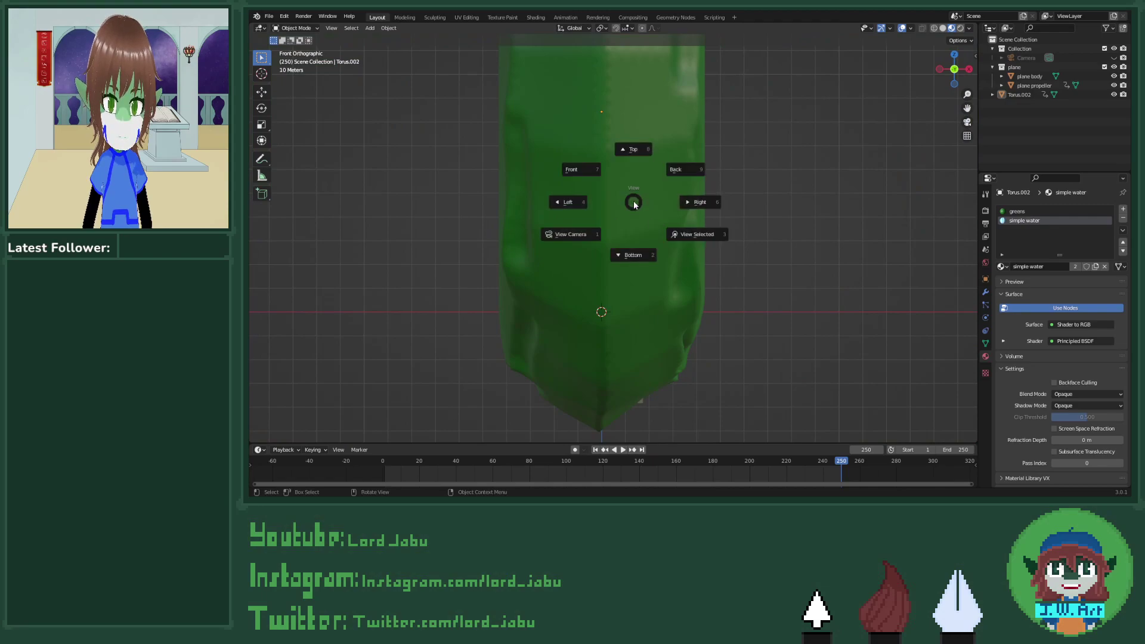
{"action": "left_click", "coordinate": [644, 187]}
{"action": "scroll", "coordinate": [654, 252], "scroll_direction": "down", "scroll_amount": 3}
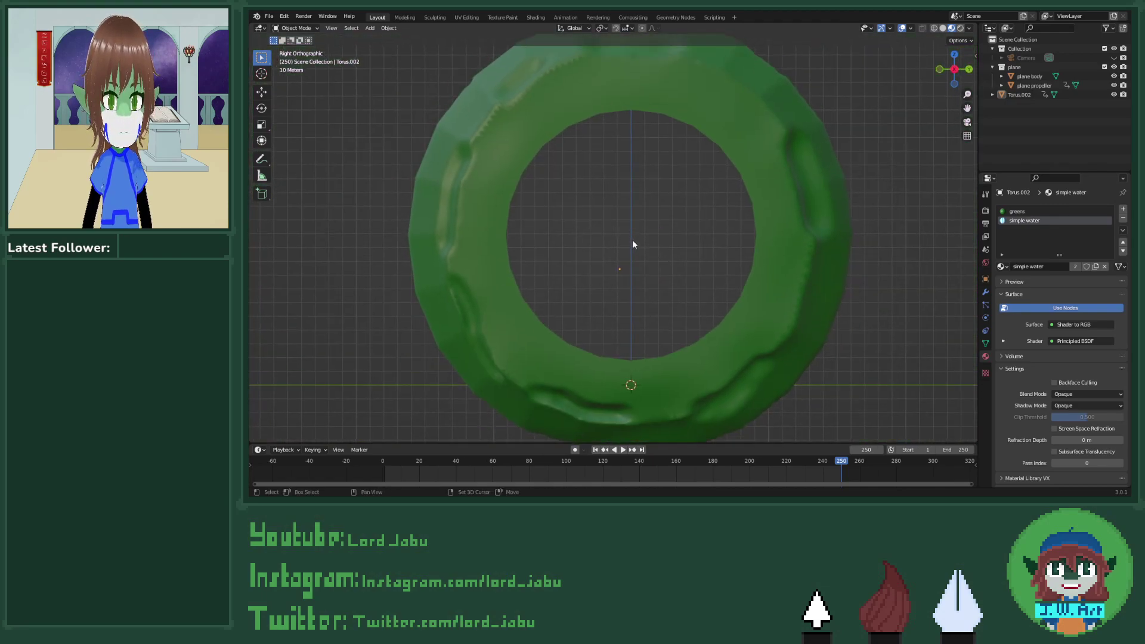
Step: Place the 3D cursor at the ring's centre, set the torus origin there, and return to Animation
{"action": "right_click", "coordinate": [628, 228], "text": "shift"}
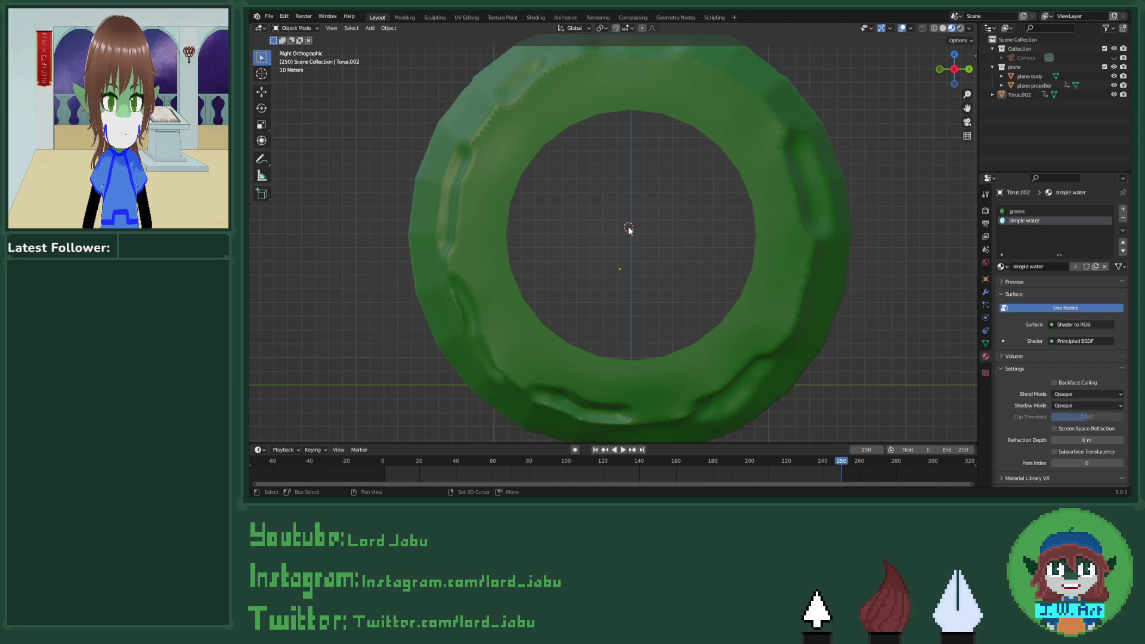
{"action": "right_click_drag", "start_coordinate": [628, 228], "coordinate": [635, 238], "text": "shift"}
{"action": "left_click", "coordinate": [818, 200]}
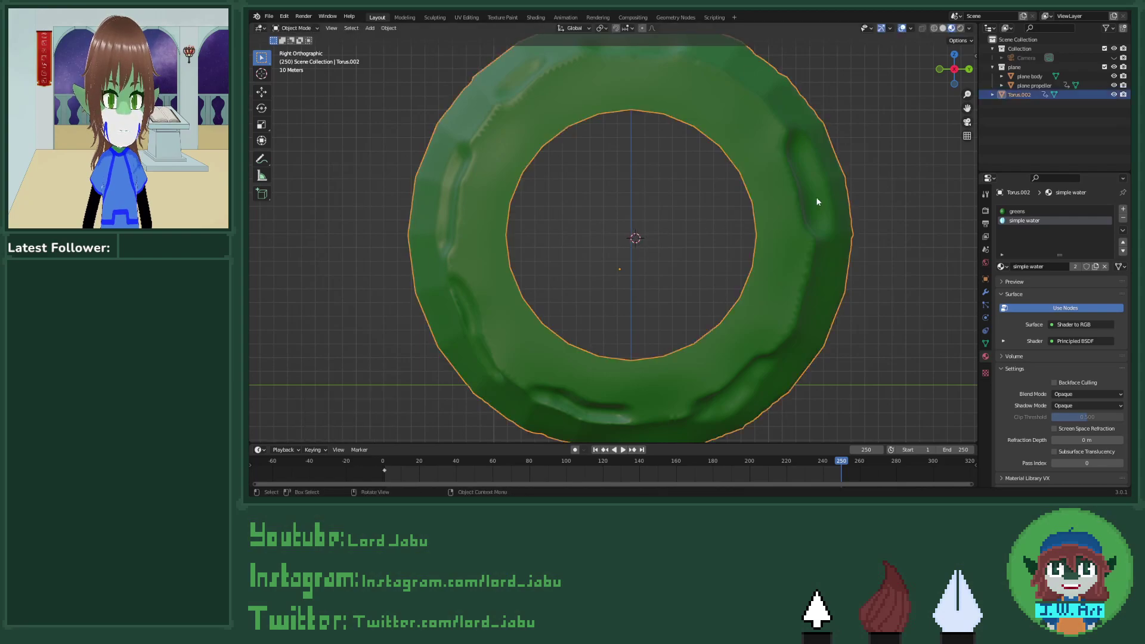
{"action": "right_click", "coordinate": [817, 200]}
{"action": "mouse_move", "coordinate": [819, 199]}
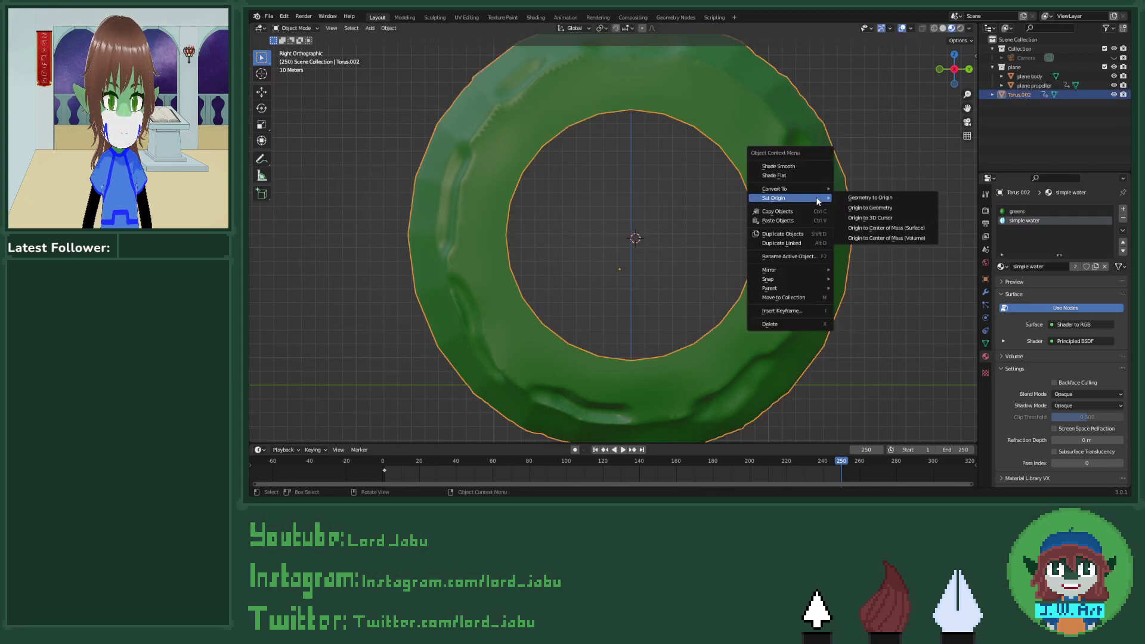
{"action": "left_click", "coordinate": [869, 218]}
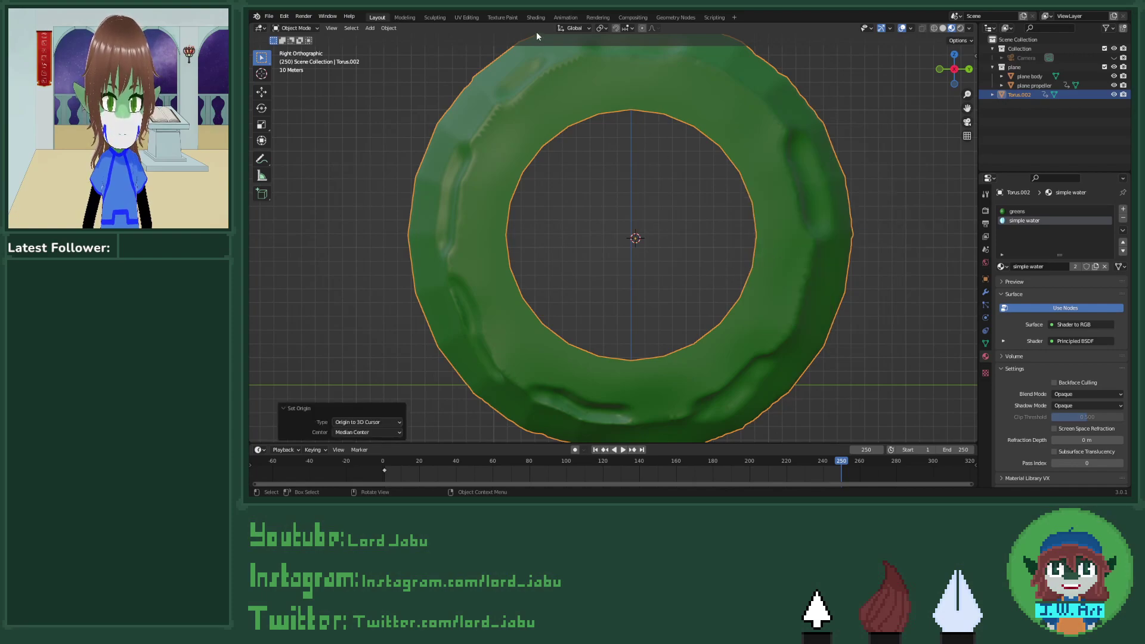
{"action": "left_click", "coordinate": [565, 18]}
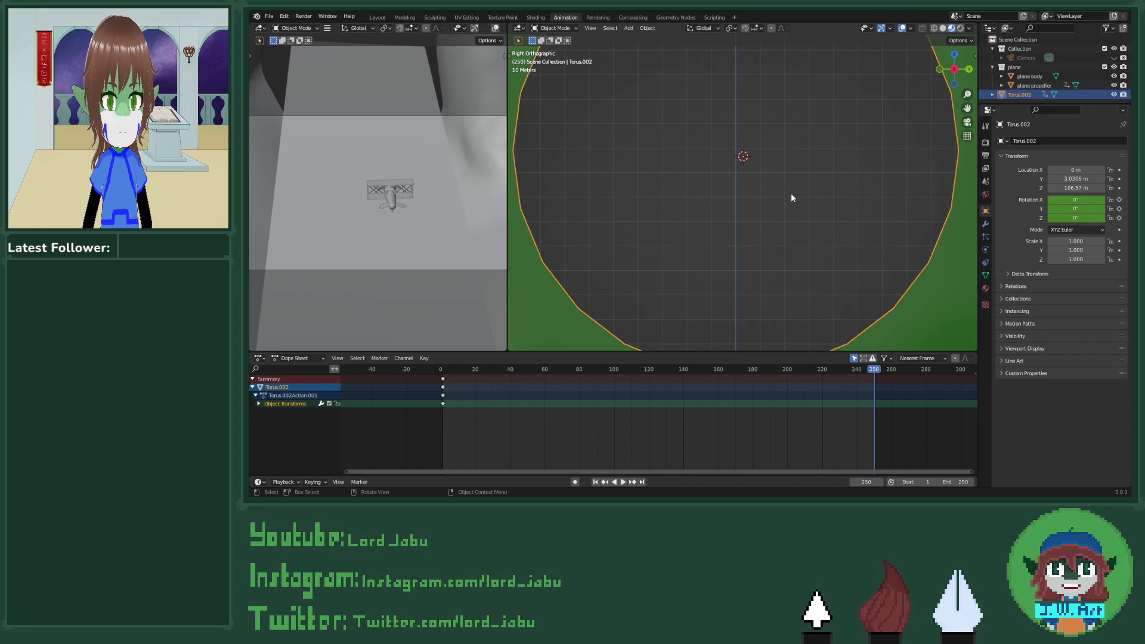
Step: Delete the torus's existing keyframes in the timeline
{"action": "middle_click_drag", "start_coordinate": [791, 197], "coordinate": [706, 251]}
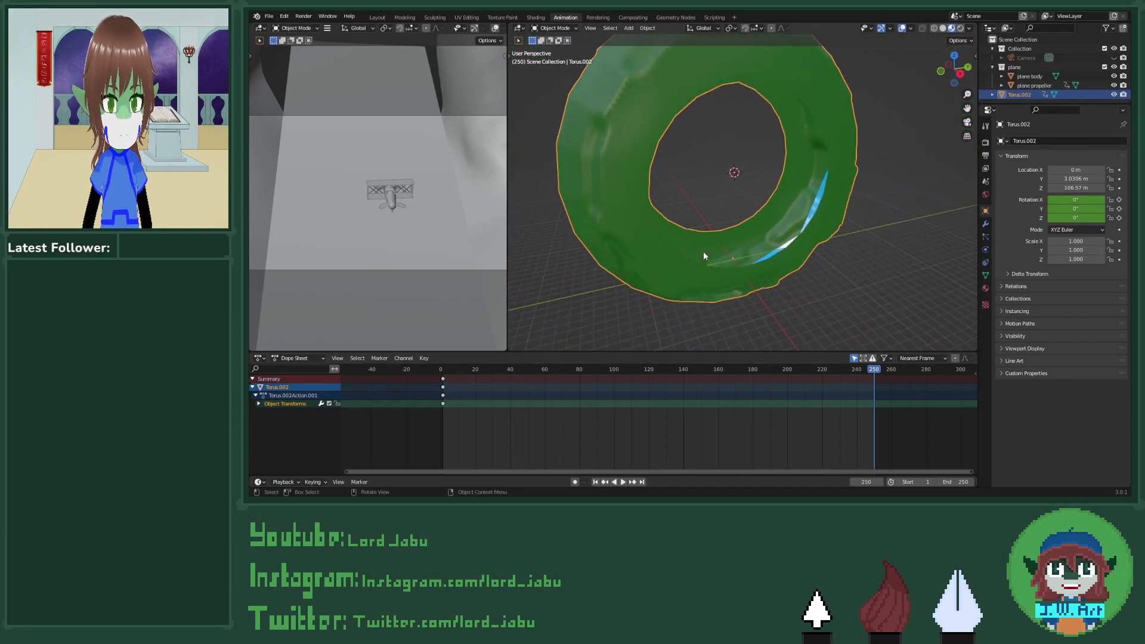
{"action": "left_click", "coordinate": [443, 403]}
{"action": "key", "text": "x"}
{"action": "left_click", "coordinate": [444, 405]}
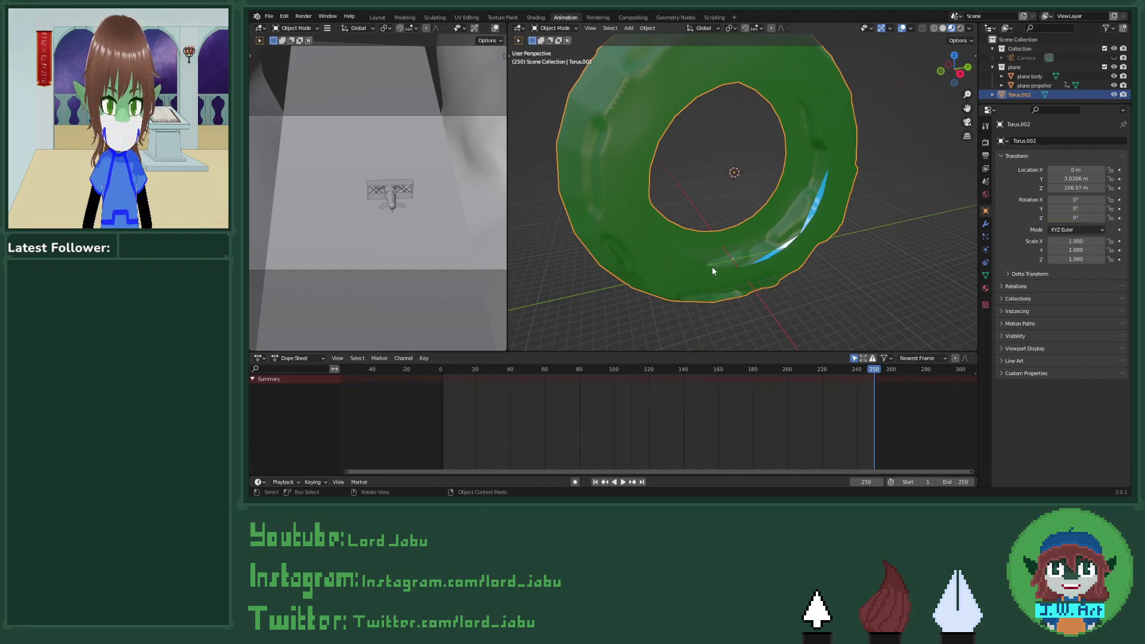
Step: Insert a rotation keyframe for the torus at frame 1
{"action": "key", "text": "i"}
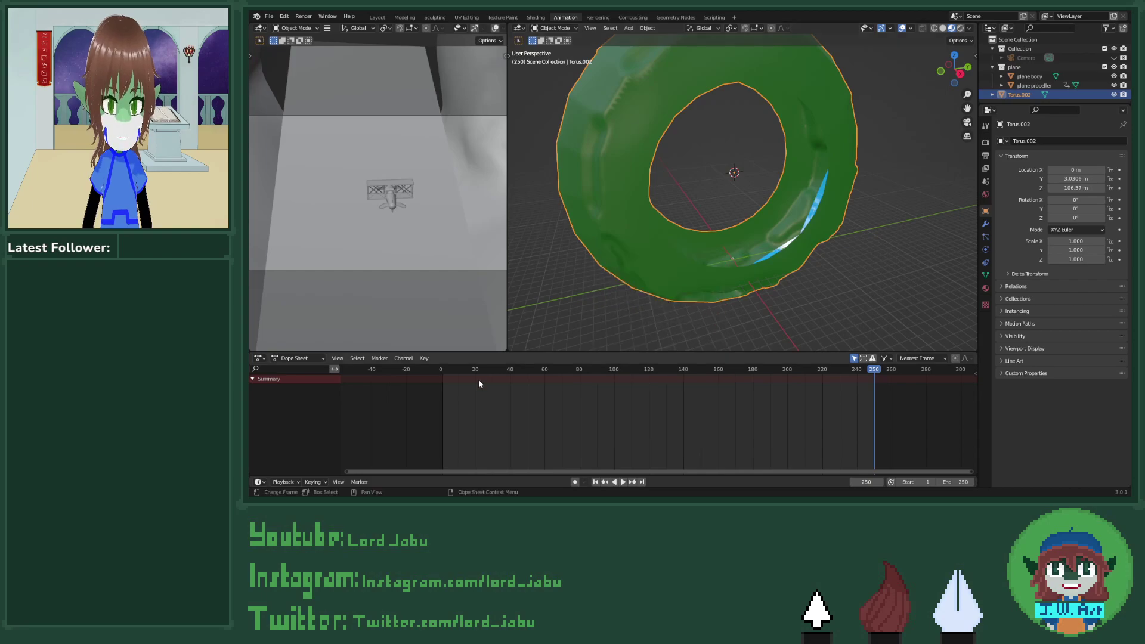
{"action": "left_click", "coordinate": [442, 369]}
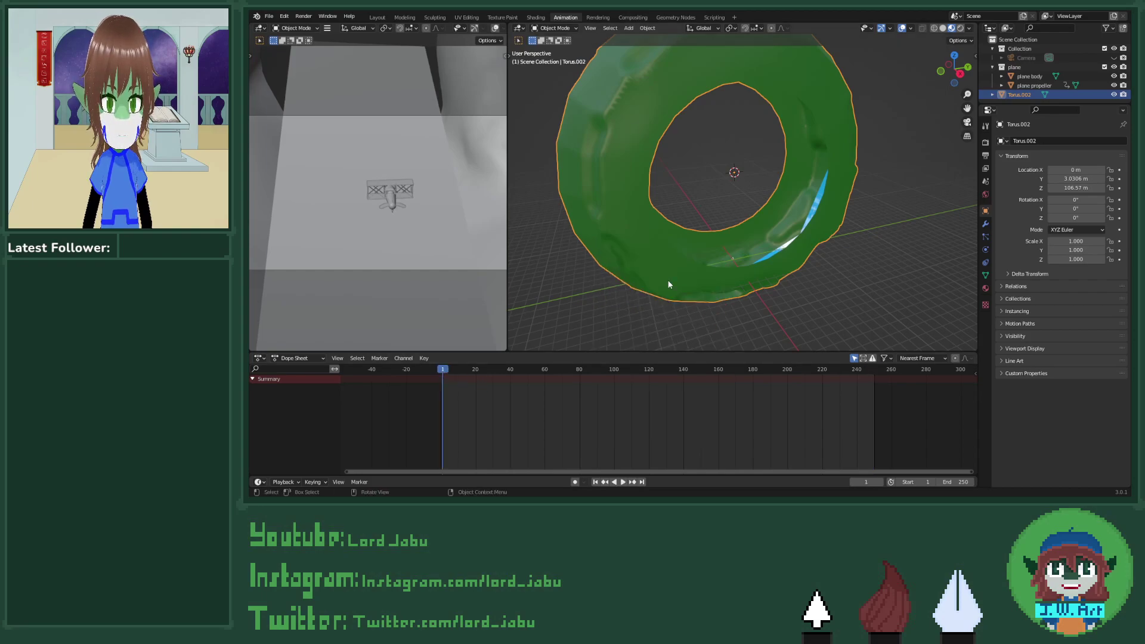
{"action": "key", "text": "i"}
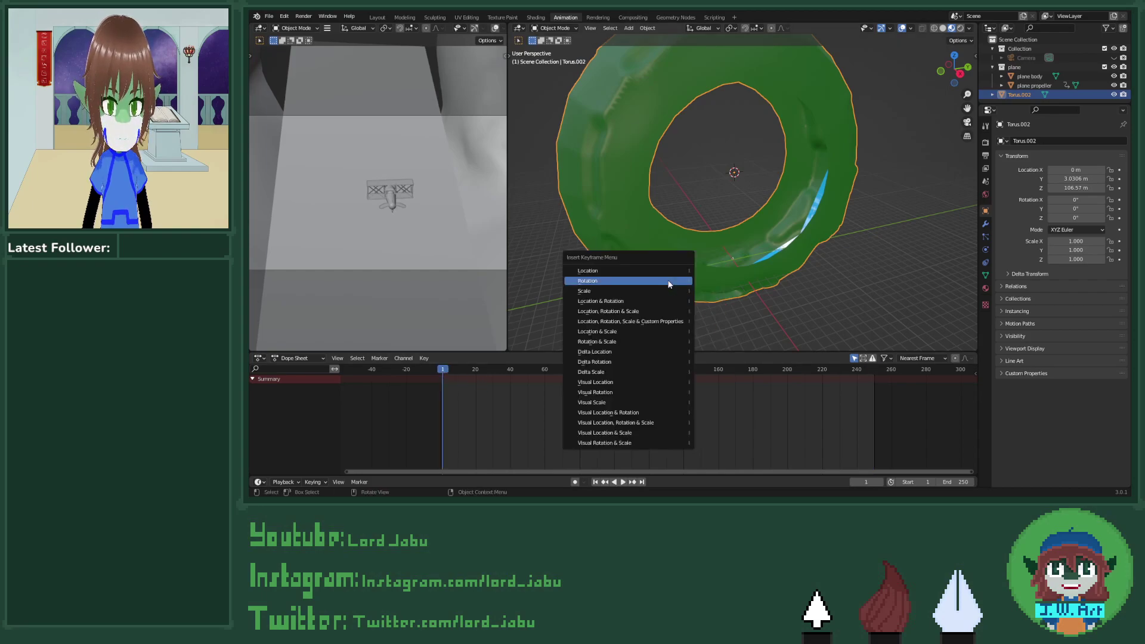
{"action": "left_click", "coordinate": [629, 280]}
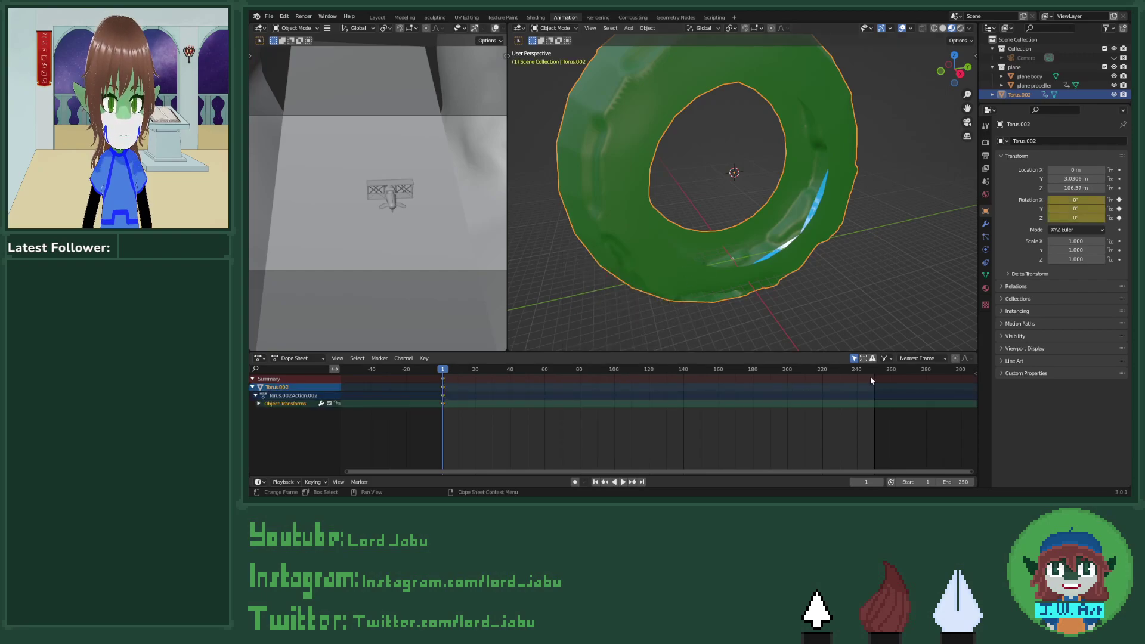
Step: At frame 250, rotate the torus -359° around X and keyframe its rotation
{"action": "left_click_drag", "start_coordinate": [873, 370], "coordinate": [874, 372]}
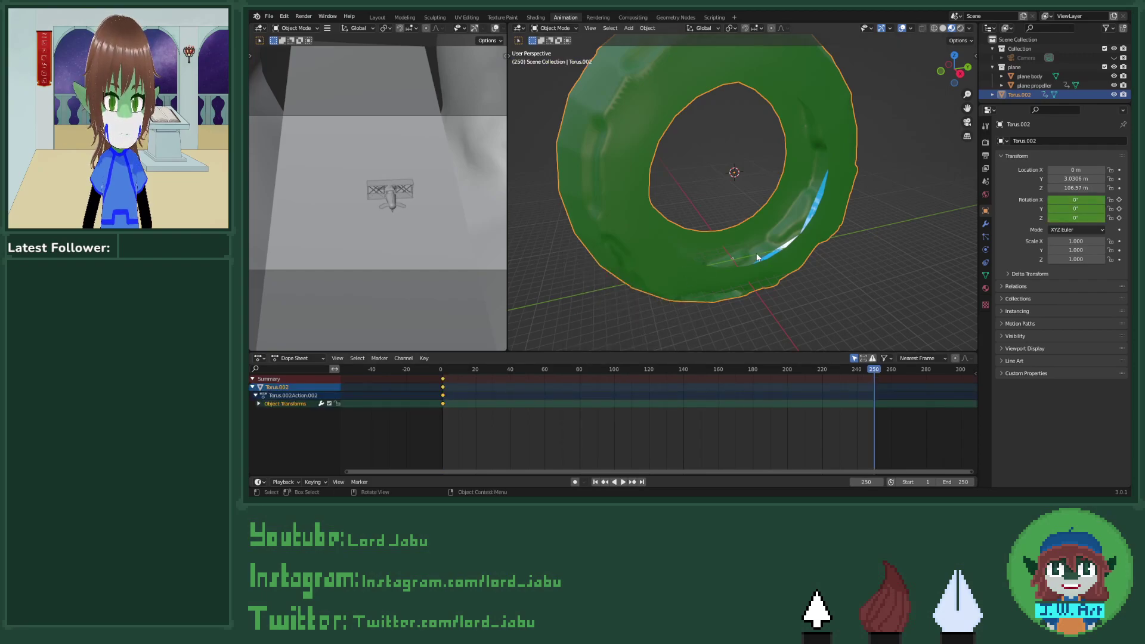
{"action": "key", "text": "r"}
{"action": "key", "text": "x"}
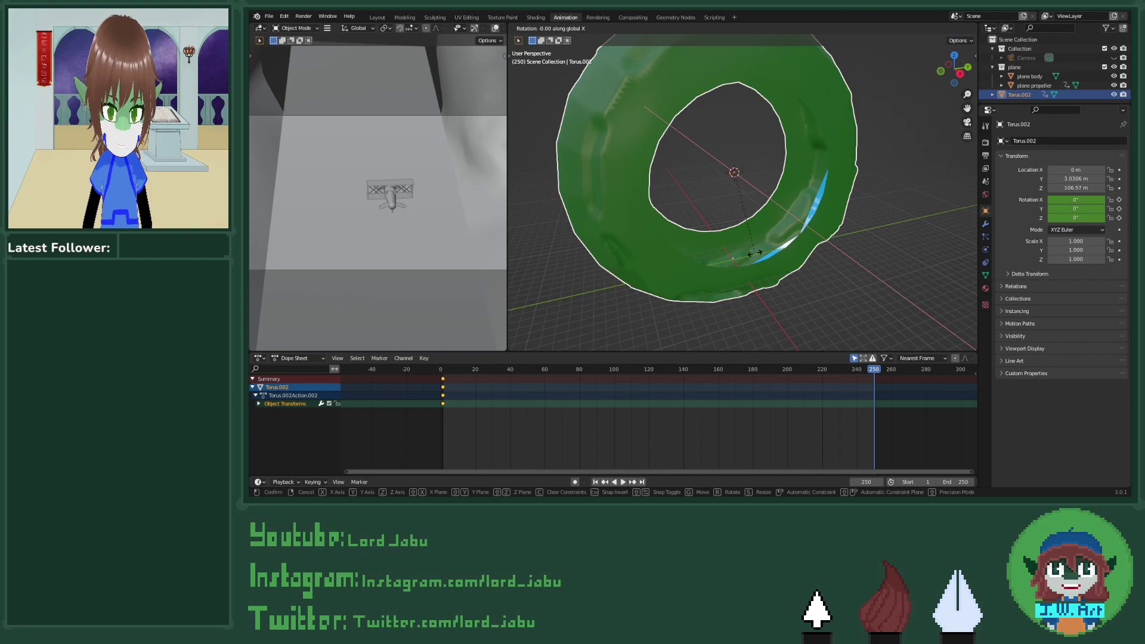
{"action": "type", "text": "-359"}
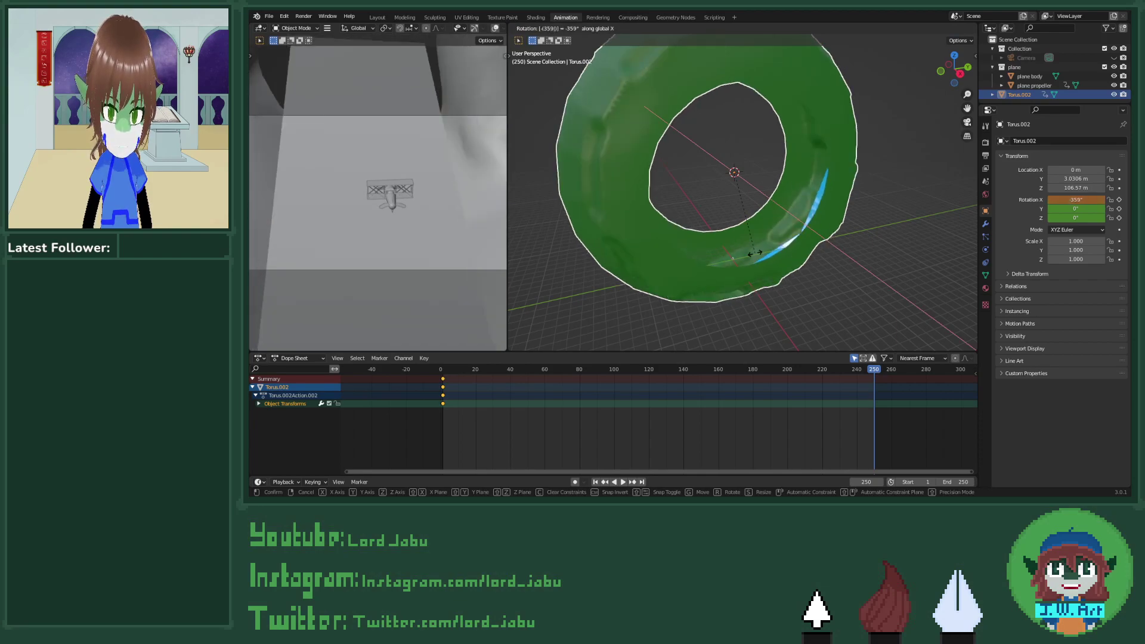
{"action": "key", "text": "Return"}
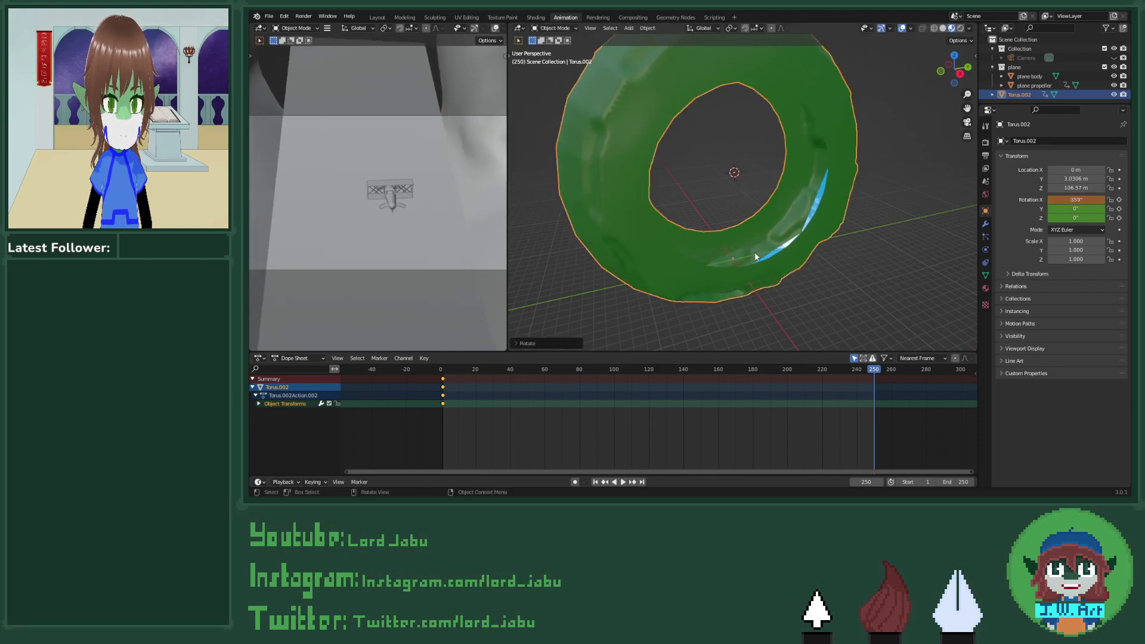
{"action": "key", "text": "i"}
{"action": "left_click", "coordinate": [743, 307]}
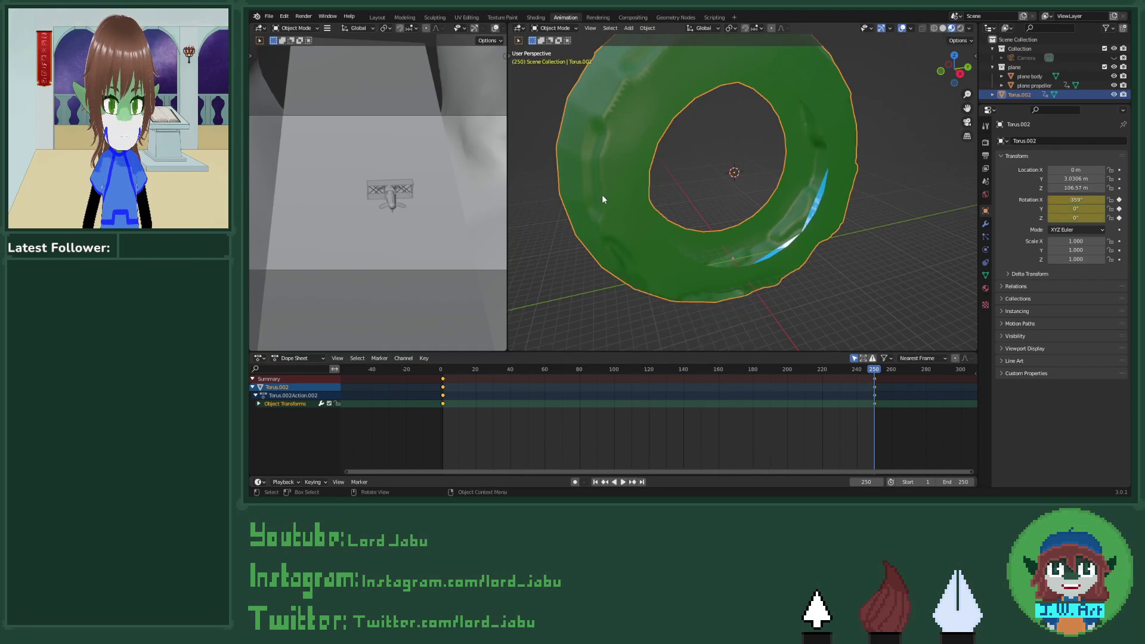
Step: Orbit around the torus and check it through the scene camera
{"action": "middle_click_drag", "start_coordinate": [602, 194], "coordinate": [789, 208]}
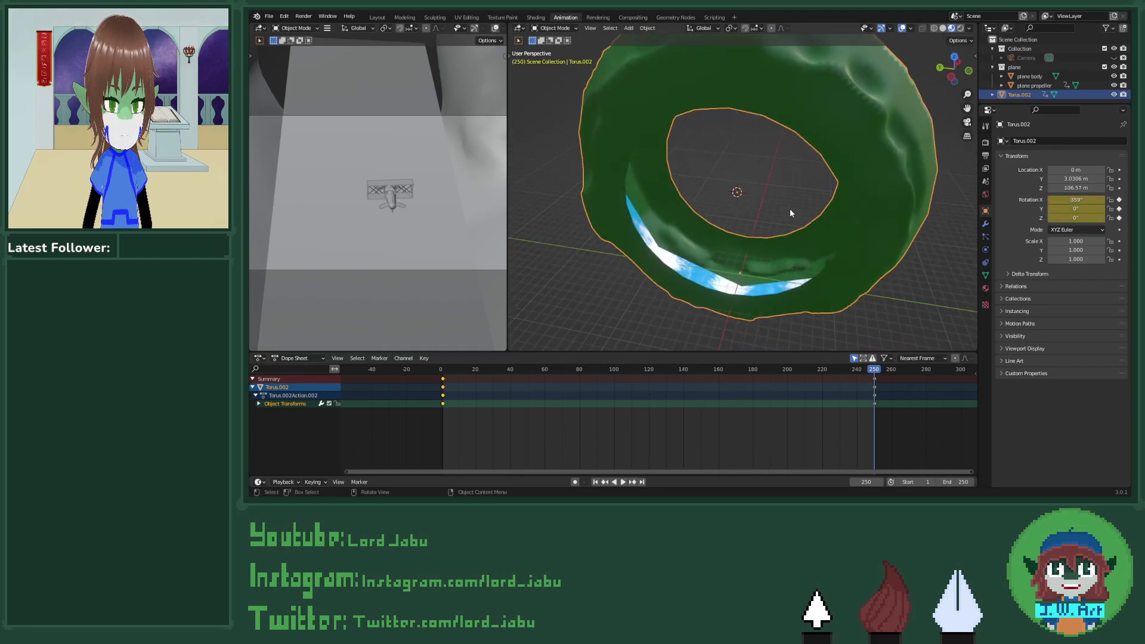
{"action": "left_click", "coordinate": [970, 123]}
{"action": "middle_click_drag", "start_coordinate": [965, 120], "coordinate": [750, 206]}
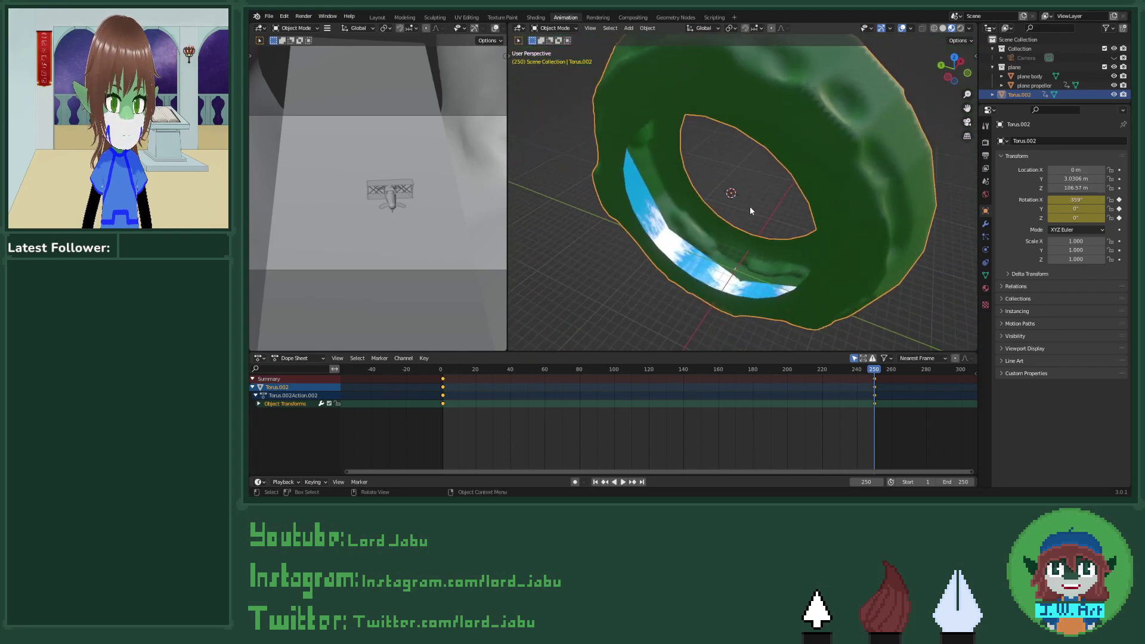
Step: Play the animation and orbit to watch the torus spin head-on
{"action": "left_click", "coordinate": [624, 481]}
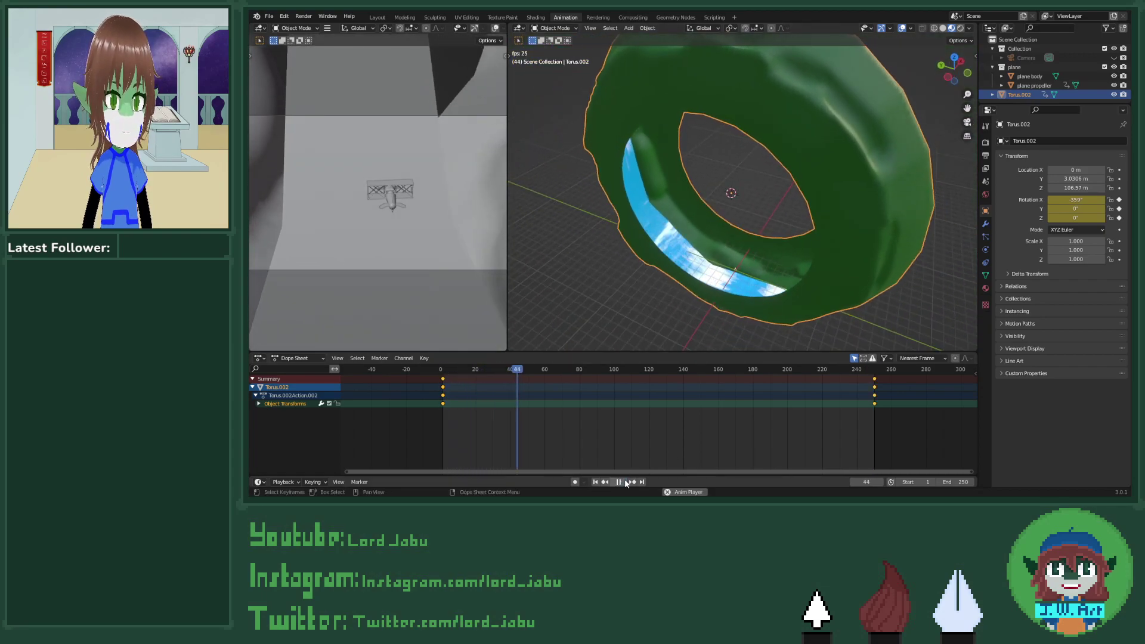
{"action": "middle_click_drag", "start_coordinate": [745, 251], "coordinate": [699, 206]}
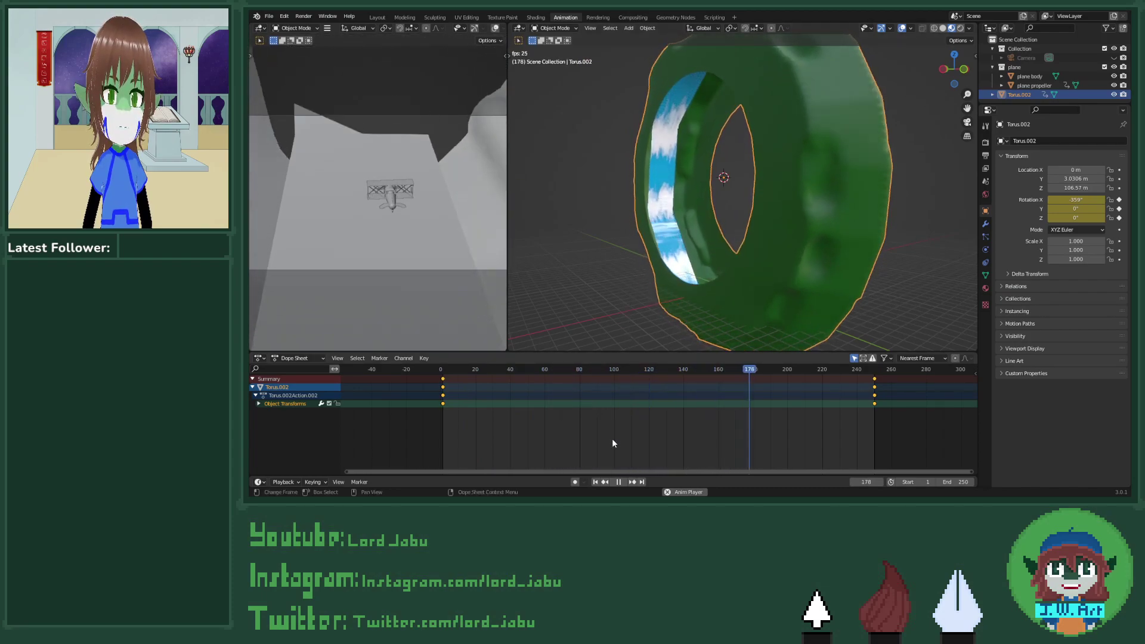
Step: Move the torus's rotation keys to frame 130 and duplicate them to frames 130 and 260
{"action": "left_click", "coordinate": [618, 482]}
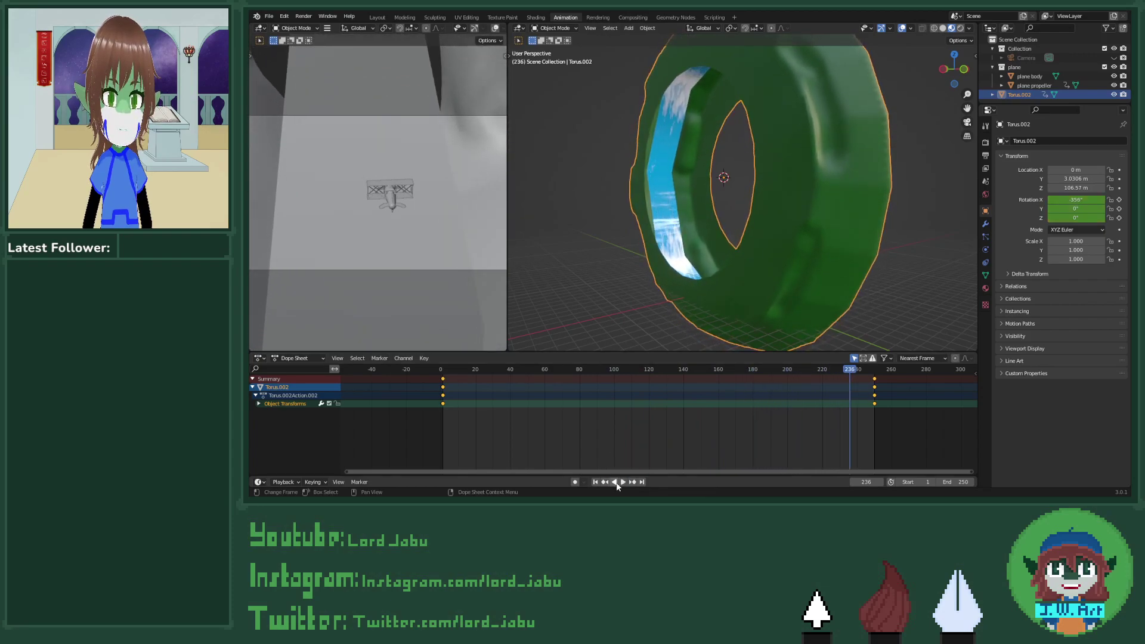
{"action": "left_click", "coordinate": [880, 369]}
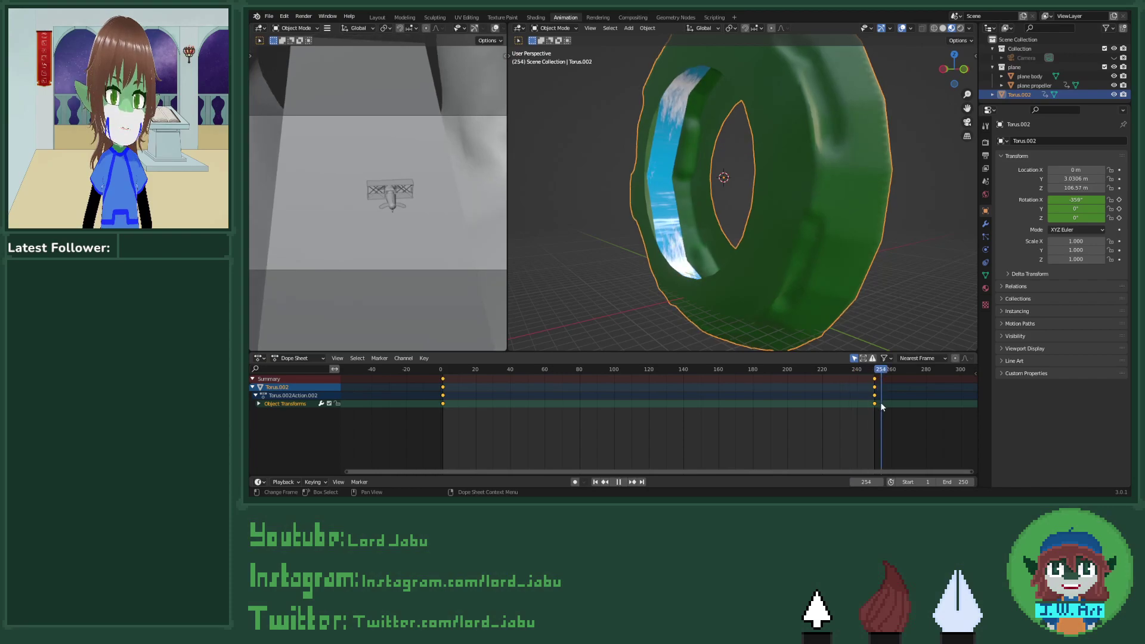
{"action": "scroll", "coordinate": [863, 411], "scroll_direction": "right", "scroll_amount": 2, "text": "ctrl"}
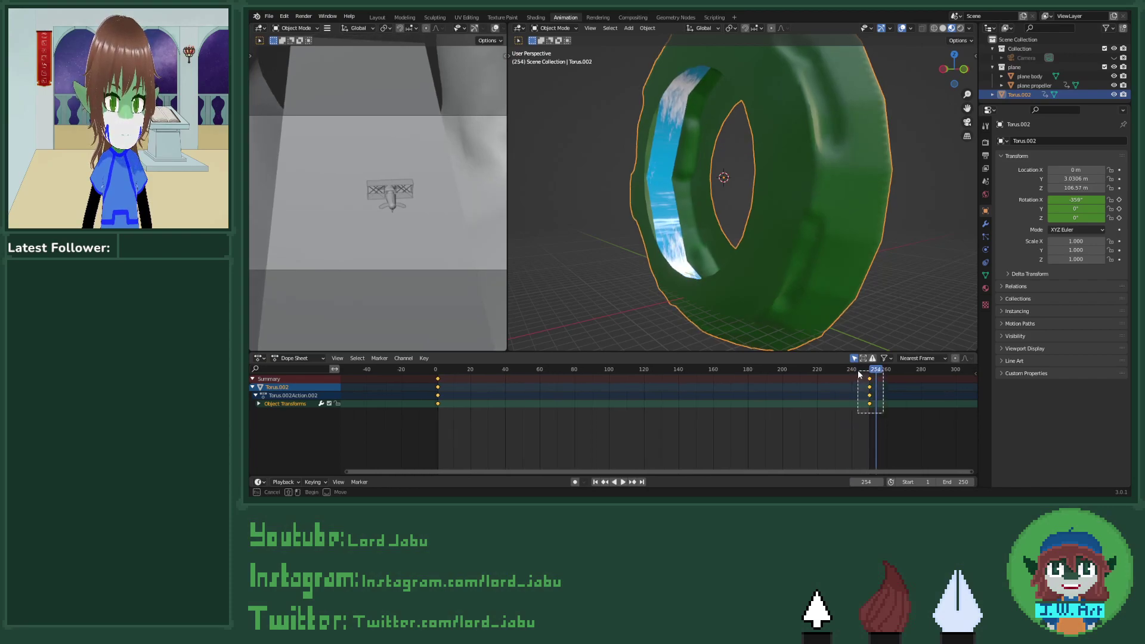
{"action": "key", "text": "g"}
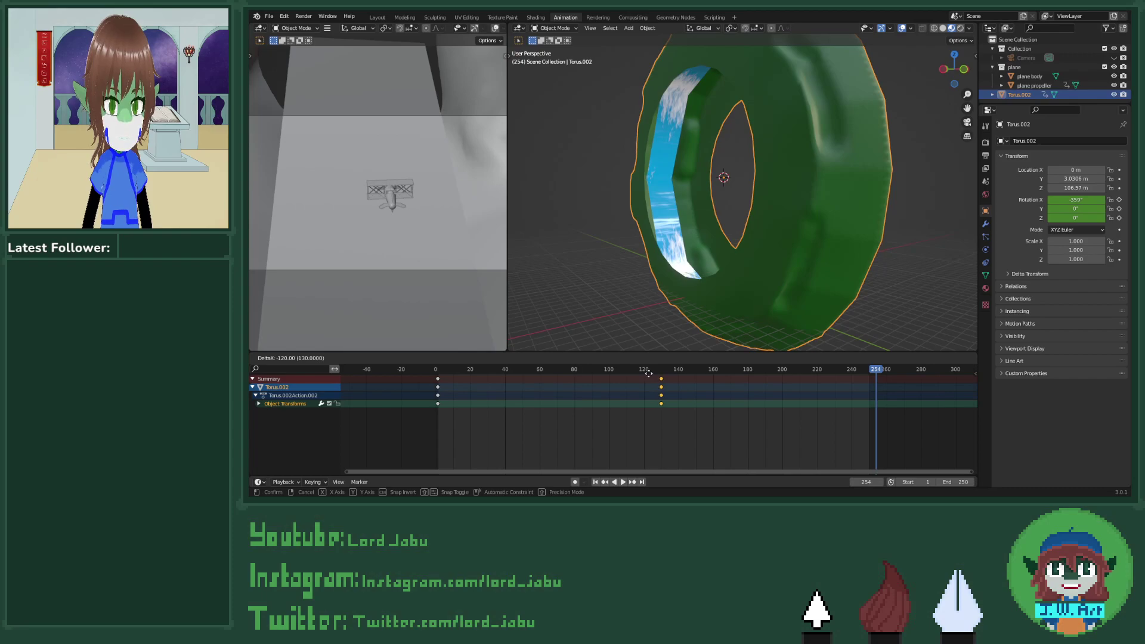
{"action": "left_click", "coordinate": [648, 373]}
{"action": "left_click_drag", "start_coordinate": [699, 433], "coordinate": [421, 370]}
{"action": "key", "text": "shift+d"}
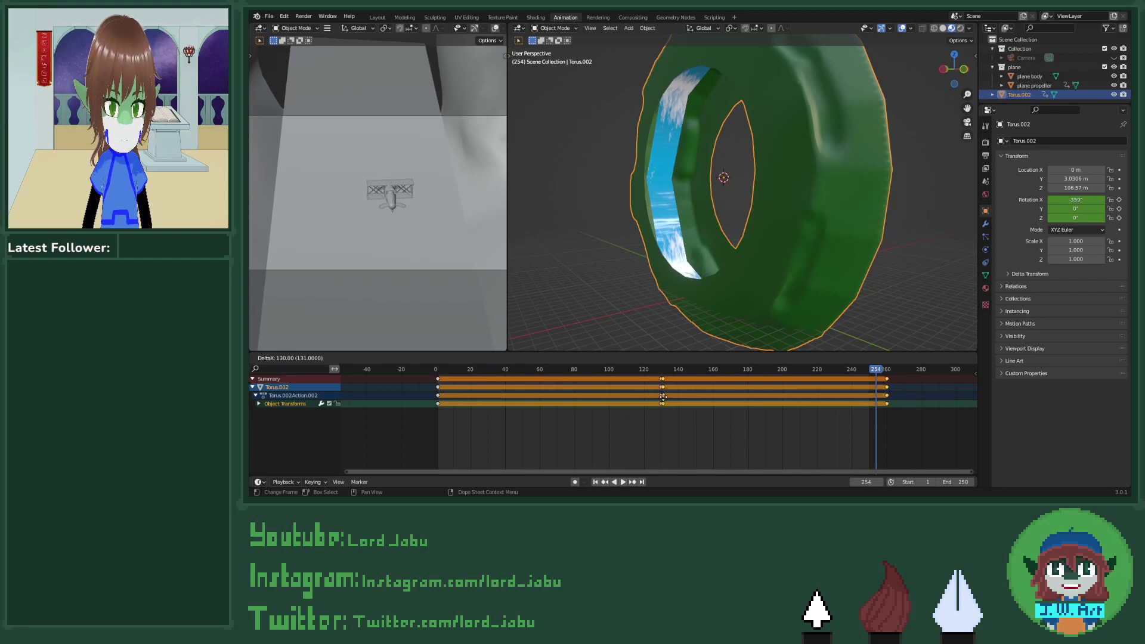
{"action": "left_click", "coordinate": [663, 396]}
Step: Set the animation's end frame to 260 and replay from the first frame
{"action": "scroll", "coordinate": [865, 412], "scroll_direction": "right", "scroll_amount": 5, "text": "ctrl"}
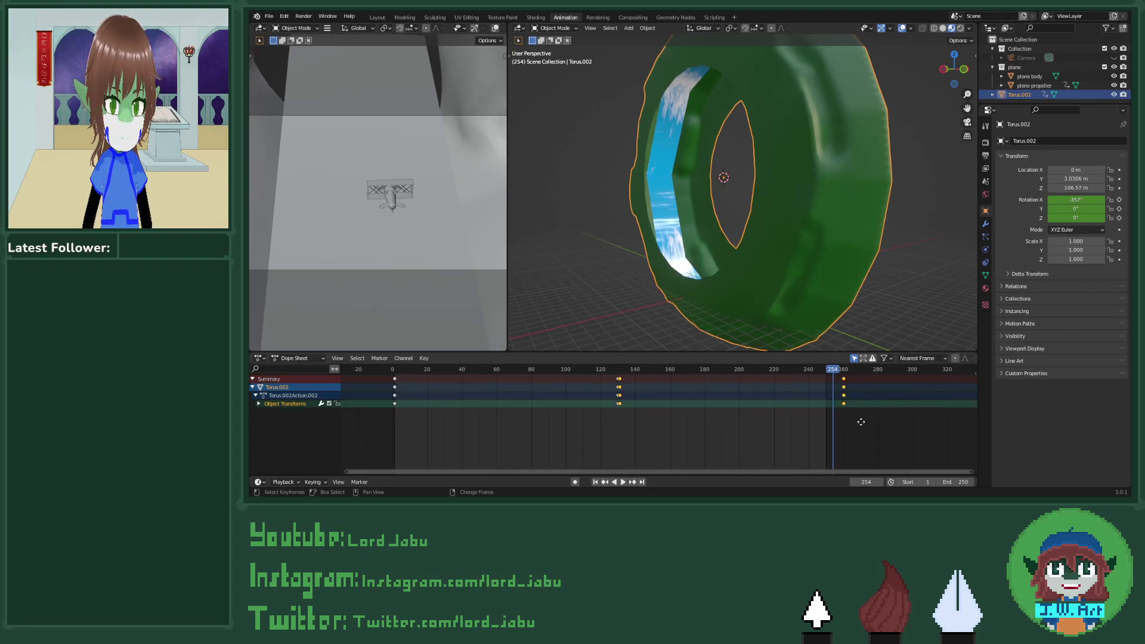
{"action": "left_click", "coordinate": [962, 481]}
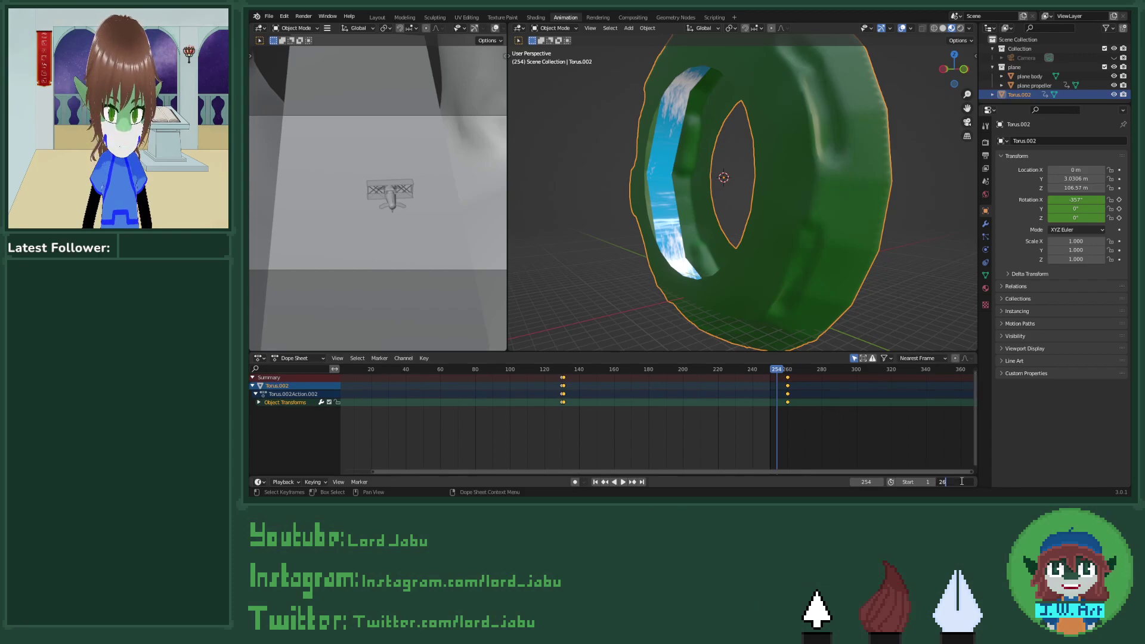
{"action": "key", "text": "Return"}
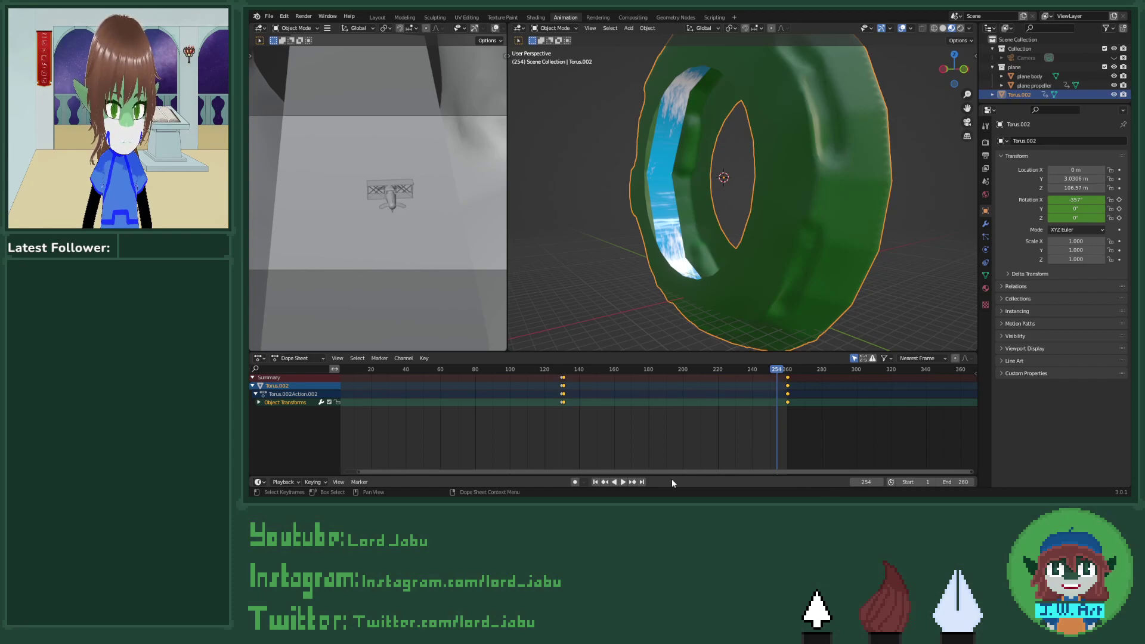
{"action": "left_click", "coordinate": [595, 481]}
{"action": "left_click", "coordinate": [621, 482]}
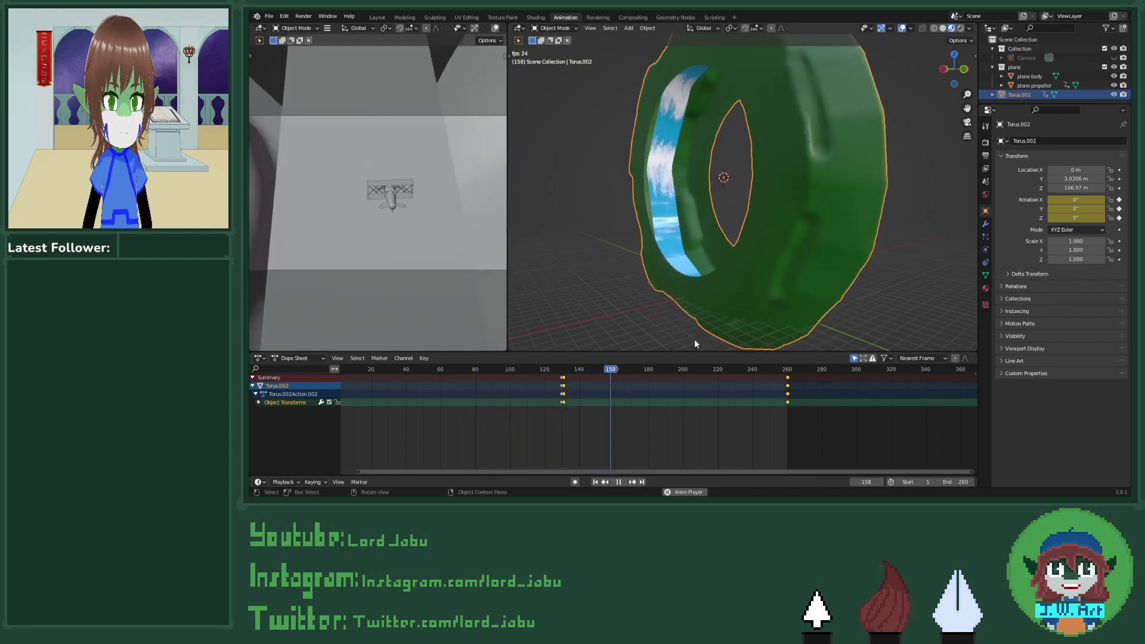
Step: Stop playback, nudge the frame-130 keys along the timeline, and undo the move
{"action": "left_click", "coordinate": [625, 481]}
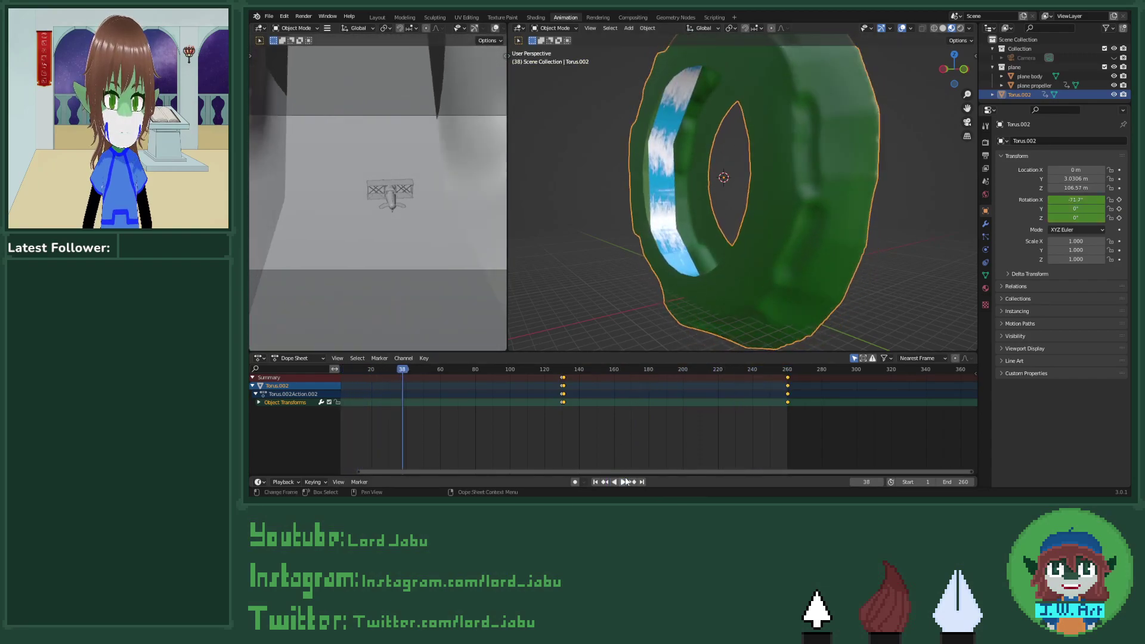
{"action": "left_click", "coordinate": [564, 381]}
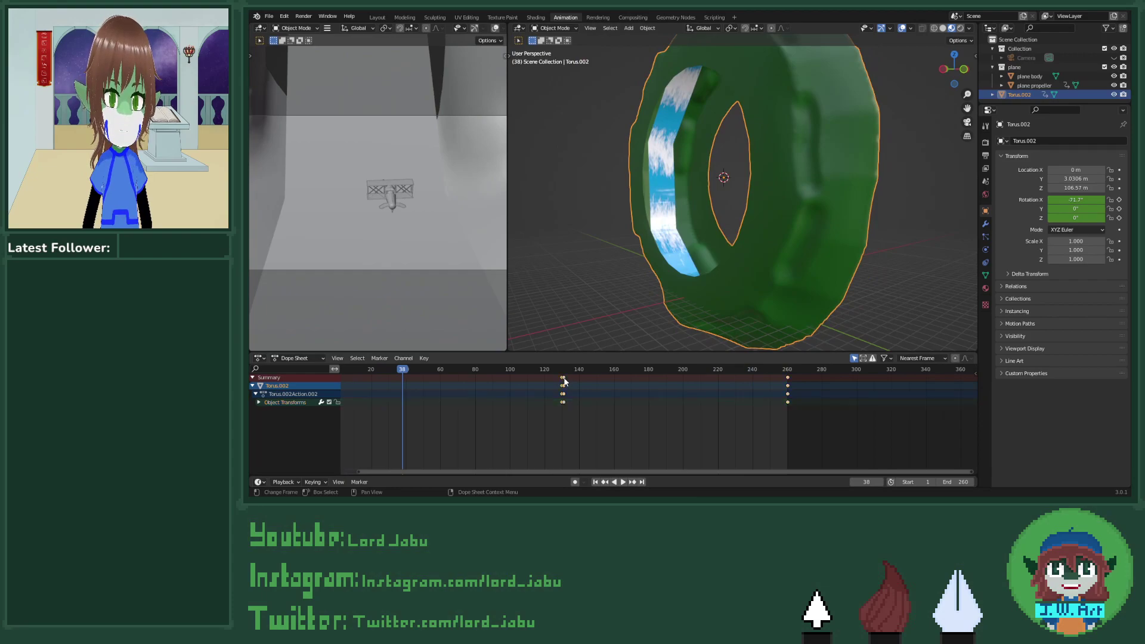
{"action": "left_click_drag", "start_coordinate": [565, 380], "coordinate": [565, 382]}
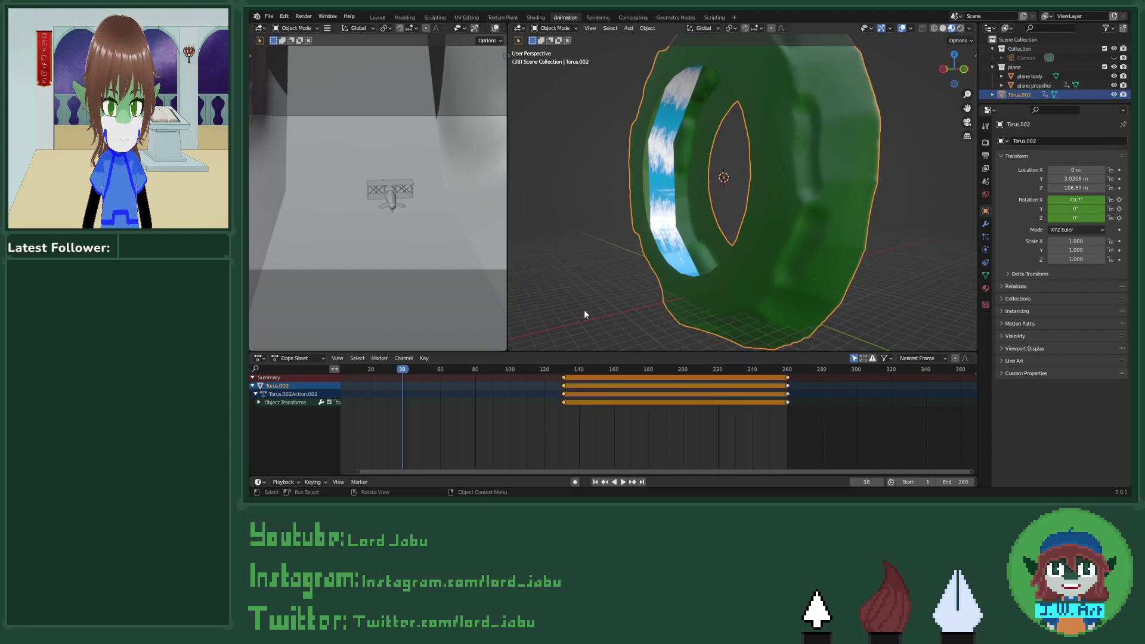
{"action": "key", "text": "ctrl+z"}
{"action": "scroll", "coordinate": [584, 313], "scroll_direction": "up", "scroll_amount": 3}
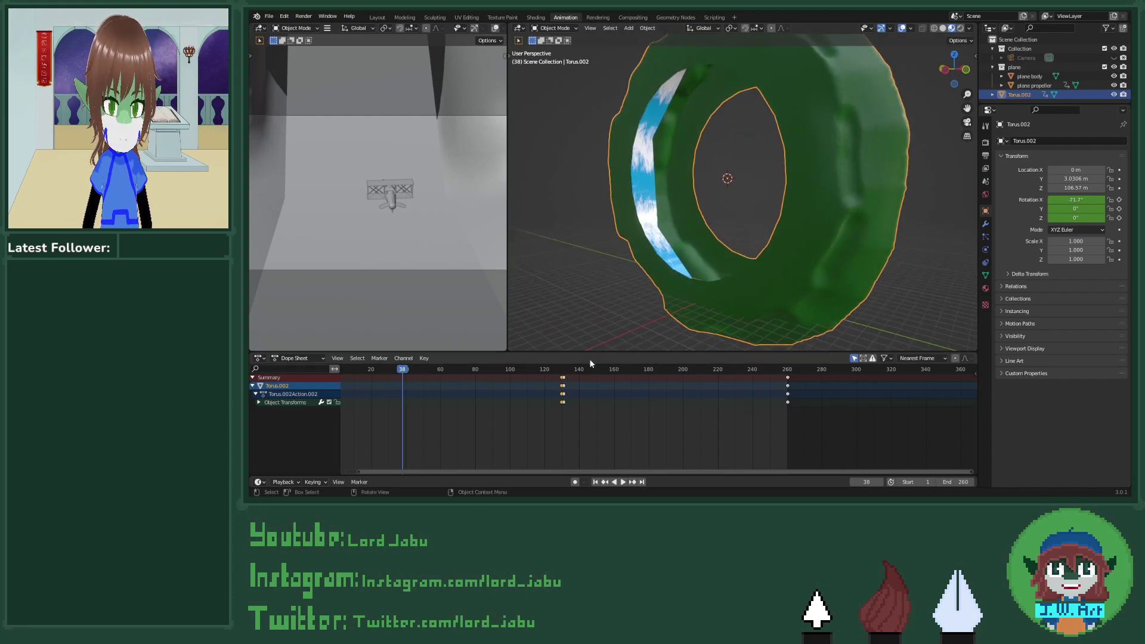
Step: Give the frame-130 keys the starting rotation, play it back, then undo that change
{"action": "left_click", "coordinate": [564, 403]}
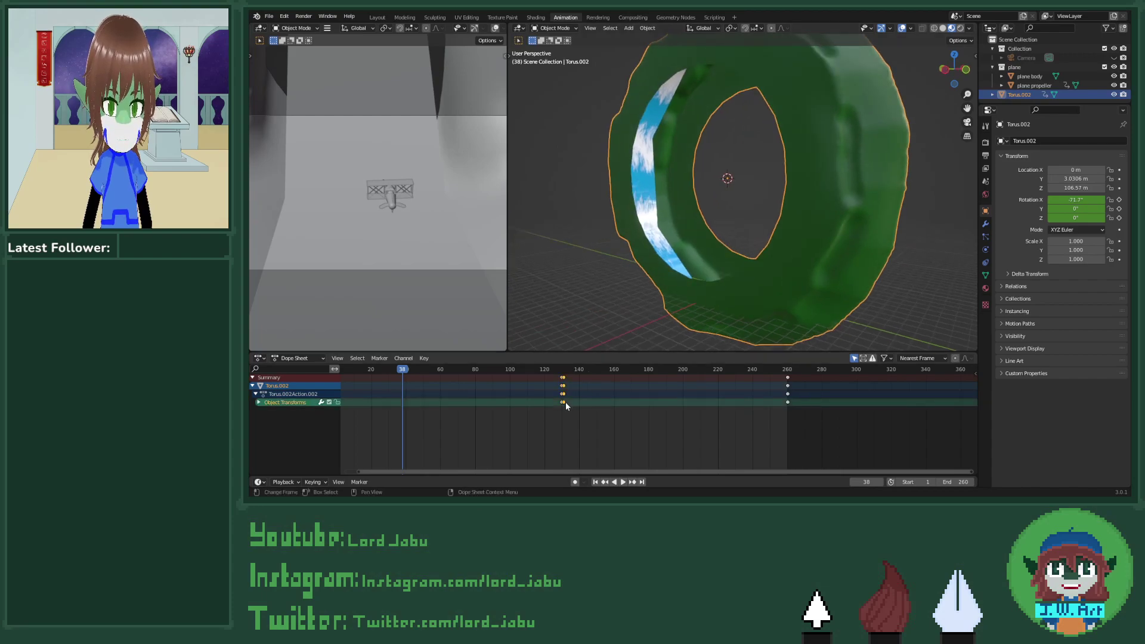
{"action": "key", "text": "ctrl+z"}
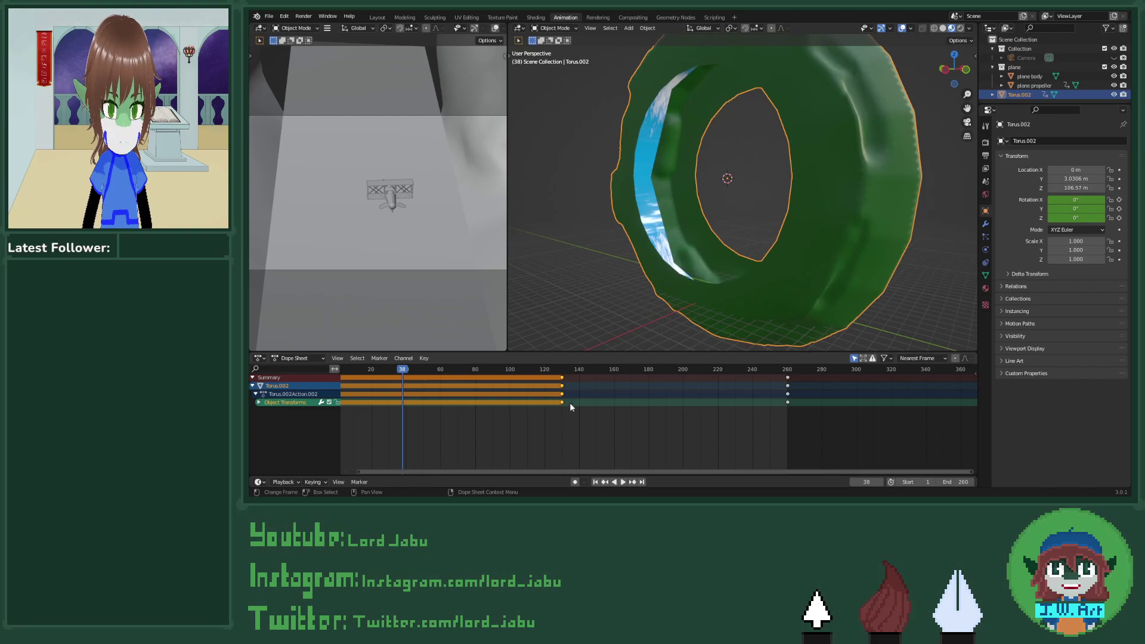
{"action": "left_click", "coordinate": [595, 482]}
{"action": "left_click", "coordinate": [623, 482]}
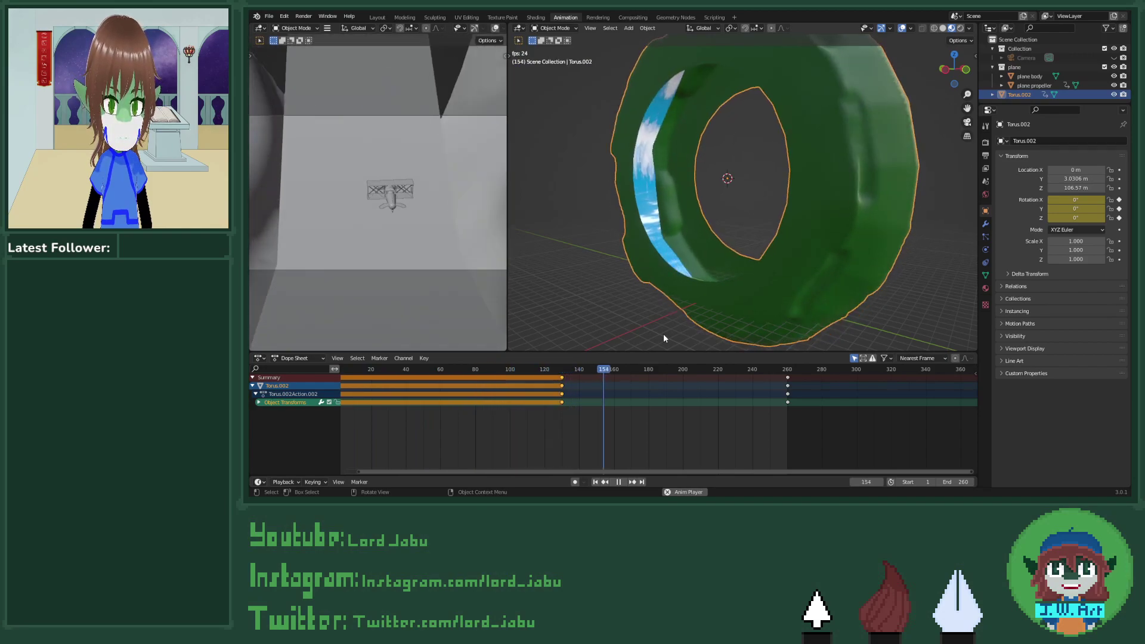
{"action": "key", "text": "Escape"}
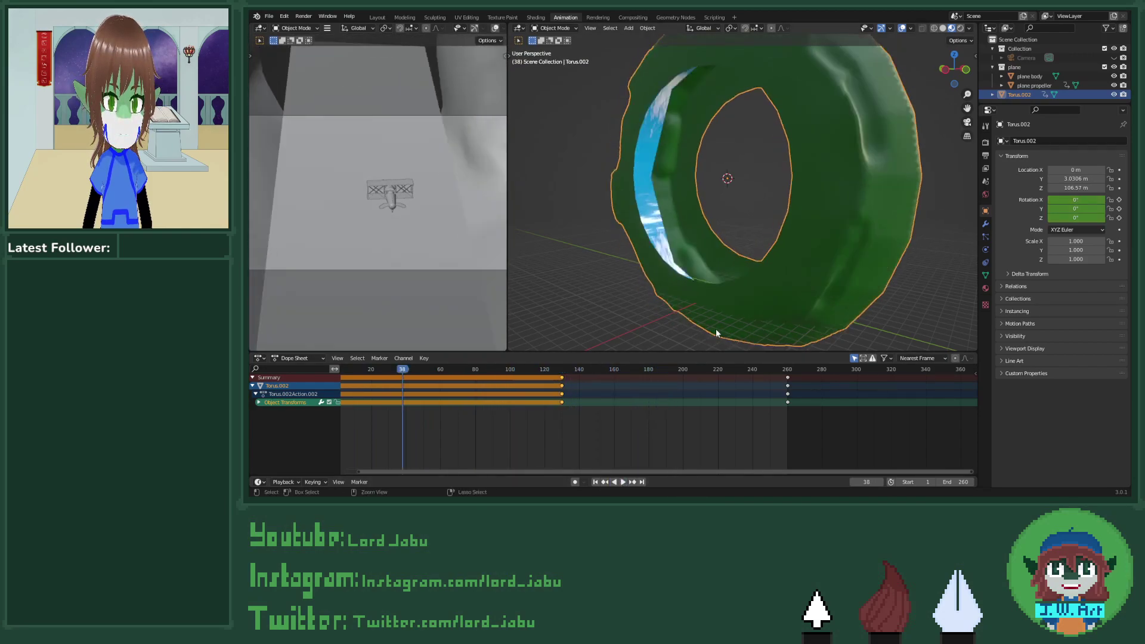
{"action": "key", "text": "ctrl+z"}
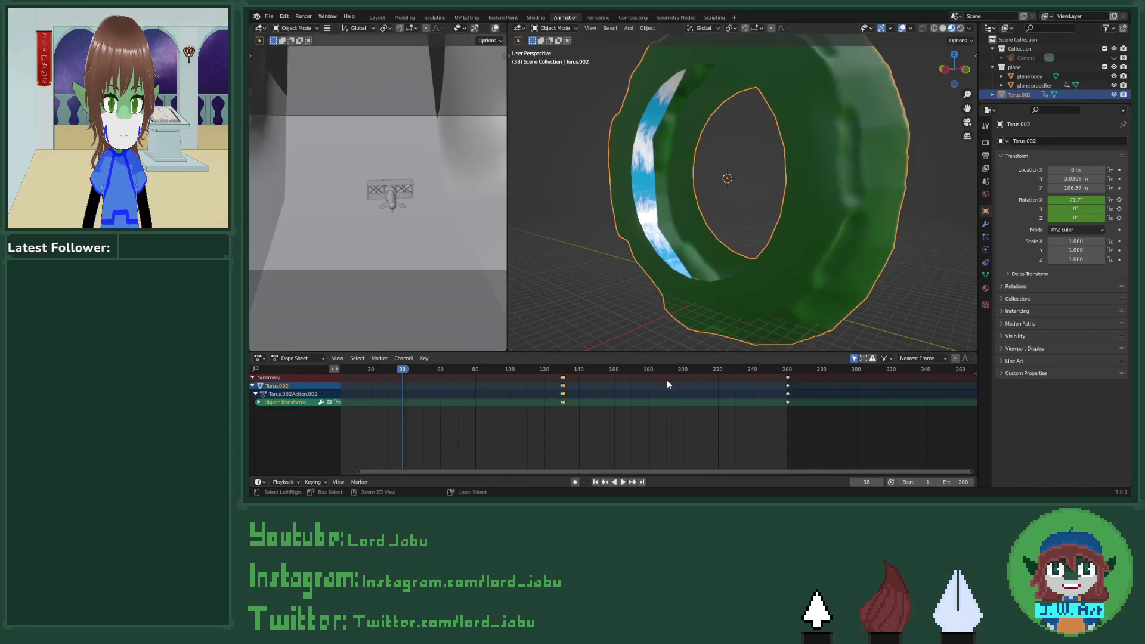
Step: Open the frame-130 keys' context menu and browse the keyframe editor modes without changing them
{"action": "right_click", "coordinate": [562, 379]}
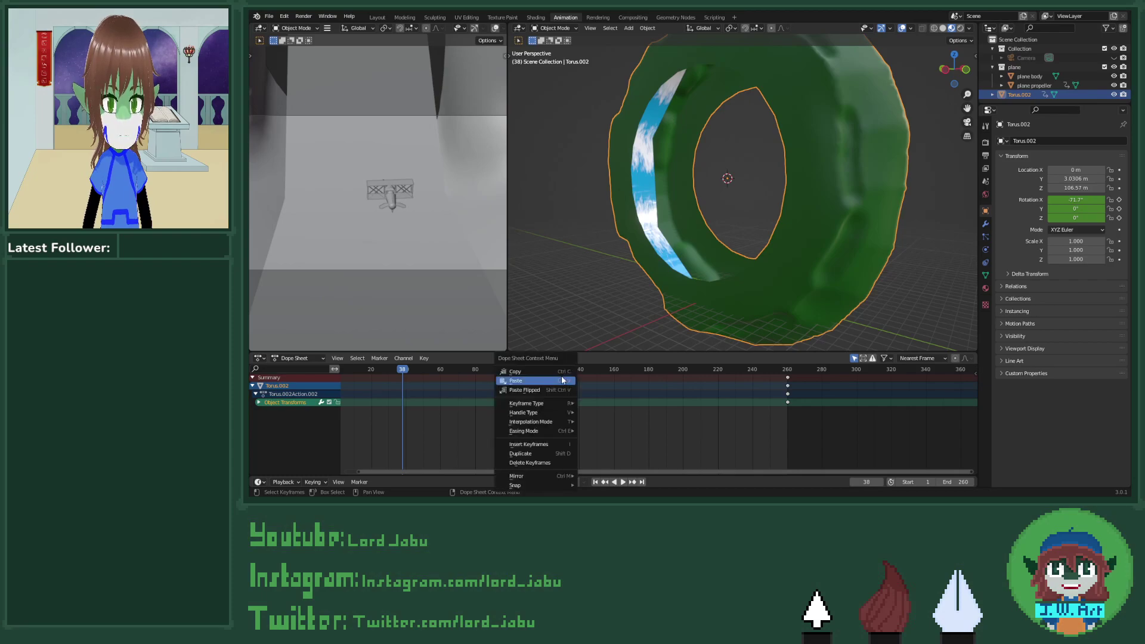
{"action": "mouse_move", "coordinate": [553, 424]}
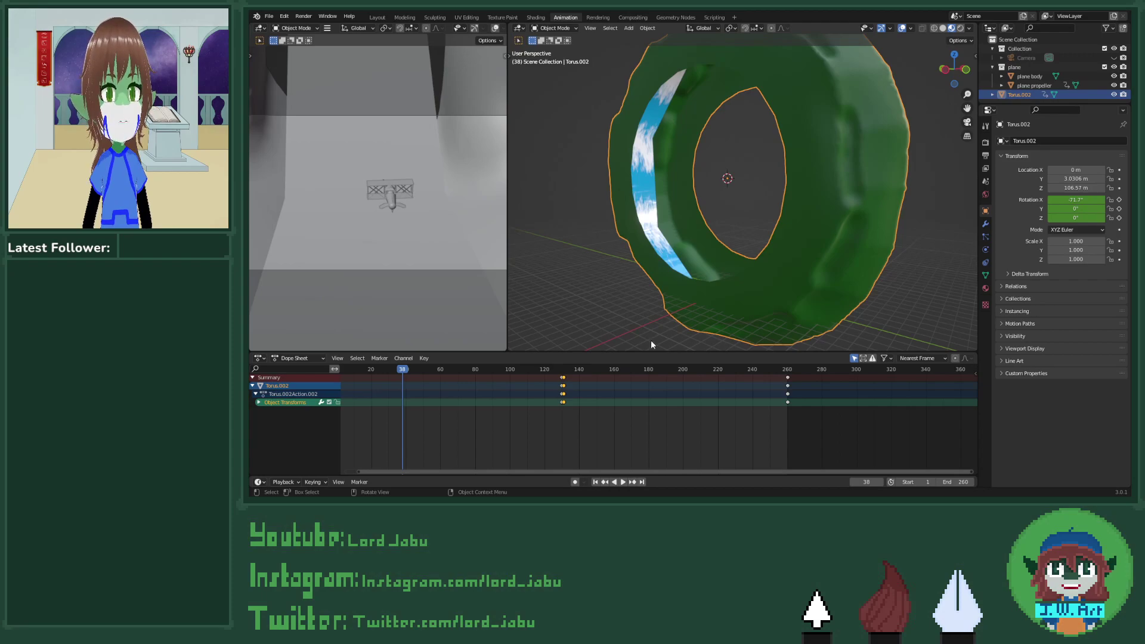
{"action": "left_click", "coordinate": [321, 358]}
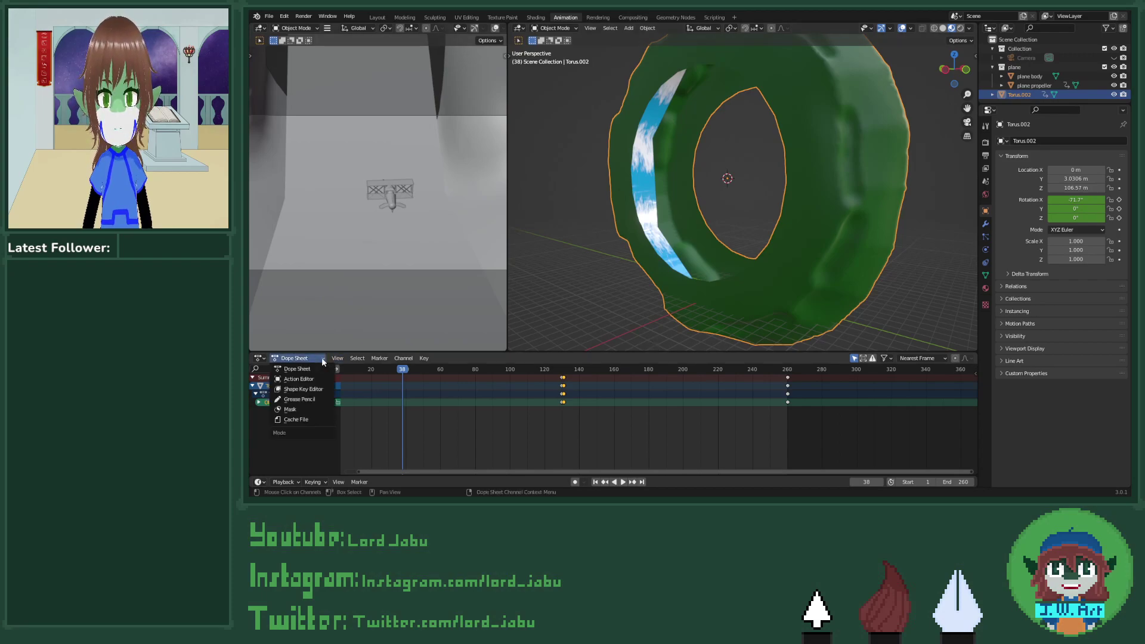
{"action": "left_click", "coordinate": [321, 357]}
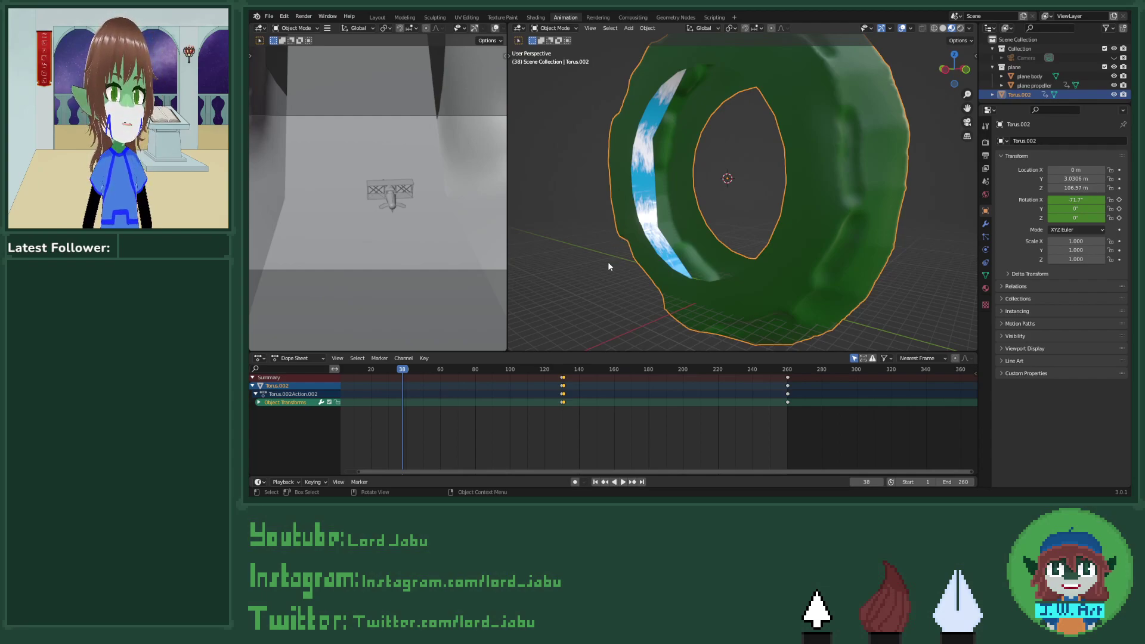
{"action": "middle_click_drag", "start_coordinate": [608, 266], "coordinate": [569, 290]}
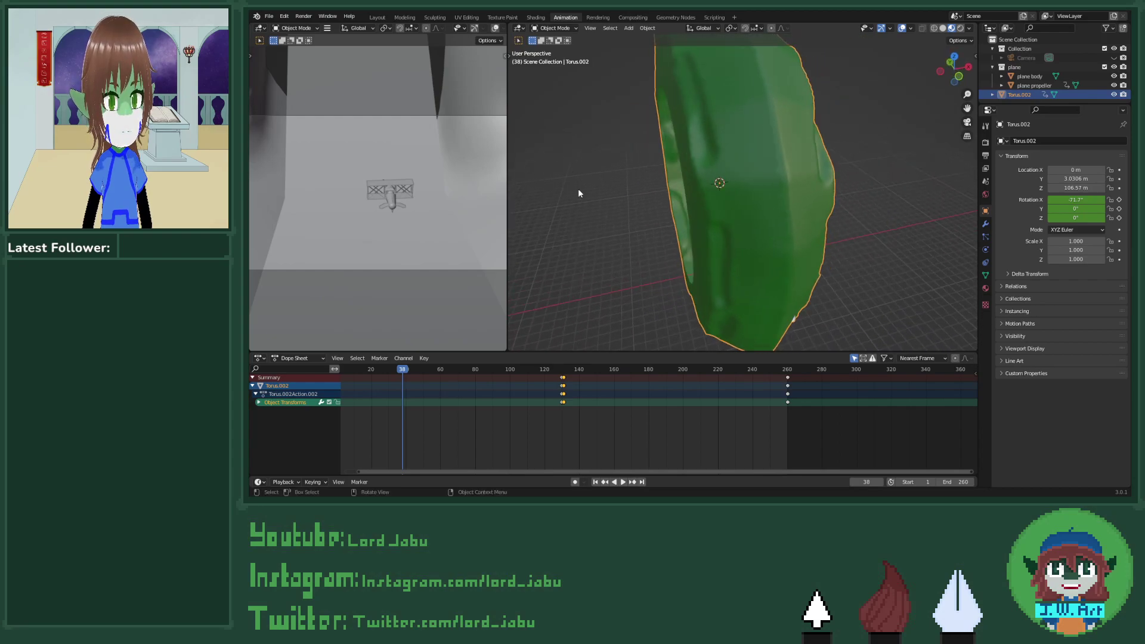
{"action": "left_click", "coordinate": [376, 18]}
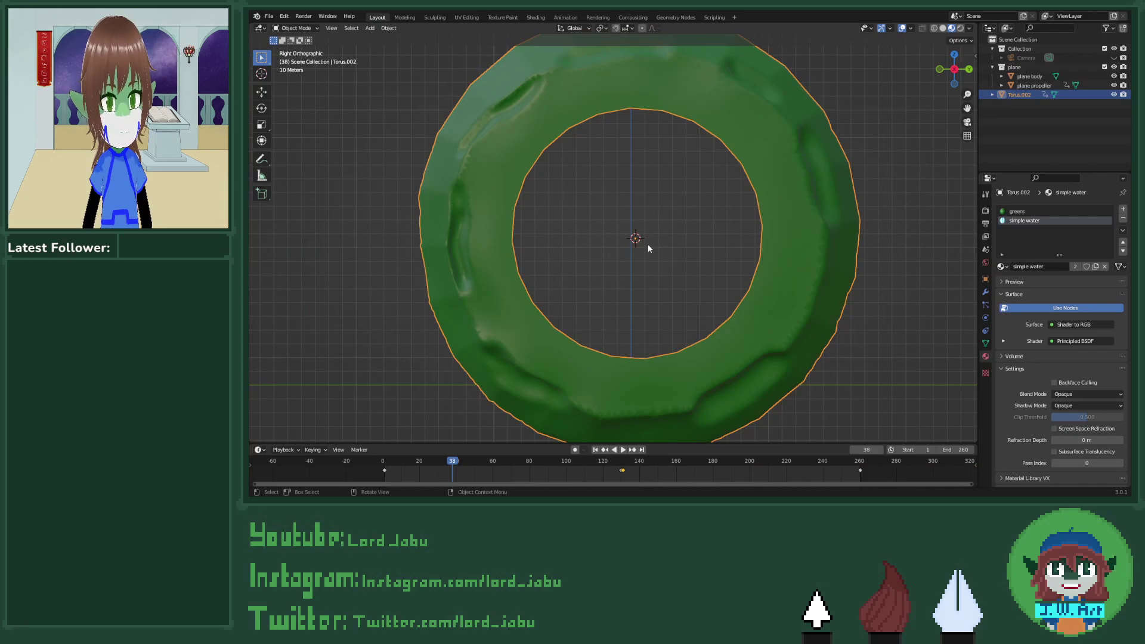
{"action": "left_click", "coordinate": [961, 121]}
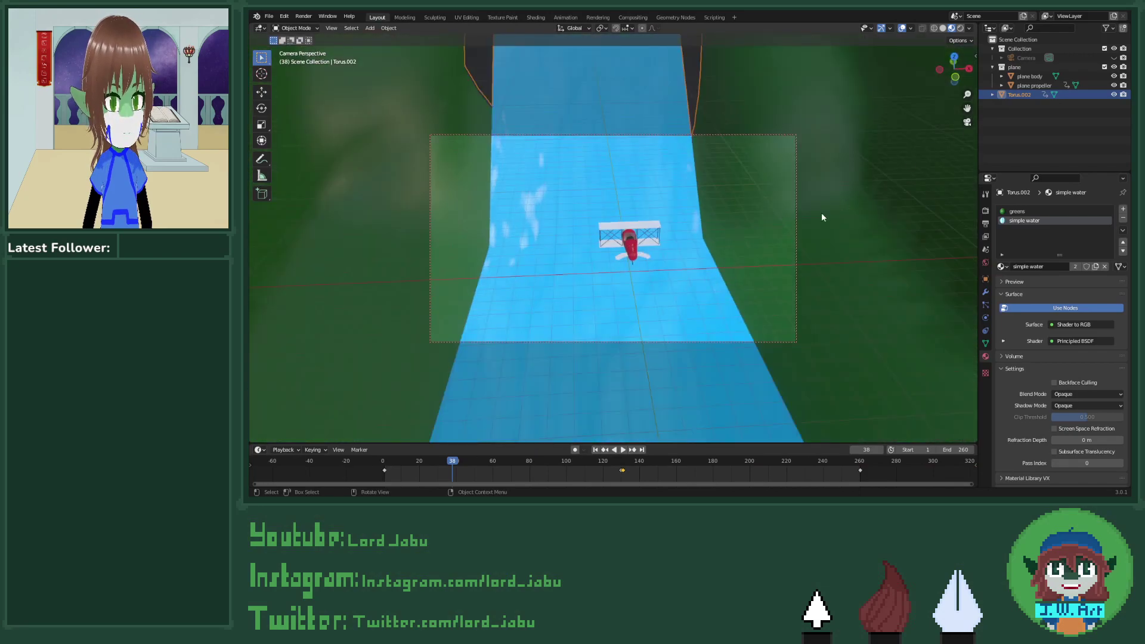
{"action": "left_click", "coordinate": [593, 451]}
{"action": "left_click", "coordinate": [623, 450]}
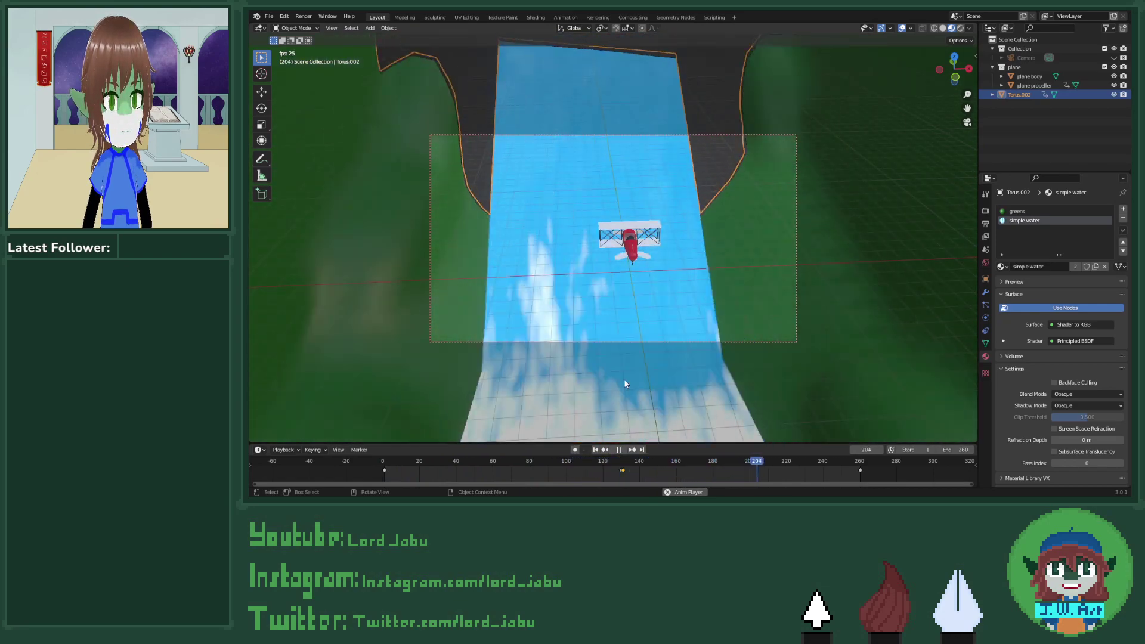
{"action": "left_click", "coordinate": [624, 450]}
{"action": "key", "text": "KP_Decimal"}
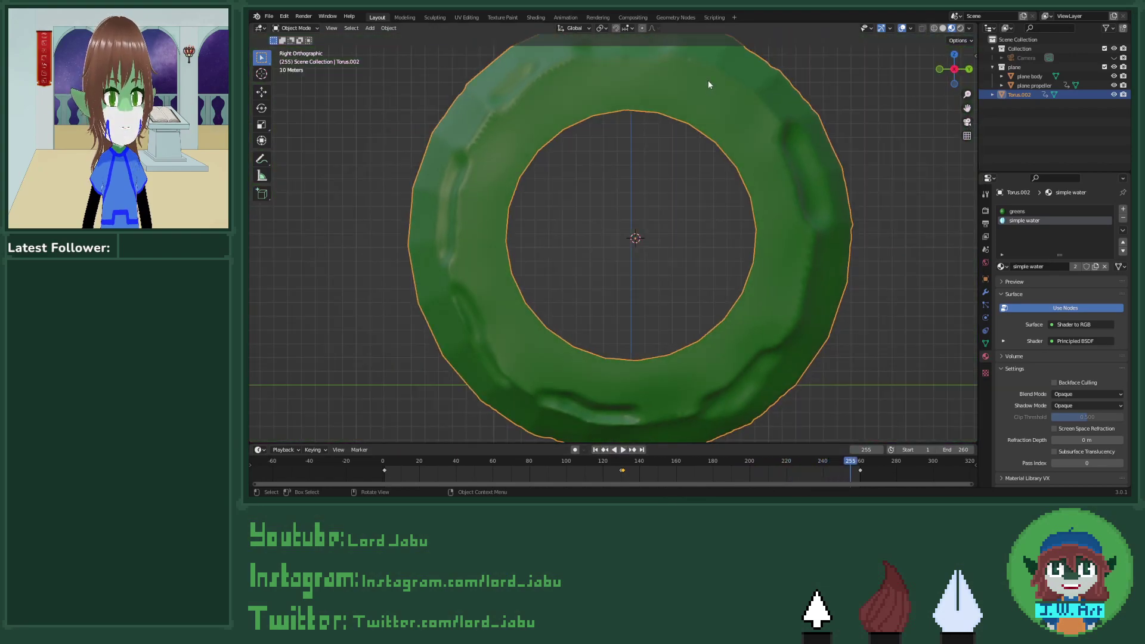
{"action": "left_click", "coordinate": [567, 17]}
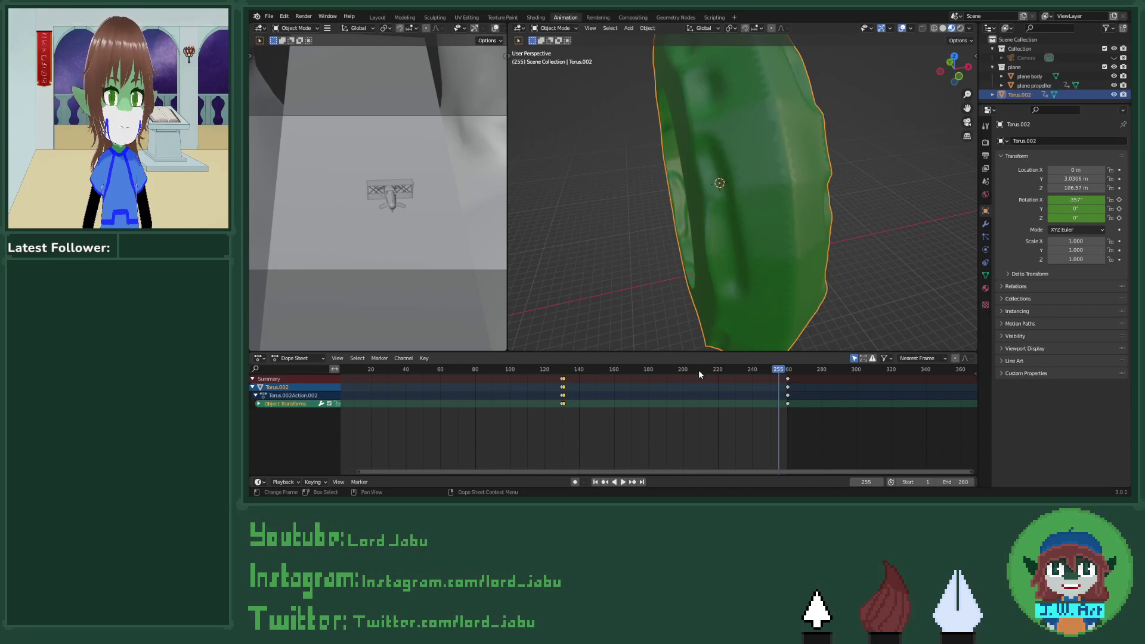
Step: Undo the frame-260 keys and move the frame-130 rotation keys to frame 180
{"action": "key", "text": "ctrl+z"}
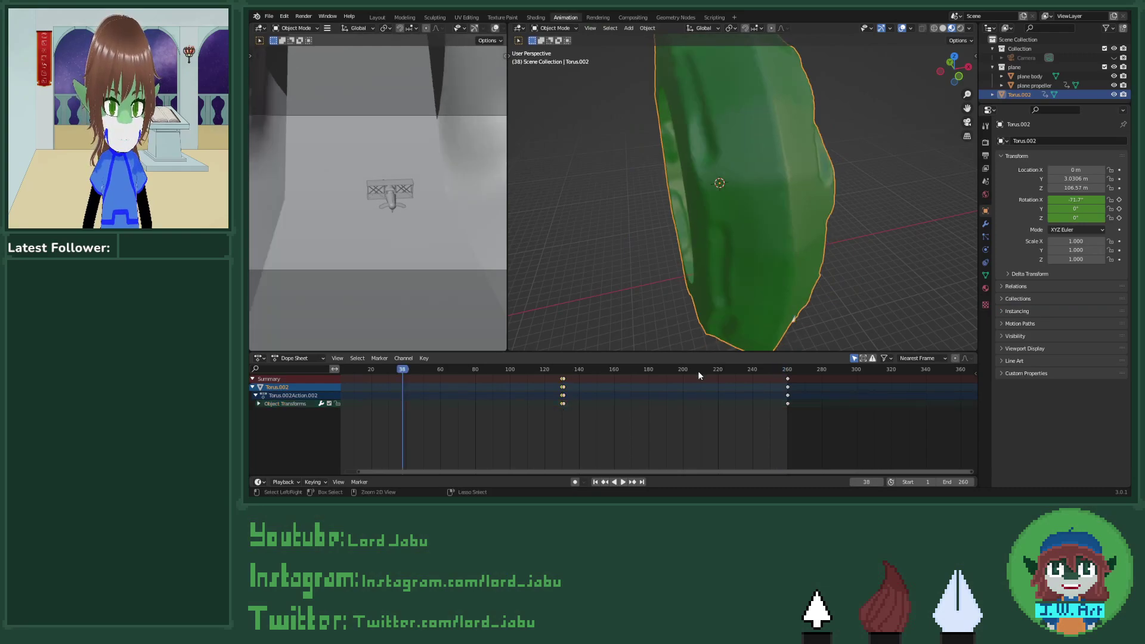
{"action": "key", "text": "ctrl+z"}
{"action": "key", "text": "ctrl+z"}
{"action": "key", "text": "ctrl+z"}
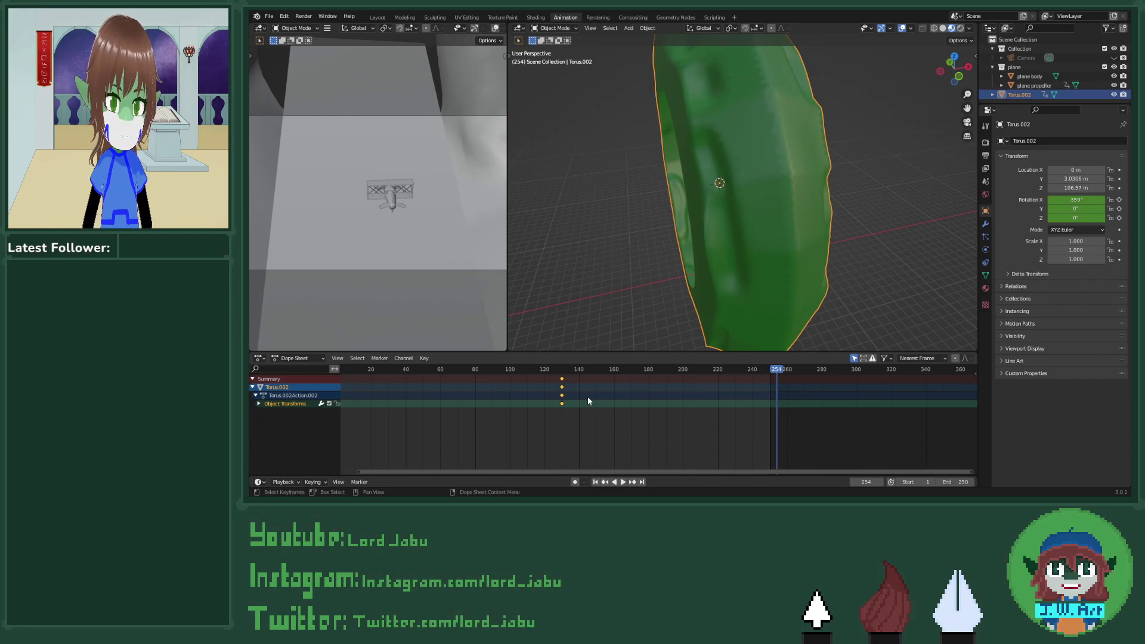
{"action": "middle_click_drag", "start_coordinate": [560, 406], "coordinate": [656, 424]}
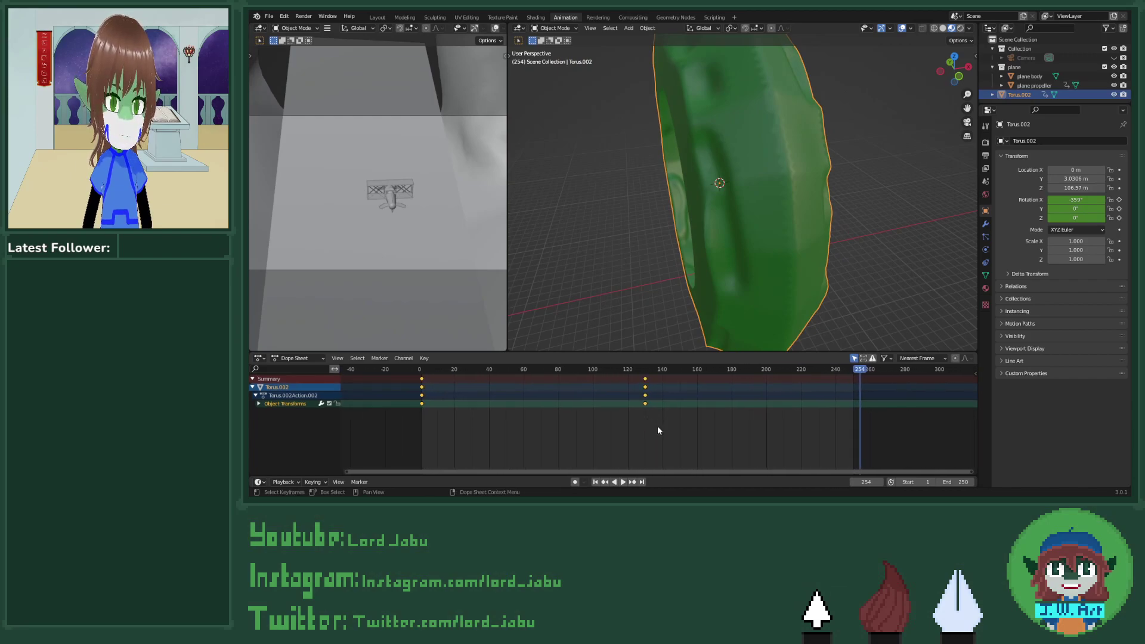
{"action": "left_click_drag", "start_coordinate": [657, 426], "coordinate": [628, 356]}
{"action": "key", "text": "g"}
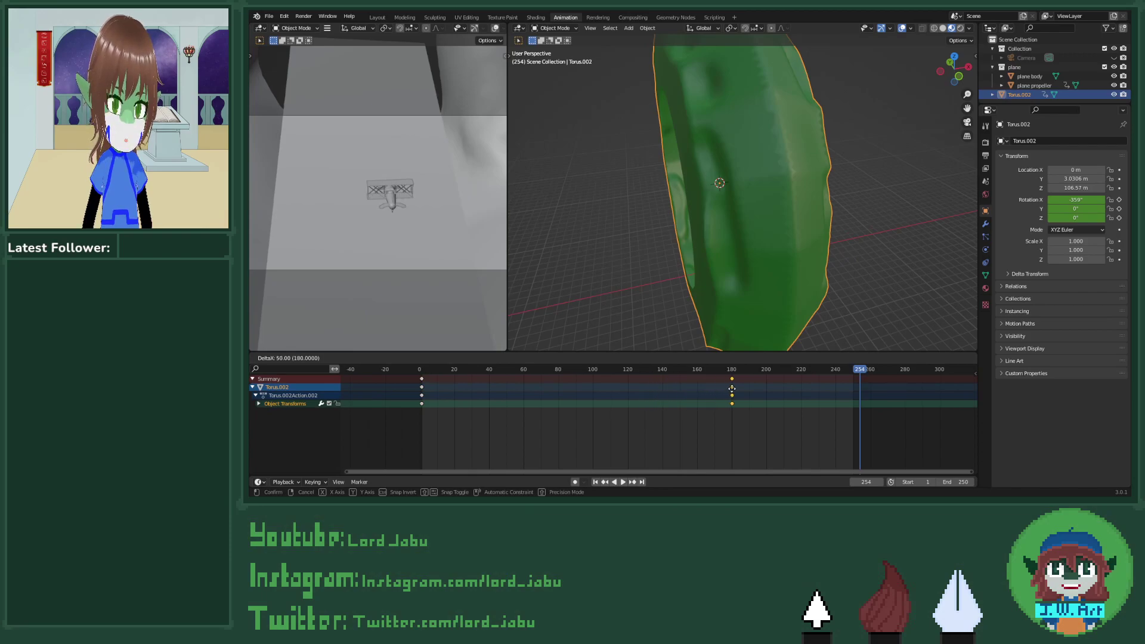
{"action": "left_click", "coordinate": [732, 389]}
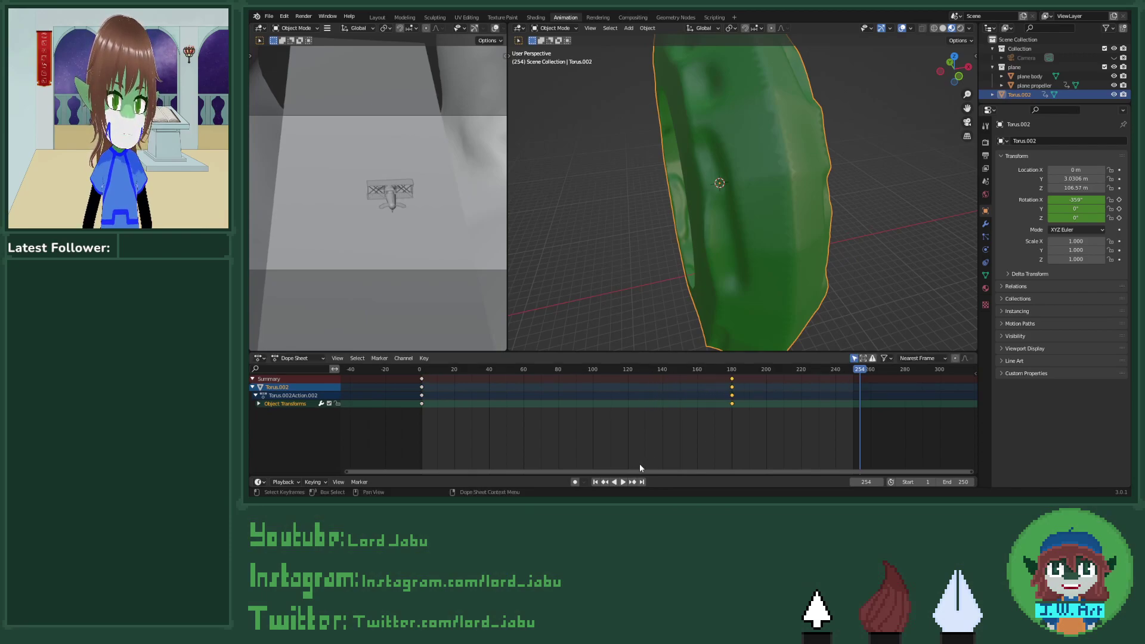
Step: Play the animation back and set the end frame to 180
{"action": "left_click", "coordinate": [598, 482]}
{"action": "left_click", "coordinate": [623, 481]}
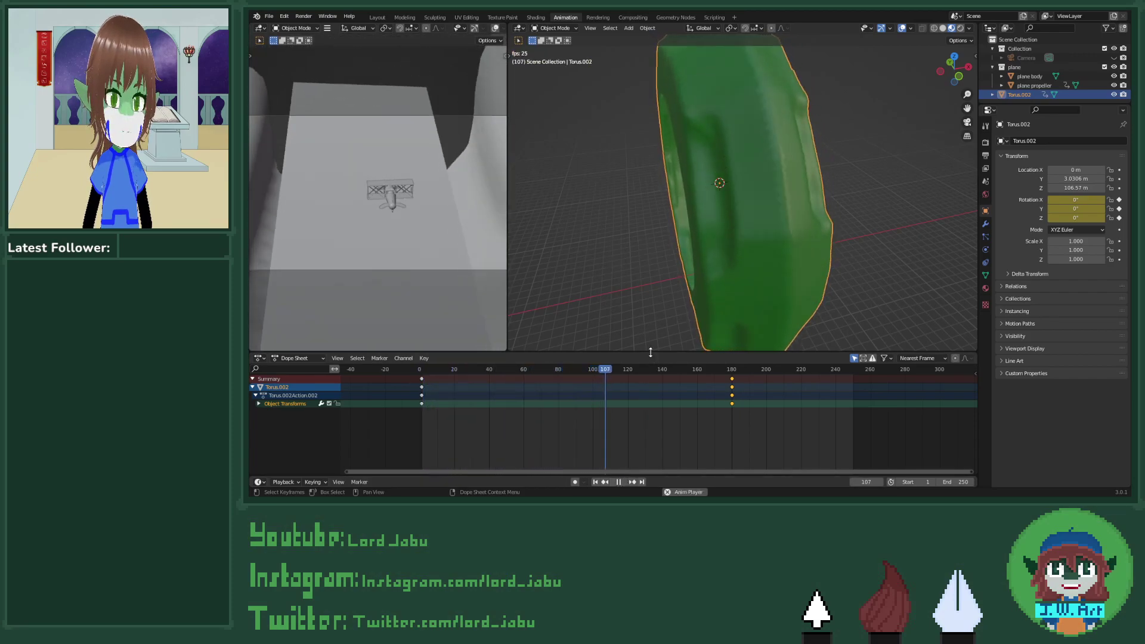
{"action": "left_click", "coordinate": [618, 481]}
{"action": "left_click", "coordinate": [956, 481]}
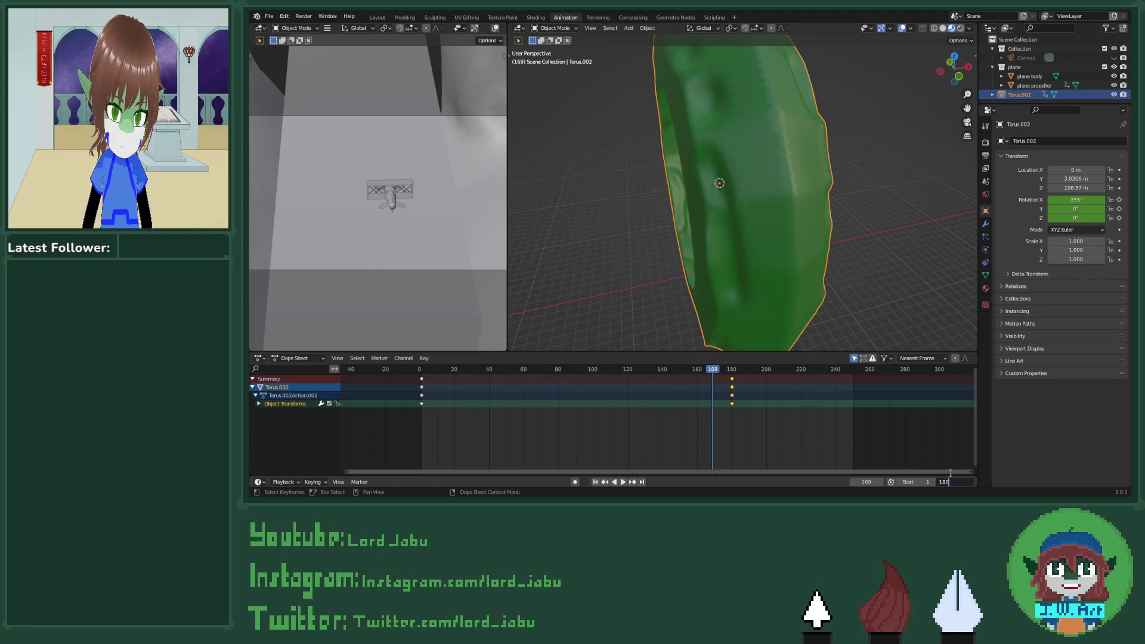
{"action": "key", "text": "Return"}
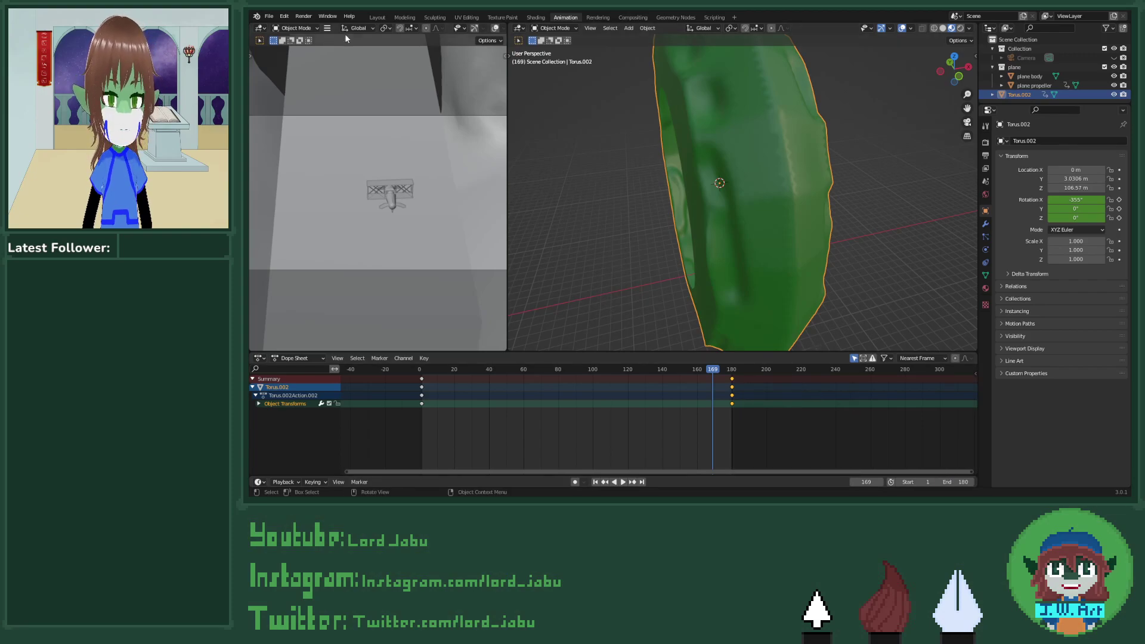
{"action": "left_click", "coordinate": [377, 18]}
Step: Play the animation through the camera view, then restore the end frame to 250
{"action": "left_click", "coordinate": [967, 122]}
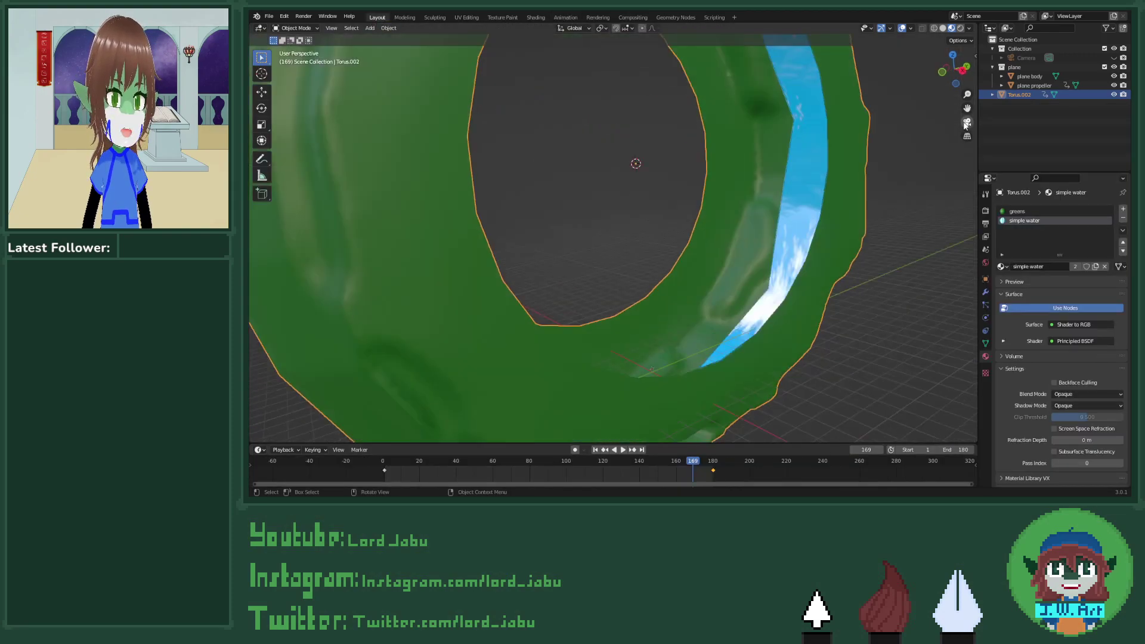
{"action": "left_click", "coordinate": [623, 449]}
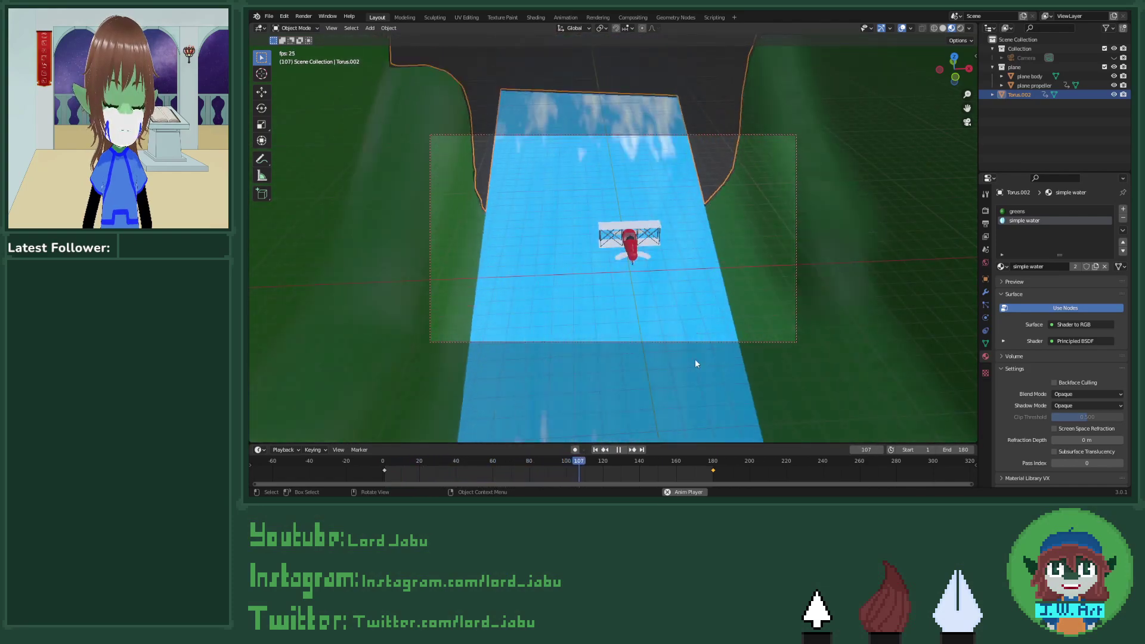
{"action": "left_click", "coordinate": [618, 449]}
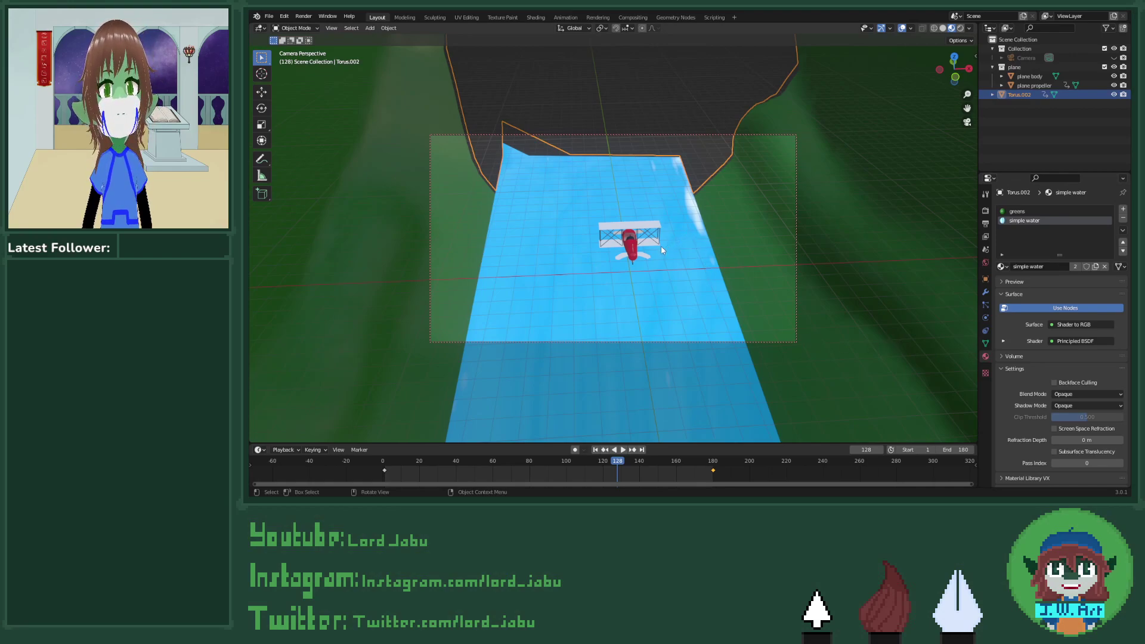
{"action": "scroll", "coordinate": [646, 295], "scroll_direction": "up", "scroll_amount": 3, "text": "shift"}
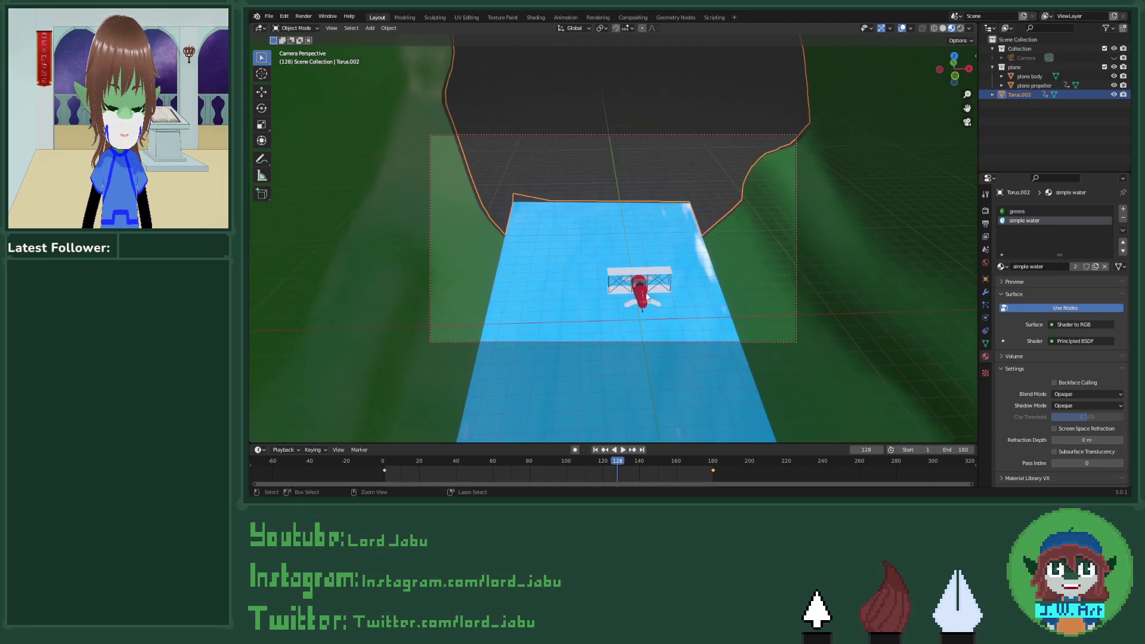
{"action": "key", "text": "ctrl+z"}
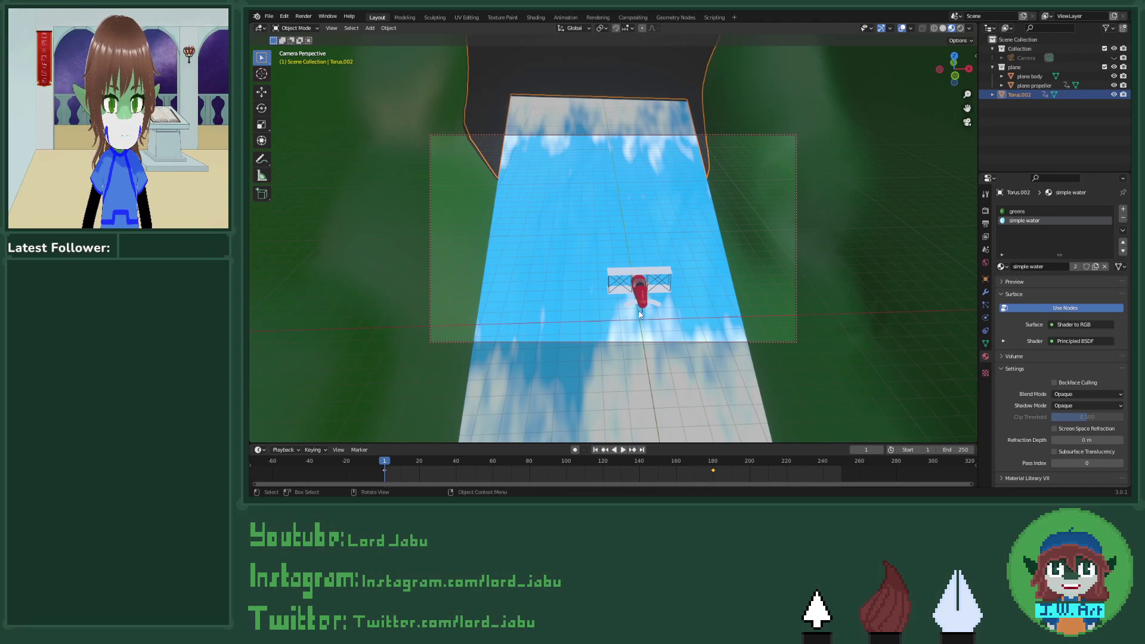
Step: Shift the camera view, then orbit out and frame the torus
{"action": "middle_click_drag", "start_coordinate": [646, 317], "coordinate": [668, 293]}
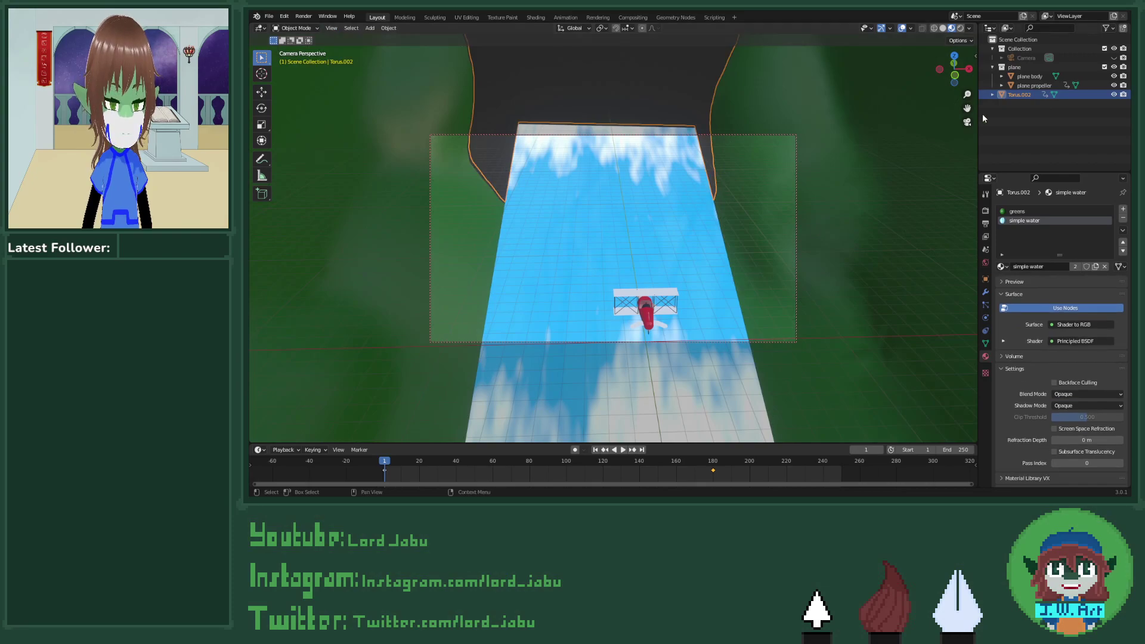
{"action": "mouse_move", "coordinate": [759, 272]}
{"action": "middle_mouse_down"}
{"action": "mouse_move", "coordinate": [720, 264]}
{"action": "mouse_move", "coordinate": [746, 288]}
{"action": "middle_mouse_up"}
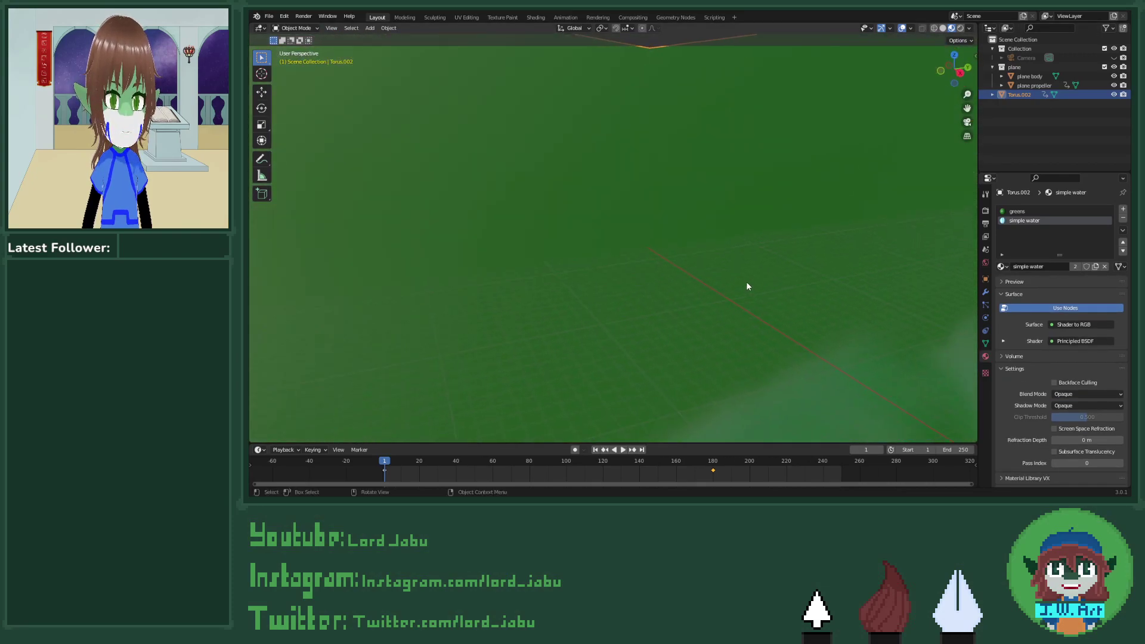
{"action": "key", "text": "KP_Decimal"}
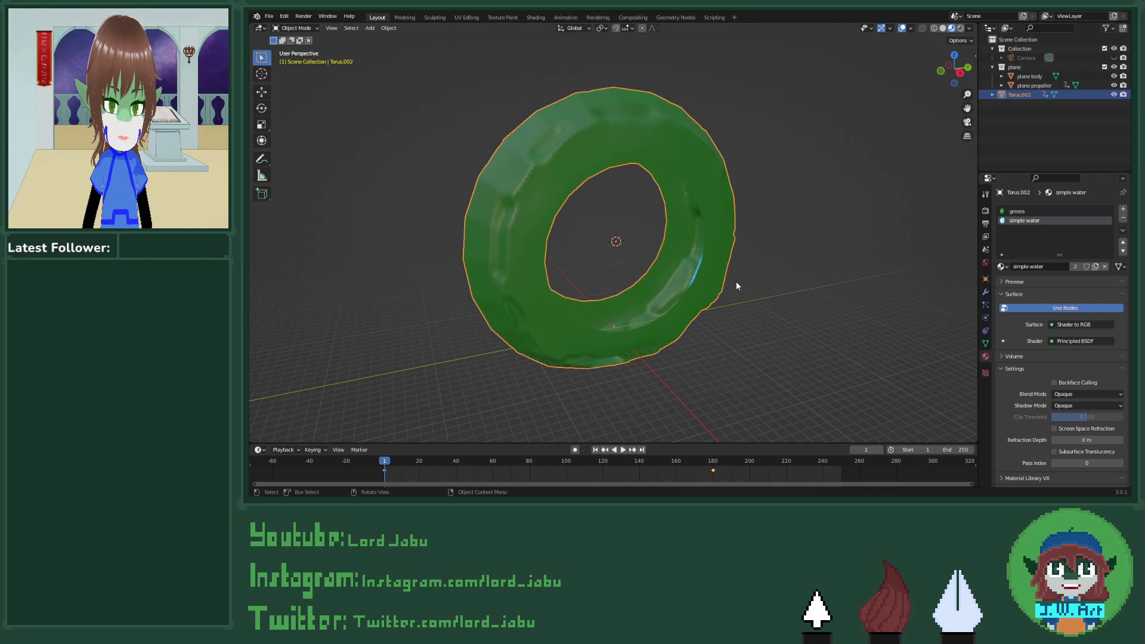
{"action": "scroll", "coordinate": [736, 280], "scroll_direction": "up", "scroll_amount": 6}
{"action": "scroll", "coordinate": [631, 409], "scroll_direction": "down", "scroll_amount": 3}
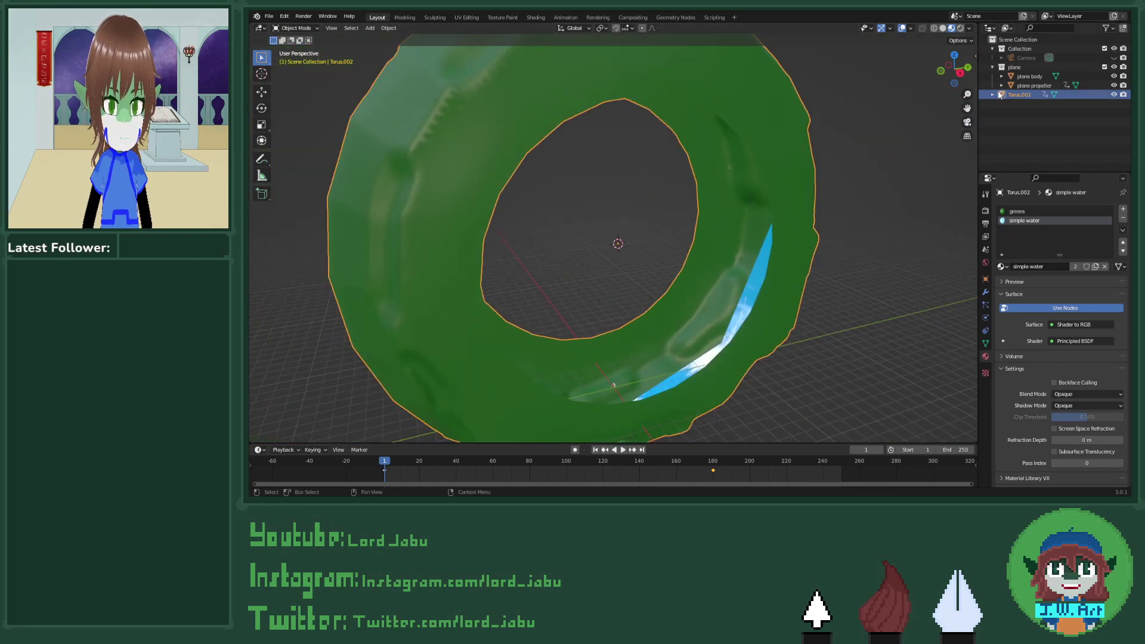
Step: Unhide the camera, move it so the biplane sits lower in the shot, and play
{"action": "left_click", "coordinate": [1113, 58]}
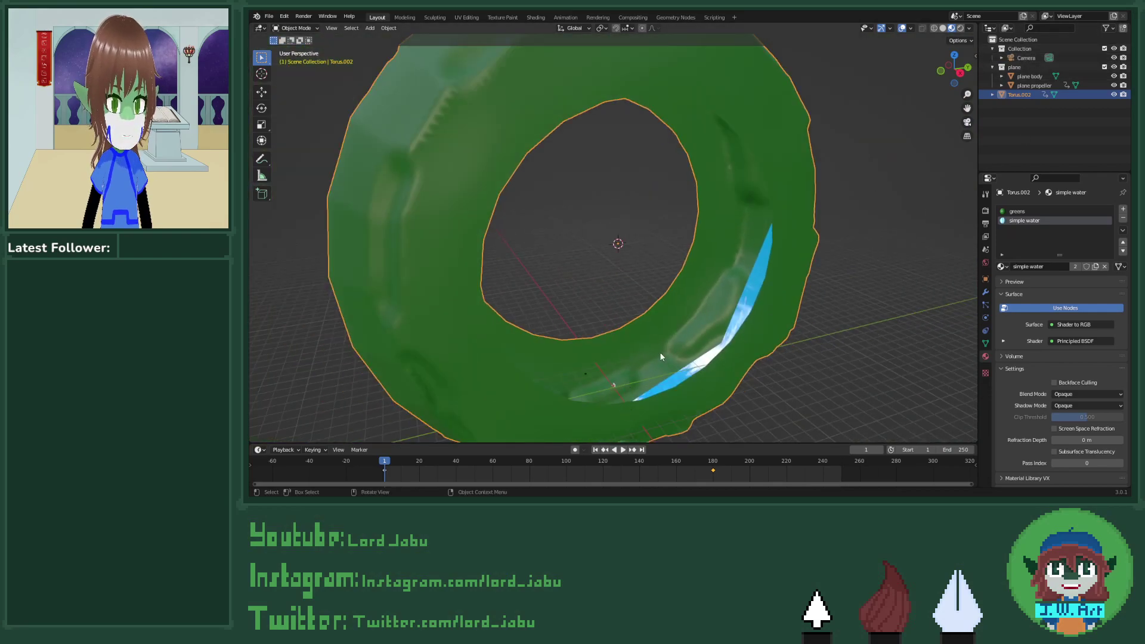
{"action": "left_click", "coordinate": [585, 373]}
{"action": "key", "text": "grave"}
{"action": "left_click", "coordinate": [597, 376]}
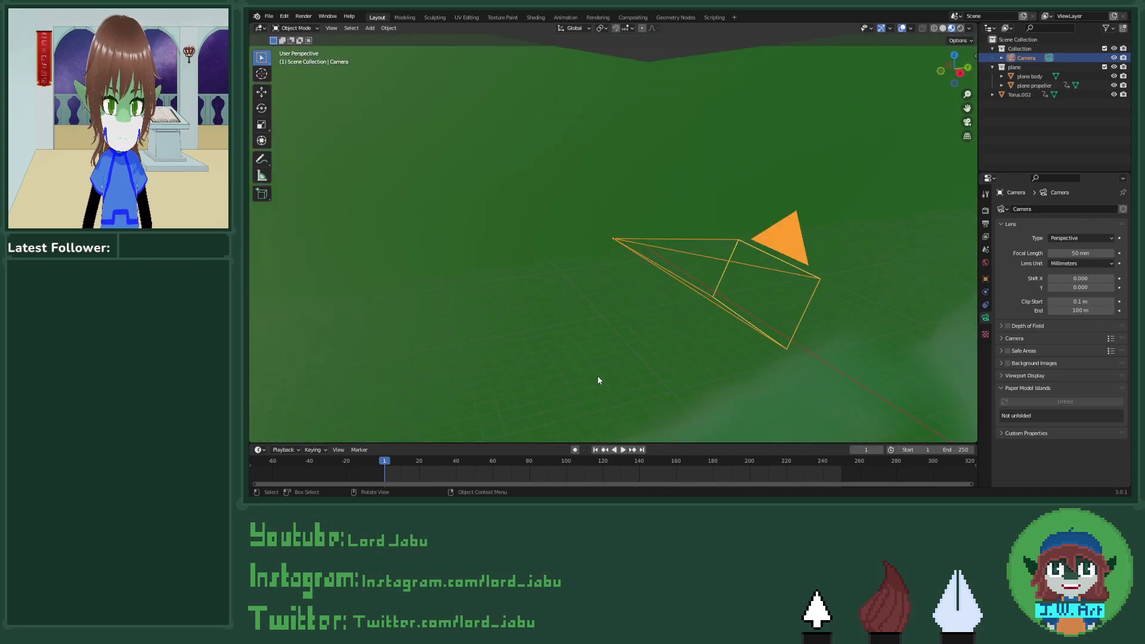
{"action": "left_click", "coordinate": [967, 122]}
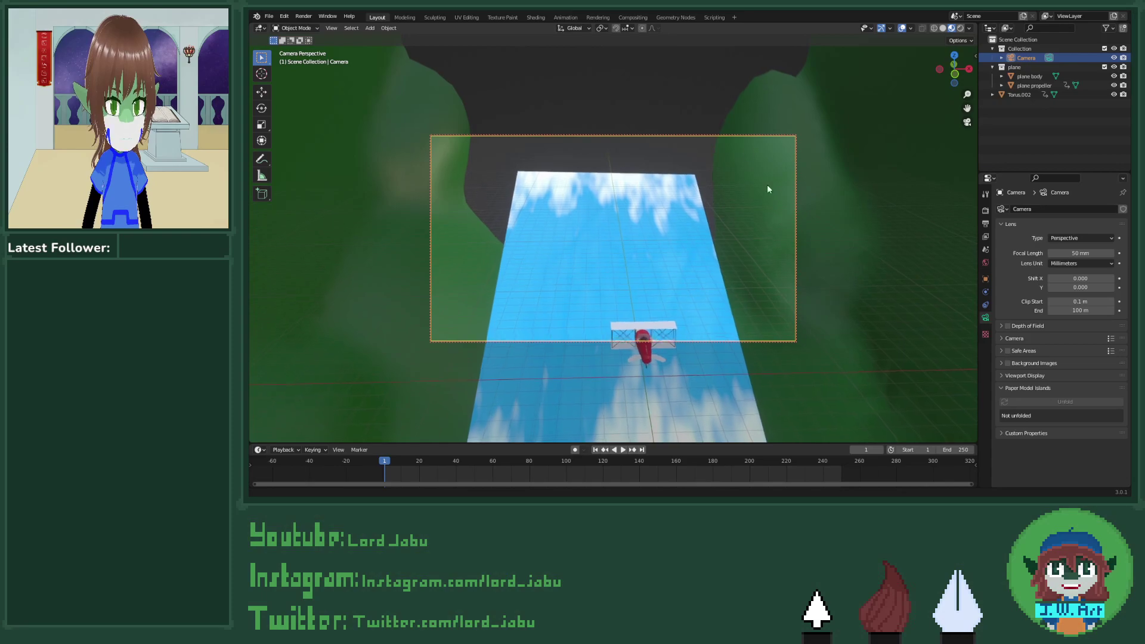
{"action": "key", "text": "g"}
{"action": "left_click", "coordinate": [854, 320]}
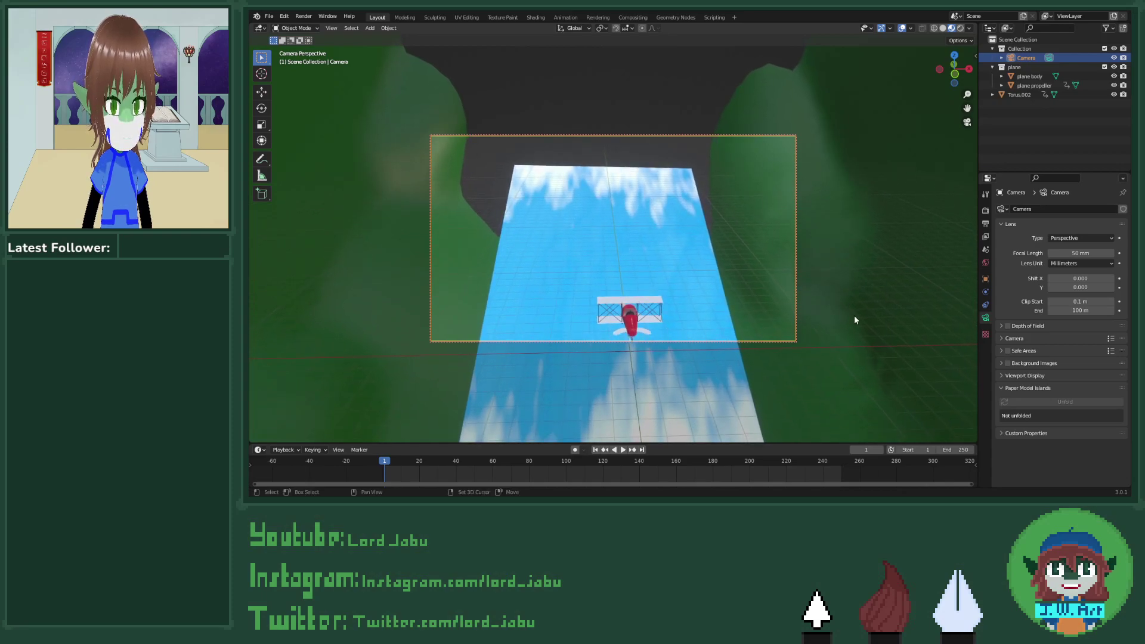
{"action": "left_click", "coordinate": [624, 449]}
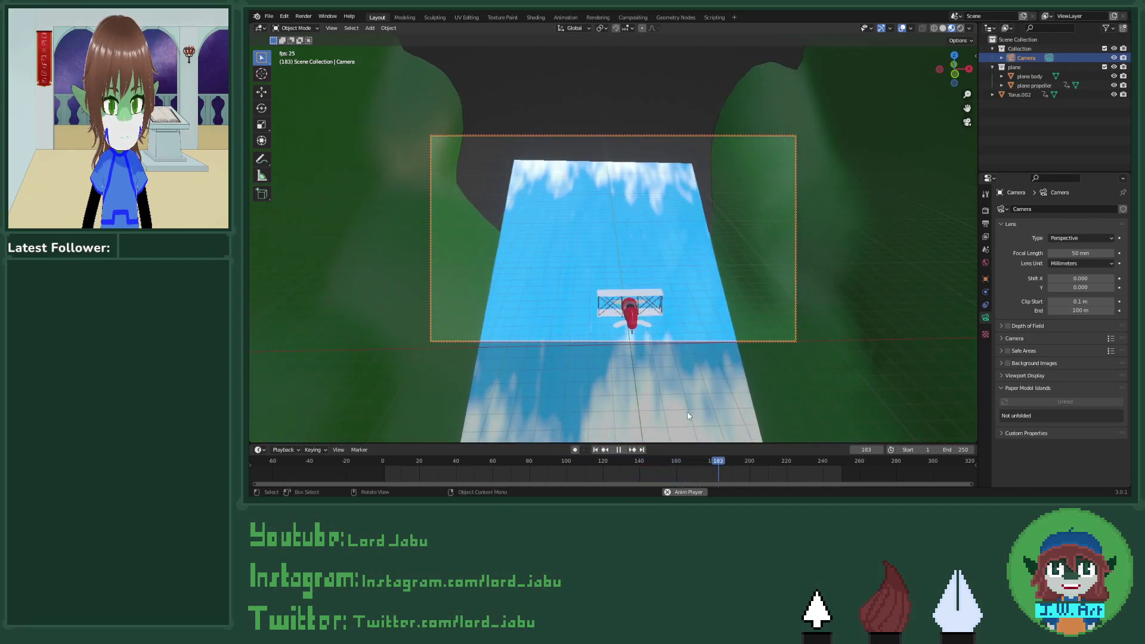
Step: Stop playback, orbit the view slightly, and select the Torus.002 terrain object
{"action": "left_click", "coordinate": [620, 449]}
{"action": "mouse_move", "coordinate": [820, 354]}
{"action": "middle_mouse_down"}
{"action": "mouse_move", "coordinate": [833, 388]}
{"action": "mouse_move", "coordinate": [830, 369]}
{"action": "middle_mouse_up"}
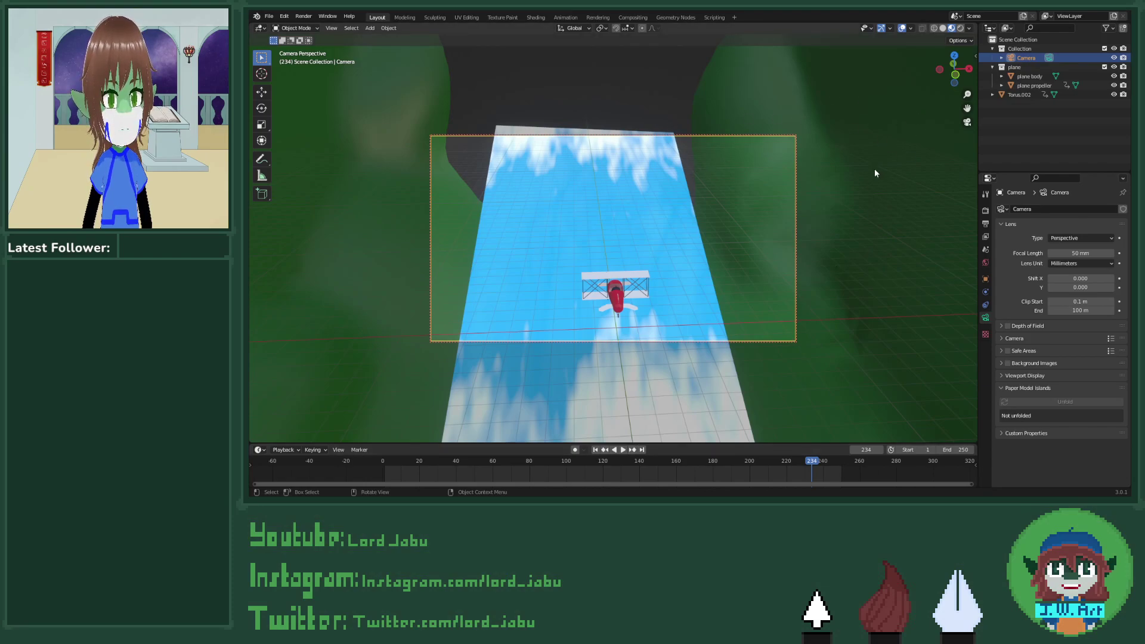
{"action": "left_click", "coordinate": [820, 206]}
Step: Scale Torus.002 to 0.935 along Y and Z only
{"action": "key", "text": "s"}
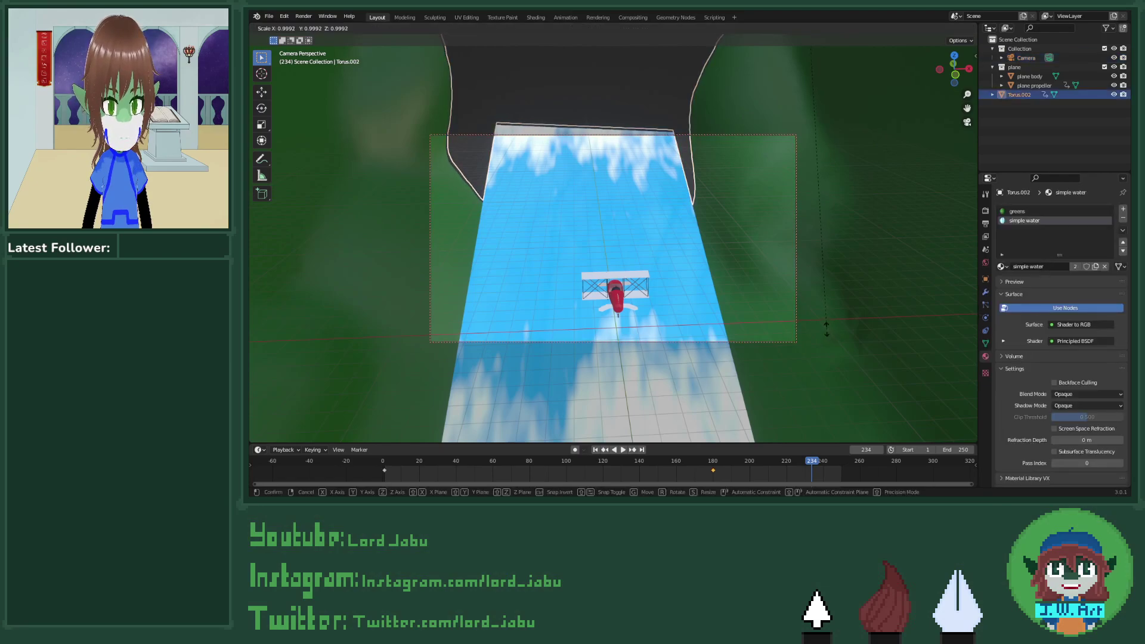
{"action": "key", "text": "shift+x"}
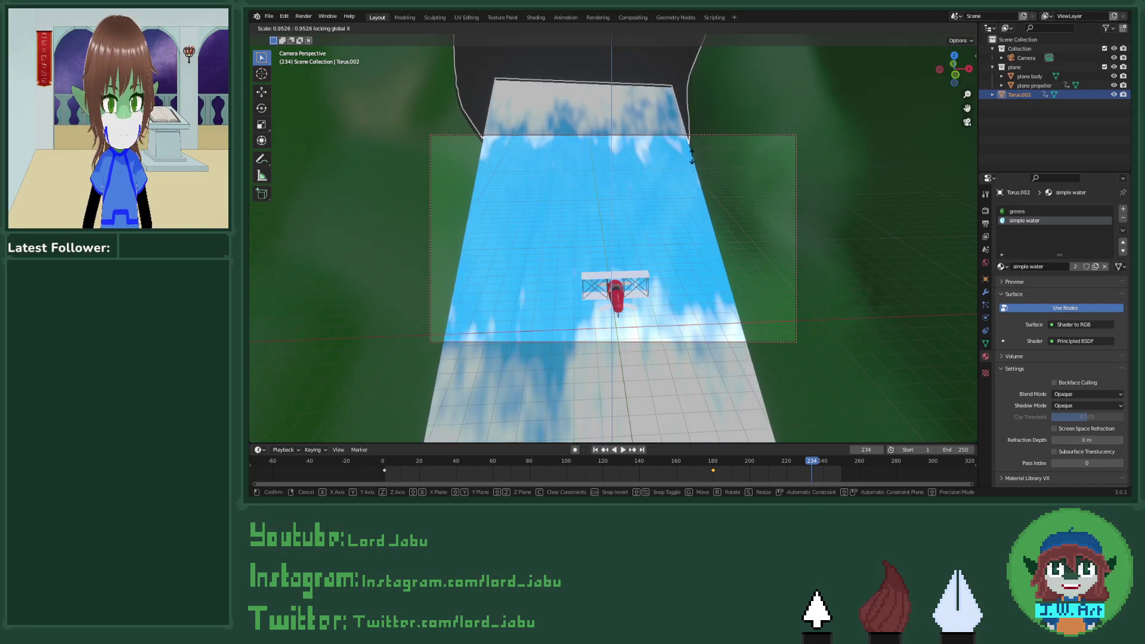
{"action": "left_click", "coordinate": [695, 93]}
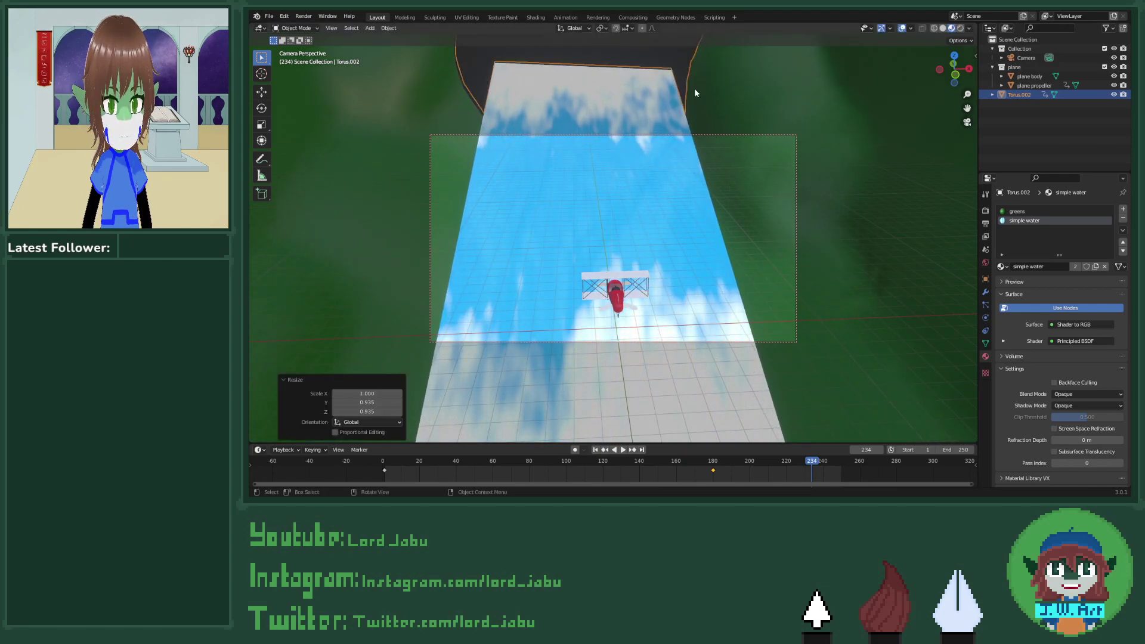
Step: Scale the biplane body and propeller to 0.748 and raise them 2.18 m along Z
{"action": "left_click", "coordinate": [612, 290]}
{"action": "left_click", "coordinate": [601, 286], "text": "shift"}
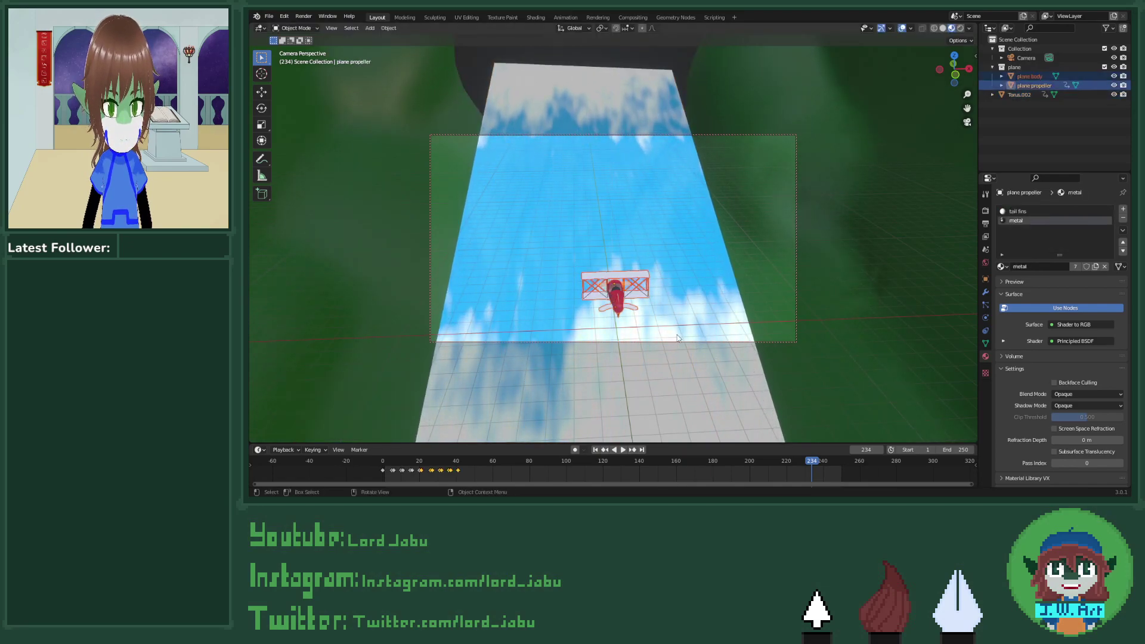
{"action": "key", "text": "s"}
{"action": "left_click", "coordinate": [665, 323]}
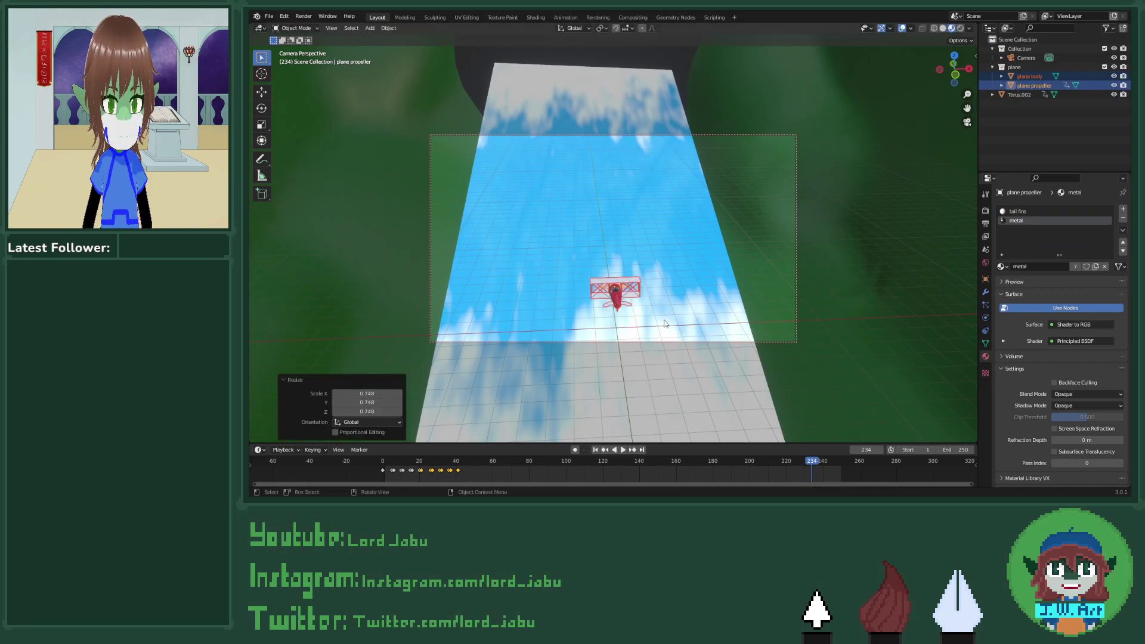
{"action": "key", "text": "g"}
{"action": "key", "text": "z"}
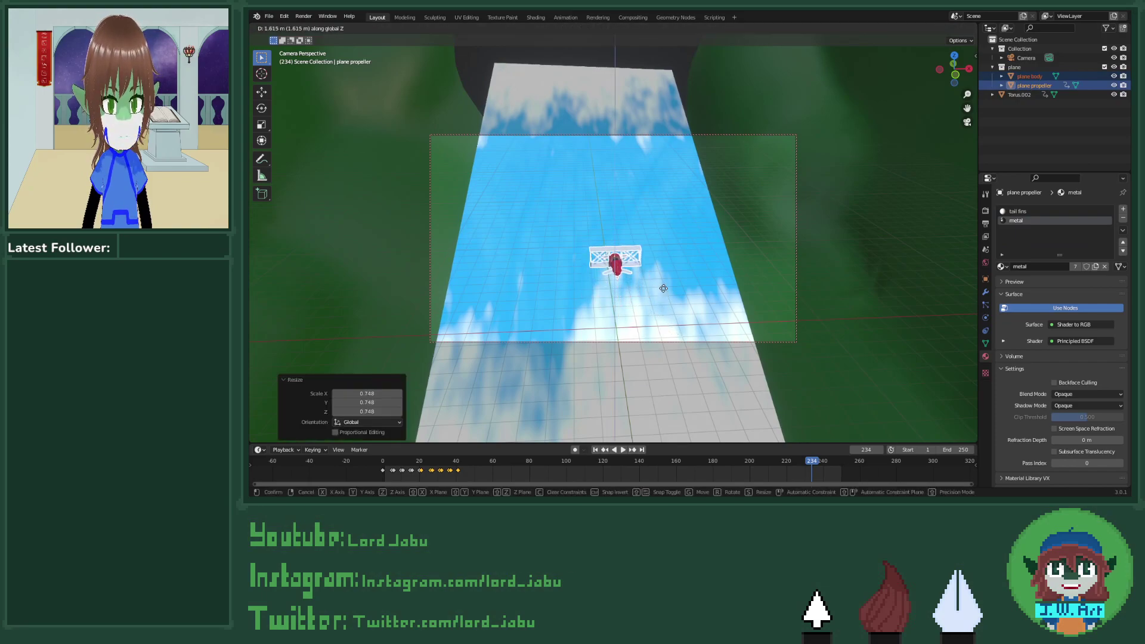
{"action": "left_click", "coordinate": [663, 278]}
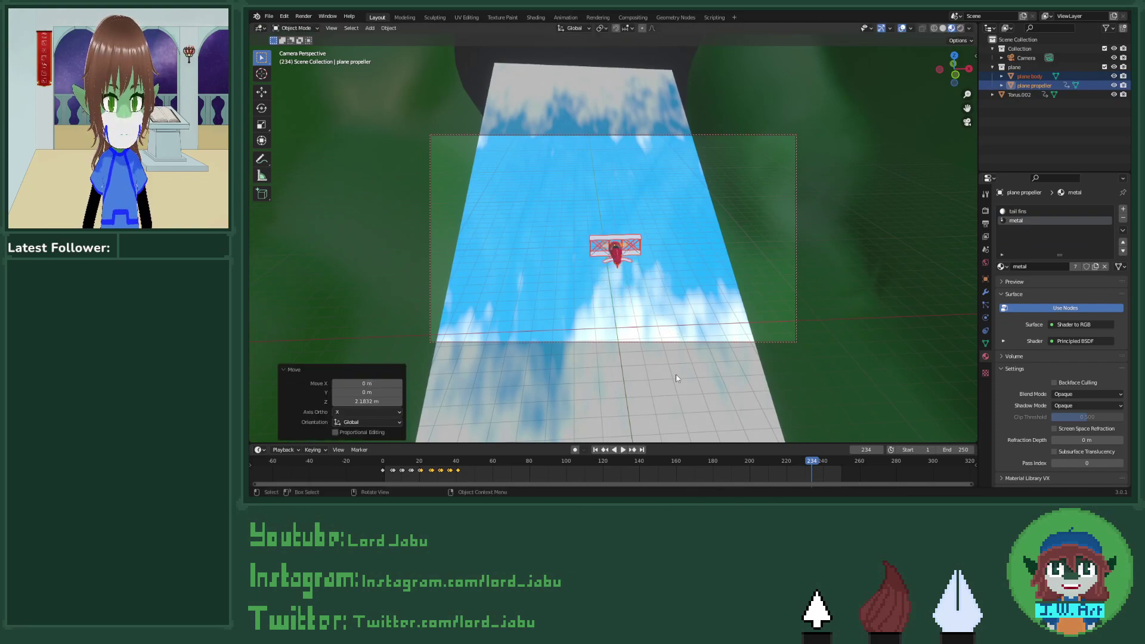
Step: Preview the flight, stopping at frame 159, then bring up the Animation workspace
{"action": "left_click", "coordinate": [623, 450]}
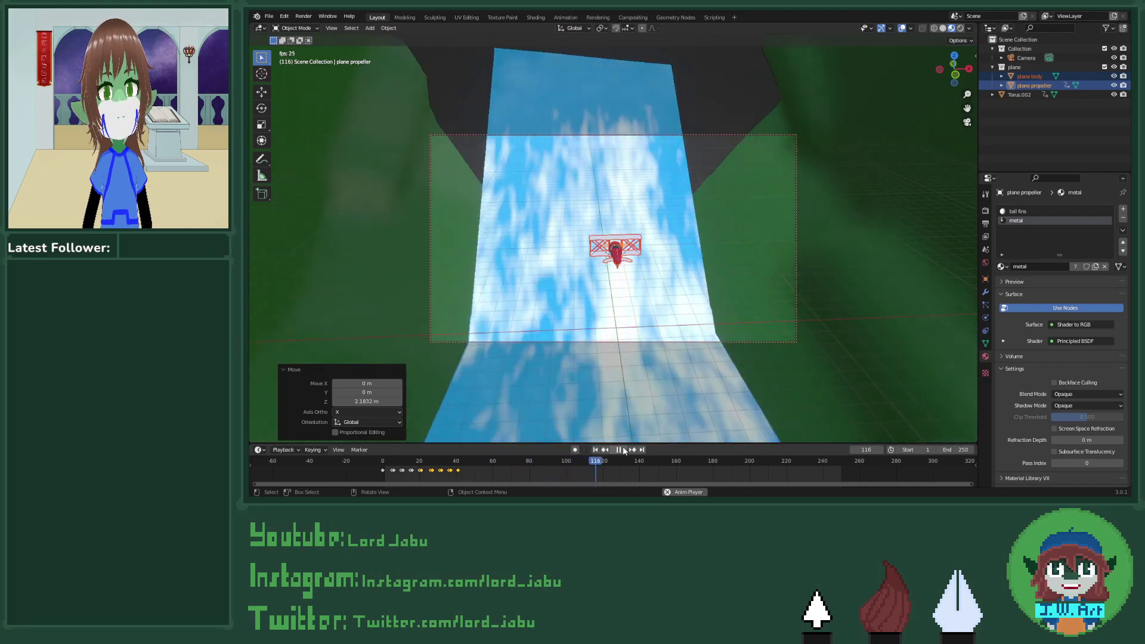
{"action": "left_click", "coordinate": [618, 450]}
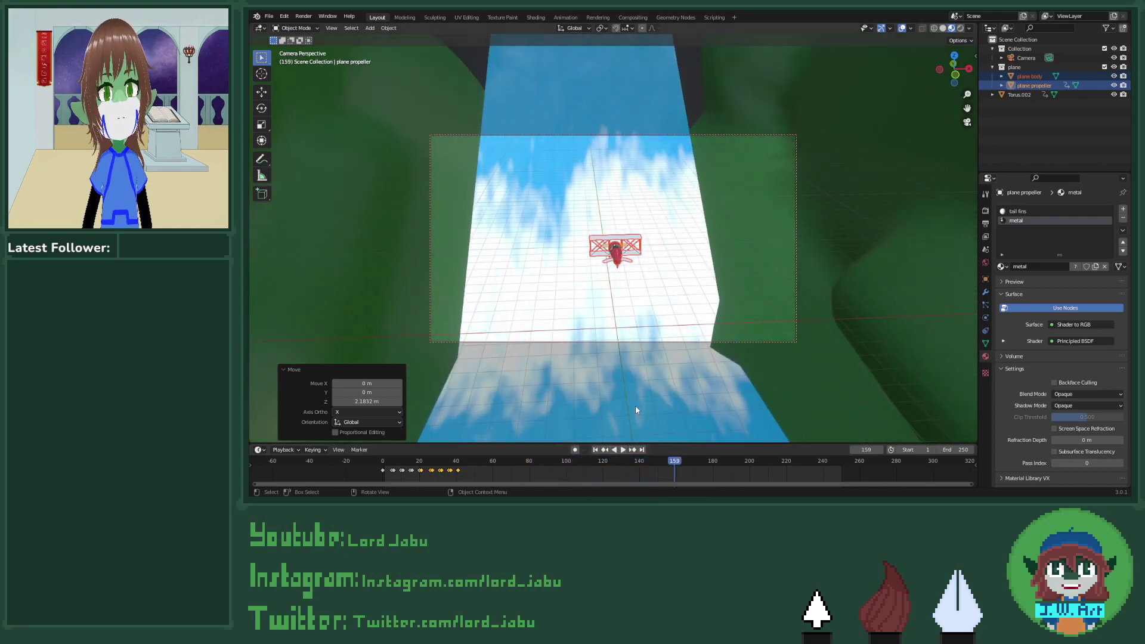
{"action": "left_click", "coordinate": [566, 18]}
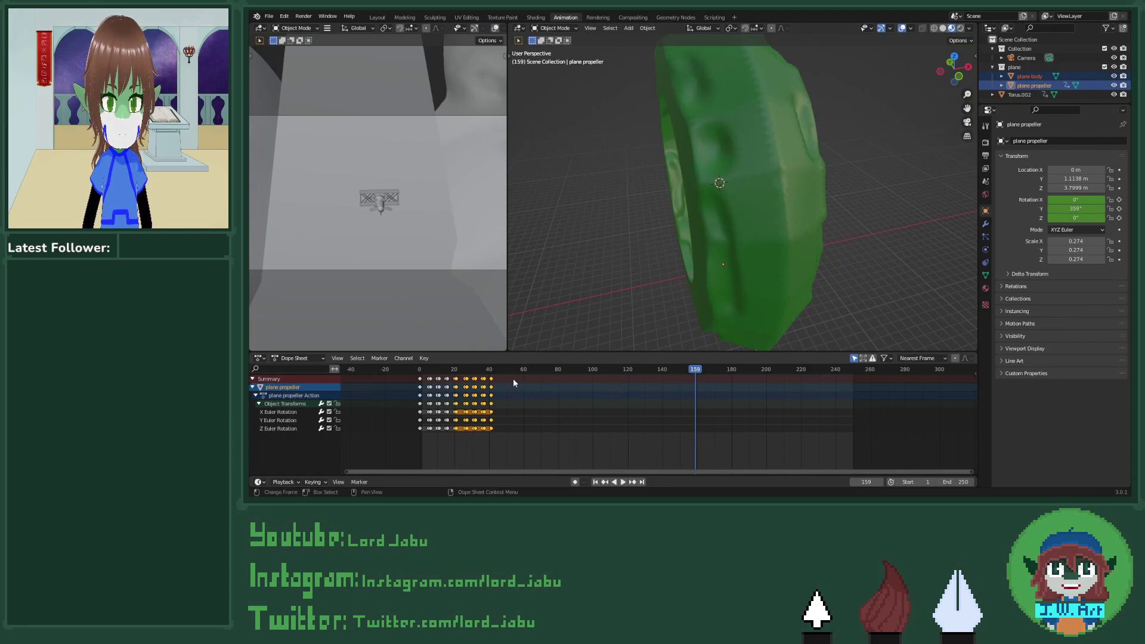
Step: Change the scene end frame from 250 to 180, then go back to the Layout workspace
{"action": "left_click", "coordinate": [771, 243]}
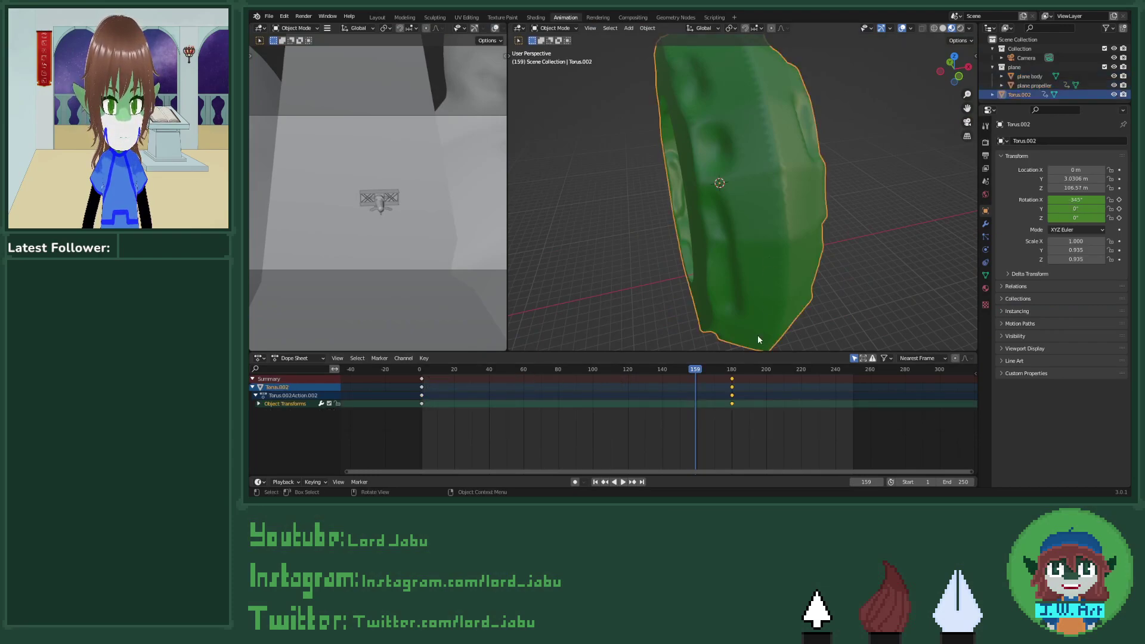
{"action": "left_click", "coordinate": [965, 481]}
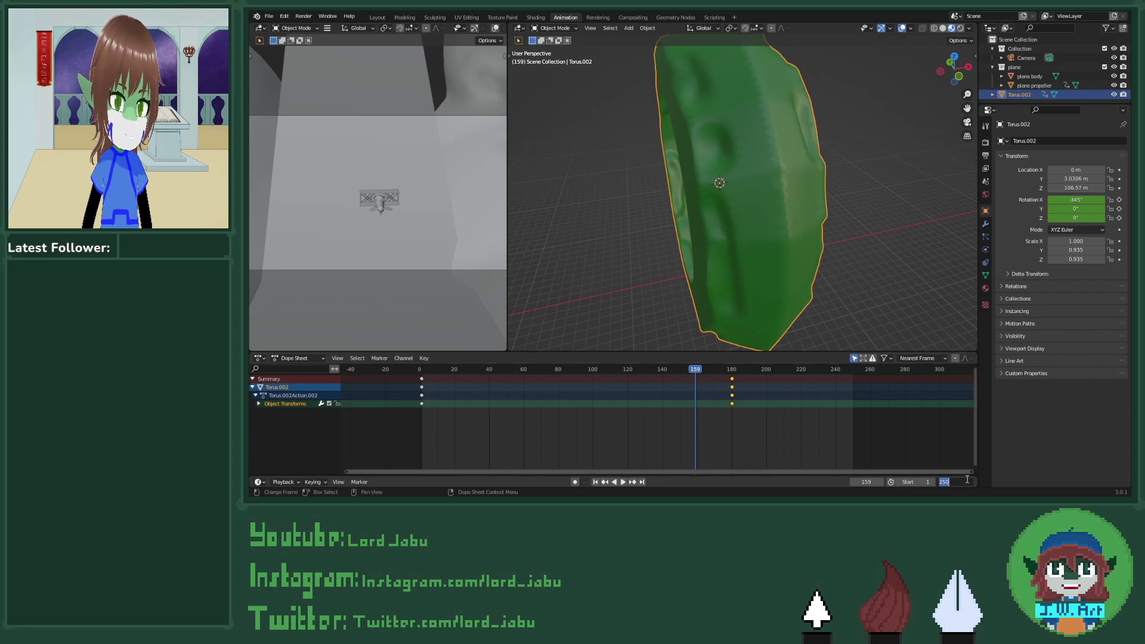
{"action": "type", "text": "18"}
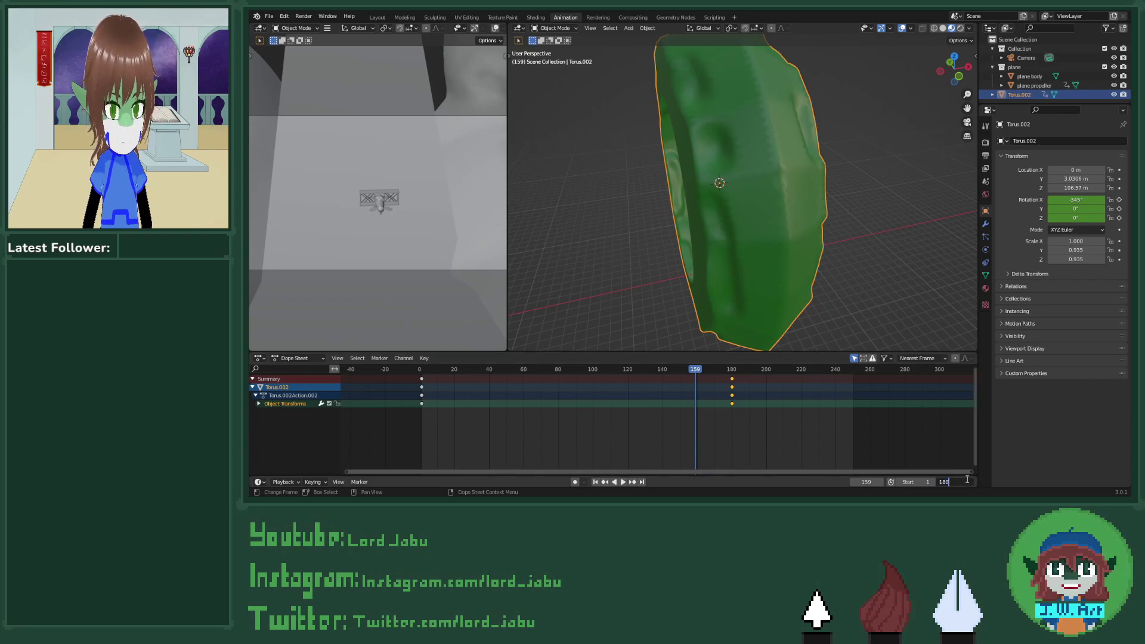
{"action": "type", "text": "0"}
{"action": "key", "text": "Return"}
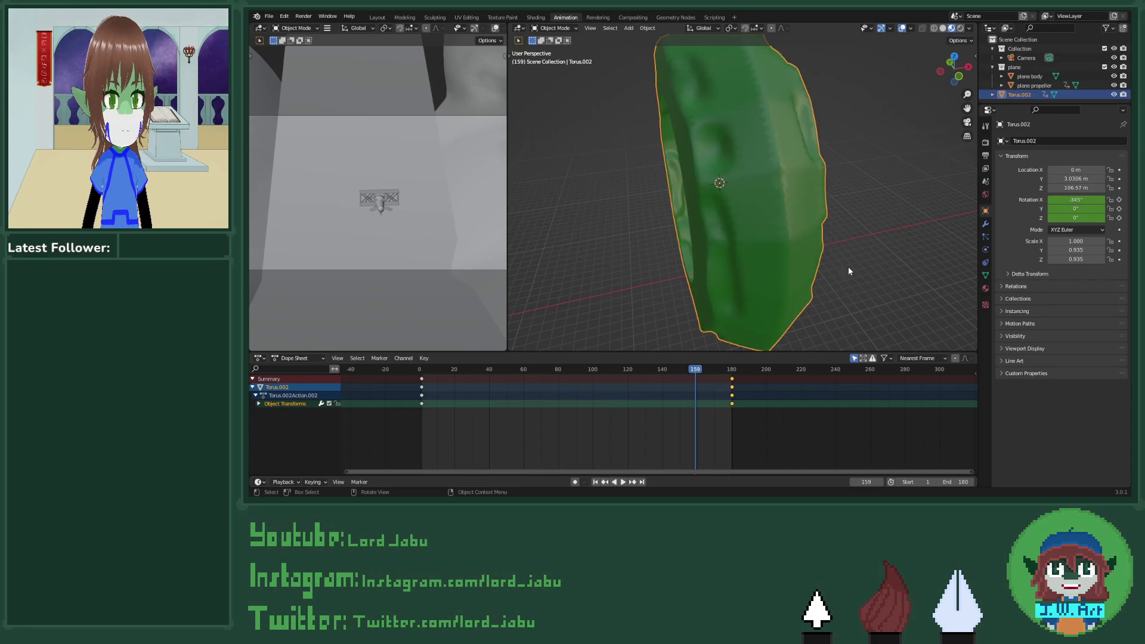
{"action": "left_click", "coordinate": [378, 18]}
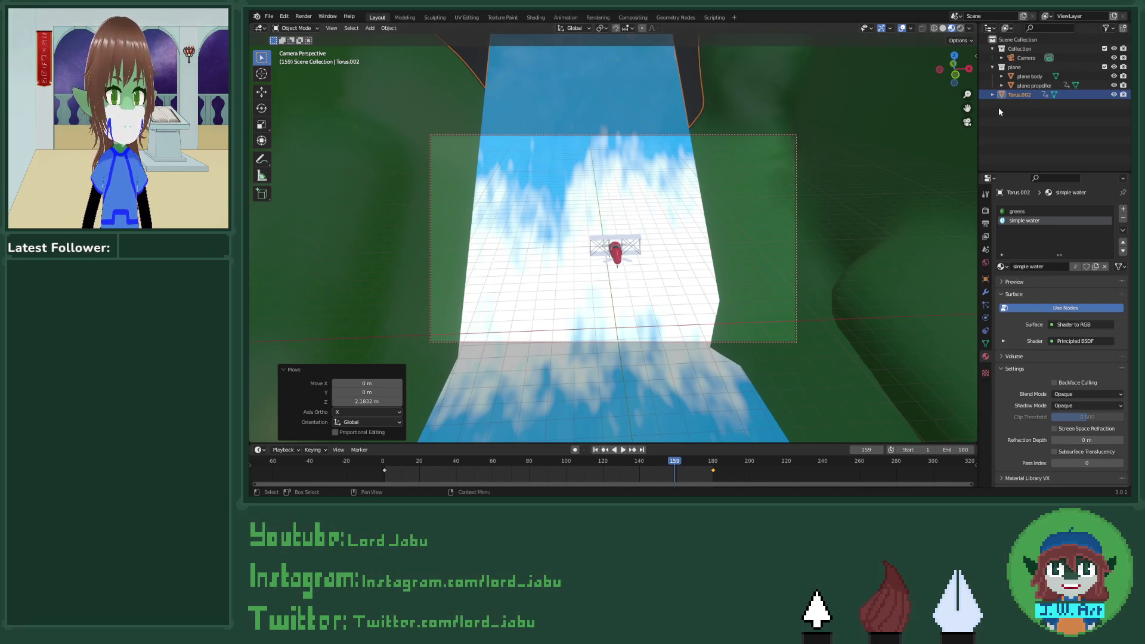
Step: Rename Torus.002 to 'terrain' in the Outliner, then select the Camera
{"action": "double_click", "coordinate": [1021, 95]}
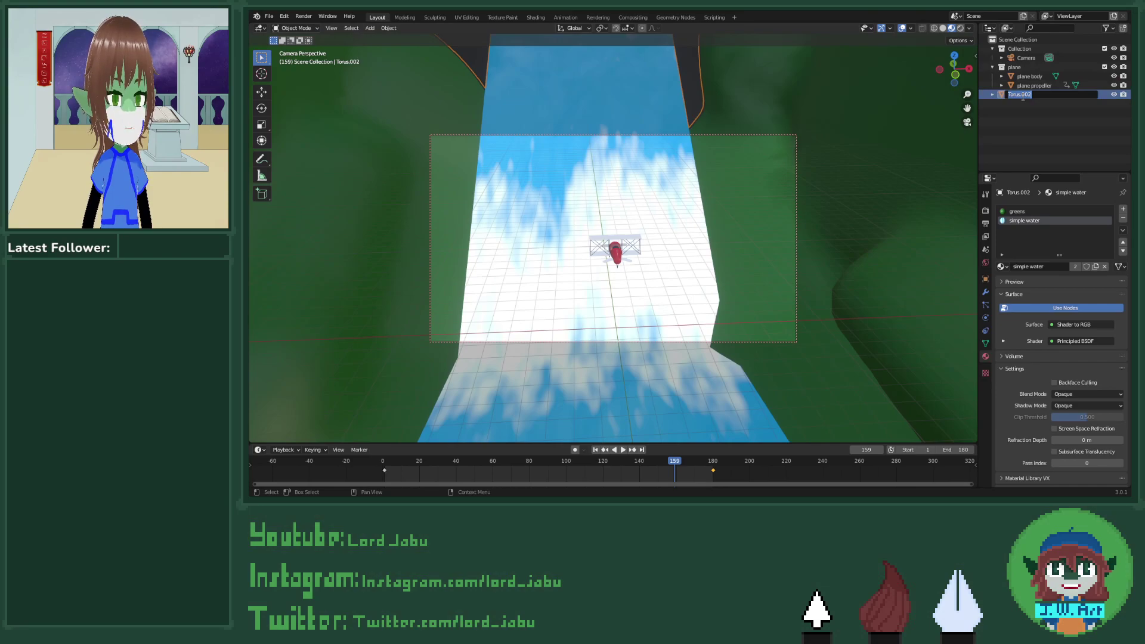
{"action": "key", "text": "BackSpace"}
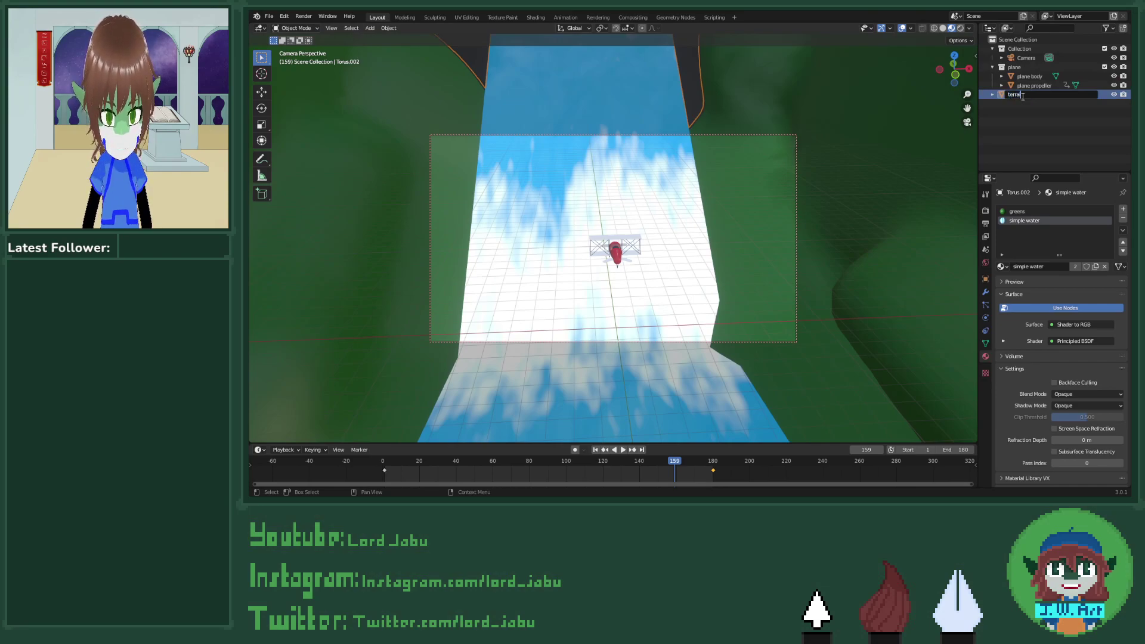
{"action": "type", "text": "terrain"}
{"action": "key", "text": "Return"}
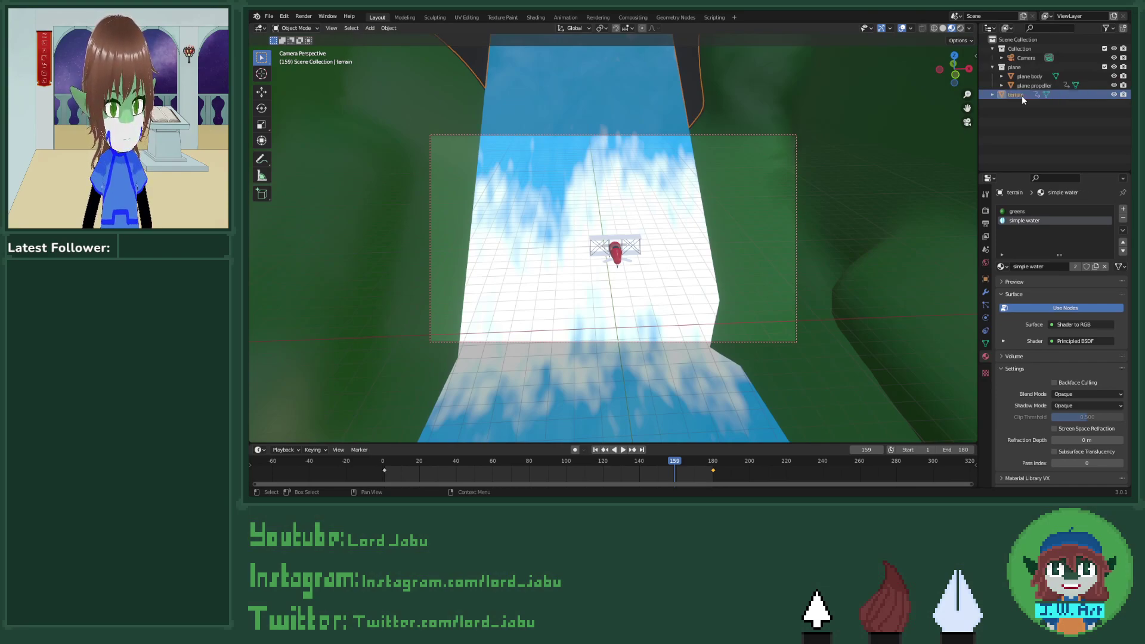
{"action": "left_click", "coordinate": [1023, 58]}
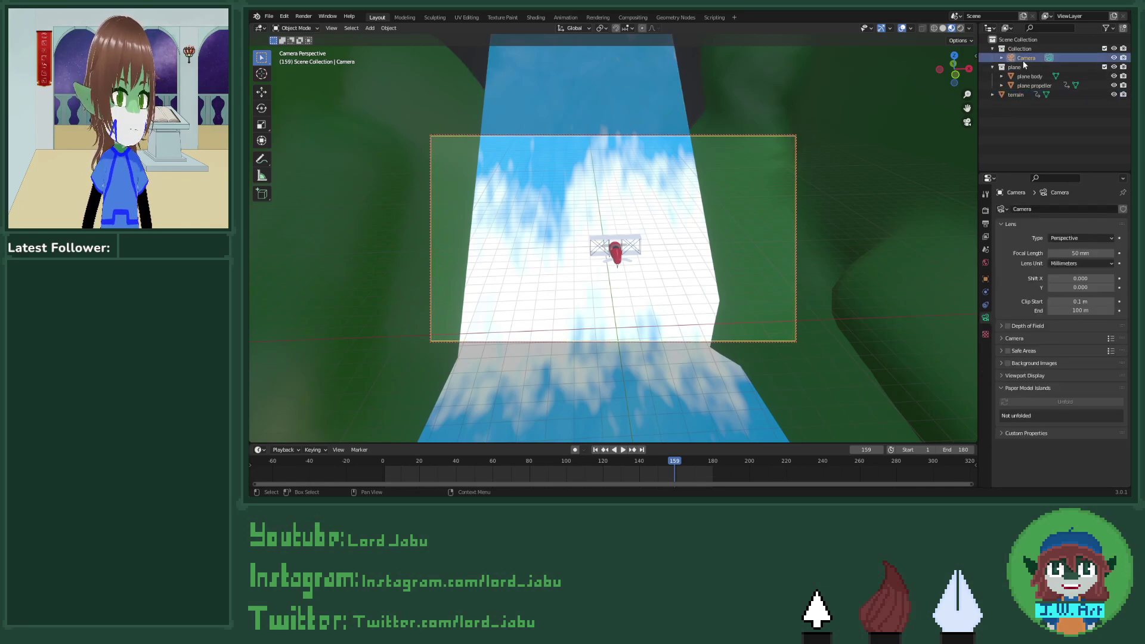
Step: Exit the camera view, orbit across the terrain and water, and place the 3D cursor on the ground
{"action": "left_click", "coordinate": [966, 122]}
{"action": "middle_click_drag", "start_coordinate": [736, 258], "coordinate": [822, 238]}
{"action": "scroll", "coordinate": [716, 284], "scroll_direction": "up", "scroll_amount": 2}
{"action": "scroll", "coordinate": [714, 284], "scroll_direction": "down", "scroll_amount": 3}
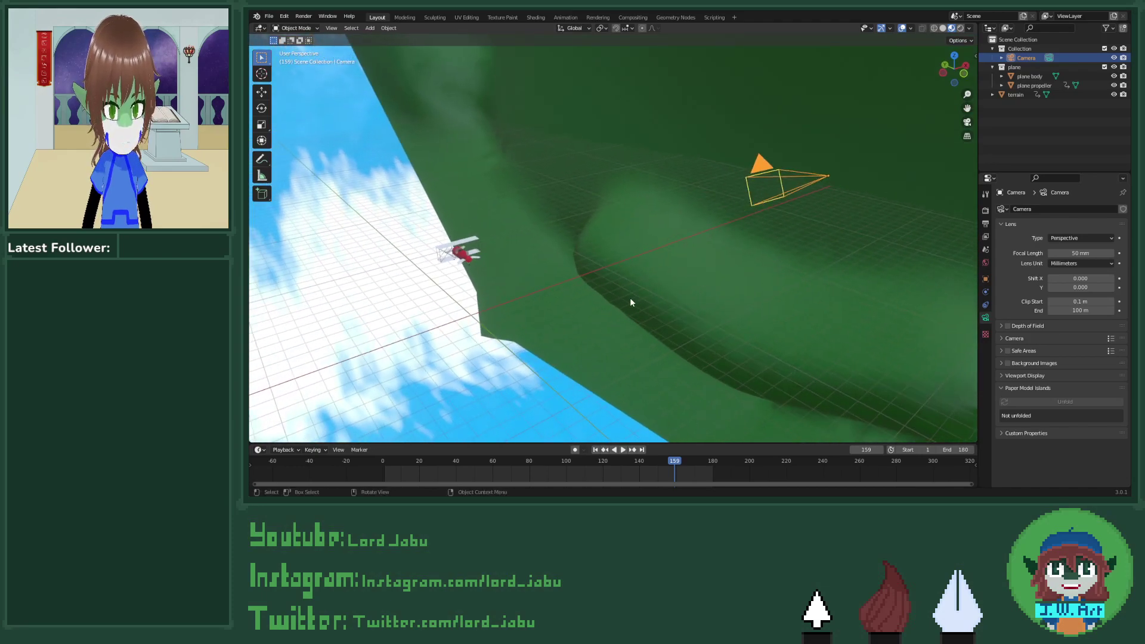
{"action": "right_click", "coordinate": [552, 292], "text": "shift"}
{"action": "middle_click_drag", "start_coordinate": [552, 290], "coordinate": [728, 296]}
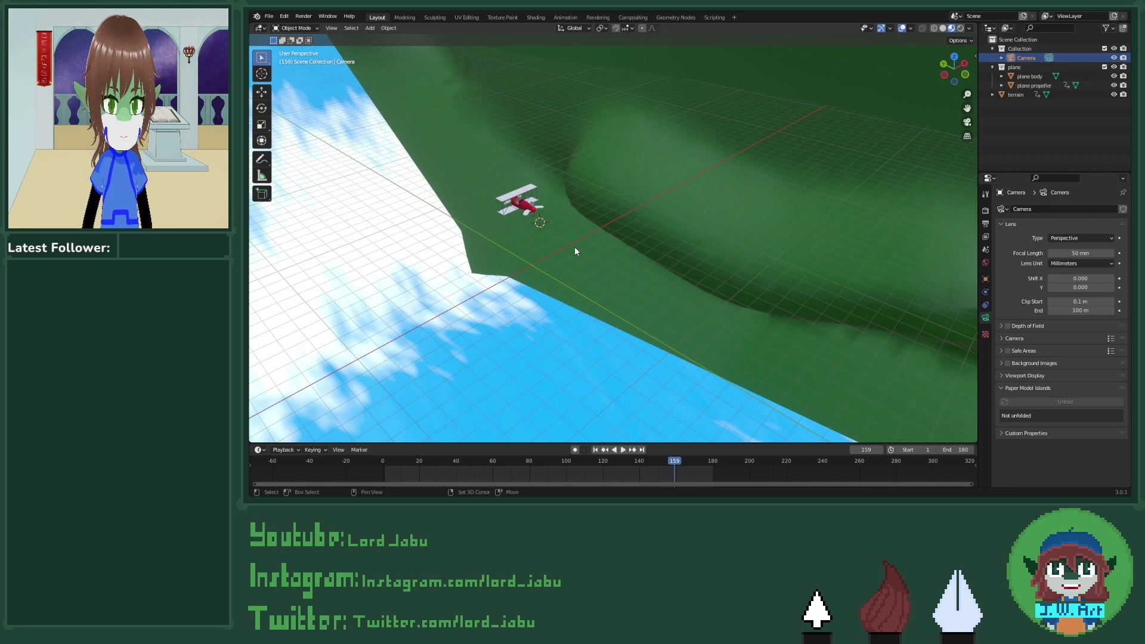
{"action": "key", "text": "shift+a"}
{"action": "key", "text": "Escape"}
{"action": "middle_click_drag", "start_coordinate": [667, 296], "coordinate": [767, 287]}
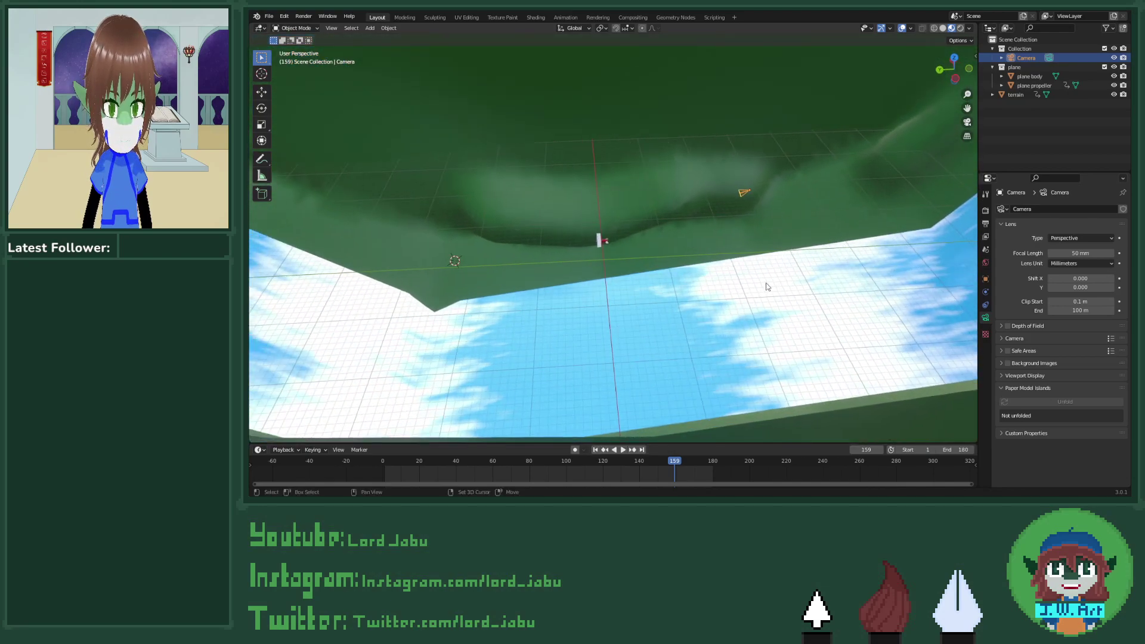
{"action": "right_click", "coordinate": [602, 257], "text": "shift"}
Step: Add a Sun lamp at the 3D cursor and raise it about 18.5 m along Z
{"action": "key", "text": "shift+a"}
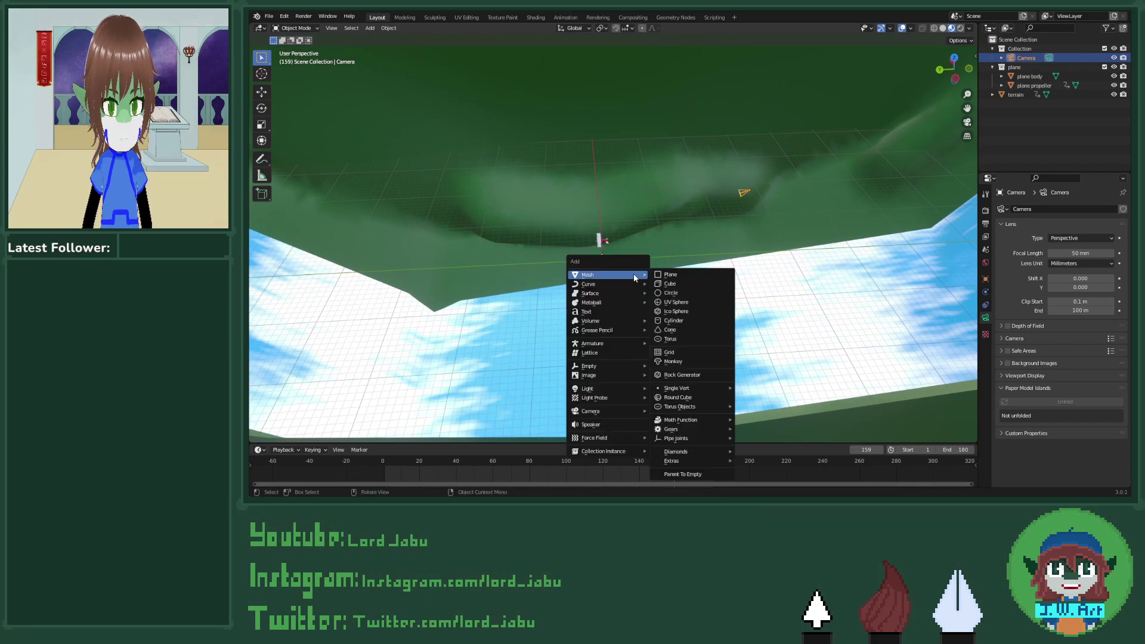
{"action": "mouse_move", "coordinate": [609, 386]}
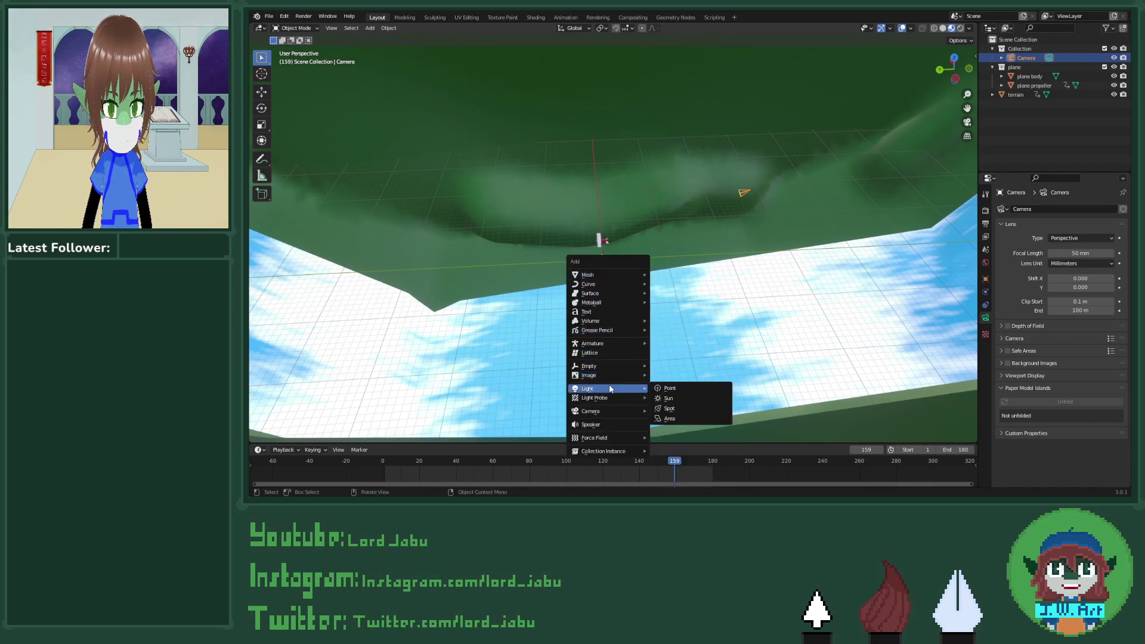
{"action": "left_click", "coordinate": [668, 398]}
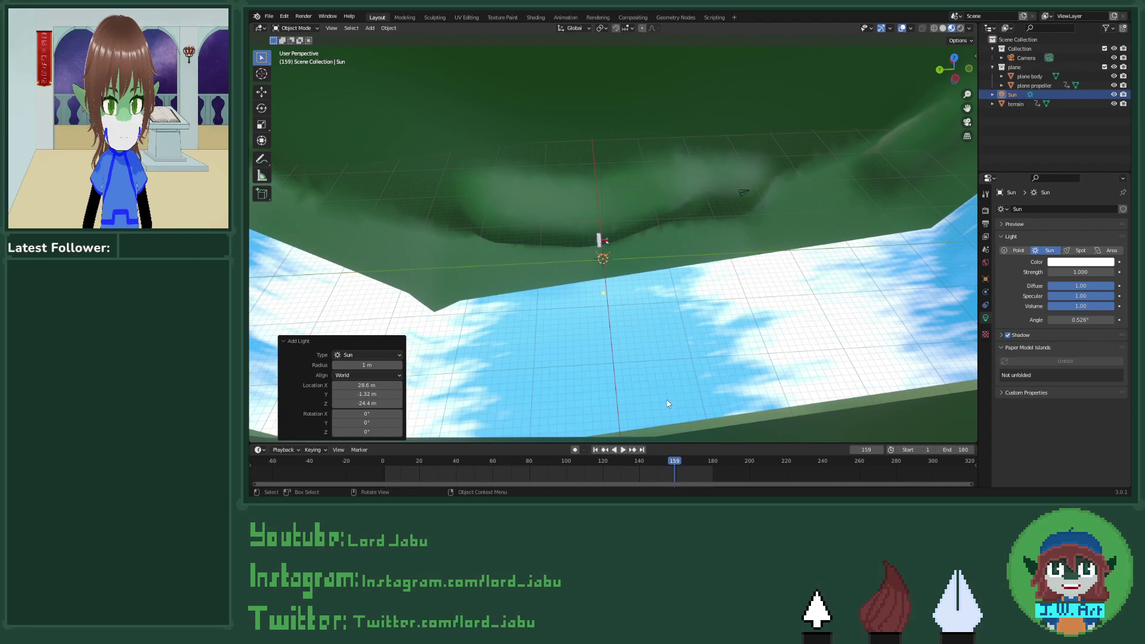
{"action": "key", "text": "g"}
{"action": "key", "text": "z"}
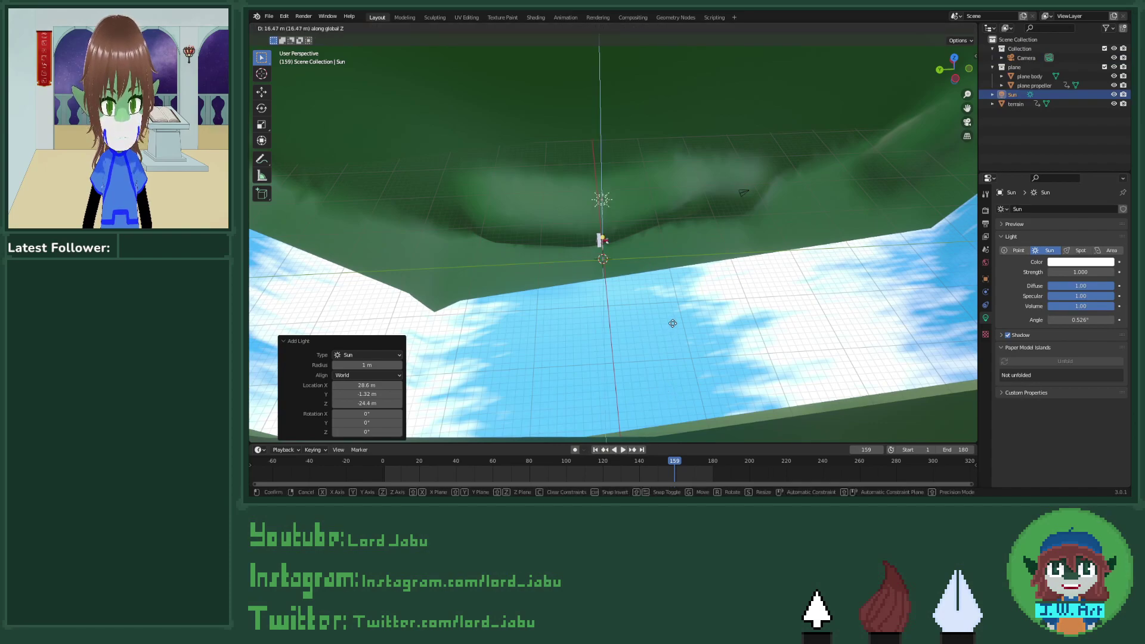
{"action": "left_click", "coordinate": [674, 320]}
Step: In rendered preview, tilt the Sun's light direction lower to light the clouds over the water
{"action": "left_click", "coordinate": [959, 28]}
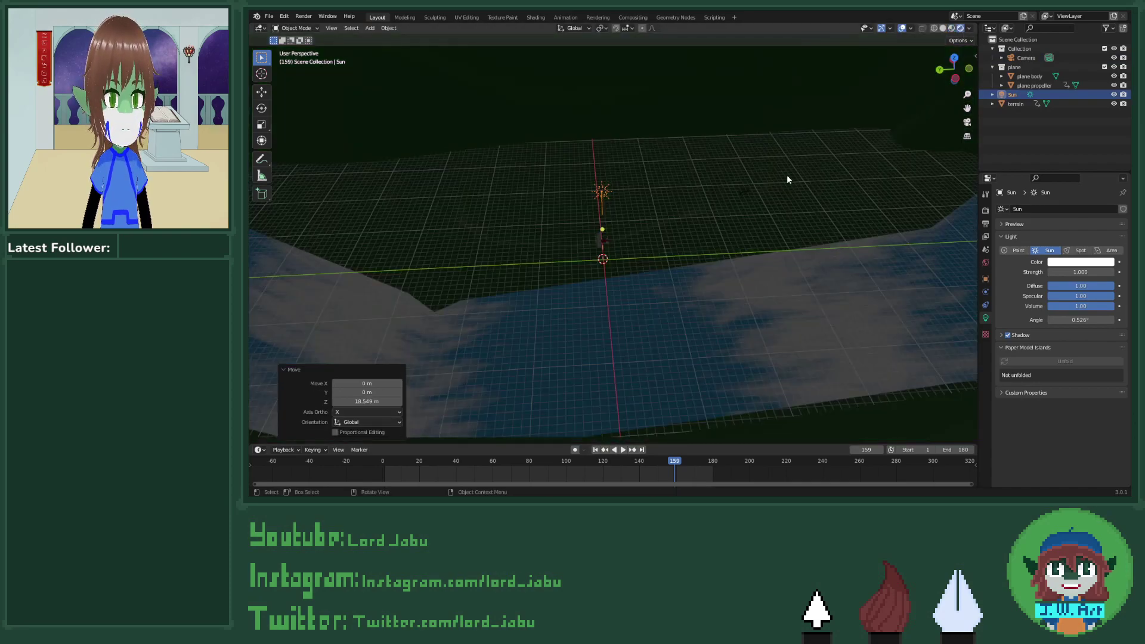
{"action": "middle_click_drag", "start_coordinate": [603, 207], "coordinate": [606, 220]}
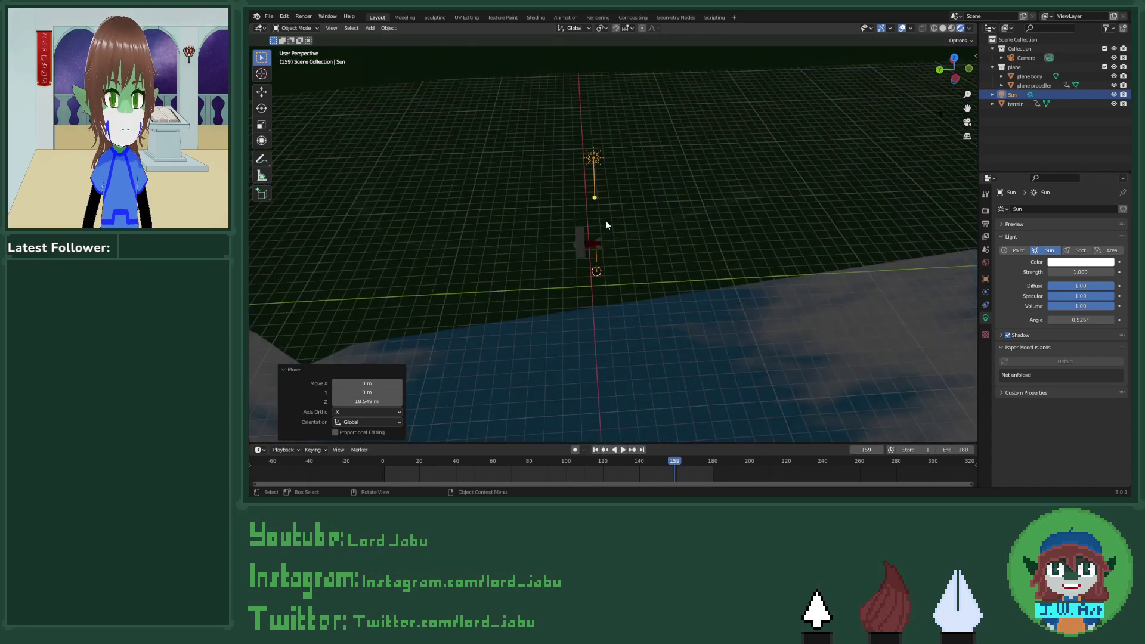
{"action": "left_click_drag", "start_coordinate": [595, 199], "coordinate": [589, 202]}
{"action": "left_click_drag", "start_coordinate": [582, 216], "coordinate": [569, 232]}
{"action": "middle_click_drag", "start_coordinate": [697, 237], "coordinate": [588, 230]}
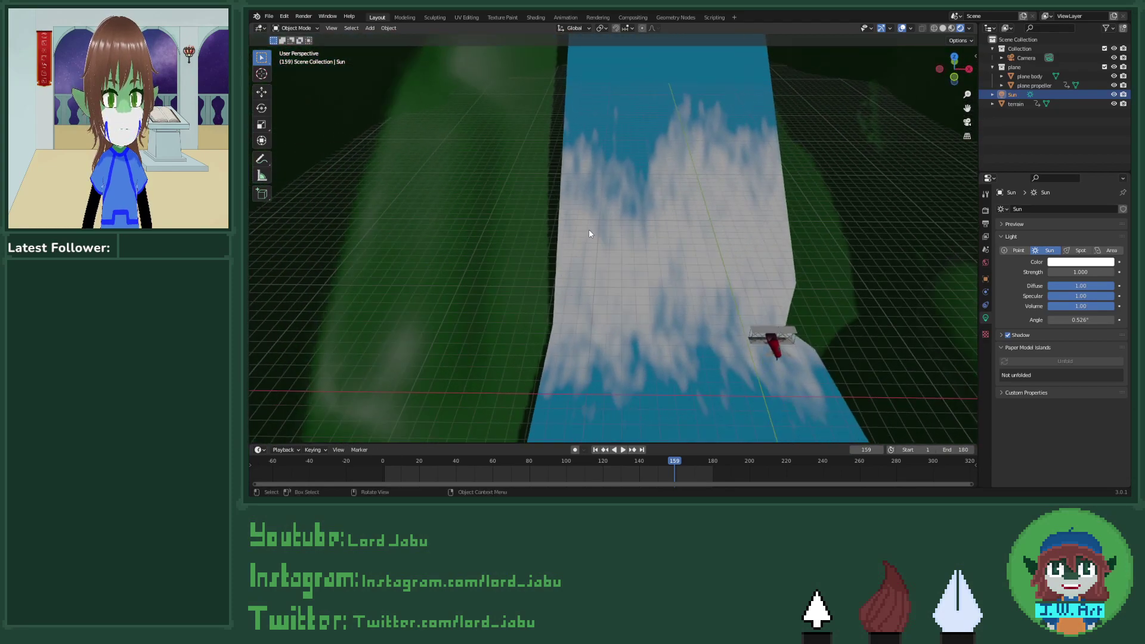
Step: Try Sun strengths of 5, then 3, then 2
{"action": "left_click", "coordinate": [1063, 271]}
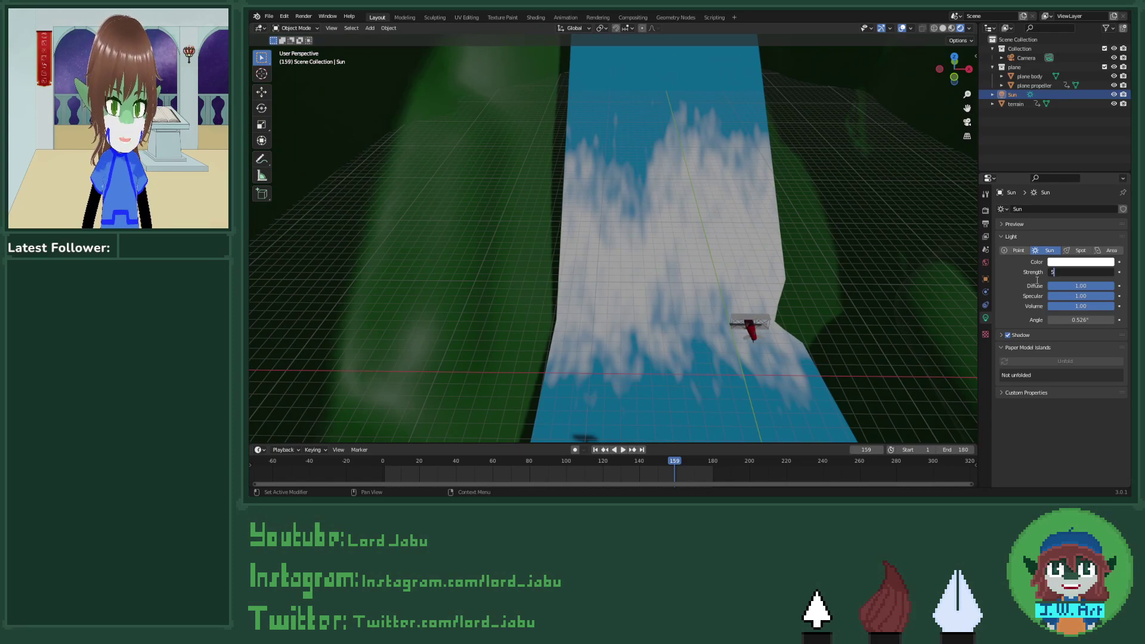
{"action": "type", "text": "5"}
{"action": "key", "text": "Return"}
{"action": "left_click", "coordinate": [1062, 272]}
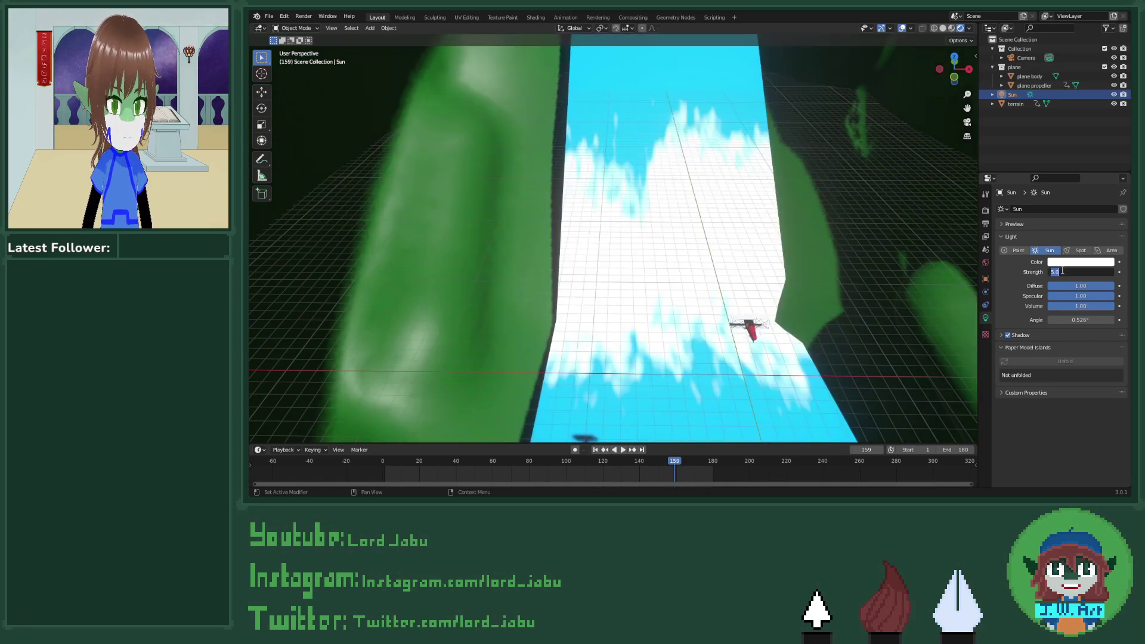
{"action": "type", "text": "3"}
{"action": "key", "text": "Return"}
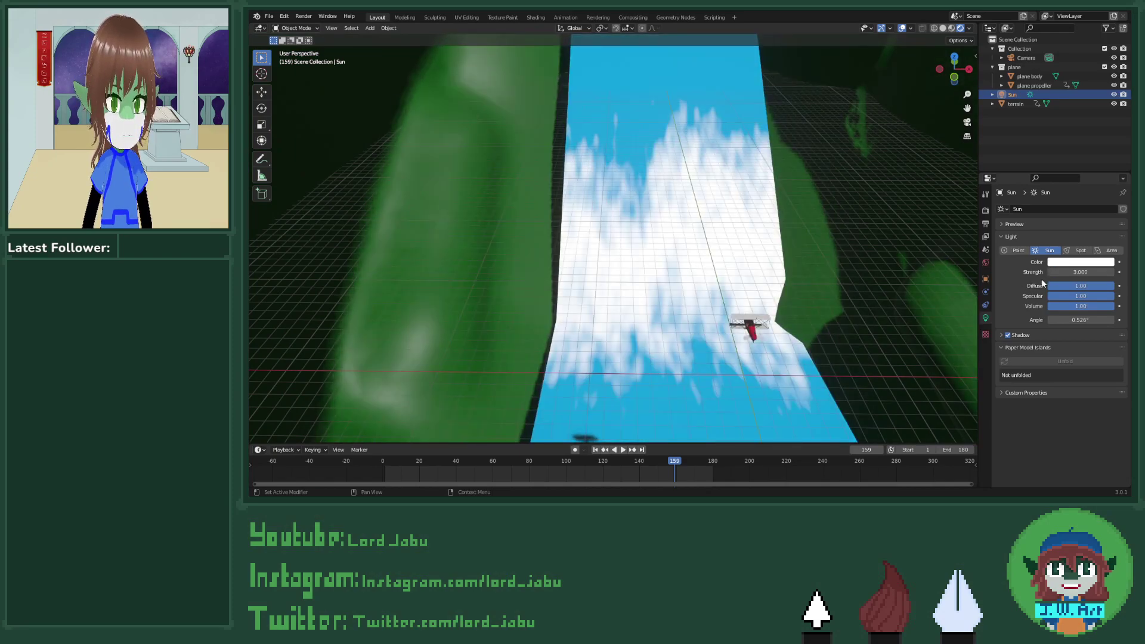
{"action": "key", "text": "Return"}
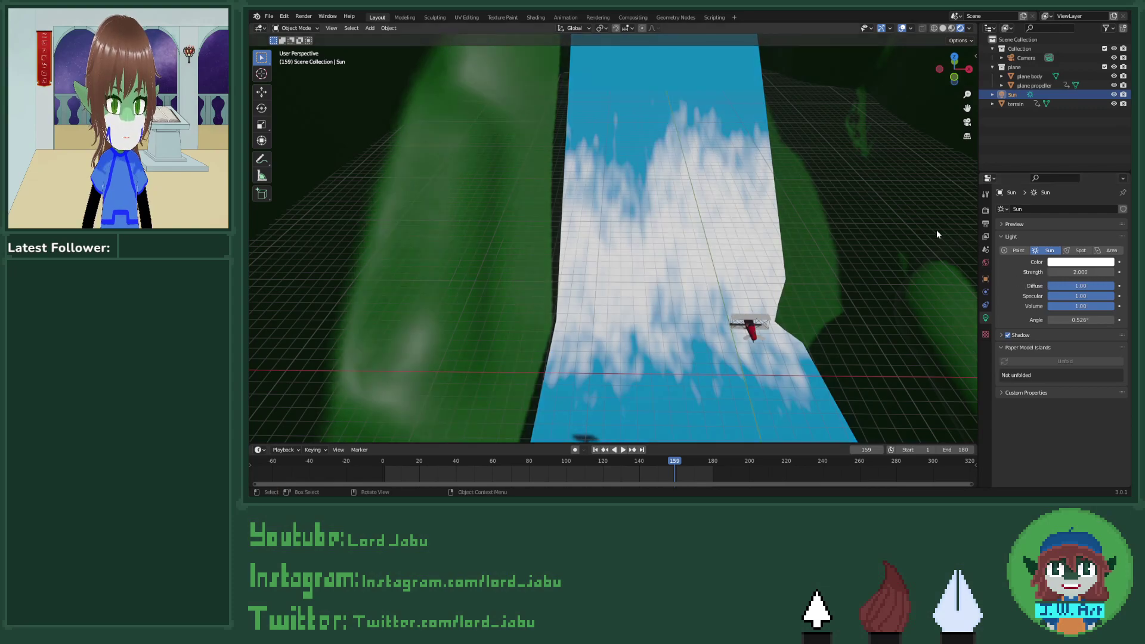
Step: Preview the animation through the camera with the Sun strength set to 2.5
{"action": "left_click", "coordinate": [966, 122]}
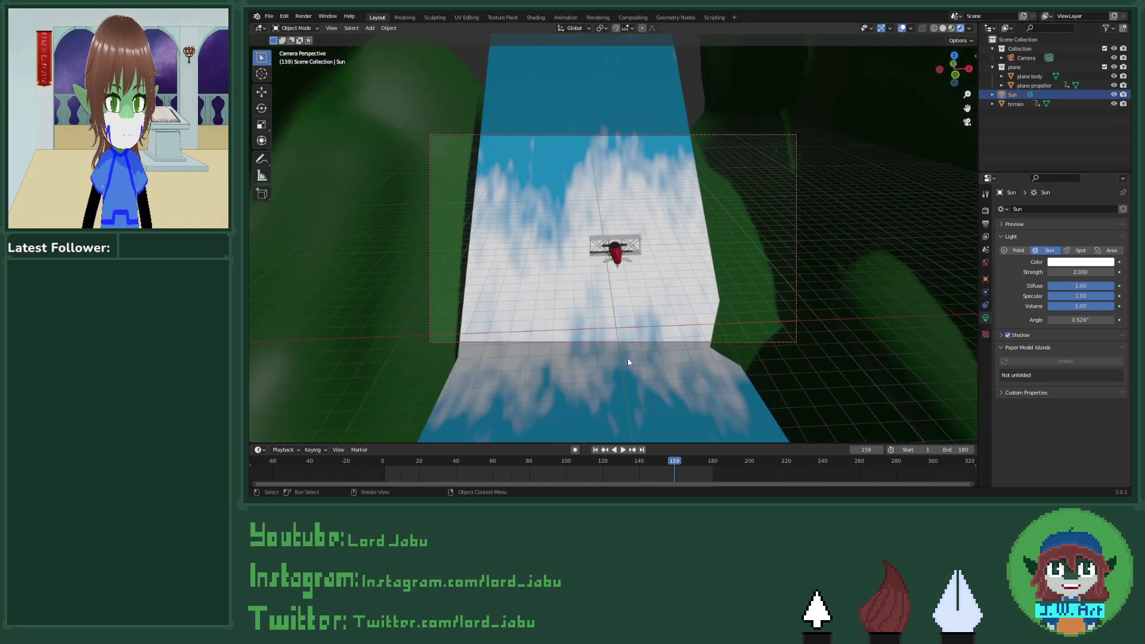
{"action": "left_click", "coordinate": [625, 449]}
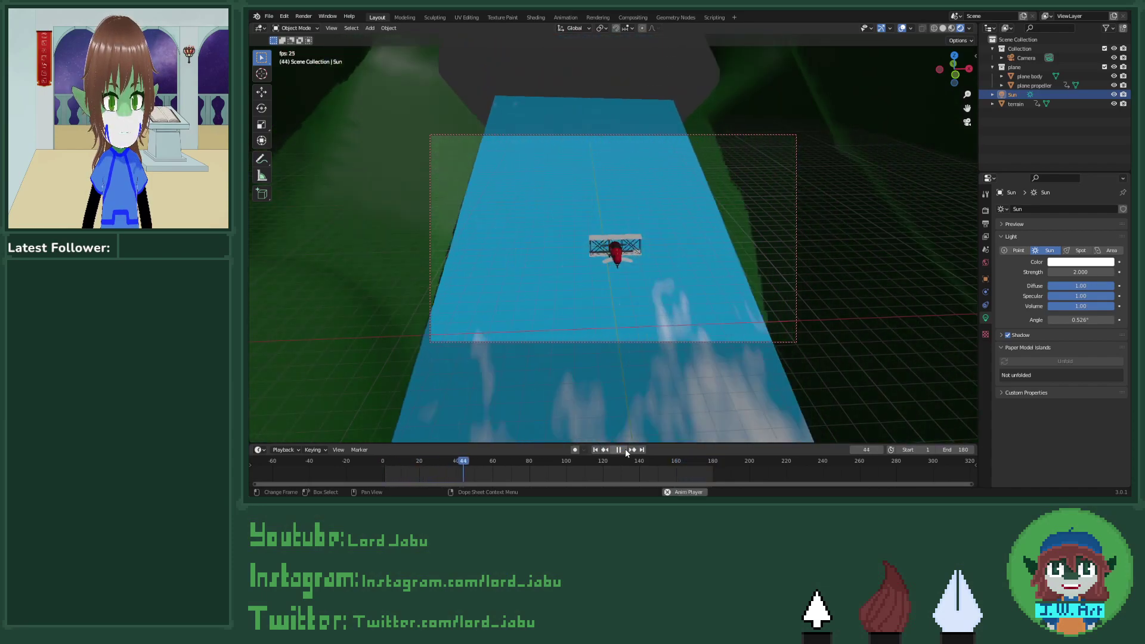
{"action": "left_click", "coordinate": [625, 449]}
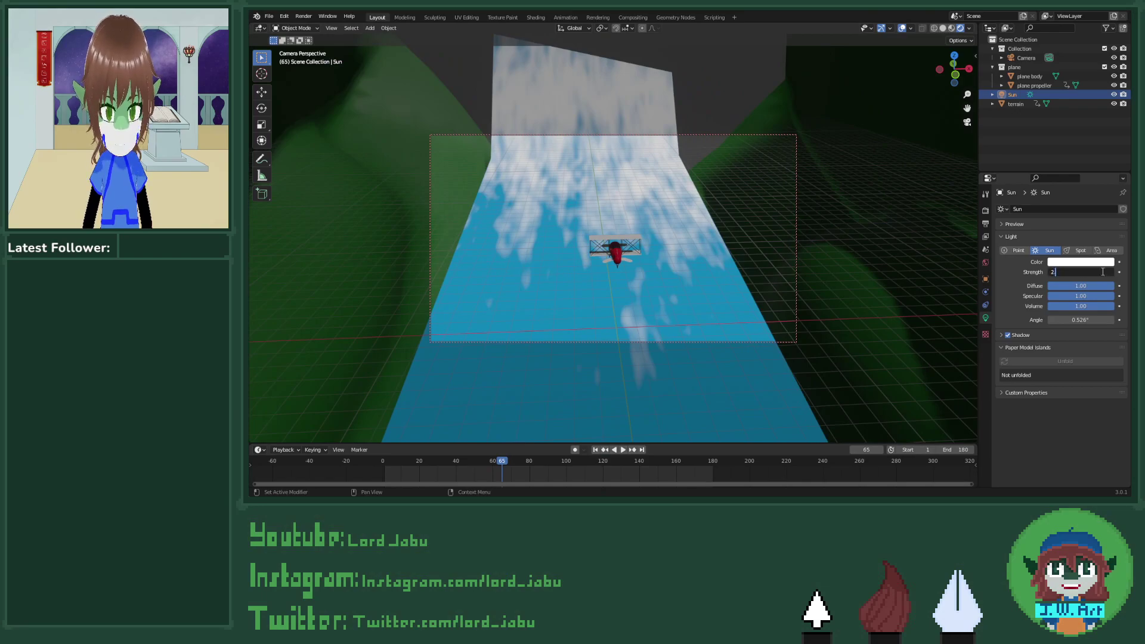
{"action": "key", "text": "Return"}
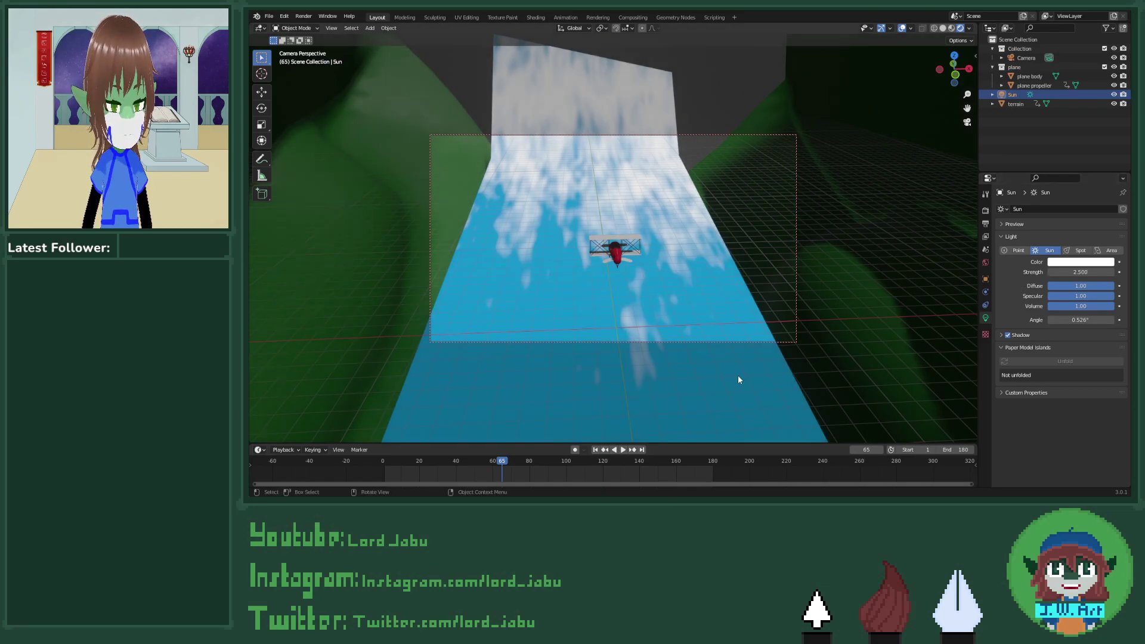
{"action": "left_click", "coordinate": [624, 449]}
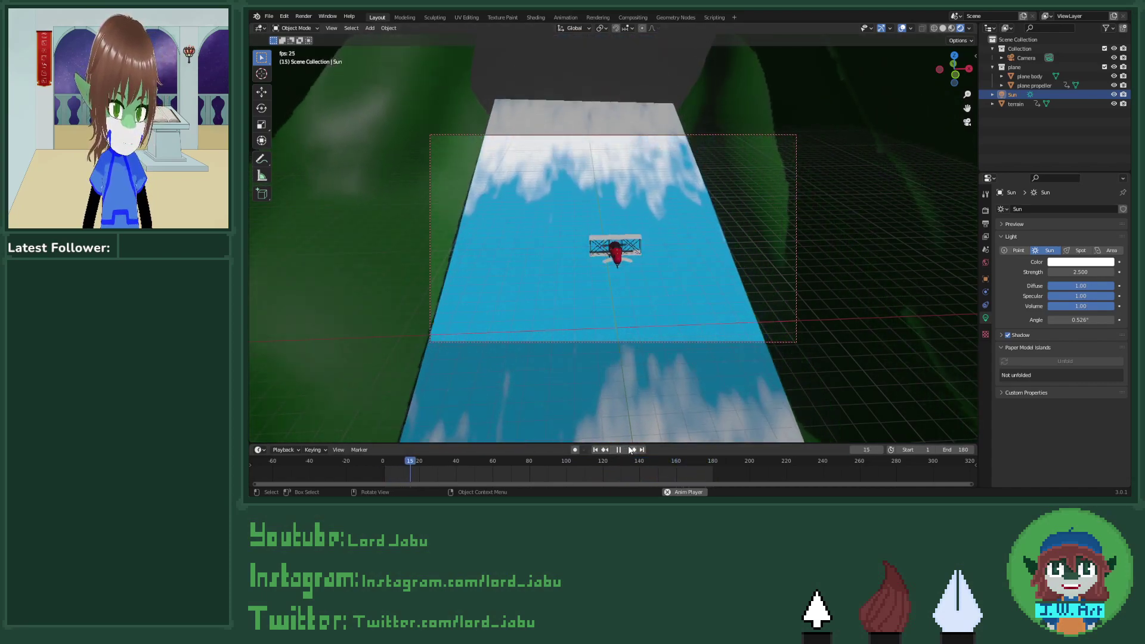
{"action": "key", "text": "space"}
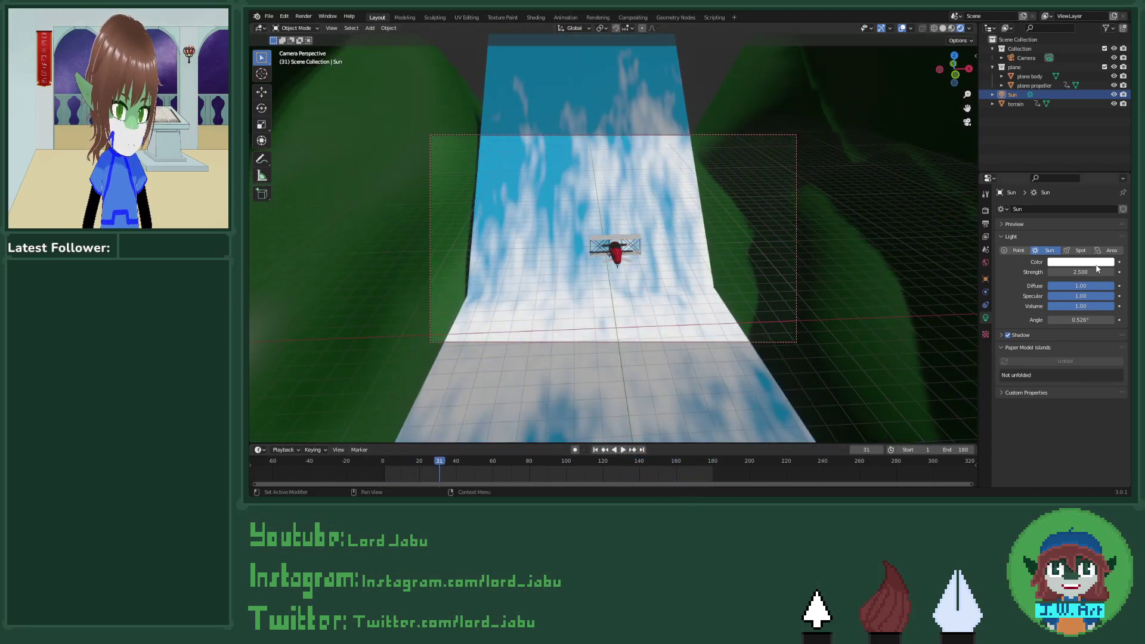
Step: Nudge the Sun strength up to 2.650 and replay the animation to check the brightness
{"action": "left_click_drag", "start_coordinate": [1111, 272], "coordinate": [1115, 272]}
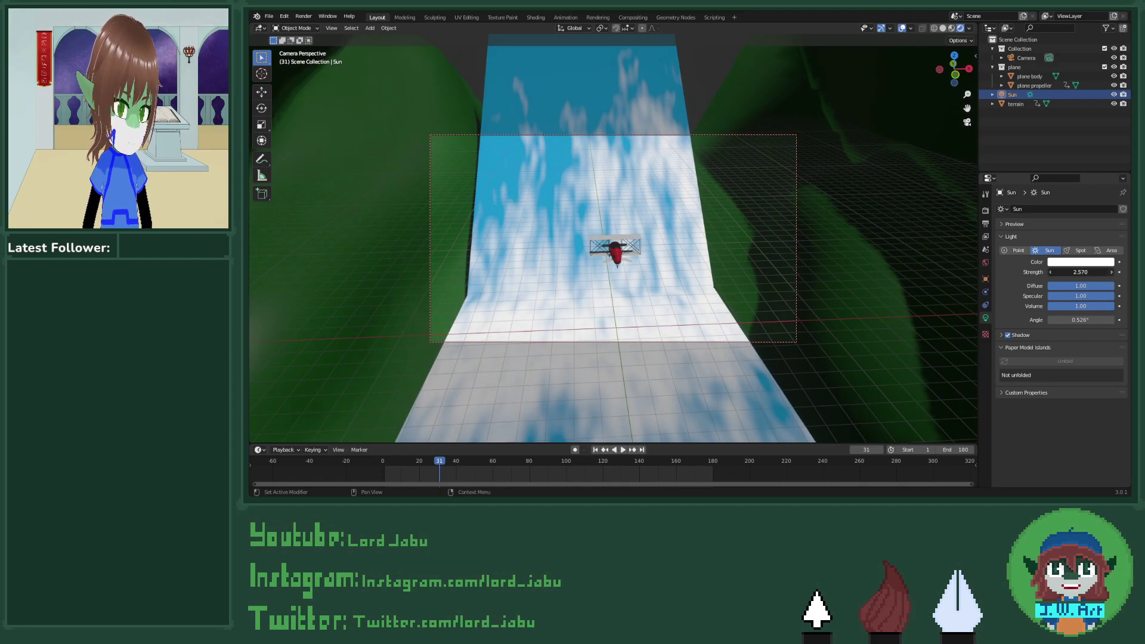
{"action": "left_click", "coordinate": [1111, 272]}
{"action": "left_click", "coordinate": [1111, 271]}
{"action": "left_click", "coordinate": [1111, 272]}
{"action": "left_click", "coordinate": [1112, 272]}
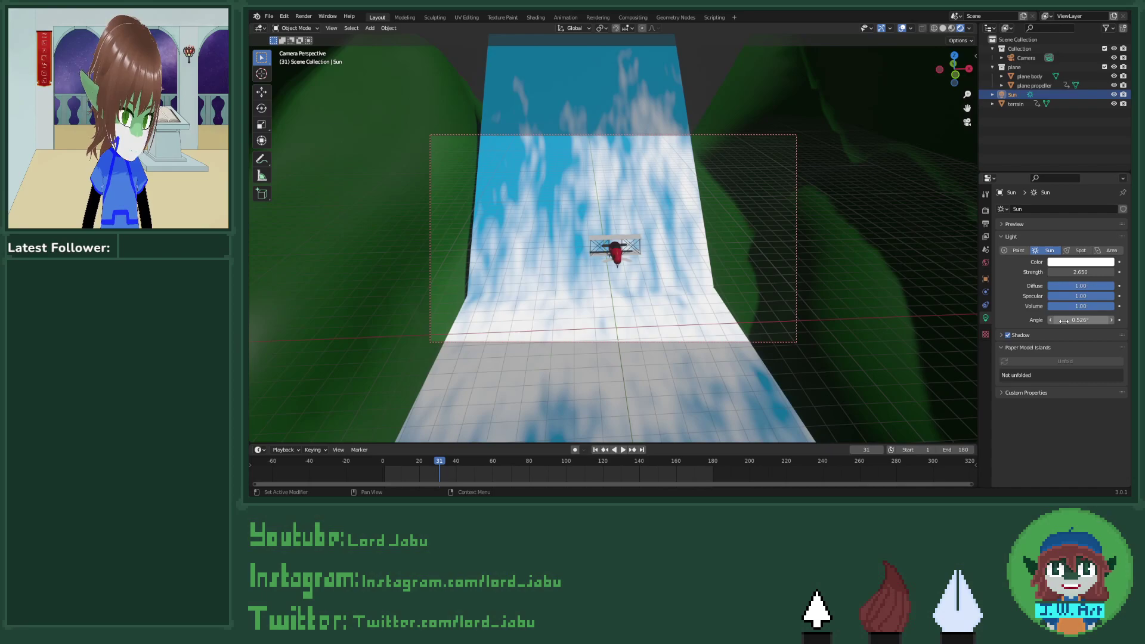
{"action": "left_click", "coordinate": [626, 450]}
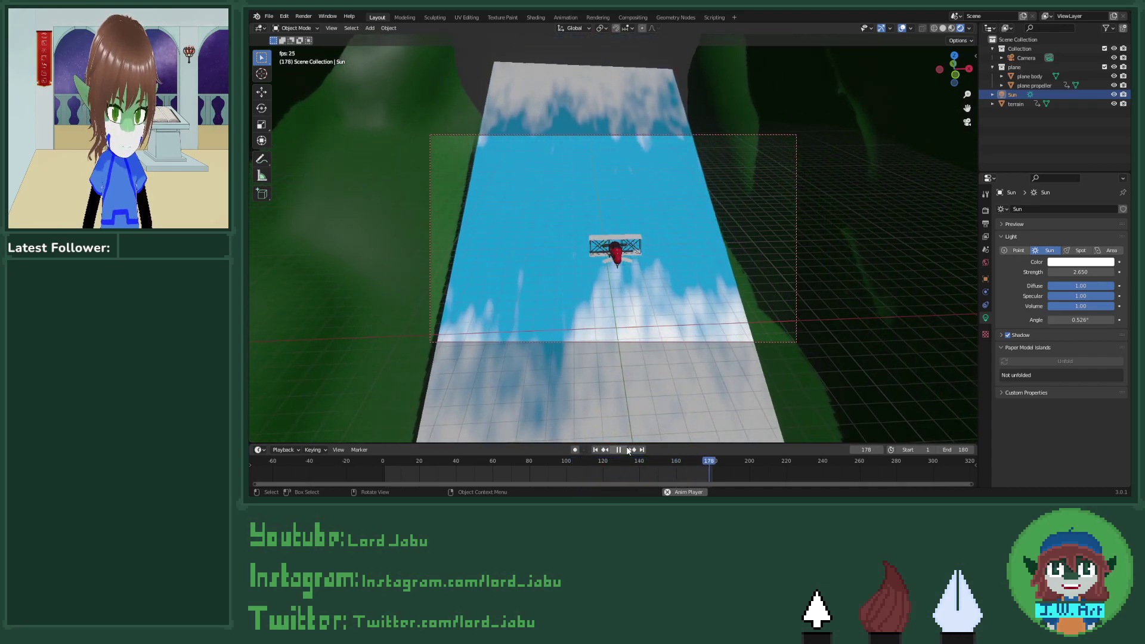
{"action": "left_click", "coordinate": [621, 450]}
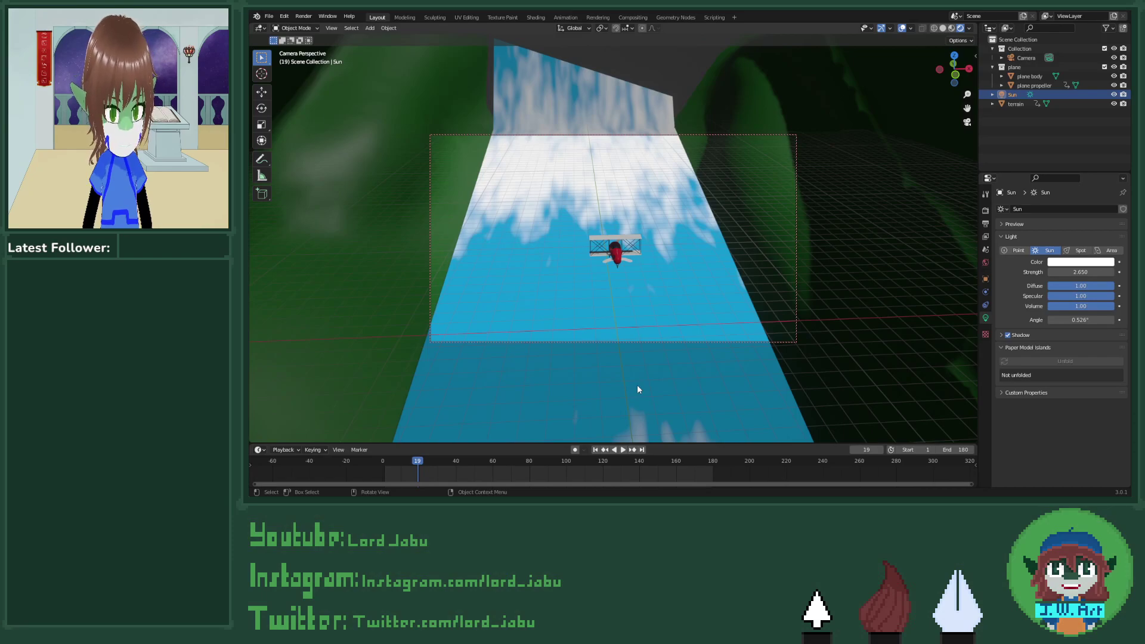
{"action": "left_click", "coordinate": [966, 123]}
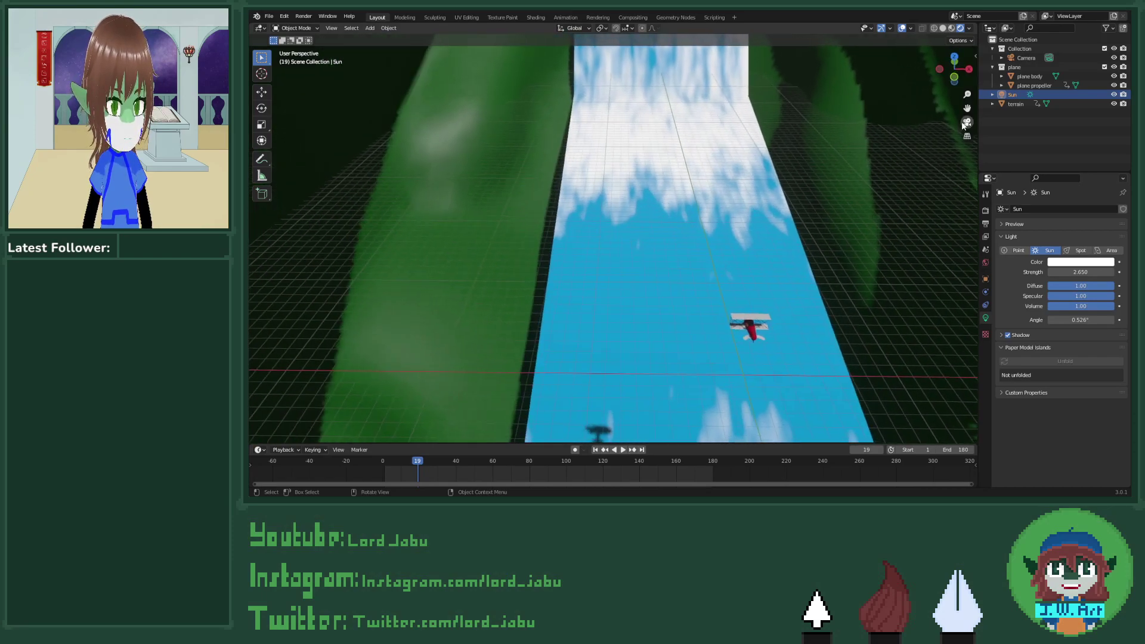
Step: Apply Shade Smooth to the terrain object and orbit to inspect the canyon
{"action": "left_click", "coordinate": [620, 198]}
{"action": "right_click", "coordinate": [619, 198]}
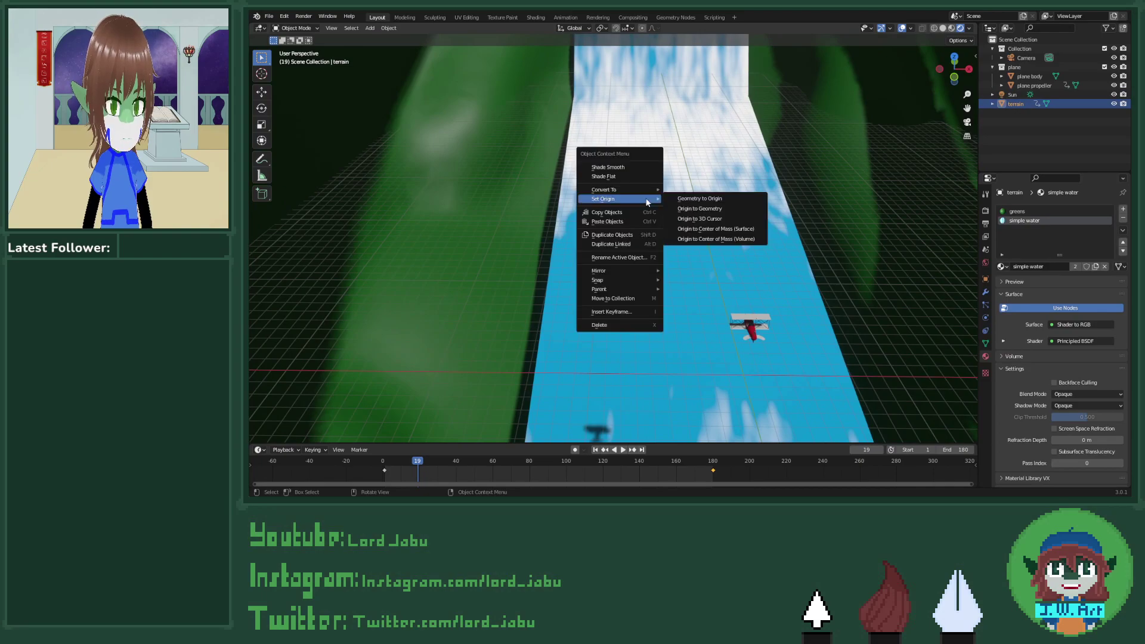
{"action": "left_click", "coordinate": [633, 167]}
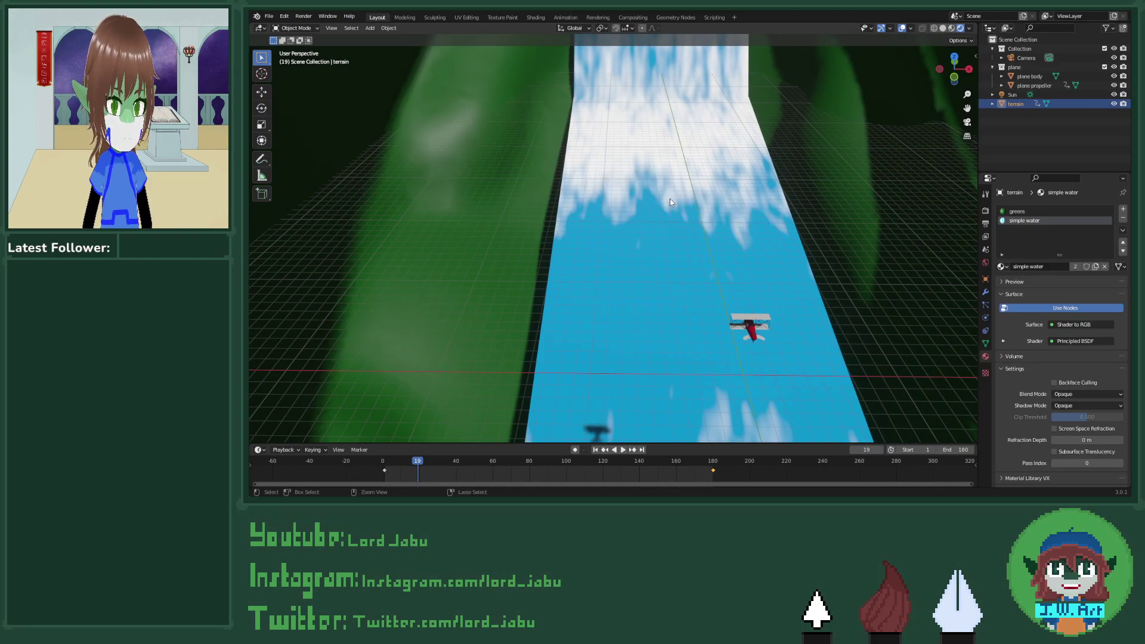
{"action": "middle_click_drag", "start_coordinate": [670, 202], "coordinate": [704, 229]}
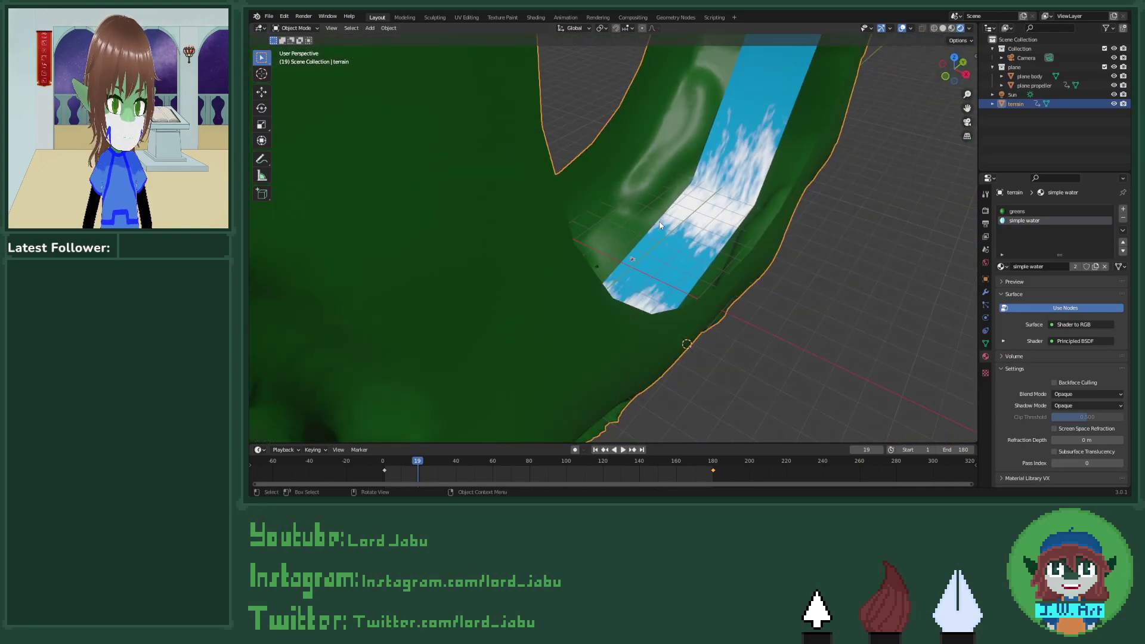
{"action": "right_click", "coordinate": [742, 209]}
{"action": "left_click", "coordinate": [745, 205]}
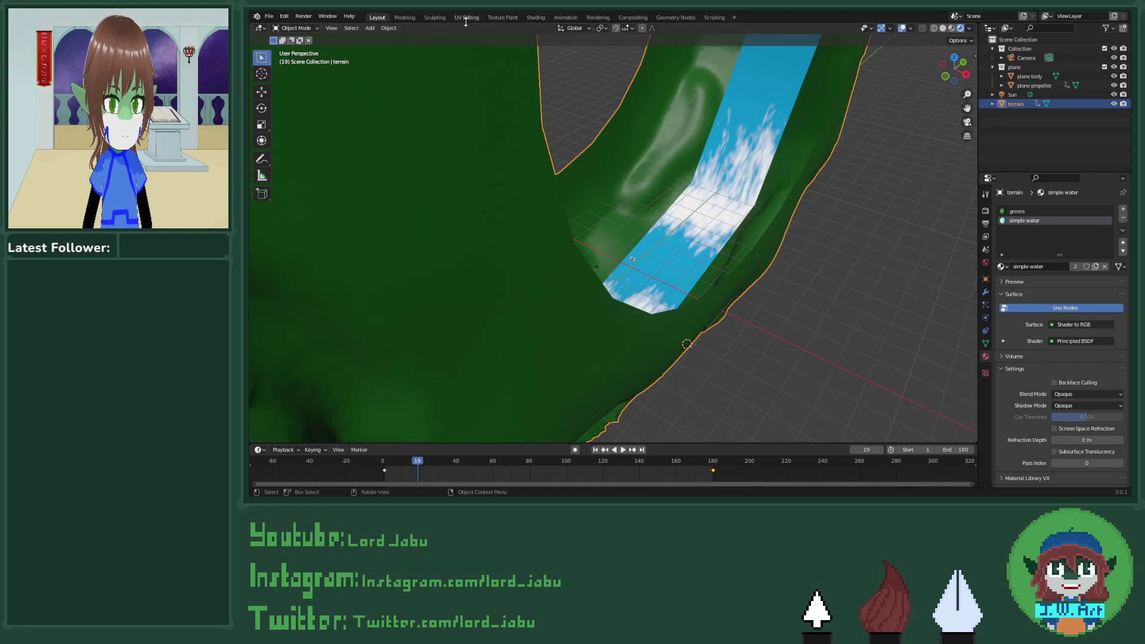
Step: Enter the Sculpting workspace and view the terrain strip in Material Preview
{"action": "left_click", "coordinate": [435, 17]}
{"action": "mouse_move", "coordinate": [593, 179]}
{"action": "middle_mouse_down"}
{"action": "mouse_move", "coordinate": [516, 216]}
{"action": "mouse_move", "coordinate": [447, 225]}
{"action": "mouse_move", "coordinate": [747, 110]}
{"action": "middle_mouse_up"}
{"action": "middle_click_drag", "start_coordinate": [818, 131], "coordinate": [631, 197]}
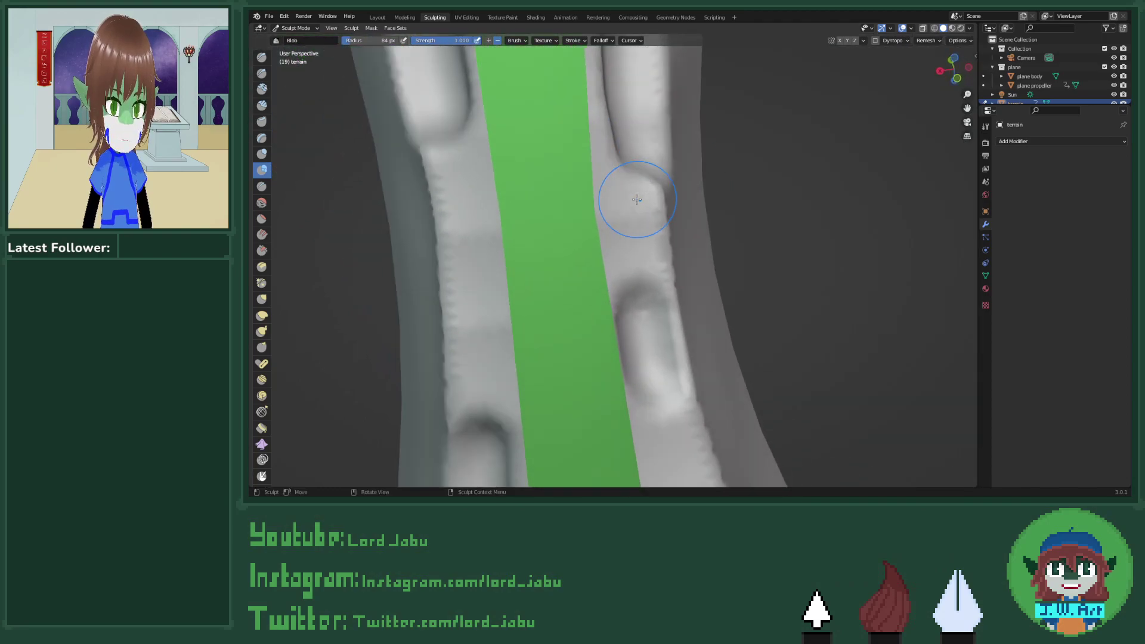
{"action": "left_click", "coordinate": [953, 28]}
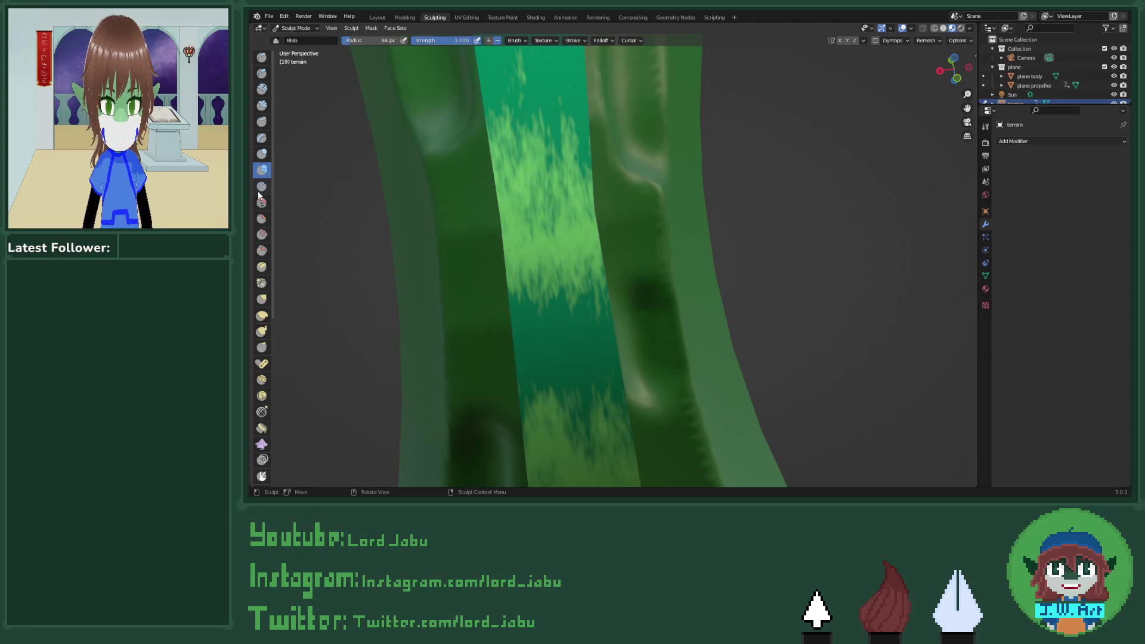
{"action": "middle_click_drag", "start_coordinate": [593, 233], "coordinate": [554, 229]}
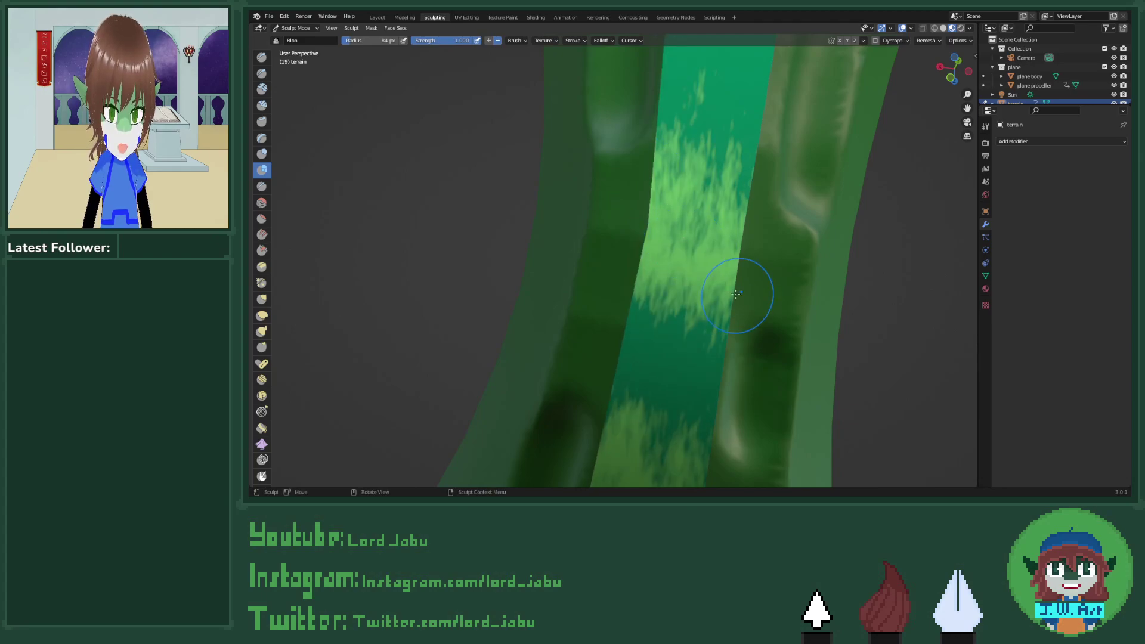
Step: Set the Draw brush to radius 14 px and strength 0.036, then sculpt along the riverbank
{"action": "key", "text": "f"}
{"action": "left_click", "coordinate": [705, 266]}
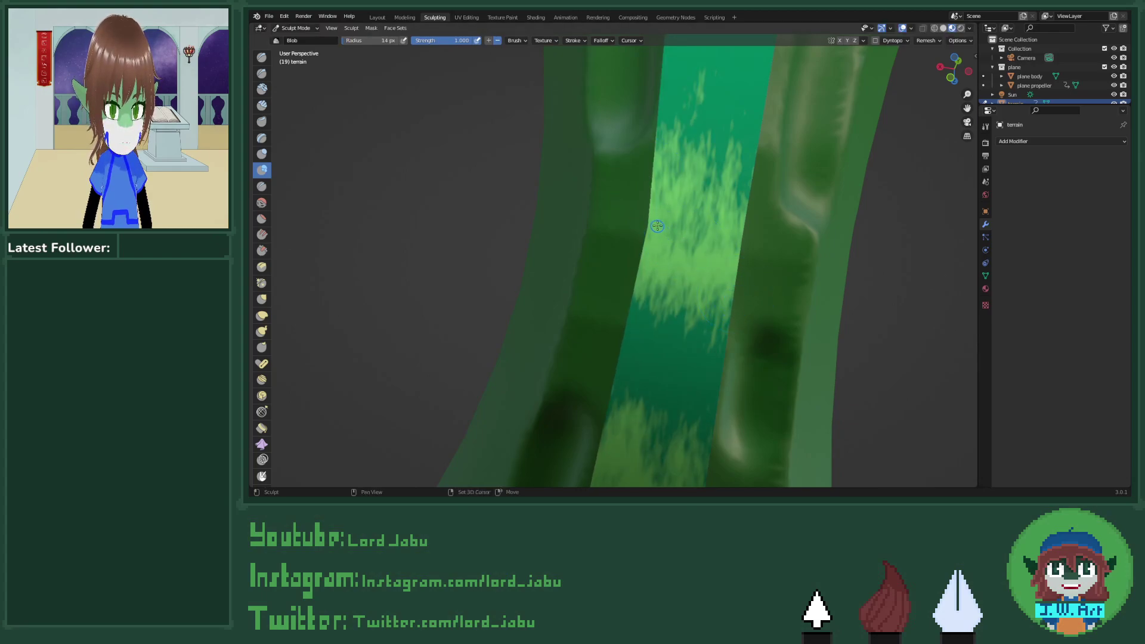
{"action": "key", "text": "shift+f"}
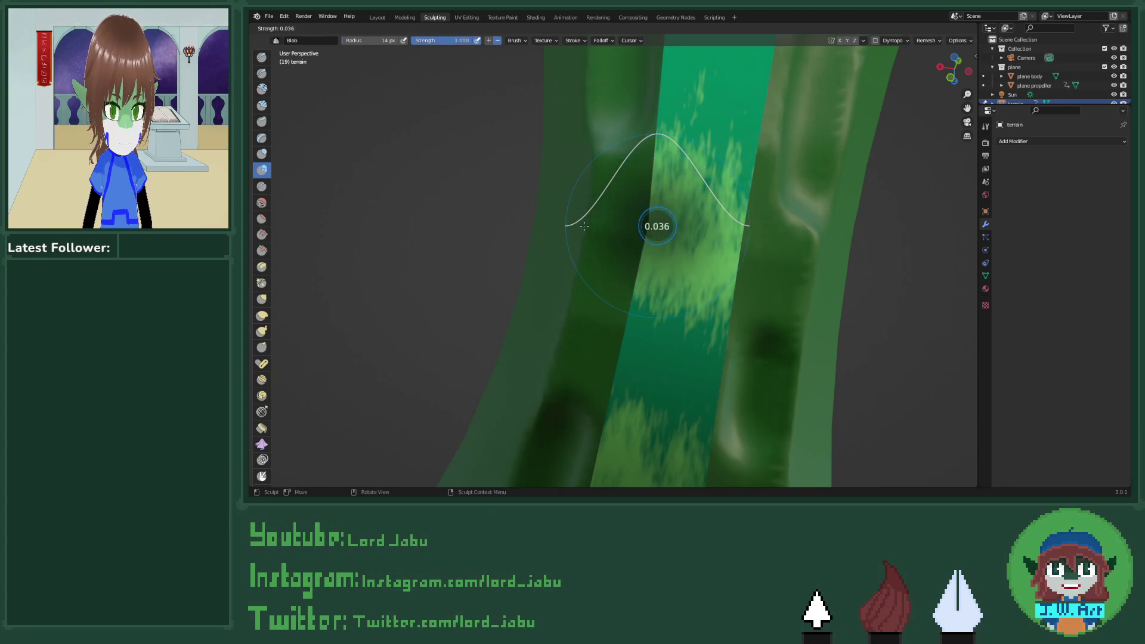
{"action": "left_click", "coordinate": [659, 227]}
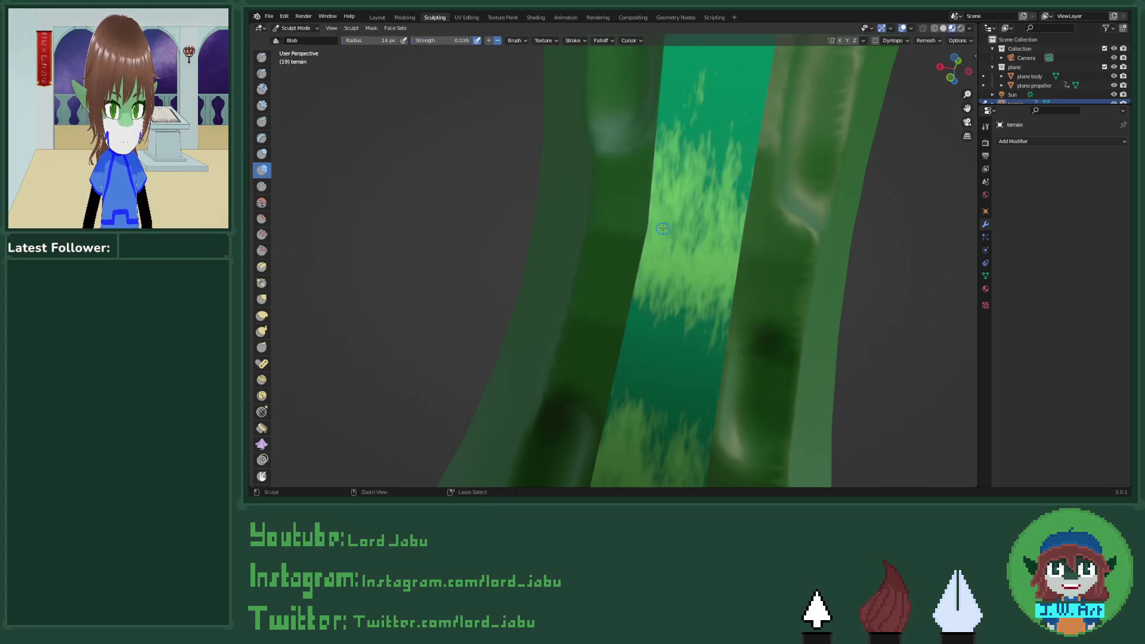
{"action": "left_click", "coordinate": [260, 58]}
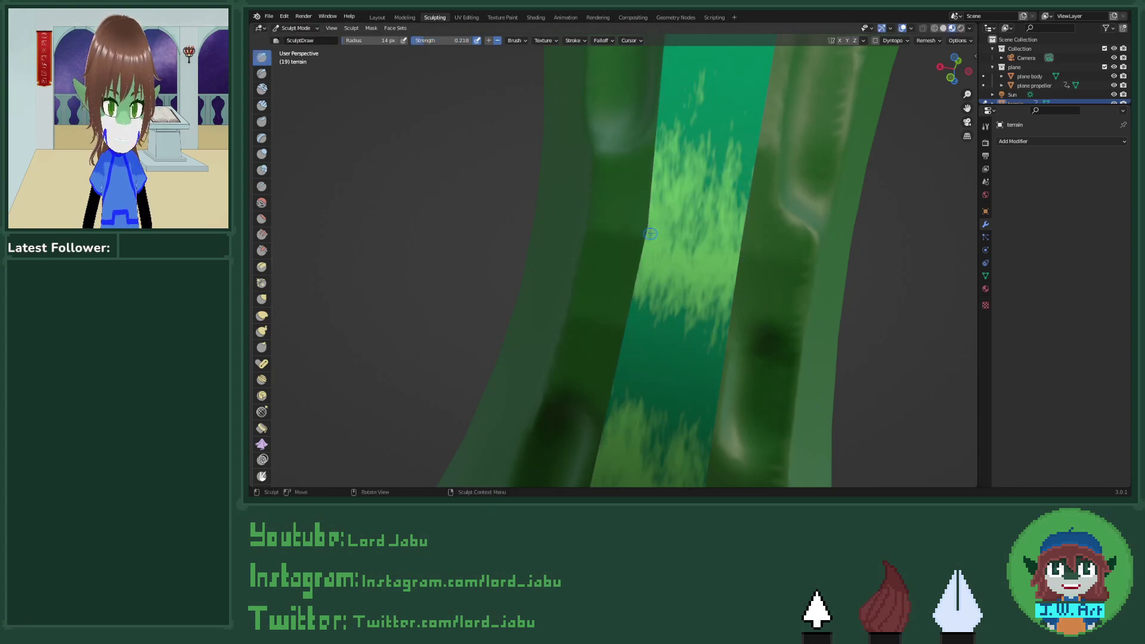
{"action": "mouse_move", "coordinate": [650, 233]}
{"action": "left_mouse_down"}
{"action": "mouse_move", "coordinate": [720, 236]}
{"action": "mouse_move", "coordinate": [692, 221]}
{"action": "left_mouse_up"}
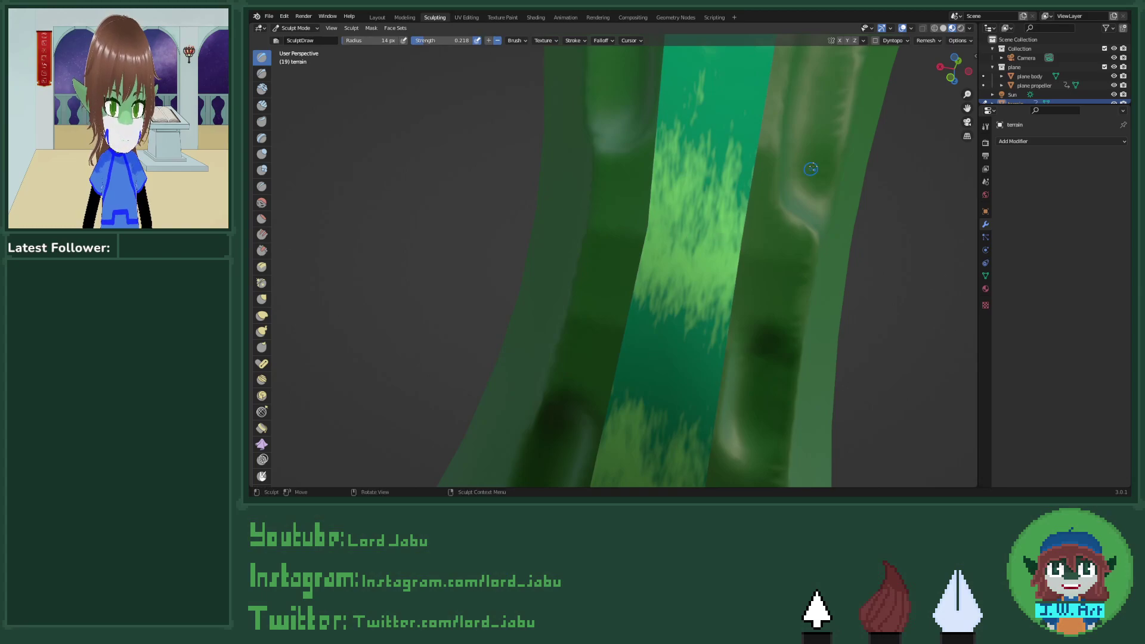
Step: In Solid shading, enable Dyntopo and sculpt a stroke across the flat terrain strip
{"action": "left_click", "coordinate": [943, 28]}
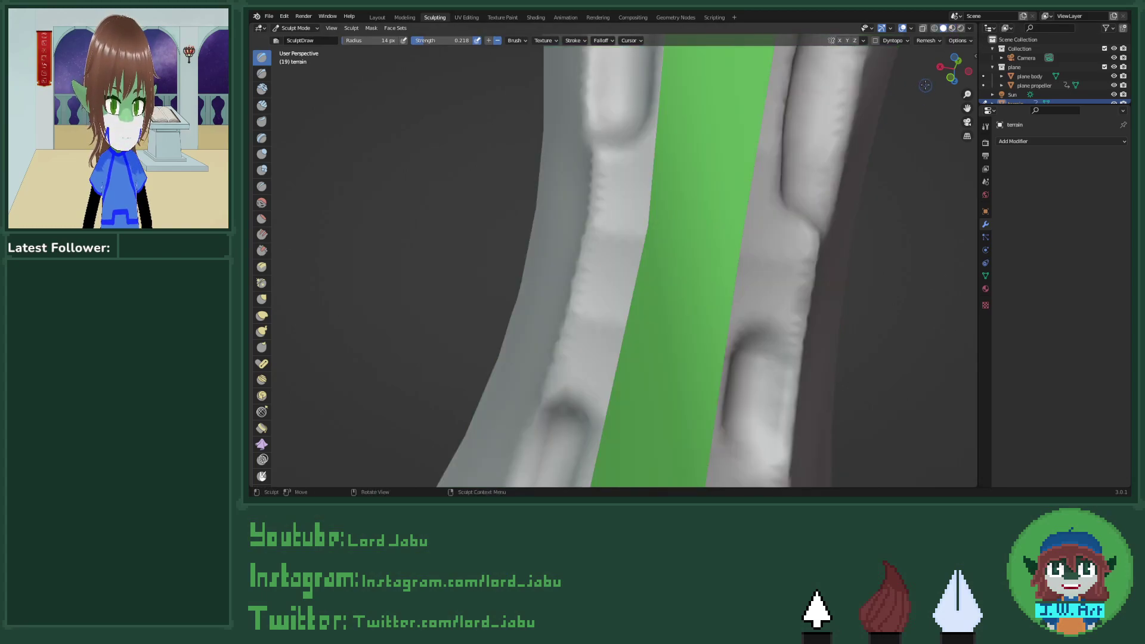
{"action": "left_click", "coordinate": [875, 41]}
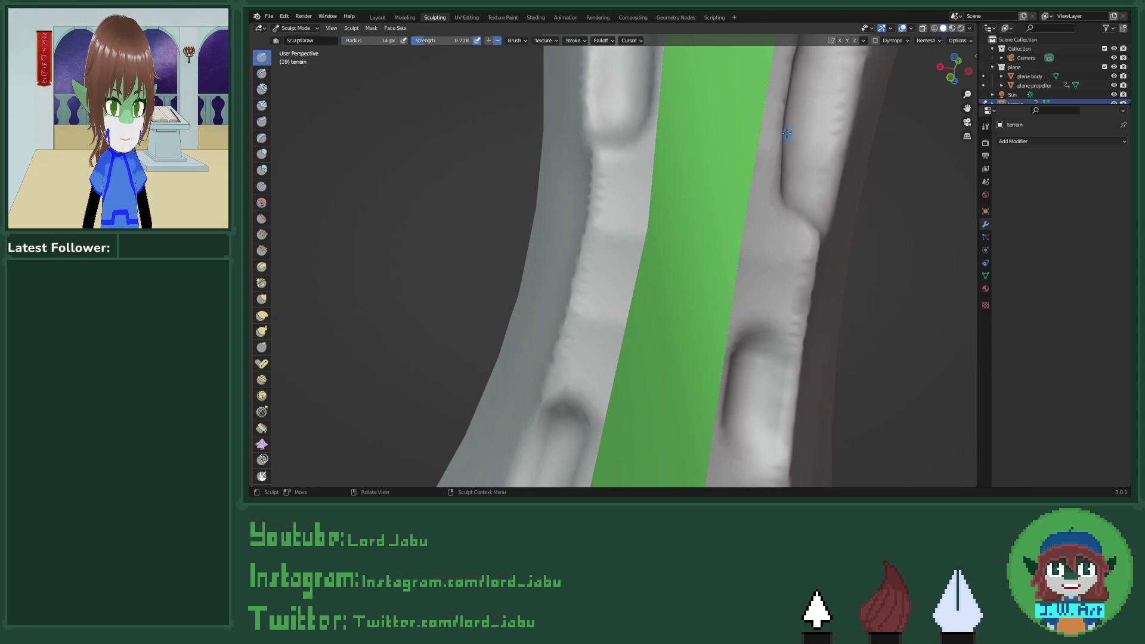
{"action": "left_click", "coordinate": [875, 41]}
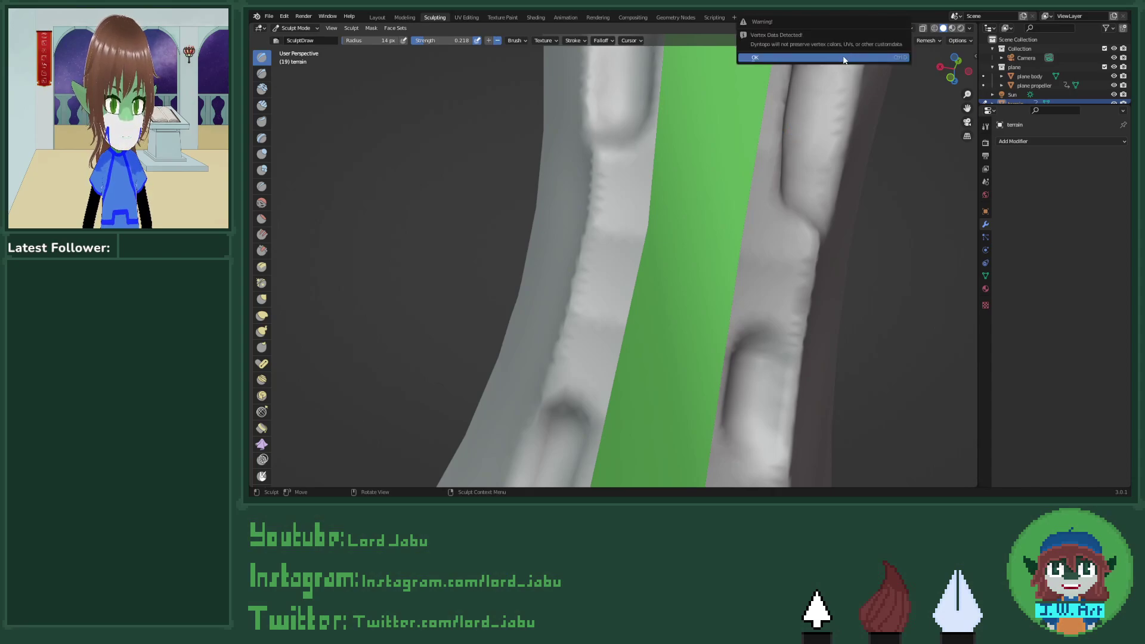
{"action": "left_click", "coordinate": [847, 60]}
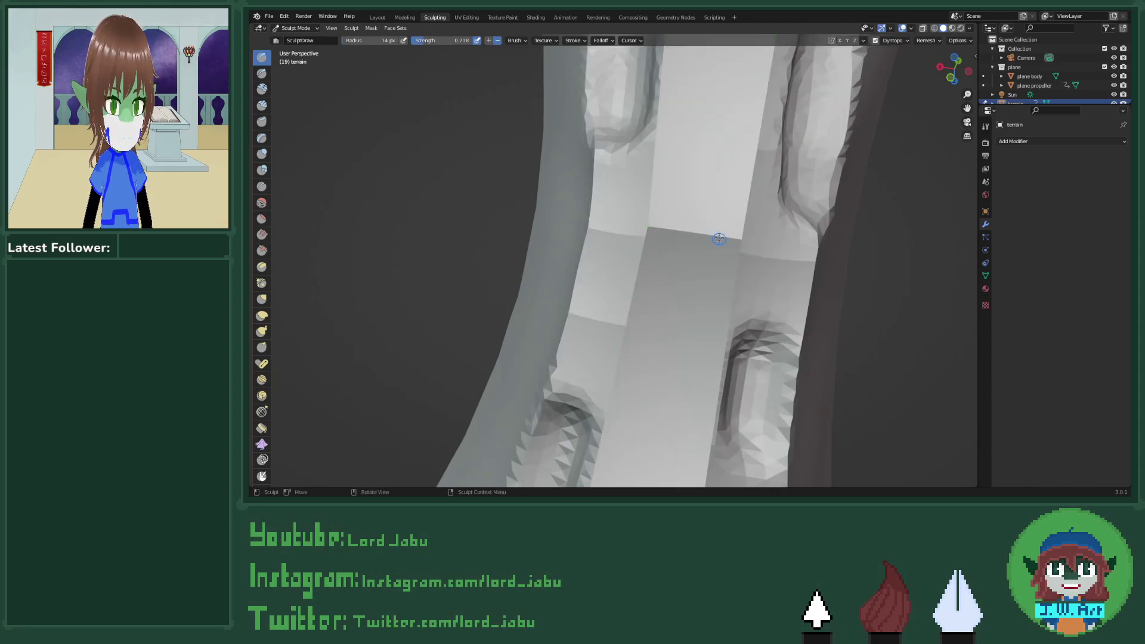
{"action": "mouse_move", "coordinate": [656, 232]}
{"action": "left_mouse_down"}
{"action": "mouse_move", "coordinate": [741, 238]}
{"action": "mouse_move", "coordinate": [644, 225]}
{"action": "left_mouse_up"}
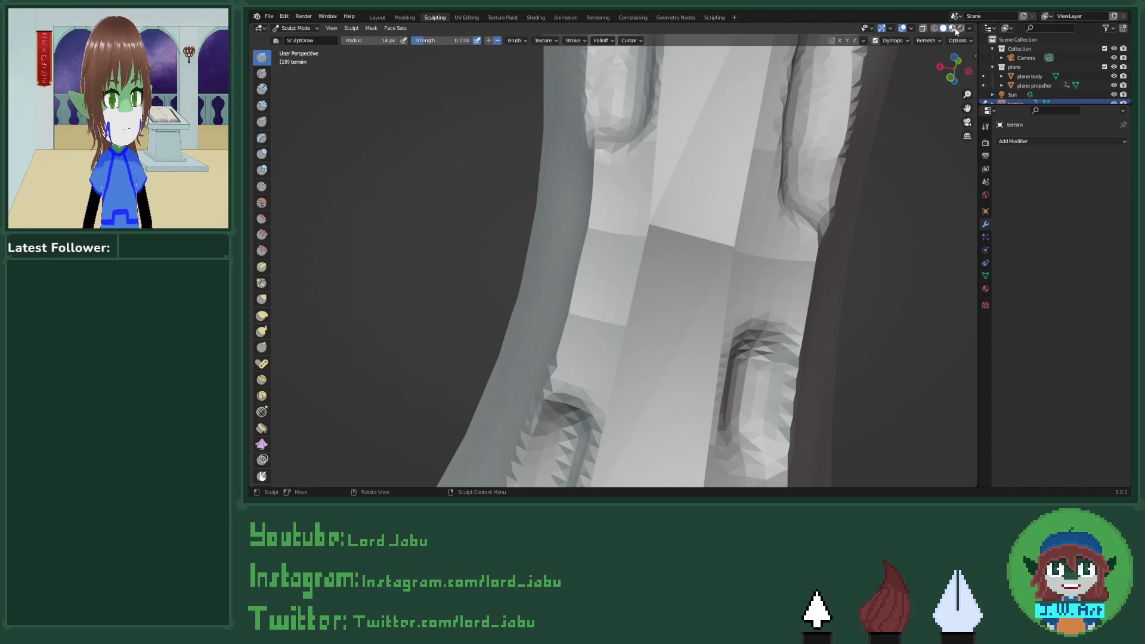
Step: Turn Dyntopo off, inspect the textured terrain ring, and return to the Layout workspace
{"action": "left_click", "coordinate": [960, 28]}
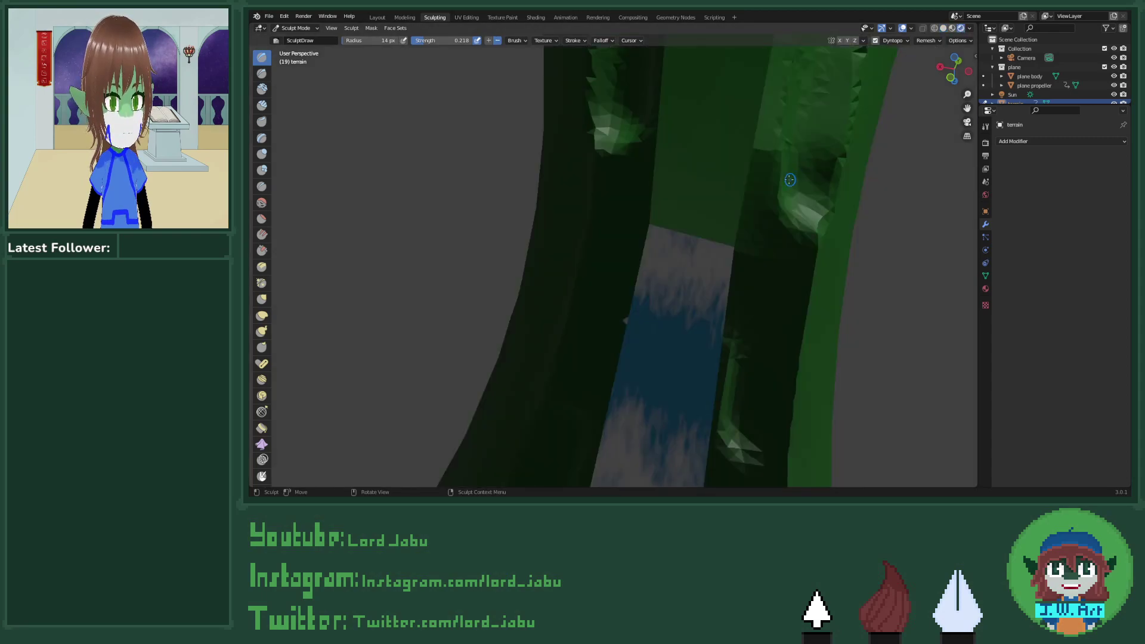
{"action": "mouse_move", "coordinate": [790, 180]}
{"action": "middle_mouse_down"}
{"action": "mouse_move", "coordinate": [728, 140]}
{"action": "mouse_move", "coordinate": [759, 171]}
{"action": "middle_mouse_up"}
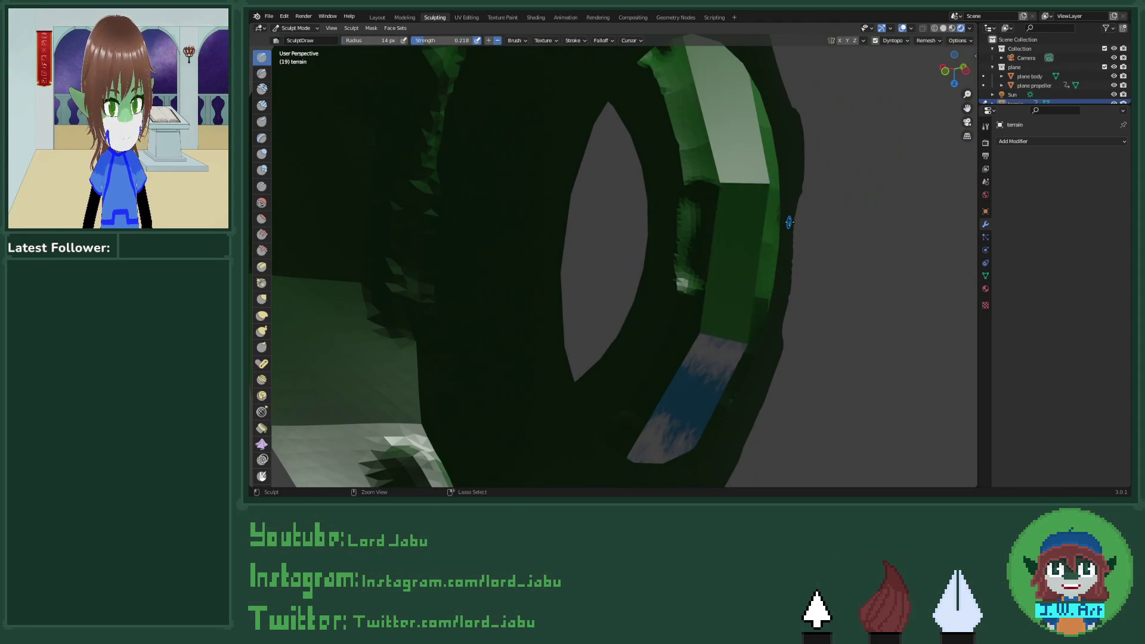
{"action": "key", "text": "ctrl+d"}
{"action": "middle_click_drag", "start_coordinate": [788, 222], "coordinate": [559, 195]}
{"action": "left_click", "coordinate": [377, 17]}
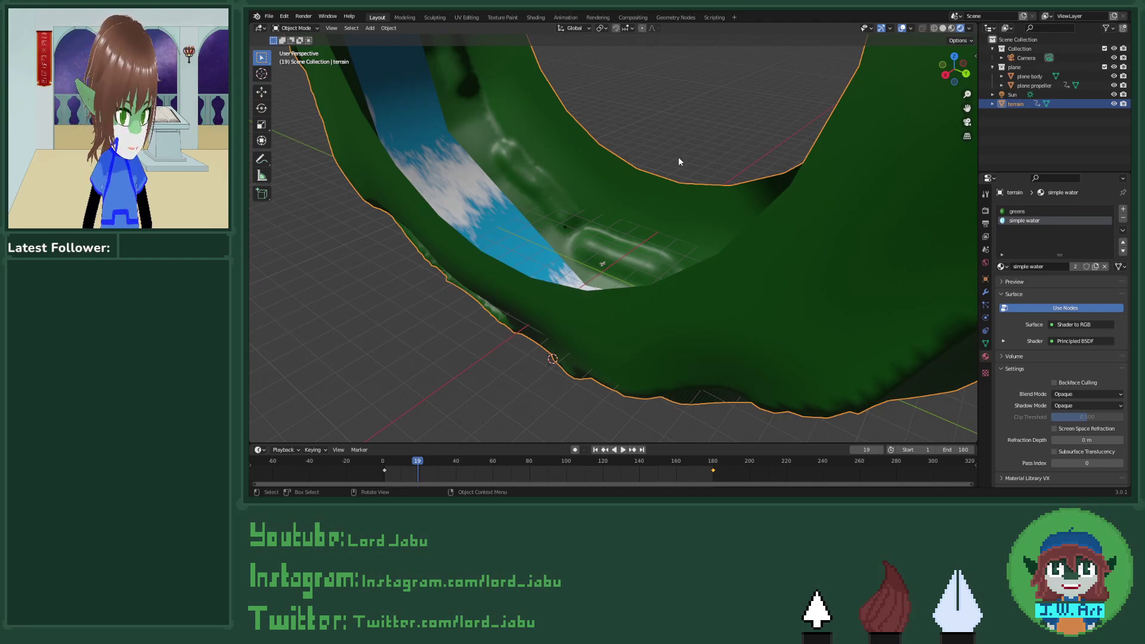
Step: Check the shot through the scene camera, then orbit back out around the terrain
{"action": "middle_click_drag", "start_coordinate": [695, 168], "coordinate": [750, 158]}
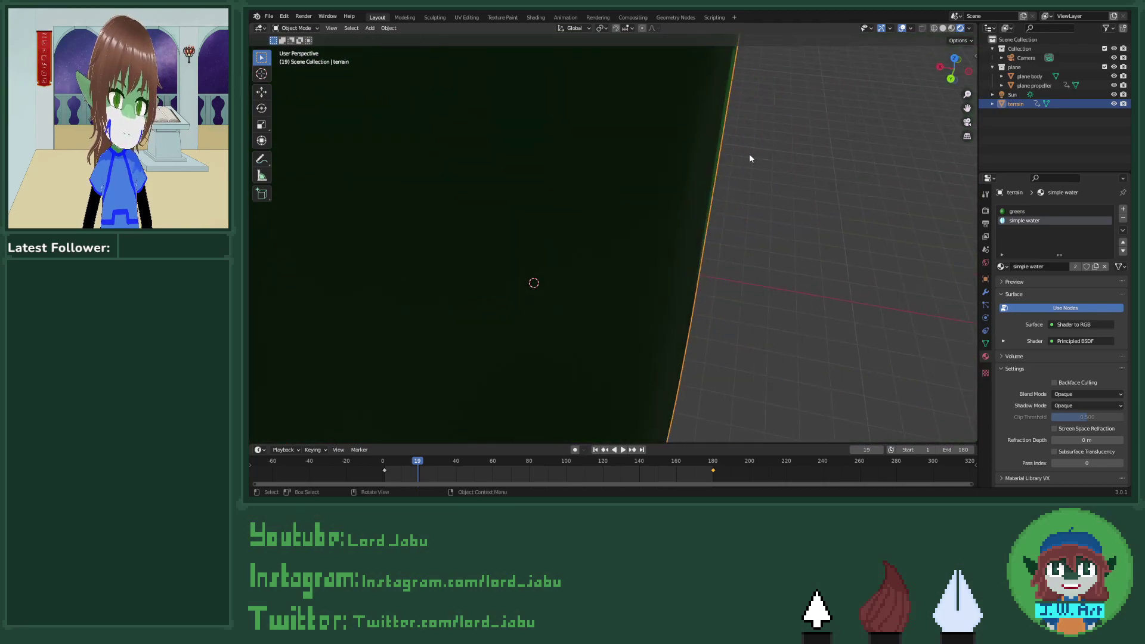
{"action": "left_click", "coordinate": [967, 122]}
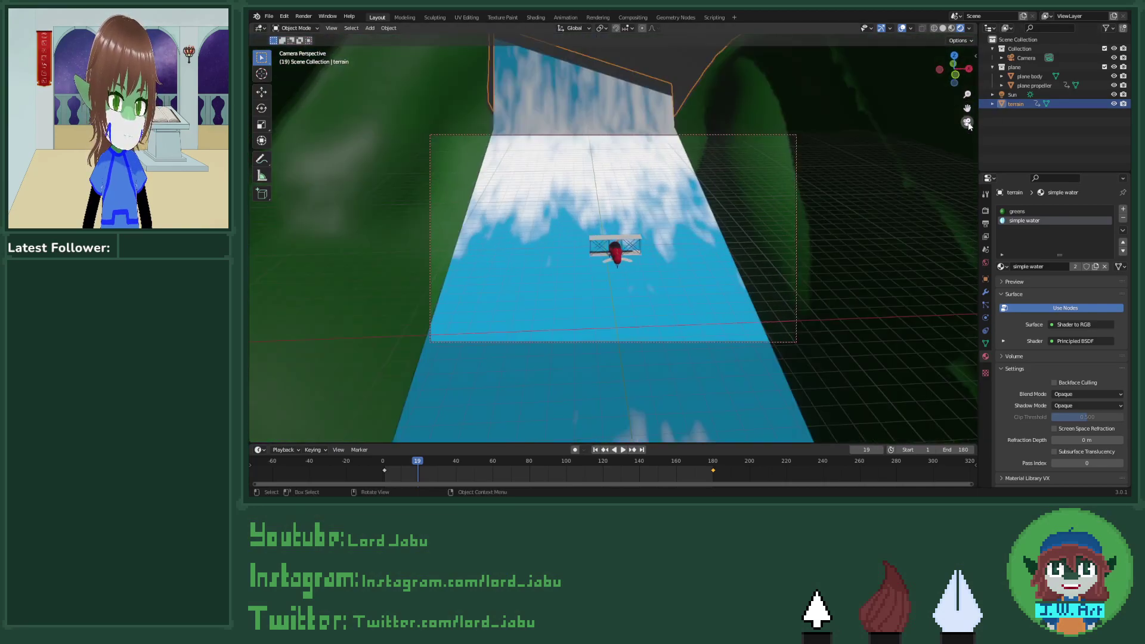
{"action": "middle_click_drag", "start_coordinate": [835, 190], "coordinate": [666, 239]}
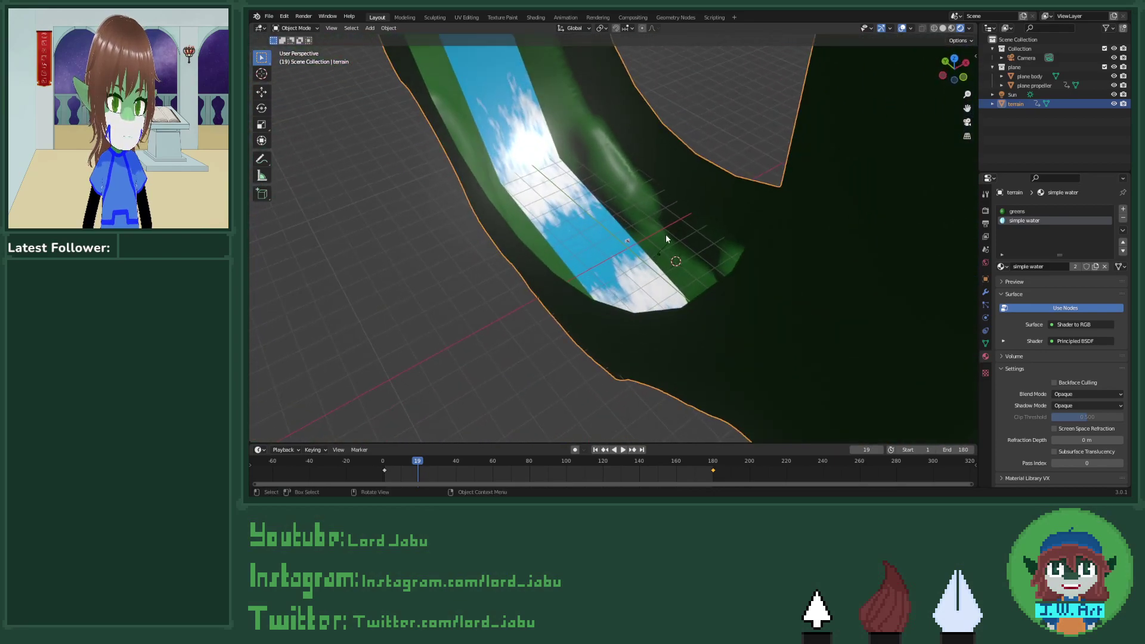
Step: In the Animation workspace, make the left viewport look through the scene camera
{"action": "left_click", "coordinate": [564, 17]}
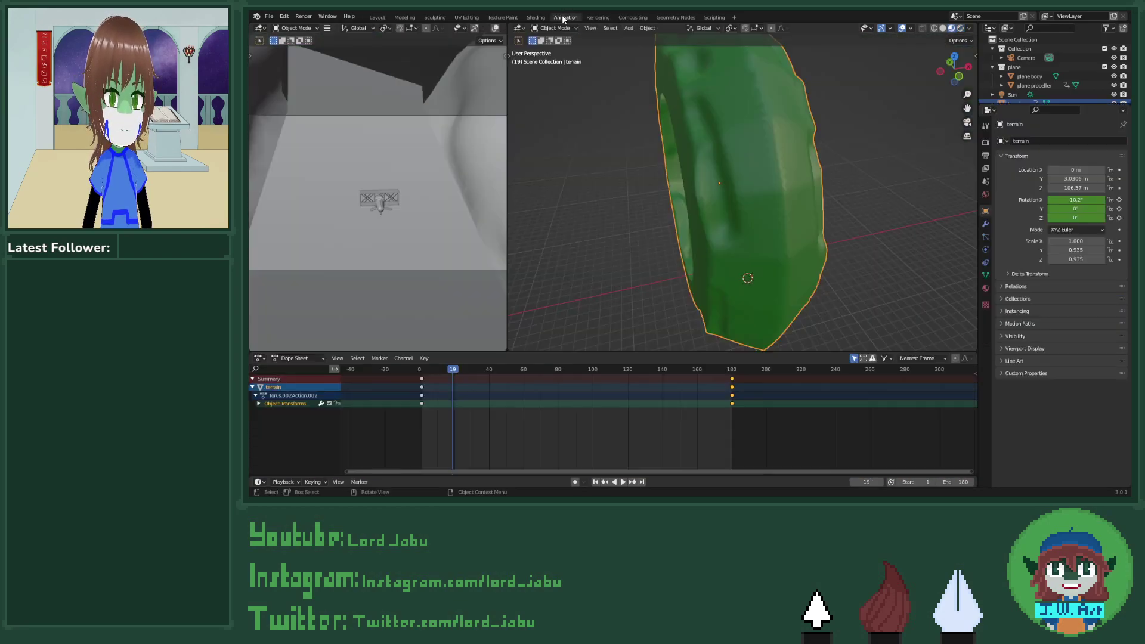
{"action": "middle_click_drag", "start_coordinate": [374, 203], "coordinate": [419, 205]}
{"action": "middle_click_drag", "start_coordinate": [721, 240], "coordinate": [696, 246]}
{"action": "scroll", "coordinate": [697, 246], "scroll_direction": "up", "scroll_amount": 6}
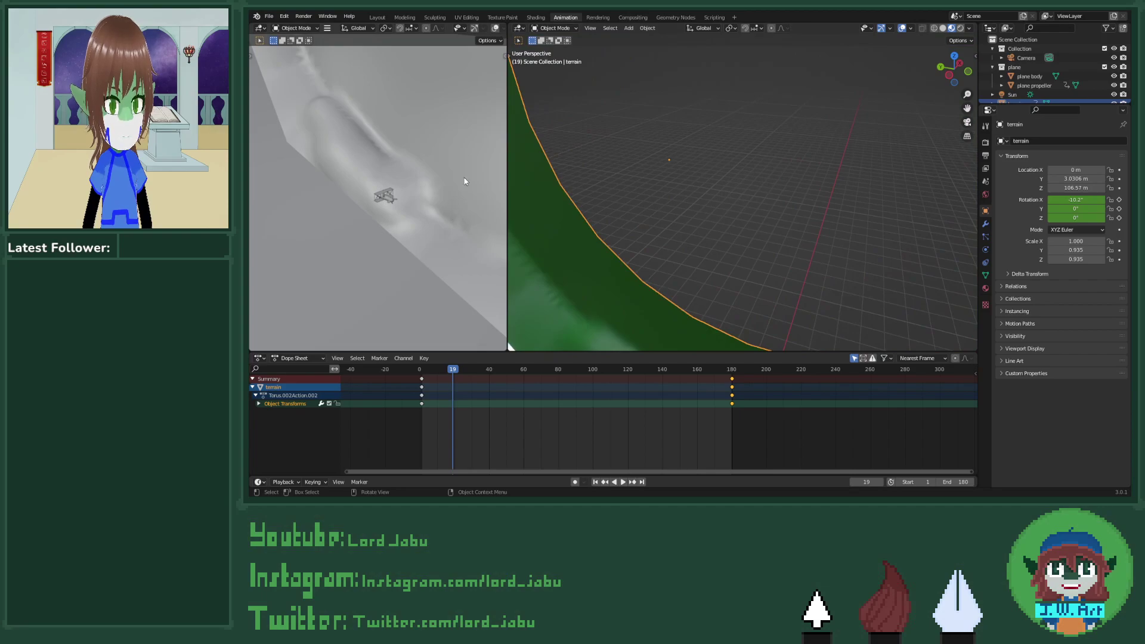
{"action": "middle_click_drag", "start_coordinate": [441, 119], "coordinate": [423, 157]}
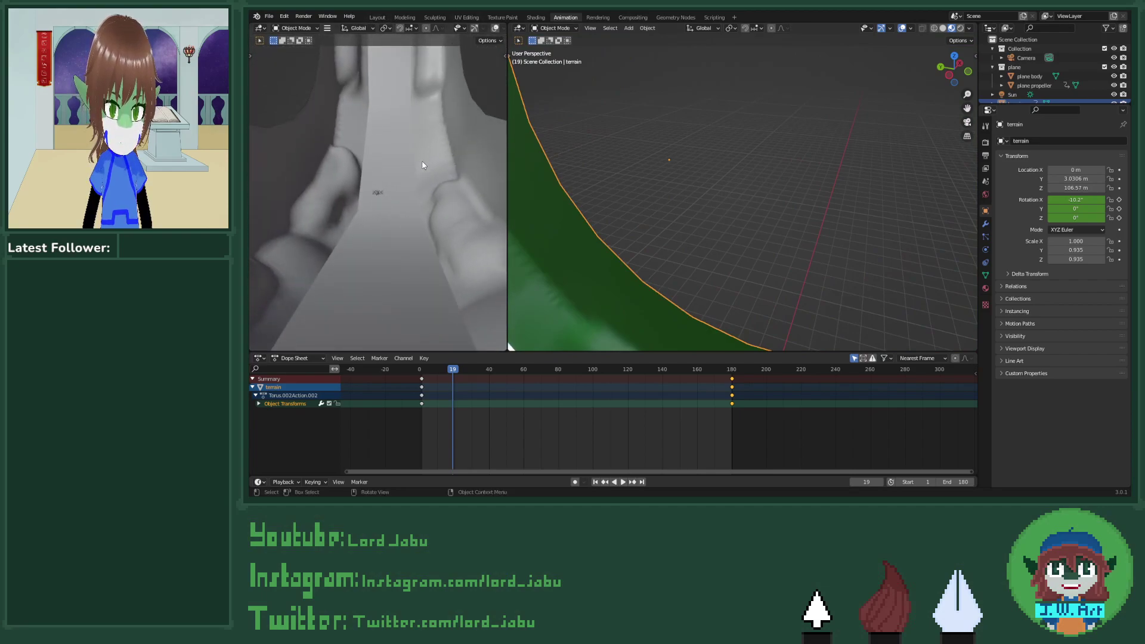
{"action": "key", "text": "grave"}
{"action": "left_click", "coordinate": [369, 195]}
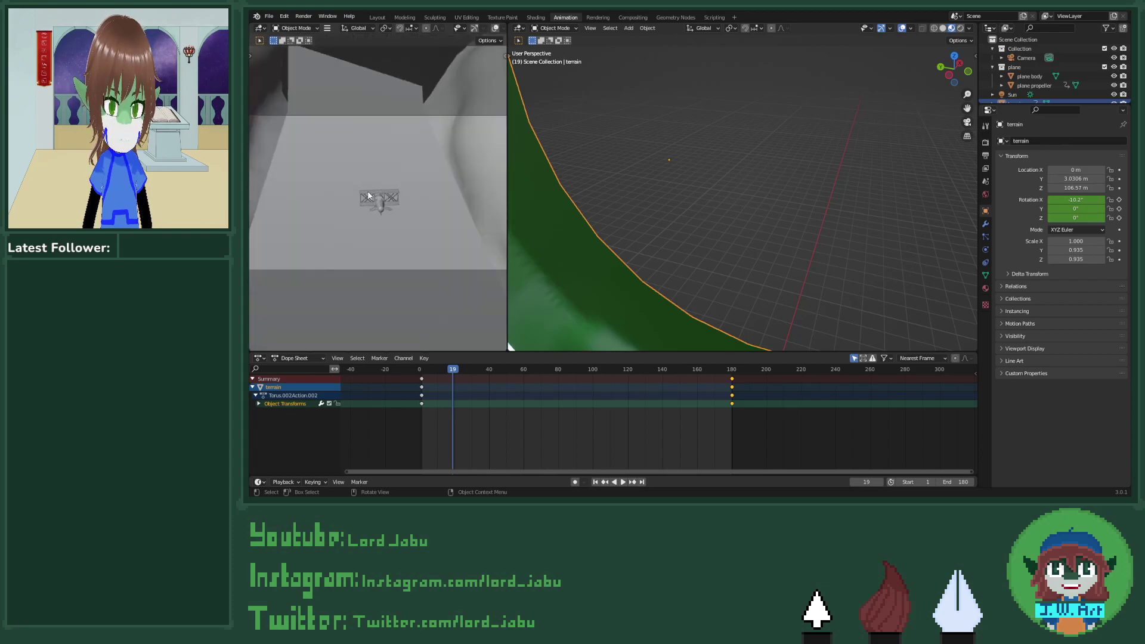
Step: Deselect the terrain and select the propeller so its X, Y, Z rotation keys appear
{"action": "left_click", "coordinate": [770, 95]}
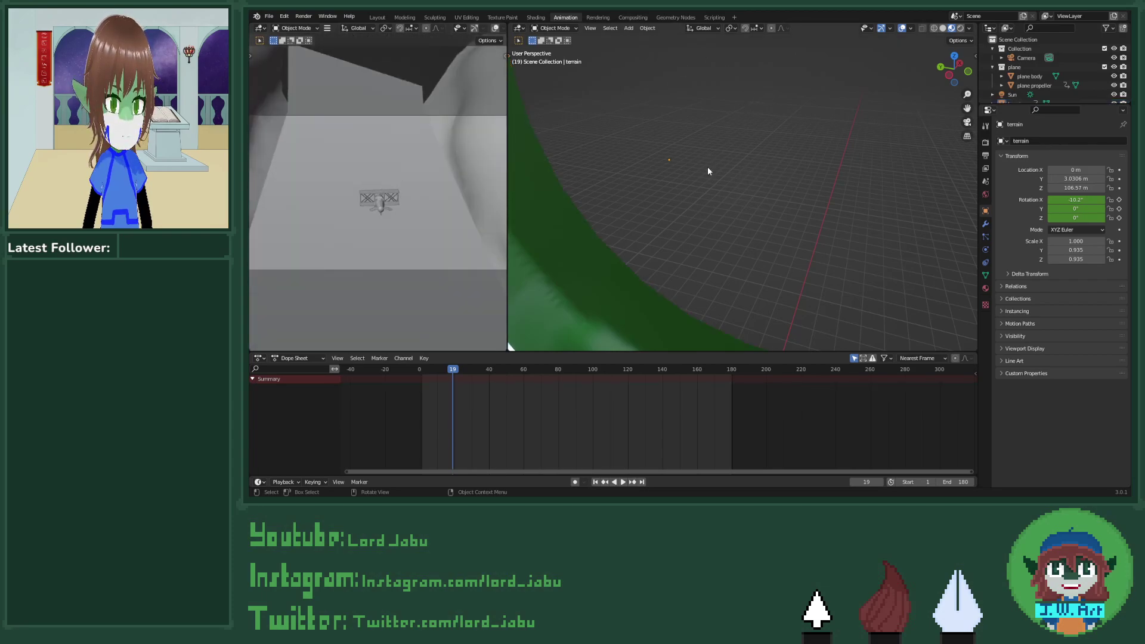
{"action": "middle_click_drag", "start_coordinate": [708, 171], "coordinate": [728, 208]}
{"action": "left_click", "coordinate": [613, 260]}
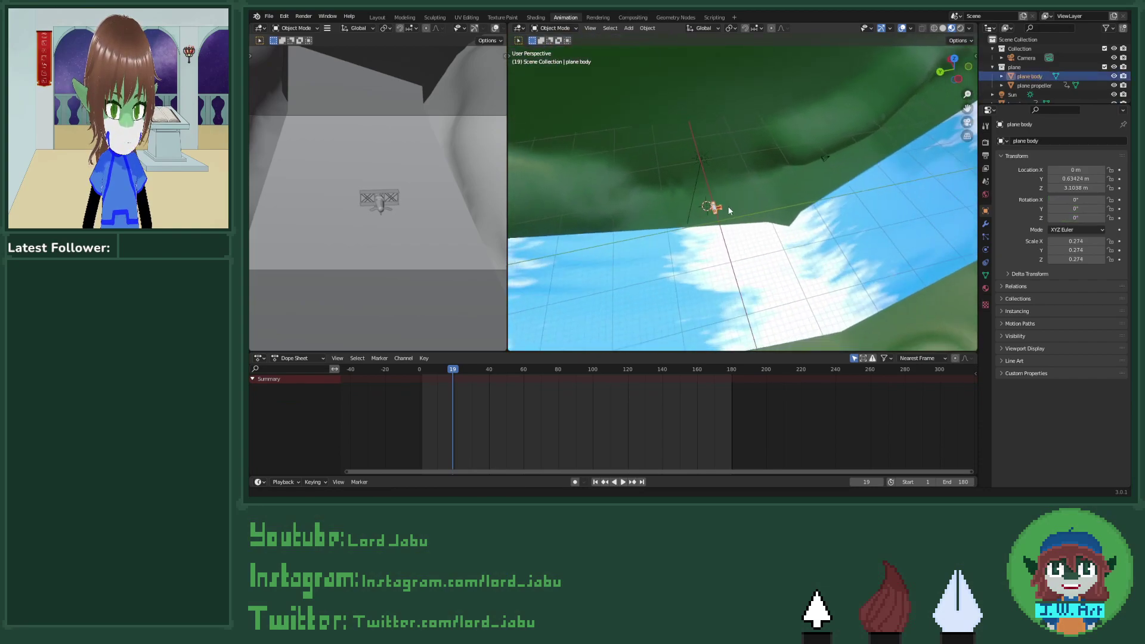
{"action": "scroll", "coordinate": [728, 209], "scroll_direction": "up", "scroll_amount": 5}
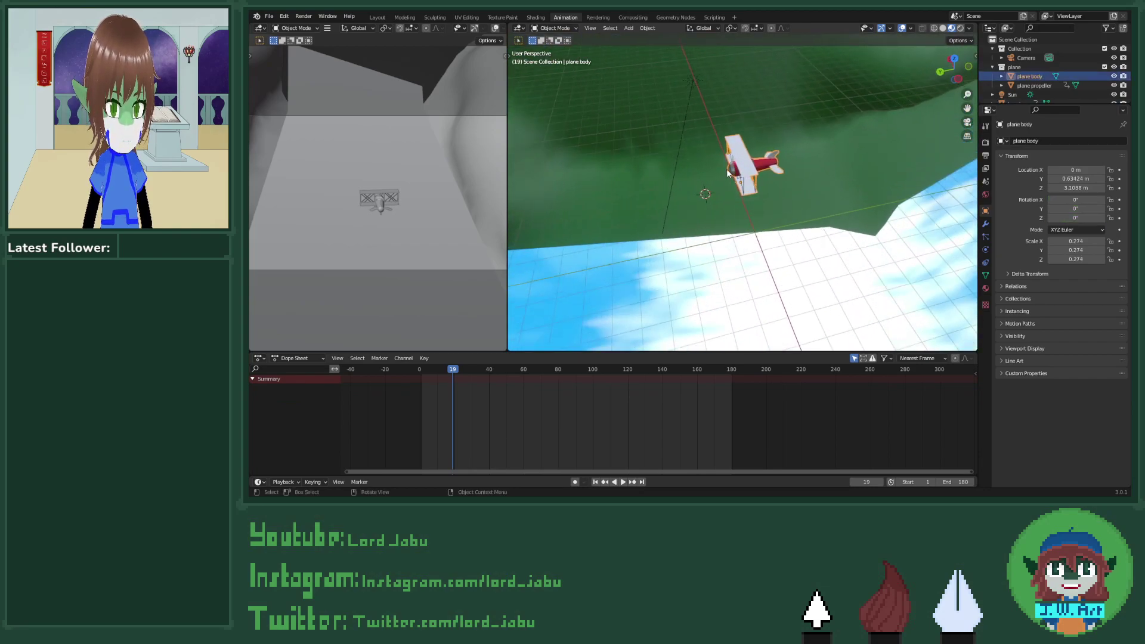
{"action": "left_click", "coordinate": [728, 172]}
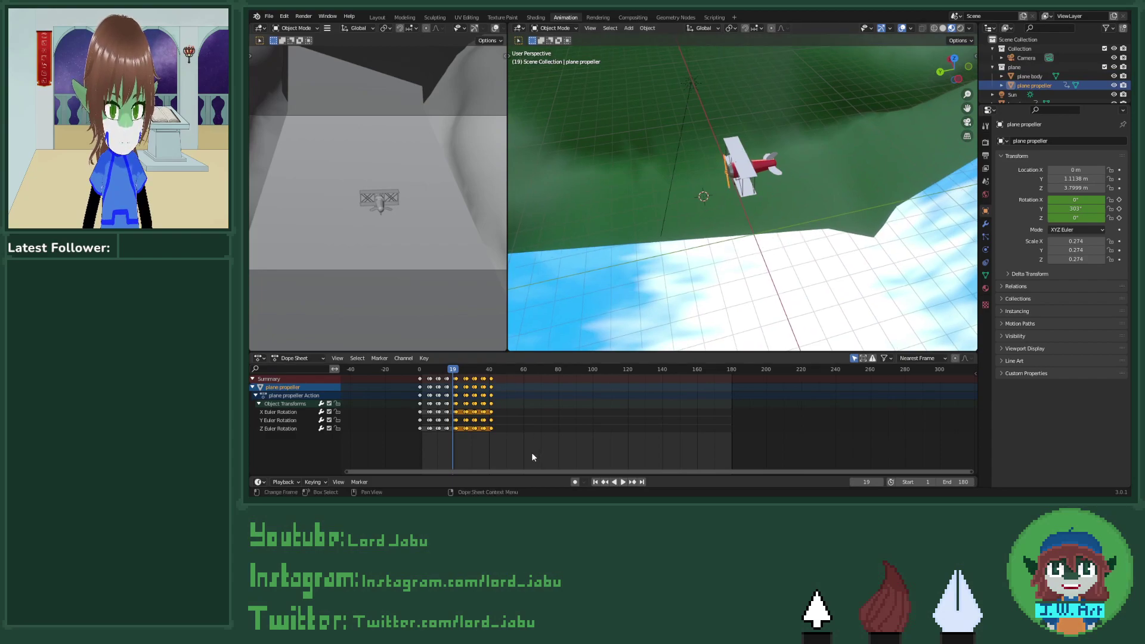
Step: Duplicate the propeller's frame 0–40 rotation keys into repeated cycles out to about frame 170
{"action": "left_click_drag", "start_coordinate": [532, 457], "coordinate": [412, 367]}
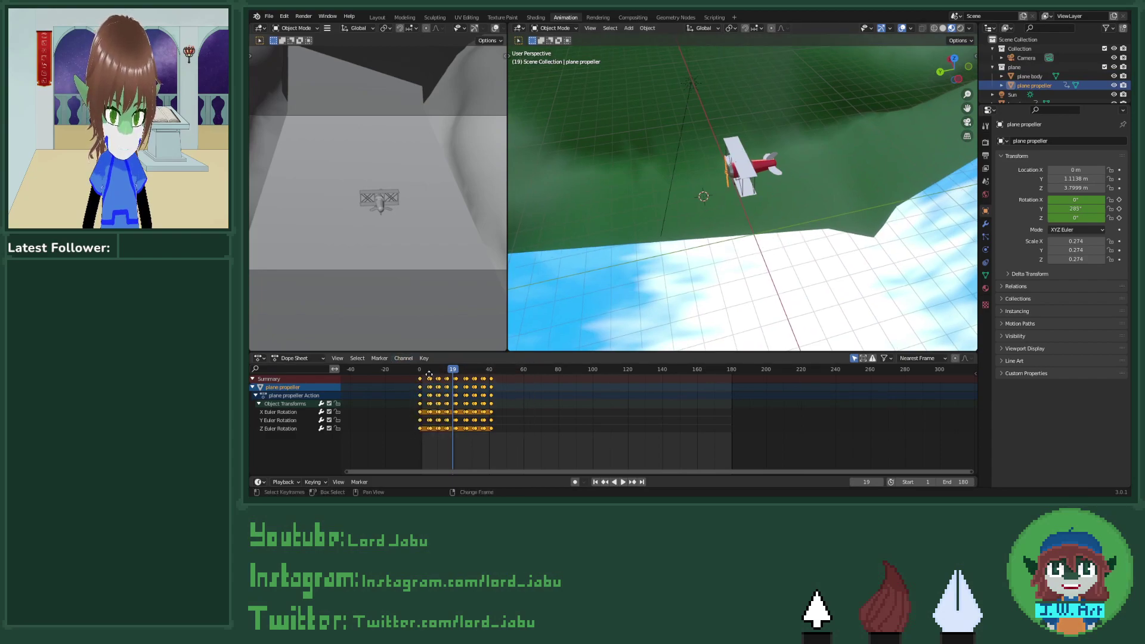
{"action": "key", "text": "shift+d"}
{"action": "left_click_drag", "start_coordinate": [504, 380], "coordinate": [502, 383]}
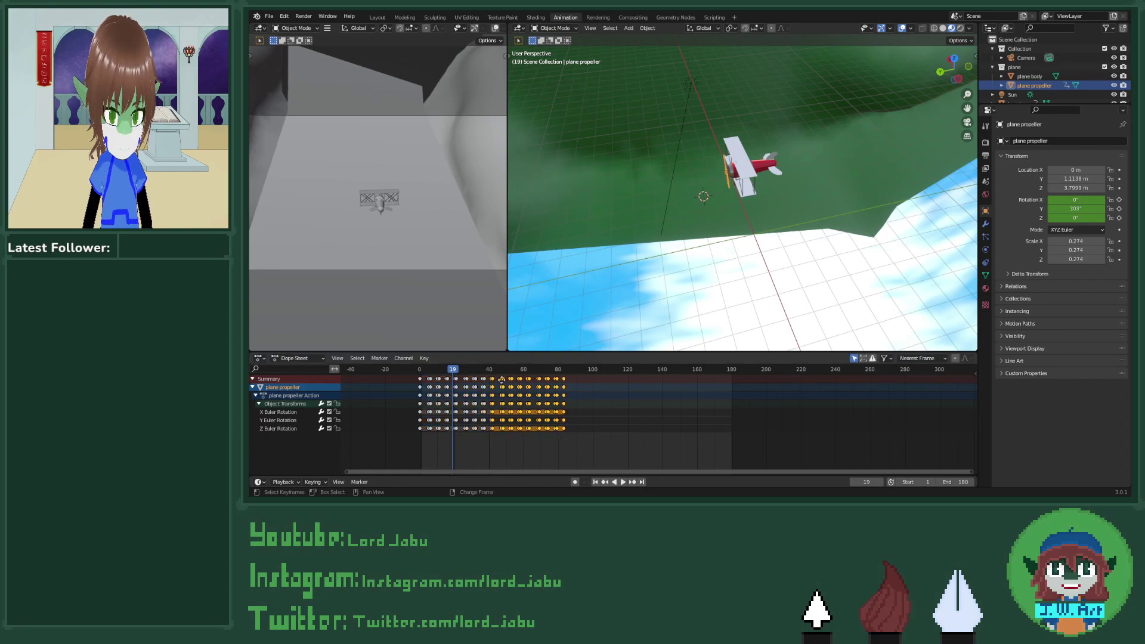
{"action": "key", "text": "shift+d"}
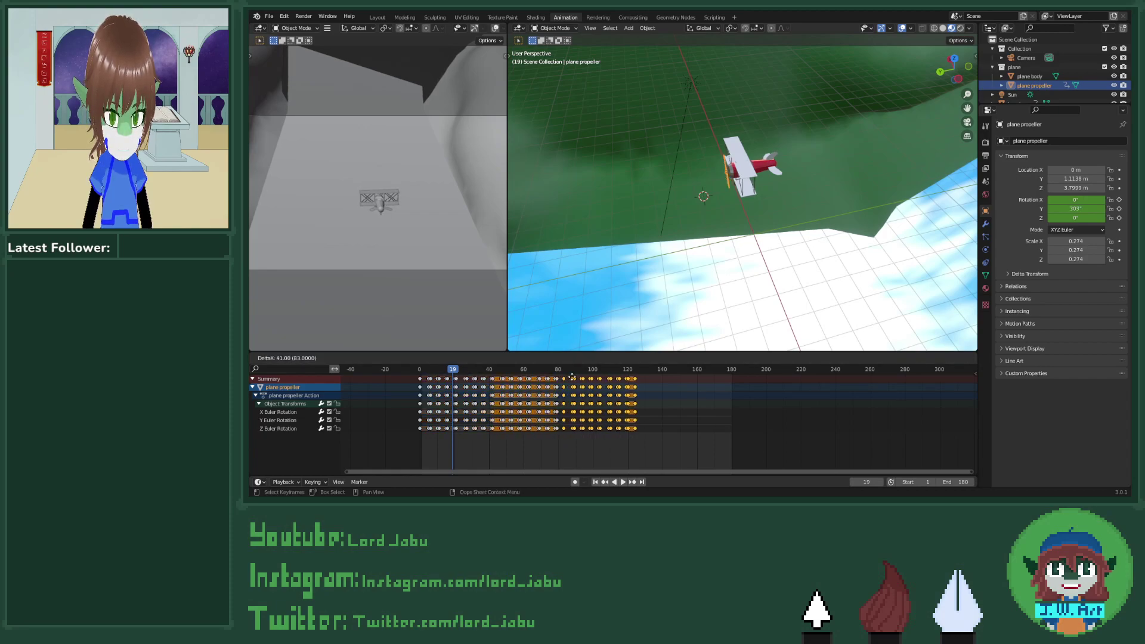
{"action": "left_click", "coordinate": [575, 381]}
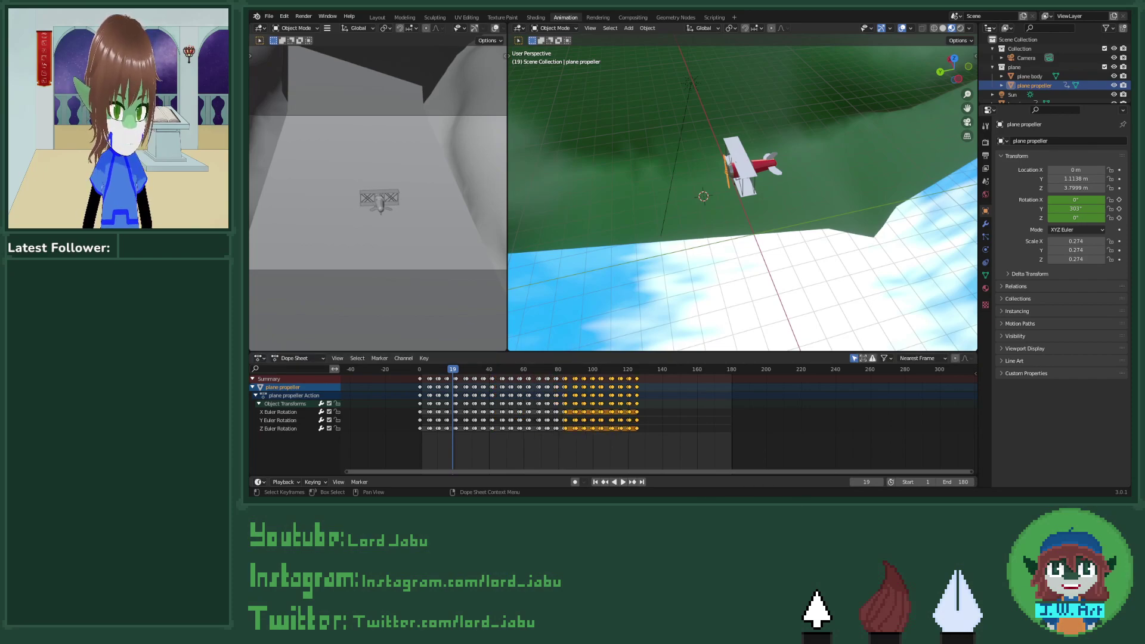
{"action": "left_click", "coordinate": [736, 417]}
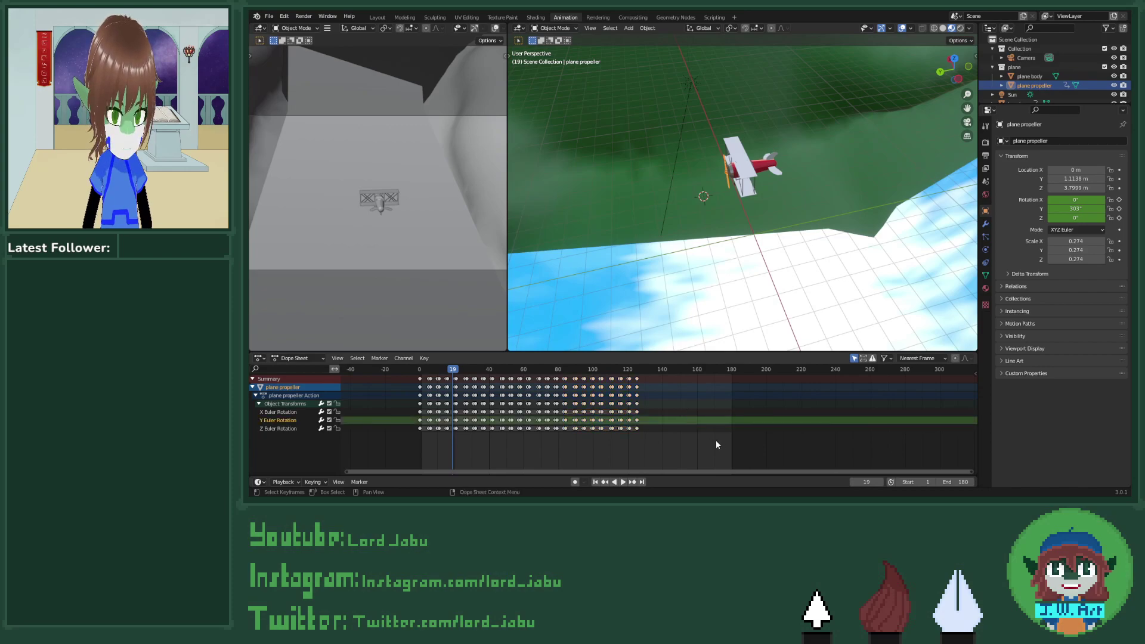
{"action": "key", "text": "ctrl+z"}
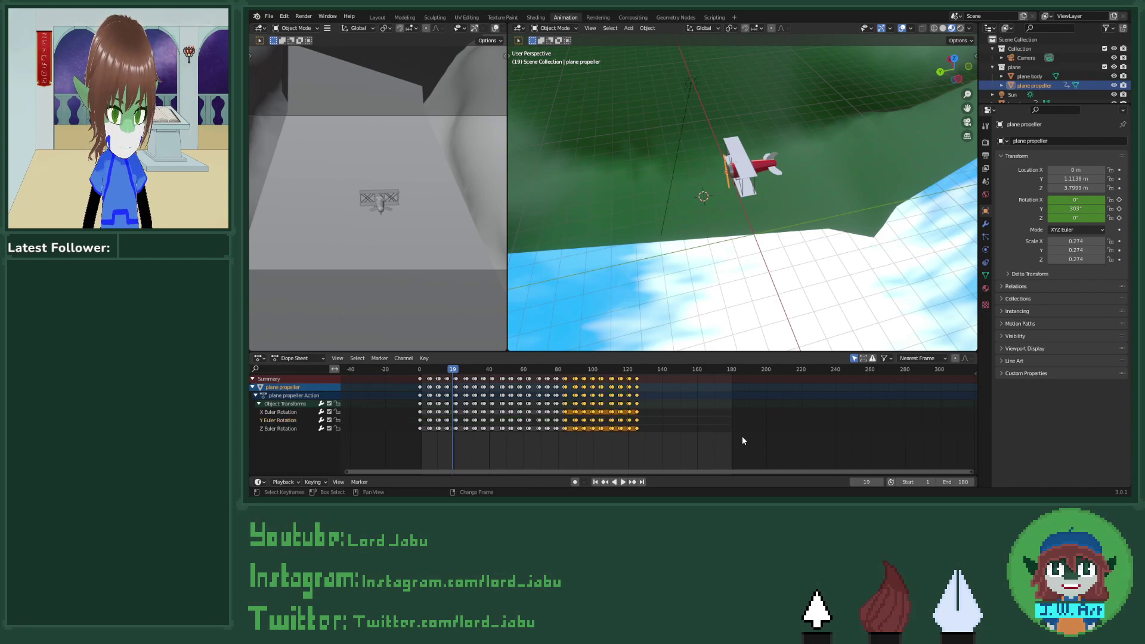
{"action": "key", "text": "shift+d"}
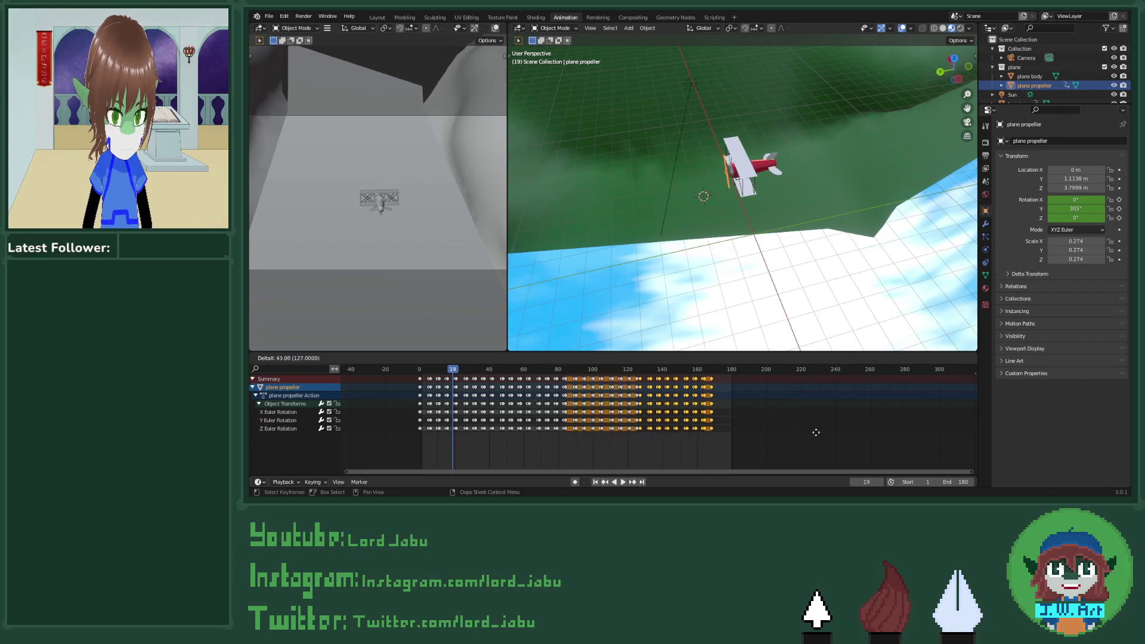
{"action": "left_click", "coordinate": [816, 434]}
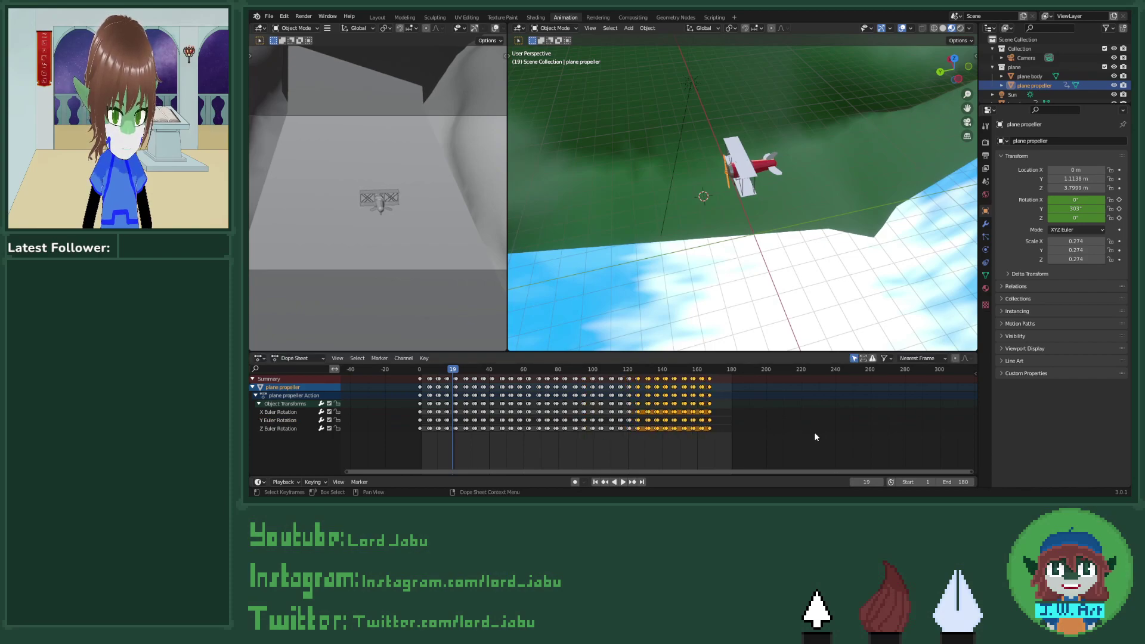
Step: Duplicate the last group of rotation keys so the spin ends at frame 180
{"action": "scroll", "coordinate": [780, 440], "scroll_direction": "up", "scroll_amount": 5}
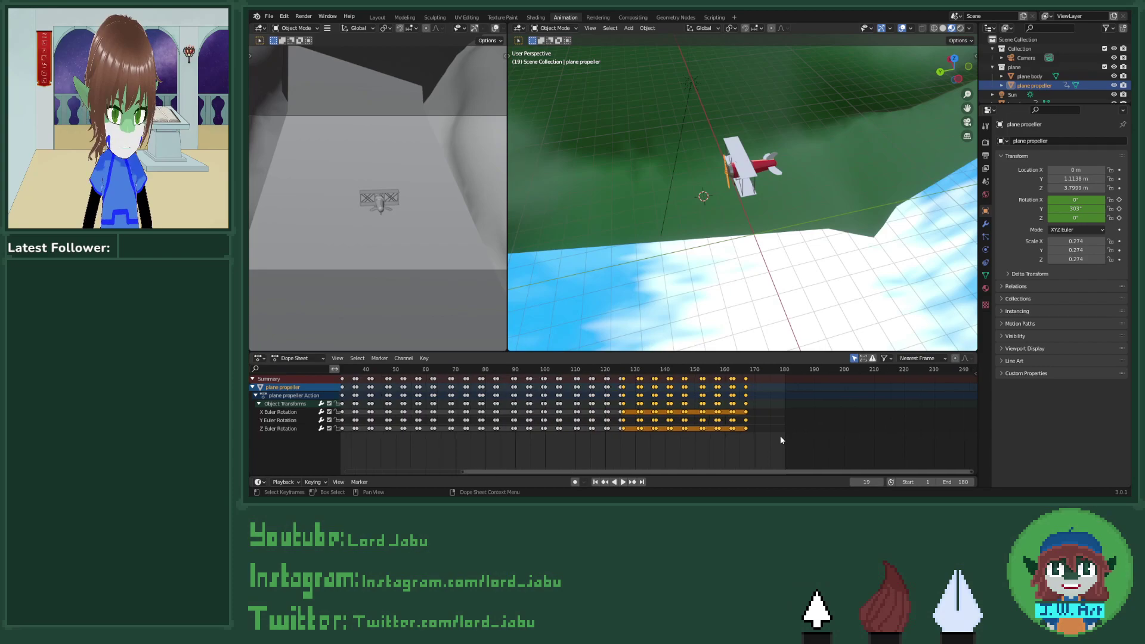
{"action": "scroll", "coordinate": [780, 440], "scroll_direction": "up", "scroll_amount": 1}
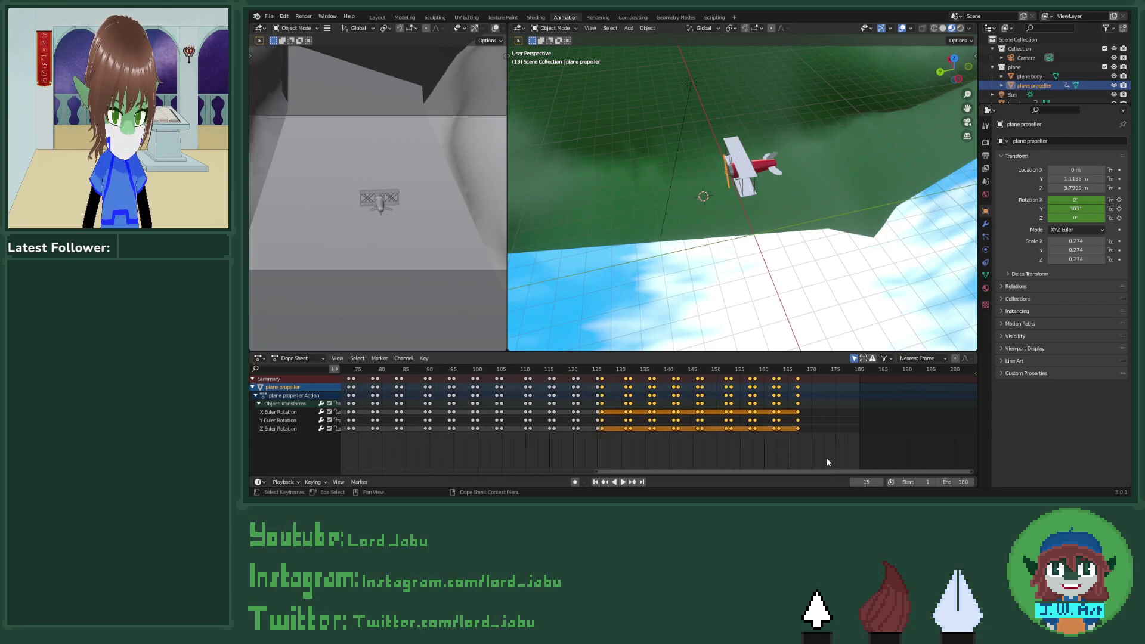
{"action": "left_click_drag", "start_coordinate": [826, 458], "coordinate": [819, 407]}
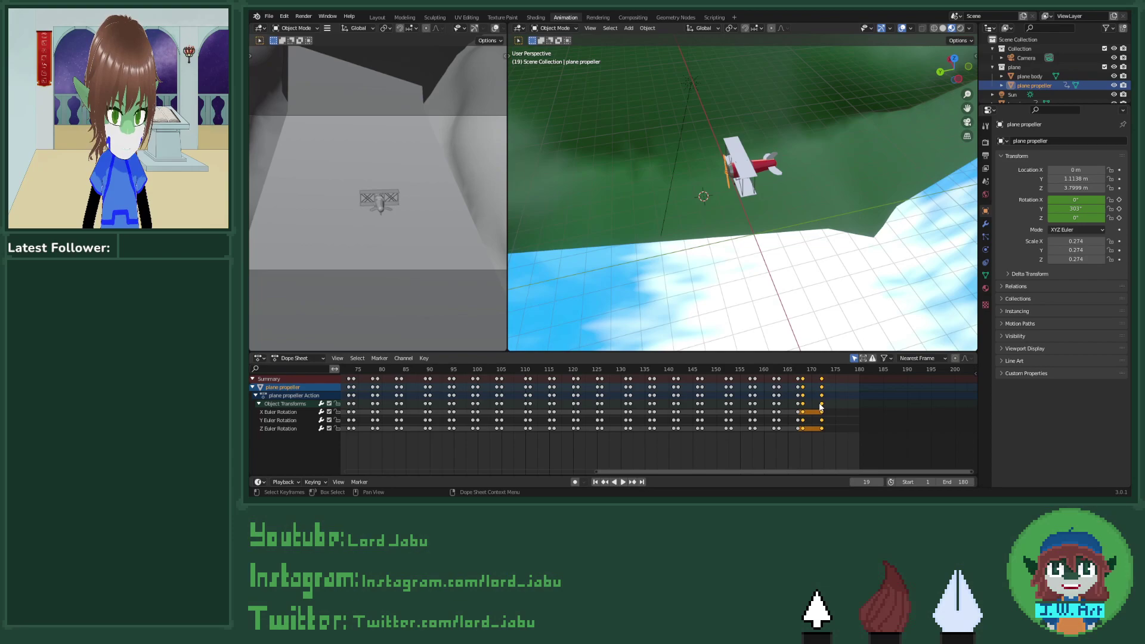
{"action": "key", "text": "shift+d"}
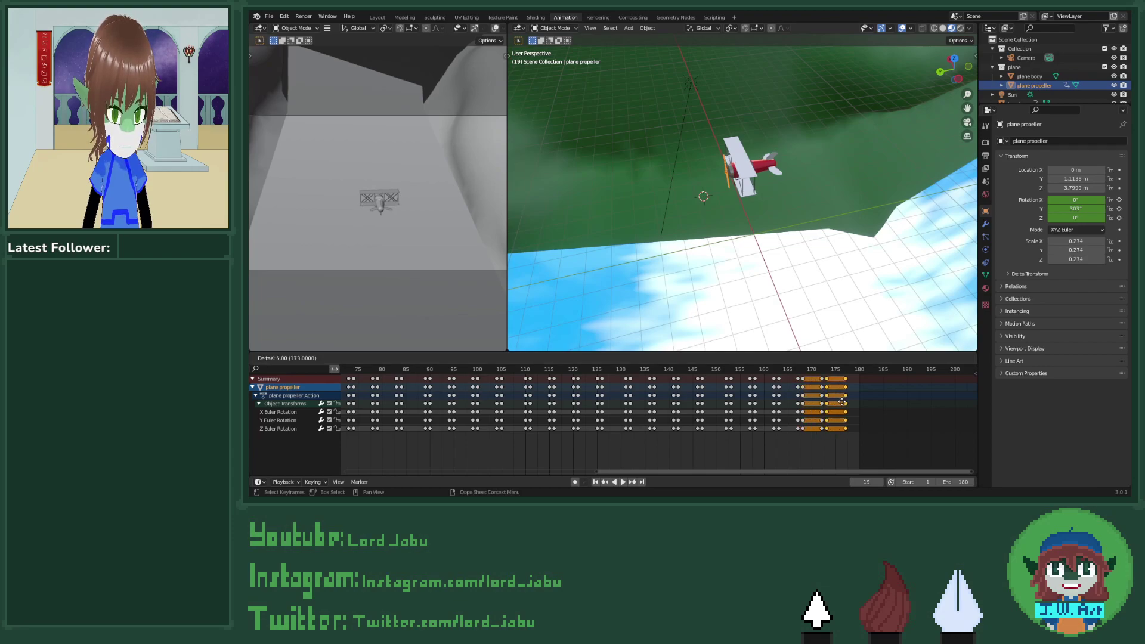
{"action": "left_click", "coordinate": [843, 404]}
{"action": "left_click_drag", "start_coordinate": [842, 404], "coordinate": [841, 402]}
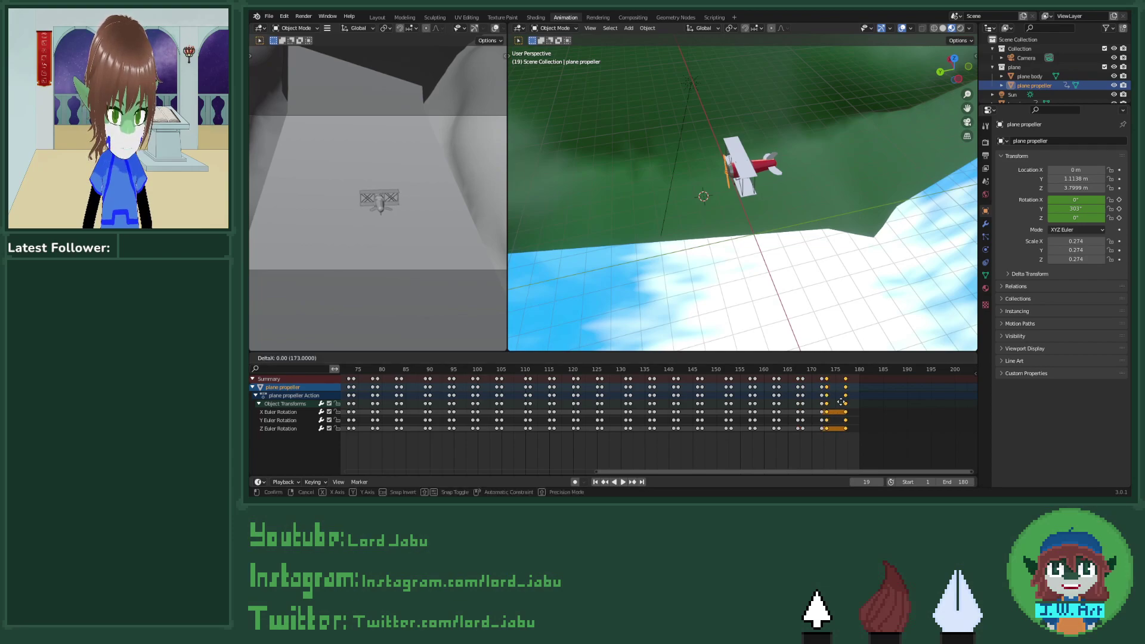
{"action": "left_click", "coordinate": [841, 400]}
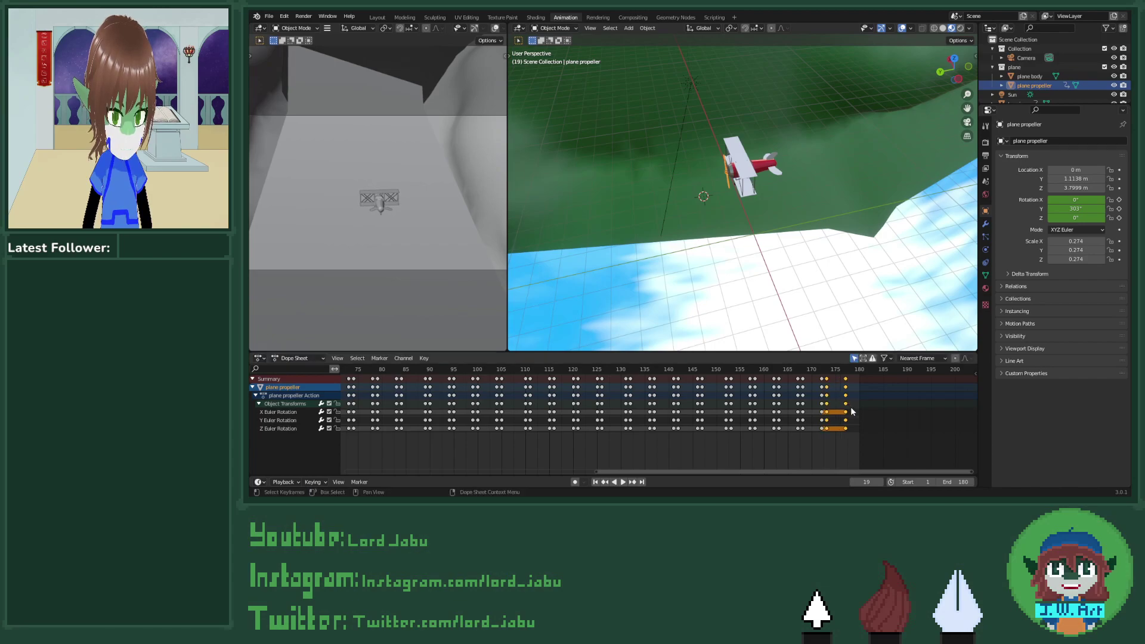
{"action": "key", "text": "shift+d"}
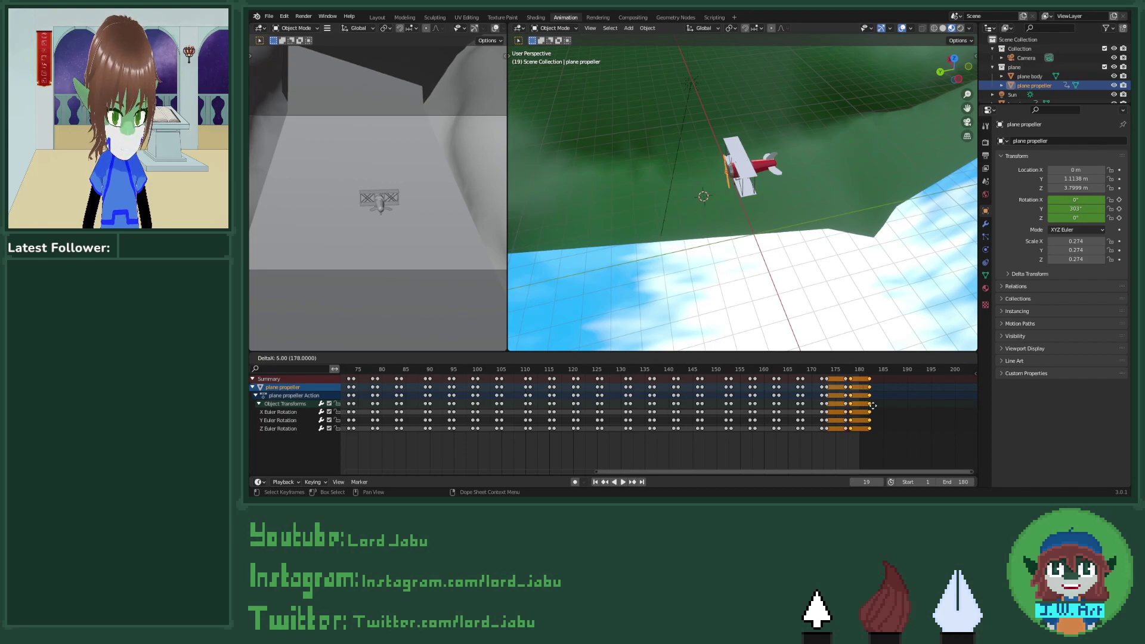
{"action": "left_click", "coordinate": [873, 406]}
{"action": "left_click_drag", "start_coordinate": [872, 444], "coordinate": [864, 376]}
{"action": "key", "text": "g"}
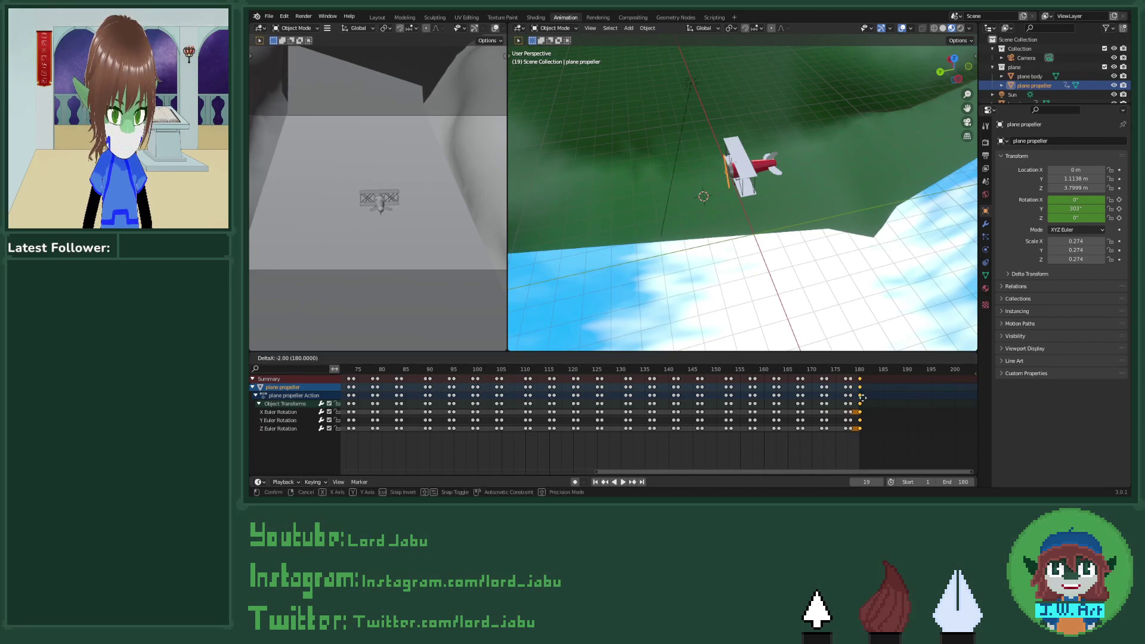
{"action": "left_click", "coordinate": [862, 397]}
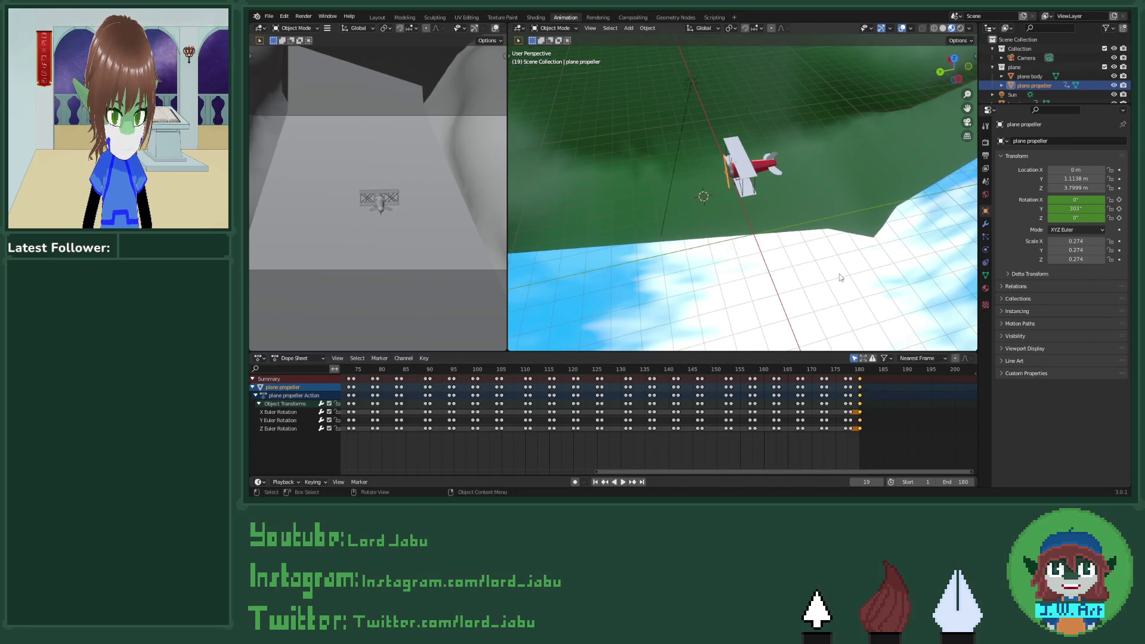
{"action": "middle_click_drag", "start_coordinate": [739, 274], "coordinate": [761, 304]}
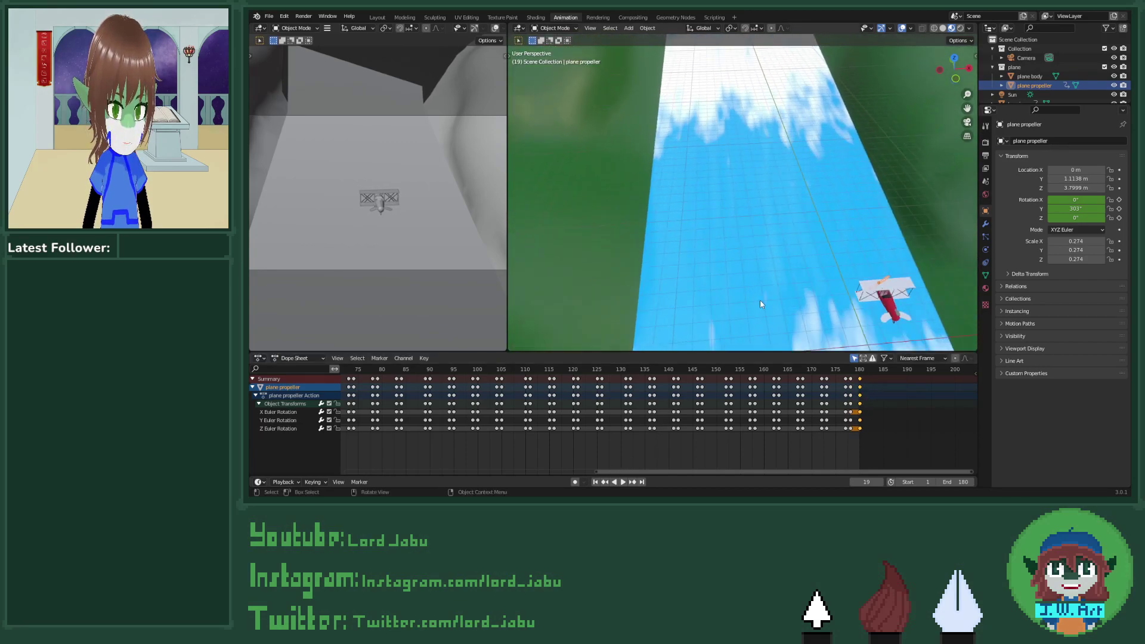
Step: Play the animation to check the propeller spin, stop at frame 27, and select the plane body
{"action": "left_click", "coordinate": [622, 482]}
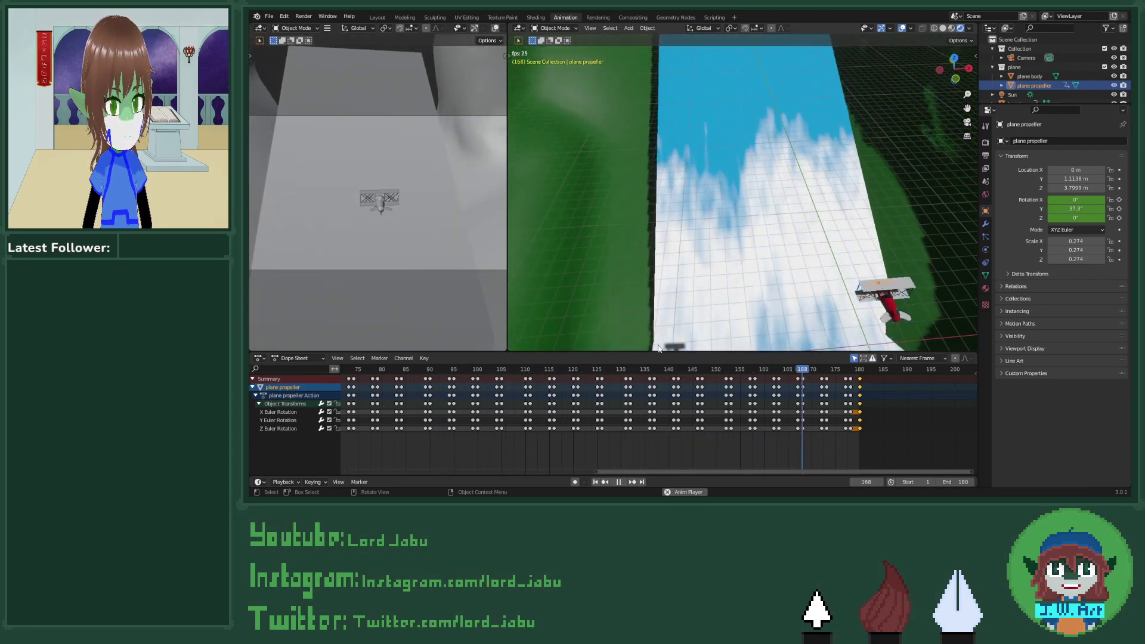
{"action": "left_click", "coordinate": [619, 482]}
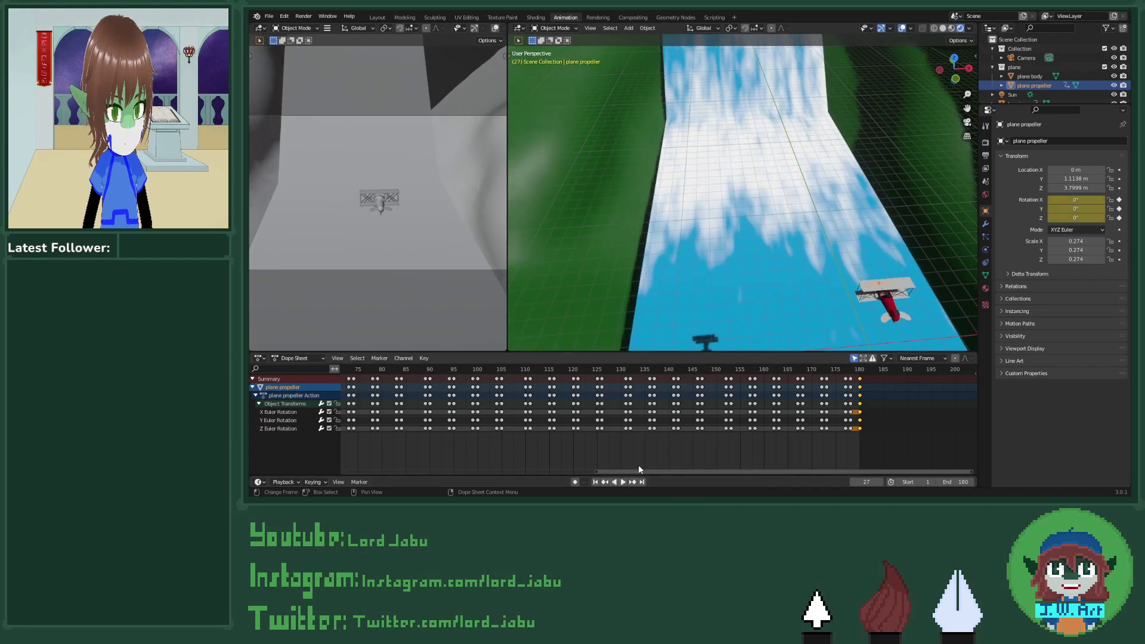
{"action": "left_click", "coordinate": [888, 308]}
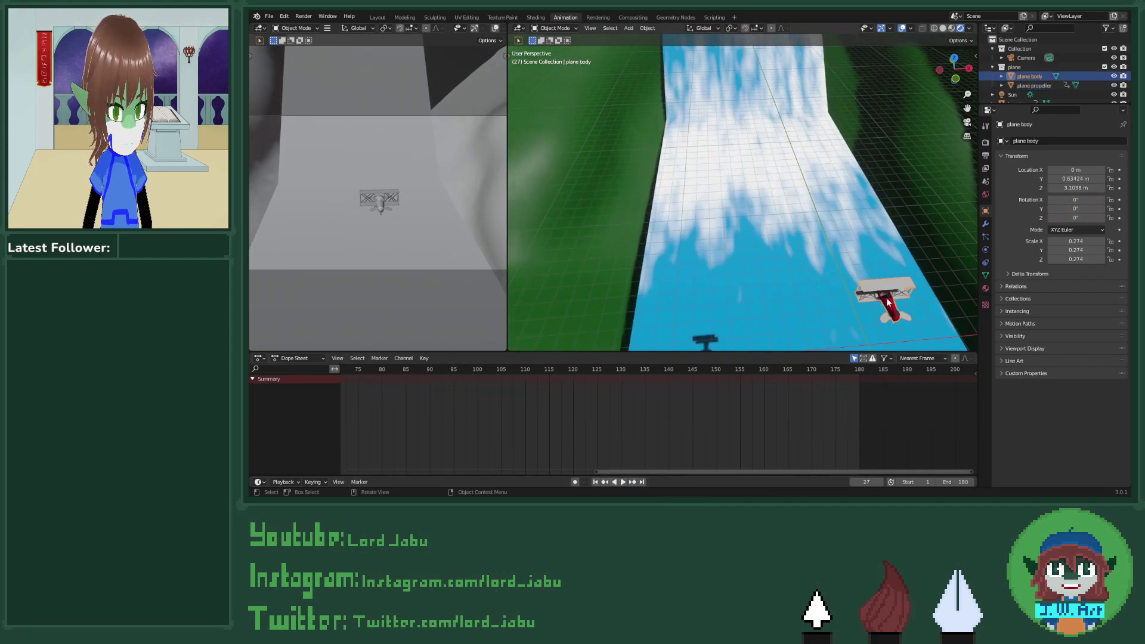
{"action": "left_click", "coordinate": [377, 17]}
Step: View through the scene camera, add the propeller to the selection, and rewind to frame 1
{"action": "middle_click_drag", "start_coordinate": [465, 214], "coordinate": [487, 234]}
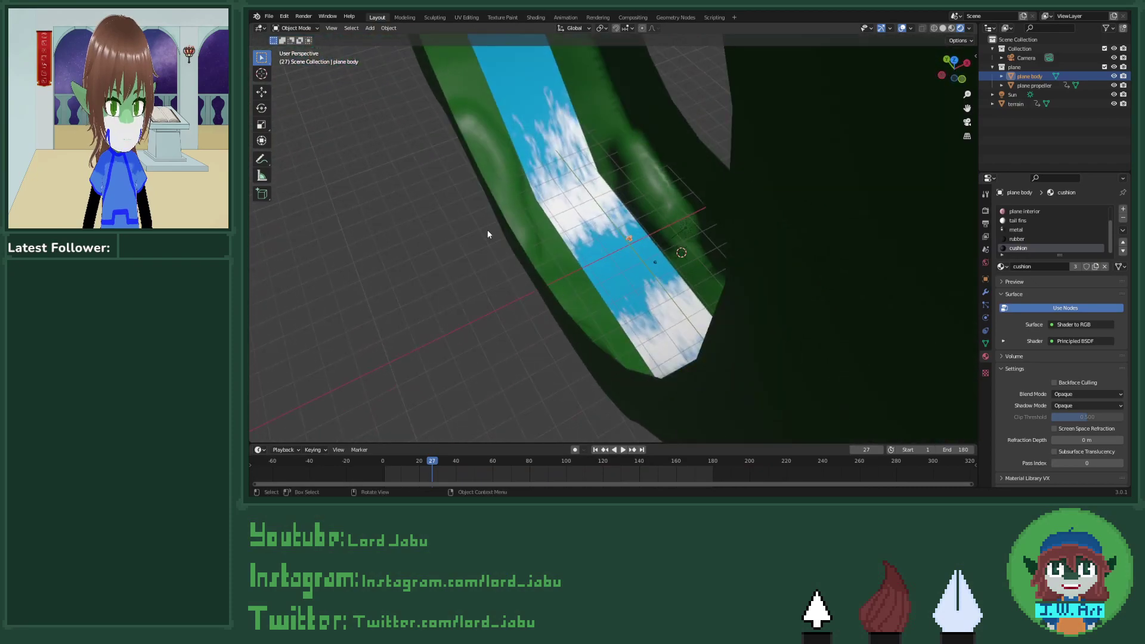
{"action": "left_click", "coordinate": [967, 122]}
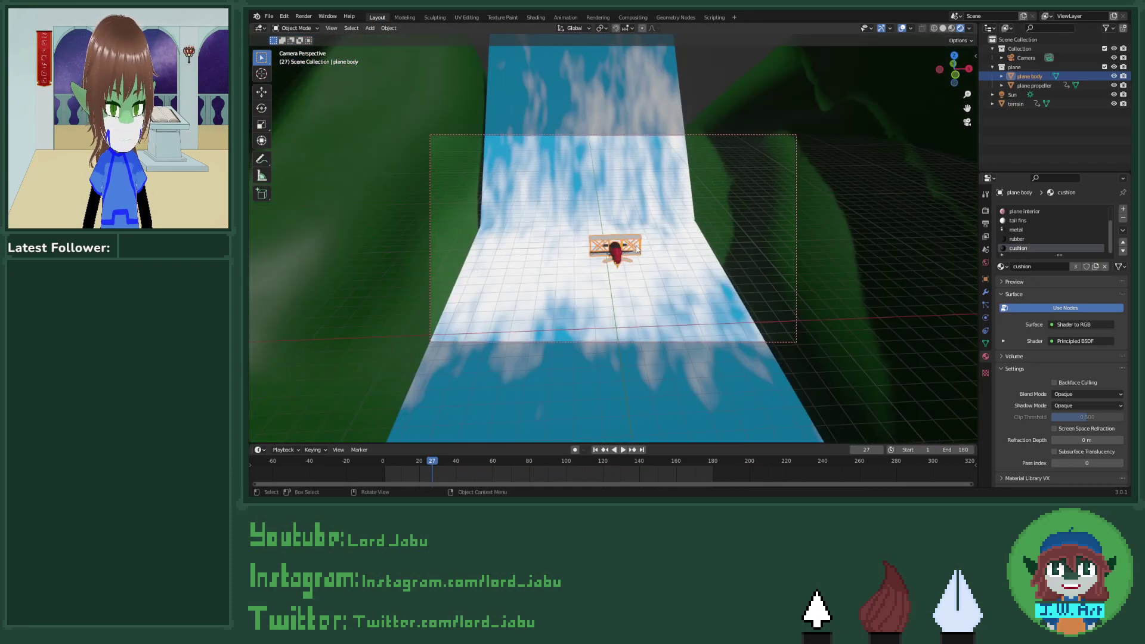
{"action": "middle_click_drag", "start_coordinate": [930, 140], "coordinate": [548, 290]}
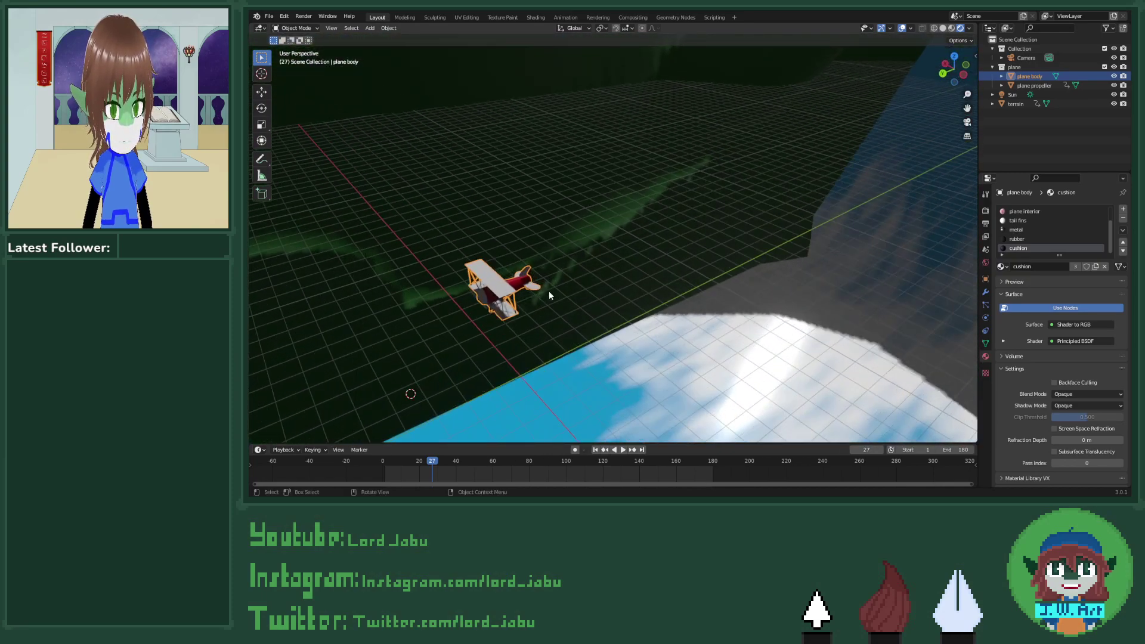
{"action": "left_click", "coordinate": [480, 301], "text": "shift"}
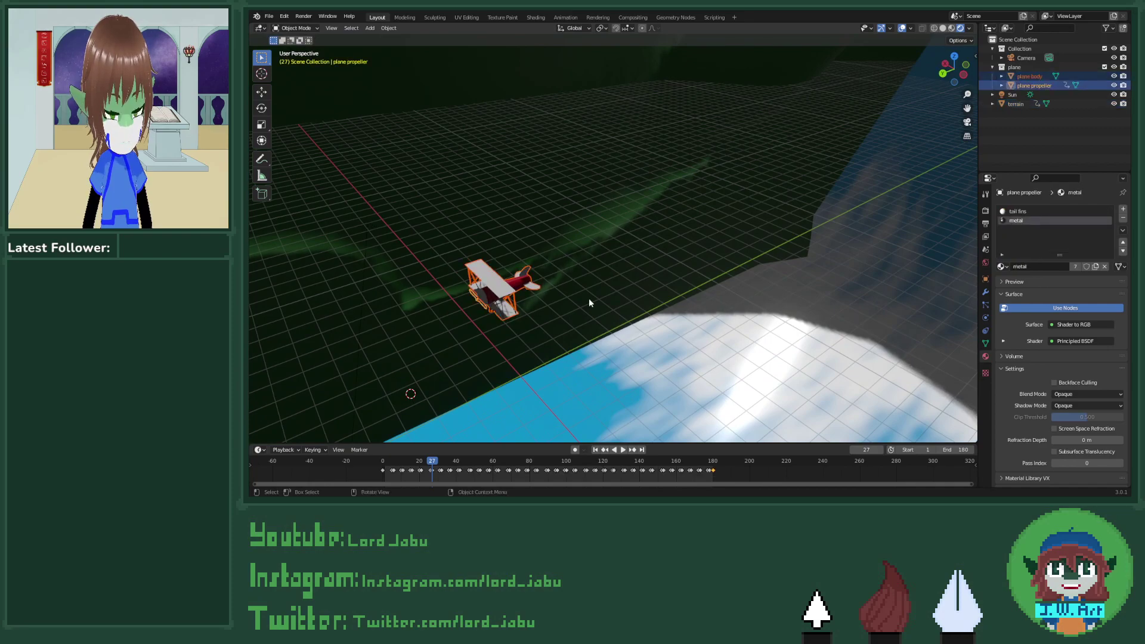
{"action": "middle_click_drag", "start_coordinate": [589, 298], "coordinate": [619, 381]}
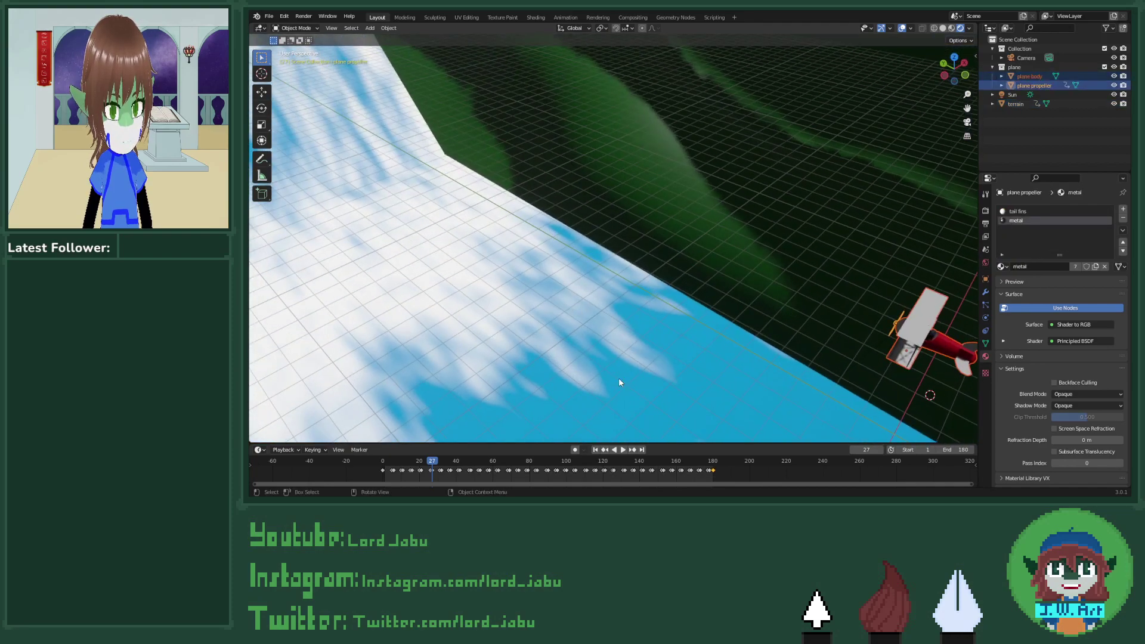
{"action": "left_click", "coordinate": [594, 450]}
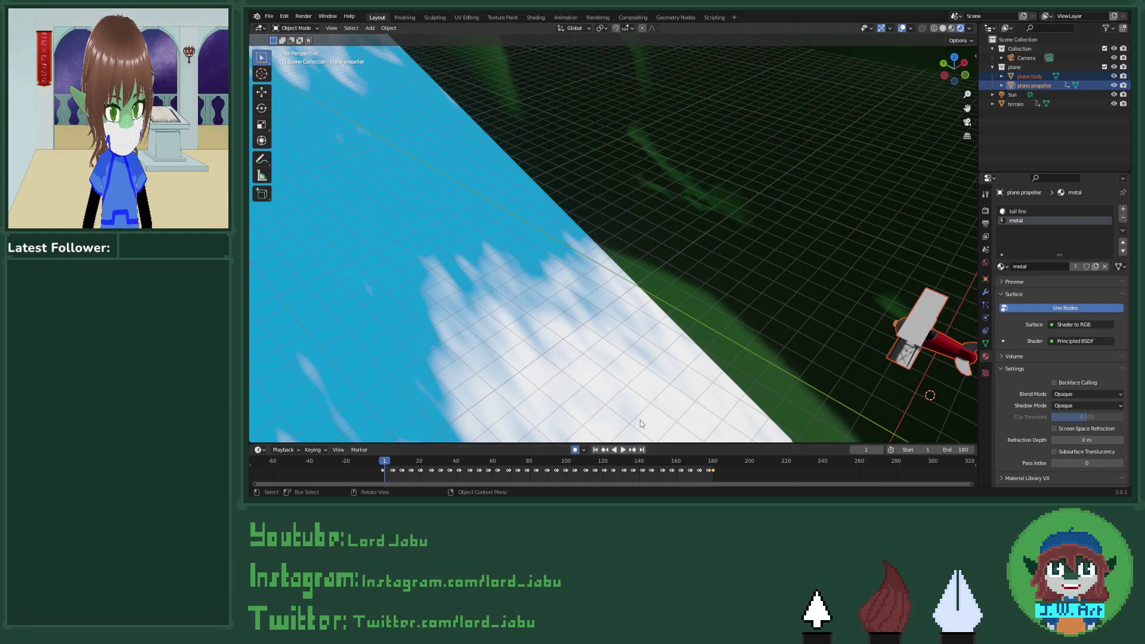
{"action": "middle_click_drag", "start_coordinate": [855, 408], "coordinate": [699, 303]}
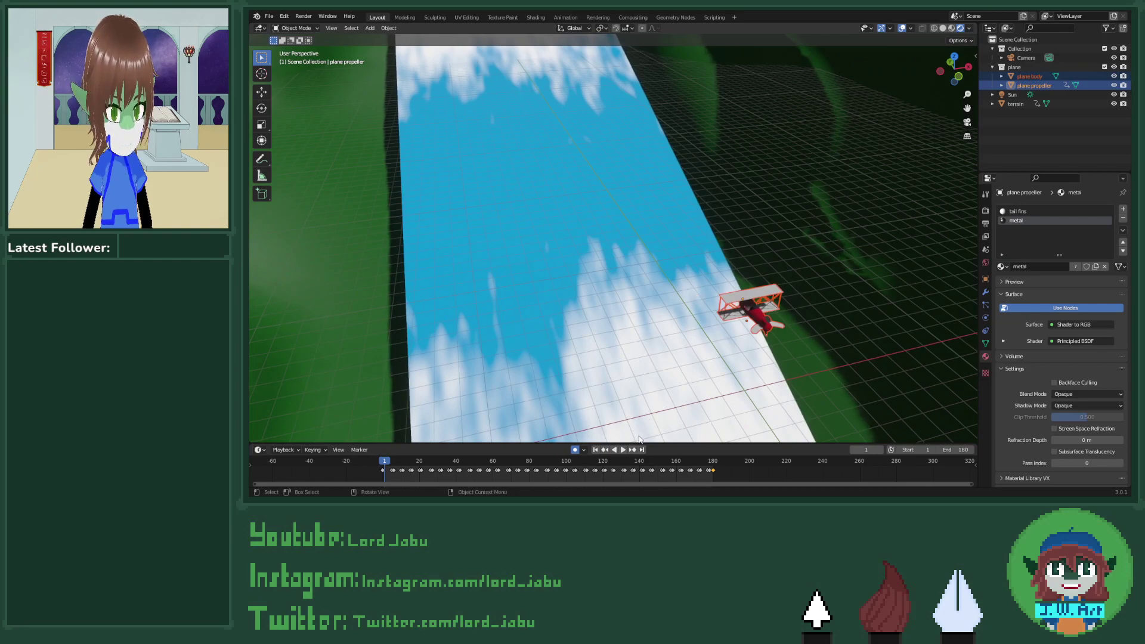
Step: During playback, nudge the biplane along X and Z, including a 5.4516 m X shift
{"action": "left_click", "coordinate": [623, 450]}
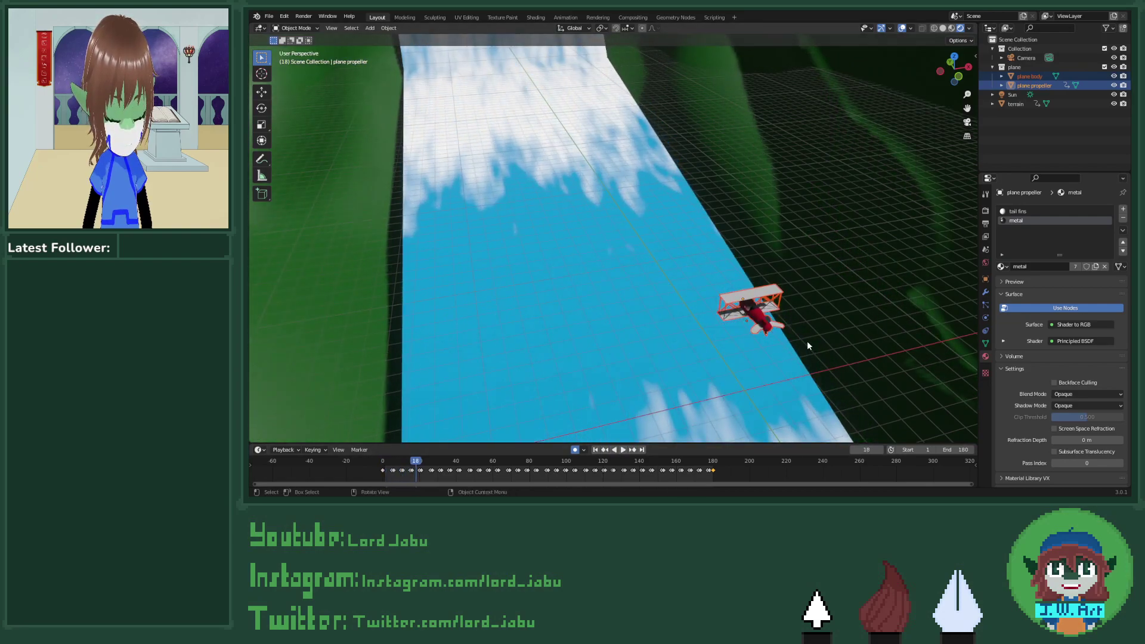
{"action": "key", "text": "g"}
{"action": "key", "text": "x"}
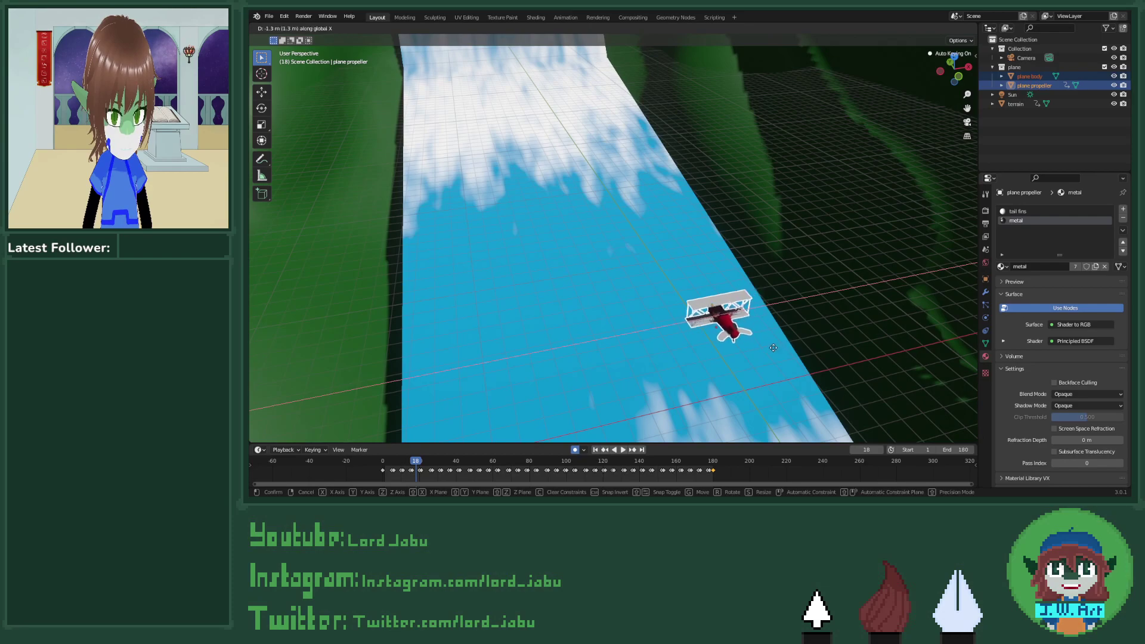
{"action": "left_click", "coordinate": [743, 358]}
{"action": "key", "text": "g"}
{"action": "key", "text": "z"}
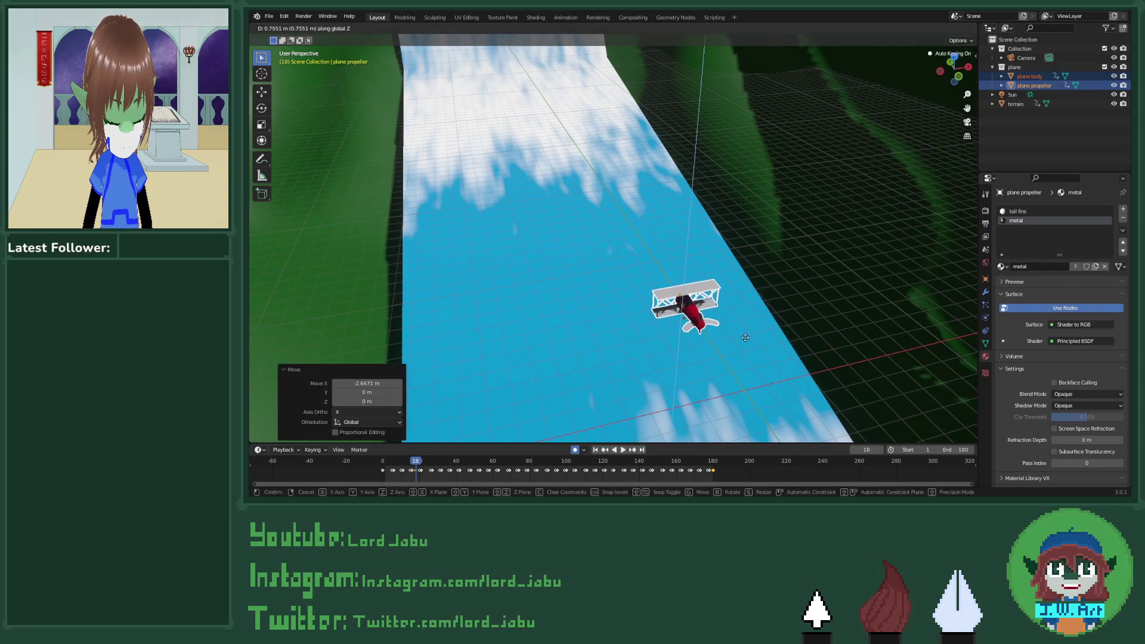
{"action": "left_click", "coordinate": [745, 338]}
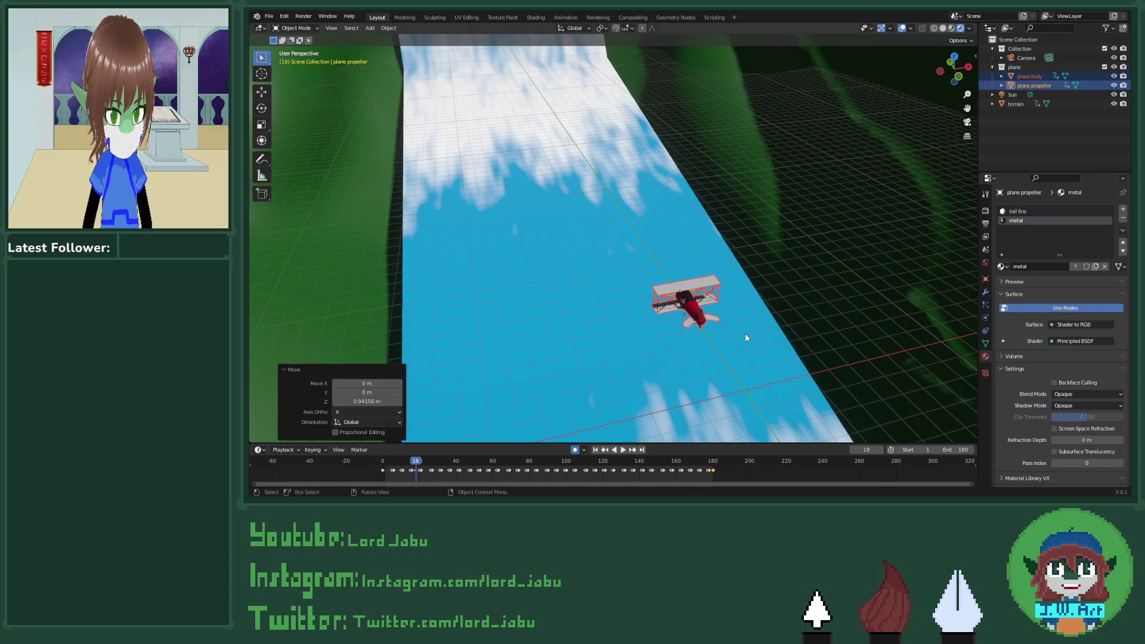
{"action": "left_click", "coordinate": [623, 450]}
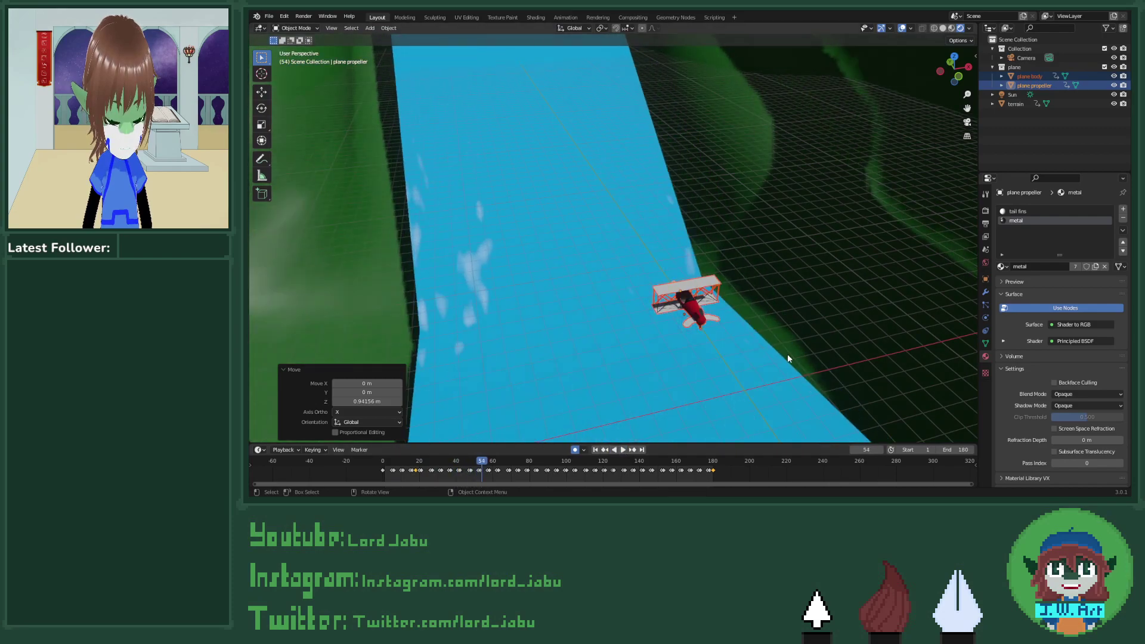
{"action": "key", "text": "g"}
{"action": "key", "text": "z"}
{"action": "left_click", "coordinate": [782, 370]}
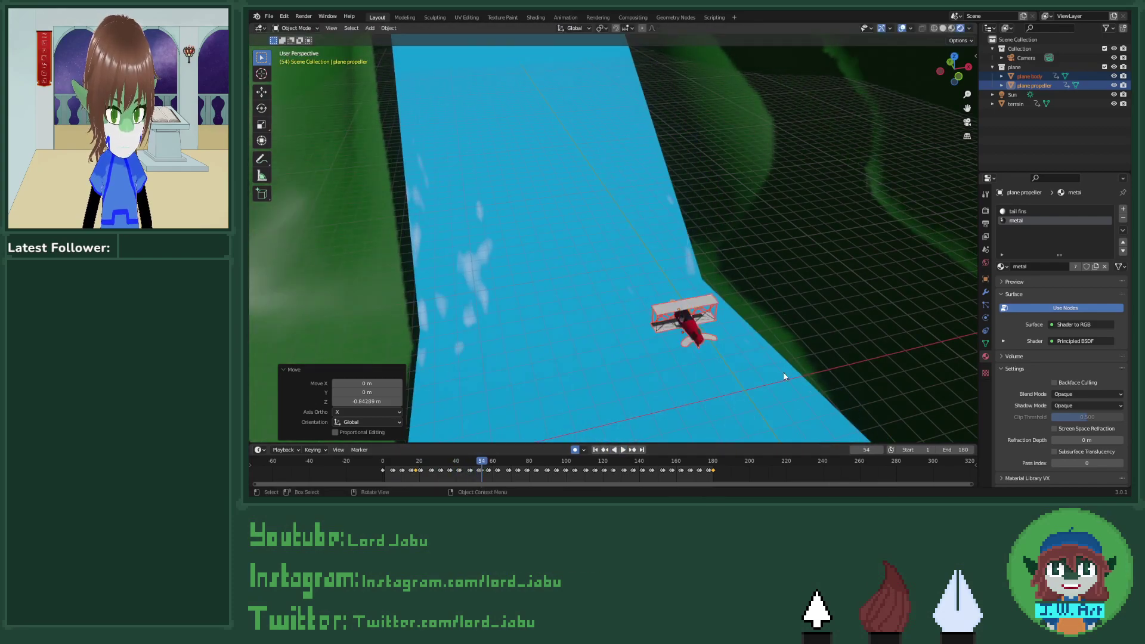
{"action": "key", "text": "g"}
{"action": "key", "text": "y"}
{"action": "key", "text": "x"}
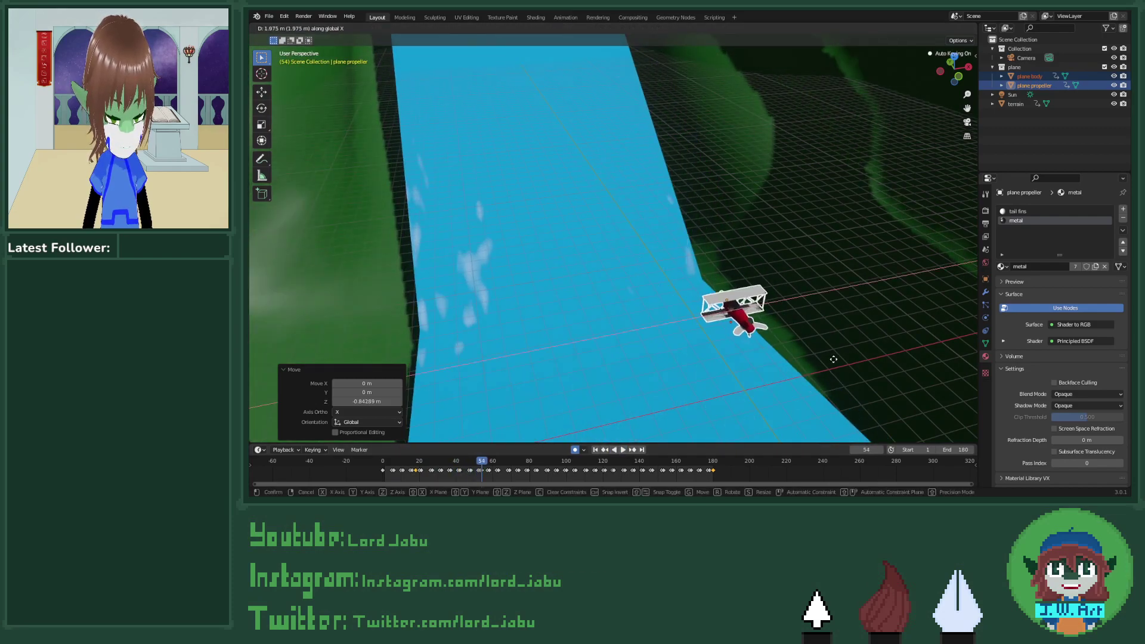
{"action": "left_click", "coordinate": [905, 328]}
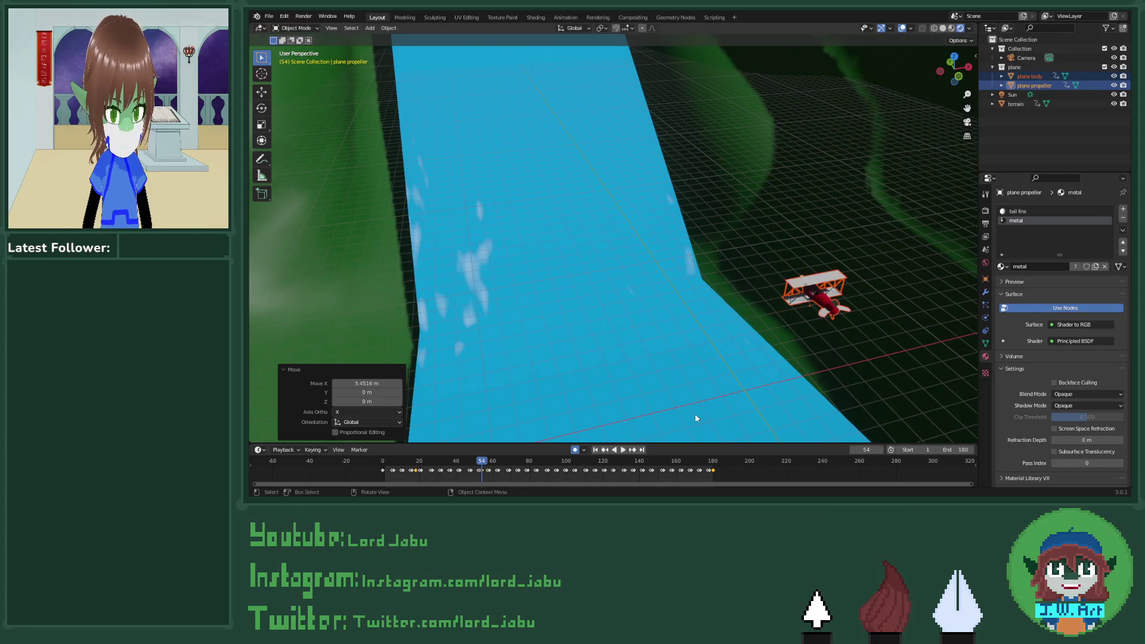
Step: At frame 104, adjust the biplane's height and sideways X position, then replay from there
{"action": "left_click", "coordinate": [623, 450]}
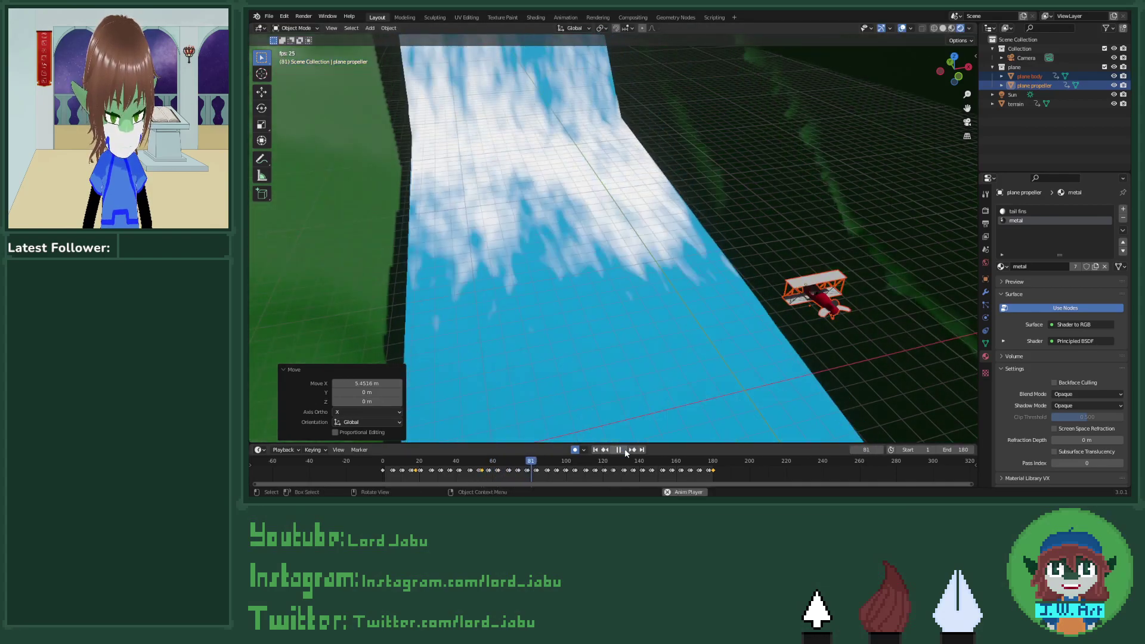
{"action": "left_click", "coordinate": [624, 448]}
{"action": "key", "text": "g"}
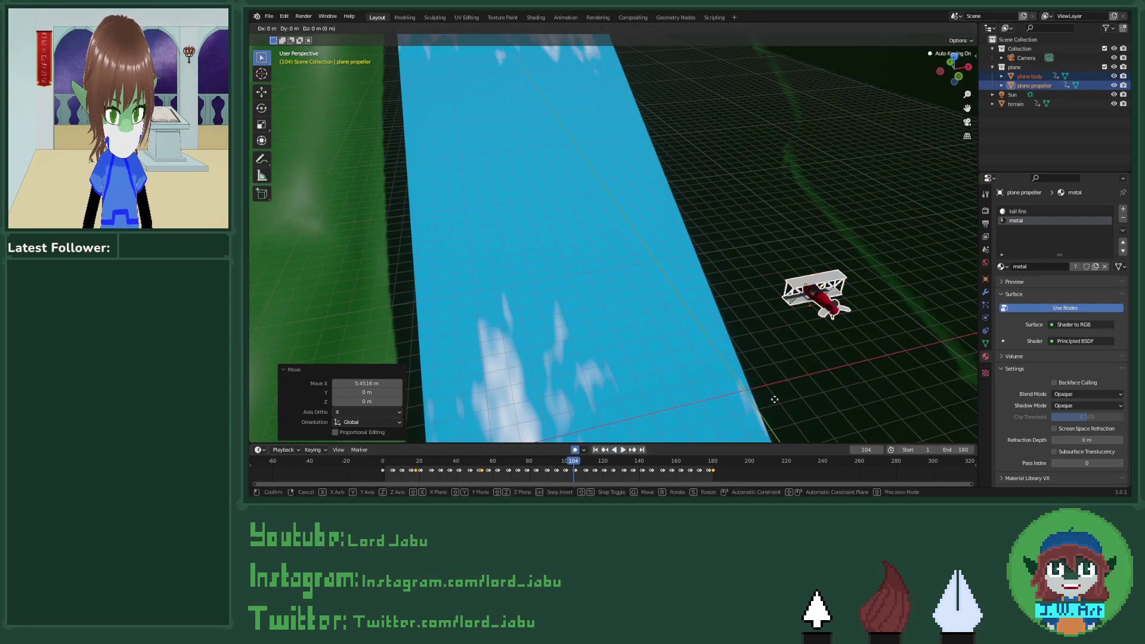
{"action": "key", "text": "z"}
{"action": "left_click", "coordinate": [775, 384]}
{"action": "key", "text": "g"}
{"action": "key", "text": "x"}
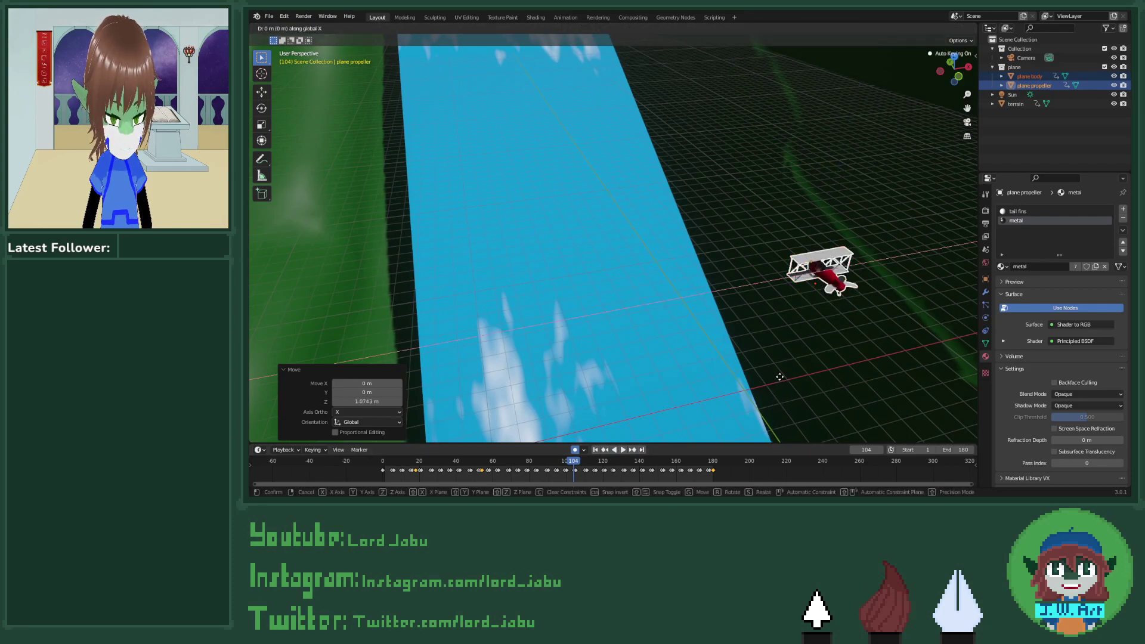
{"action": "left_click", "coordinate": [756, 378]}
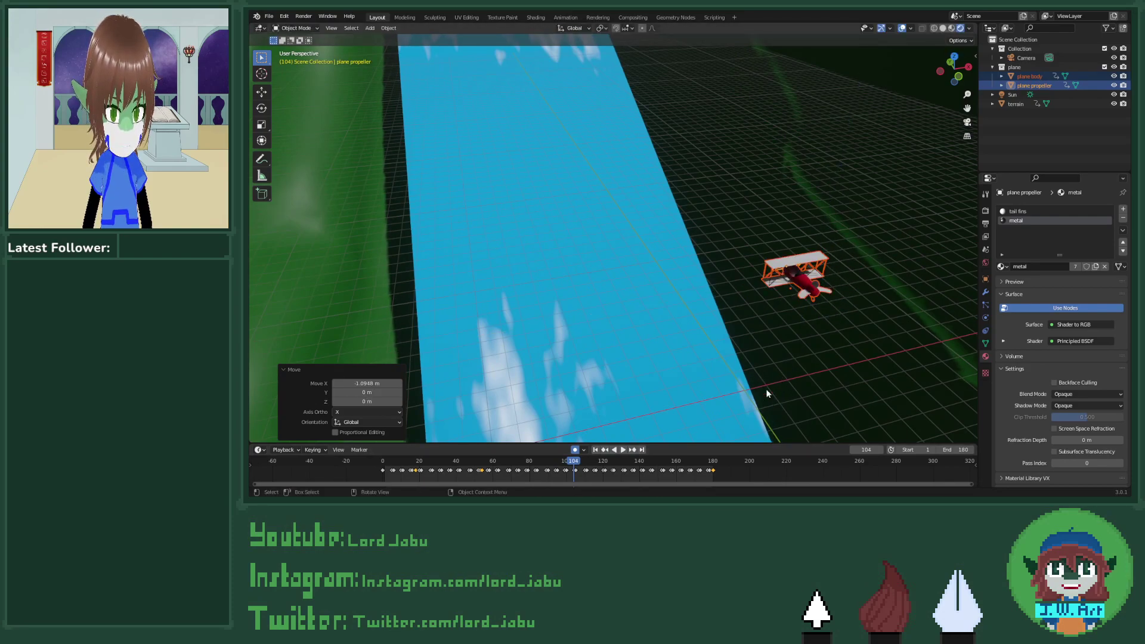
{"action": "left_click", "coordinate": [621, 450]}
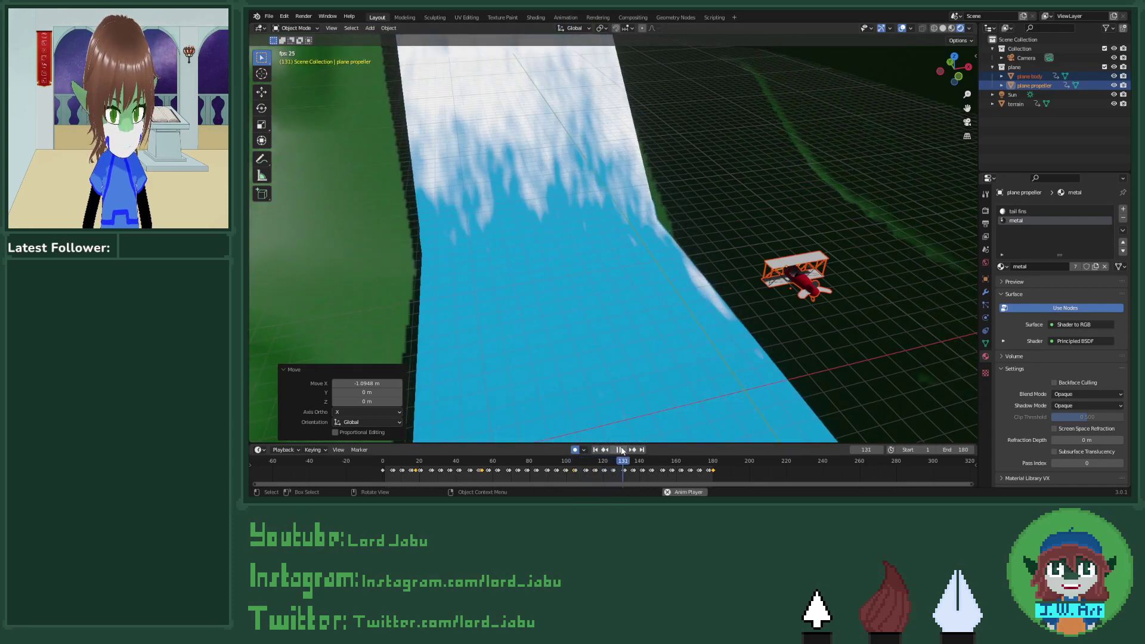
{"action": "left_click", "coordinate": [622, 450]}
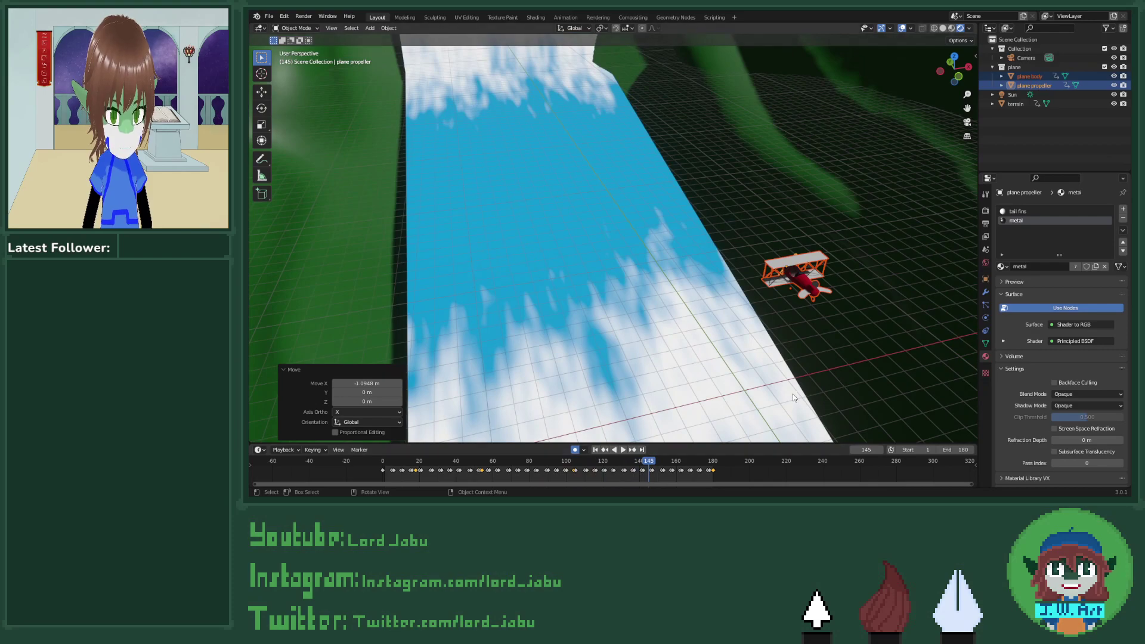
Step: At frame 118, shift the biplane sideways along X and lower it
{"action": "middle_click_drag", "start_coordinate": [824, 379], "coordinate": [599, 459]}
{"action": "left_click", "coordinate": [595, 449]}
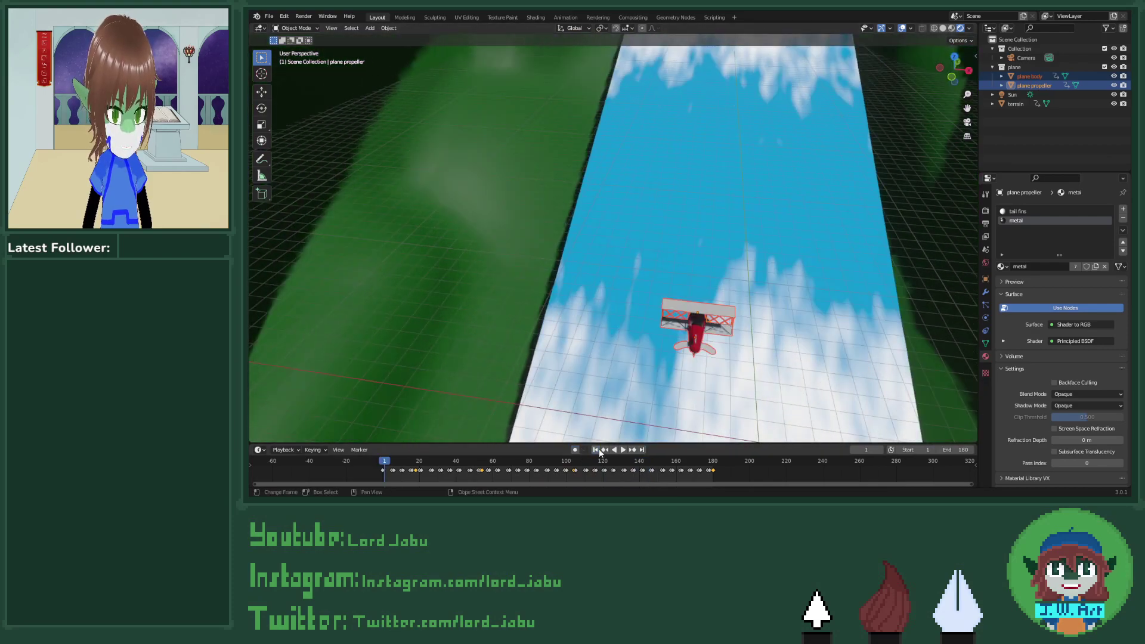
{"action": "left_click", "coordinate": [623, 450]}
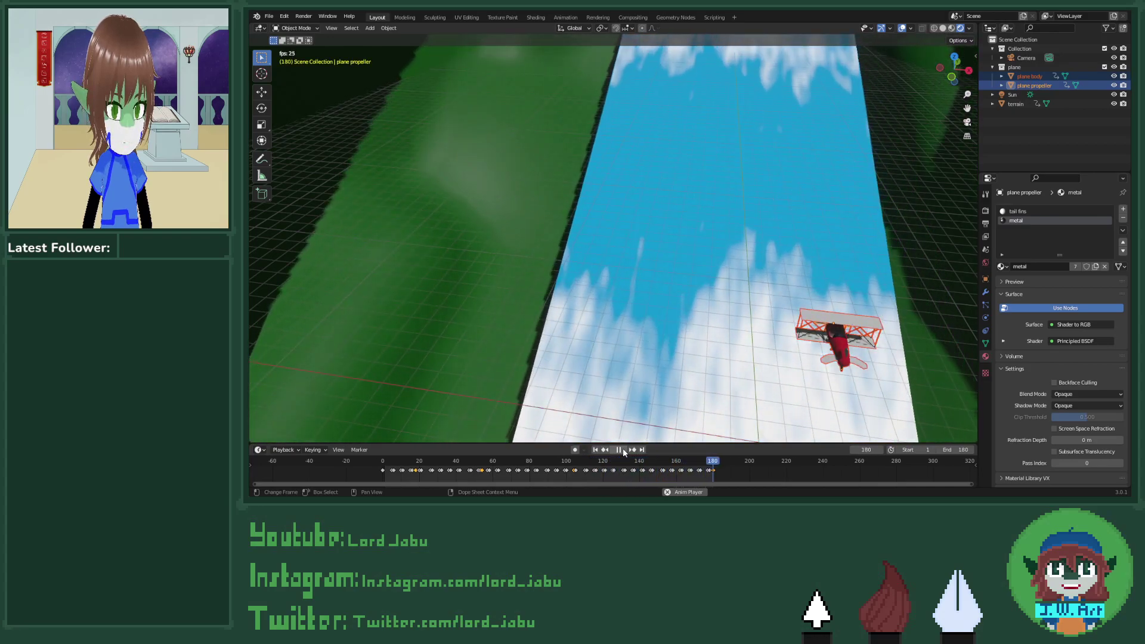
{"action": "left_click", "coordinate": [618, 449]}
{"action": "left_click", "coordinate": [599, 466]}
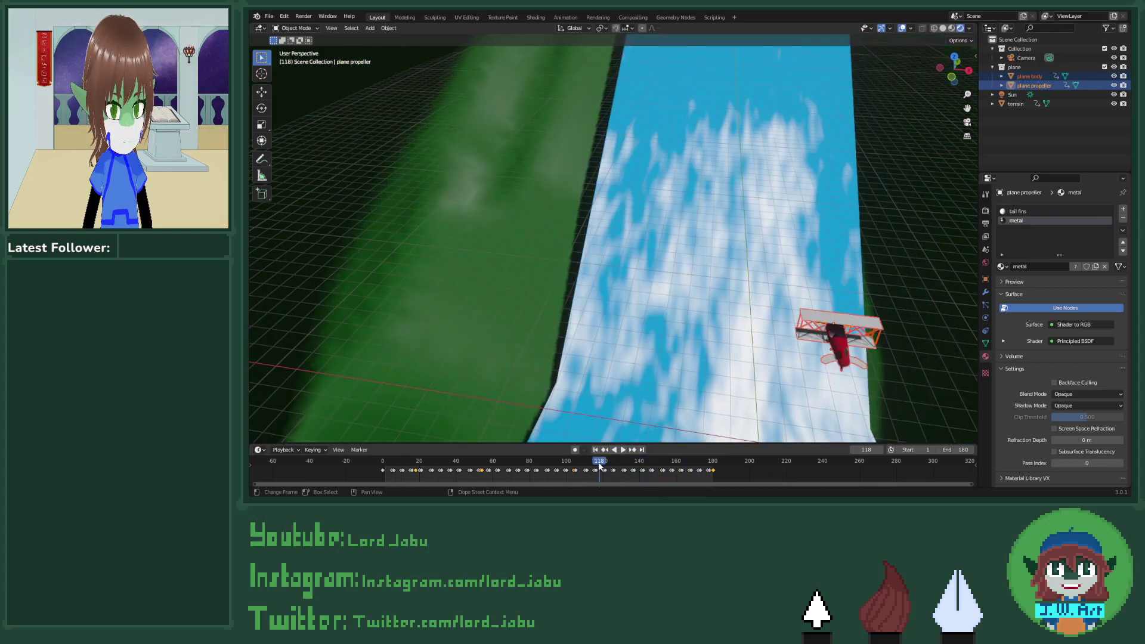
{"action": "mouse_move", "coordinate": [692, 386]}
{"action": "middle_mouse_down"}
{"action": "mouse_move", "coordinate": [754, 362]}
{"action": "mouse_move", "coordinate": [708, 377]}
{"action": "middle_mouse_up"}
{"action": "key", "text": "g"}
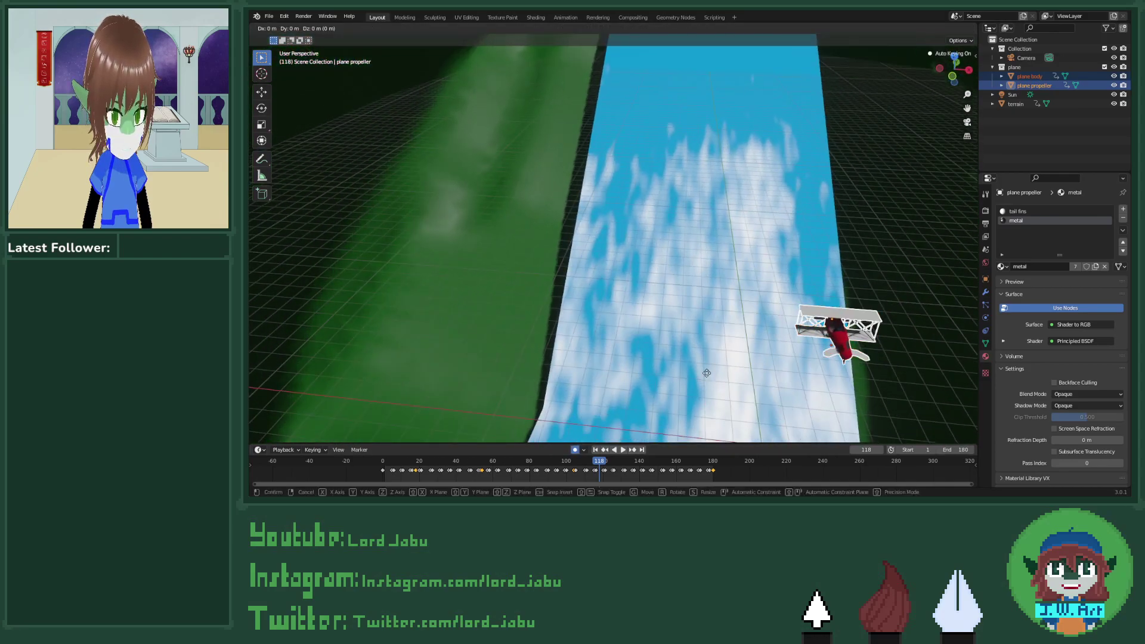
{"action": "key", "text": "x"}
{"action": "left_click", "coordinate": [654, 372]}
{"action": "key", "text": "g"}
{"action": "key", "text": "z"}
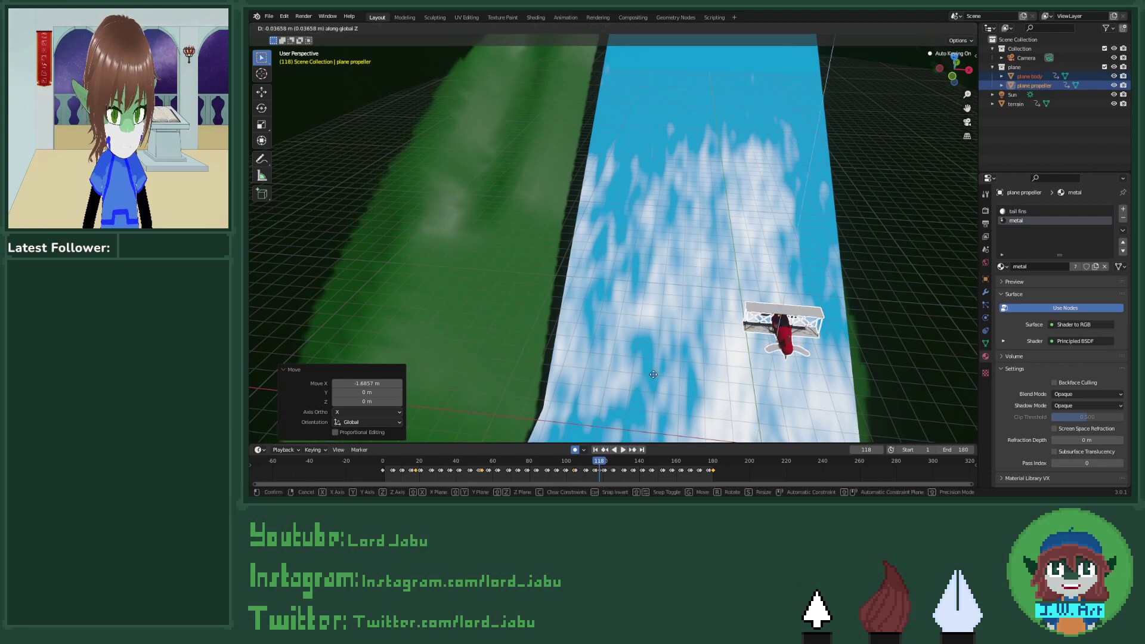
{"action": "left_click", "coordinate": [651, 412]}
{"action": "middle_click_drag", "start_coordinate": [651, 413], "coordinate": [639, 405]}
{"action": "left_click", "coordinate": [624, 450]}
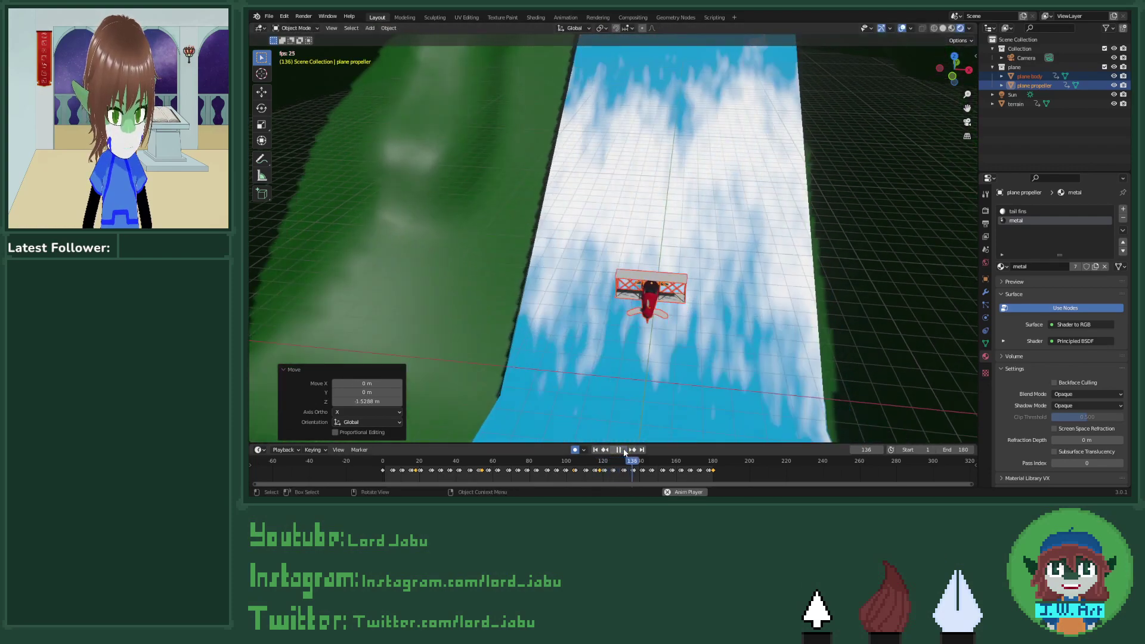
Step: Raise the biplane later in the flight, then replay the animation from the start
{"action": "key", "text": "g"}
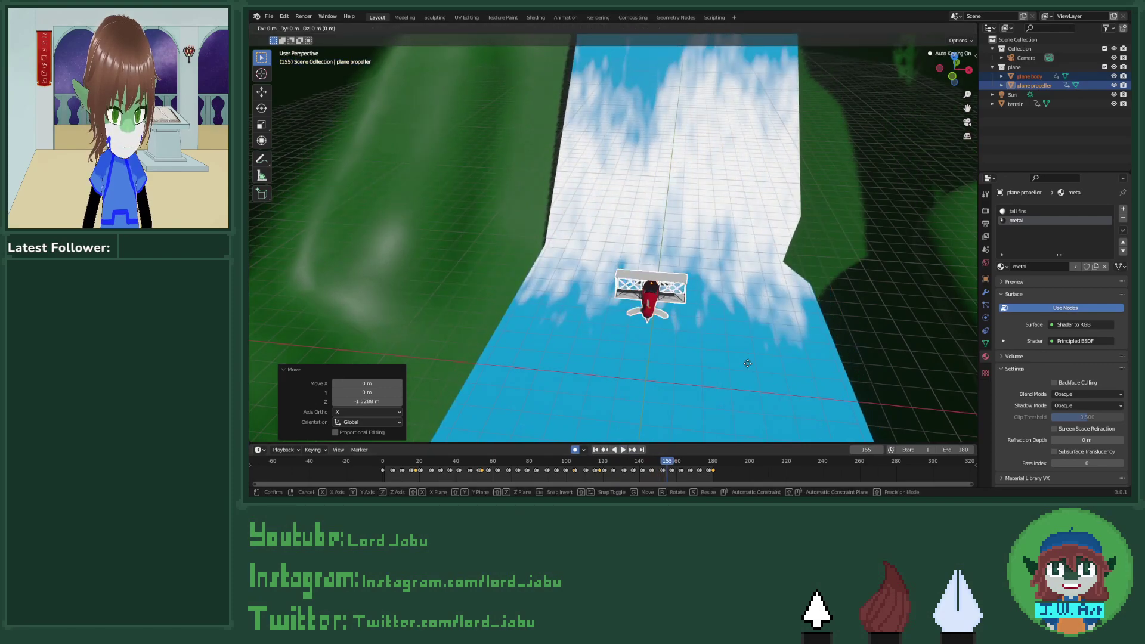
{"action": "key", "text": "z"}
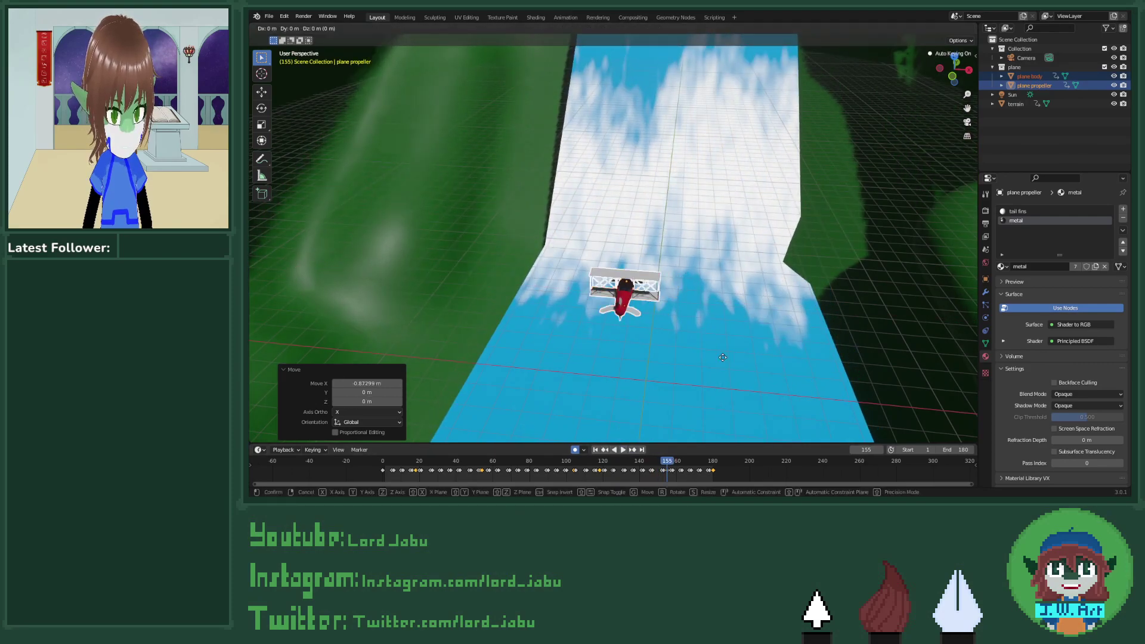
{"action": "left_click", "coordinate": [720, 327]}
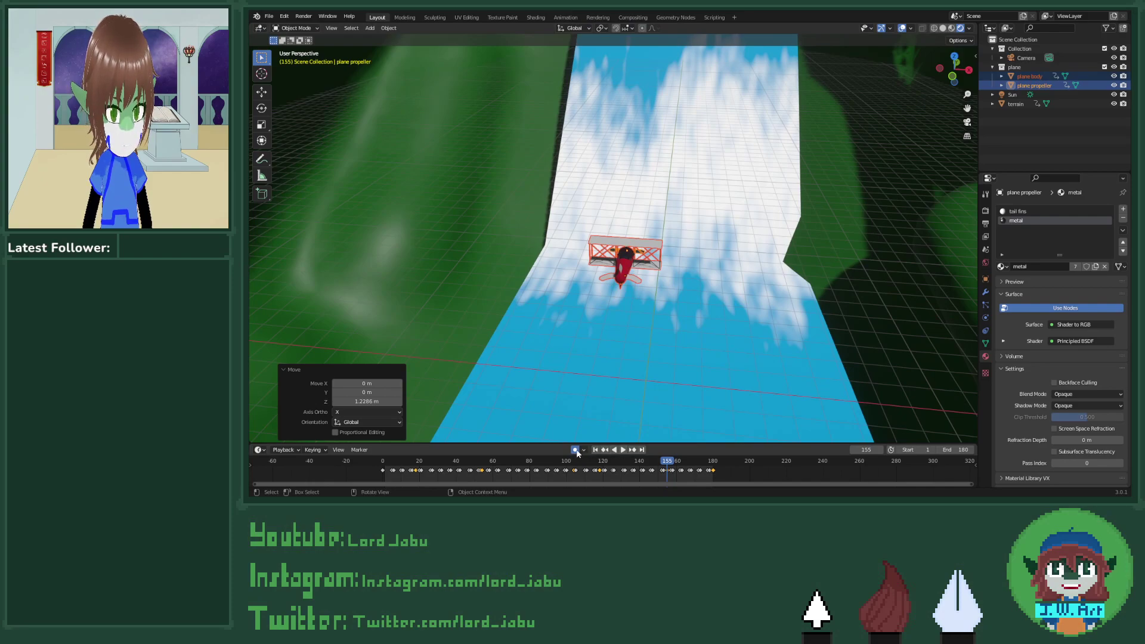
{"action": "left_click", "coordinate": [622, 450]}
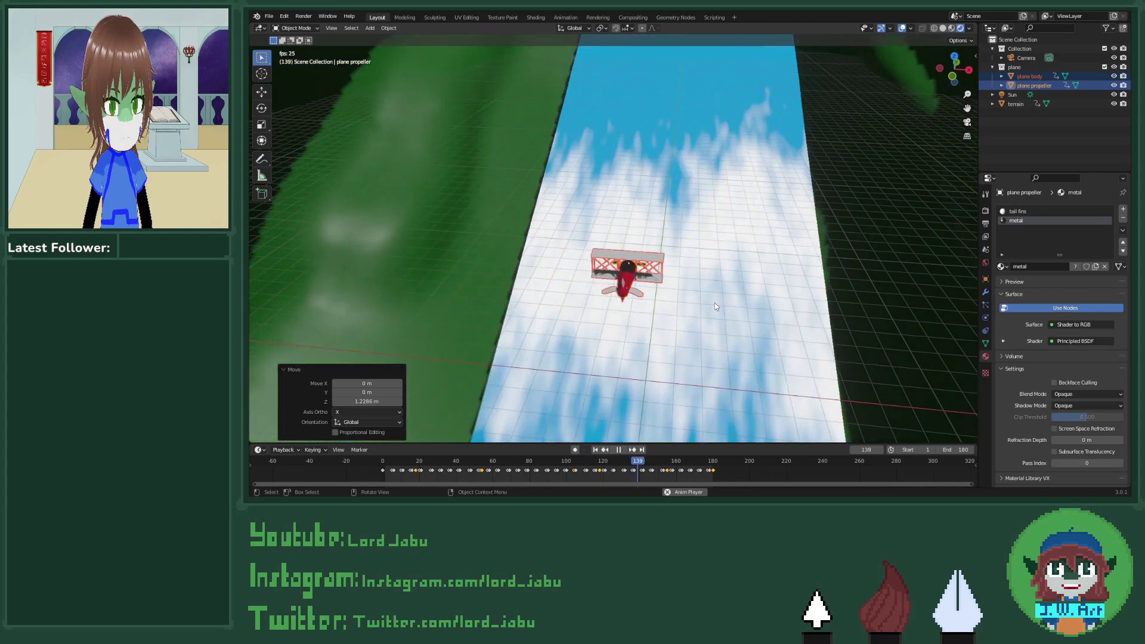
{"action": "left_click", "coordinate": [622, 450]}
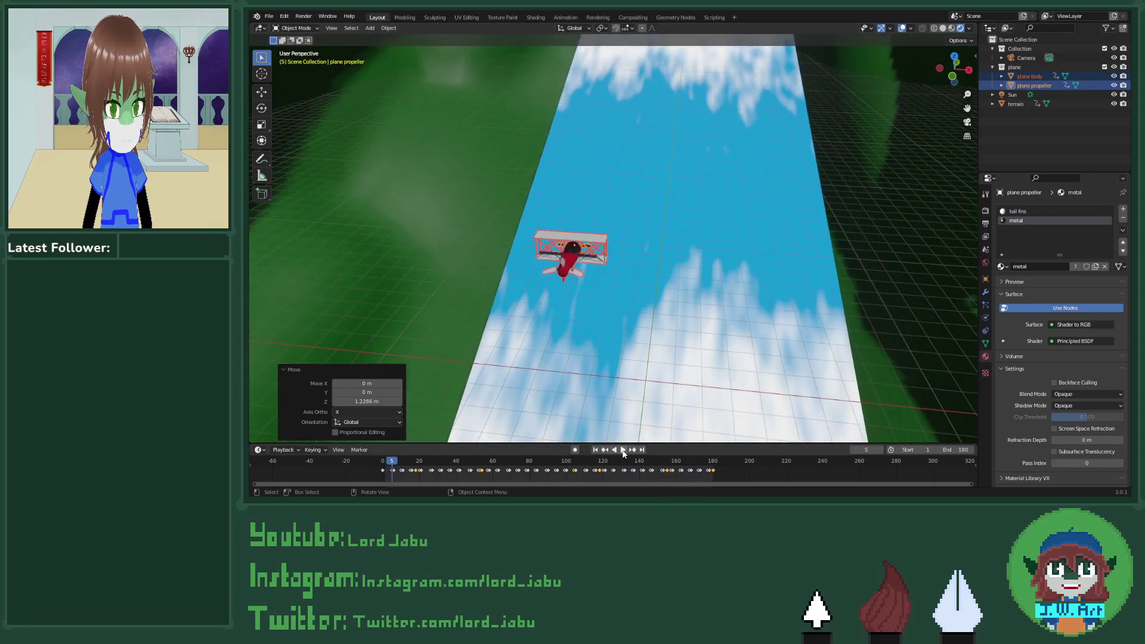
{"action": "middle_click_drag", "start_coordinate": [553, 268], "coordinate": [665, 262]}
{"action": "key", "text": "ctrl+z"}
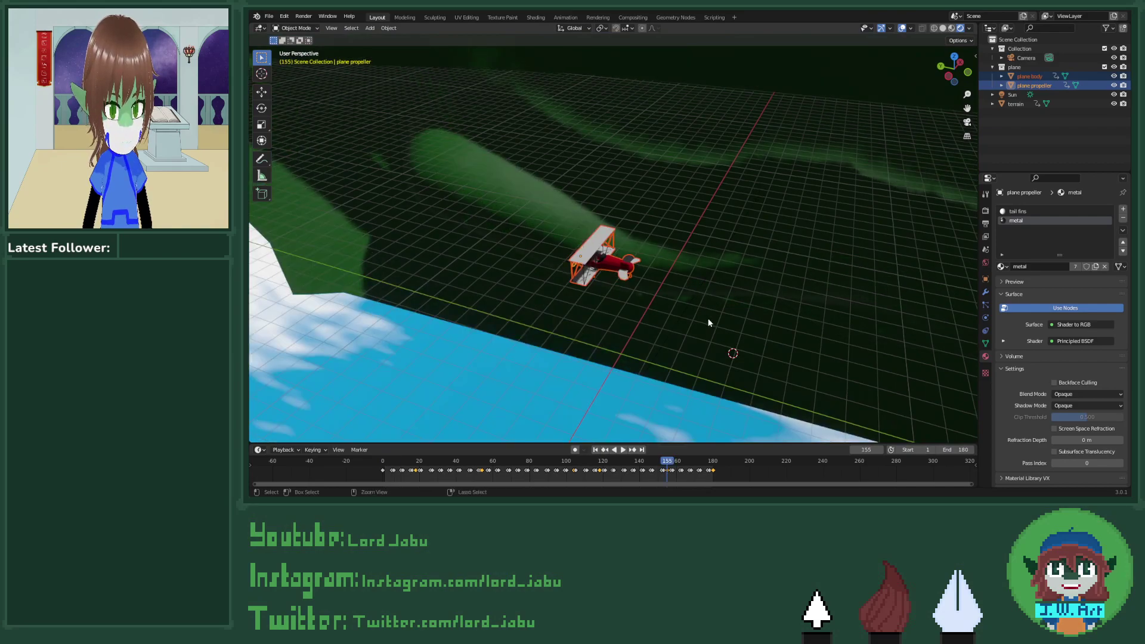
{"action": "key", "text": "ctrl+z"}
{"action": "key", "text": "ctrl+z"}
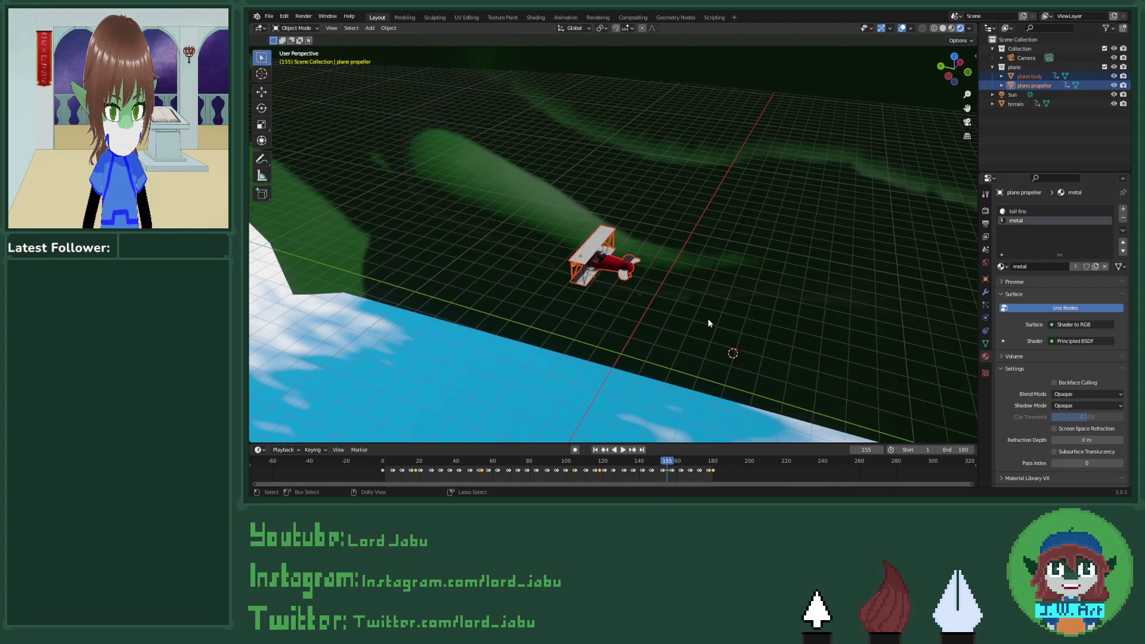
{"action": "middle_click_drag", "start_coordinate": [709, 322], "coordinate": [642, 310]}
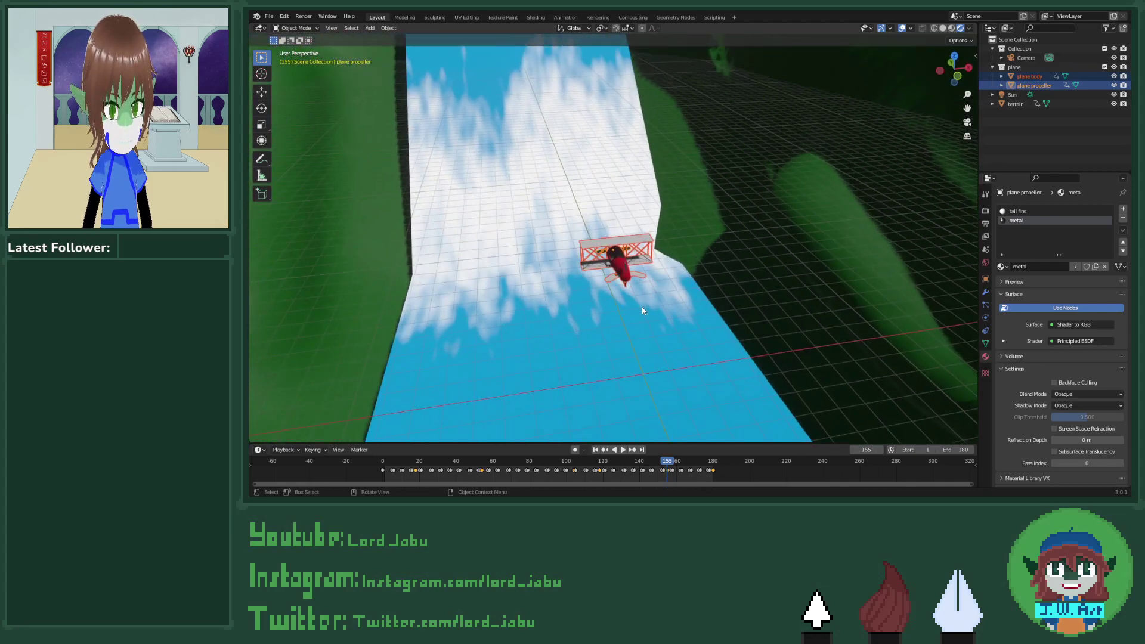
{"action": "left_click", "coordinate": [387, 461]}
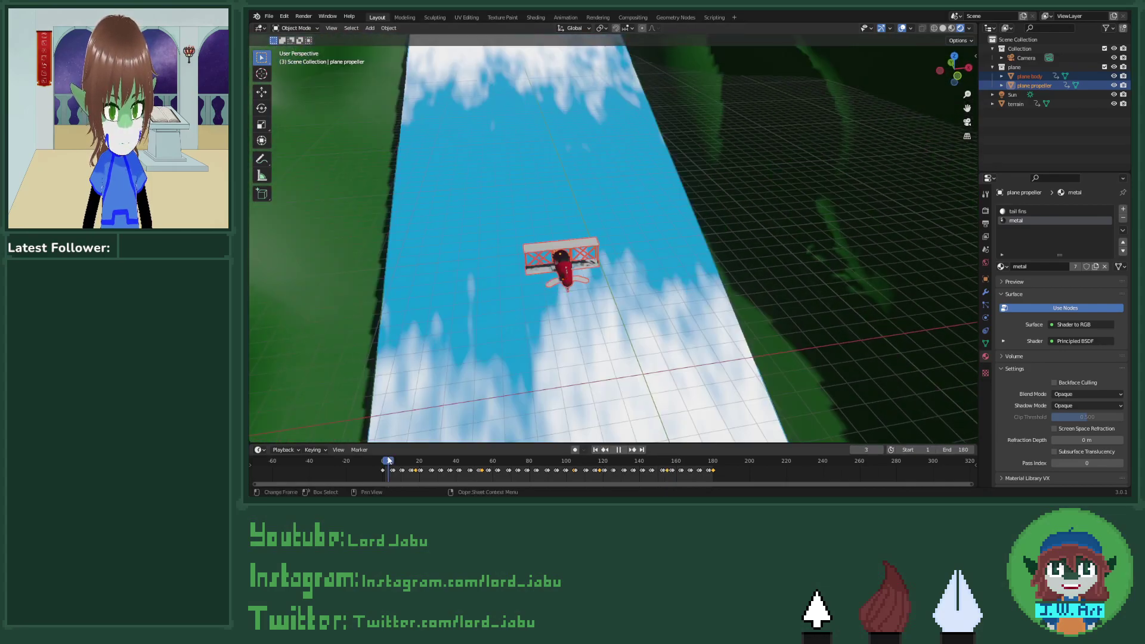
{"action": "key", "text": "space"}
{"action": "key", "text": "space"}
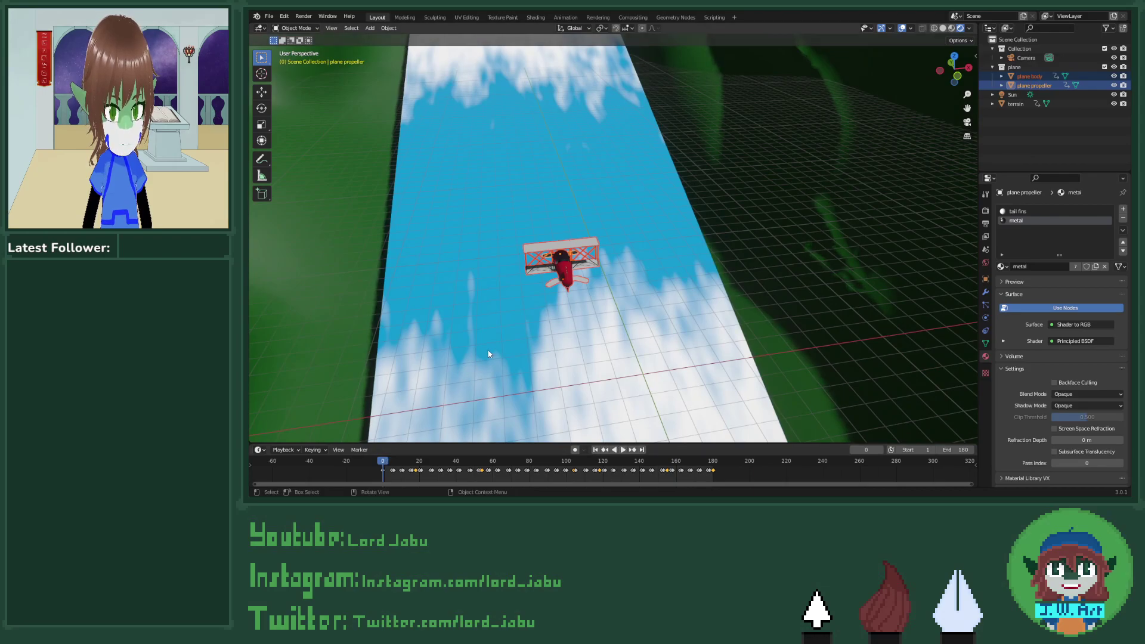
{"action": "middle_click_drag", "start_coordinate": [539, 288], "coordinate": [640, 305]}
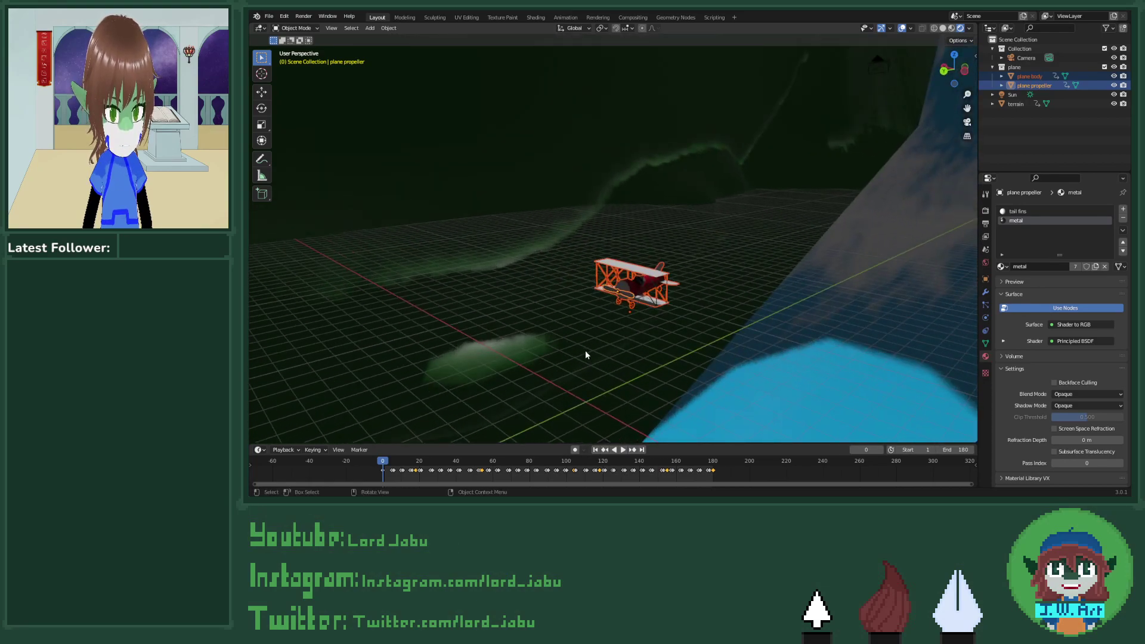
Step: Insert a location keyframe for the biplane at frame 0 and bring it into view in the Dope Sheet
{"action": "key", "text": "i"}
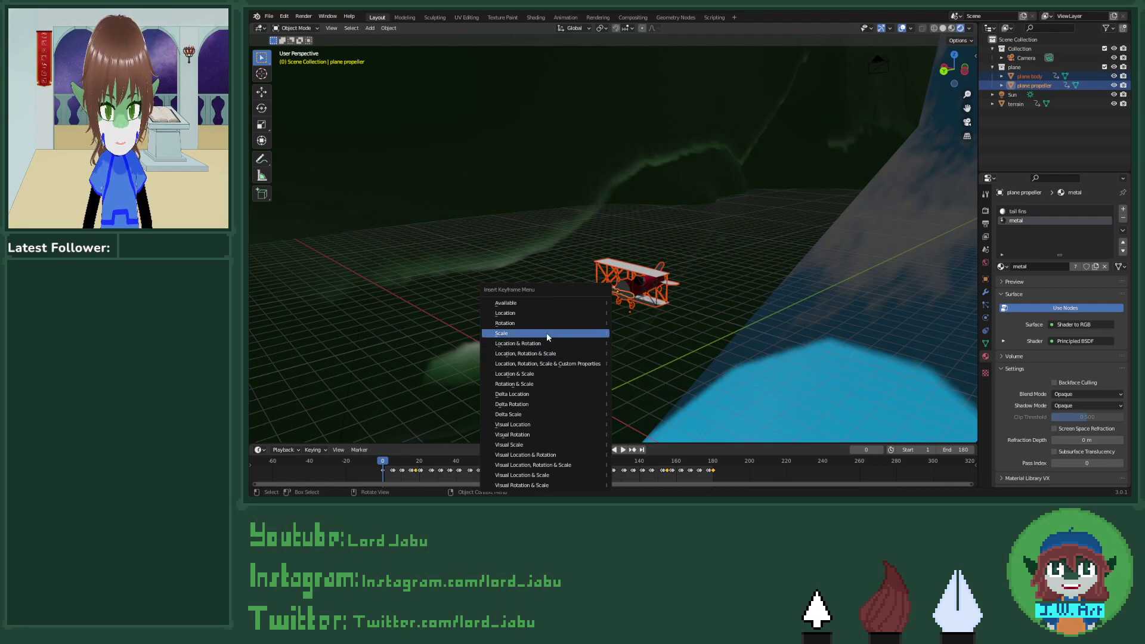
{"action": "left_click", "coordinate": [545, 313]}
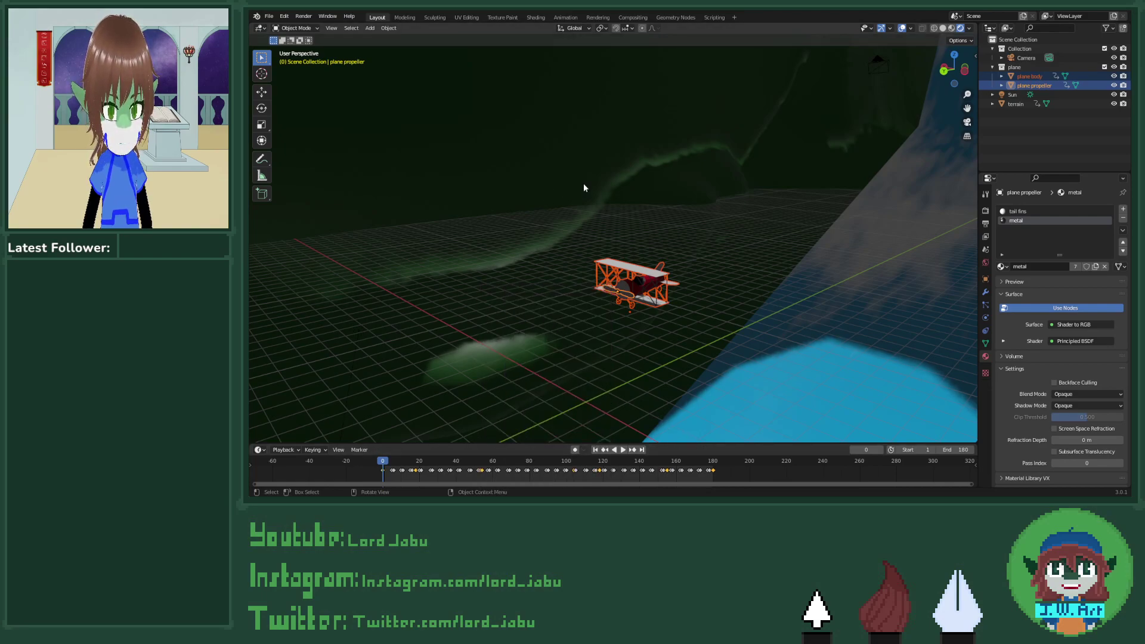
{"action": "left_click", "coordinate": [566, 16]}
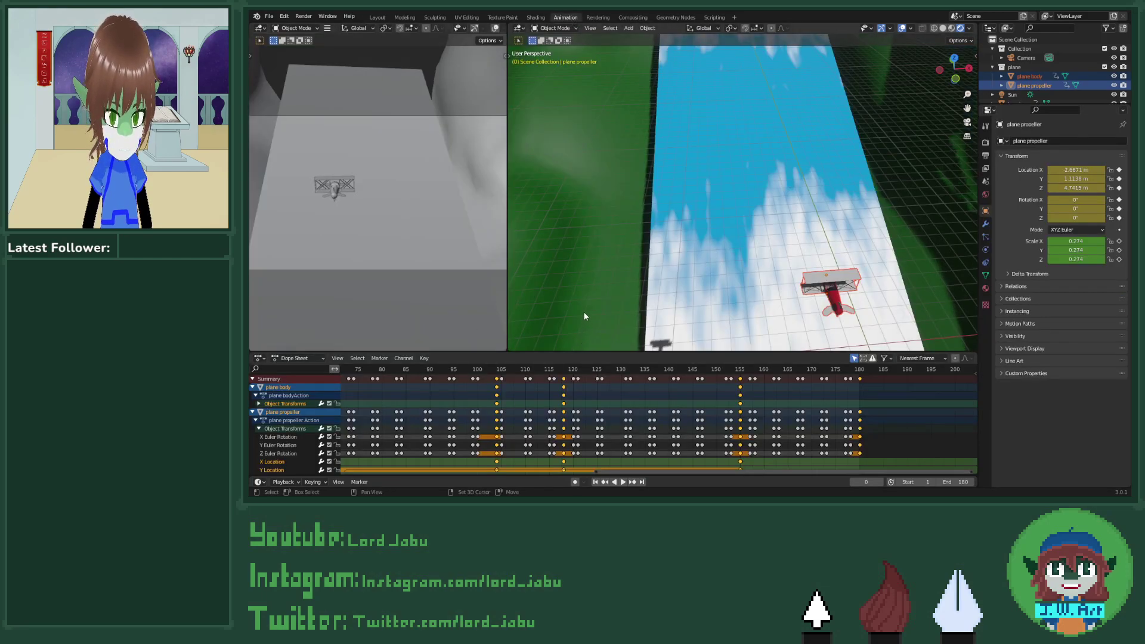
{"action": "middle_click_drag", "start_coordinate": [384, 429], "coordinate": [705, 434]}
{"action": "middle_click_drag", "start_coordinate": [420, 415], "coordinate": [613, 418]}
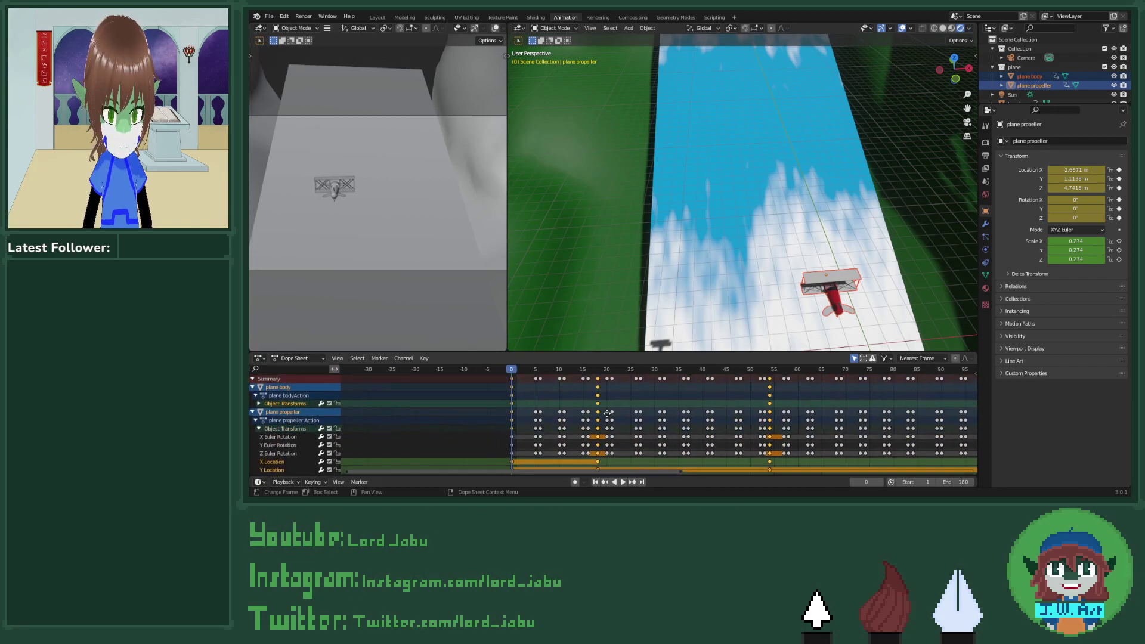
{"action": "scroll", "coordinate": [528, 387], "scroll_direction": "down", "scroll_amount": 3}
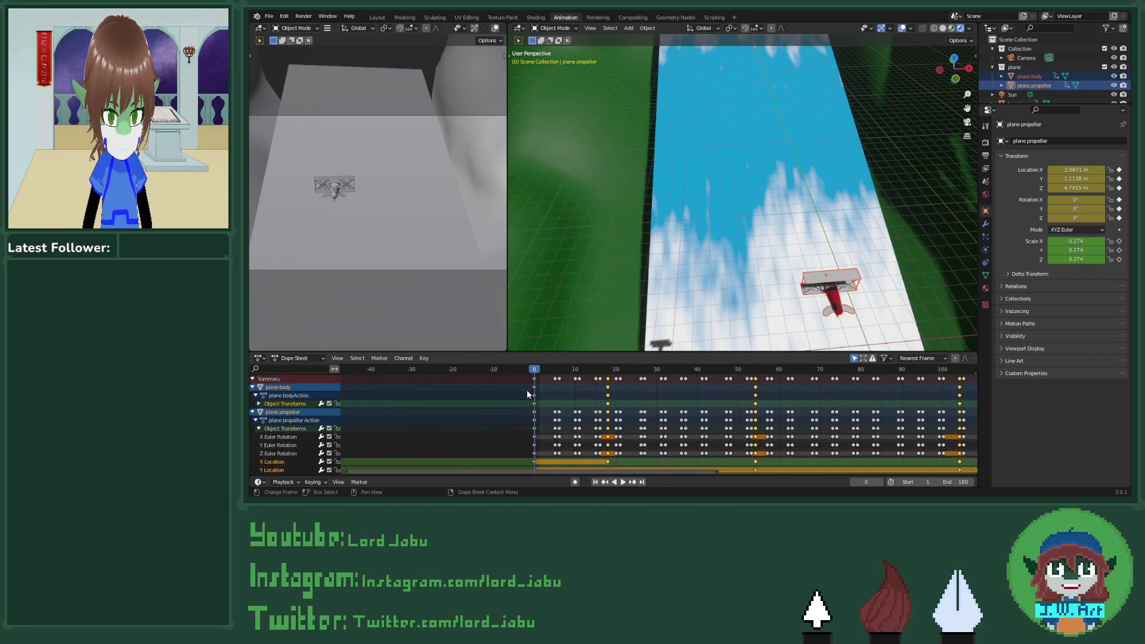
{"action": "scroll", "coordinate": [289, 446], "scroll_direction": "down", "scroll_amount": 3}
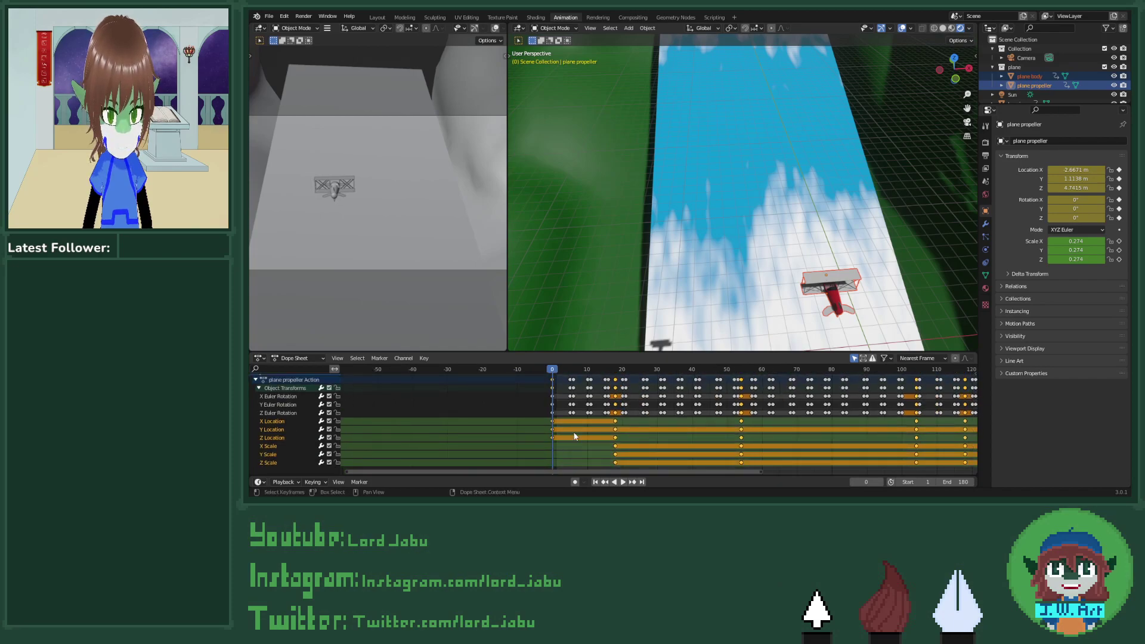
Step: Copy the frame-0 location keys to about frame 180
{"action": "left_click_drag", "start_coordinate": [543, 417], "coordinate": [562, 445]}
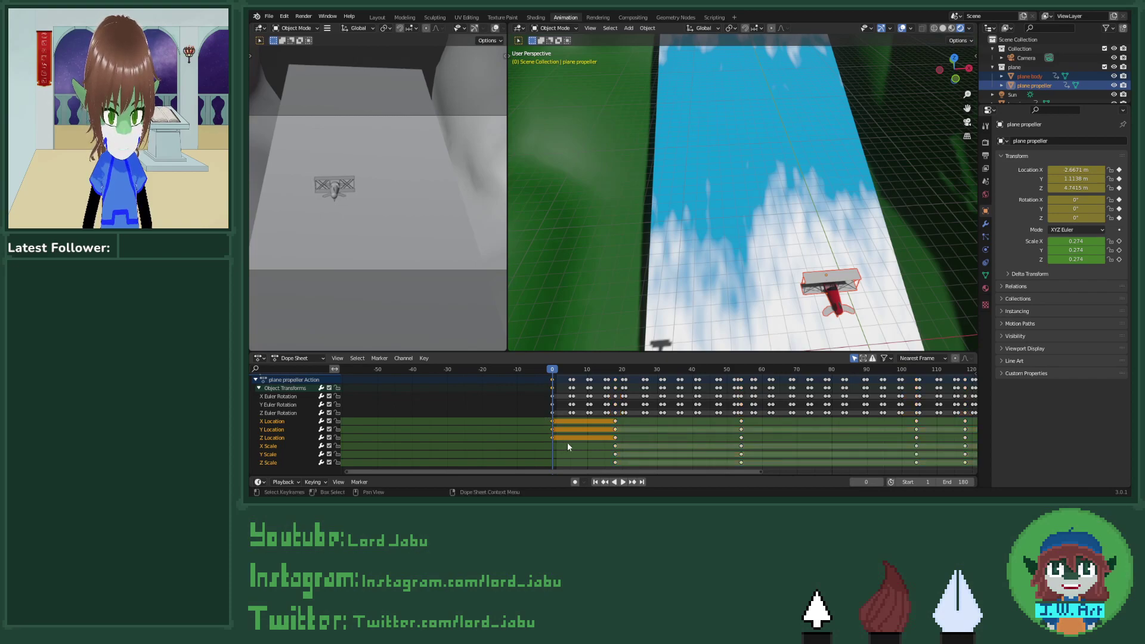
{"action": "key", "text": "shift+d"}
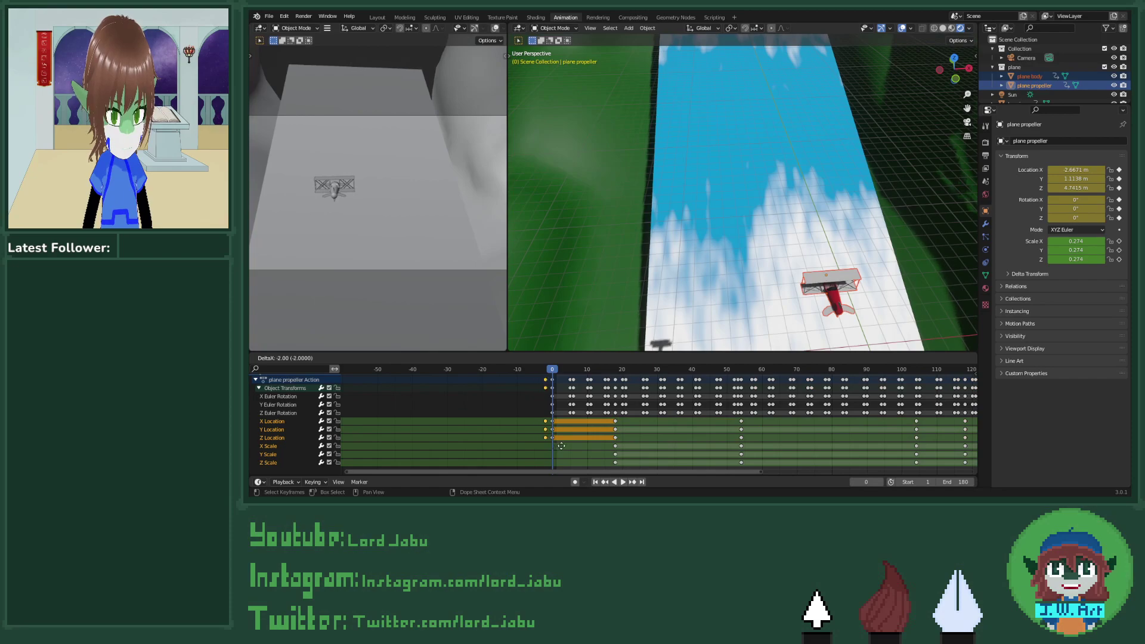
{"action": "key", "text": "Escape"}
{"action": "scroll", "coordinate": [656, 447], "scroll_direction": "down", "scroll_amount": 4}
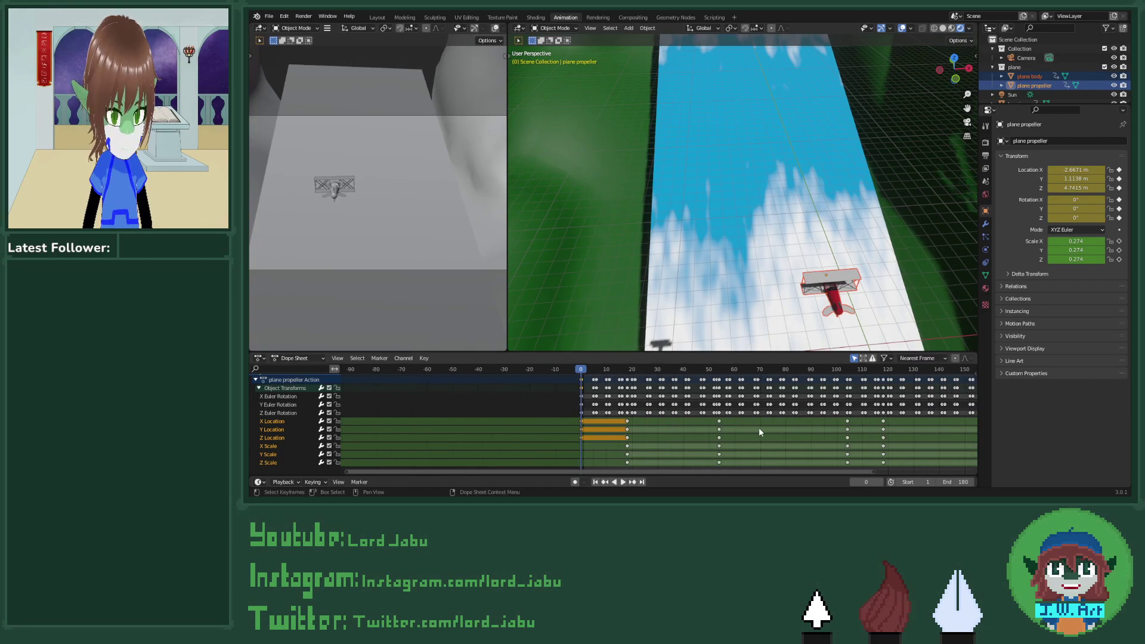
{"action": "scroll", "coordinate": [763, 429], "scroll_direction": "down", "scroll_amount": 2}
{"action": "key", "text": "g"}
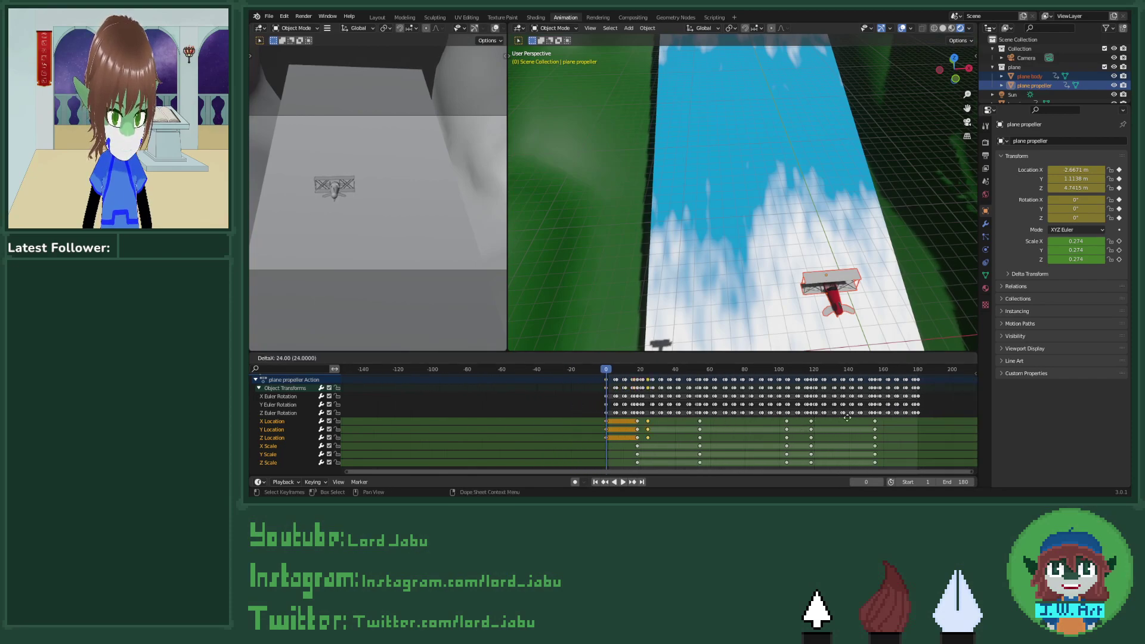
{"action": "left_click", "coordinate": [474, 402]}
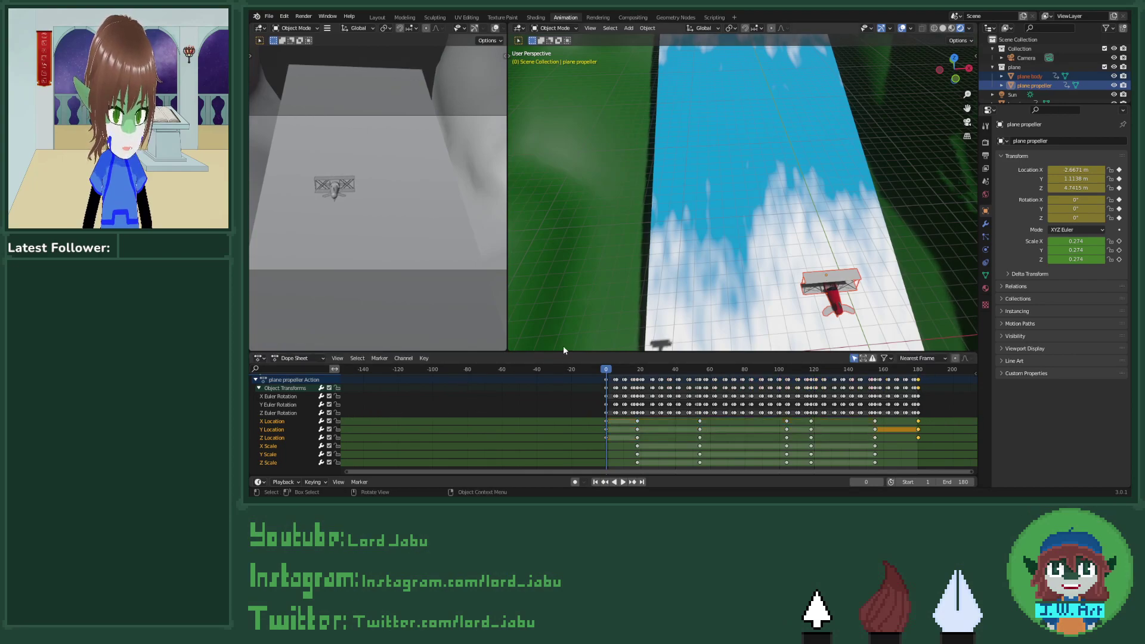
Step: Play the flight through the scene camera from frame 0, check frame 155, and return to frame 0
{"action": "left_click", "coordinate": [379, 17]}
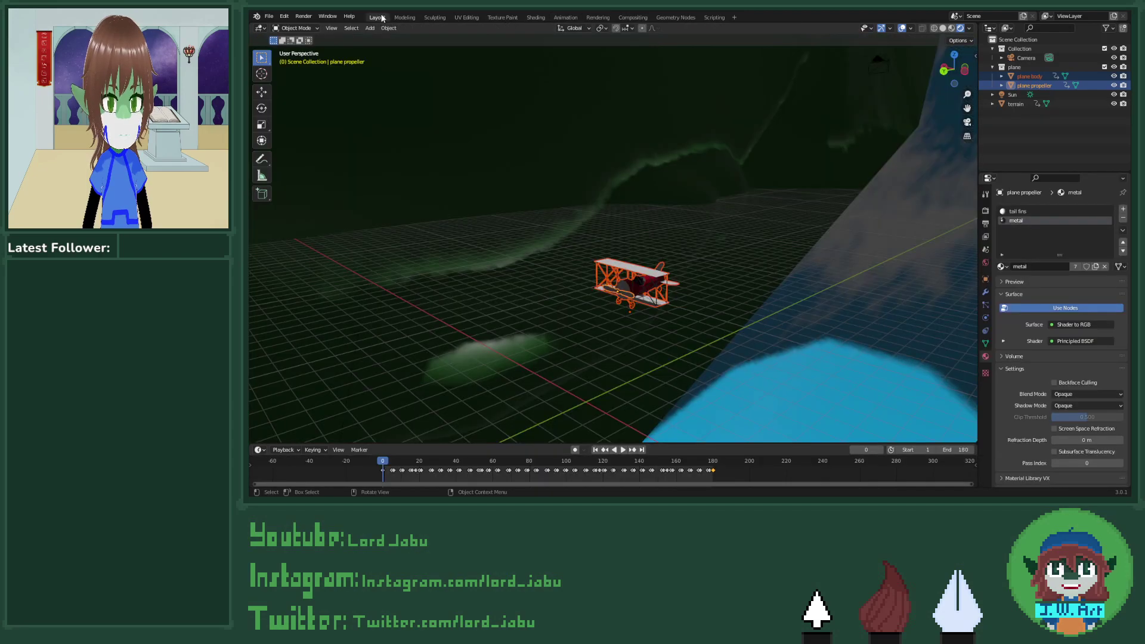
{"action": "left_click", "coordinate": [967, 121]}
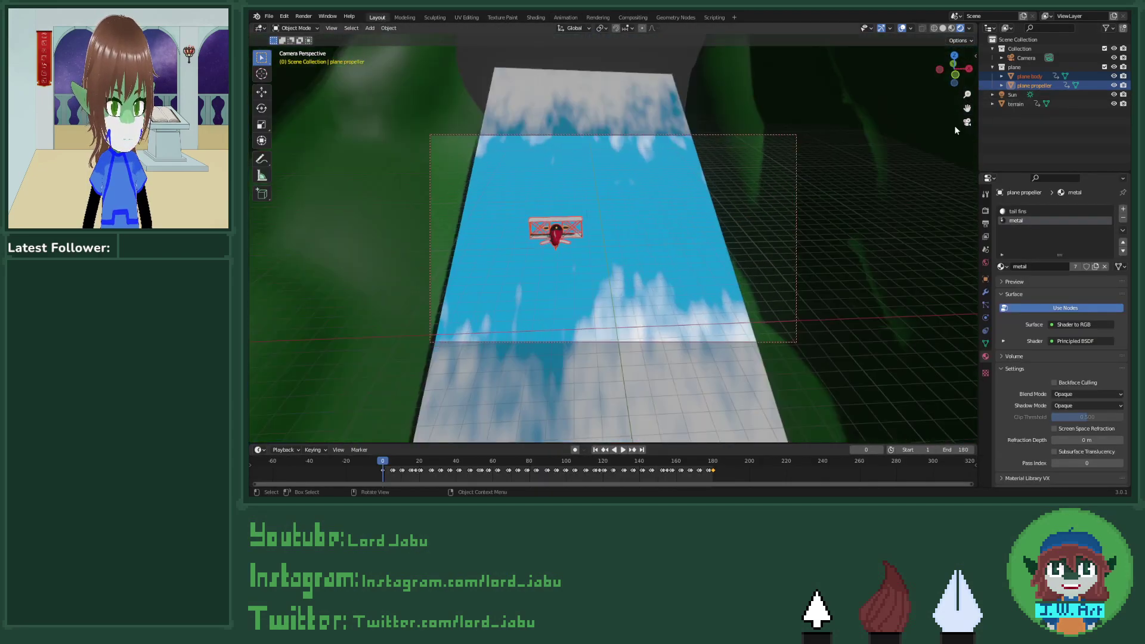
{"action": "left_click", "coordinate": [595, 450]}
{"action": "left_click", "coordinate": [623, 449]}
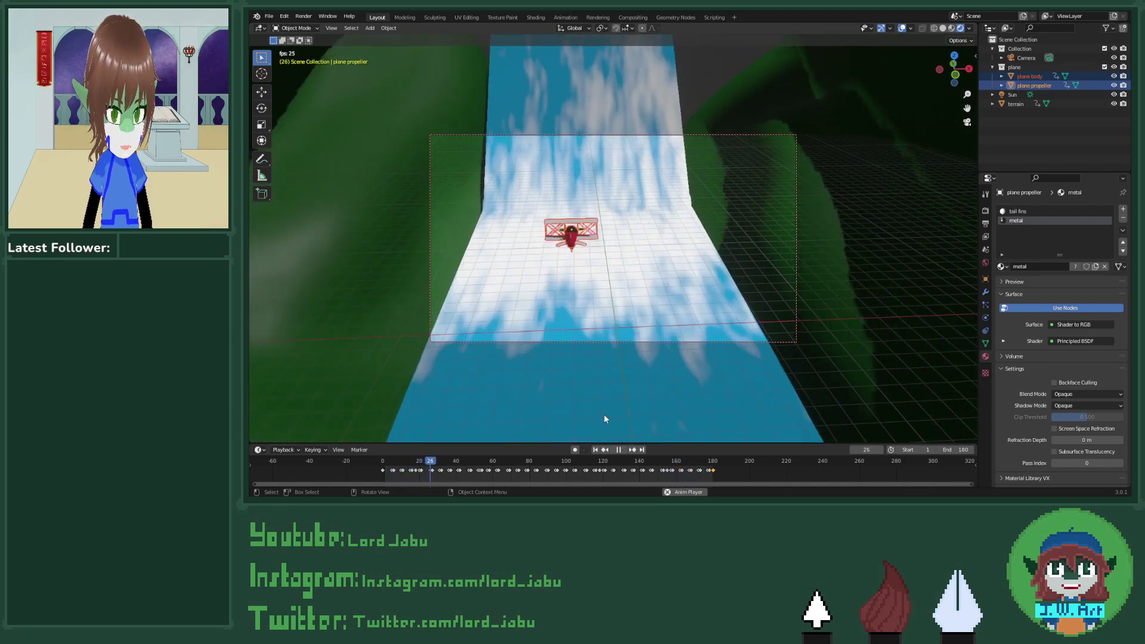
{"action": "left_click", "coordinate": [618, 450]}
{"action": "key", "text": "shift+Left"}
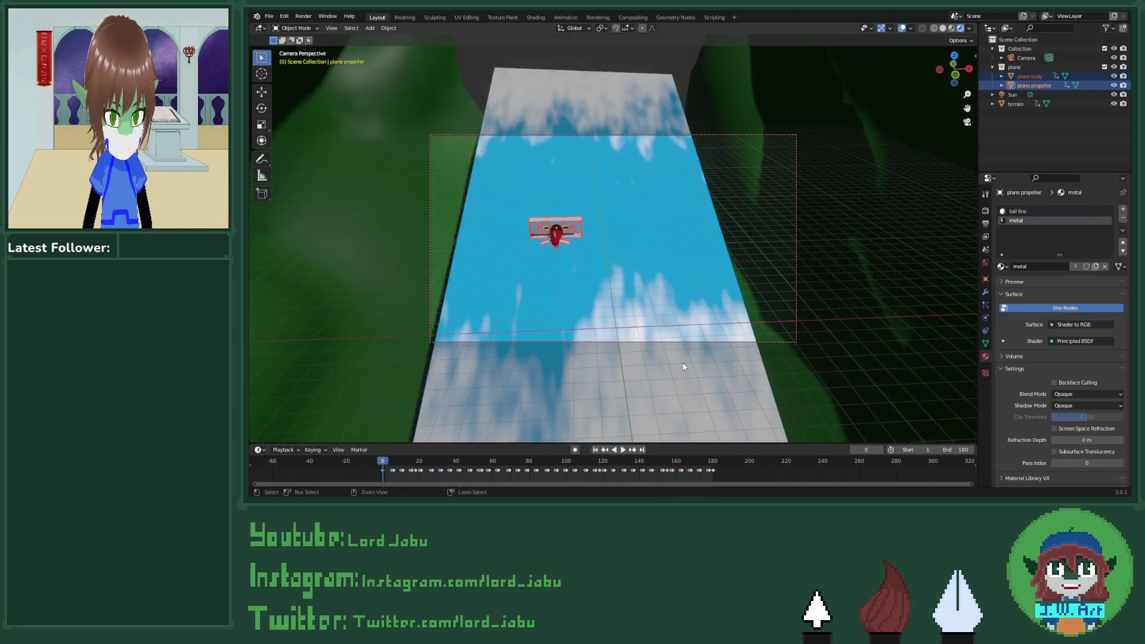
{"action": "key", "text": "ctrl+z"}
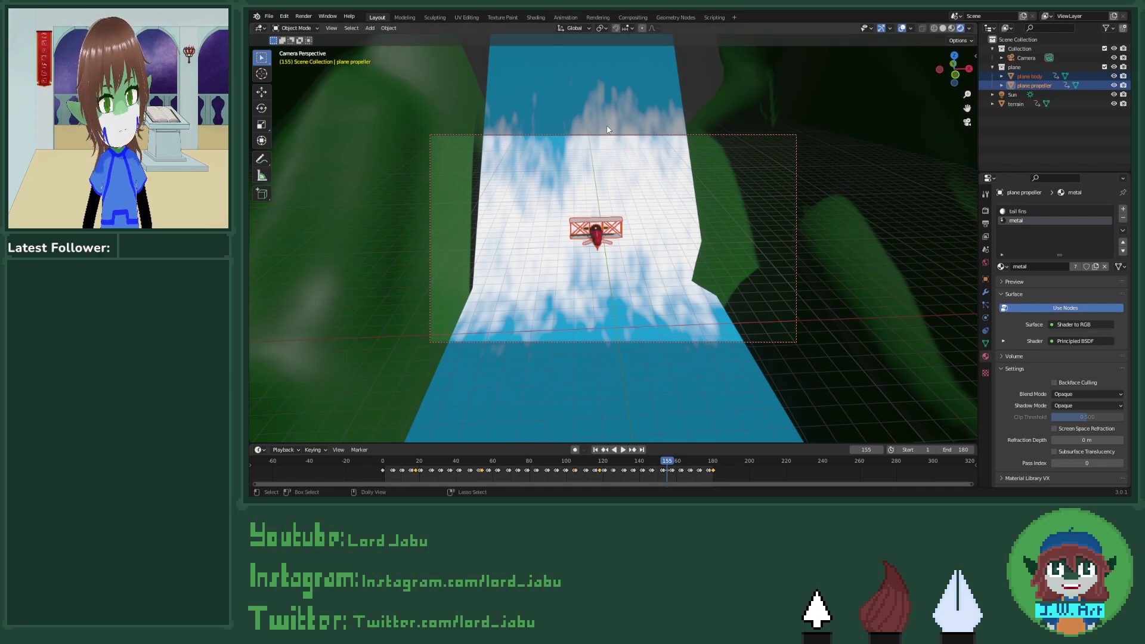
{"action": "key", "text": "shift+Left"}
{"action": "left_click", "coordinate": [565, 17]}
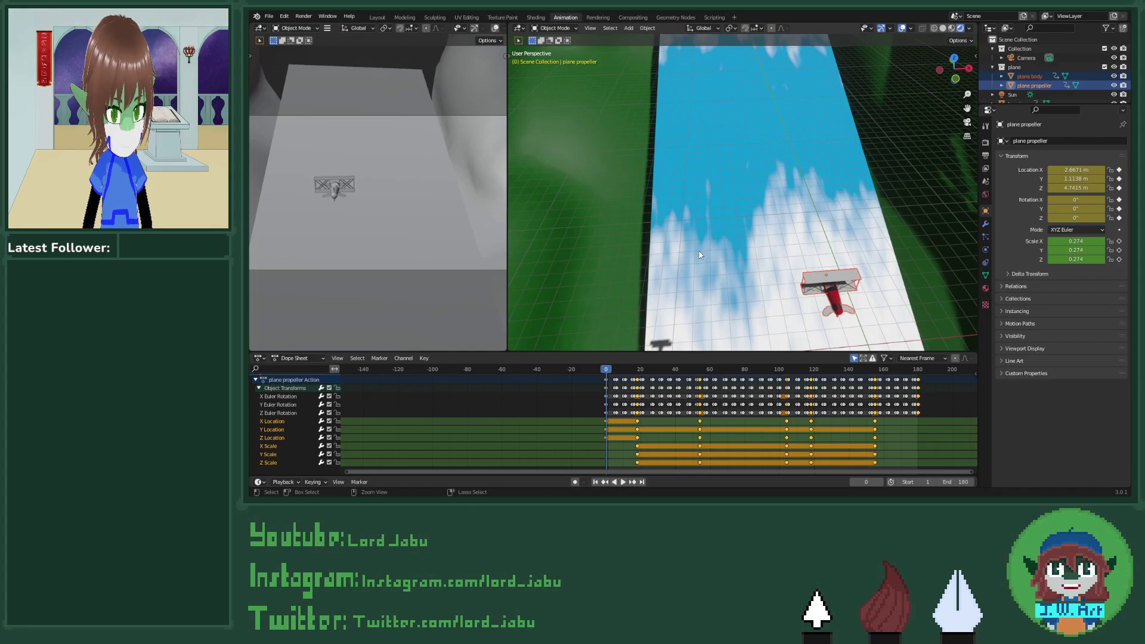
Step: Replace the propeller's frame-0 location keys and replay the animation past its end
{"action": "key", "text": "alt+i"}
{"action": "key", "text": "i"}
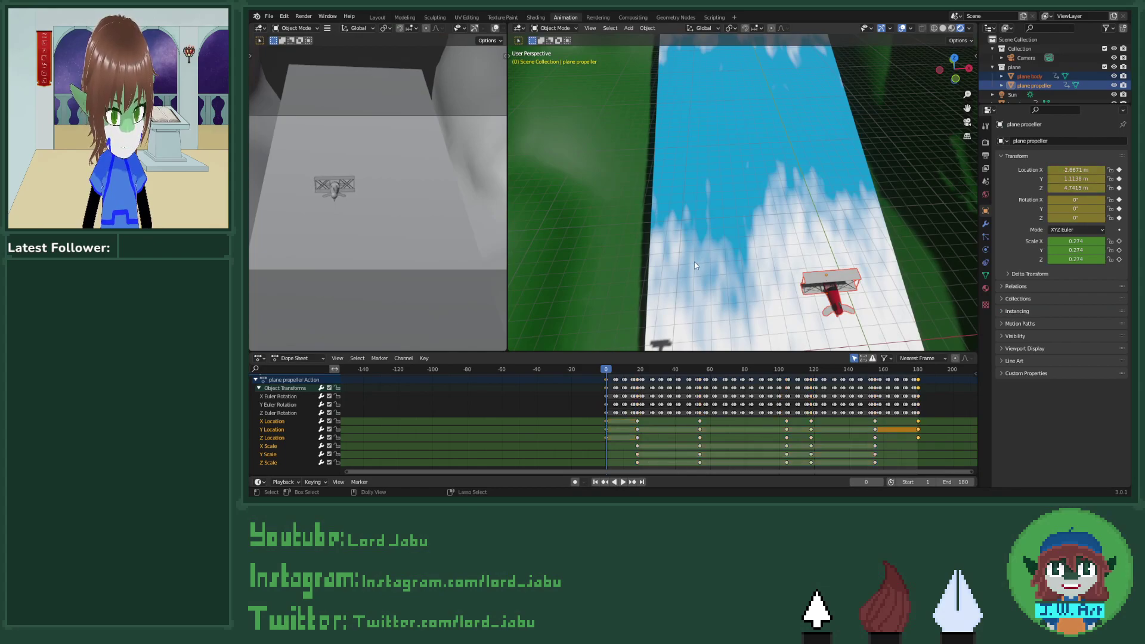
{"action": "key", "text": "space"}
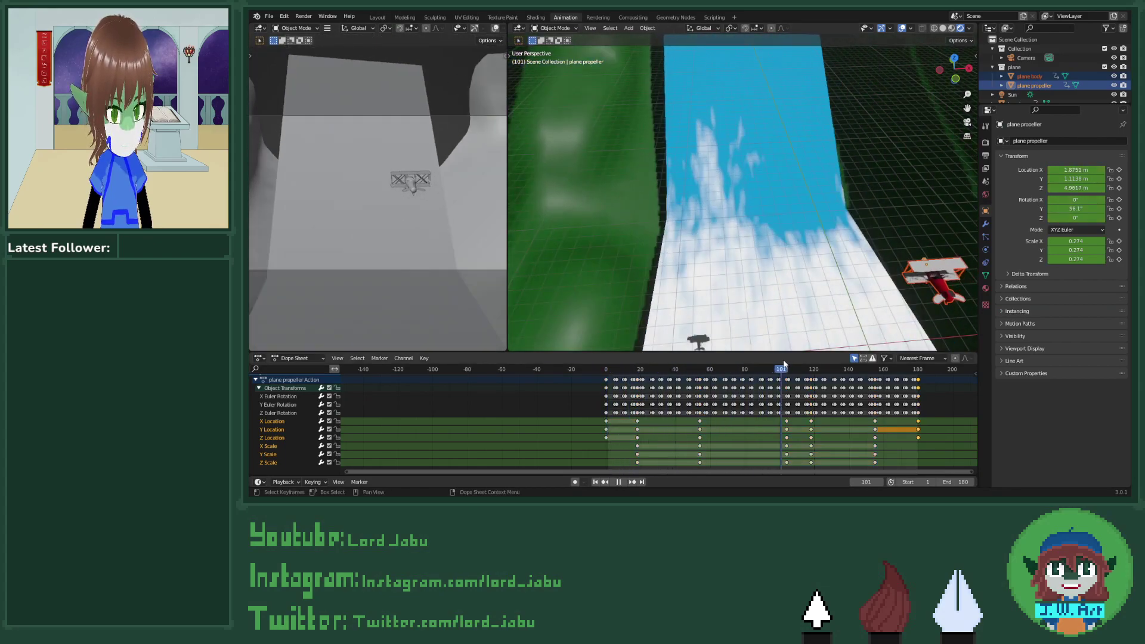
{"action": "key", "text": "space"}
{"action": "left_click_drag", "start_coordinate": [892, 365], "coordinate": [928, 370]}
{"action": "key", "text": "ctrl+z"}
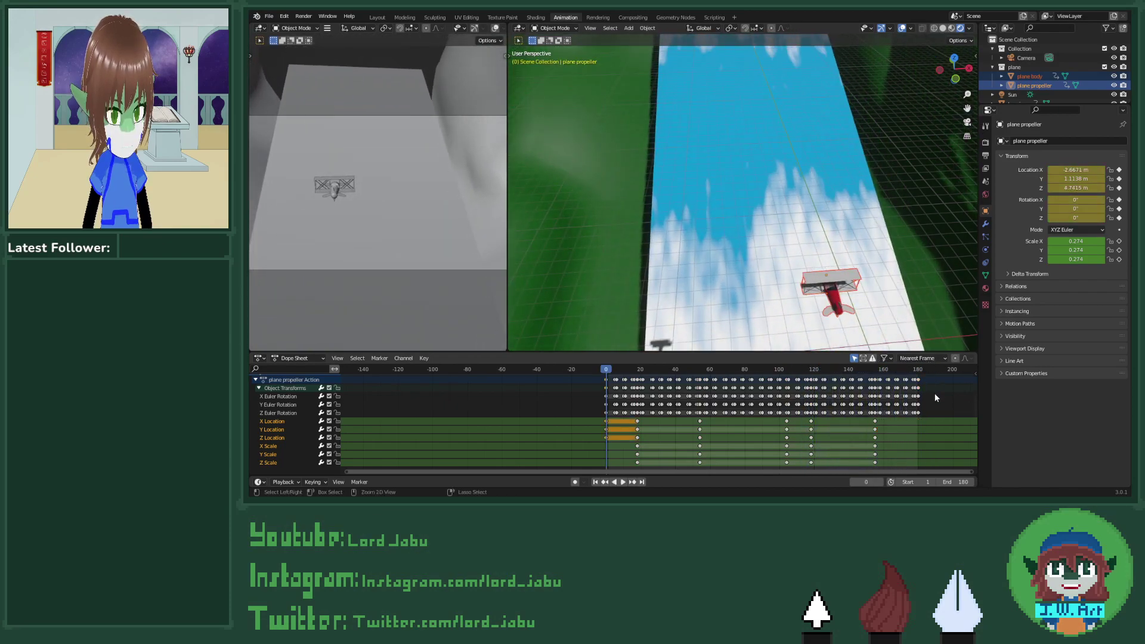
{"action": "key", "text": "space"}
{"action": "left_click_drag", "start_coordinate": [608, 372], "coordinate": [590, 408]}
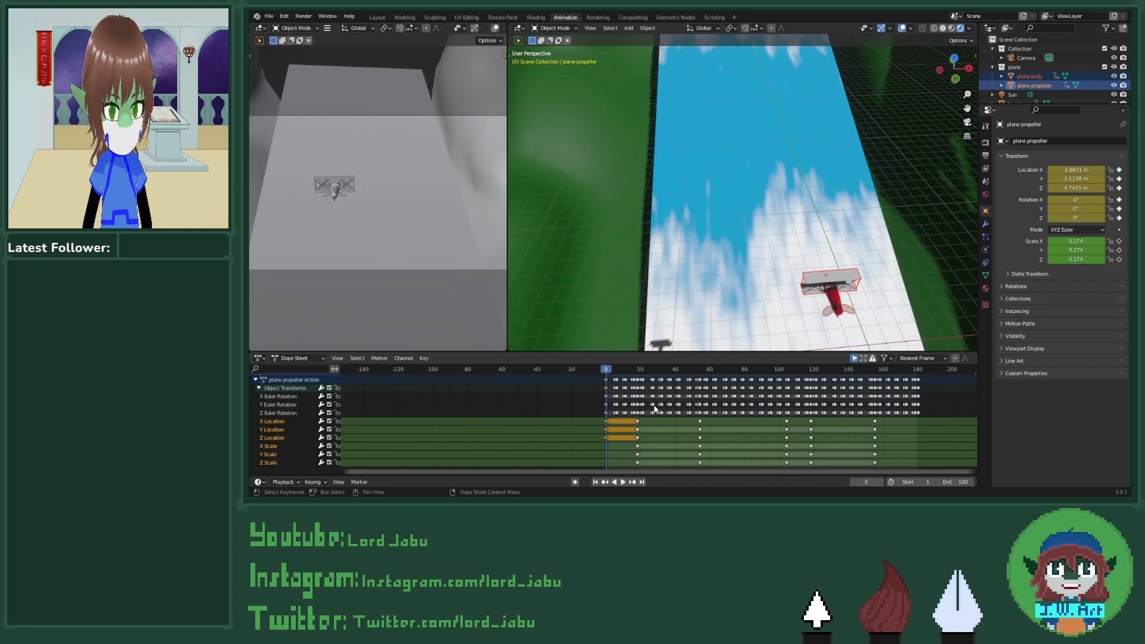
Step: Copy the frame-0 keys to about frame 180 and set the end frame to 181
{"action": "left_click_drag", "start_coordinate": [603, 457], "coordinate": [614, 332]}
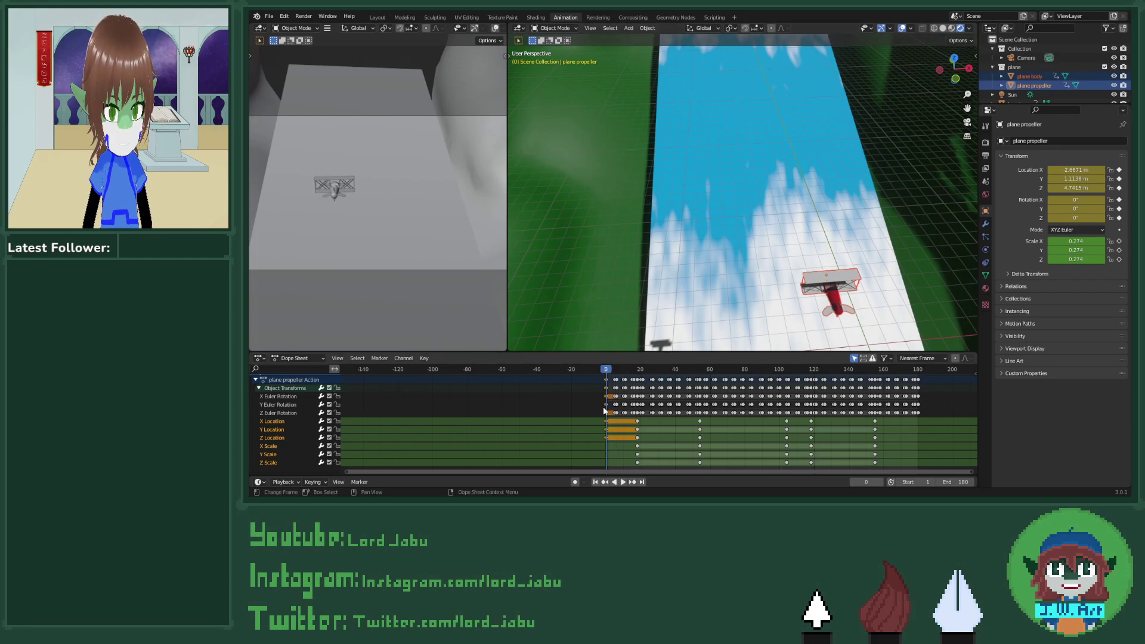
{"action": "scroll", "coordinate": [592, 419], "scroll_direction": "down", "scroll_amount": 2}
{"action": "scroll", "coordinate": [593, 418], "scroll_direction": "down", "scroll_amount": 1}
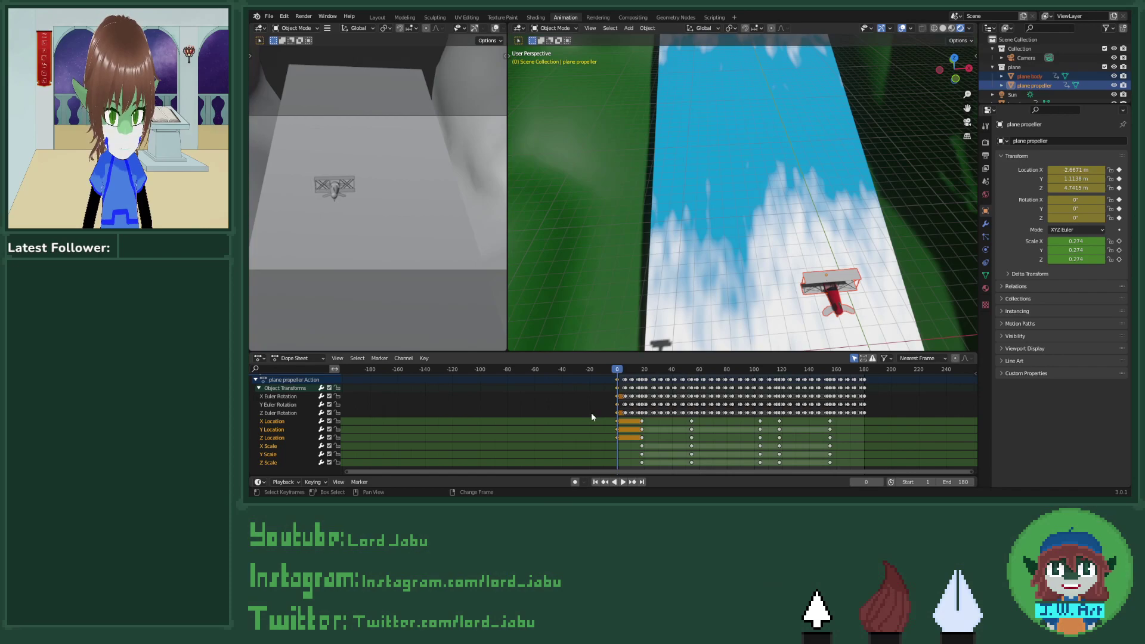
{"action": "key", "text": "g"}
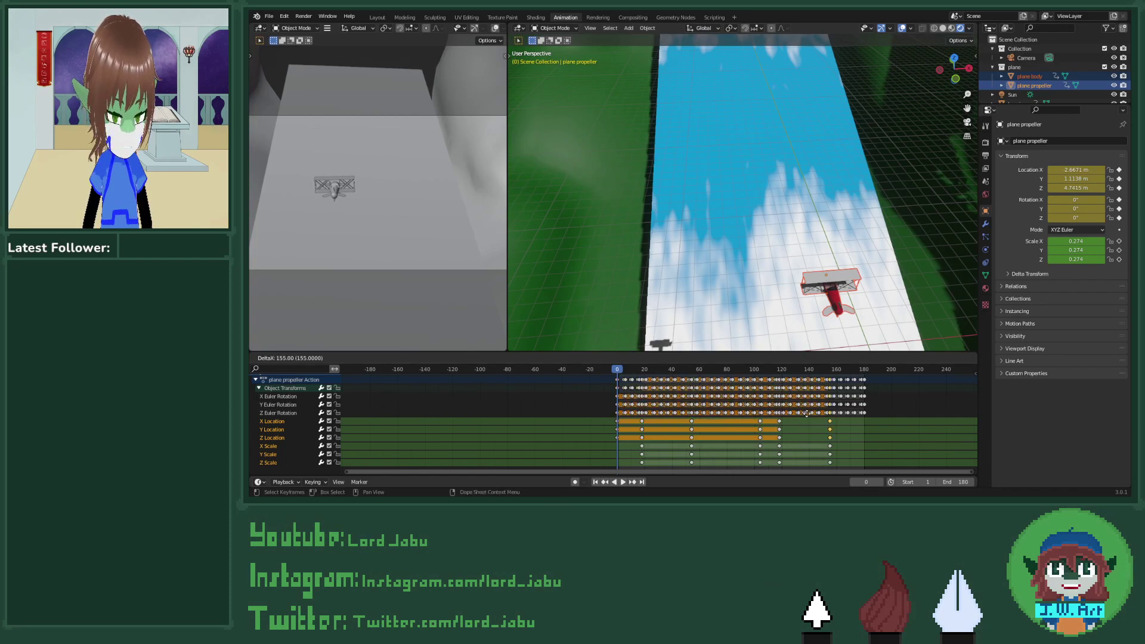
{"action": "left_click", "coordinate": [839, 413]}
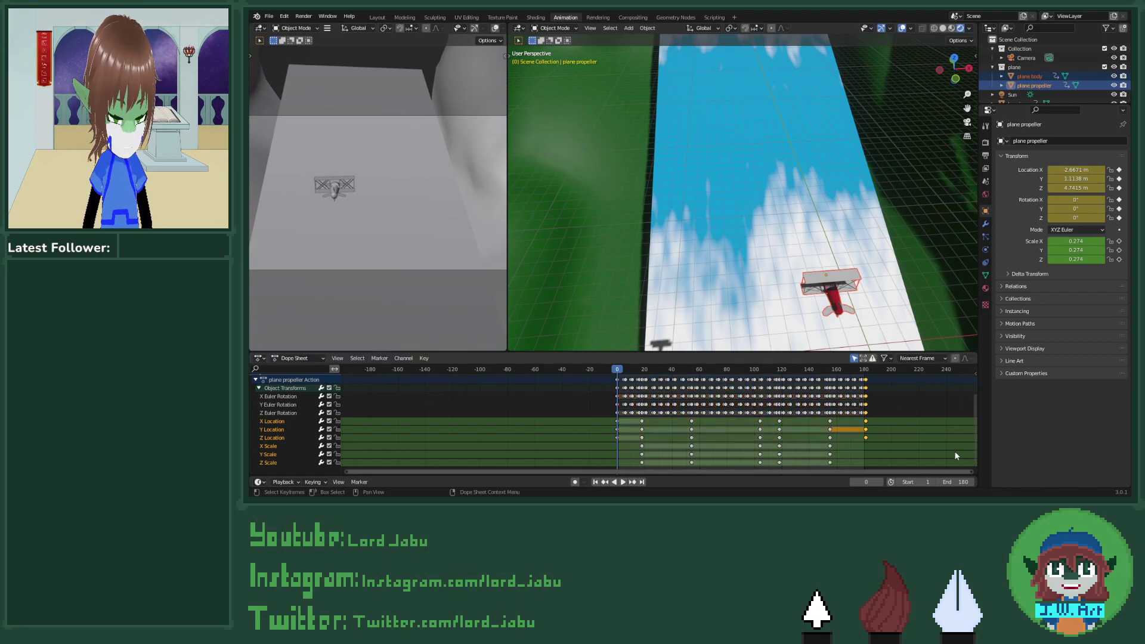
{"action": "left_click", "coordinate": [971, 482]}
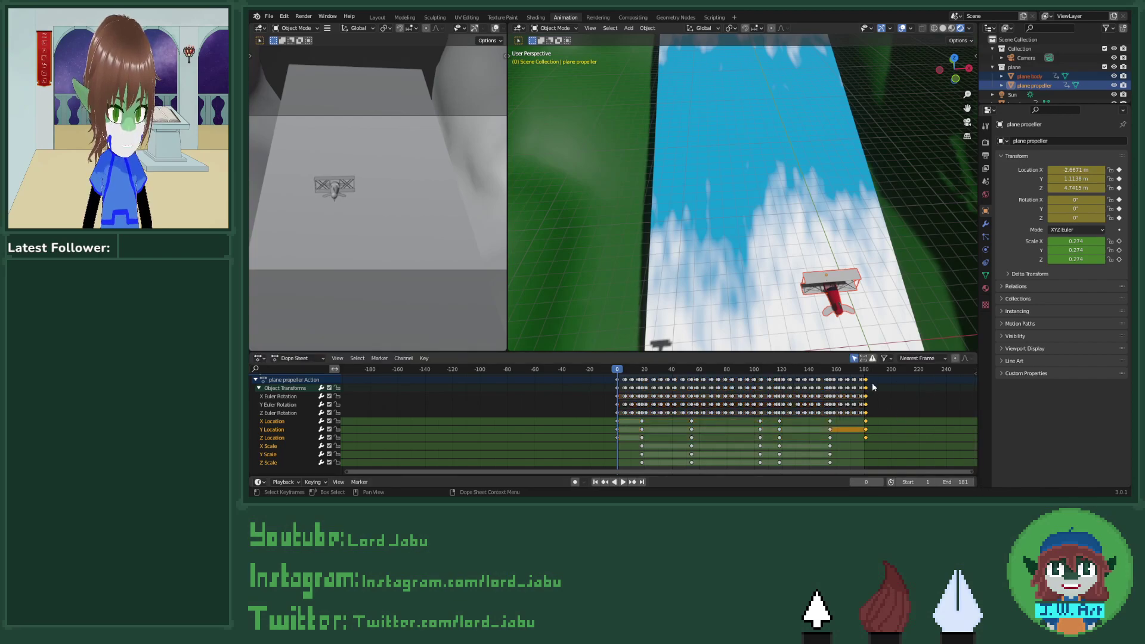
{"action": "key", "text": "space"}
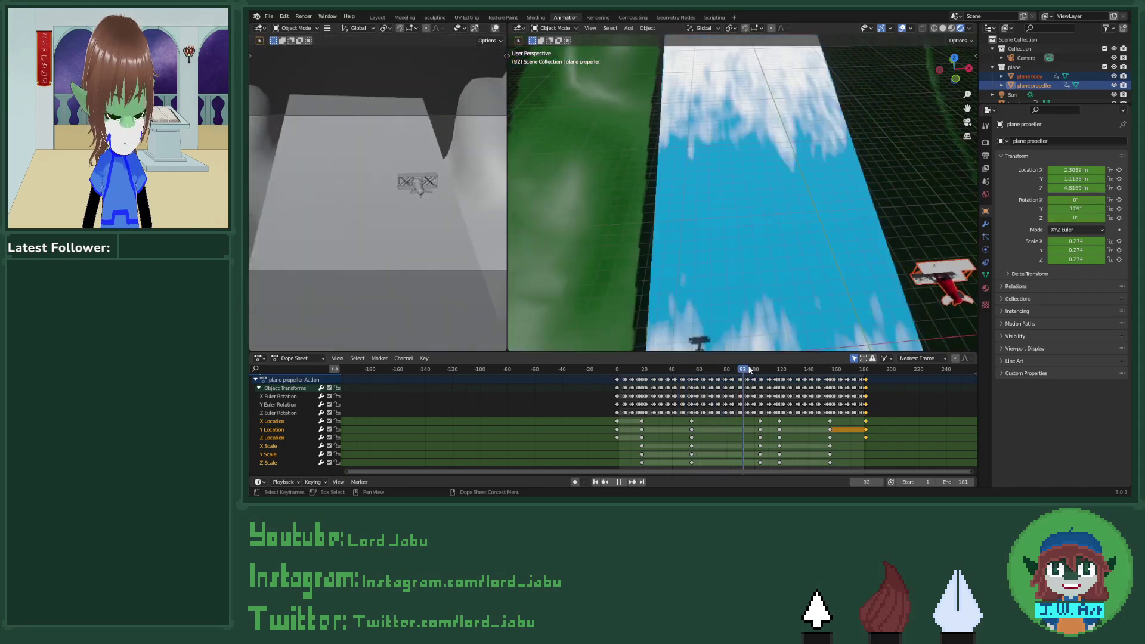
{"action": "left_click_drag", "start_coordinate": [834, 370], "coordinate": [870, 370]}
{"action": "middle_click_drag", "start_coordinate": [859, 316], "coordinate": [847, 285]}
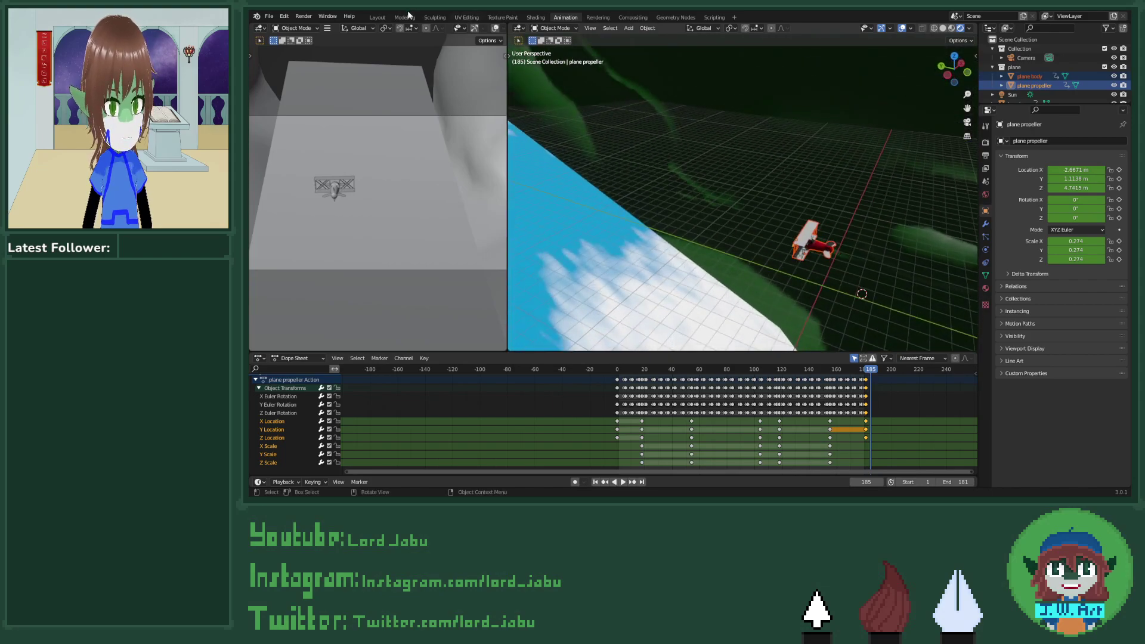
{"action": "left_click", "coordinate": [378, 17]}
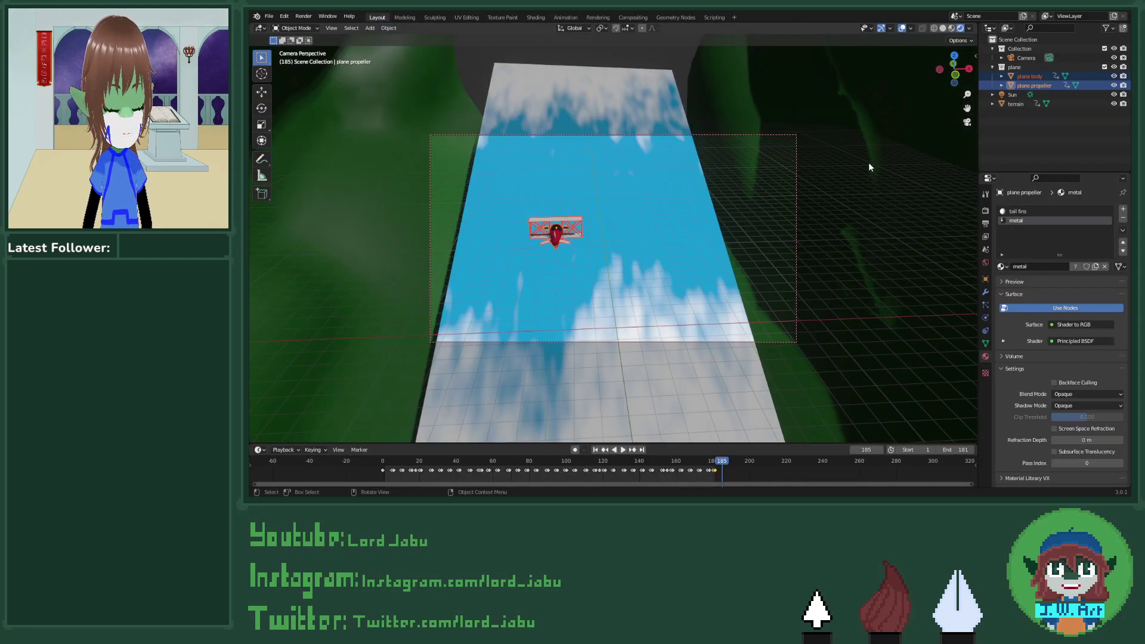
Step: Play back the biplane's flight through the camera view, then stop it
{"action": "left_click", "coordinate": [967, 122]}
{"action": "left_click", "coordinate": [967, 121]}
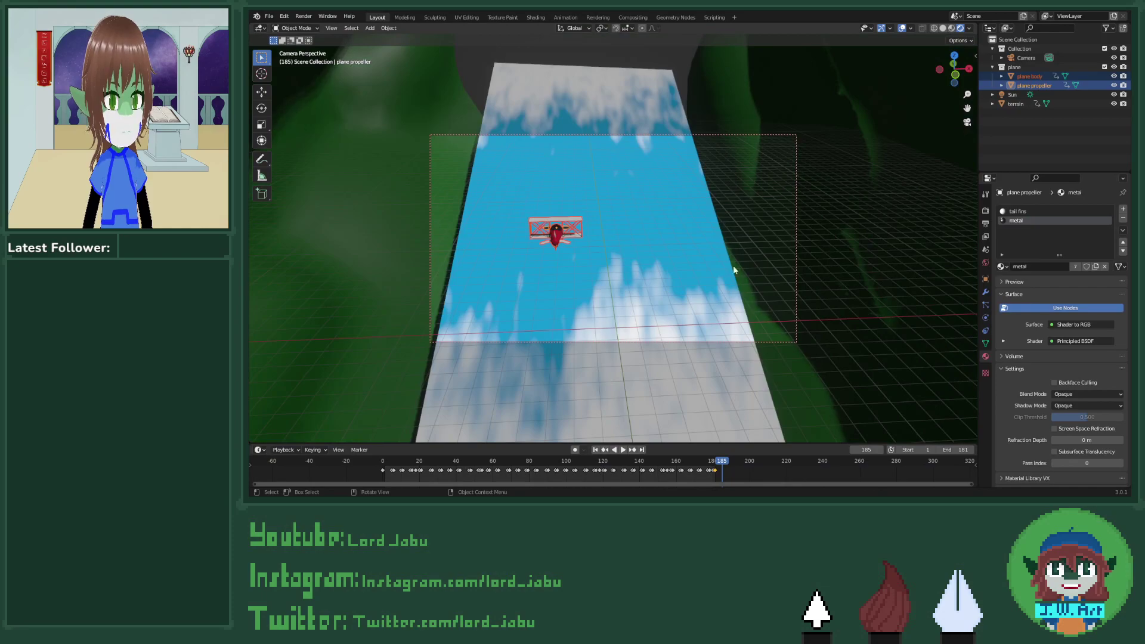
{"action": "left_click", "coordinate": [622, 450]}
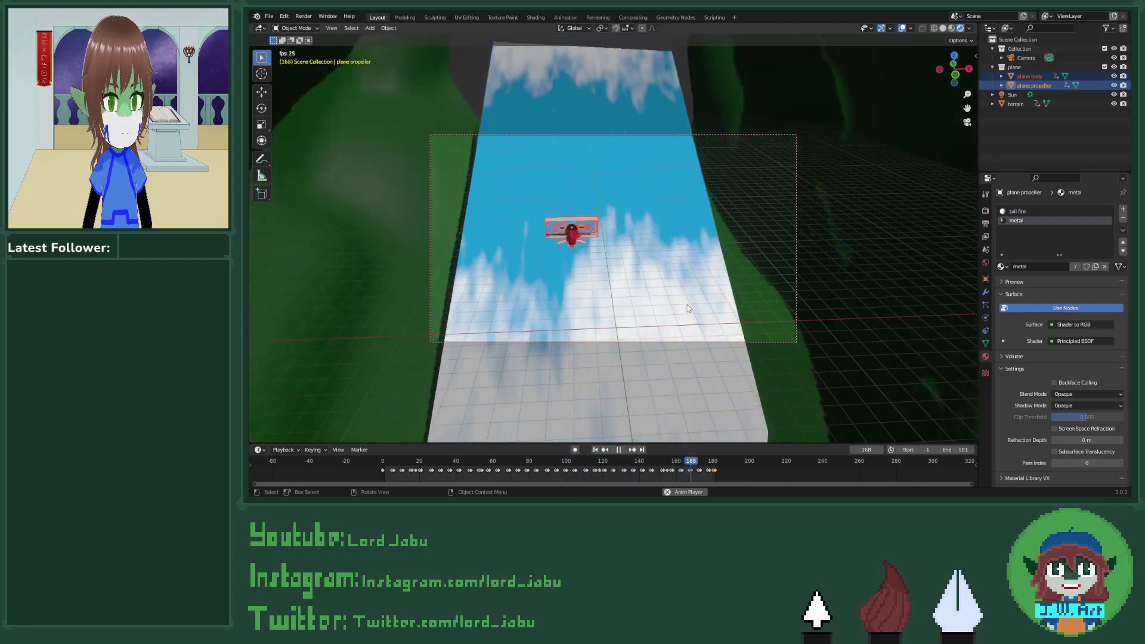
{"action": "key", "text": "space"}
Step: Replay the flight after a slight orbit, stop at frame 135, and select the terrain
{"action": "middle_click_drag", "start_coordinate": [612, 311], "coordinate": [619, 322]}
{"action": "left_click", "coordinate": [622, 449]}
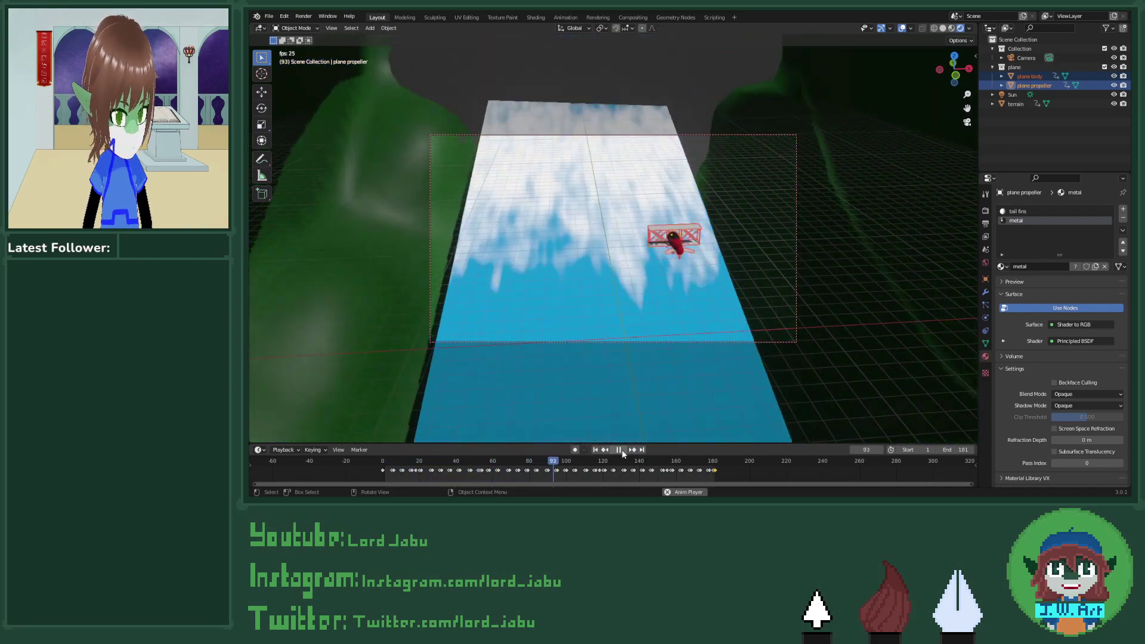
{"action": "left_click", "coordinate": [619, 450]}
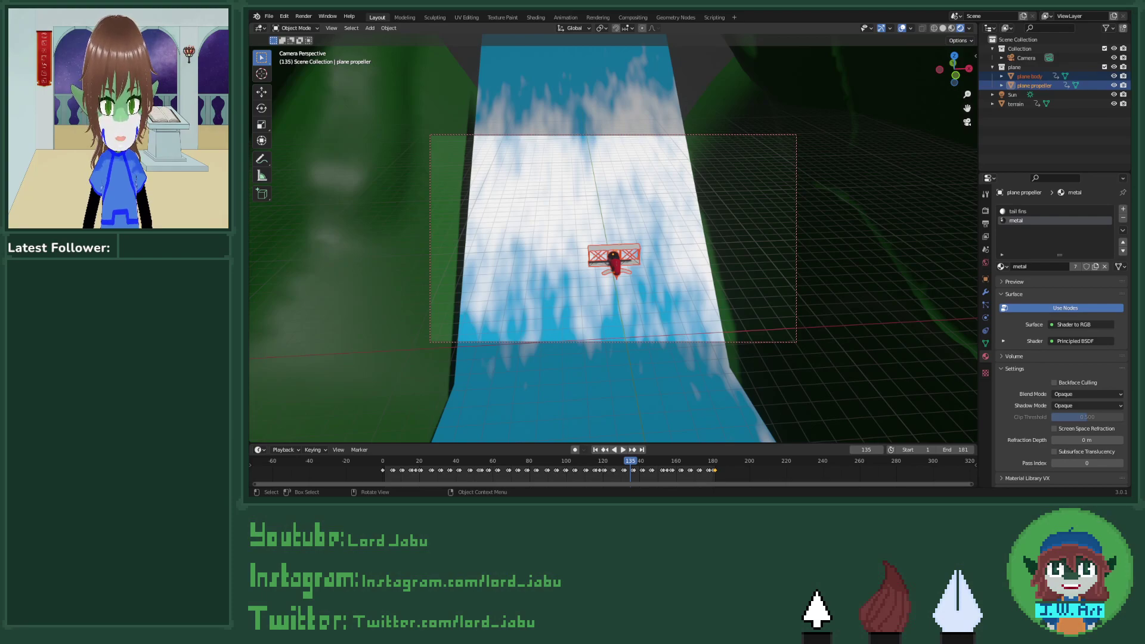
{"action": "left_click", "coordinate": [1015, 104]}
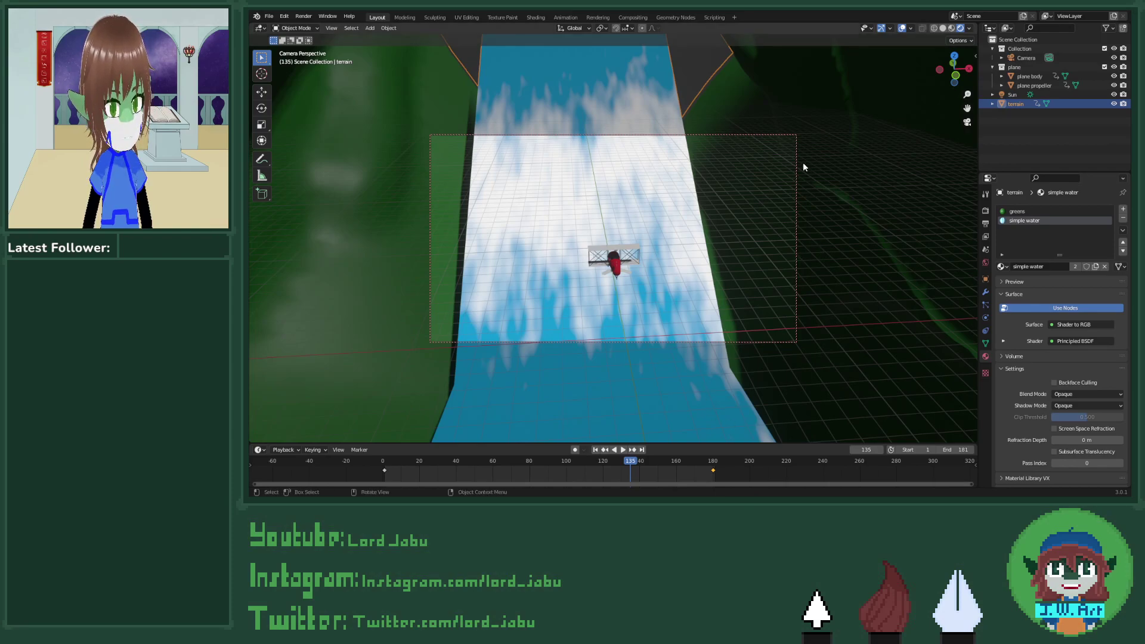
Step: Change the Output properties File Format from PNG to FFmpeg Video
{"action": "left_click", "coordinate": [985, 195]}
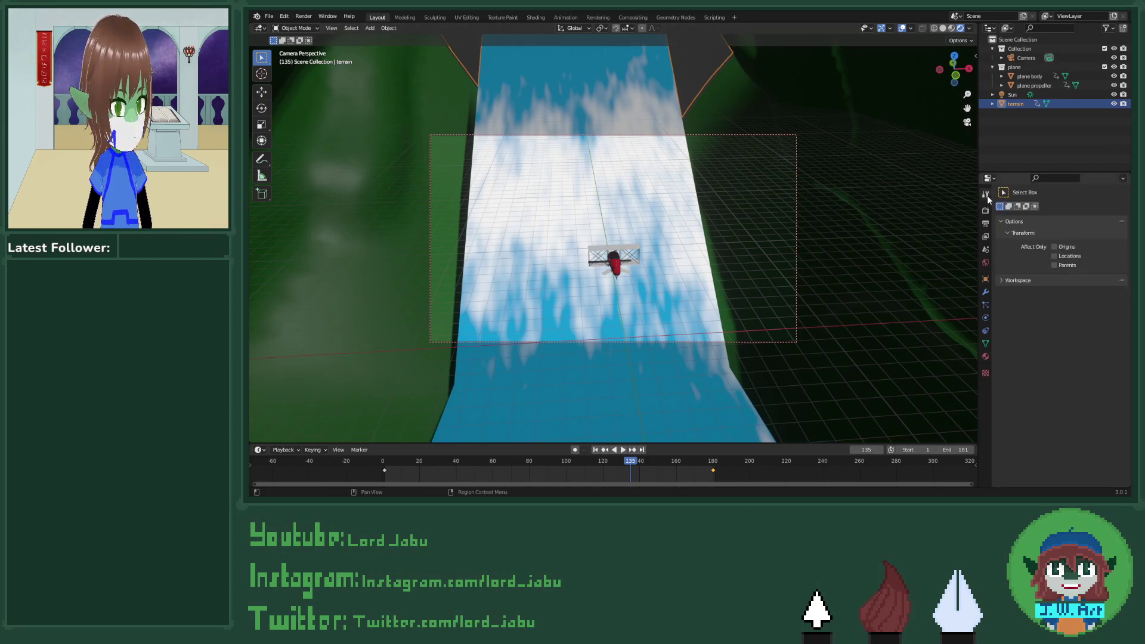
{"action": "left_click", "coordinate": [985, 210]}
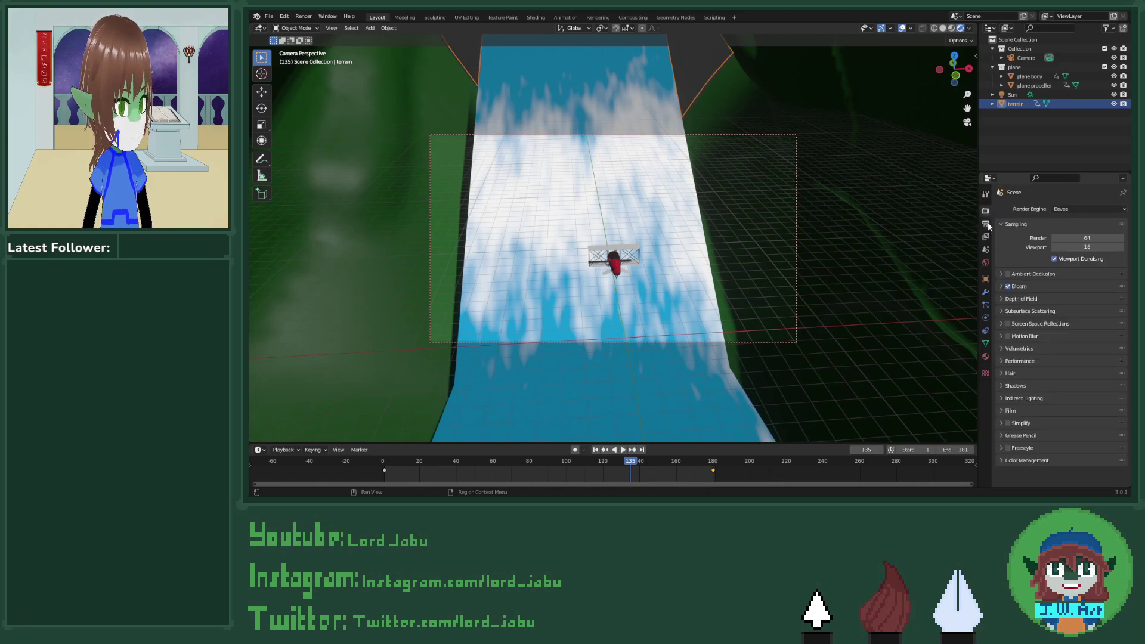
{"action": "left_click", "coordinate": [985, 224]}
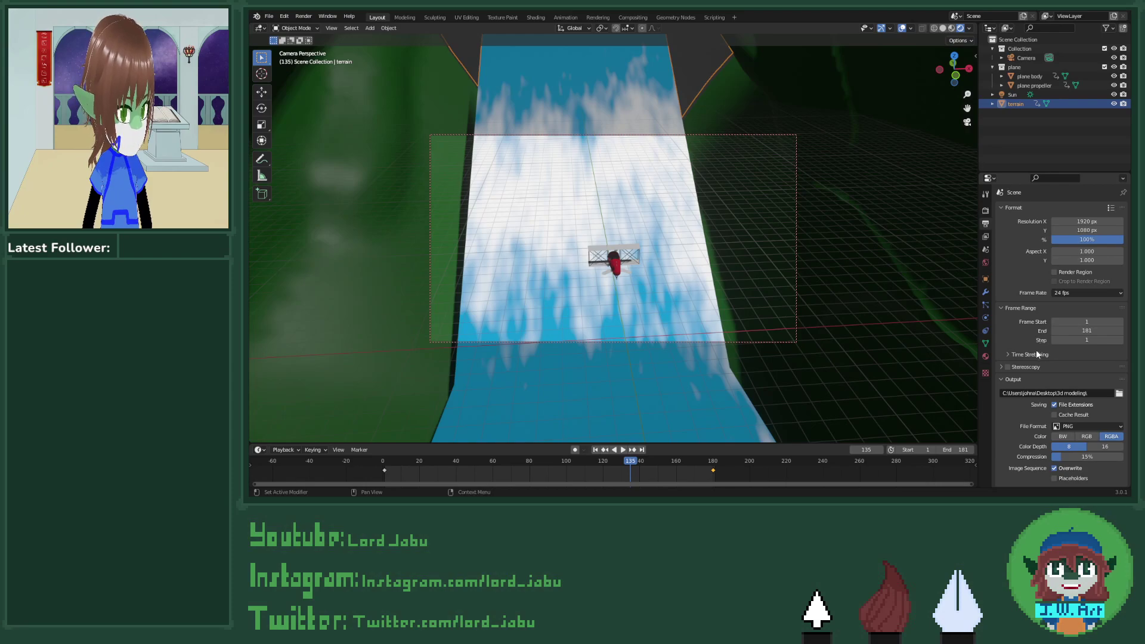
{"action": "scroll", "coordinate": [1038, 355], "scroll_direction": "down", "scroll_amount": 2}
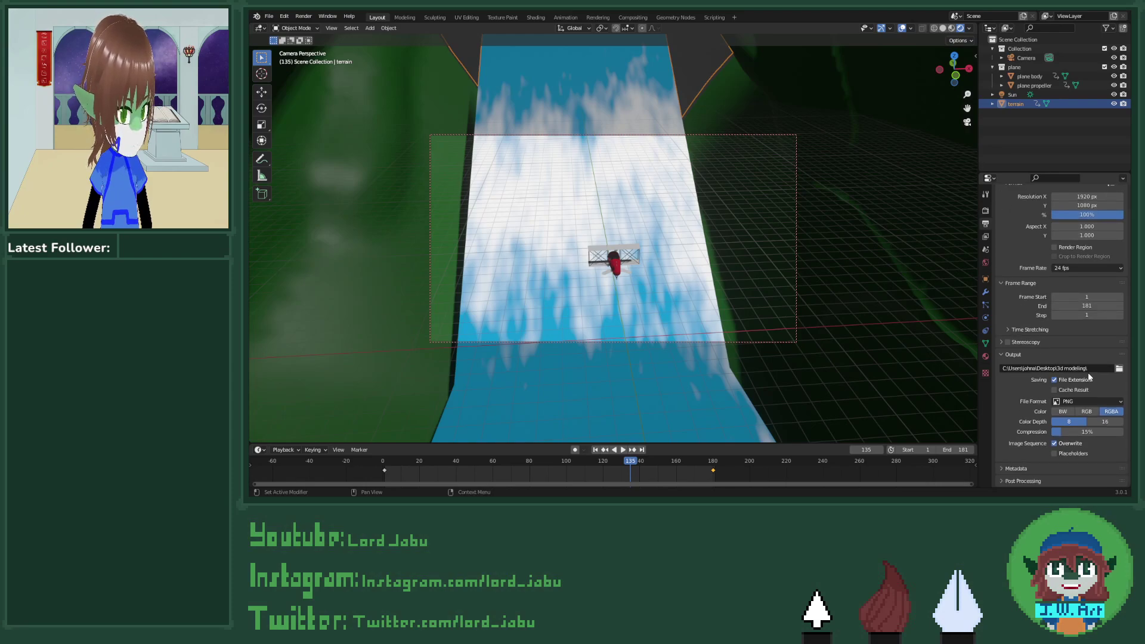
{"action": "left_click", "coordinate": [1083, 401]}
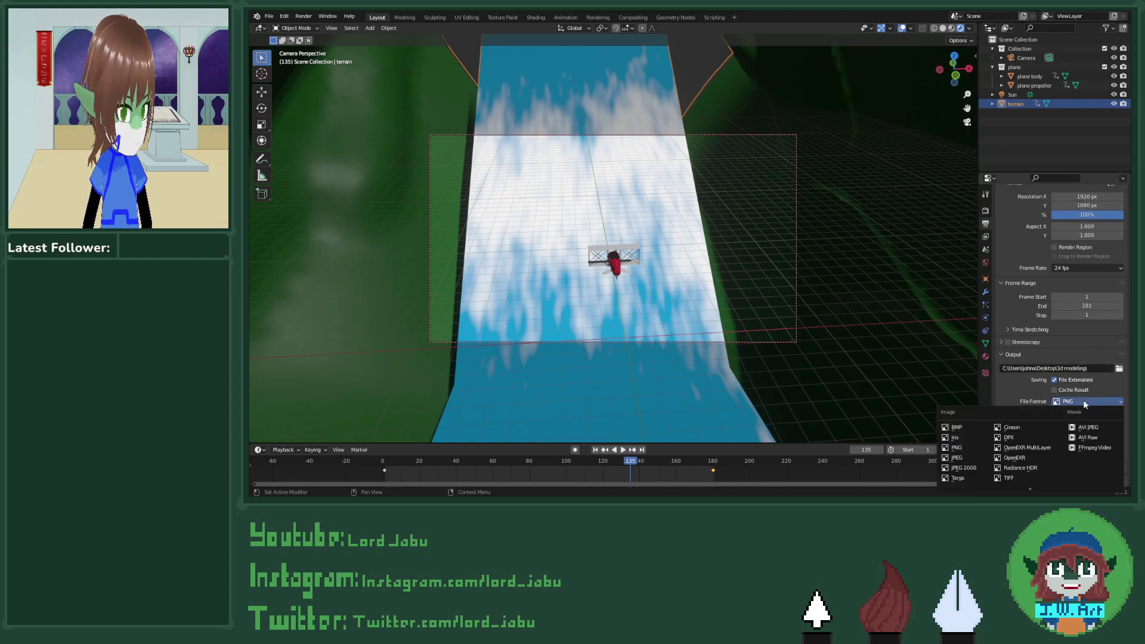
{"action": "left_click", "coordinate": [1084, 447]}
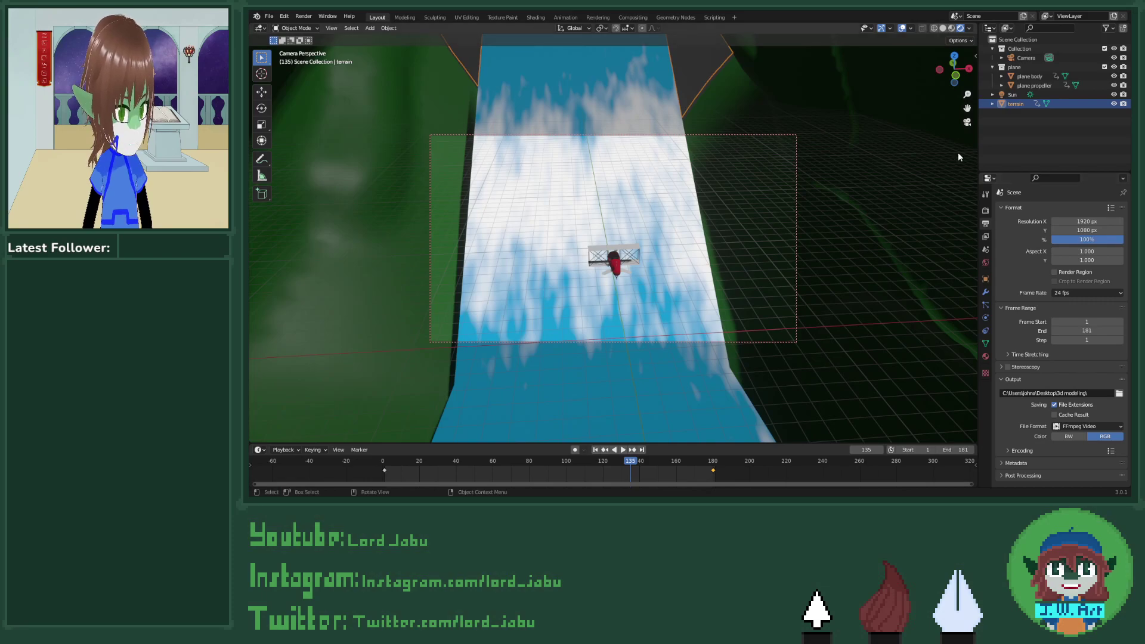
{"action": "left_click", "coordinate": [985, 195]}
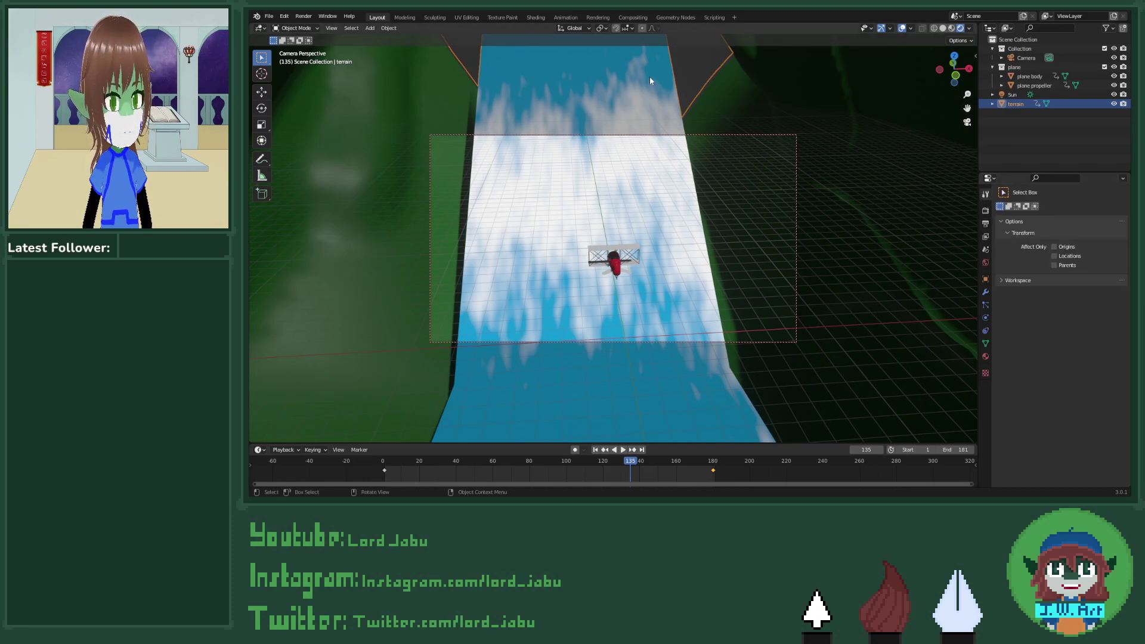
Step: Render frames 1–181 of the animation with Render > Render Animation
{"action": "left_click", "coordinate": [304, 16]}
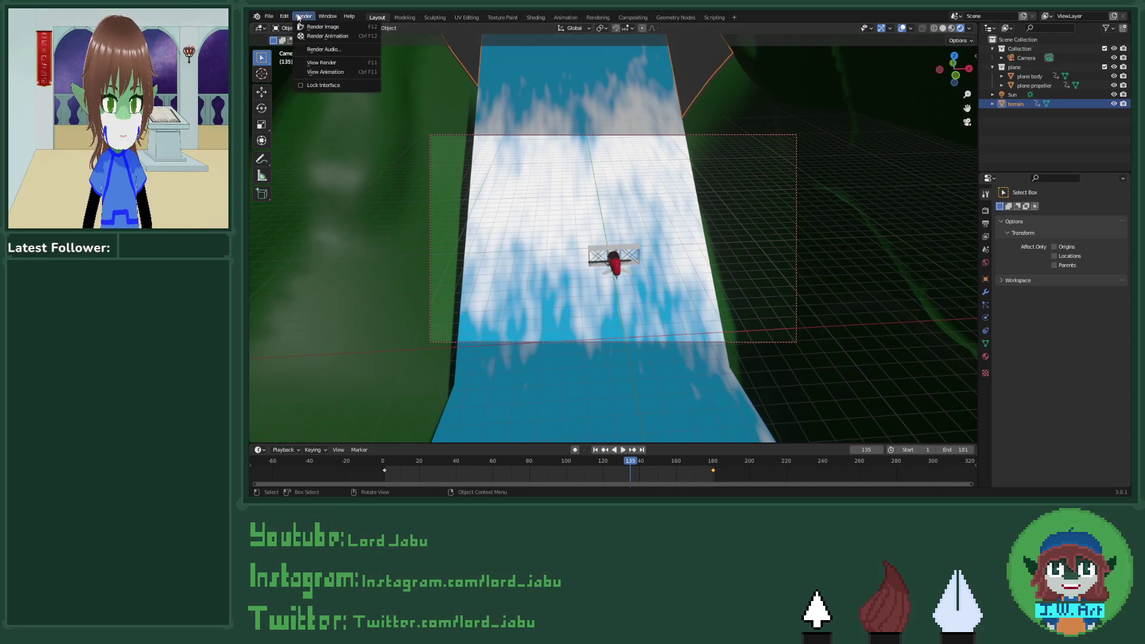
{"action": "left_click", "coordinate": [327, 36]}
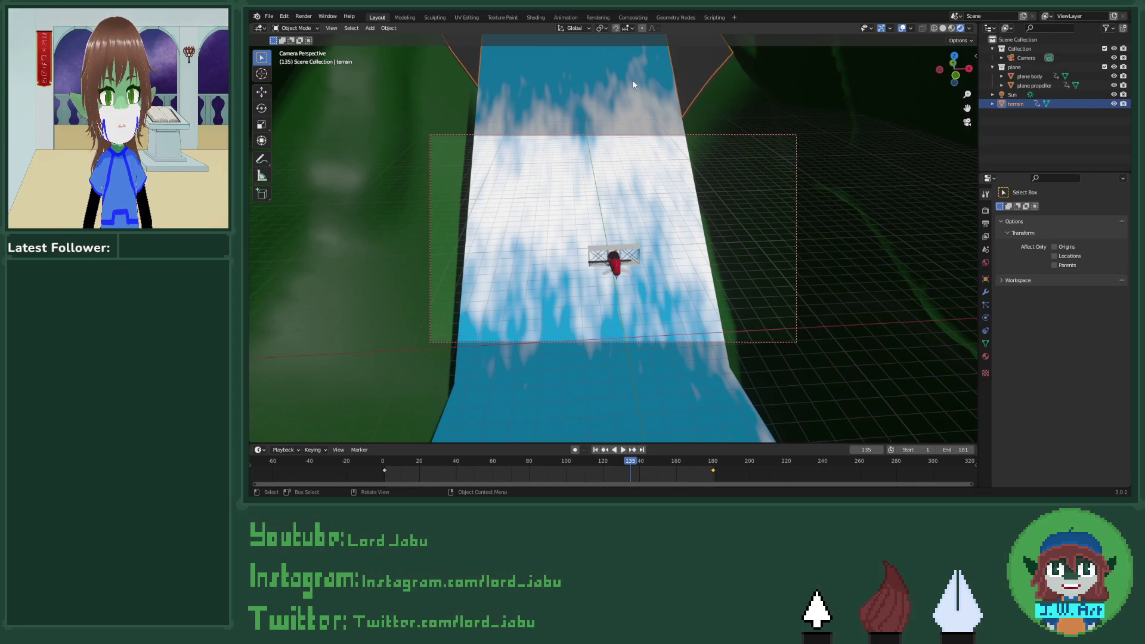
Step: Switch to the Rendering workspace and replay the animation on the timeline, then stop it
{"action": "left_click", "coordinate": [597, 18]}
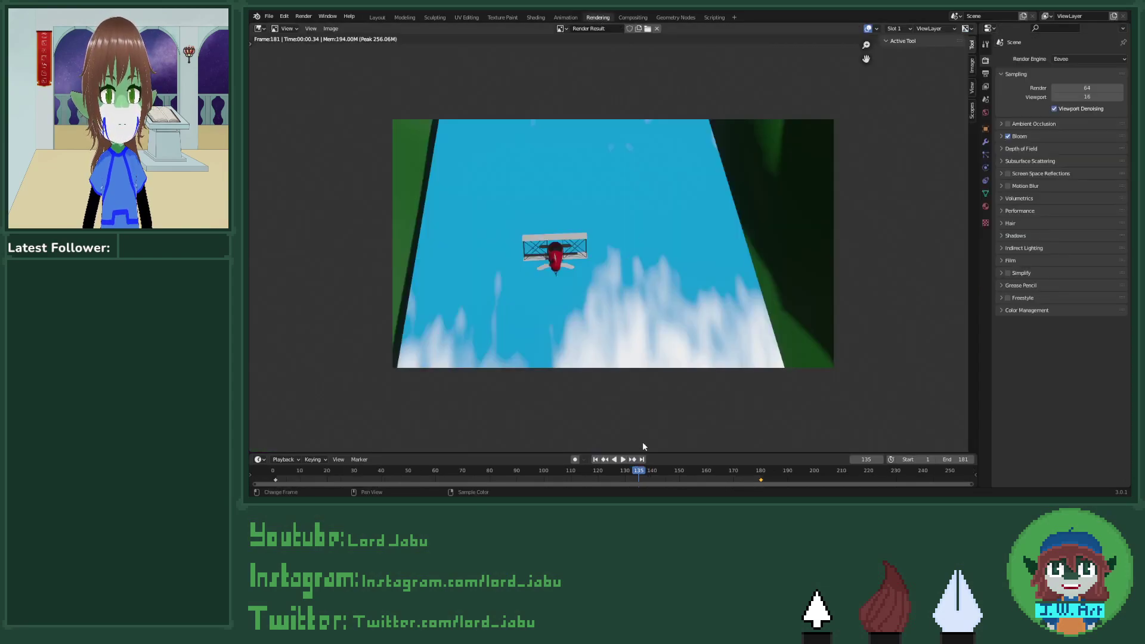
{"action": "left_click", "coordinate": [595, 459]}
{"action": "left_click", "coordinate": [623, 459]}
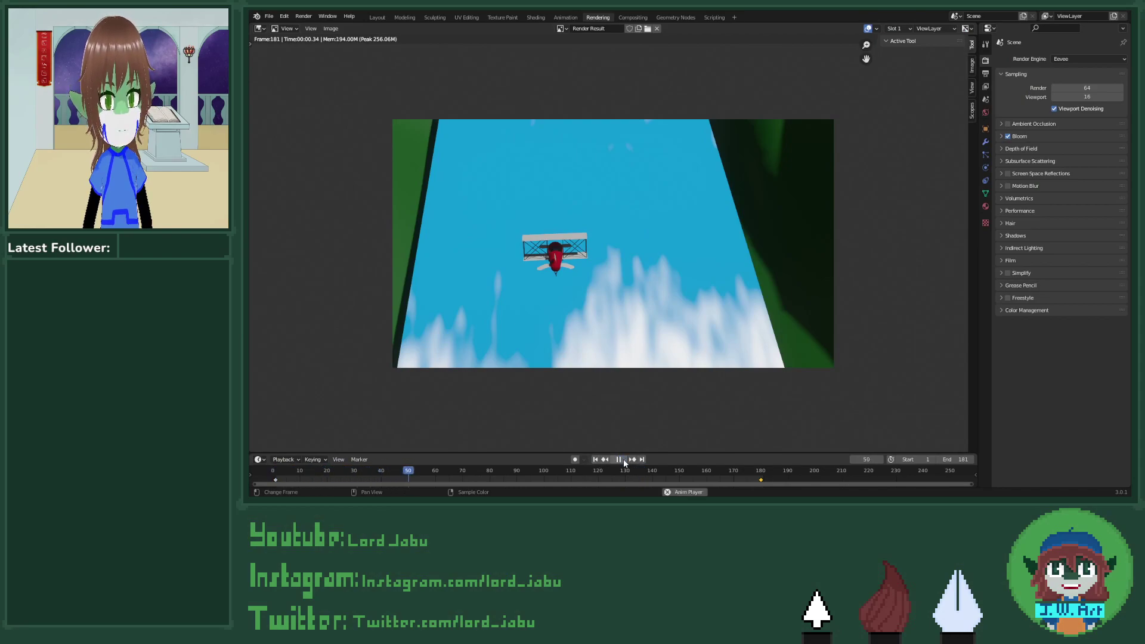
{"action": "left_click", "coordinate": [623, 460]}
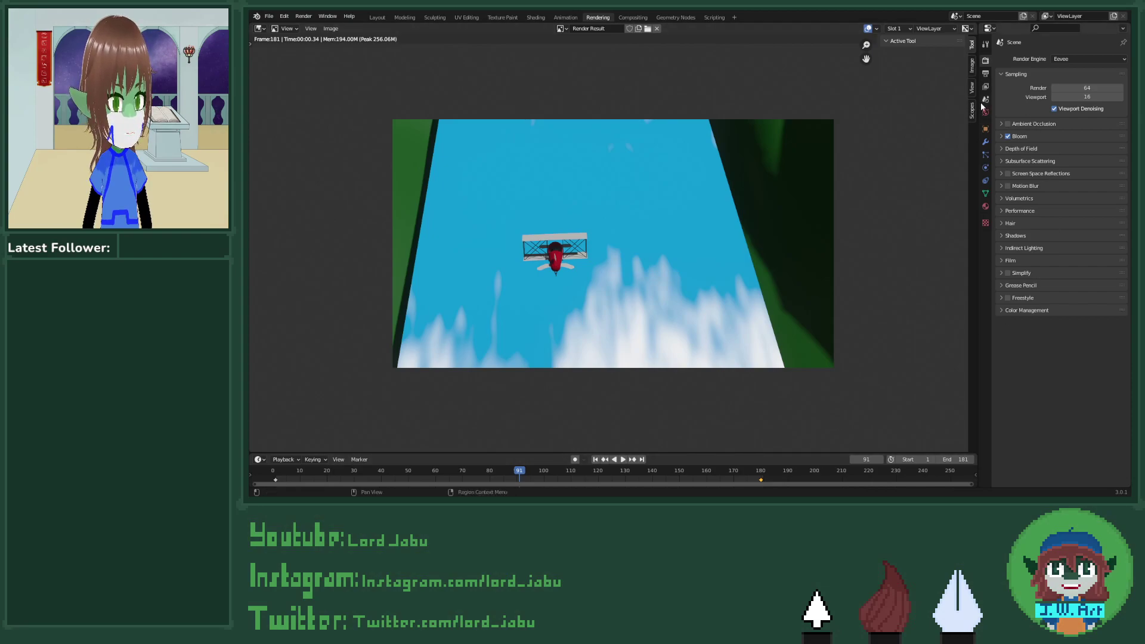
Step: Check the output format and save folder, then switch to File Explorer
{"action": "left_click", "coordinate": [985, 73]}
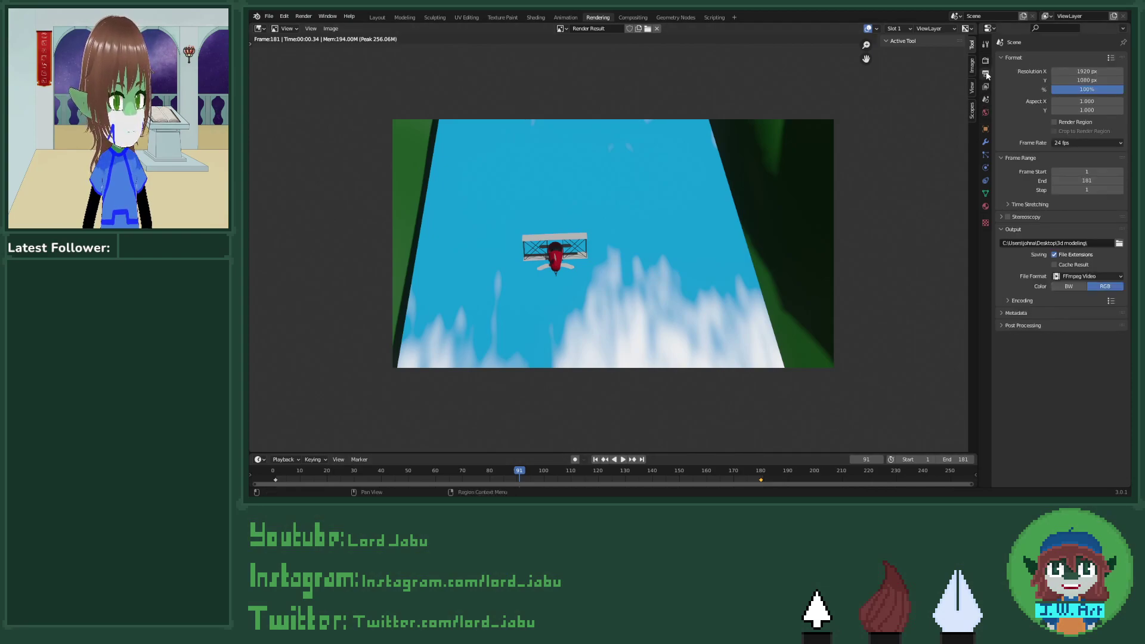
{"action": "left_click", "coordinate": [984, 45]}
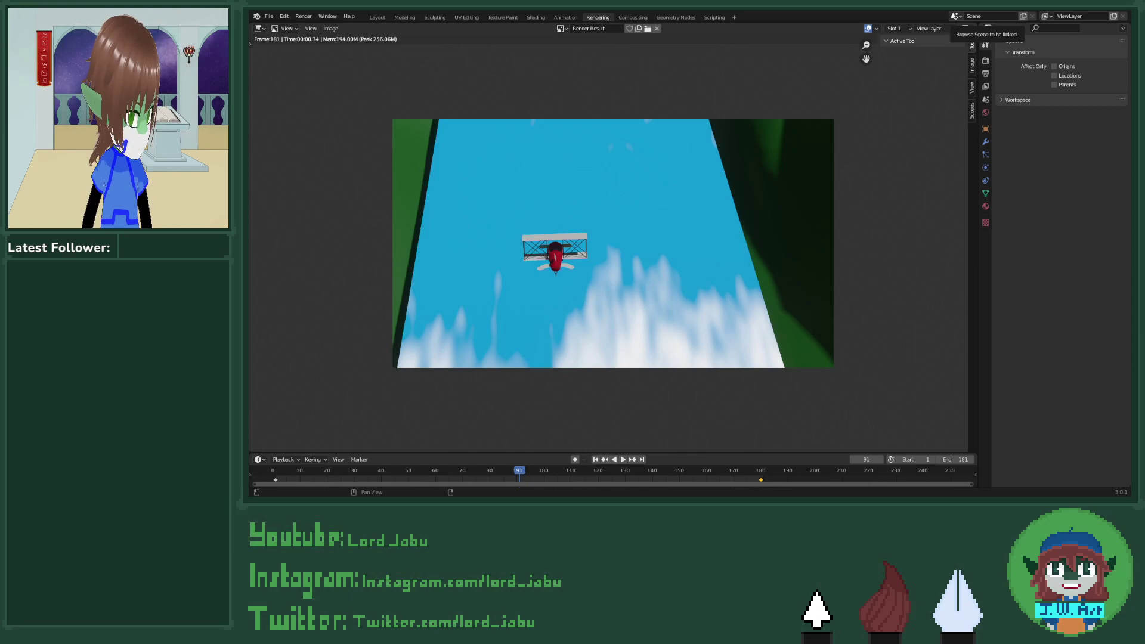
{"action": "key", "text": "alt+Tab"}
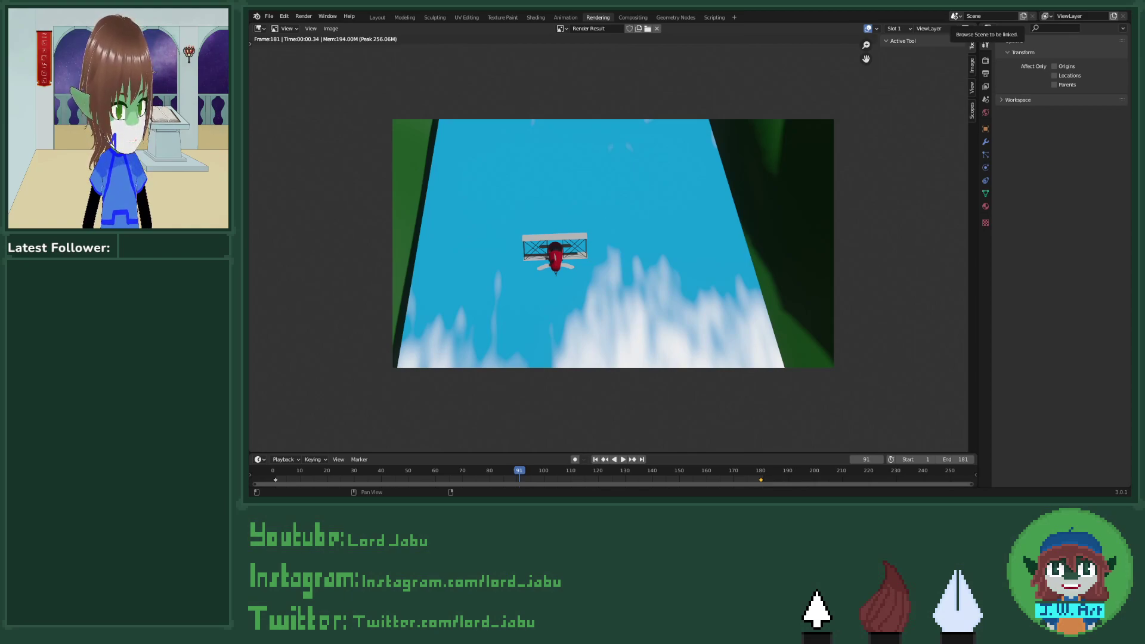
Step: Return to the Layout workspace and orbit to look down on the biplane over the water
{"action": "left_click", "coordinate": [378, 17]}
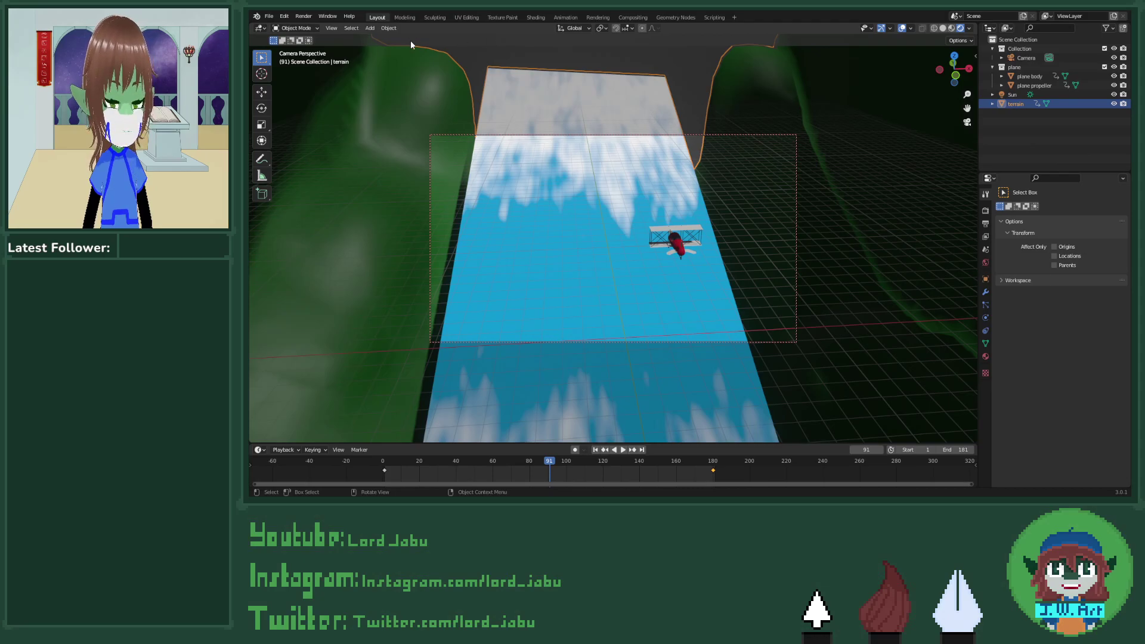
{"action": "middle_click_drag", "start_coordinate": [969, 122], "coordinate": [596, 251]}
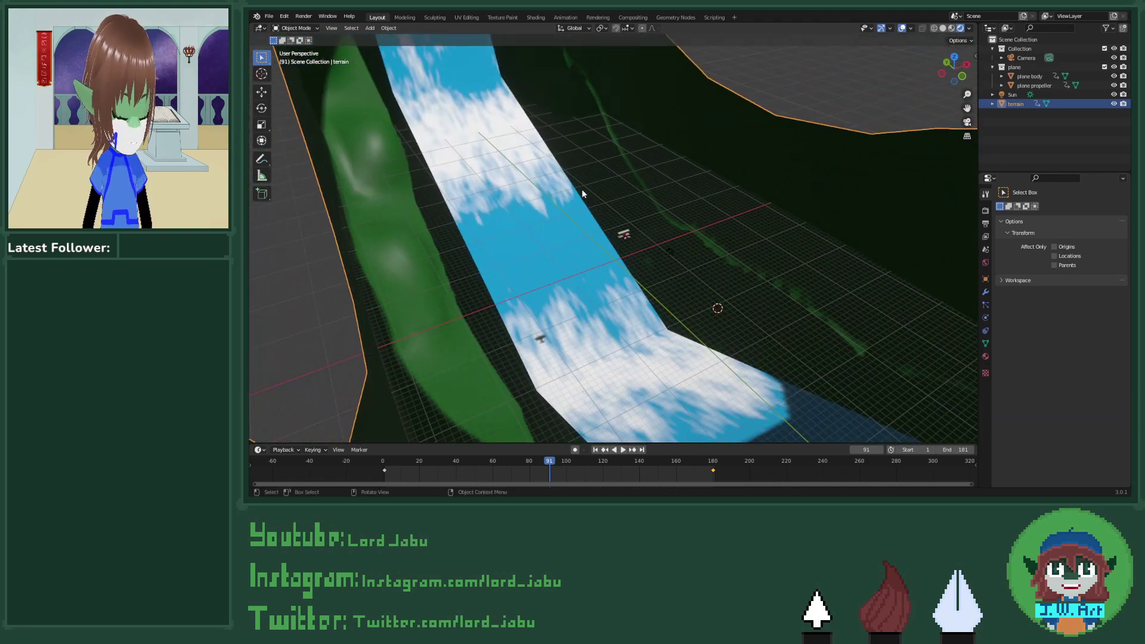
{"action": "middle_click_drag", "start_coordinate": [644, 205], "coordinate": [596, 231]}
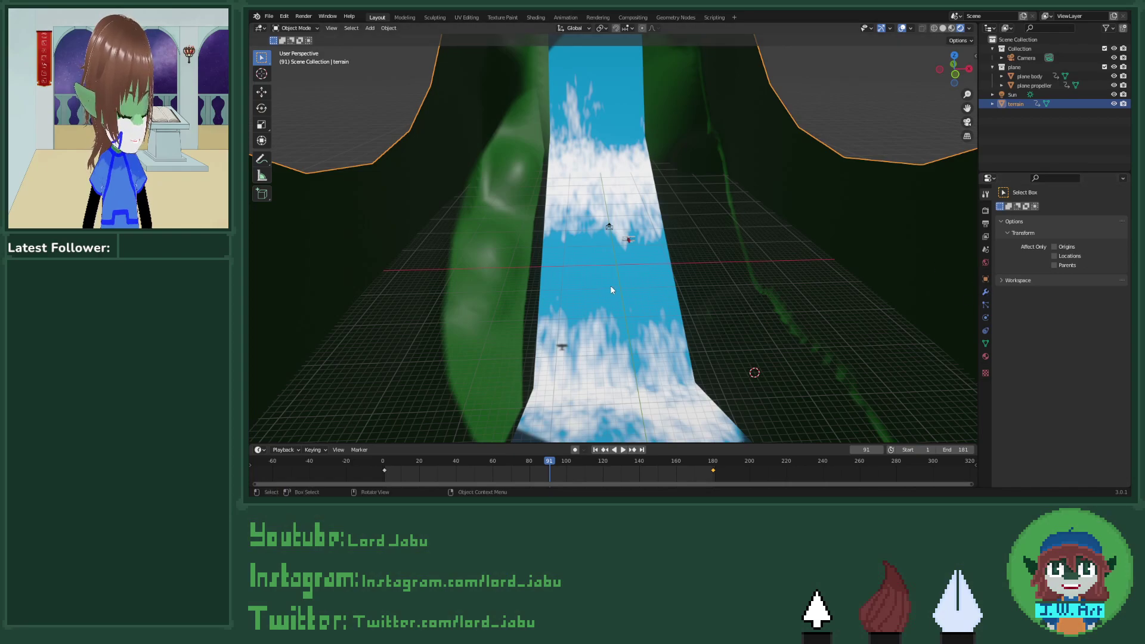
{"action": "mouse_move", "coordinate": [555, 304]}
{"action": "middle_mouse_down"}
{"action": "mouse_move", "coordinate": [662, 268]}
{"action": "mouse_move", "coordinate": [554, 294]}
{"action": "mouse_move", "coordinate": [525, 289]}
{"action": "mouse_move", "coordinate": [593, 261]}
{"action": "mouse_move", "coordinate": [522, 269]}
{"action": "mouse_move", "coordinate": [587, 280]}
{"action": "mouse_move", "coordinate": [635, 269]}
{"action": "mouse_move", "coordinate": [505, 314]}
{"action": "mouse_move", "coordinate": [469, 273]}
{"action": "mouse_move", "coordinate": [513, 263]}
{"action": "mouse_move", "coordinate": [638, 296]}
{"action": "mouse_move", "coordinate": [549, 311]}
{"action": "middle_mouse_up"}
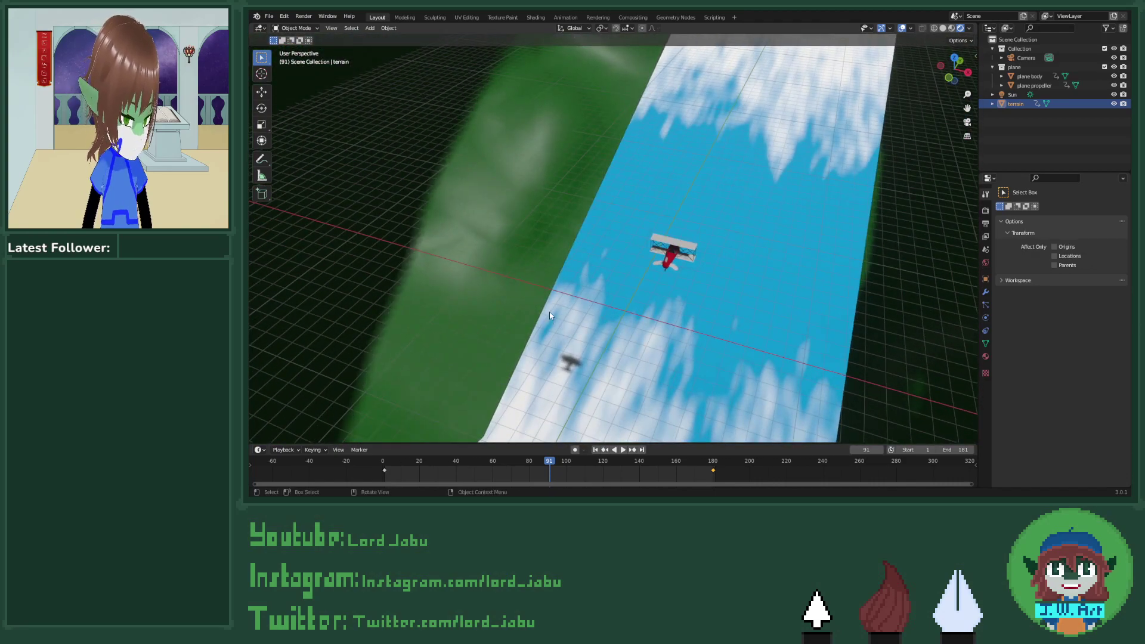